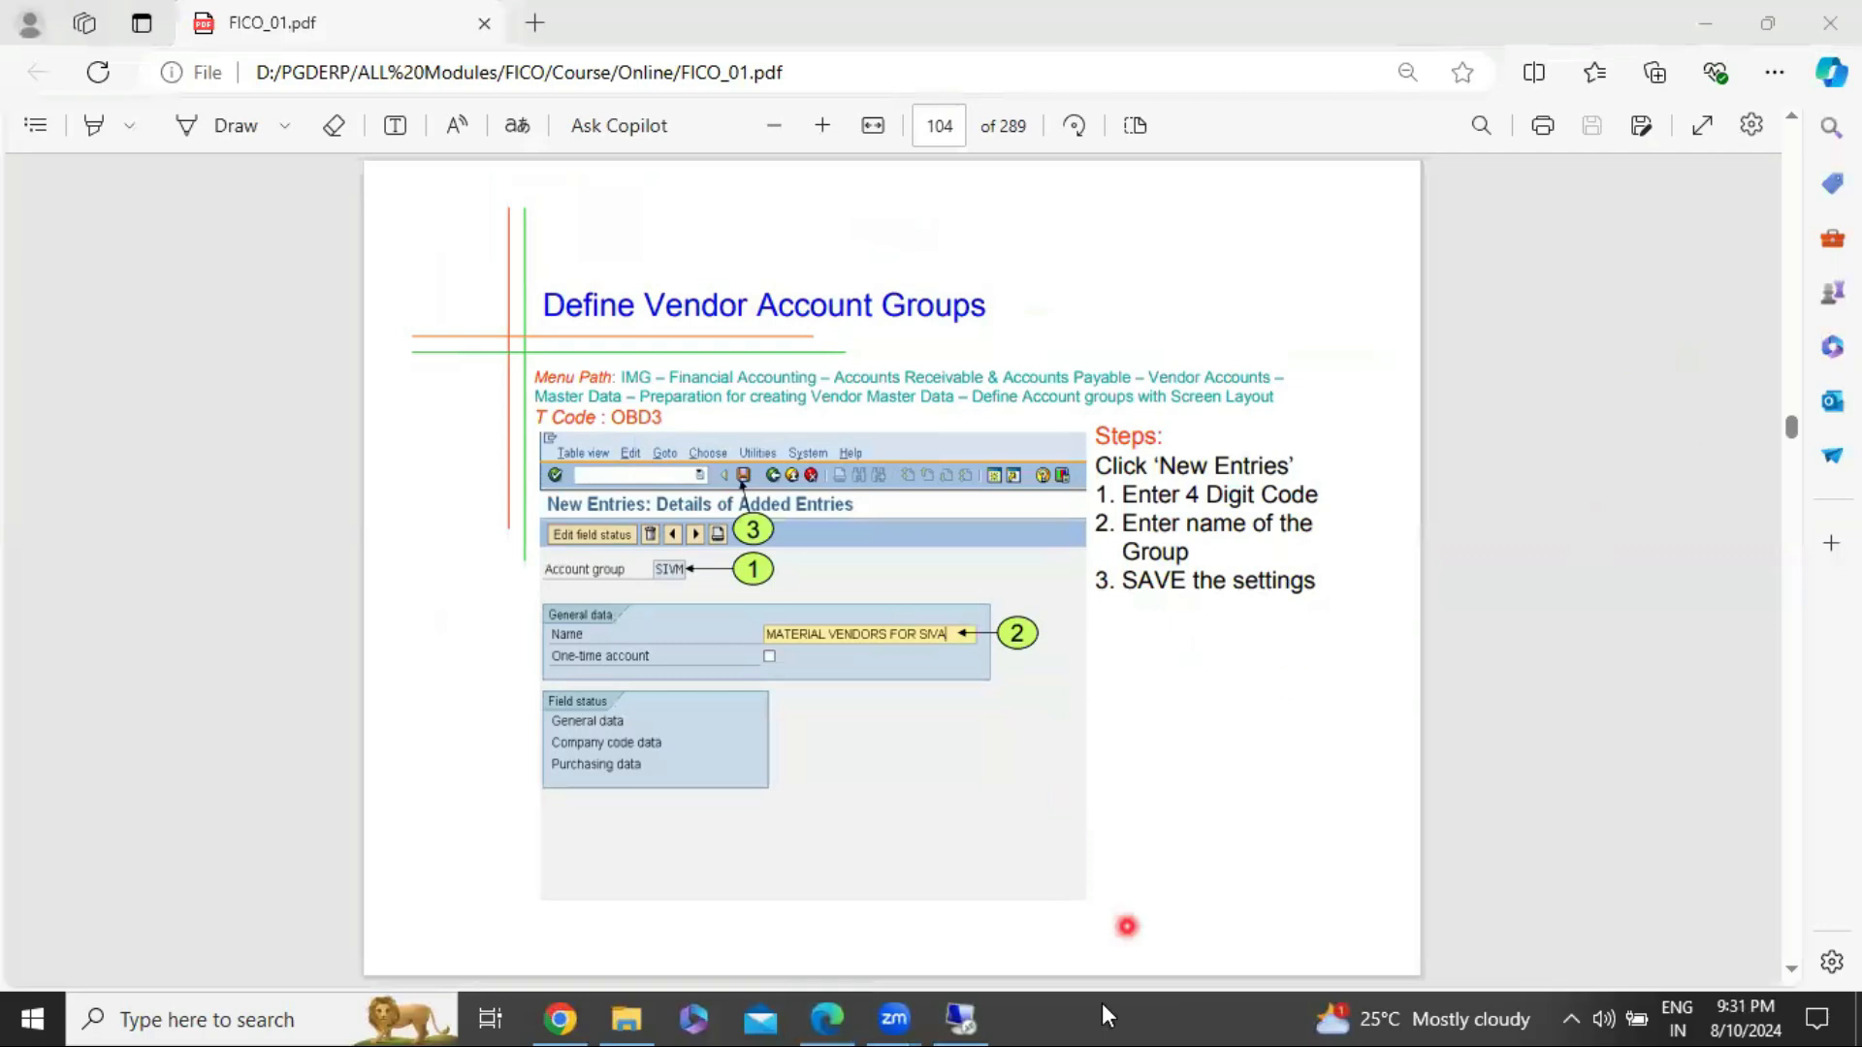
Step: Switch to the S4 HANA FI-Notes spreadsheet in Chrome and look at the Vendor (AP) overview above the Vendor Master Configuration notes
click(582, 1015)
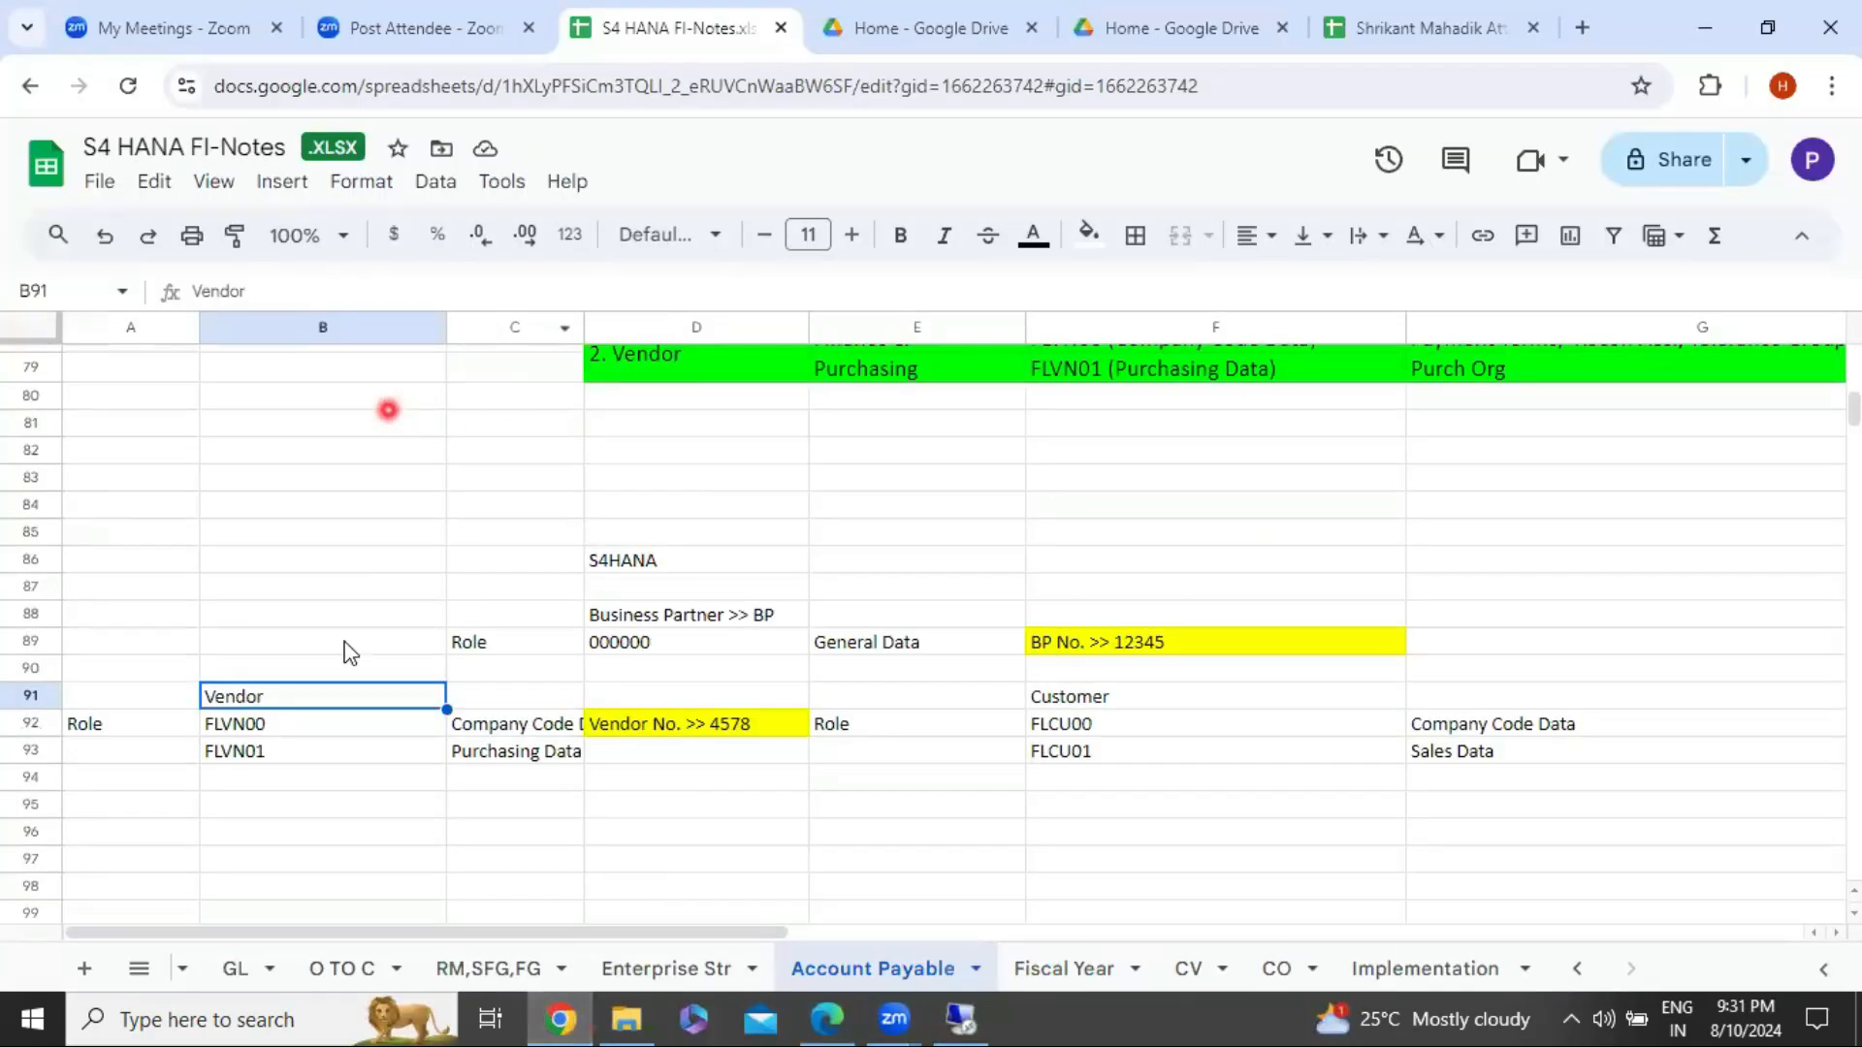
scroll(351, 652, up, 20)
click(678, 593)
scroll(589, 675, up, 2)
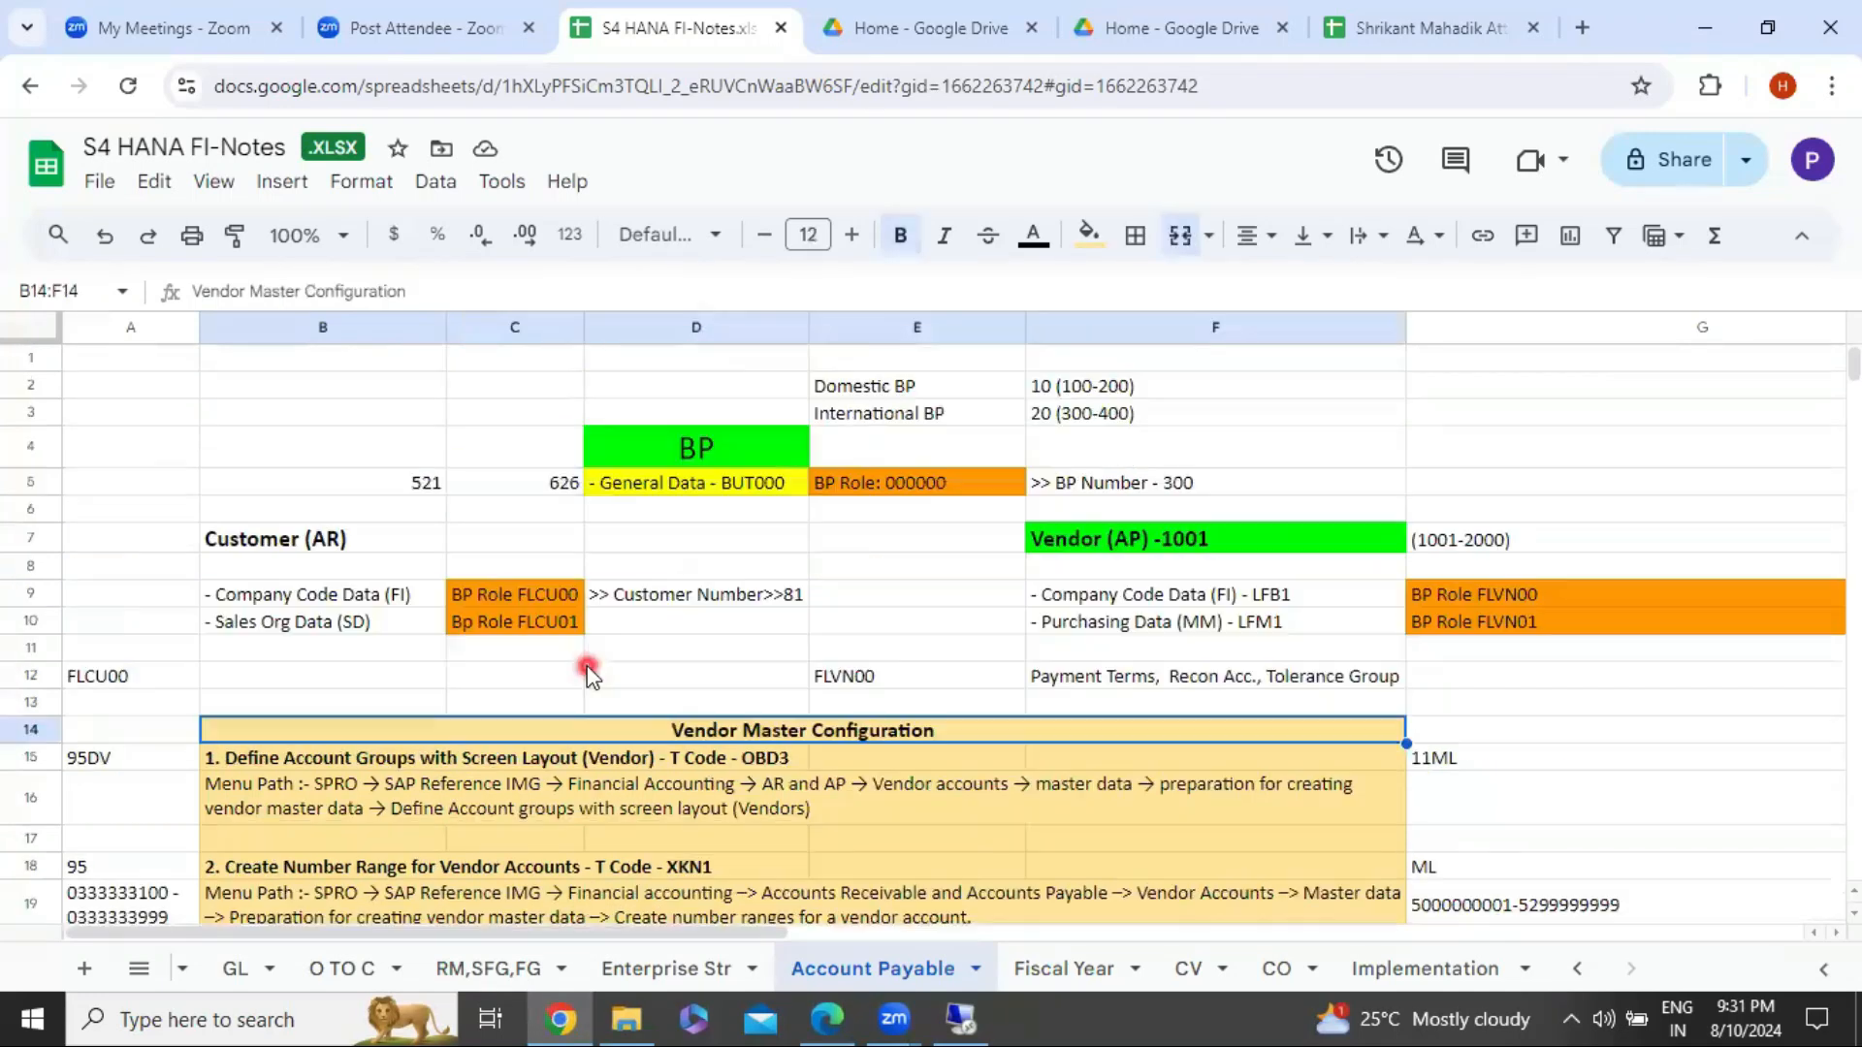
click(1195, 560)
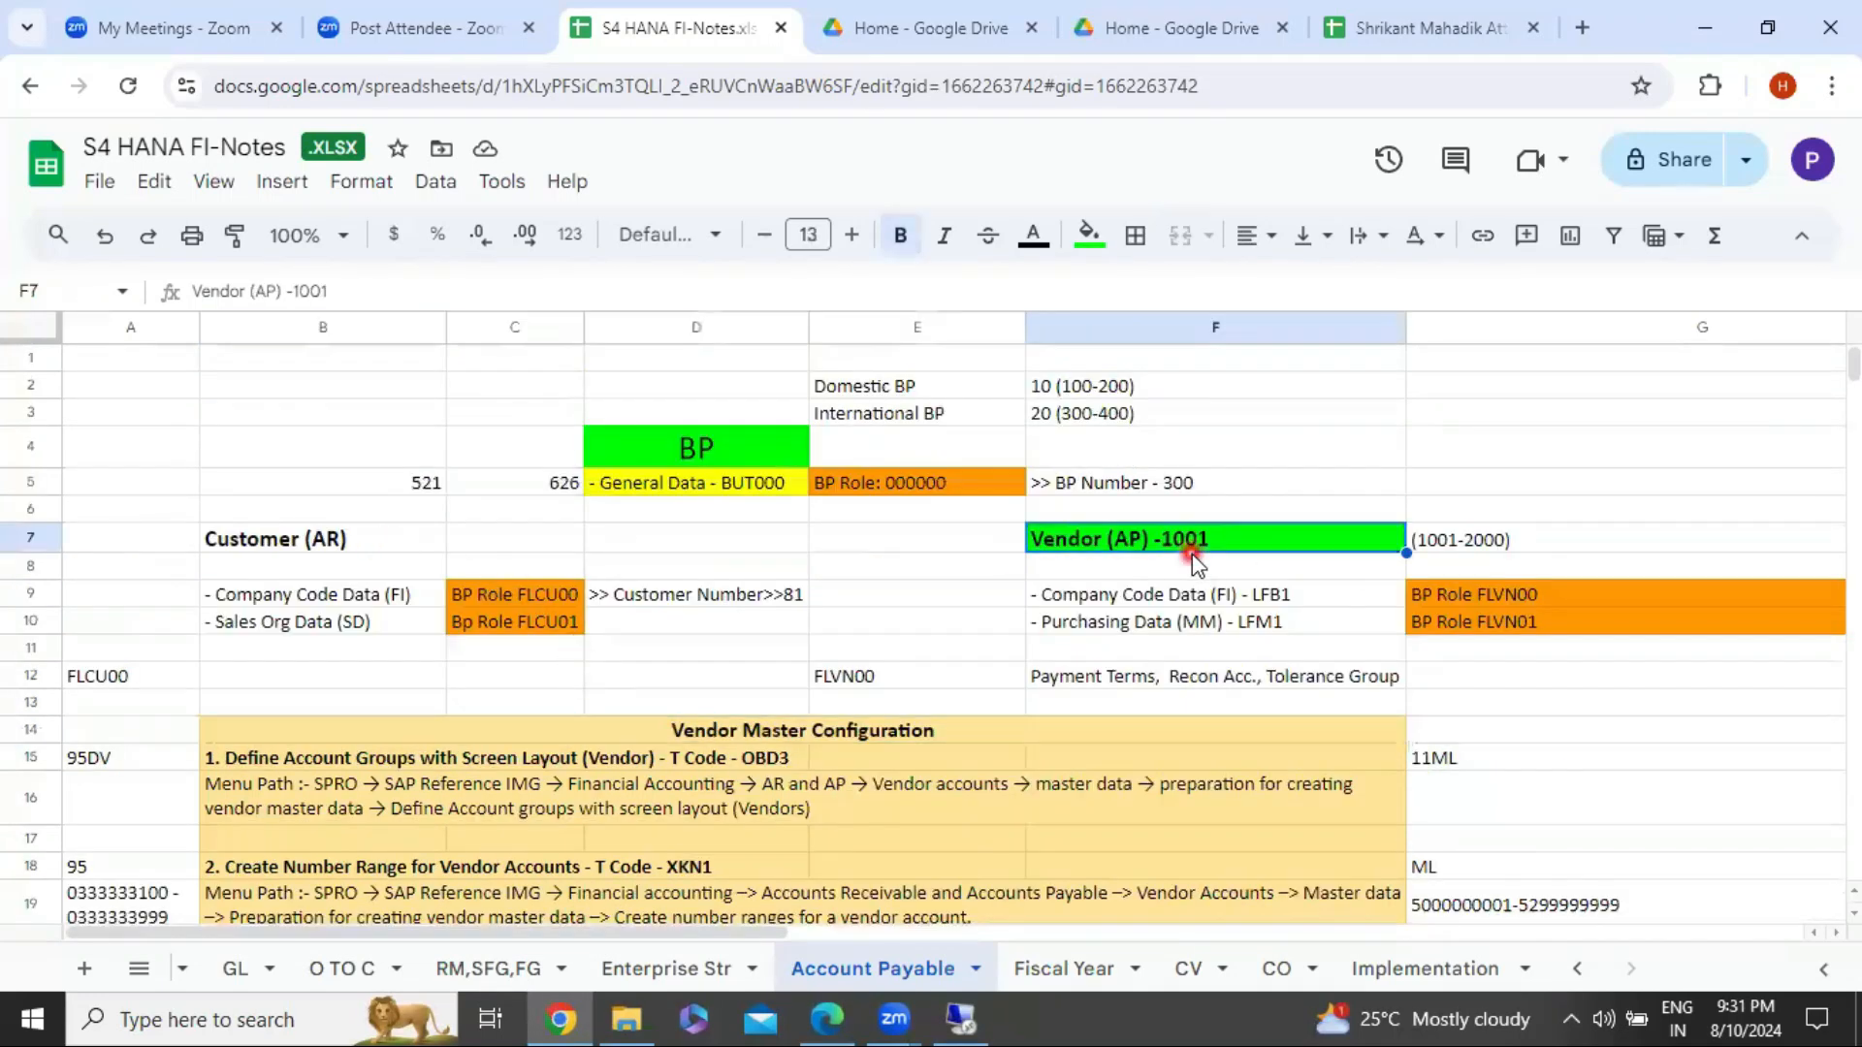
scroll(1193, 553, down, 5)
scroll(873, 582, up, 2)
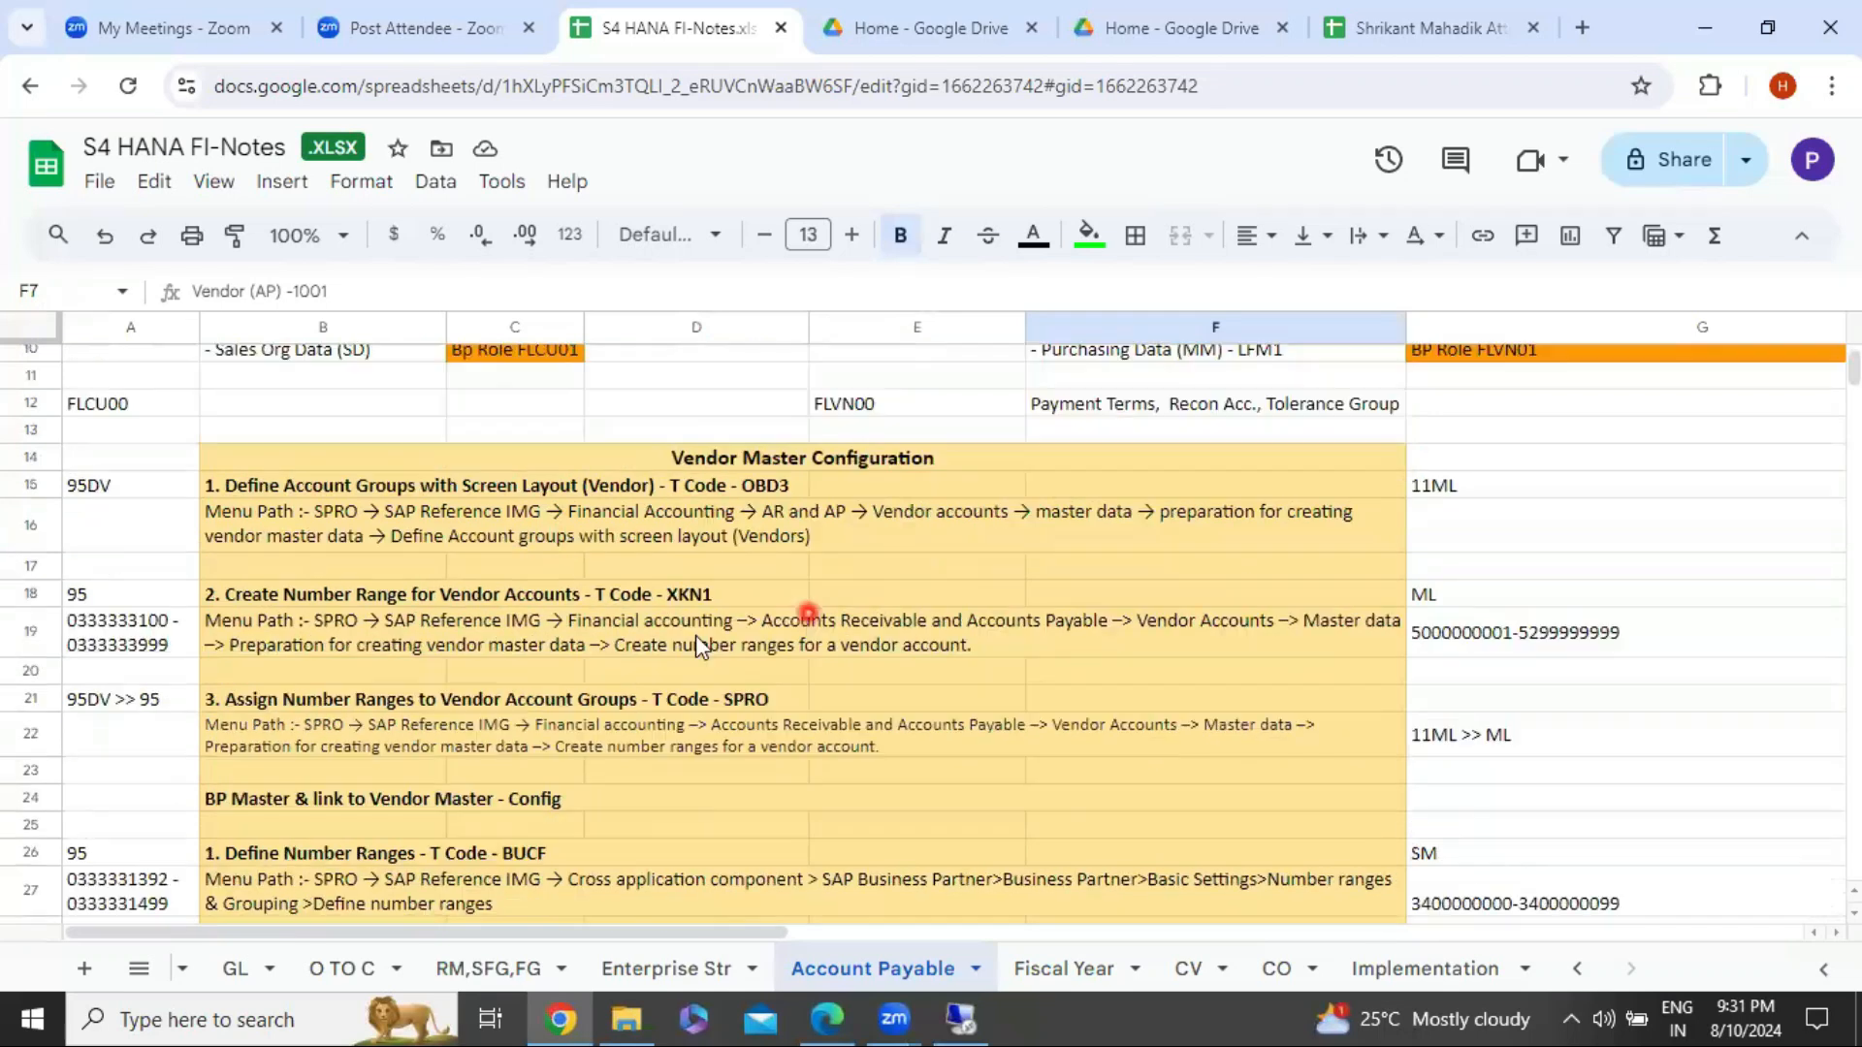
Step: Highlight the whole Vendor Master Configuration block, B14:F33, on the Account Payable sheet
click(432, 462)
scroll(436, 472, down, 3)
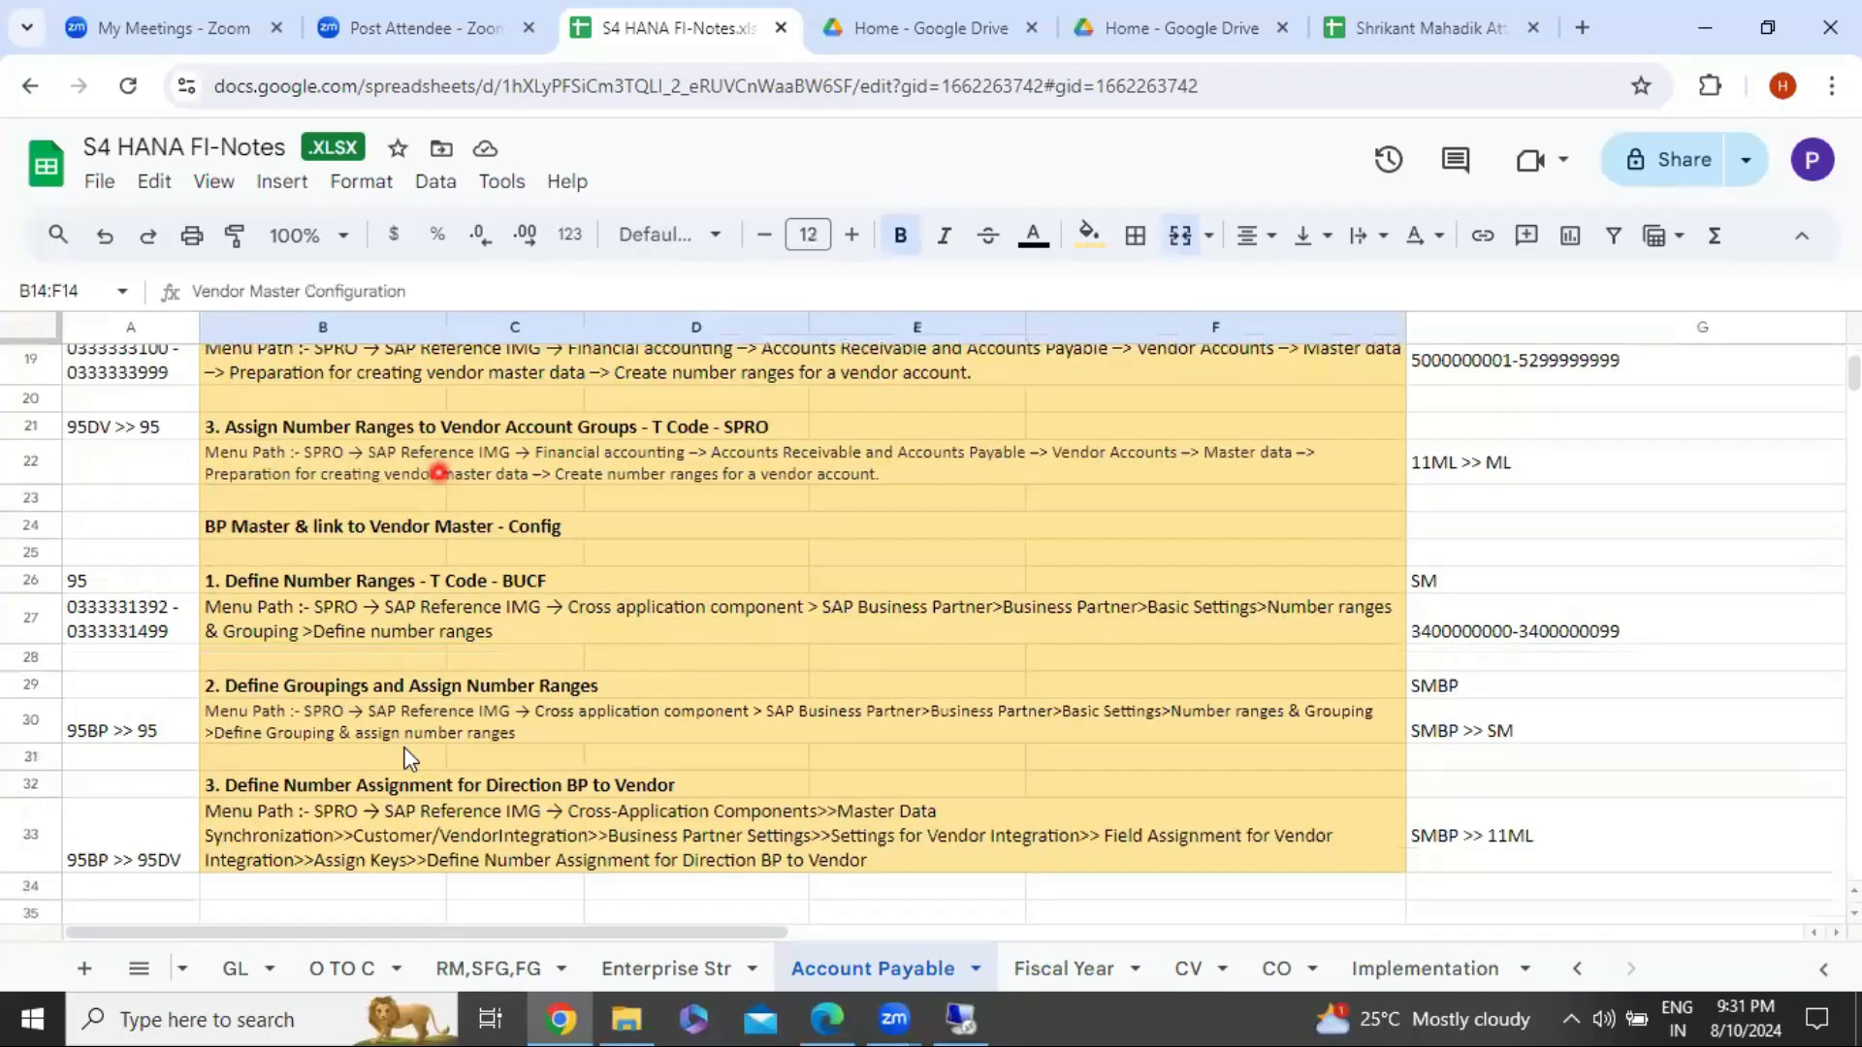
shift+click(364, 858)
scroll(477, 592, up, 5)
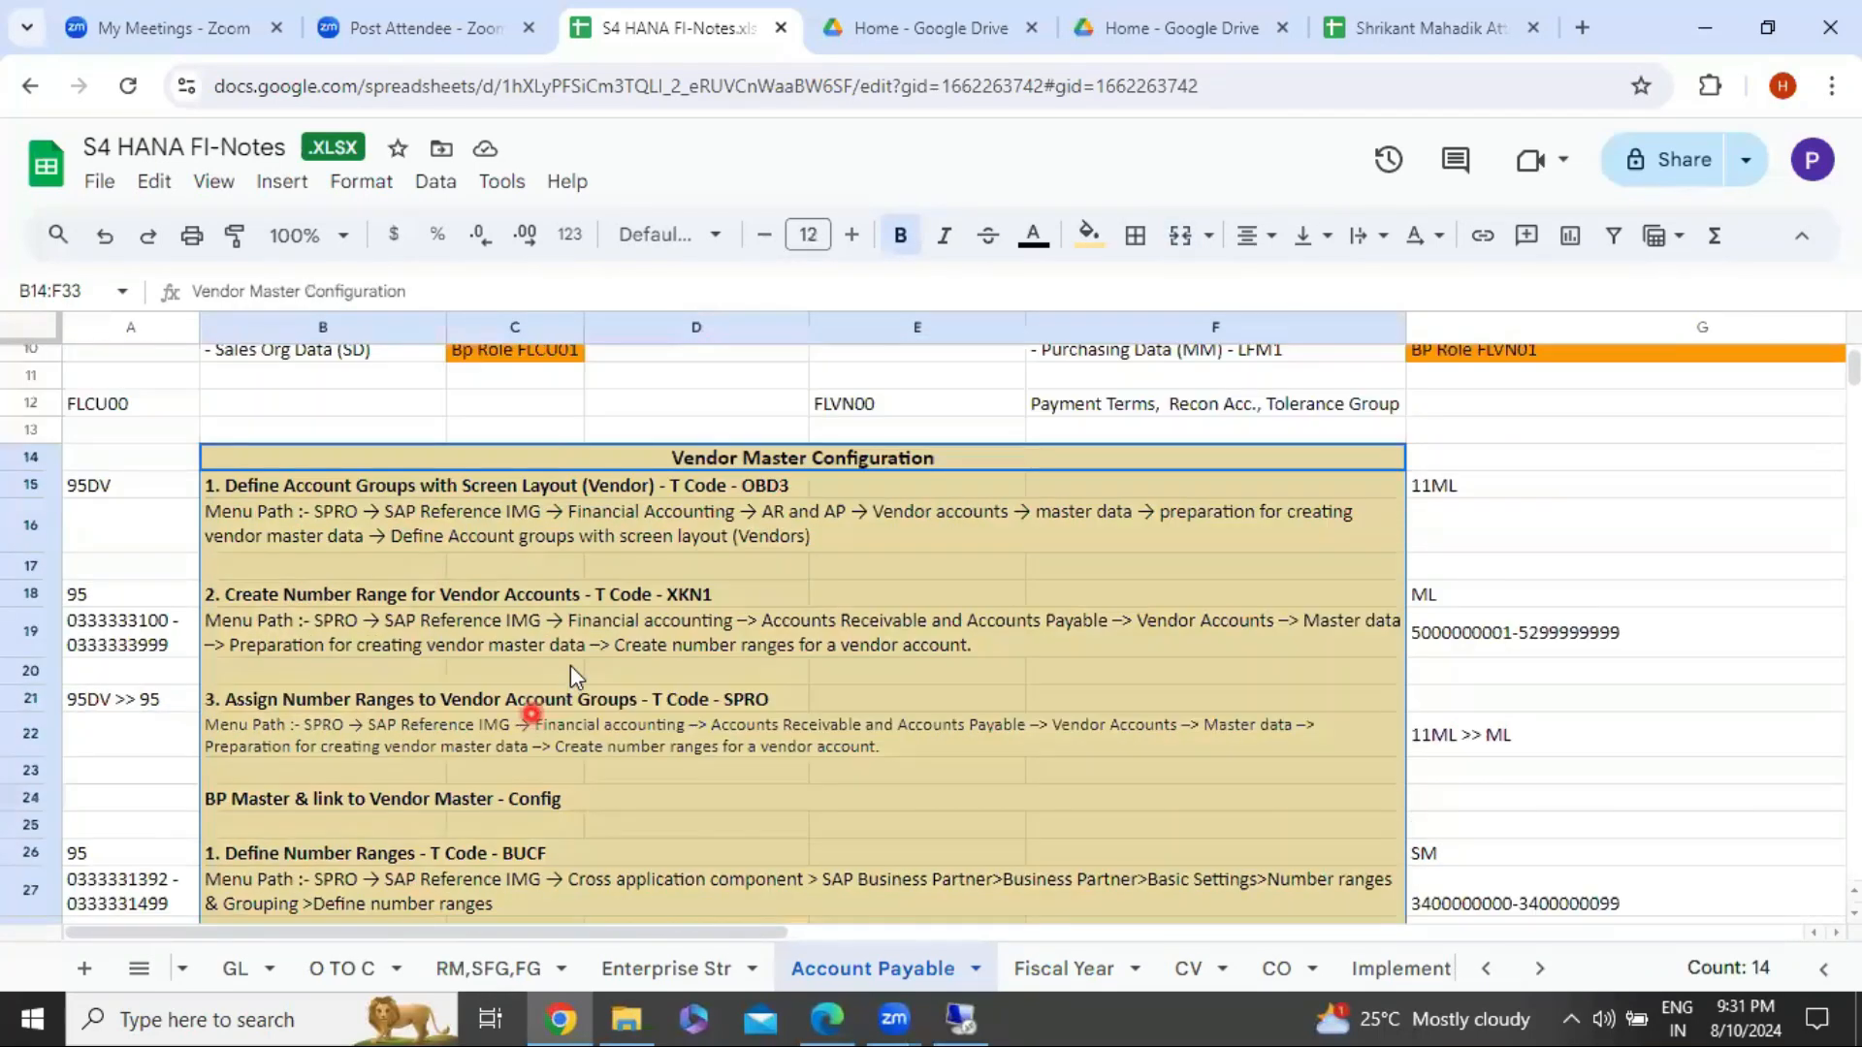
Step: Compare the Vendor Master Configuration section with the BP Master & link to Vendor Master - Config section
click(532, 665)
scroll(526, 659, down, 3)
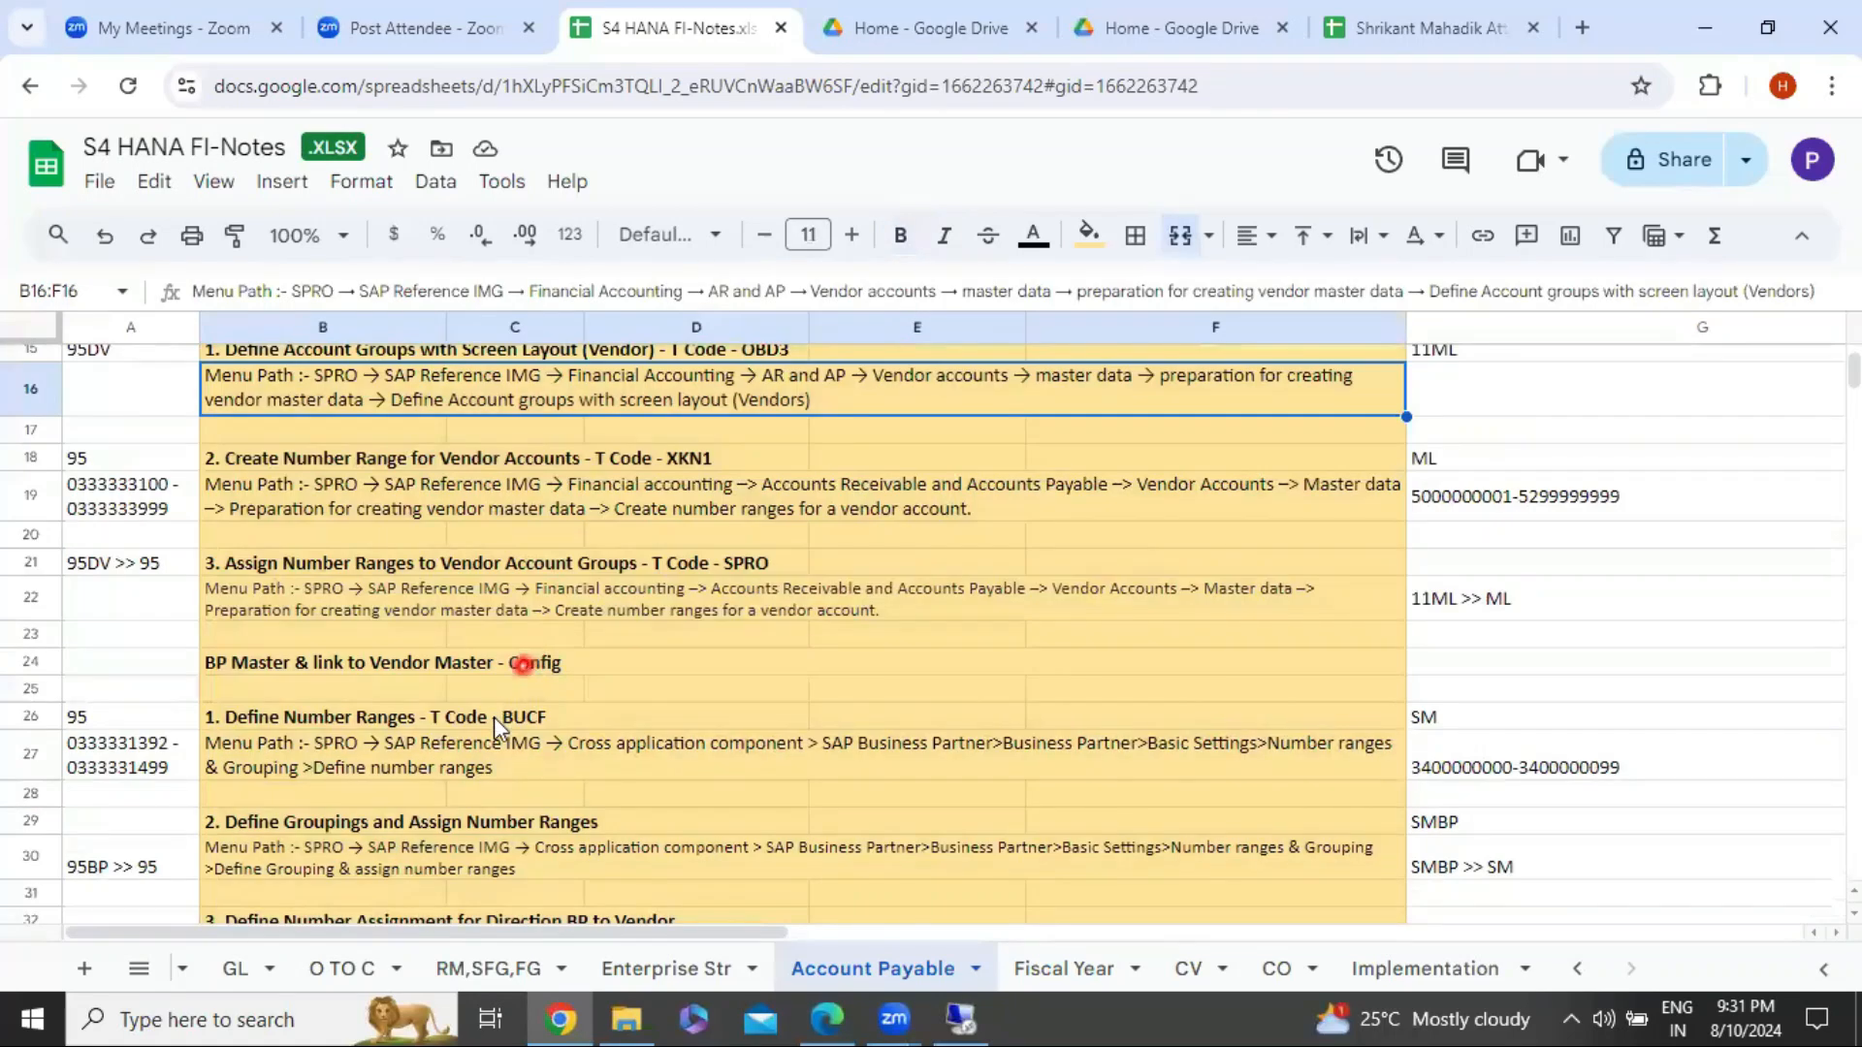
scroll(493, 718, up, 3)
click(714, 596)
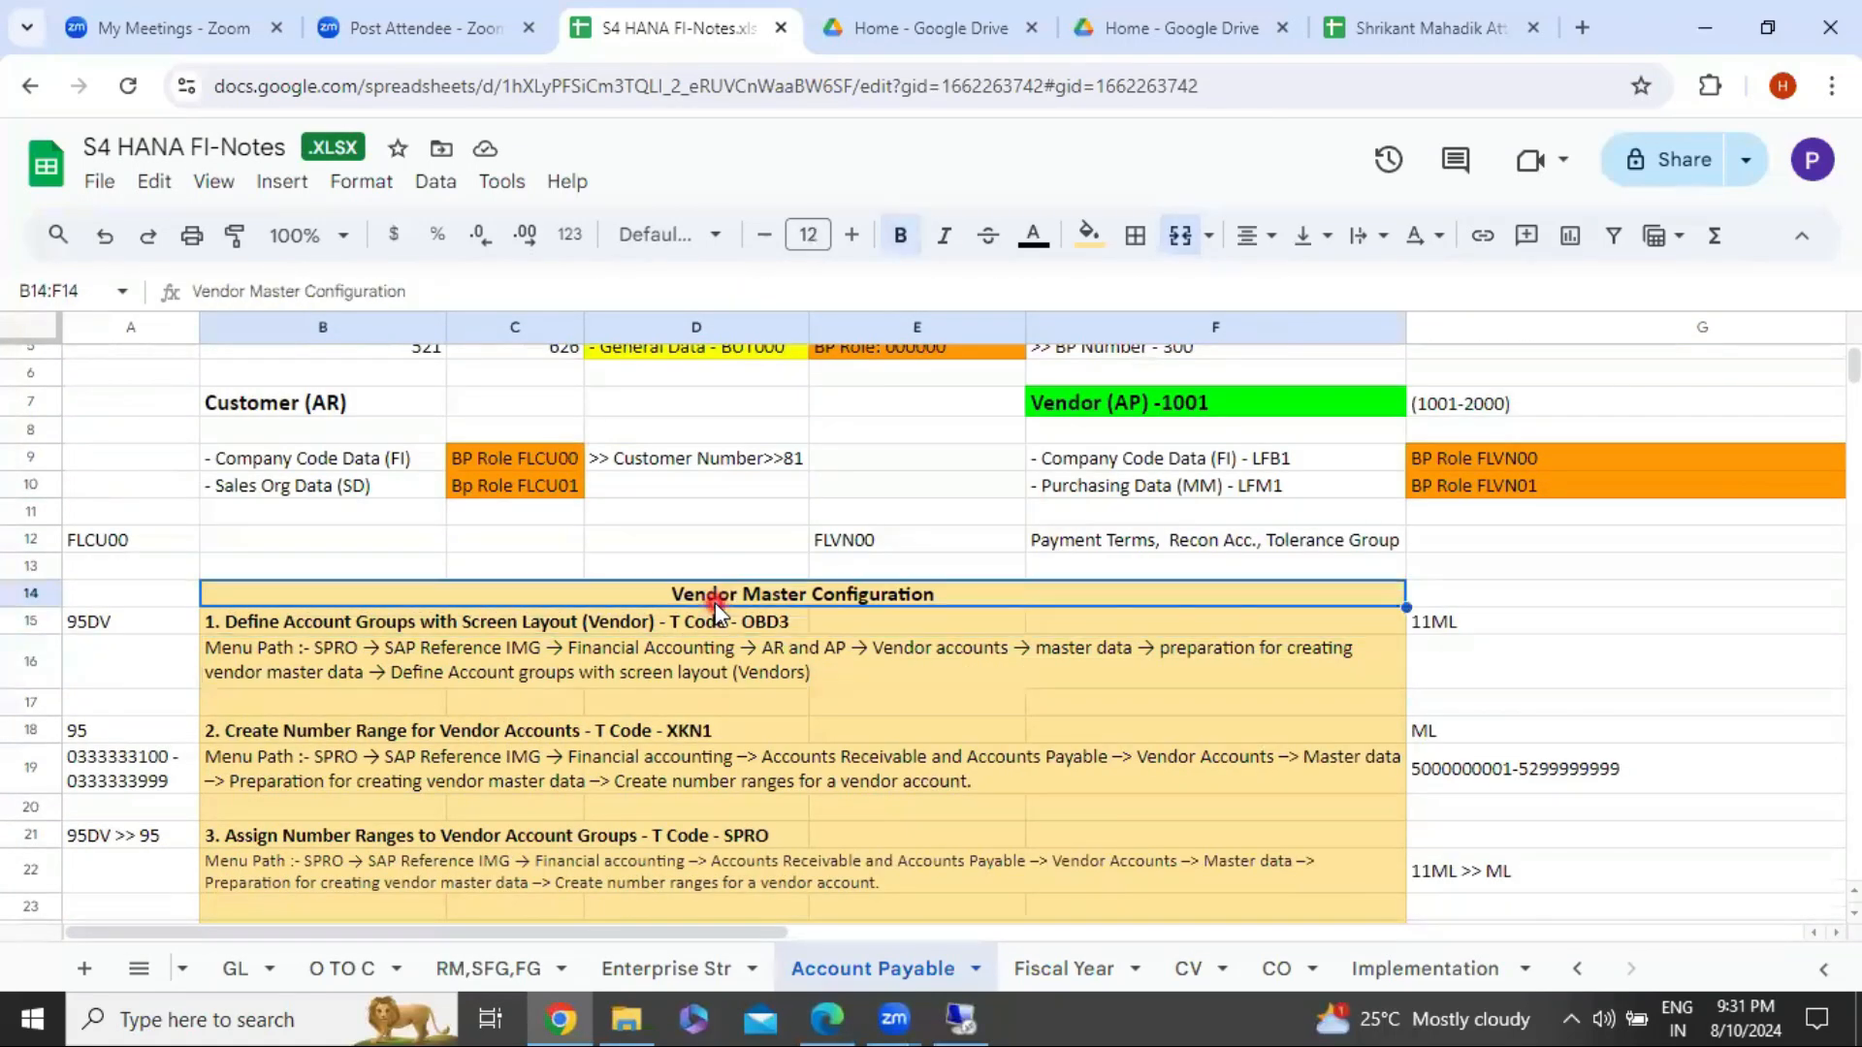
scroll(708, 620, down, 5)
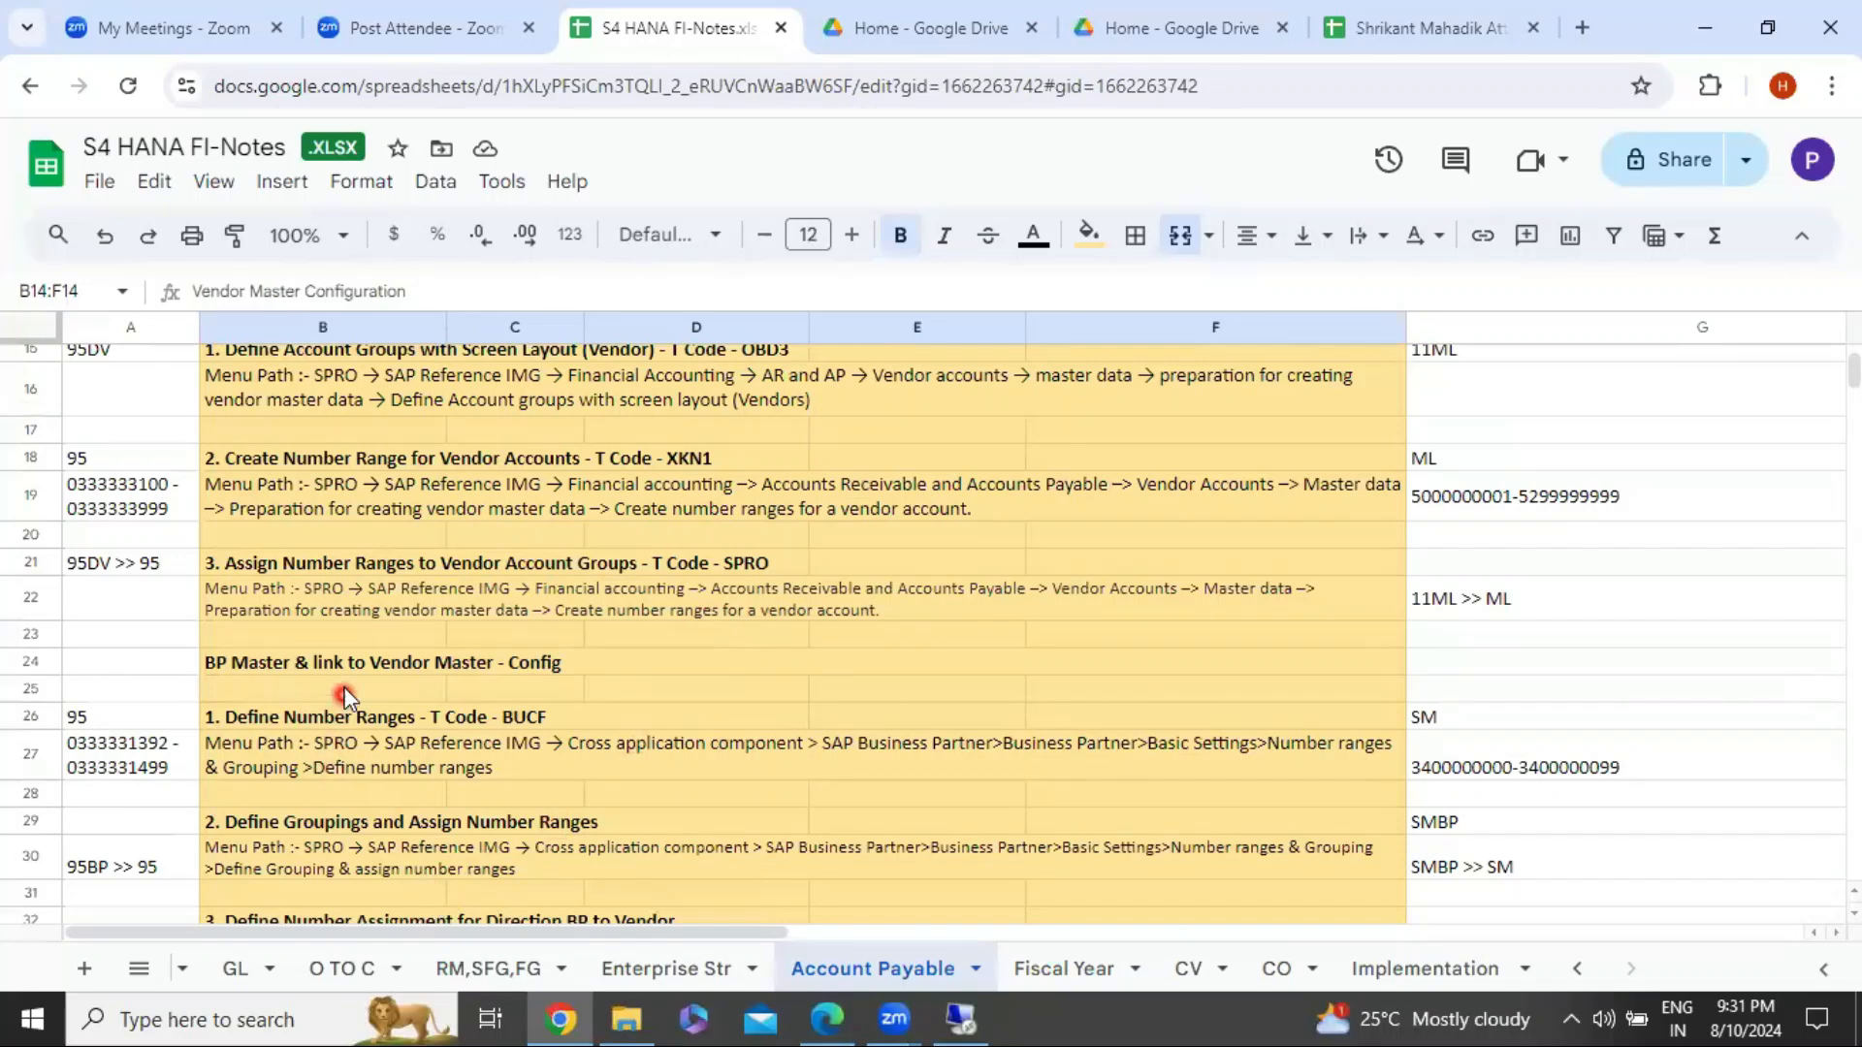
click(351, 665)
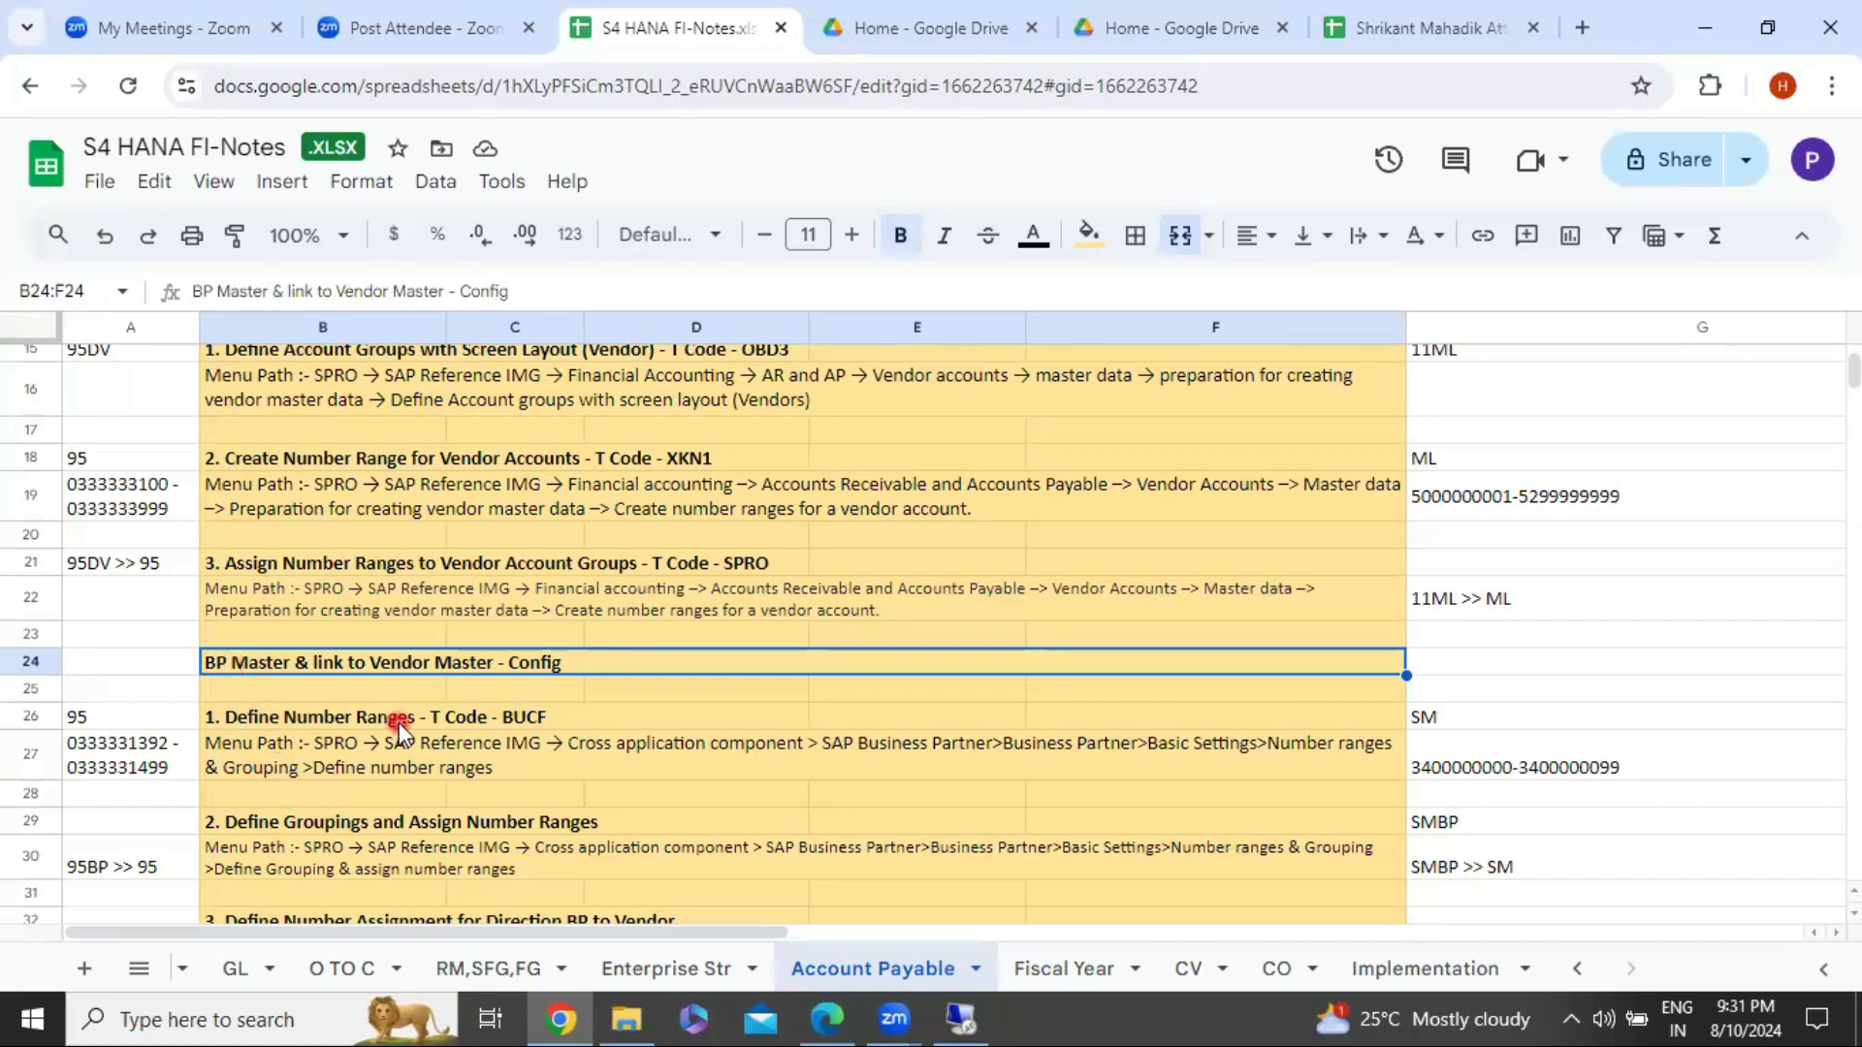
scroll(398, 724, up, 5)
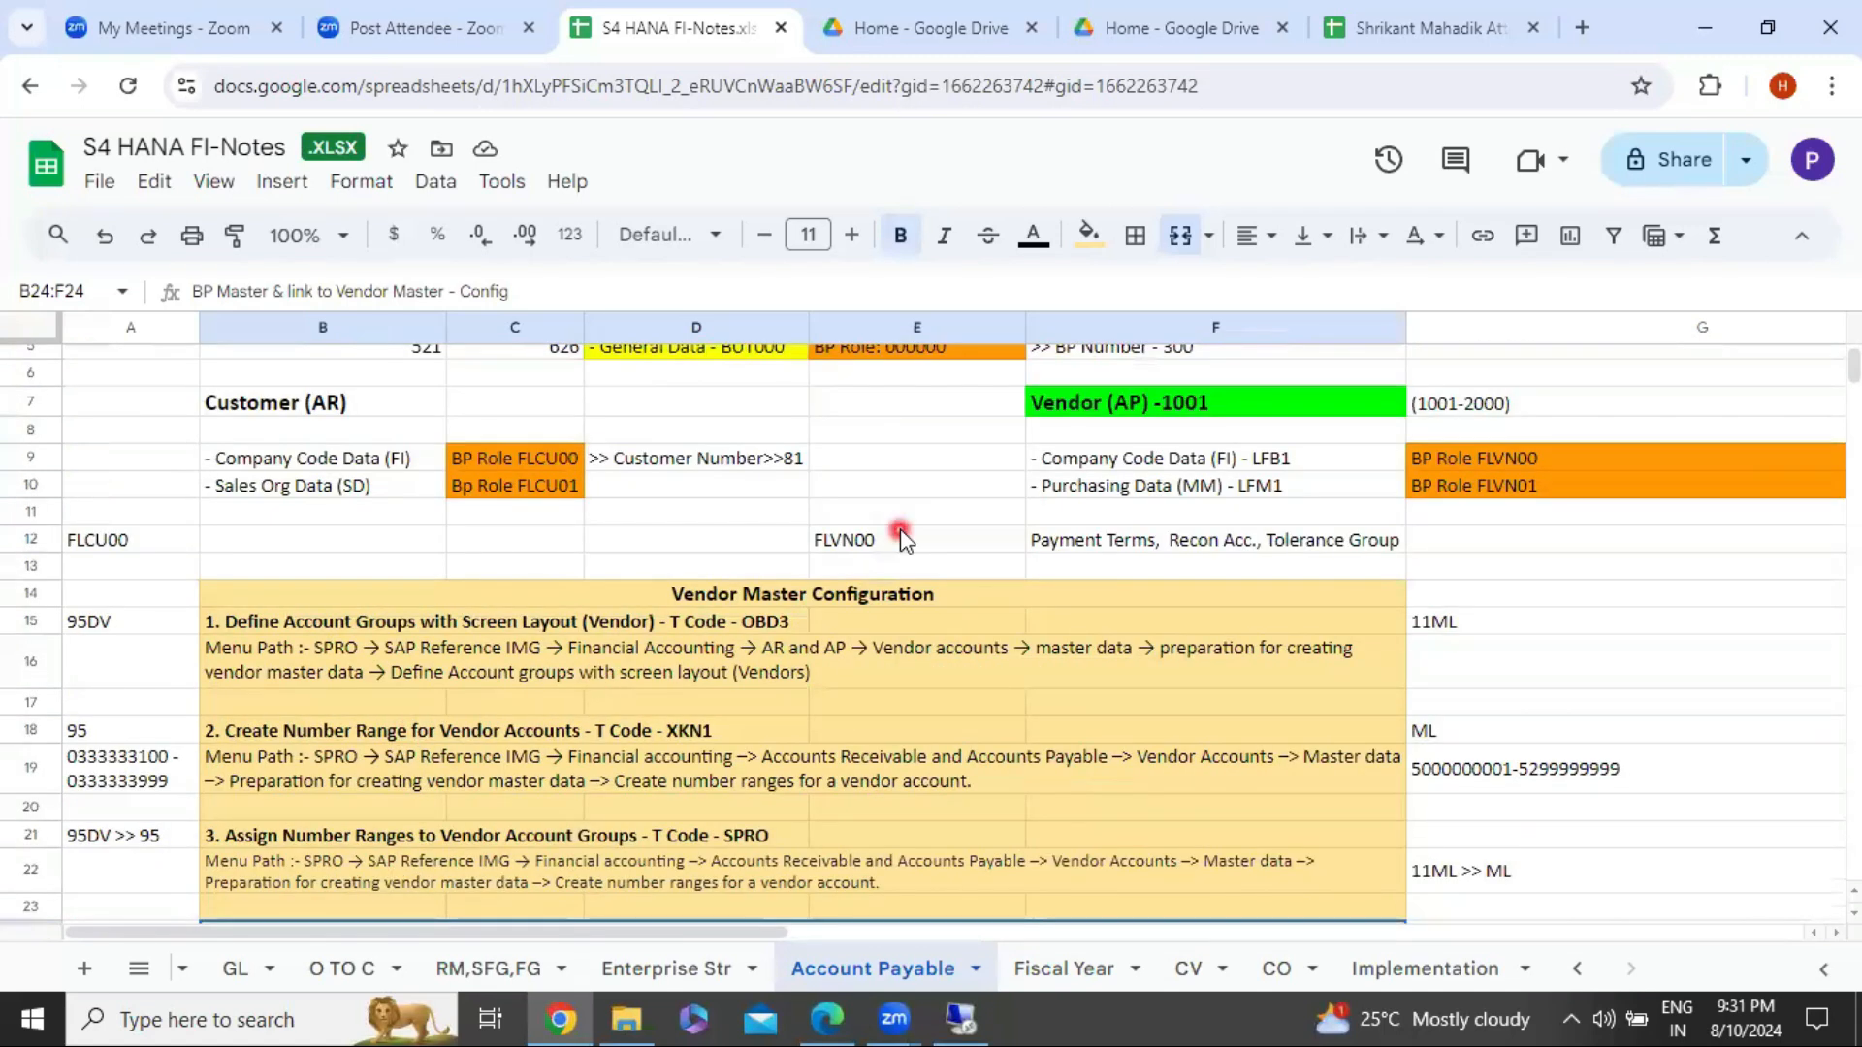
click(798, 602)
scroll(799, 599, down, 2)
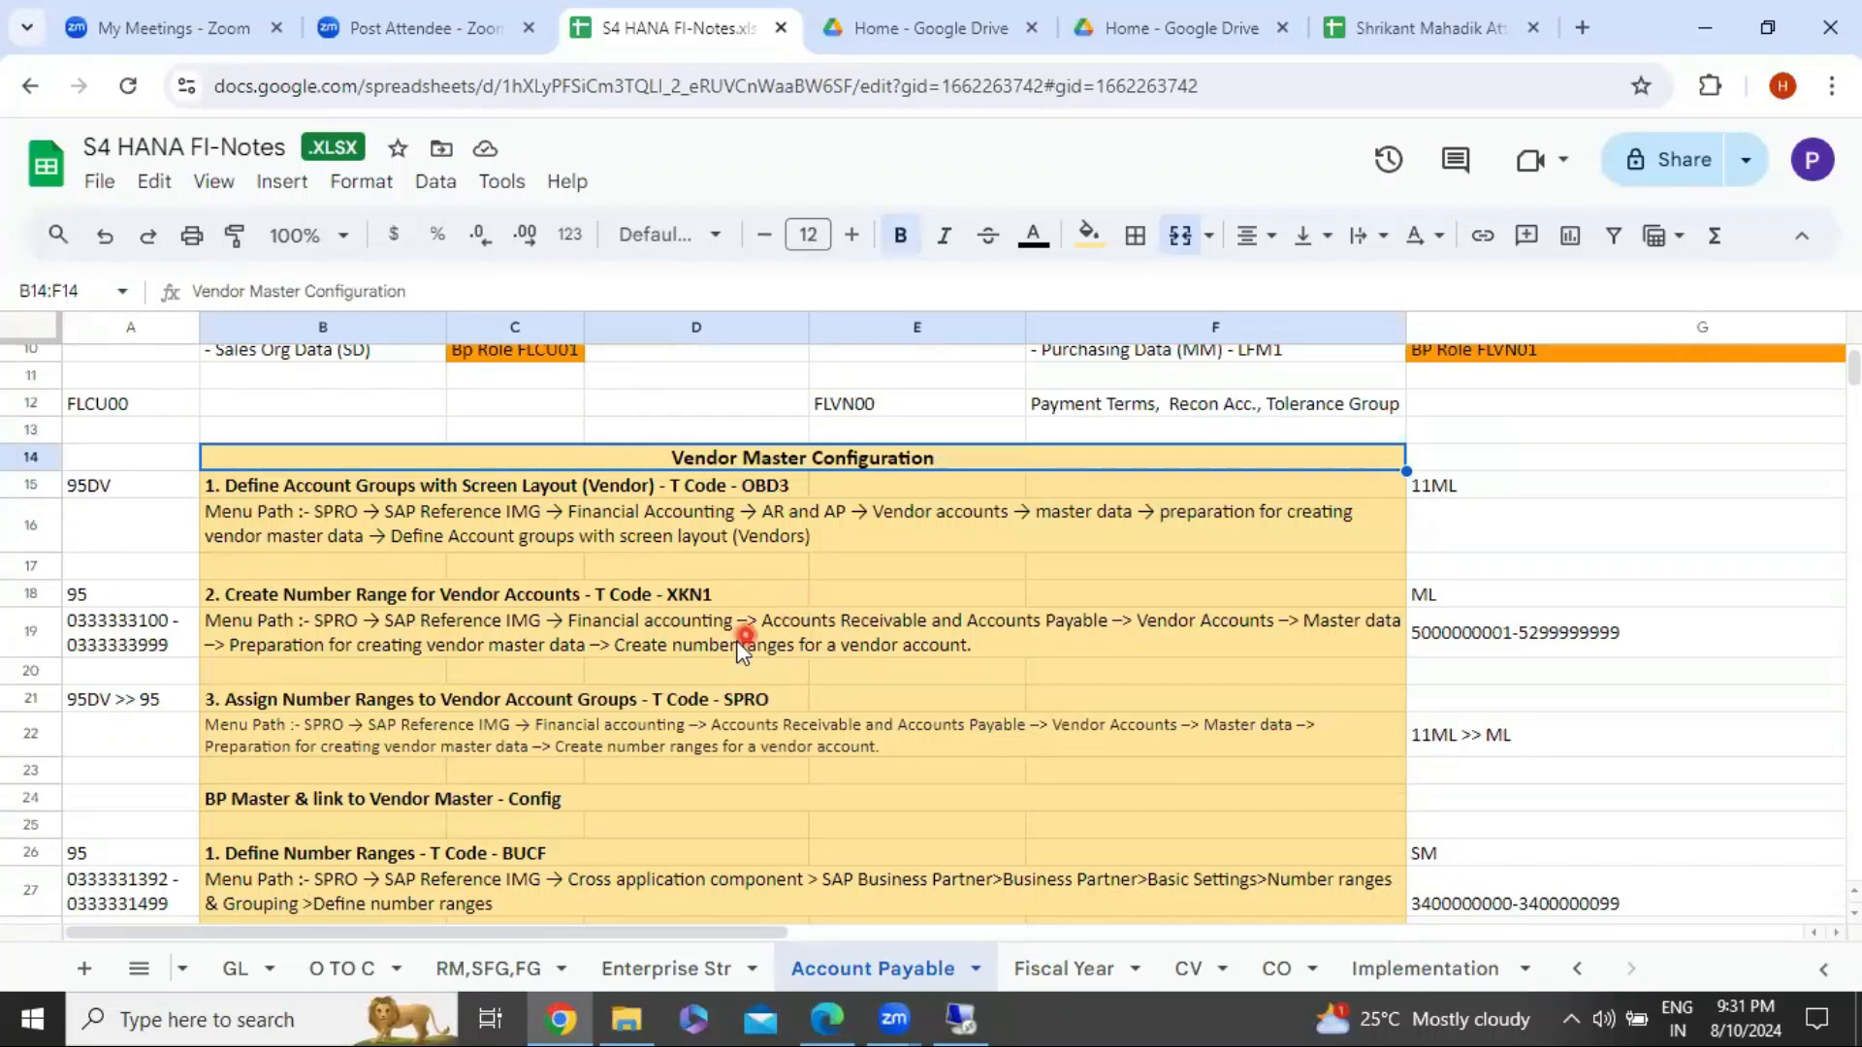
Step: Go through the BP Master configuration headings: number ranges, groupings with number range assignment, and number assignment for direction BP to Vendor
click(494, 797)
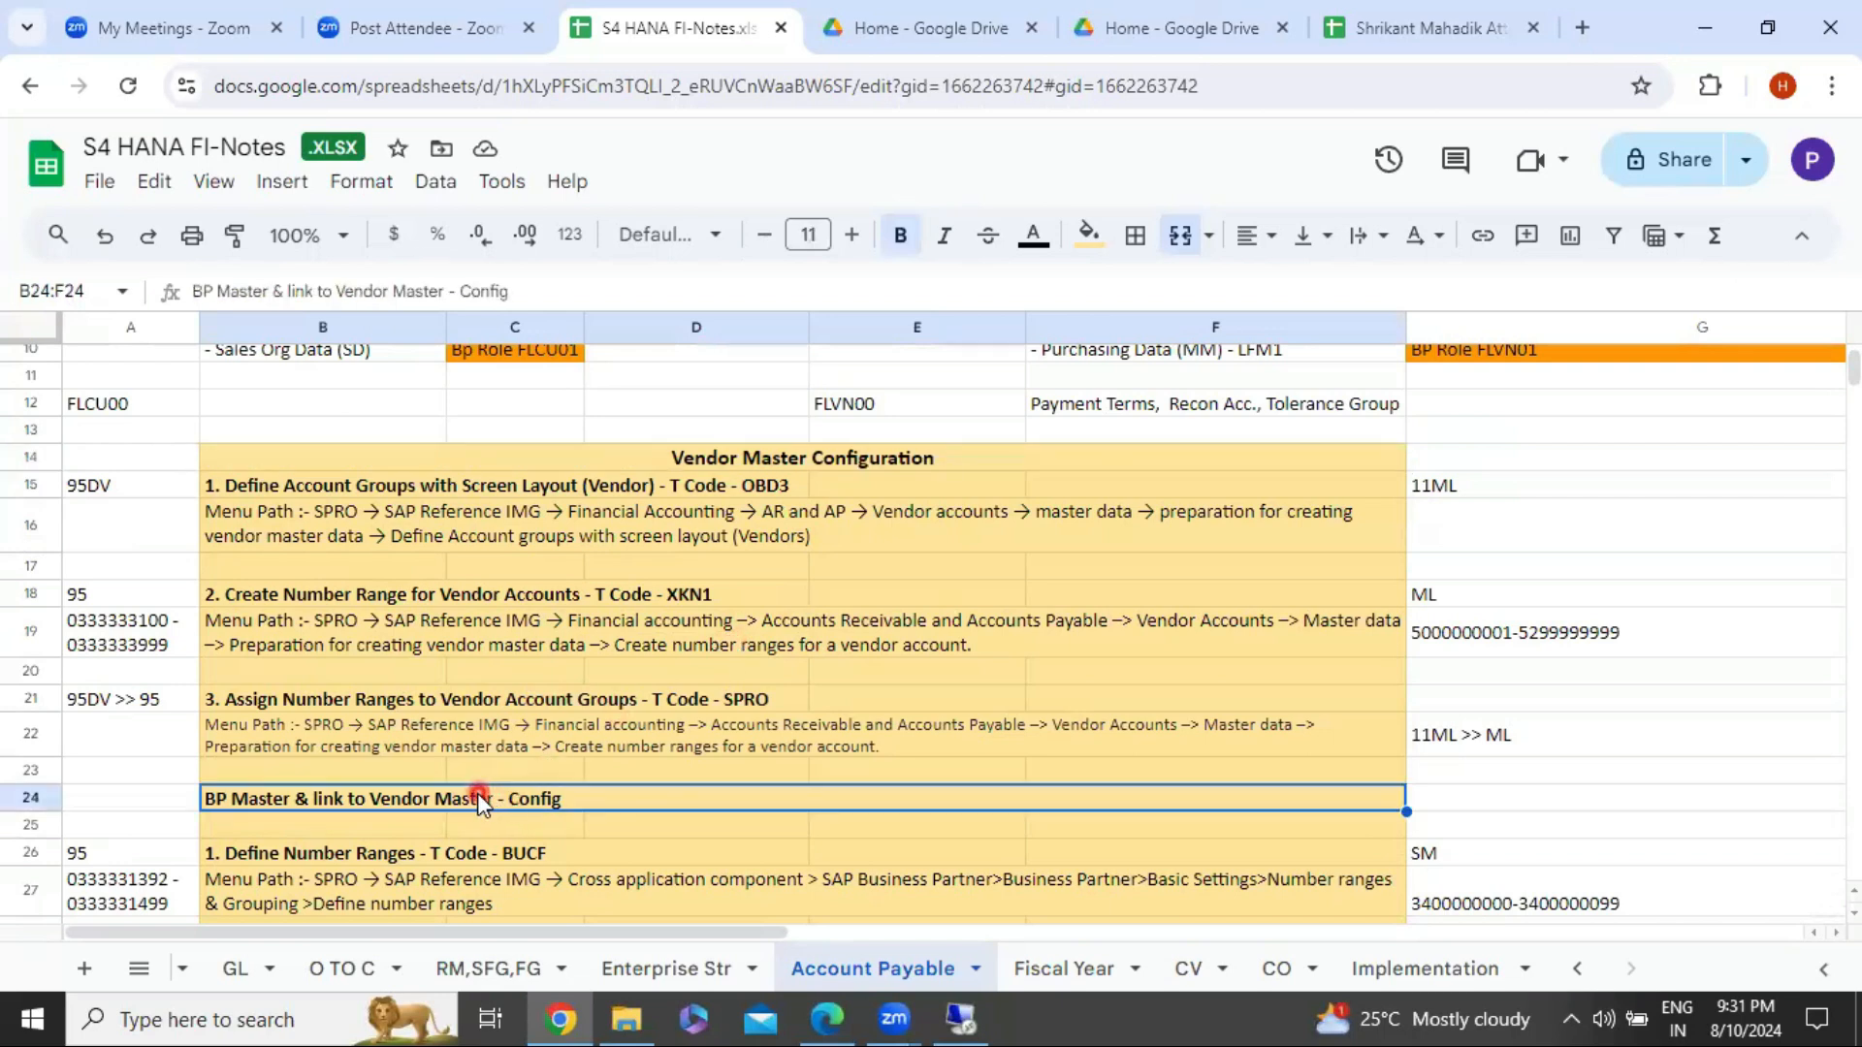
scroll(451, 824, down, 2)
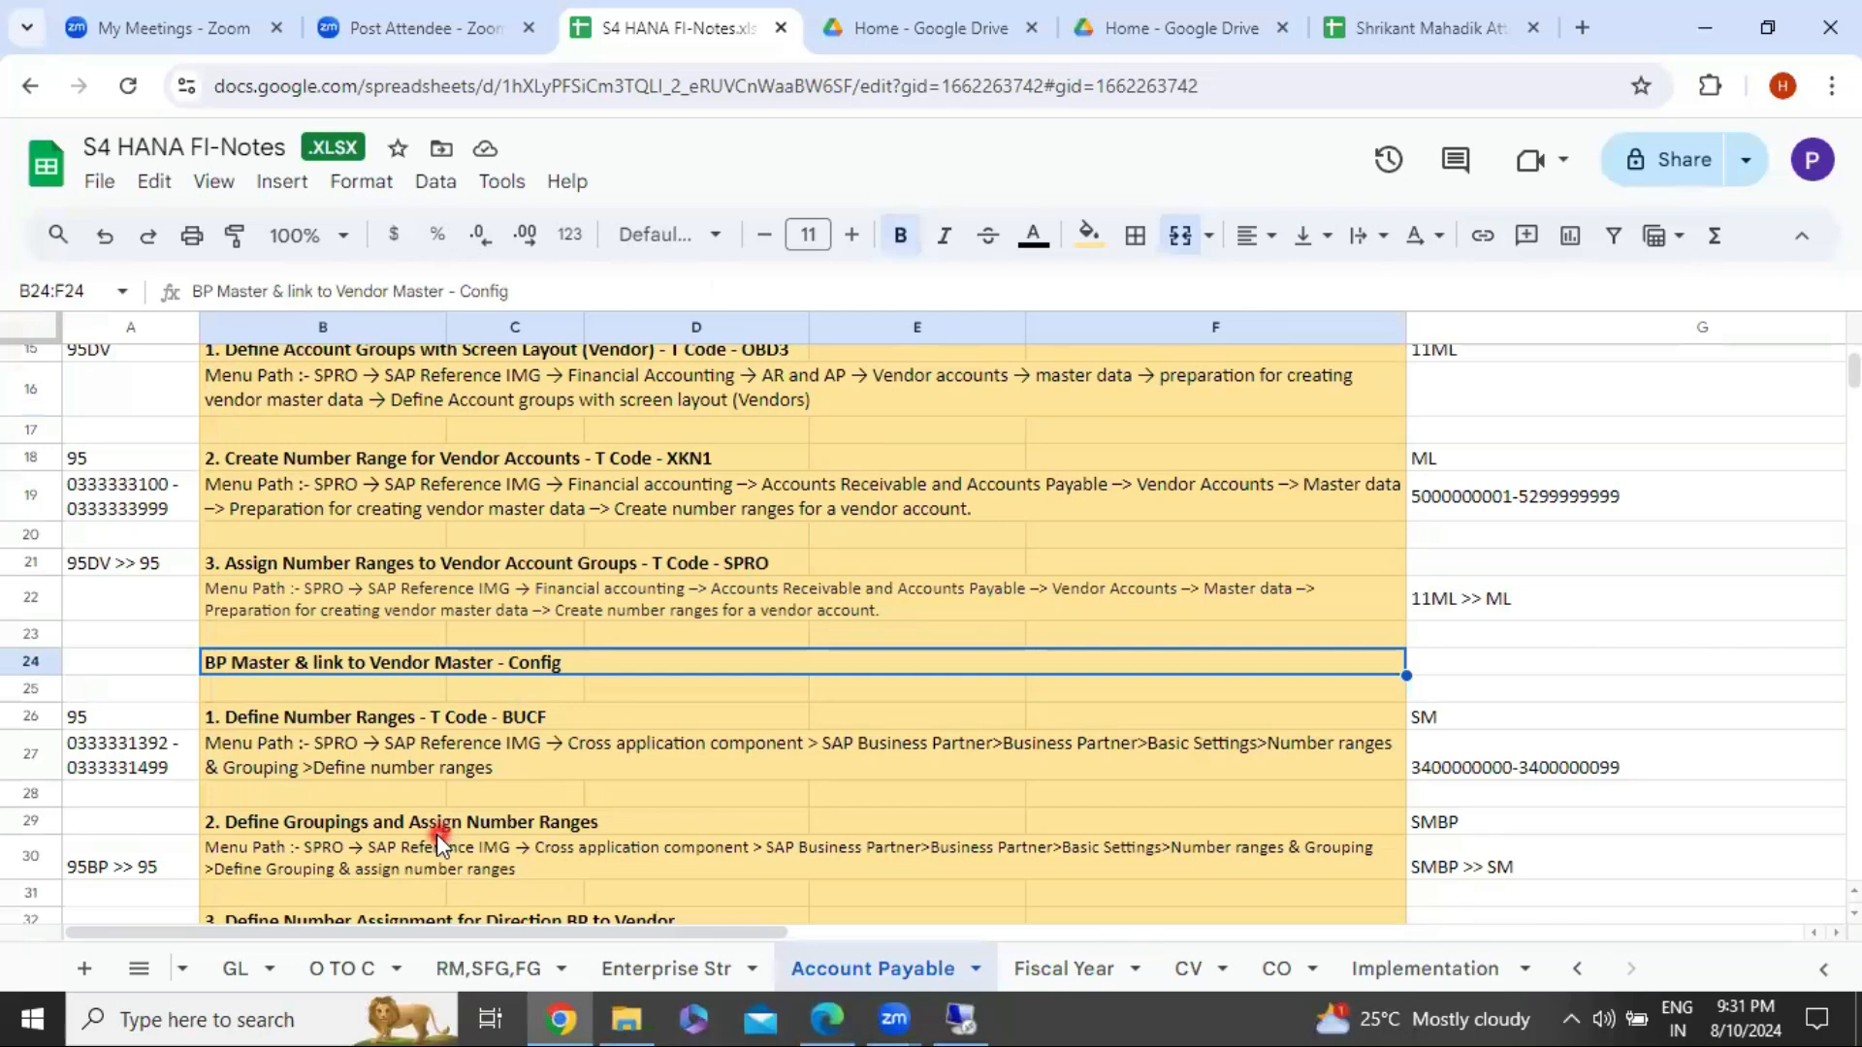
scroll(442, 832, down, 2)
click(383, 582)
click(385, 678)
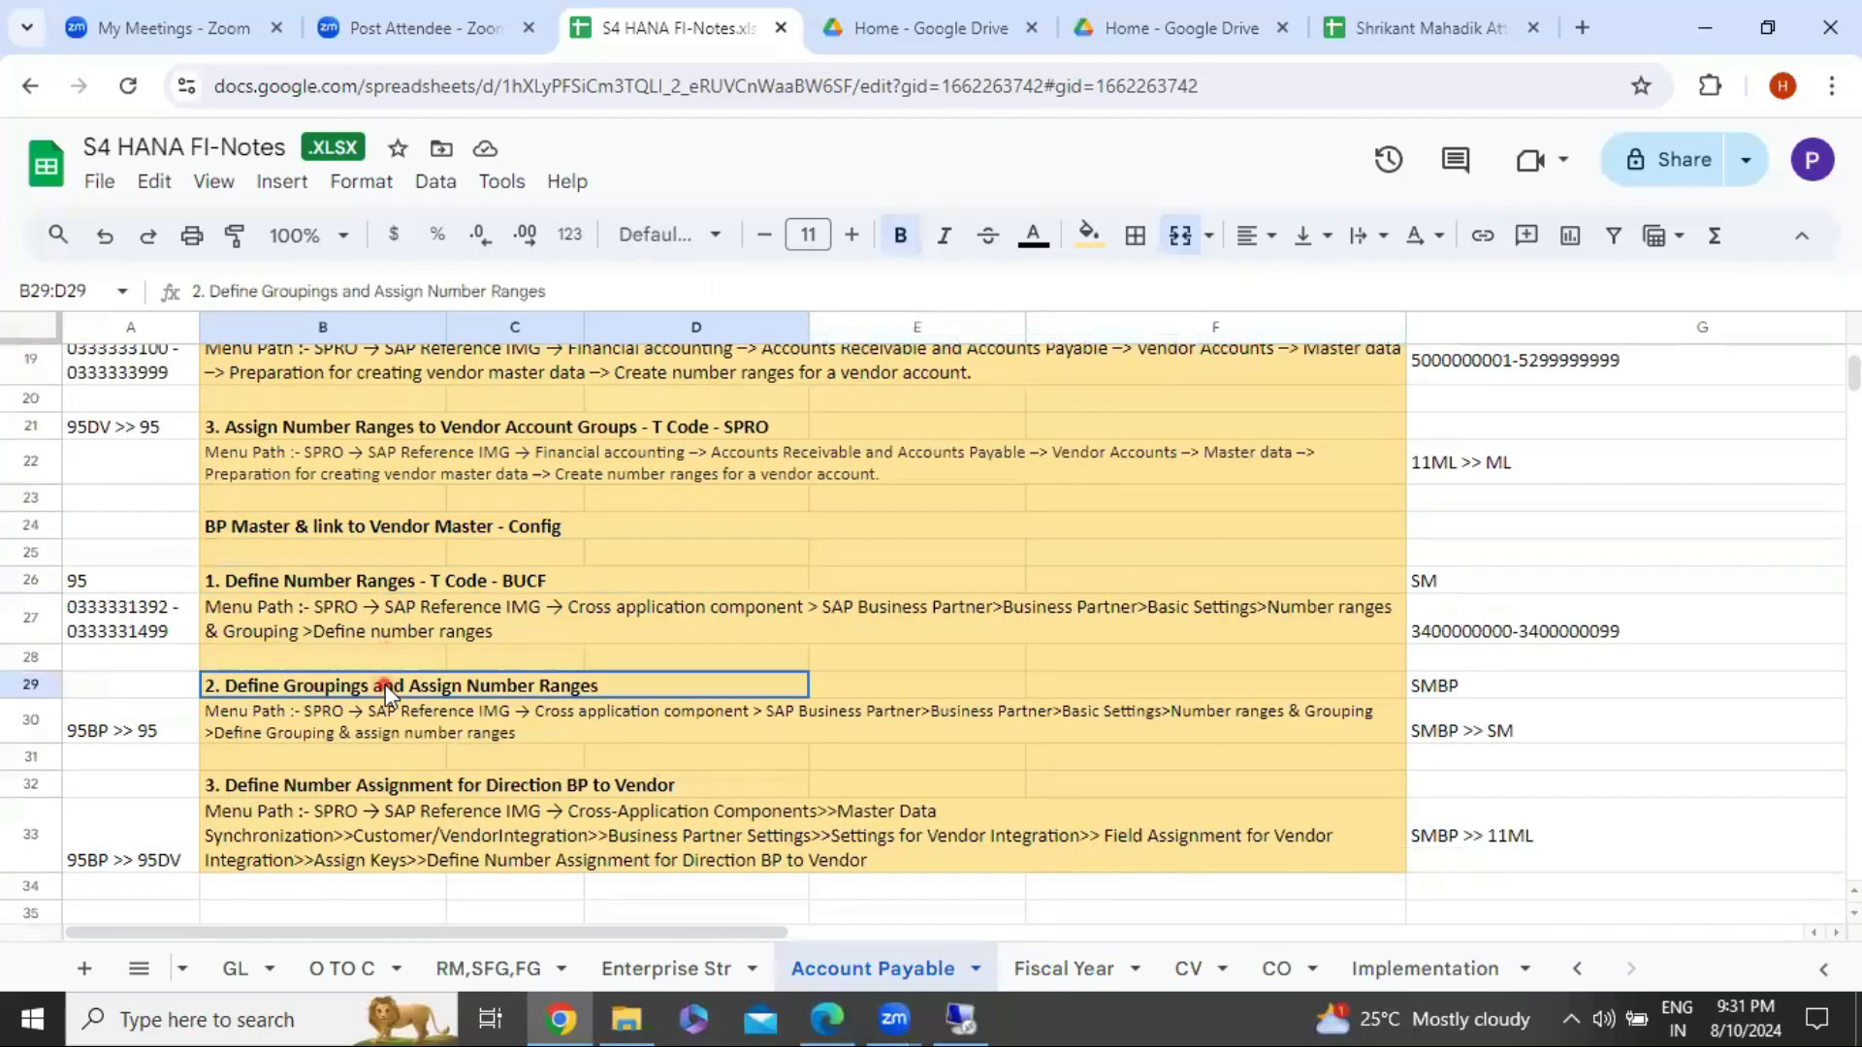
click(369, 785)
scroll(359, 785, up, 5)
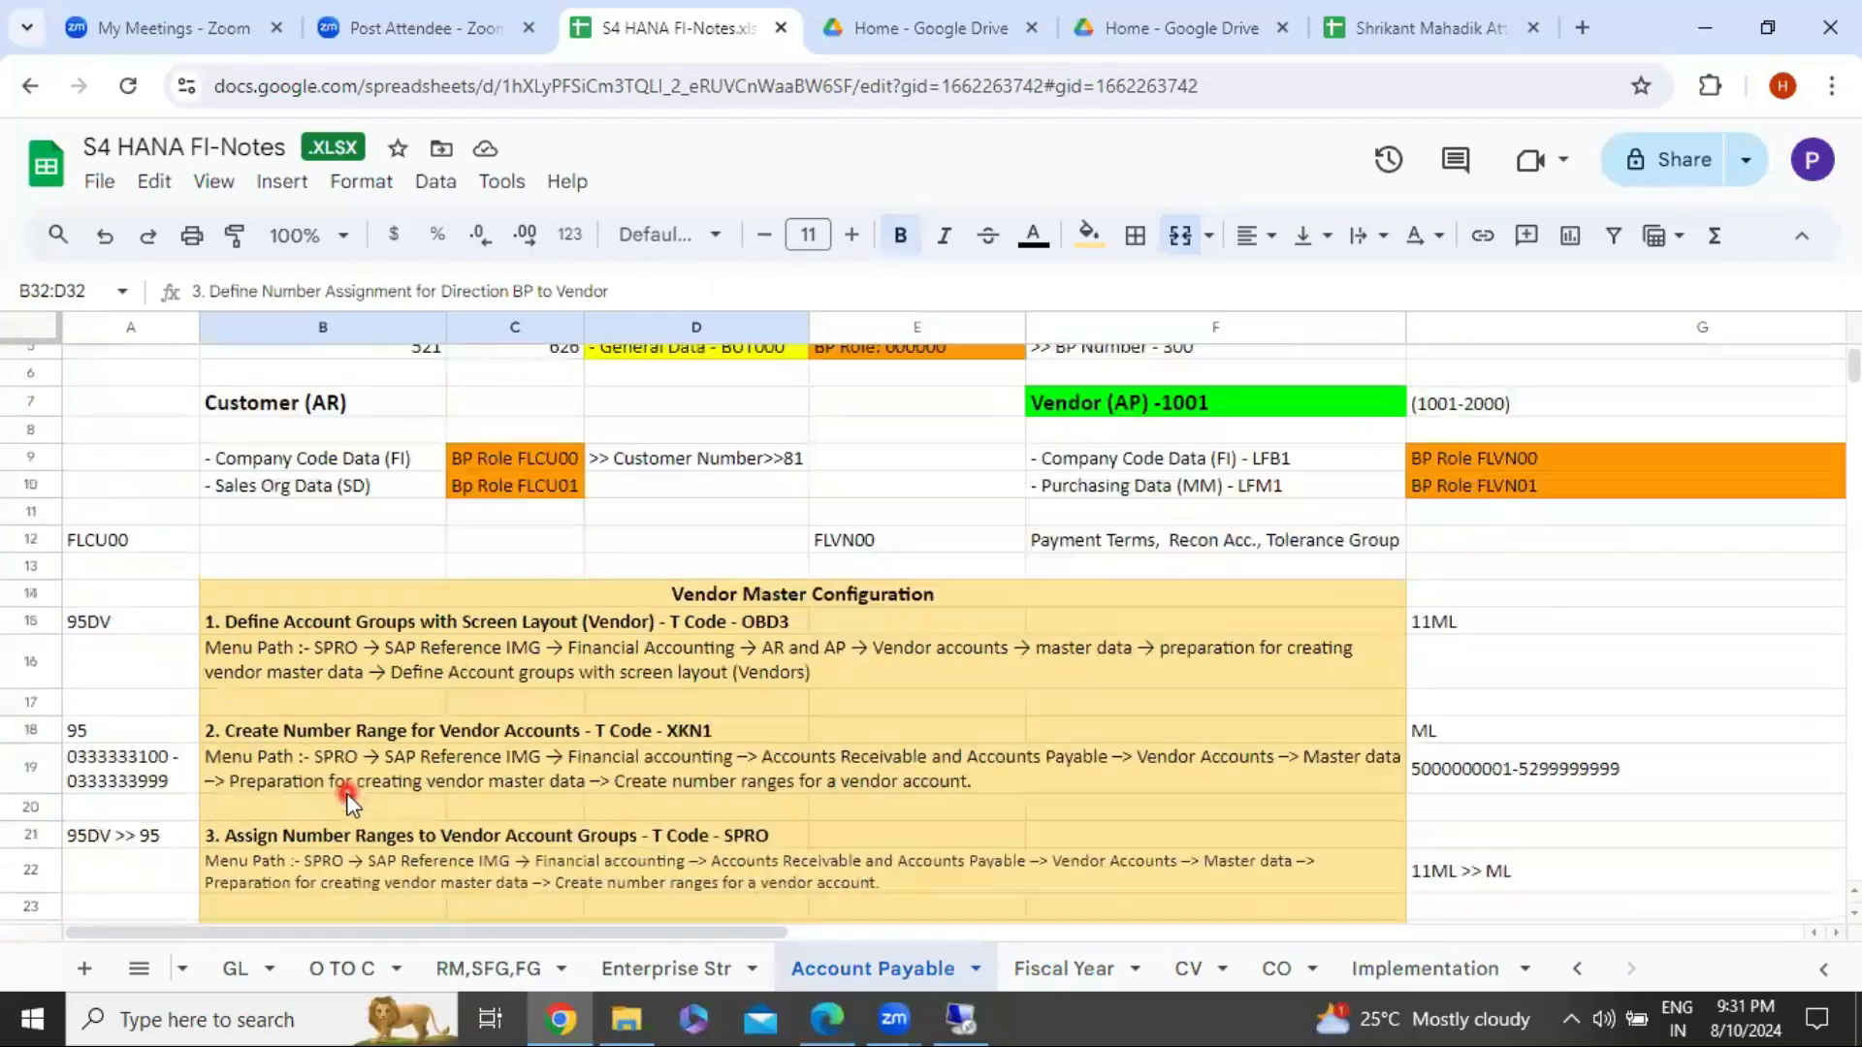
scroll(349, 776, down, 1)
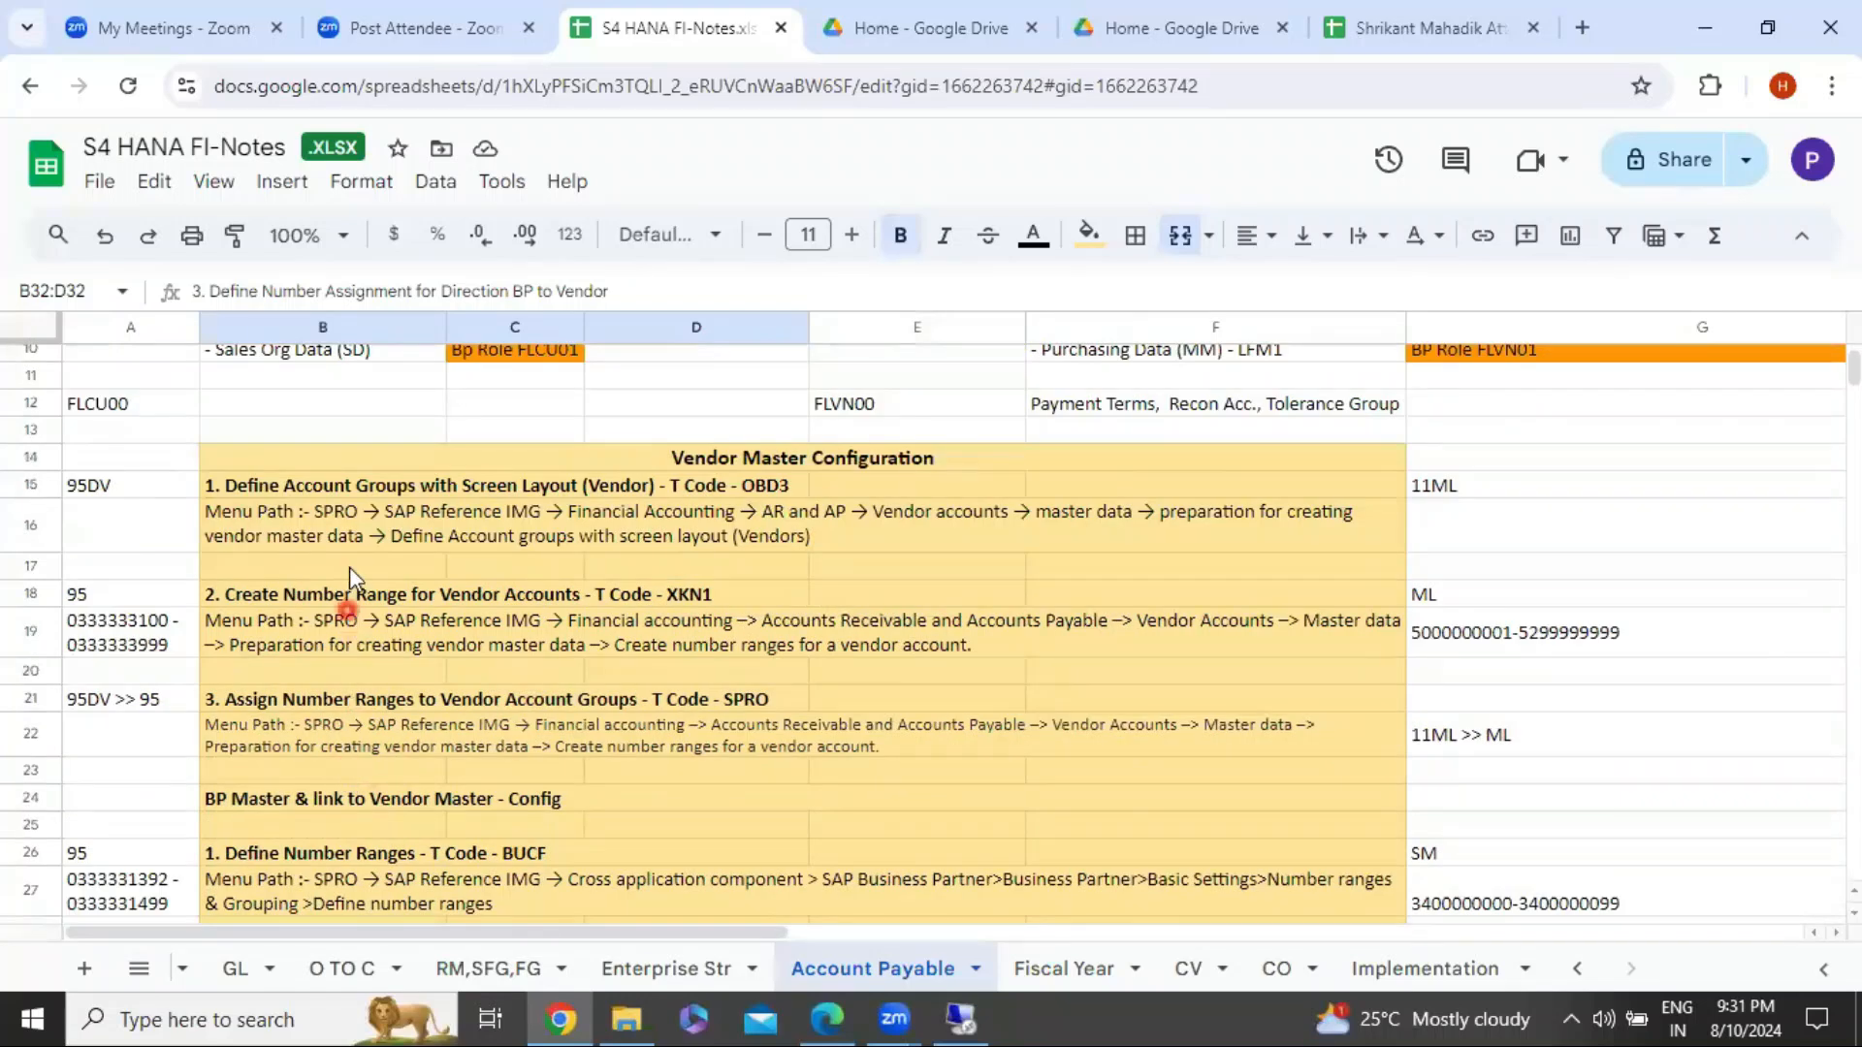
Step: Highlight the three vendor master configuration activities in B15:F22, from defining account groups to assigning number ranges
click(365, 485)
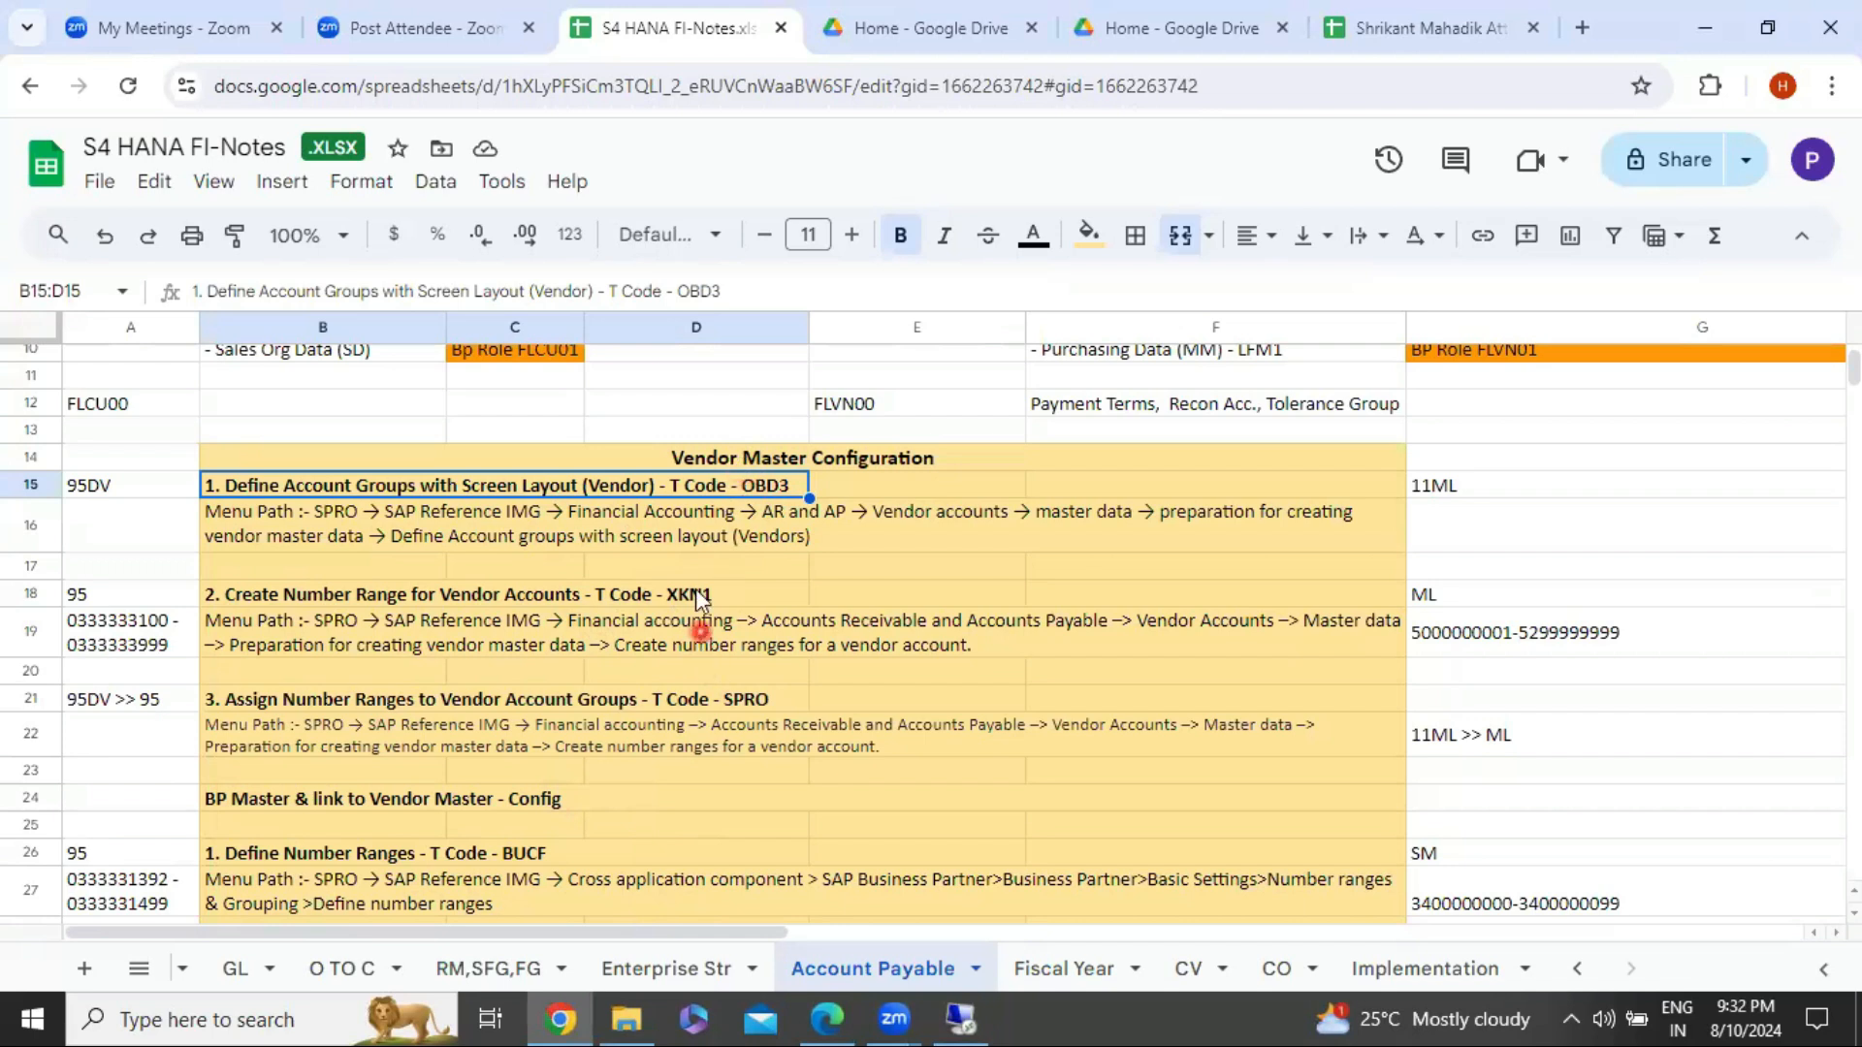
scroll(555, 818, down, 2)
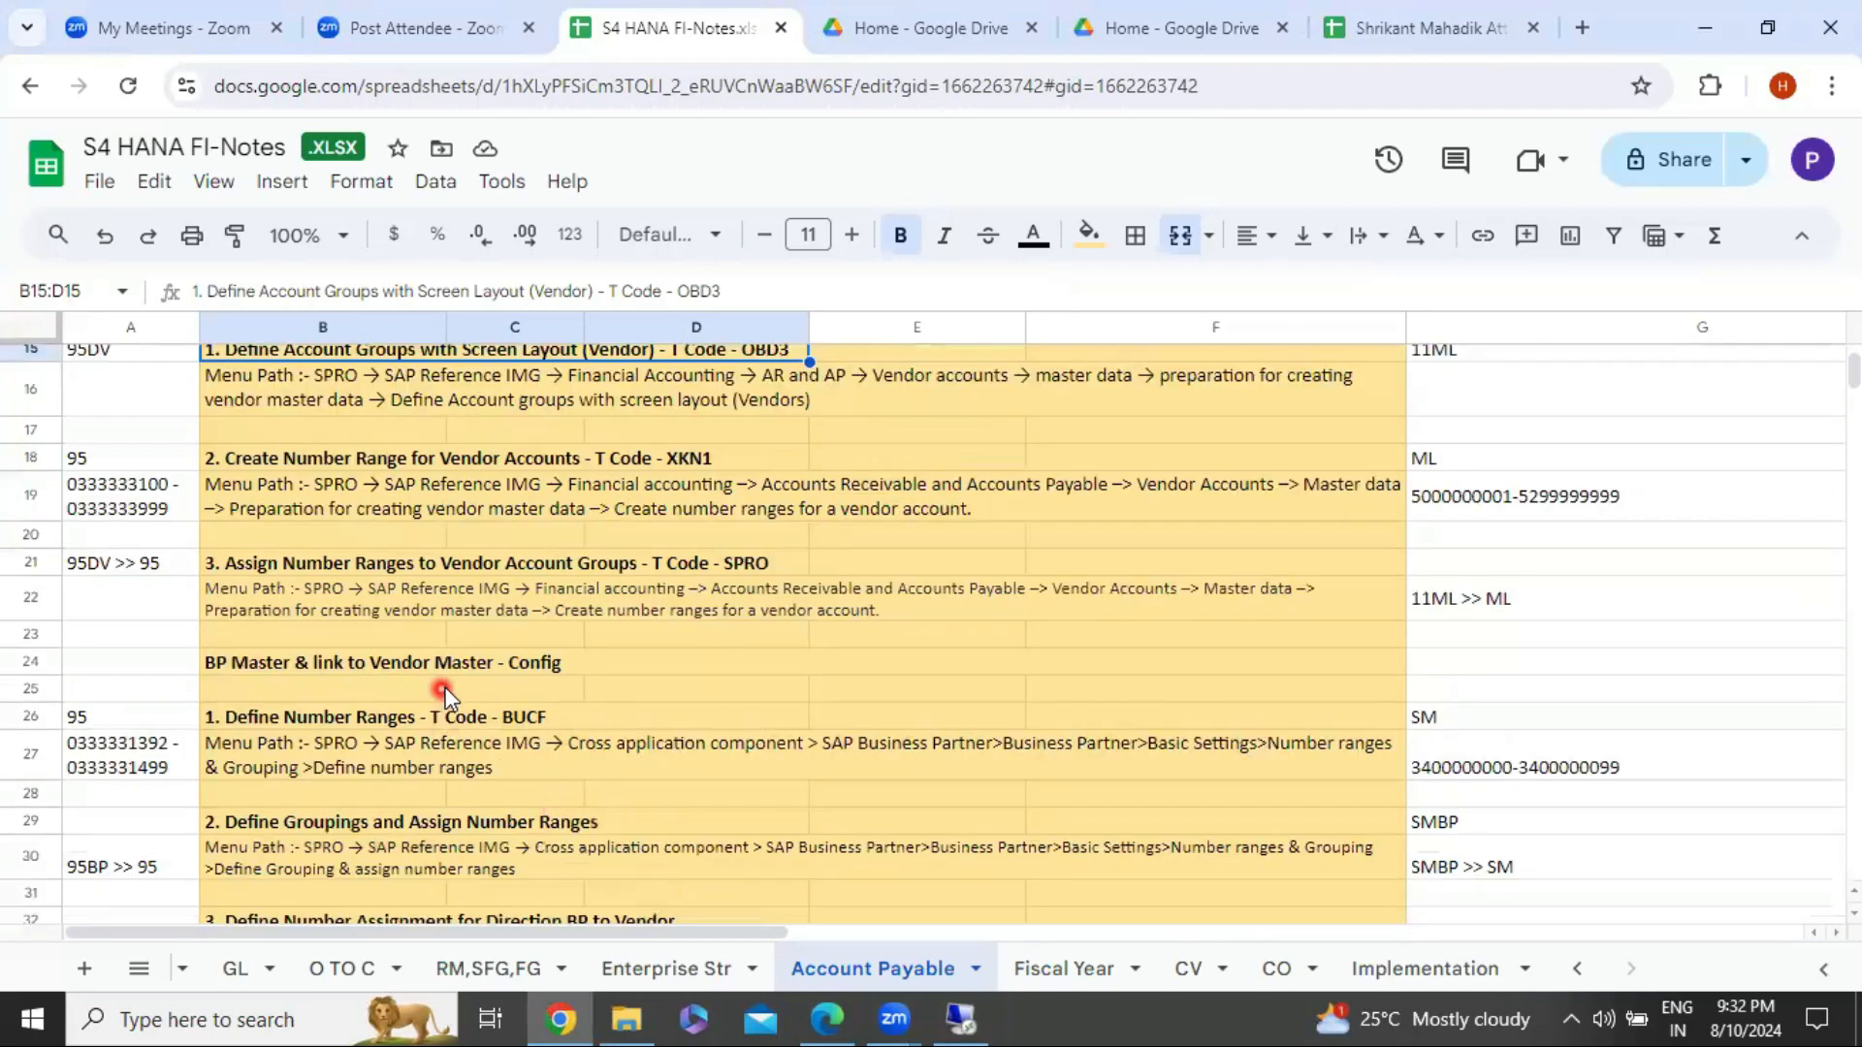
scroll(506, 762, up, 2)
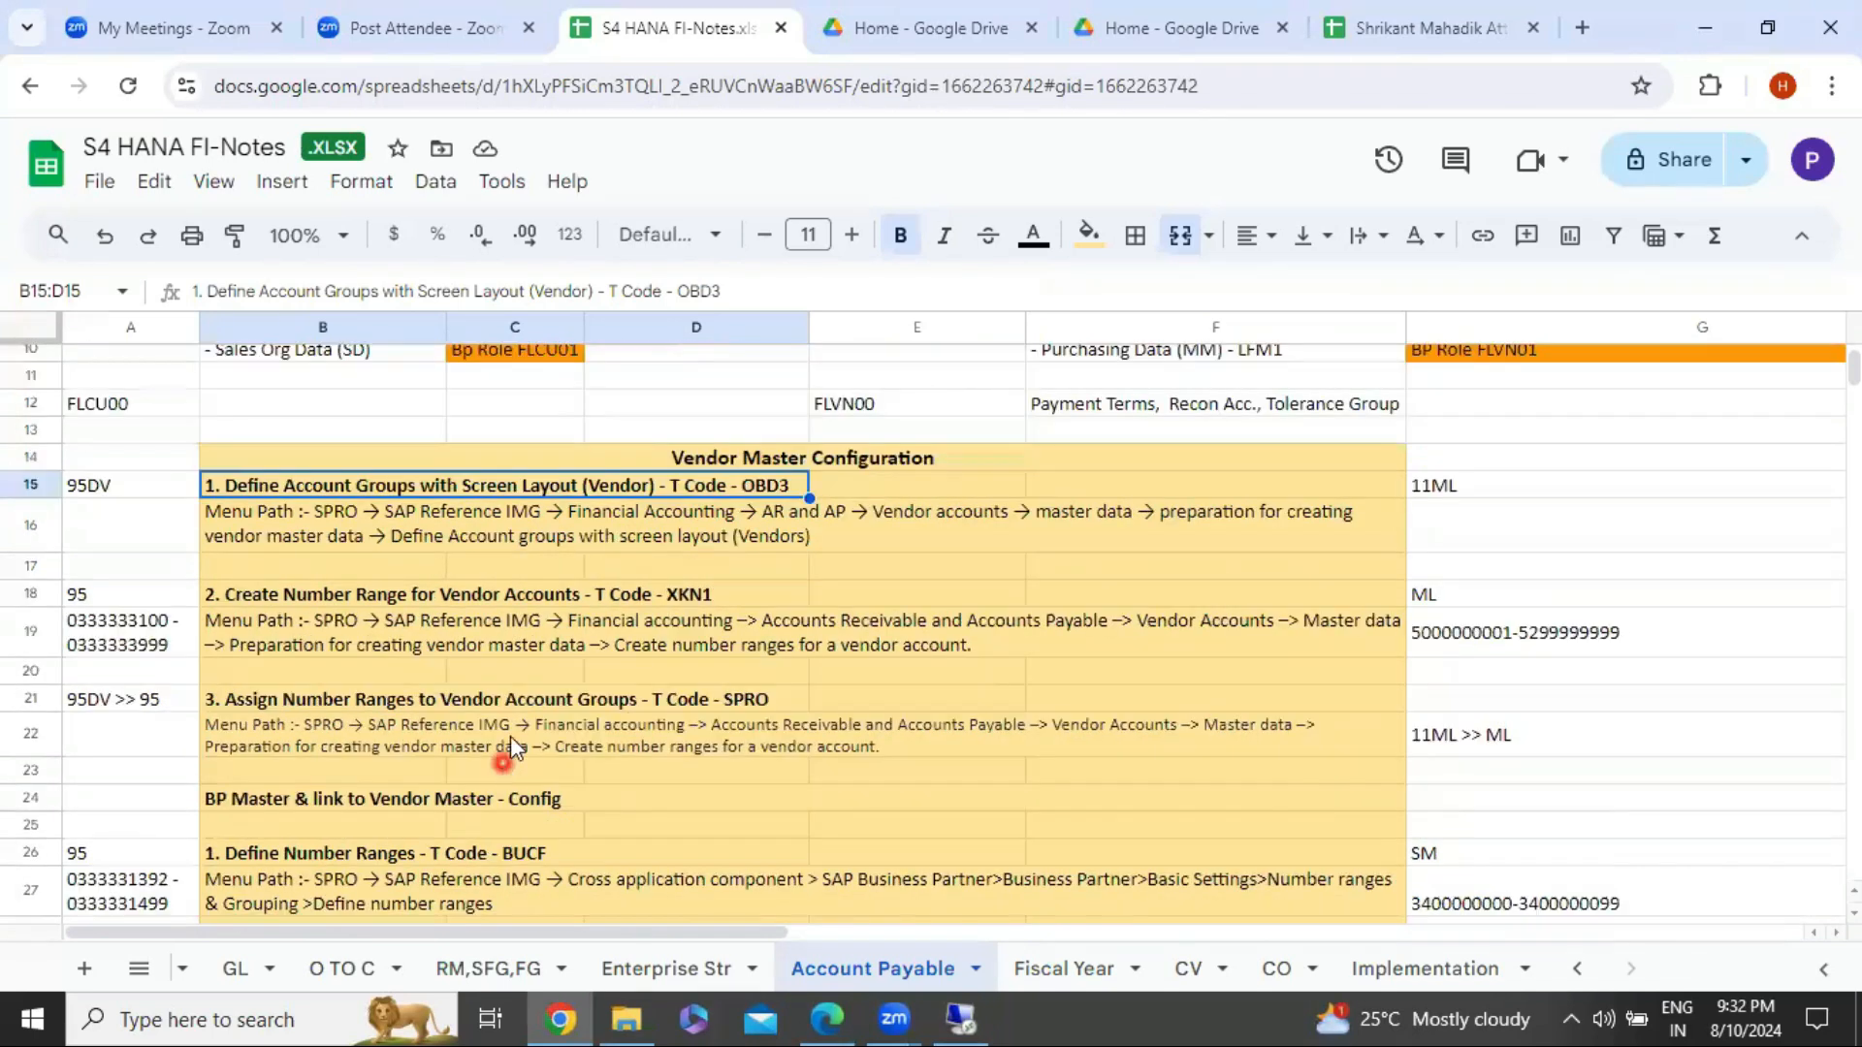
click(603, 458)
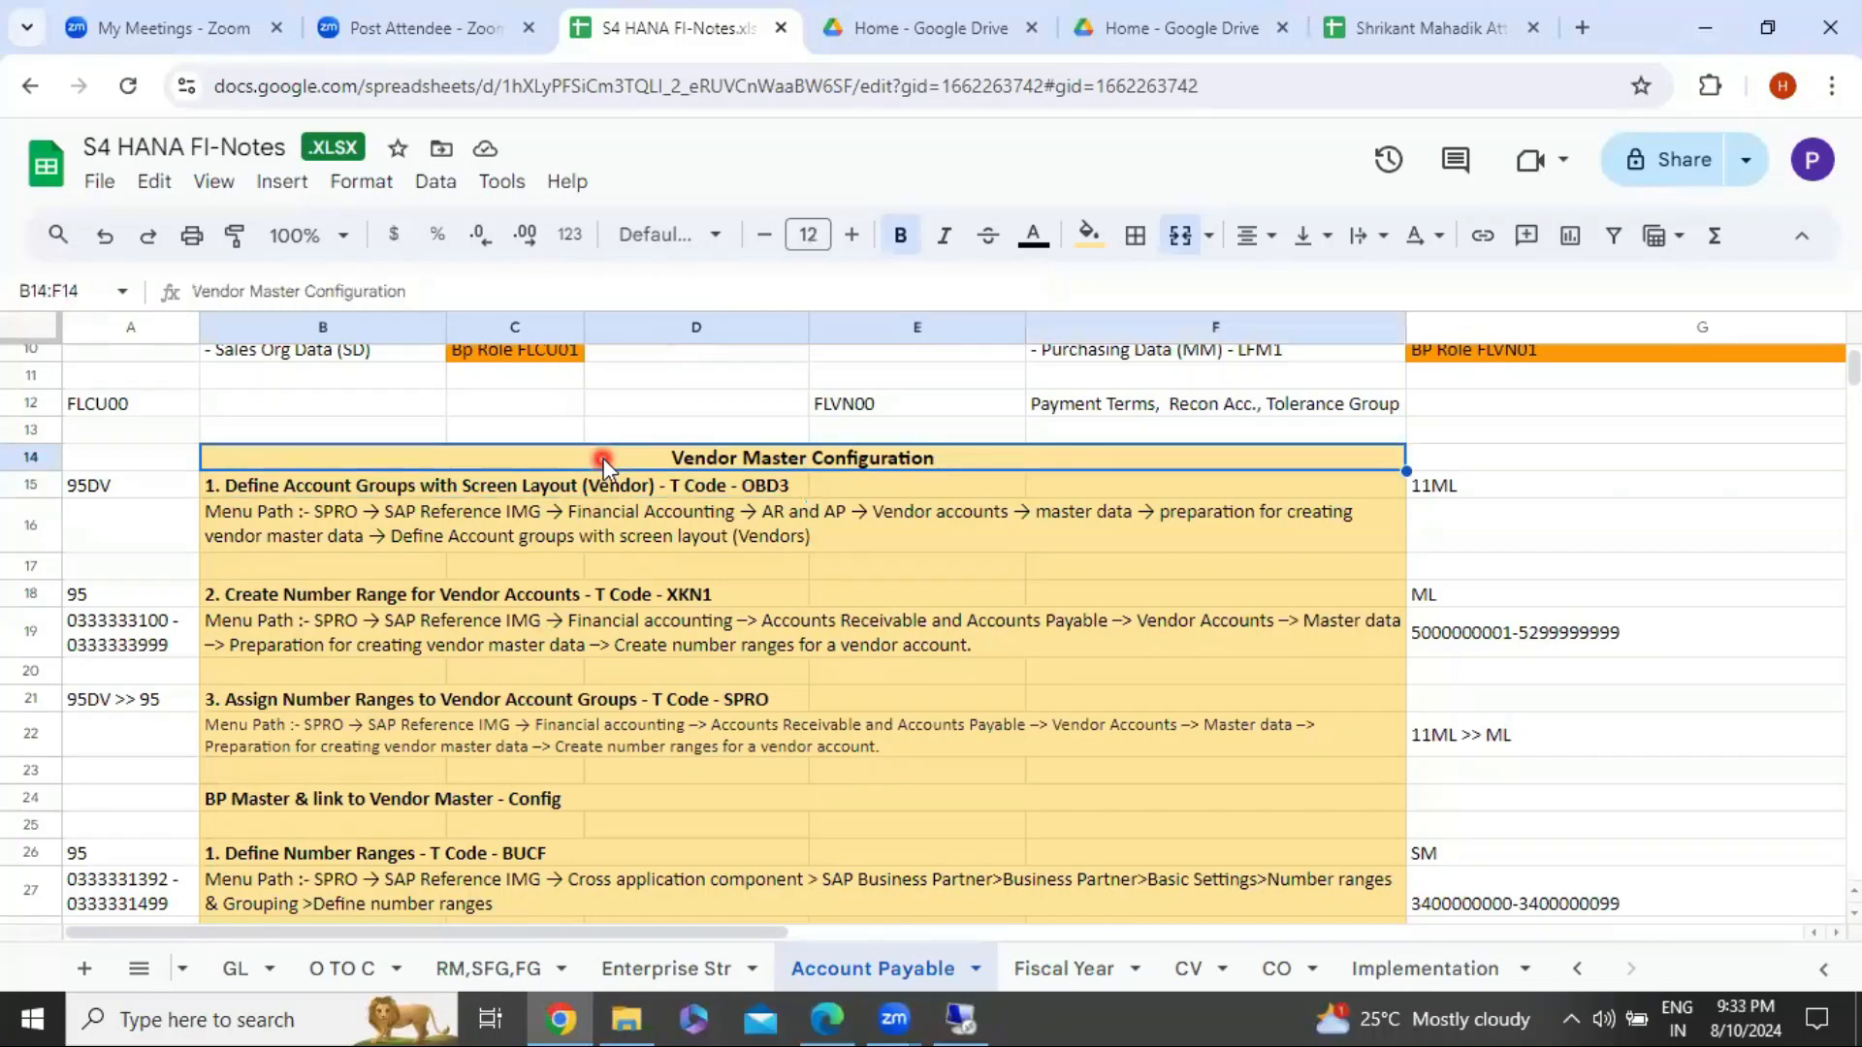
click(614, 491)
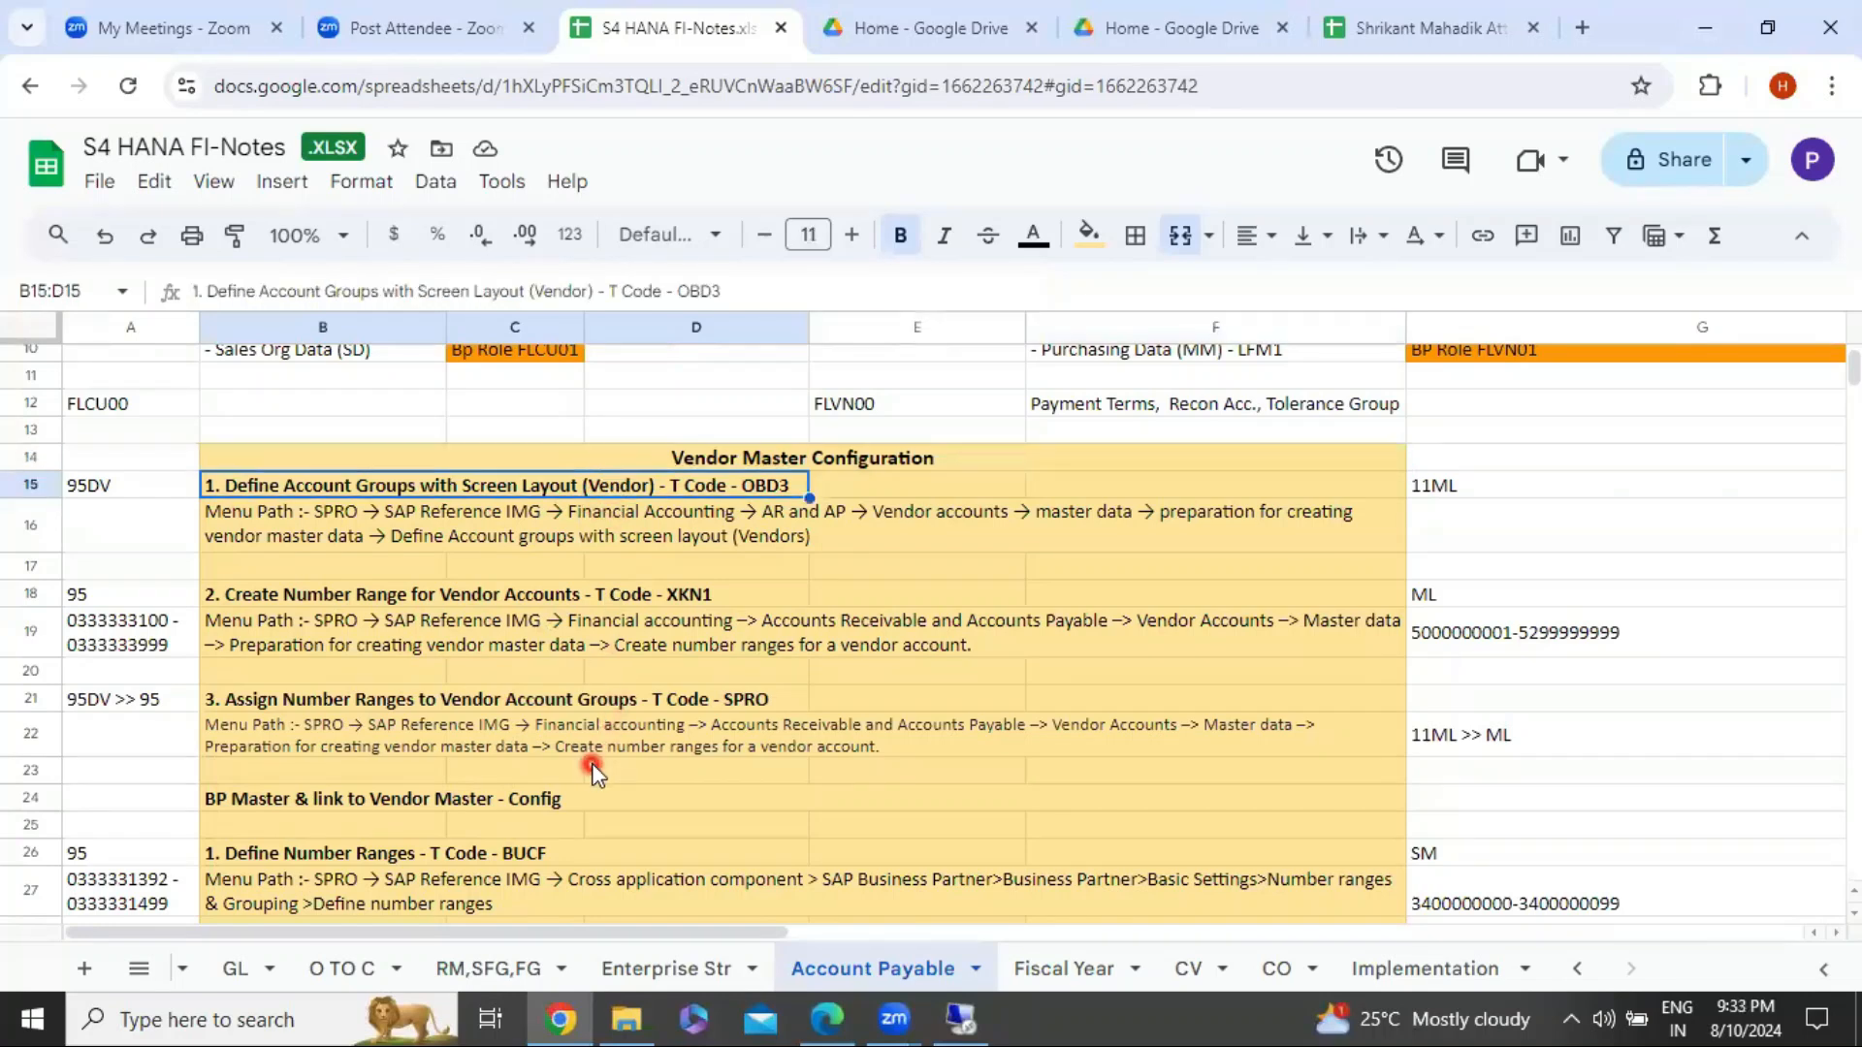
shift+click(573, 736)
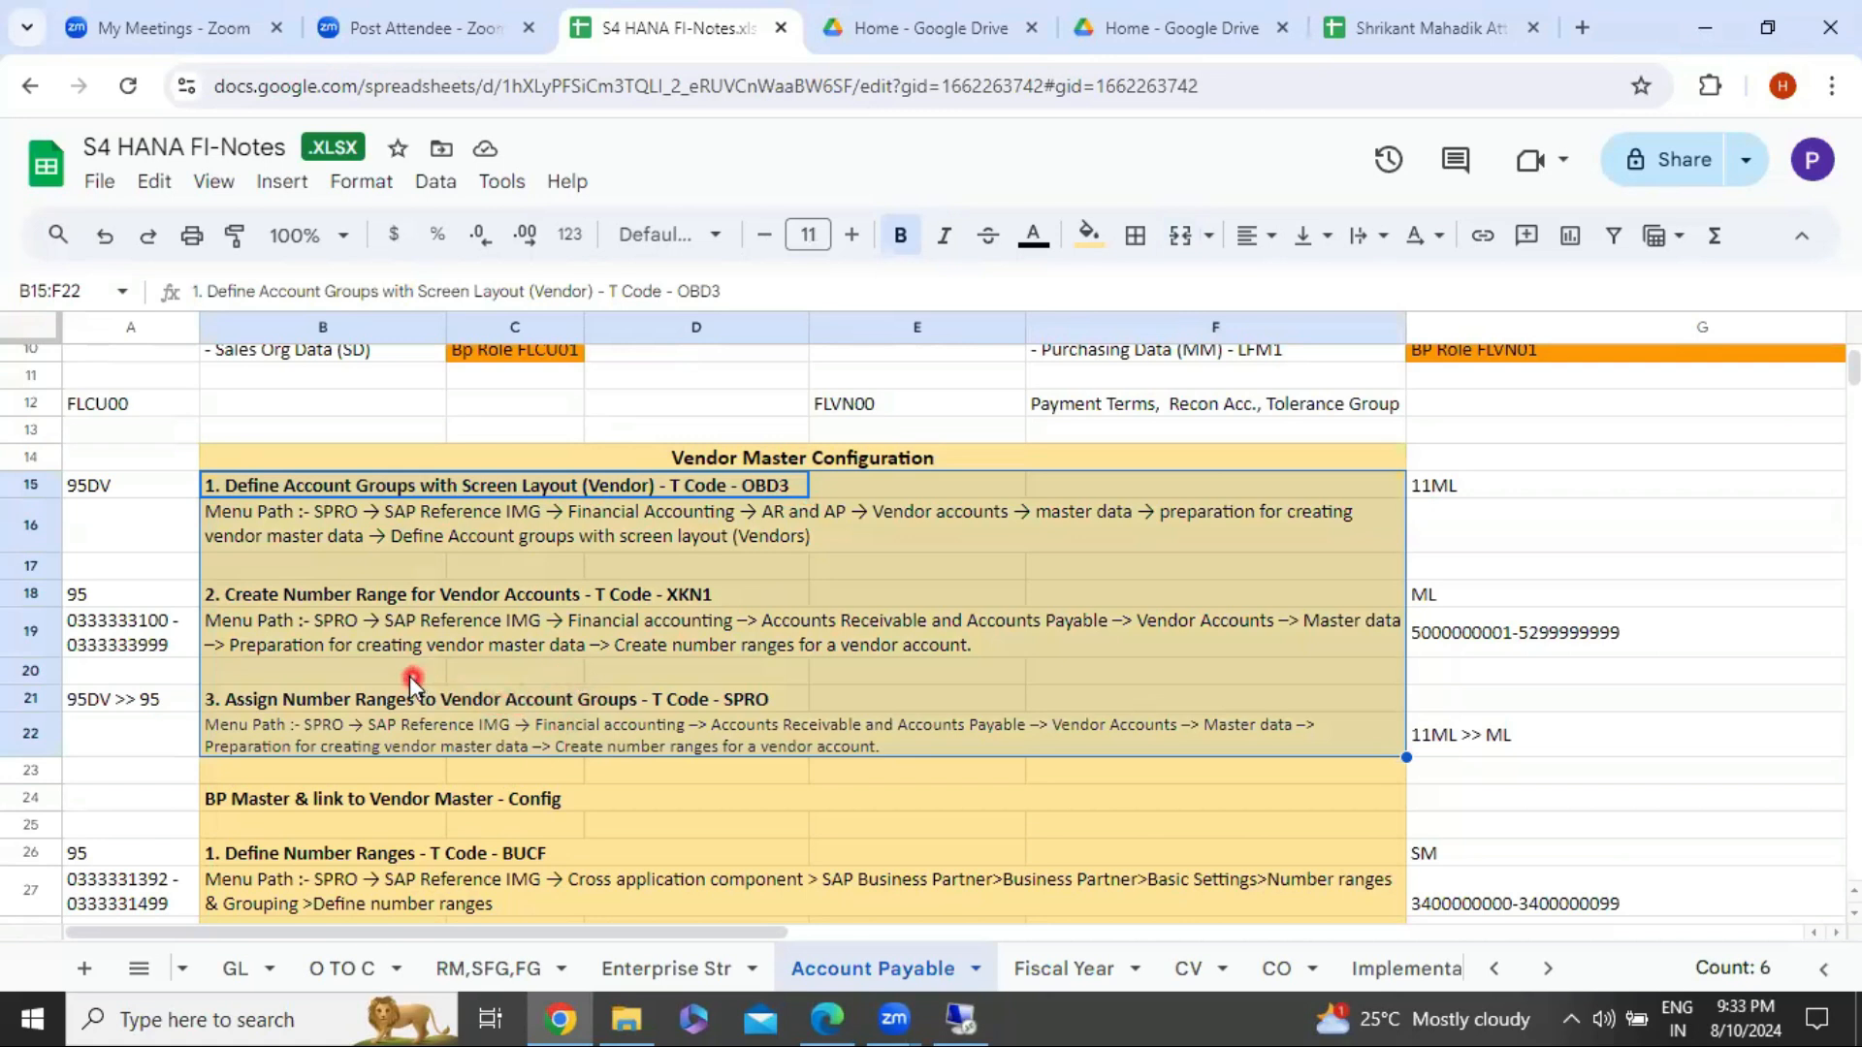
Step: Review the vendor and BP configuration notes again and select the Define Account Groups with Screen Layout (Vendor) heading
scroll(521, 662, down, 4)
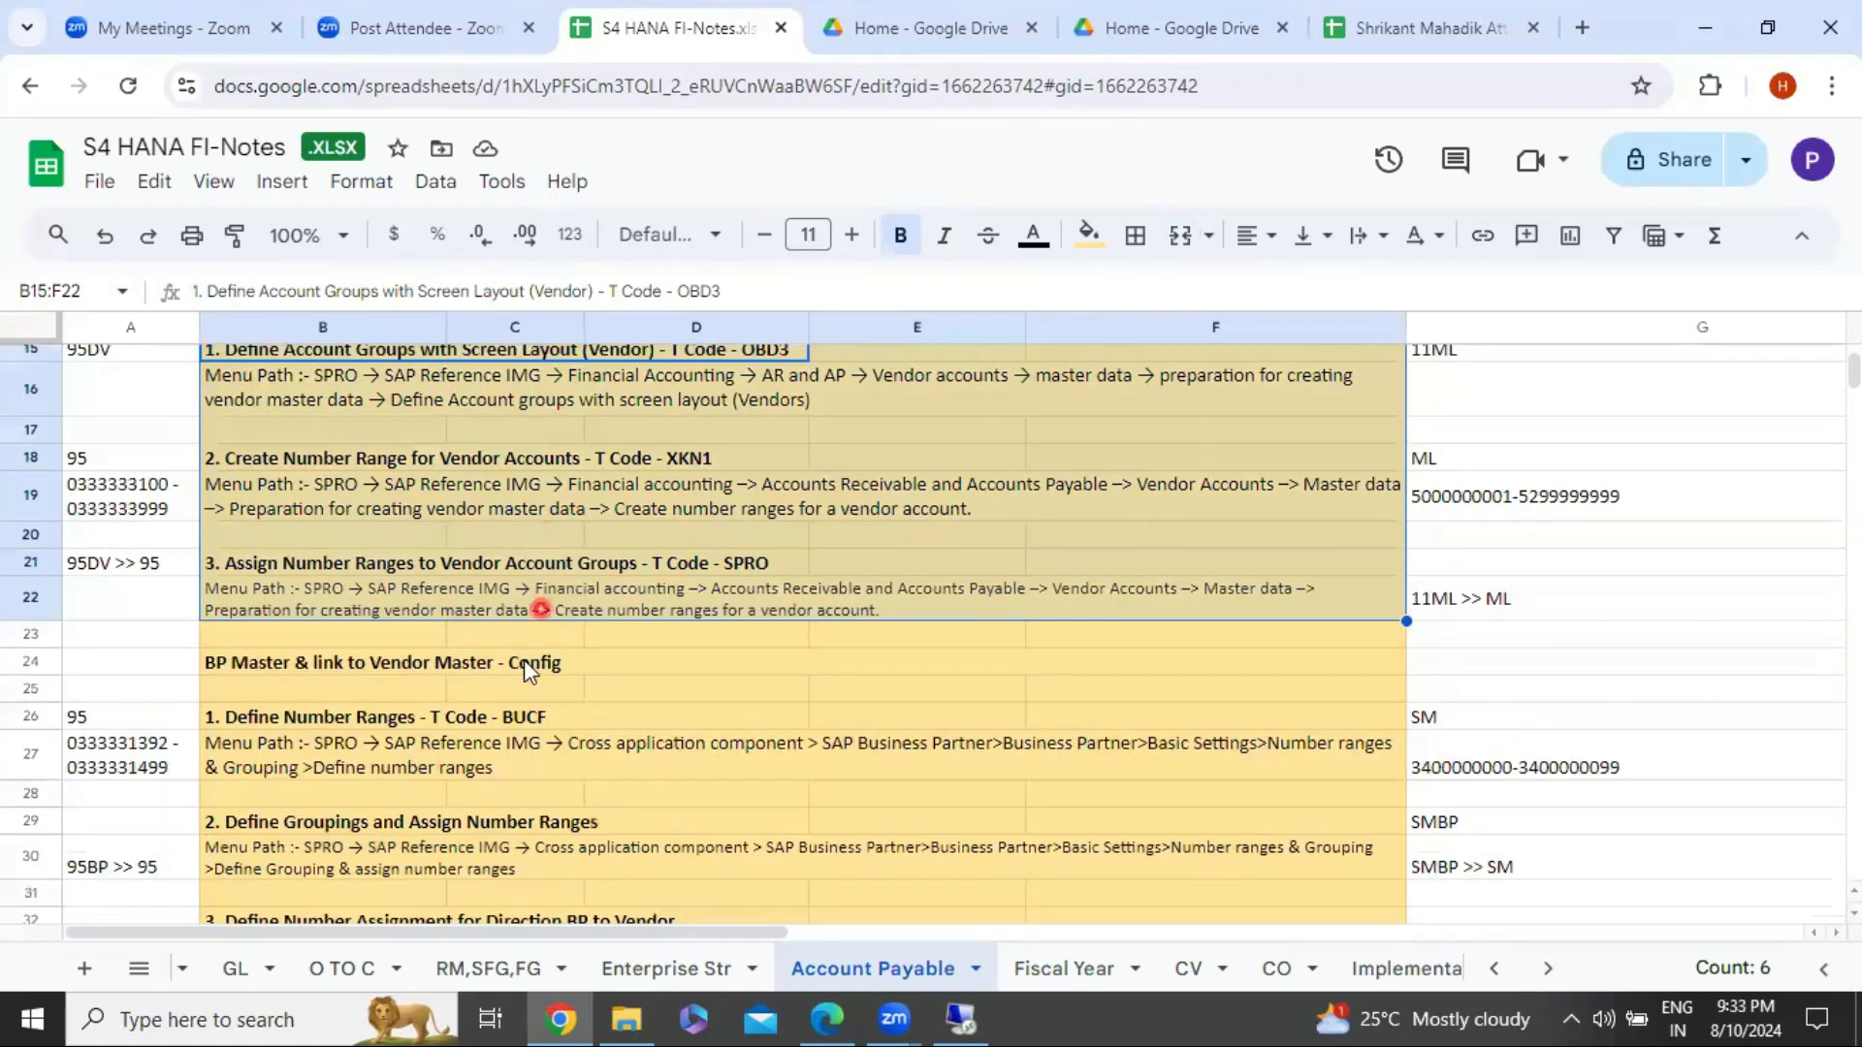
scroll(521, 662, up, 6)
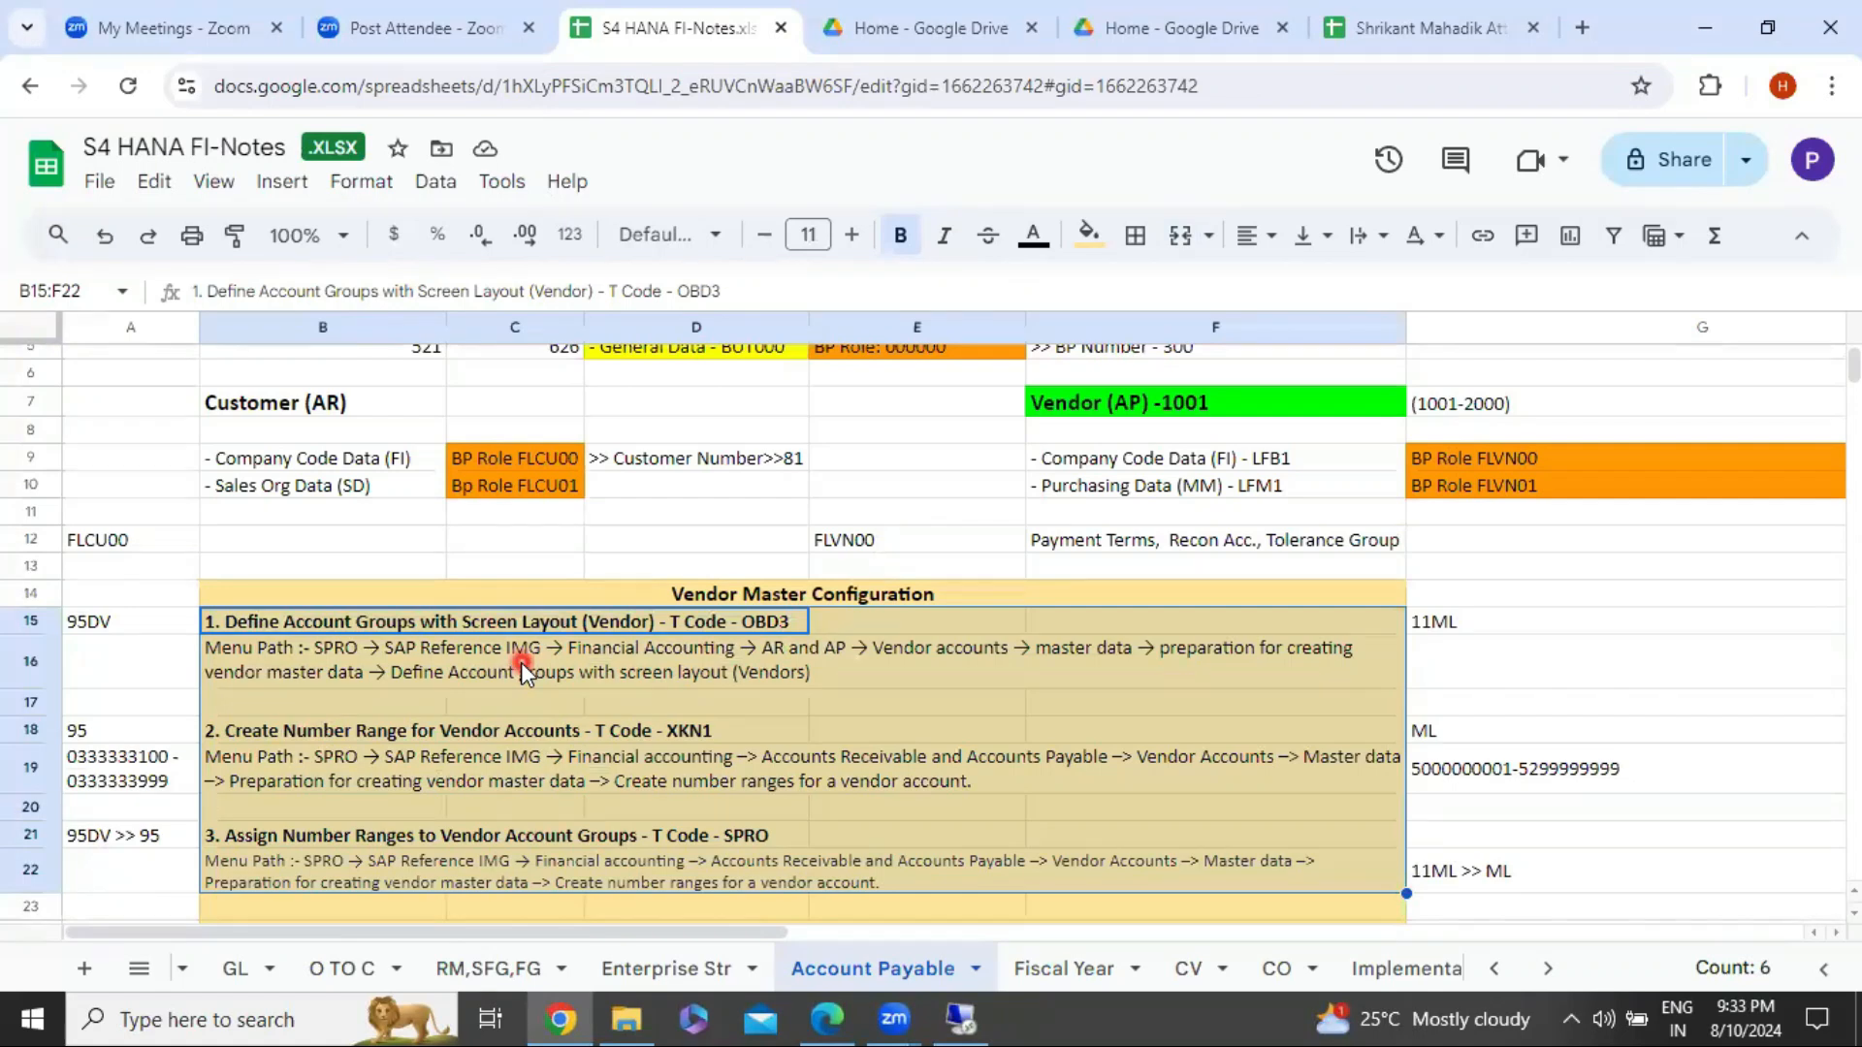
scroll(521, 662, down, 3)
scroll(521, 668, up, 2)
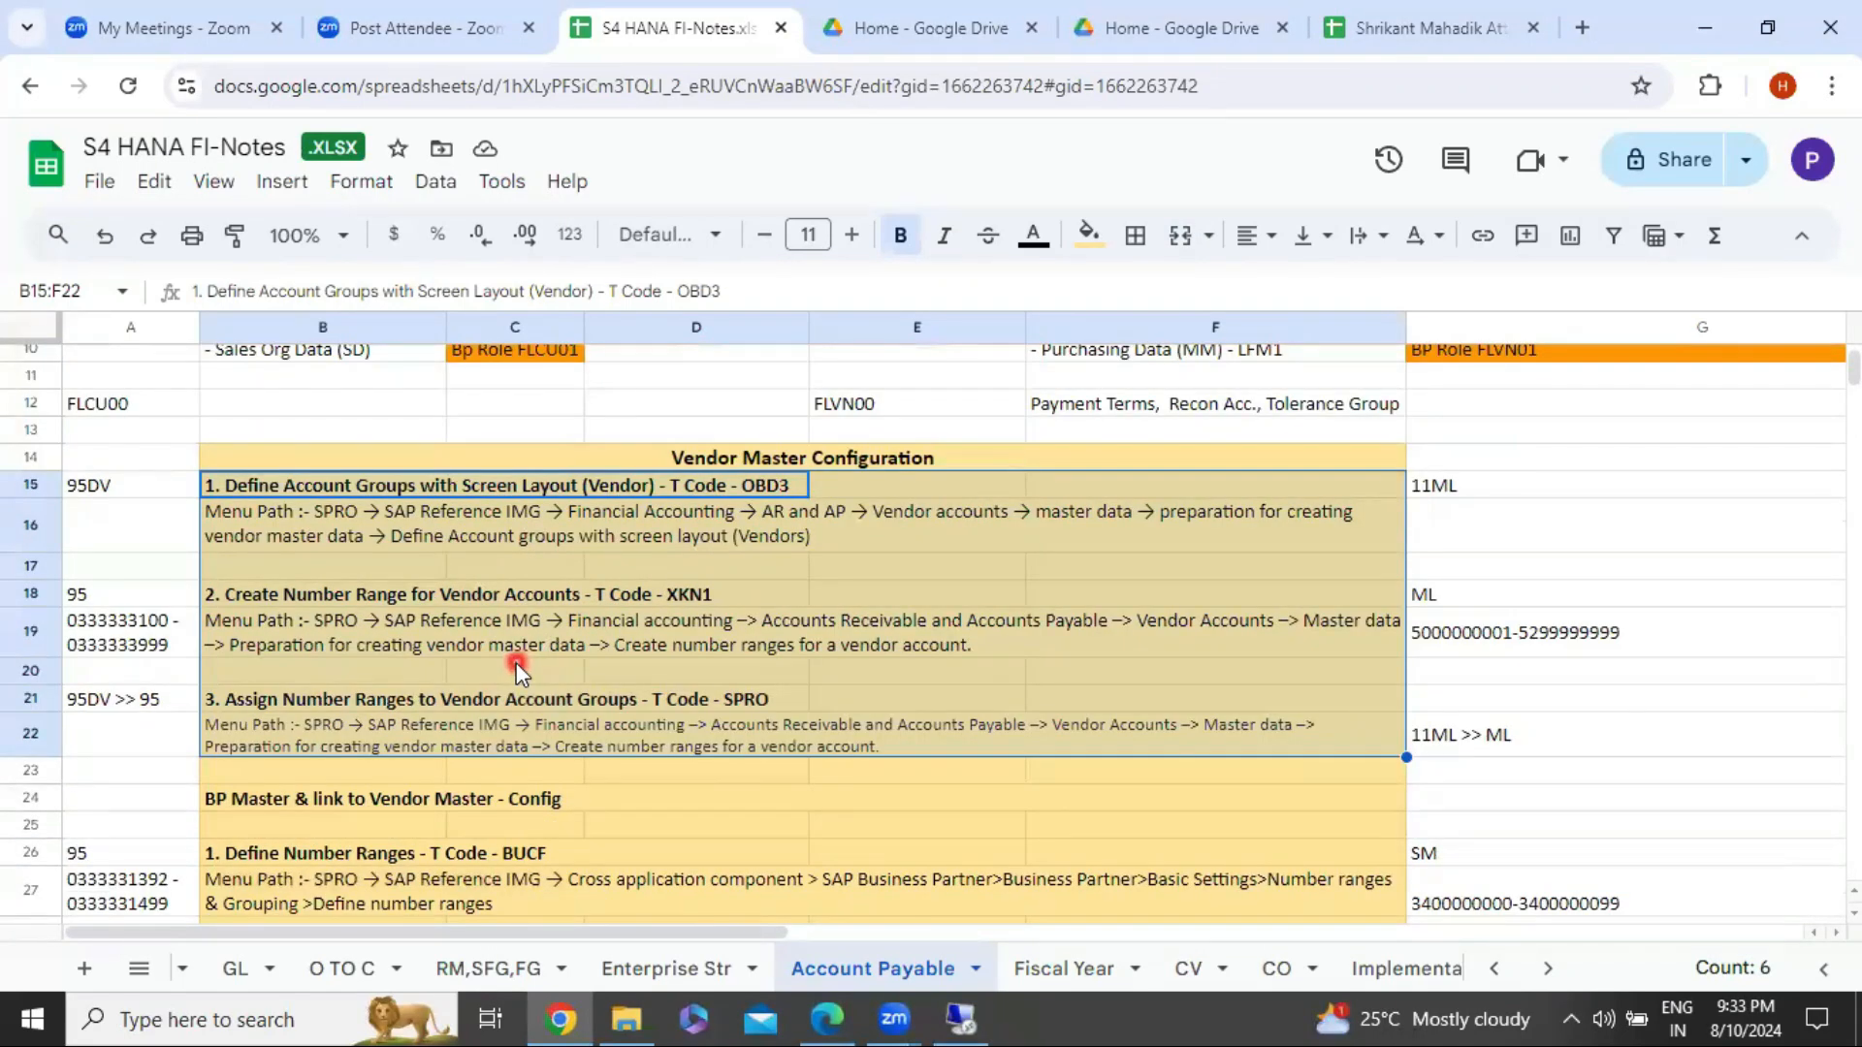
click(513, 490)
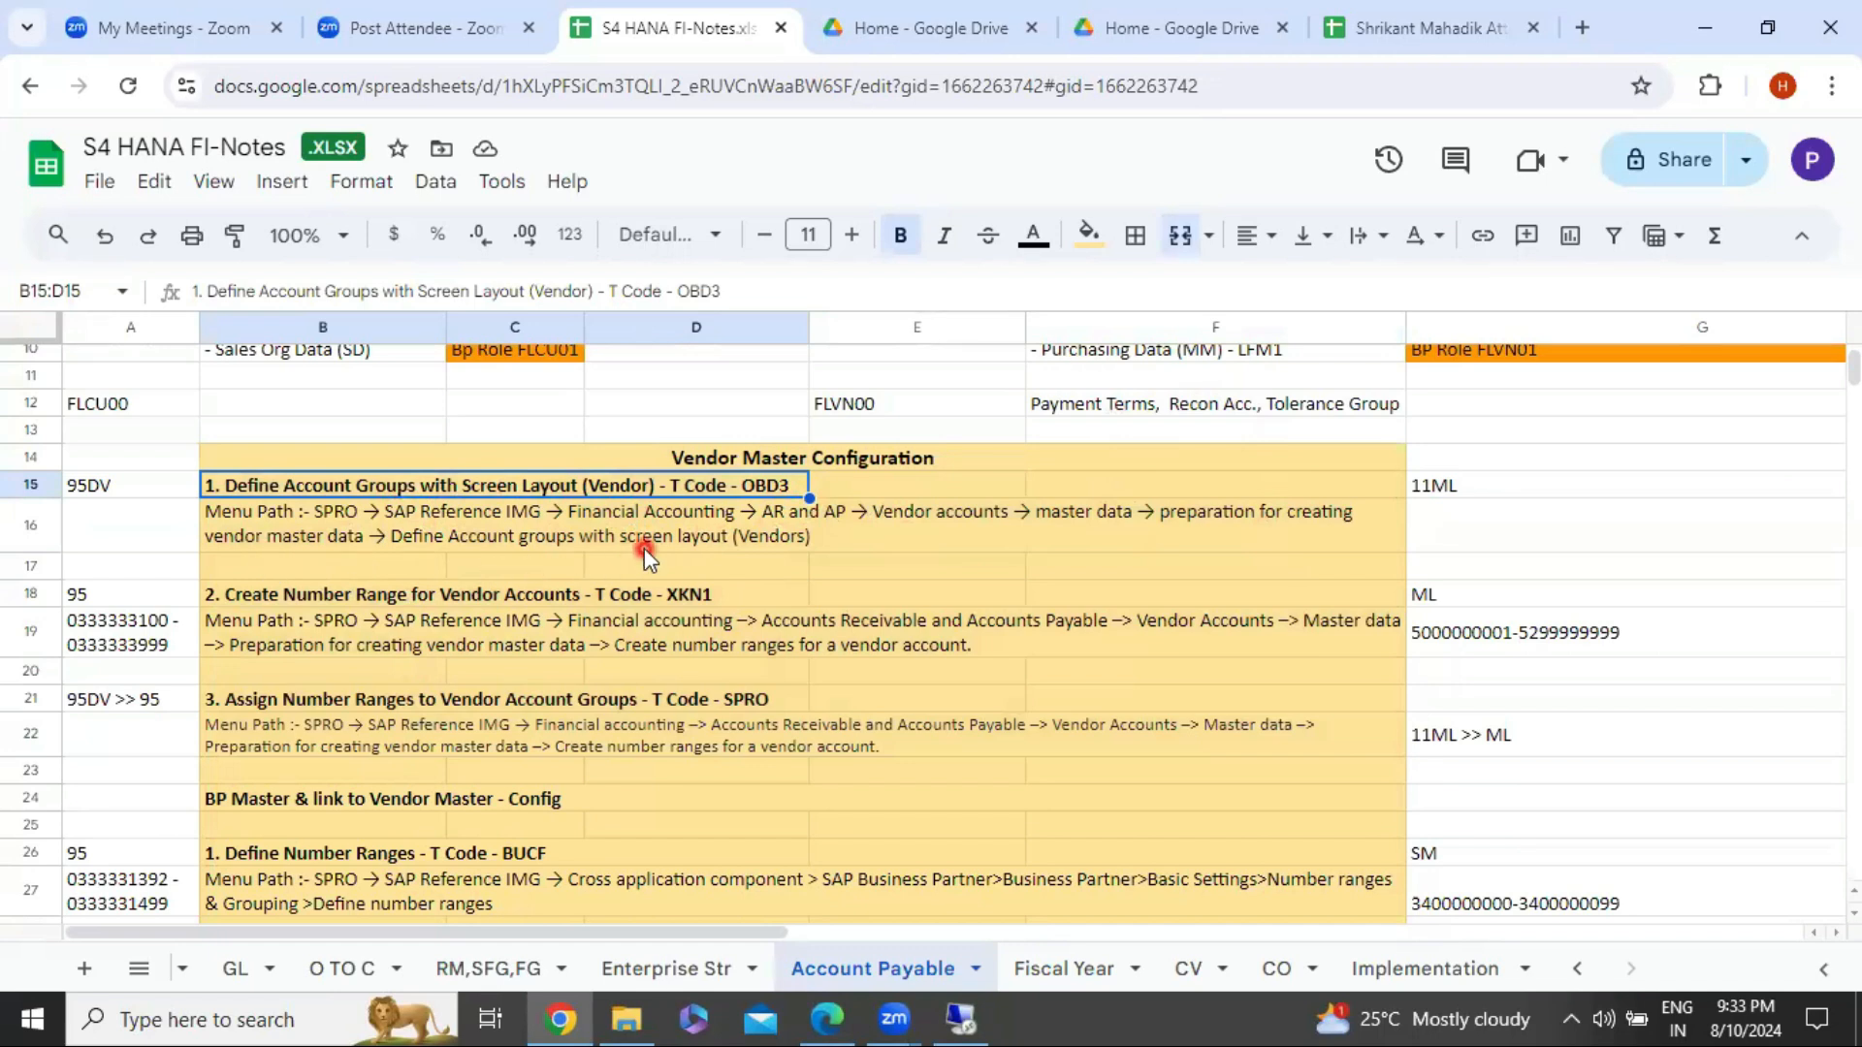
Step: Switch to the SAP remote session and open the SAP Reference IMG through transaction SPRO
click(959, 1017)
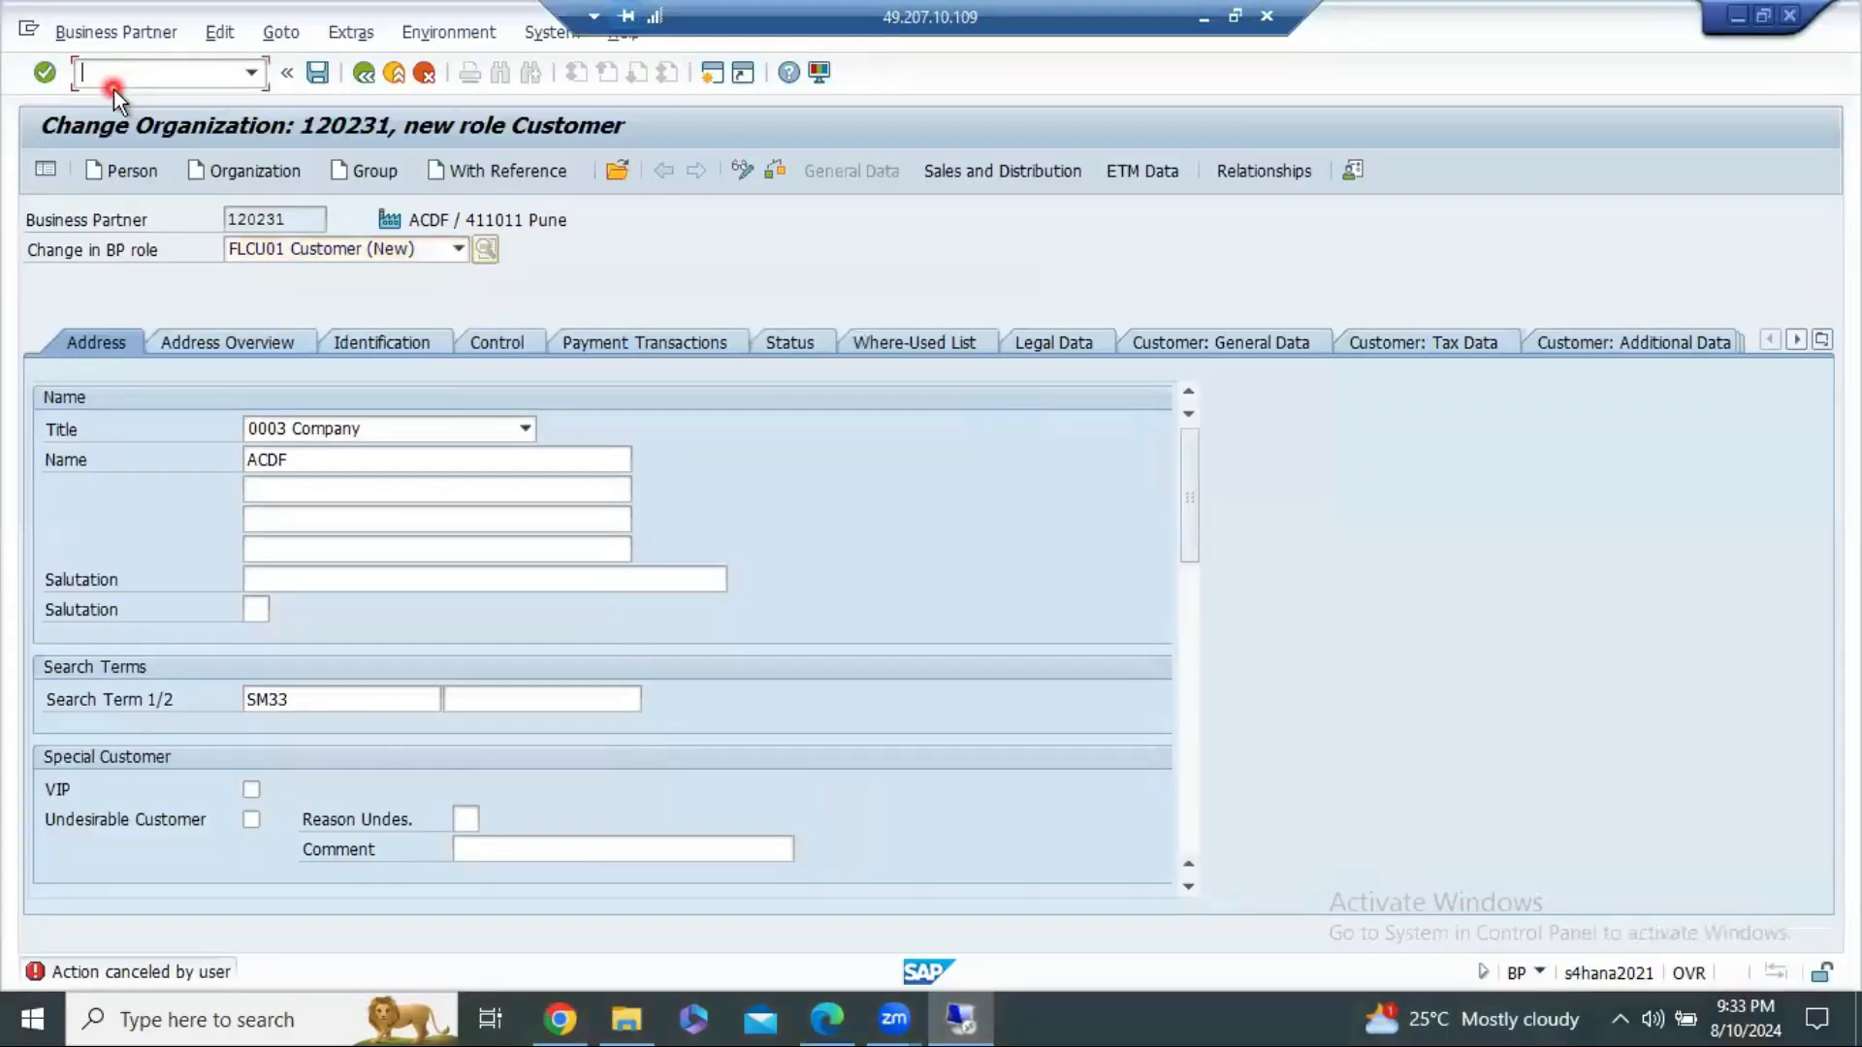
click(113, 85)
text(/nspro)
key(Return)
click(145, 168)
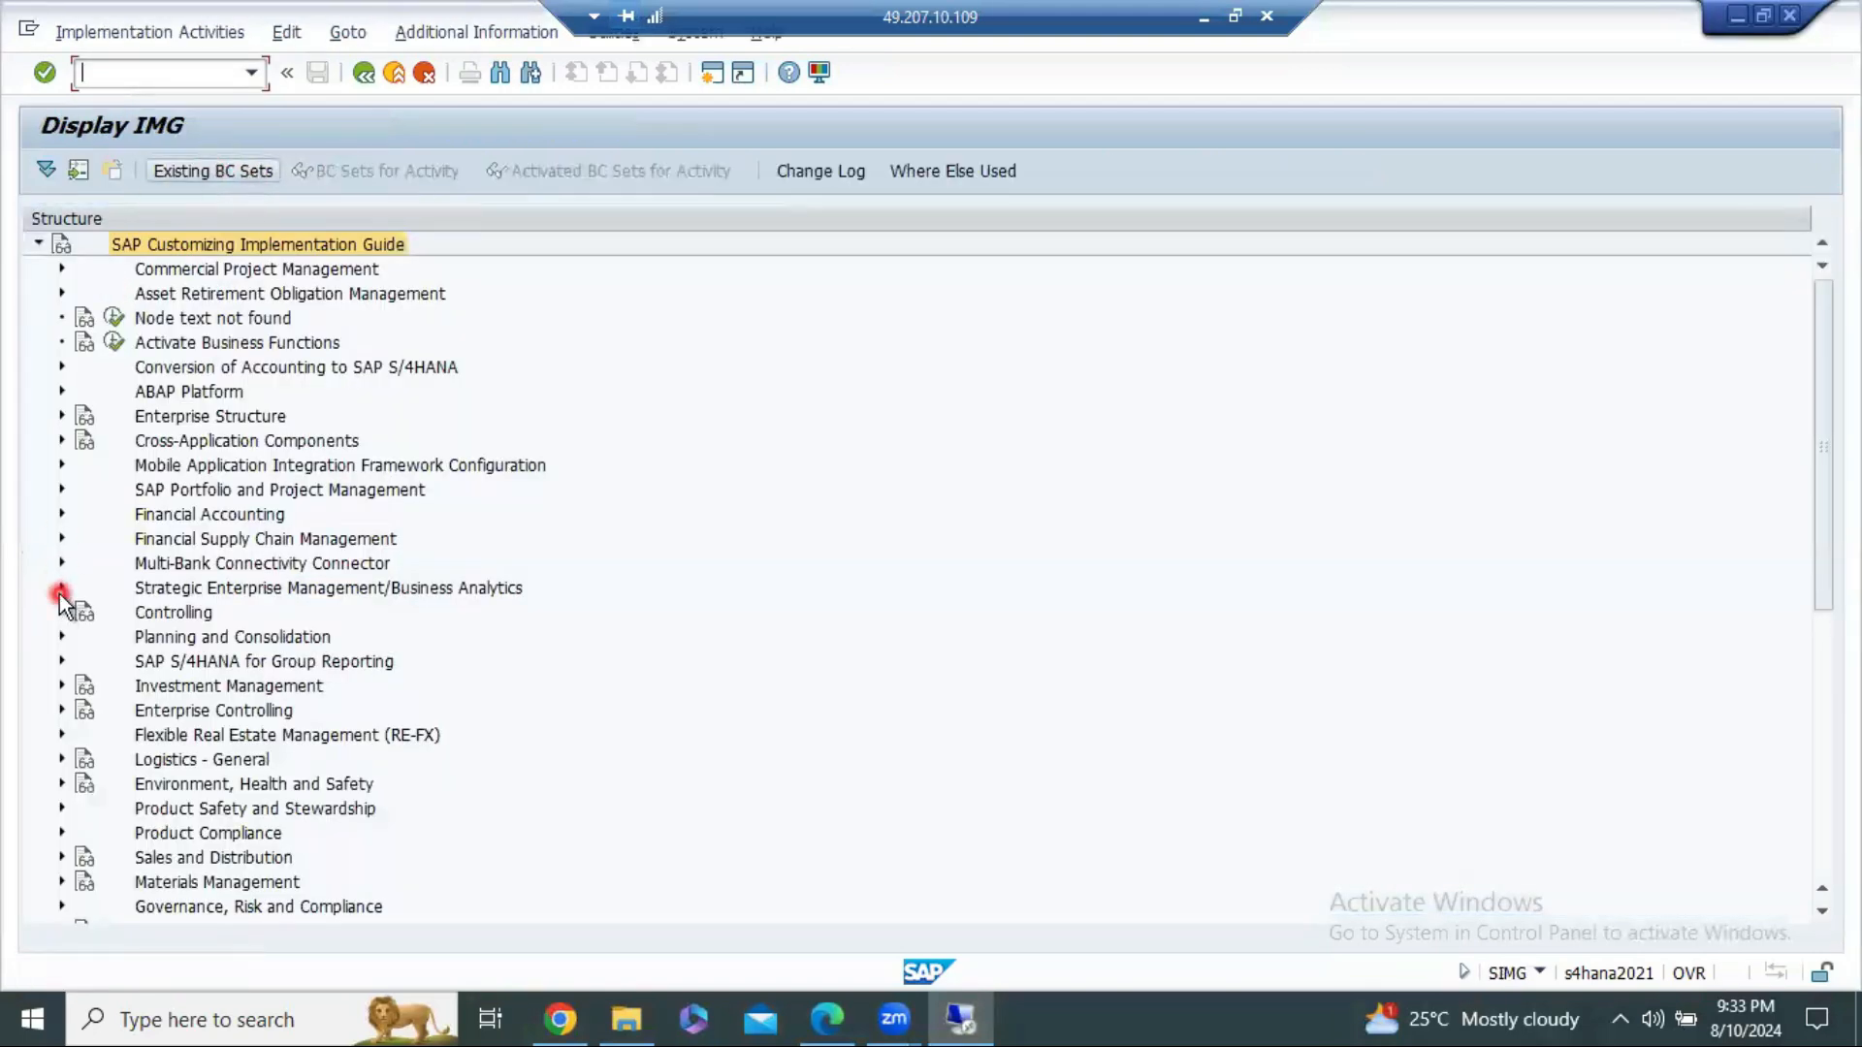
Step: Expand the IMG from Financial Accounting through Accounts Receivable and Accounts Payable, Supplier Accounts and Master Data to Preparations for Creating Supplier Master Data
click(62, 514)
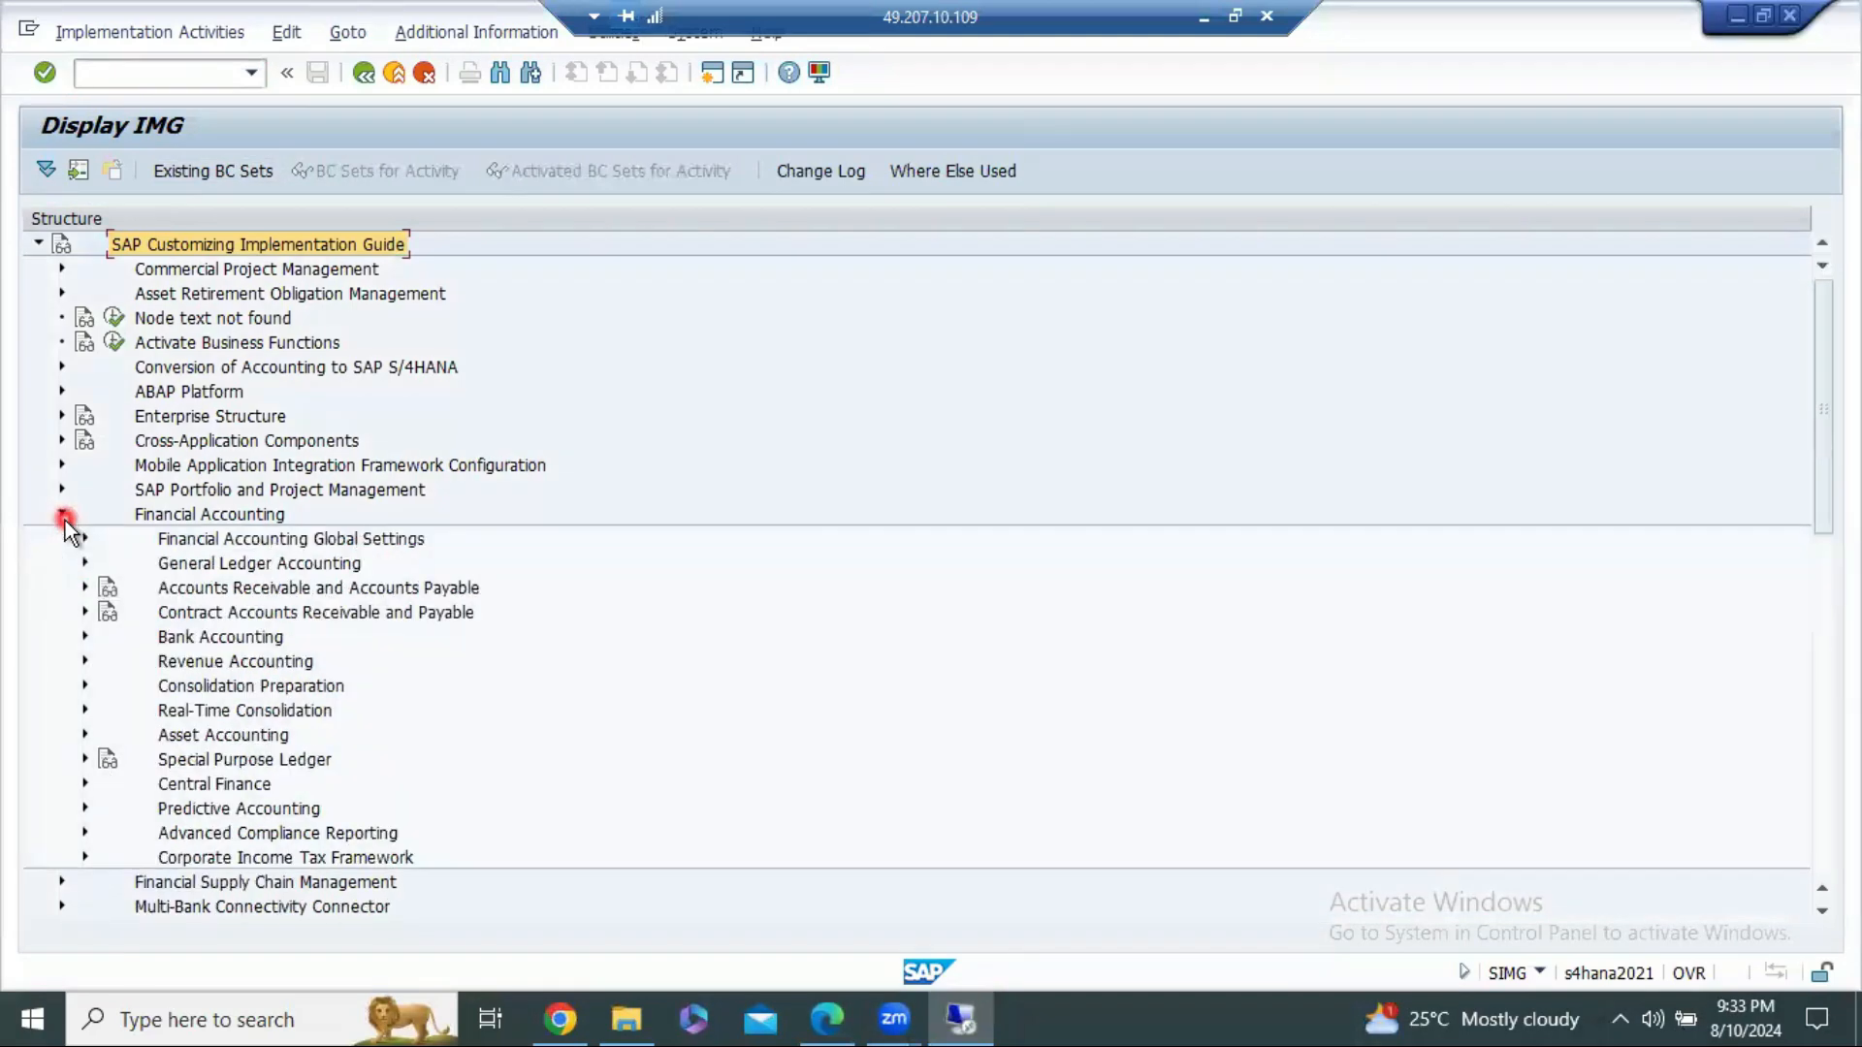
click(84, 538)
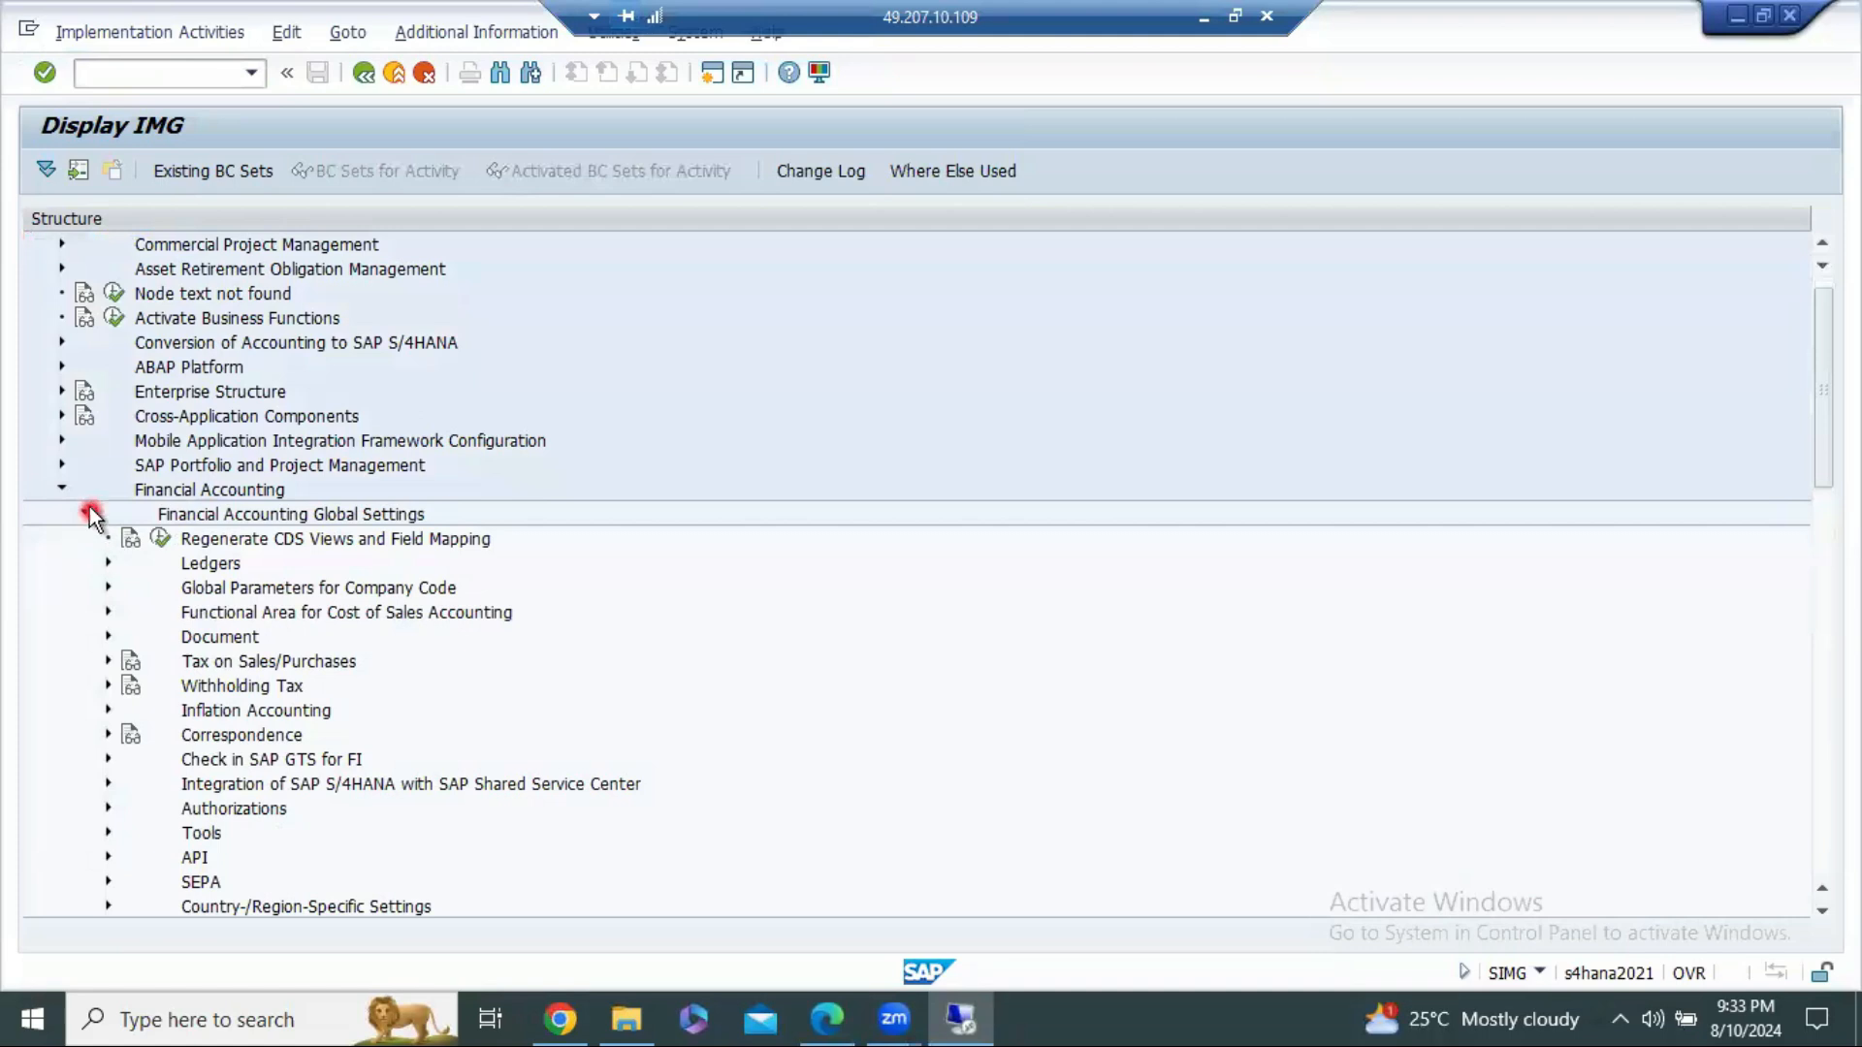
click(88, 507)
click(82, 563)
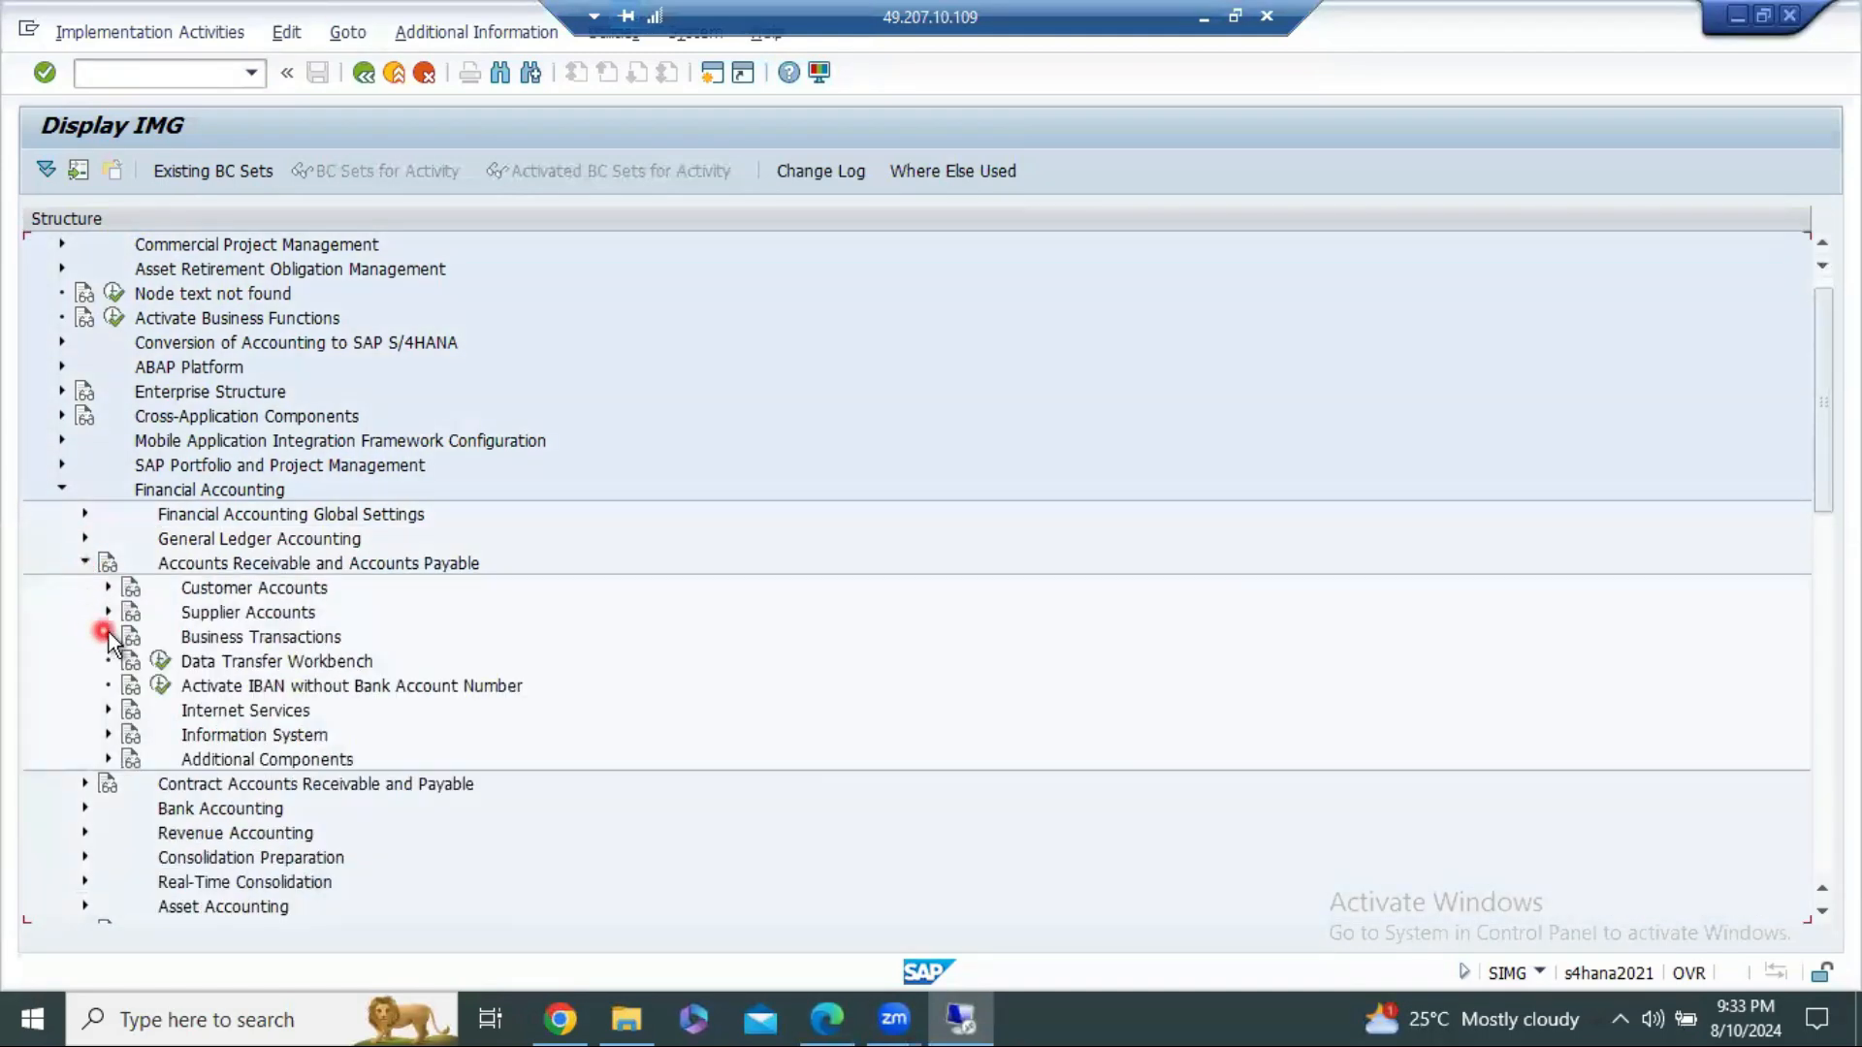
click(187, 612)
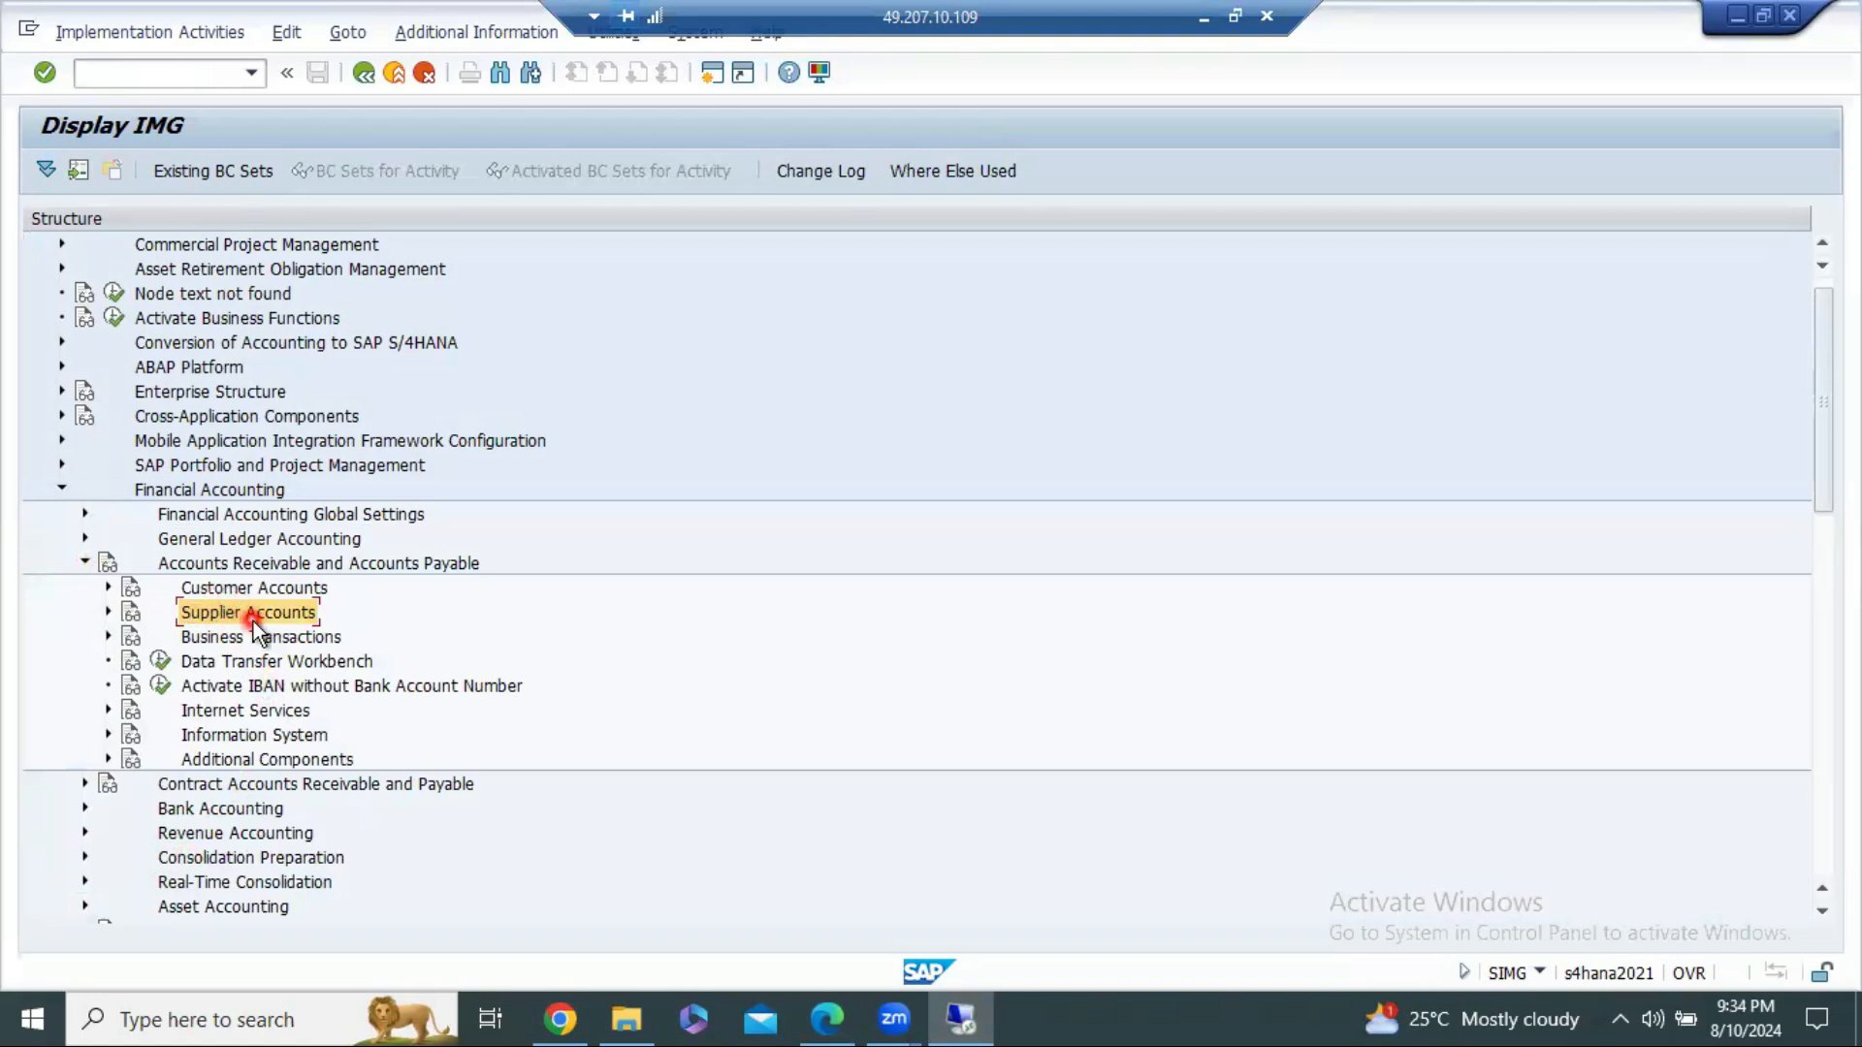
click(108, 613)
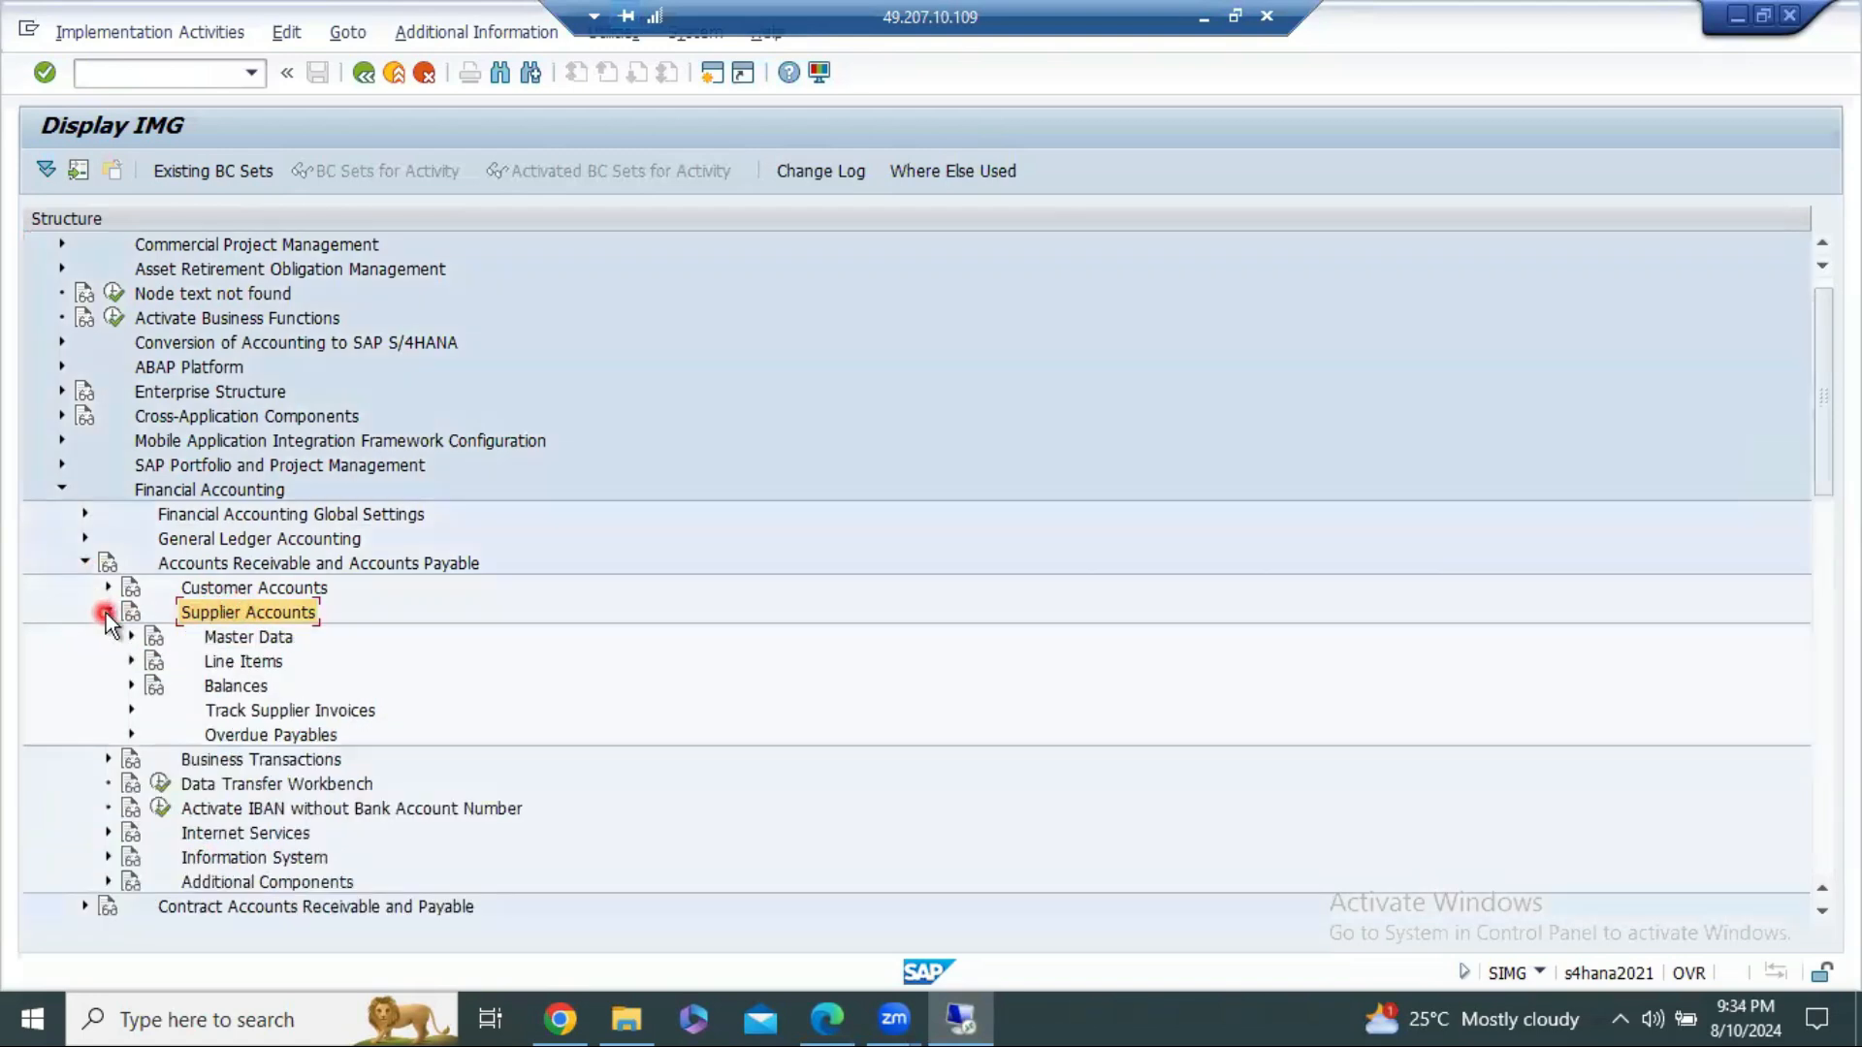
click(130, 637)
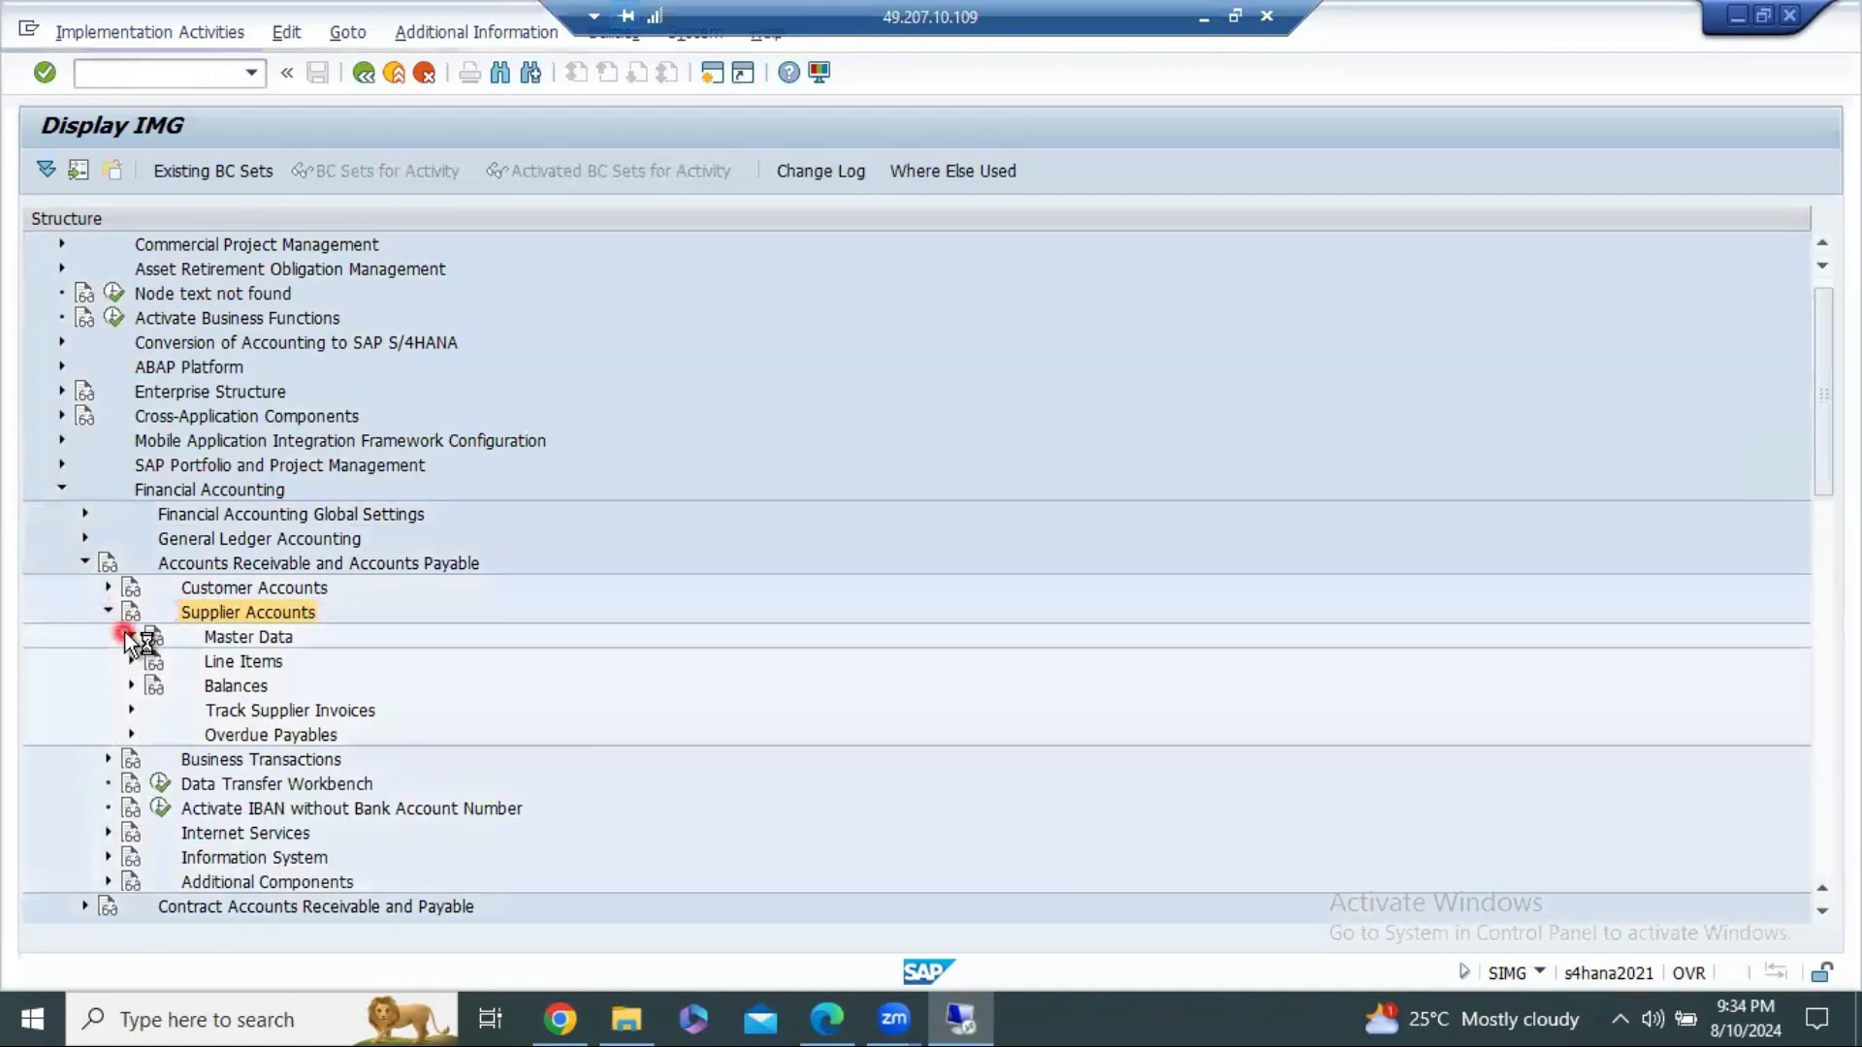
click(161, 707)
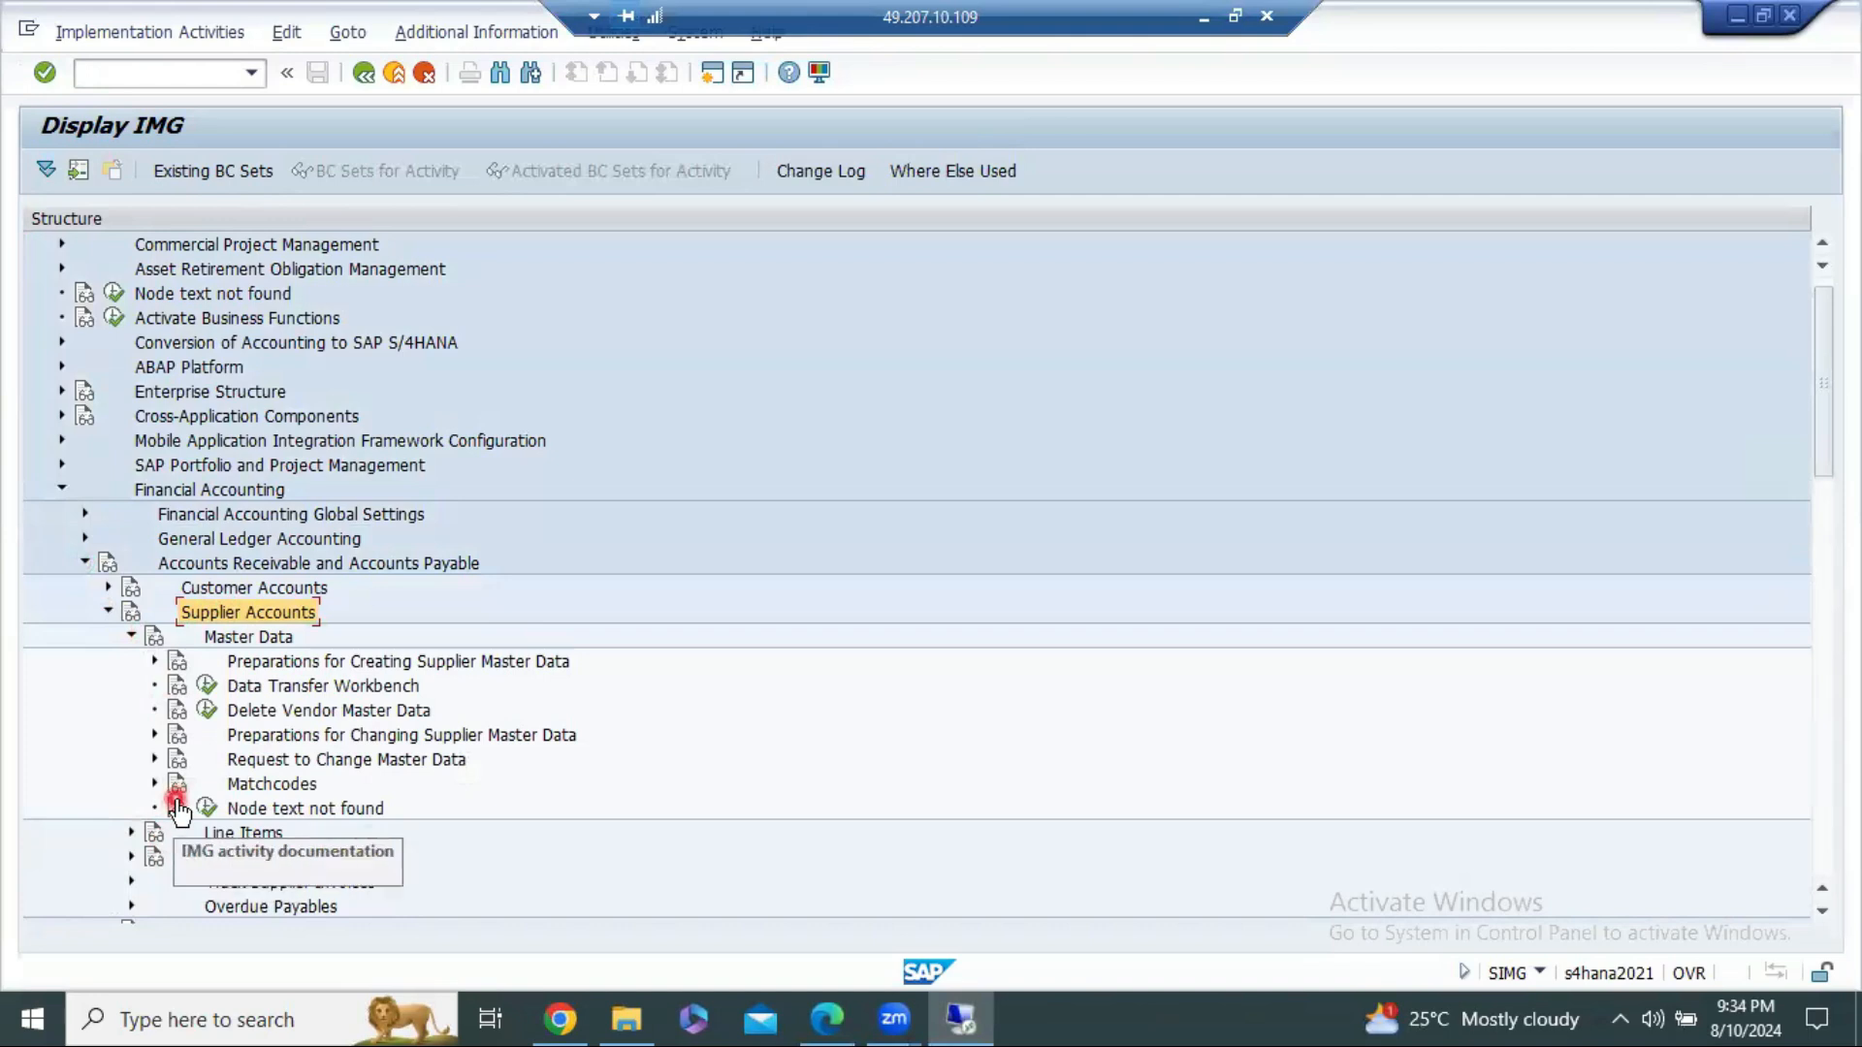
click(154, 661)
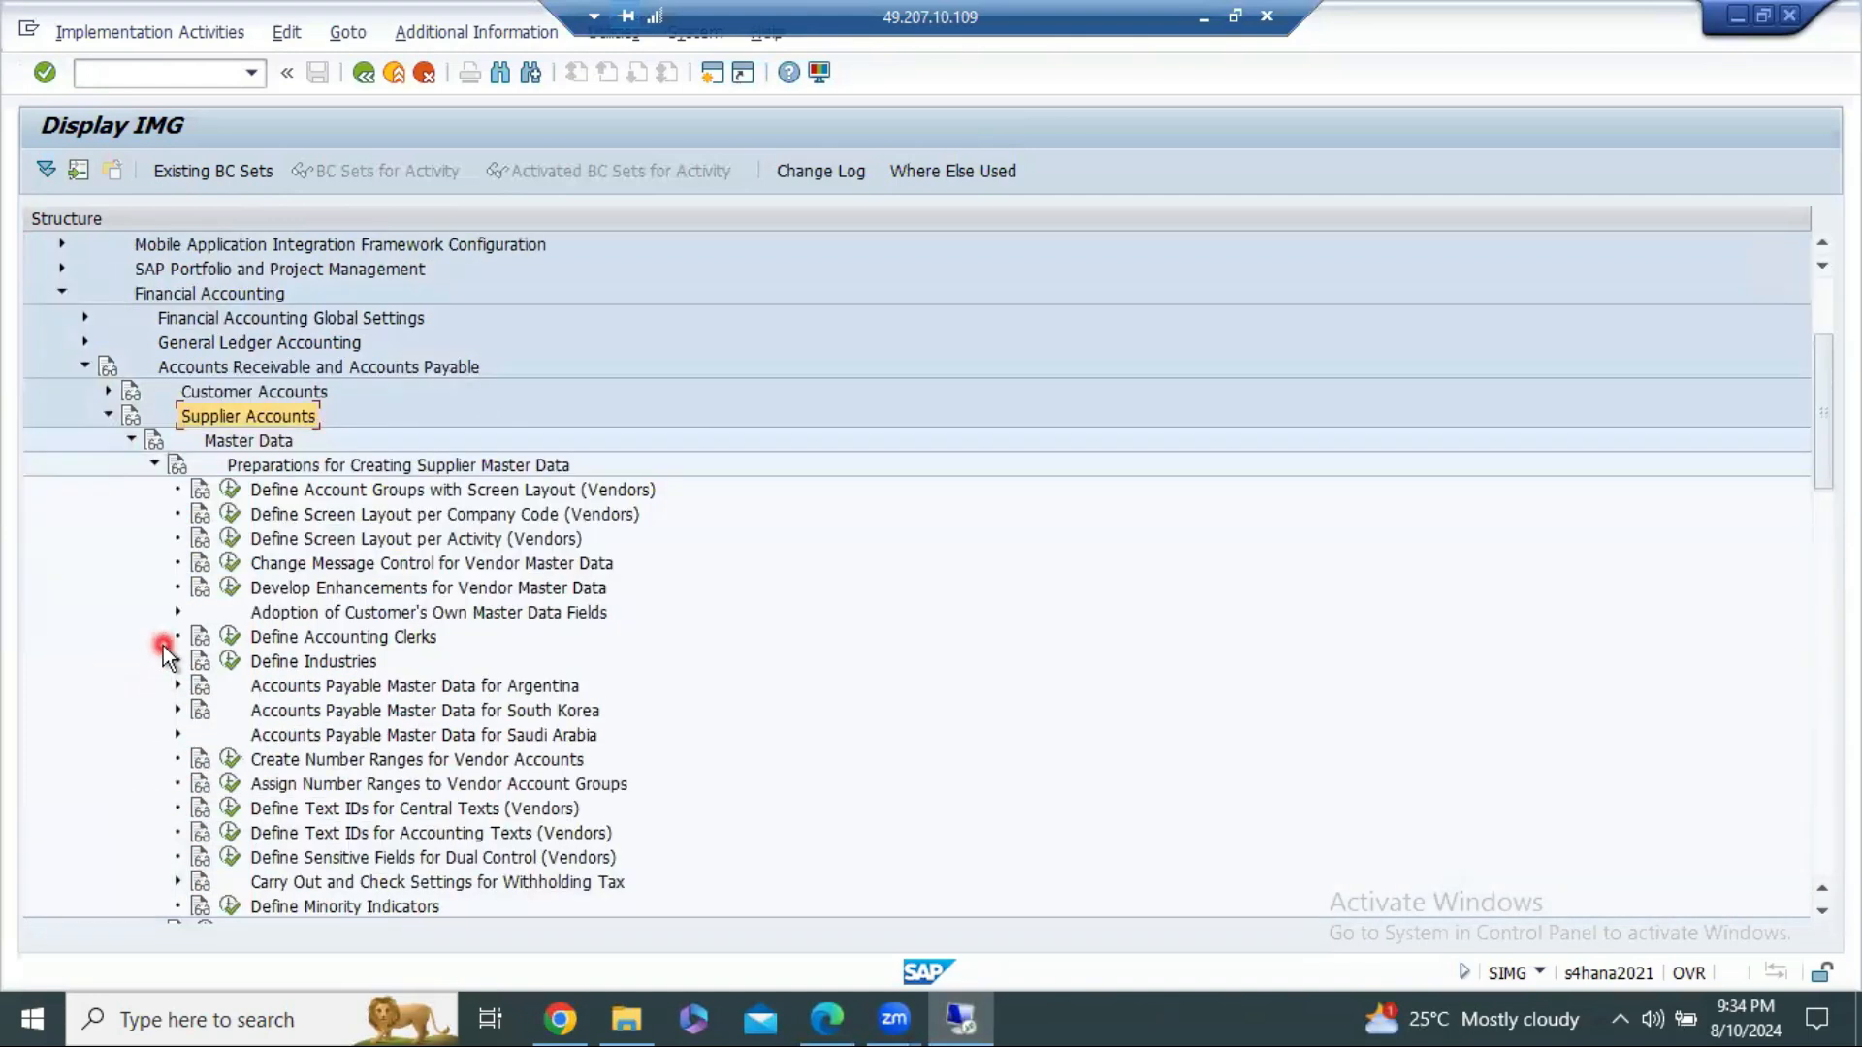
Step: Check the Define Account Groups with Screen Layout (Vendors) activity against the notes spreadsheet and execute it in the SAP session
click(254, 490)
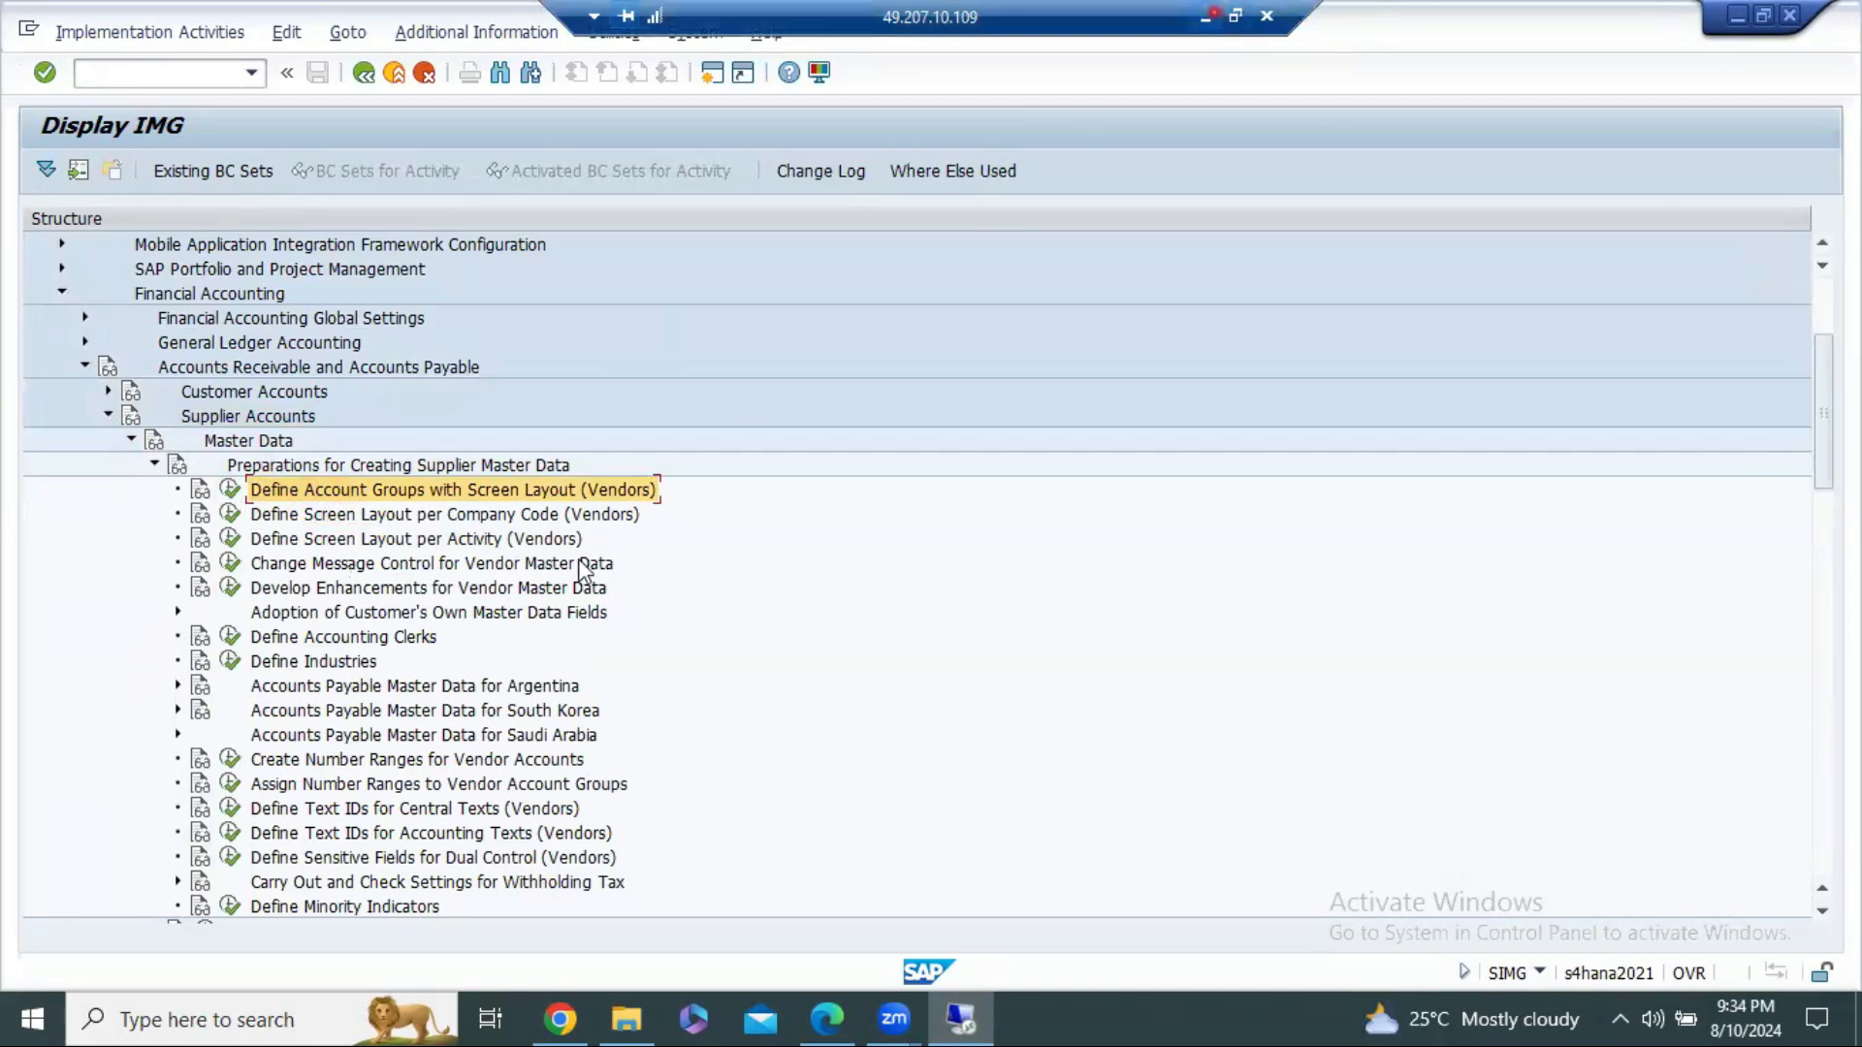
click(1208, 17)
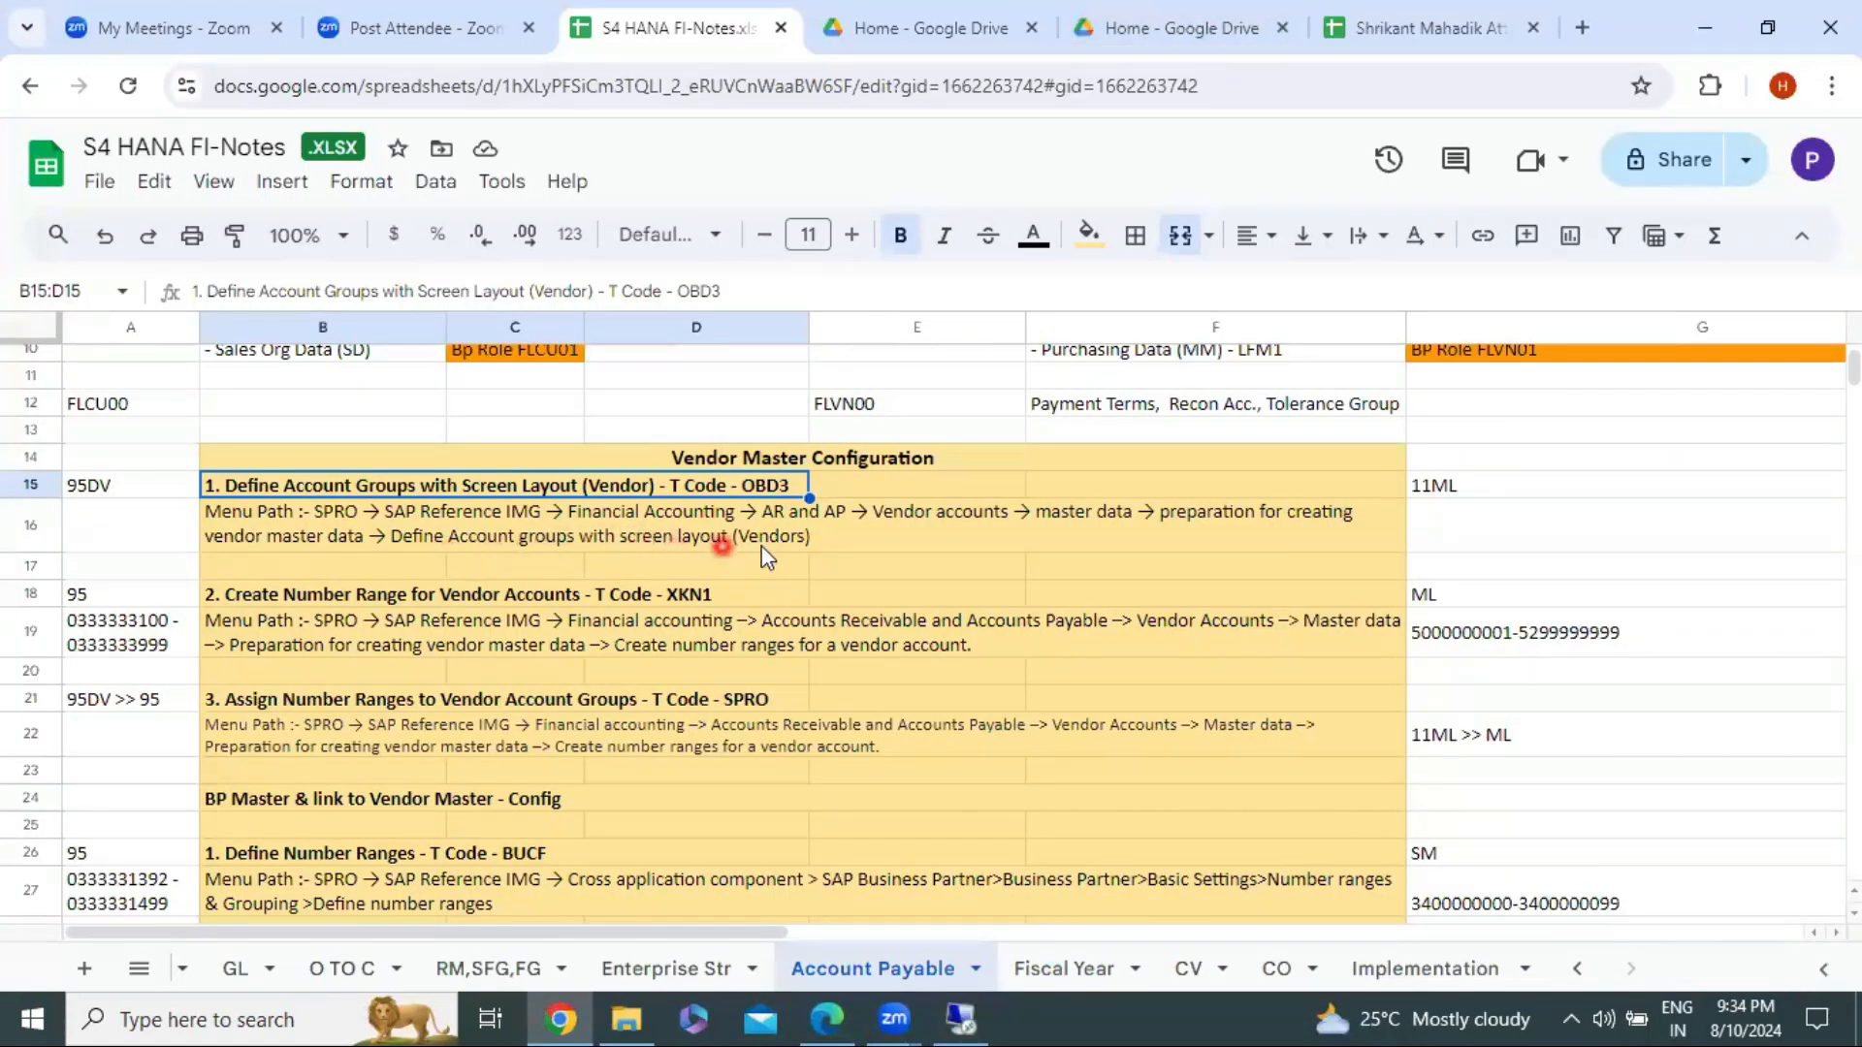
click(962, 1018)
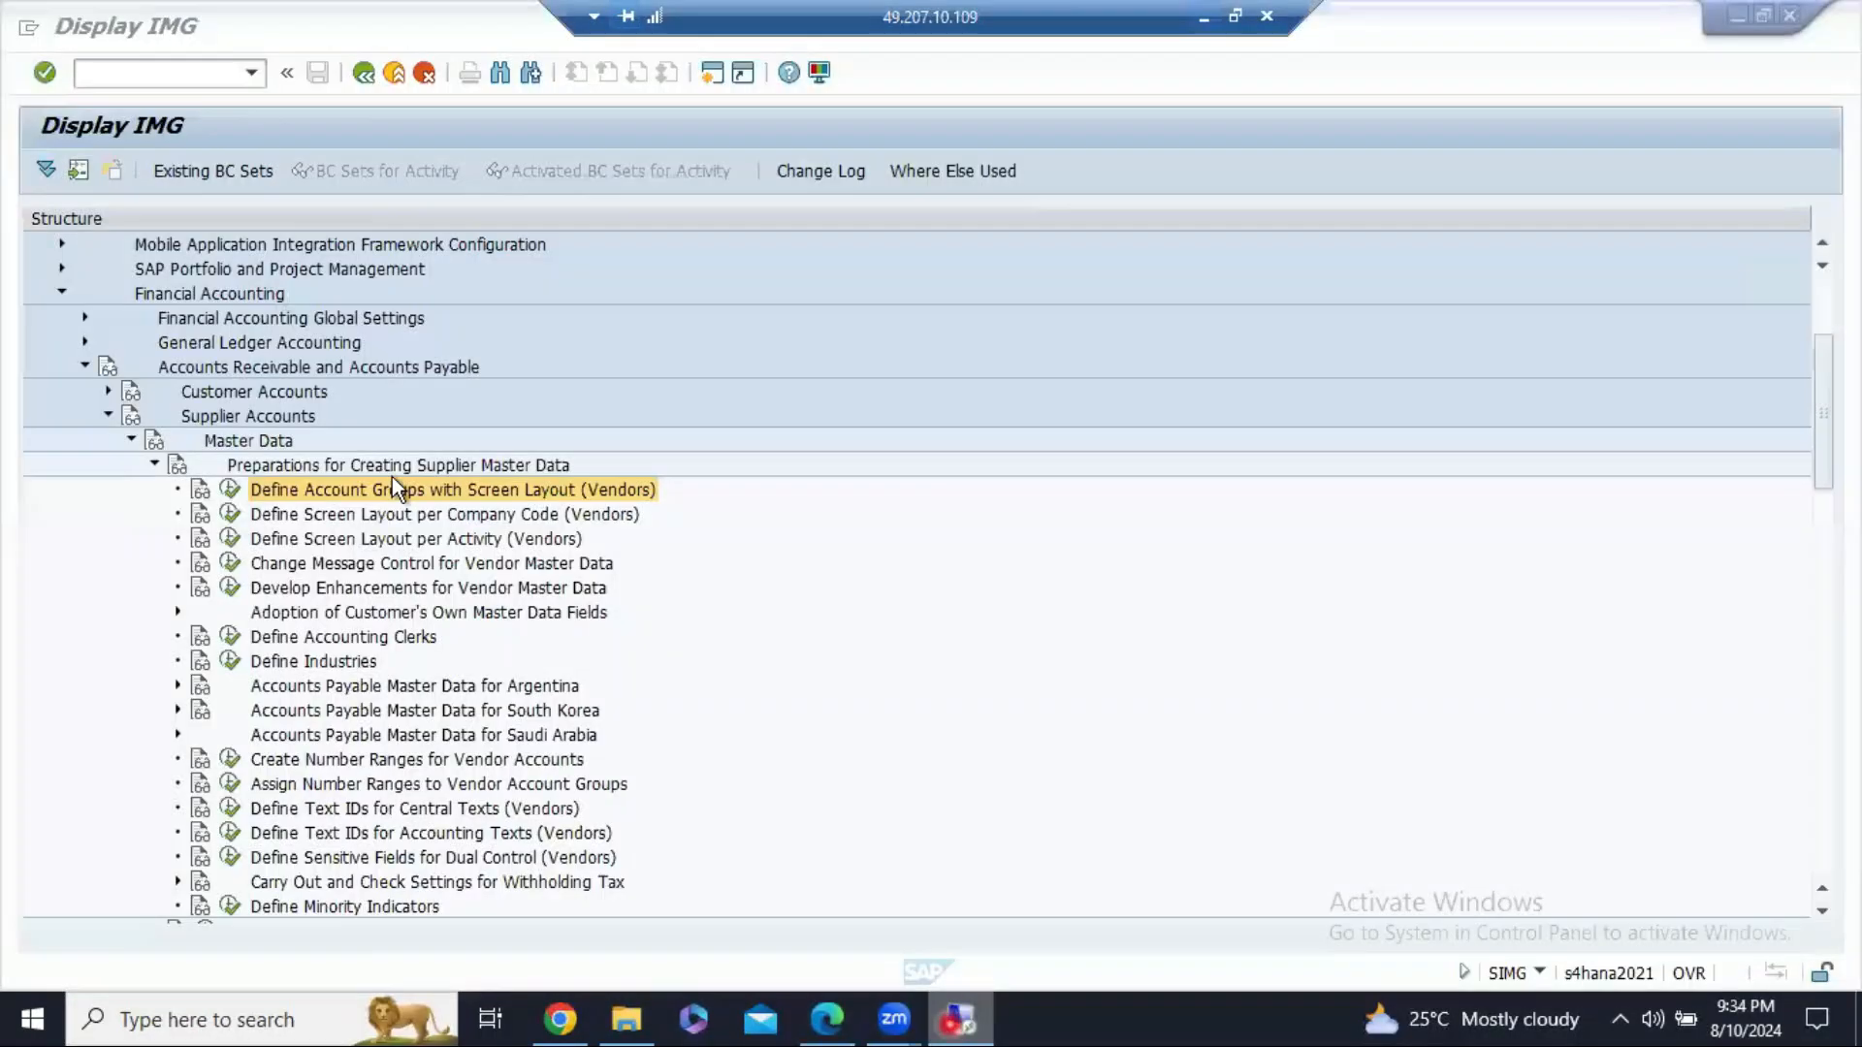
click(233, 489)
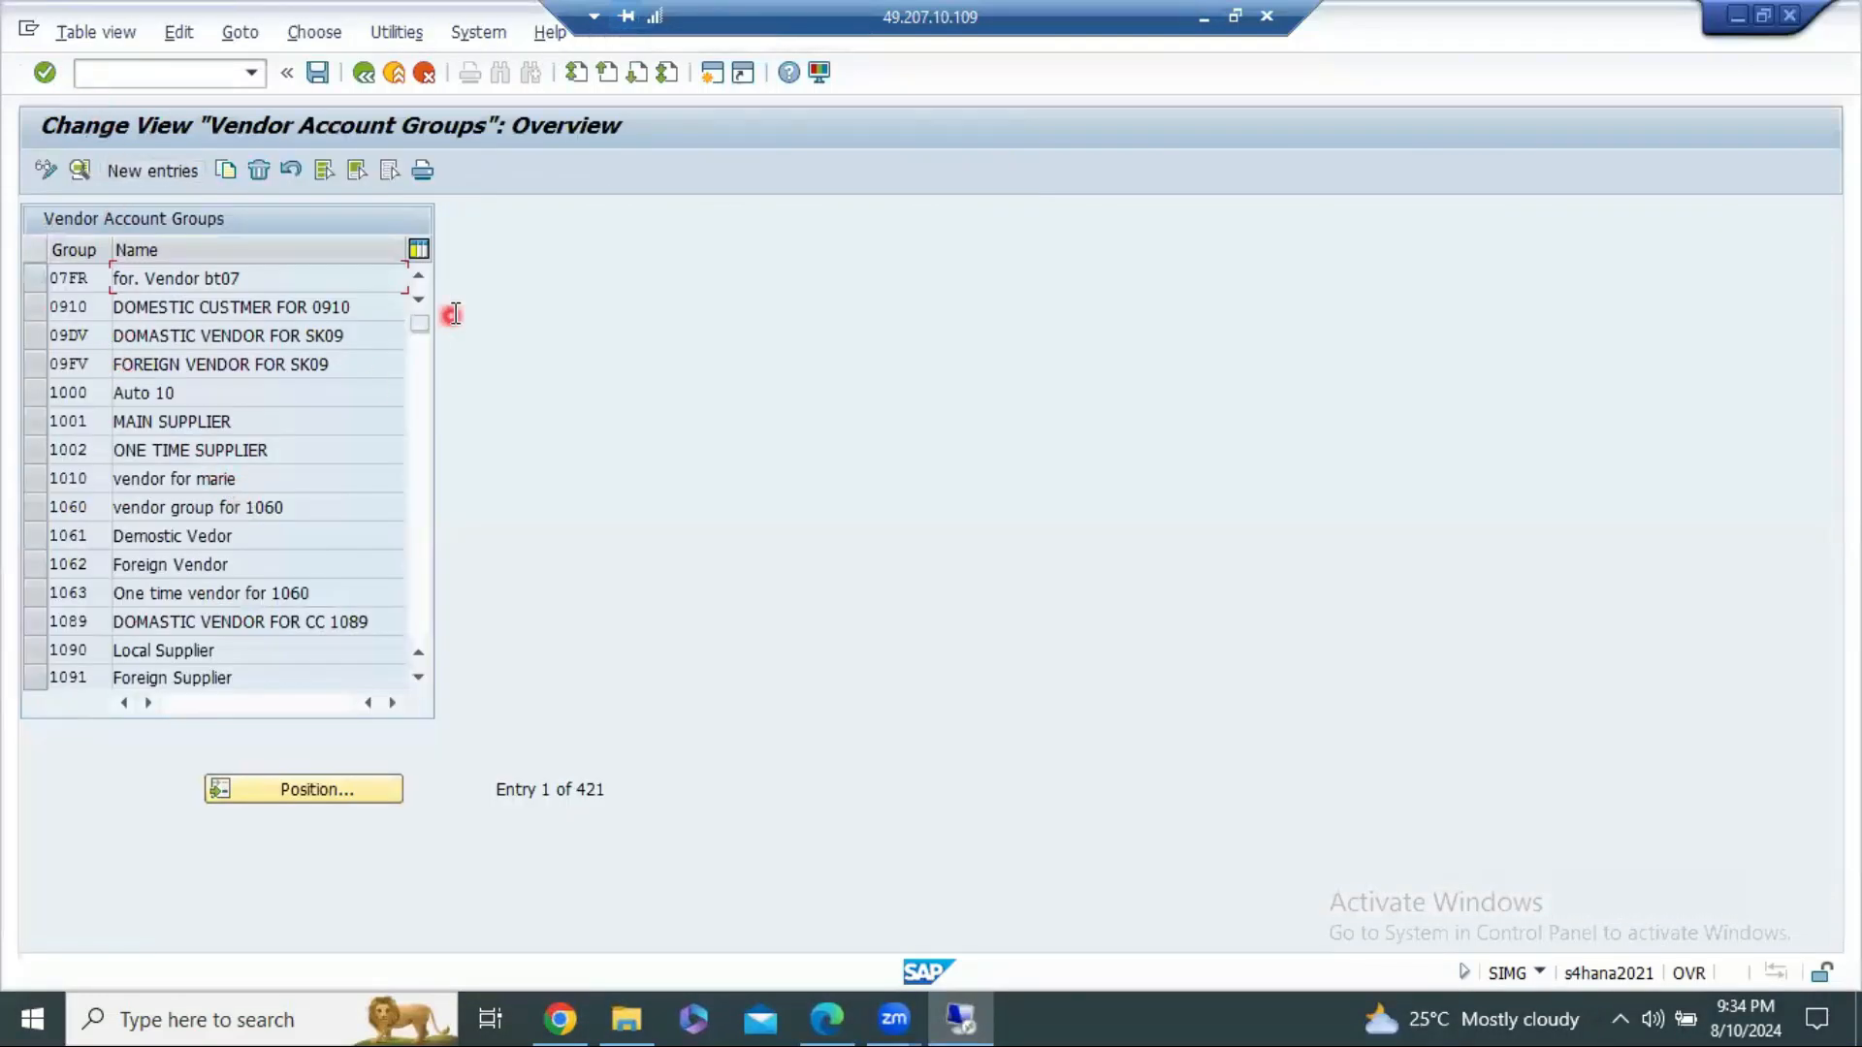
Step: Browse the existing vendor account groups and start a new account group entry
click(243, 535)
click(243, 566)
scroll(221, 591, down, 6)
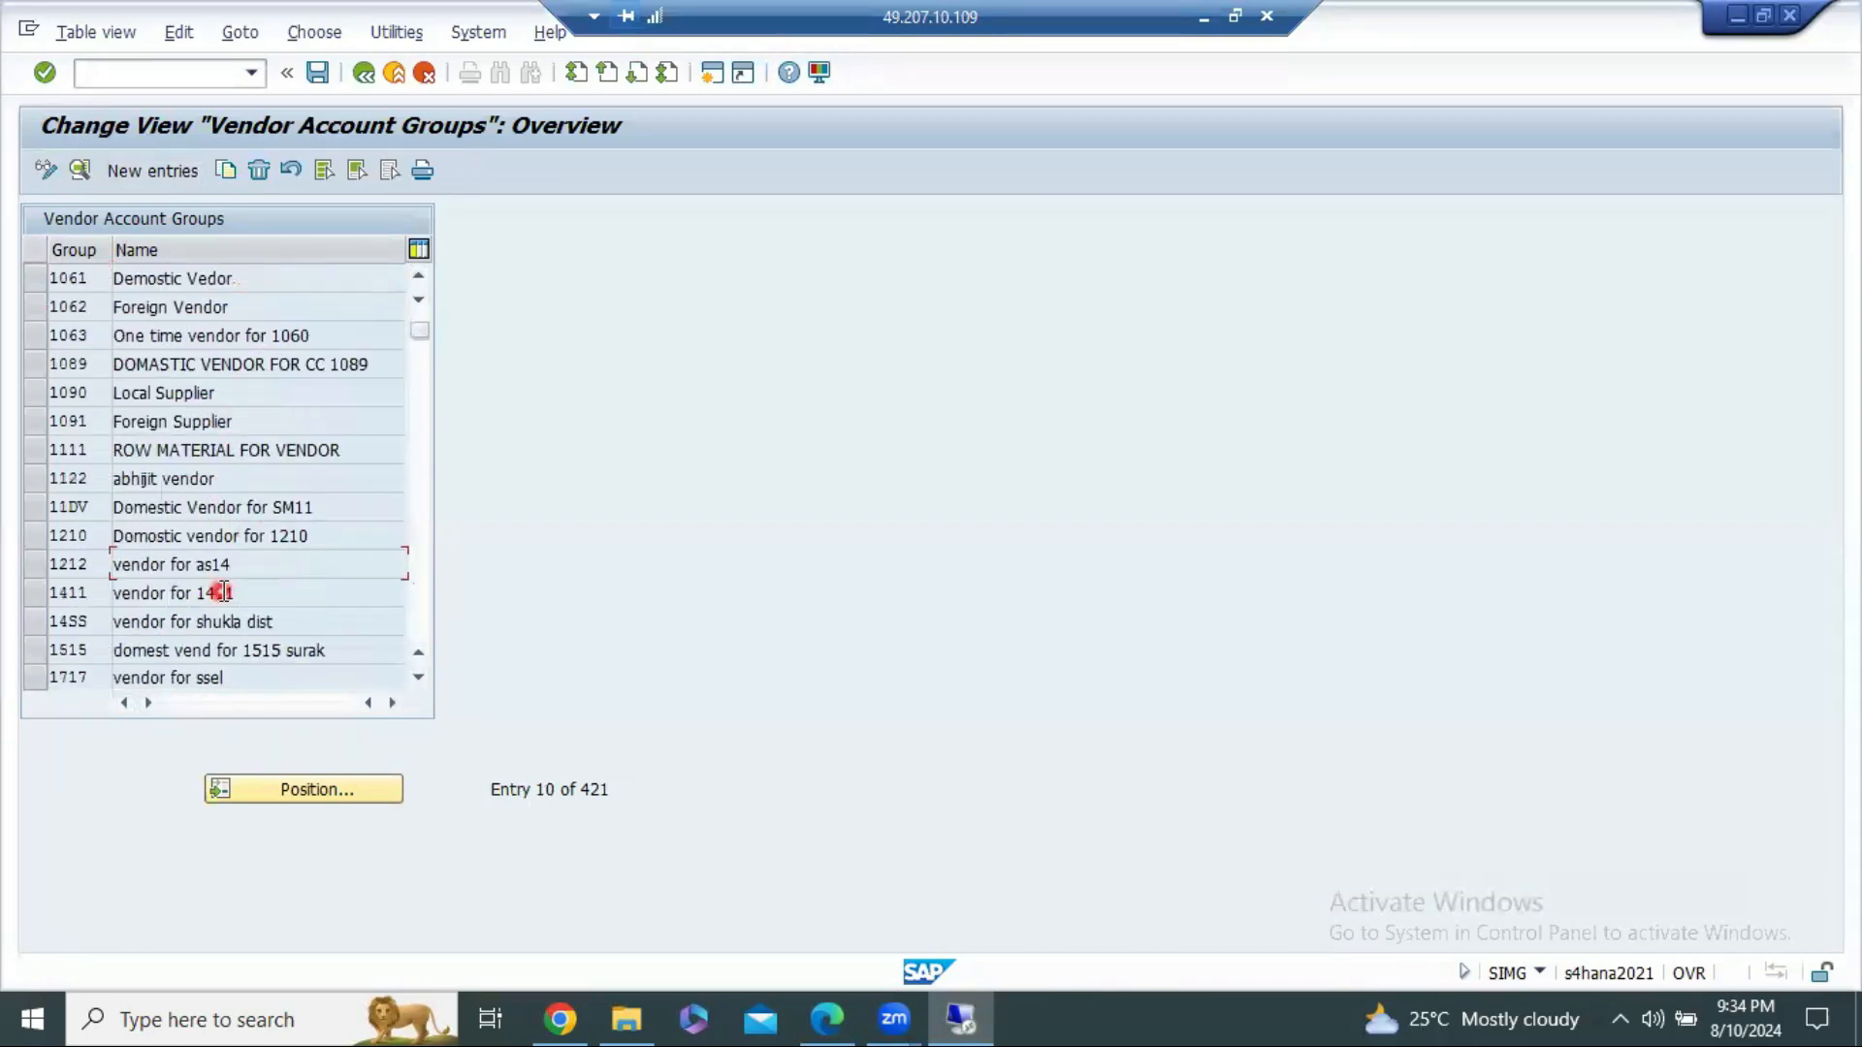
scroll(221, 592, down, 7)
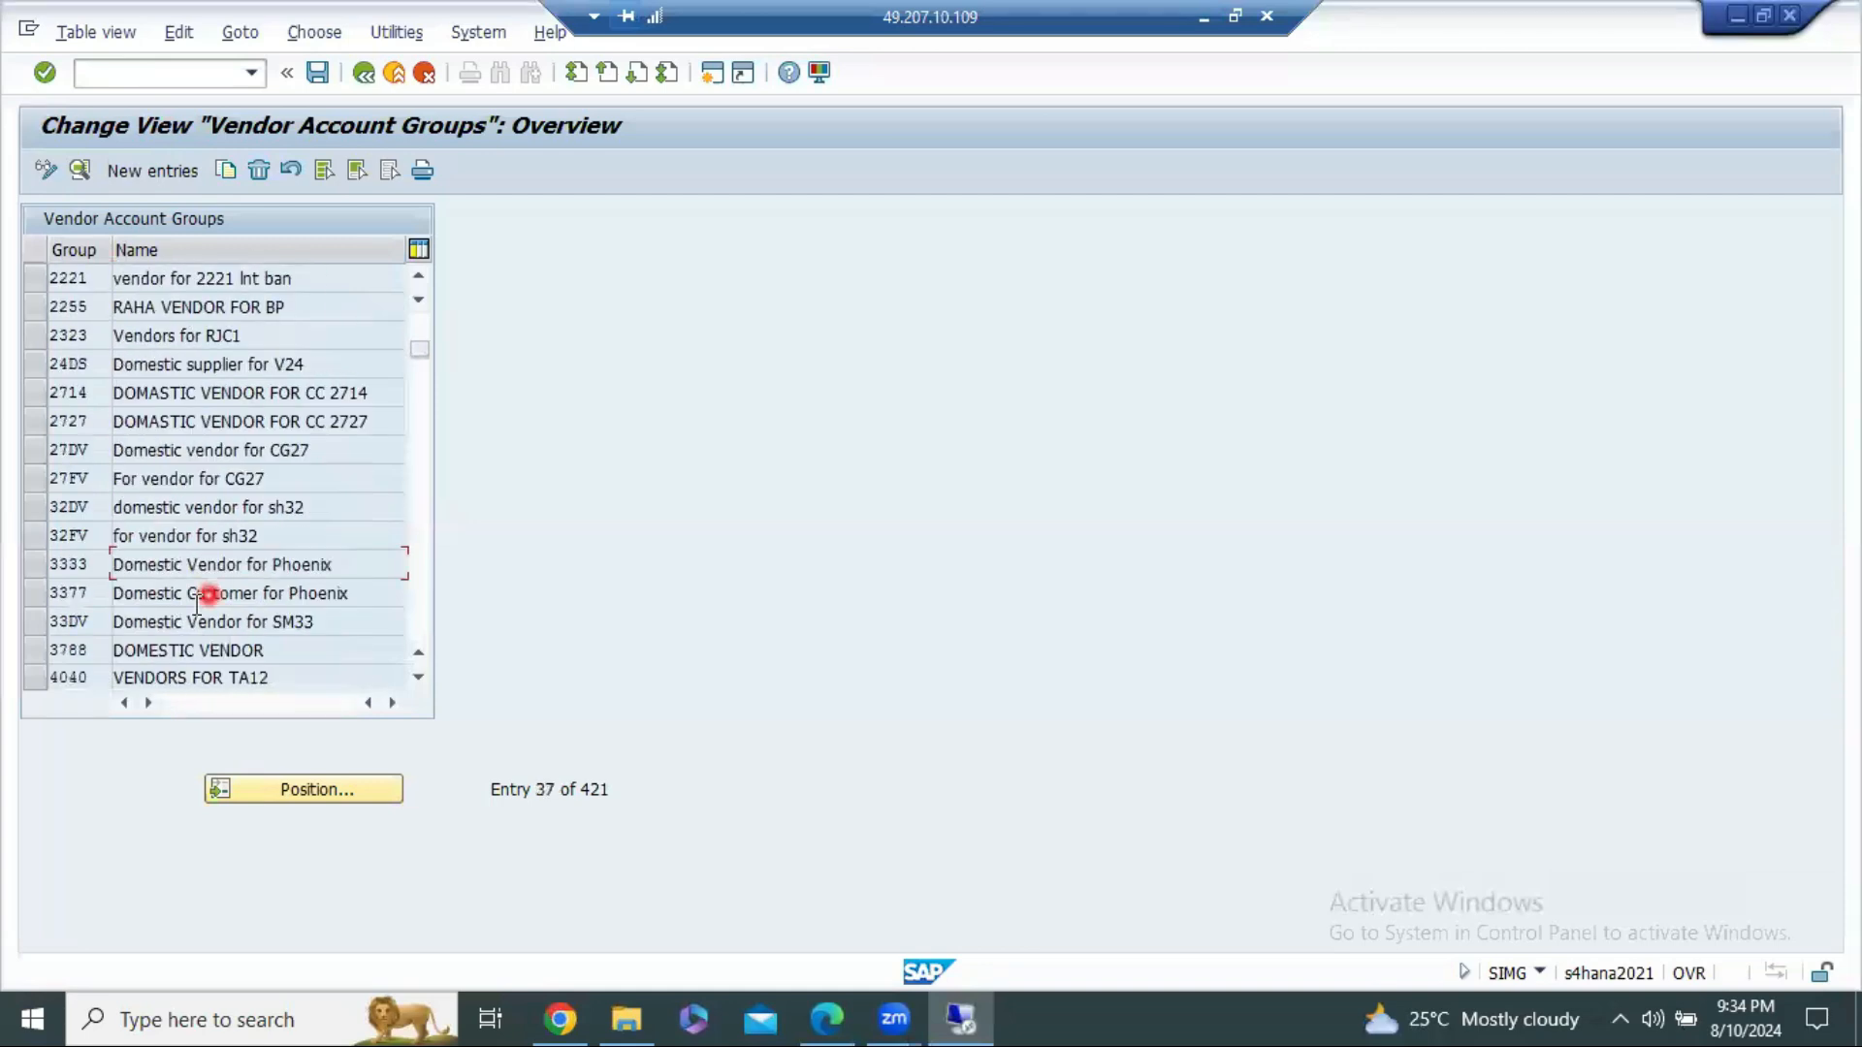
scroll(195, 604, down, 17)
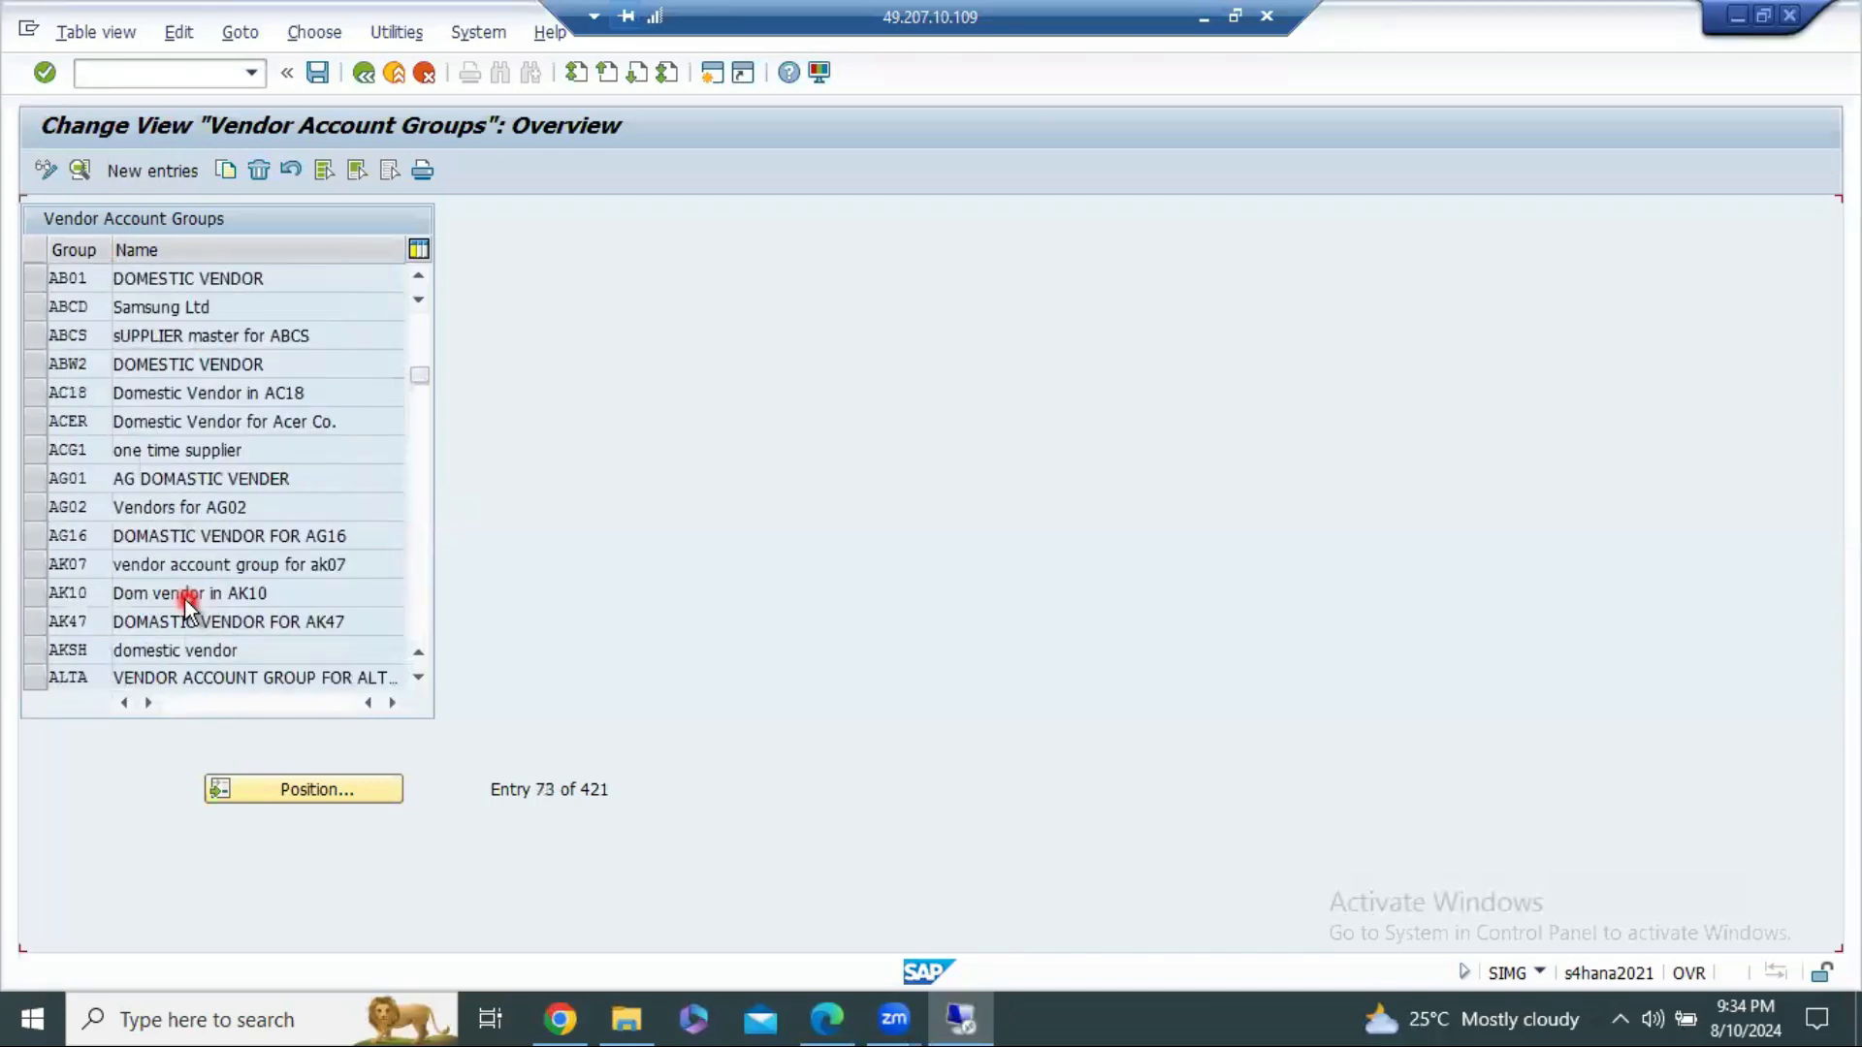
scroll(182, 592, down, 20)
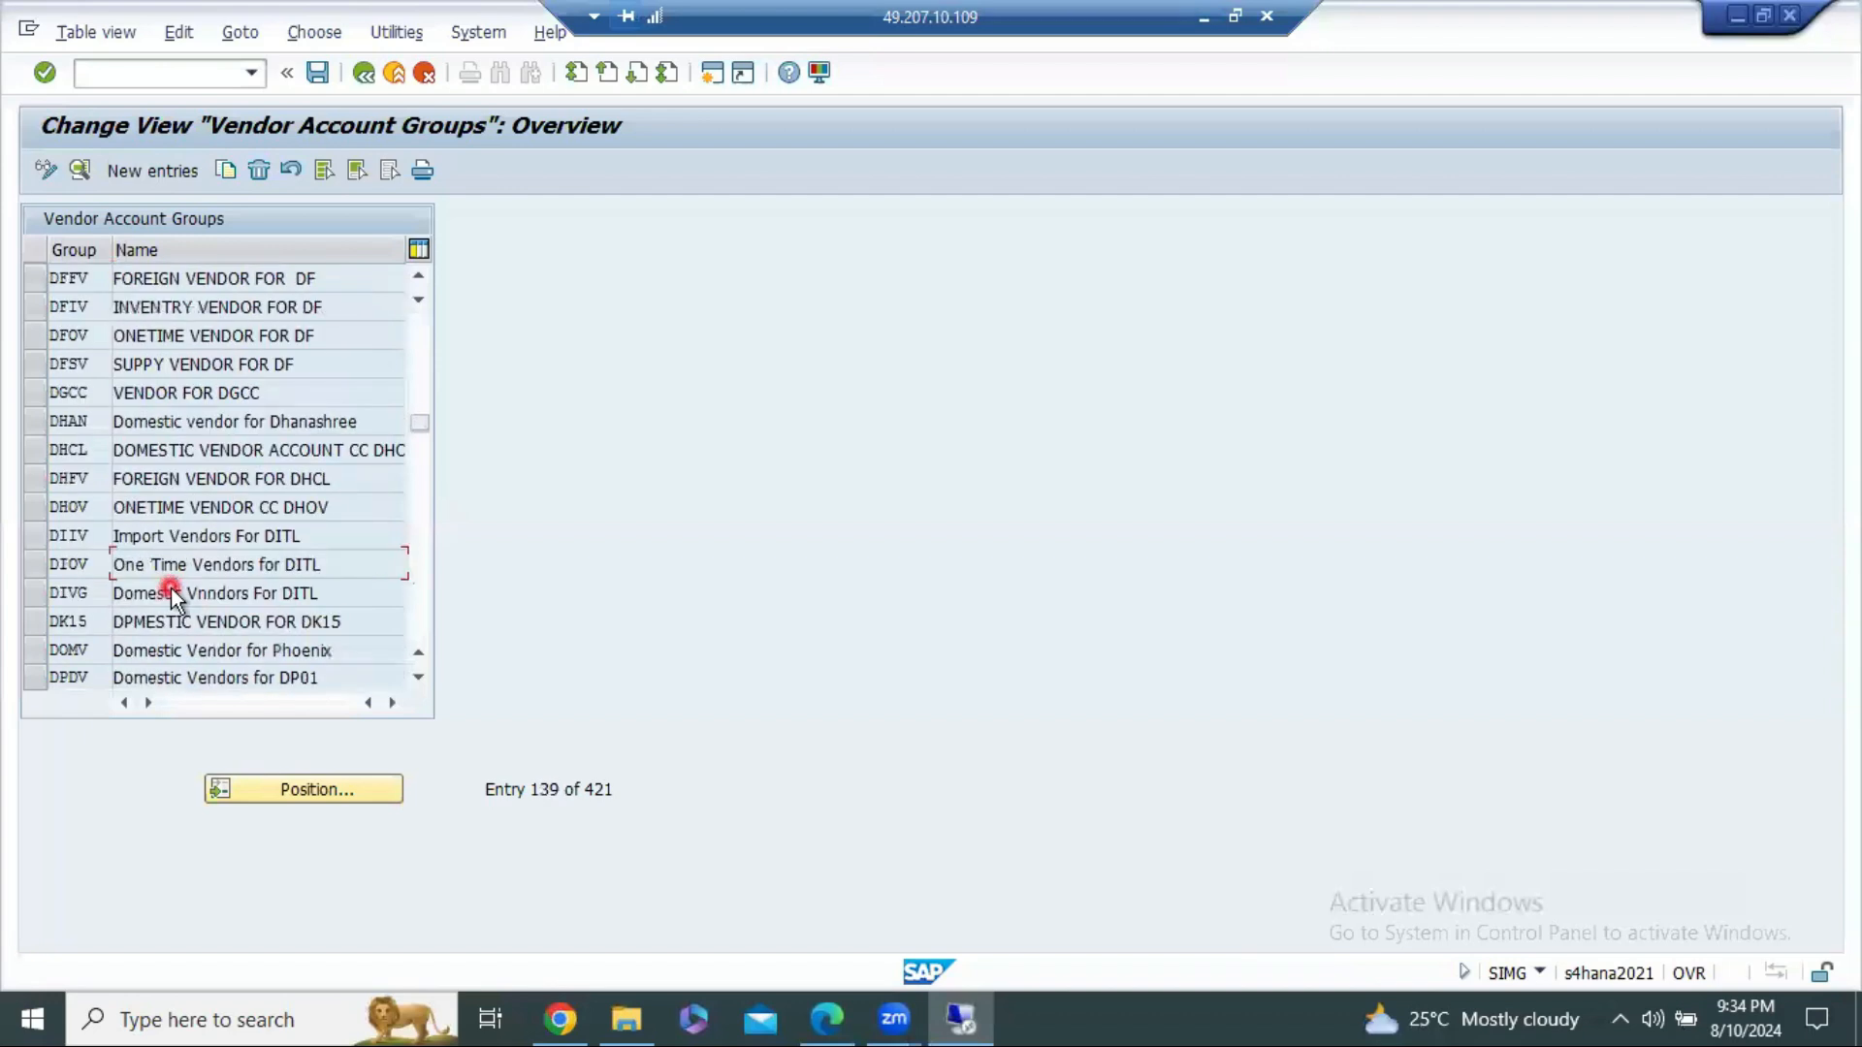
scroll(175, 587, down, 6)
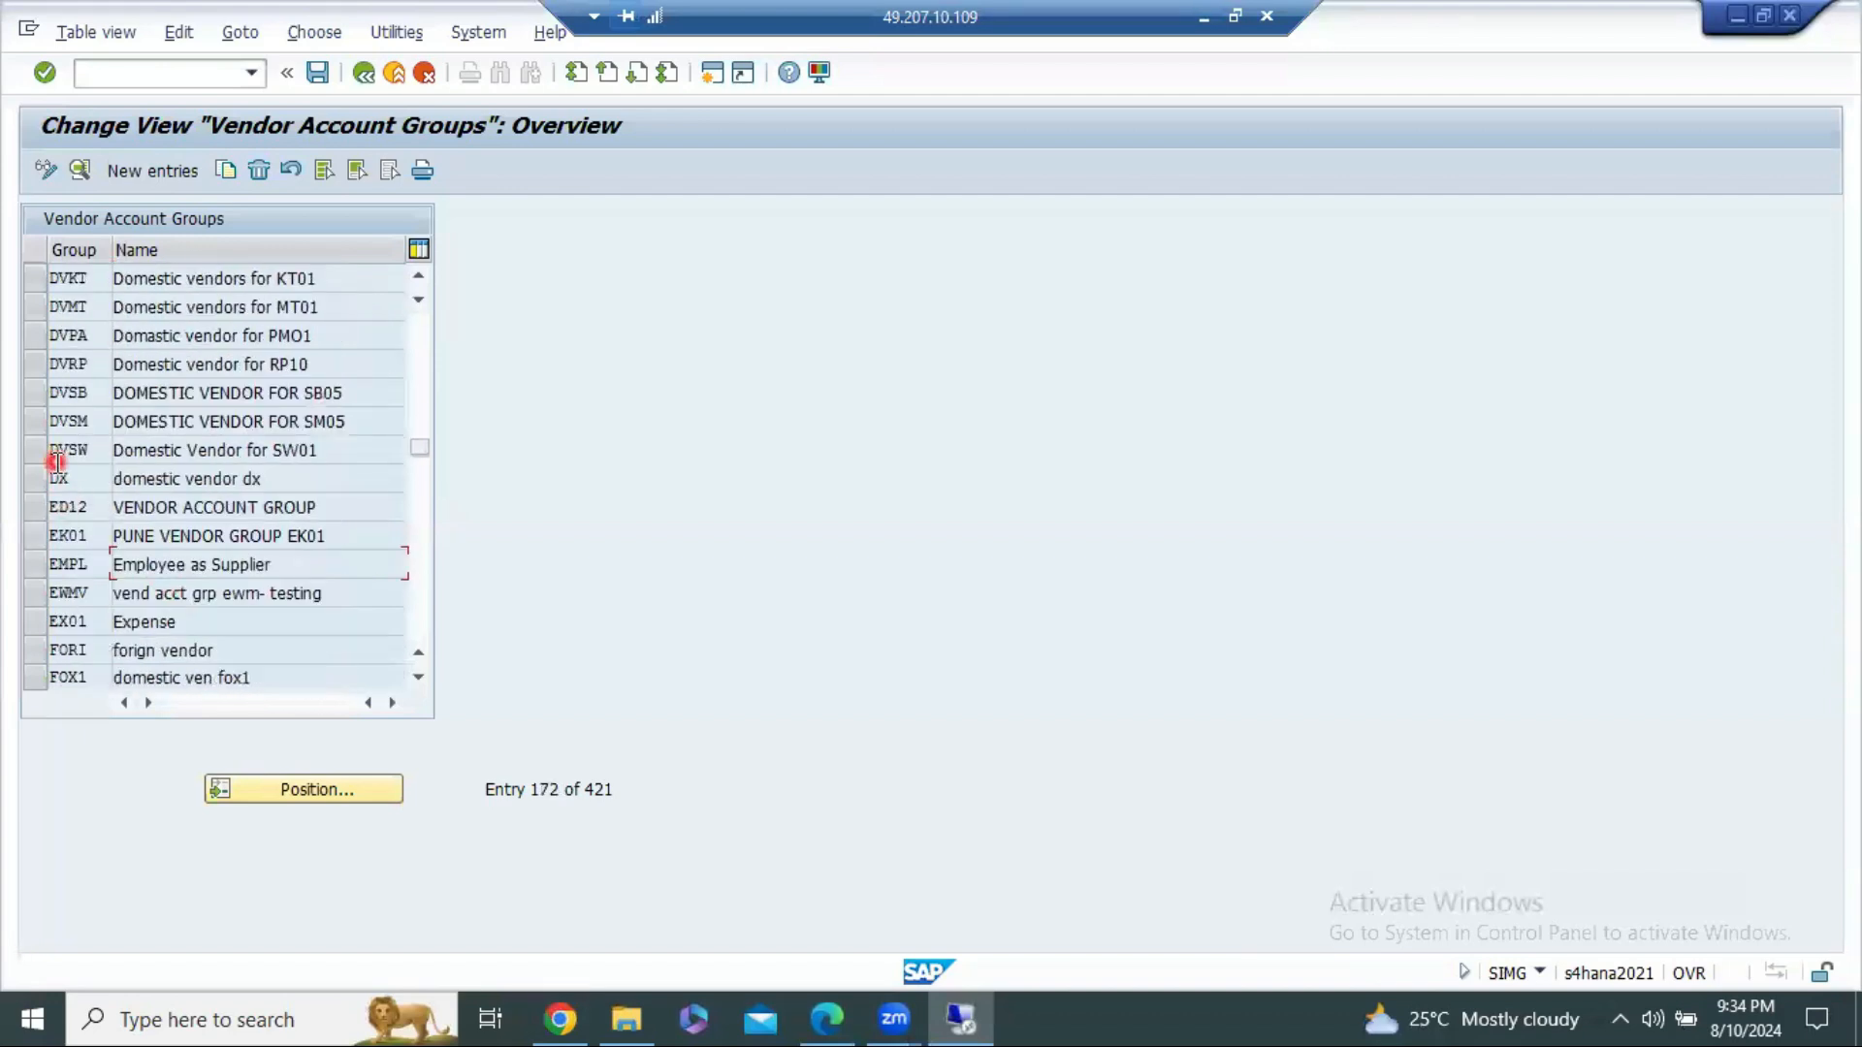
scroll(166, 719, up, 20)
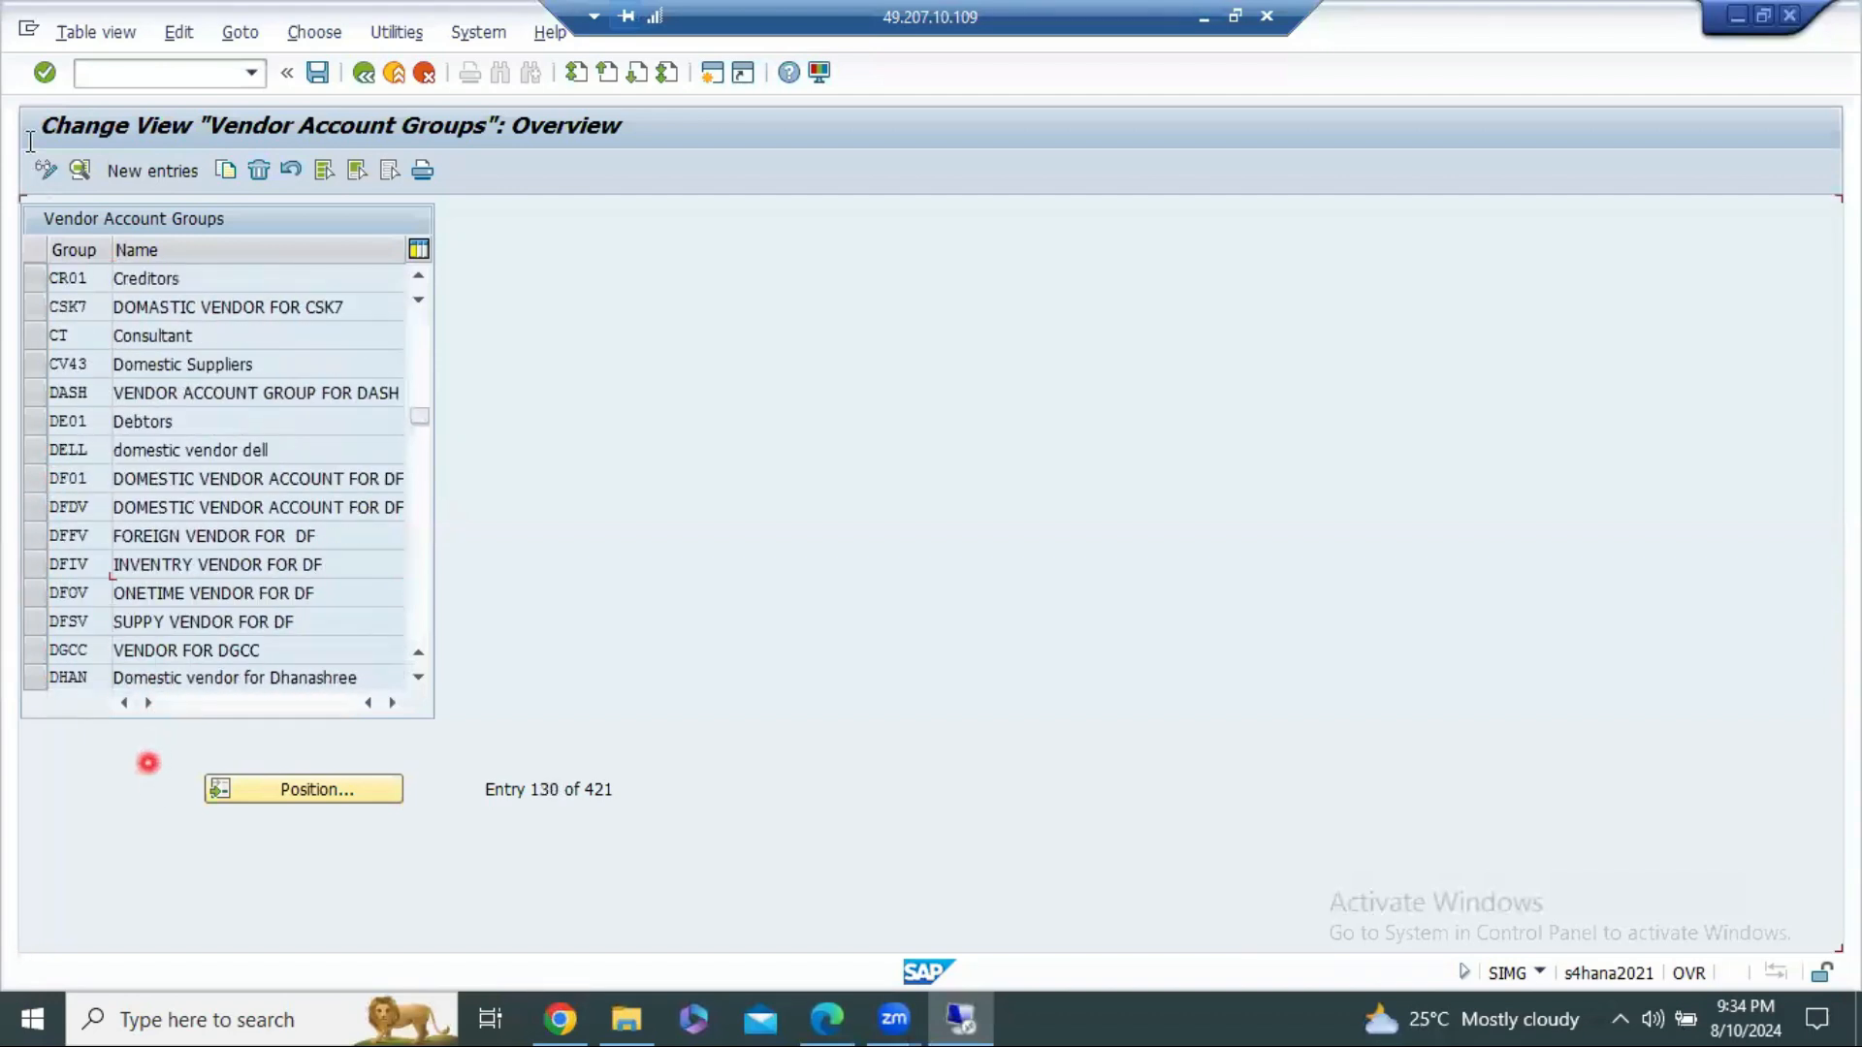
click(123, 173)
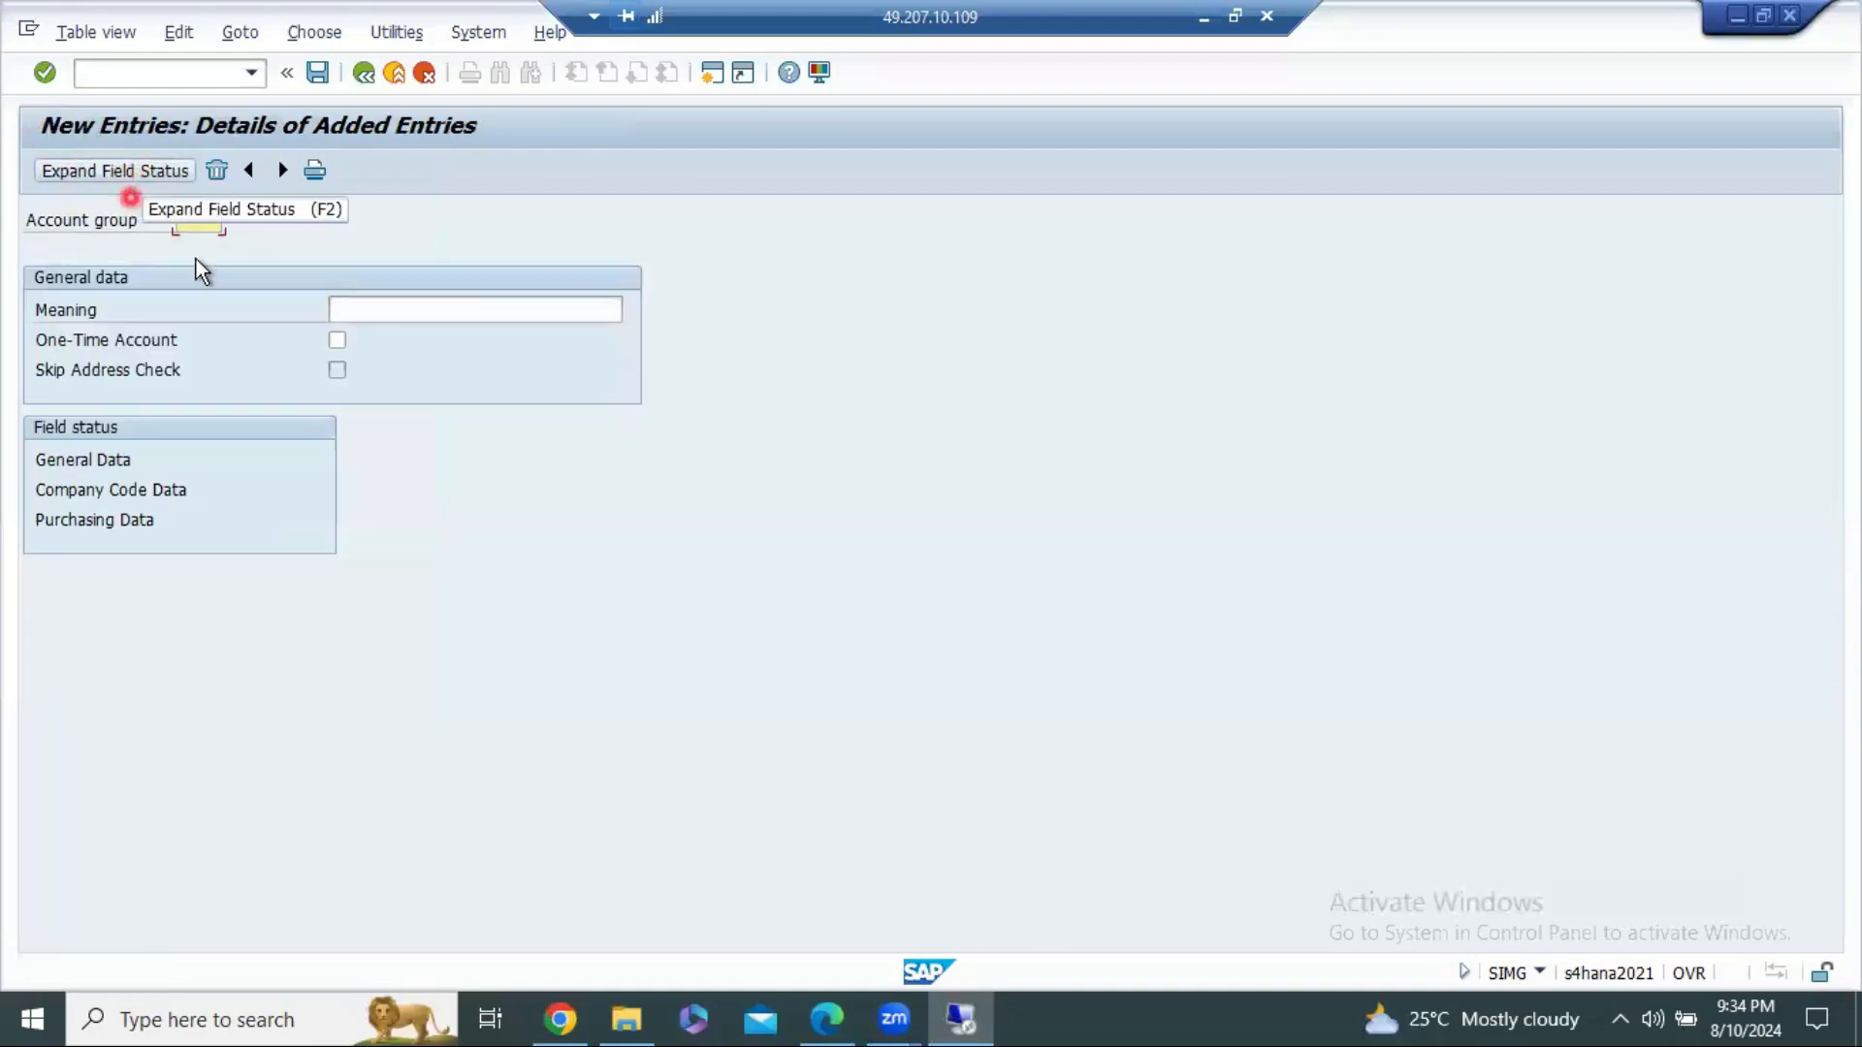
Step: Switch to the notes spreadsheet and cut the range G15:P33 with the earlier configuration values
click(570, 1017)
click(1471, 491)
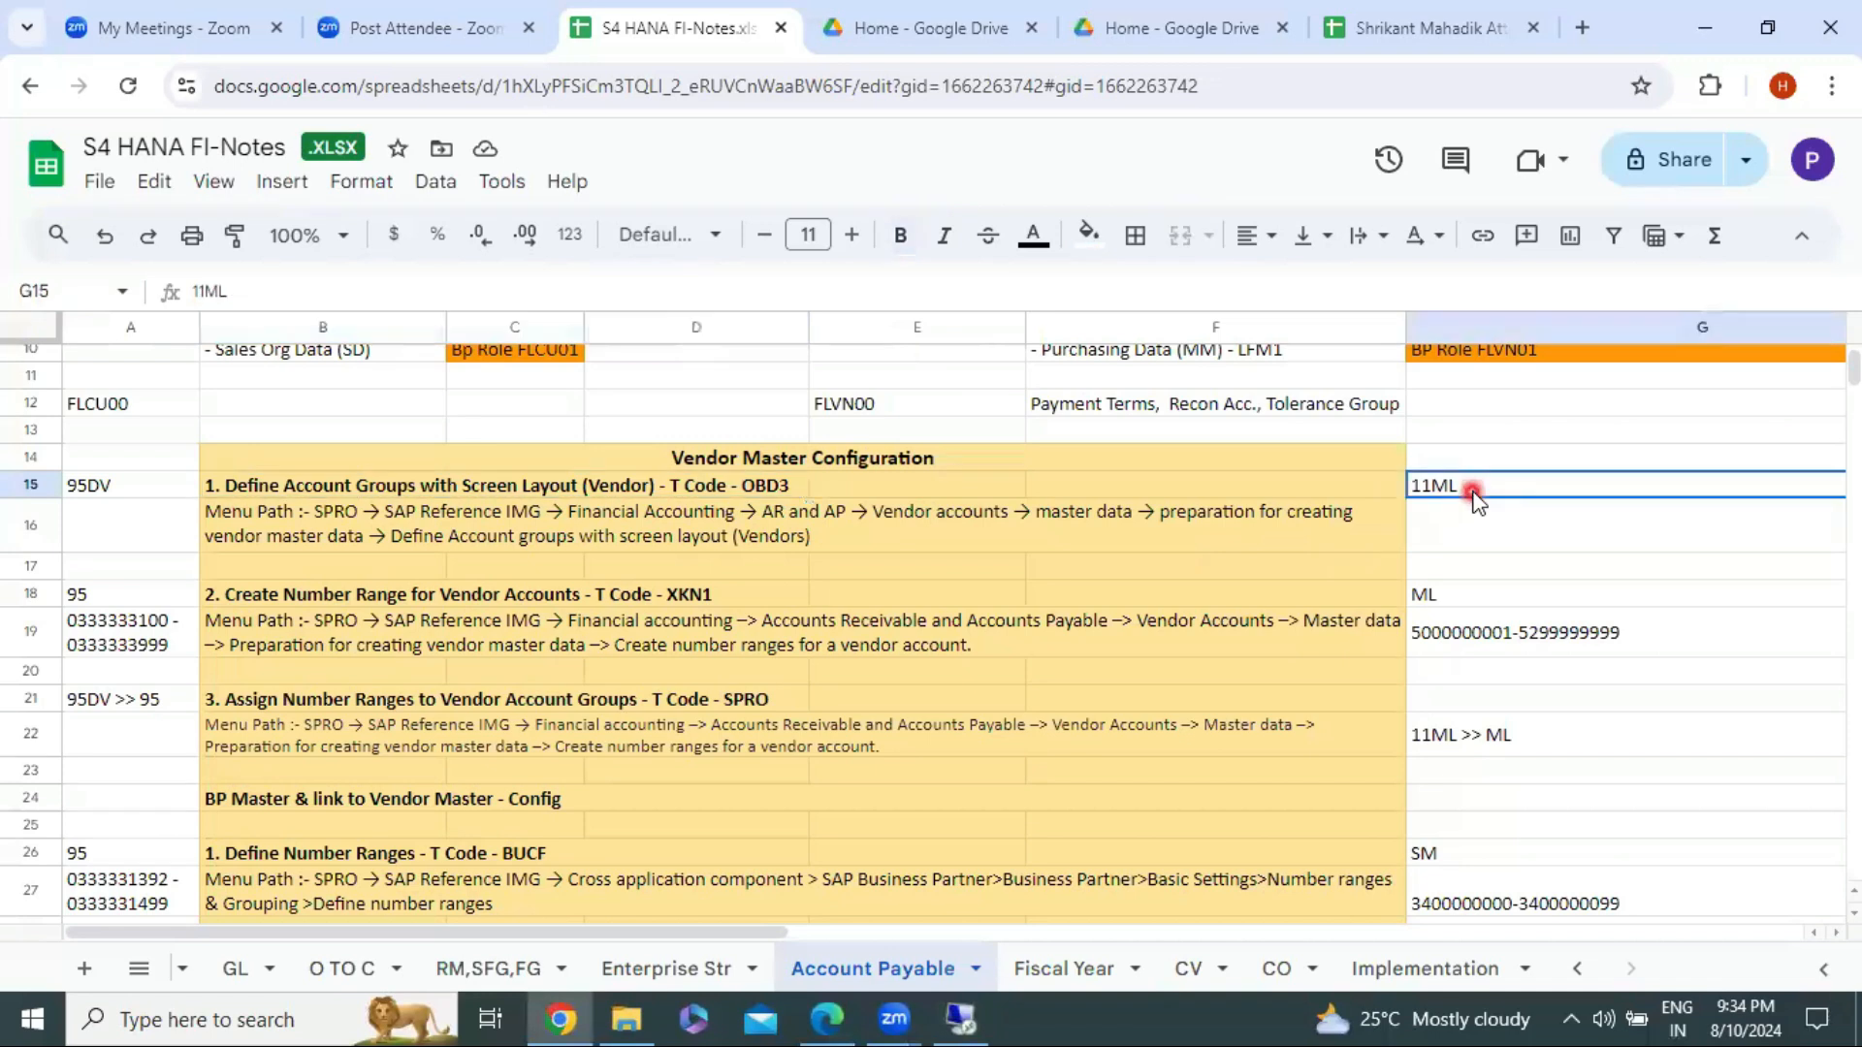
scroll(1471, 490, down, 10)
scroll(1450, 527, up, 6)
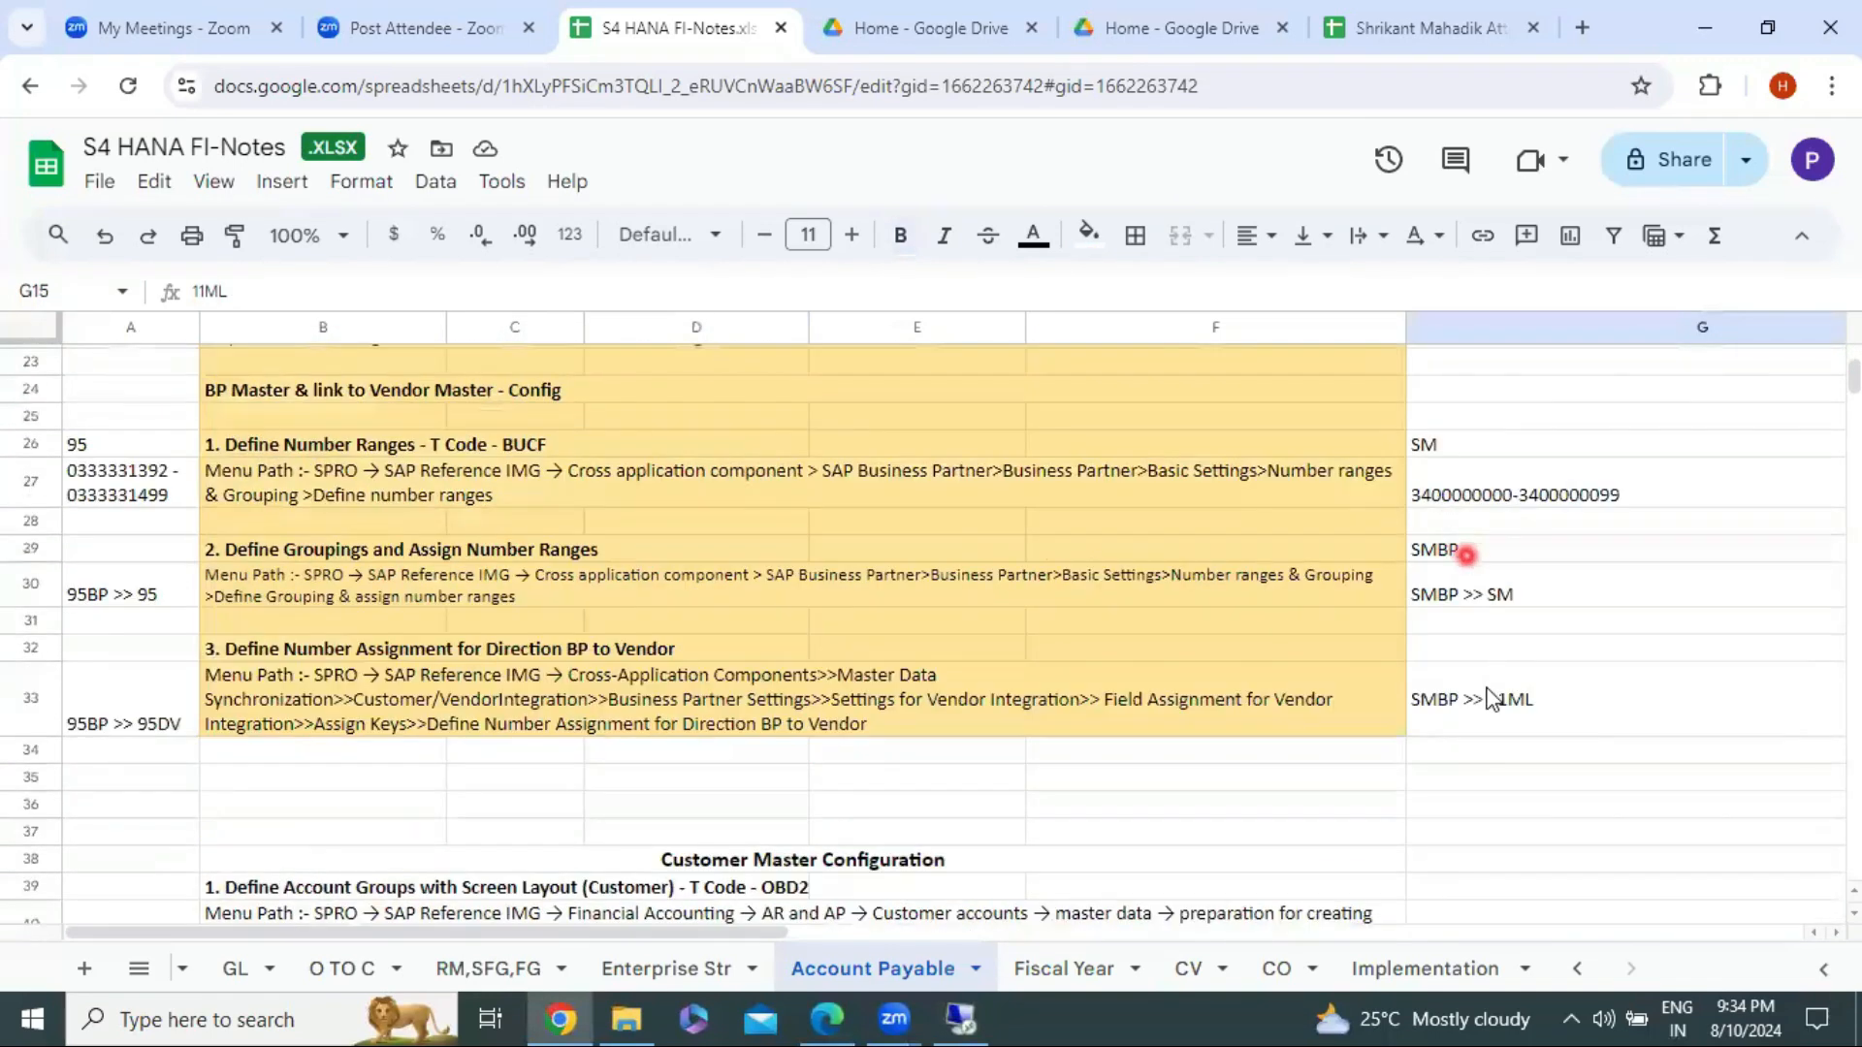
shift+click(1489, 713)
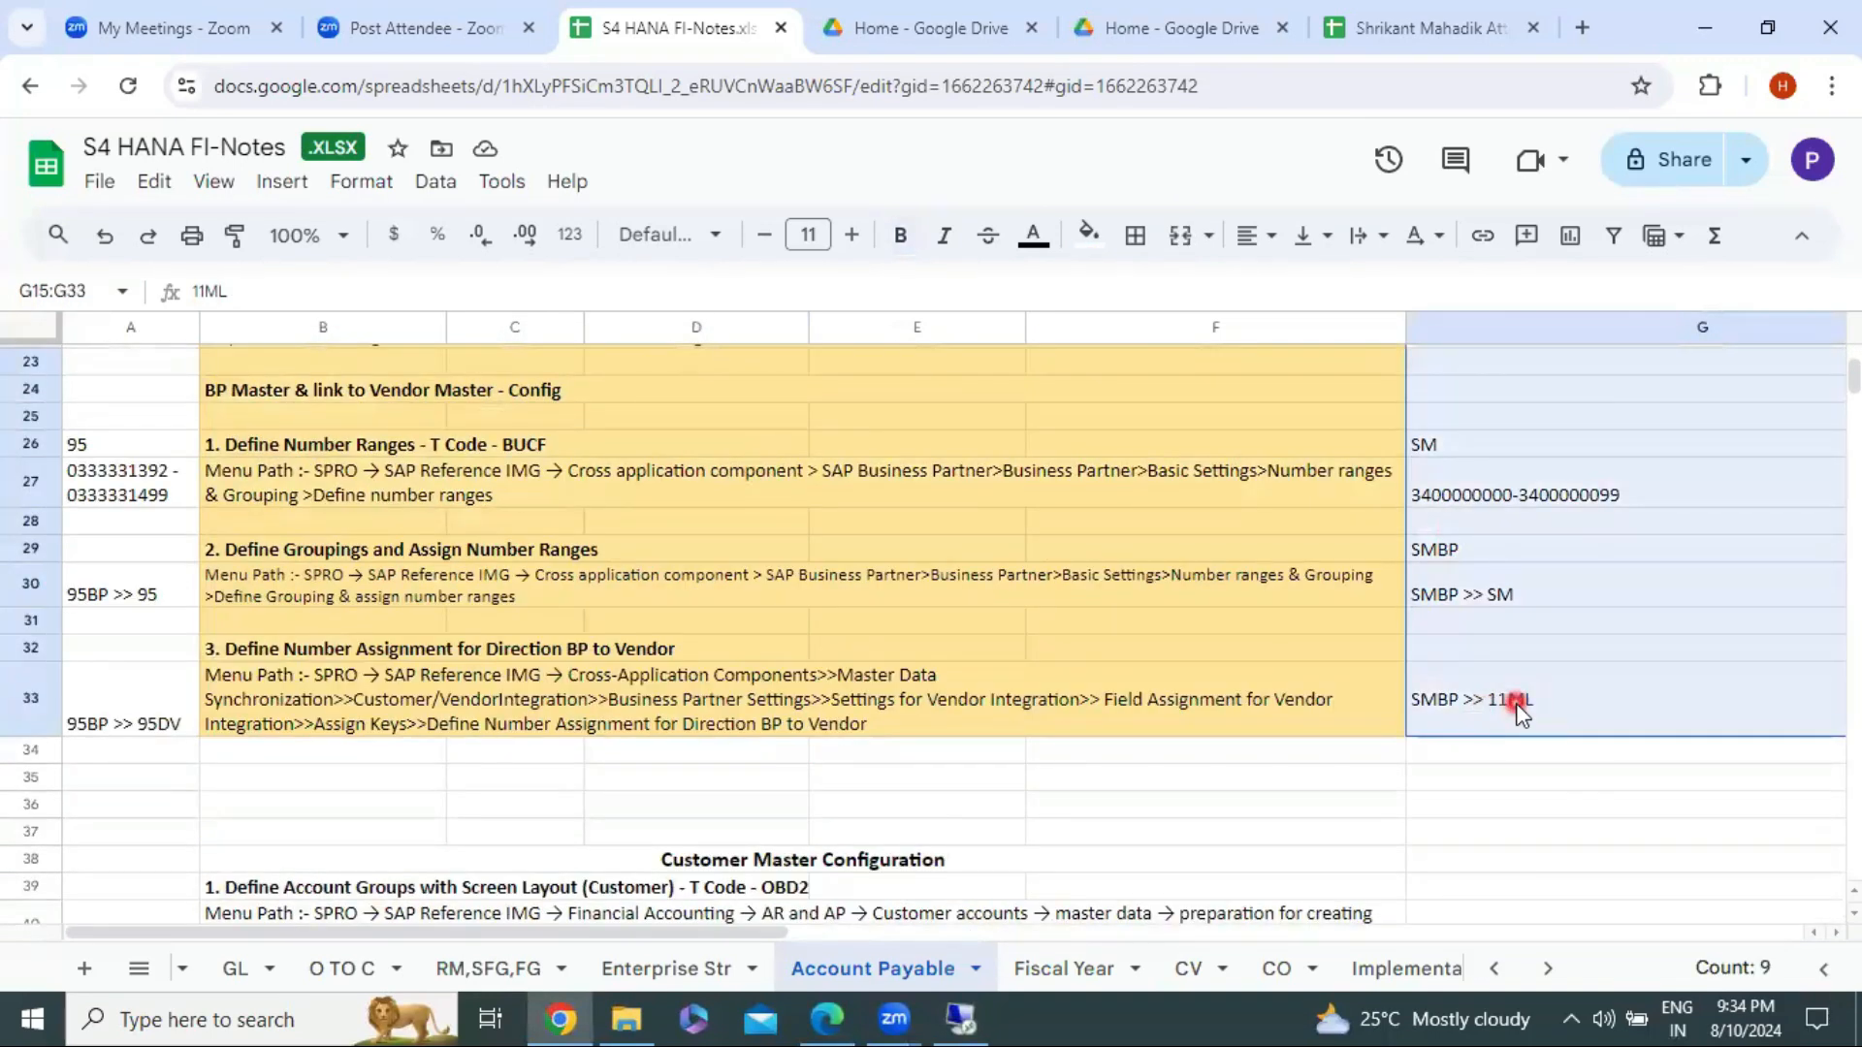
key(shift+Right)
key(shift+Right)
key(shift+Right)
key(shift+Right)
key(shift+Right)
key(shift+Right)
key(shift+Right)
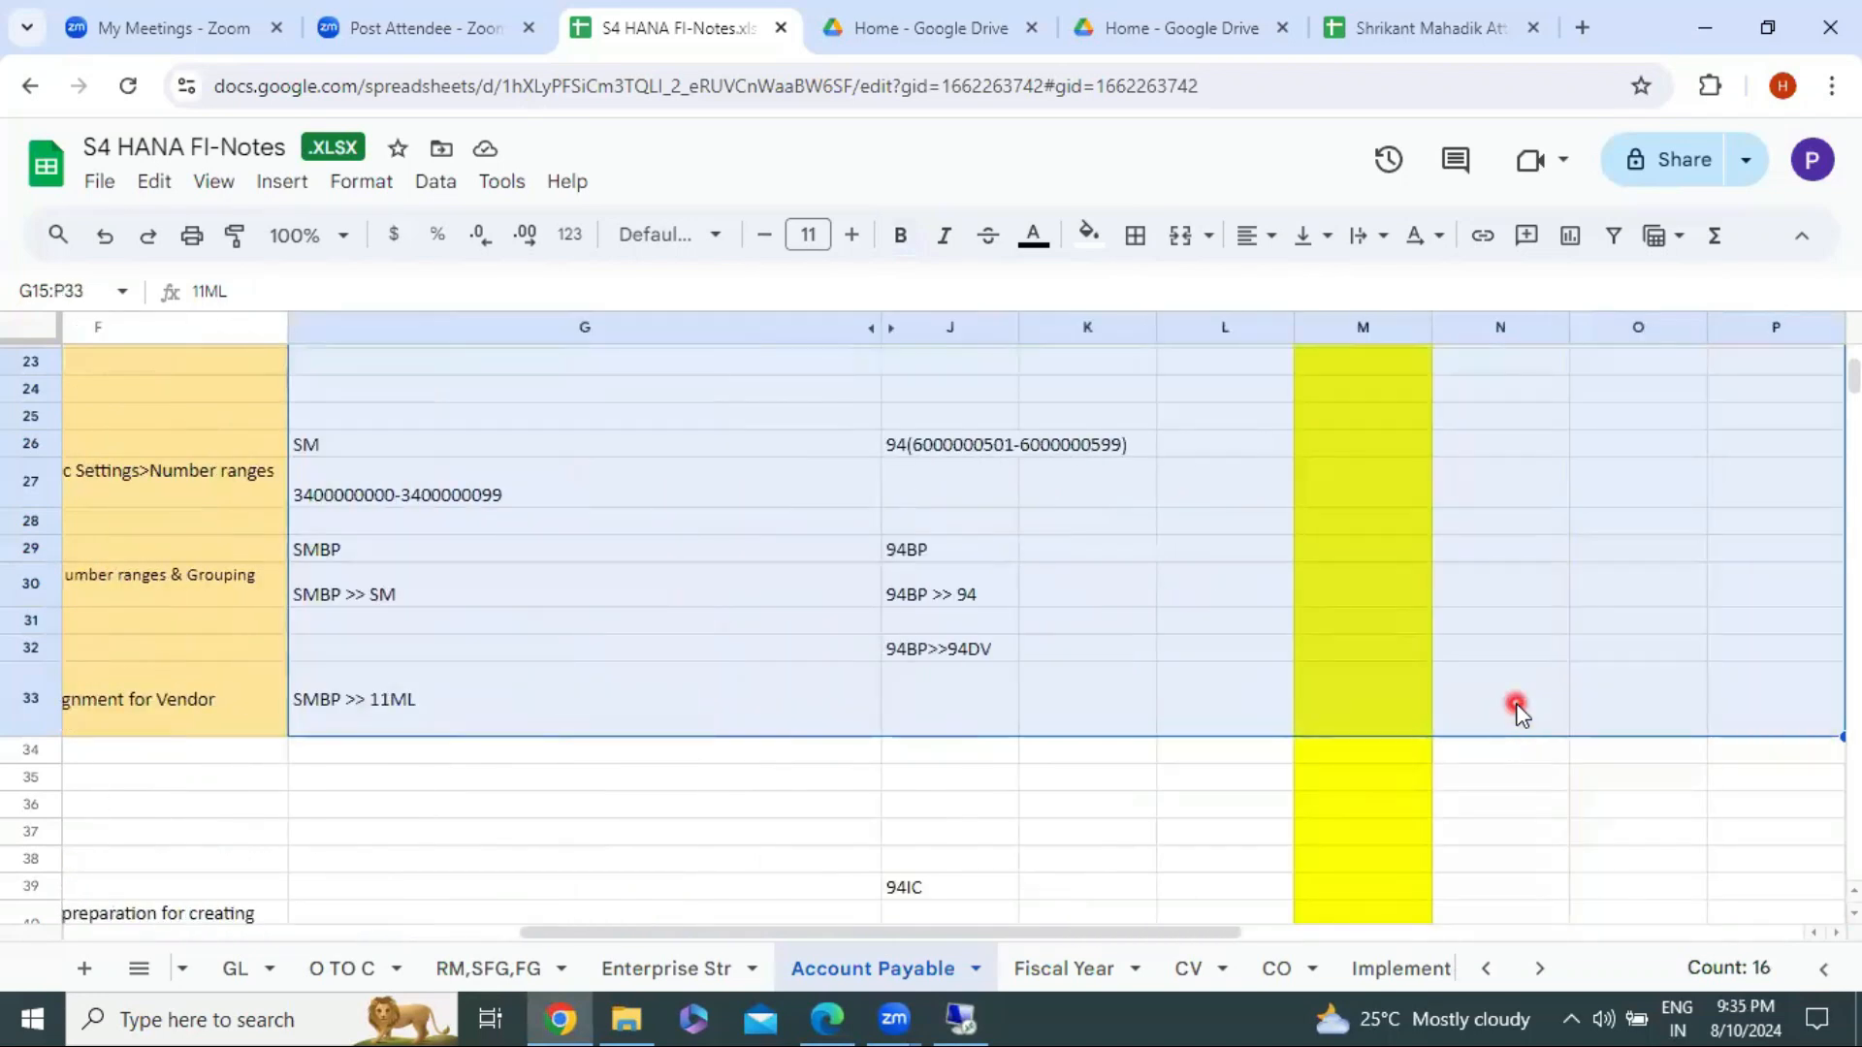
key(ctrl+c)
Step: Paste the cut configuration values into the sheet starting at cell J15
scroll(900, 619, up, 6)
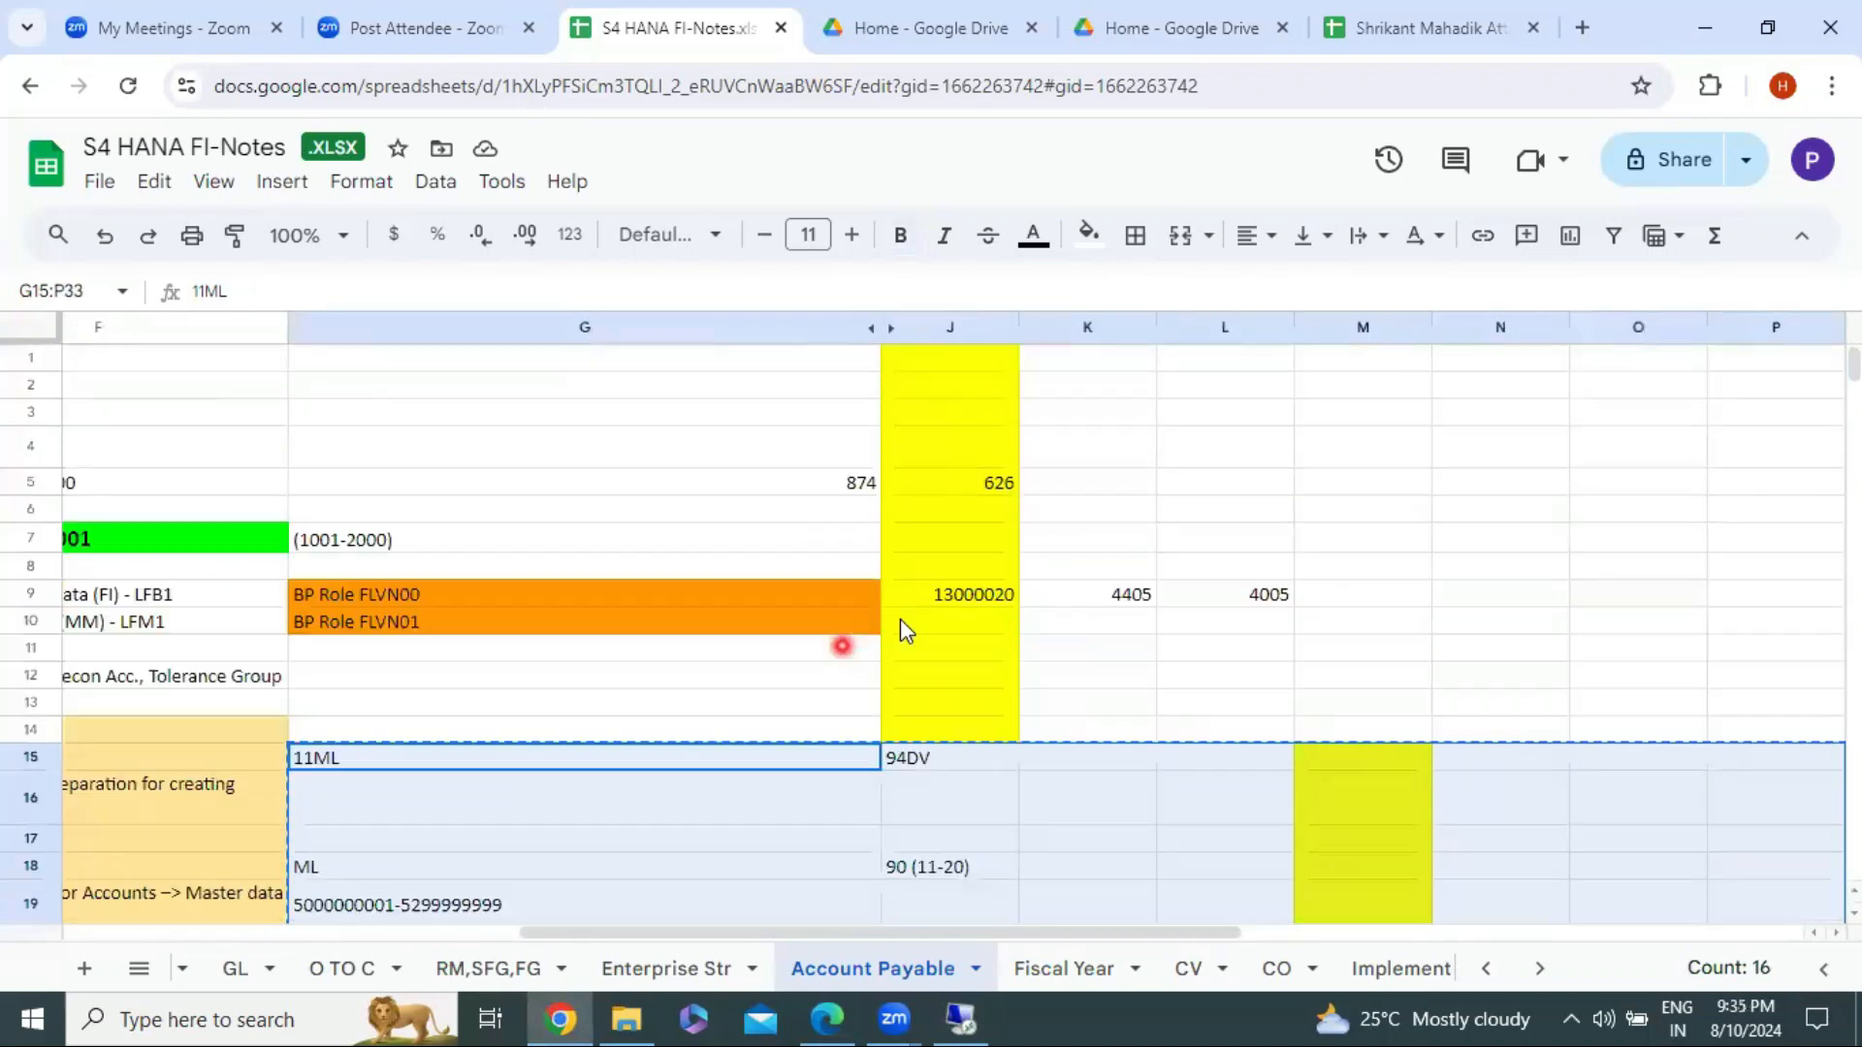
click(954, 768)
click(955, 760)
key(ctrl+v)
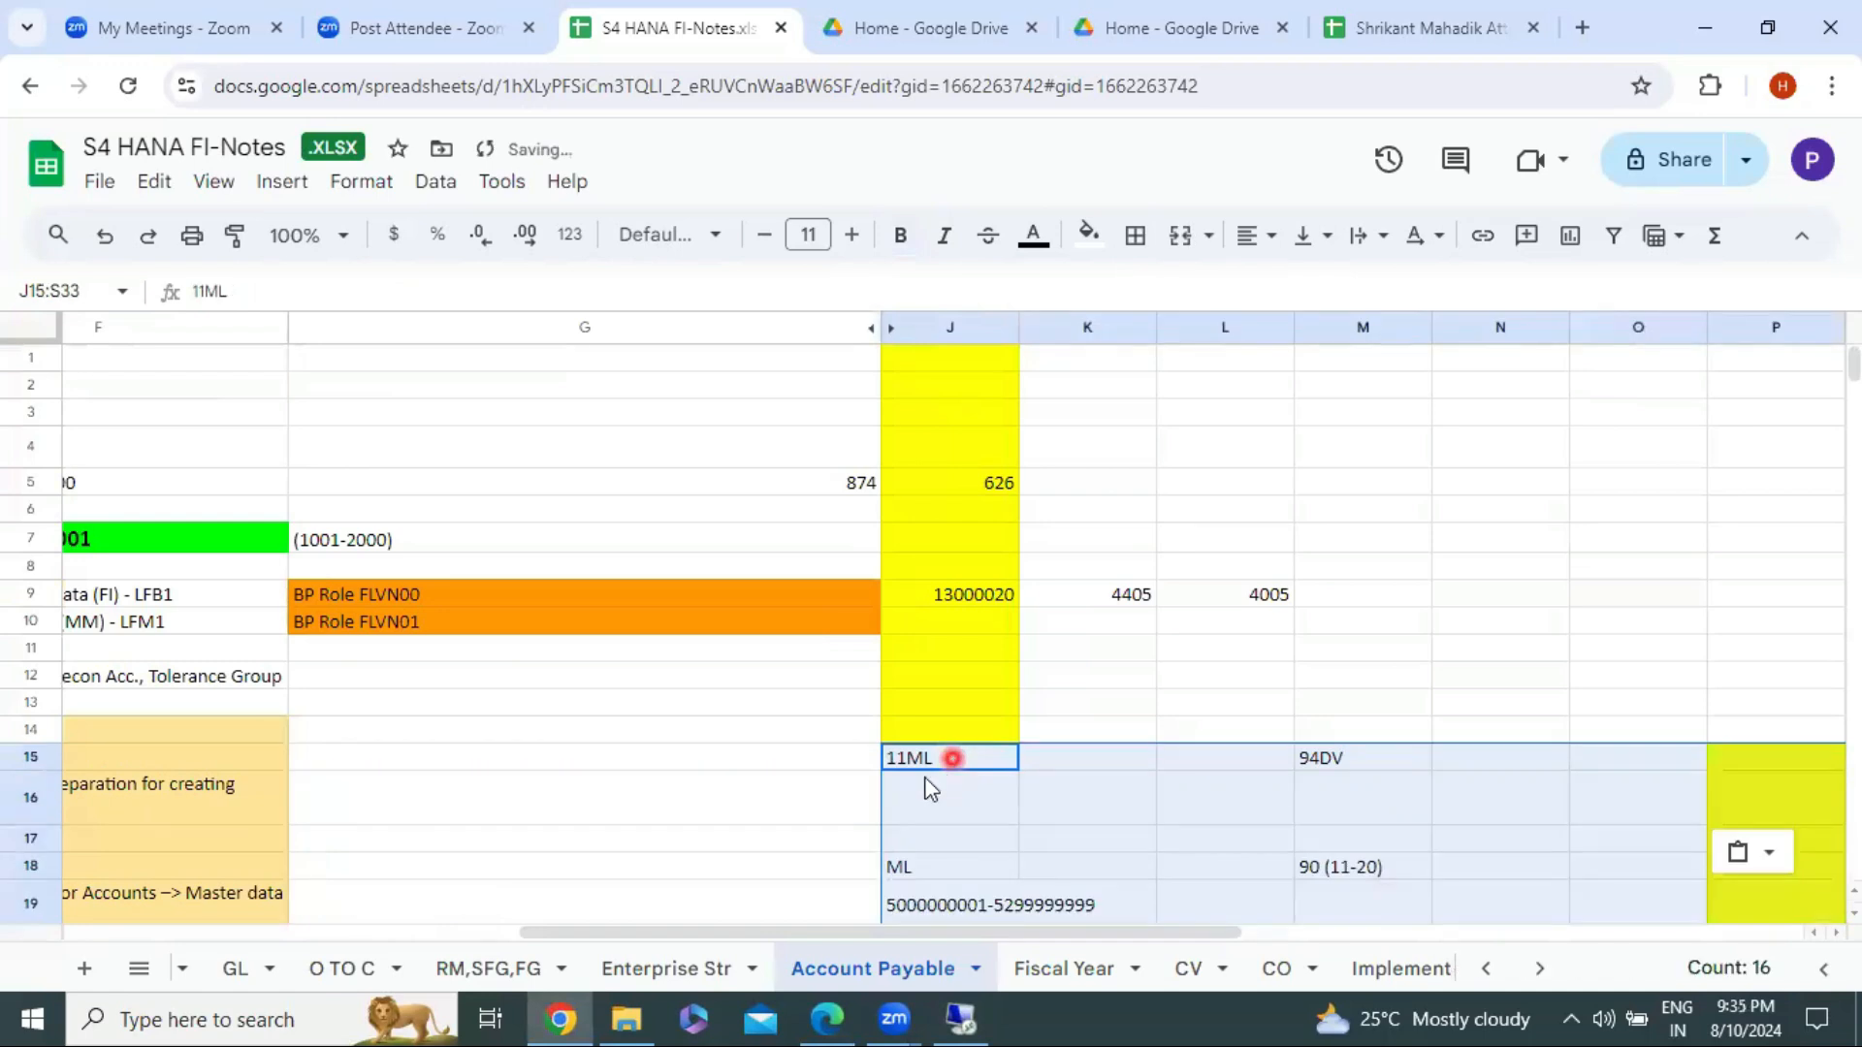
Step: Enter 106D in G15 as the vendor account group beside the Define Account Groups with Screen Layout heading
click(392, 768)
key(Home)
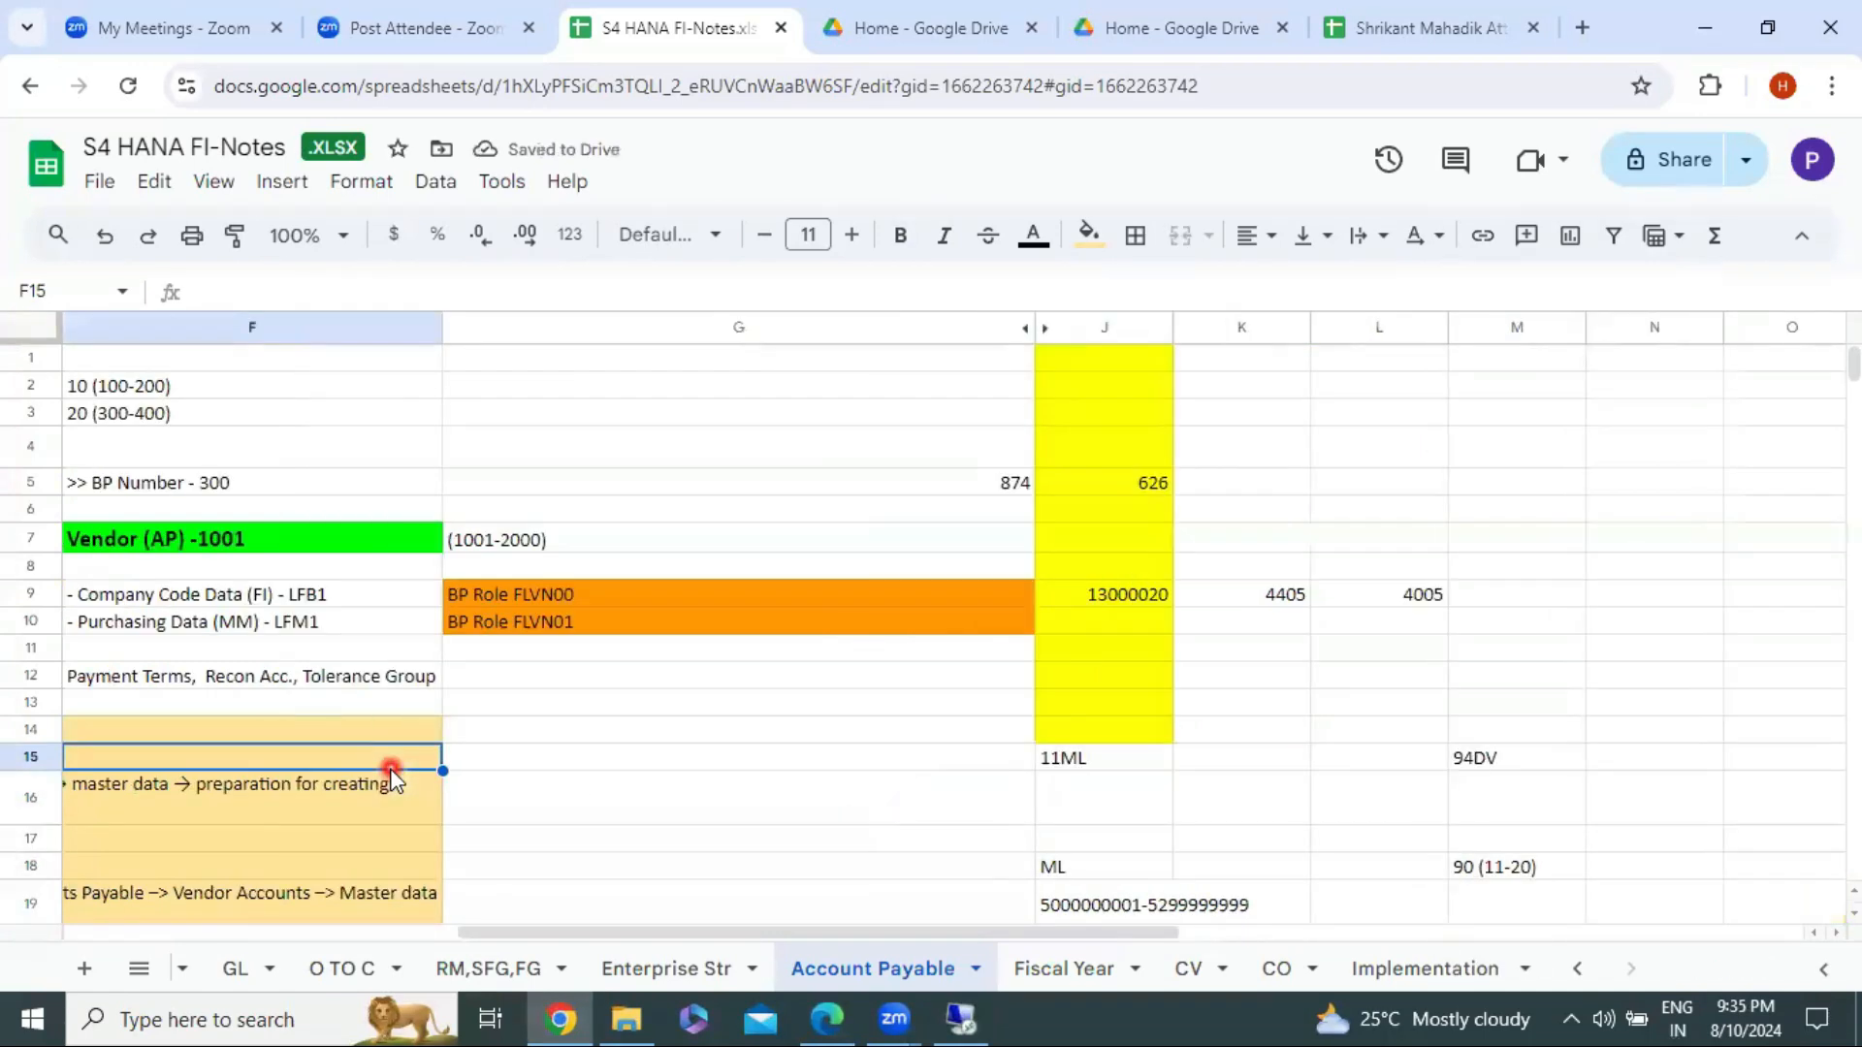
scroll(393, 776, down, 3)
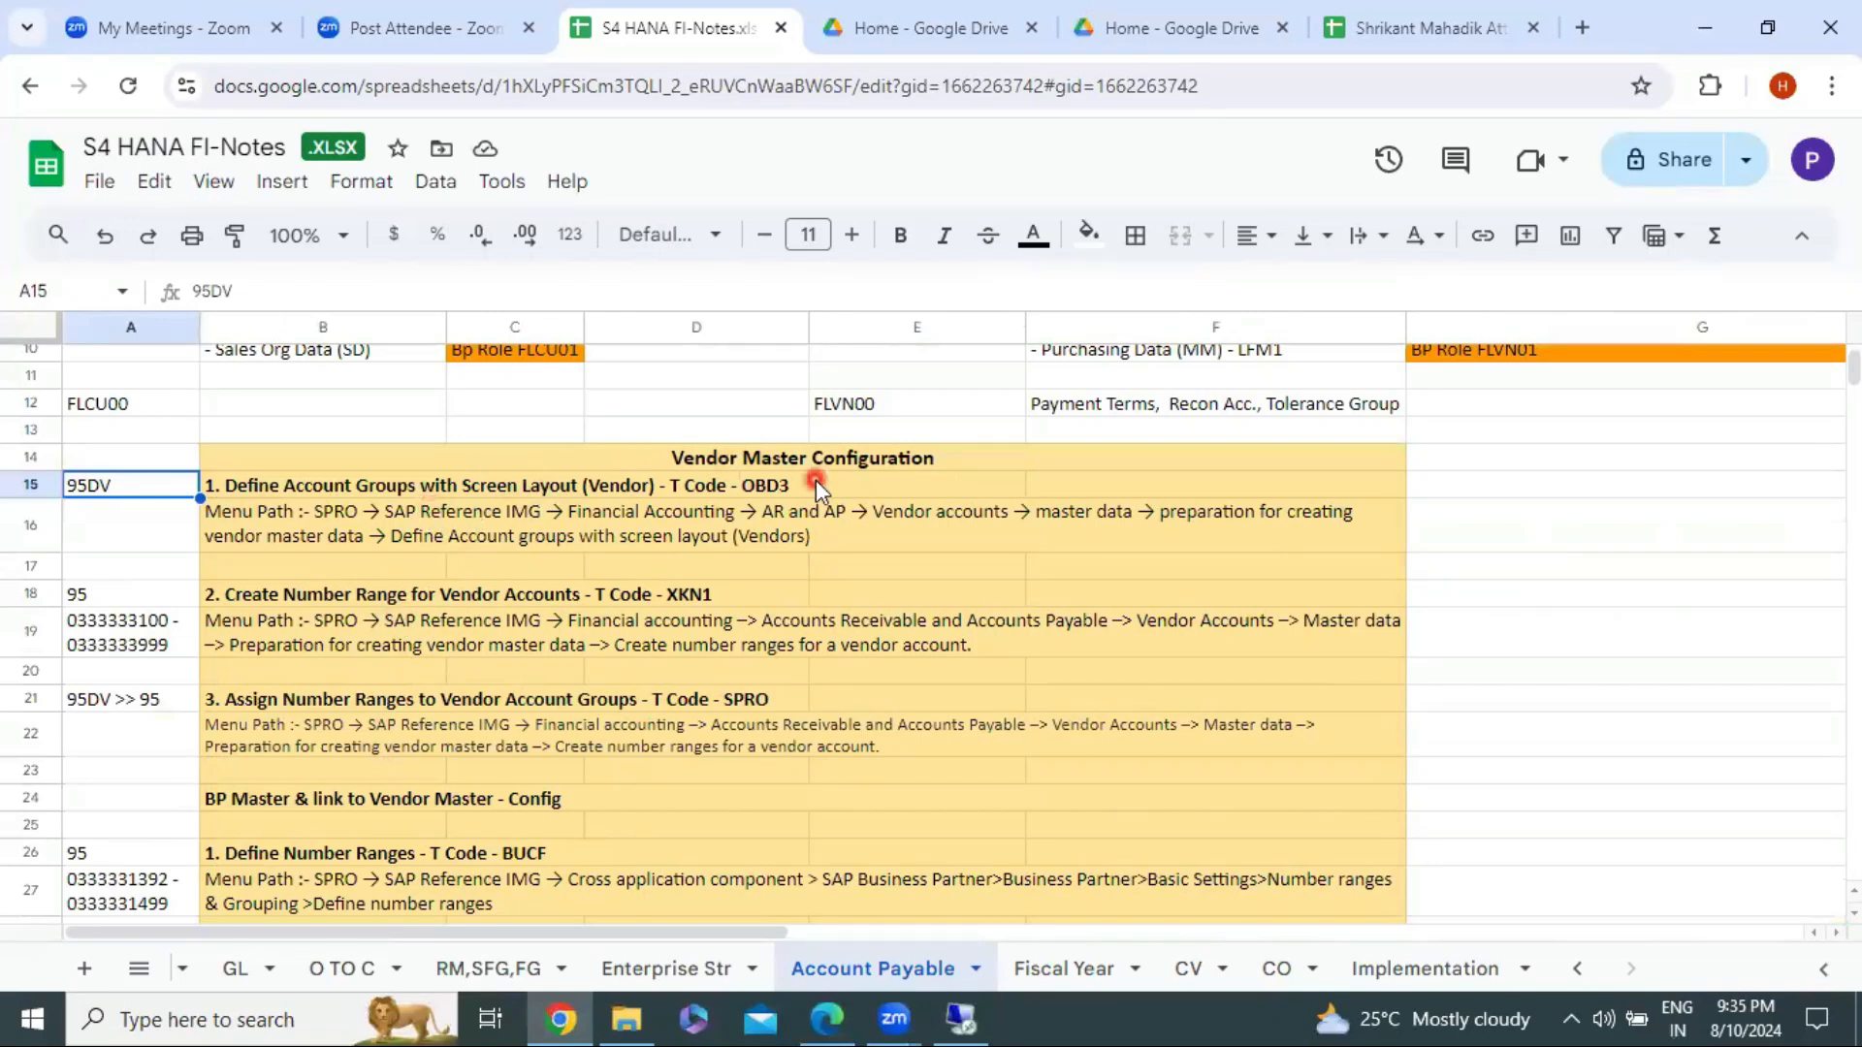
click(1503, 485)
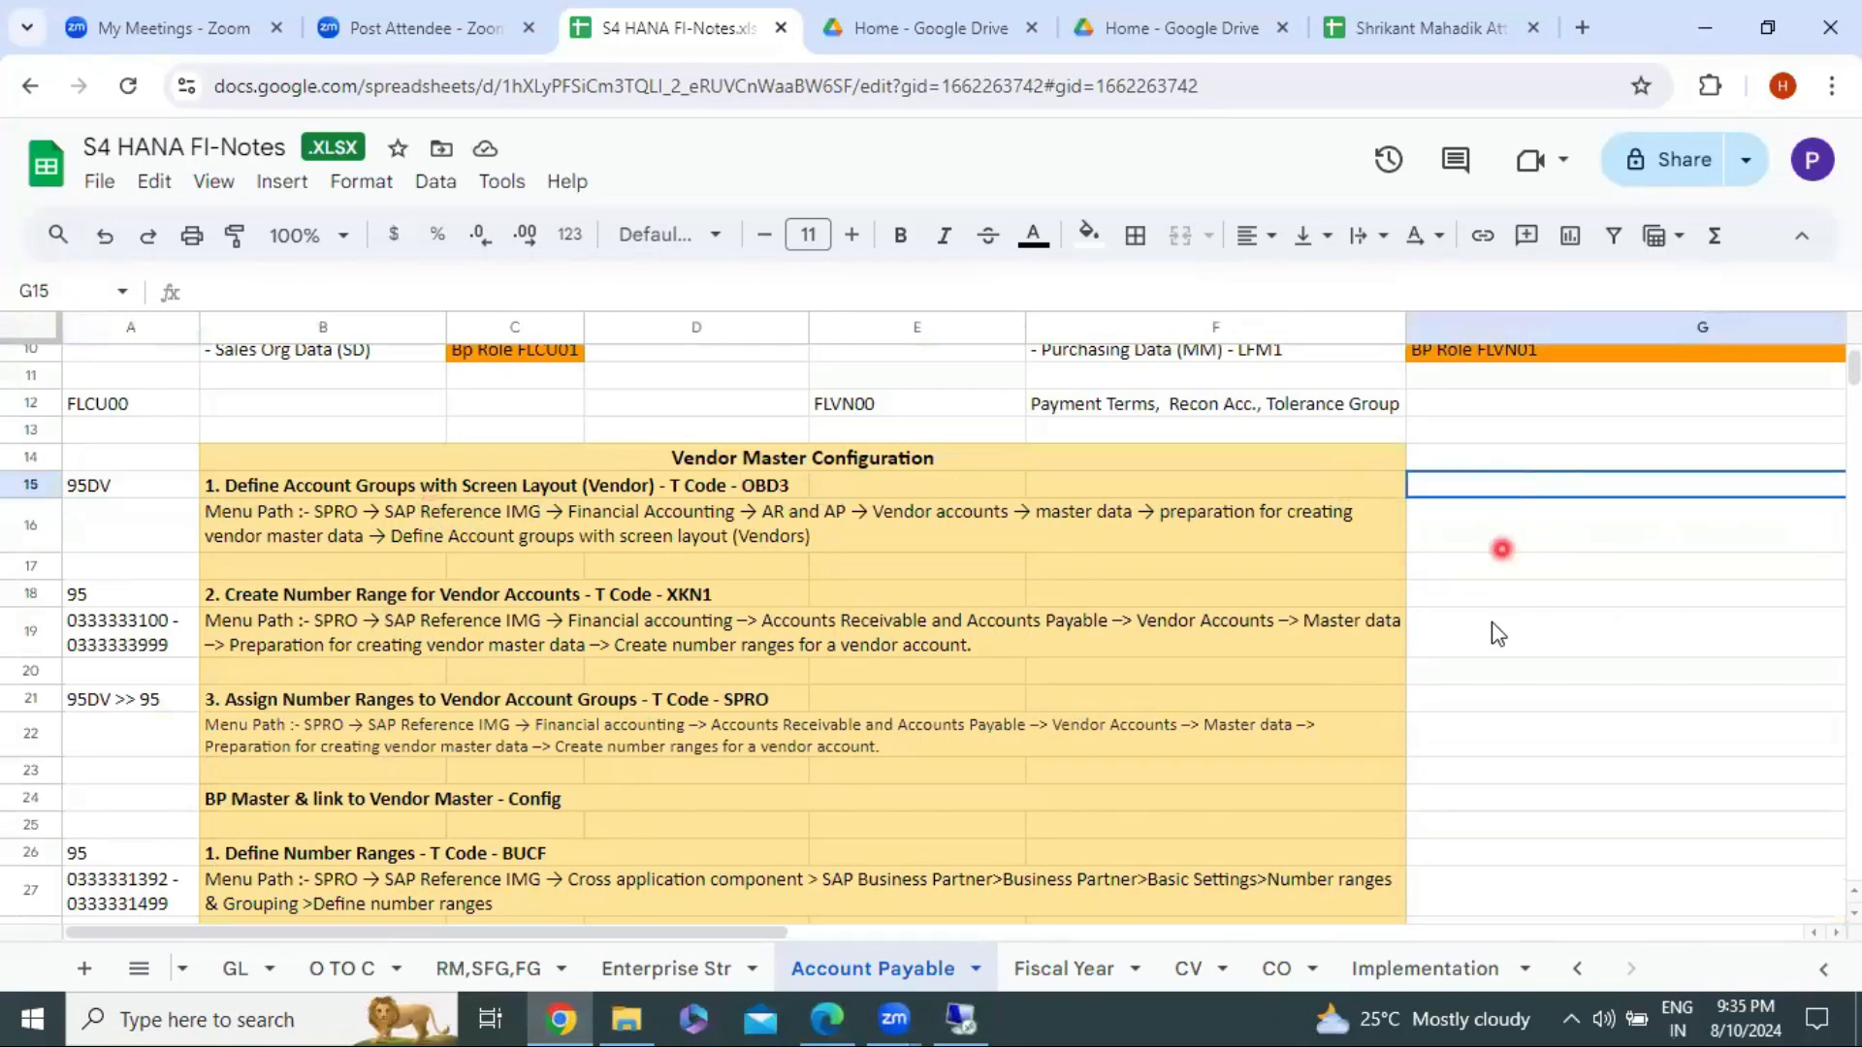
scroll(1404, 499, right, 2)
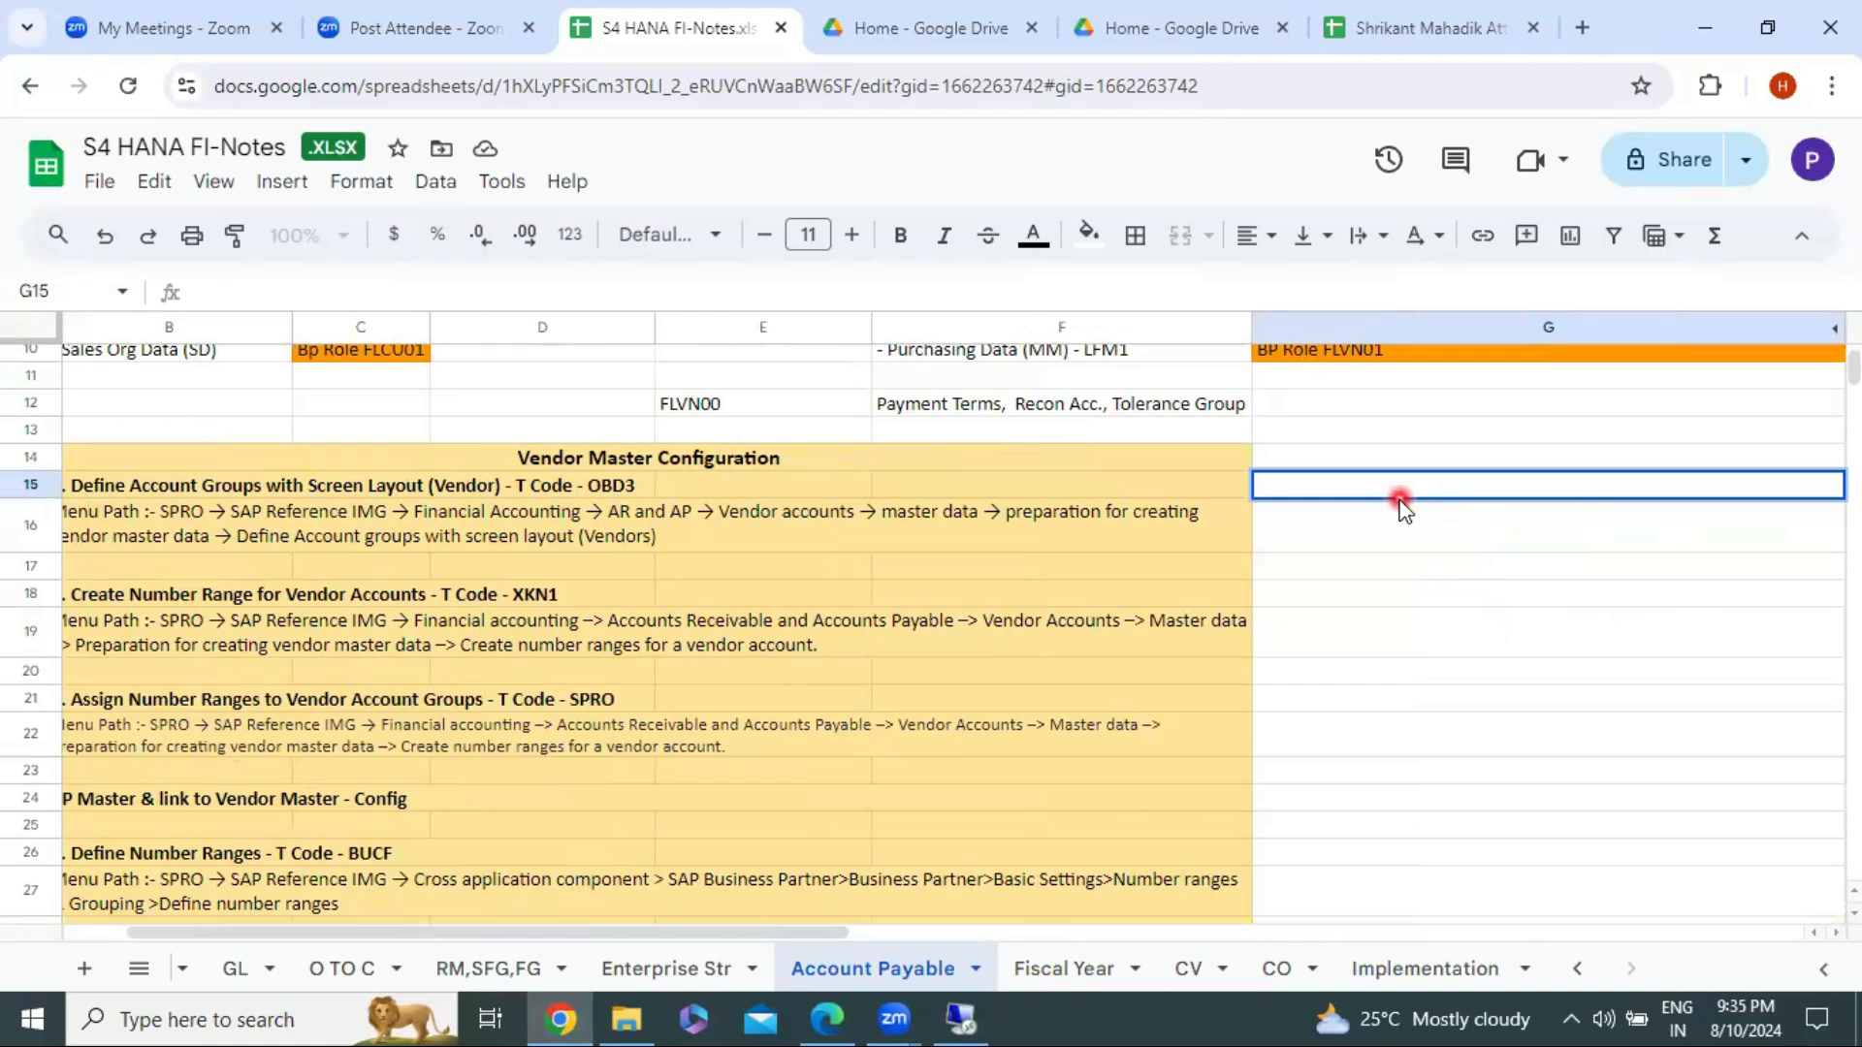
text(S)
key(BackSpace)
text(106D)
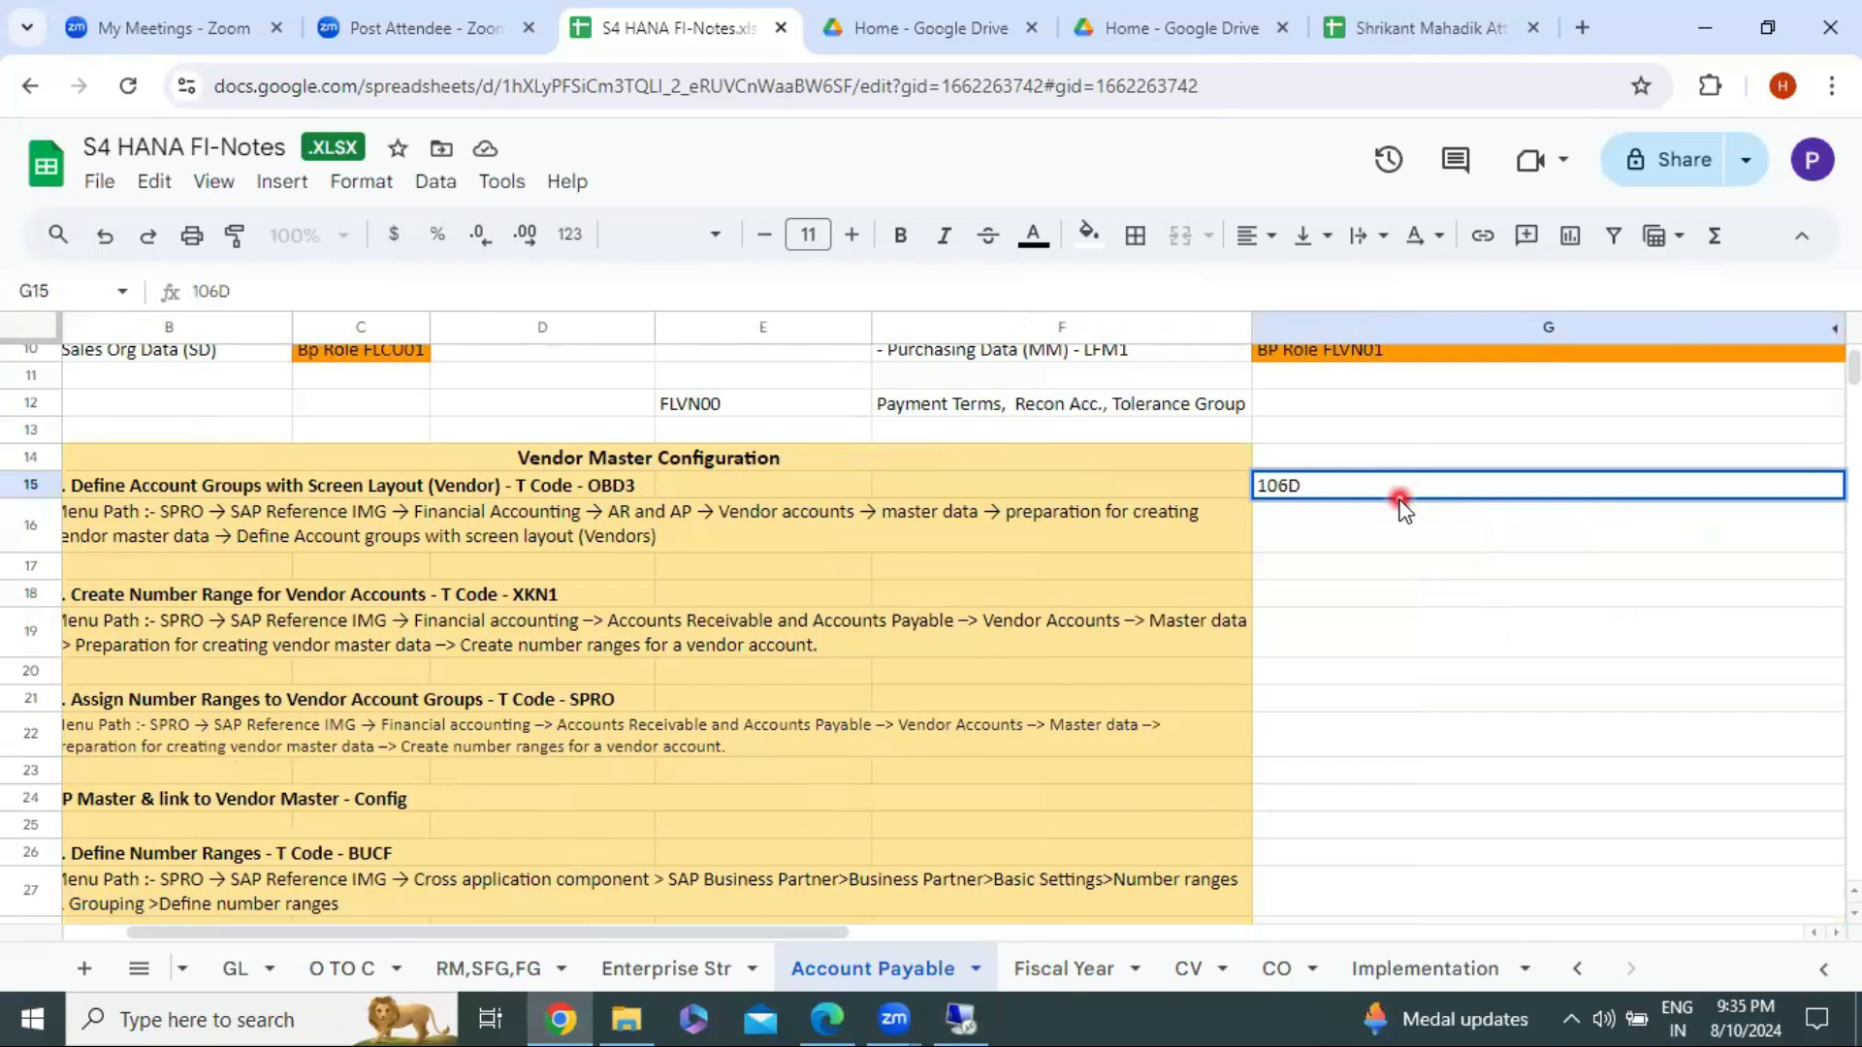
click(1442, 753)
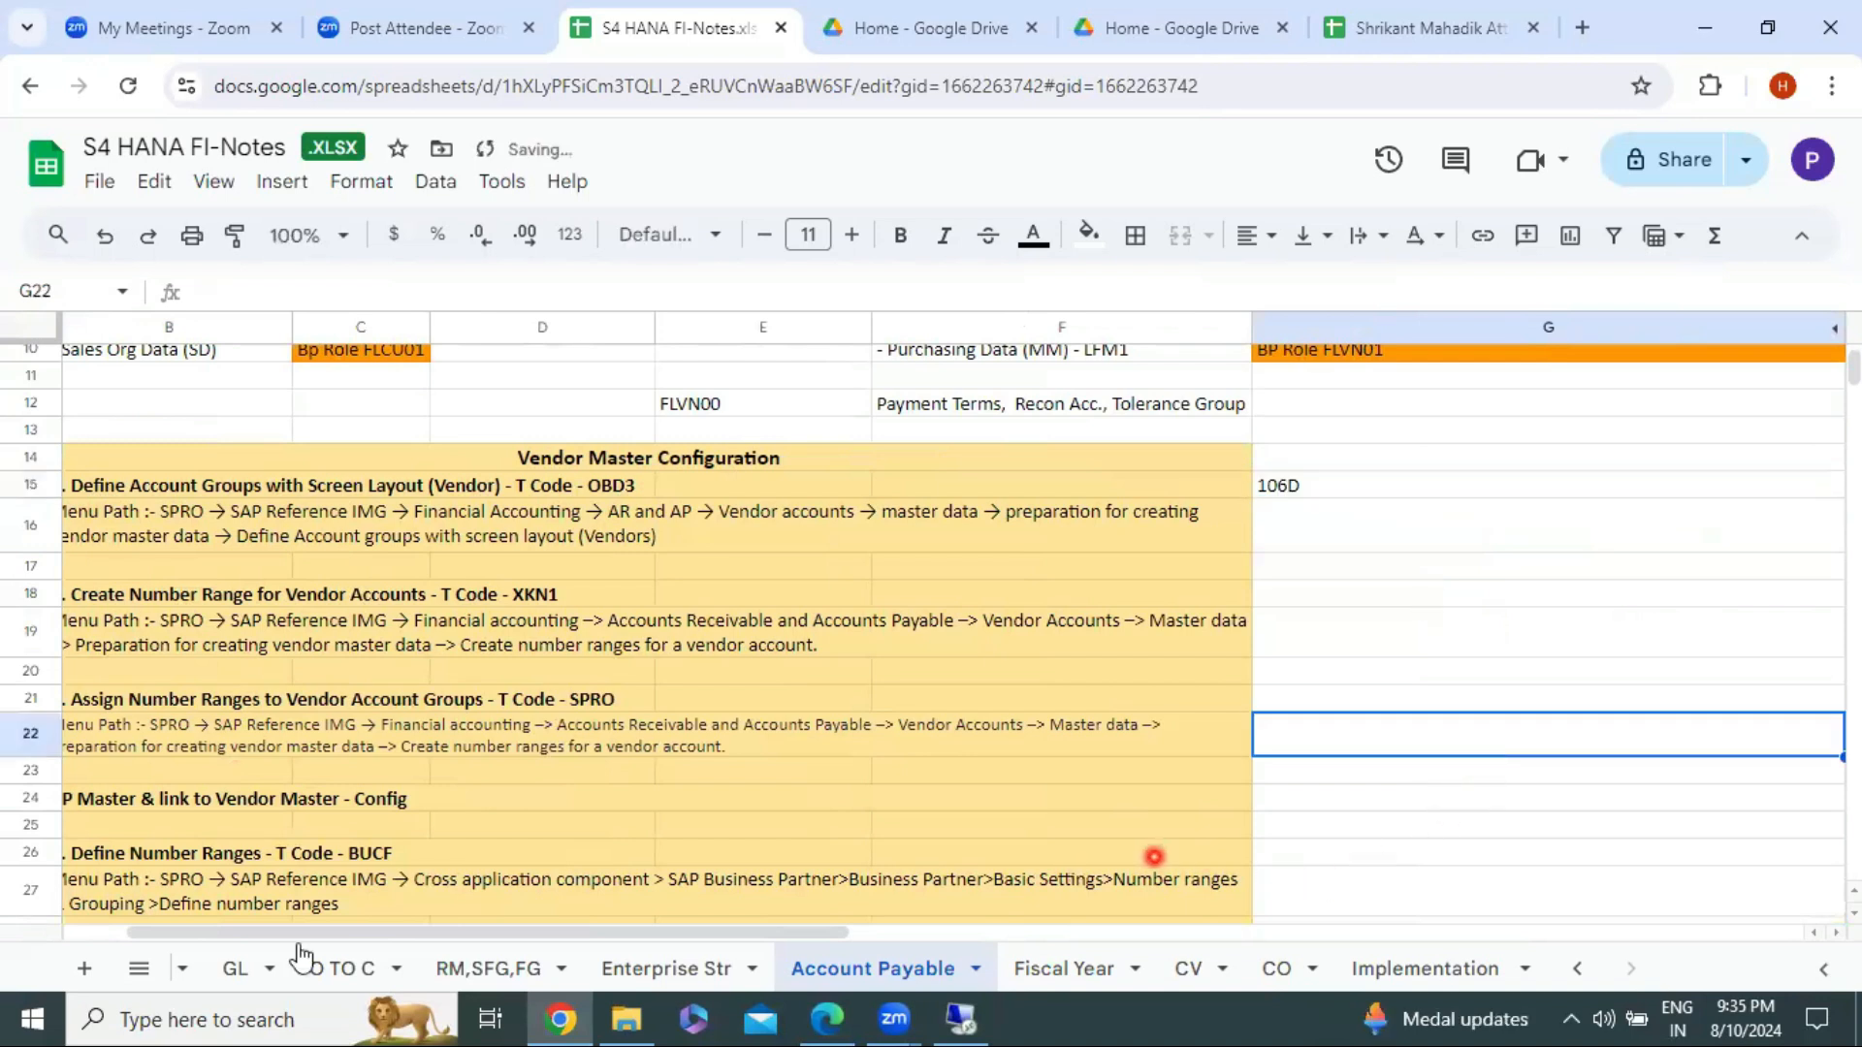
Step: Select the account group code 106D inside G15 and switch back to the new account group entry in the SAP session
drag(298, 935, 158, 905)
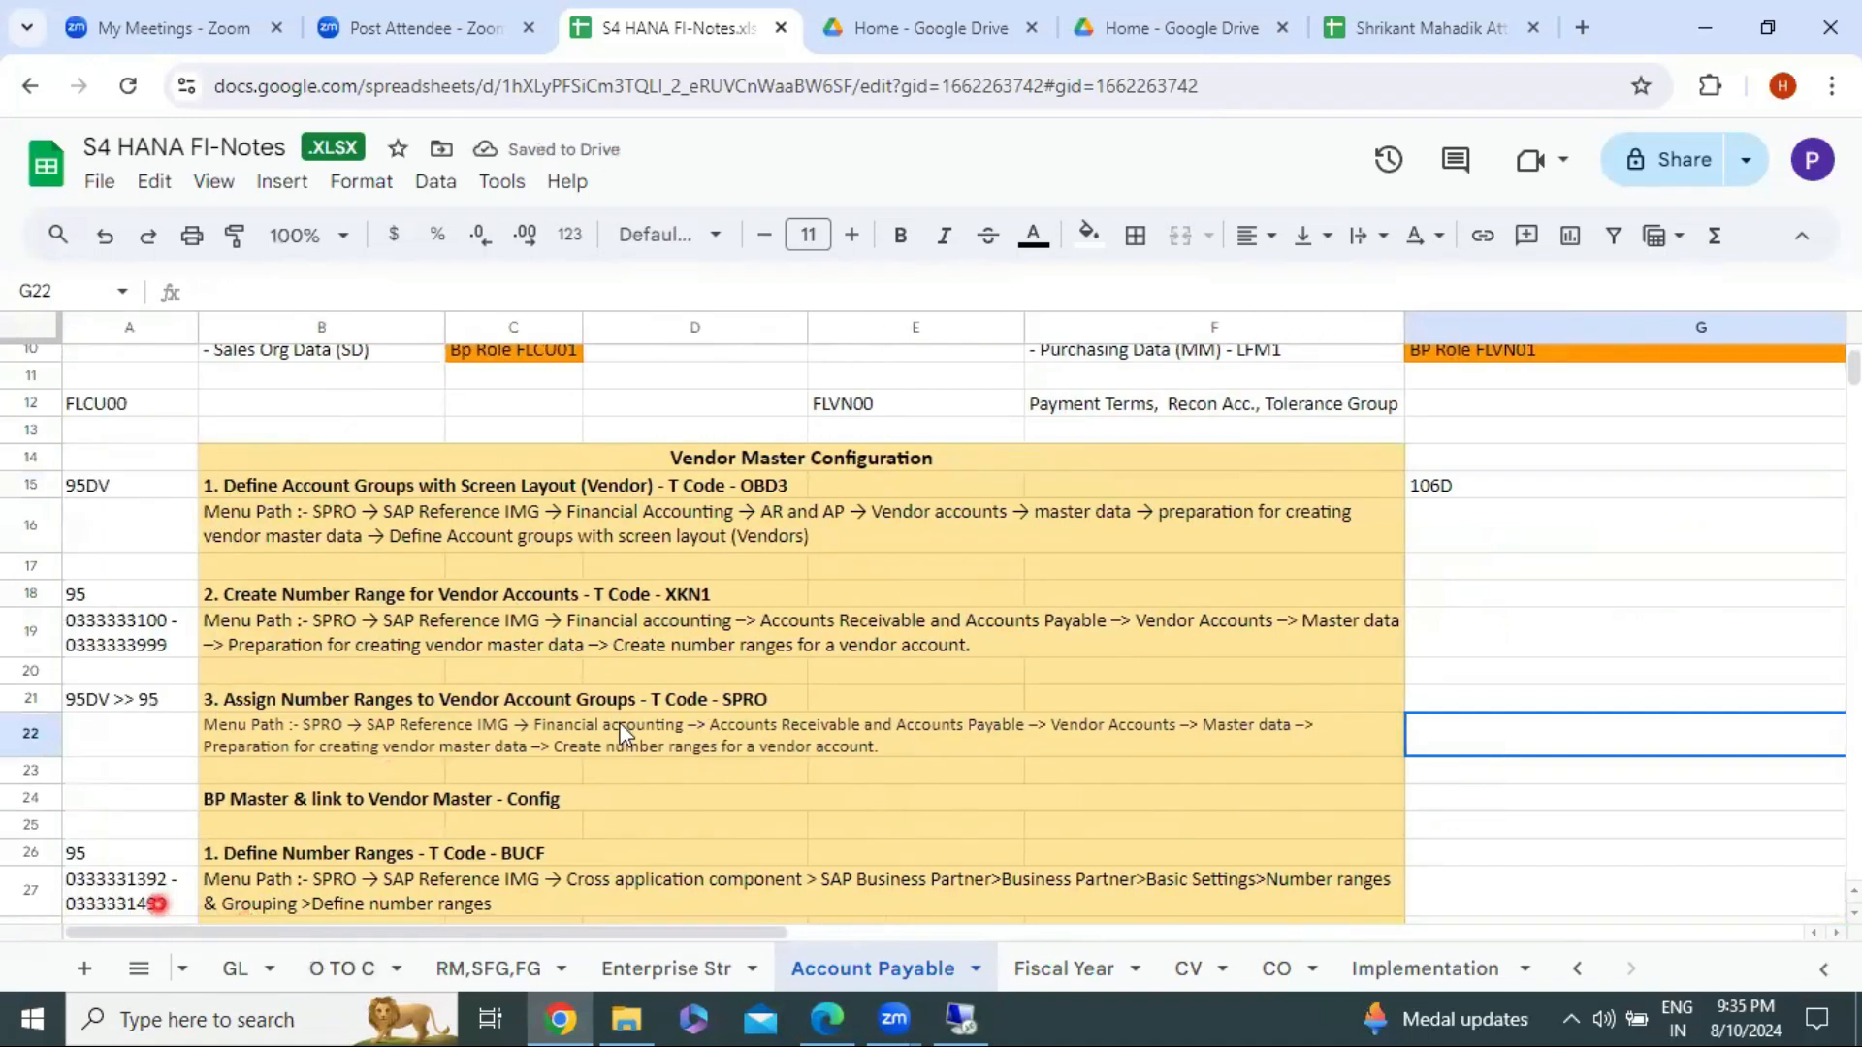
click(1490, 485)
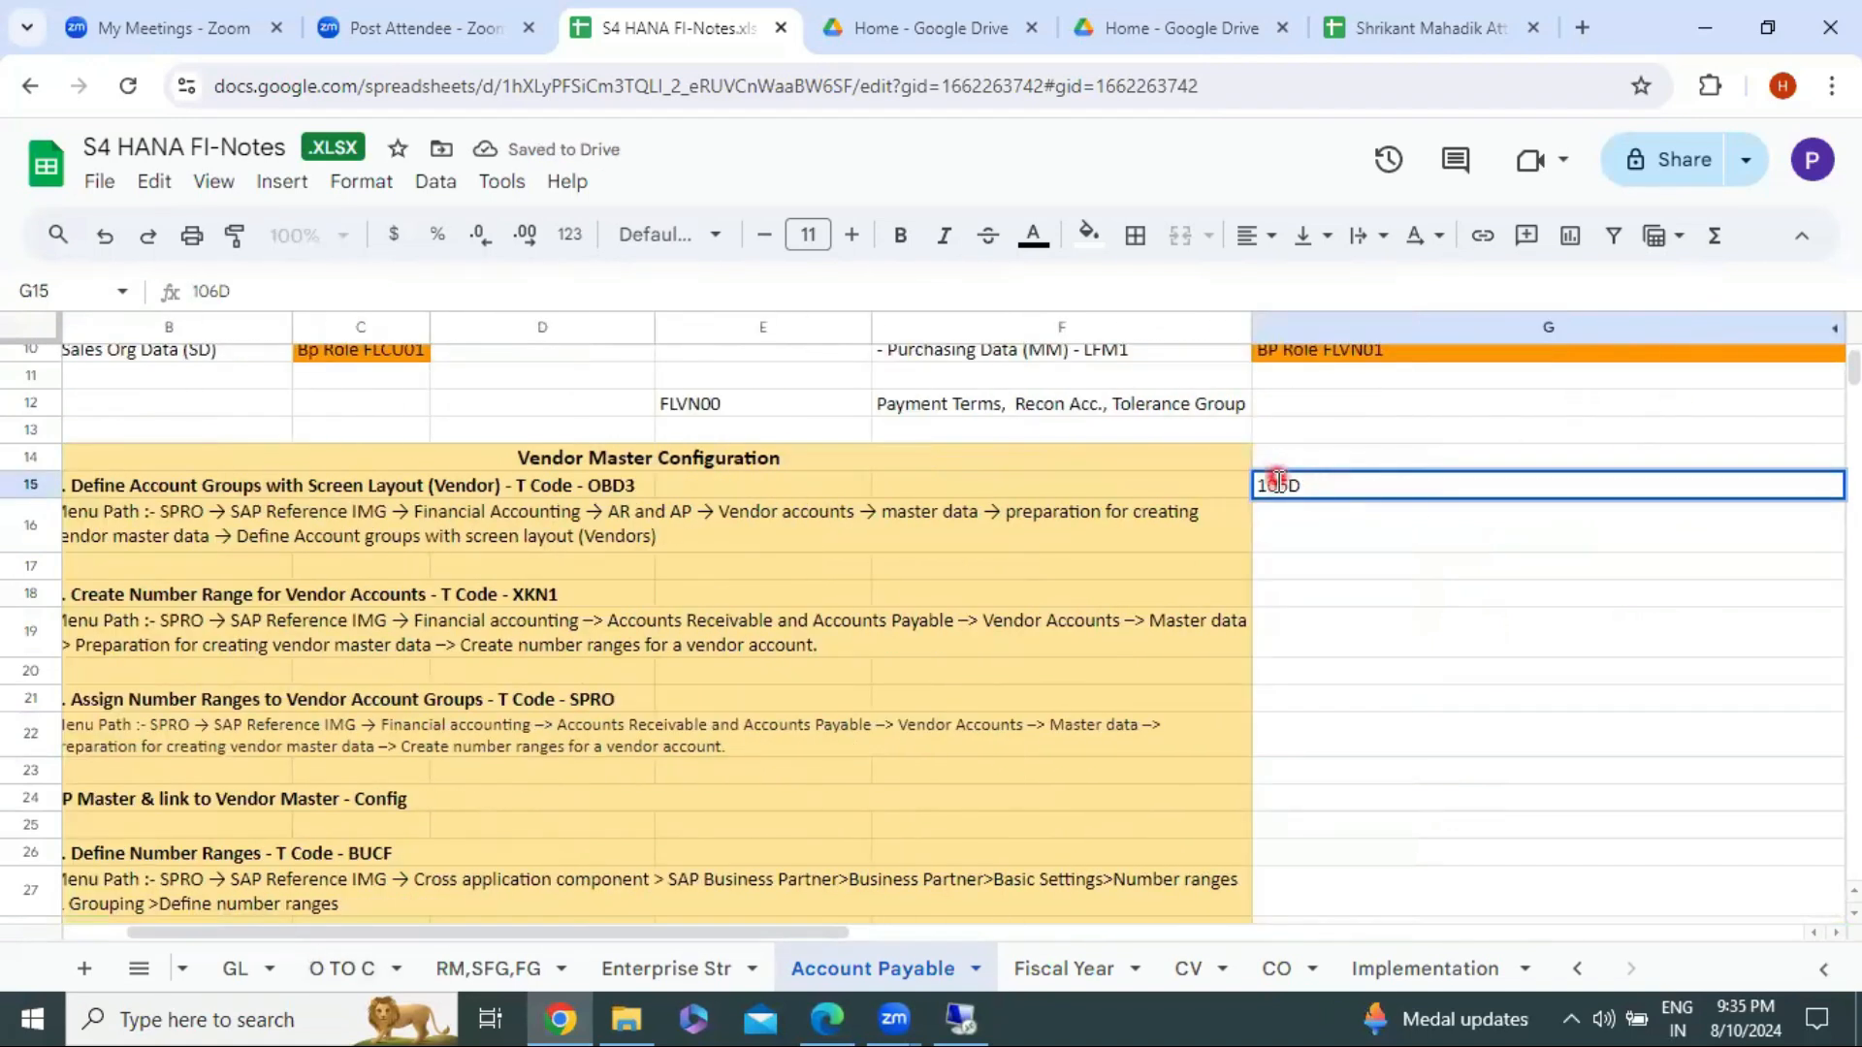
double_click(1278, 485)
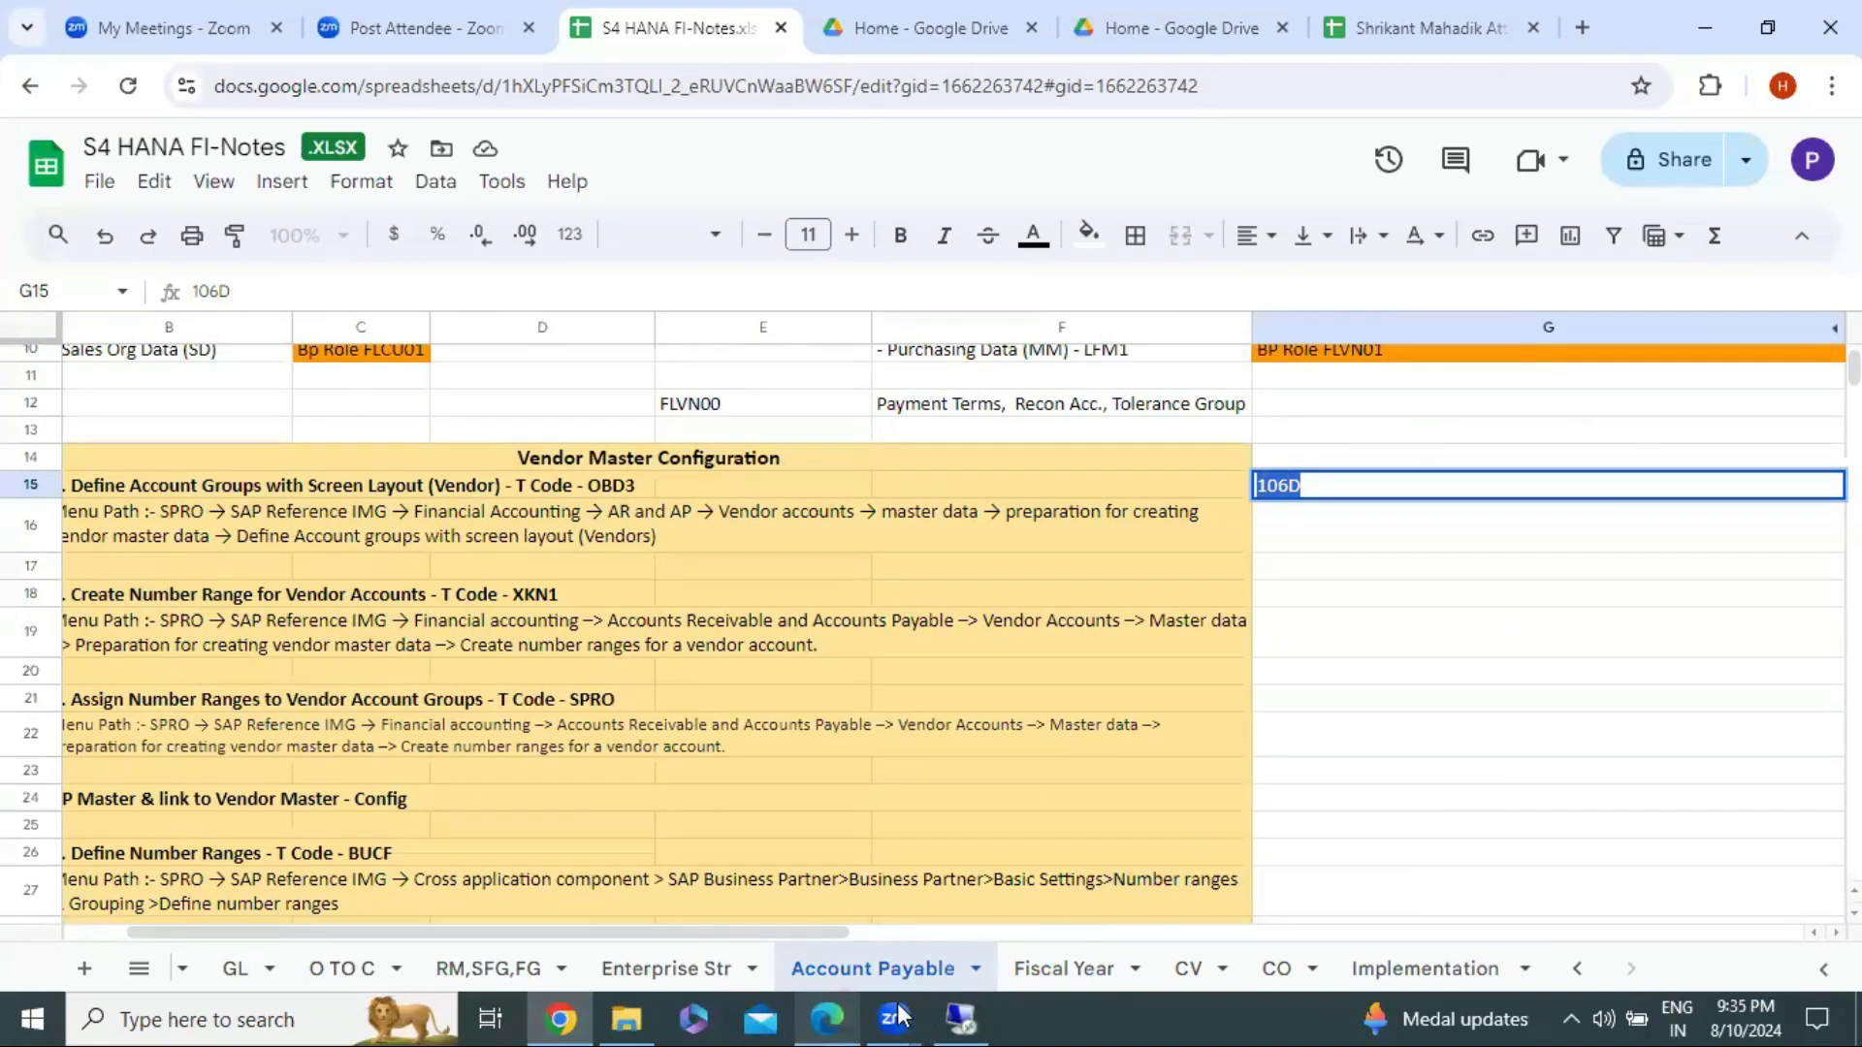
click(956, 1015)
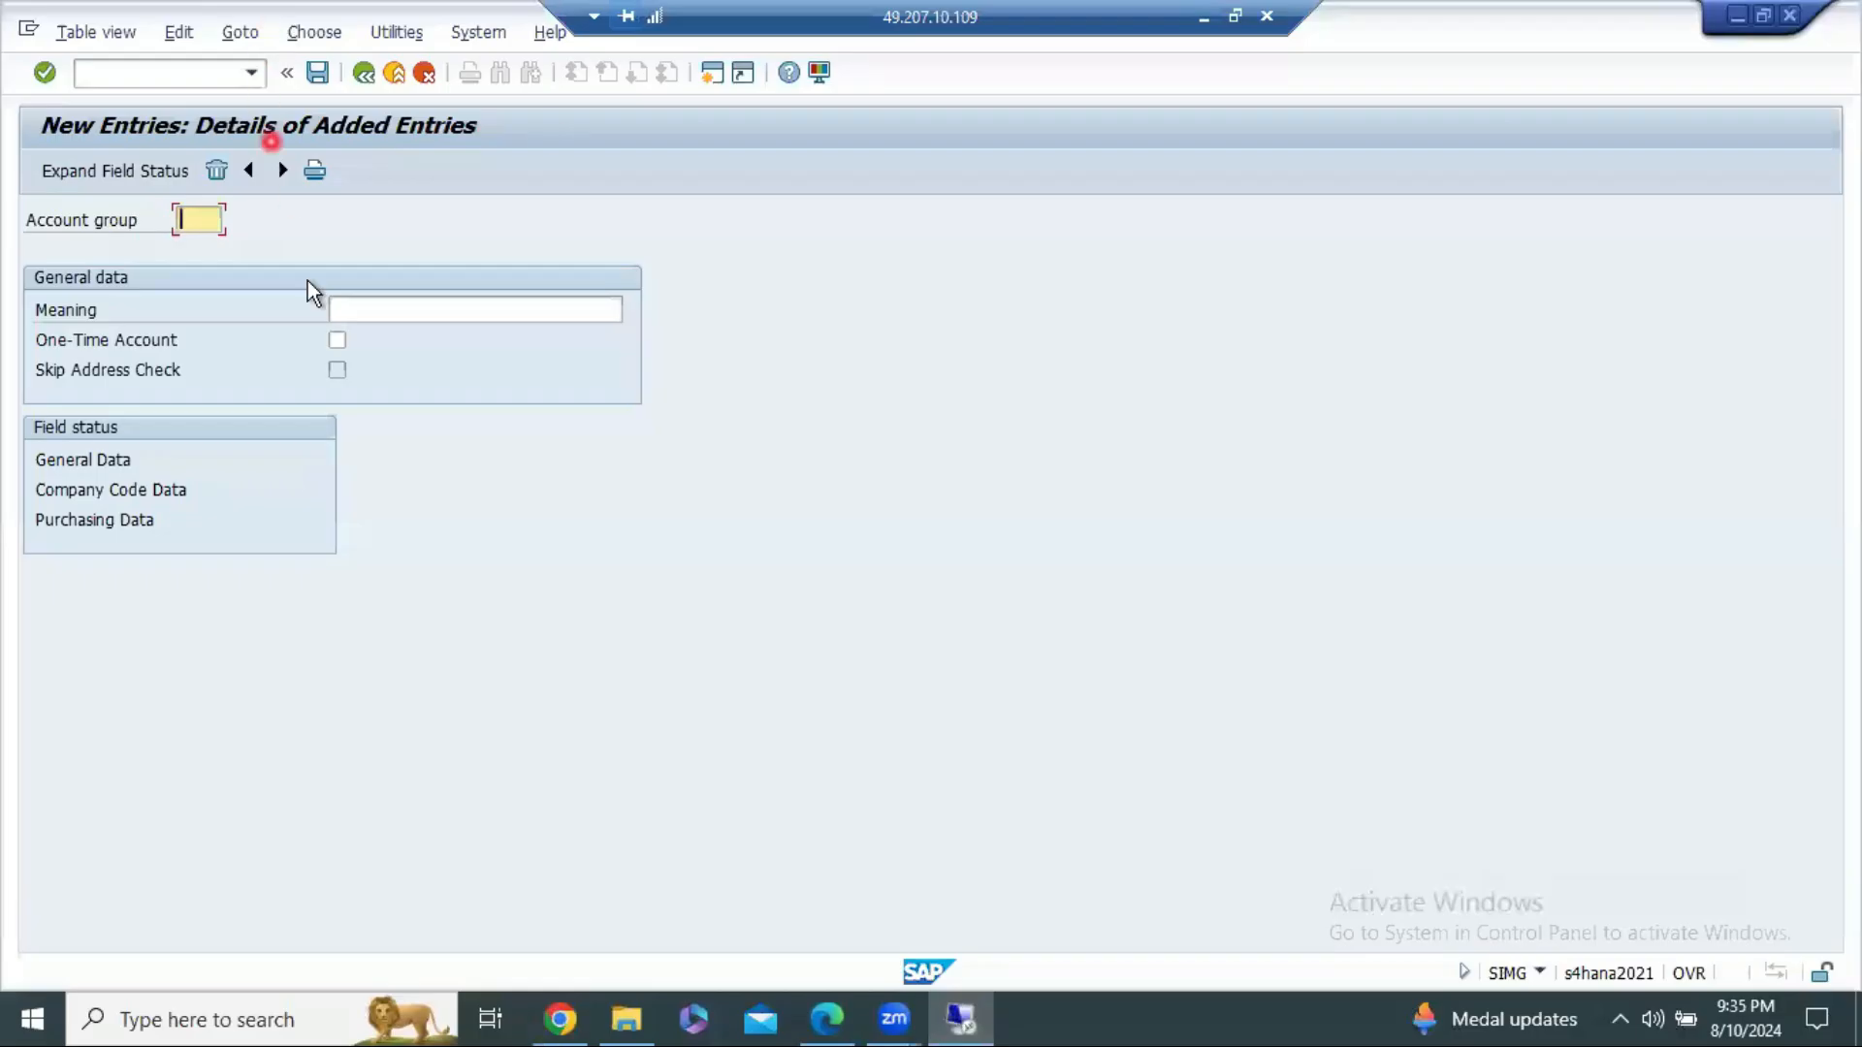
Step: Enter account group 106D with the meaning Domestic Vendor for S106
text(106D)
click(419, 310)
click(439, 335)
key(BackSpace)
key(BackSpace)
key(BackSpace)
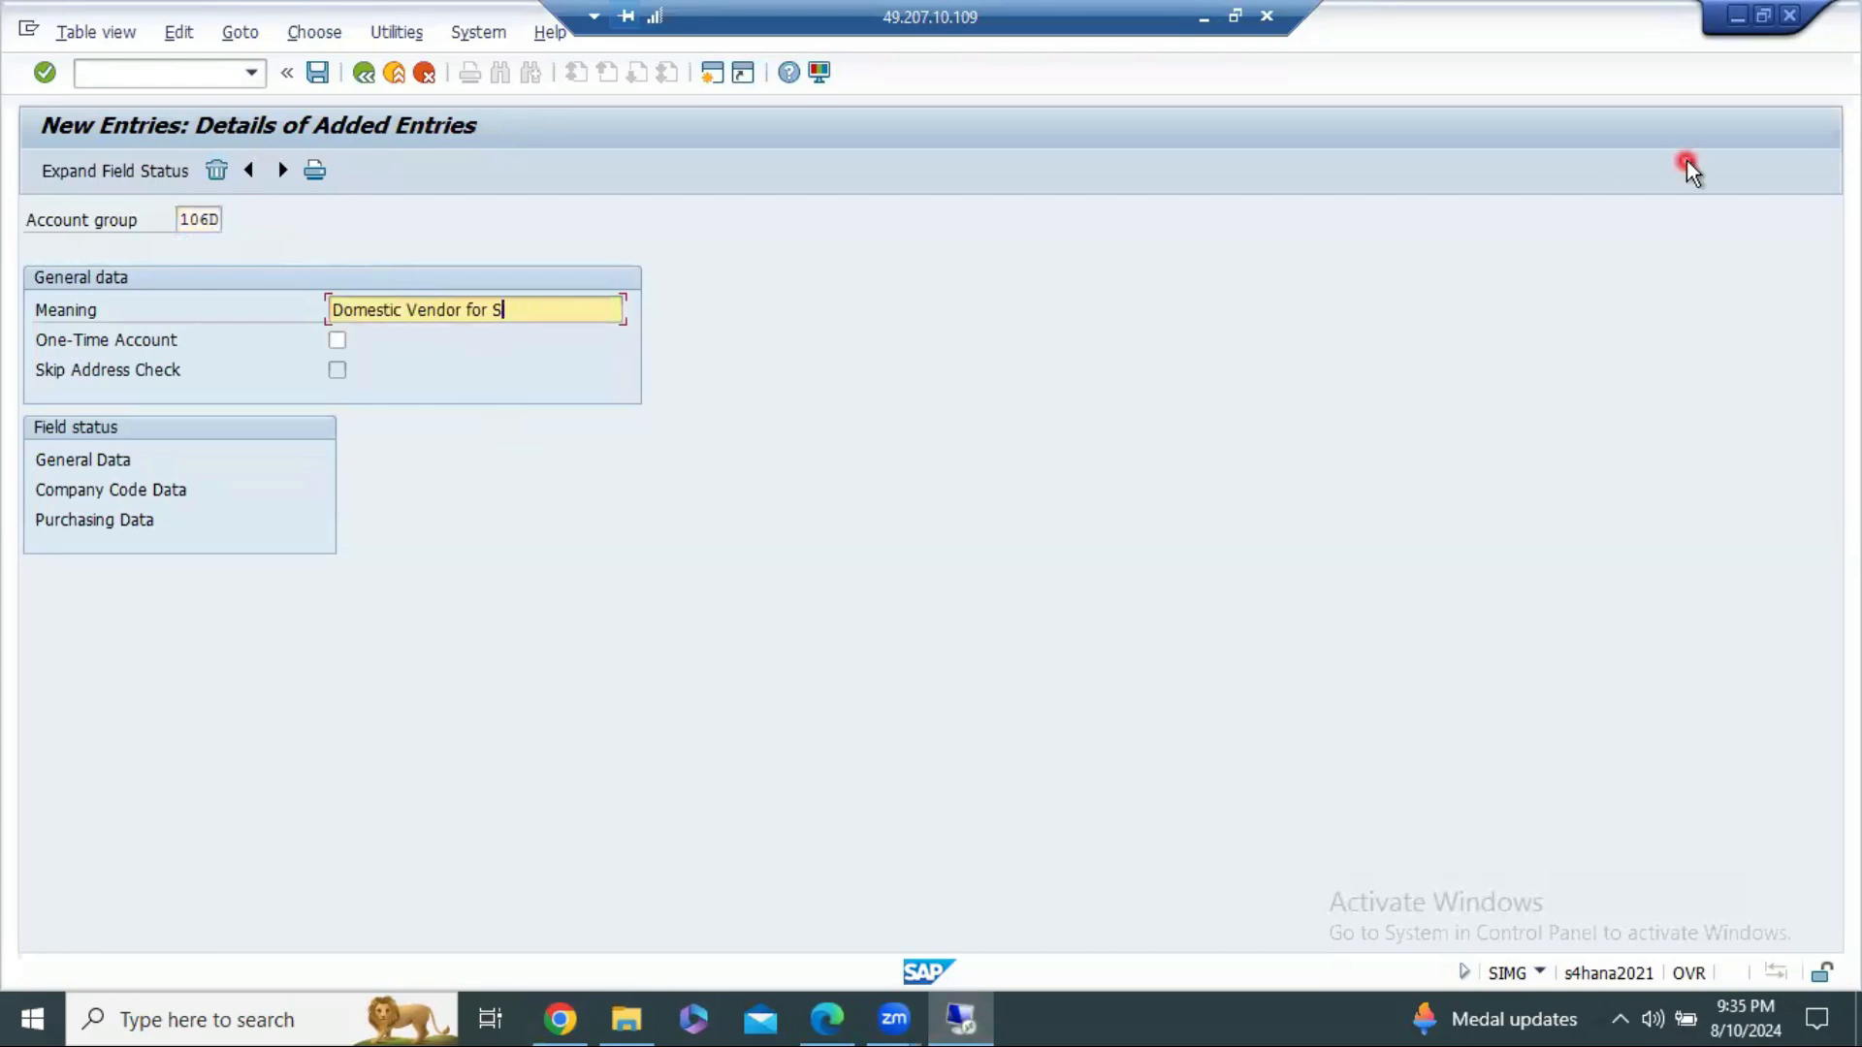
text(106)
Step: Review the Address field status under General Data with Name 1 as optional entry, and return to the account group details
double_click(98, 462)
double_click(92, 400)
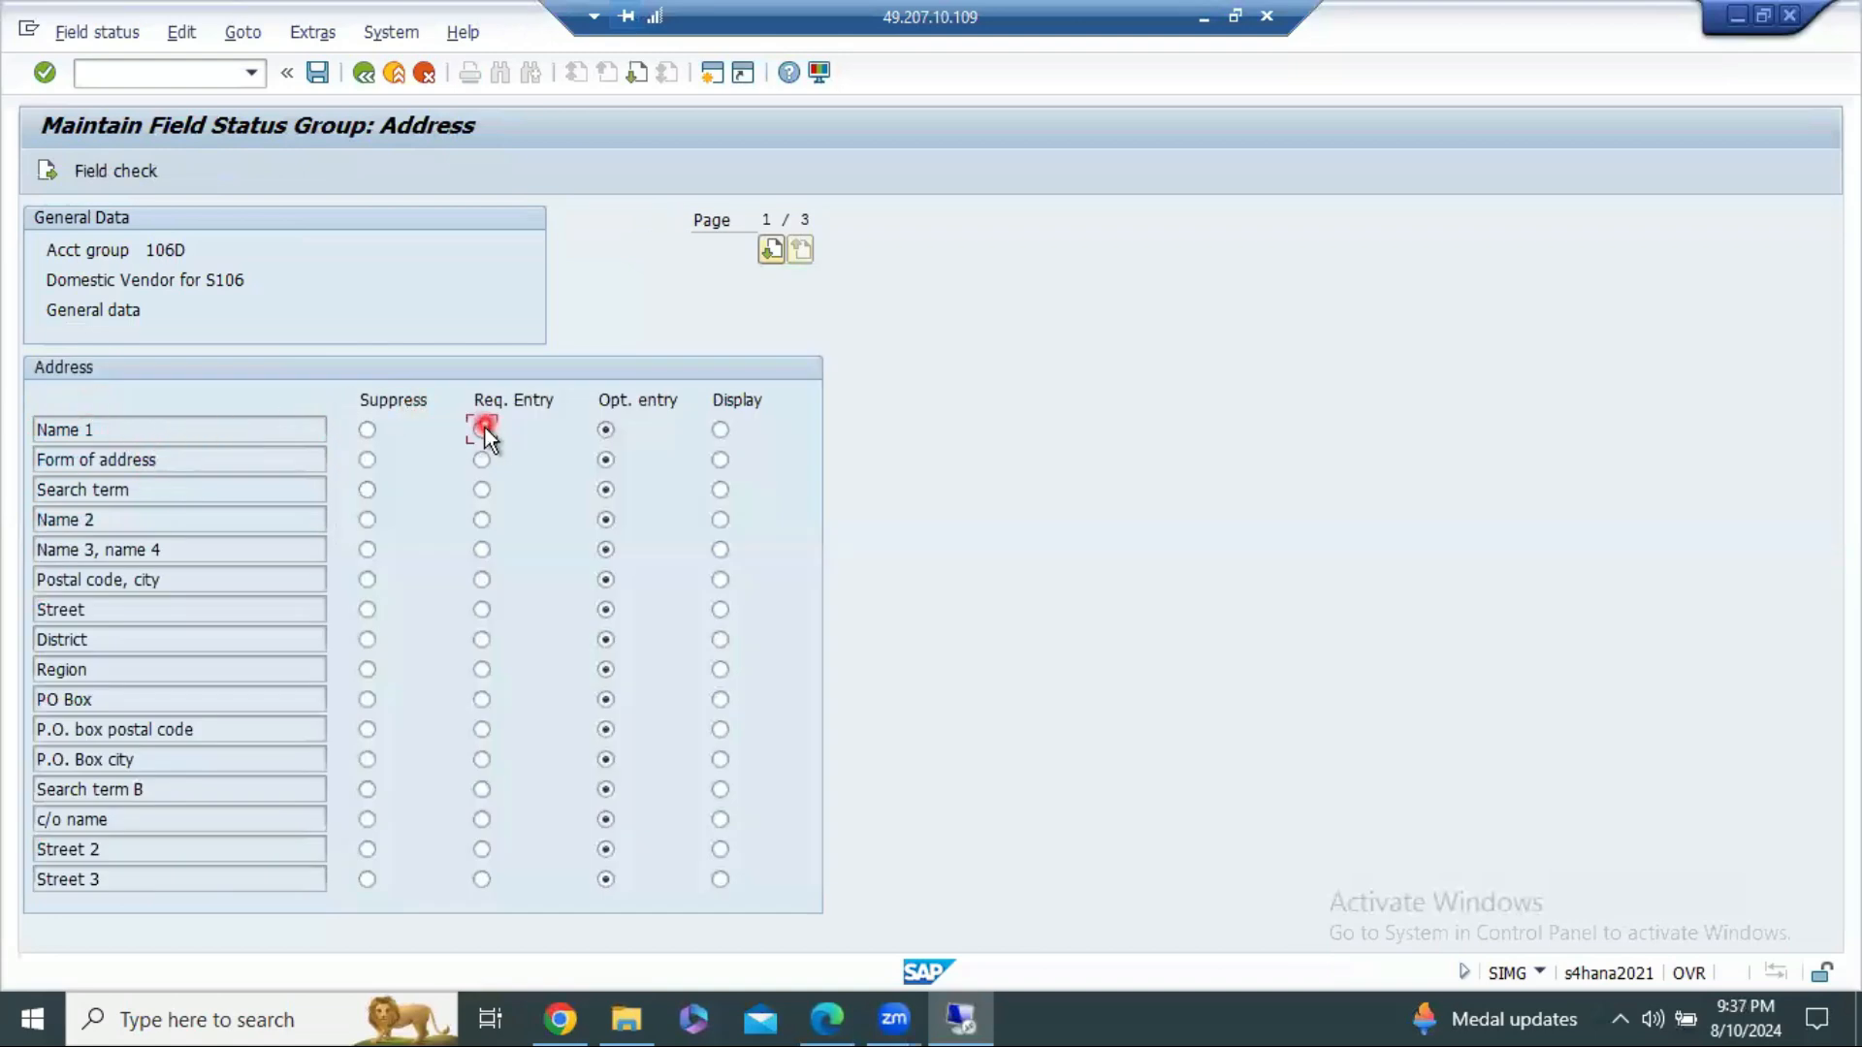
click(605, 429)
click(363, 72)
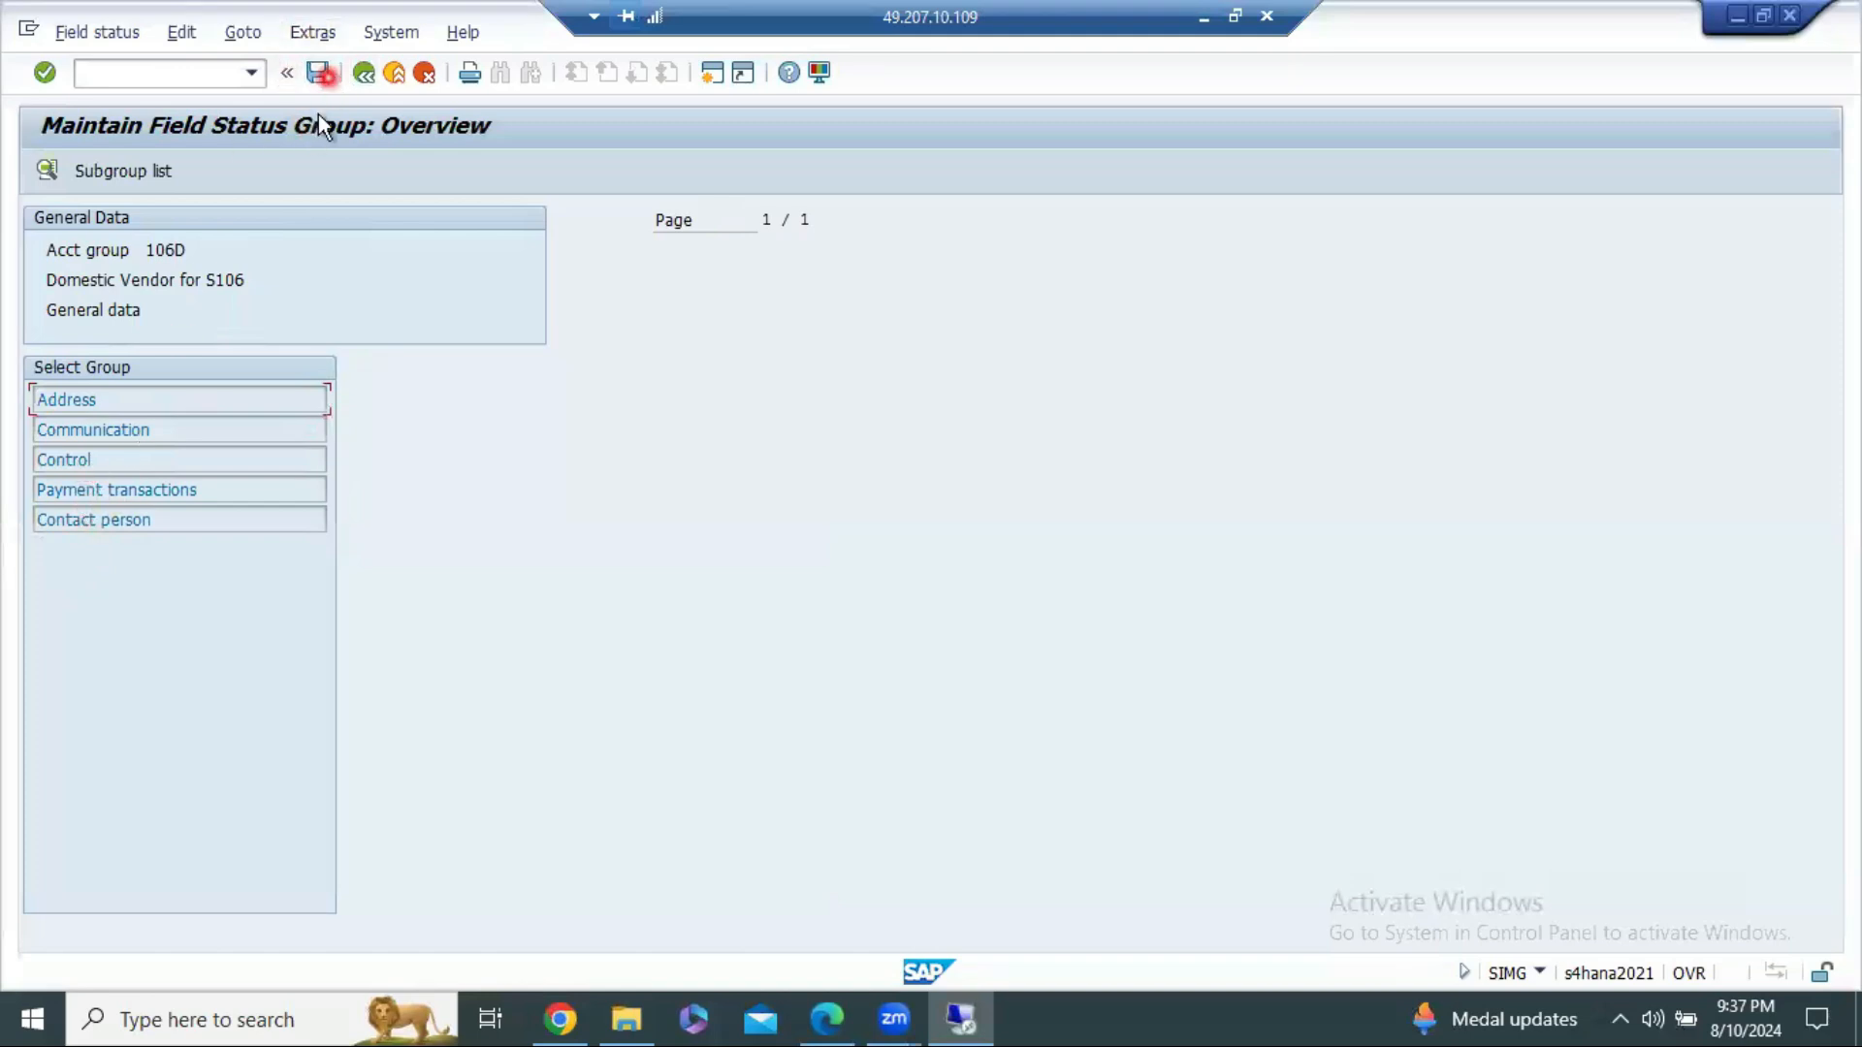
click(363, 72)
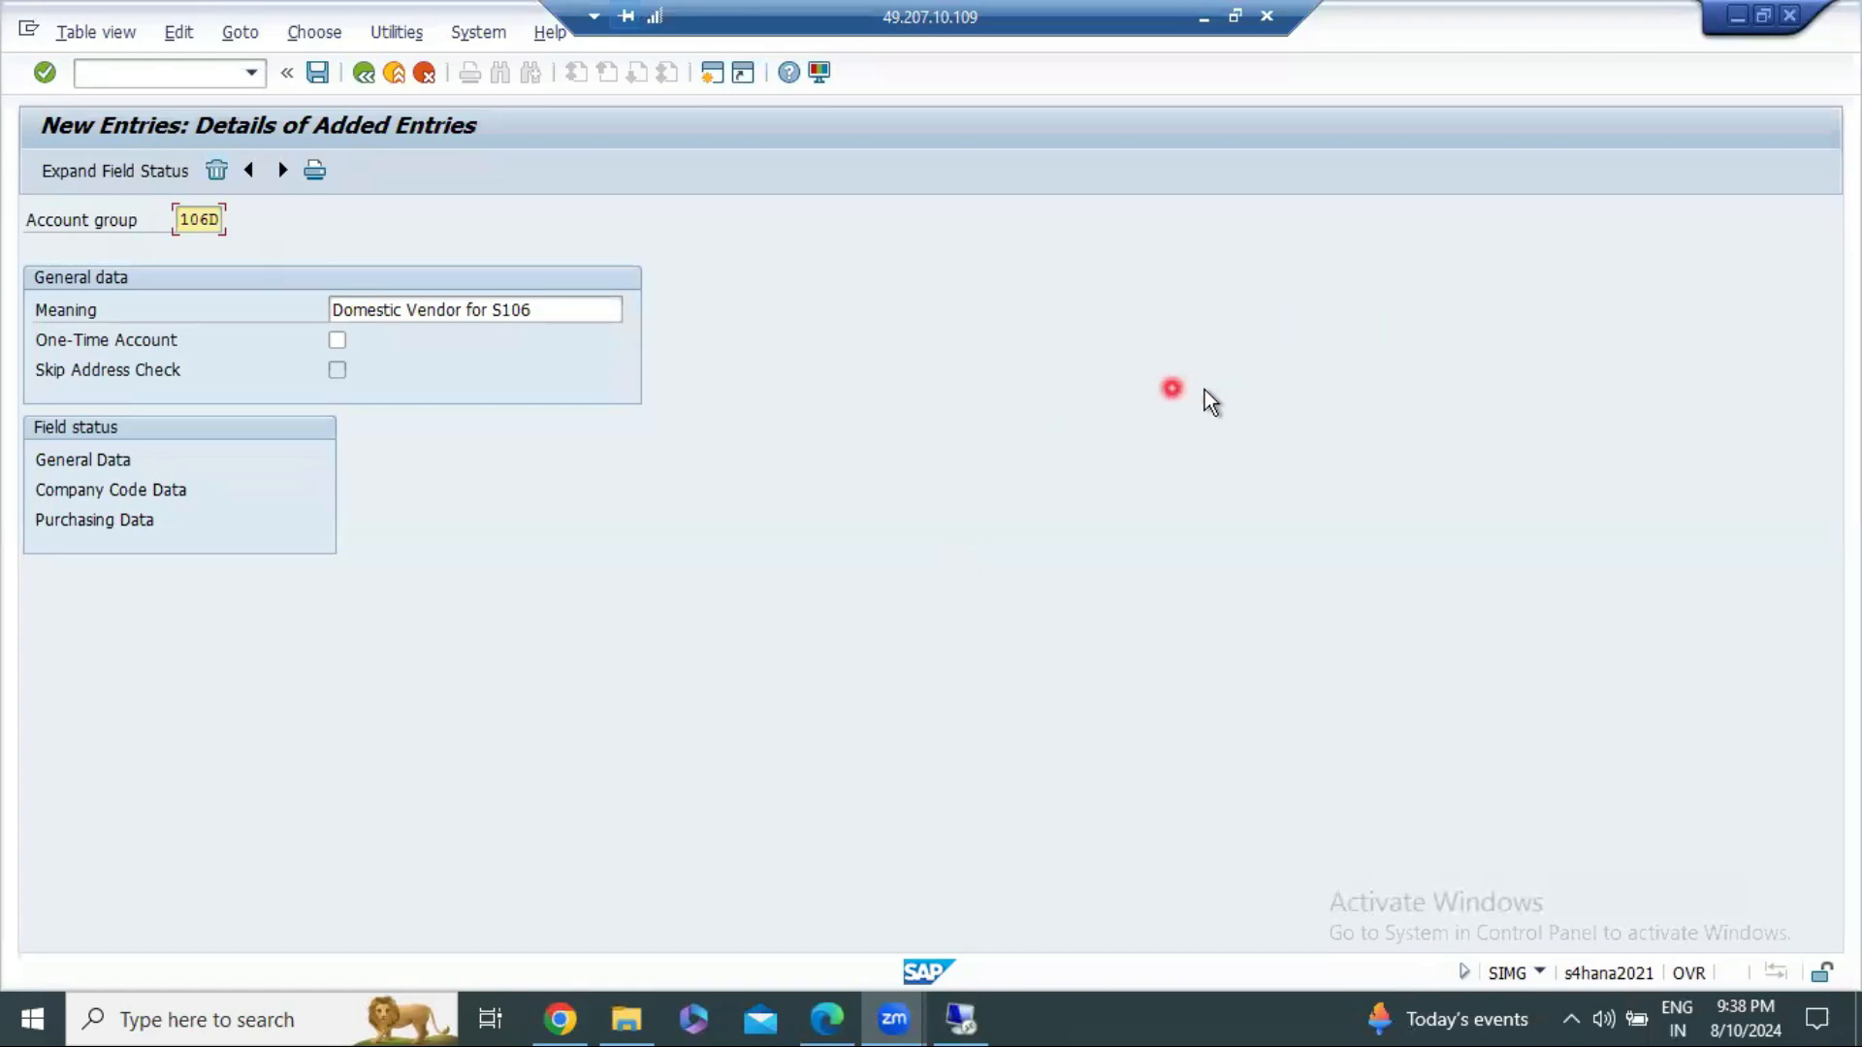
Step: Review the Account management field status under Company Code Data and return to the account group details
click(115, 462)
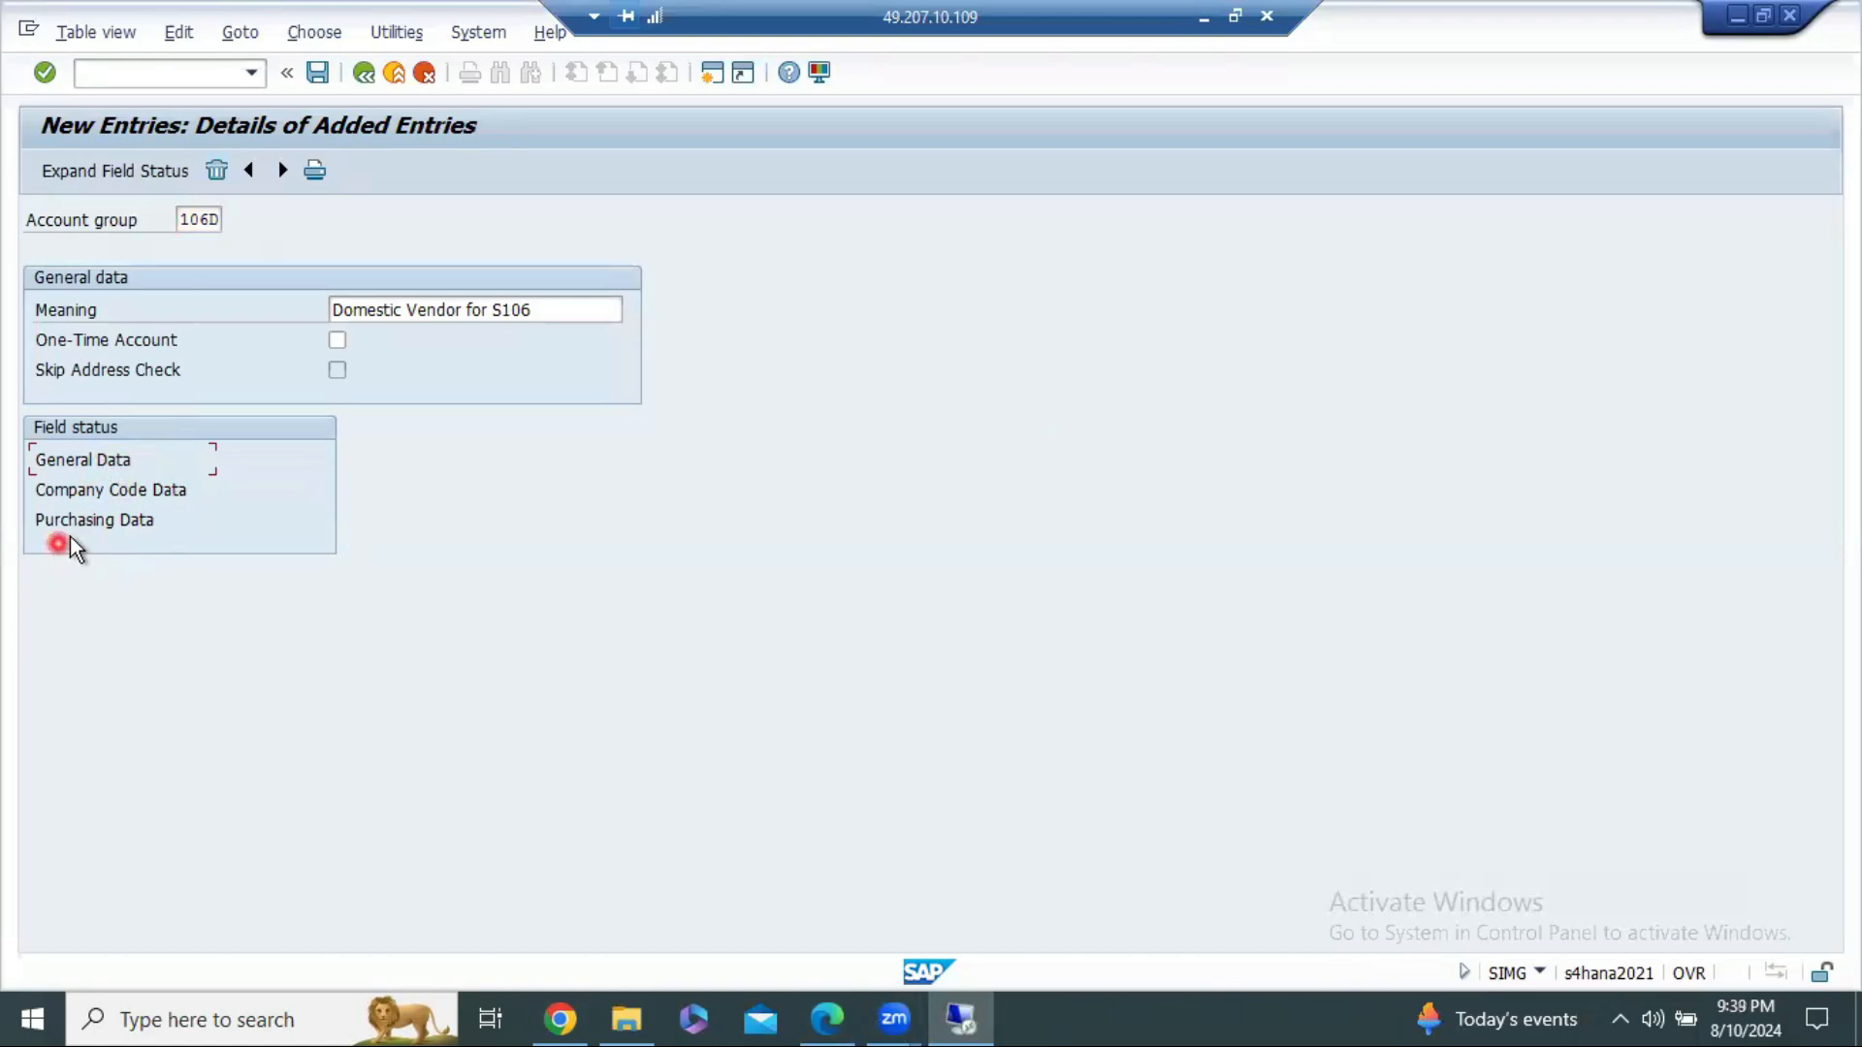
click(85, 491)
double_click(85, 494)
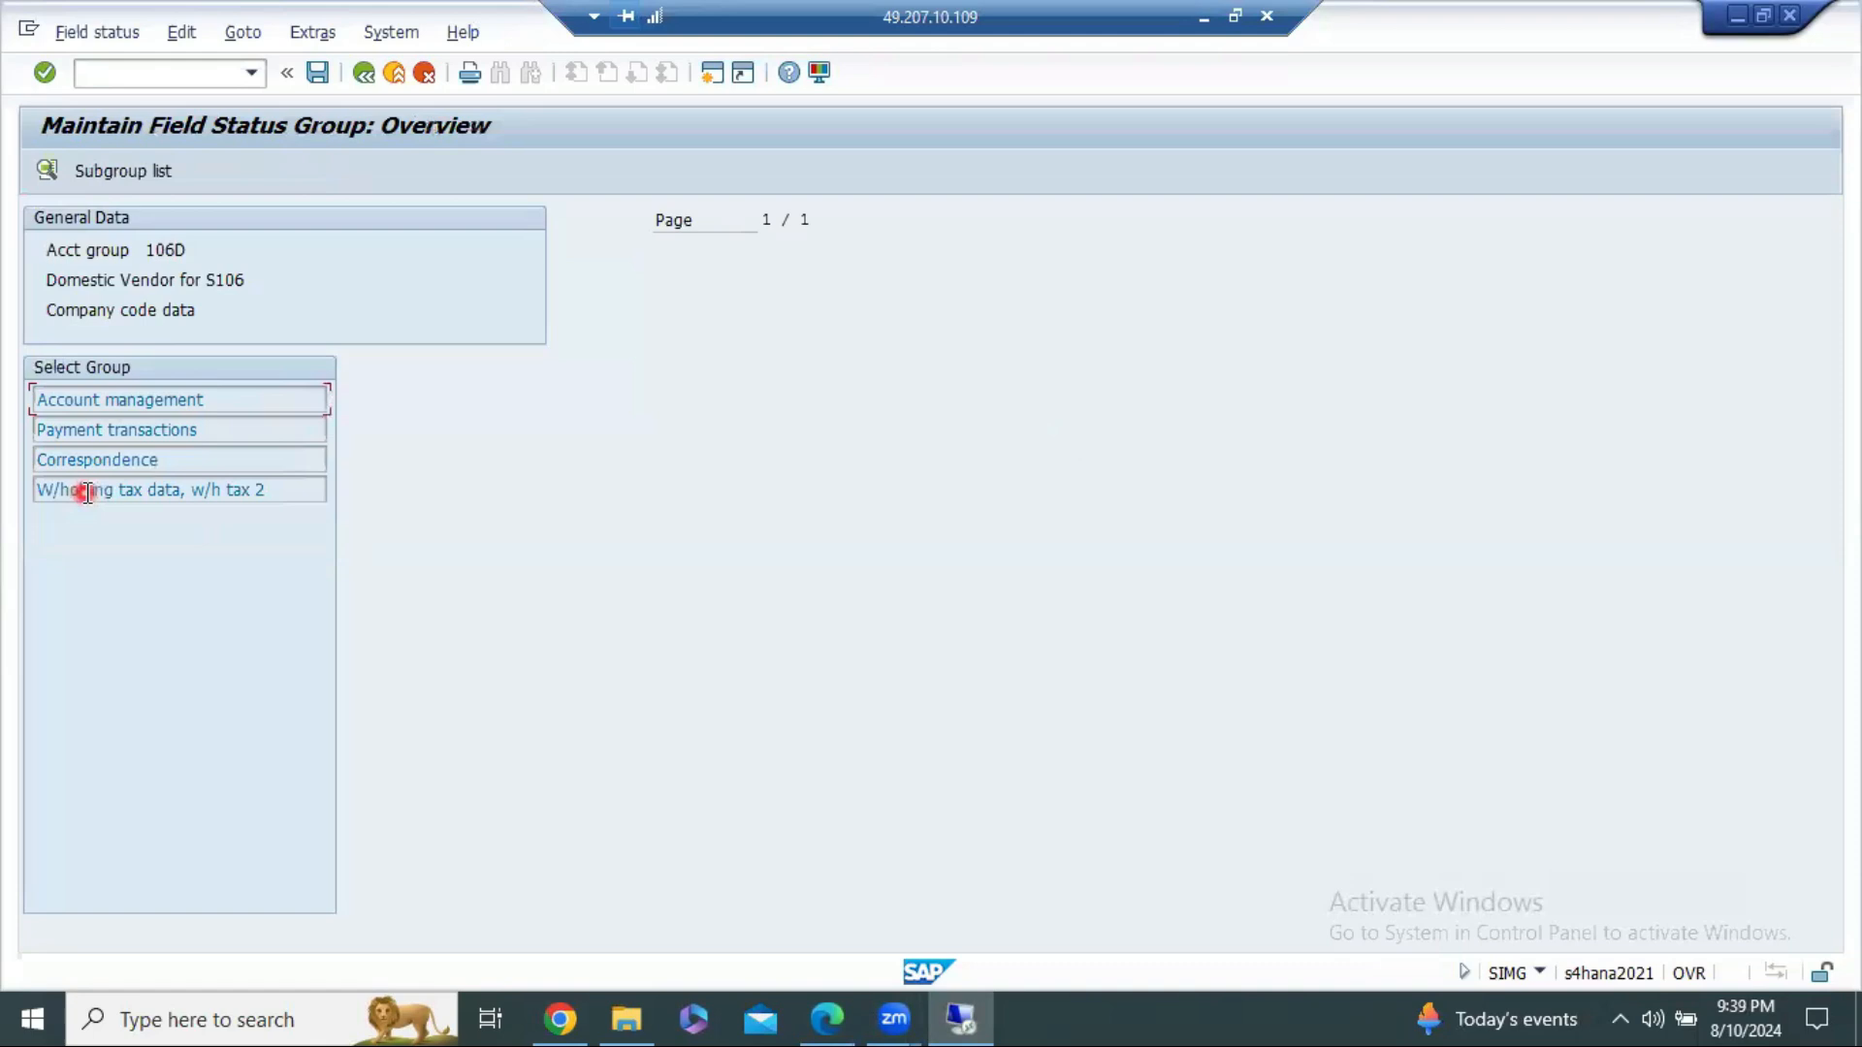
double_click(138, 403)
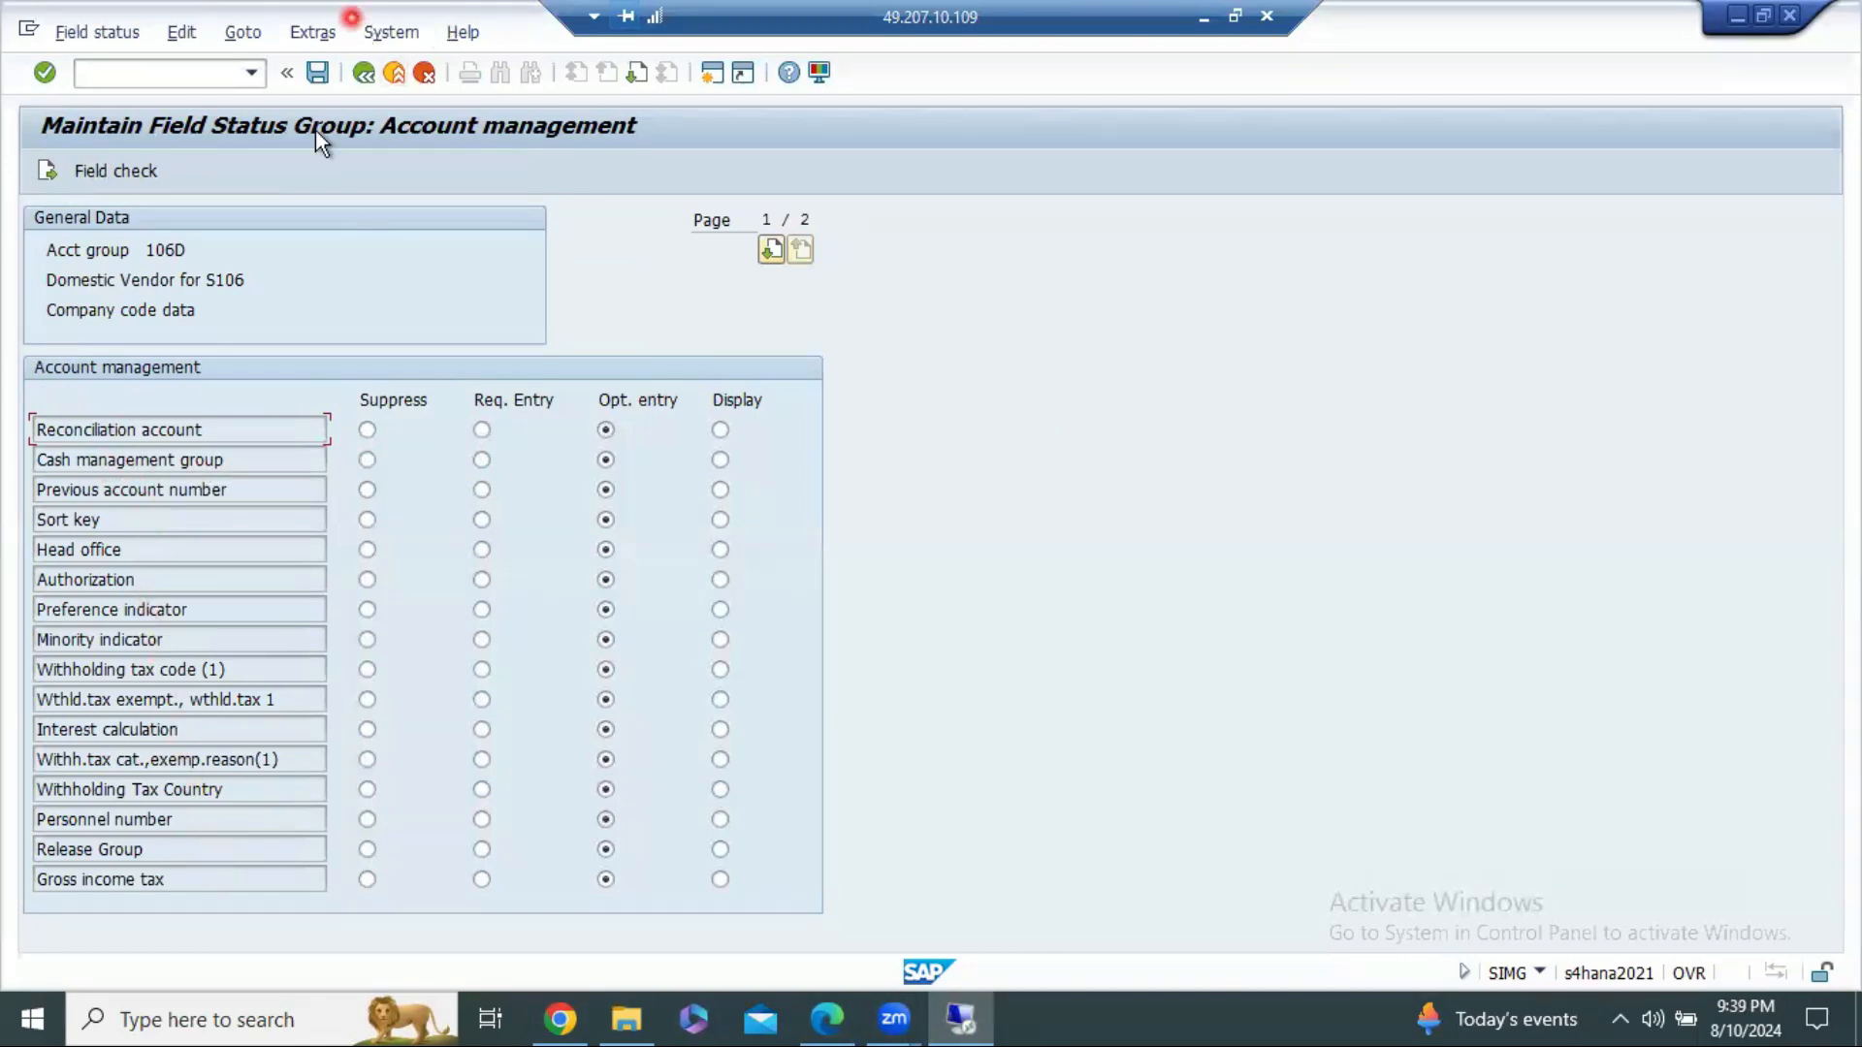
click(364, 72)
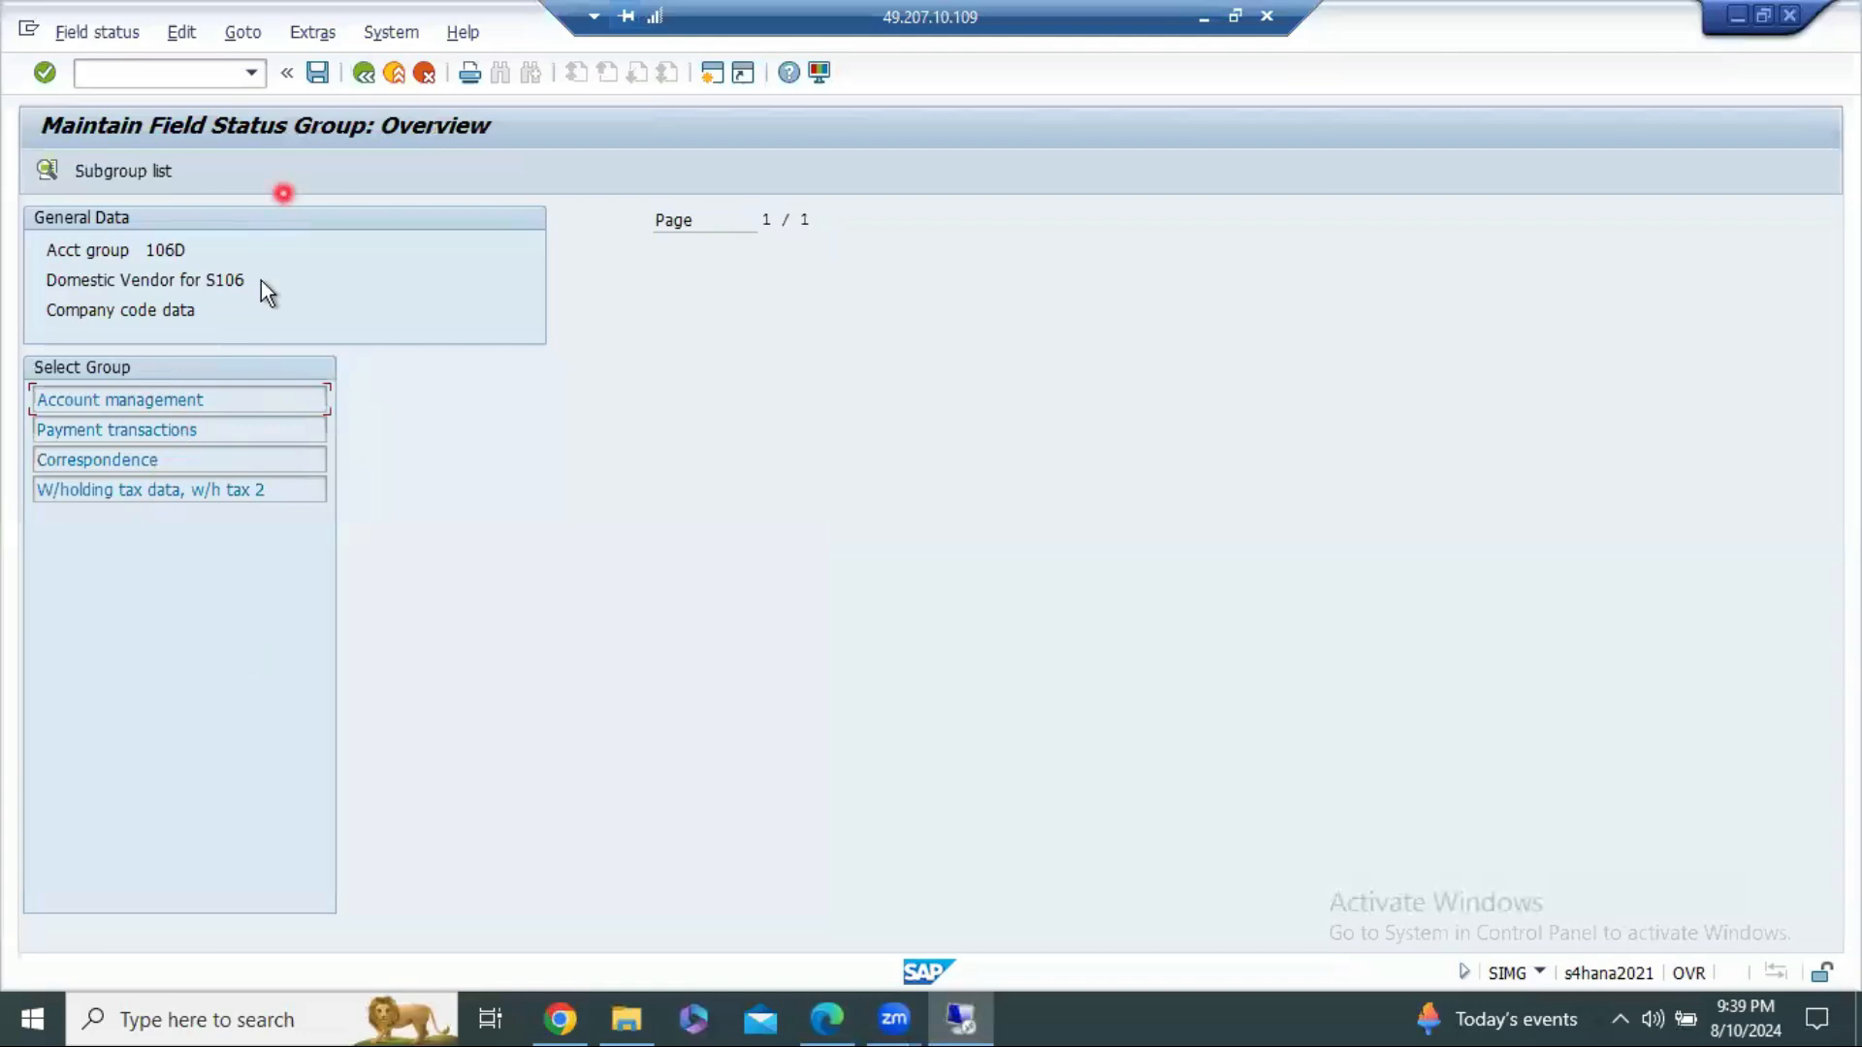
click(364, 73)
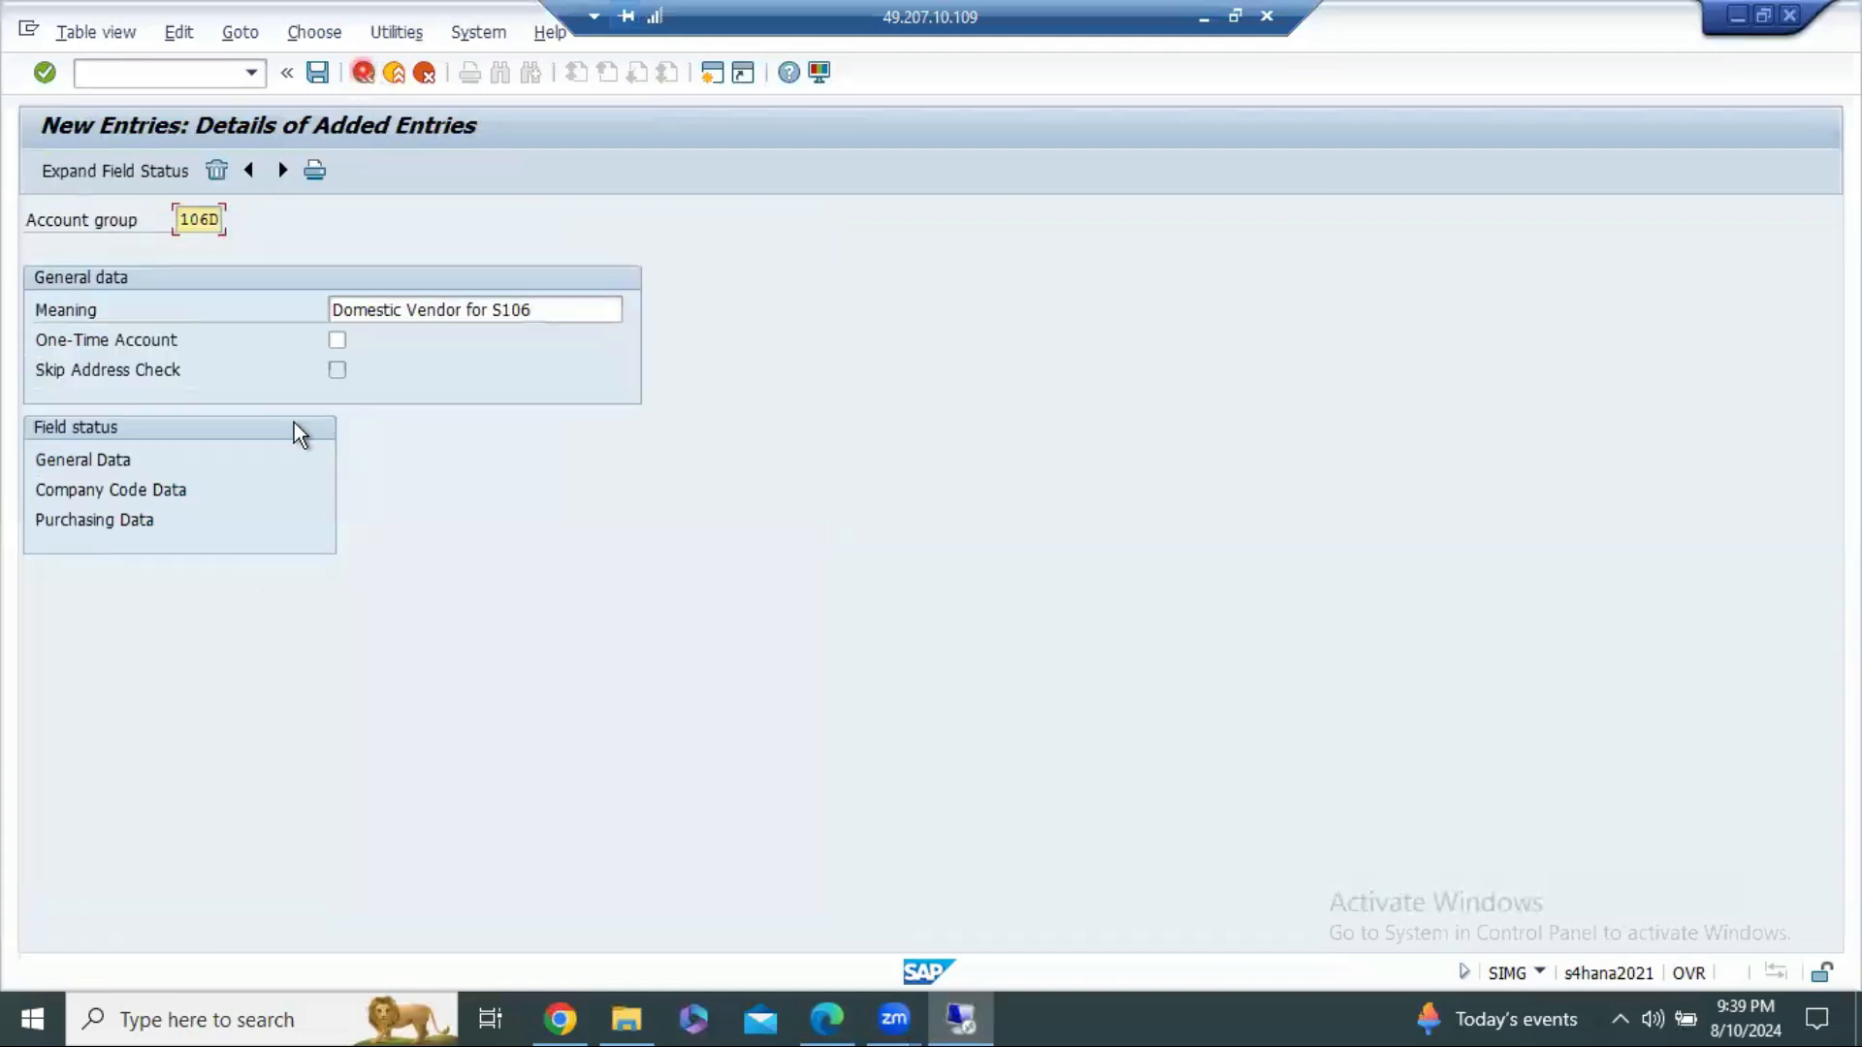
Step: Review the Purchasing data field status under Purchasing Data and return to the account group details
double_click(136, 520)
double_click(174, 398)
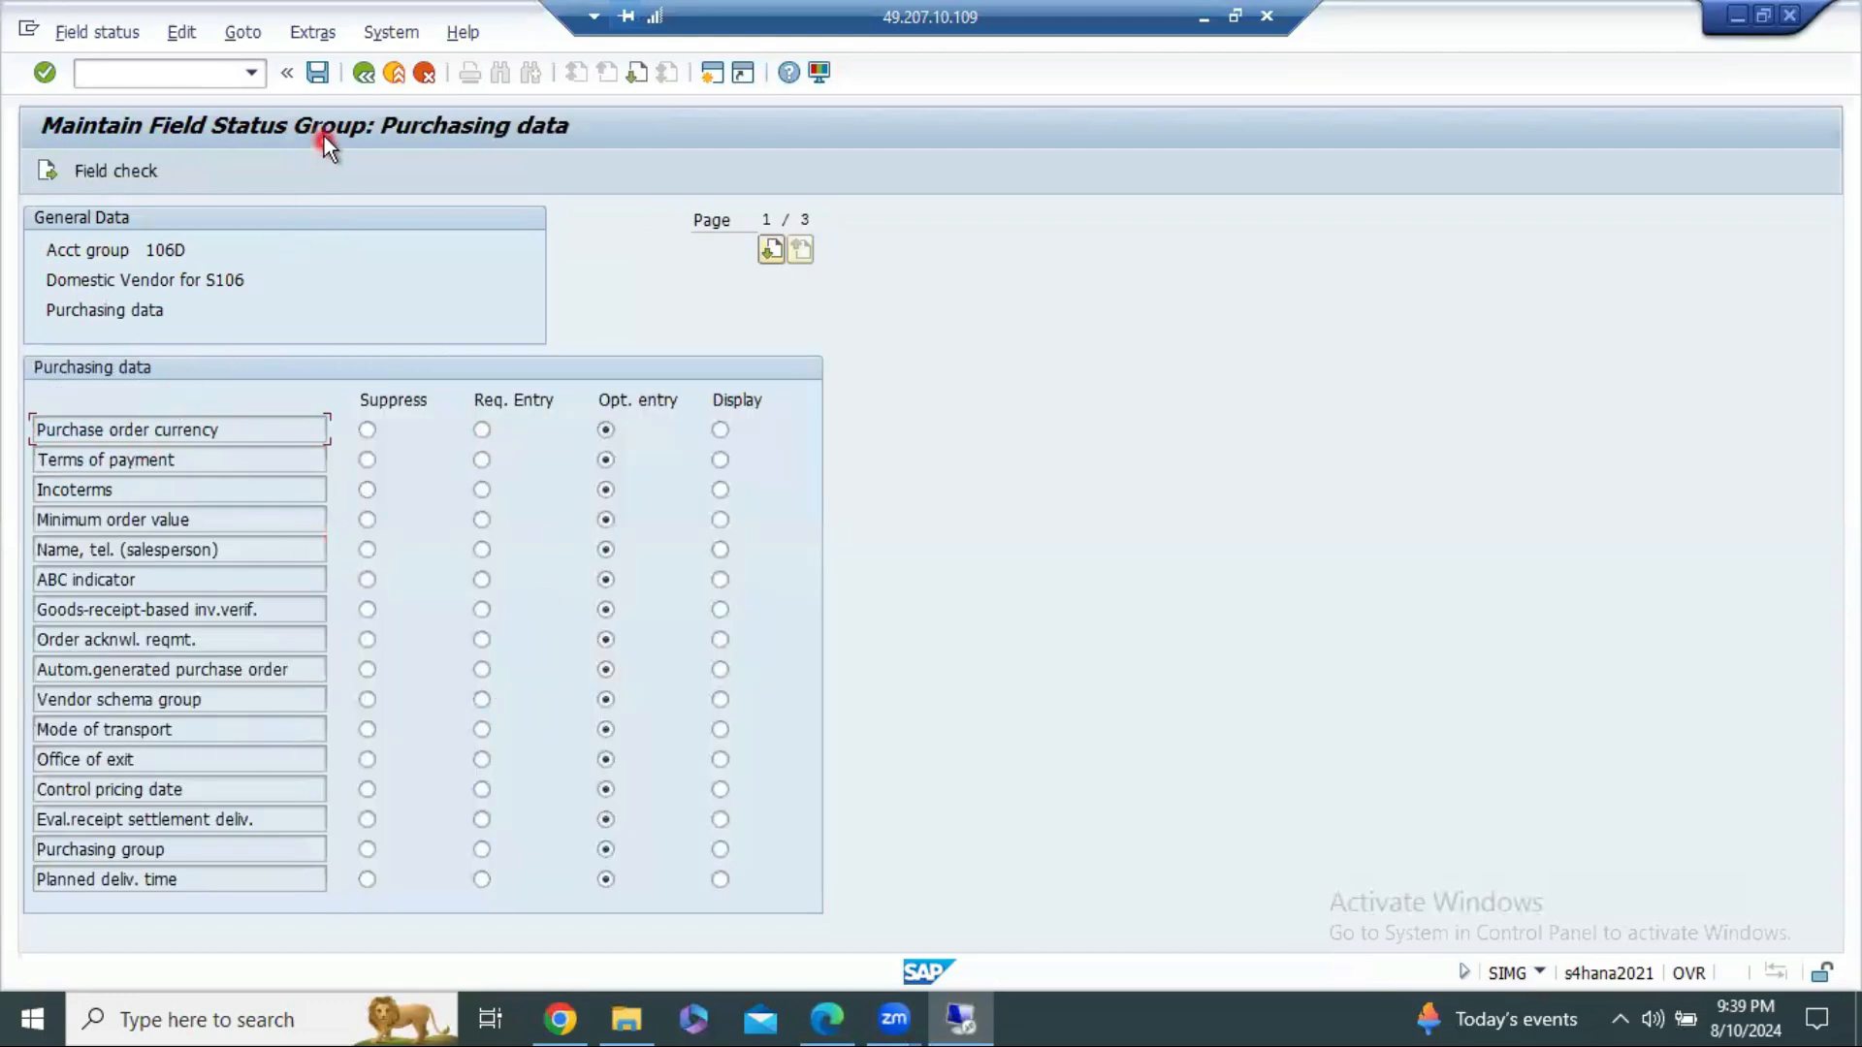
click(365, 73)
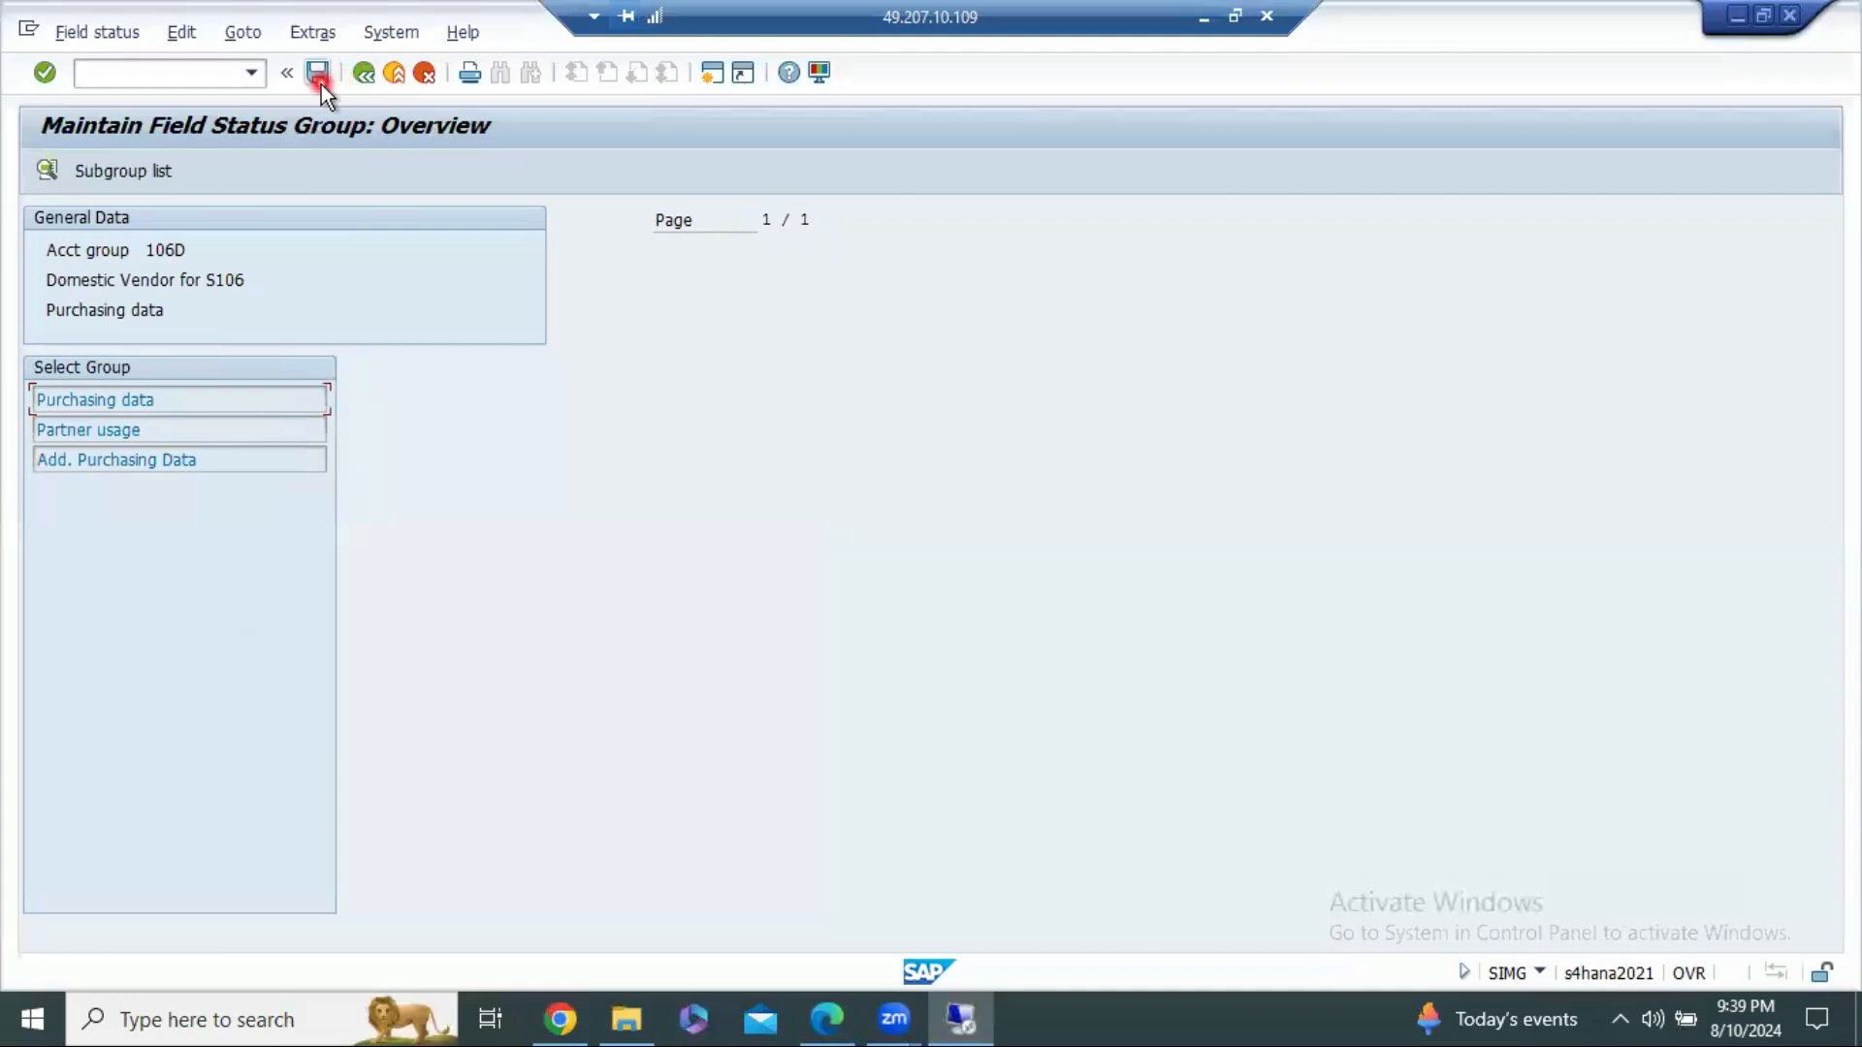
click(365, 74)
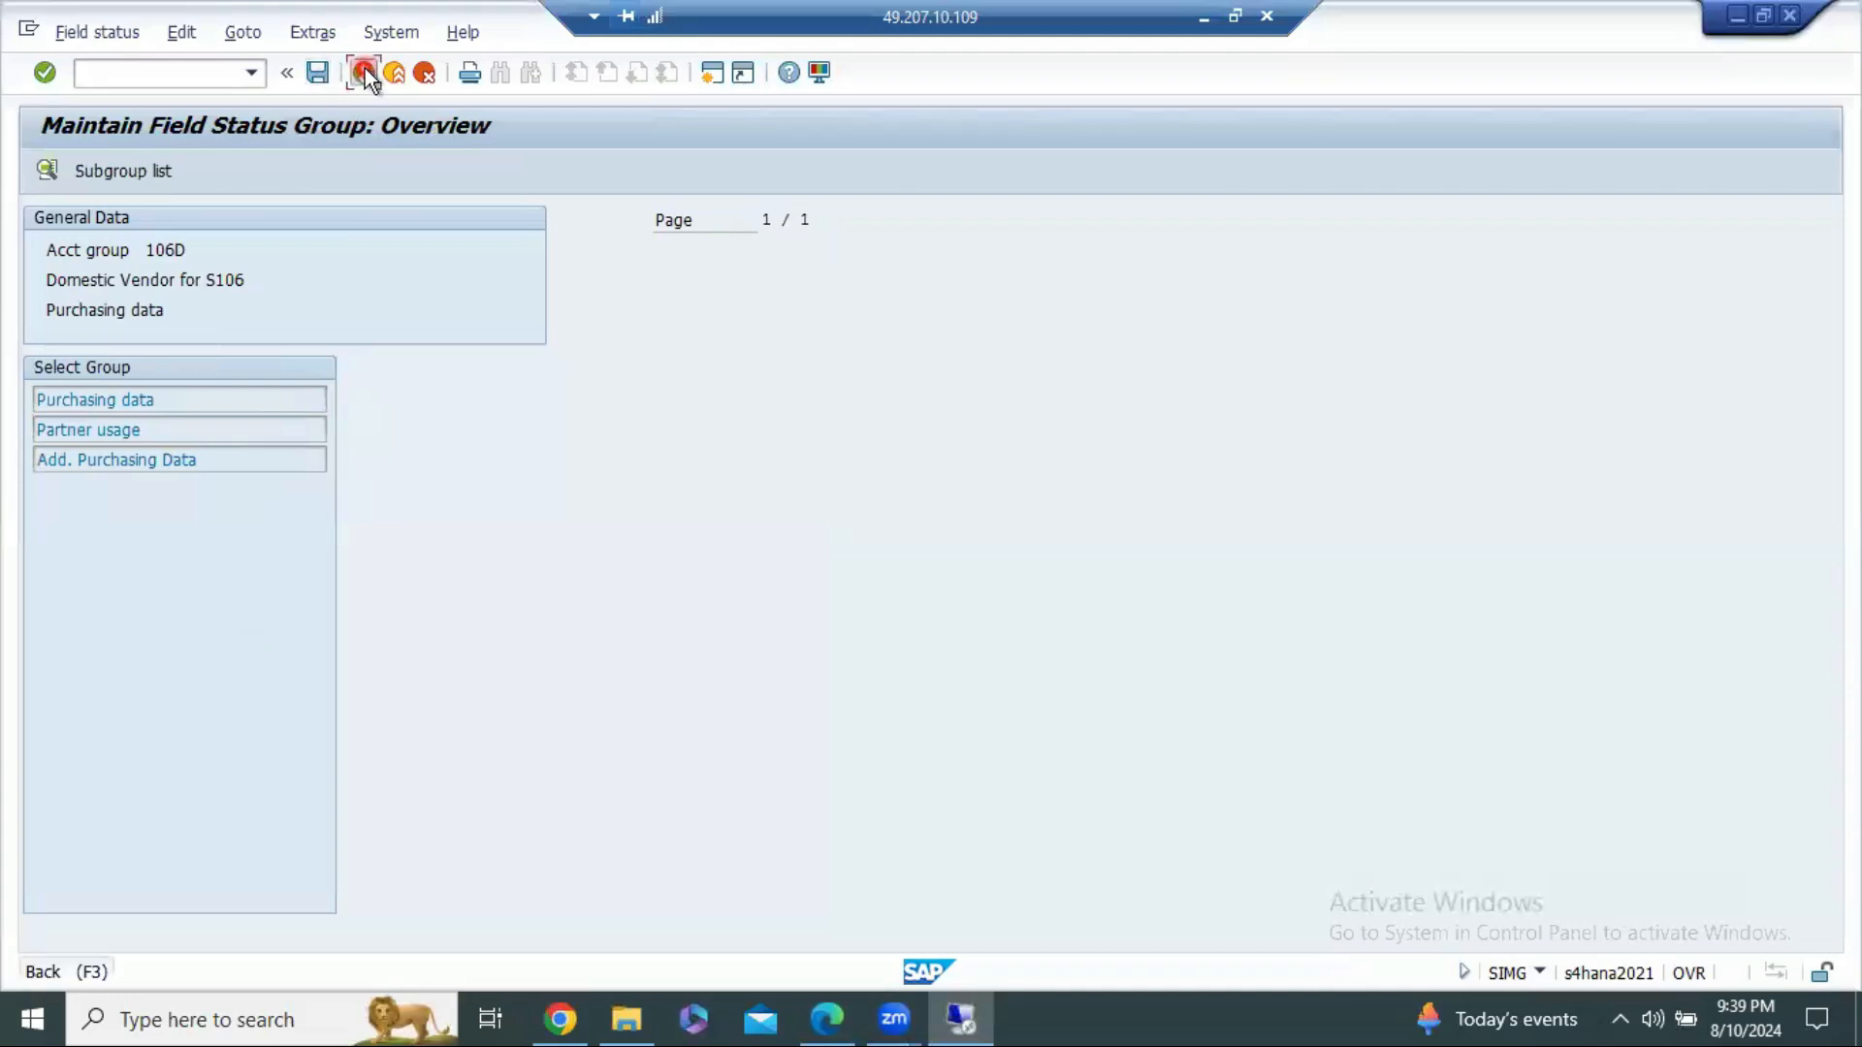
Step: Save account group 106D under the own customizing request S106_Master Data and return to the Vendor Account Groups overview
click(314, 81)
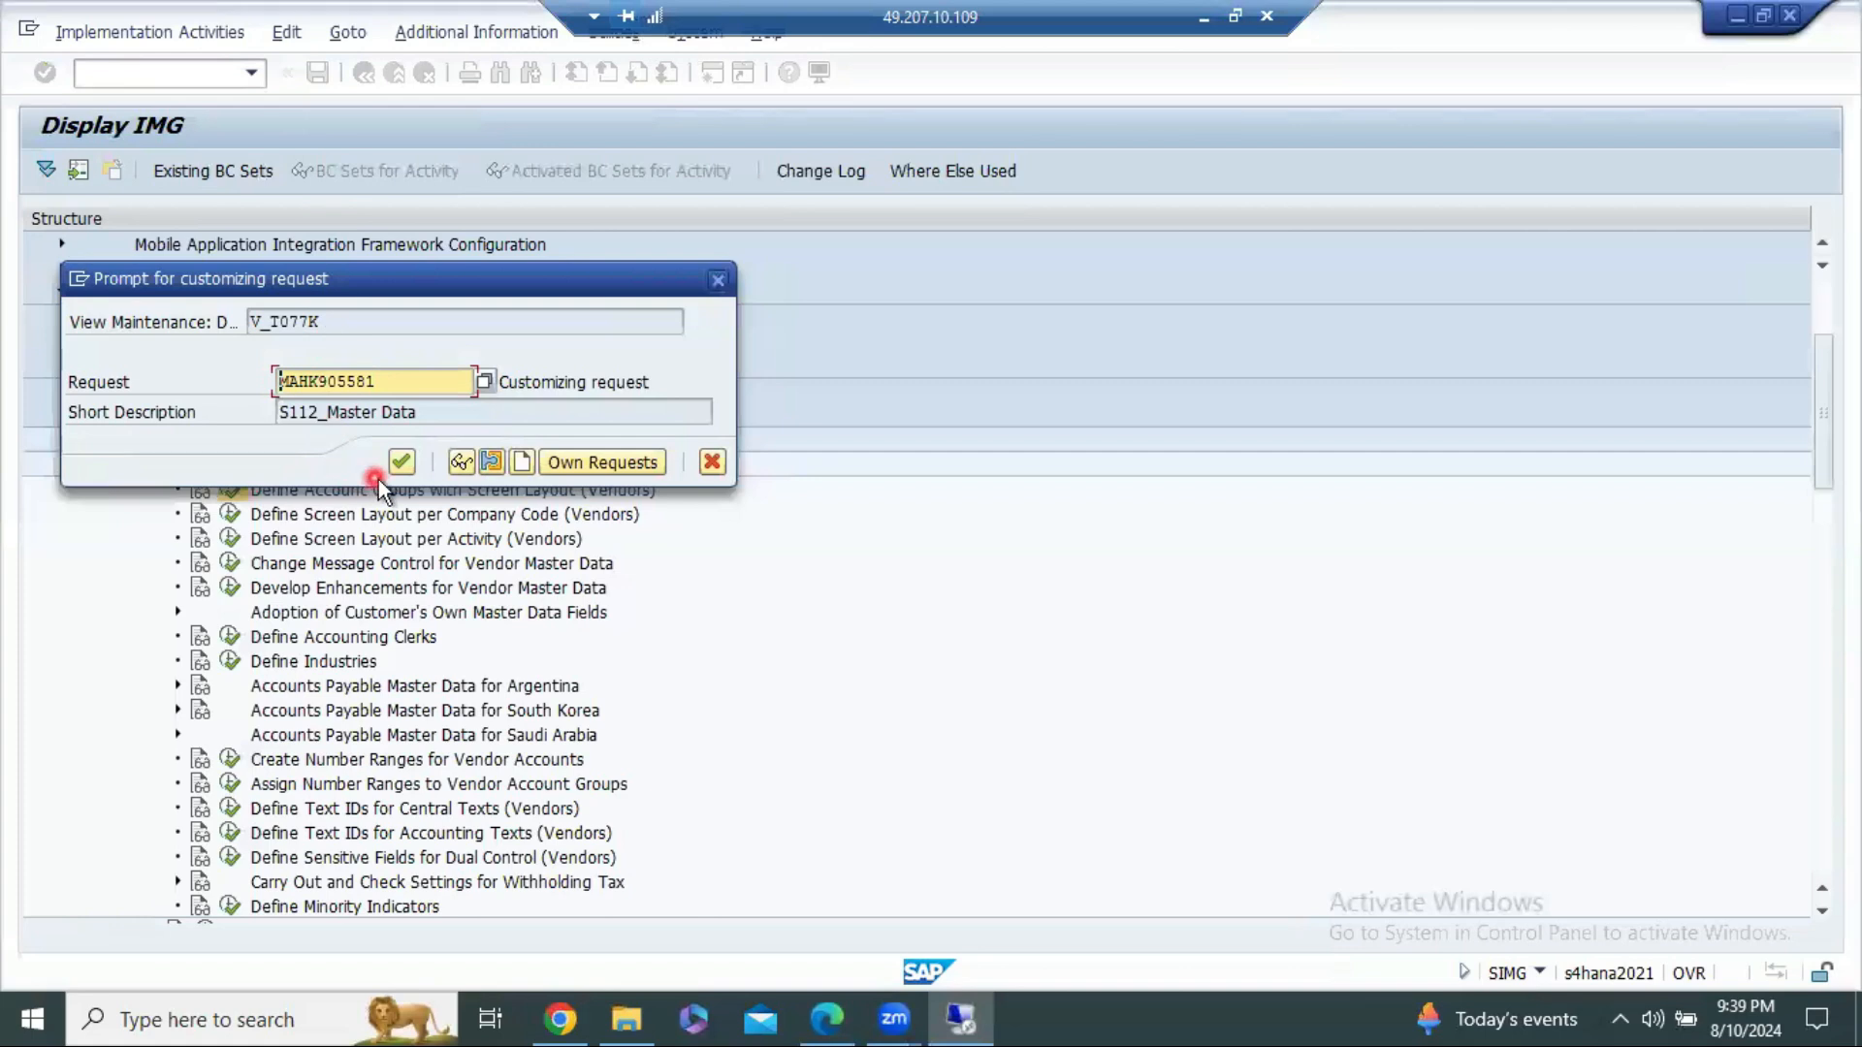
click(572, 464)
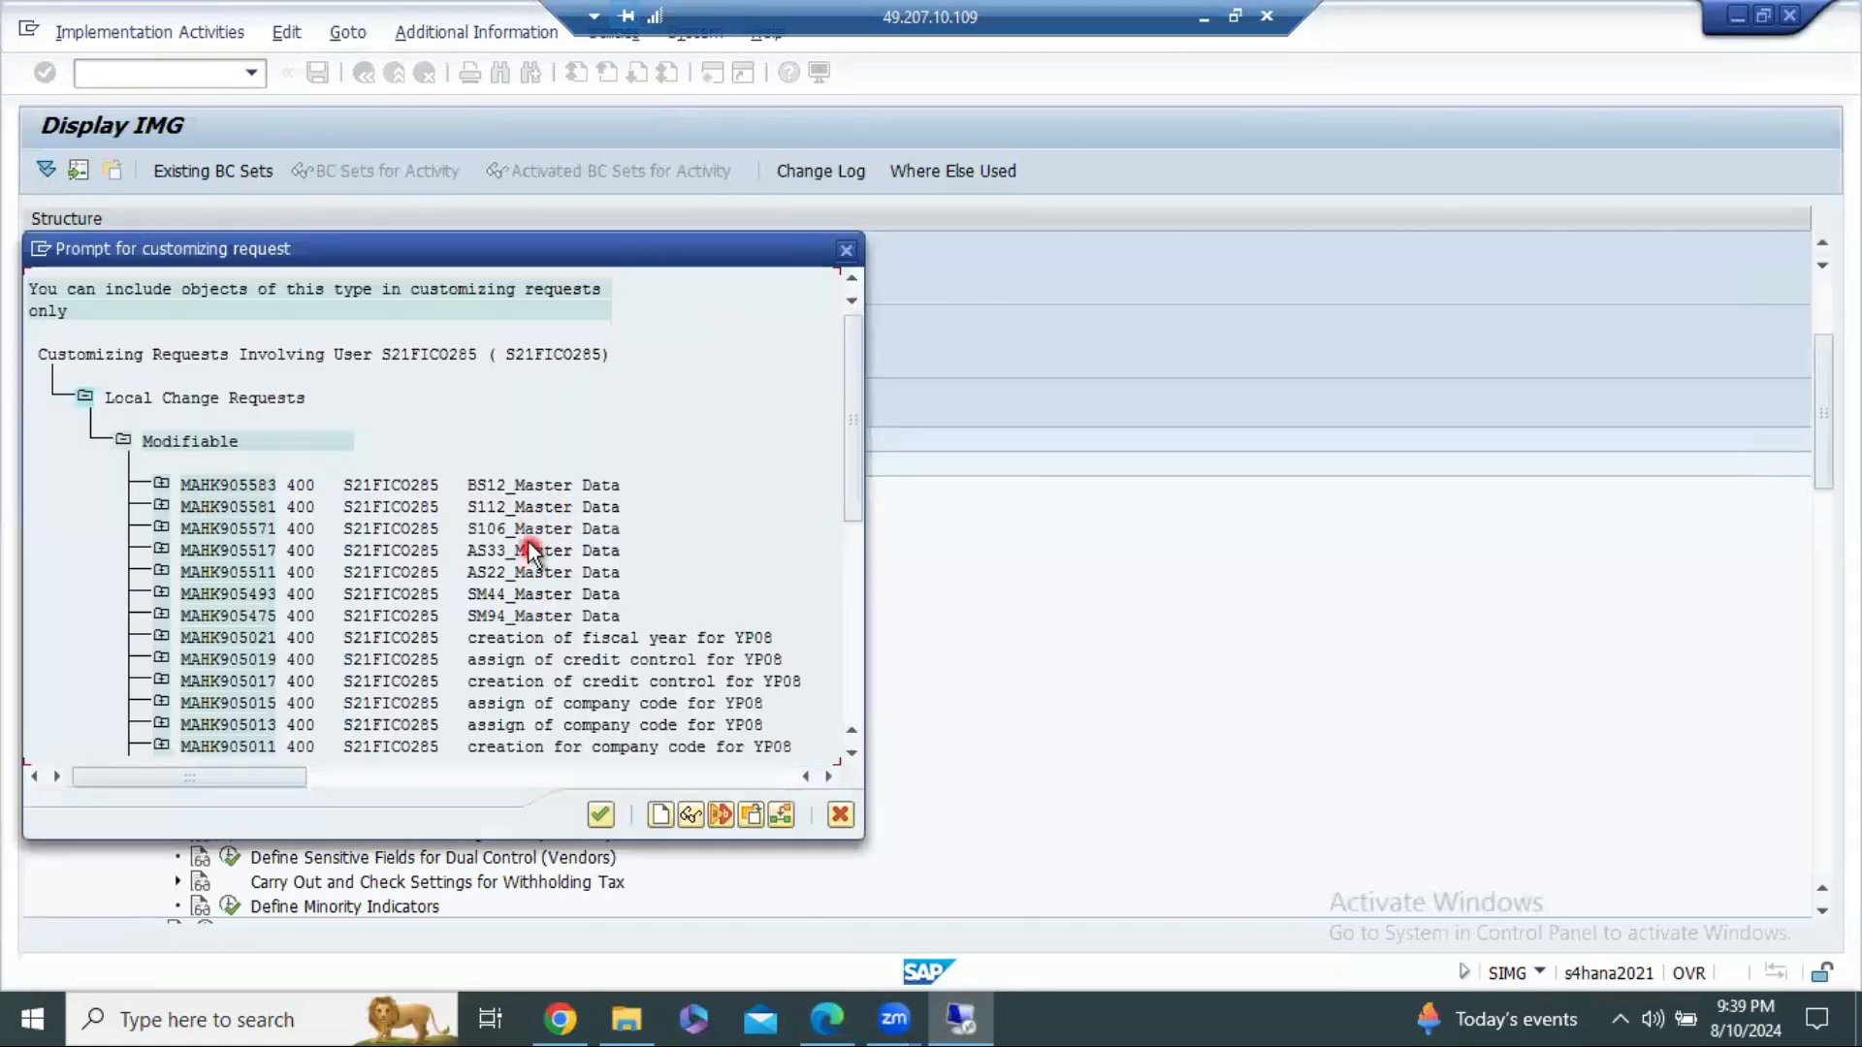
double_click(520, 527)
click(401, 463)
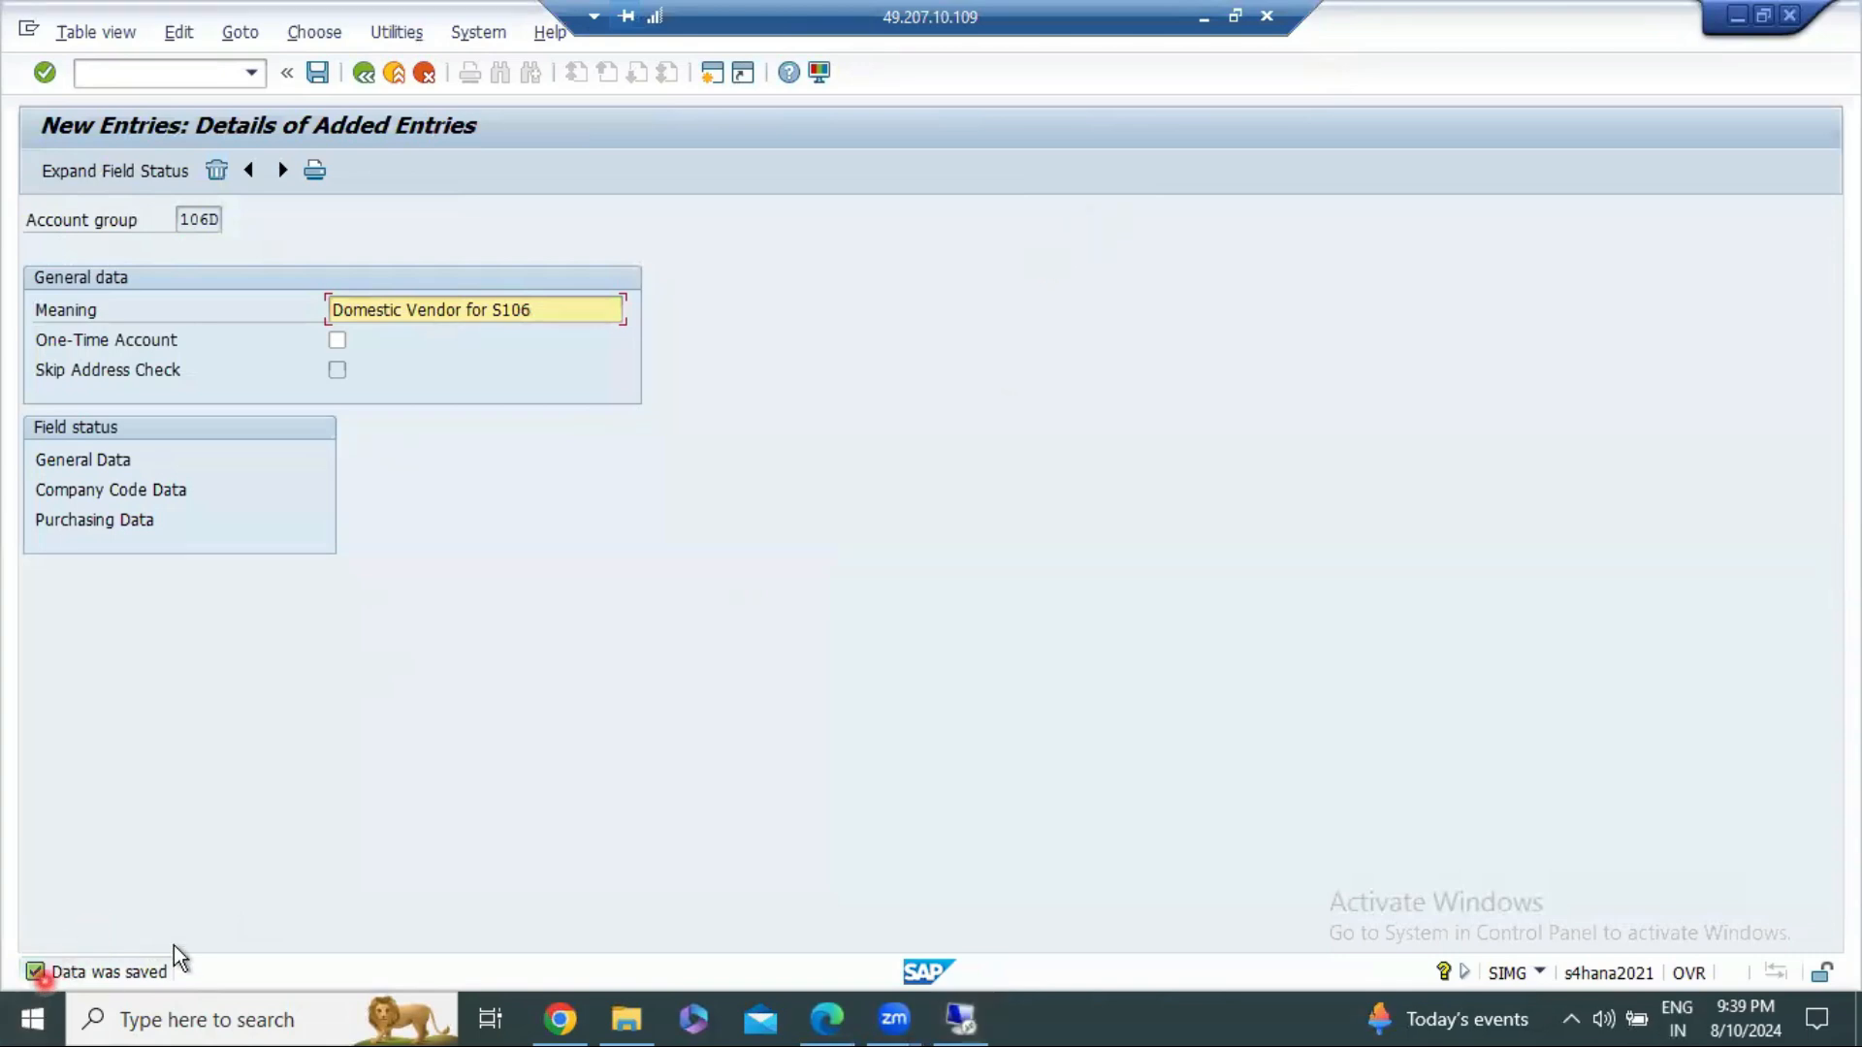
click(365, 72)
Step: Switch to the notes spreadsheet and check the Create Number Range for Vendor Accounts heading in row 18
click(1208, 16)
click(1316, 487)
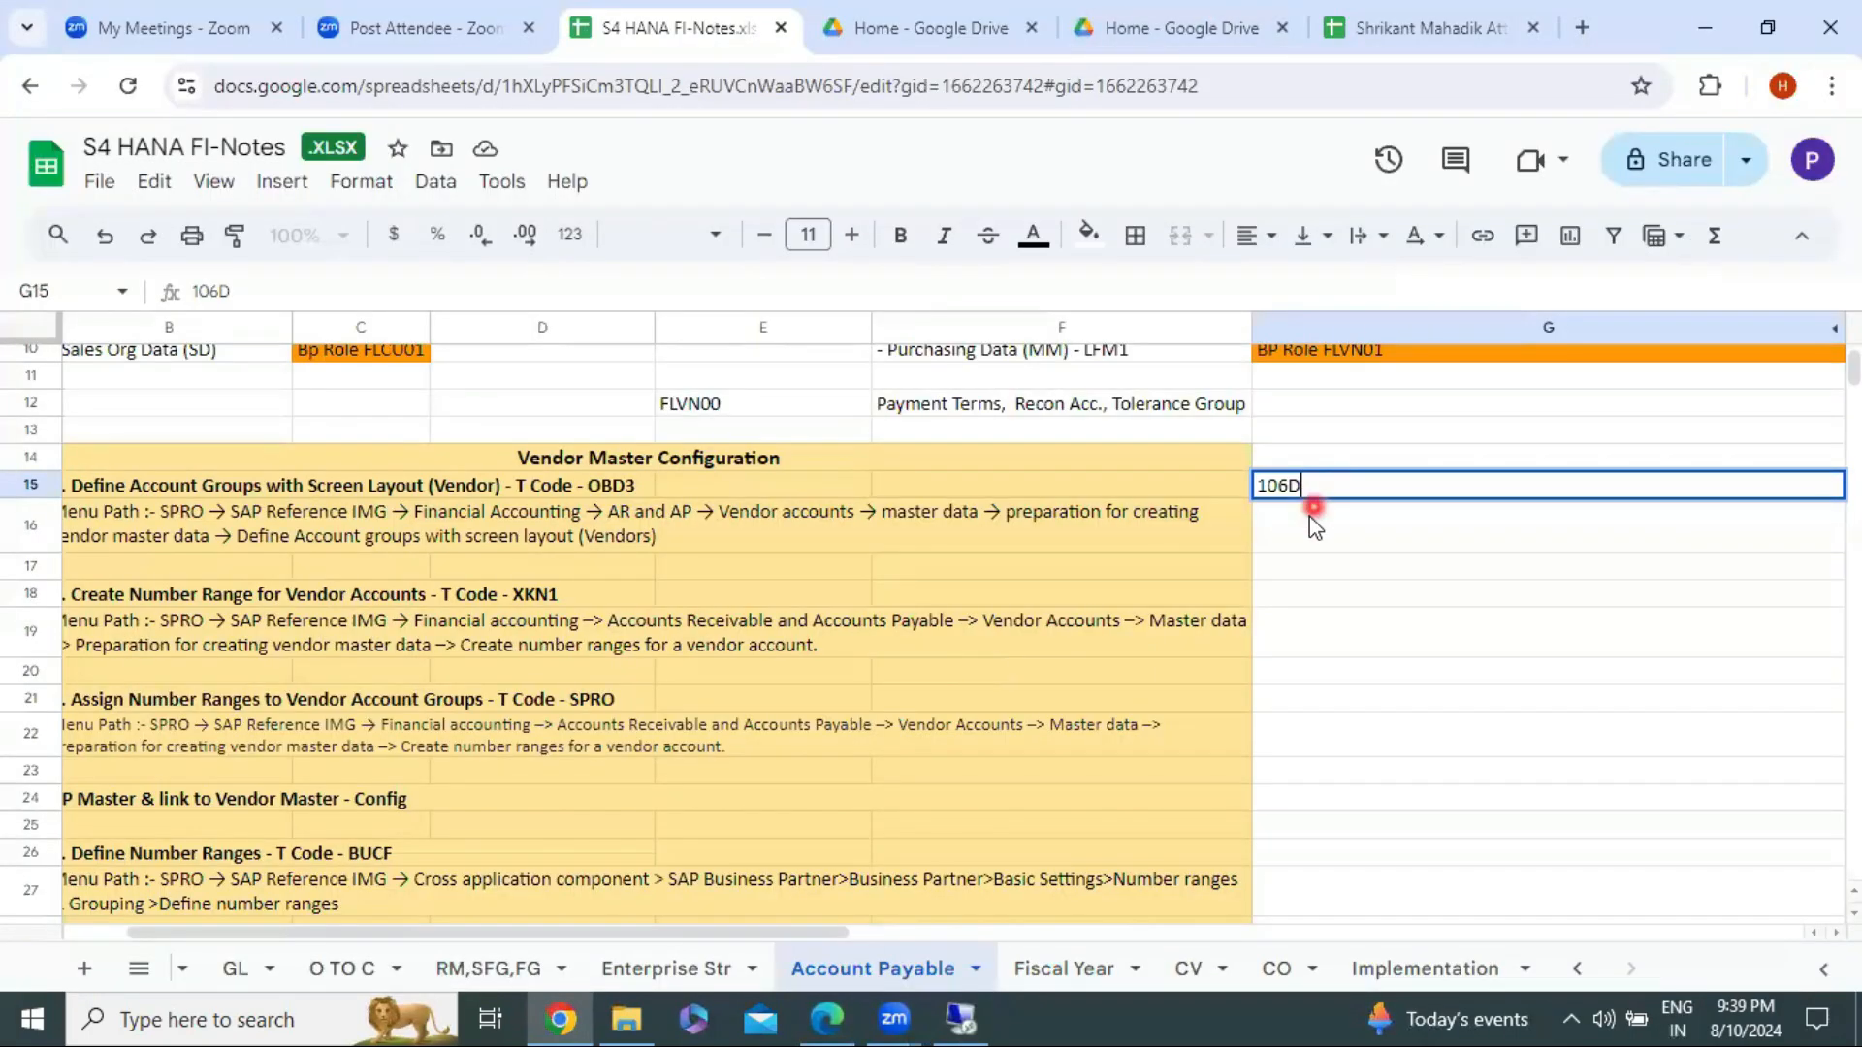
click(111, 933)
click(366, 593)
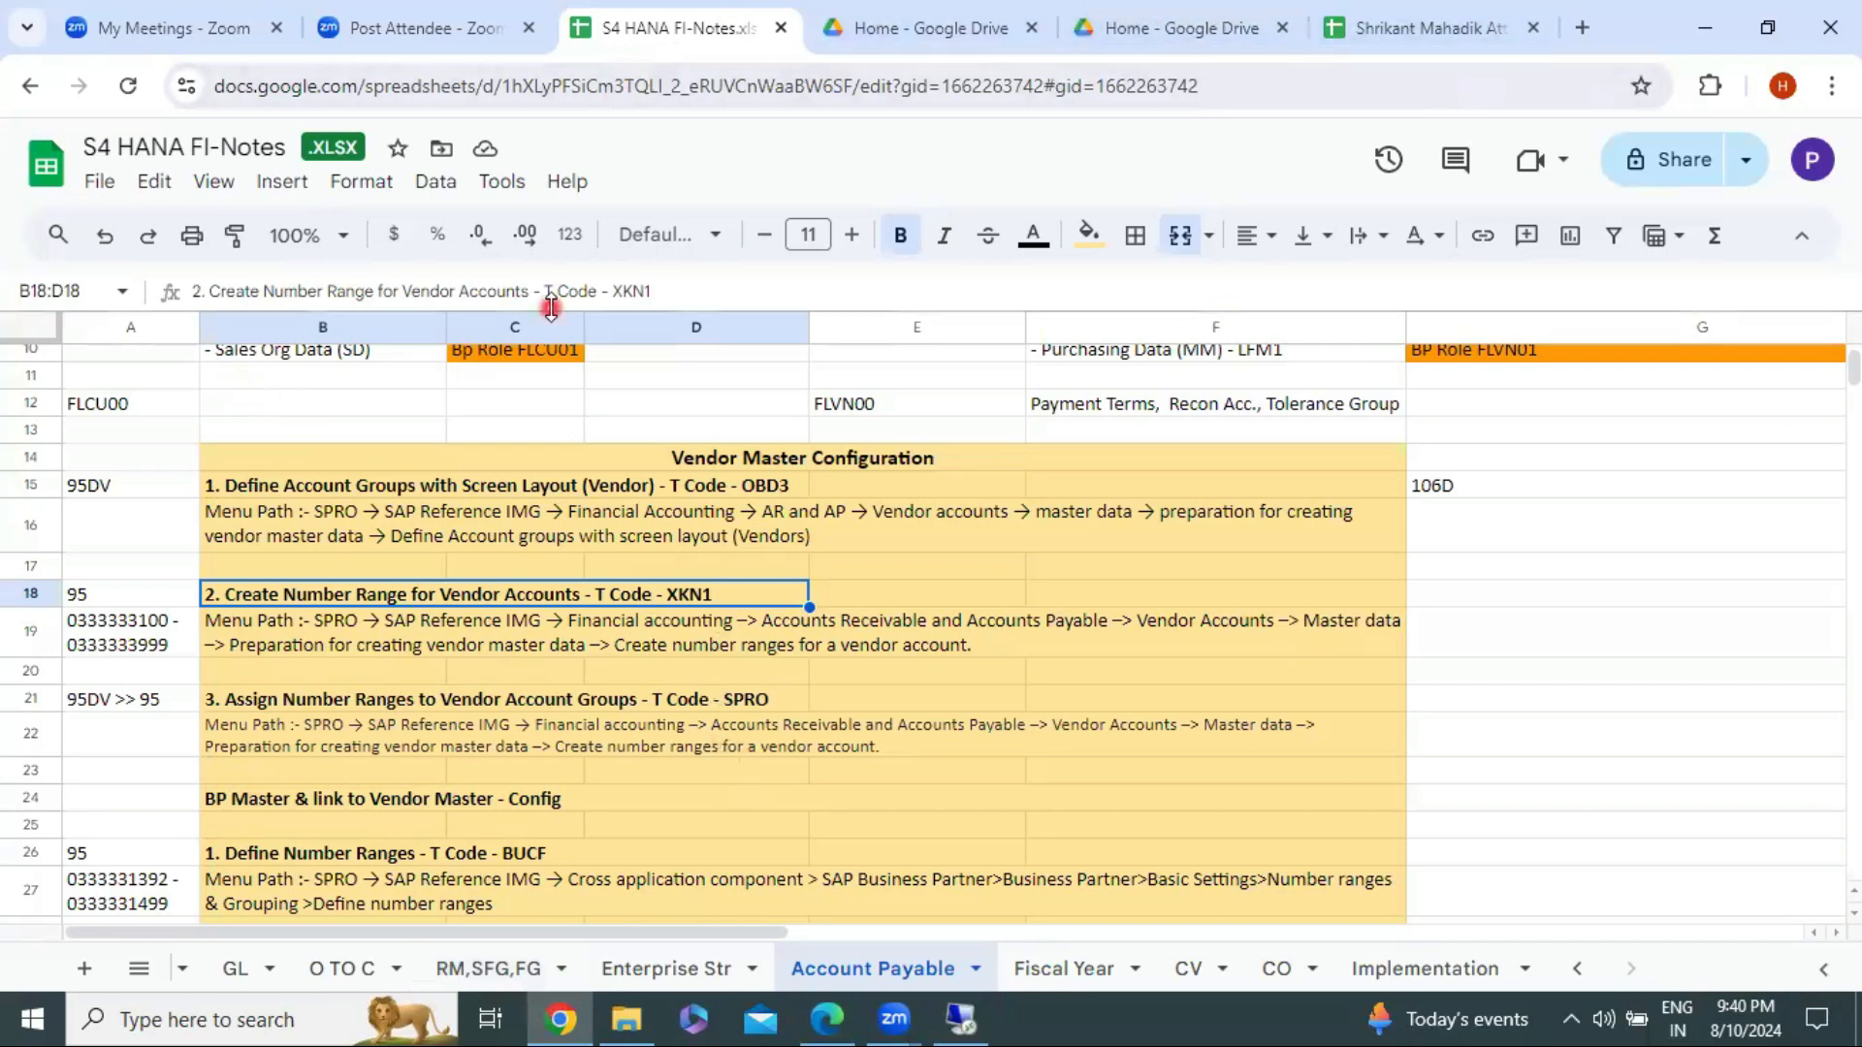
click(202, 598)
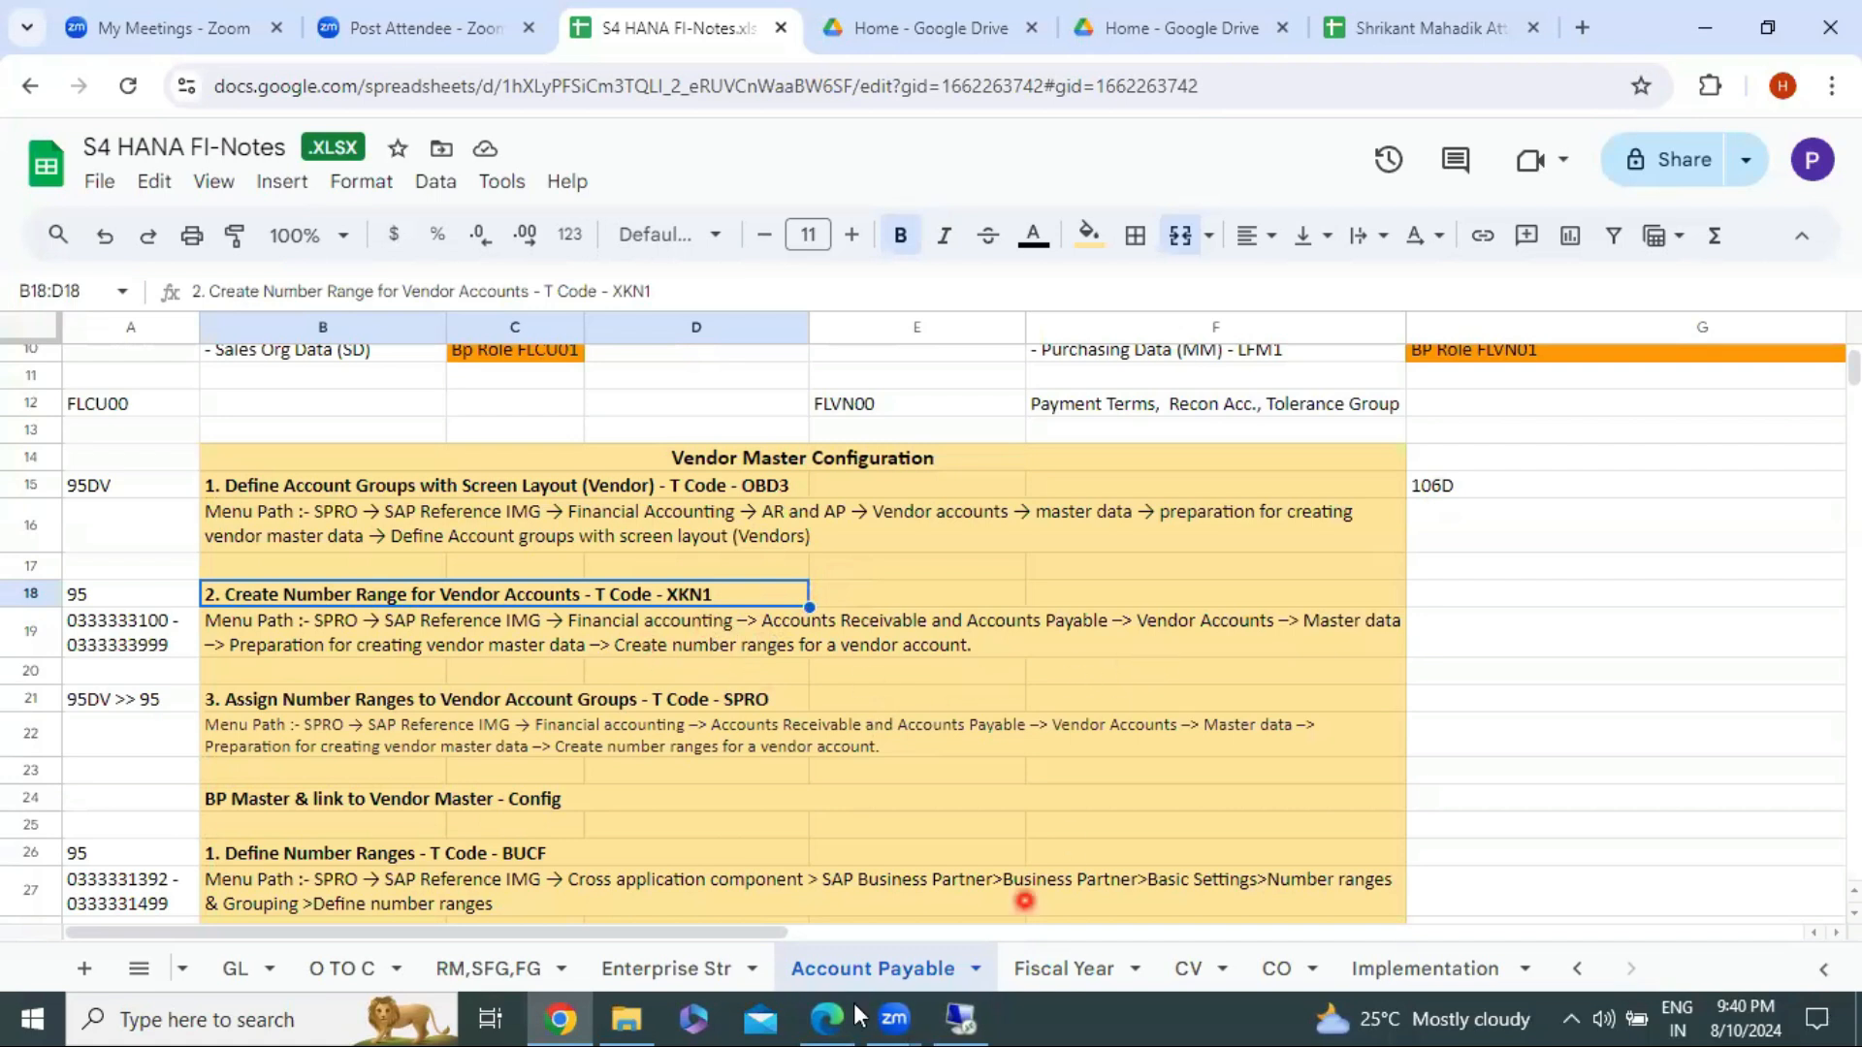
Step: Switch back to the SAP session, run Create Number Ranges for Vendor Accounts from the IMG and open the intervals for editing
click(967, 1018)
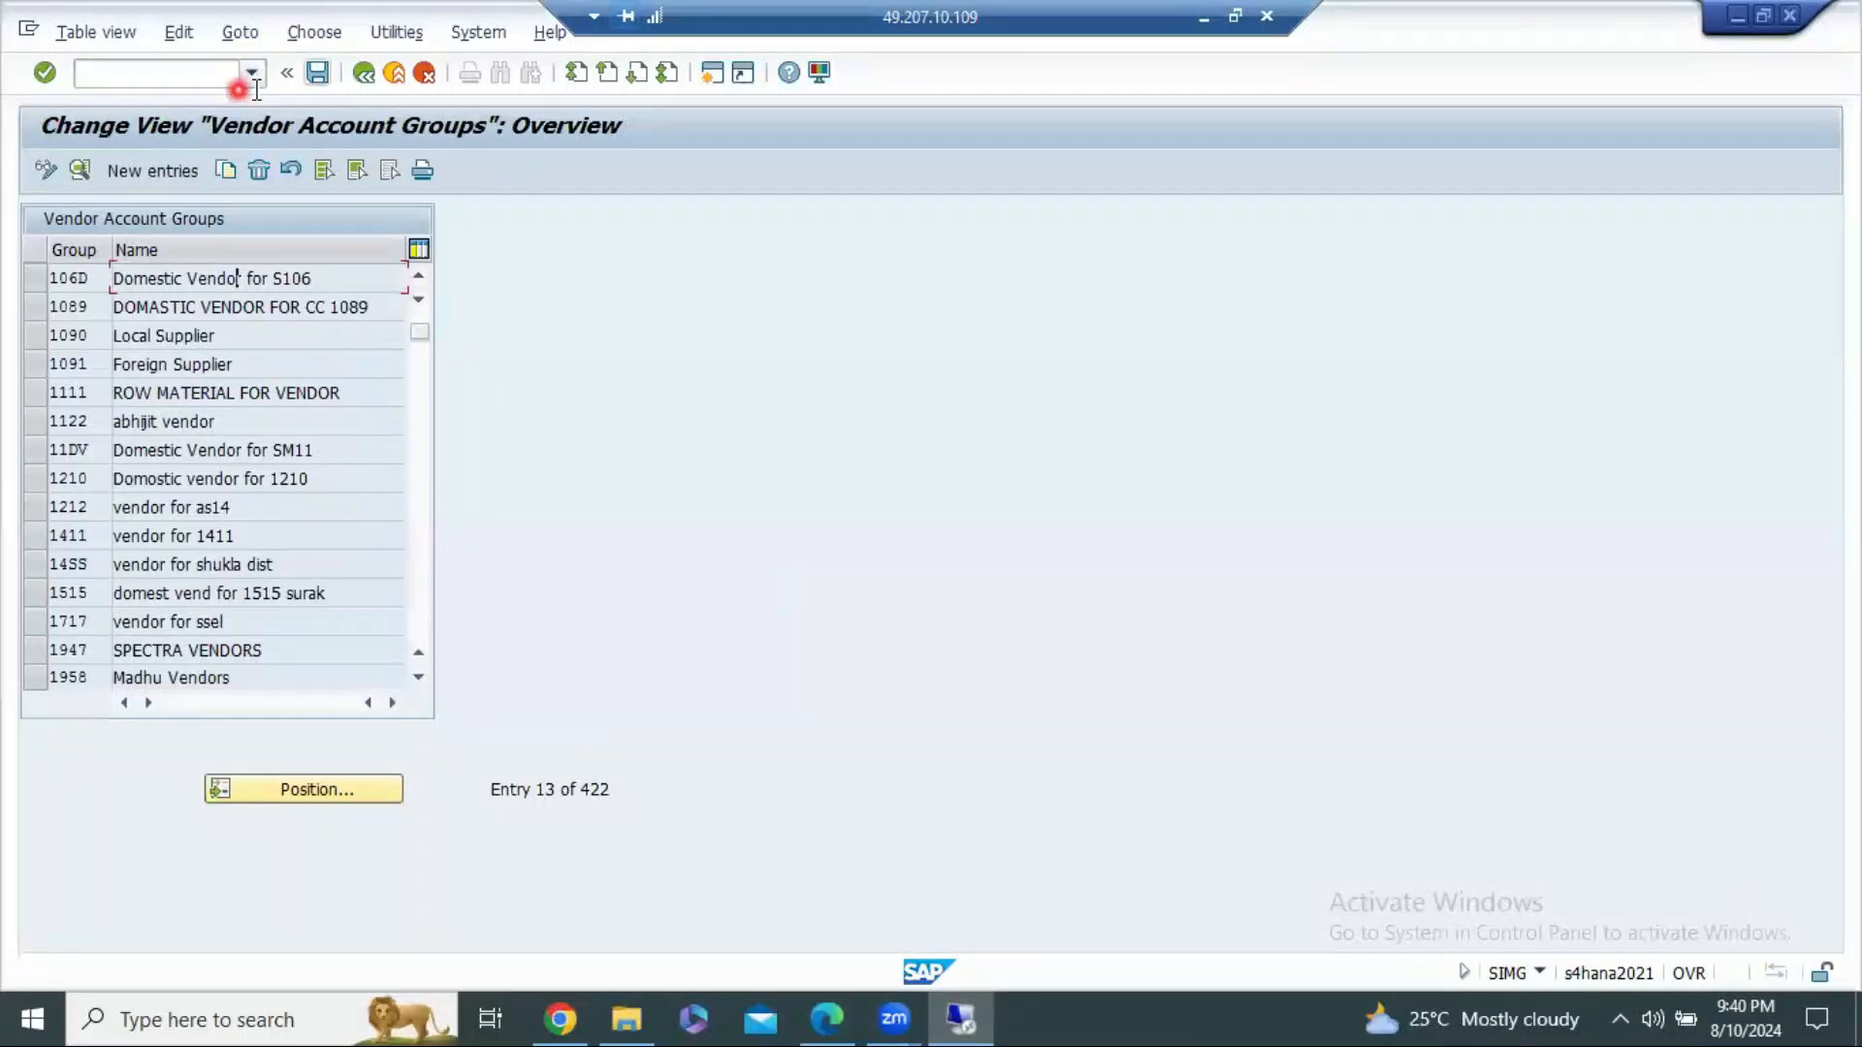
click(365, 73)
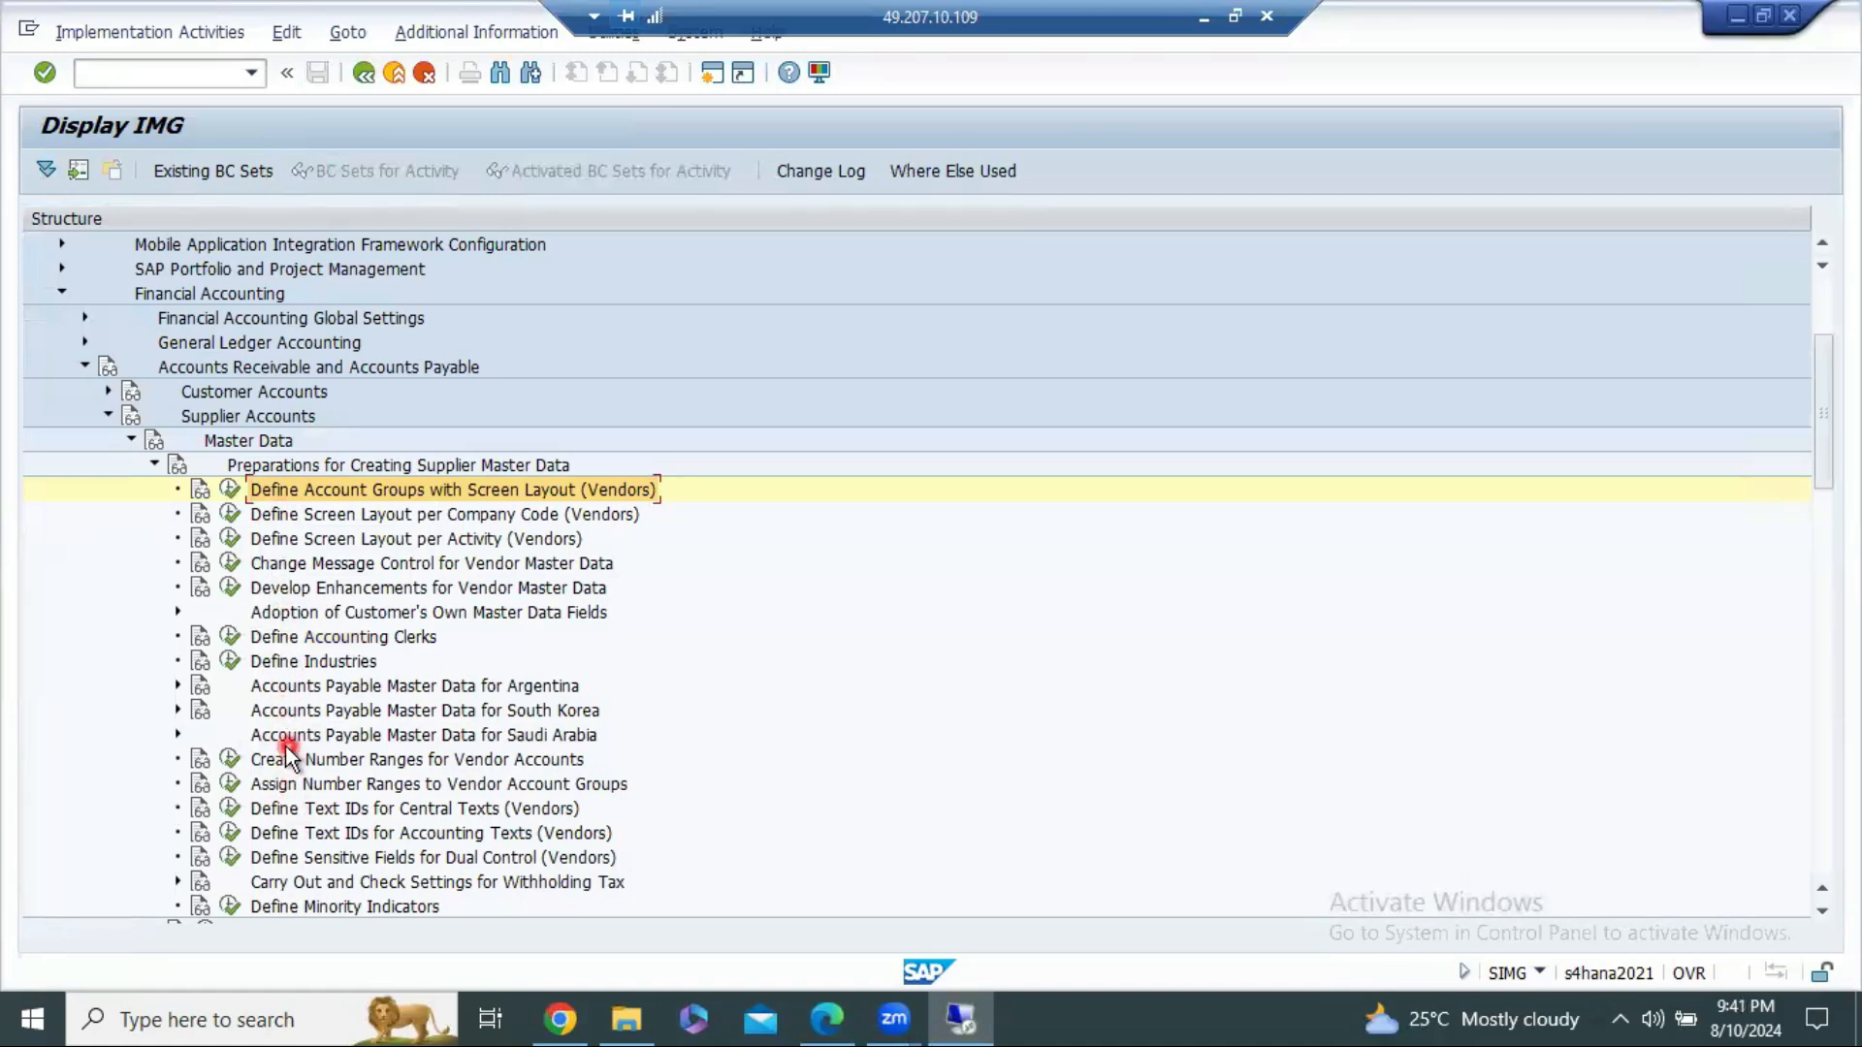
click(288, 741)
click(288, 764)
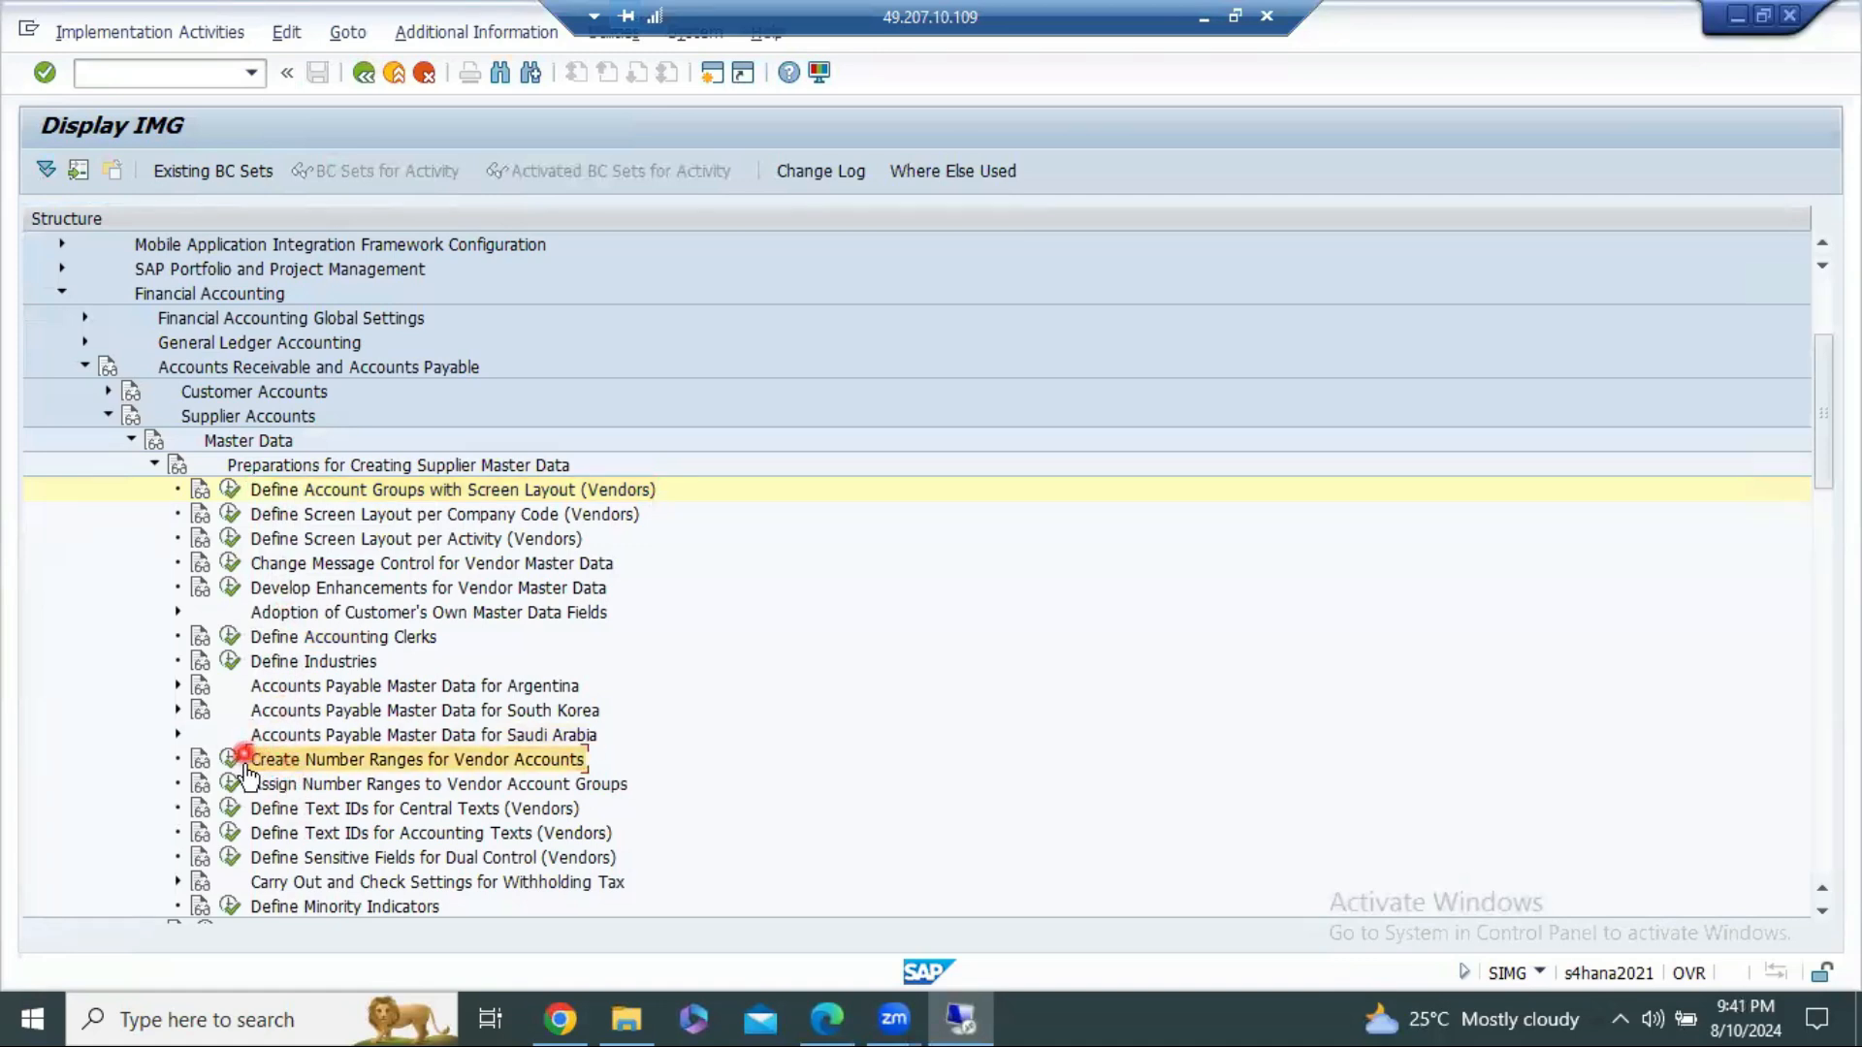
click(416, 763)
click(230, 760)
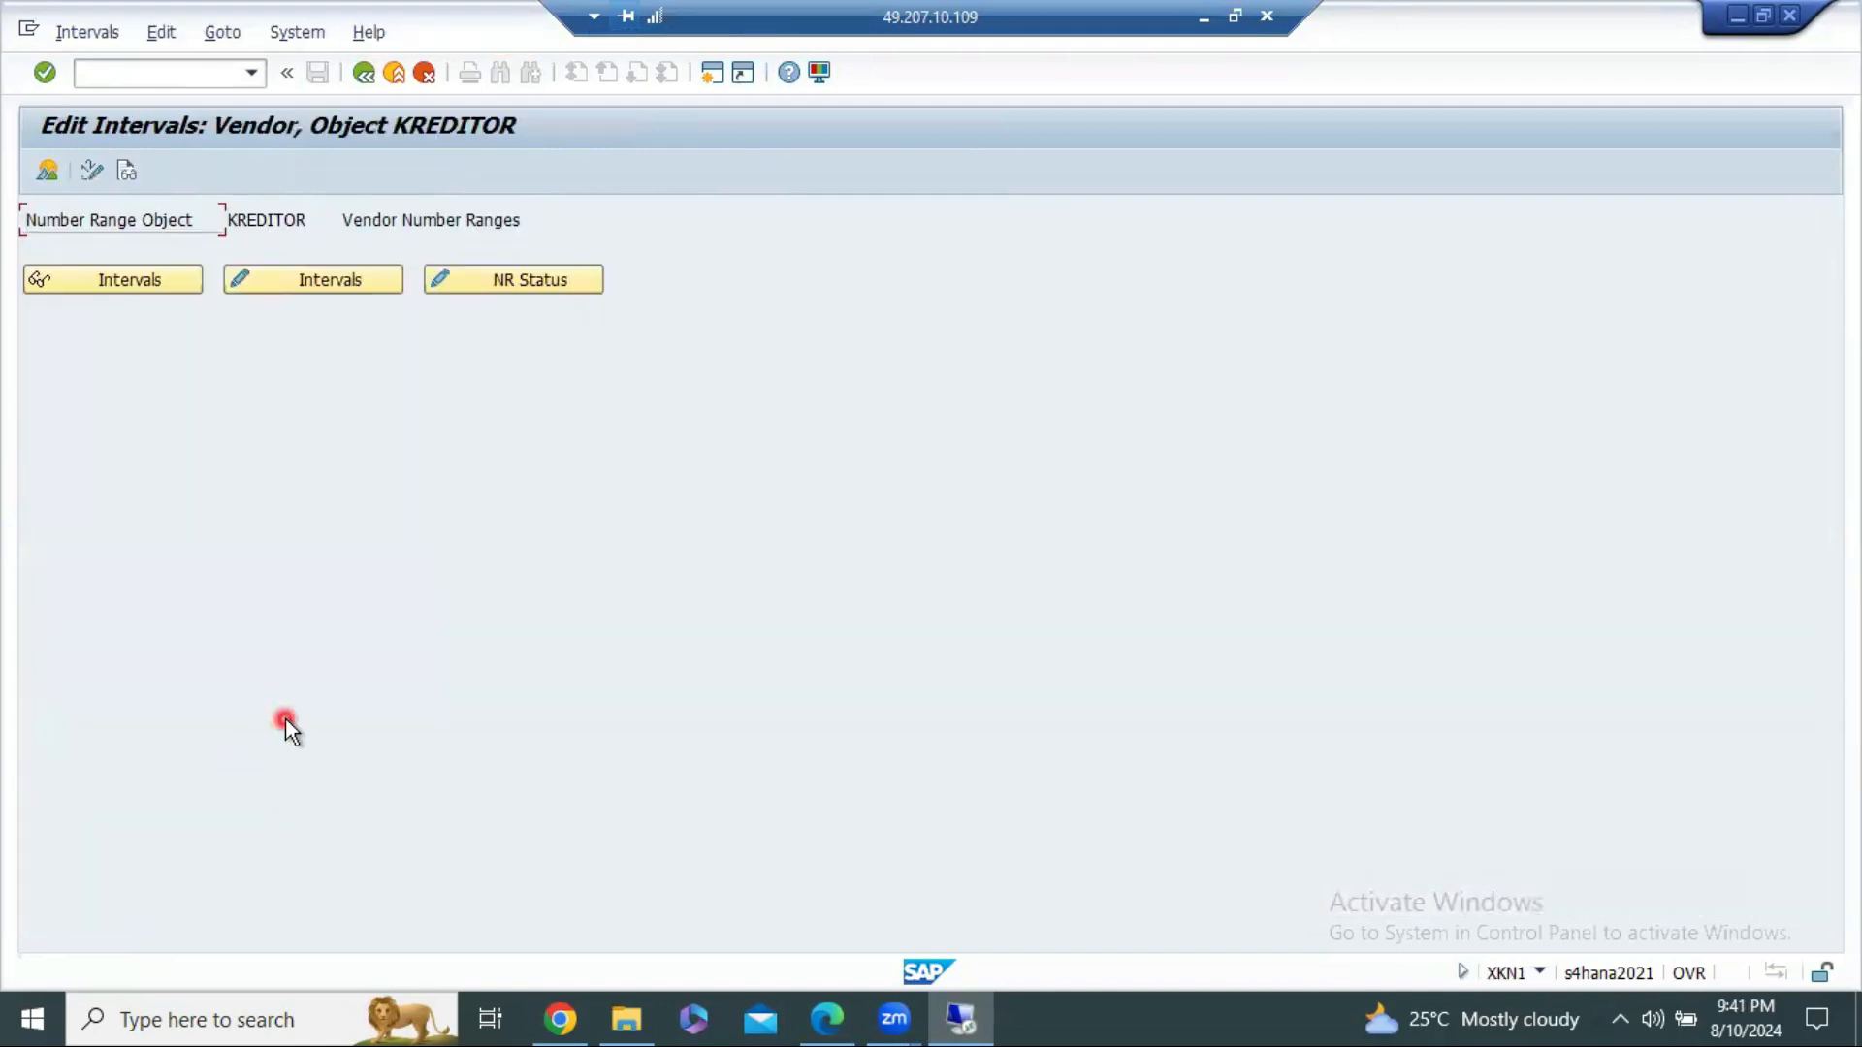
click(334, 283)
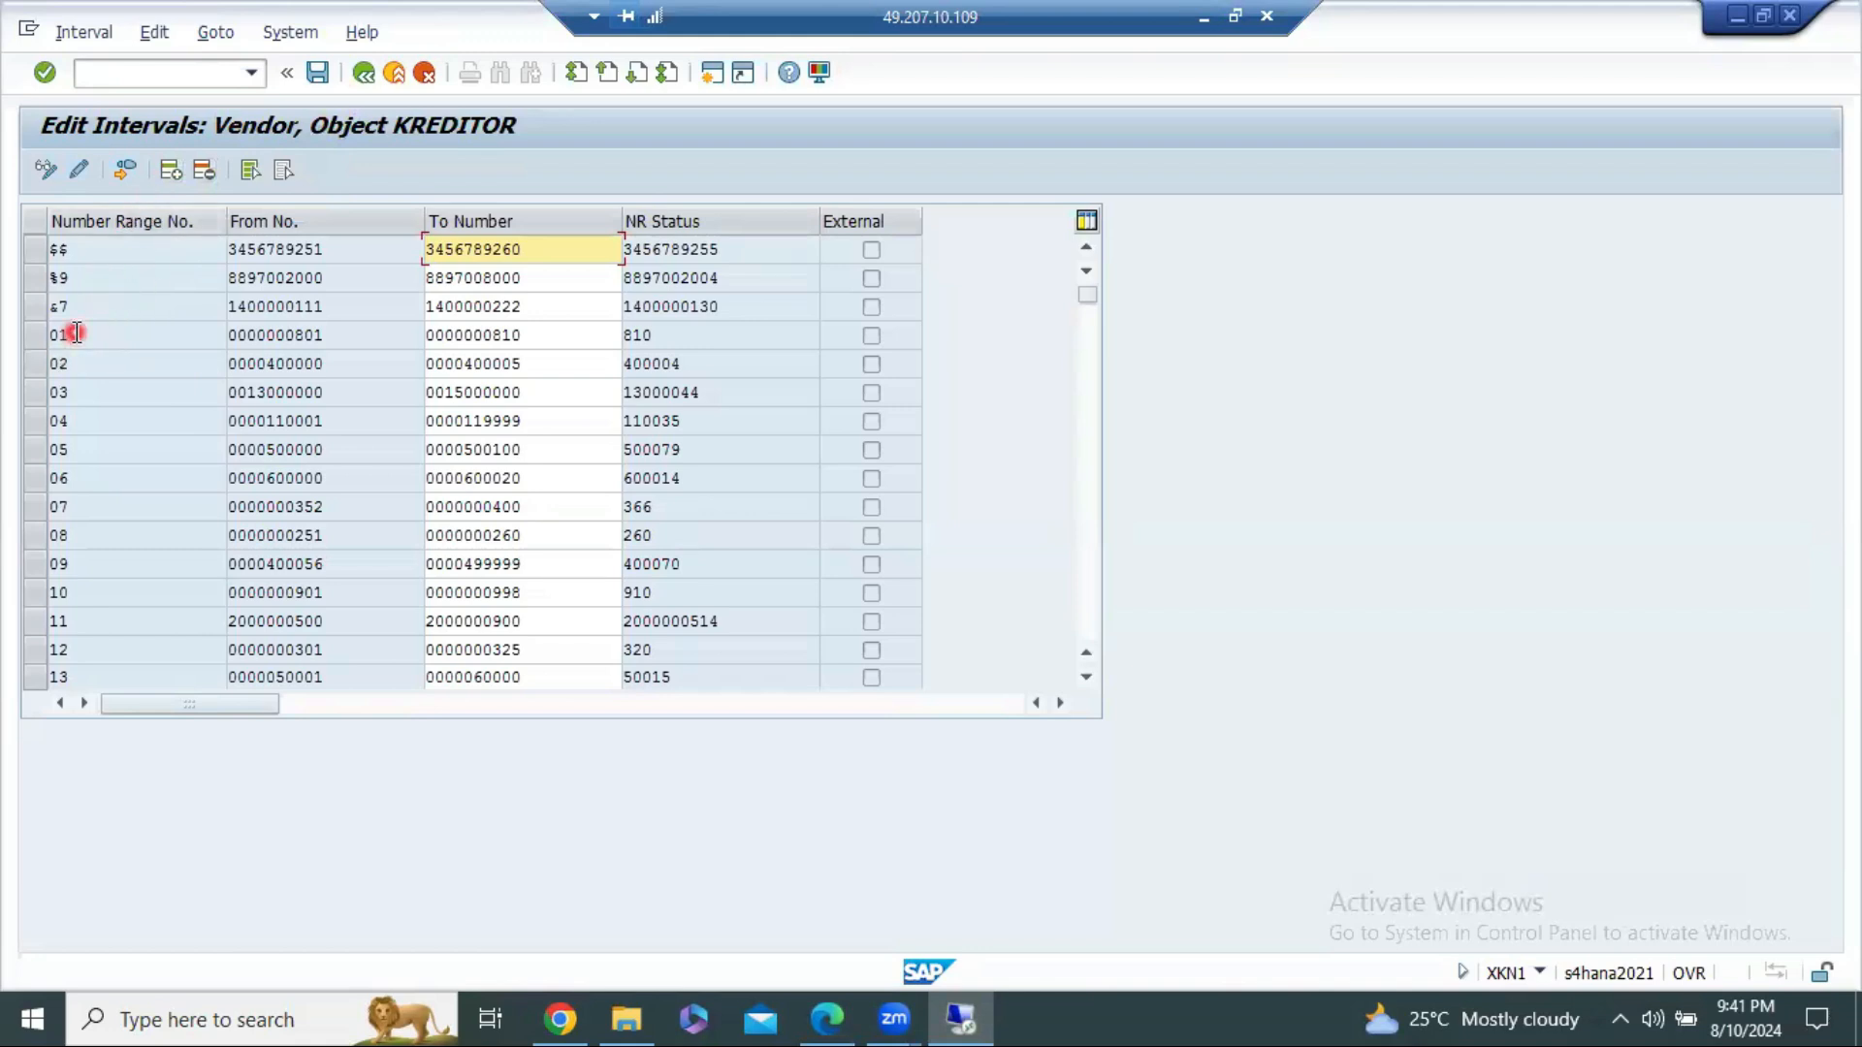
Step: Try to add number range interval 01 without limits, and exit interval editing without saving
click(170, 172)
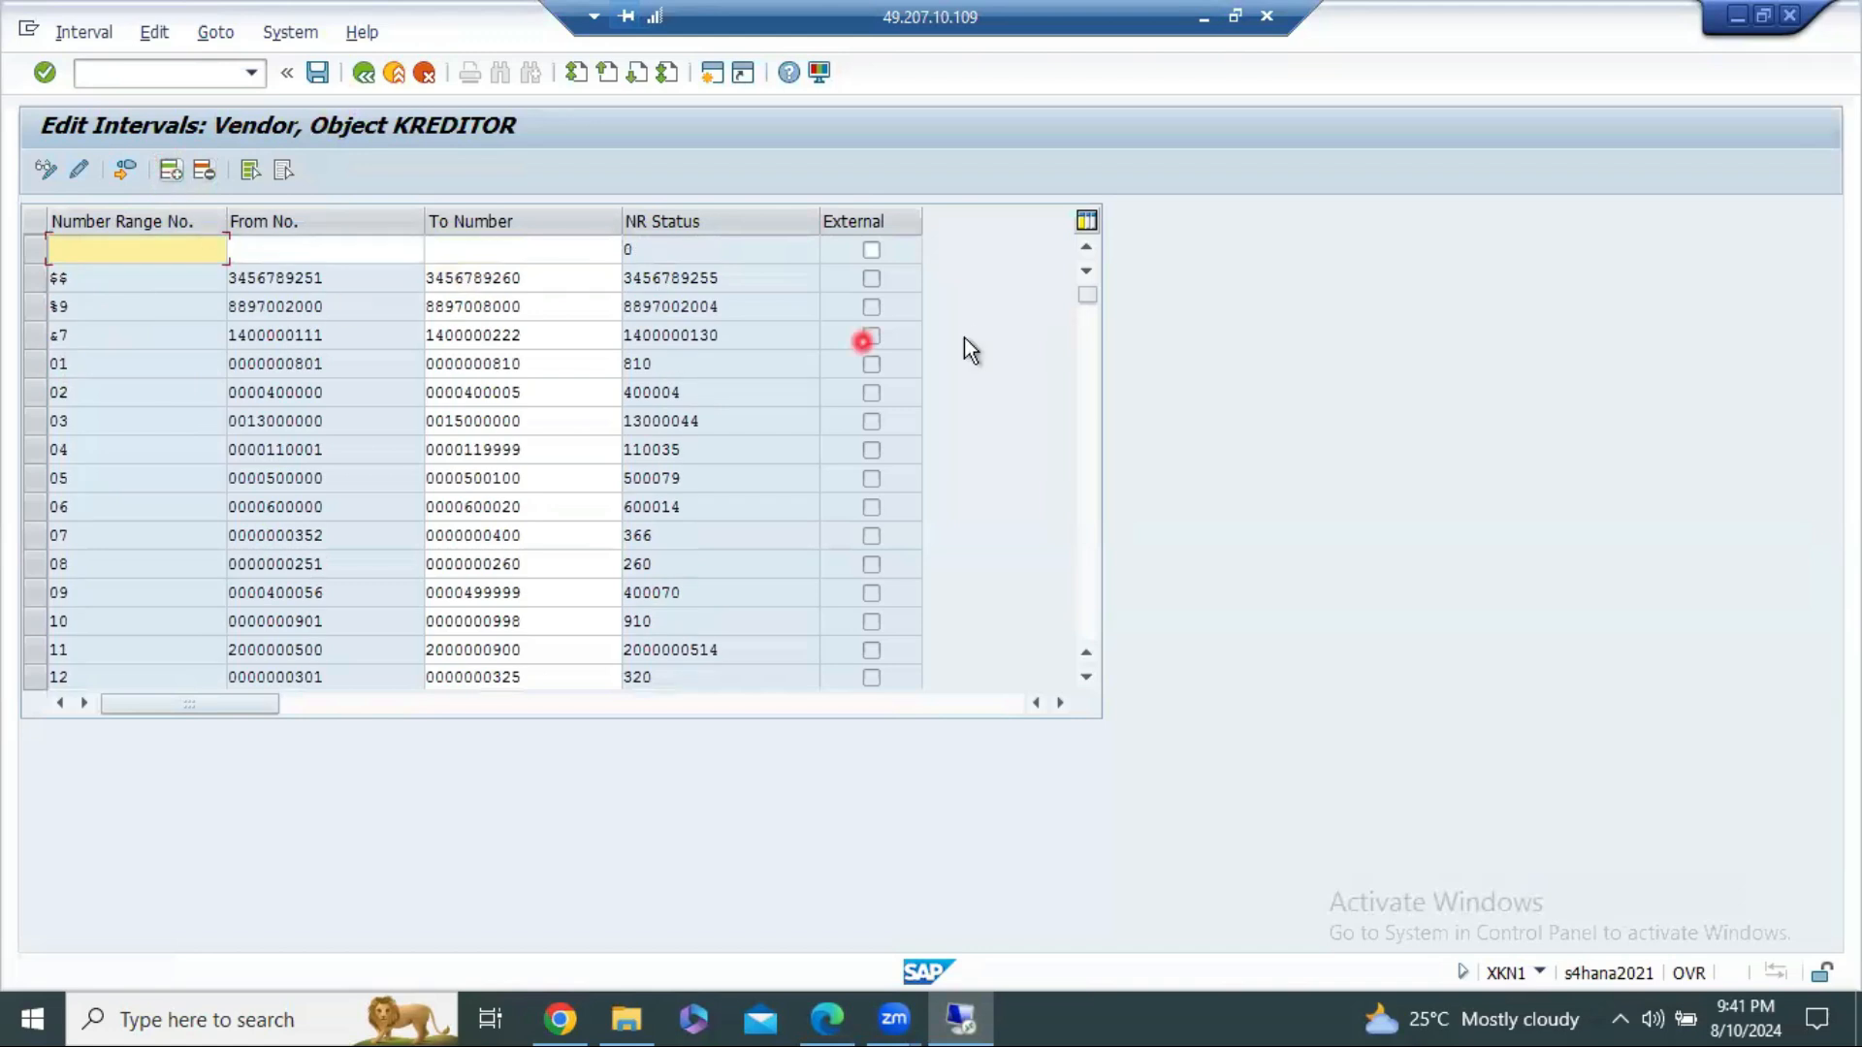
text(01)
key(Return)
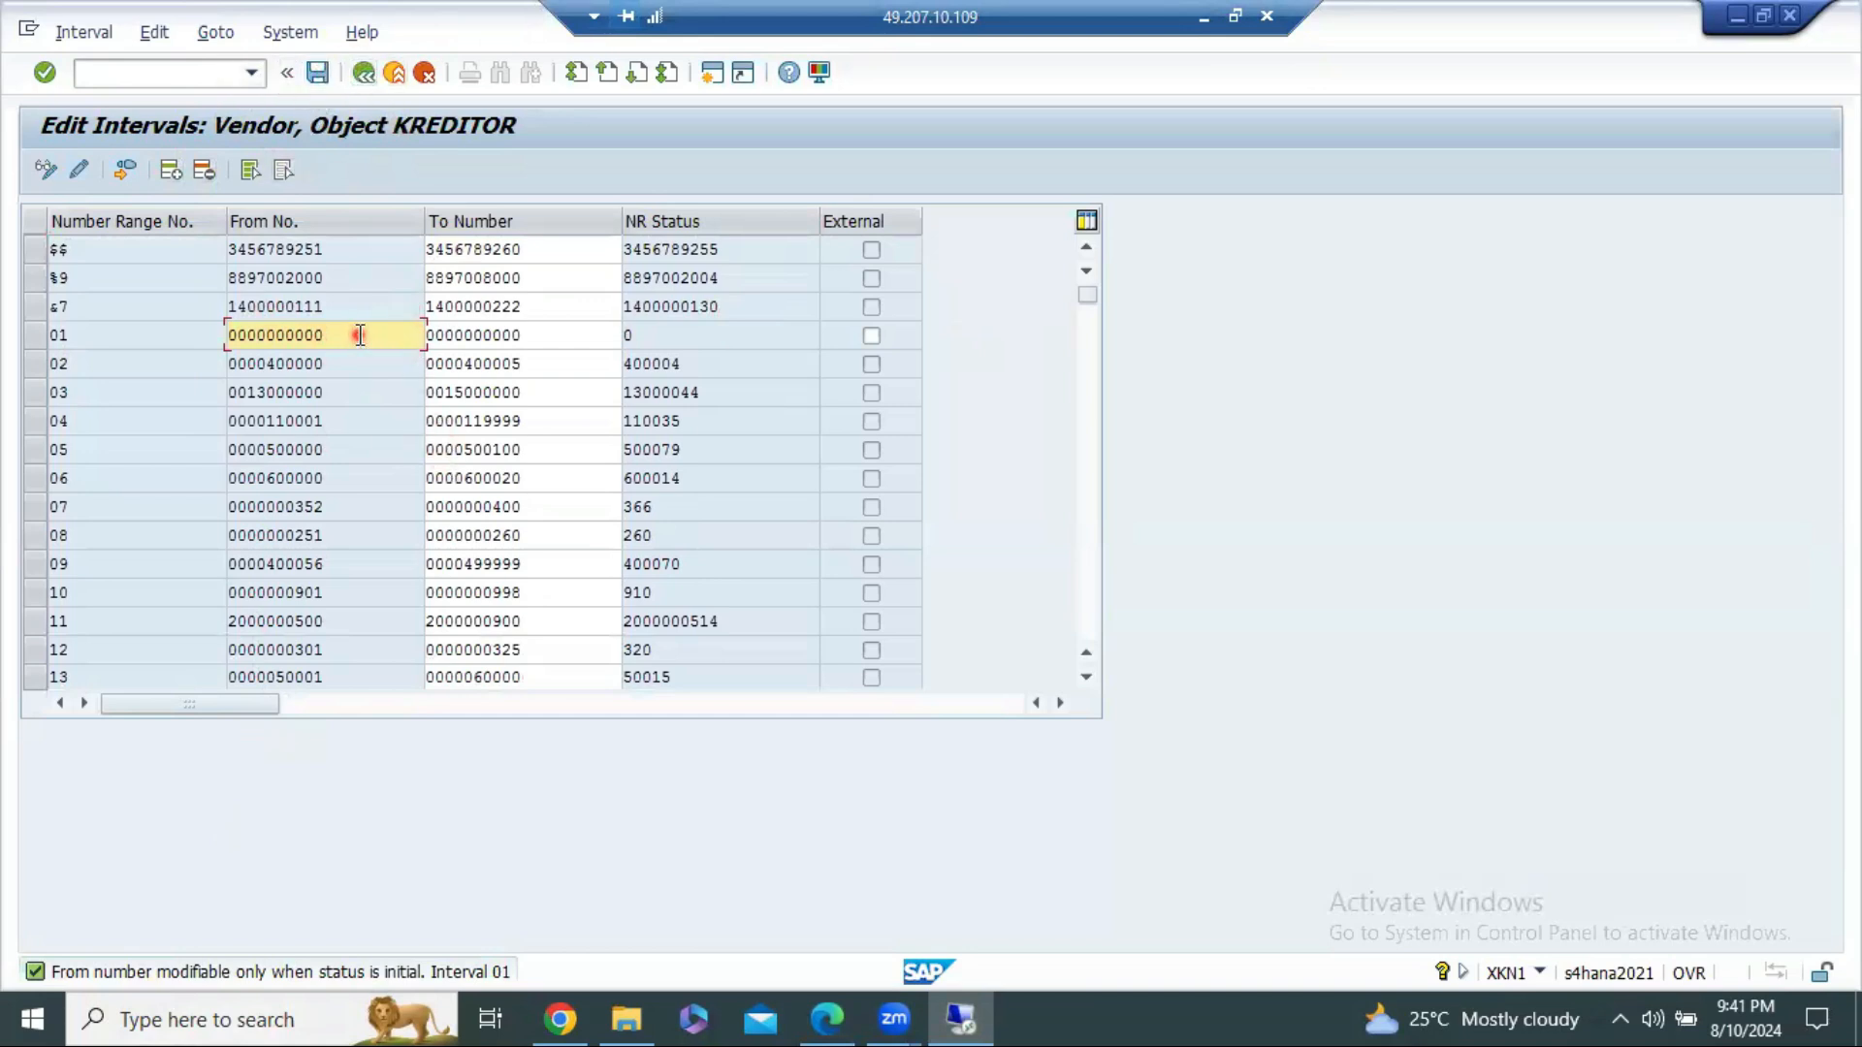
click(426, 71)
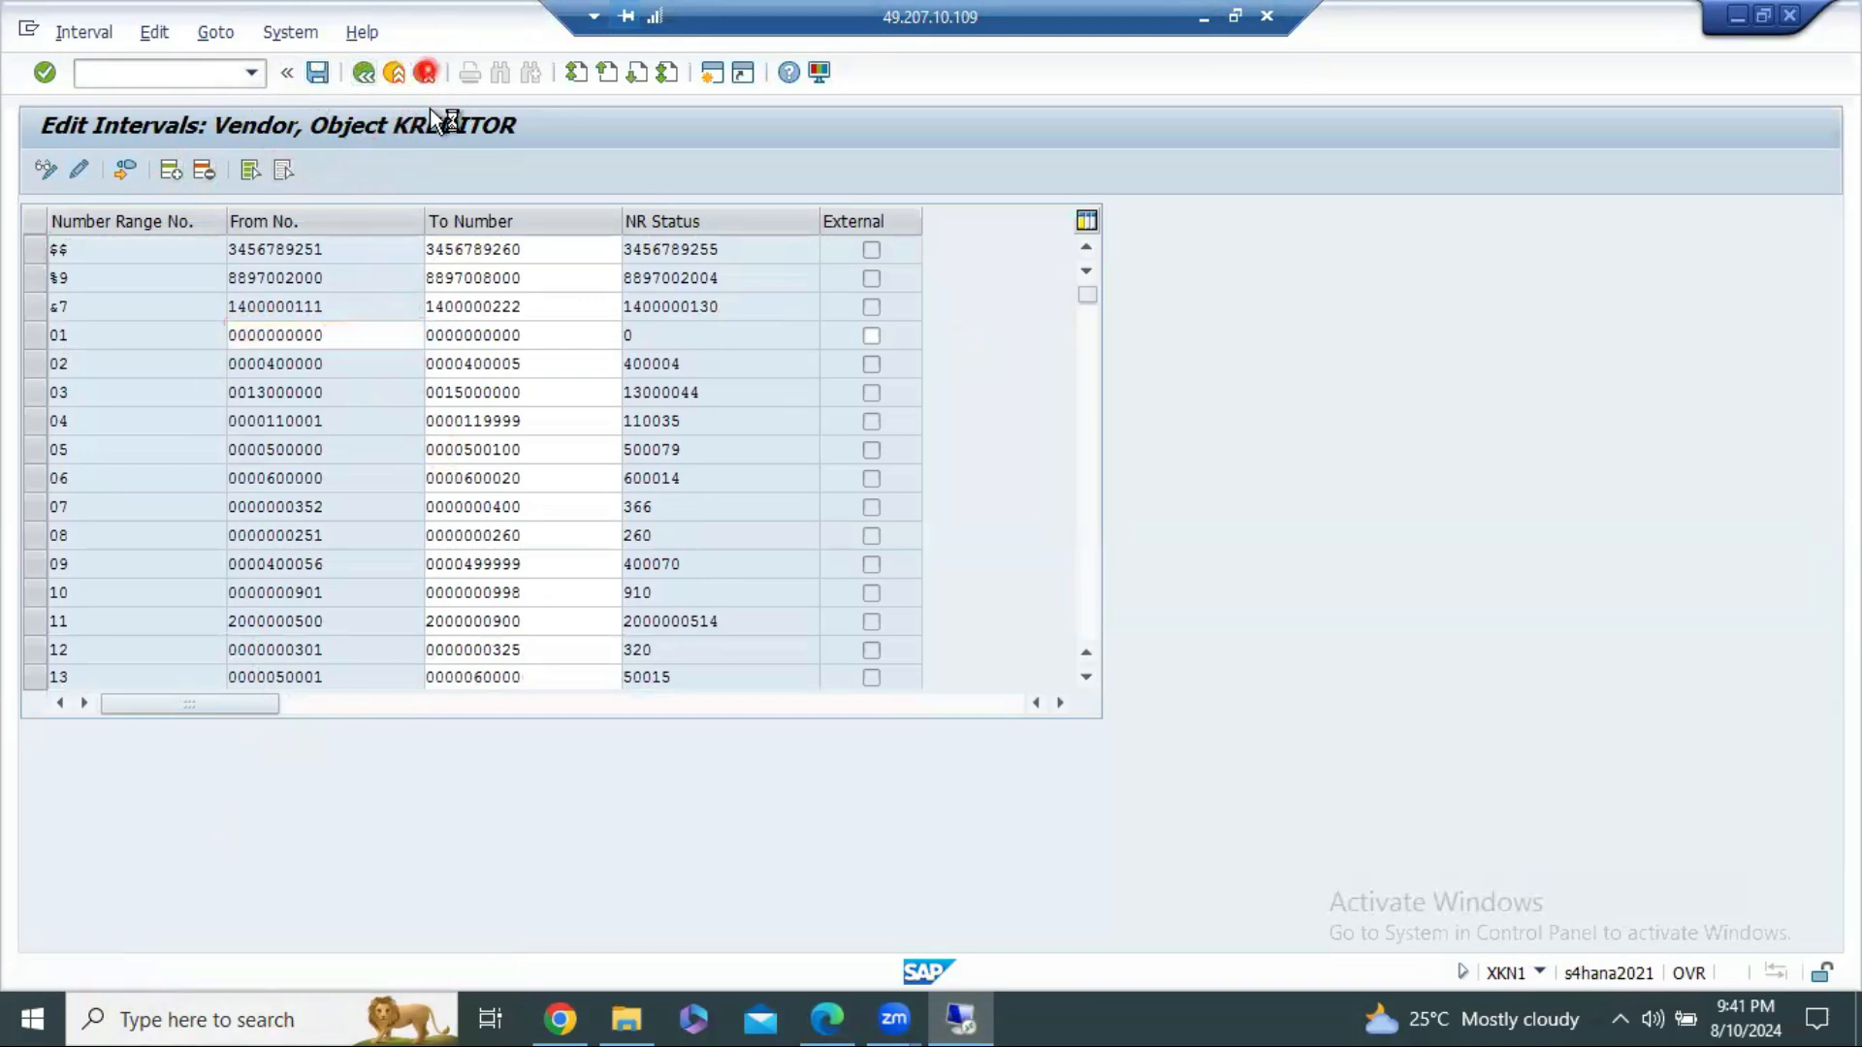
click(481, 594)
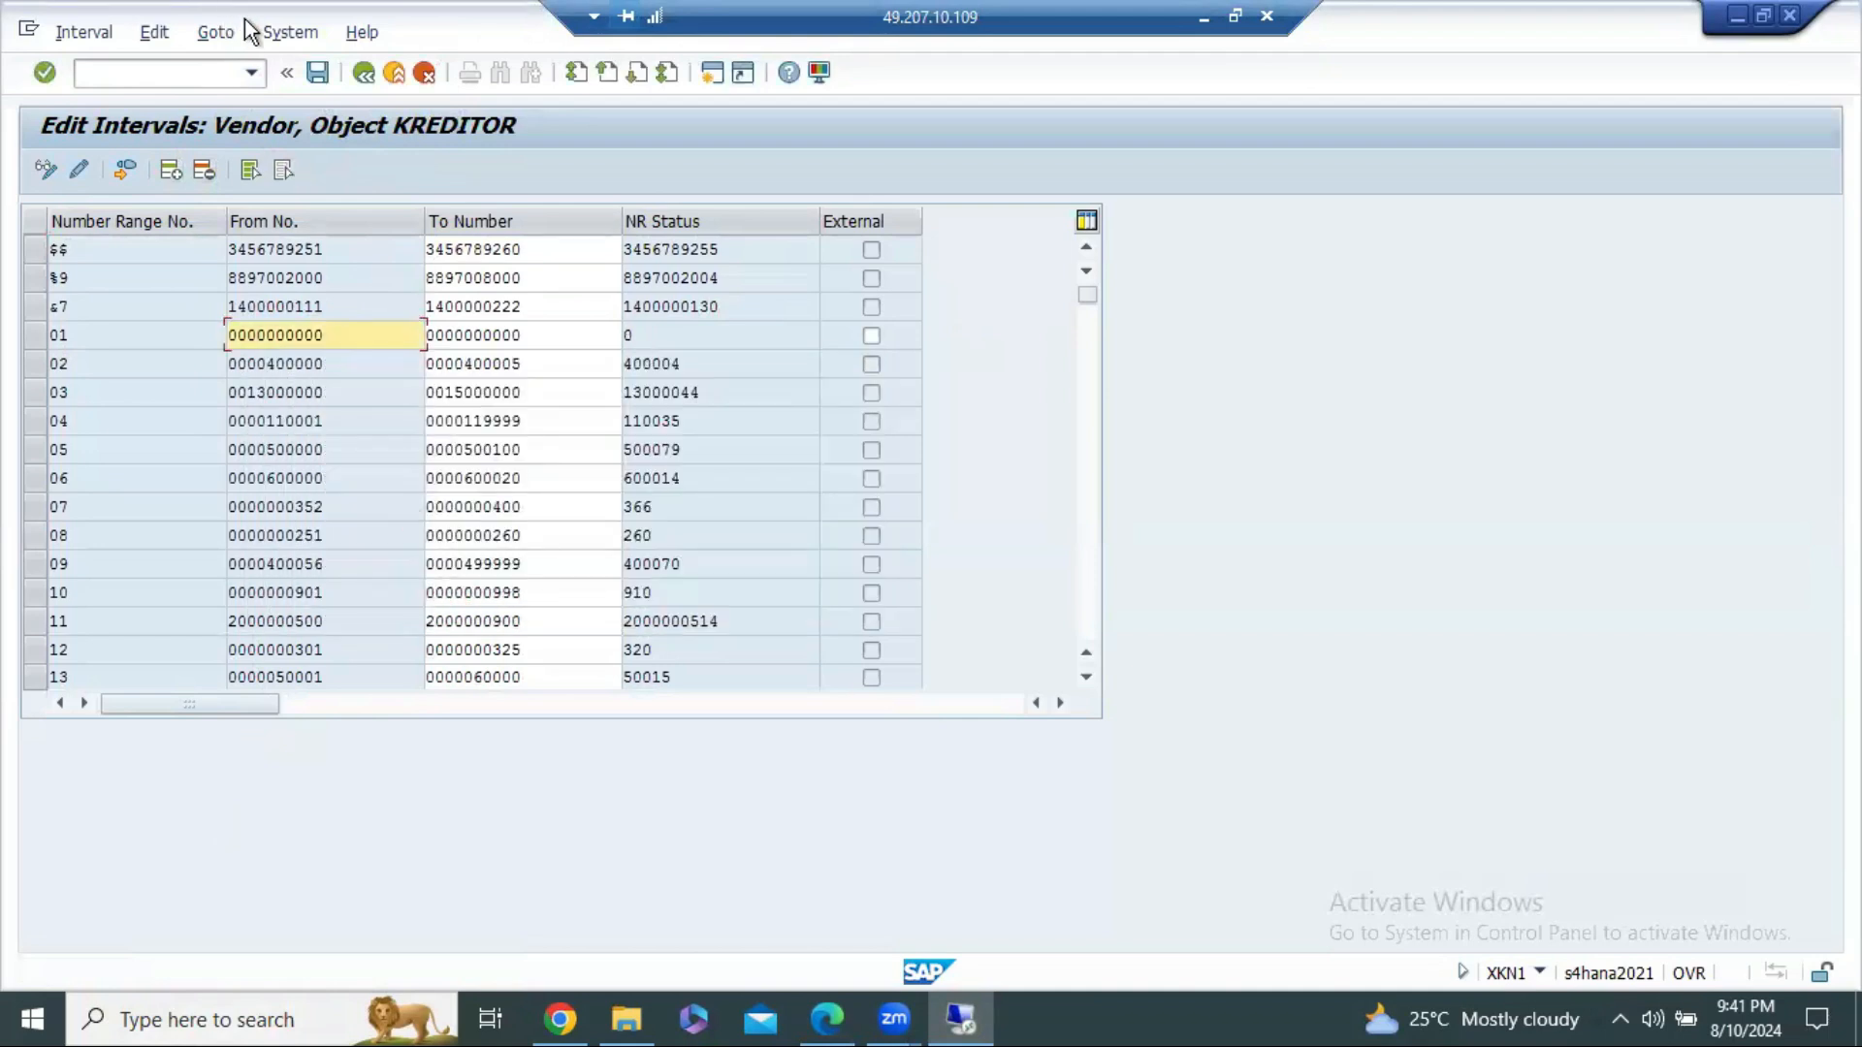
click(370, 76)
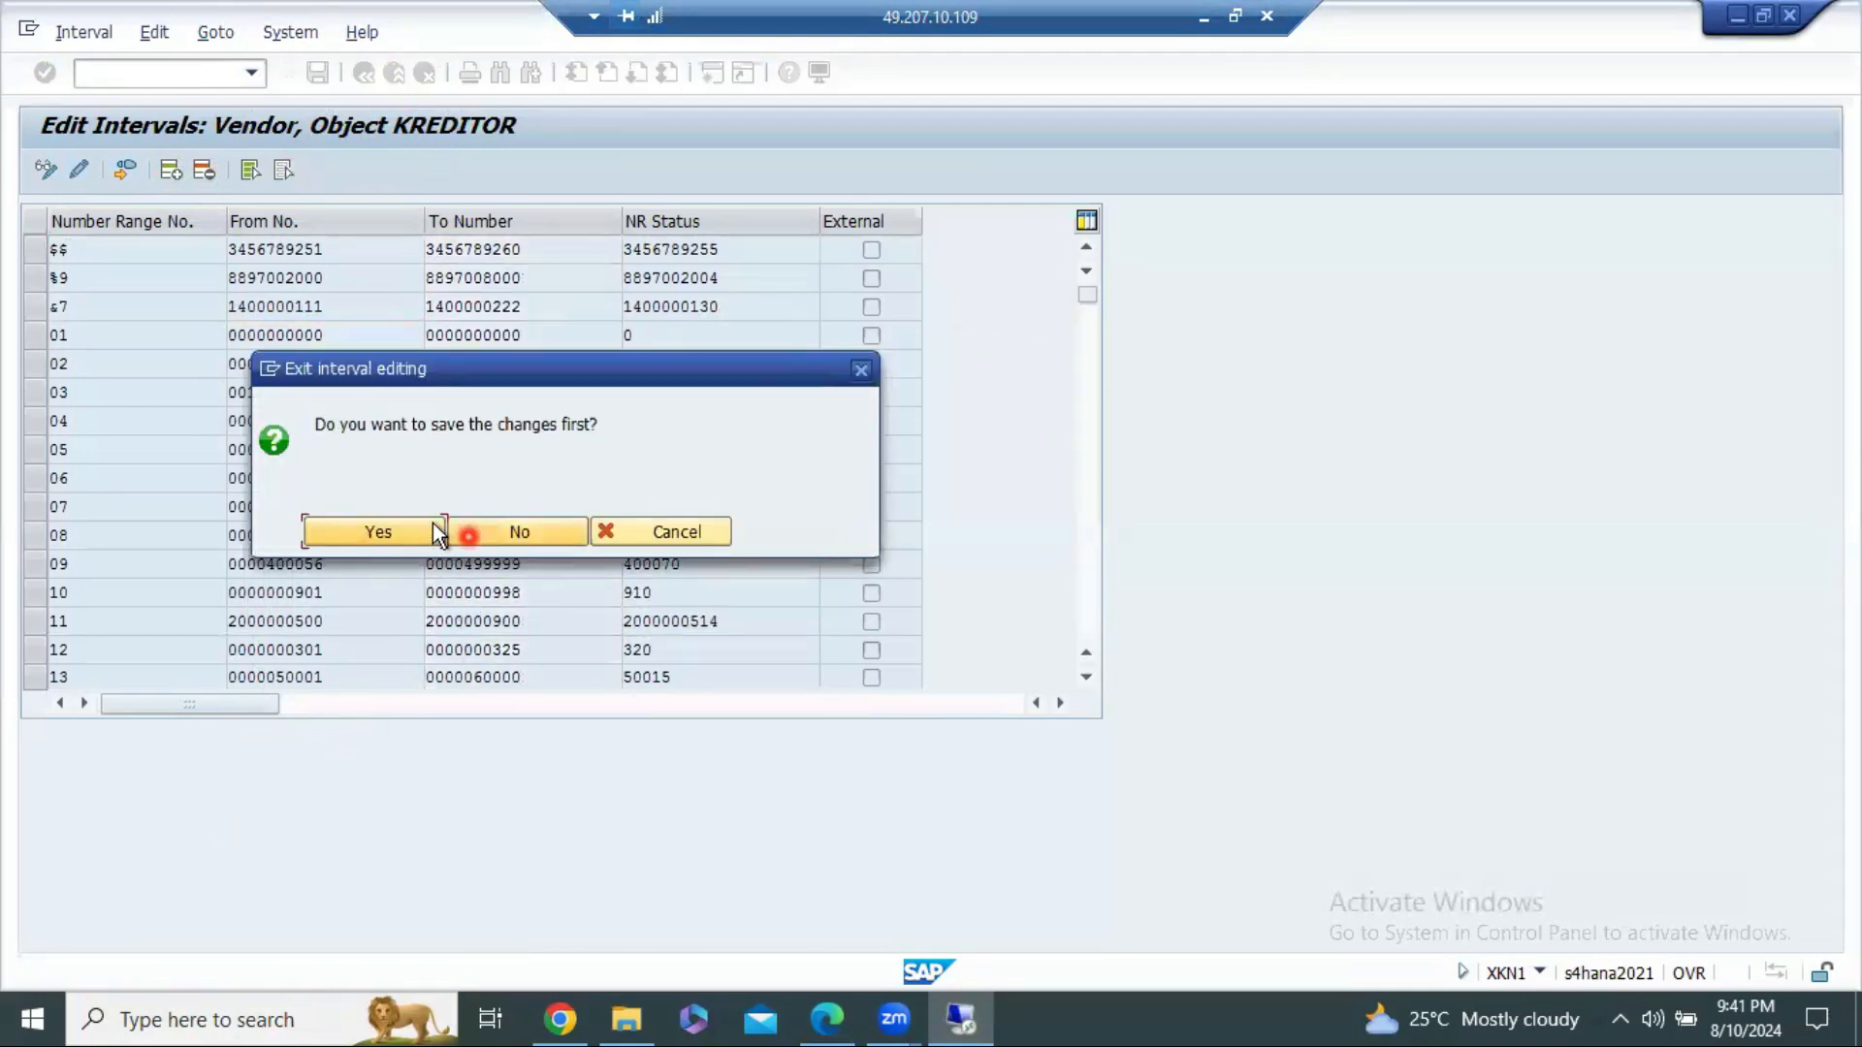
click(515, 530)
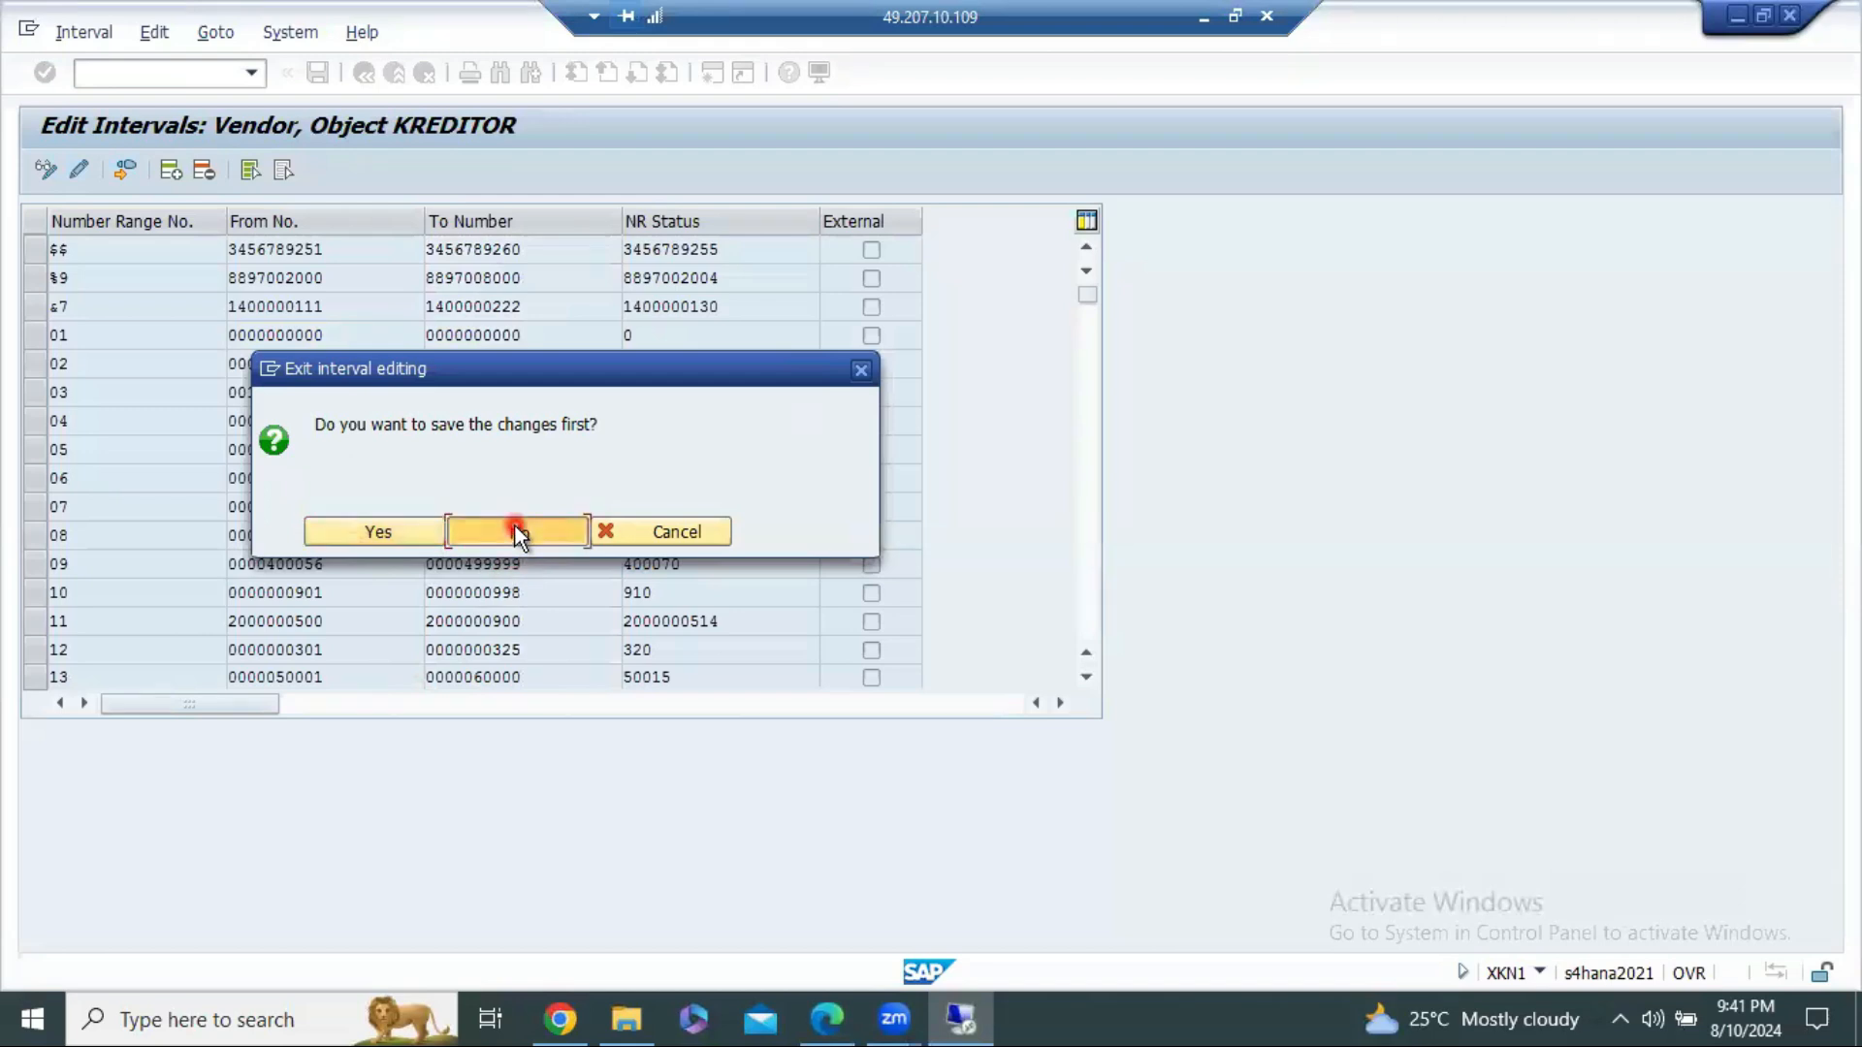
Step: Try to add number range interval 01 from 100 to 199, and exit to the IMG without saving
click(271, 284)
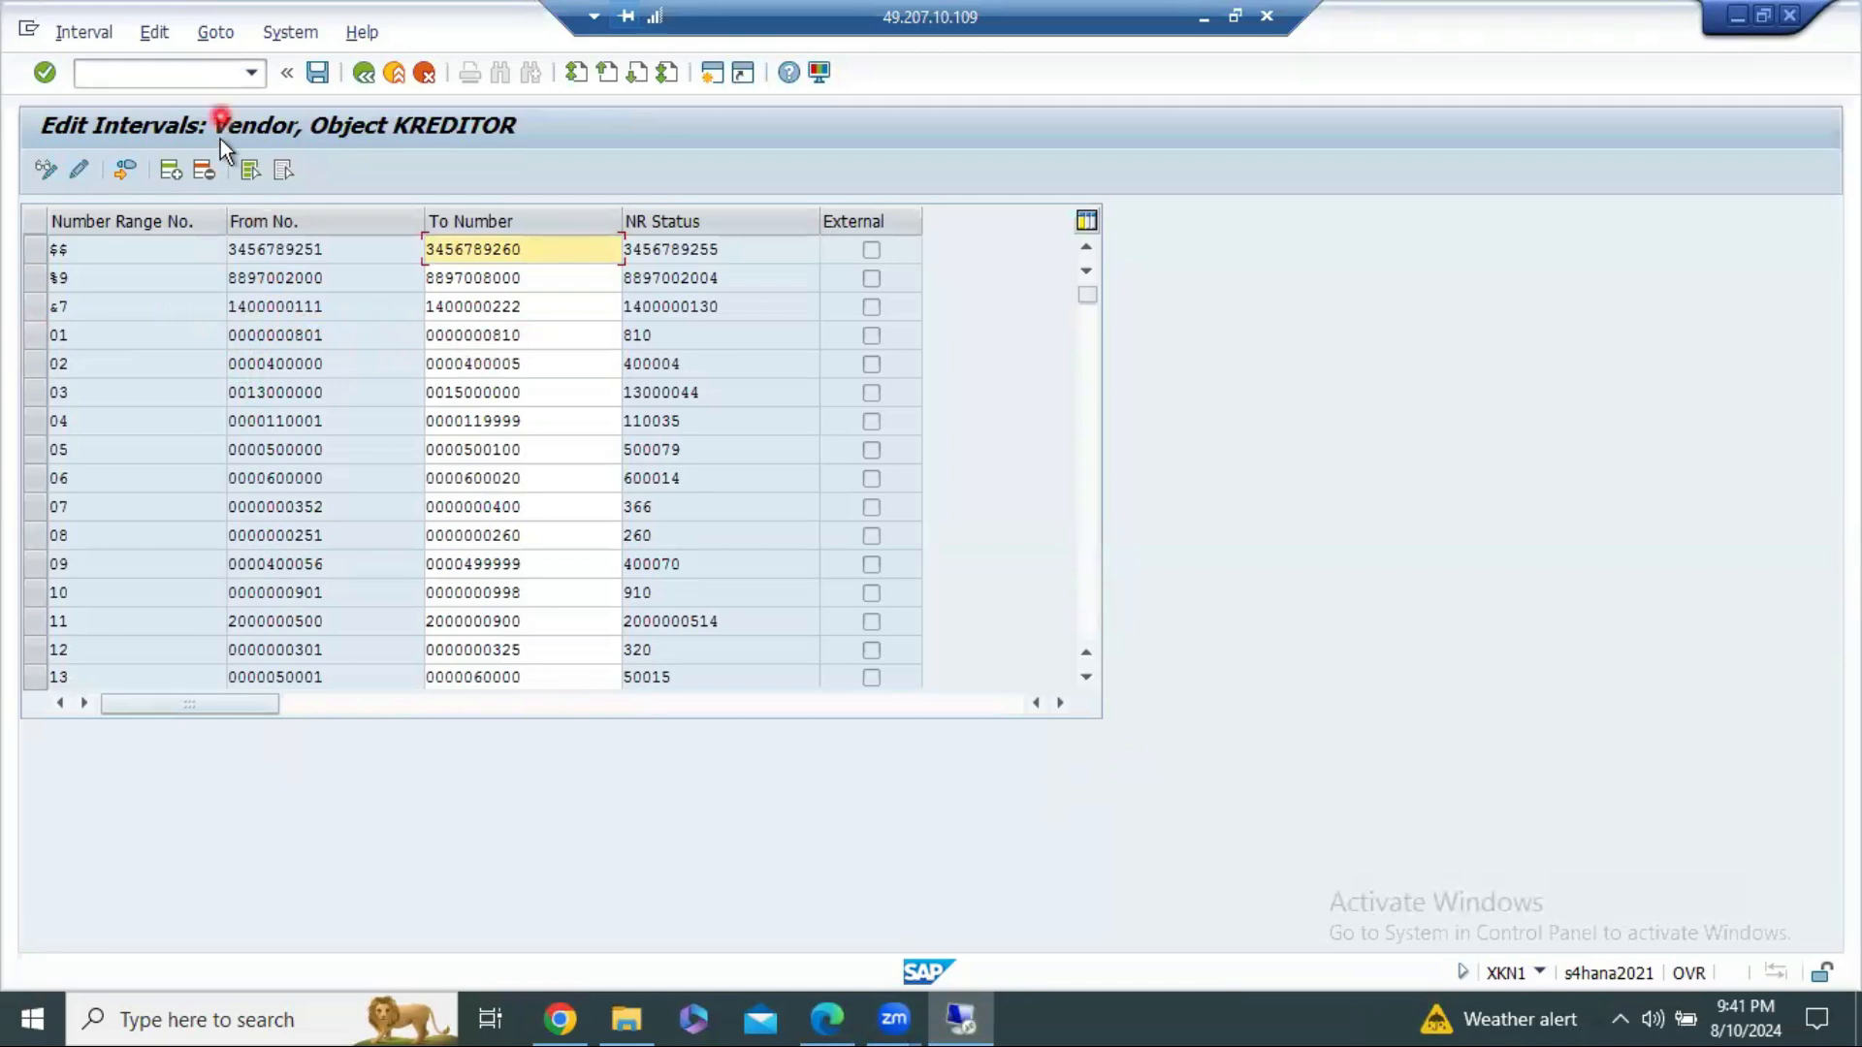
click(170, 171)
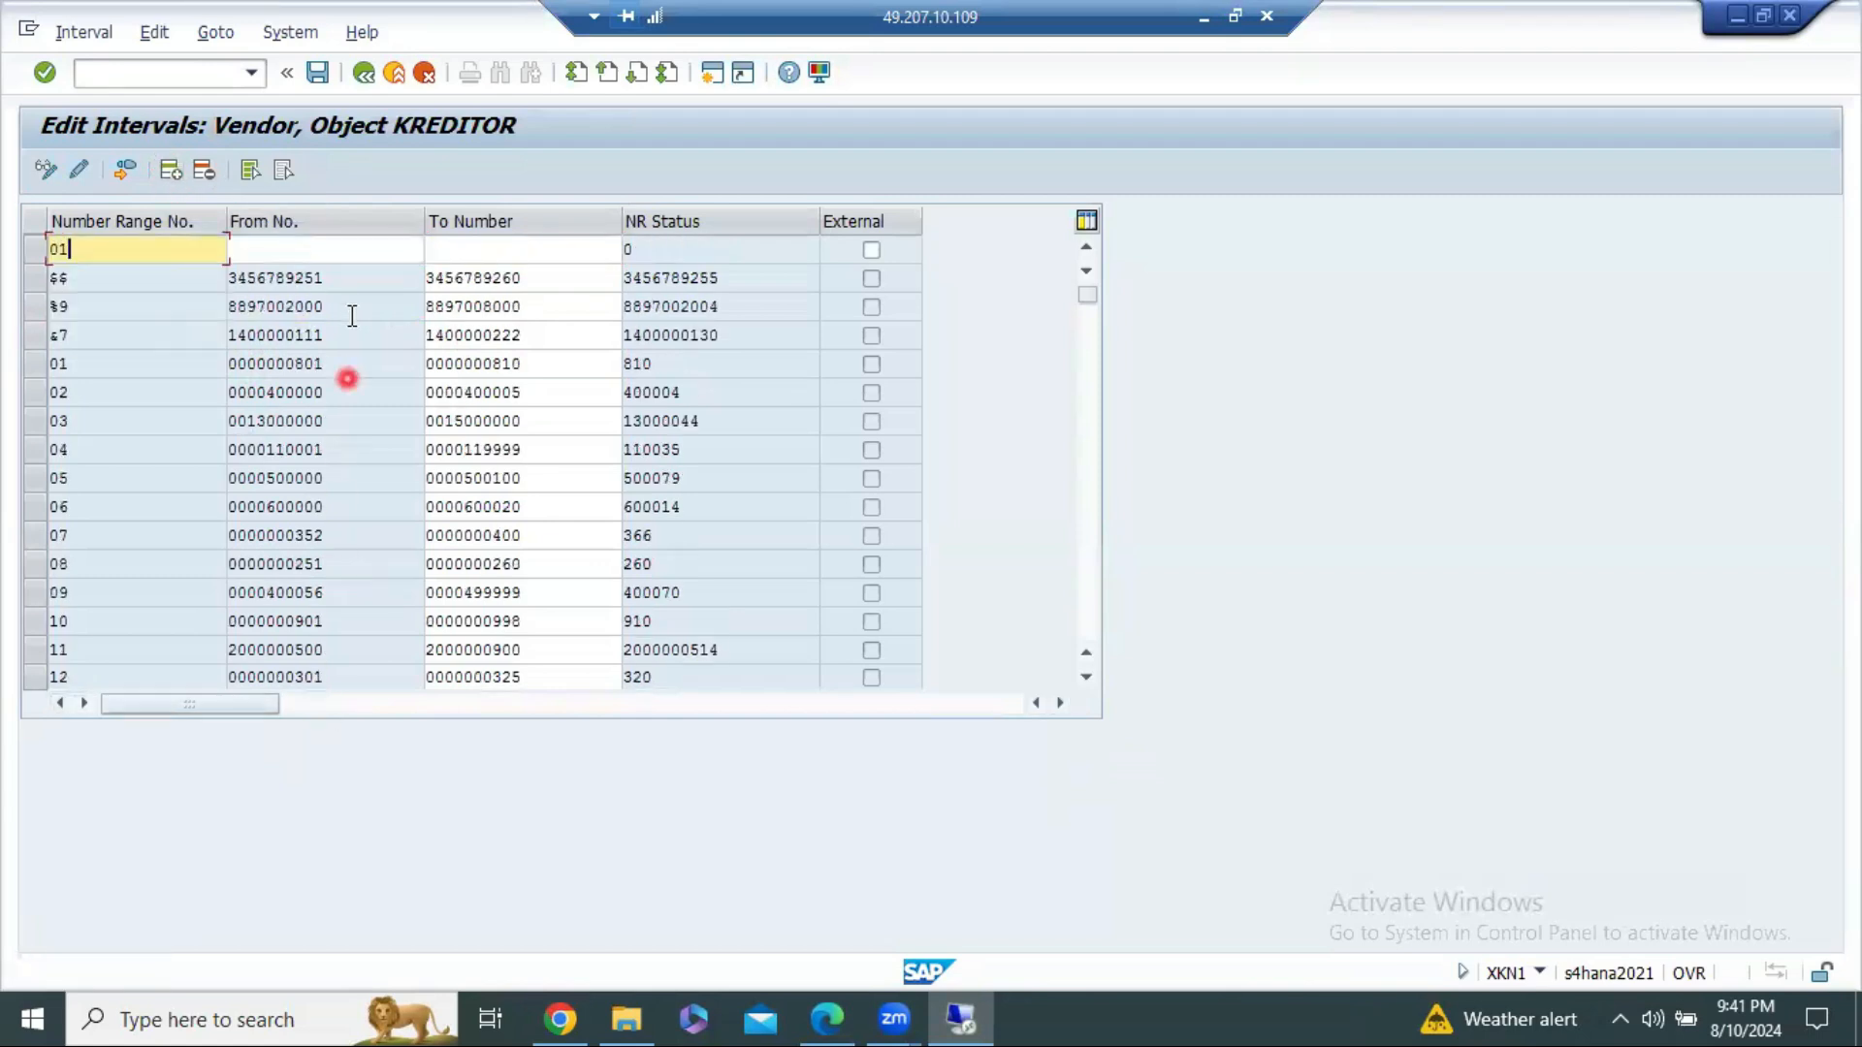
text(01)
click(337, 254)
text(100)
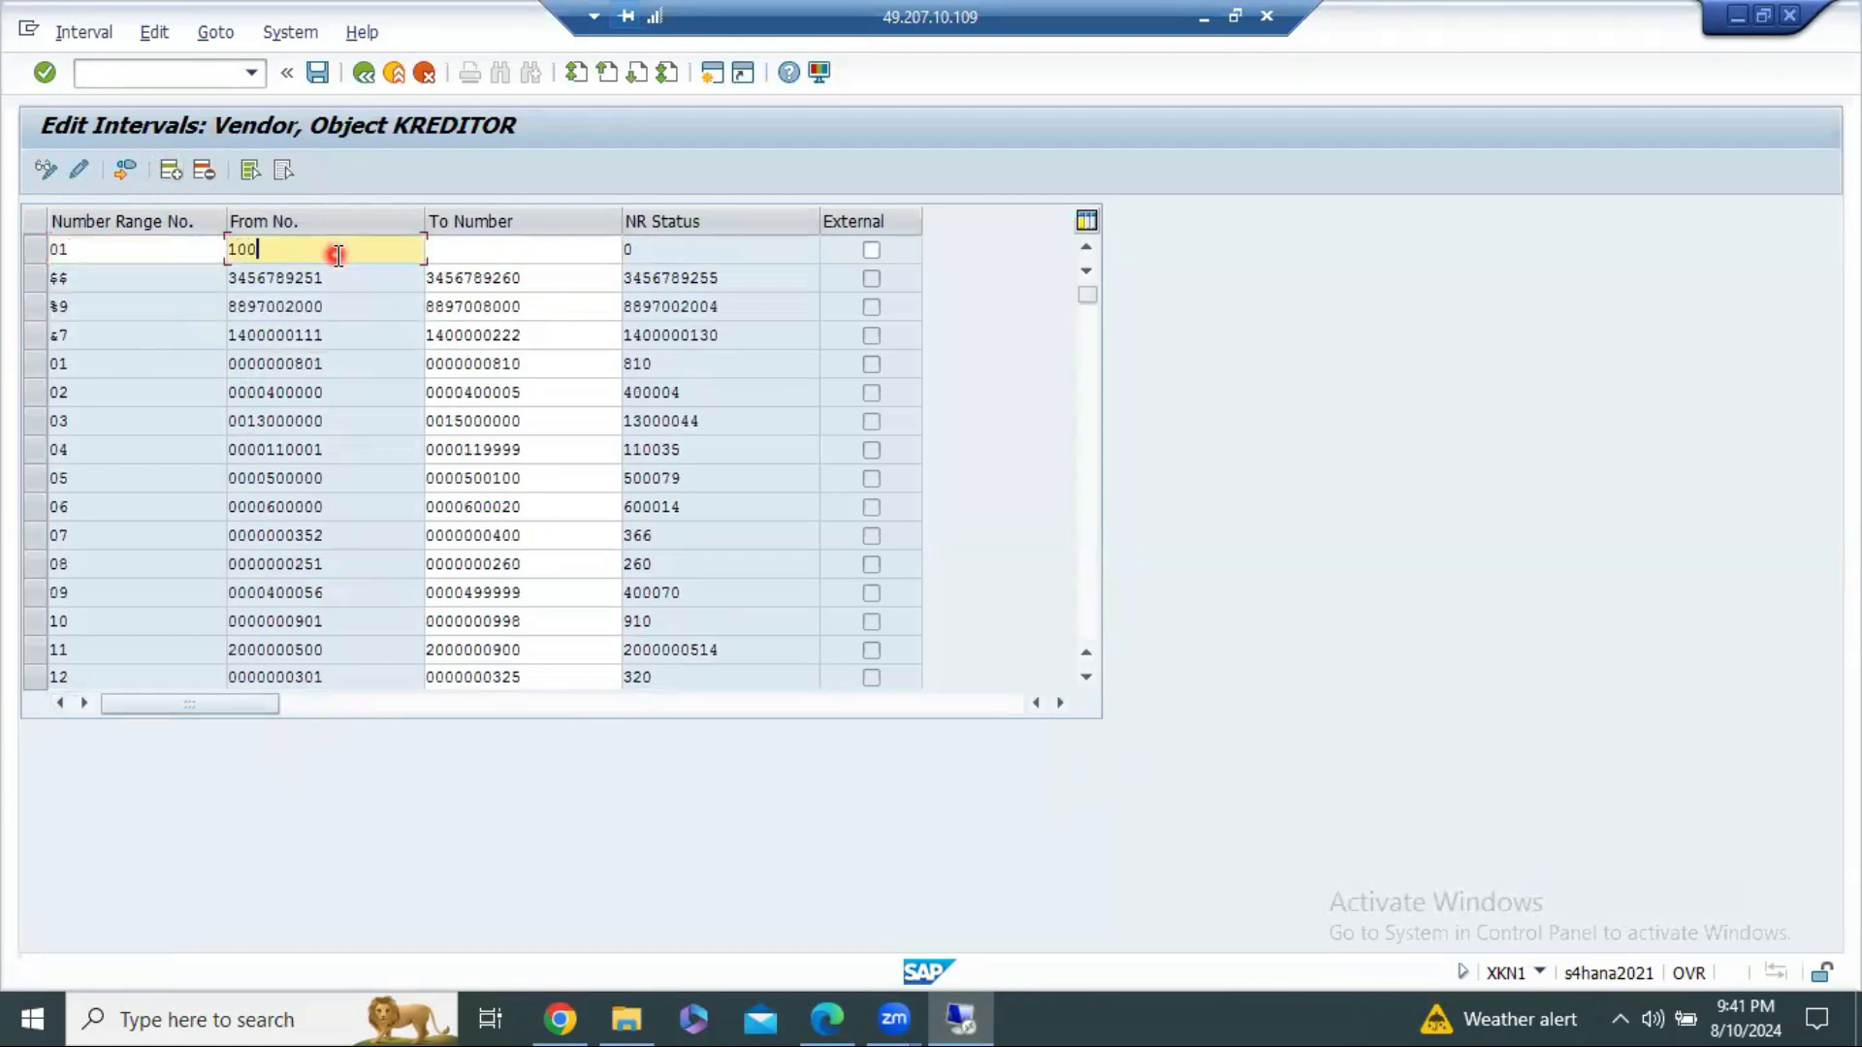
click(475, 256)
text(199)
key(Return)
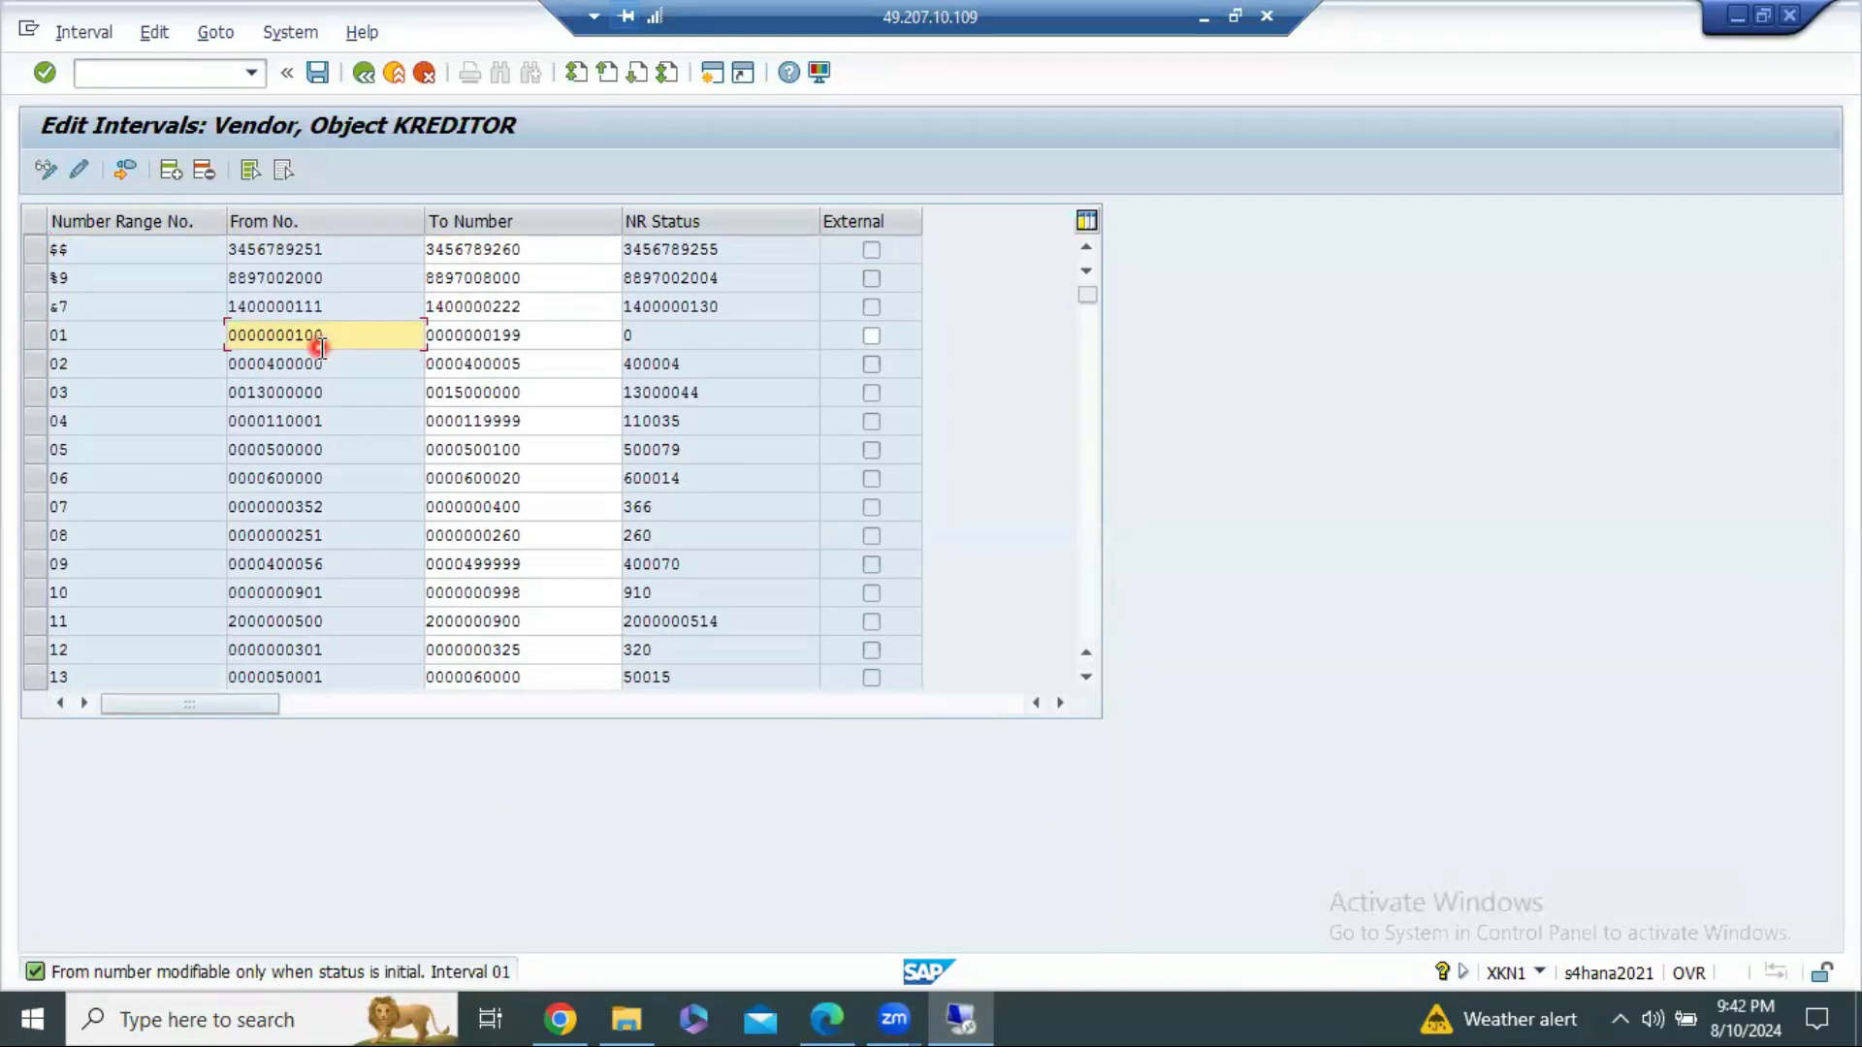
click(397, 71)
click(487, 535)
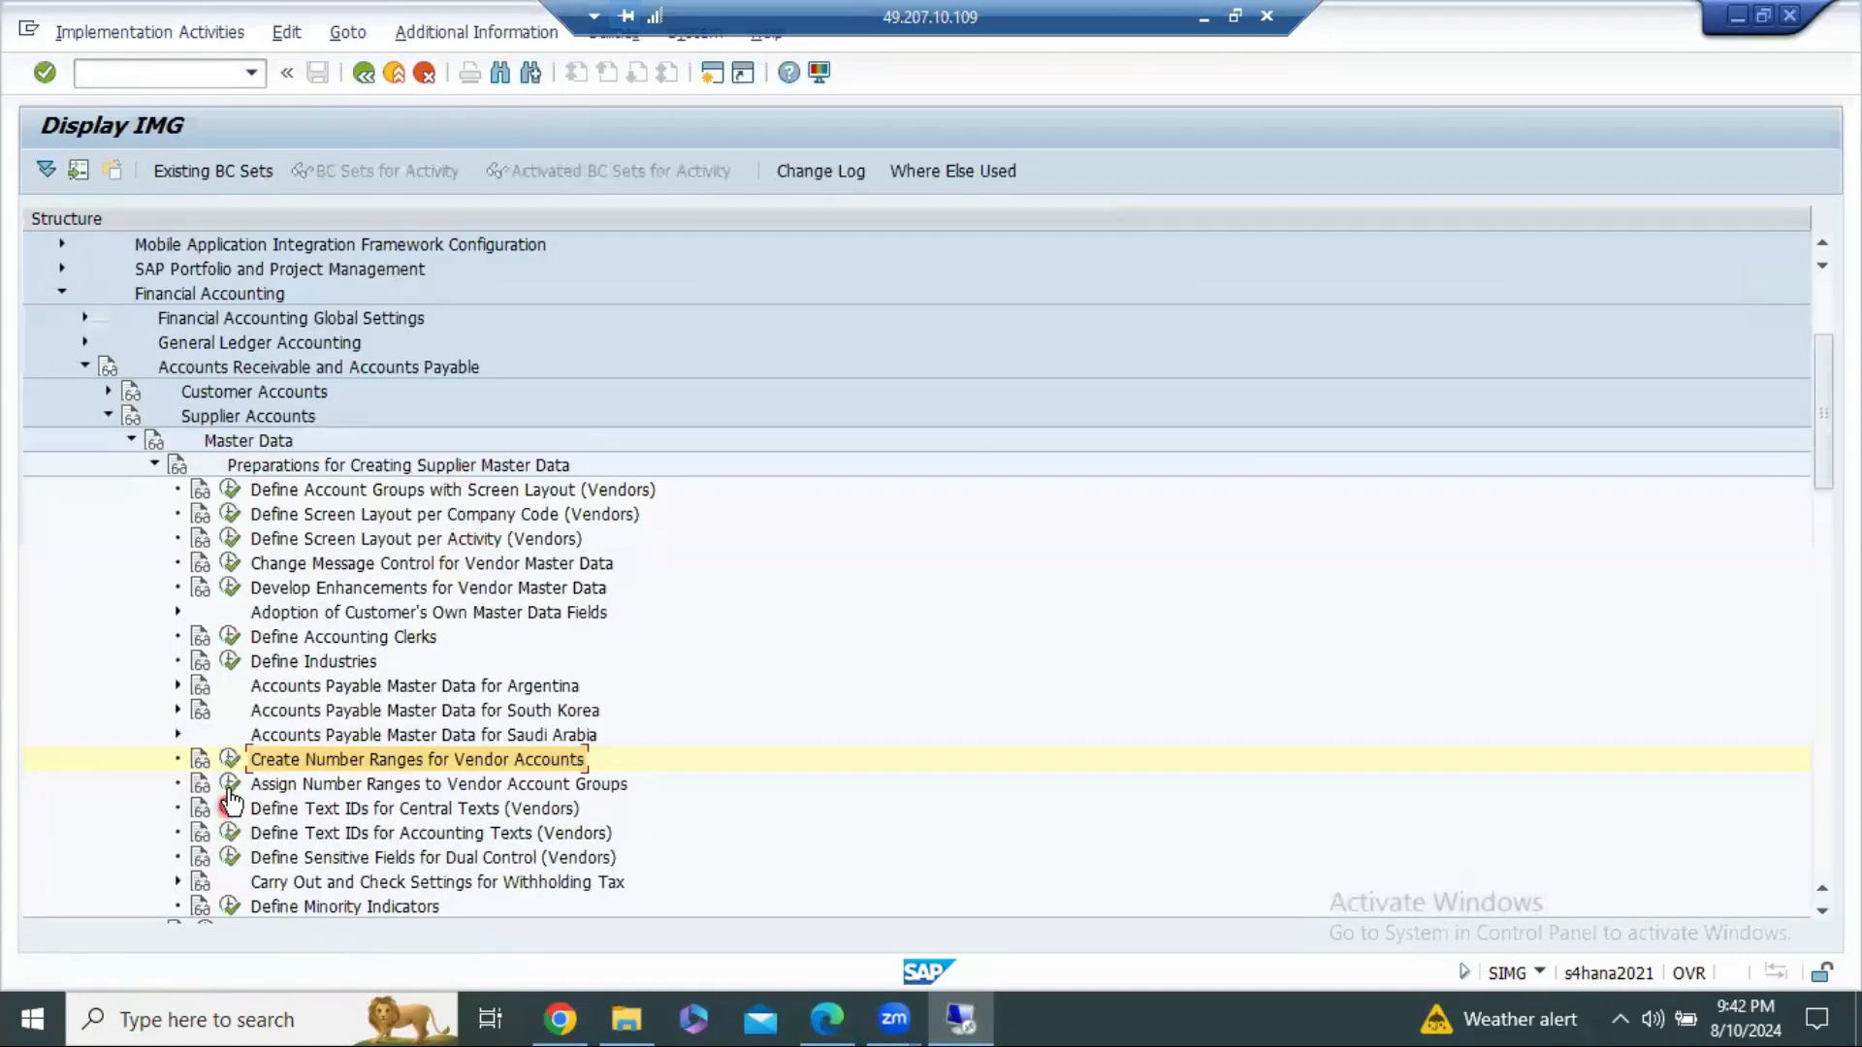
Step: Run Create Number Ranges for Vendor Accounts from the IMG, open the intervals for editing and look through the existing number ranges
click(230, 759)
click(291, 287)
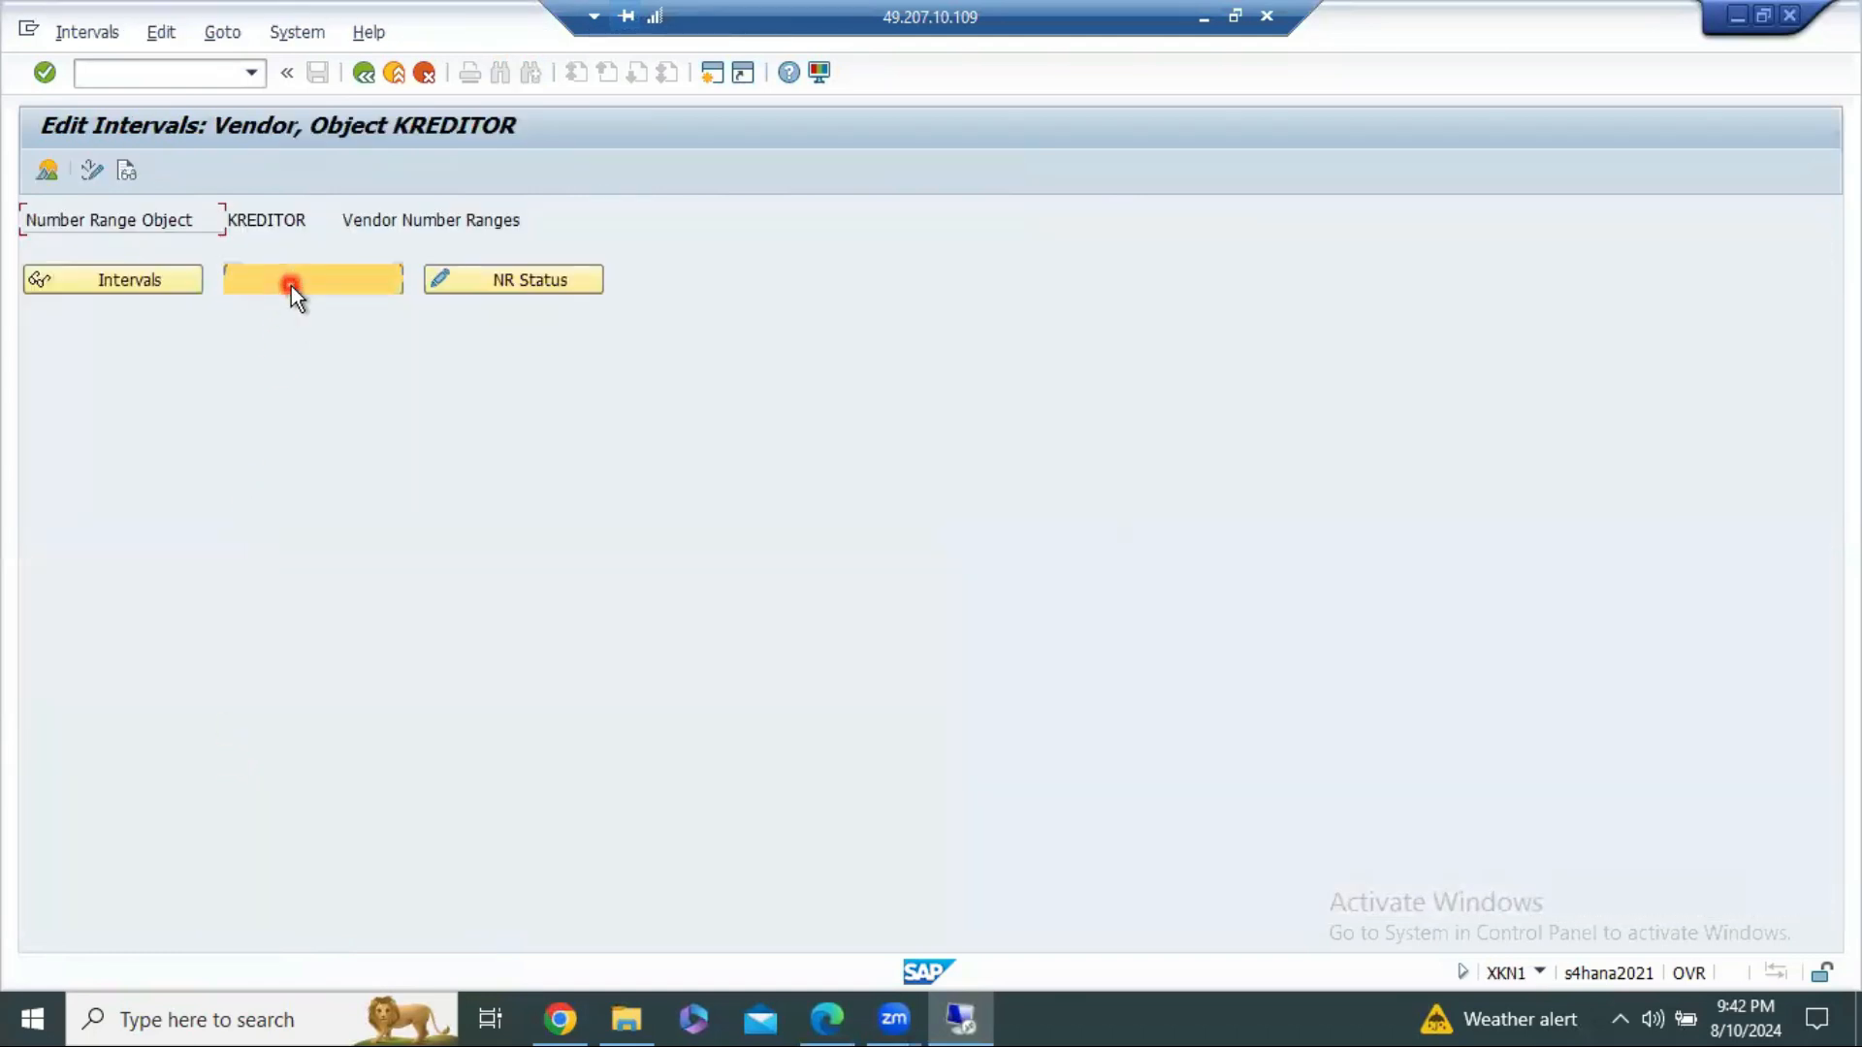
click(35, 335)
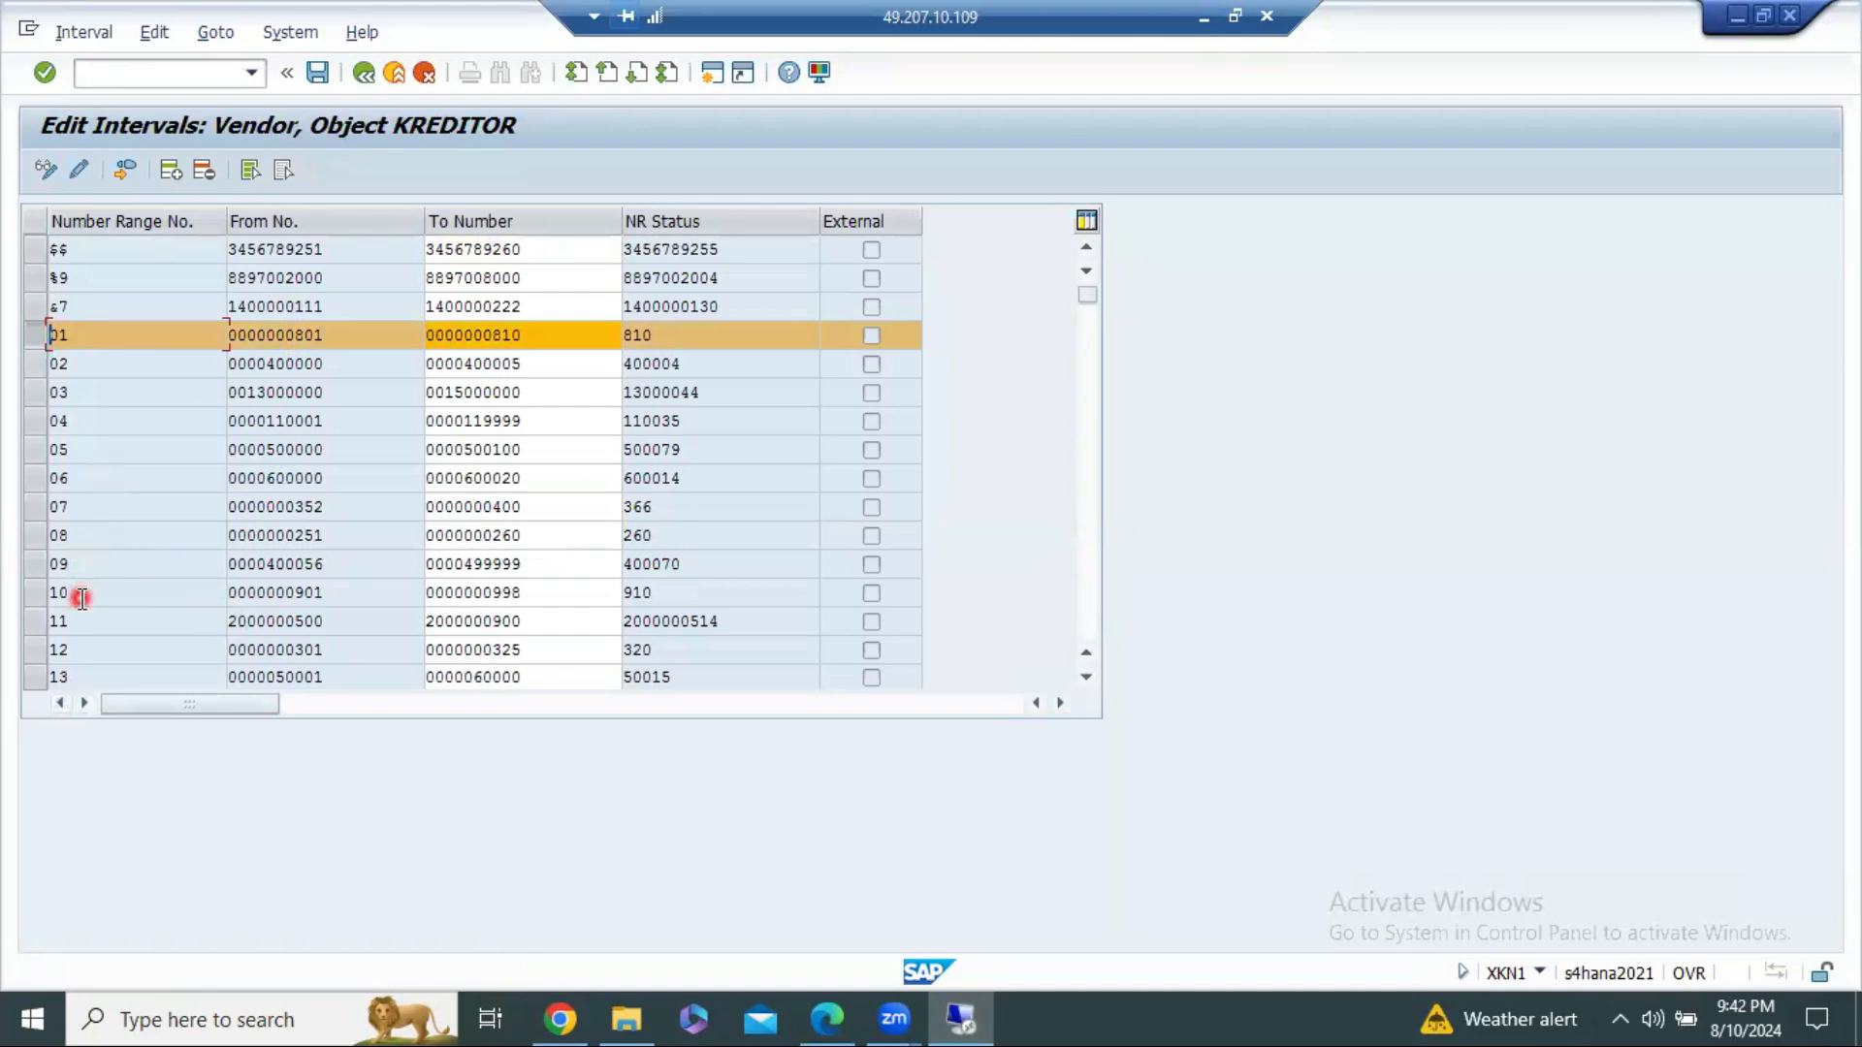
scroll(82, 598, down, 3)
scroll(83, 598, down, 20)
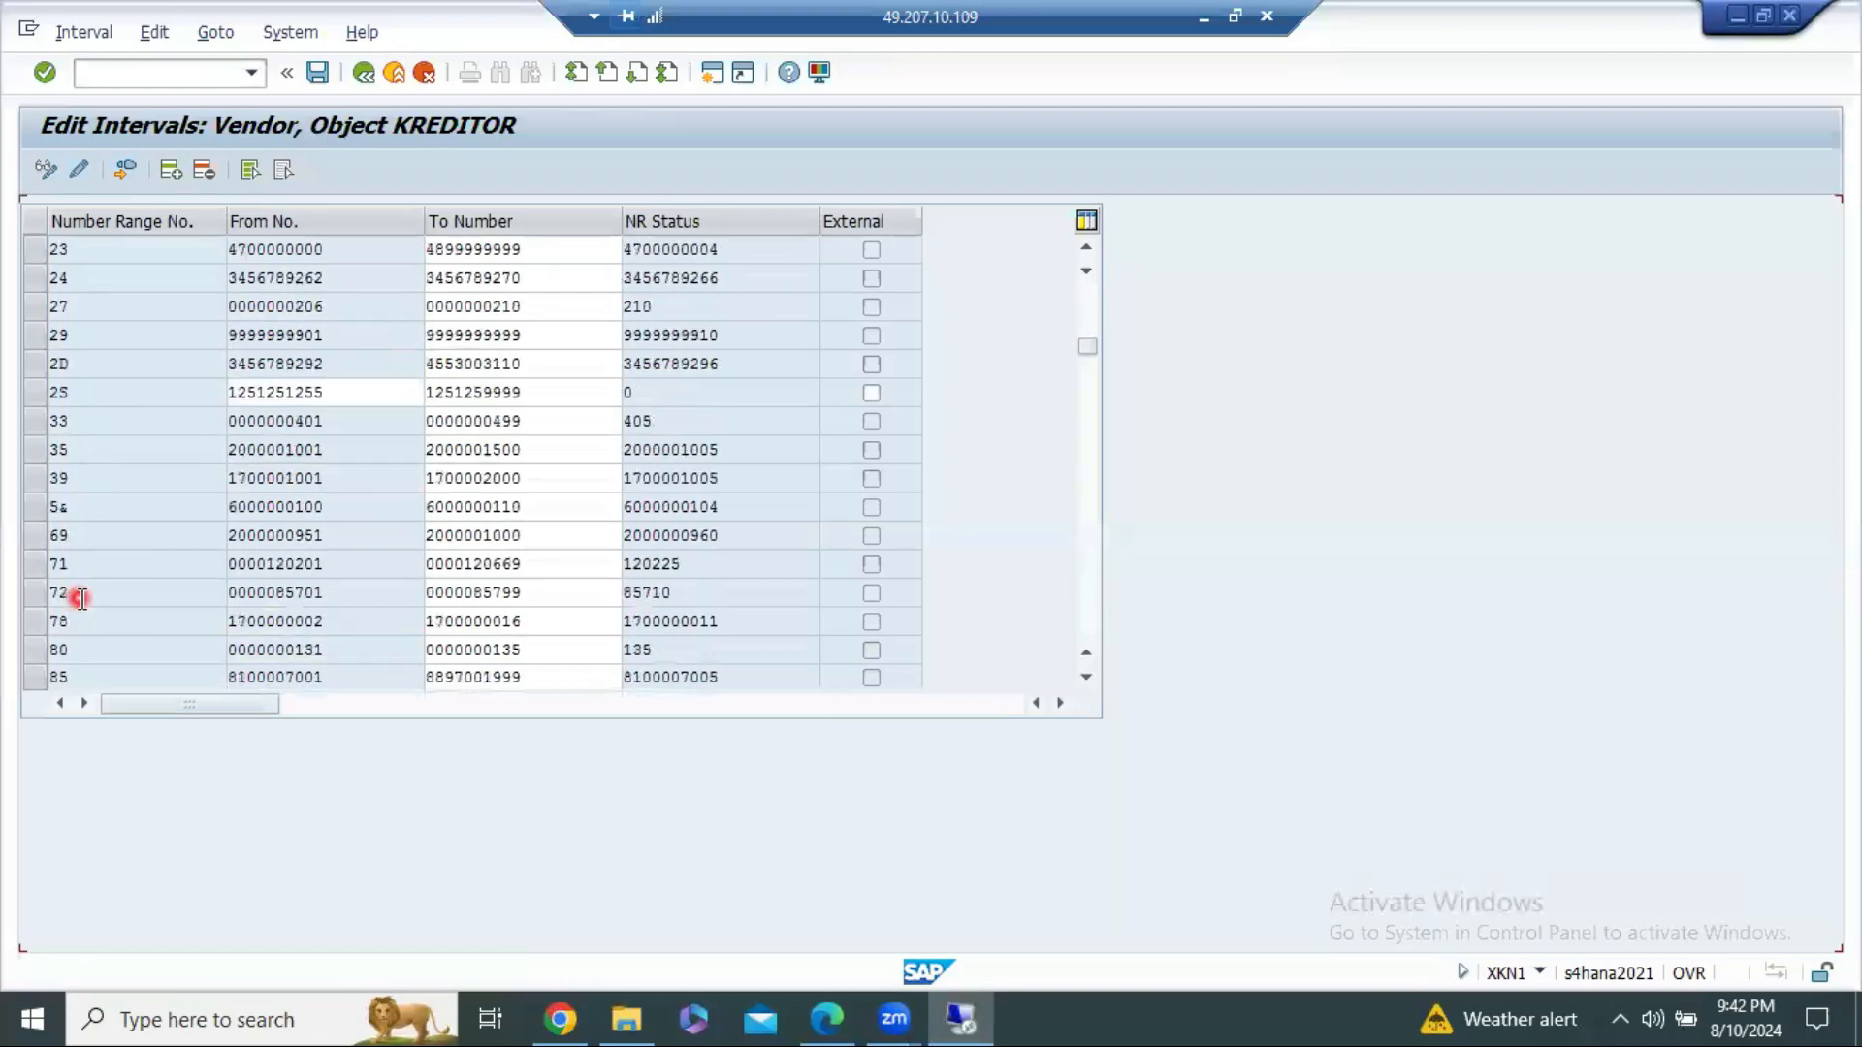
scroll(228, 544, down, 10)
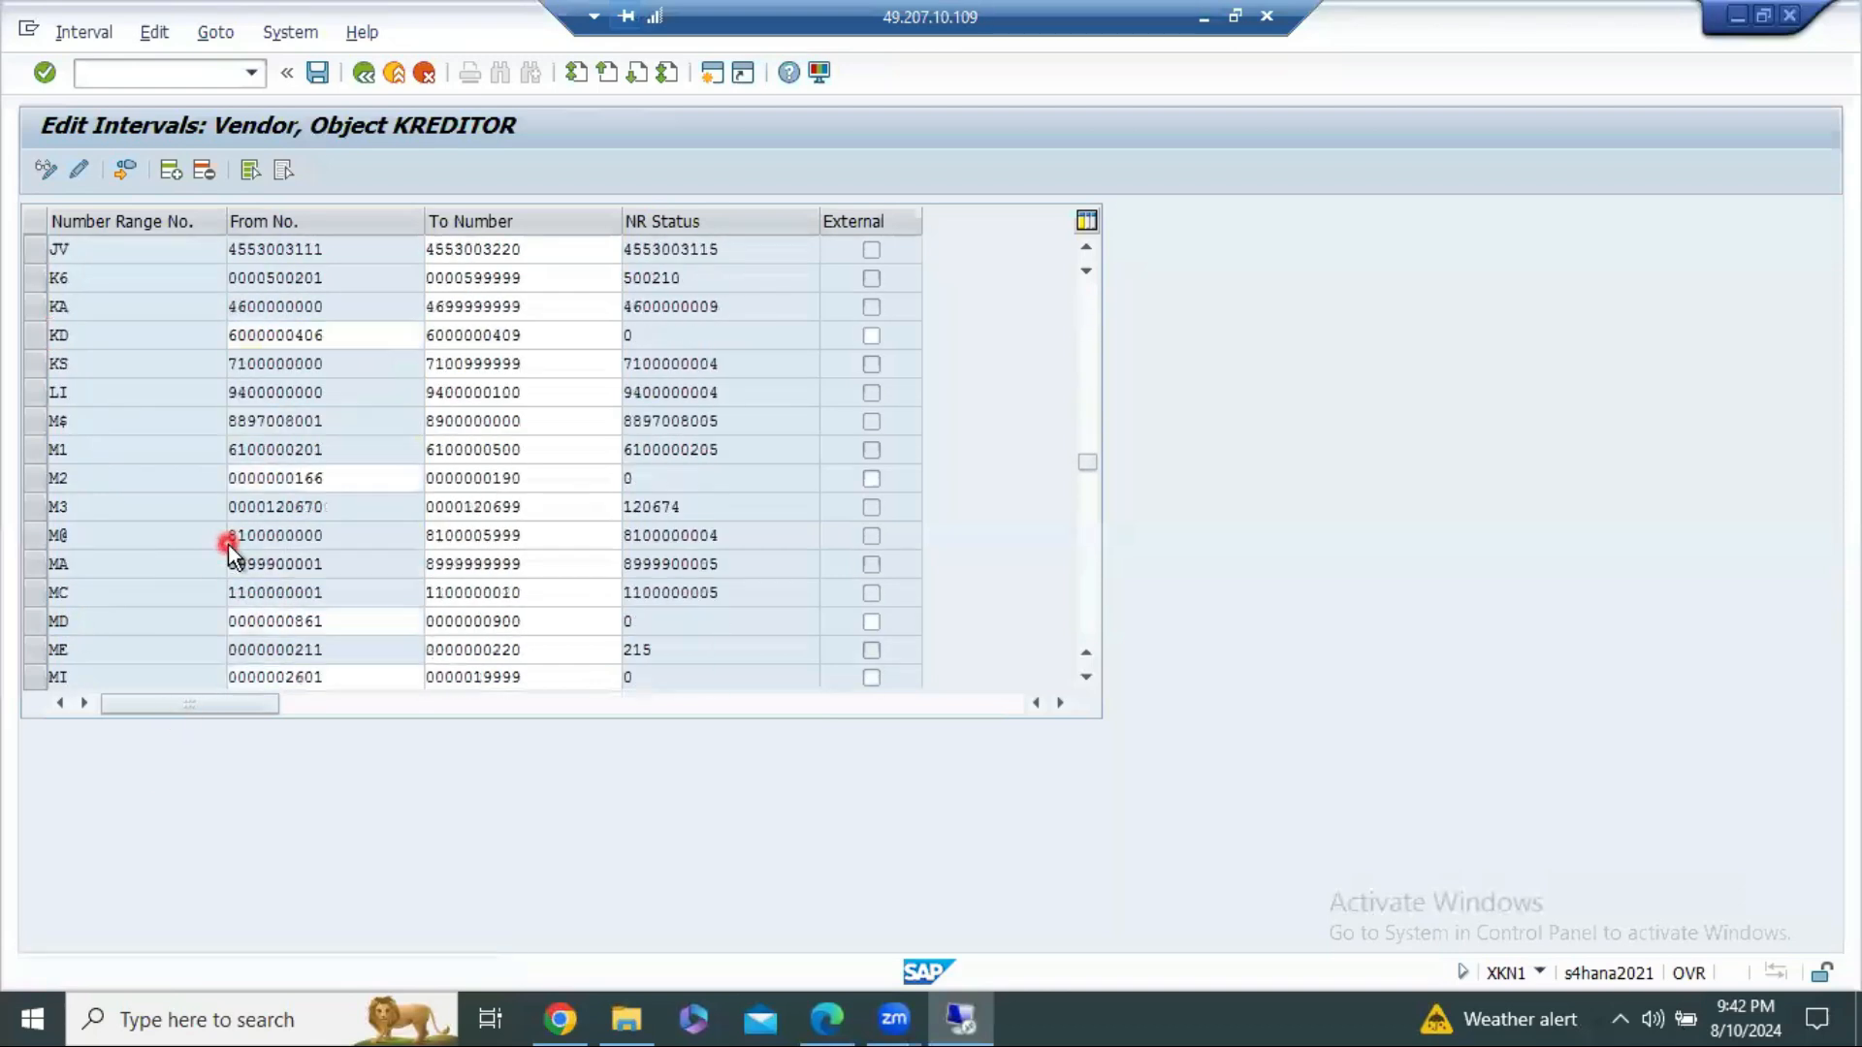
scroll(229, 544, down, 4)
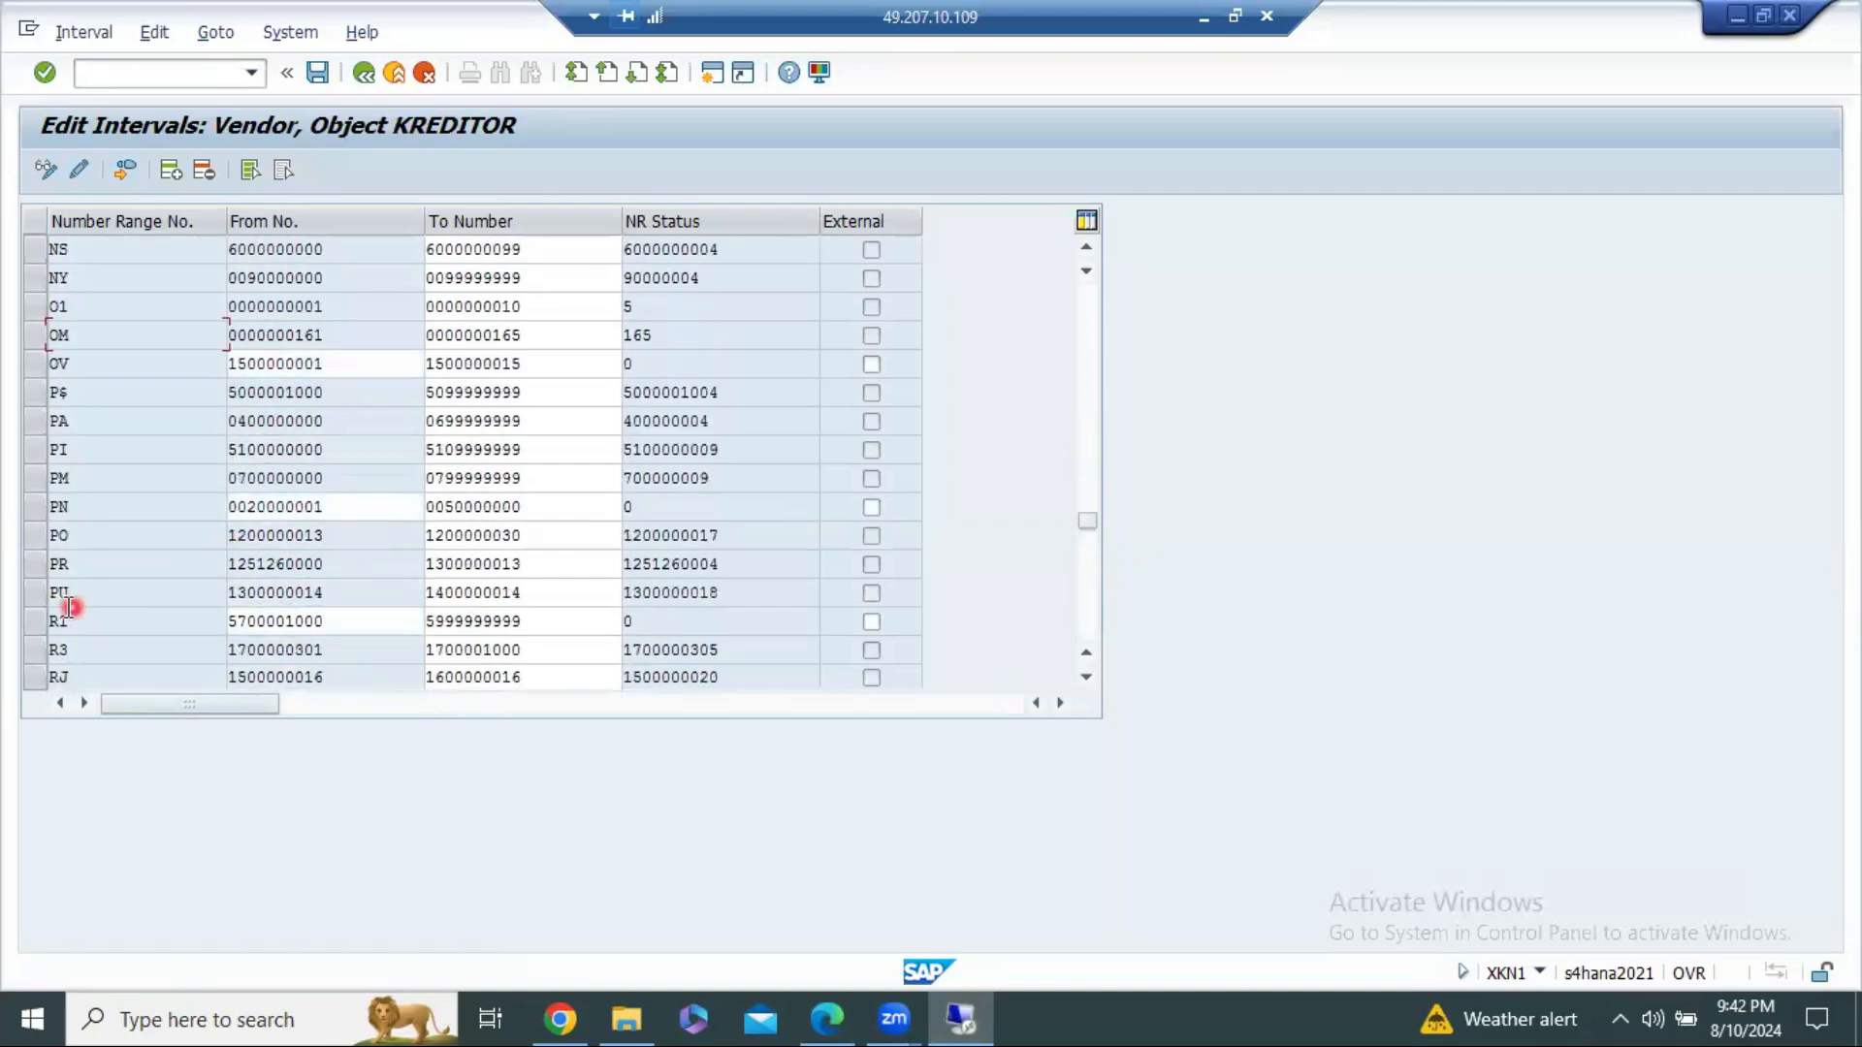
scroll(58, 584, down, 4)
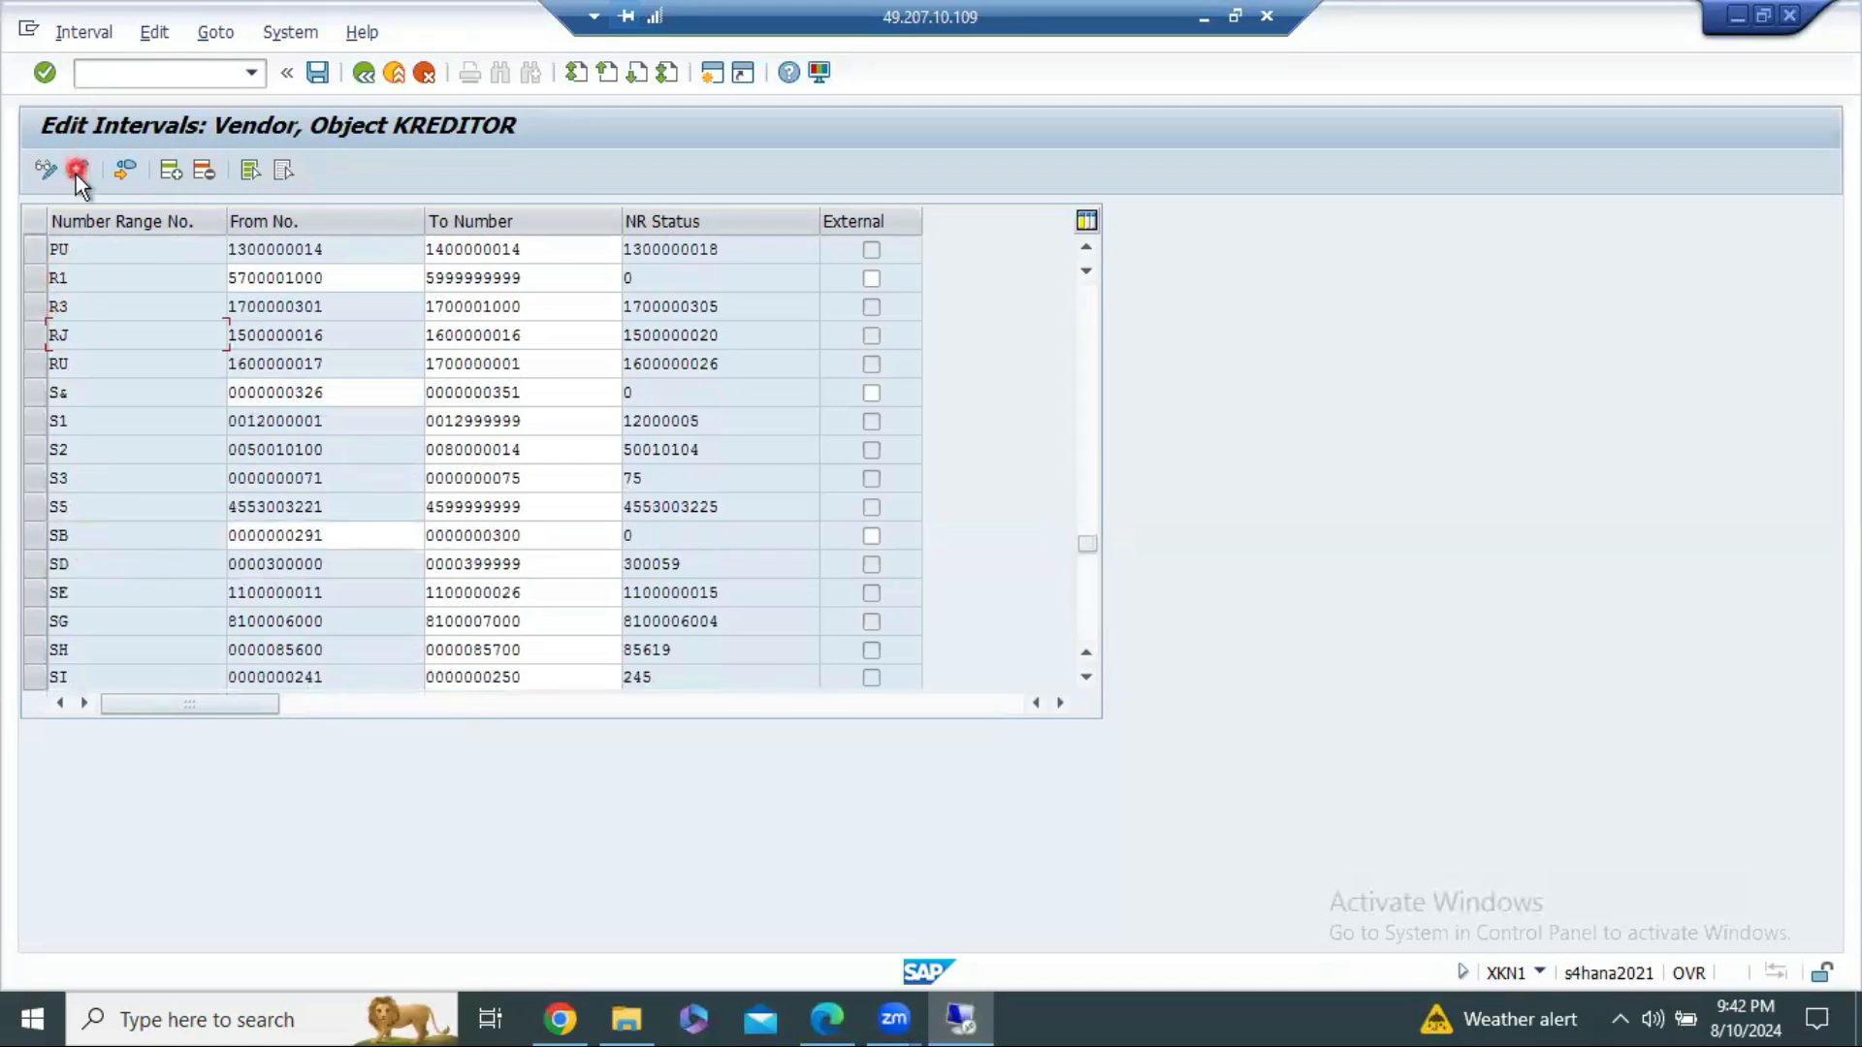
Step: Try to add number range interval S6 from 1000 to 1999
click(173, 169)
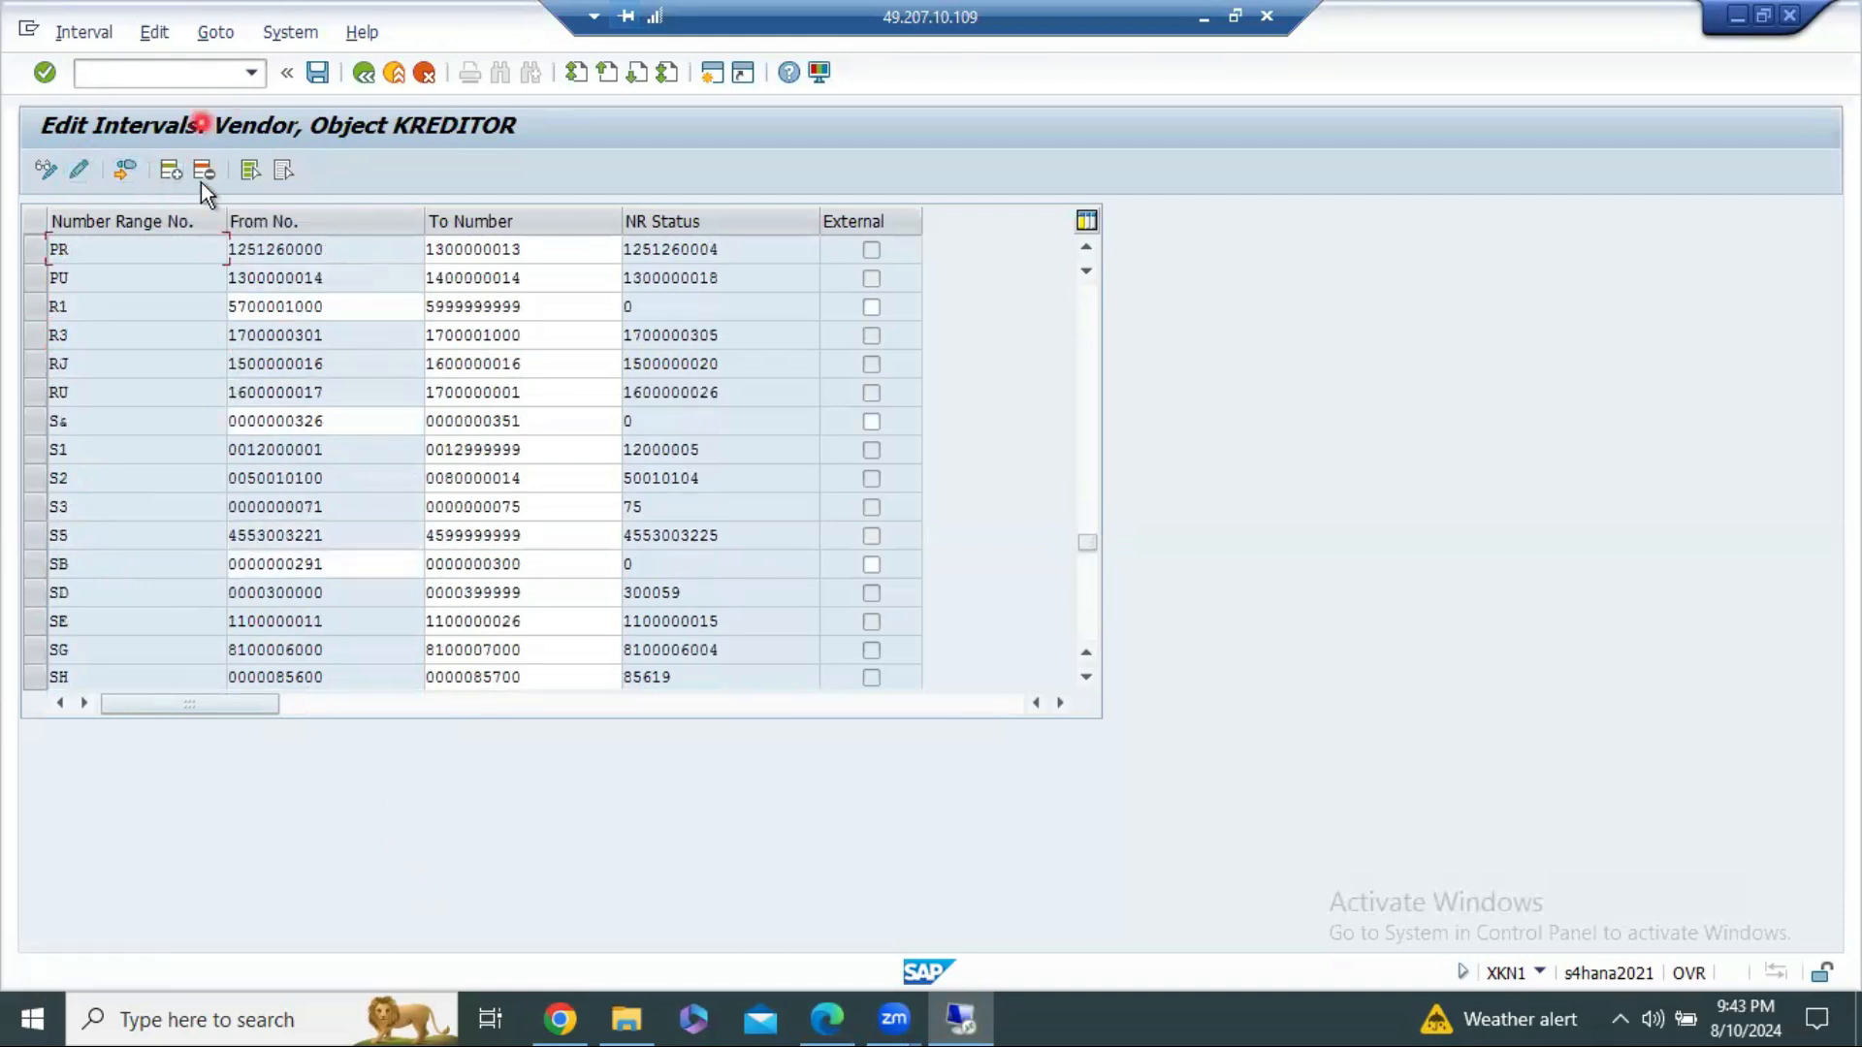
scroll(167, 481, up, 15)
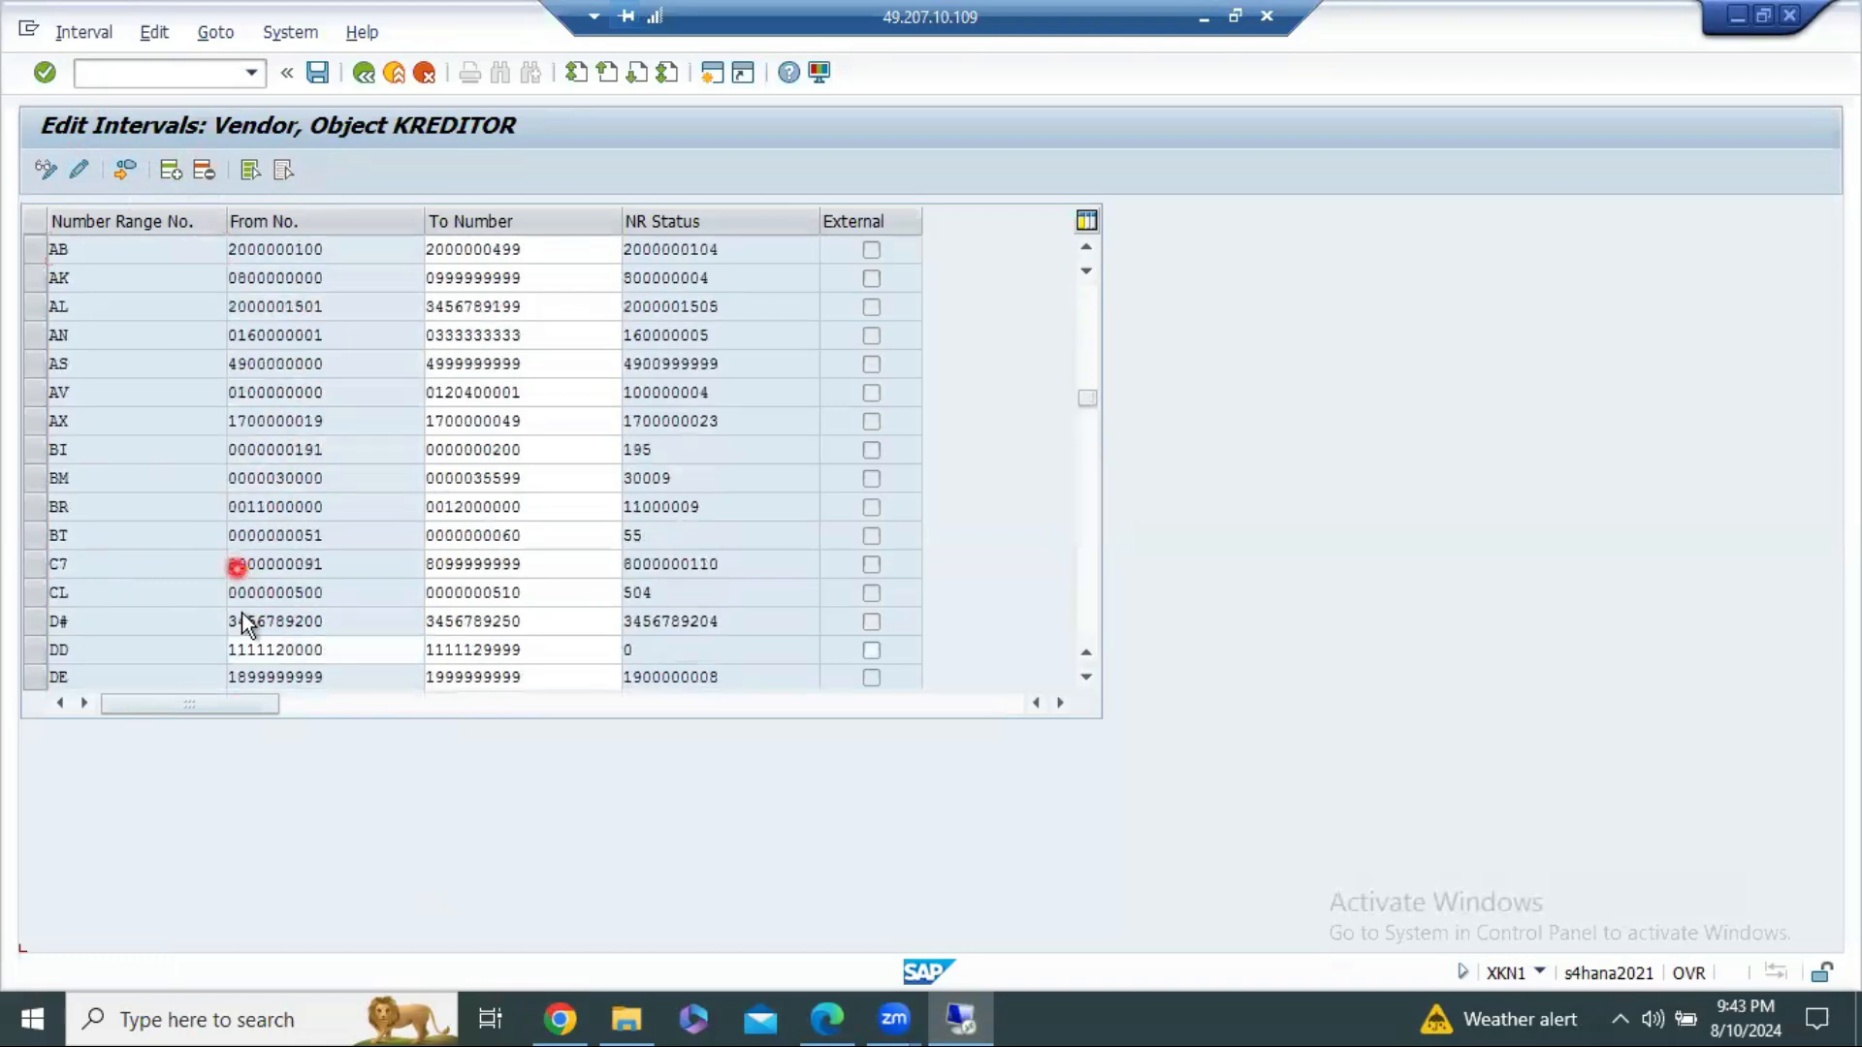
scroll(256, 615, up, 10)
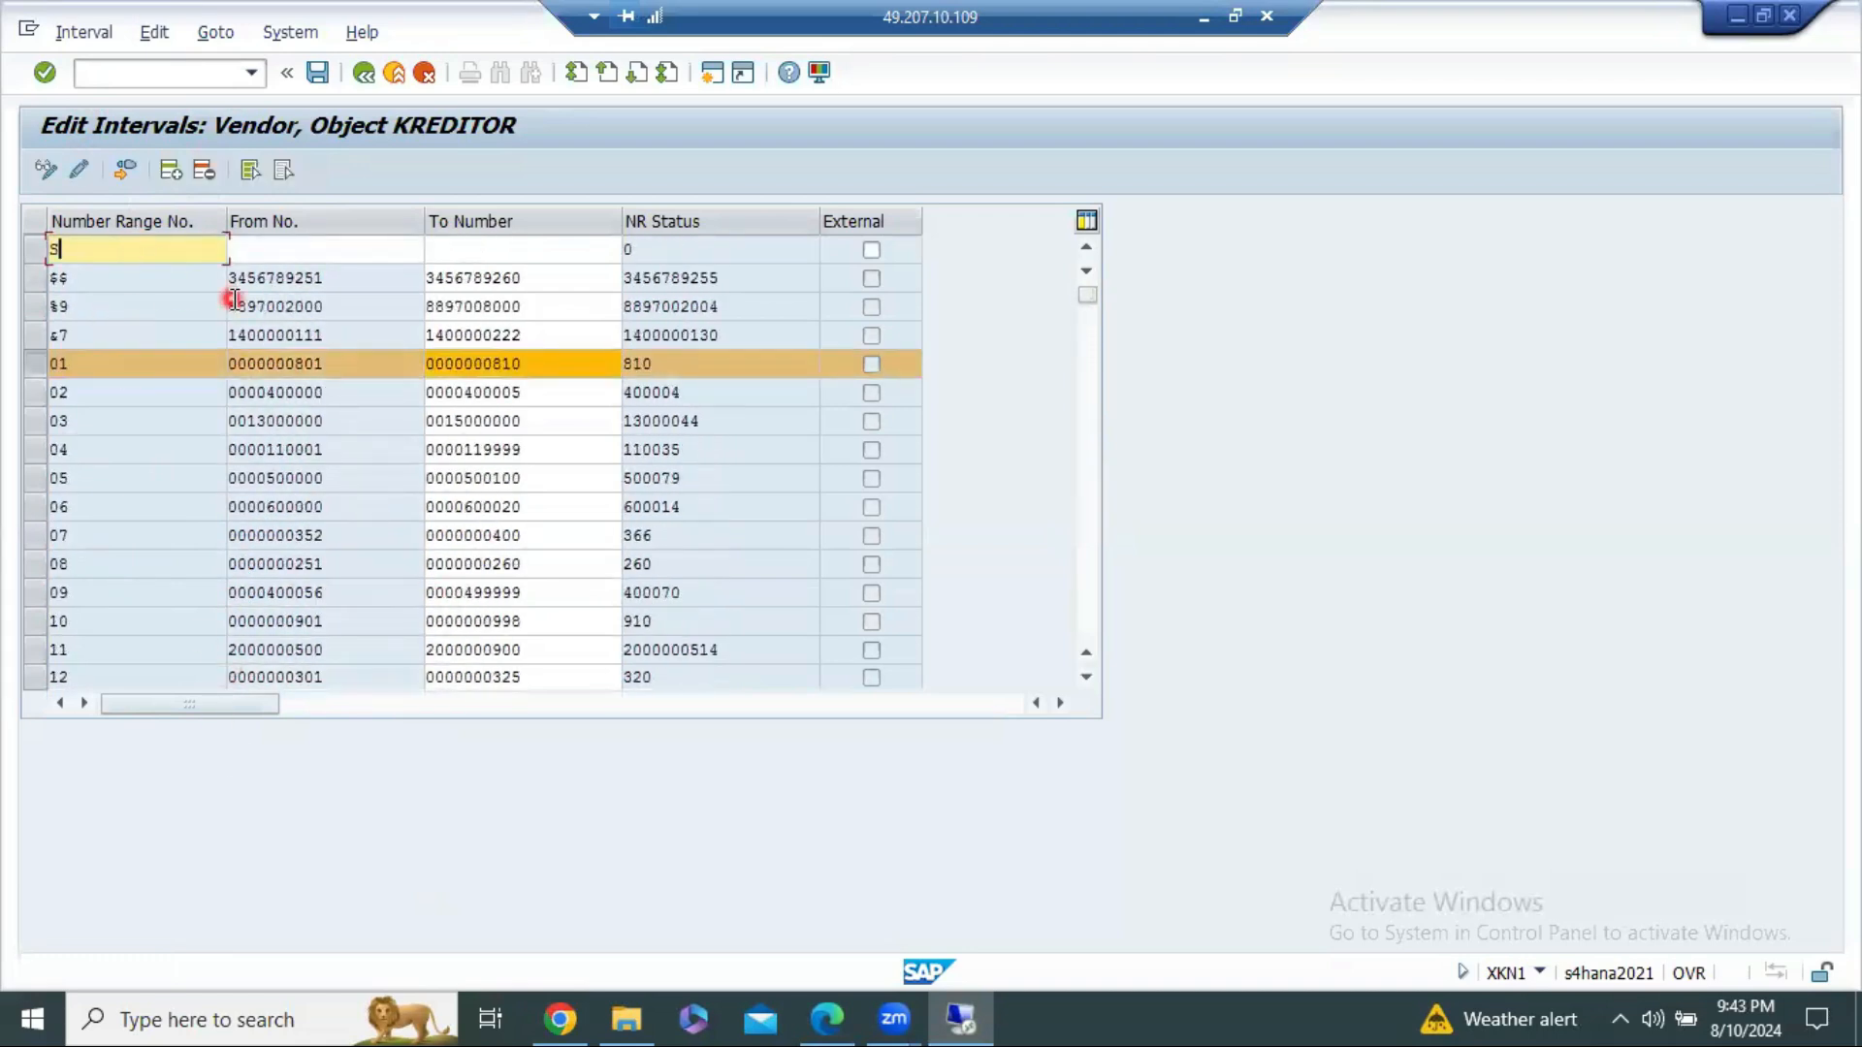
key(Tab)
text(1400)
text(000)
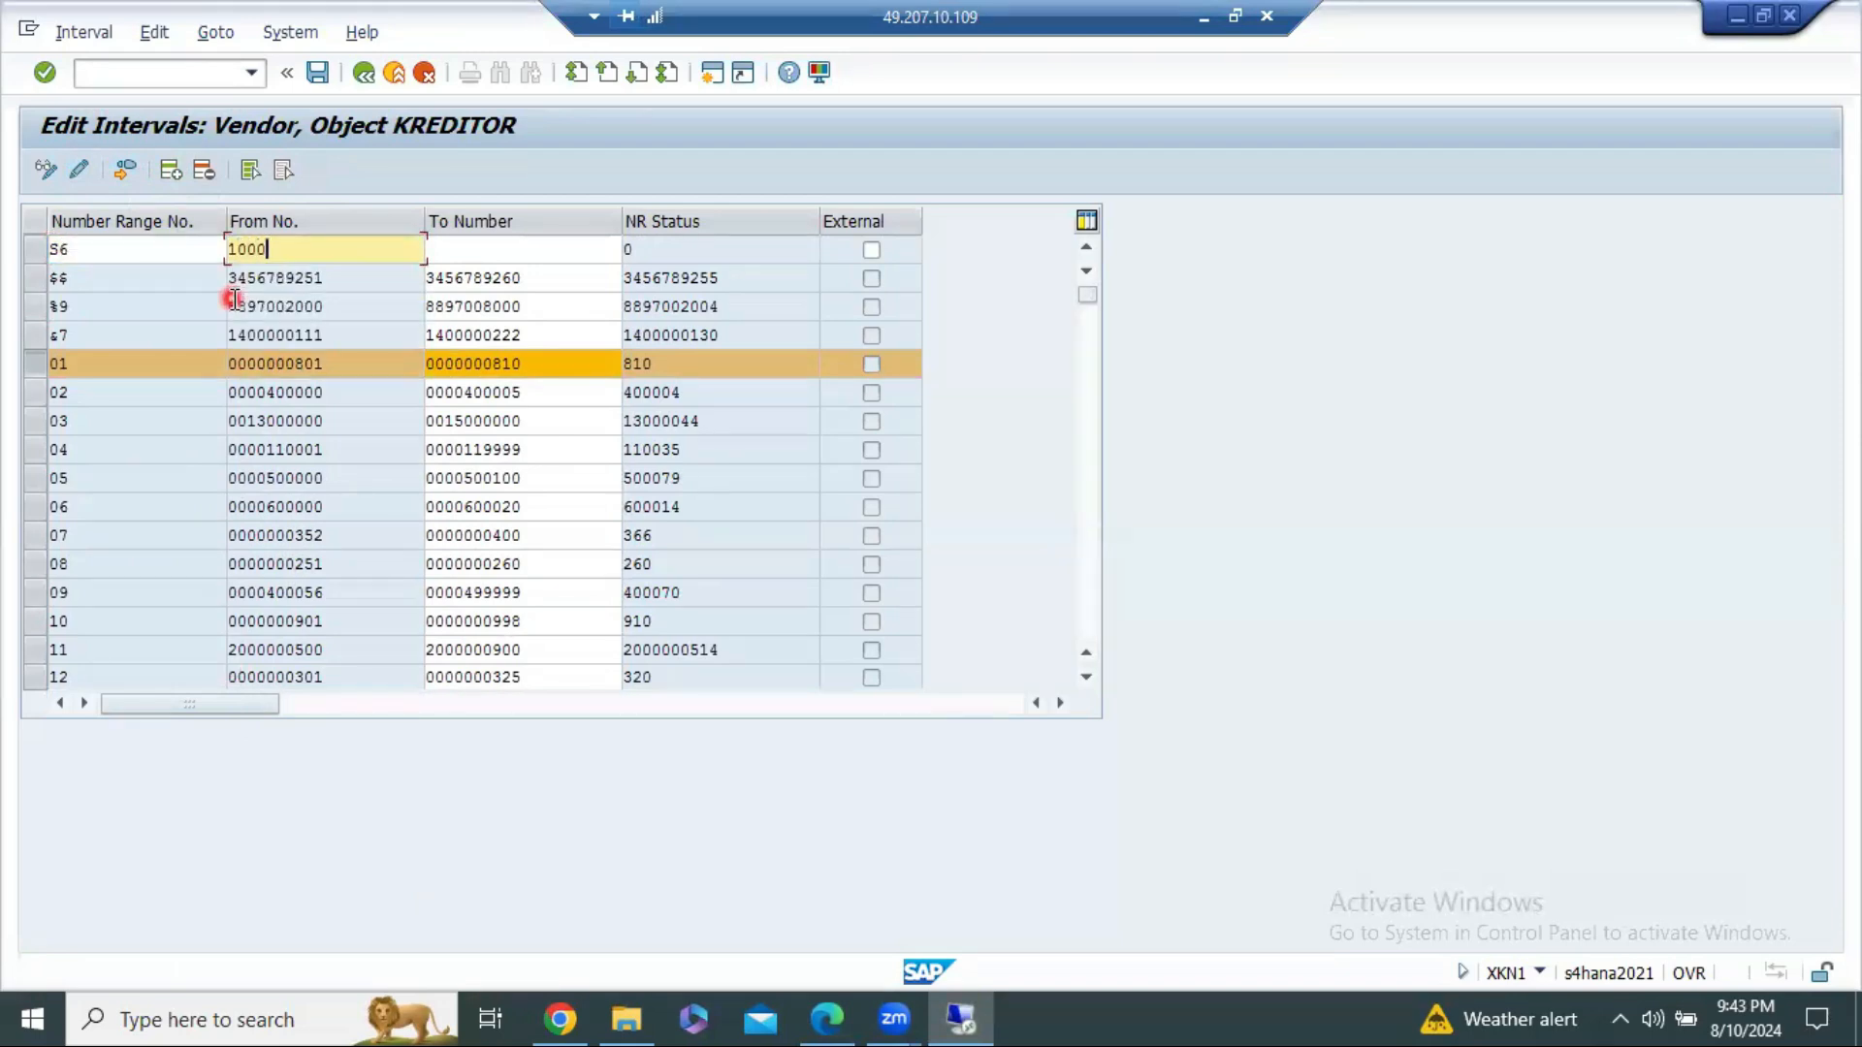
key(Tab)
text(1999)
key(Return)
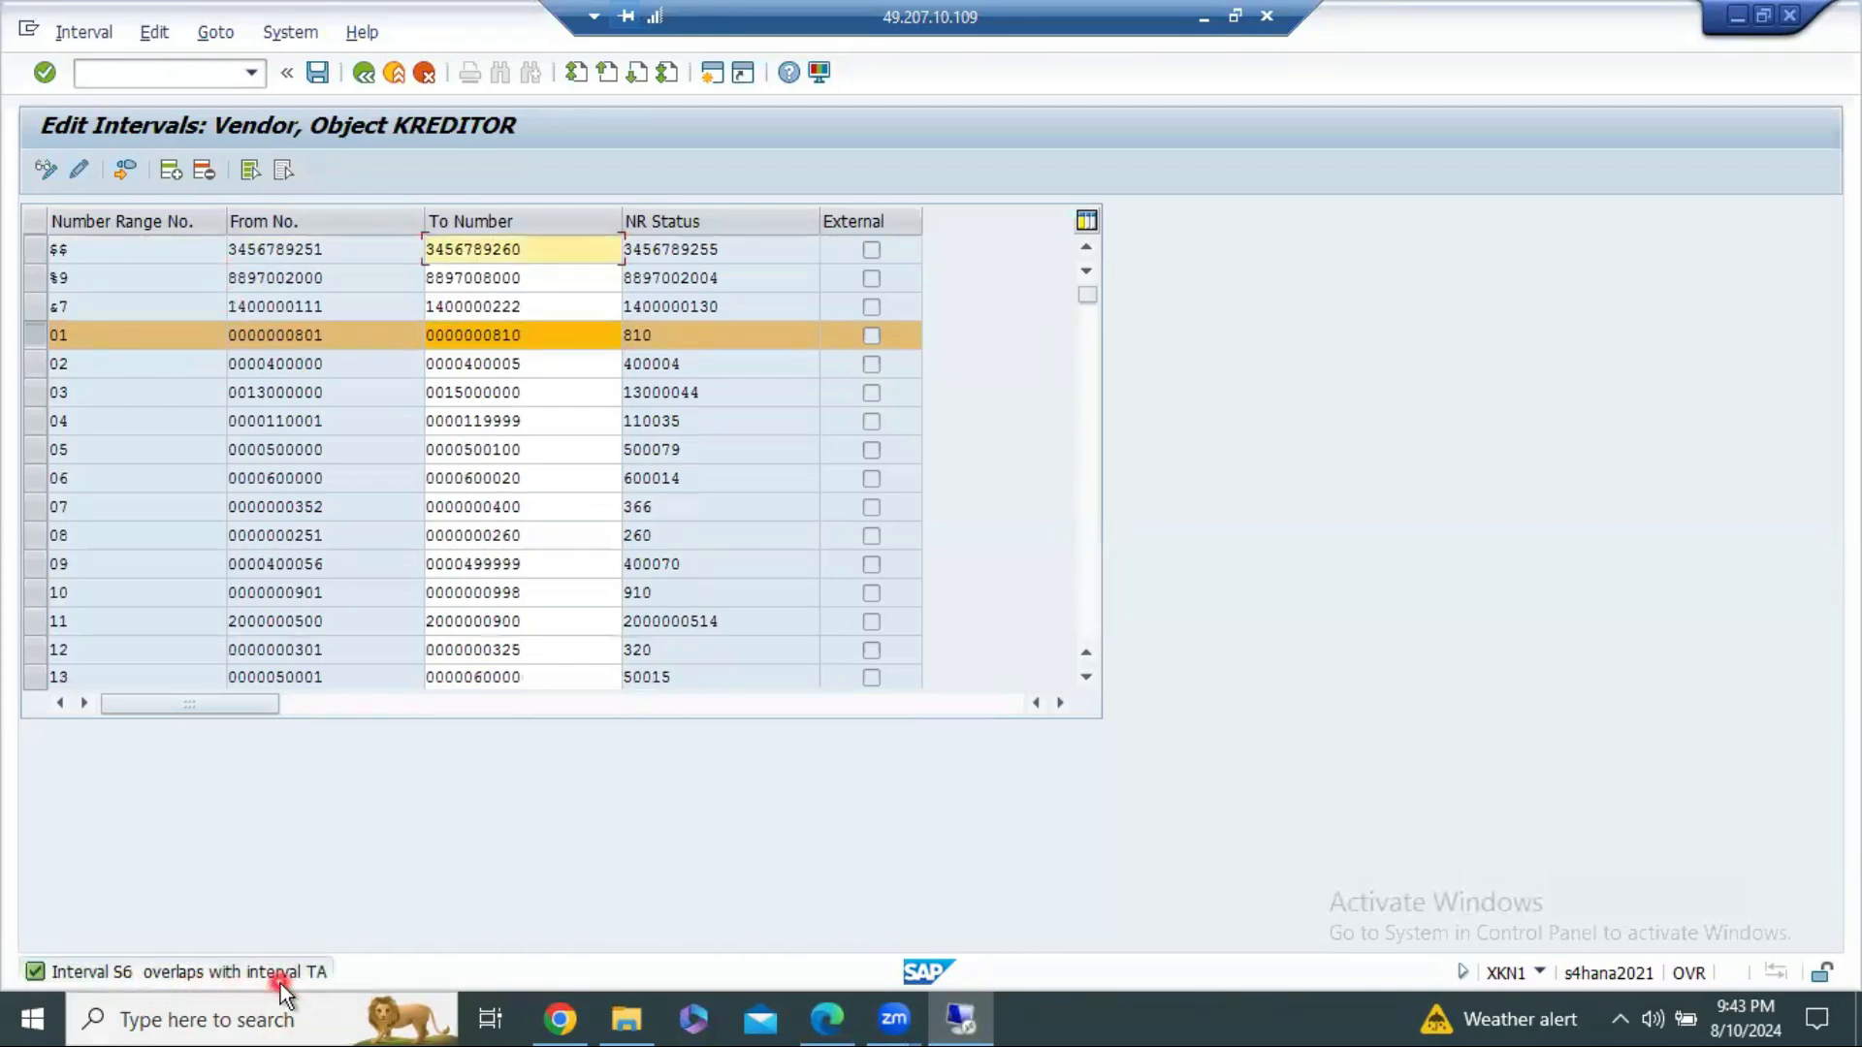
Step: Find interval TA in the interval list and examine its number limits
scroll(369, 411, down, 4)
scroll(368, 409, down, 10)
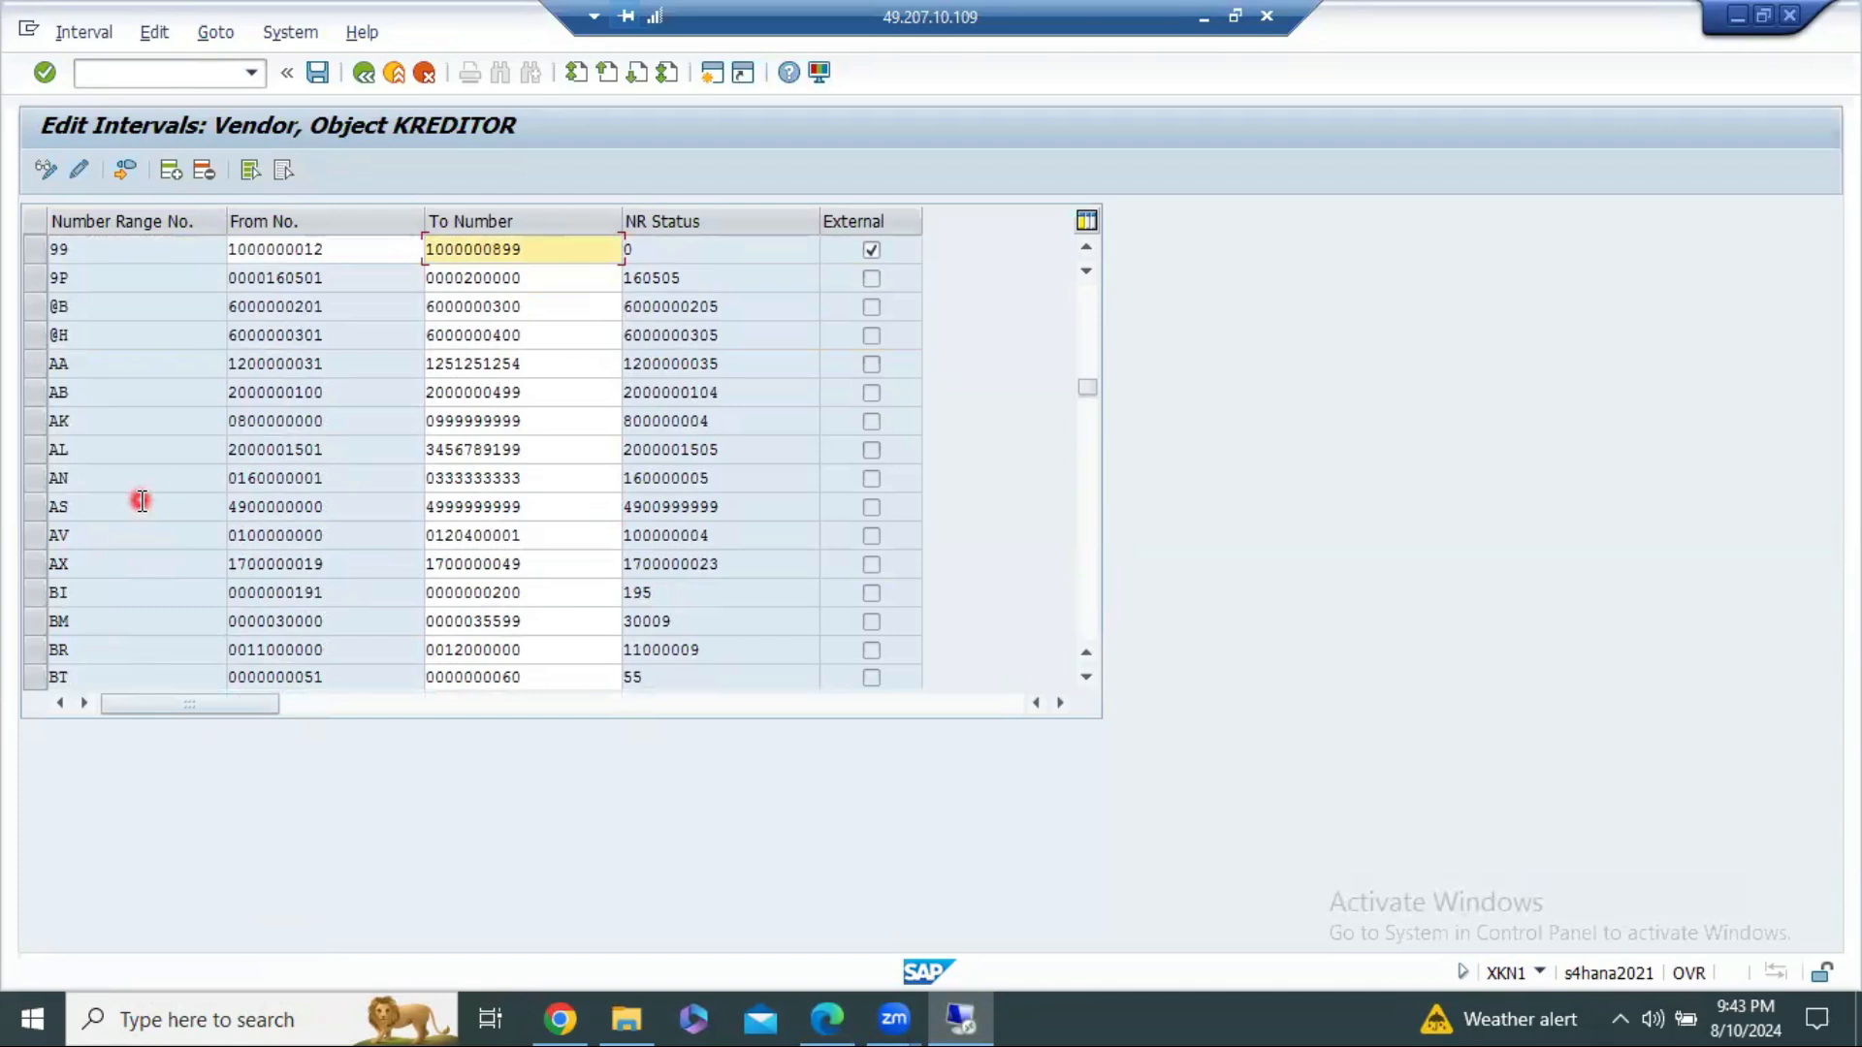
scroll(142, 500, down, 12)
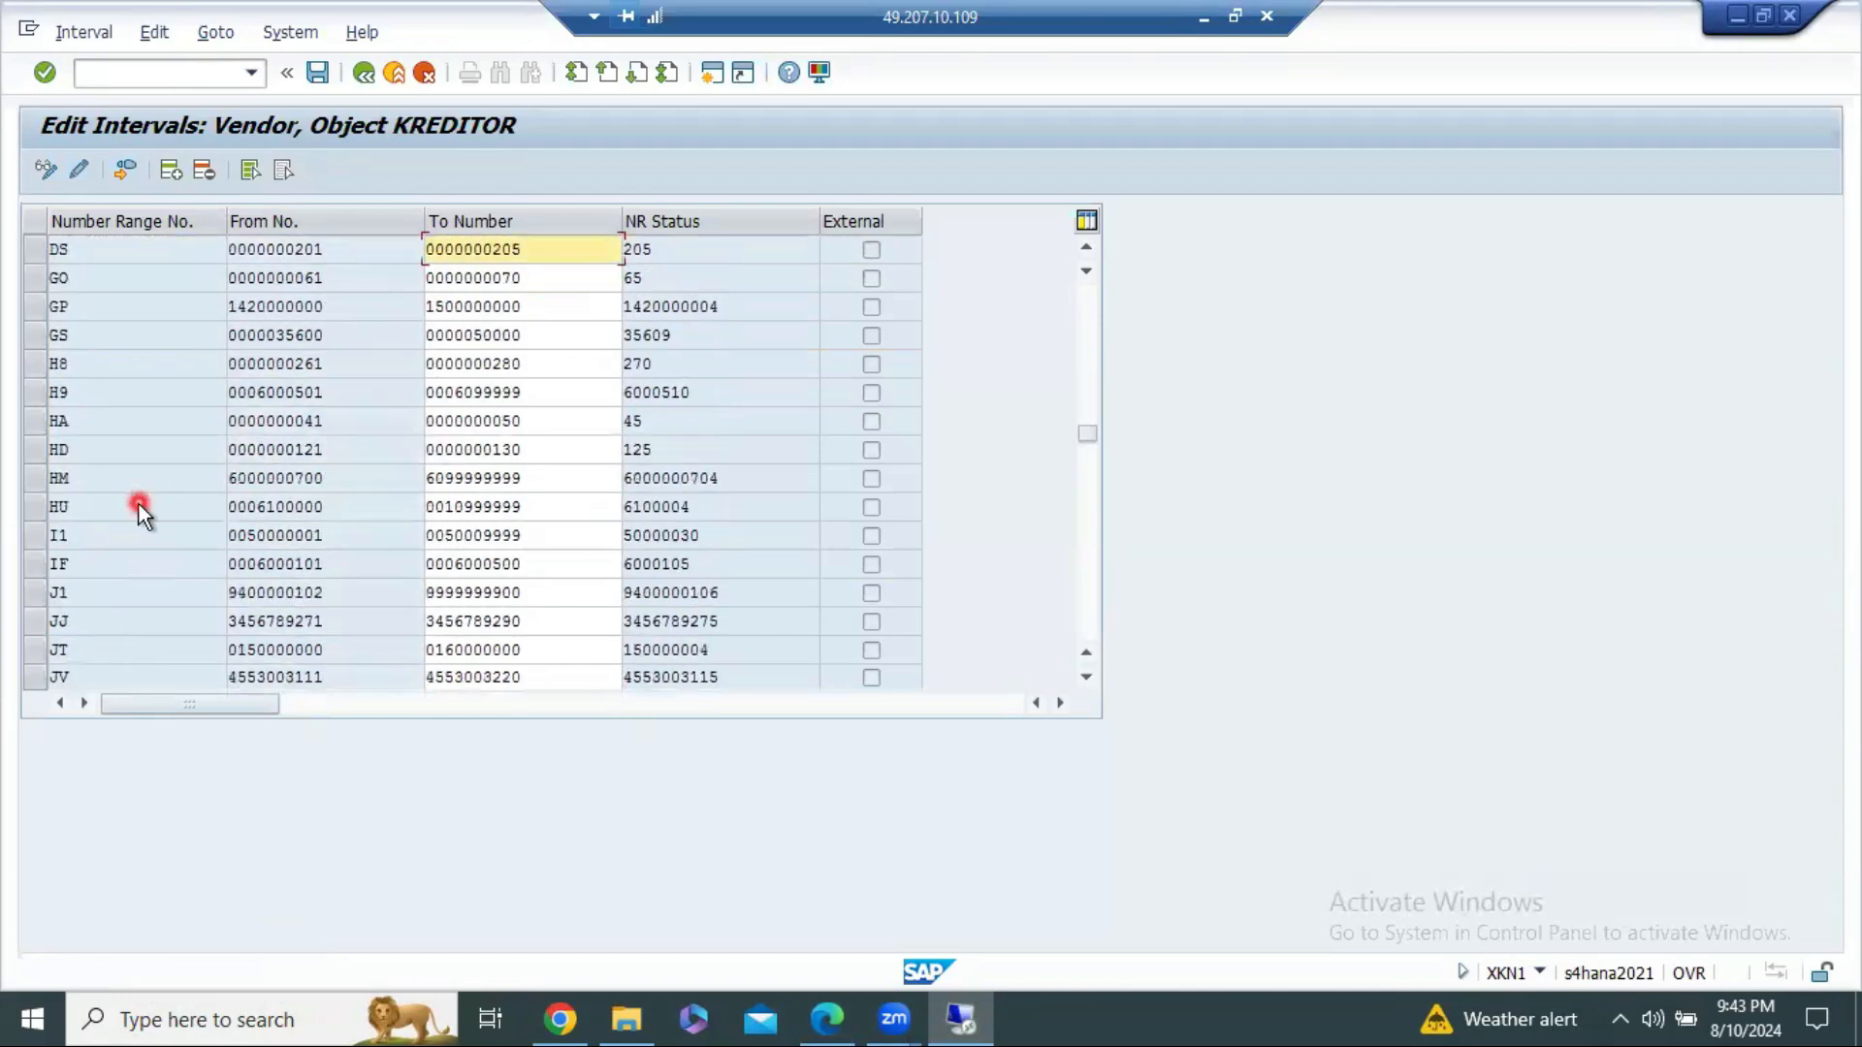
scroll(140, 503, down, 12)
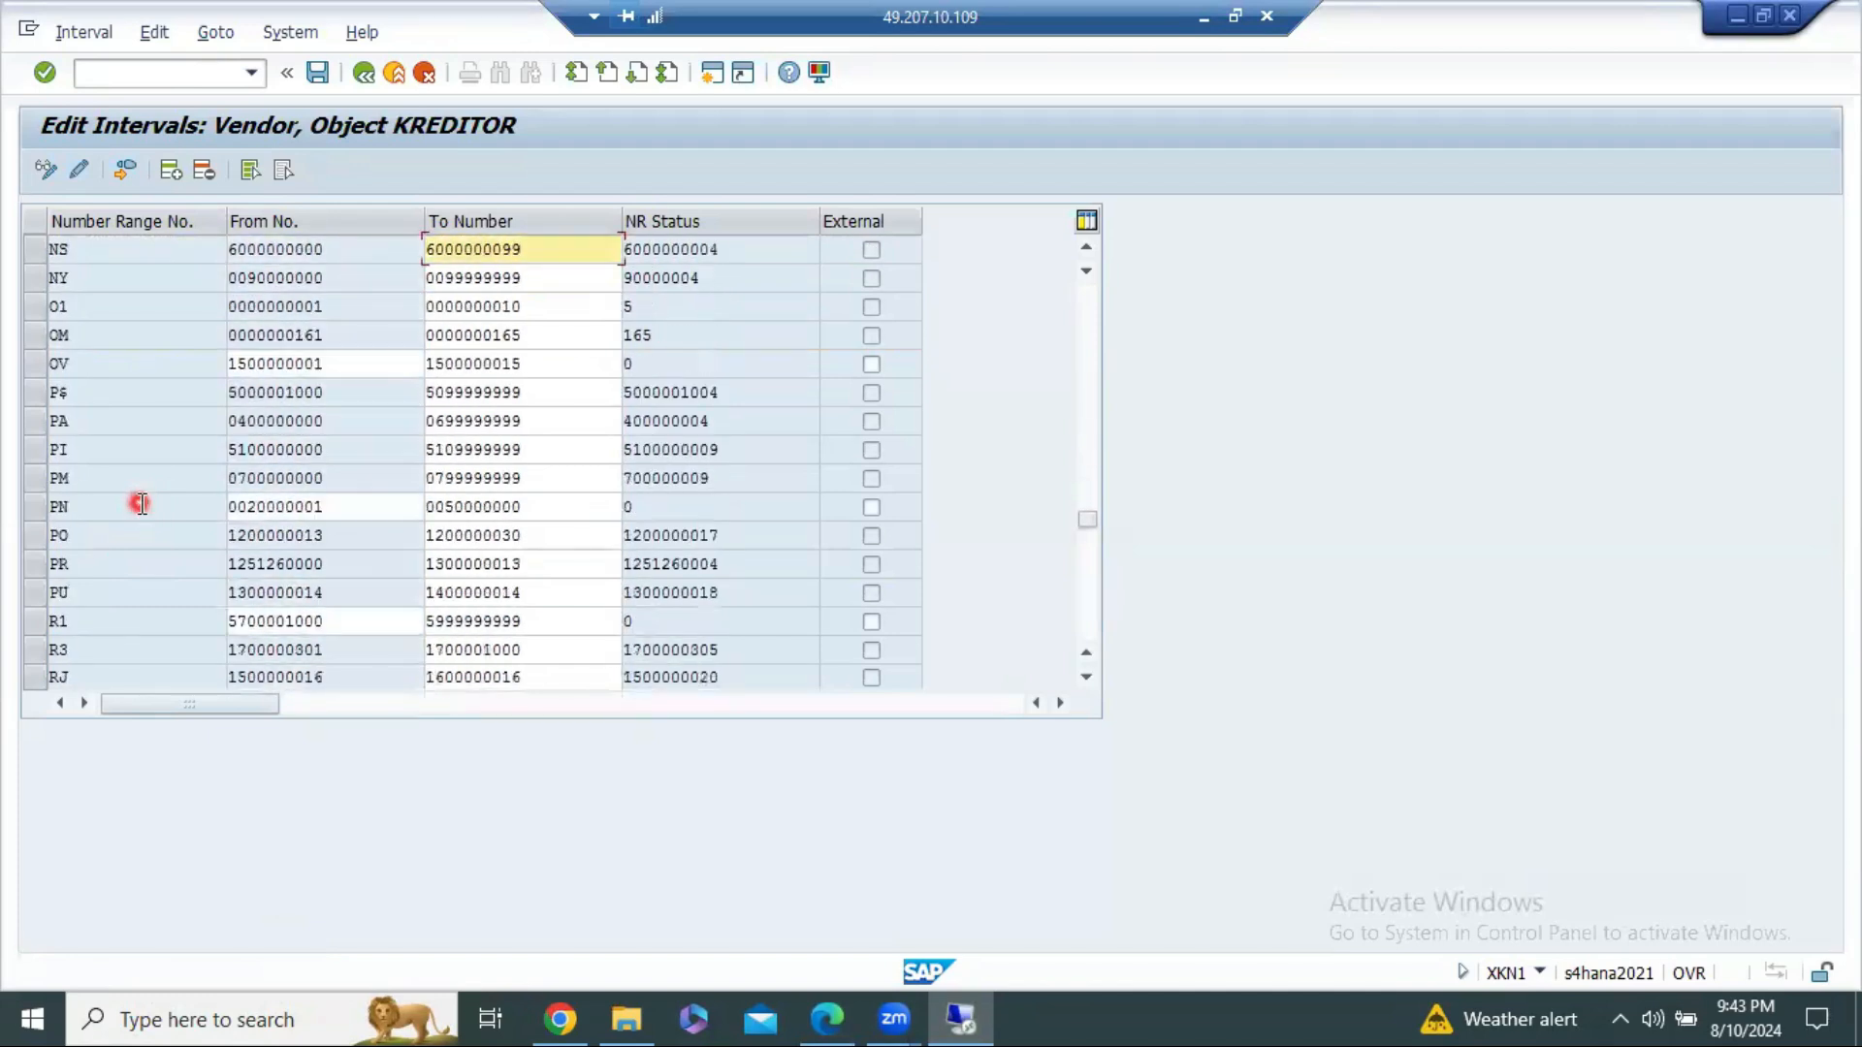
scroll(142, 503, down, 5)
scroll(138, 504, down, 4)
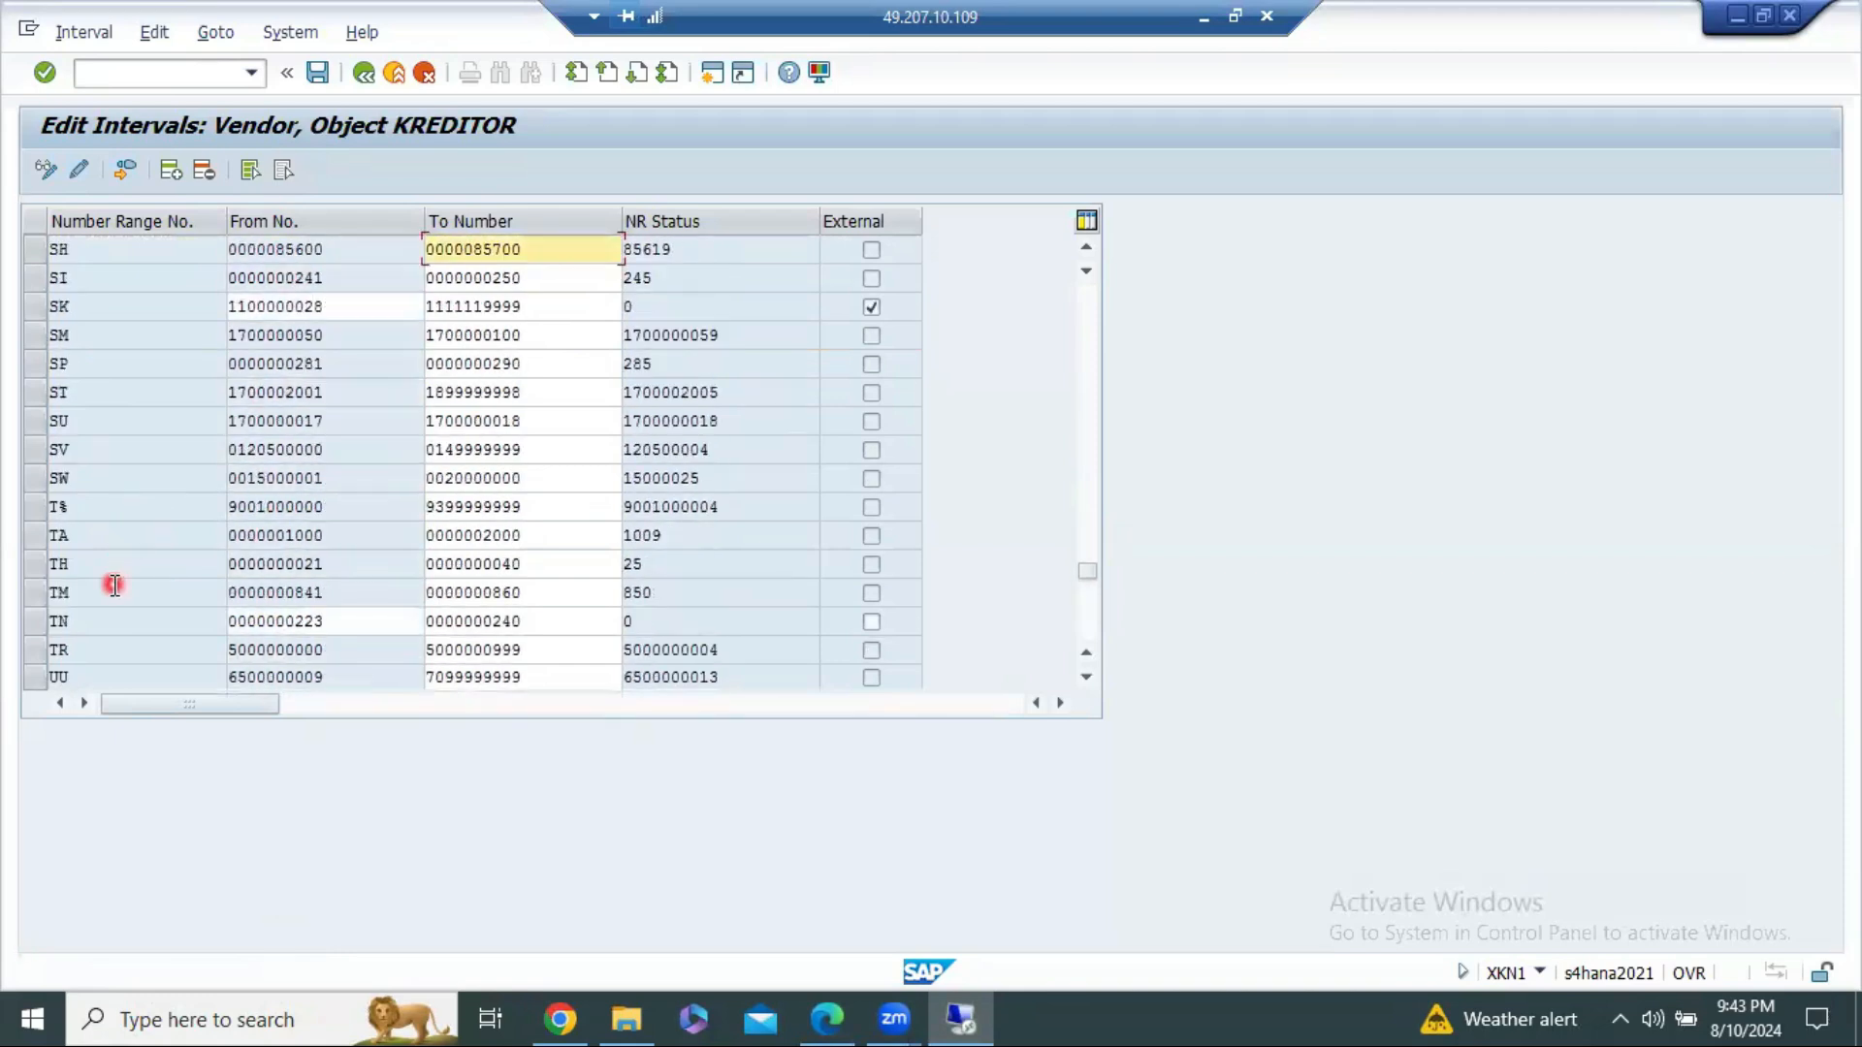
click(378, 535)
click(39, 539)
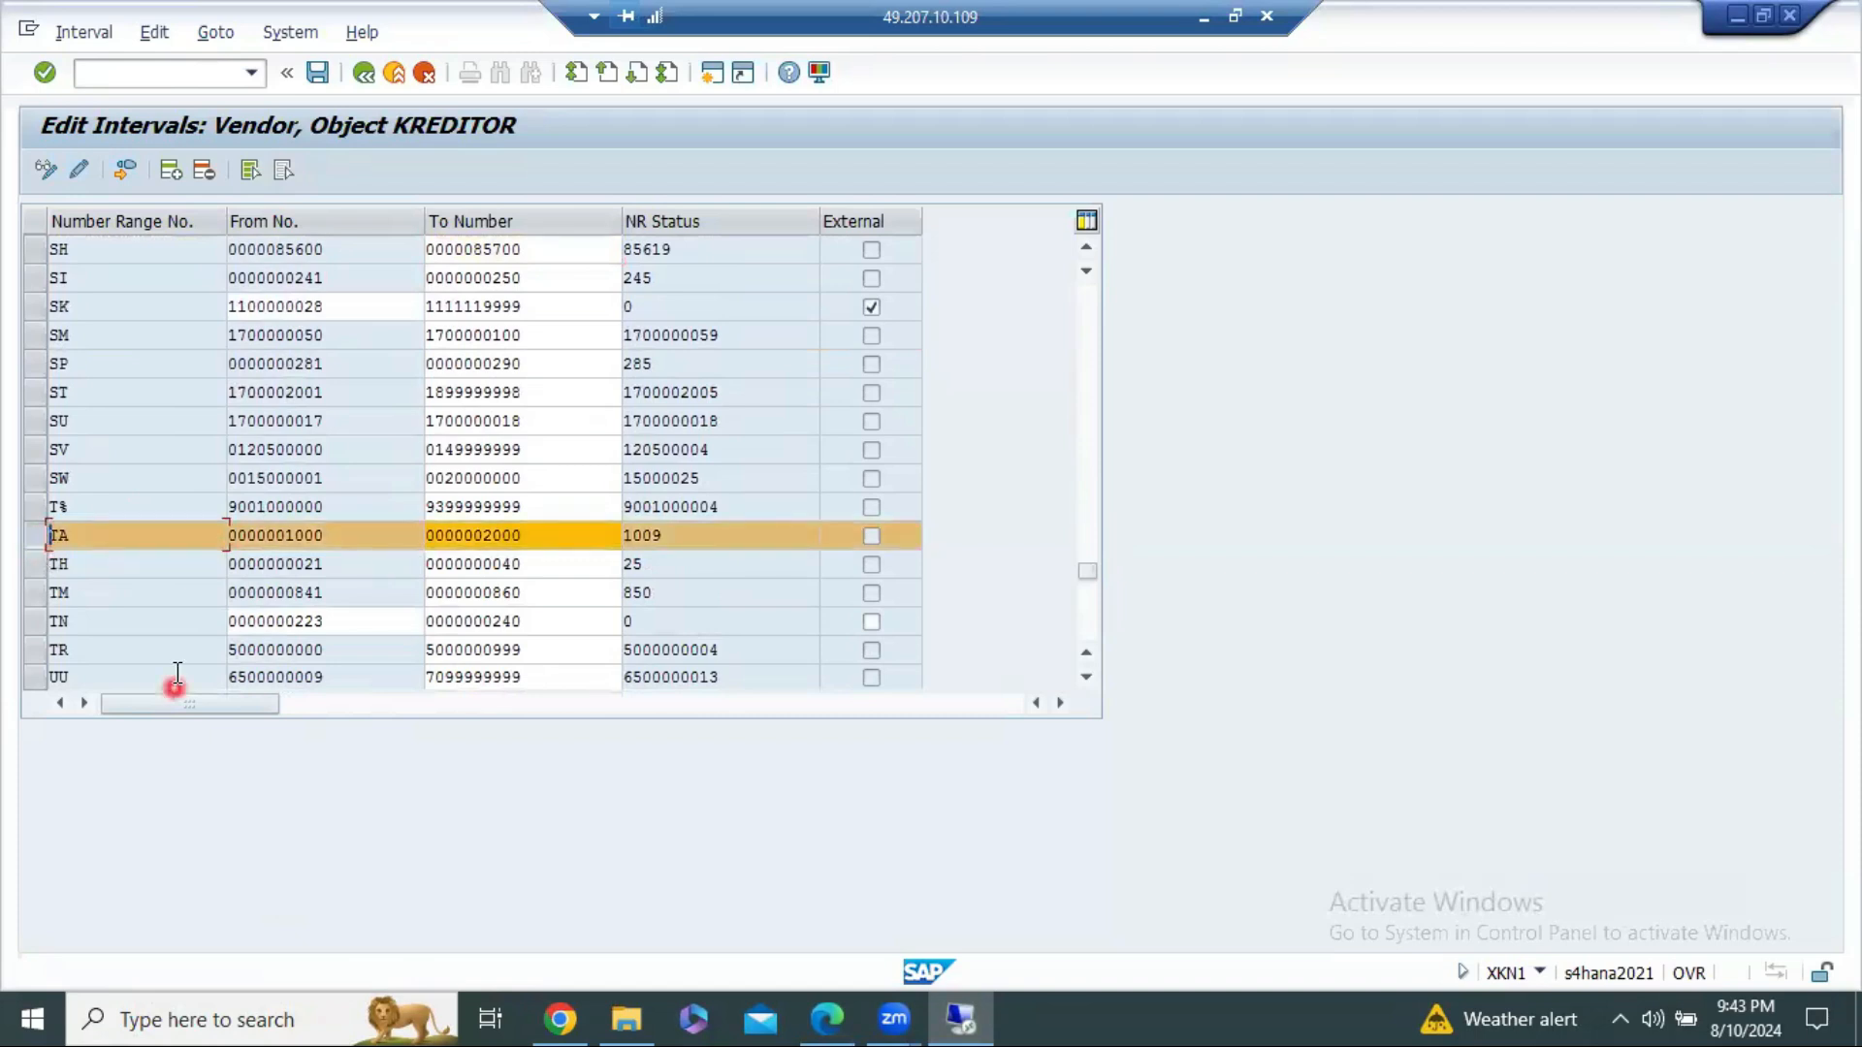
click(41, 536)
Step: Try to assign number S6 to the free interval starting at 2001, and exit interval editing without saving
scroll(177, 562, up, 10)
scroll(178, 570, up, 15)
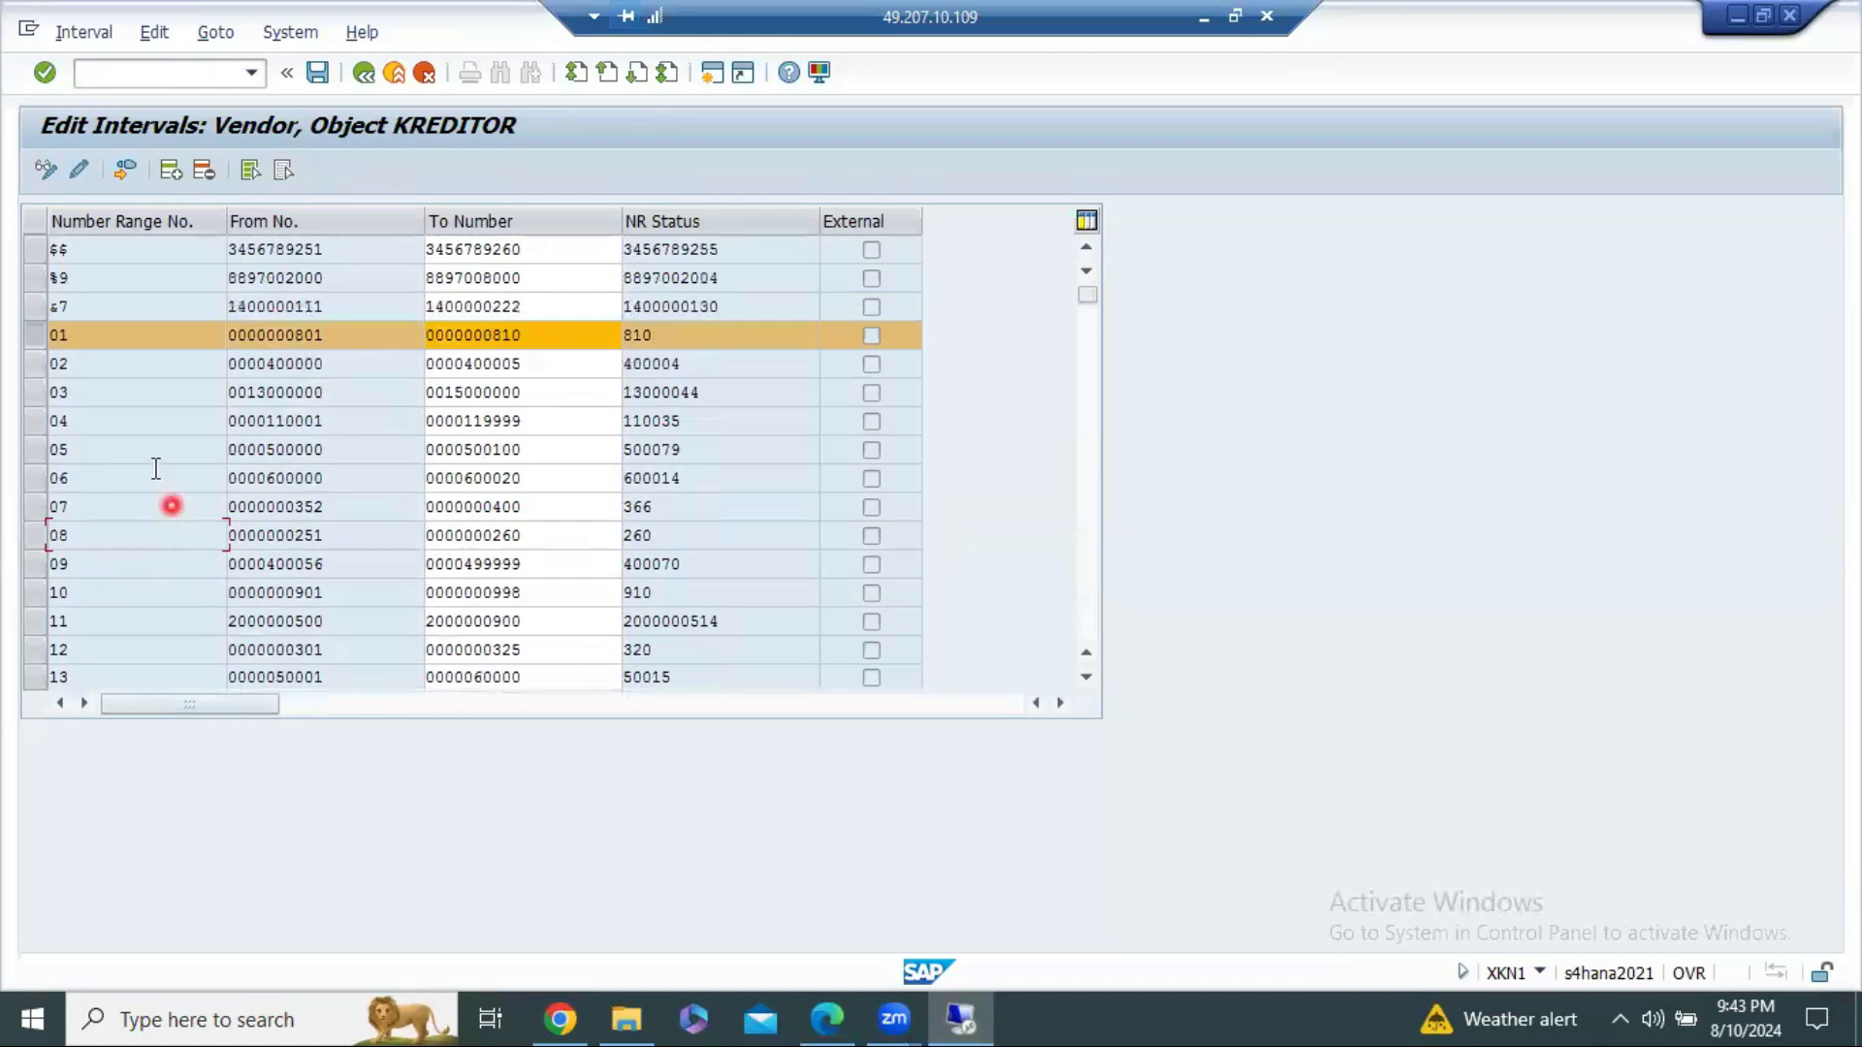
click(127, 172)
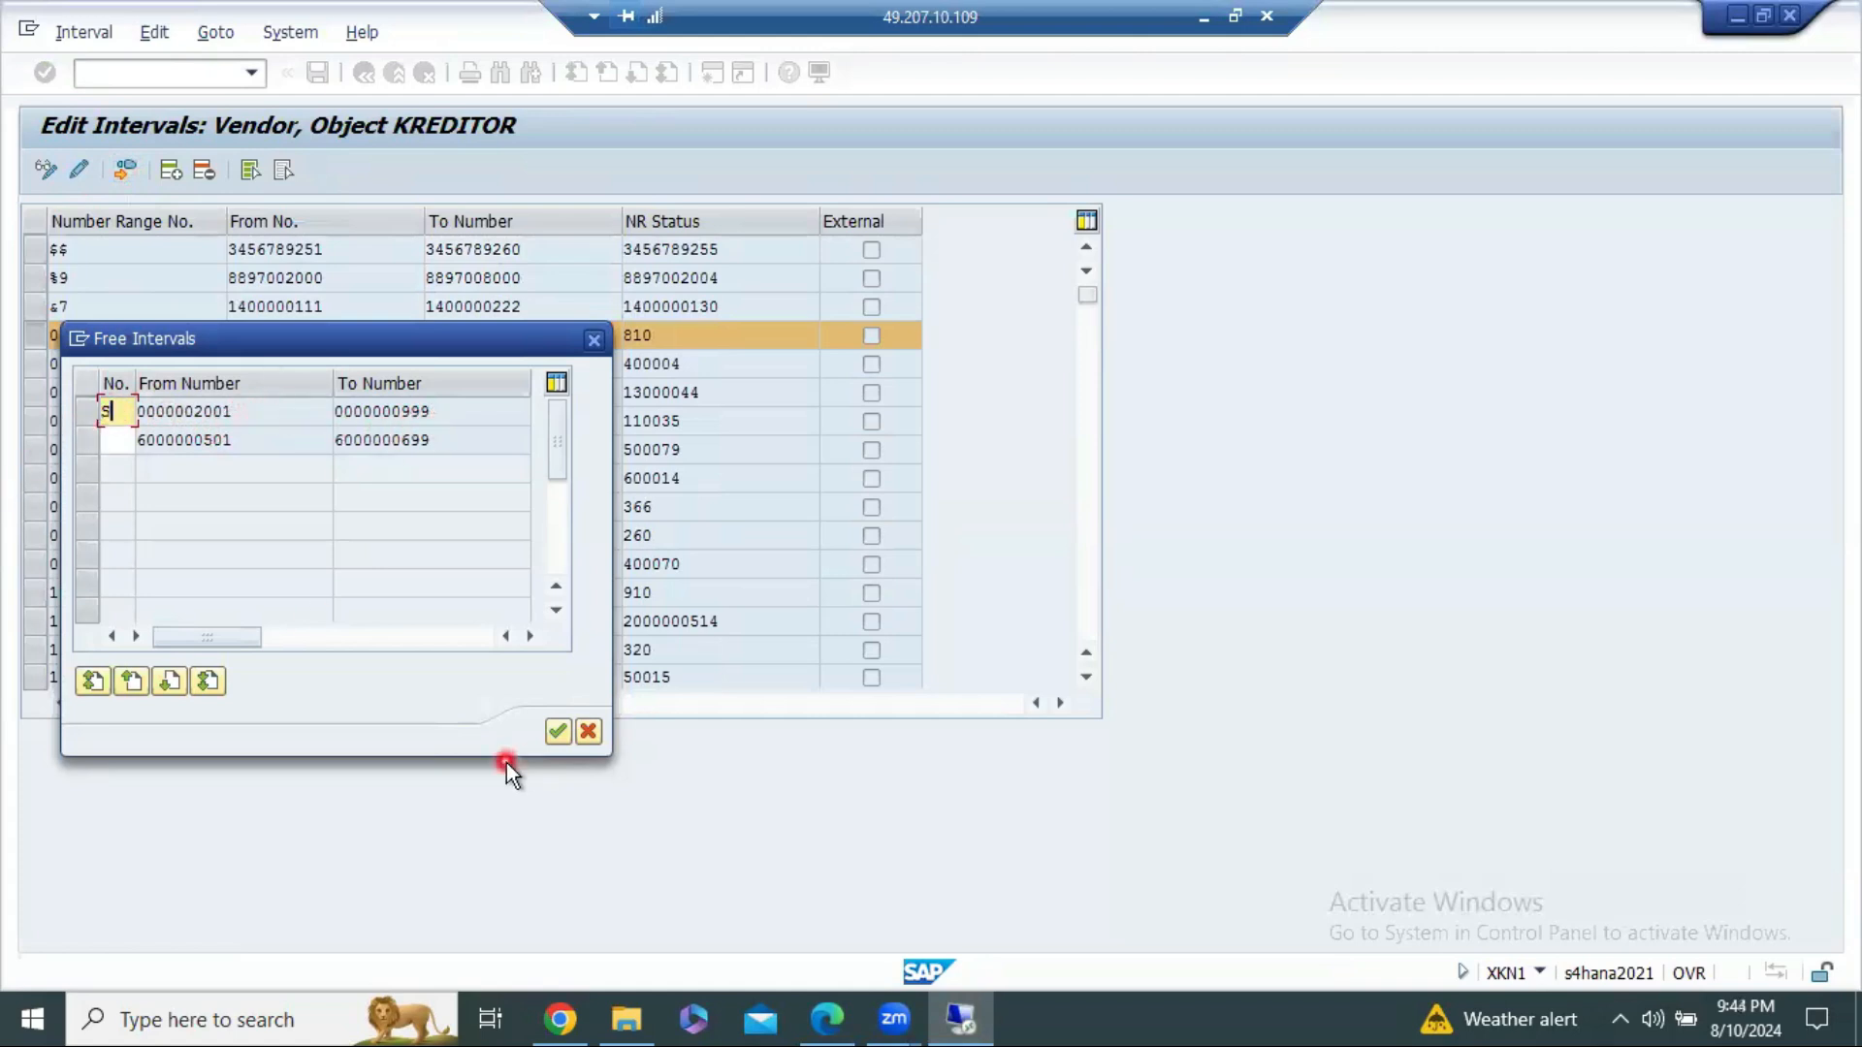
click(551, 729)
click(660, 764)
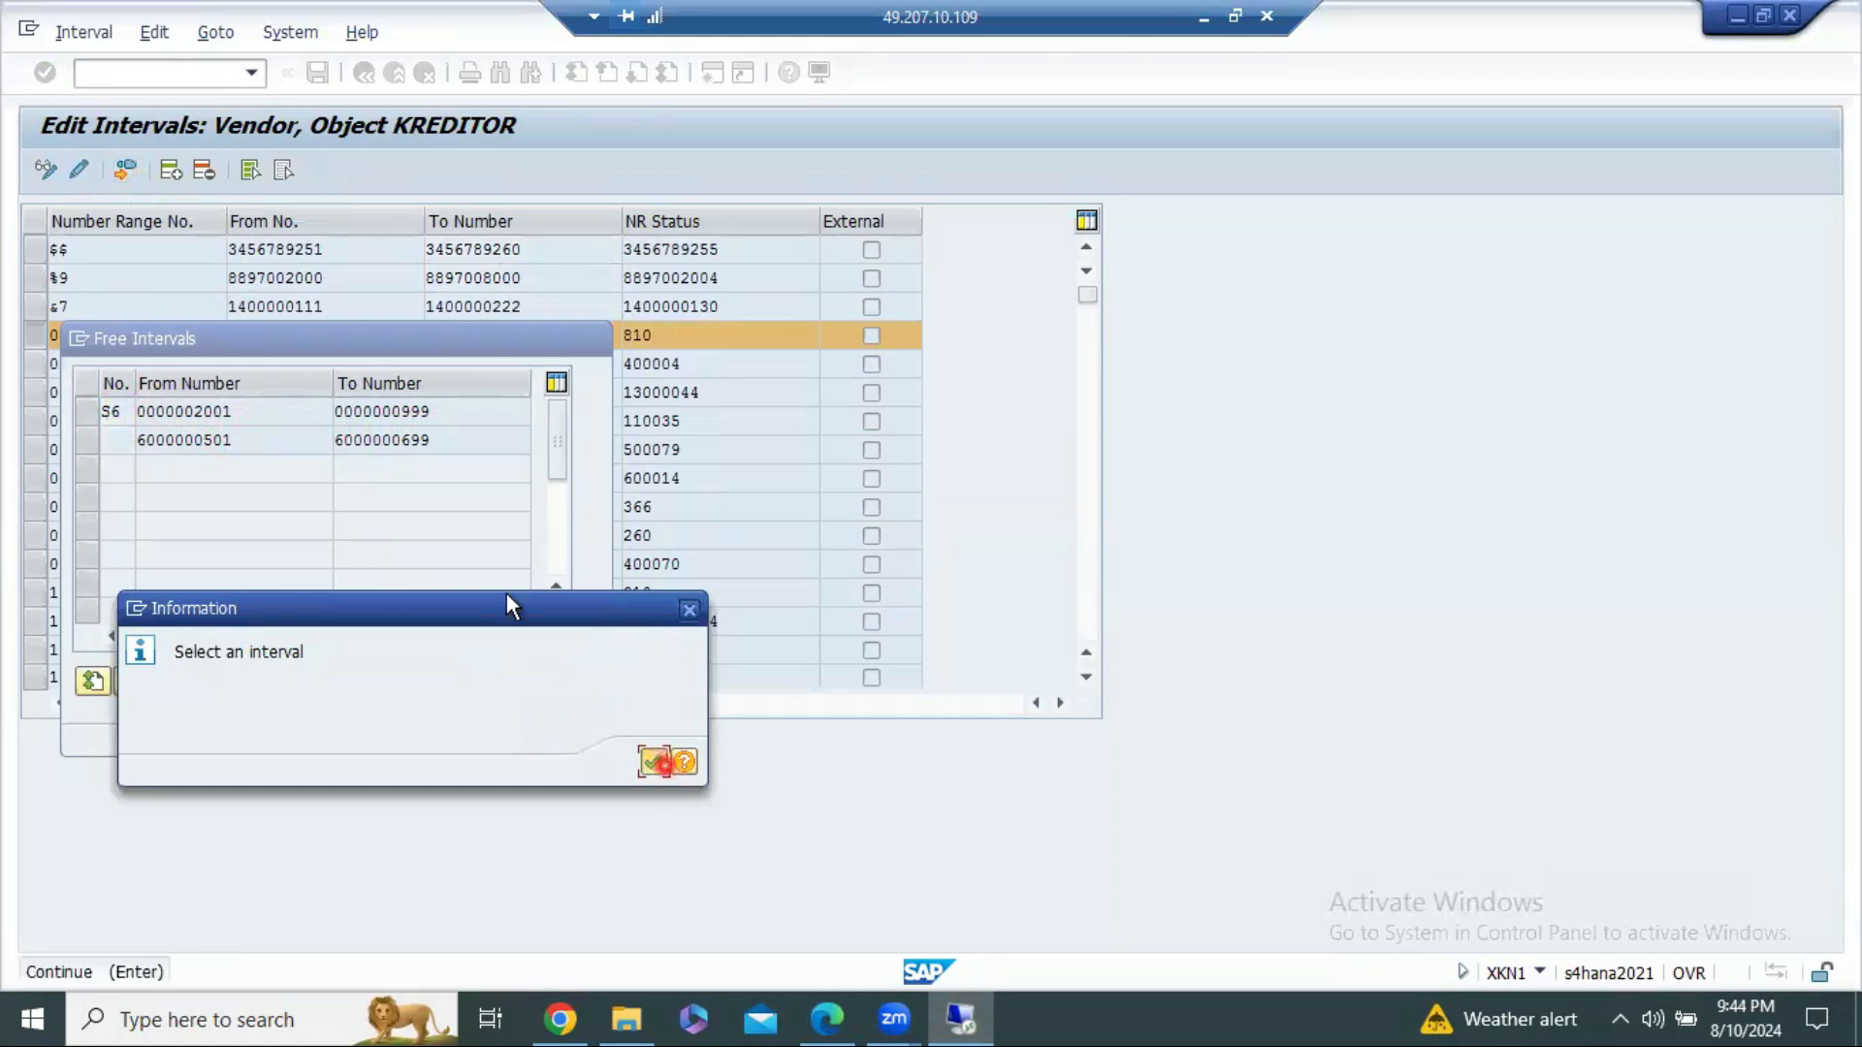
click(80, 411)
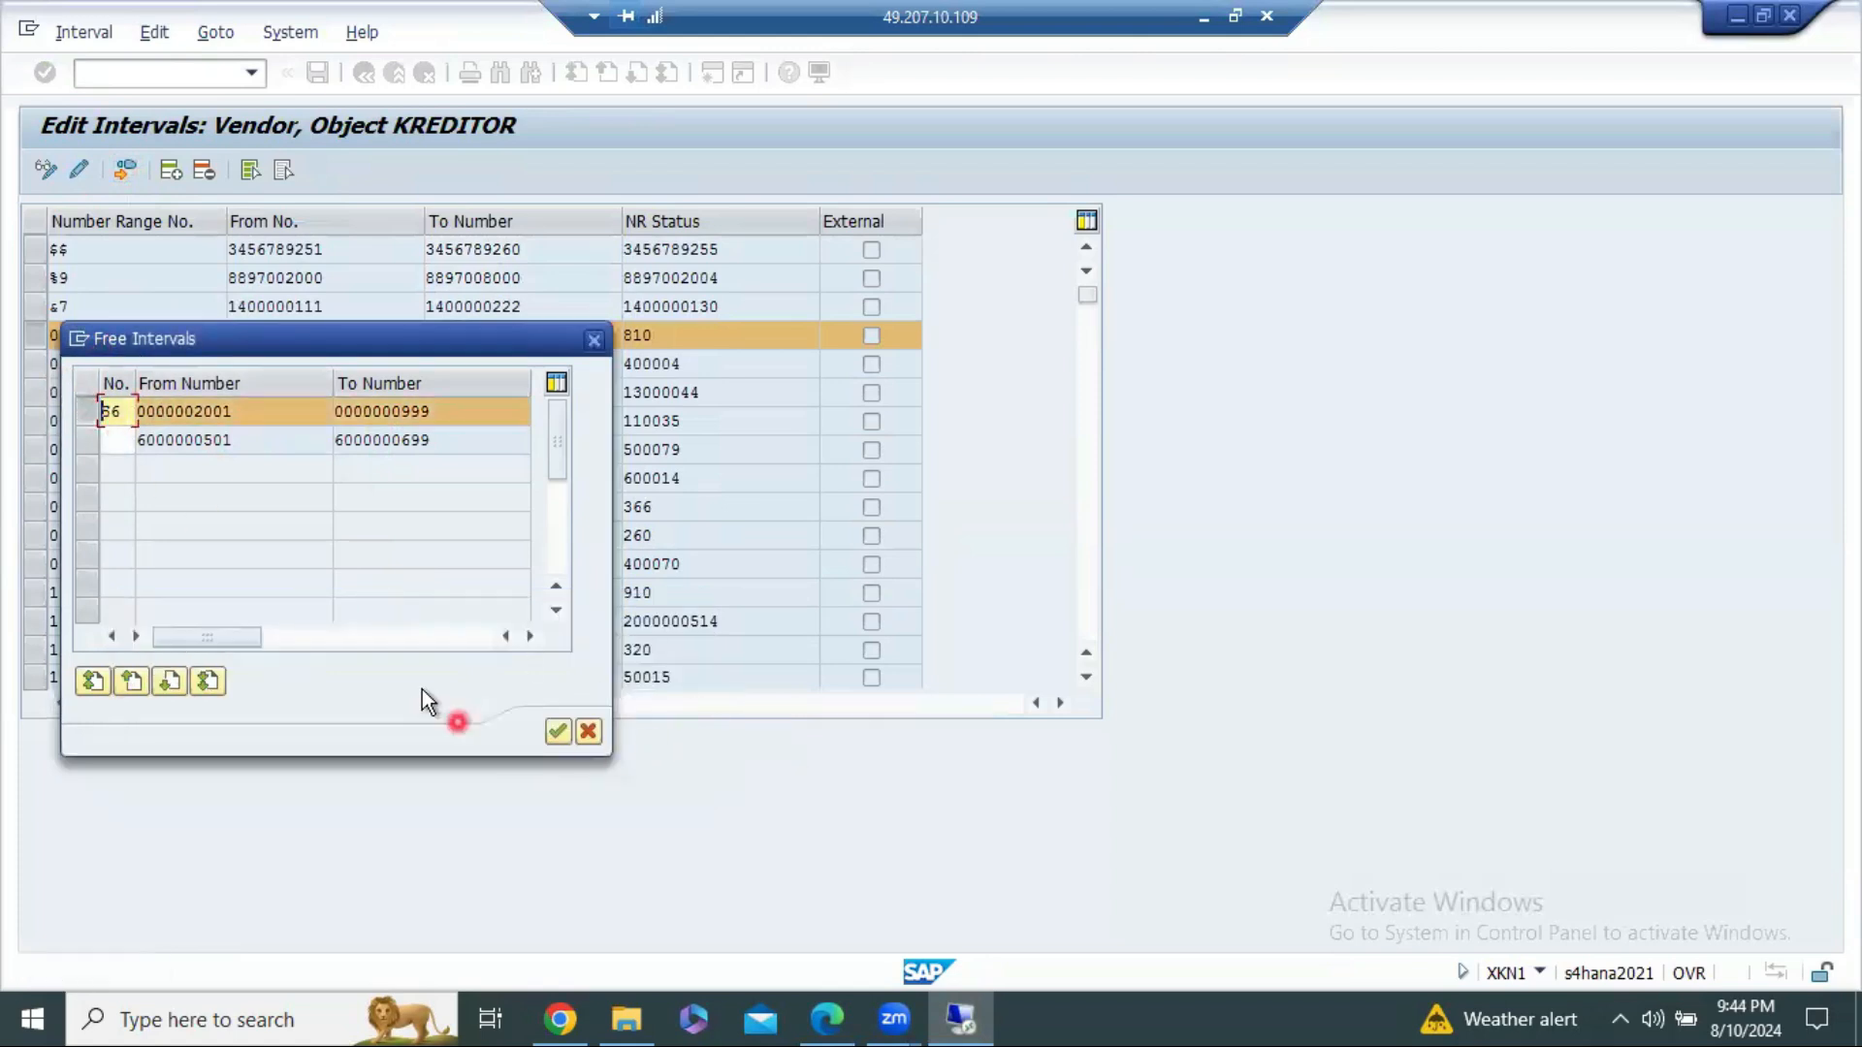
click(556, 732)
click(653, 762)
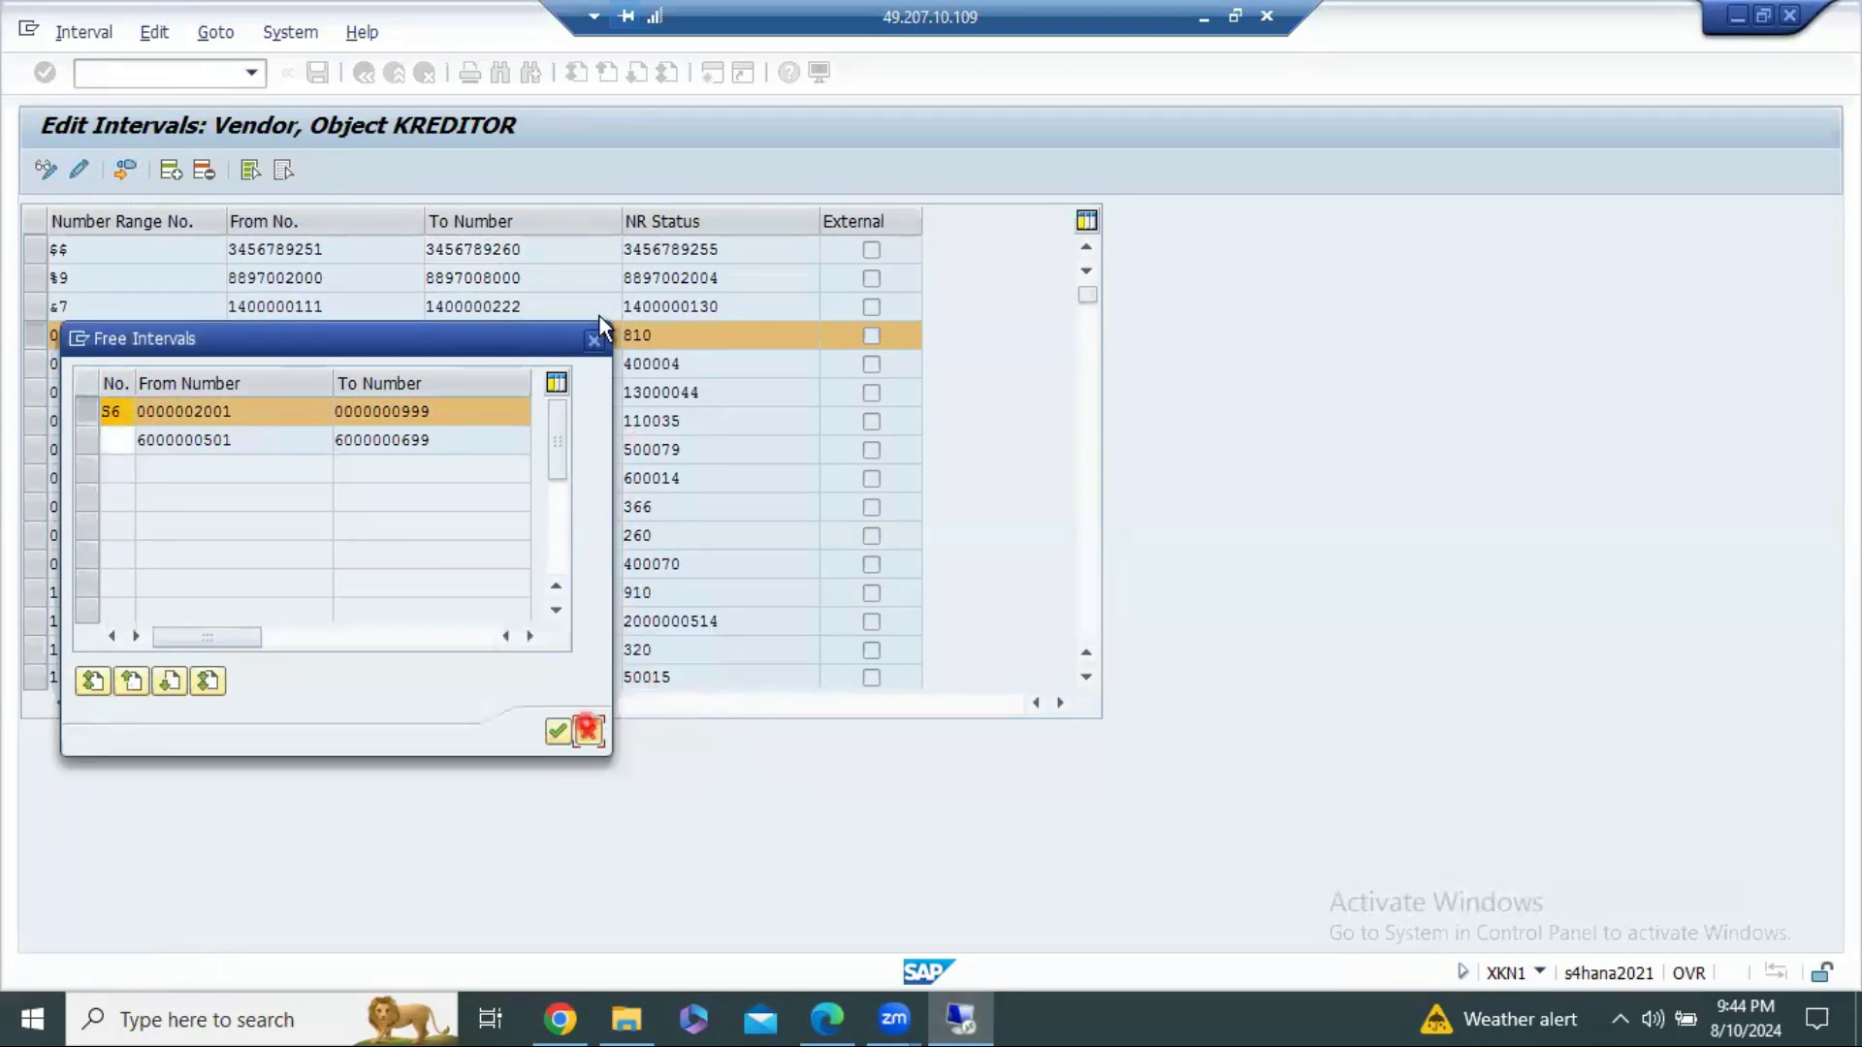
click(594, 339)
click(368, 72)
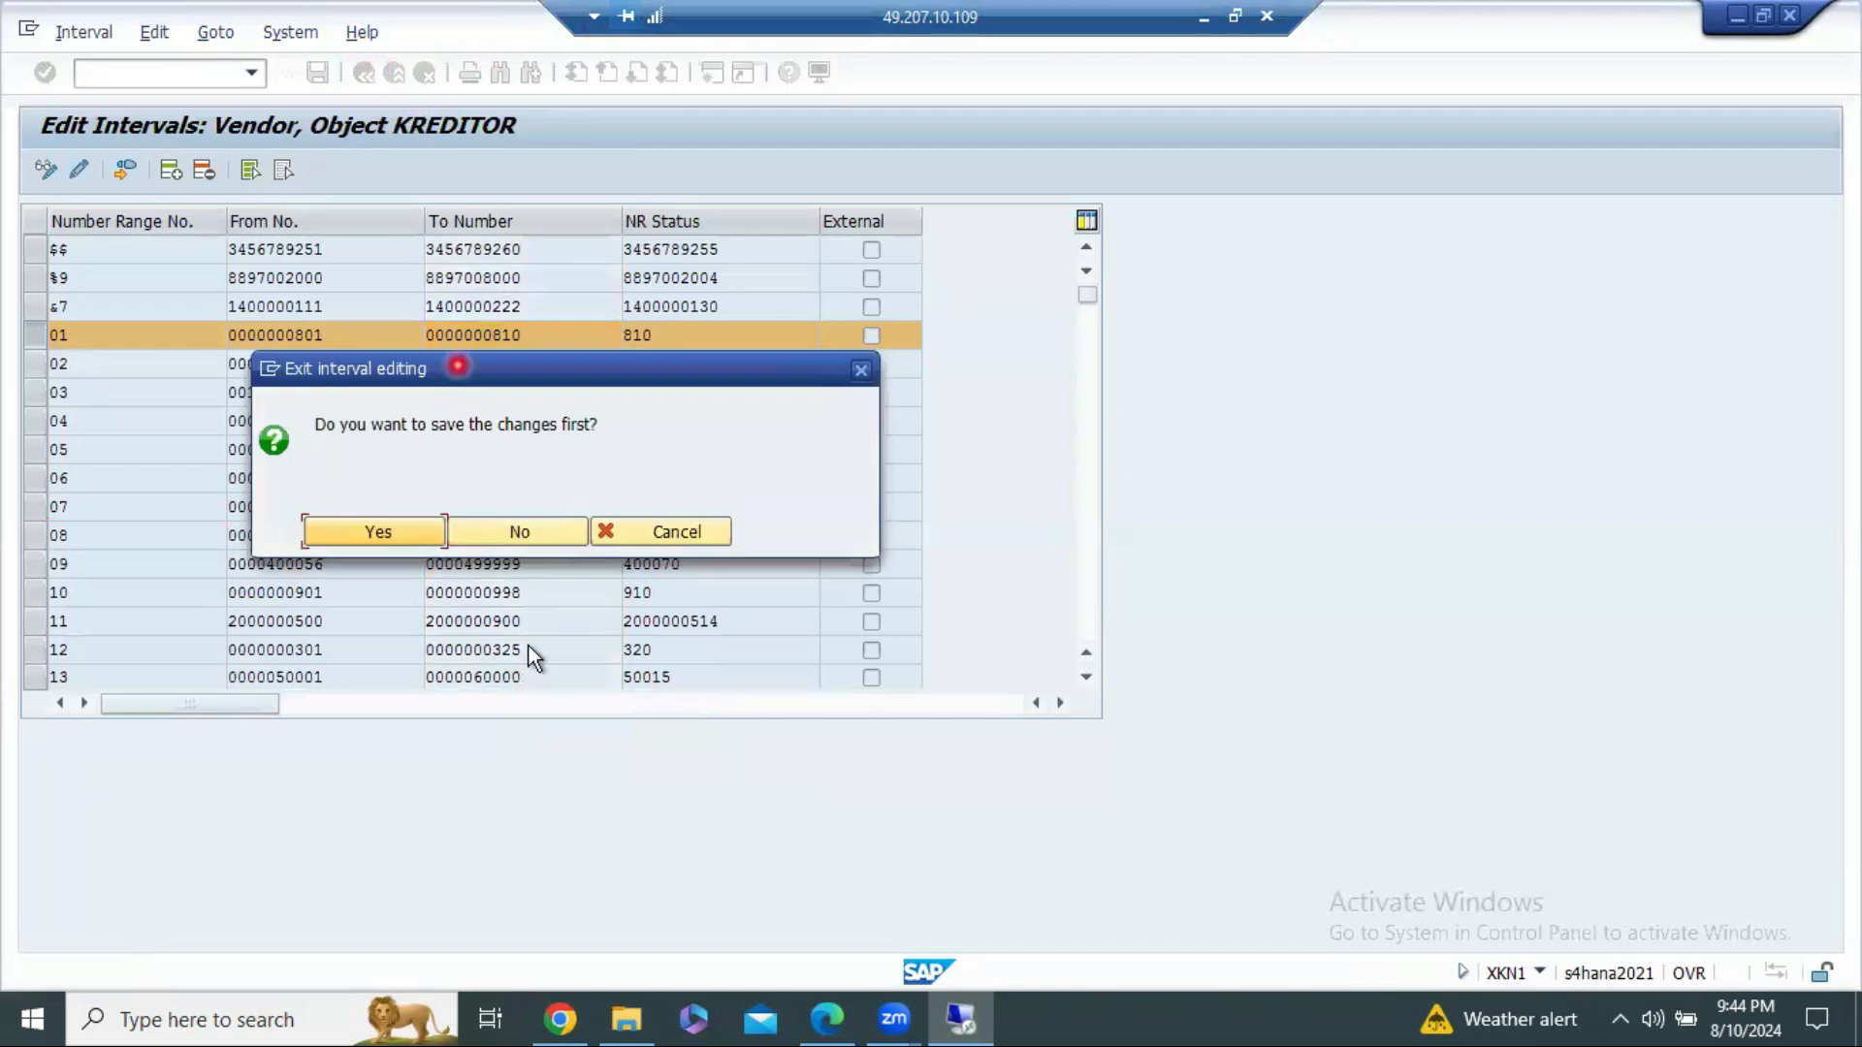
click(509, 535)
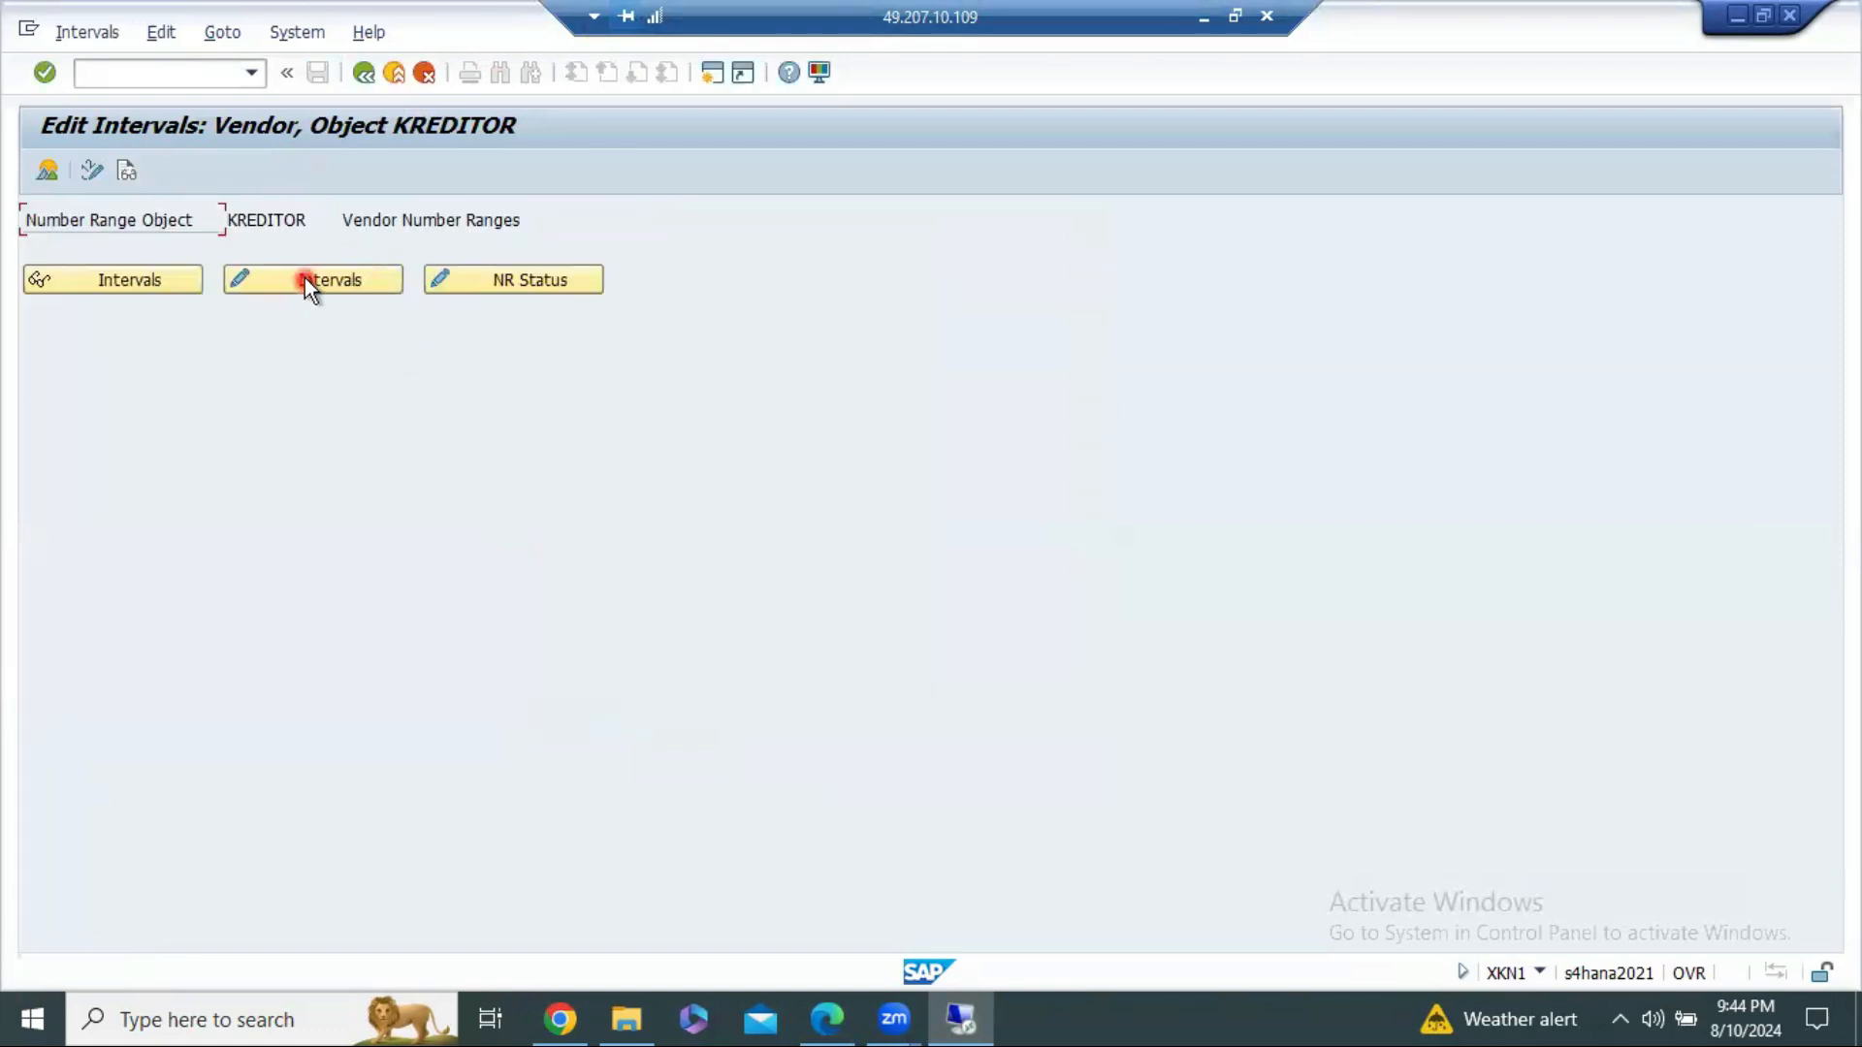
Step: Reopen the vendor intervals for editing and check the Free Intervals list
click(305, 278)
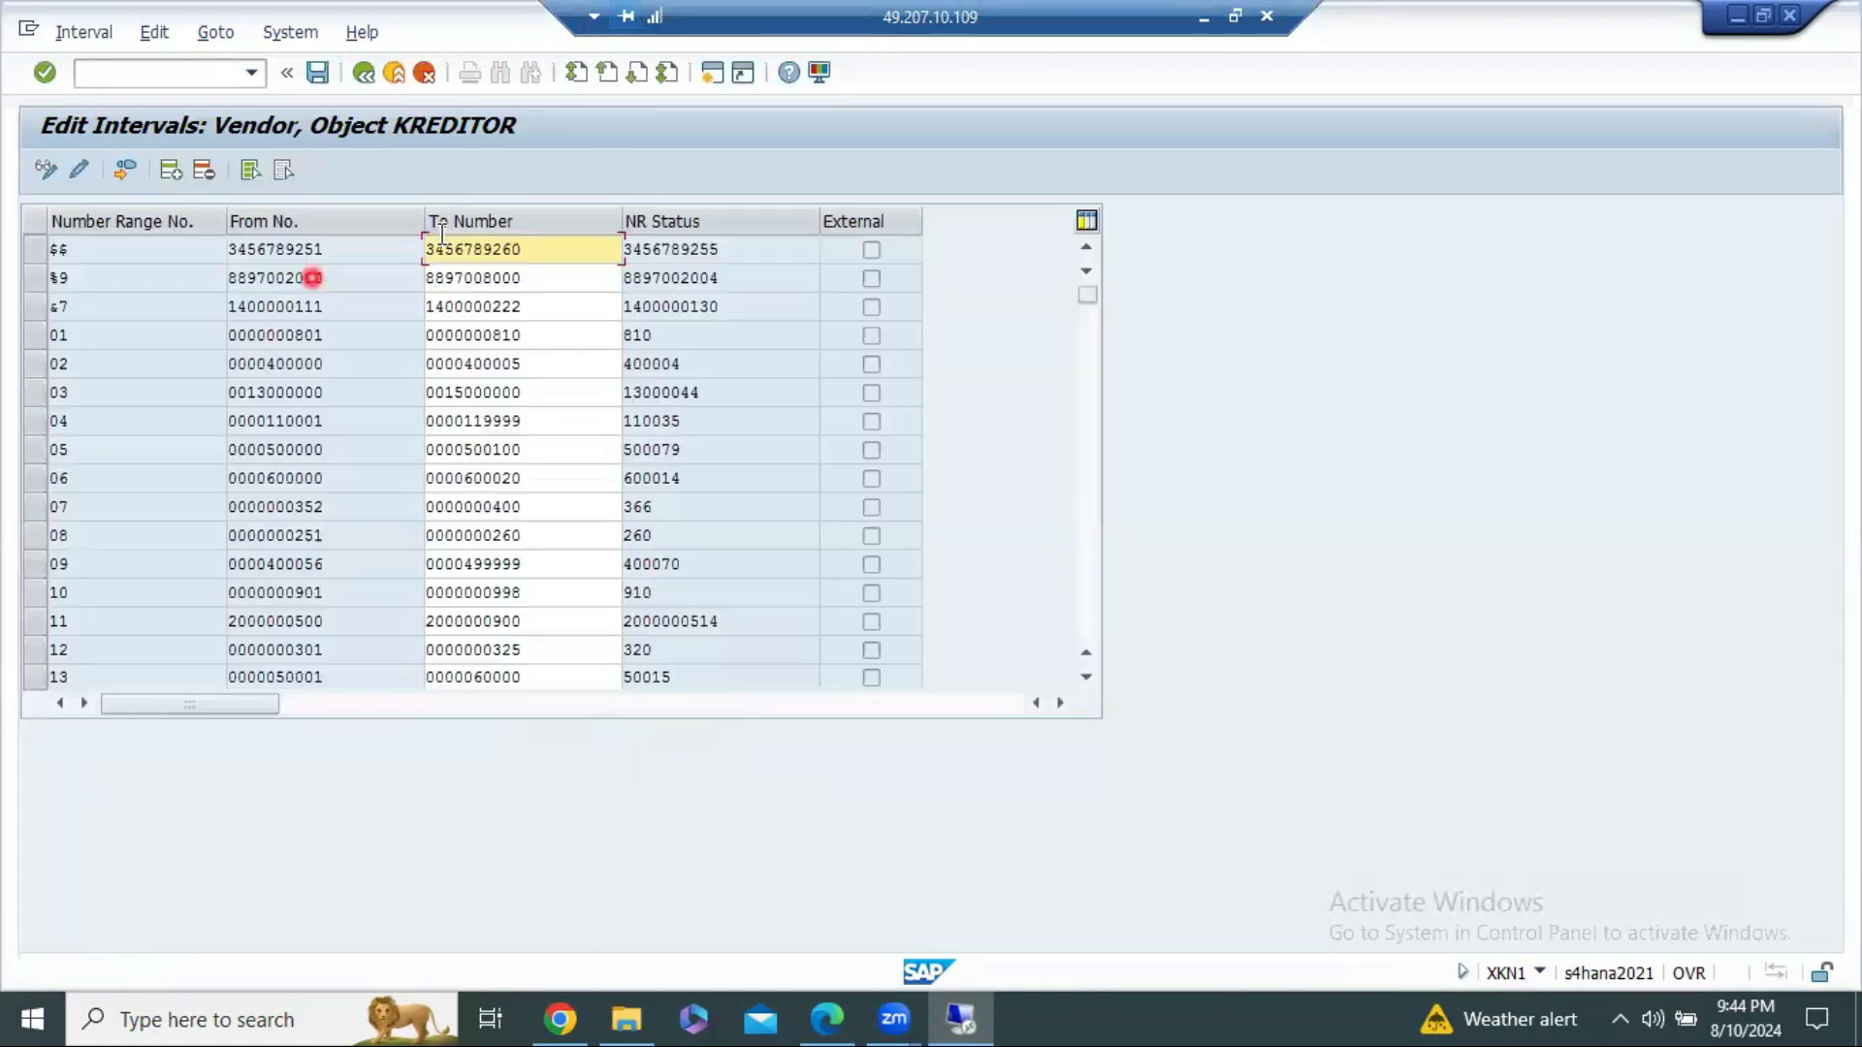
click(138, 172)
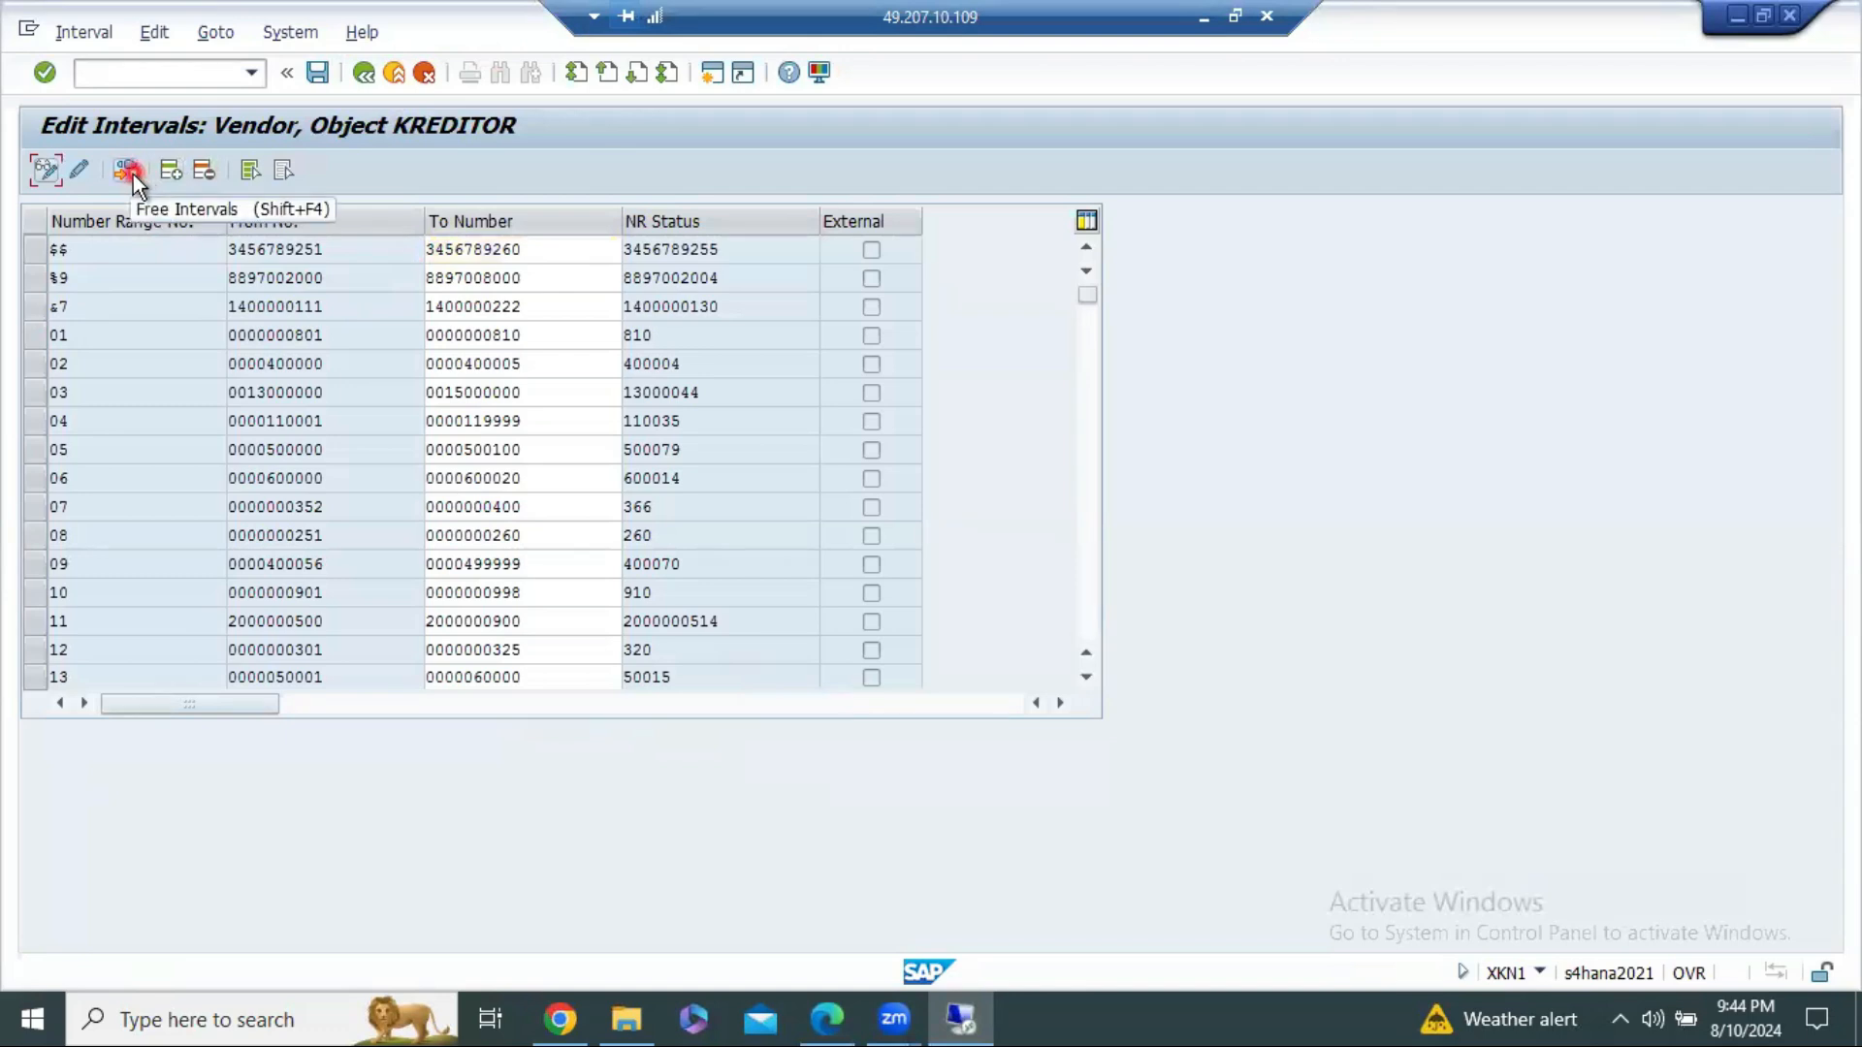
click(132, 173)
click(591, 737)
click(589, 730)
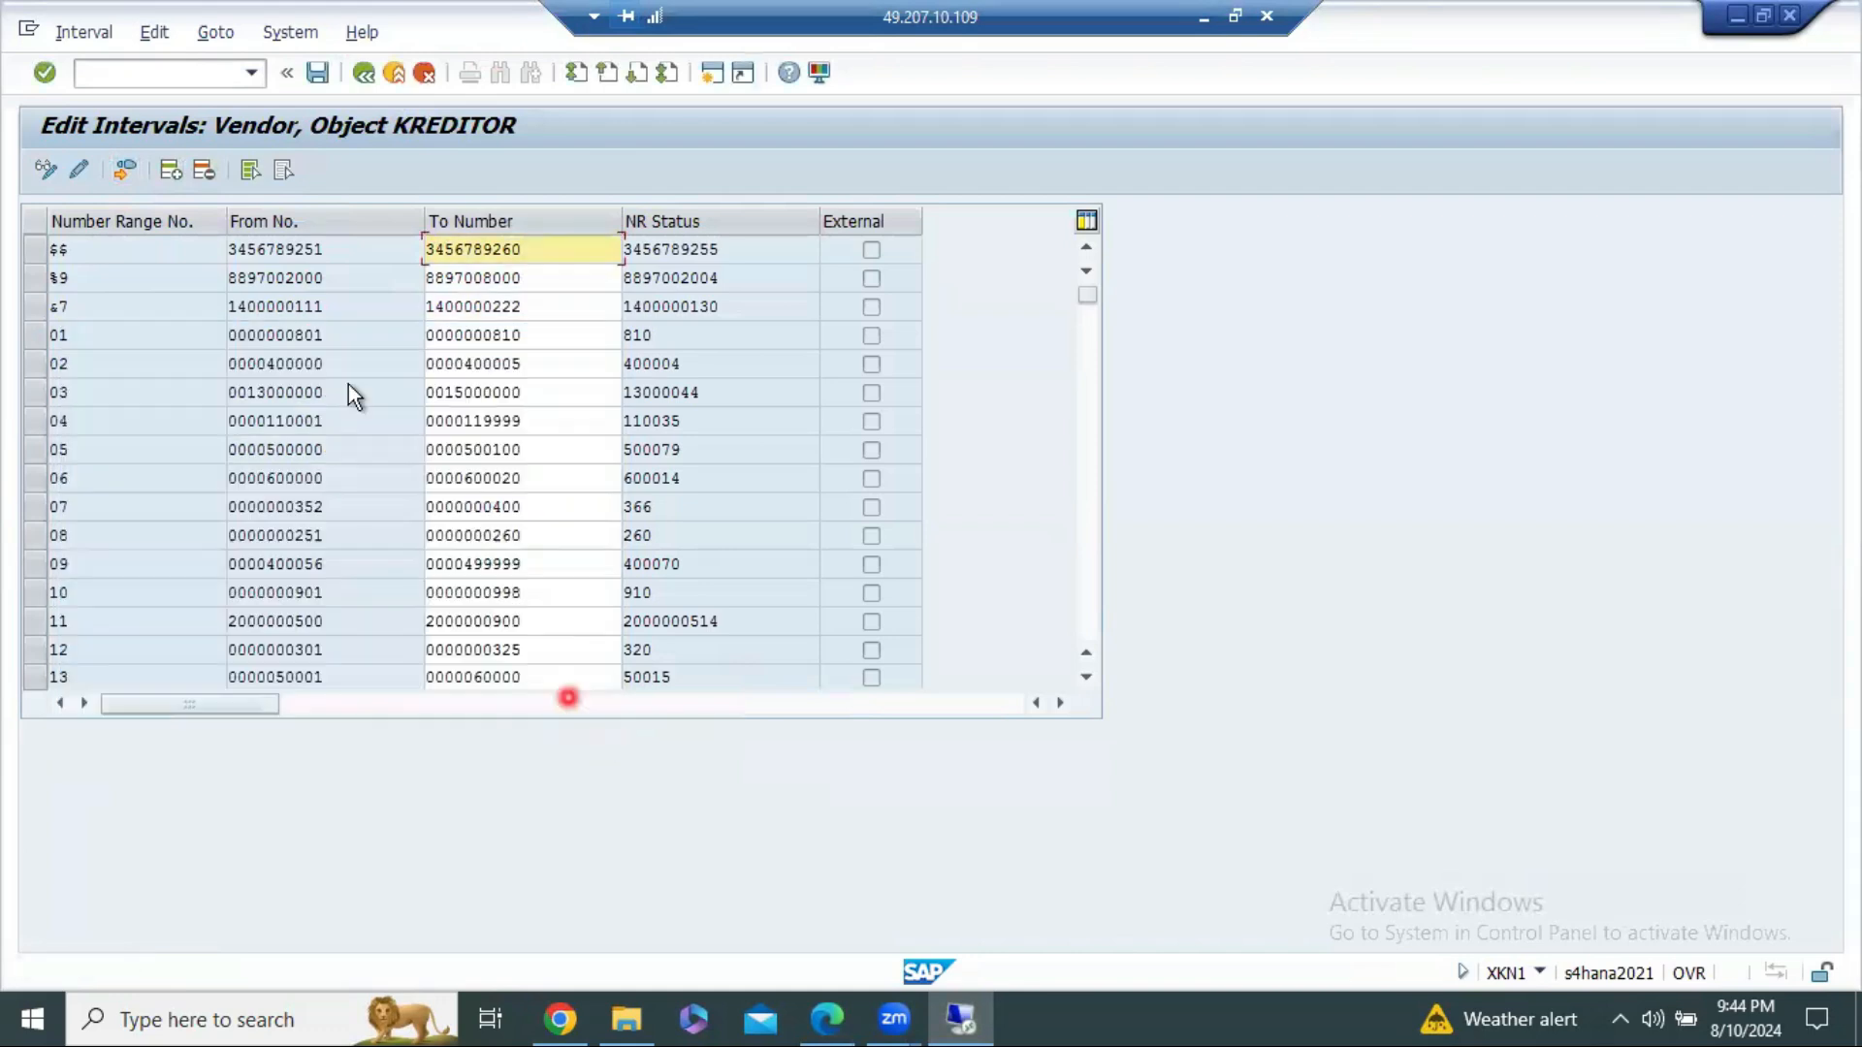
Step: Look through the existing vendor number ranges for a usable gap and check the free intervals once more
scroll(266, 480, down, 4)
scroll(263, 495, down, 2)
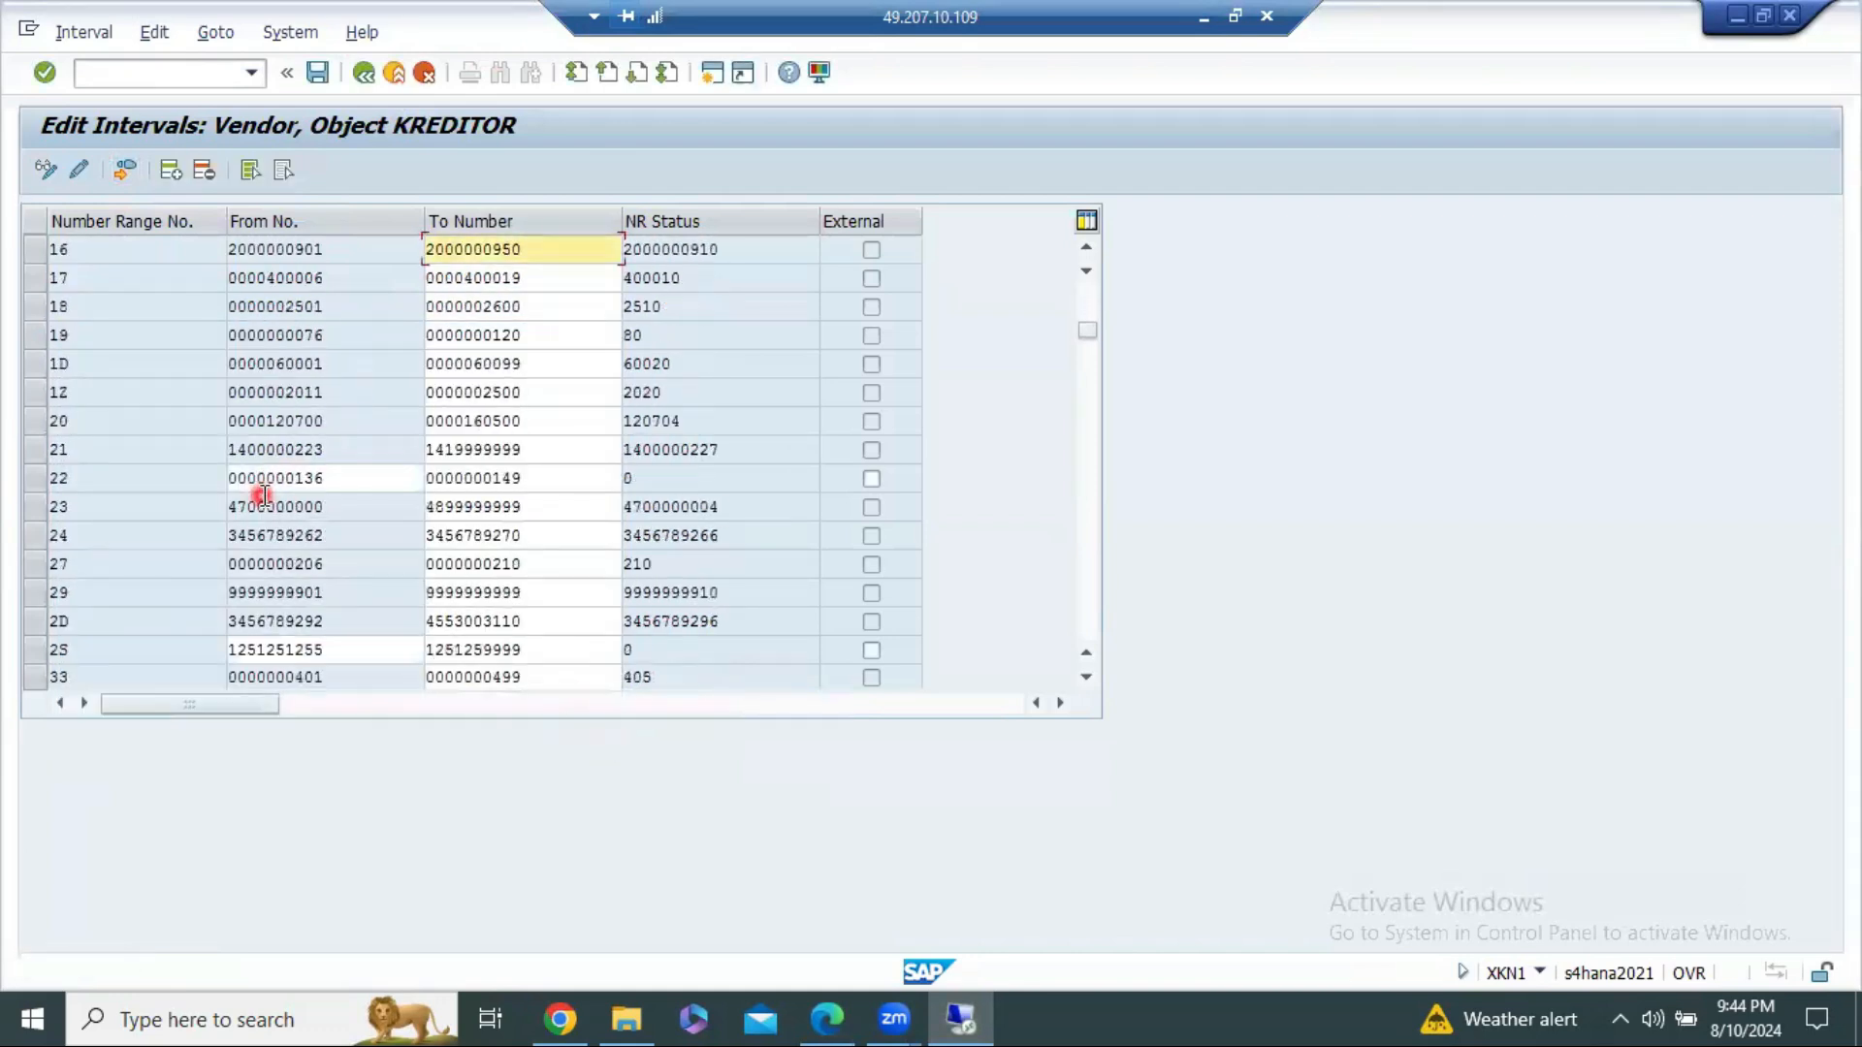
scroll(260, 498, down, 4)
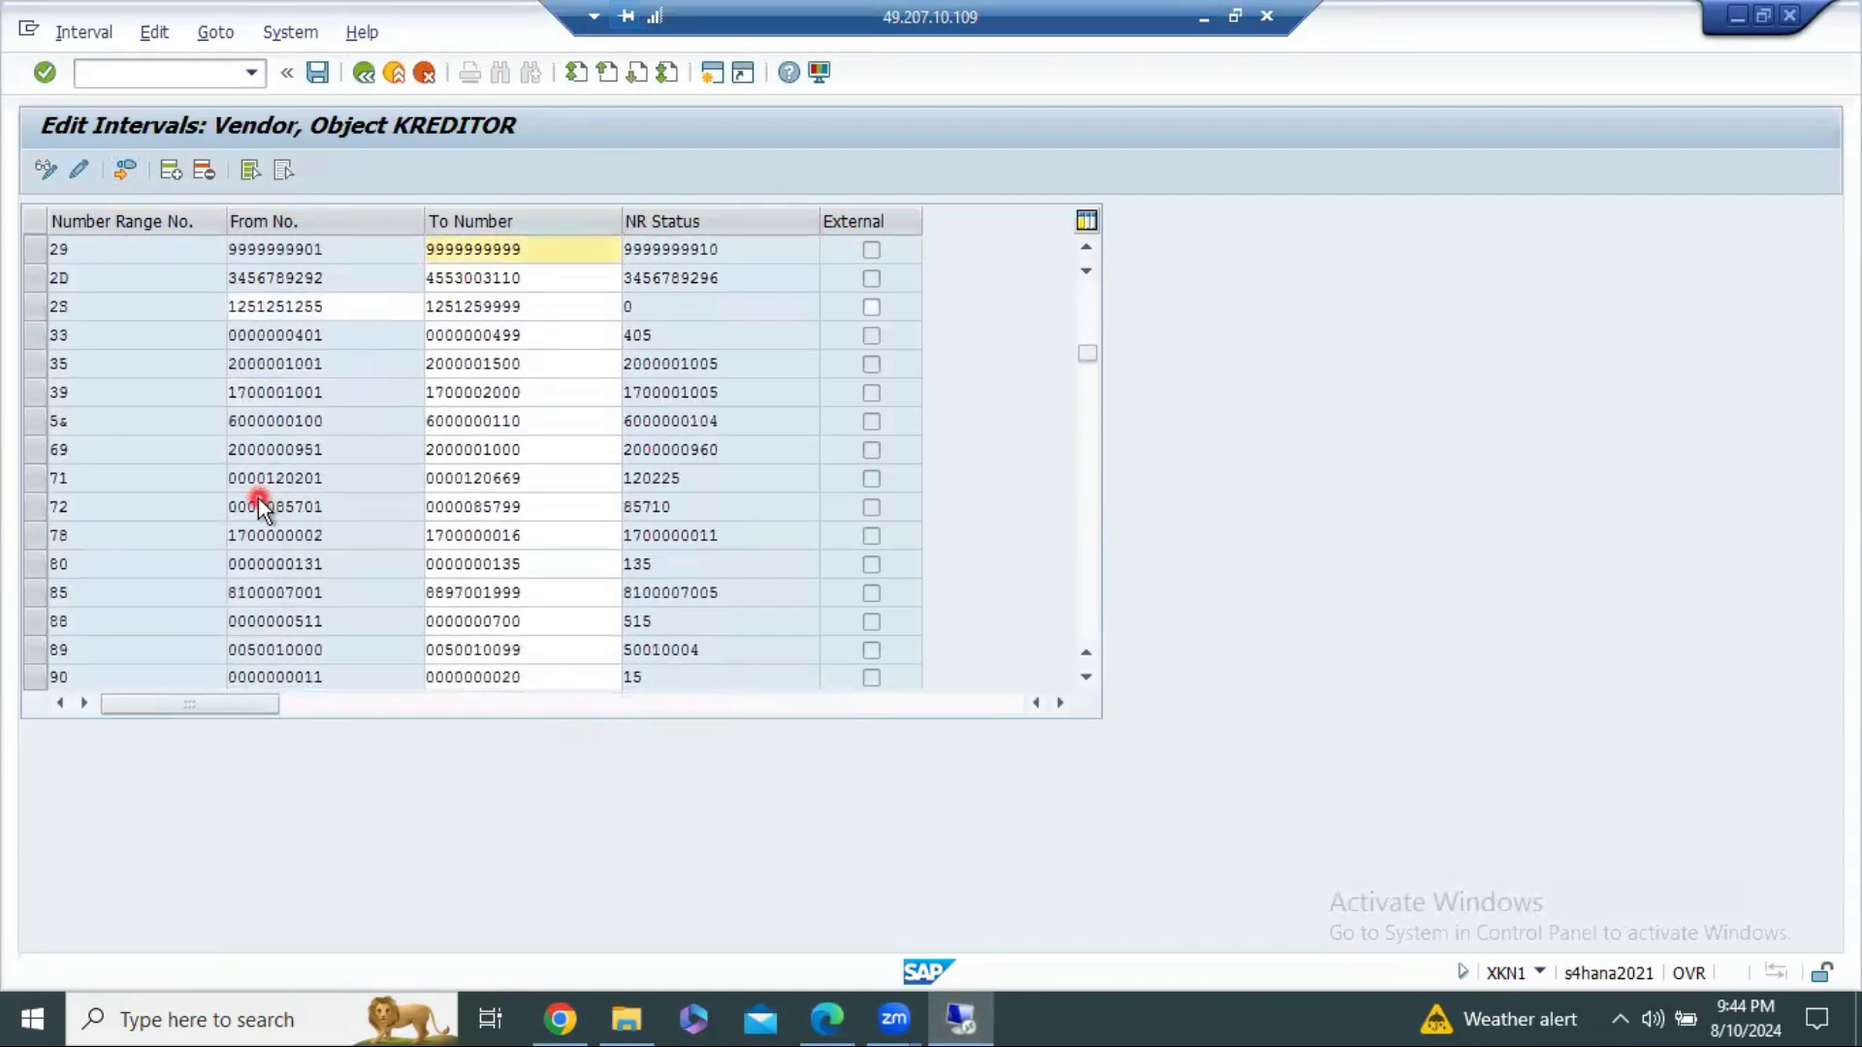
scroll(258, 498, down, 15)
scroll(260, 498, down, 20)
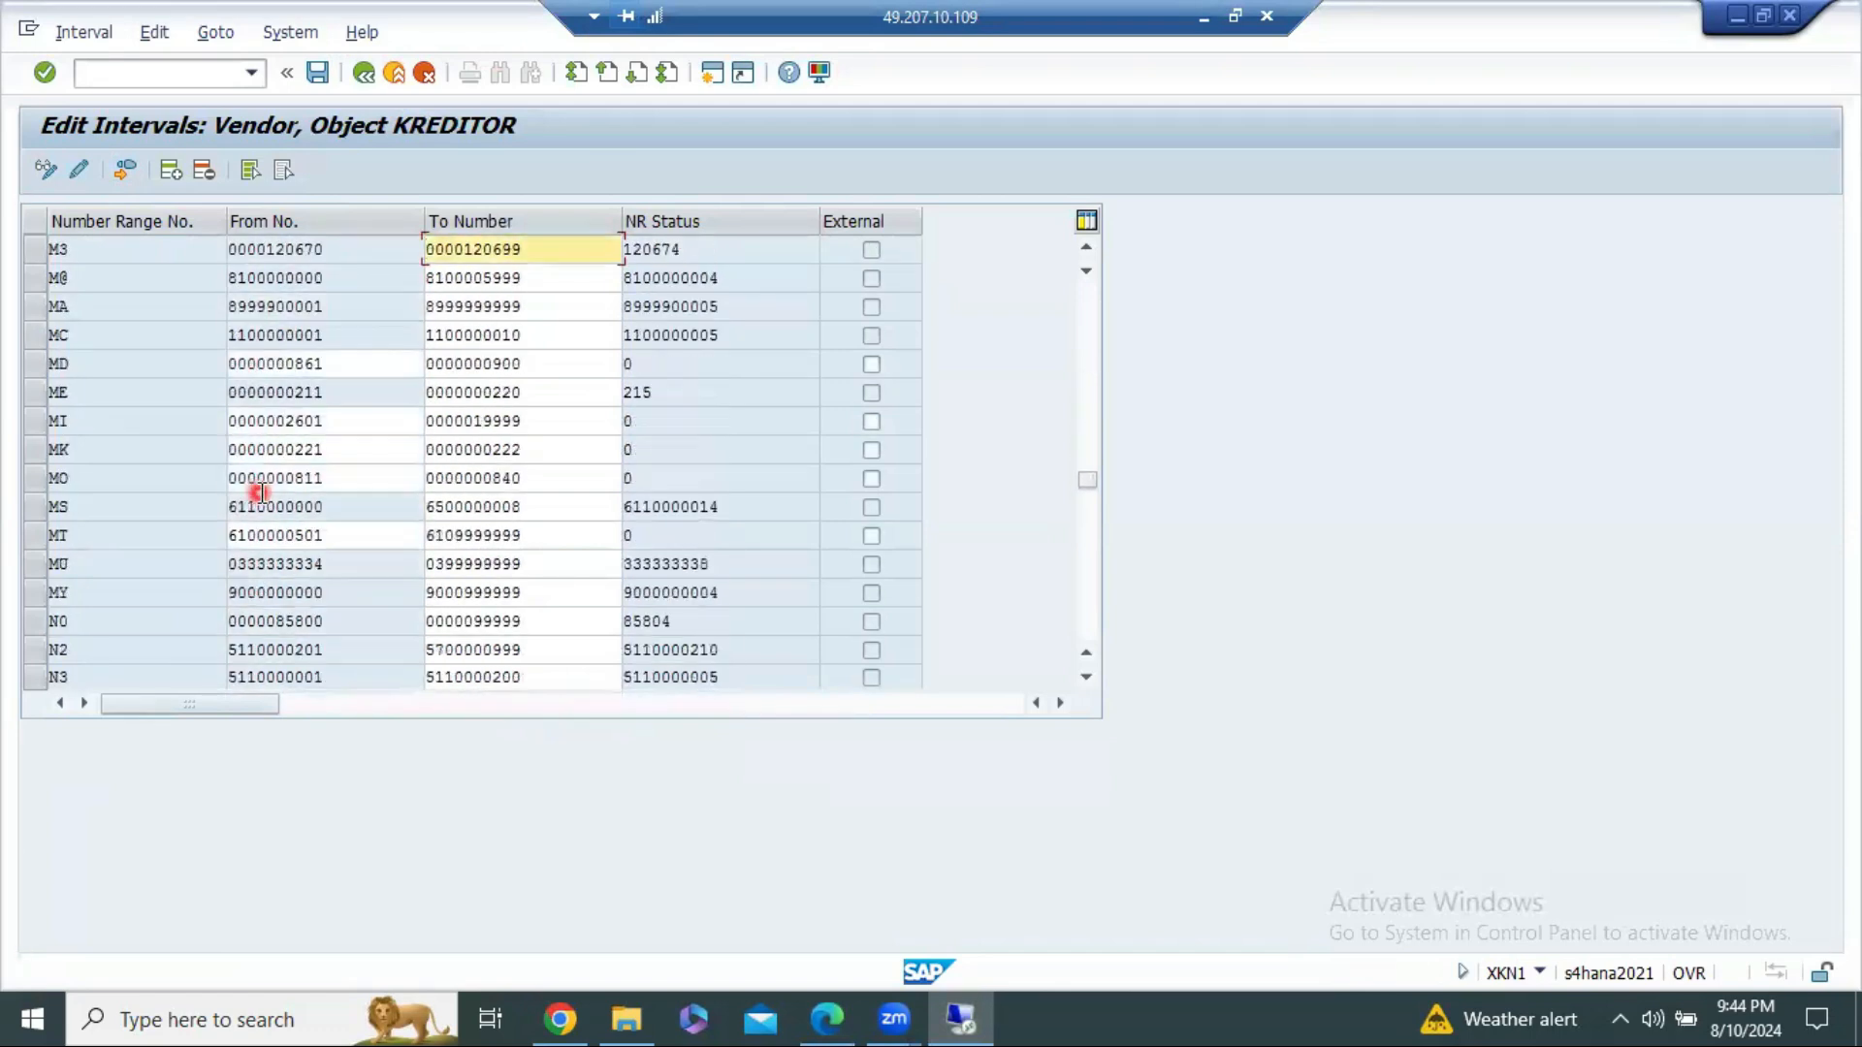
scroll(260, 493, down, 20)
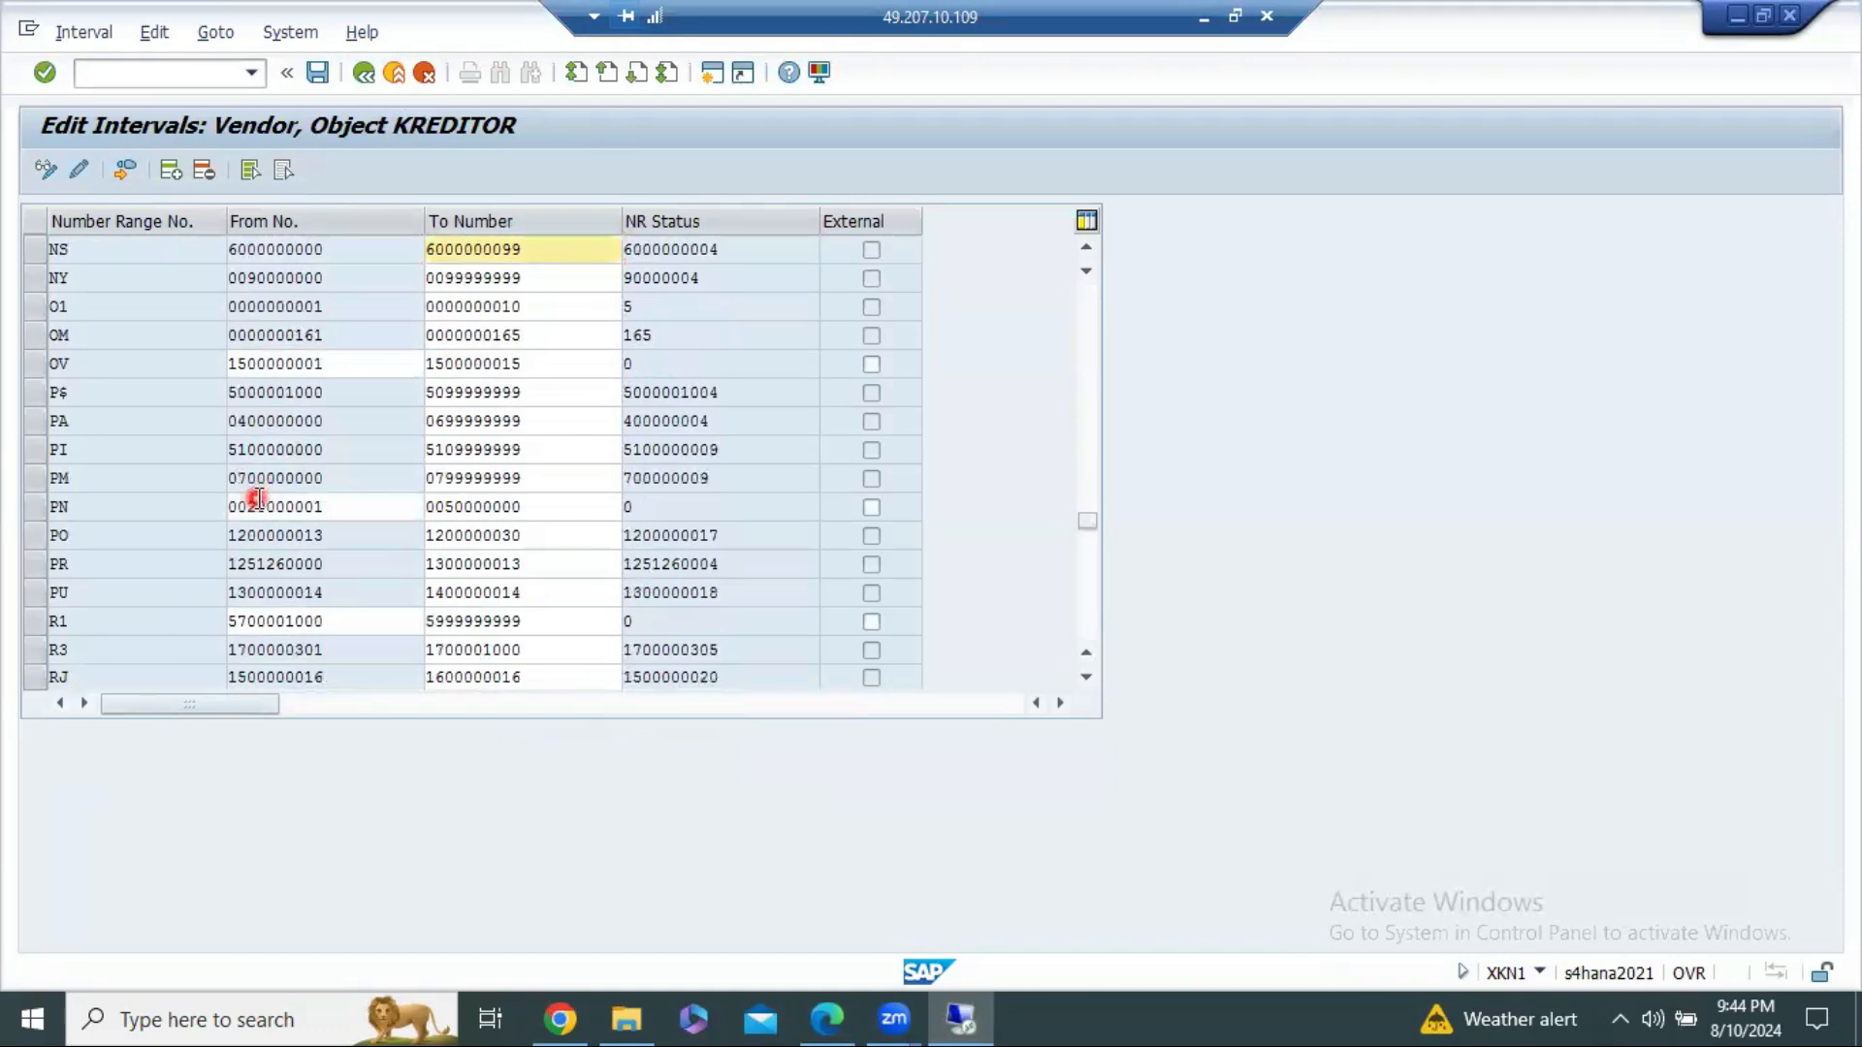
scroll(257, 497, down, 4)
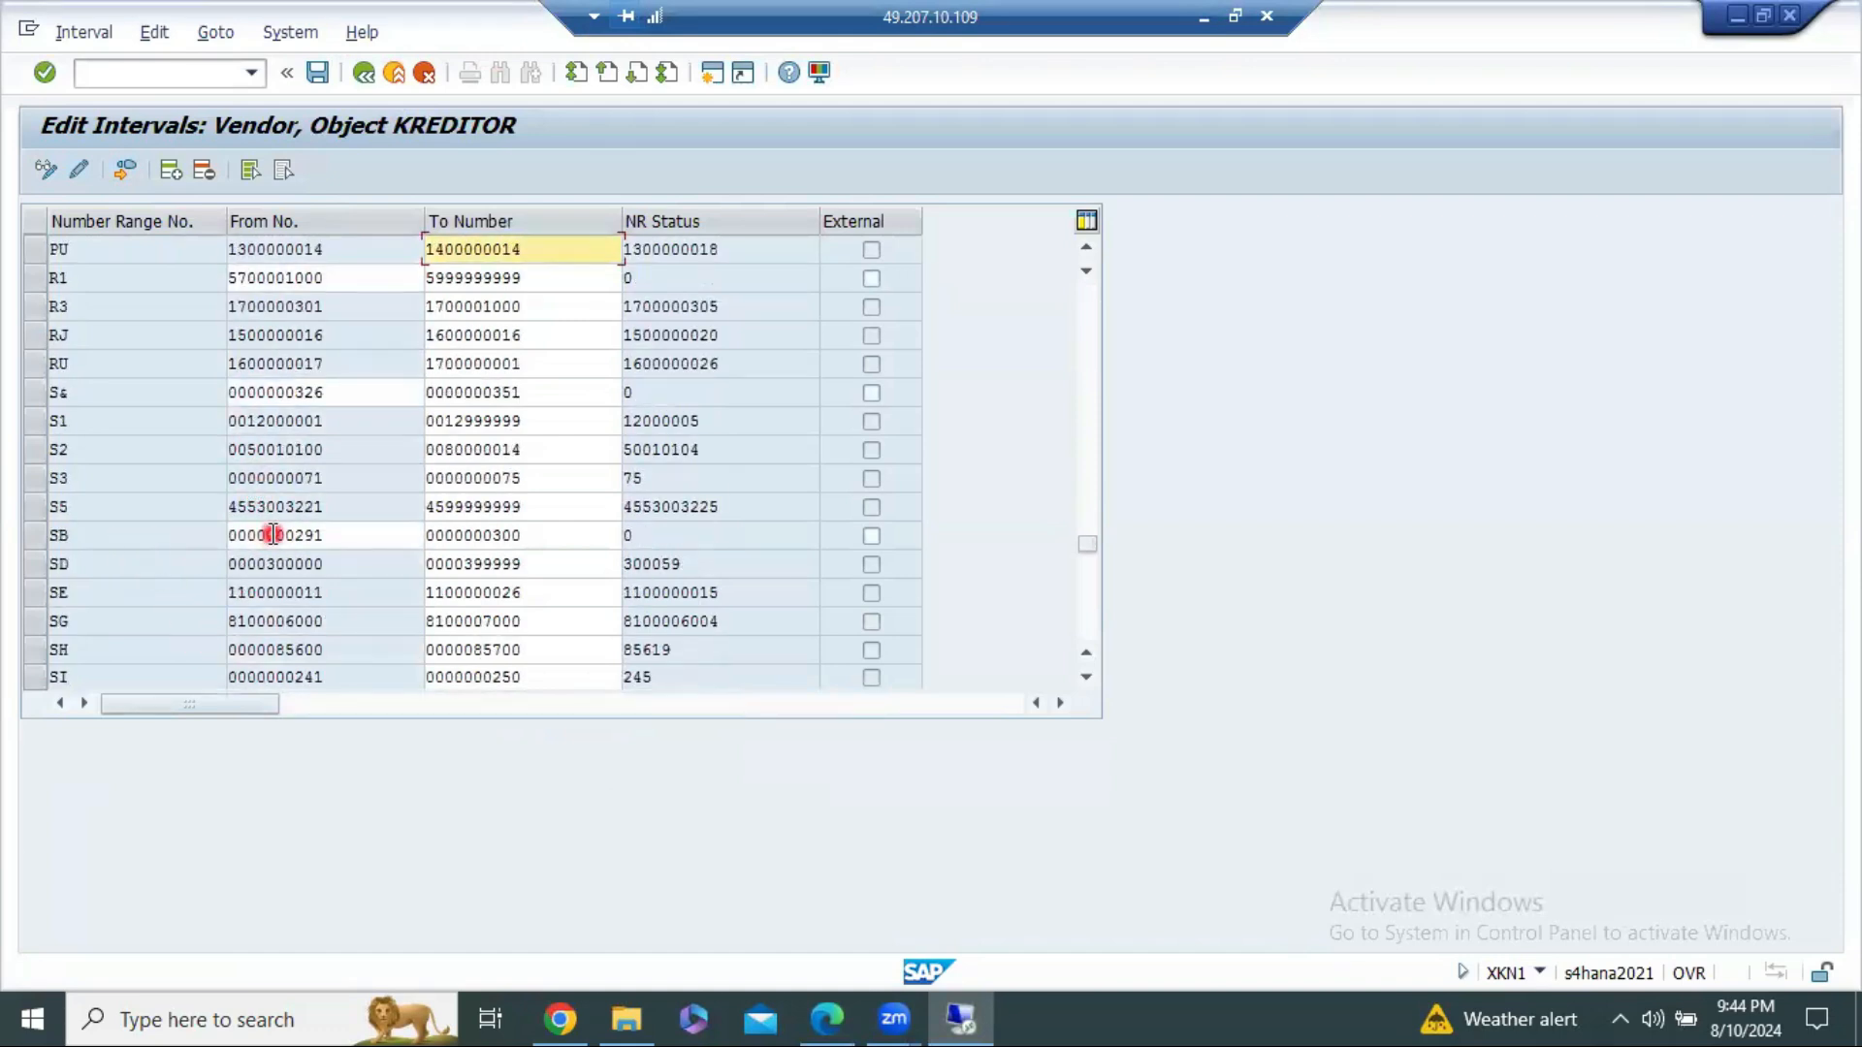
click(126, 169)
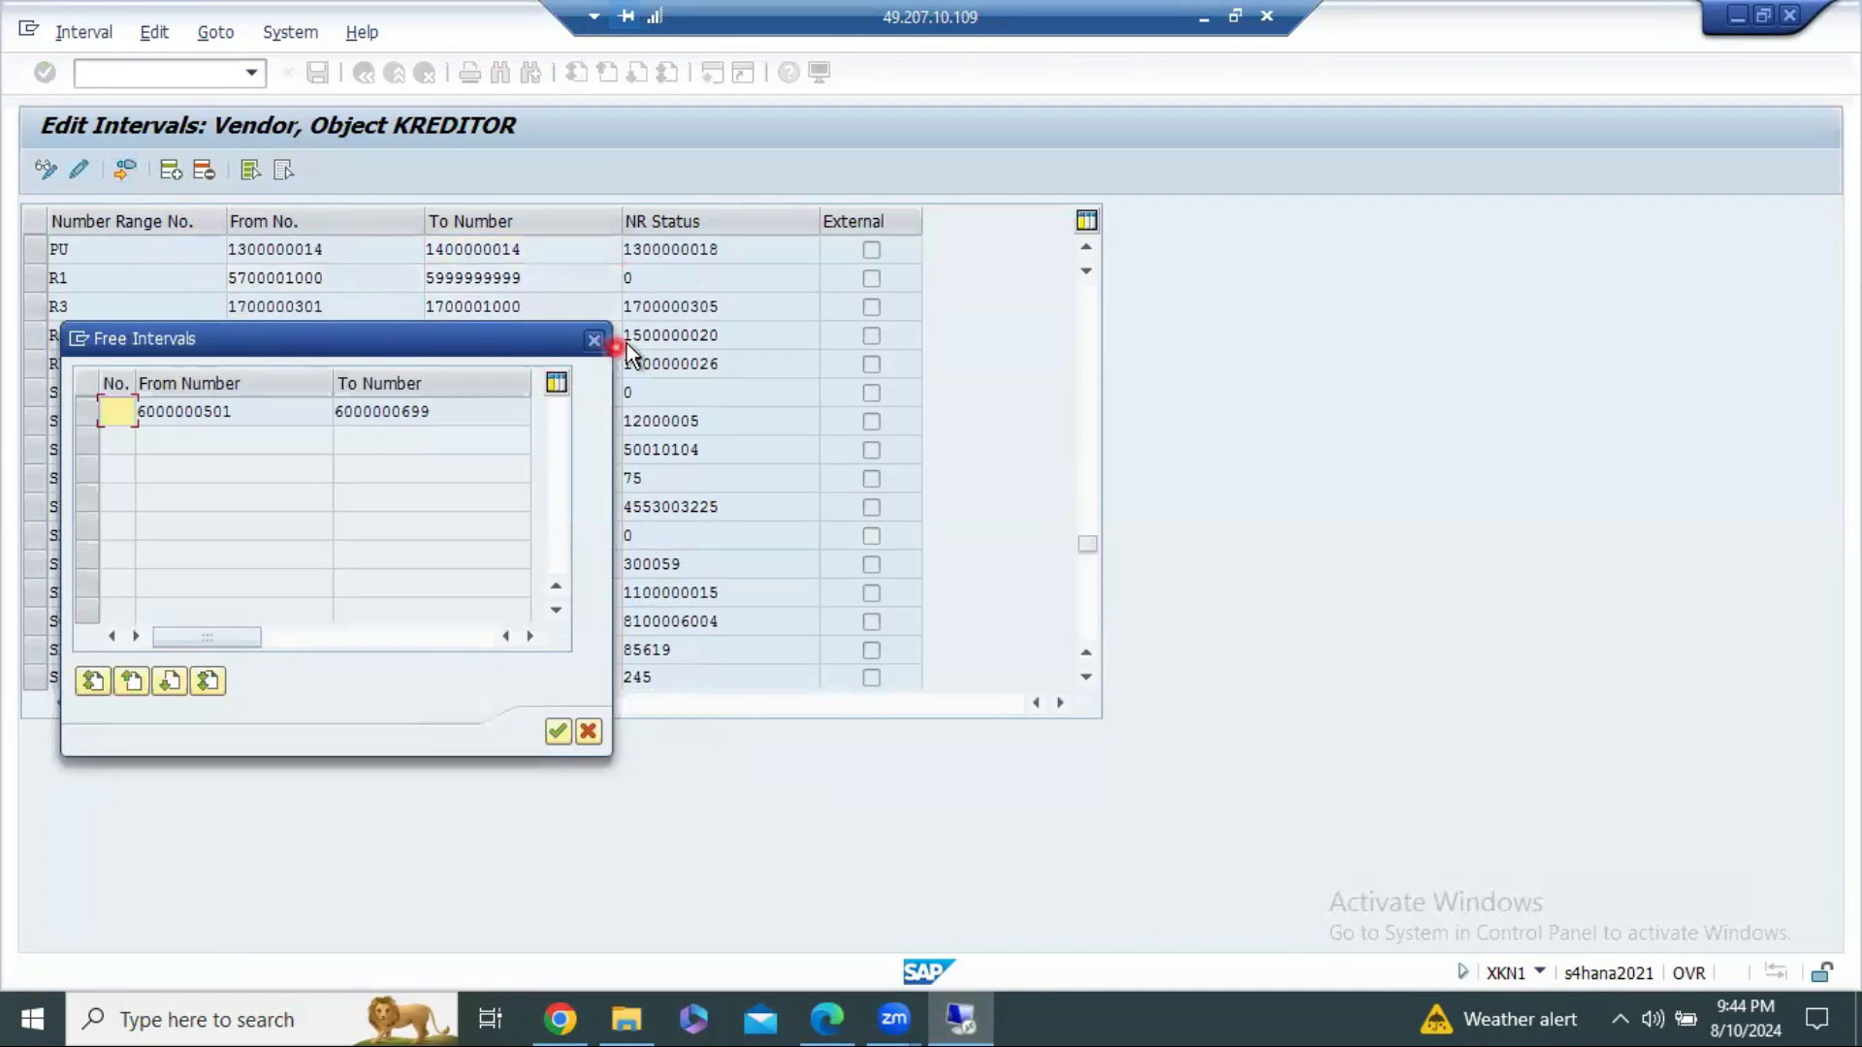
click(594, 338)
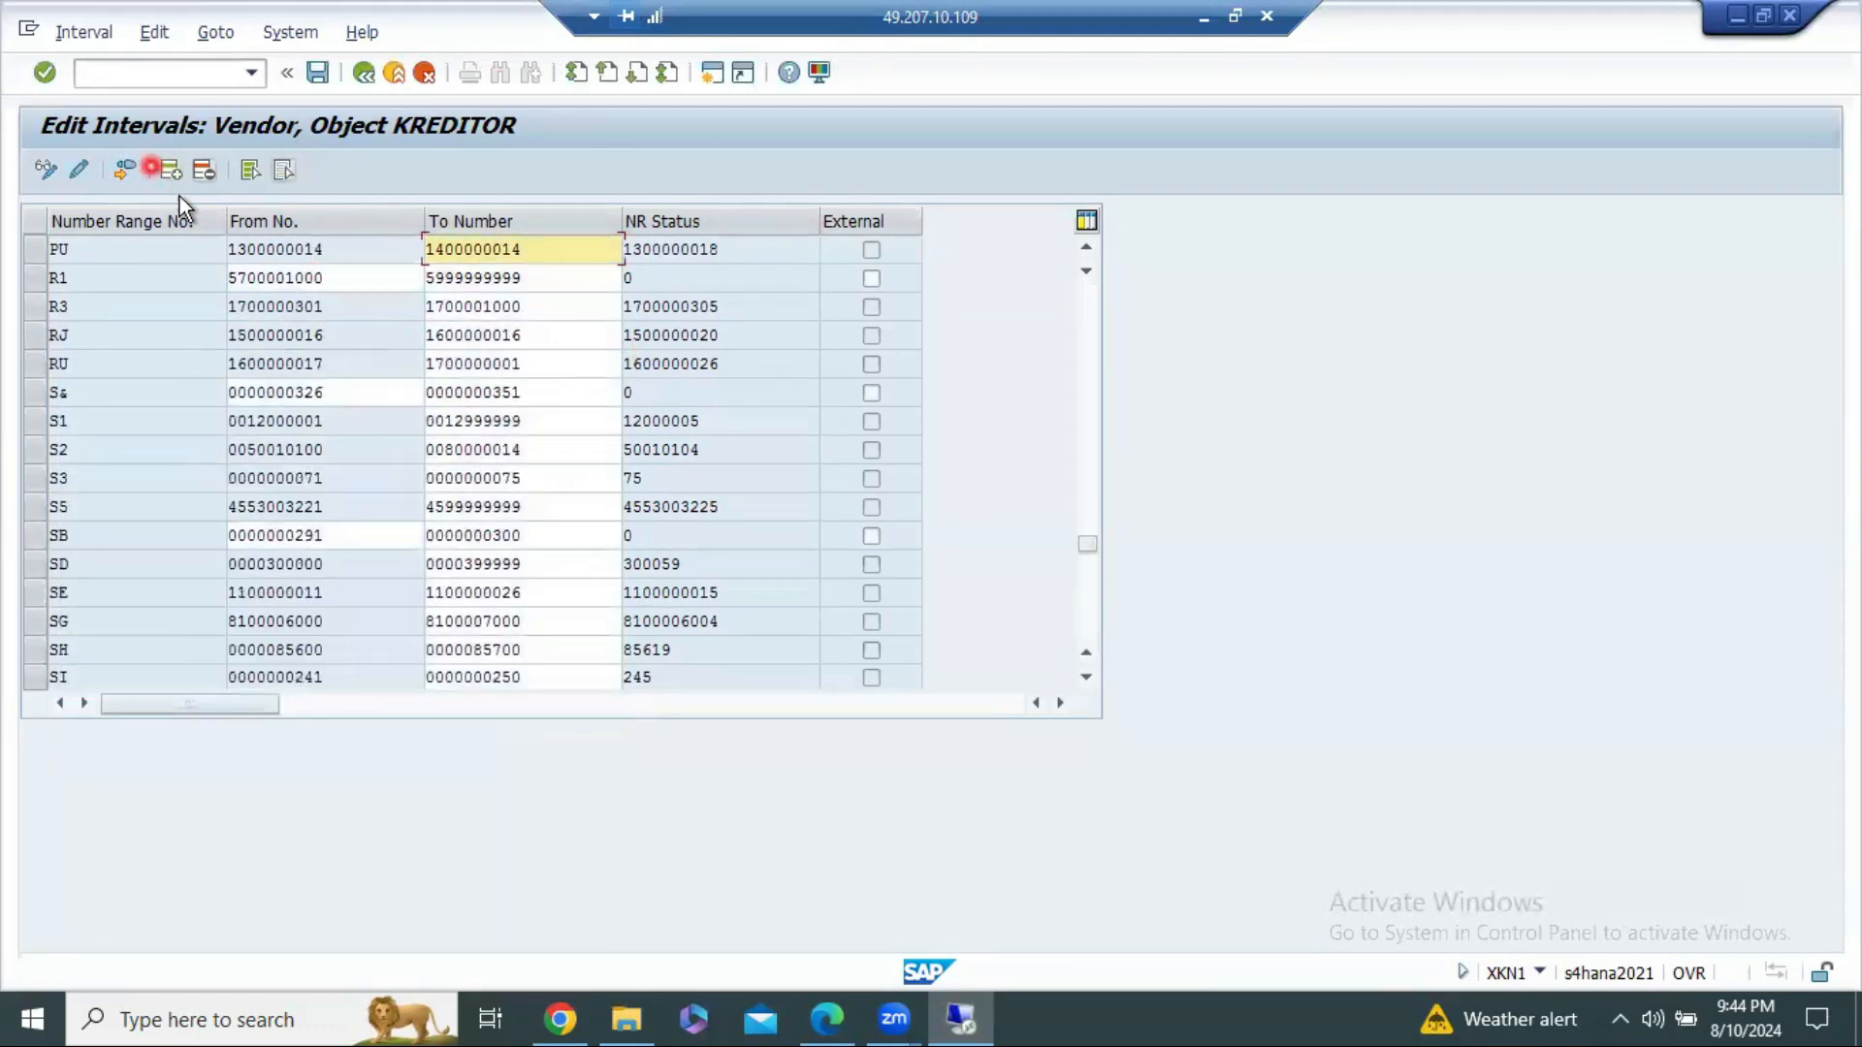
scroll(220, 322, up, 15)
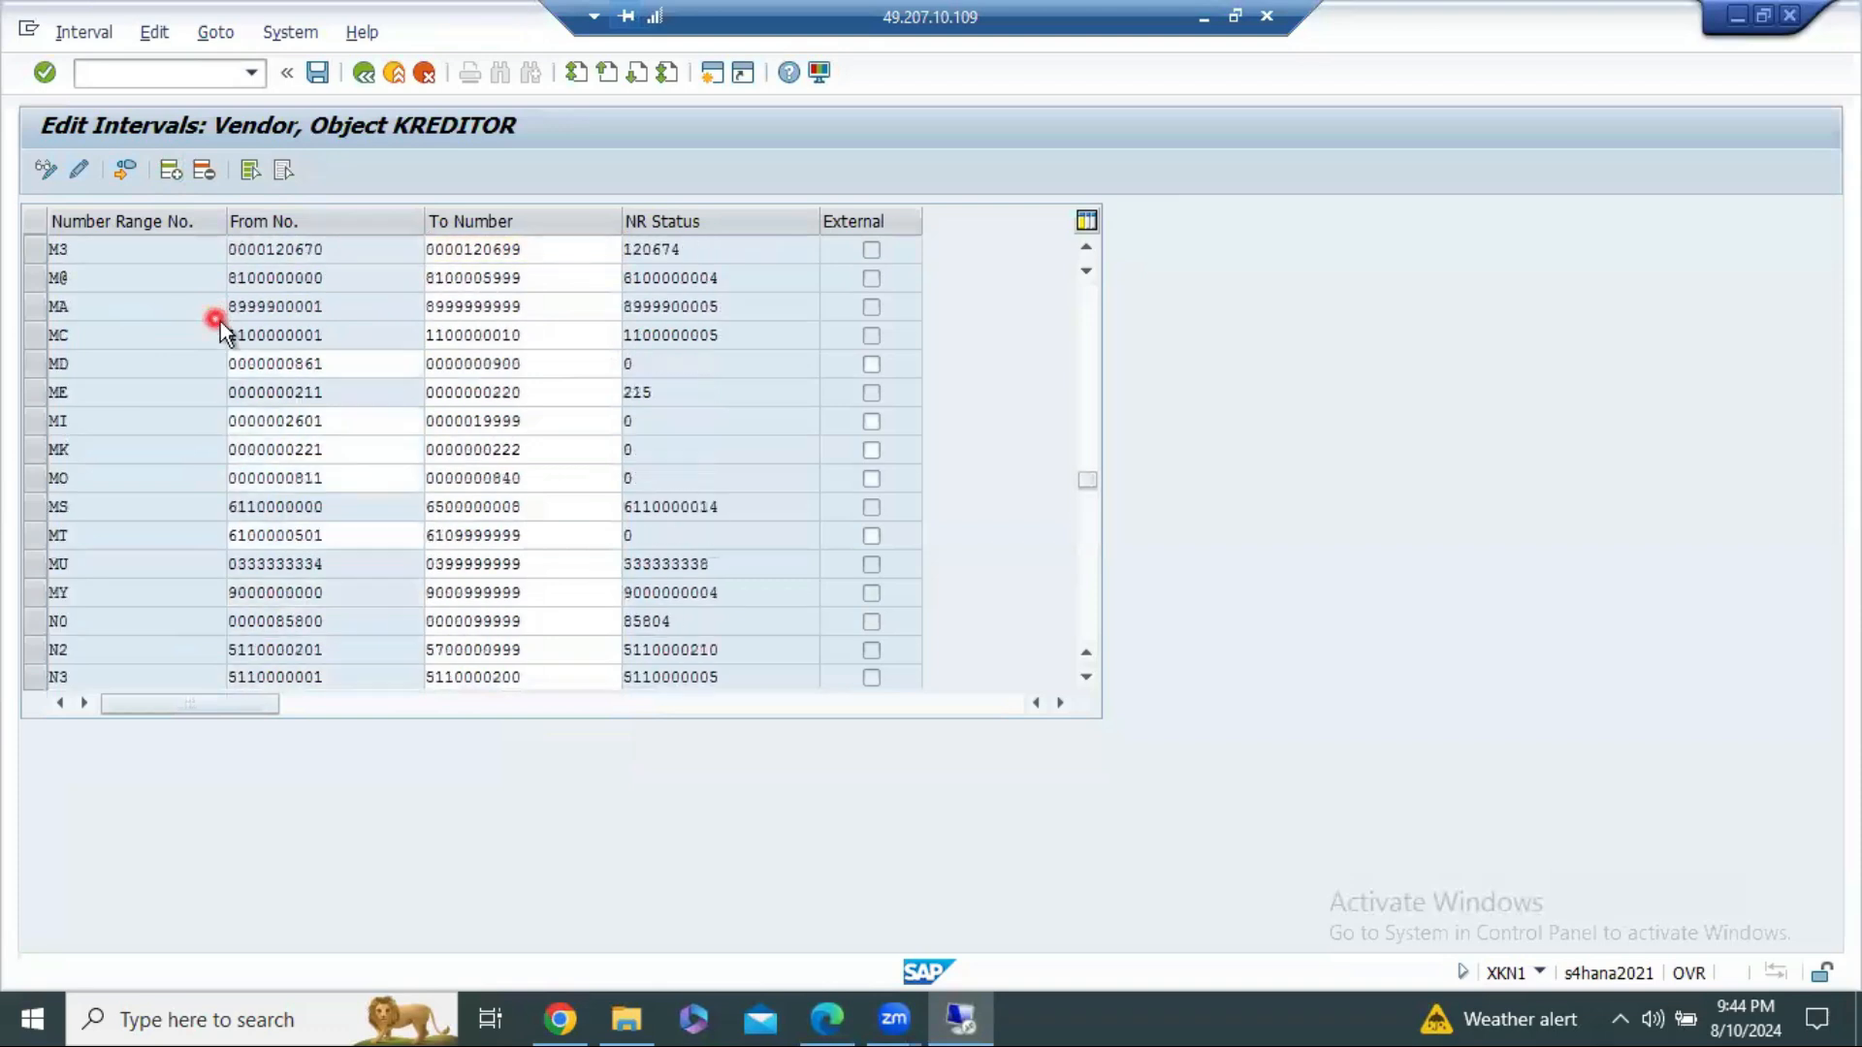
scroll(145, 393, up, 15)
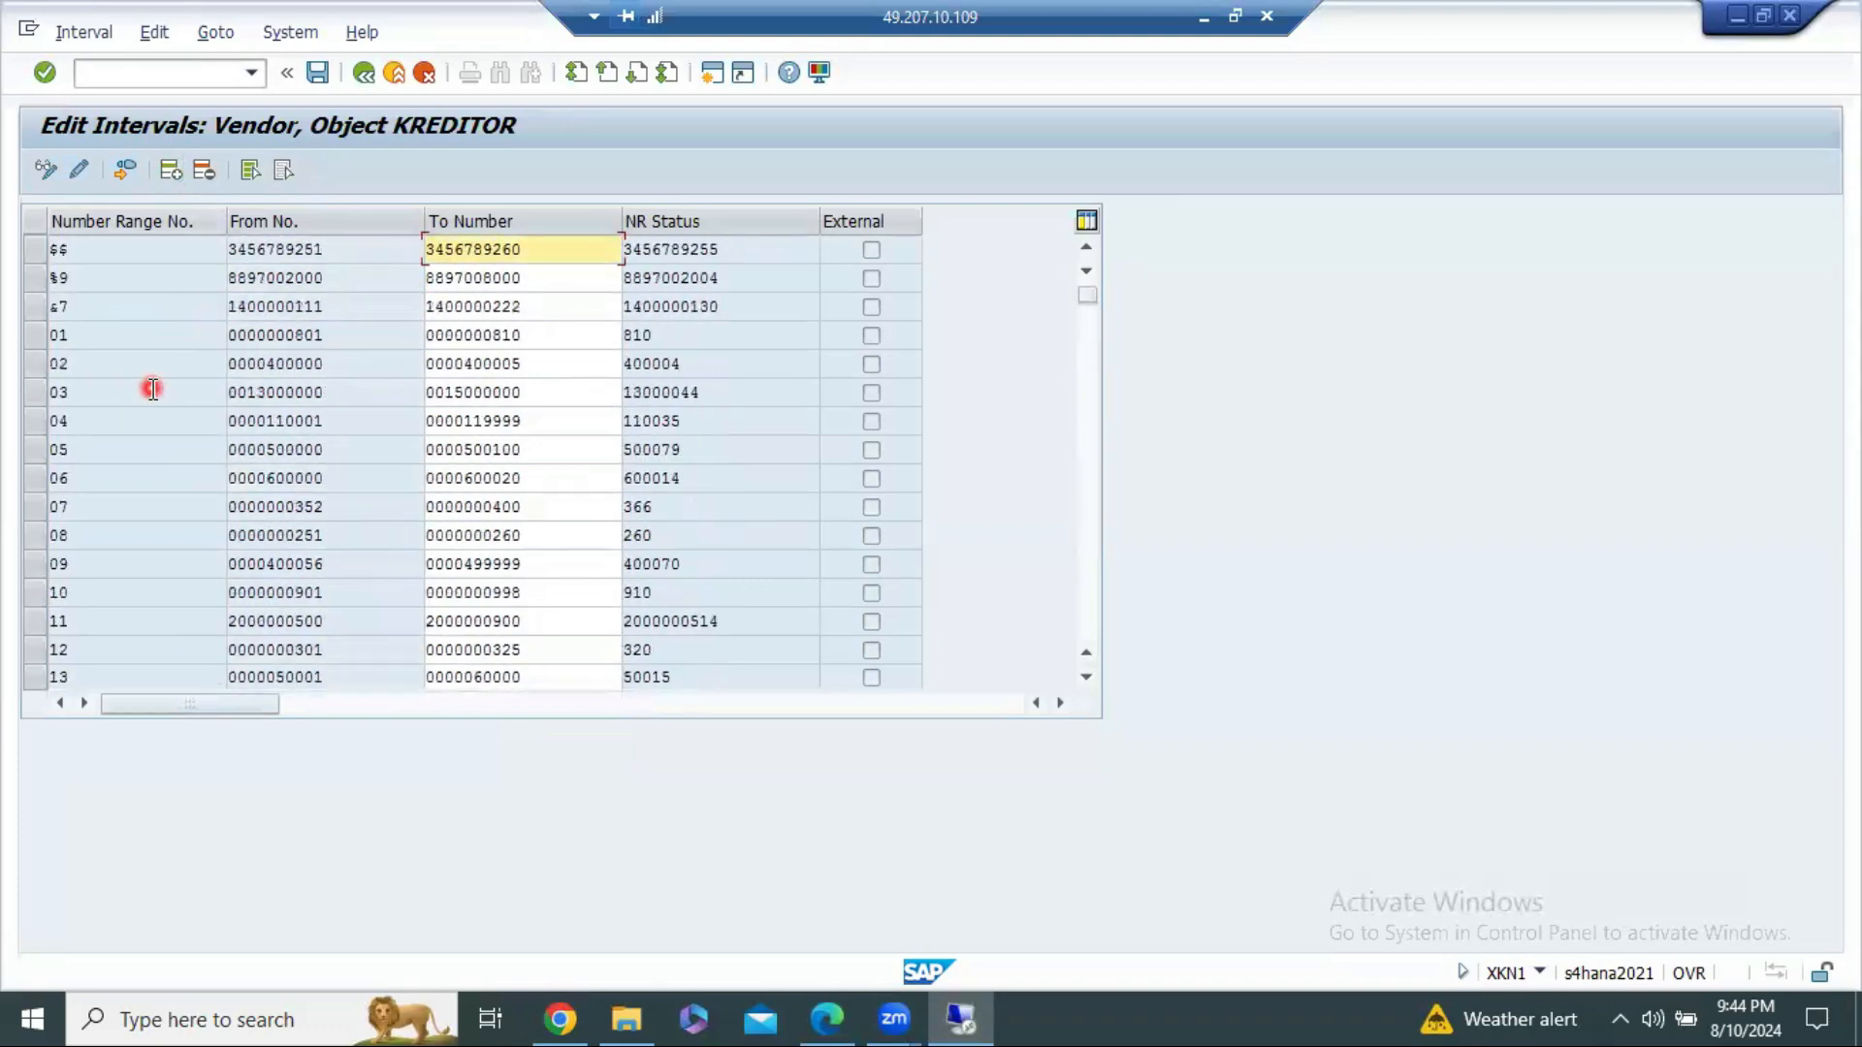
Step: Try to add a vendor interval numbered S6 that starts at 2000
click(178, 169)
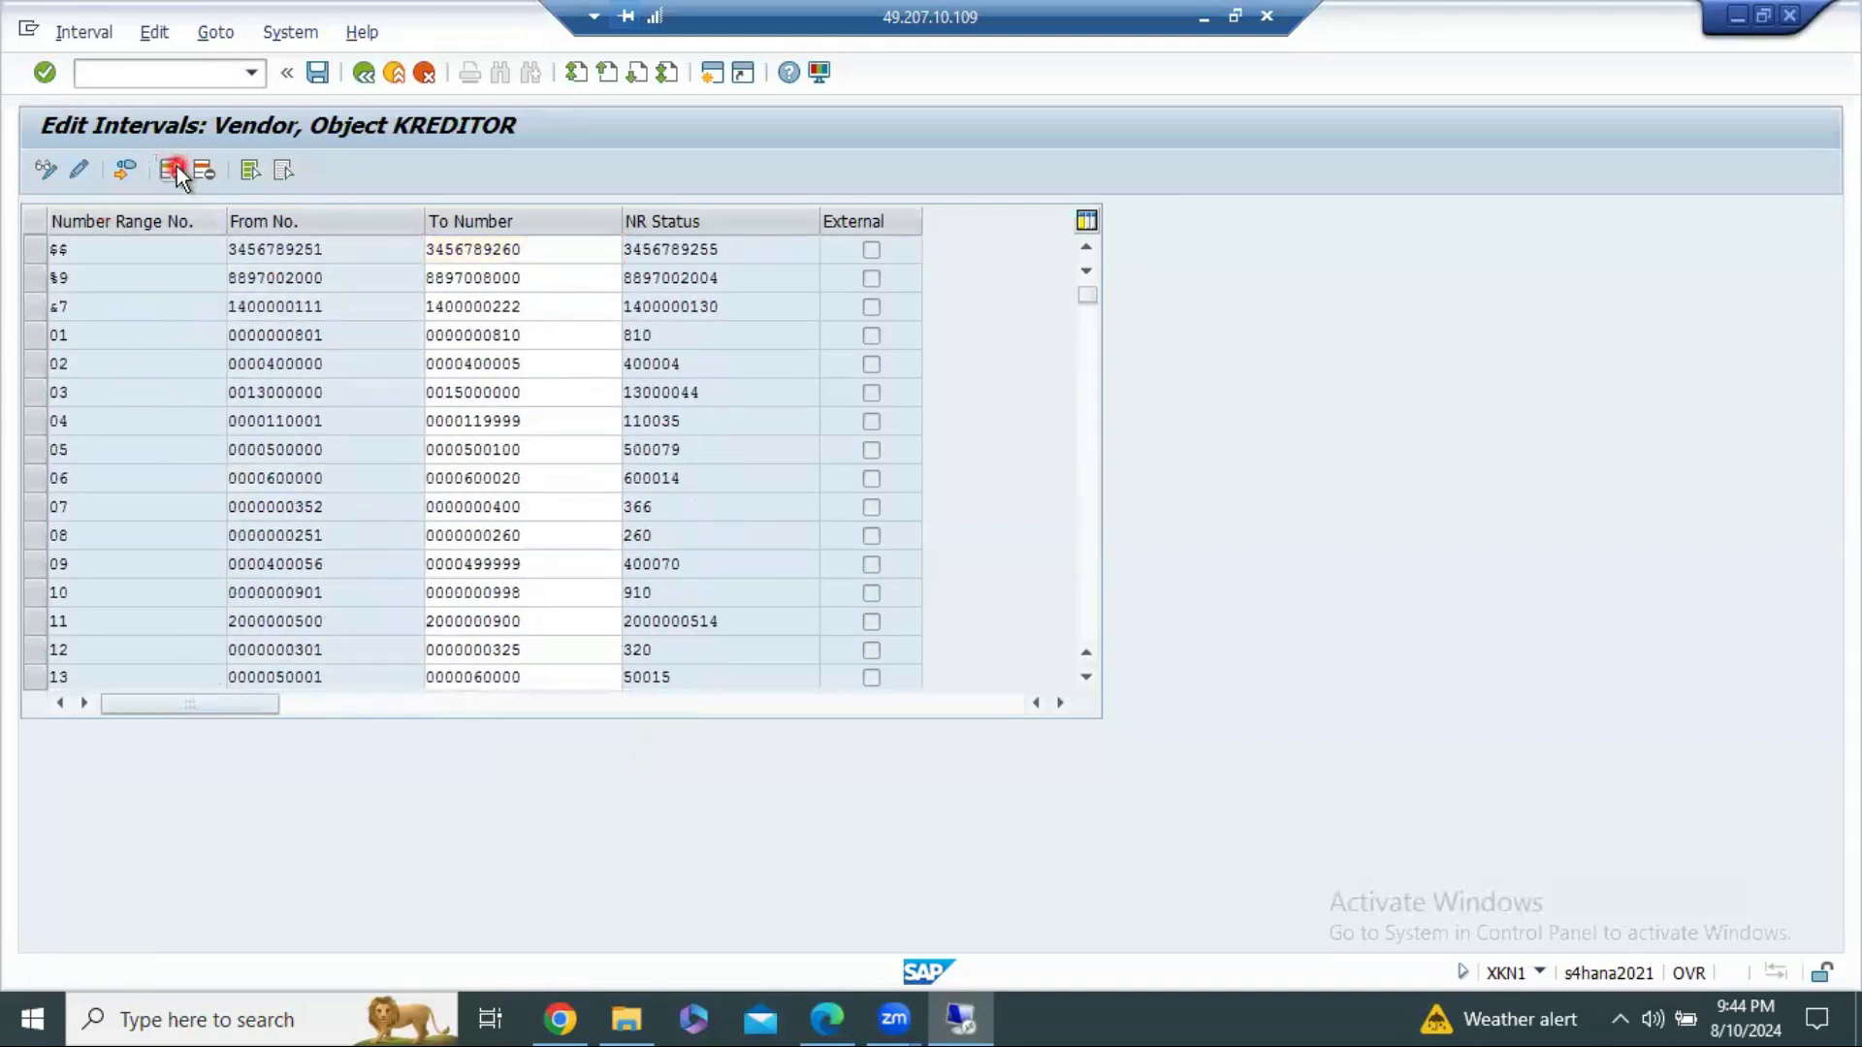
text(S6)
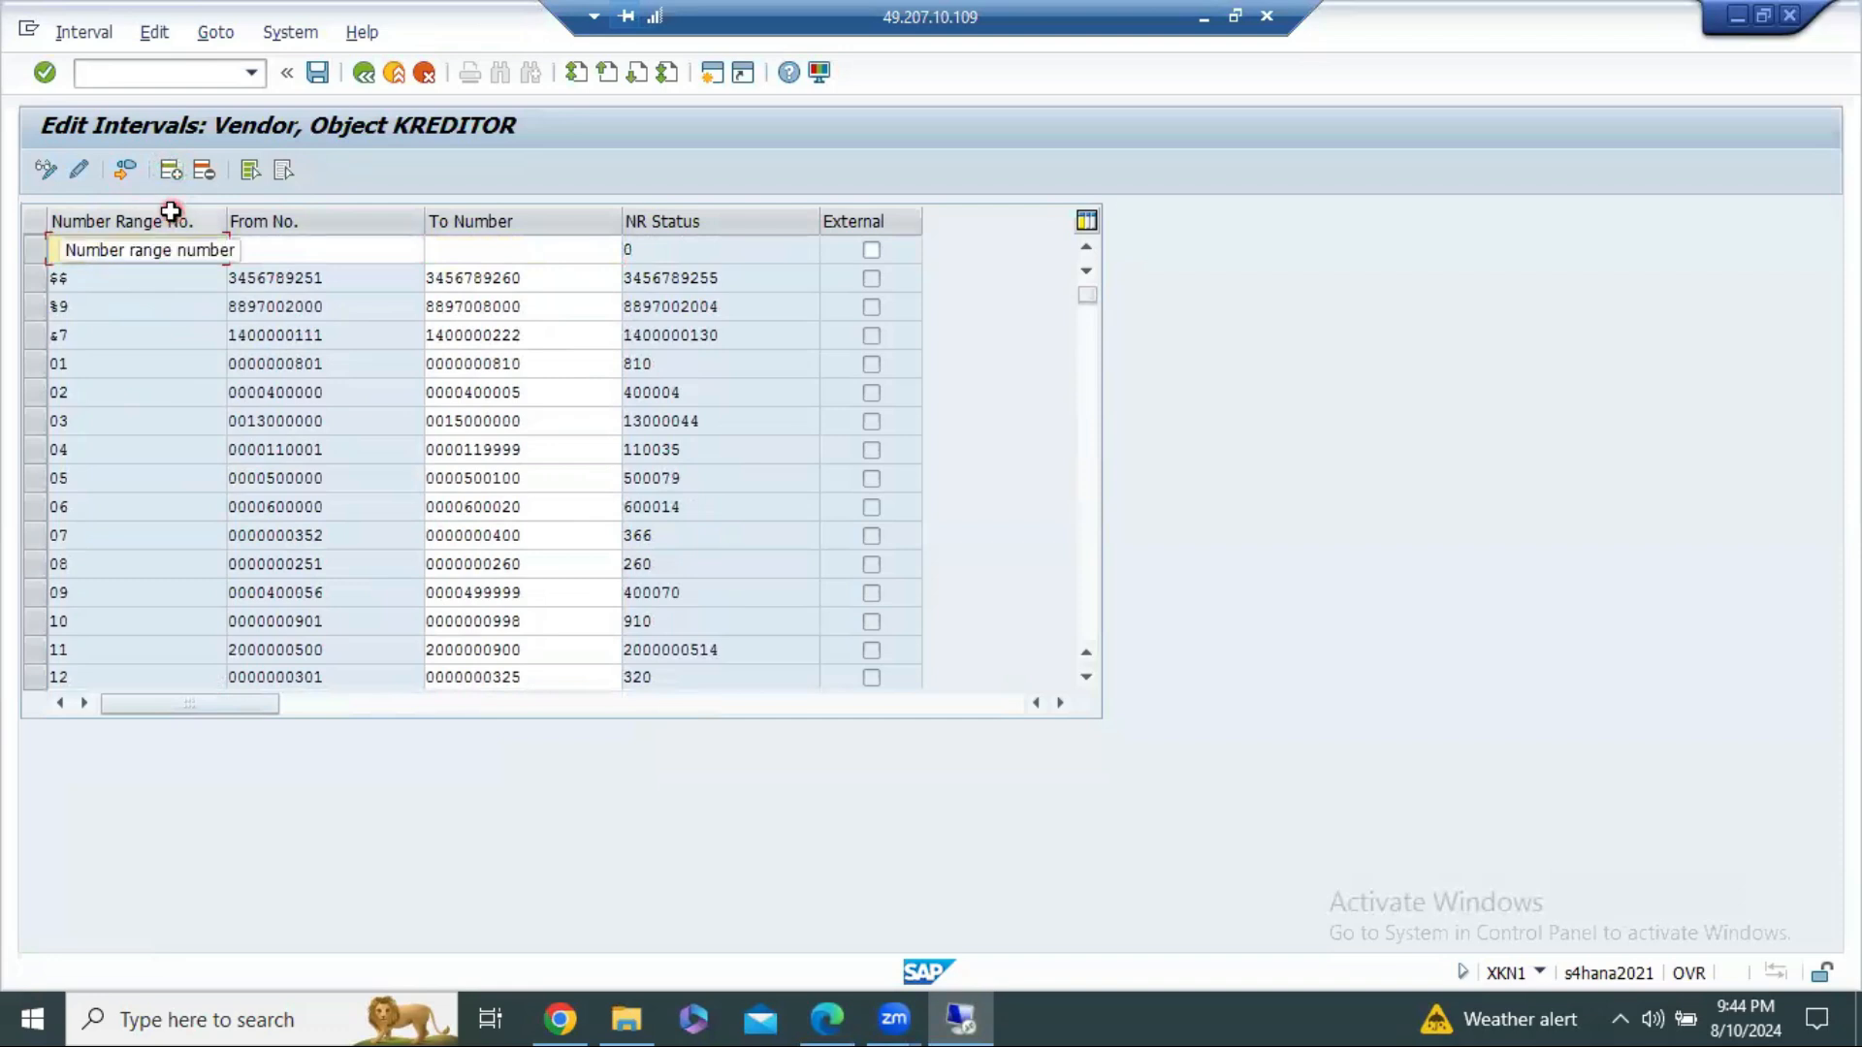
key(Tab)
text(200)
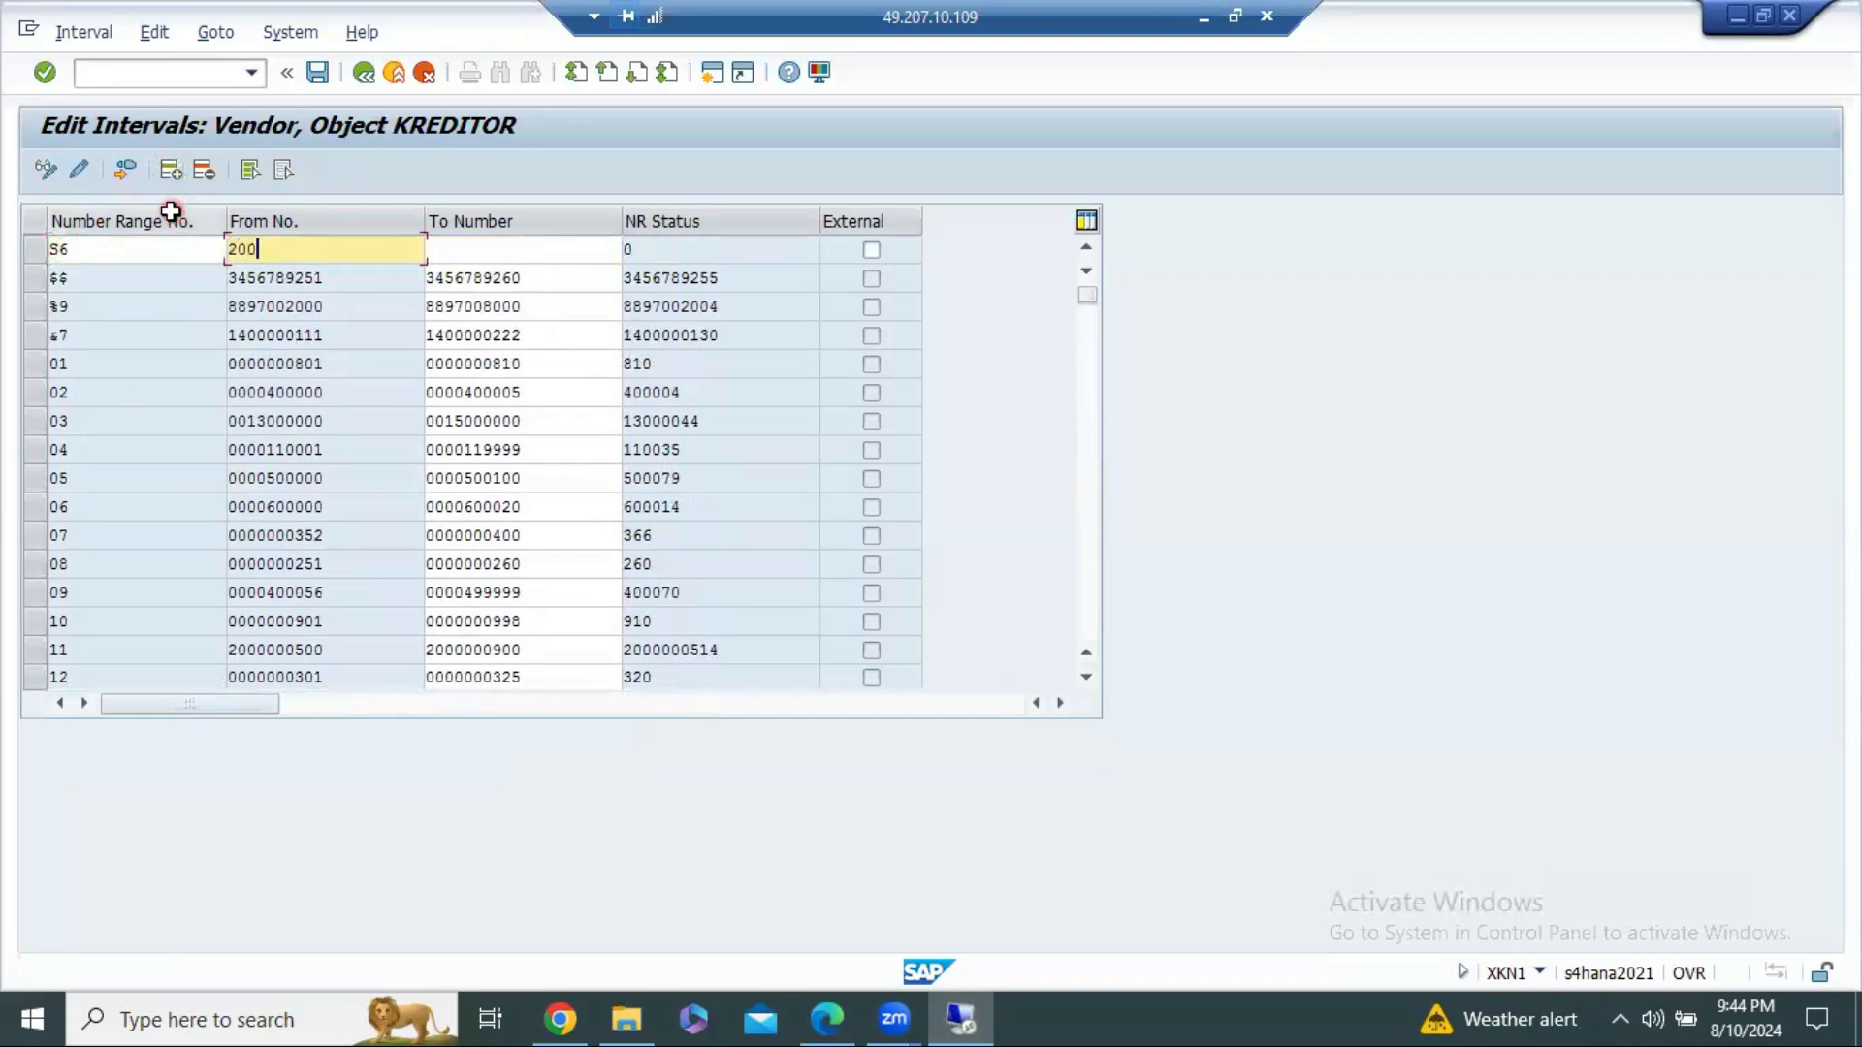
key(Tab)
text(2)
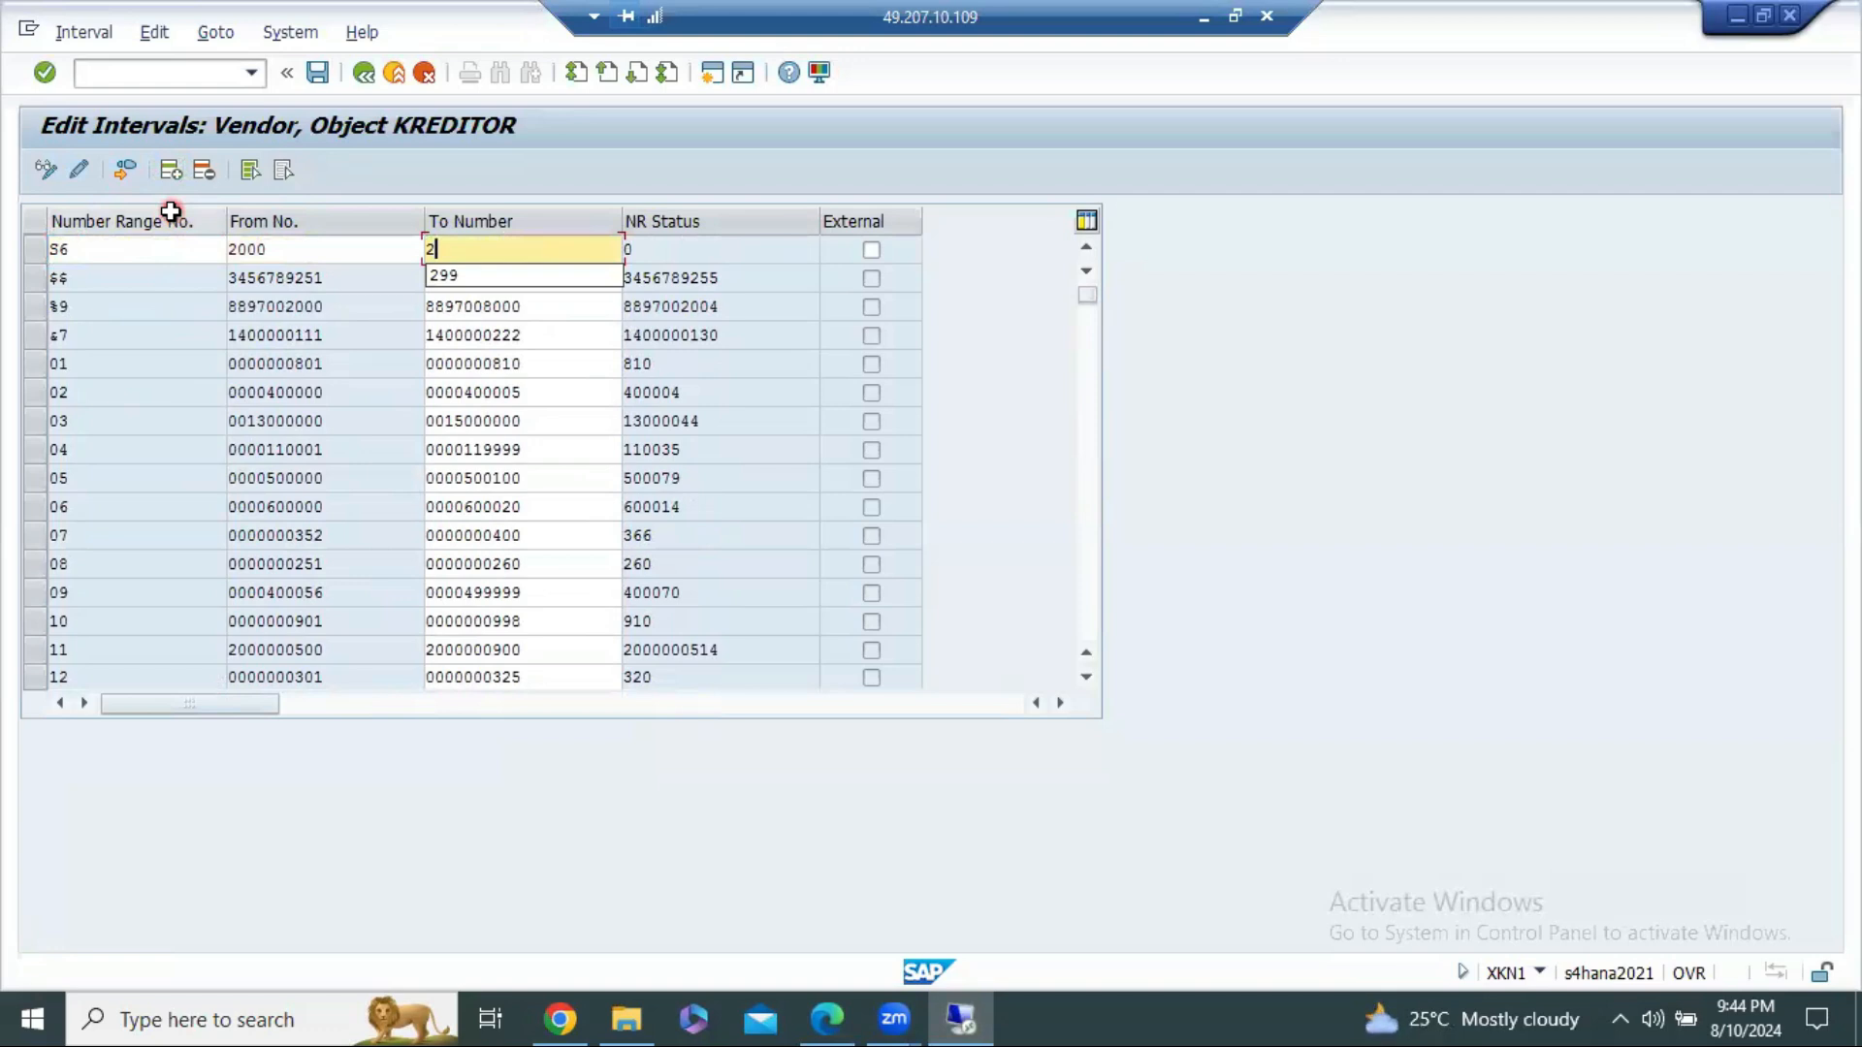
text(5000)
key(Return)
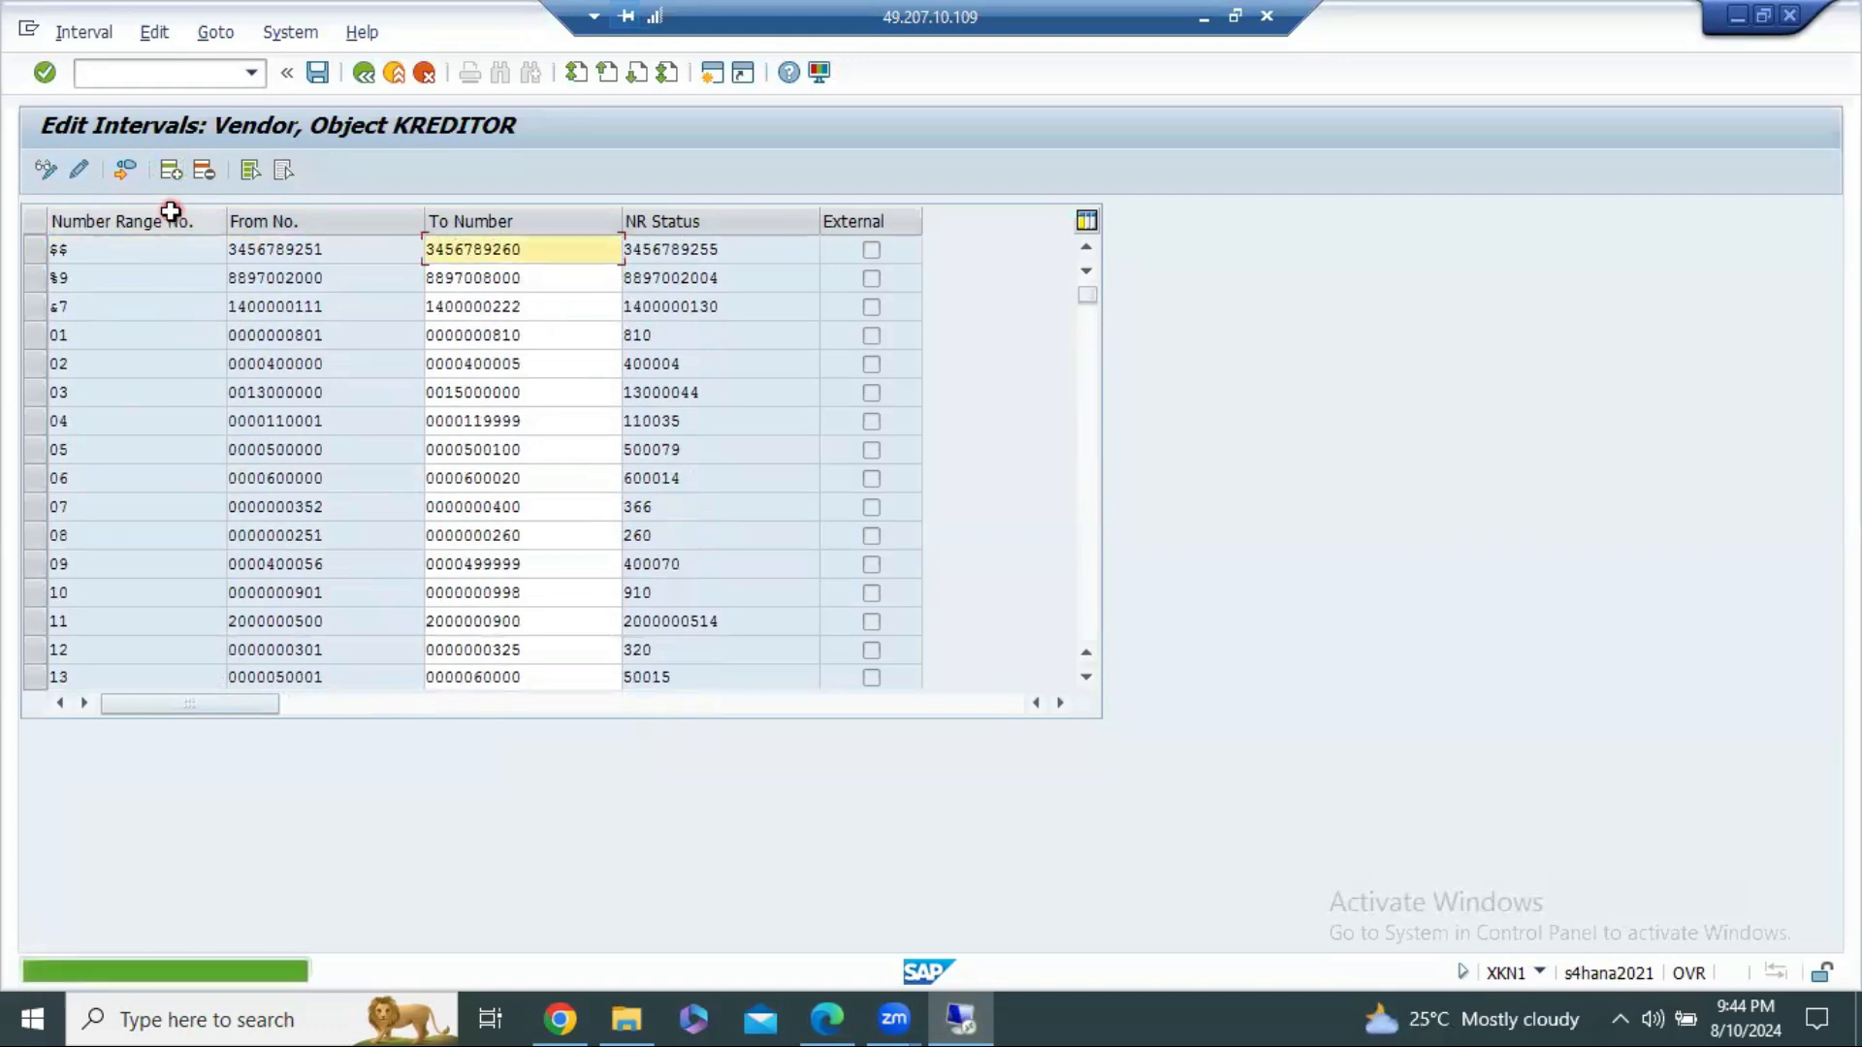
scroll(223, 437, down, 3)
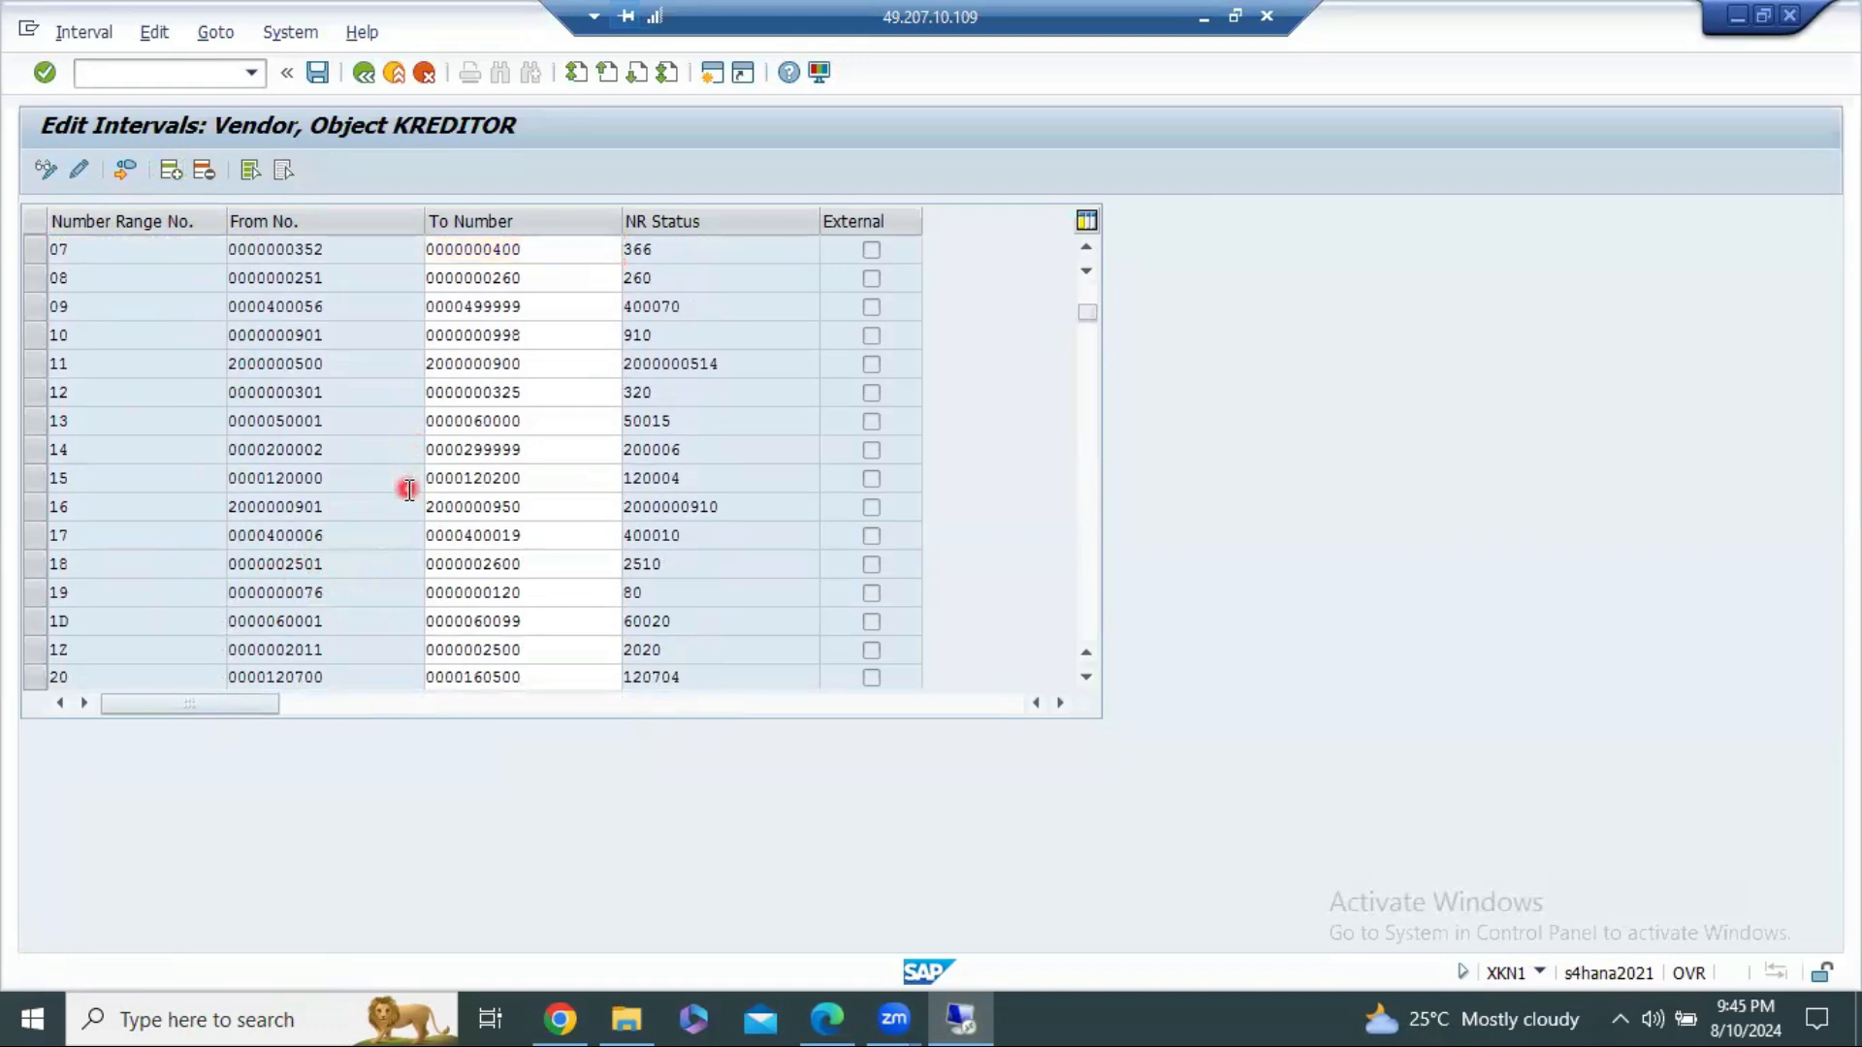
scroll(407, 485, up, 3)
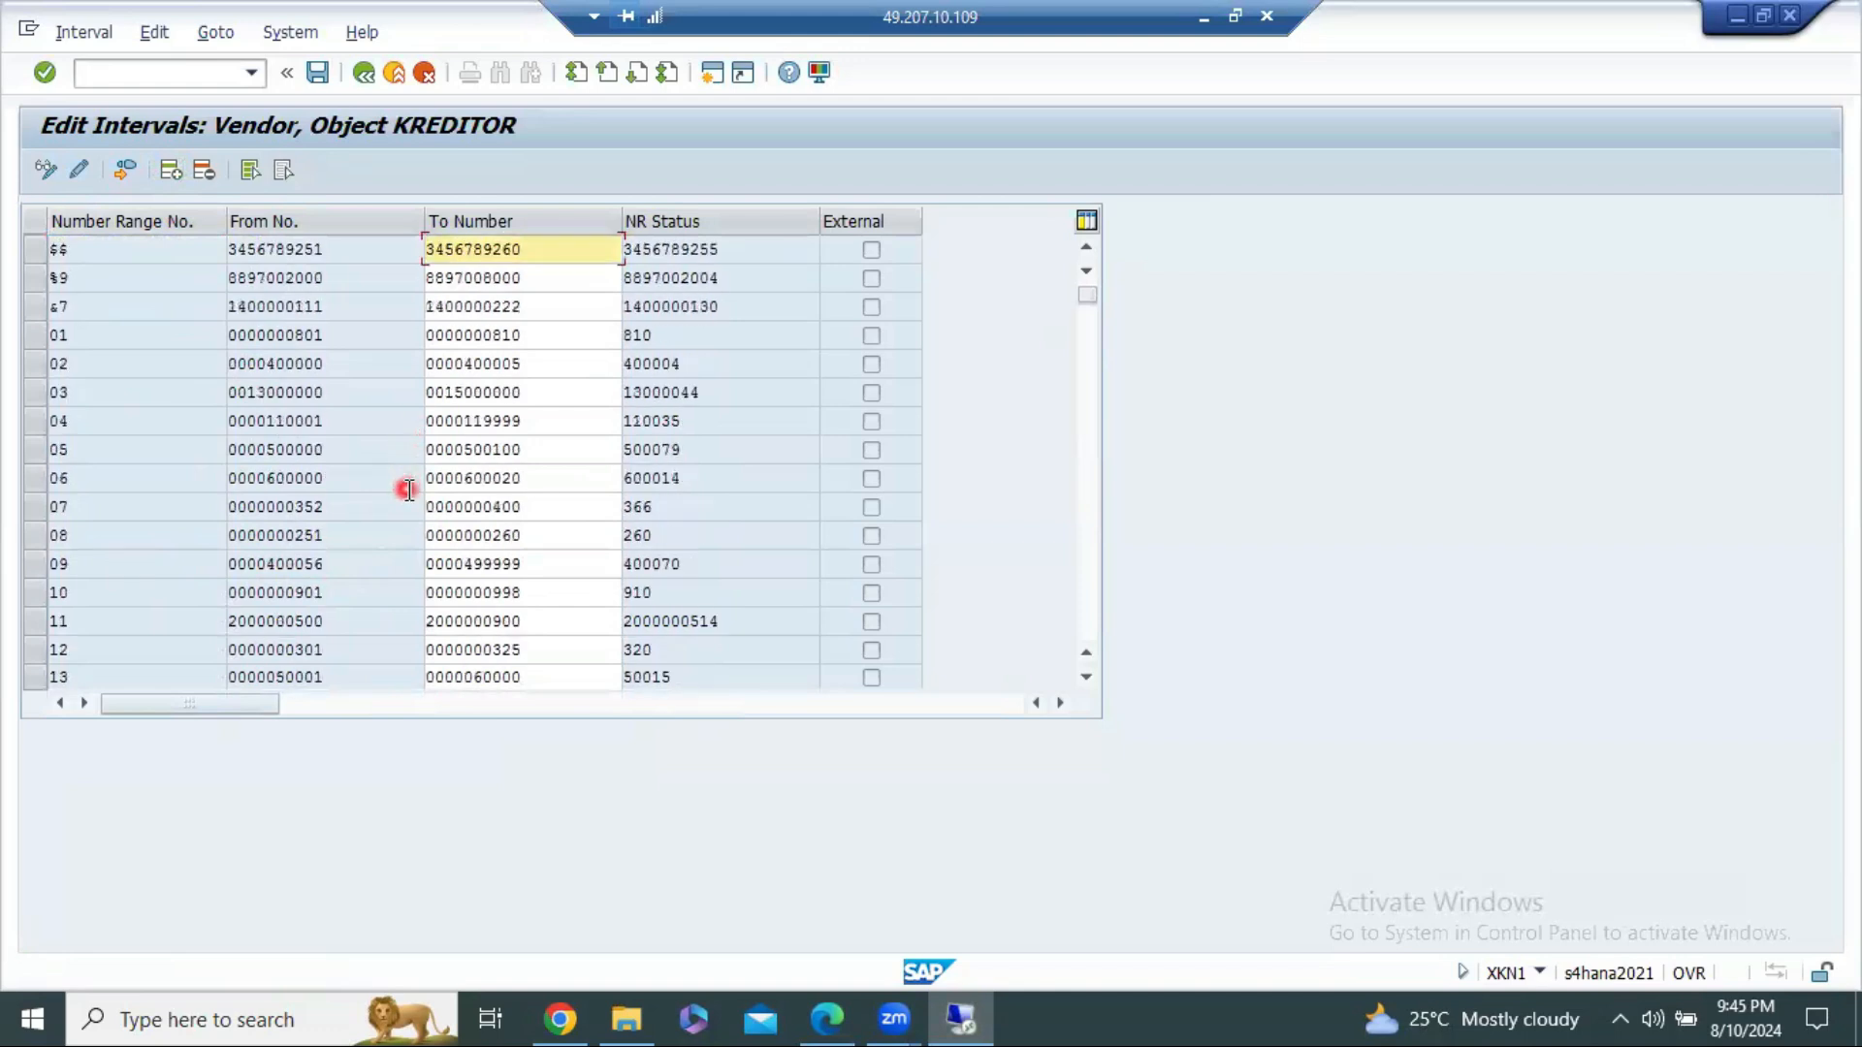
Step: Try to add vendor interval S6 with the range 2000 to 2099
click(170, 172)
text(S6)
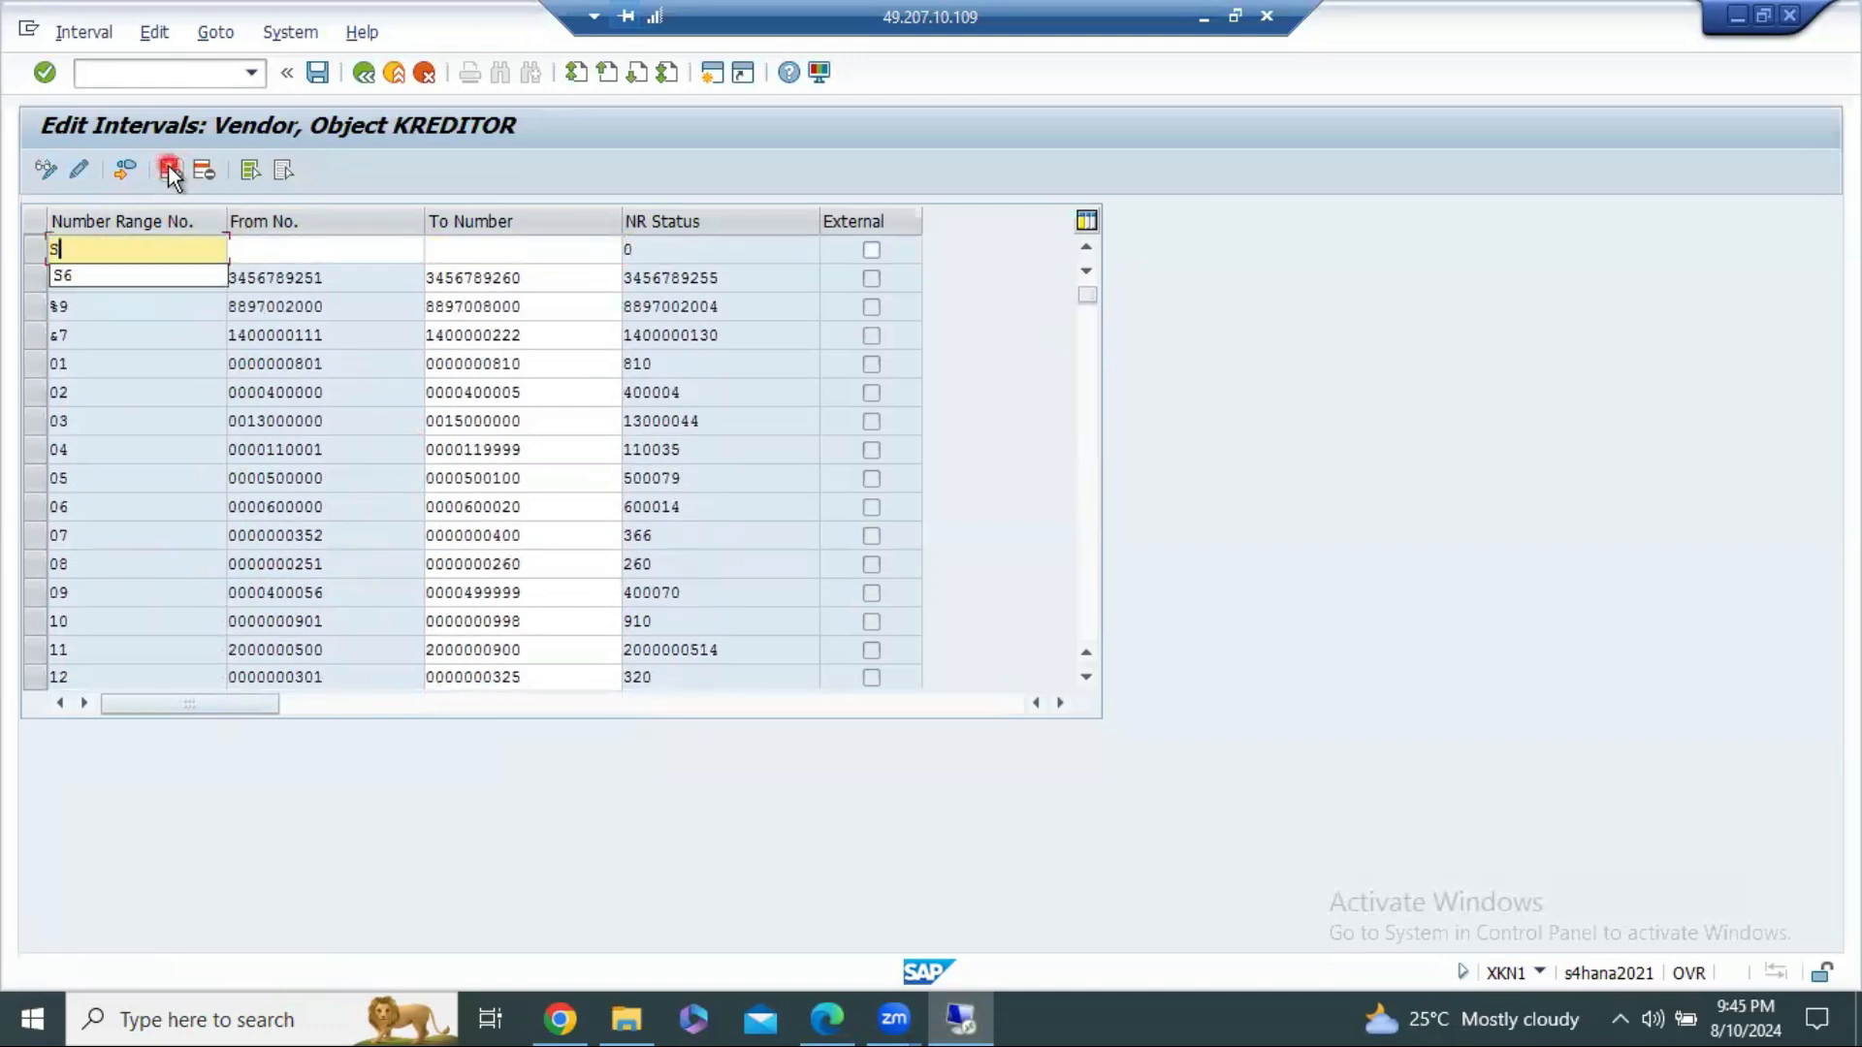
key(Tab)
text(2000)
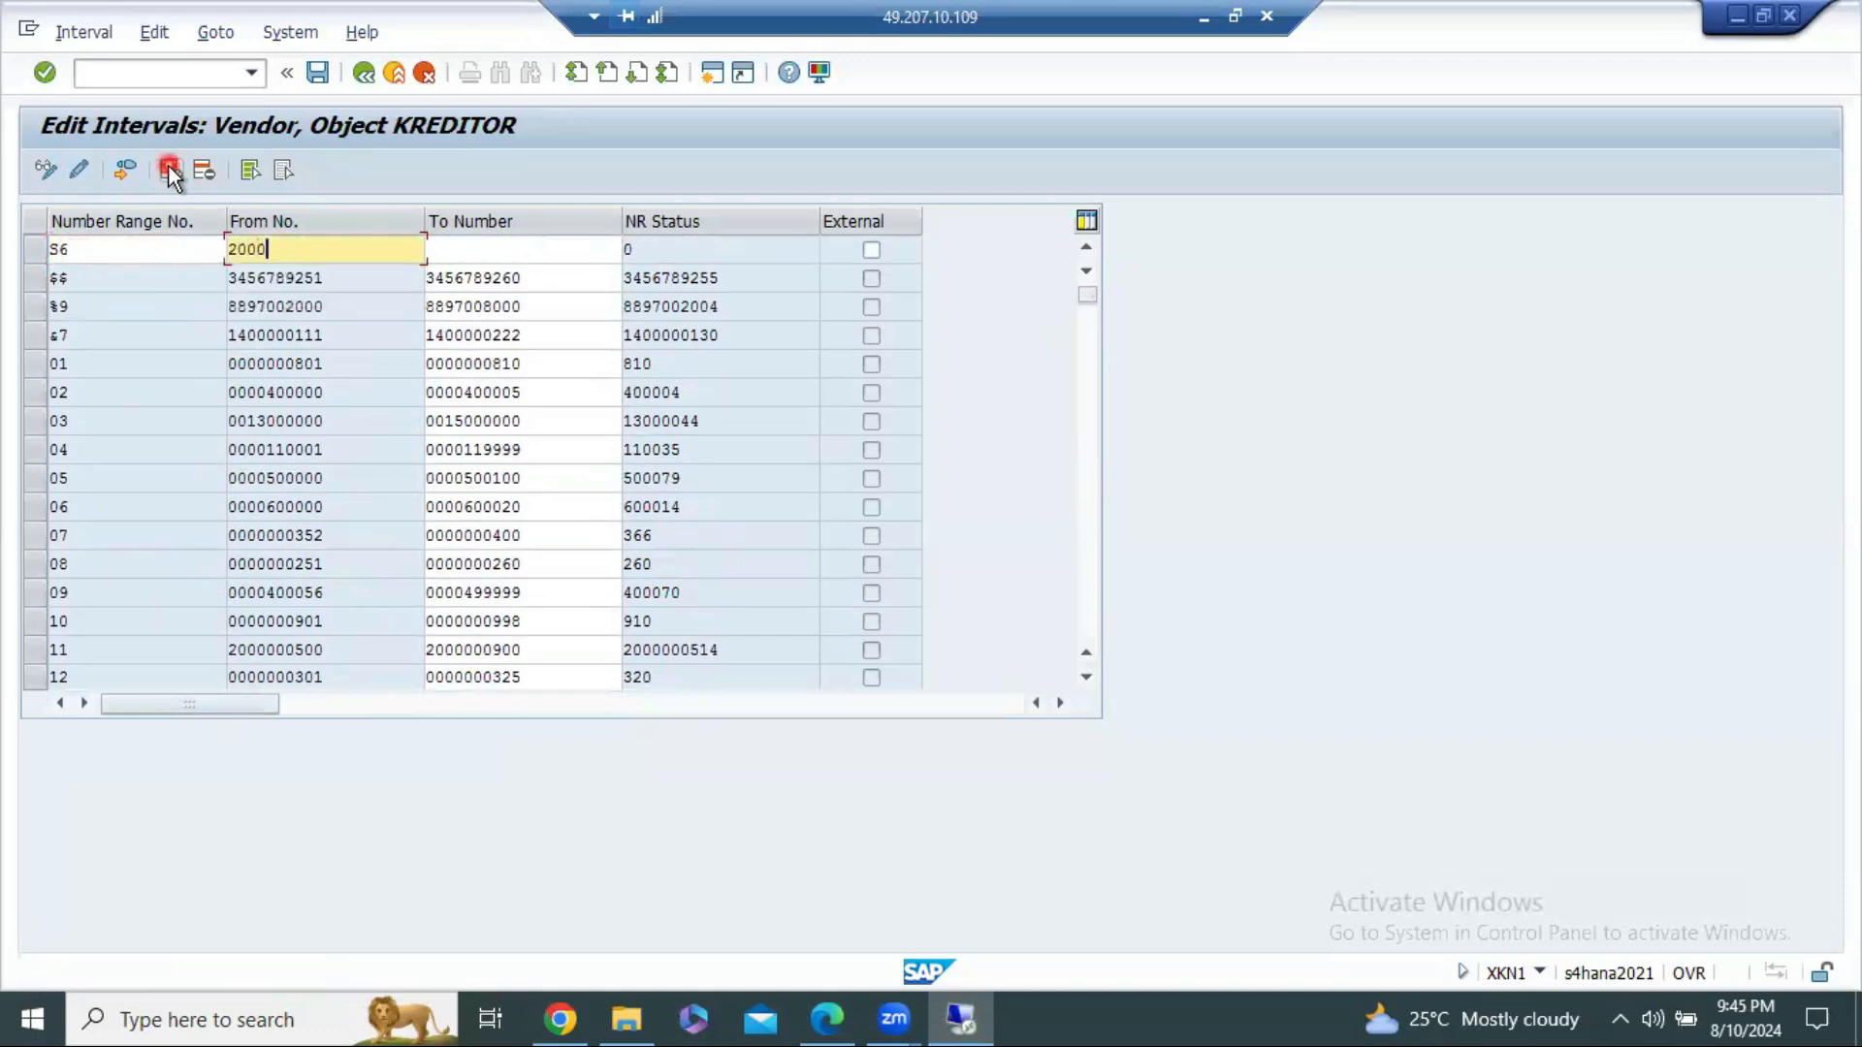
key(Tab)
text(2099)
key(Return)
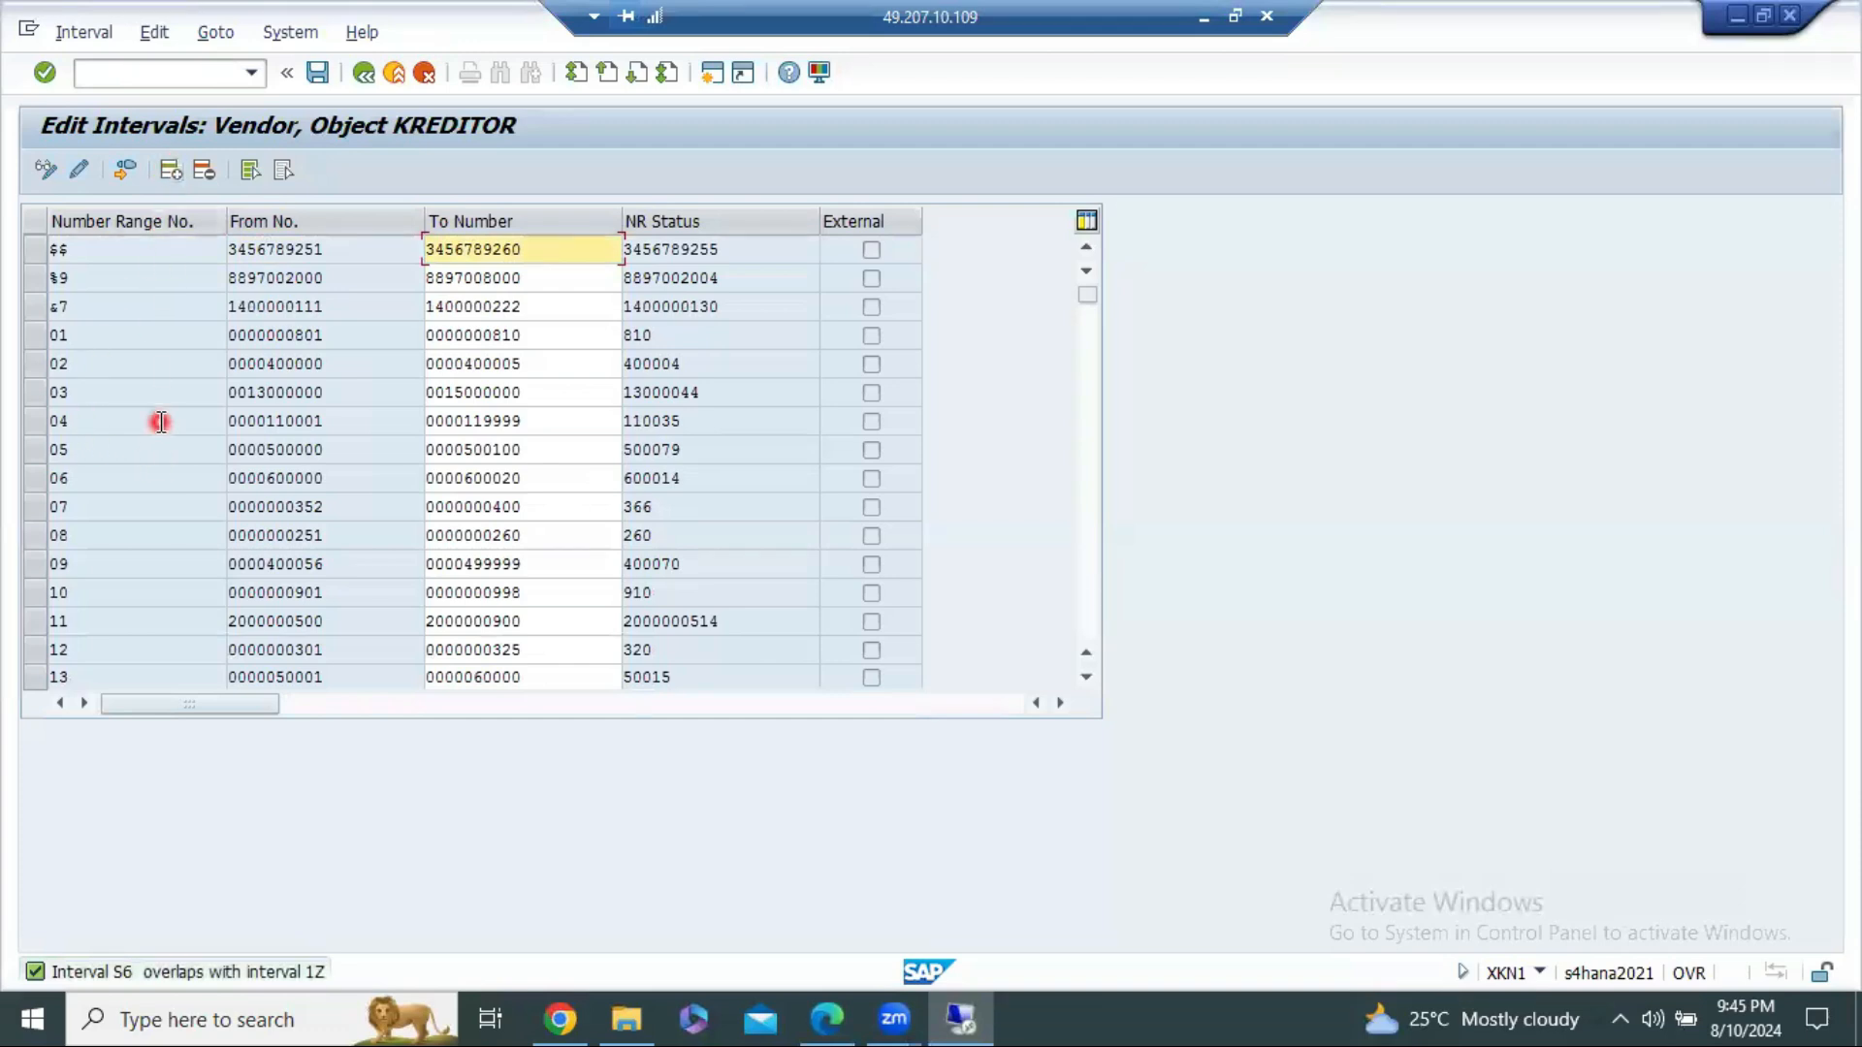
Step: Check the limits of interval 1Z and try to add vendor interval S6 from 2000 to 2010
scroll(130, 562, down, 2)
scroll(130, 570, up, 2)
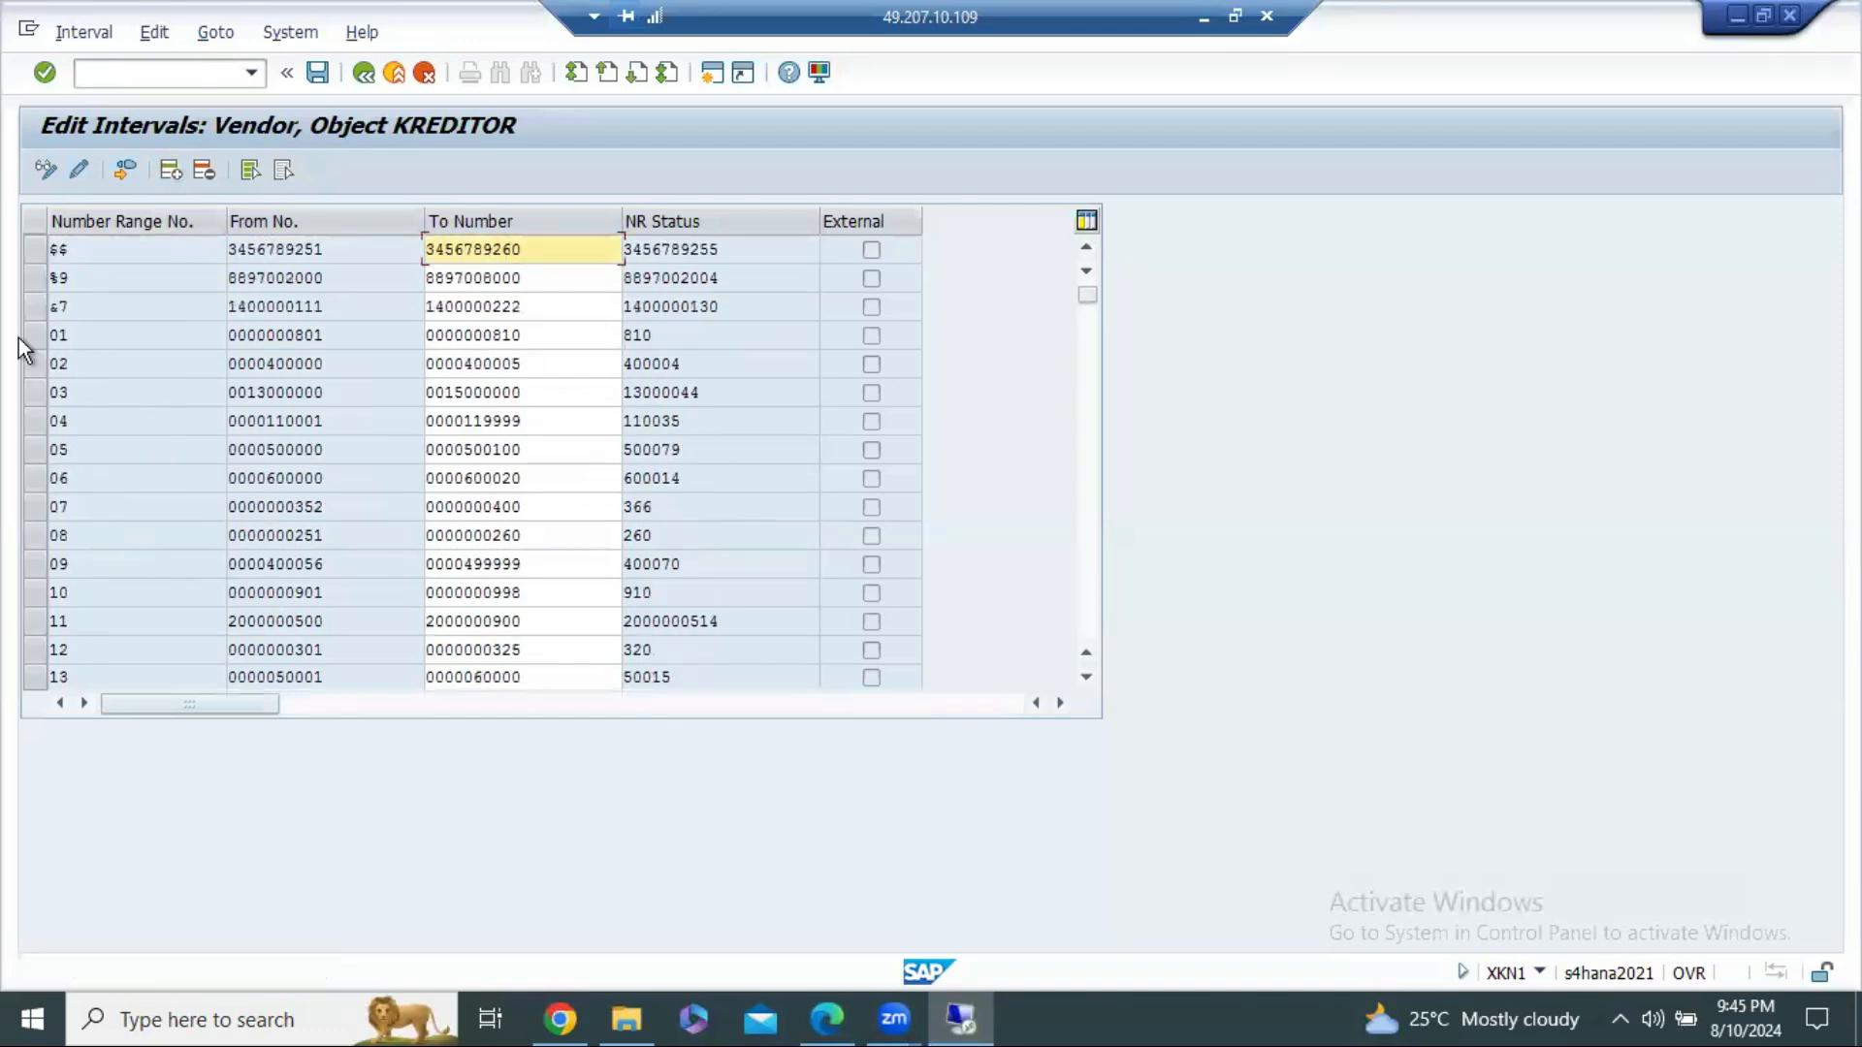
scroll(91, 420, down, 2)
scroll(98, 420, down, 10)
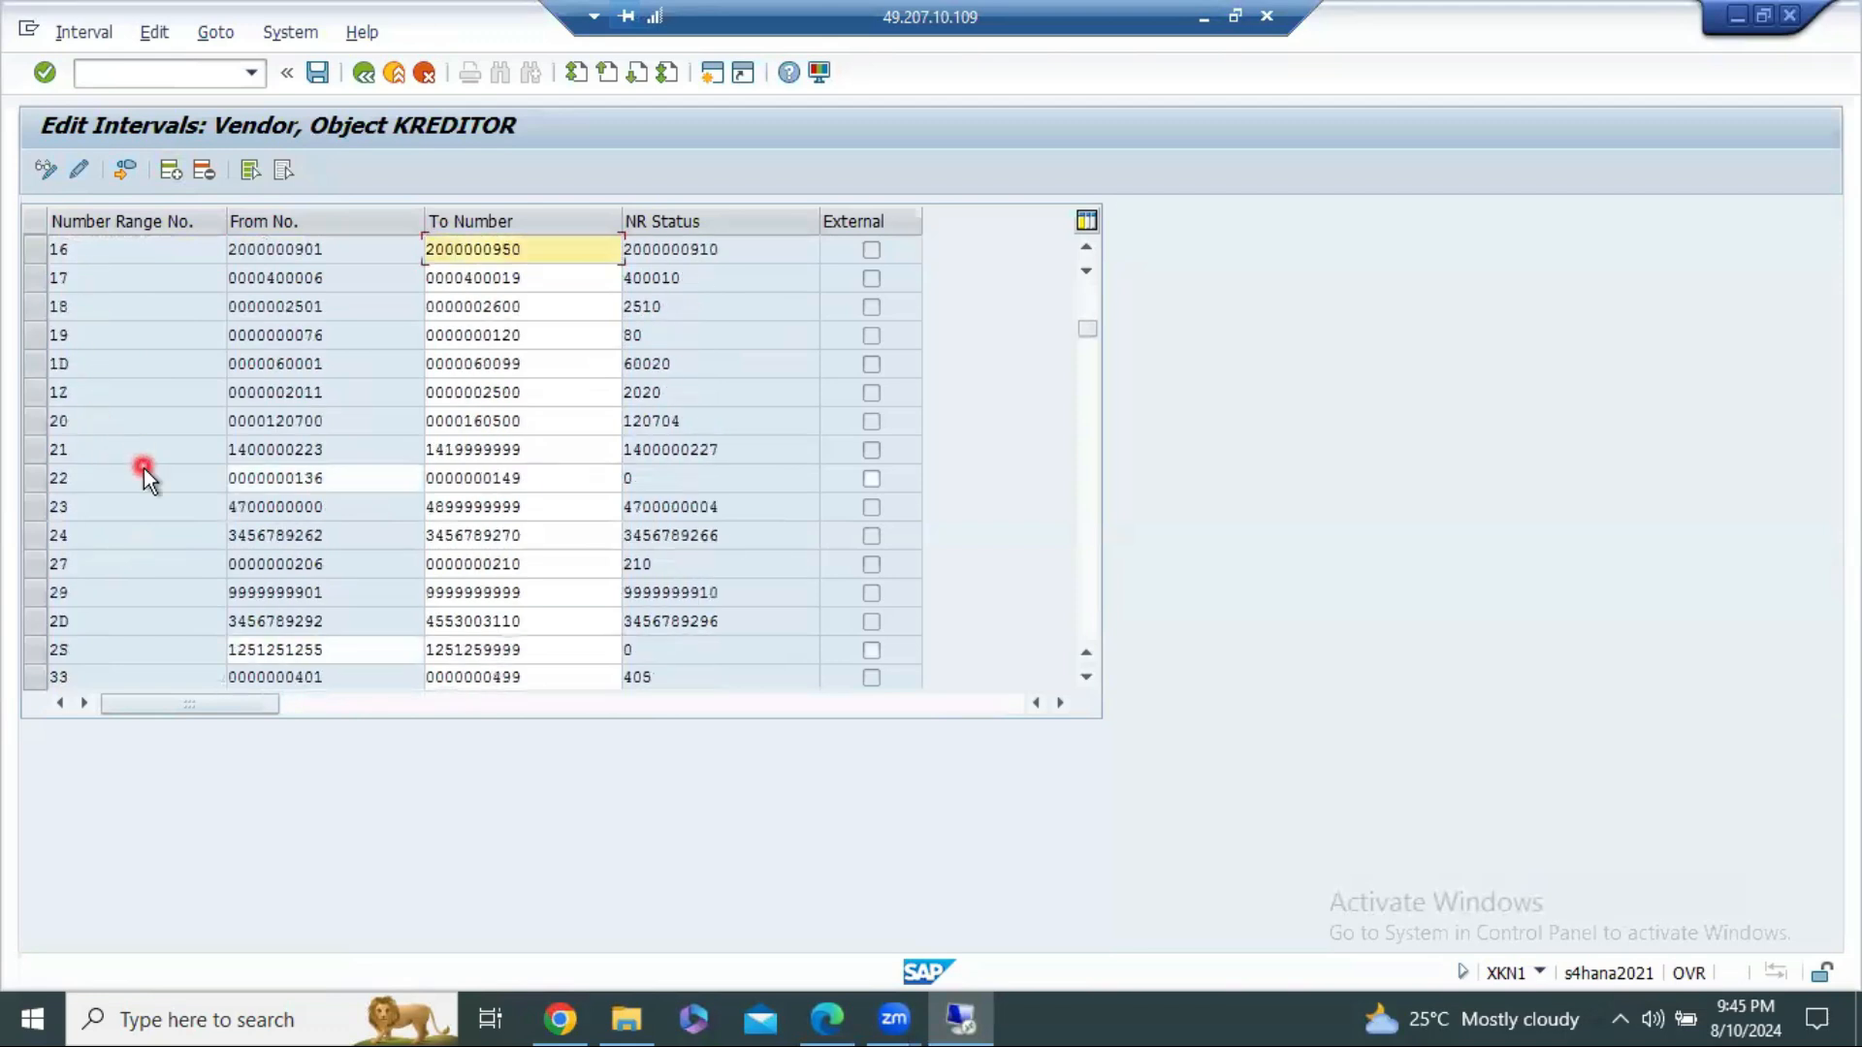
scroll(145, 471, up, 9)
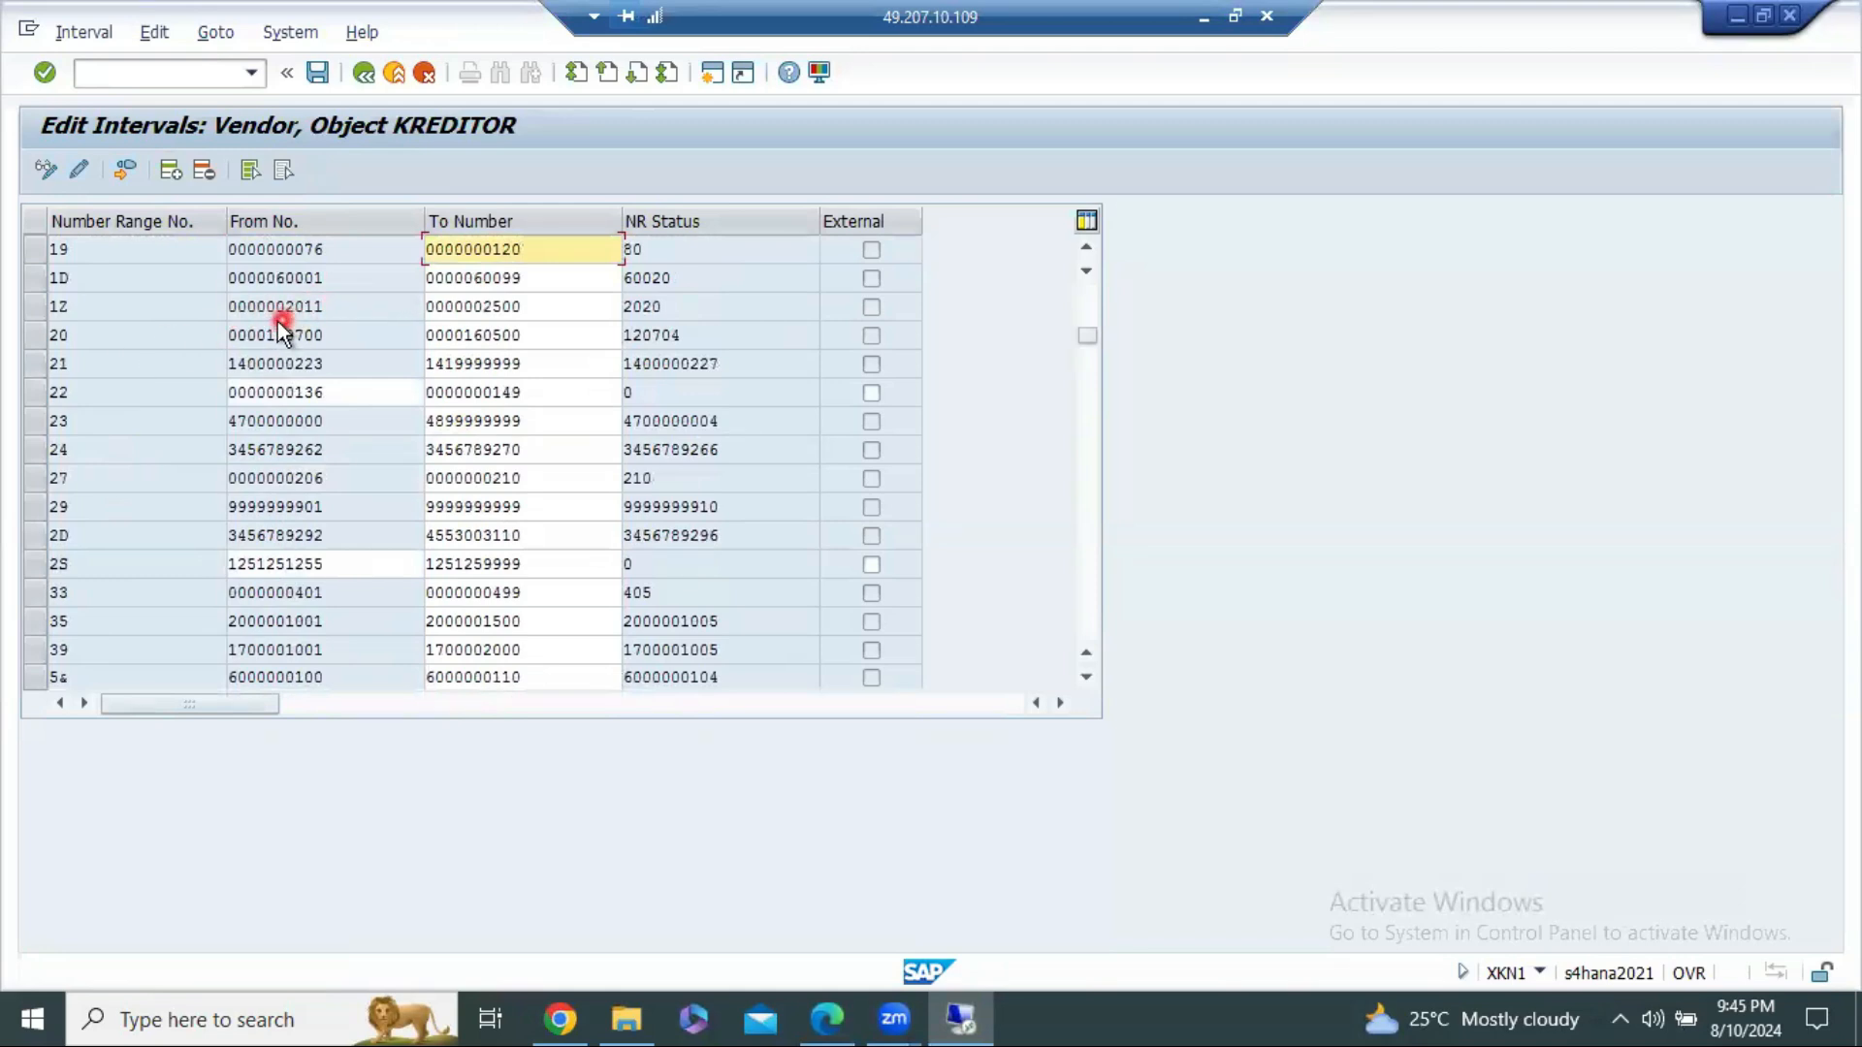
scroll(324, 359, up, 7)
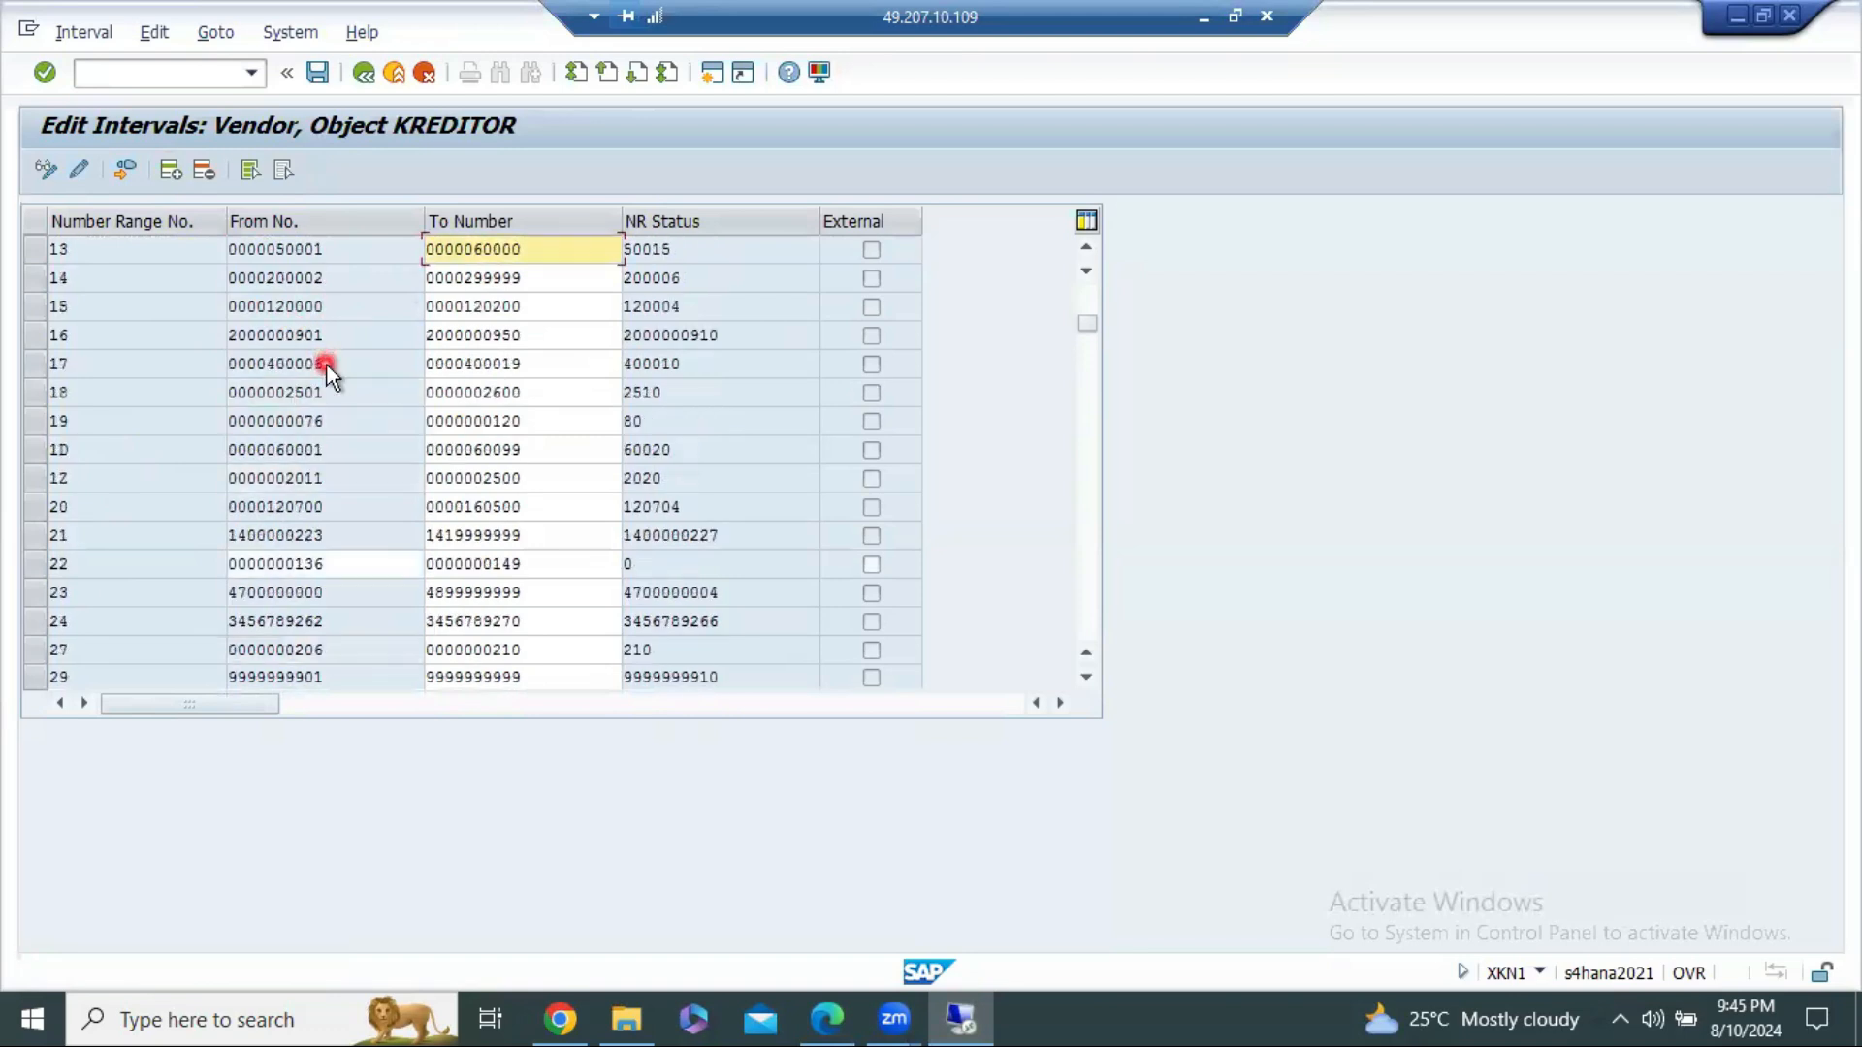
click(168, 173)
text(S6)
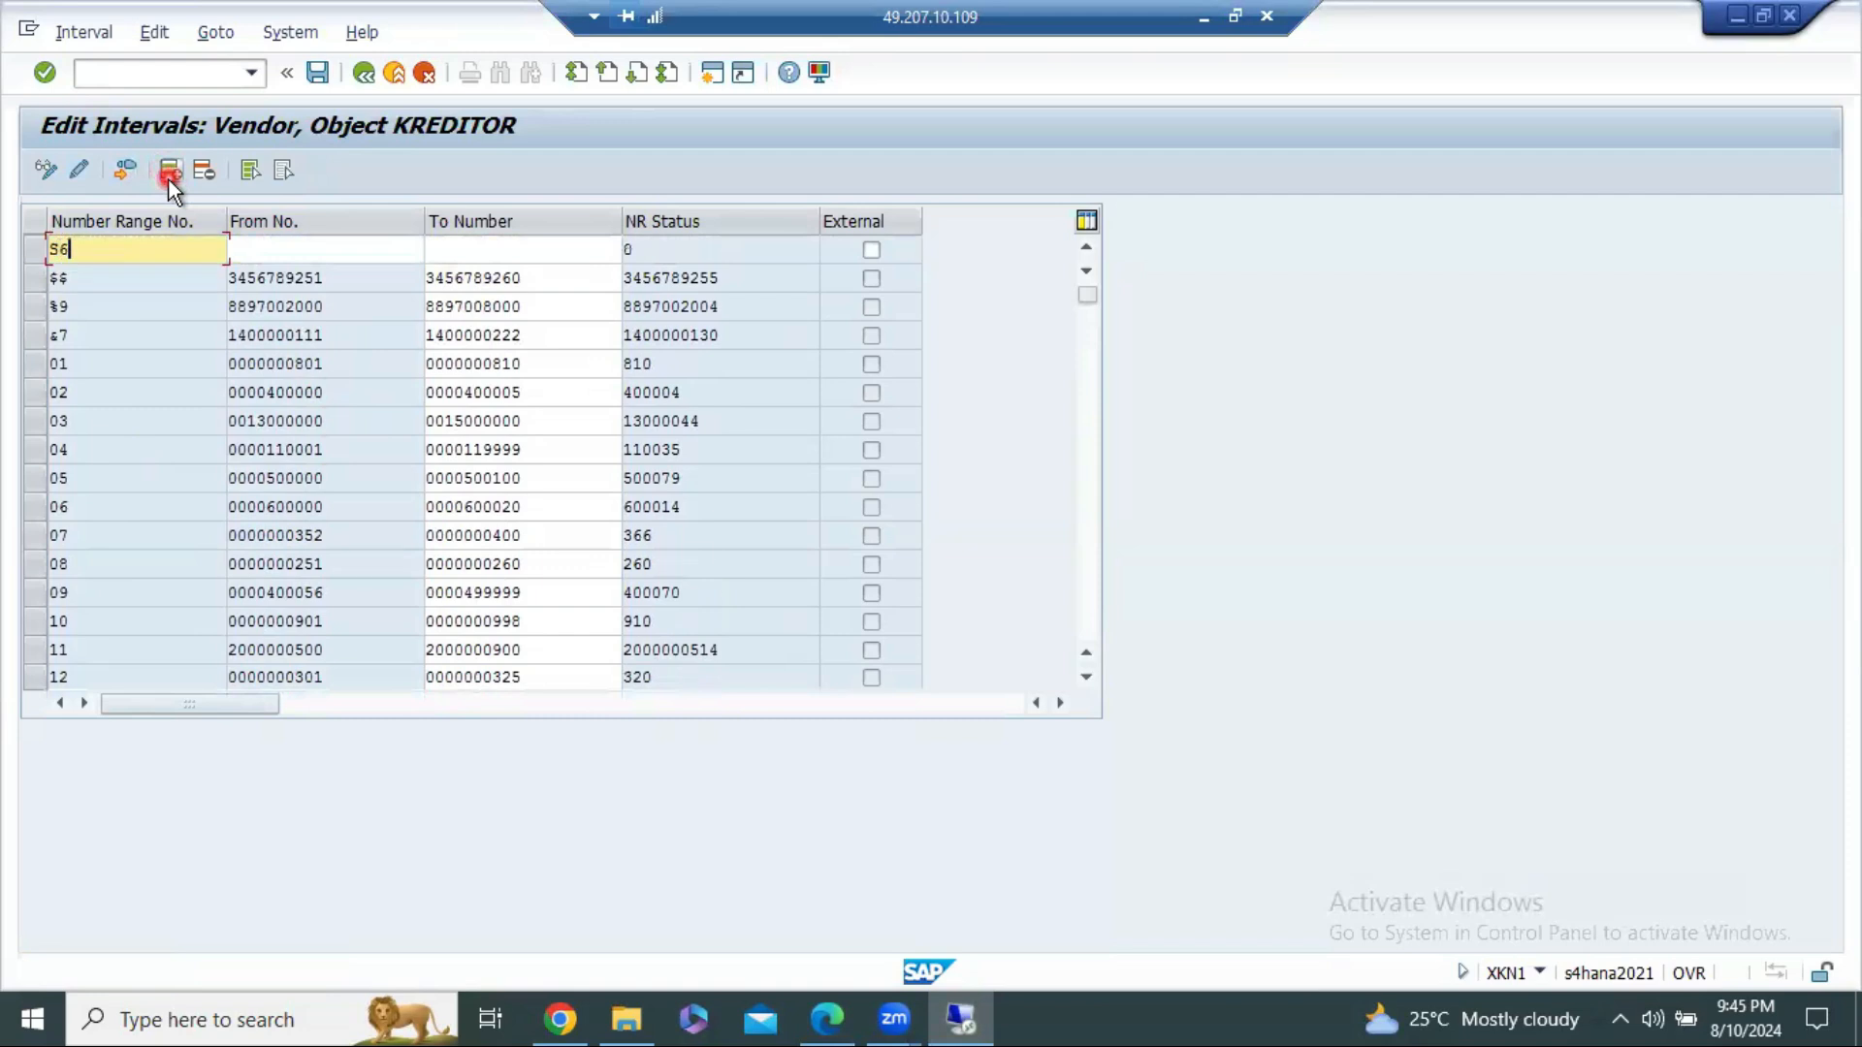
key(Tab)
text(2000)
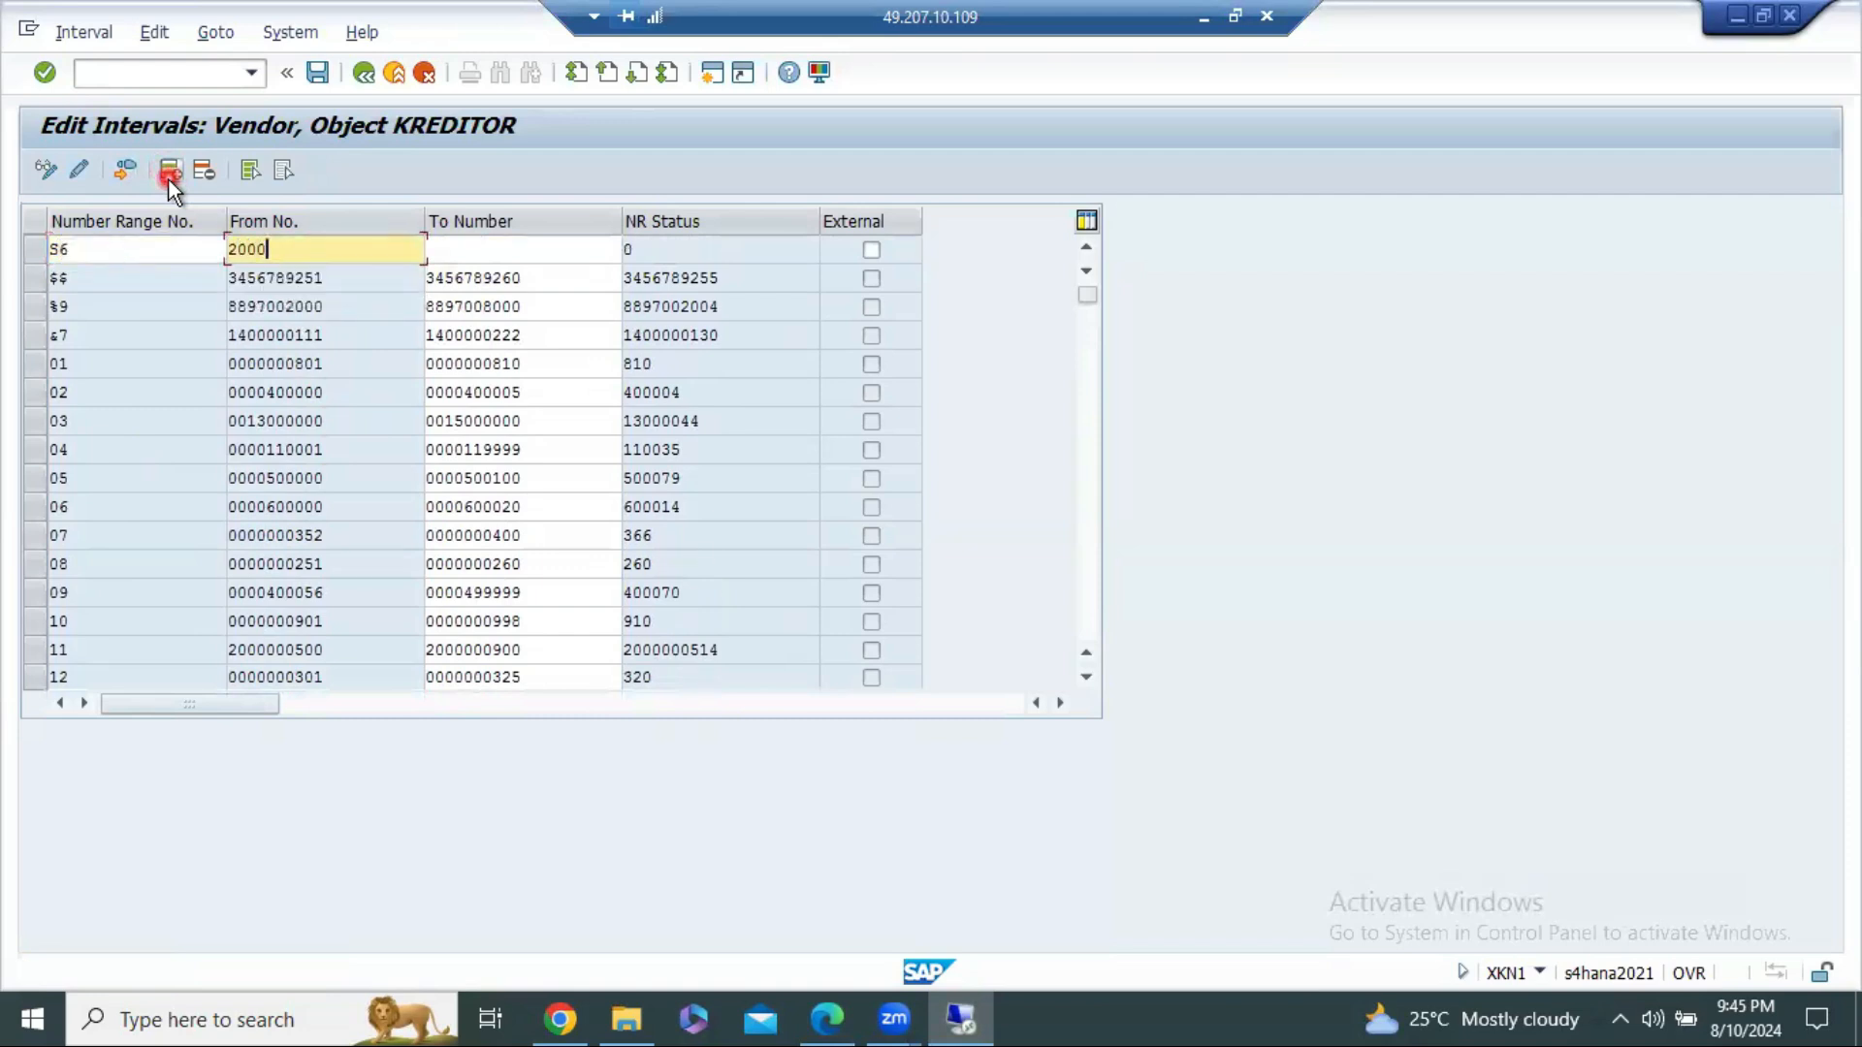
key(Tab)
text(2005)
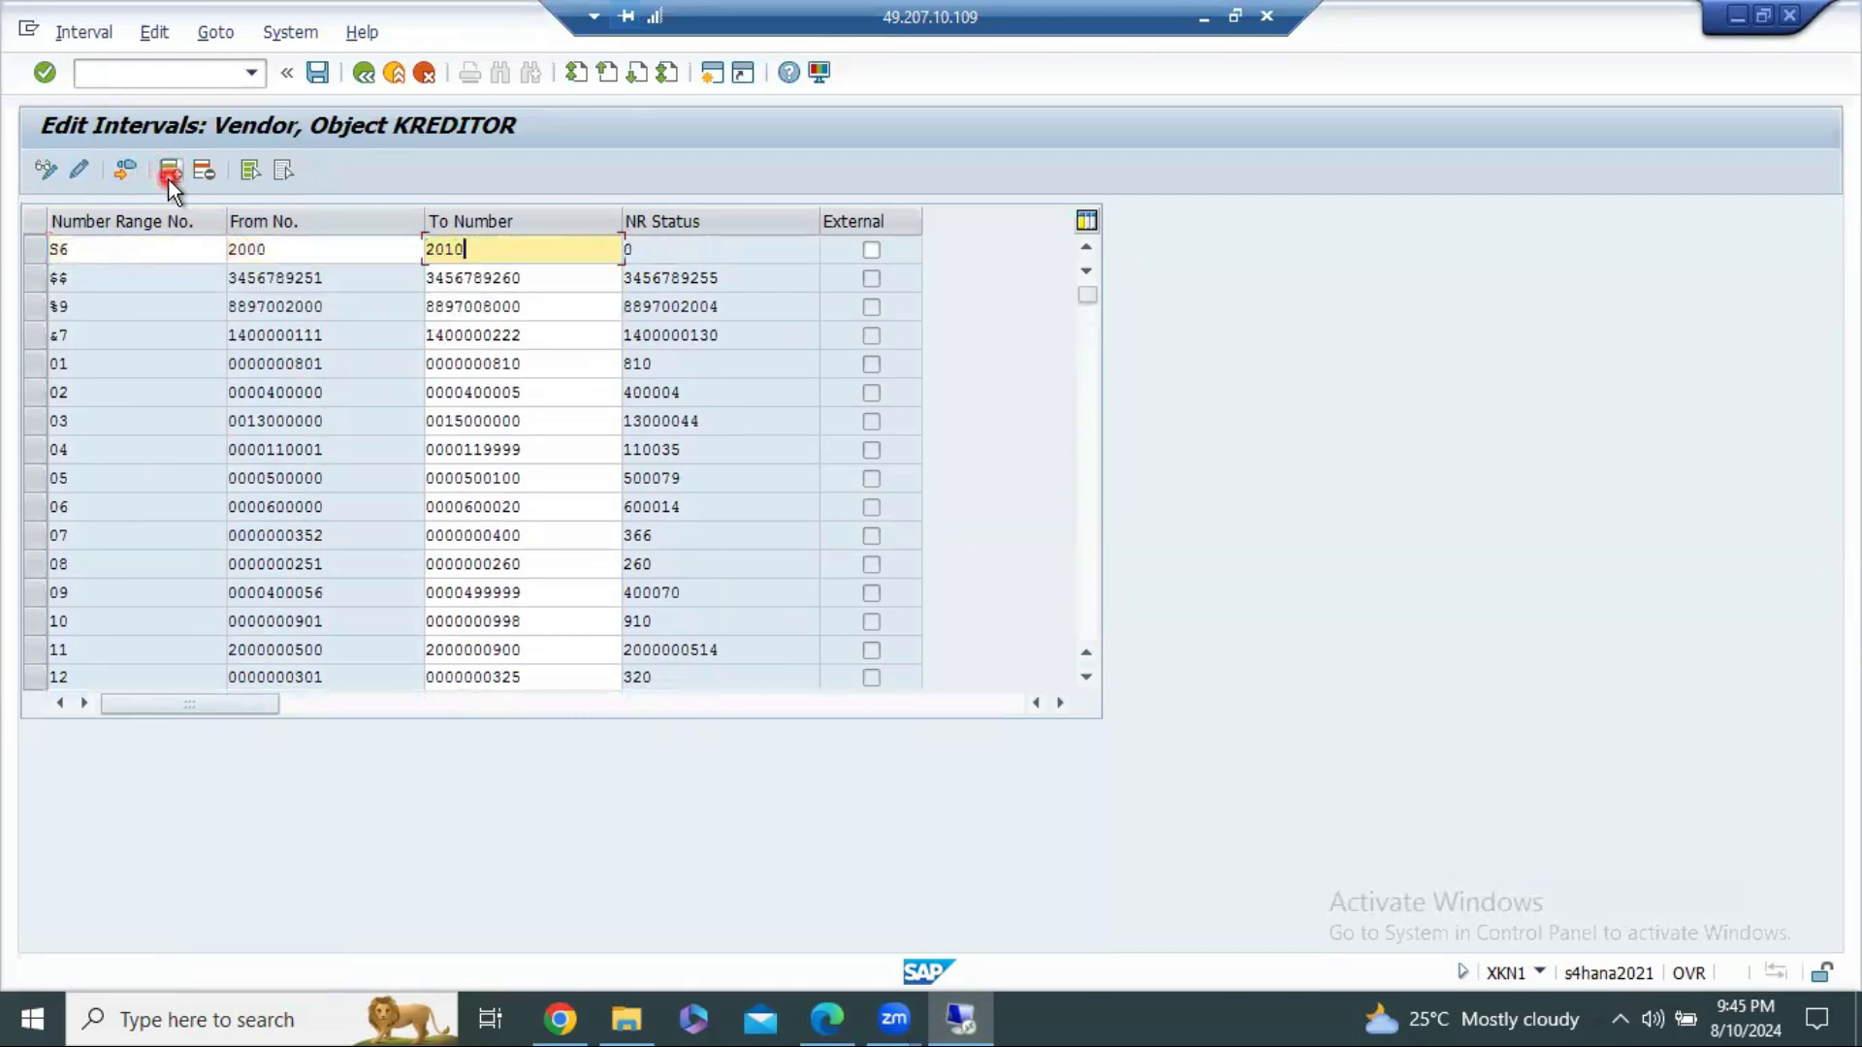
key(Return)
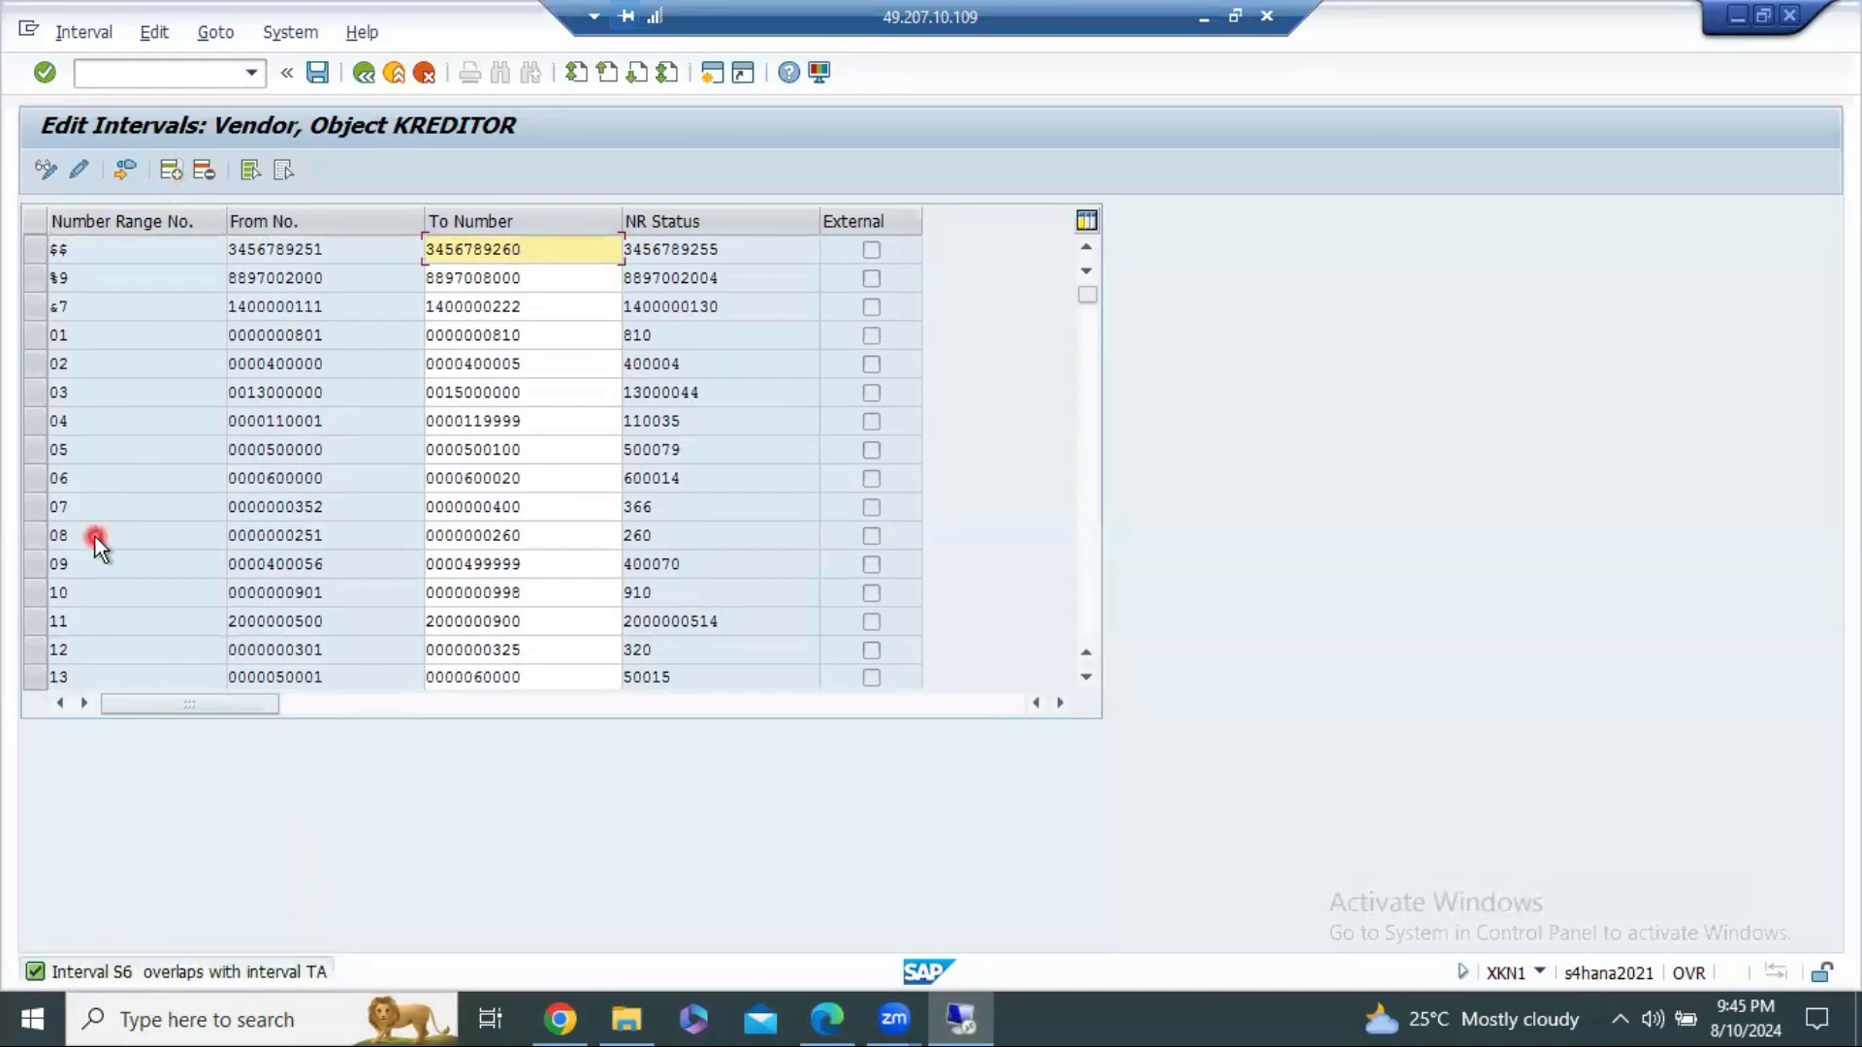
Step: Look through the vendor interval list for S6 and TA and examine their number limits
scroll(102, 535, down, 2)
scroll(109, 533, down, 4)
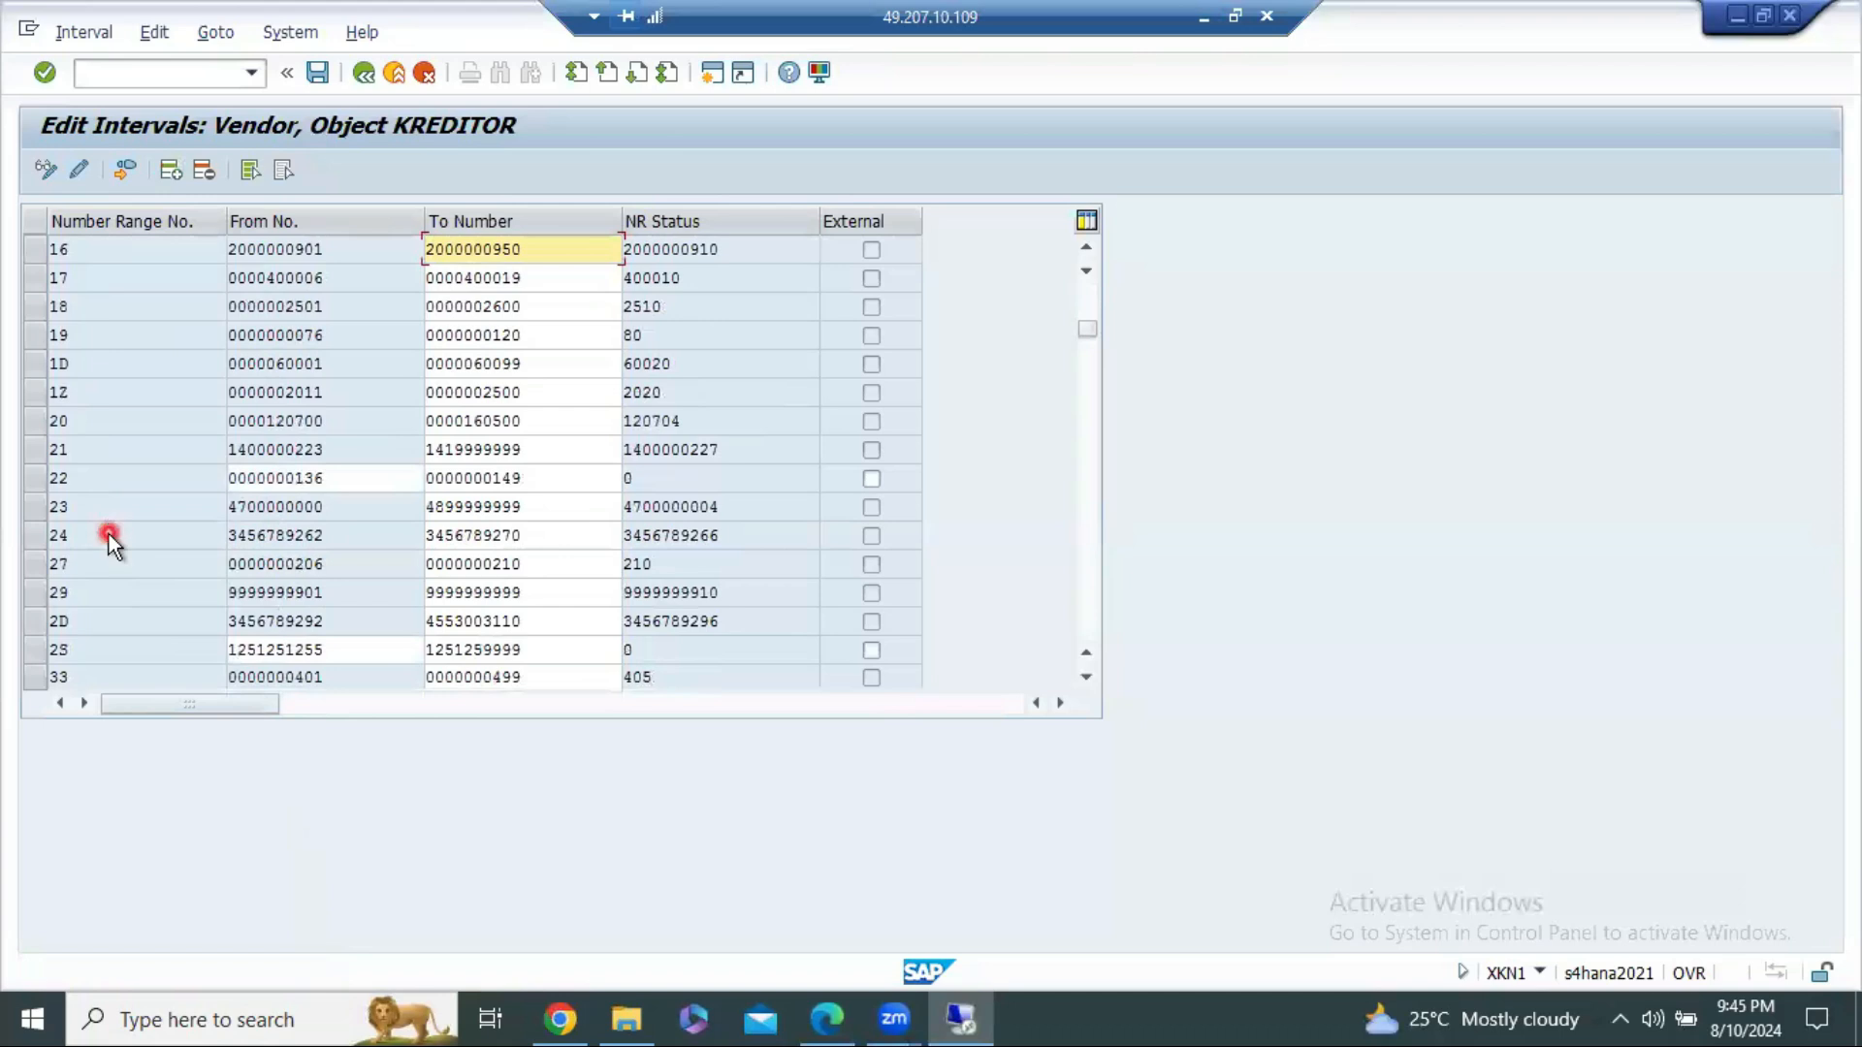
scroll(108, 533, down, 10)
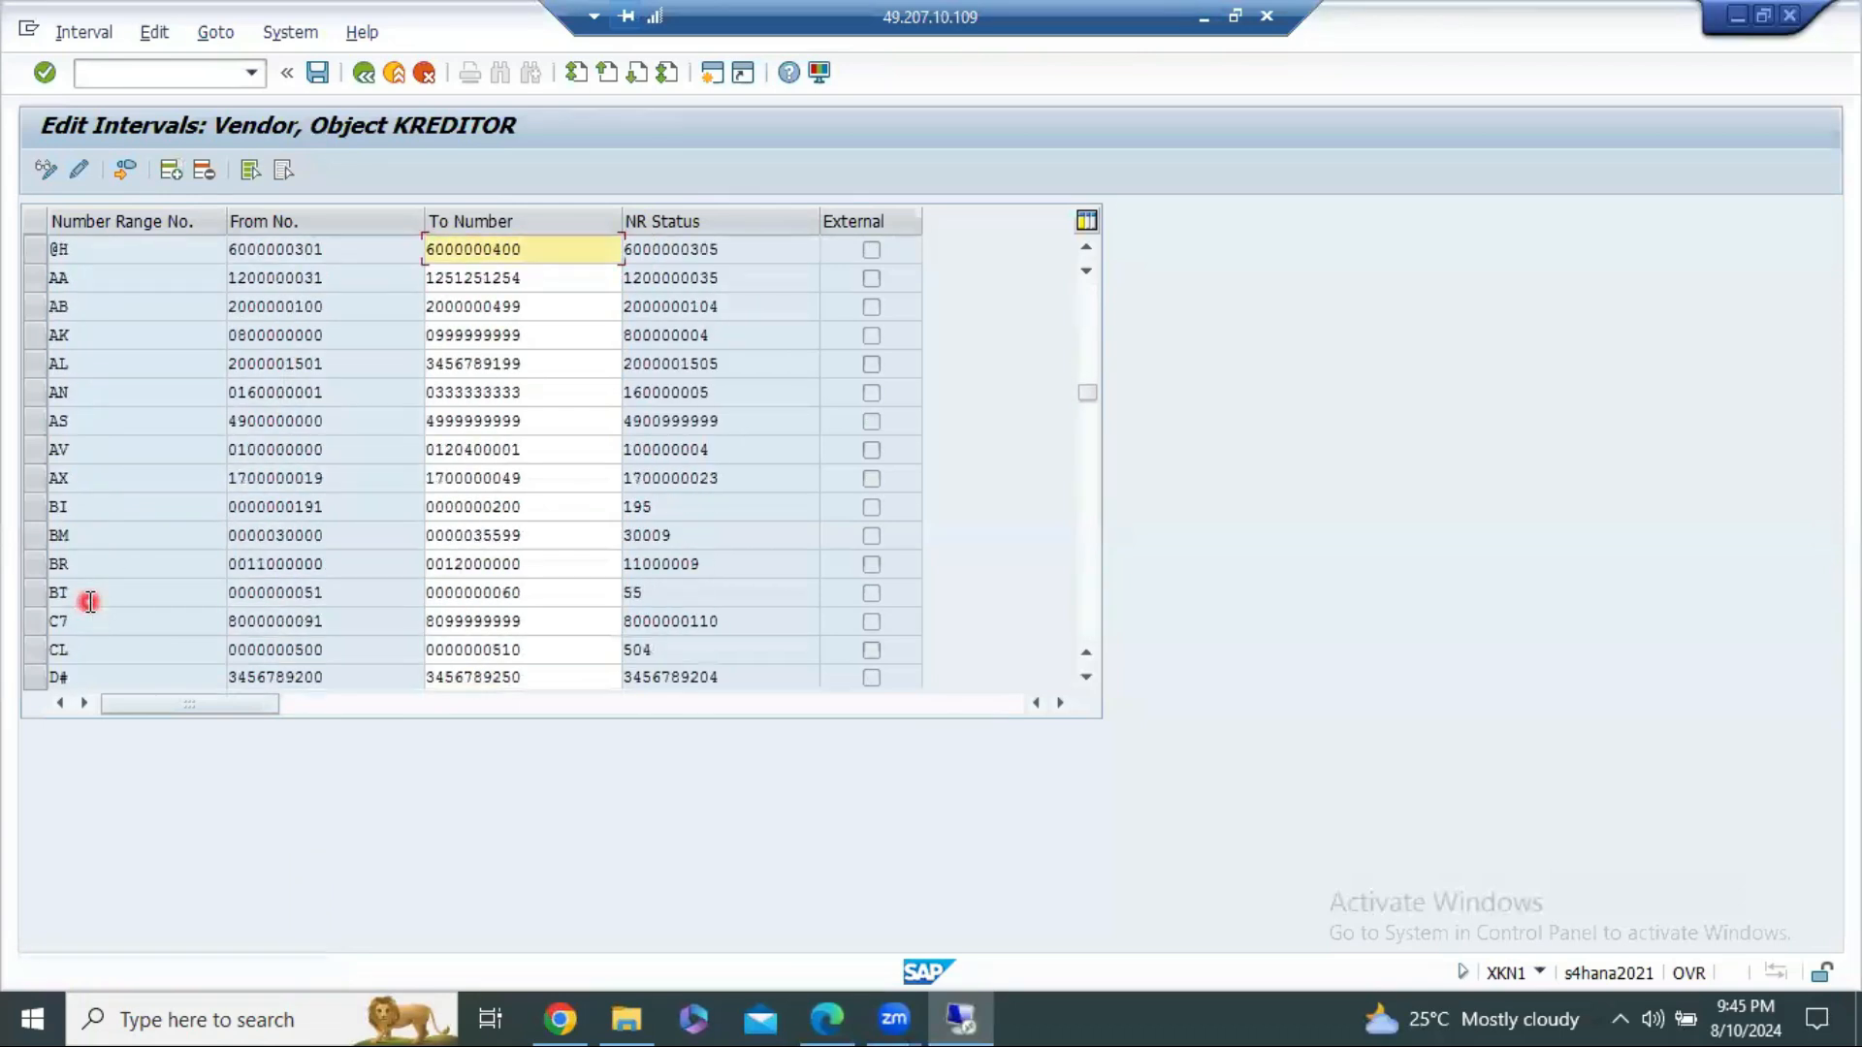
scroll(89, 601, down, 15)
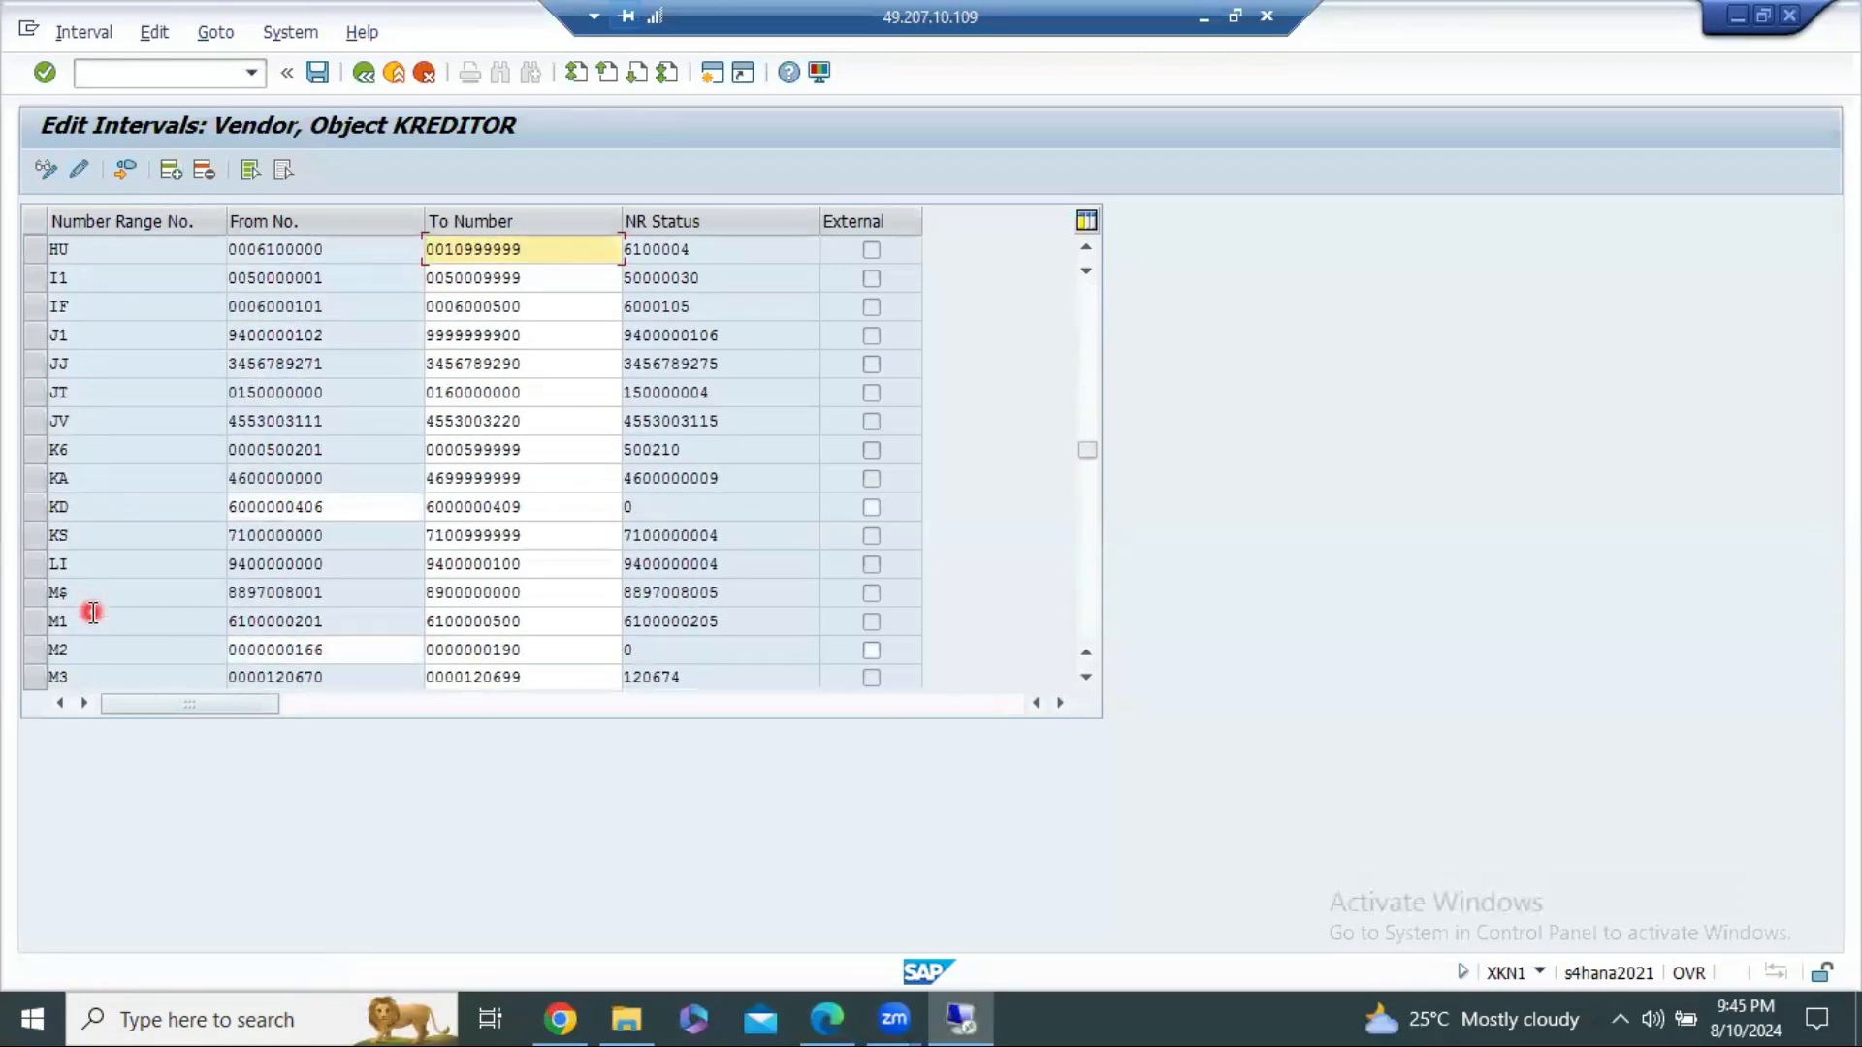
scroll(88, 621, down, 12)
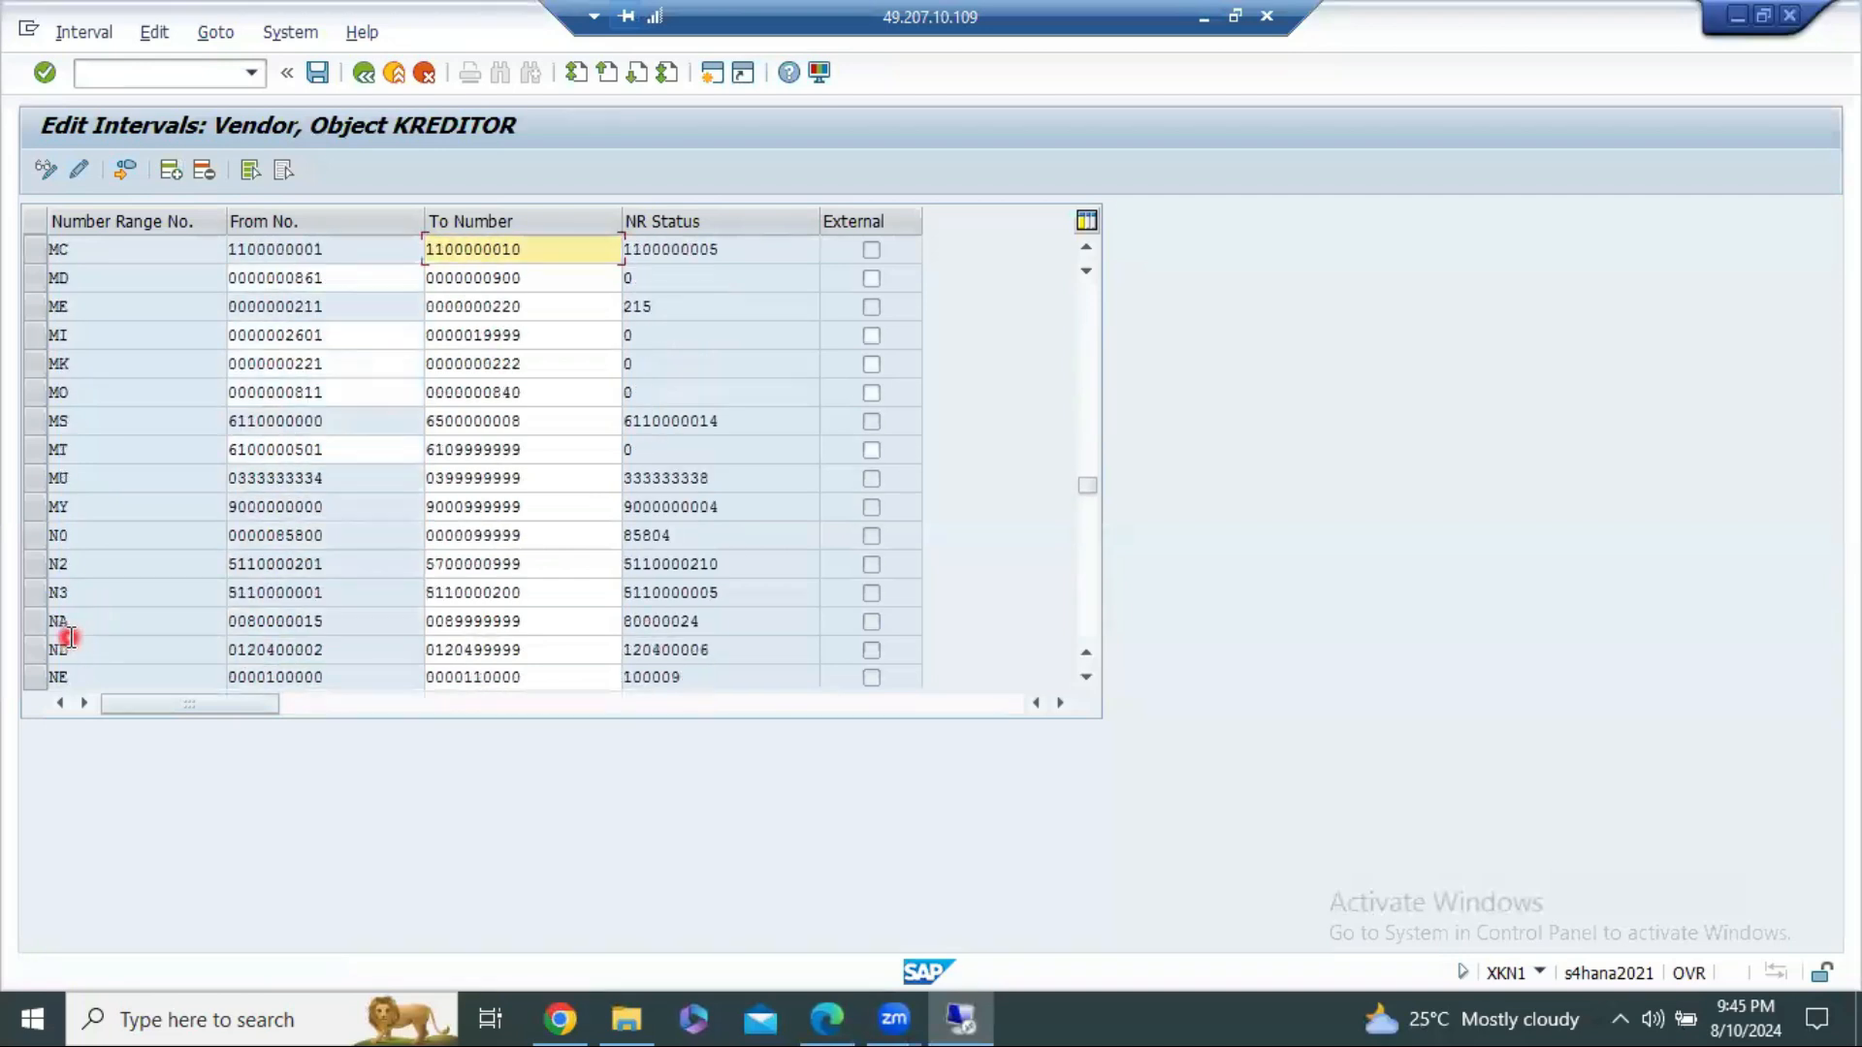
scroll(70, 636, down, 12)
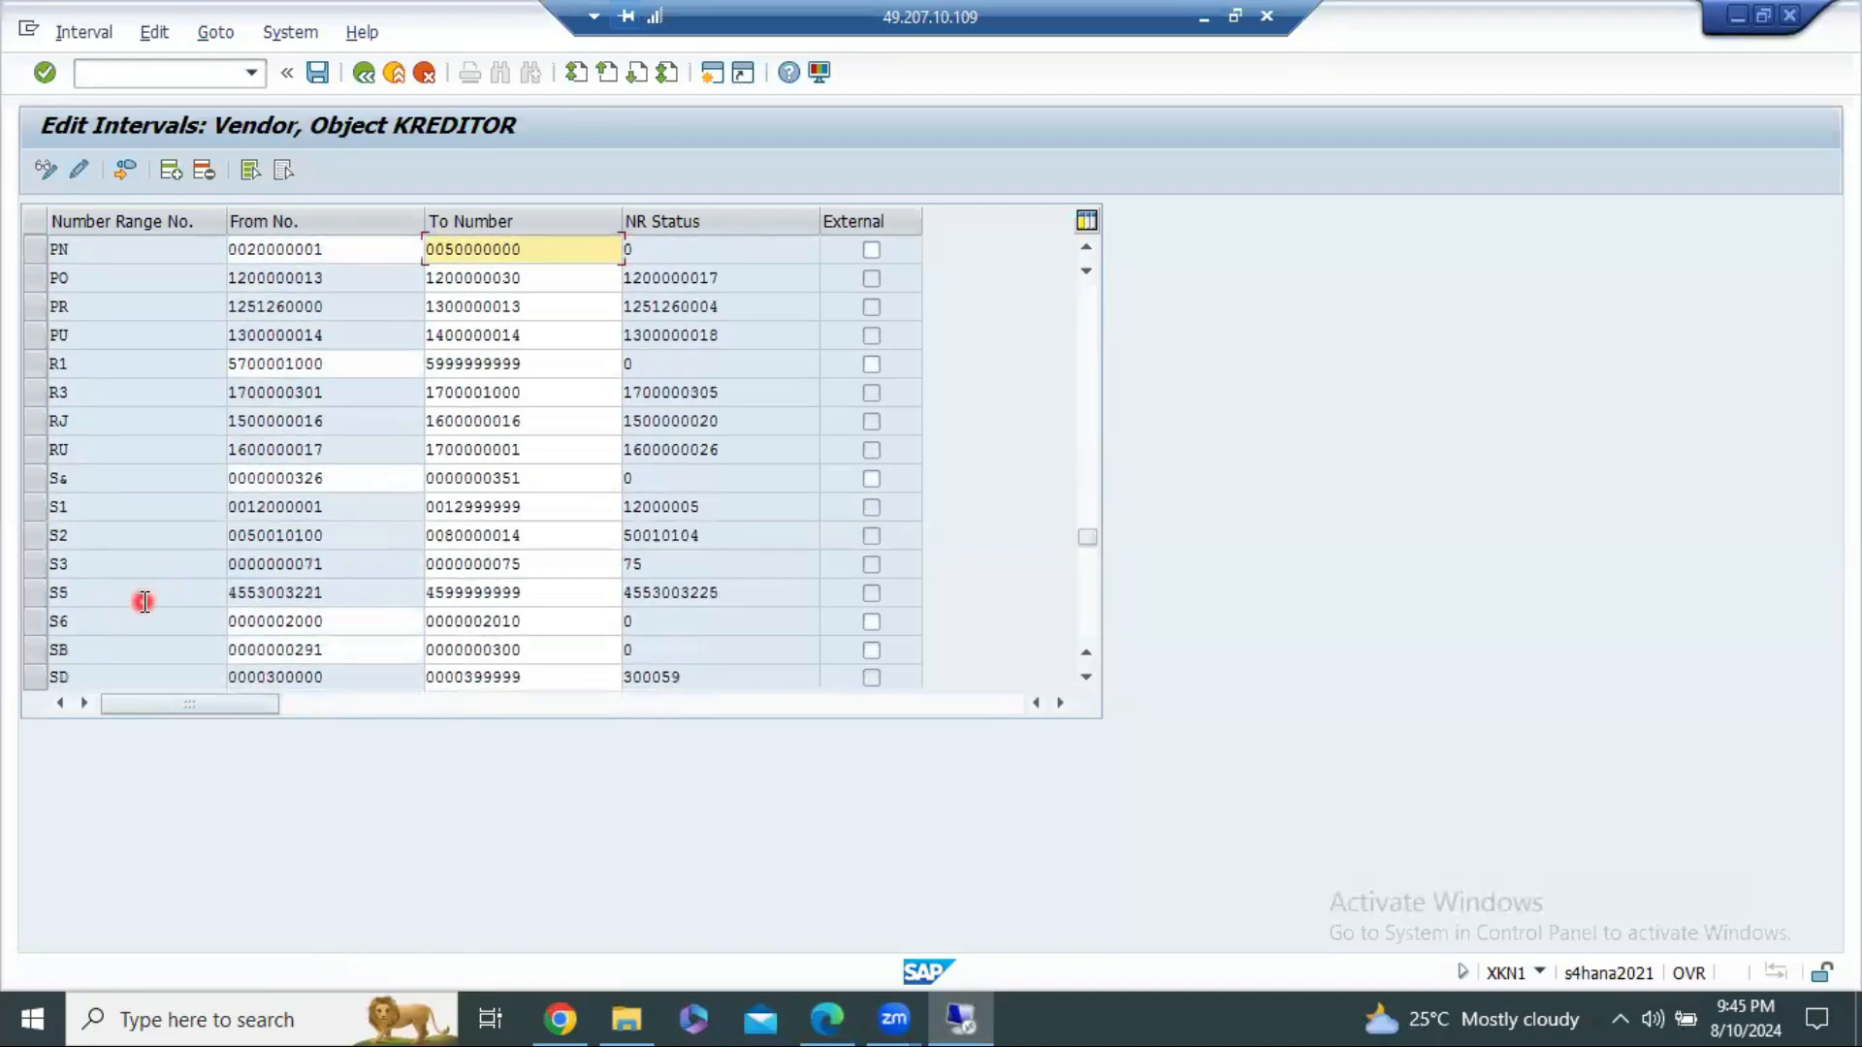
scroll(144, 603, down, 3)
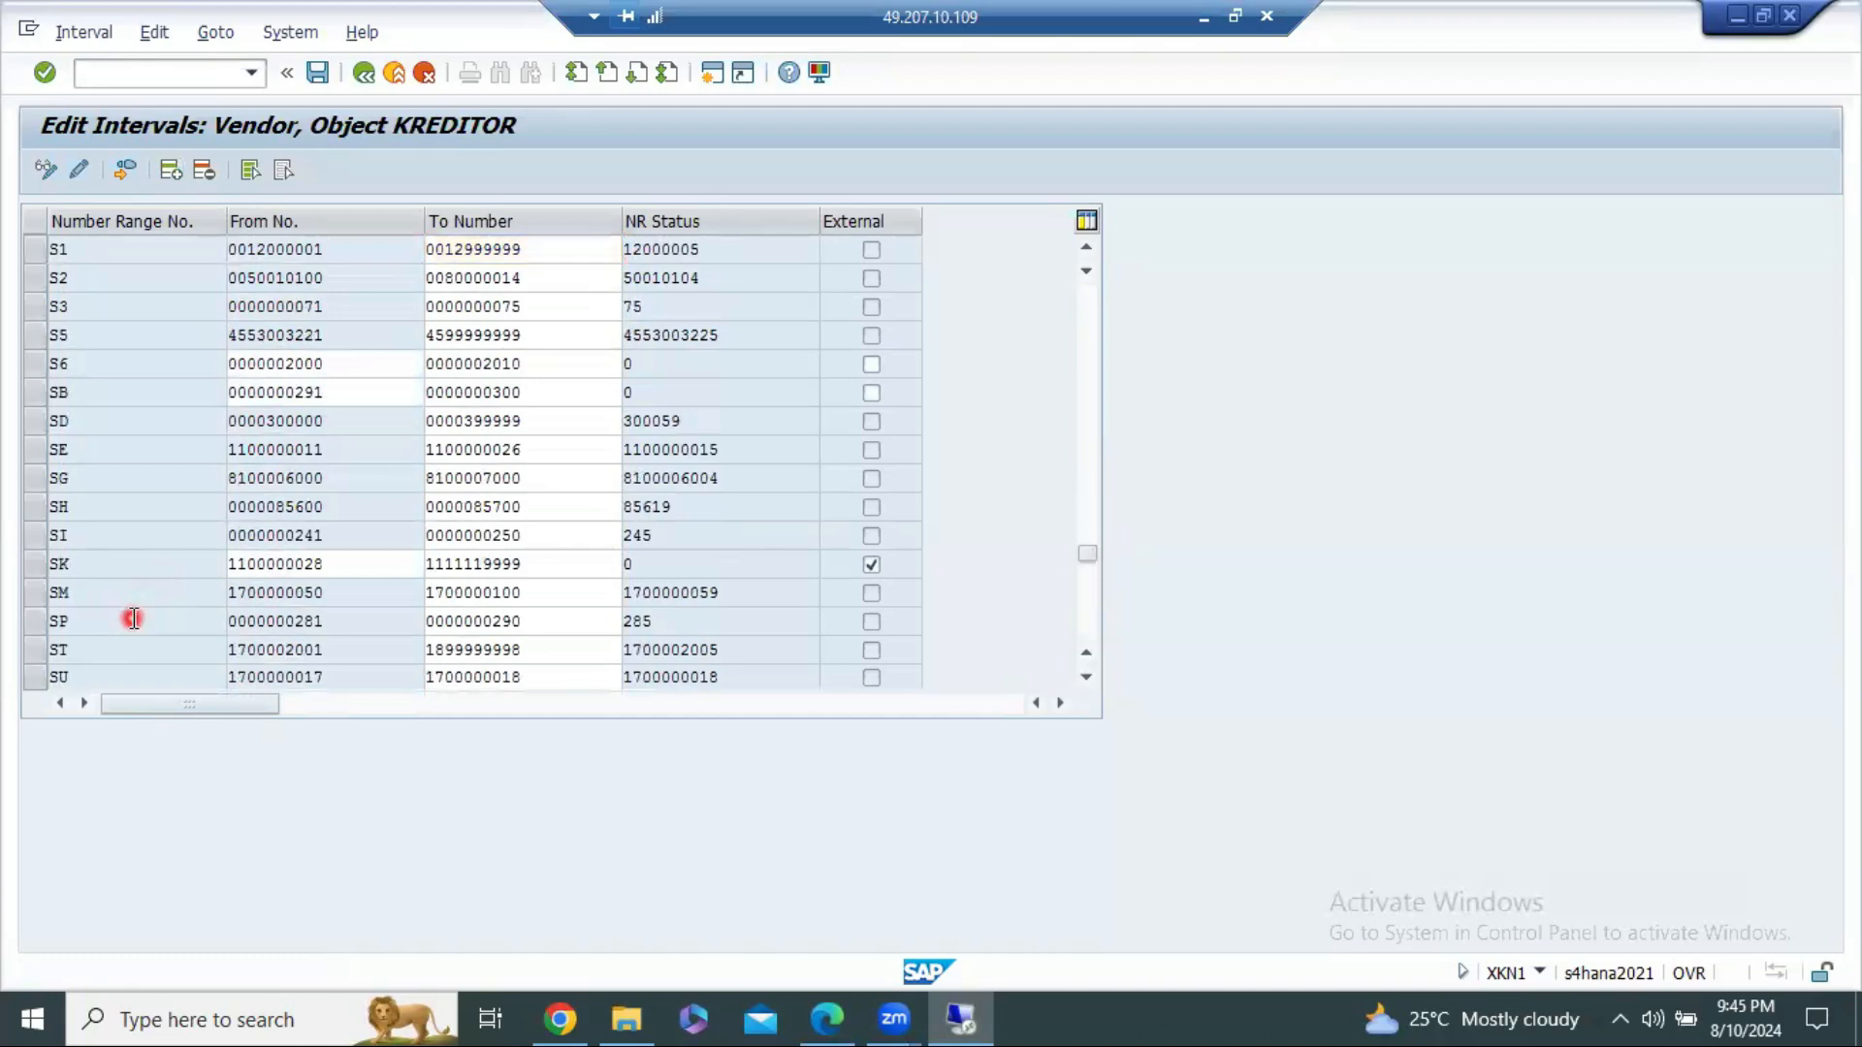
scroll(135, 617, down, 6)
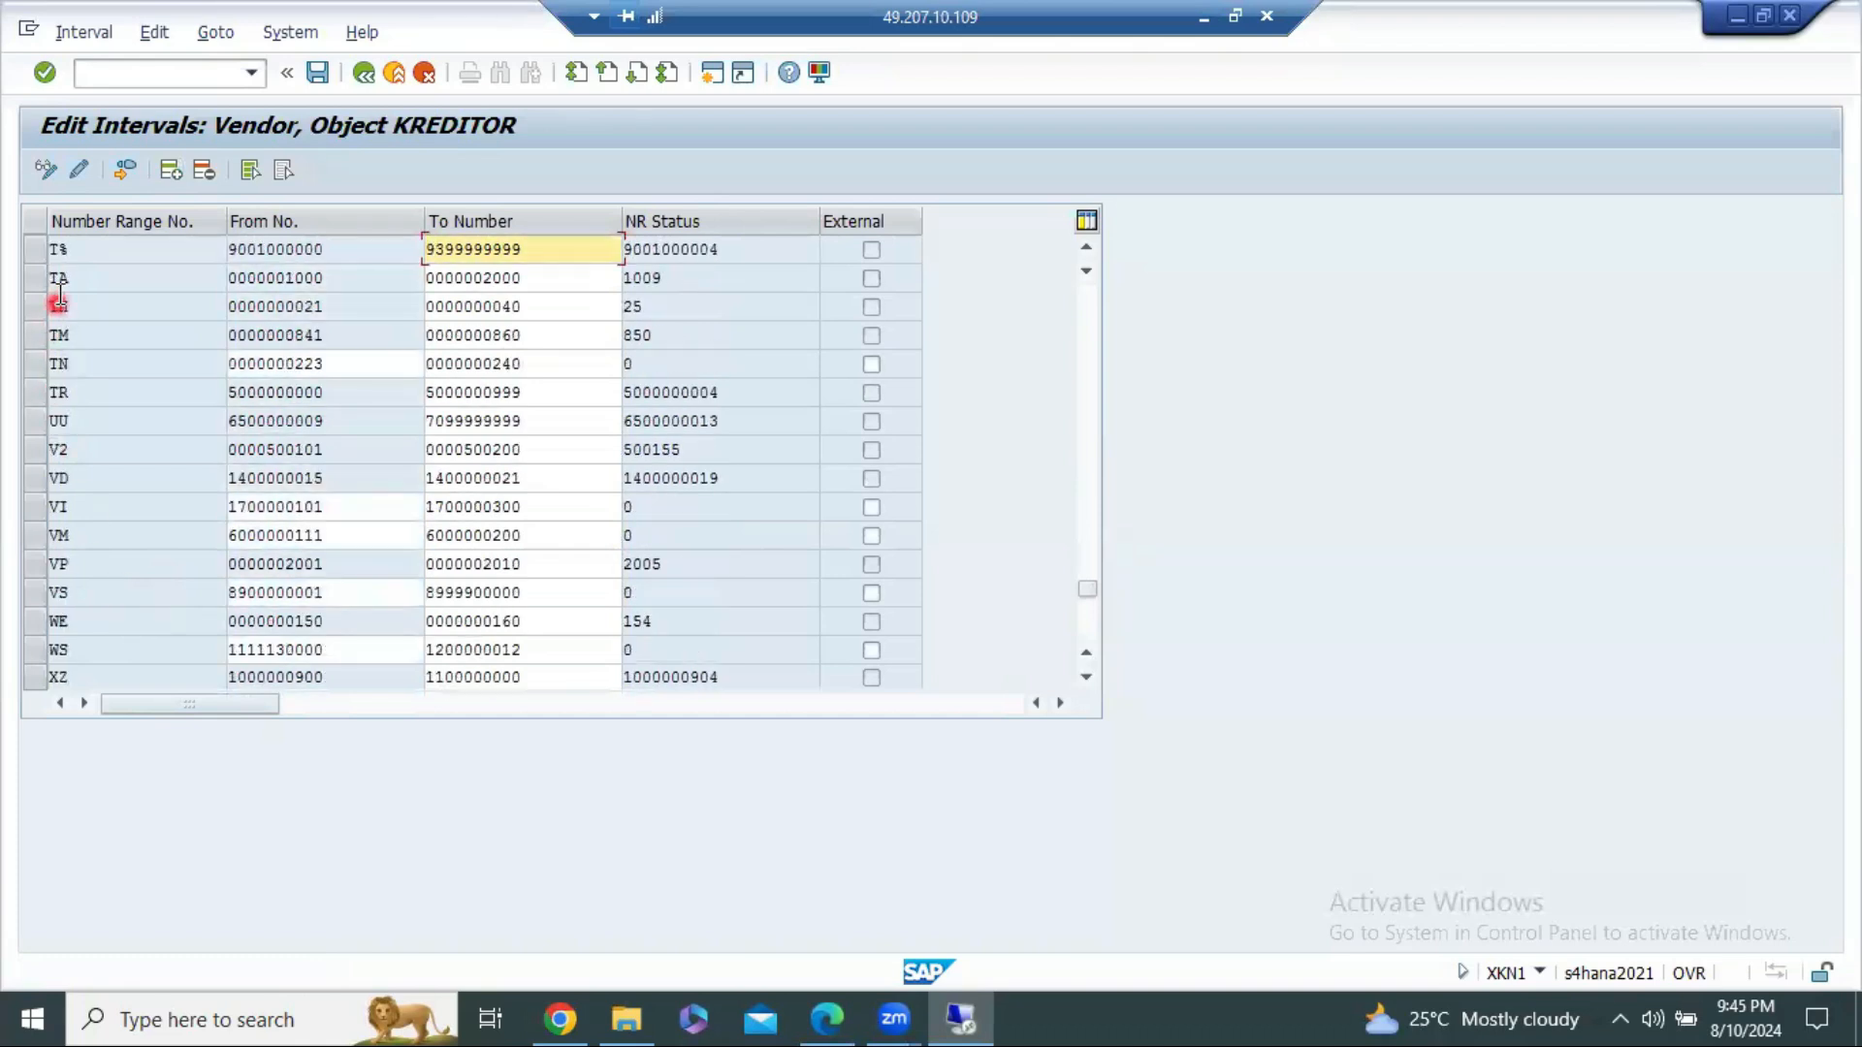
Step: Try to add vendor interval S6 with the range 2001 to 2010
click(170, 172)
scroll(178, 427, up, 15)
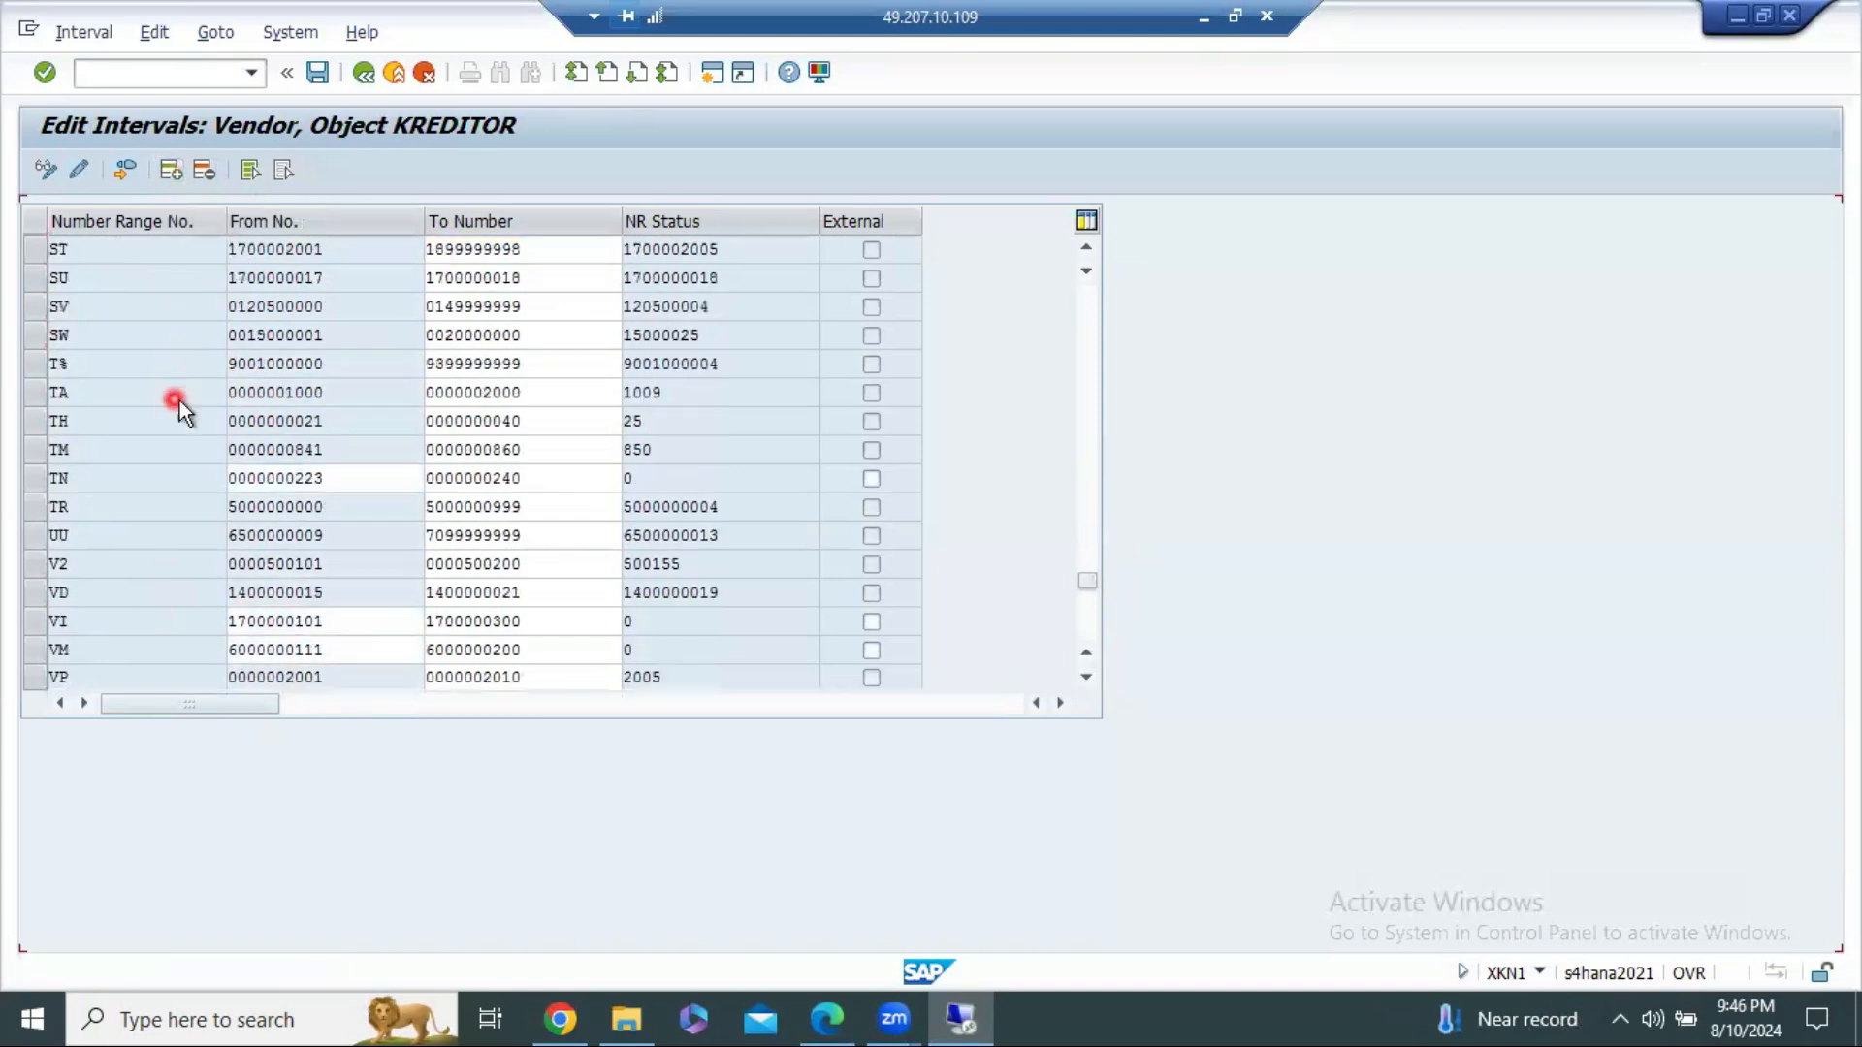
scroll(177, 428, up, 15)
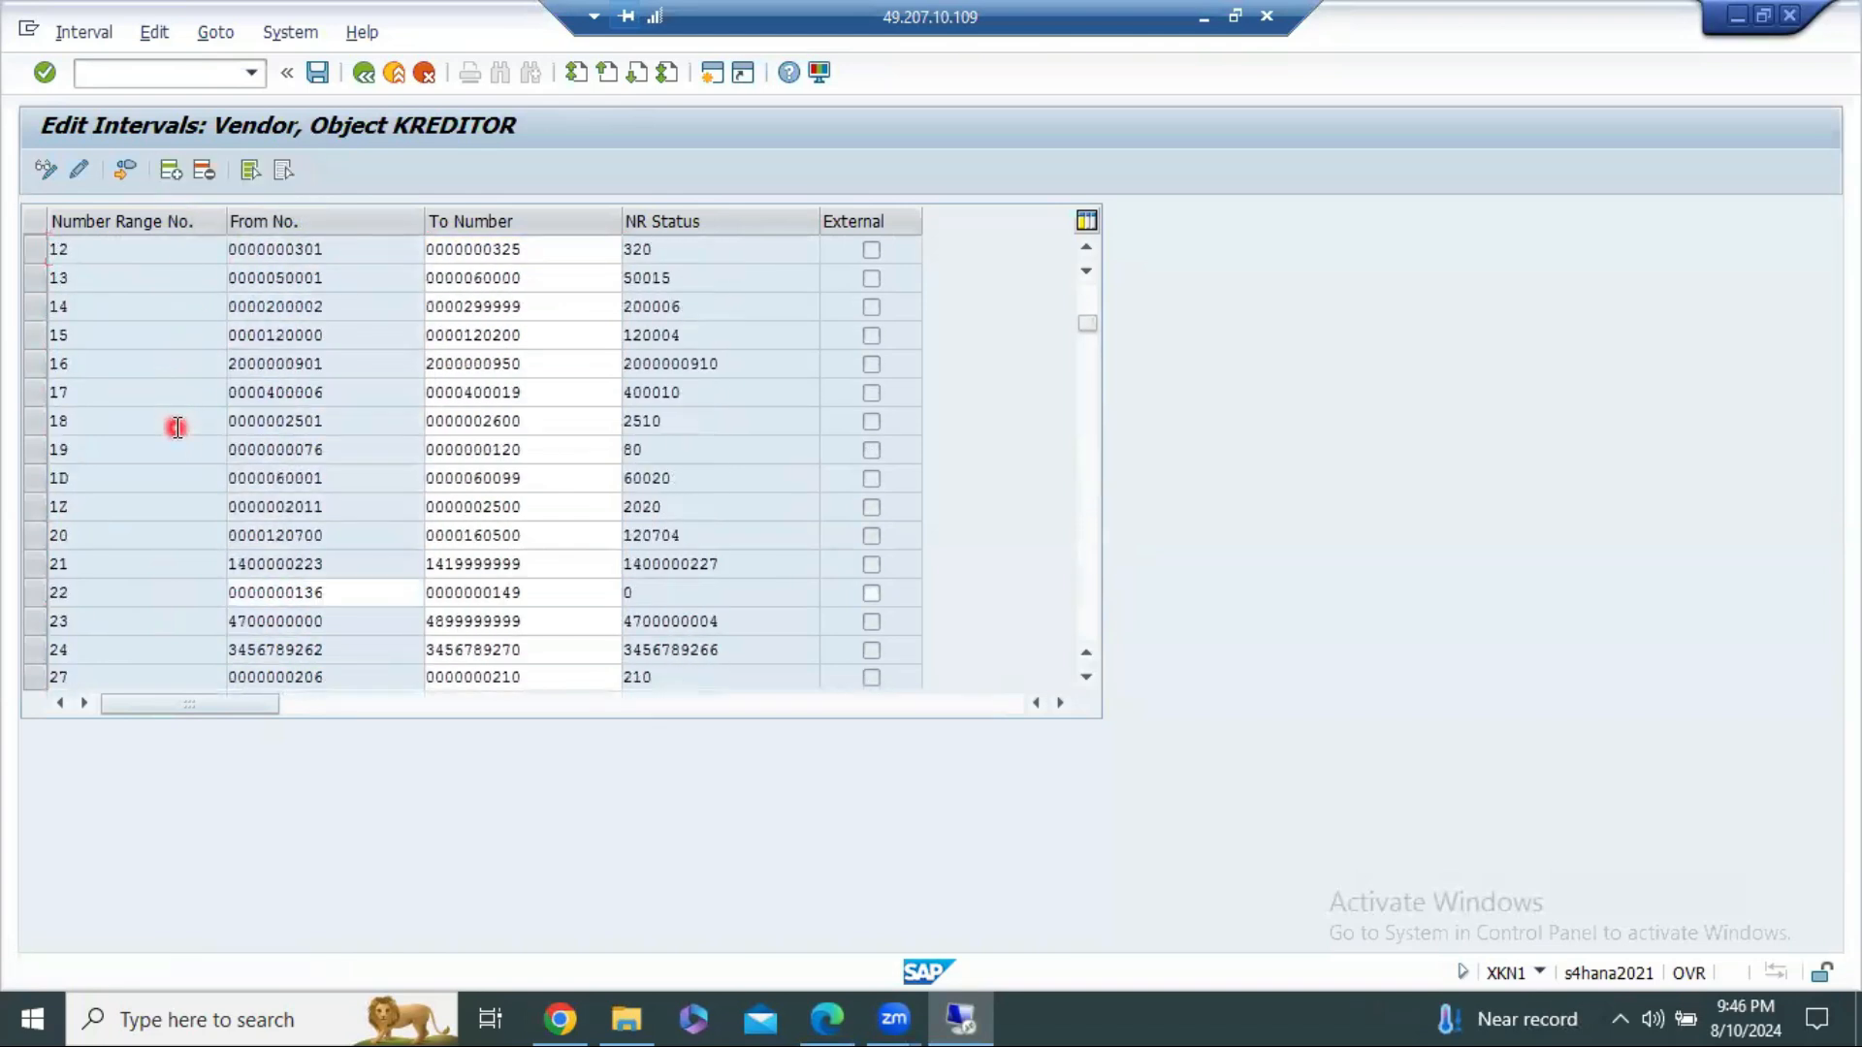
text(S6)
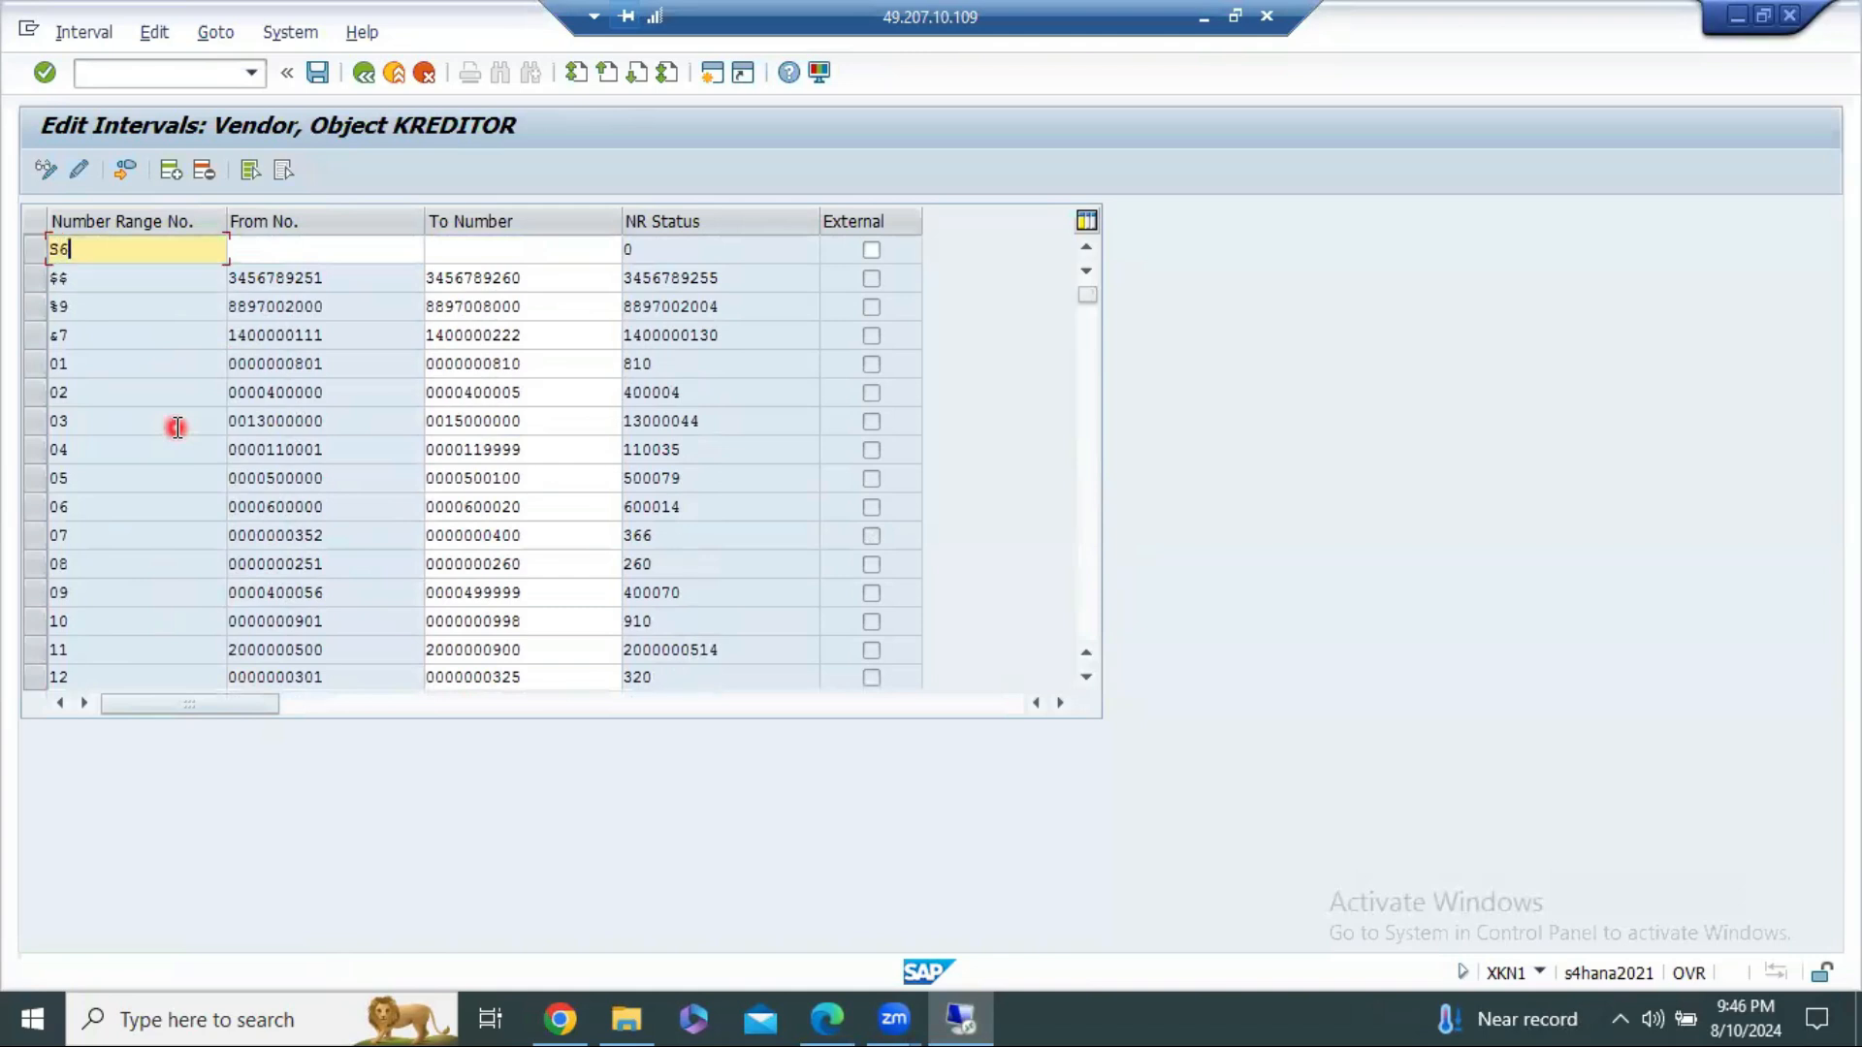
key(Tab)
text(2001)
key(Tab)
text(20)
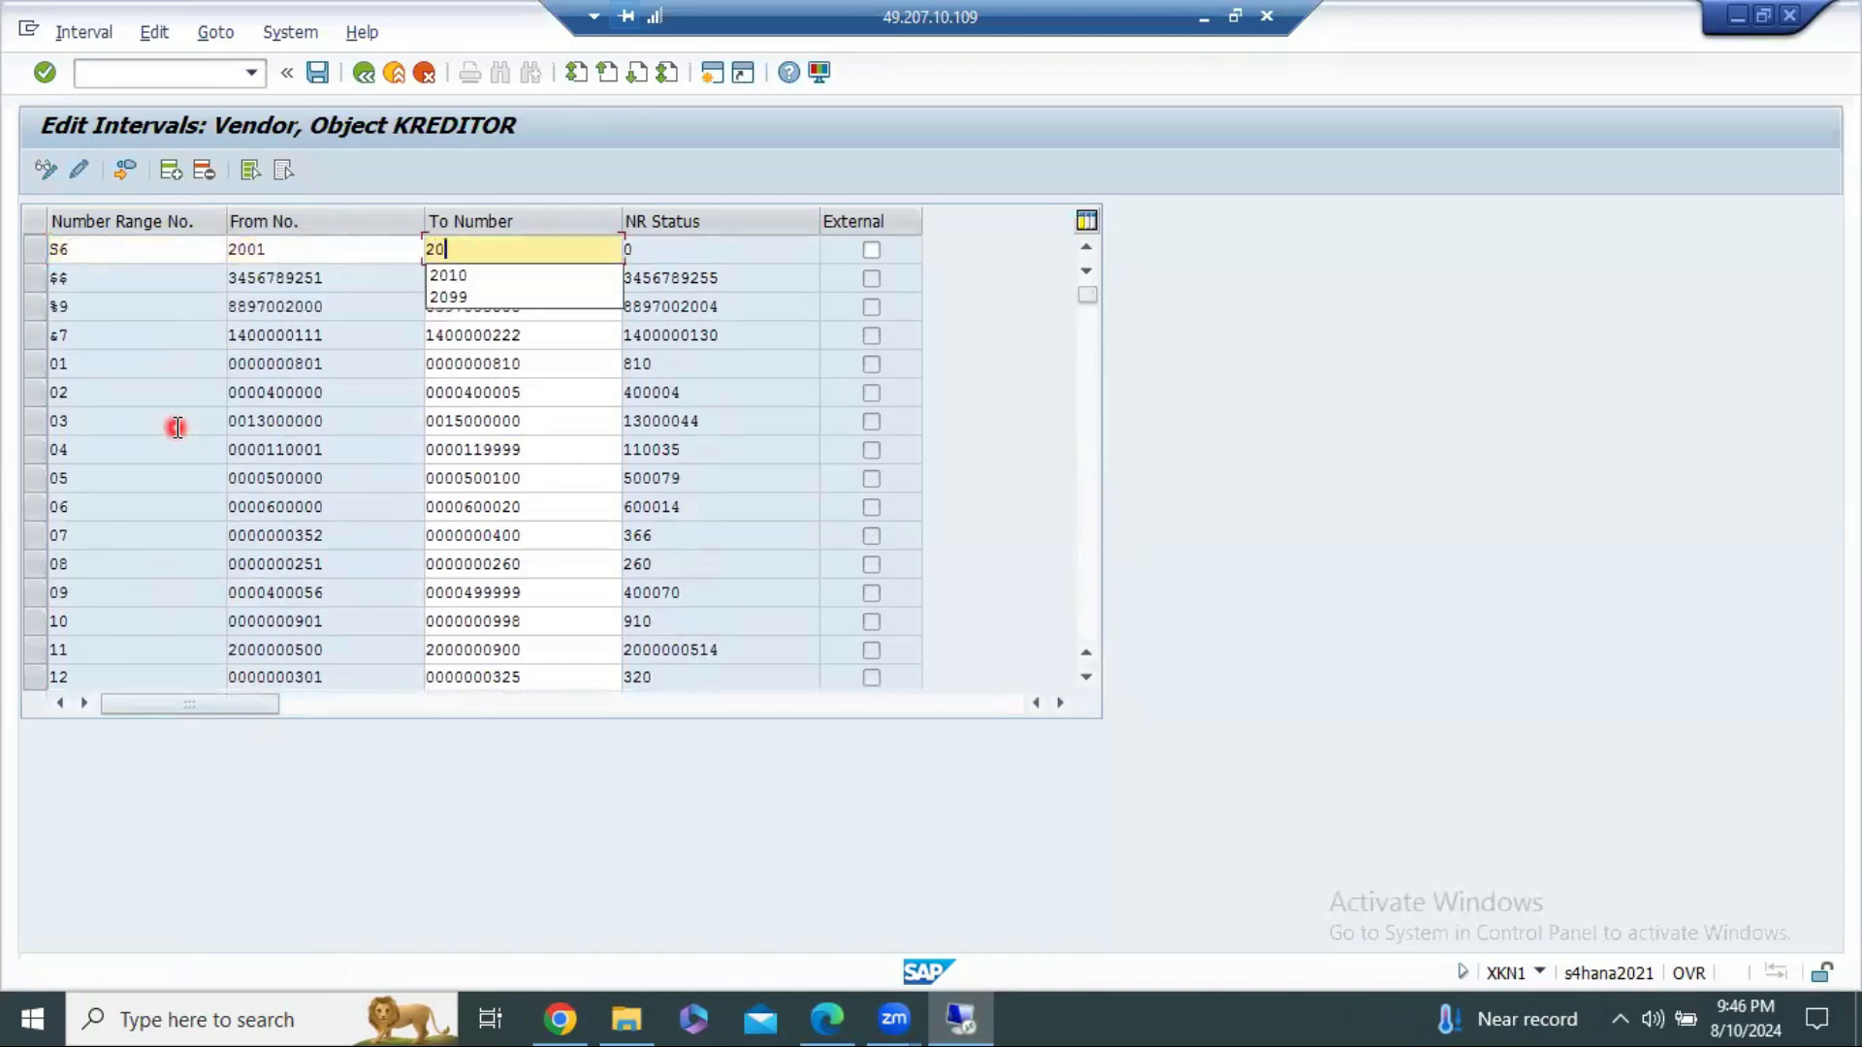
text(10)
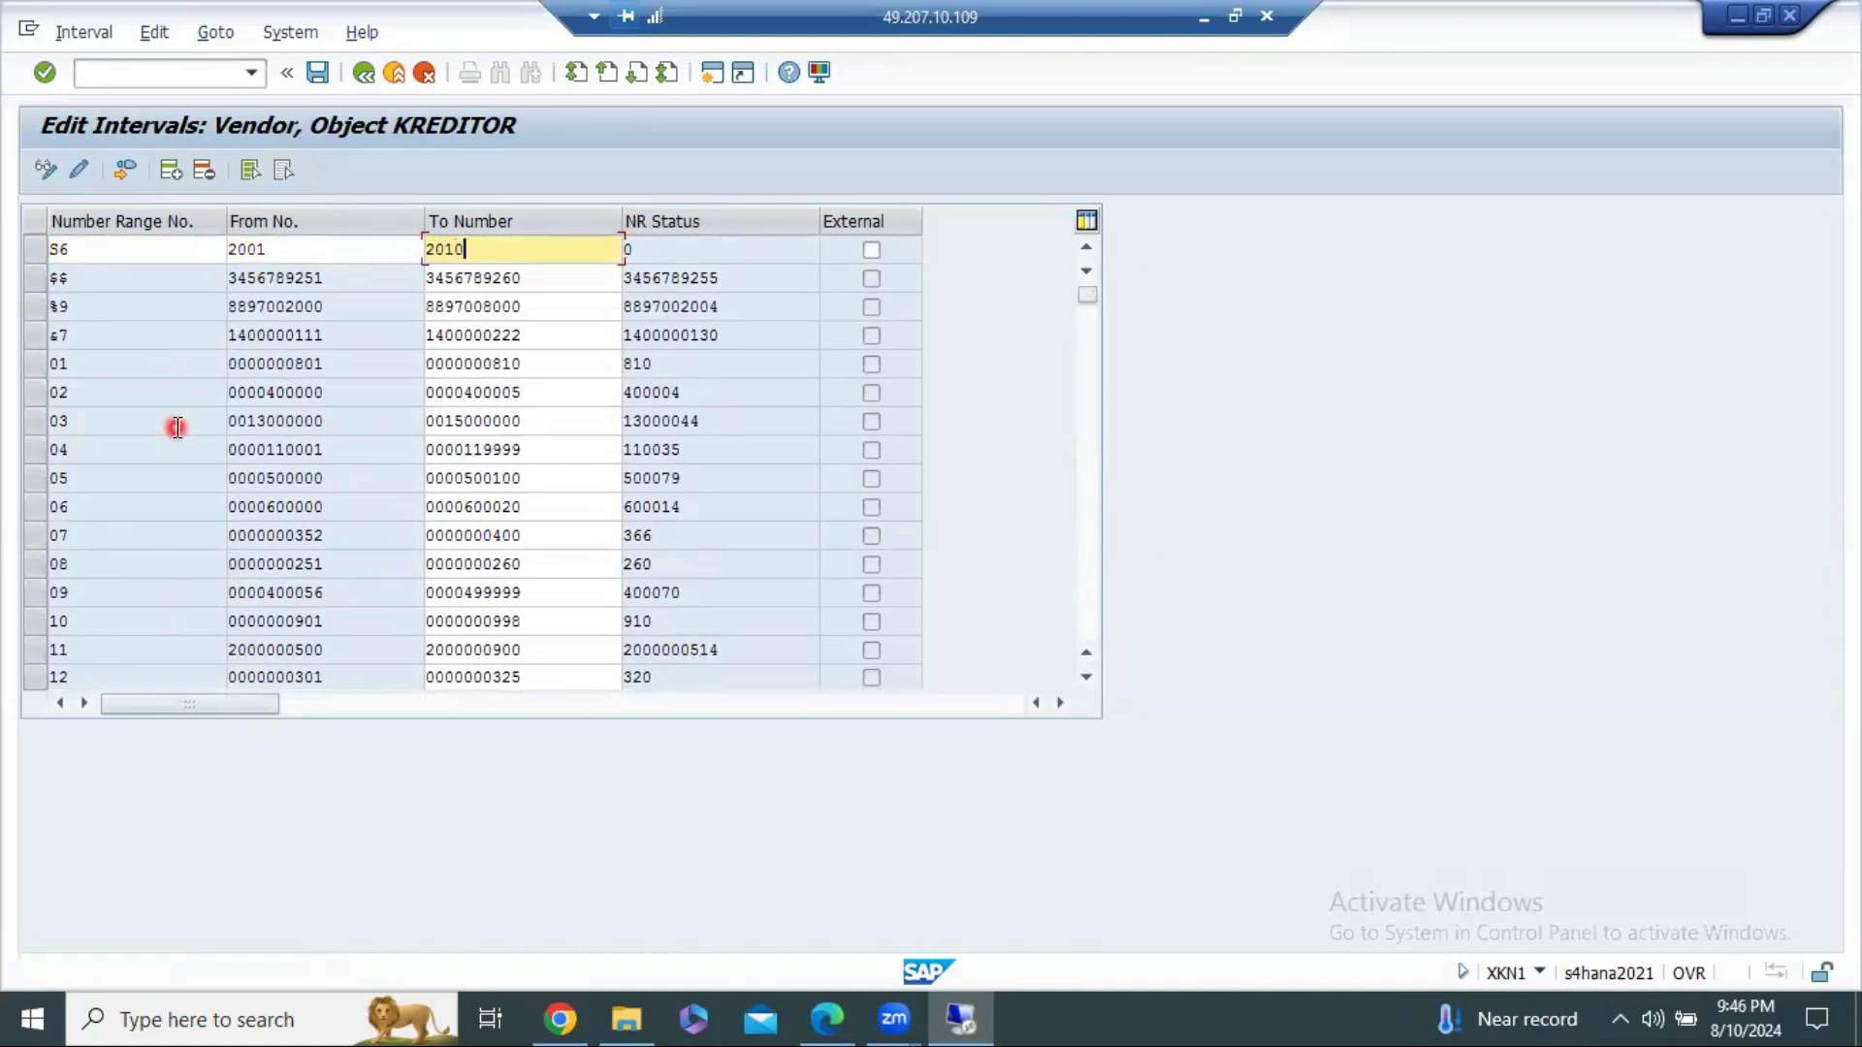
key(Return)
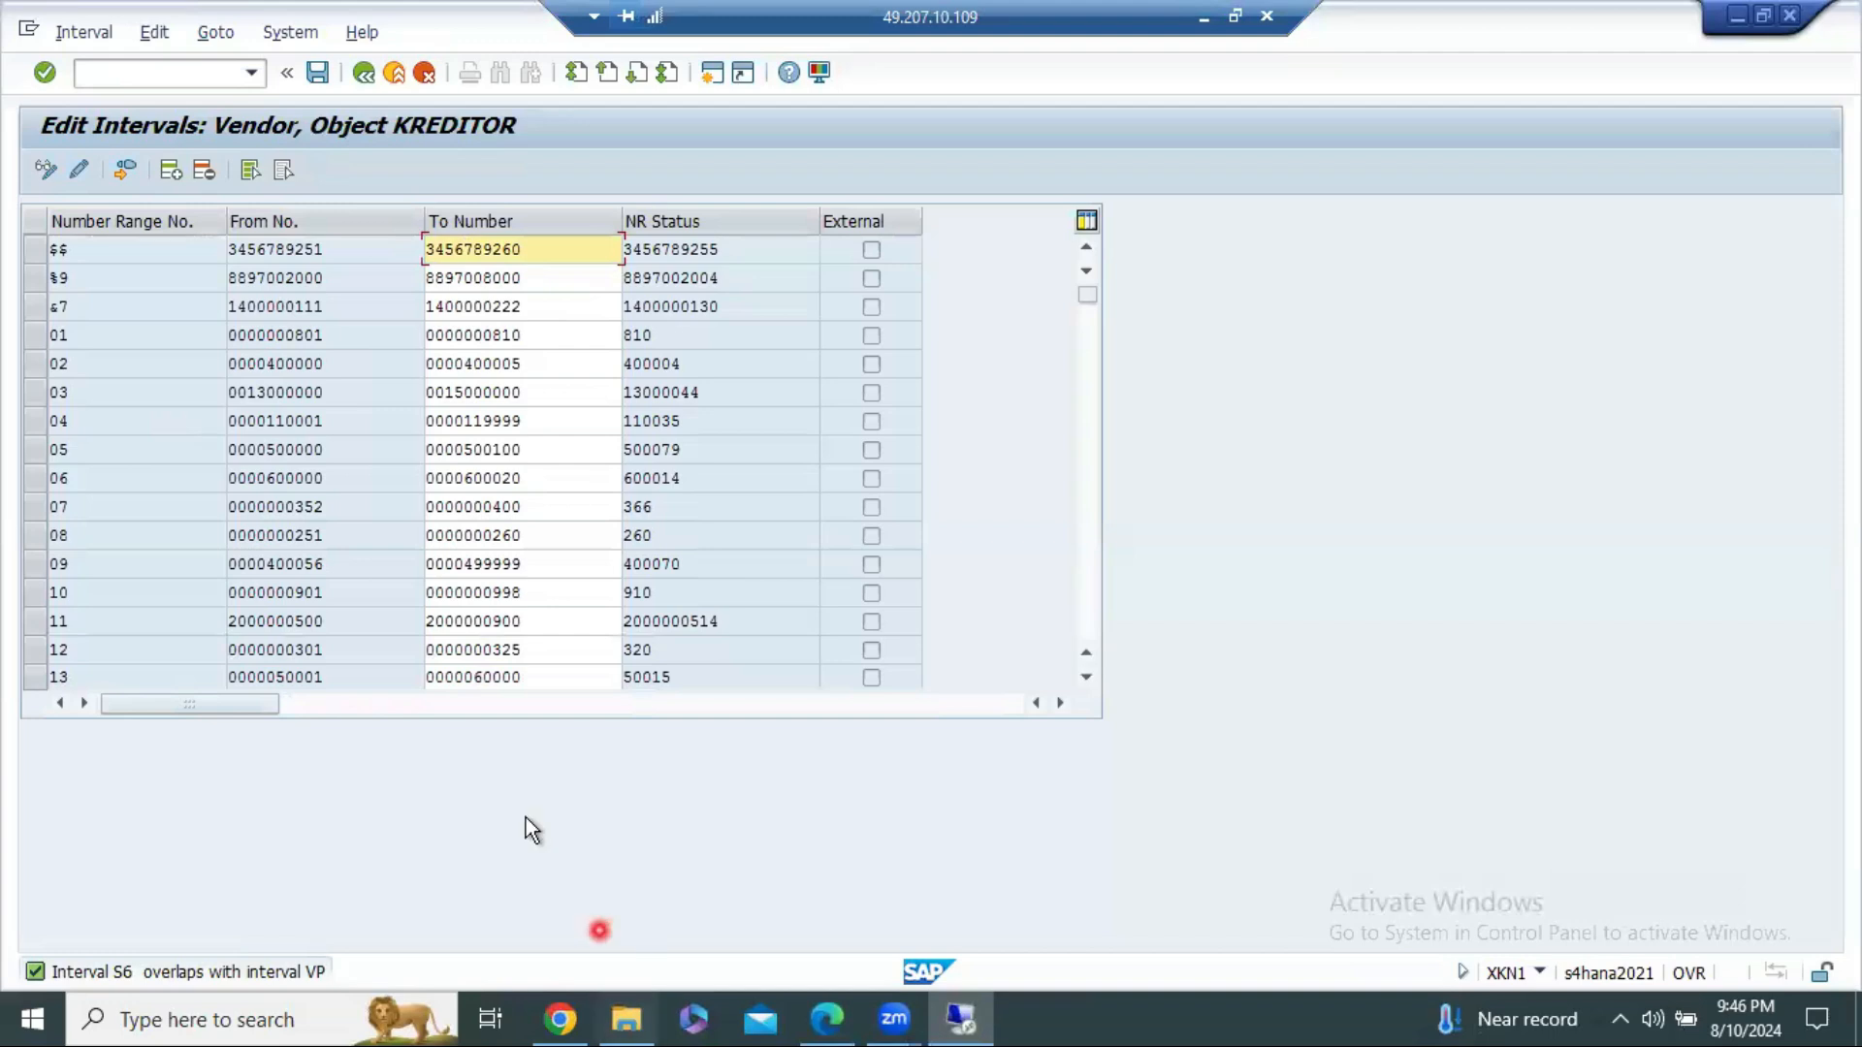
click(114, 171)
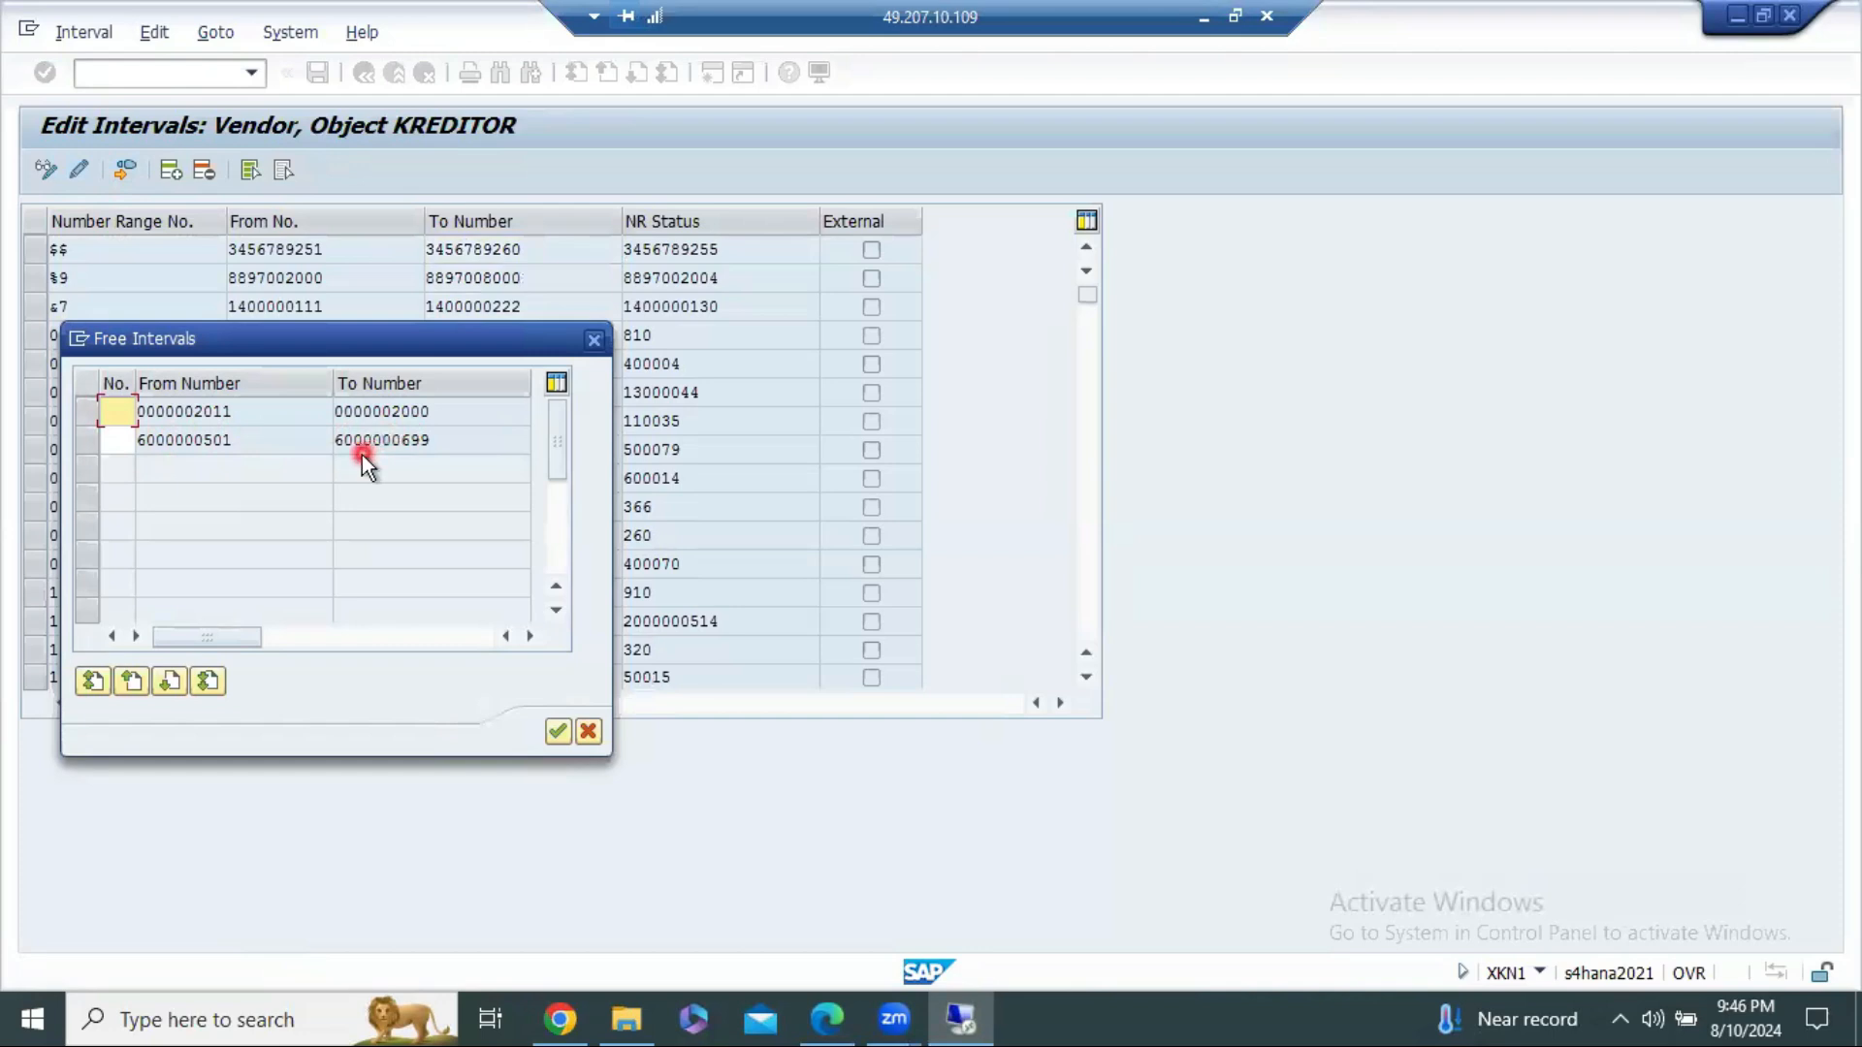
click(116, 441)
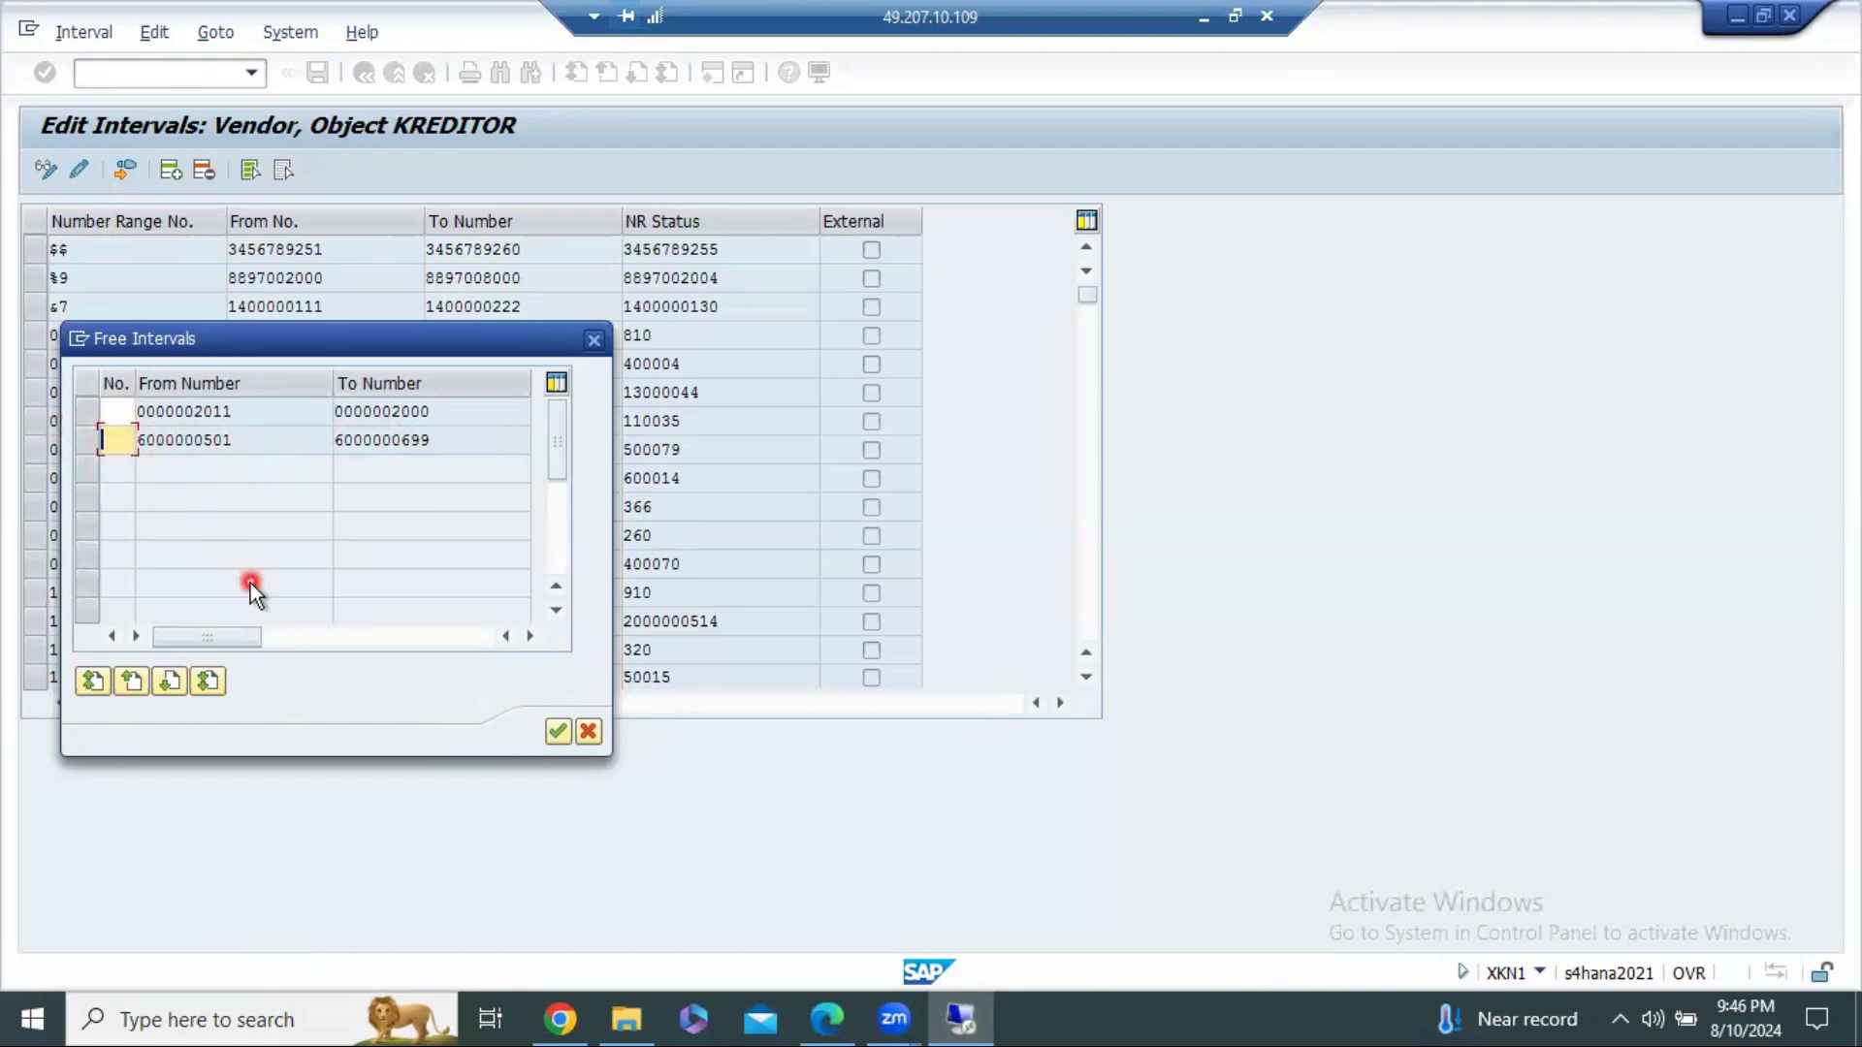
text(S6)
click(85, 443)
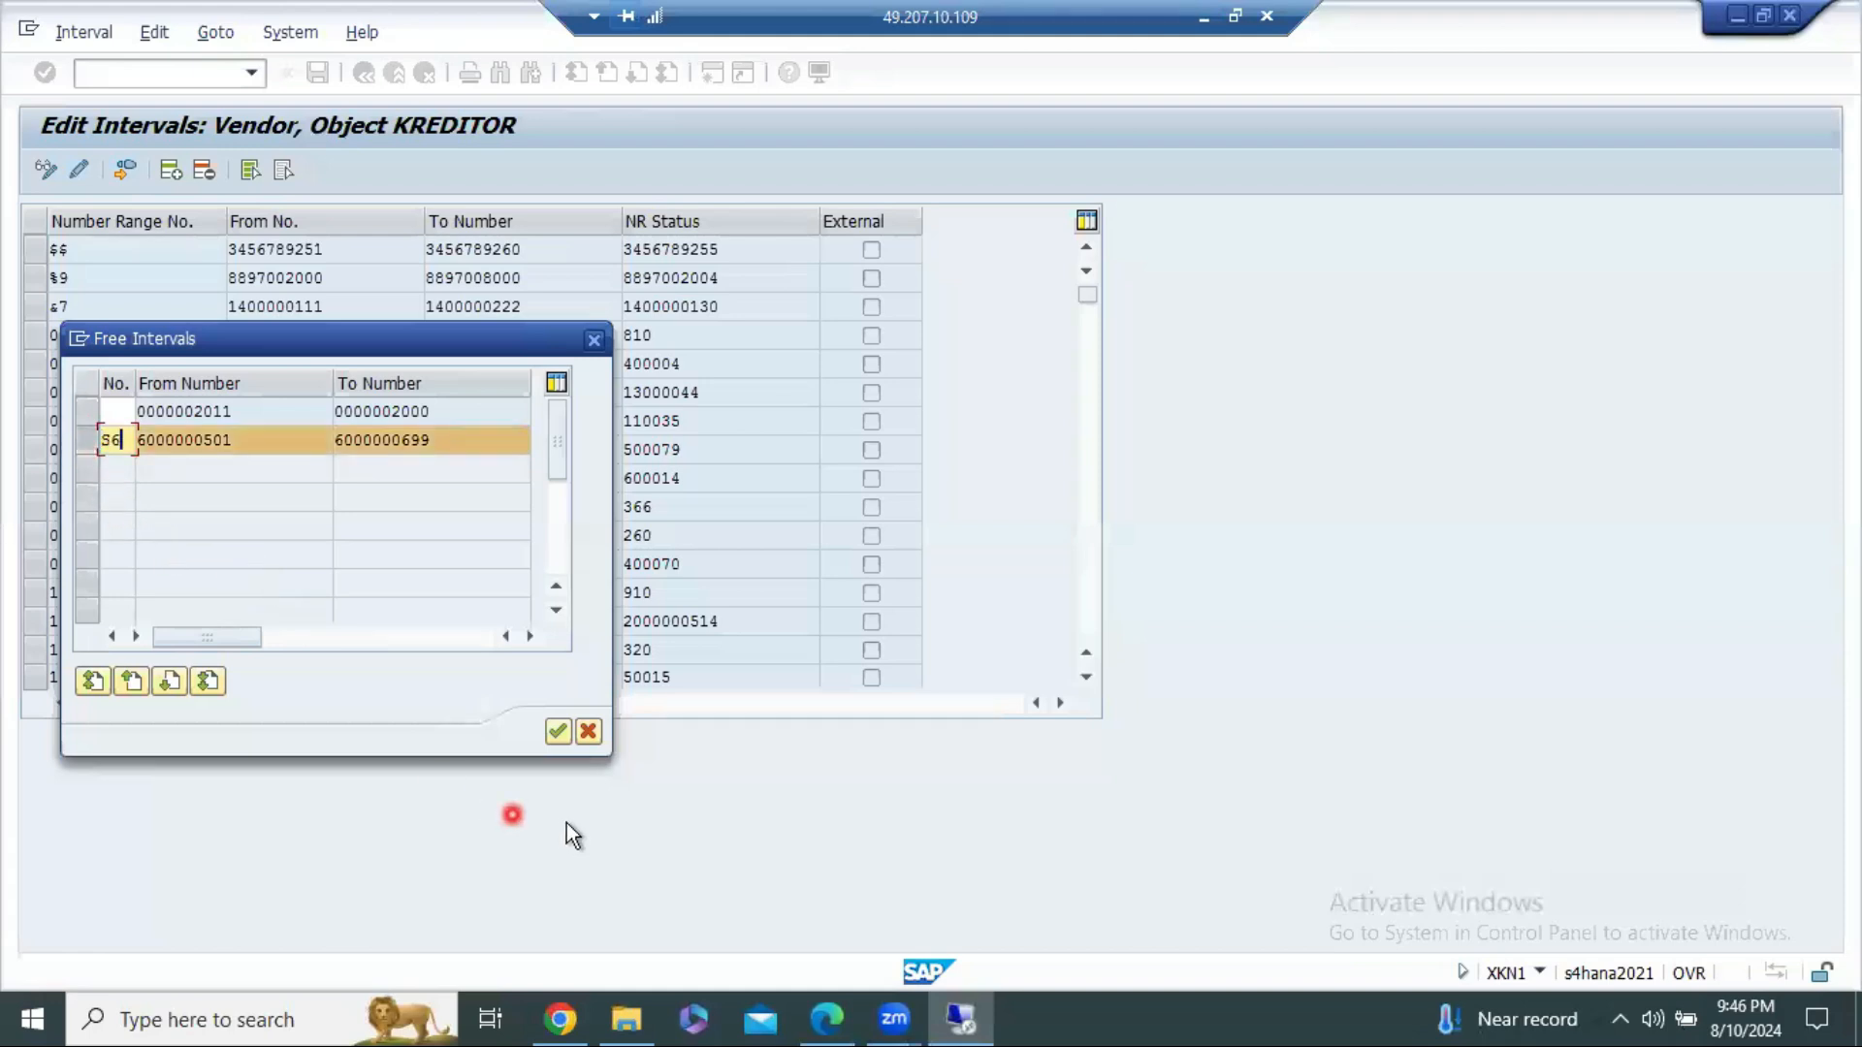
click(554, 733)
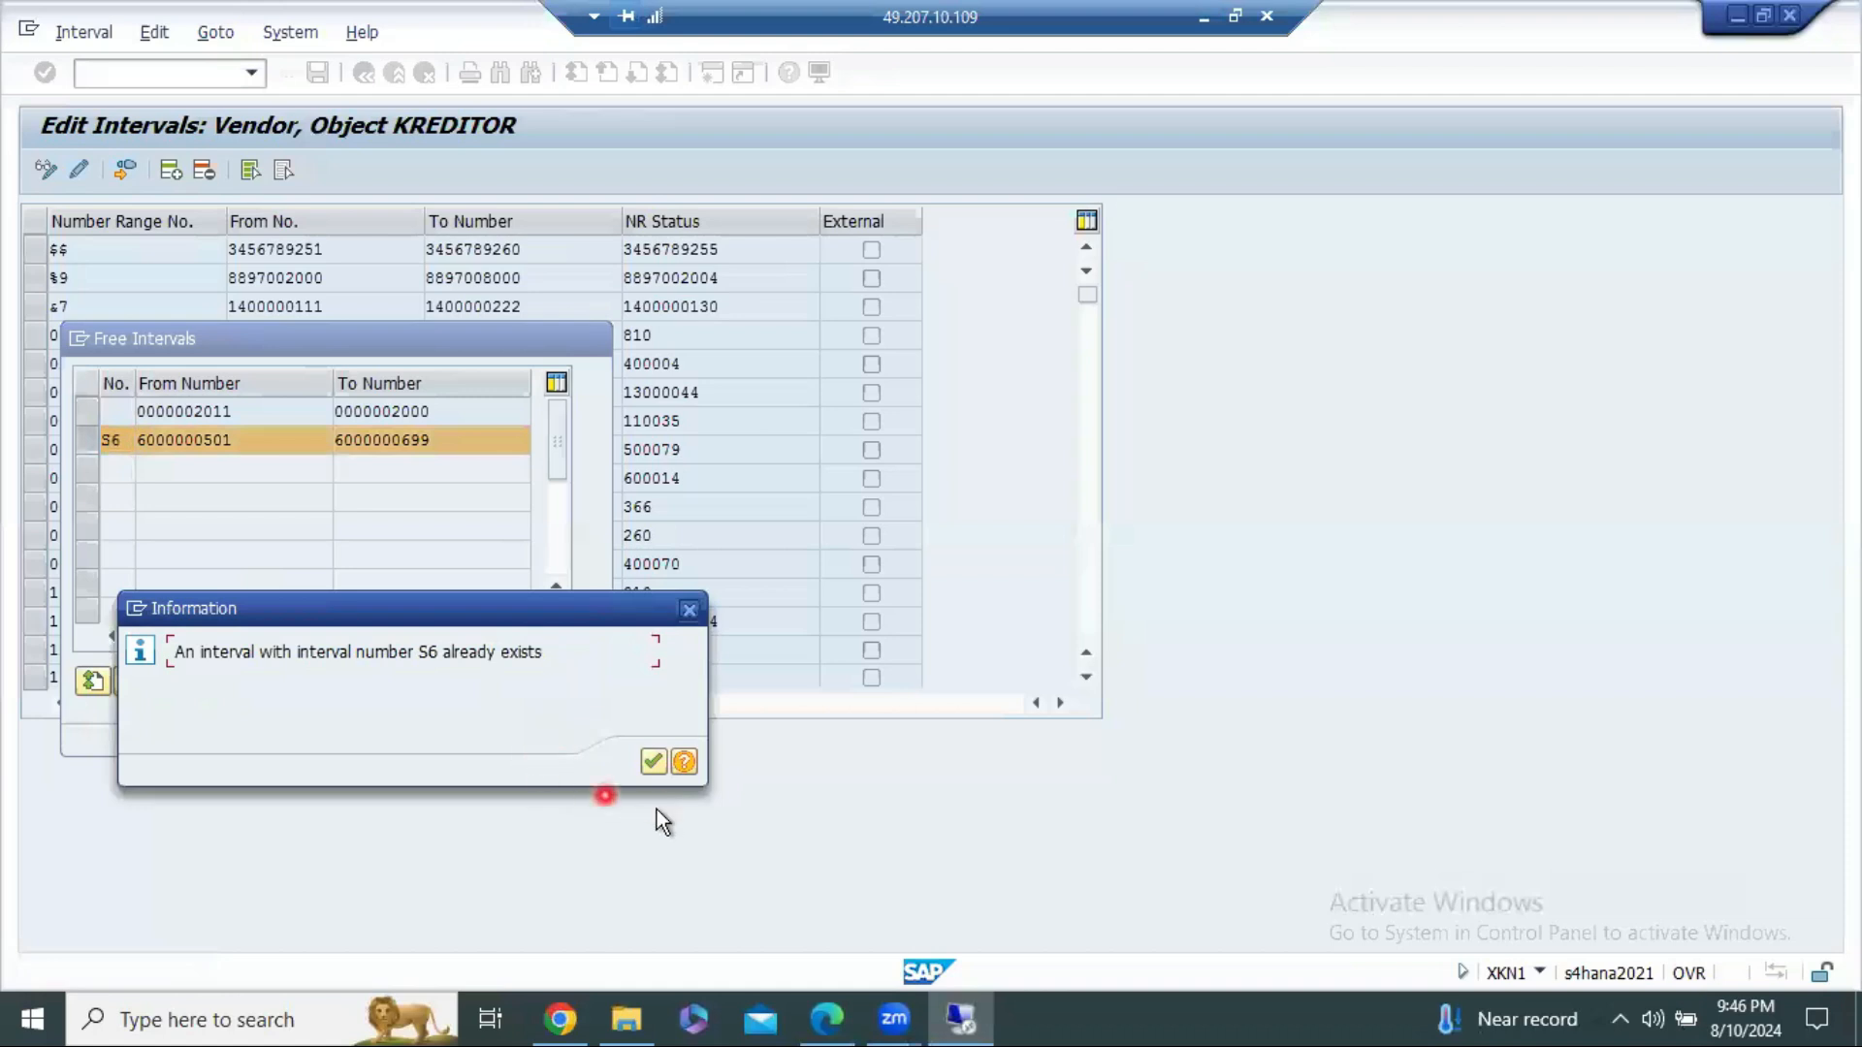
Step: Close the free interval proposal, leave interval editing without saving, and reopen the vendor number intervals in change mode
click(658, 764)
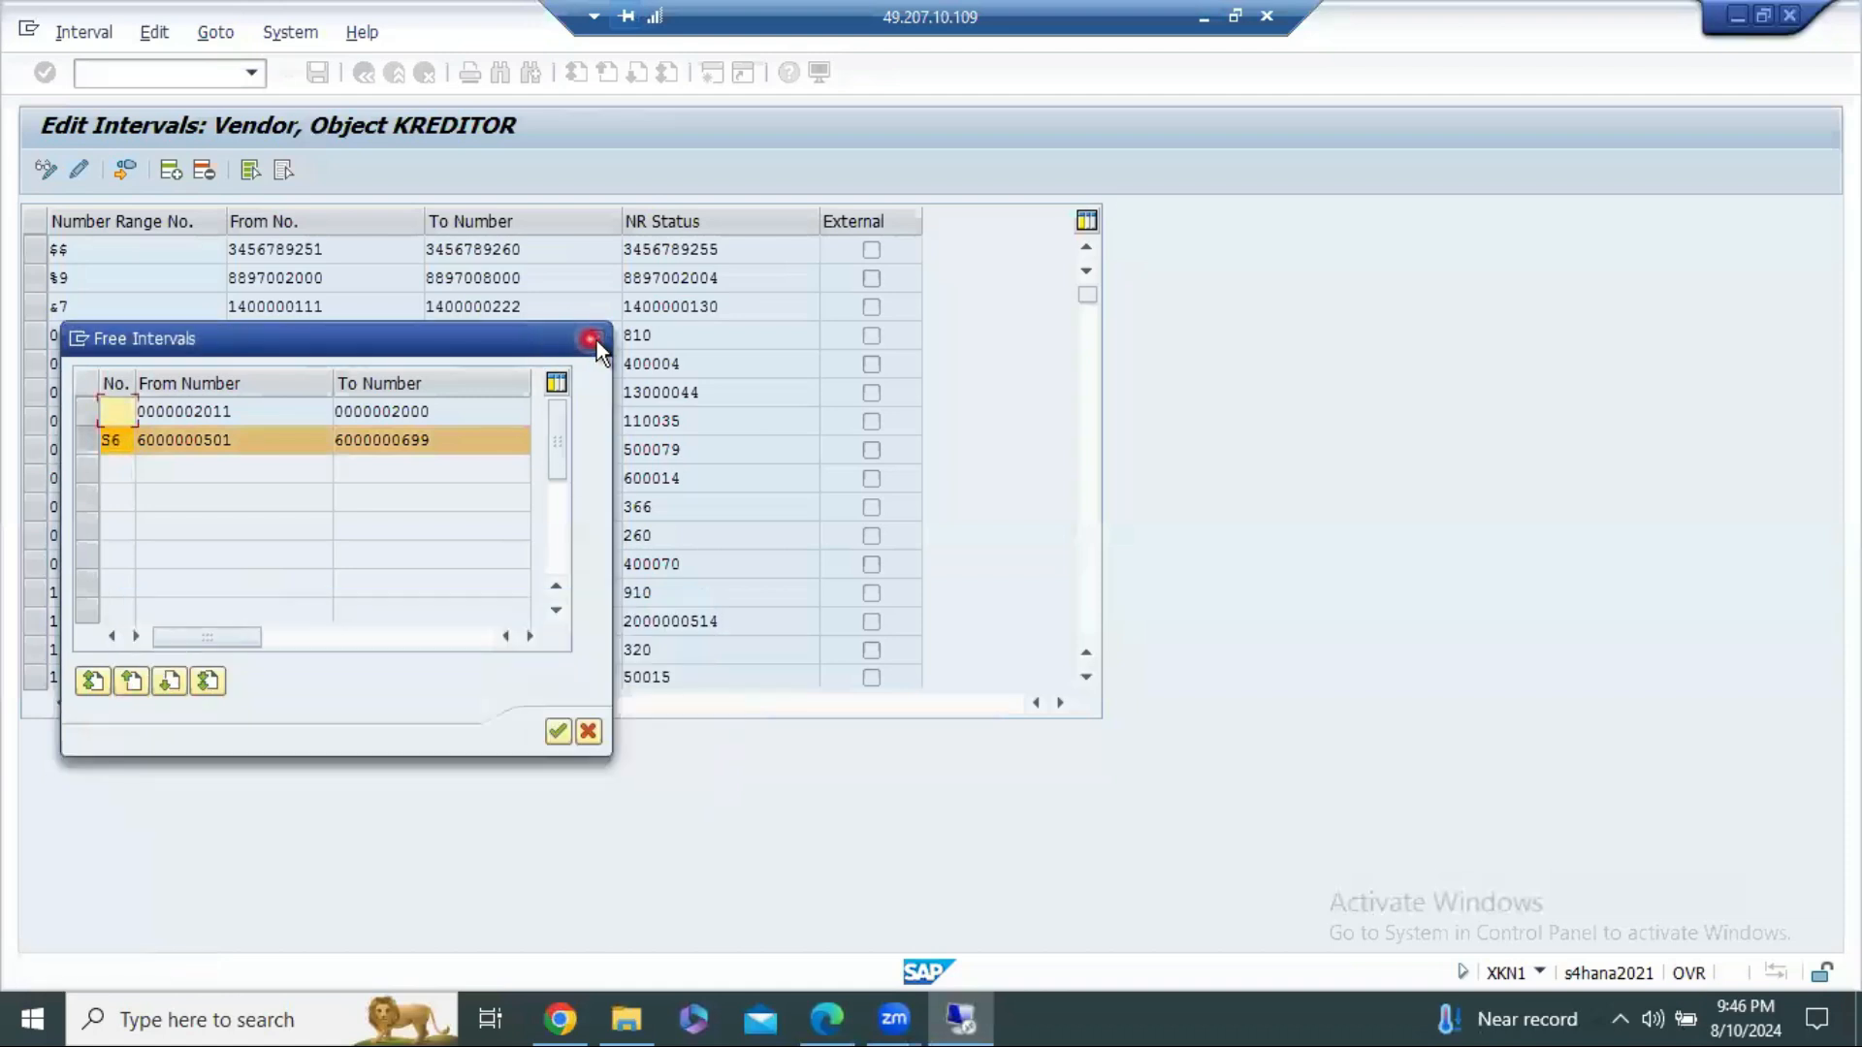
click(596, 339)
click(362, 74)
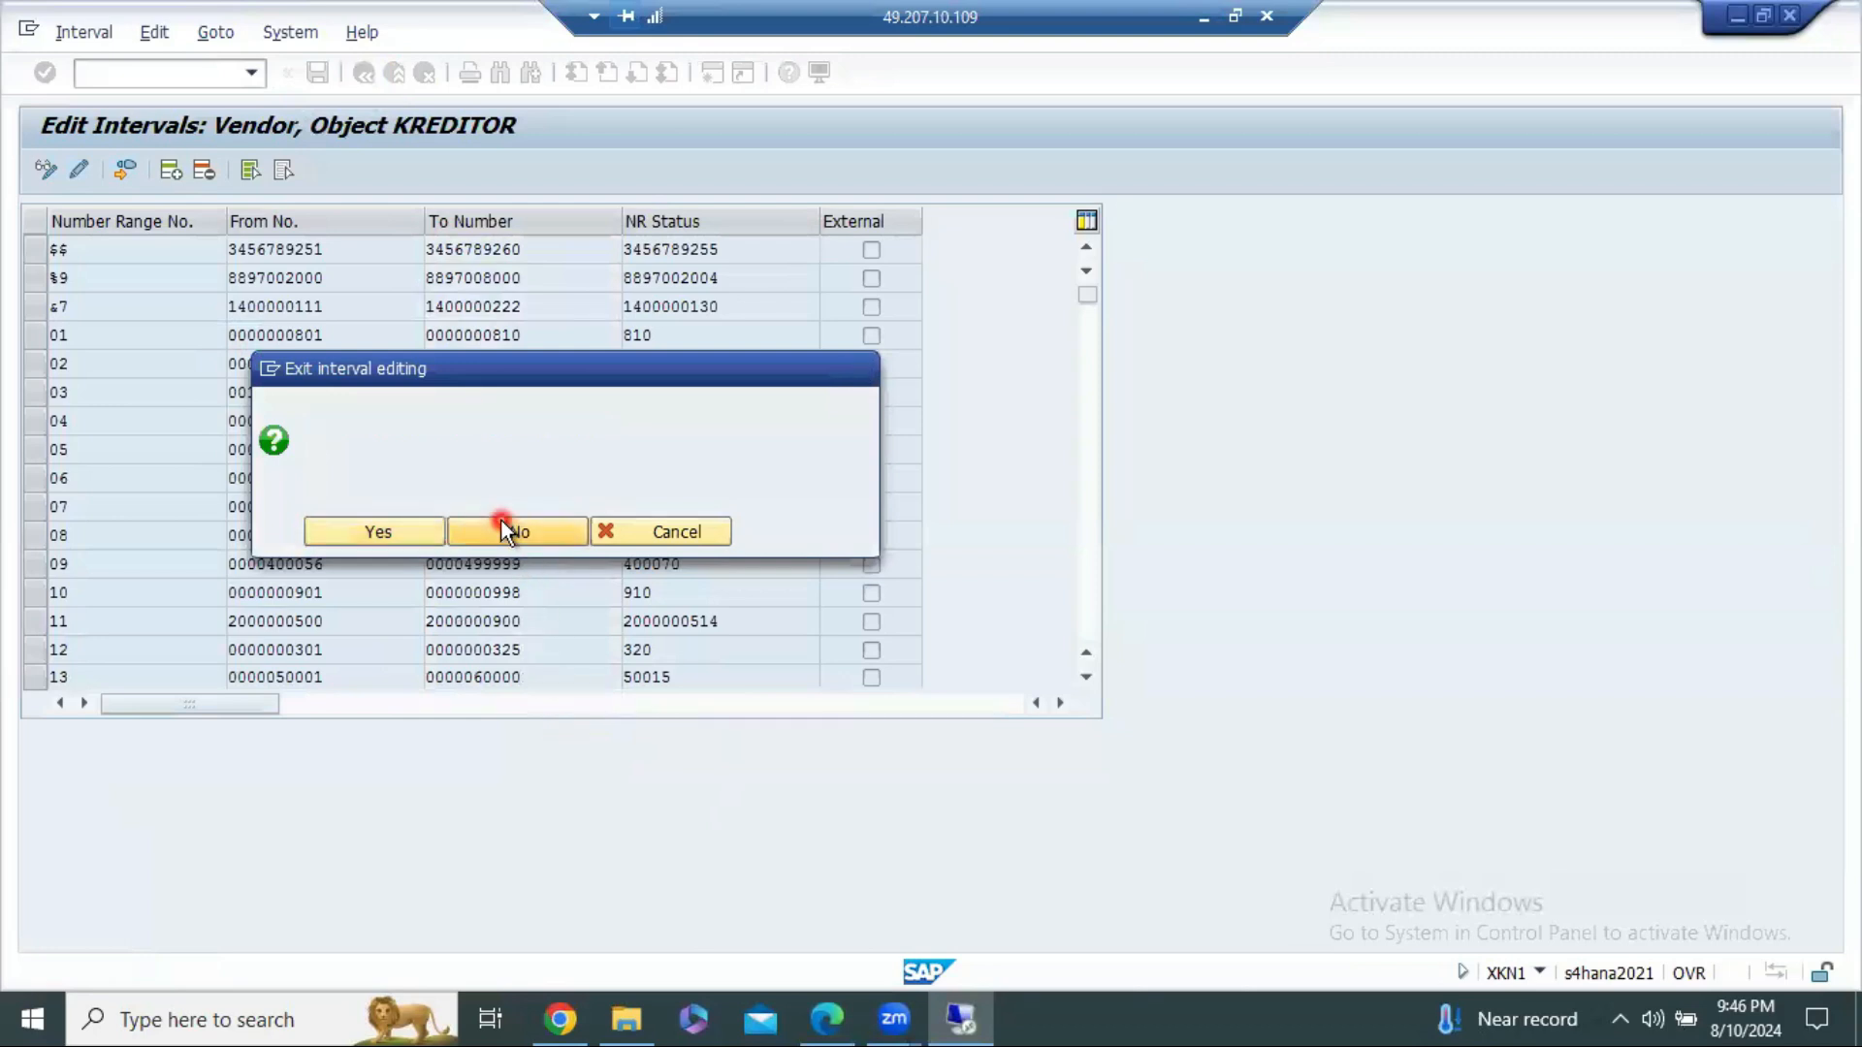
click(503, 529)
click(260, 282)
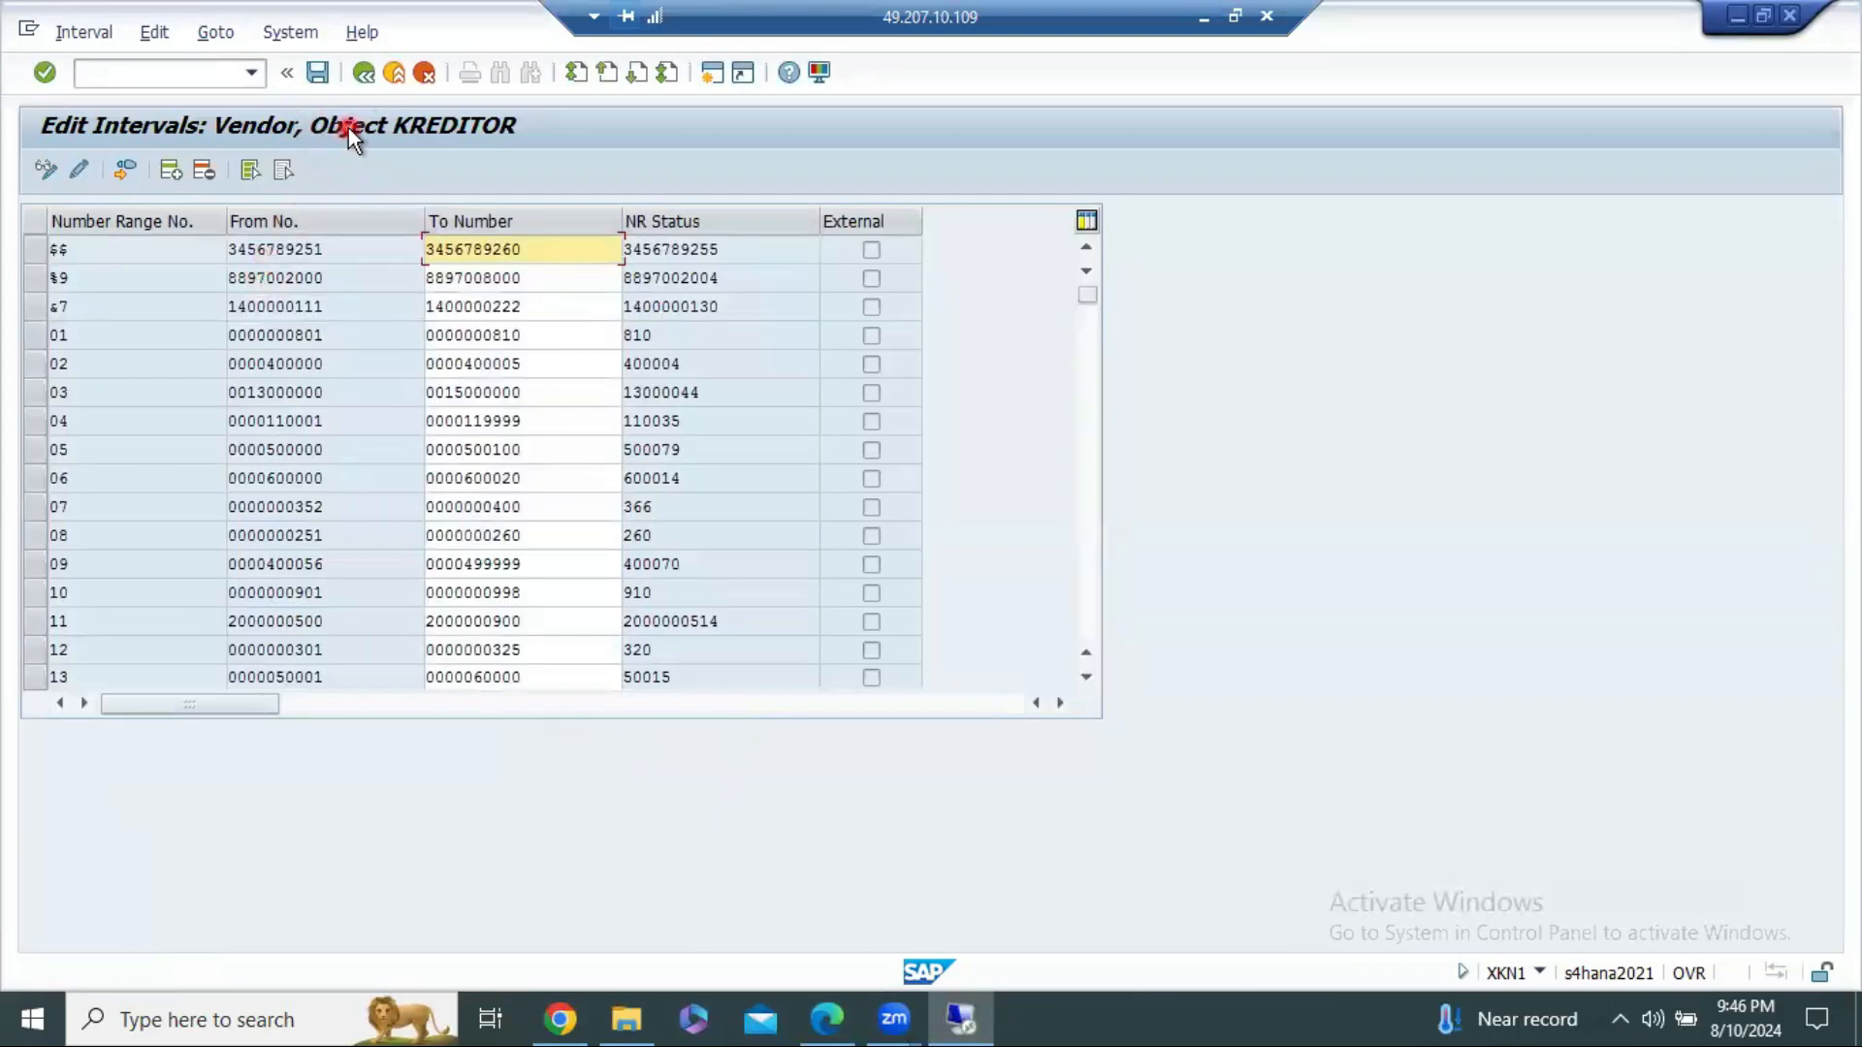
click(124, 170)
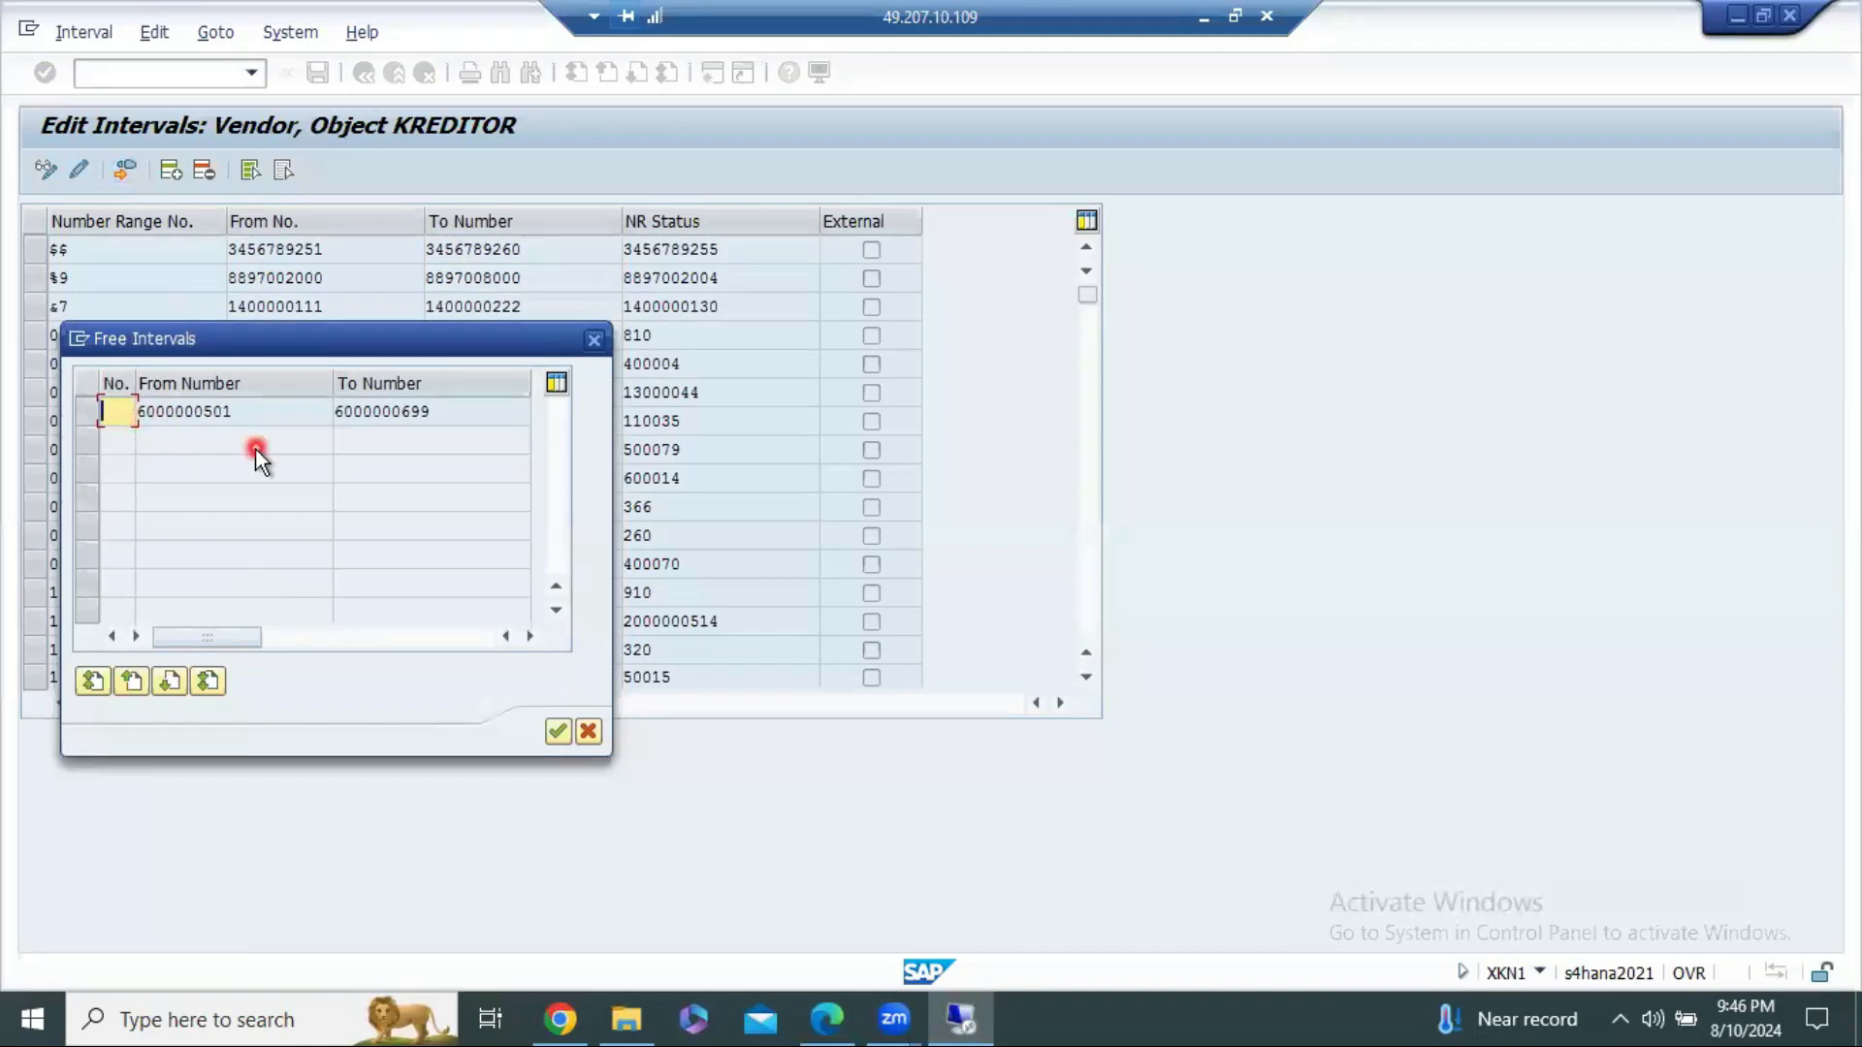
click(87, 410)
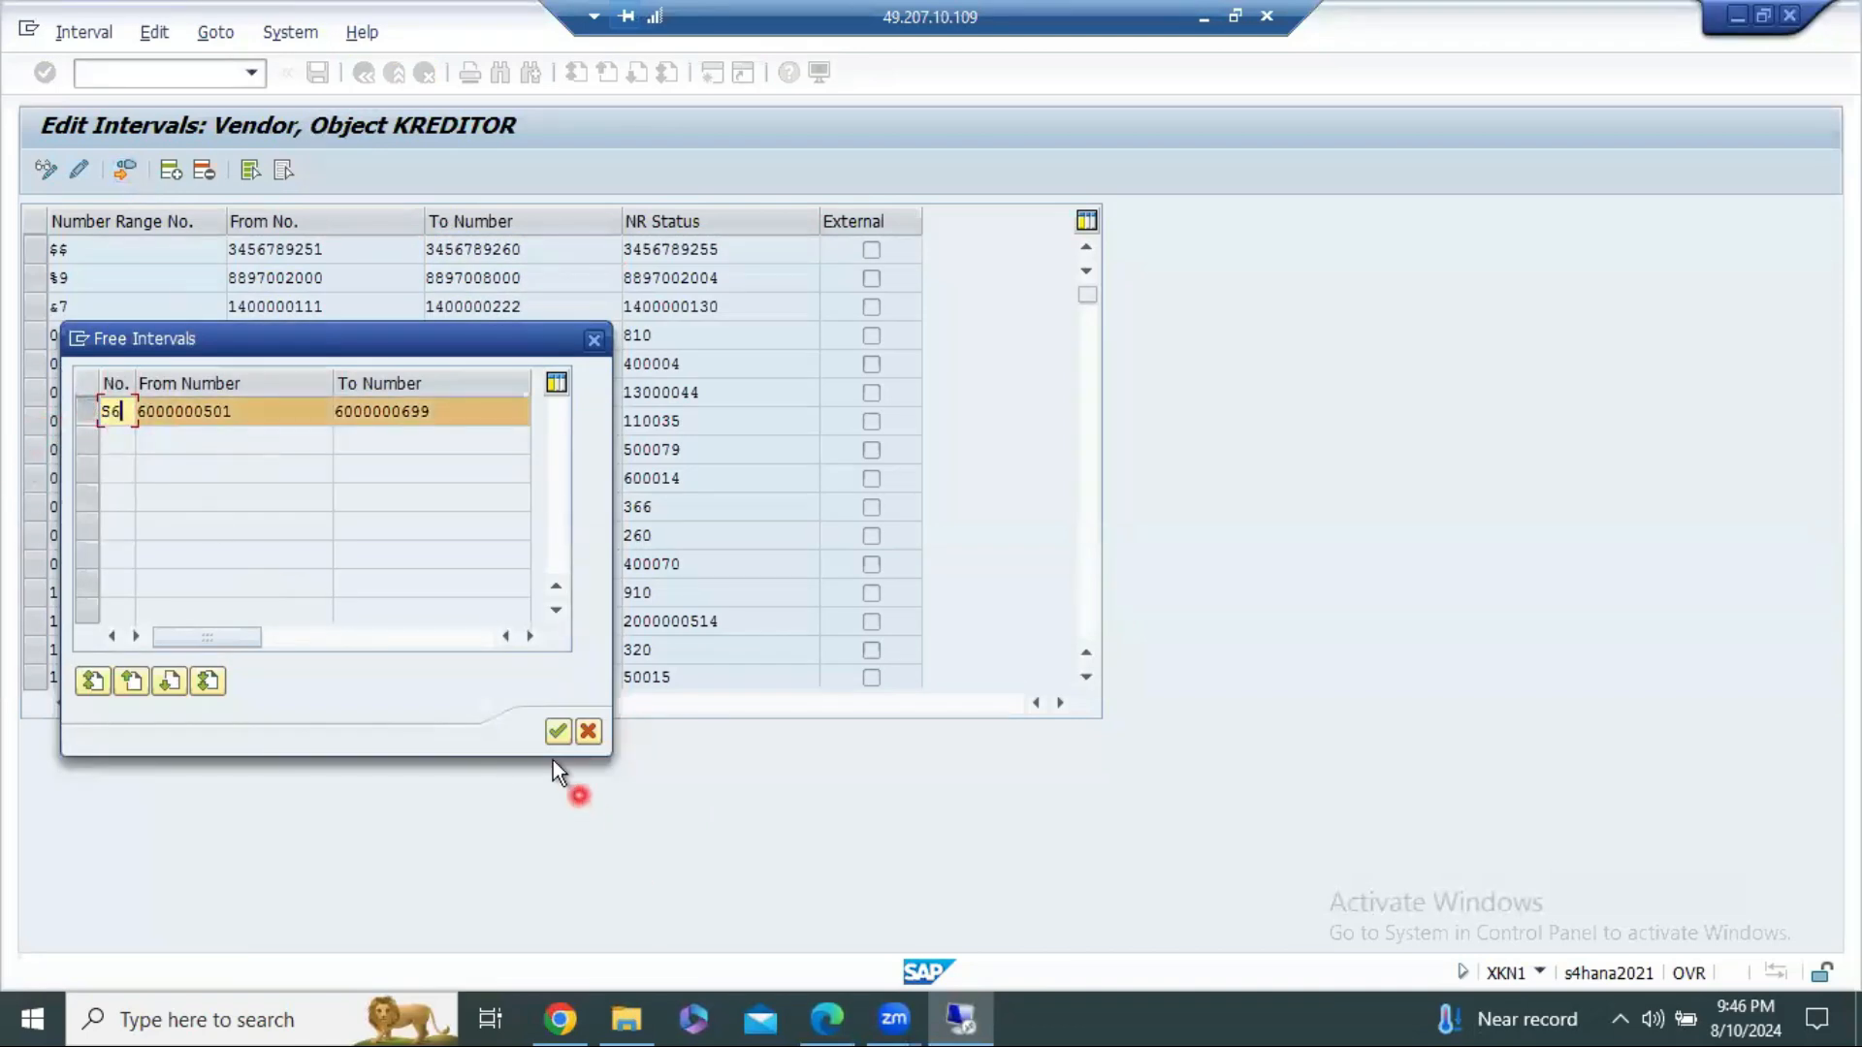
click(560, 727)
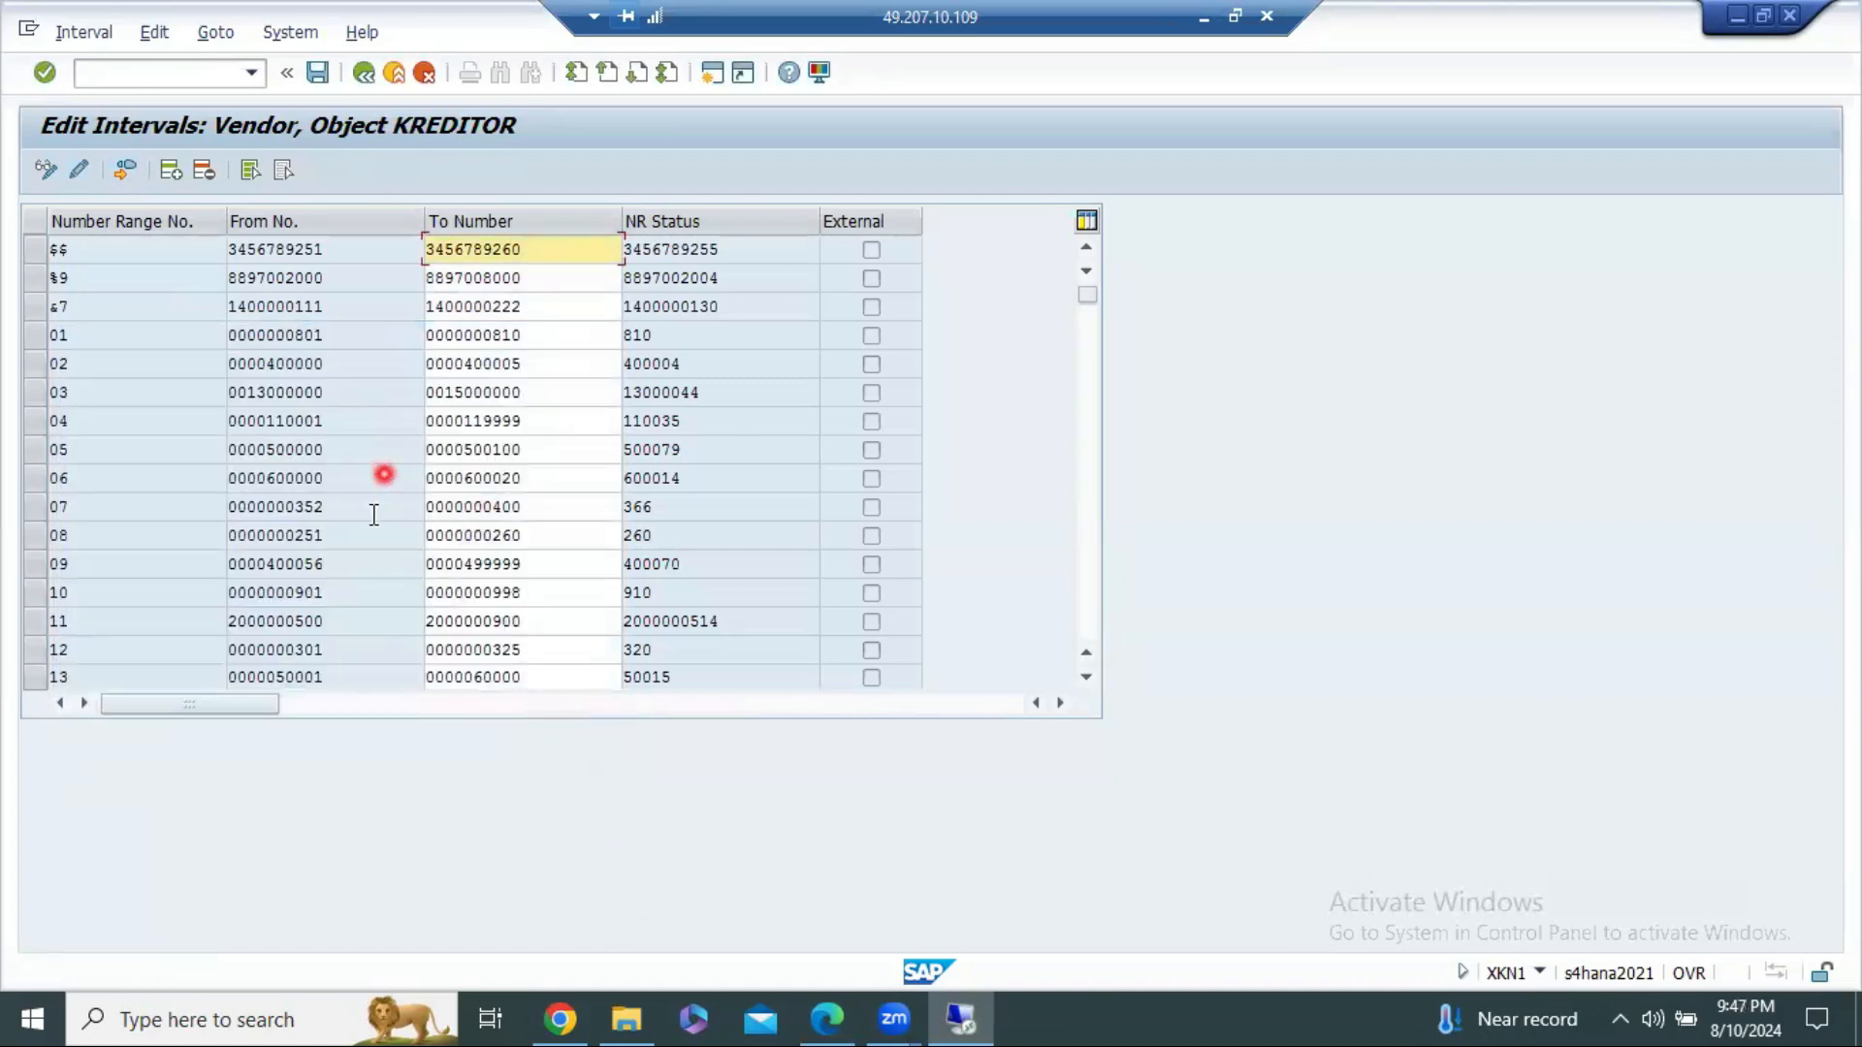
Step: Look through the vendor interval list for S6 and SB and examine SB's limits, number status and external setting
scroll(356, 525, down, 15)
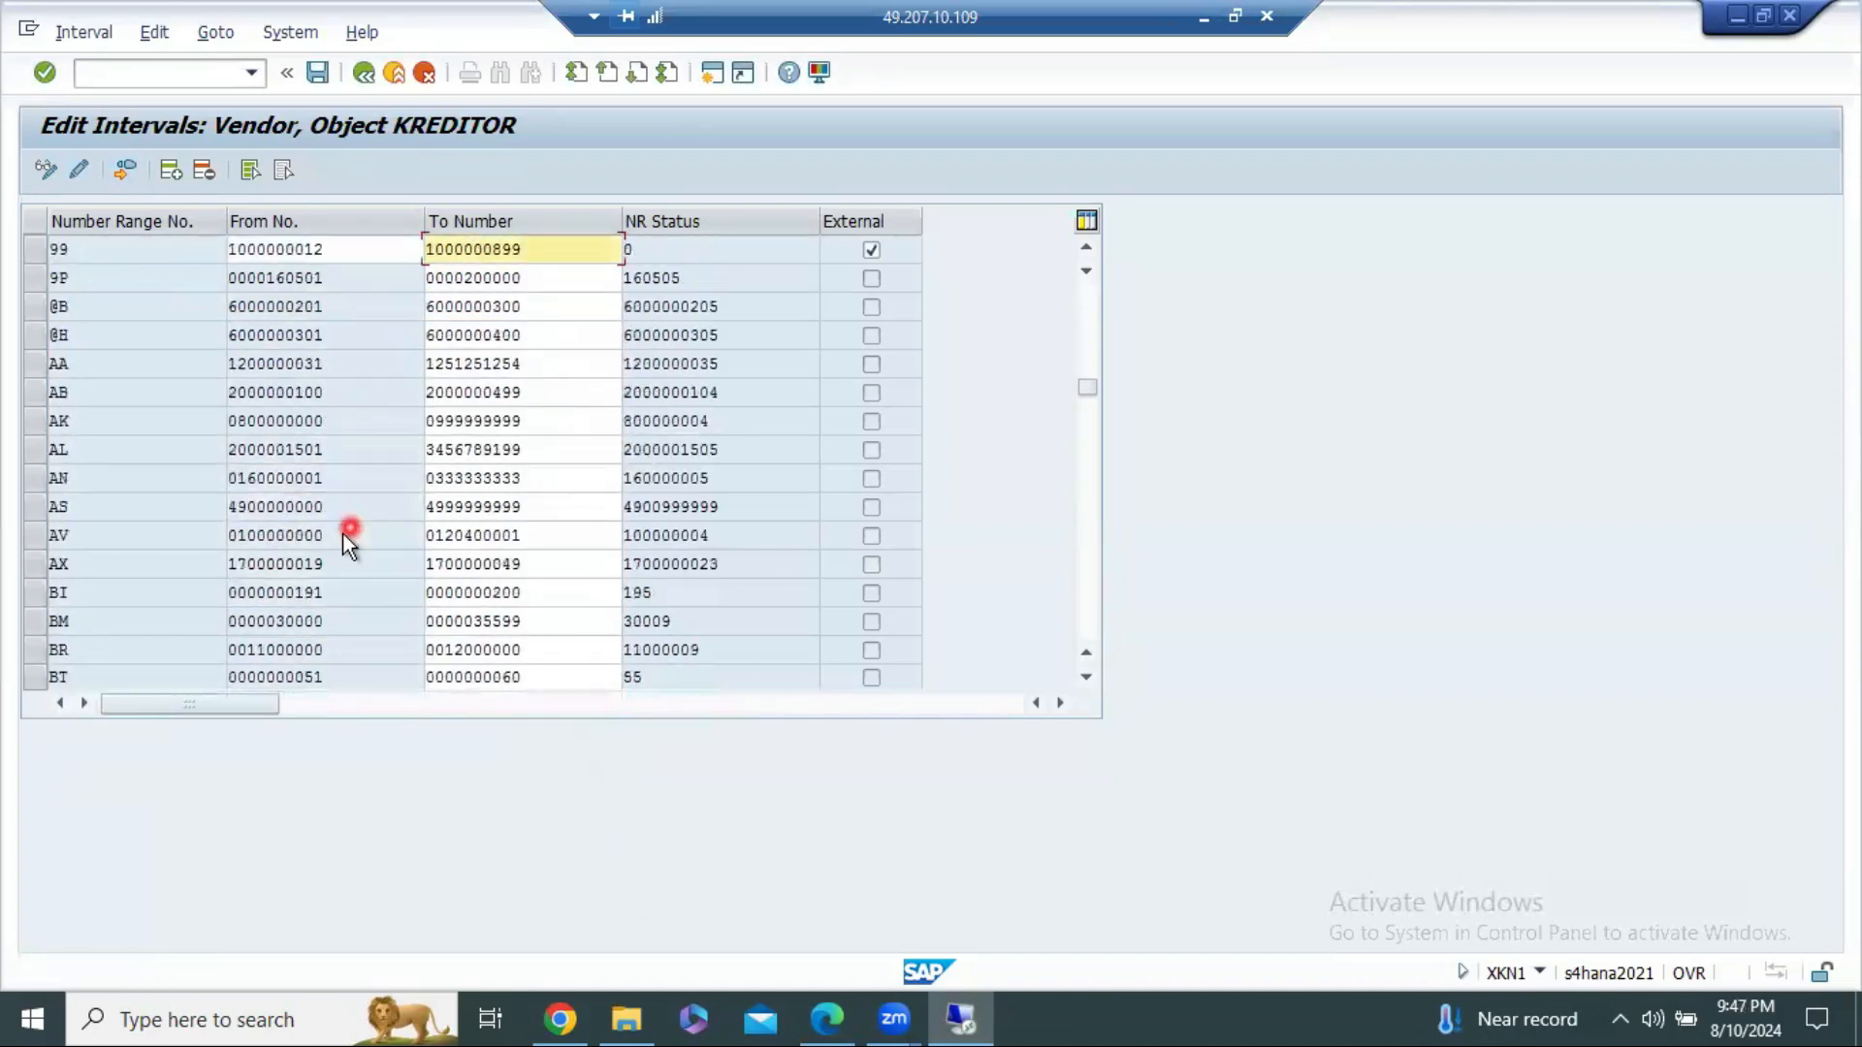
scroll(341, 536, down, 15)
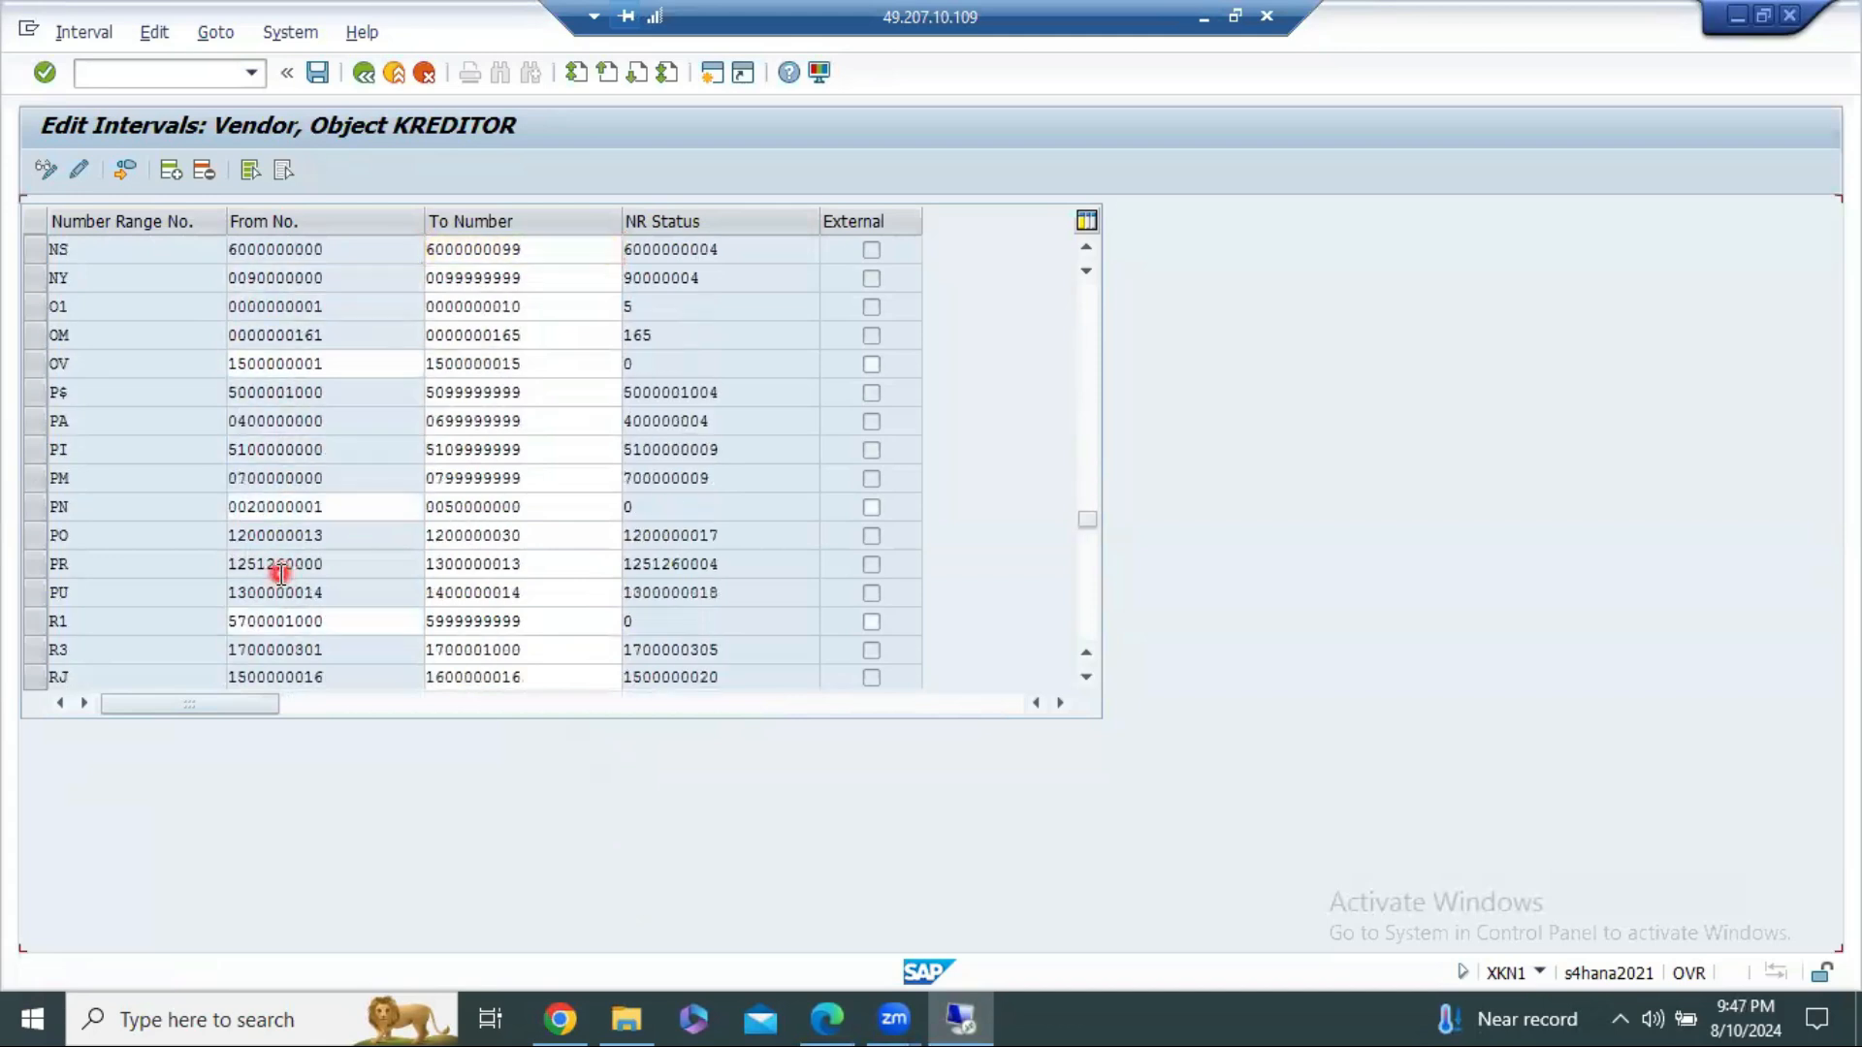
scroll(254, 588, down, 1)
scroll(47, 572, up, 7)
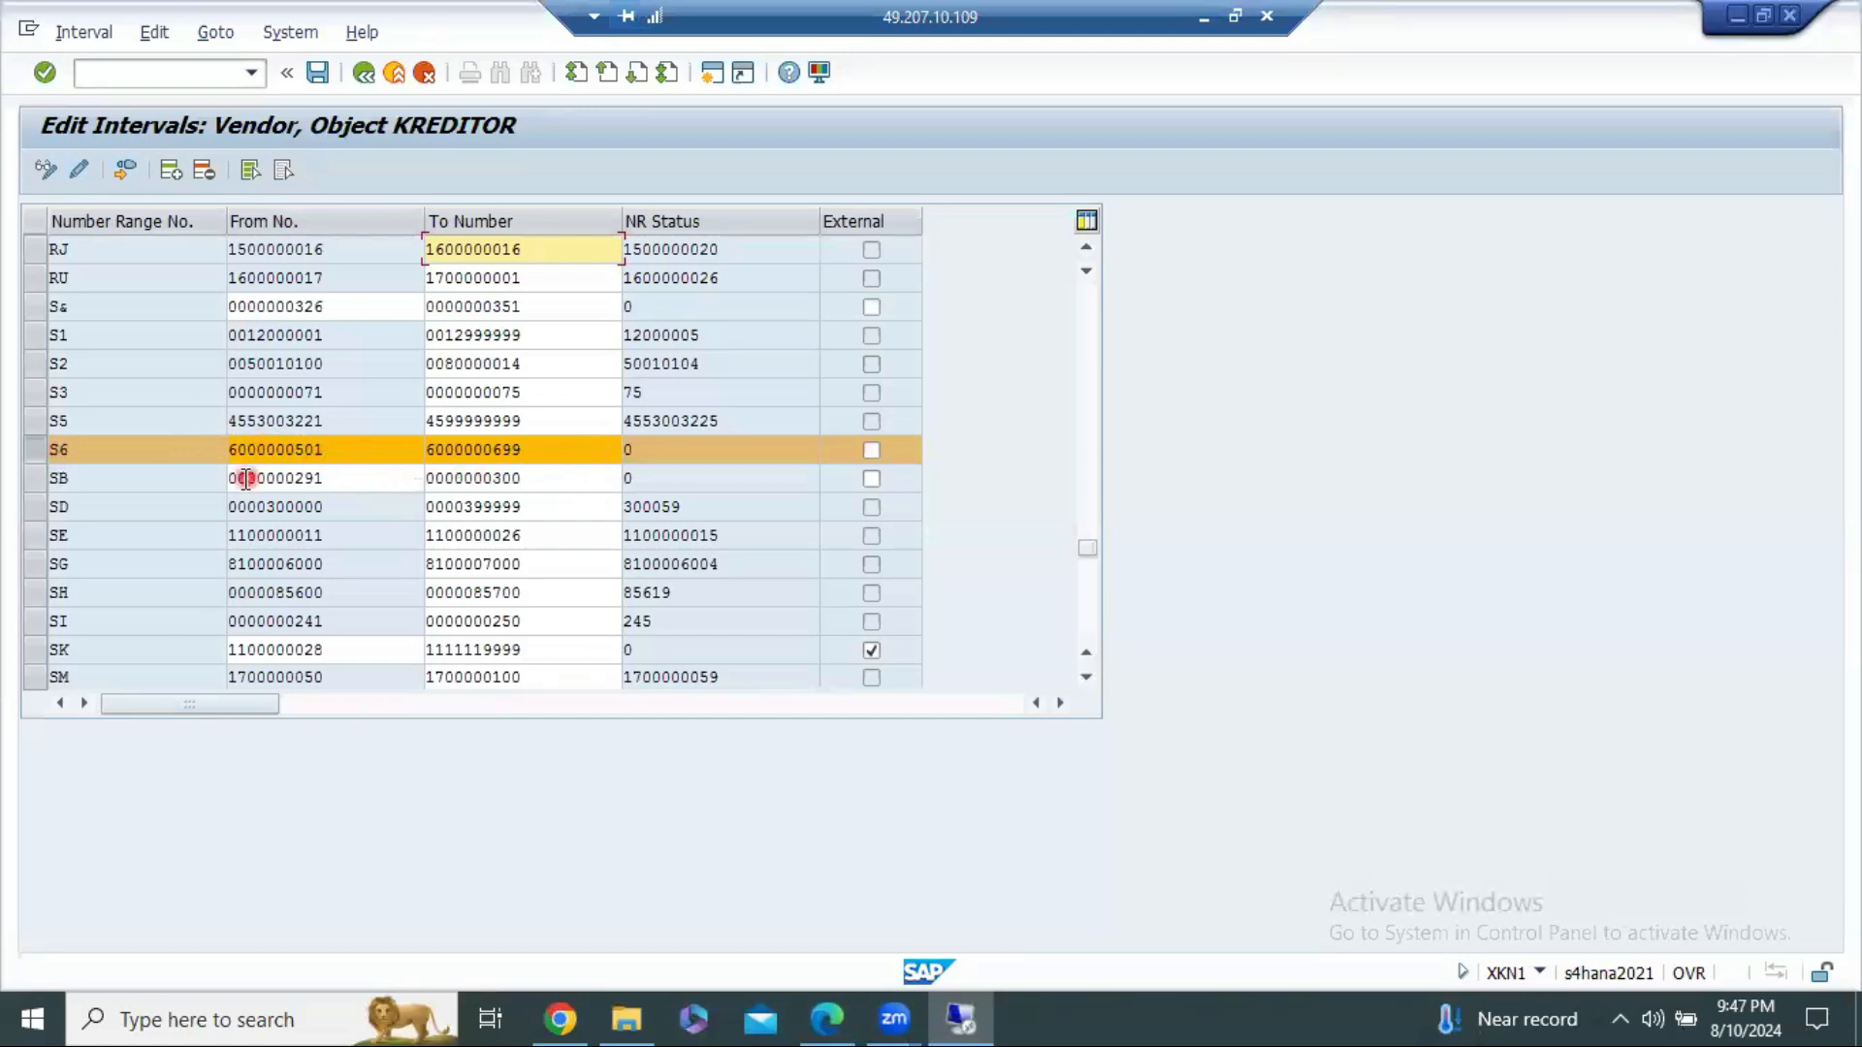
click(283, 476)
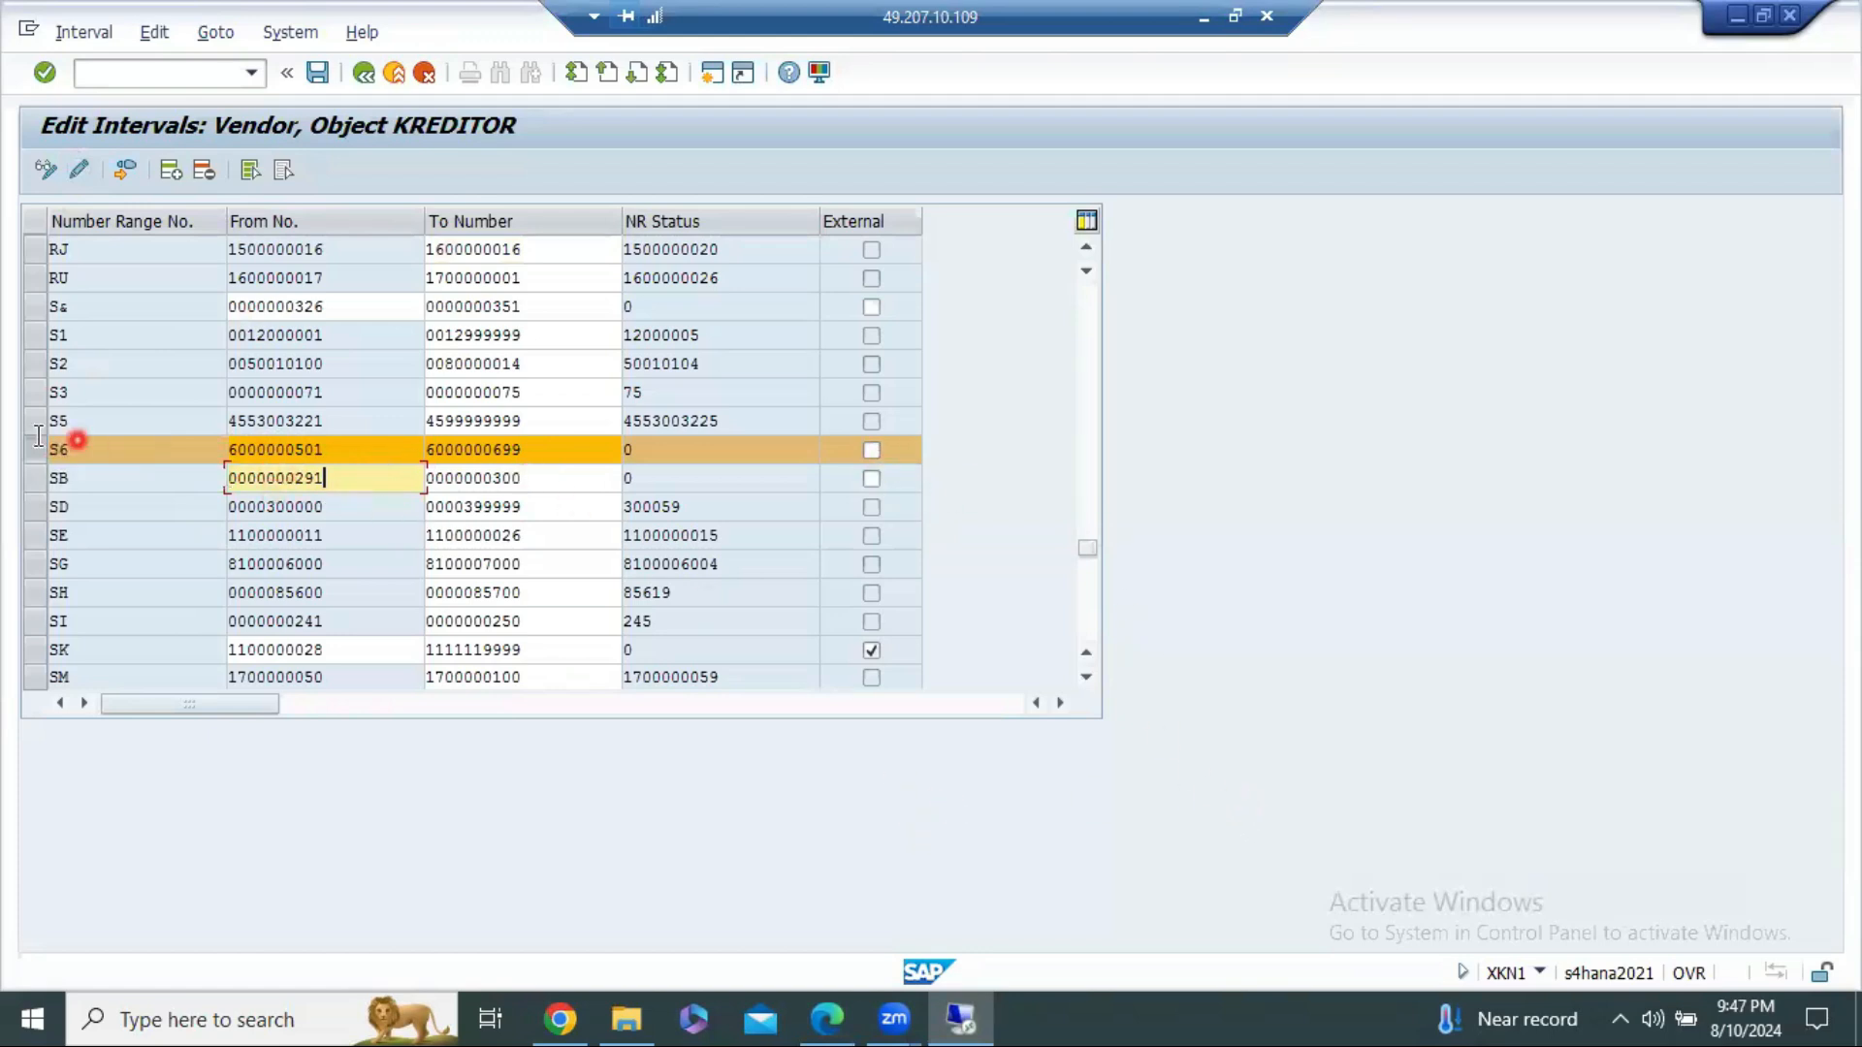
click(34, 479)
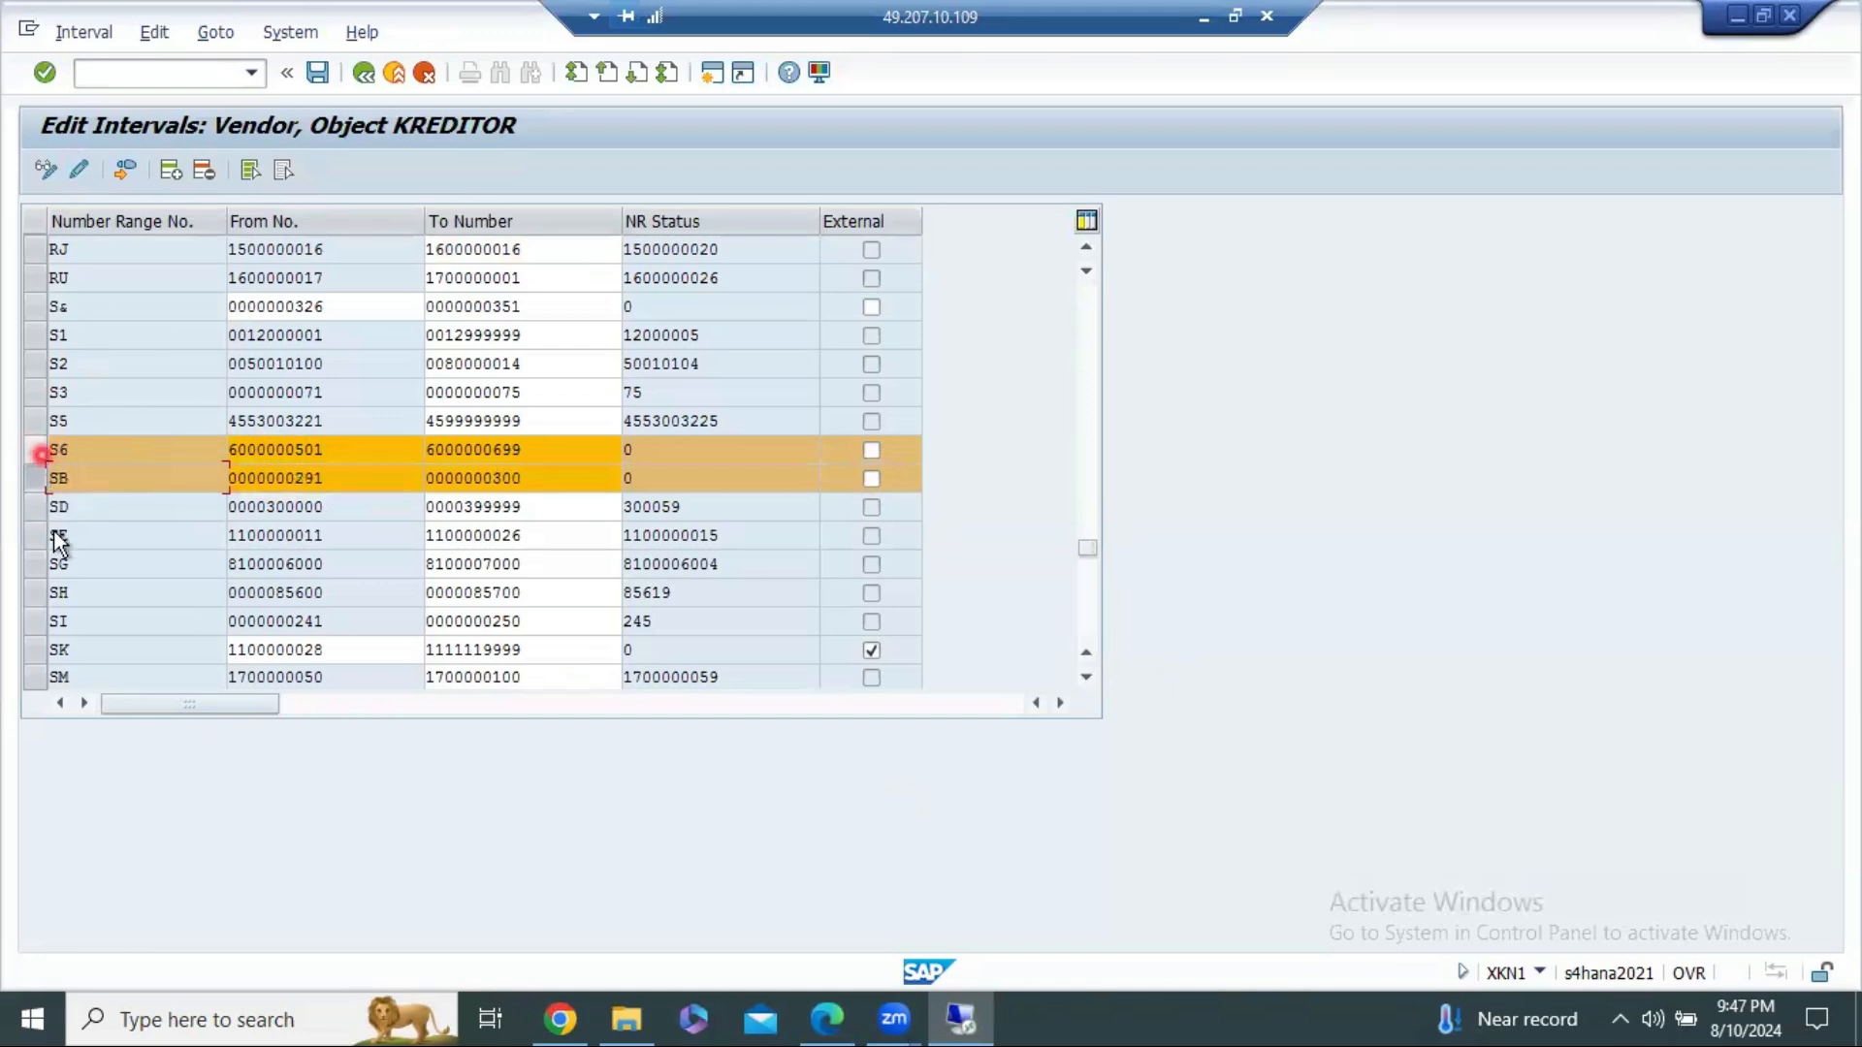
click(56, 479)
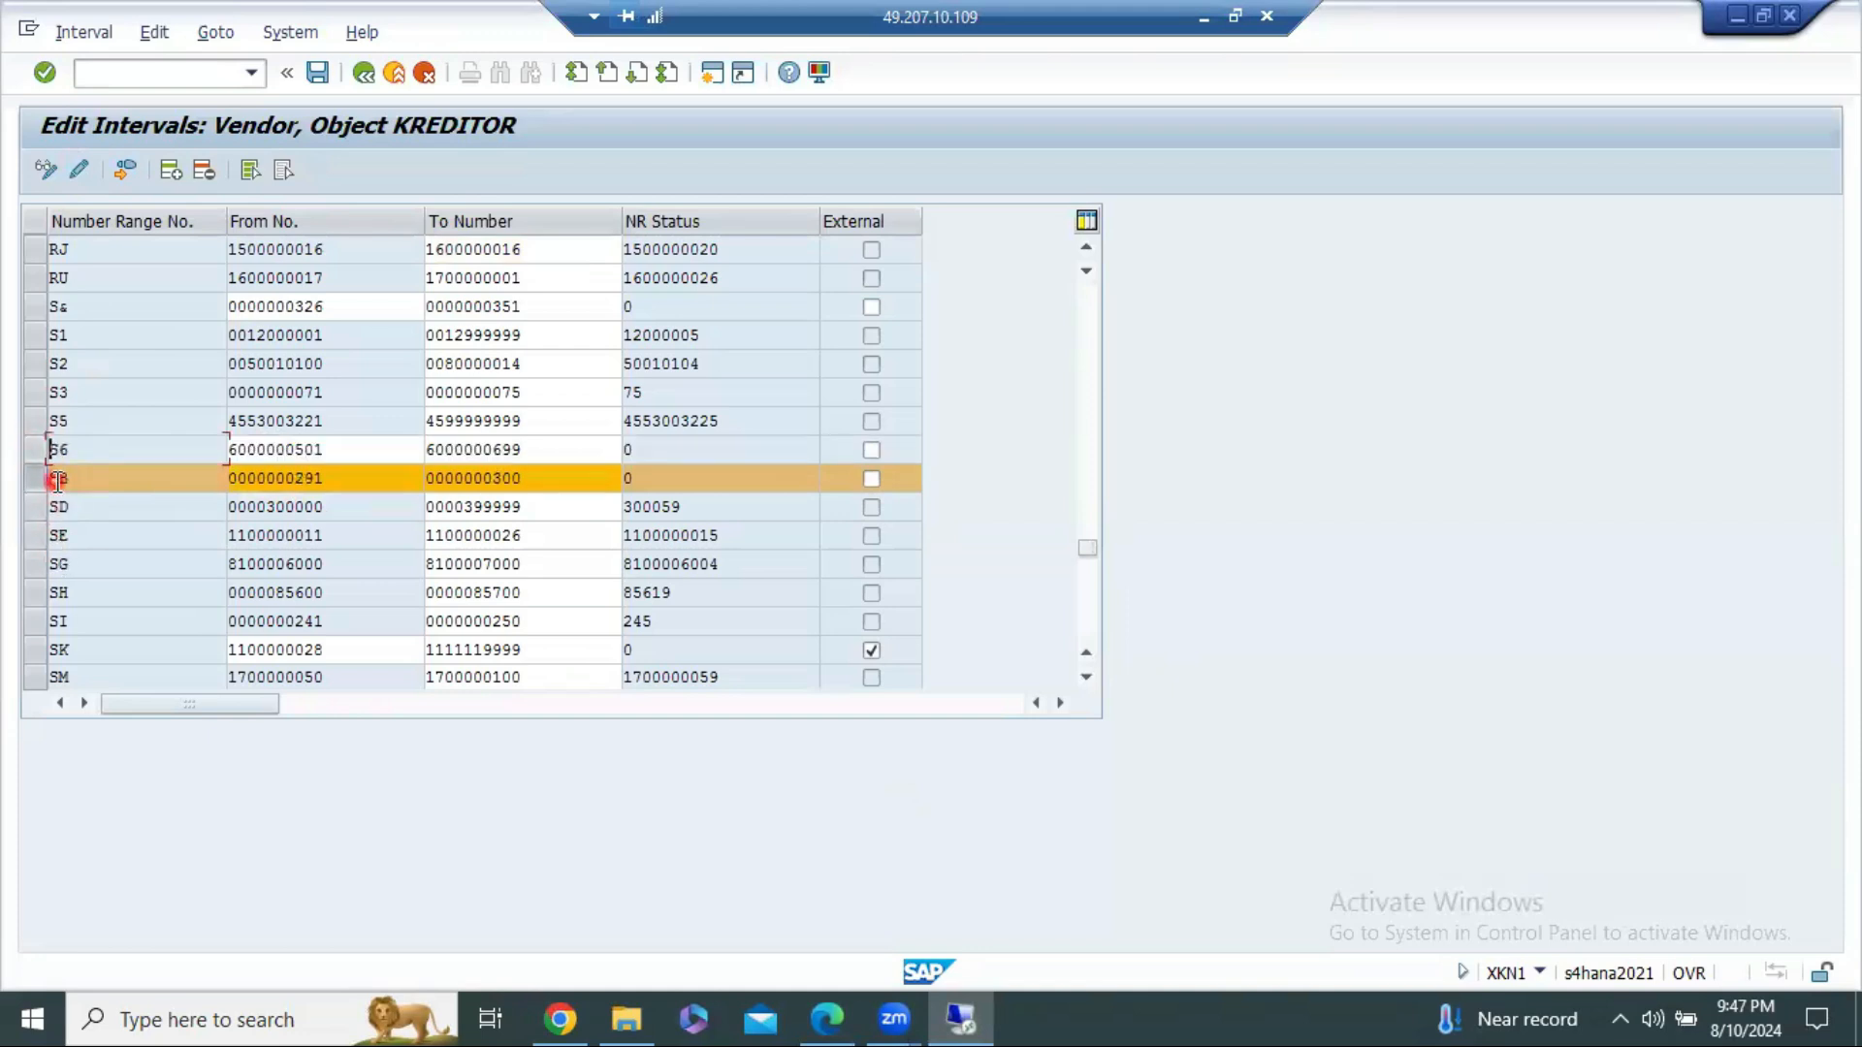
click(371, 479)
click(560, 477)
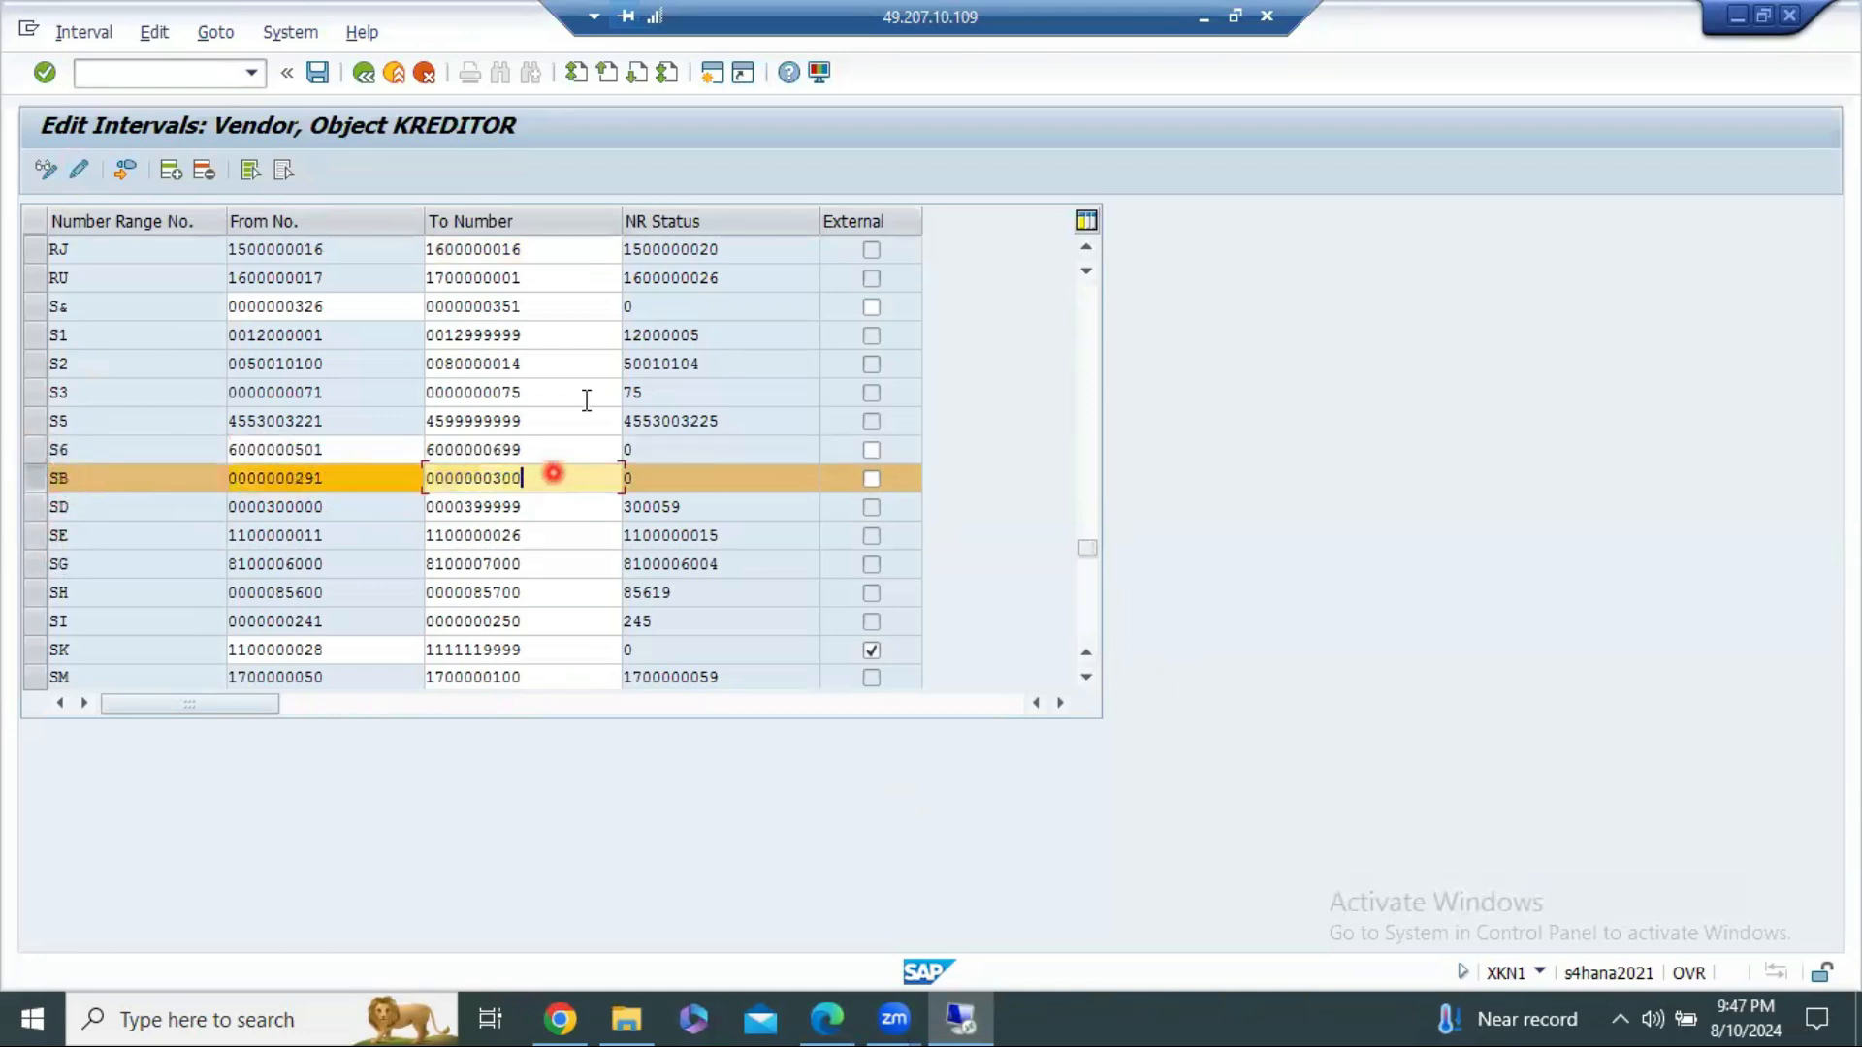
click(665, 479)
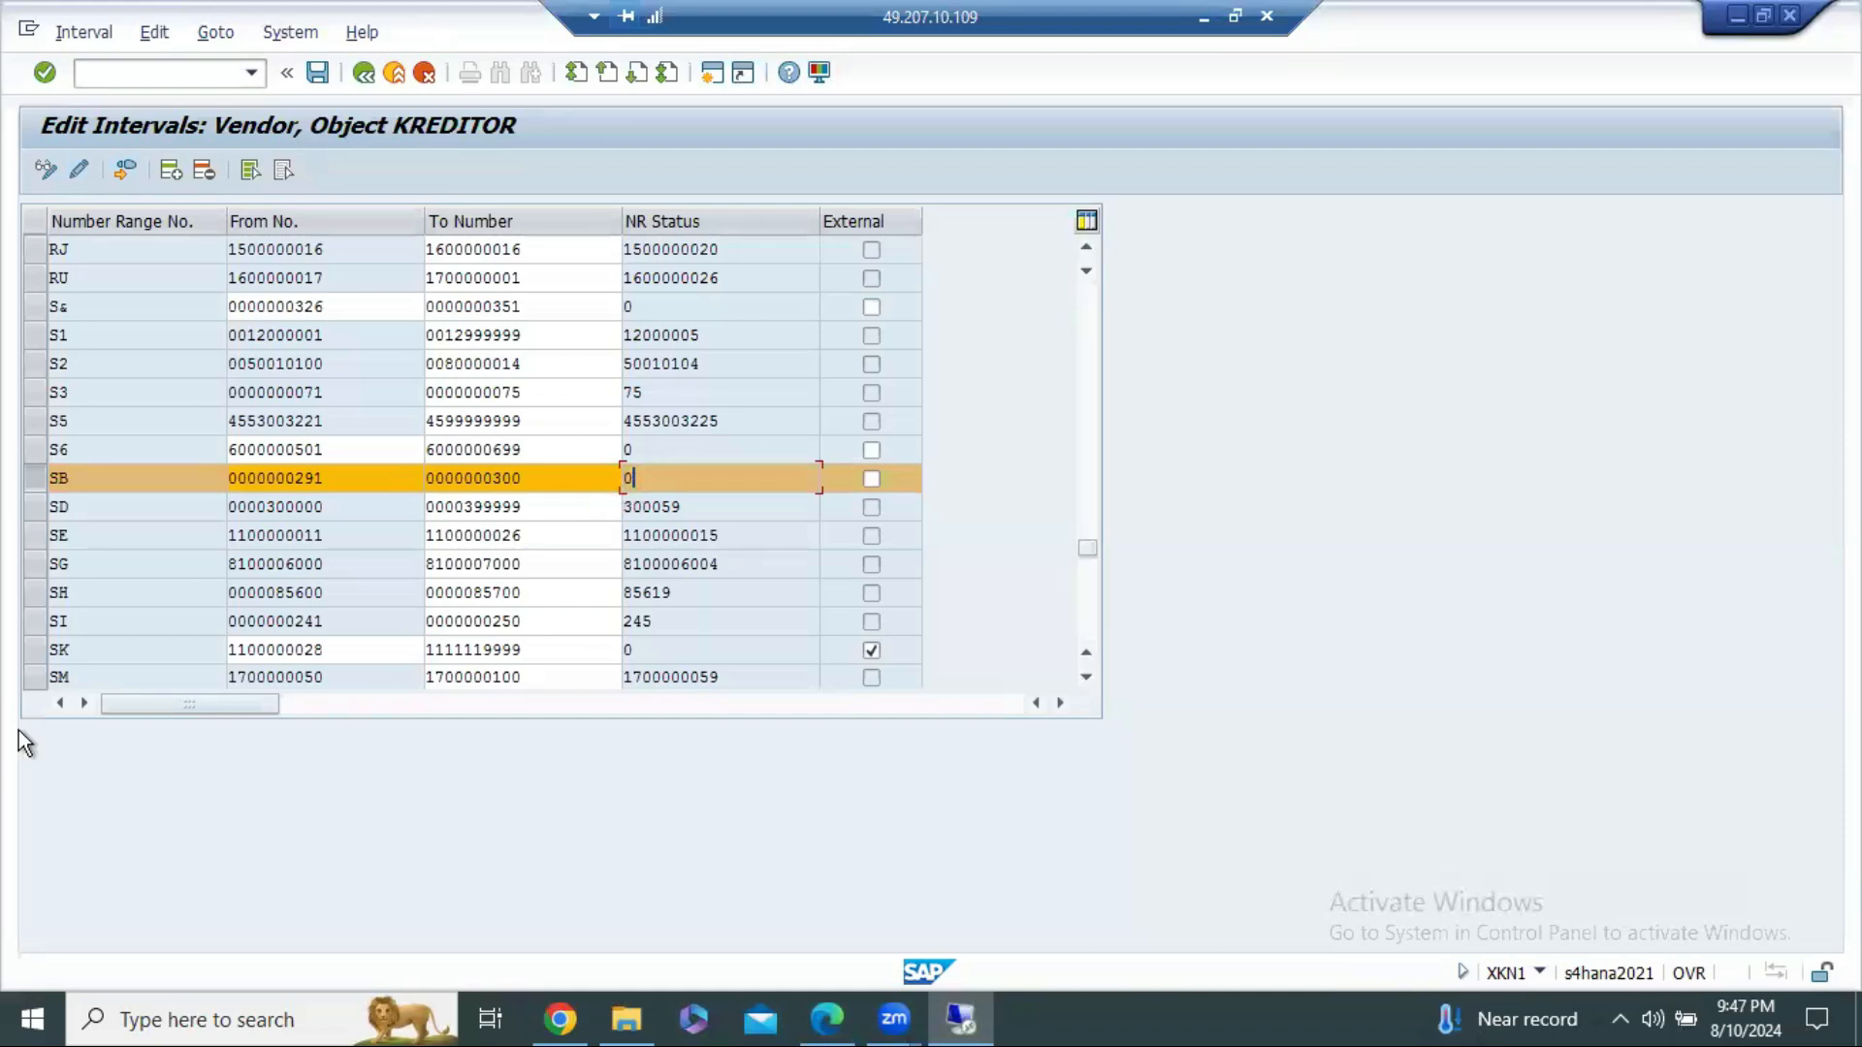
click(42, 475)
click(42, 475)
click(42, 475)
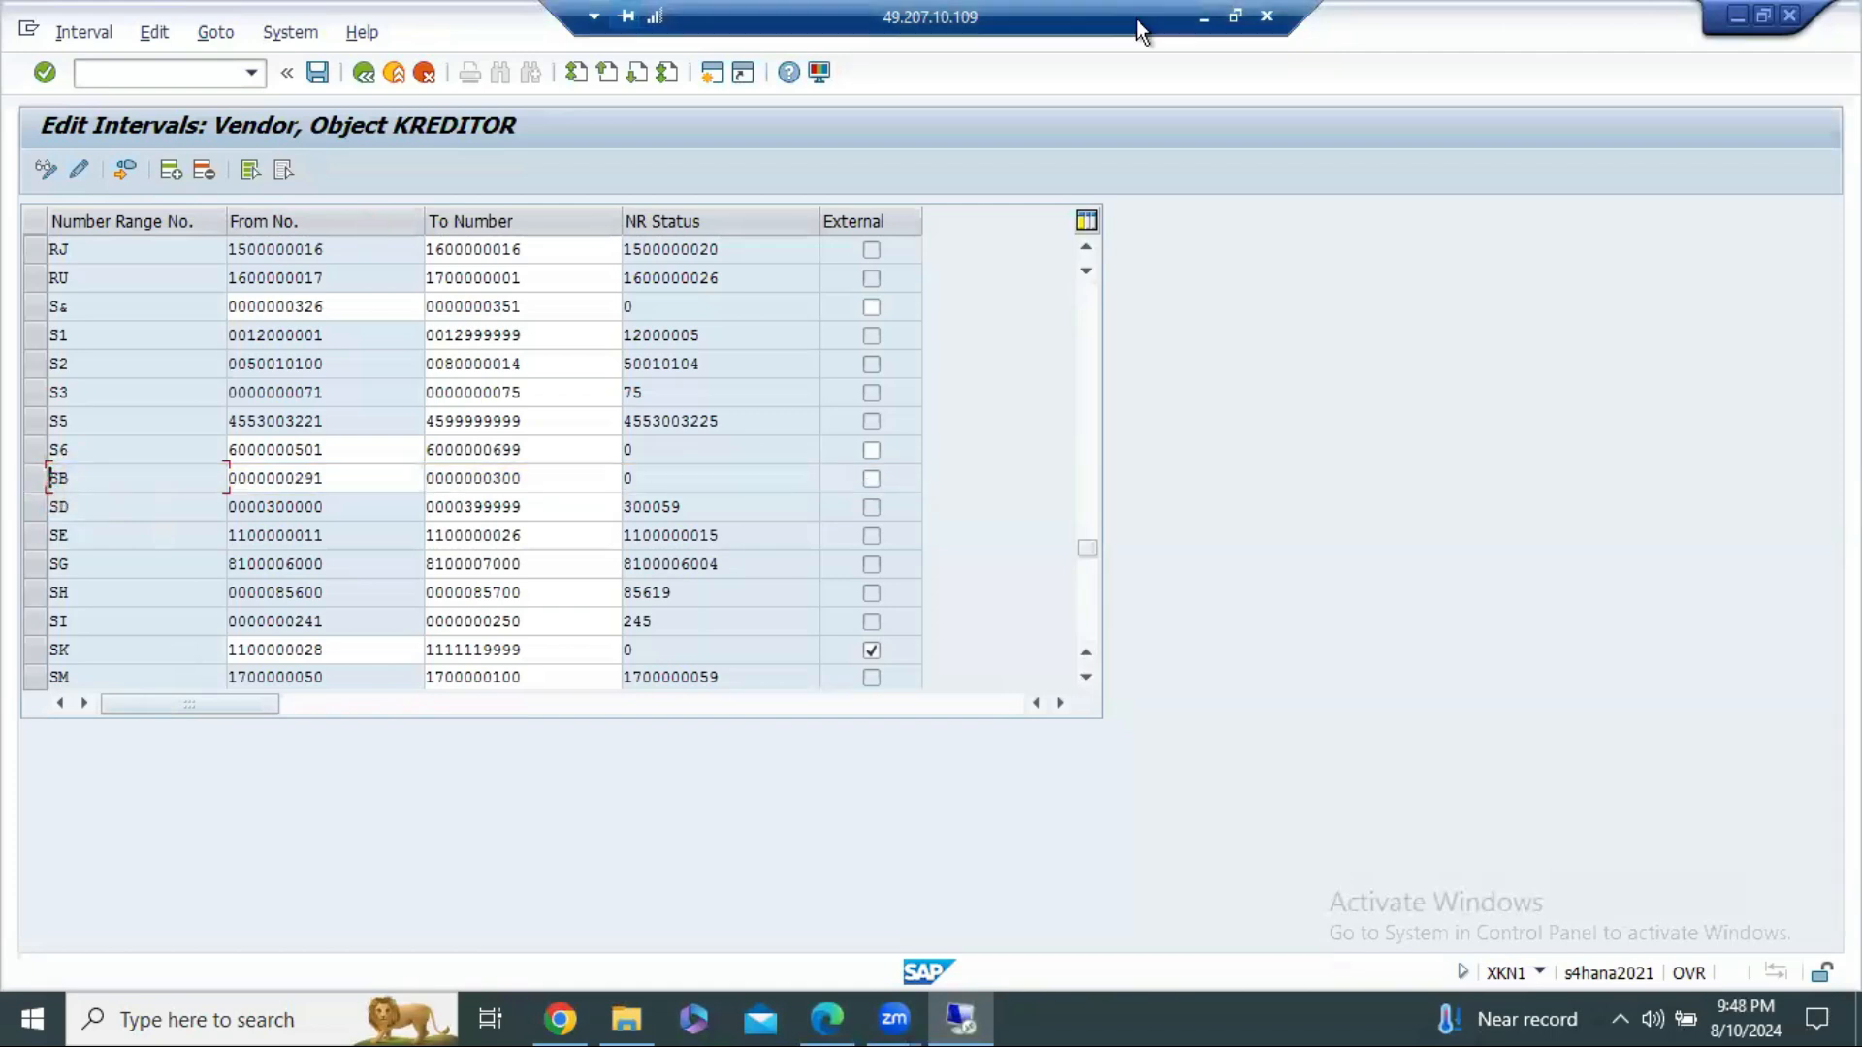
Step: Switch to the notes spreadsheet and record SB in G18 and 291 TO 300 in G19 for the vendor number range step
click(1203, 17)
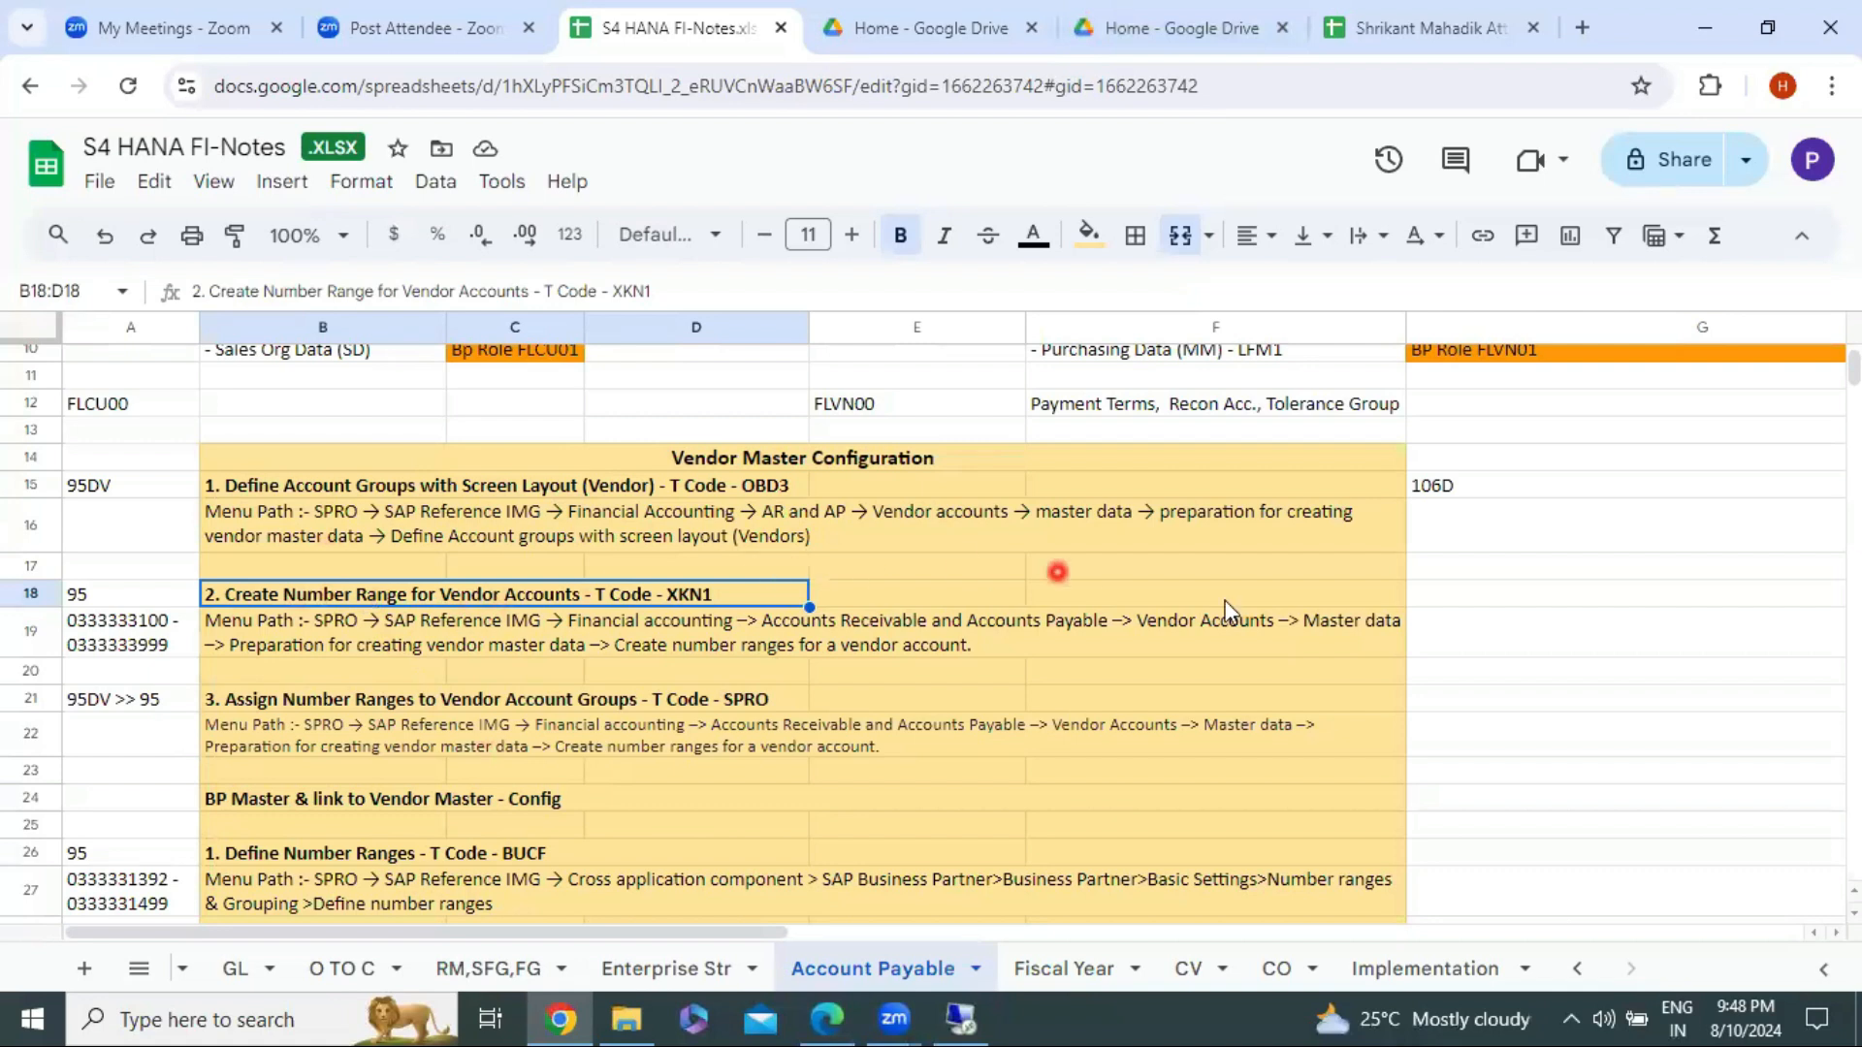
click(1427, 598)
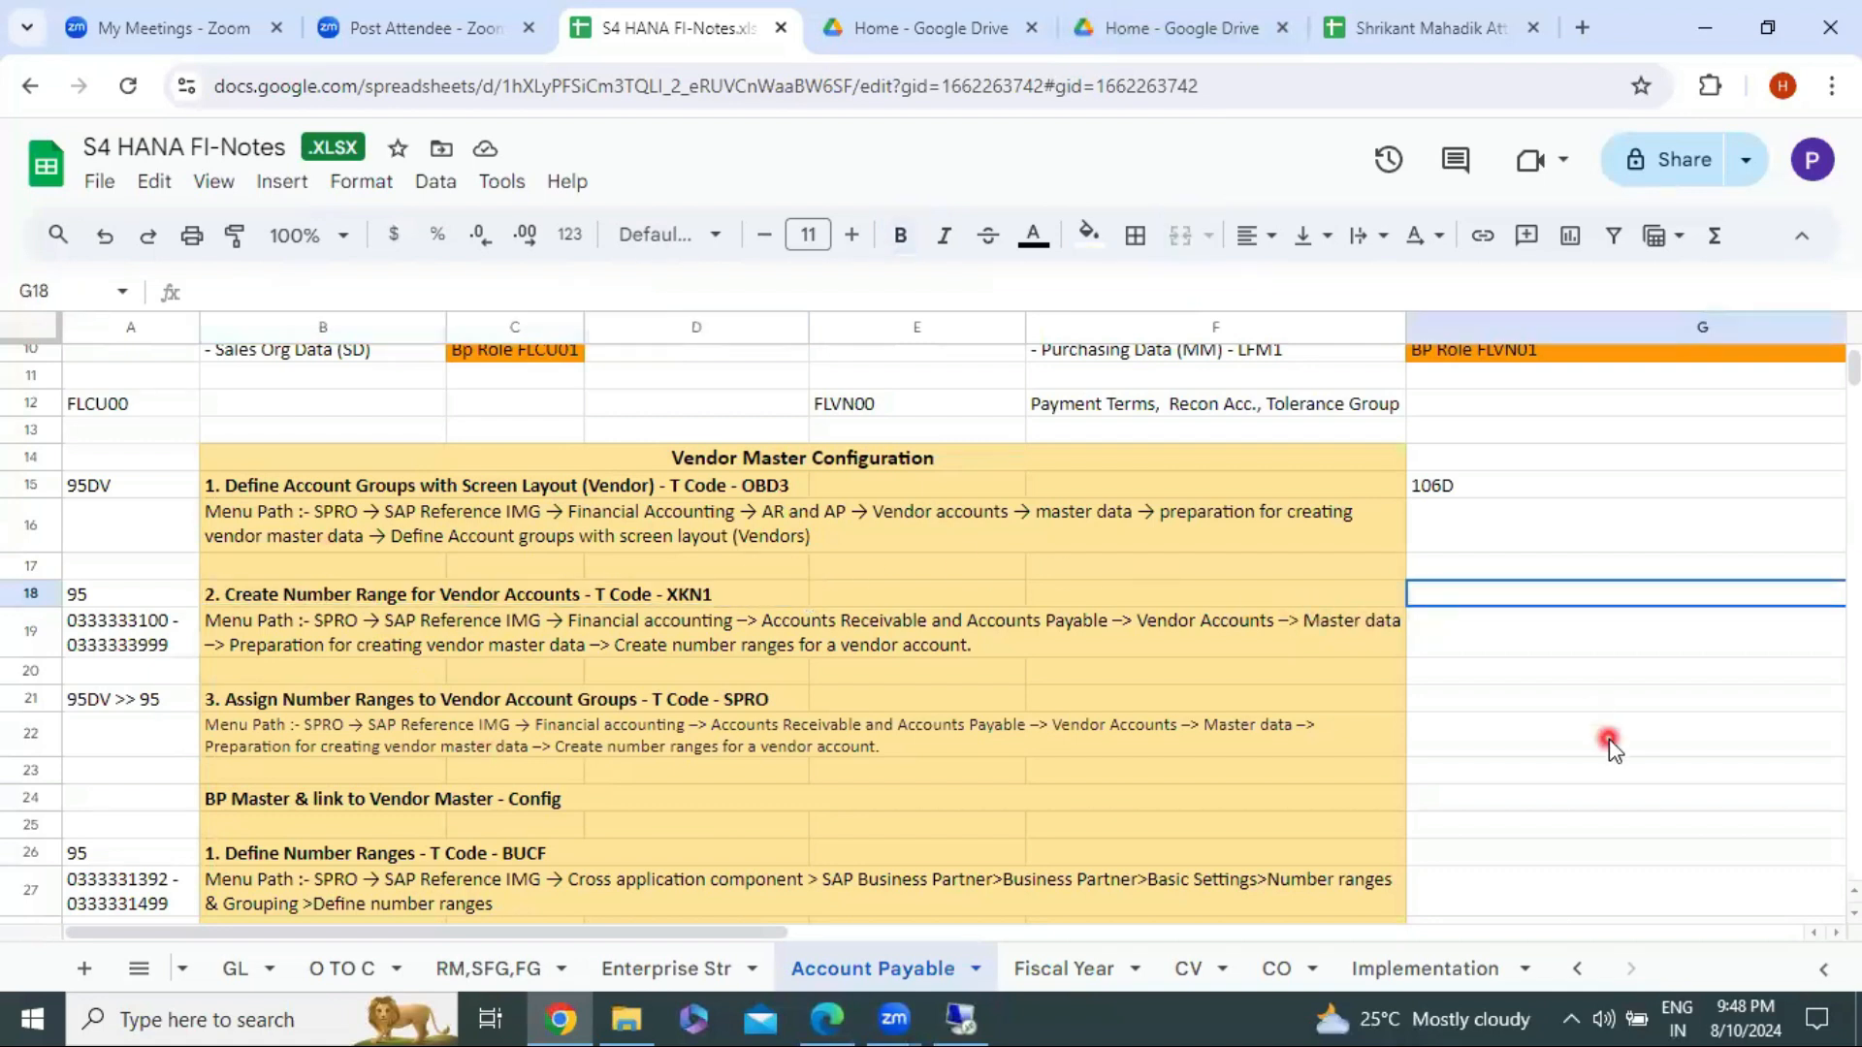
text(SB)
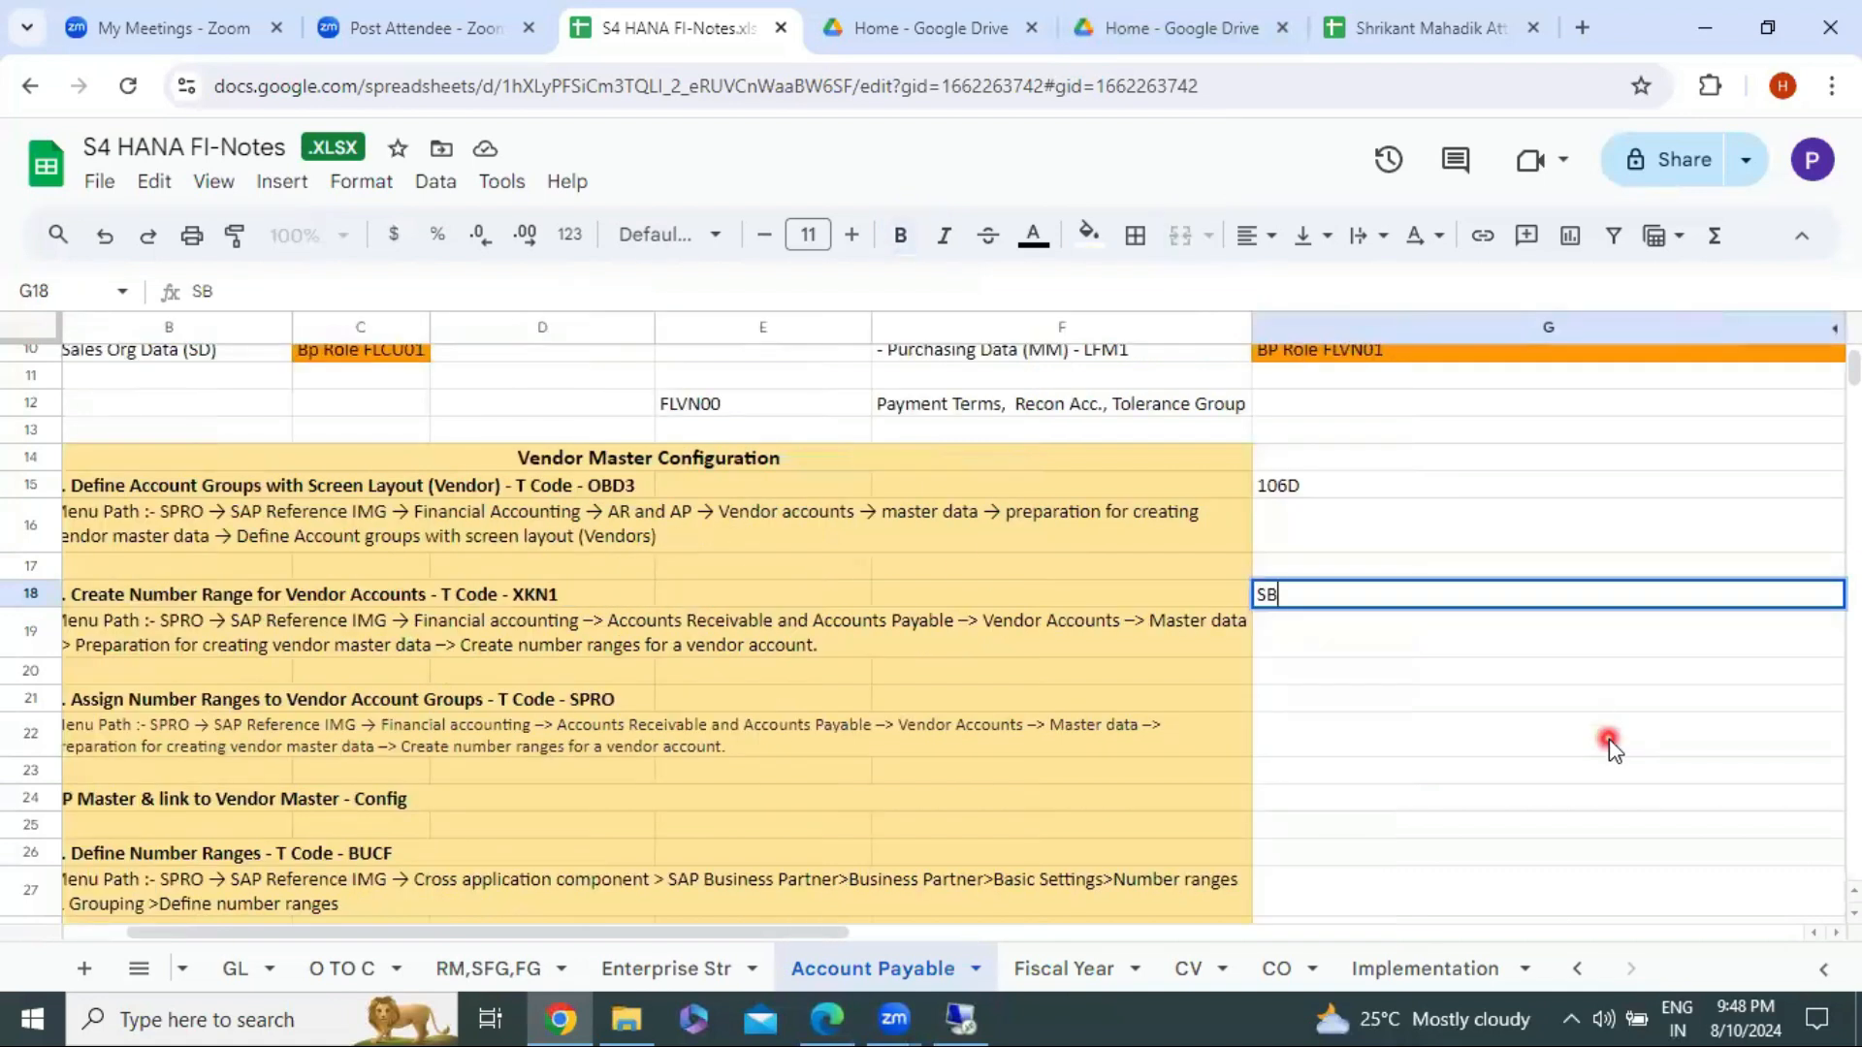
key(Return)
text(2)
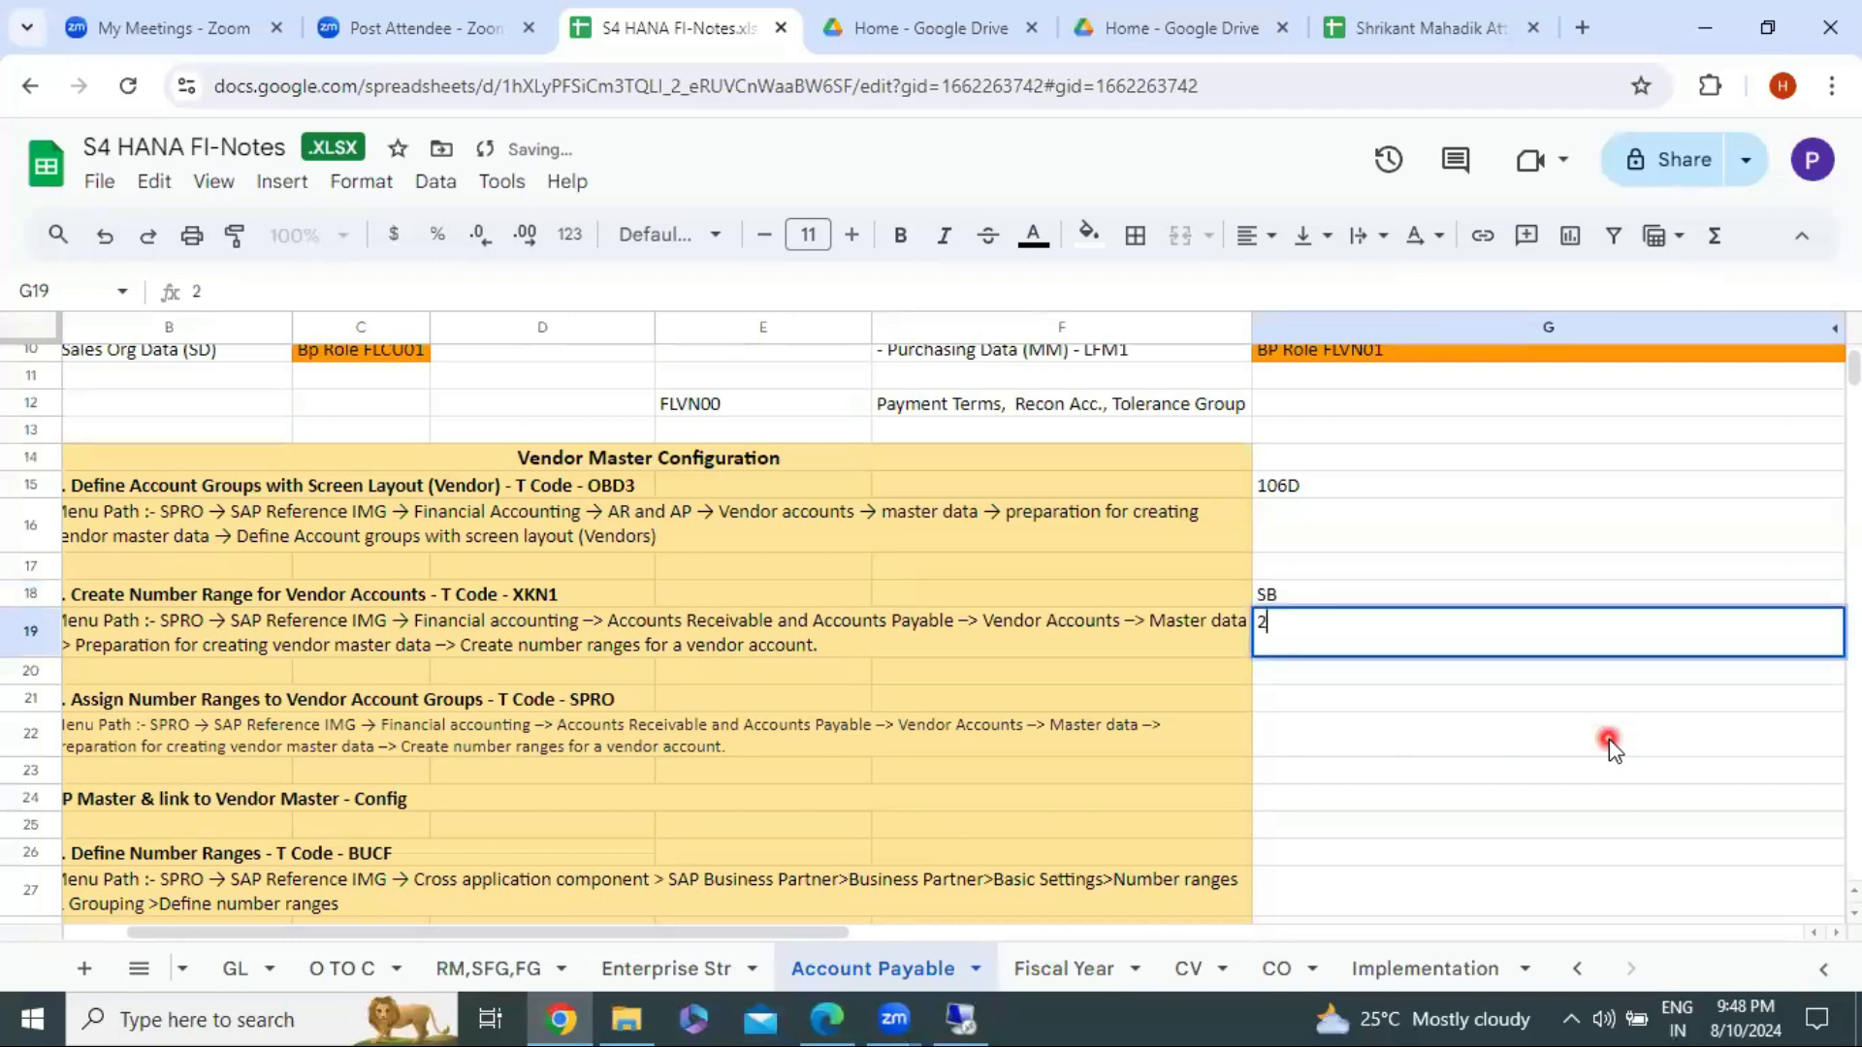
text(91 -T)
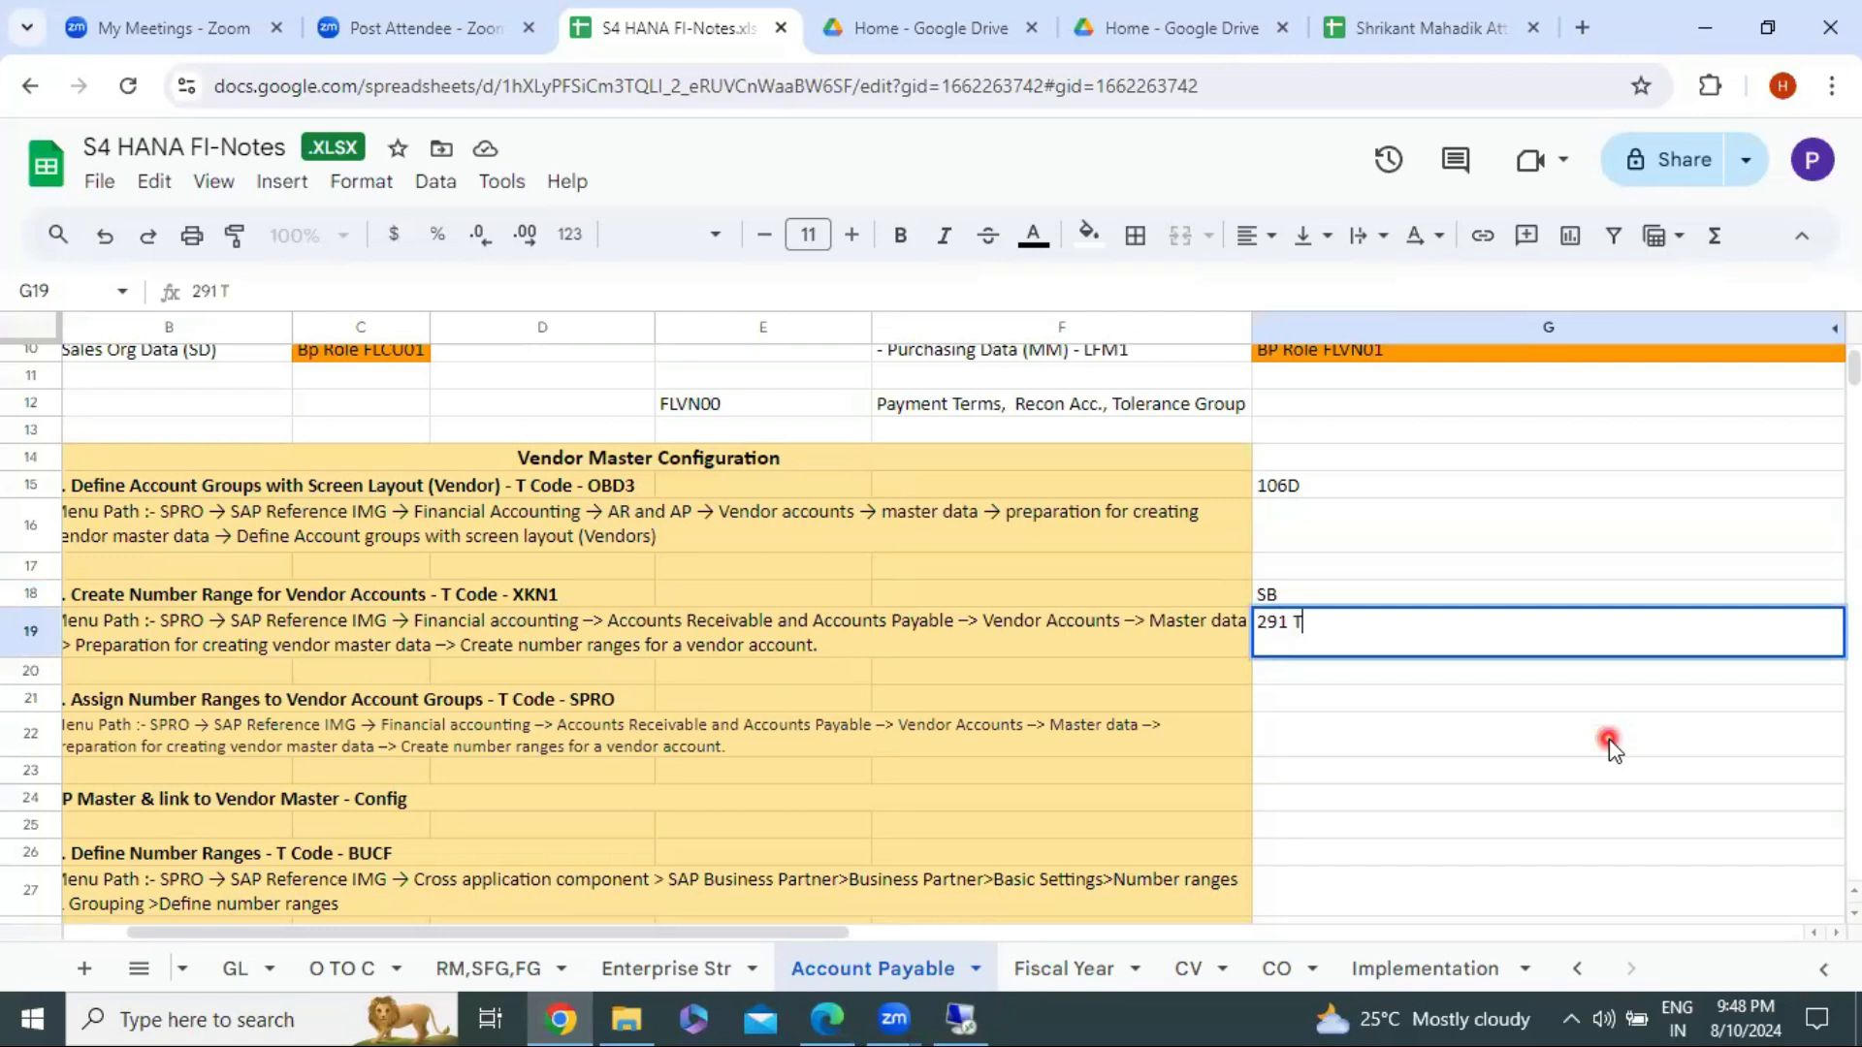
text(O 300)
key(Return)
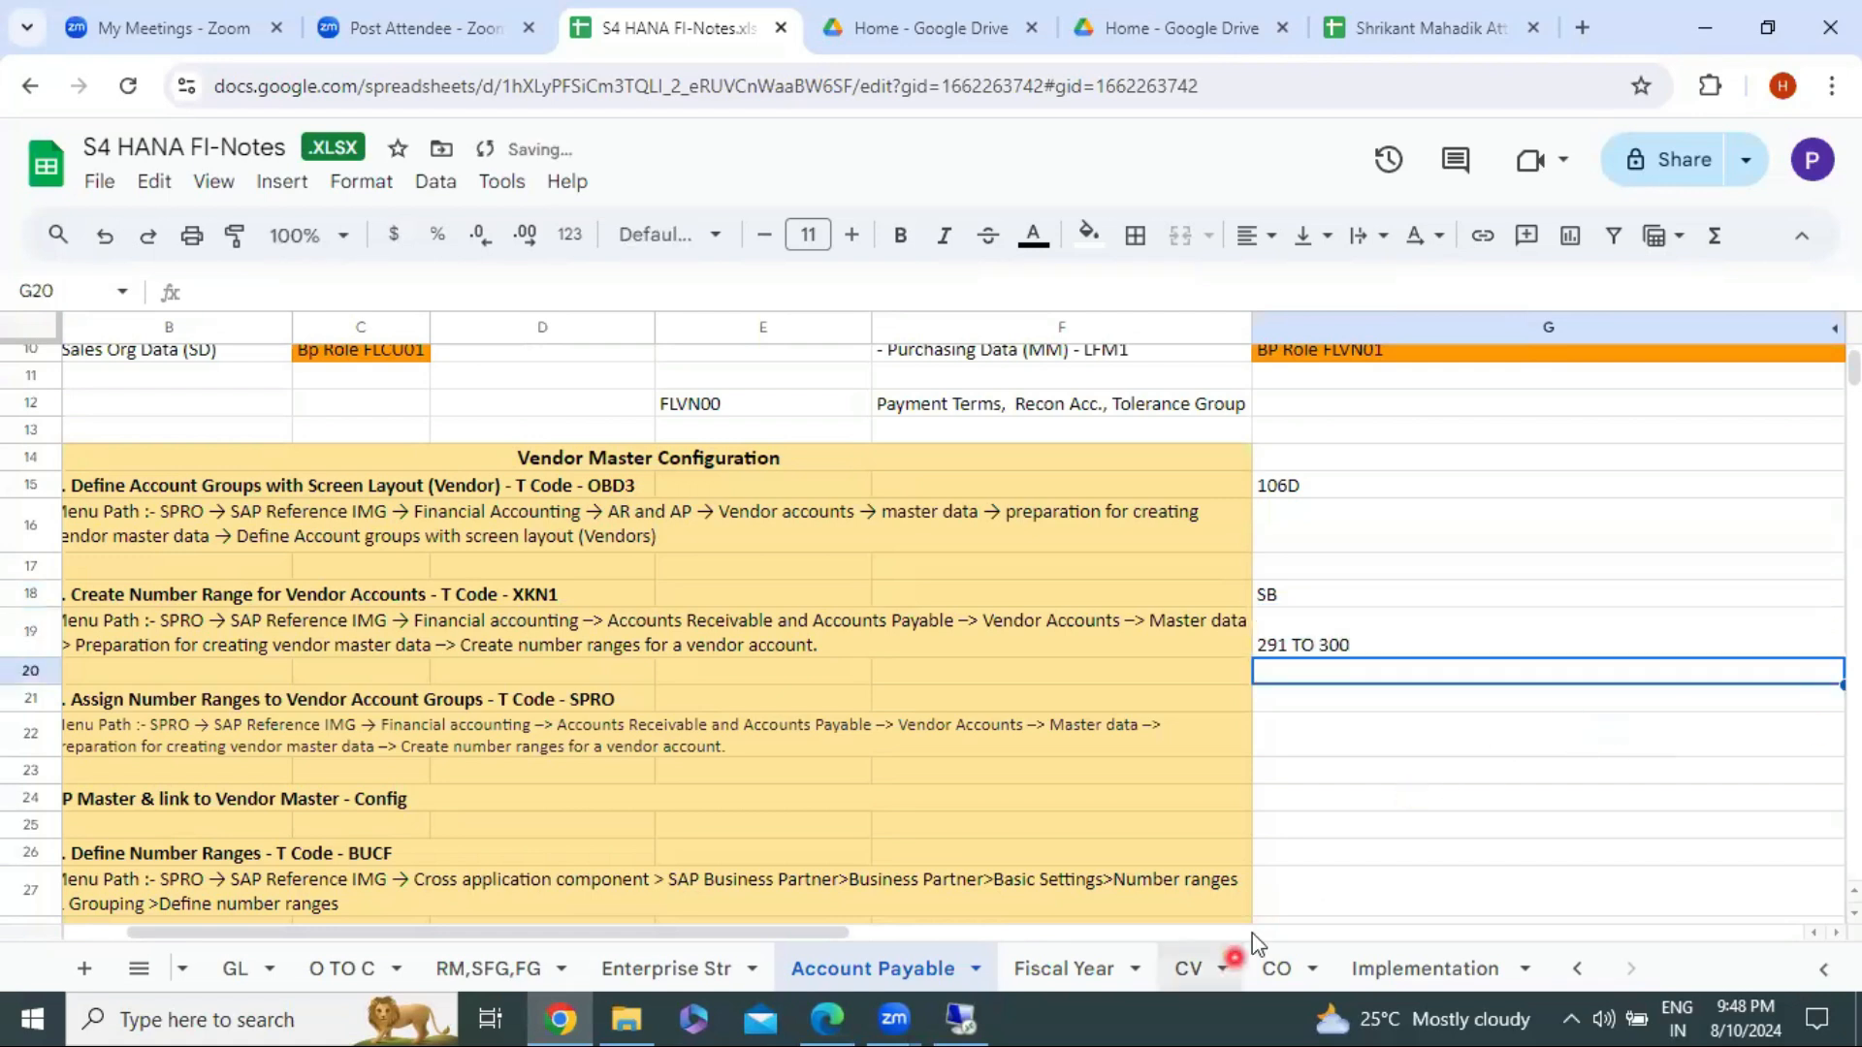
scroll(1246, 436, down, 2)
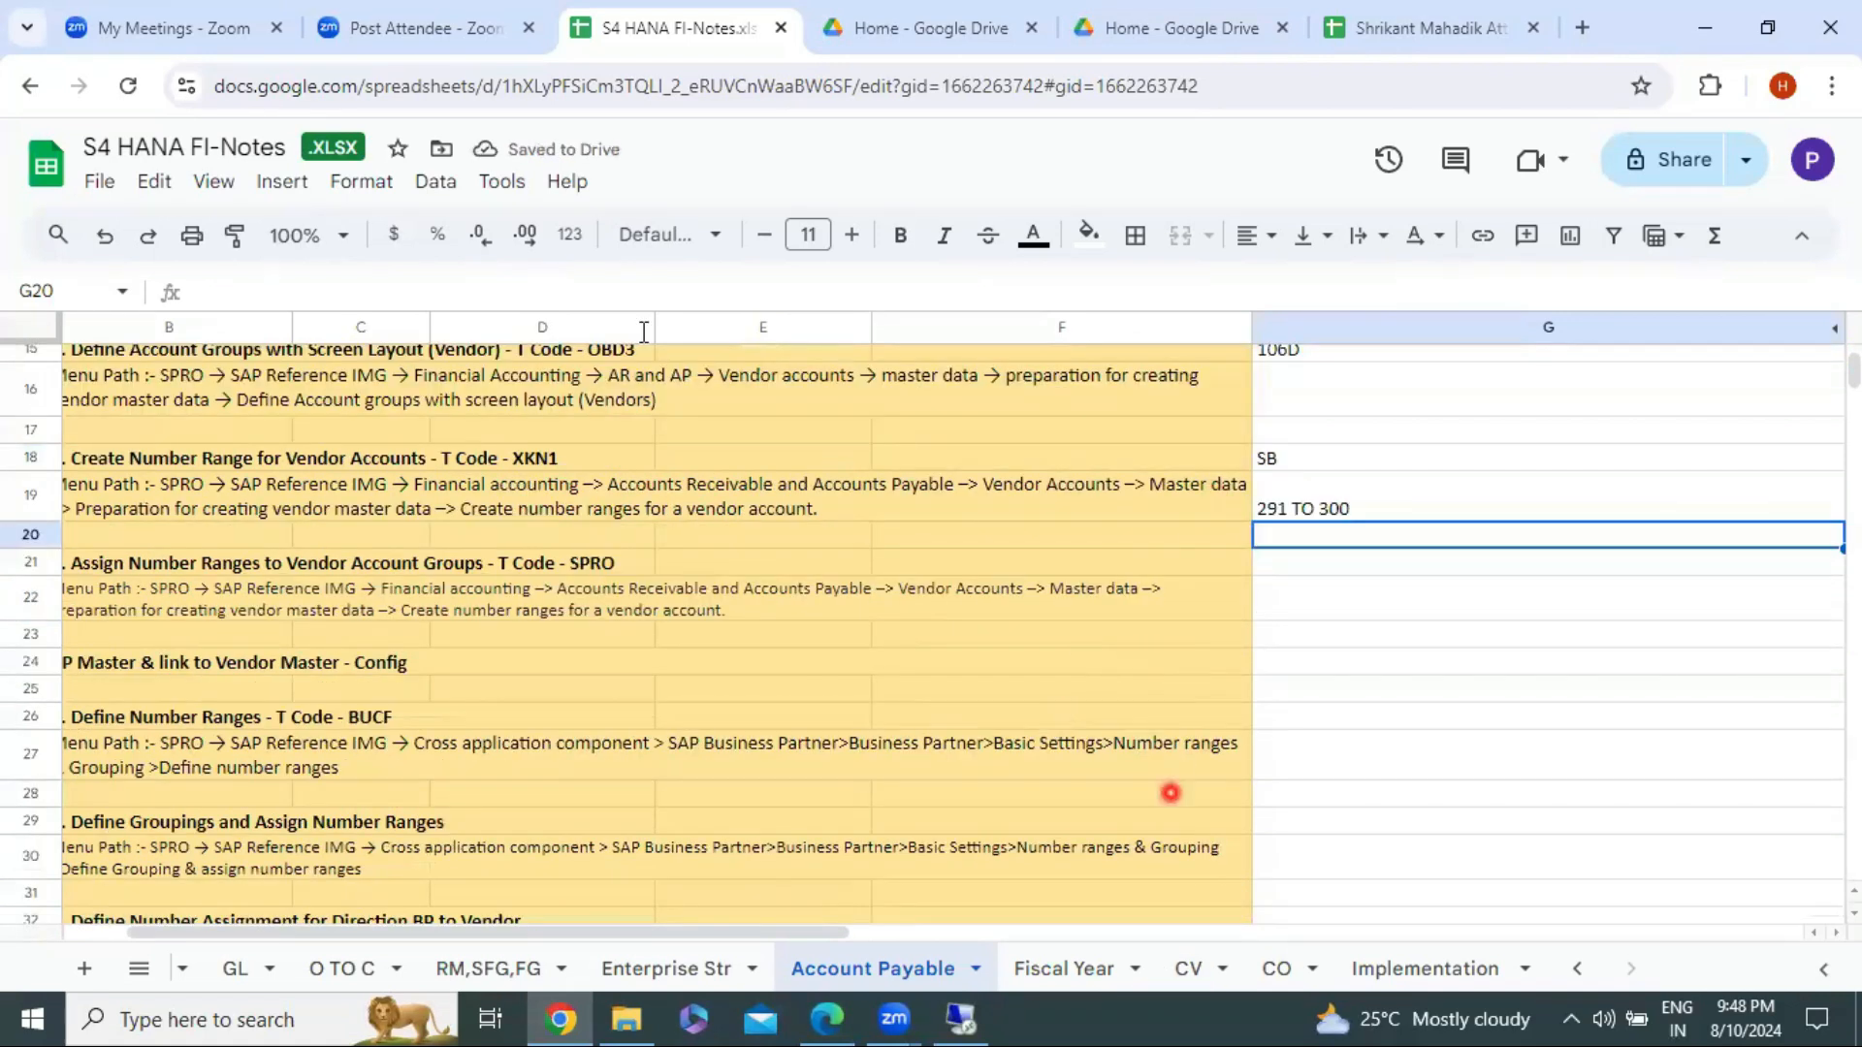
Step: Return to the SAP vendor intervals and compare the S6 and SB rows, leaving only SB selected
key(alt+Tab)
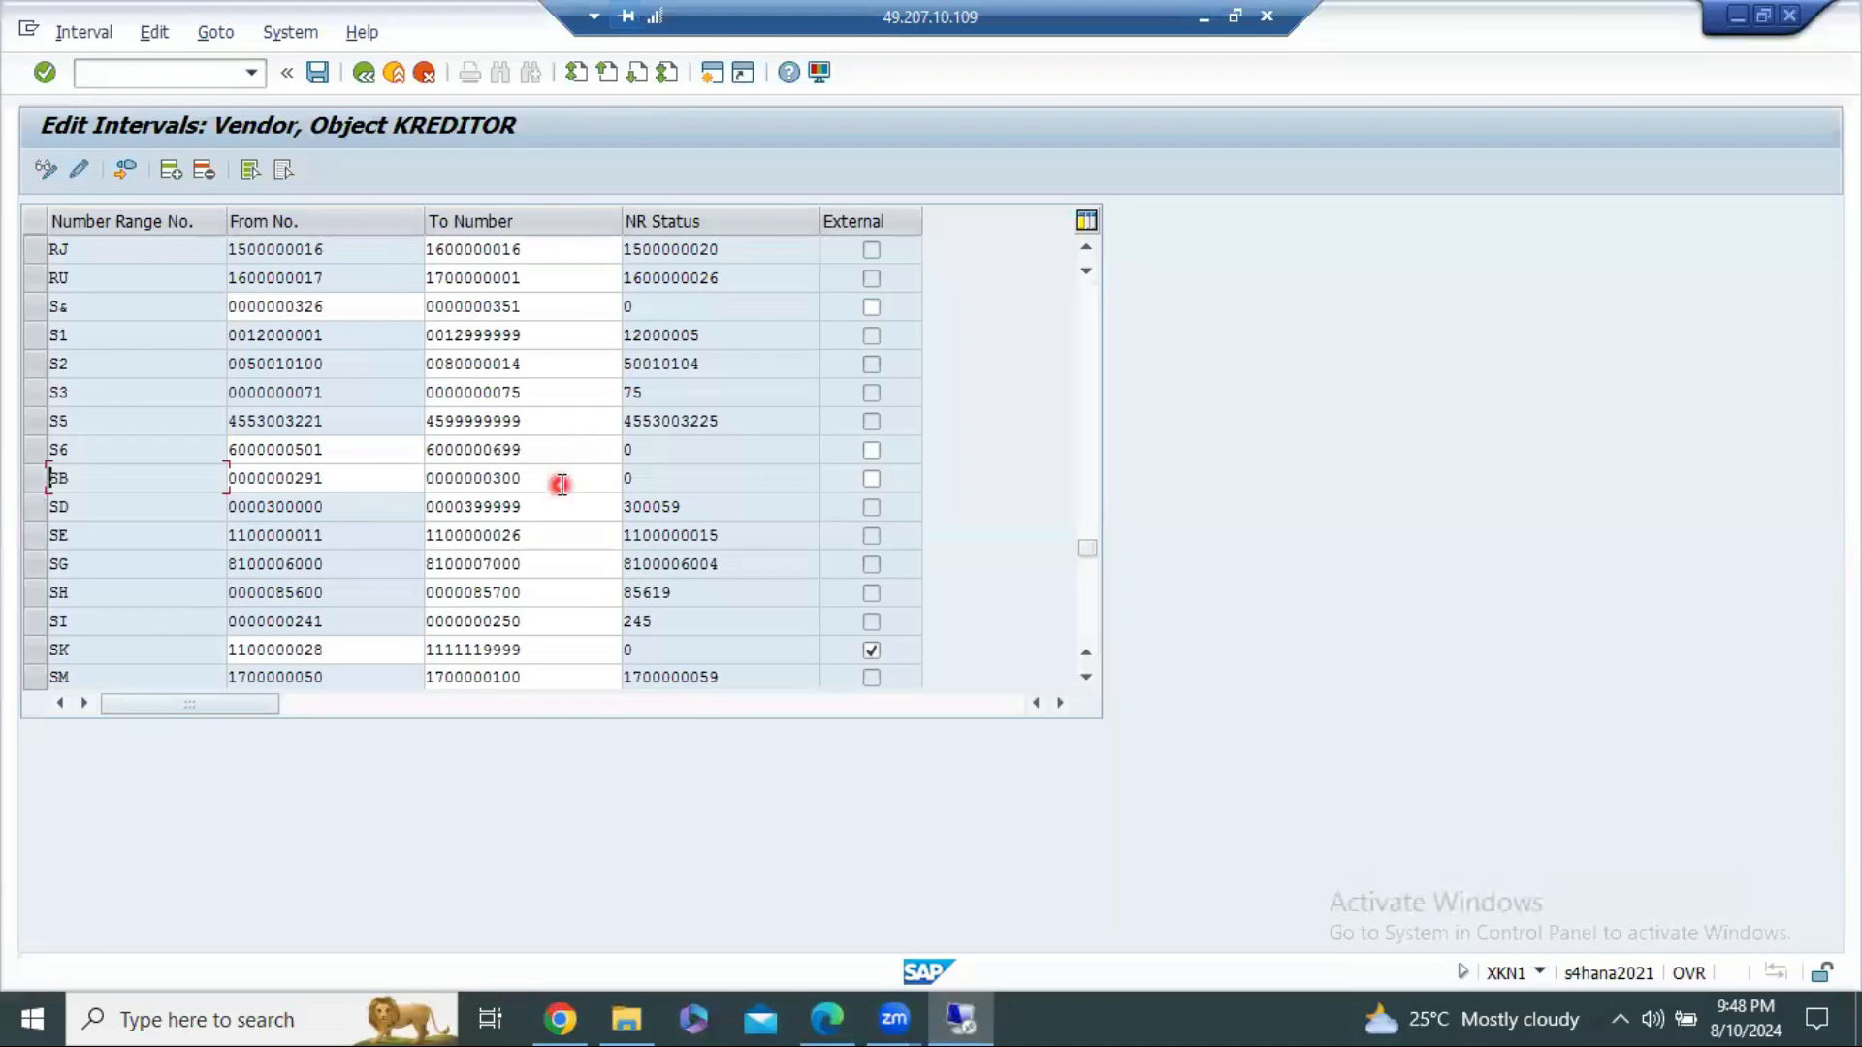
click(28, 480)
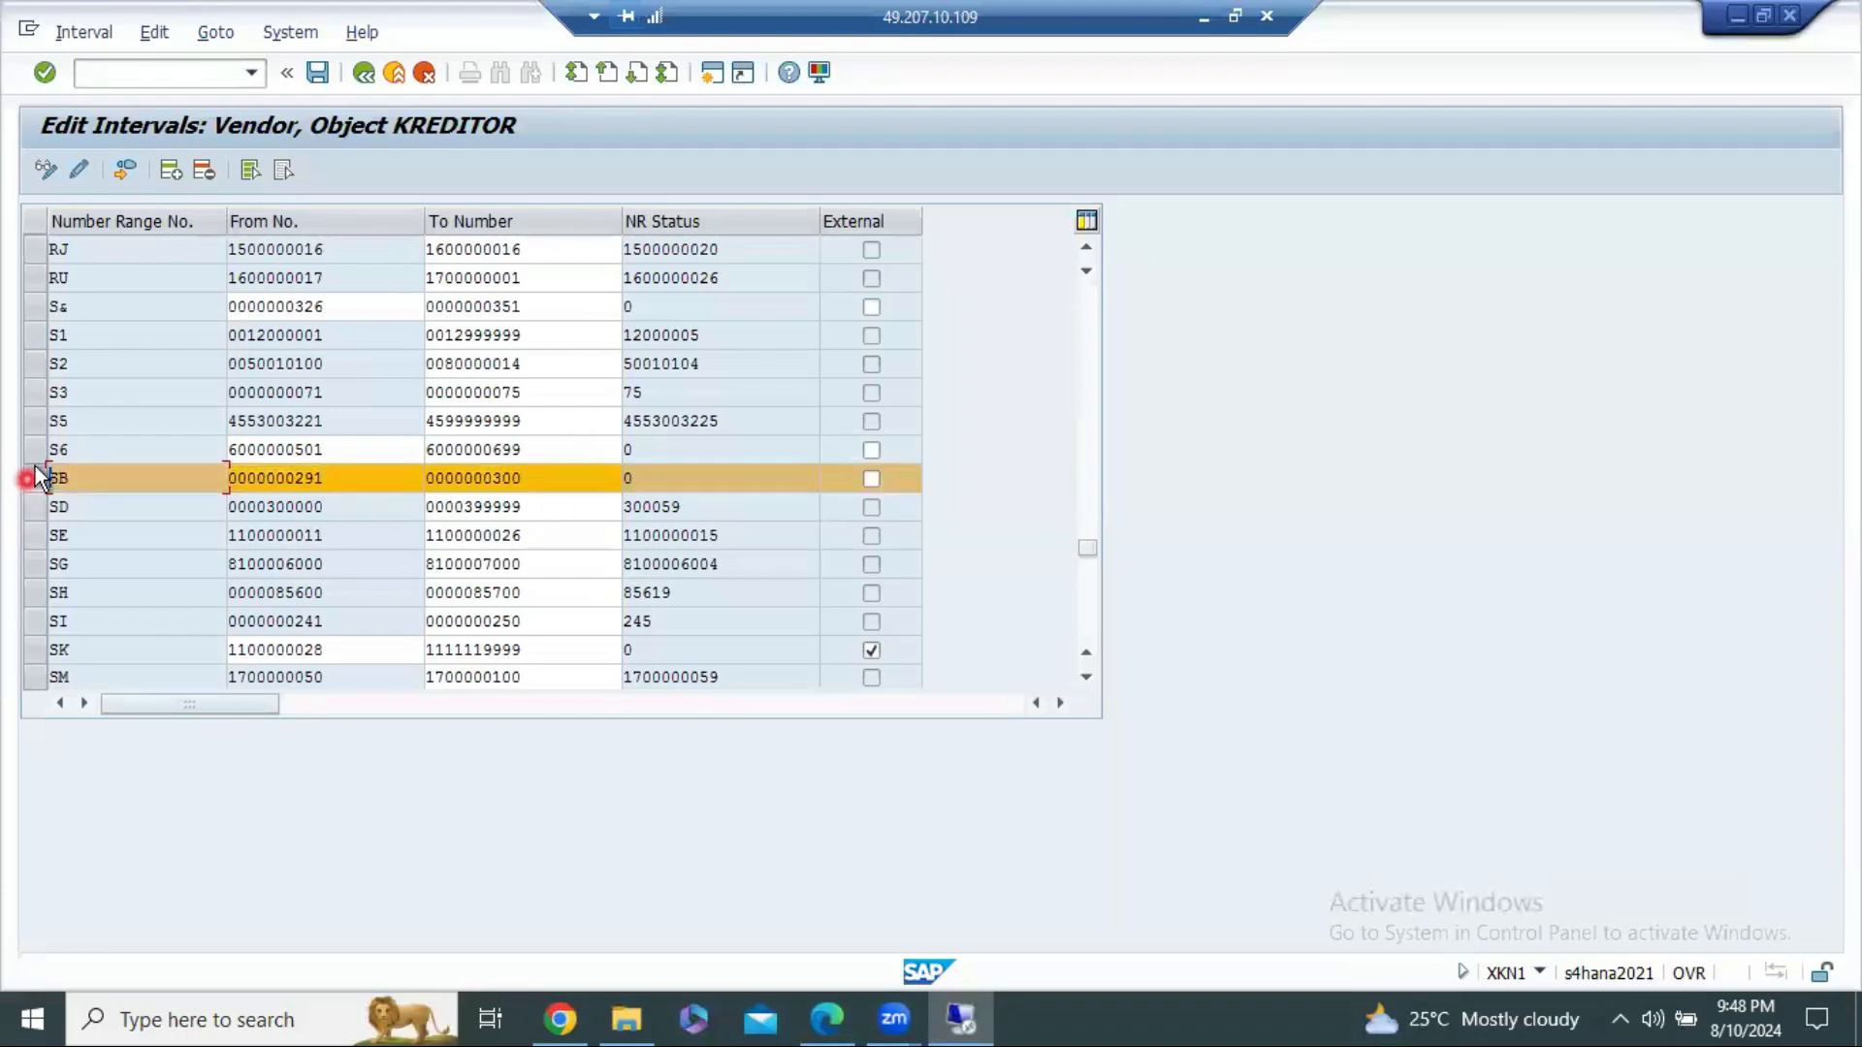
ctrl+click(36, 452)
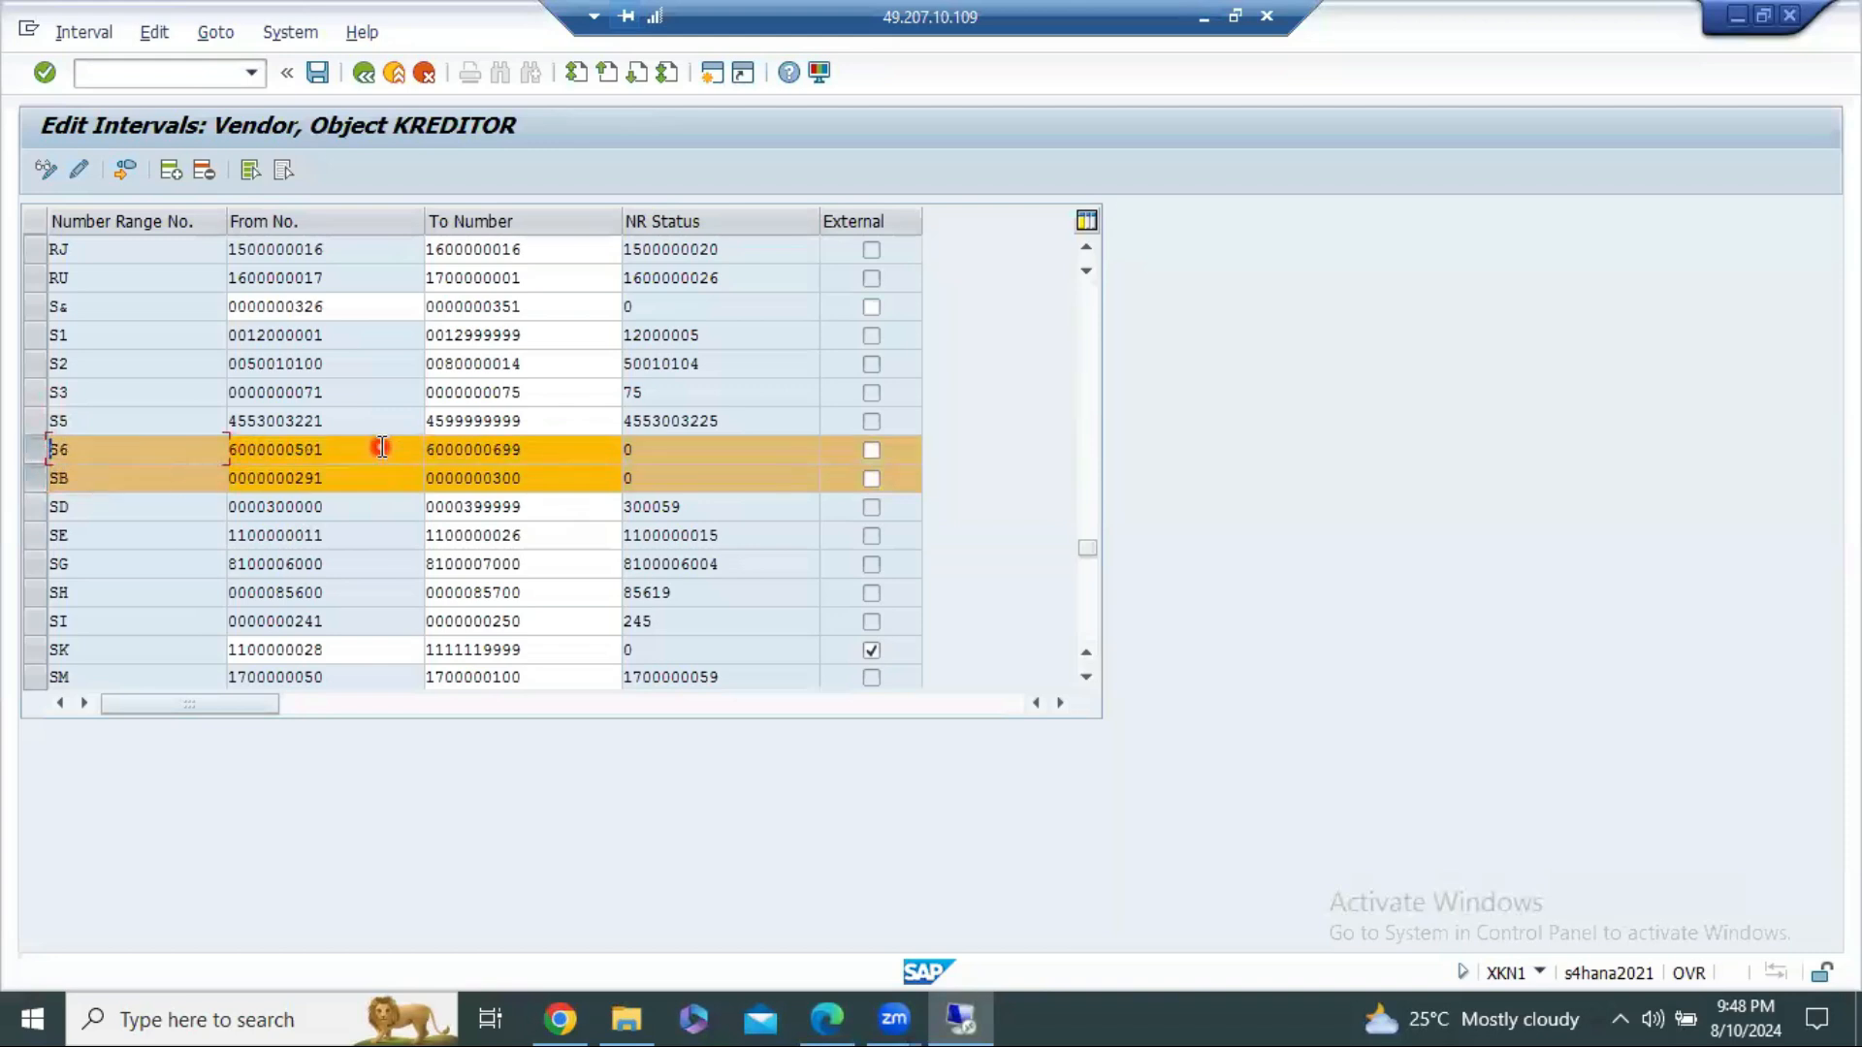
click(328, 480)
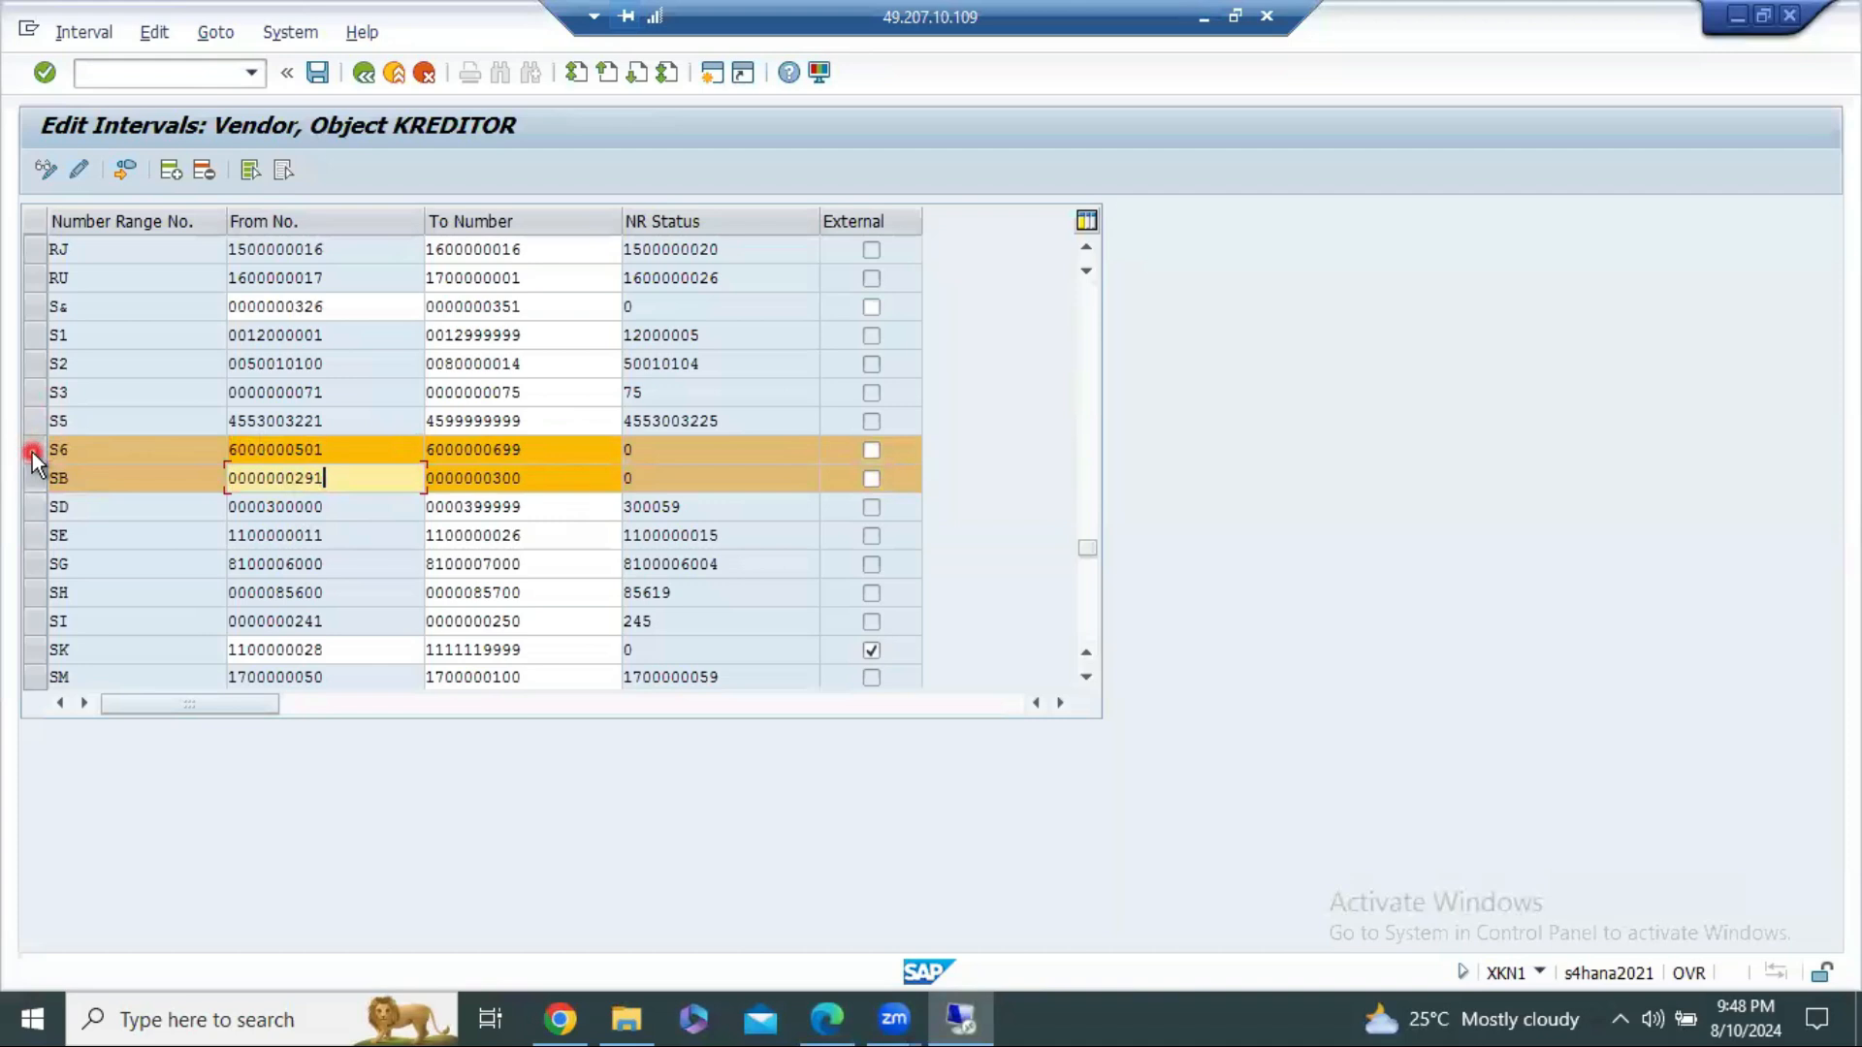
ctrl+click(32, 452)
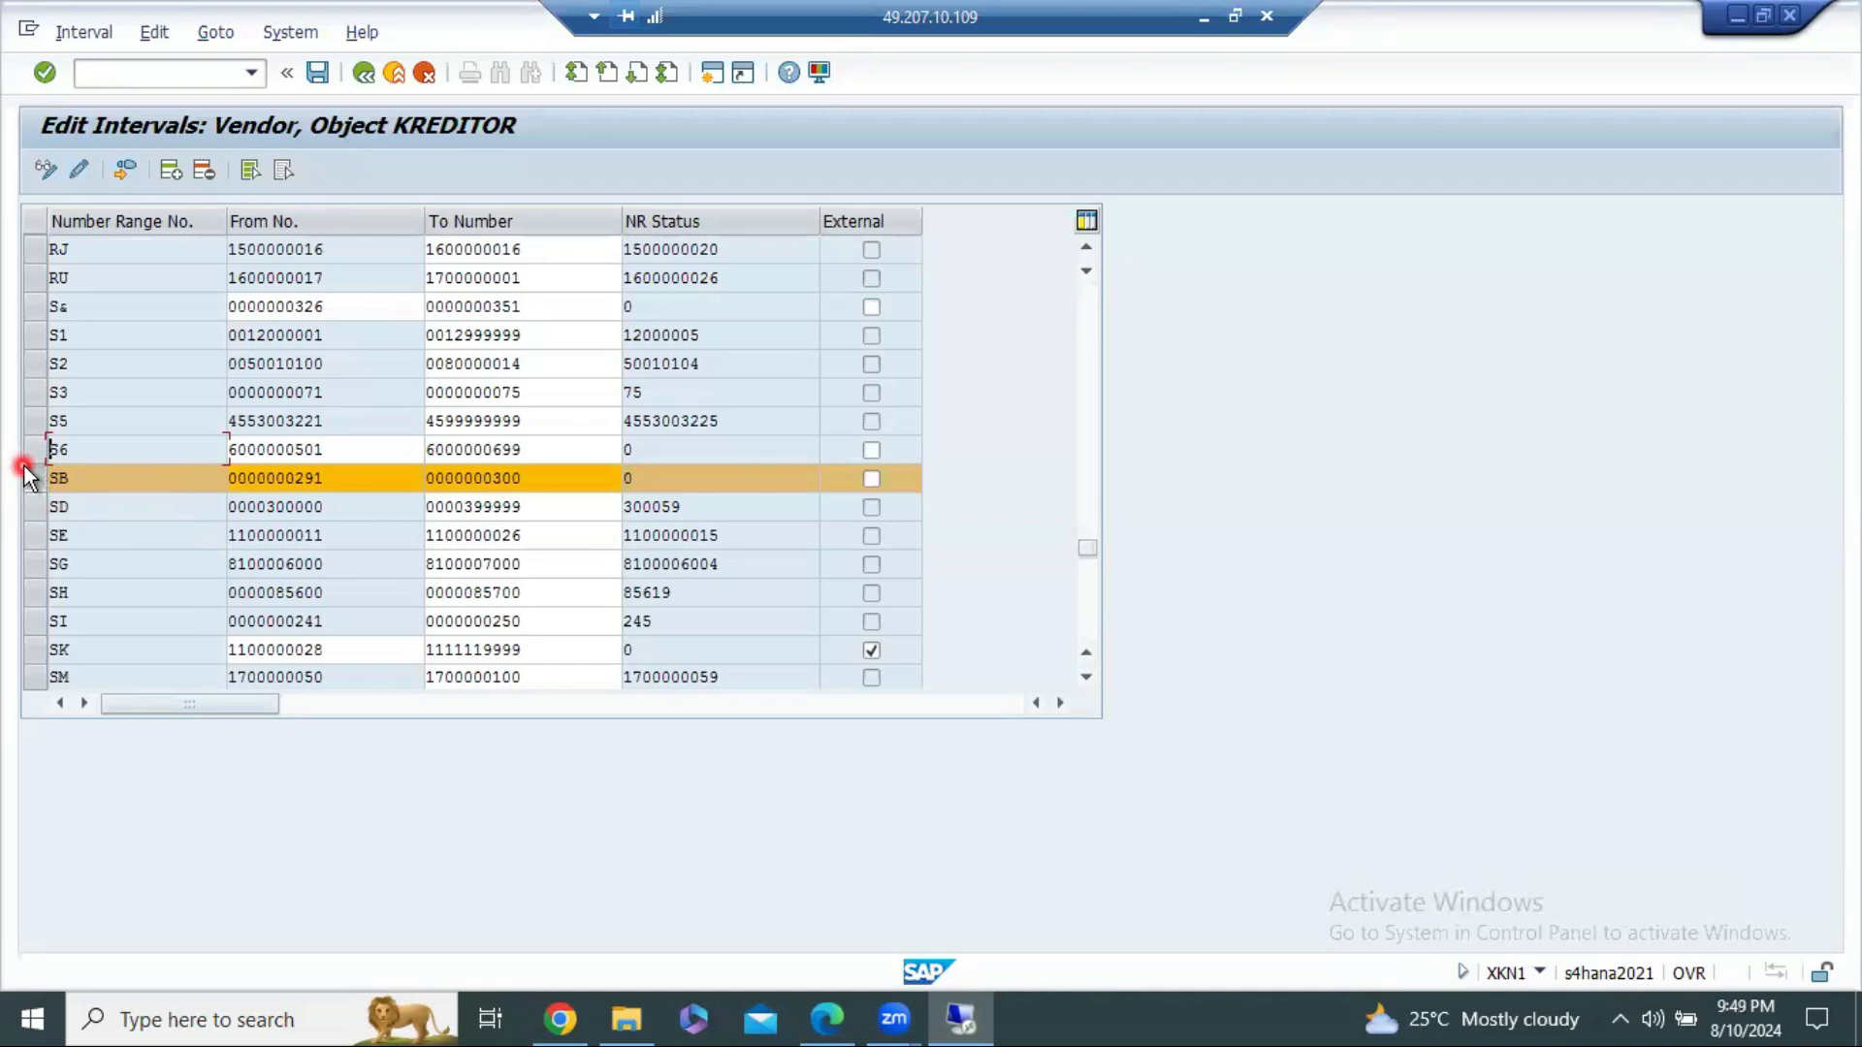
Step: Switch back to the notes spreadsheet and change the vendor number limits in G19 to 291 -- 300
click(1201, 16)
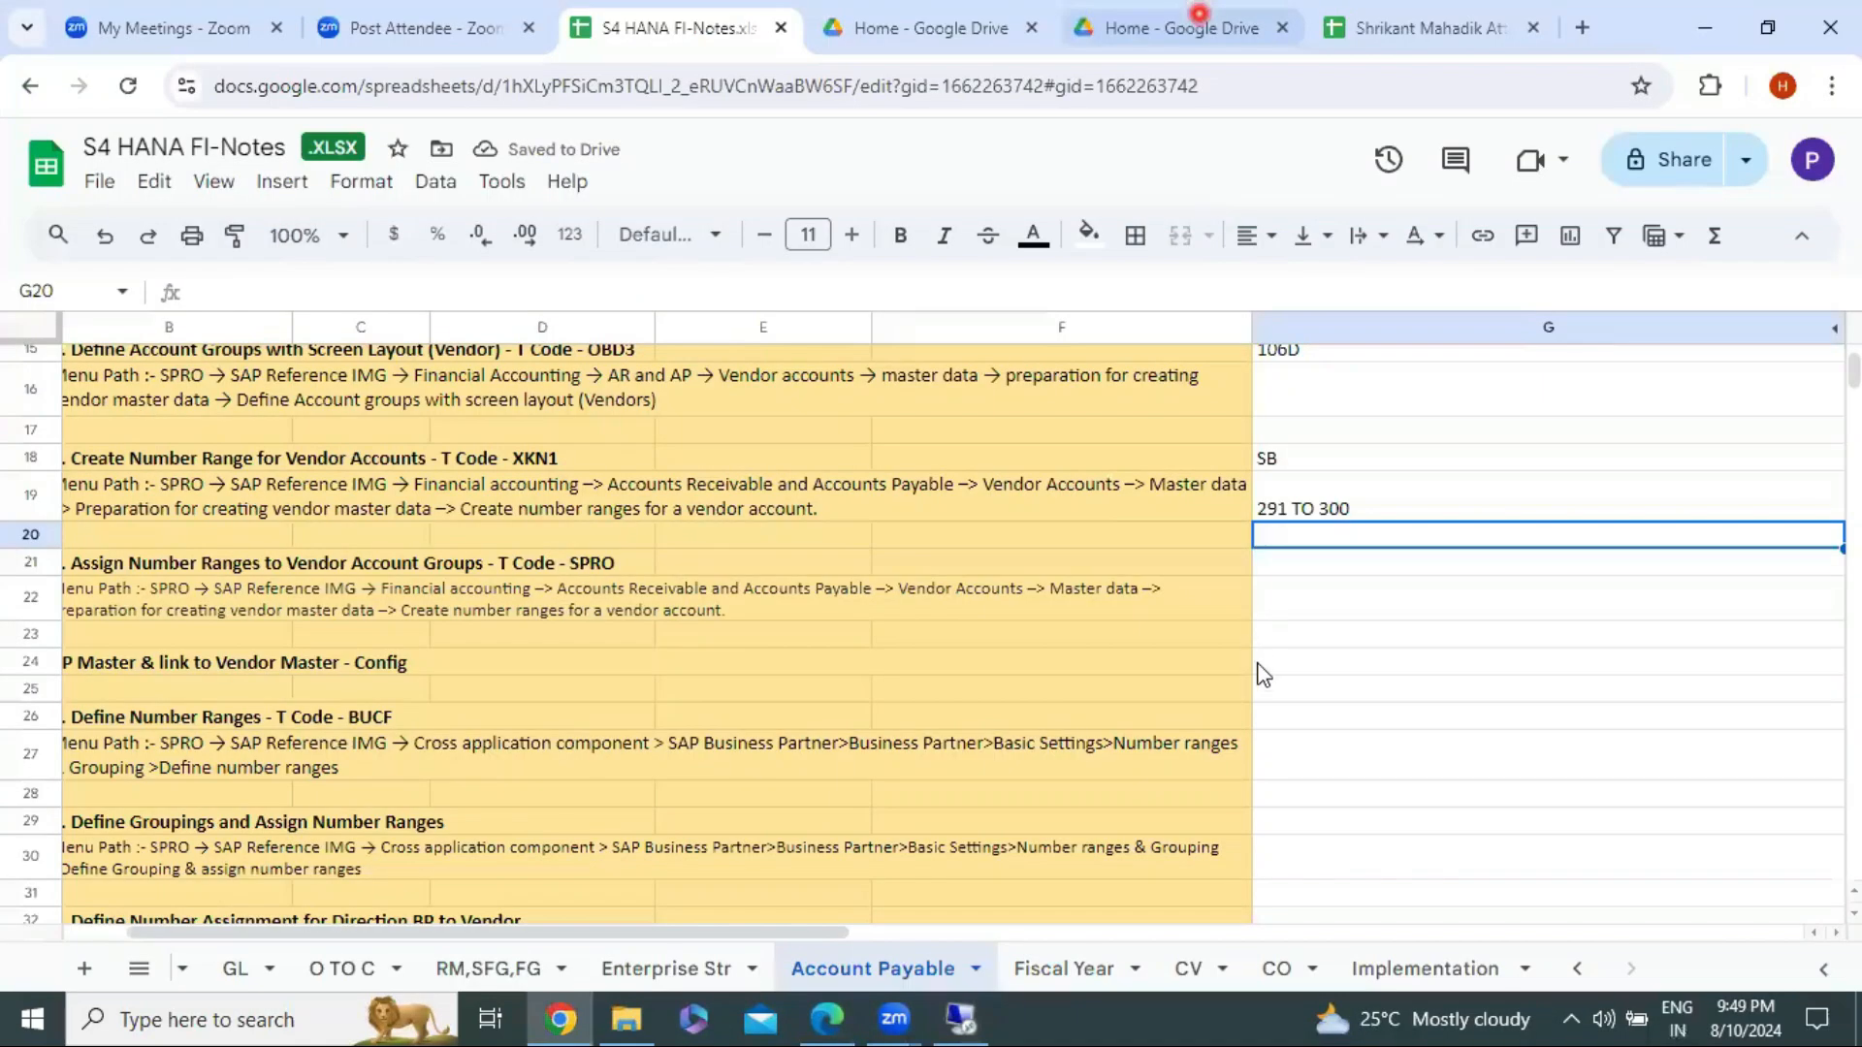
click(1316, 510)
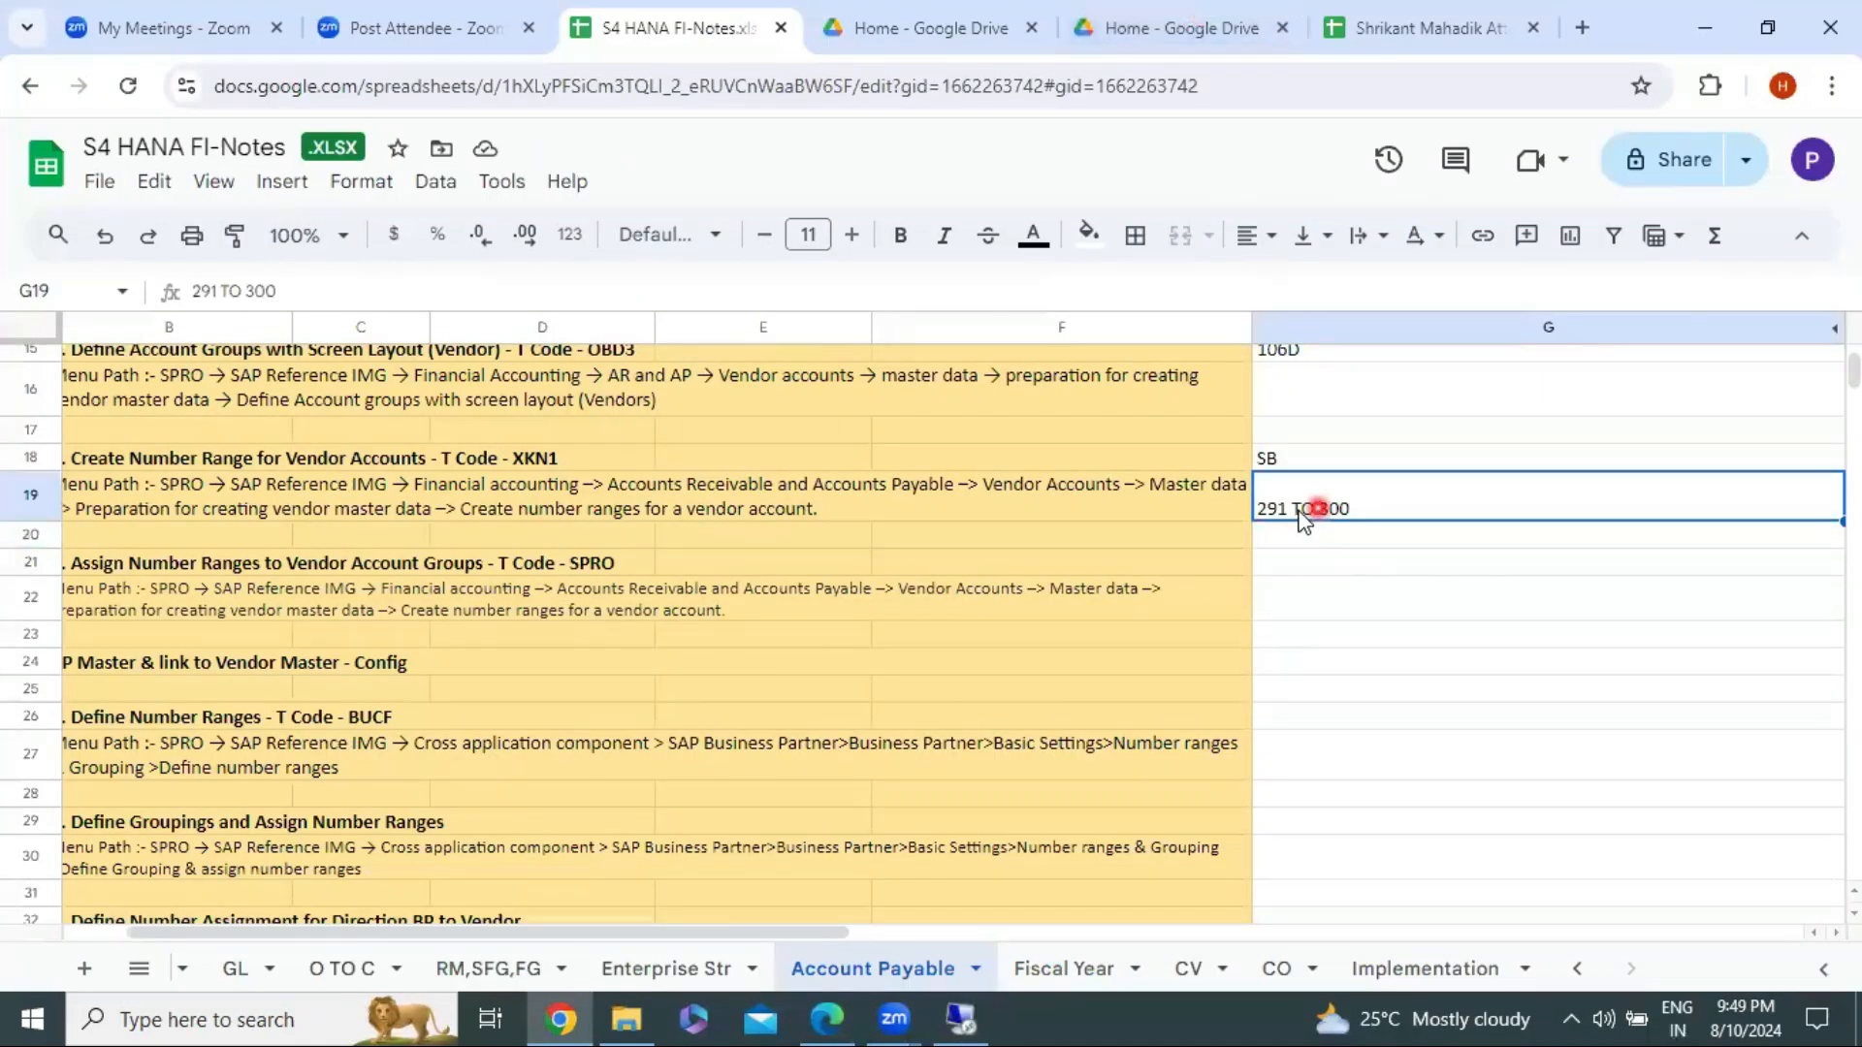
click(1297, 601)
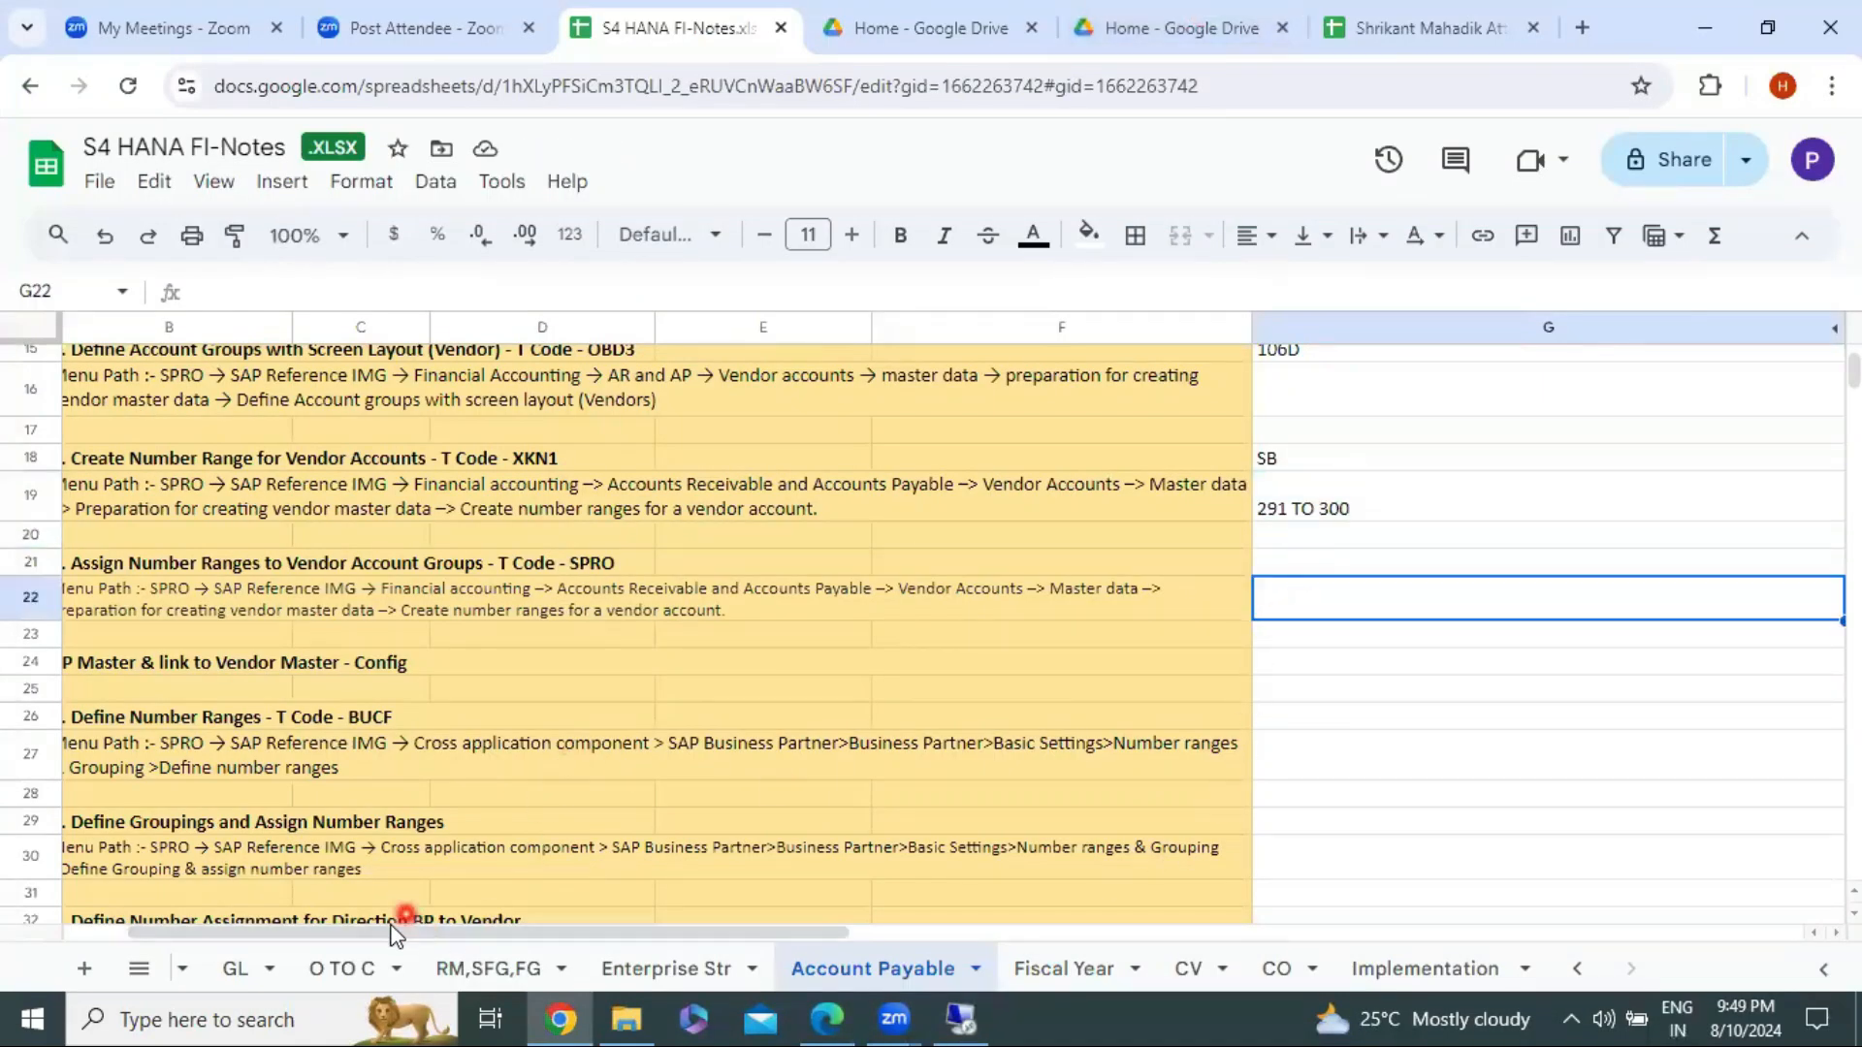
drag(383, 930, 137, 830)
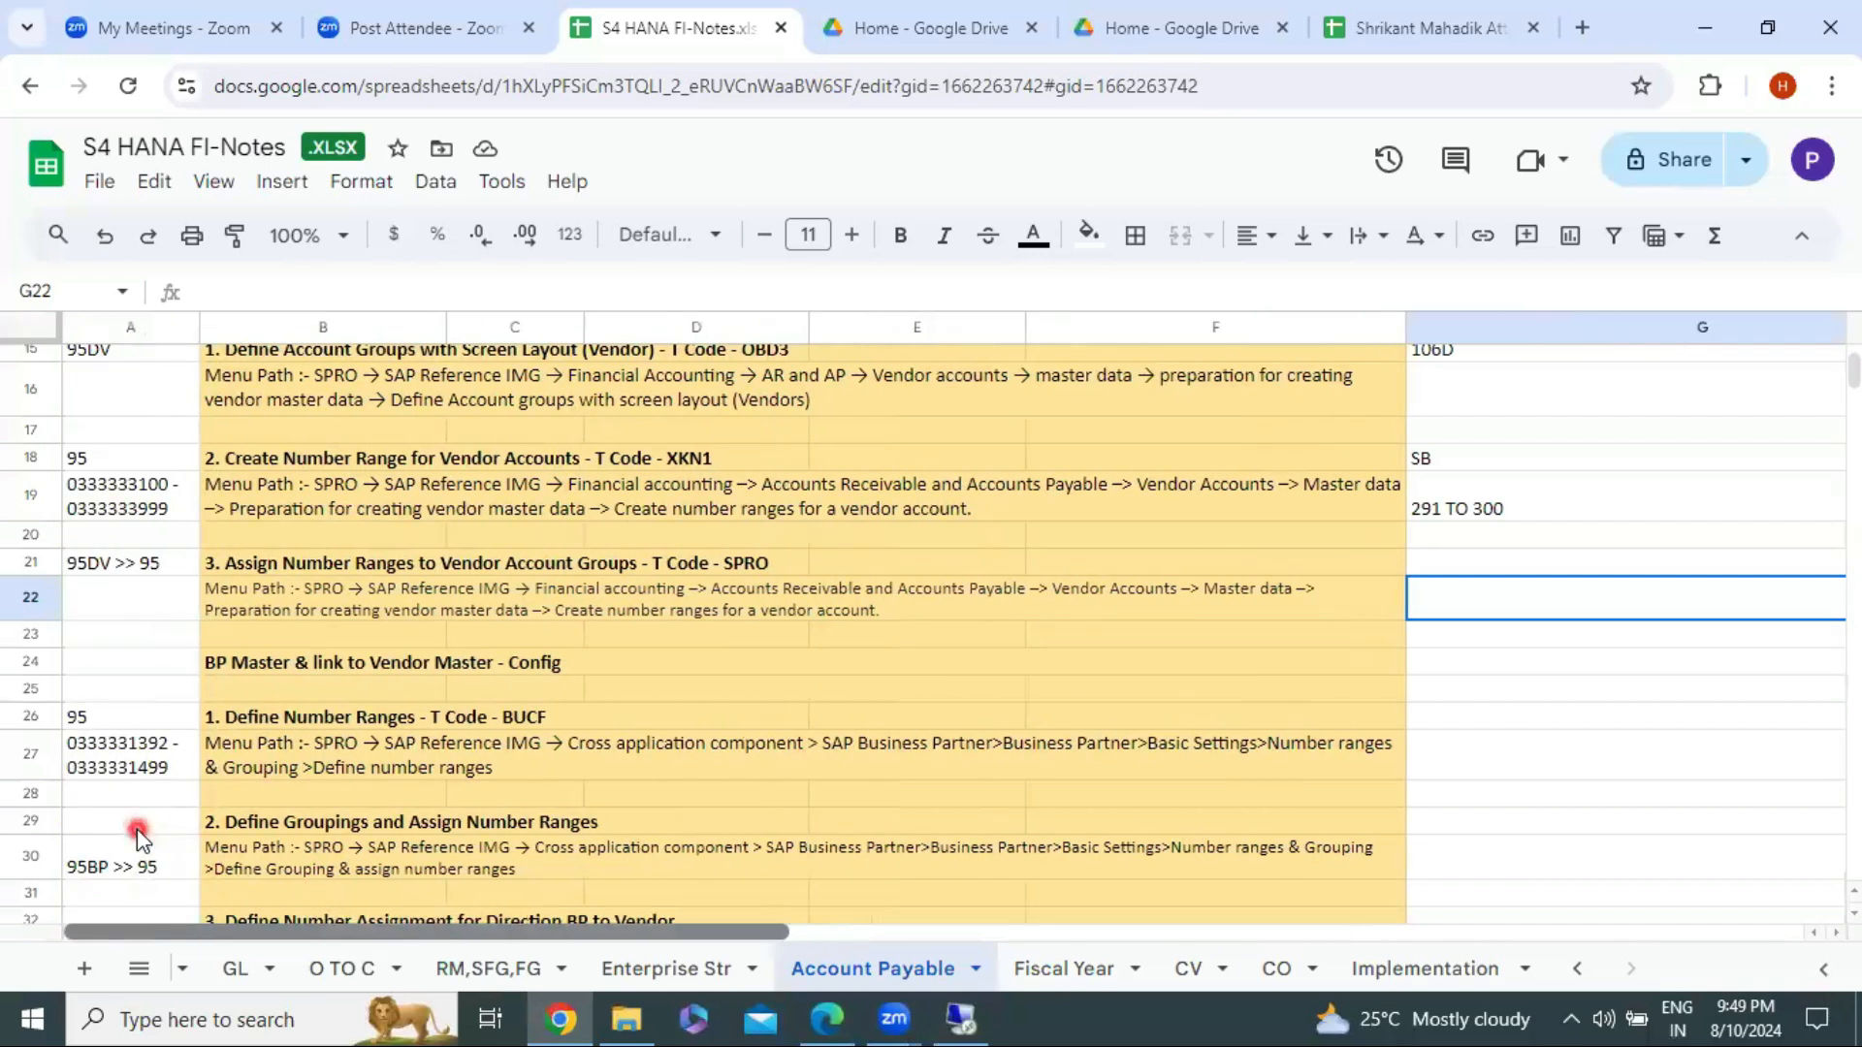
click(275, 464)
click(274, 496)
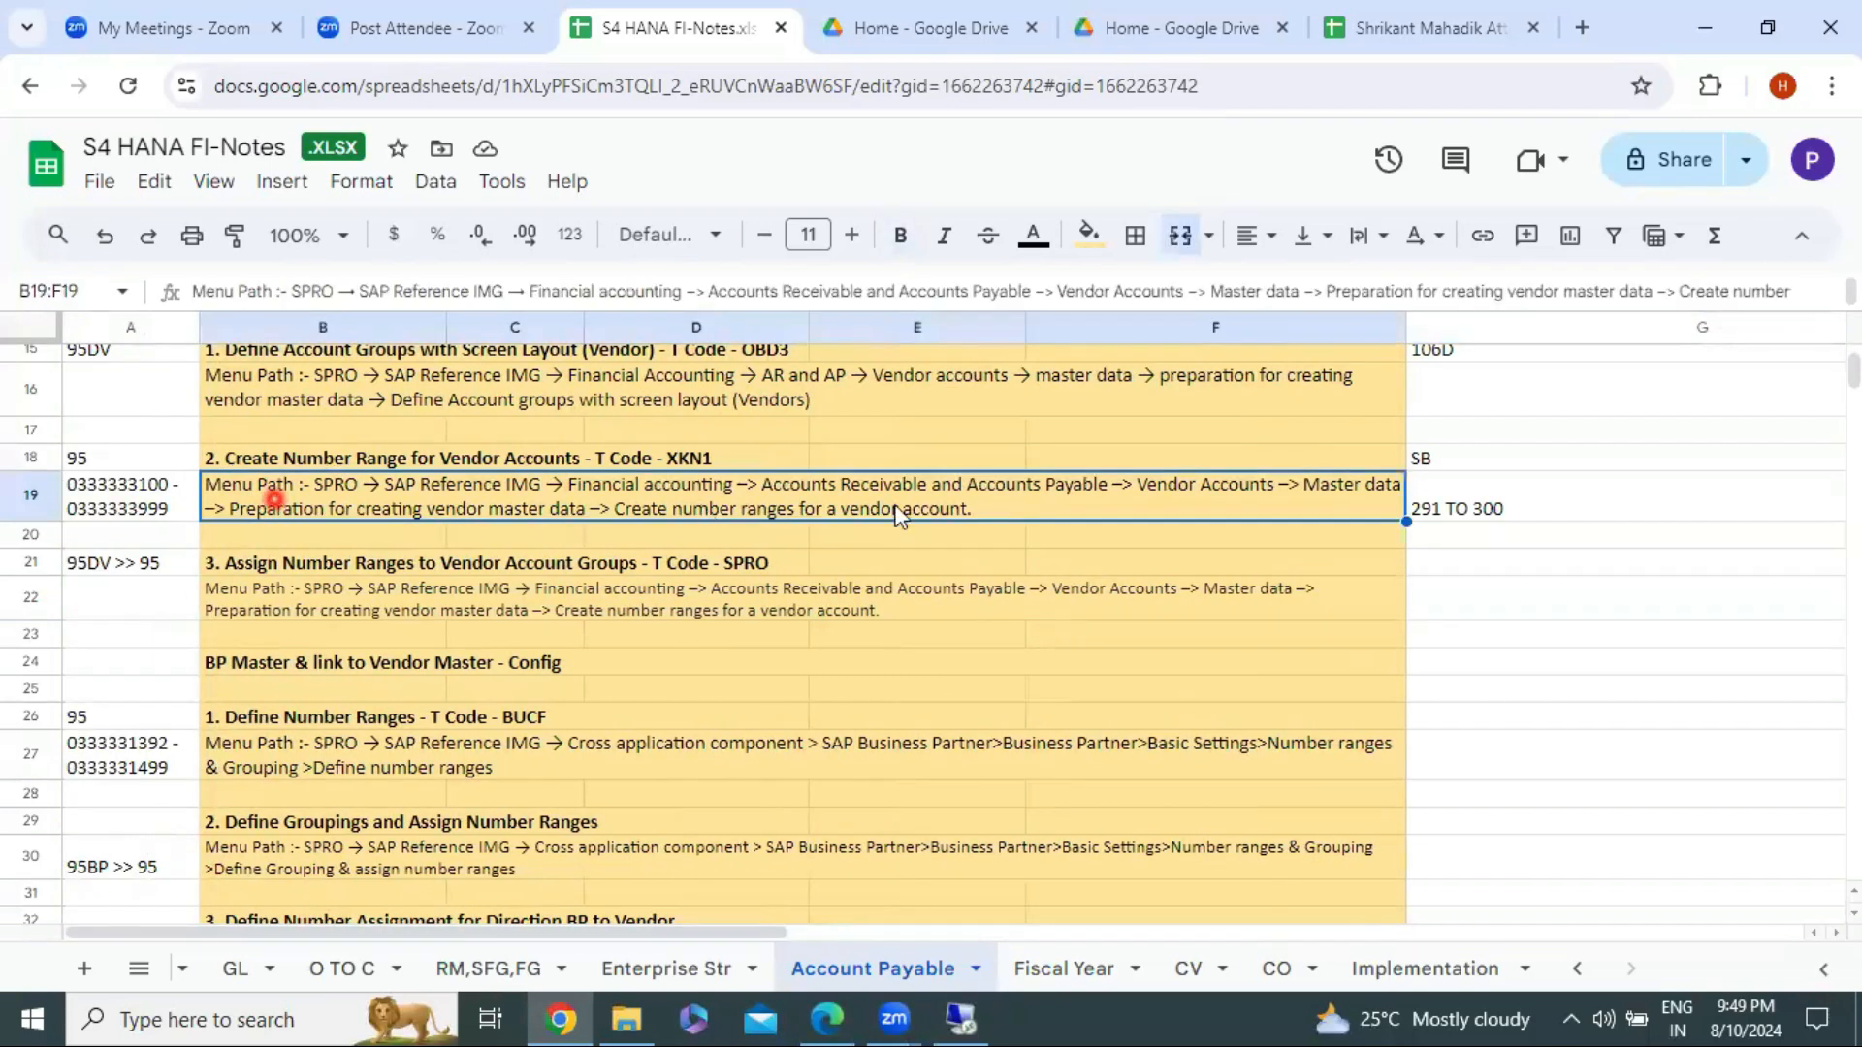
double_click(1435, 504)
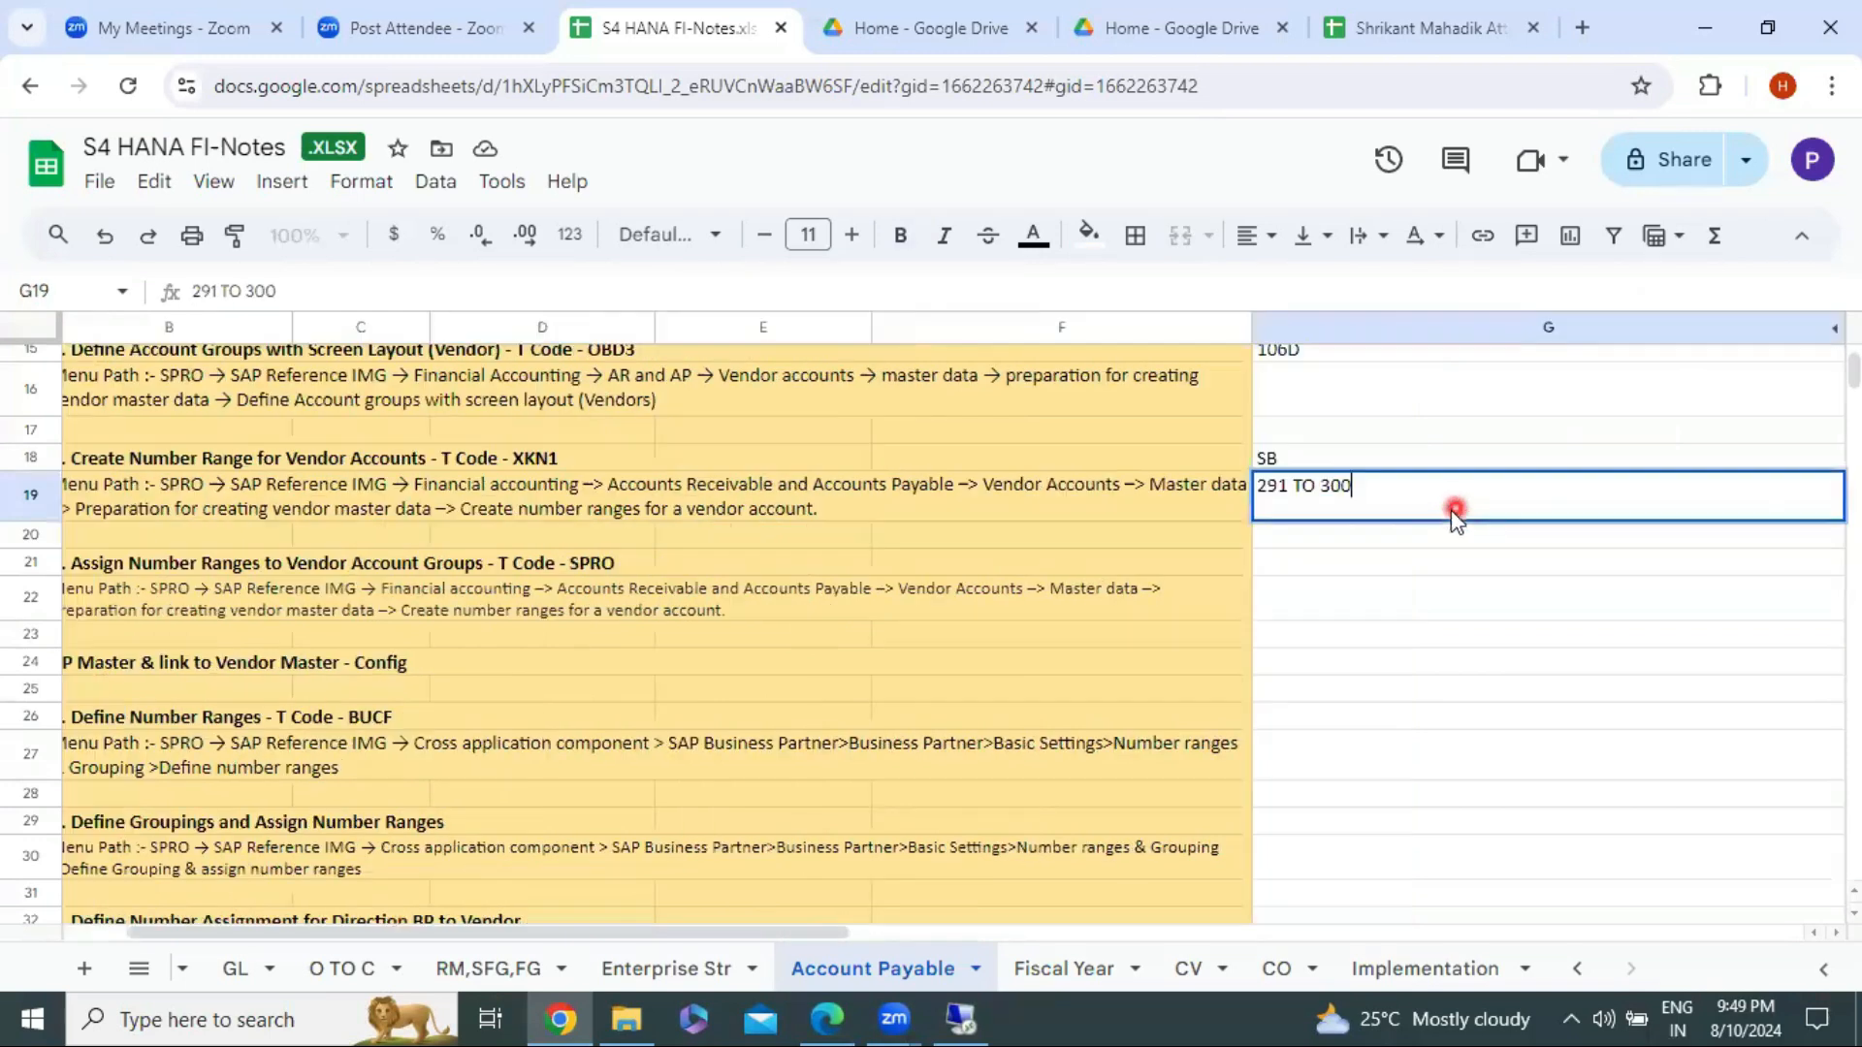
double_click(1300, 487)
text(--)
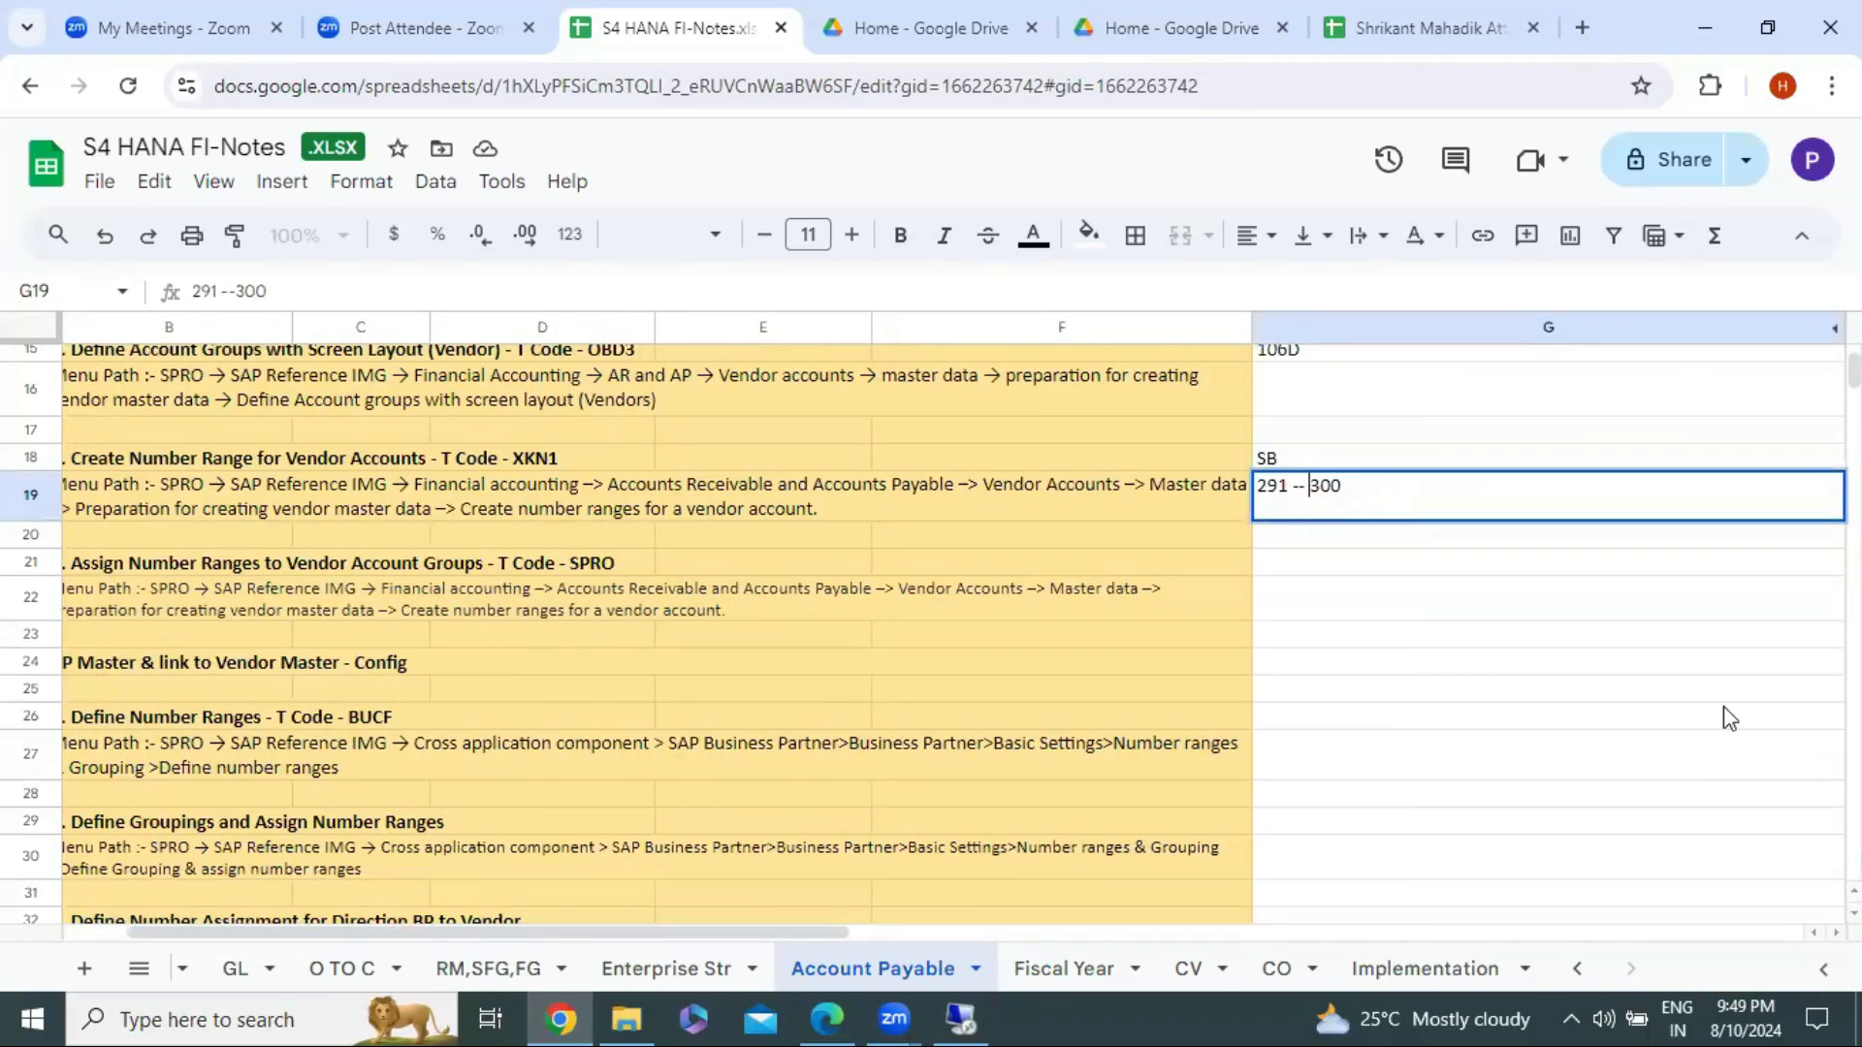
click(1541, 667)
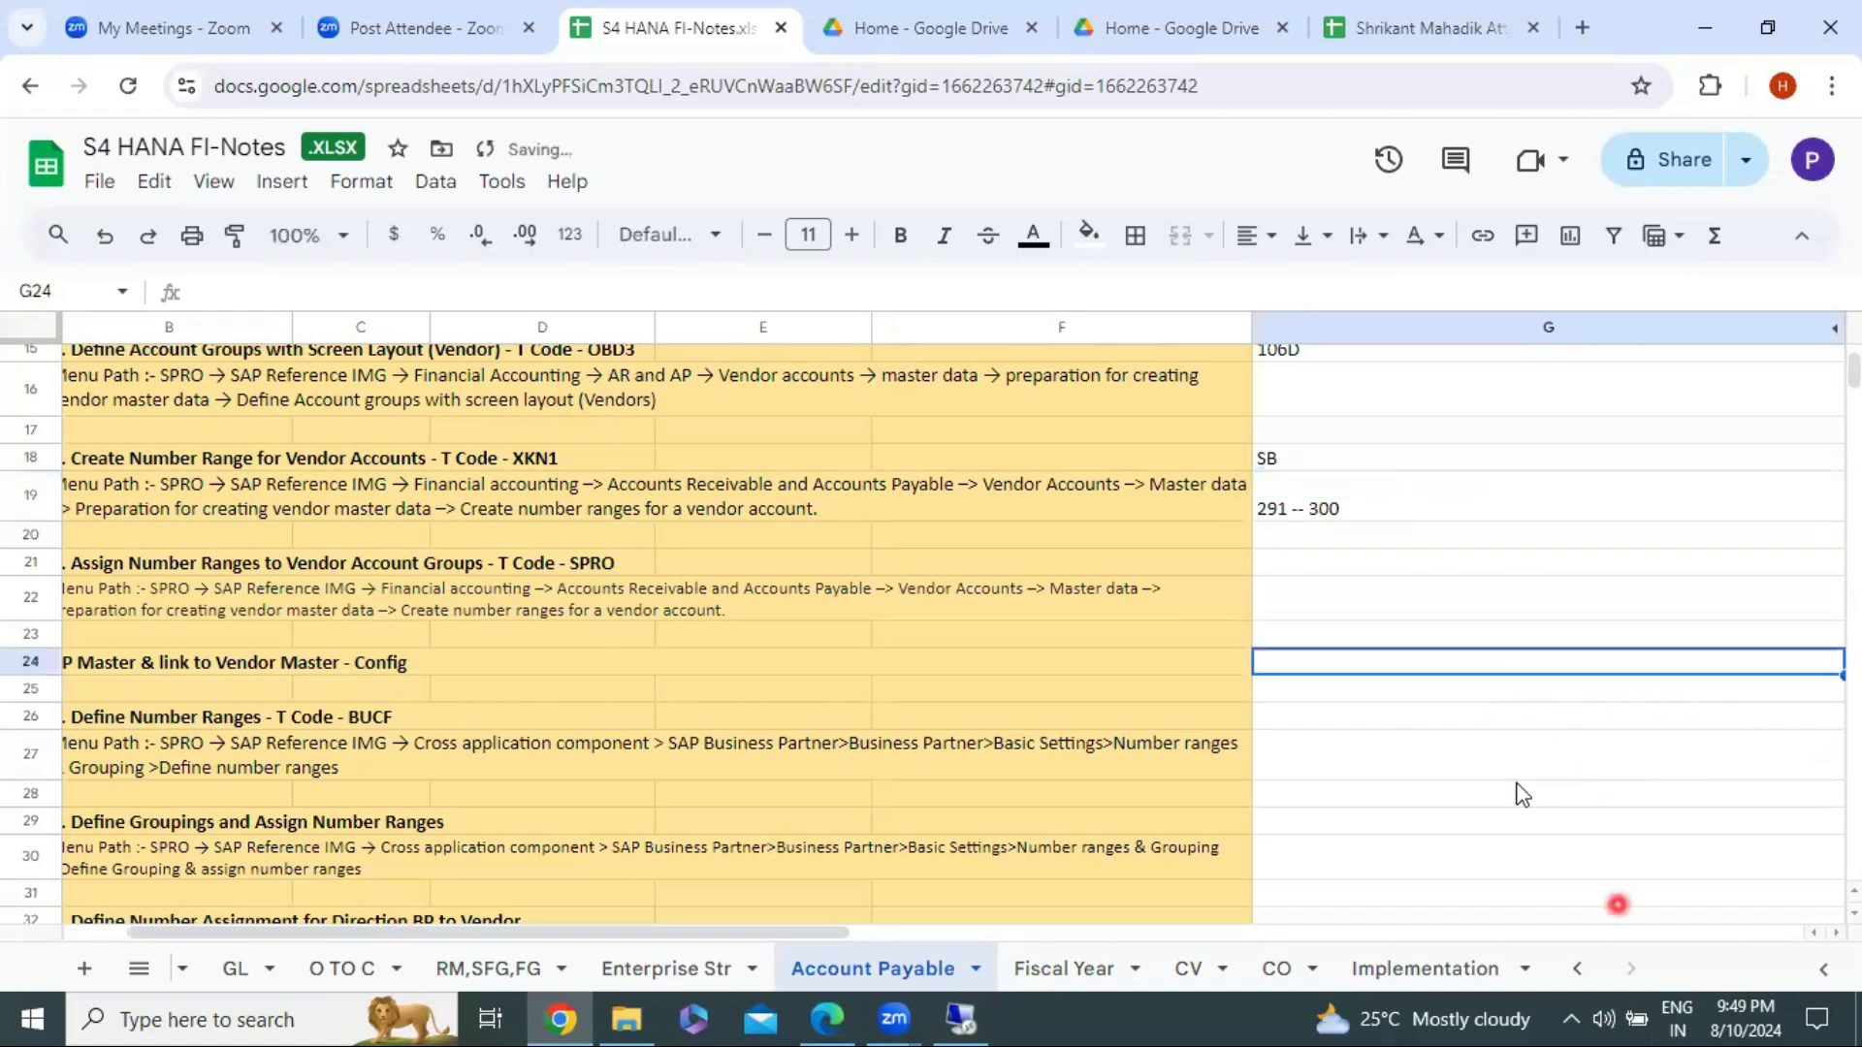
Step: Review the vendor account group and number range entries in the notes against the step for assigning number ranges to vendor account groups
click(1327, 480)
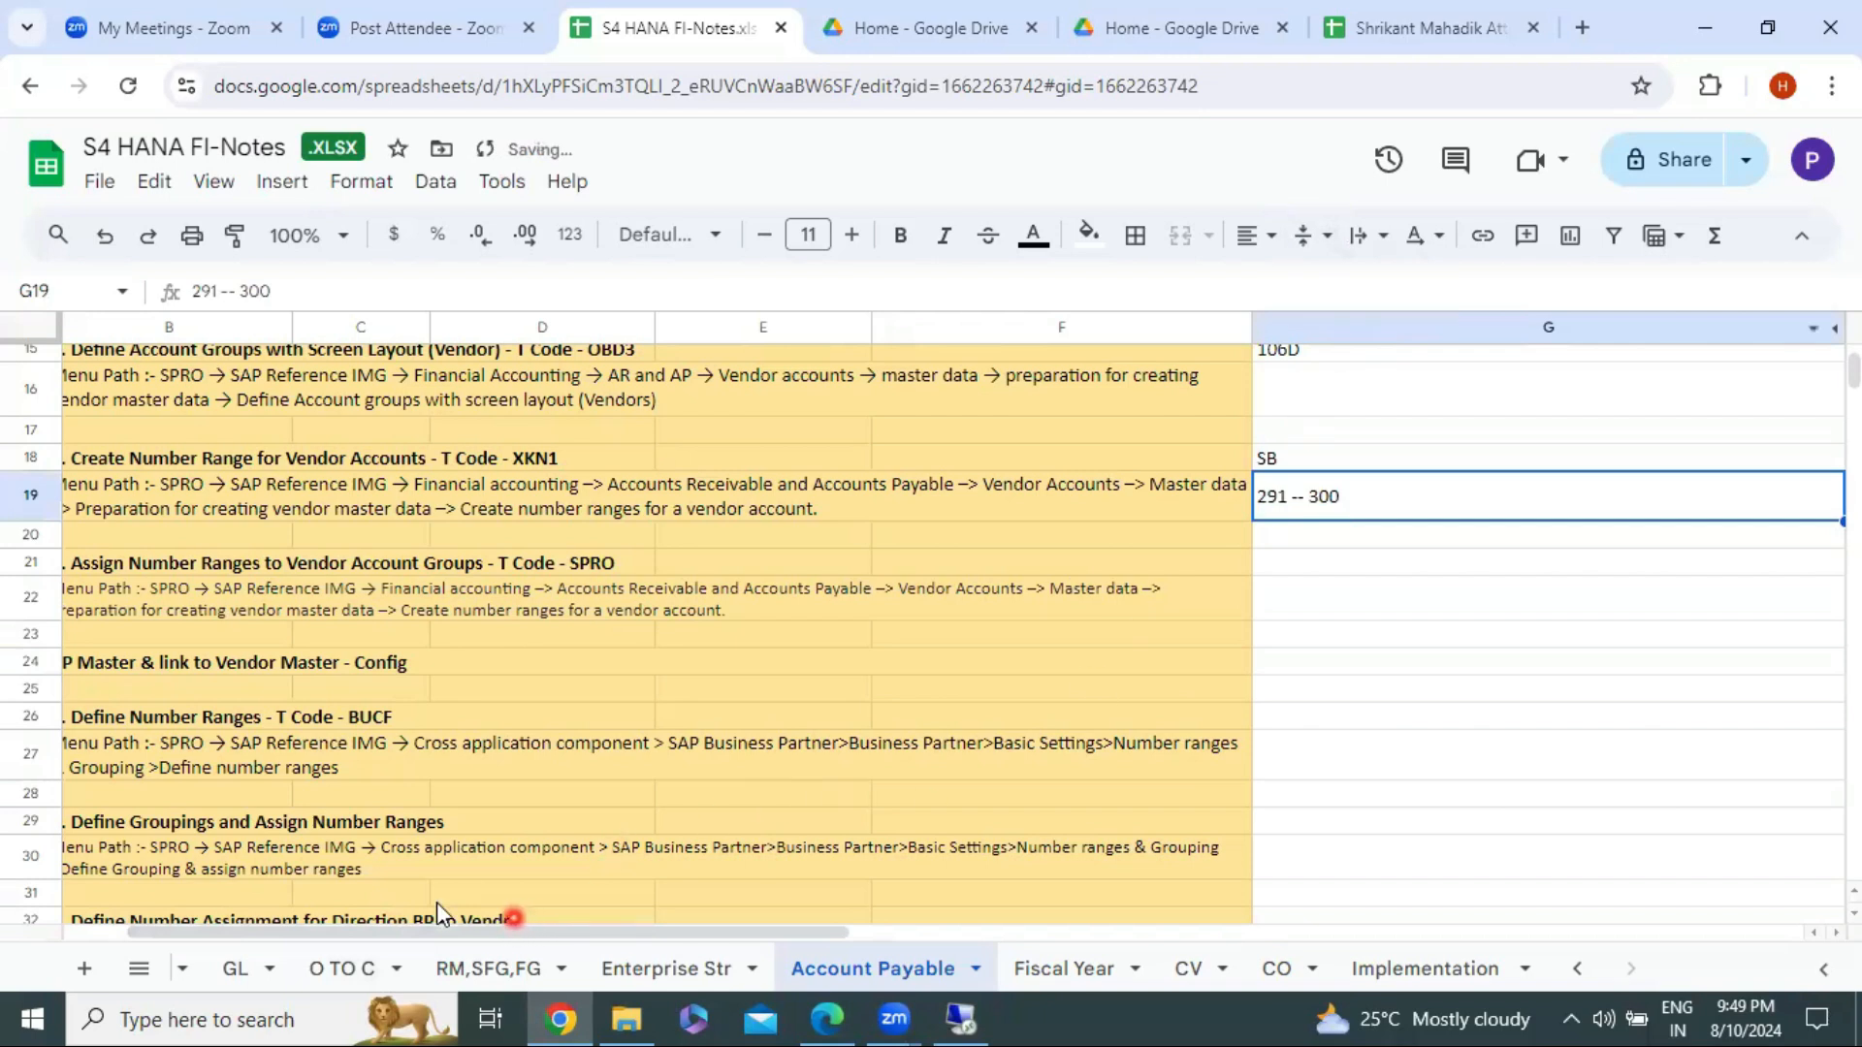
click(109, 932)
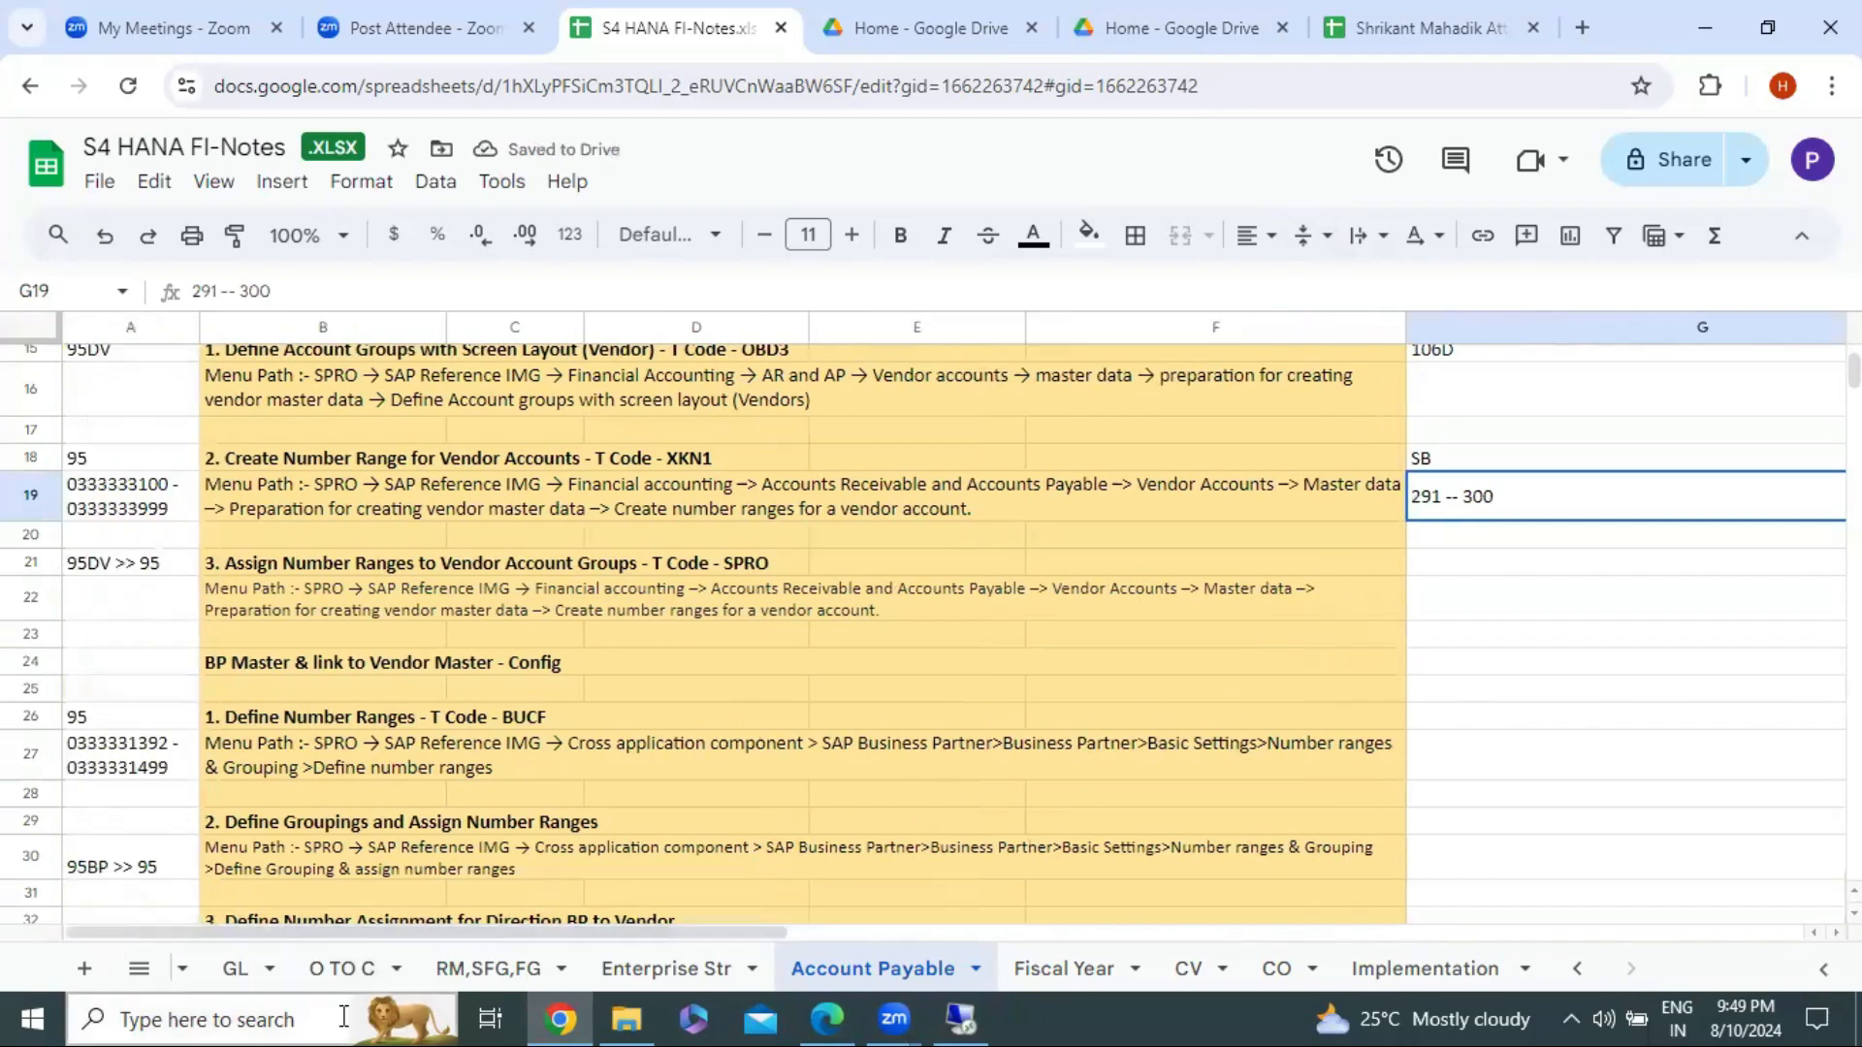
click(342, 560)
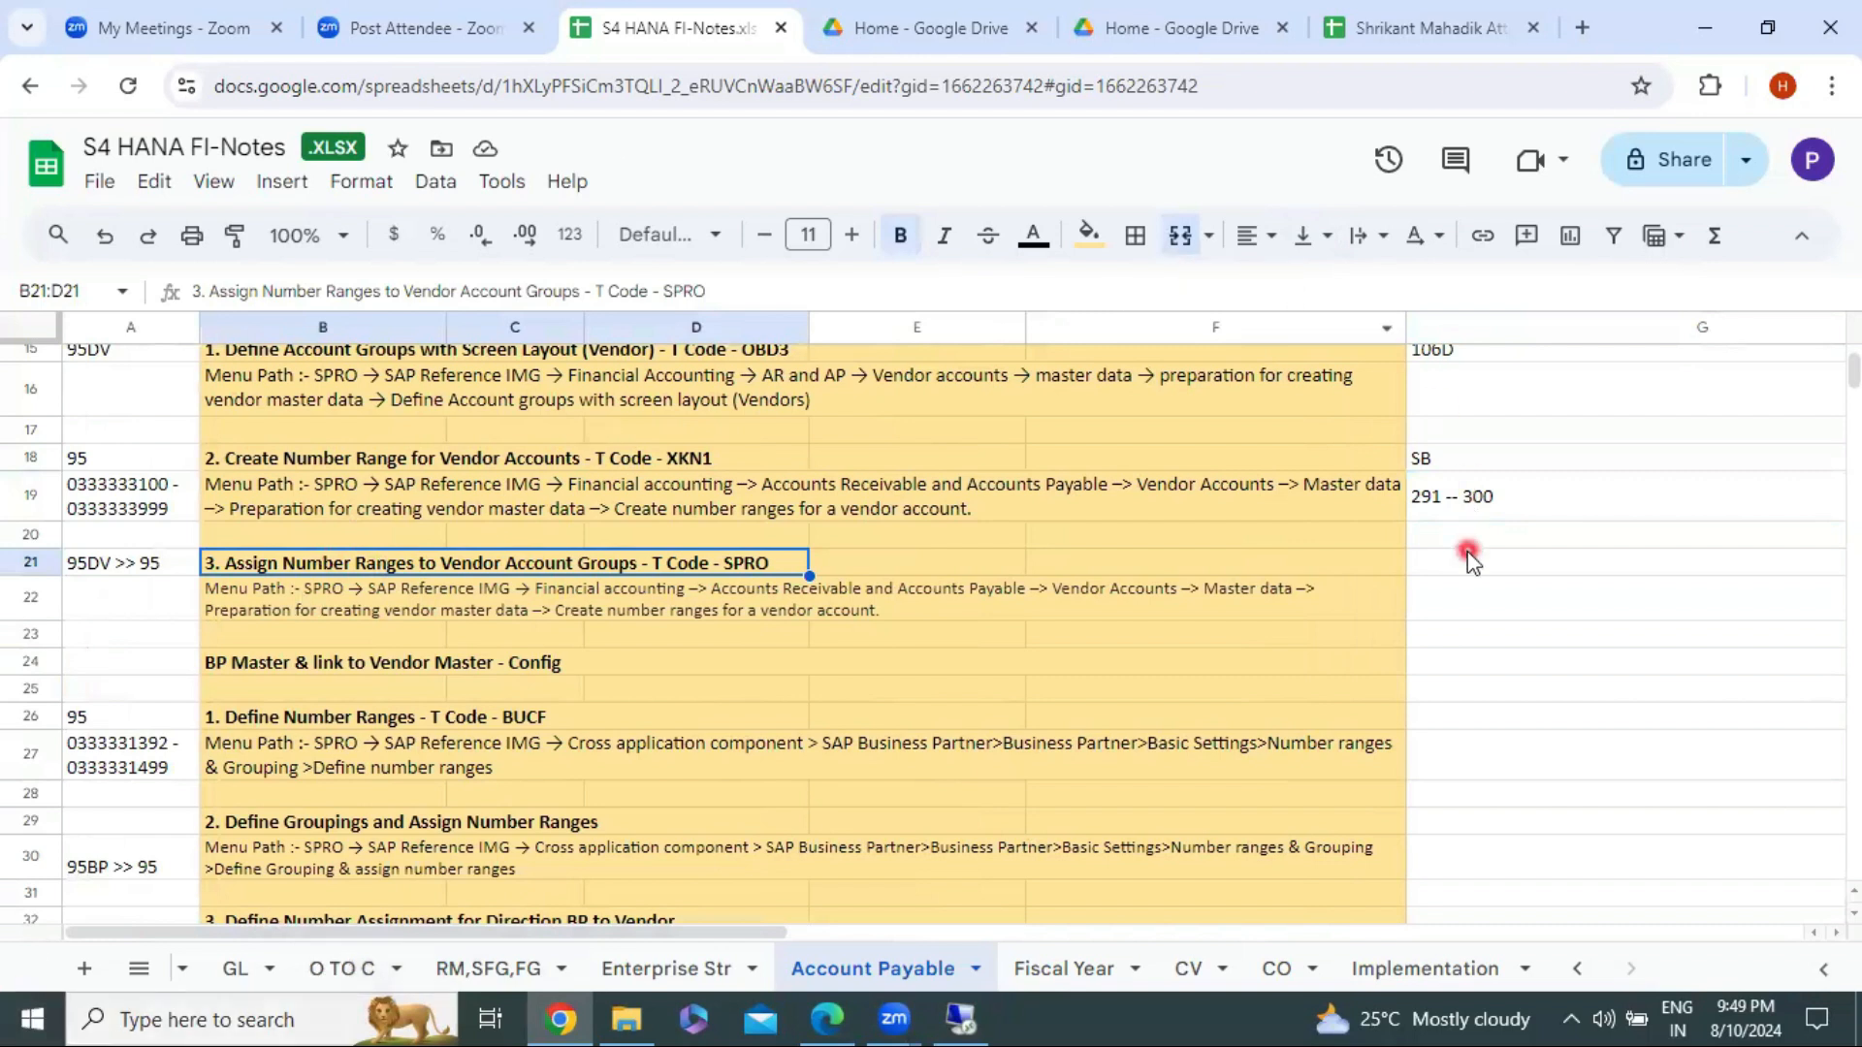
scroll(1464, 553, up, 3)
click(1448, 617)
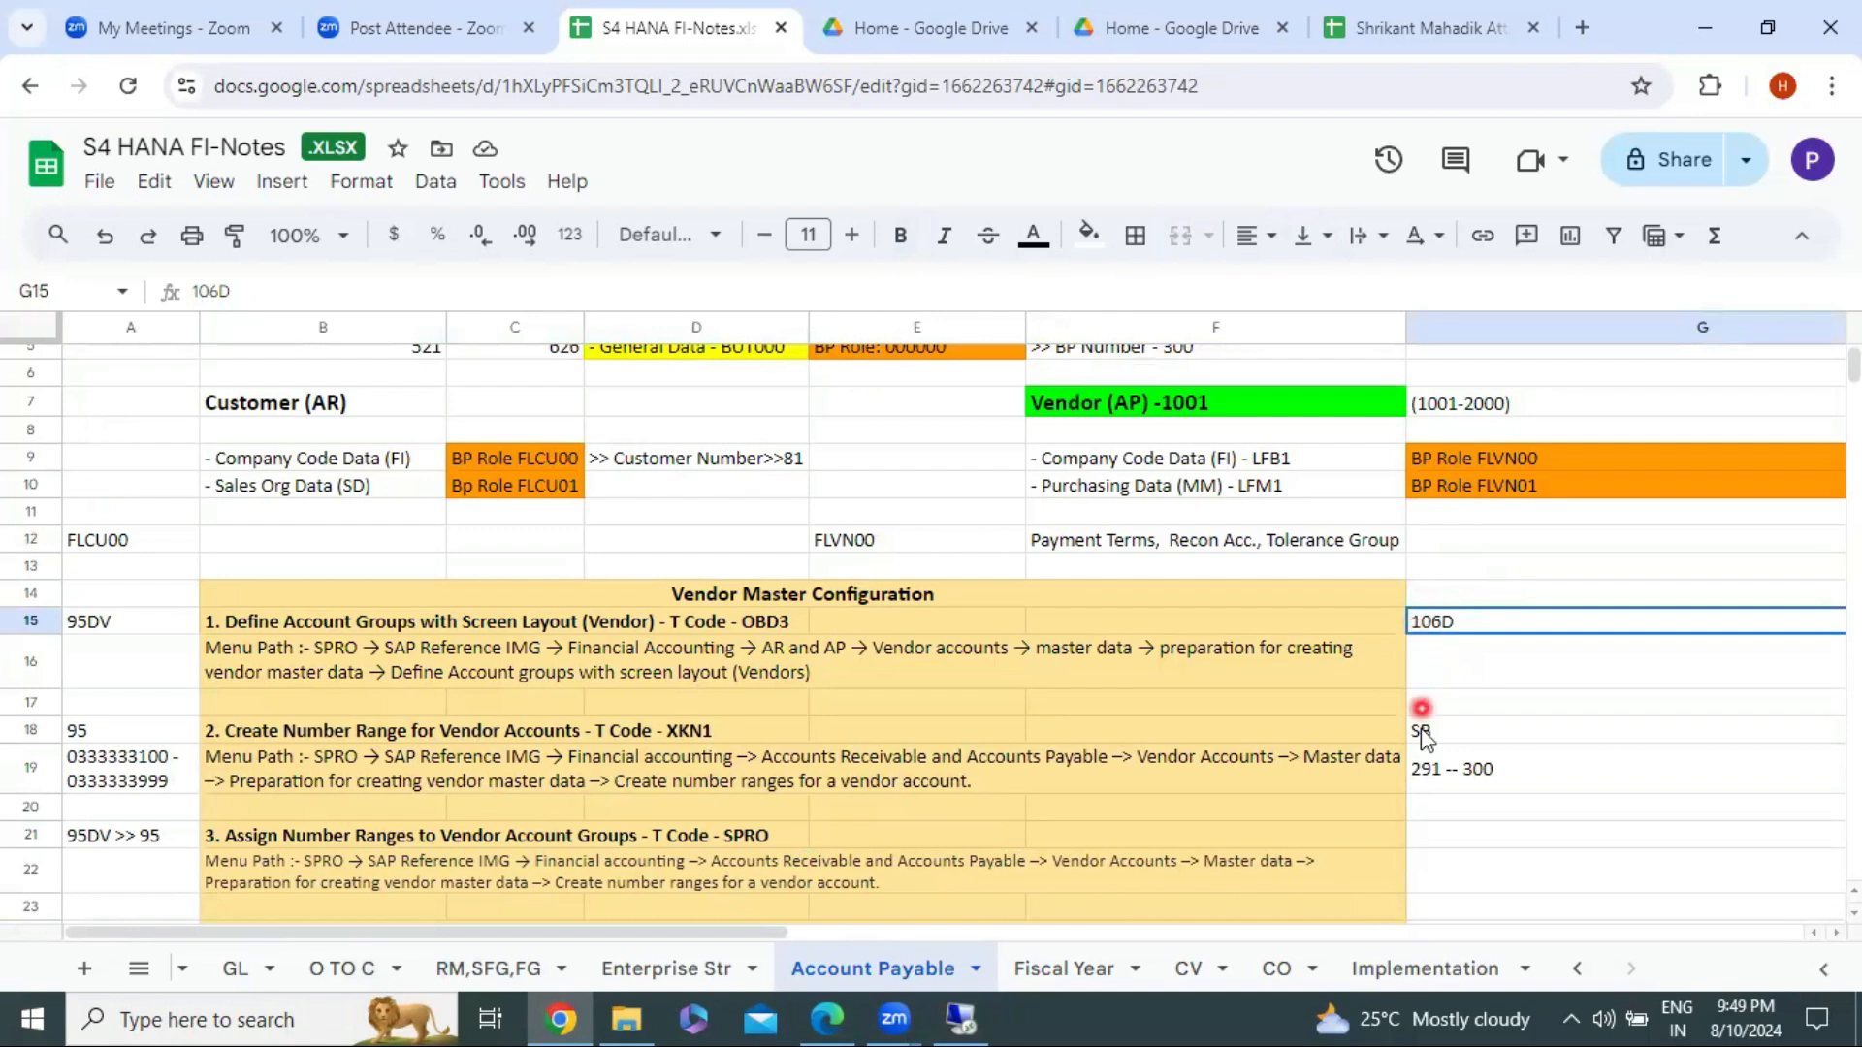
click(1452, 770)
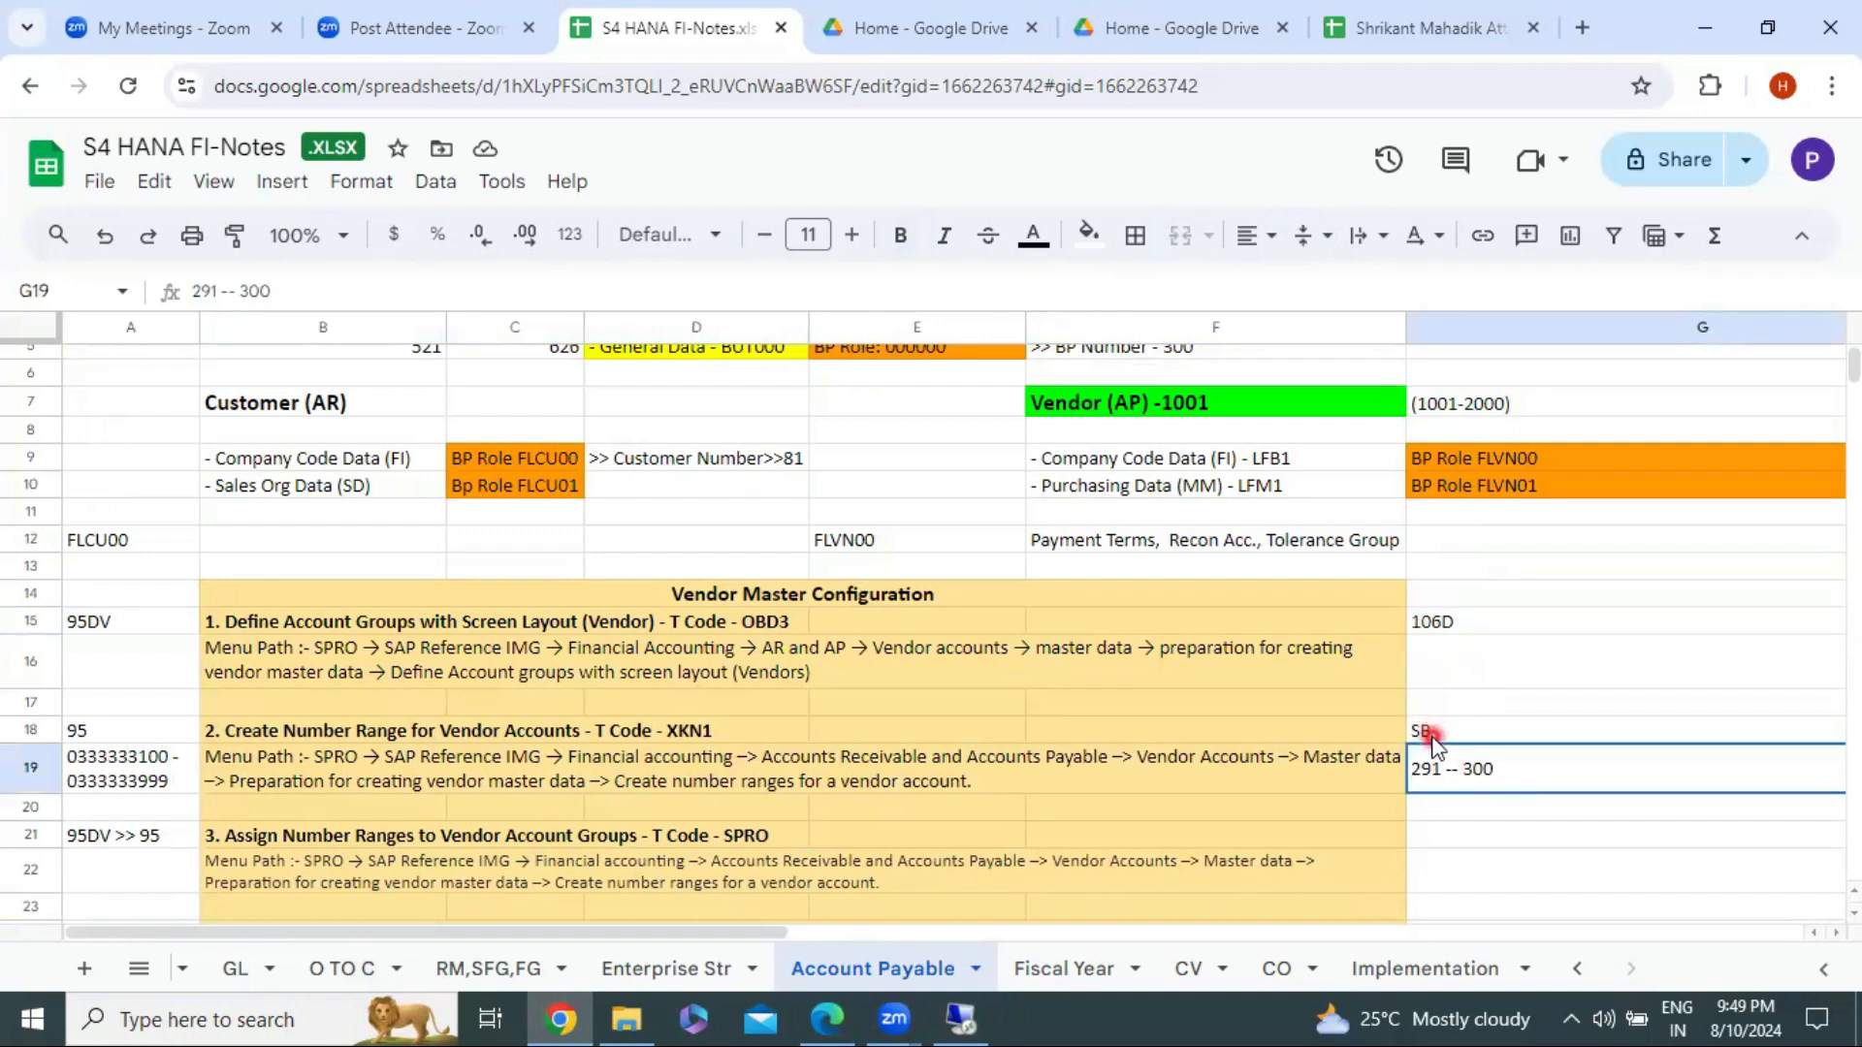
click(1445, 623)
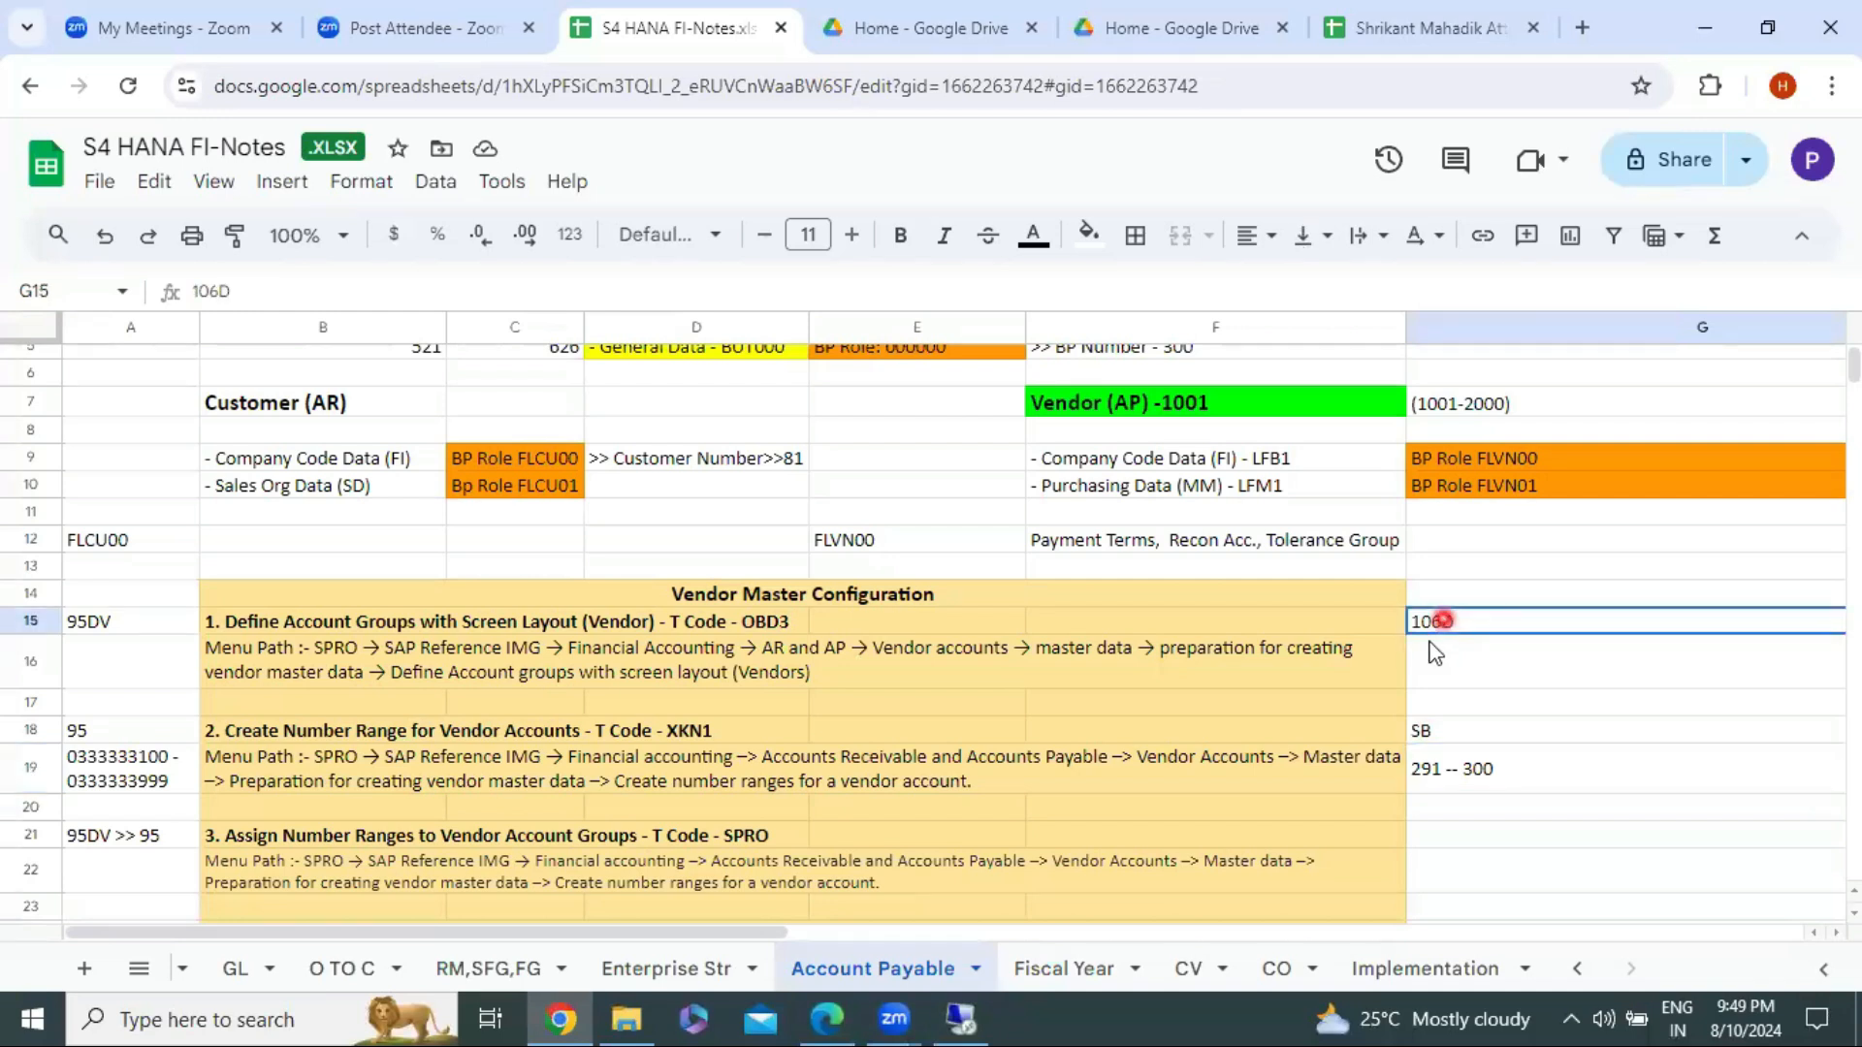
click(1434, 791)
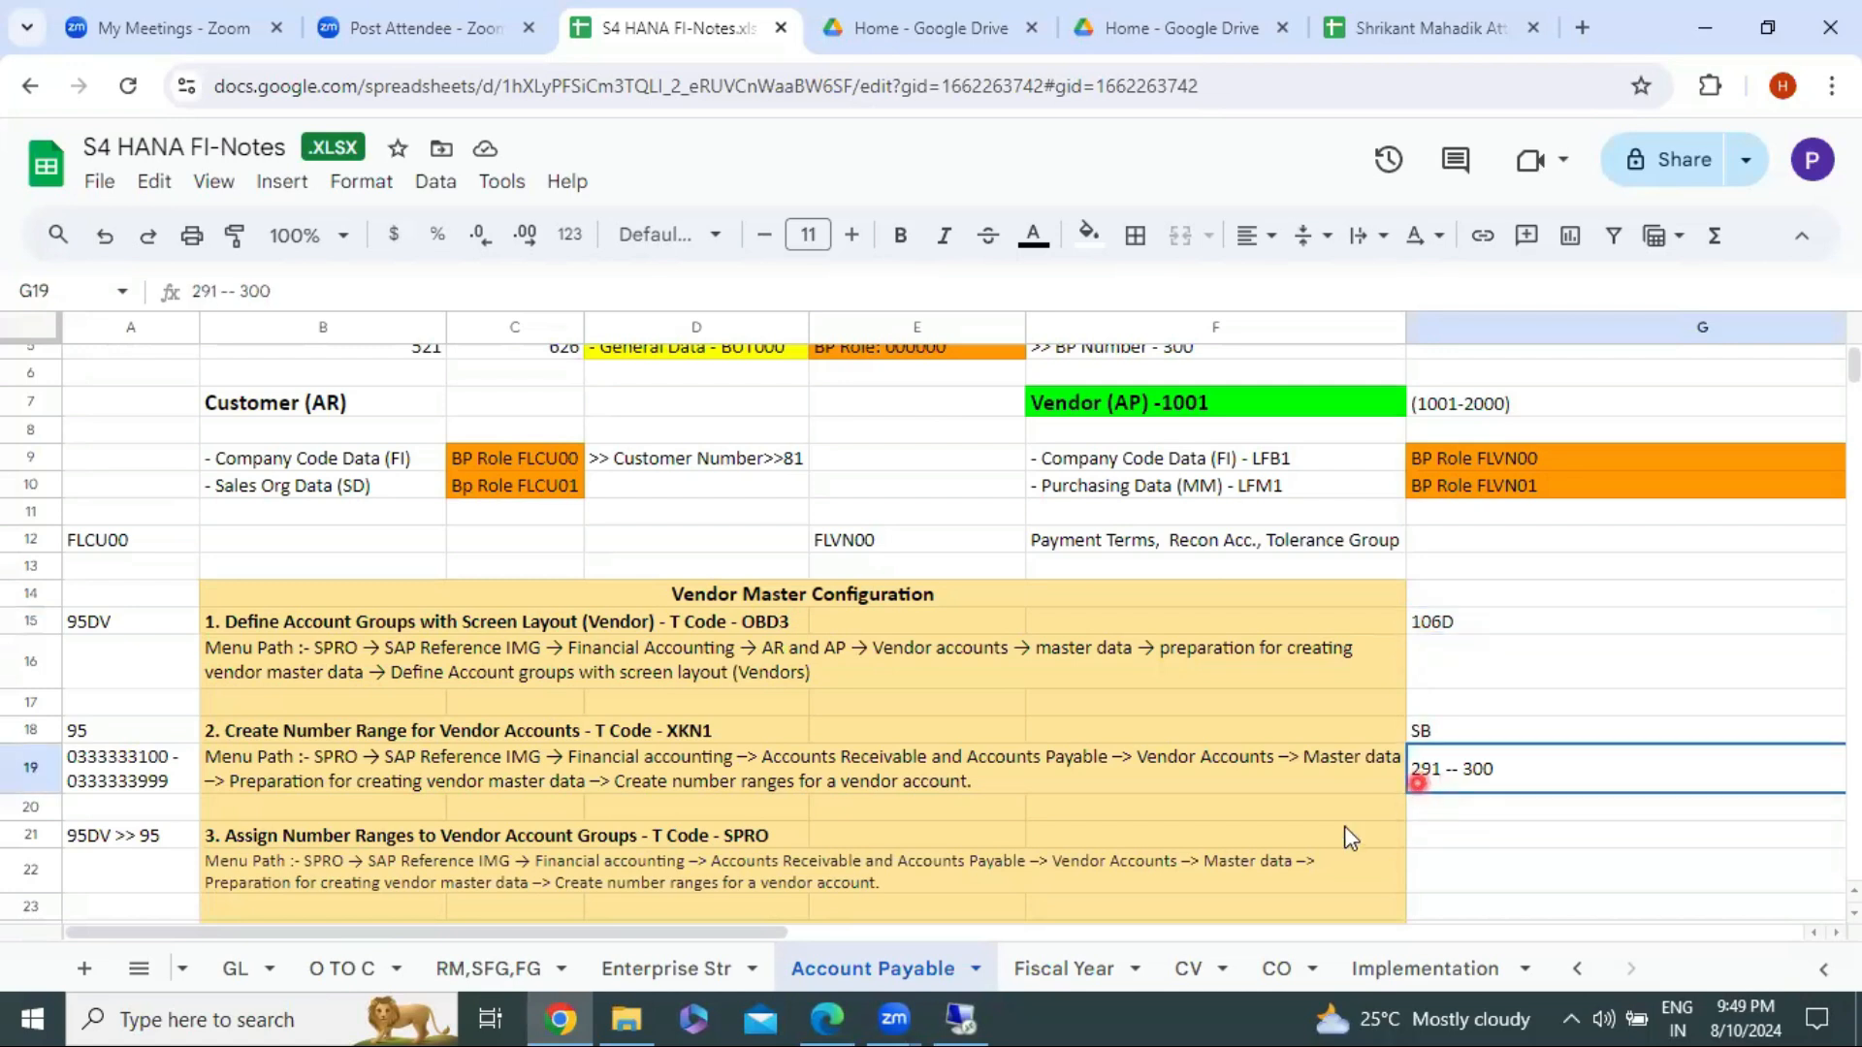
click(1474, 772)
Step: Switch to SAP, save the vendor number range intervals and exit interval editing back to the implementation guide
click(960, 1018)
click(369, 78)
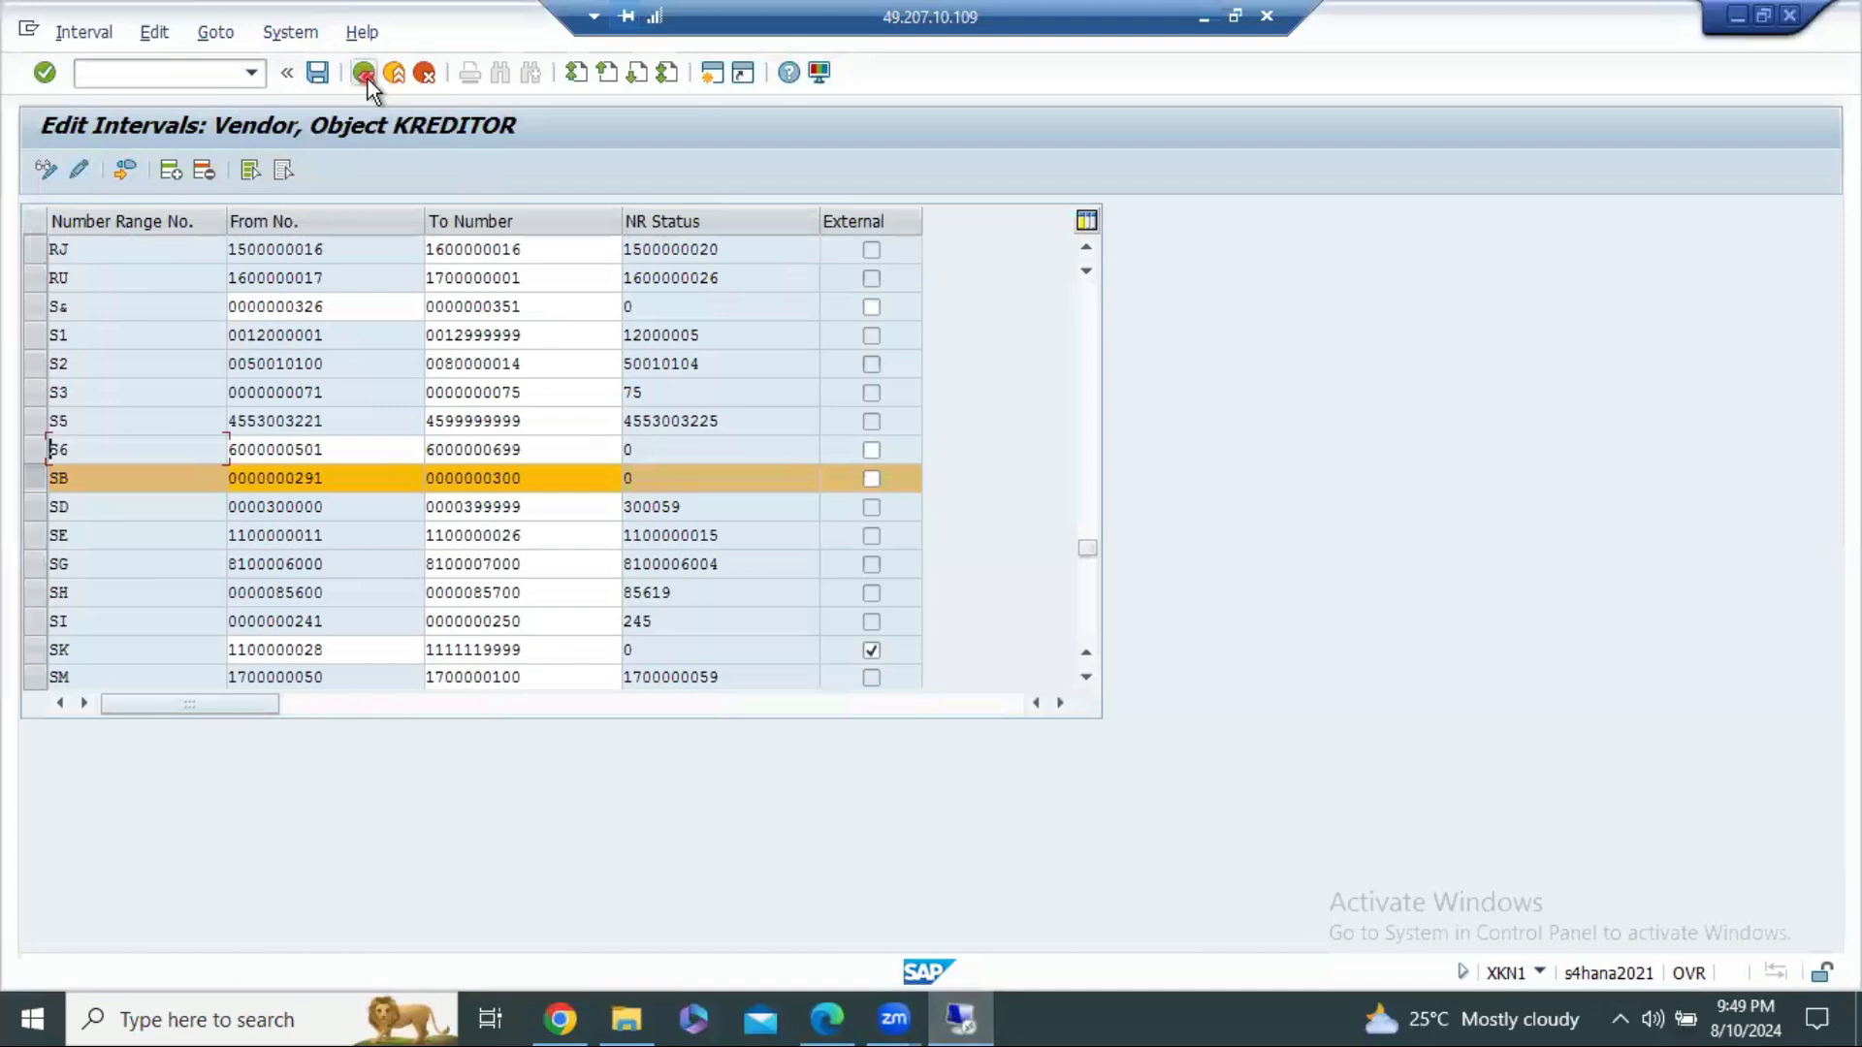
click(409, 533)
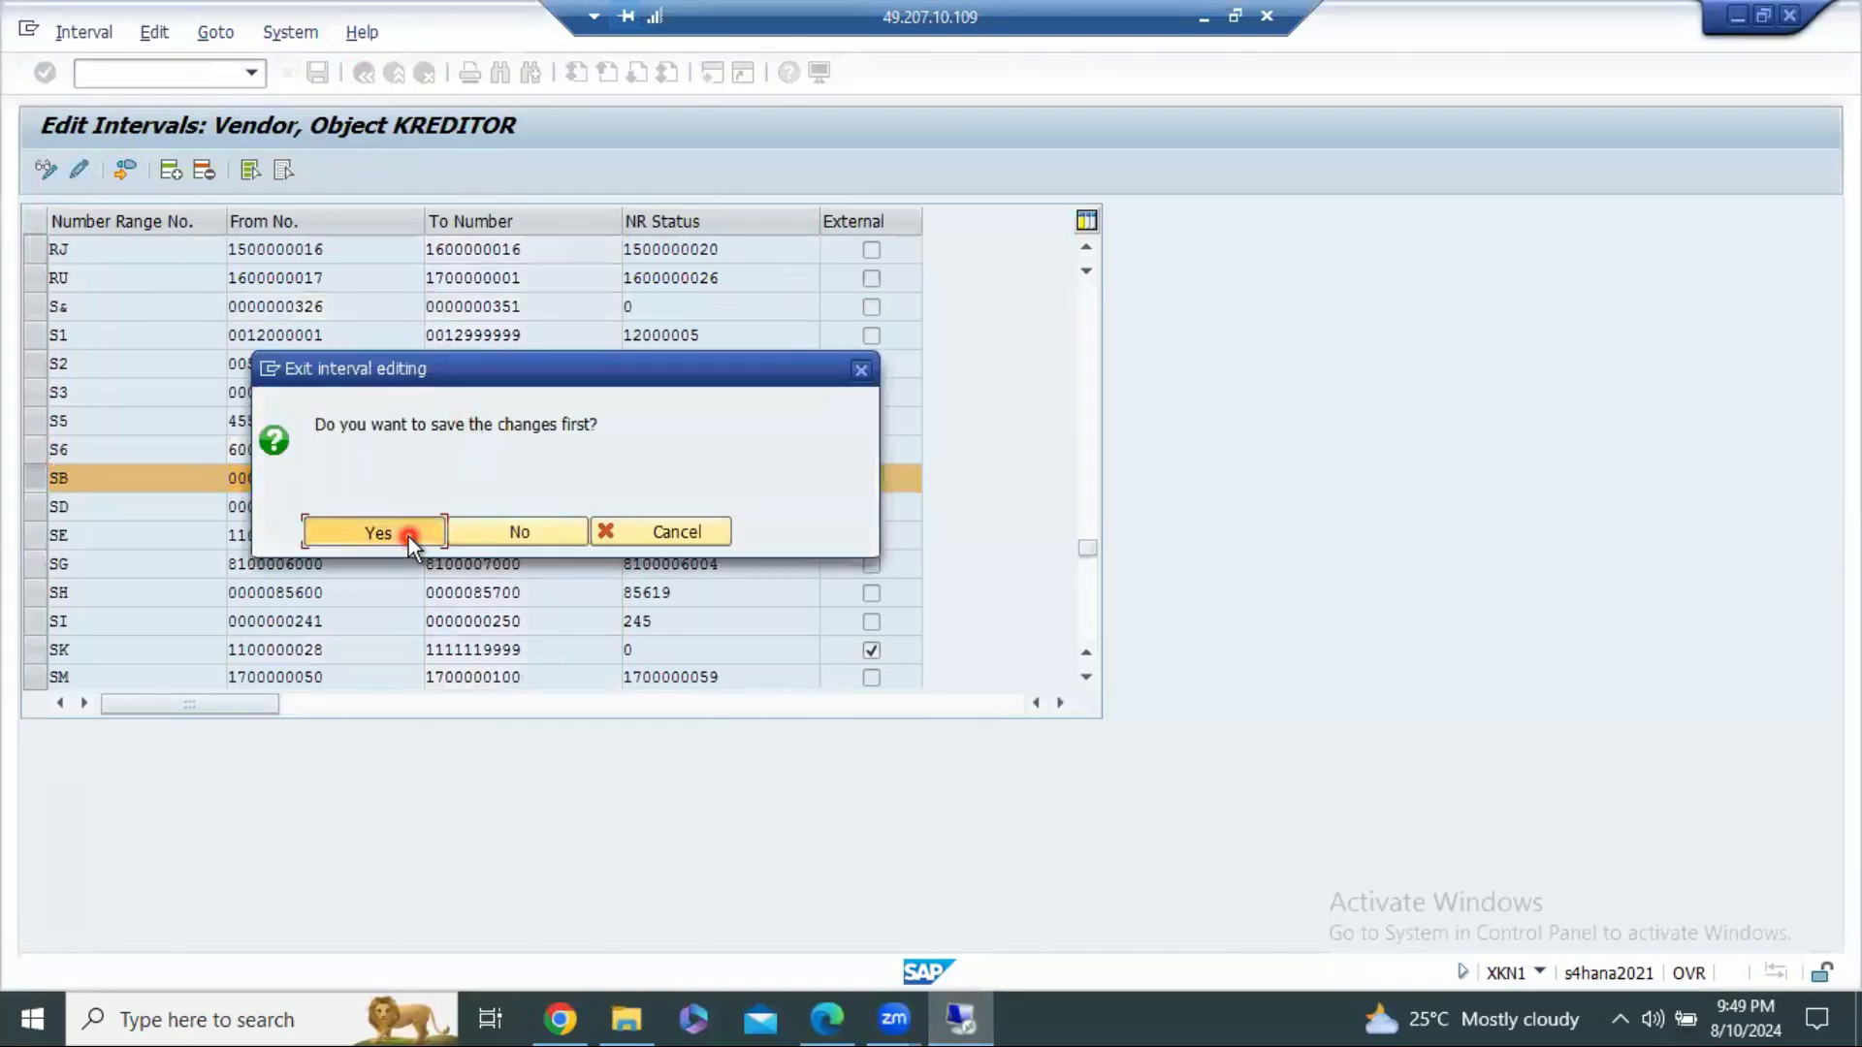
click(766, 821)
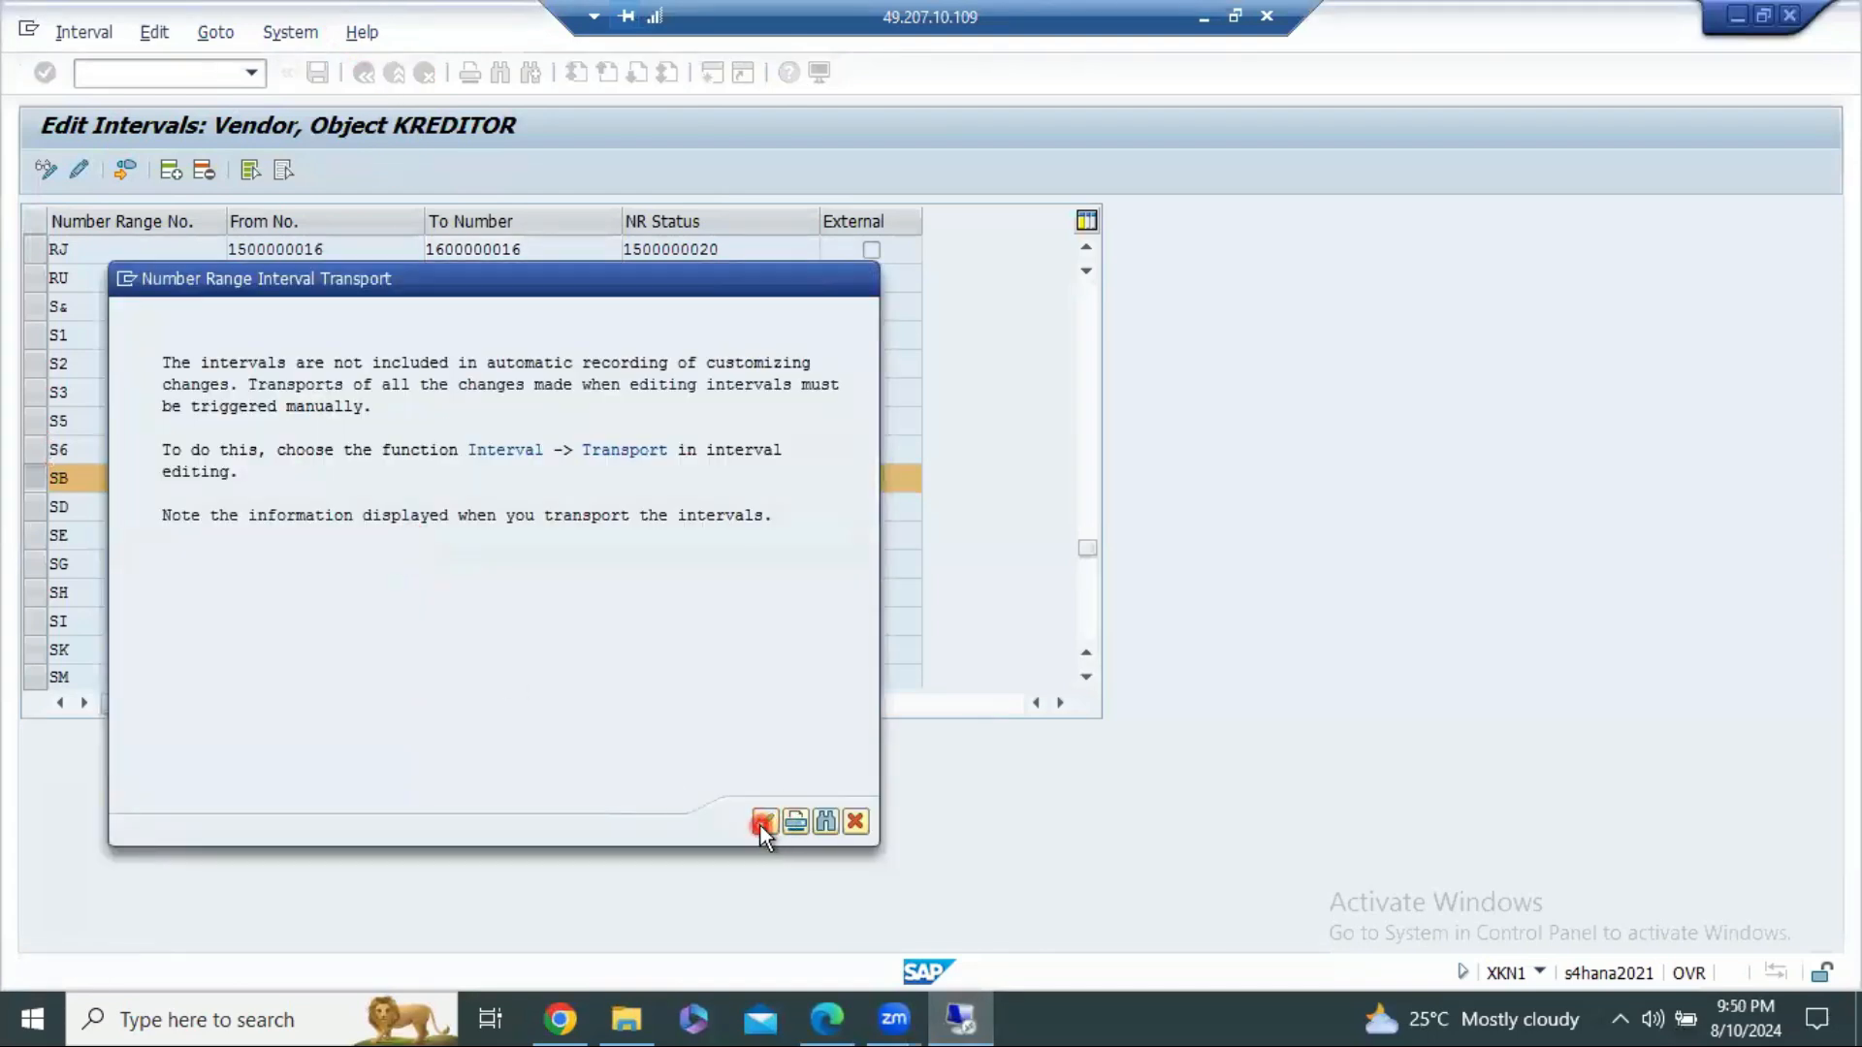
click(366, 74)
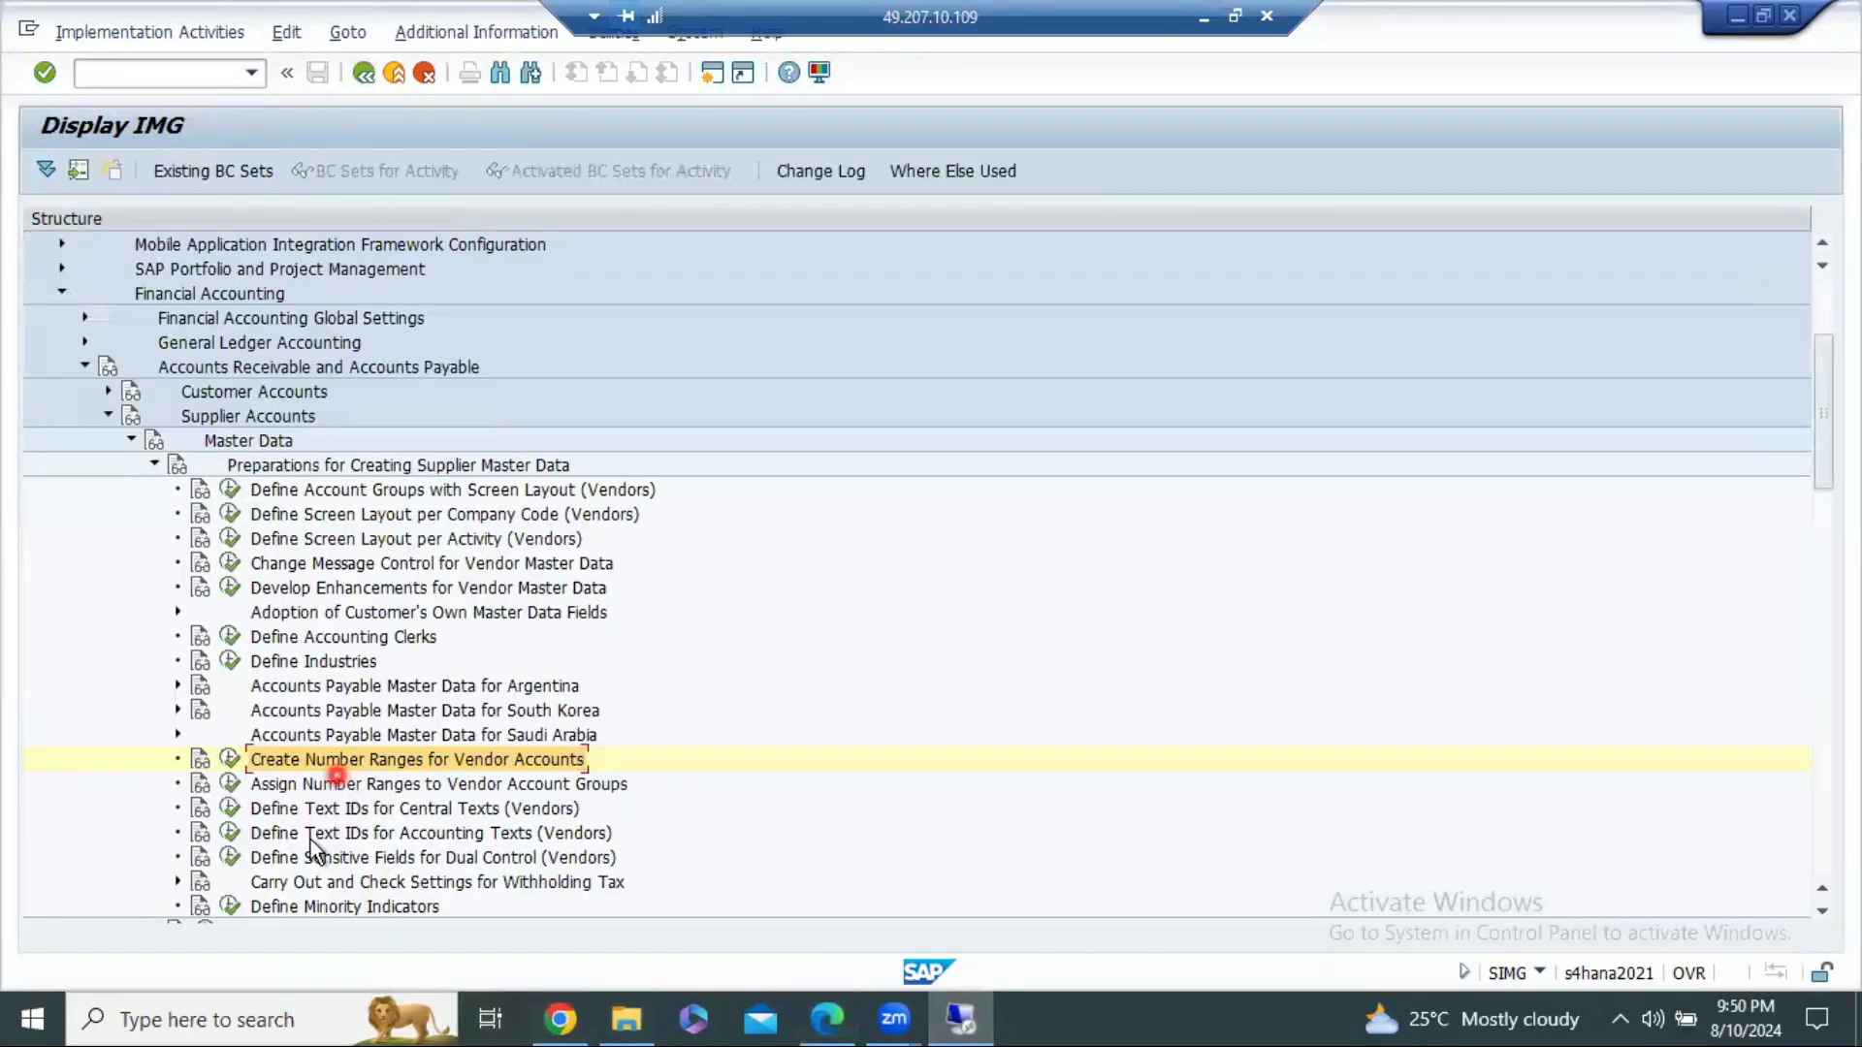
Step: Open Assign Number Ranges to Vendor Account Groups and position the list at account group 106D
click(285, 786)
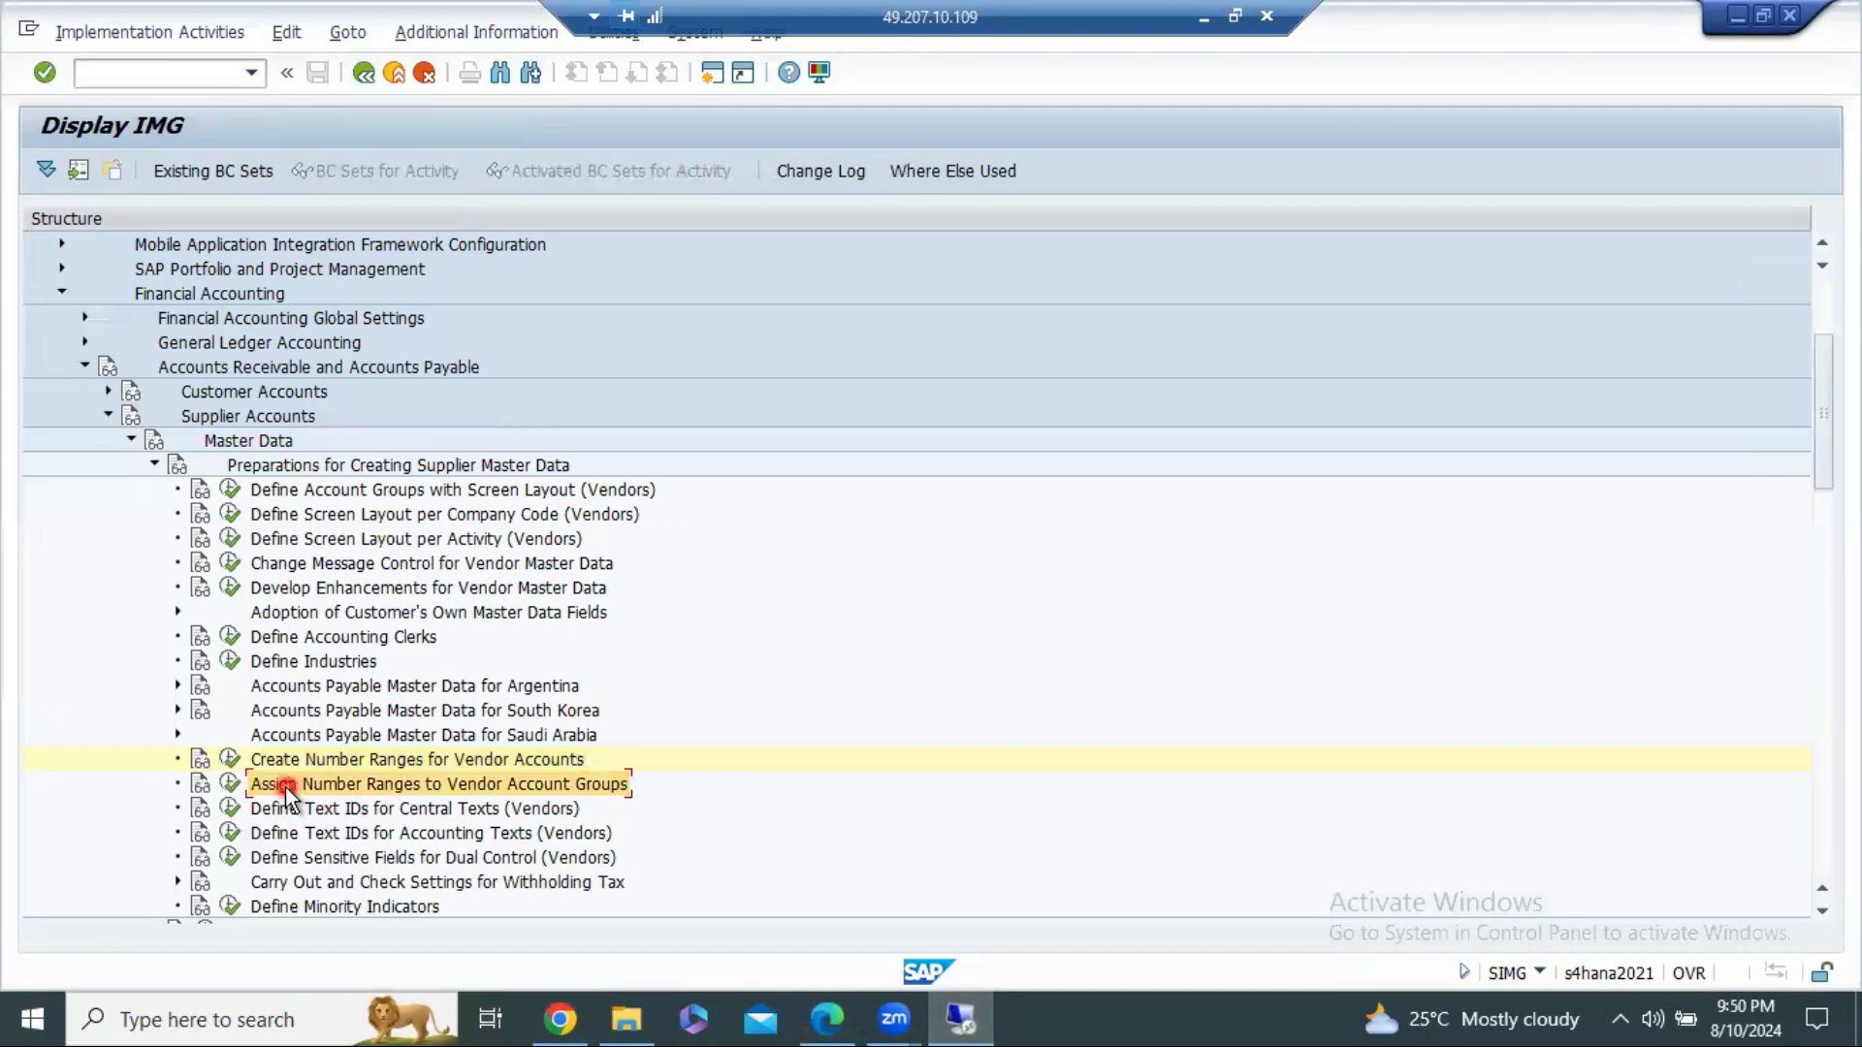
click(231, 784)
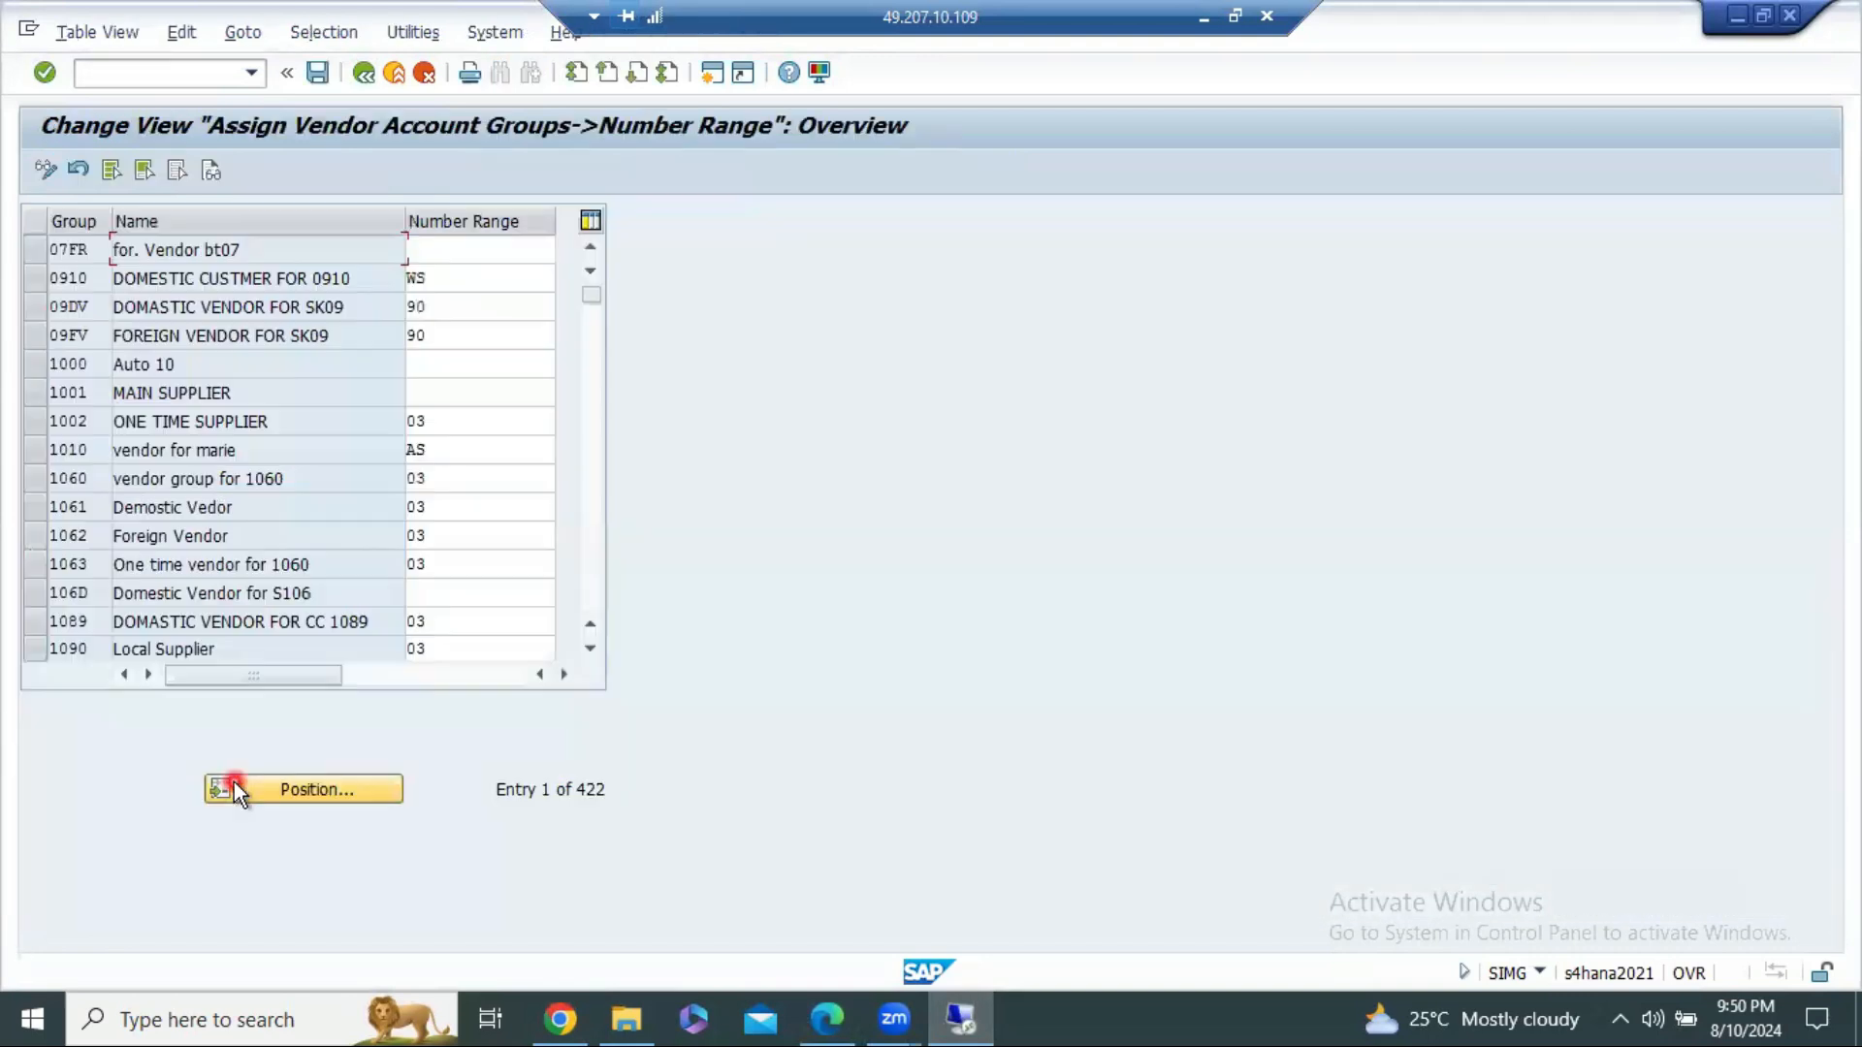
click(267, 801)
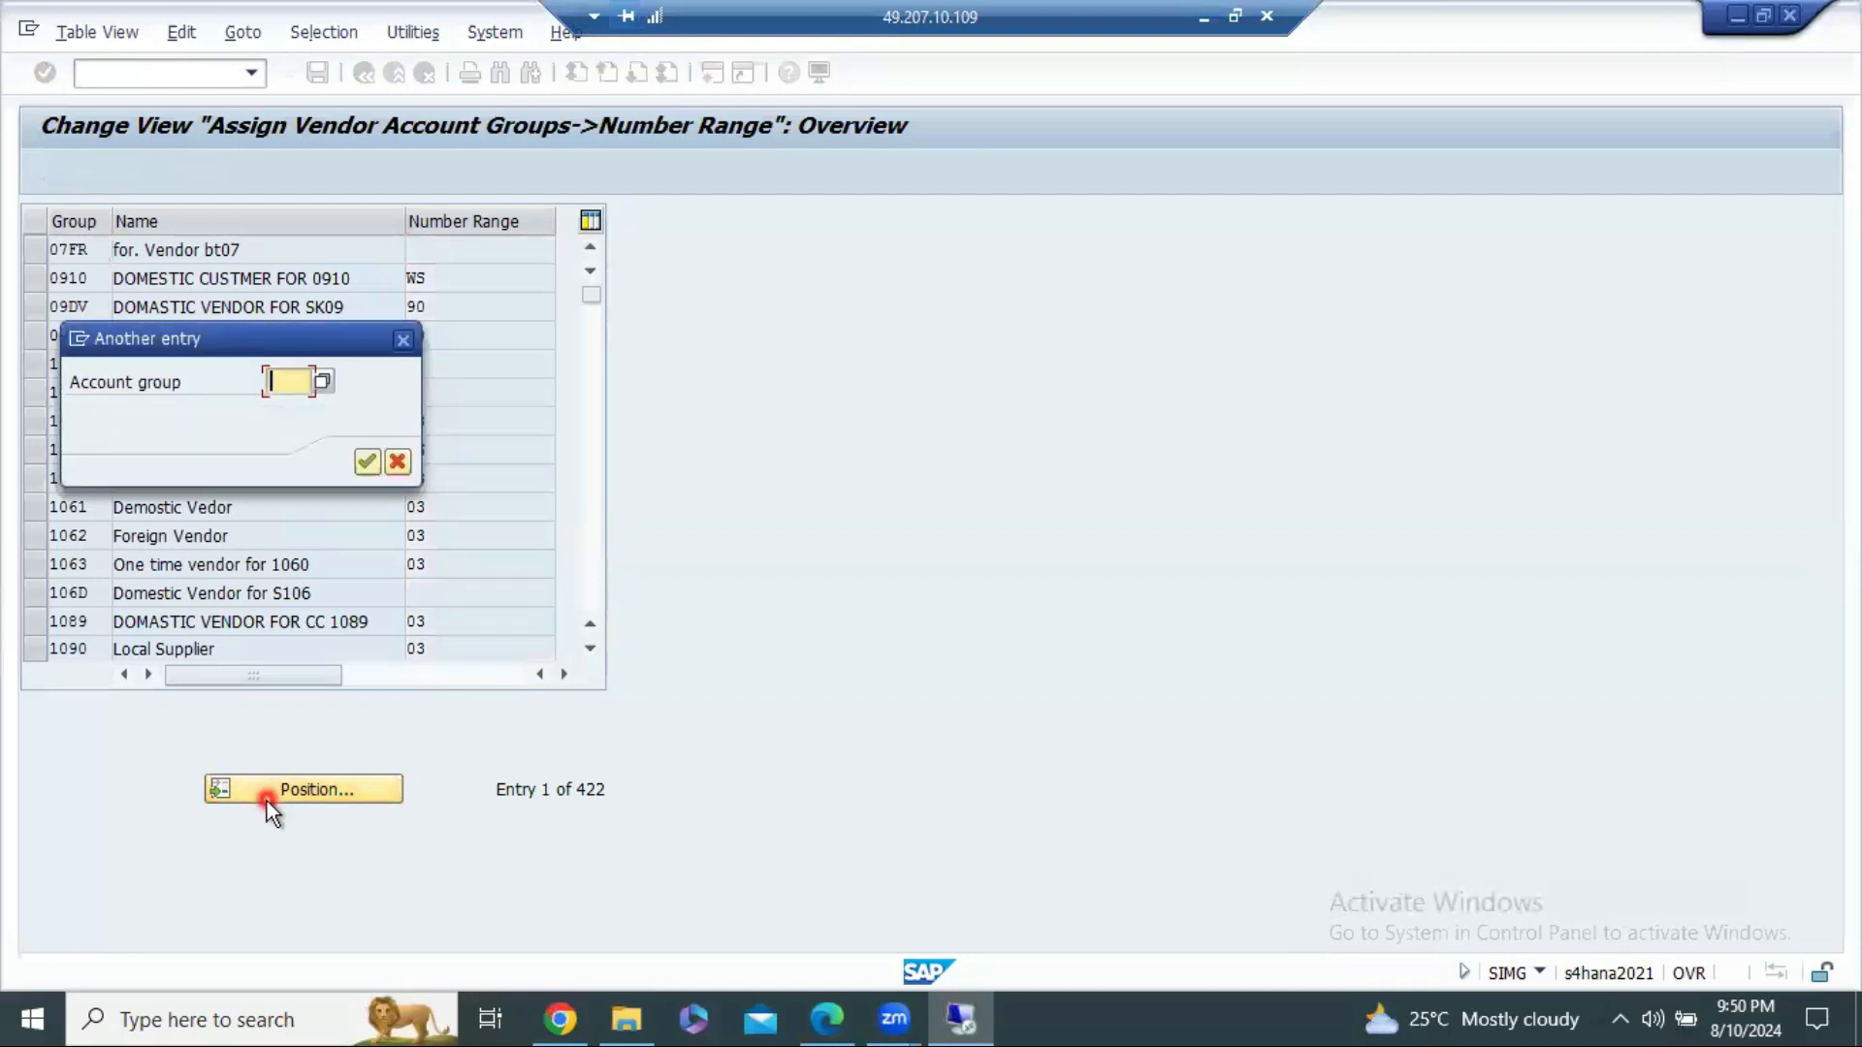
text(106D)
key(Return)
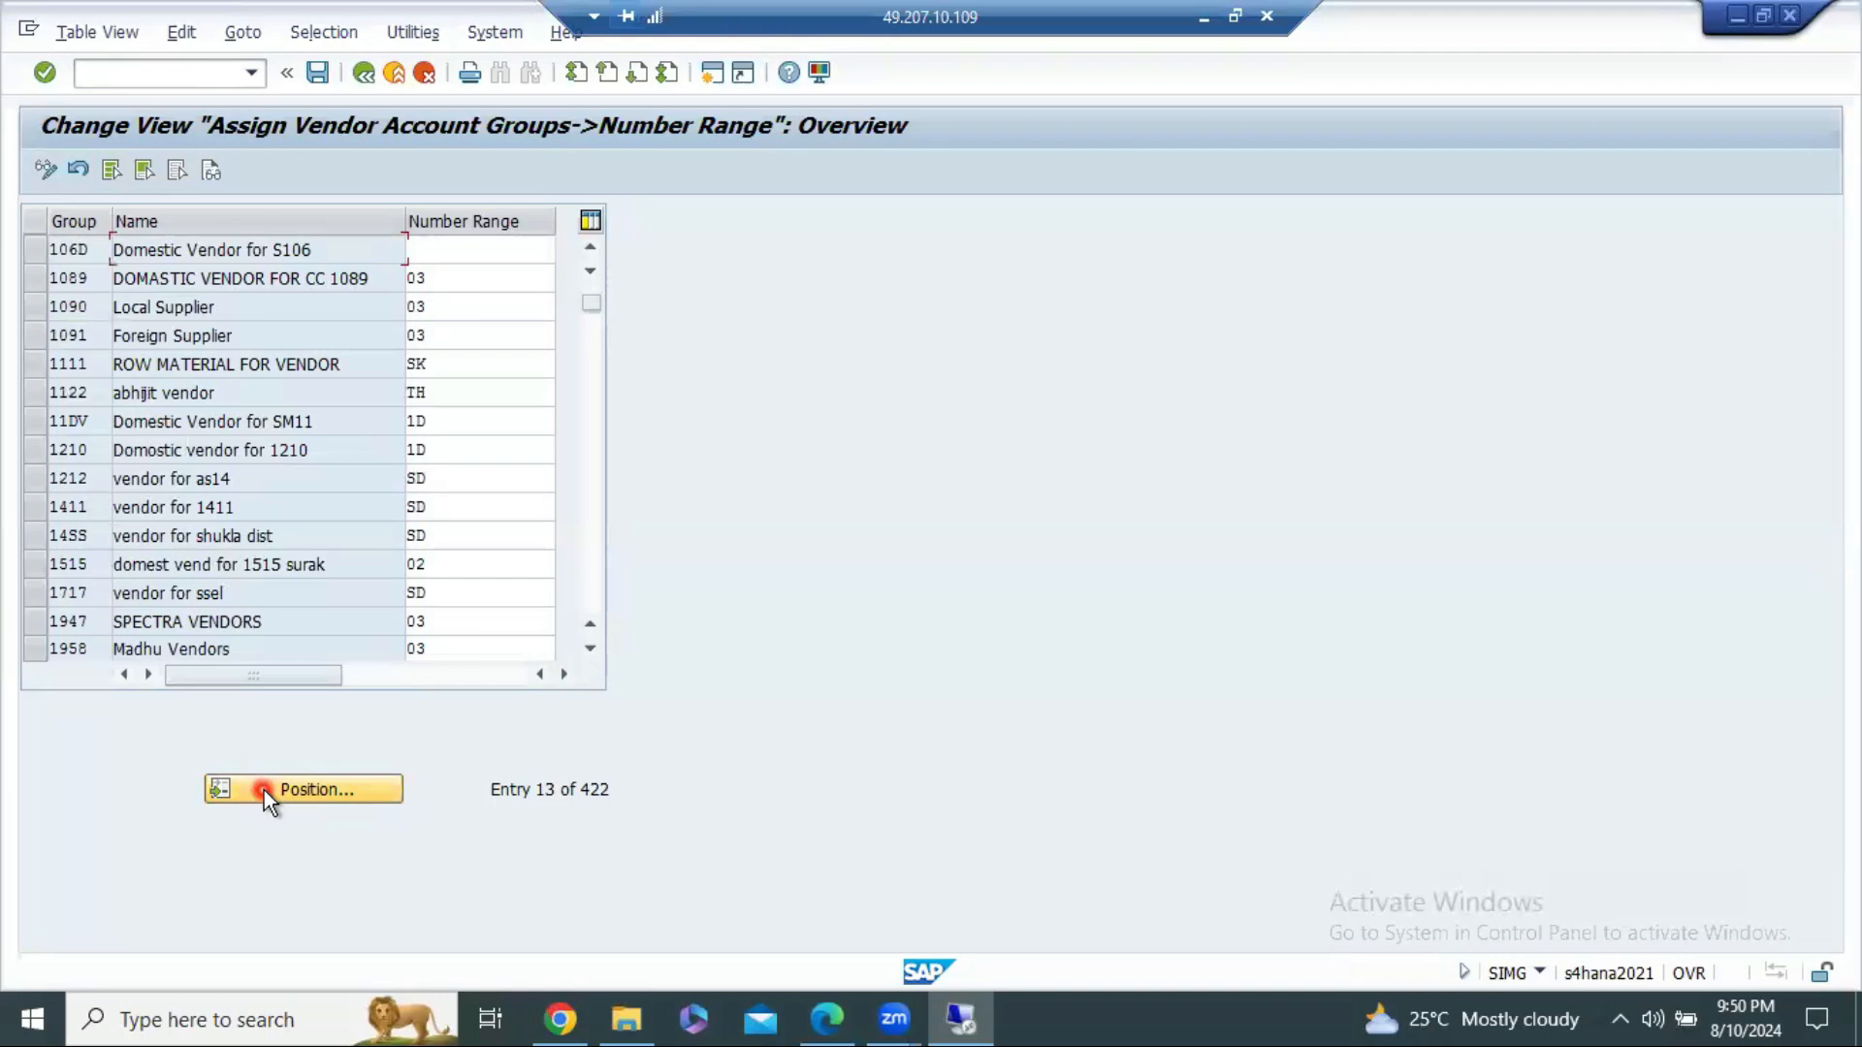
Step: Assign number range SB to account group 106D and save it in the S106_Master Data customizing request
click(462, 245)
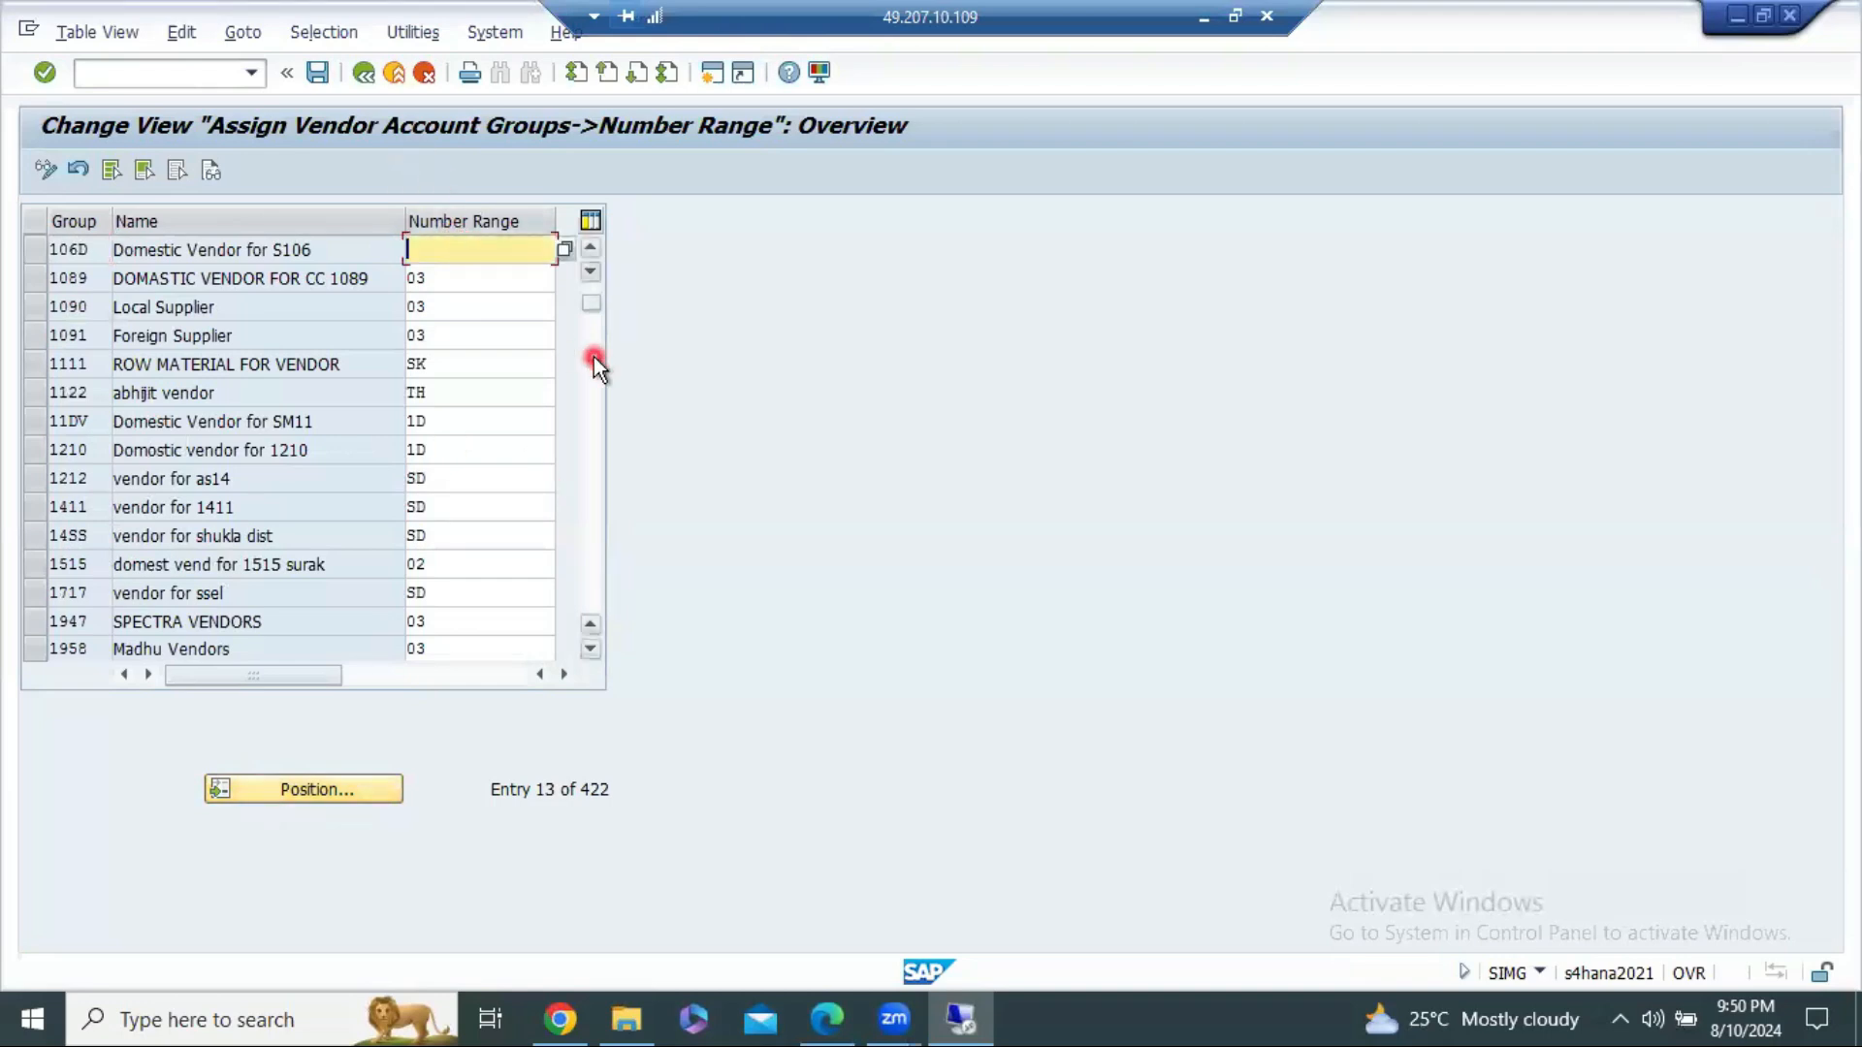
text(SB)
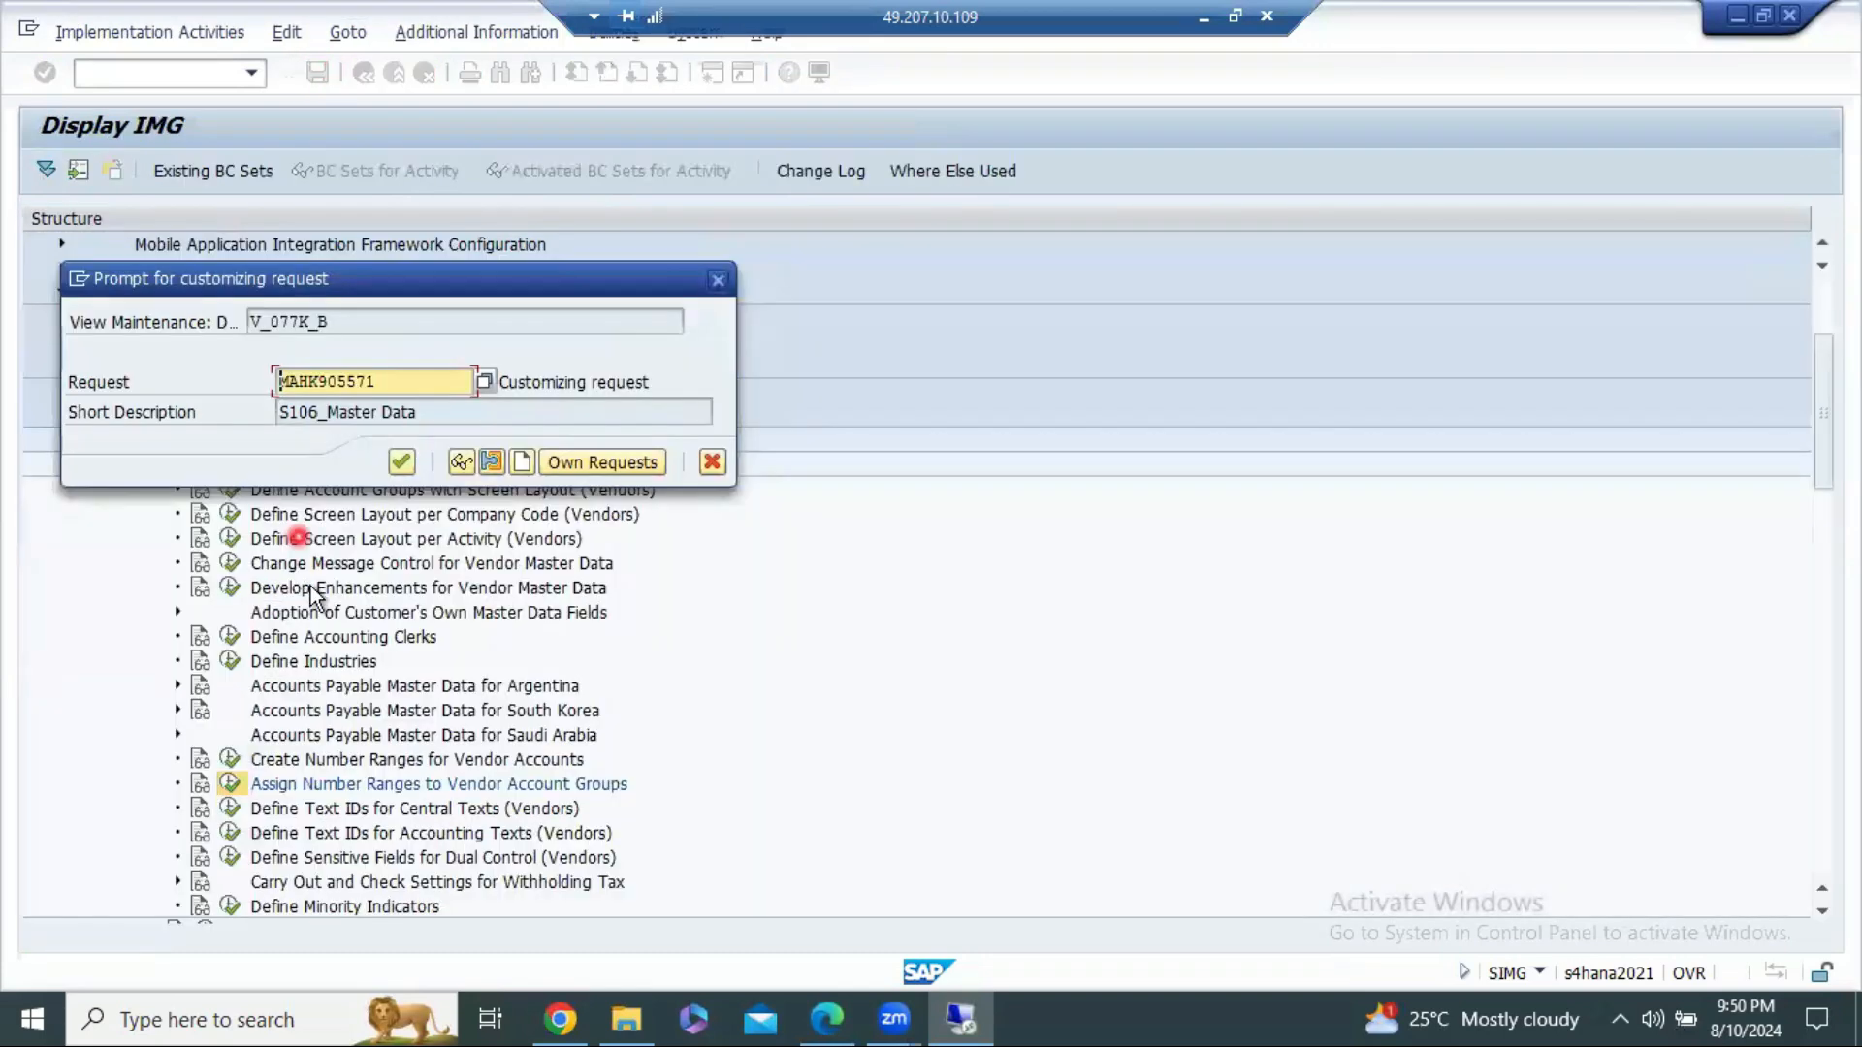
click(392, 462)
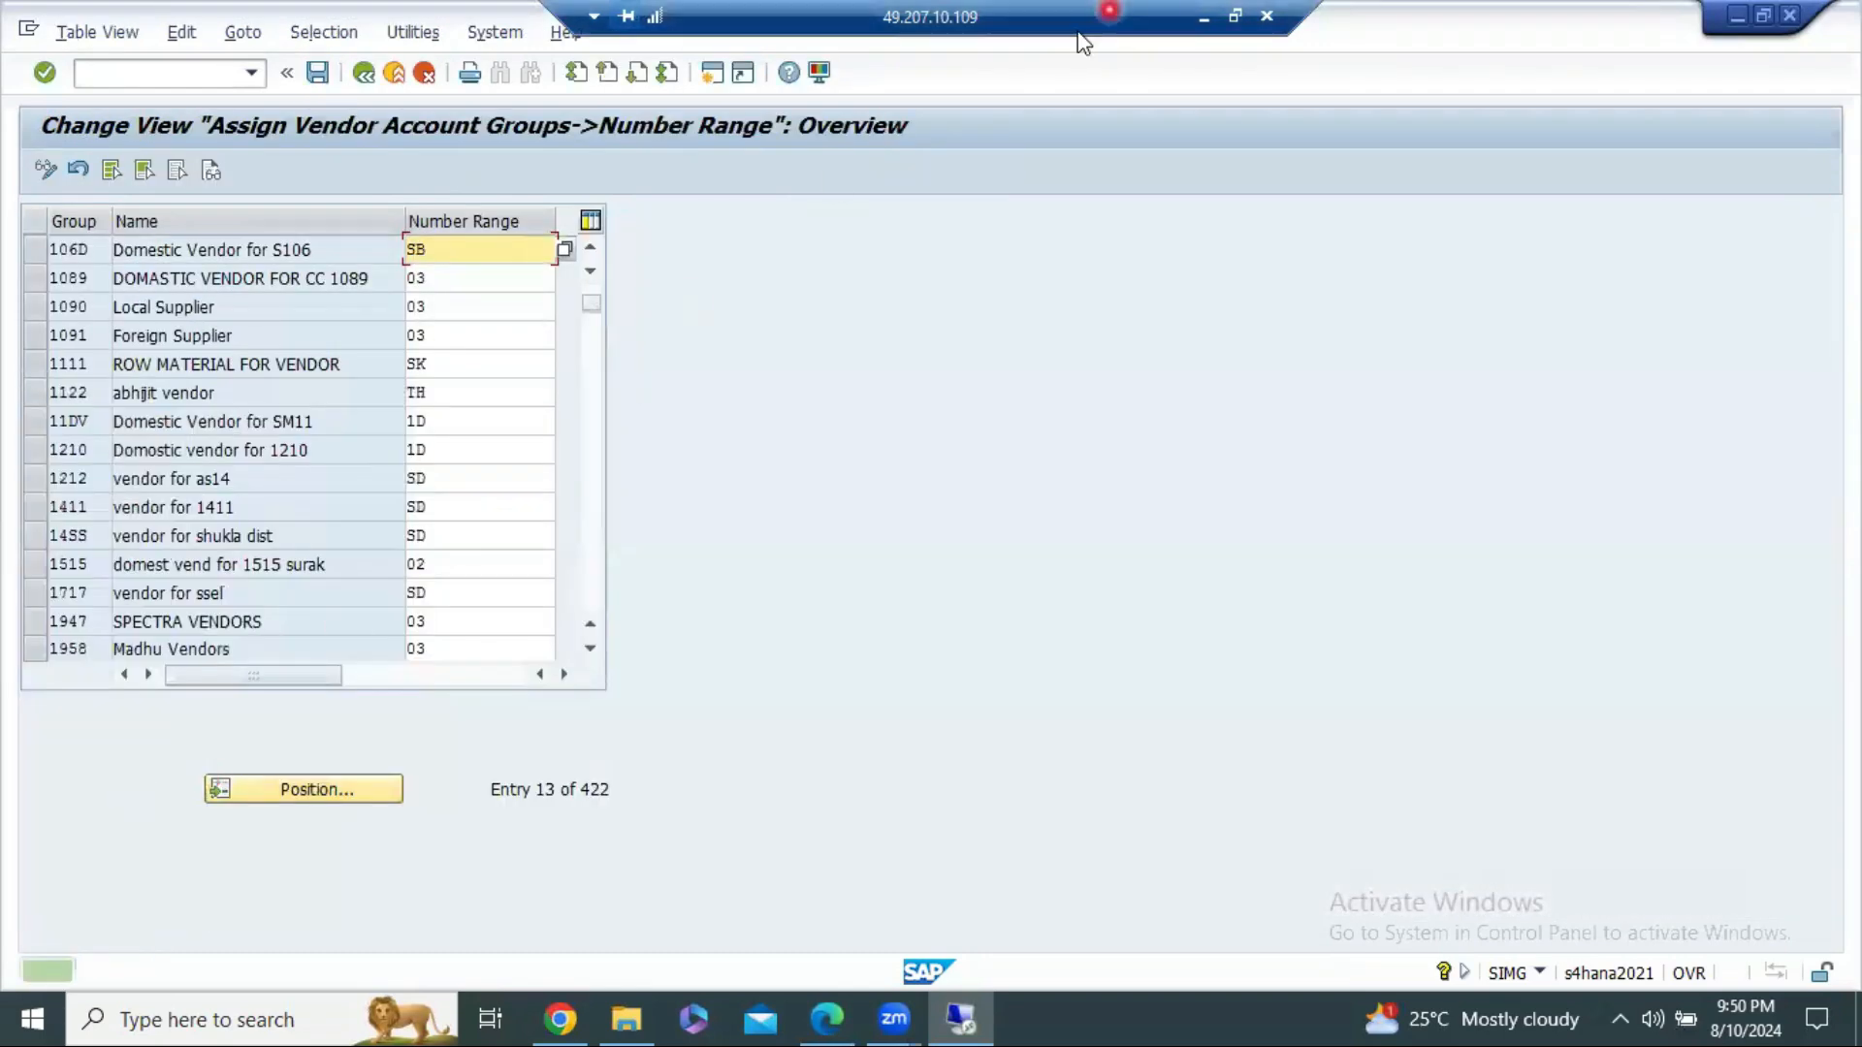
Step: Switch to the notes spreadsheet and record 106D >> SB in G21 for the step assigning number ranges to vendor account groups
click(1207, 14)
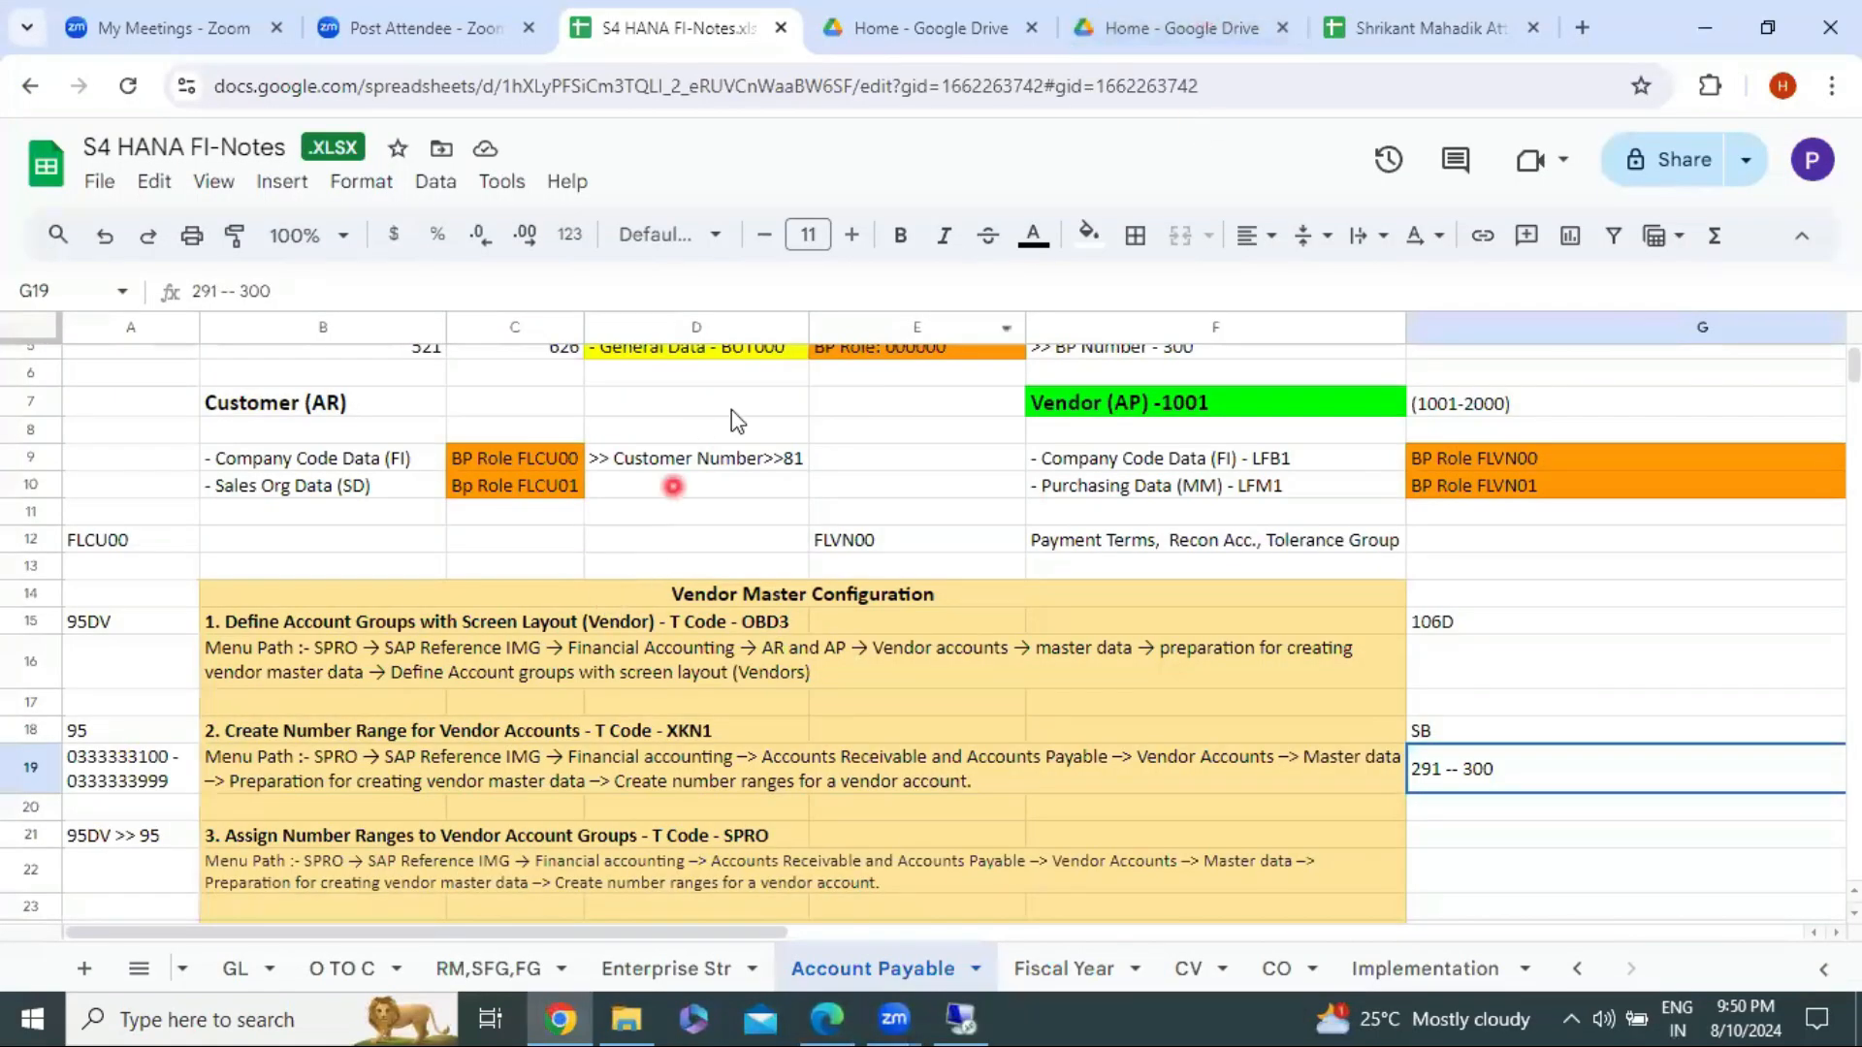
scroll(733, 381, down, 2)
click(409, 487)
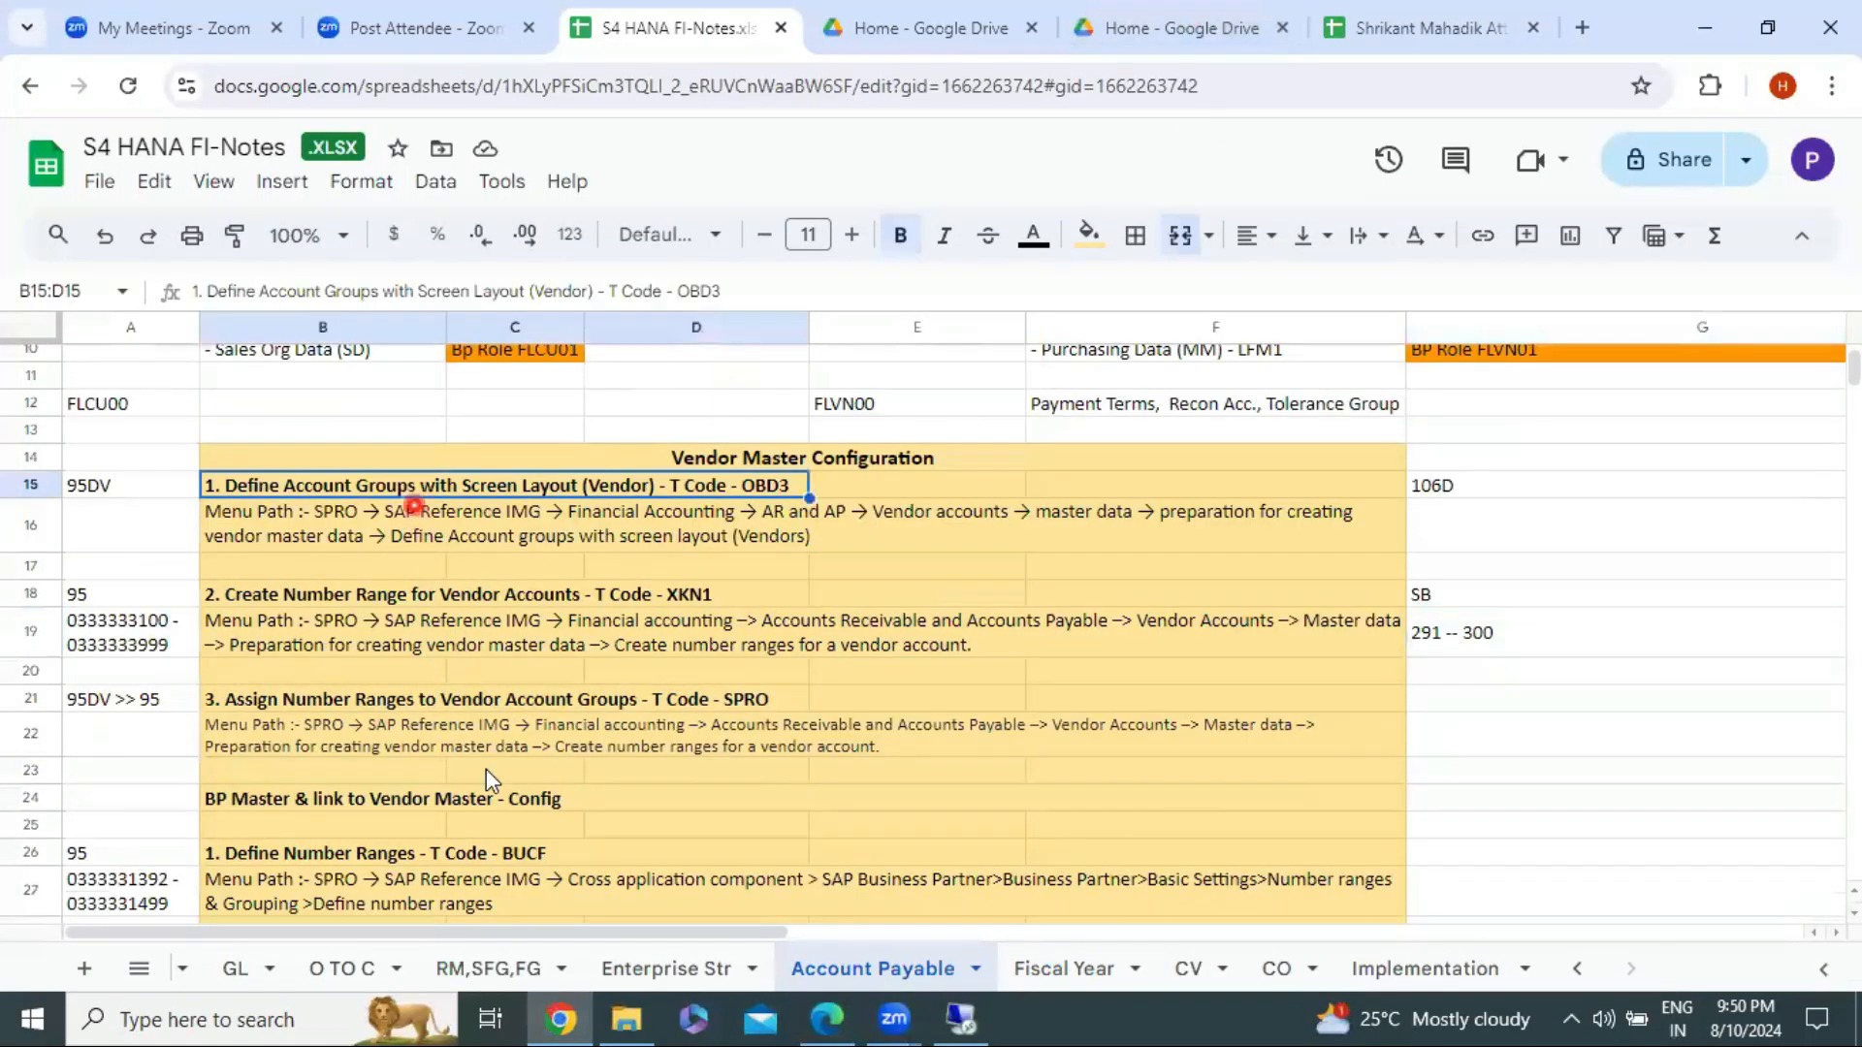
shift+click(473, 717)
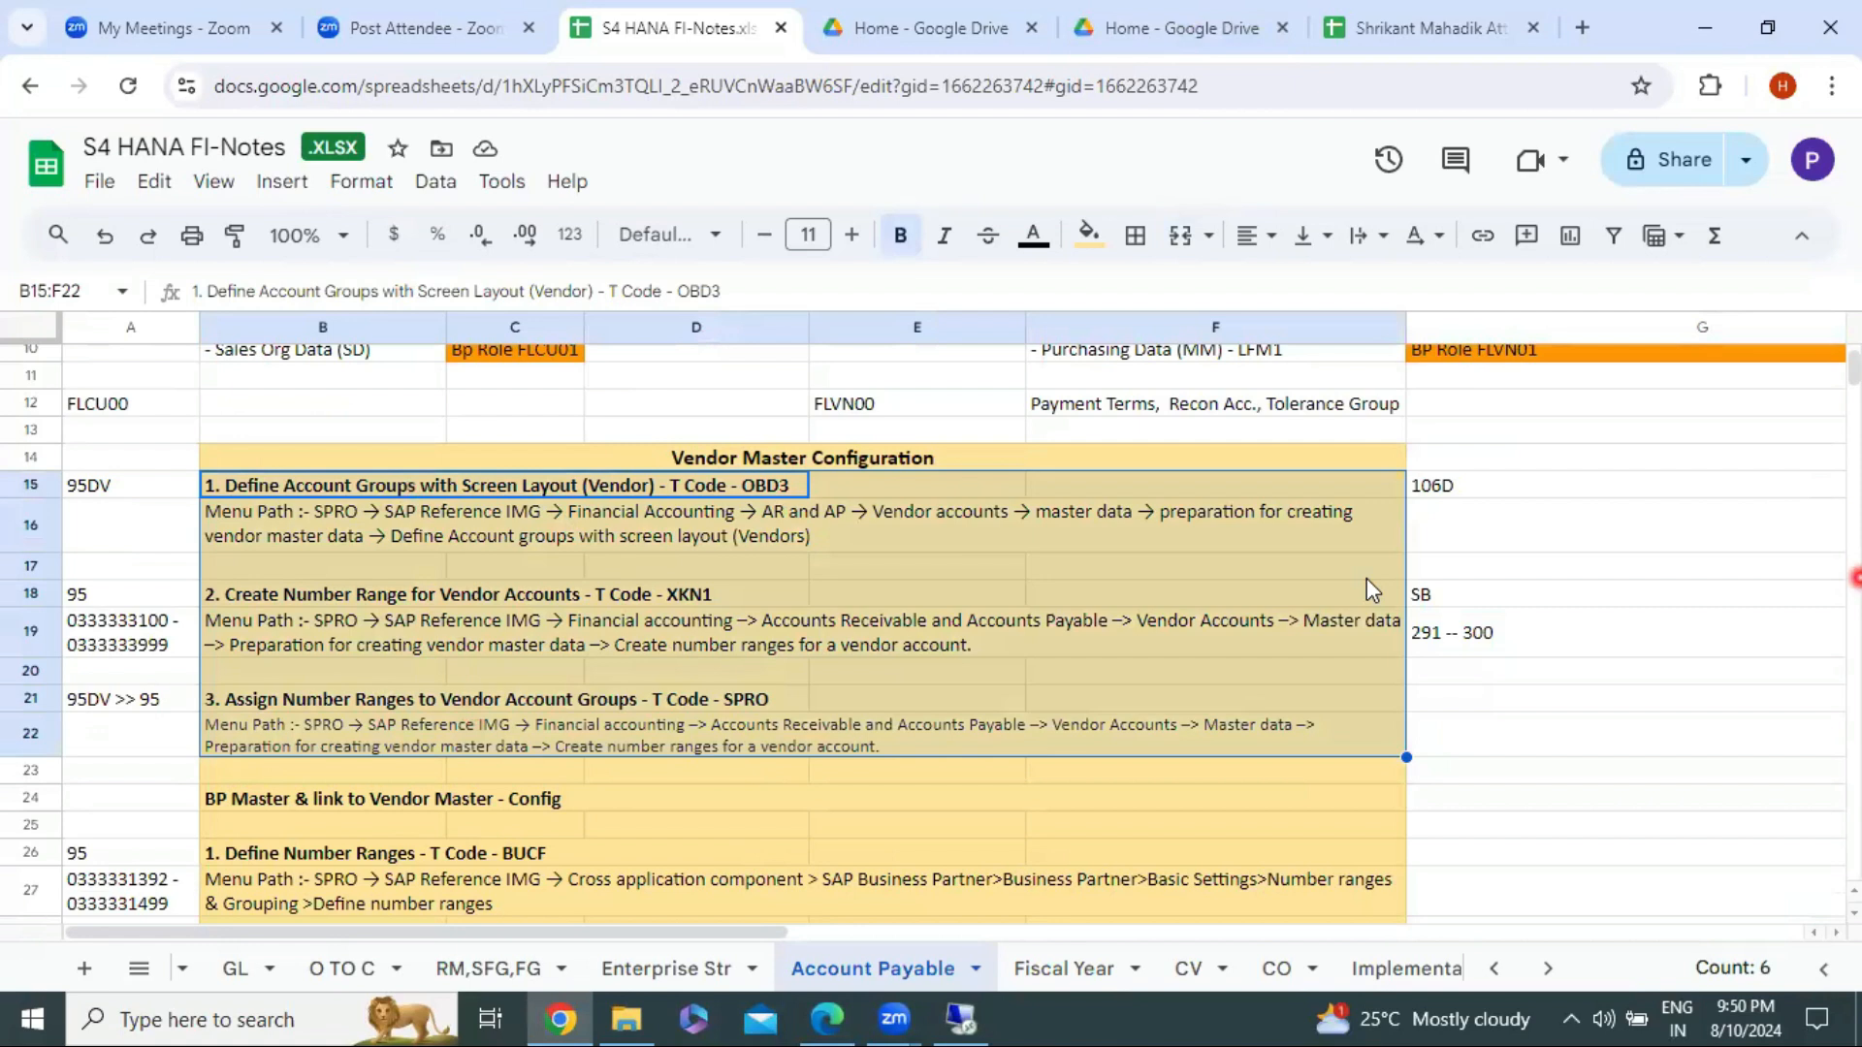
click(1545, 702)
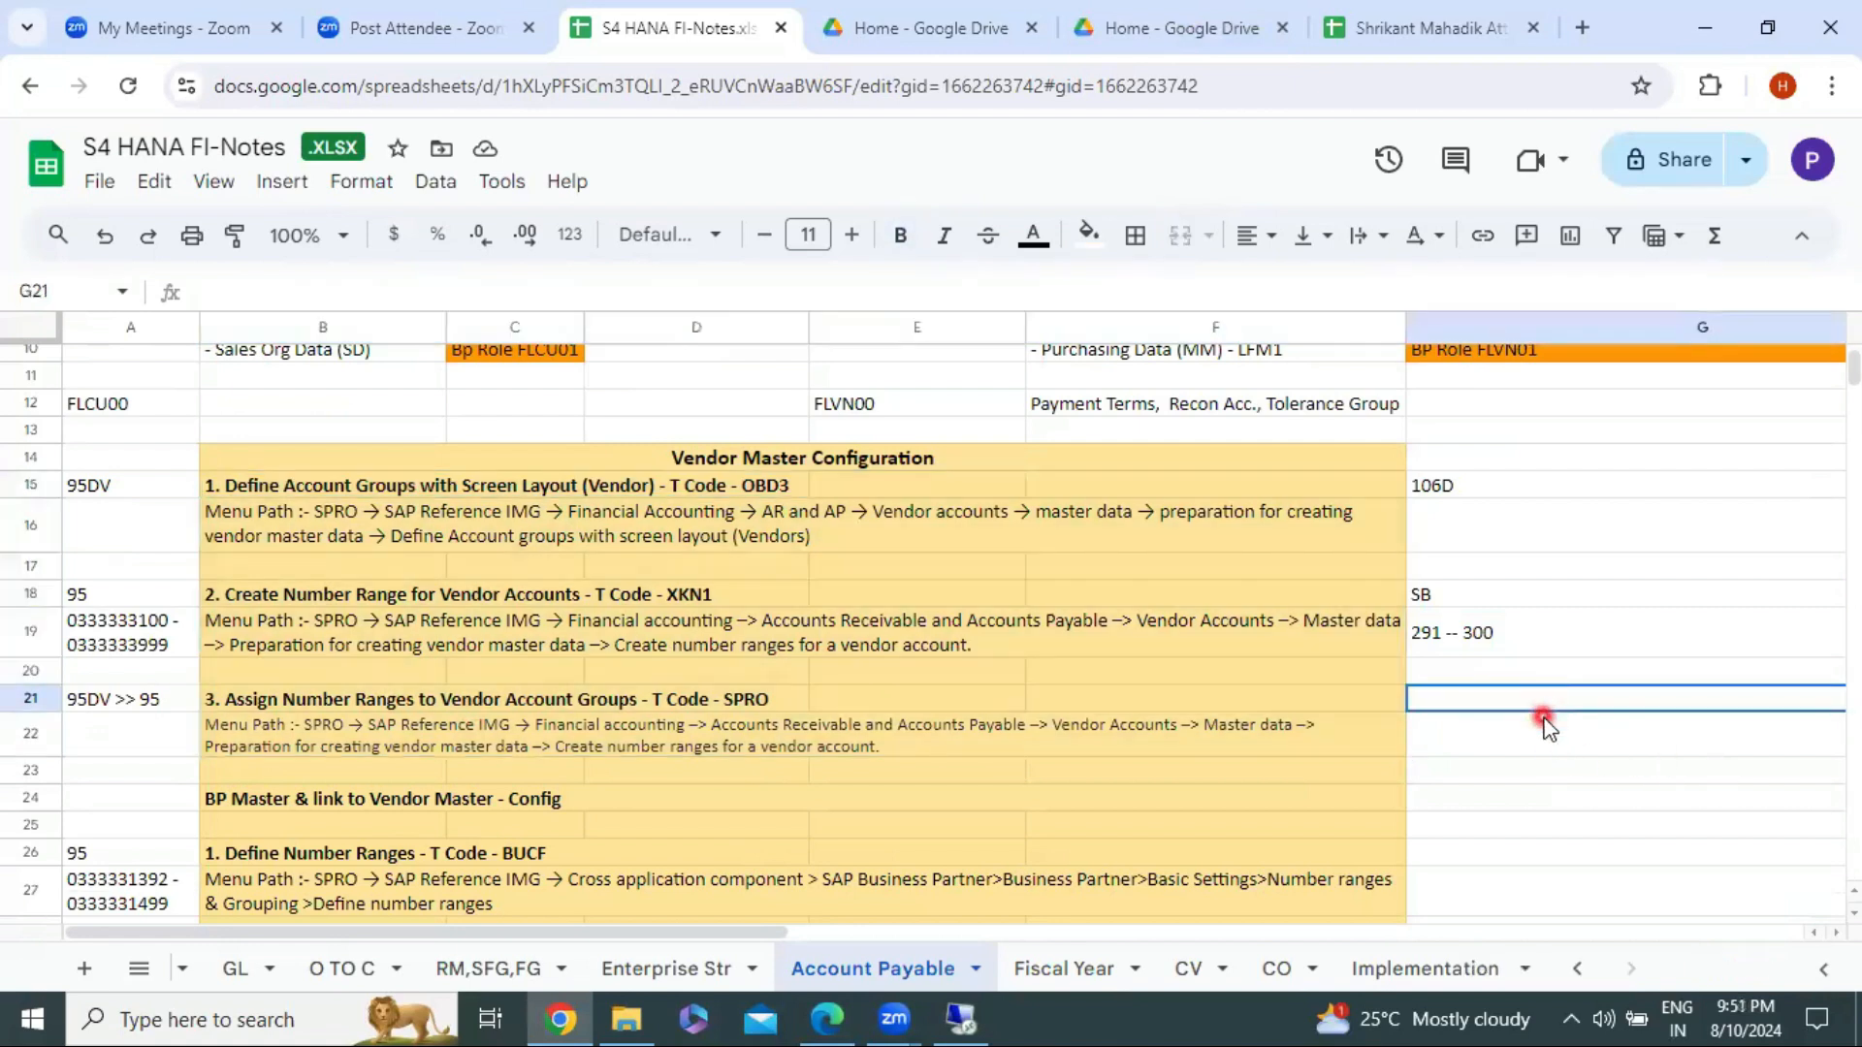
text(106)
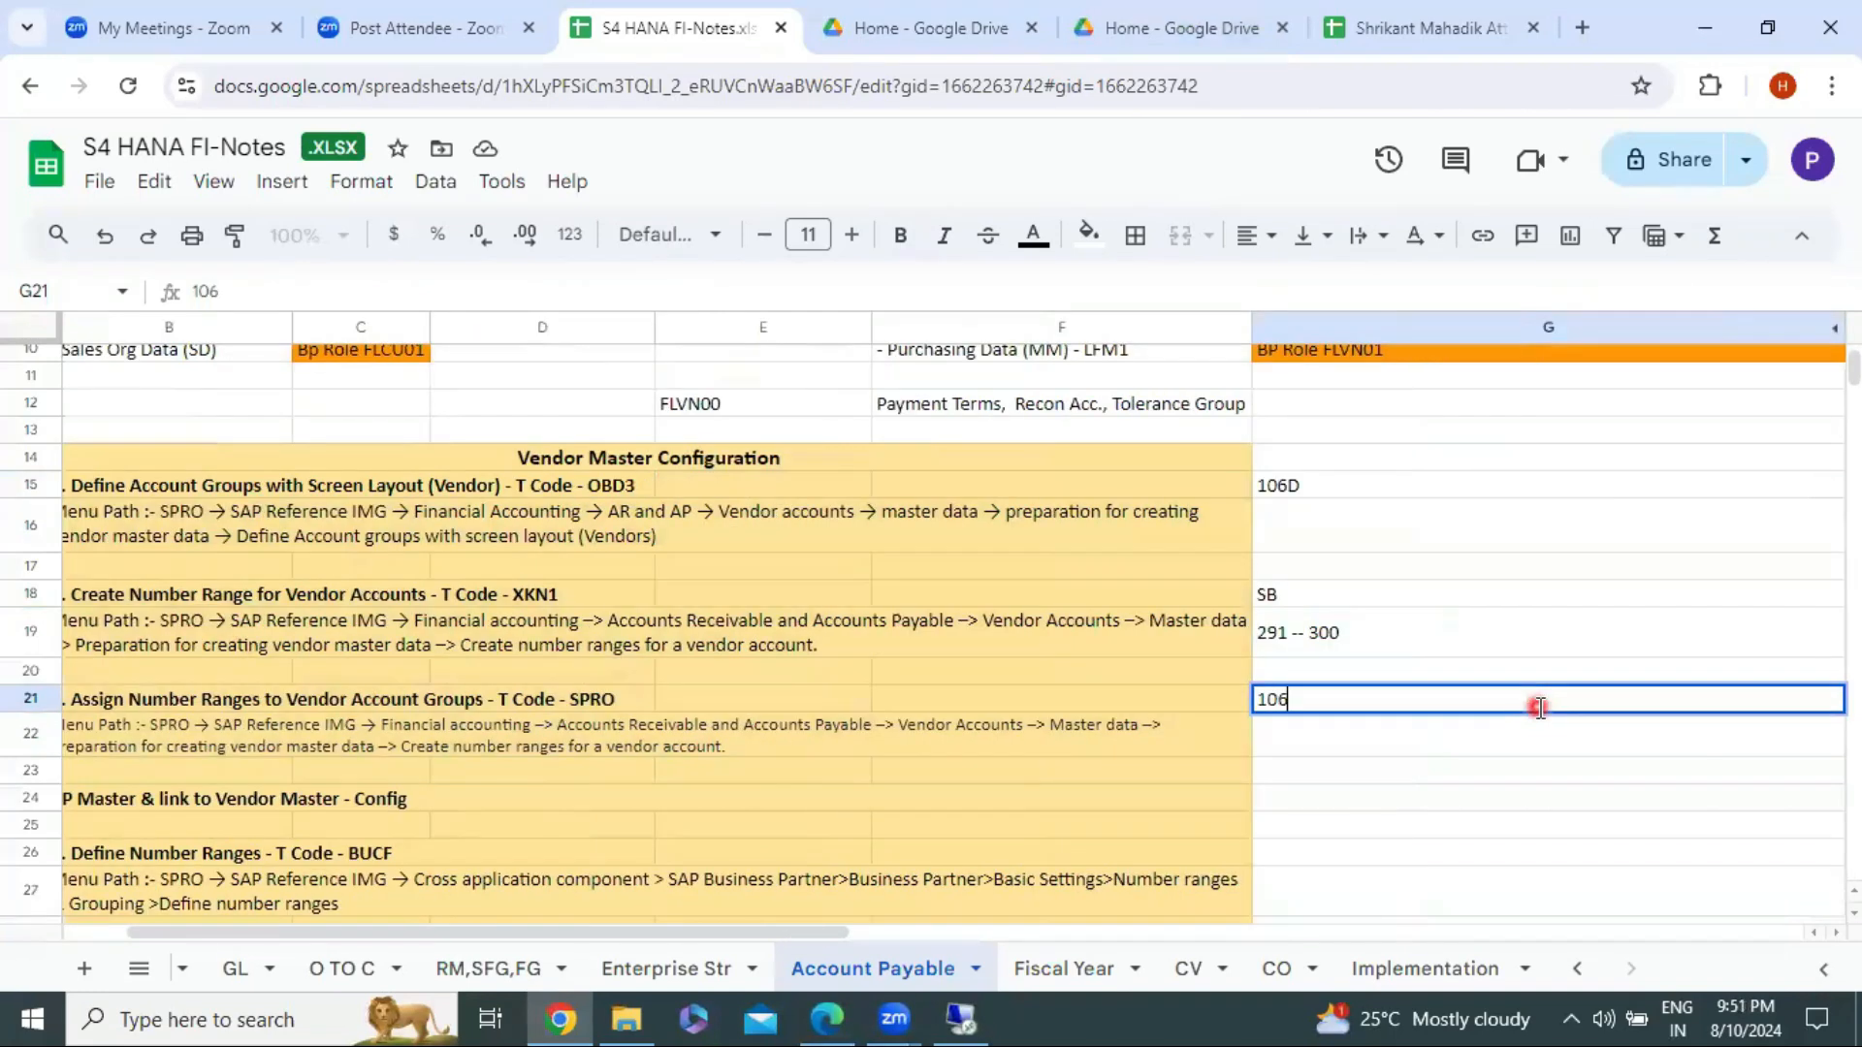
text(D >> S)
text(B)
key(Return)
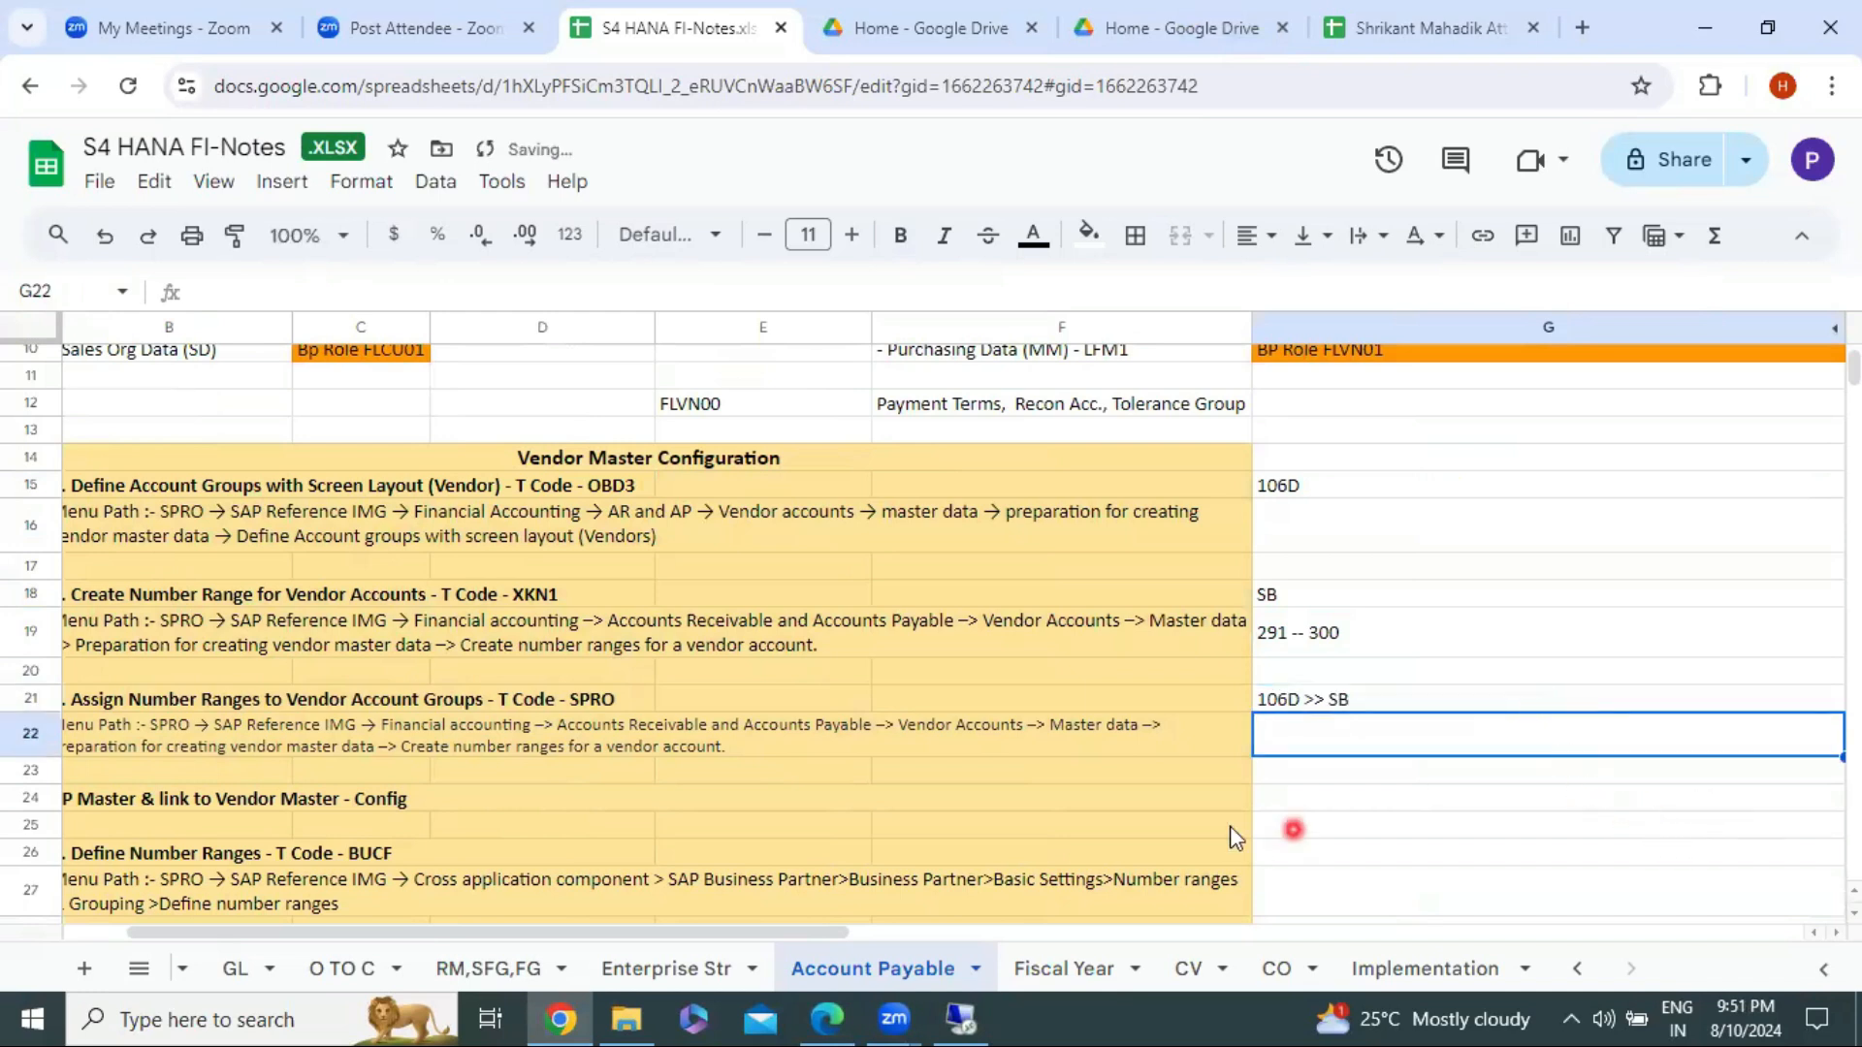
Step: Review the completed vendor master steps and the BP Master configuration steps in the notes, including the menu path for Define Number Ranges
key(Left)
key(Left)
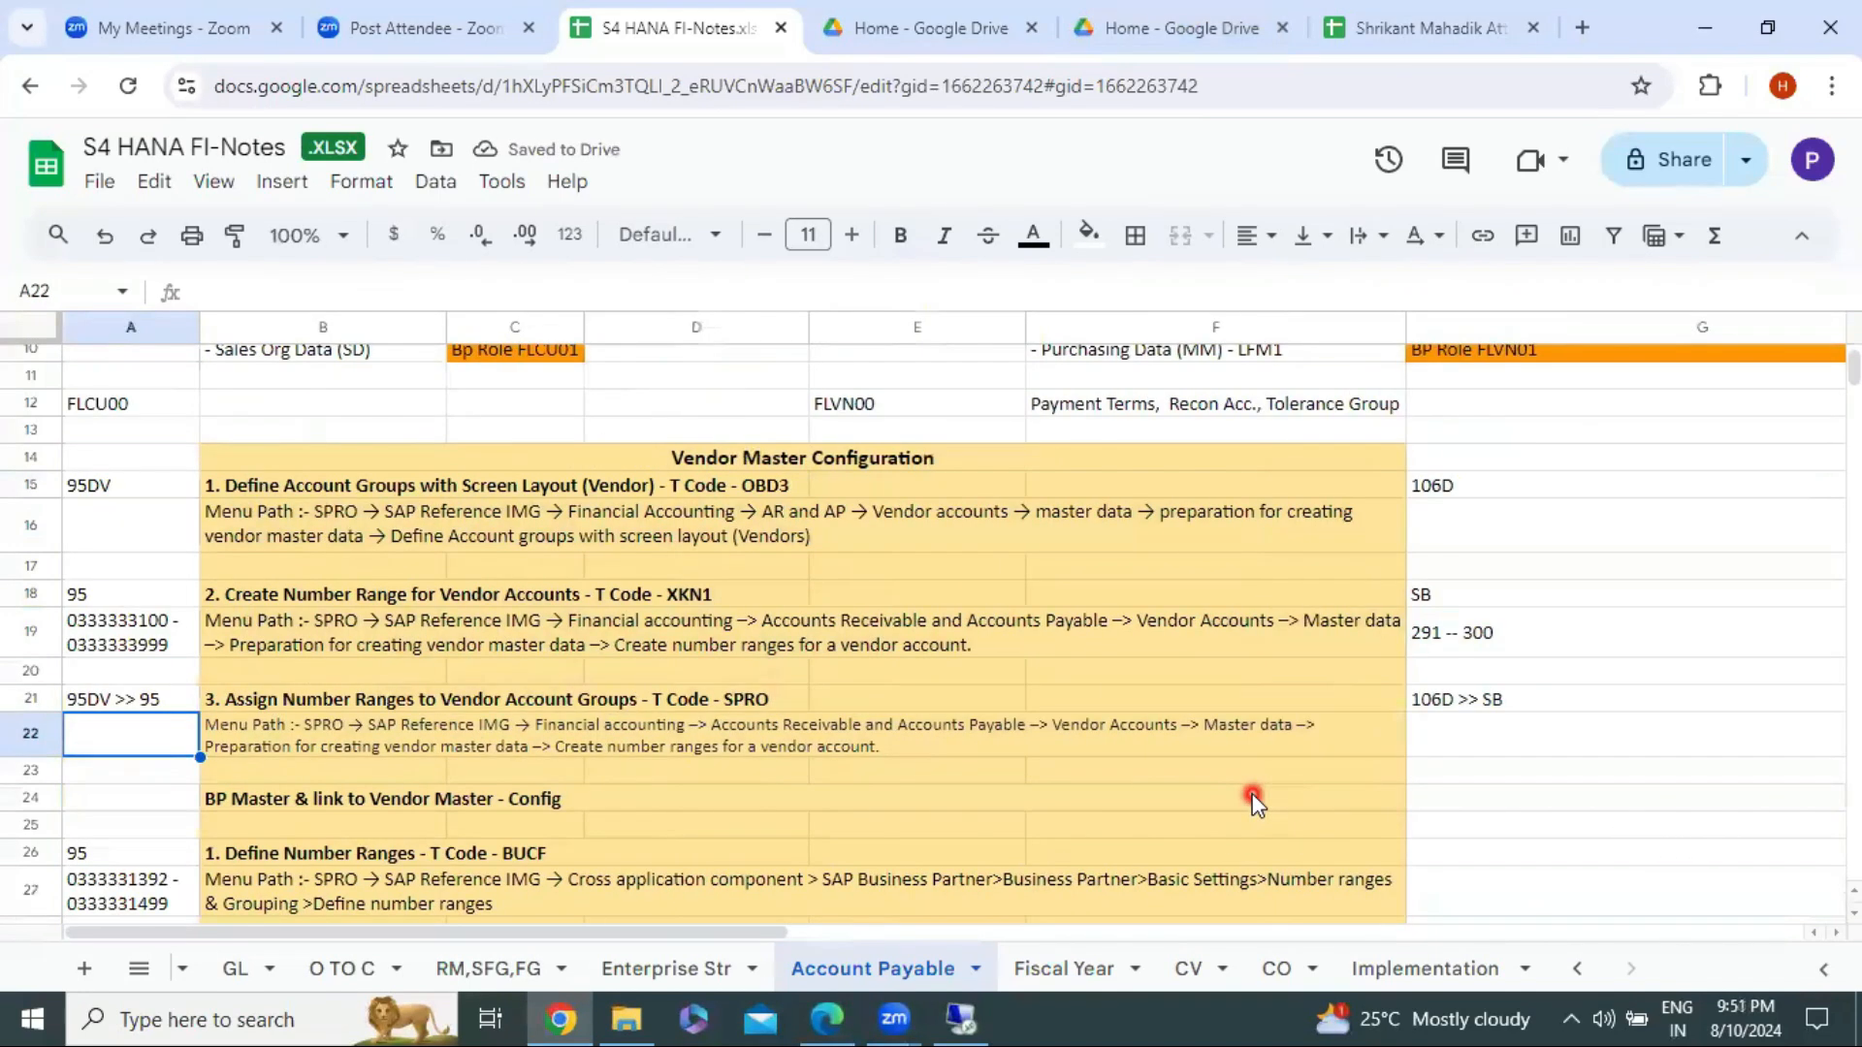
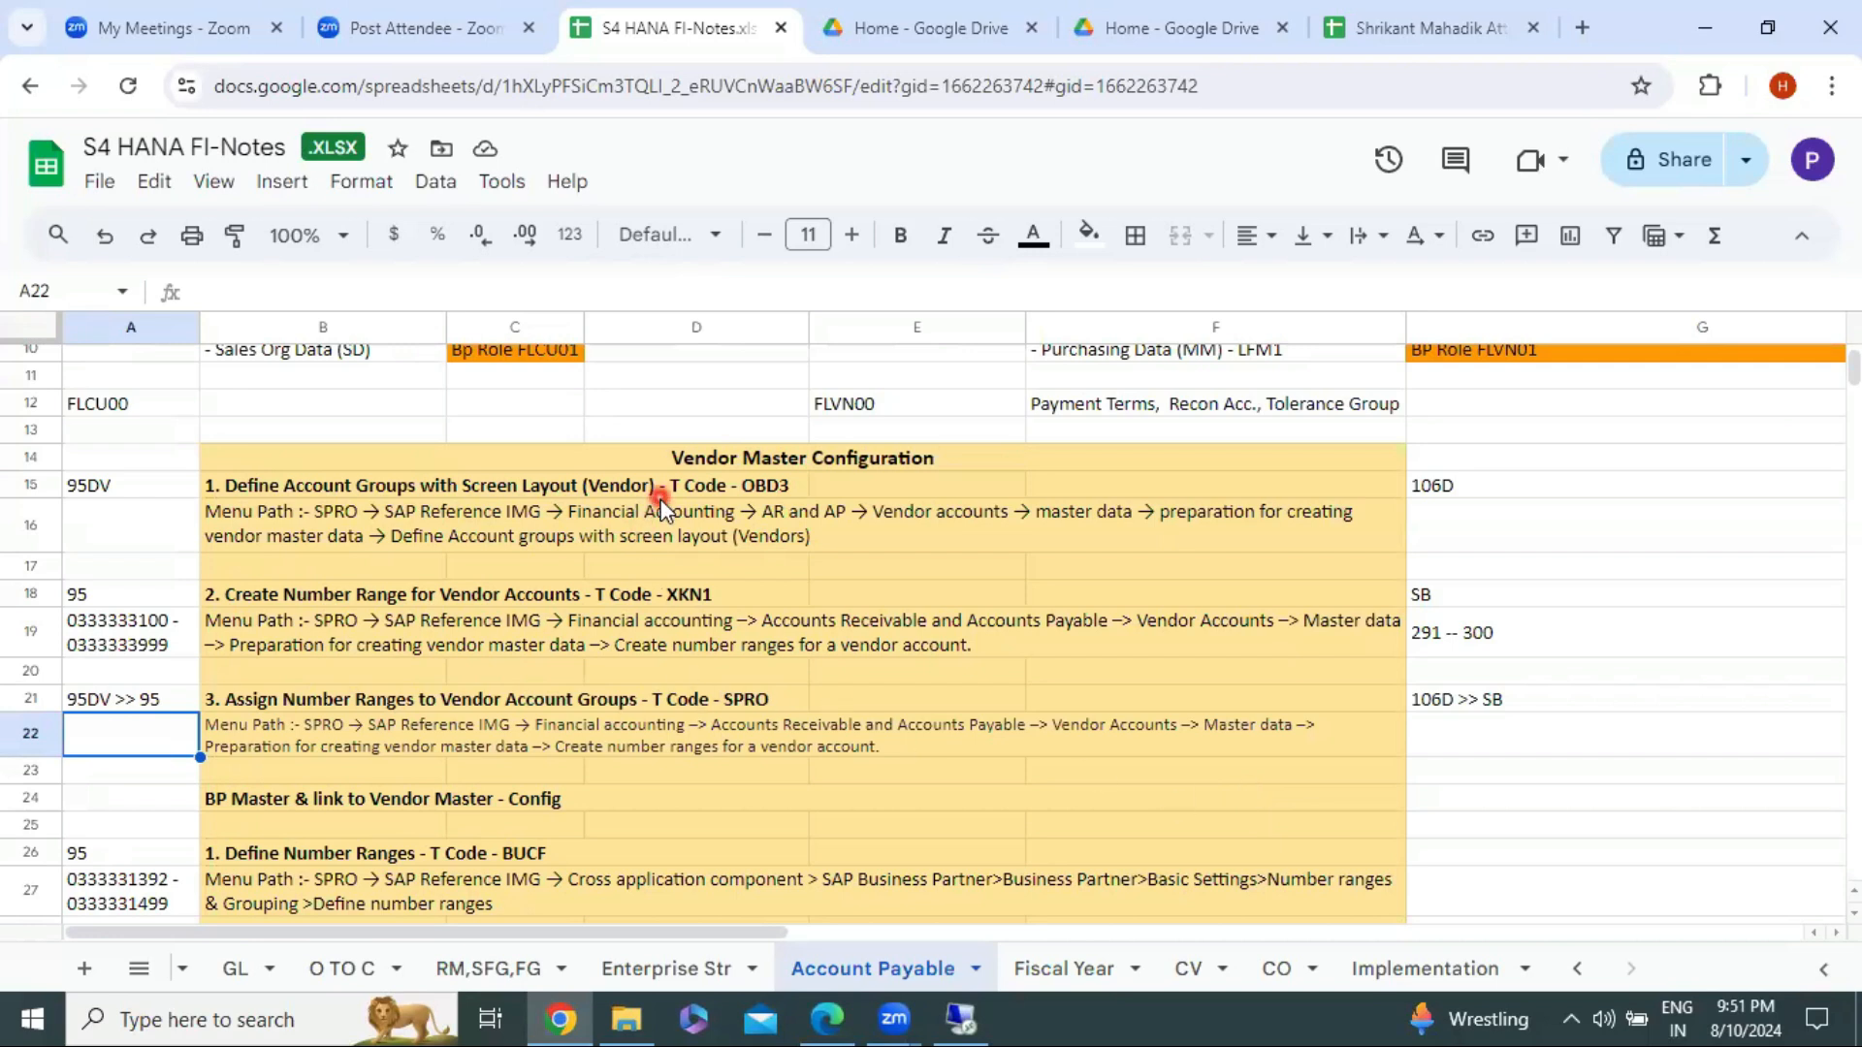
drag(665, 491, 640, 528)
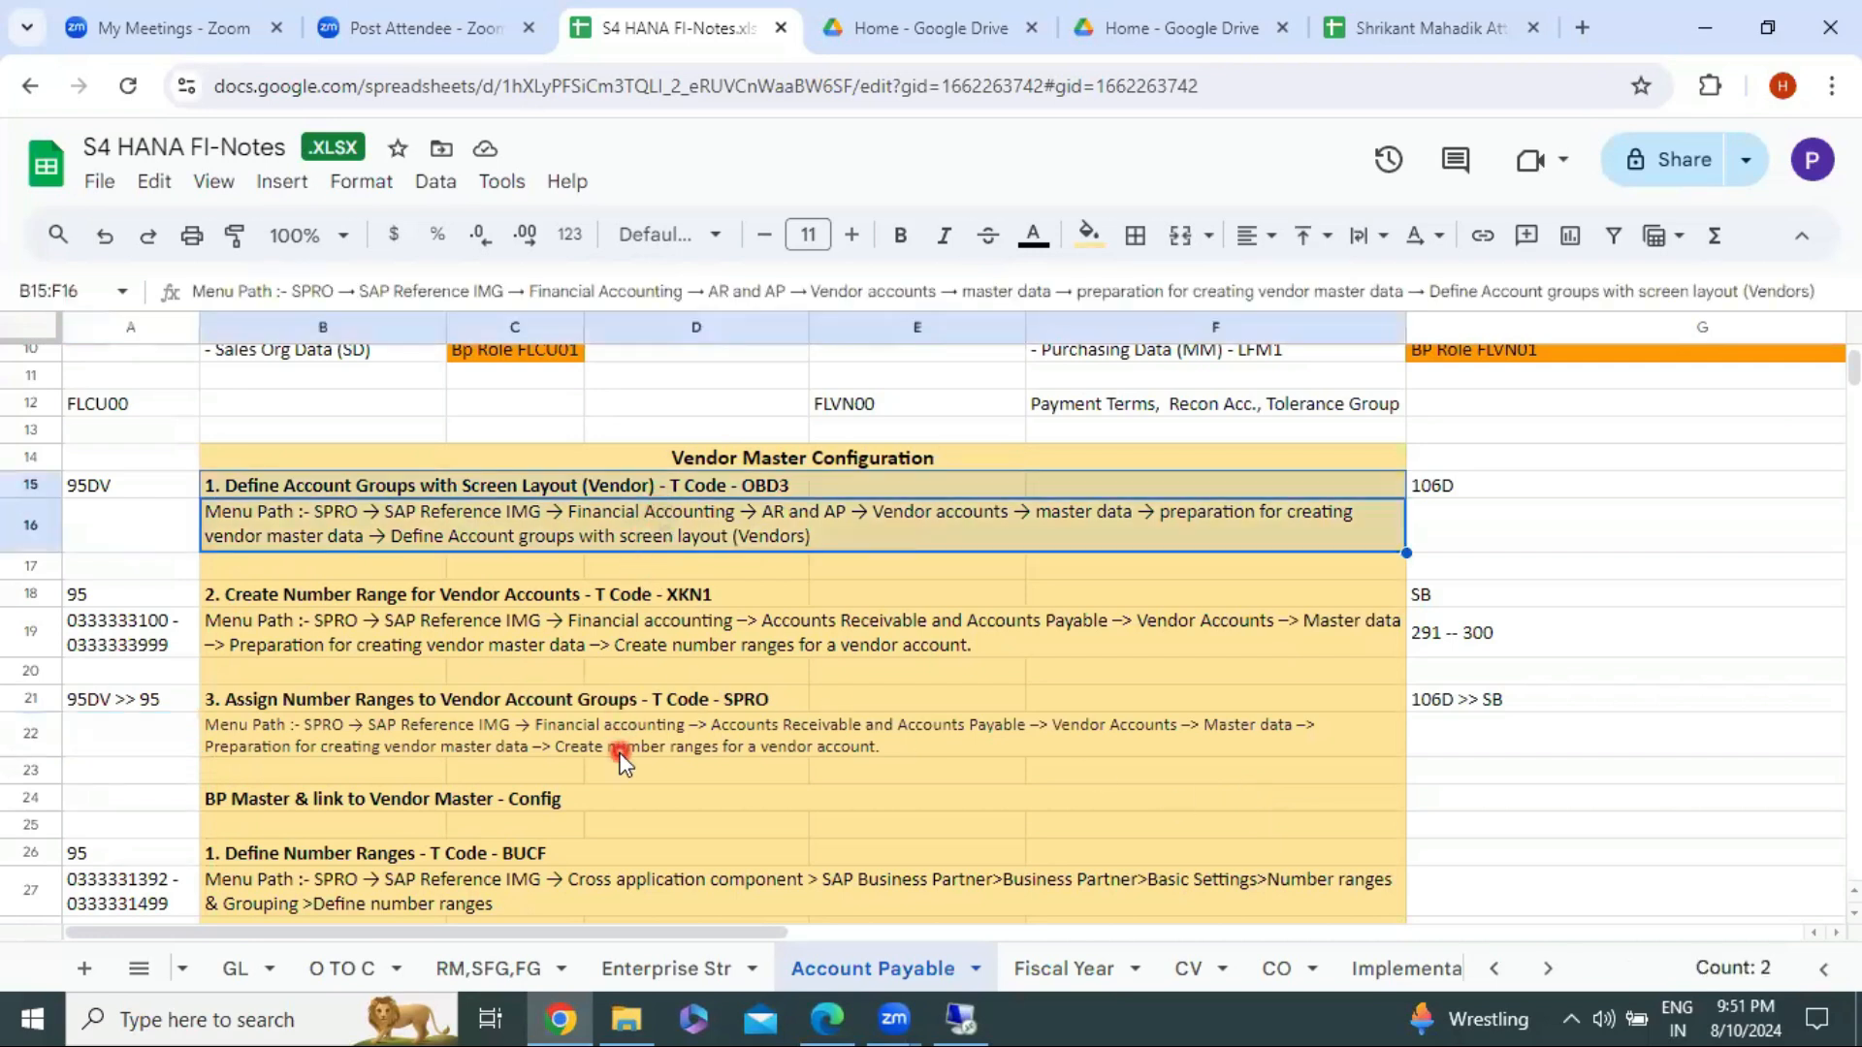
click(477, 804)
scroll(480, 810, down, 4)
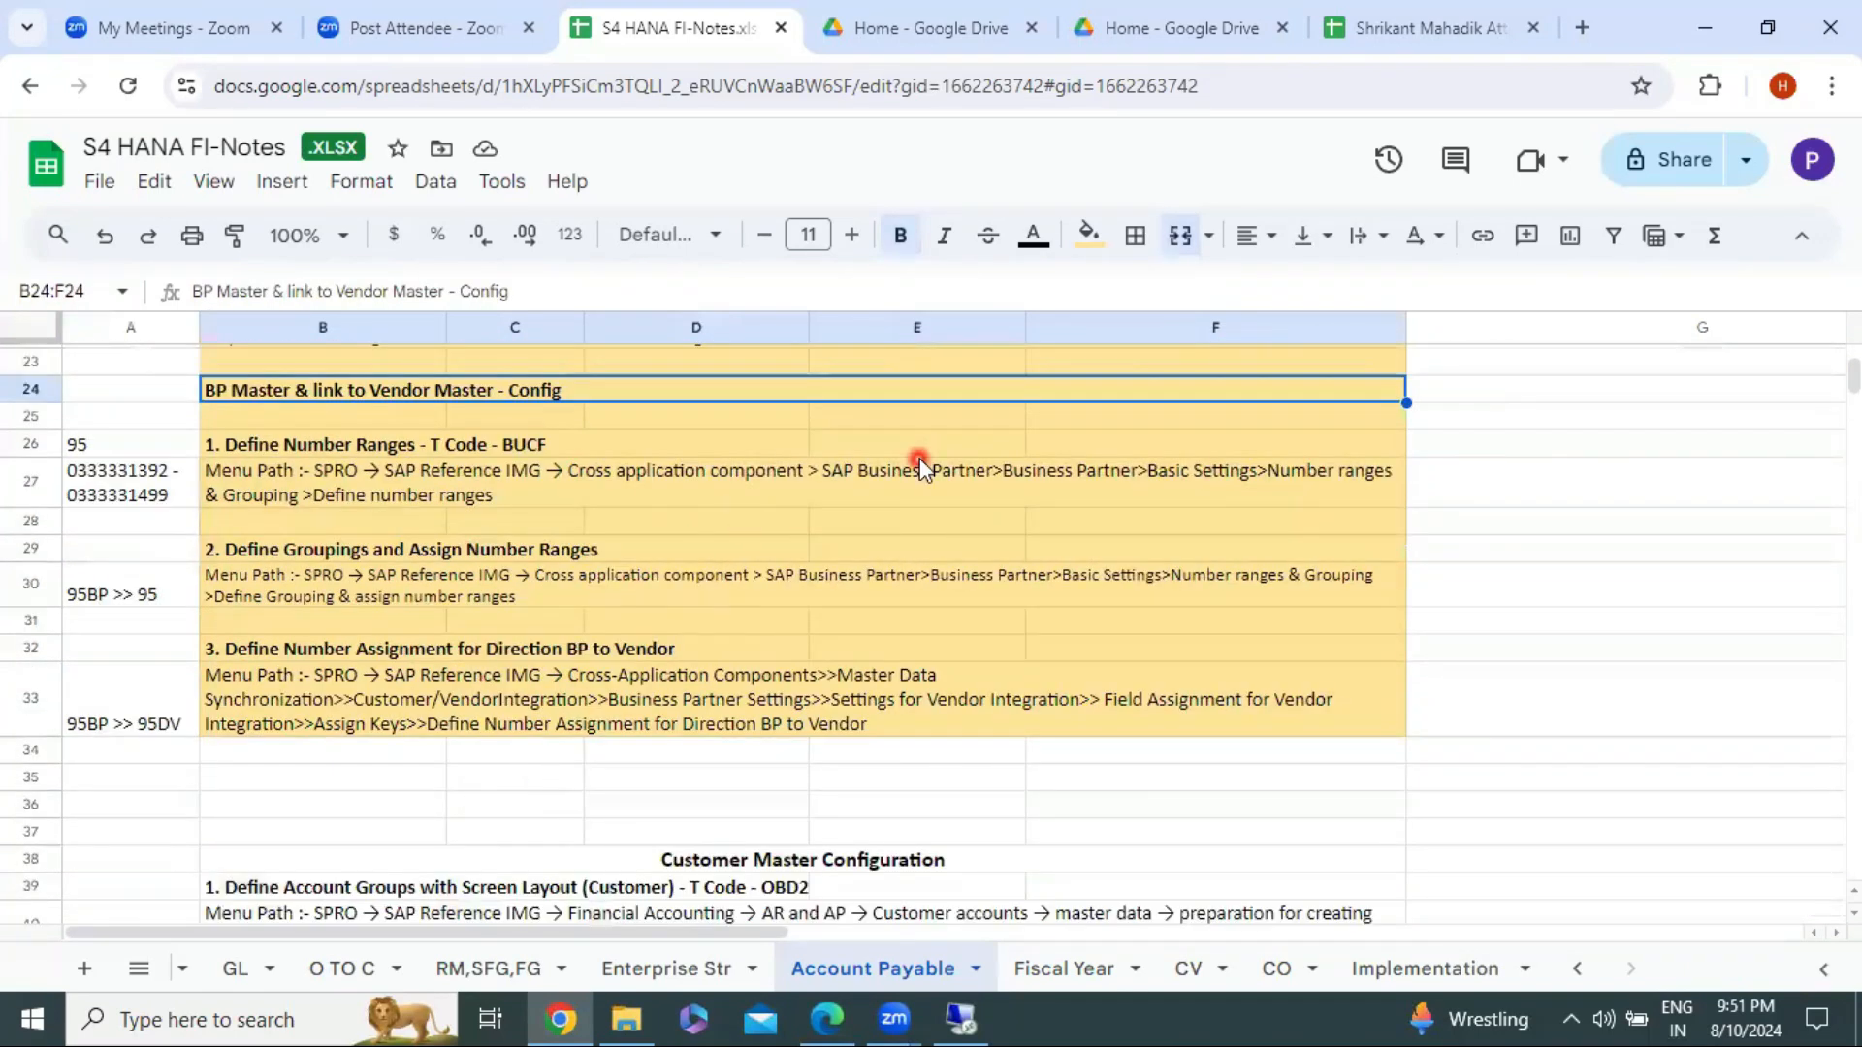
click(281, 415)
scroll(320, 485, up, 5)
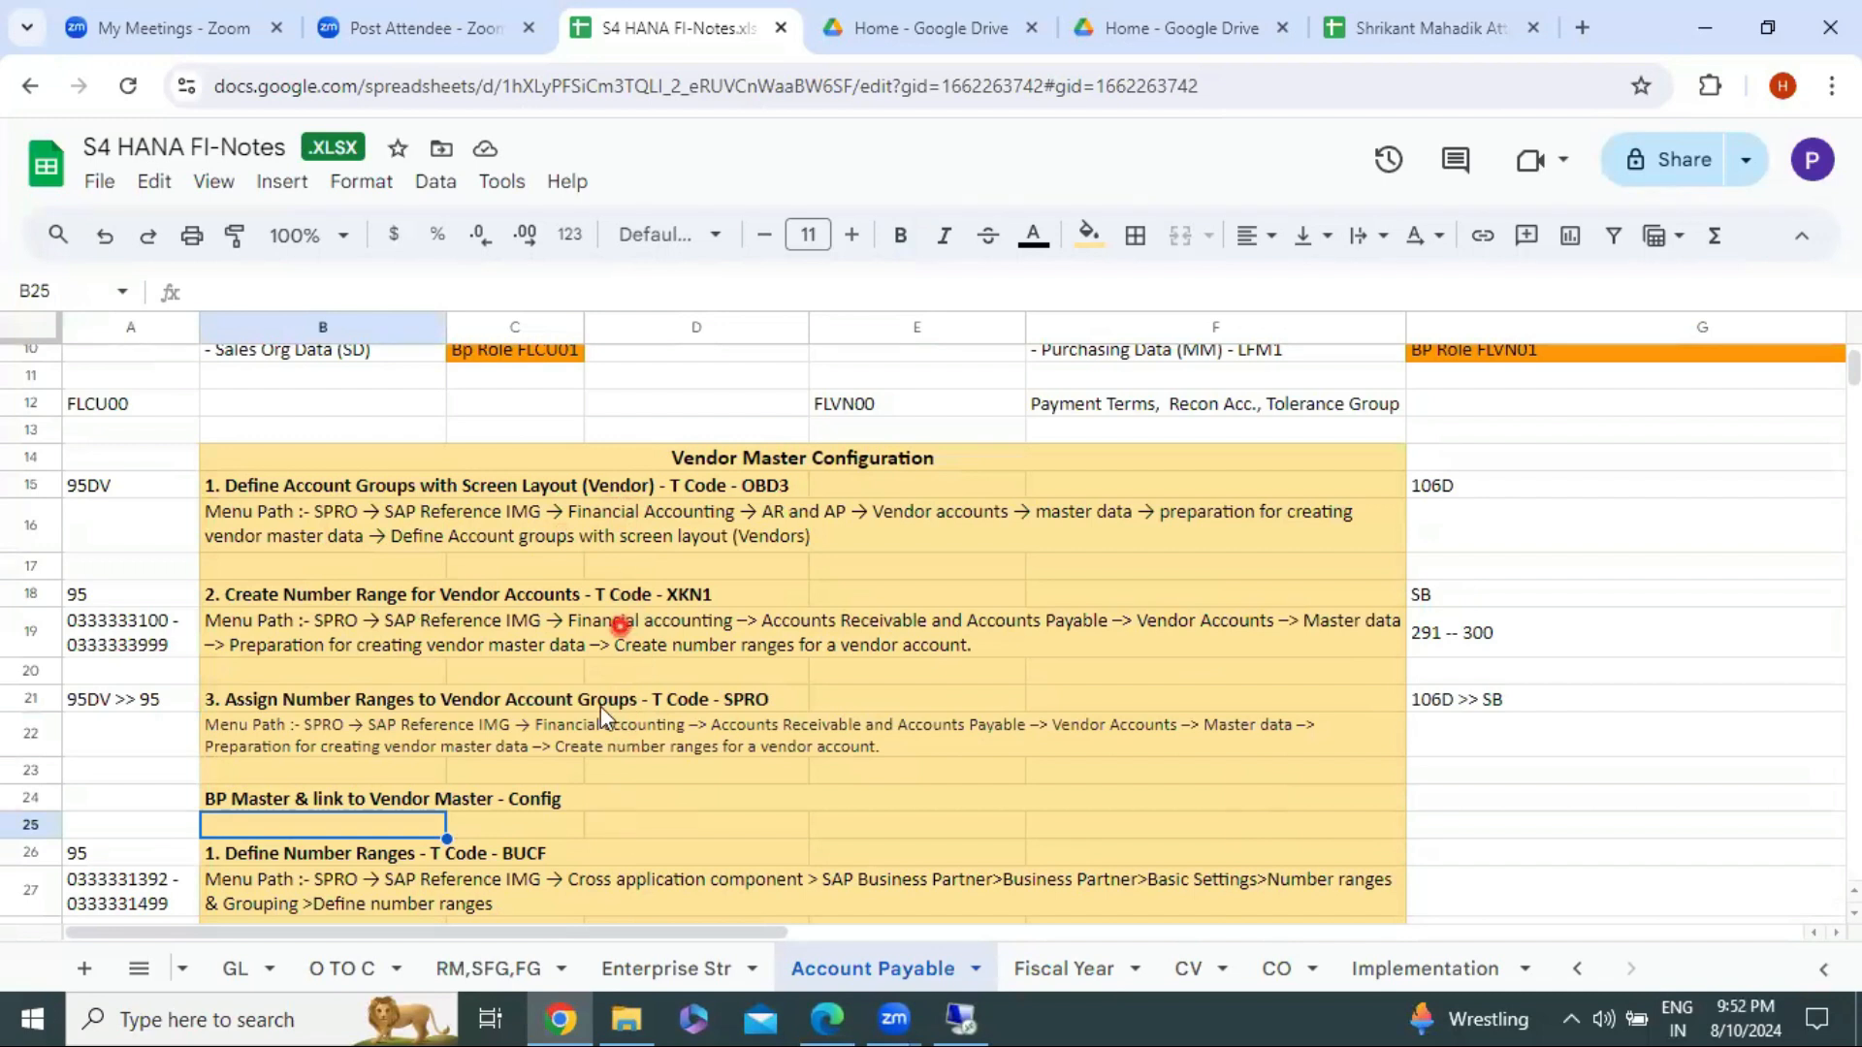
click(638, 509)
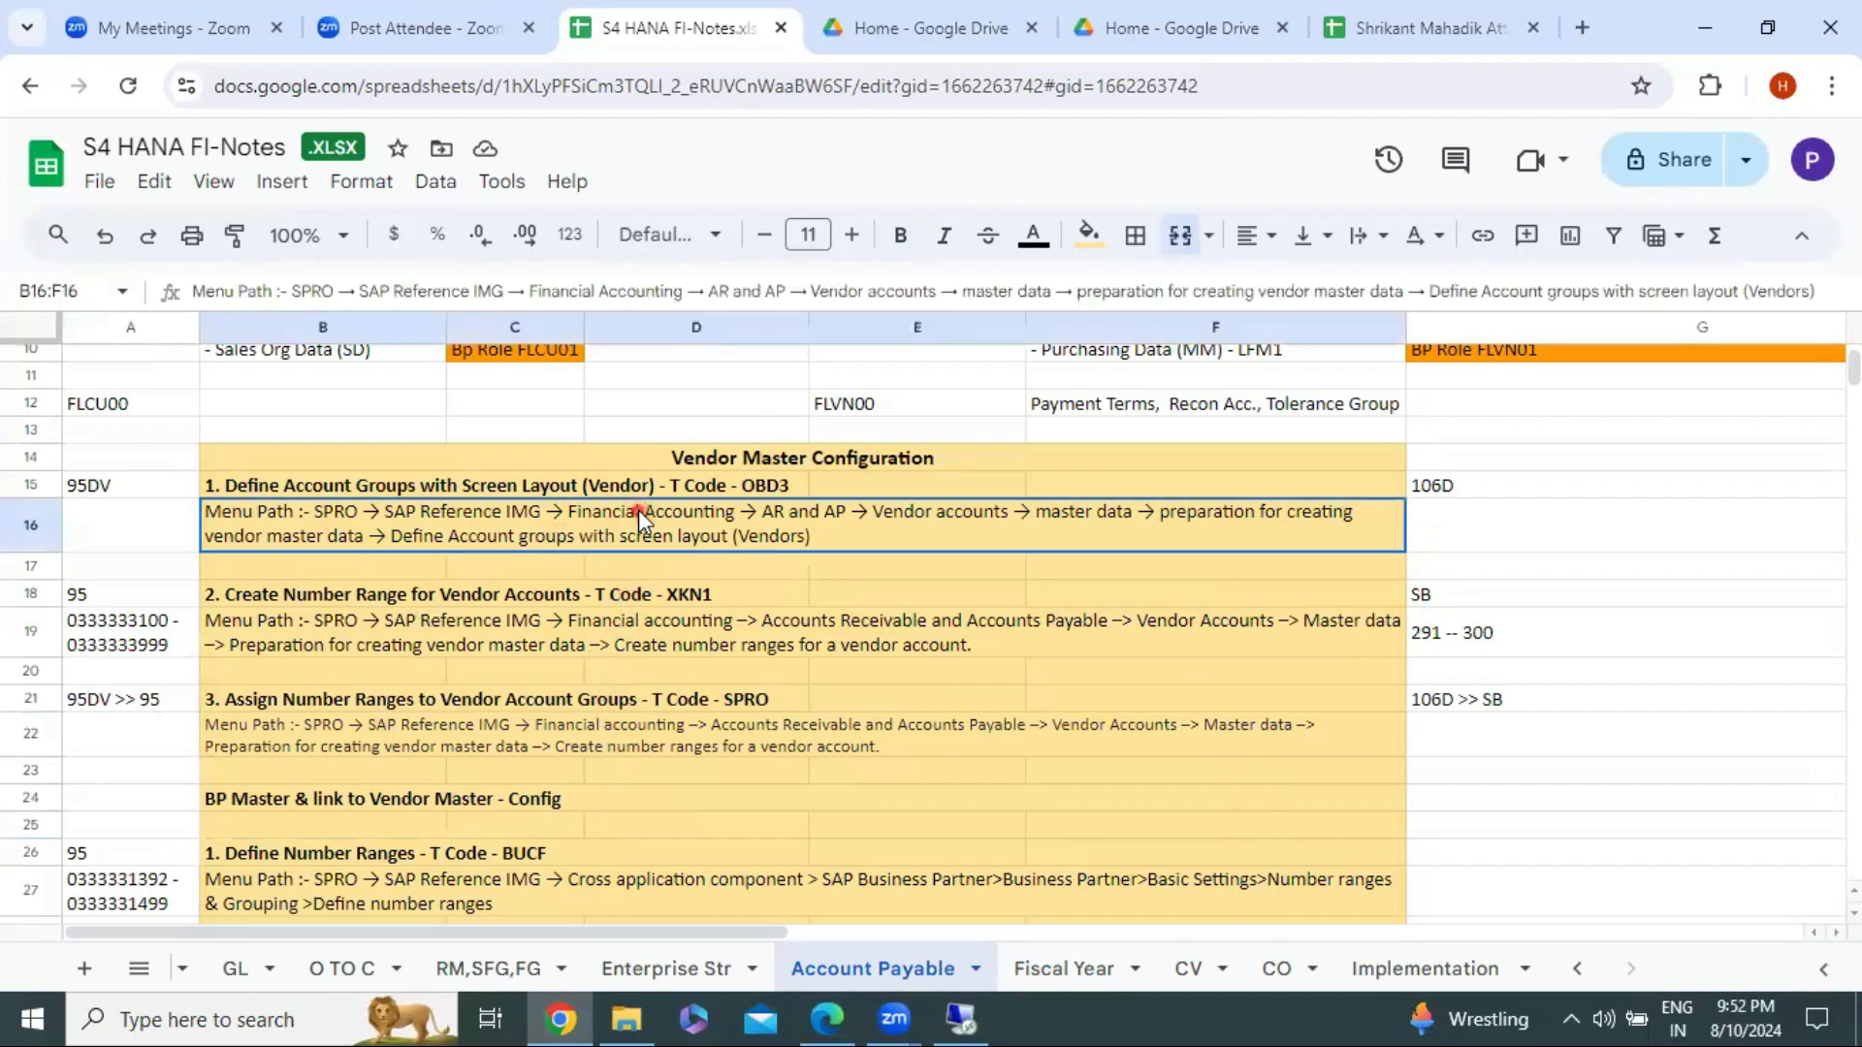
scroll(618, 536, down, 3)
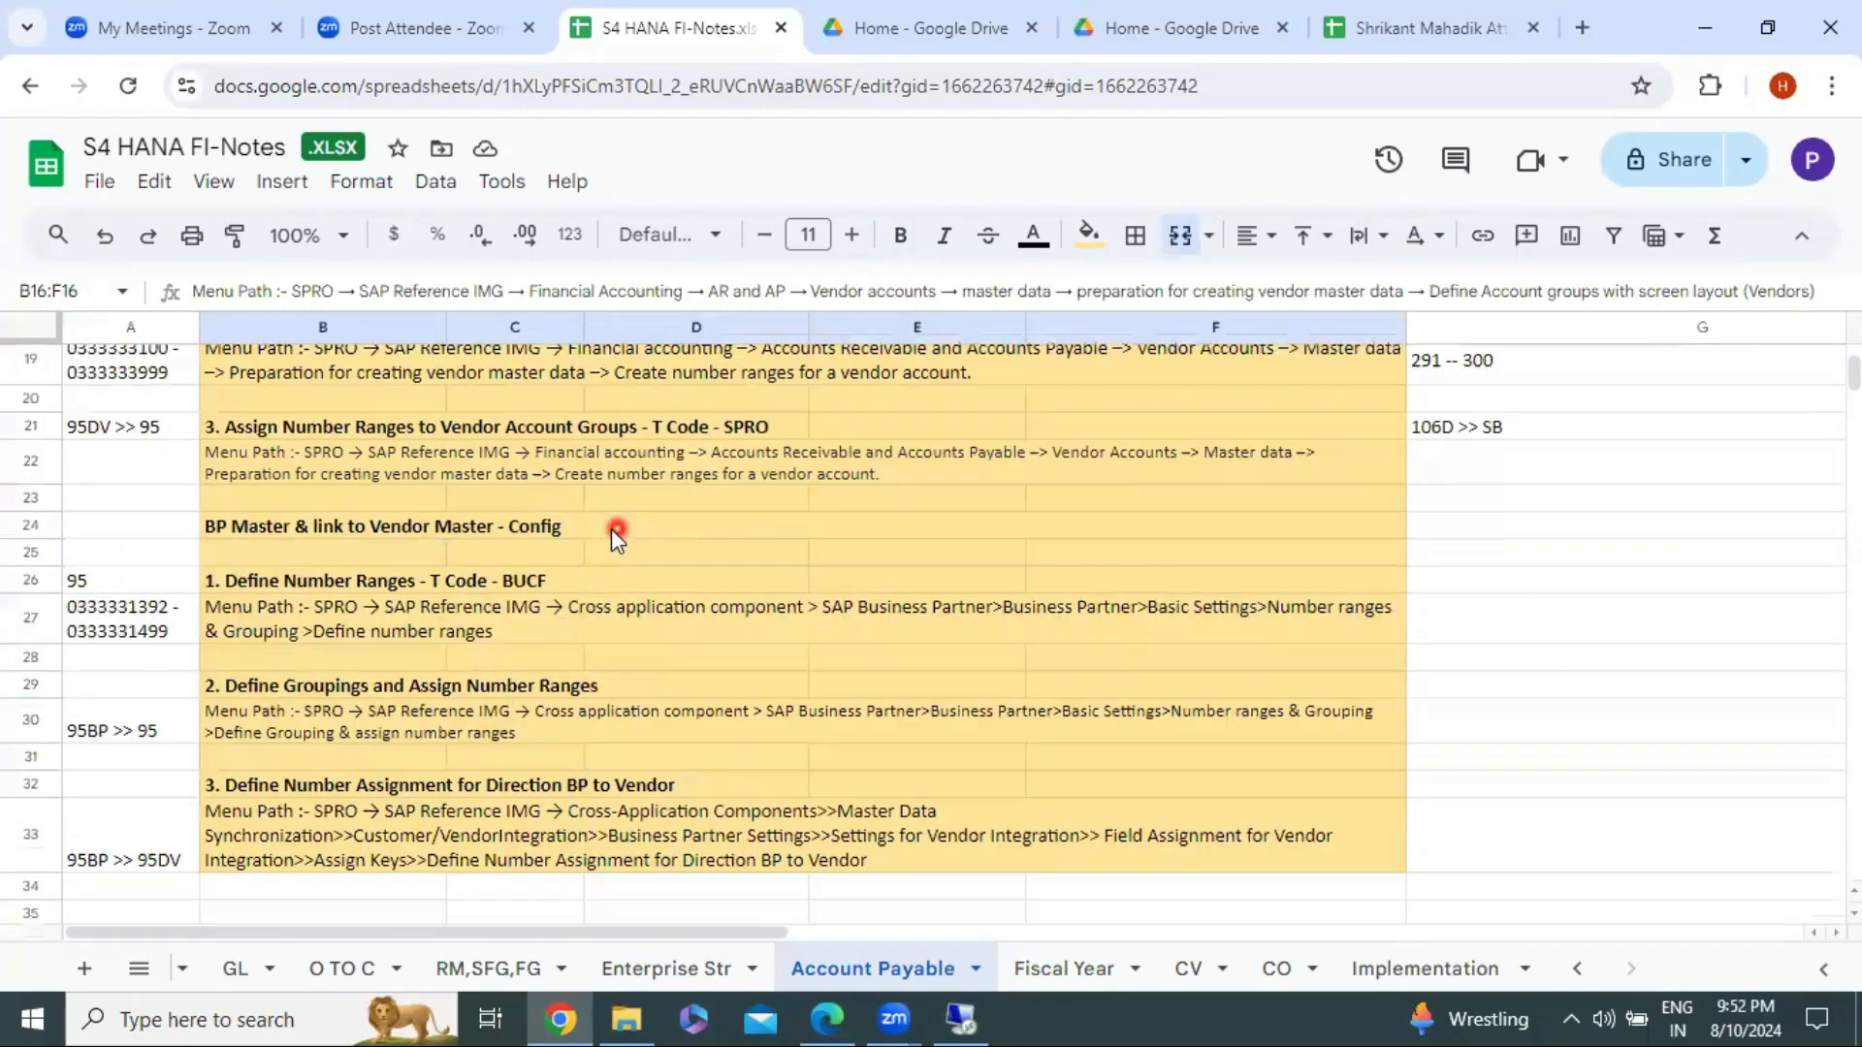
click(510, 621)
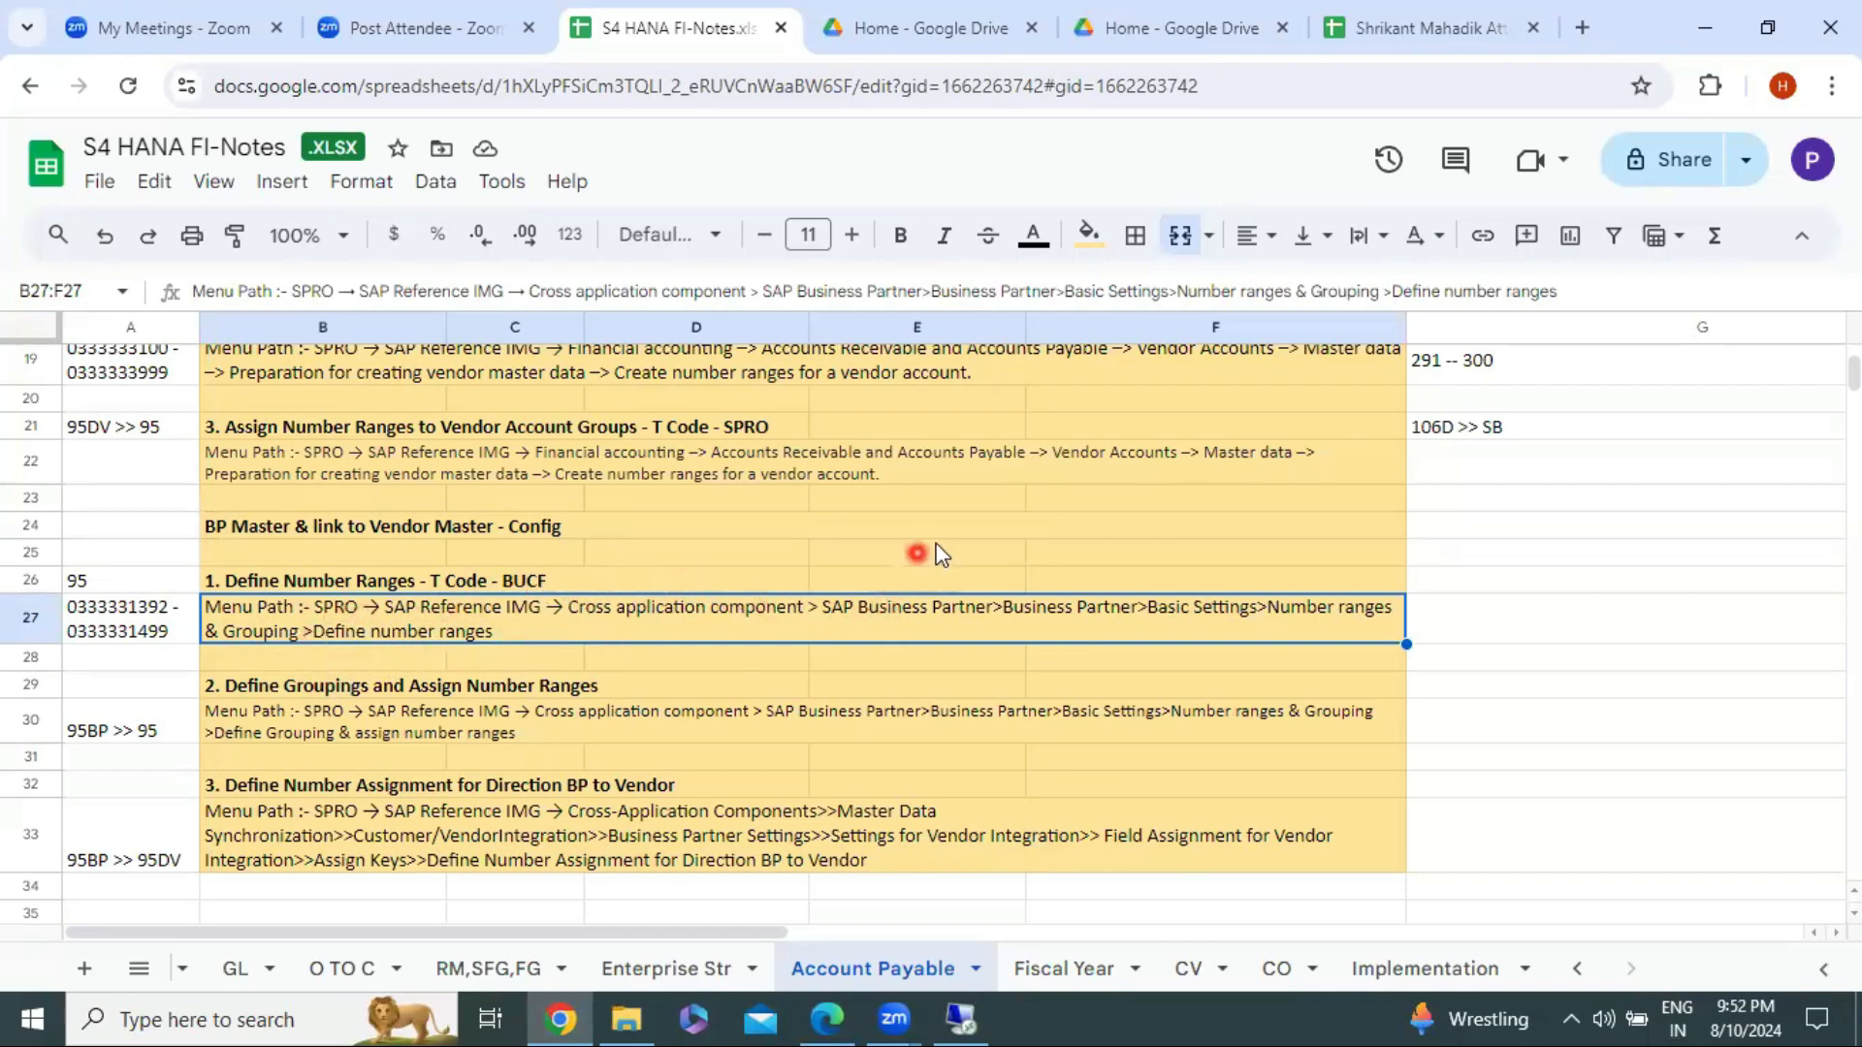
Step: Return to SAP, leave the vendor number range assignment and collapse the Financial Accounting branch of the implementation guide
click(958, 1017)
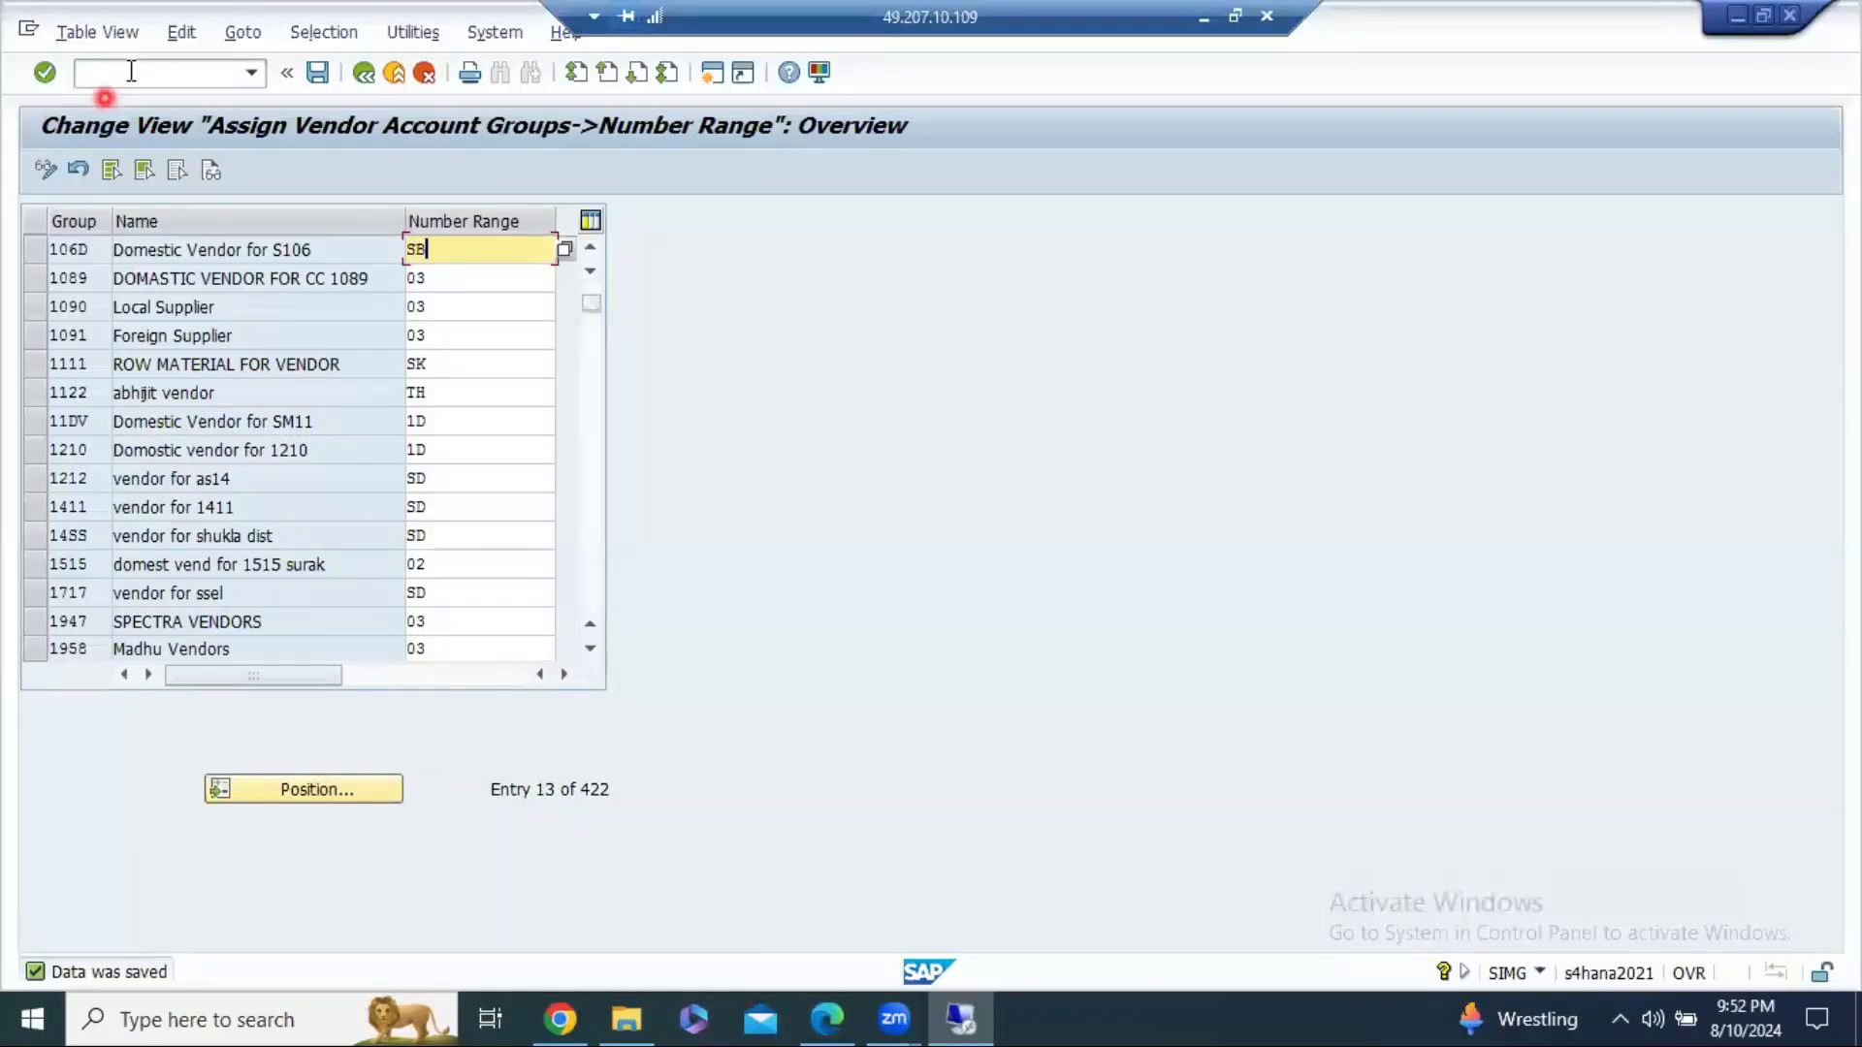
click(364, 75)
click(85, 366)
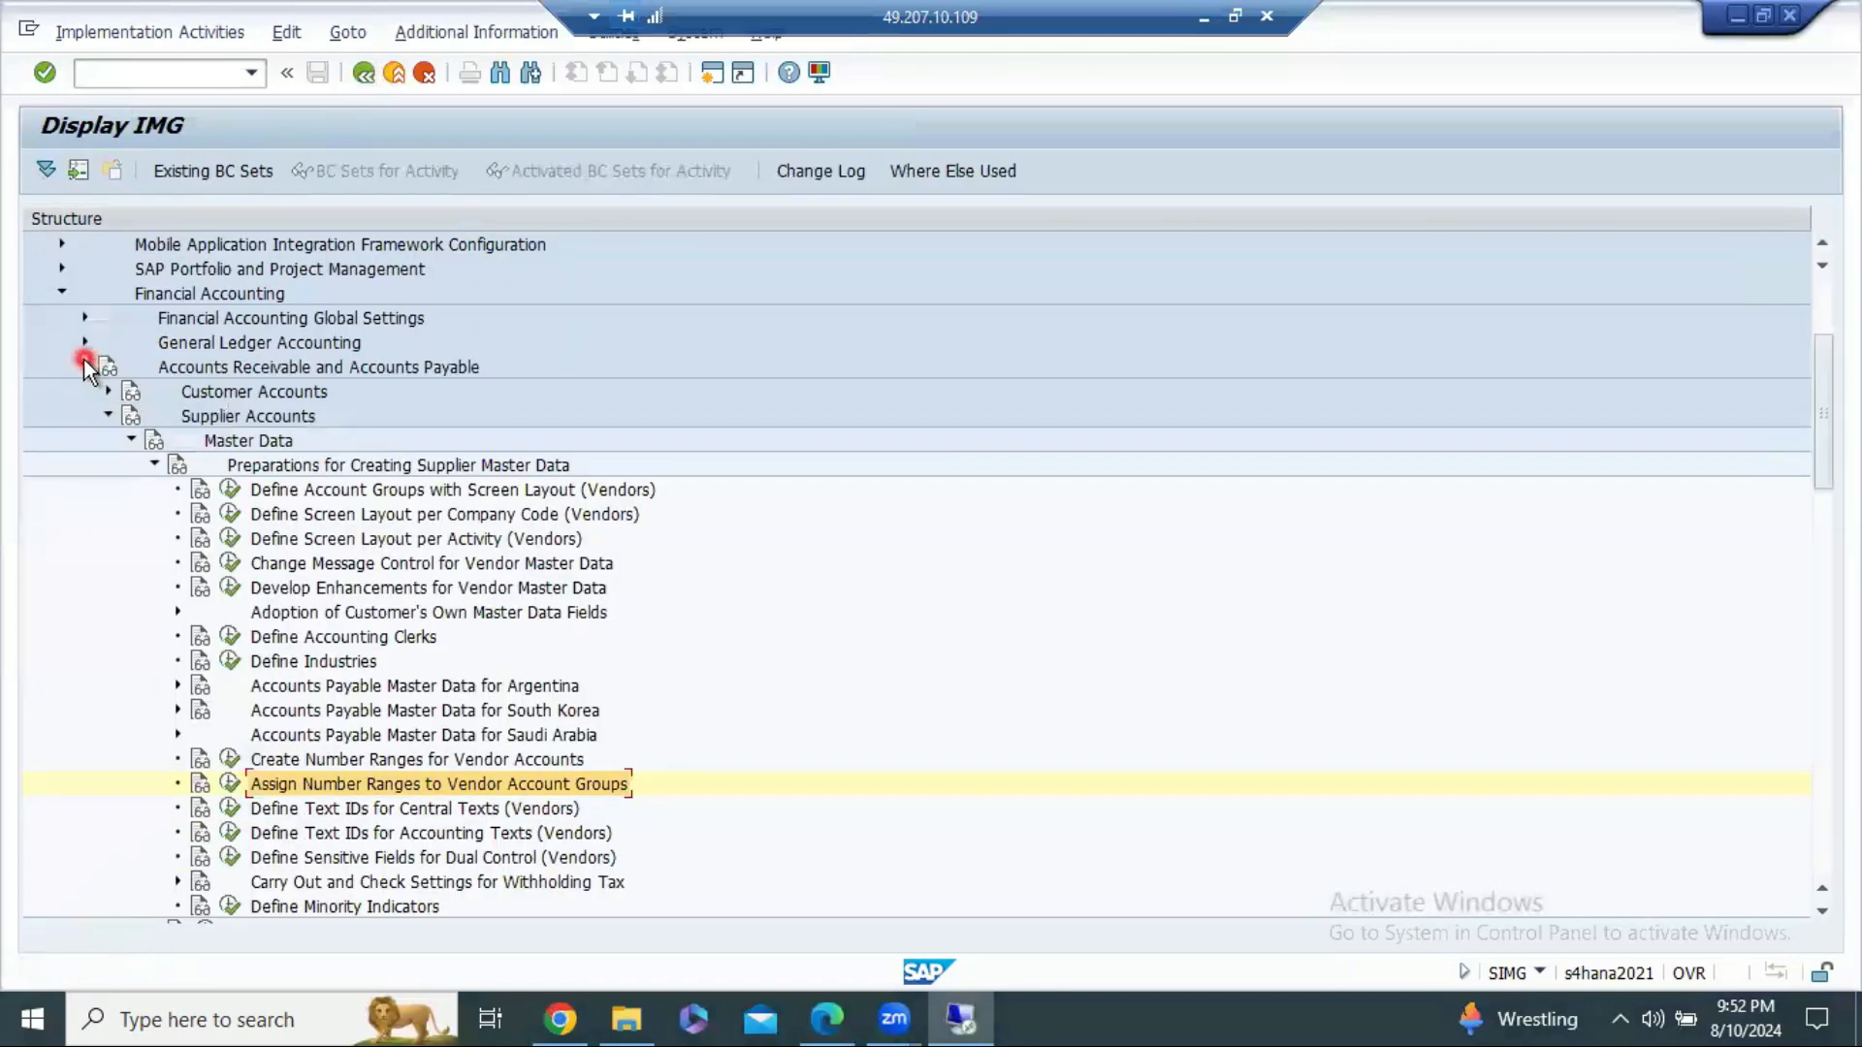
click(58, 295)
scroll(43, 446, up, 3)
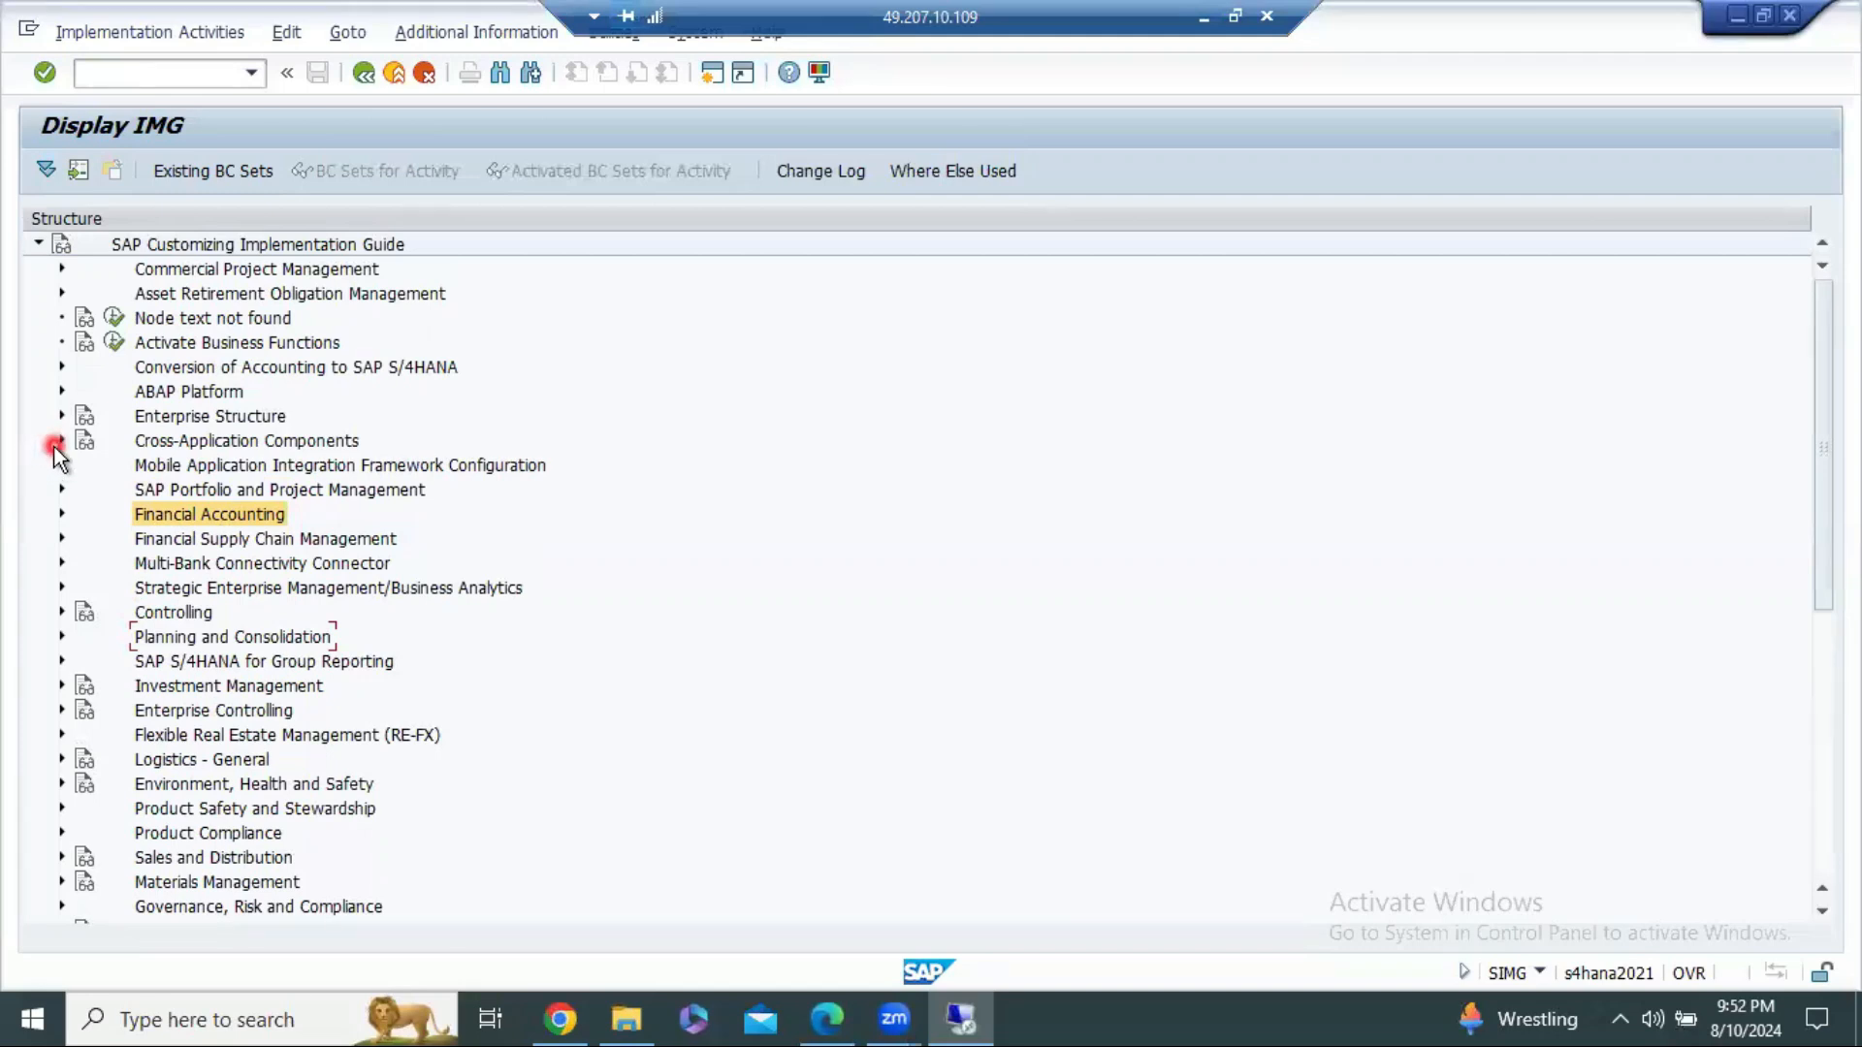
Step: In the implementation guide, expand Cross-Application Components > SAP Business Partner > Business Partner > Basic Settings > Number Ranges and Groupings and select Define Number Ranges
click(61, 440)
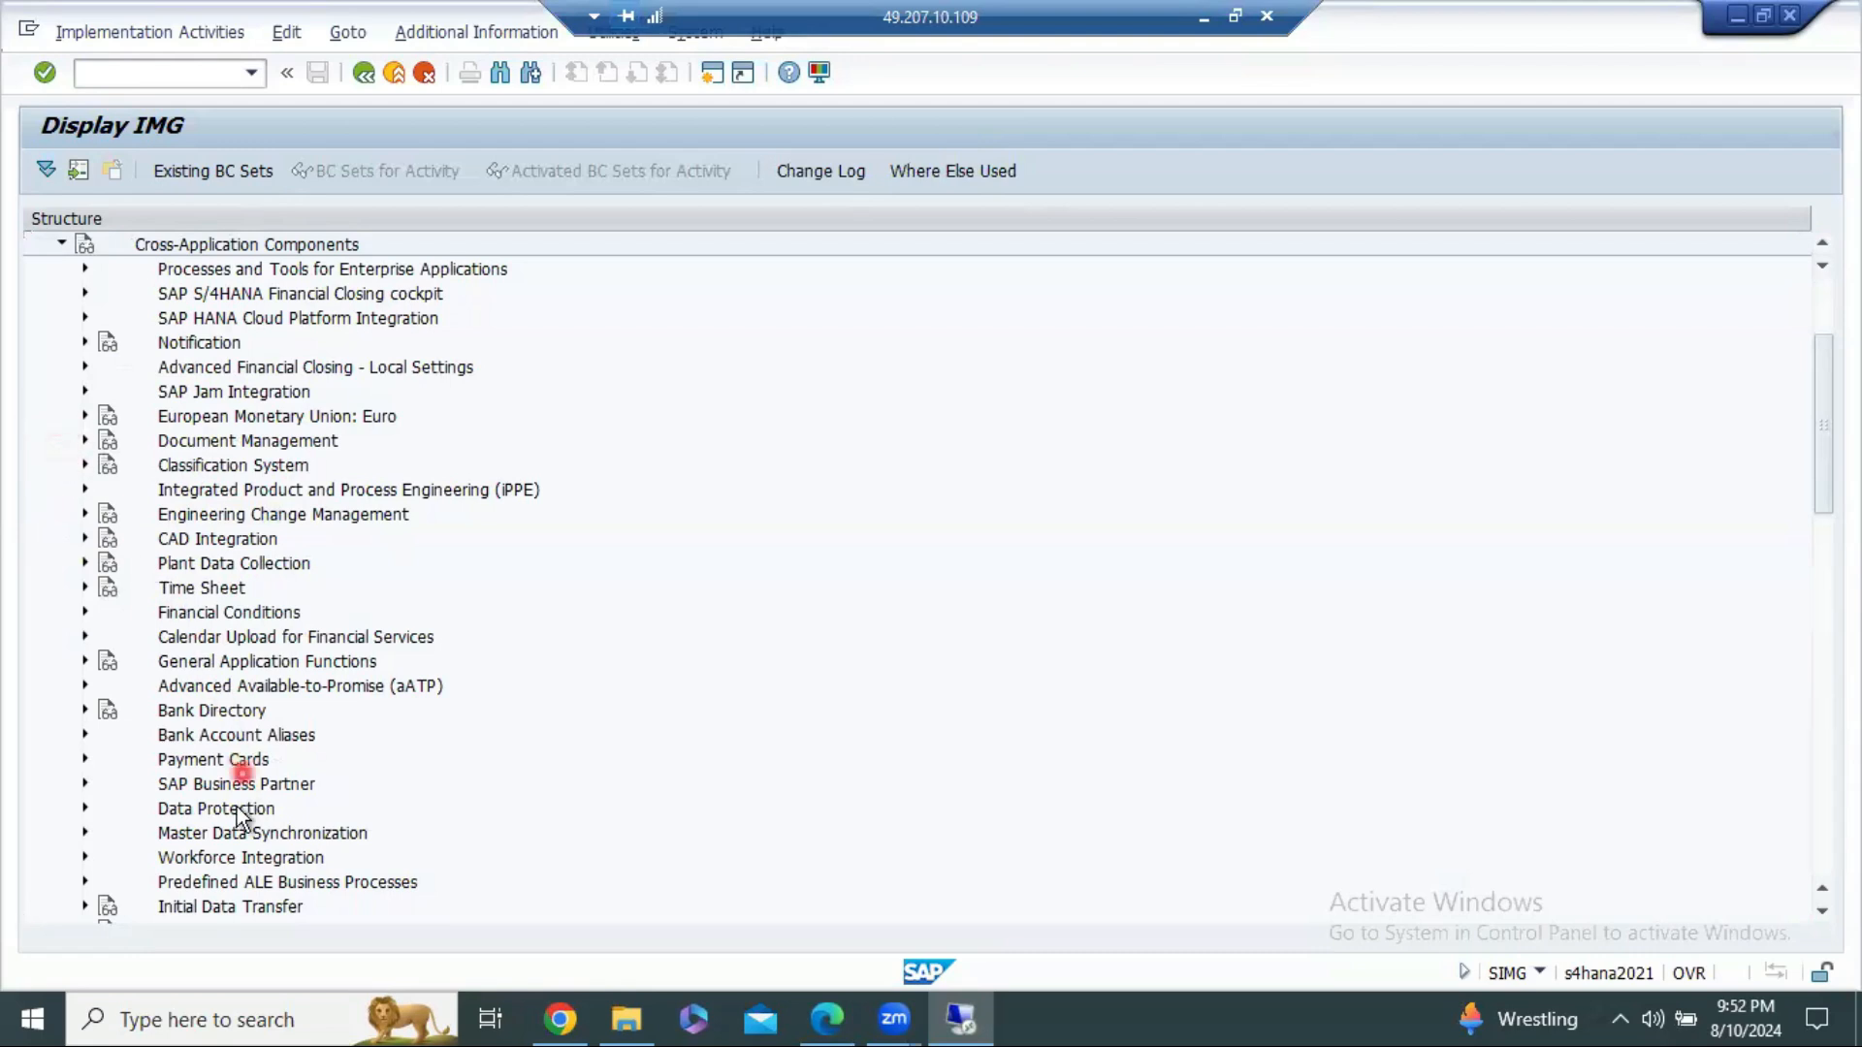
click(85, 783)
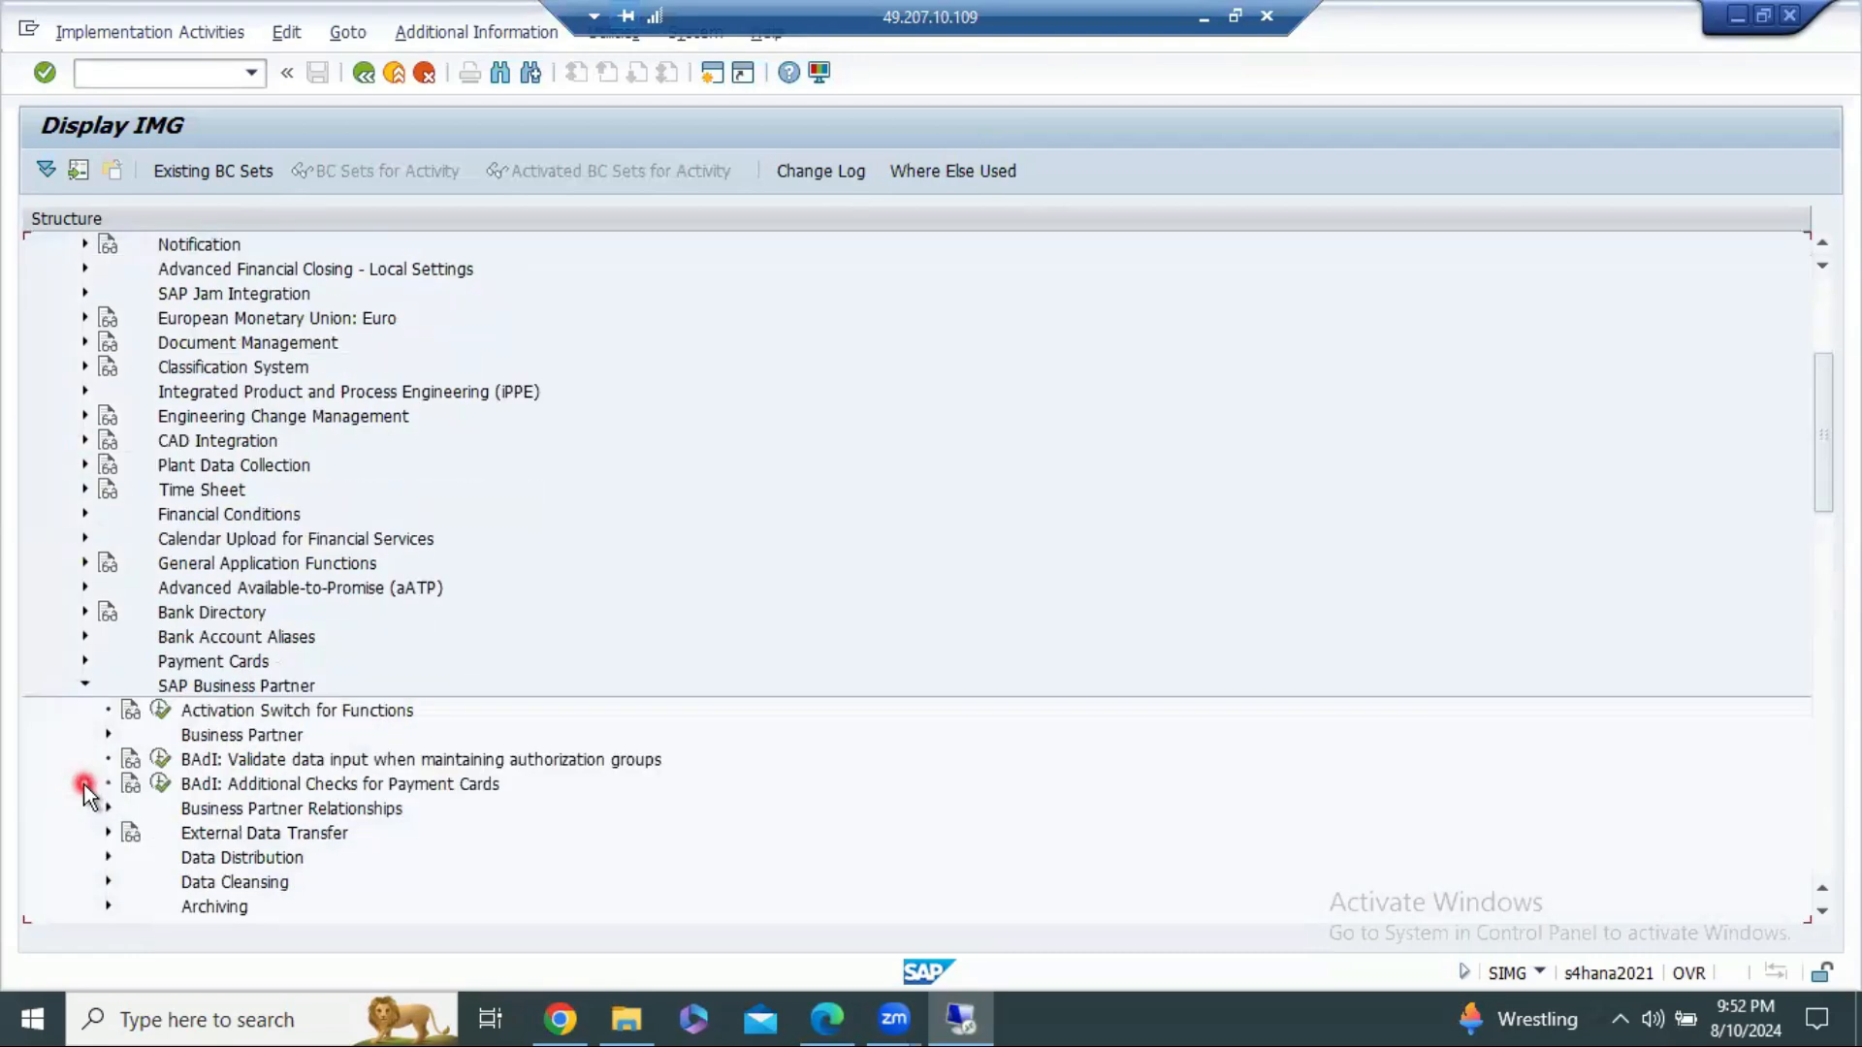
click(107, 735)
click(126, 758)
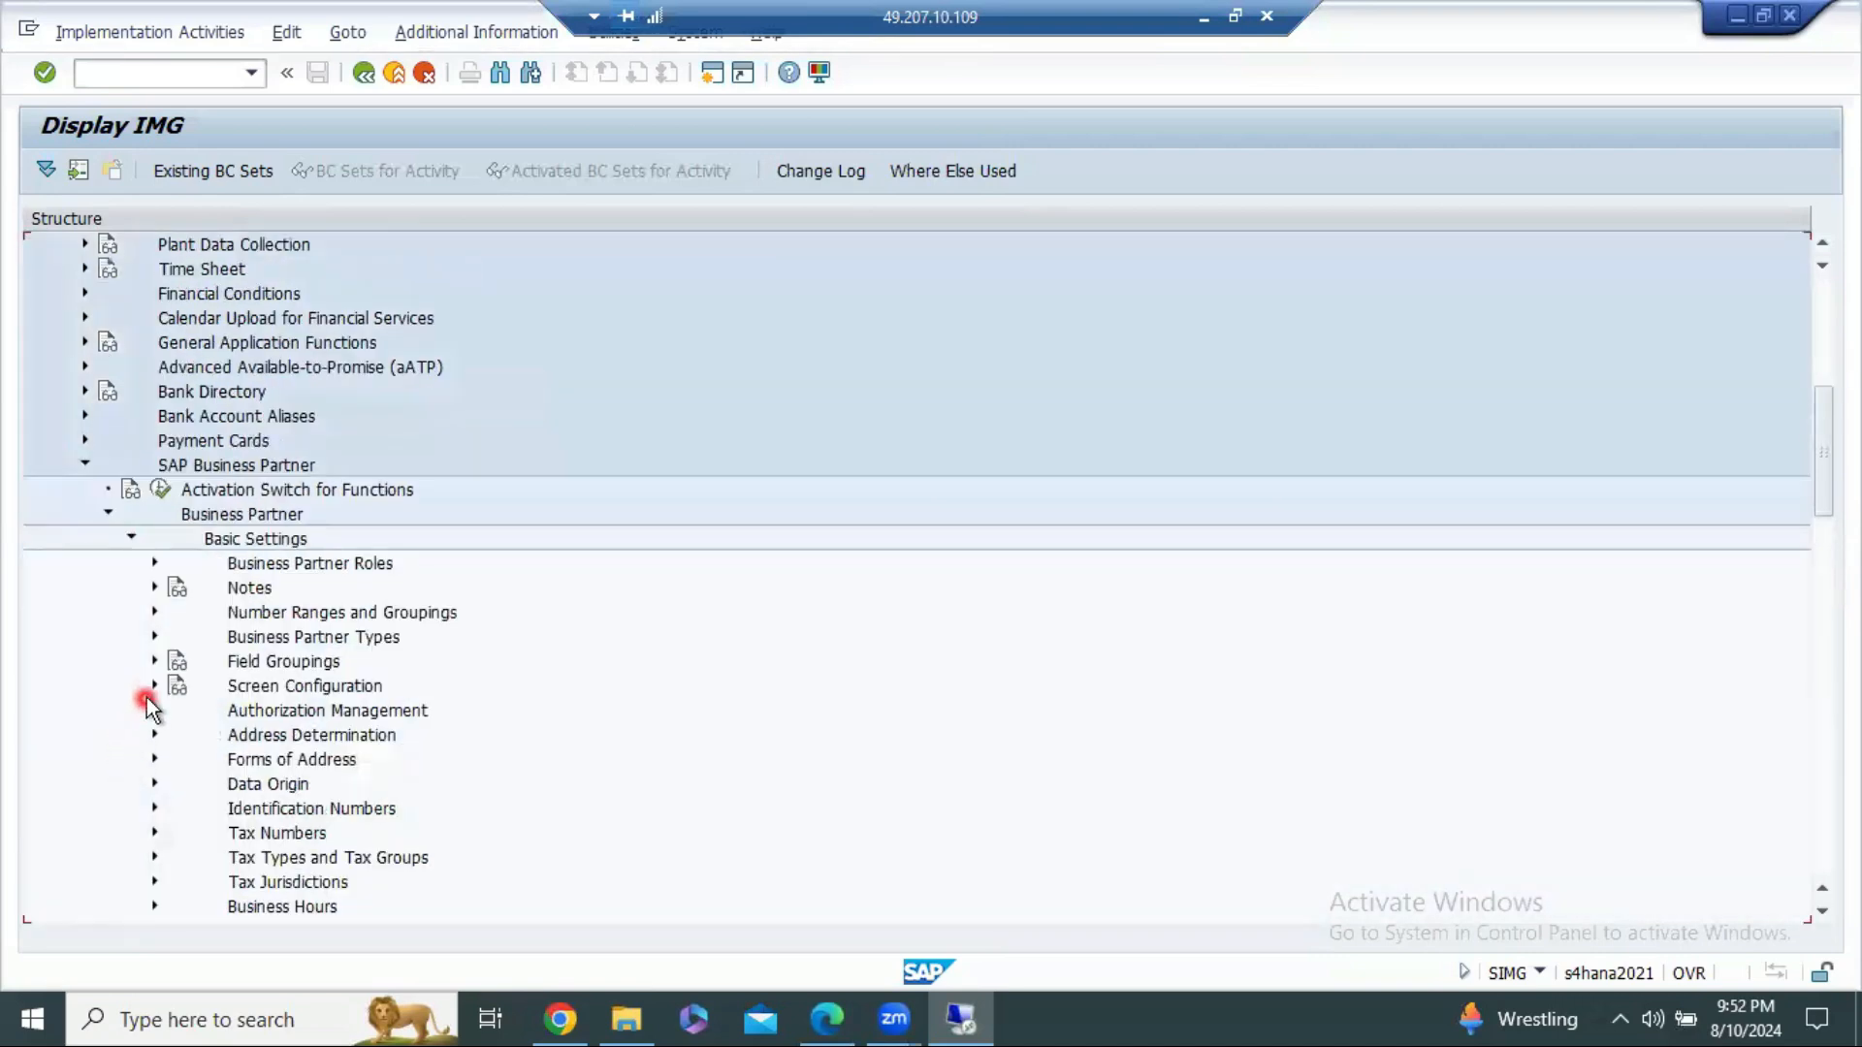
click(154, 613)
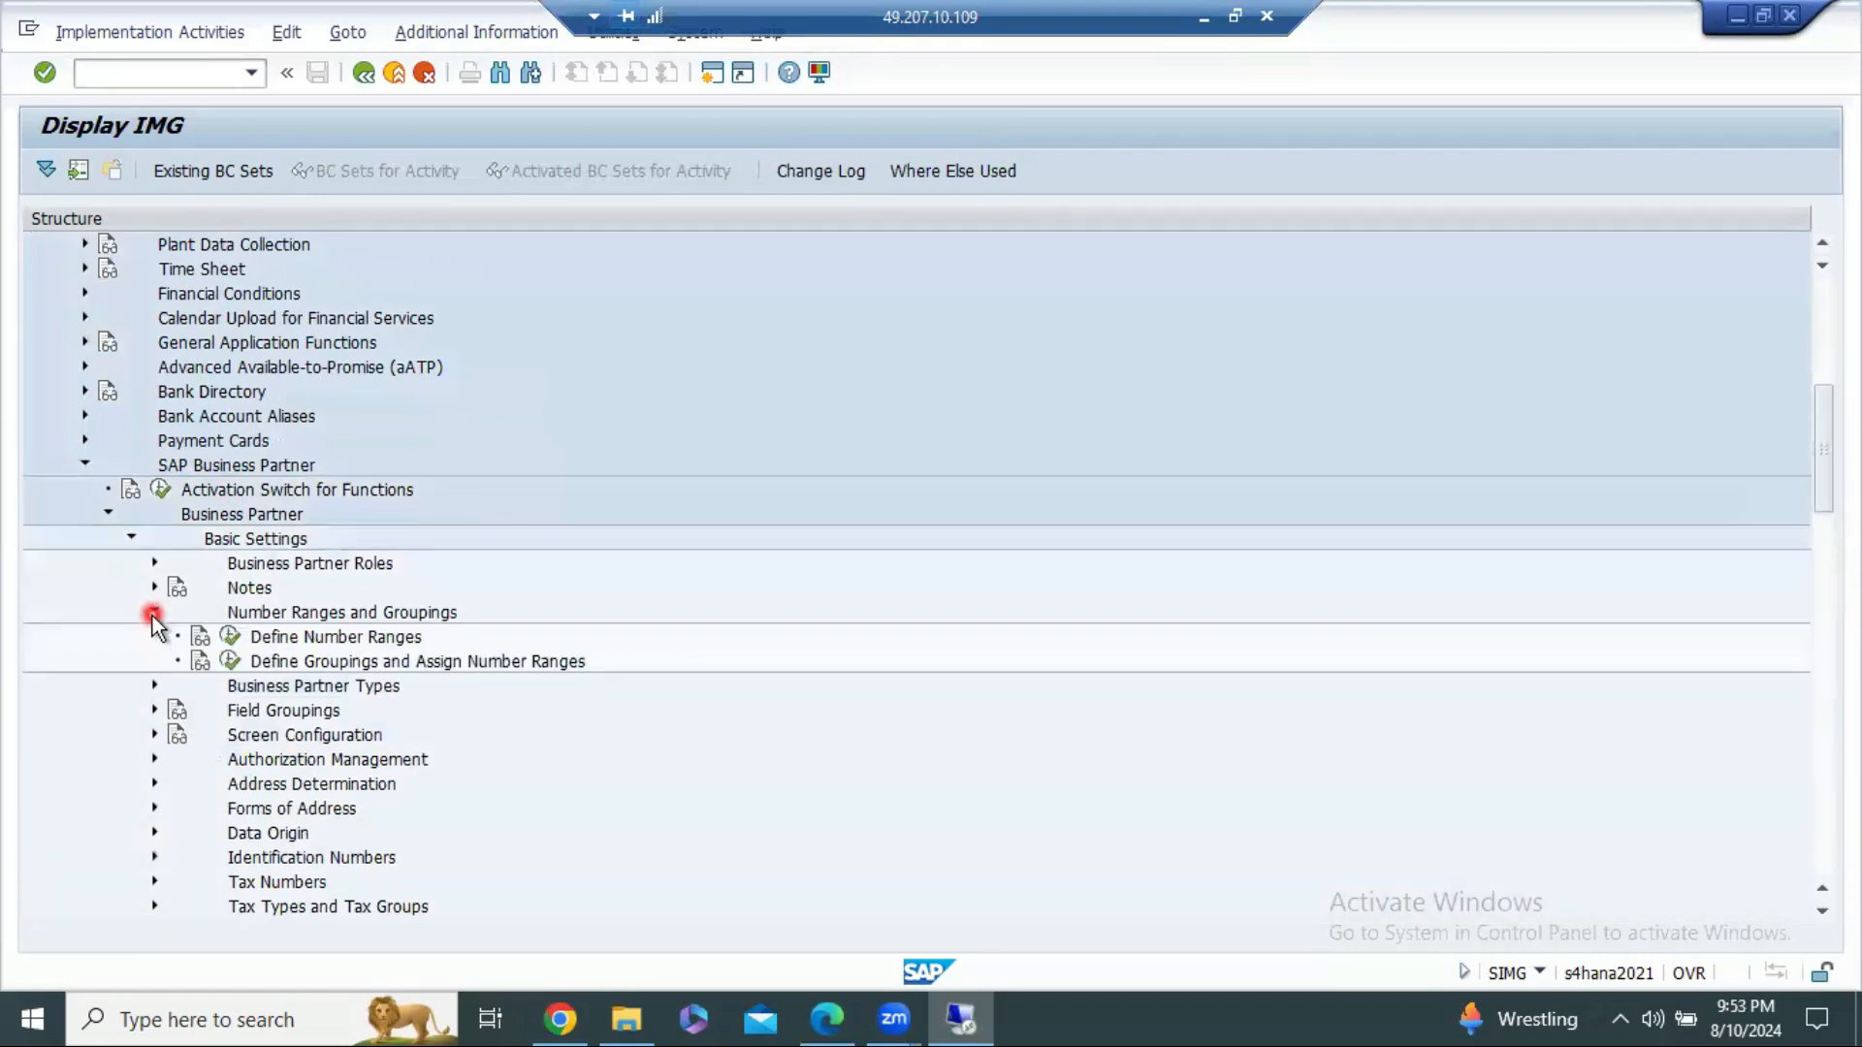
click(274, 645)
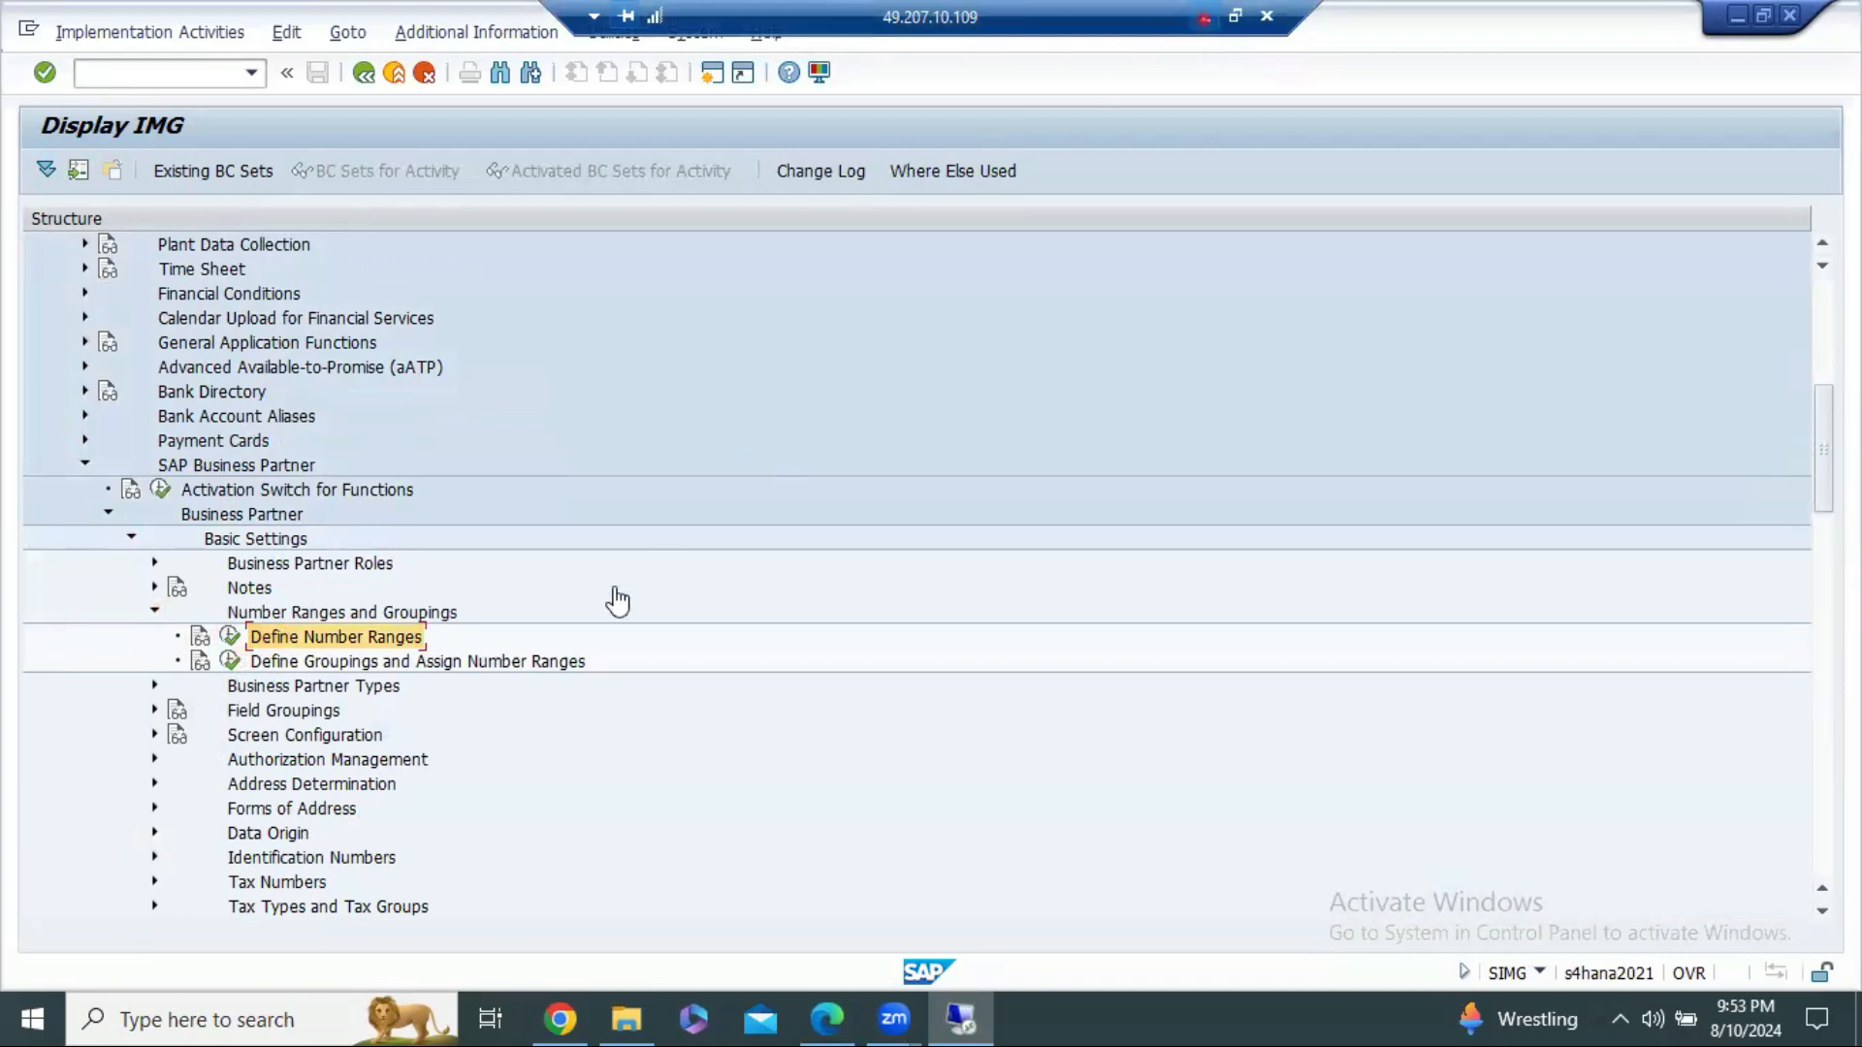
Step: Check the Define Number Ranges path in the notes spreadsheet, return to SAP and open the BU_PARTNER number range intervals for editing
key(alt+Tab)
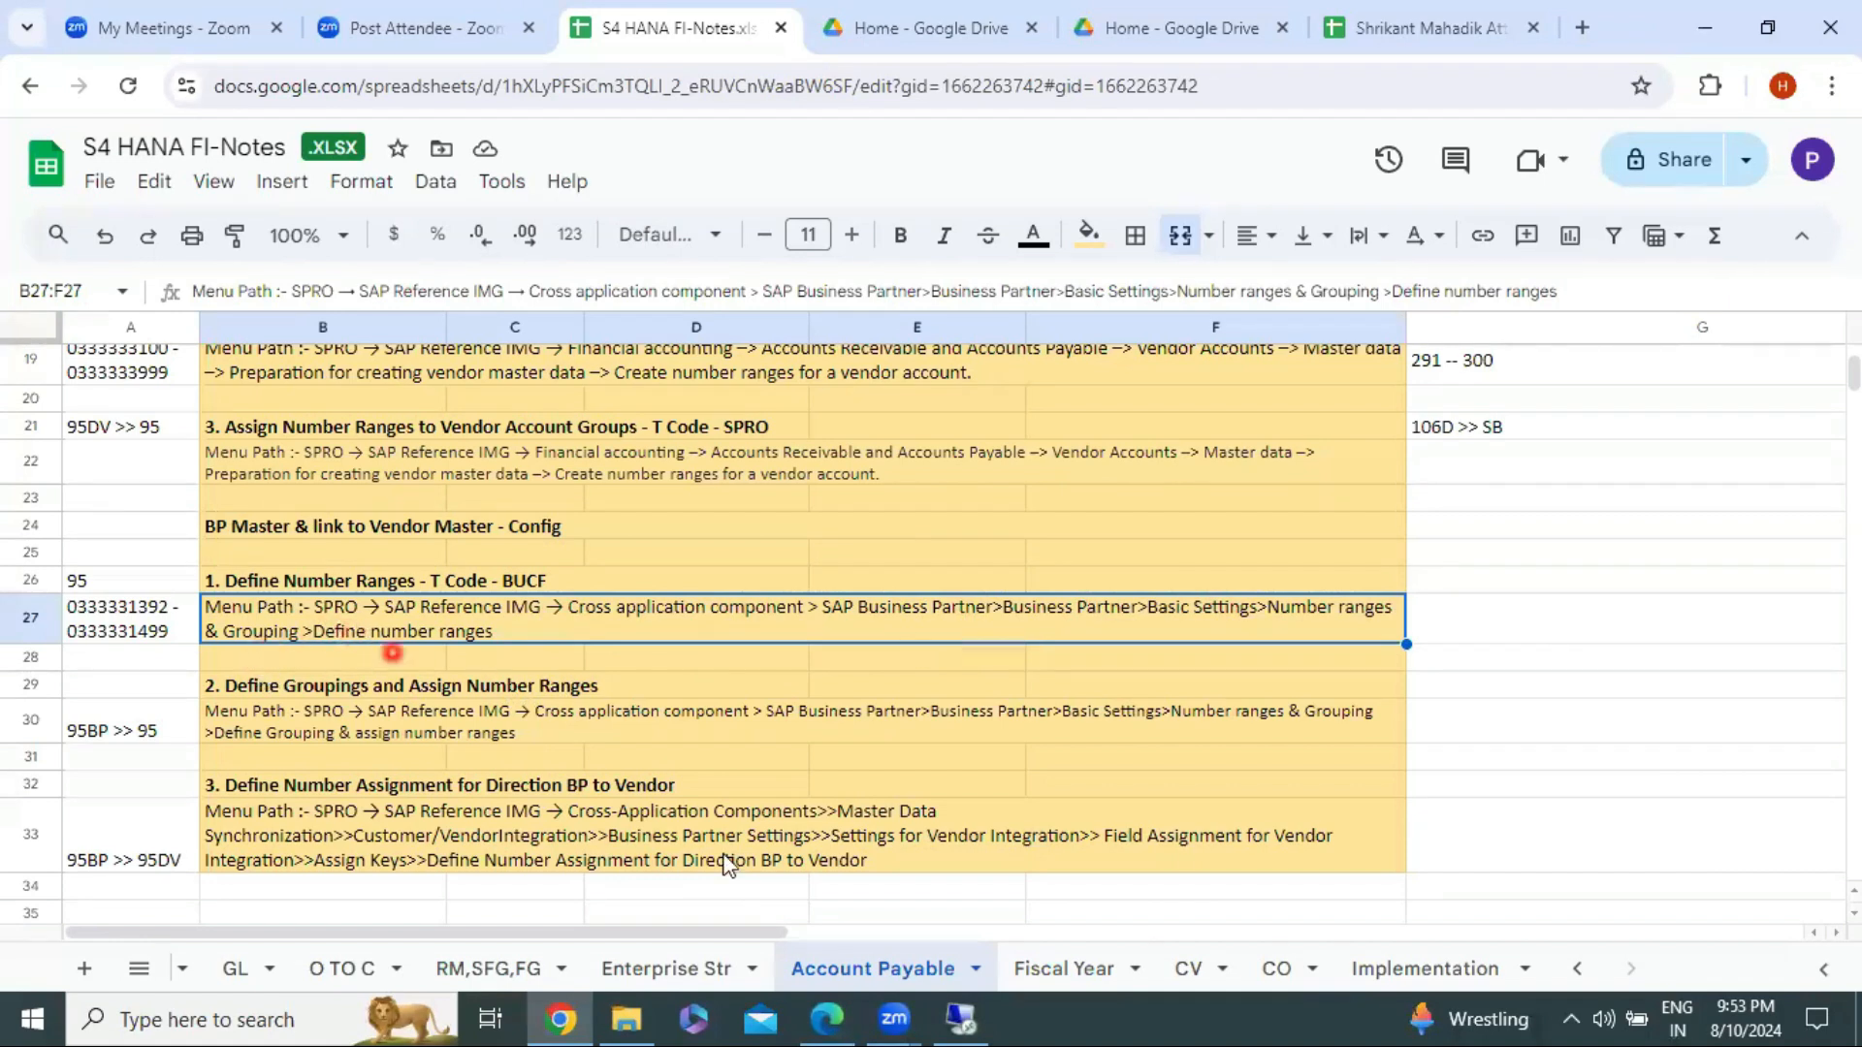
click(959, 1018)
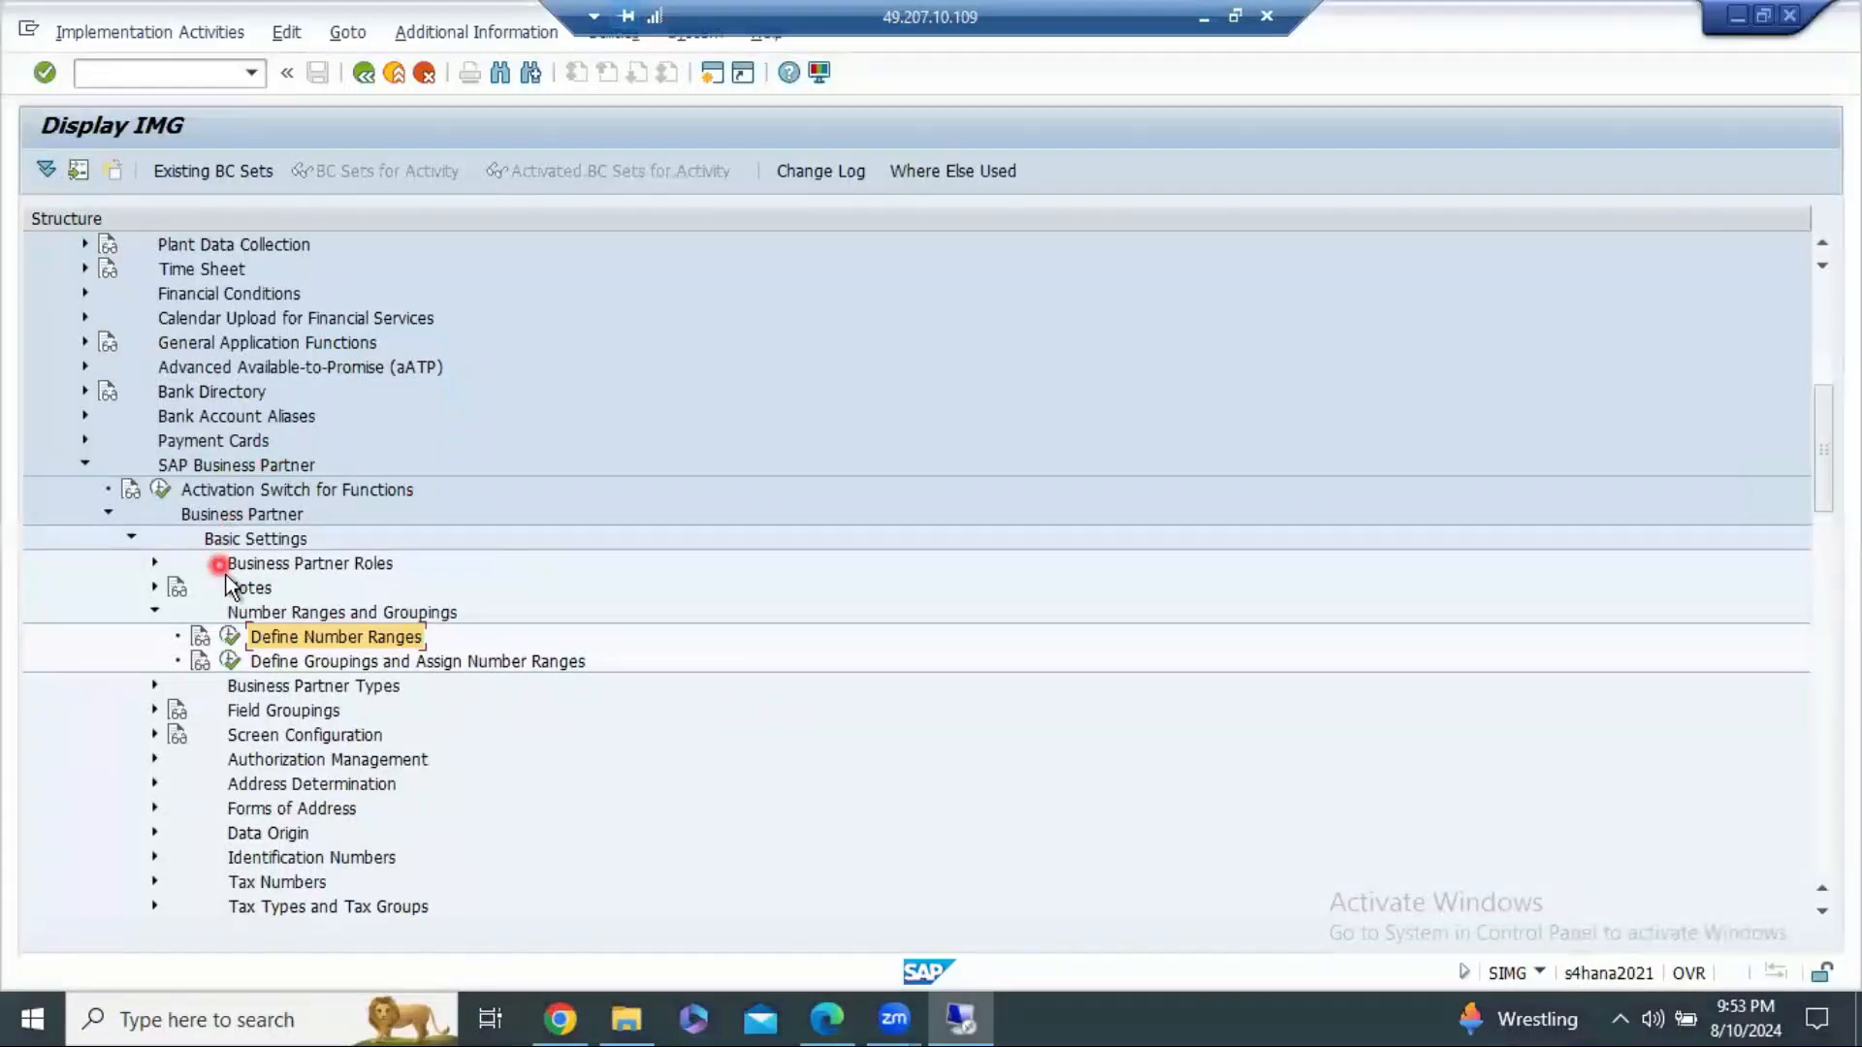
click(239, 636)
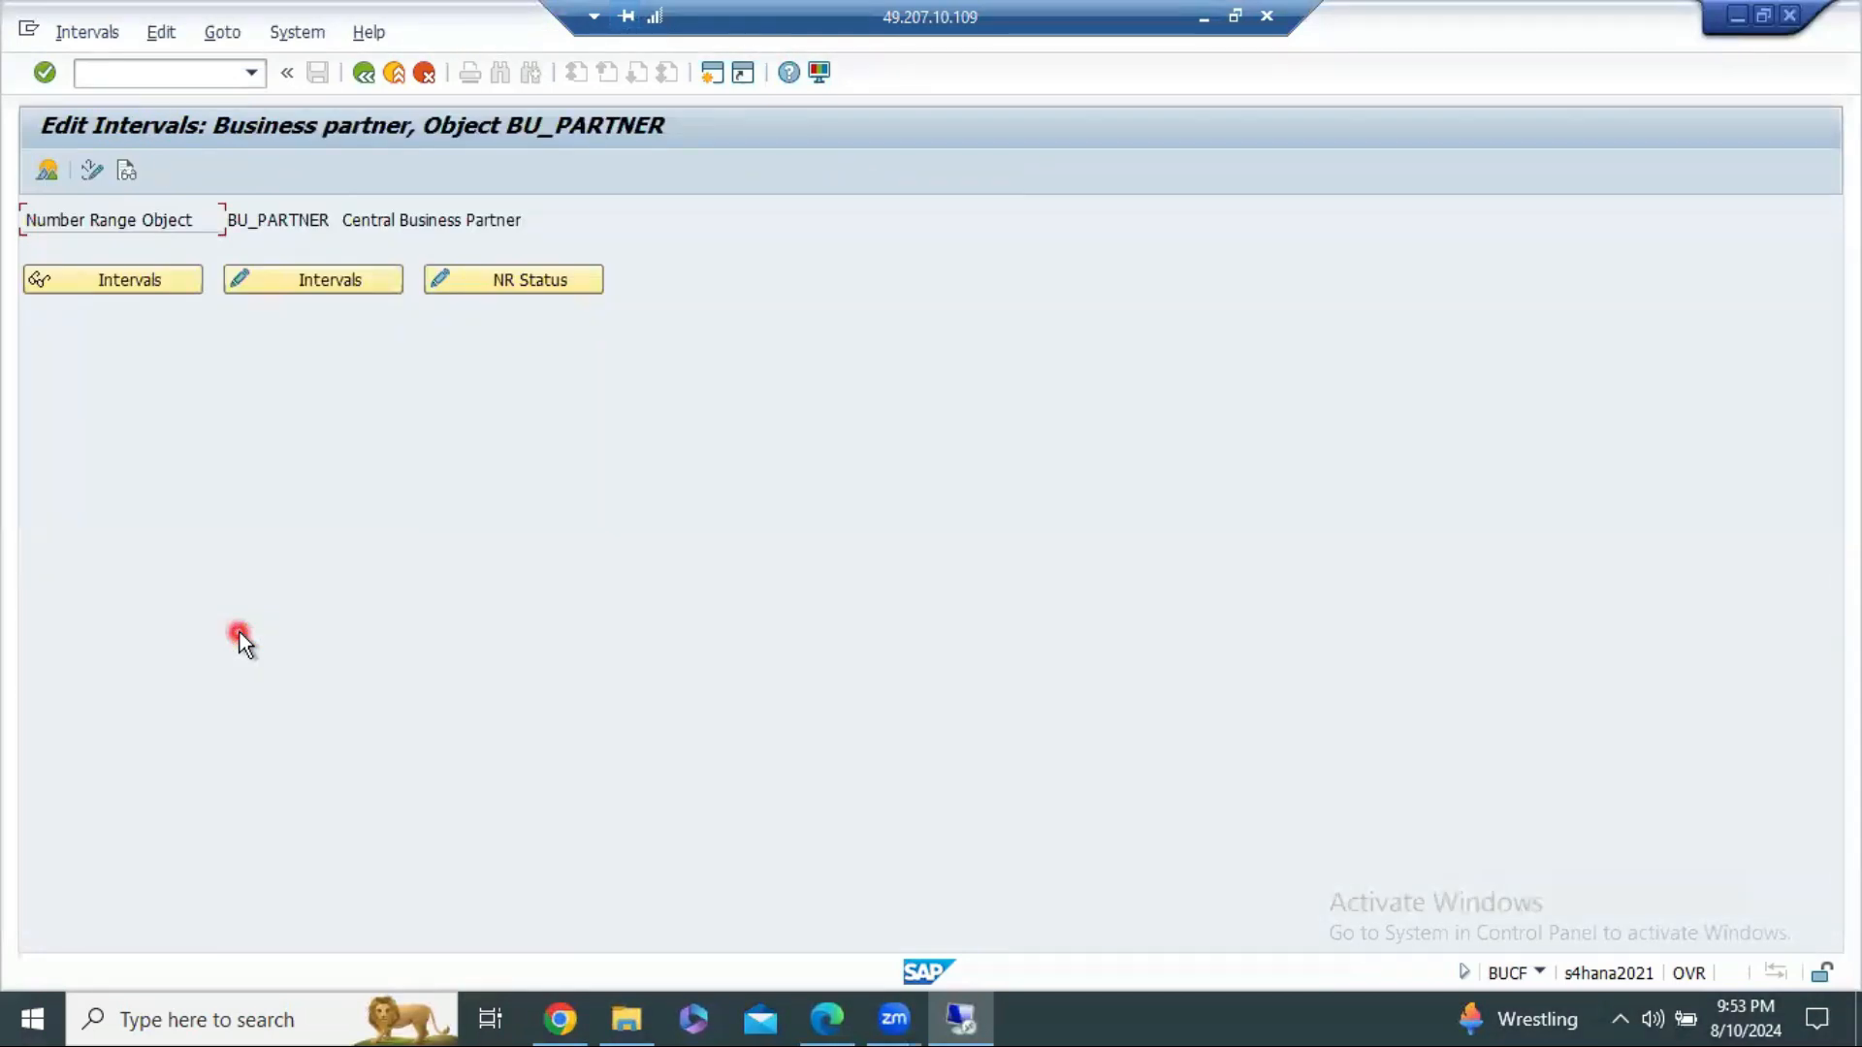
click(324, 279)
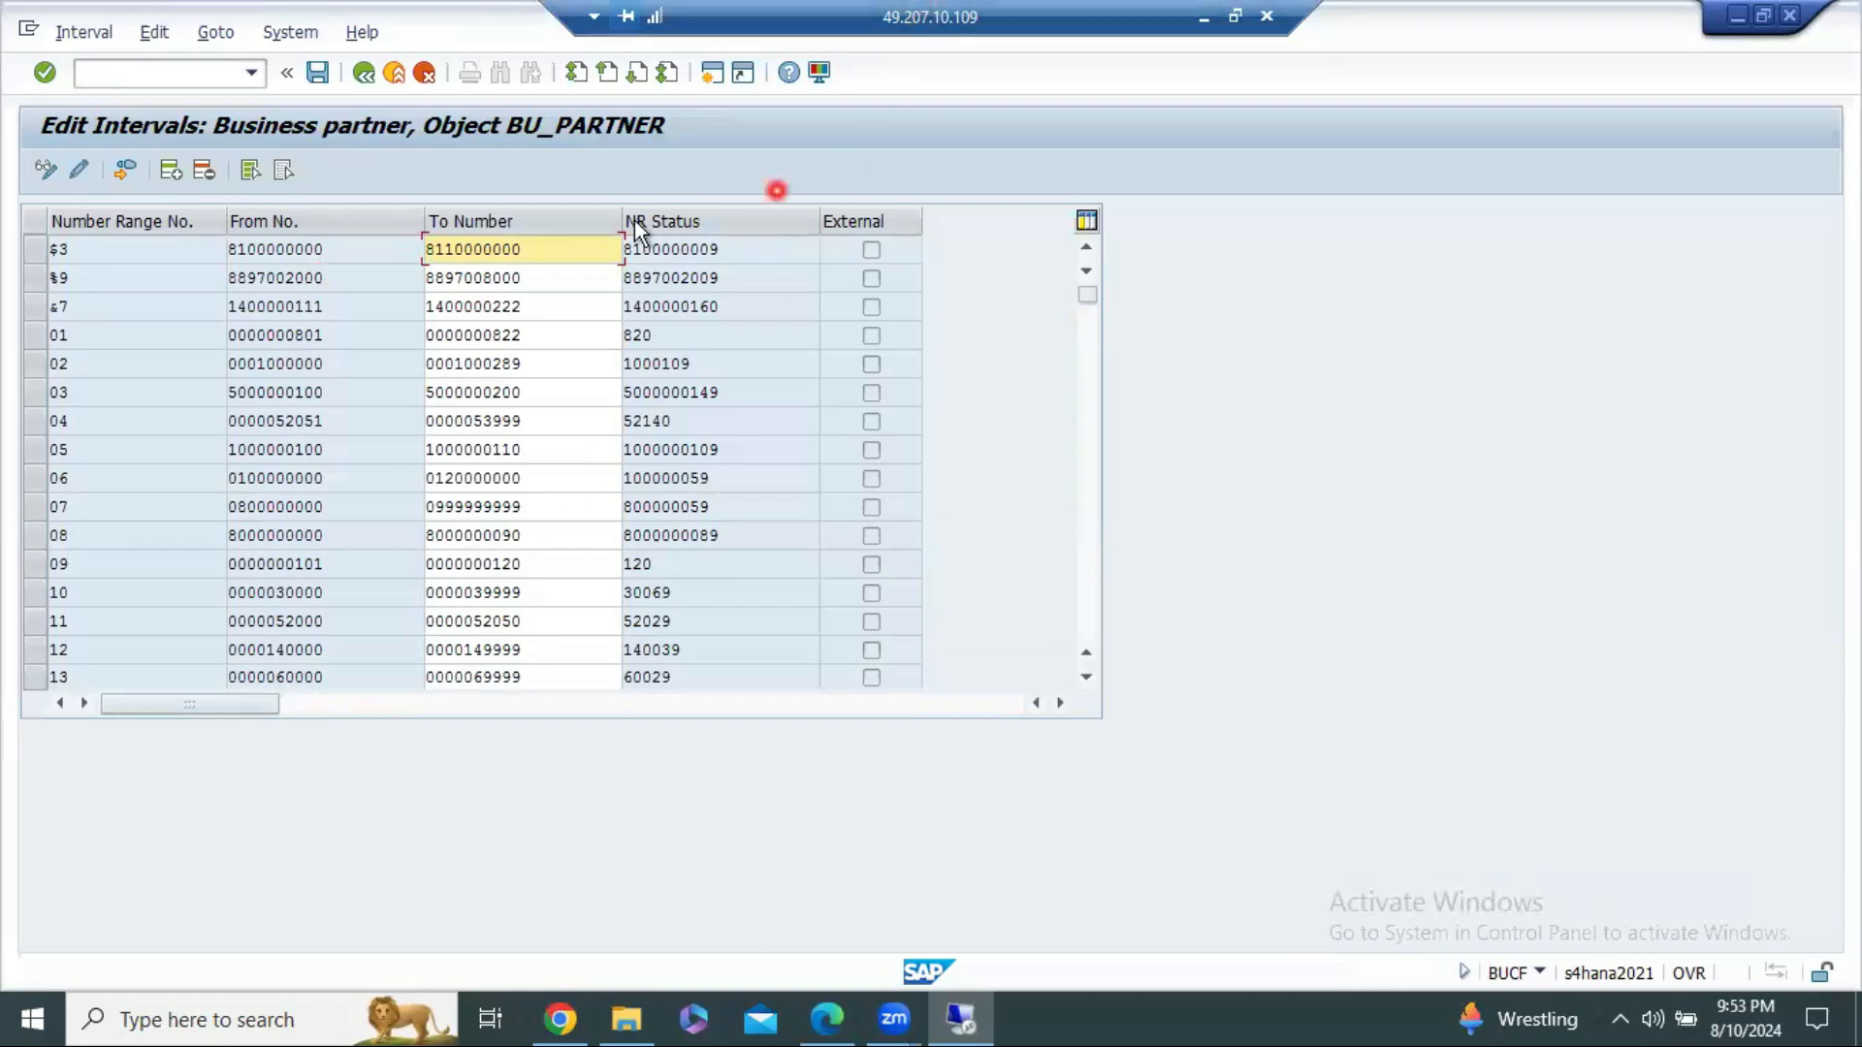
Step: Examine the existing business partner intervals for used number range keys, From and To numbers and NR status
scroll(444, 466, down, 1)
scroll(444, 466, down, 8)
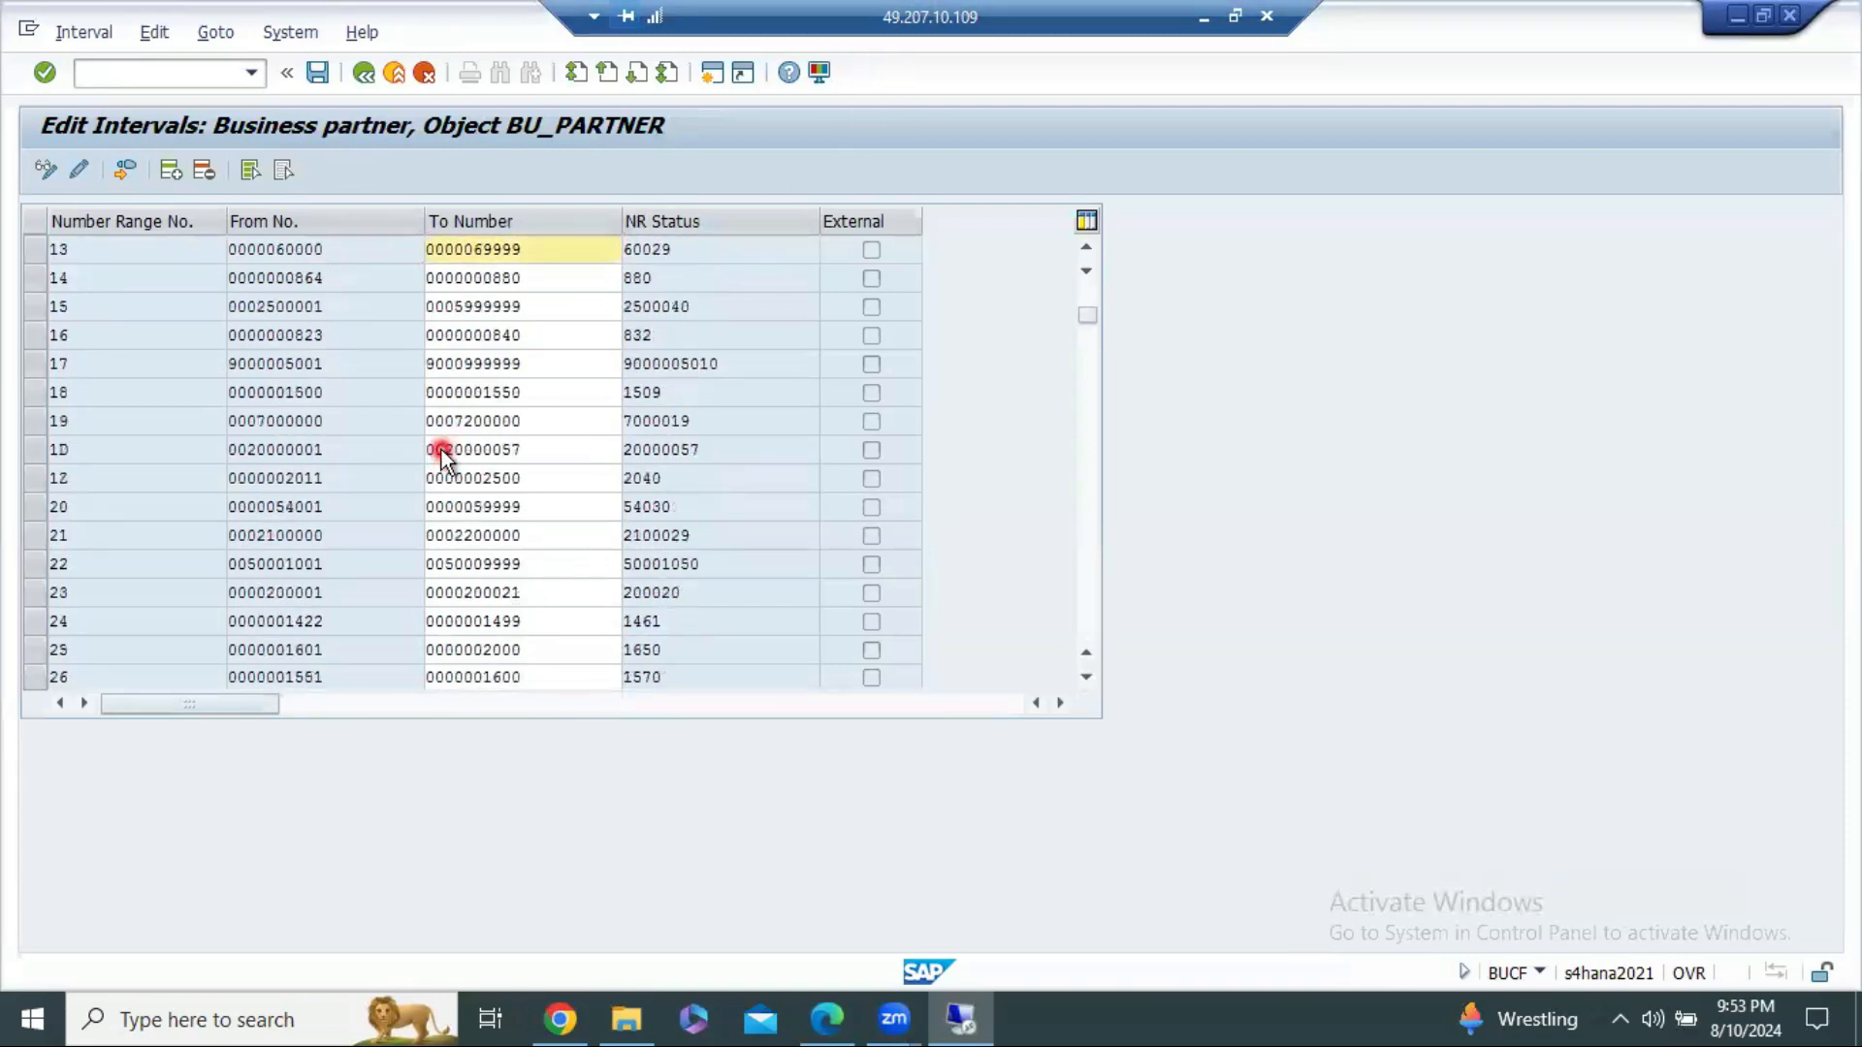
scroll(456, 448, down, 15)
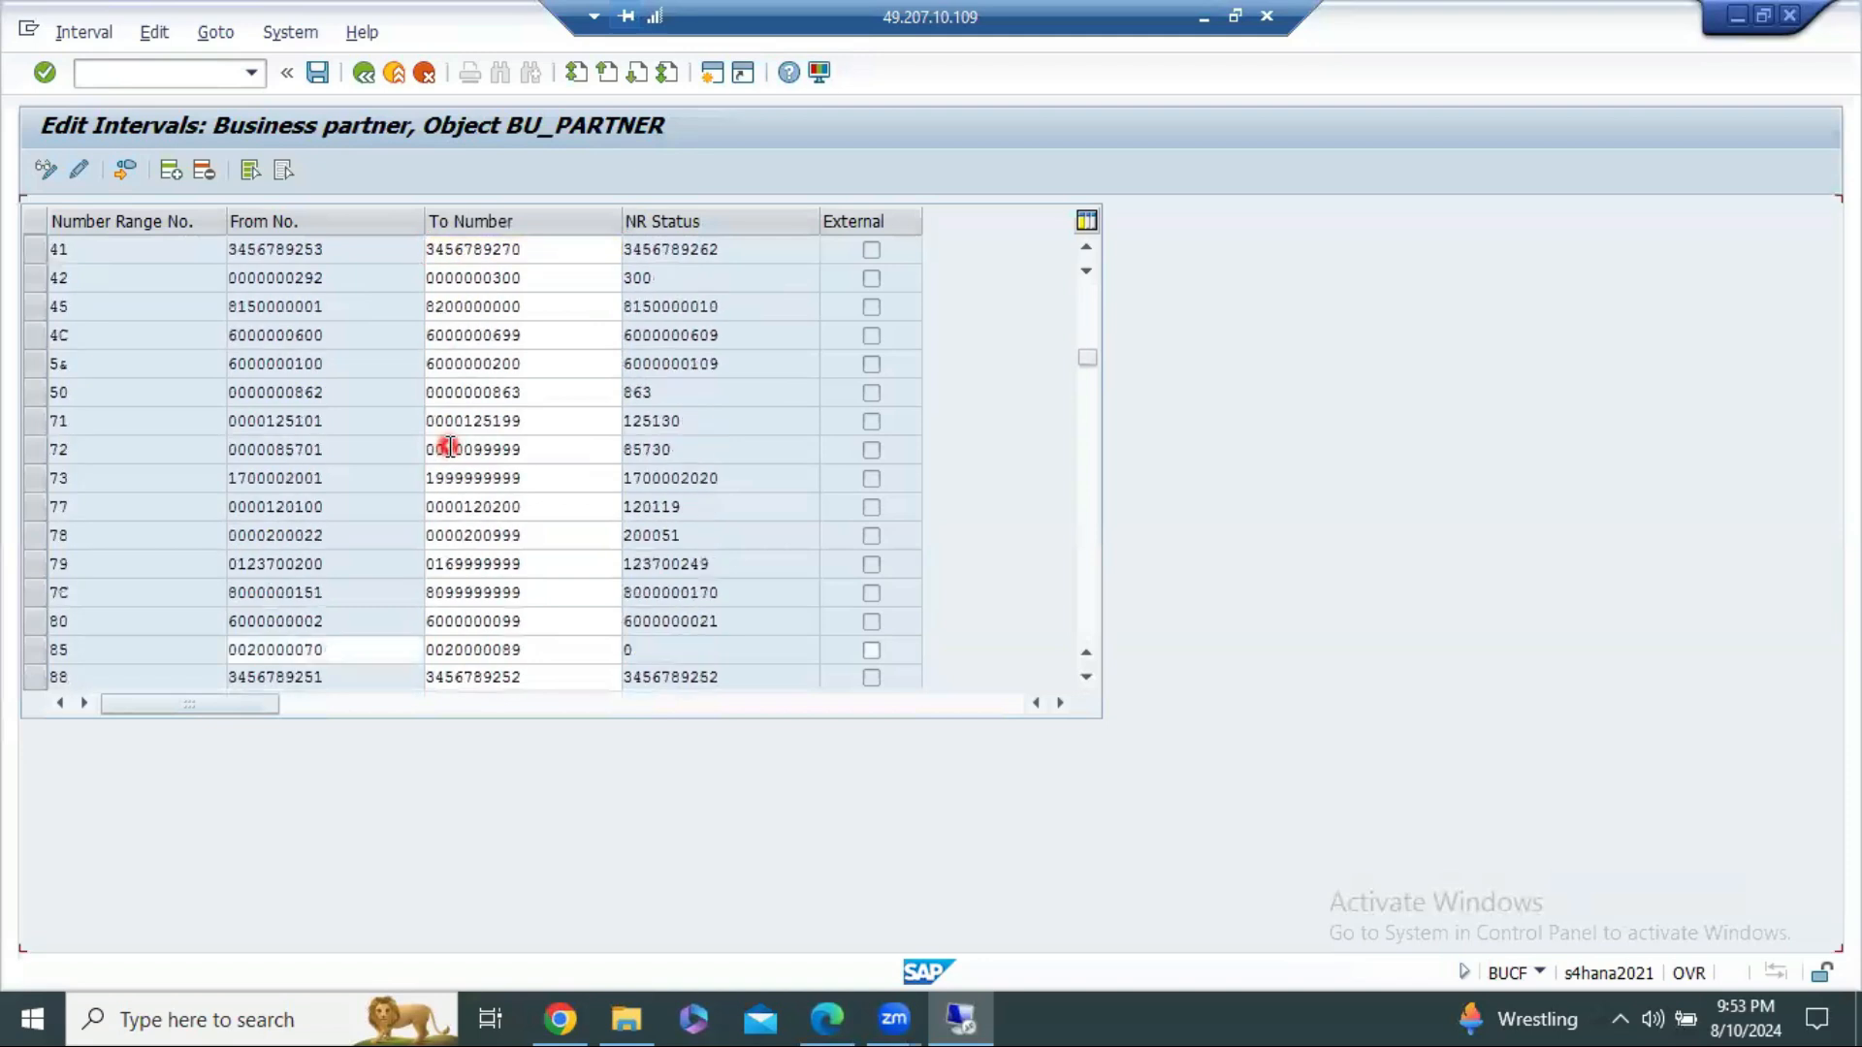
scroll(378, 487, down, 20)
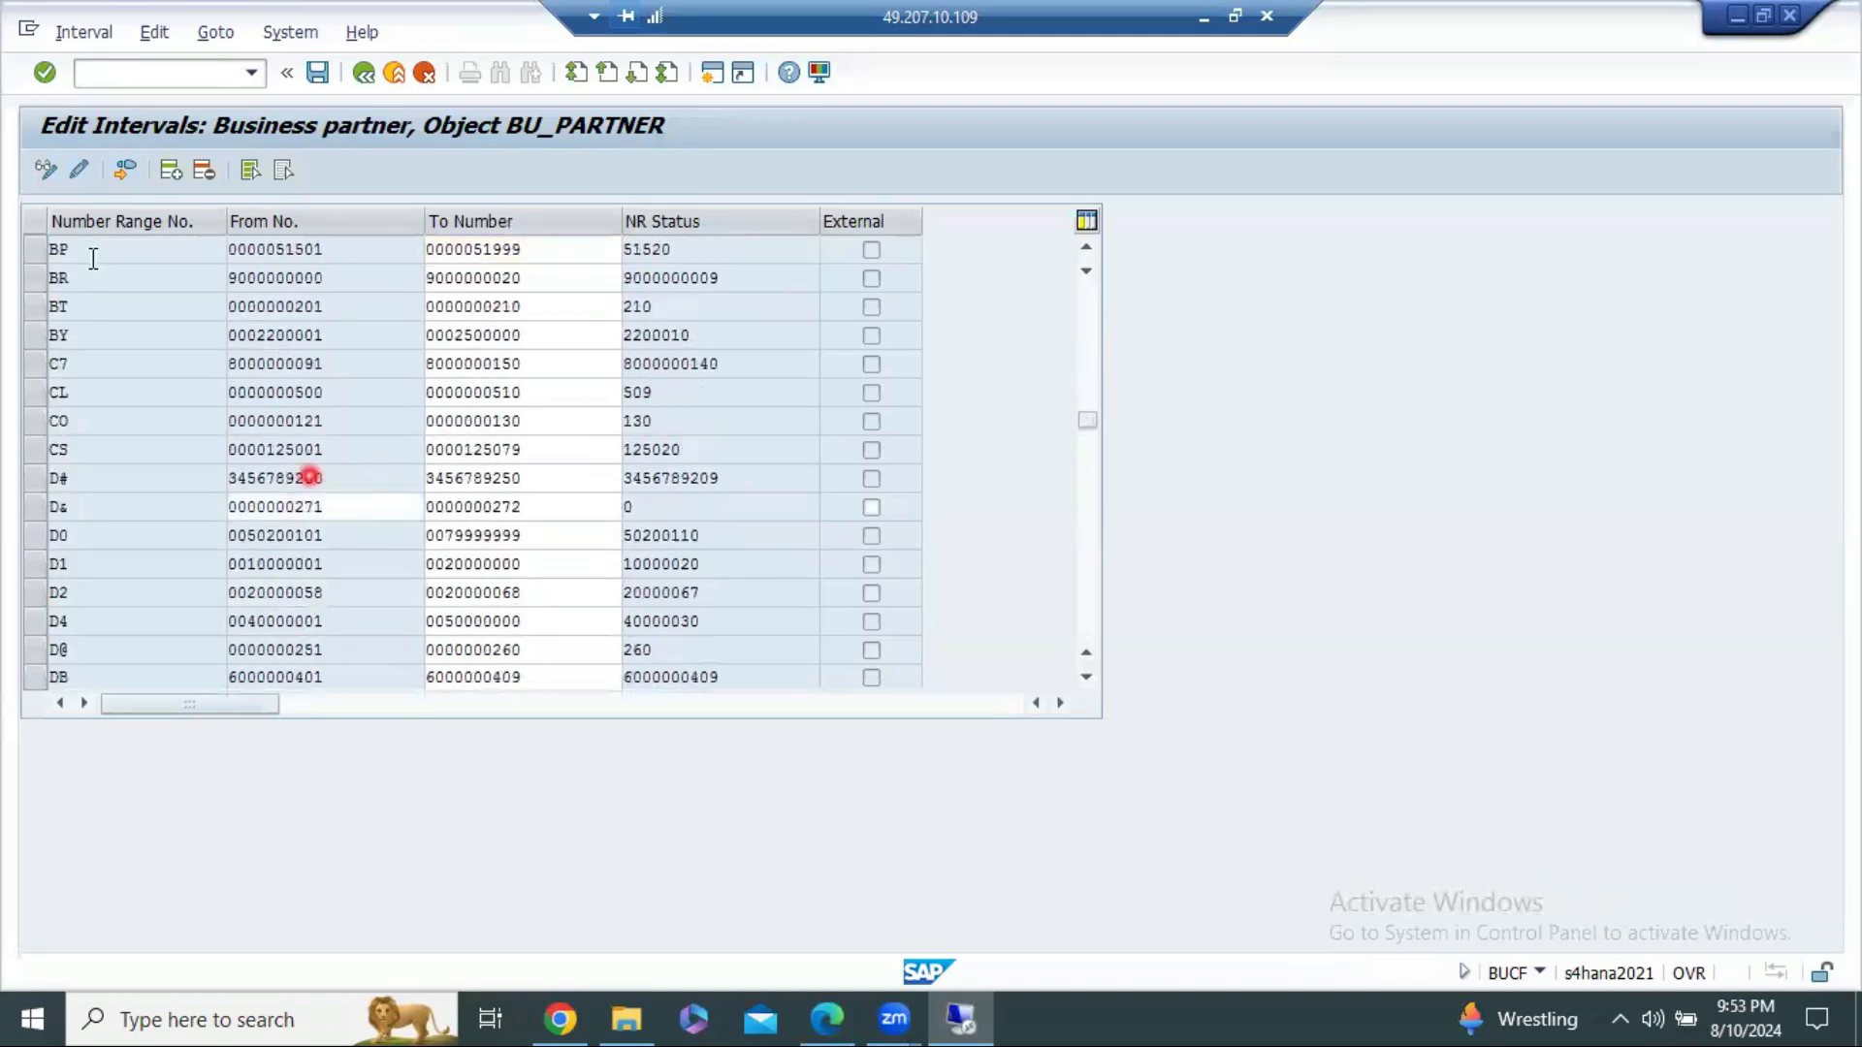
scroll(66, 585, down, 4)
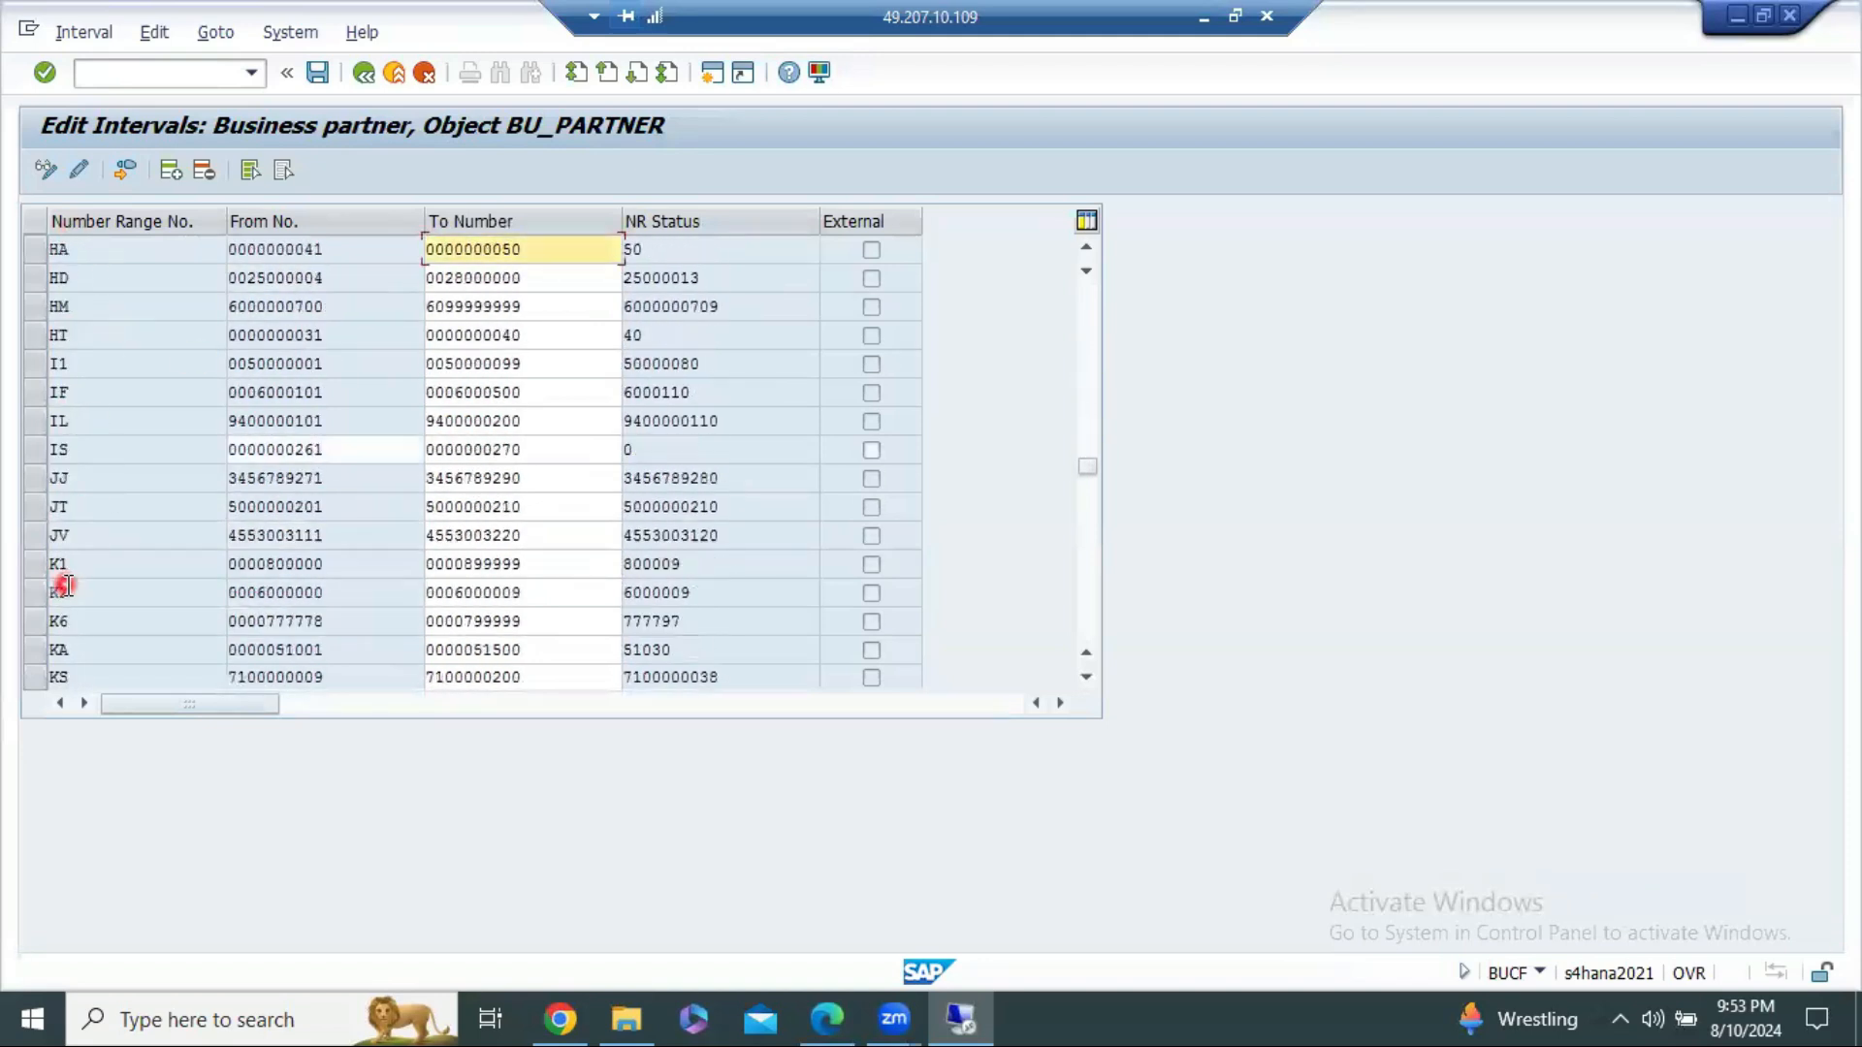
scroll(141, 529, down, 3)
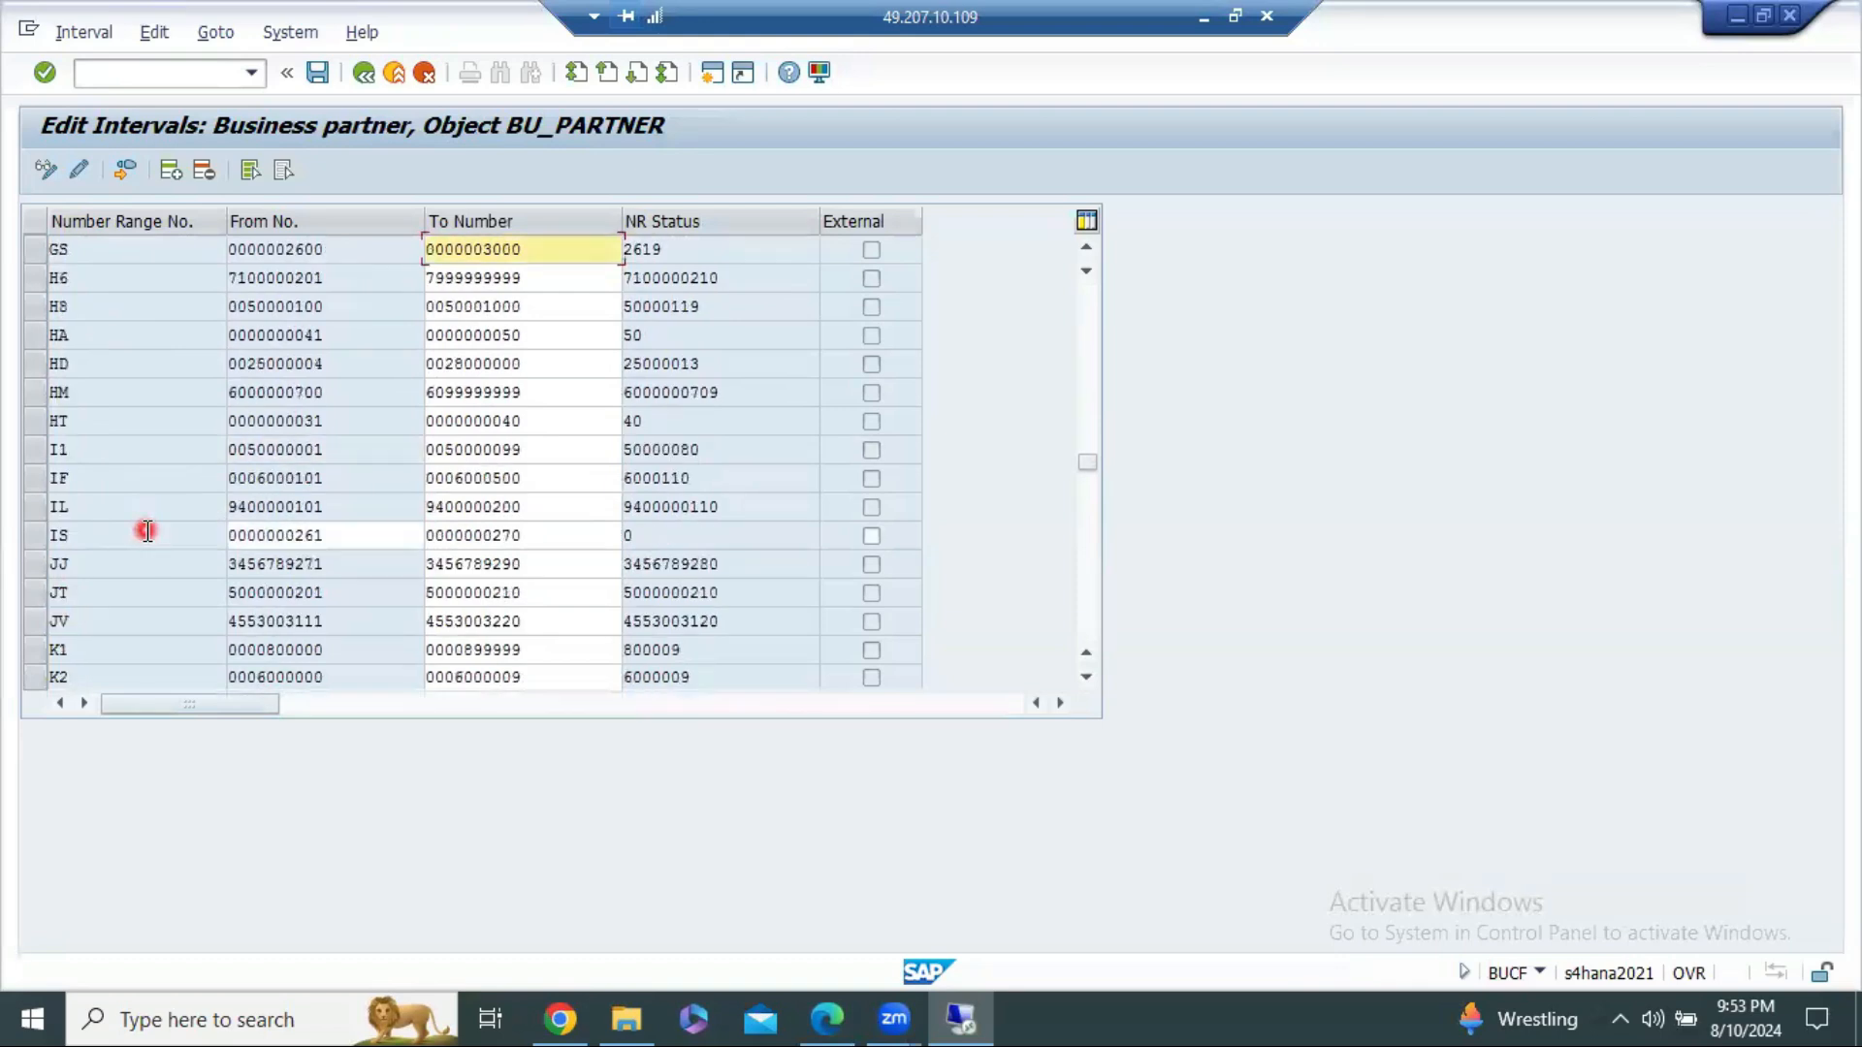
scroll(120, 530, down, 2)
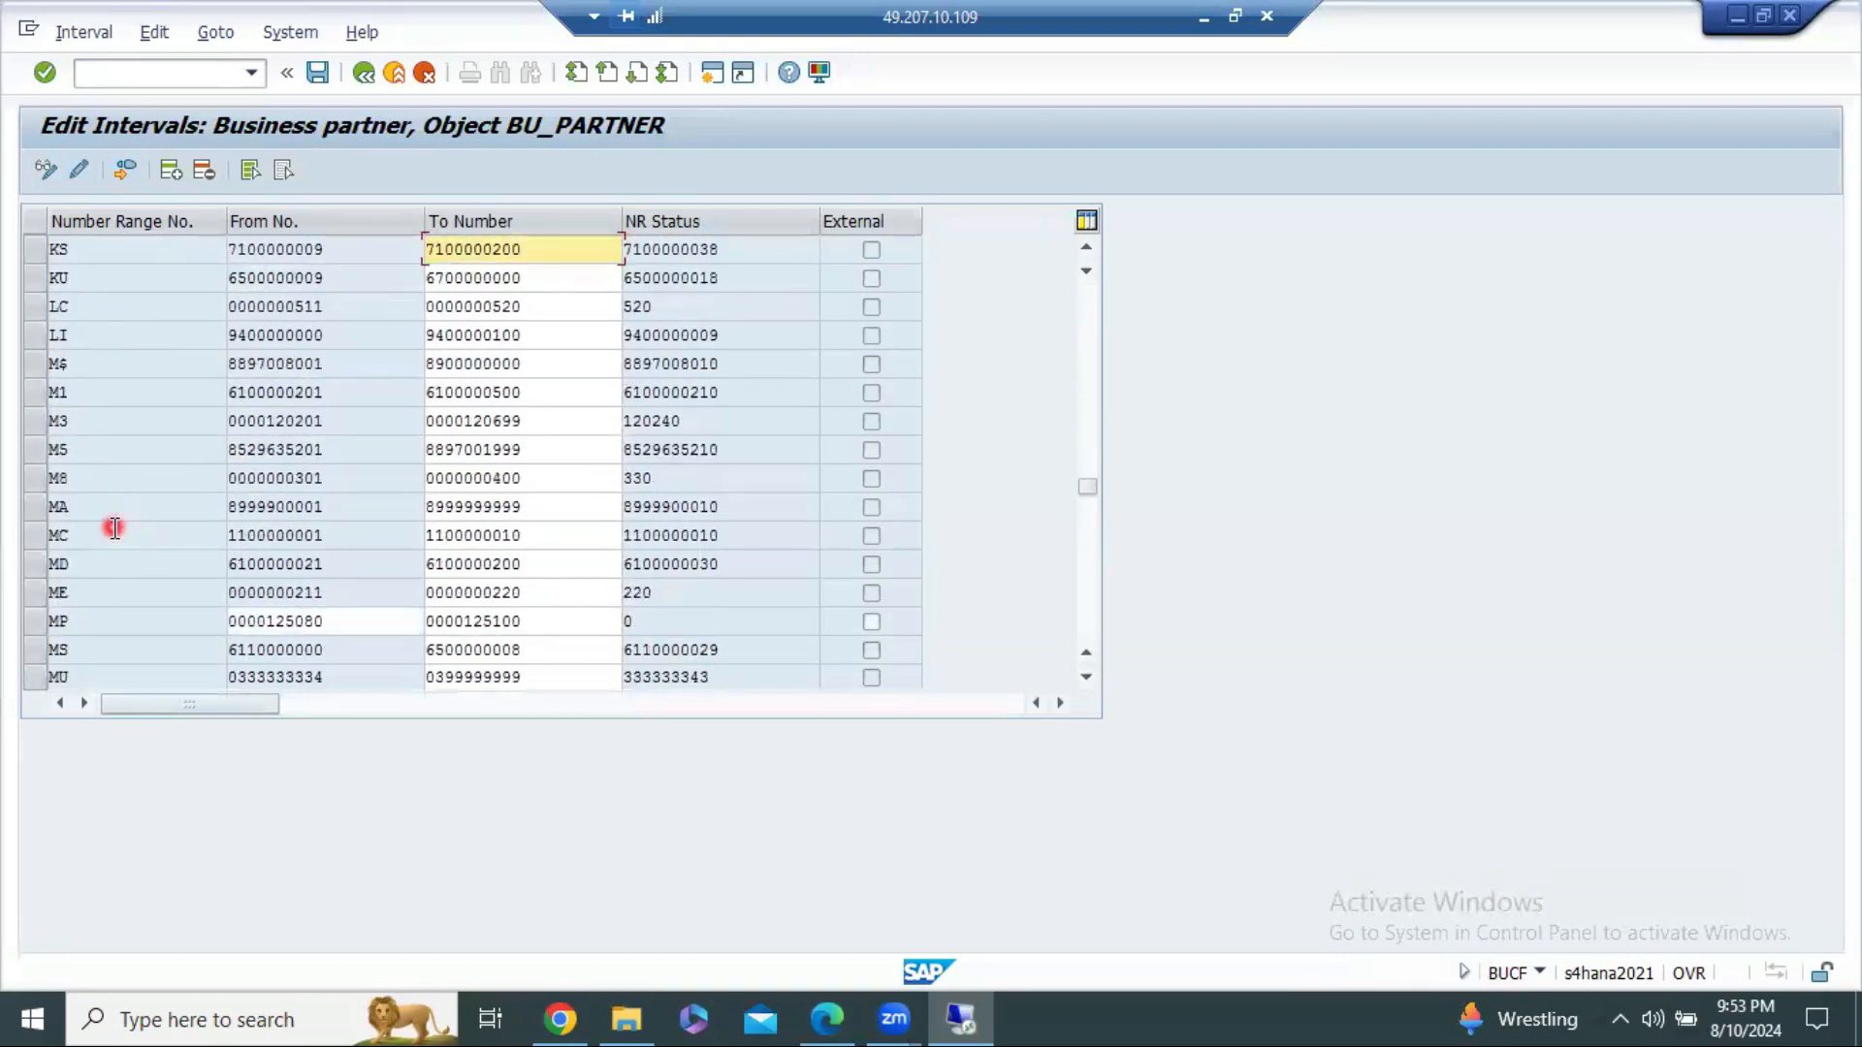
scroll(112, 527, down, 2)
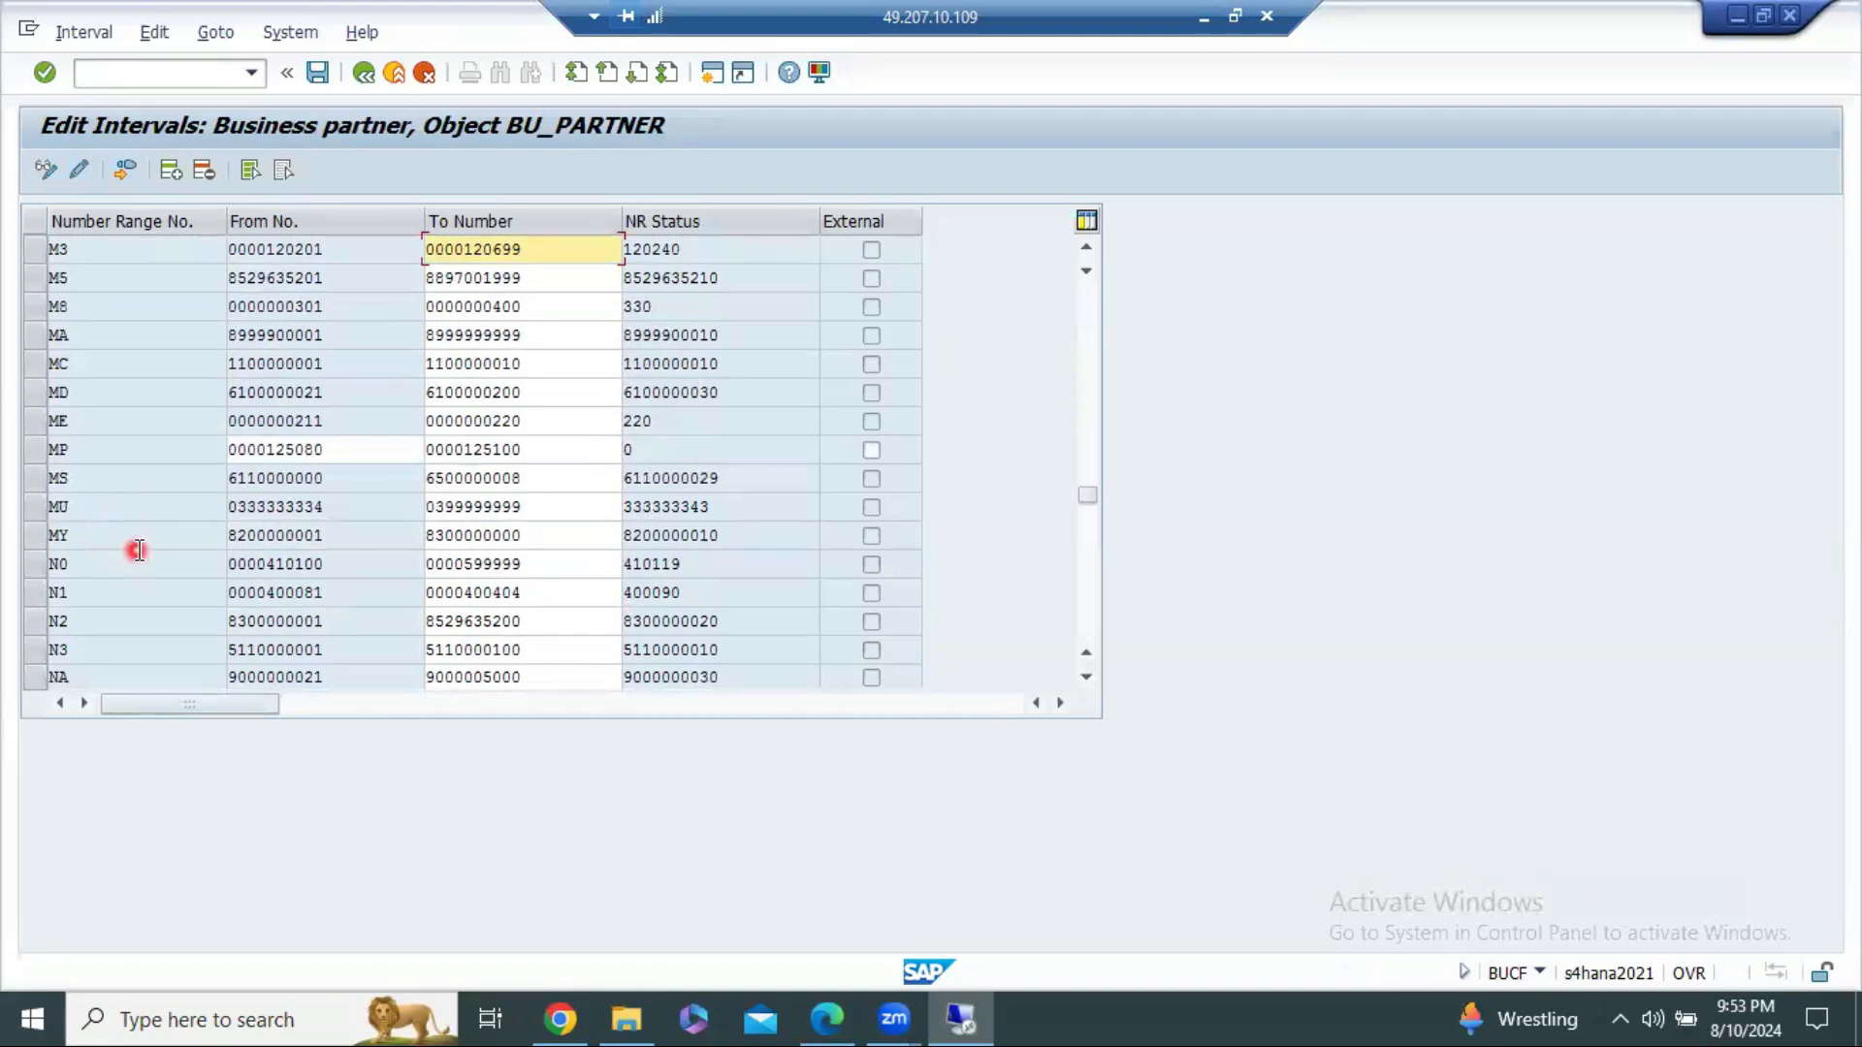
scroll(137, 549, down, 4)
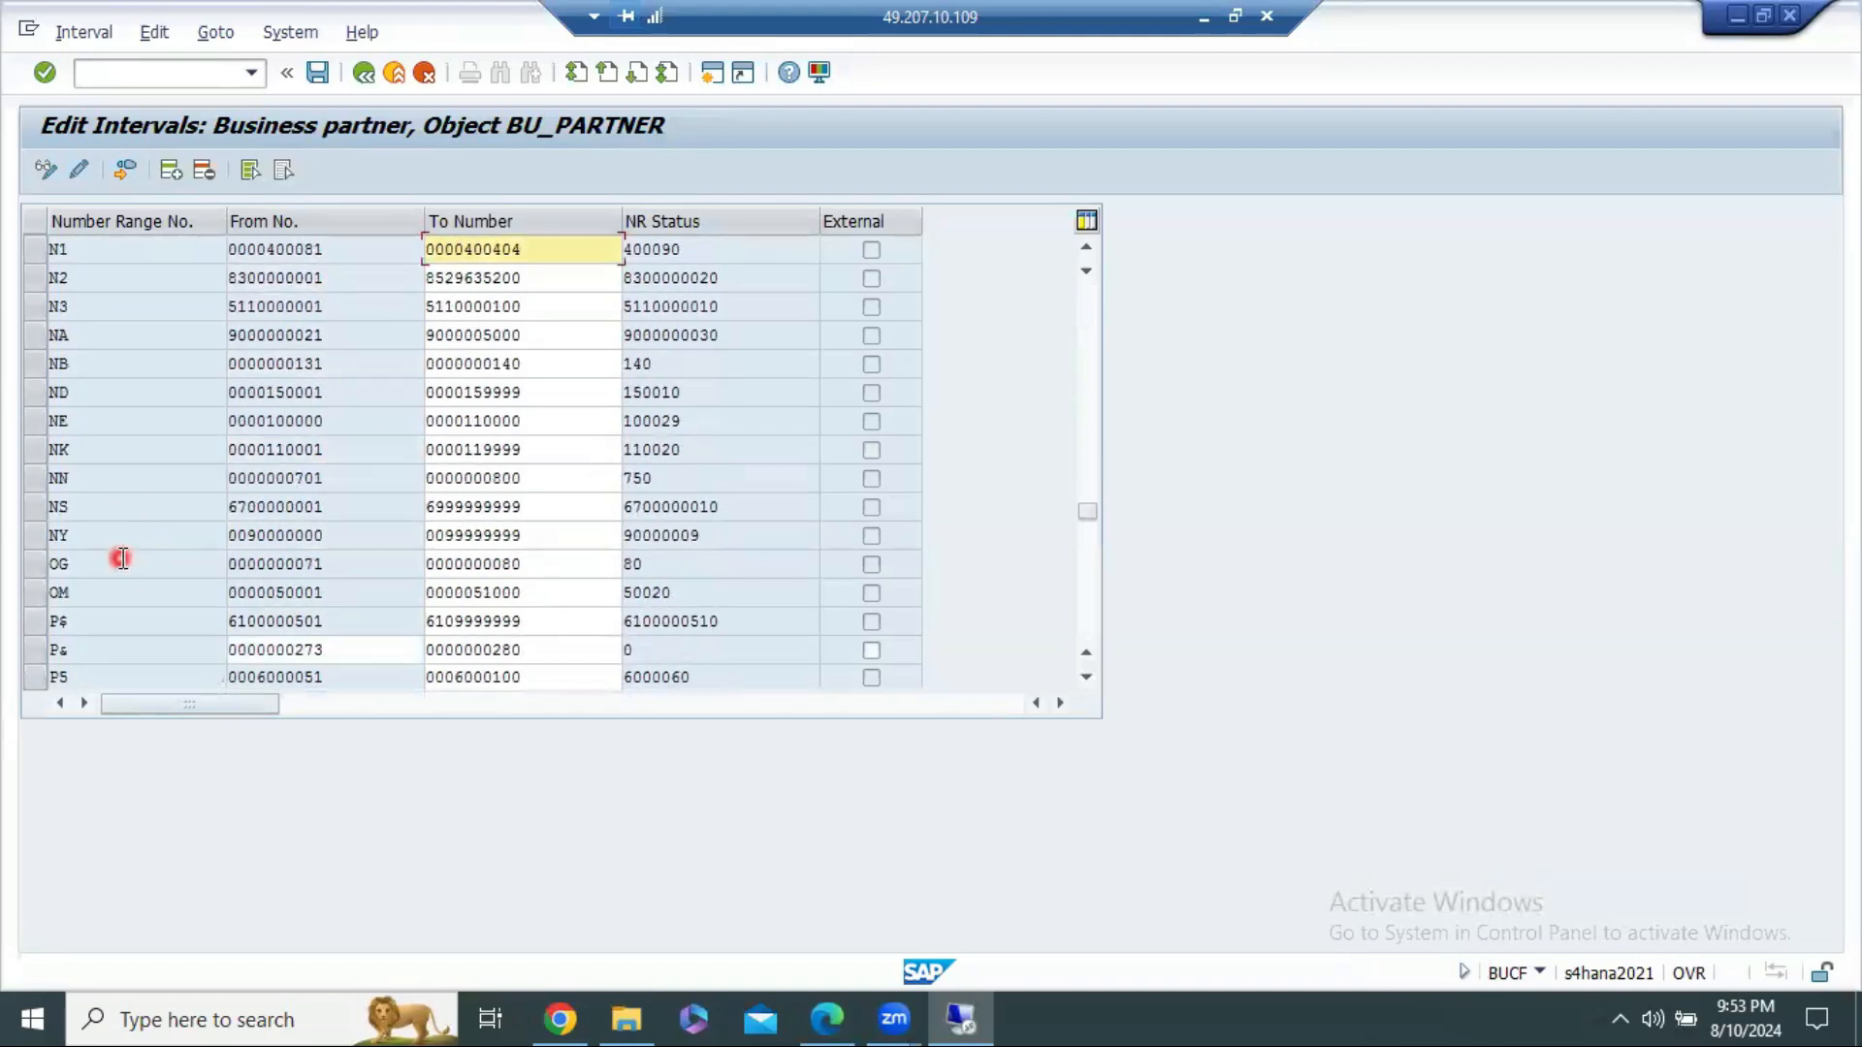
scroll(111, 560, down, 4)
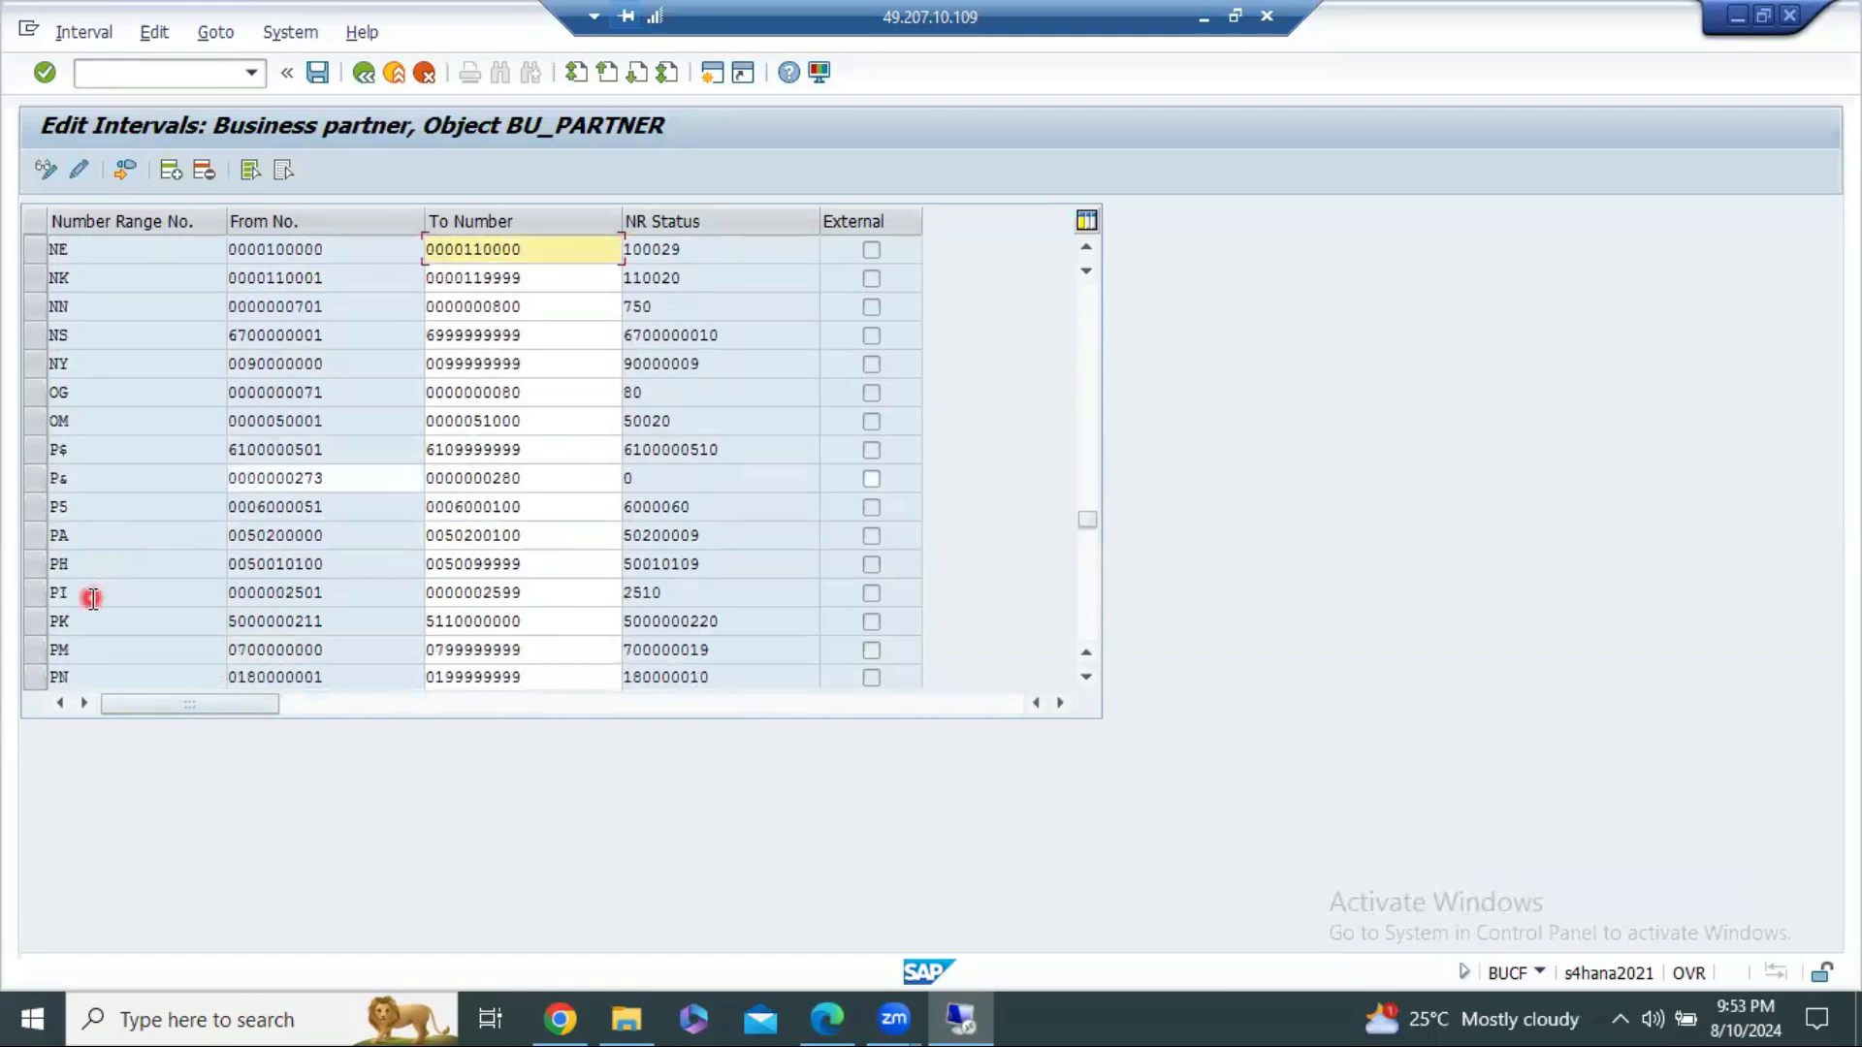
scroll(91, 599, down, 8)
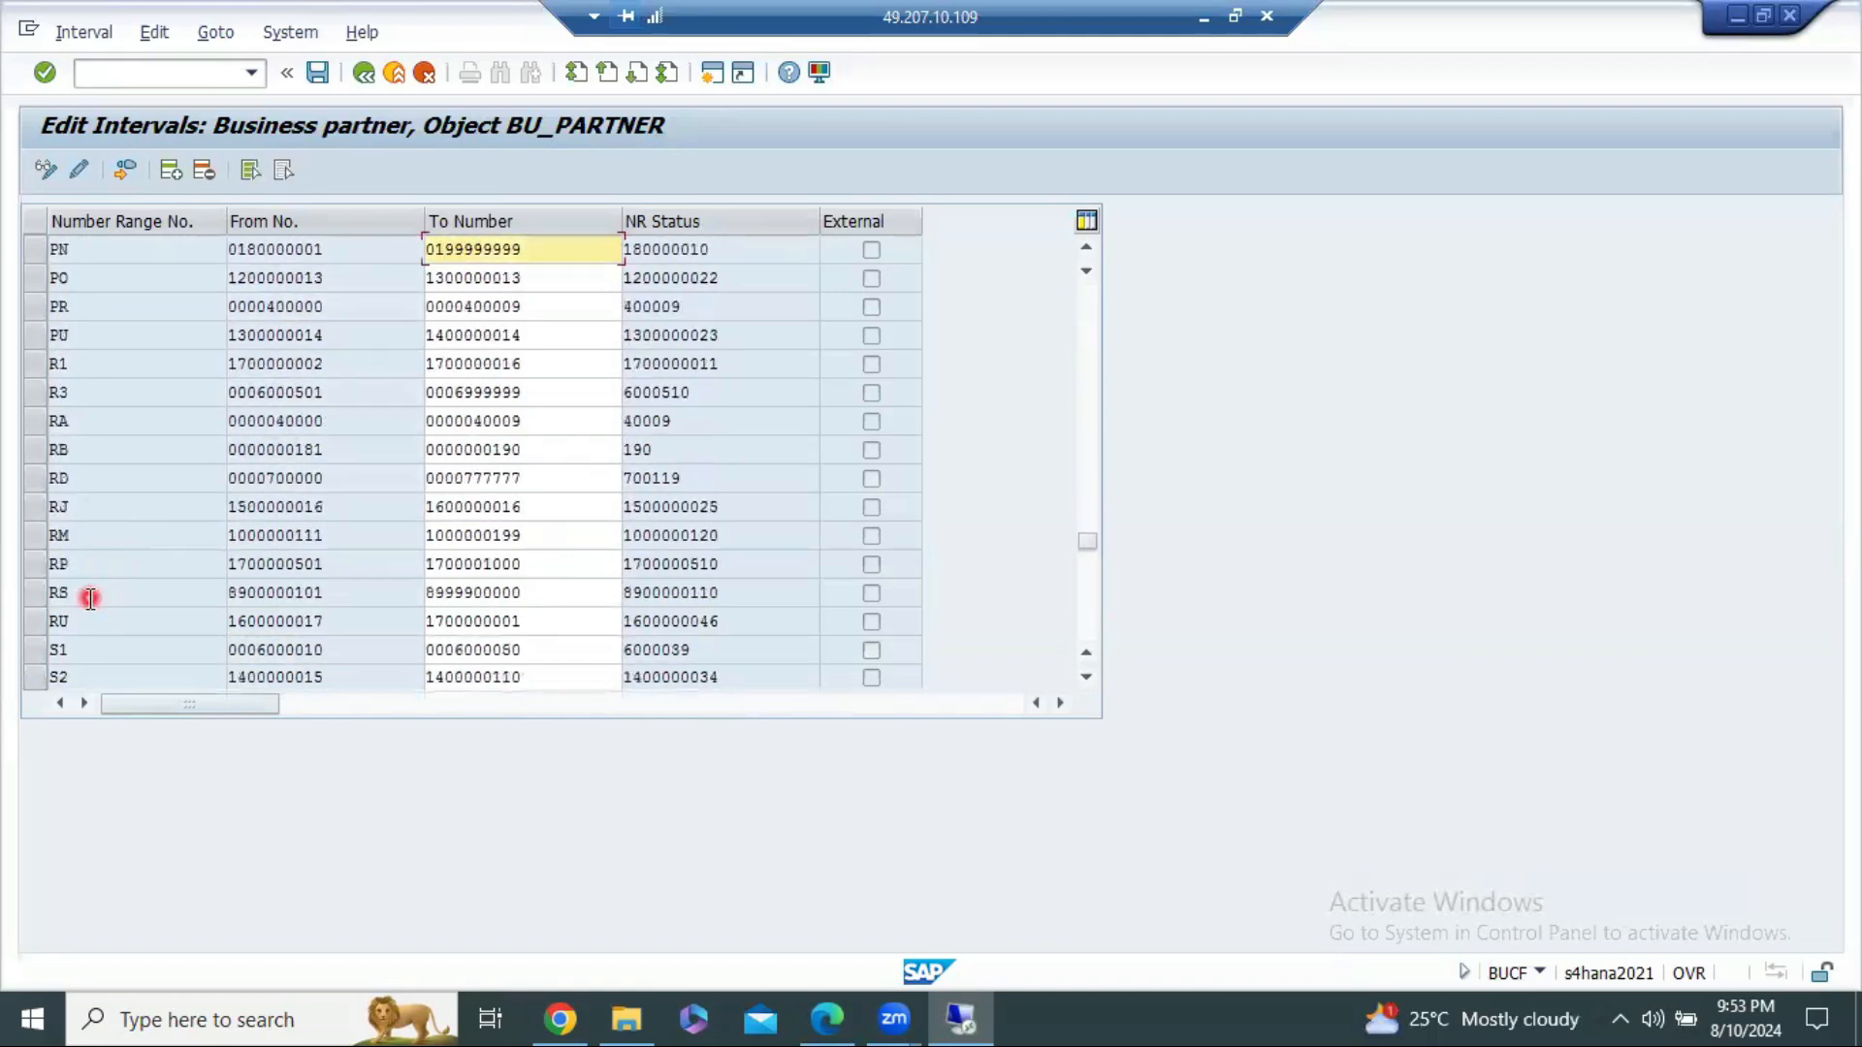
scroll(66, 608, down, 4)
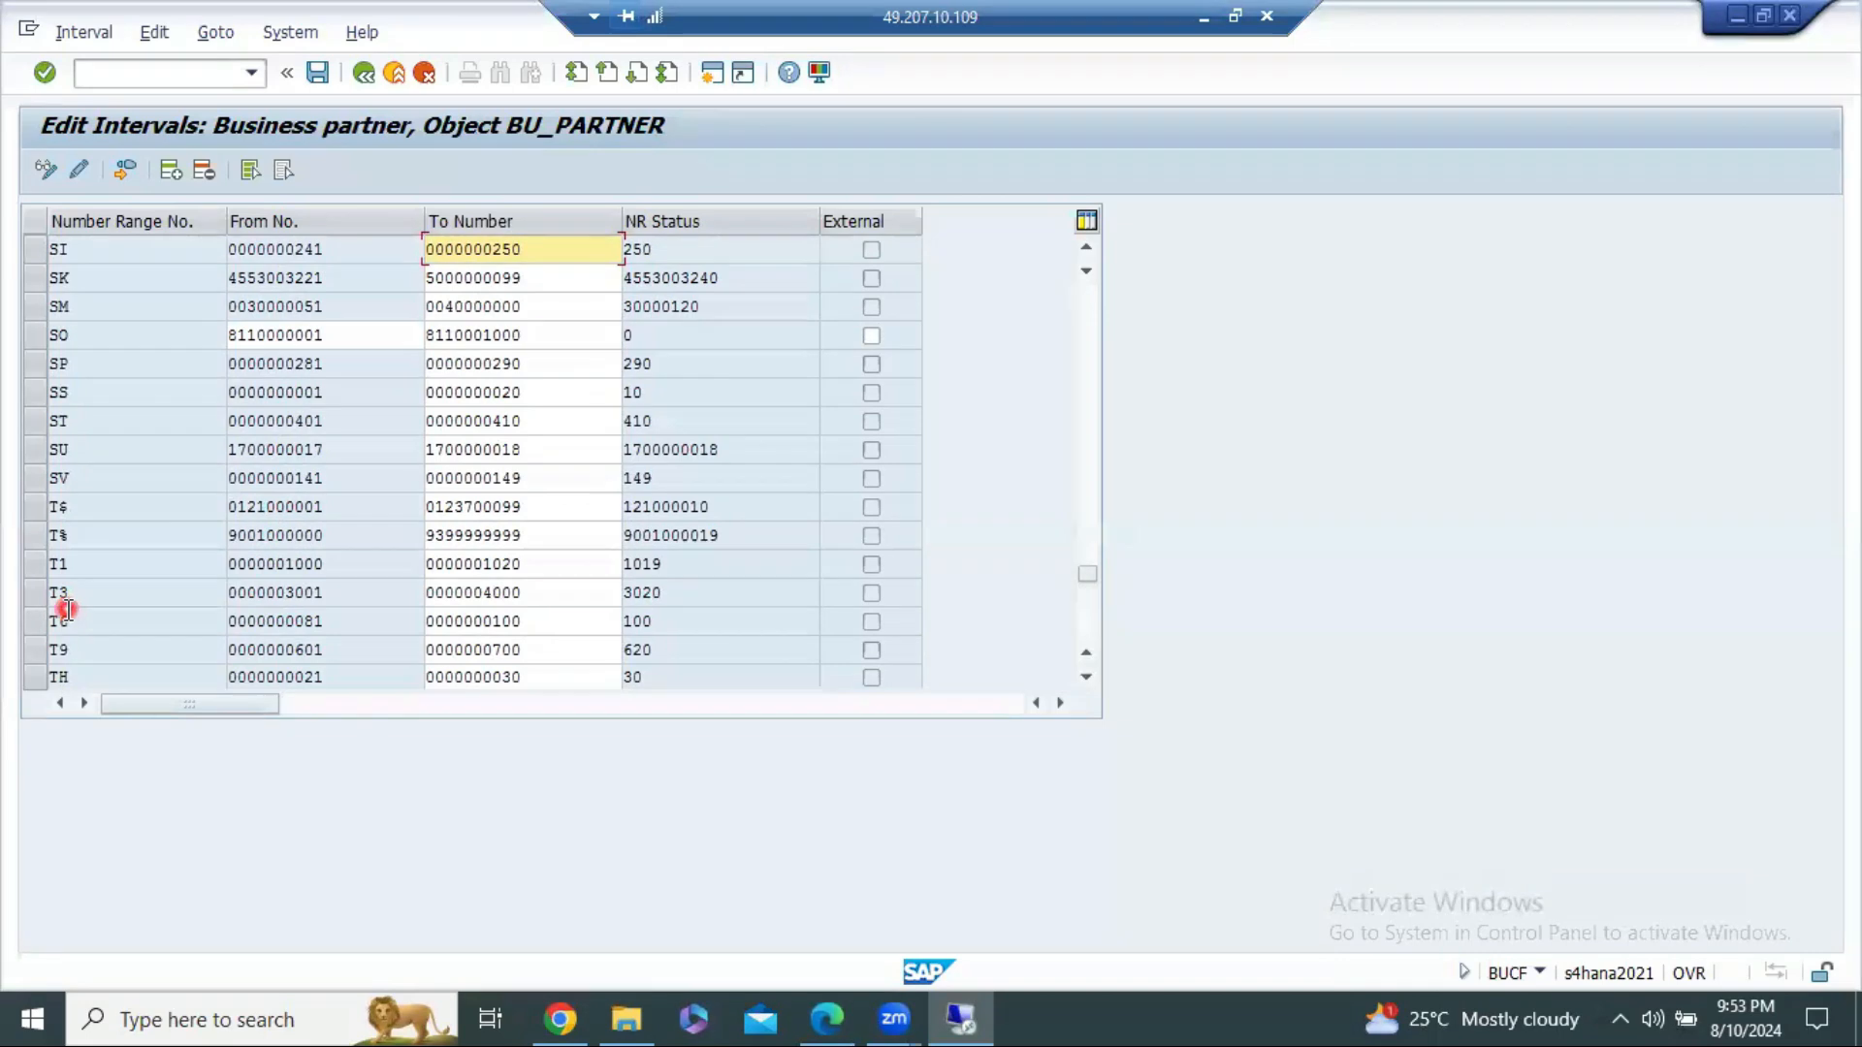
scroll(66, 608, up, 6)
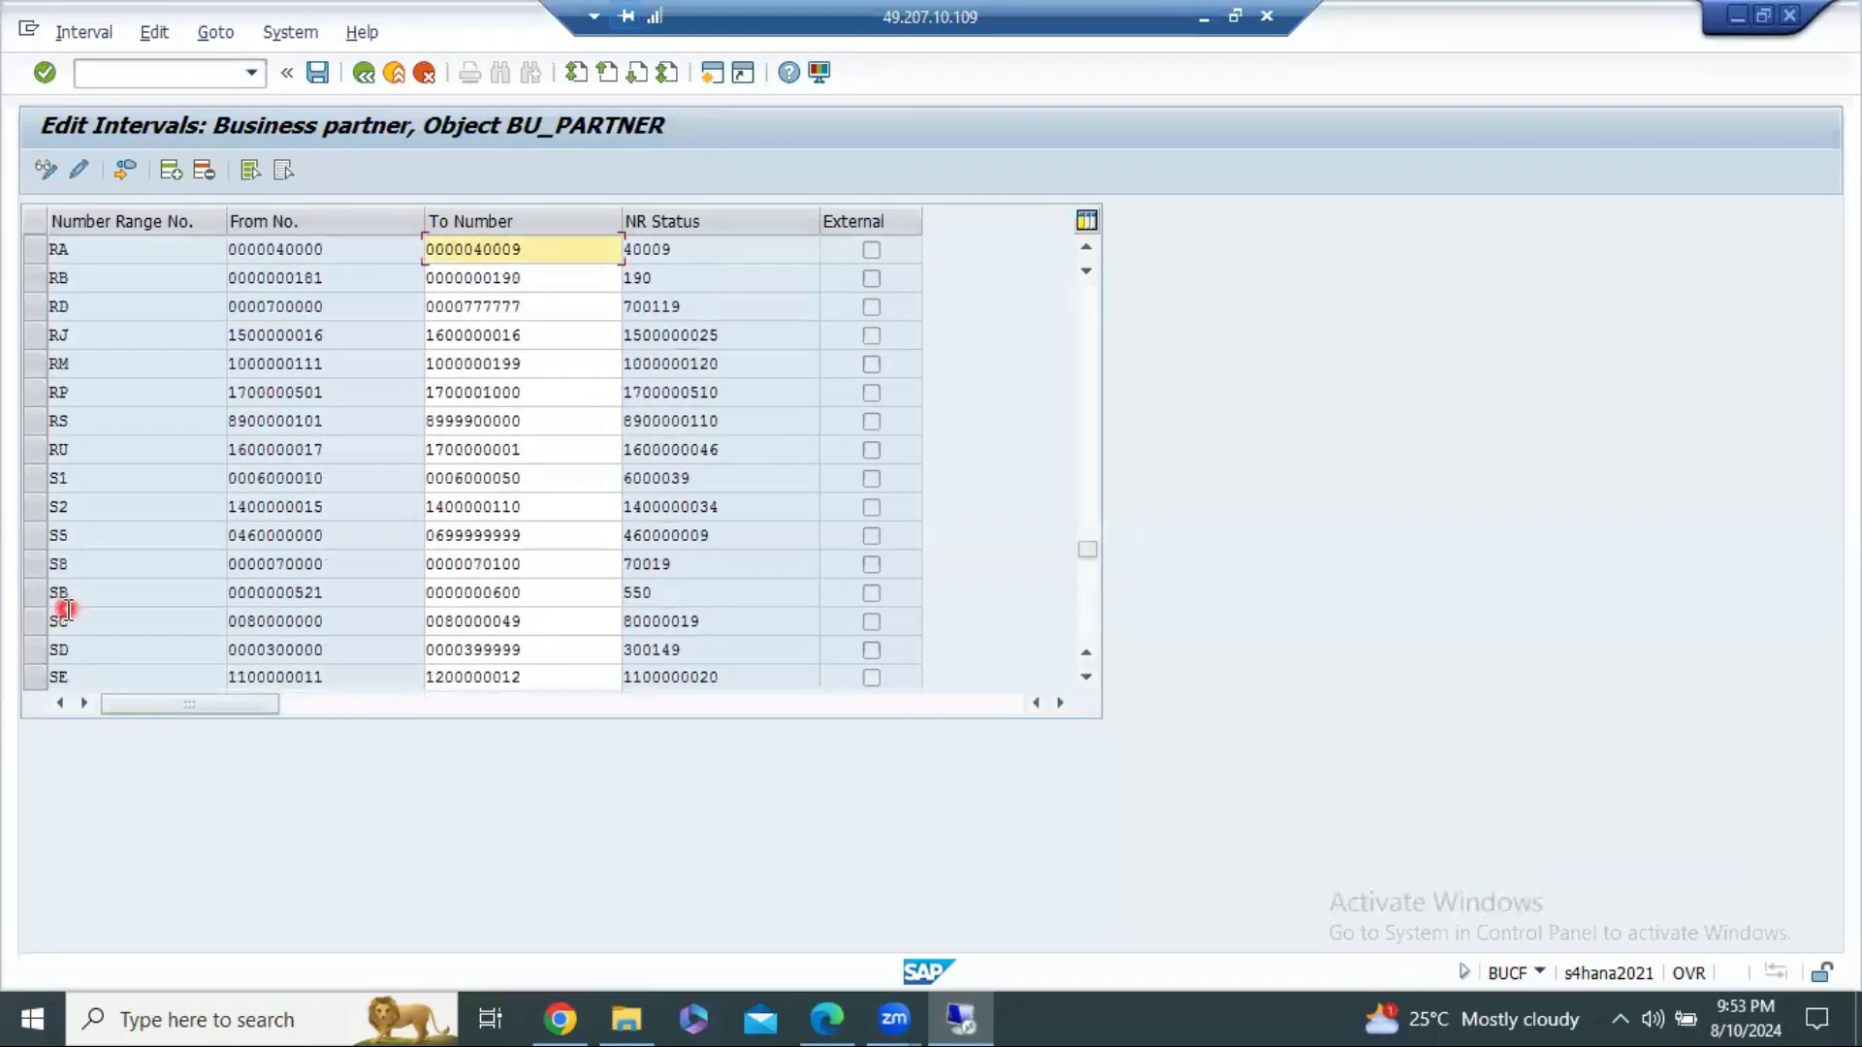
scroll(104, 555, up, 4)
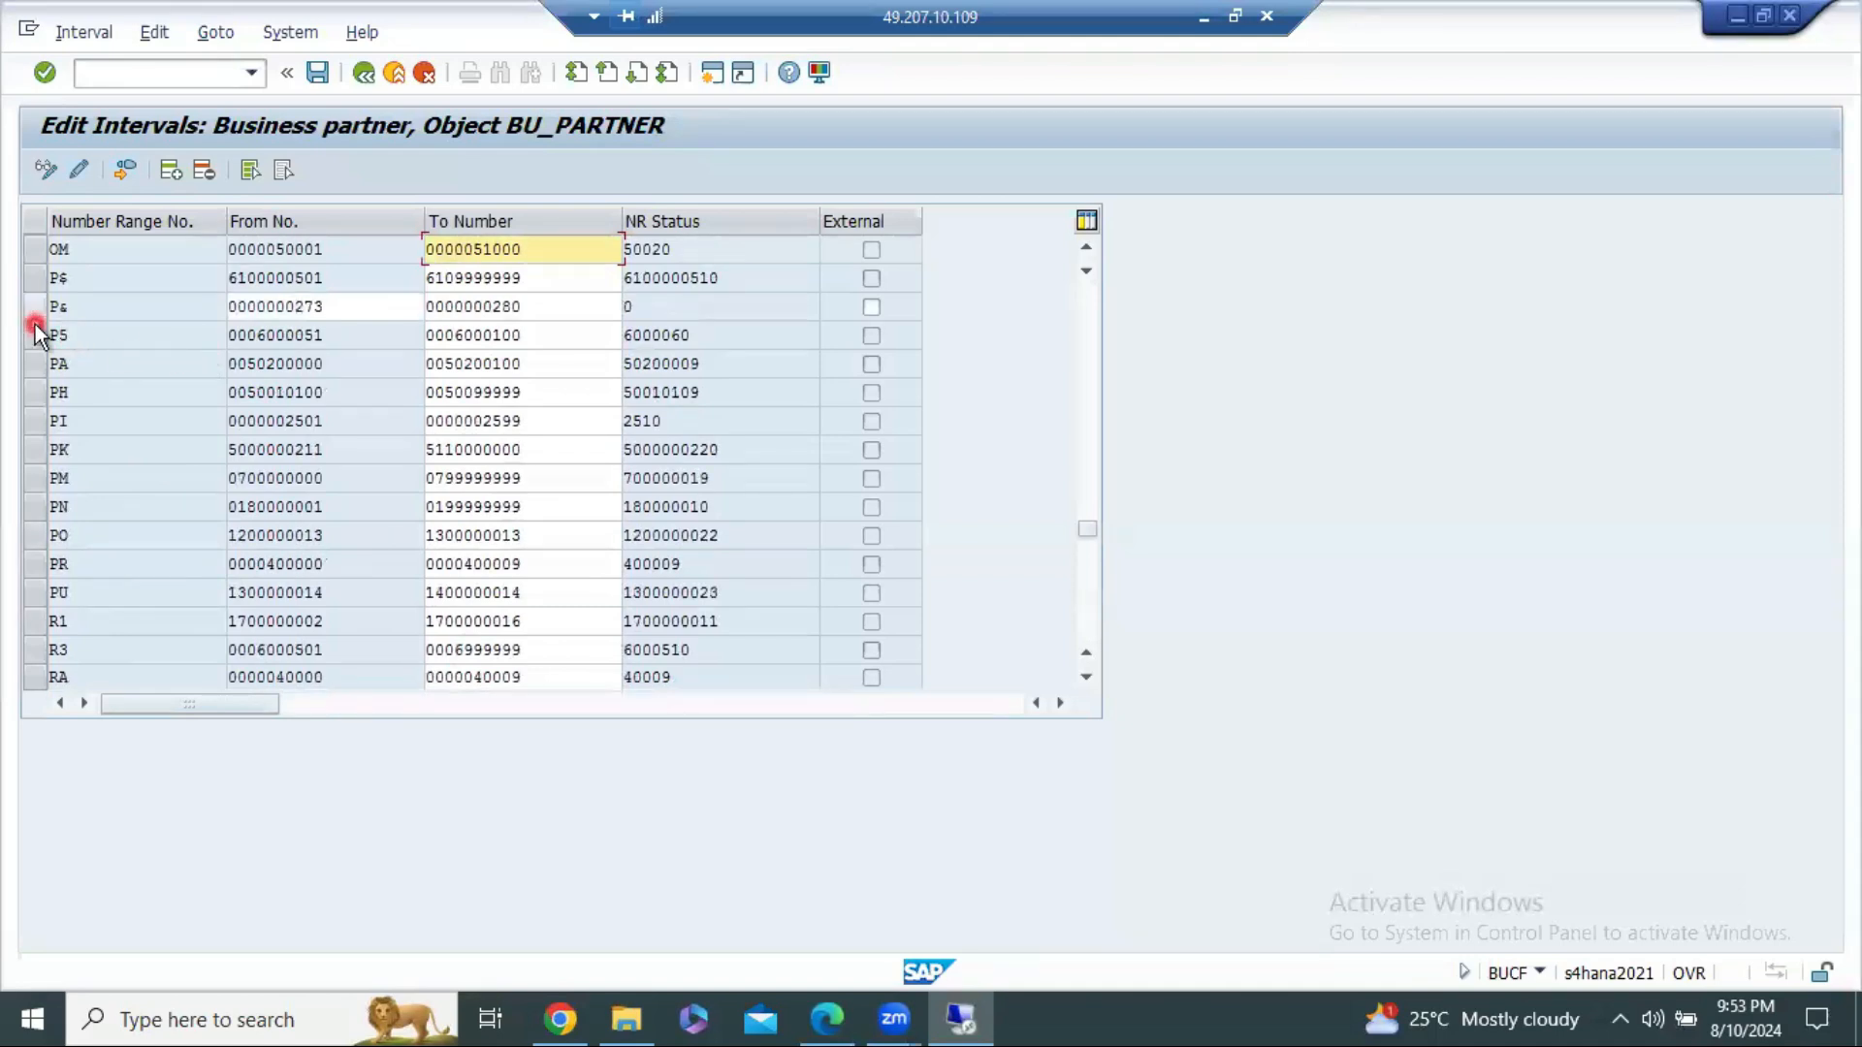
Step: Select the P& interval and check the business partner number range object for free intervals
click(35, 306)
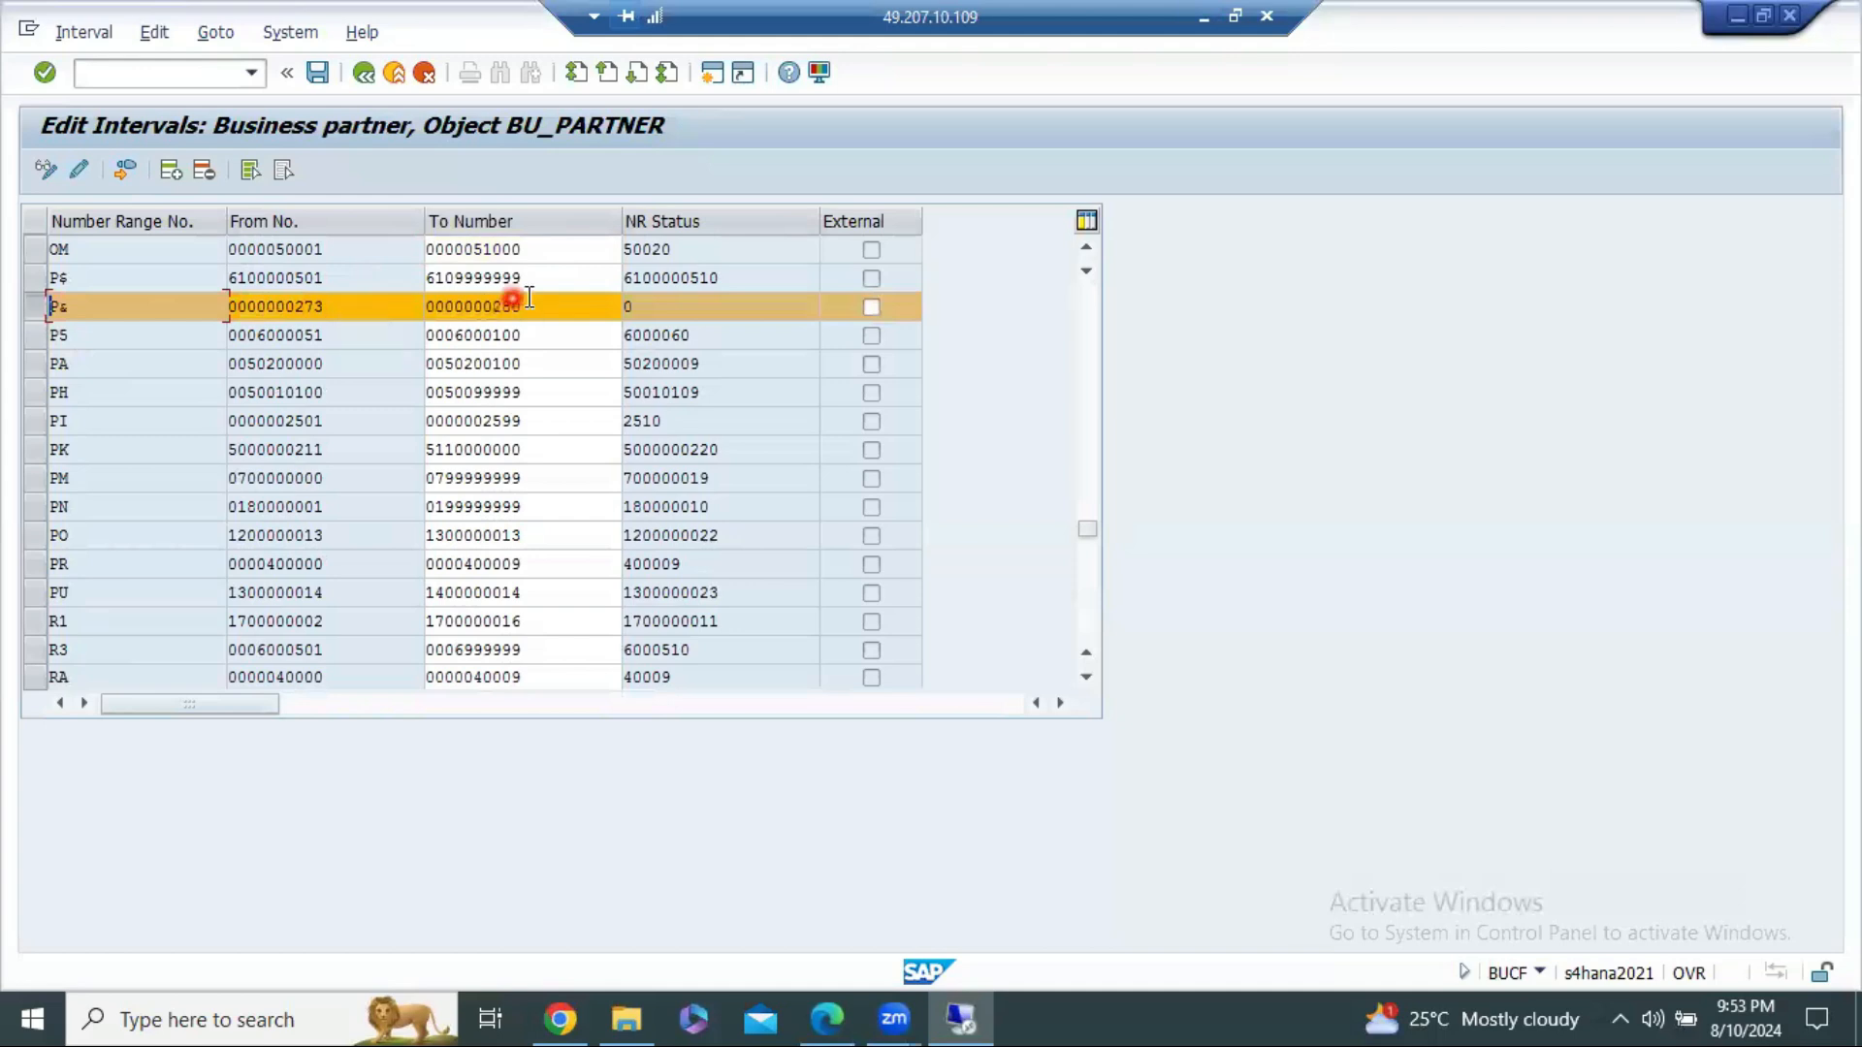
click(76, 308)
click(76, 313)
click(122, 174)
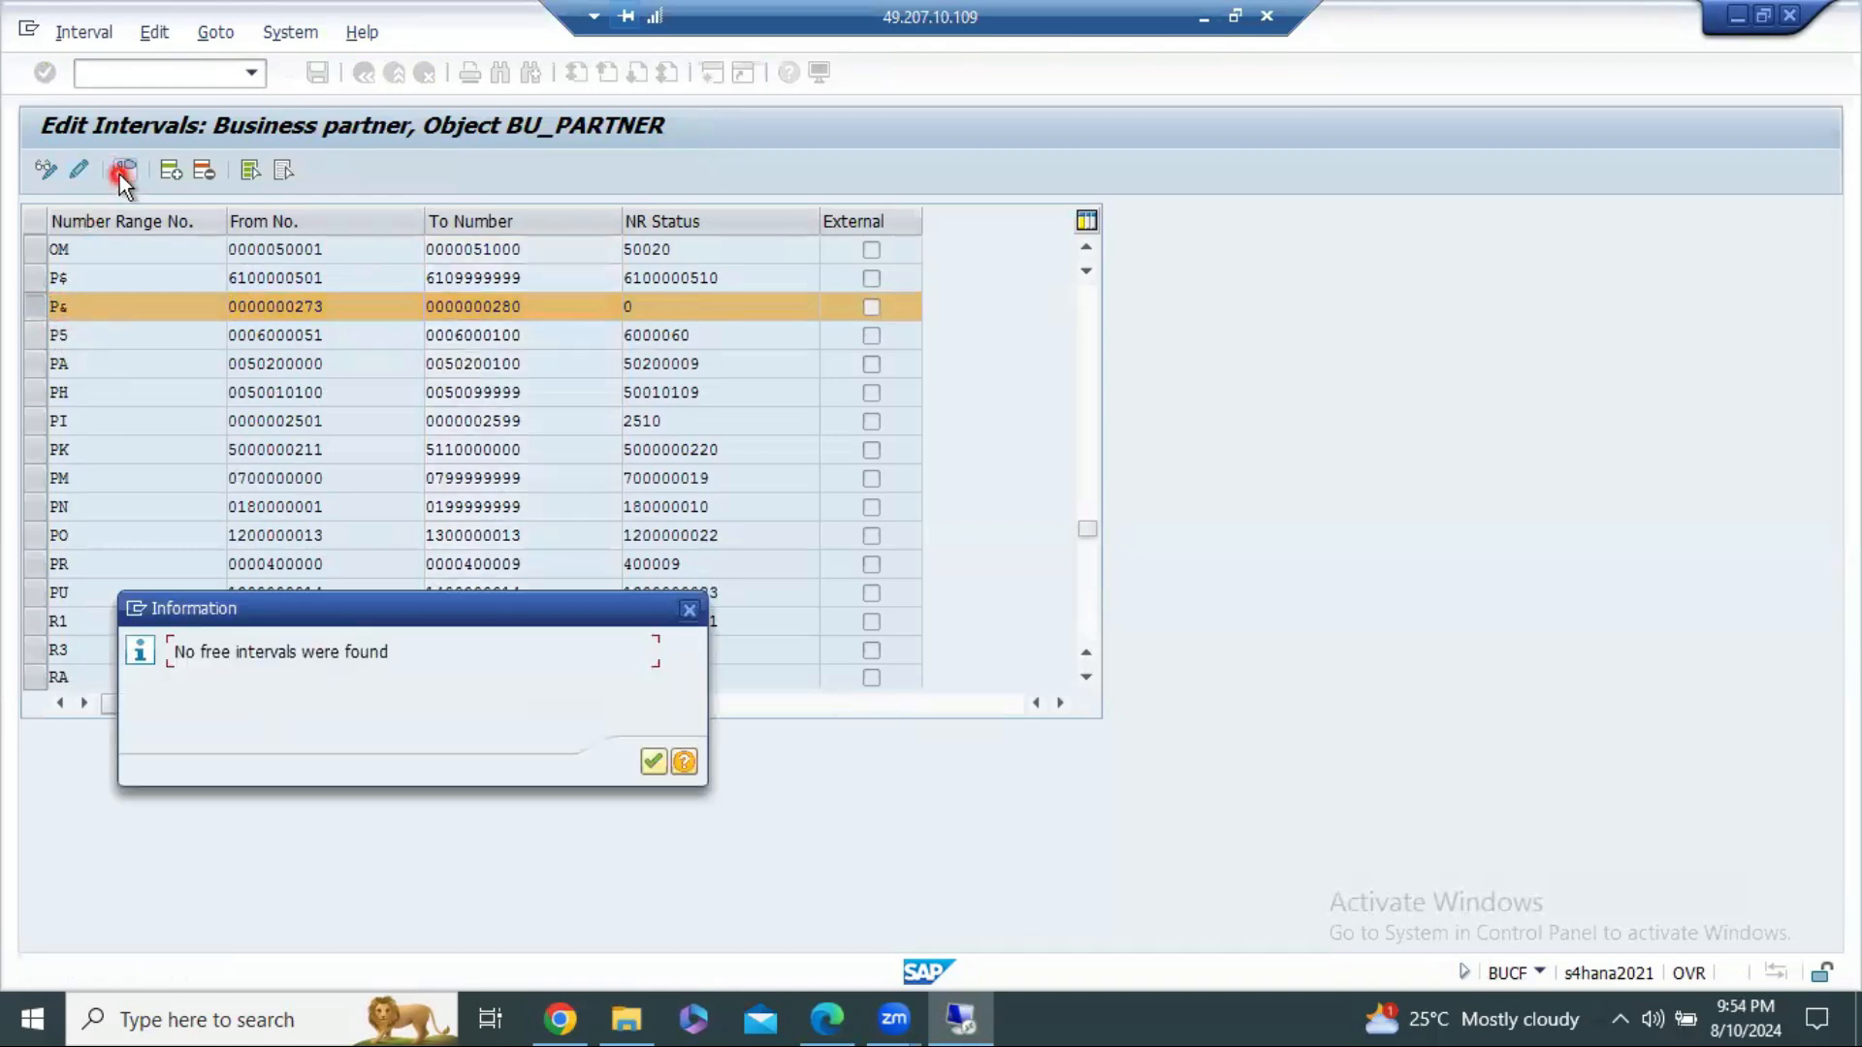
click(688, 611)
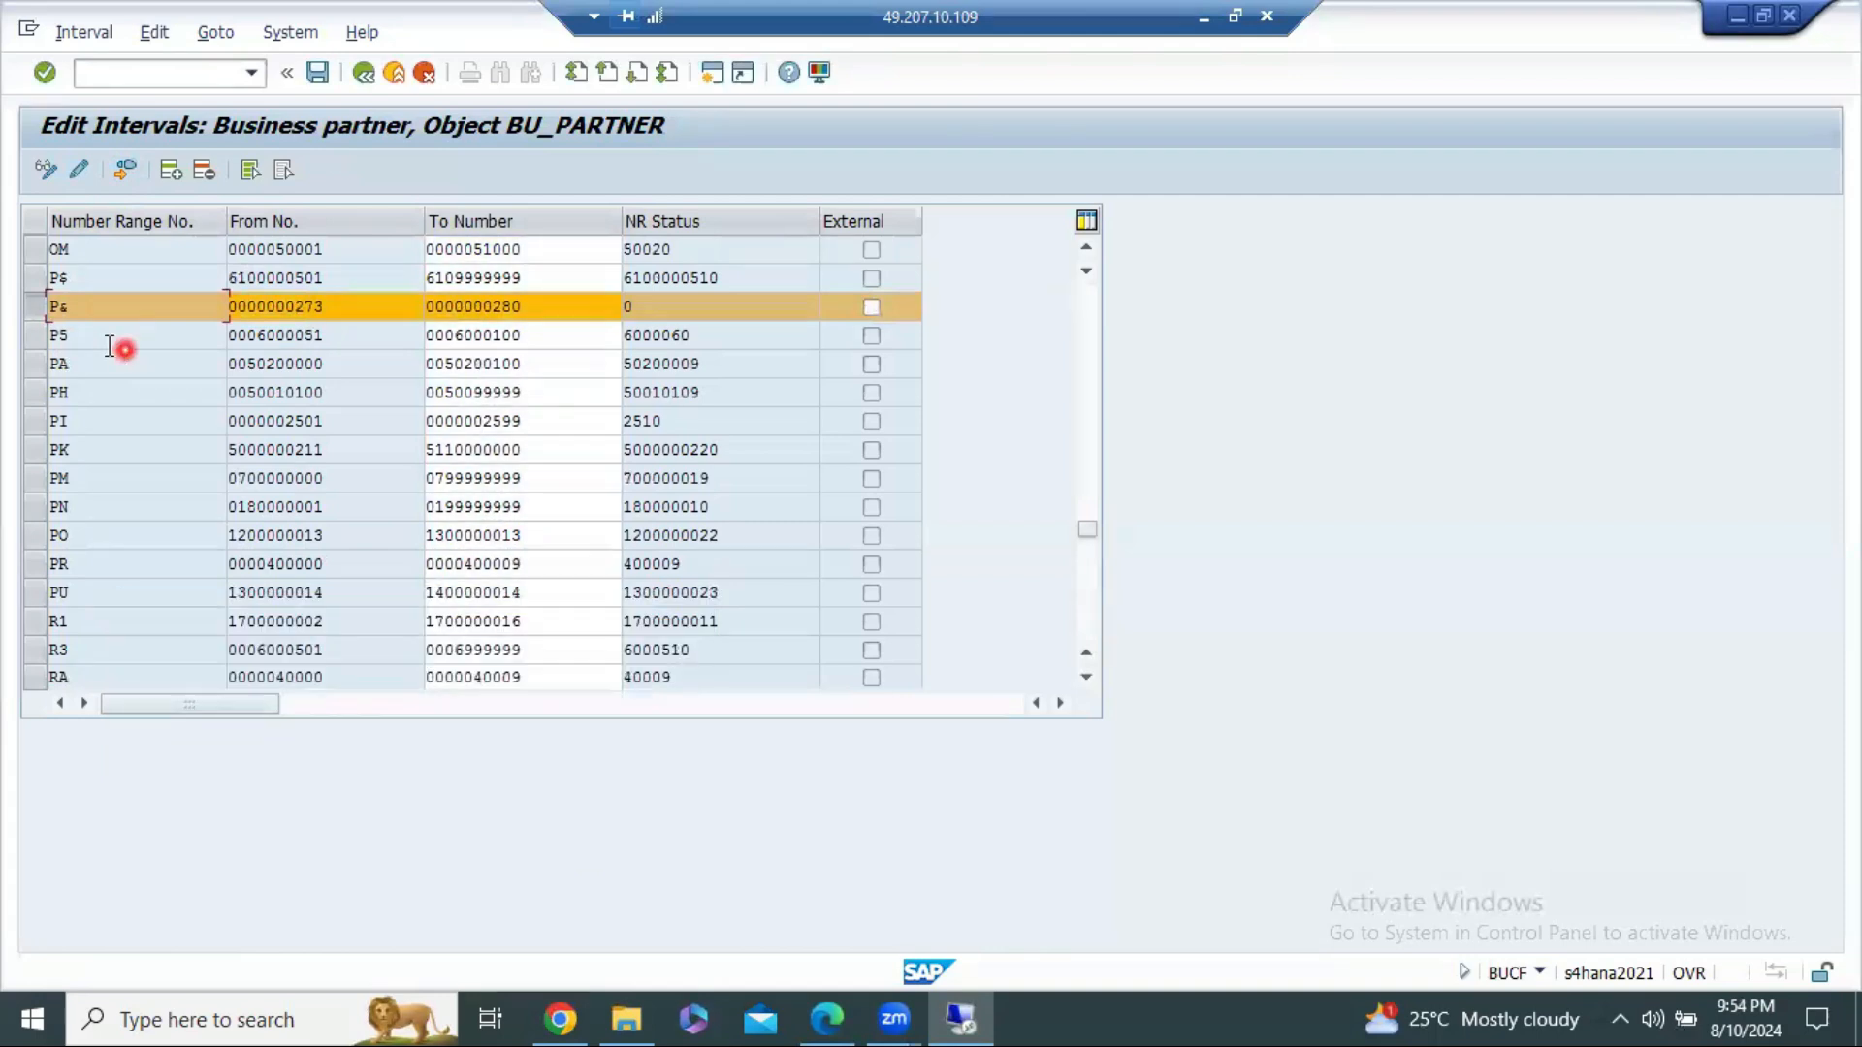
click(35, 307)
click(137, 165)
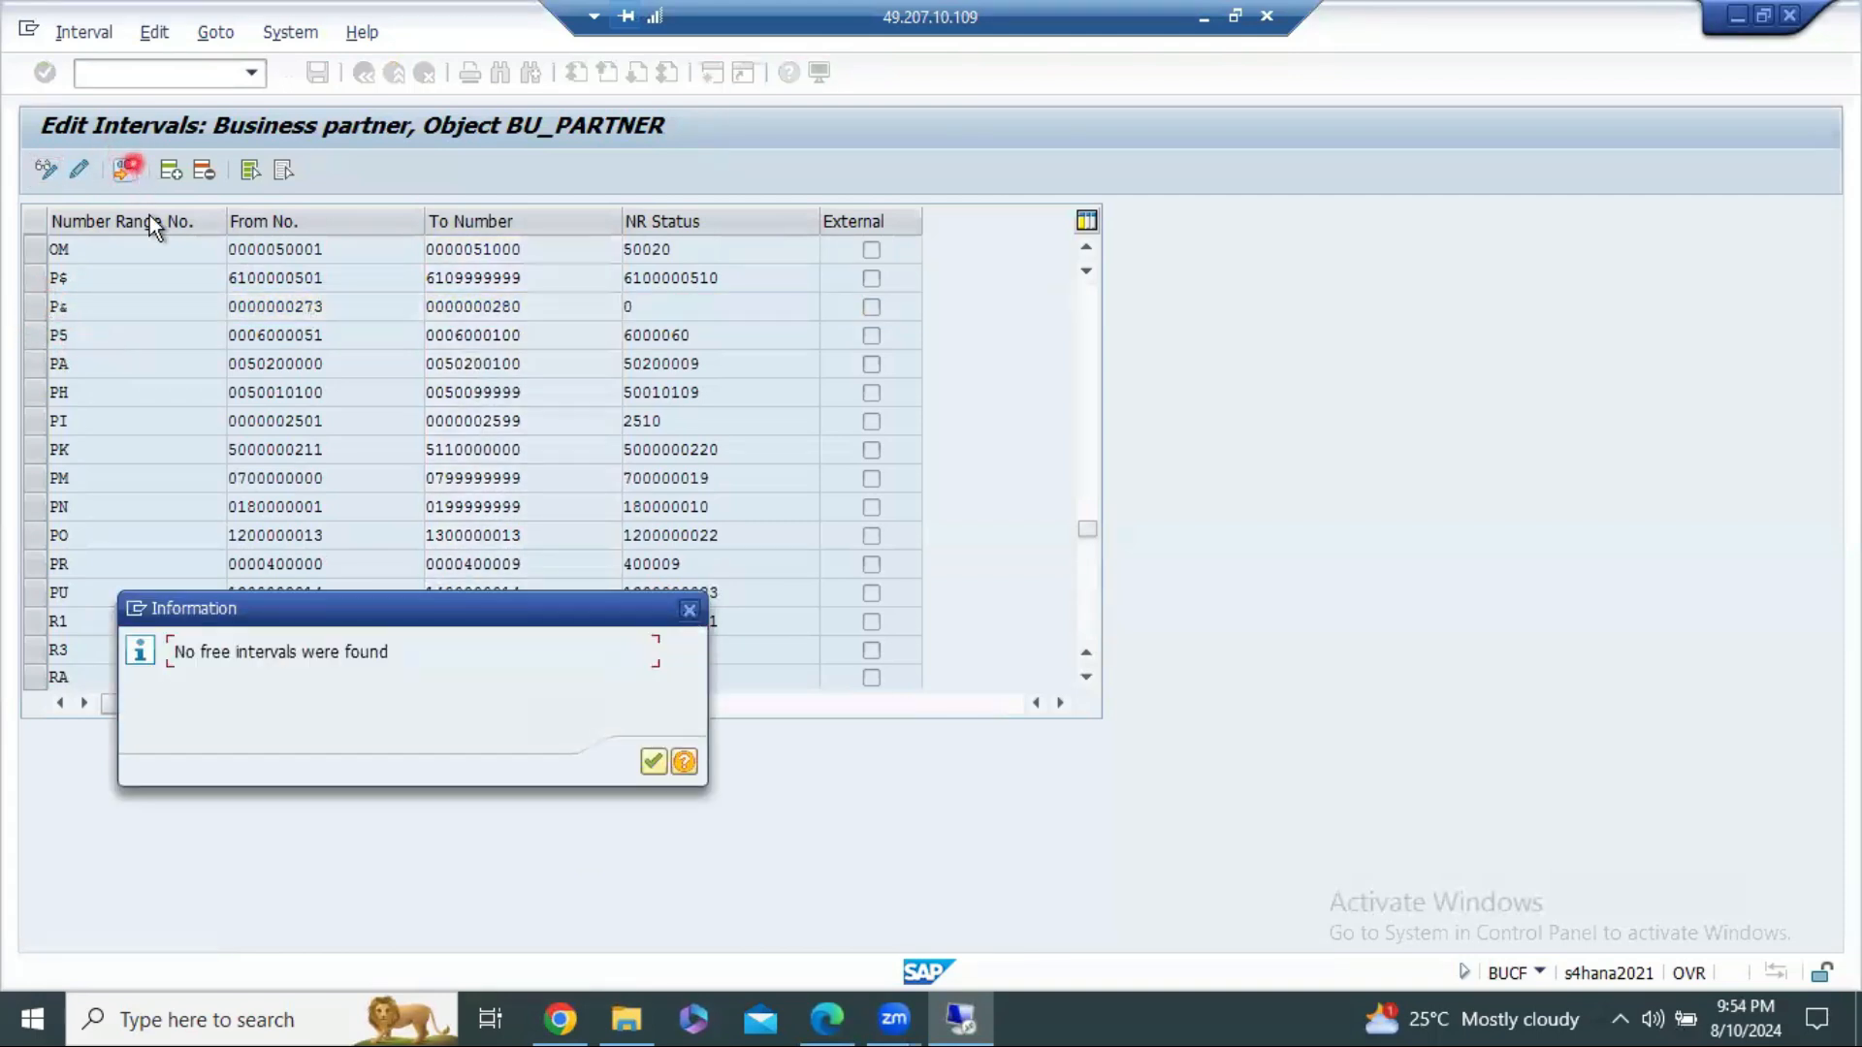
click(692, 609)
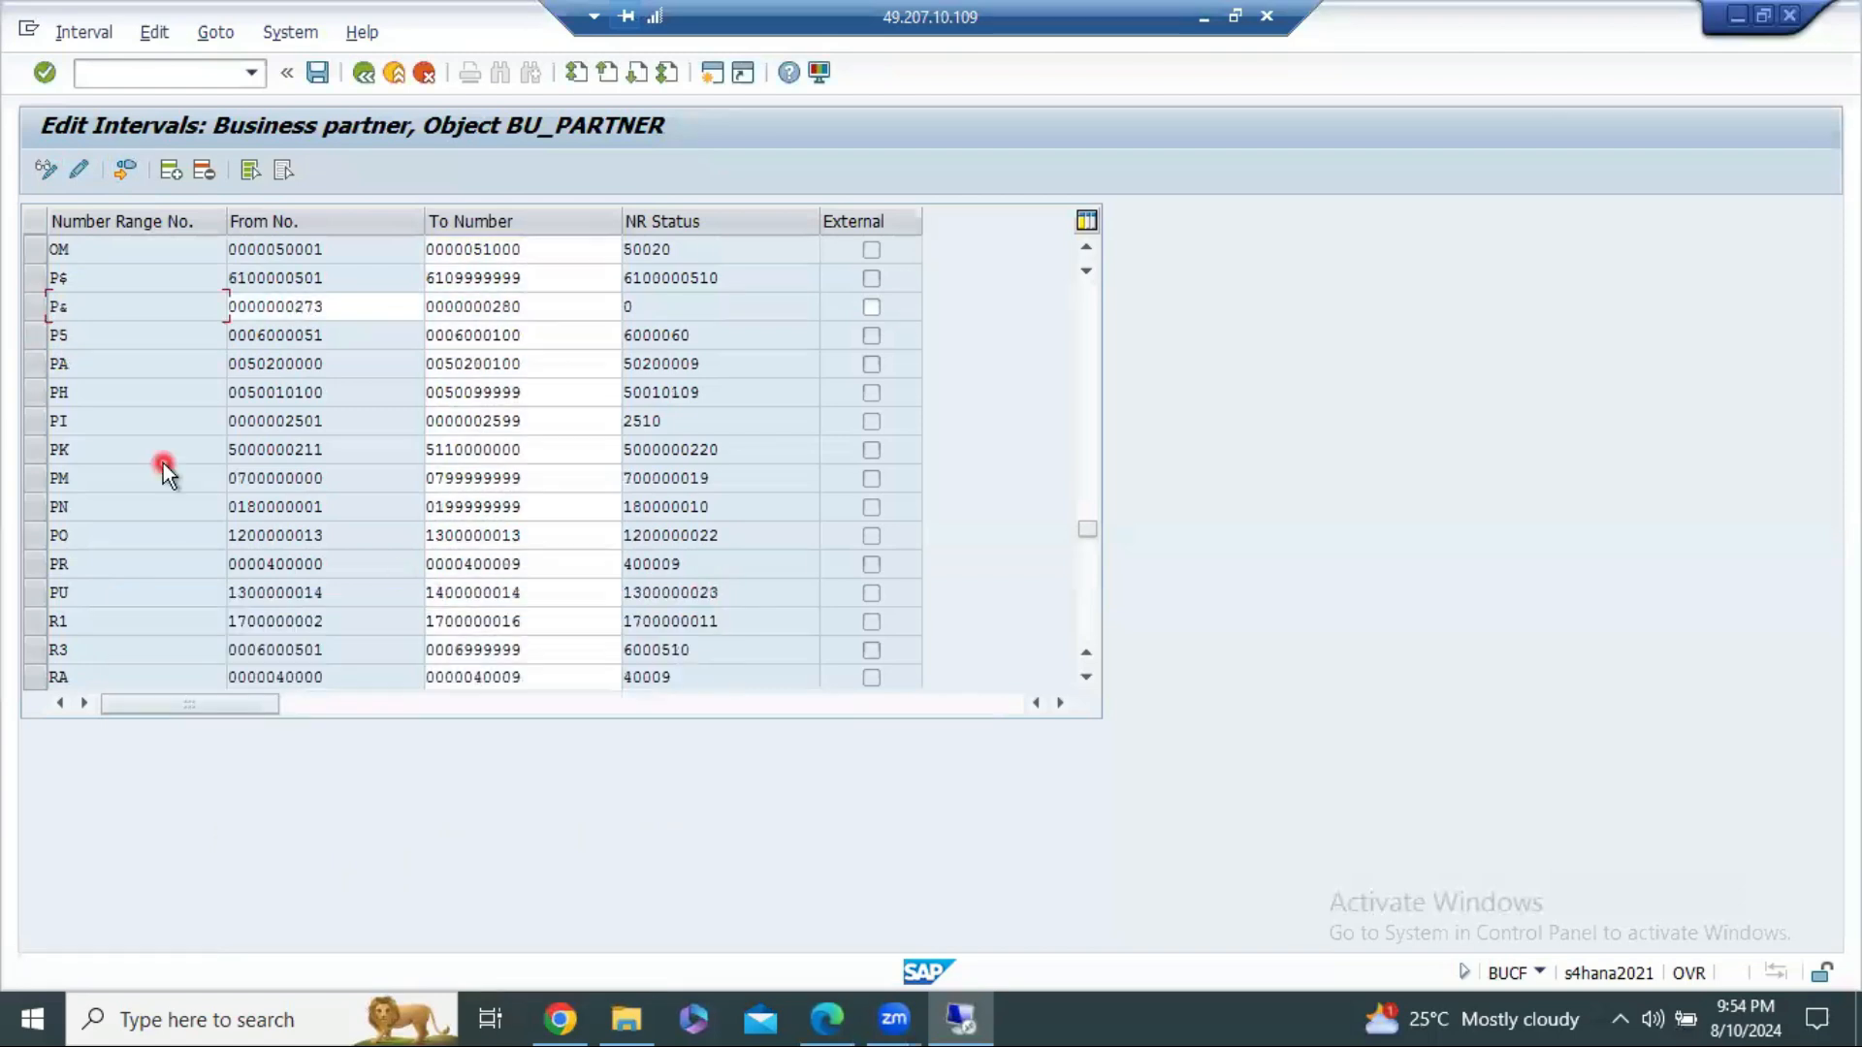
Step: Examine the NR status of the business partner intervals across the list for an unused number range and select the IS interval
scroll(109, 531, down, 10)
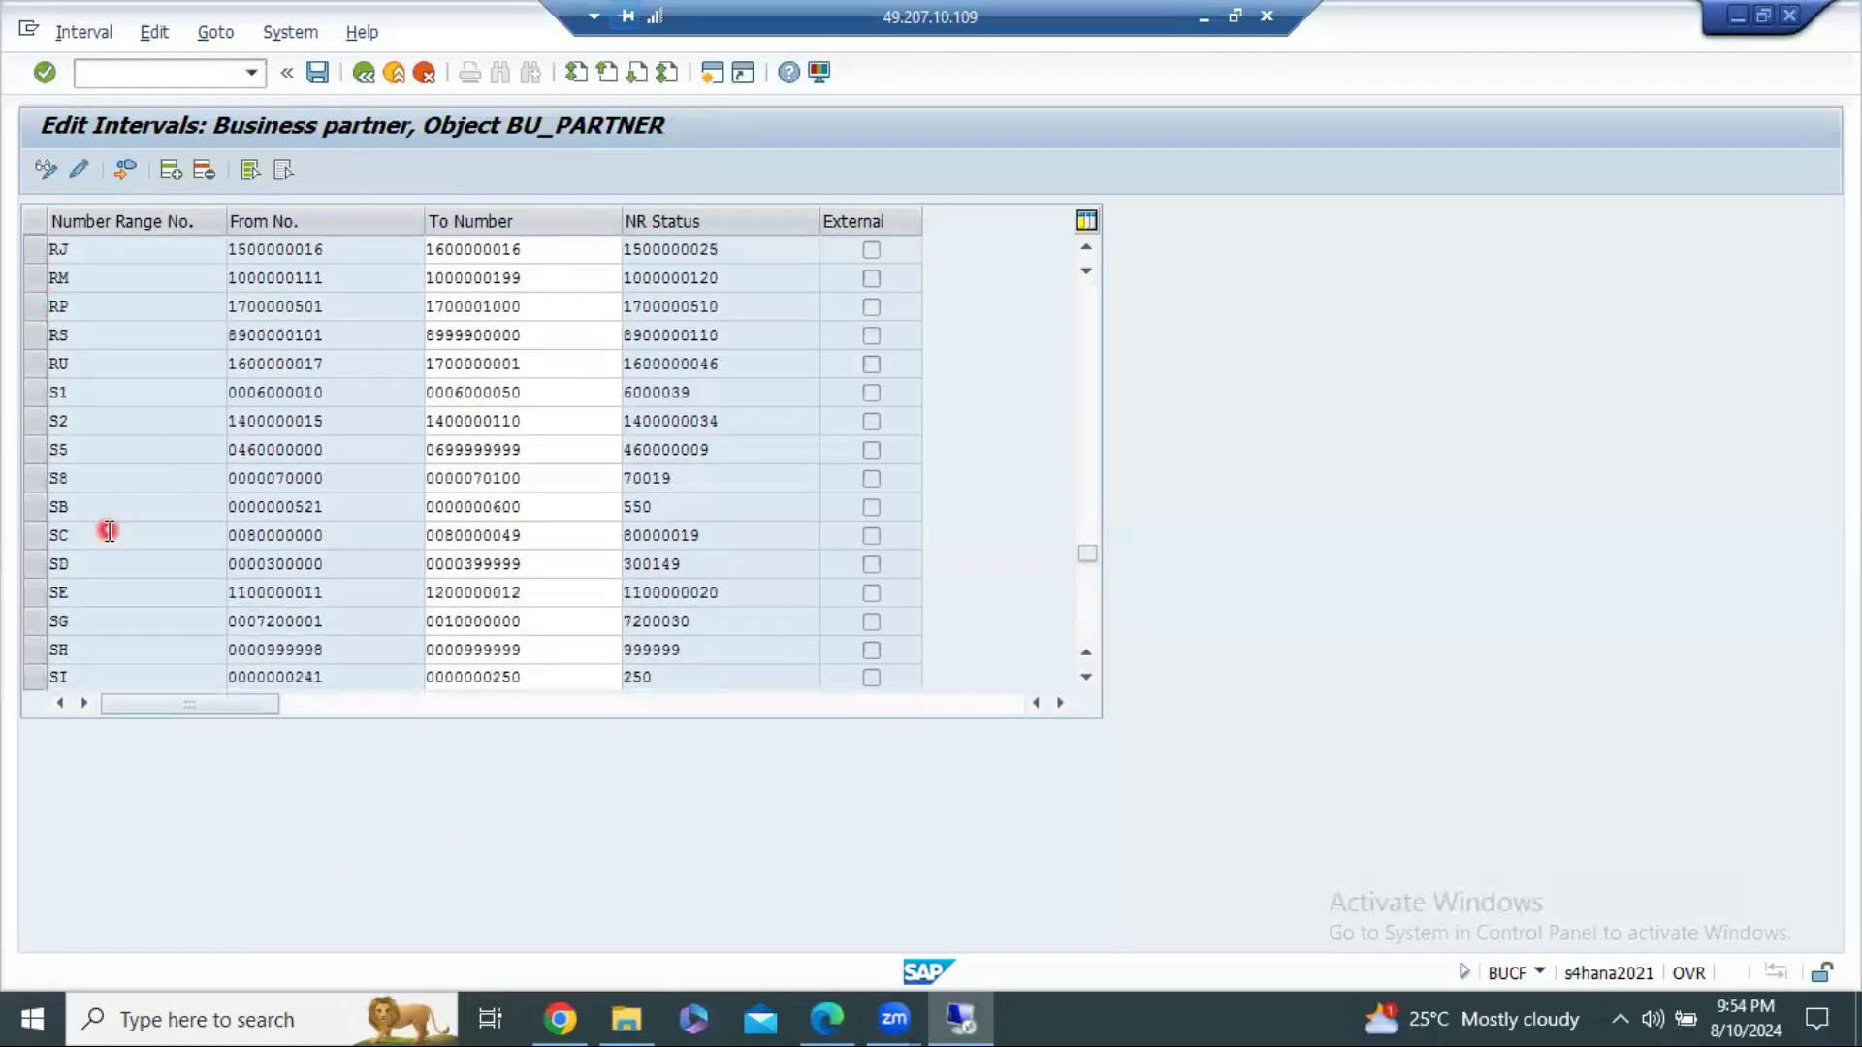
scroll(109, 531, down, 10)
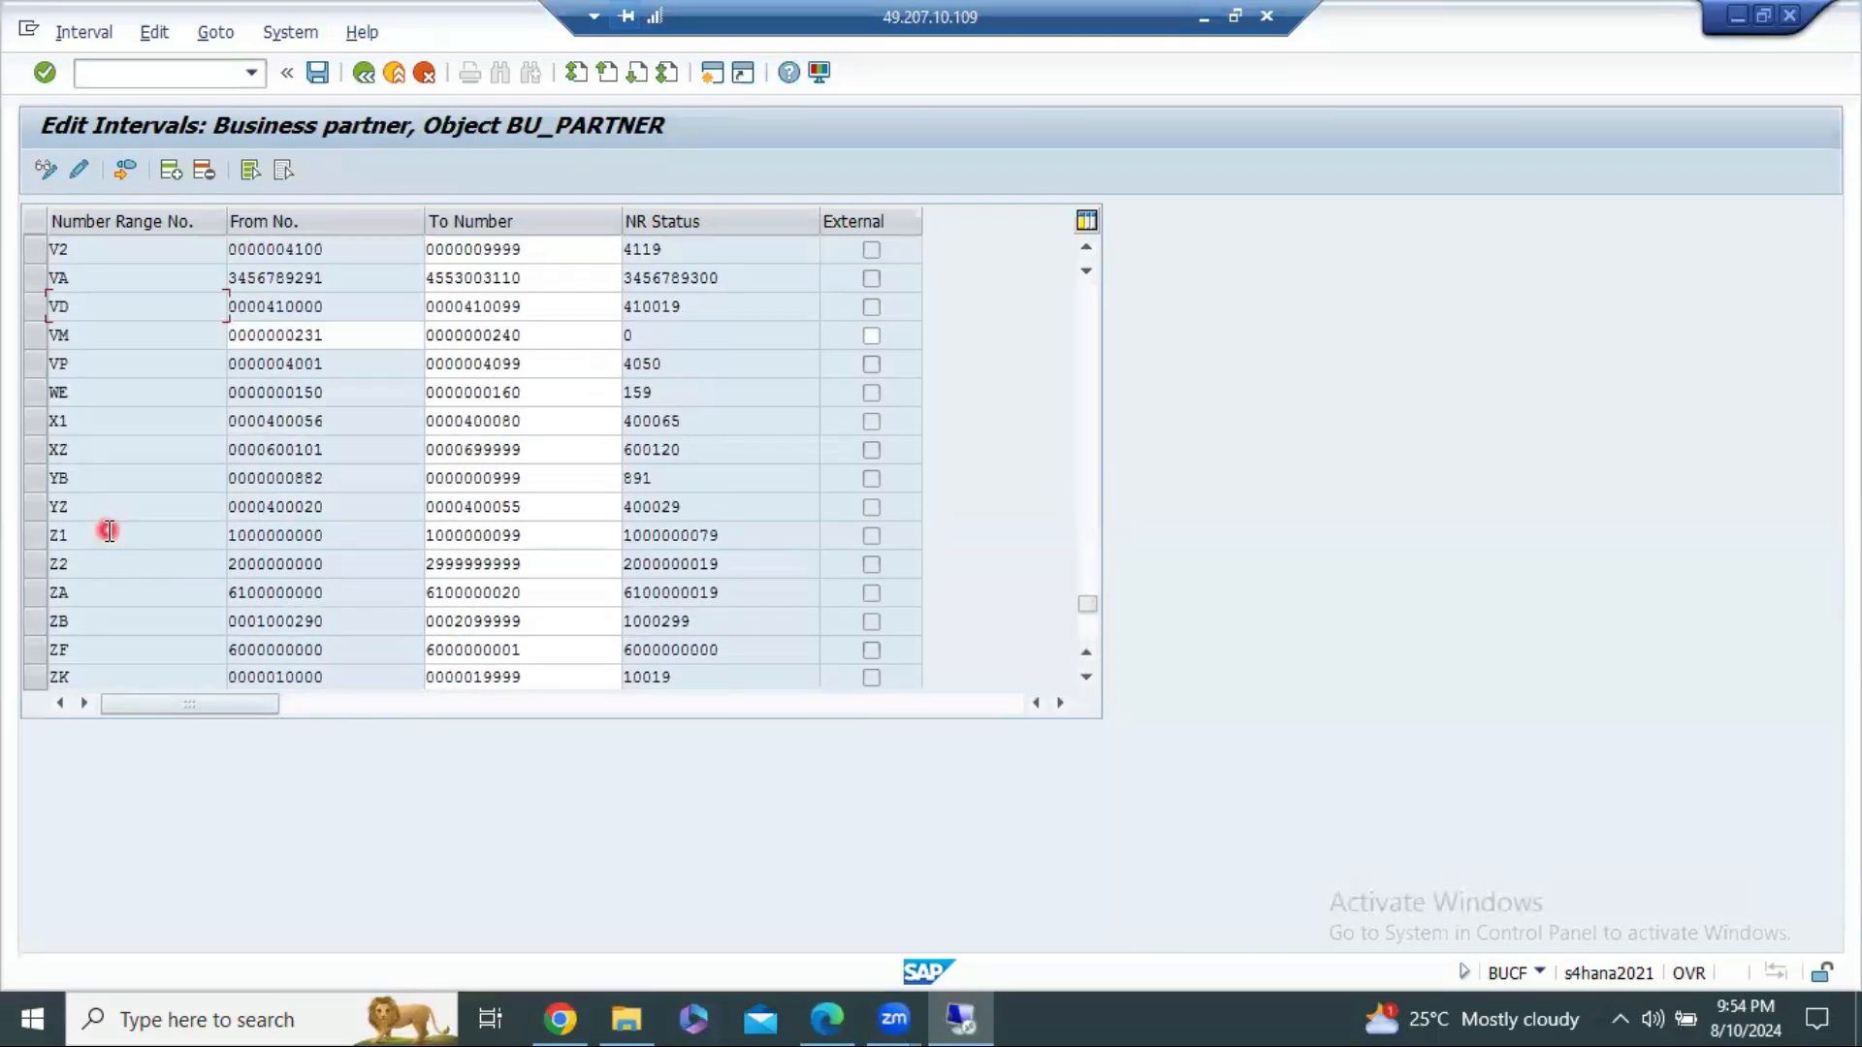
scroll(109, 532, down, 4)
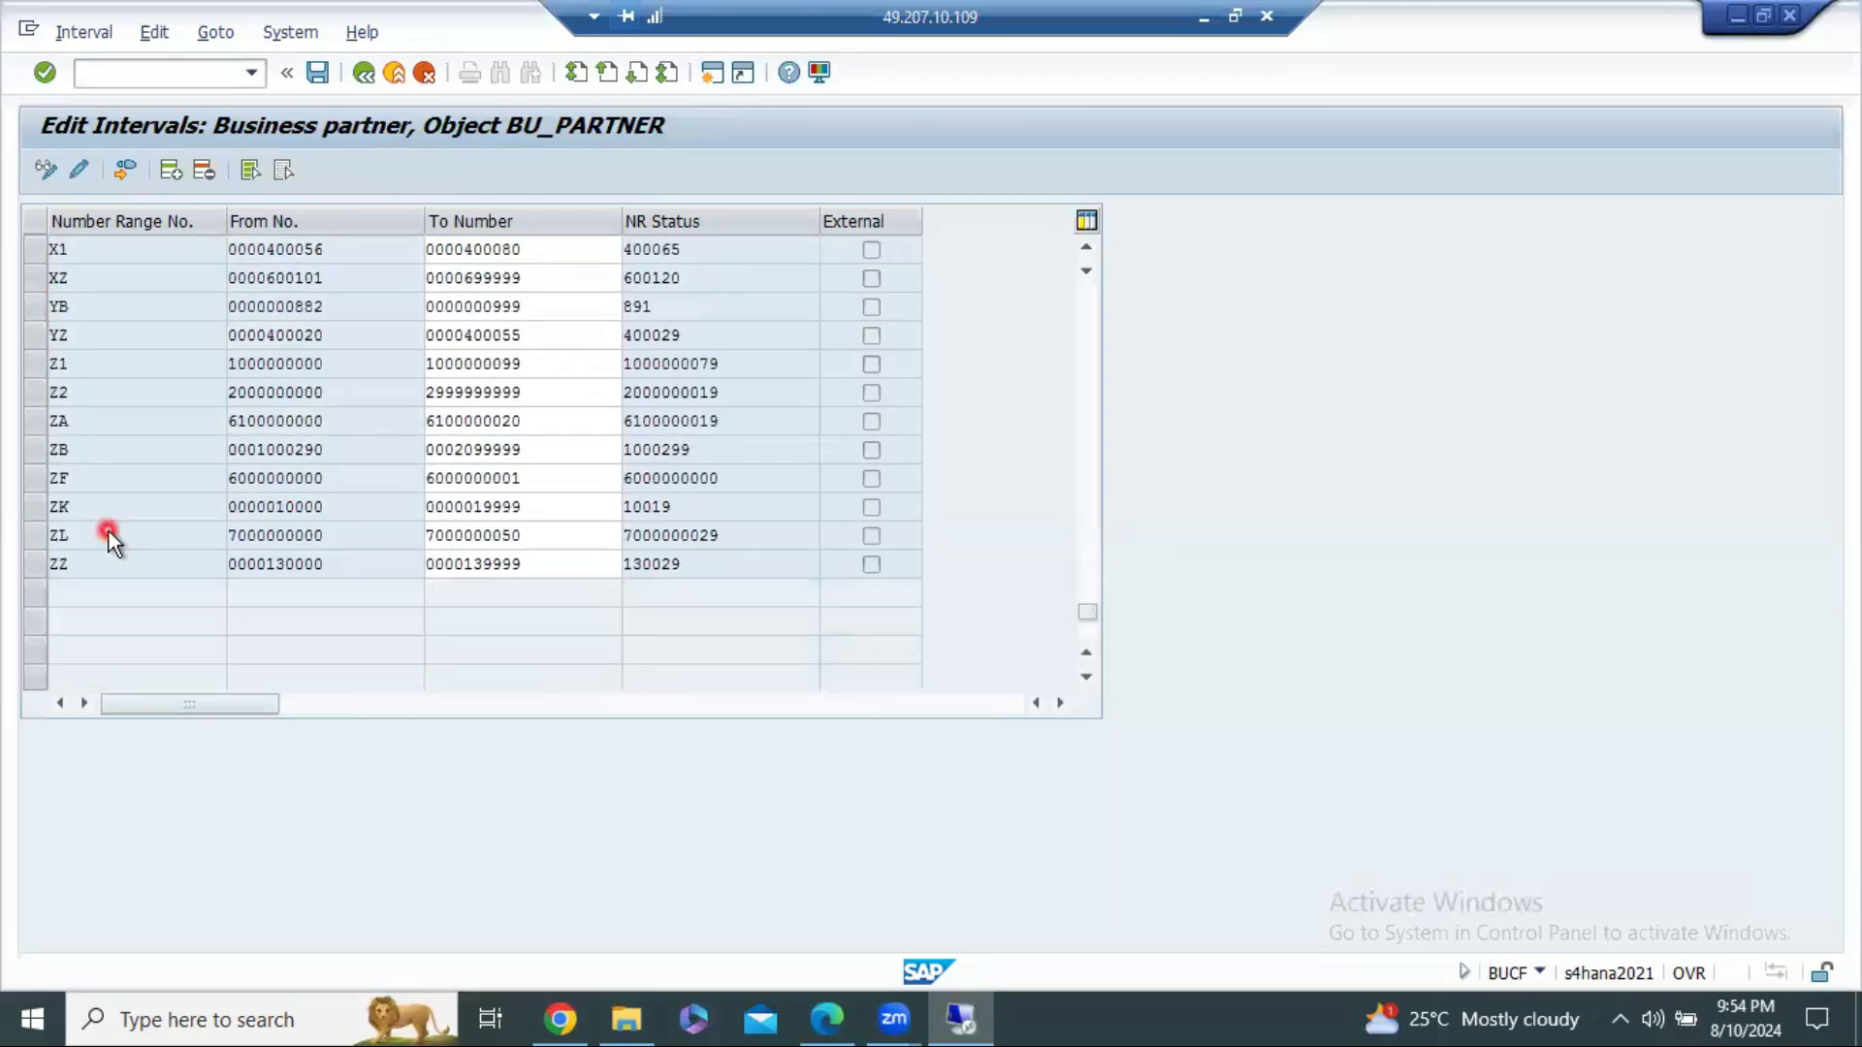
scroll(109, 531, up, 6)
scroll(109, 532, up, 10)
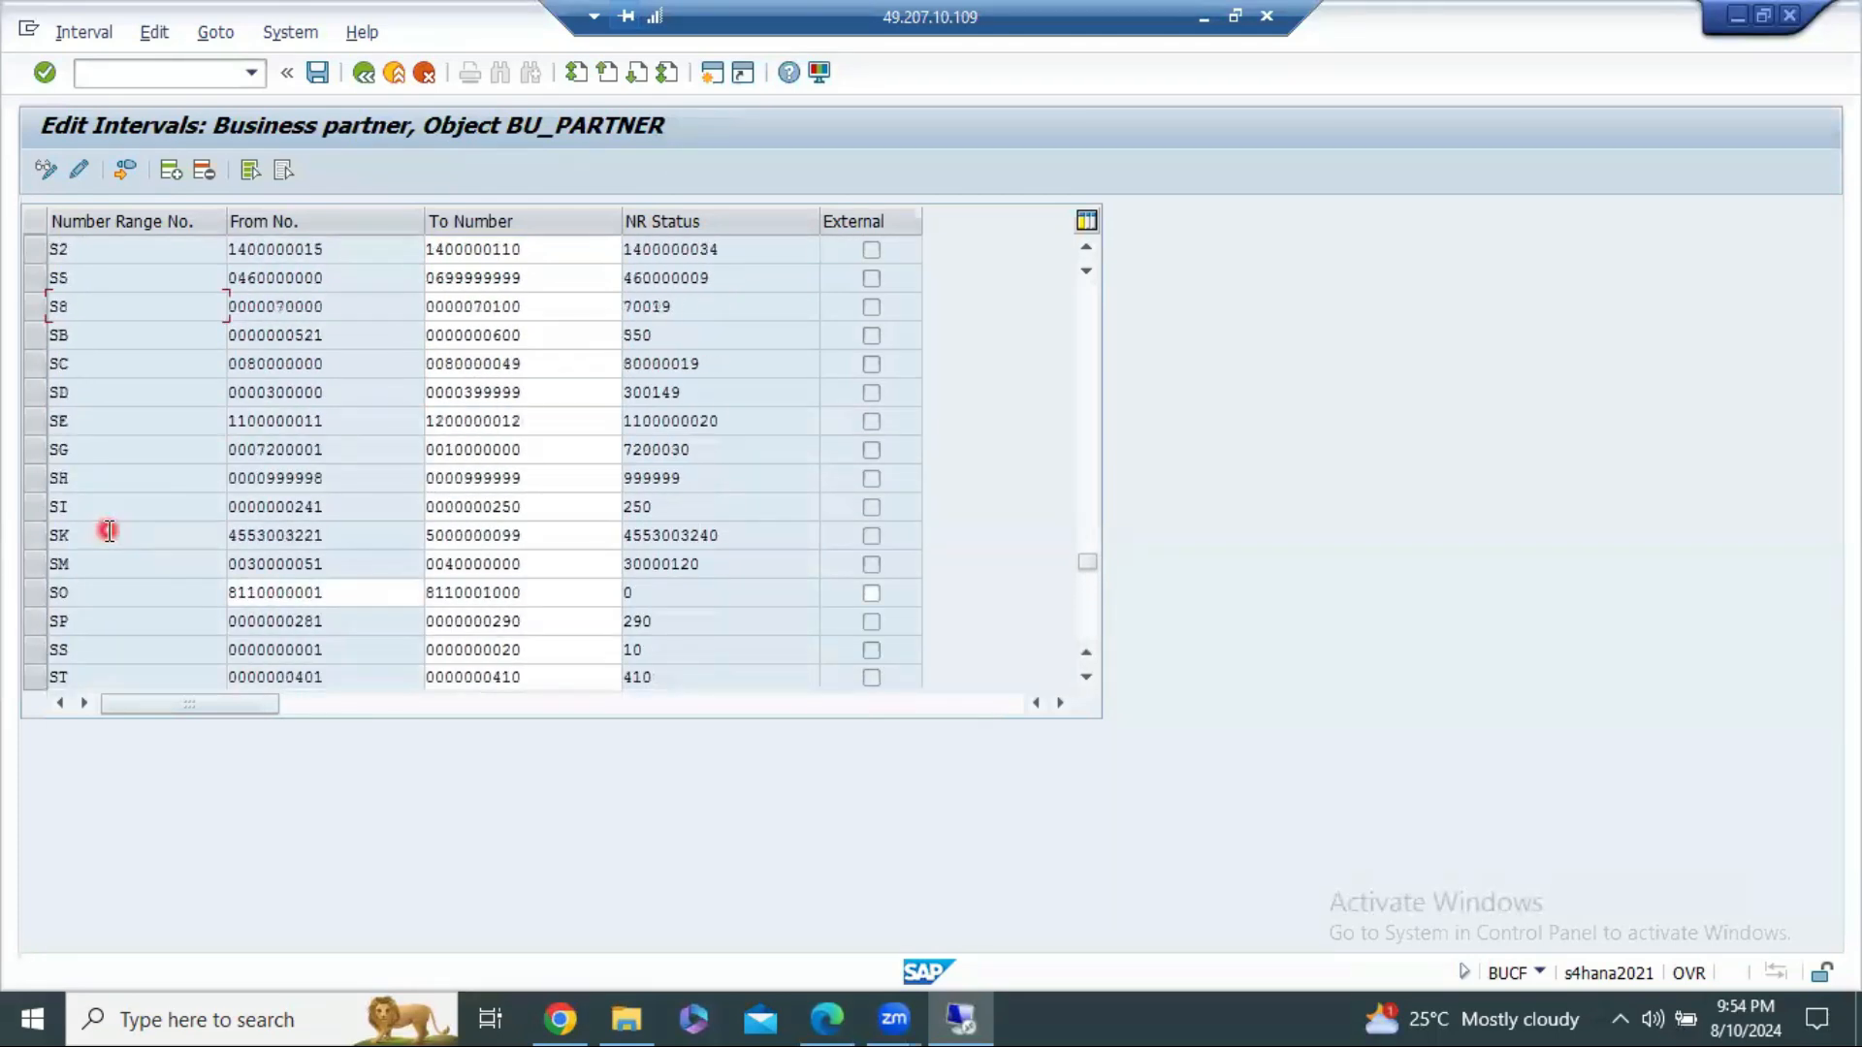
scroll(109, 531, up, 10)
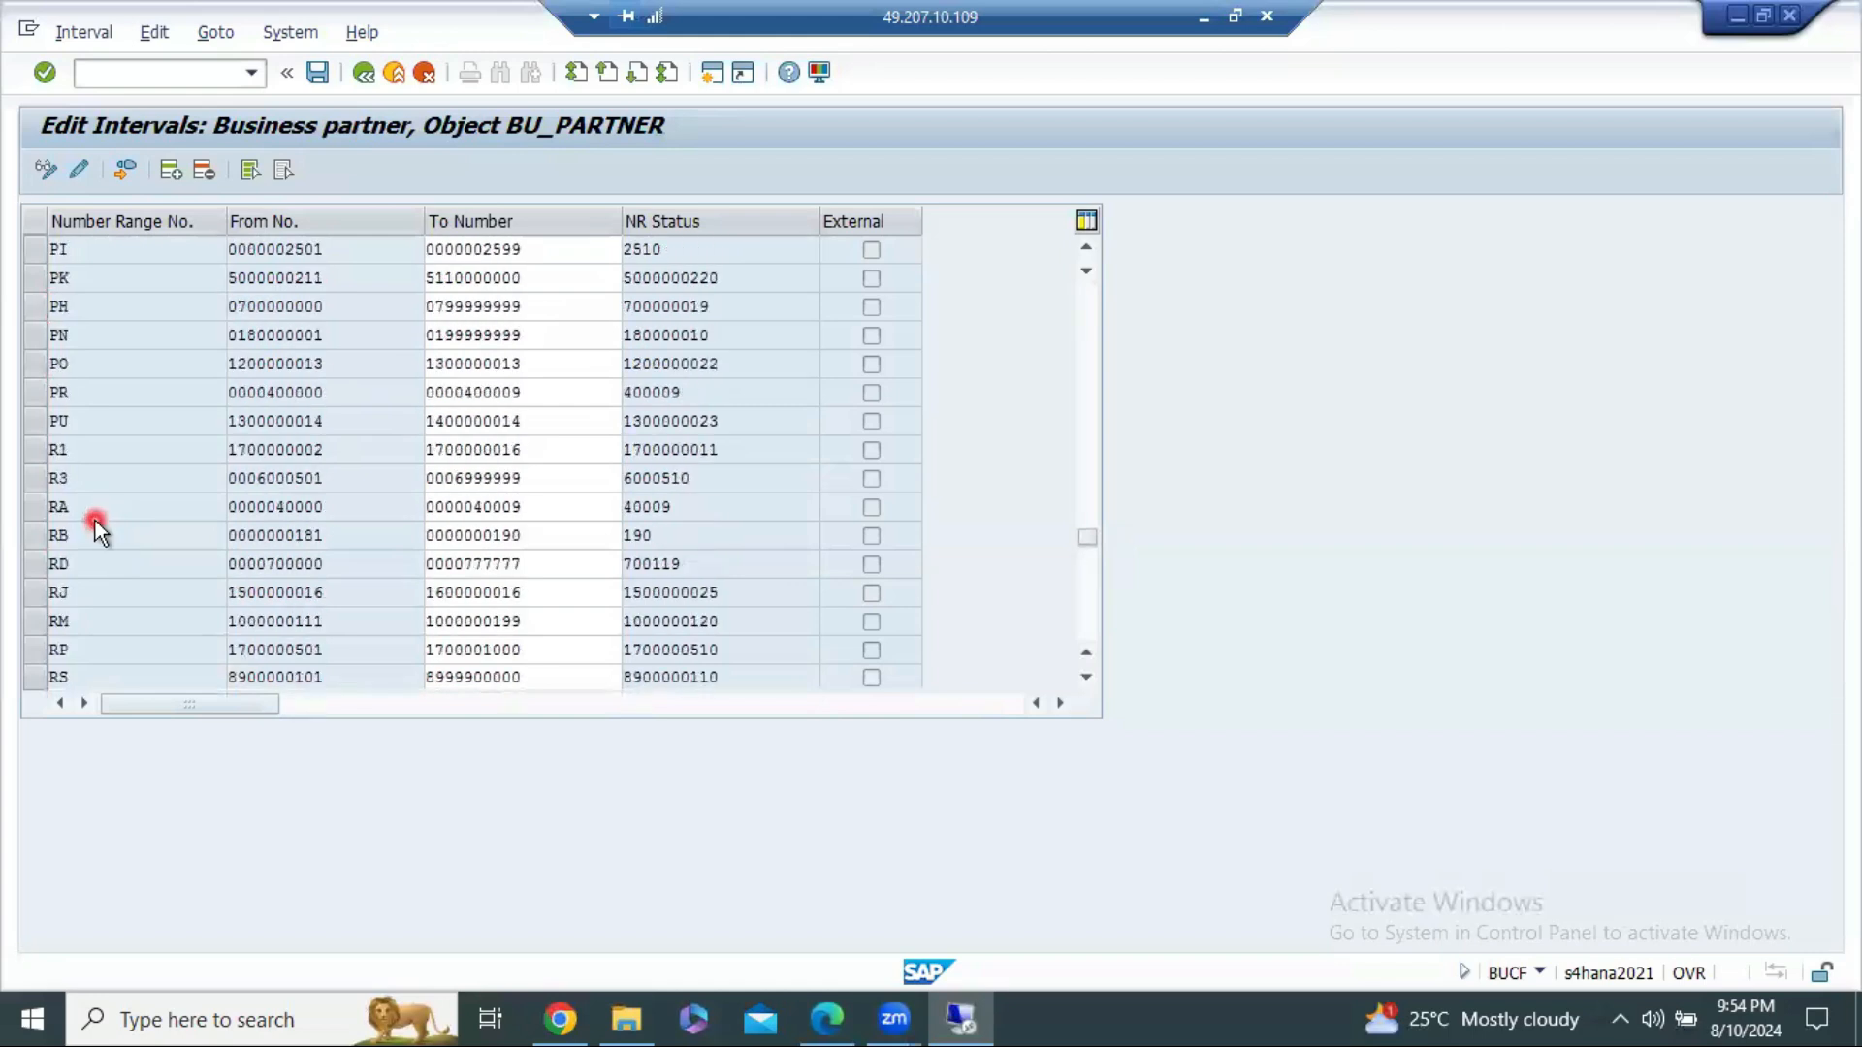
scroll(95, 520, down, 2)
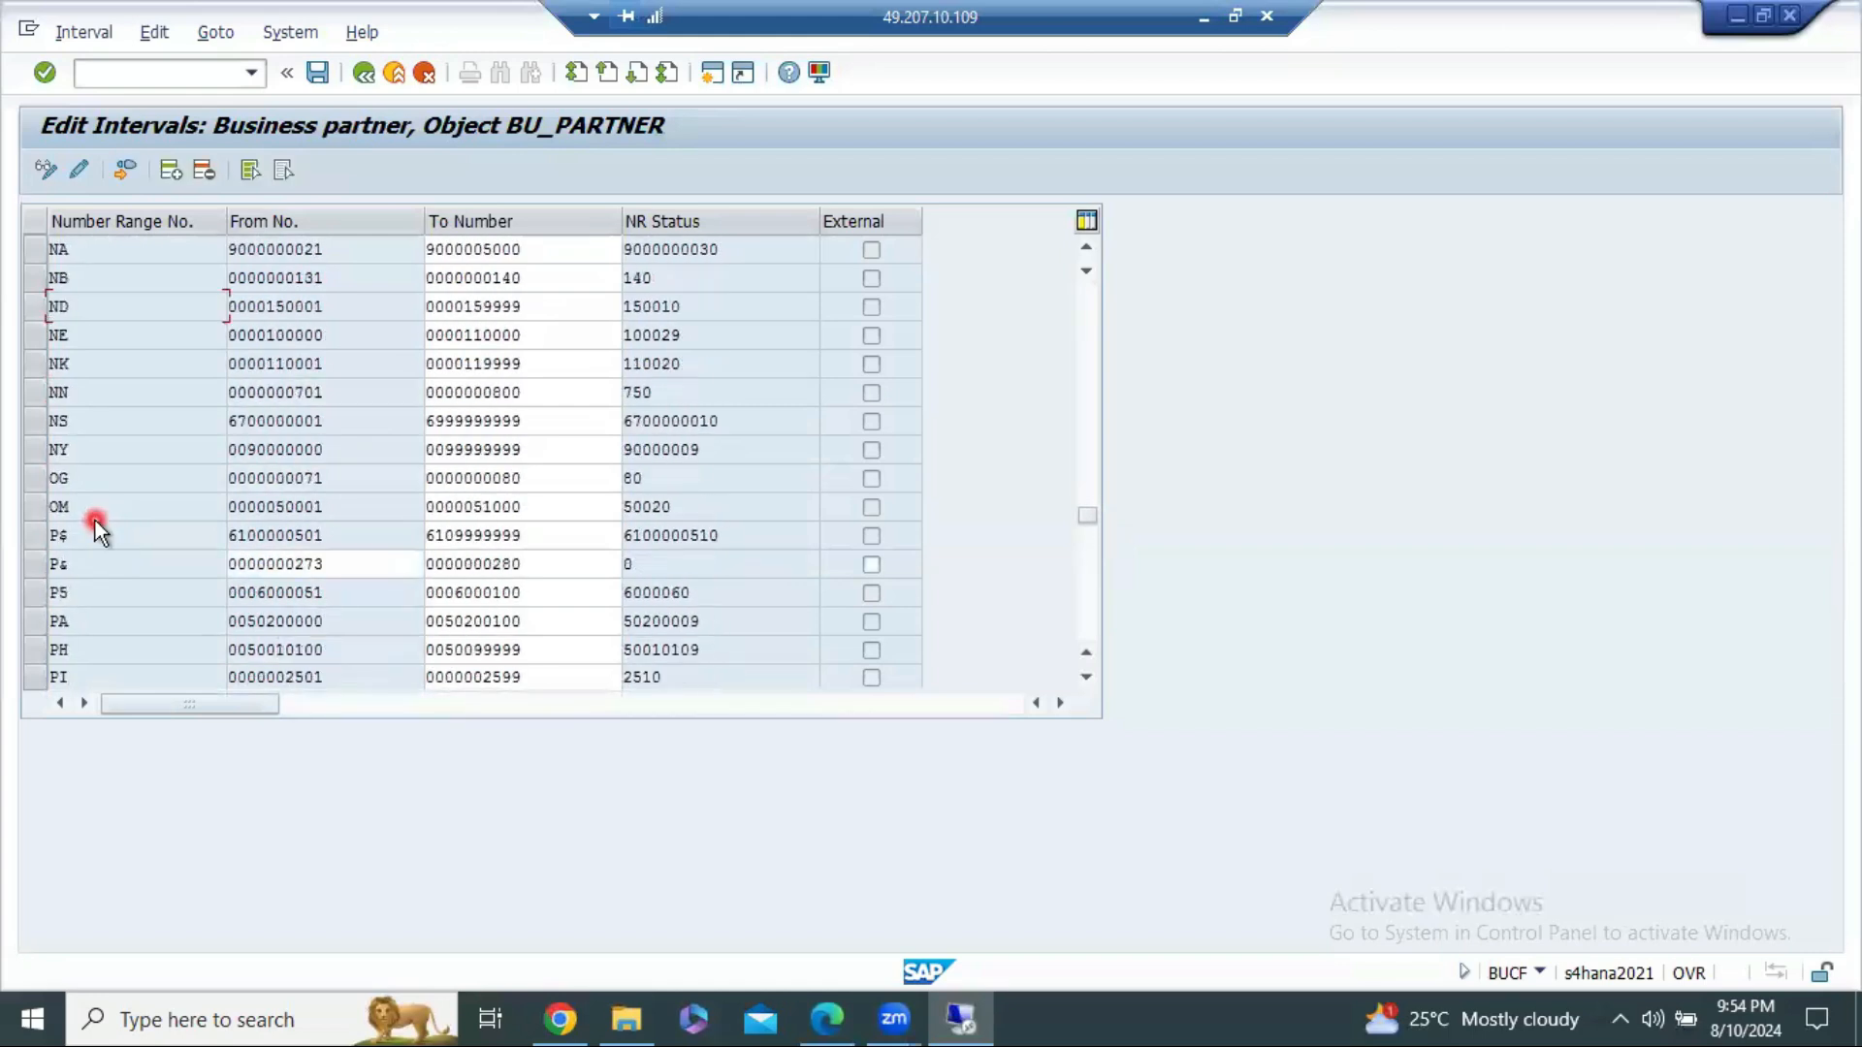
scroll(95, 521, up, 3)
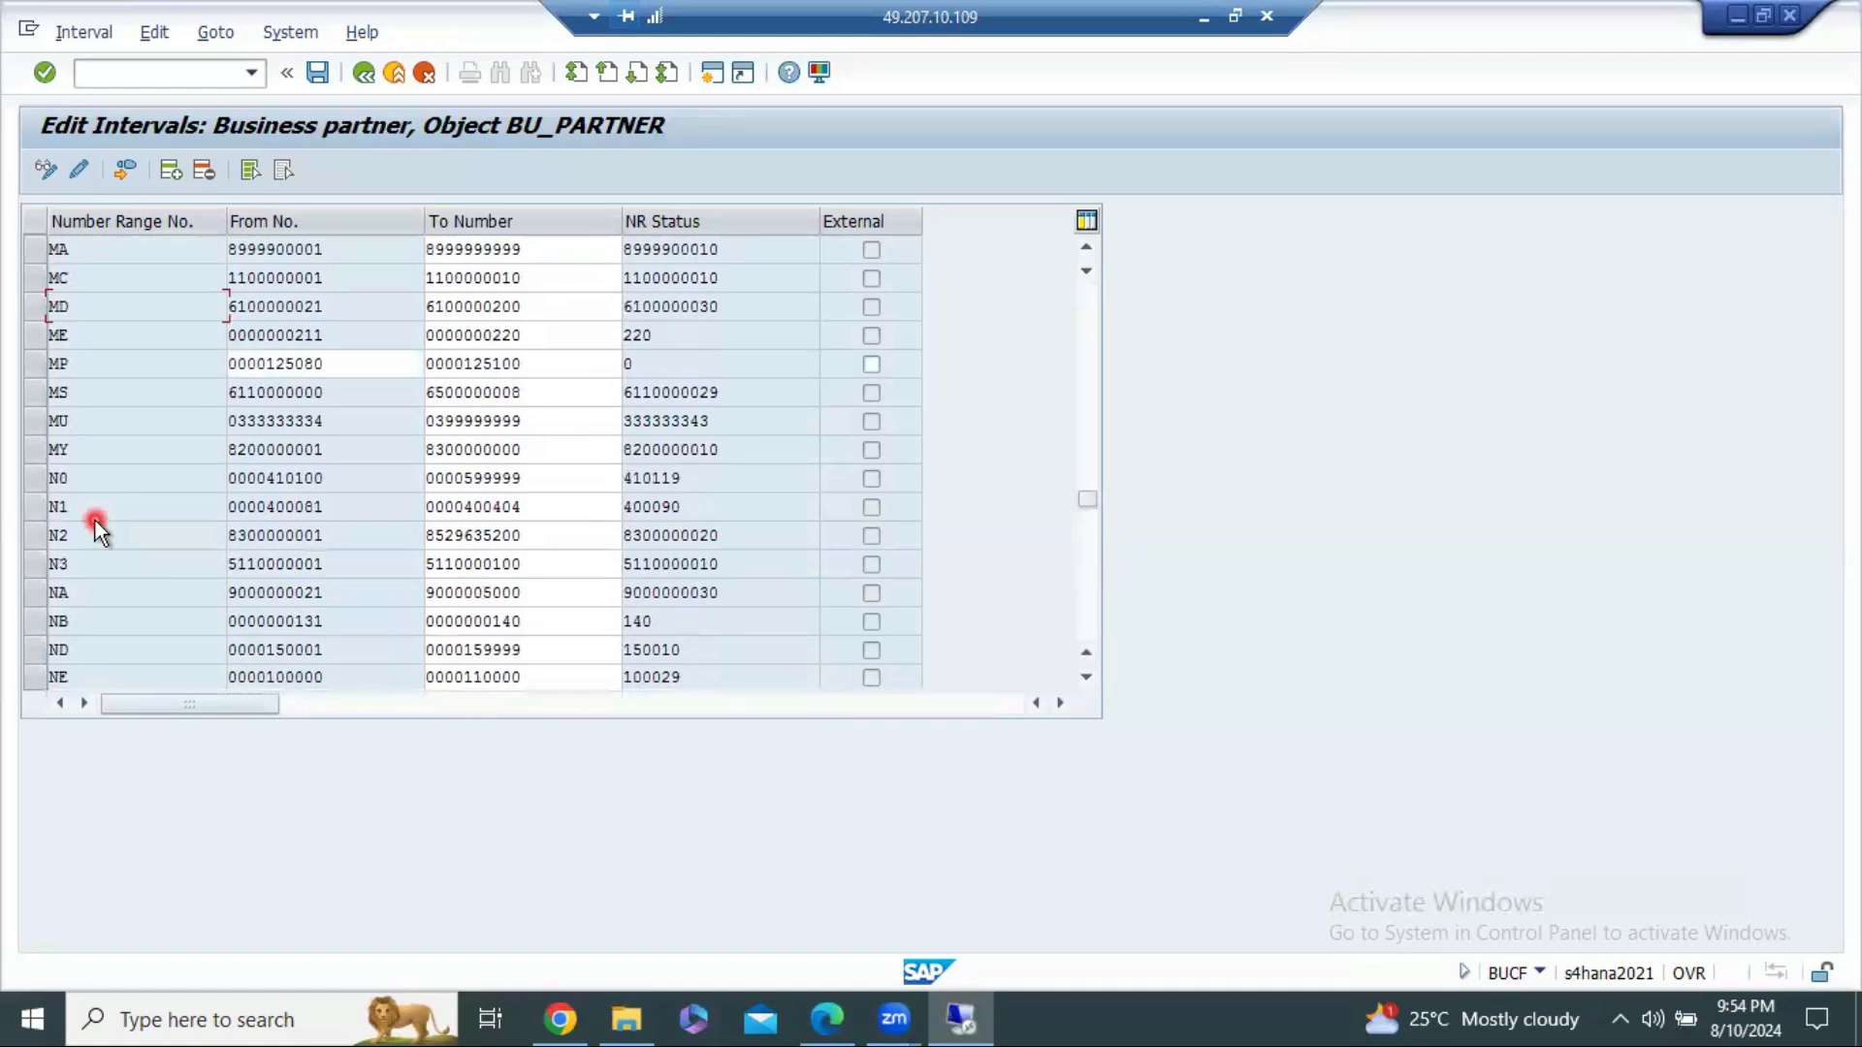
scroll(95, 521, up, 10)
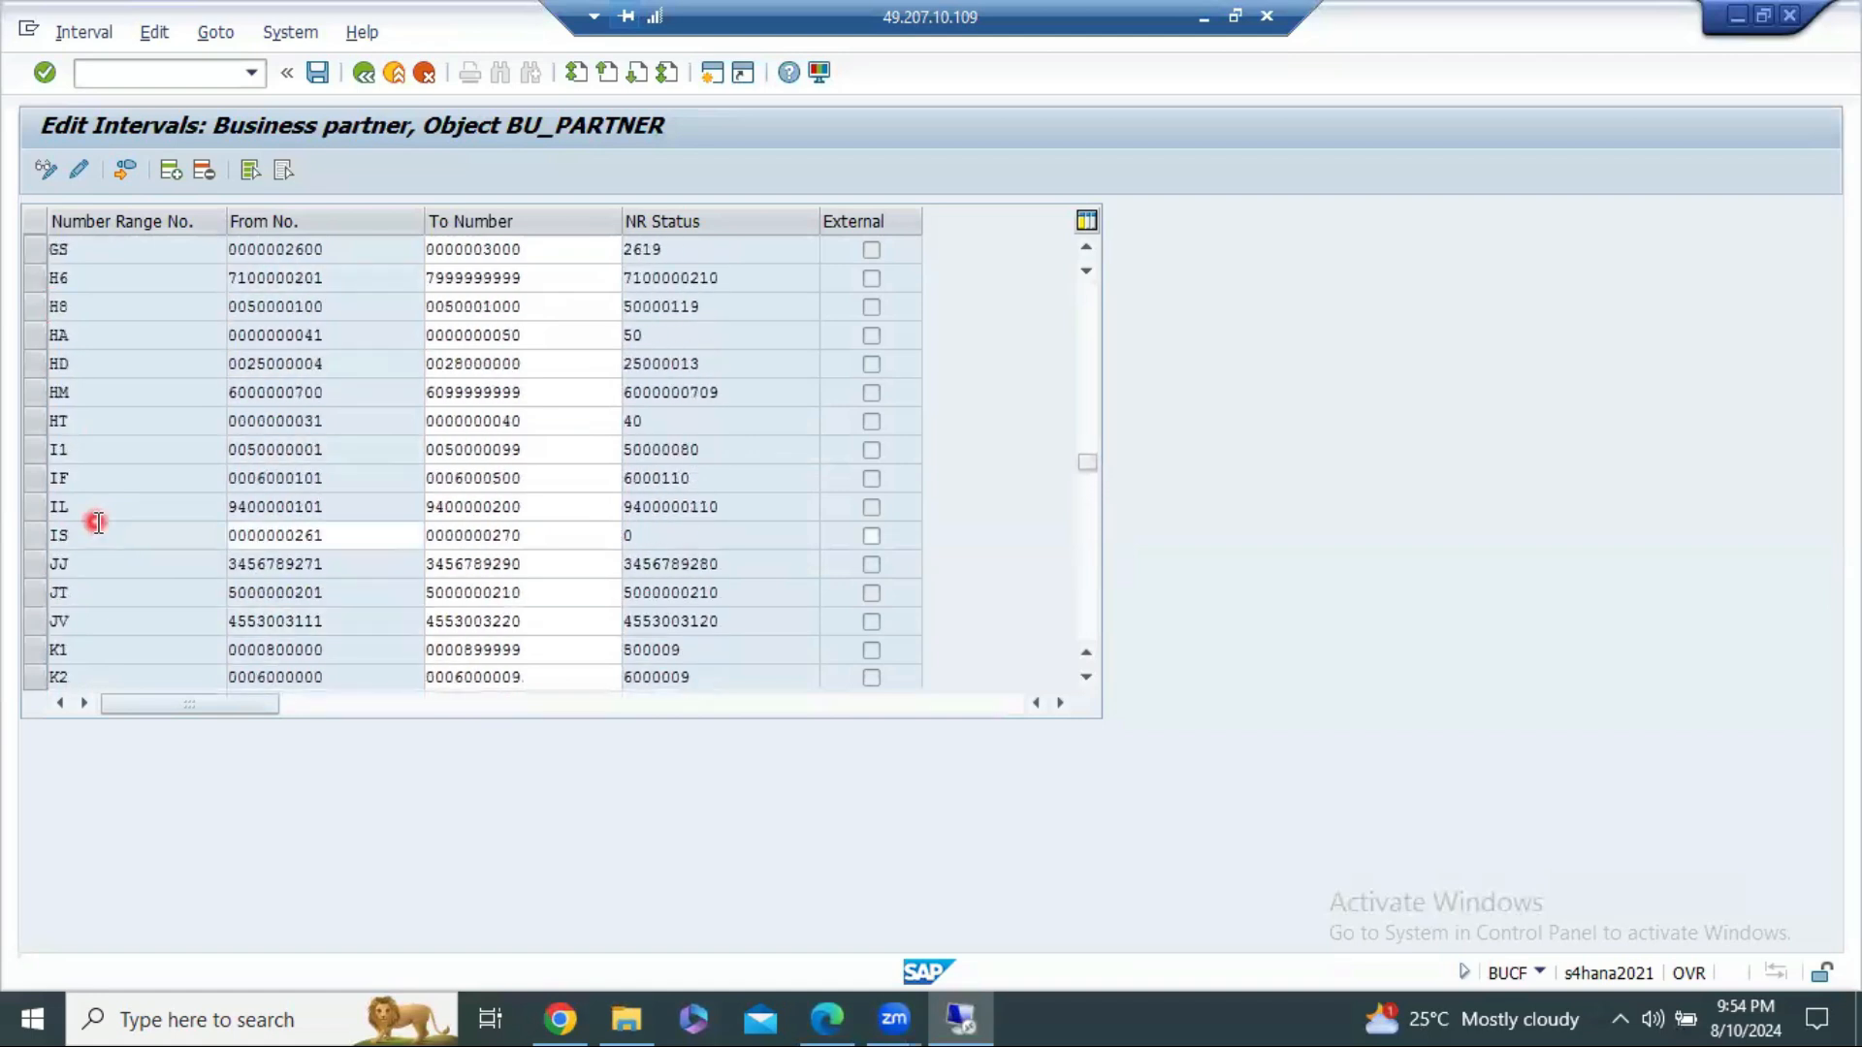
scroll(98, 522, down, 1)
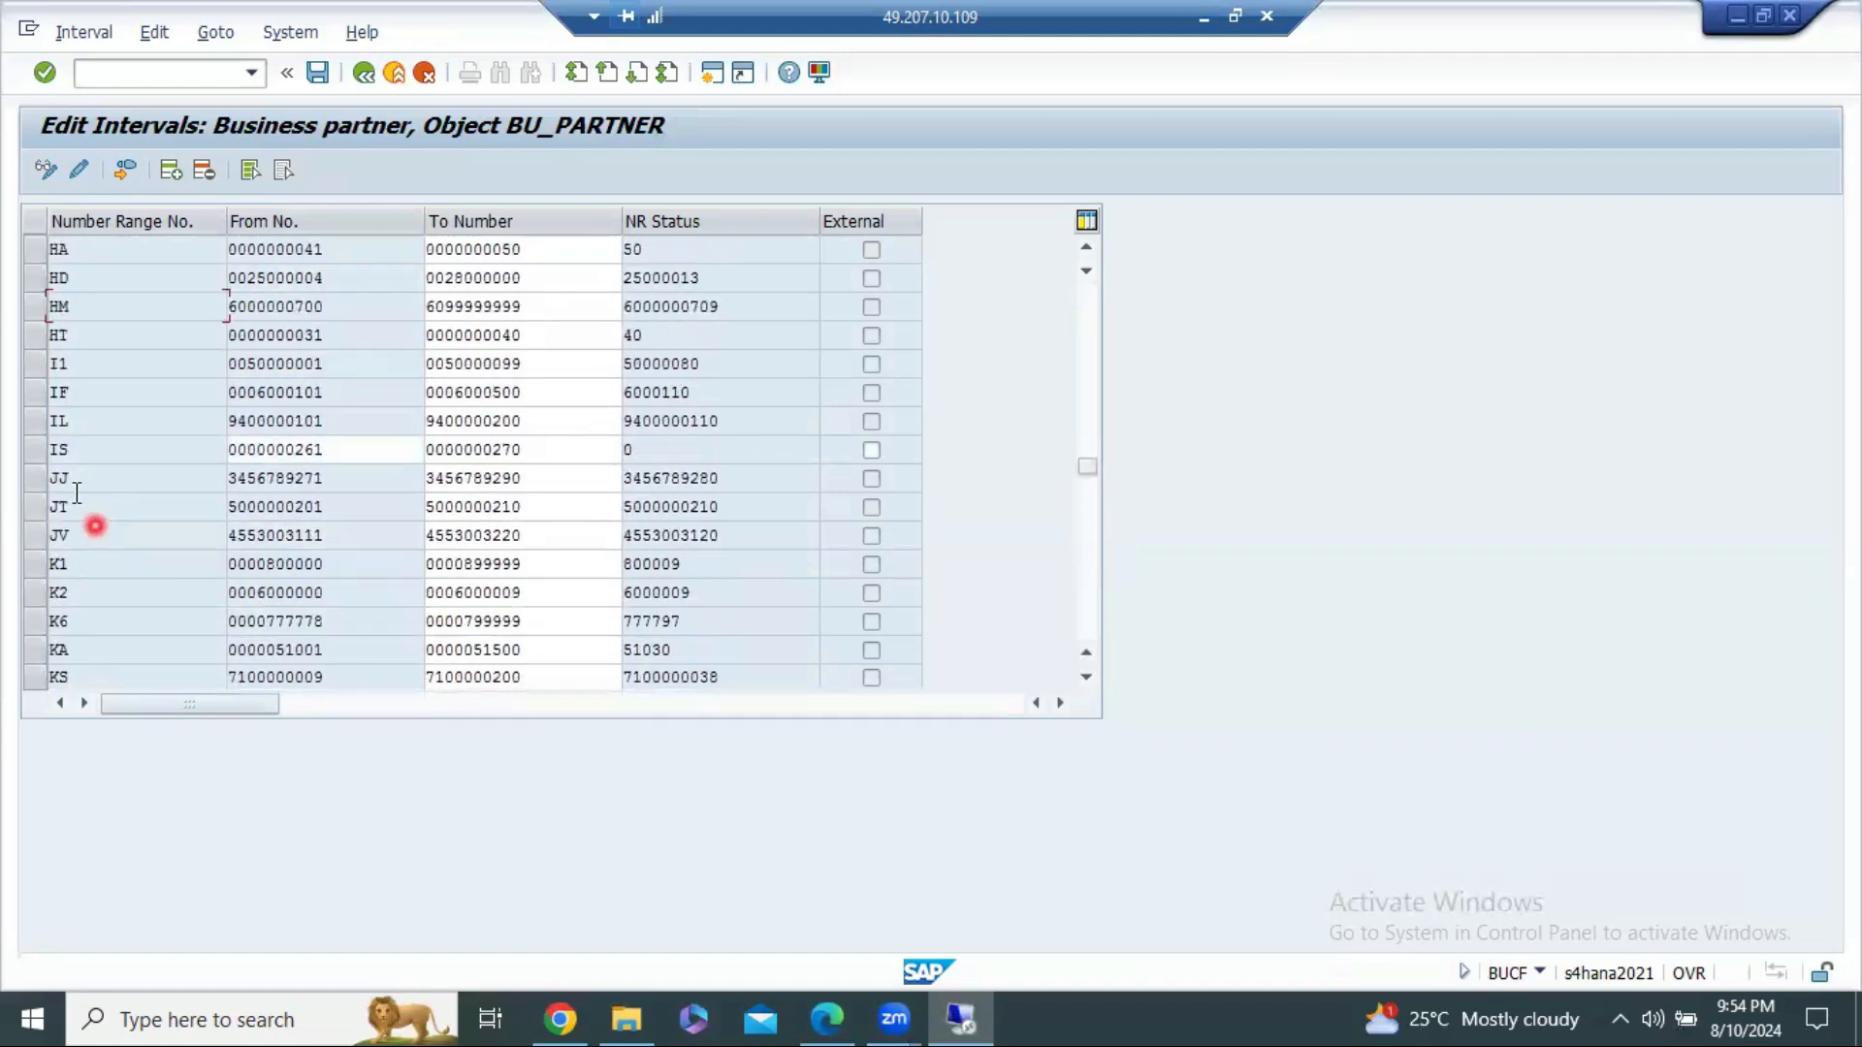
click(31, 448)
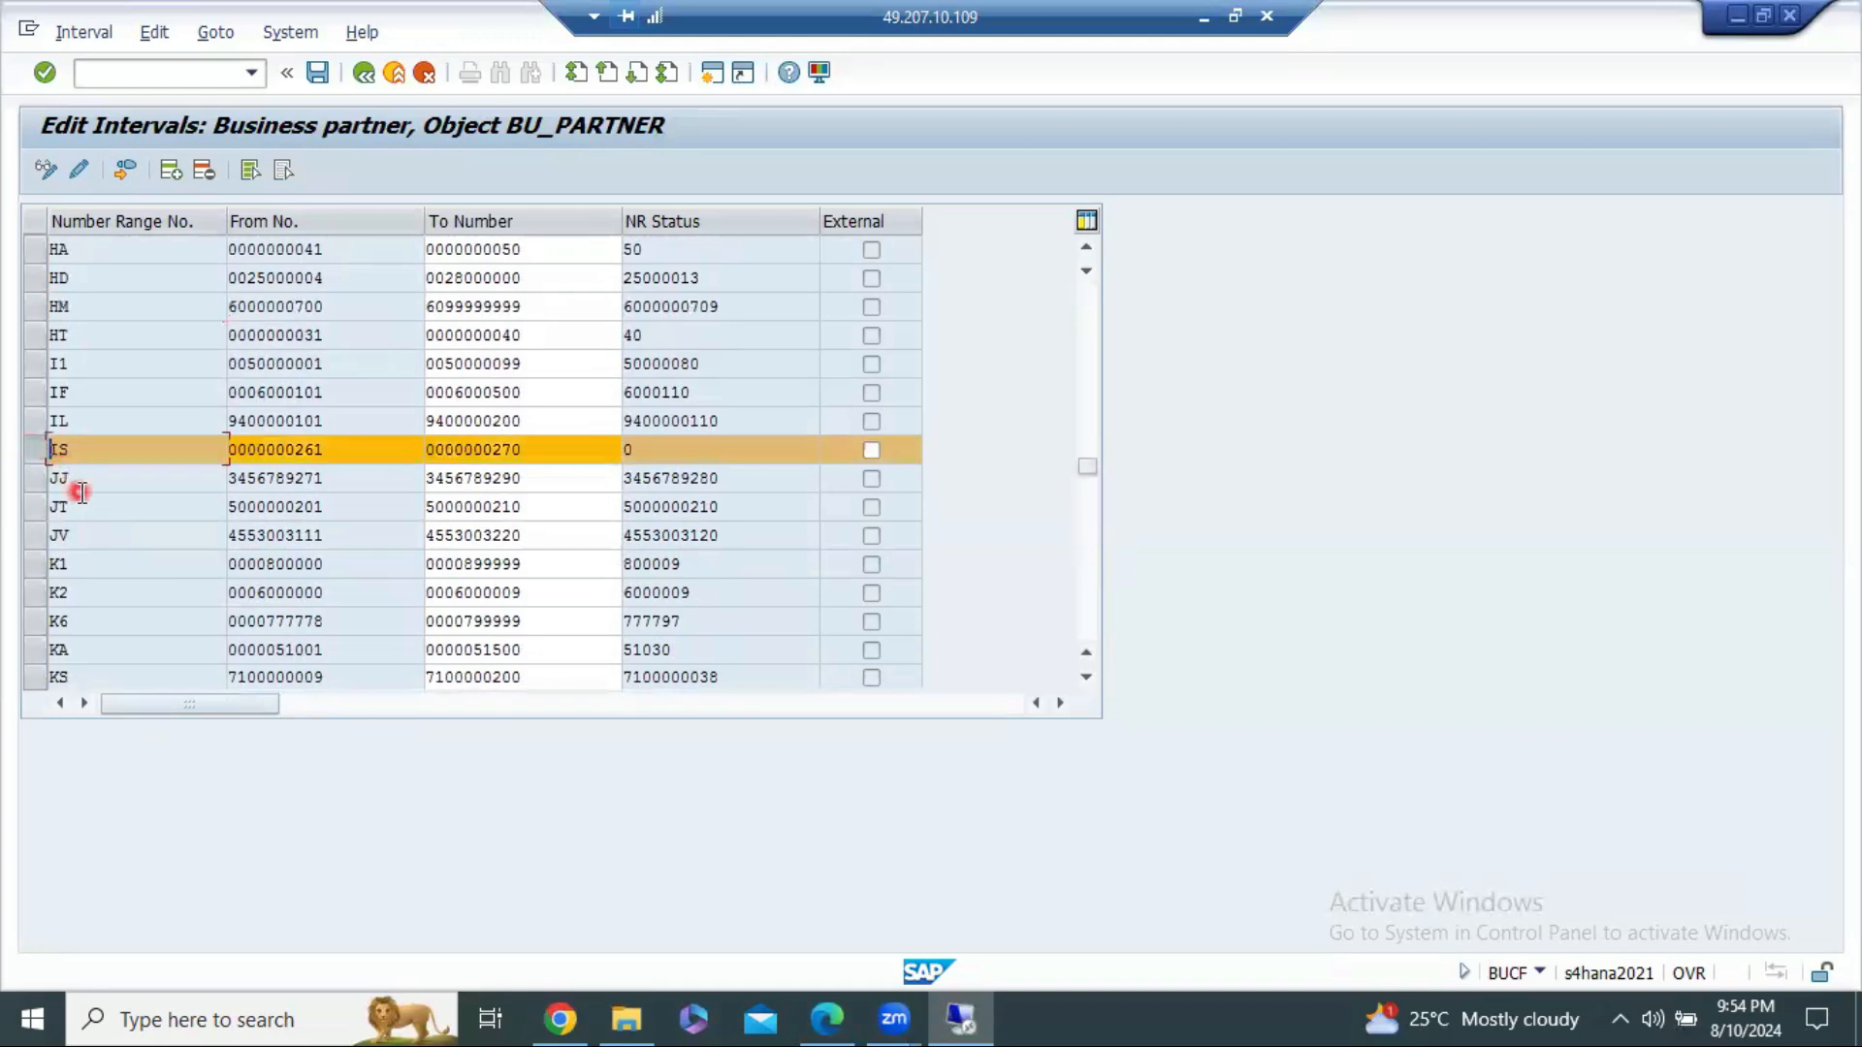
Step: Check the NR status of the intervals listed before IS for other unused ranges and return to the IS interval
scroll(79, 479, up, 10)
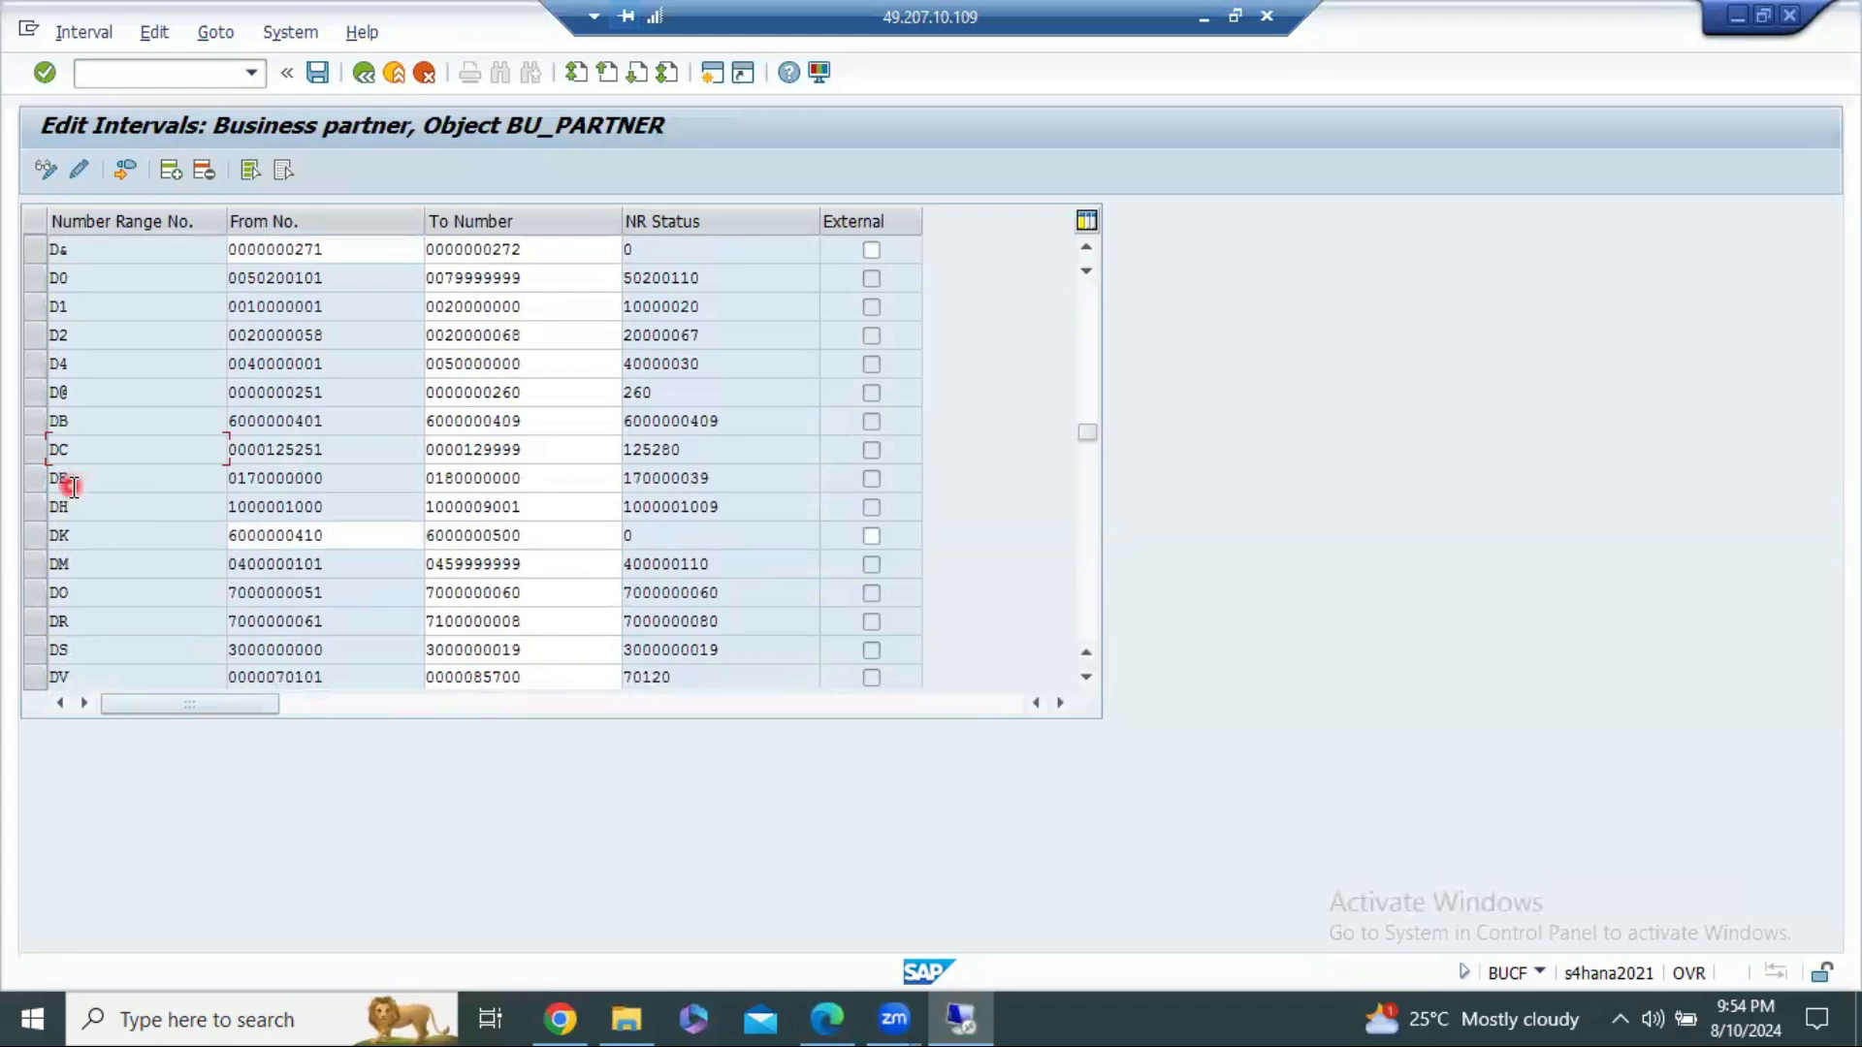
scroll(72, 486, up, 4)
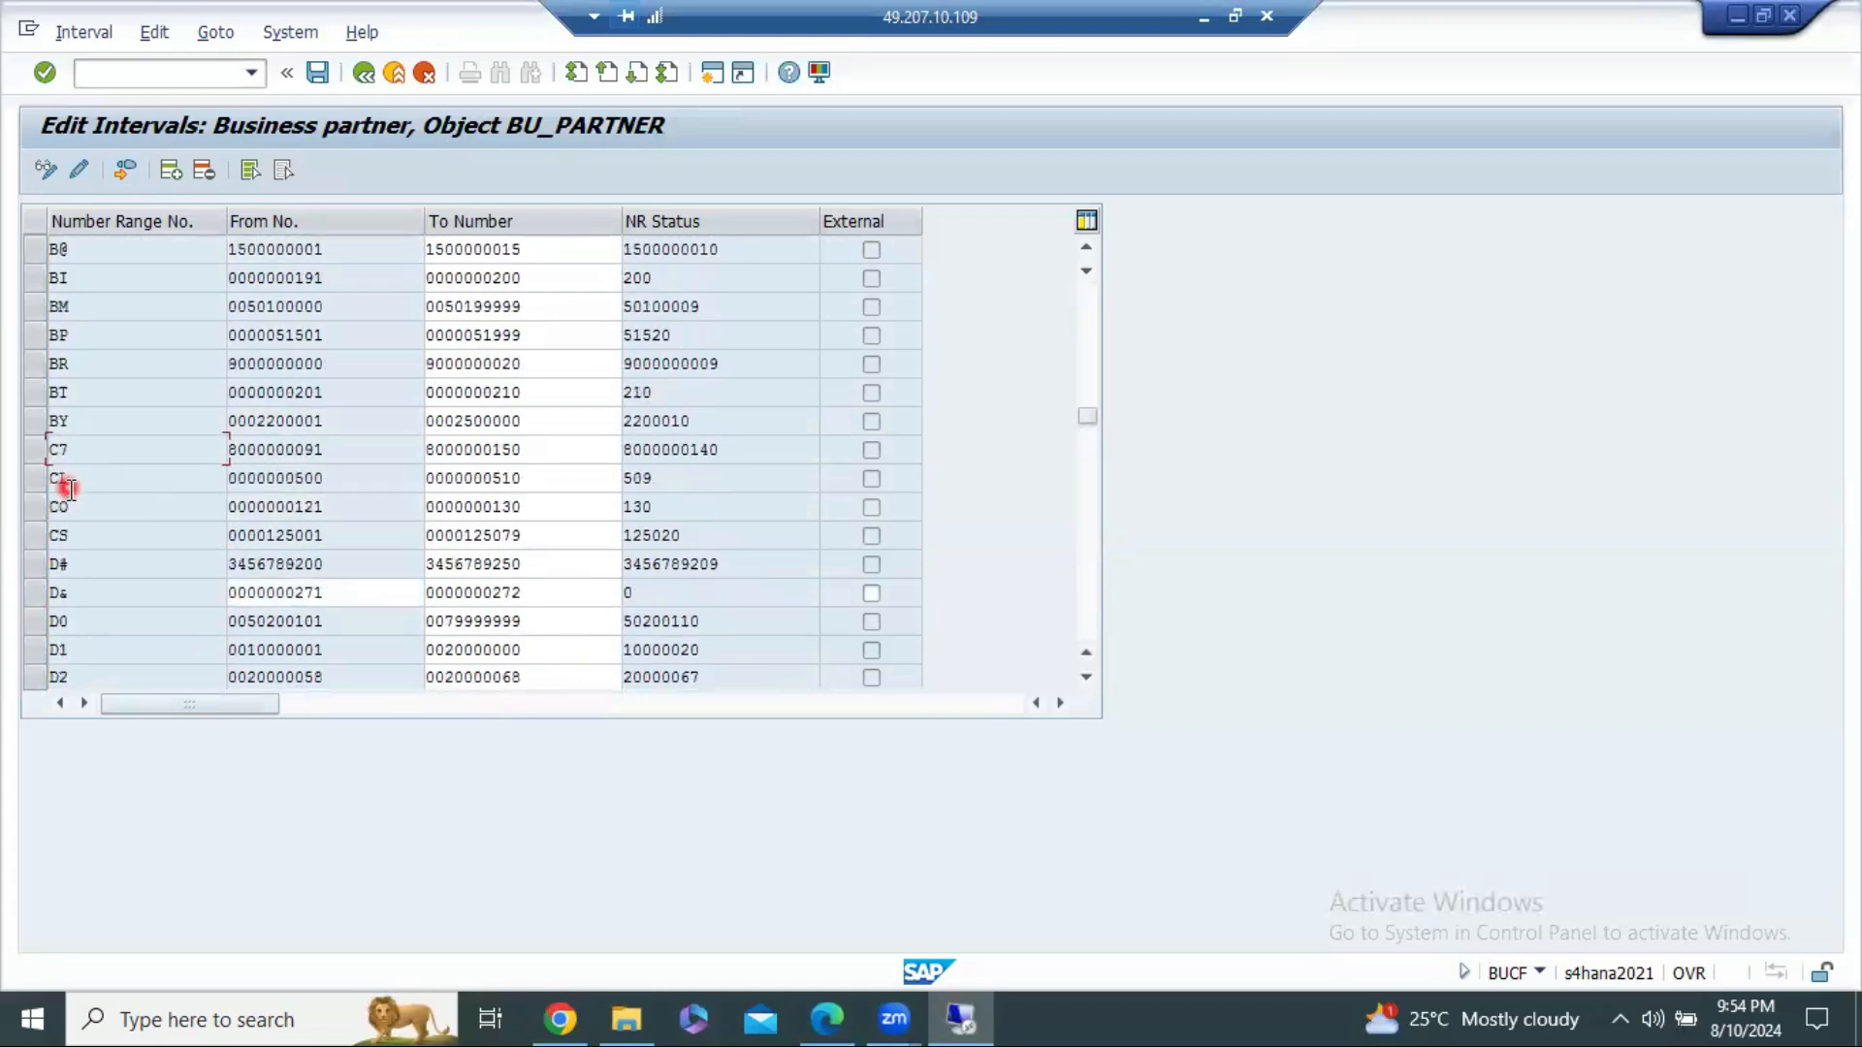
scroll(68, 489, up, 15)
scroll(66, 499, down, 5)
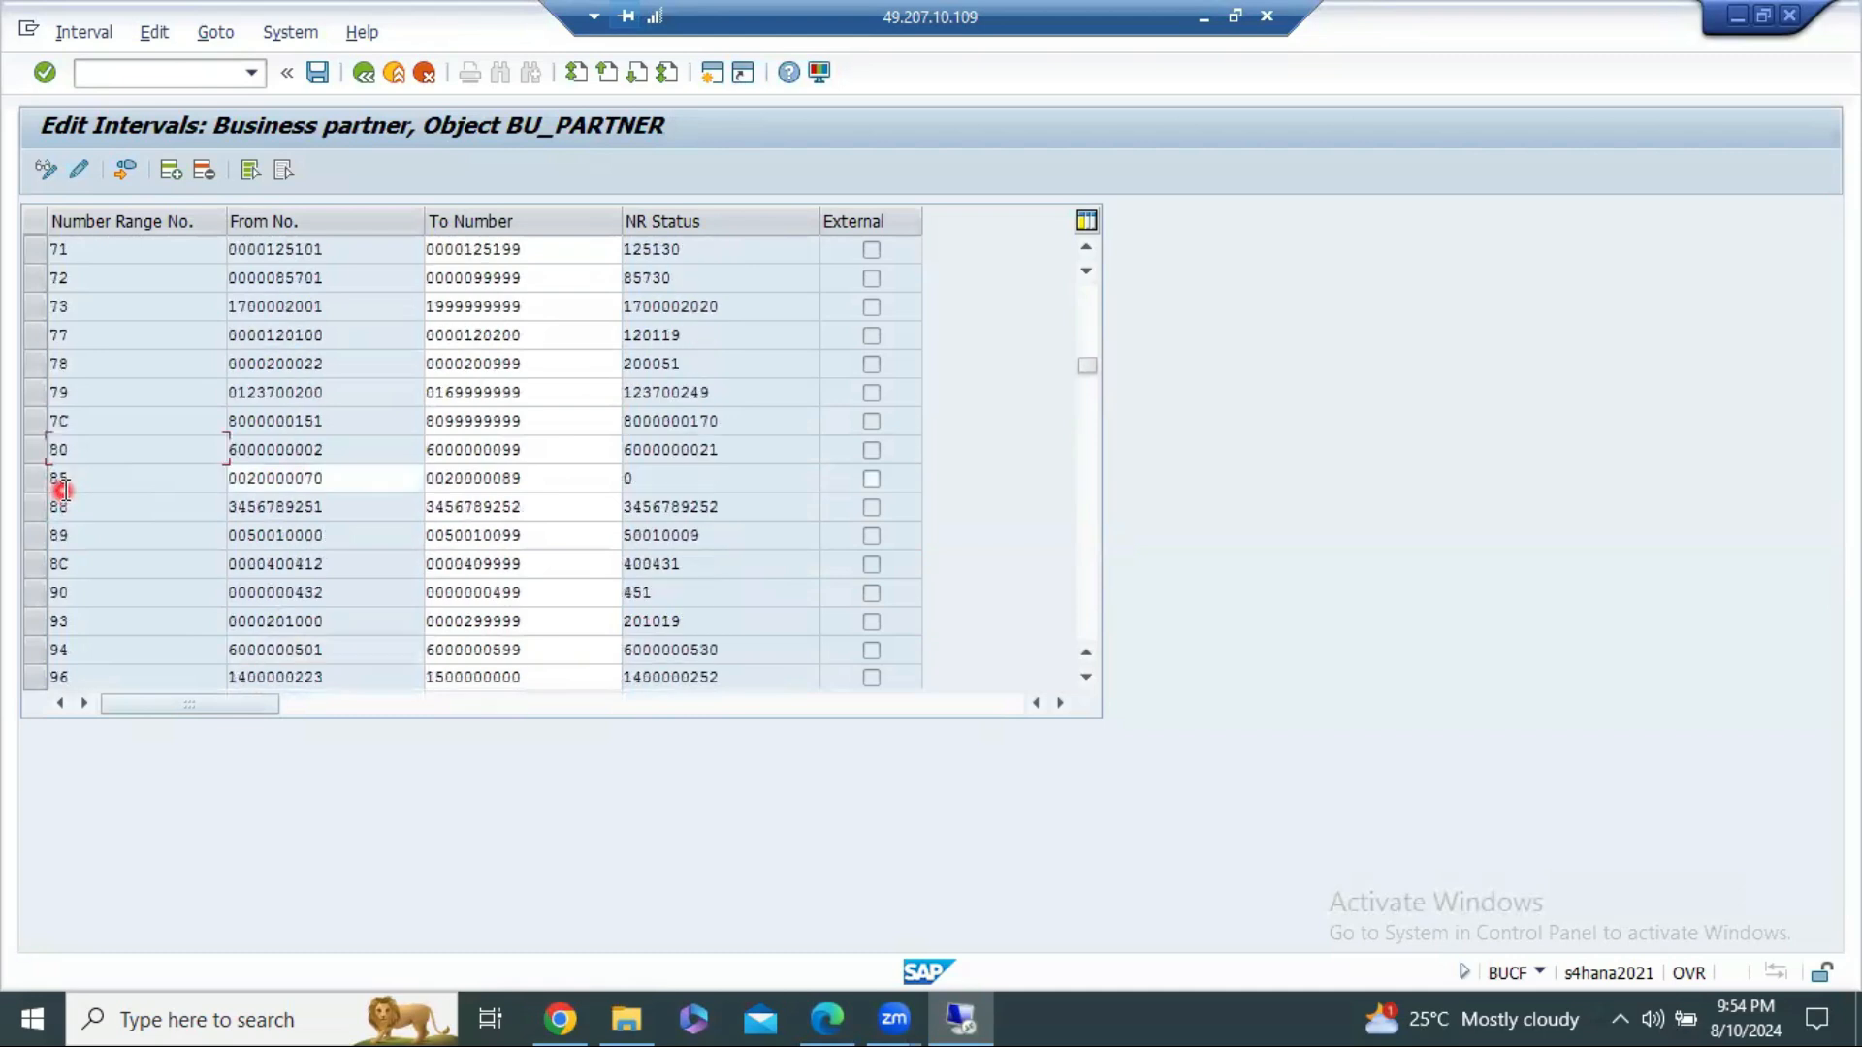
scroll(63, 490, down, 15)
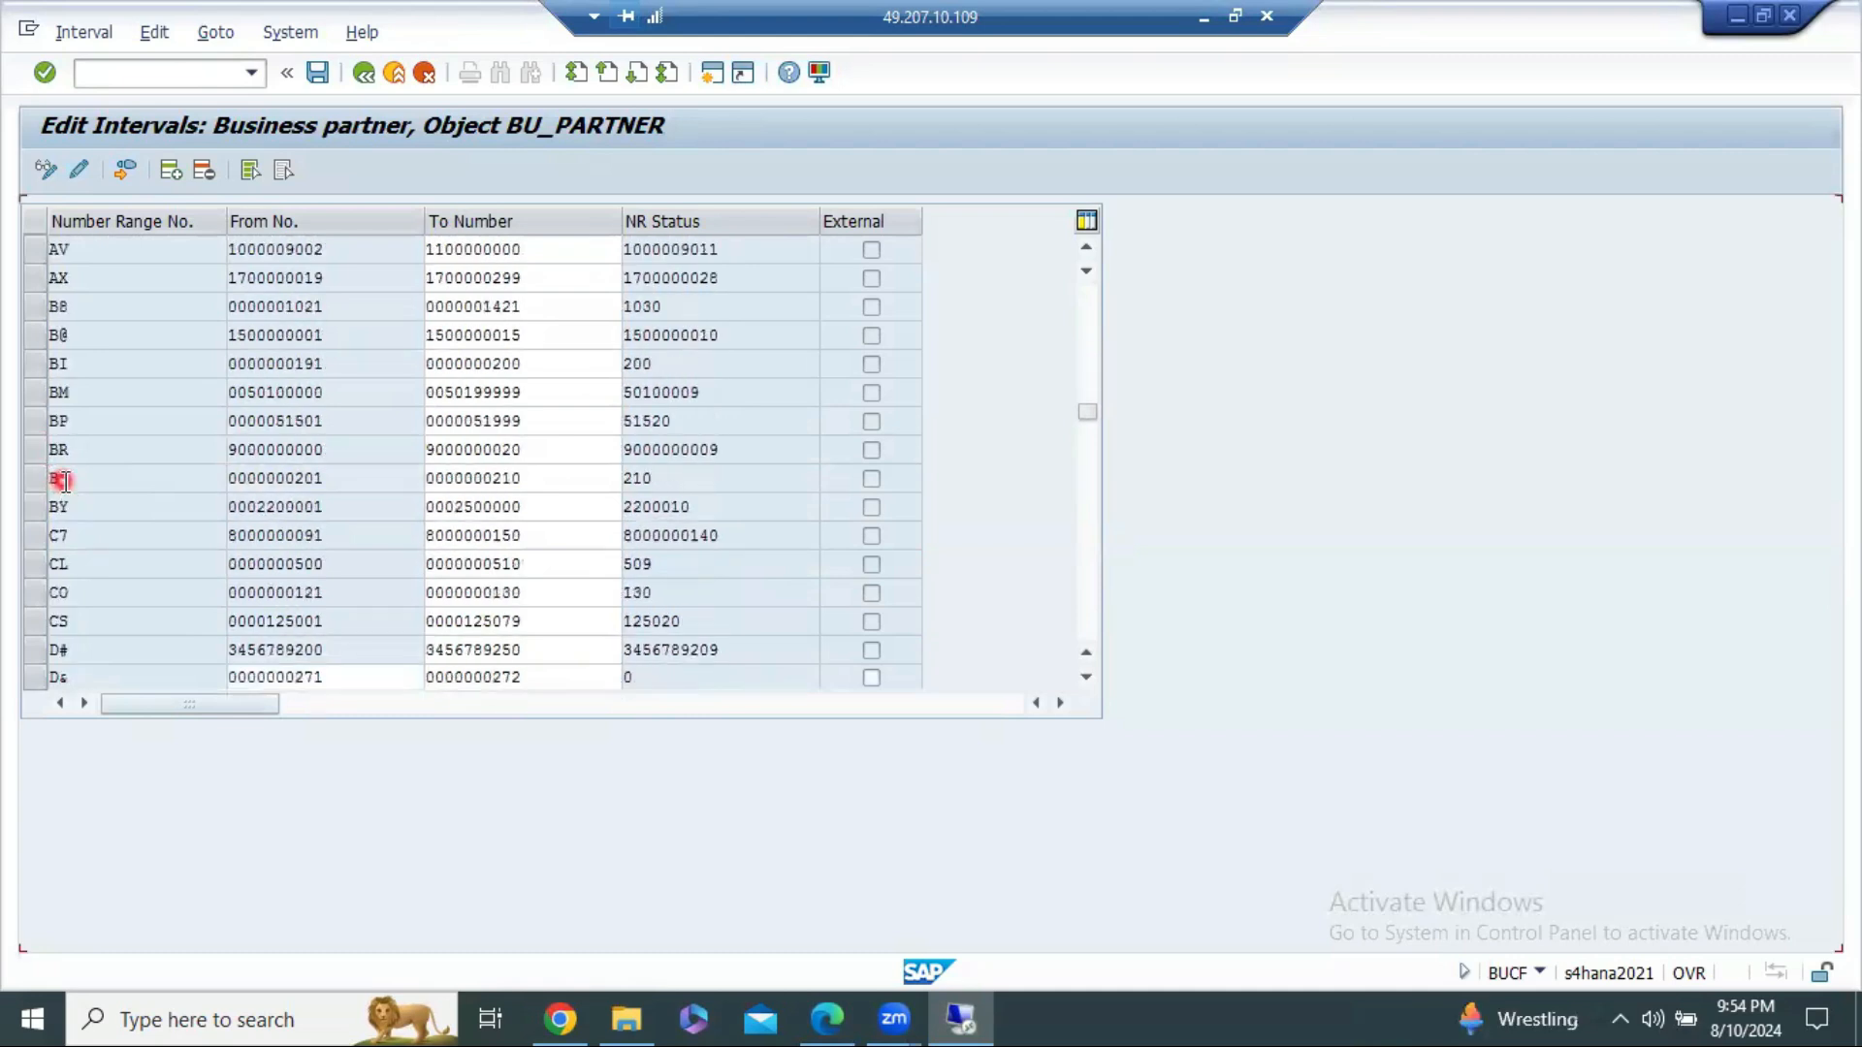
scroll(60, 481, down, 10)
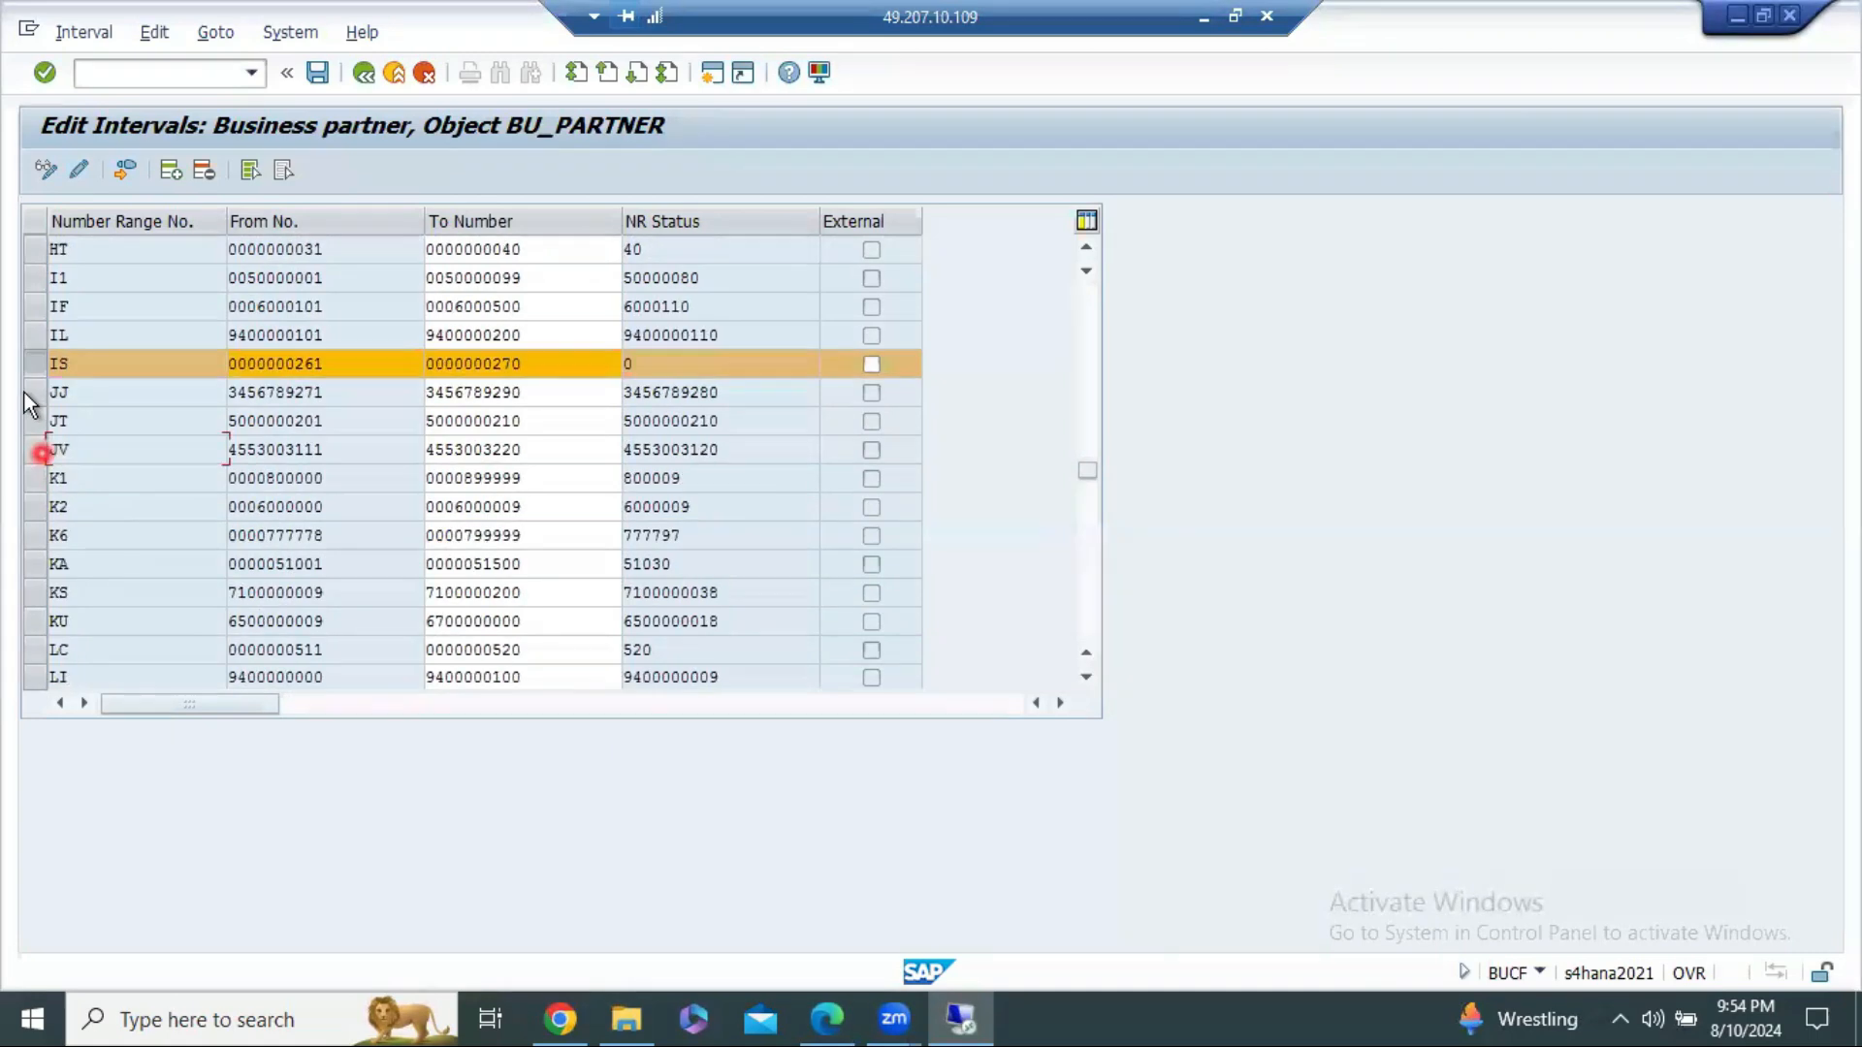
click(35, 362)
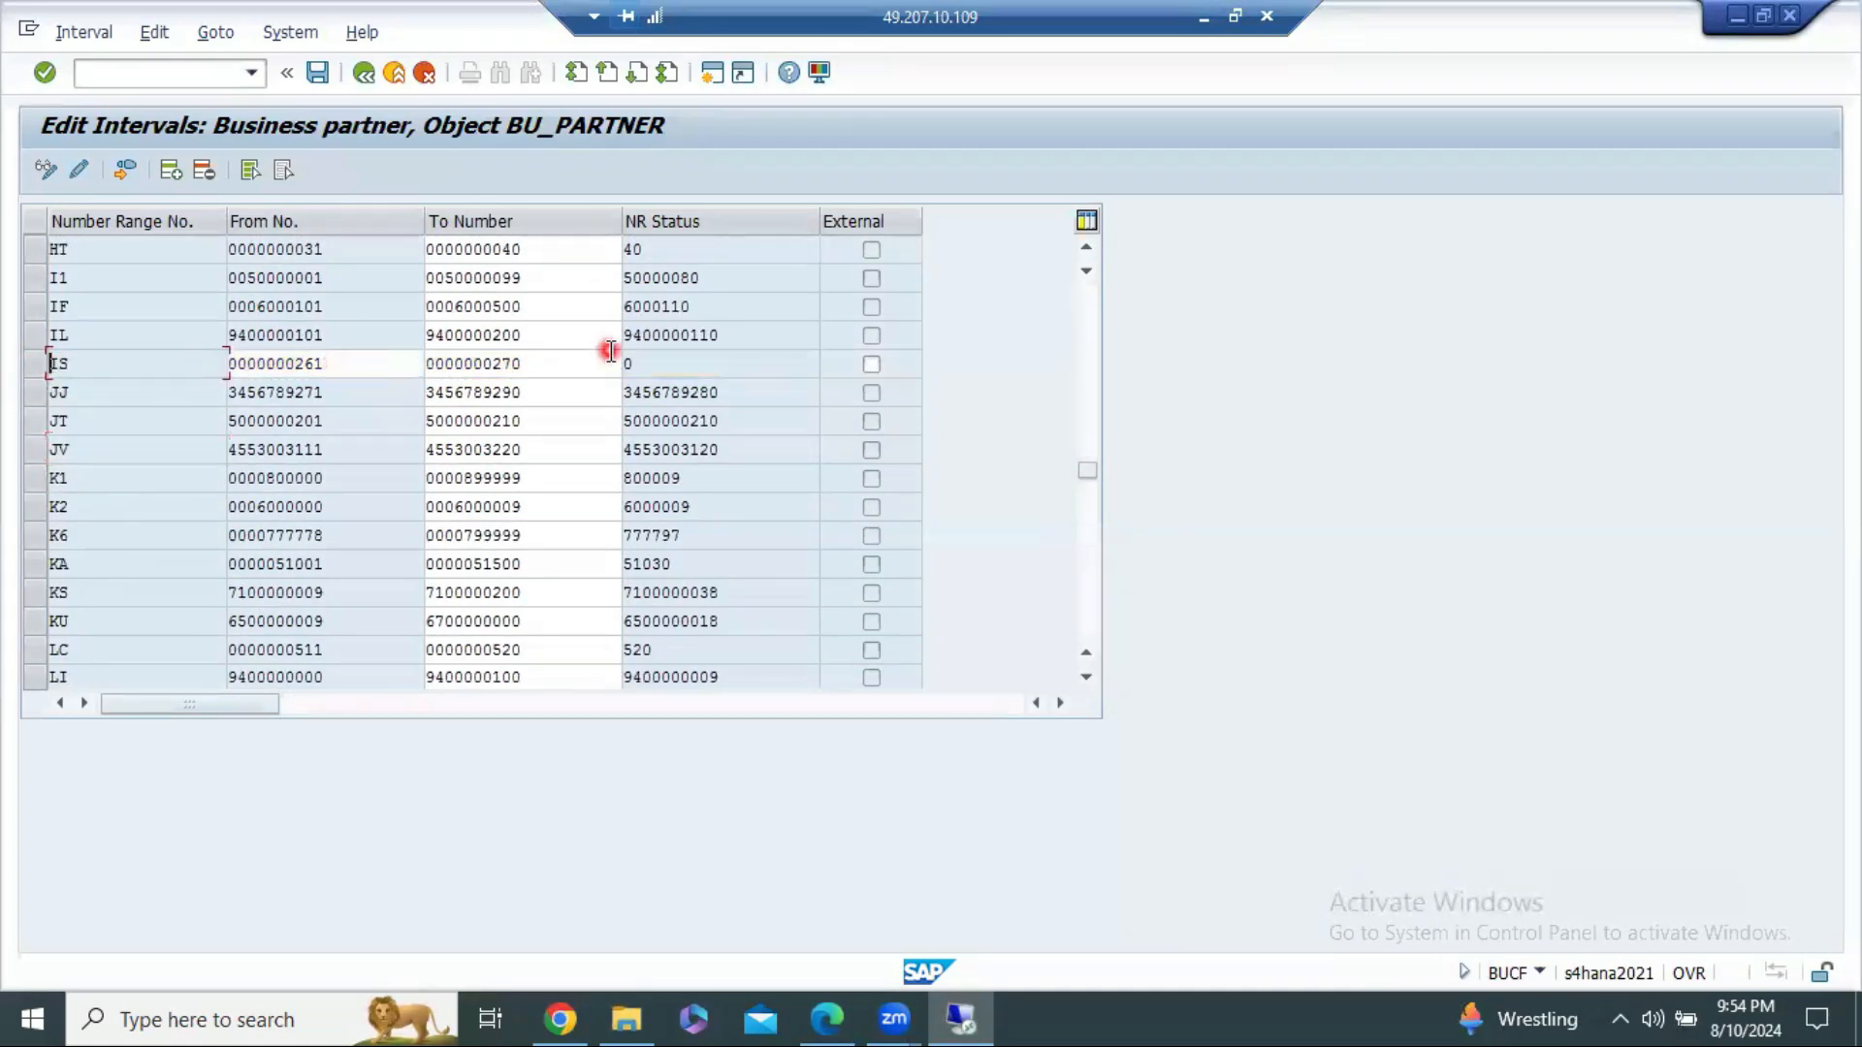
Step: Switch to the notes spreadsheet and record "IS ( 261-270)" in cell G26 beside Define Number Ranges
click(1204, 17)
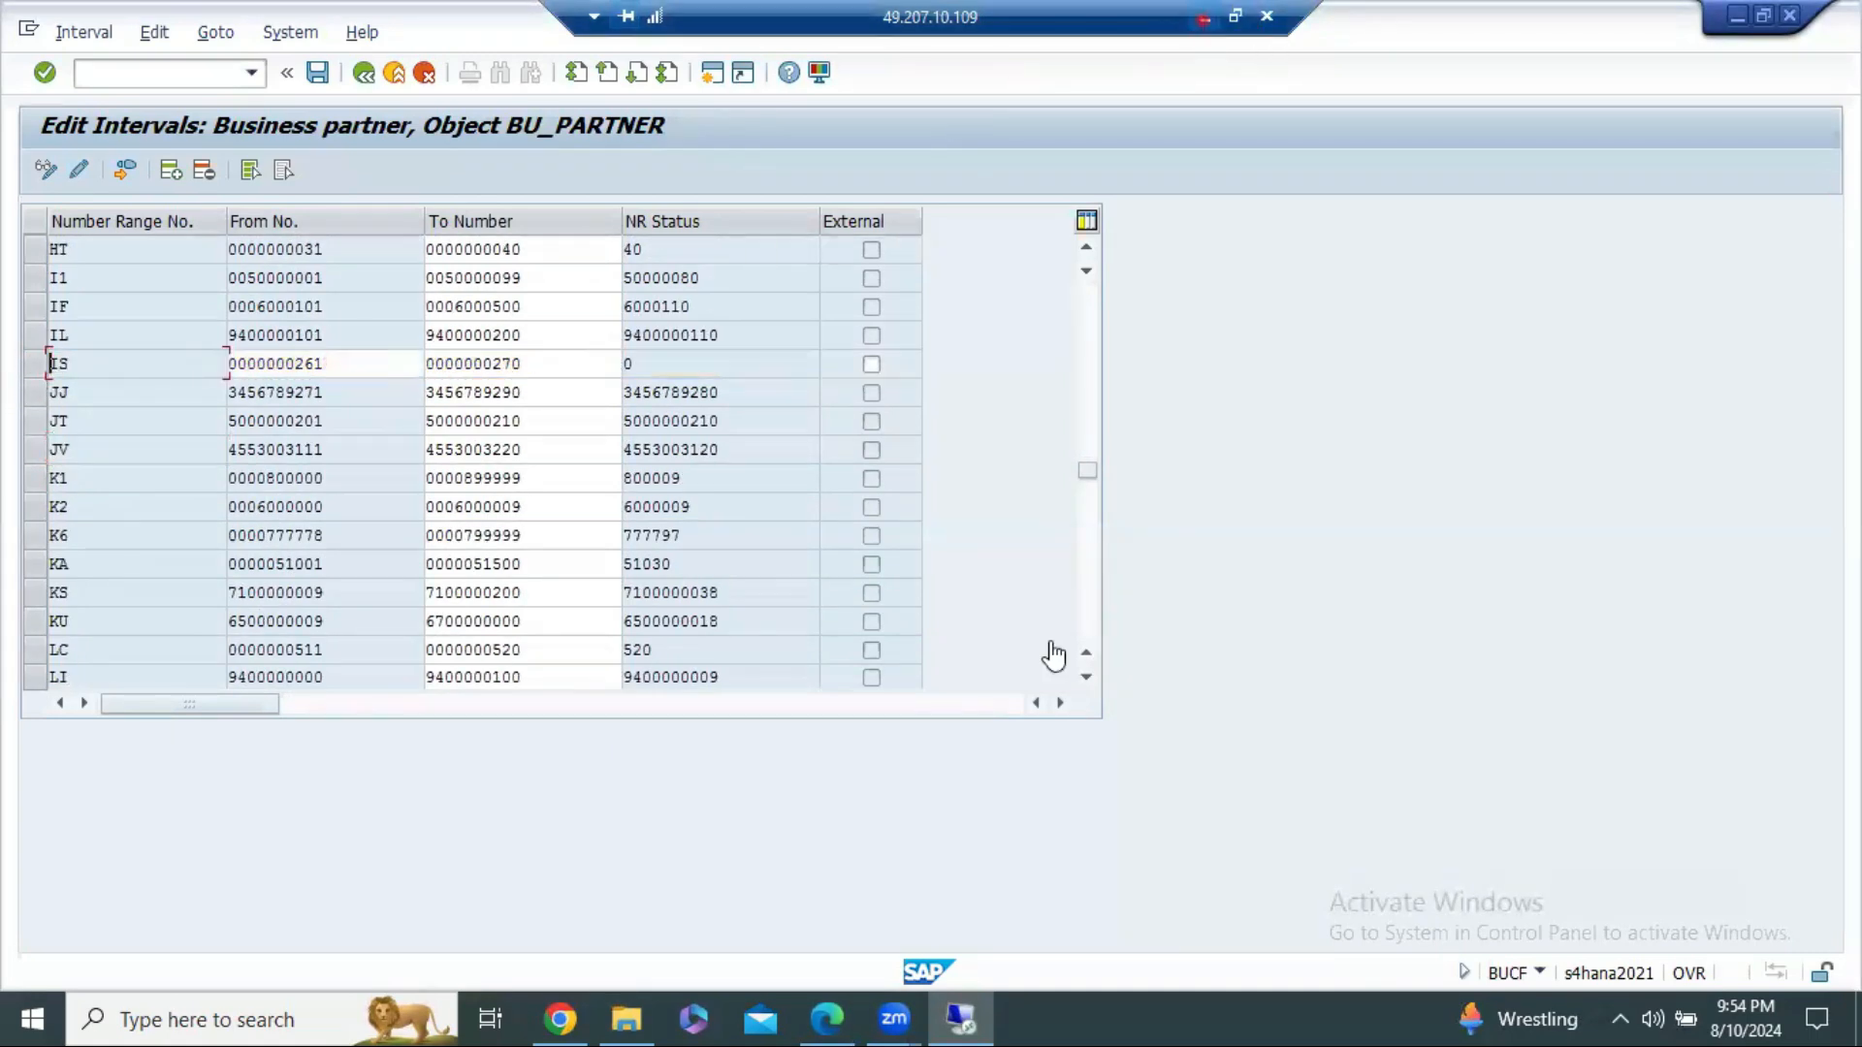
click(1483, 579)
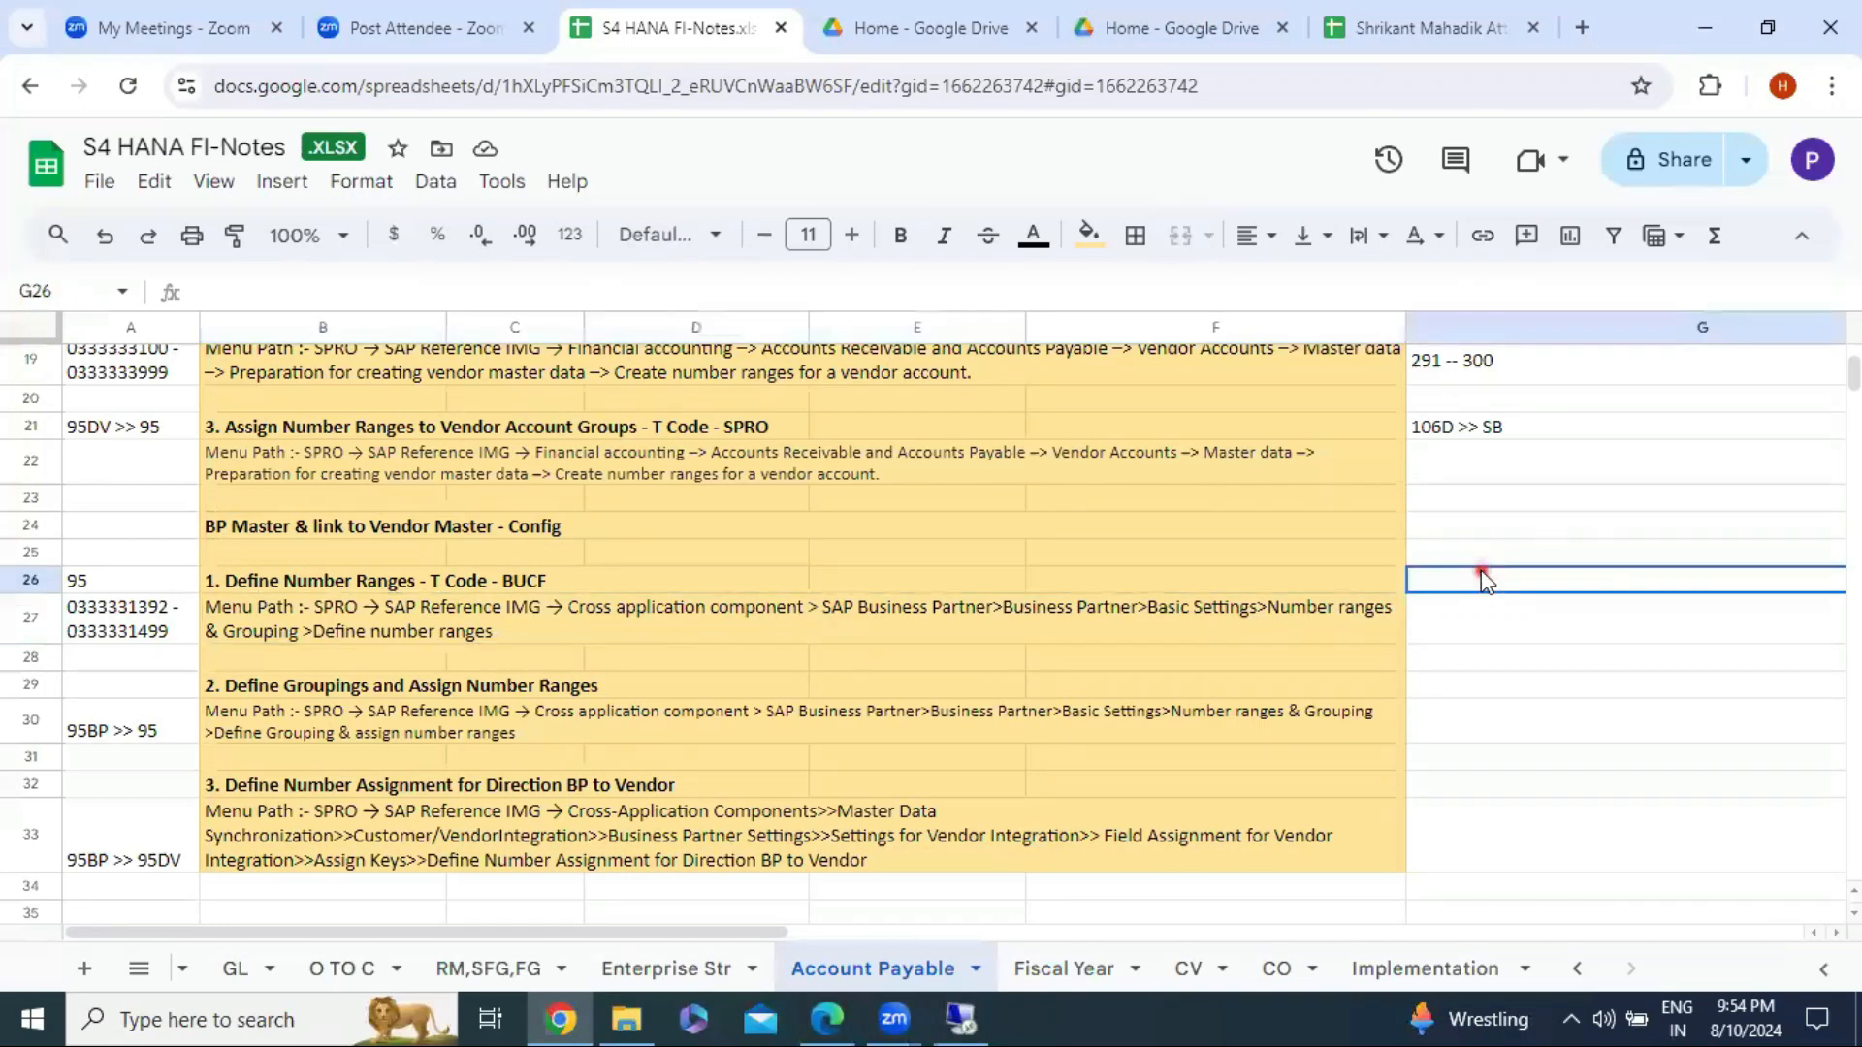
text(IS)
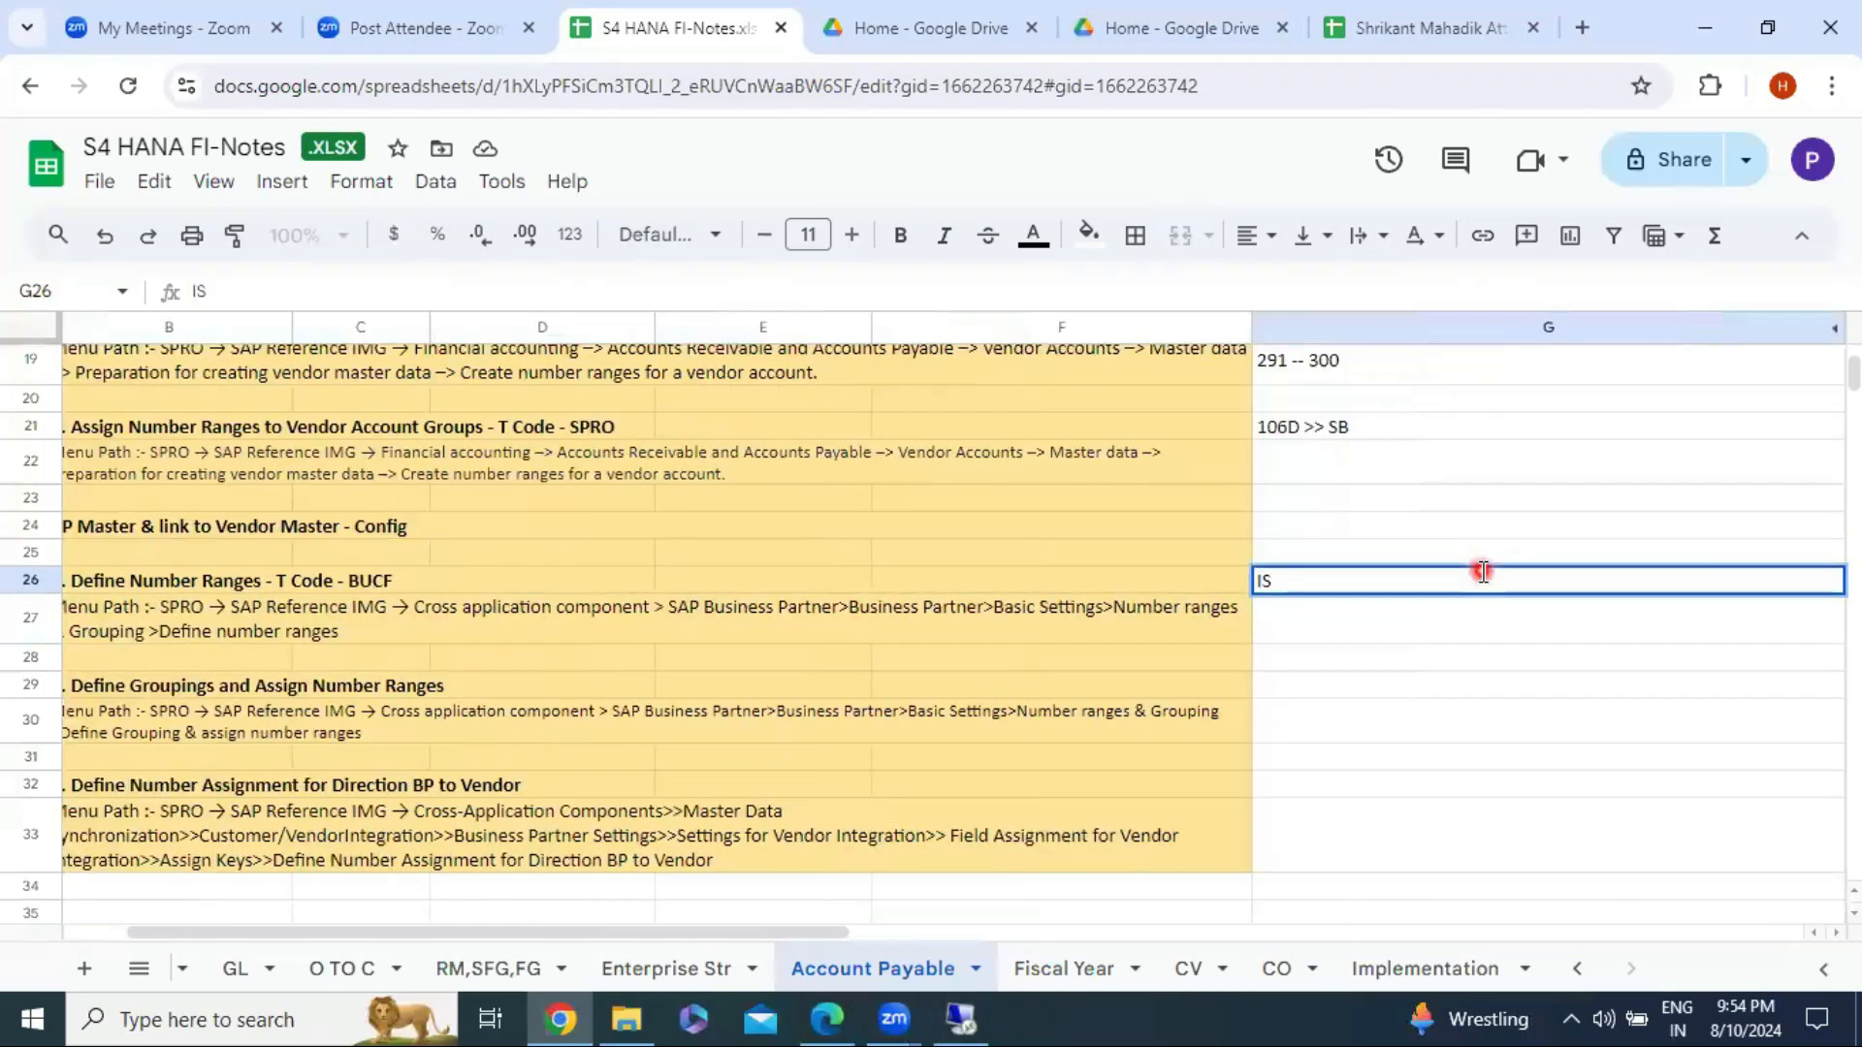
text( ( 261-270))
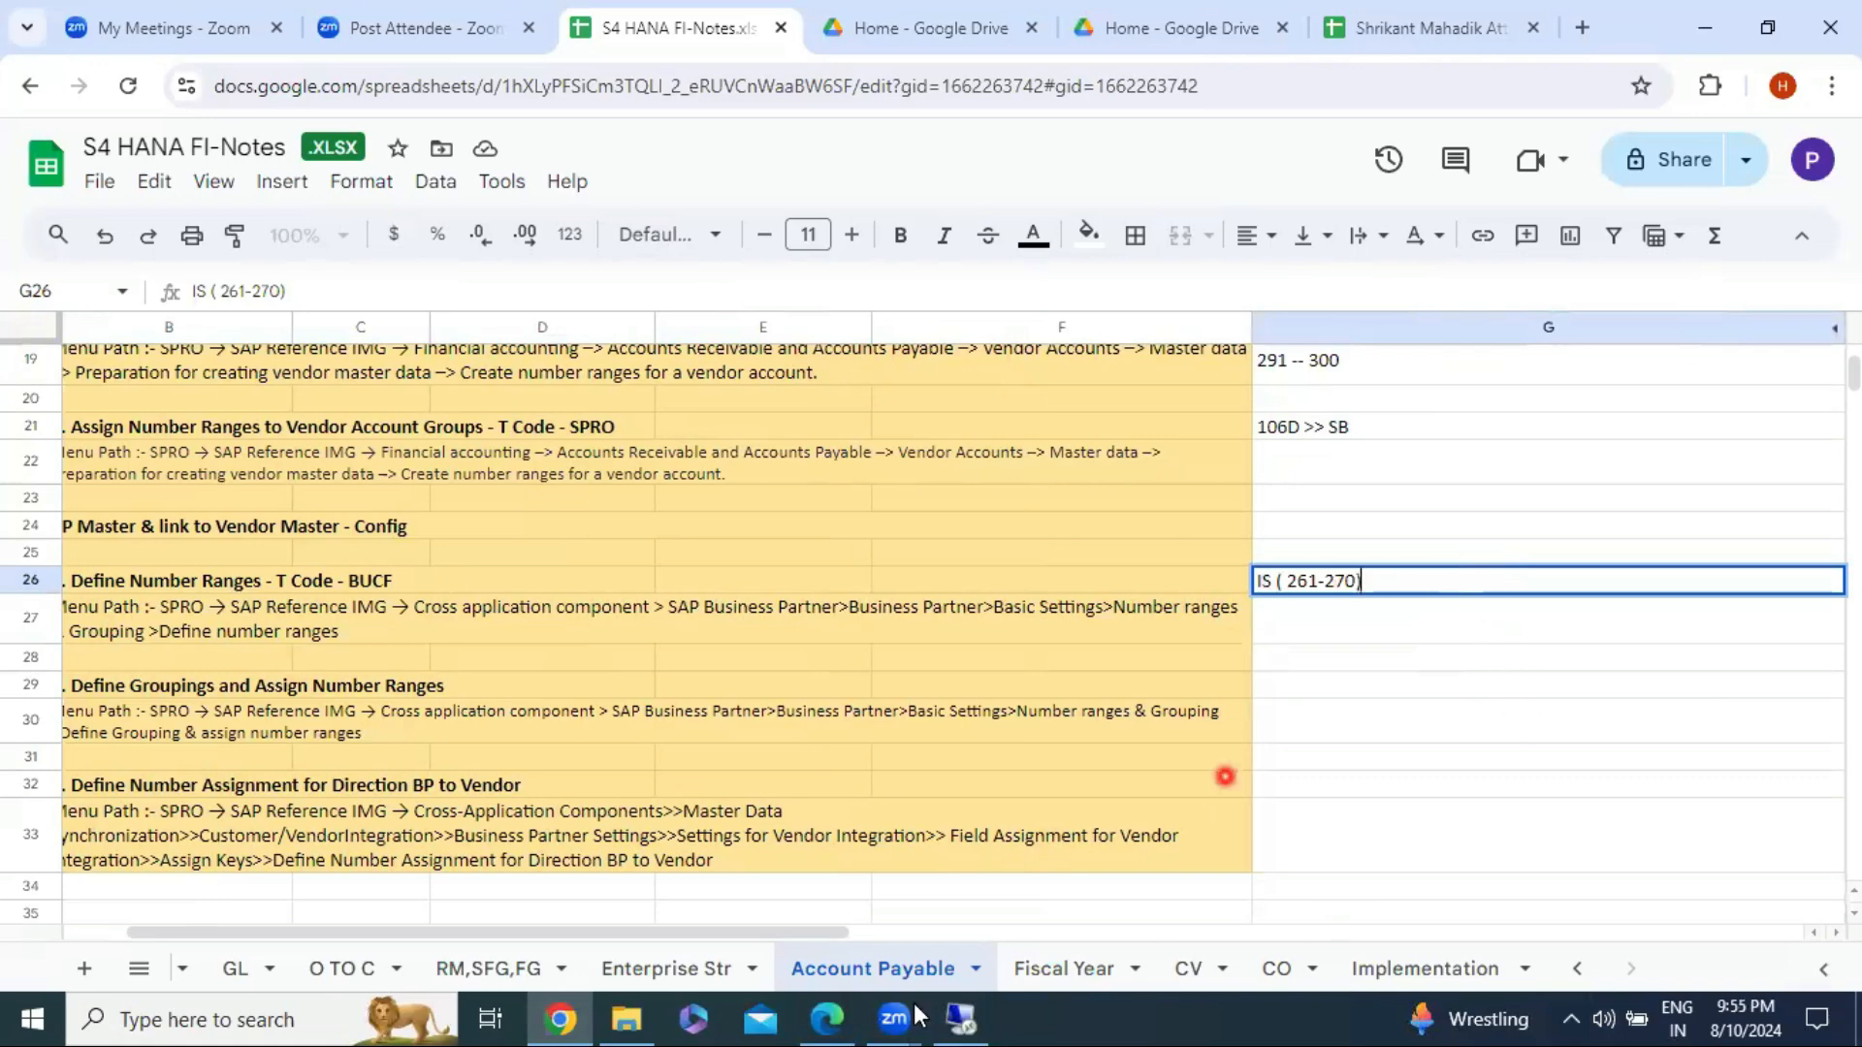
Step: Return to SAP and check the BU_PARTNER object for free intervals
click(960, 1018)
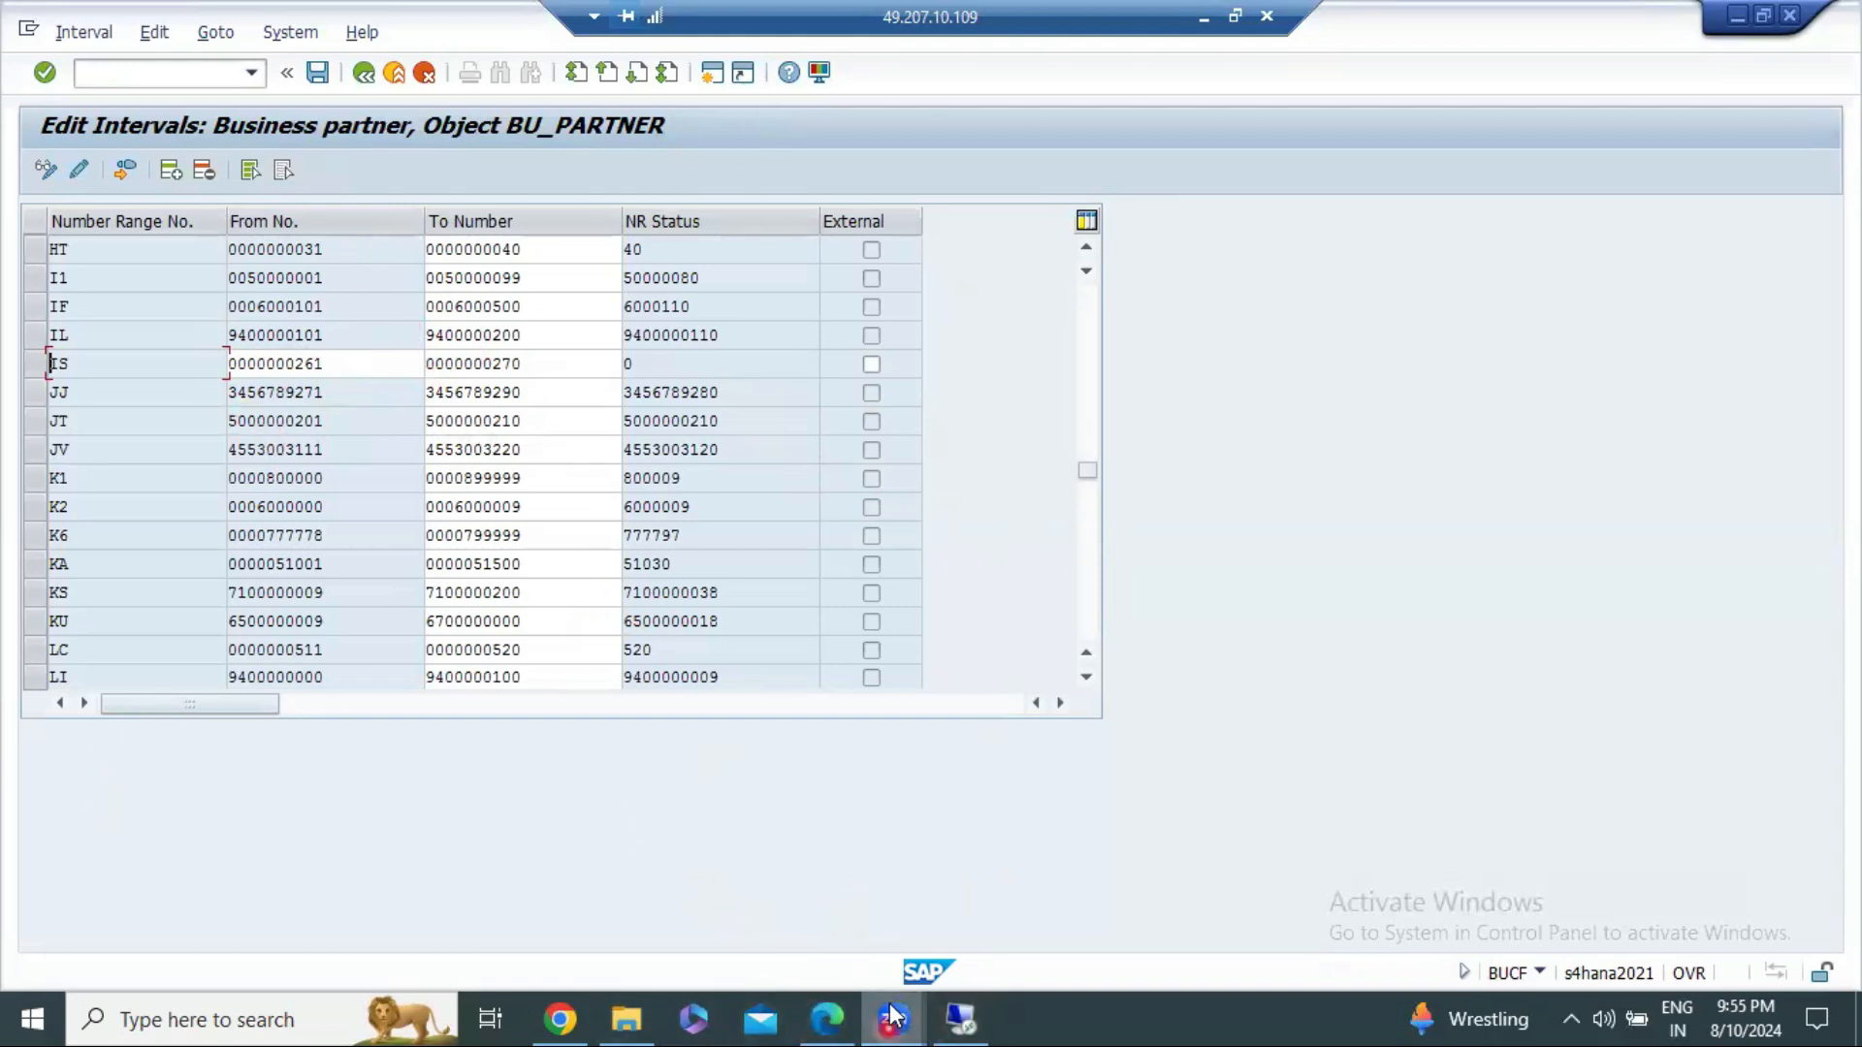
click(287, 72)
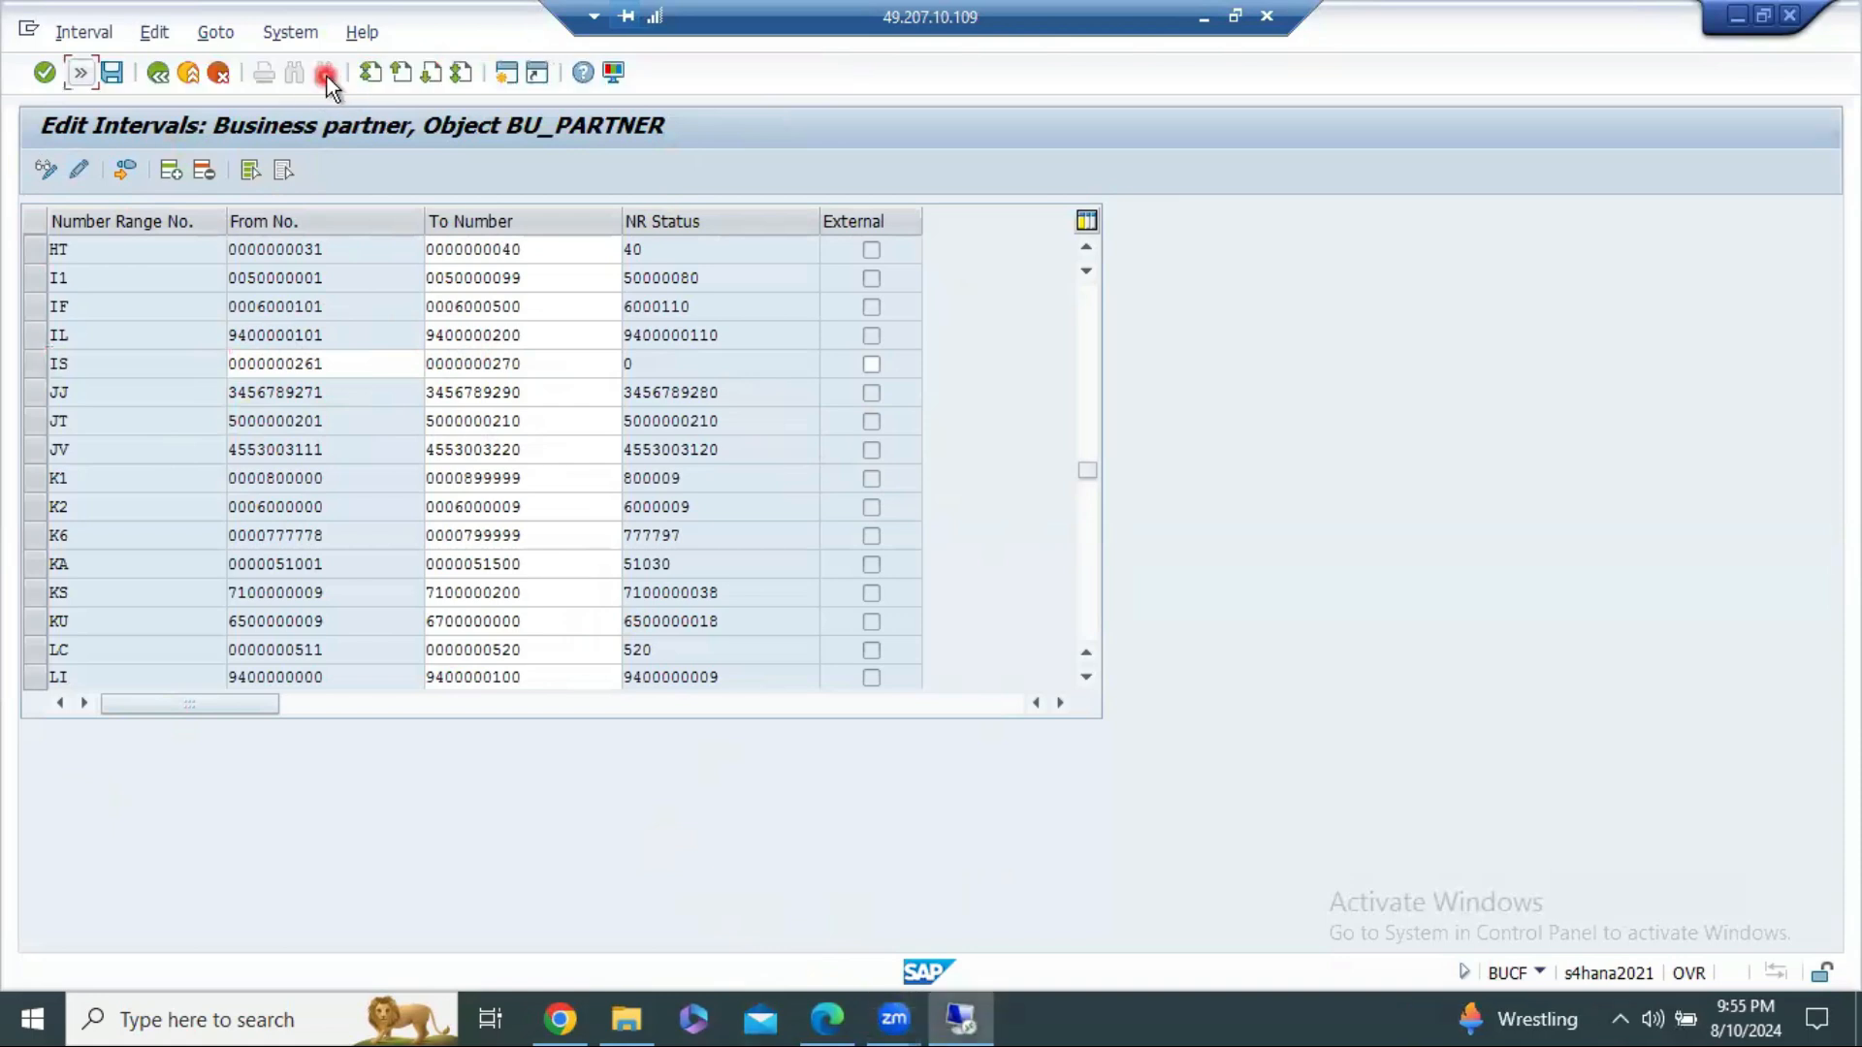
click(82, 76)
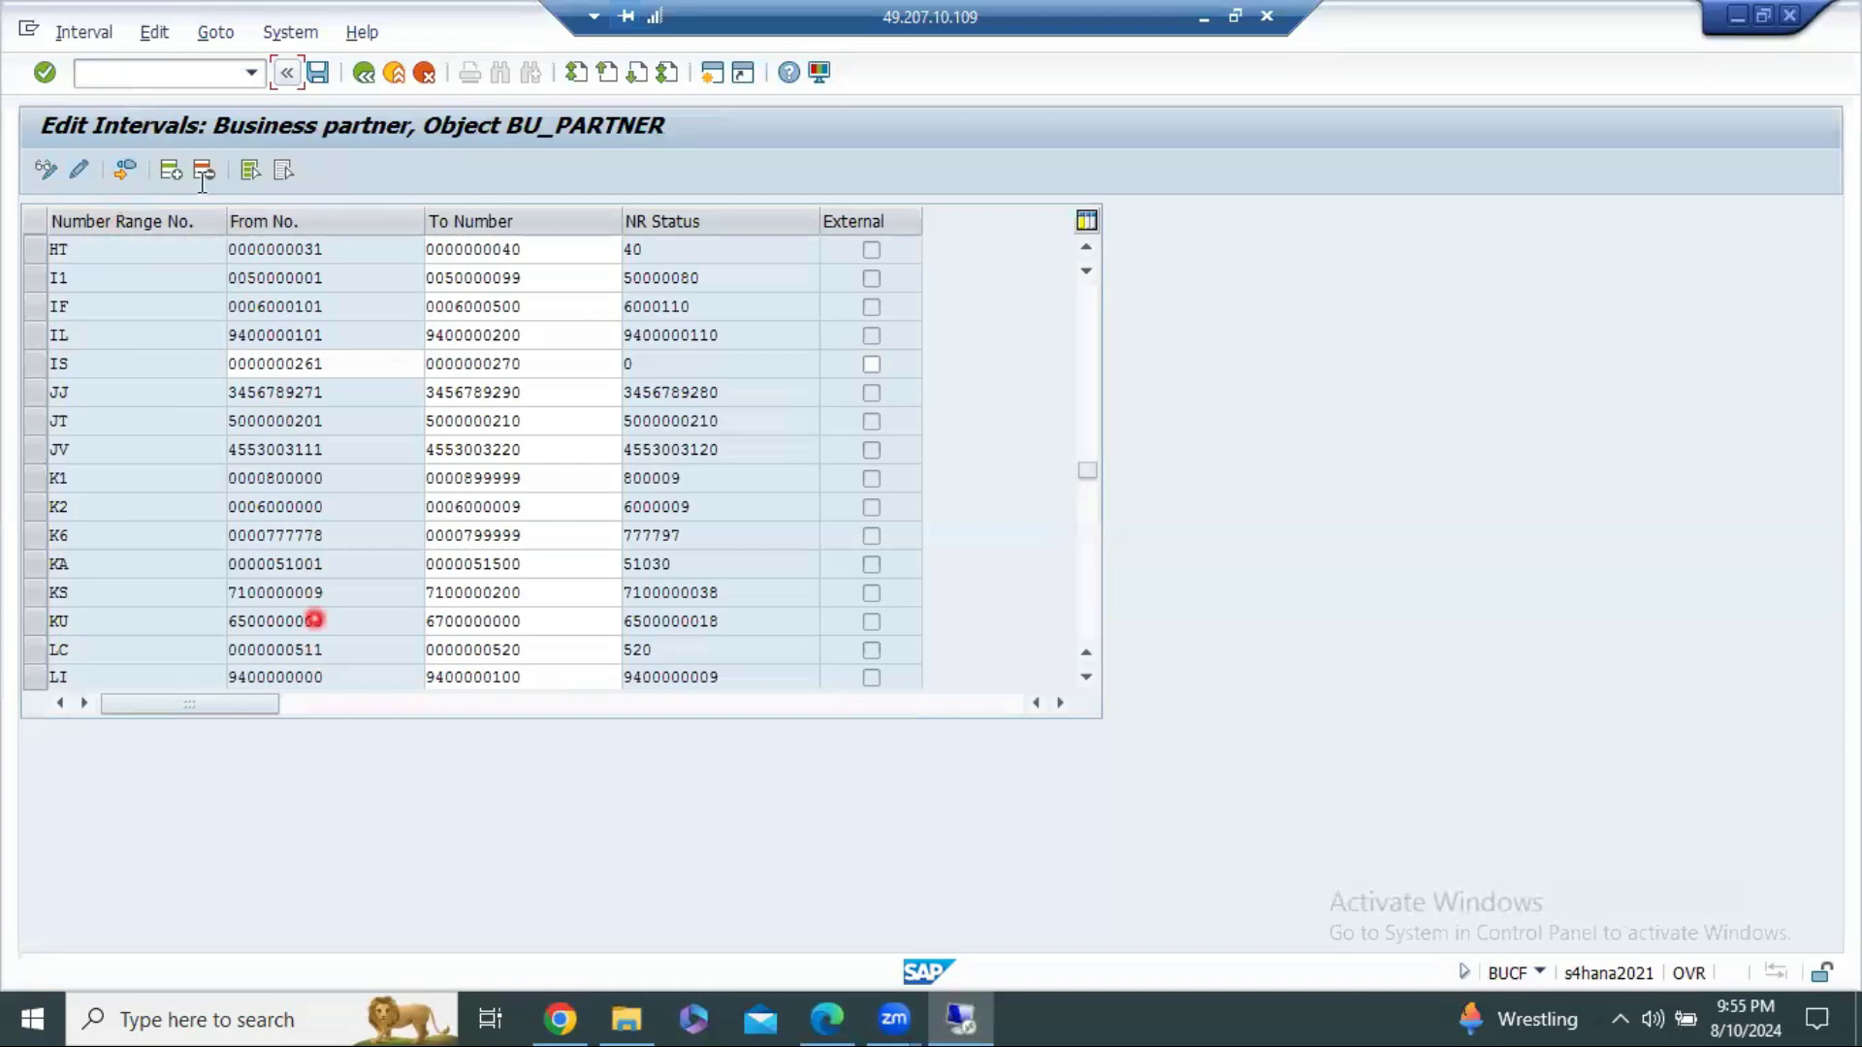
click(130, 162)
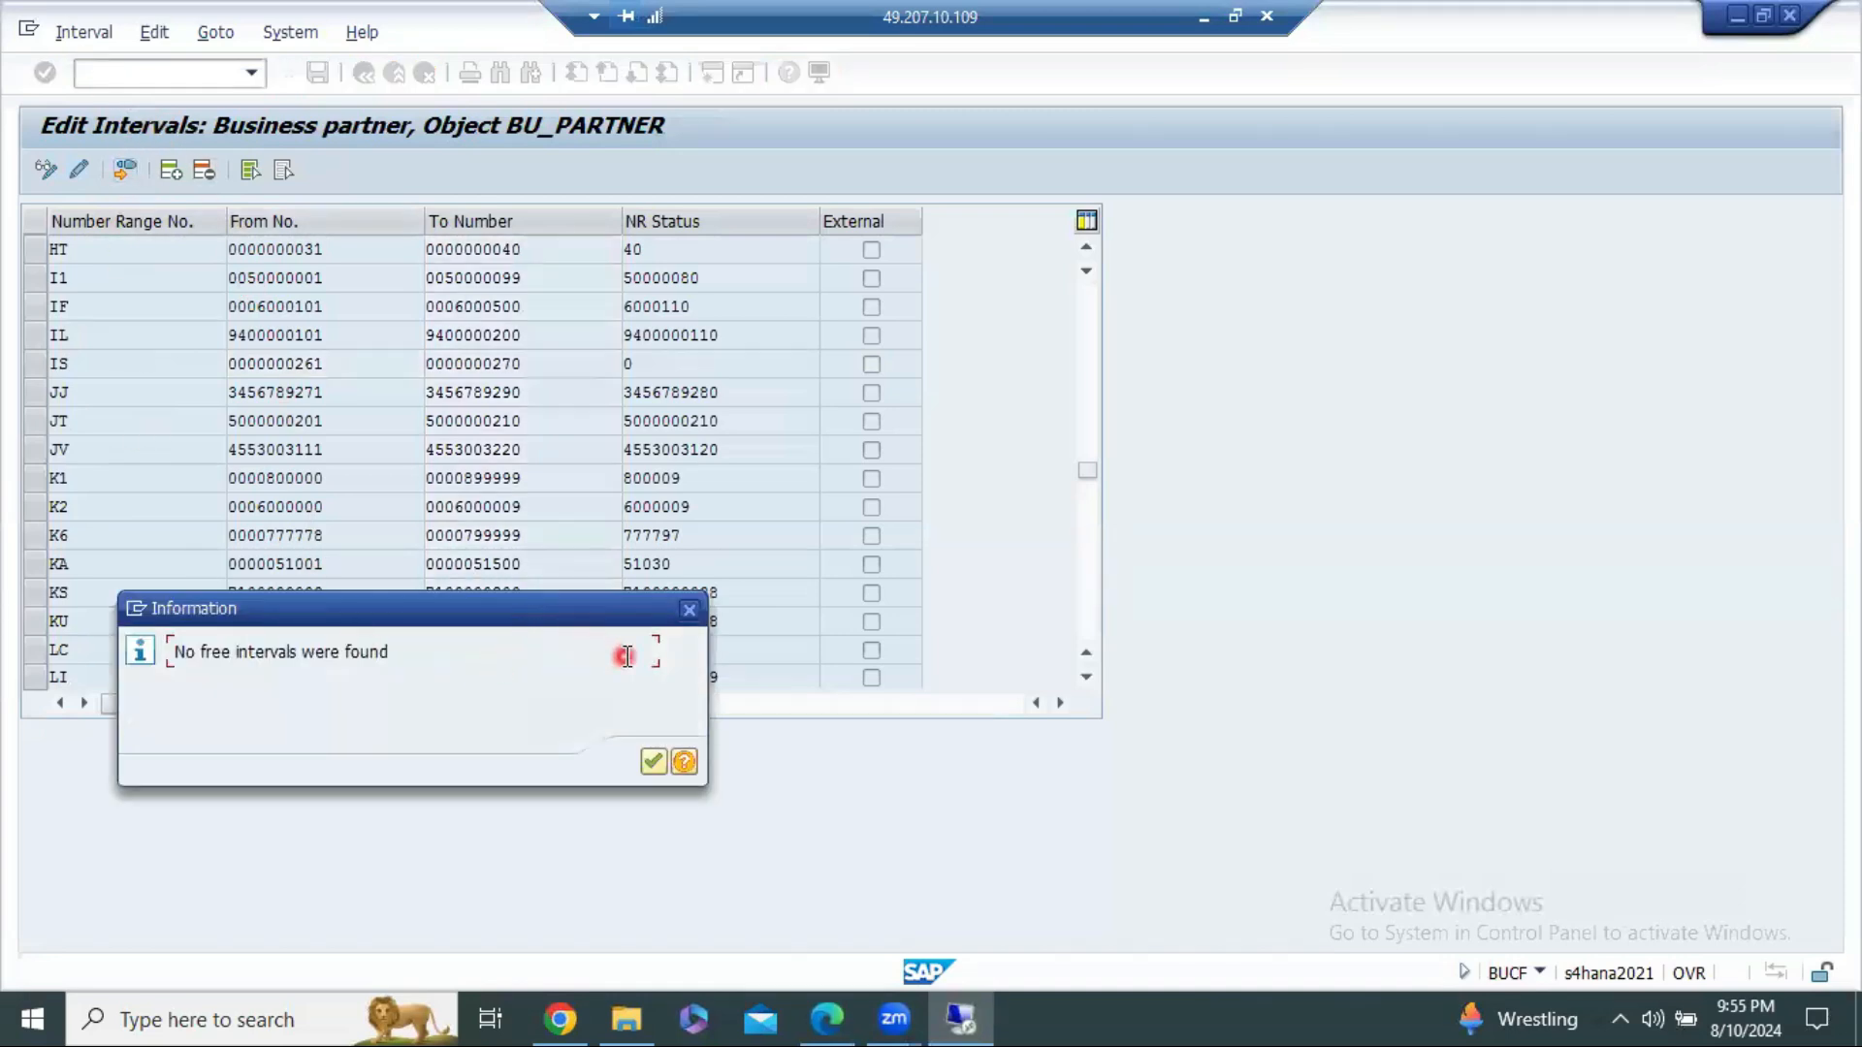
click(688, 612)
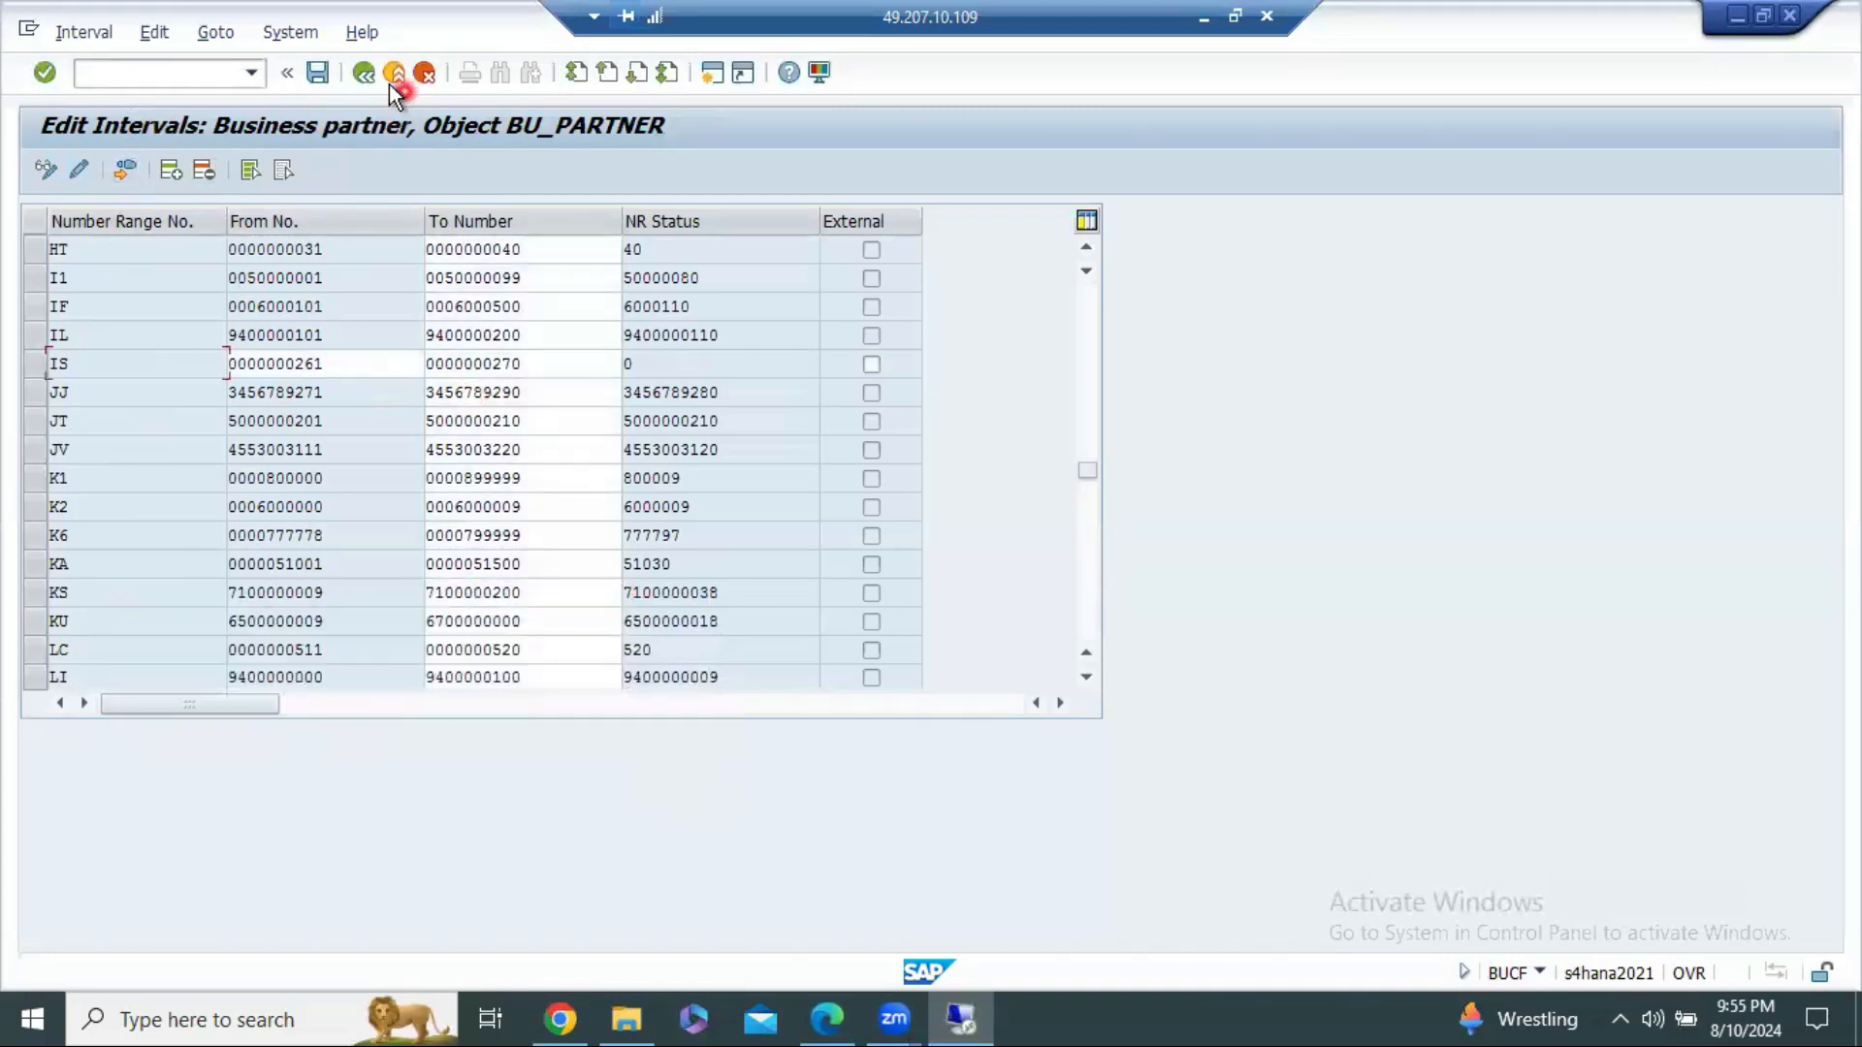
Step: Leave the interval maintenance for the implementation guide and check the business partner configuration steps in the notes spreadsheet
click(360, 80)
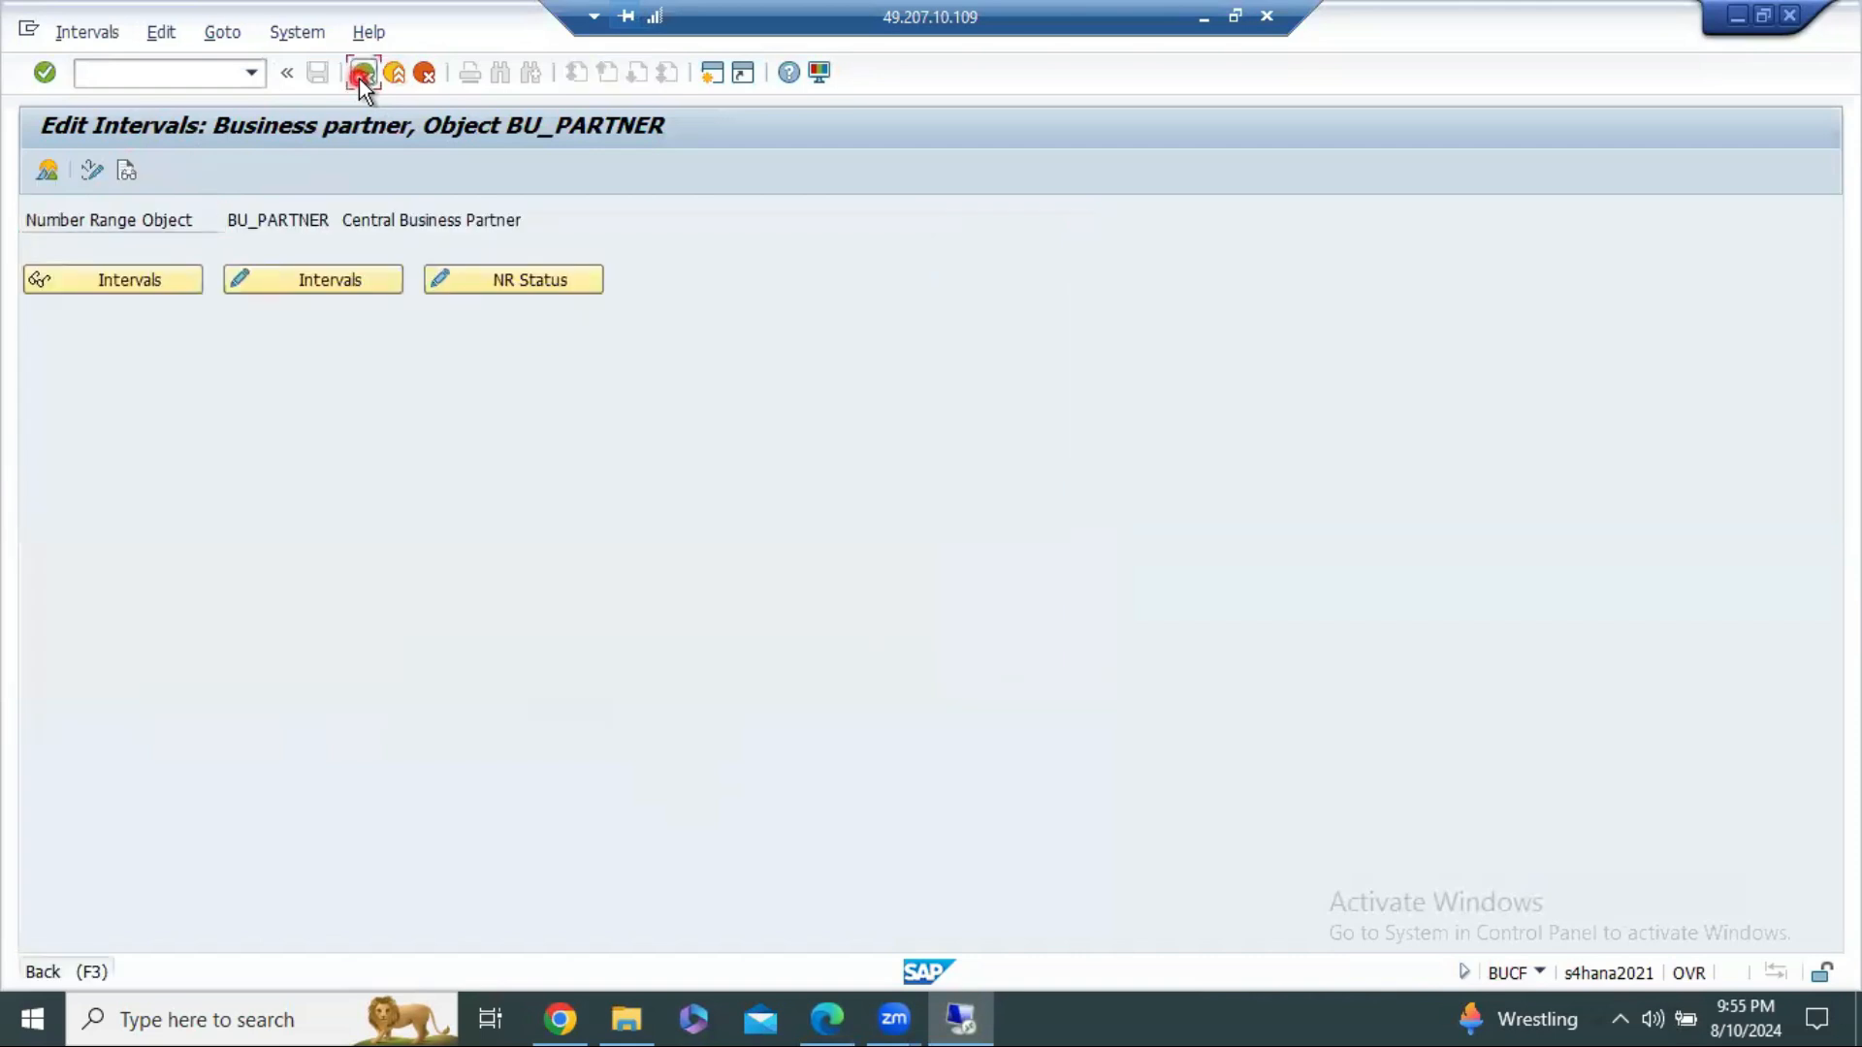
click(361, 79)
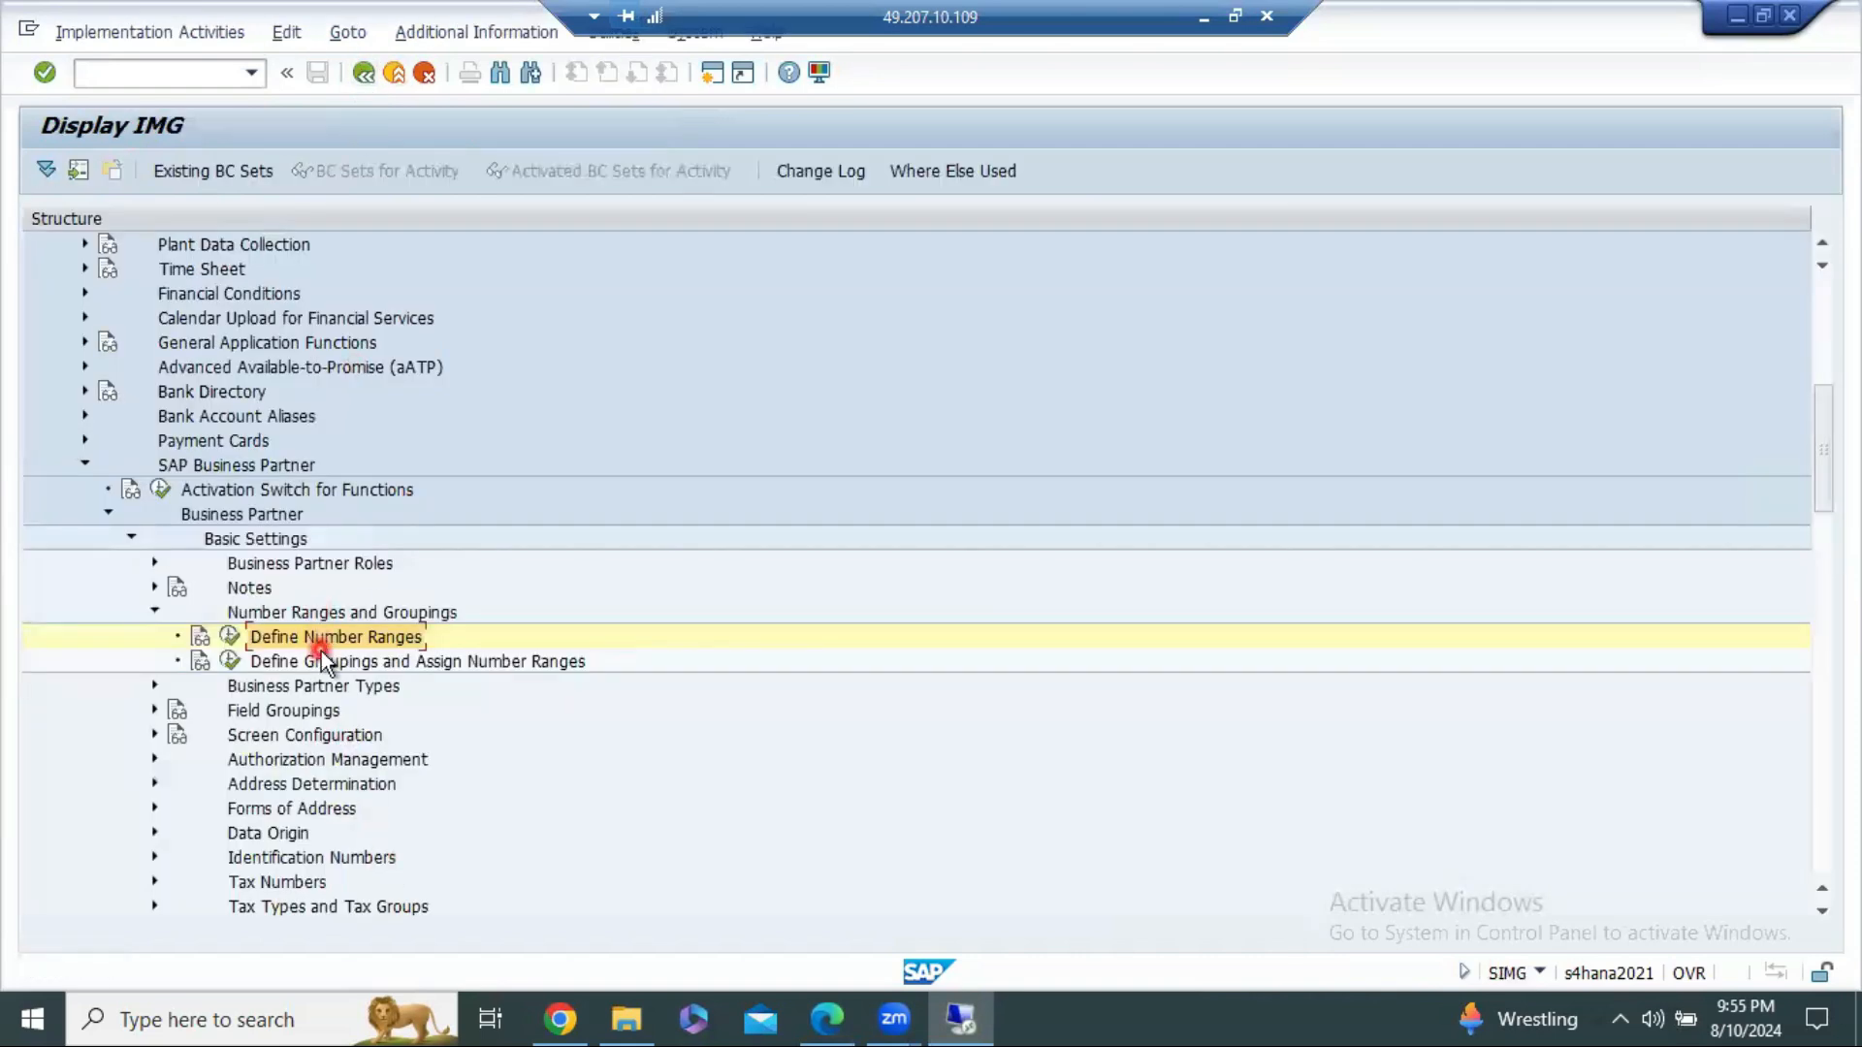
click(1203, 17)
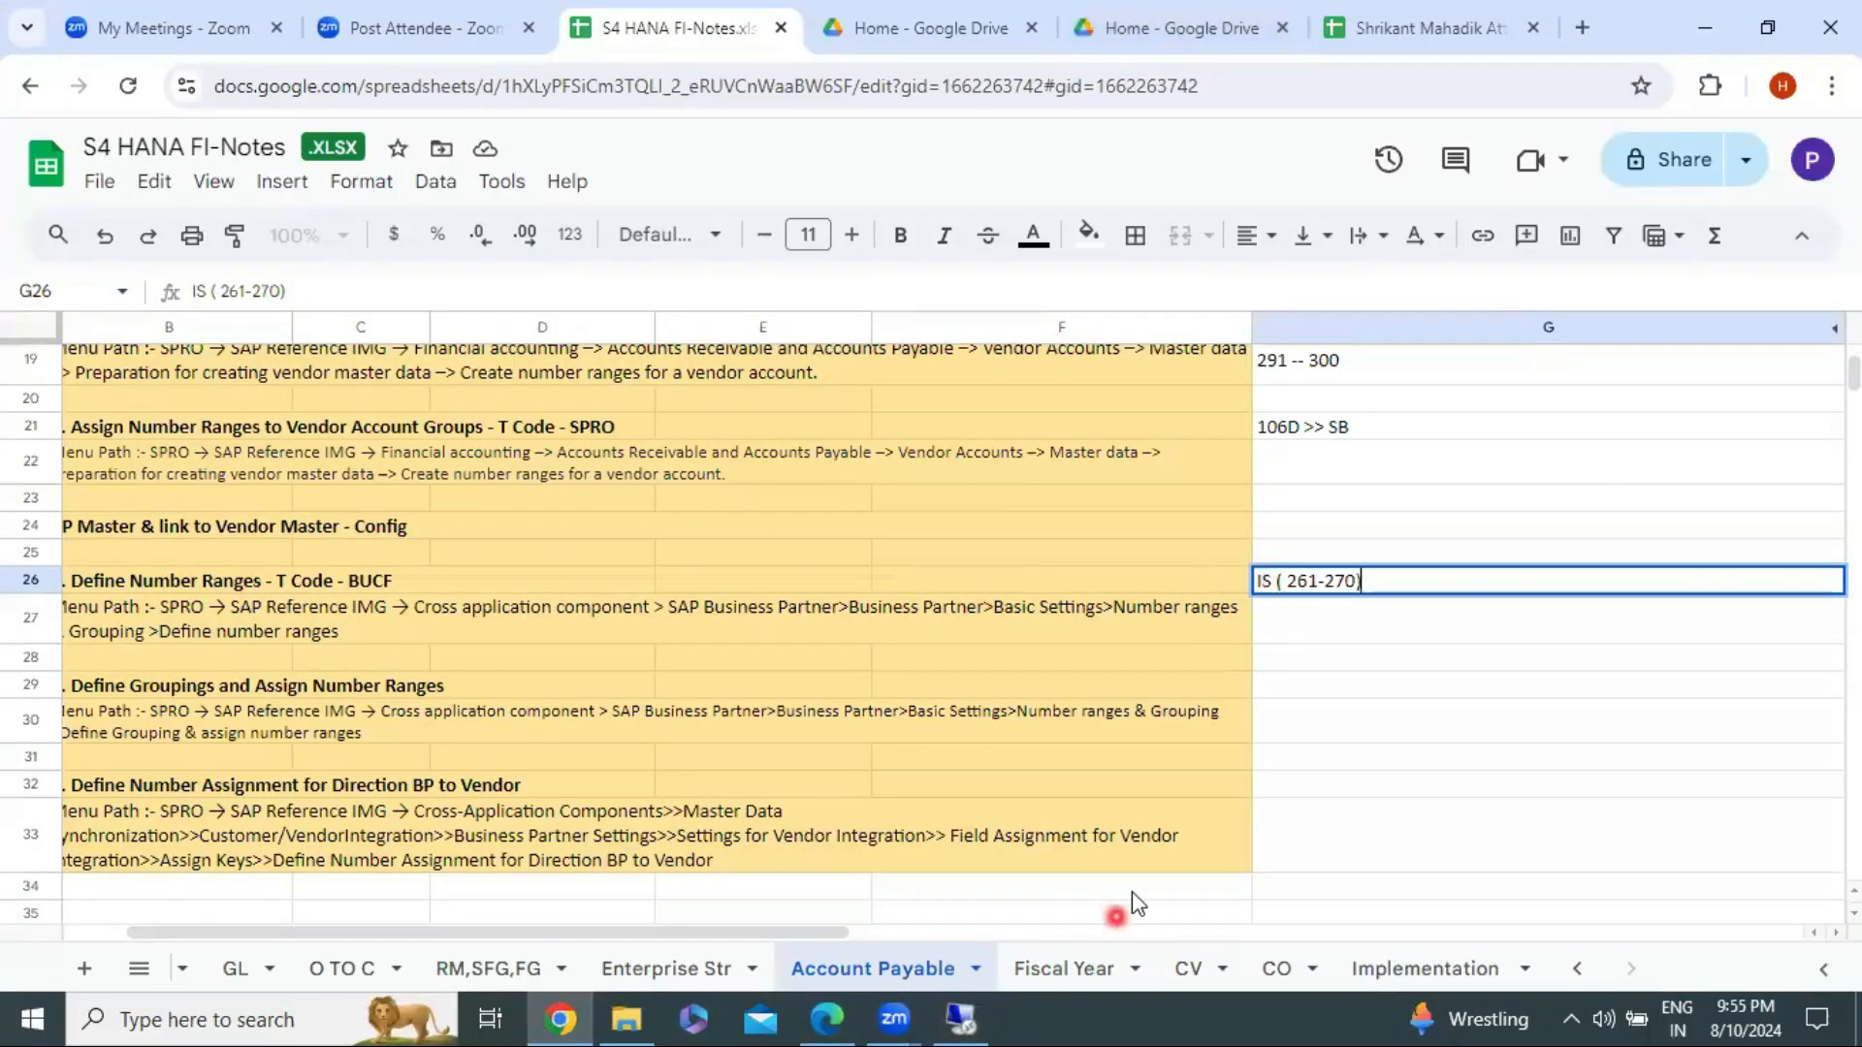
click(960, 1019)
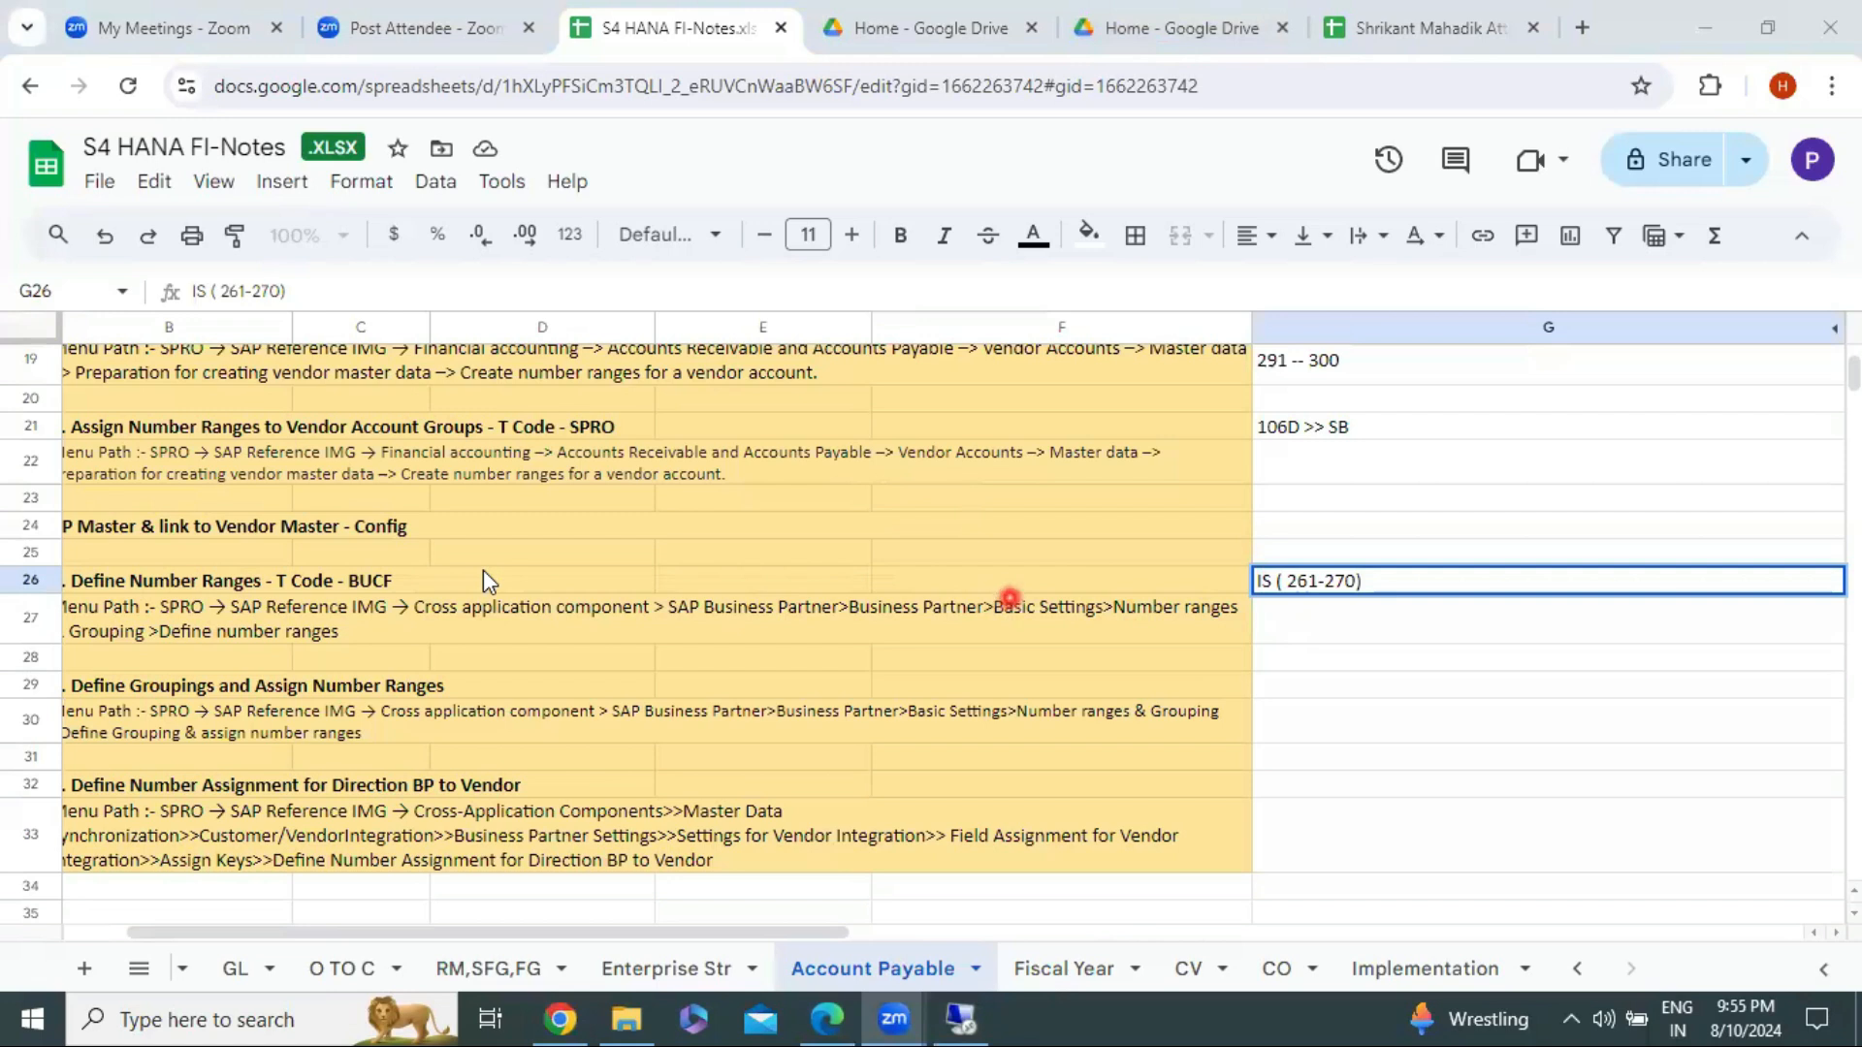
click(962, 1019)
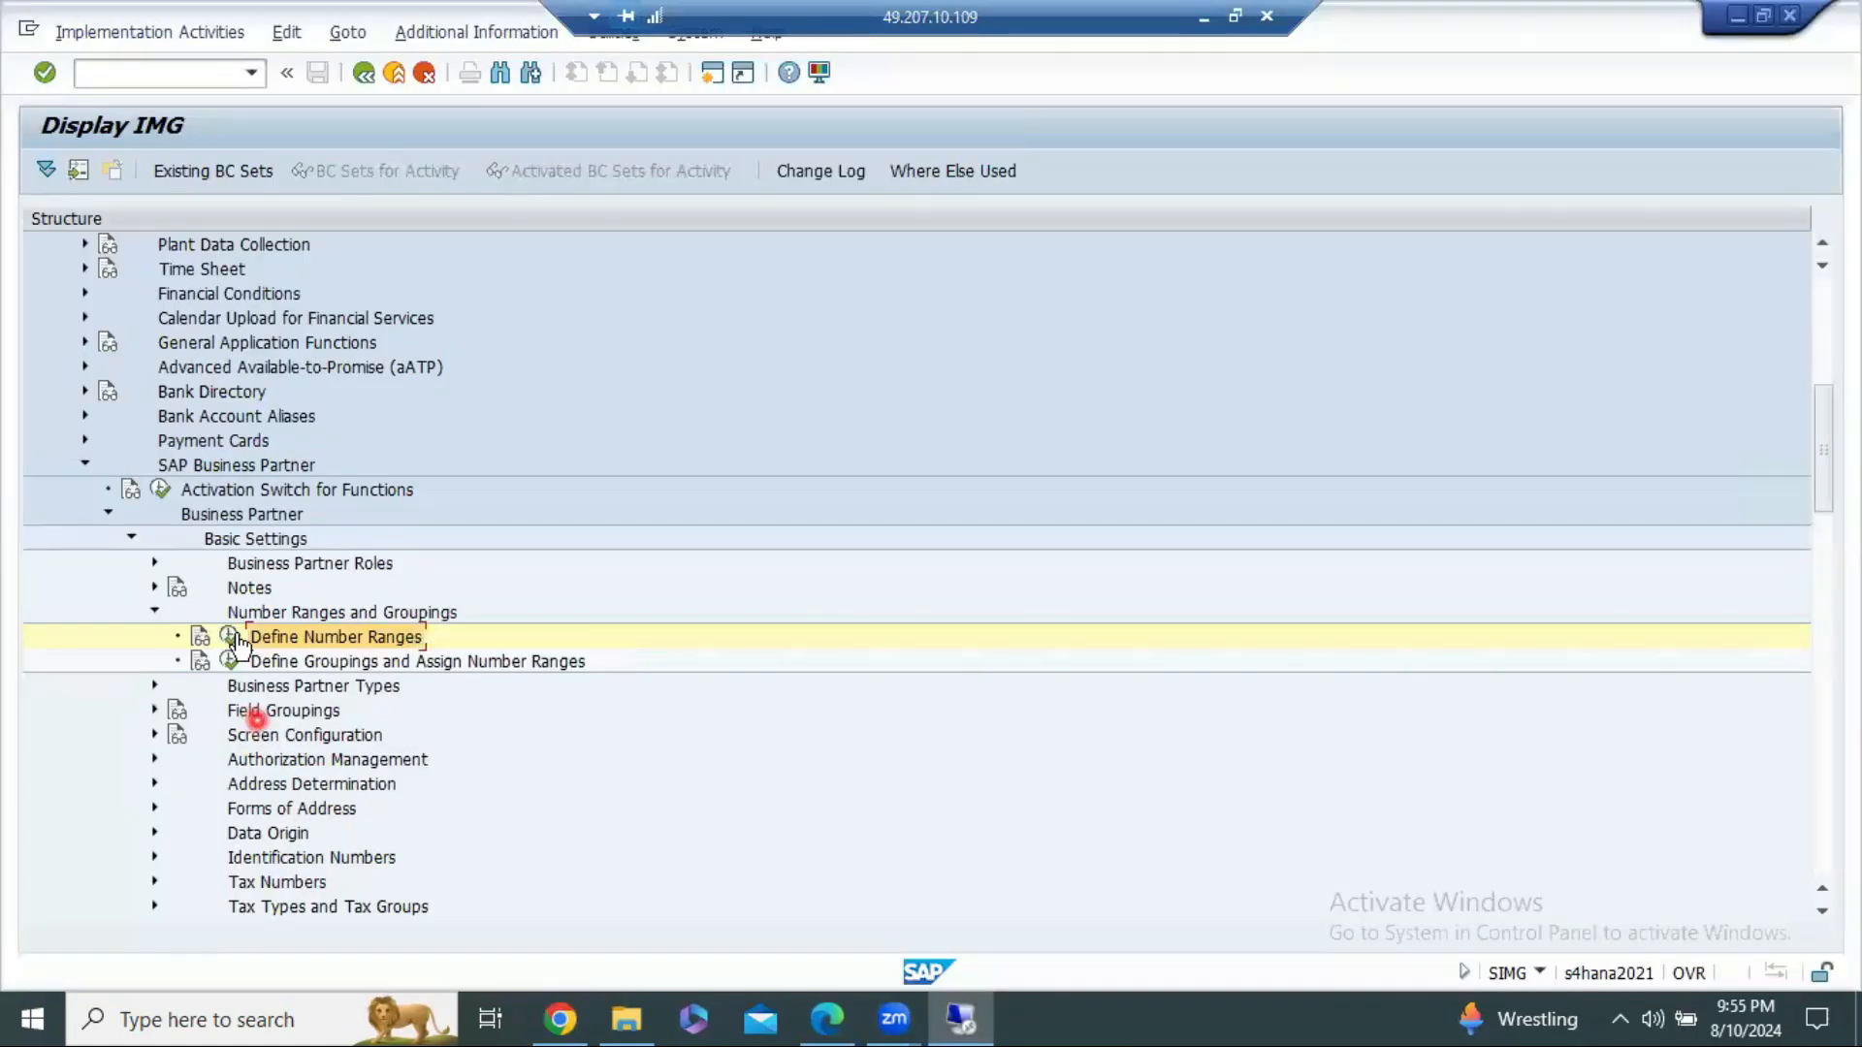
Step: Reopen the BU_PARTNER intervals for editing to recheck for free intervals and examine interval 07's From number and NR status
click(234, 638)
click(283, 282)
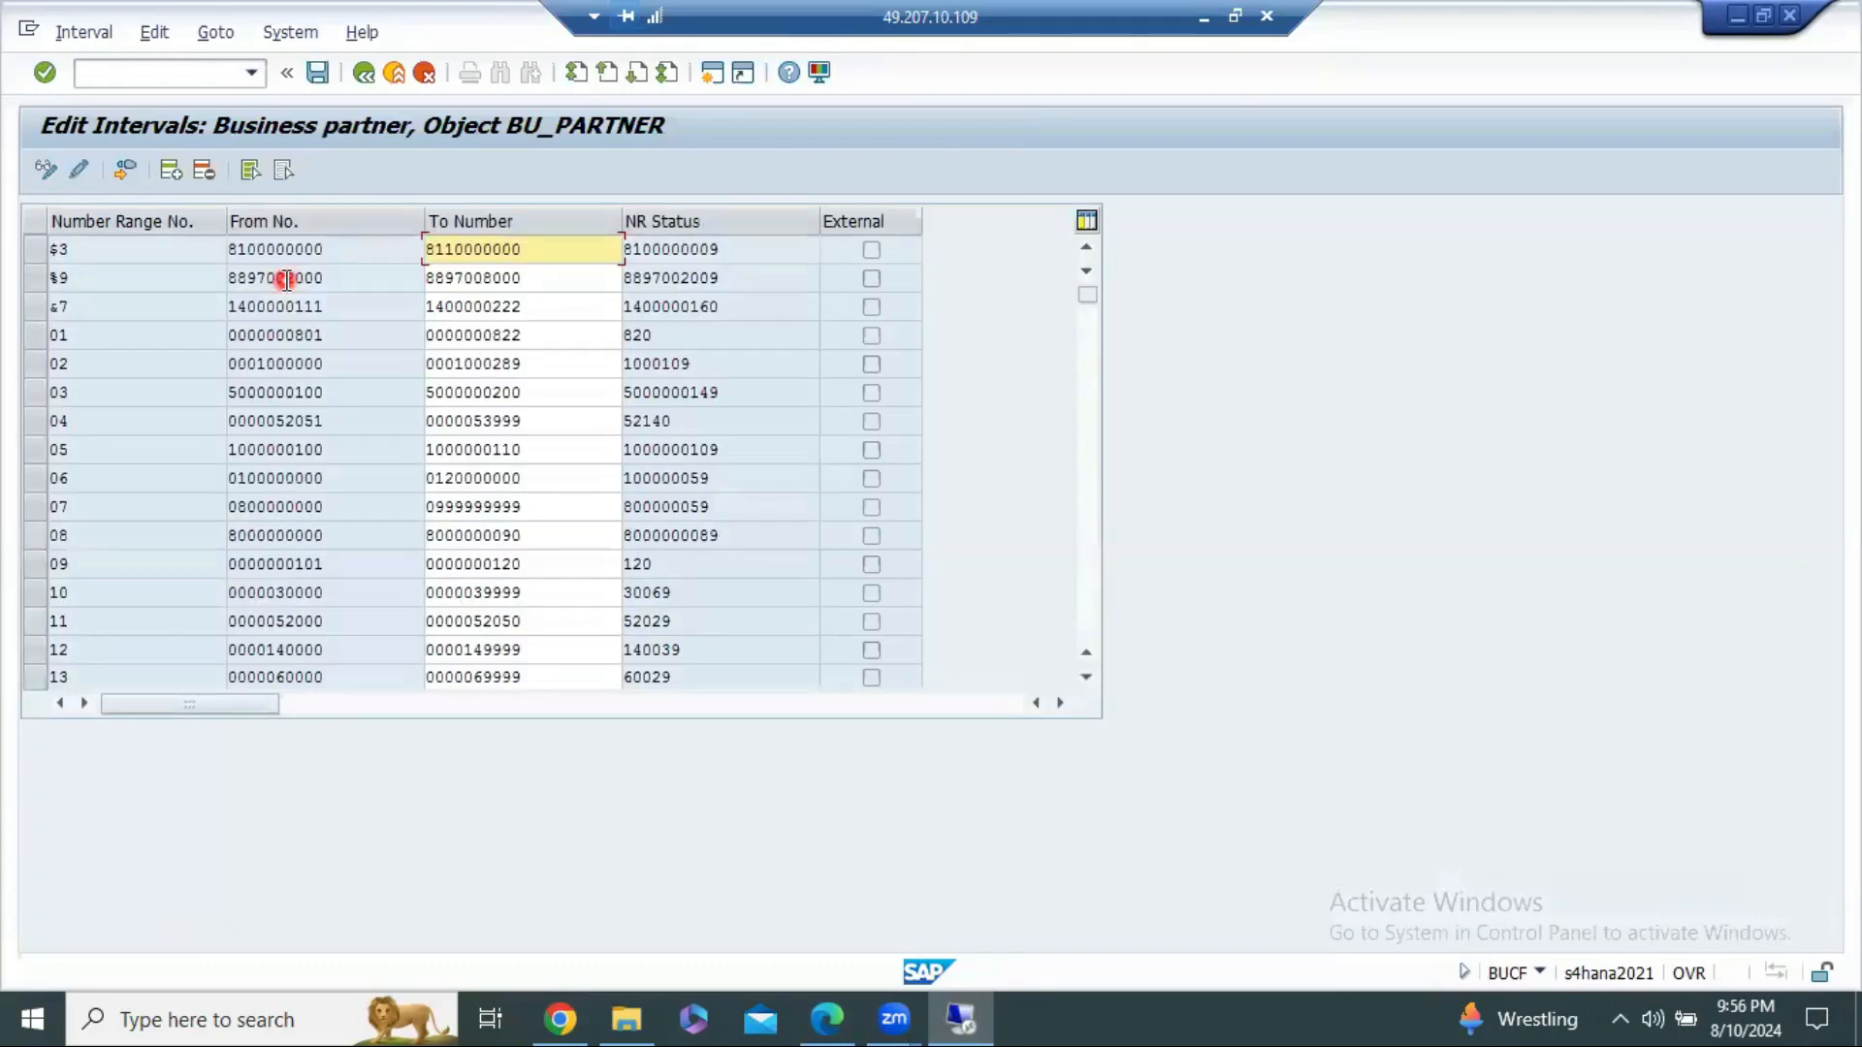
click(125, 172)
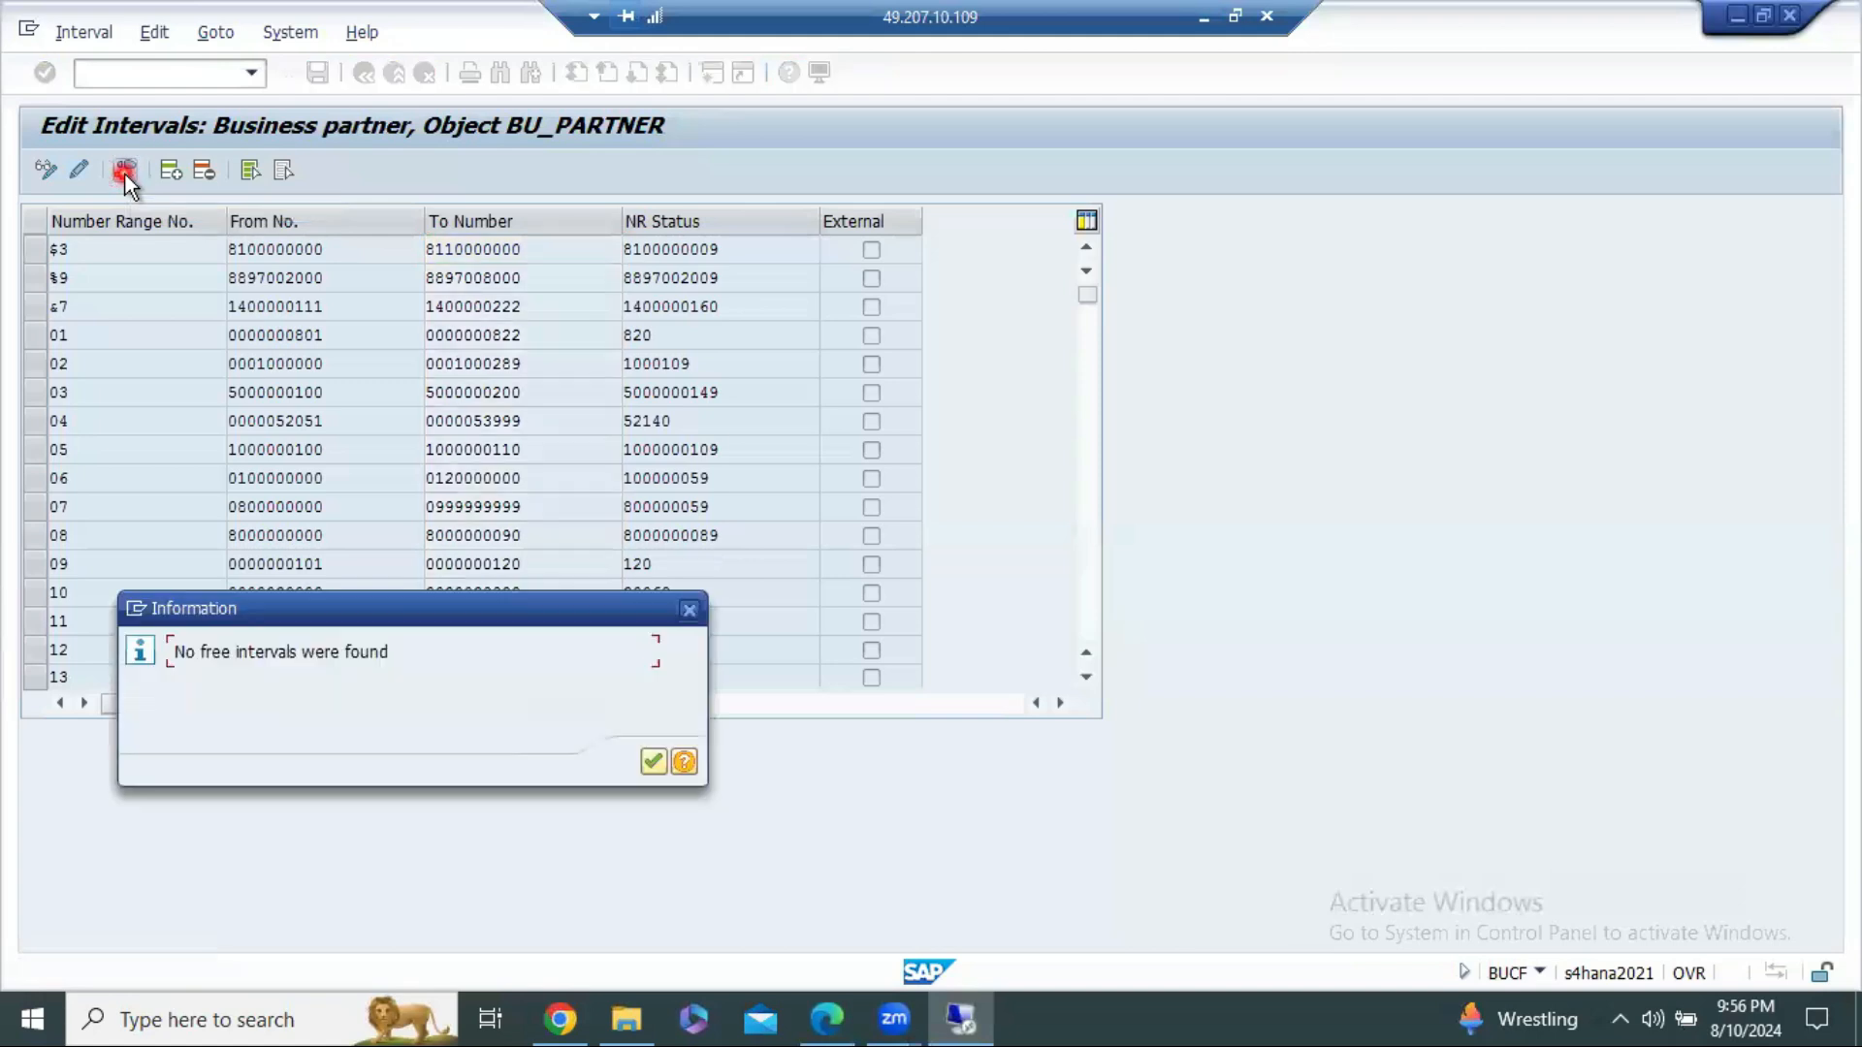
click(652, 763)
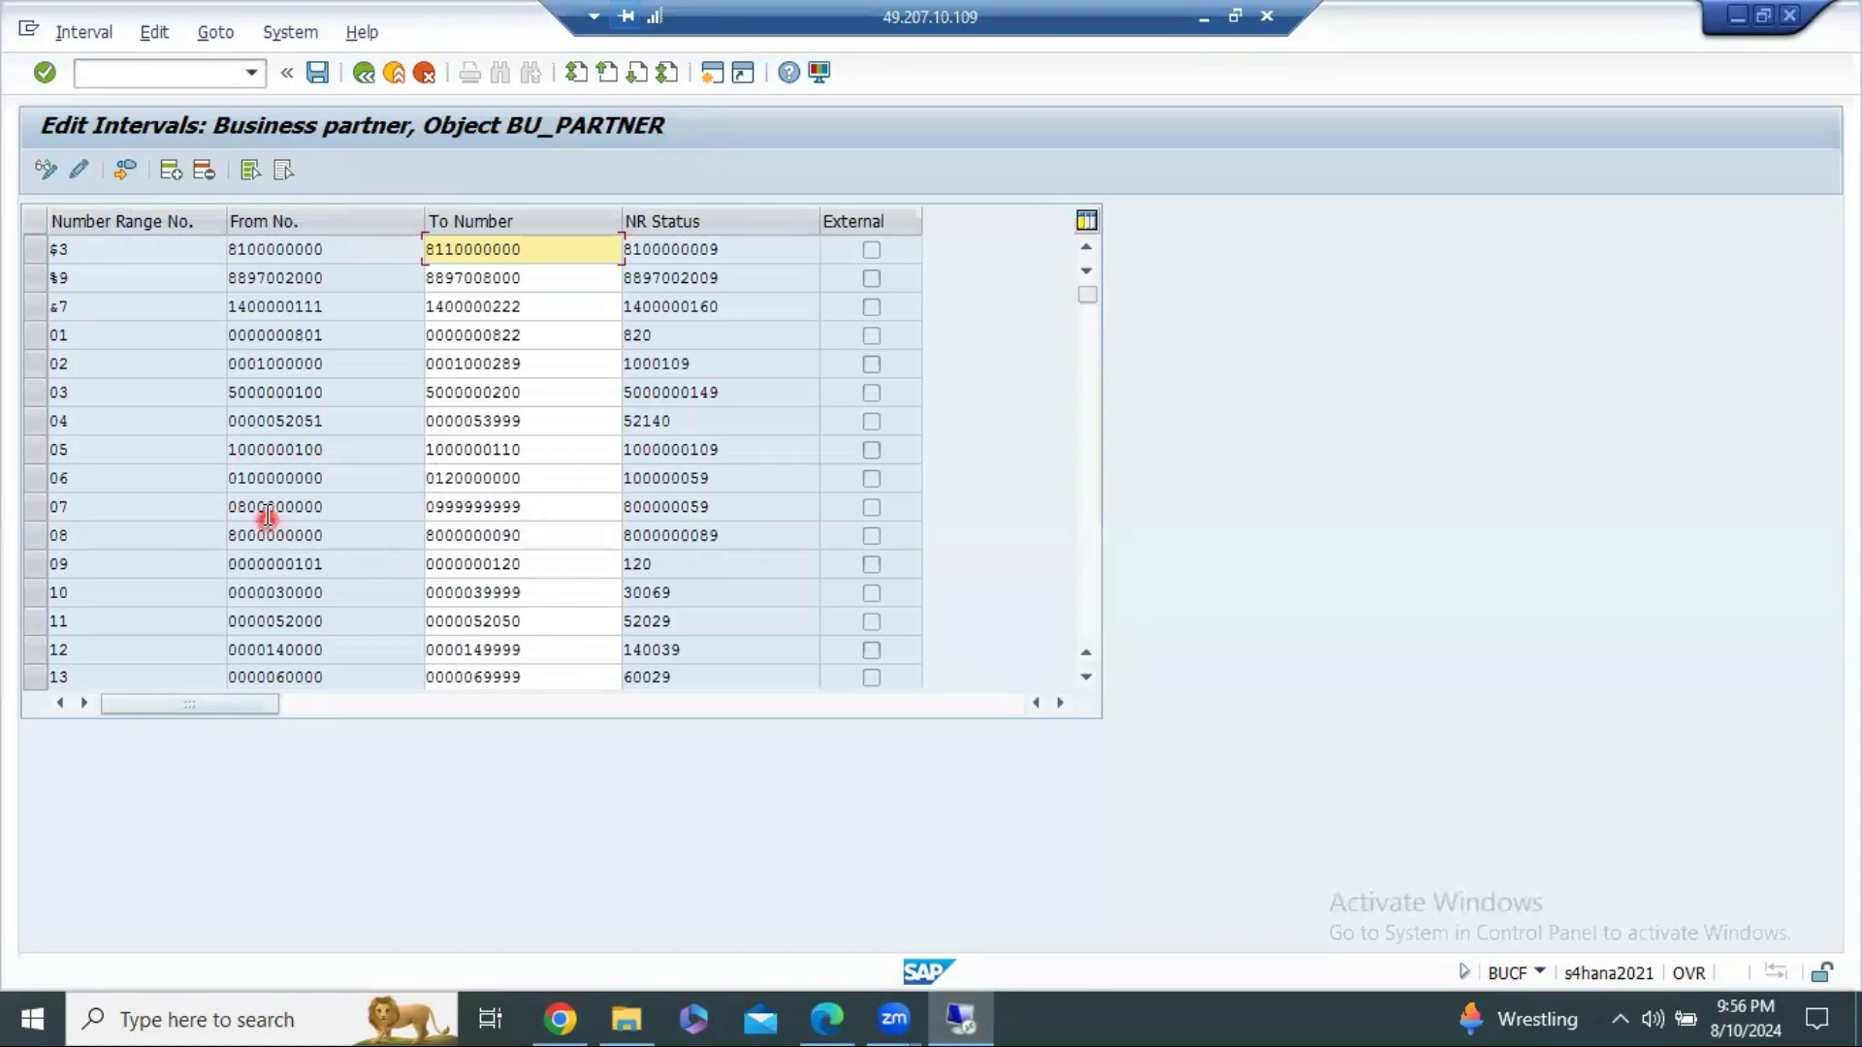
drag(241, 508, 448, 520)
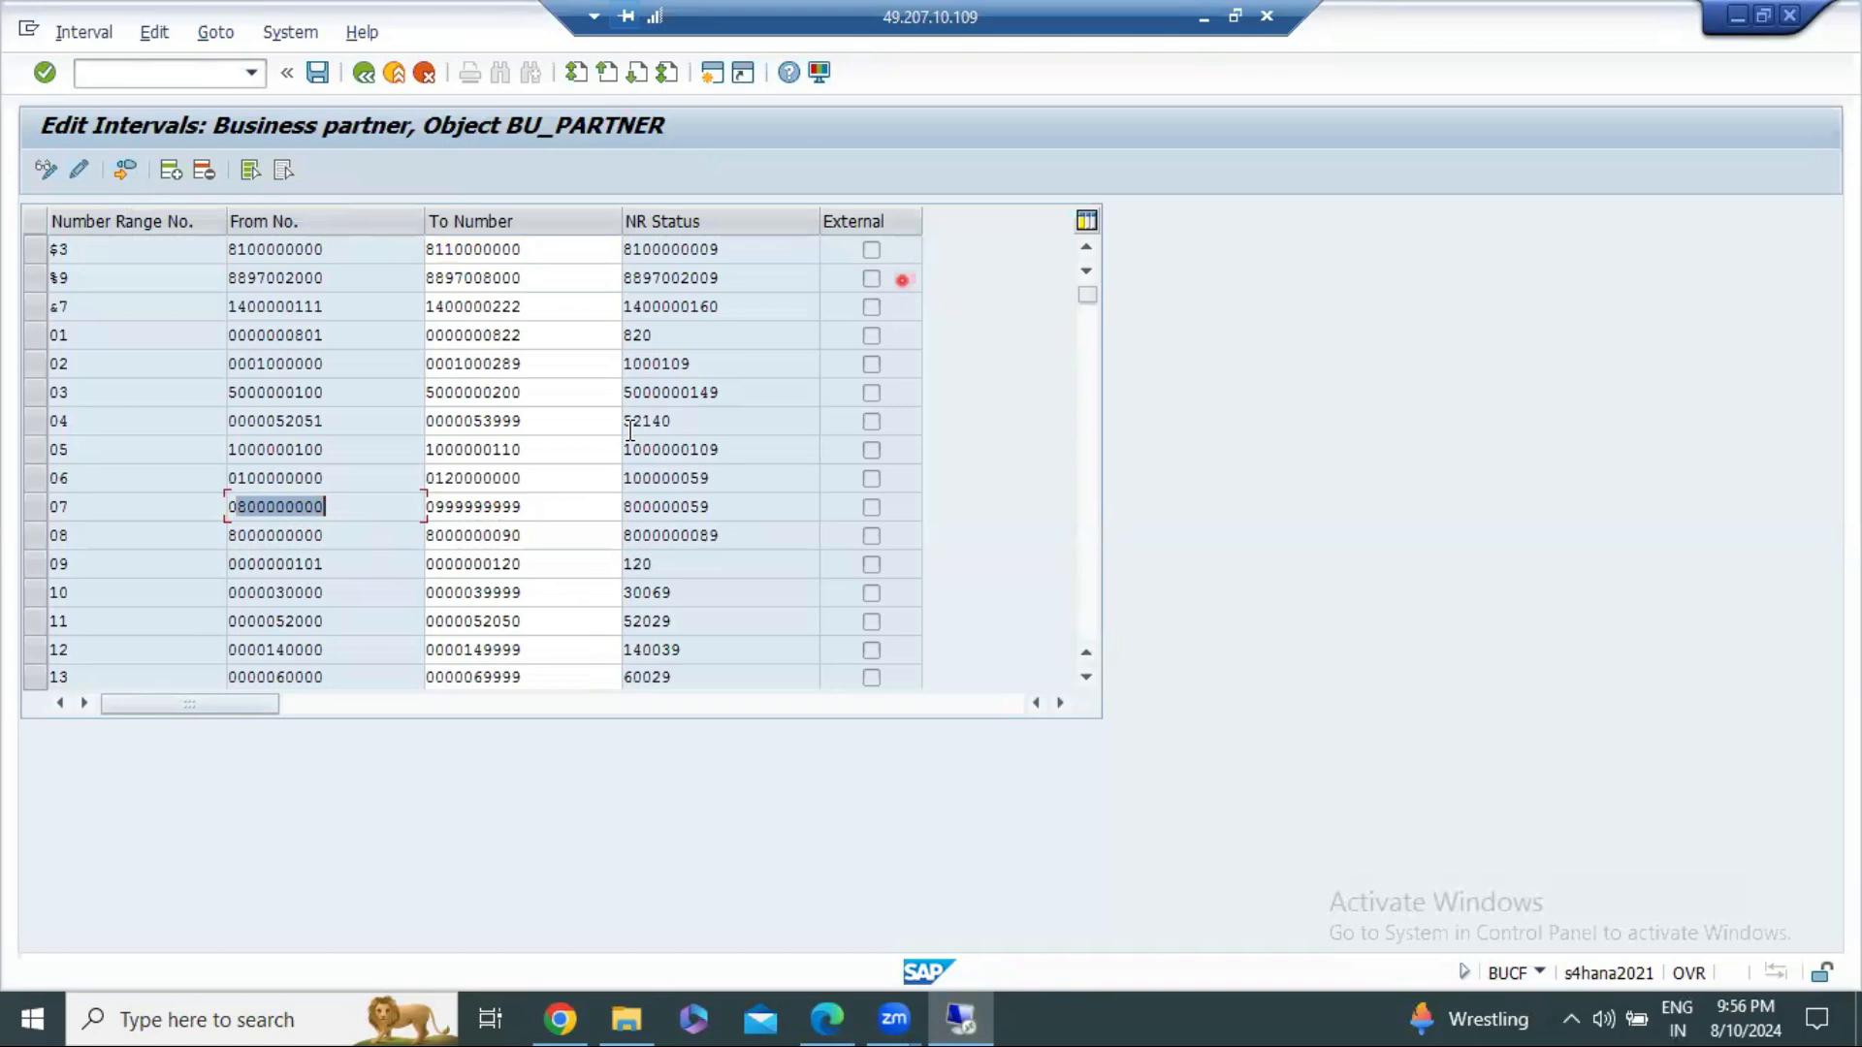
click(713, 504)
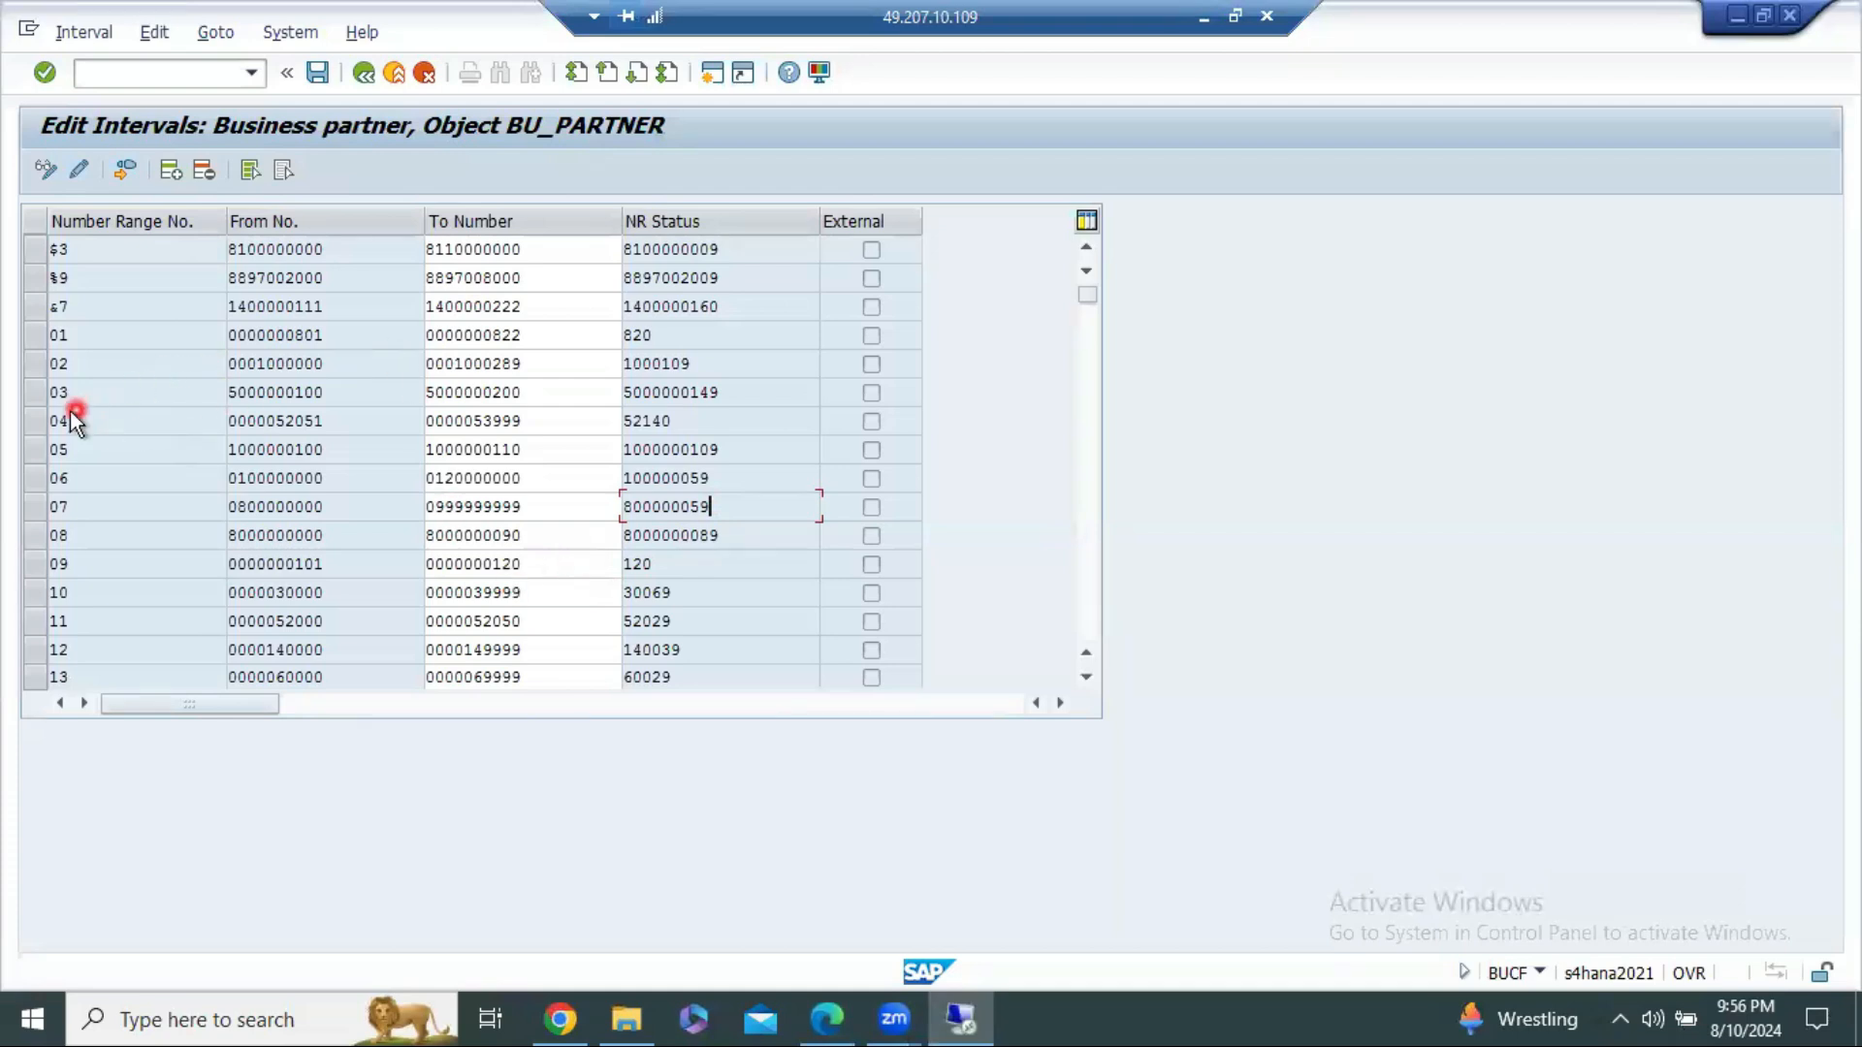
Step: Look through the remaining BU_PARTNER intervals for unused NR statuses, including interval 85, and leave the interval list
click(34, 394)
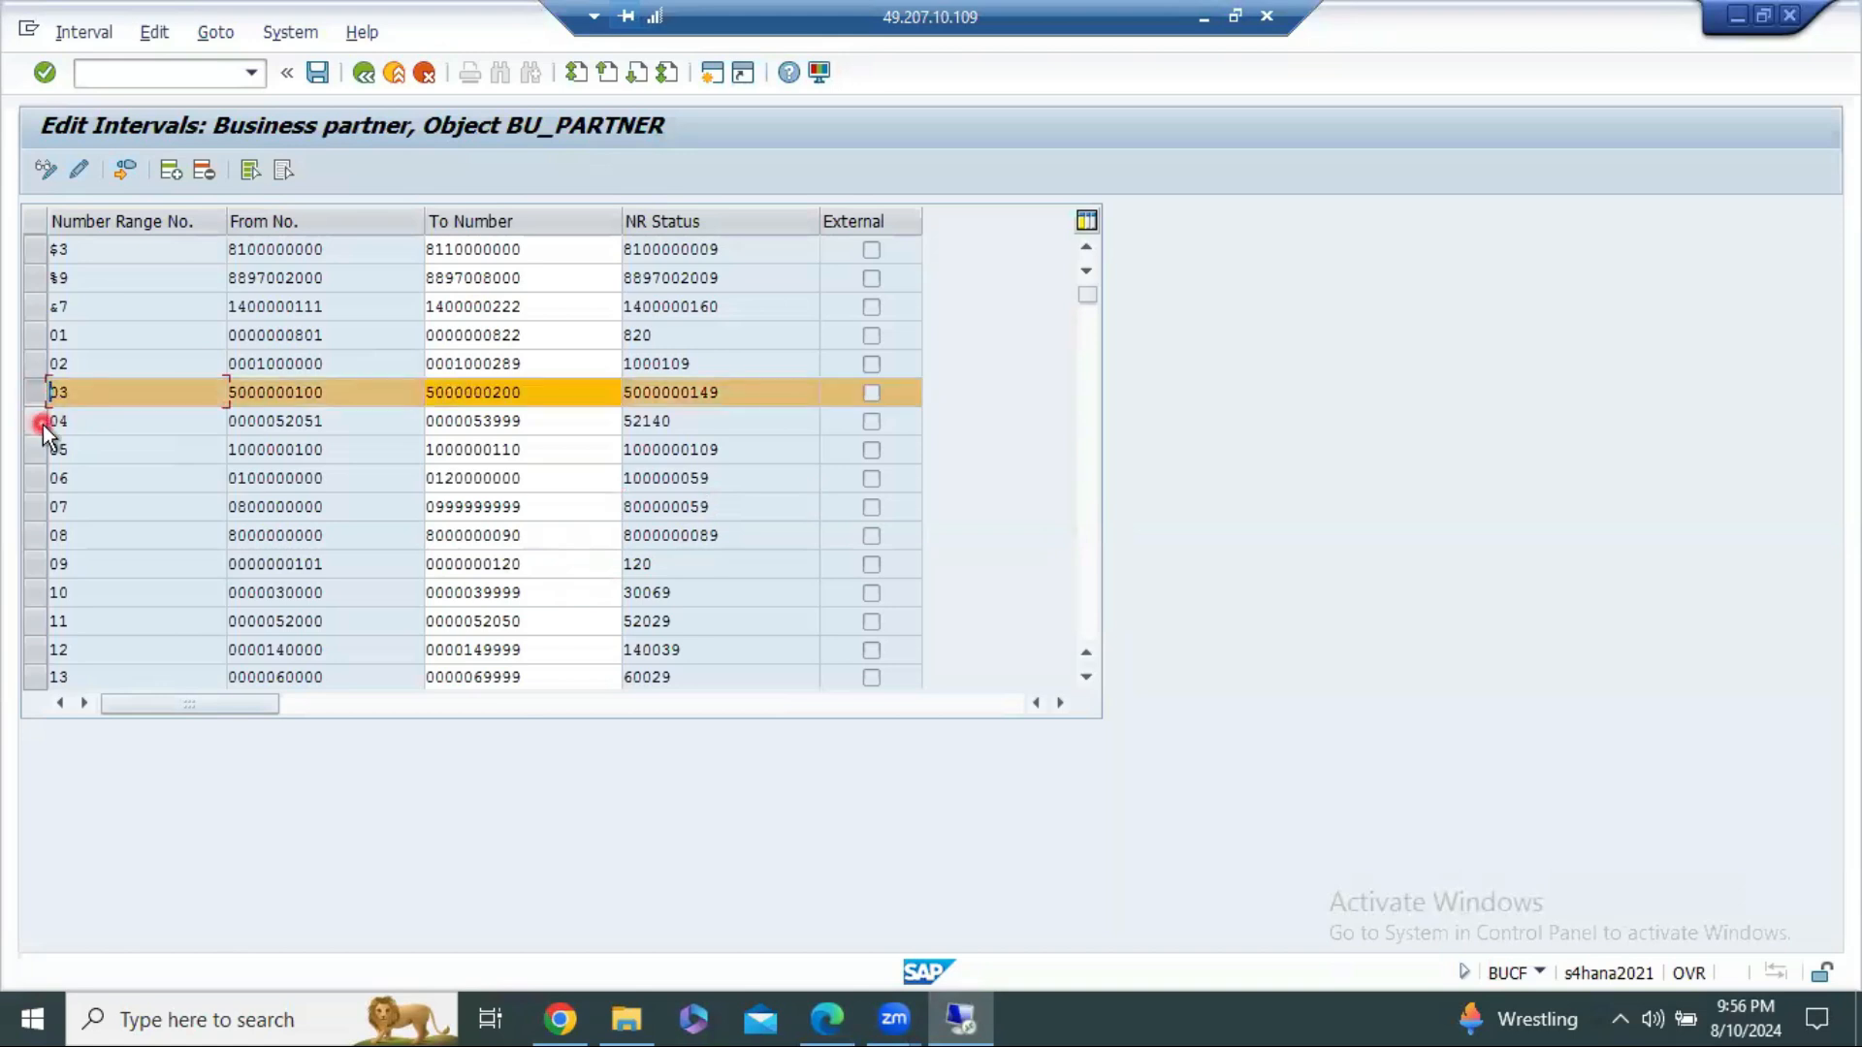
click(41, 422)
click(42, 419)
click(32, 392)
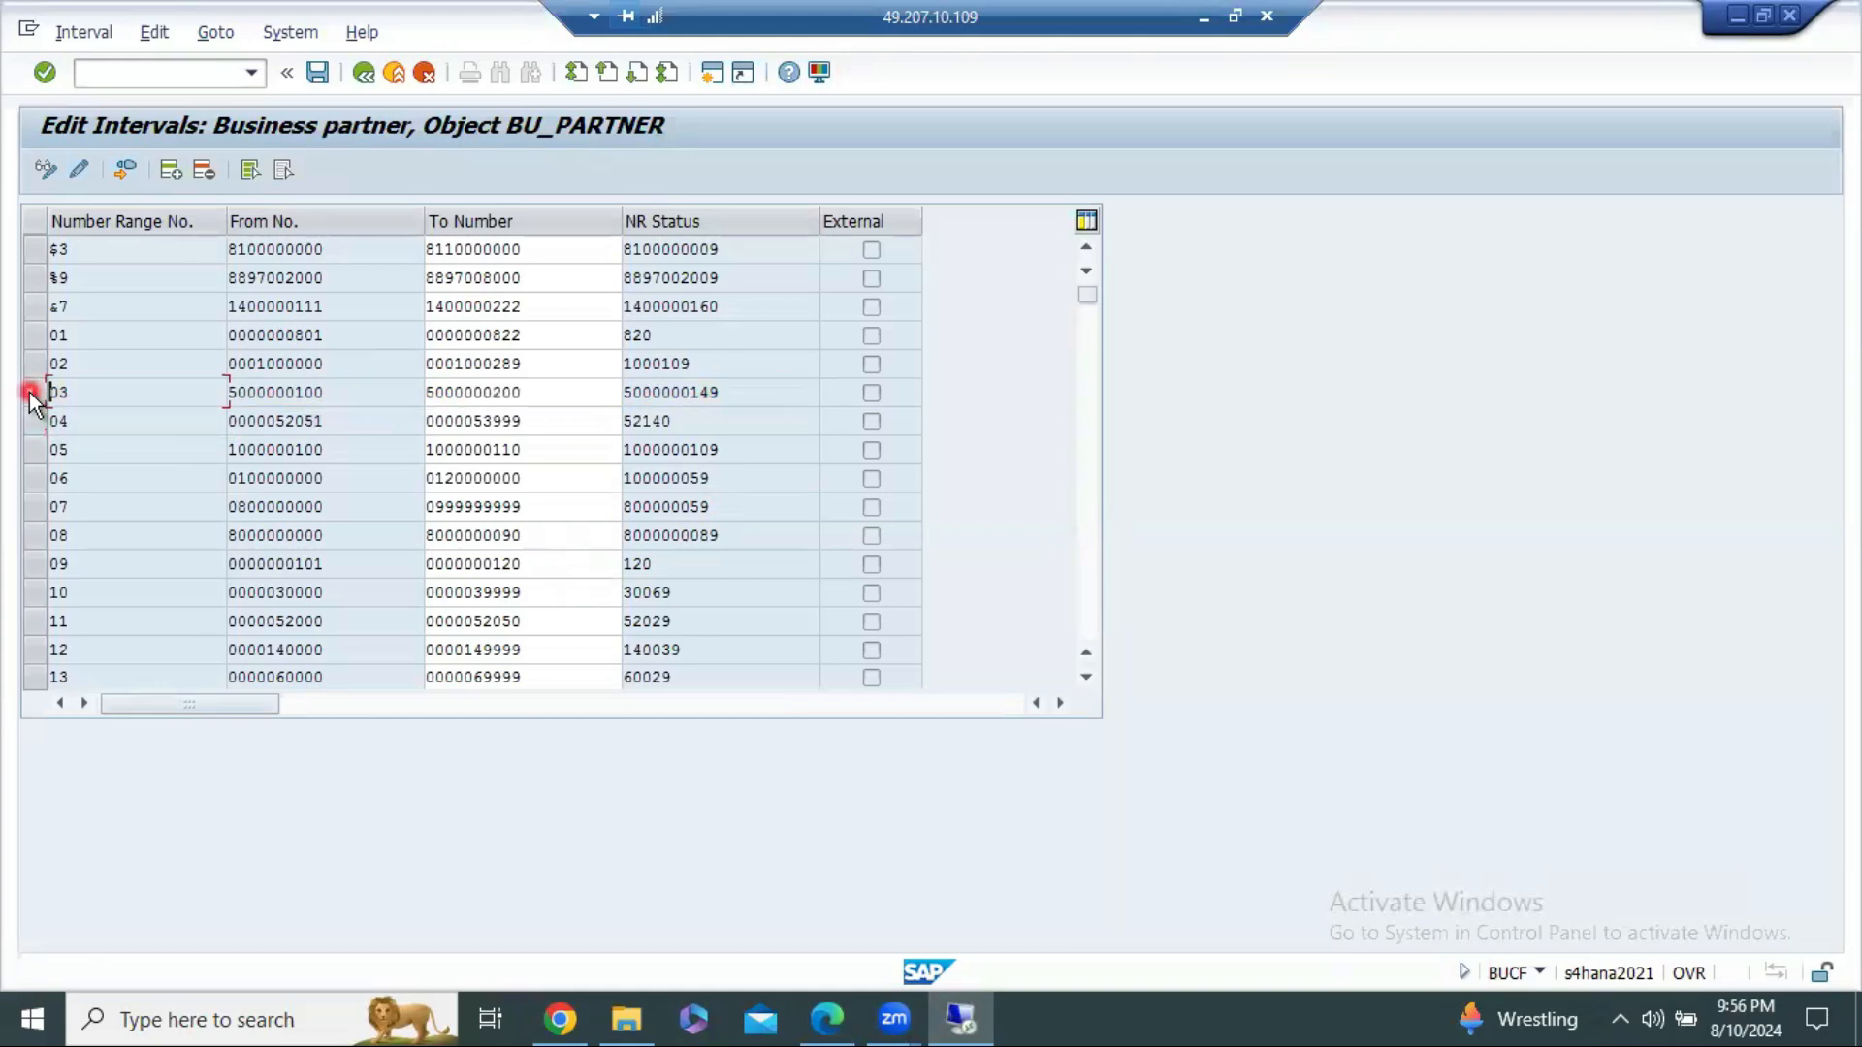
scroll(34, 400, down, 5)
scroll(30, 397, down, 10)
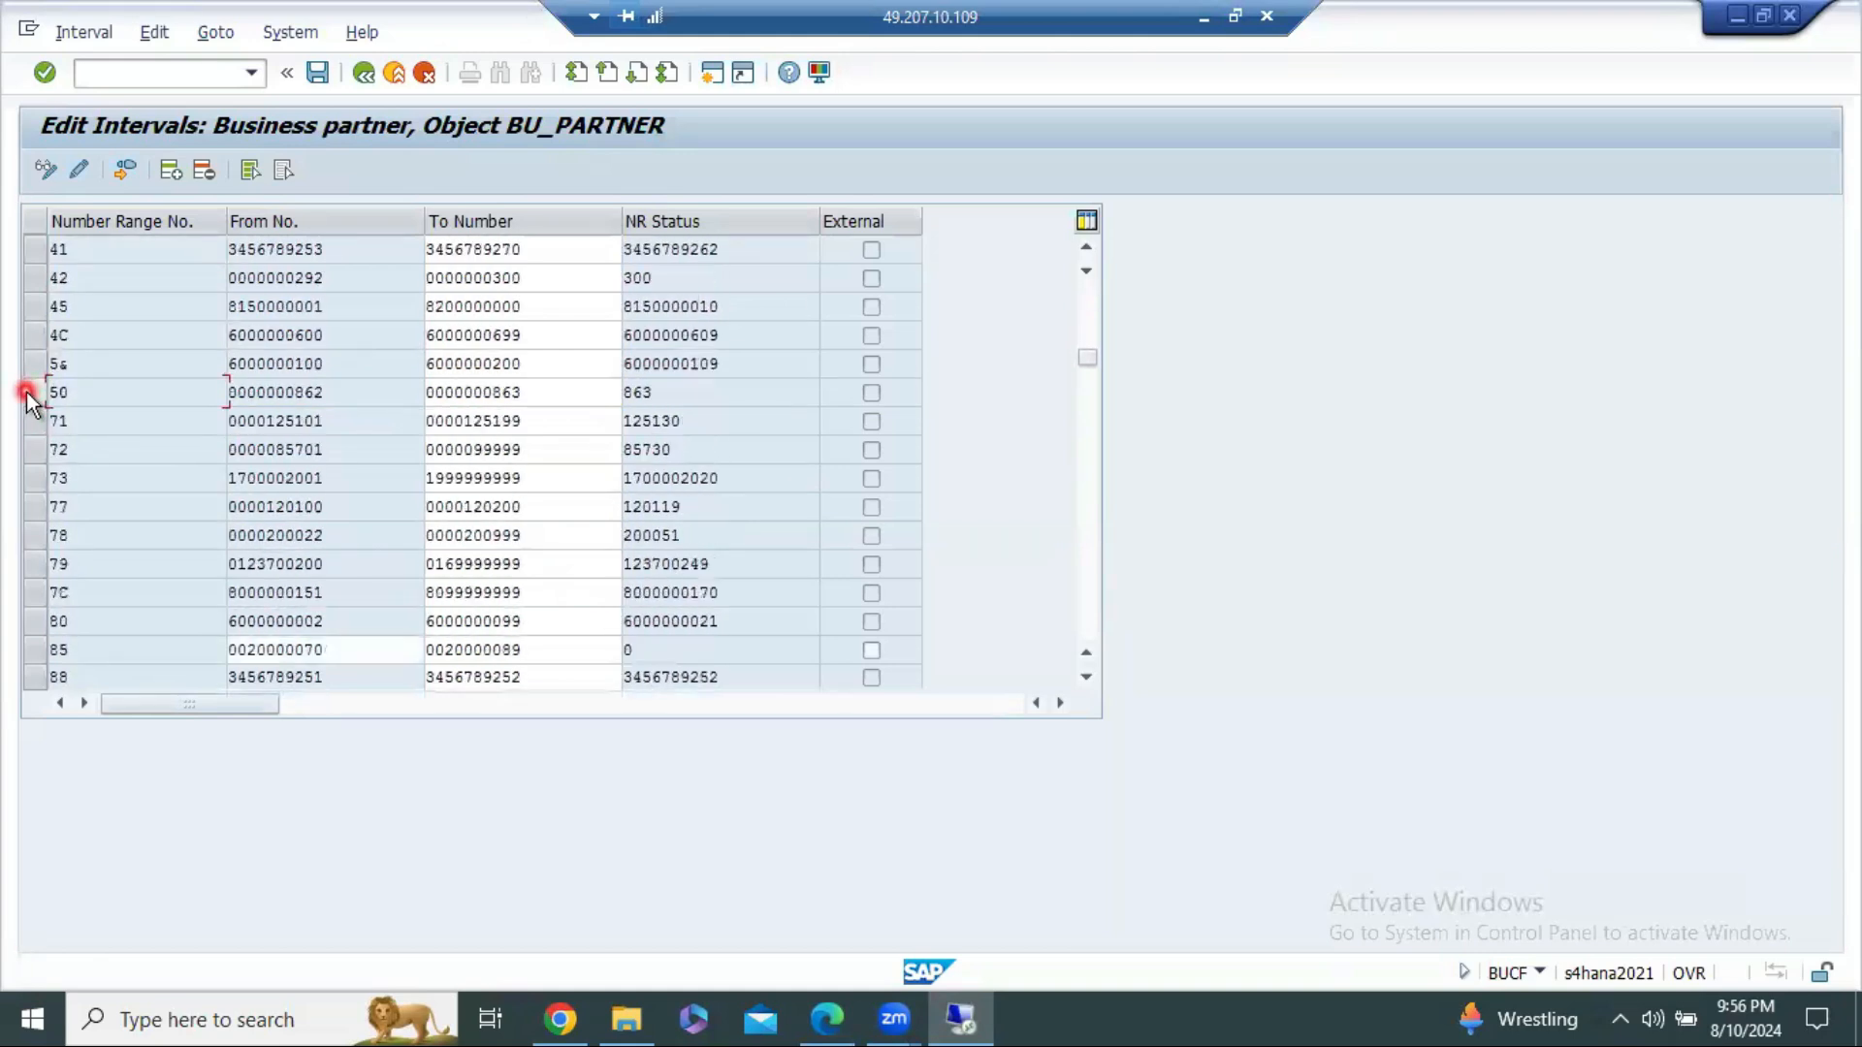
scroll(29, 397, down, 3)
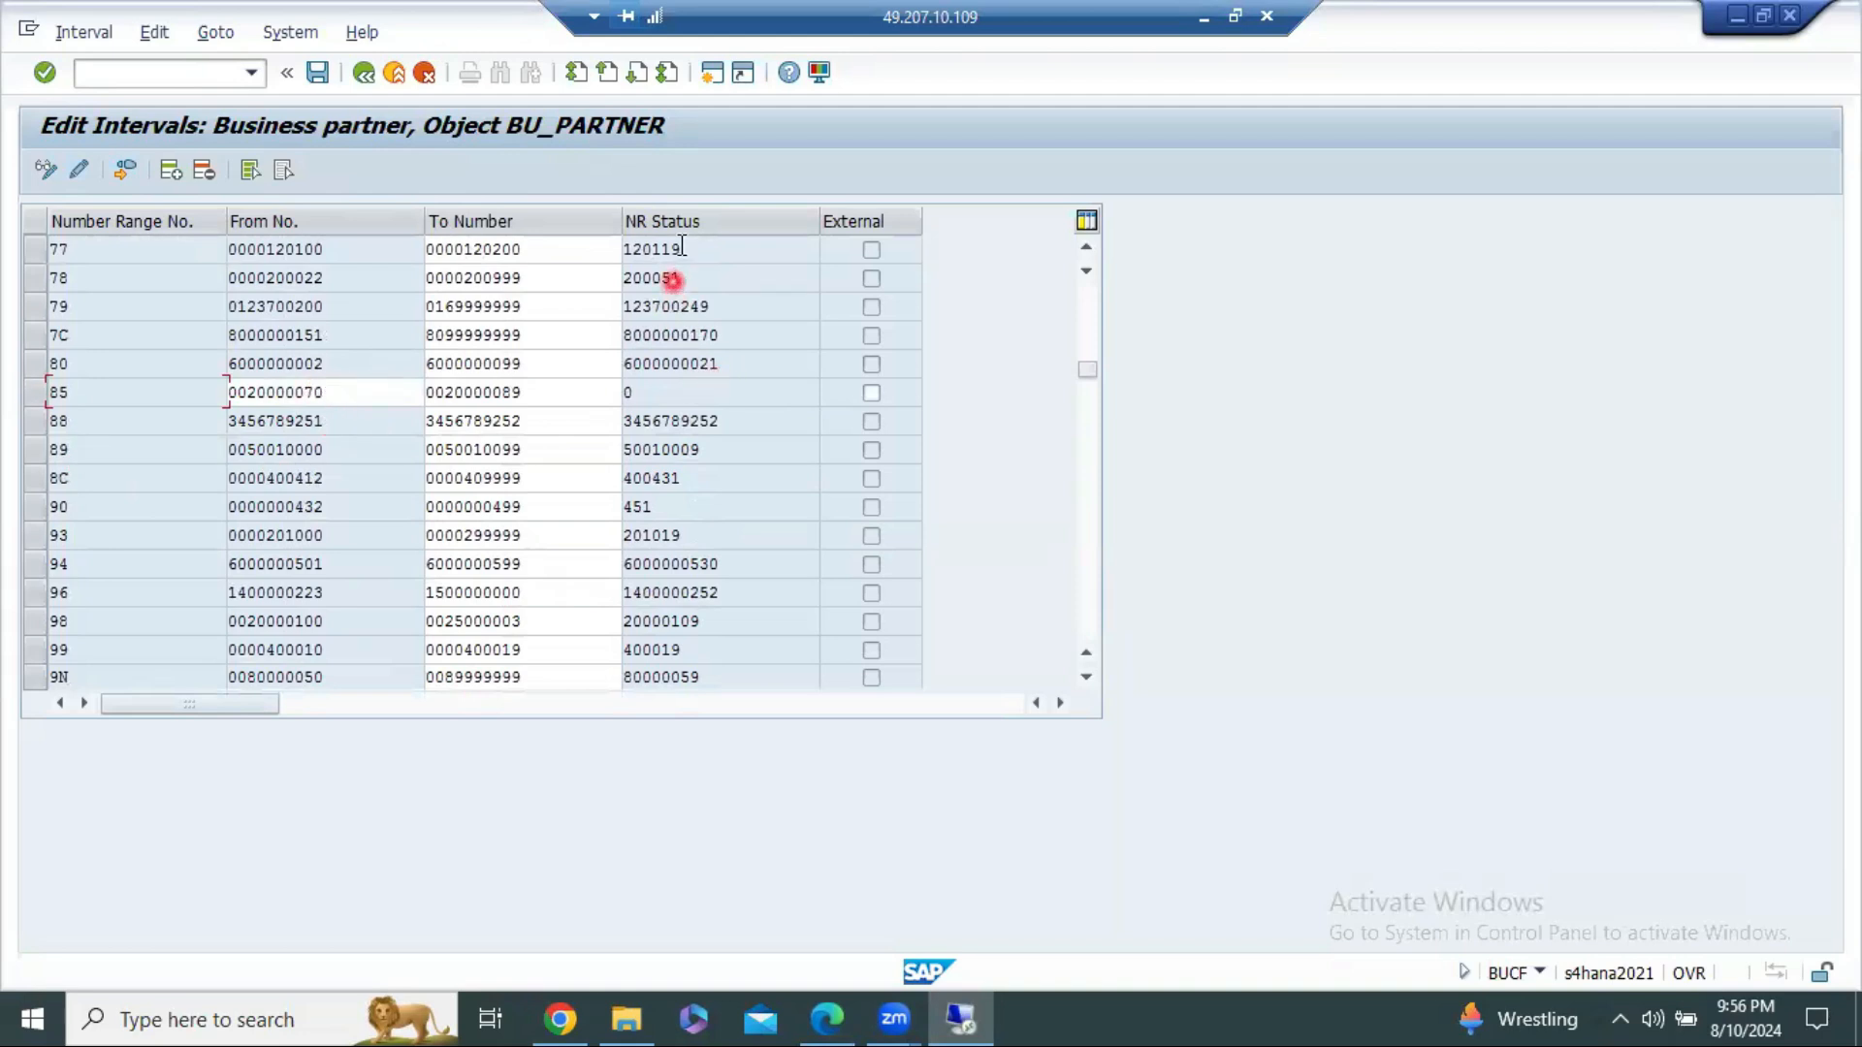
click(654, 390)
scroll(32, 399, down, 10)
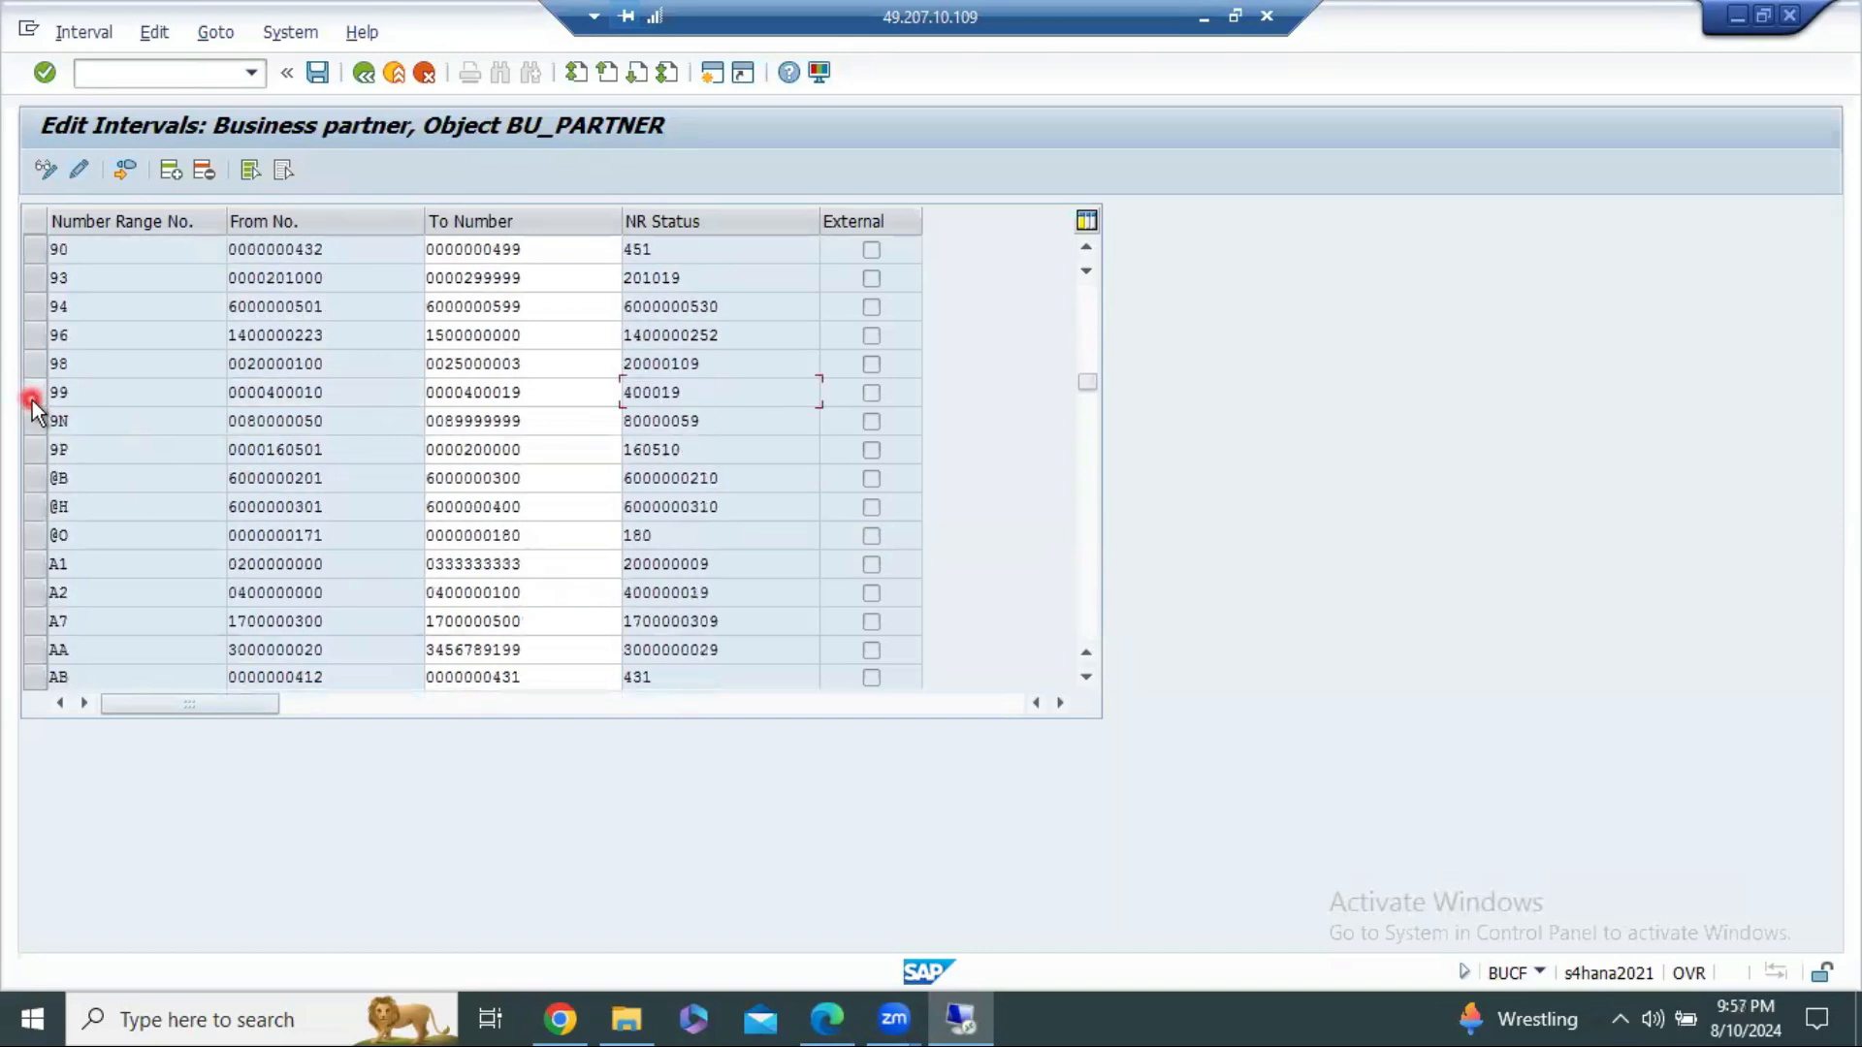
scroll(32, 399, down, 2)
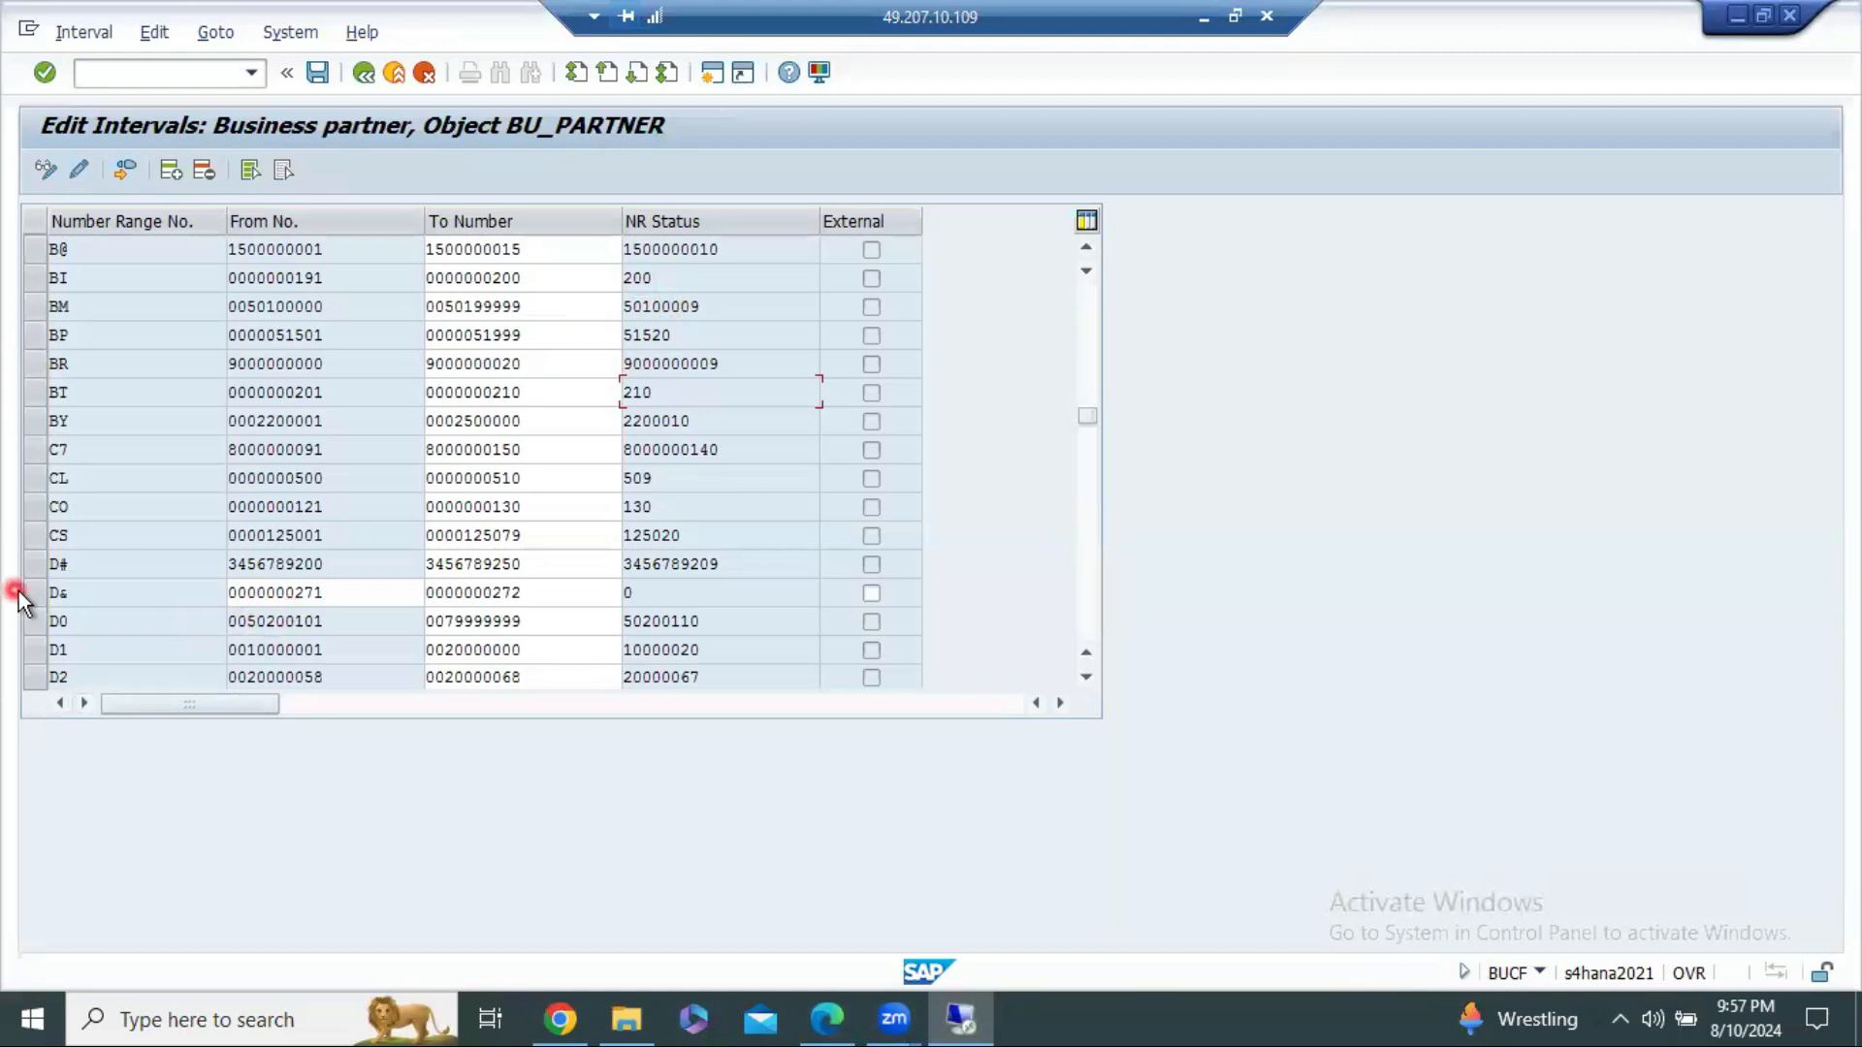
scroll(170, 402, down, 5)
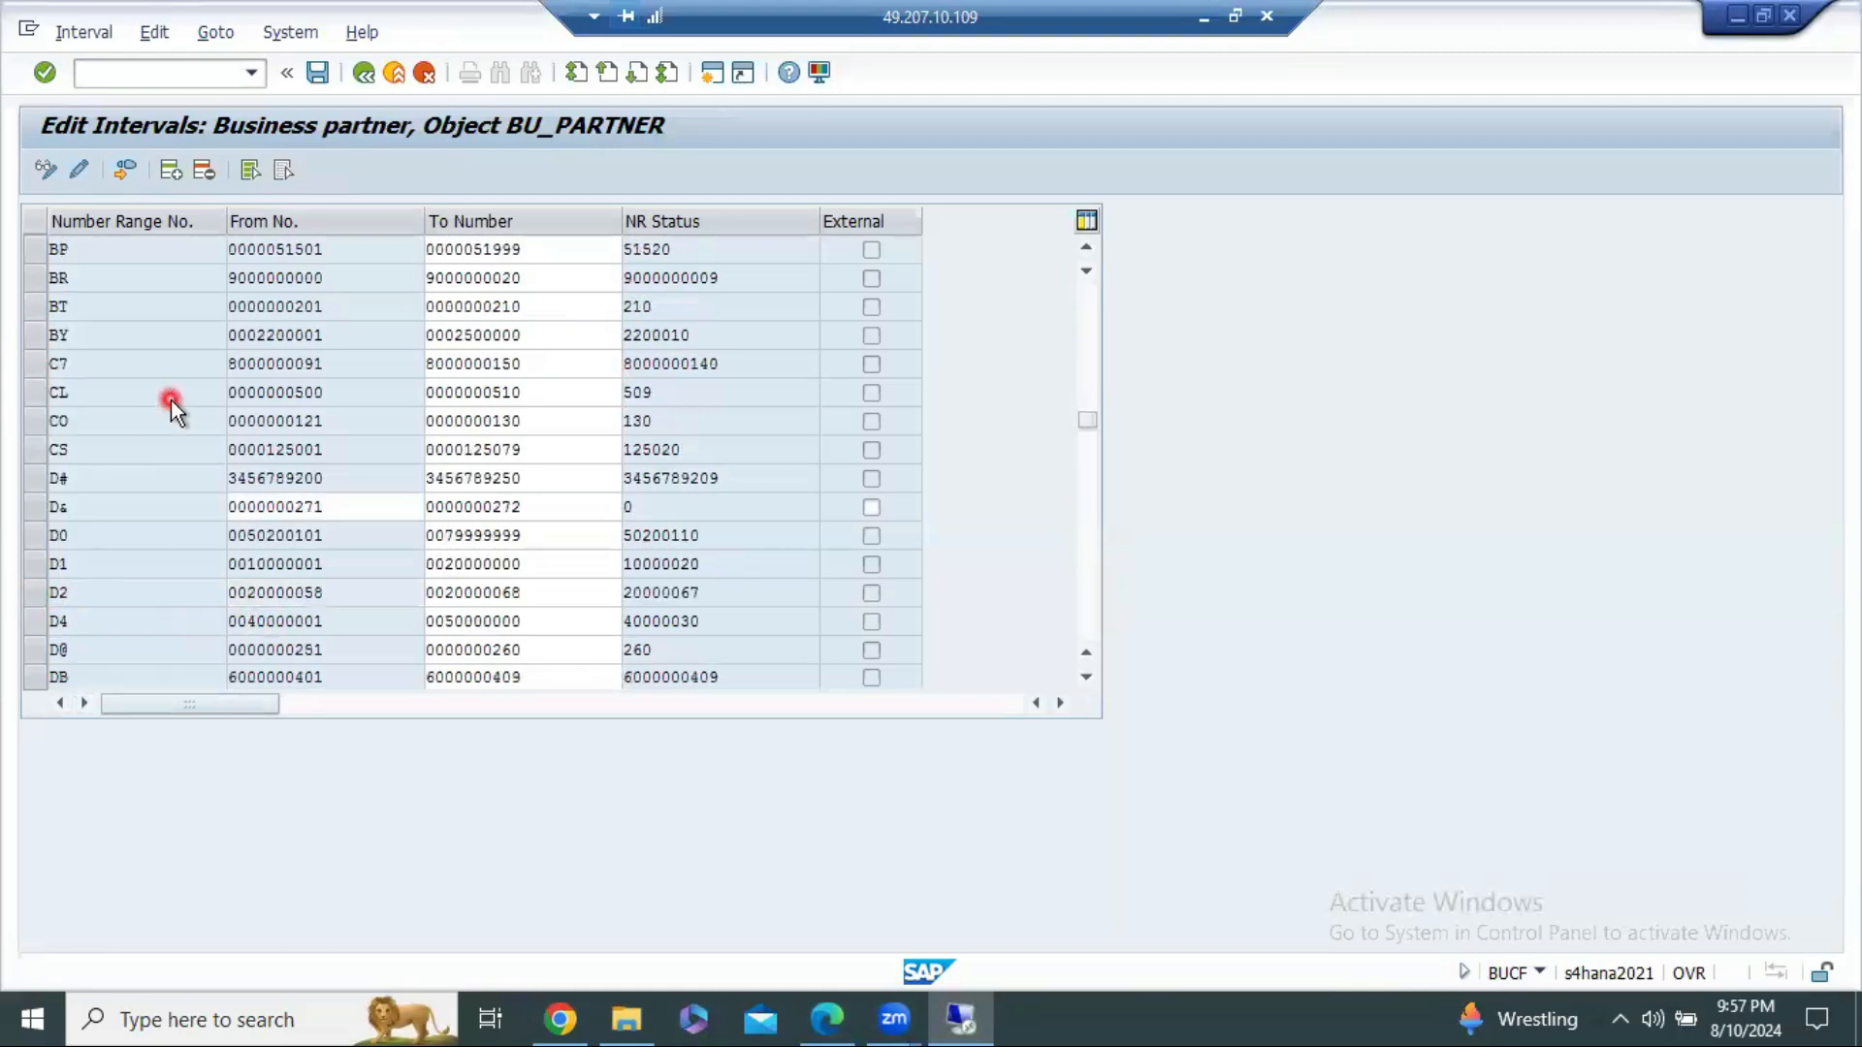
scroll(170, 402, down, 3)
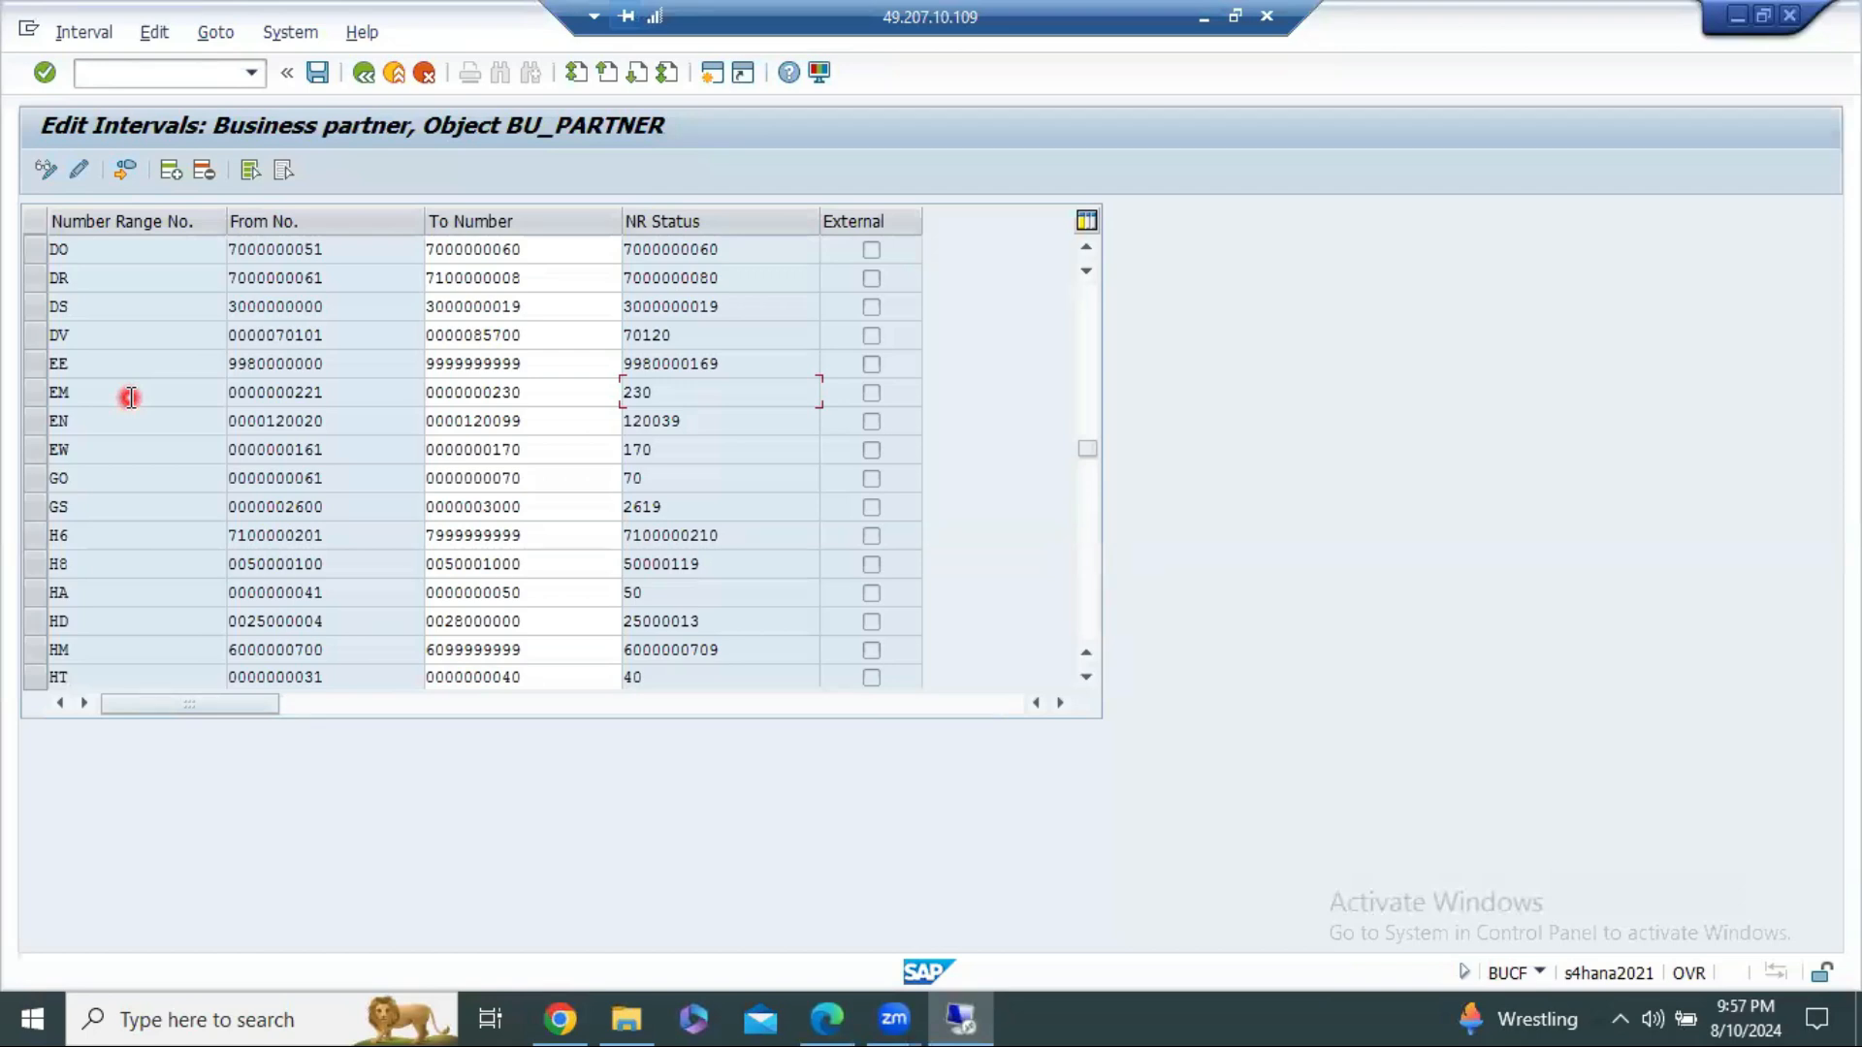
click(362, 74)
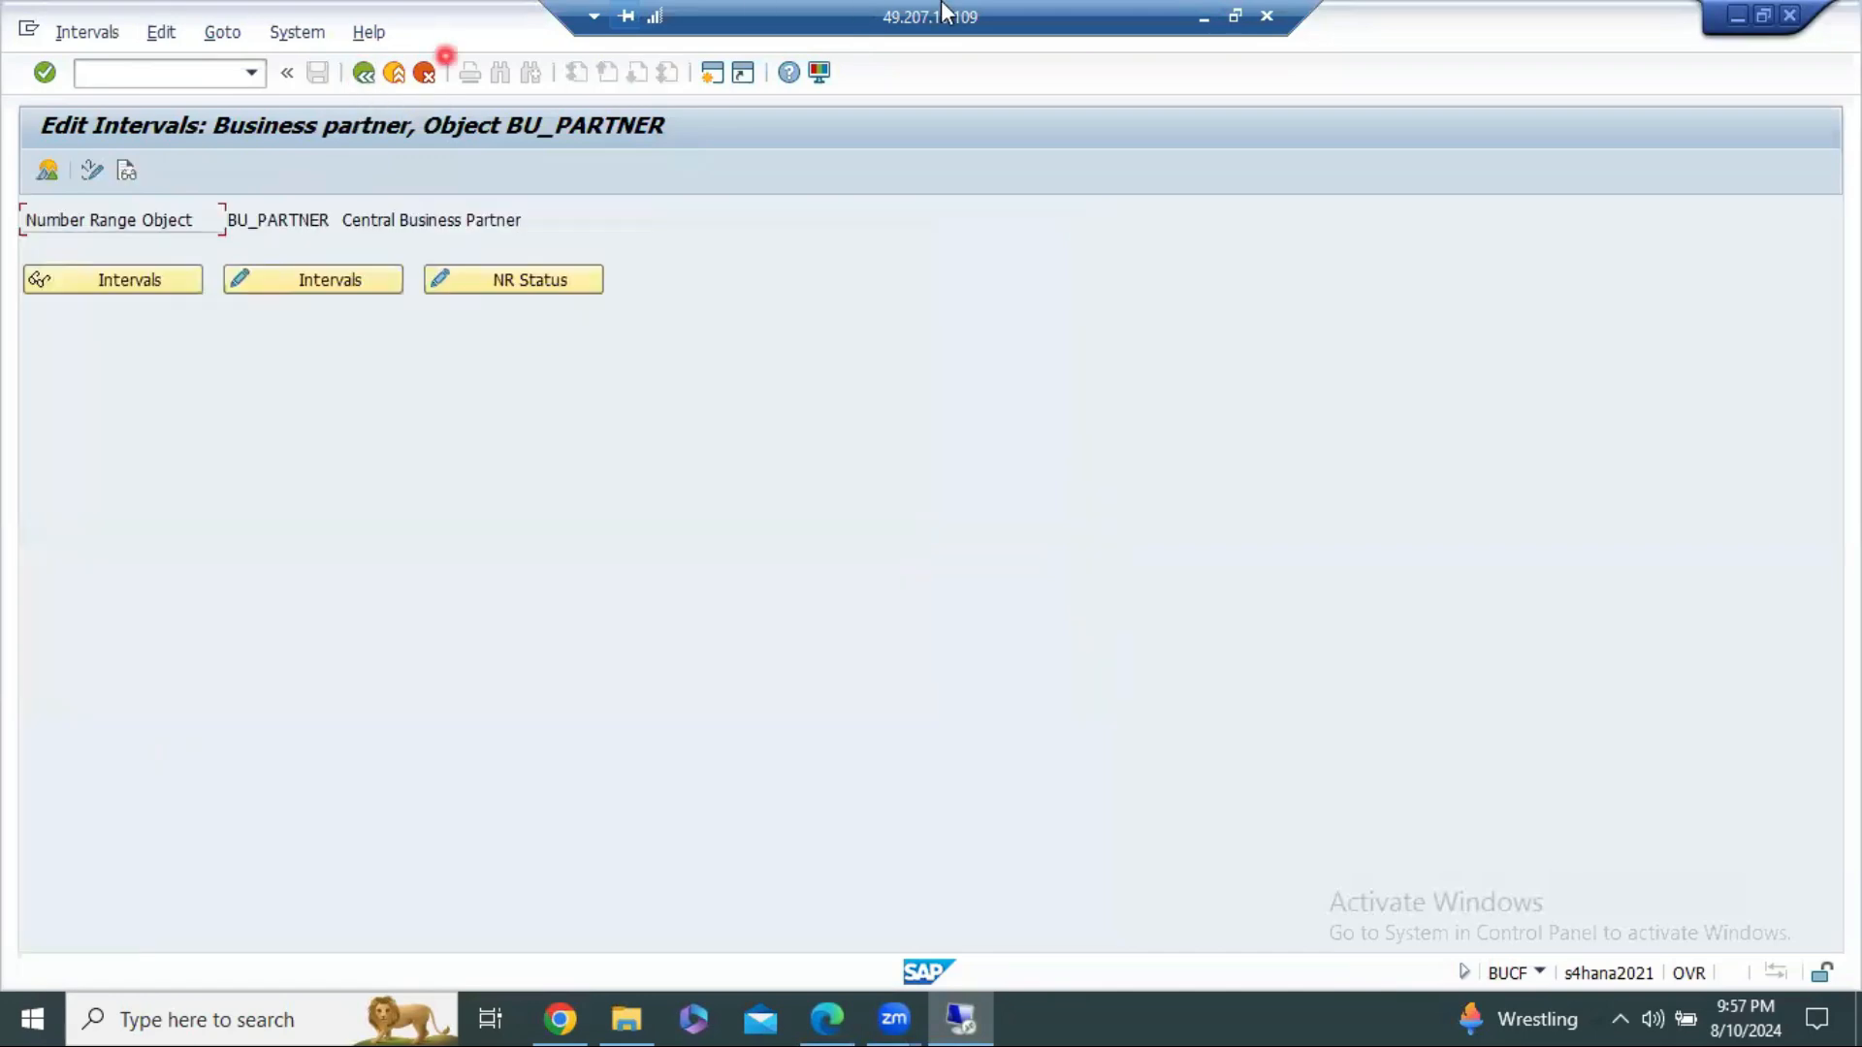
Step: Switch to the notes spreadsheet and check the business partner step Define Groupings and Assign Number Ranges
click(1207, 17)
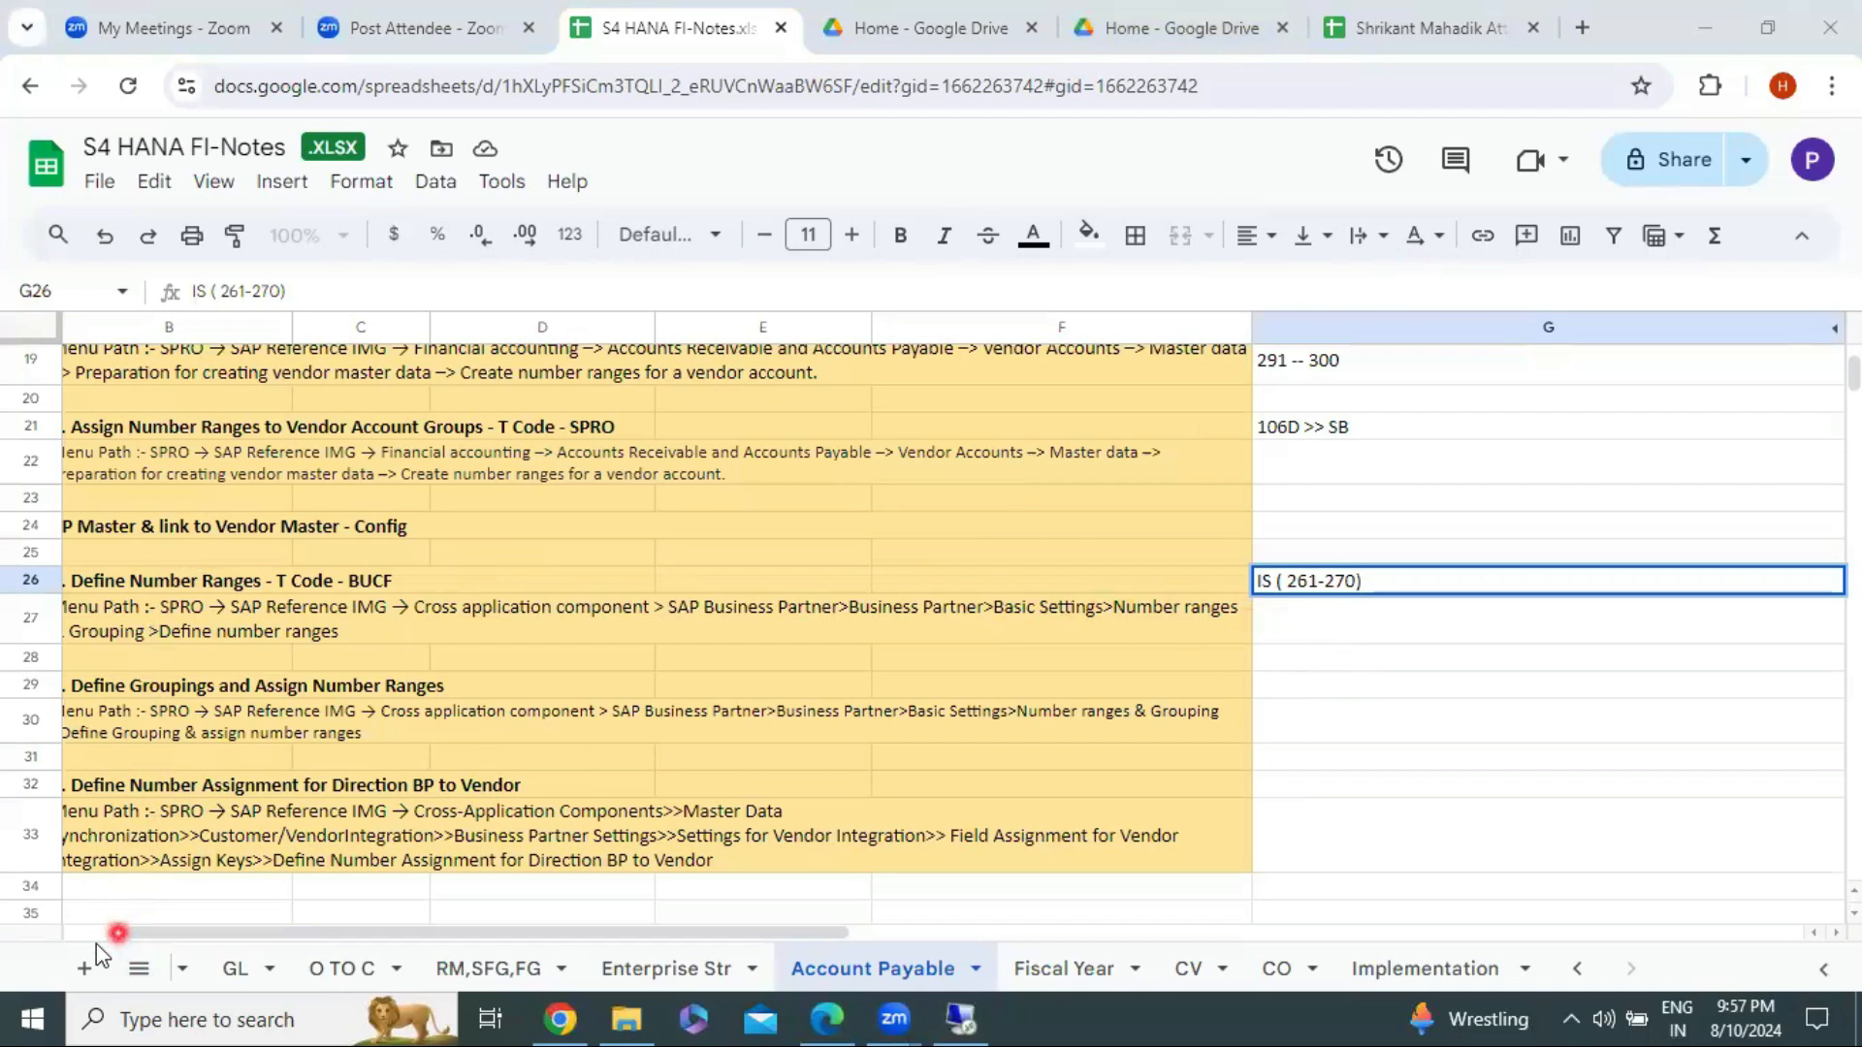
drag(118, 933, 107, 933)
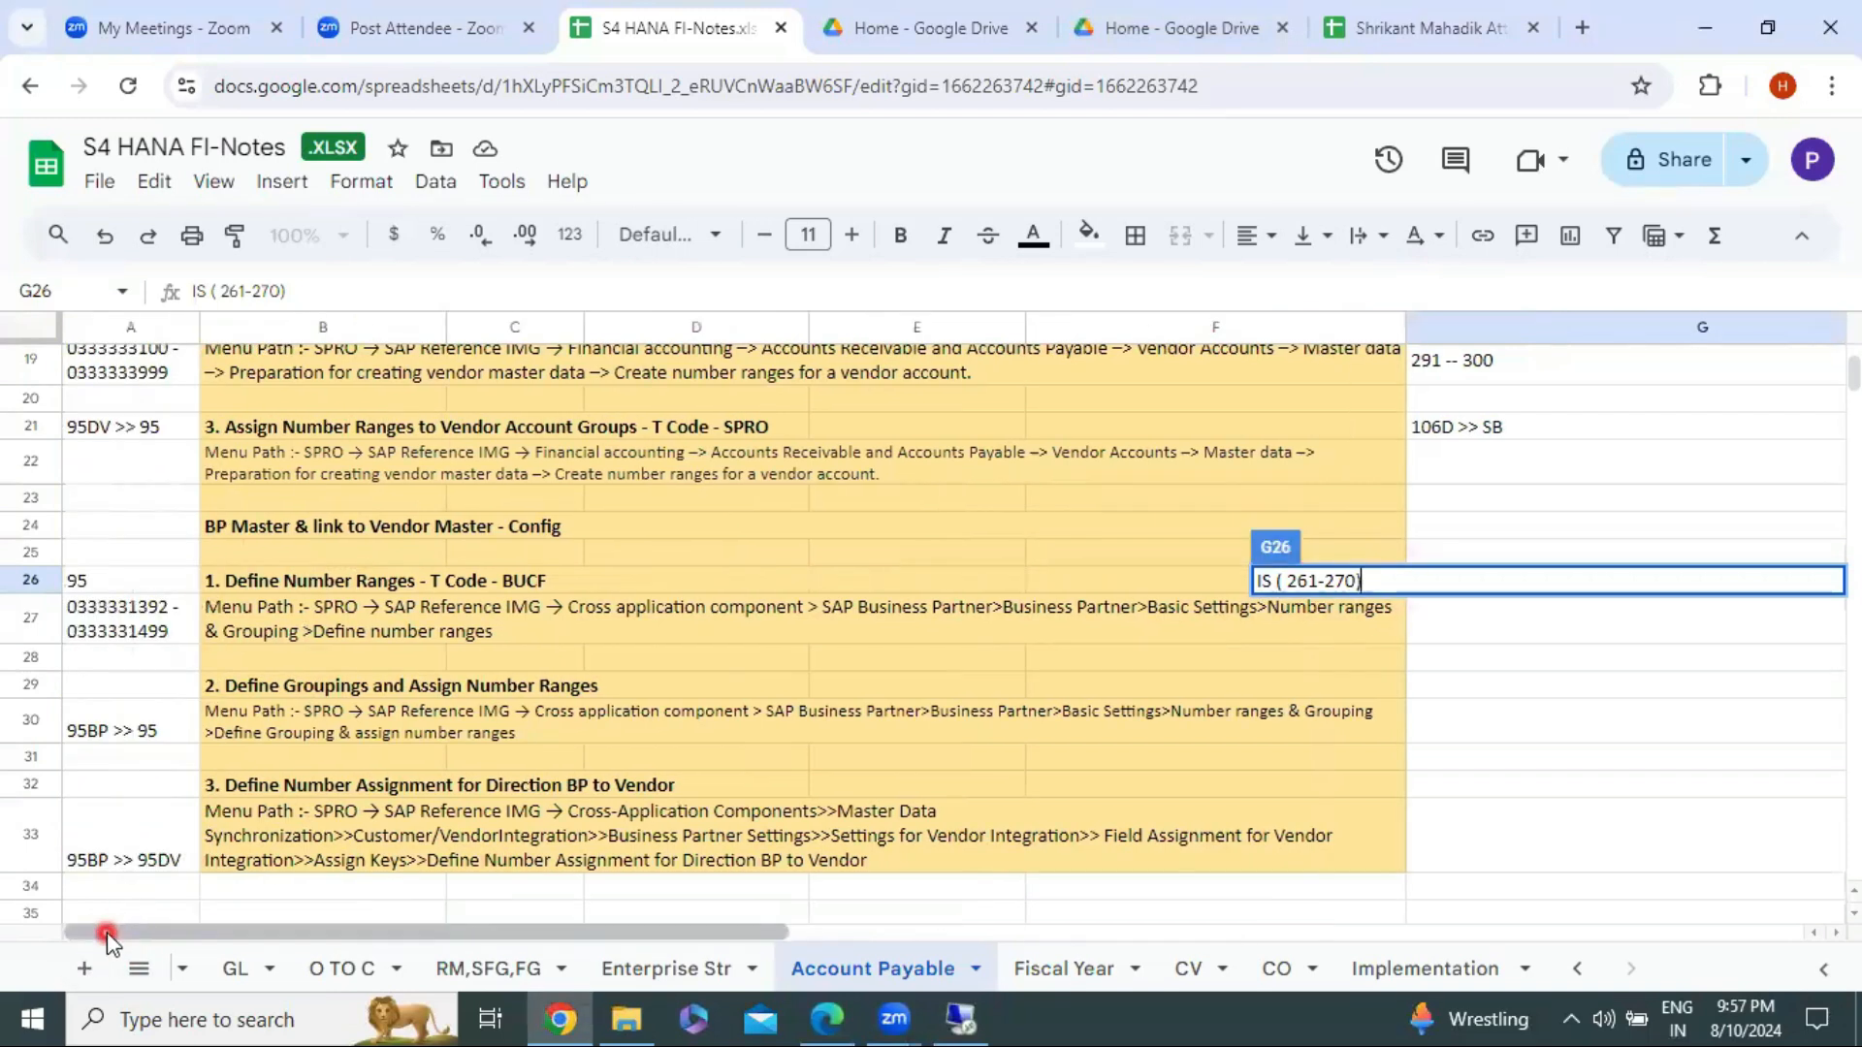
click(346, 578)
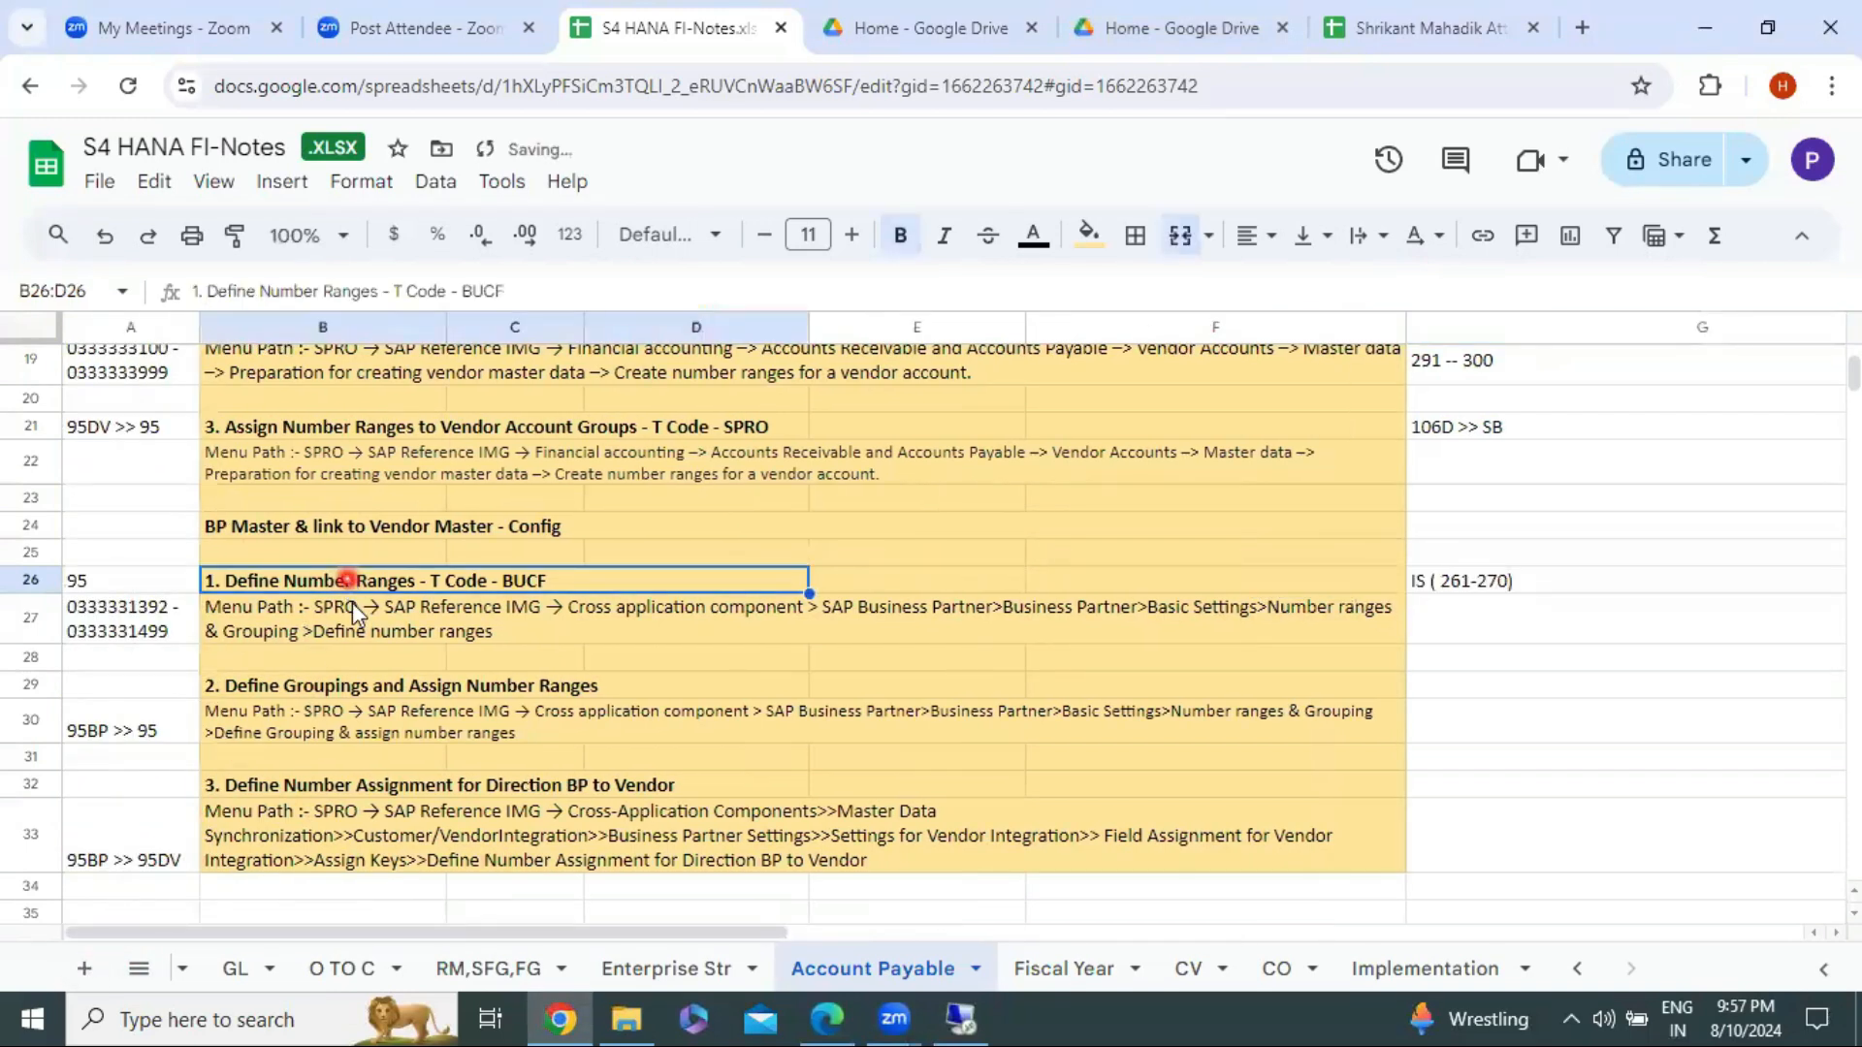
click(346, 682)
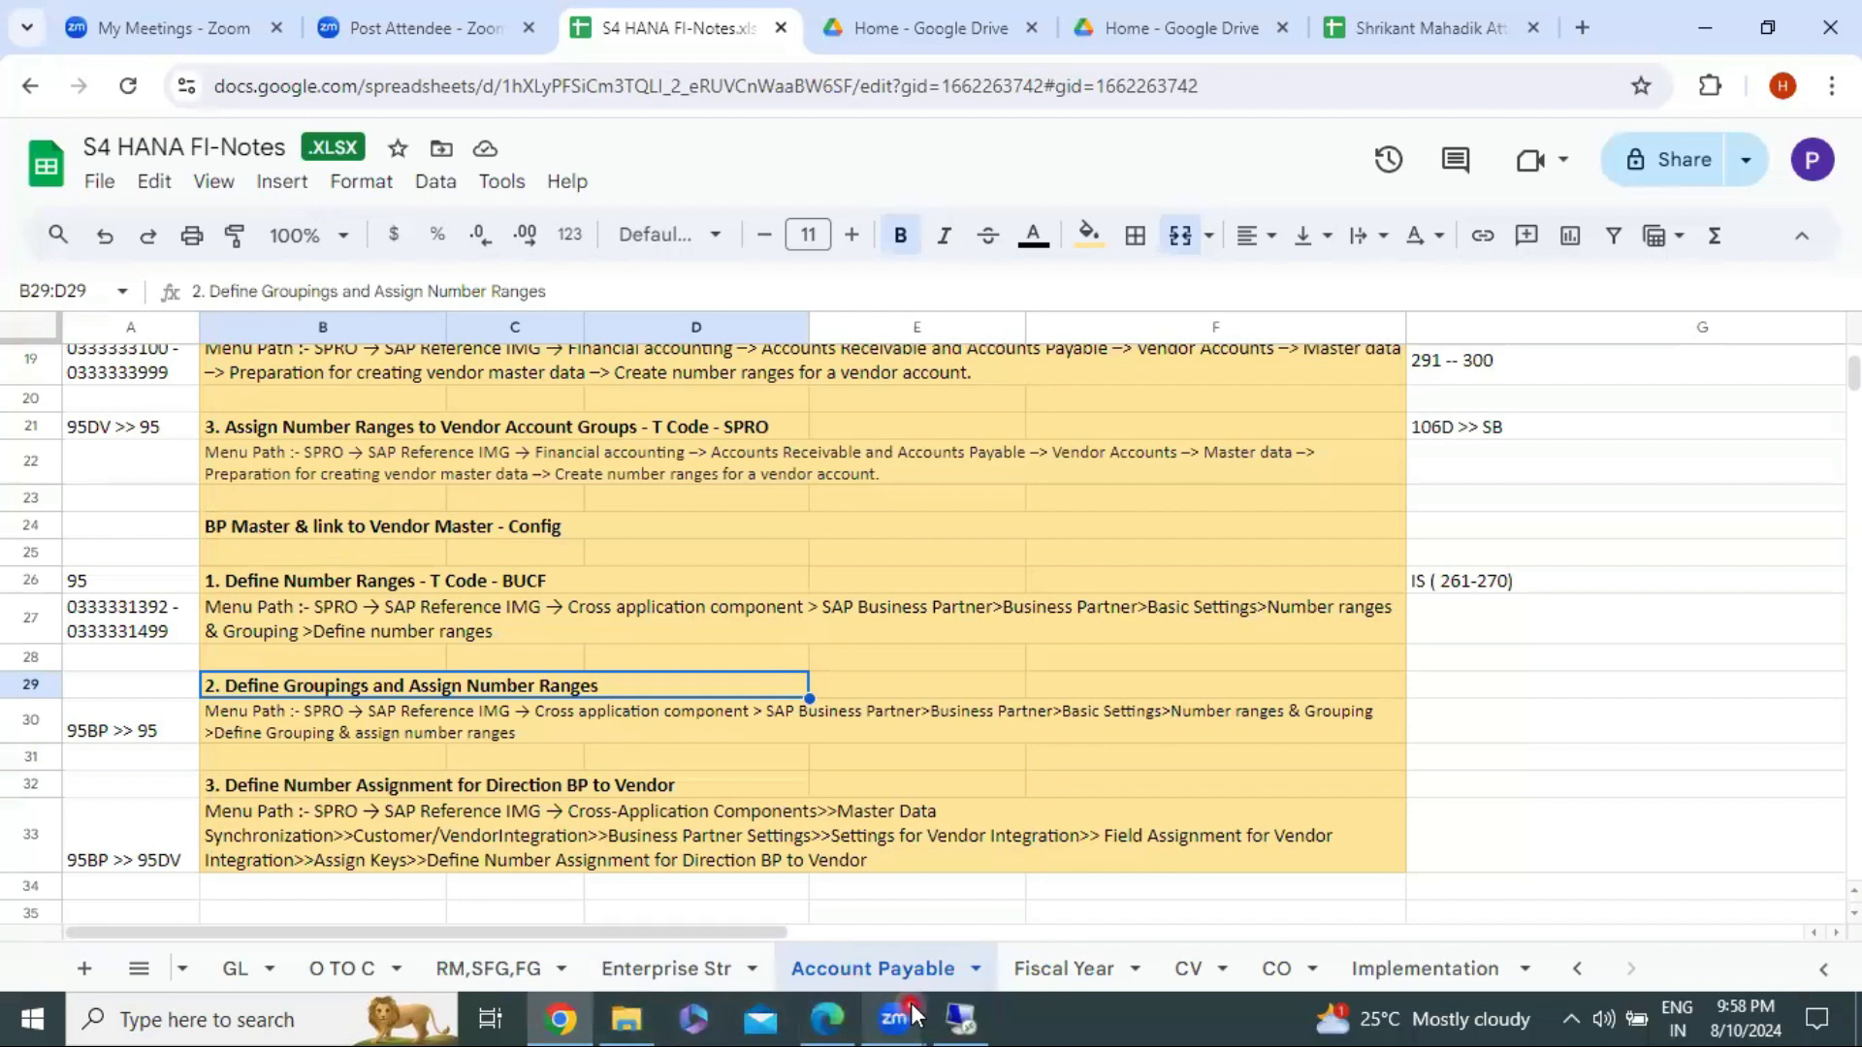
Step: Return to SAP, open Define Groupings and Assign Number Ranges in the implementation guide, and review the existing BP groupings
click(960, 1018)
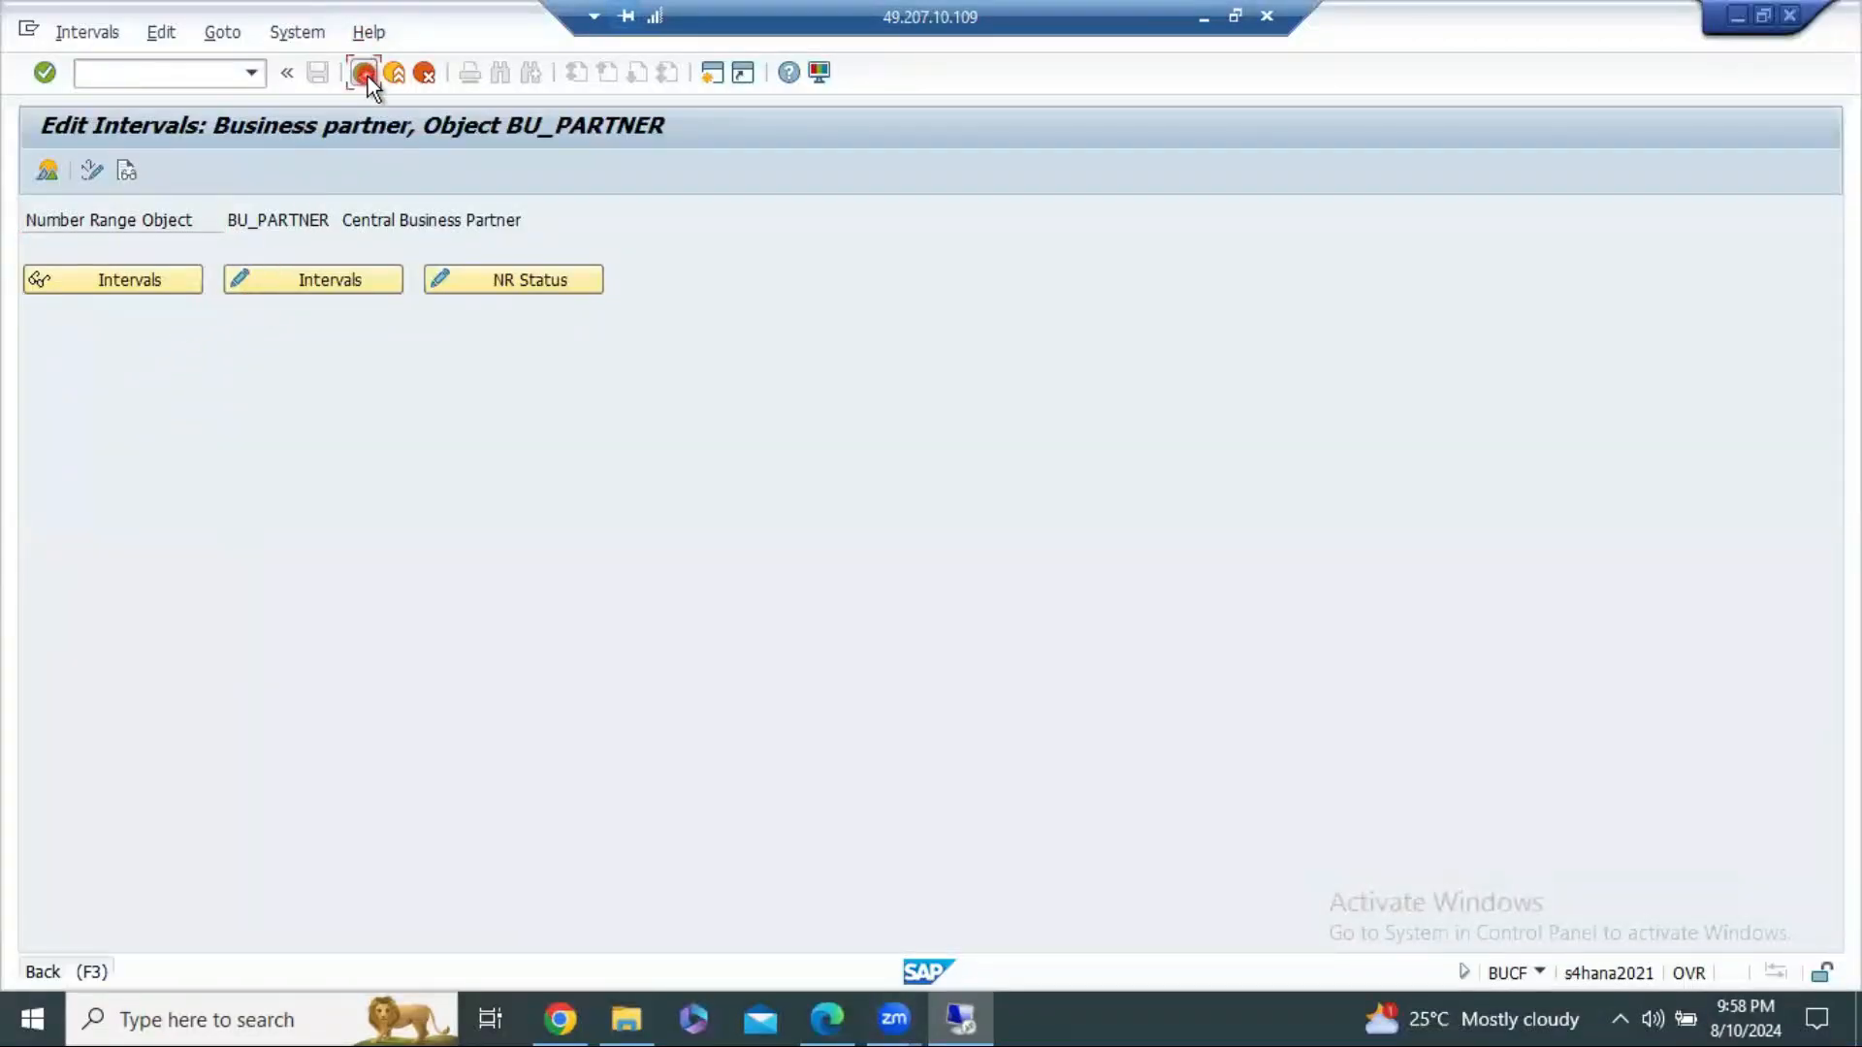
click(364, 73)
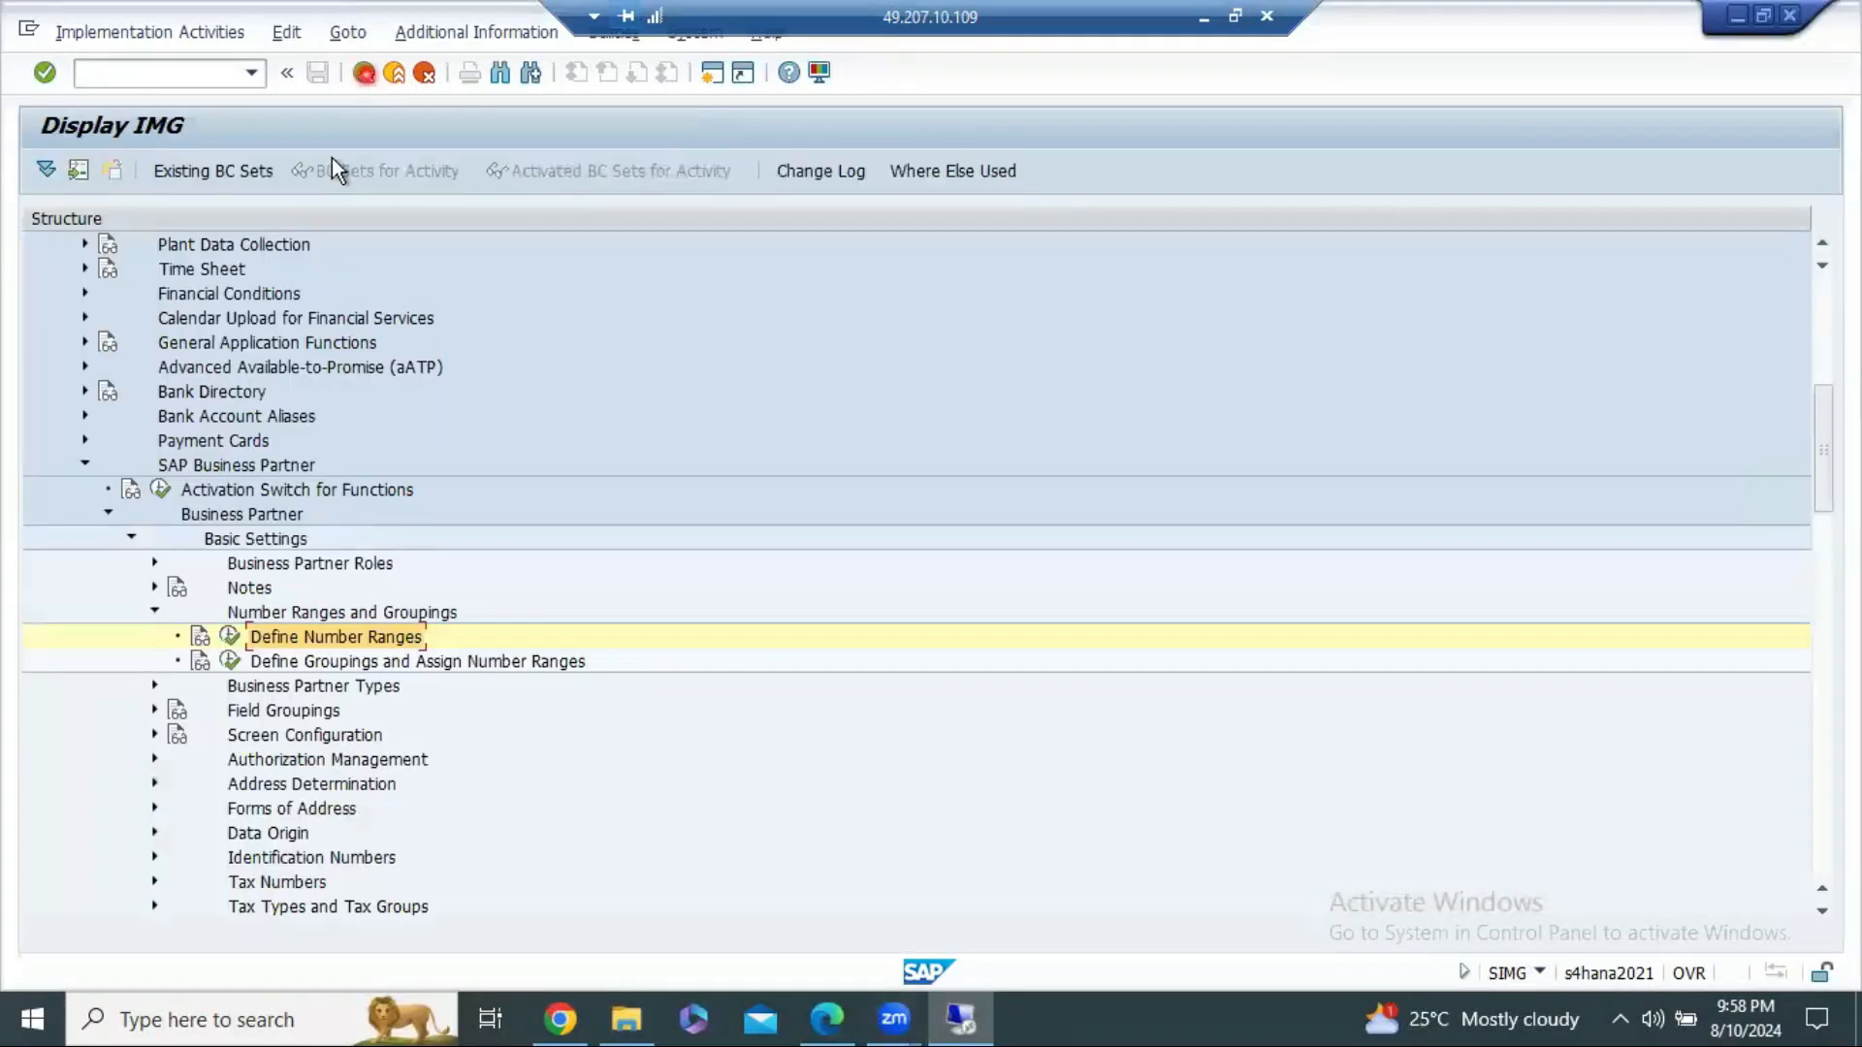
click(230, 662)
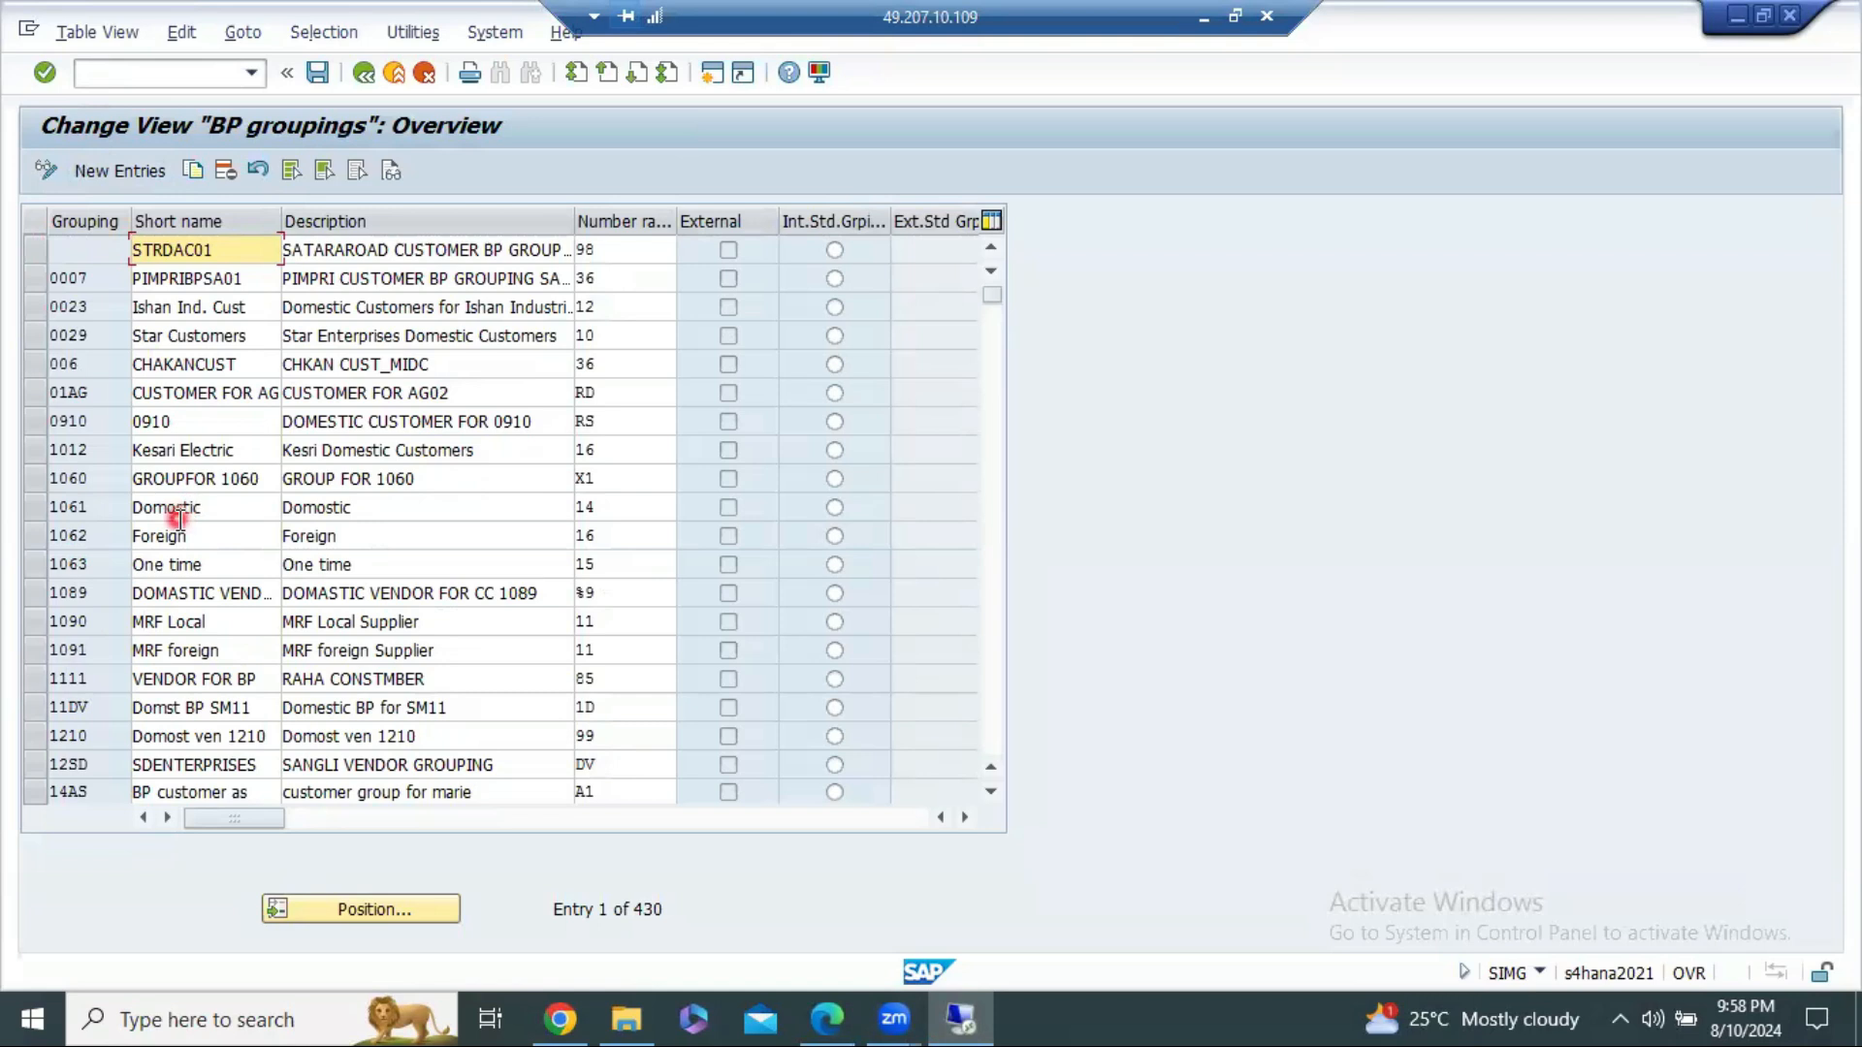
scroll(169, 548, down, 1)
scroll(169, 553, down, 1)
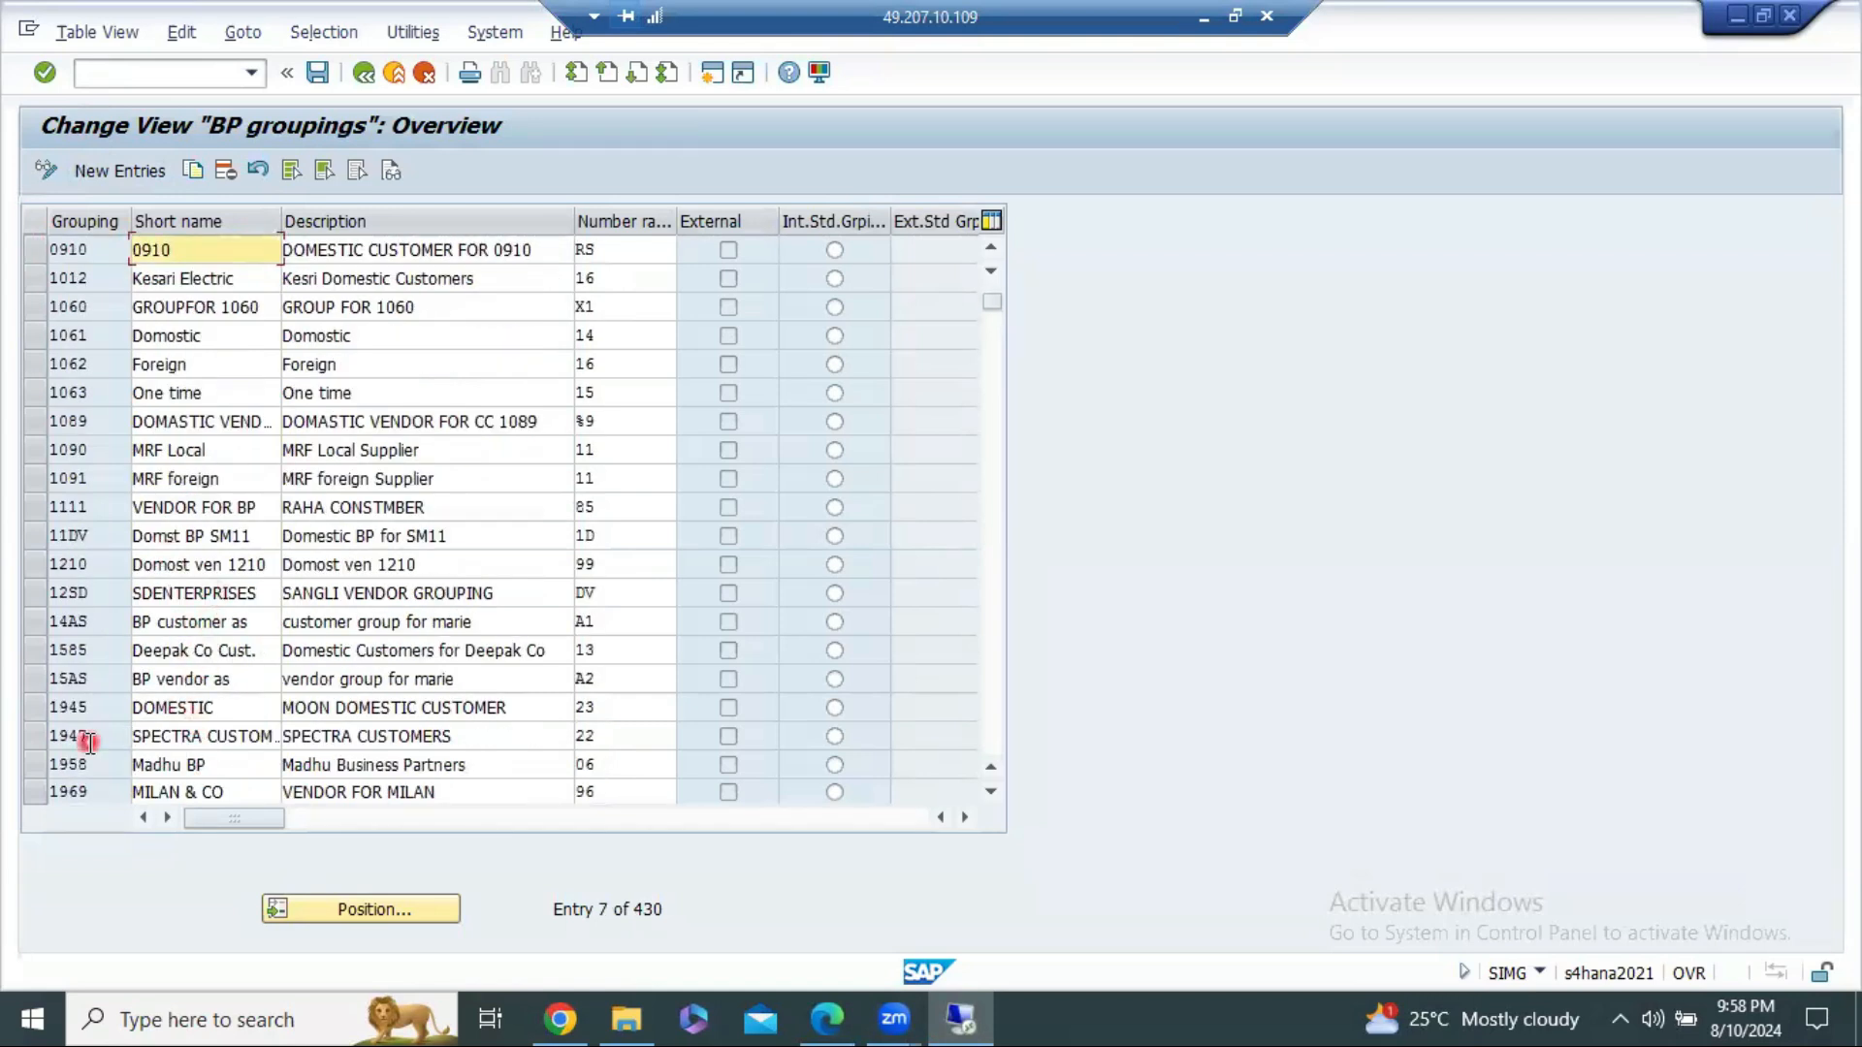
Step: Add a new BP grouping entry S106 with the short name S106DBP
click(125, 172)
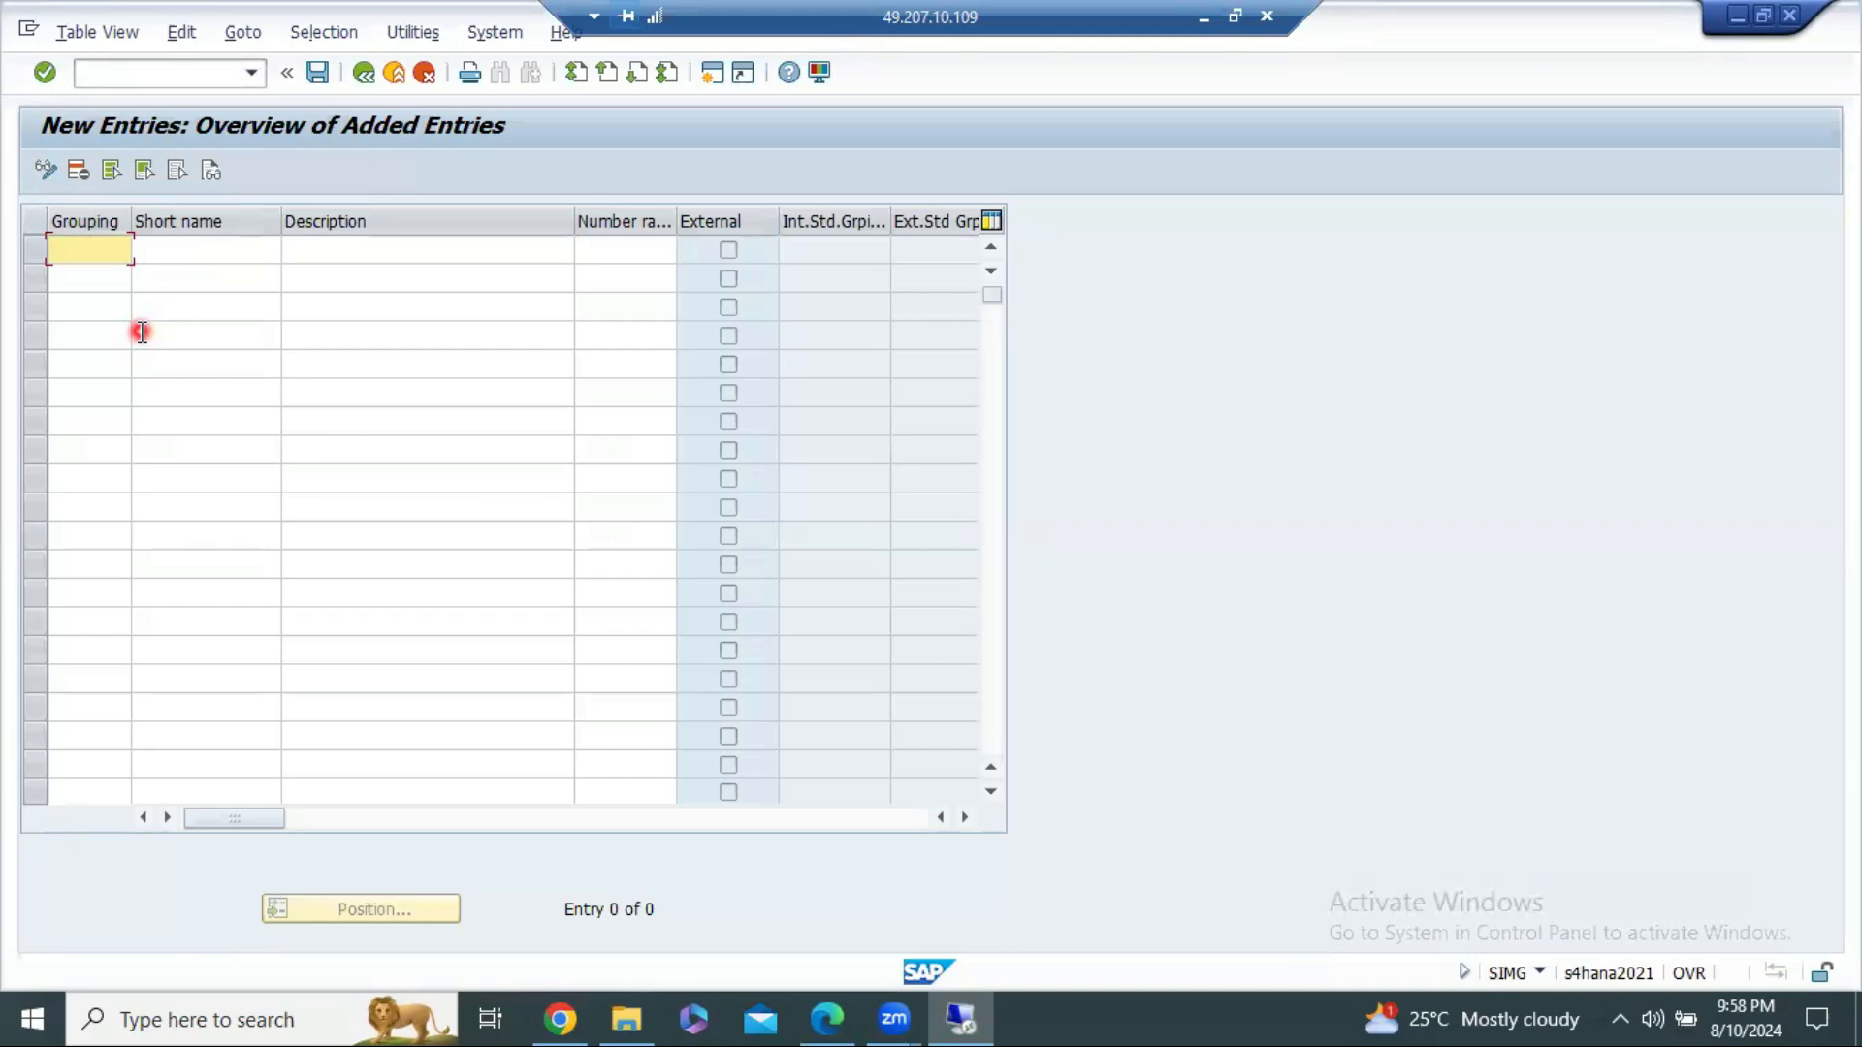
text(S106)
key(Tab)
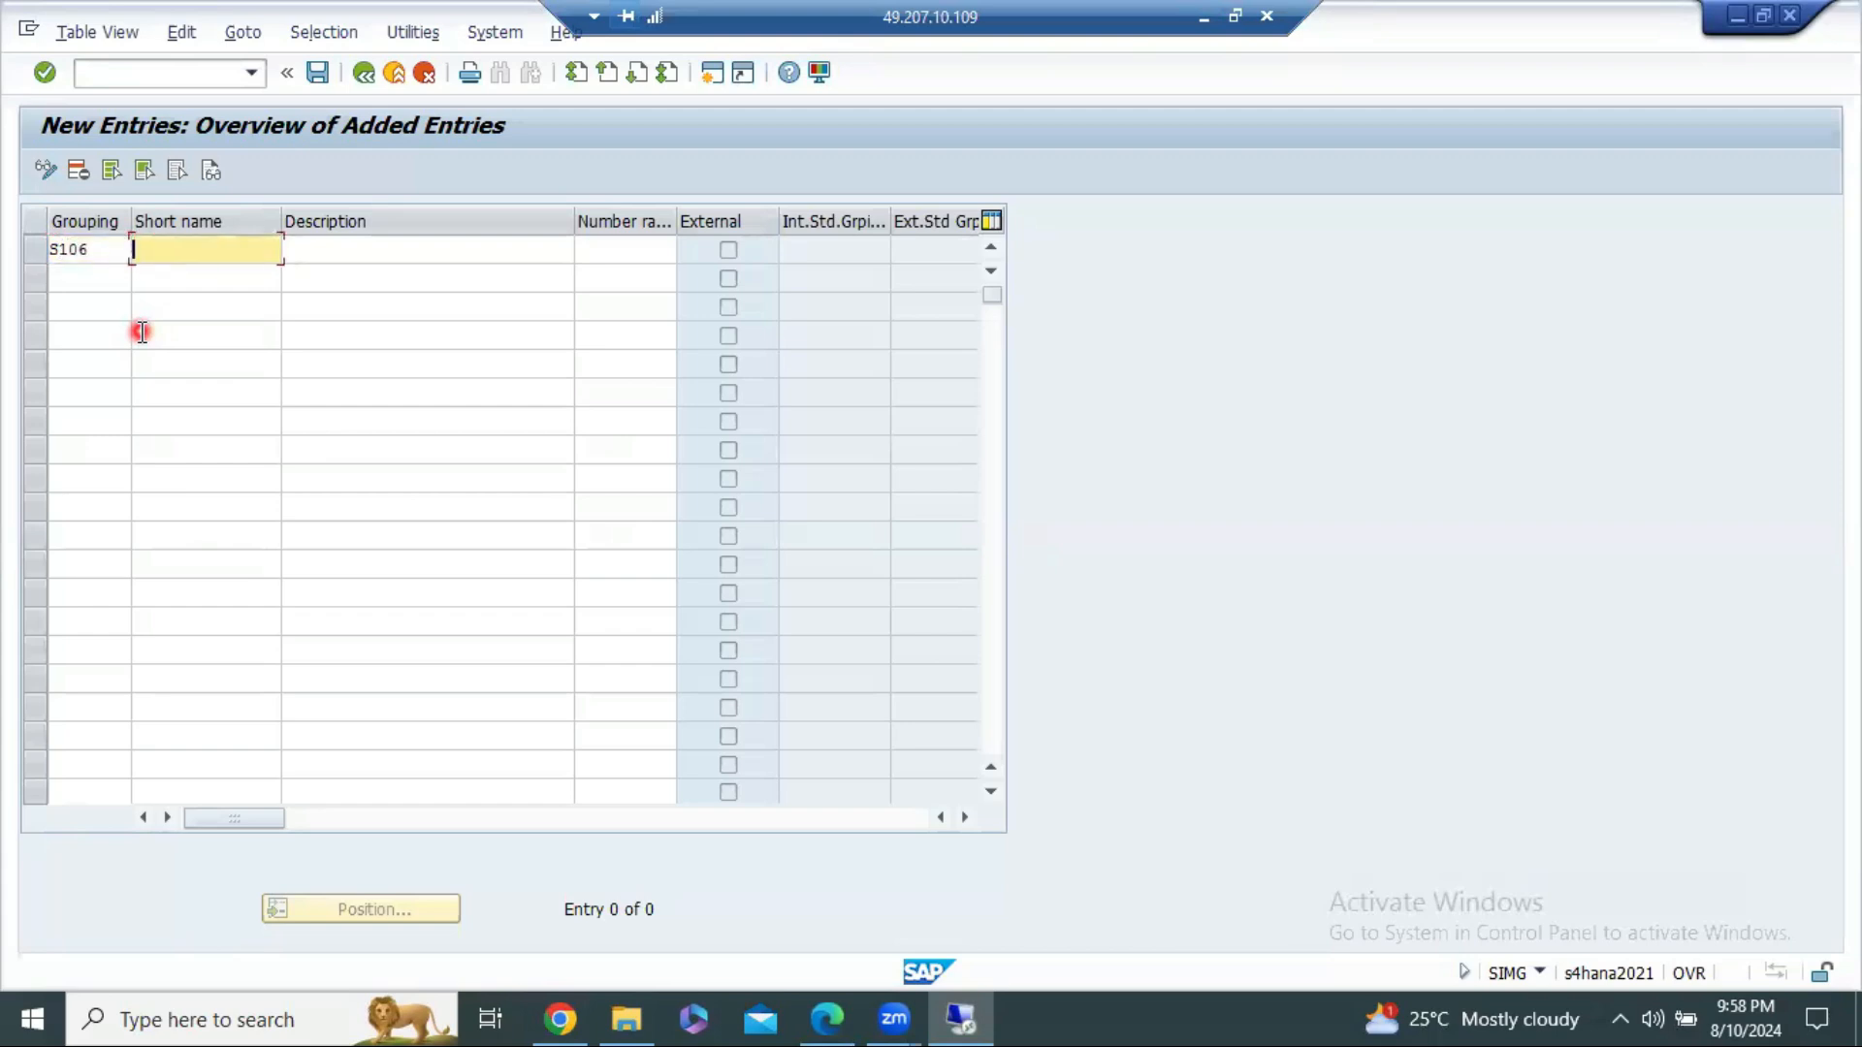
text(S106DBP)
key(Tab)
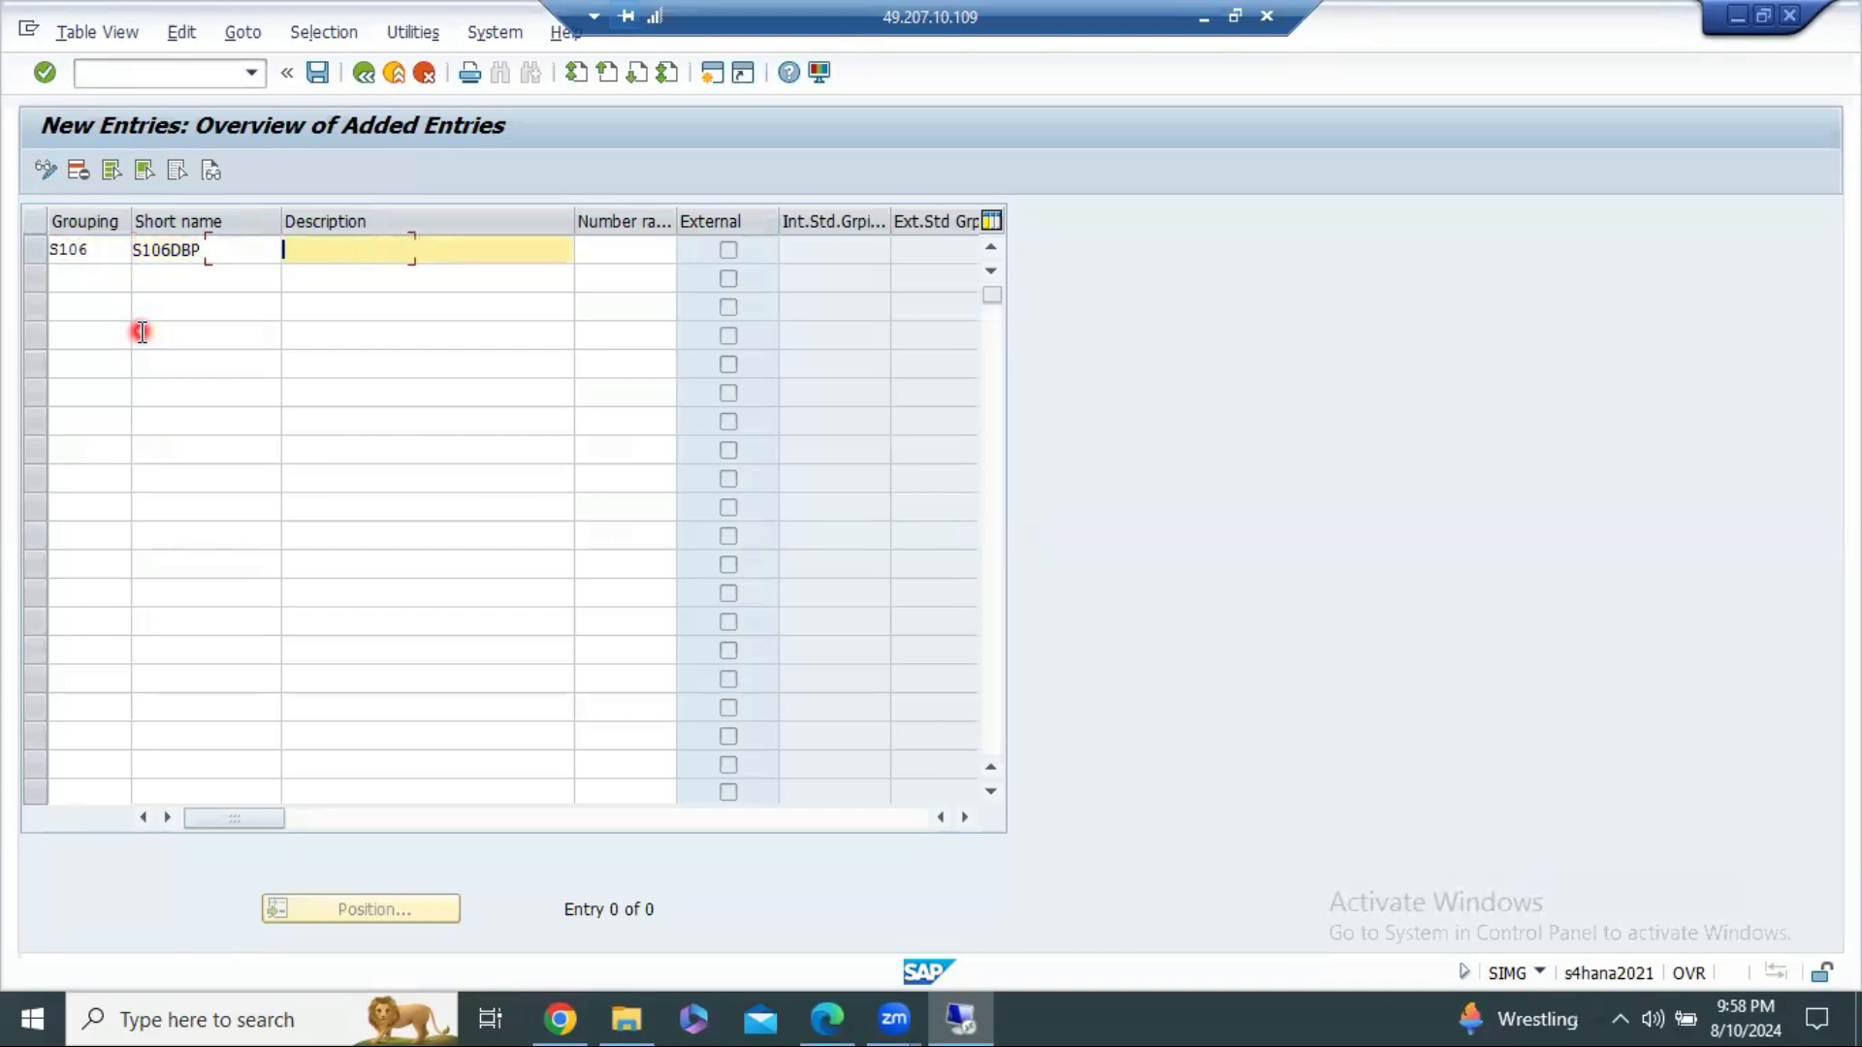
Step: Describe grouping S106 as "Domestic BP for S106", adapting the earlier suggestion for domestic business partners
key(Down)
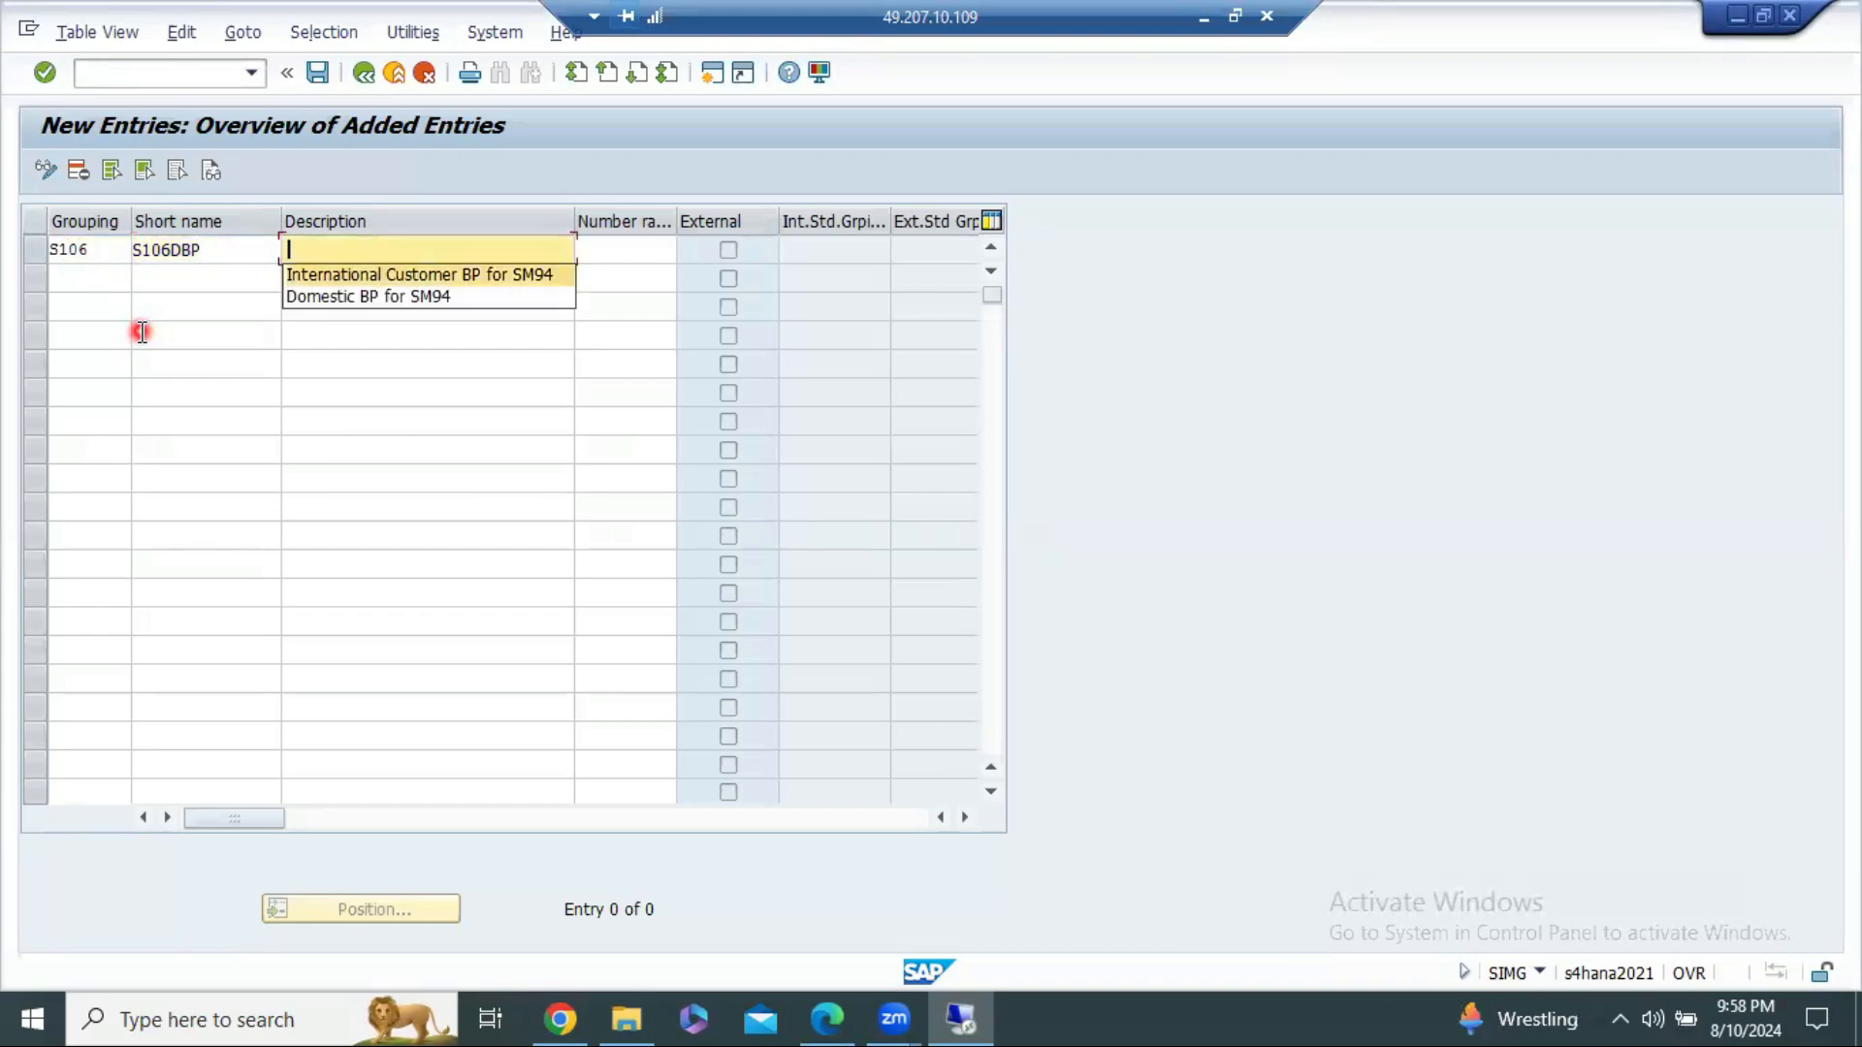
key(Down)
key(Return)
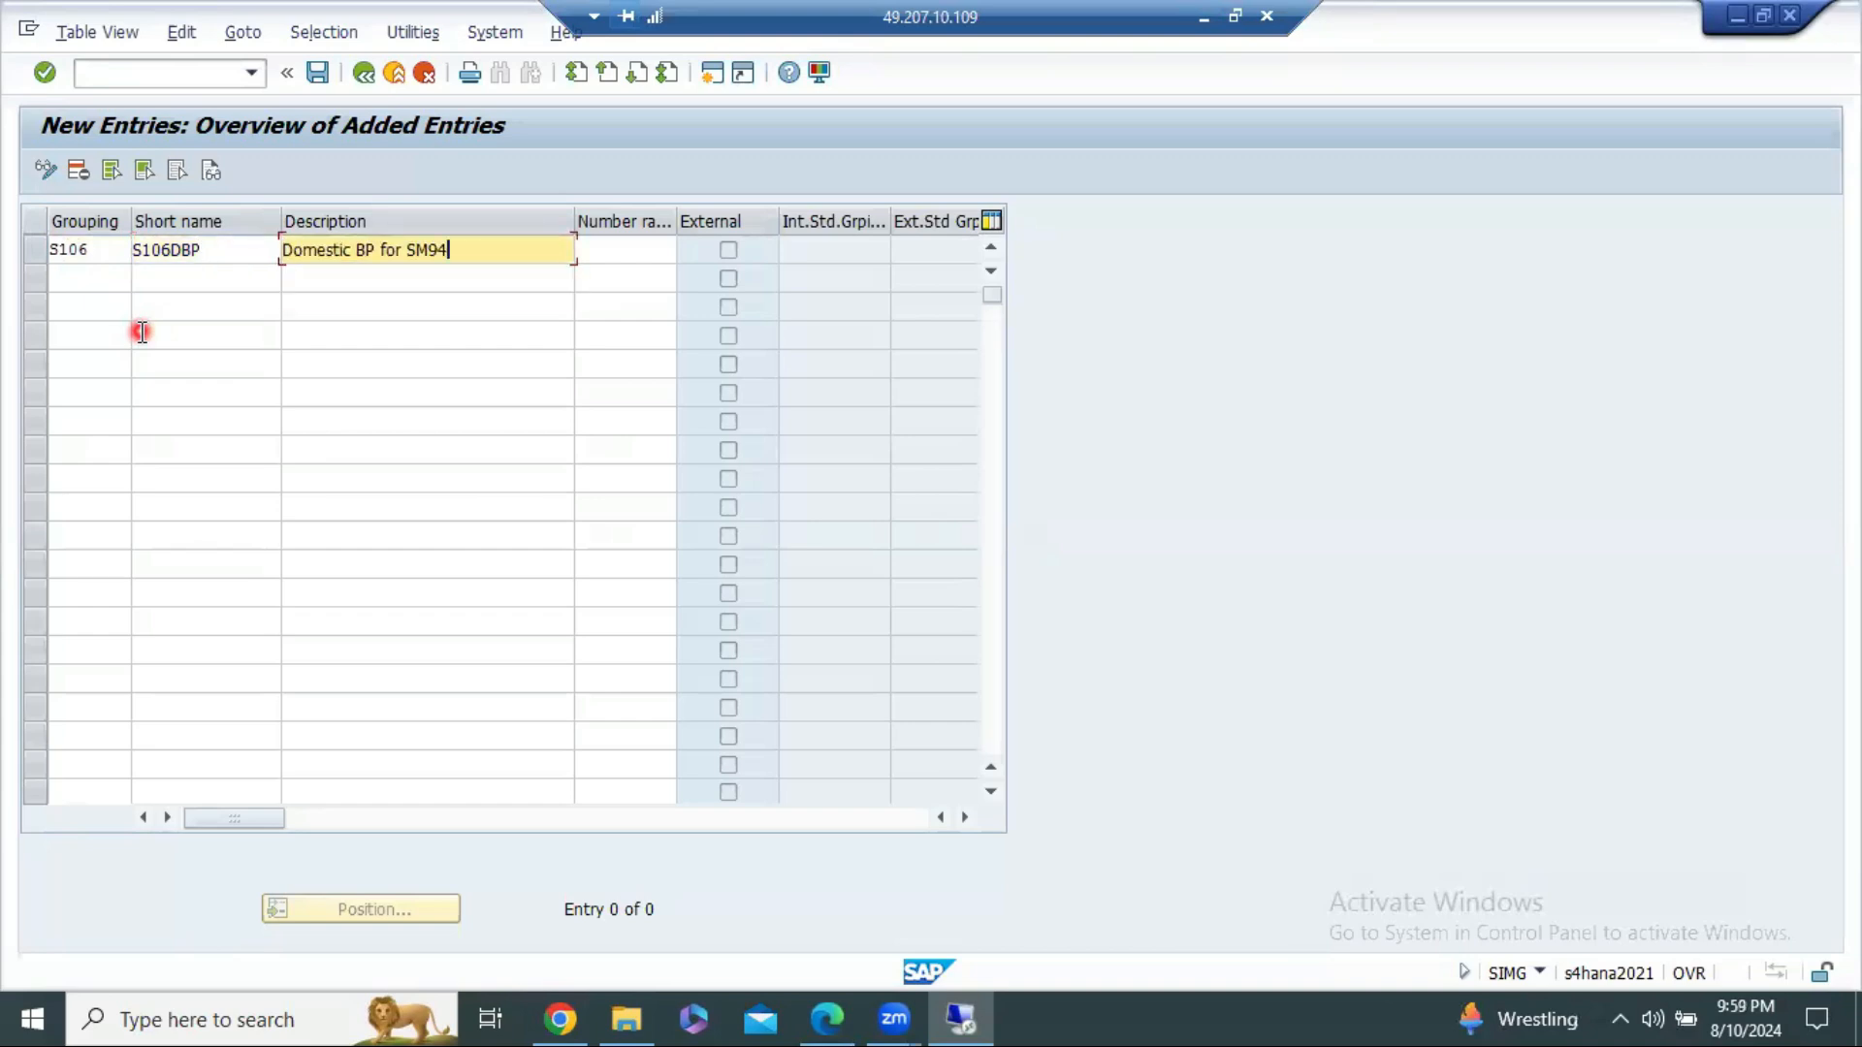
key(BackSpace)
key(BackSpace)
key(BackSpace)
text(106)
click(631, 249)
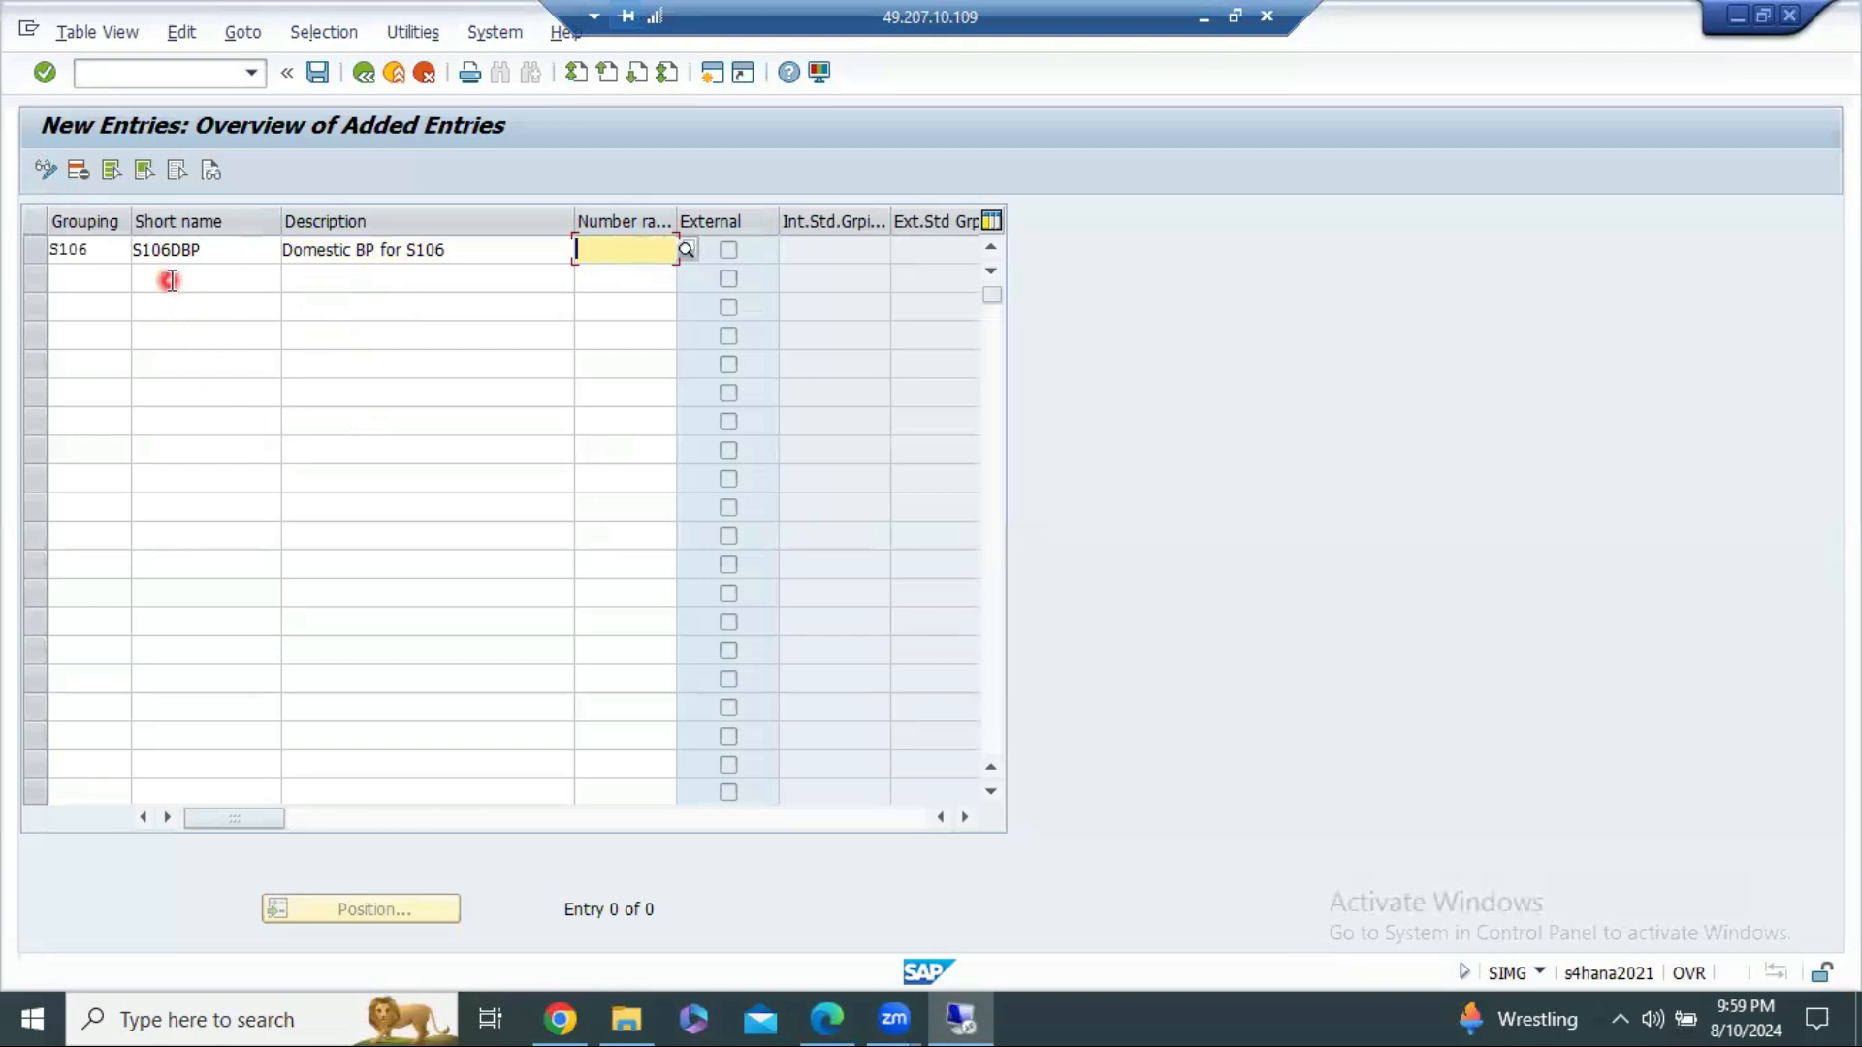
Step: Switch to the notes spreadsheet and record "S106" in cell G29 beside Define Groupings and Assign Number Ranges
click(1206, 15)
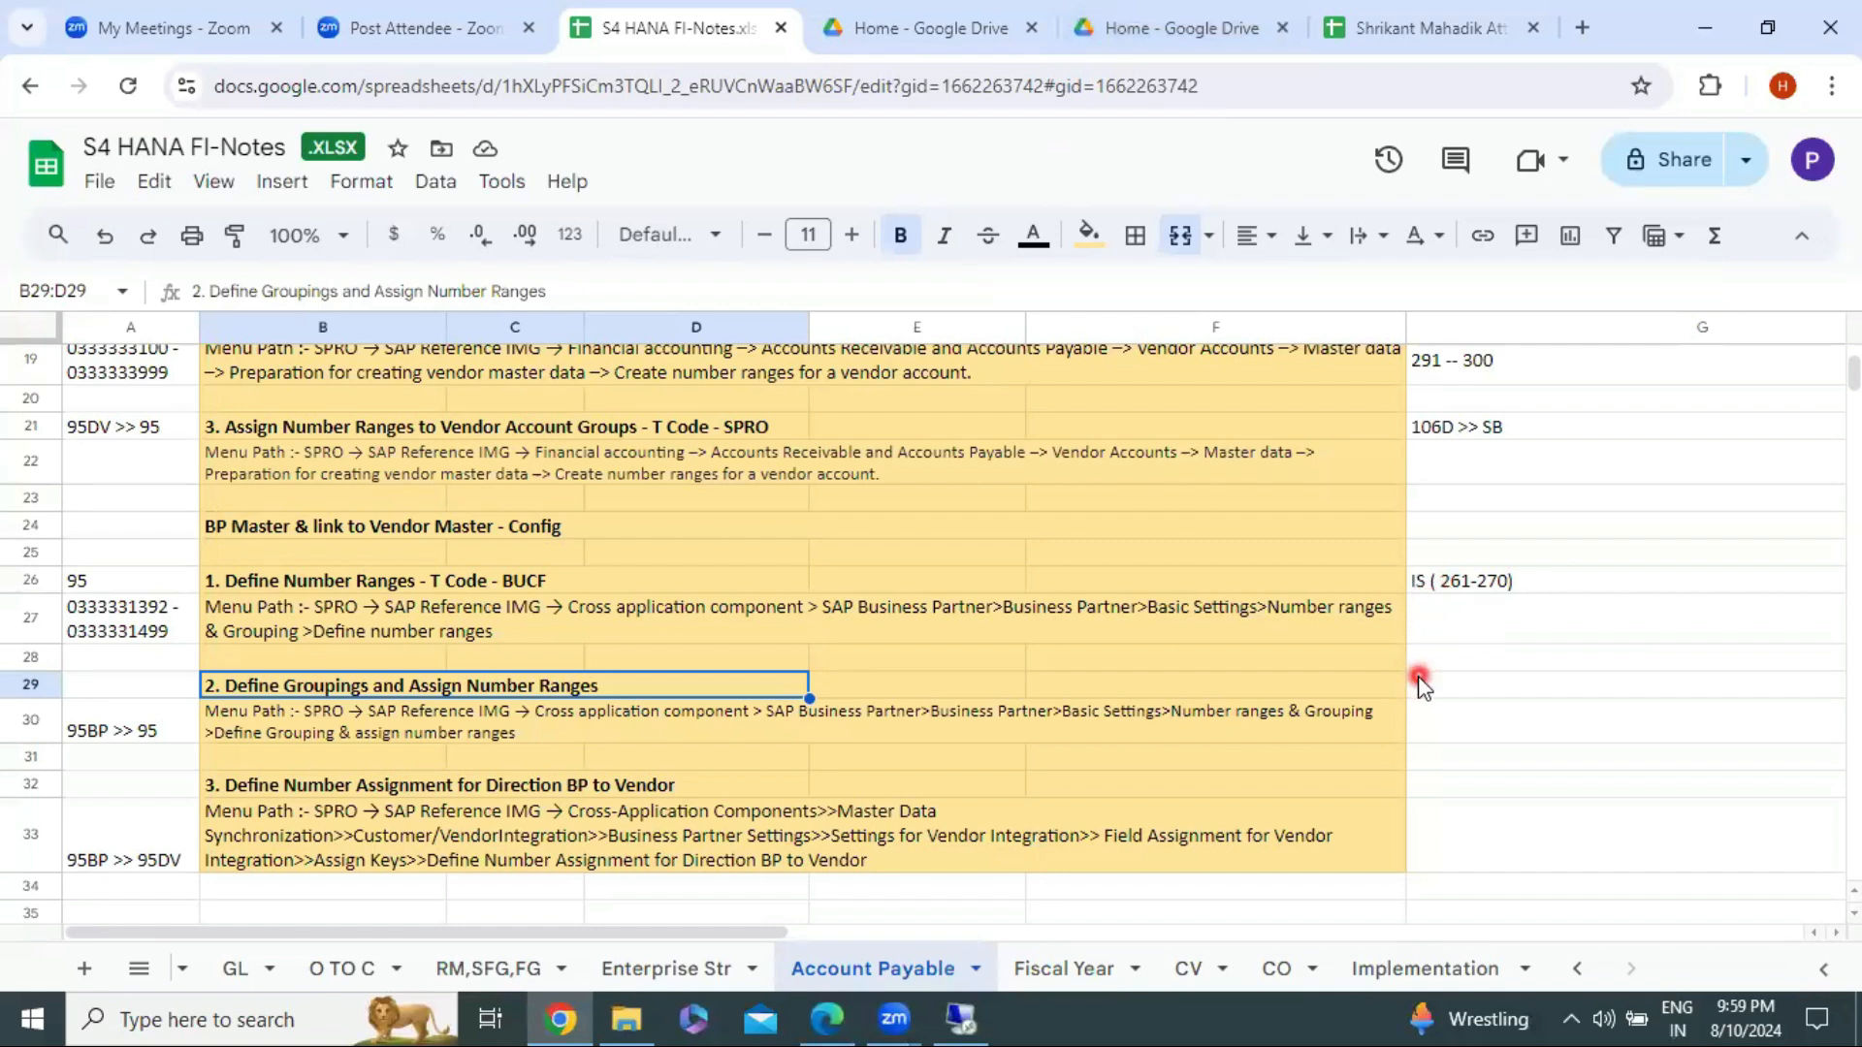
click(1447, 689)
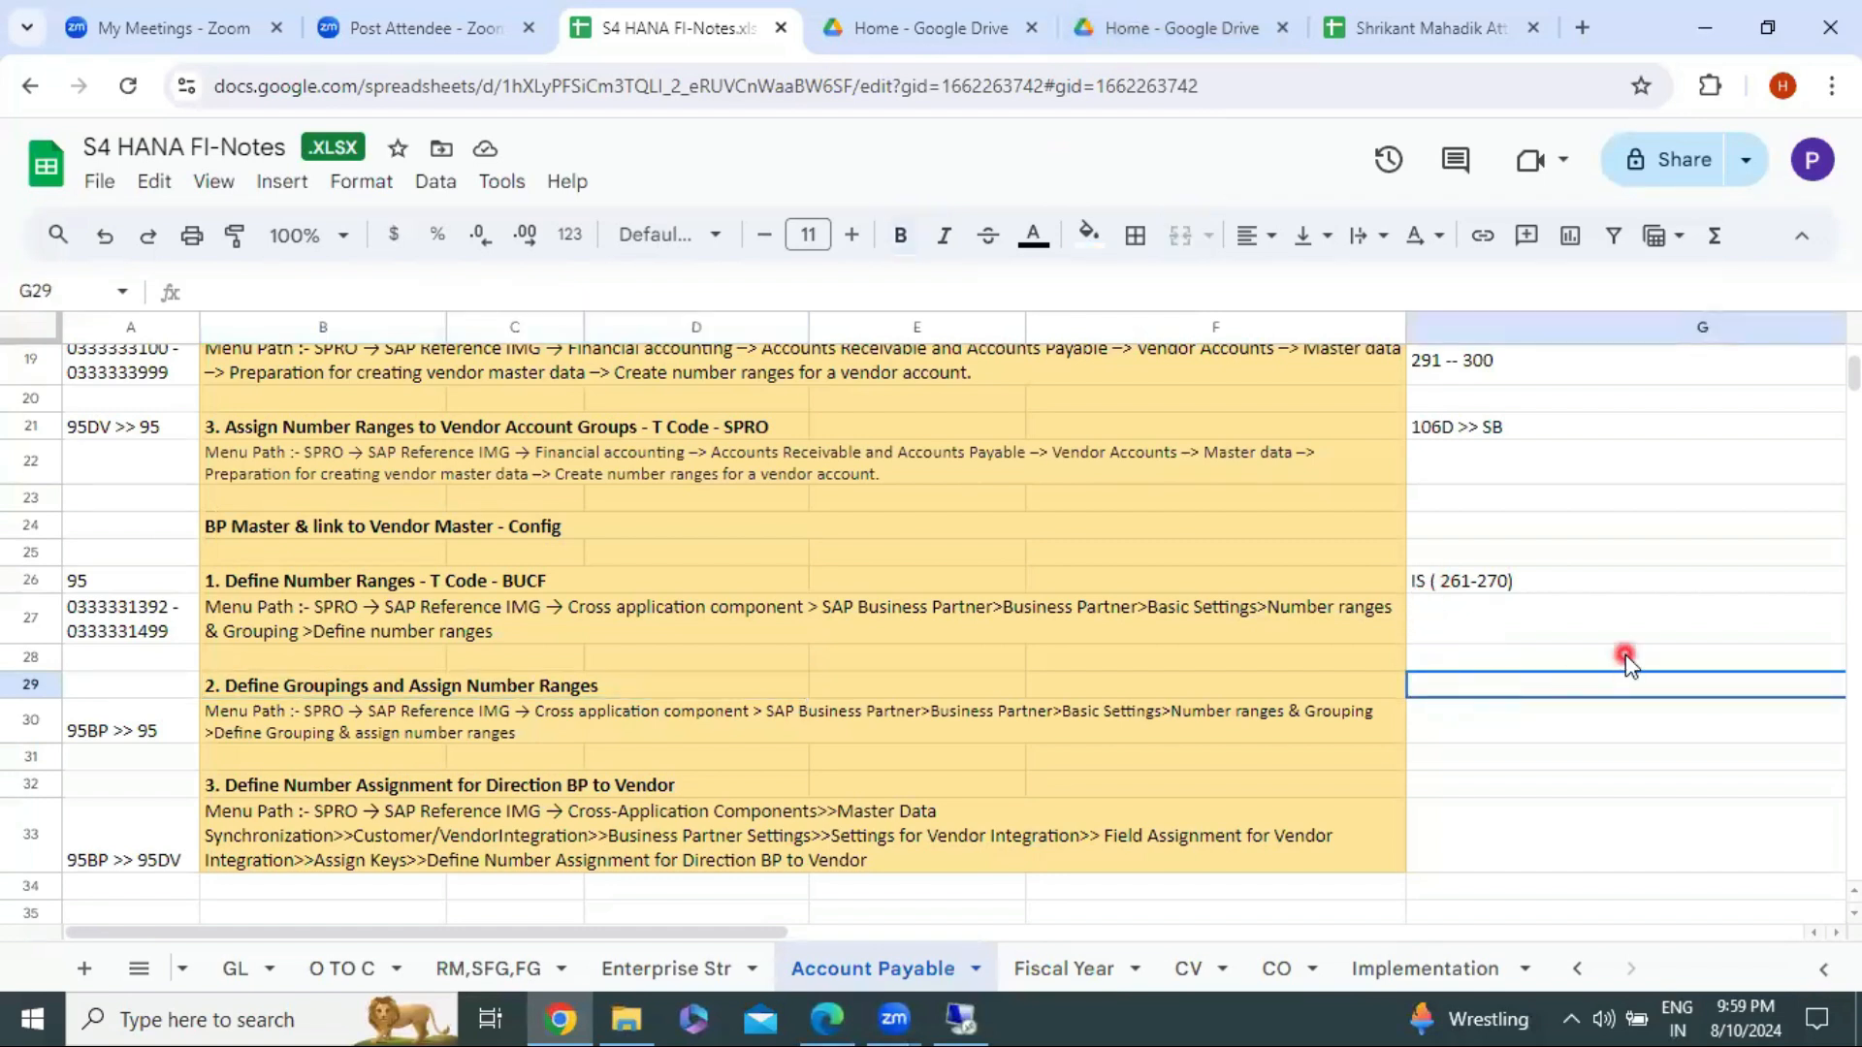
text(S106)
key(Return)
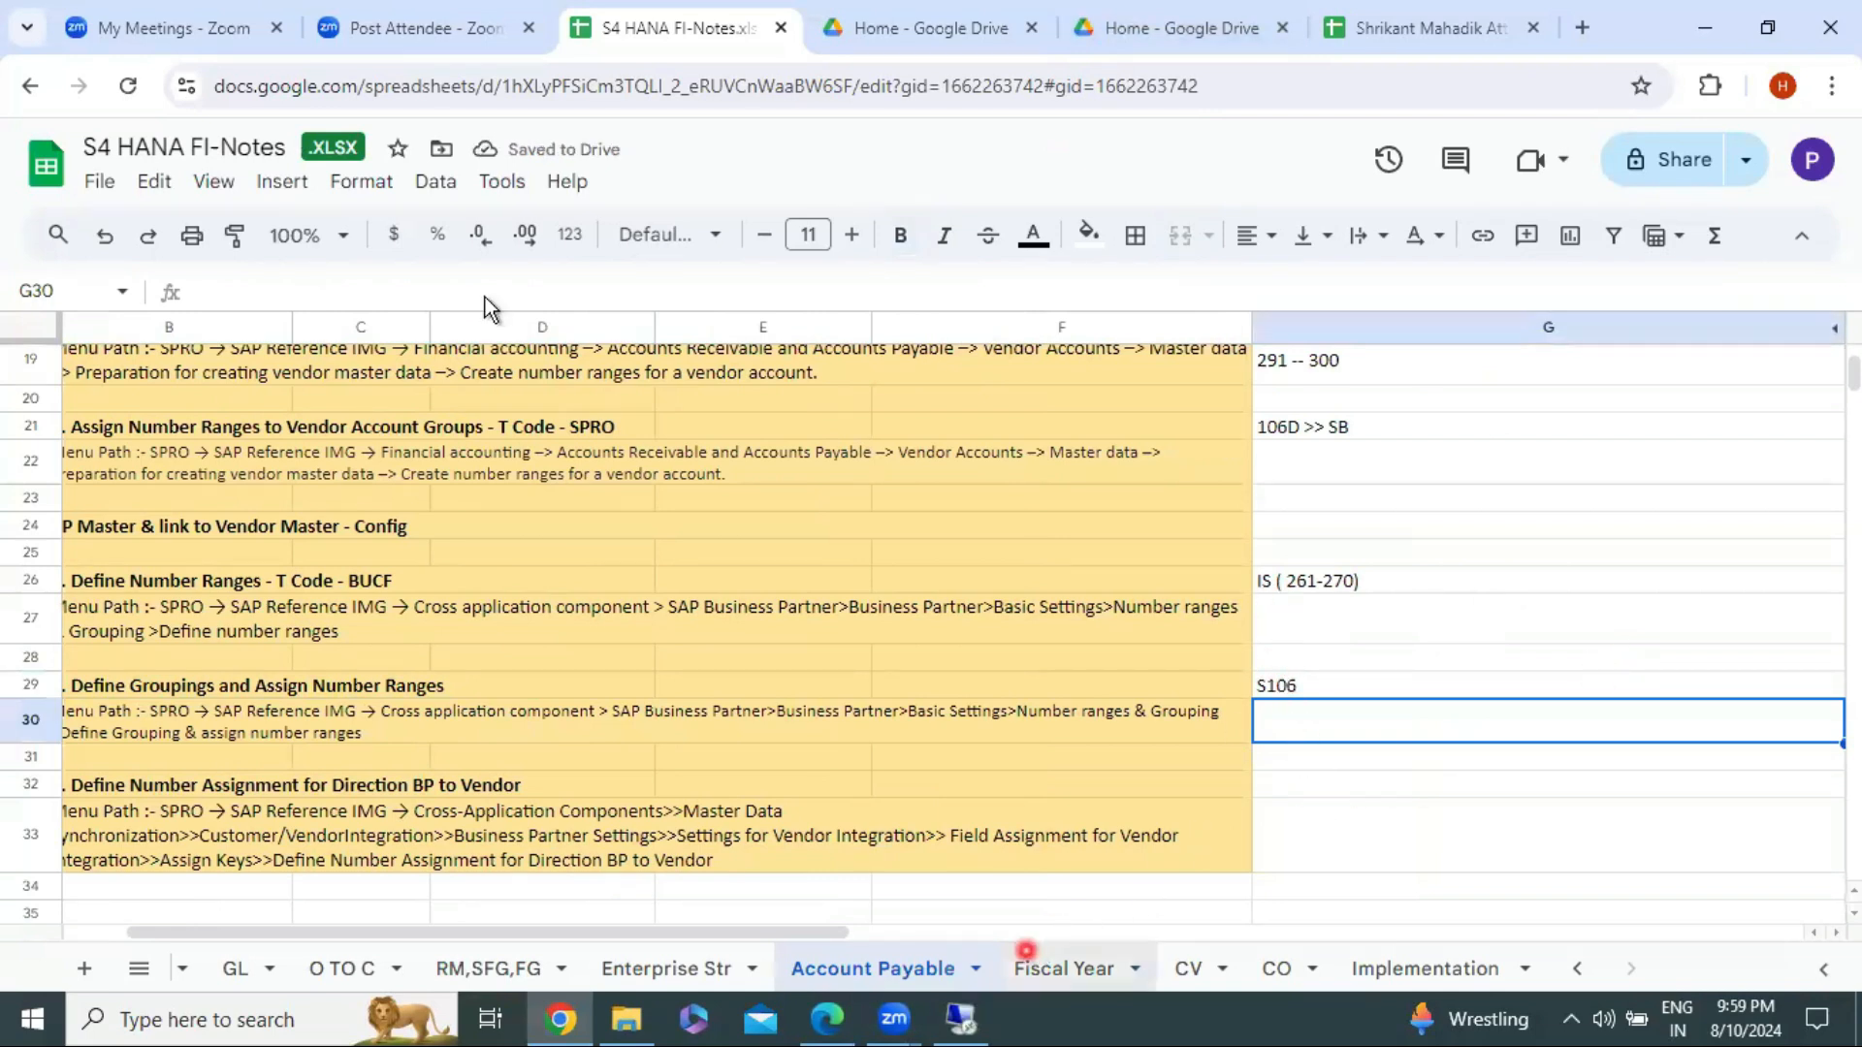
Step: Return to SAP, assign number range IS to grouping S106, and save it to the S106_Master Data customizing request
key(alt+Tab)
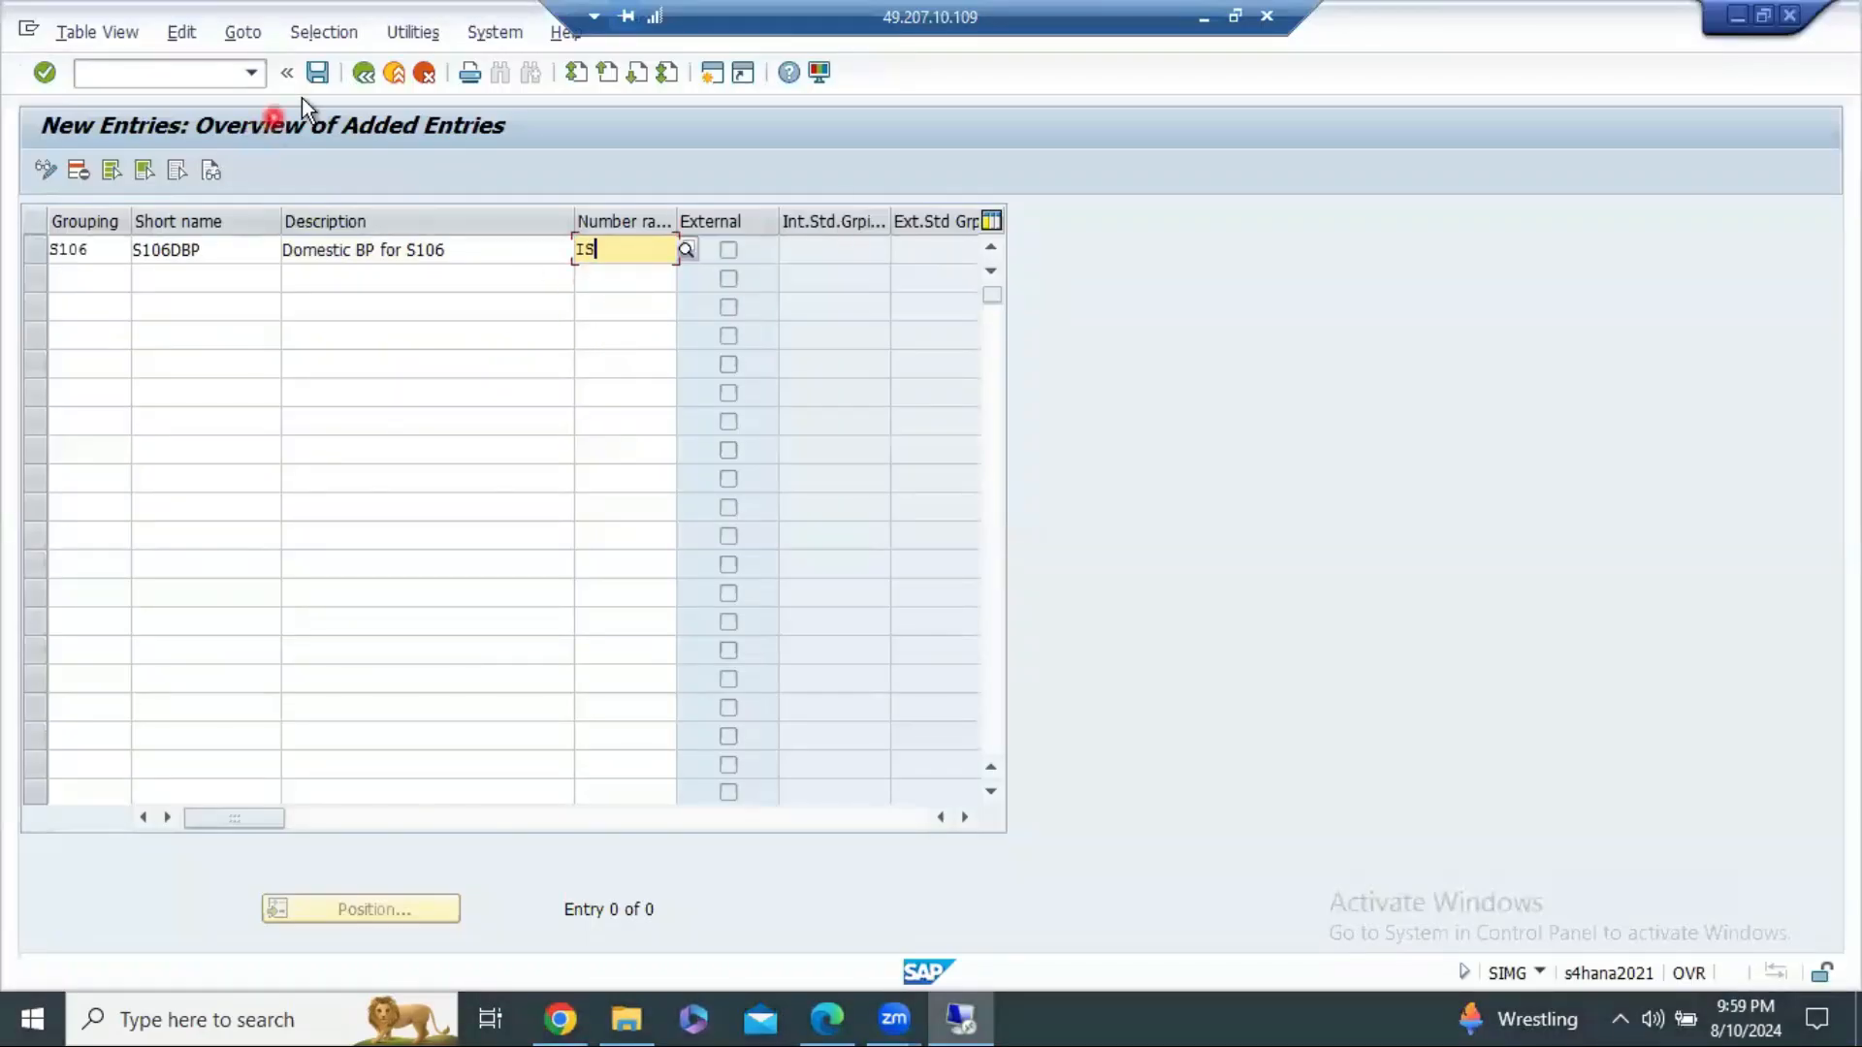
click(317, 74)
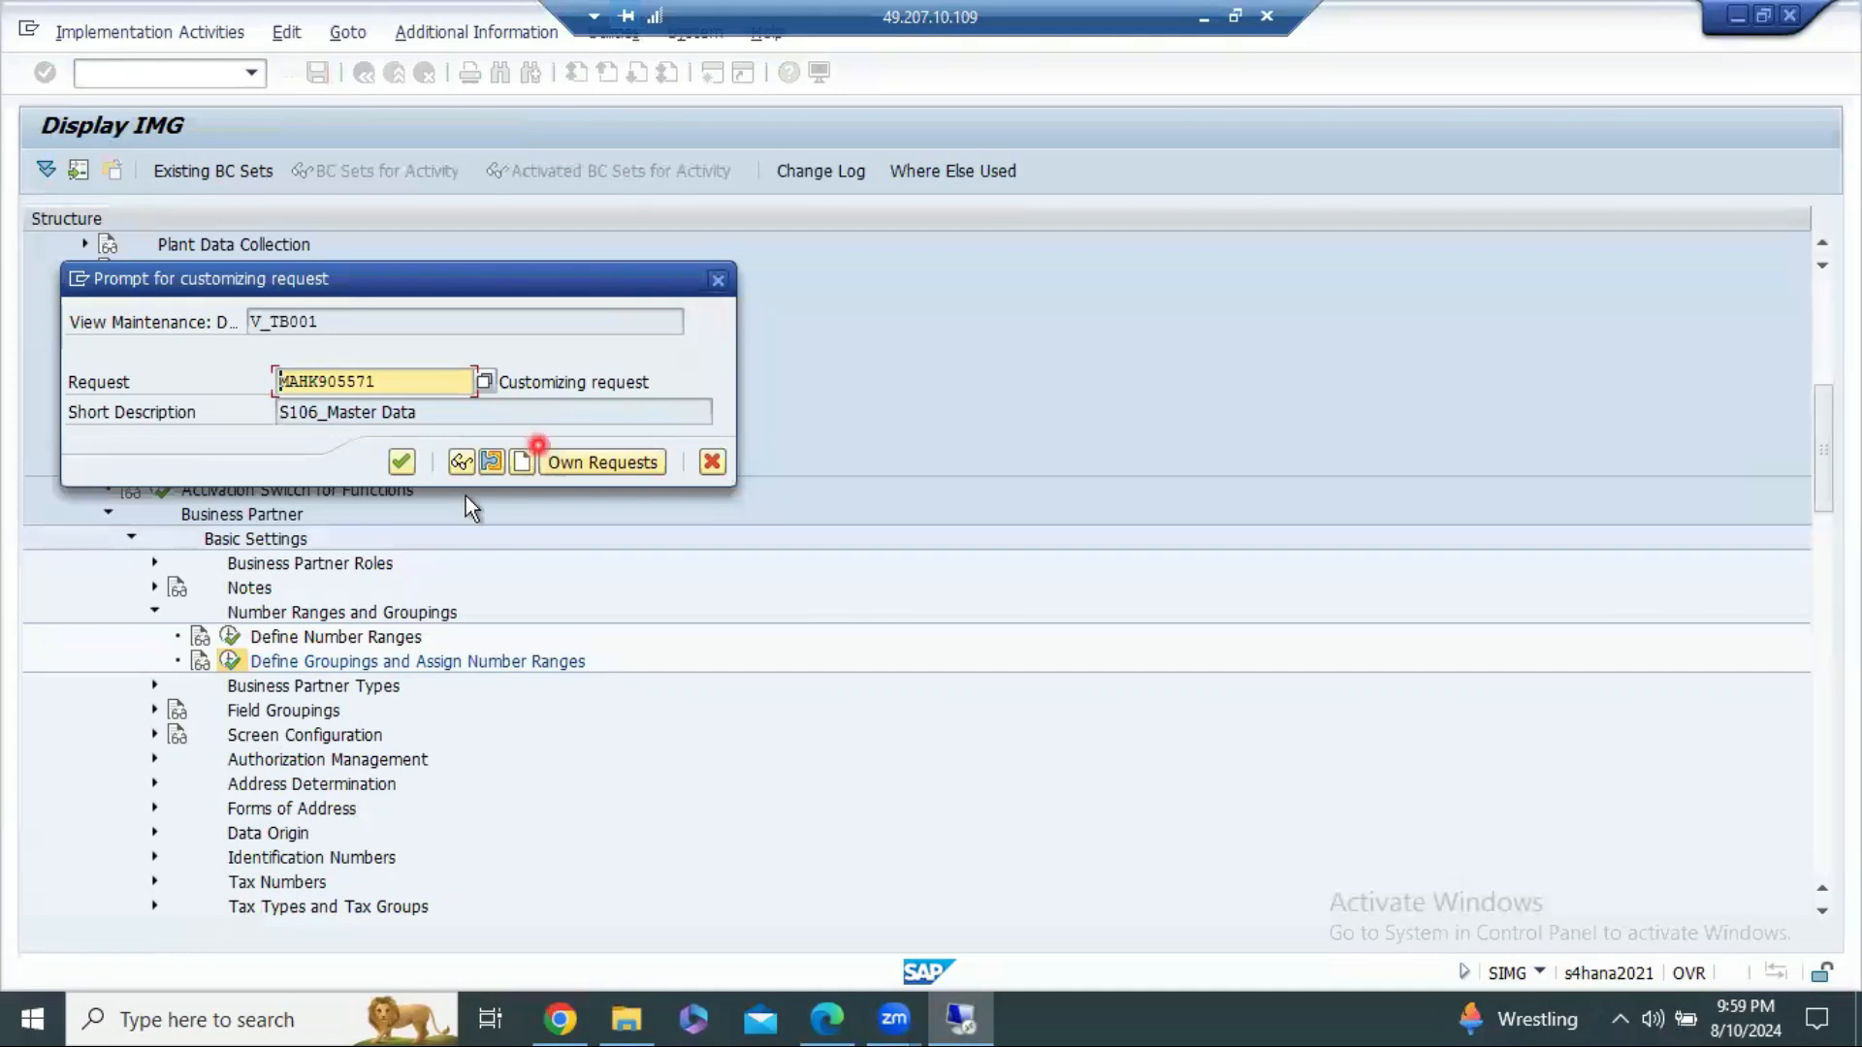
click(400, 464)
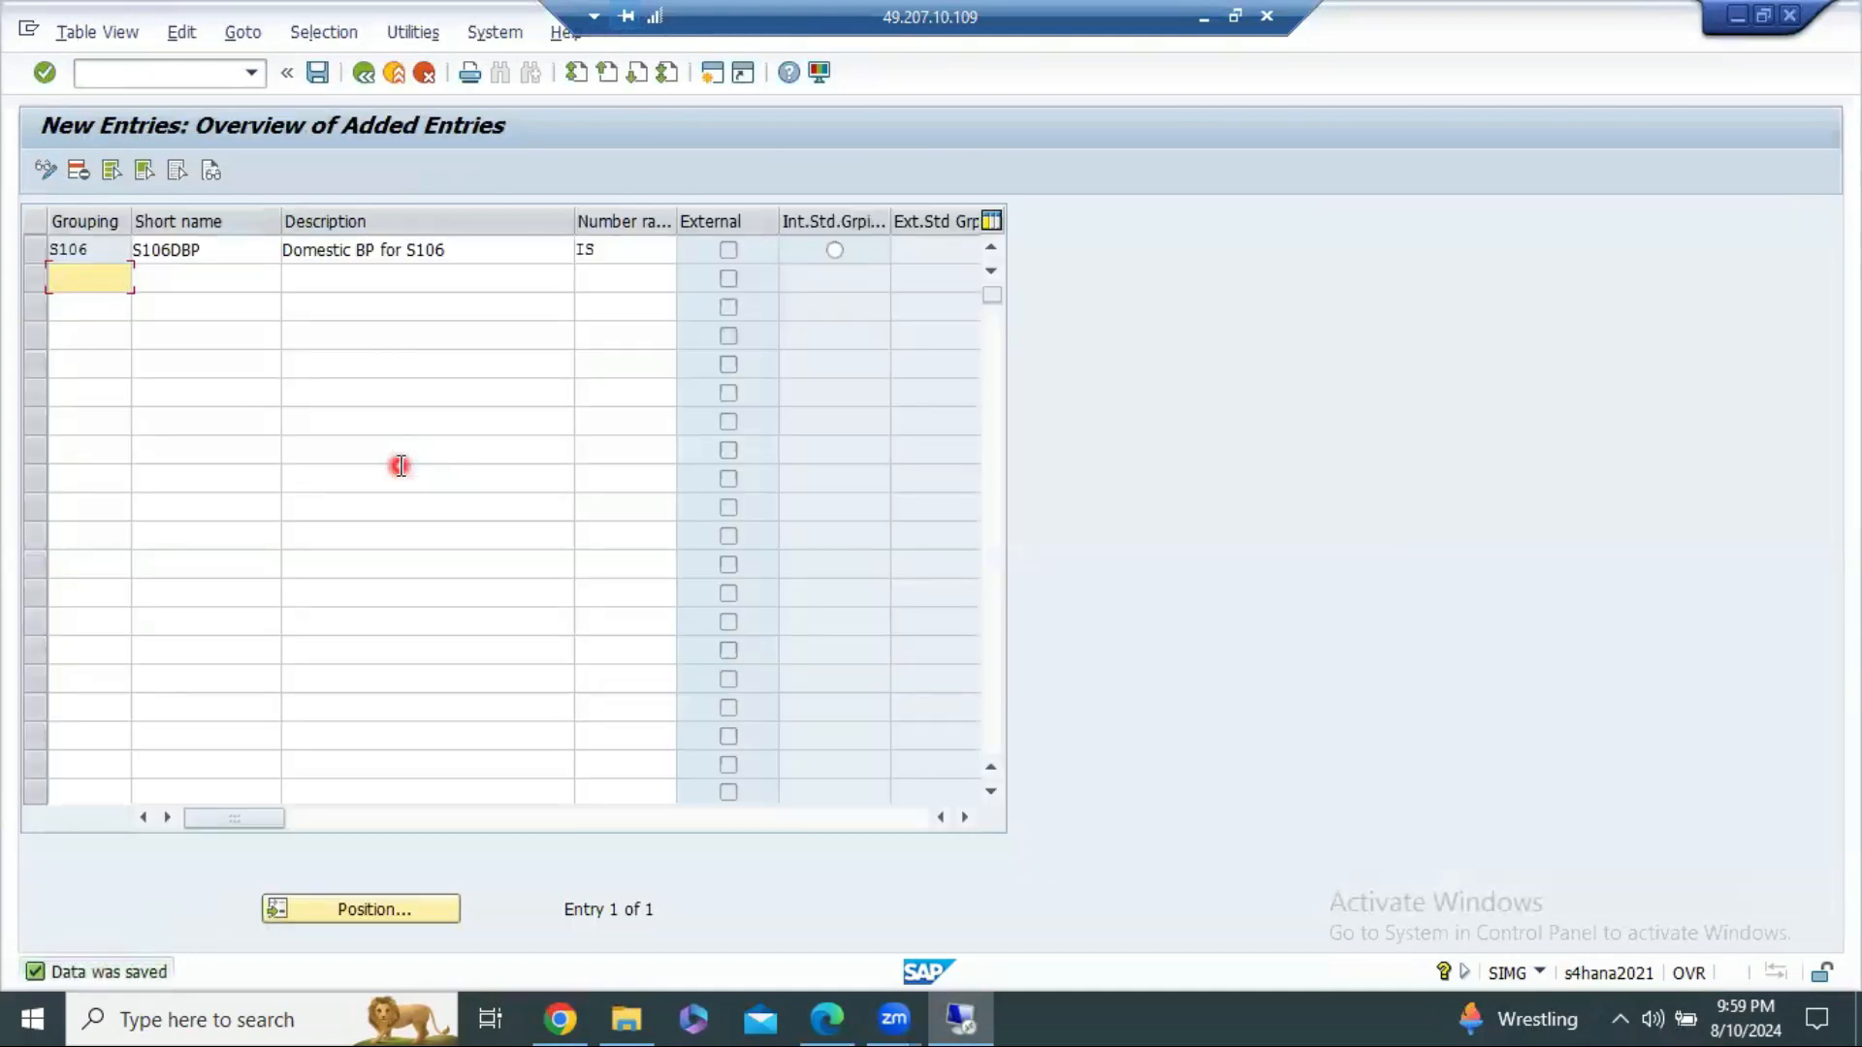
click(363, 73)
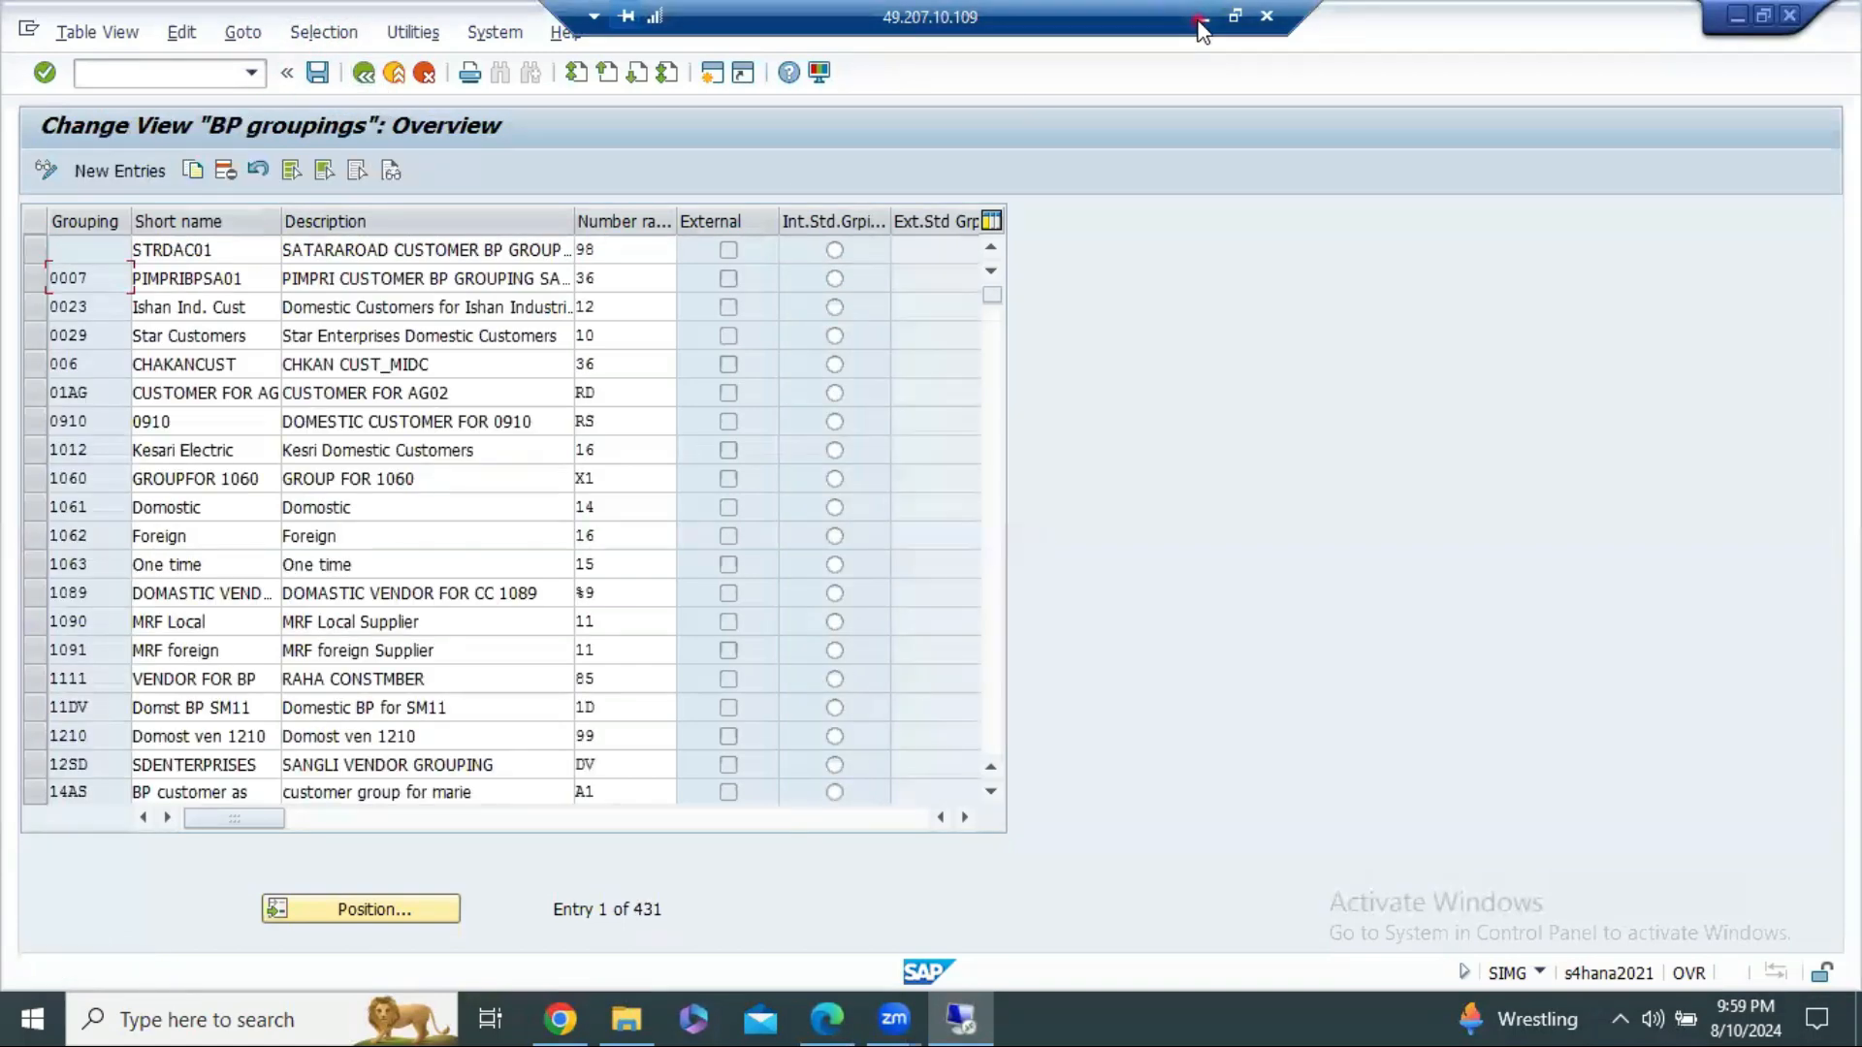
Step: Switch to the notes spreadsheet and record "S106 >> IS" in cell G30 as the grouping's number range assignment
click(1200, 20)
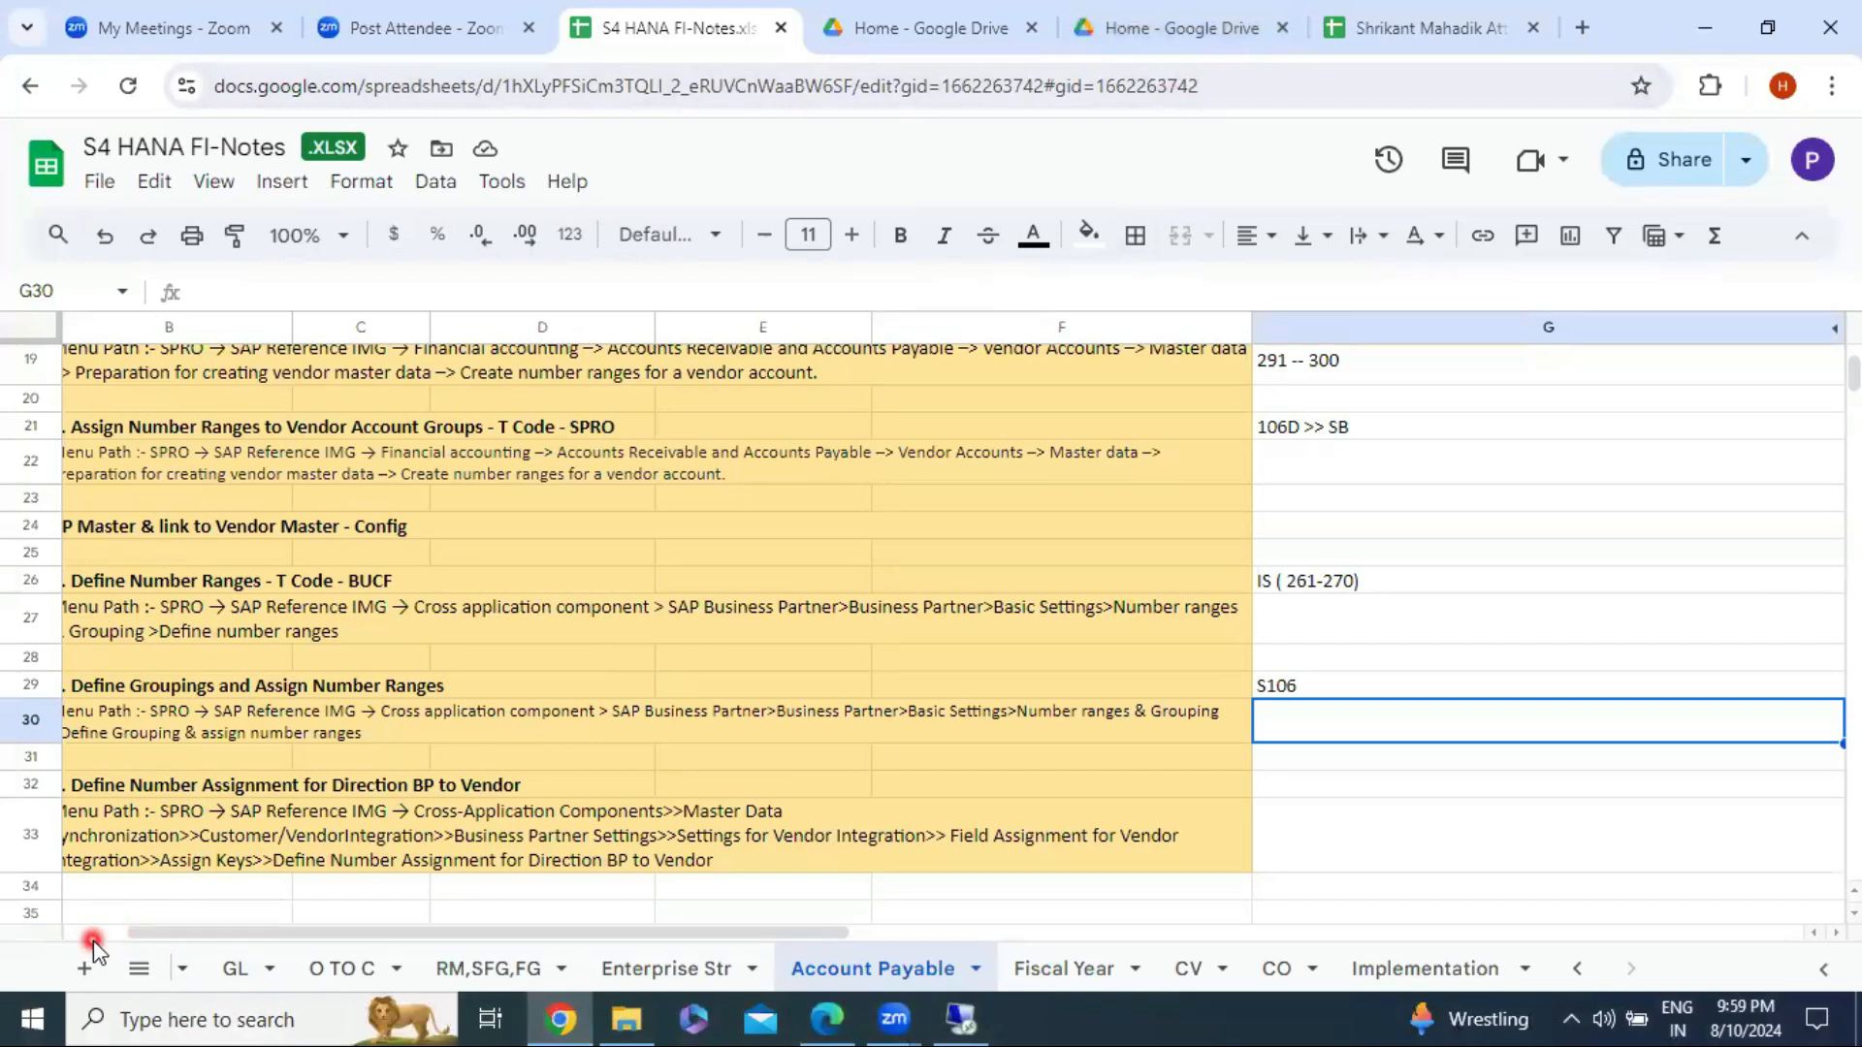
drag(120, 929, 47, 911)
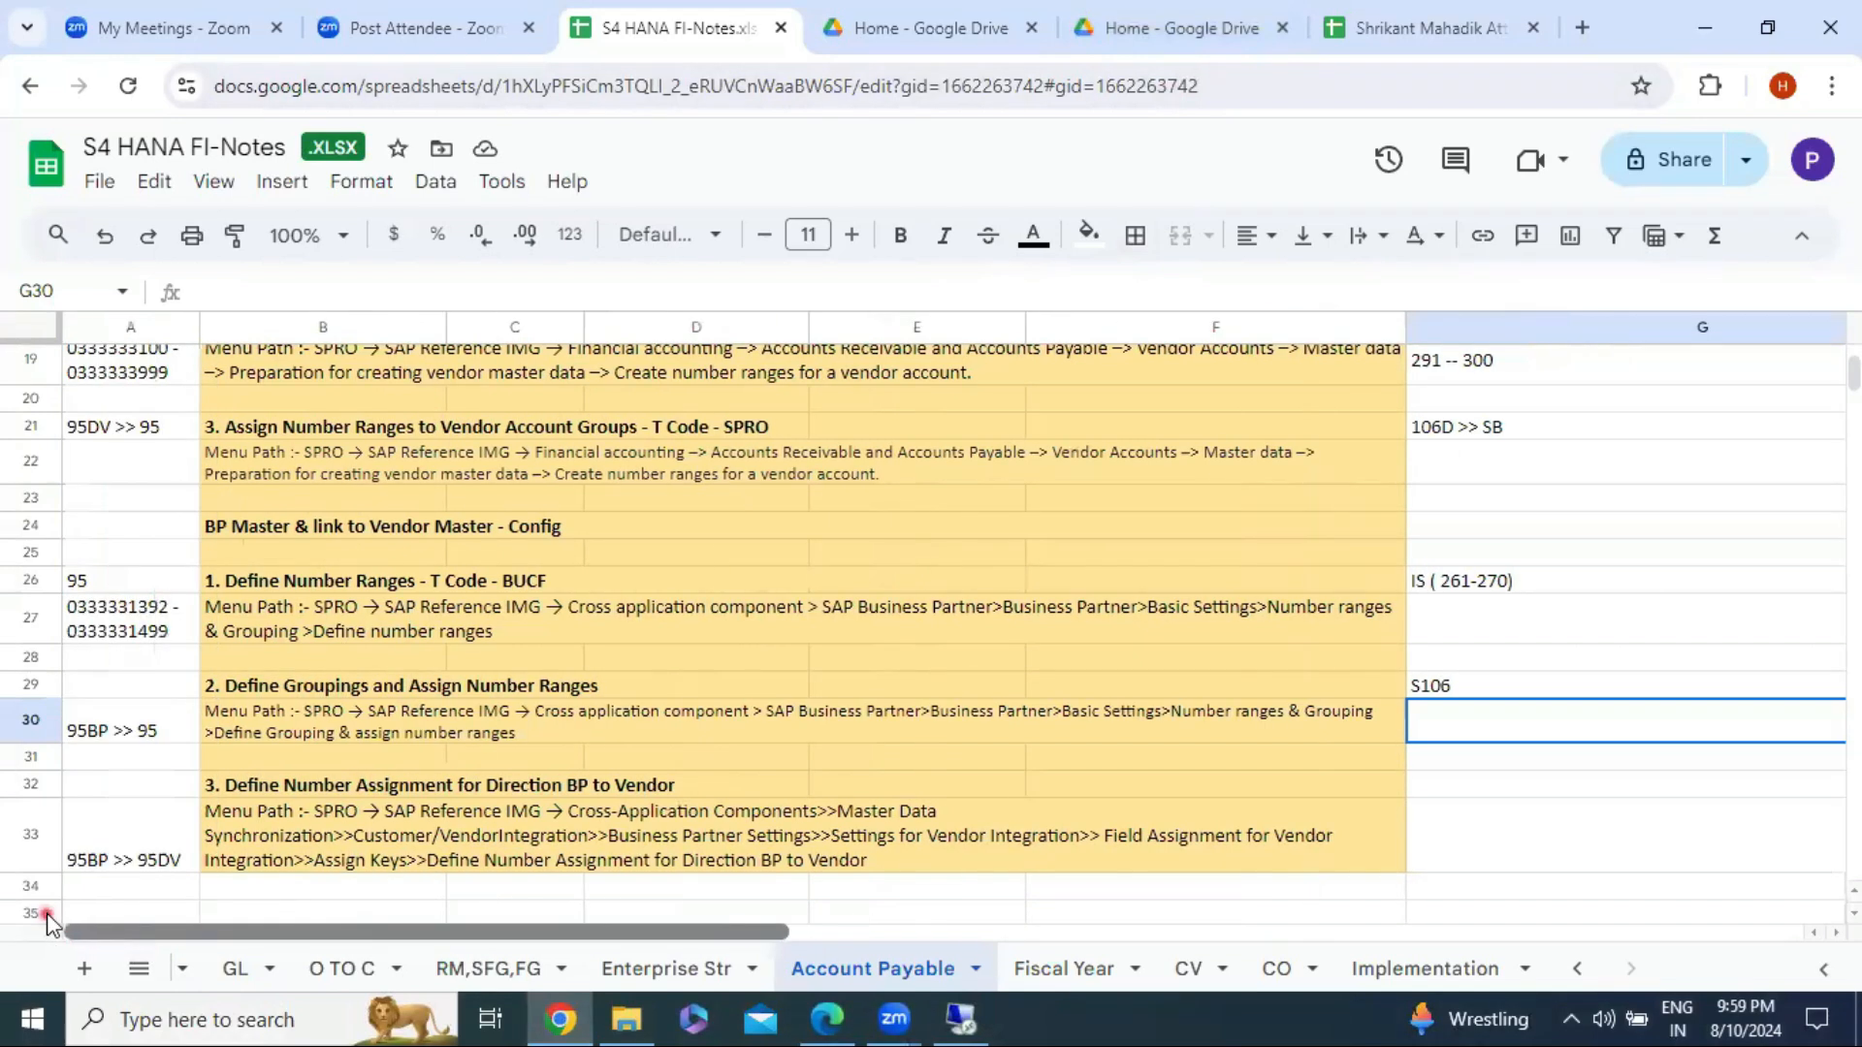
double_click(1431, 722)
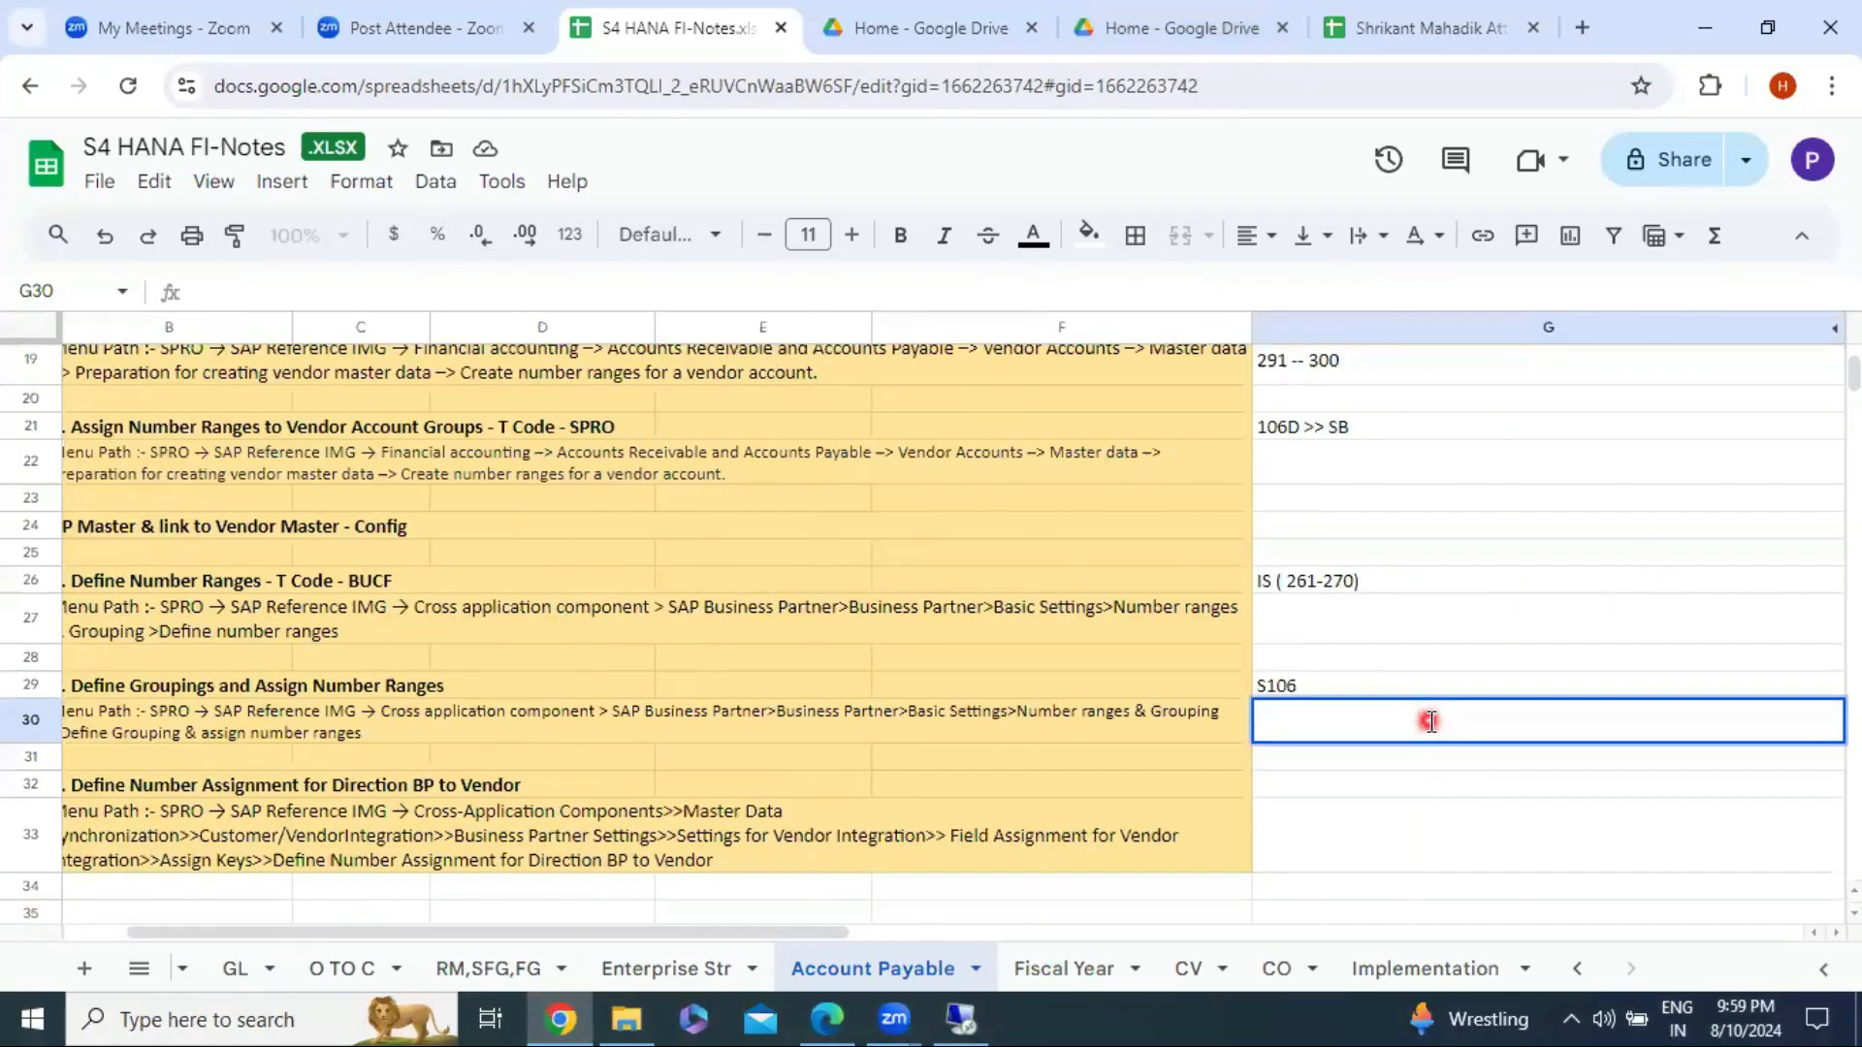
text(S106 >> IS)
key(Return)
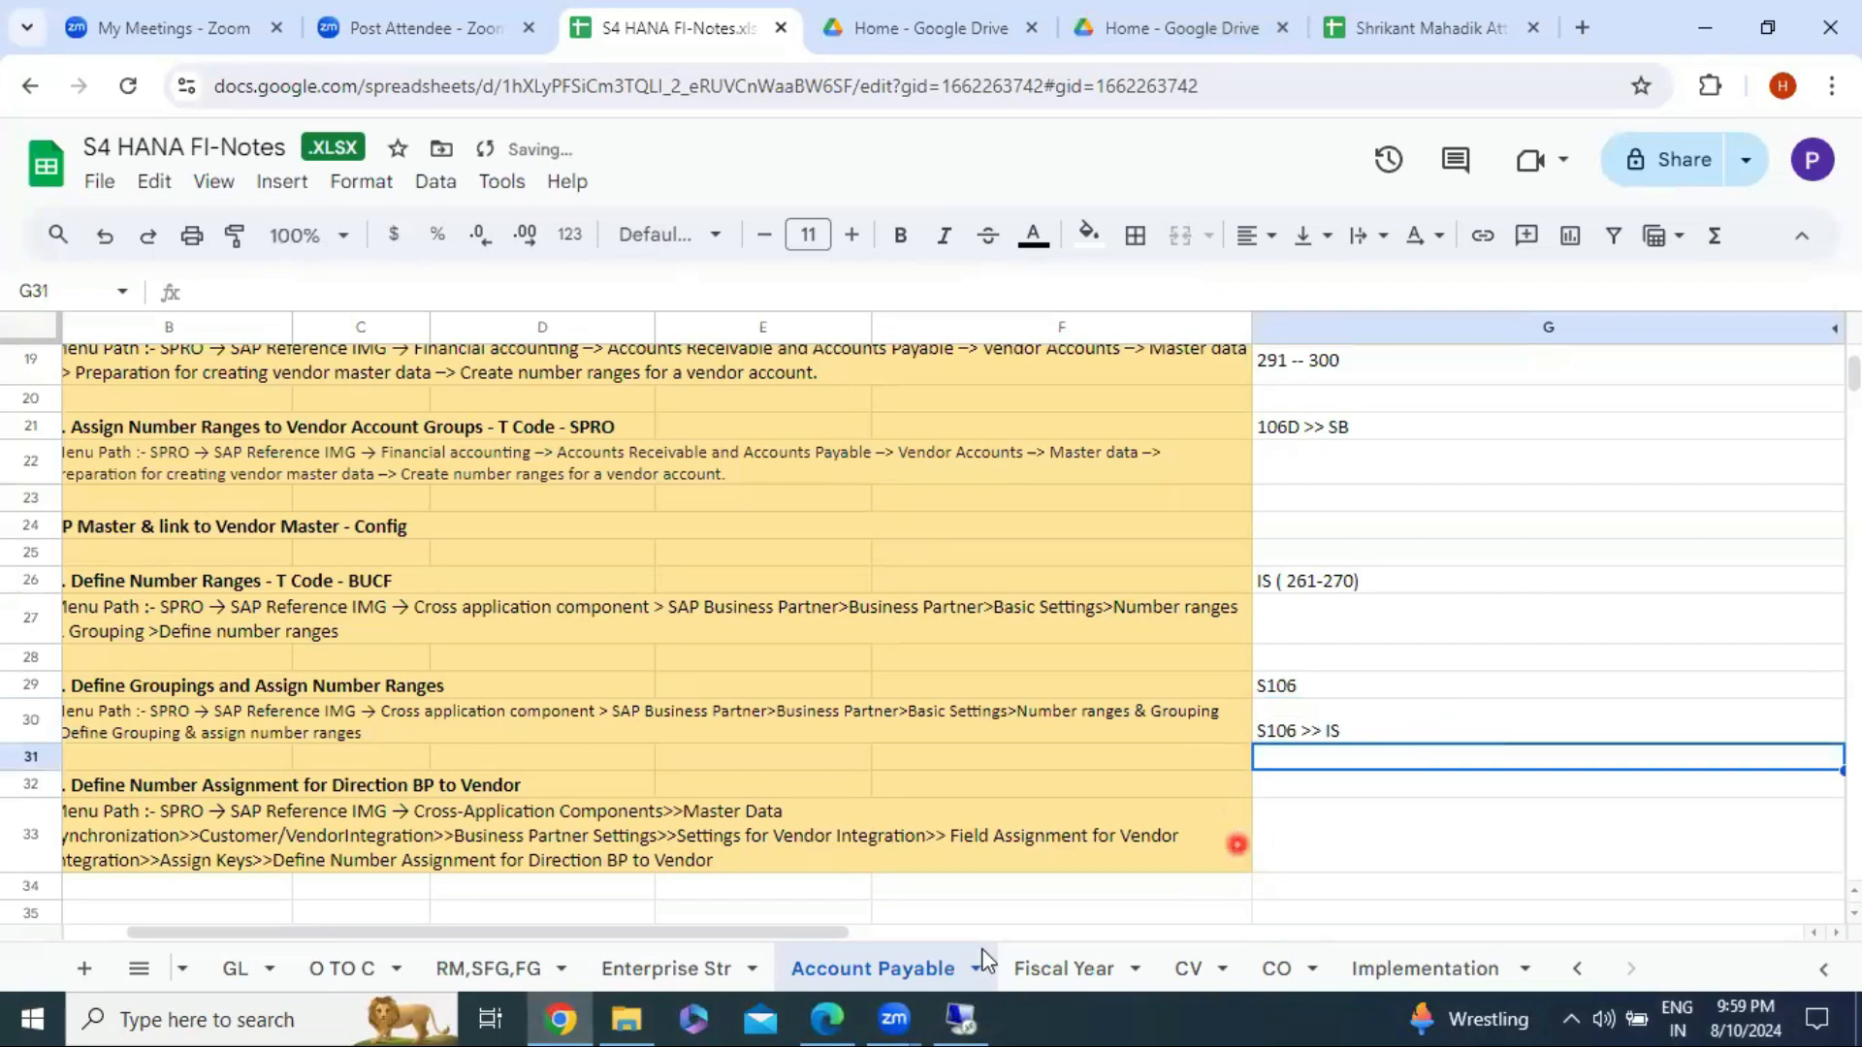
click(81, 933)
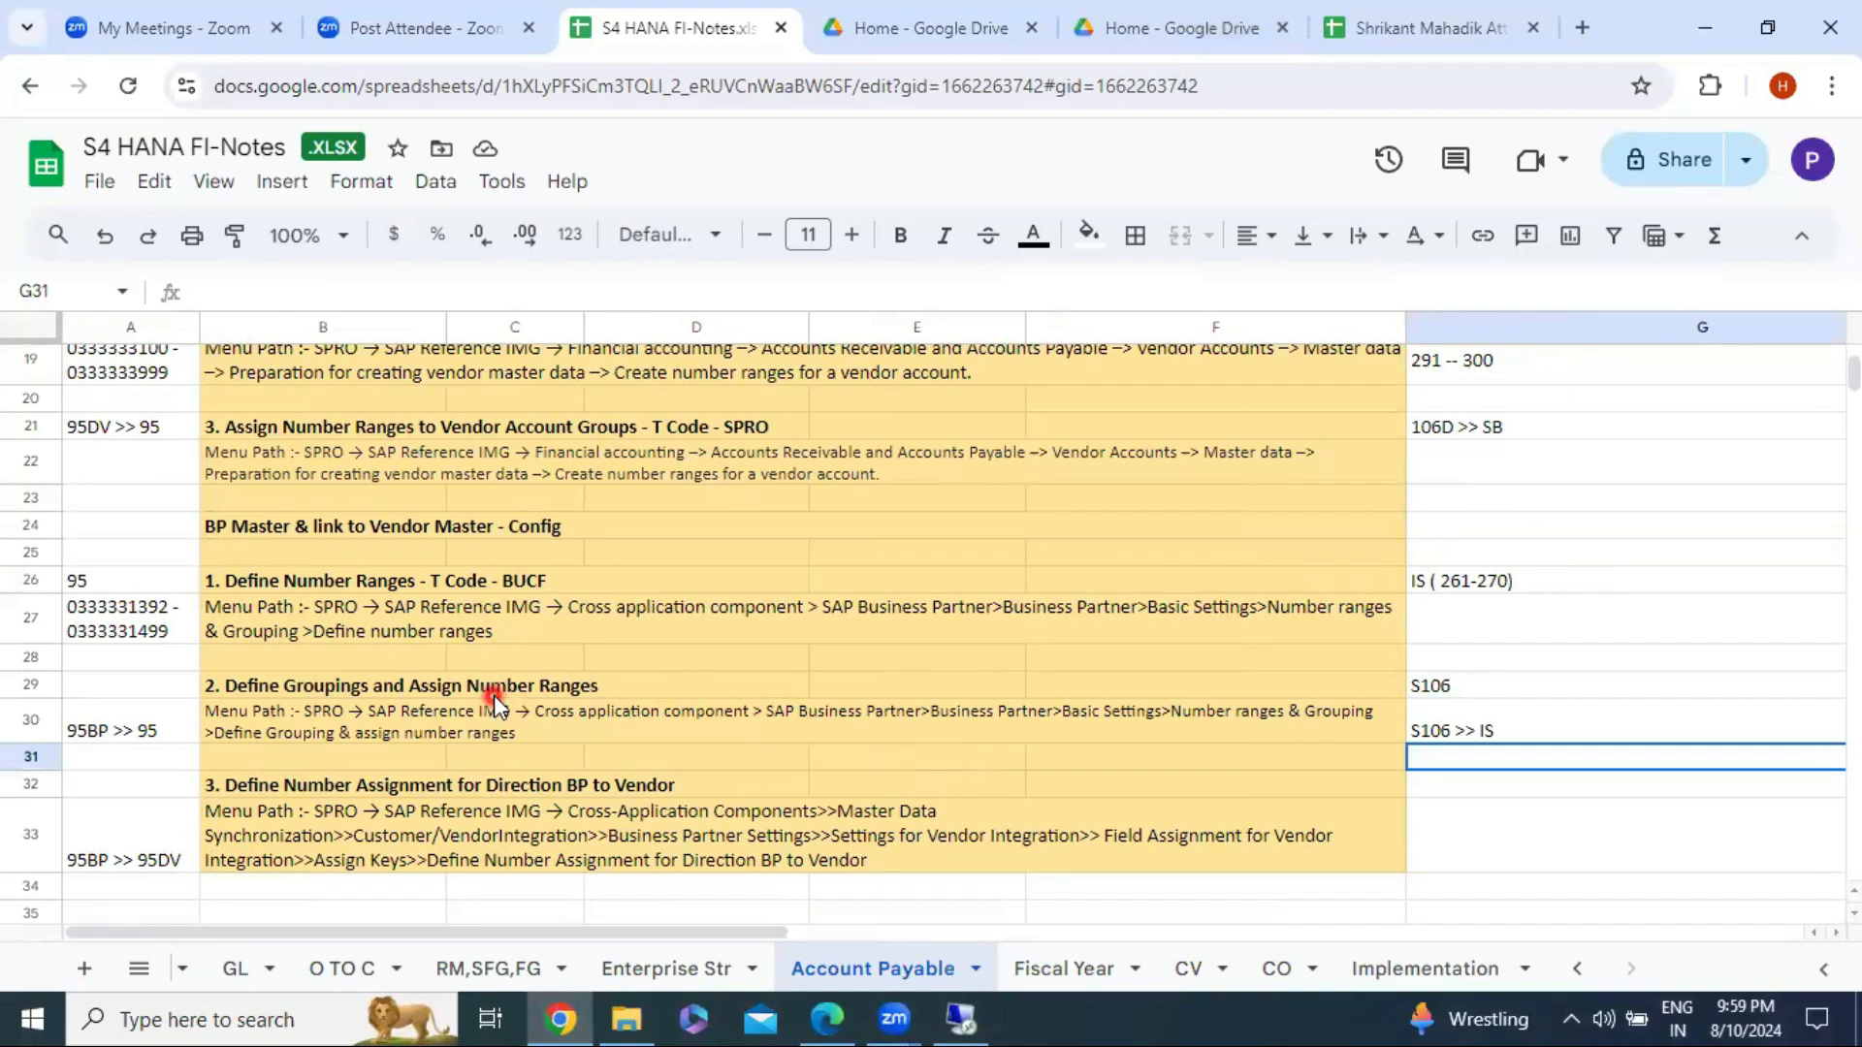
Step: Review the vendor master and business partner configuration headings in the notes, from Define Account Groups to Define Number Assignment for Direction BP to Vendor
scroll(579, 704, down, 2)
click(540, 650)
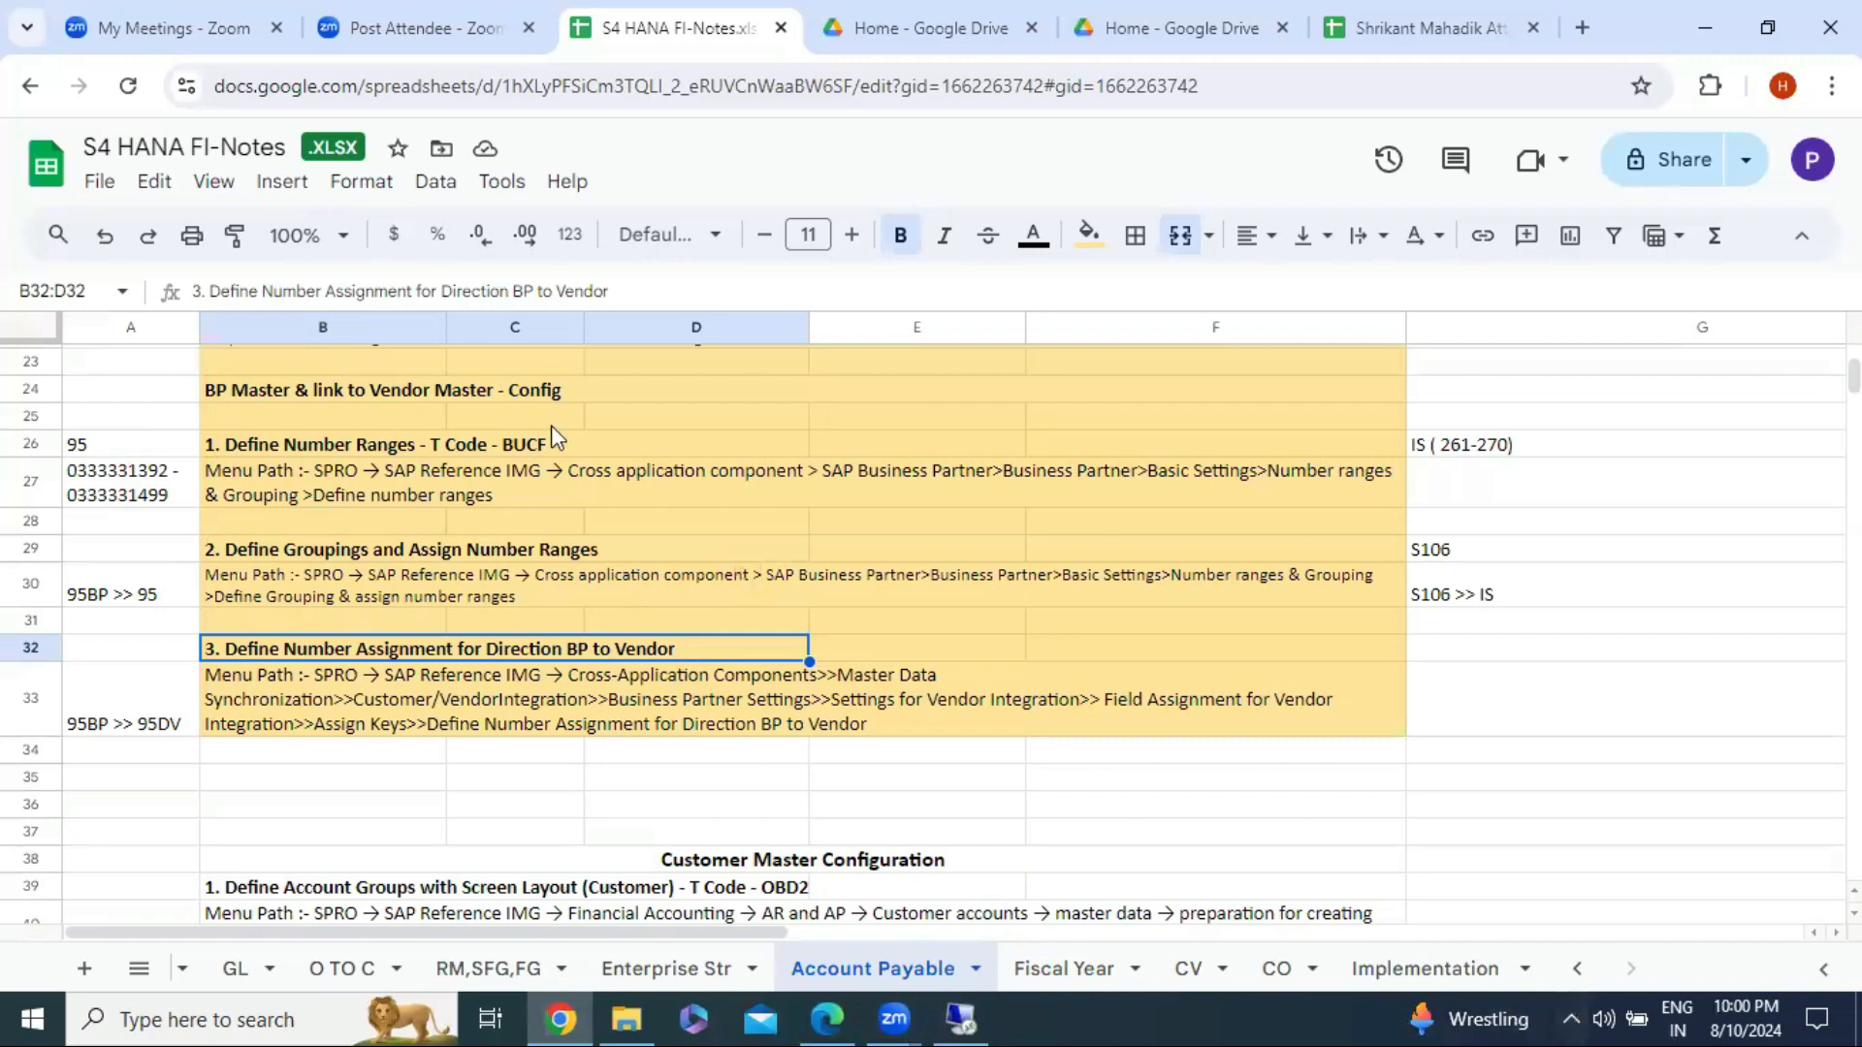
click(407, 448)
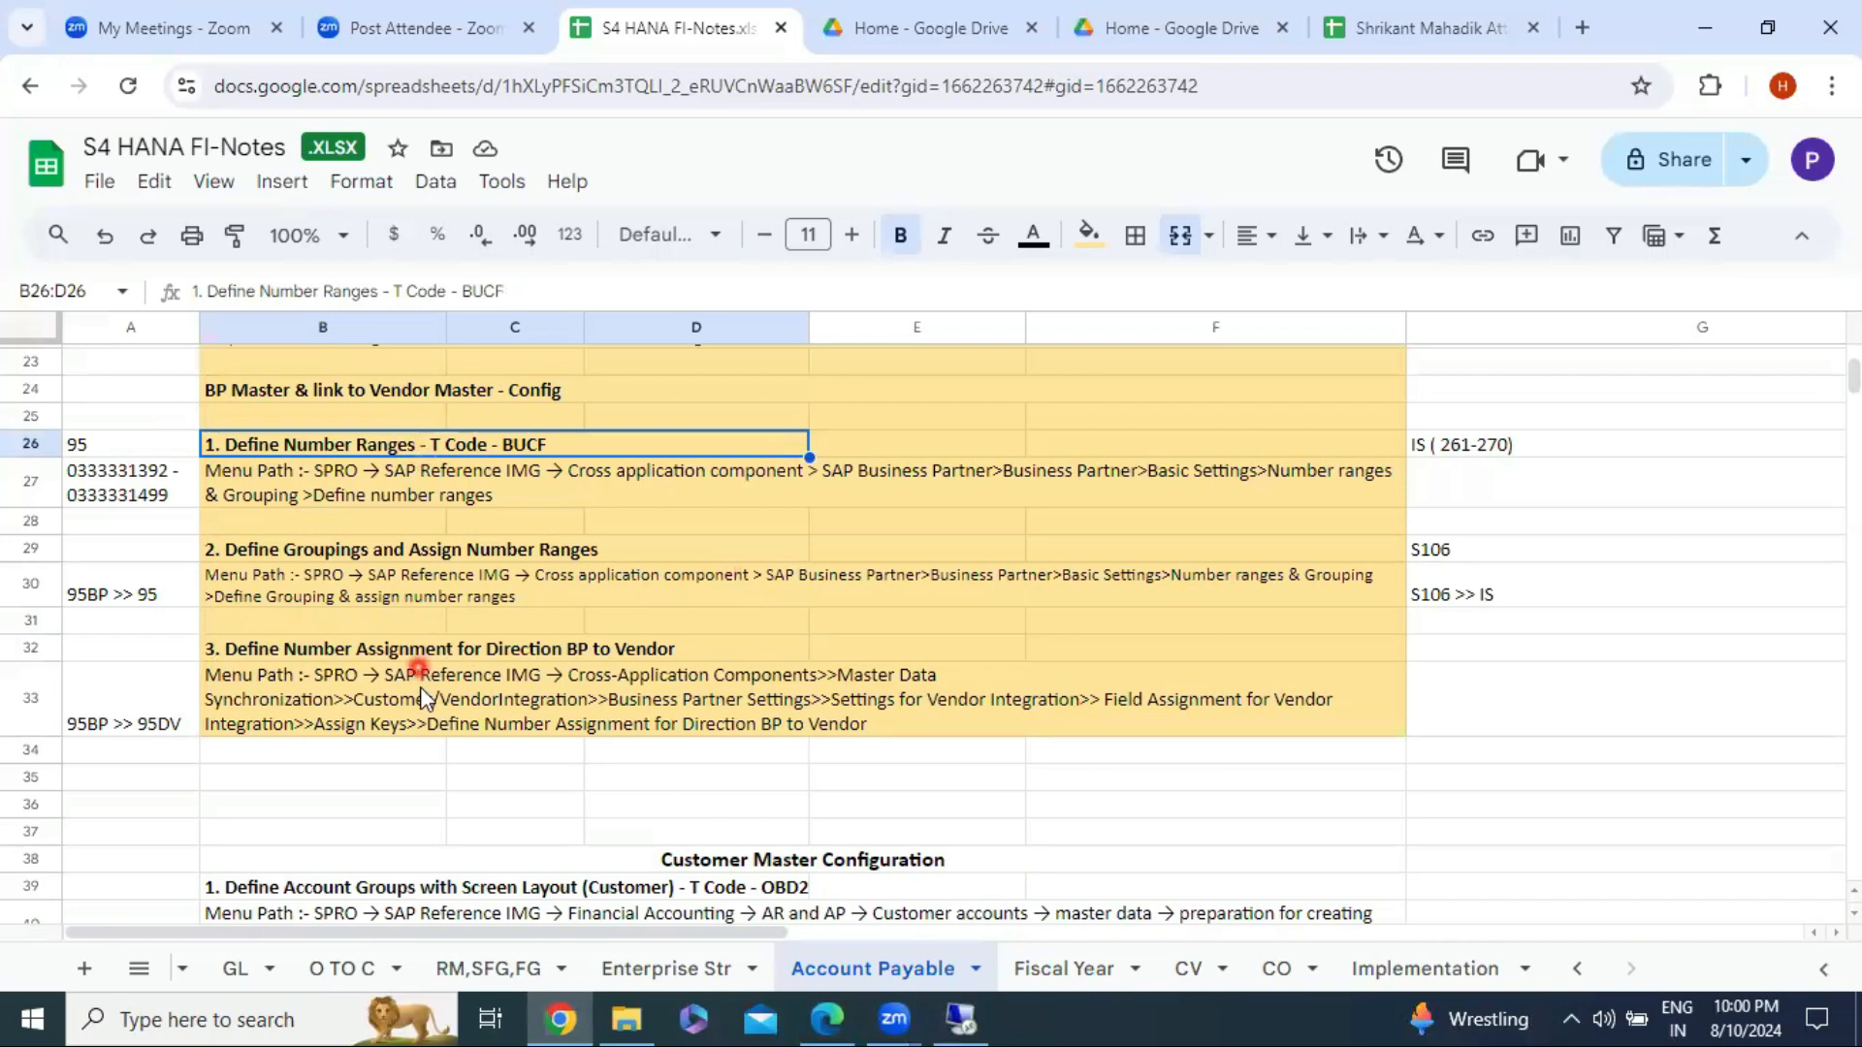
click(473, 555)
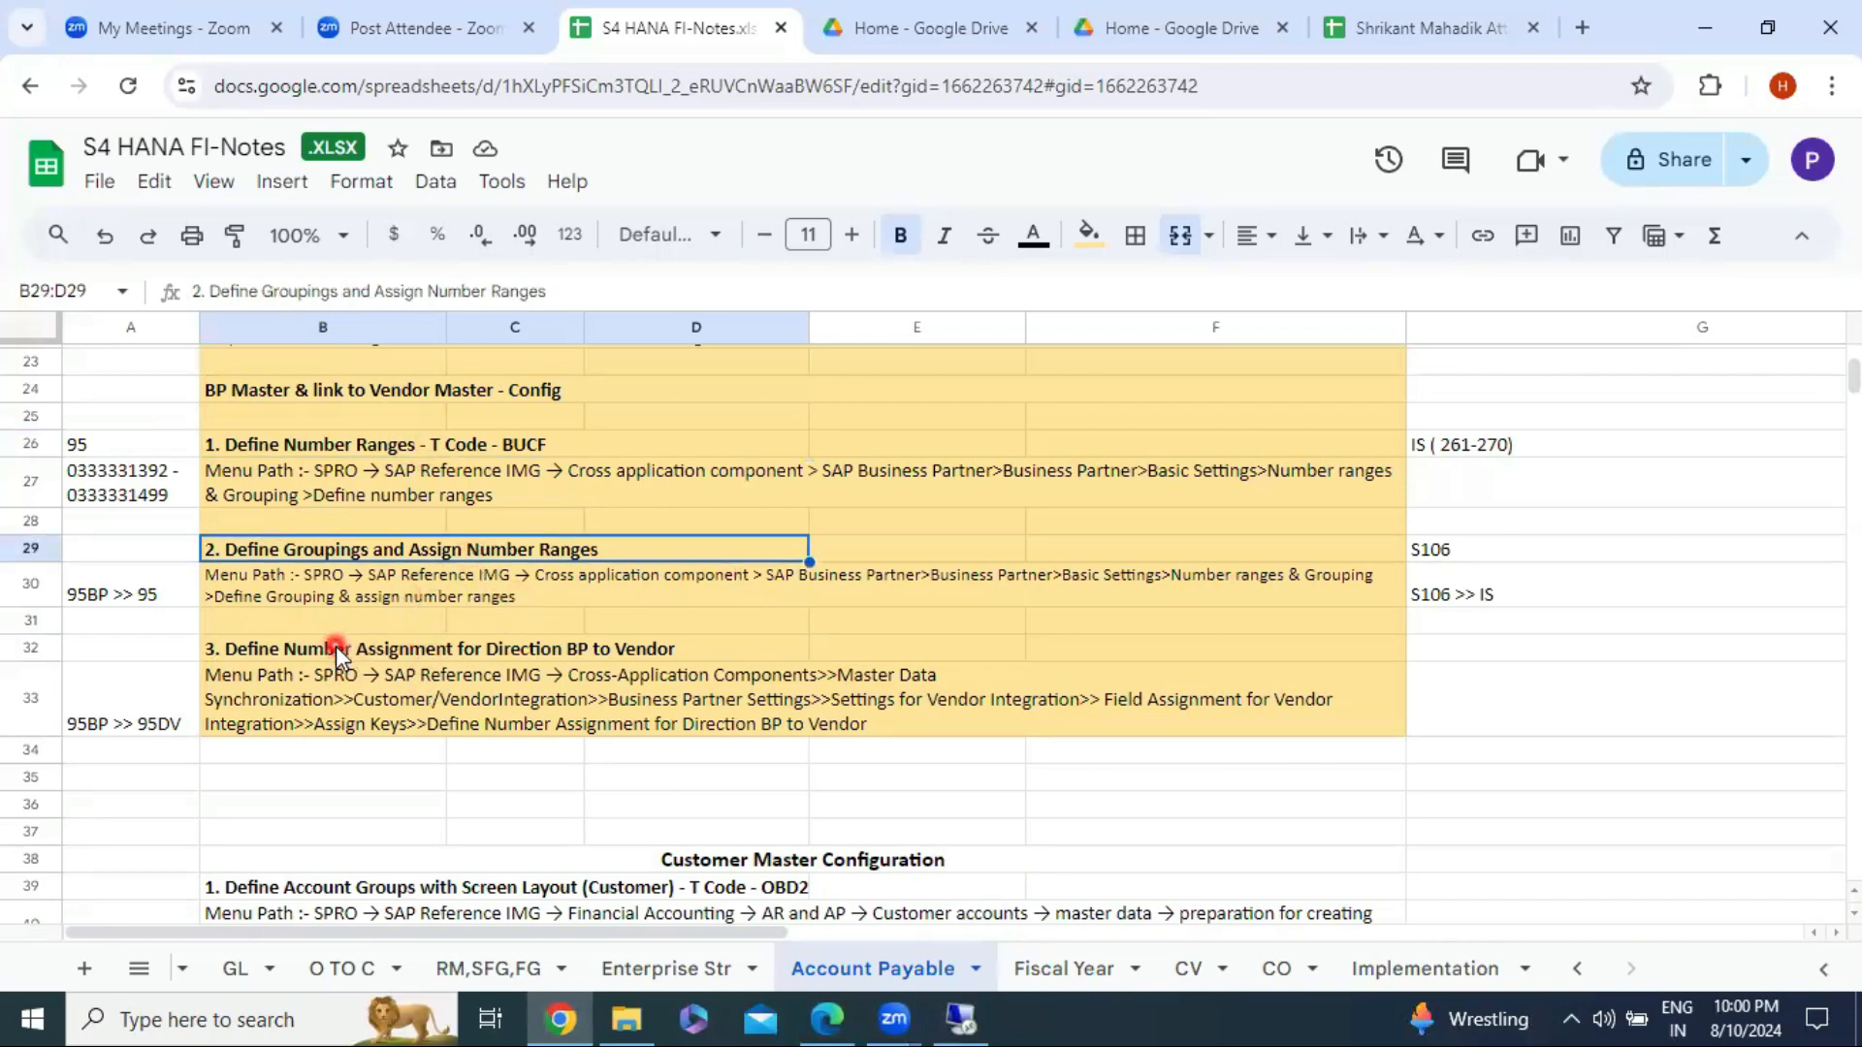
scroll(336, 645, up, 4)
click(432, 490)
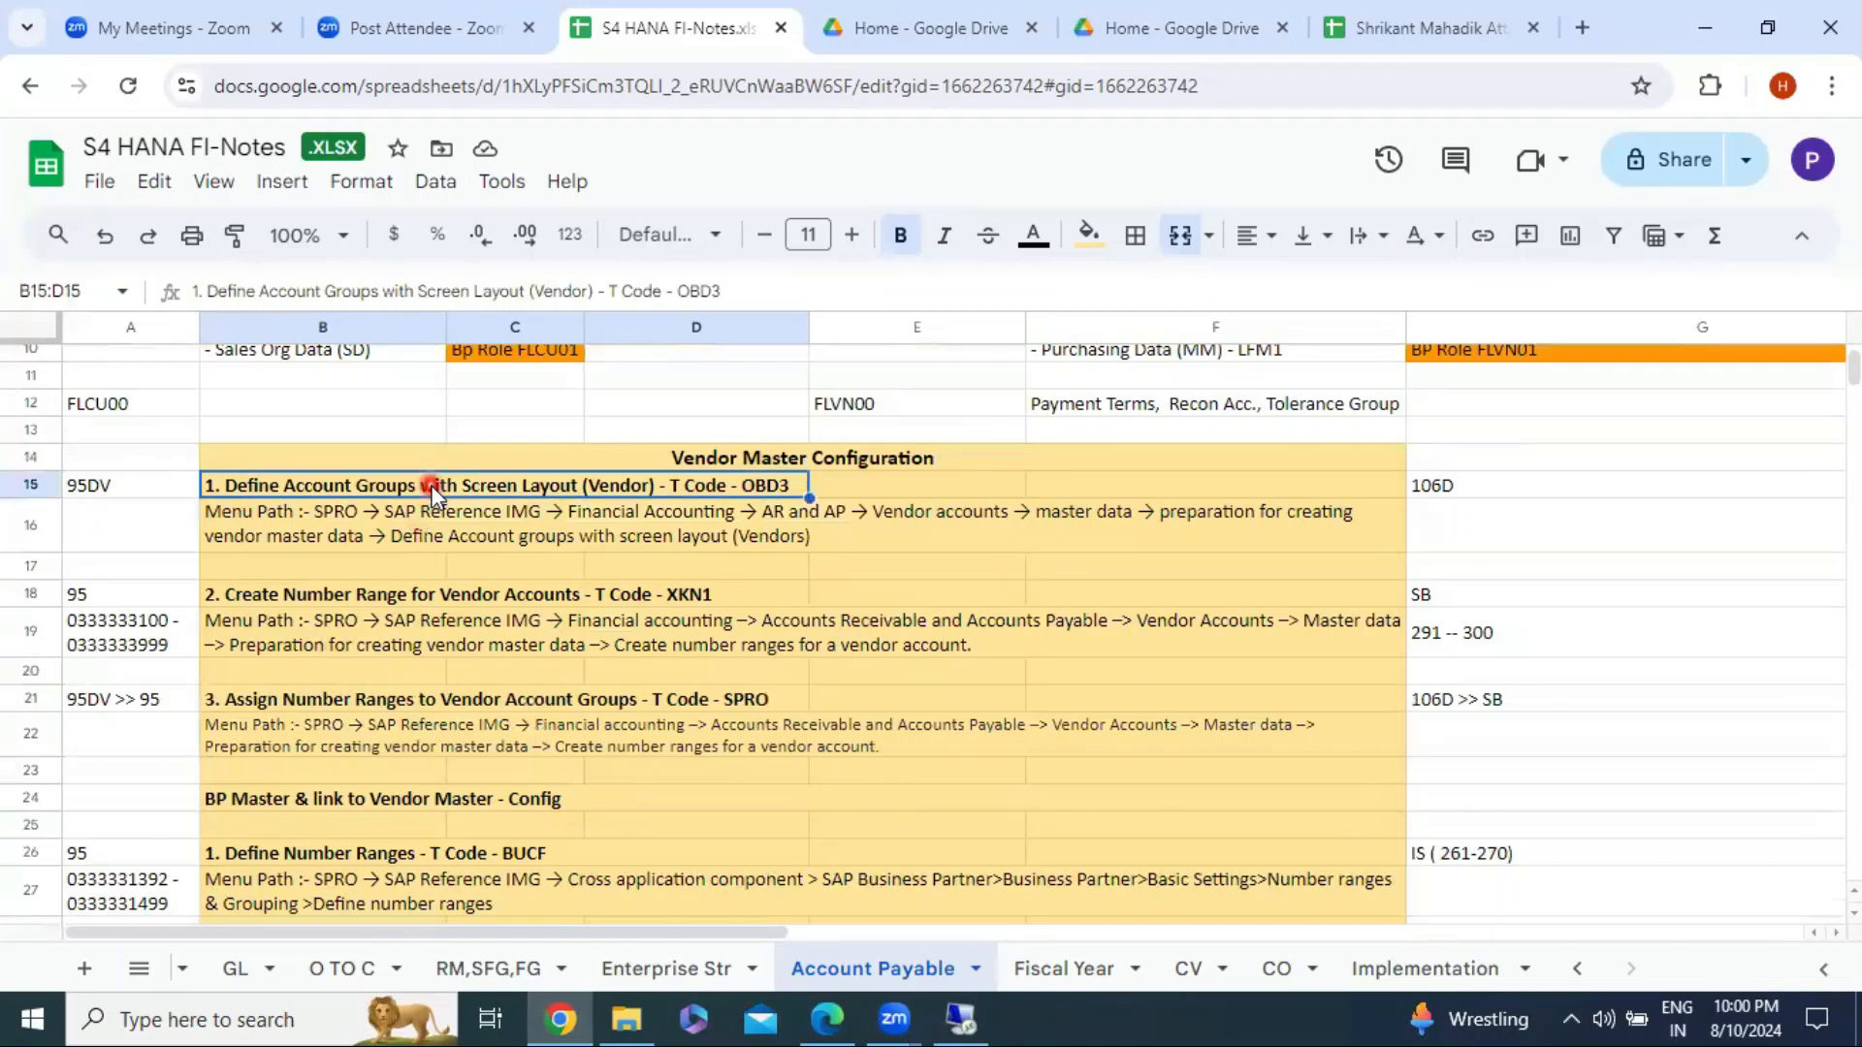
scroll(376, 543, down, 4)
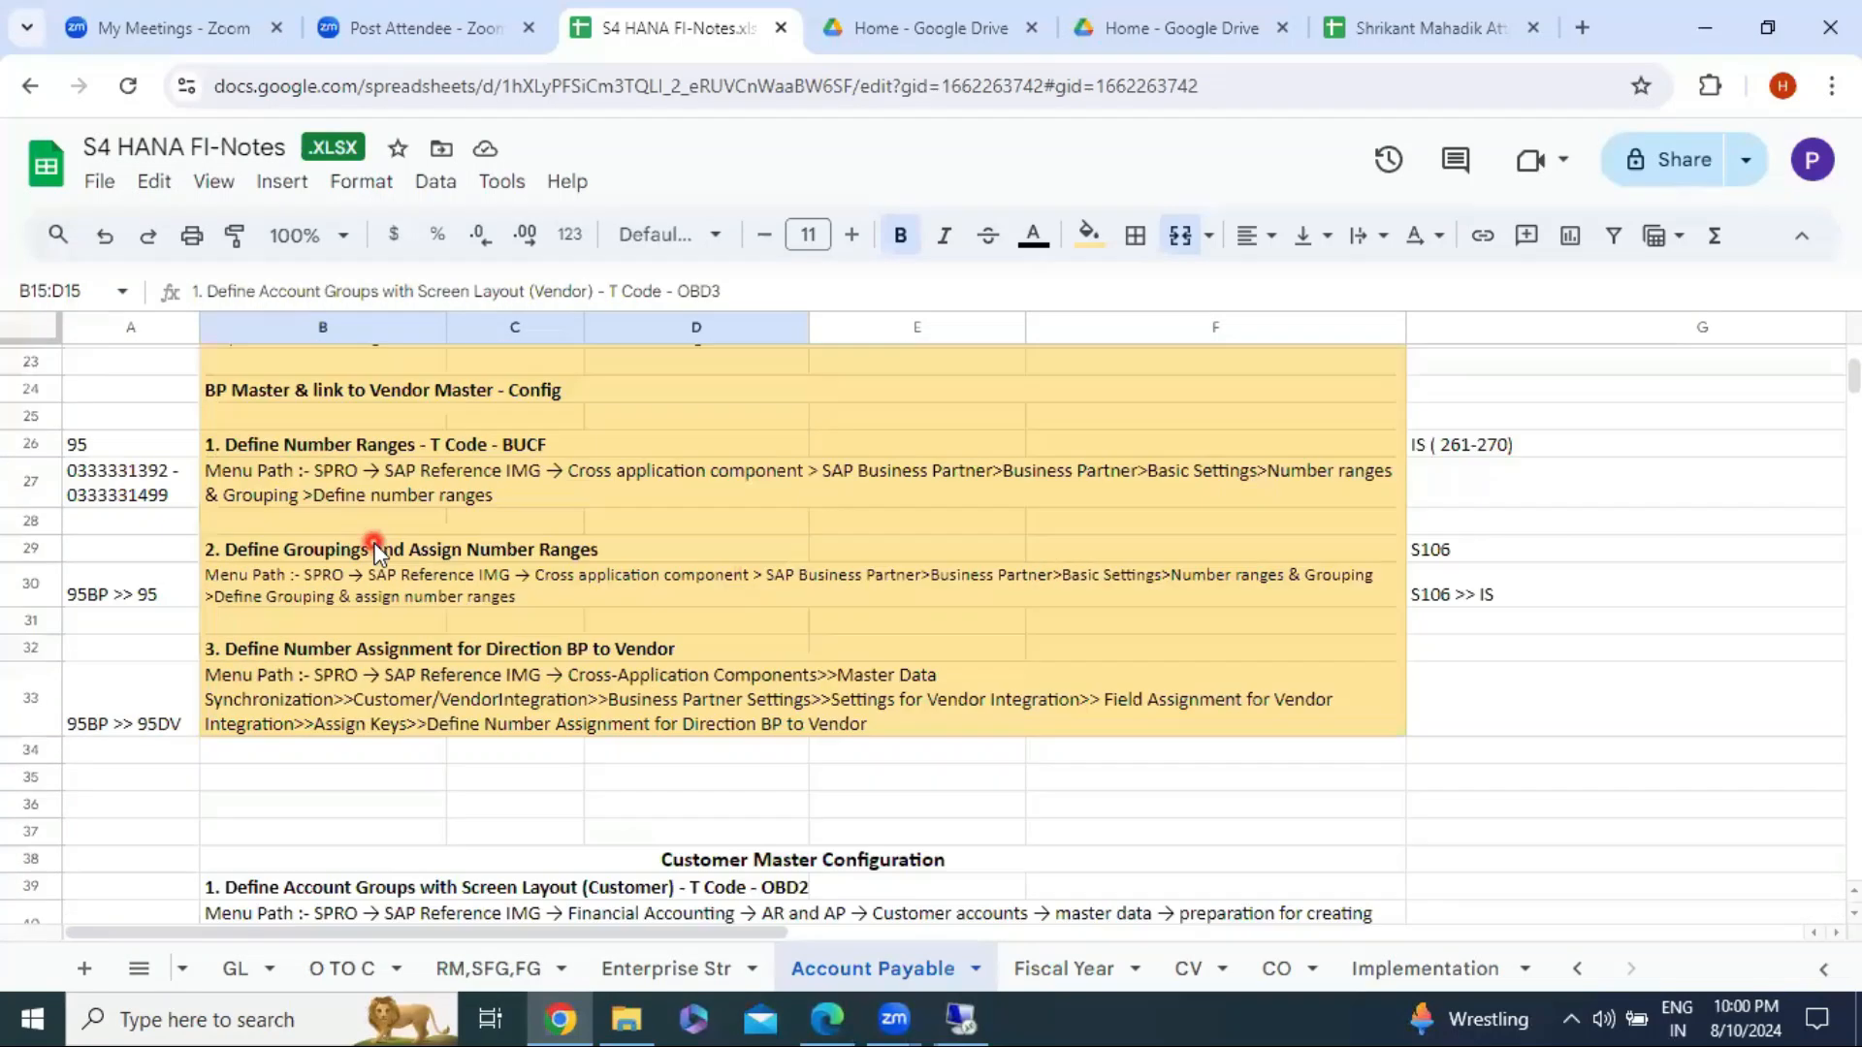
click(390, 678)
scroll(380, 677, up, 4)
scroll(379, 684, down, 4)
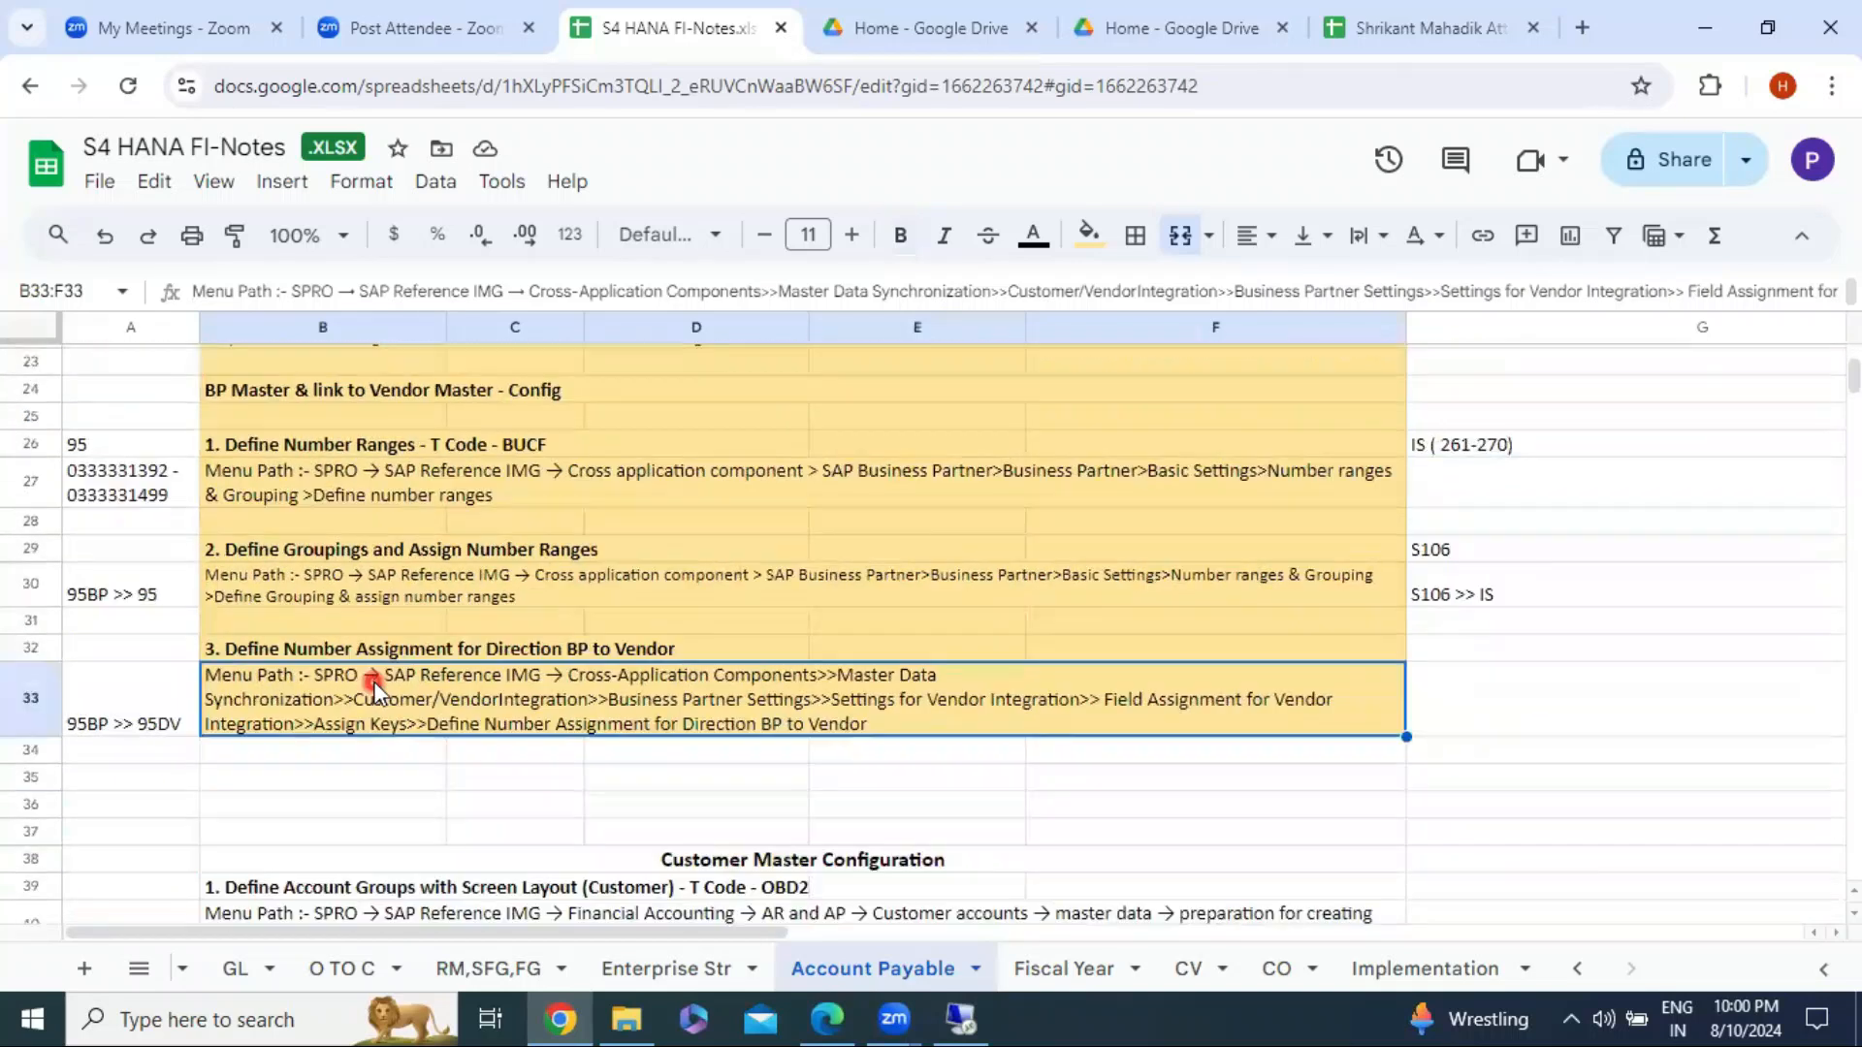
click(392, 551)
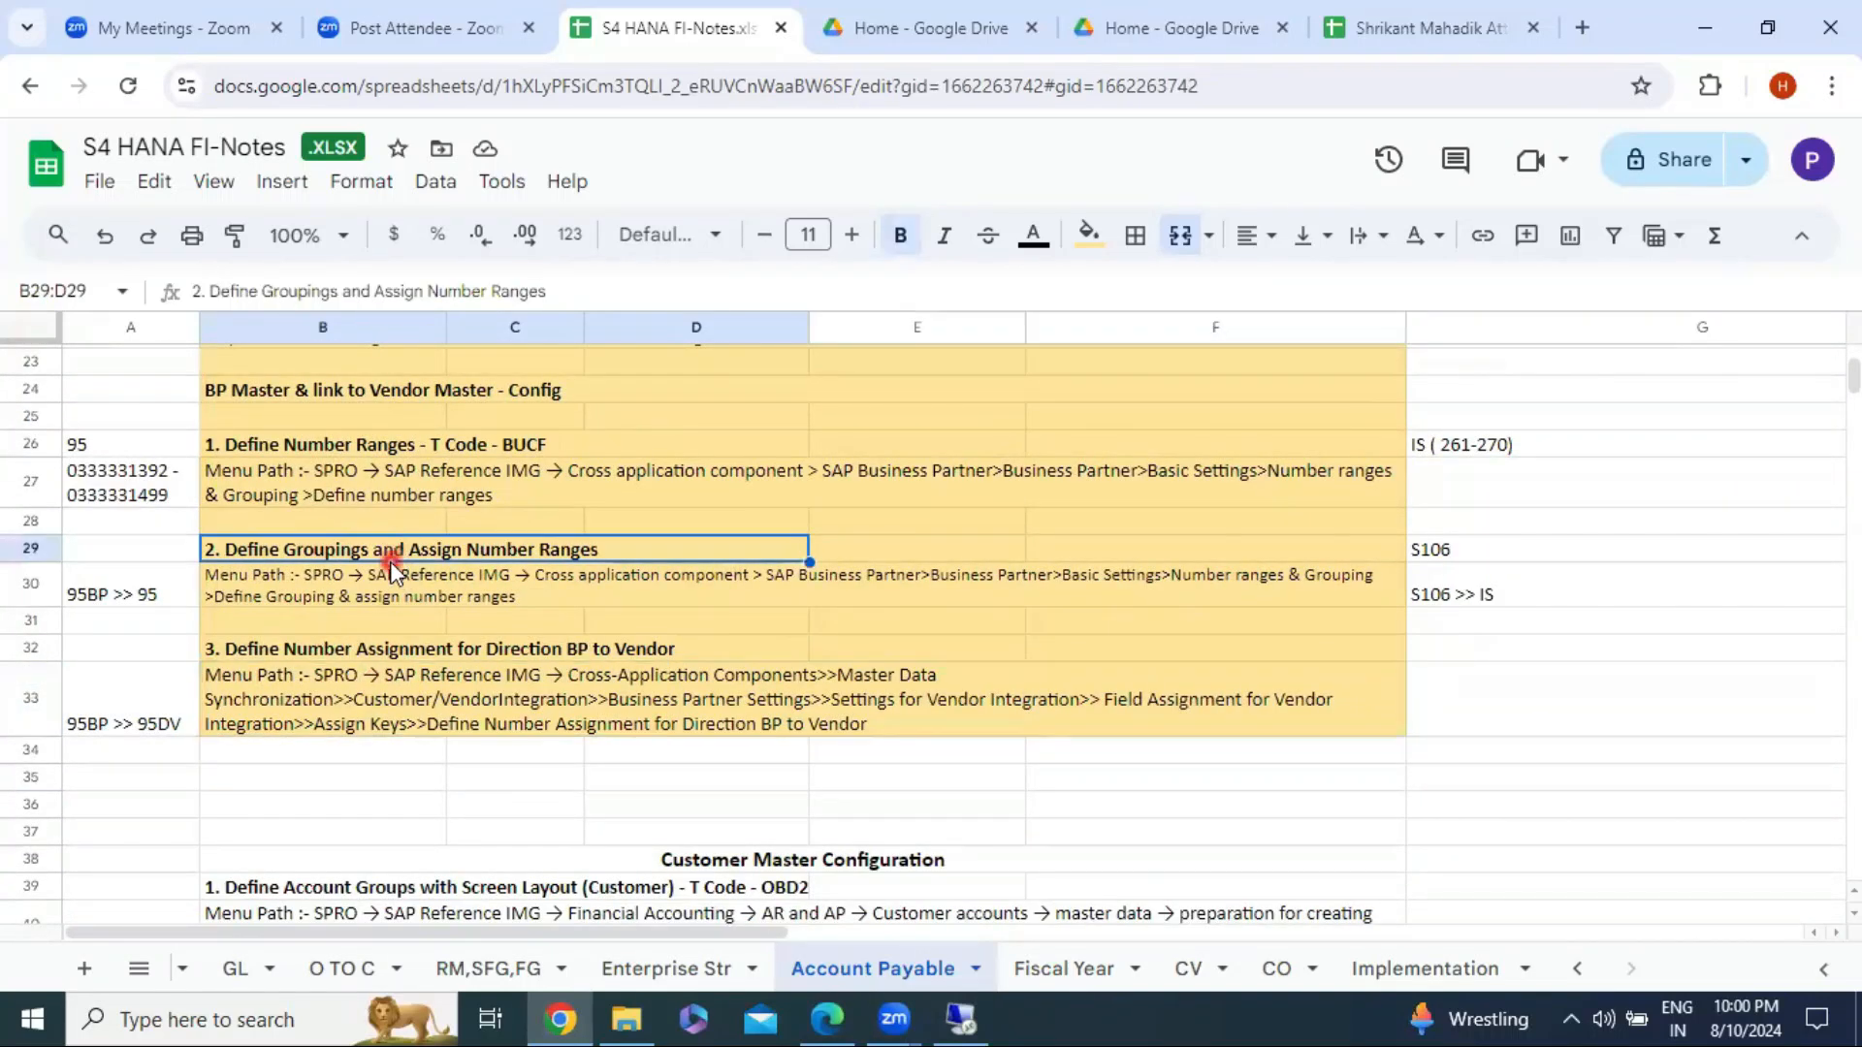
scroll(396, 549, up, 5)
click(501, 622)
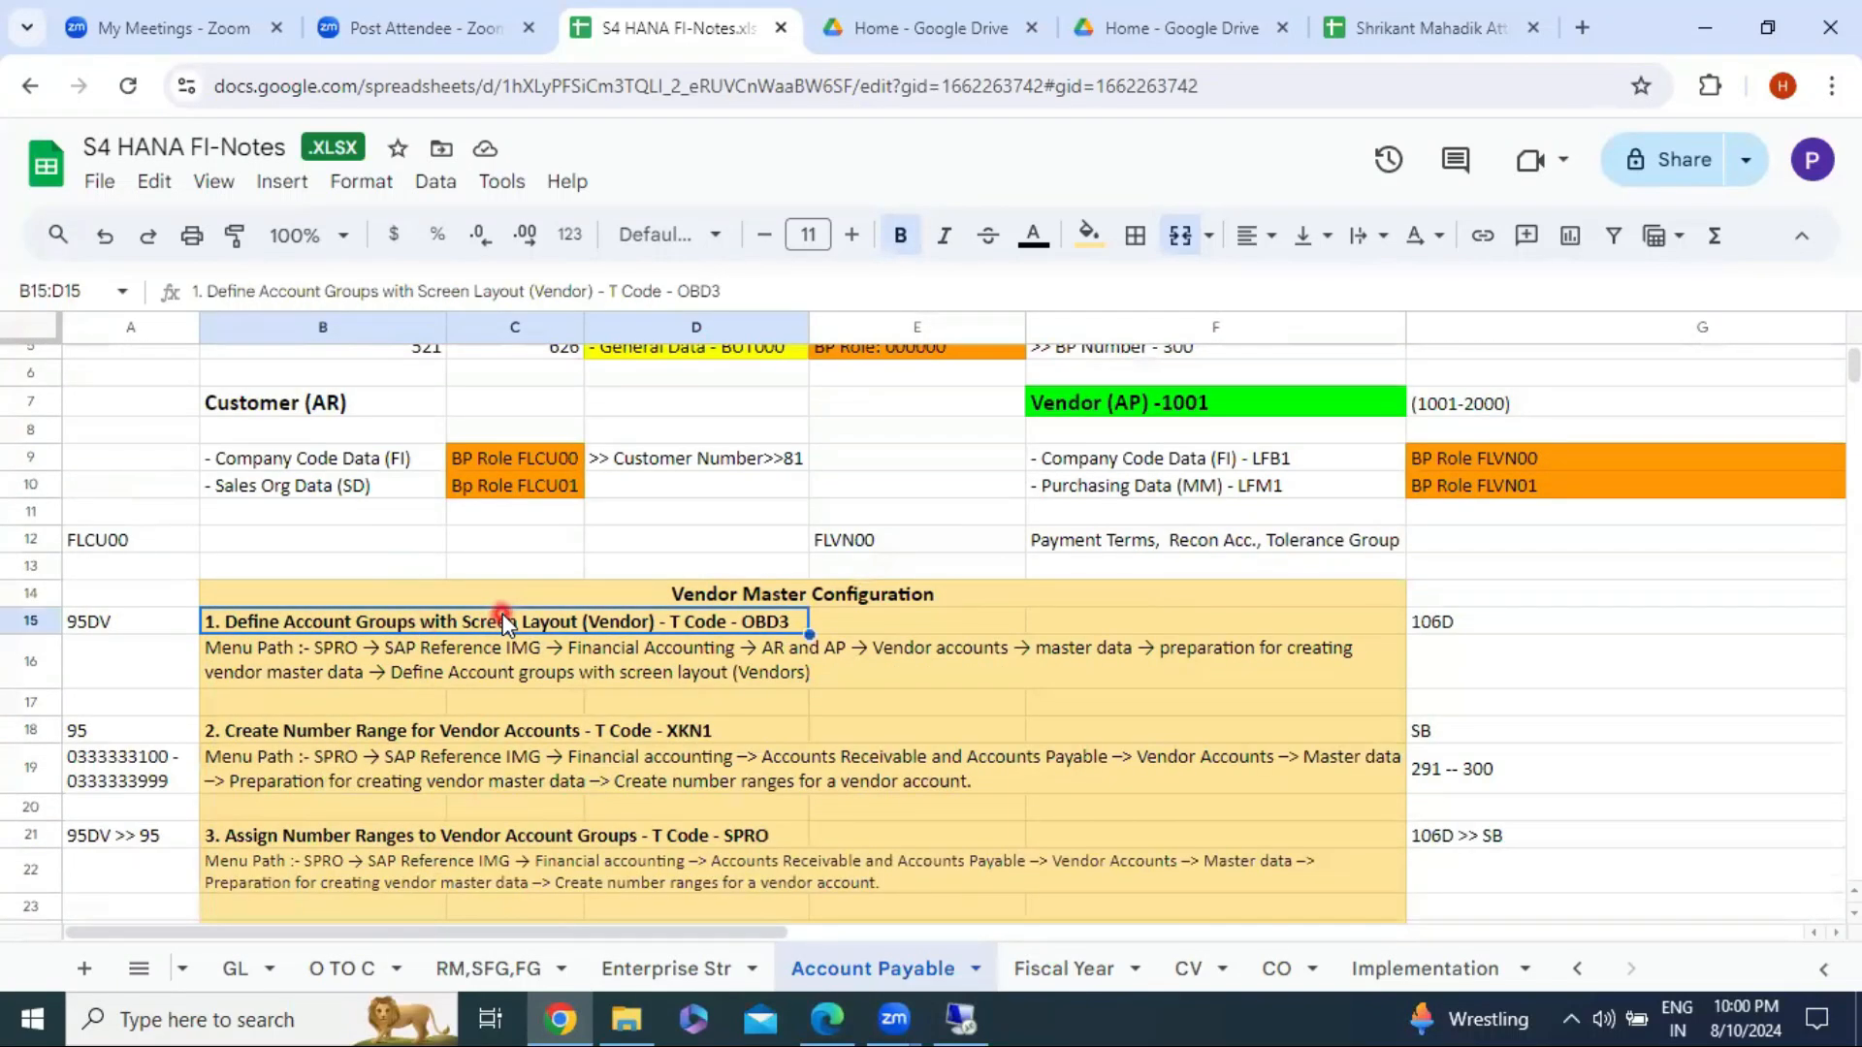
scroll(501, 621, down, 5)
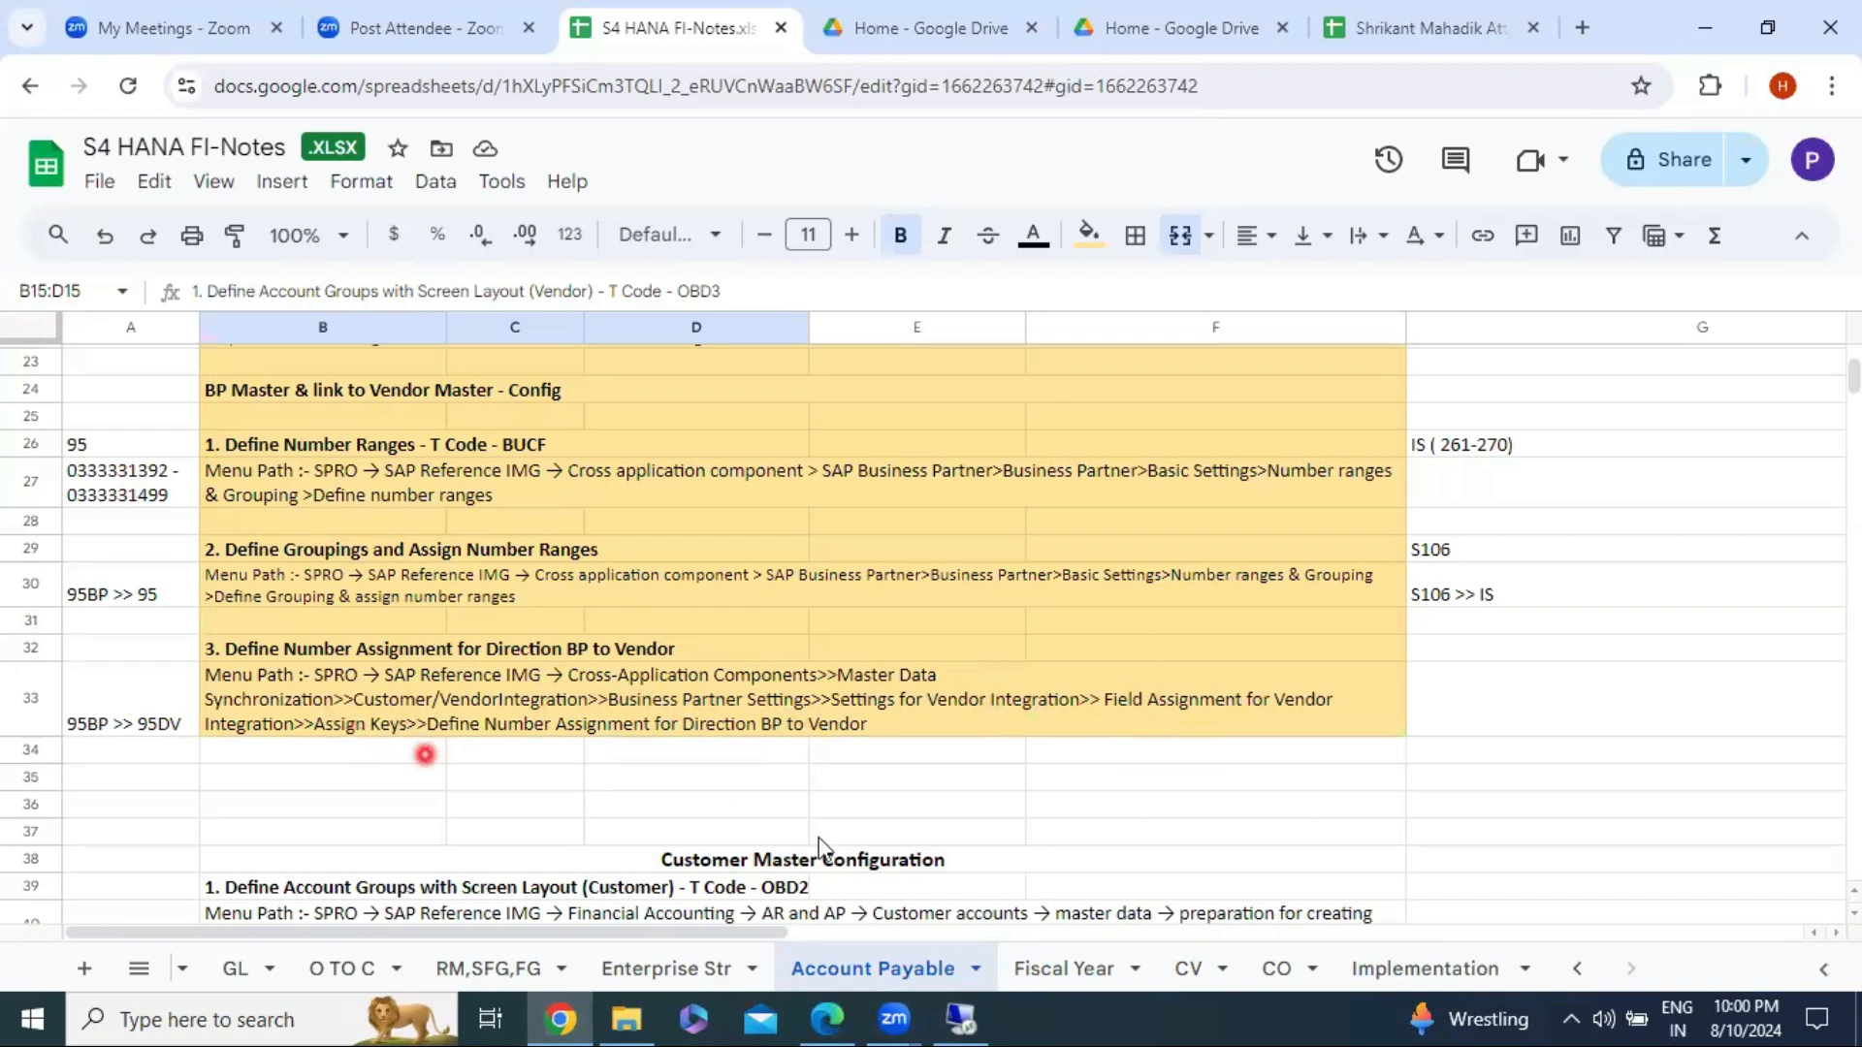
Step: Switch to SAP, leave the BP groupings overview, and collapse the SAP Business Partner node under Cross-Application Components in the IMG structure
click(960, 1018)
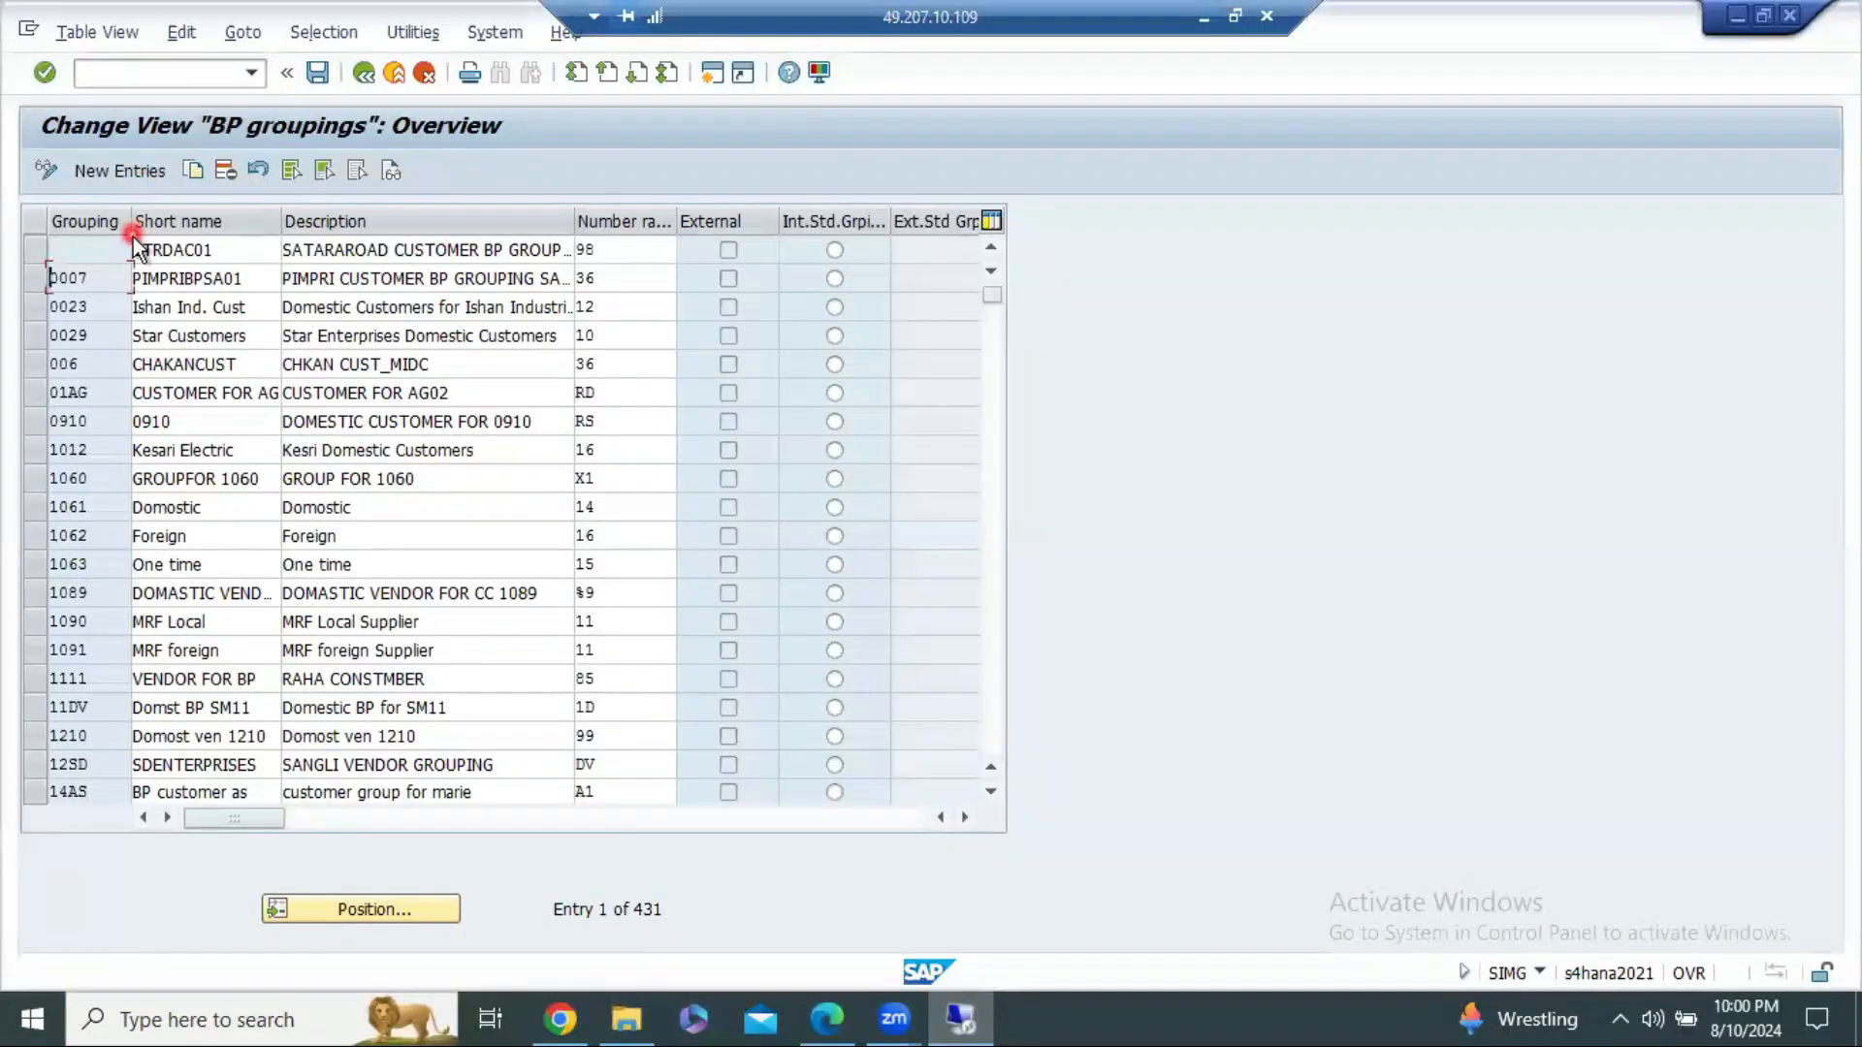
click(362, 74)
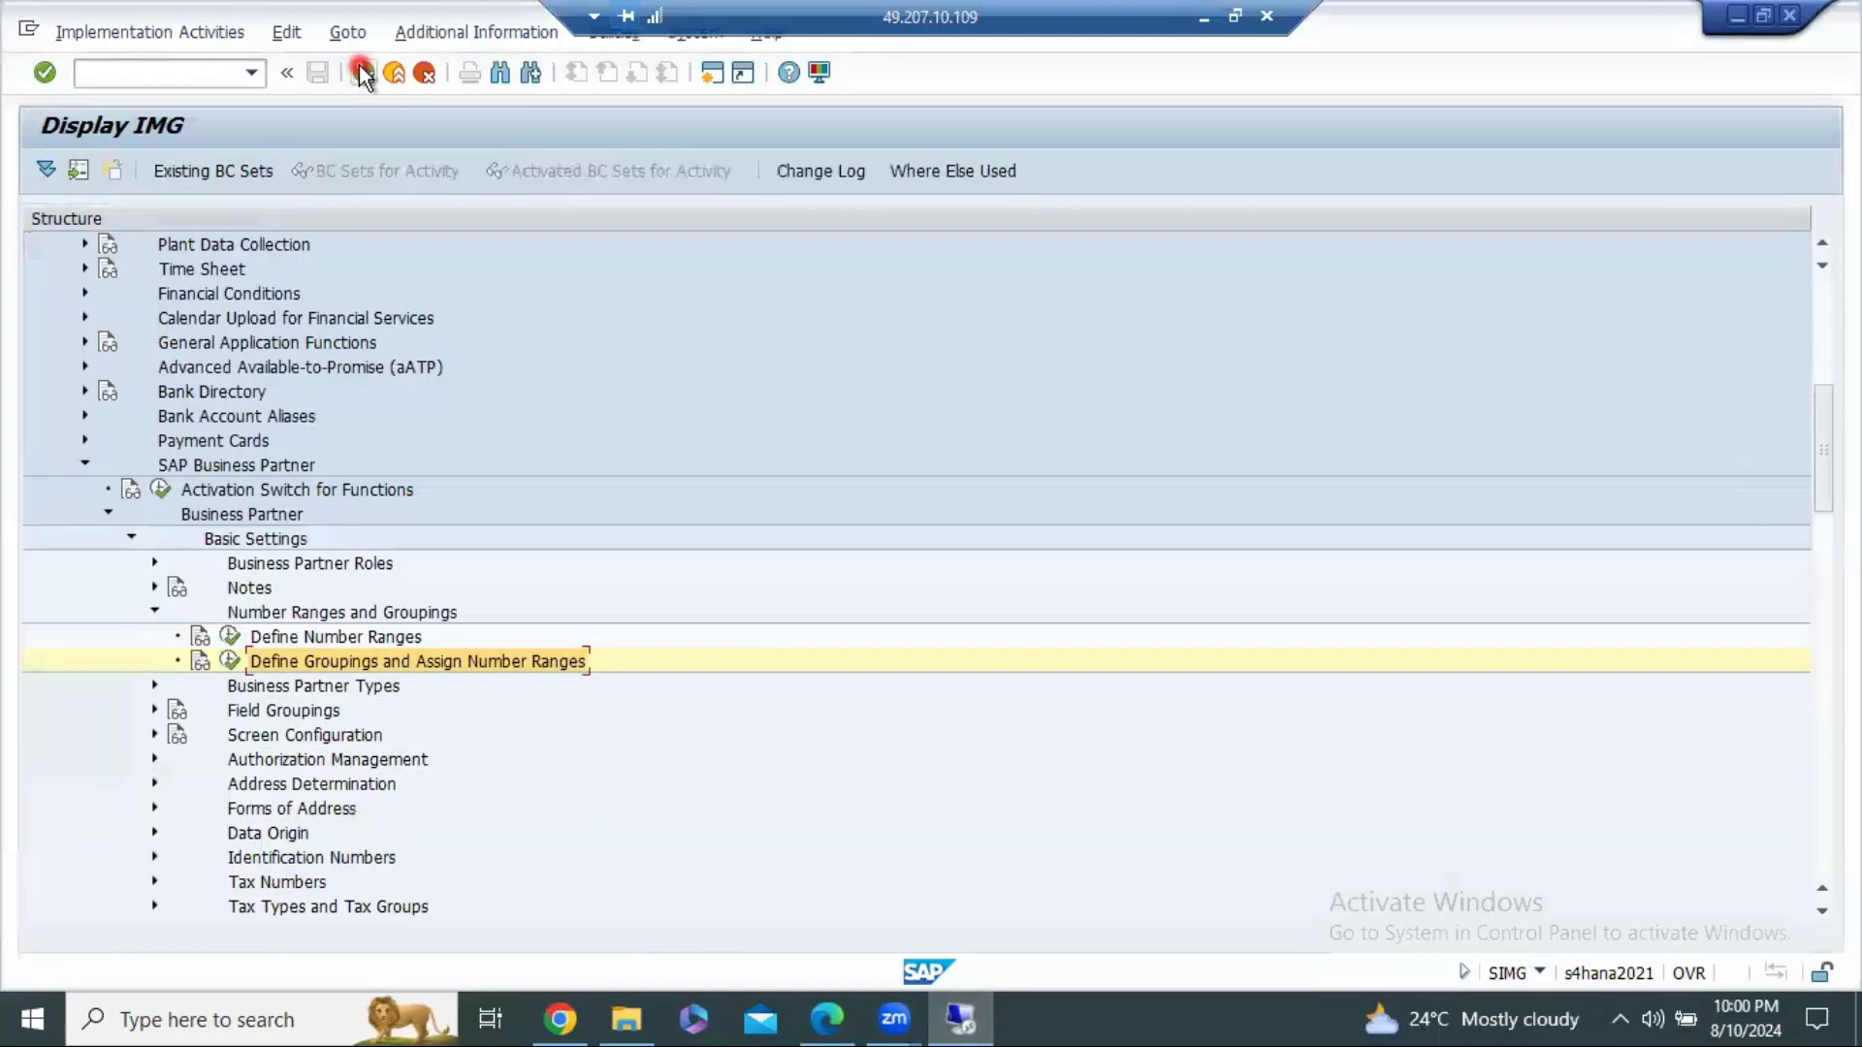
click(108, 514)
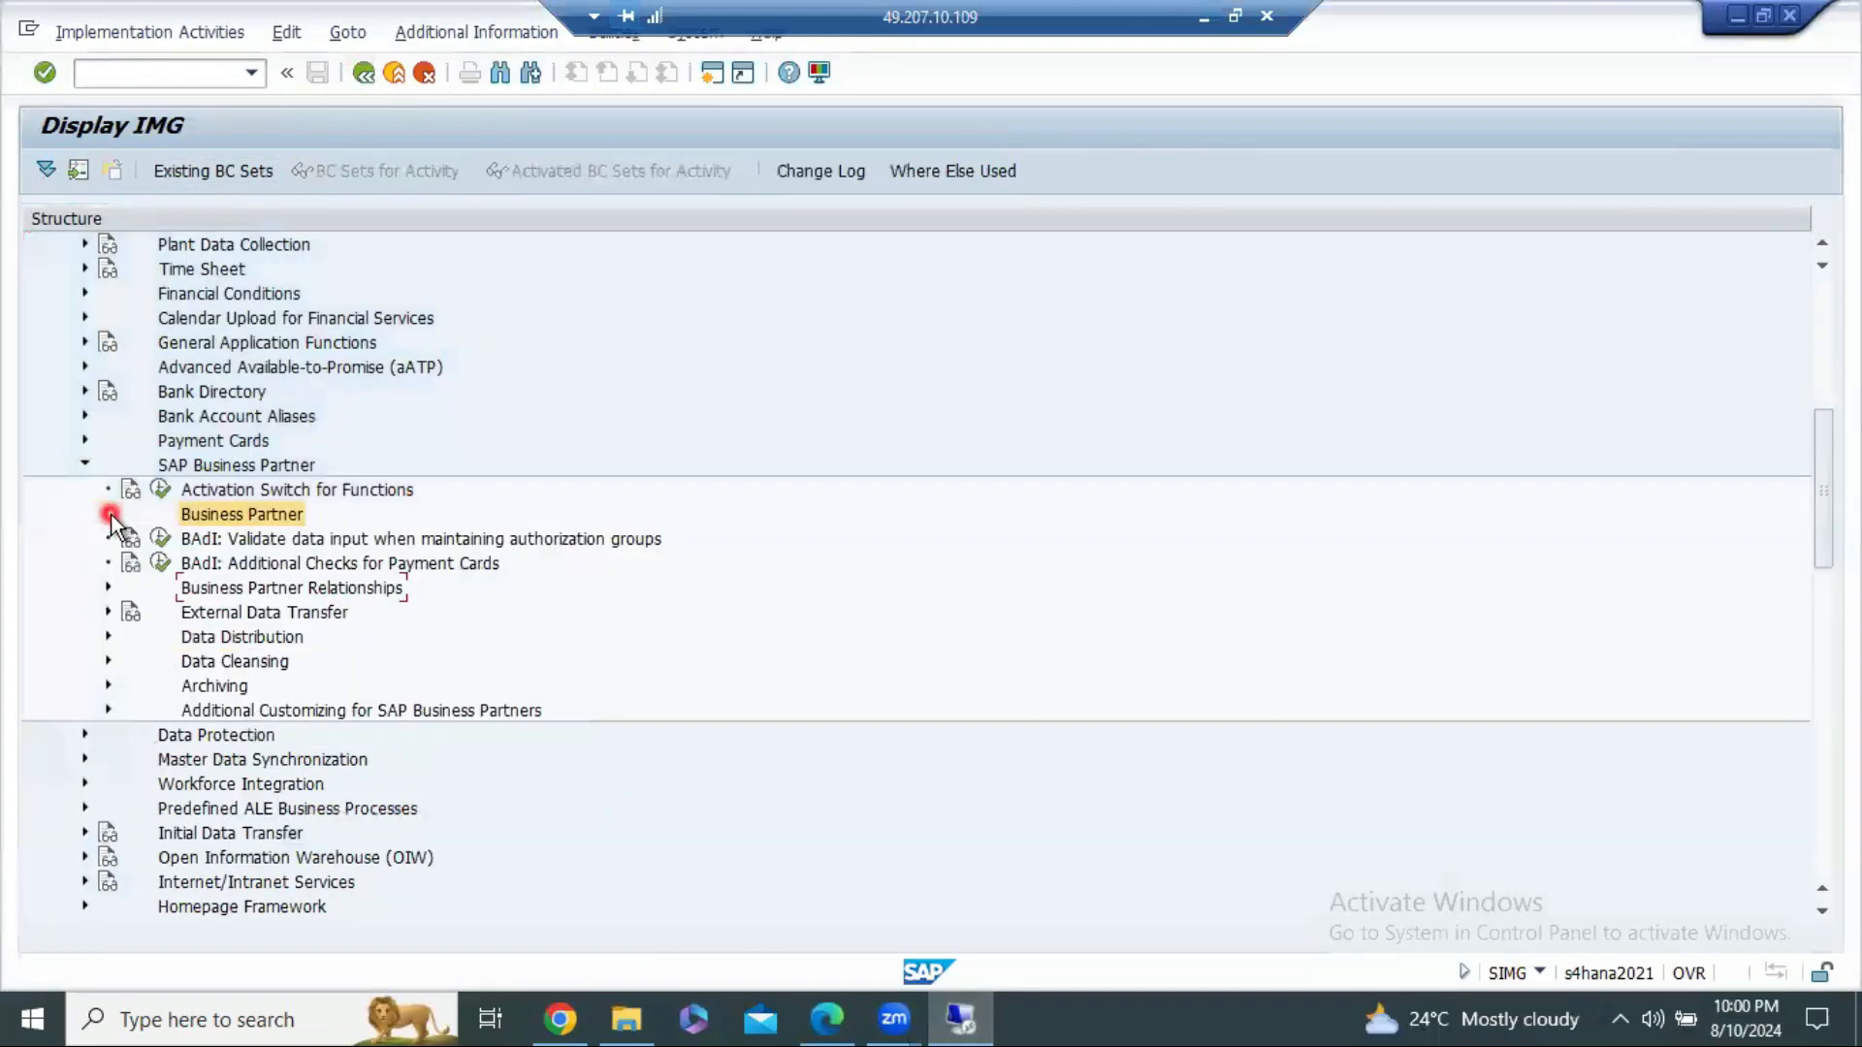
click(83, 465)
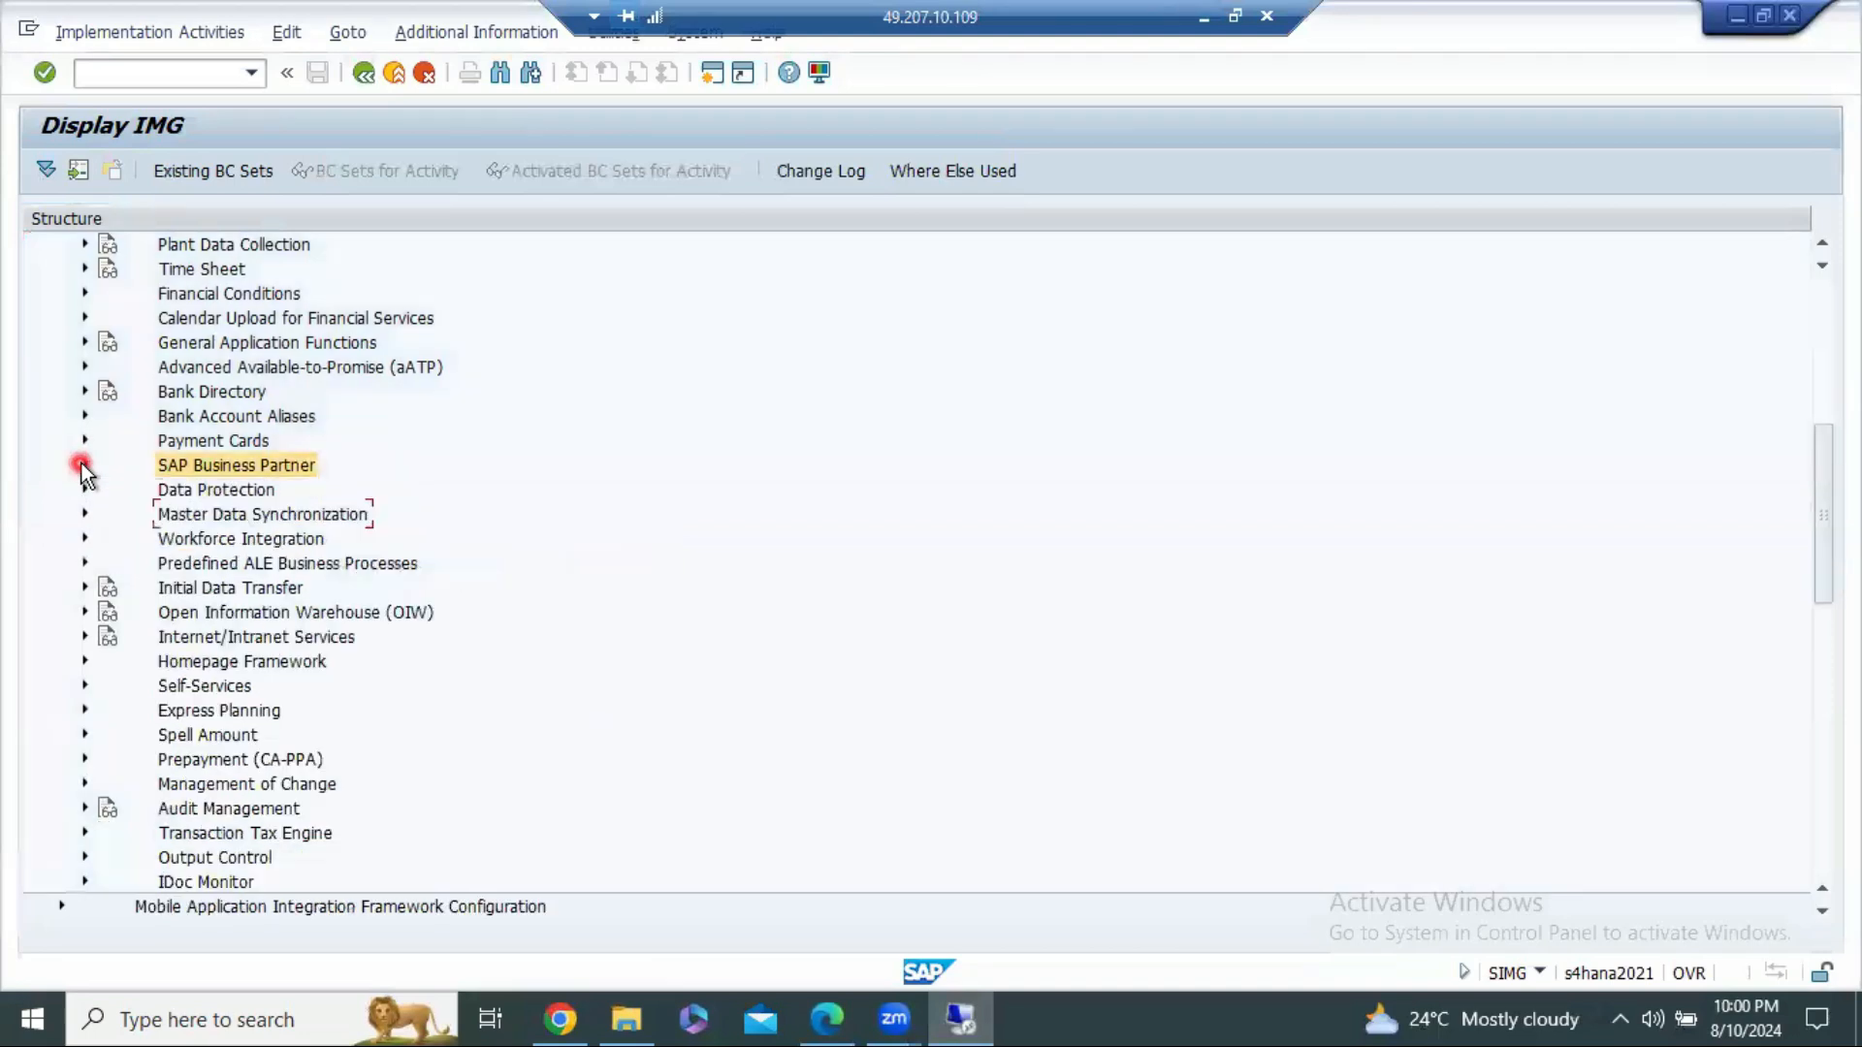
click(173, 514)
scroll(94, 589, up, 2)
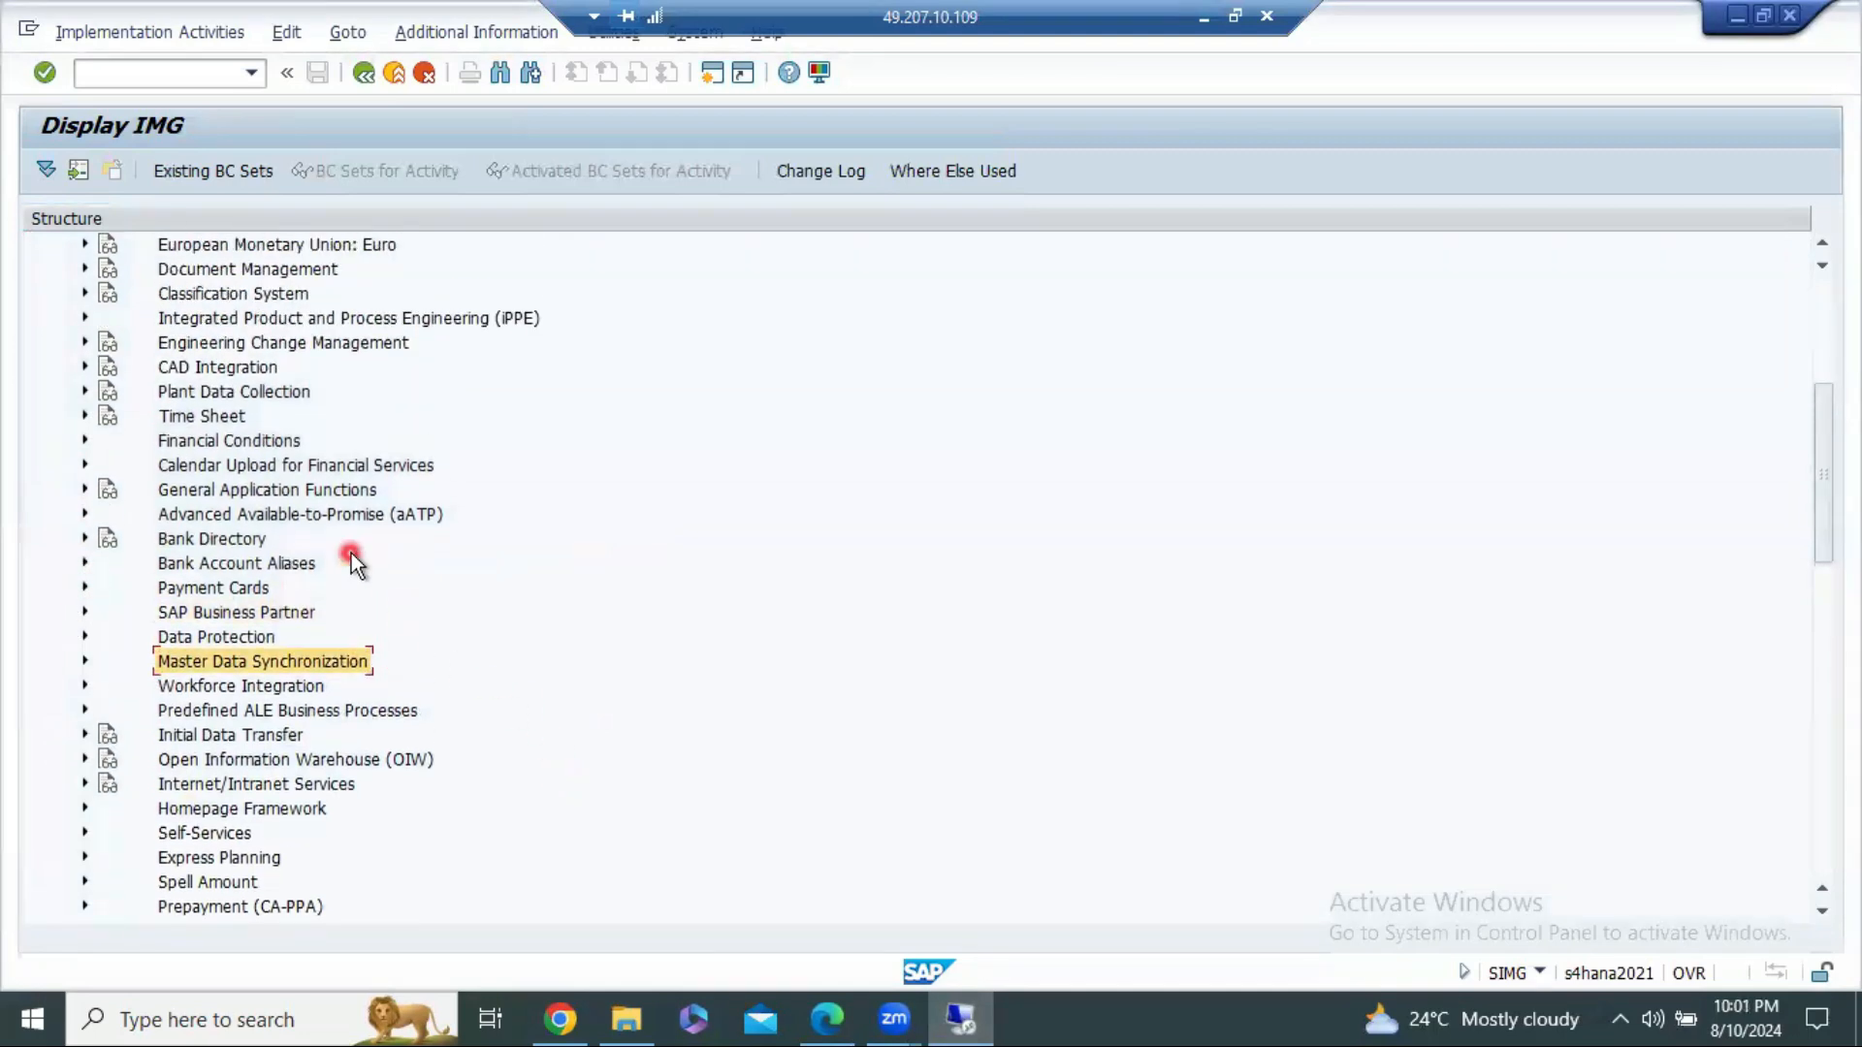
scroll(351, 553, up, 3)
scroll(342, 584, up, 2)
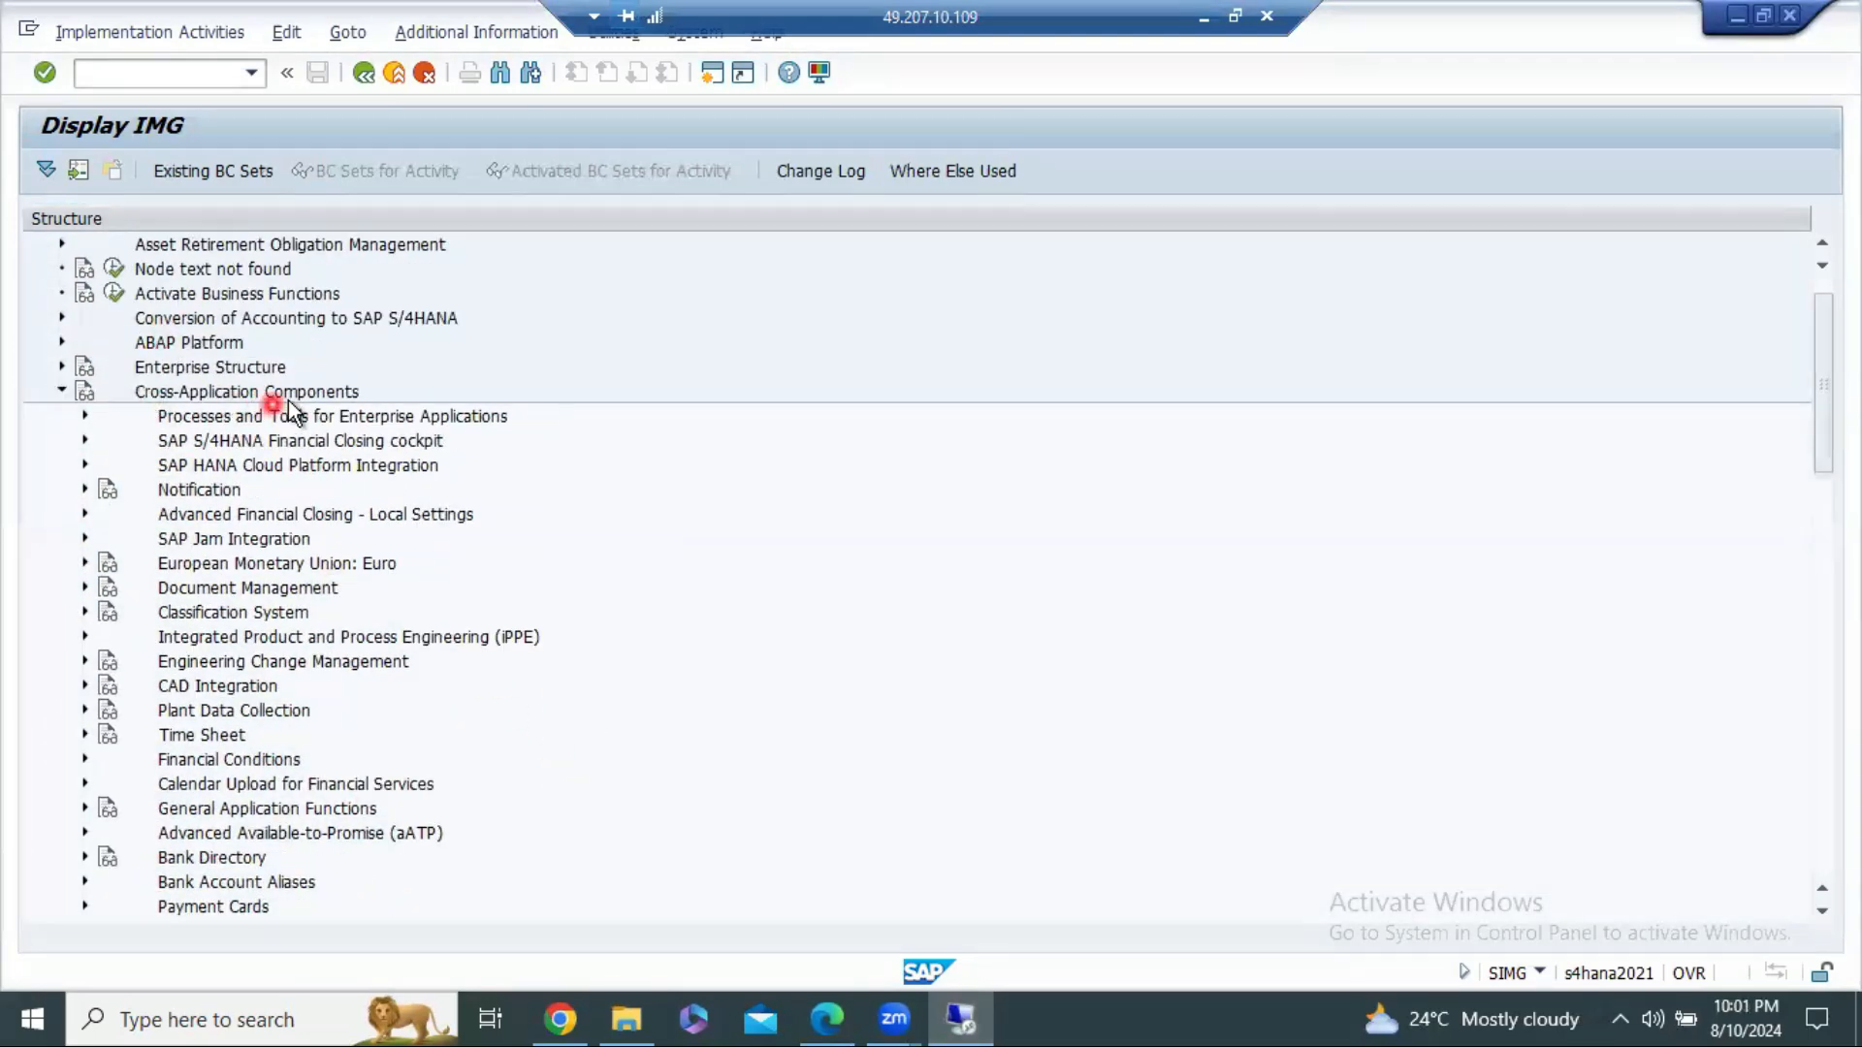
scroll(279, 417, down, 2)
Step: Expand Master Data Synchronization, Customer/Vendor Integration and Business Partner Settings in the IMG structure
click(89, 709)
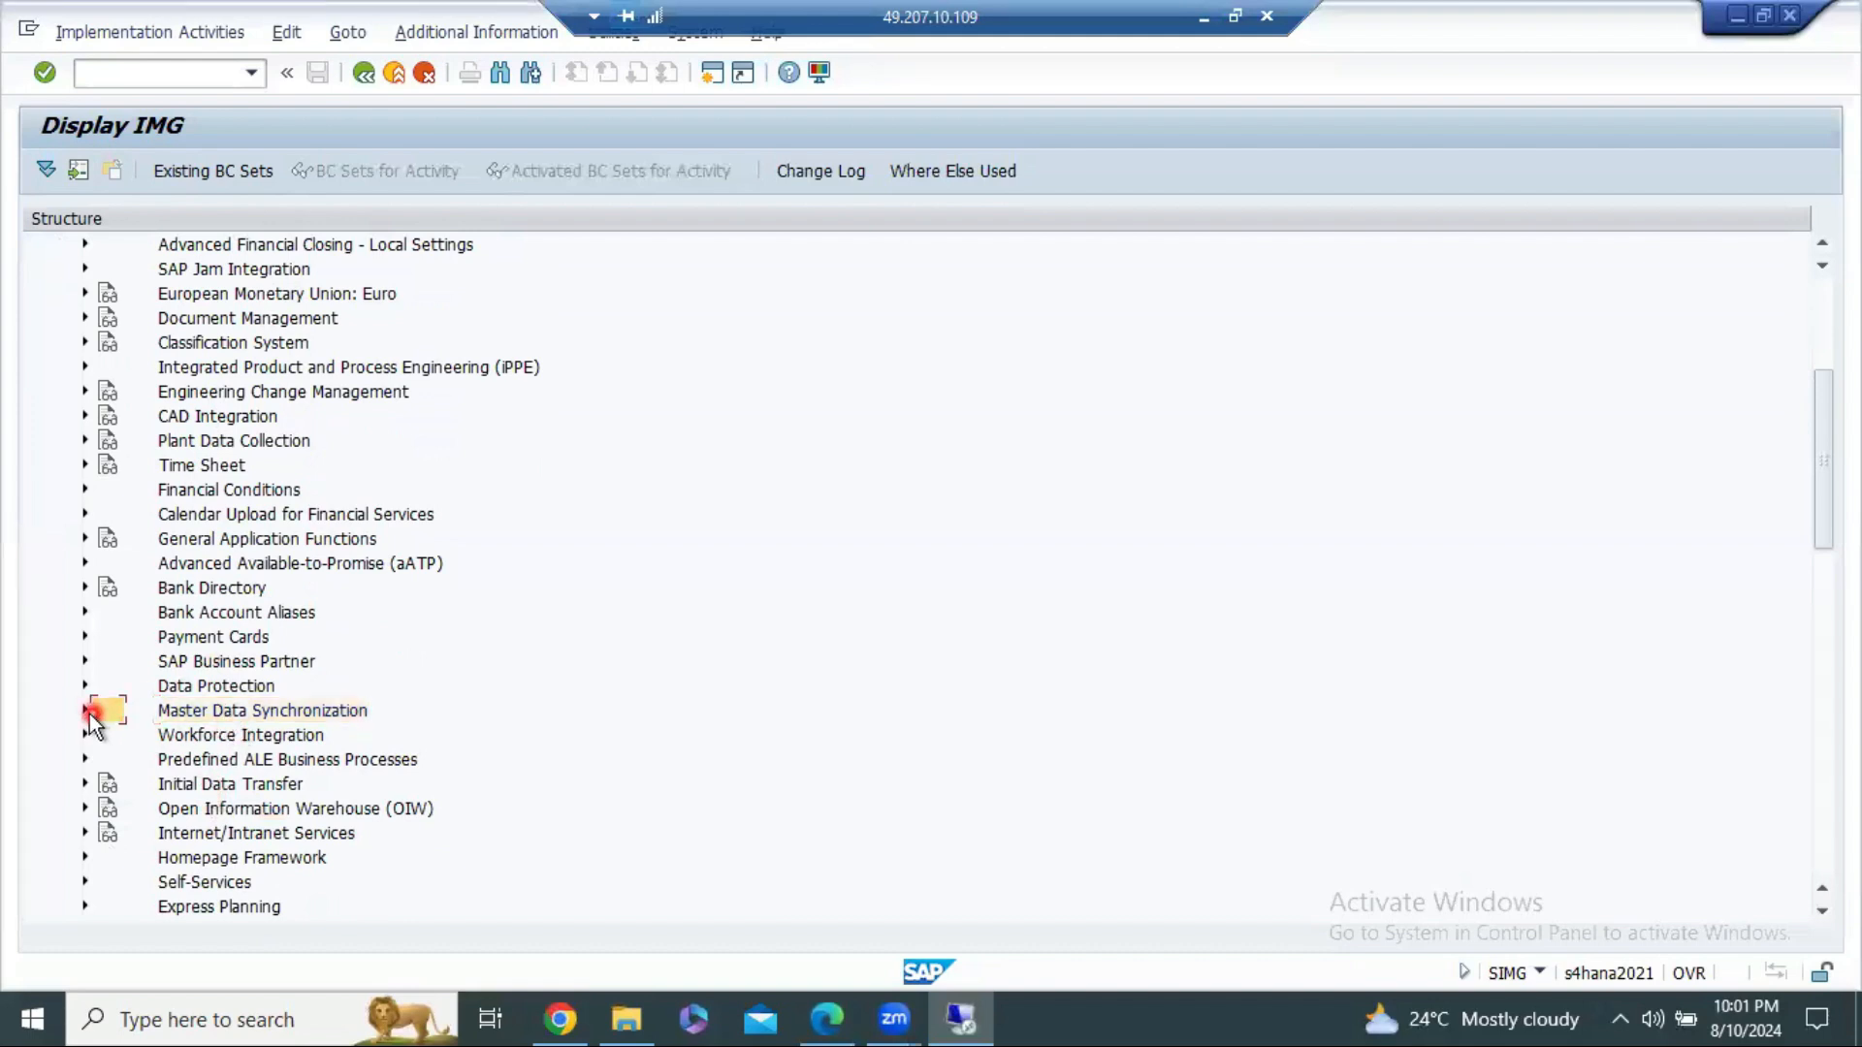
scroll(89, 717, down, 1)
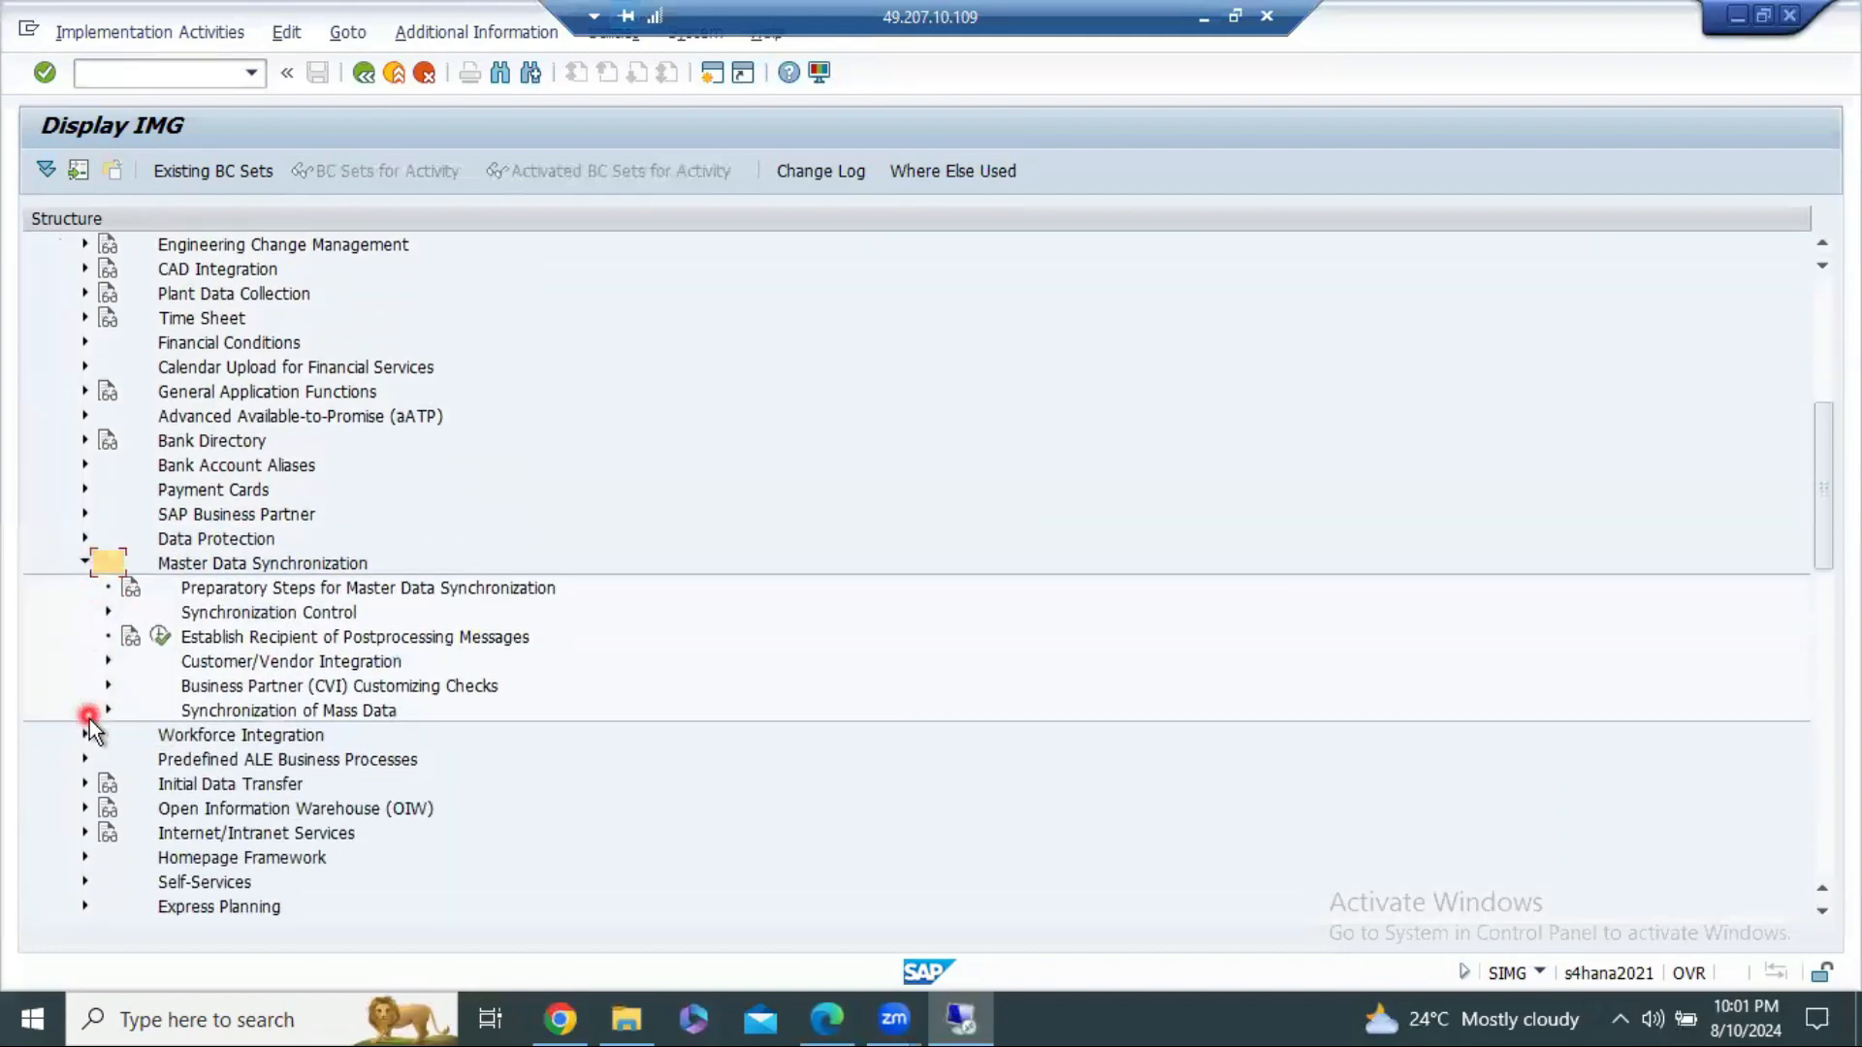
click(104, 662)
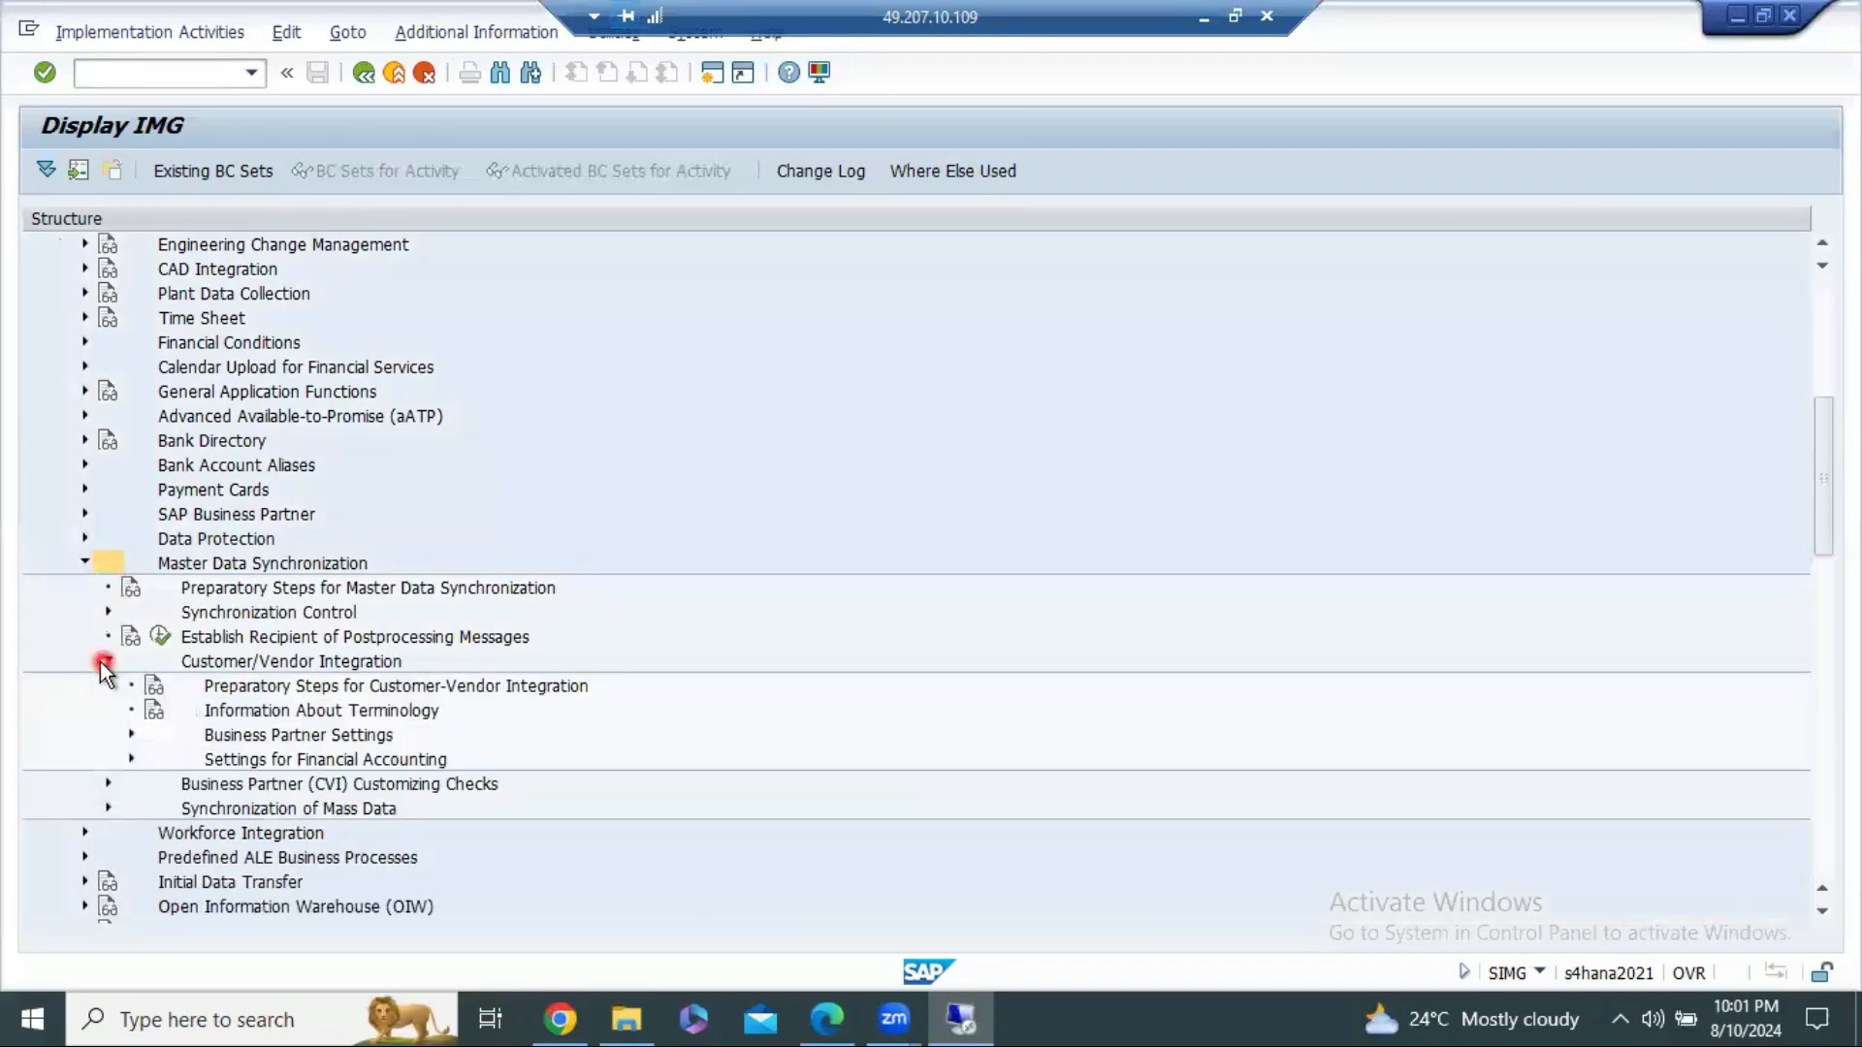
scroll(101, 661, down, 2)
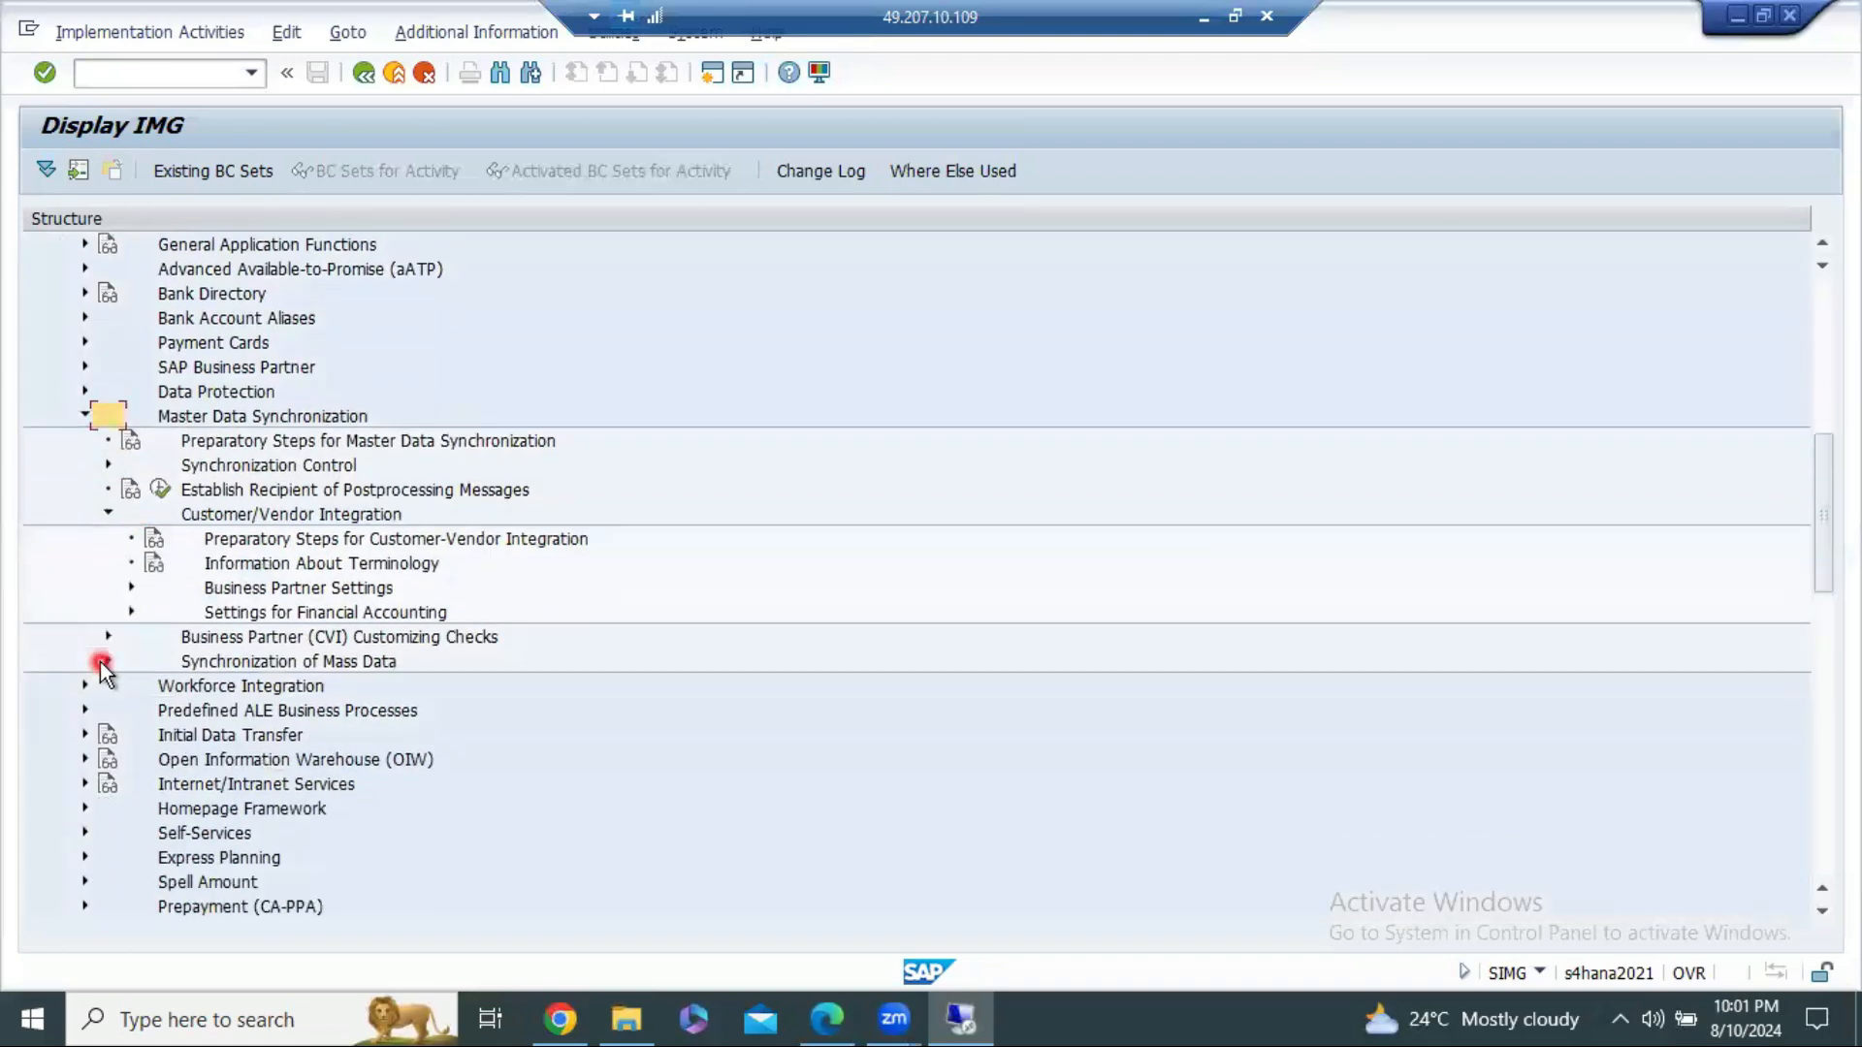
click(131, 588)
scroll(155, 592, down, 1)
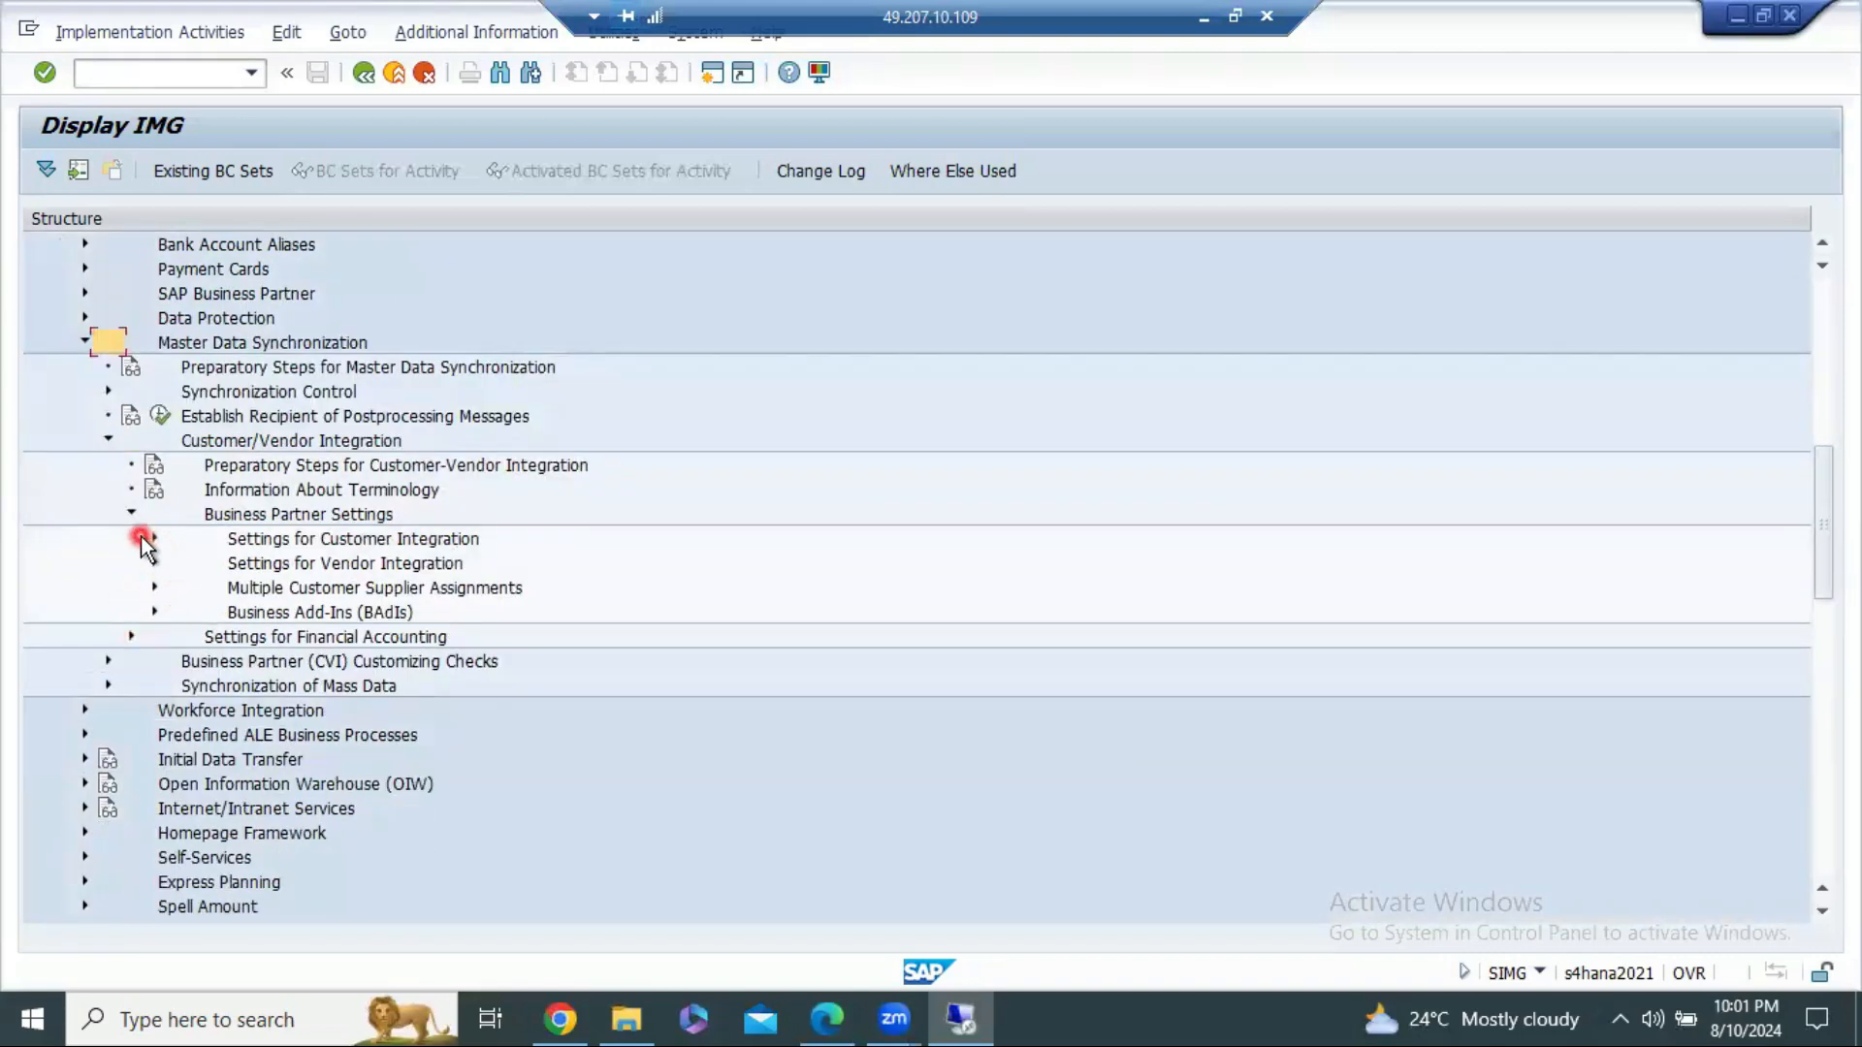
Step: Under Settings for Vendor Integration, expand Field Assignment for Vendor Integration and Assign Keys, and select Define Number Assignment for Direction BP to Vendor
click(156, 542)
click(152, 564)
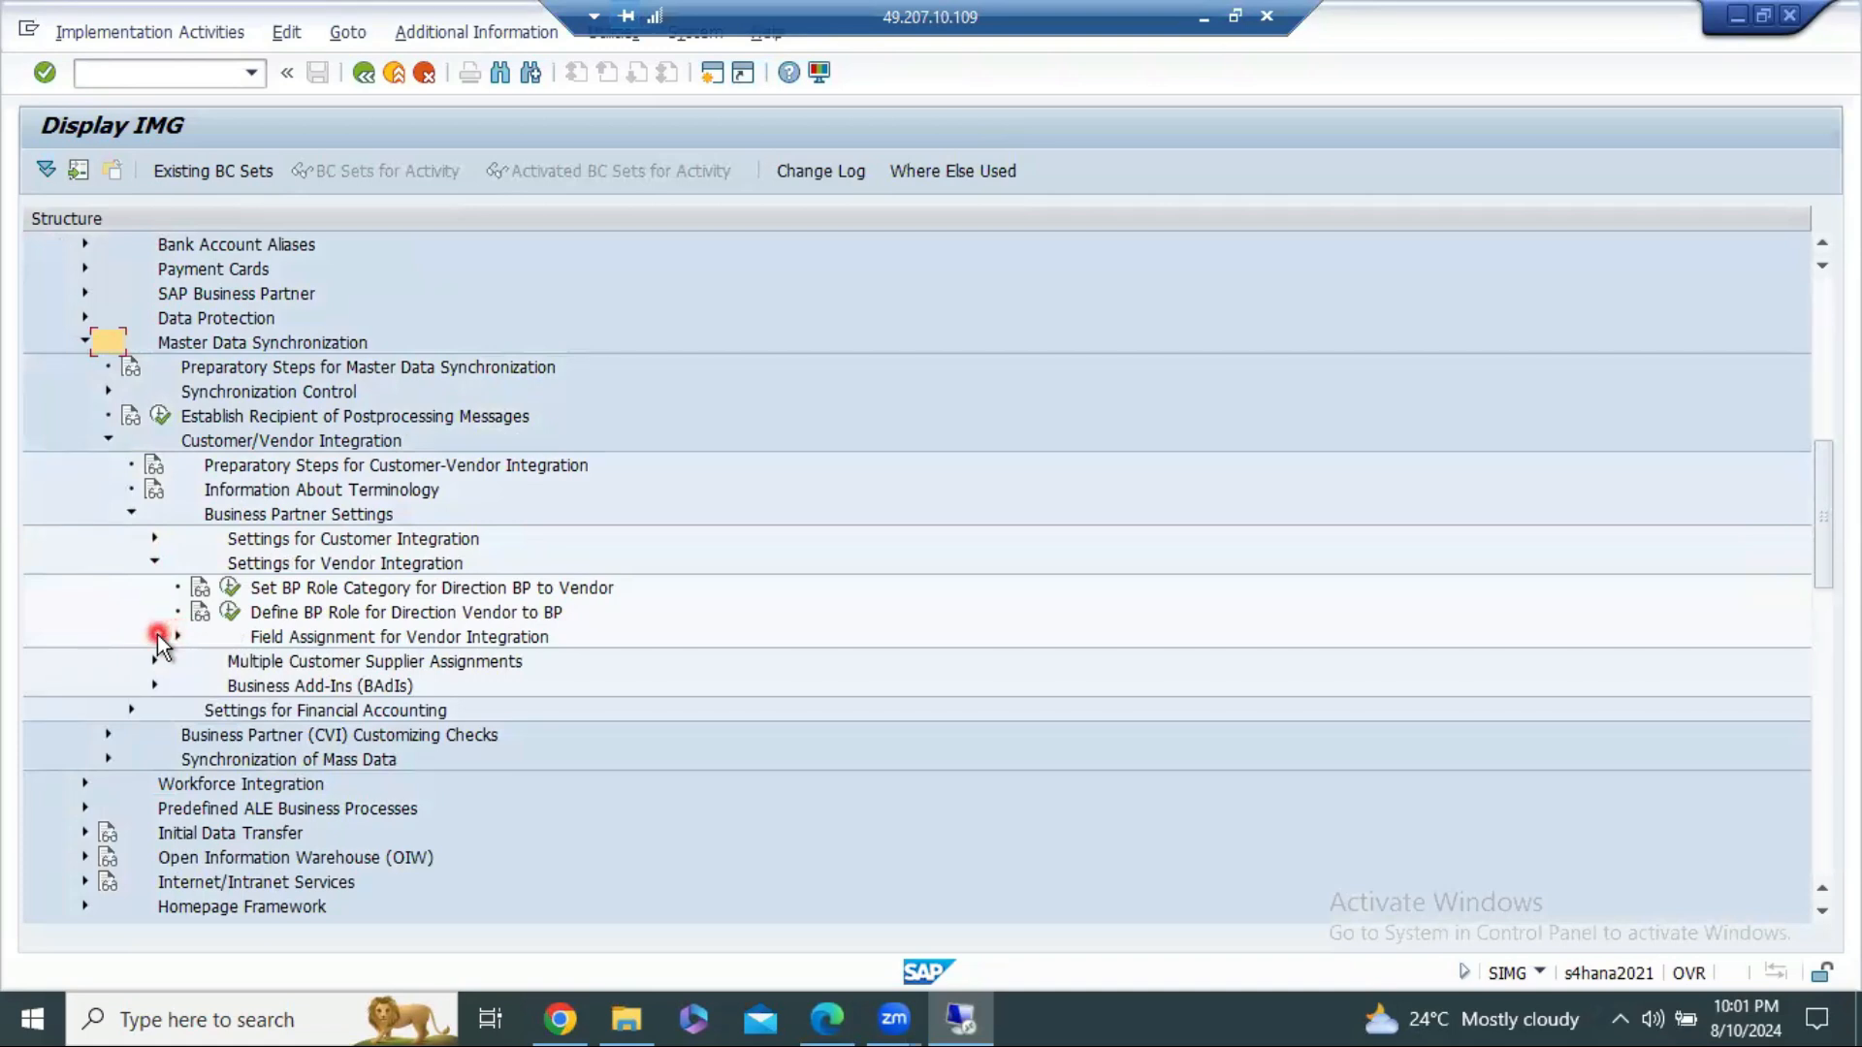
click(316, 614)
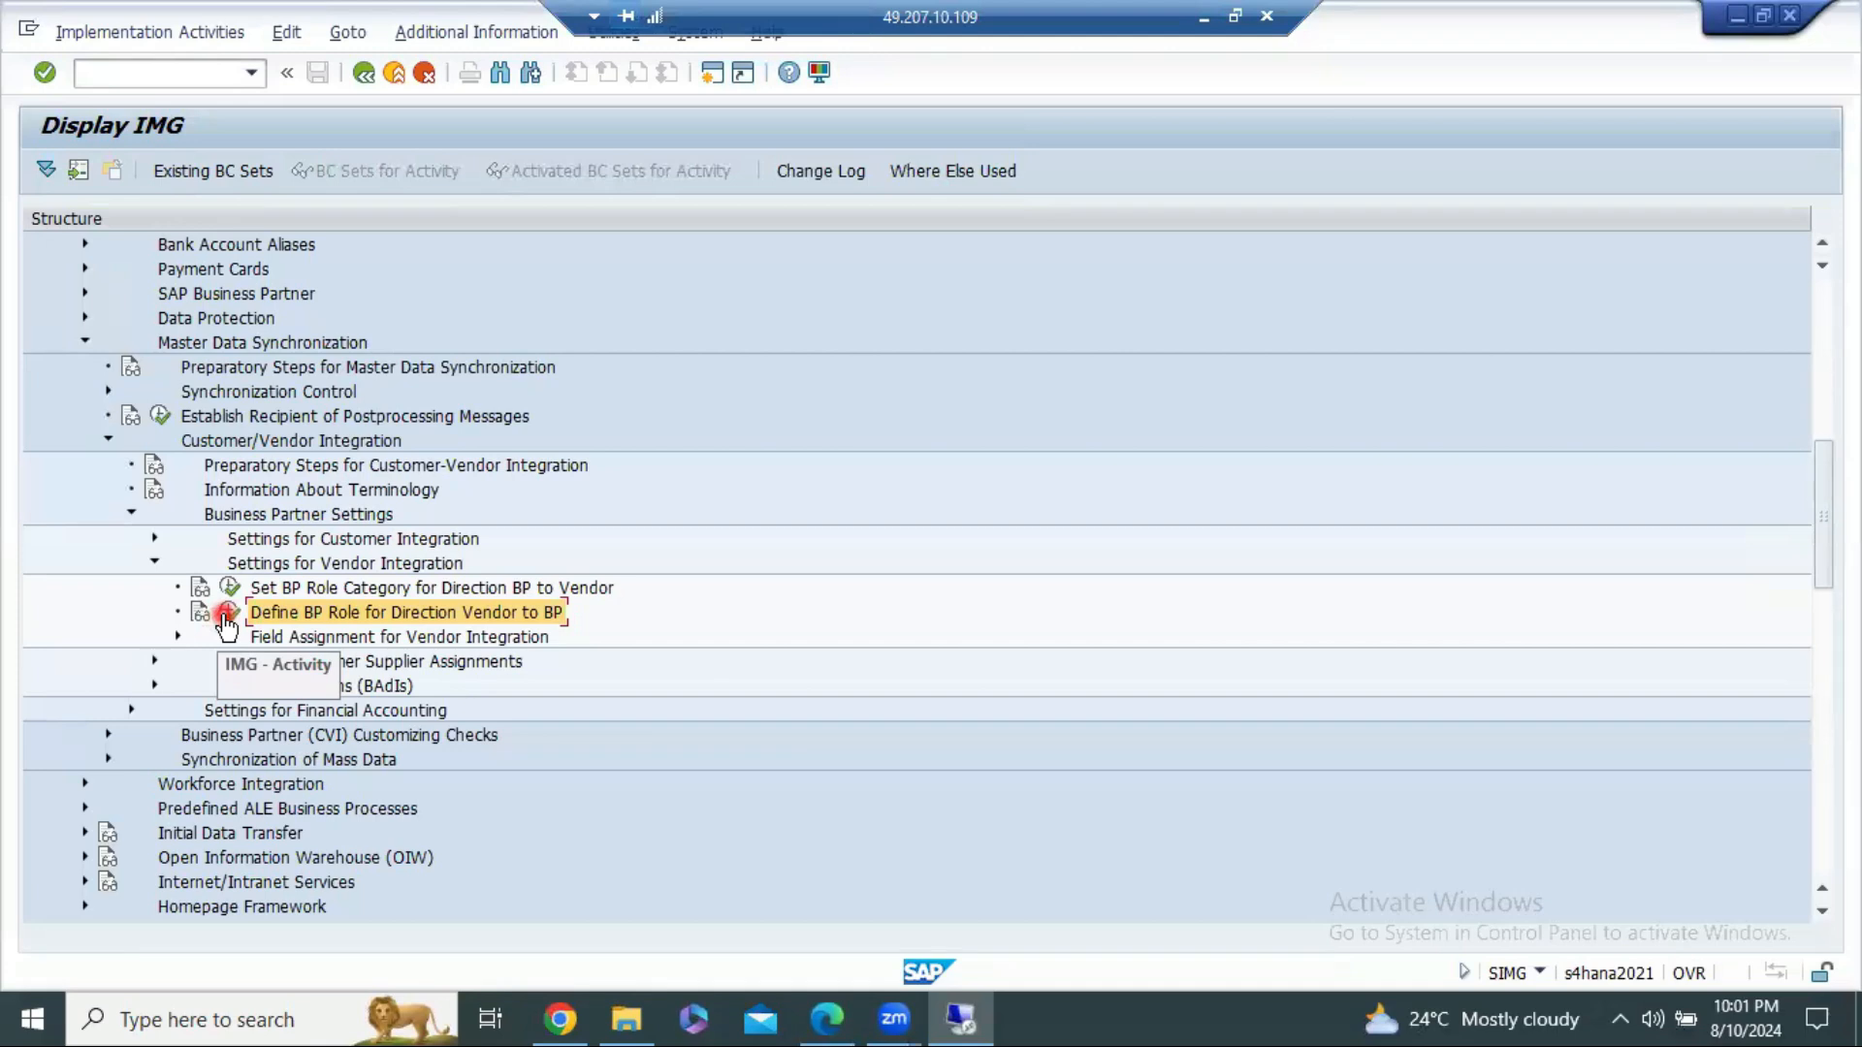
click(177, 637)
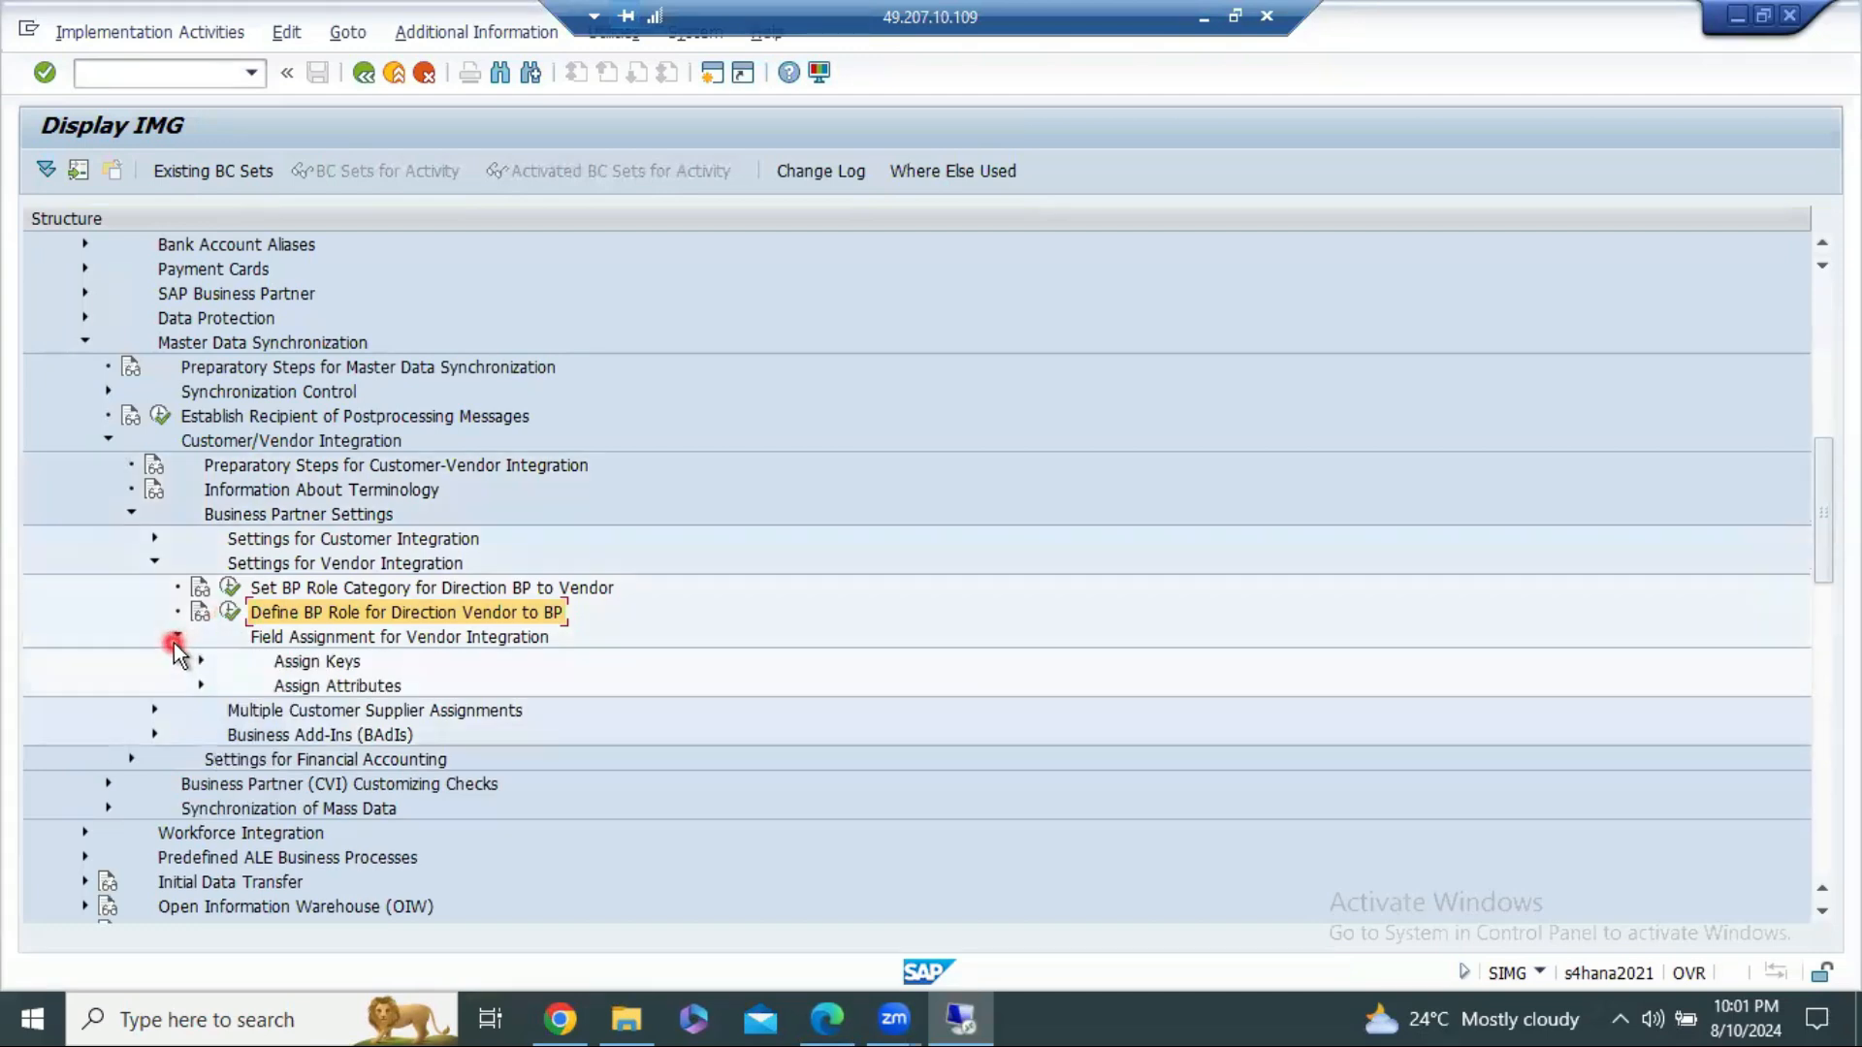
click(201, 661)
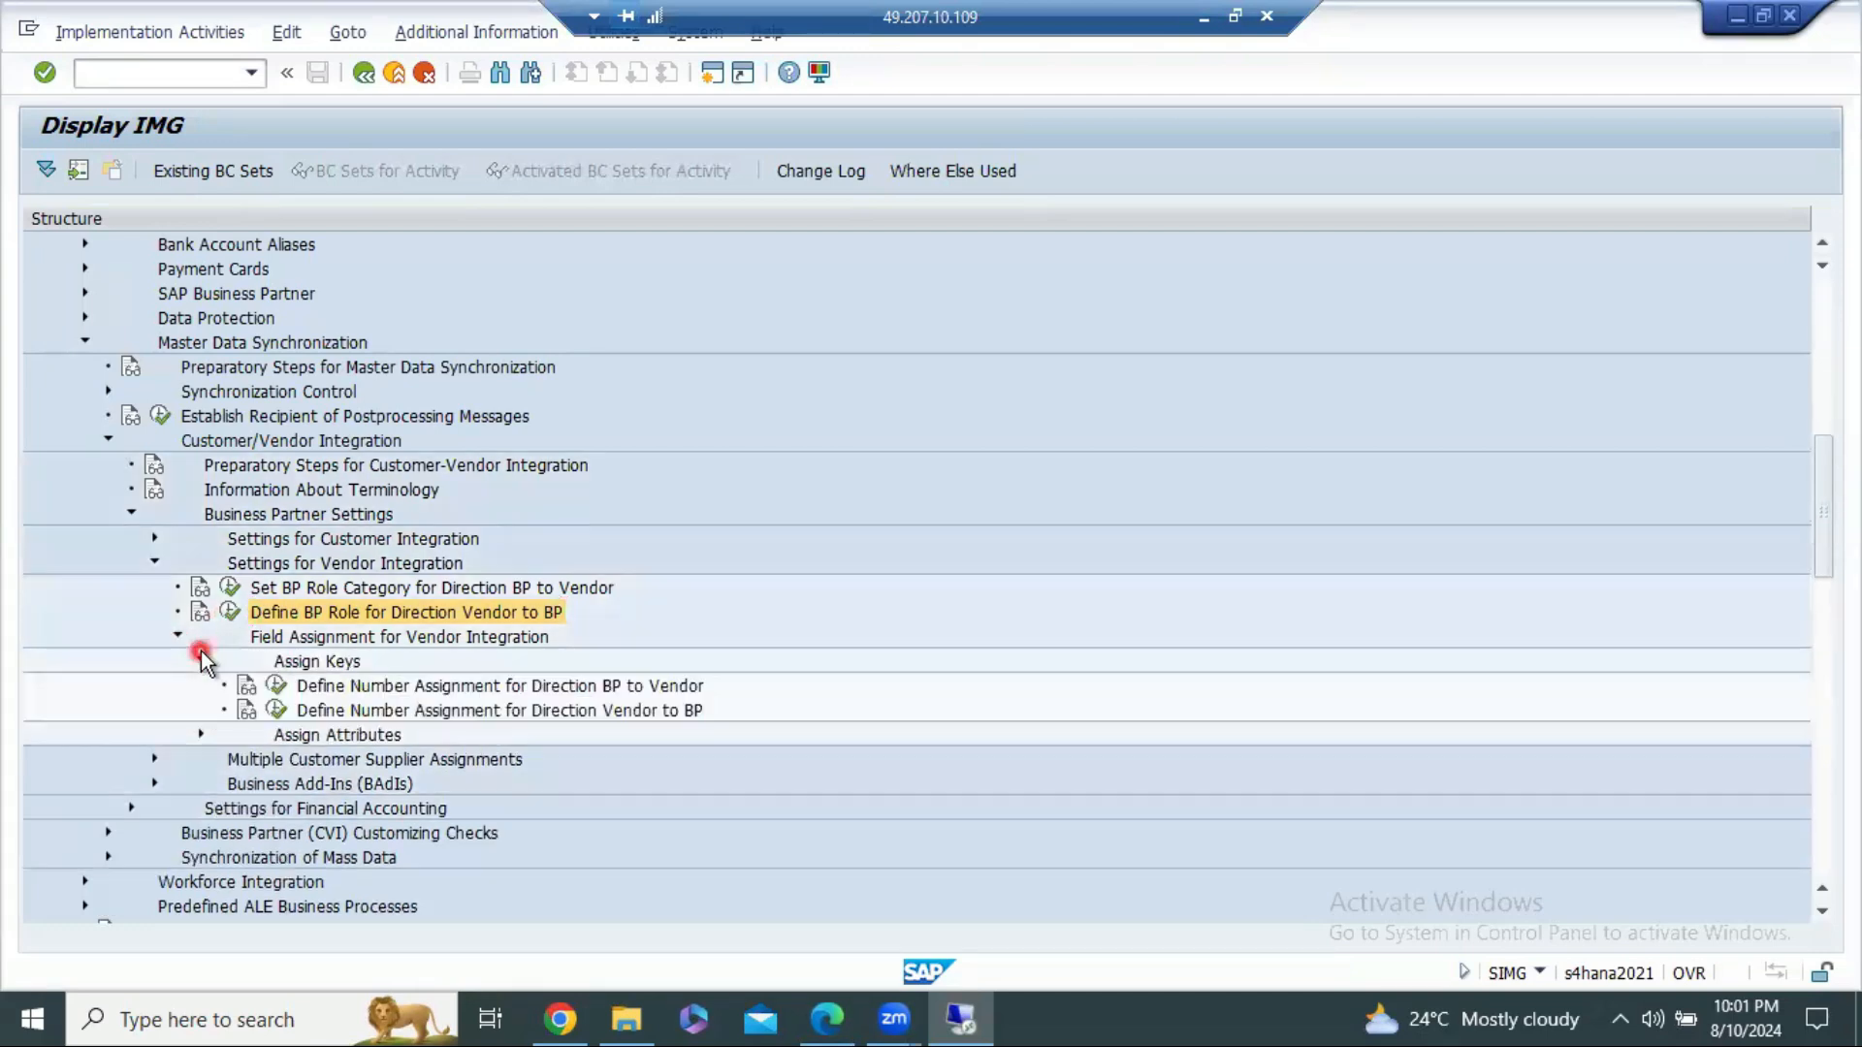
click(201, 661)
click(201, 661)
click(378, 685)
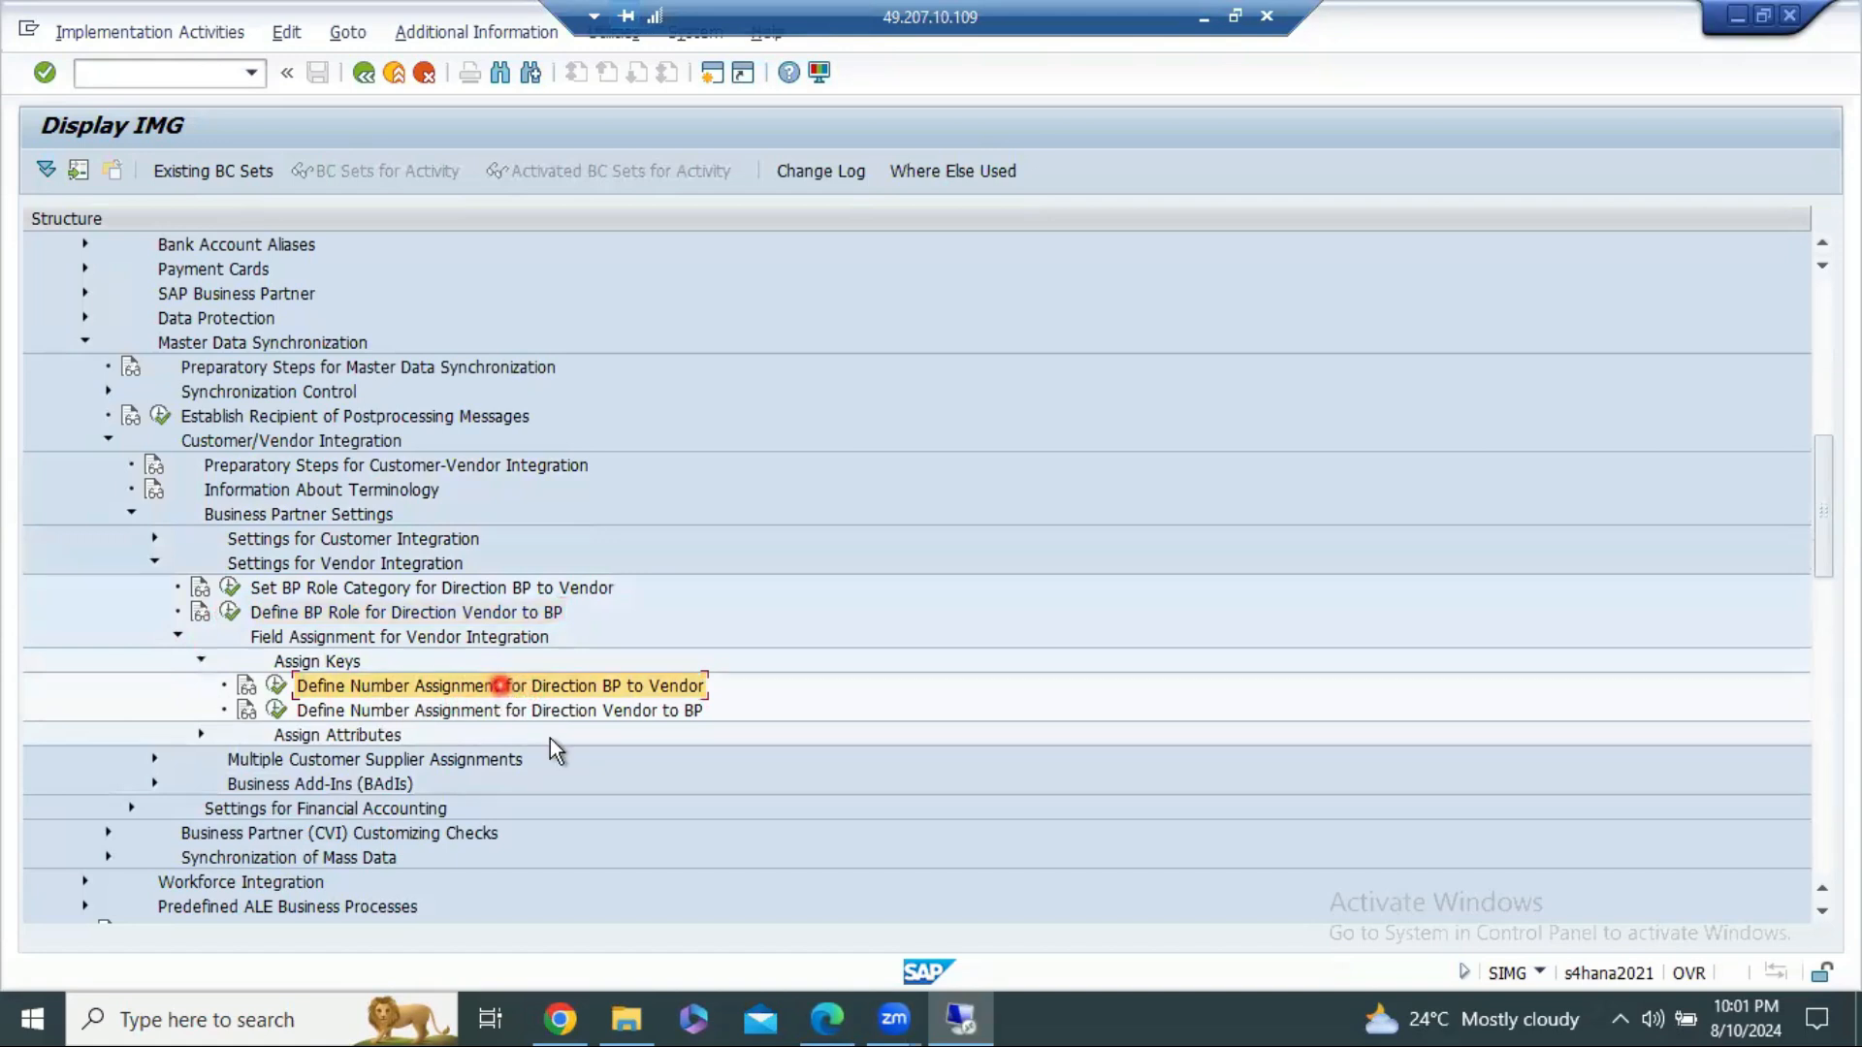
Step: Check the activity's path in the notes, then in SAP start new entries for the BP-to-vendor number assignment
click(559, 1018)
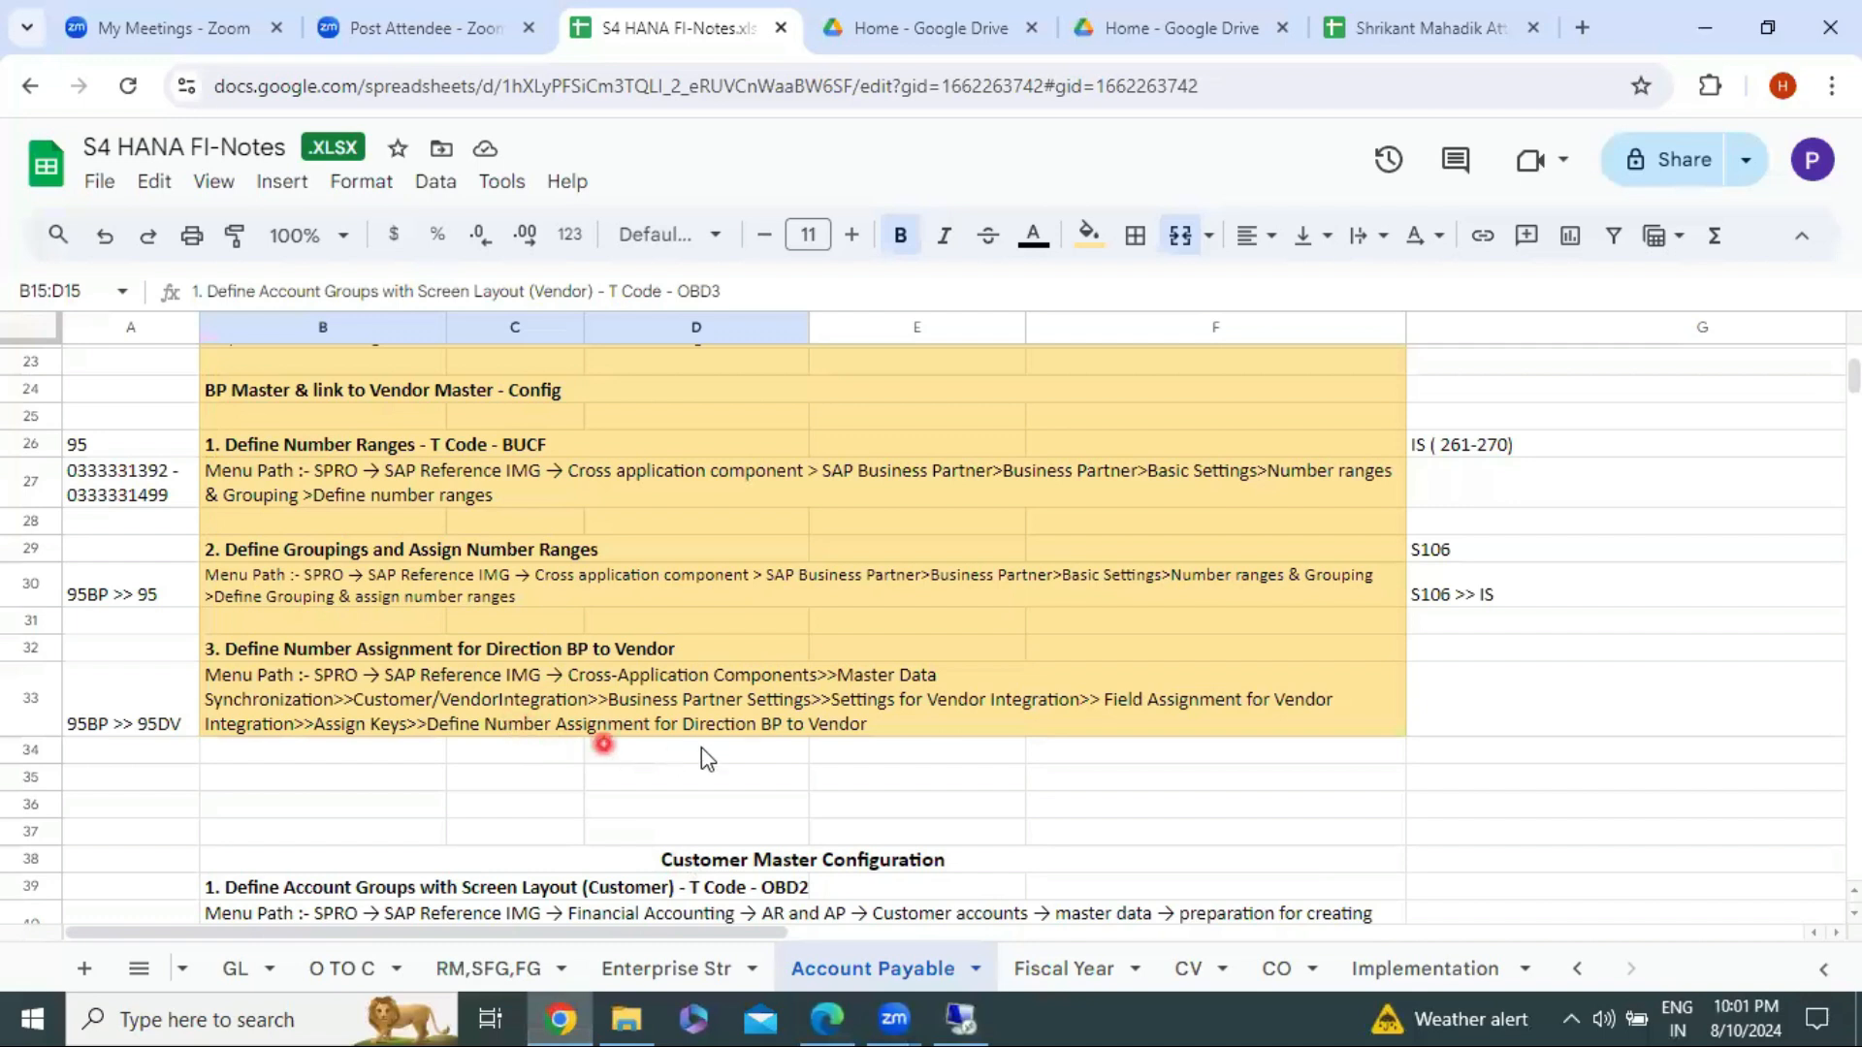
click(559, 1018)
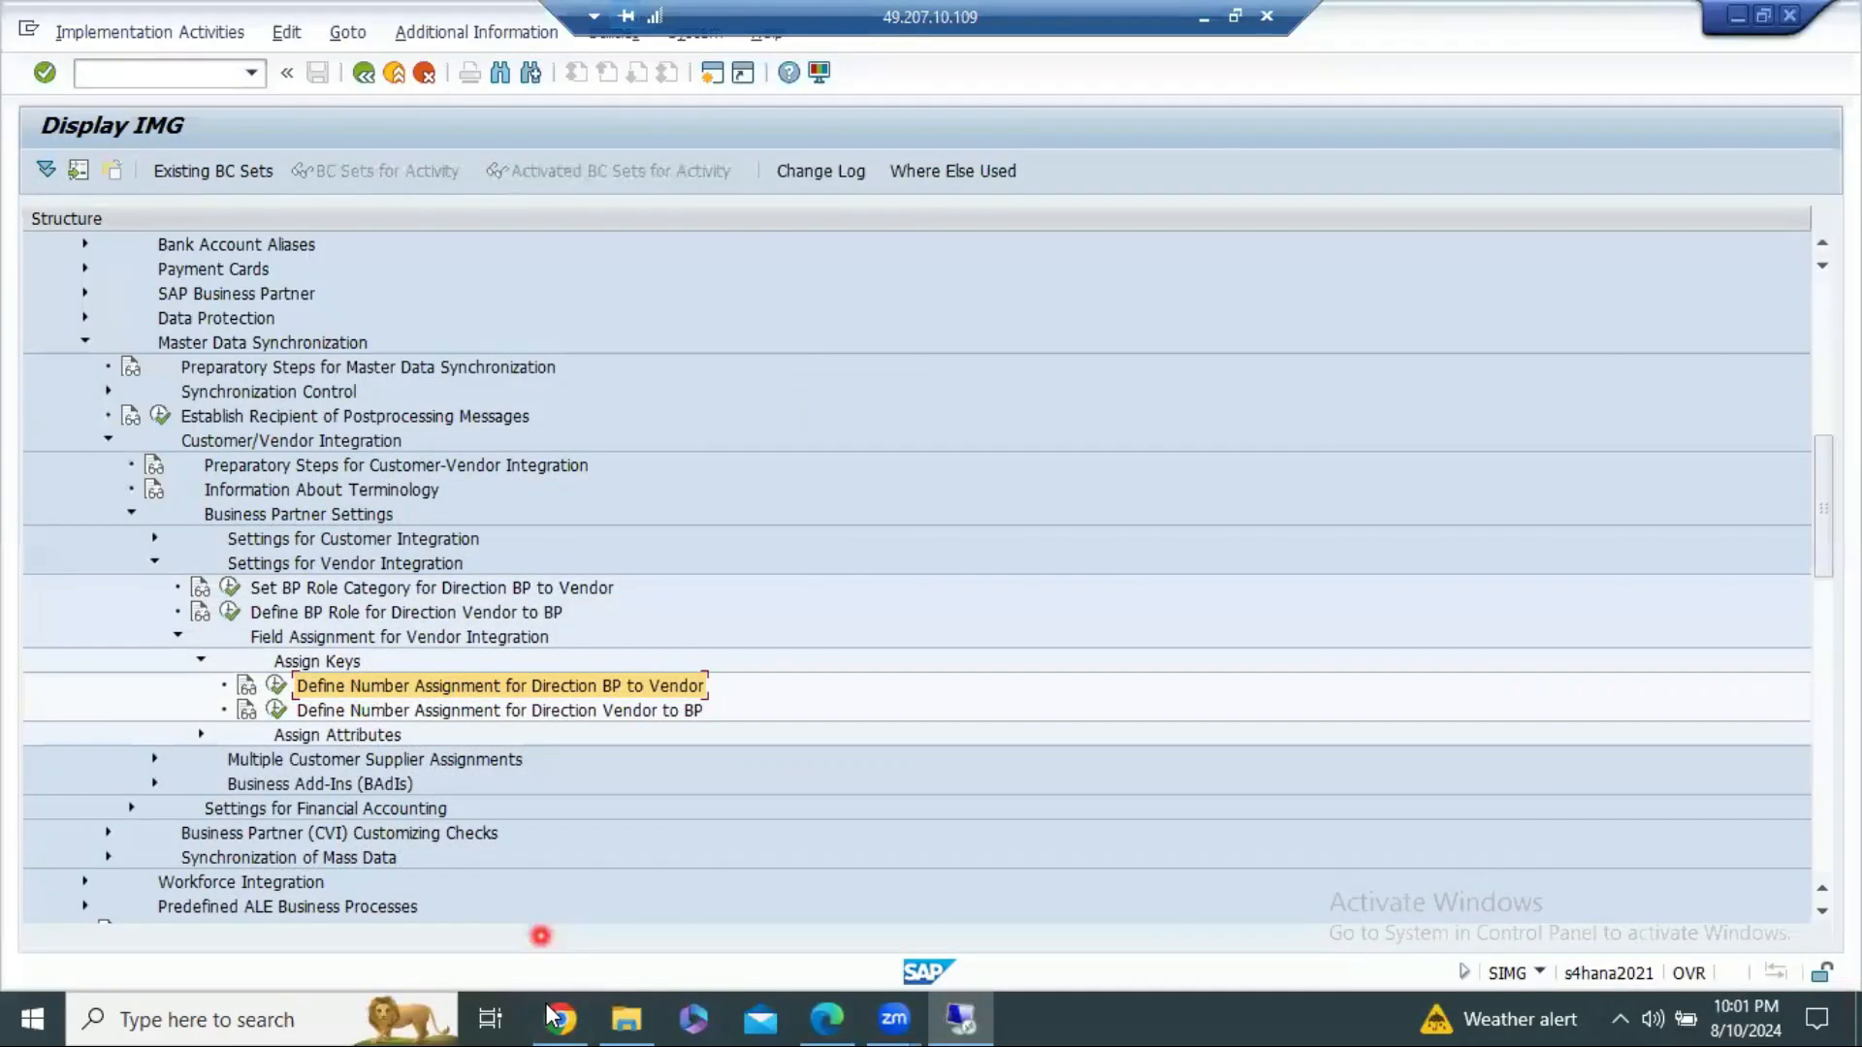
click(277, 685)
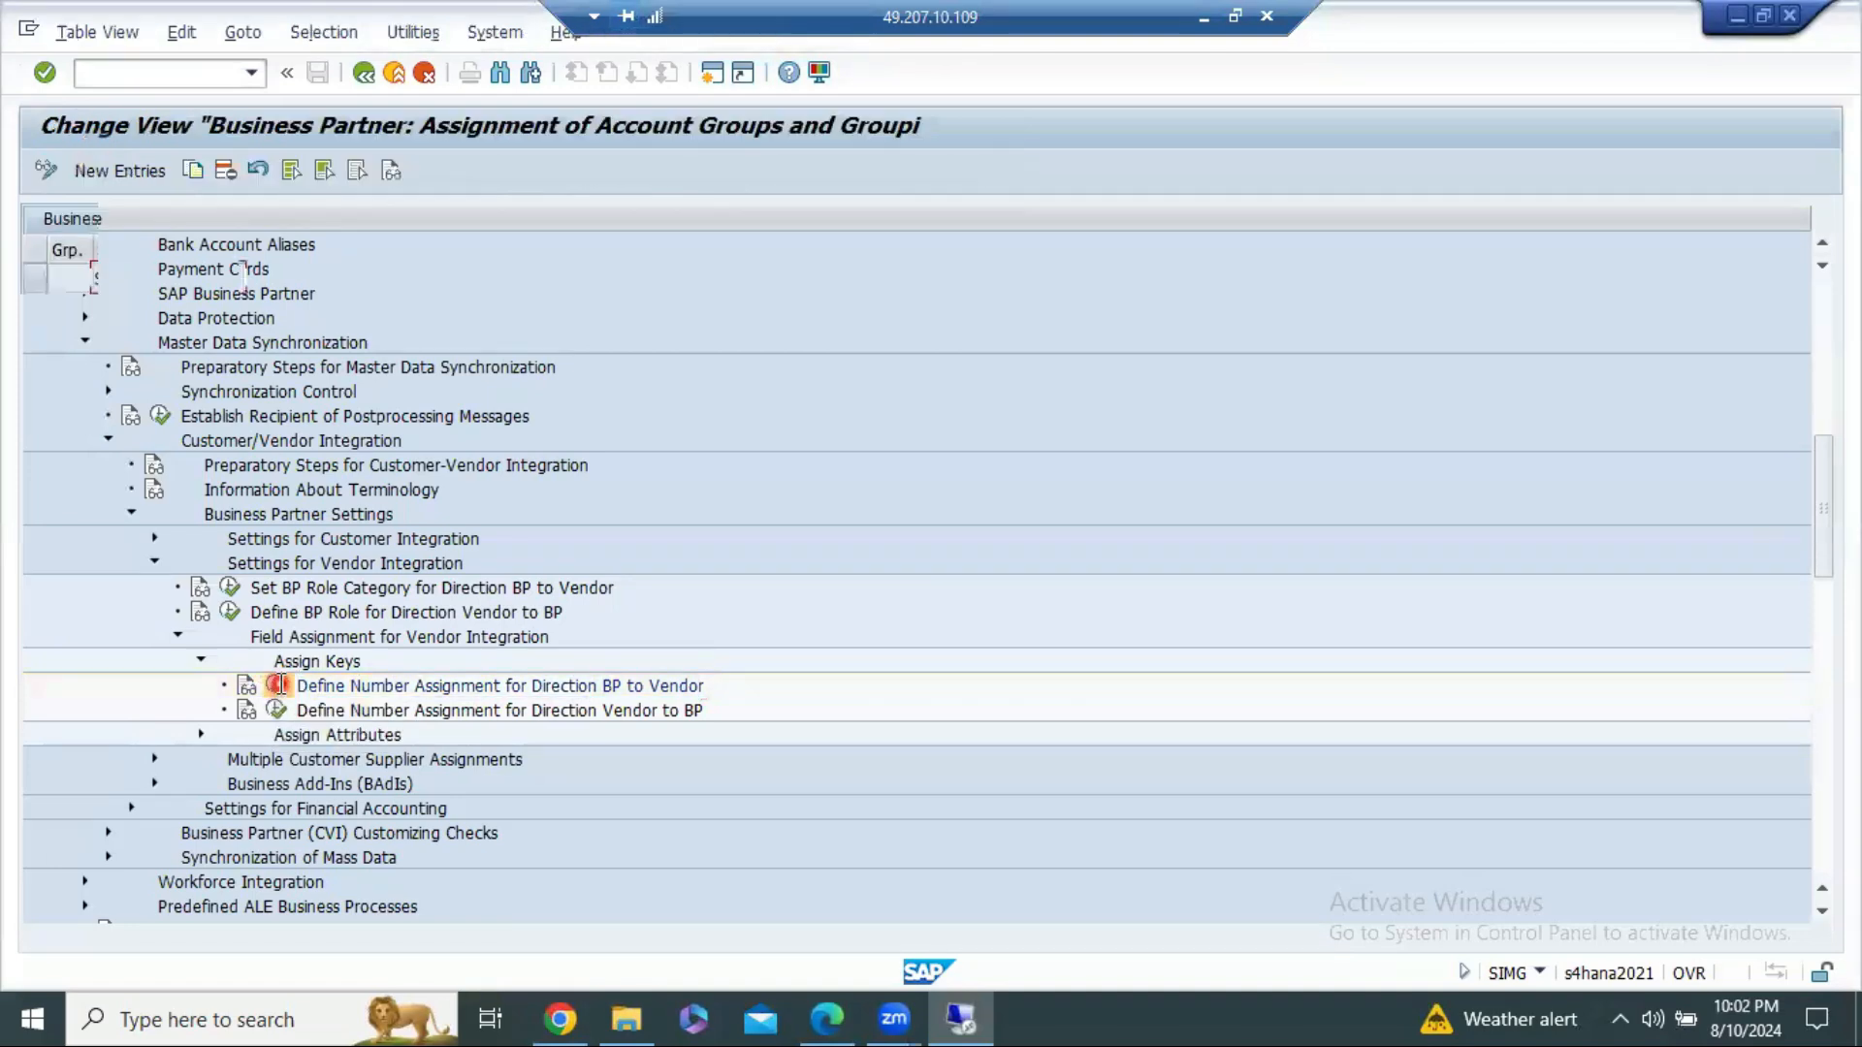
click(144, 170)
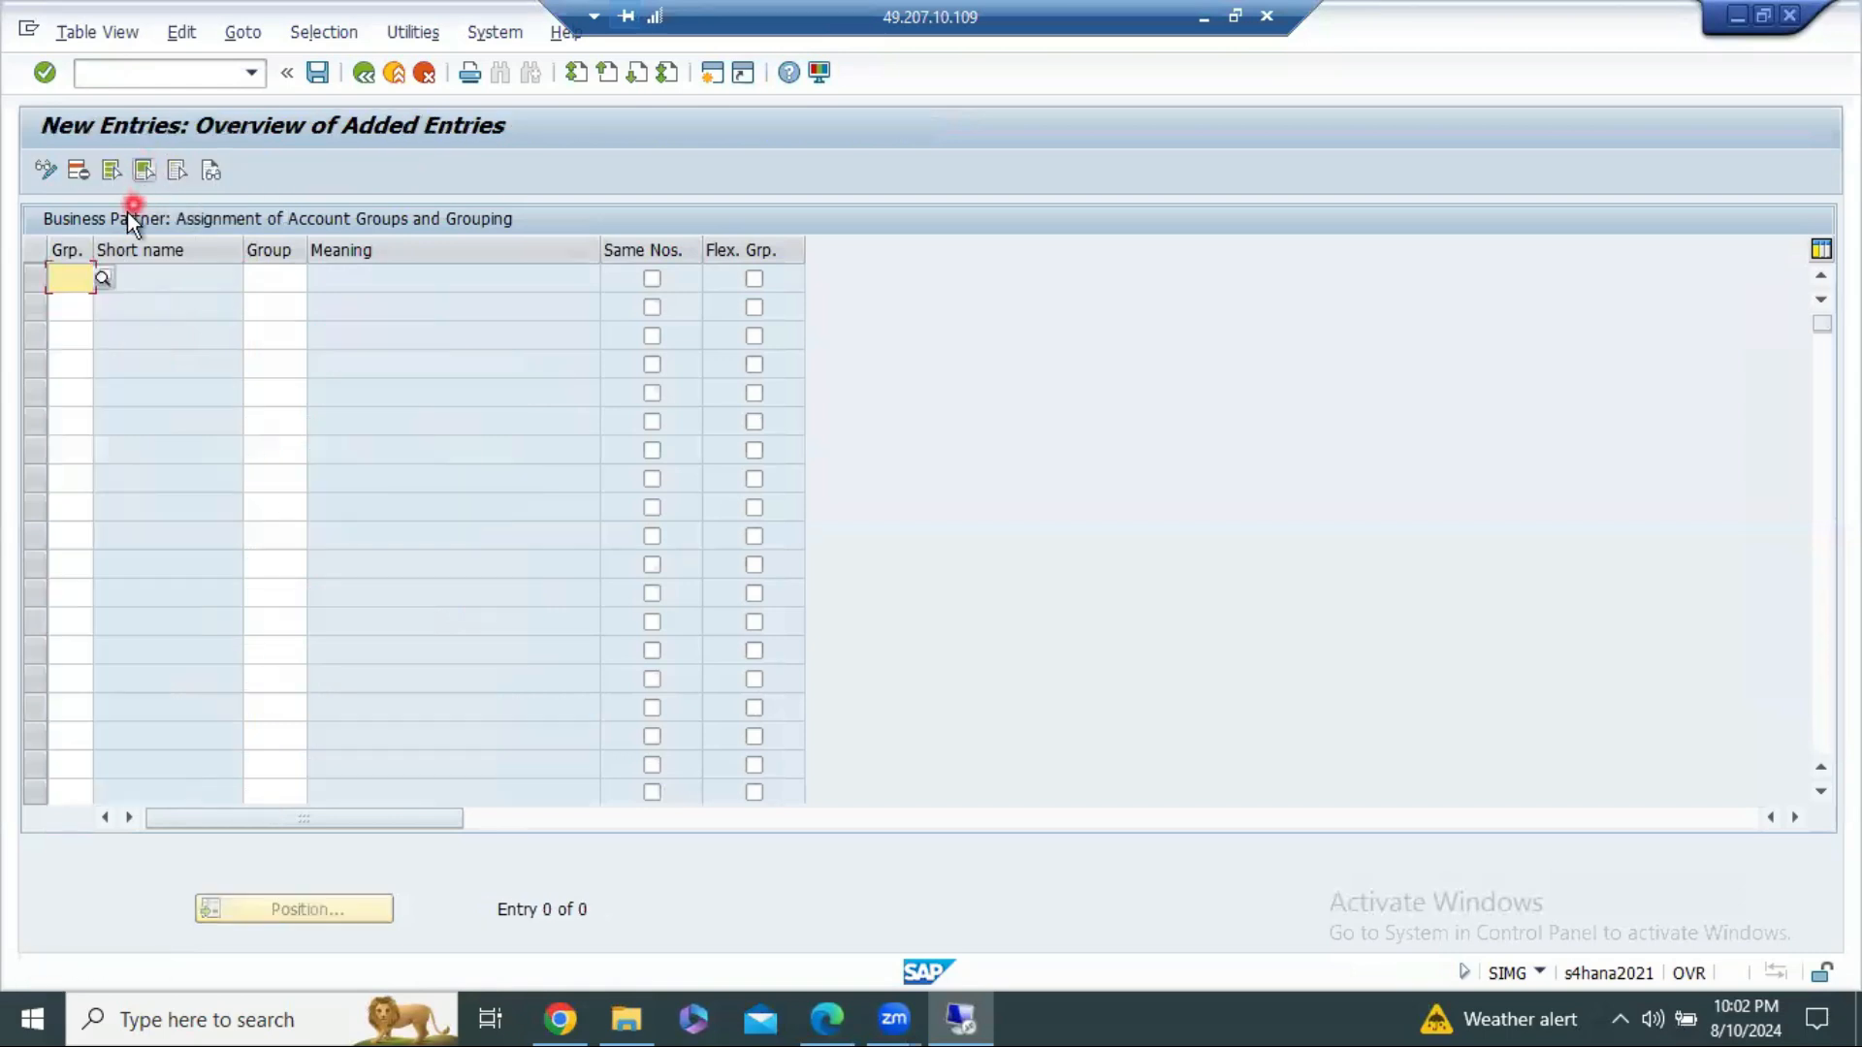
click(101, 281)
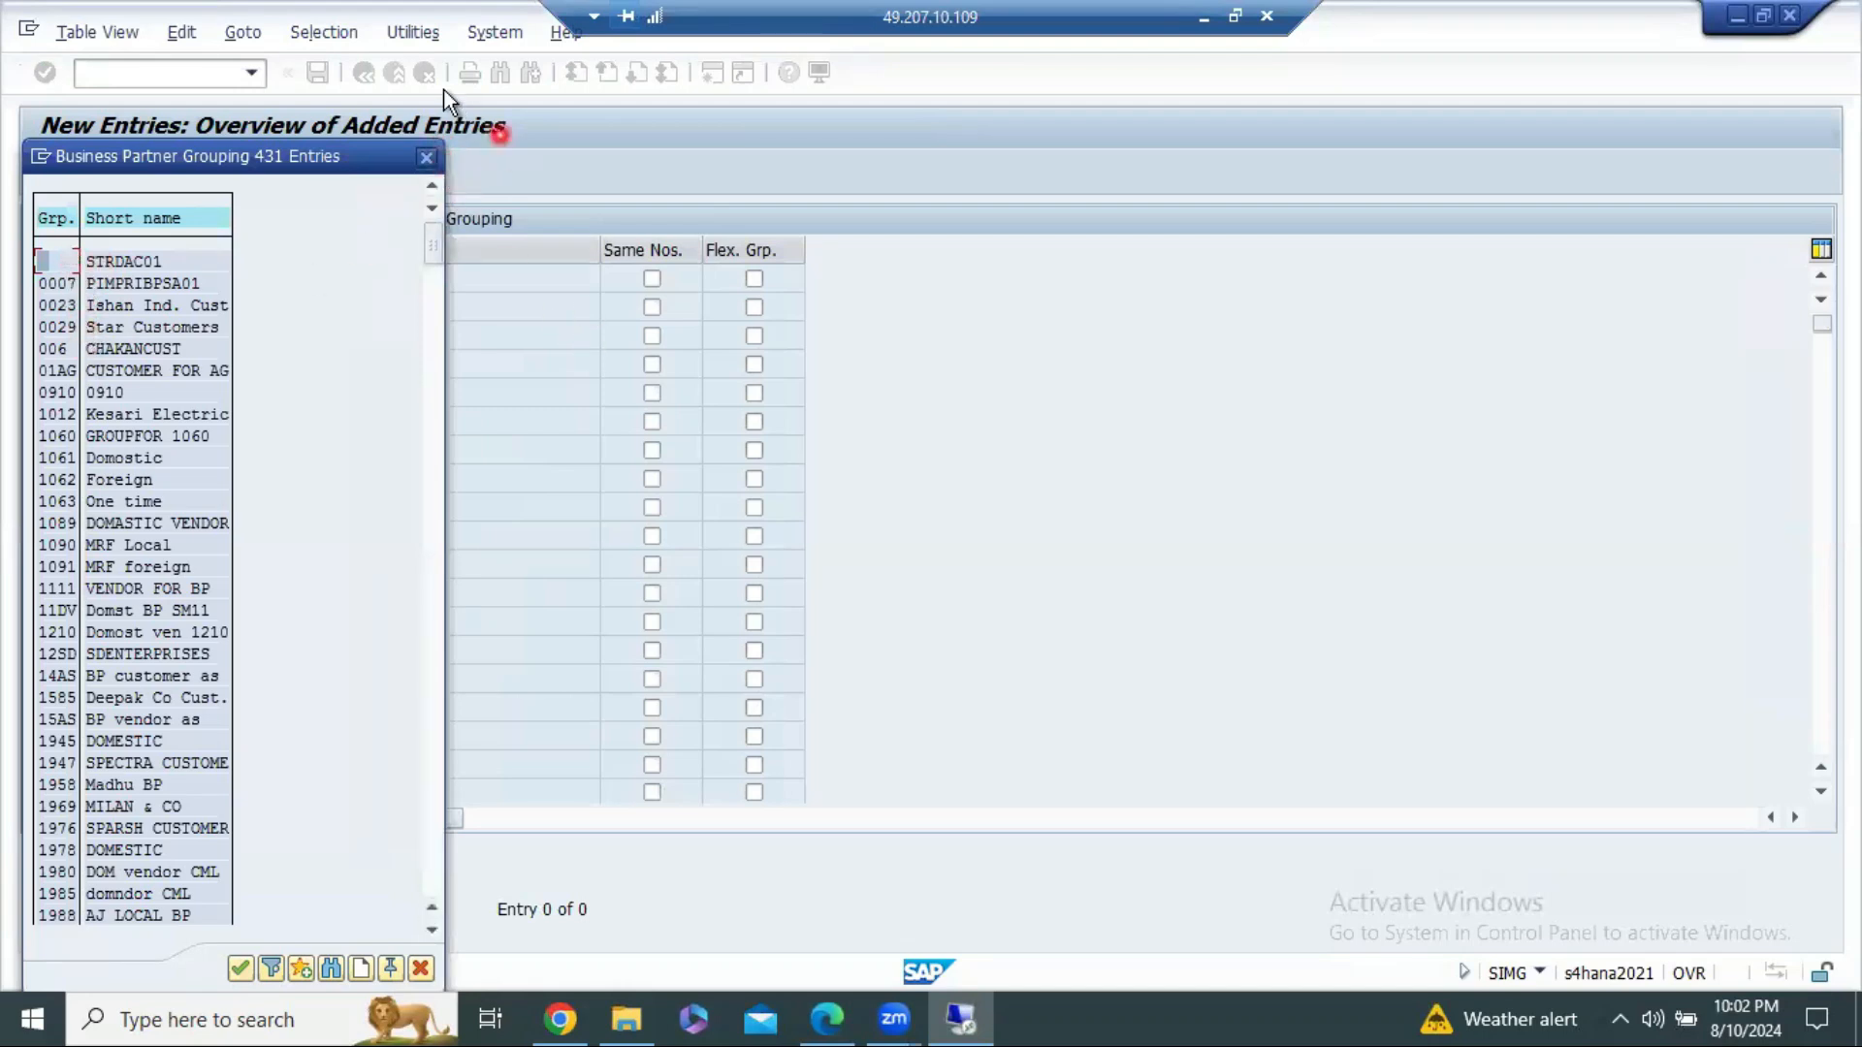
click(427, 153)
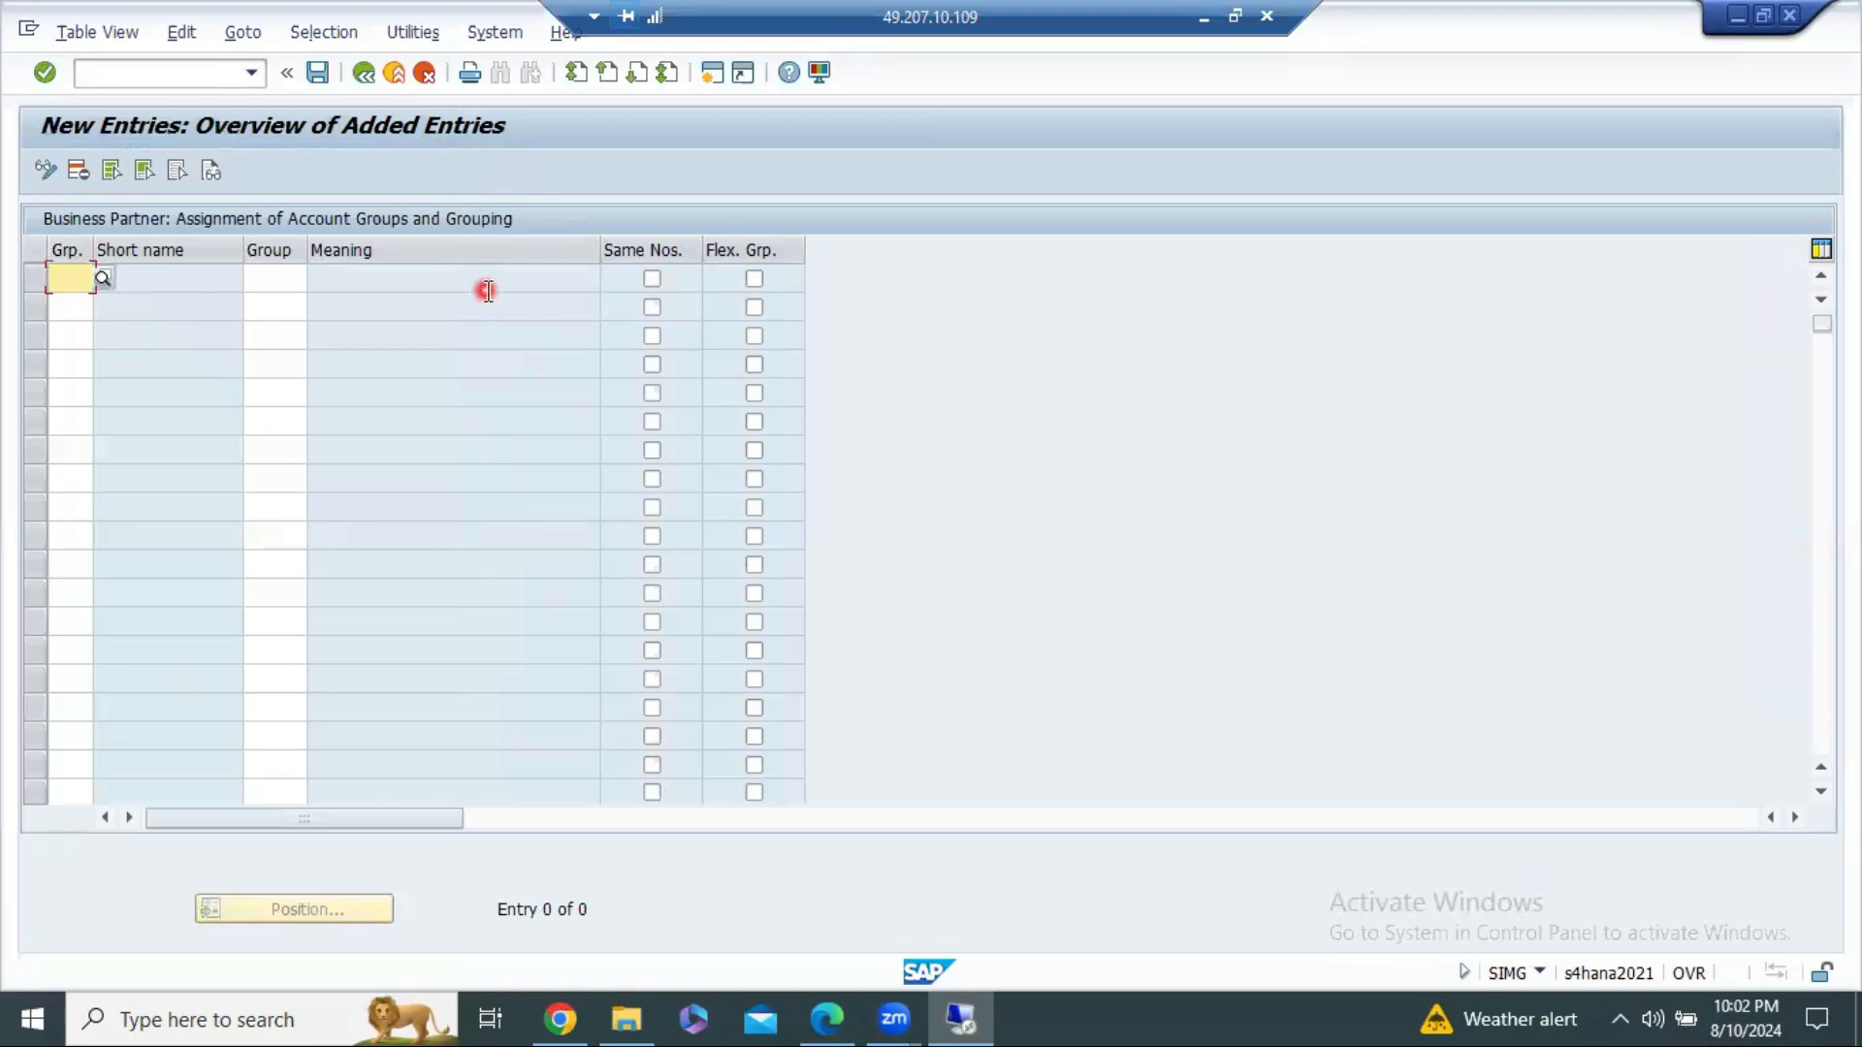
Step: Add an entry assigning business partner grouping S106 to vendor account group 106D
text(S106)
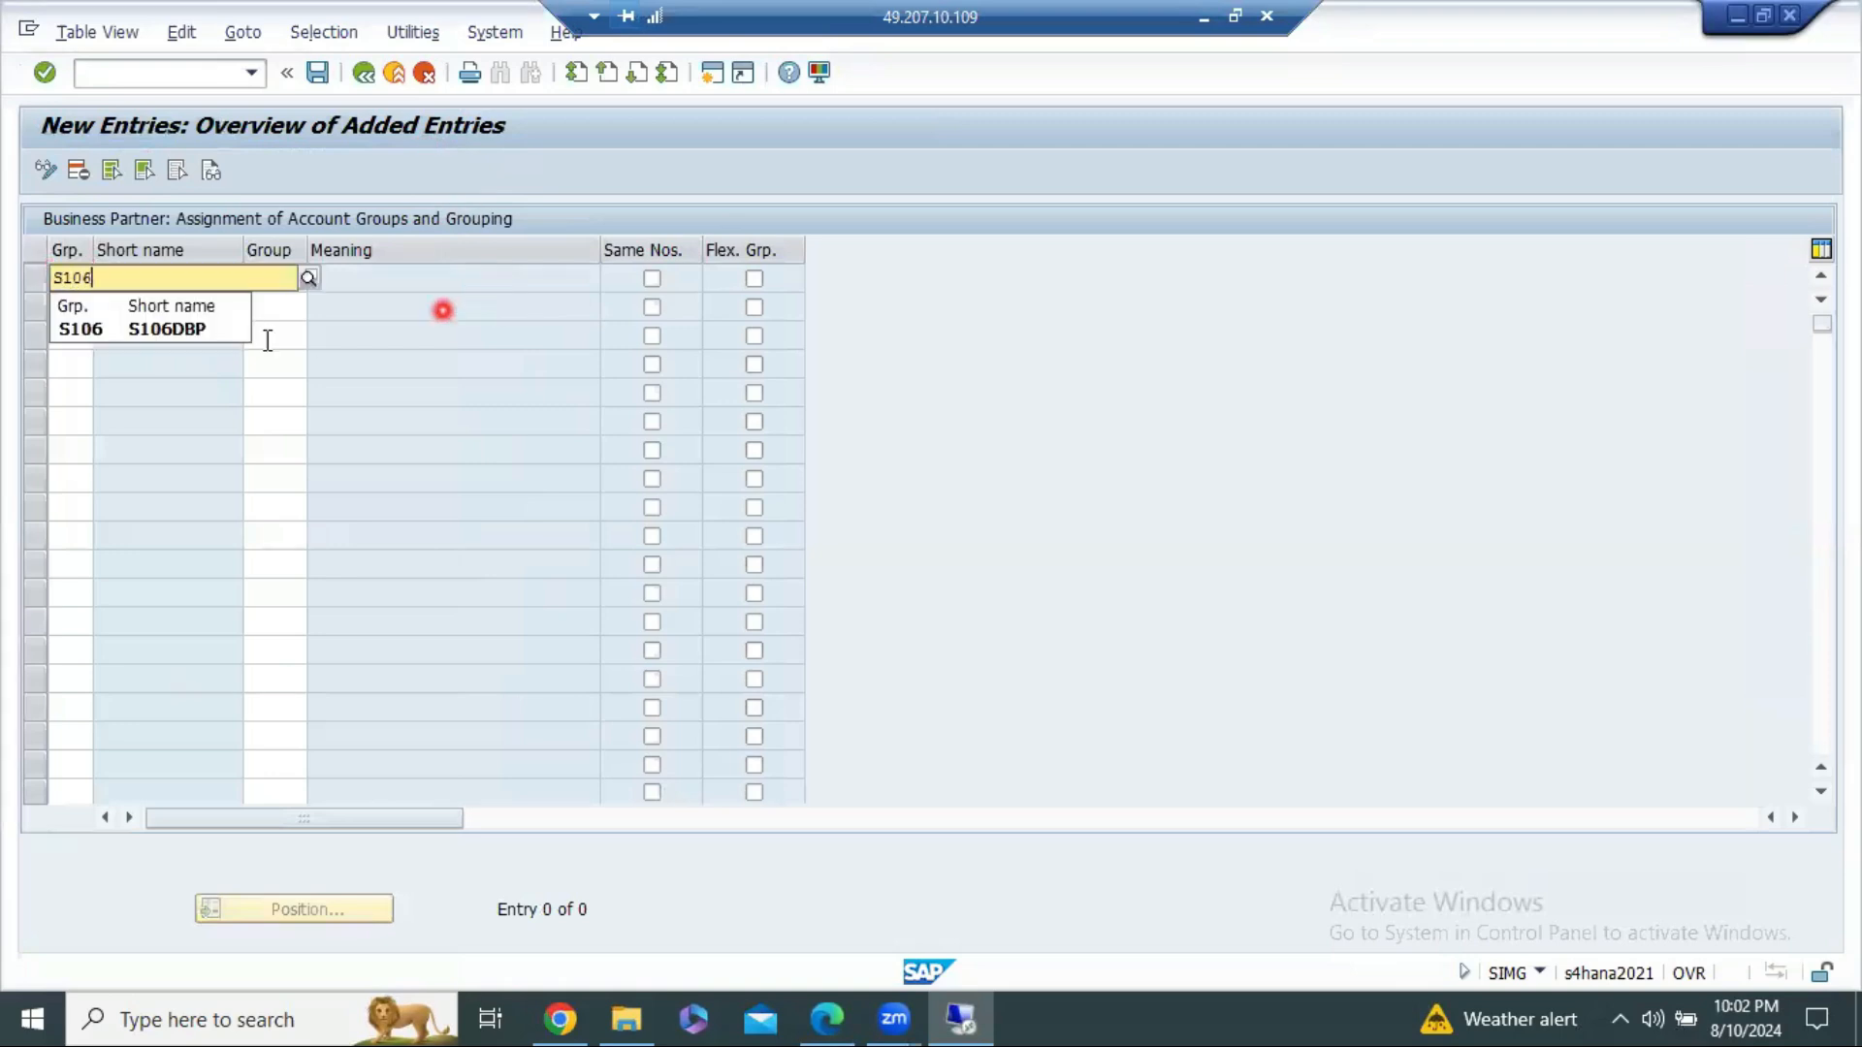
click(211, 328)
key(Tab)
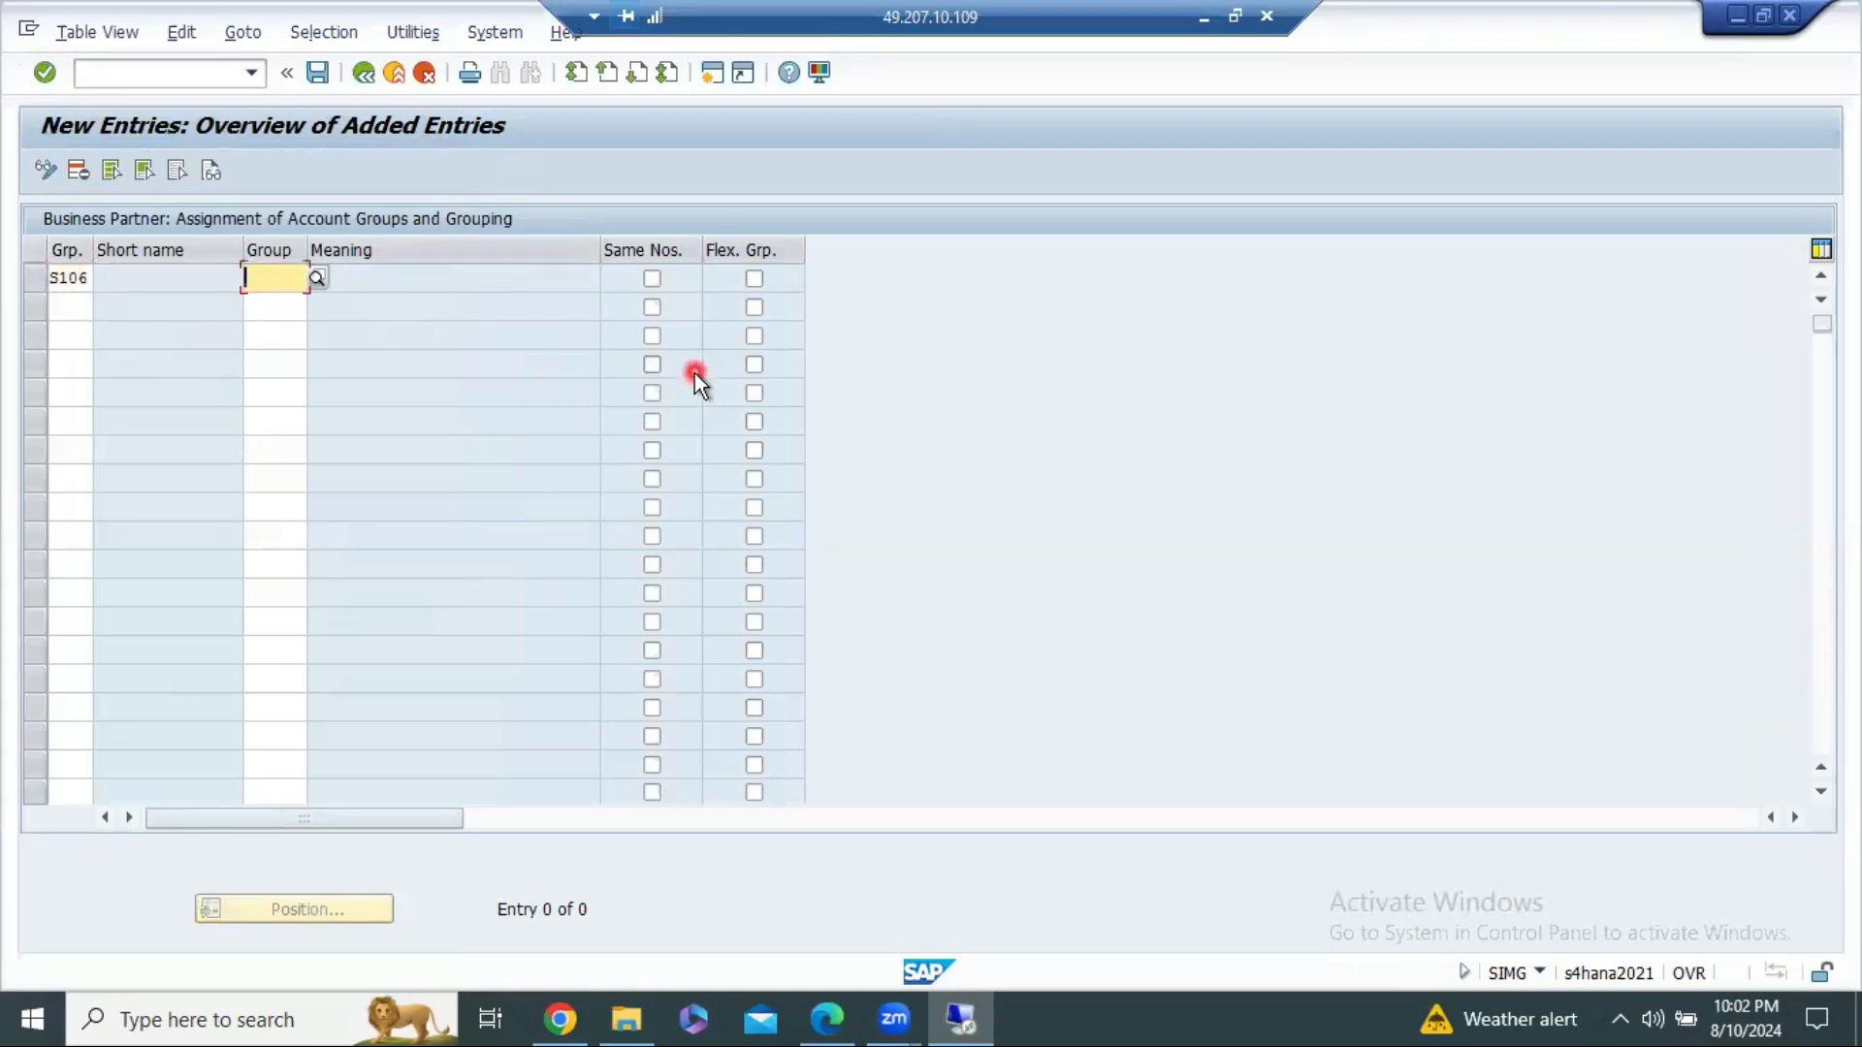
text(106)
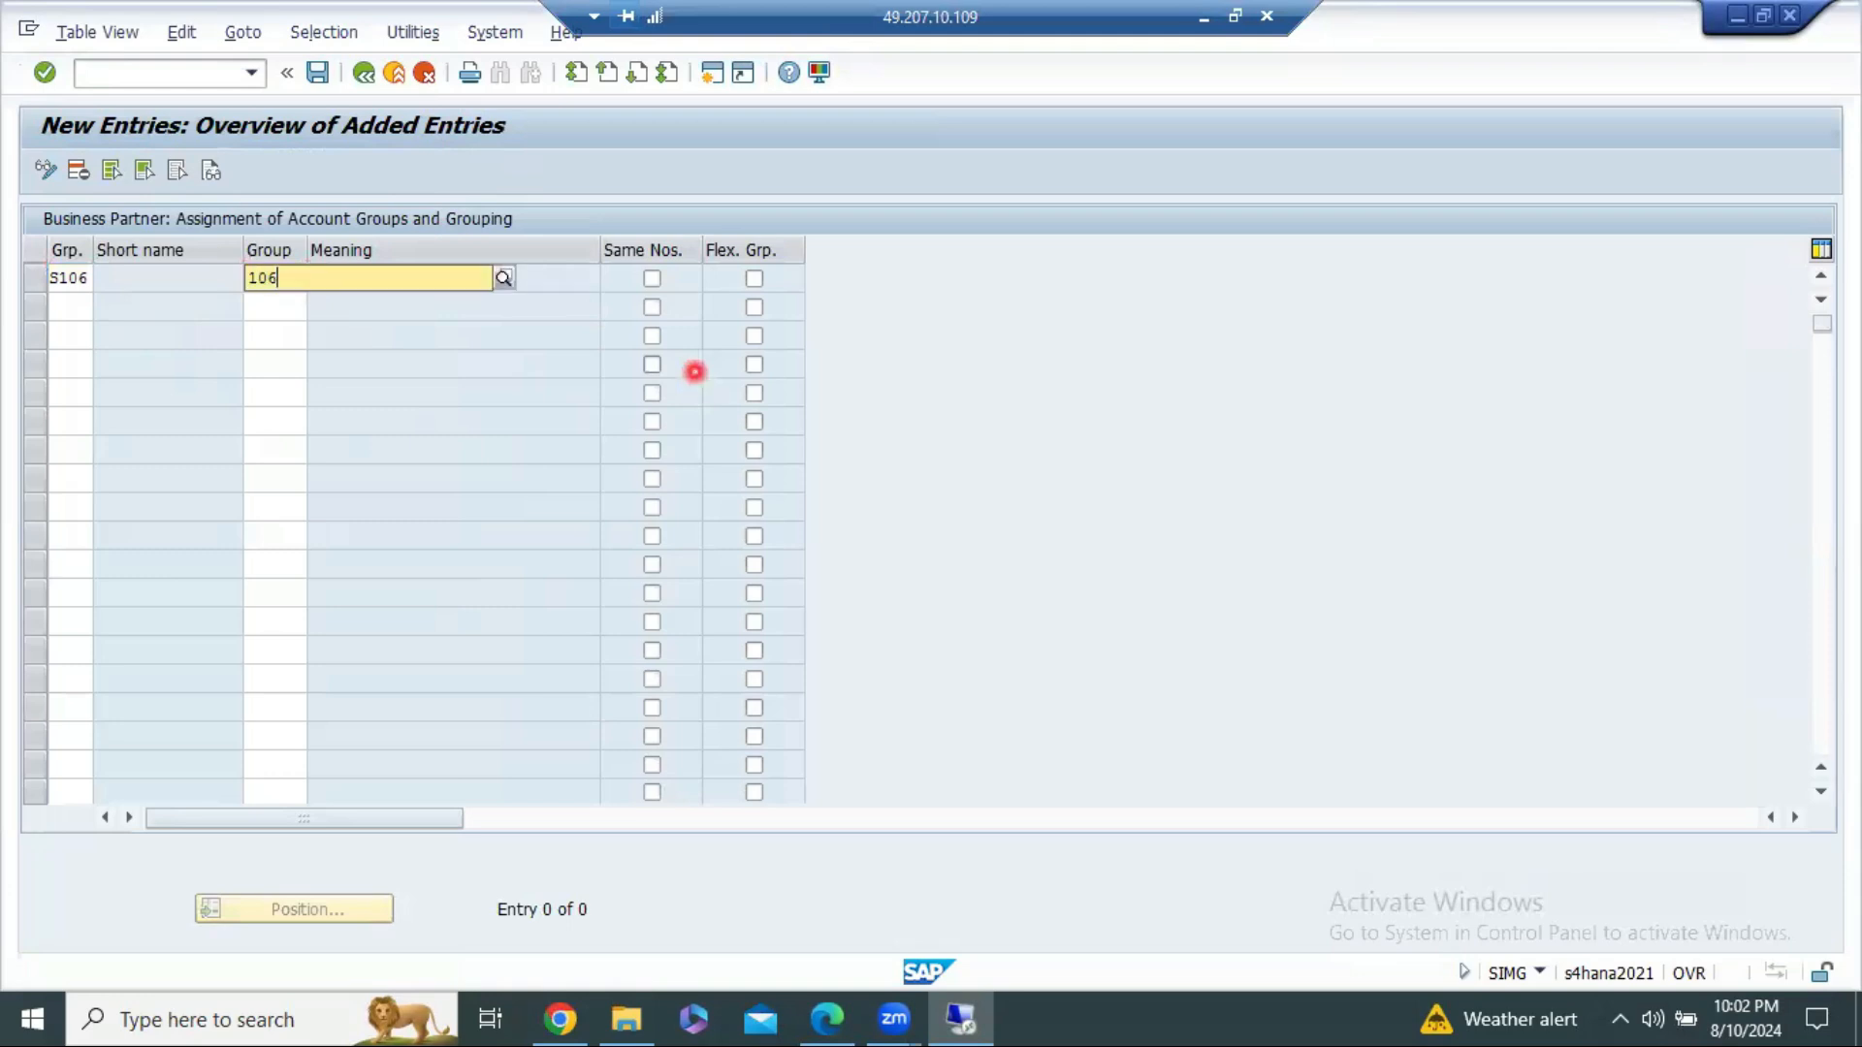
text(D)
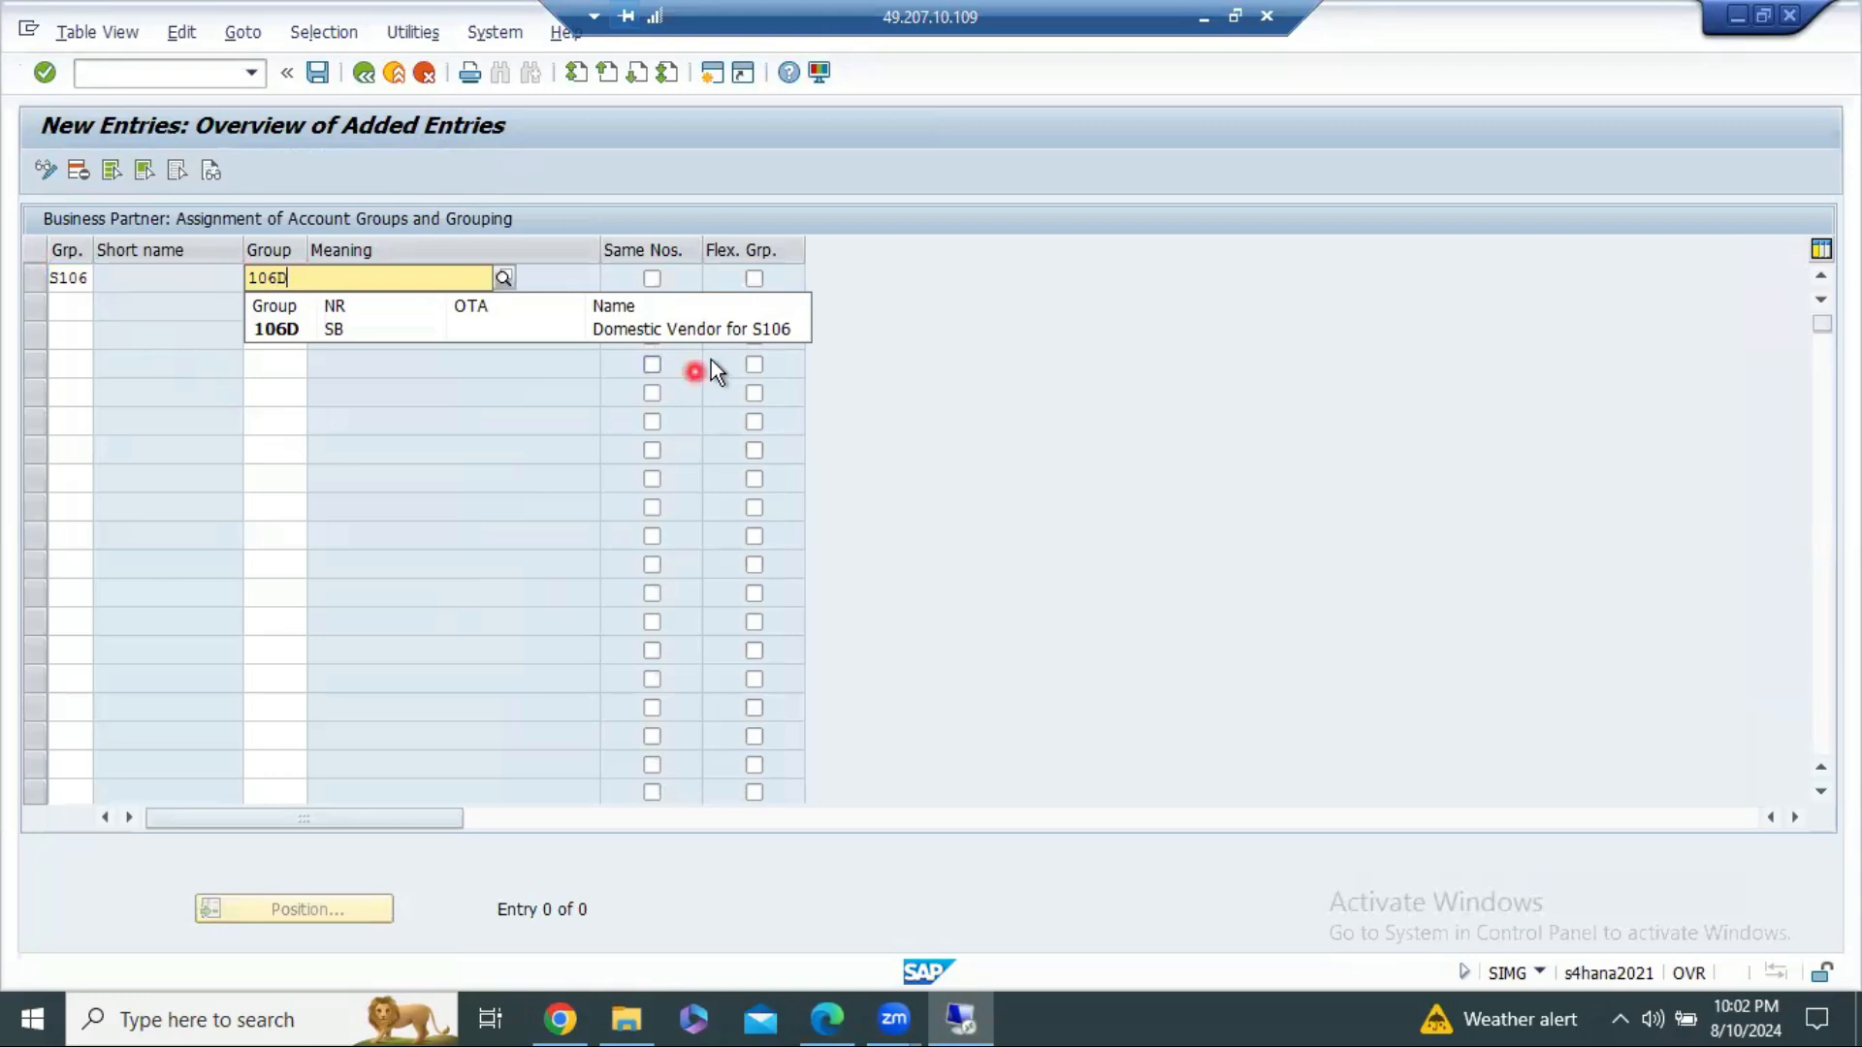
click(736, 329)
key(Return)
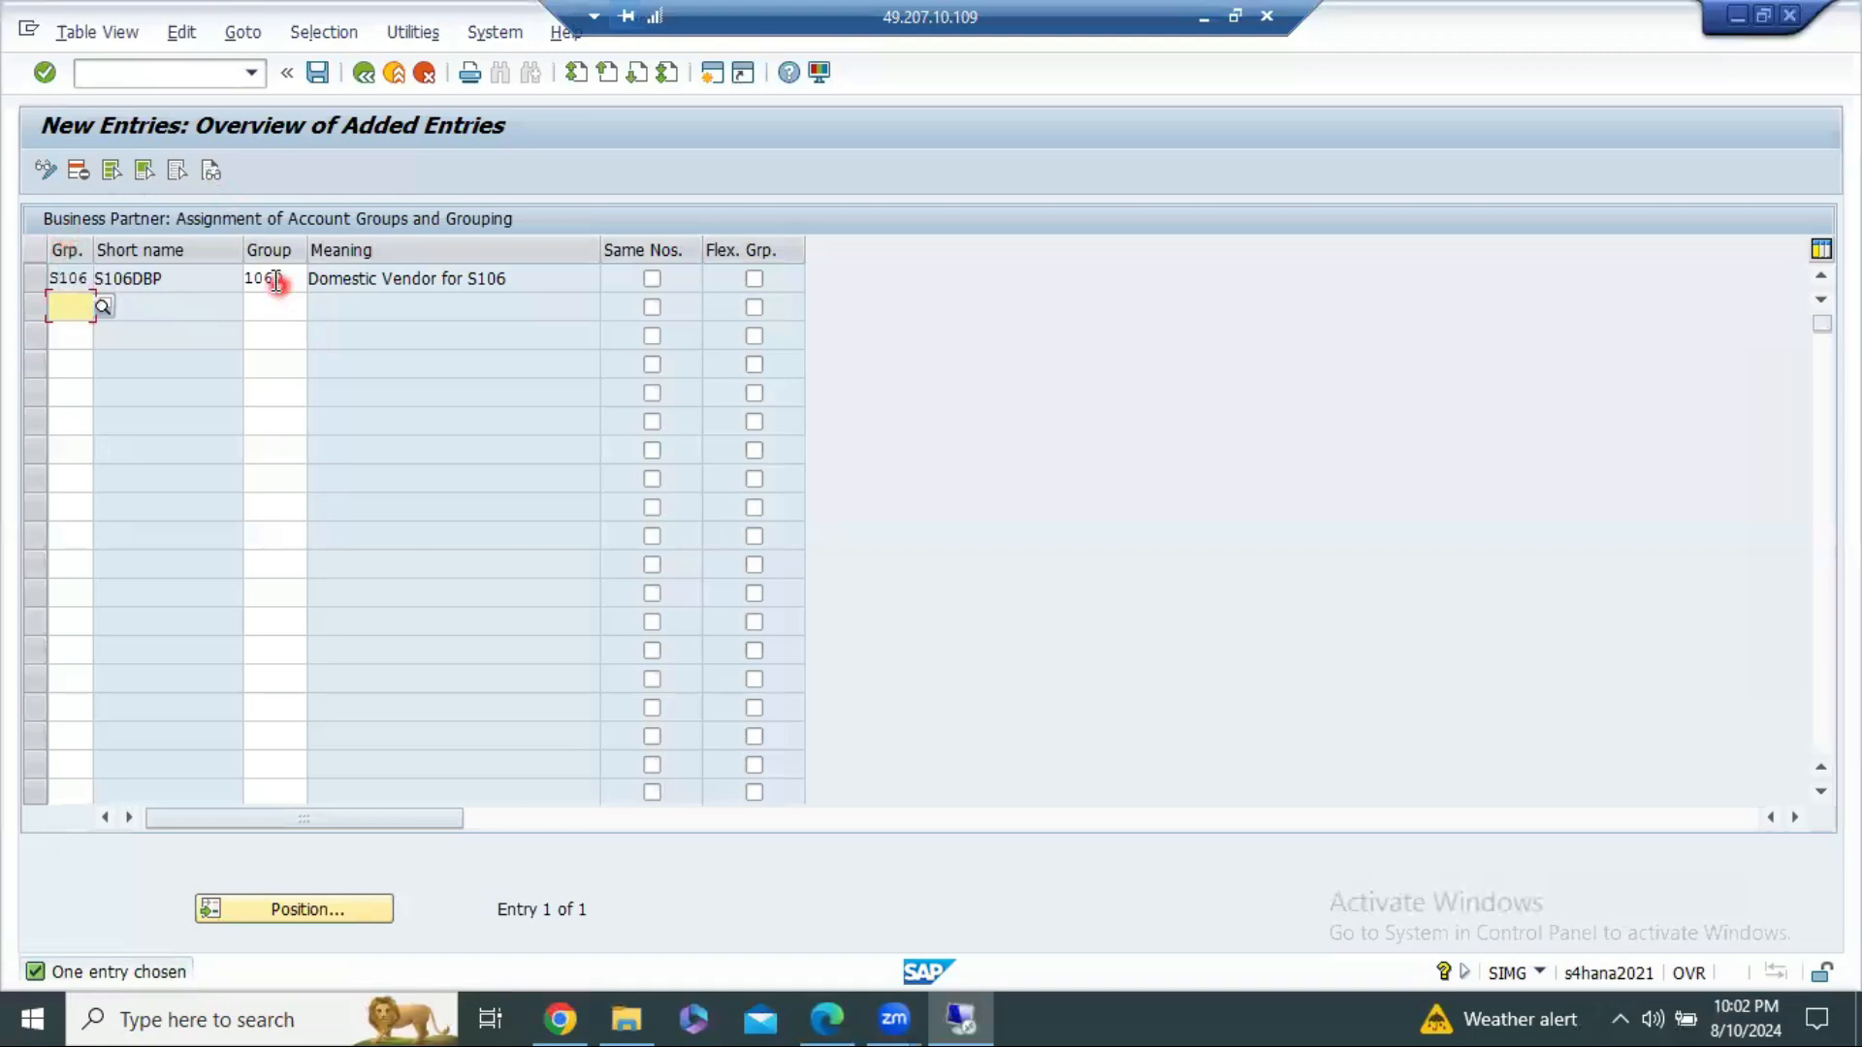
Step: Save the new assignment under the S106_Master Data customizing request and leave the new entries overview
click(316, 73)
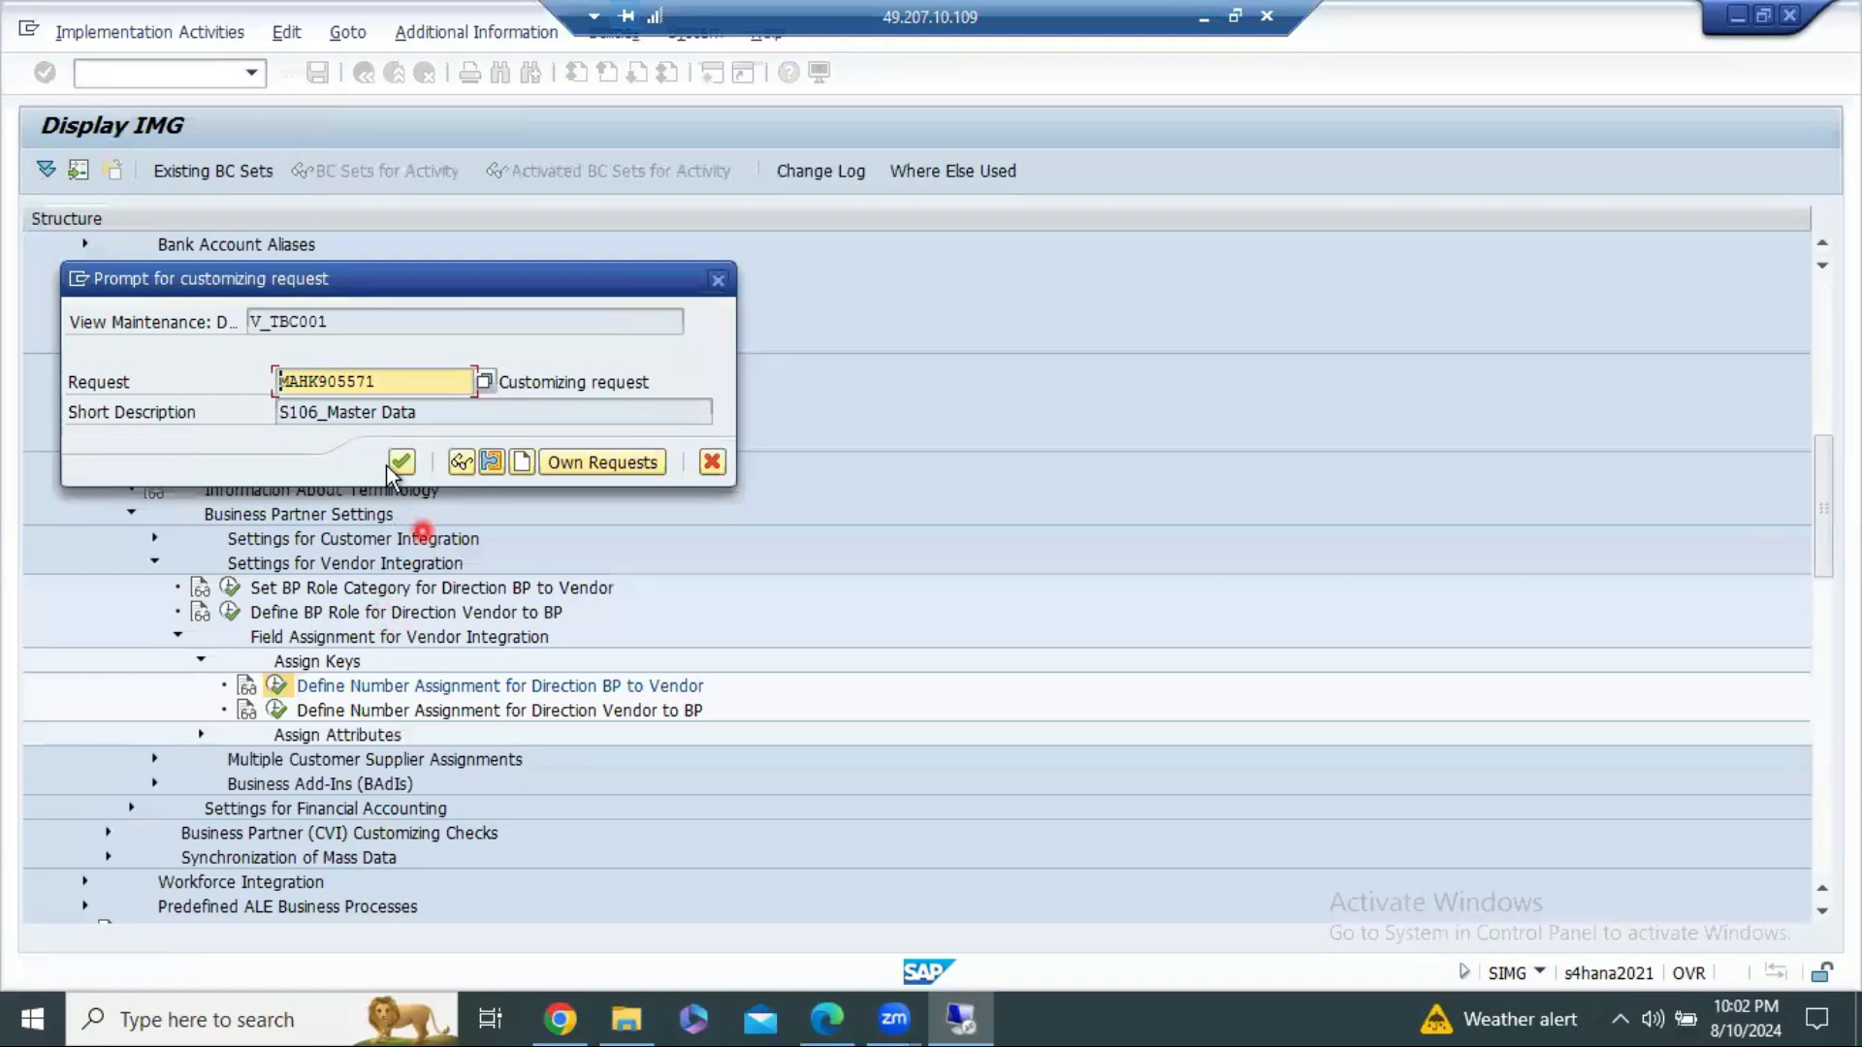
click(403, 460)
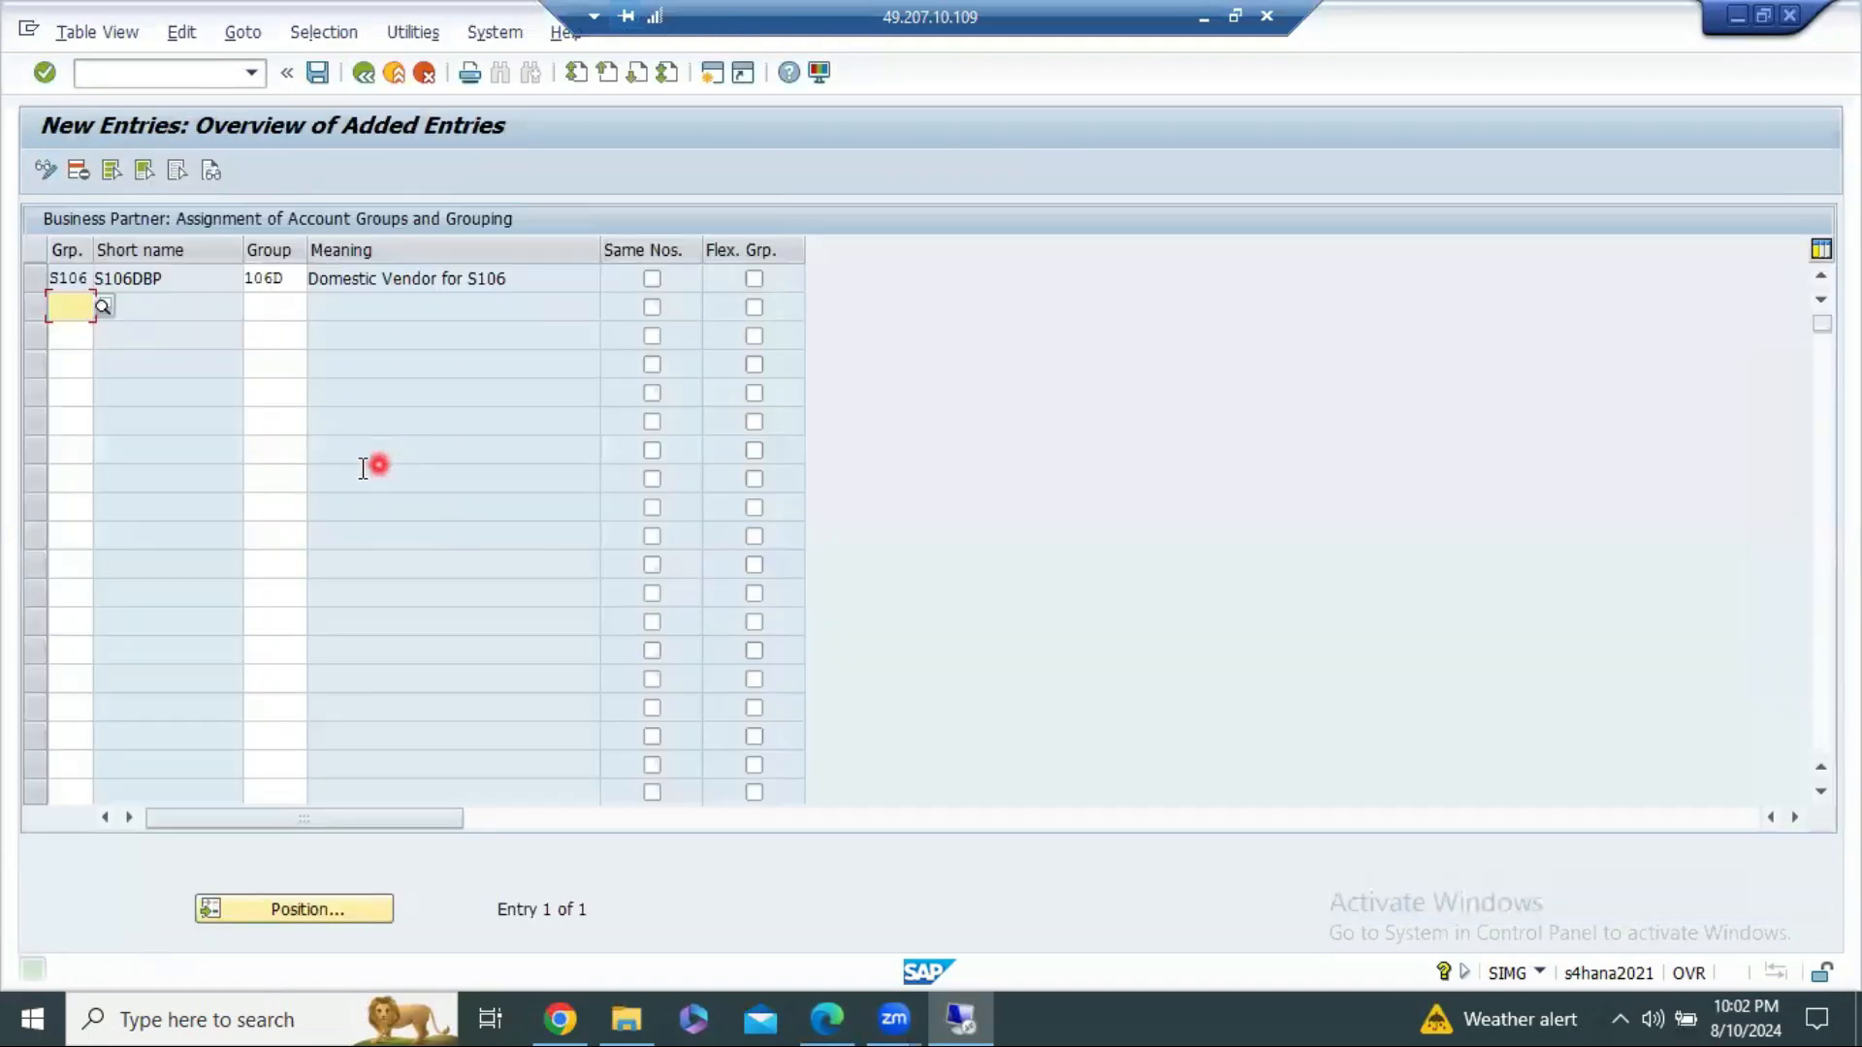
click(363, 75)
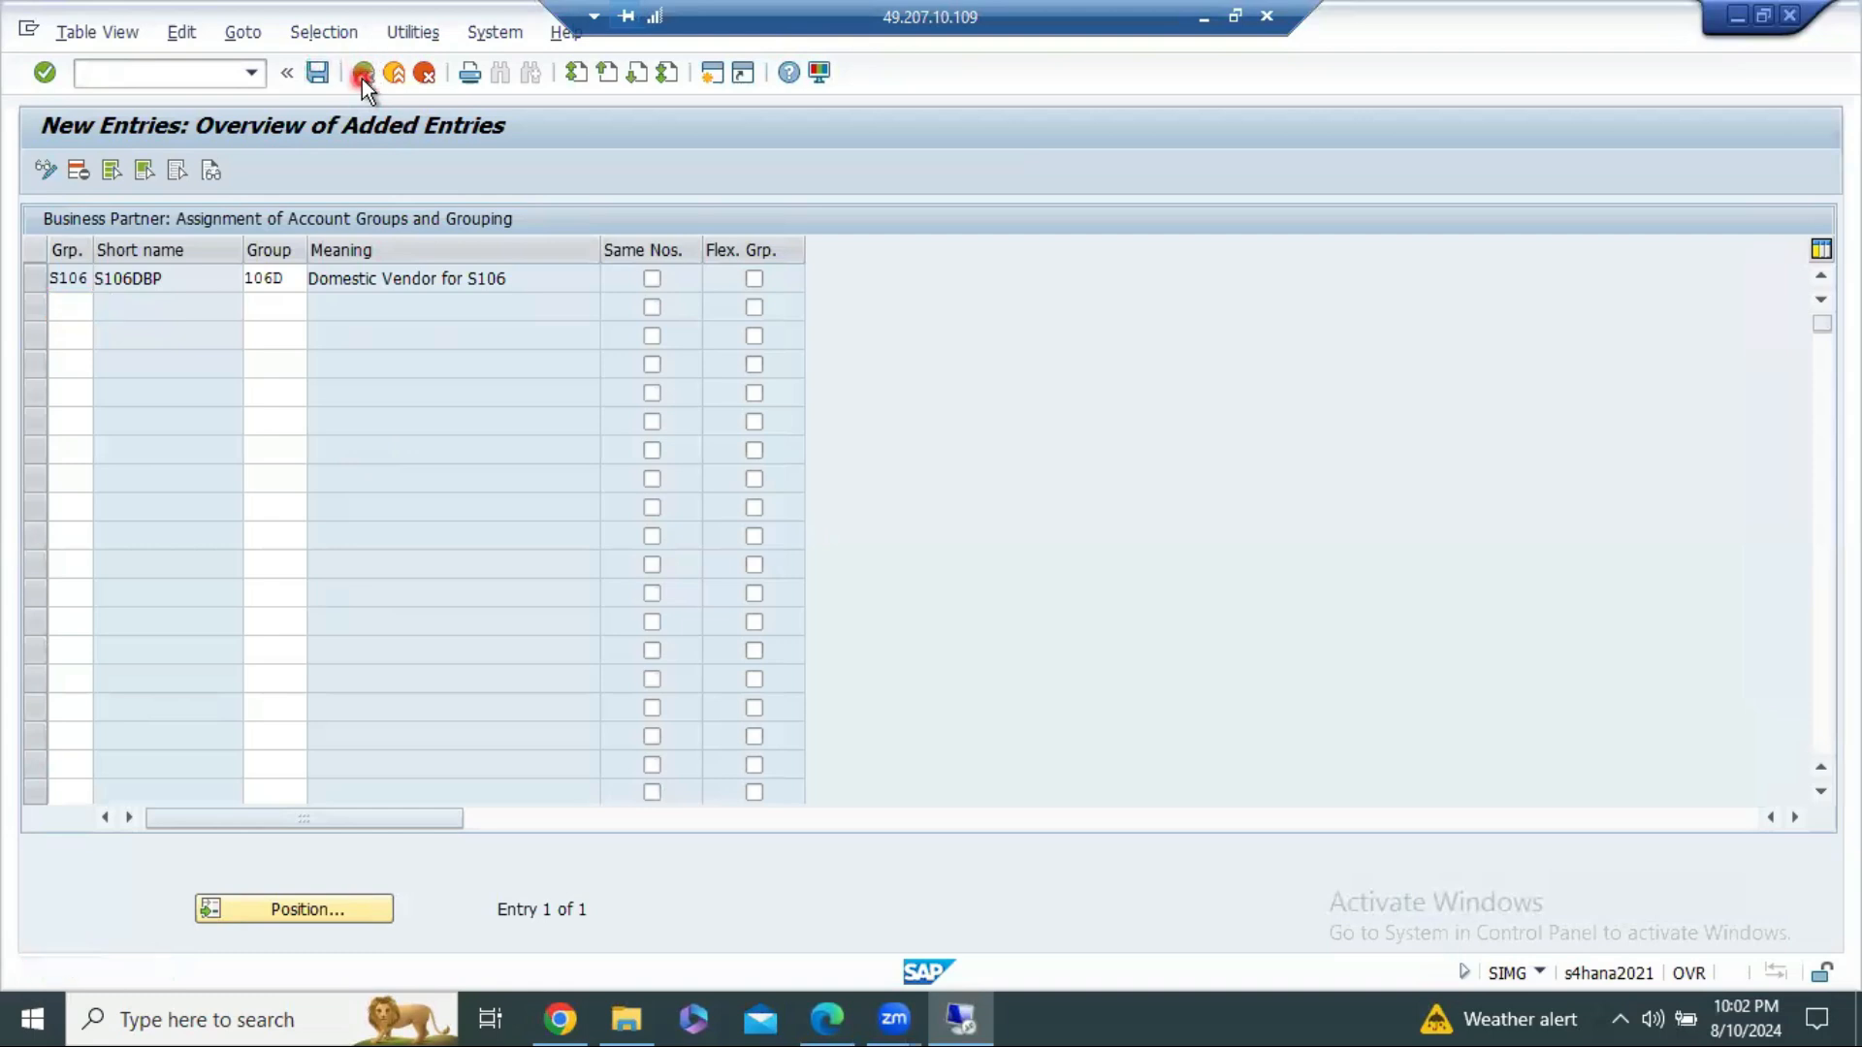
Step: Switch to the S4 HANA FI-Notes spreadsheet in Chrome and enter "S106 >> 106D" in cell G32 of the Account Payable sheet
click(1200, 14)
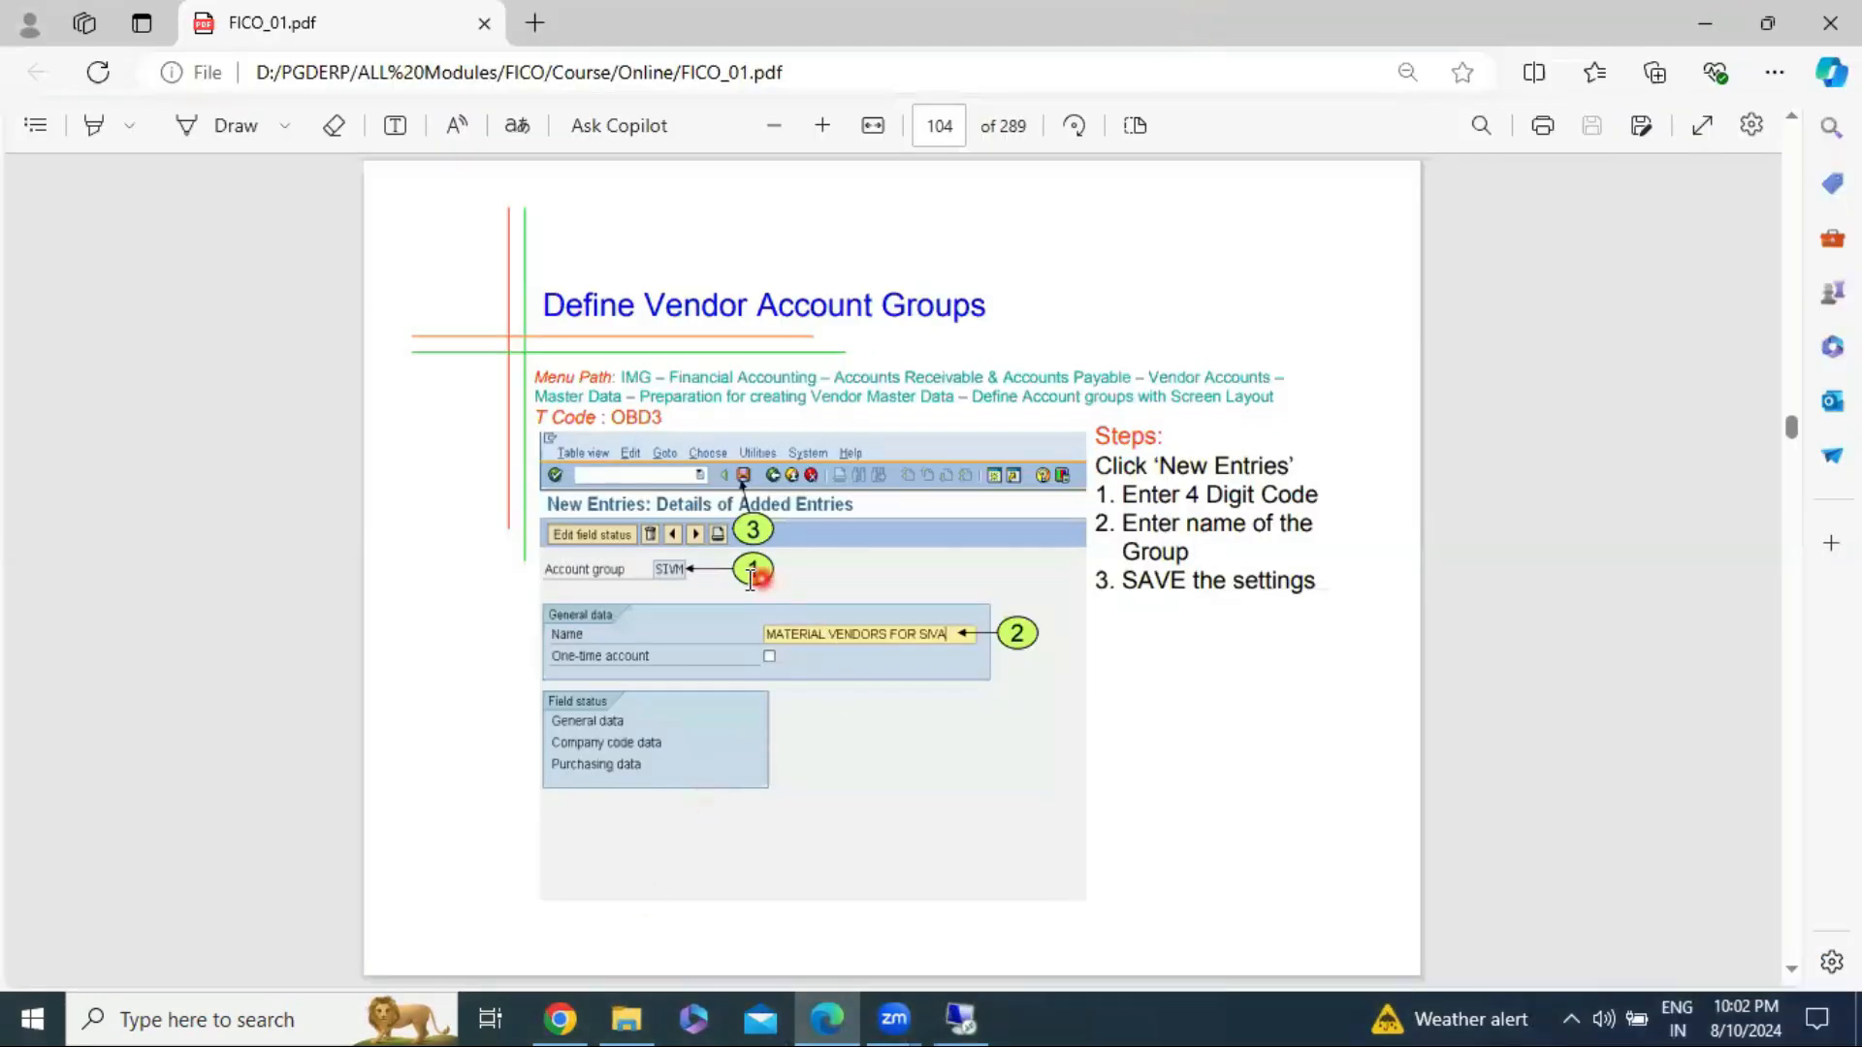
click(560, 1018)
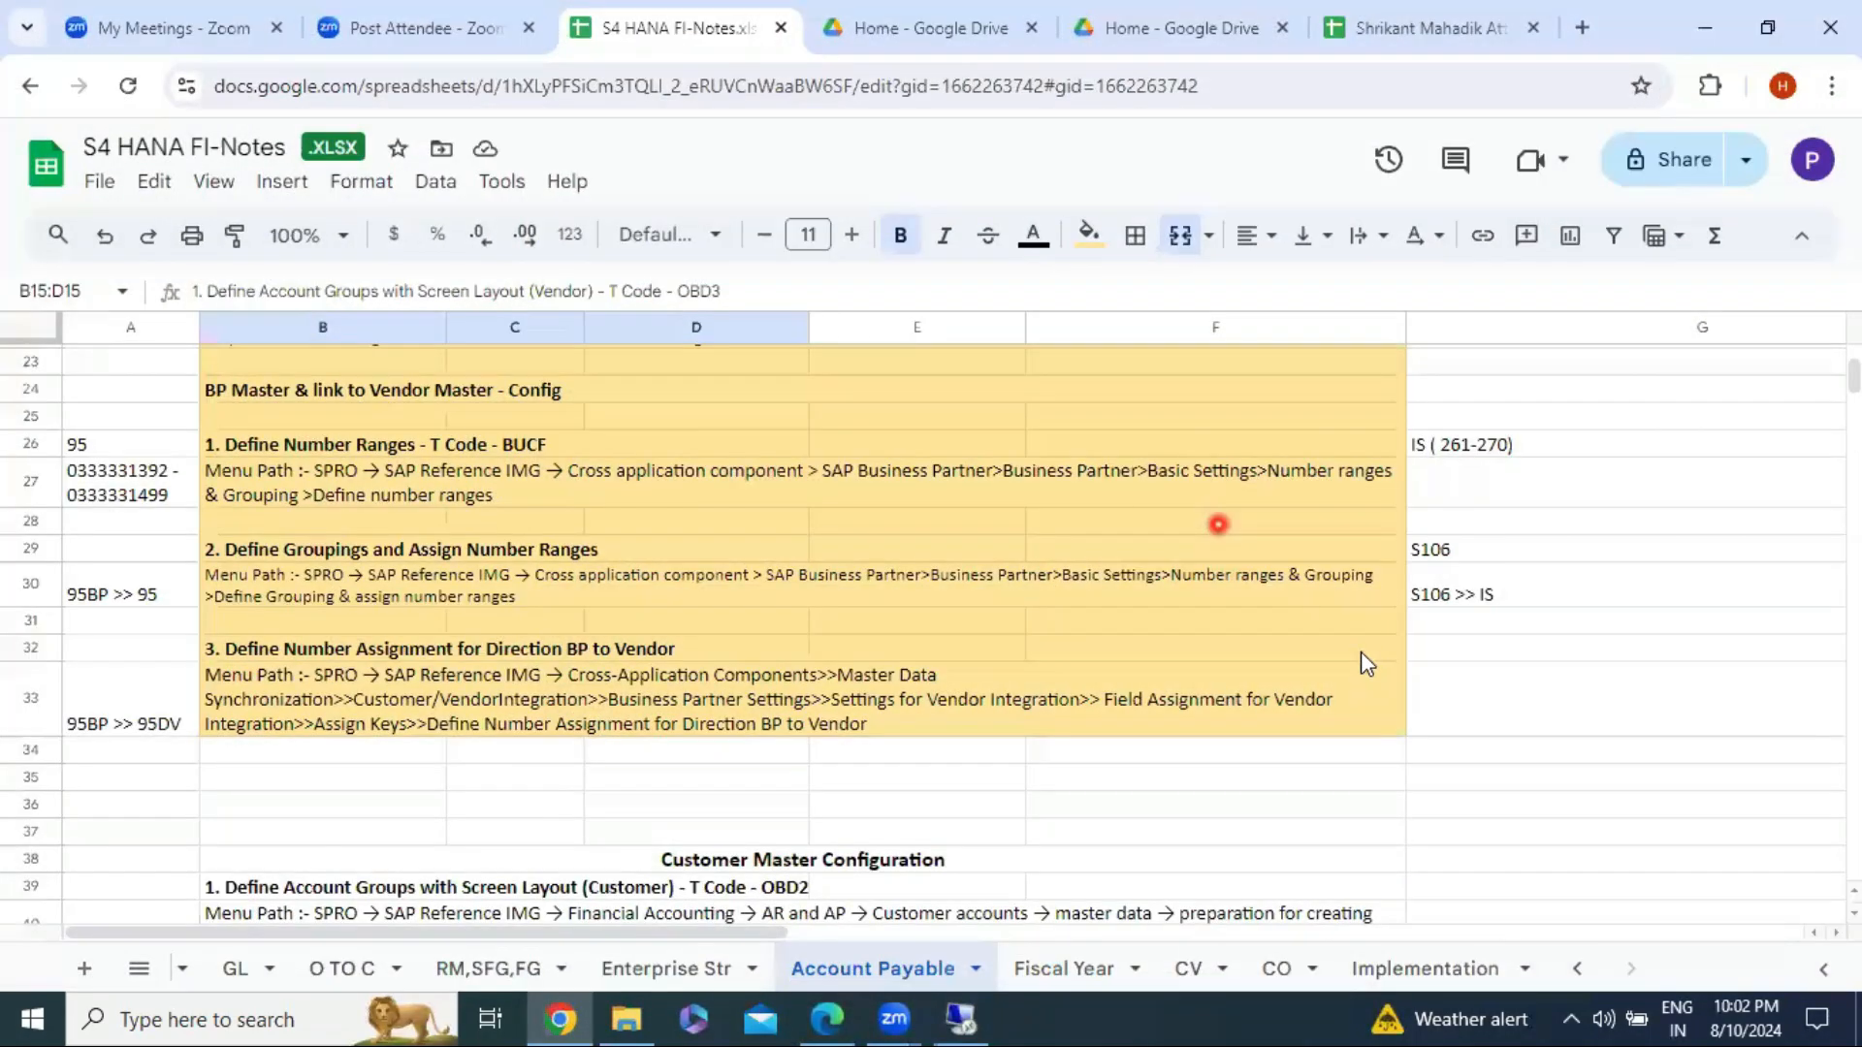
click(1361, 645)
double_click(1362, 642)
text(S)
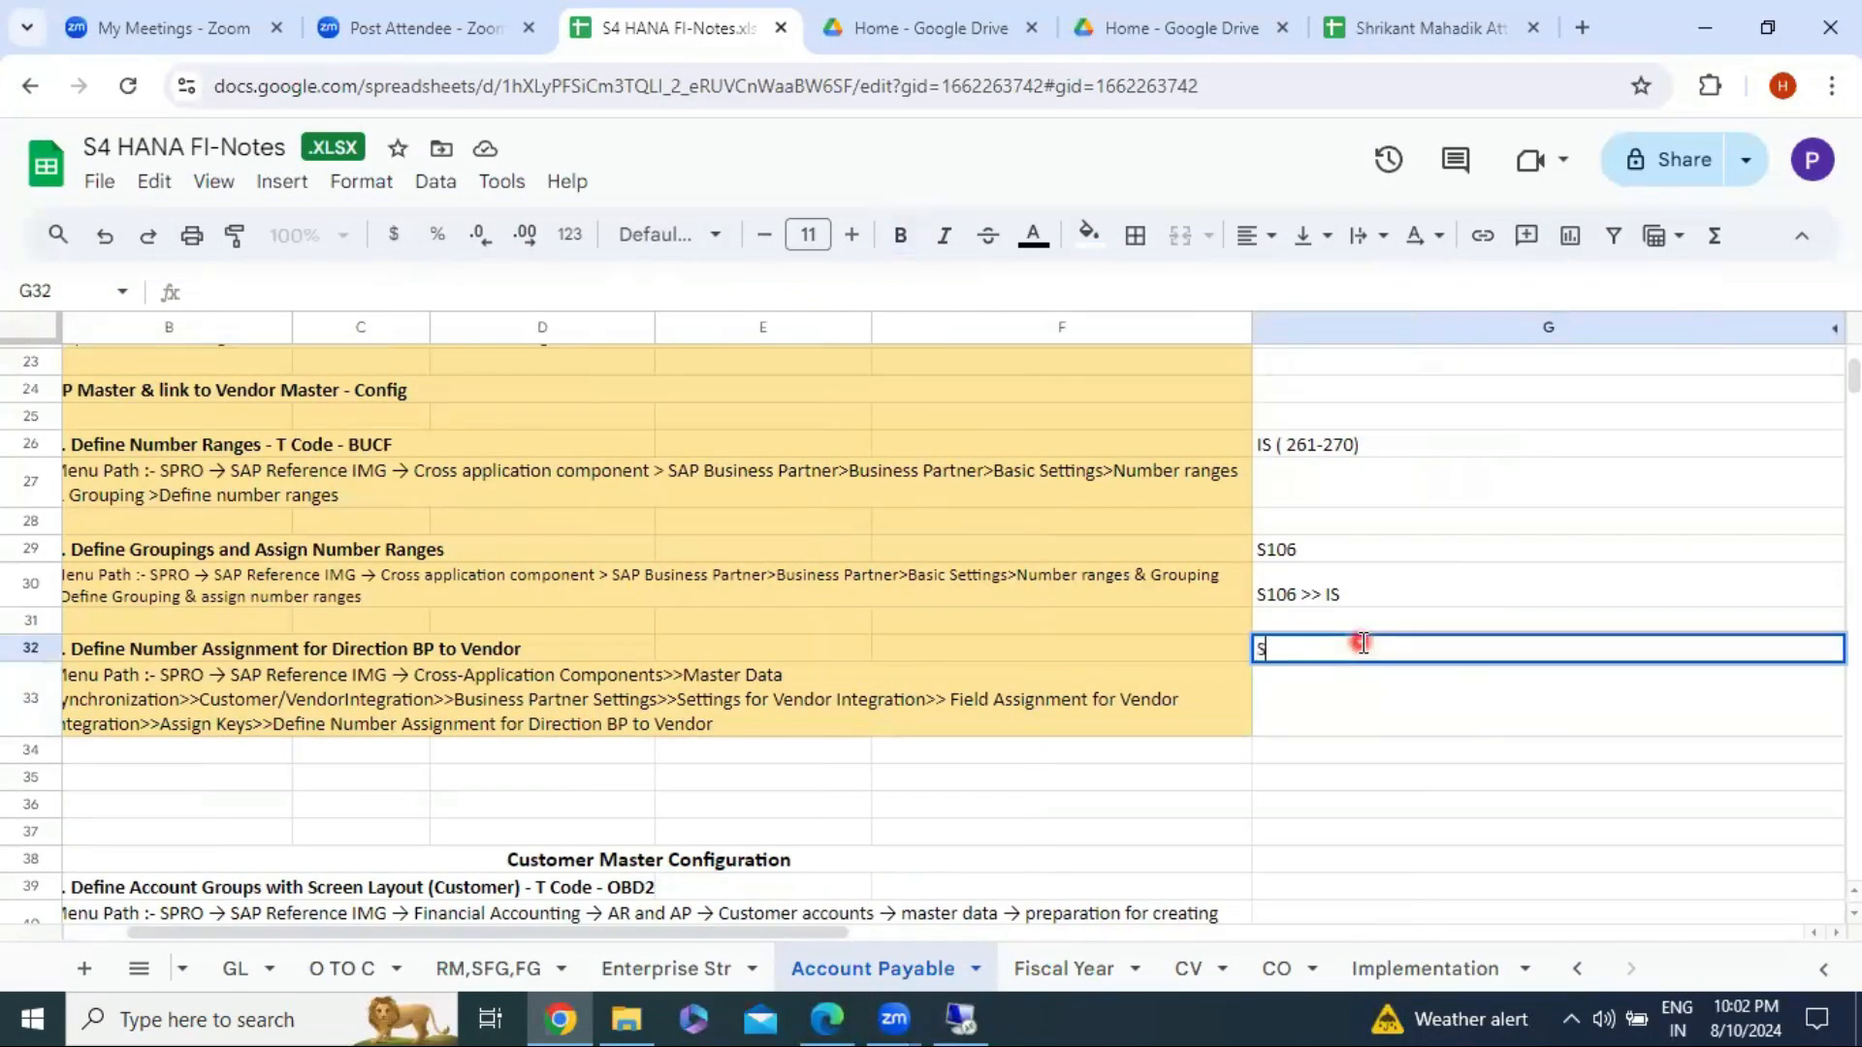
text(106 >> 106D)
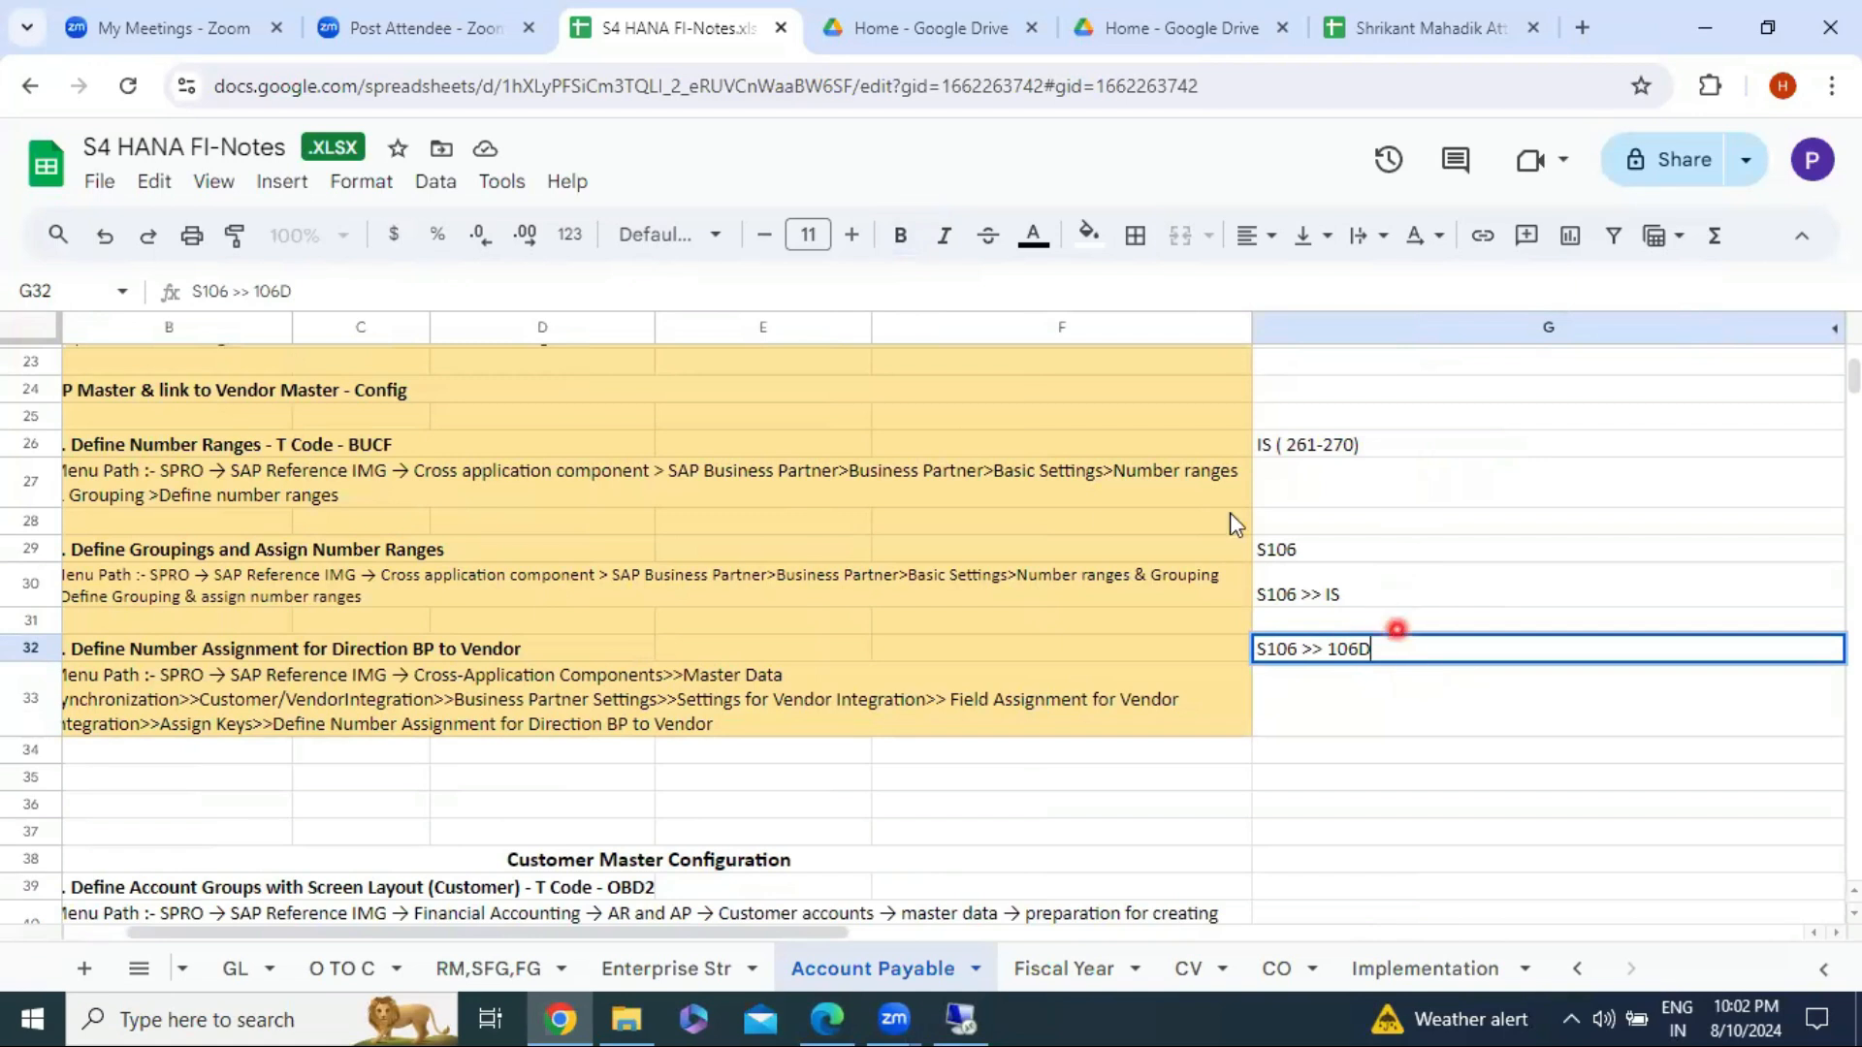
Step: Review the vendor account group, number range and BP-to-vendor configuration notes in the Account Payable sheet
scroll(1246, 684, up, 8)
click(1289, 759)
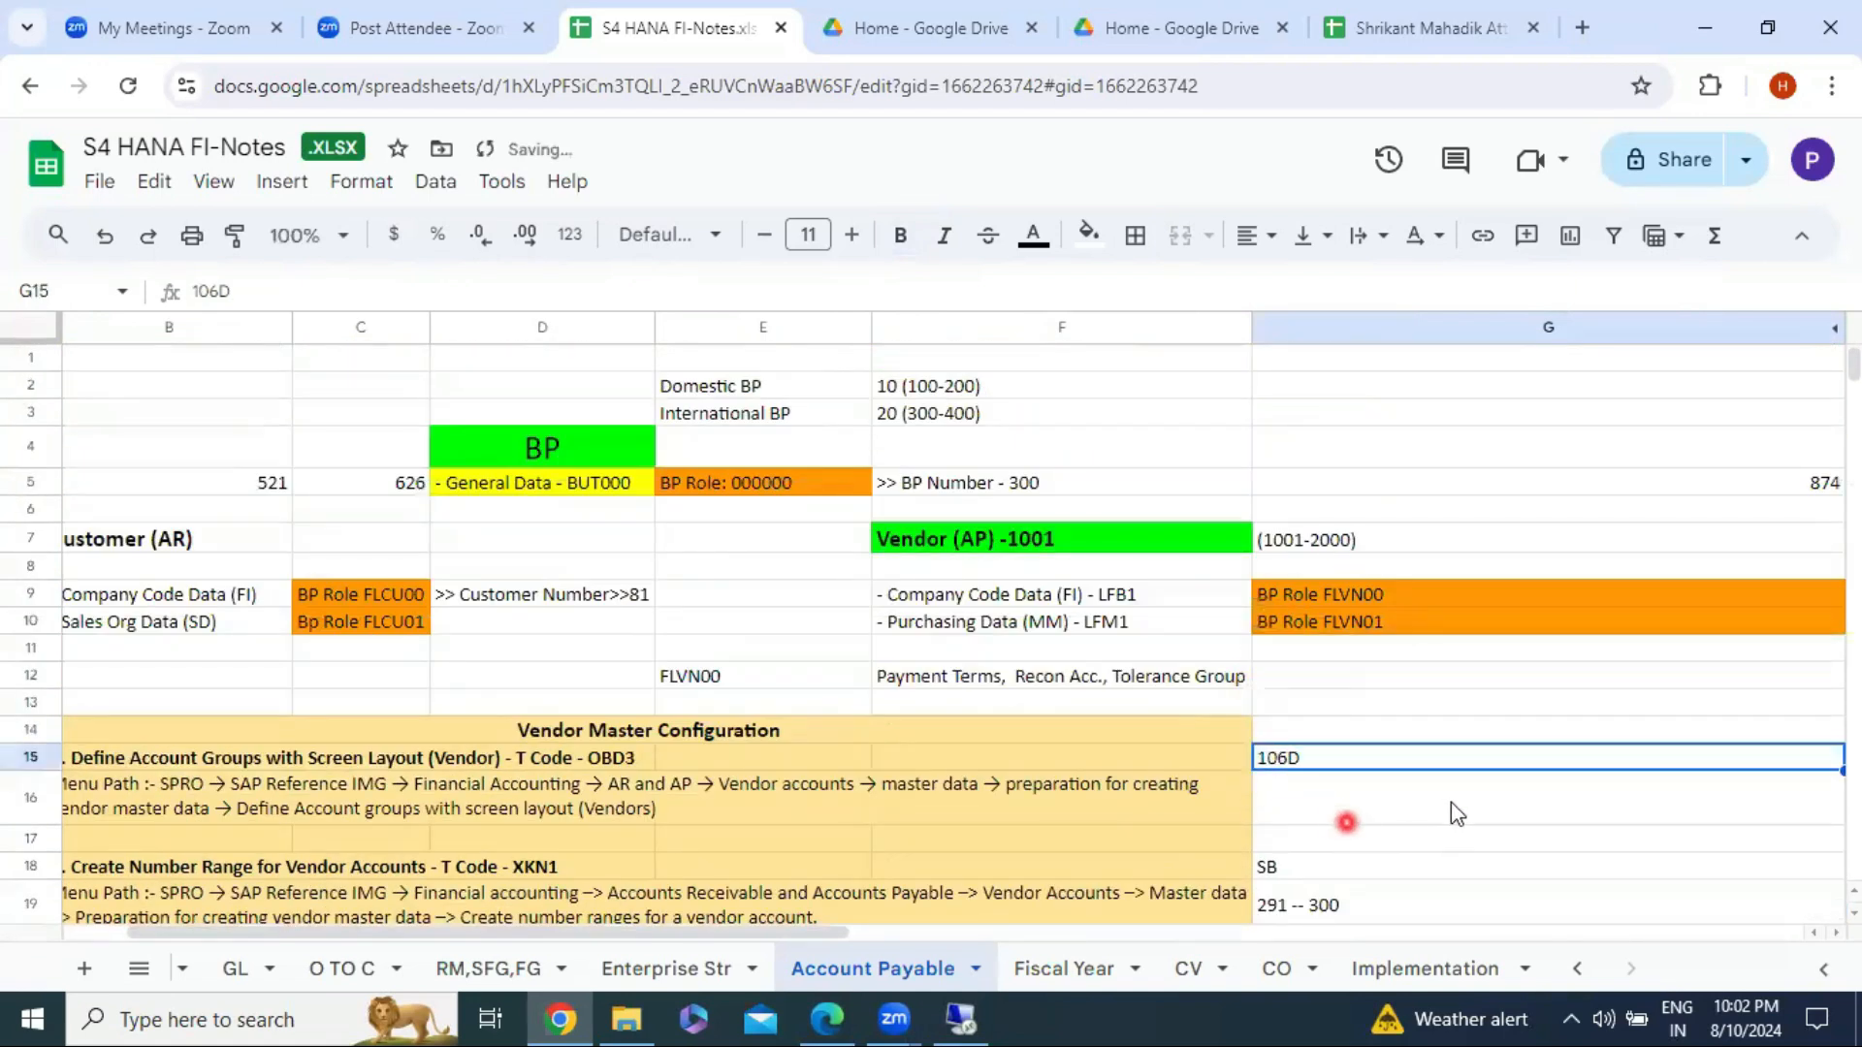
scroll(1444, 863, down, 9)
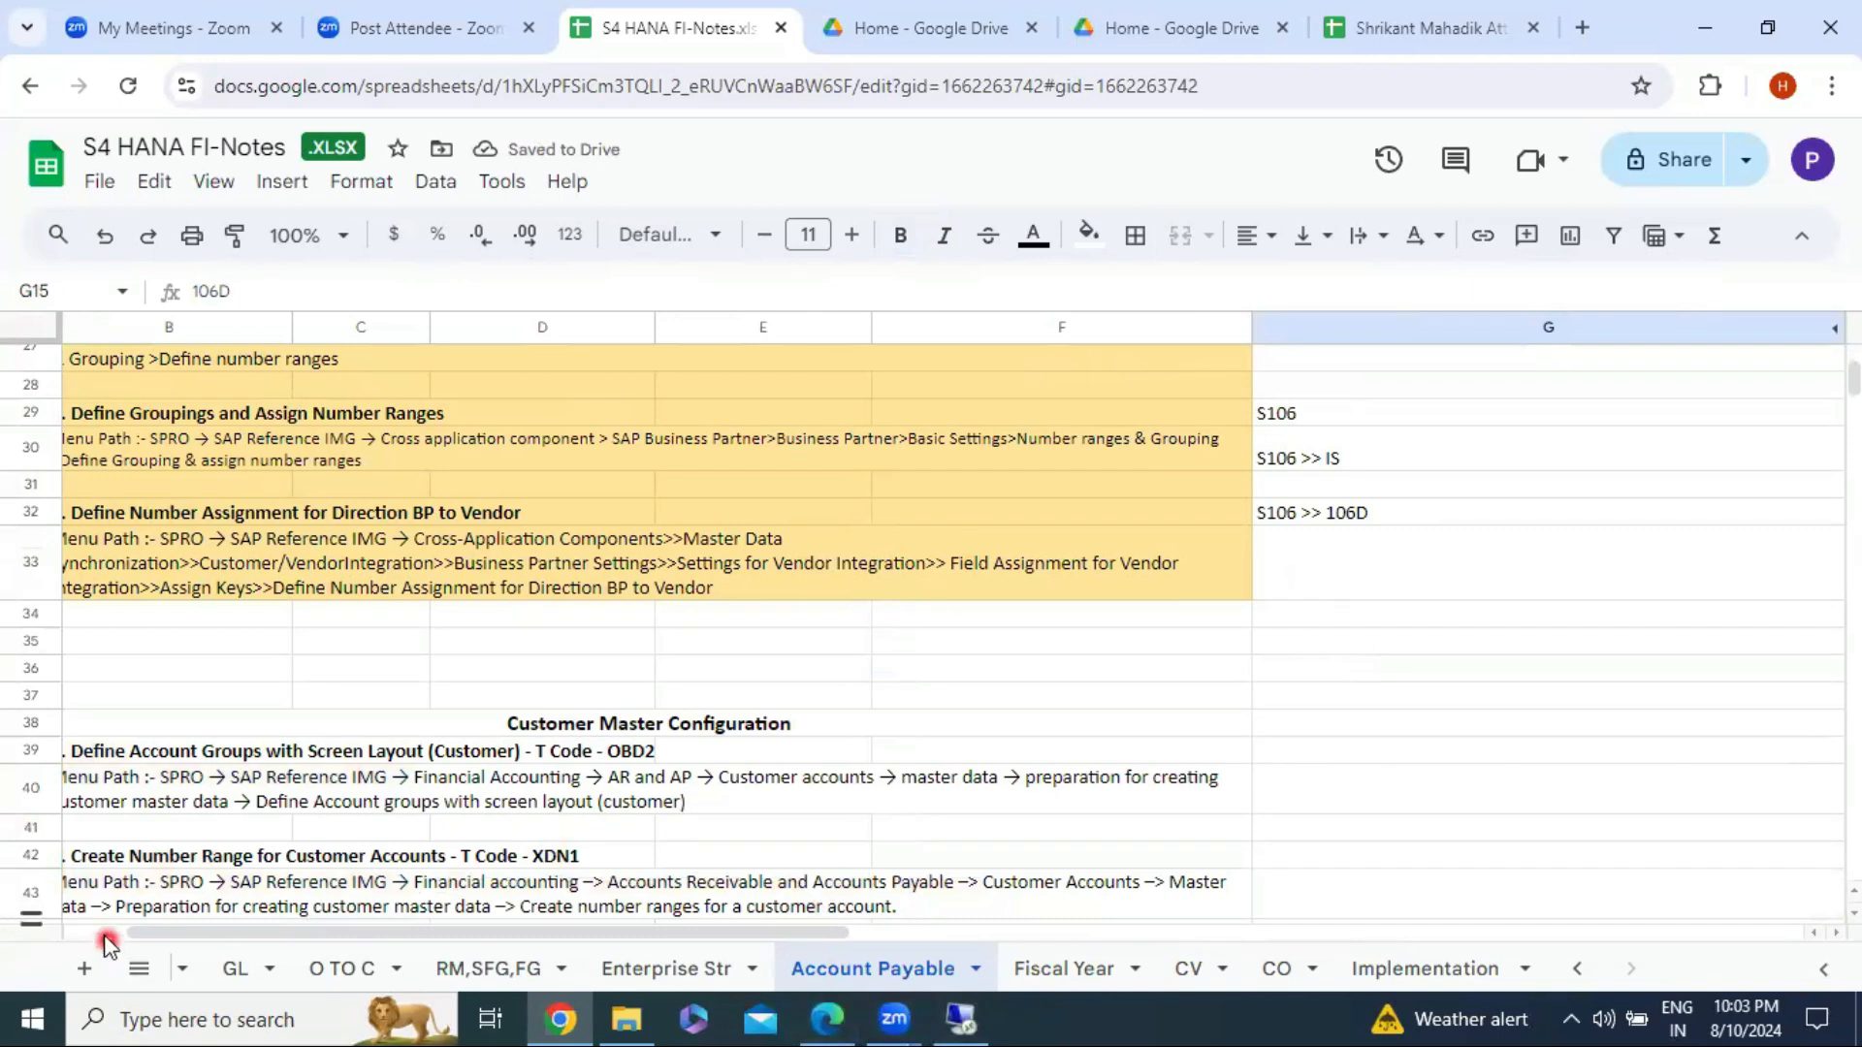
scroll(624, 529, left, 2)
scroll(651, 626, up, 4)
scroll(652, 626, up, 3)
scroll(644, 607, down, 3)
scroll(537, 555, down, 3)
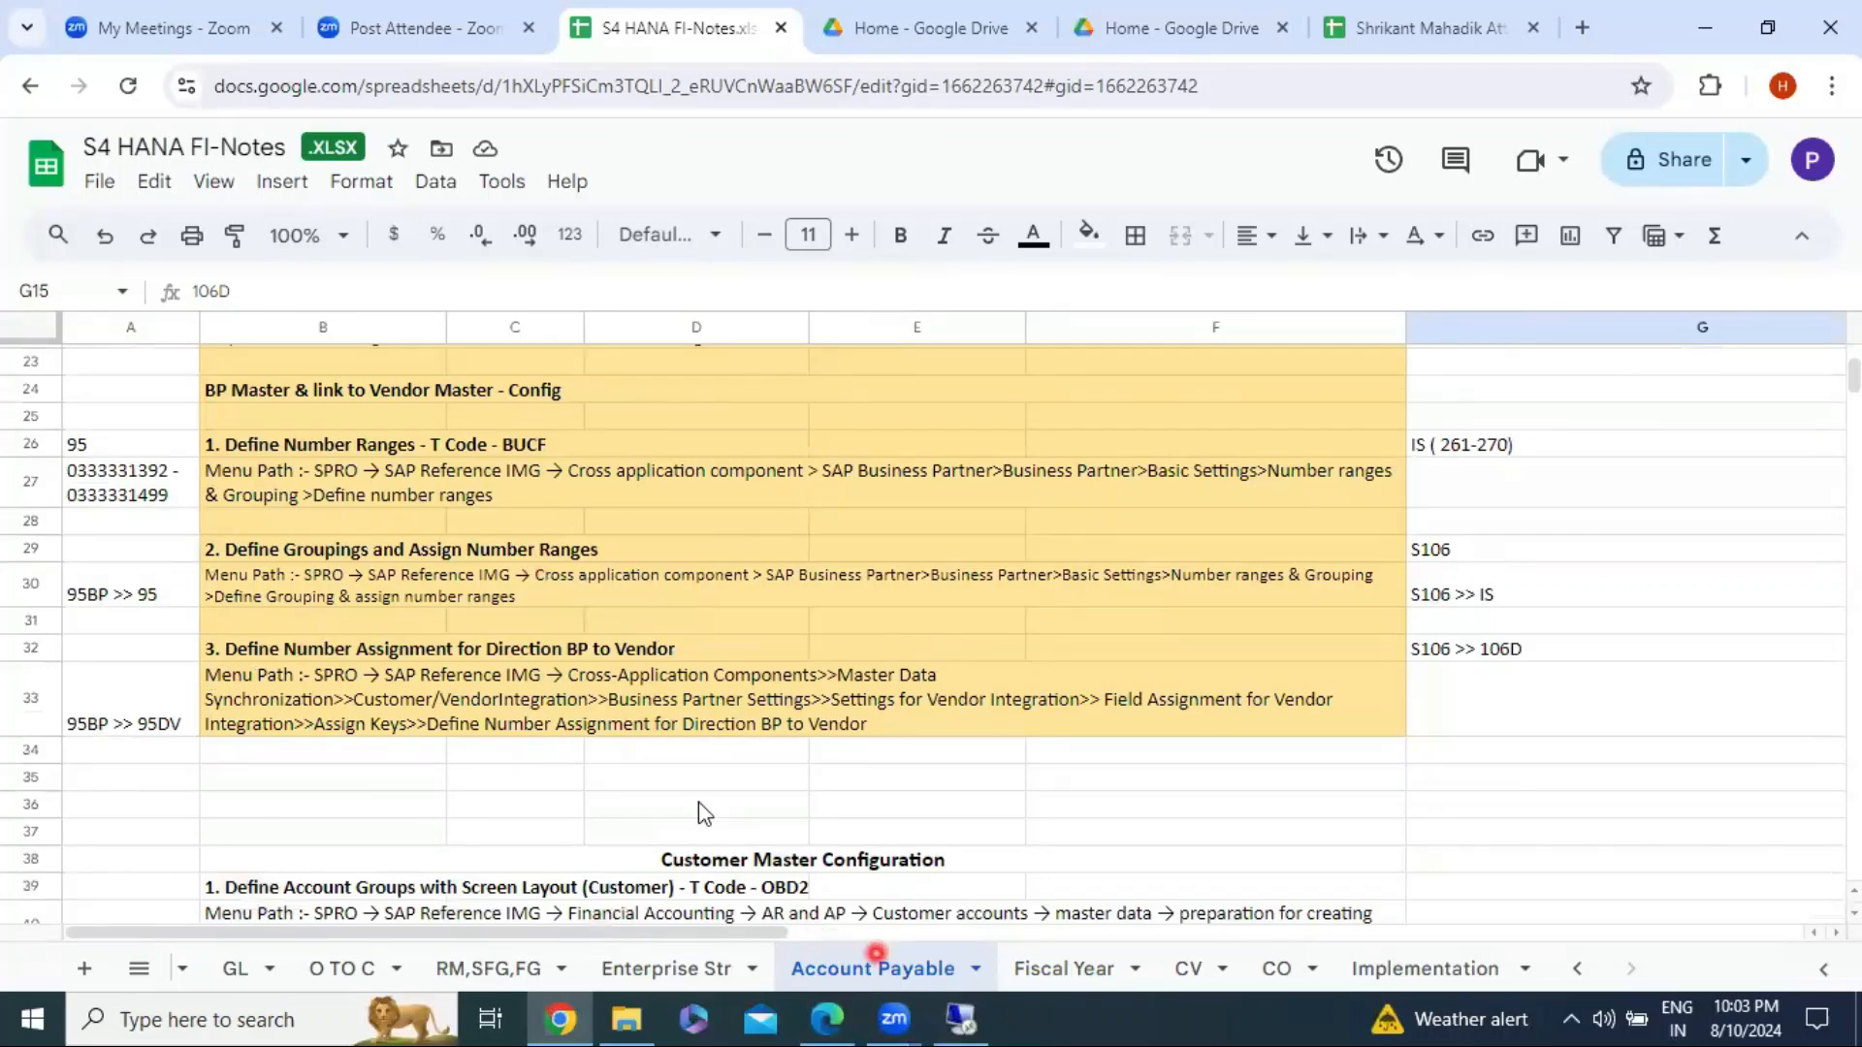
Step: Switch back to SAP, leave the grouping assignment view and run transaction /NBP to maintain business partners
click(960, 1018)
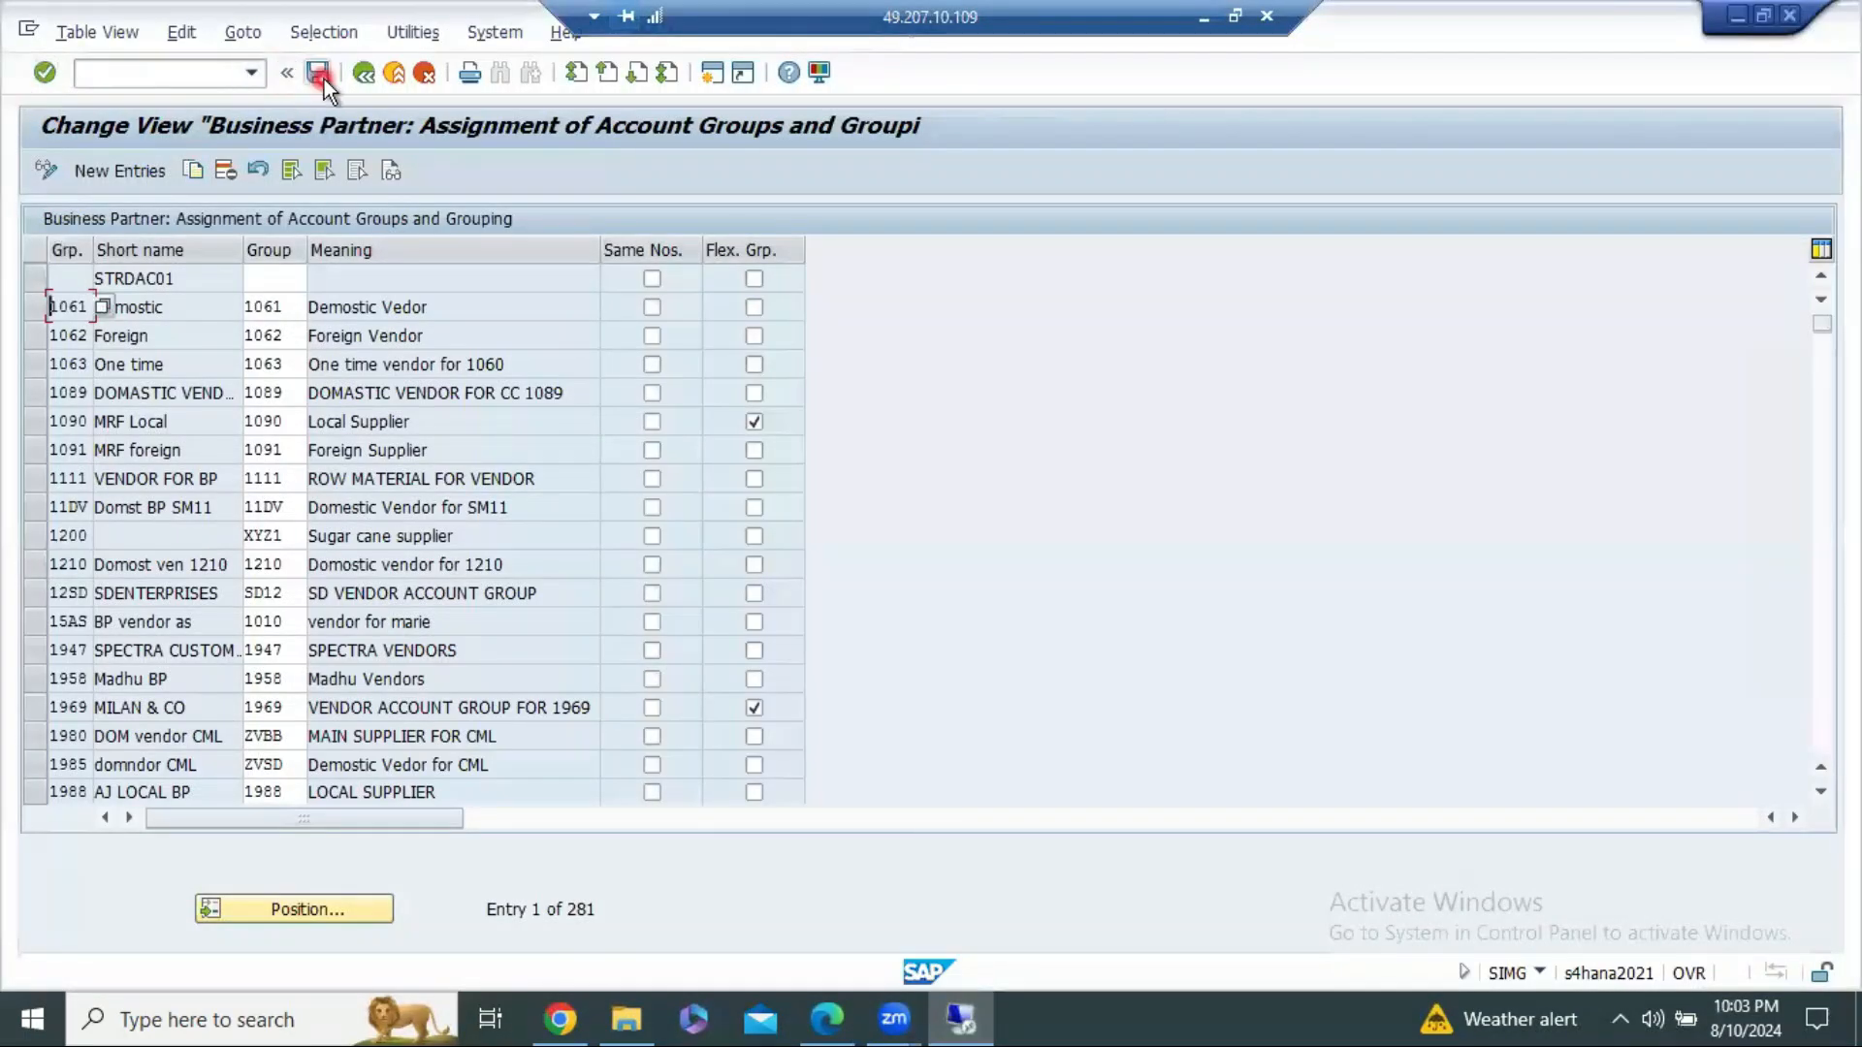
click(364, 73)
click(119, 81)
text(/NBP)
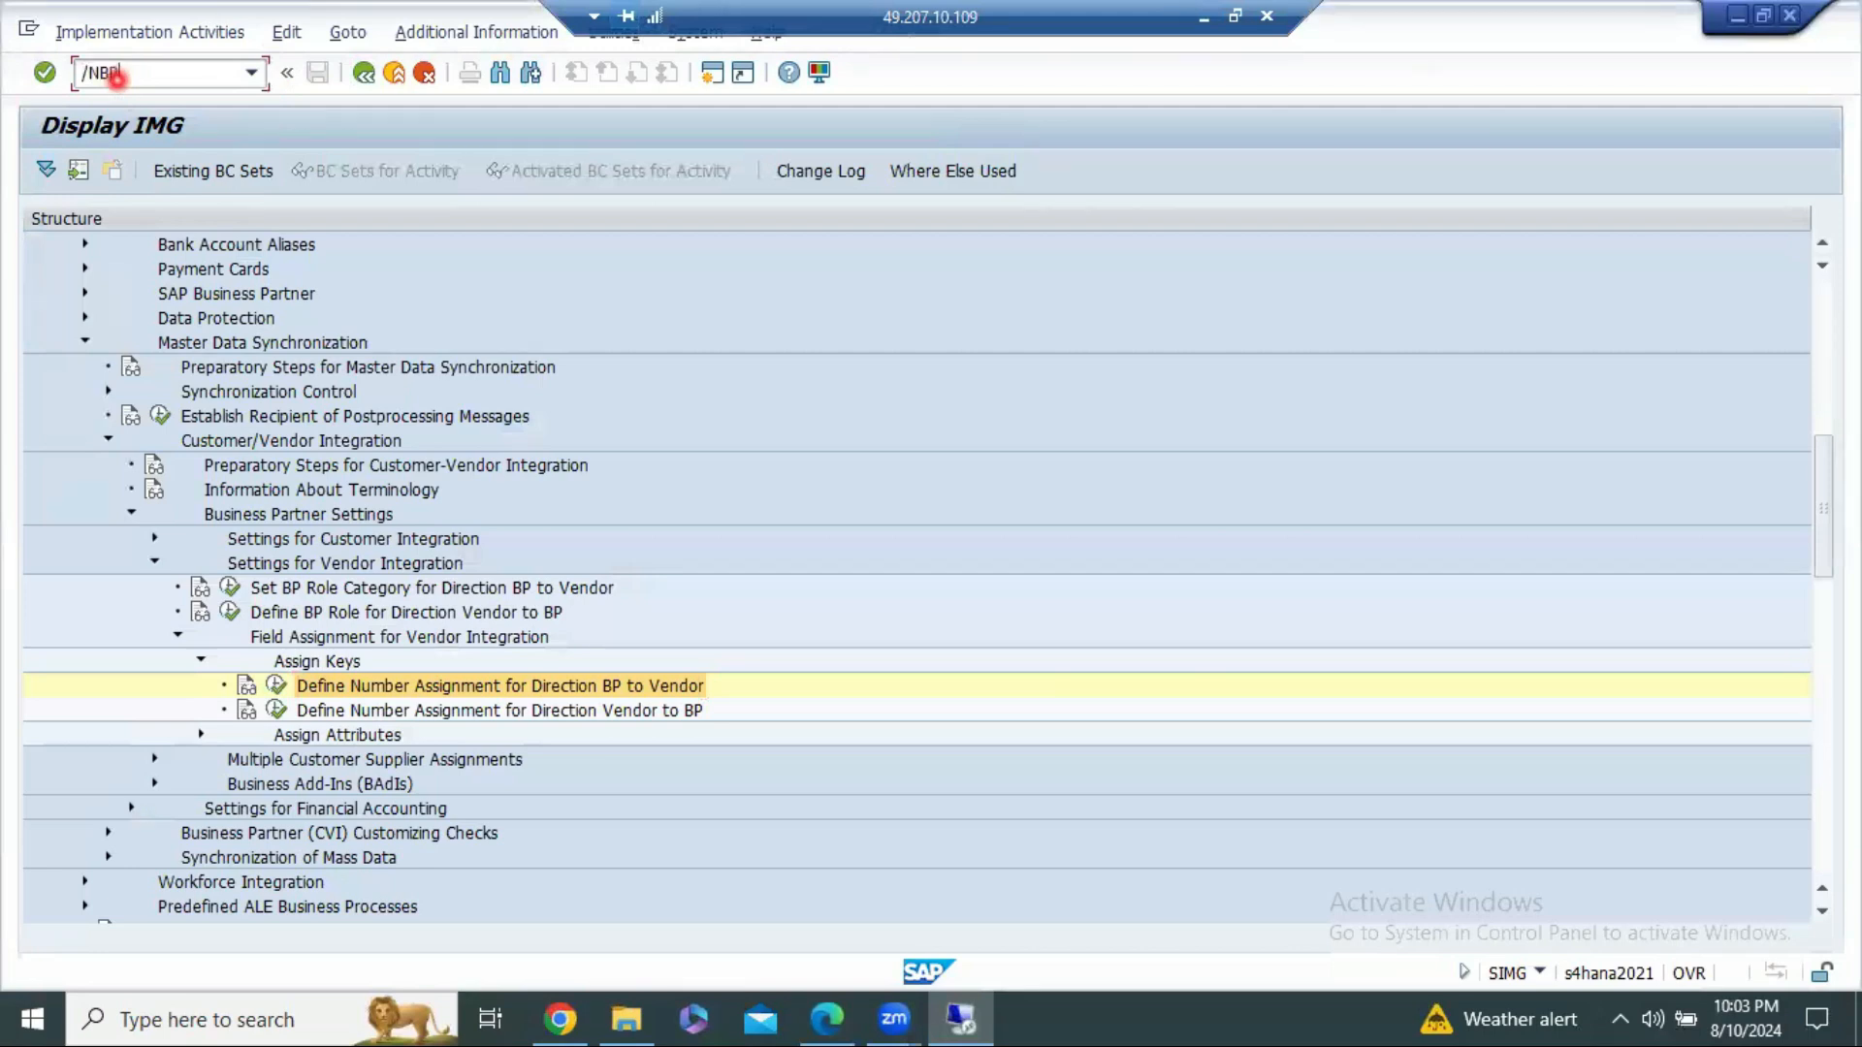
key(Return)
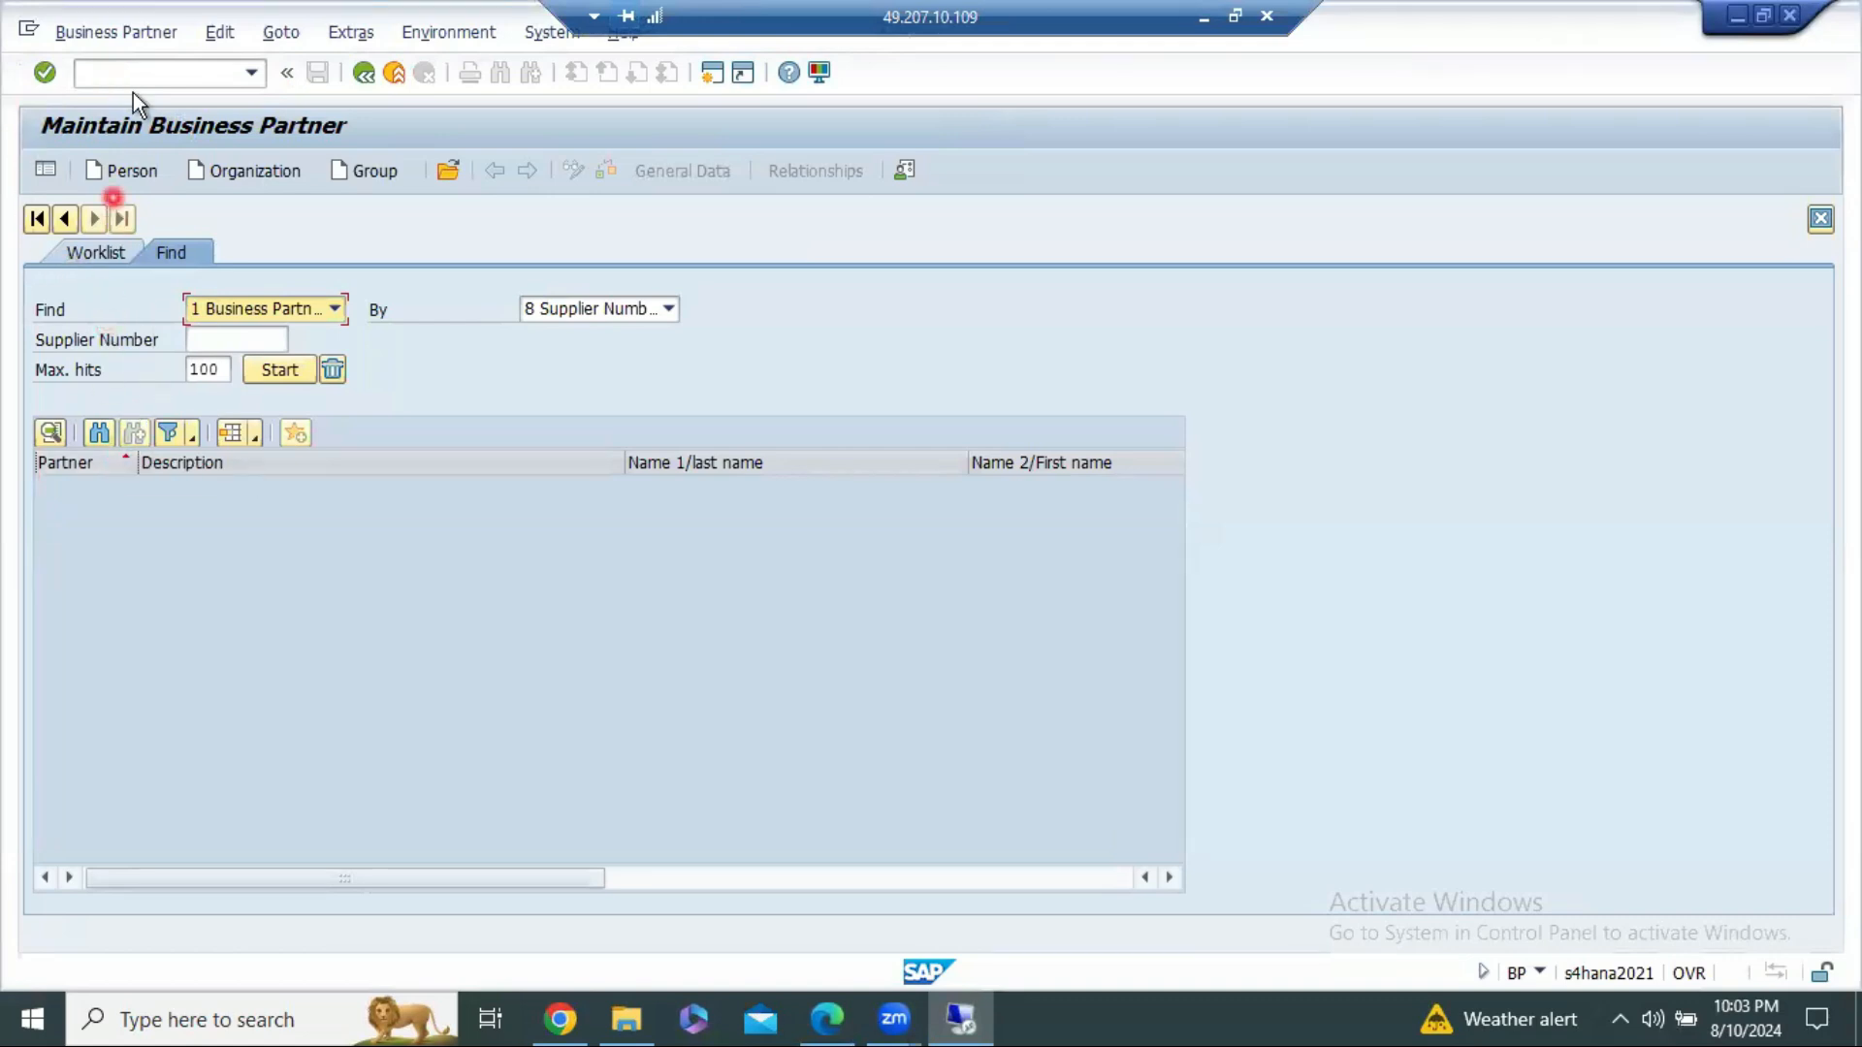
Step: Return to the SAP Easy Access screen and restart the BP transaction from there
click(146, 79)
text(/n)
key(Return)
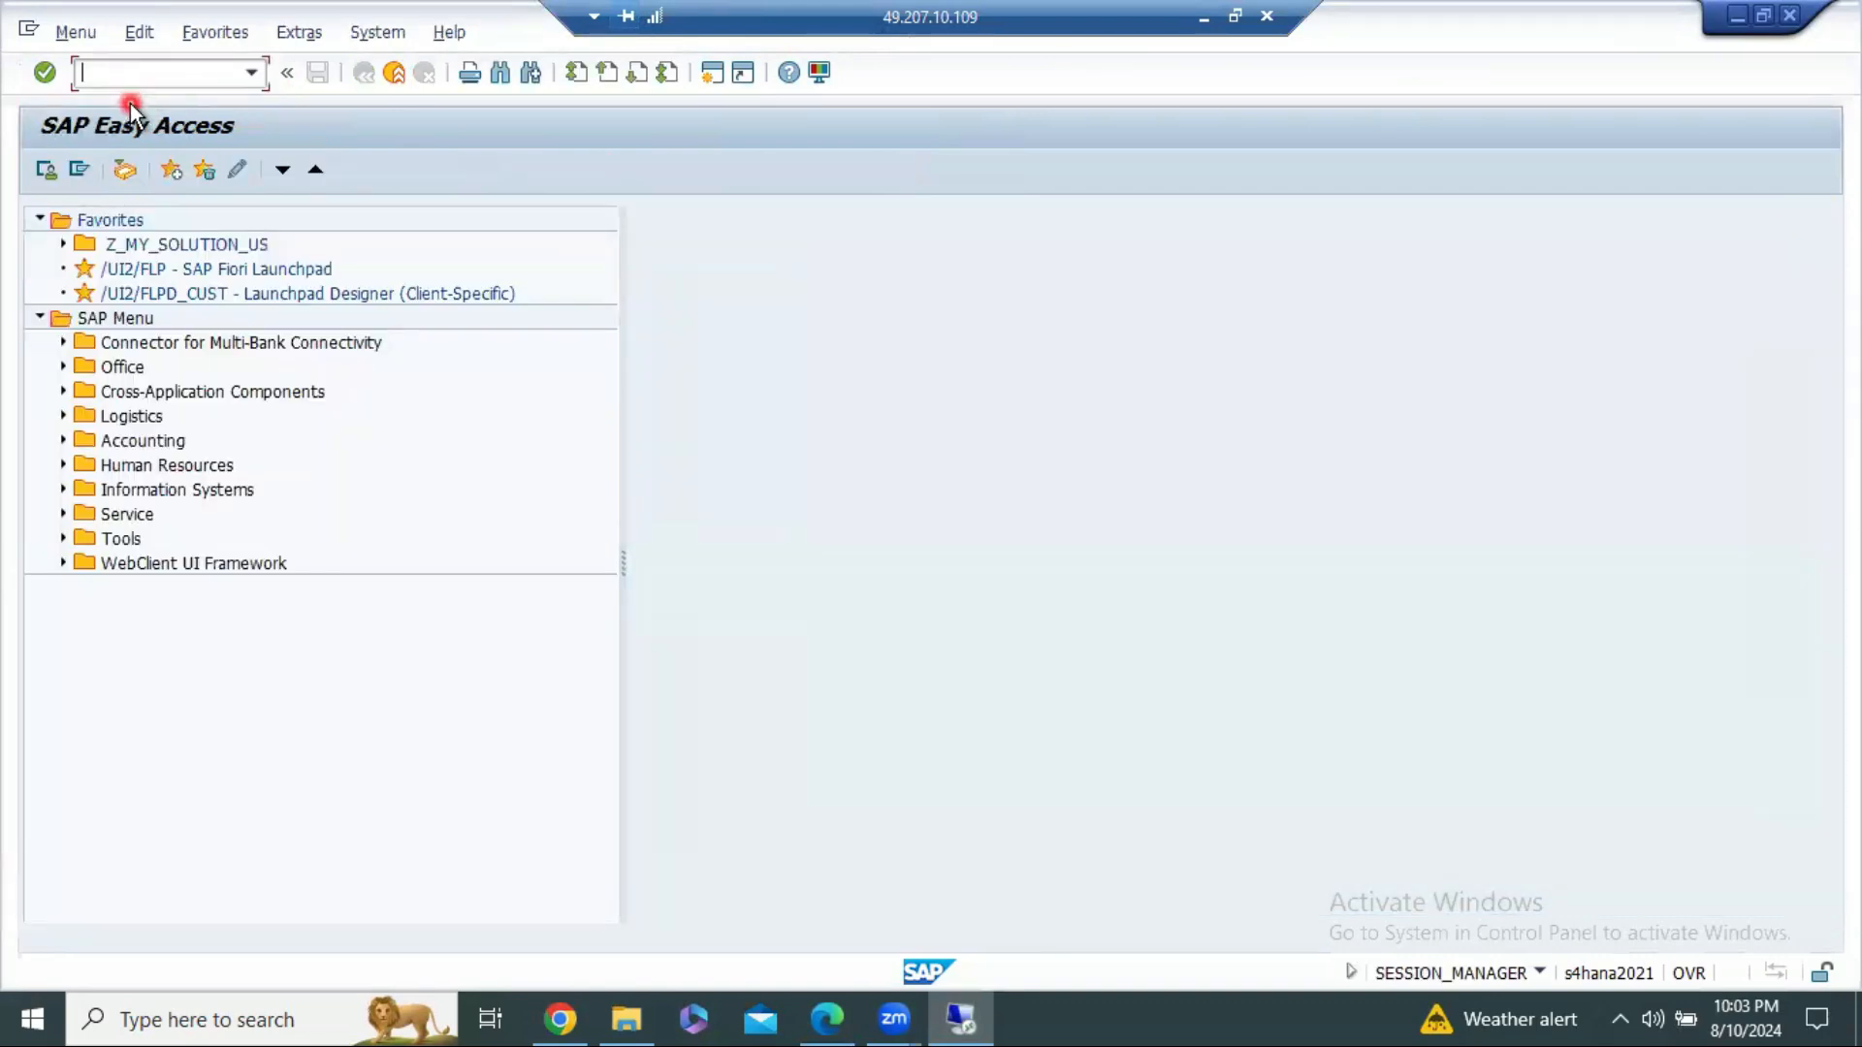
text(BP)
key(Return)
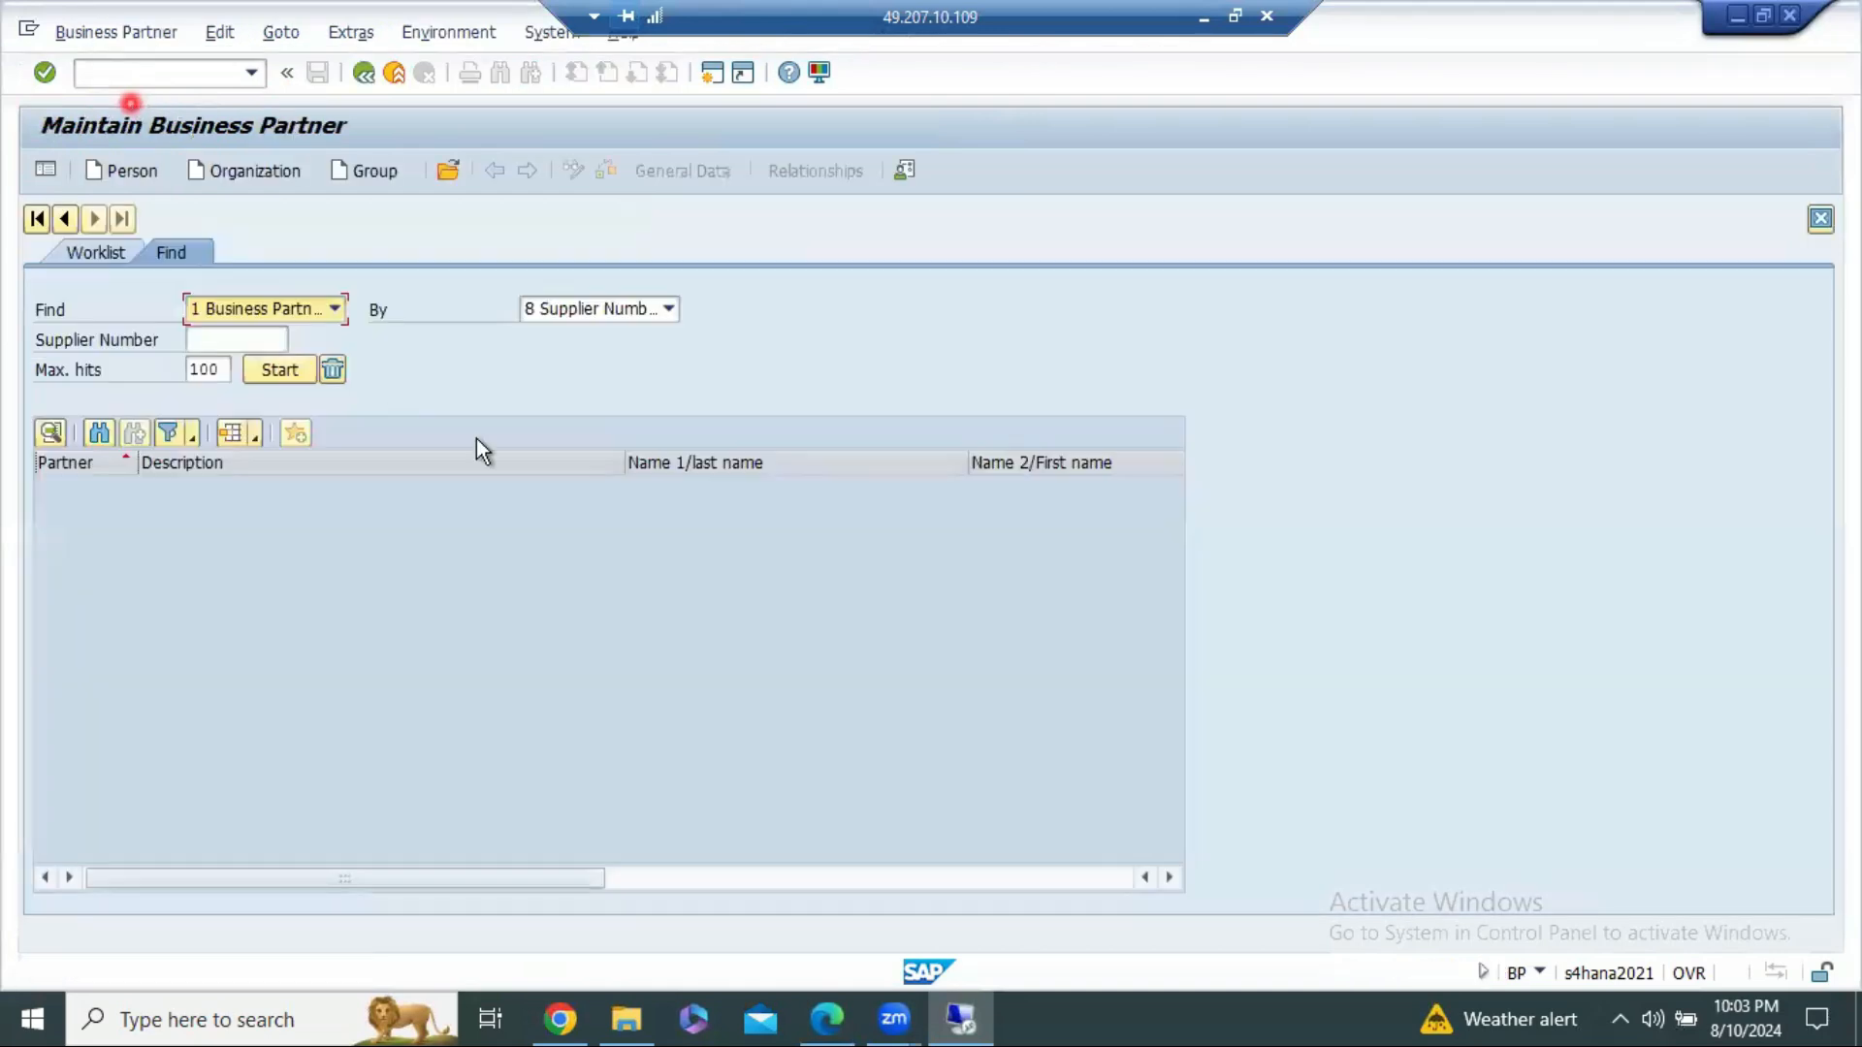
Step: Start creating an organization business partner in role 000000 with the grouping S106 Domestic BP for S106
click(212, 171)
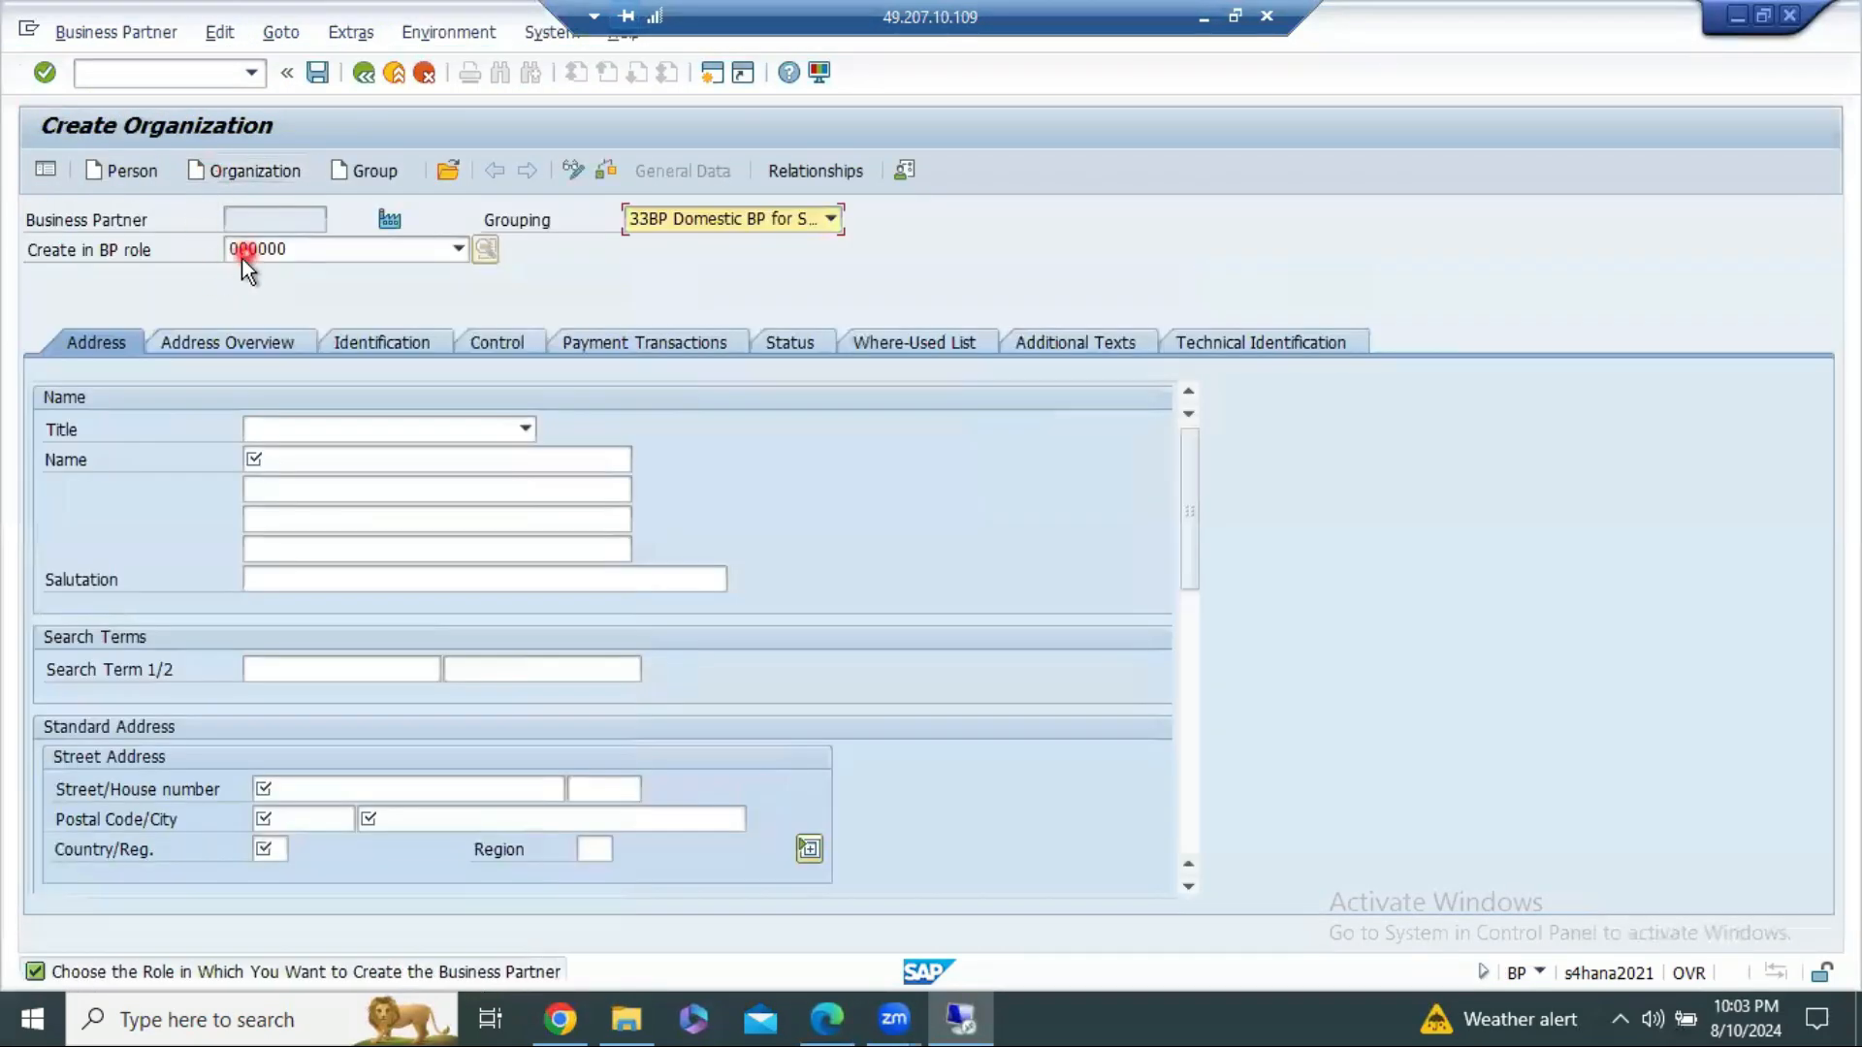
click(237, 249)
click(674, 239)
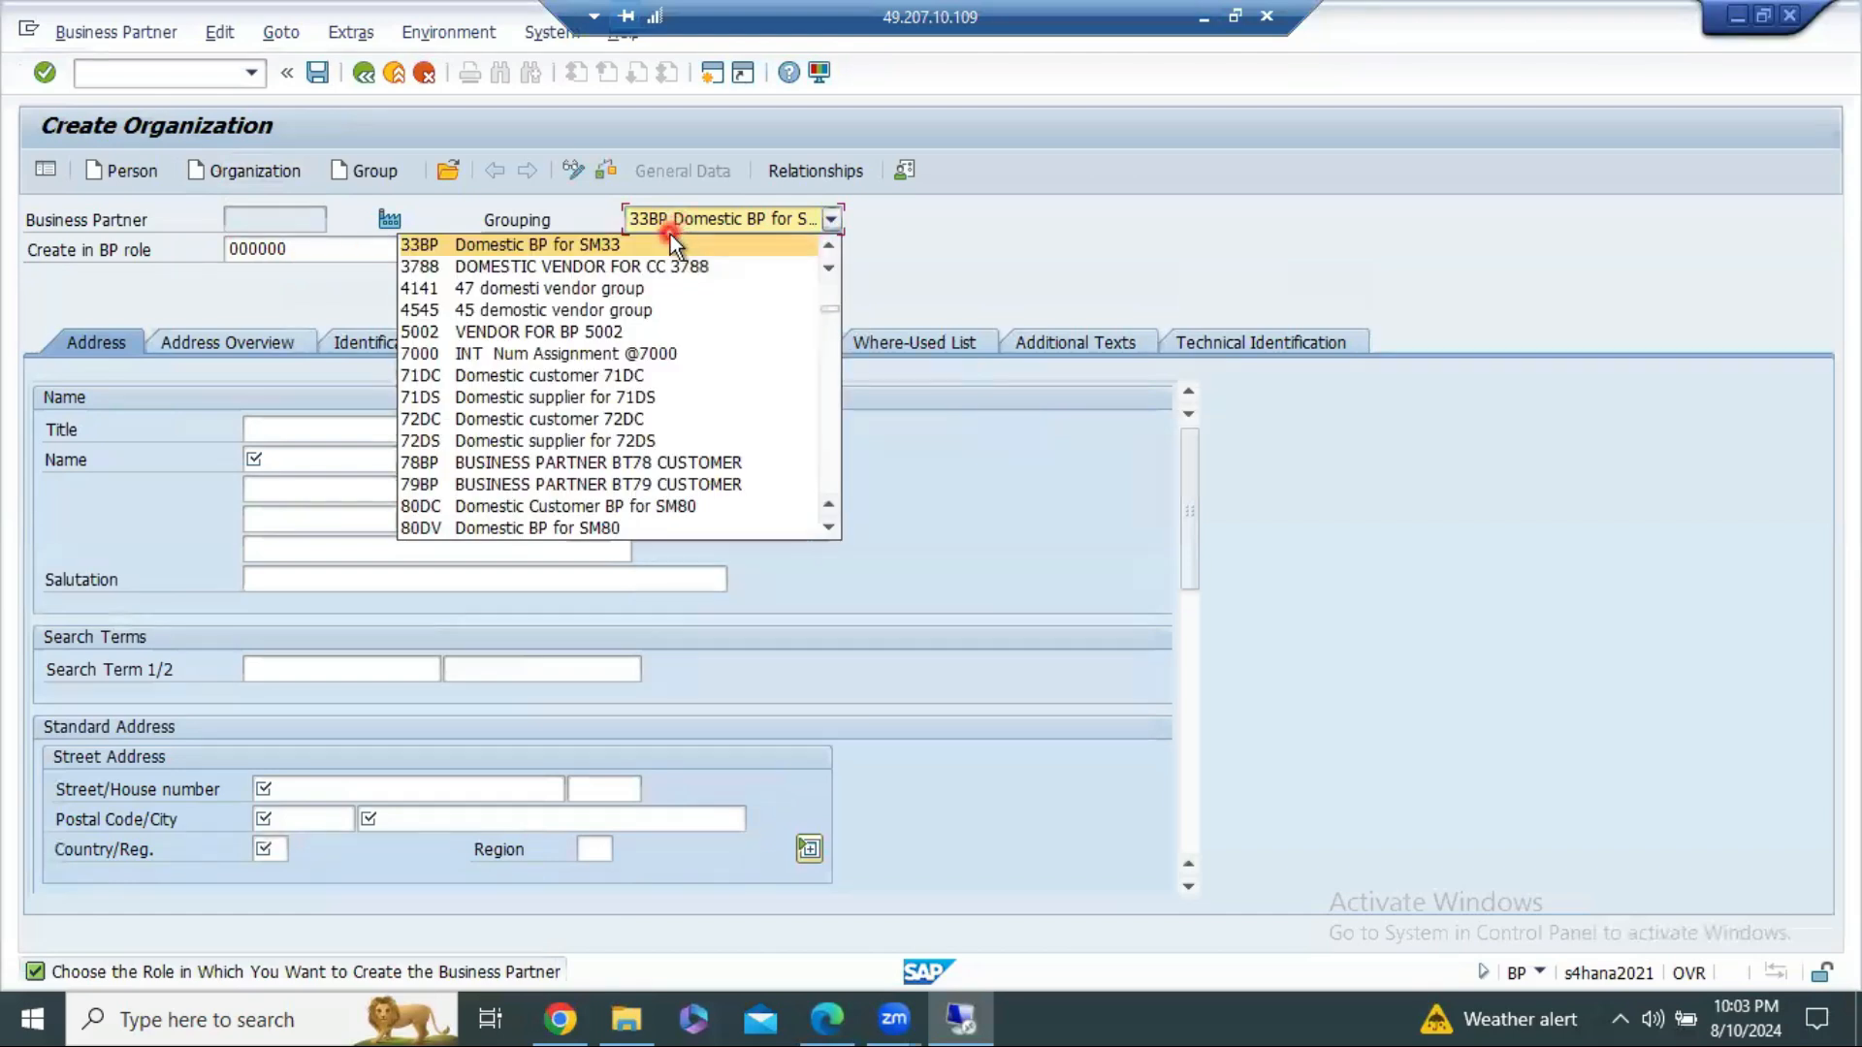
key(s)
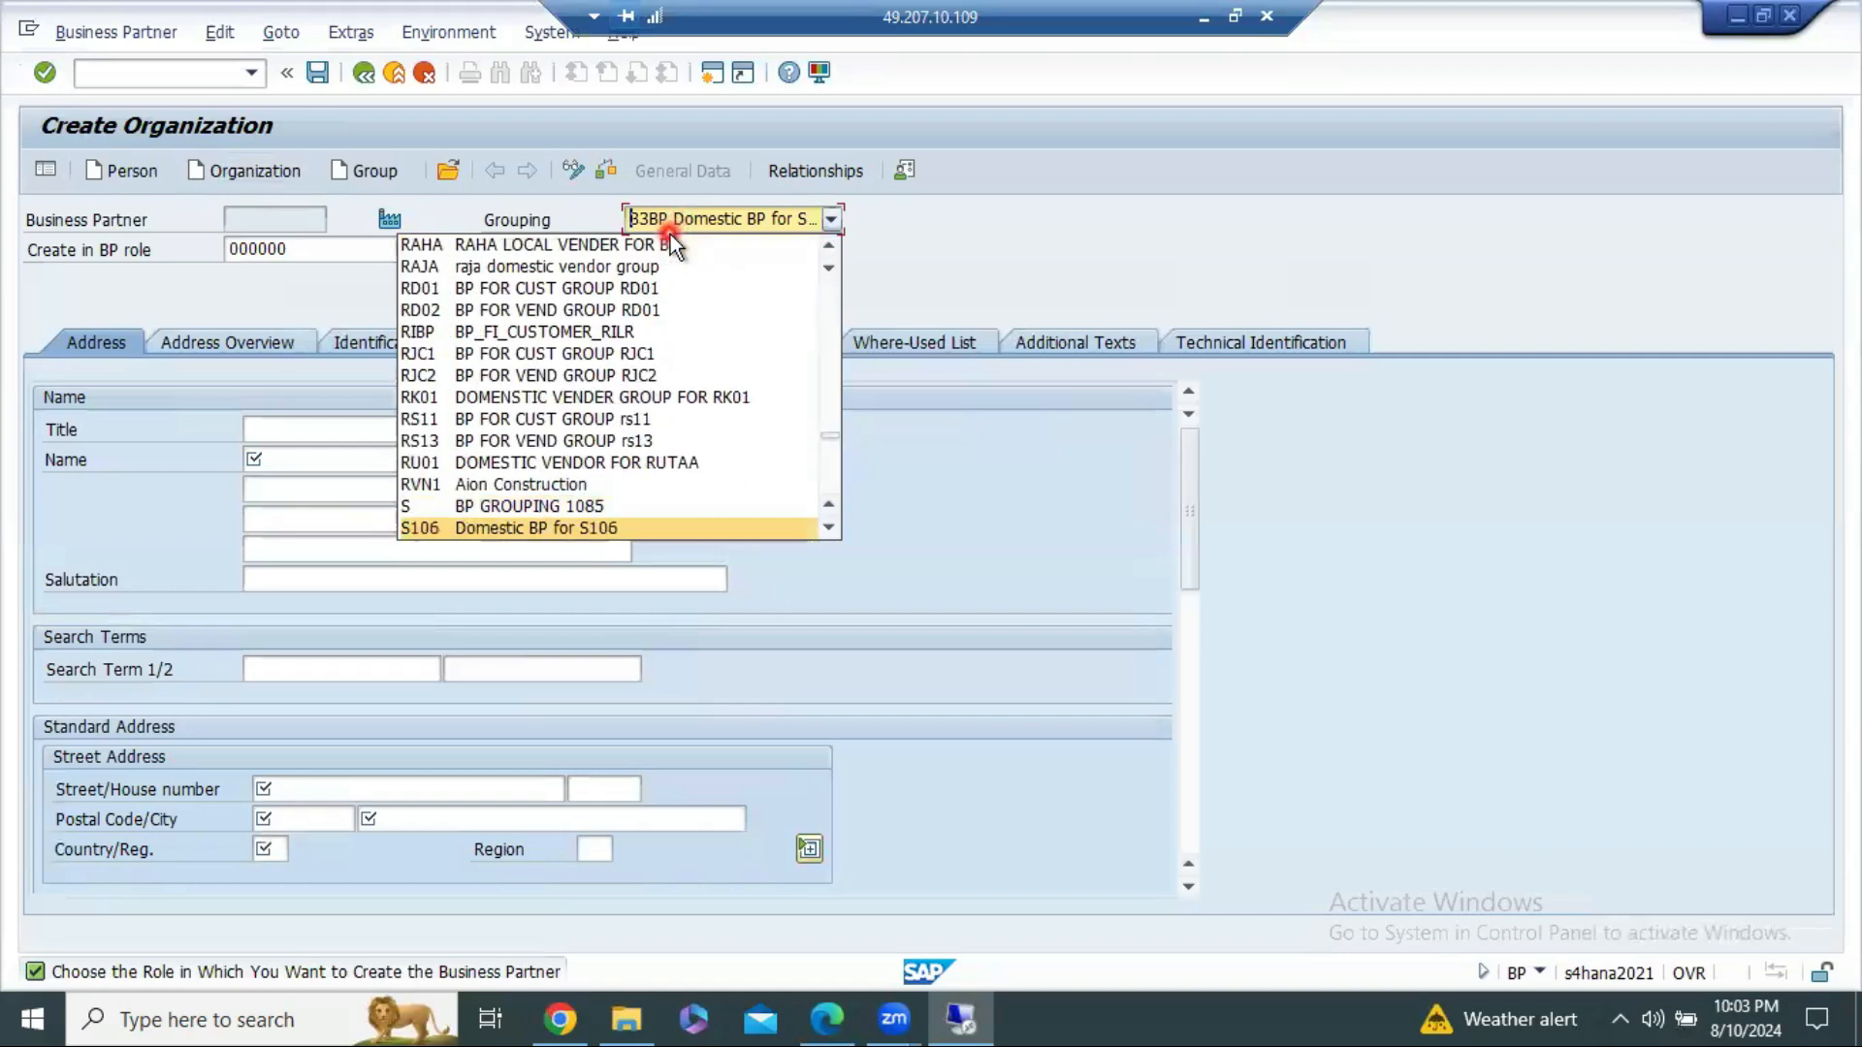
click(604, 528)
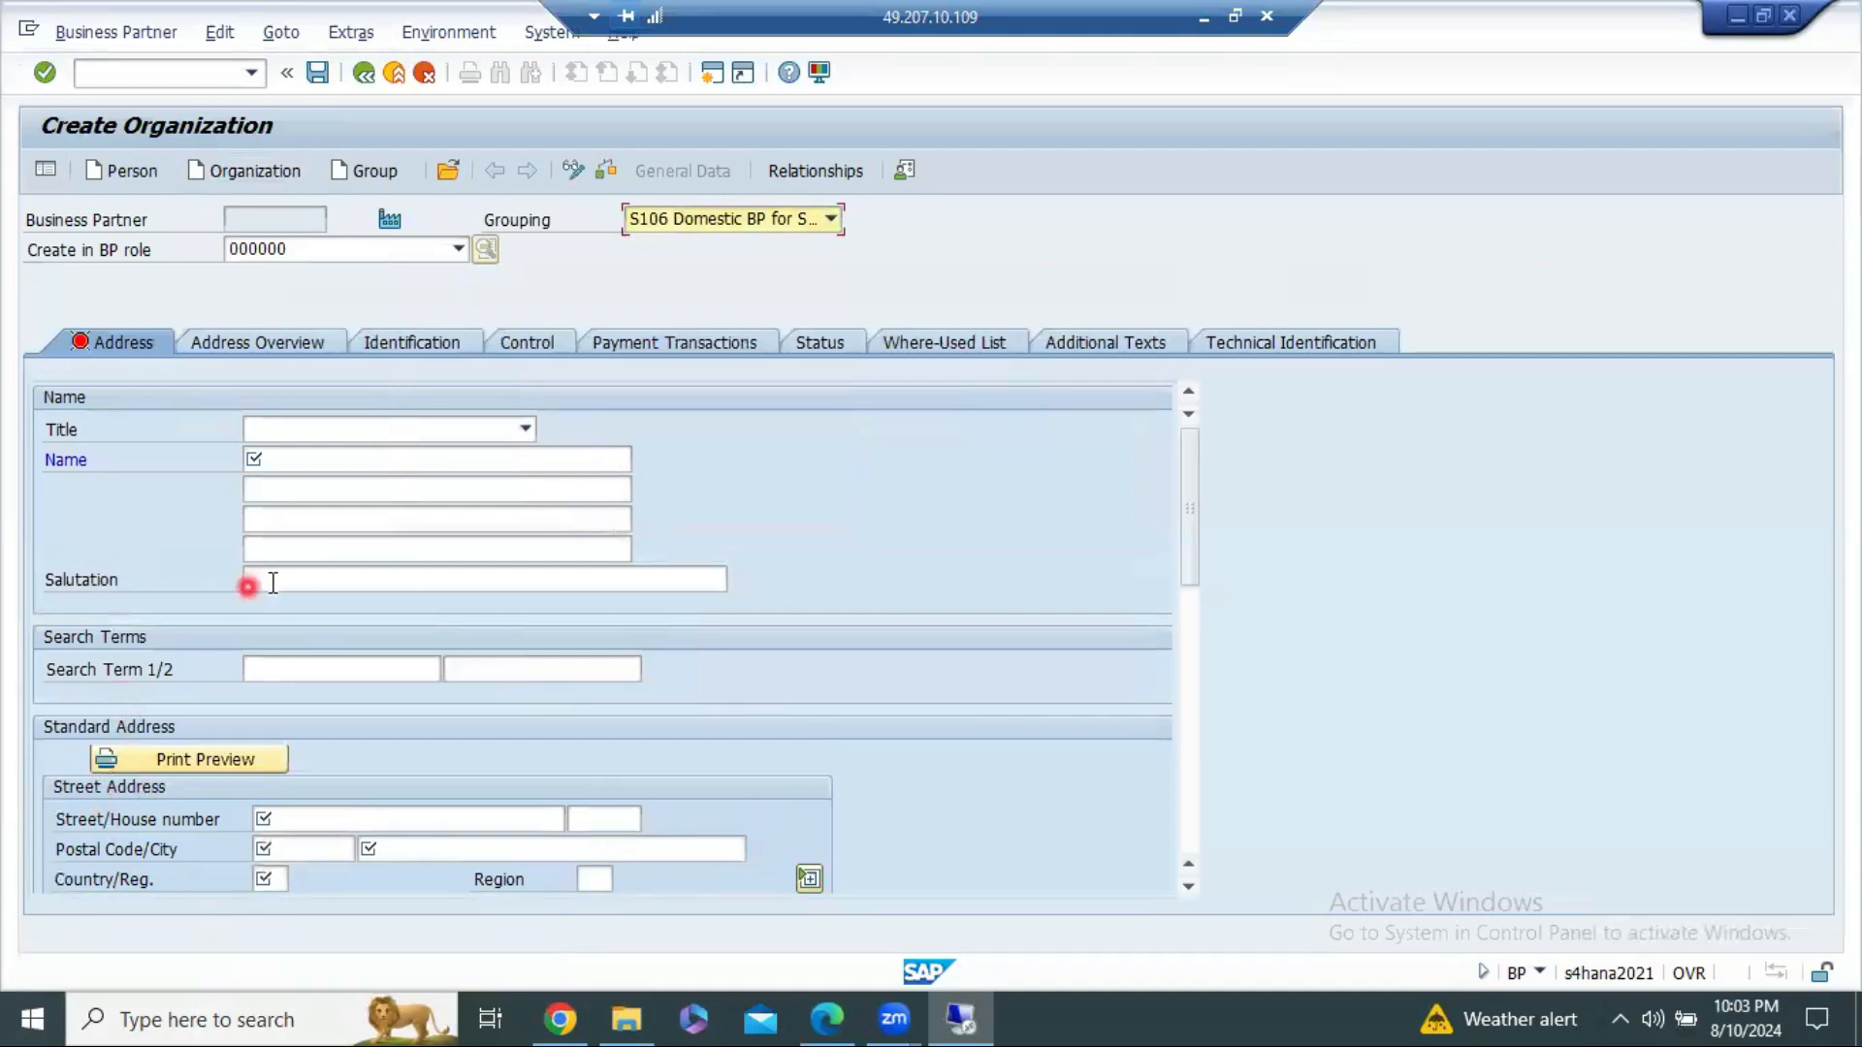
Step: Set the organization's name to Kris Traders and its first search term to S106
click(319, 458)
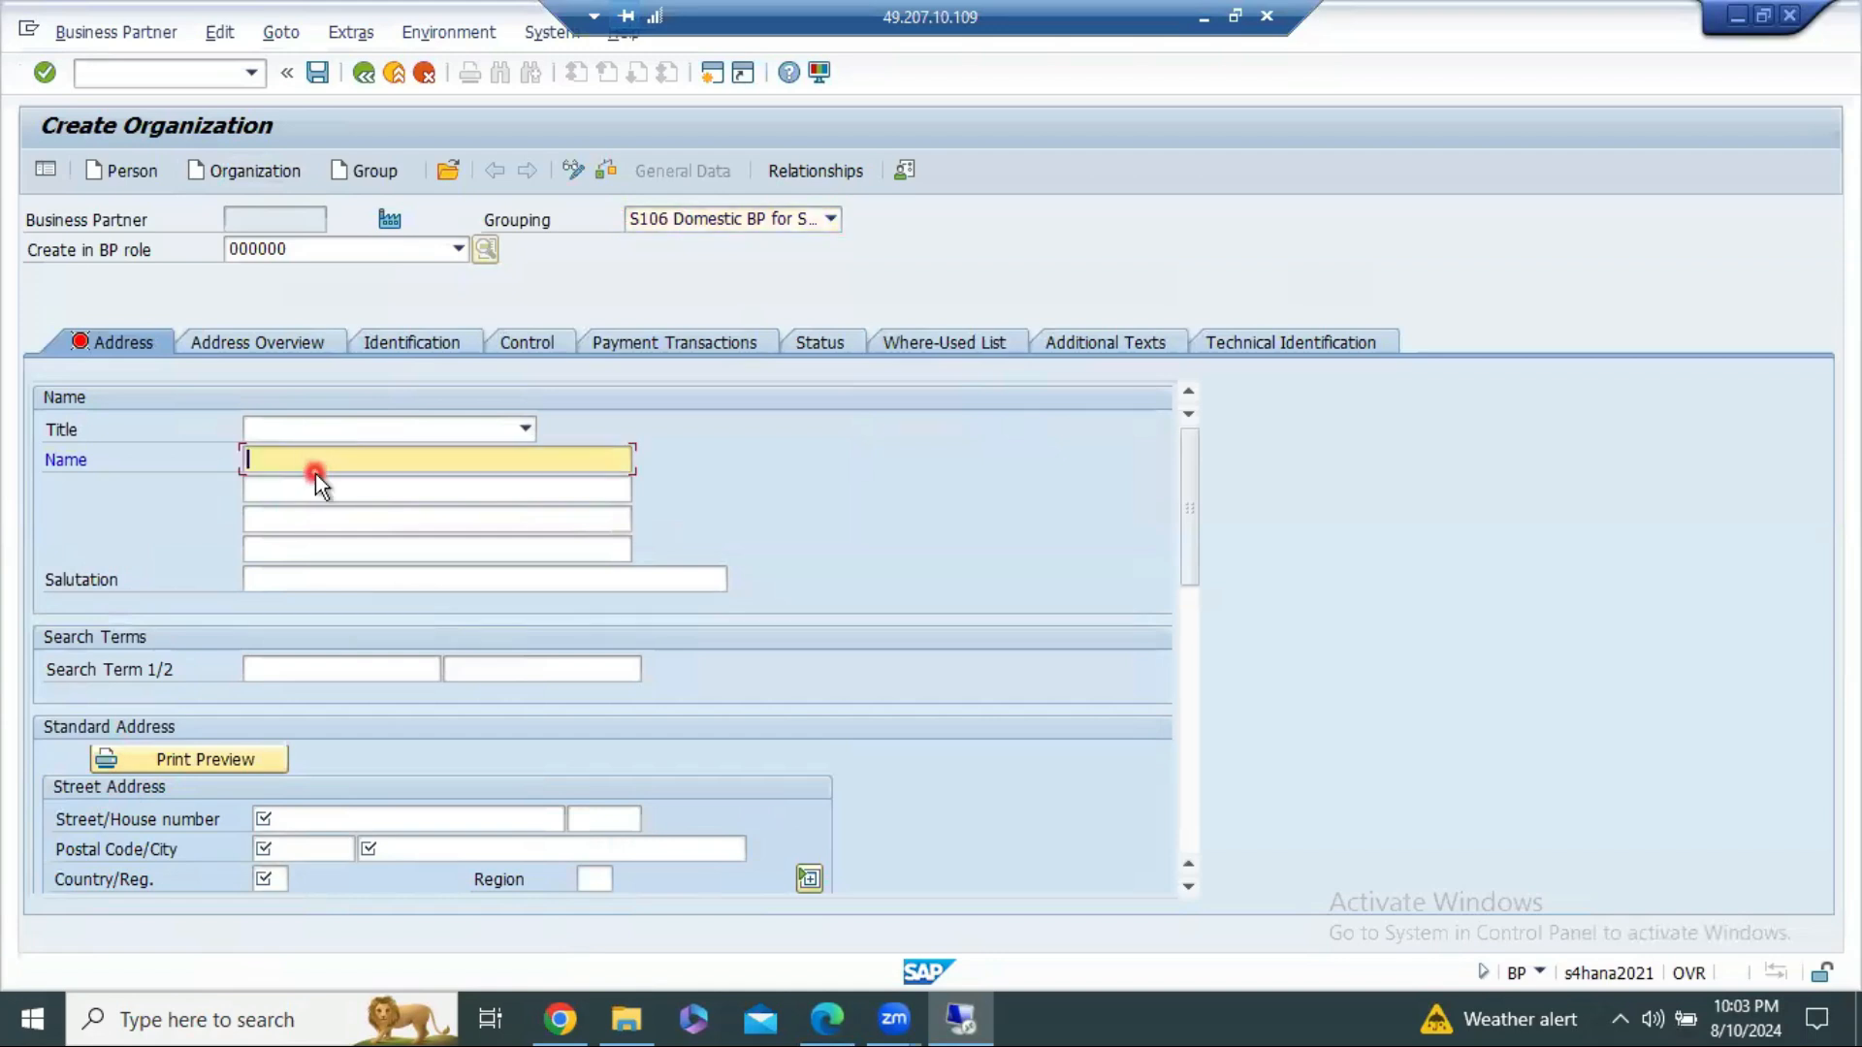
text(Kr)
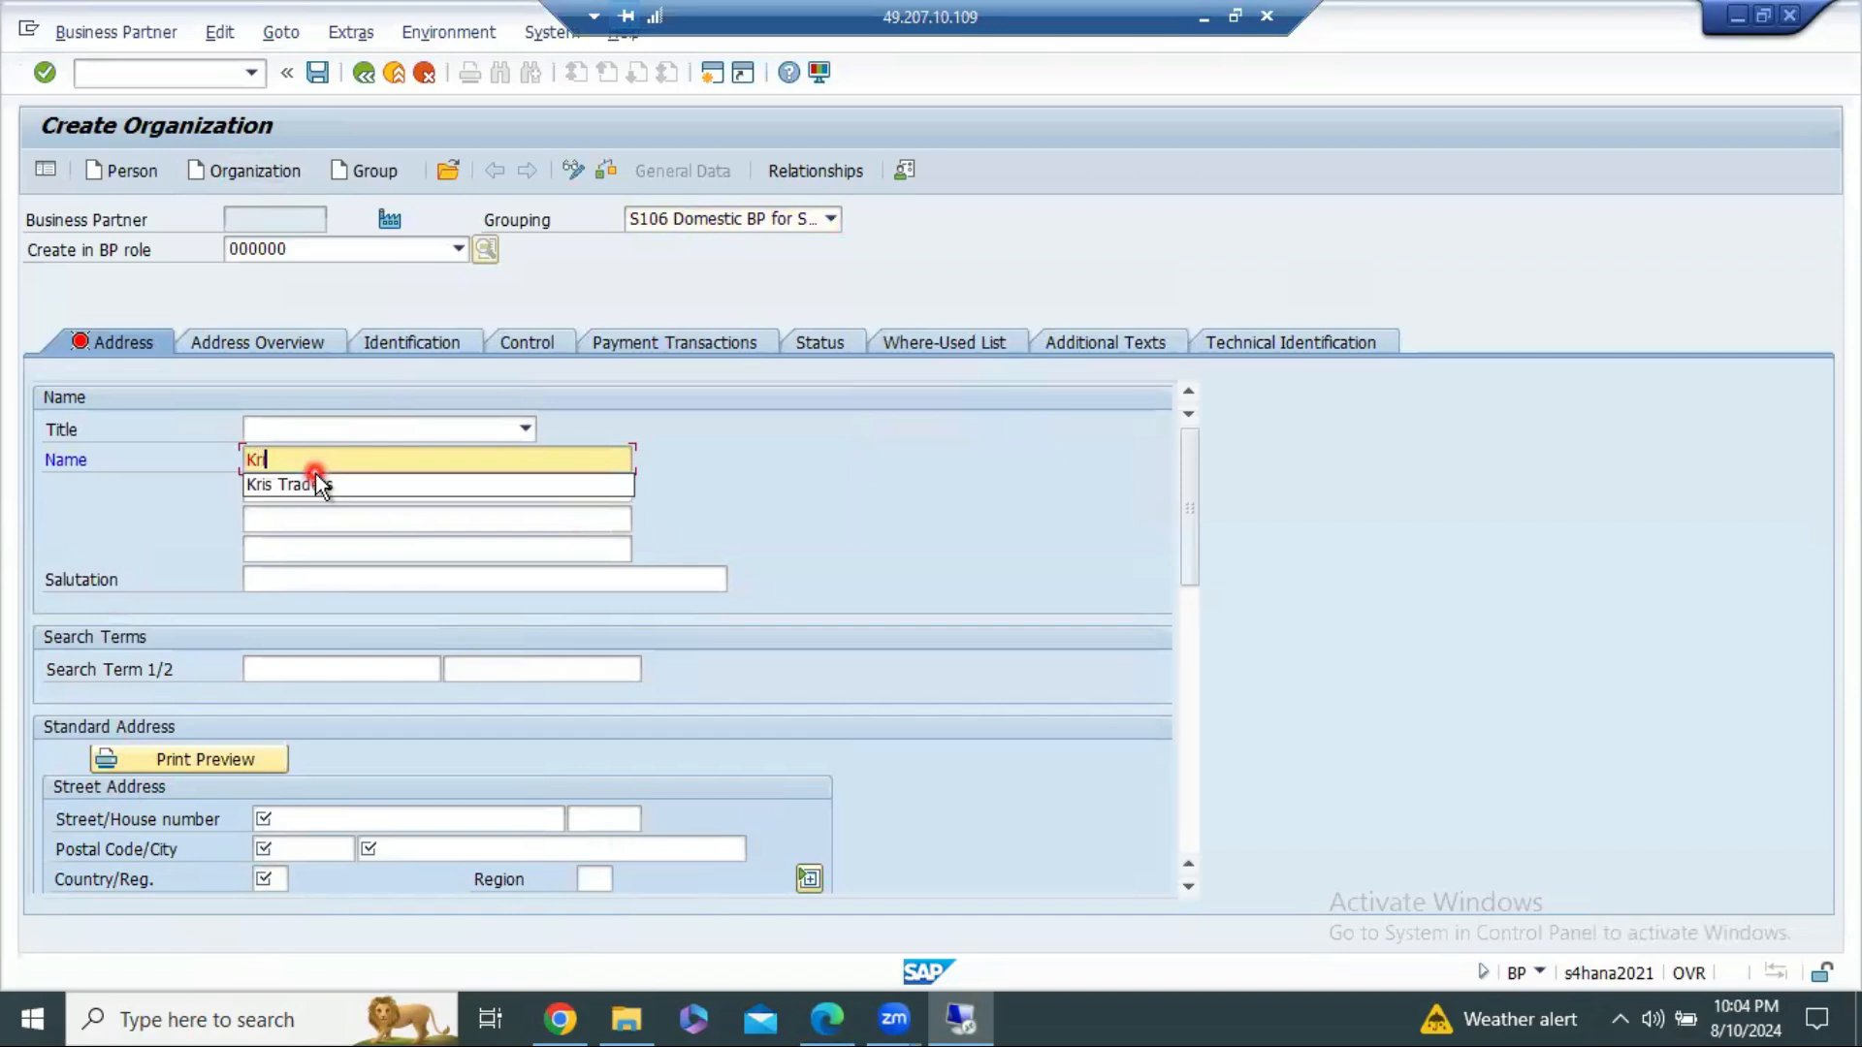
click(316, 481)
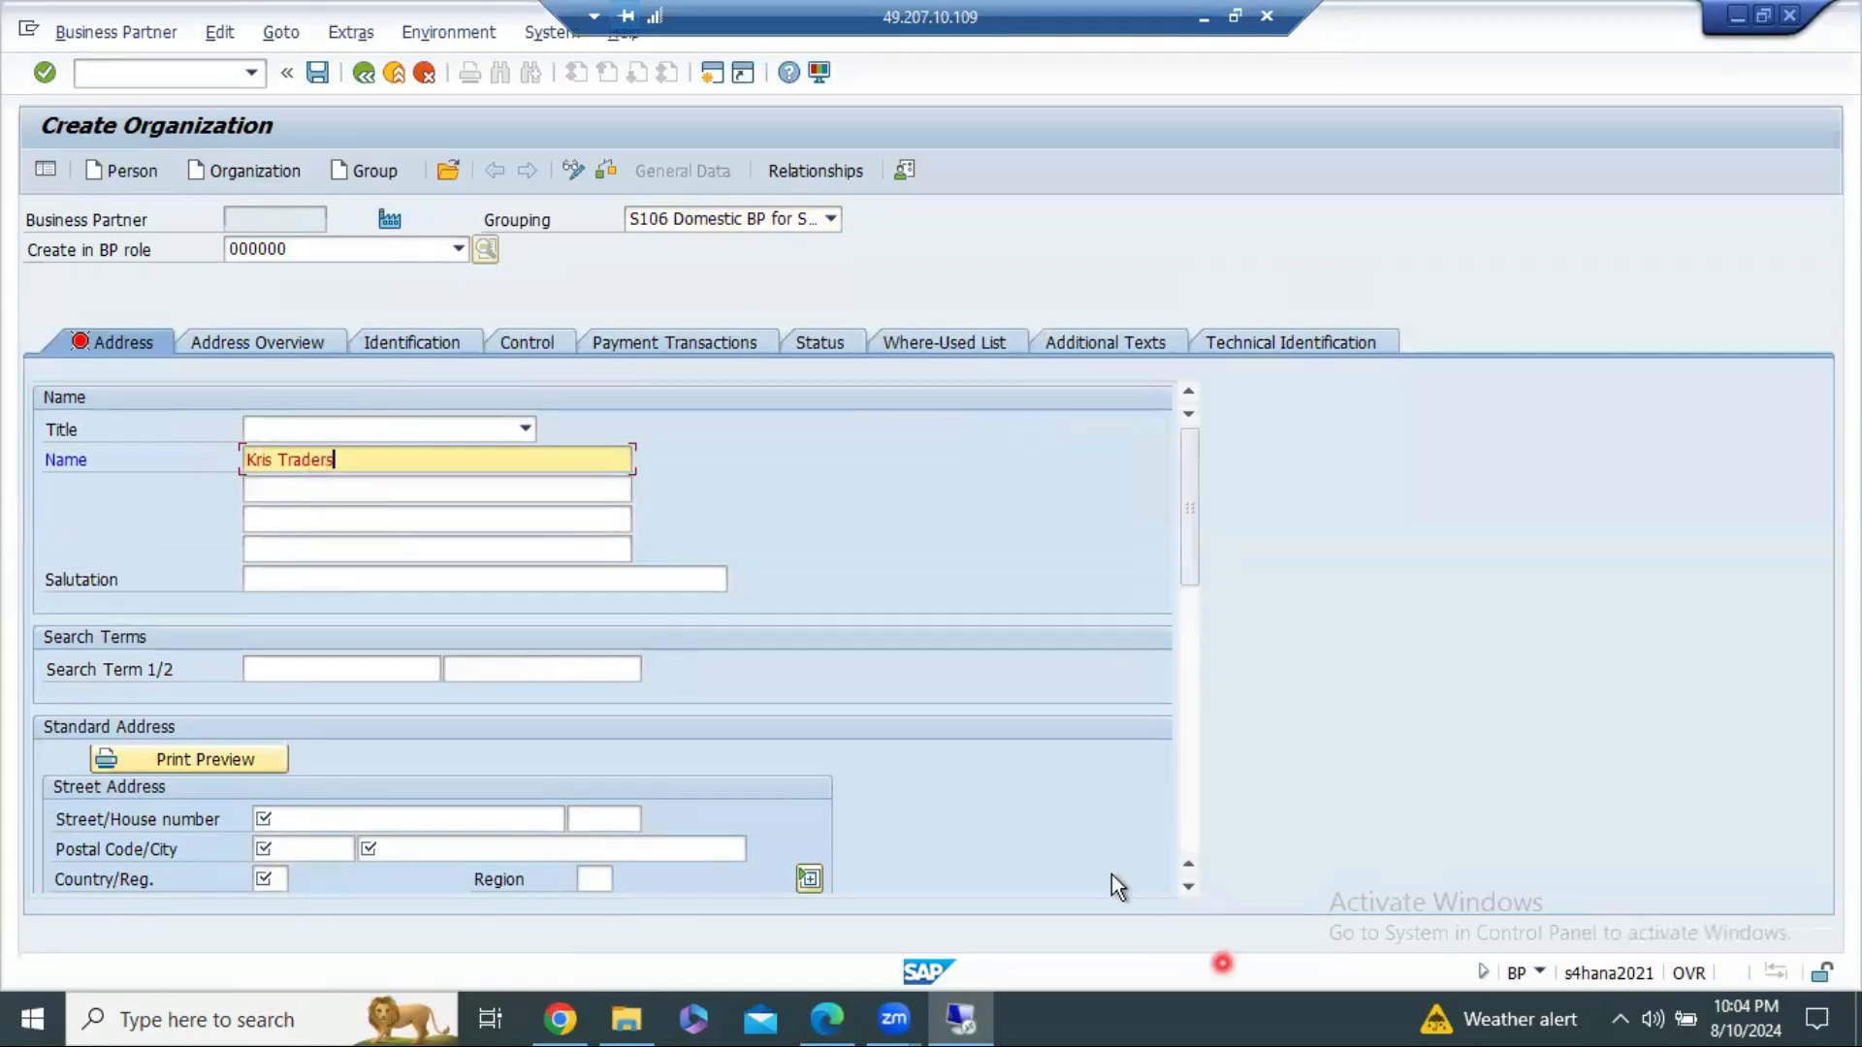
click(330, 664)
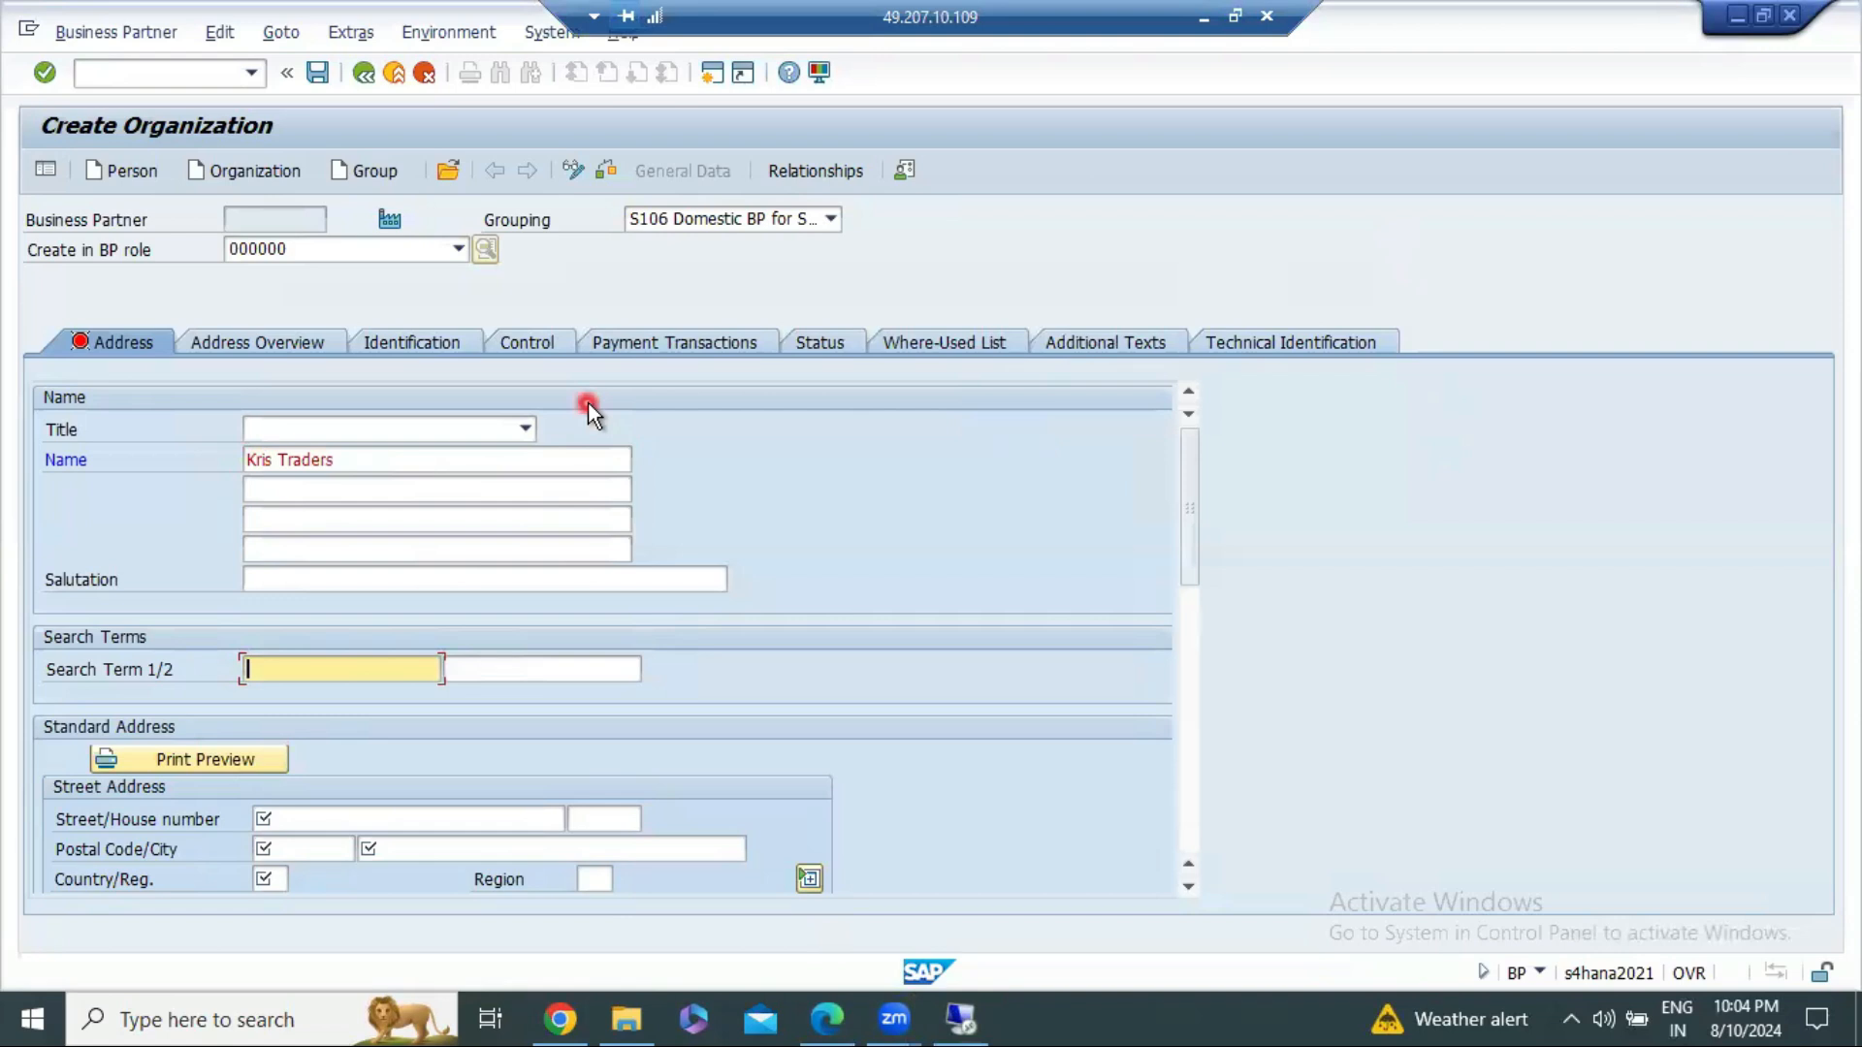
click(348, 671)
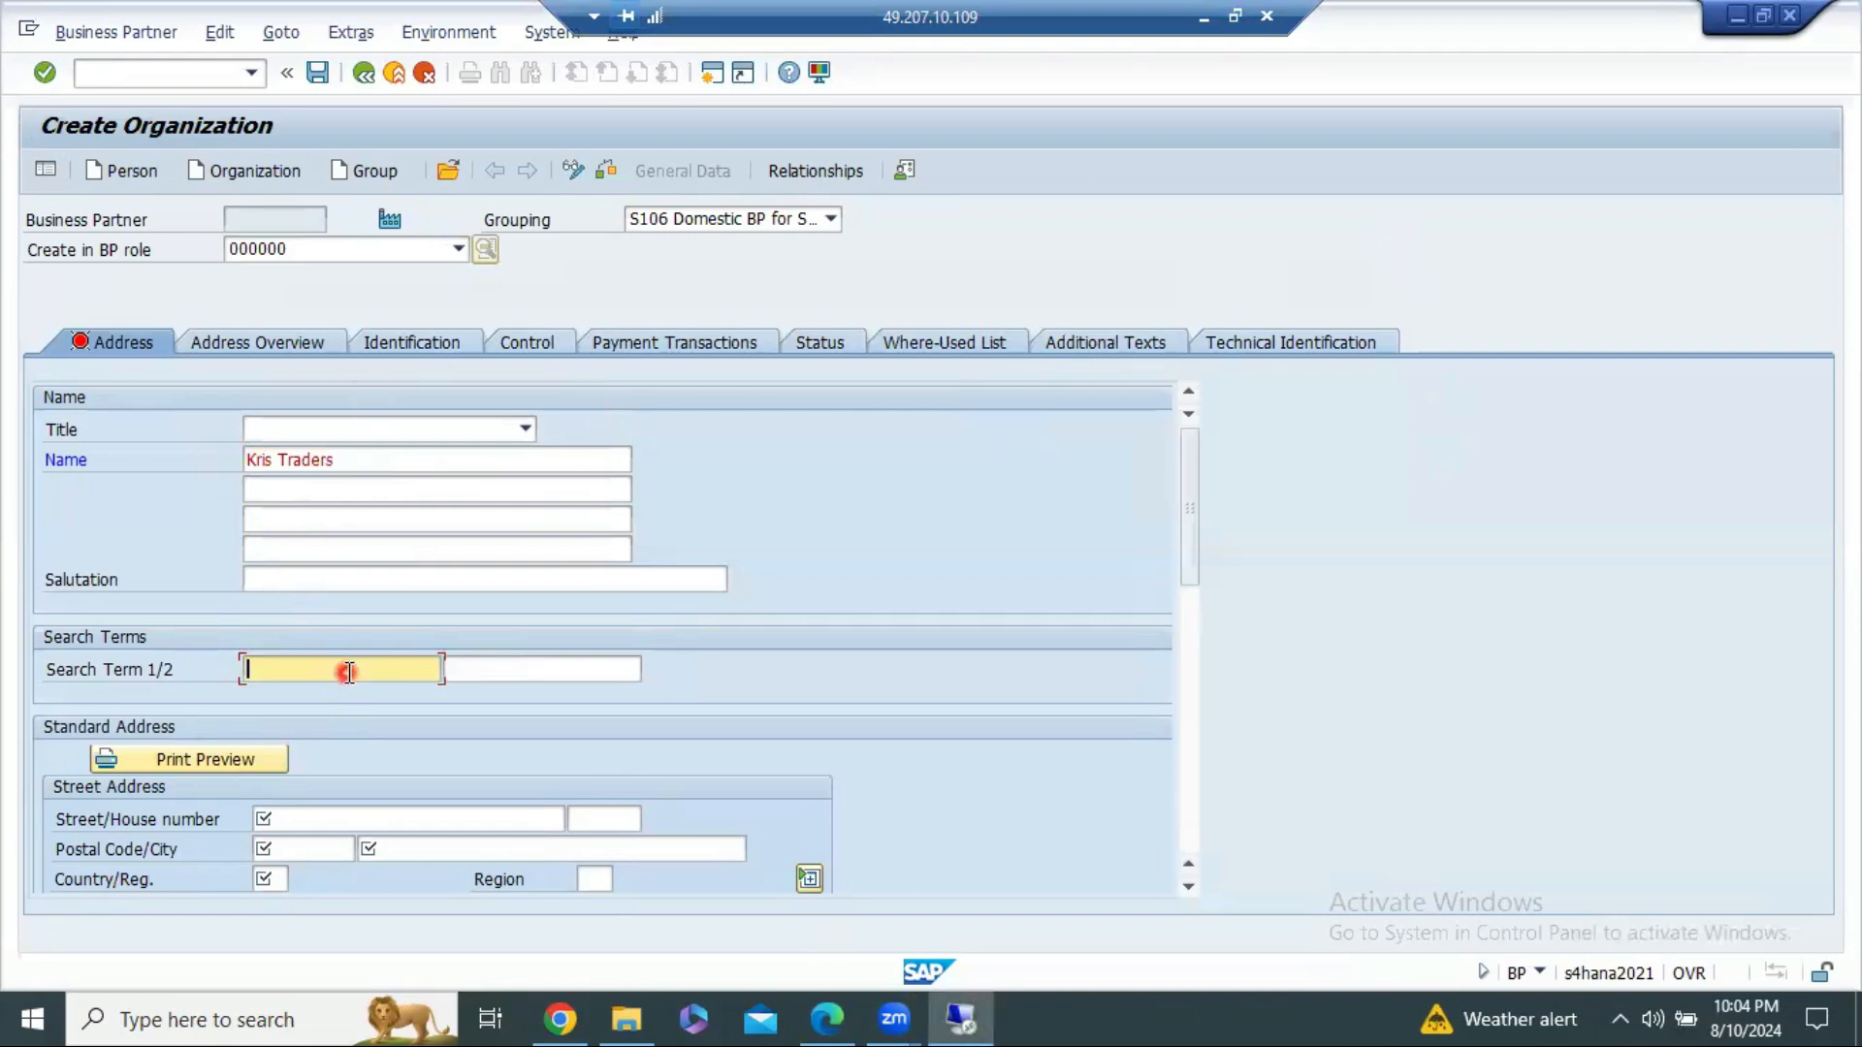
text(S106)
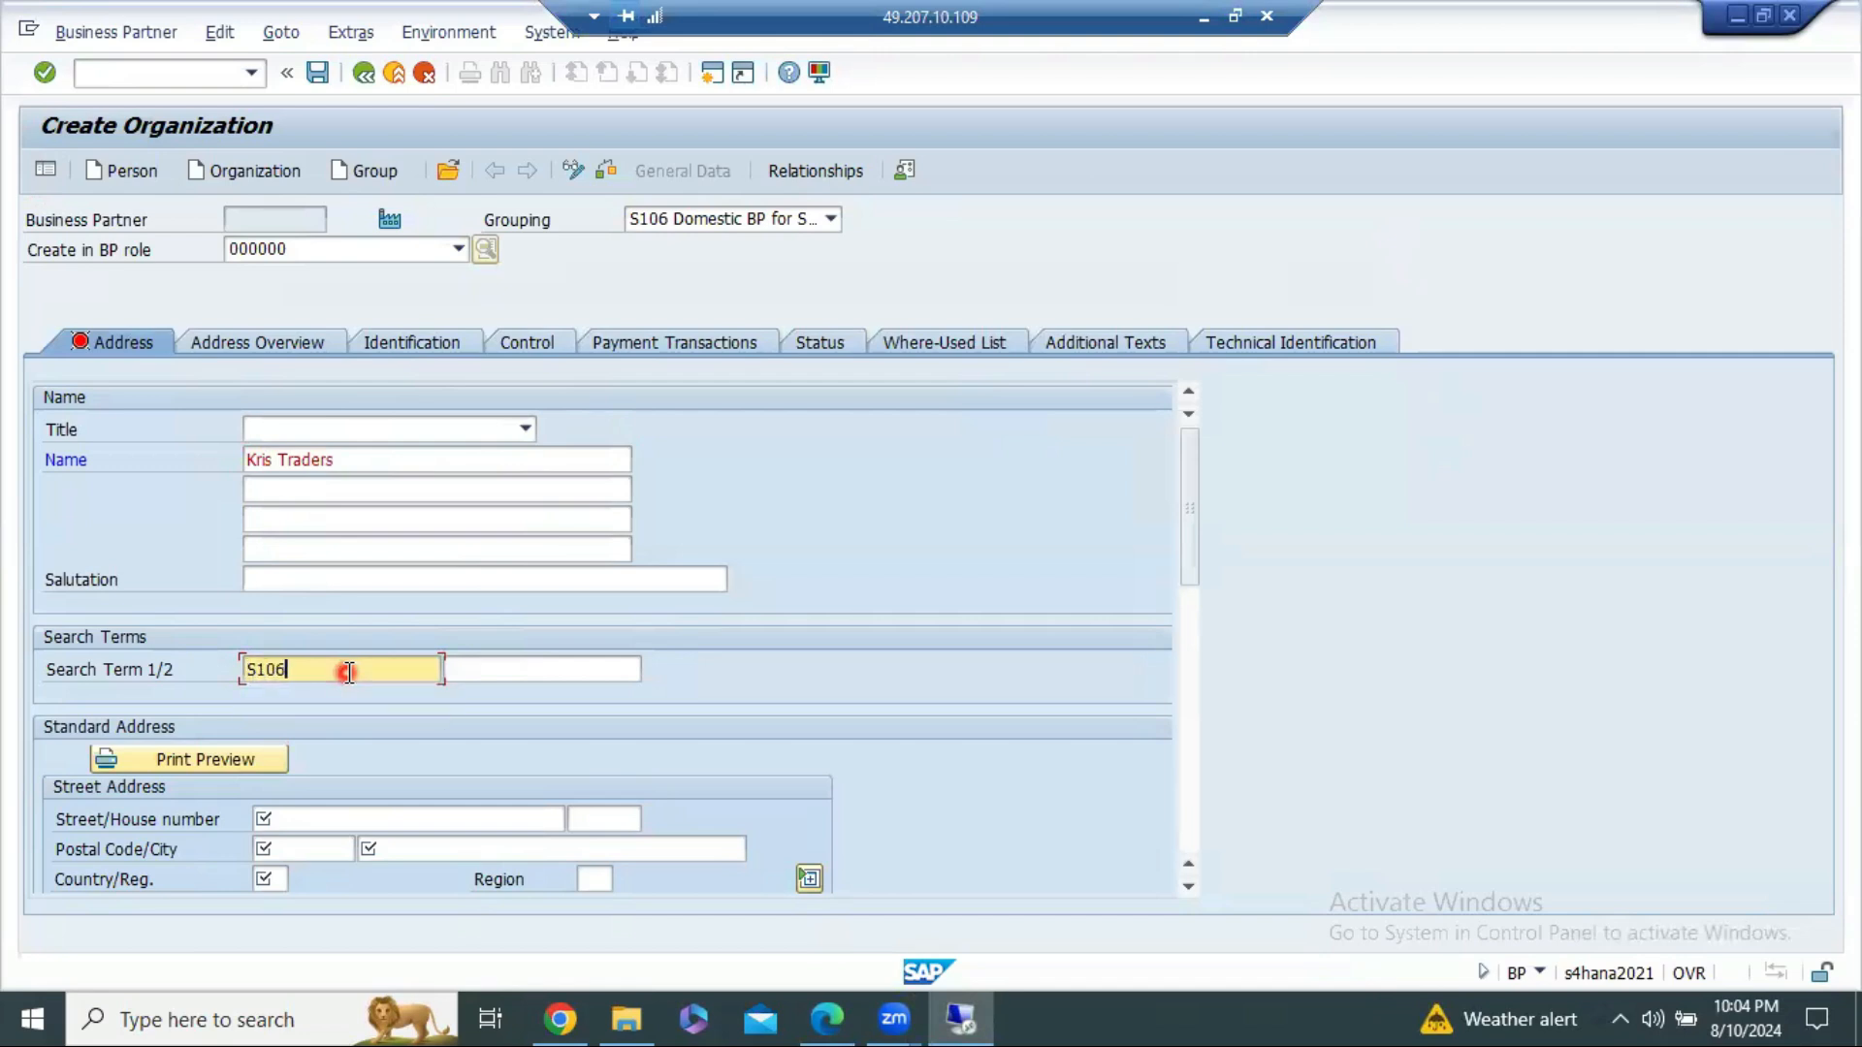
key(Tab)
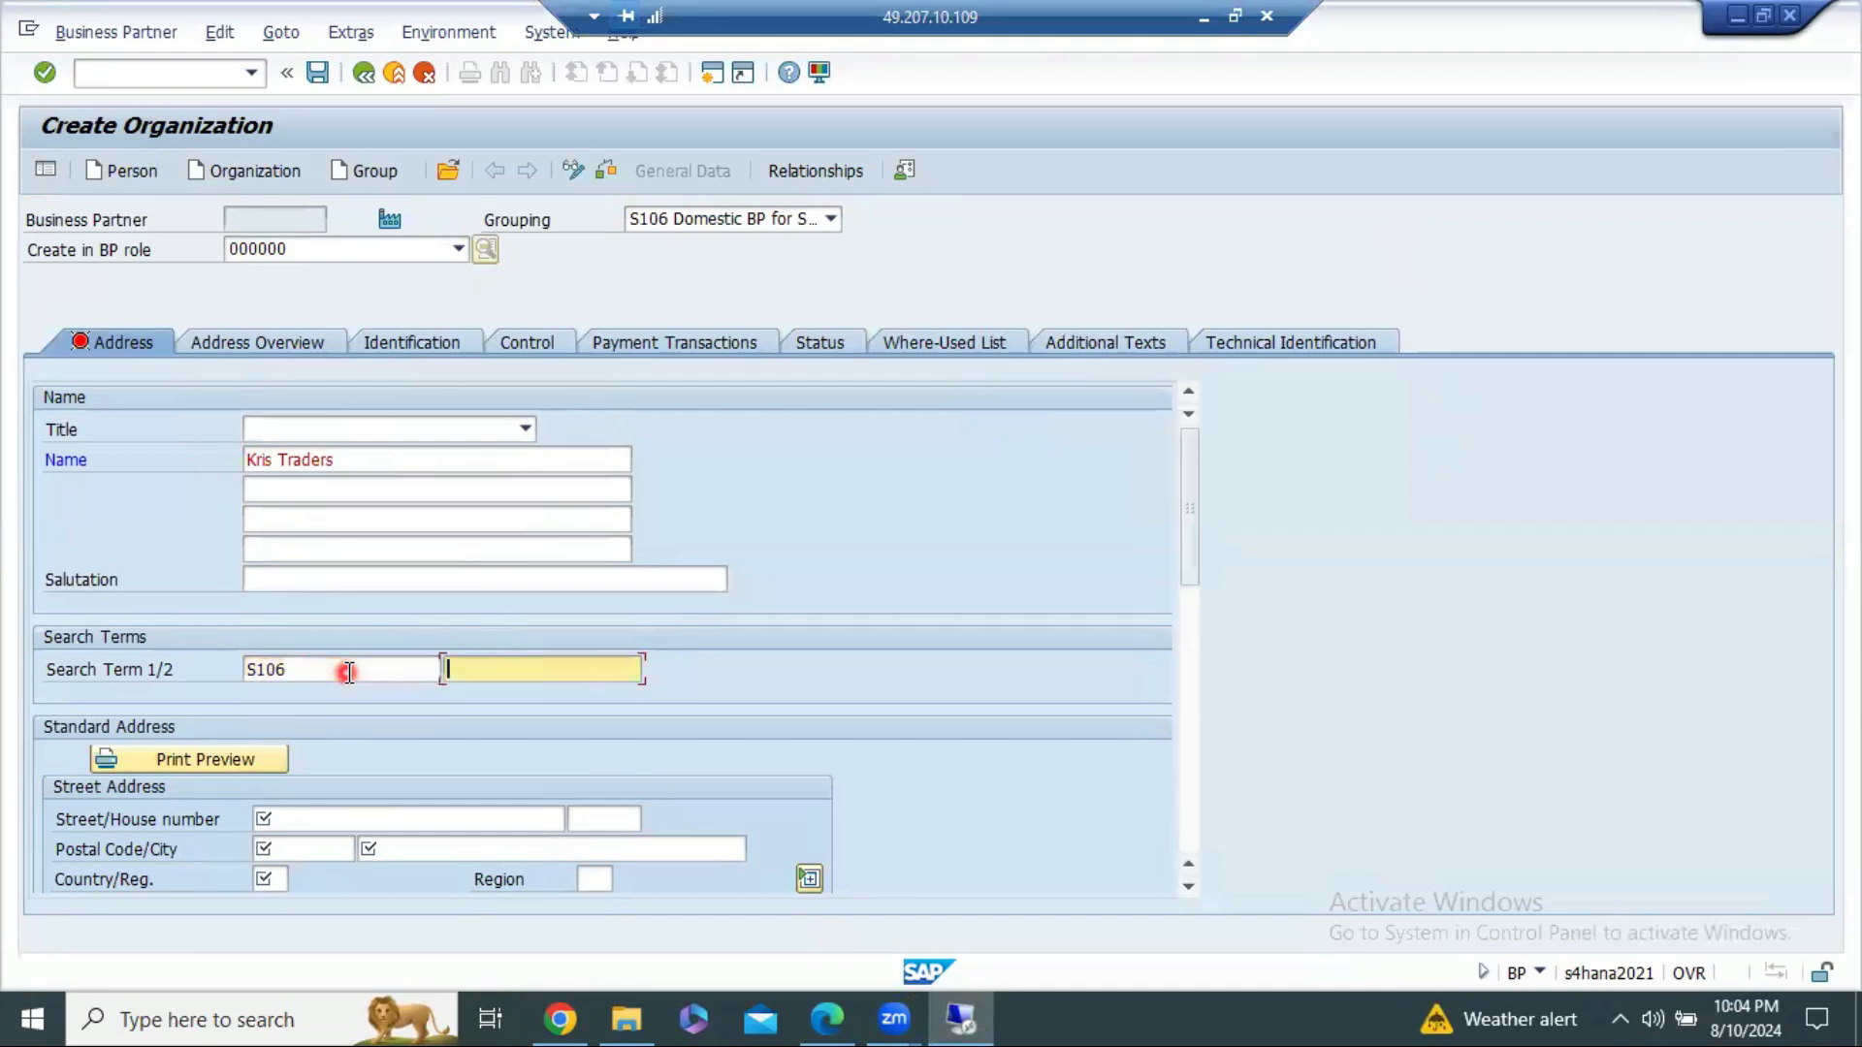
Step: Fill in the street, postal code and city of the organization's standard address
scroll(388, 758, down, 1)
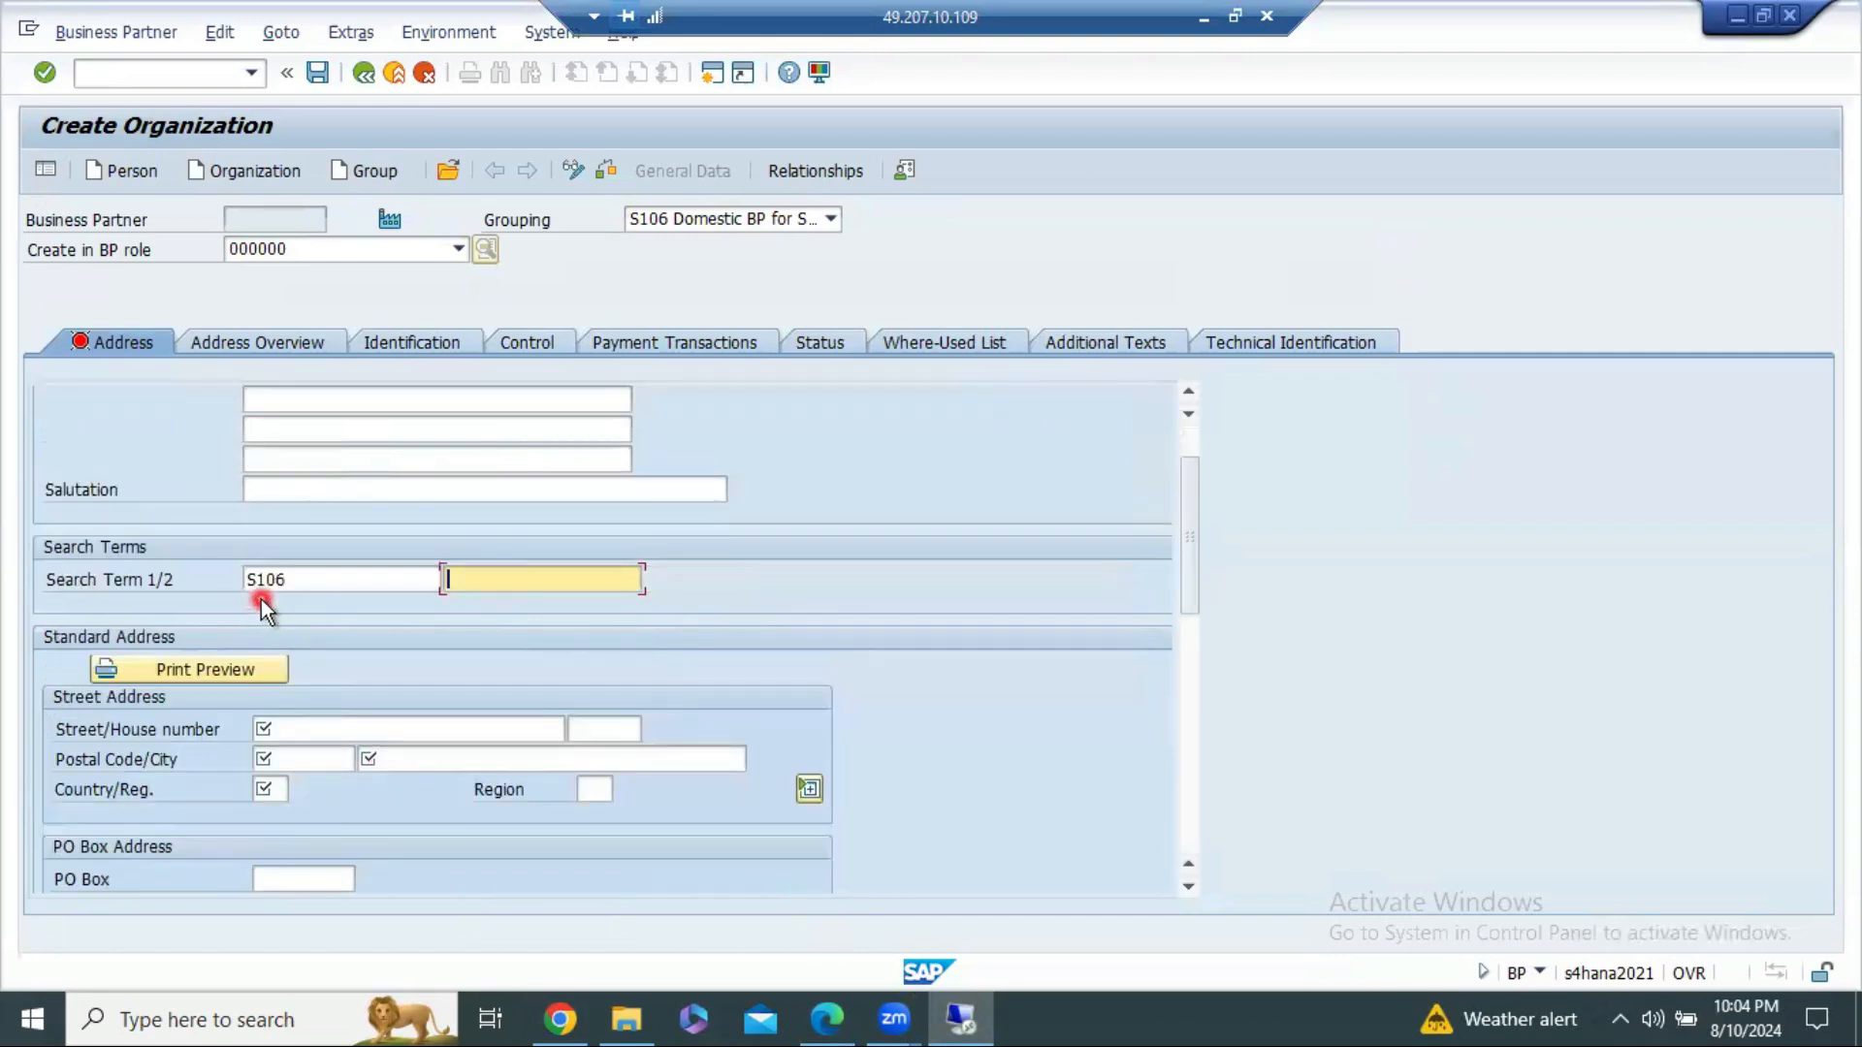
click(343, 726)
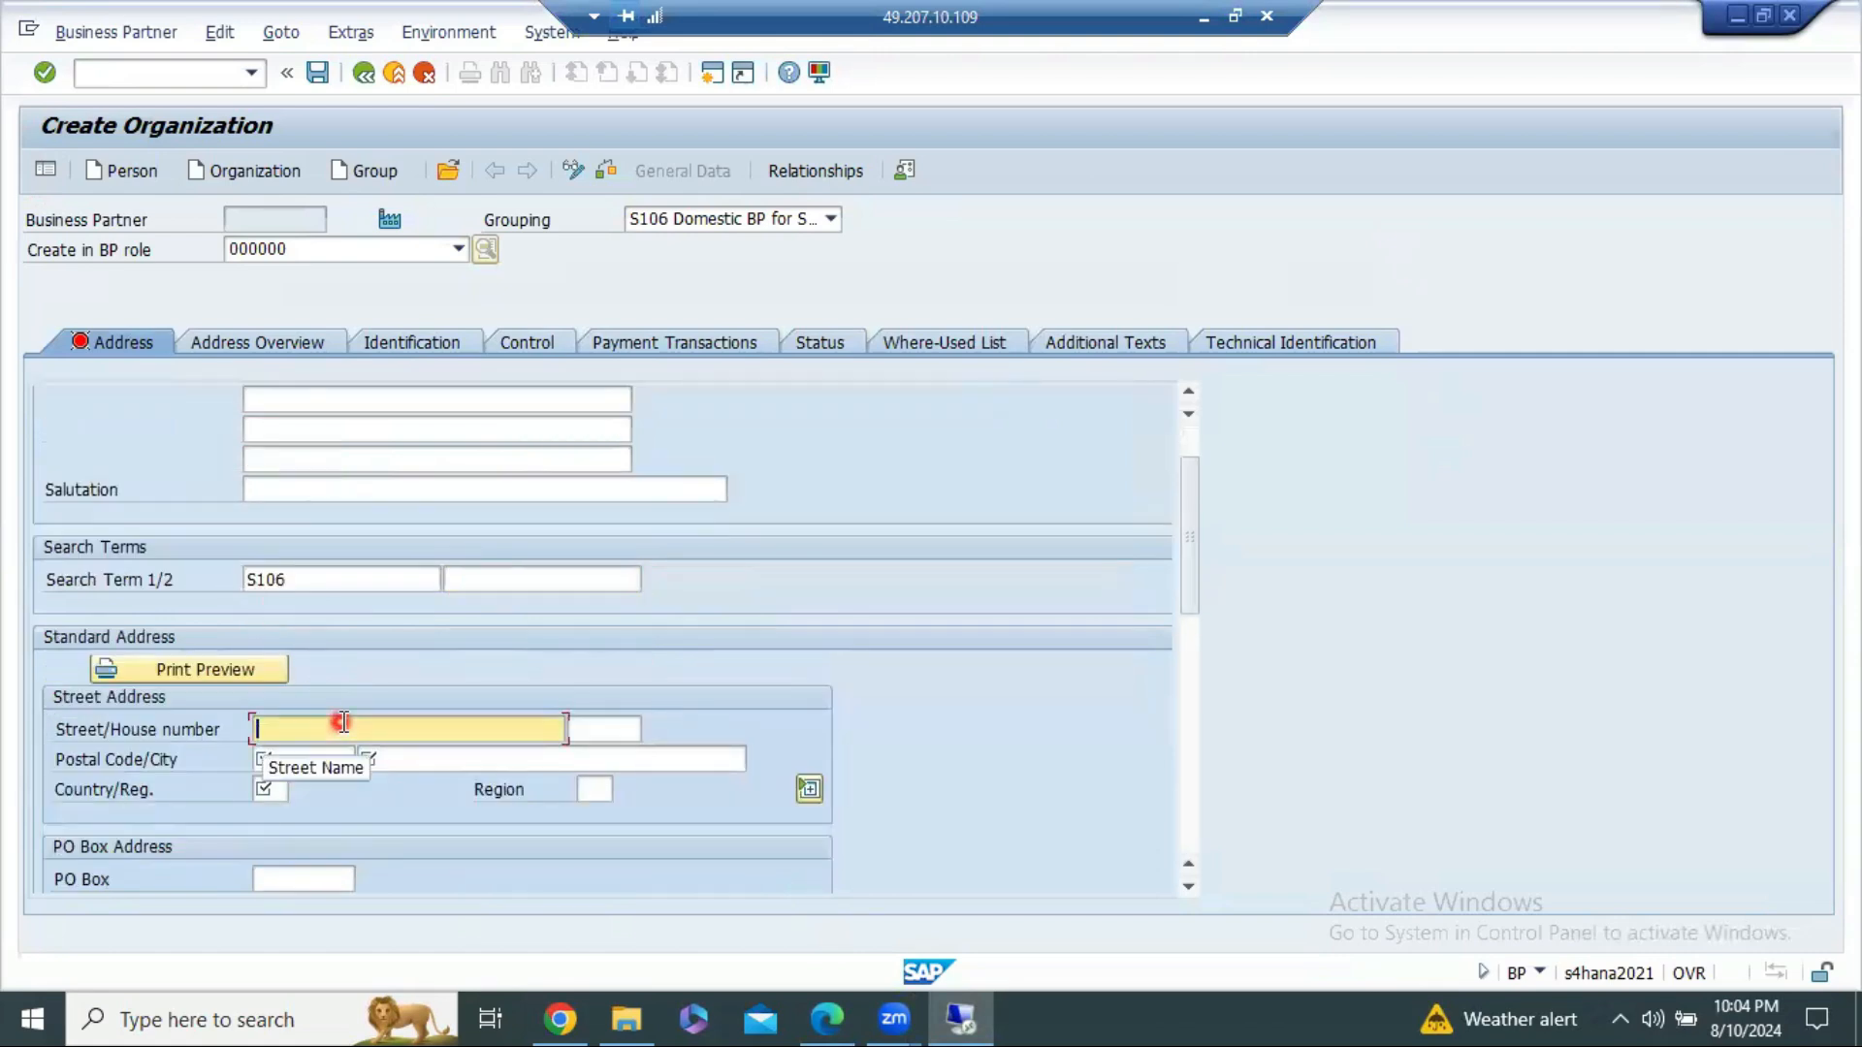
text(12345)
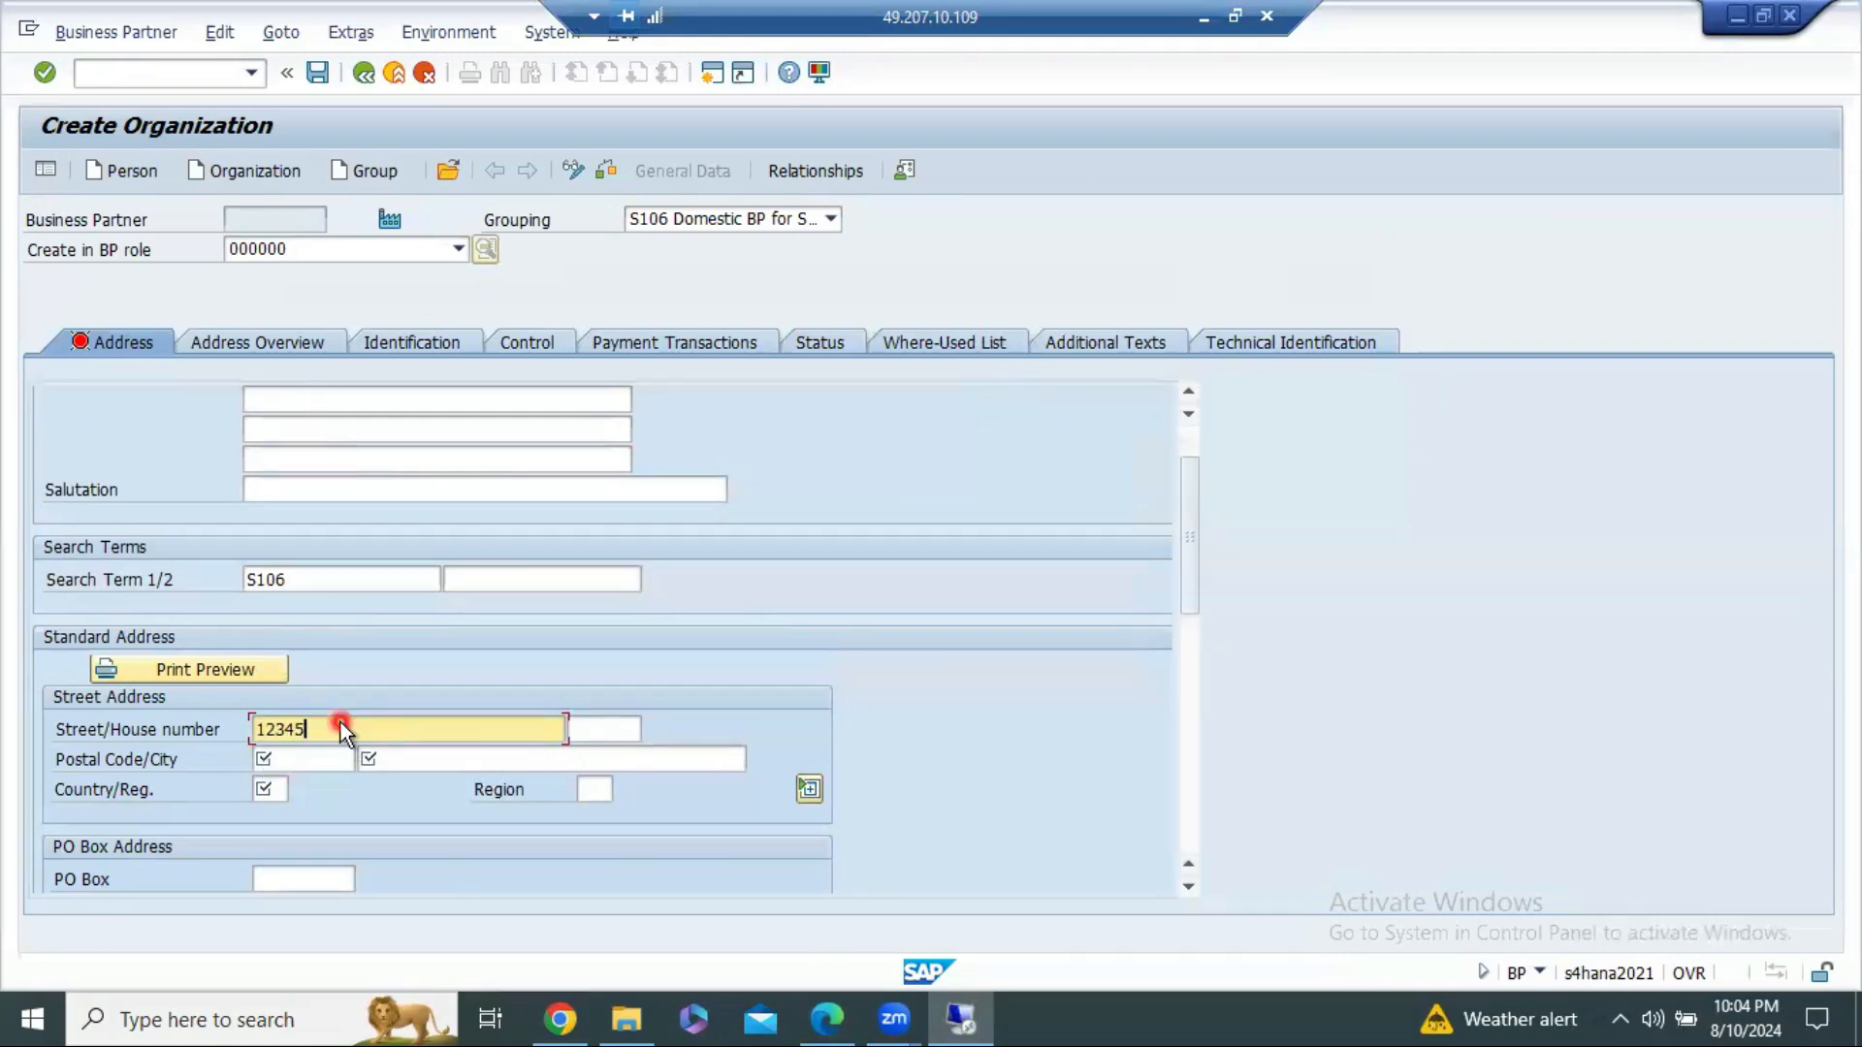
scroll(335, 747, up, 1)
scroll(332, 760, down, 4)
click(280, 487)
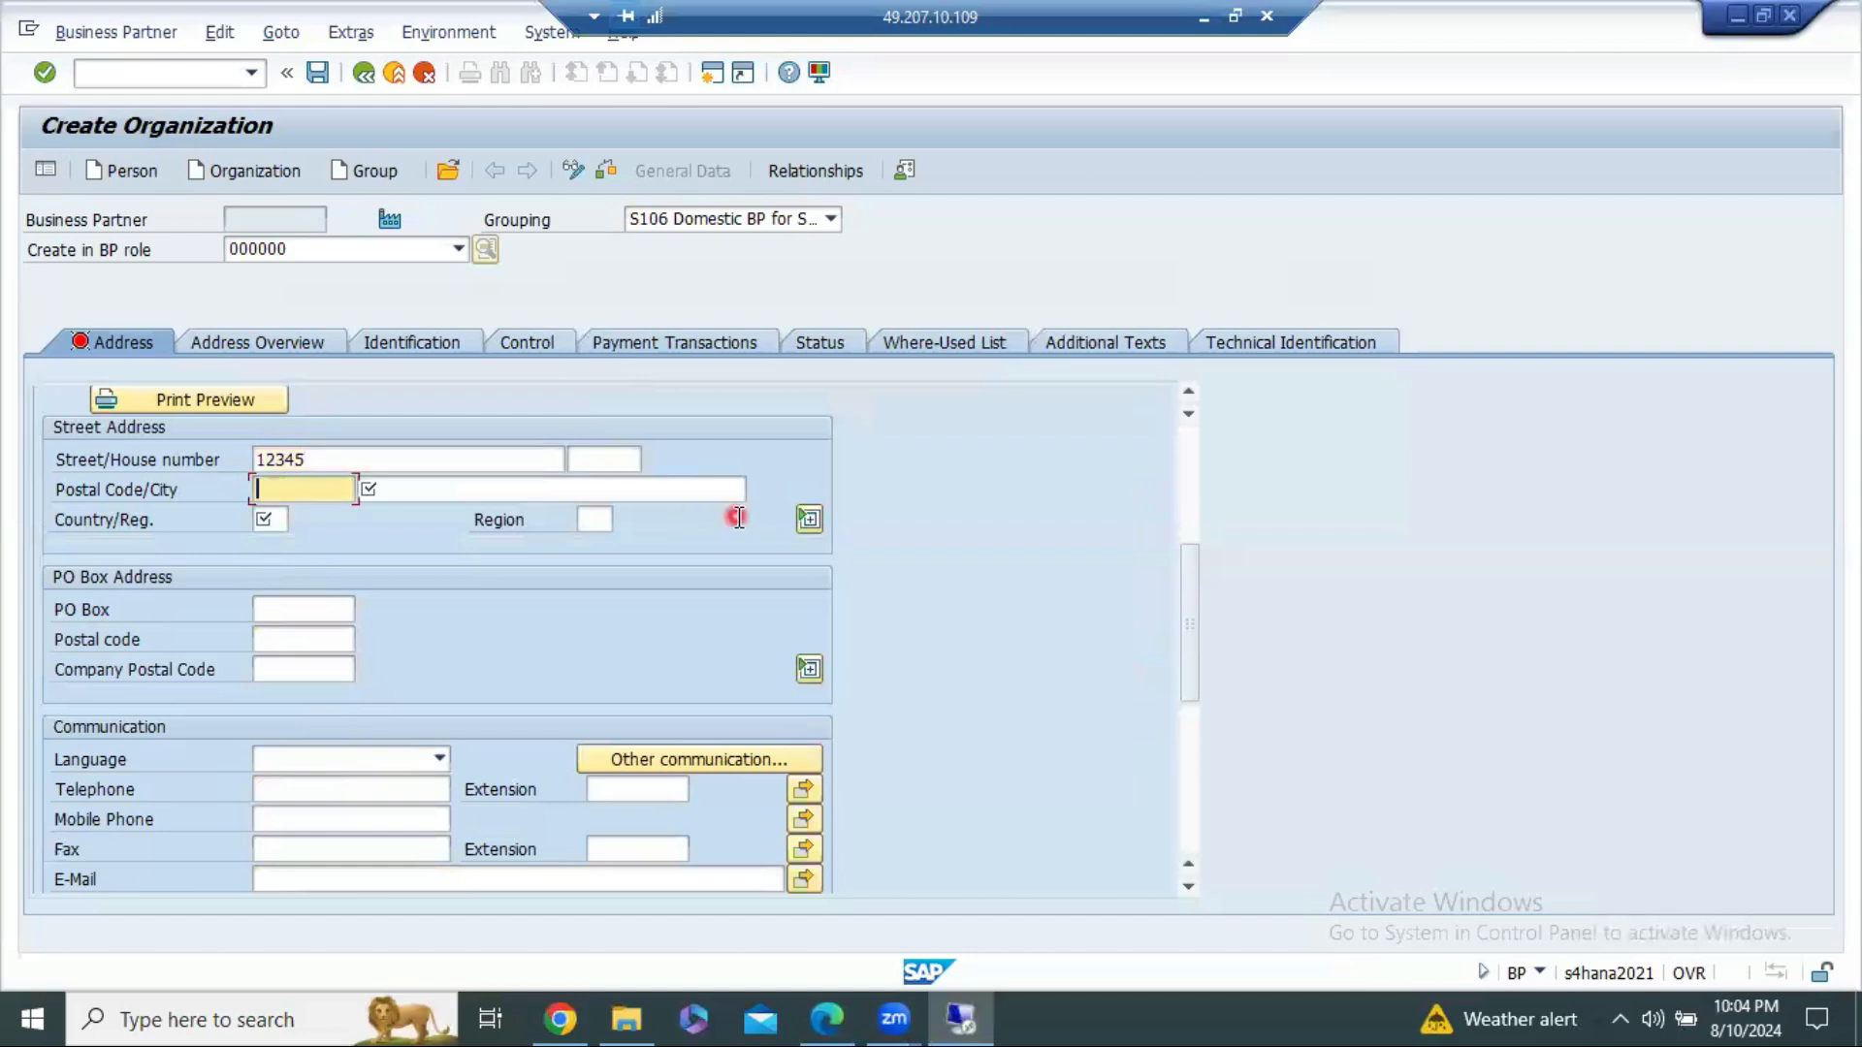
text(41)
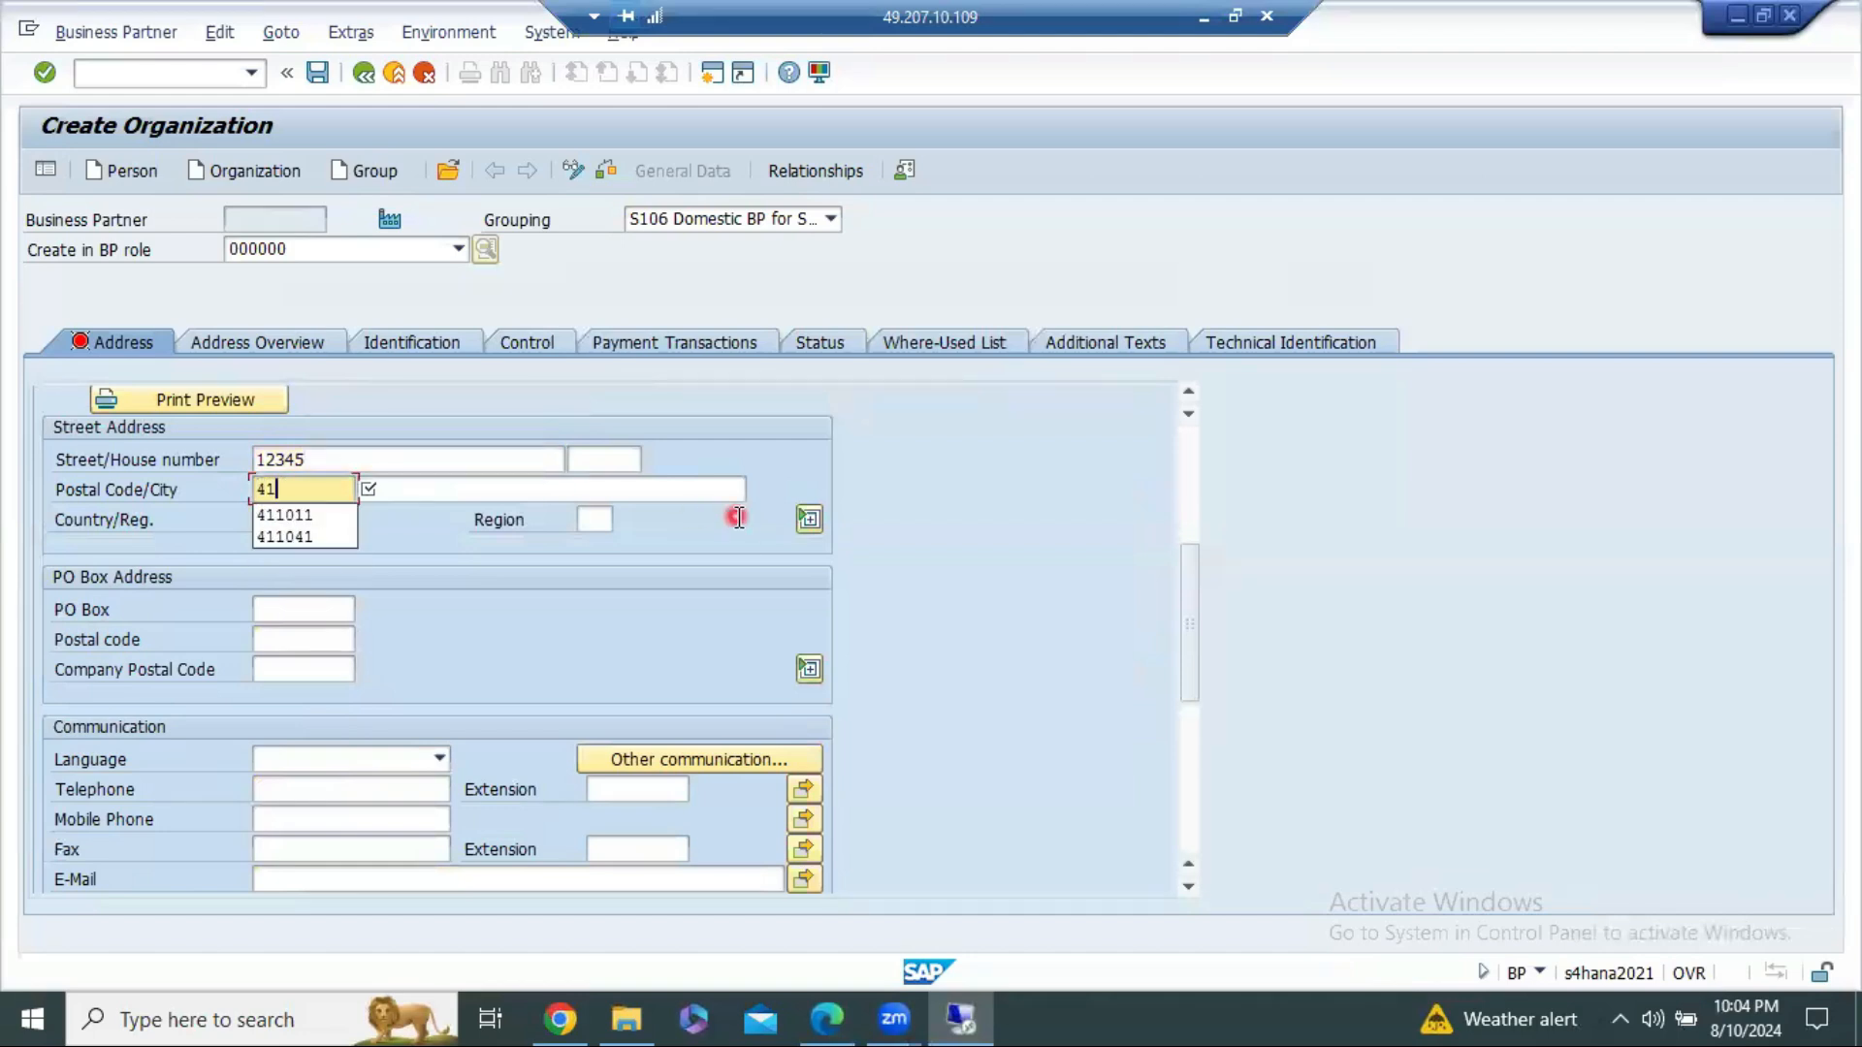
text(1001)
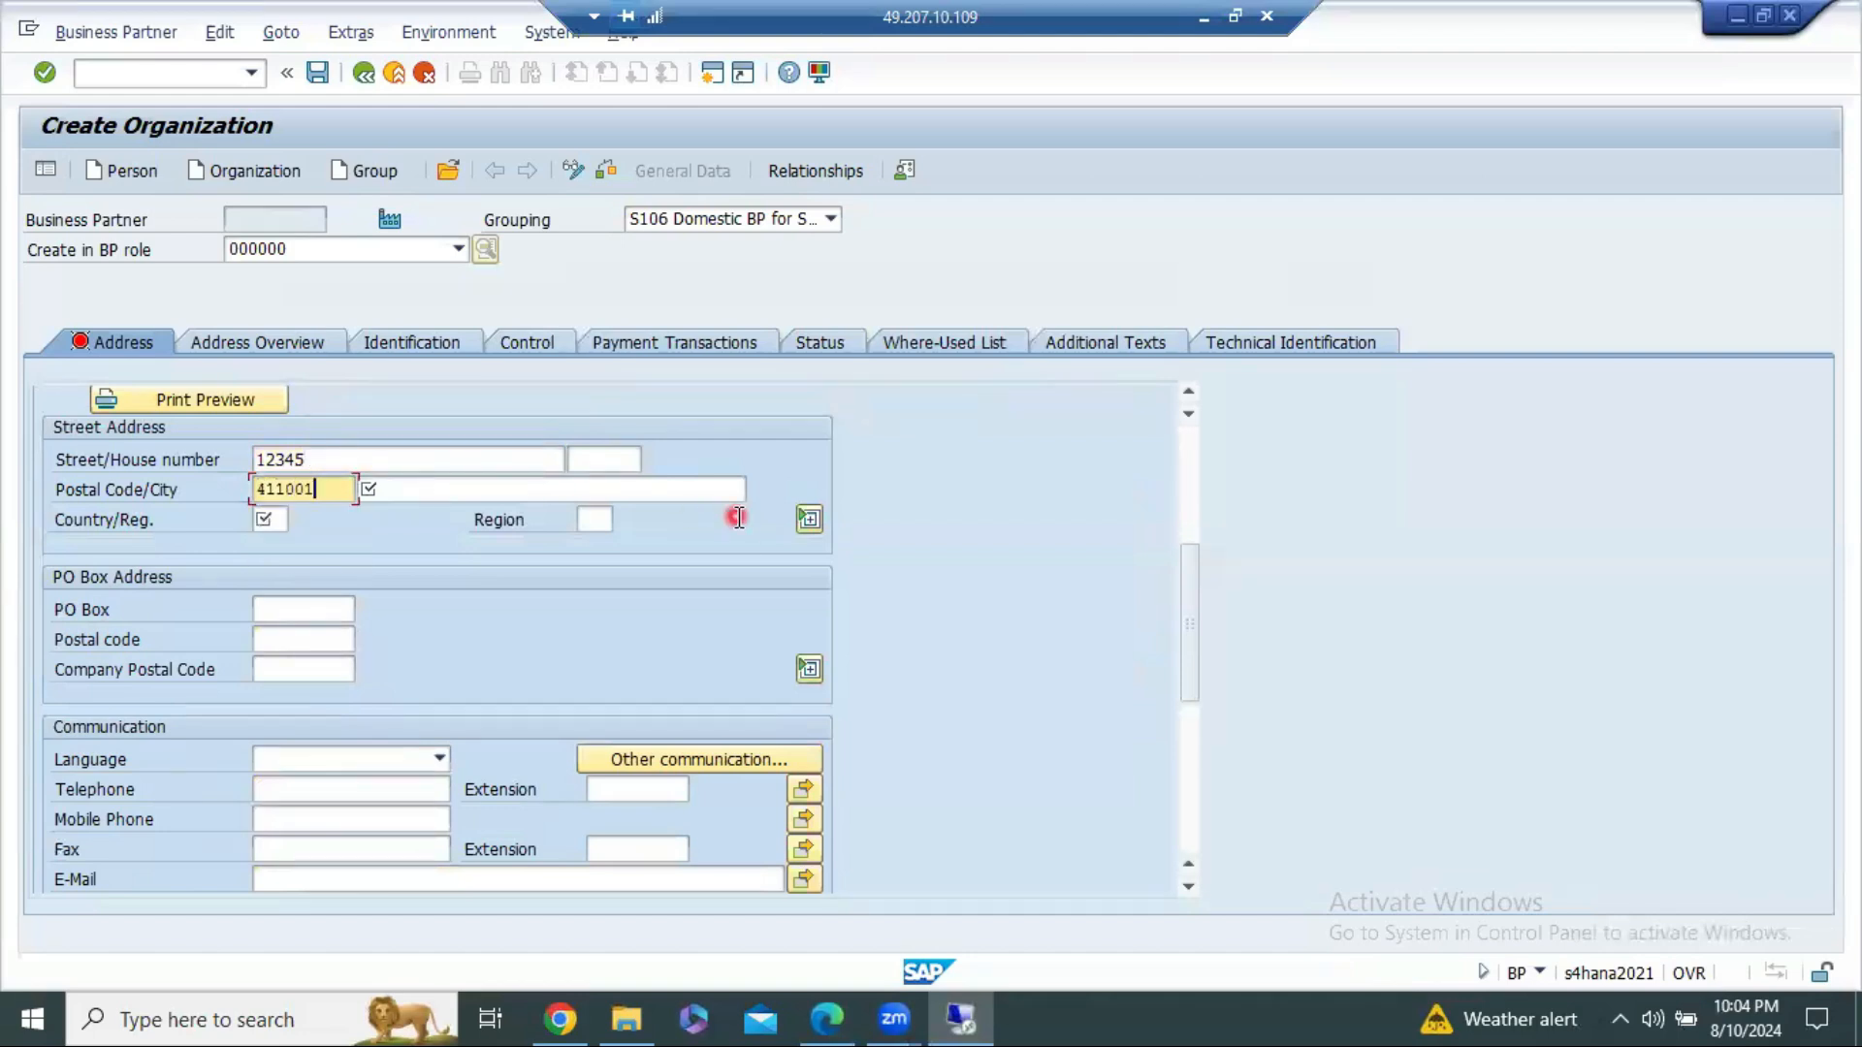
key(Tab)
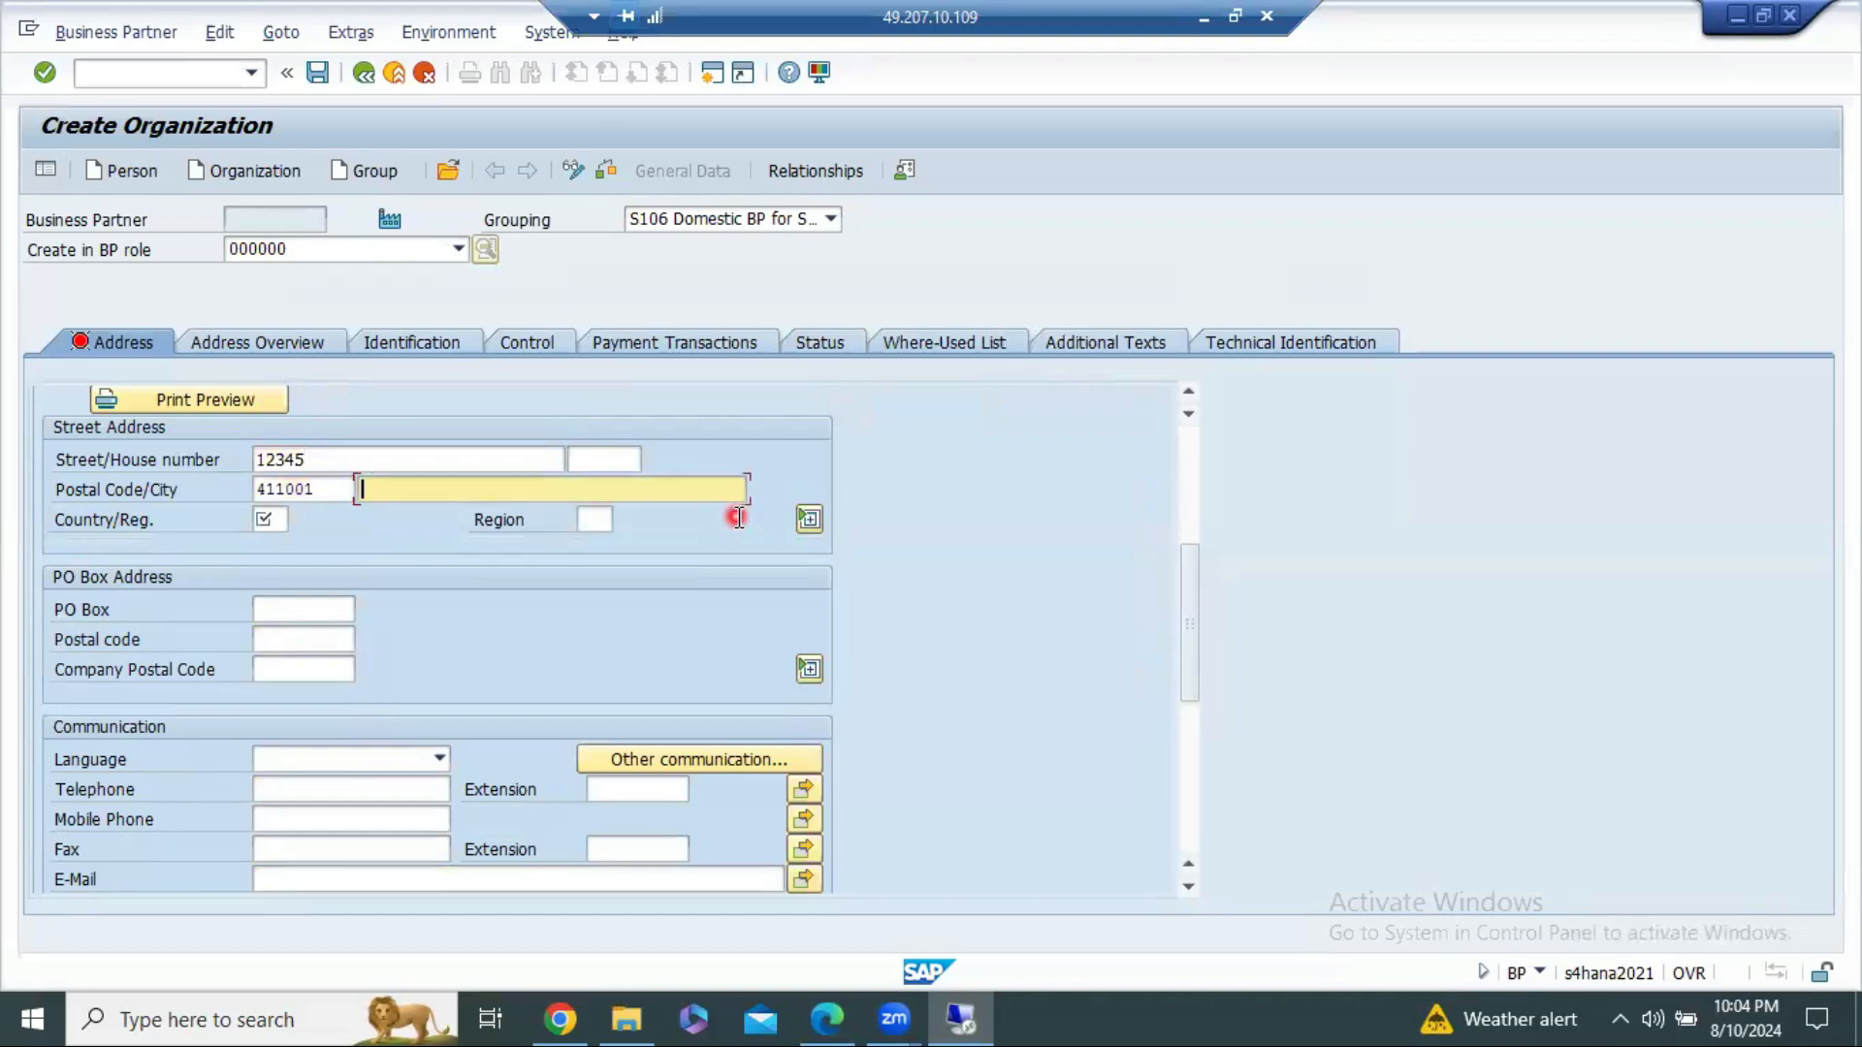
text(Pune)
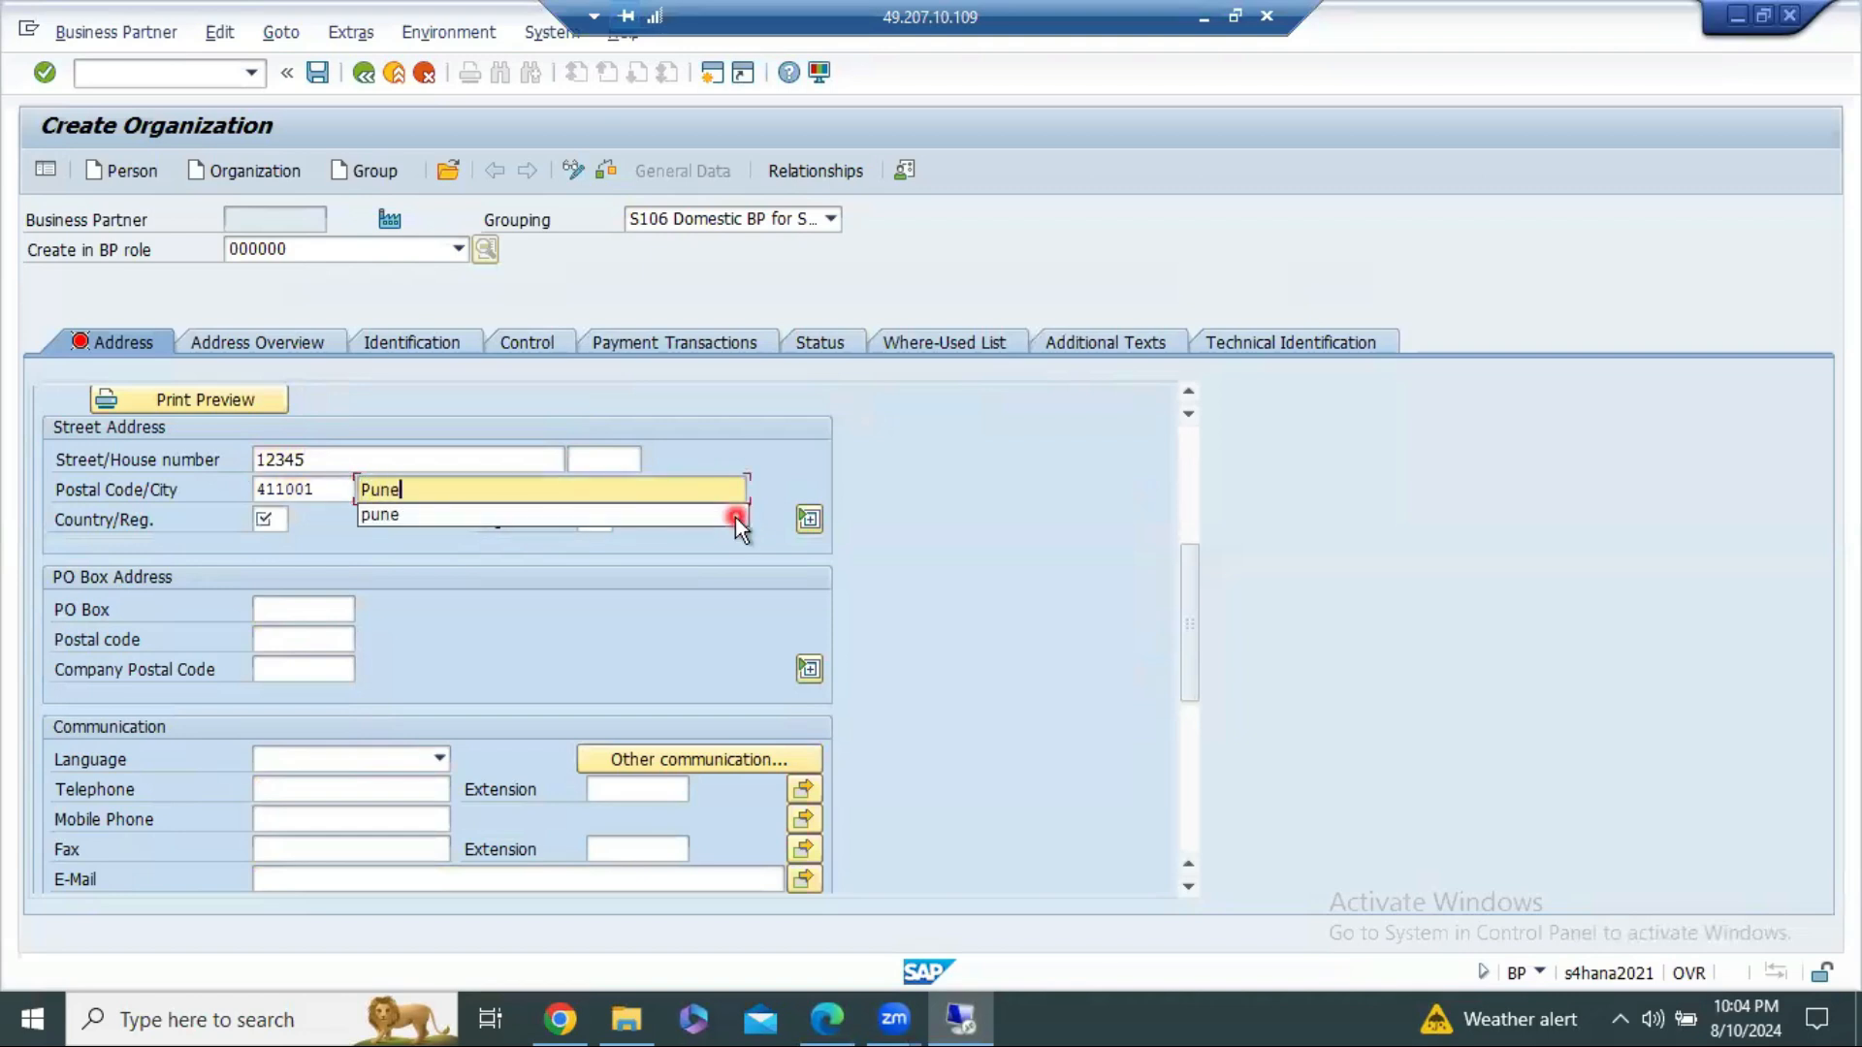
Step: Set the address country to IN (India) and the region to MH (Maharashtra)
click(280, 525)
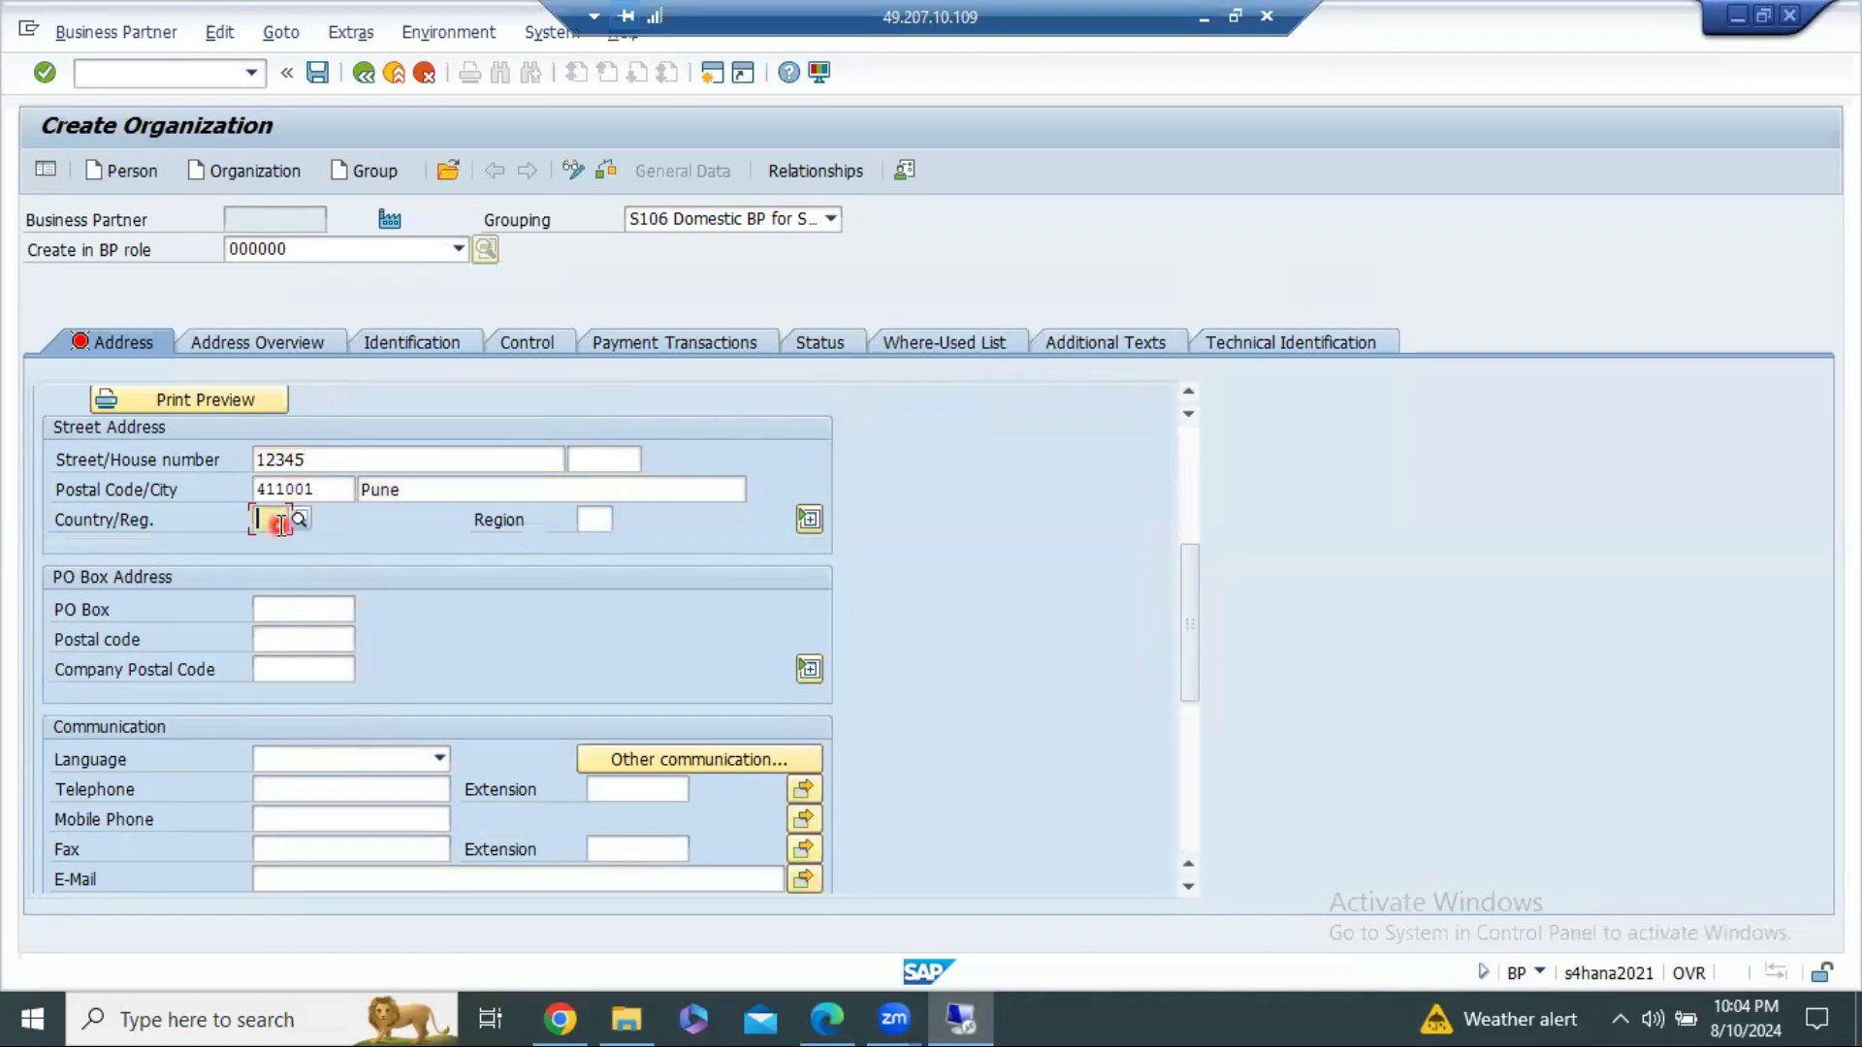
text(IN)
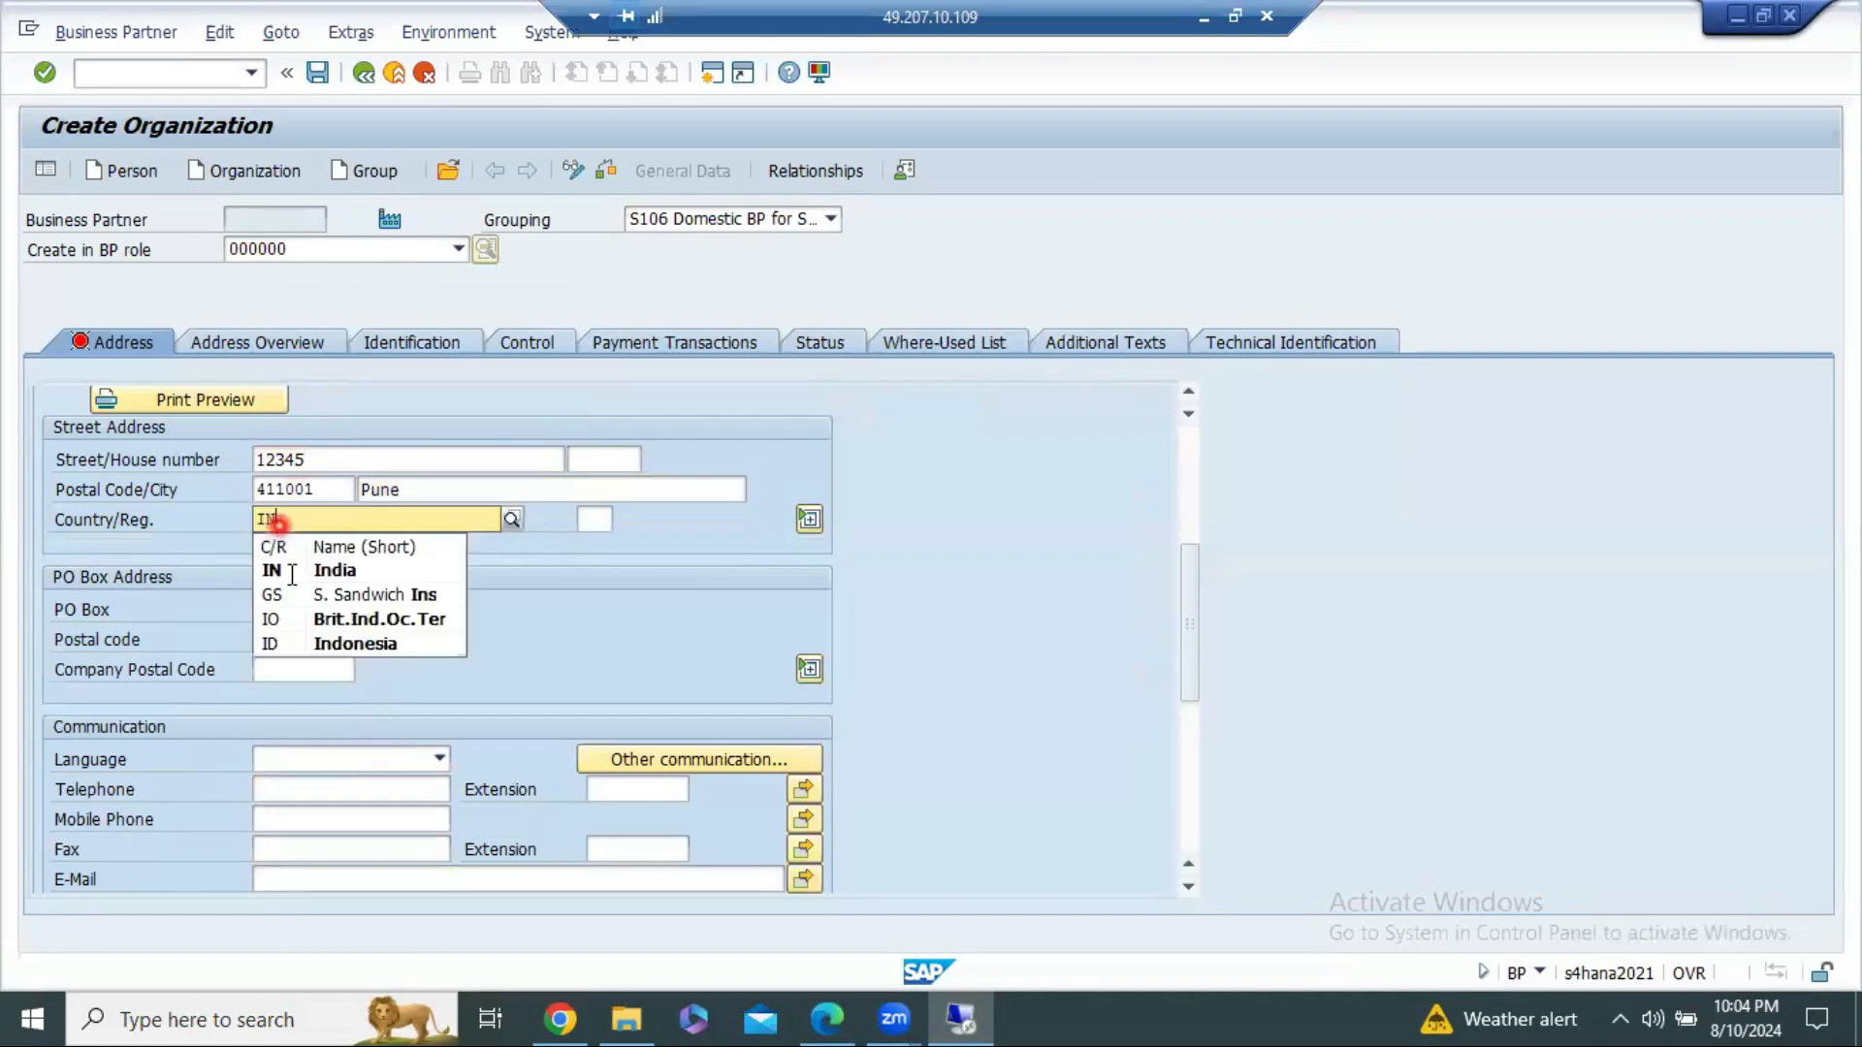
click(305, 572)
click(593, 521)
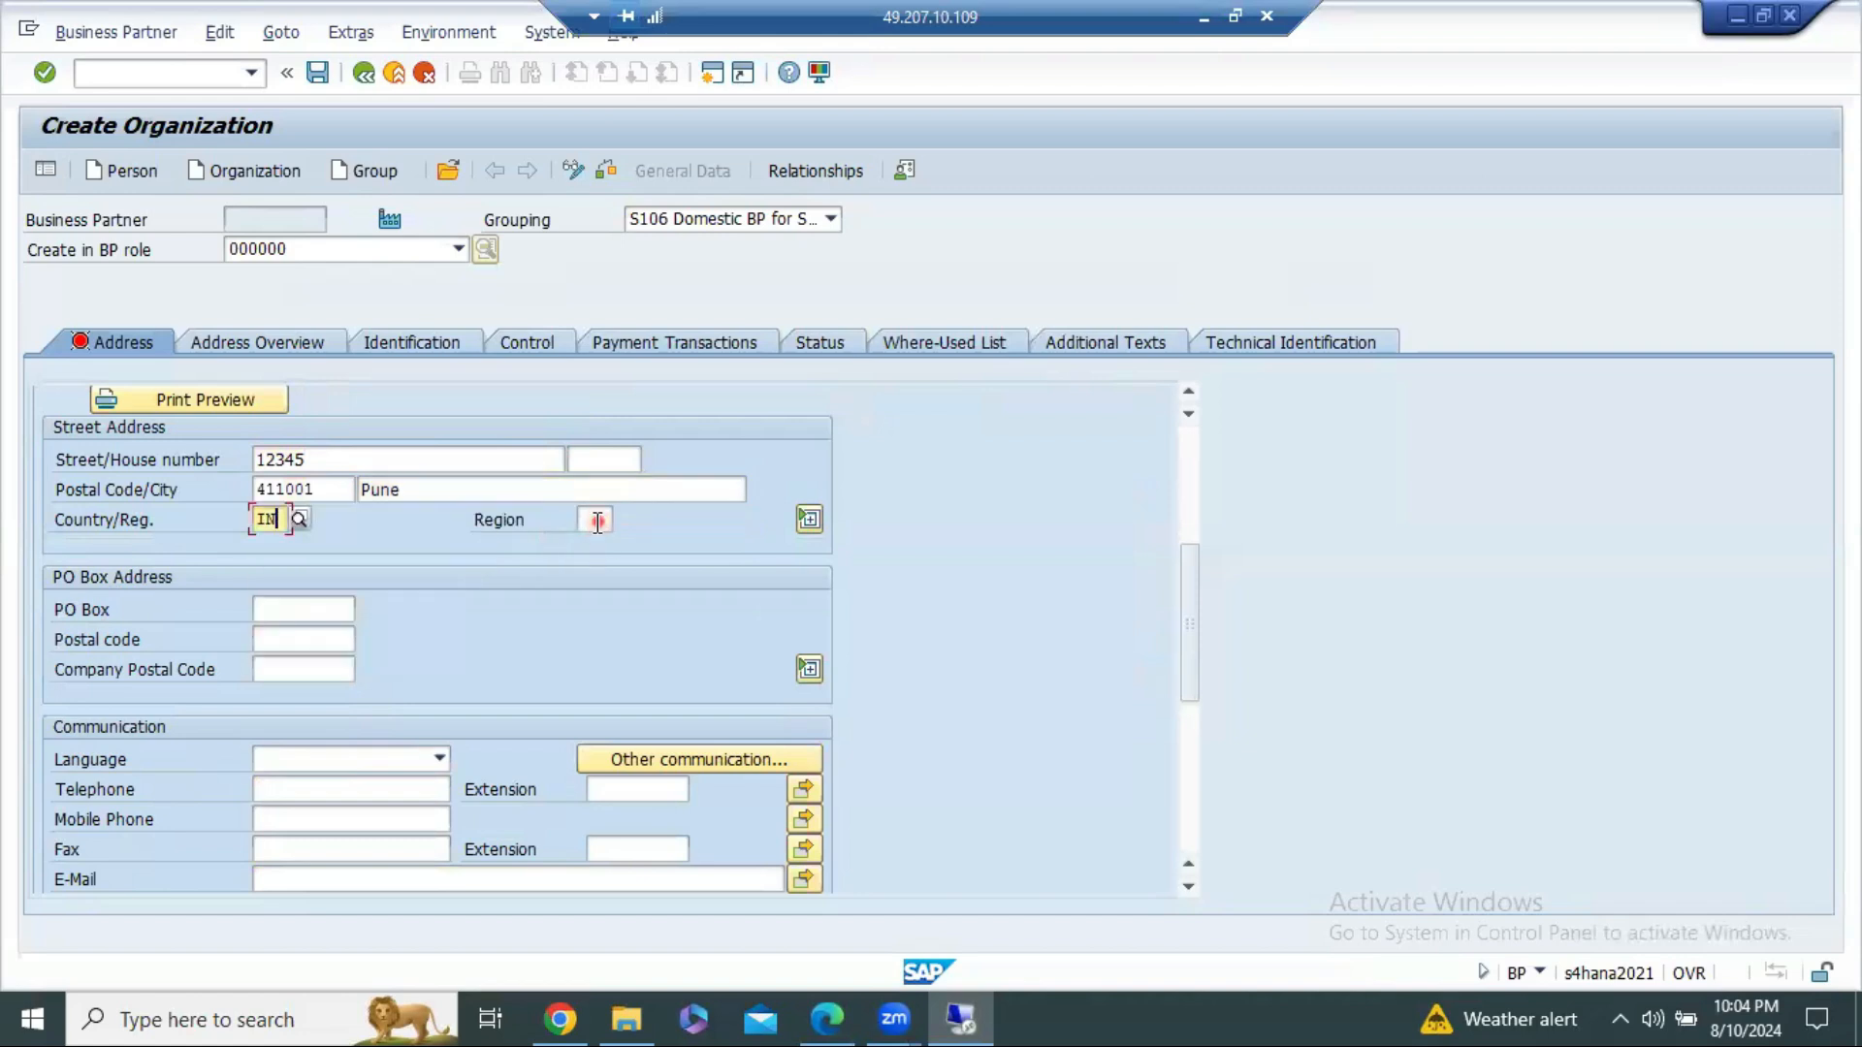
text(13)
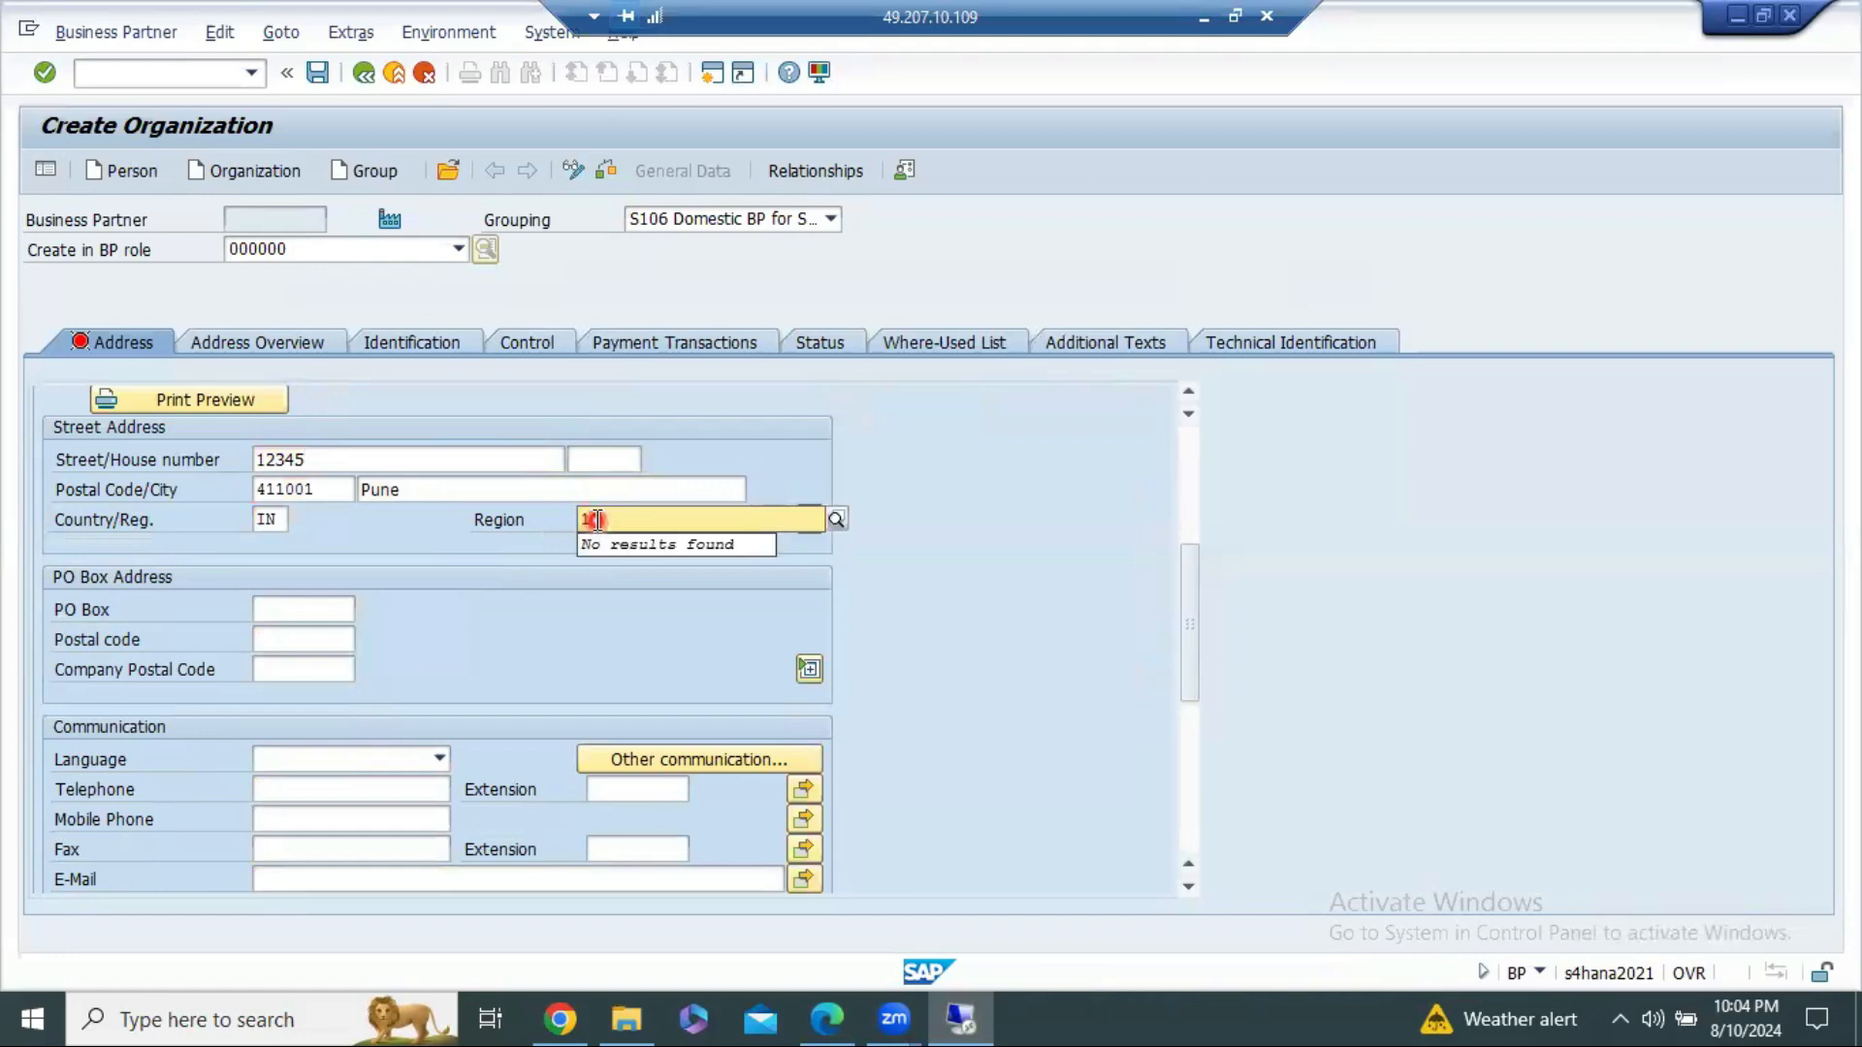
key(BackSpace)
key(BackSpace)
text(m)
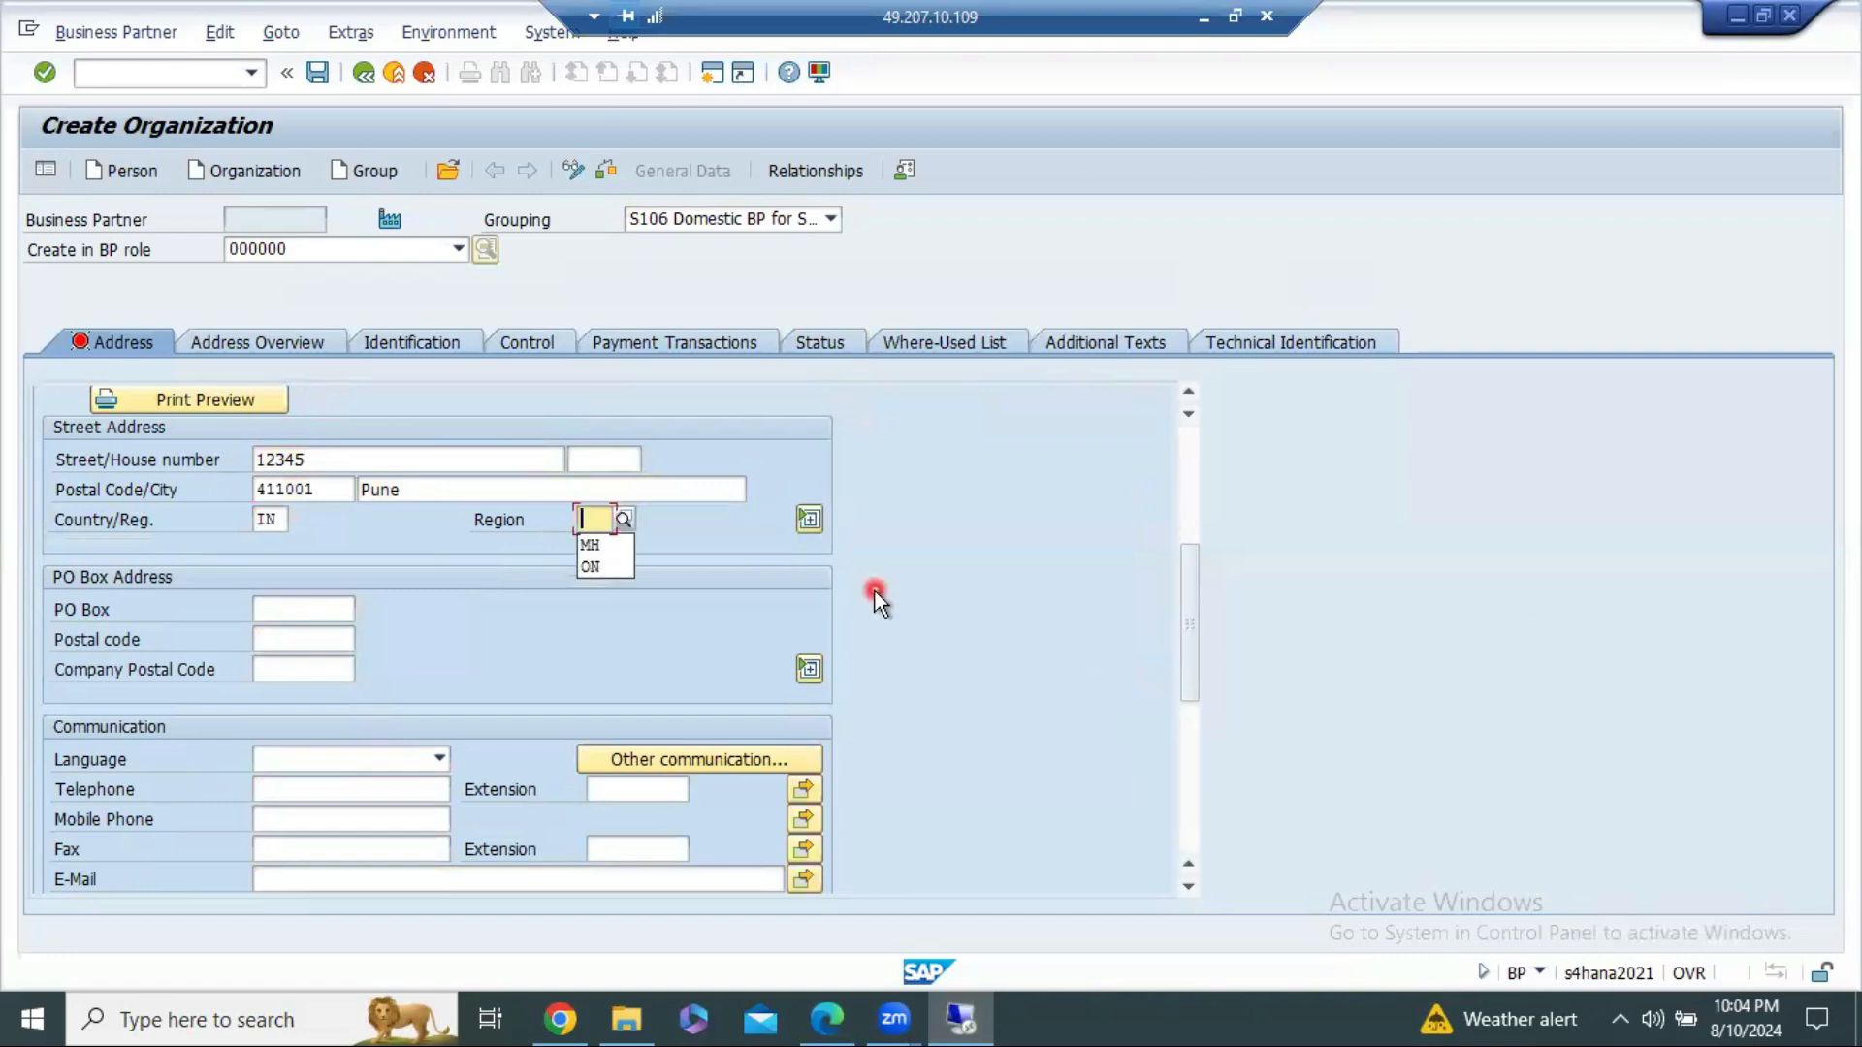
text(h)
drag(605, 524, 521, 499)
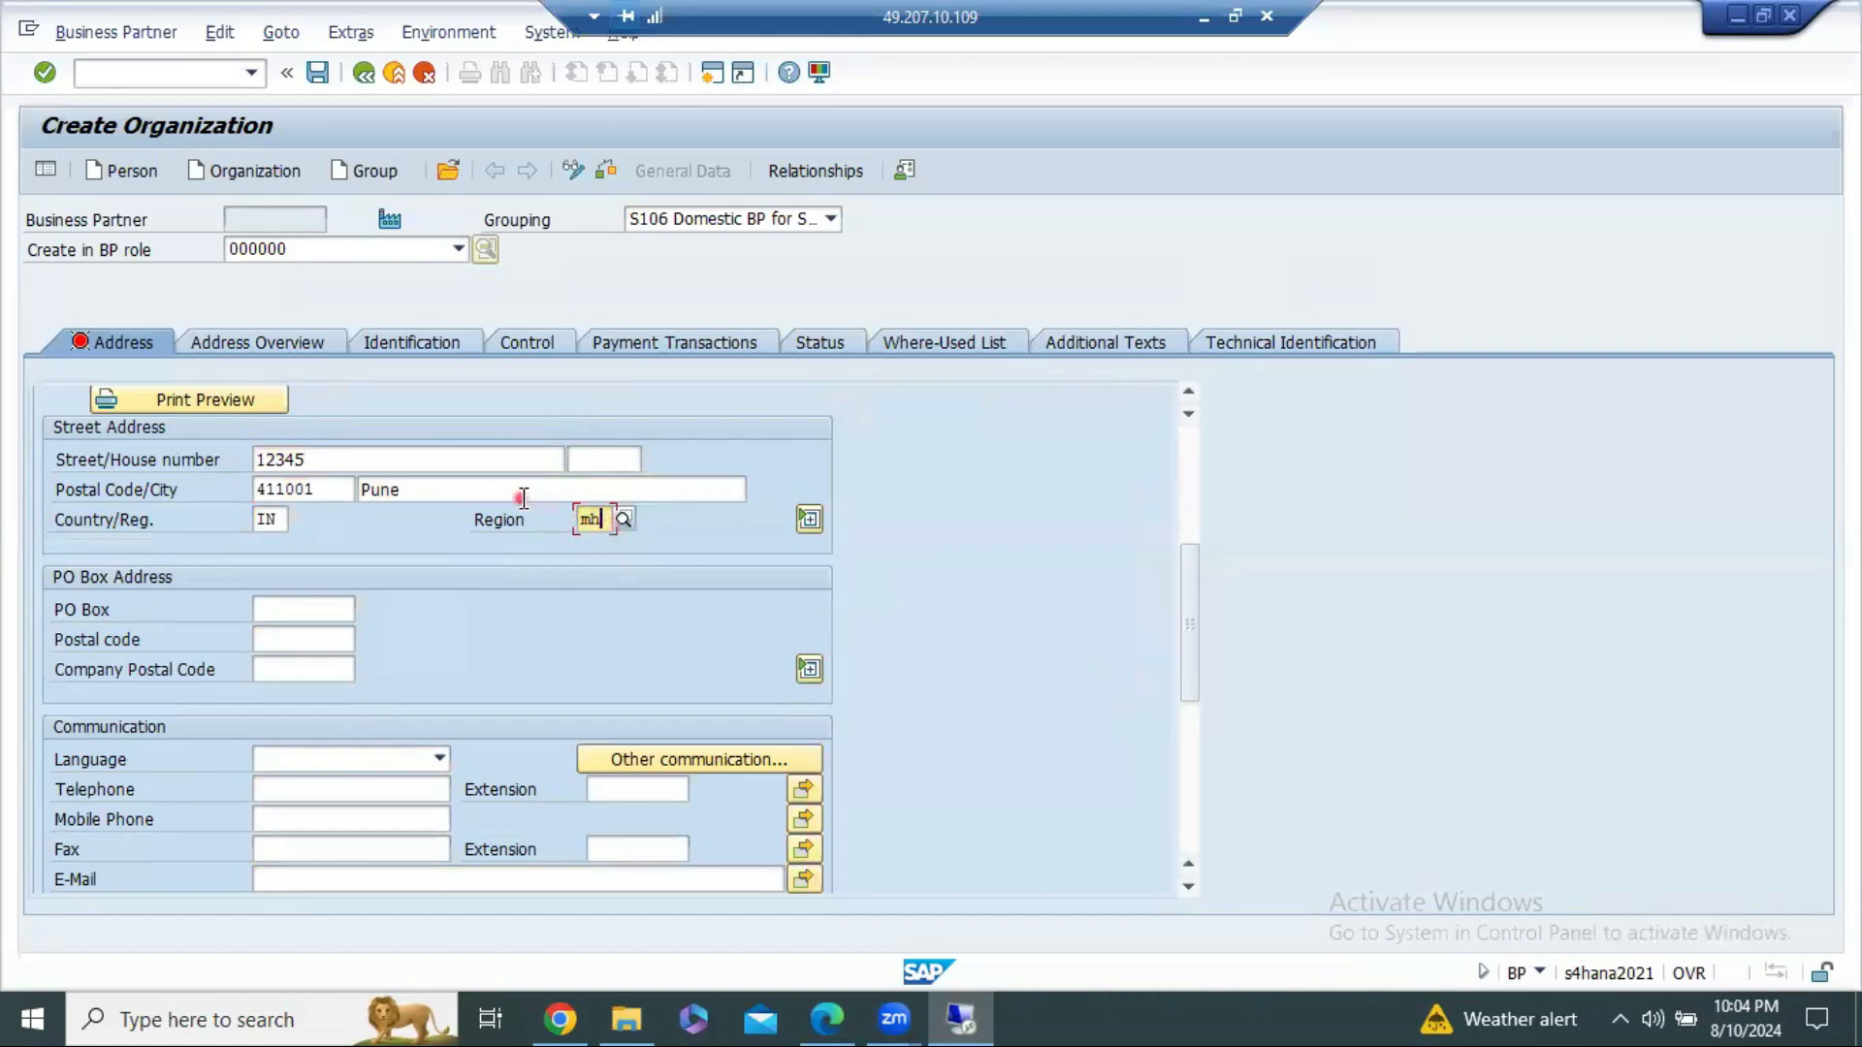
click(617, 516)
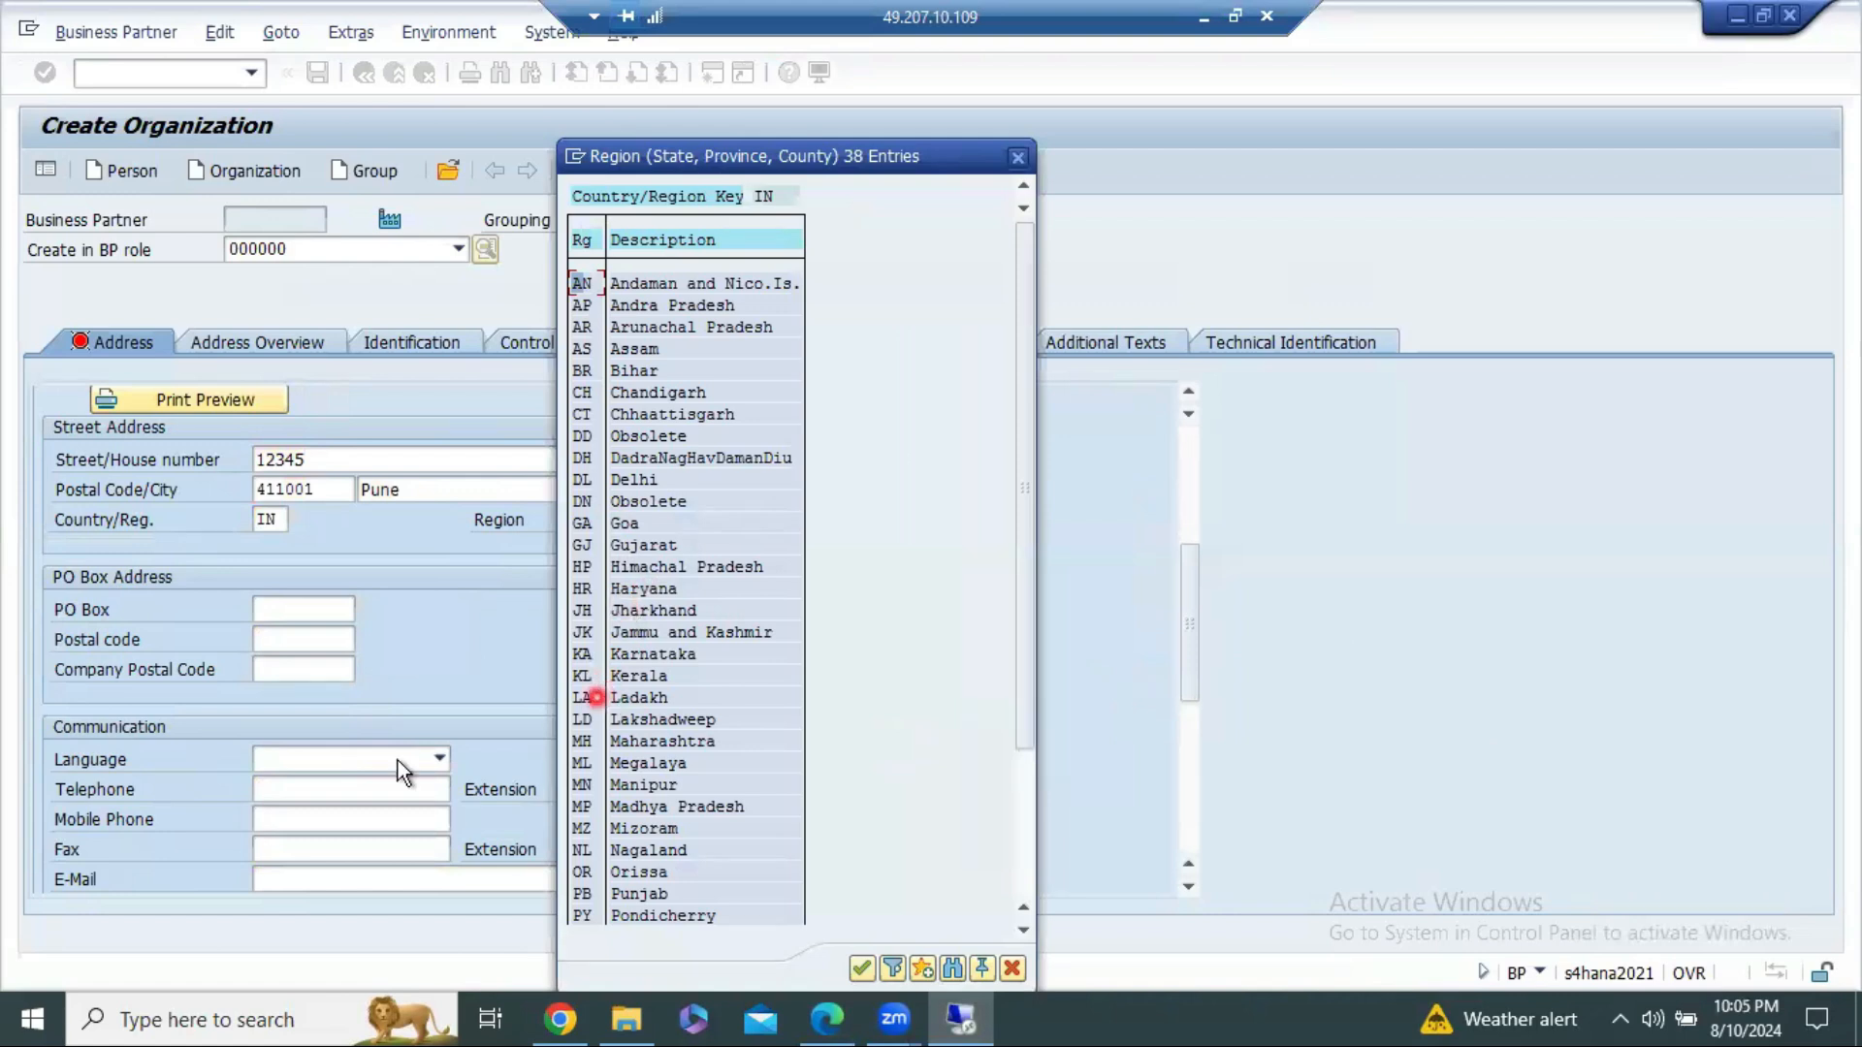
double_click(655, 741)
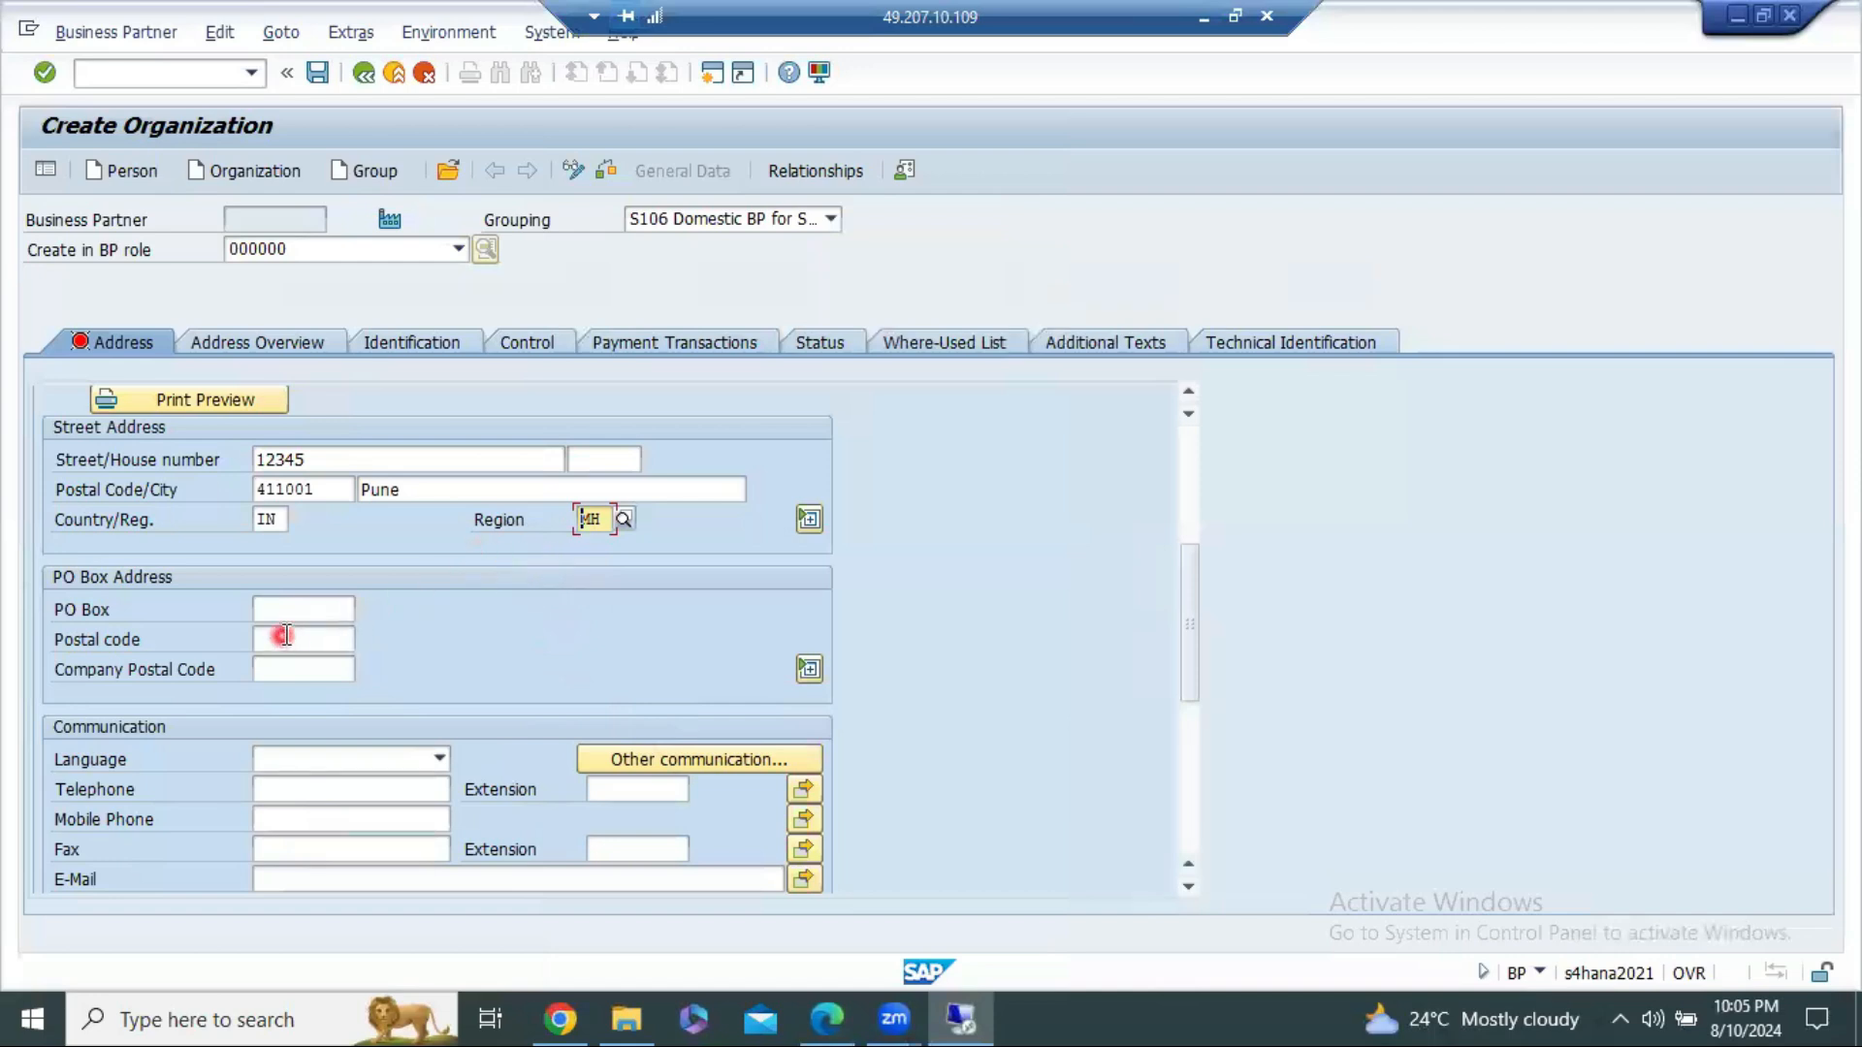
Step: Set the communication language to EN English and save the new business partner
scroll(291, 650, down, 3)
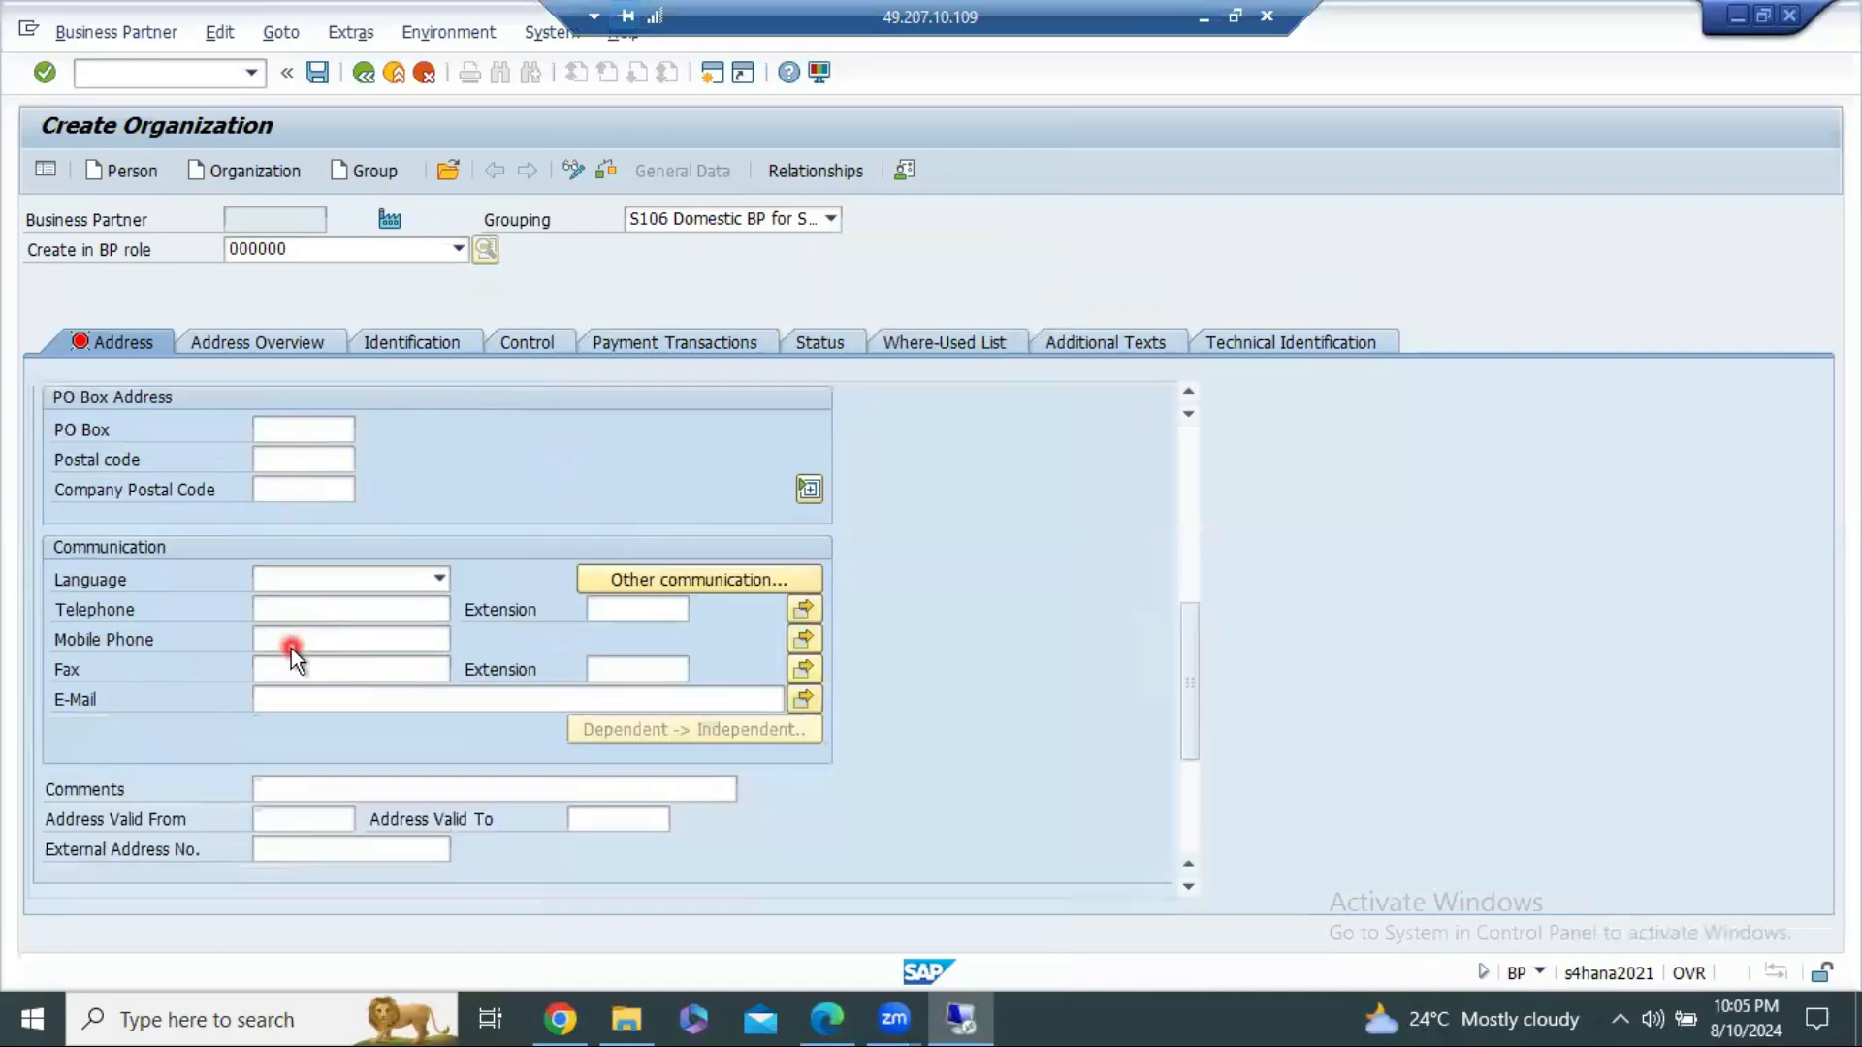
click(353, 490)
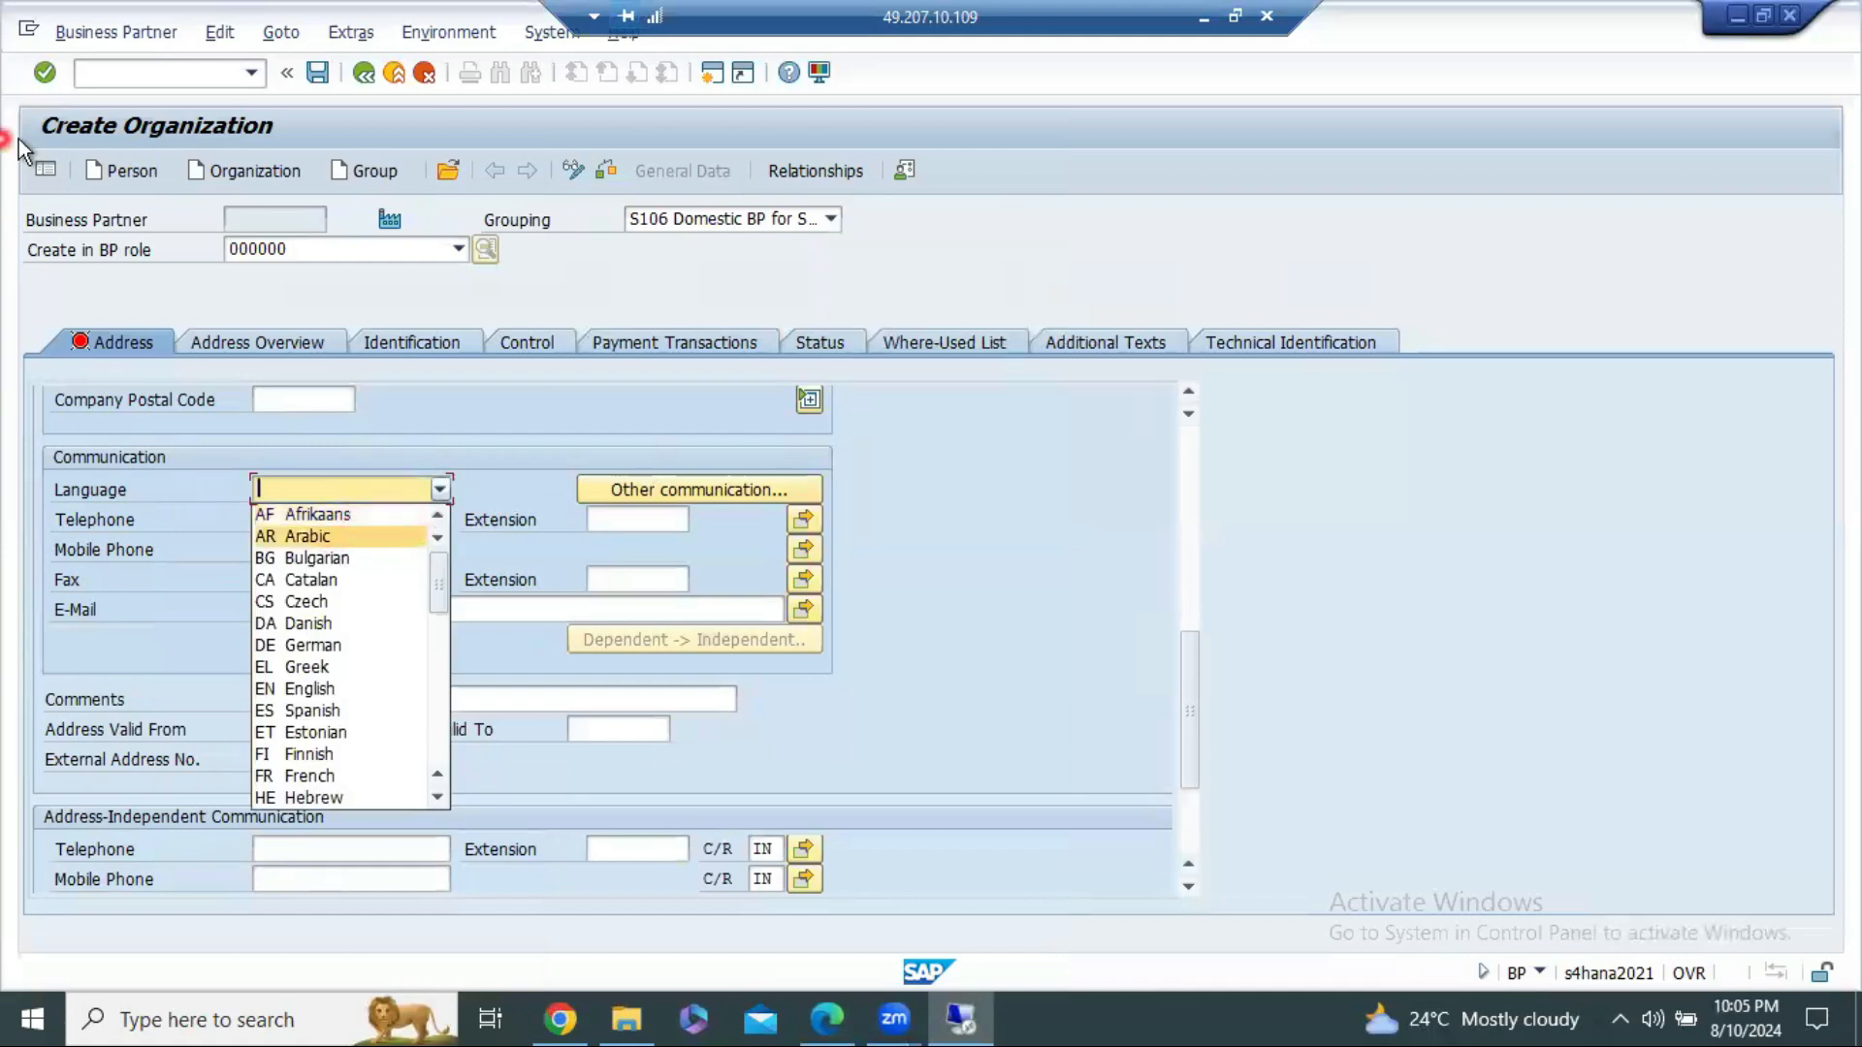
click(311, 690)
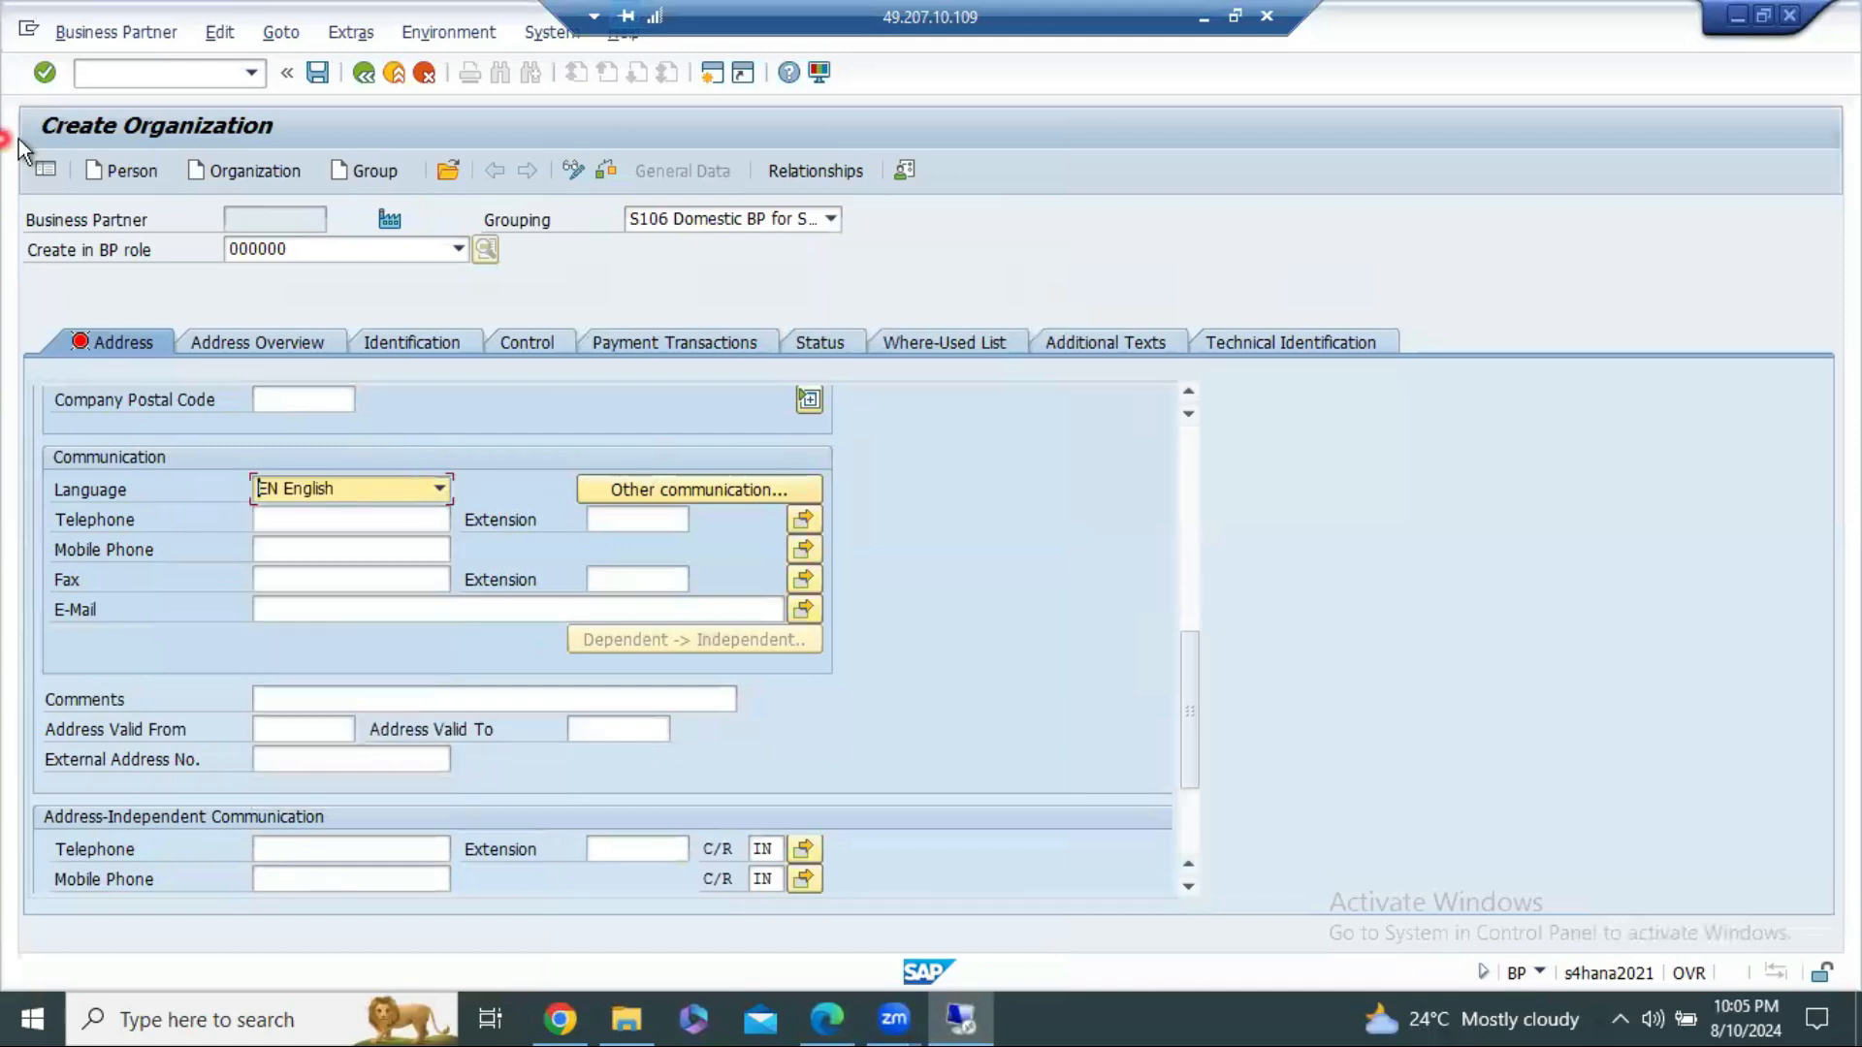
scroll(256, 785, down, 3)
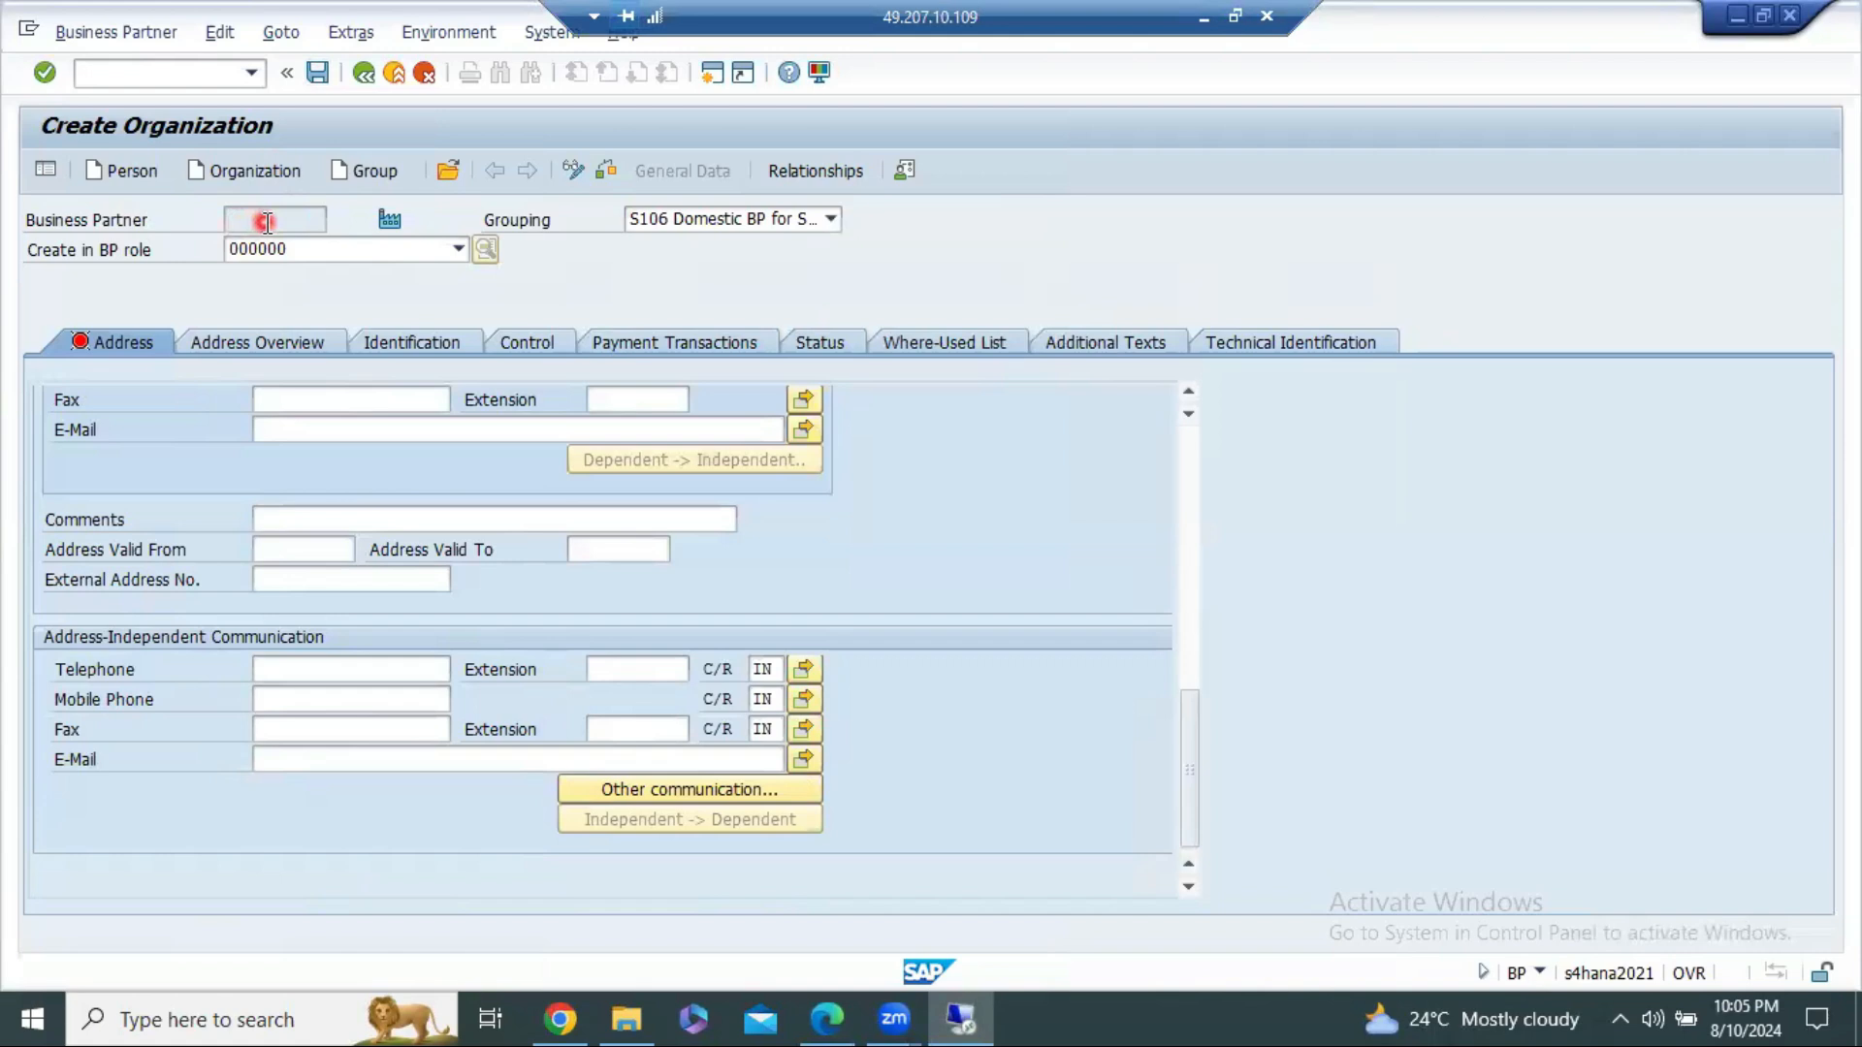
click(318, 72)
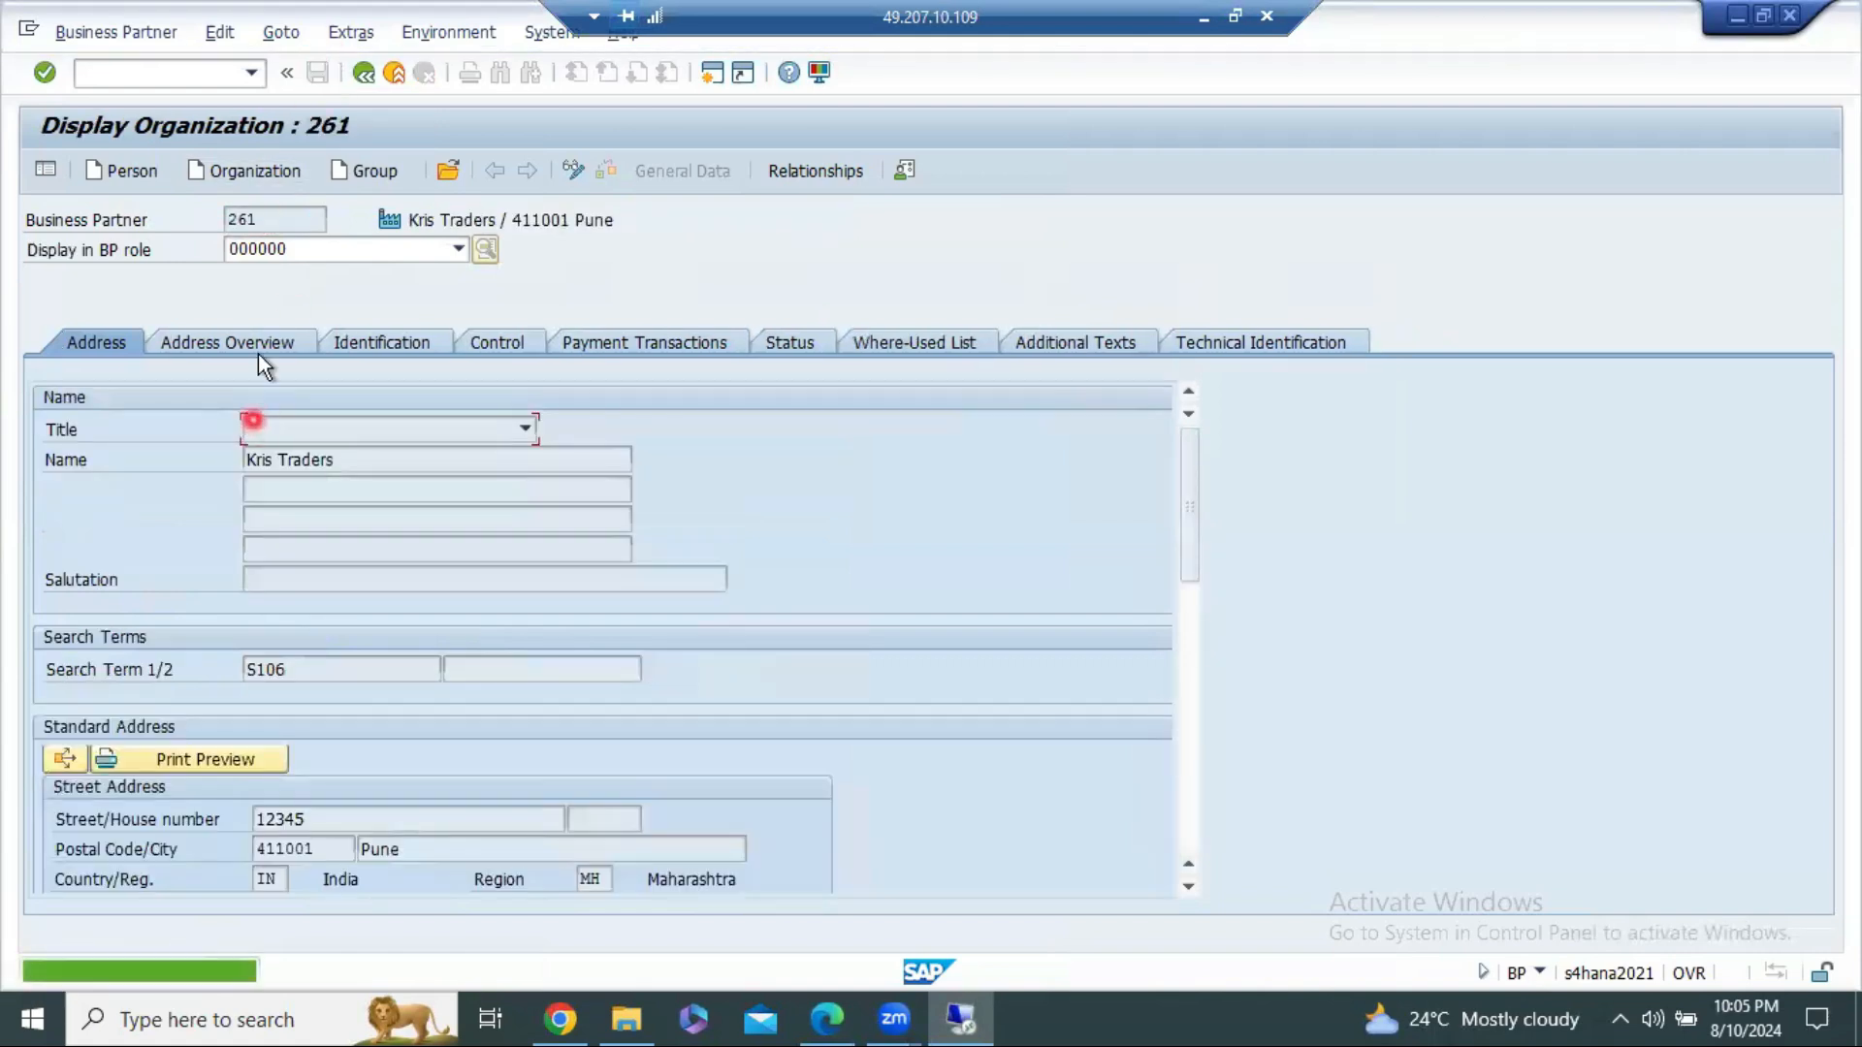
Step: Check the number assigned to the newly created business partner
drag(266, 221, 194, 216)
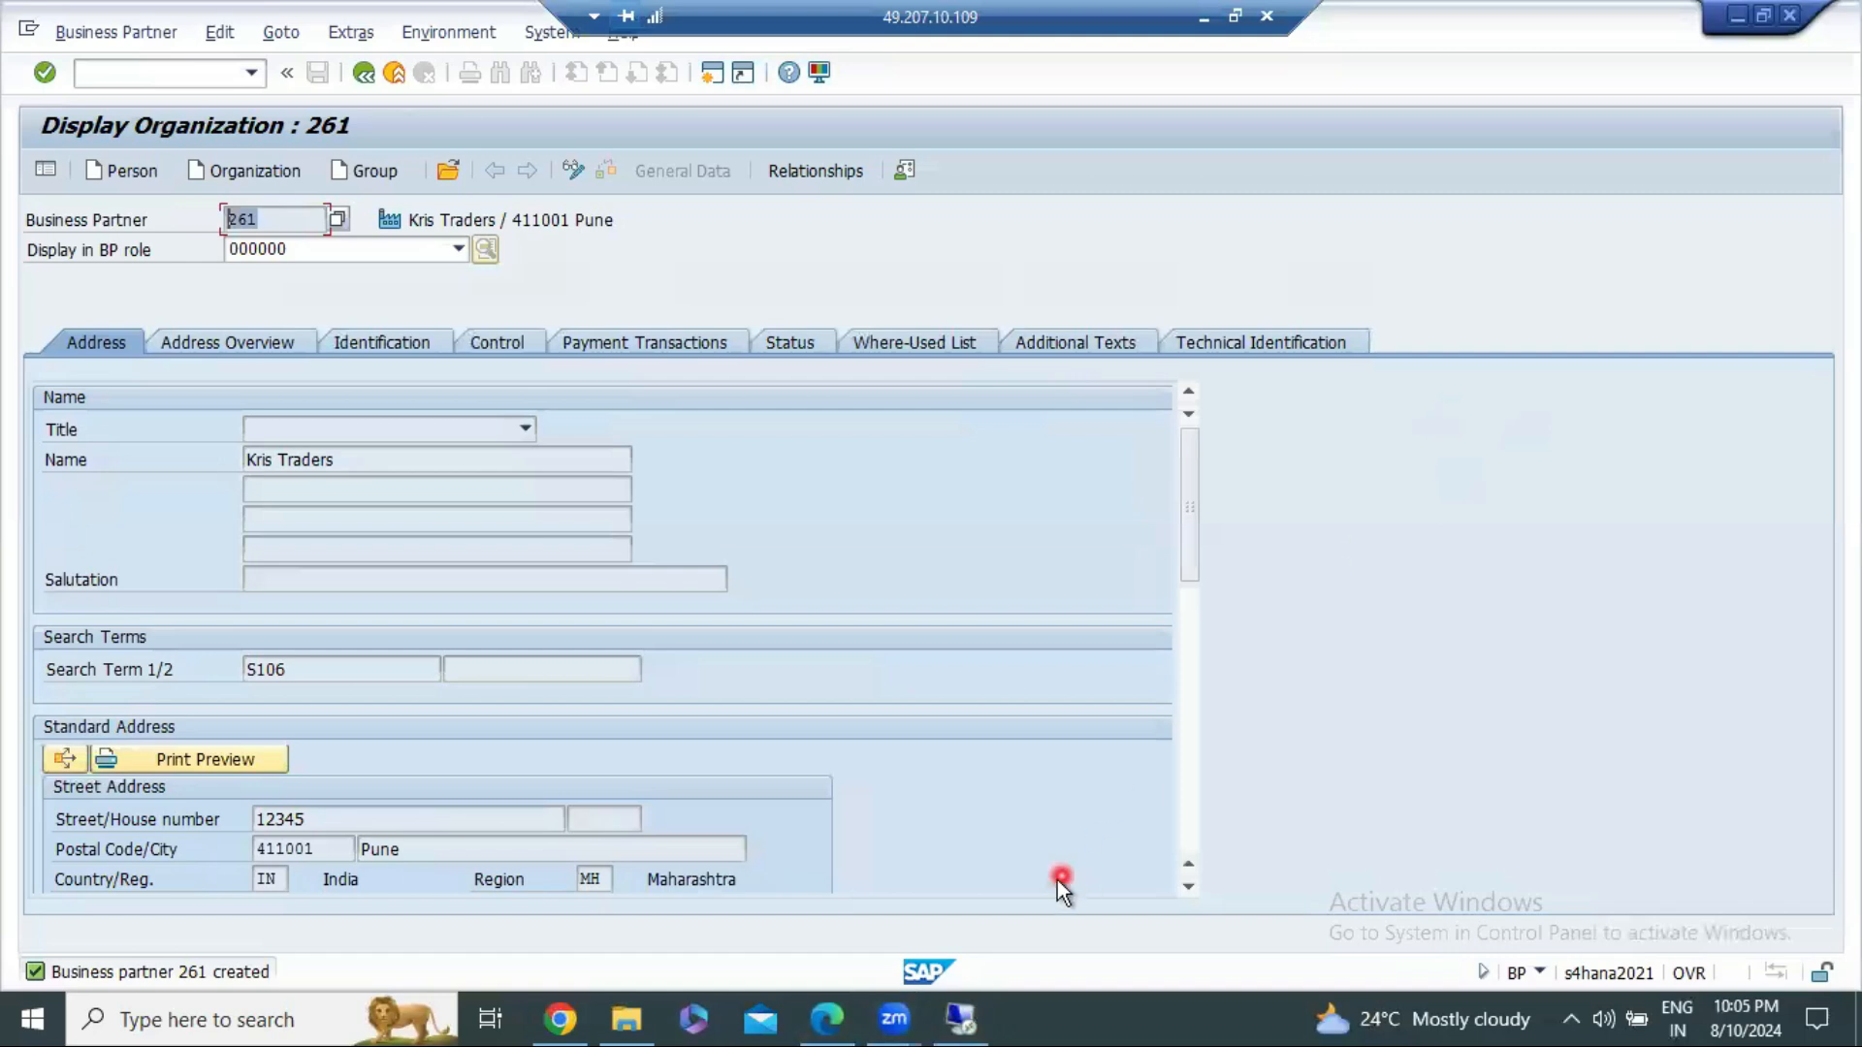
click(577, 411)
click(294, 220)
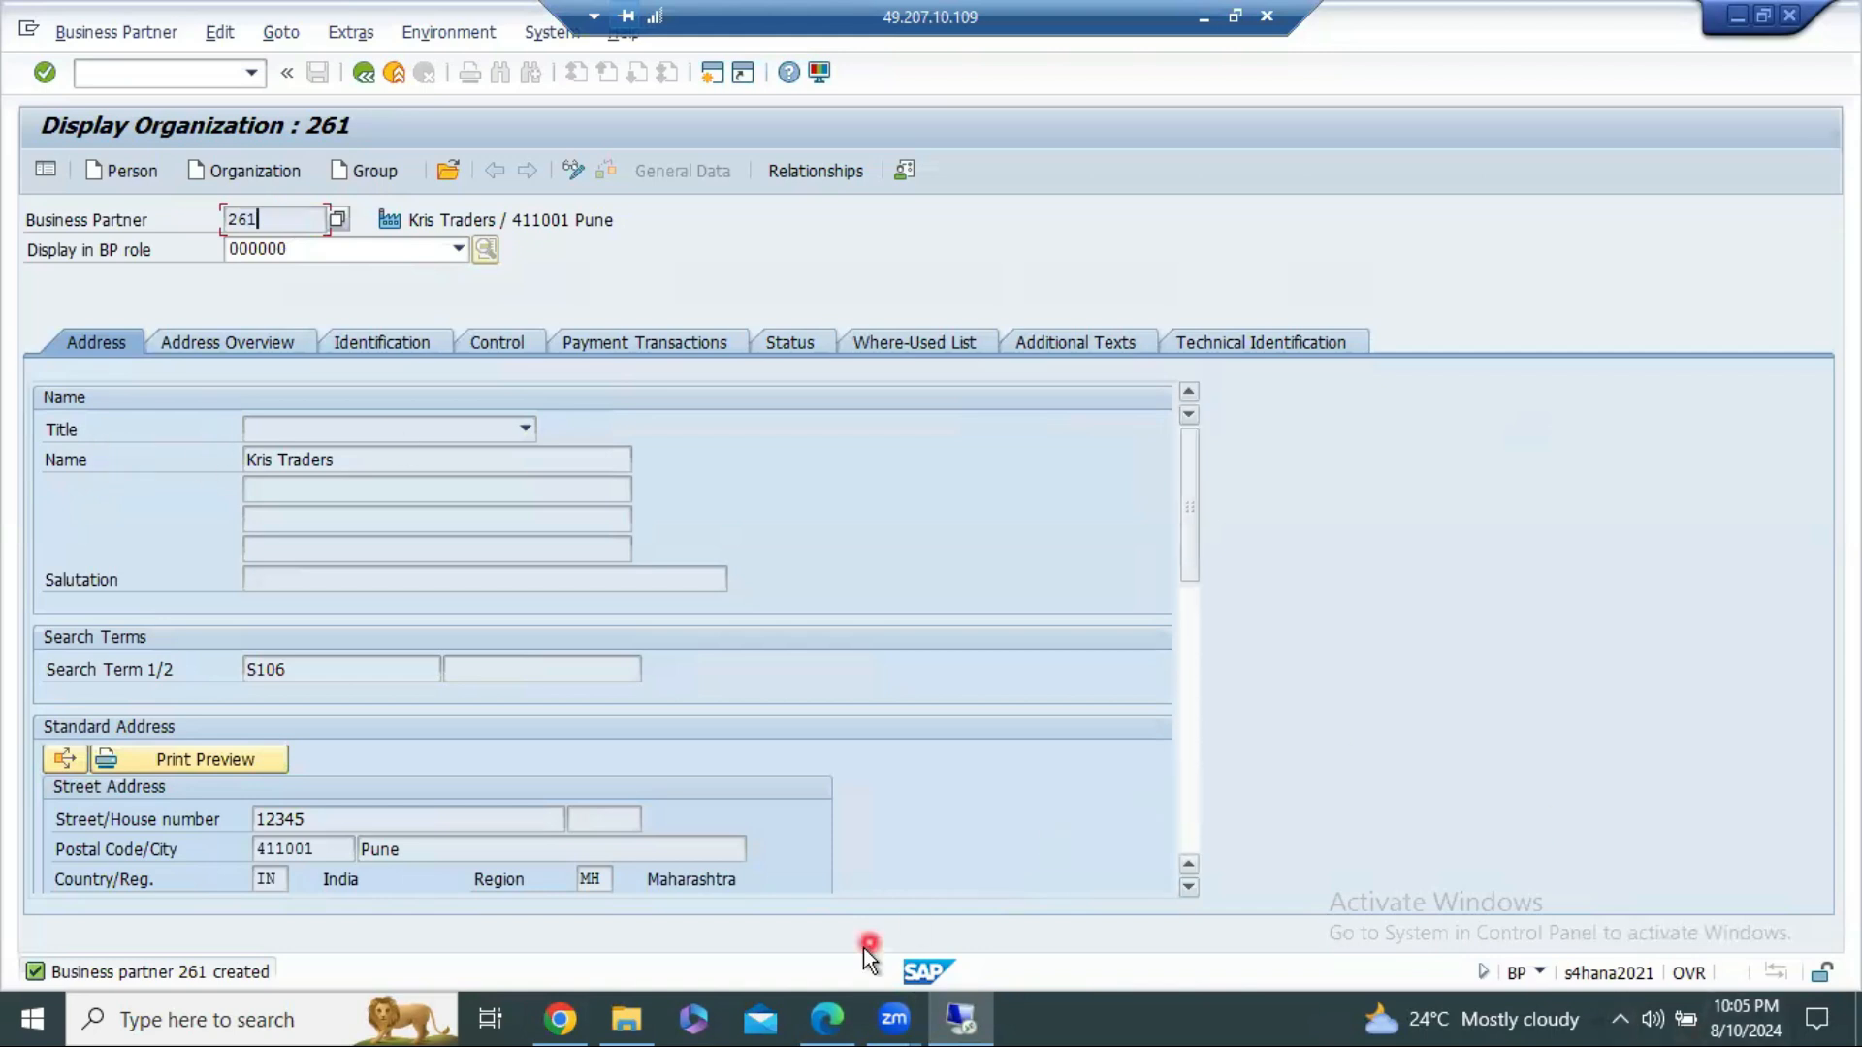
Step: Switch to the S4 HANA FI-Notes sheet in Chrome and review the vendor and BP configuration notes, including the number range for IS
click(976, 1008)
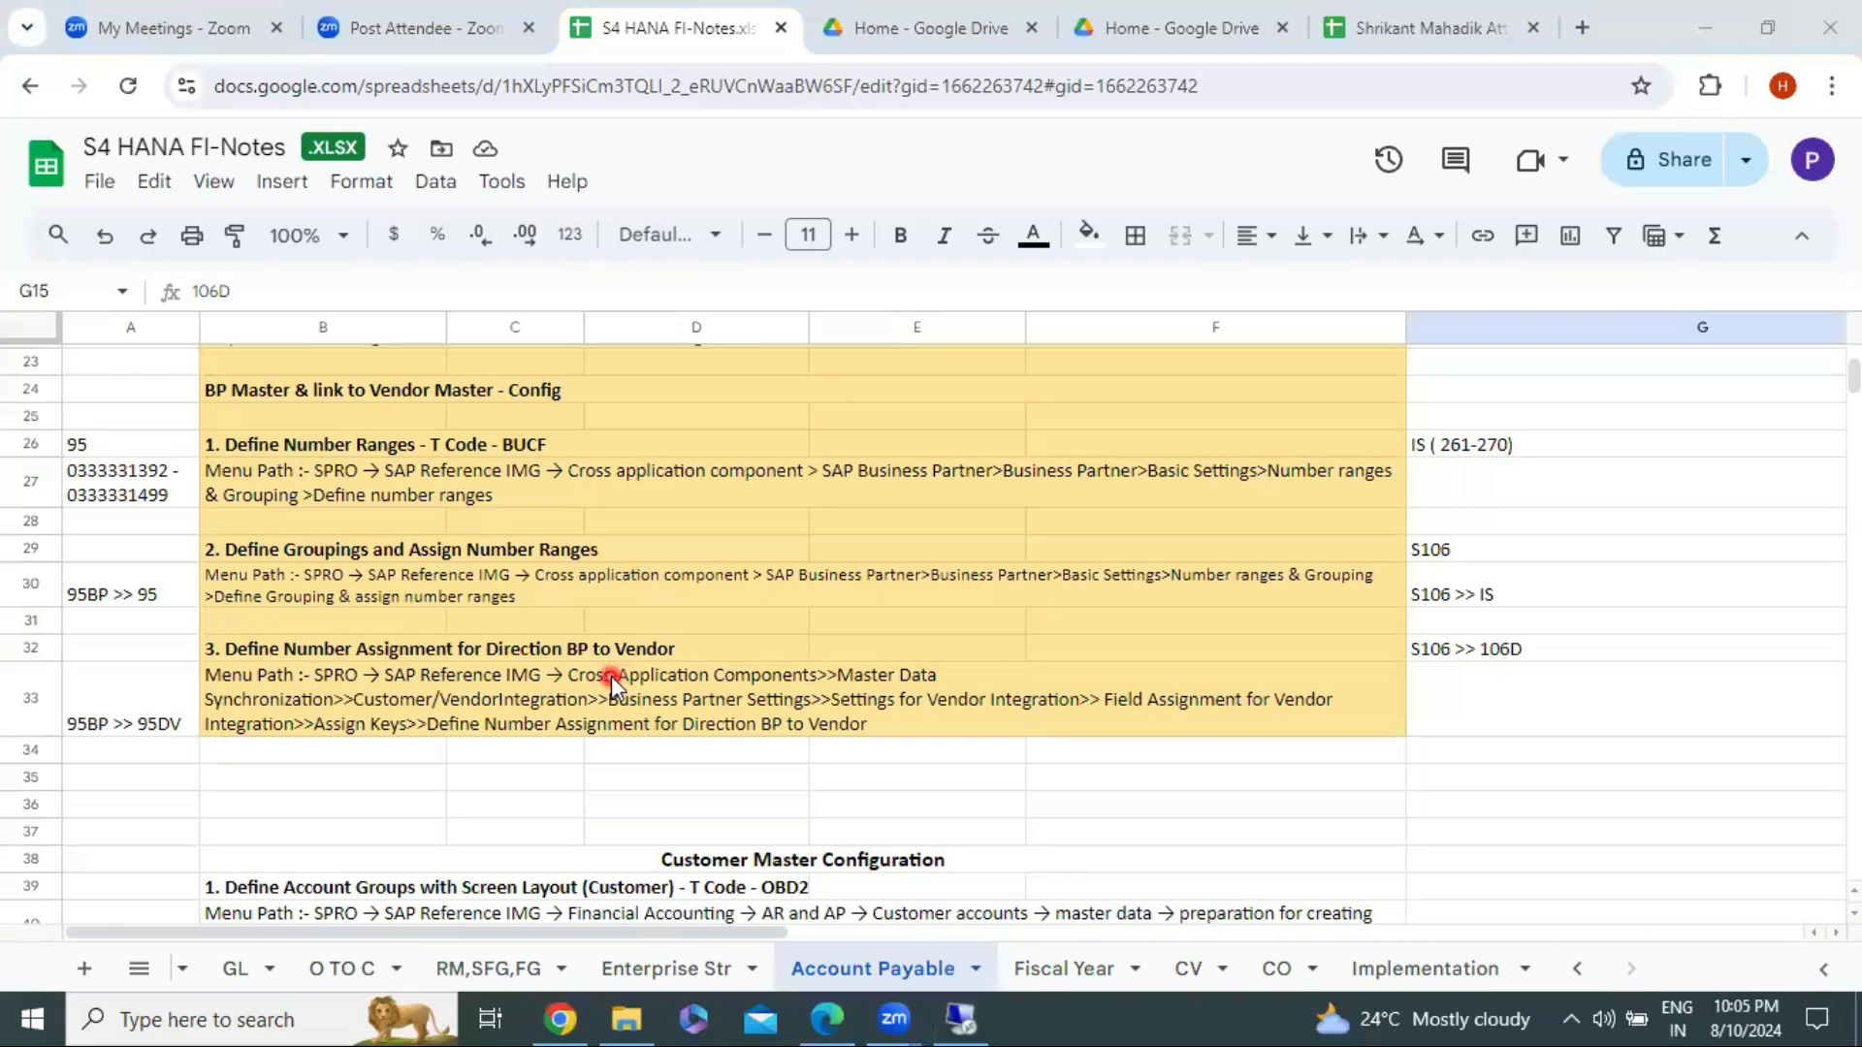
scroll(608, 683, up, 3)
scroll(608, 683, down, 3)
click(455, 388)
scroll(448, 482, up, 3)
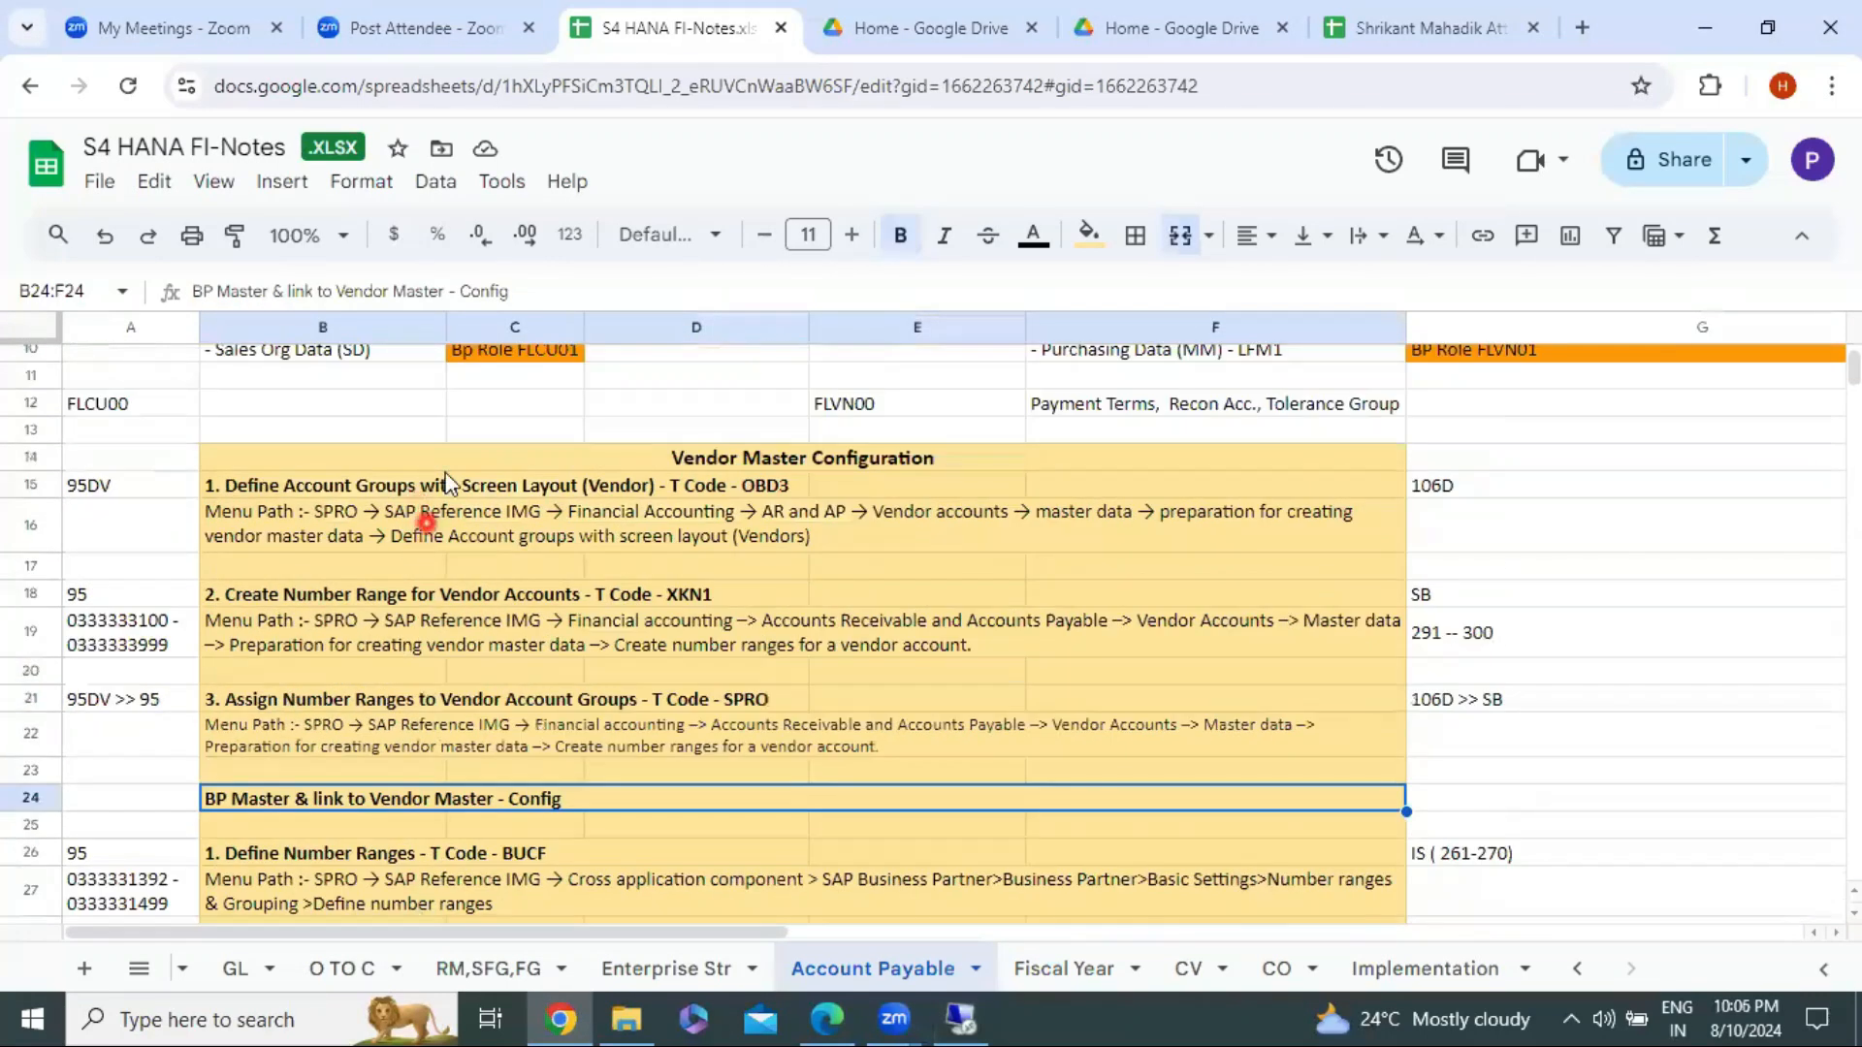
click(458, 487)
scroll(459, 487, down, 3)
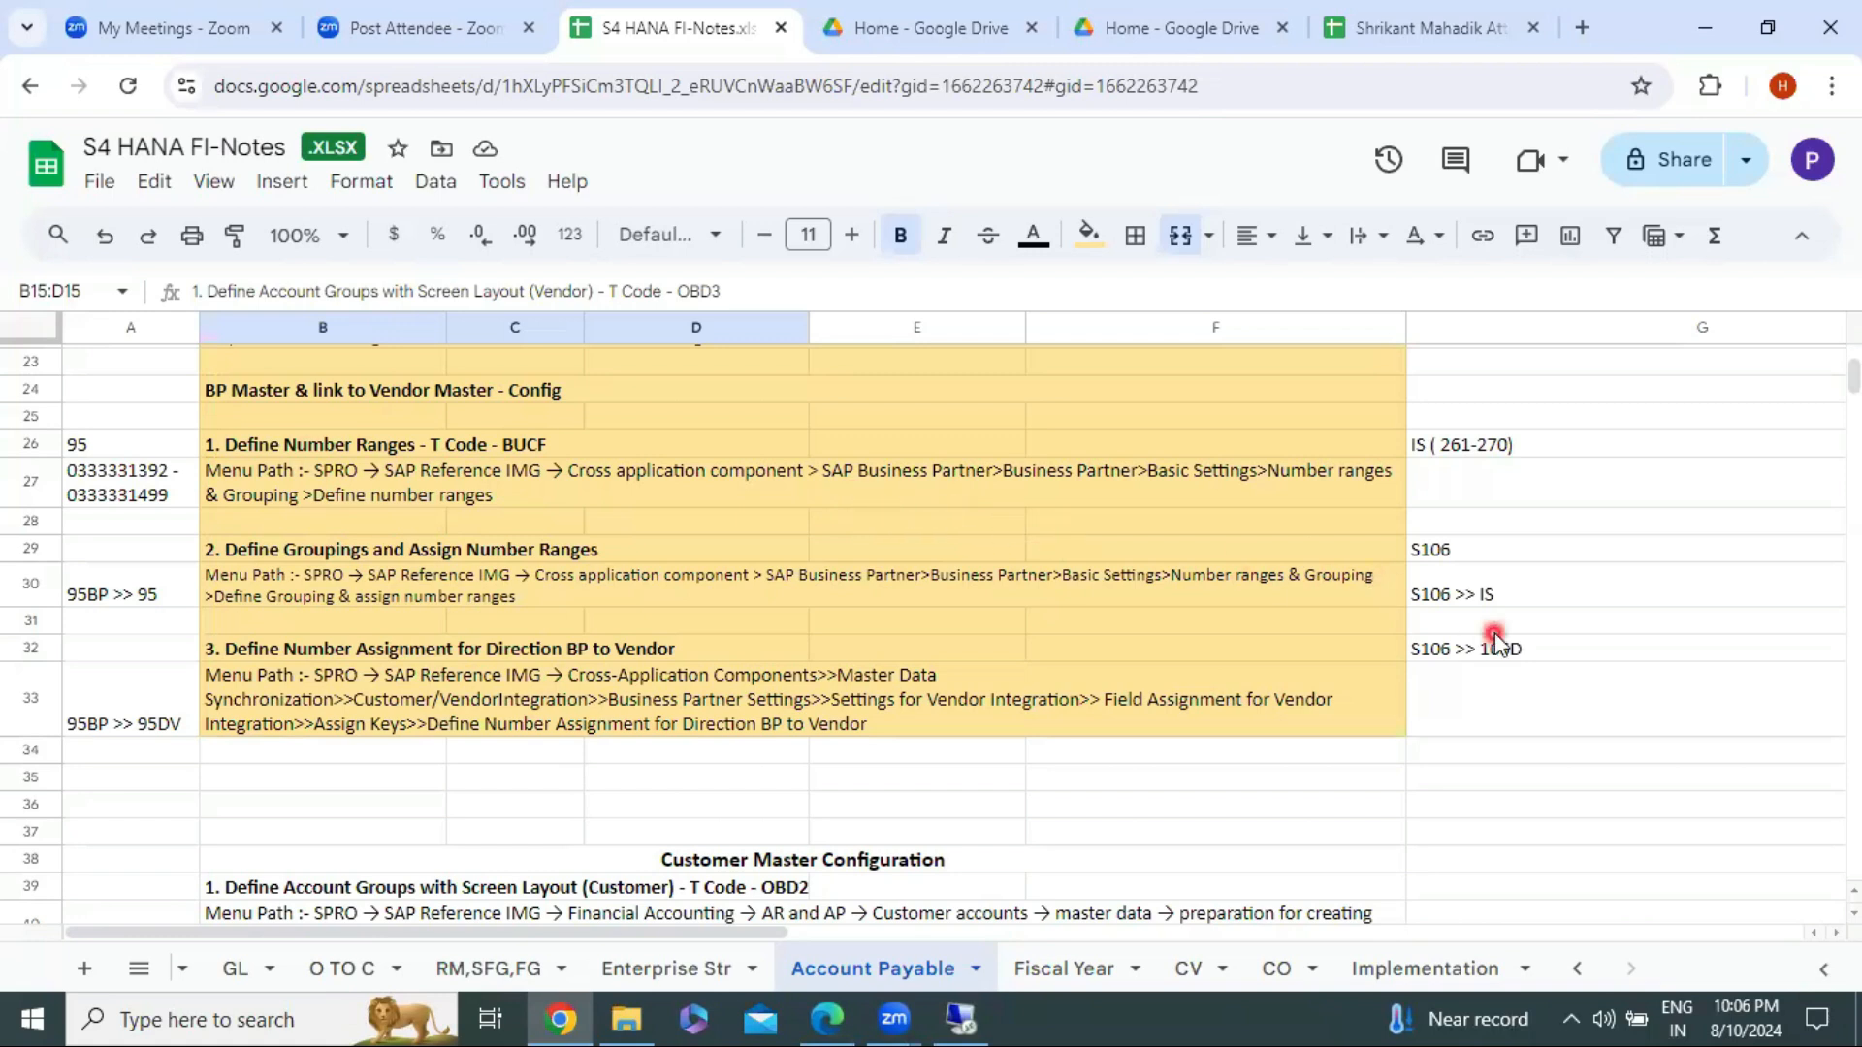
click(1481, 454)
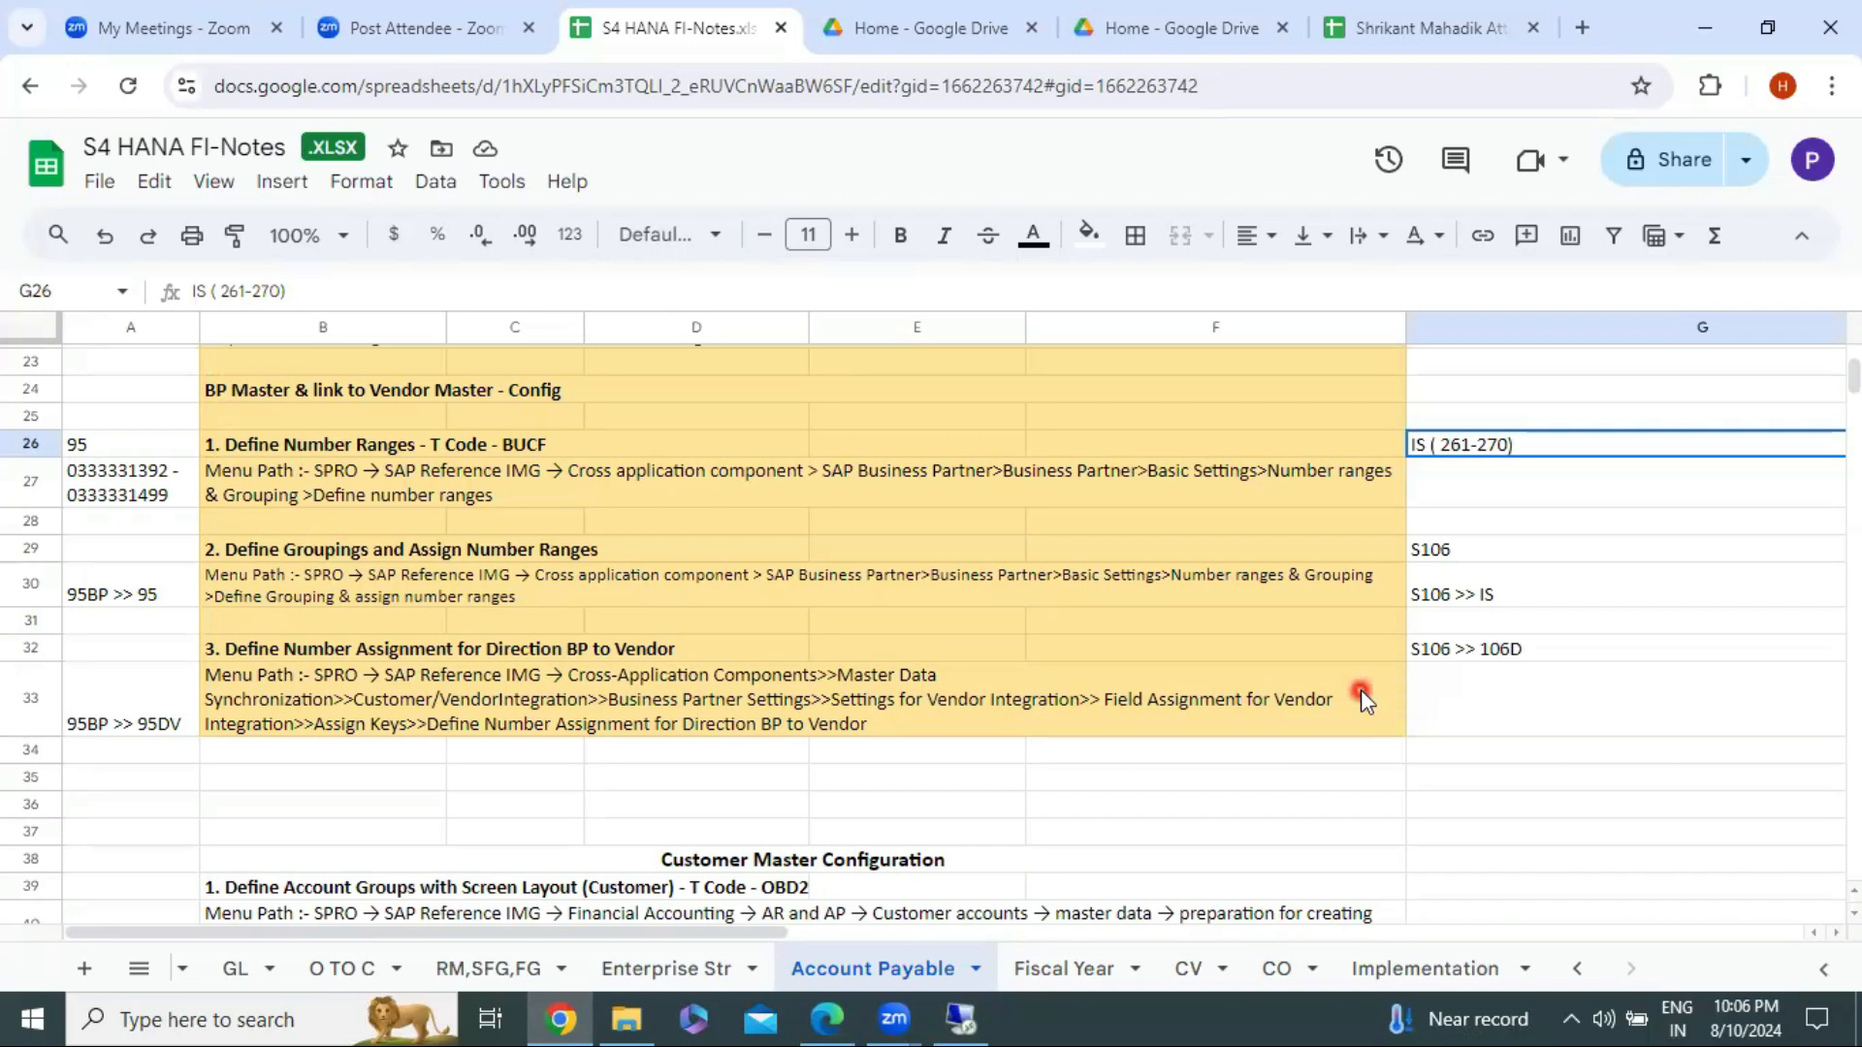
Step: Switch back to SAP and check the business partner's number against the notes, along with its BP role
click(955, 1015)
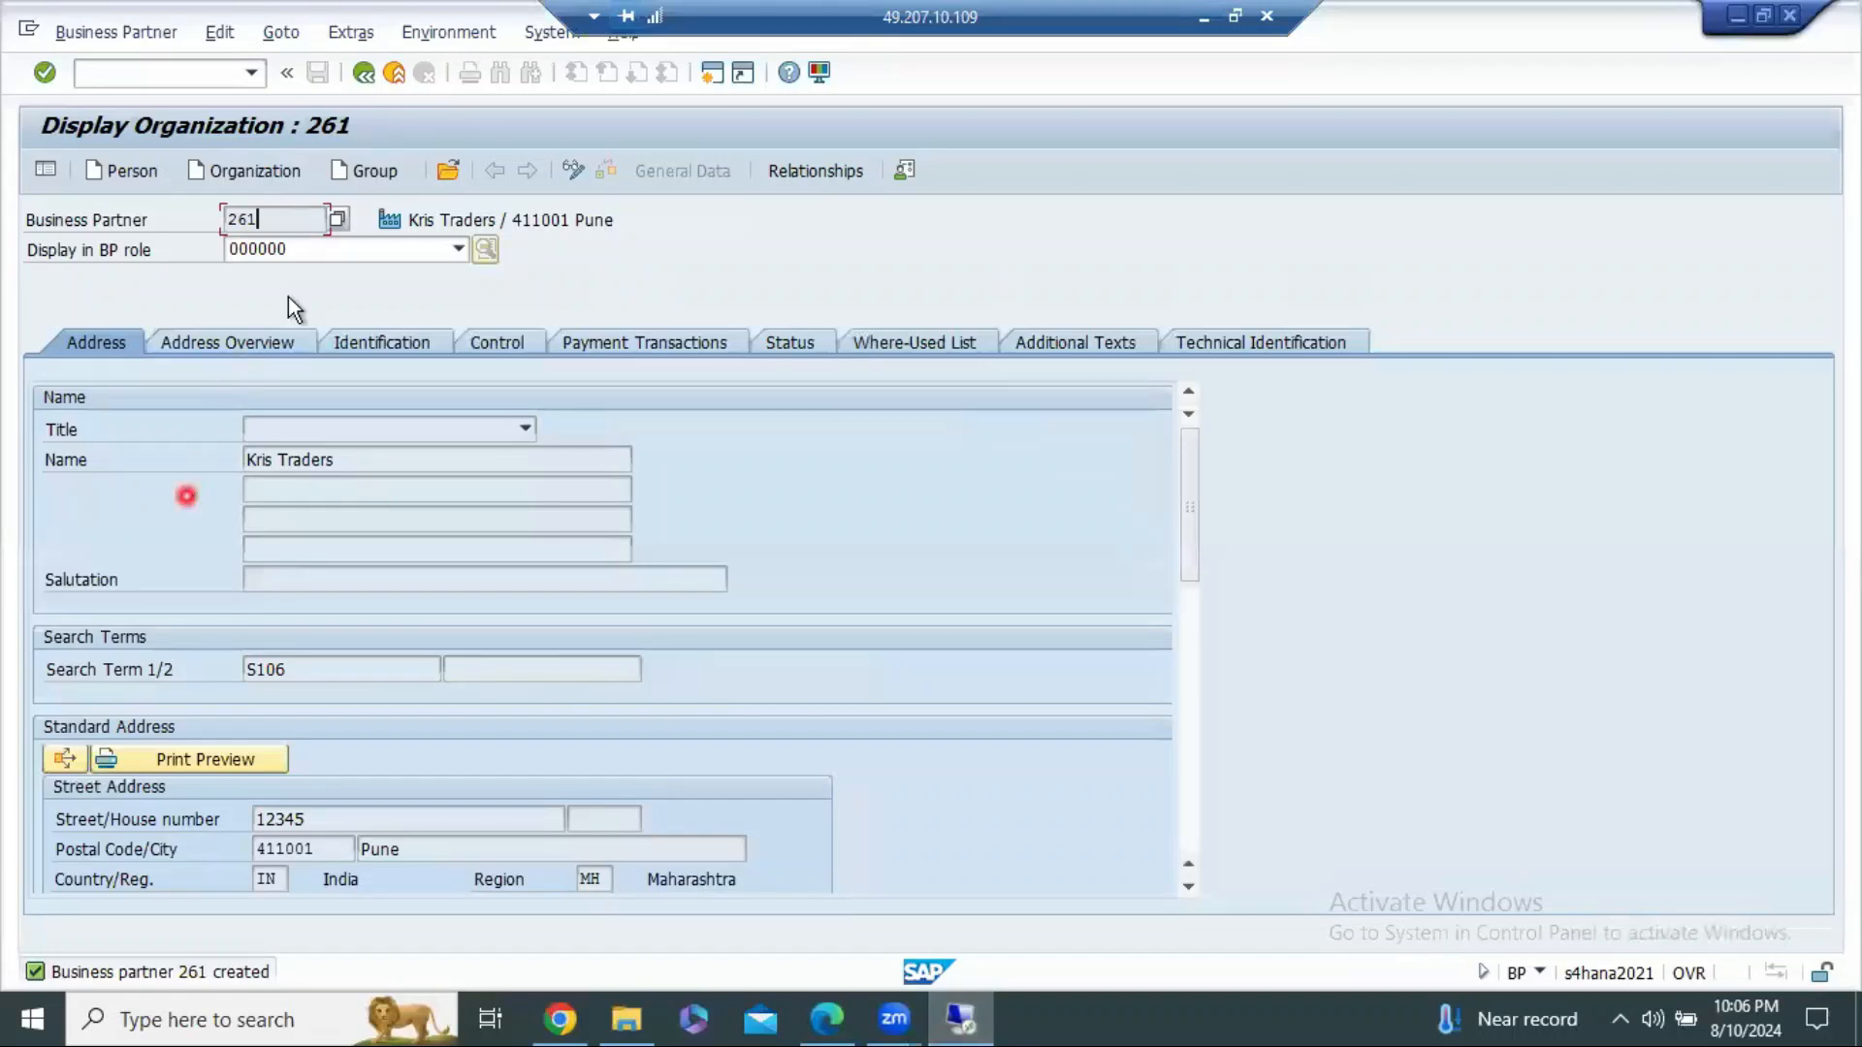
drag(260, 220, 226, 220)
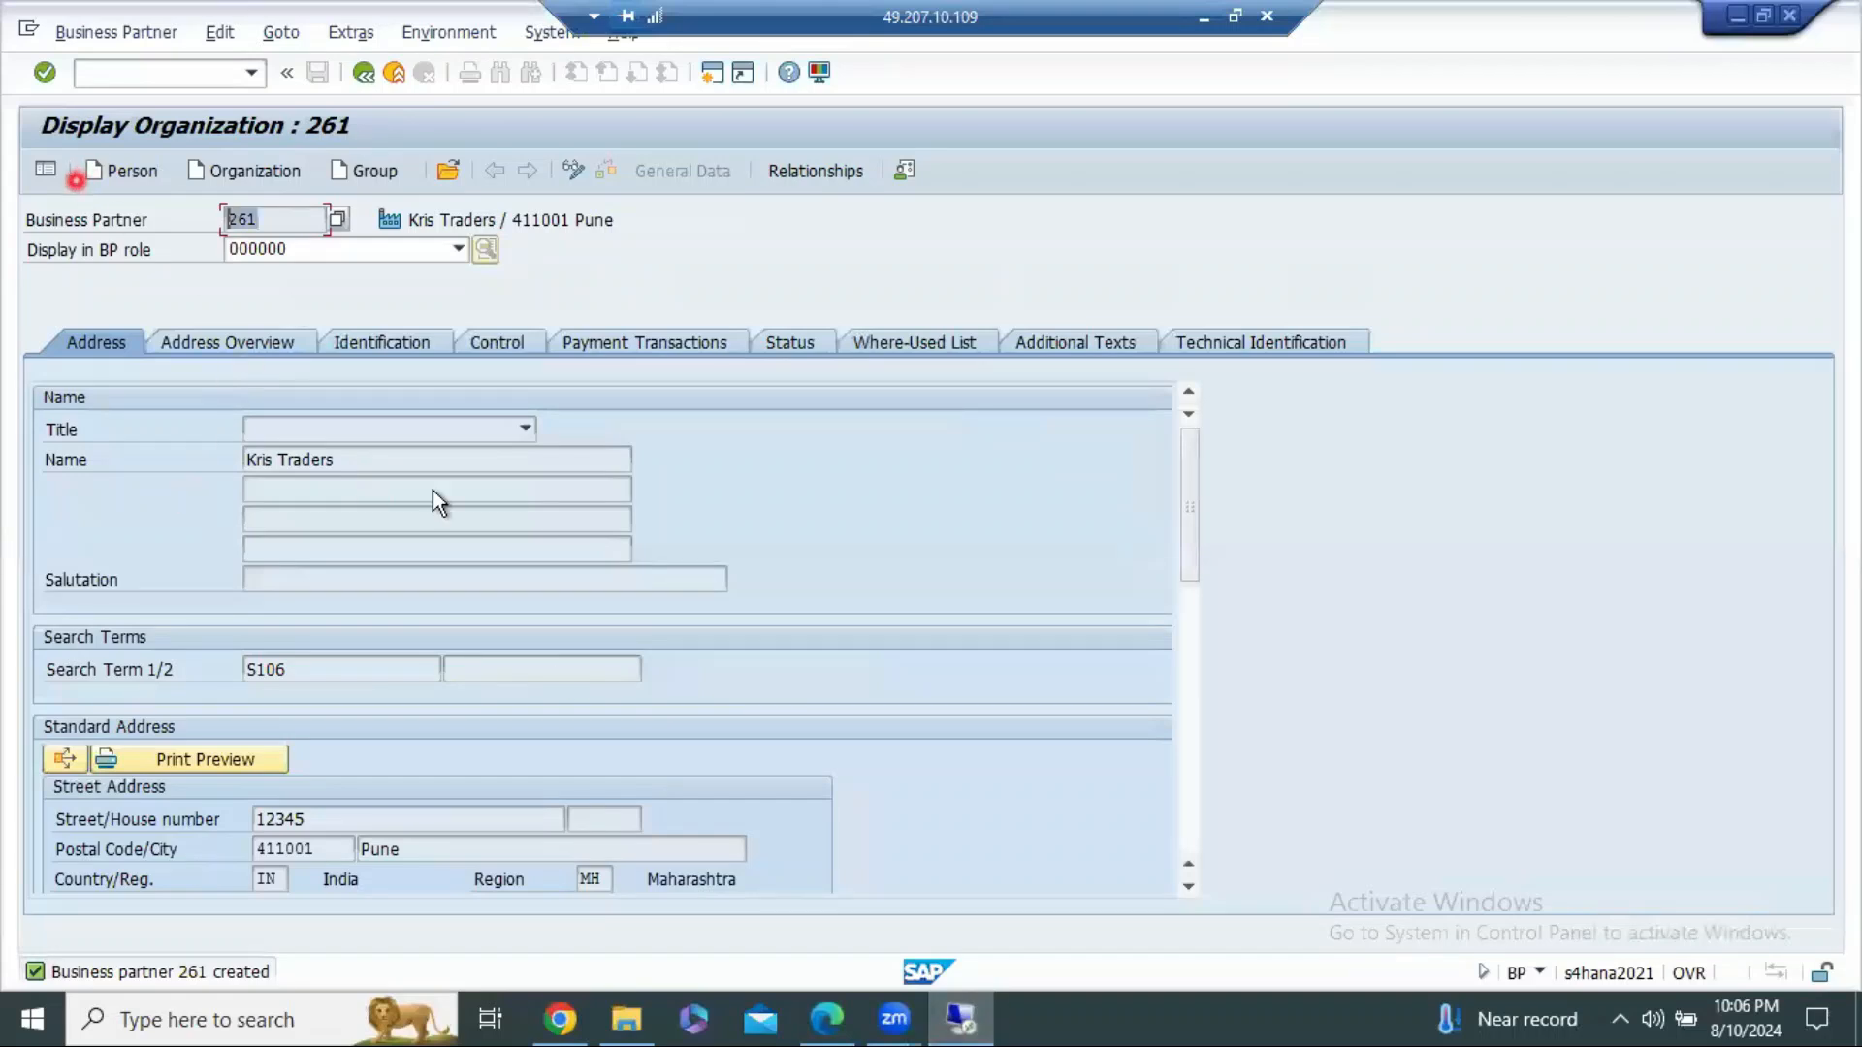
click(559, 1015)
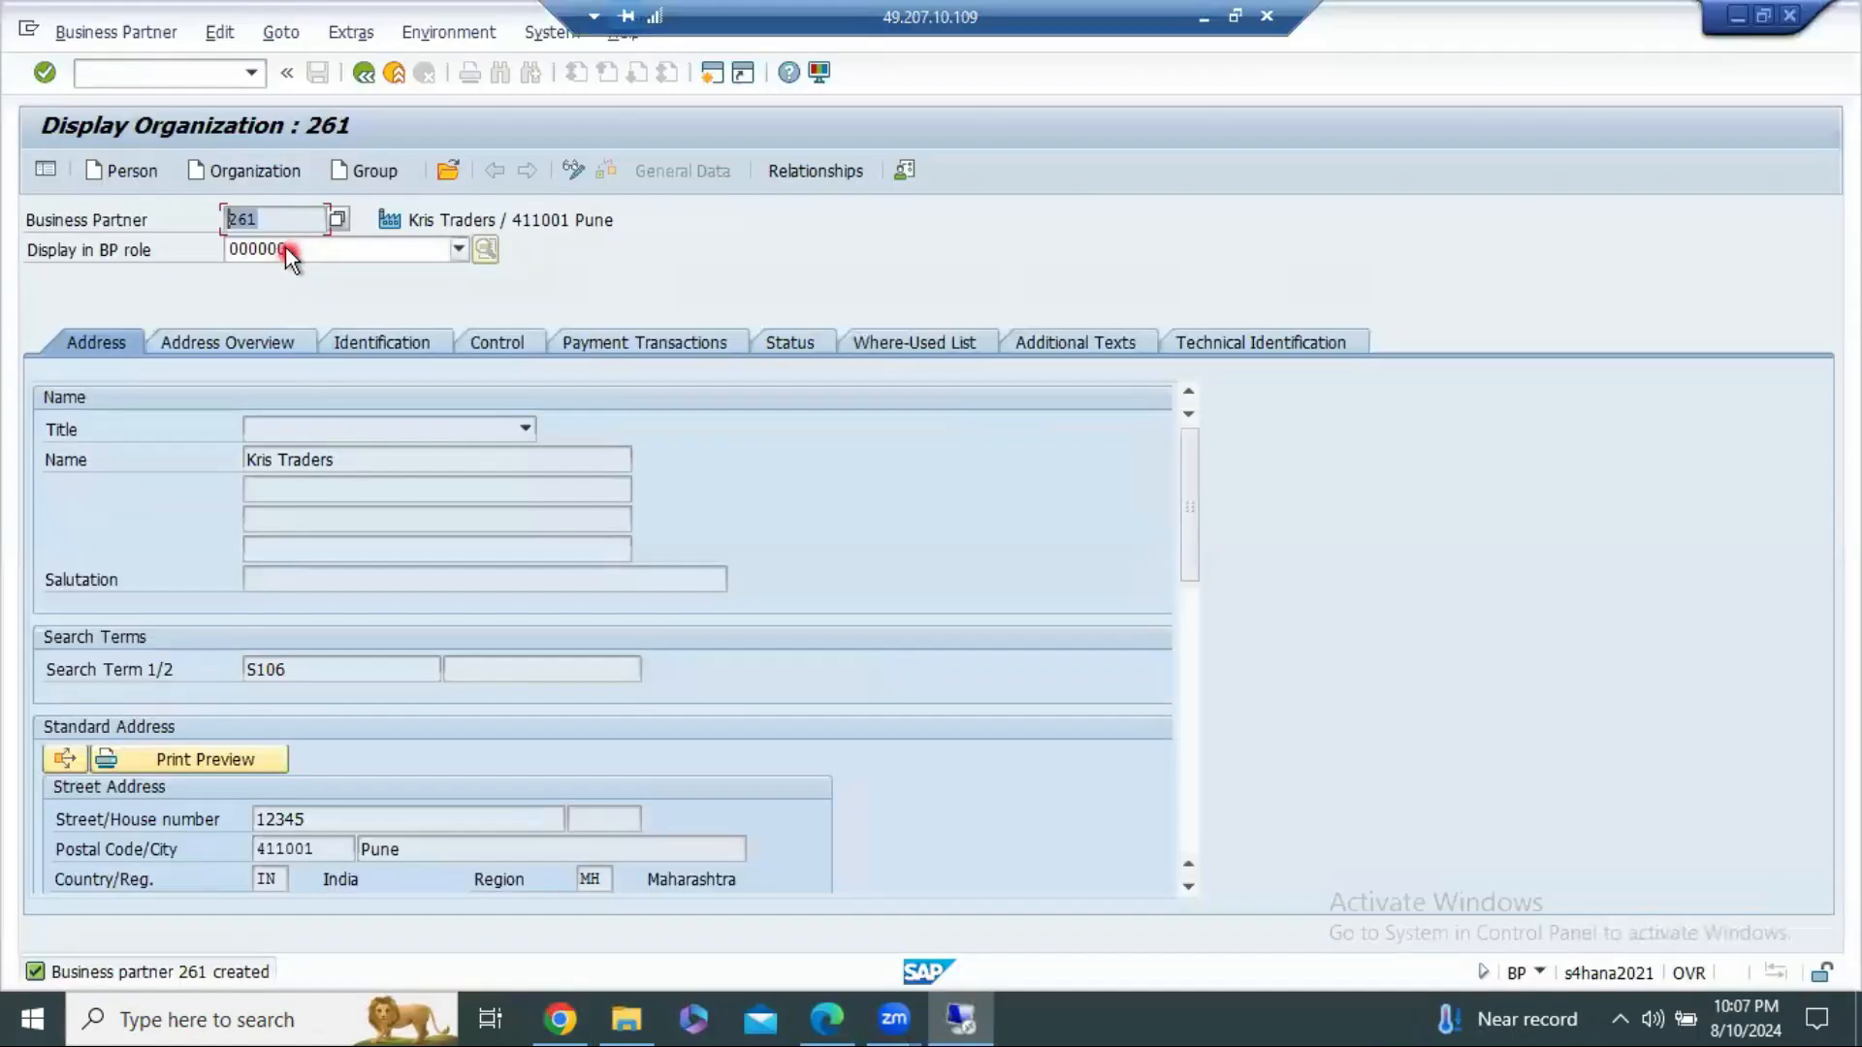
key(alt+Tab)
click(316, 258)
click(786, 300)
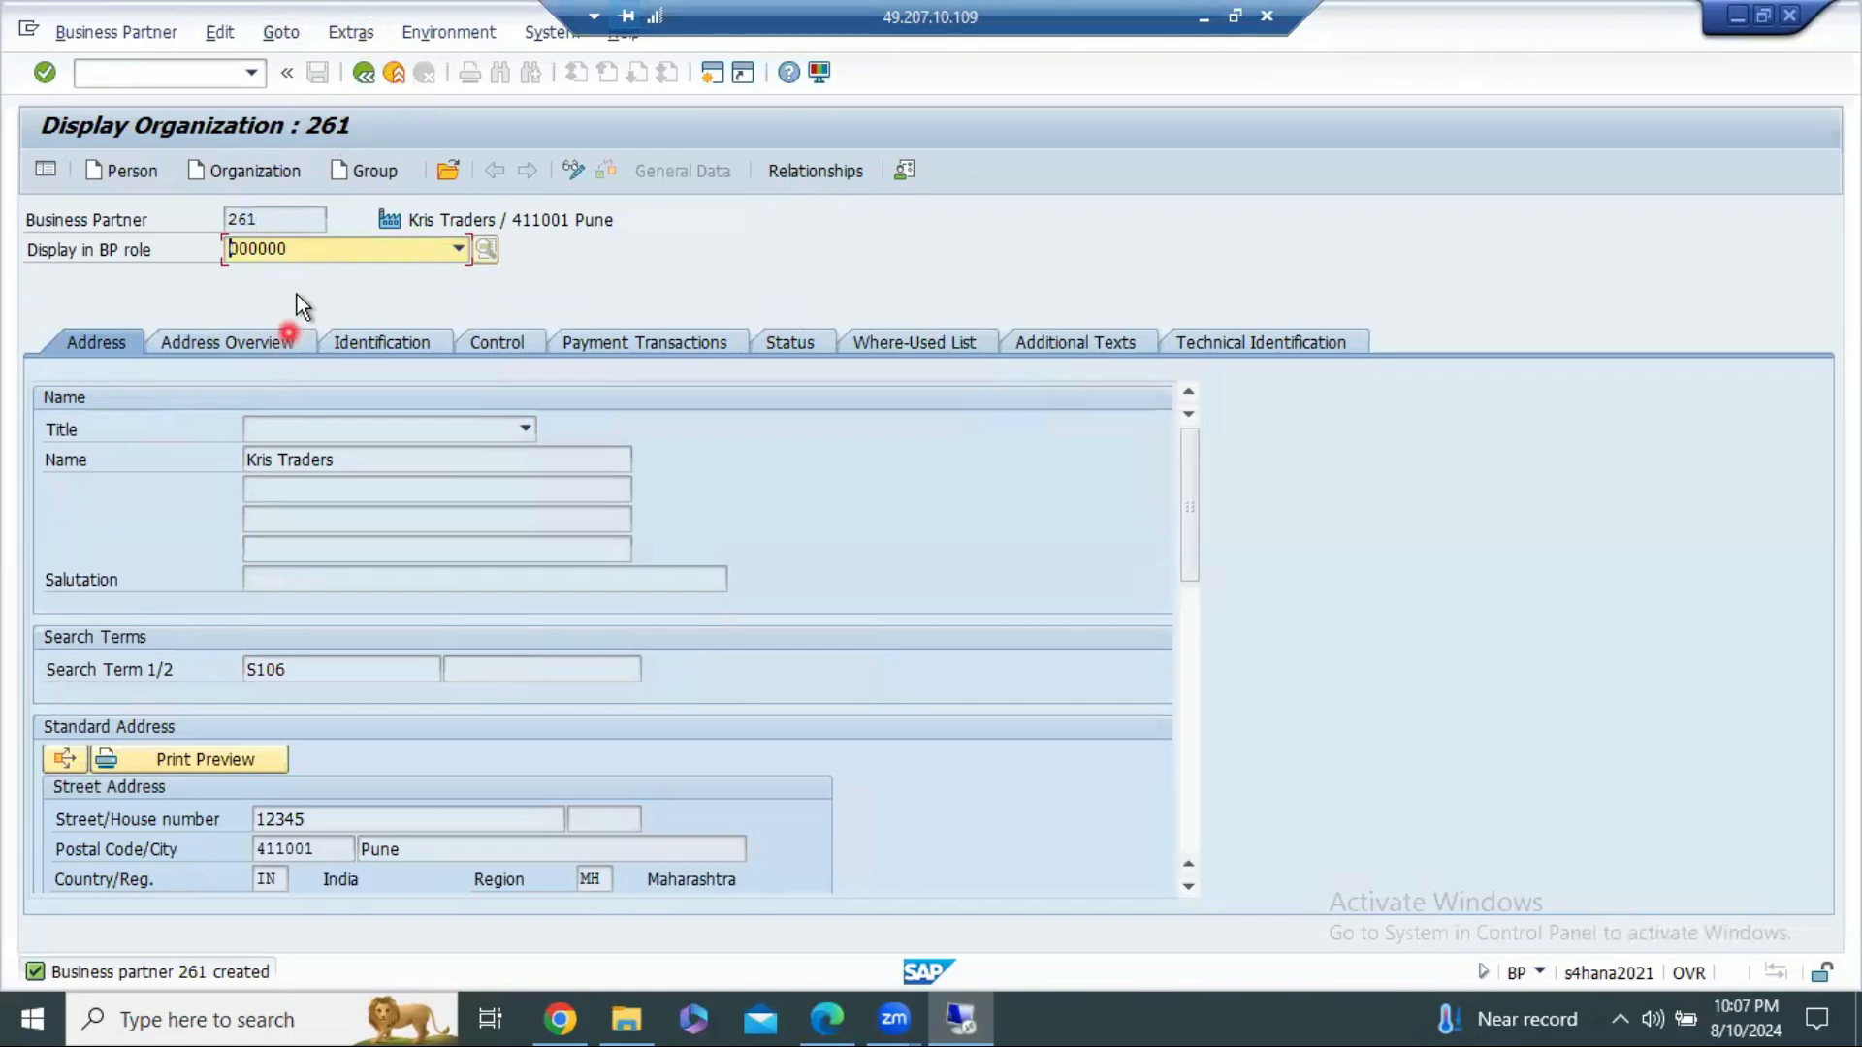
Step: Switch business partner Kris Traders to change mode and add the BP role FLVN00 Supplier (Fin.Accounting)
click(460, 253)
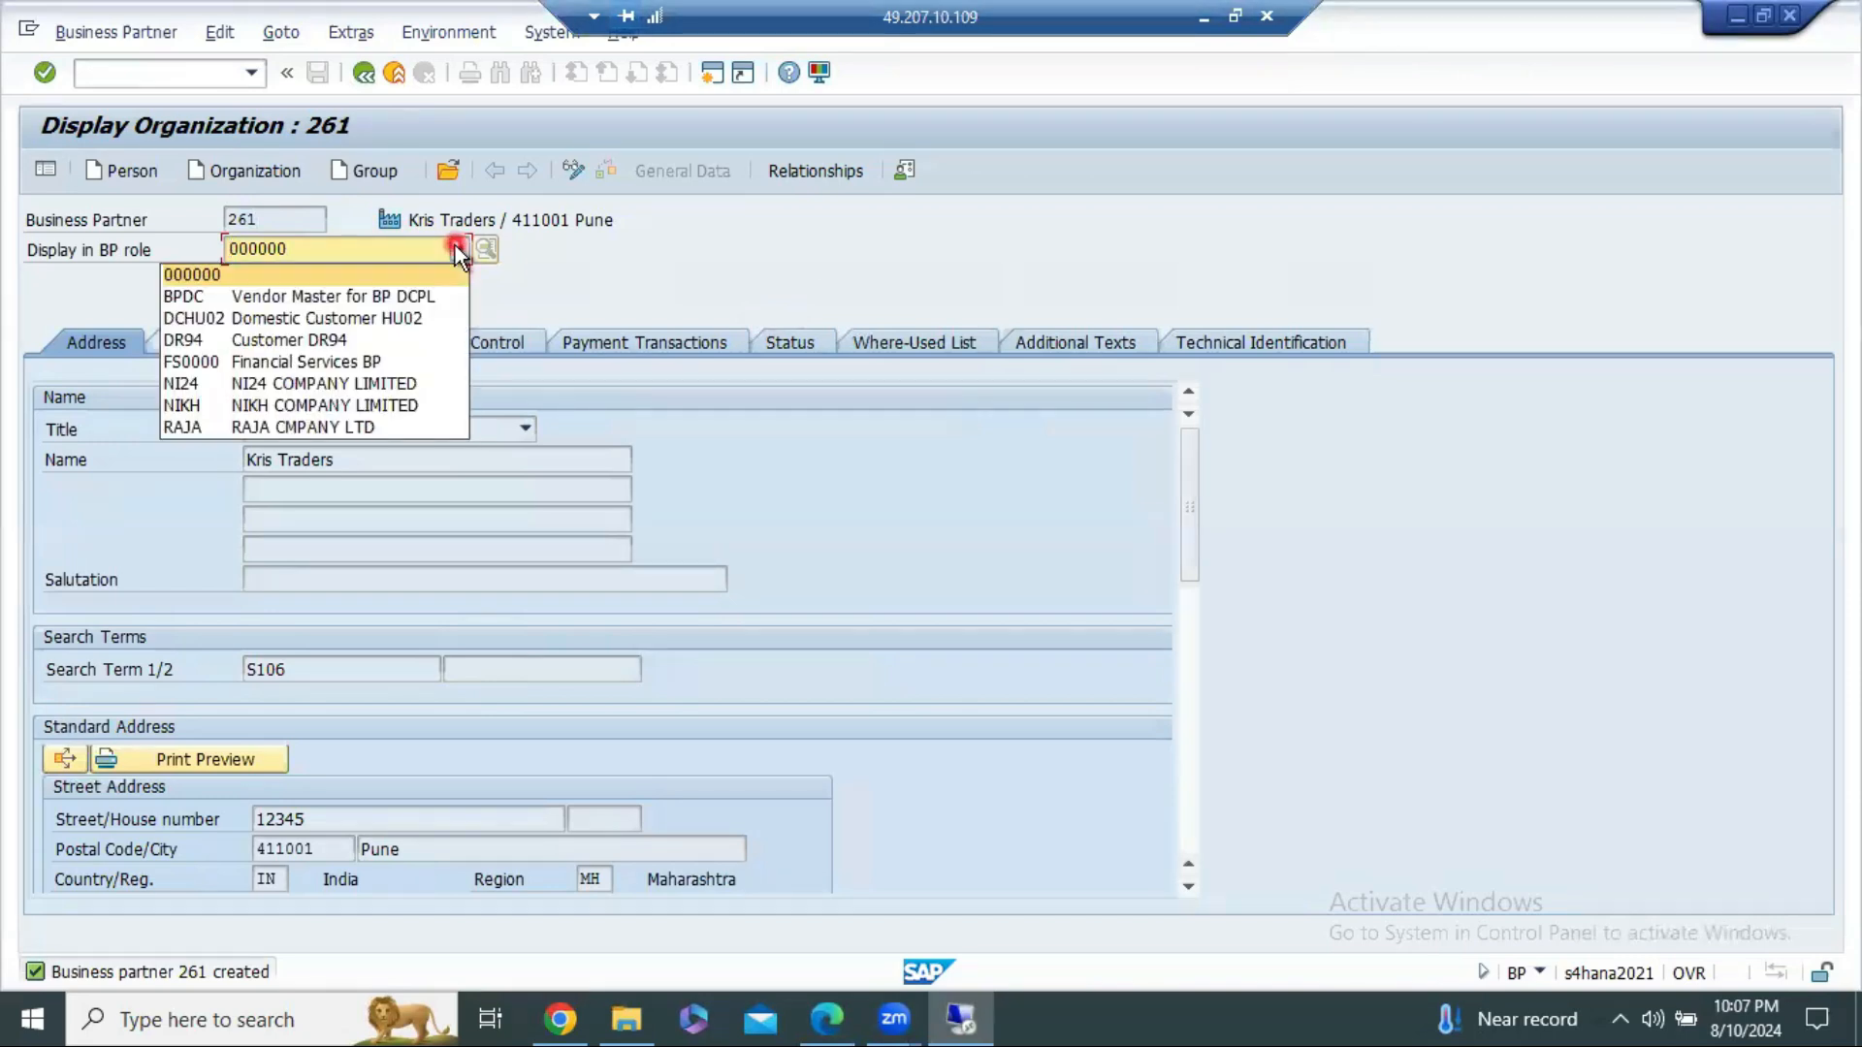
click(854, 241)
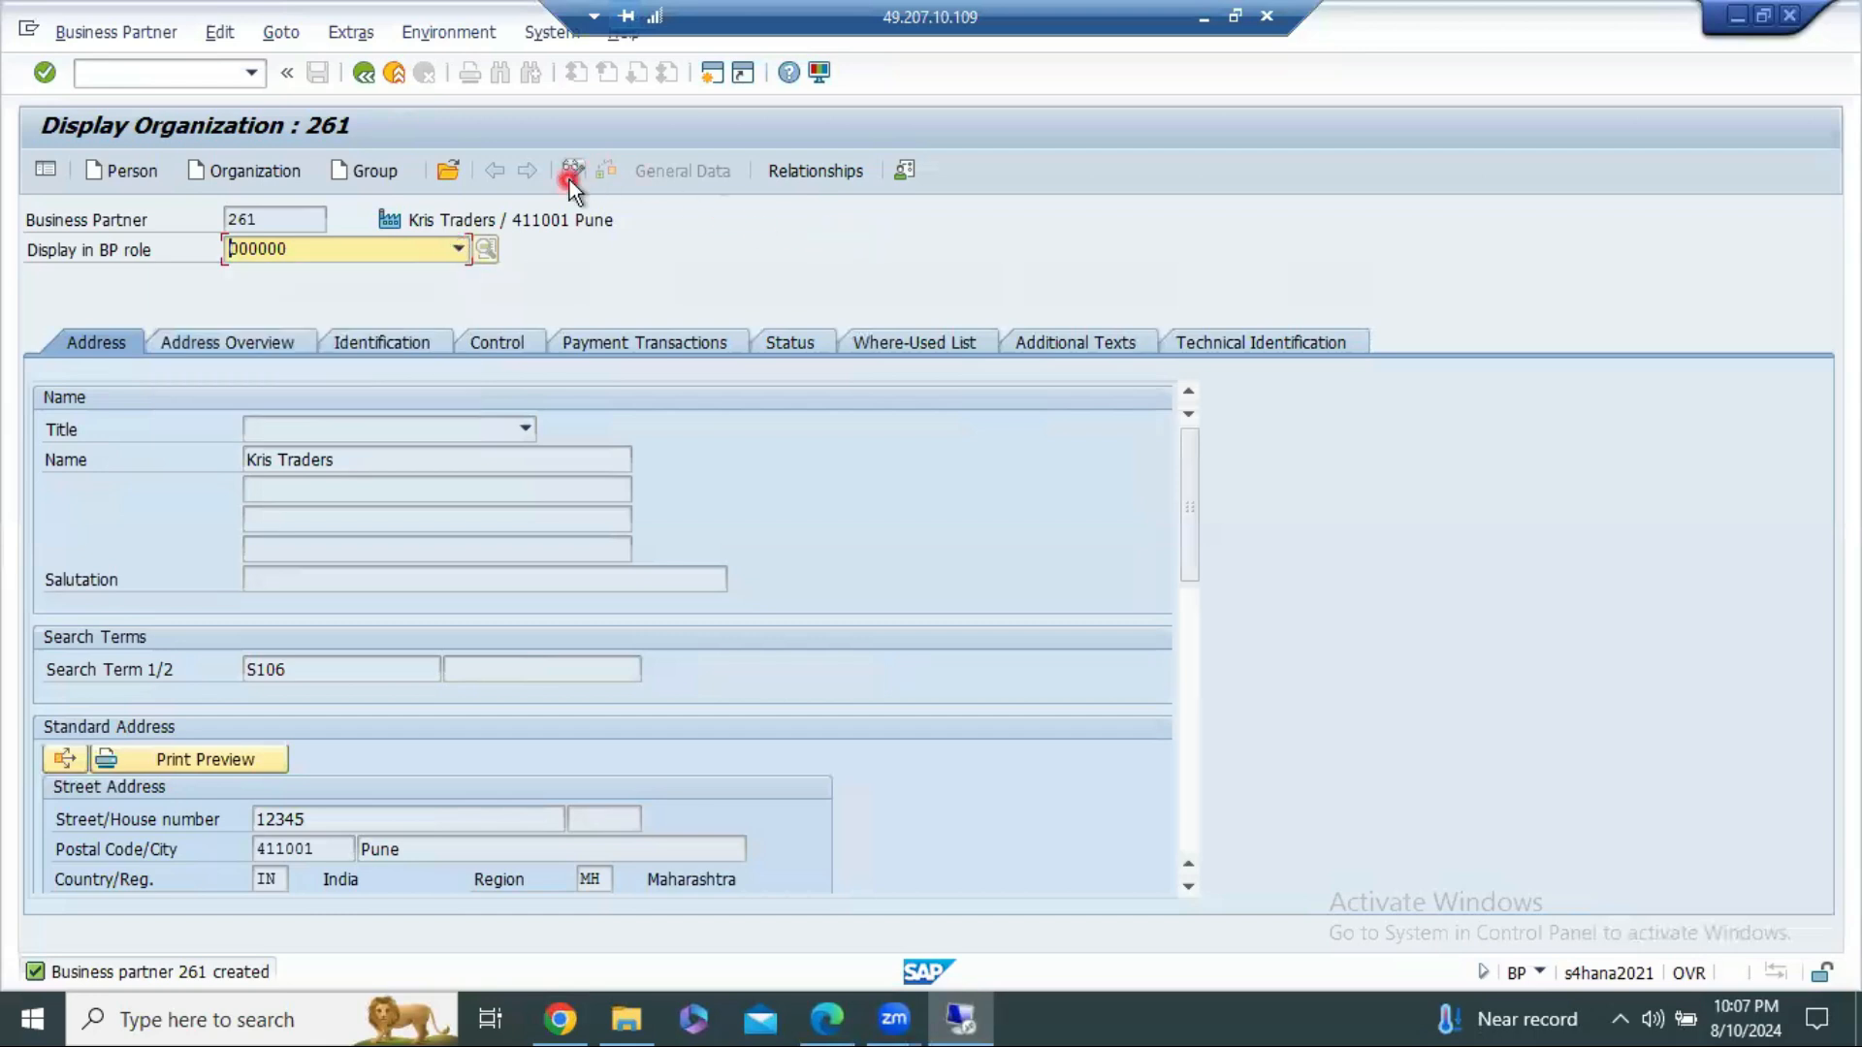
click(570, 177)
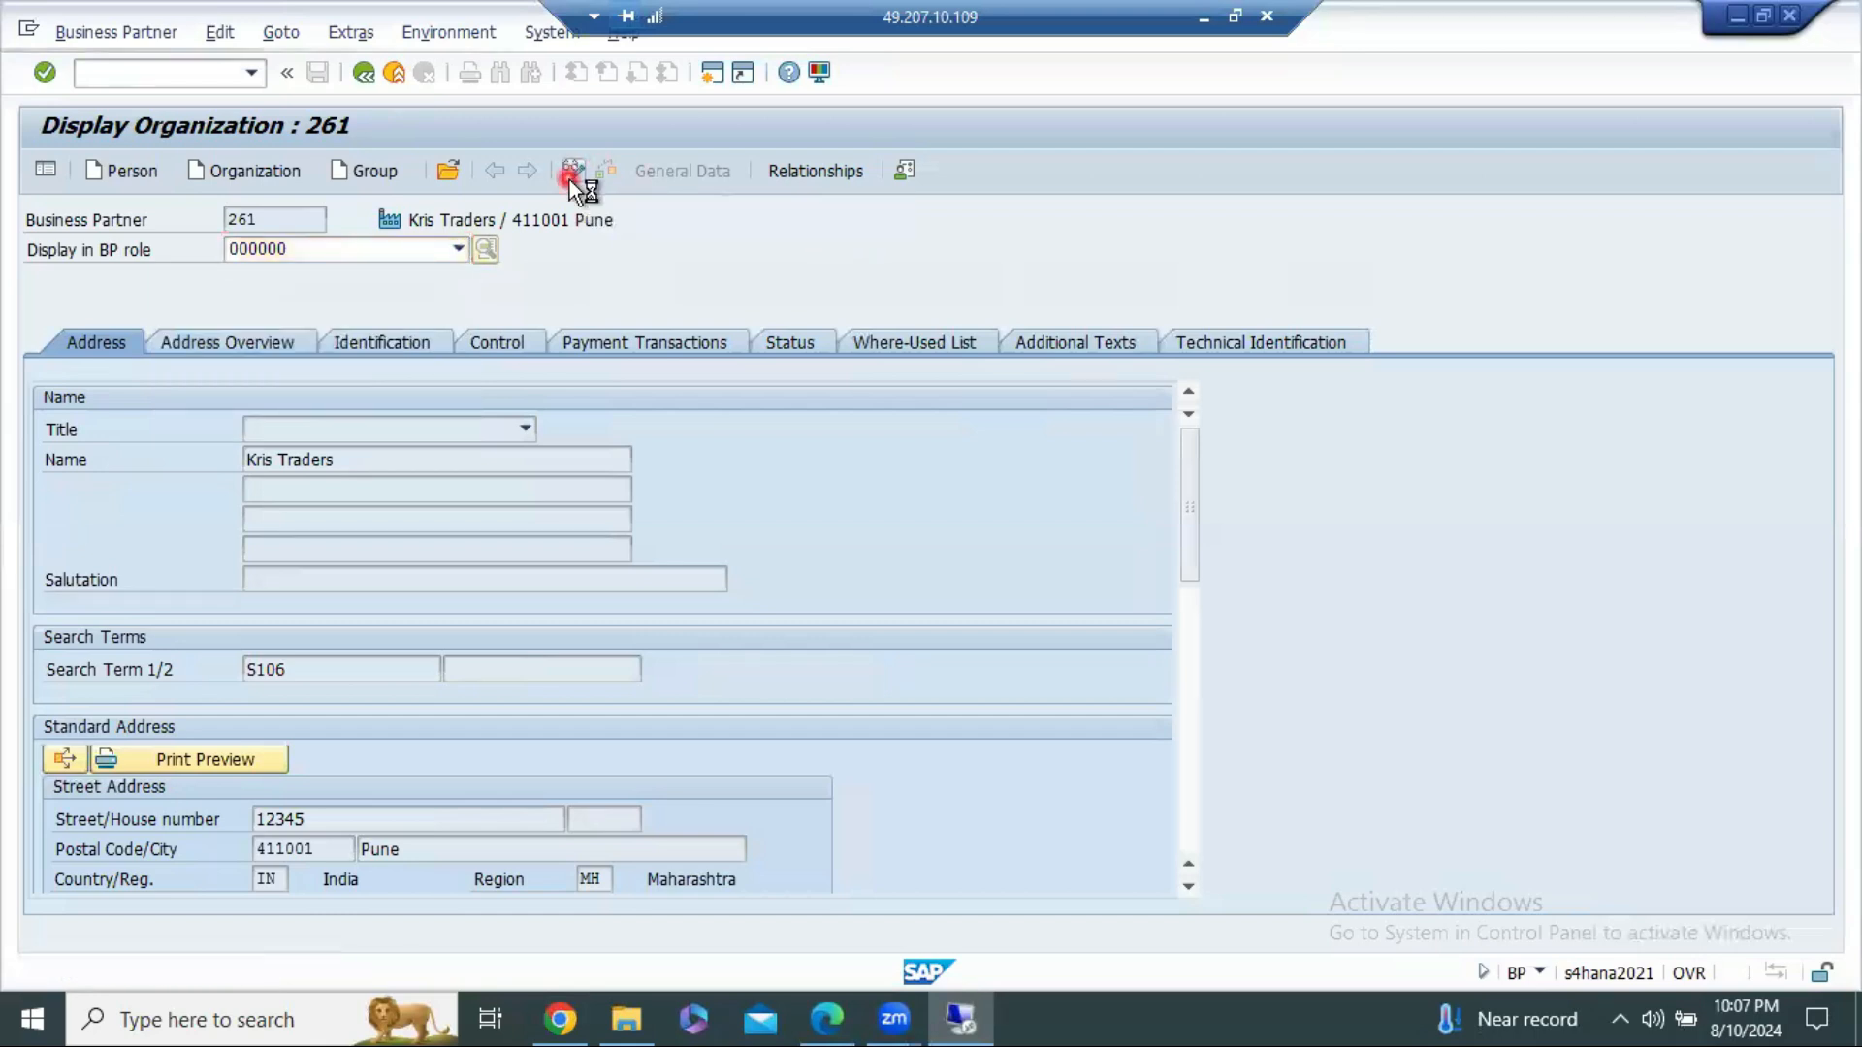
click(456, 252)
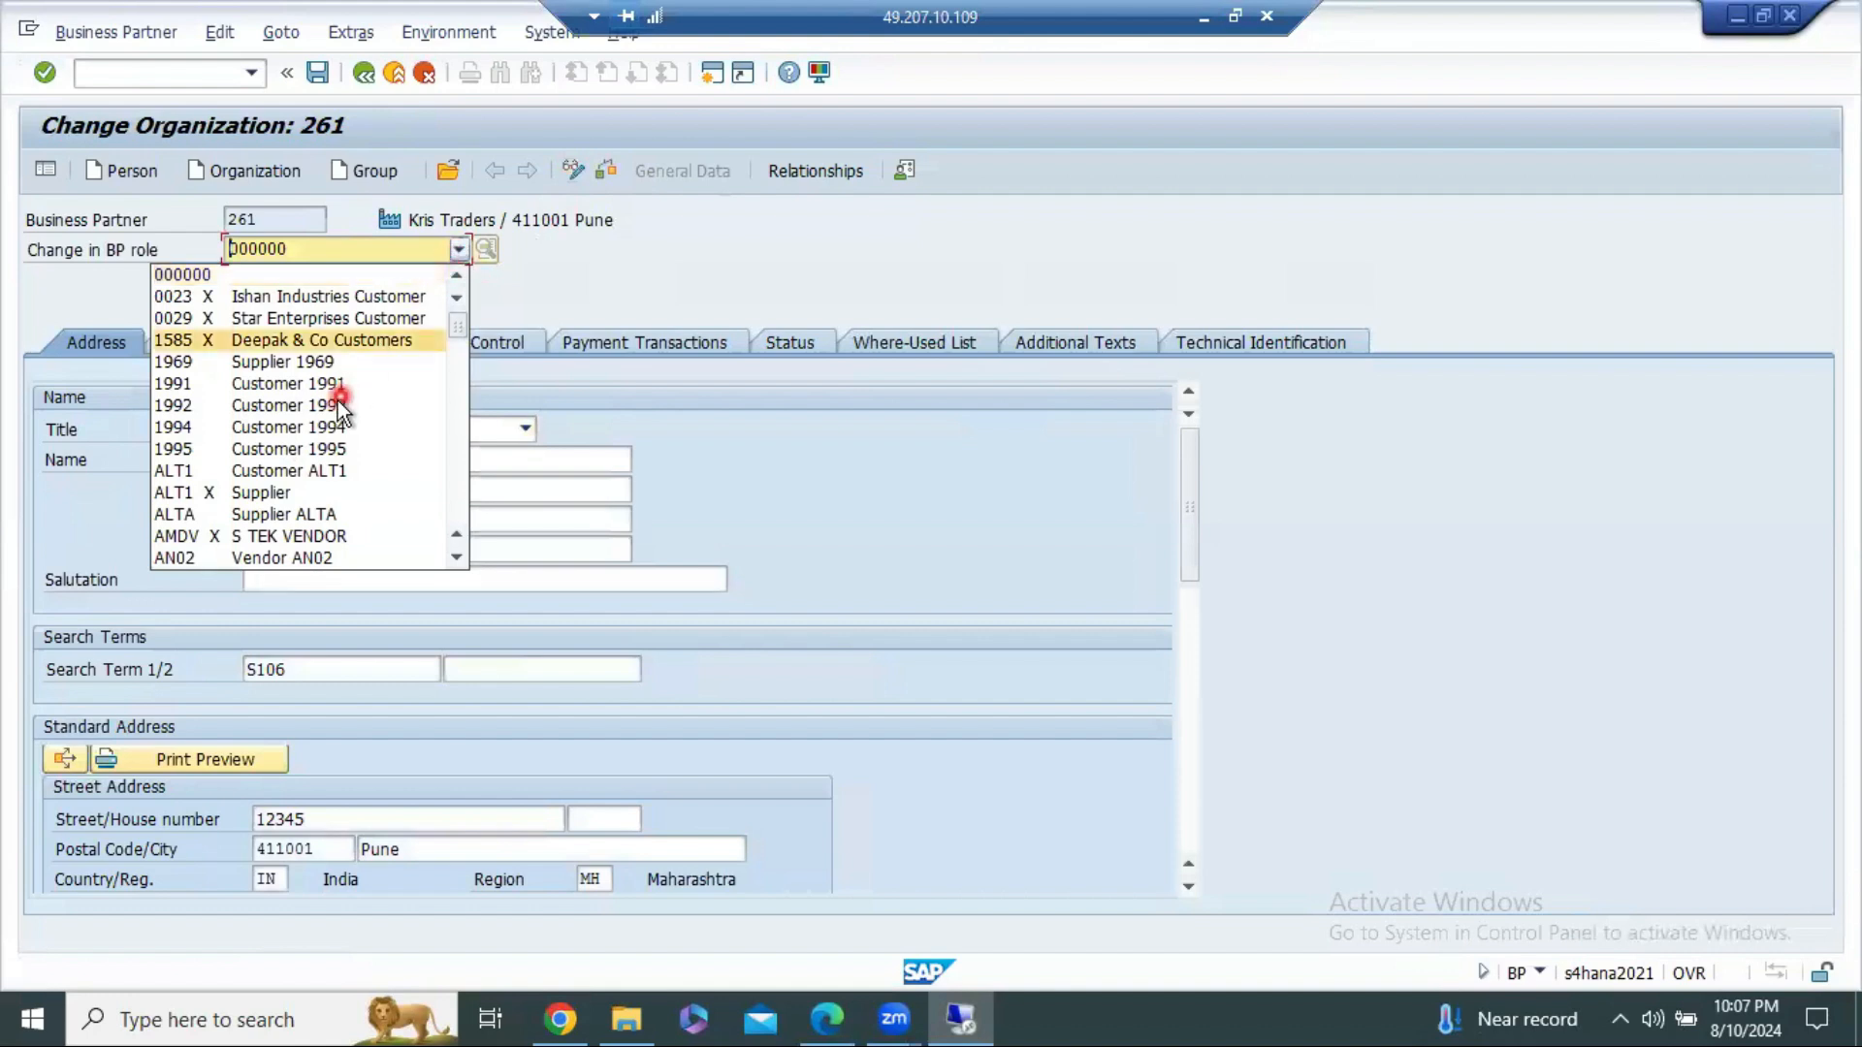
scroll(334, 402, down, 7)
scroll(328, 406, down, 5)
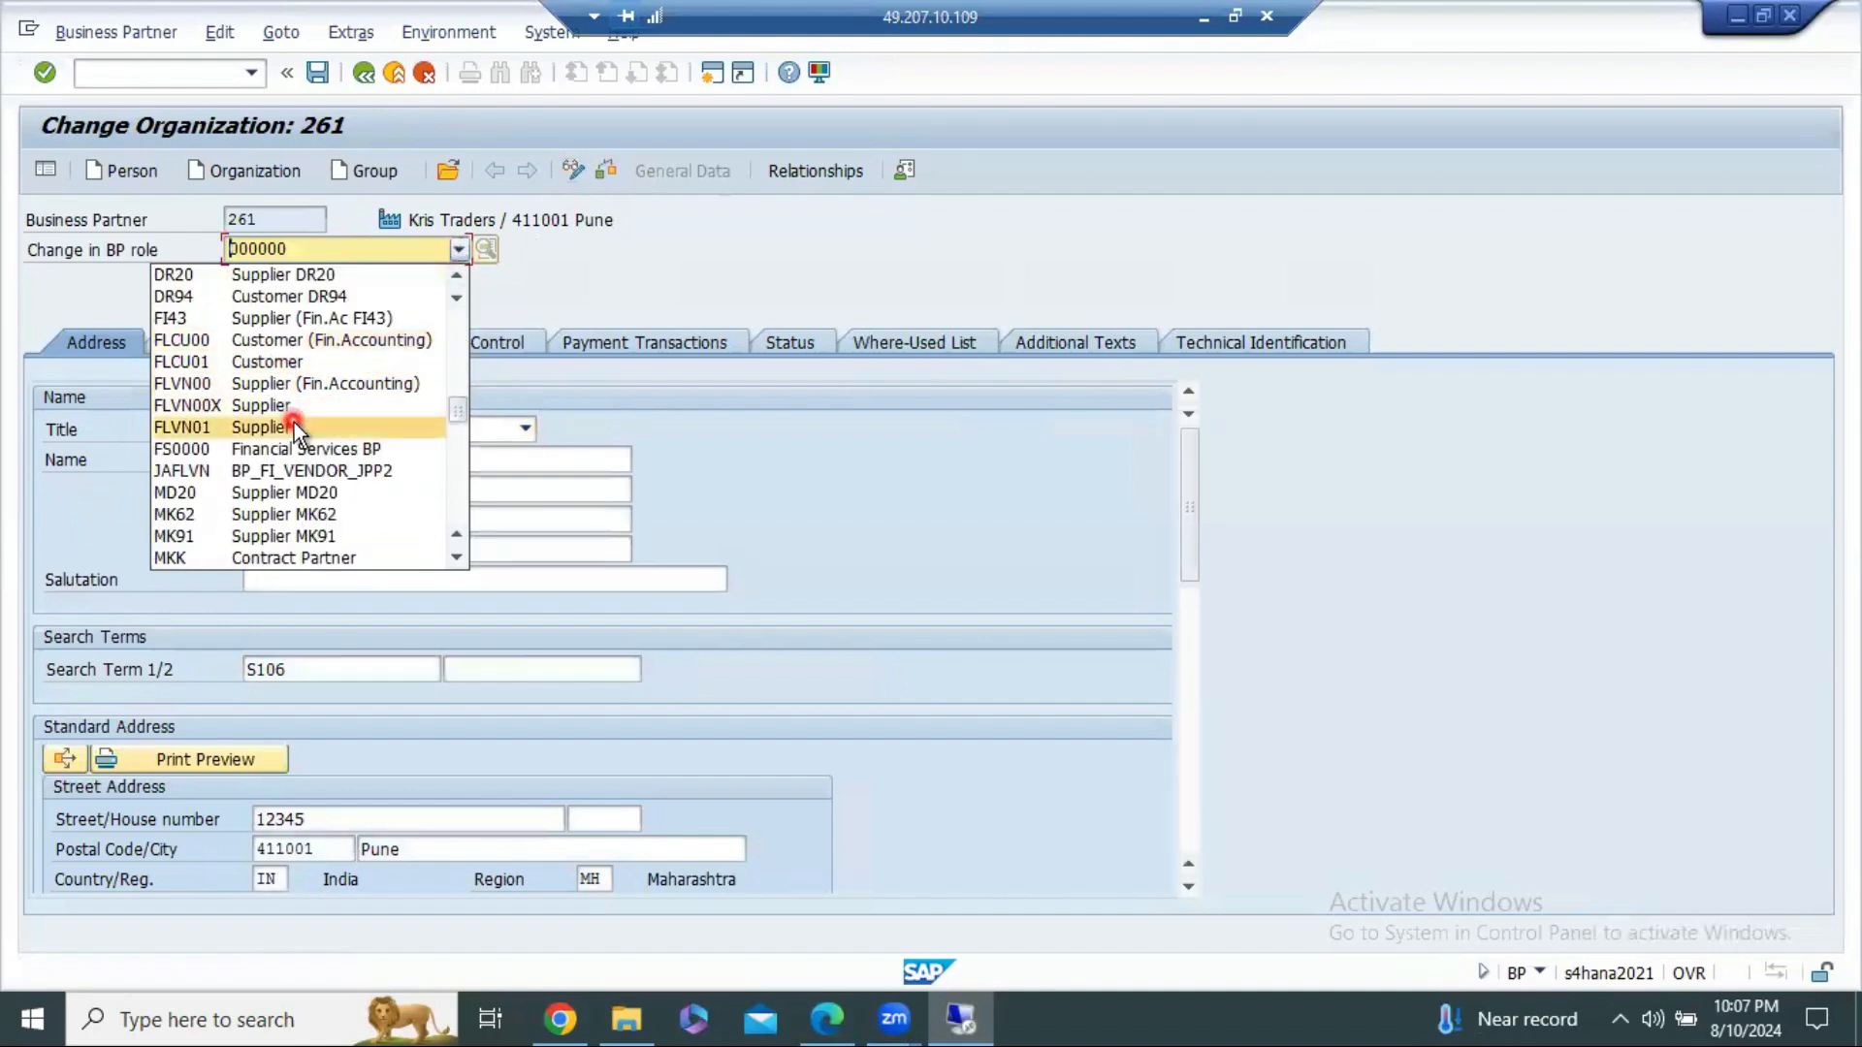
click(300, 378)
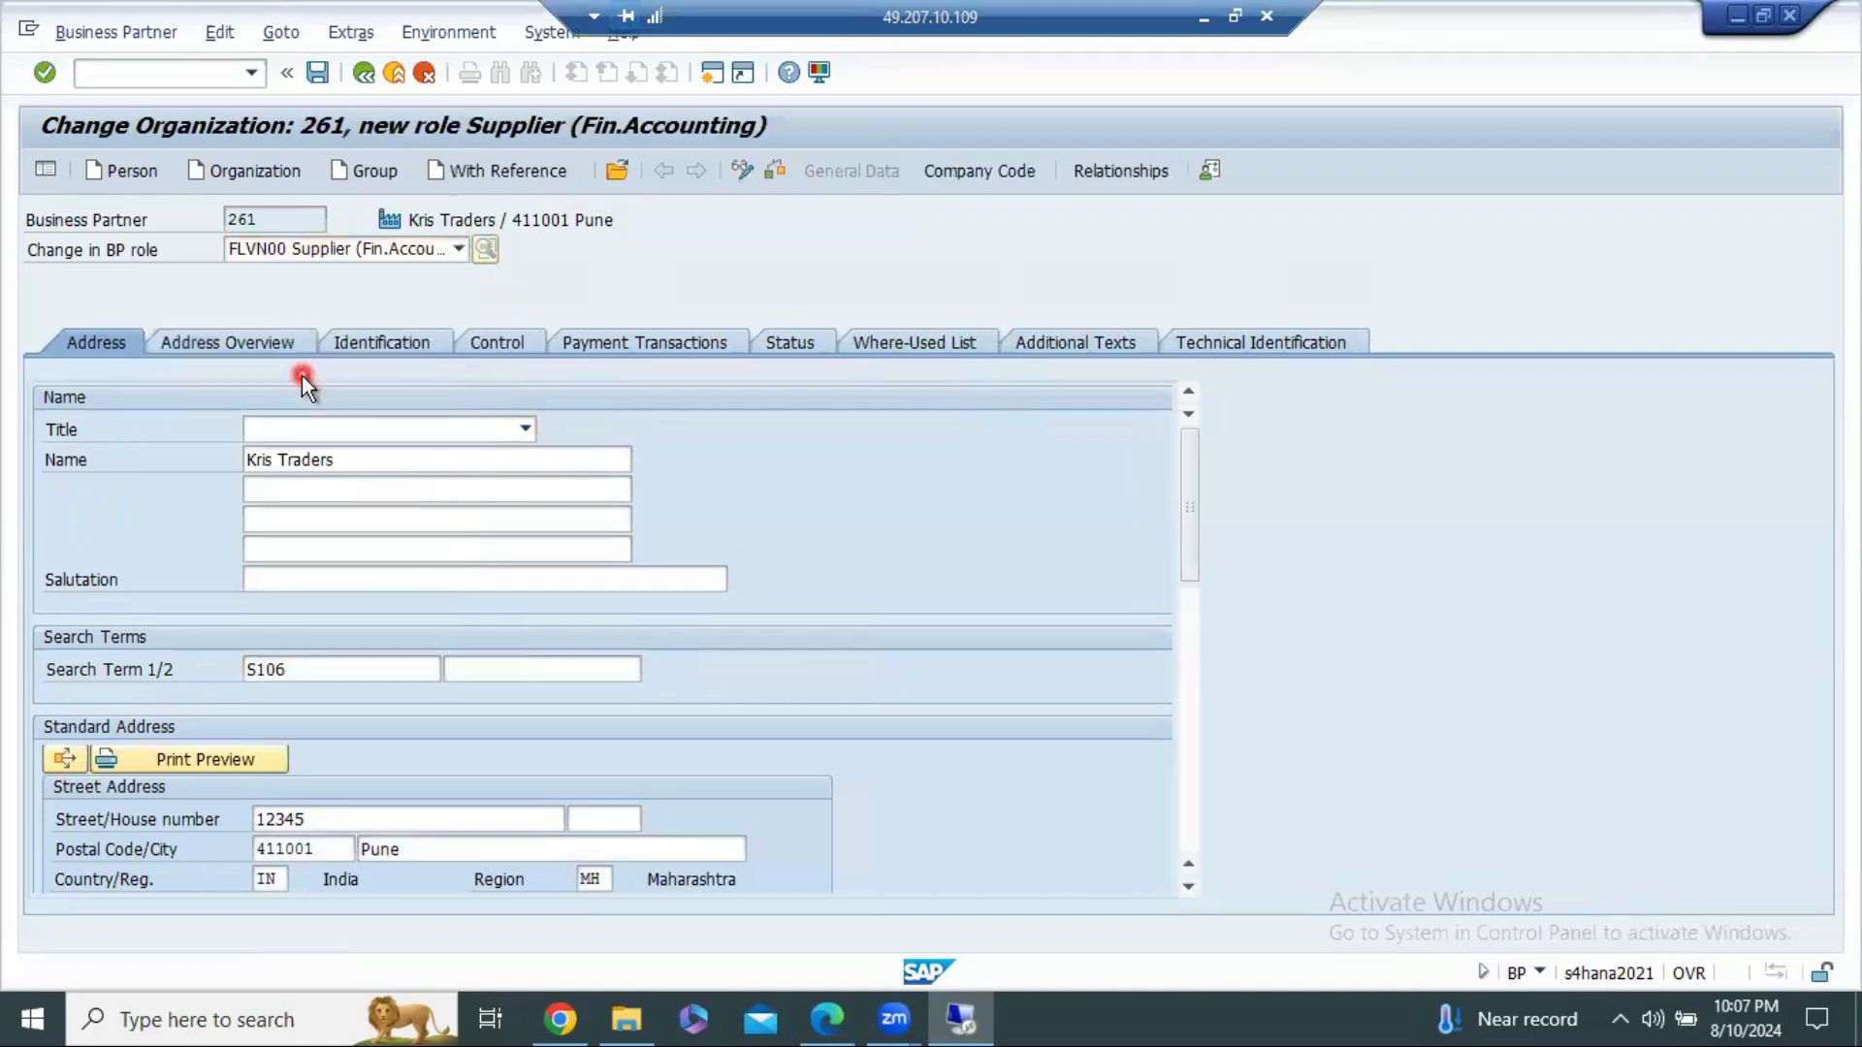
Step: Enter company code S106 in the supplier role's company code data and adopt it for the business partner
click(940, 182)
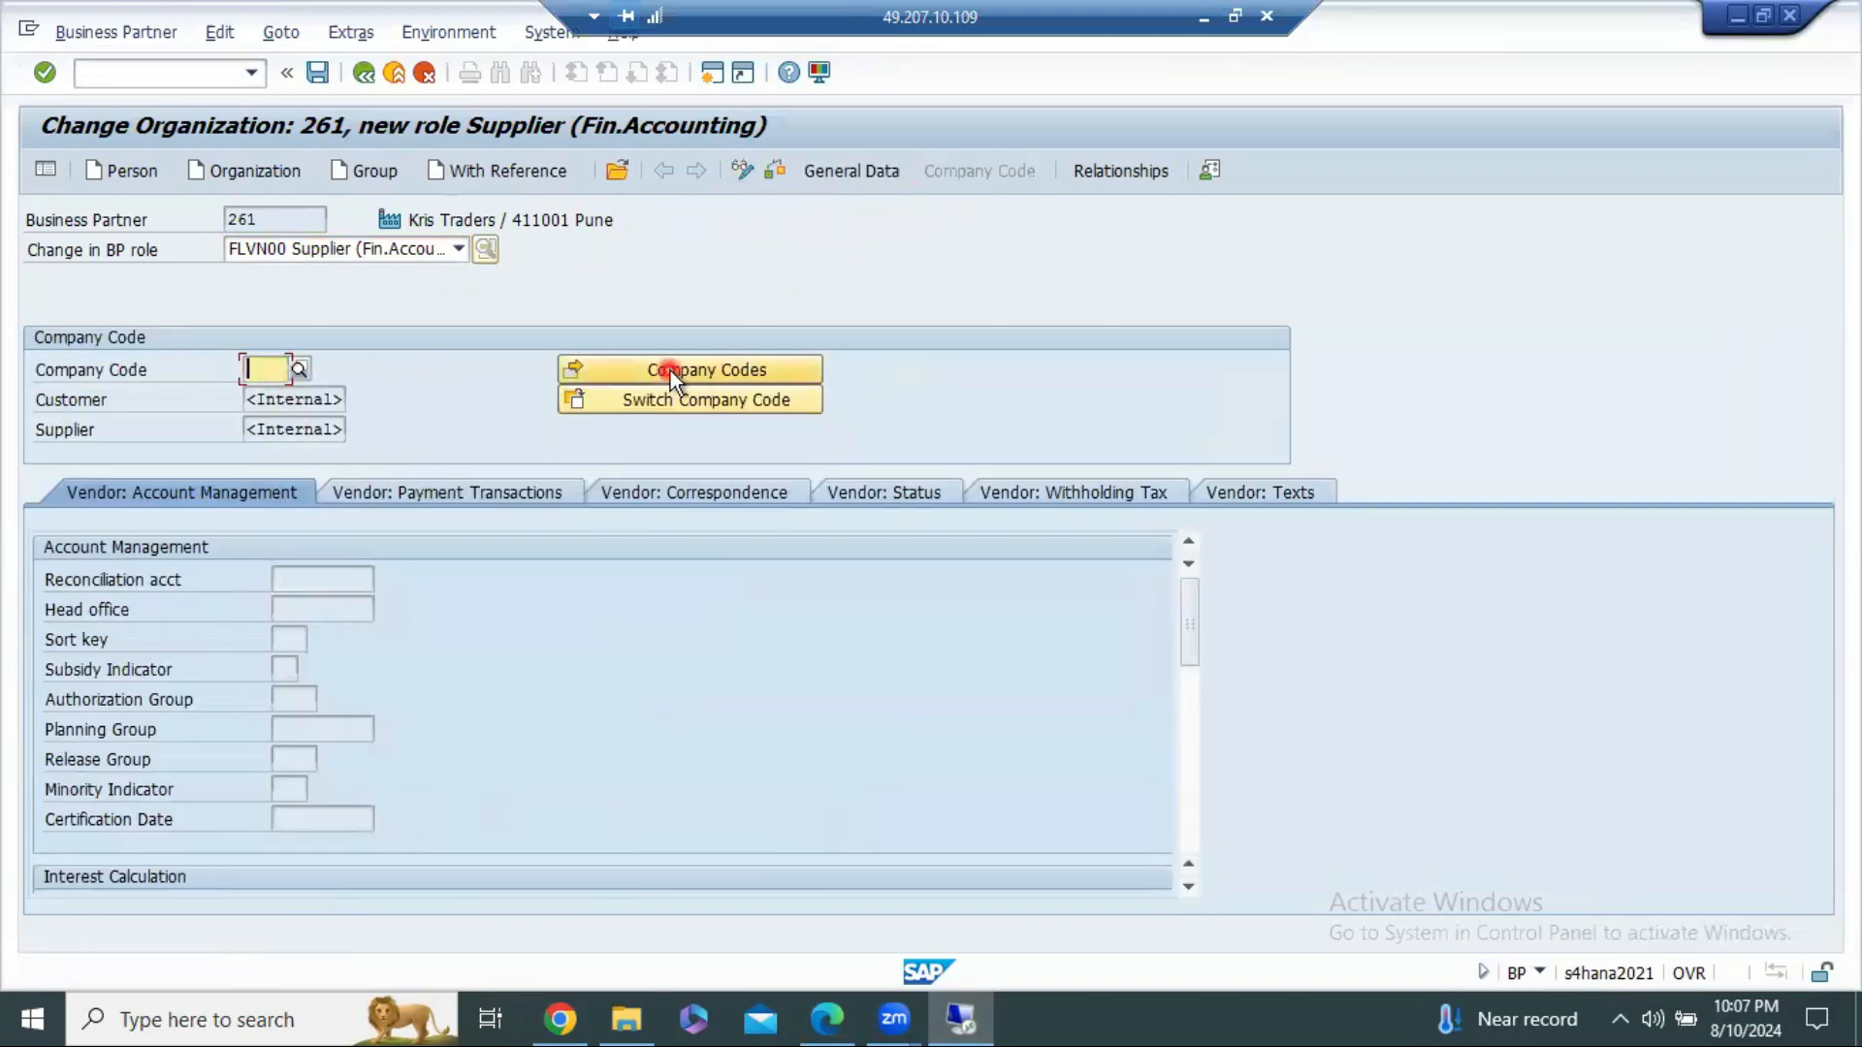
text(s106)
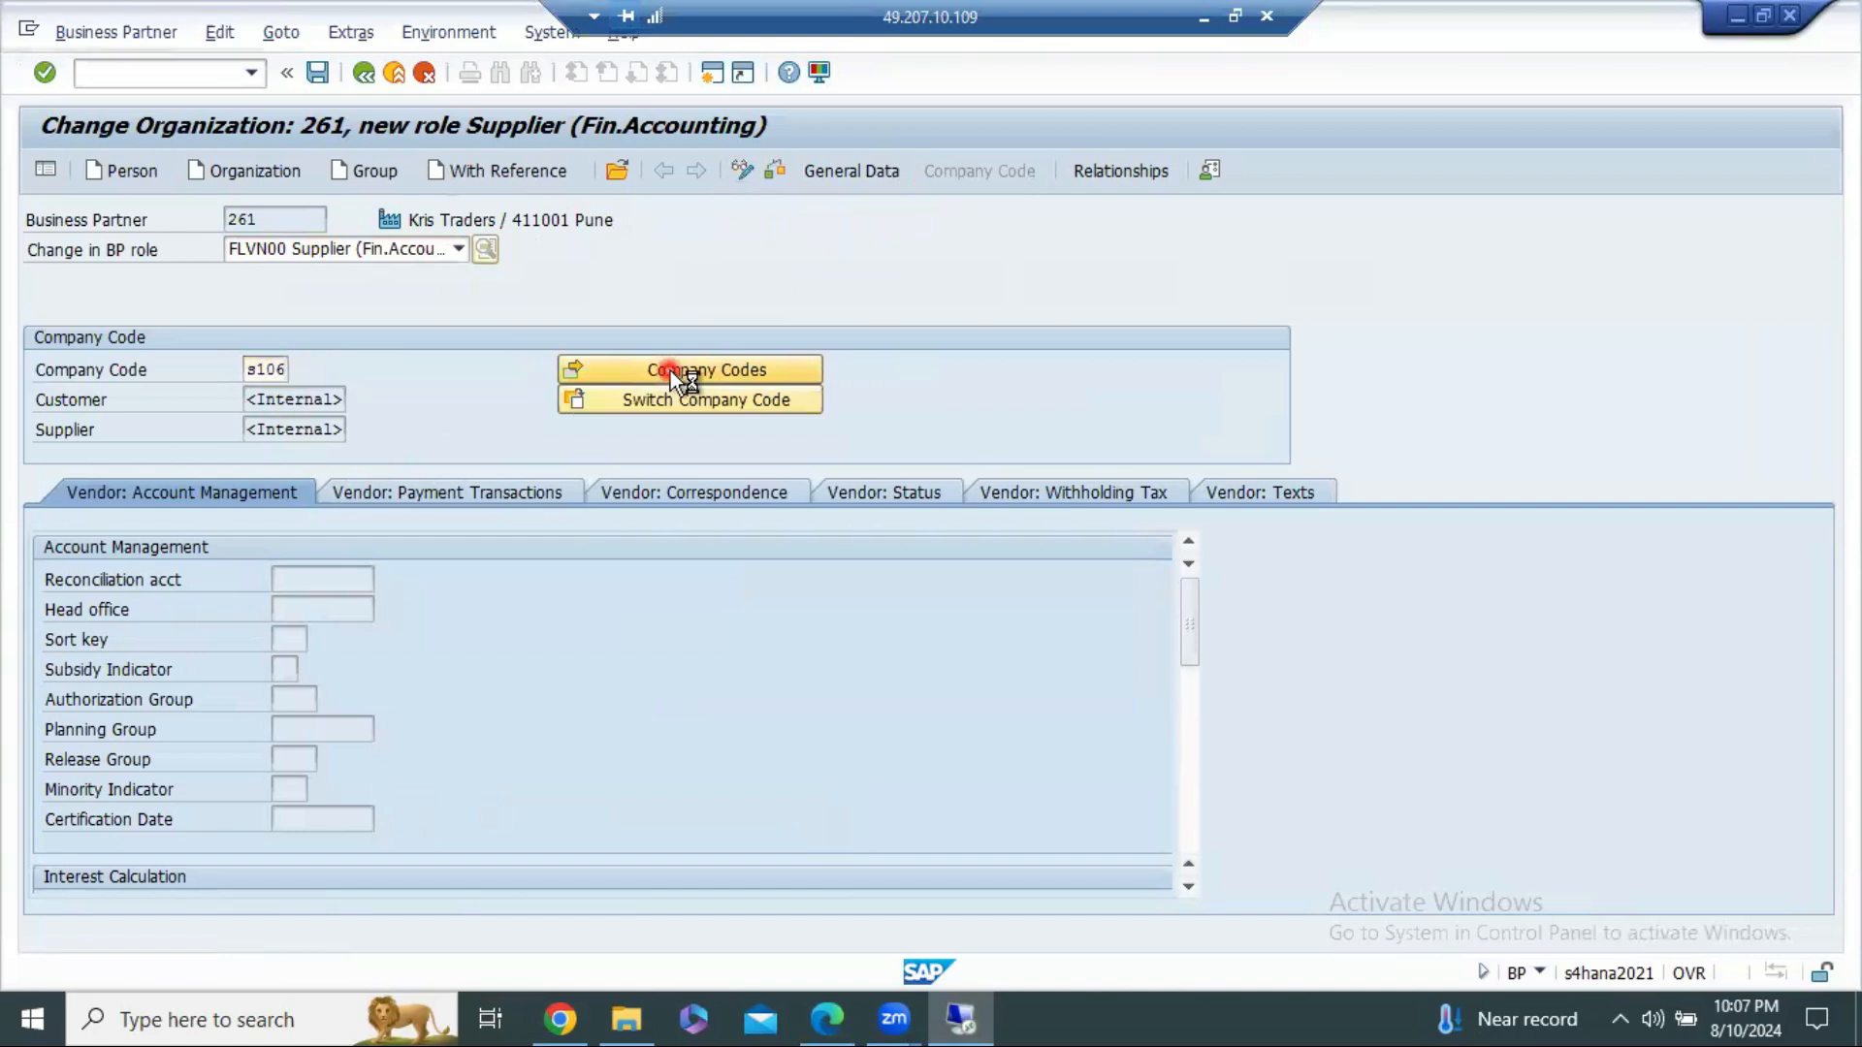
key(Return)
click(590, 378)
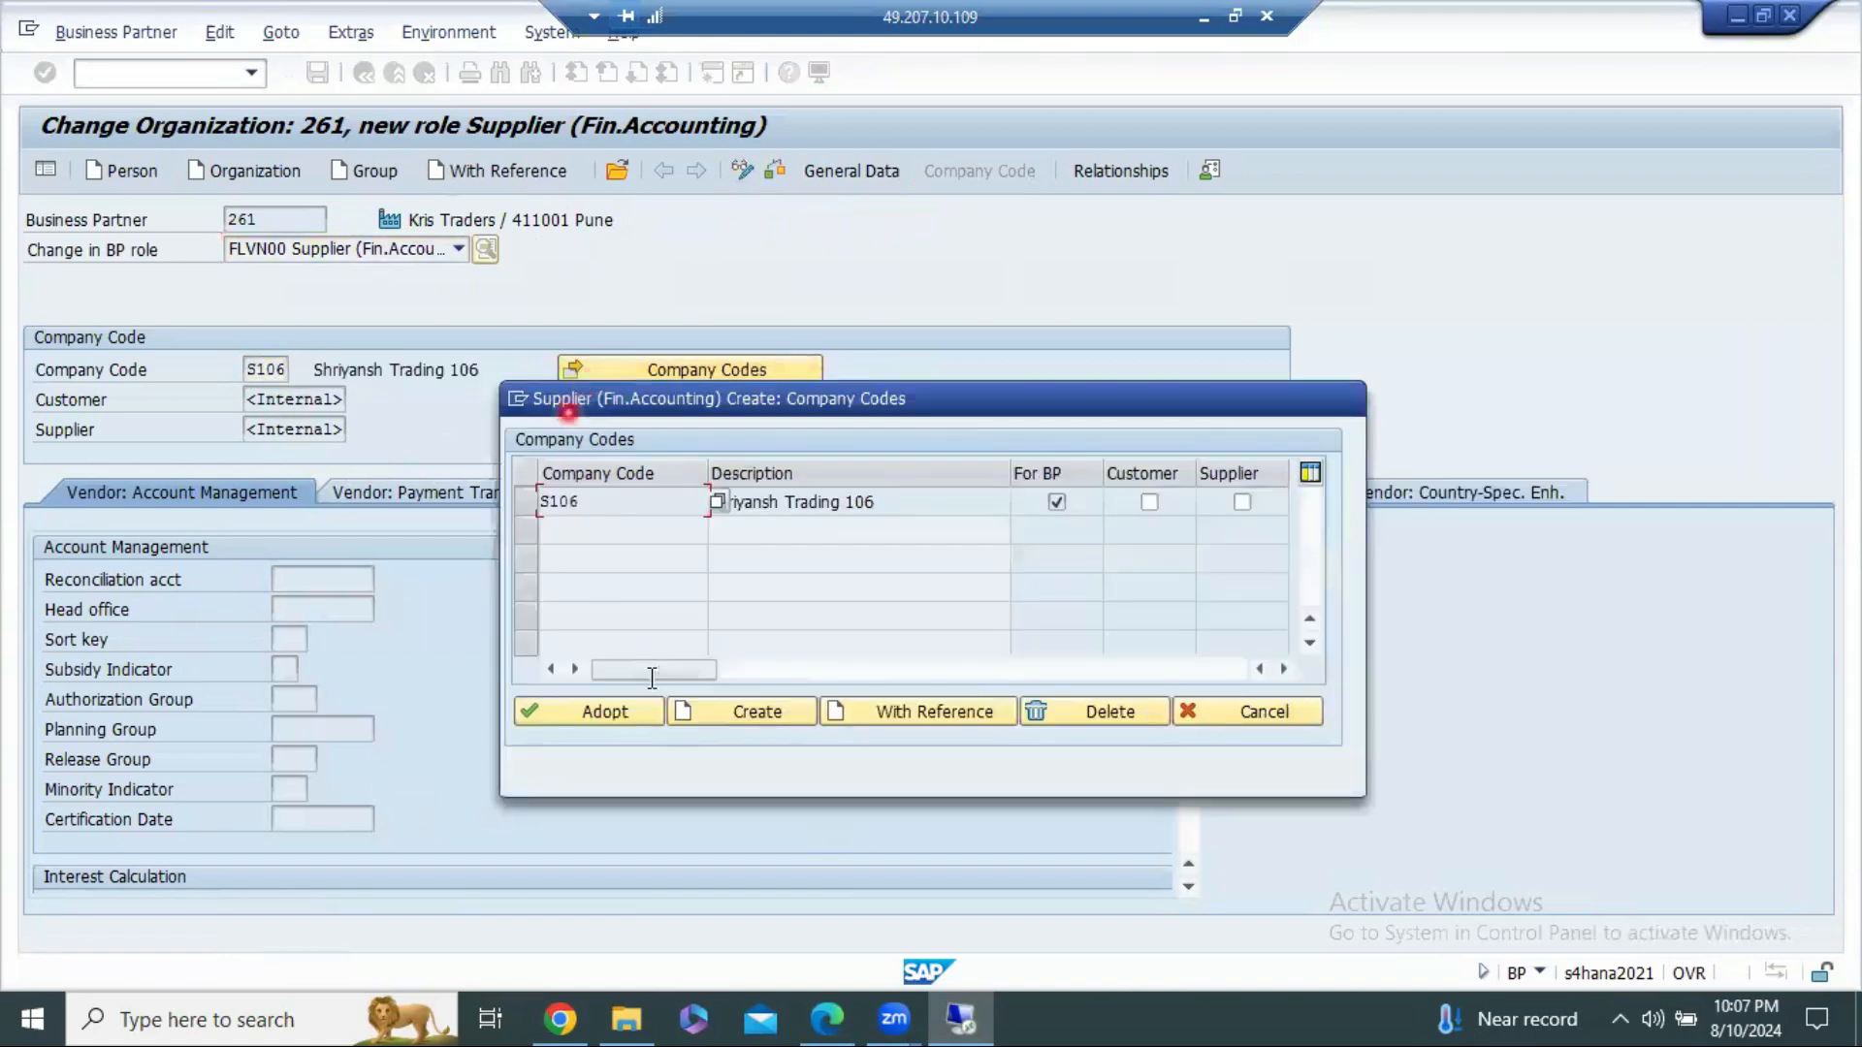
click(1239, 503)
click(565, 711)
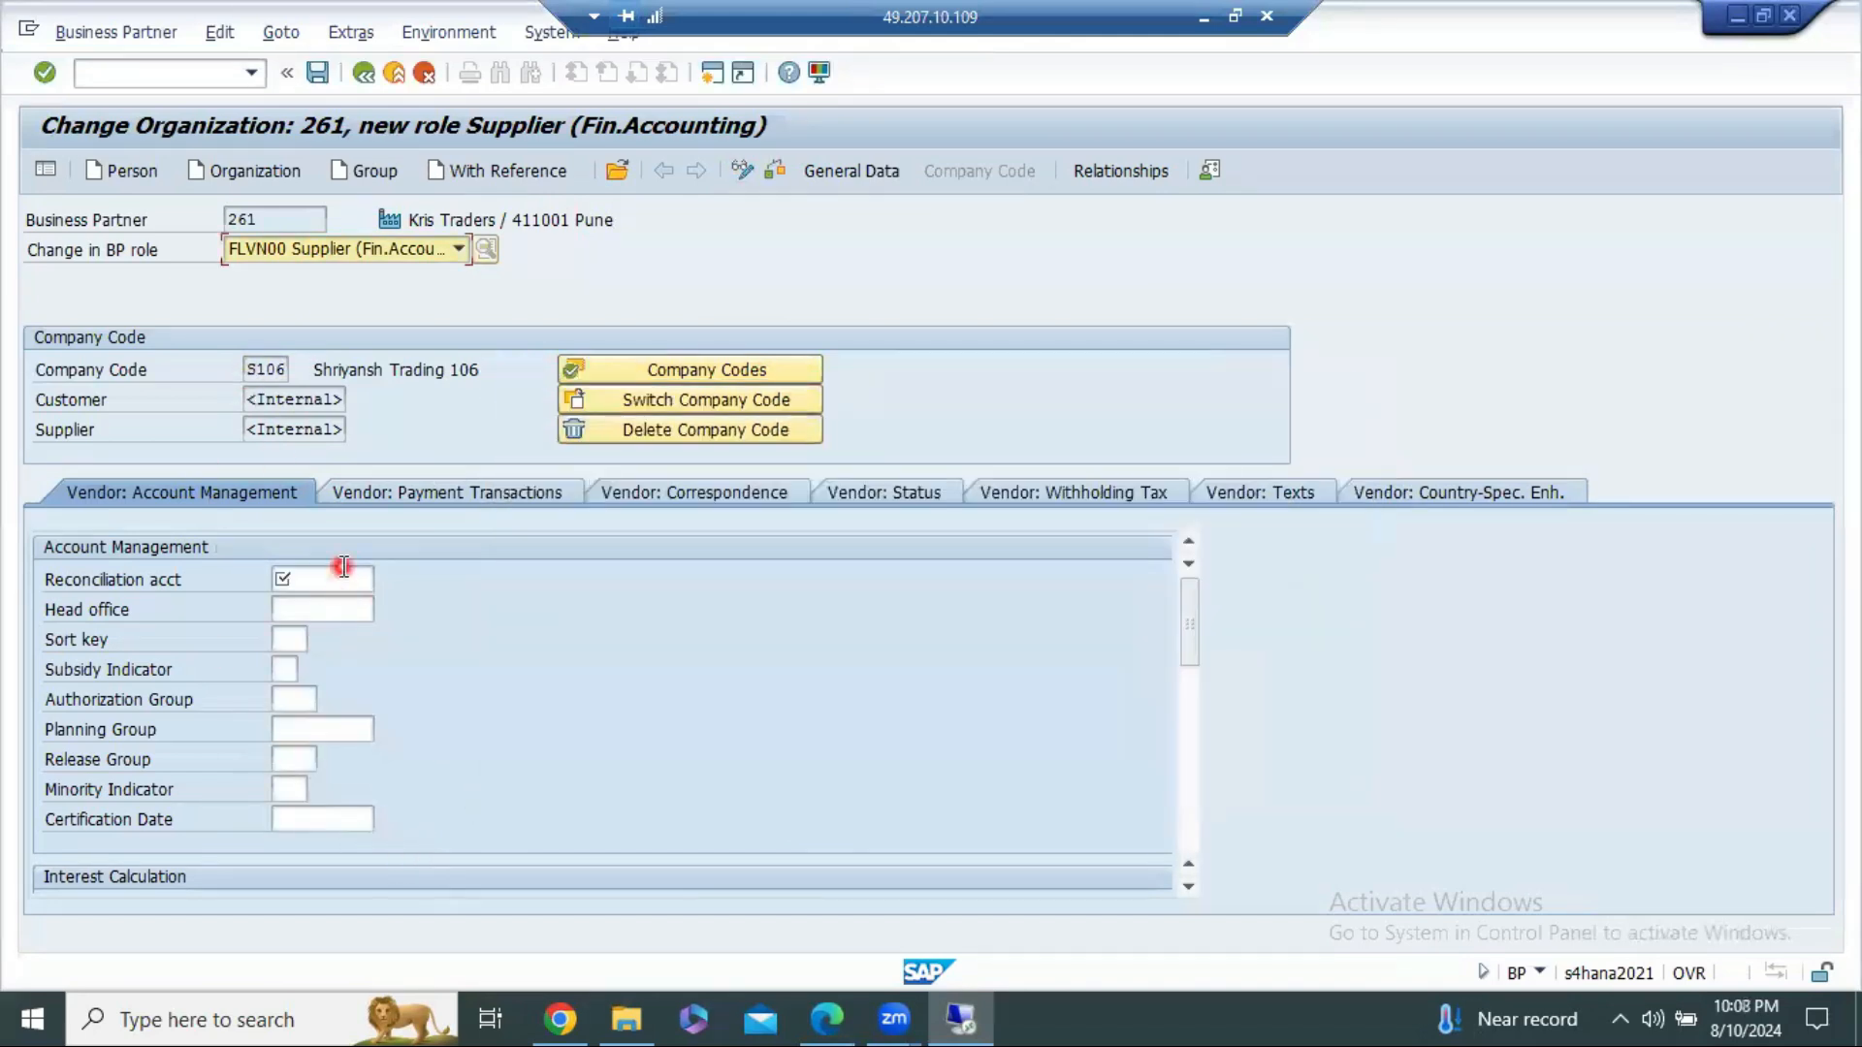
Step: Open transaction FS00 in a new session and expand the income, expenses and liabilities accounts of company code SM33
click(344, 574)
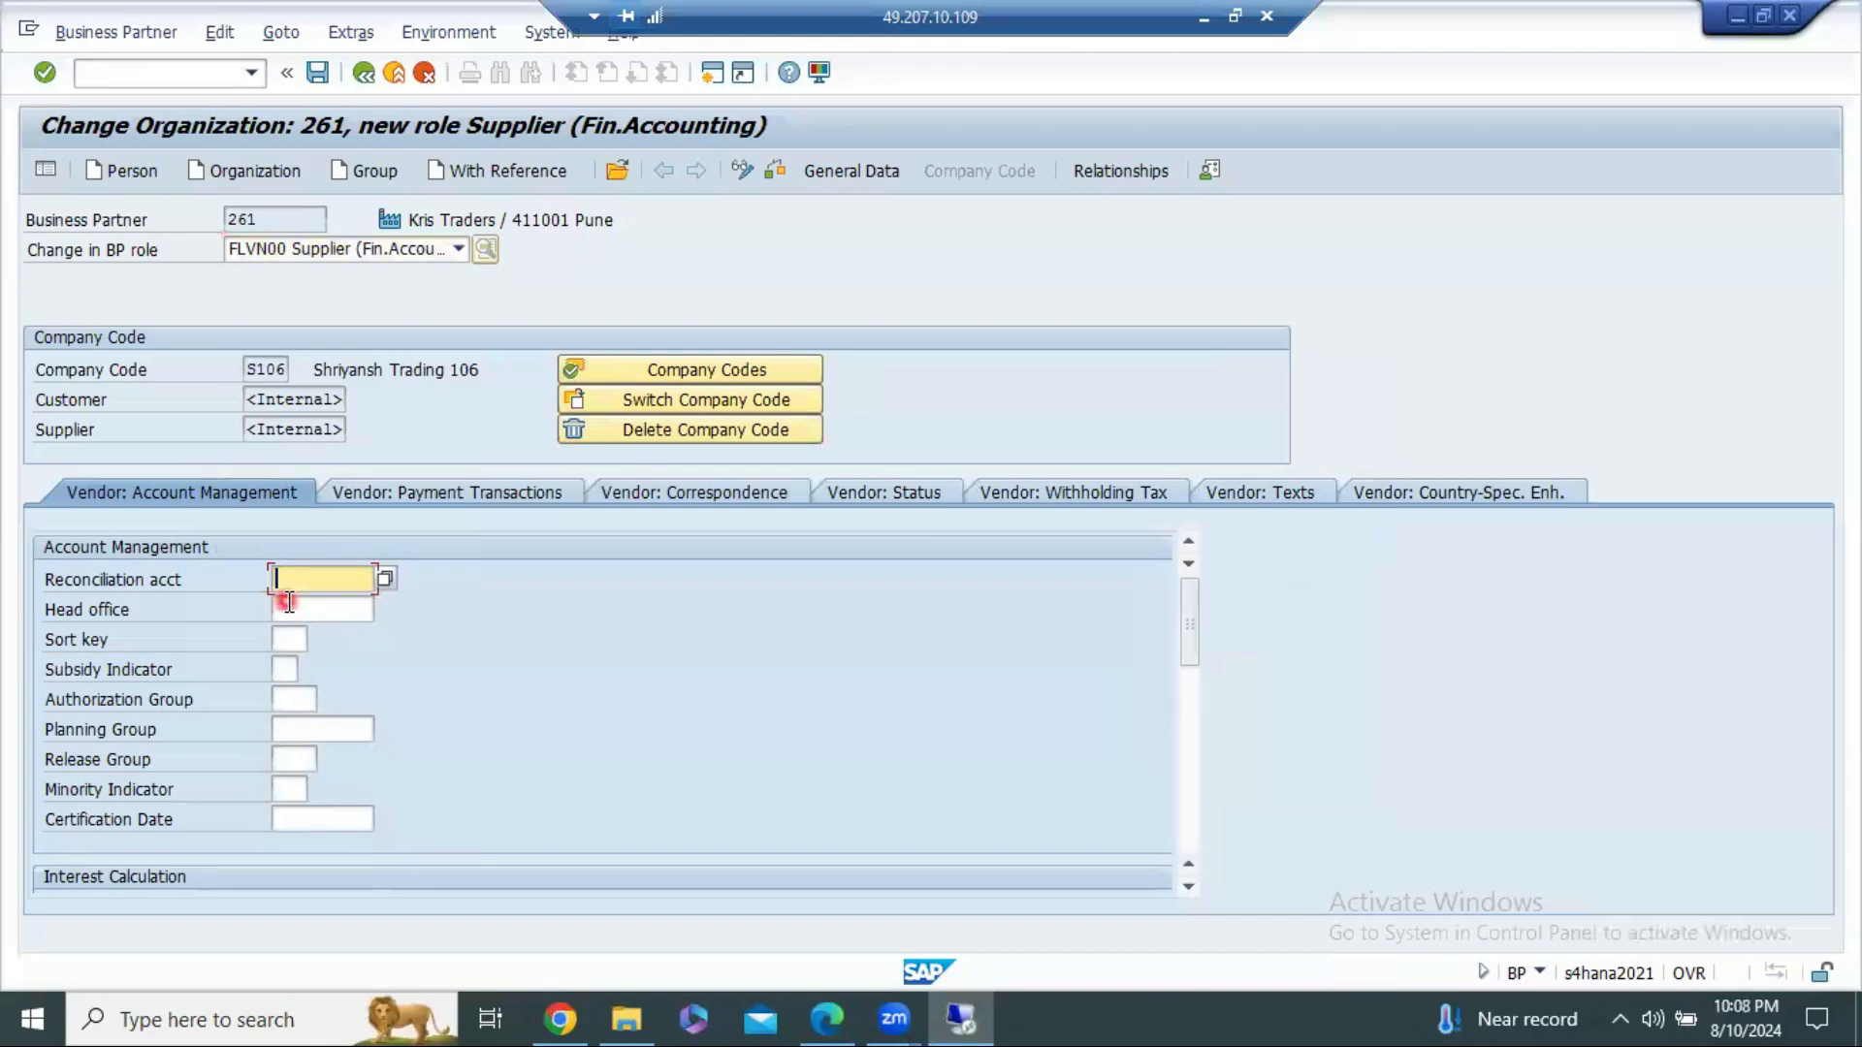
click(708, 72)
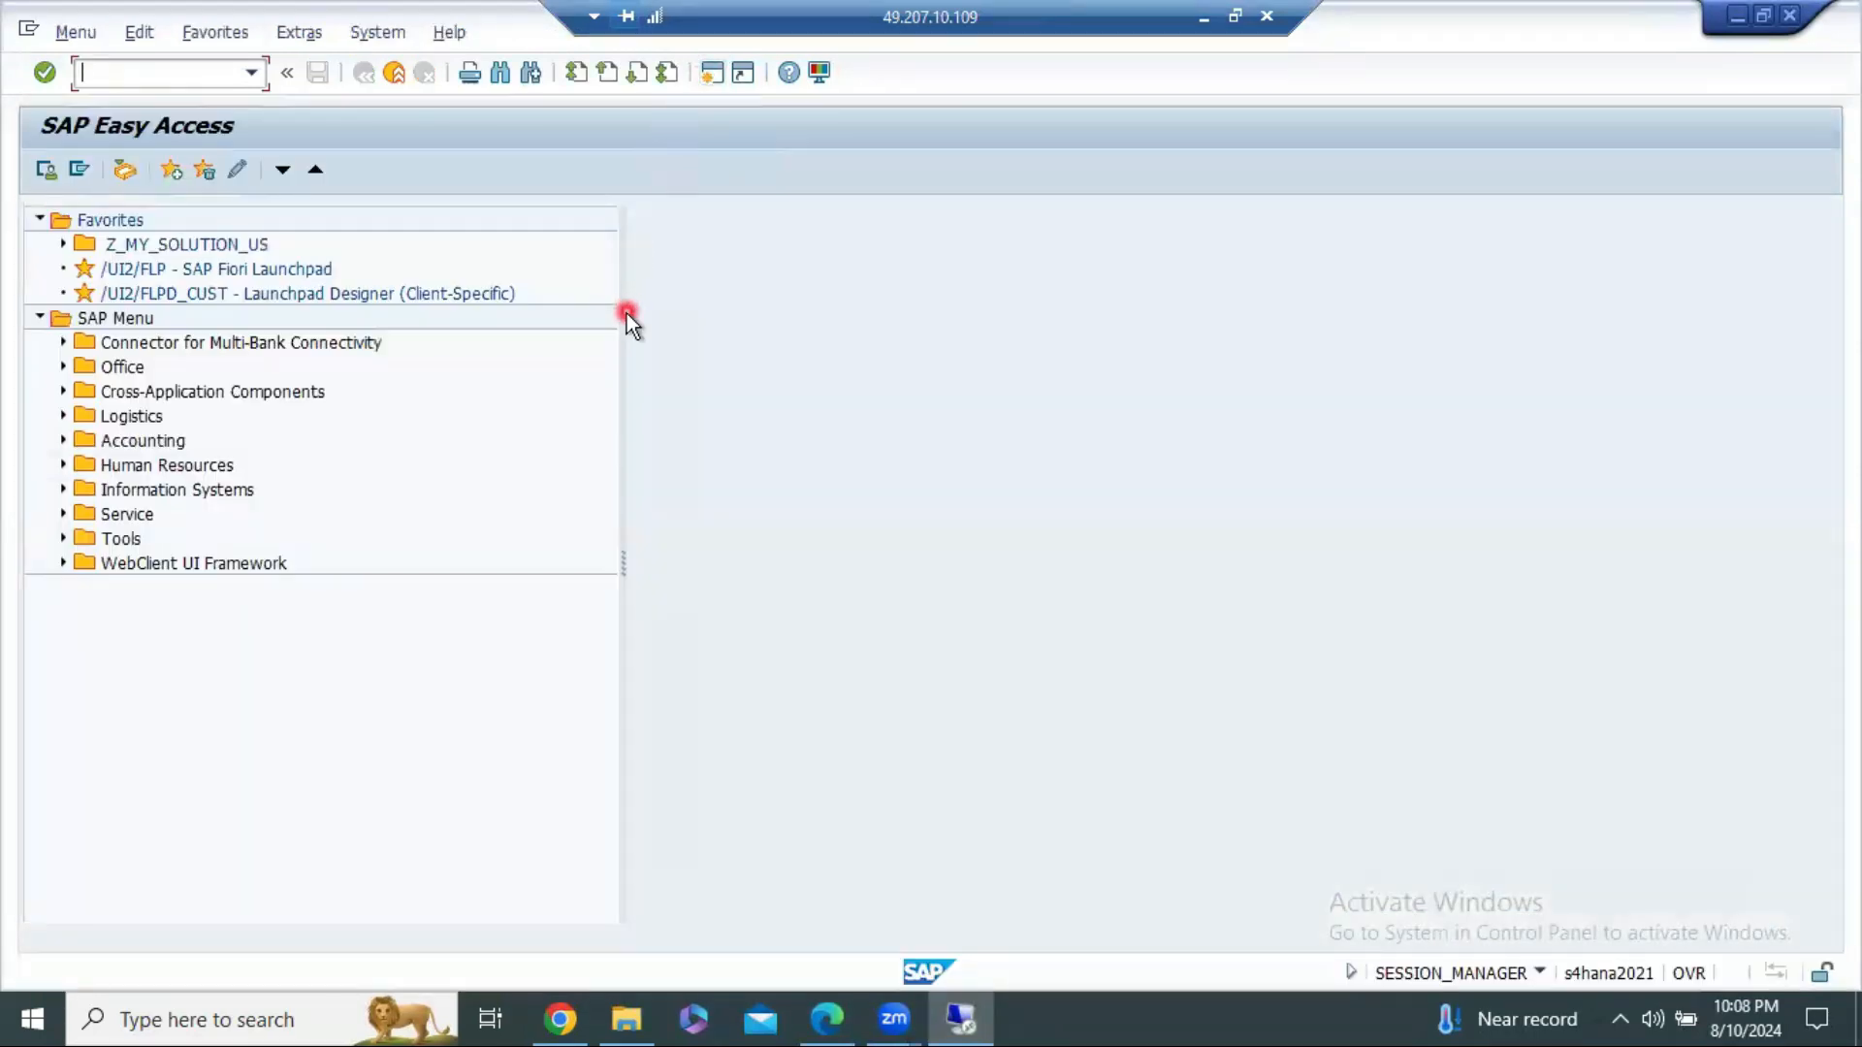
text(fs00)
key(Return)
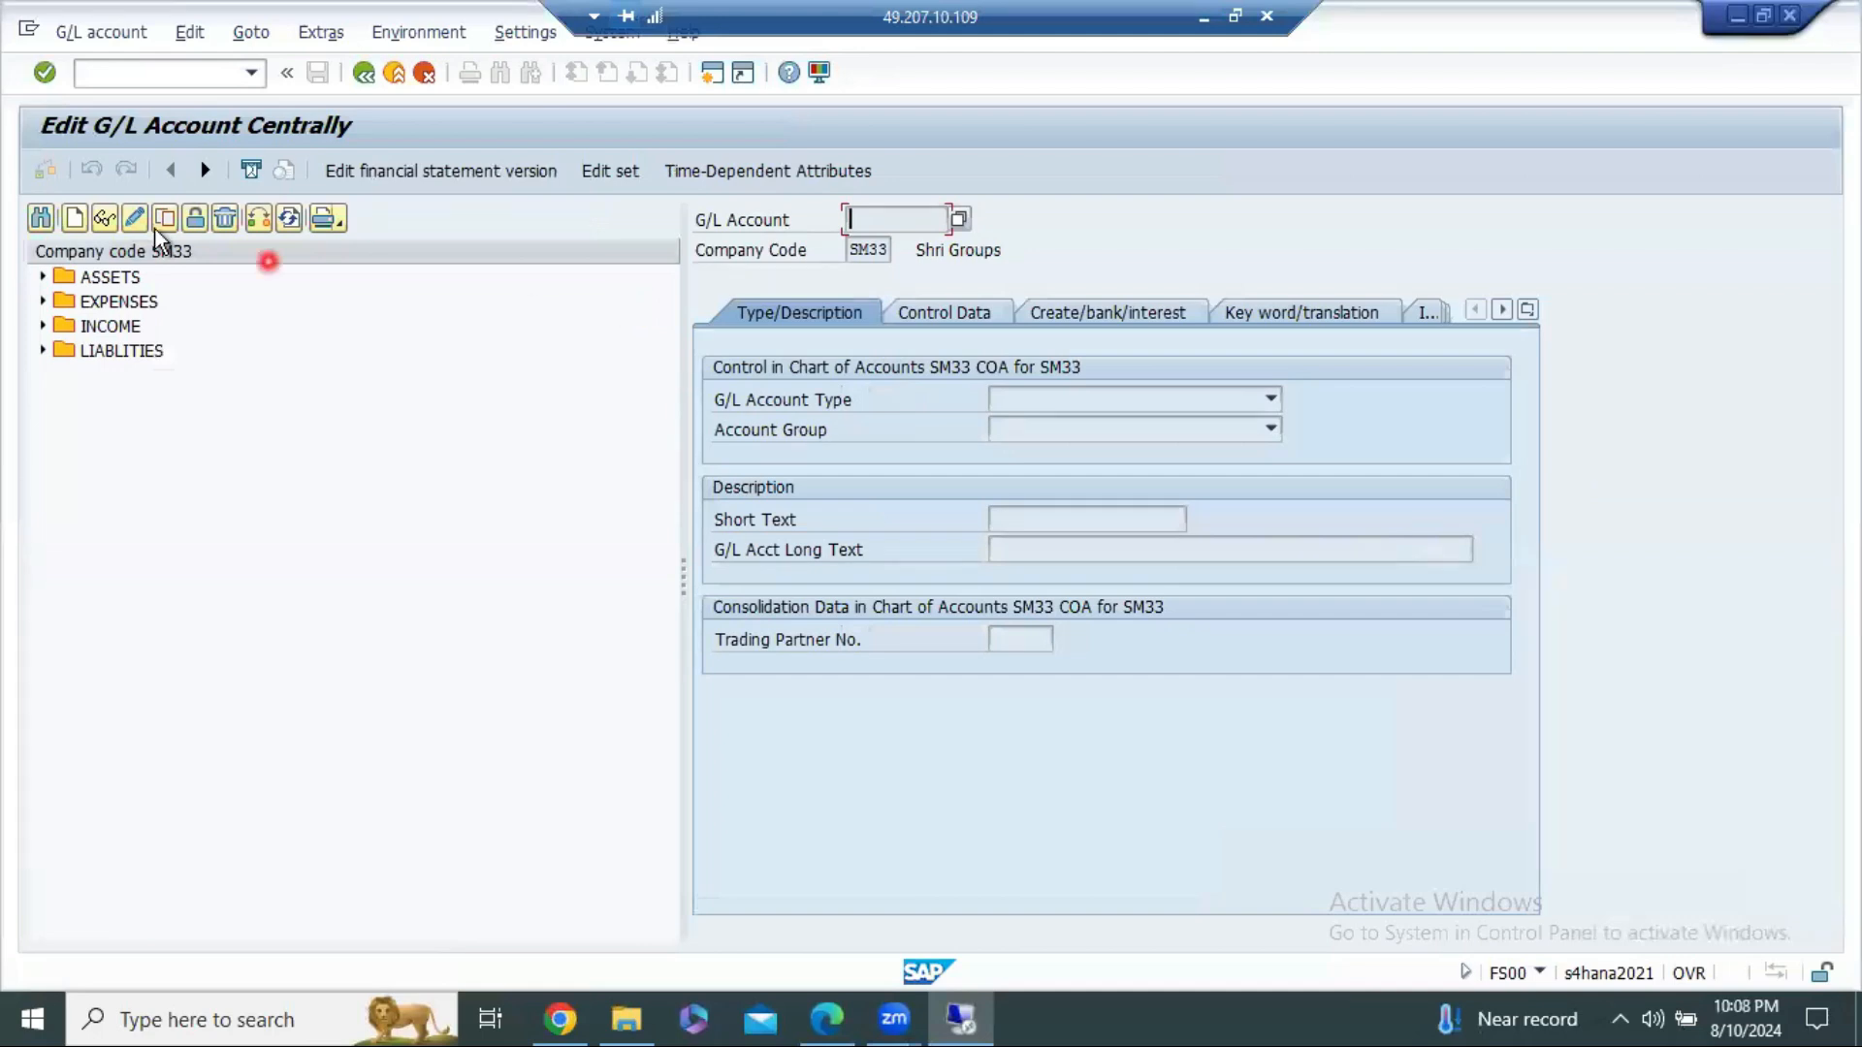
click(42, 327)
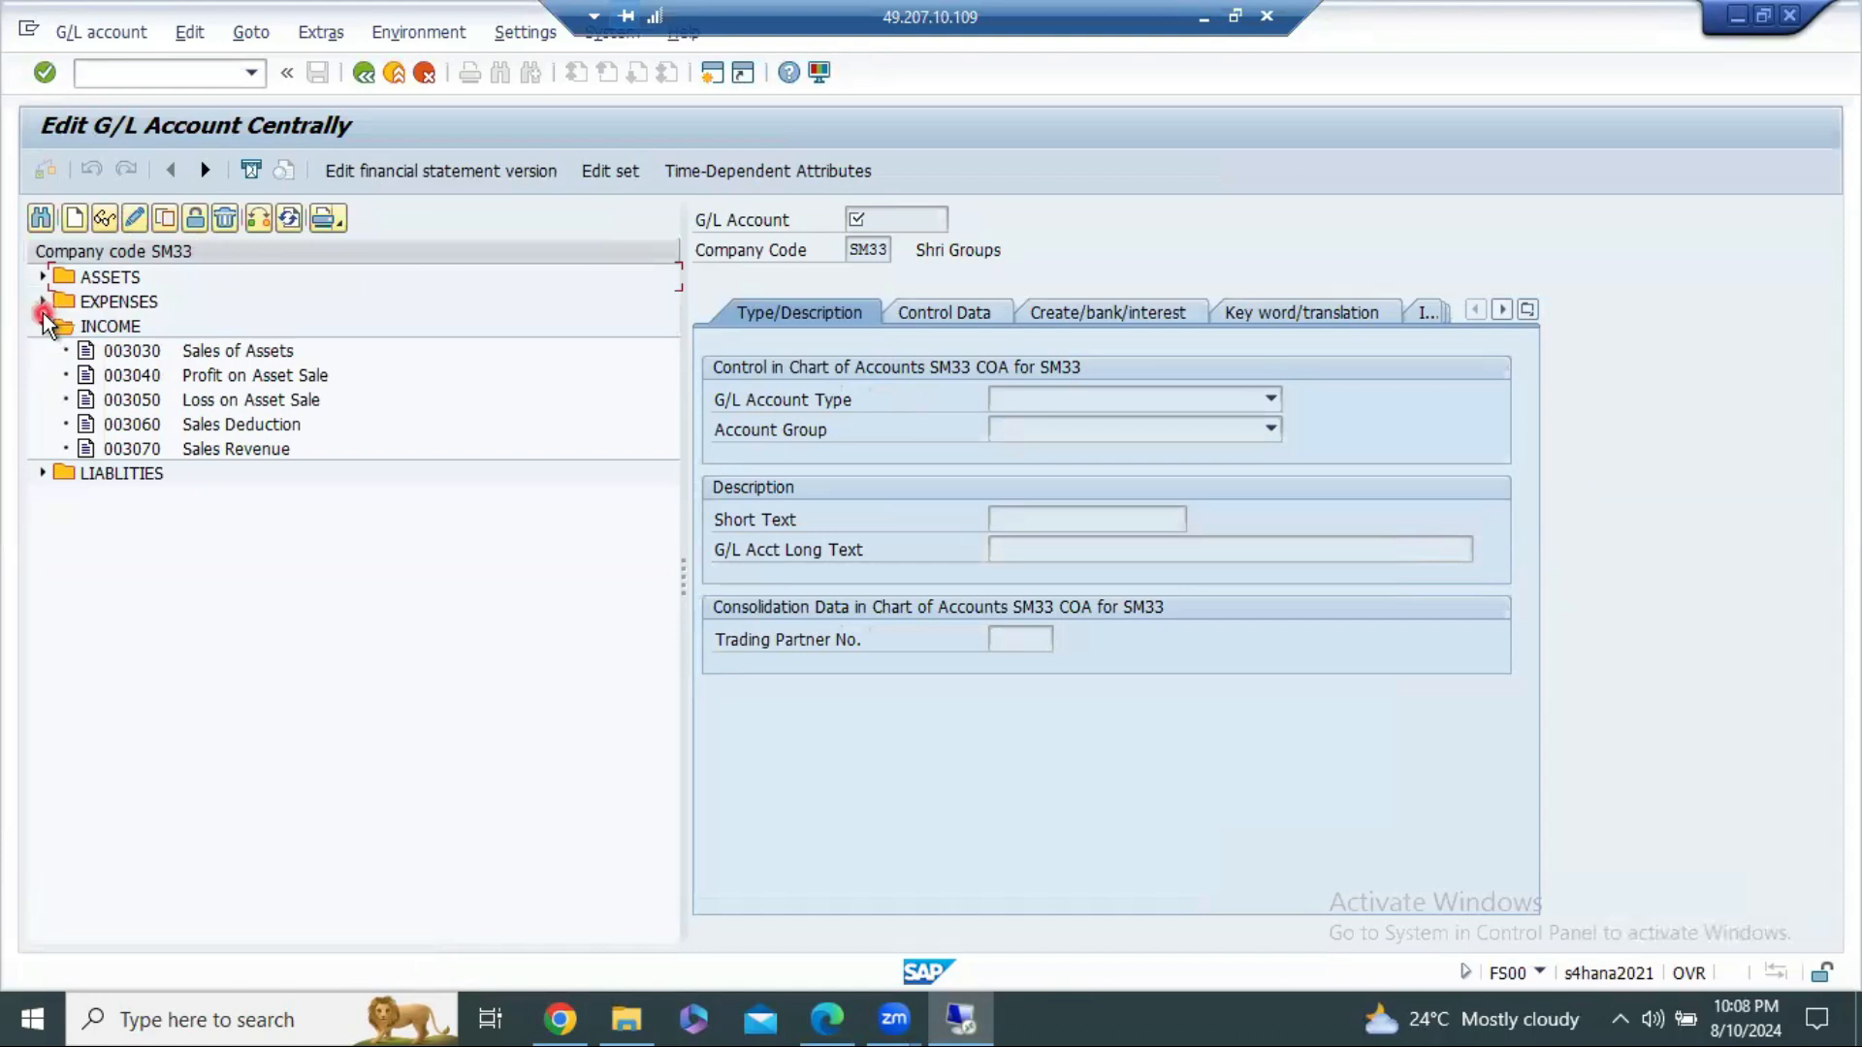
click(42, 302)
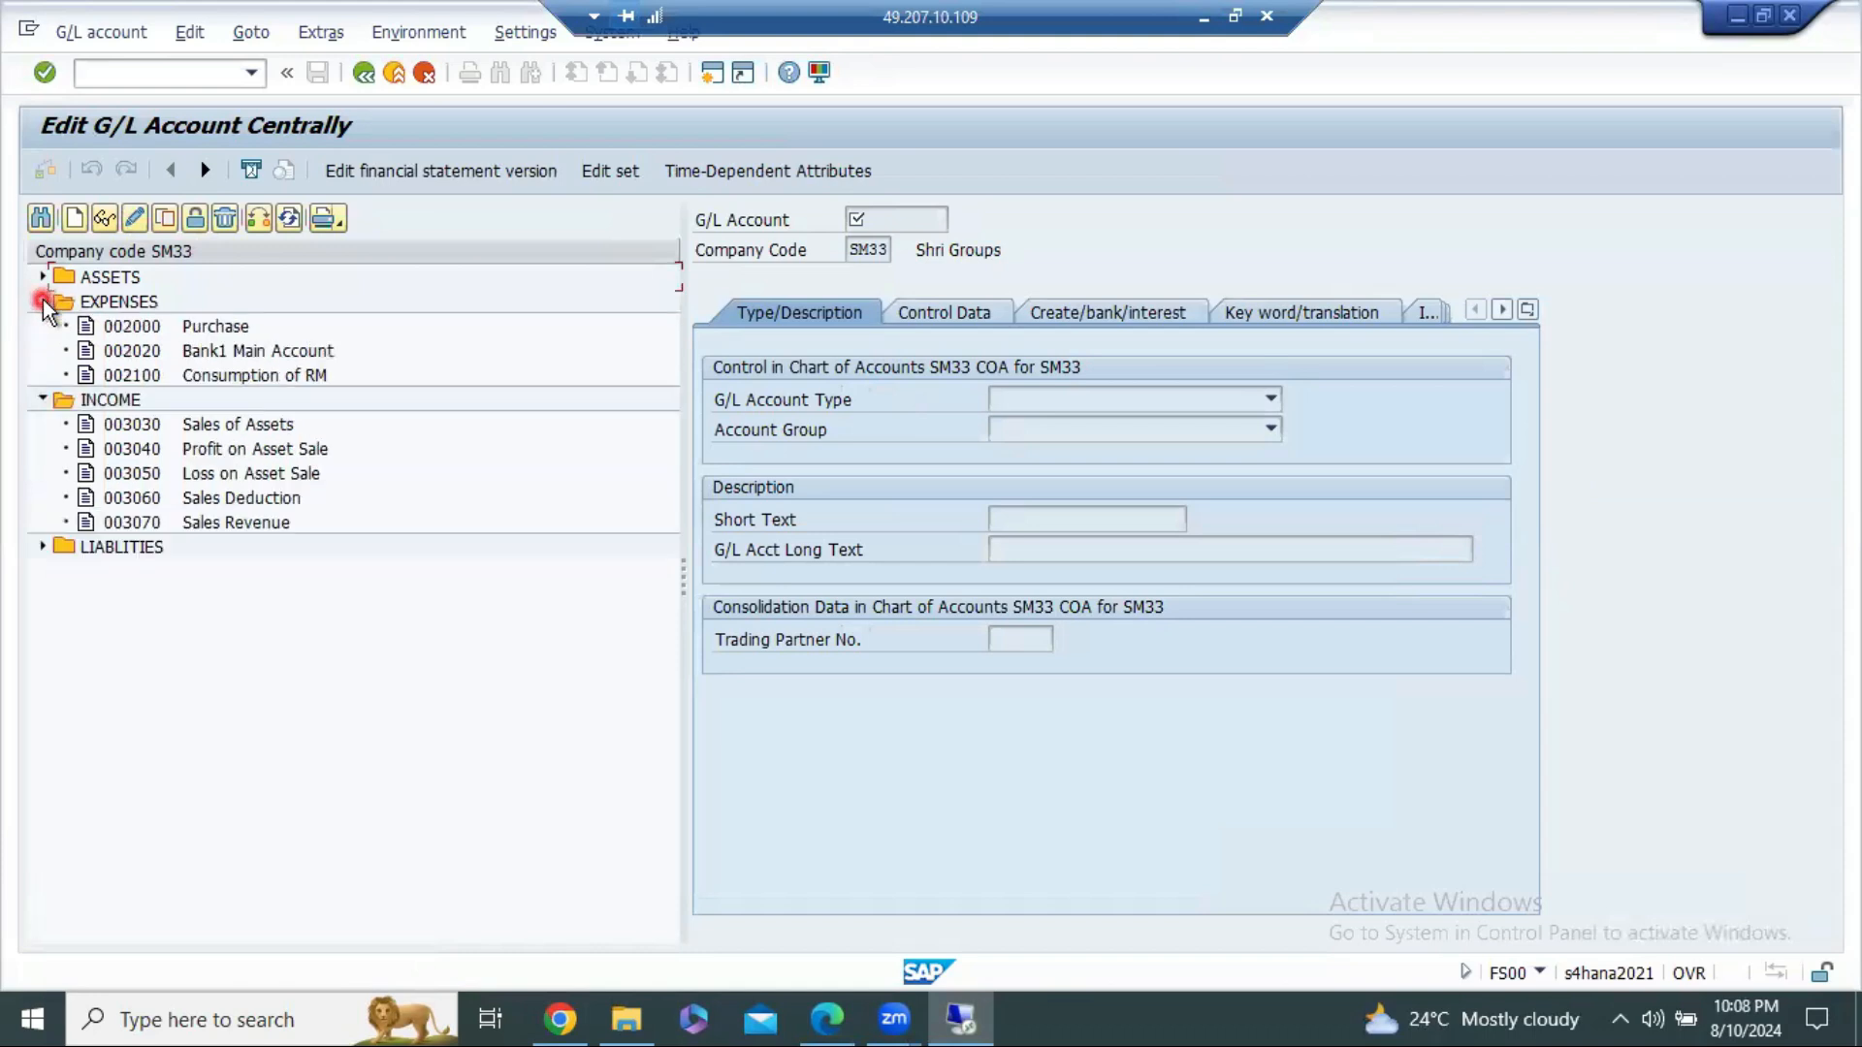
click(43, 547)
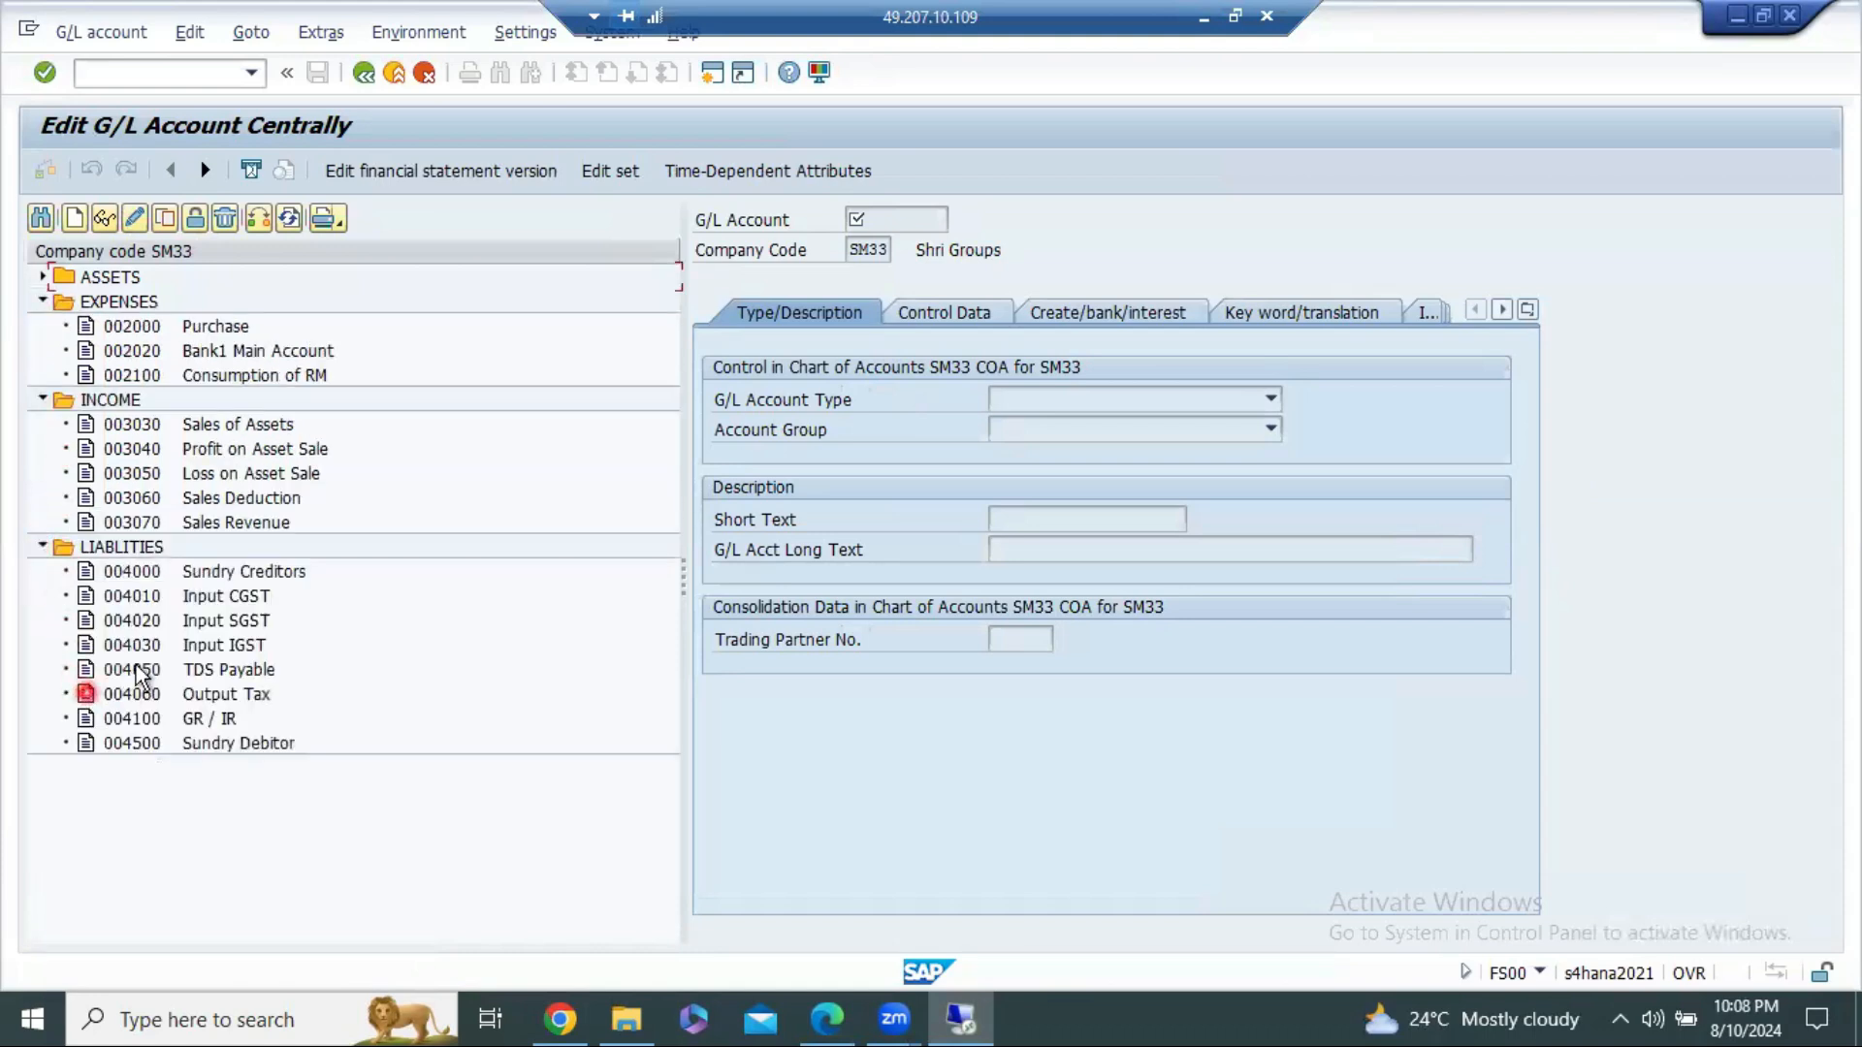
Step: Copy G/L account 4000 Sundry Creditors from company code SM33 to S106 and save it
click(230, 568)
click(166, 219)
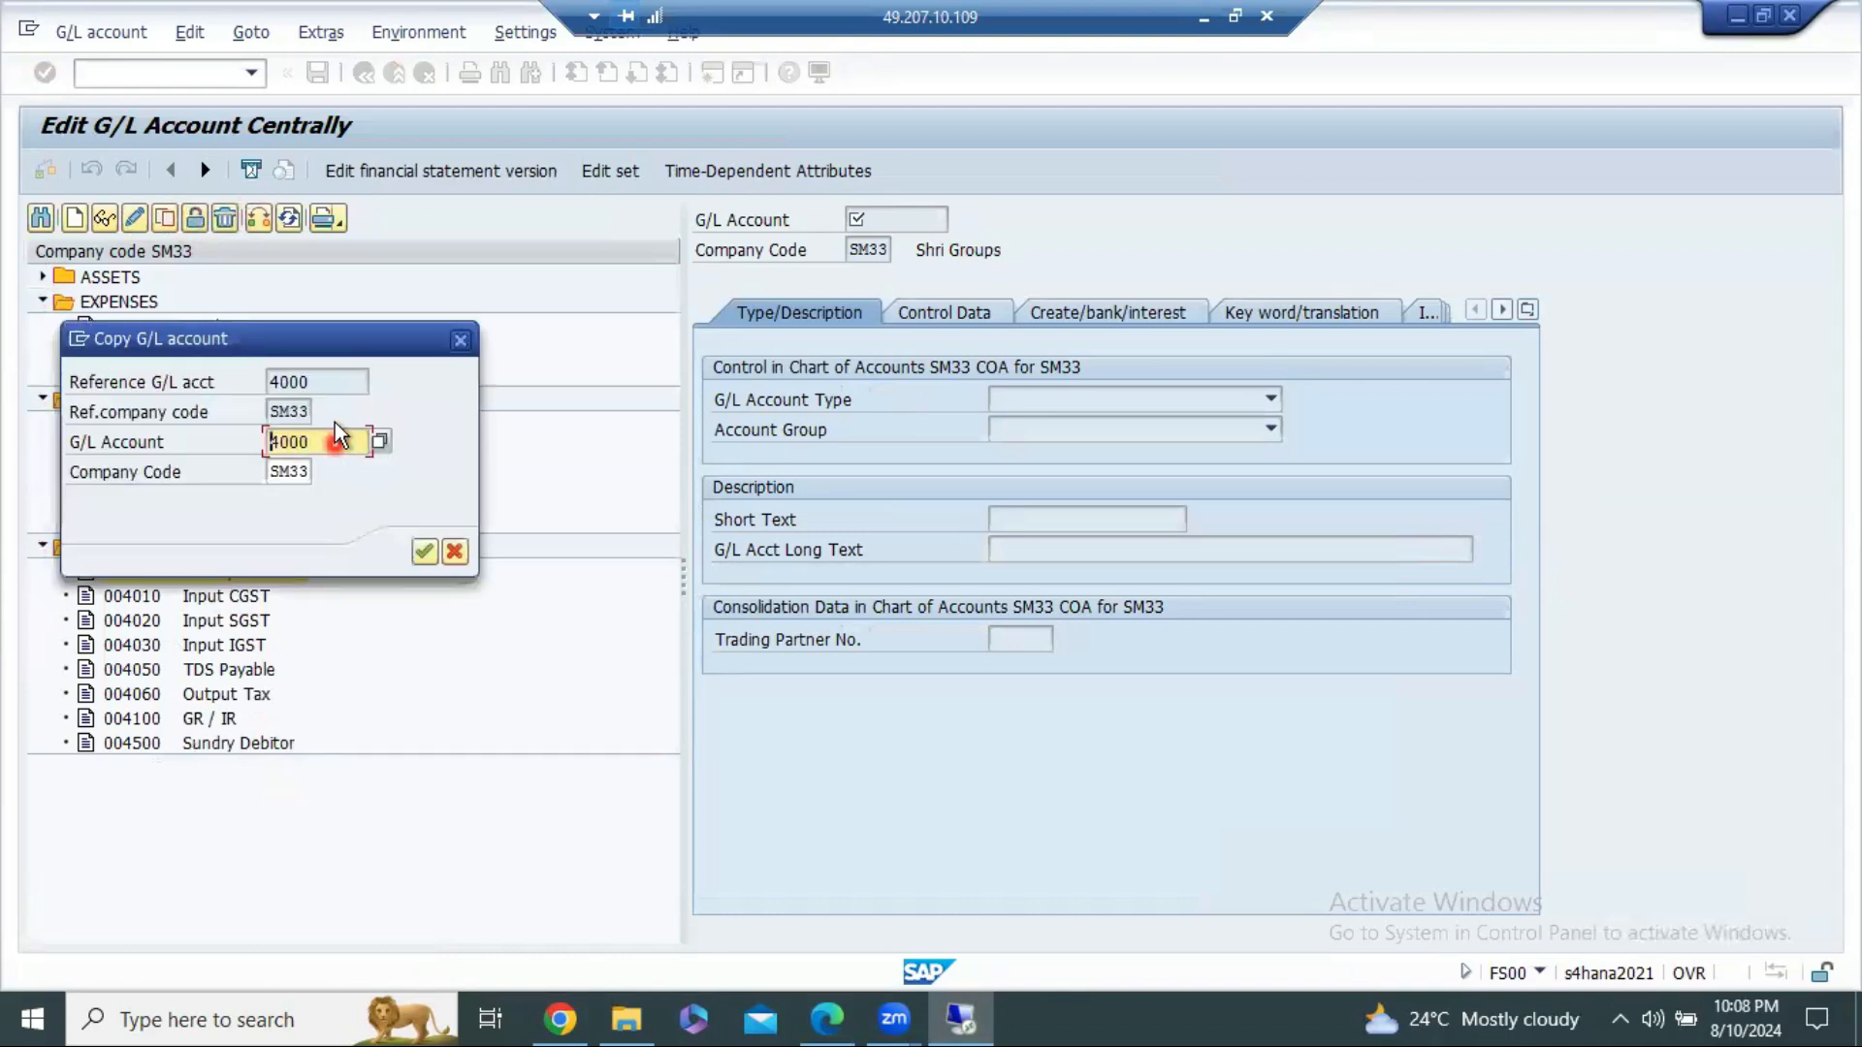
drag(289, 471, 349, 475)
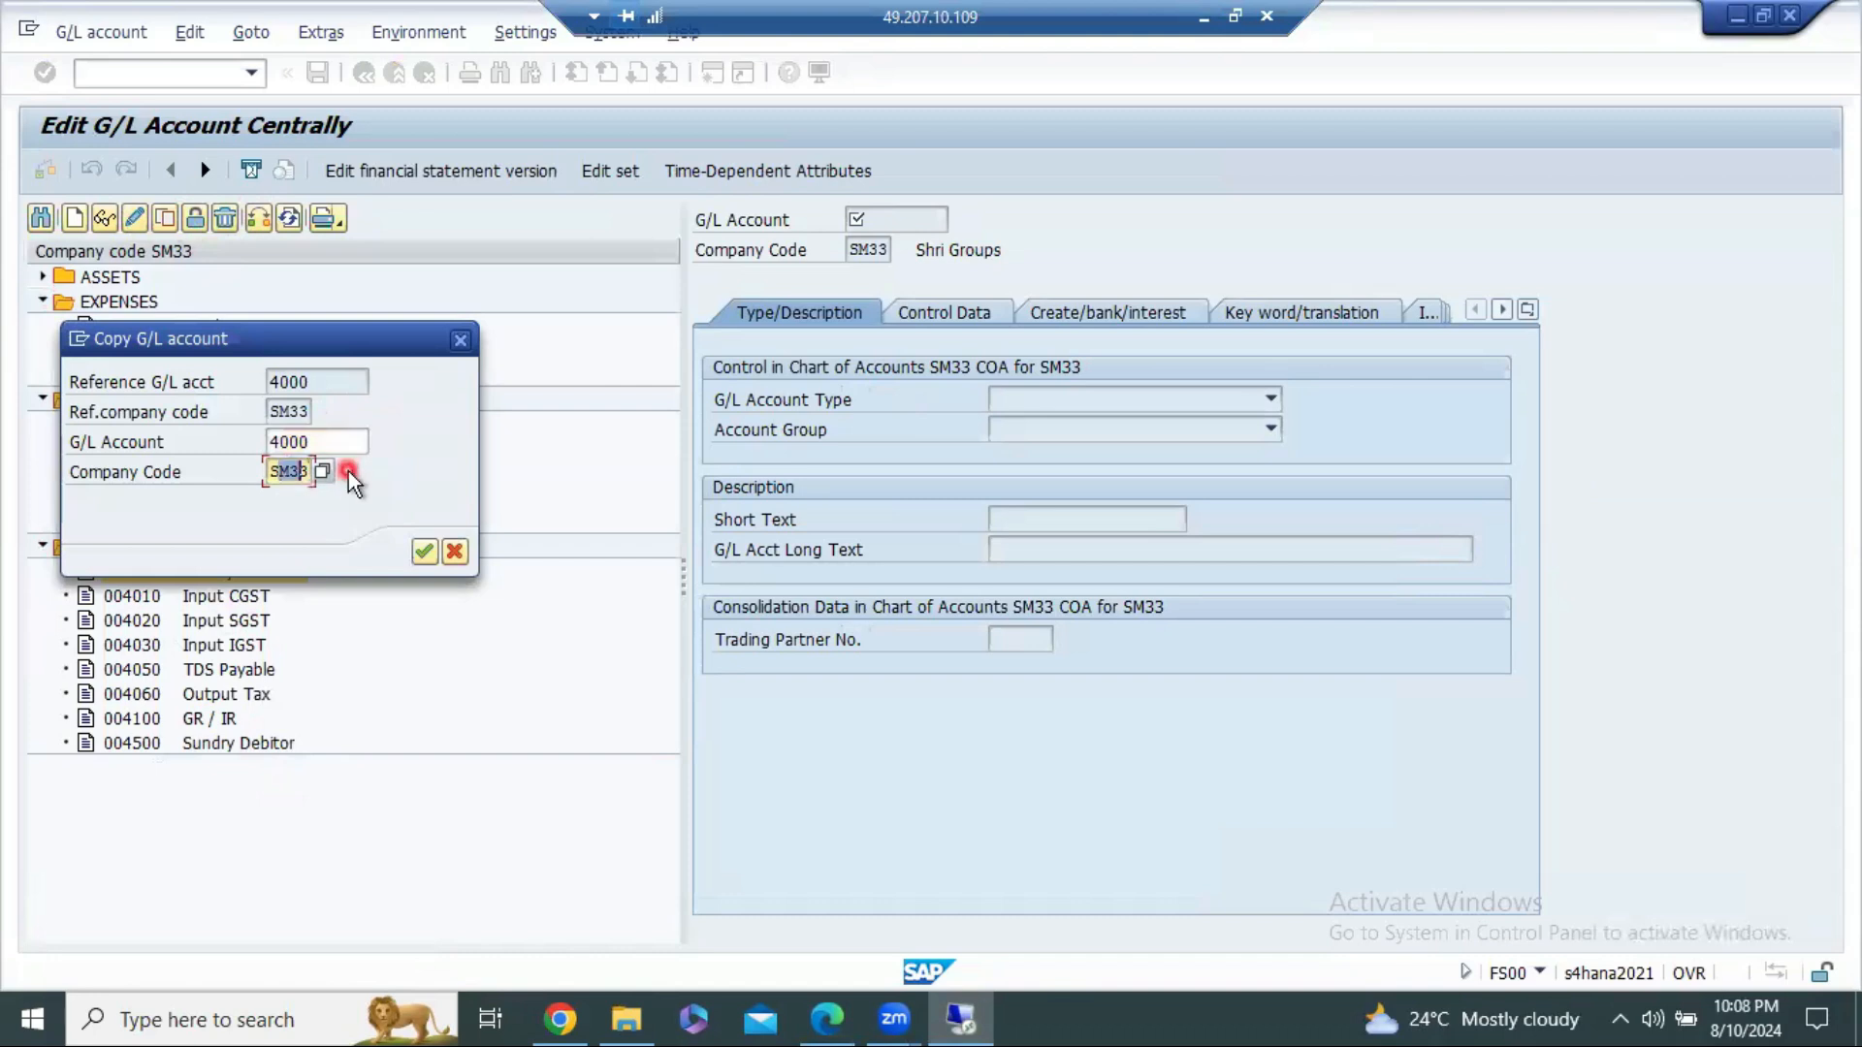
text(S106)
key(Return)
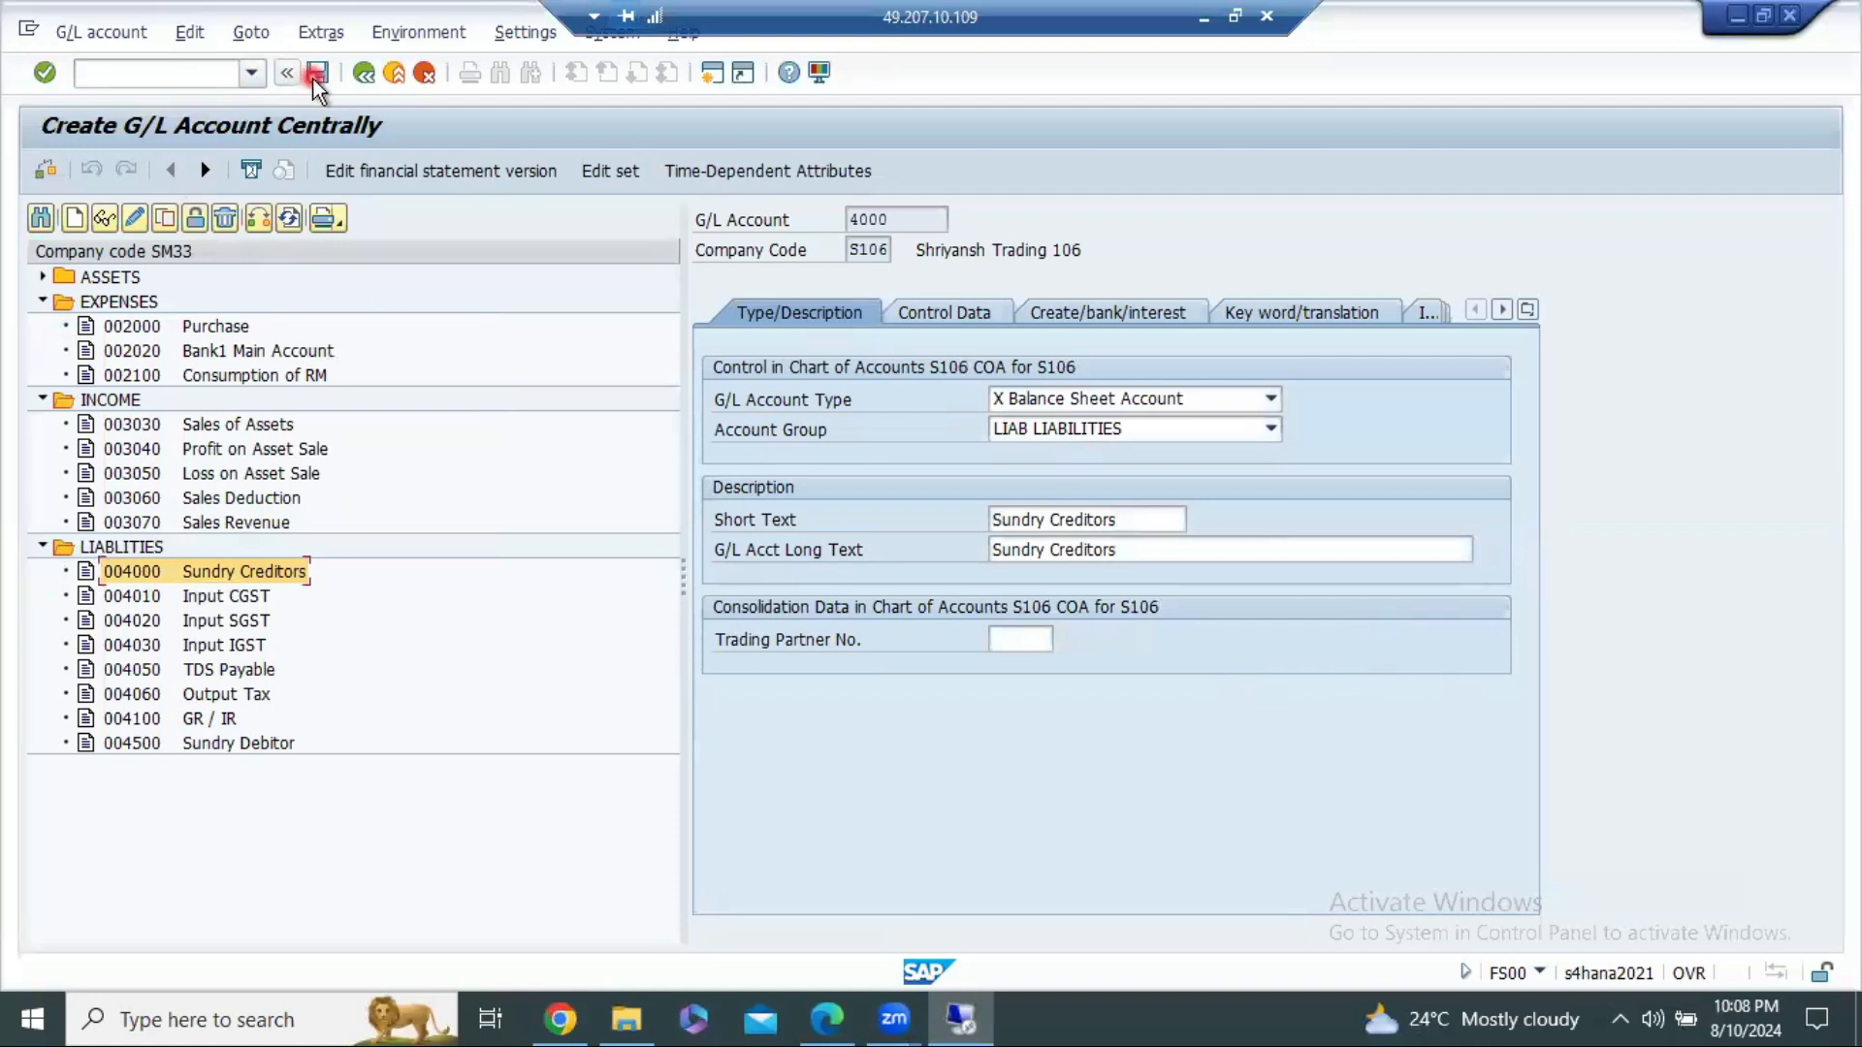
click(1219, 428)
click(1224, 433)
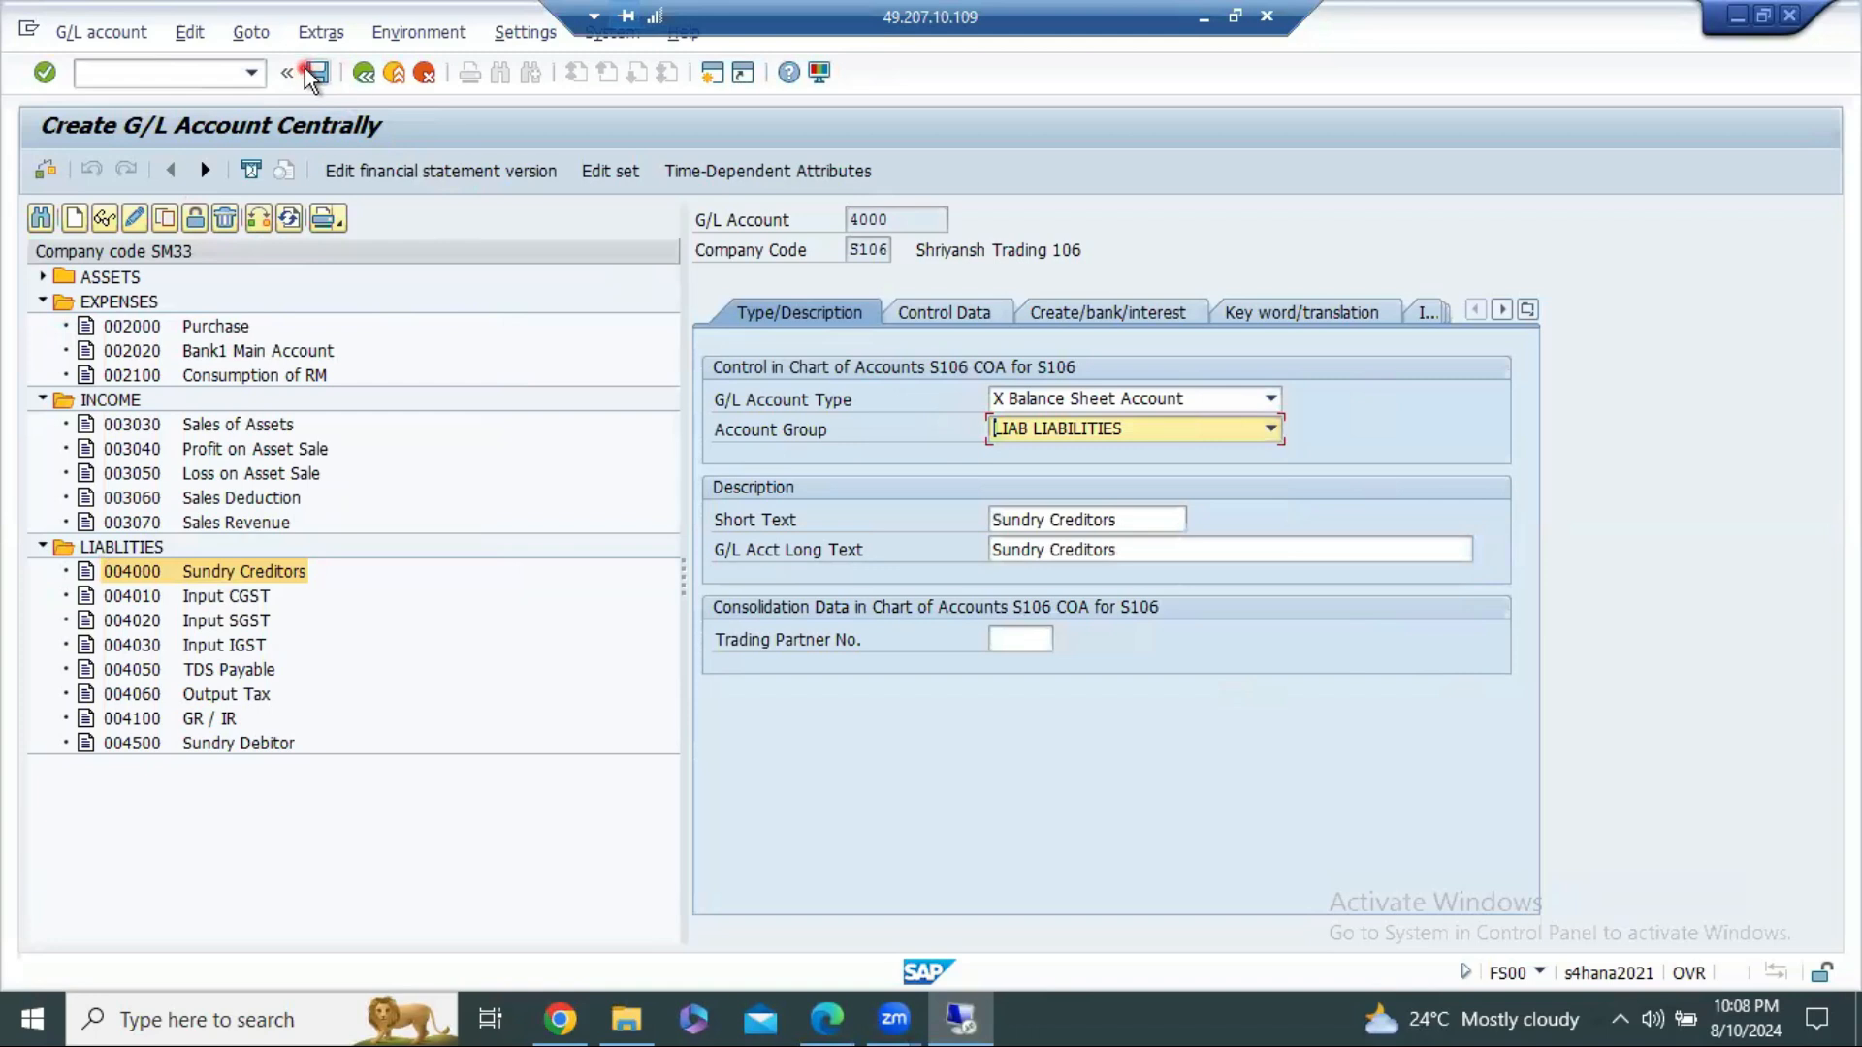
click(318, 72)
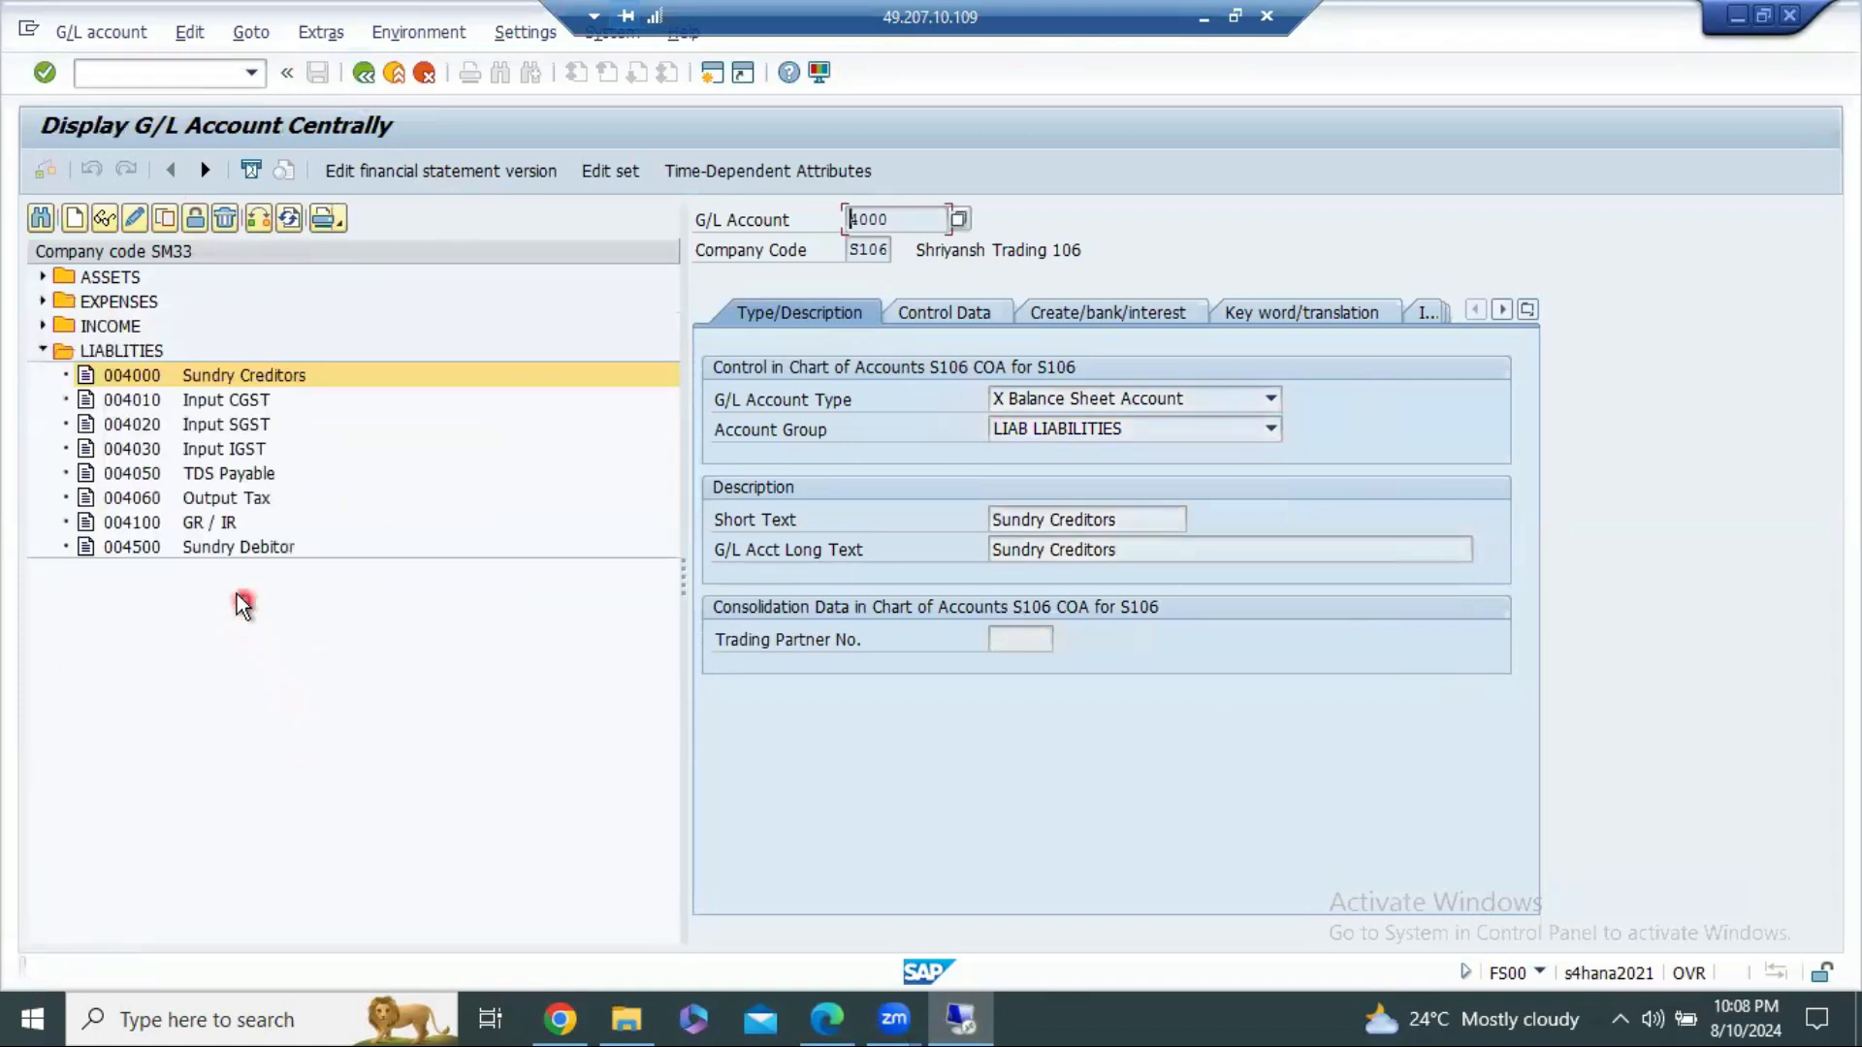
Step: Copy G/L account 4500 Sundry Debitor from company code SM33 to S106 and save it
click(234, 552)
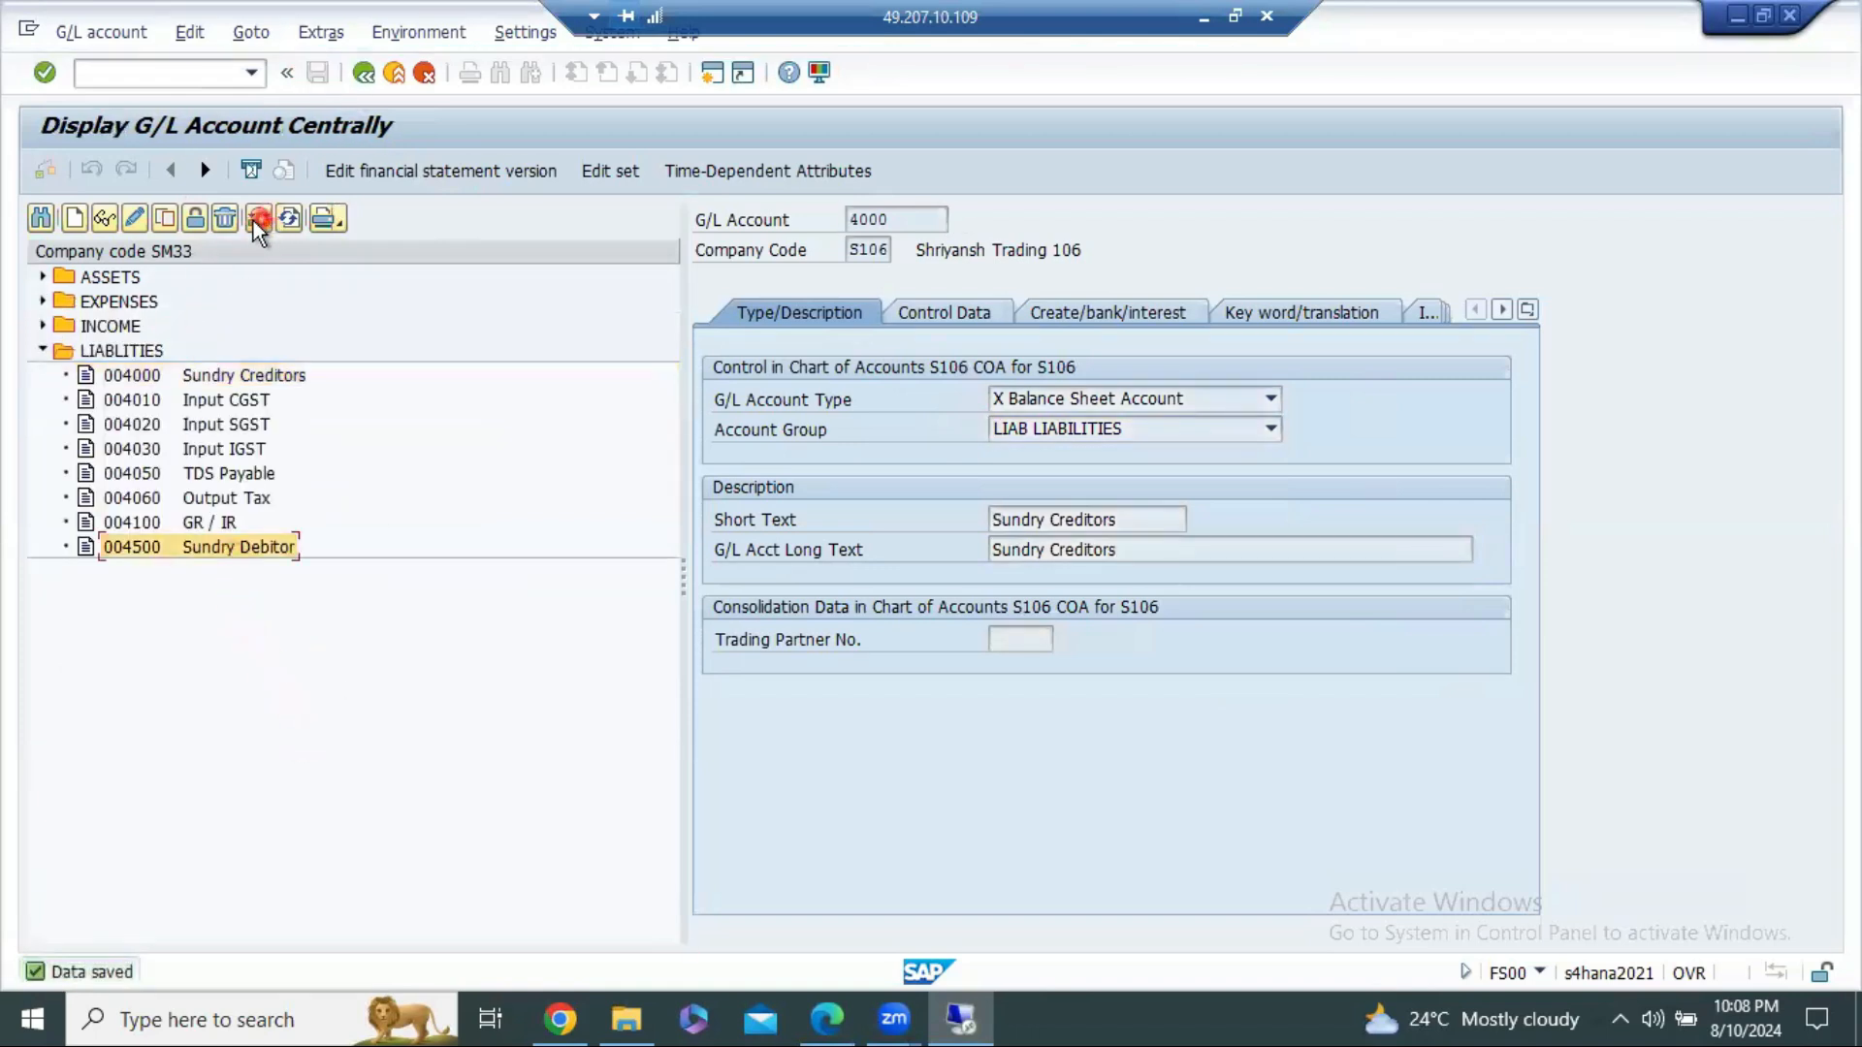
click(166, 221)
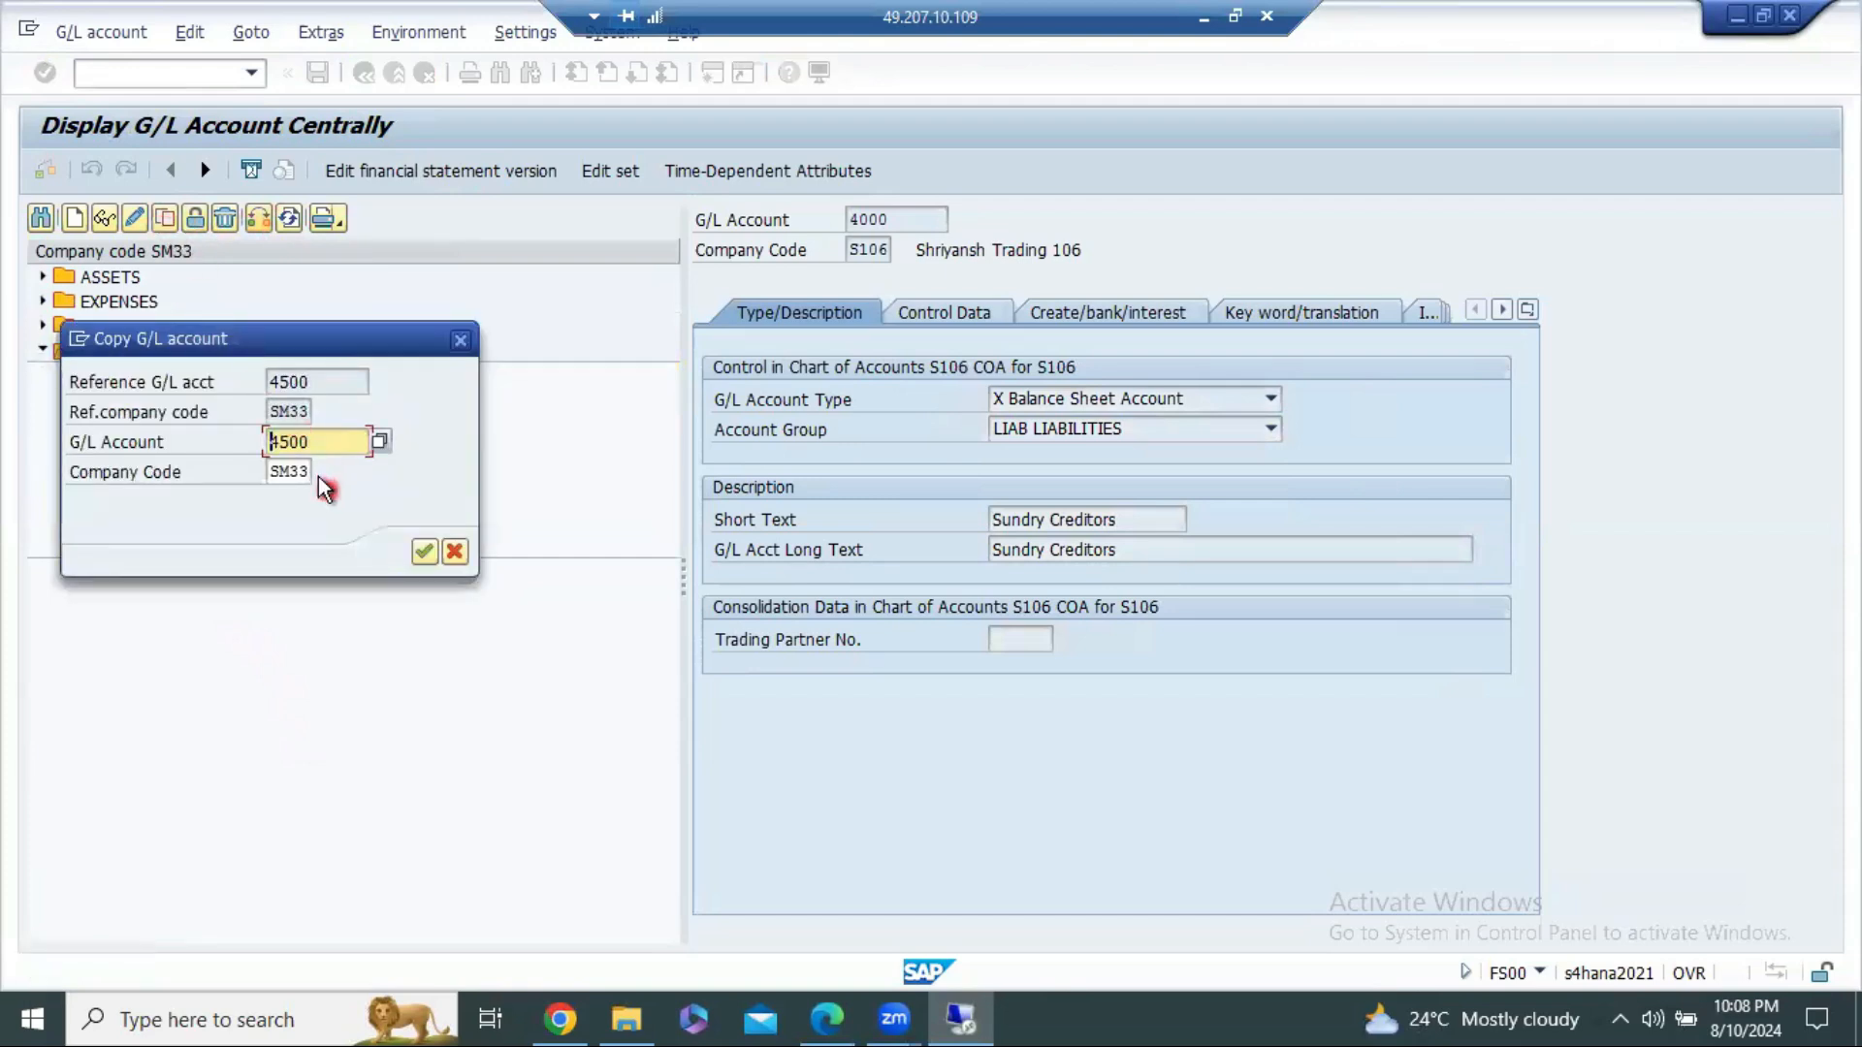
click(284, 474)
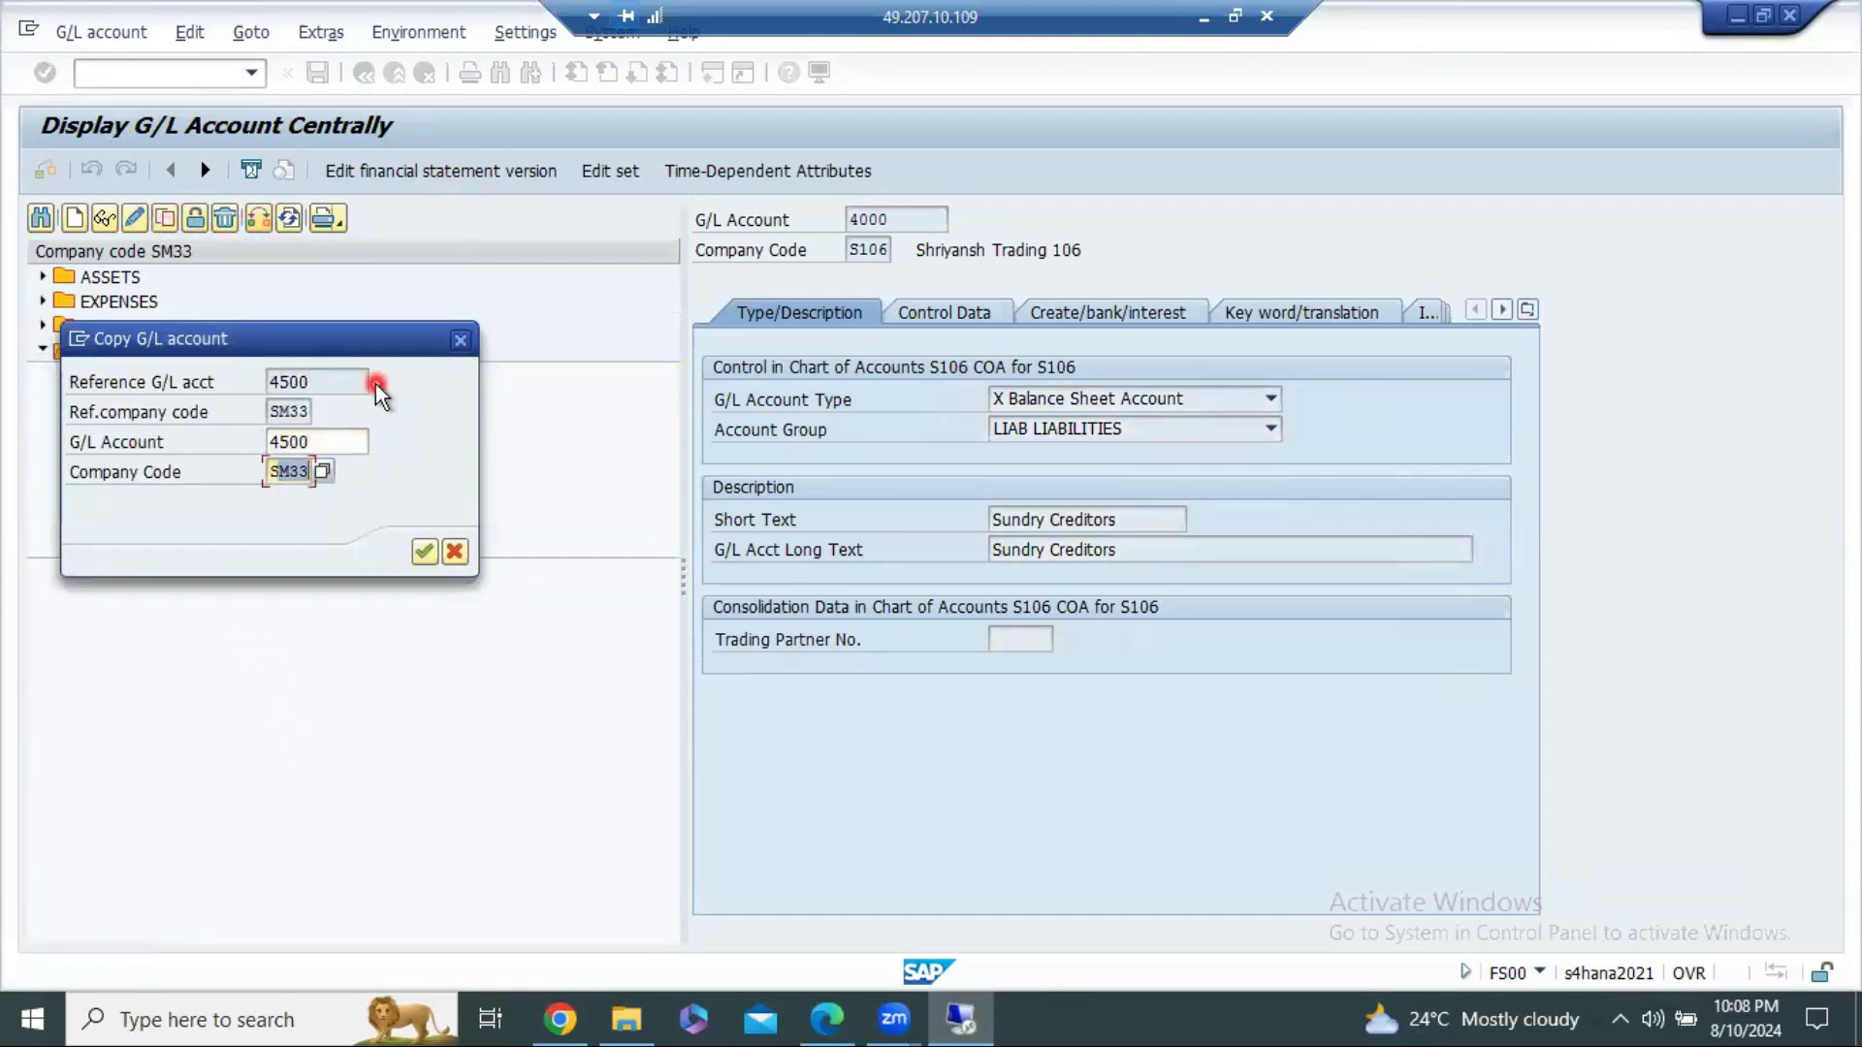
key(Return)
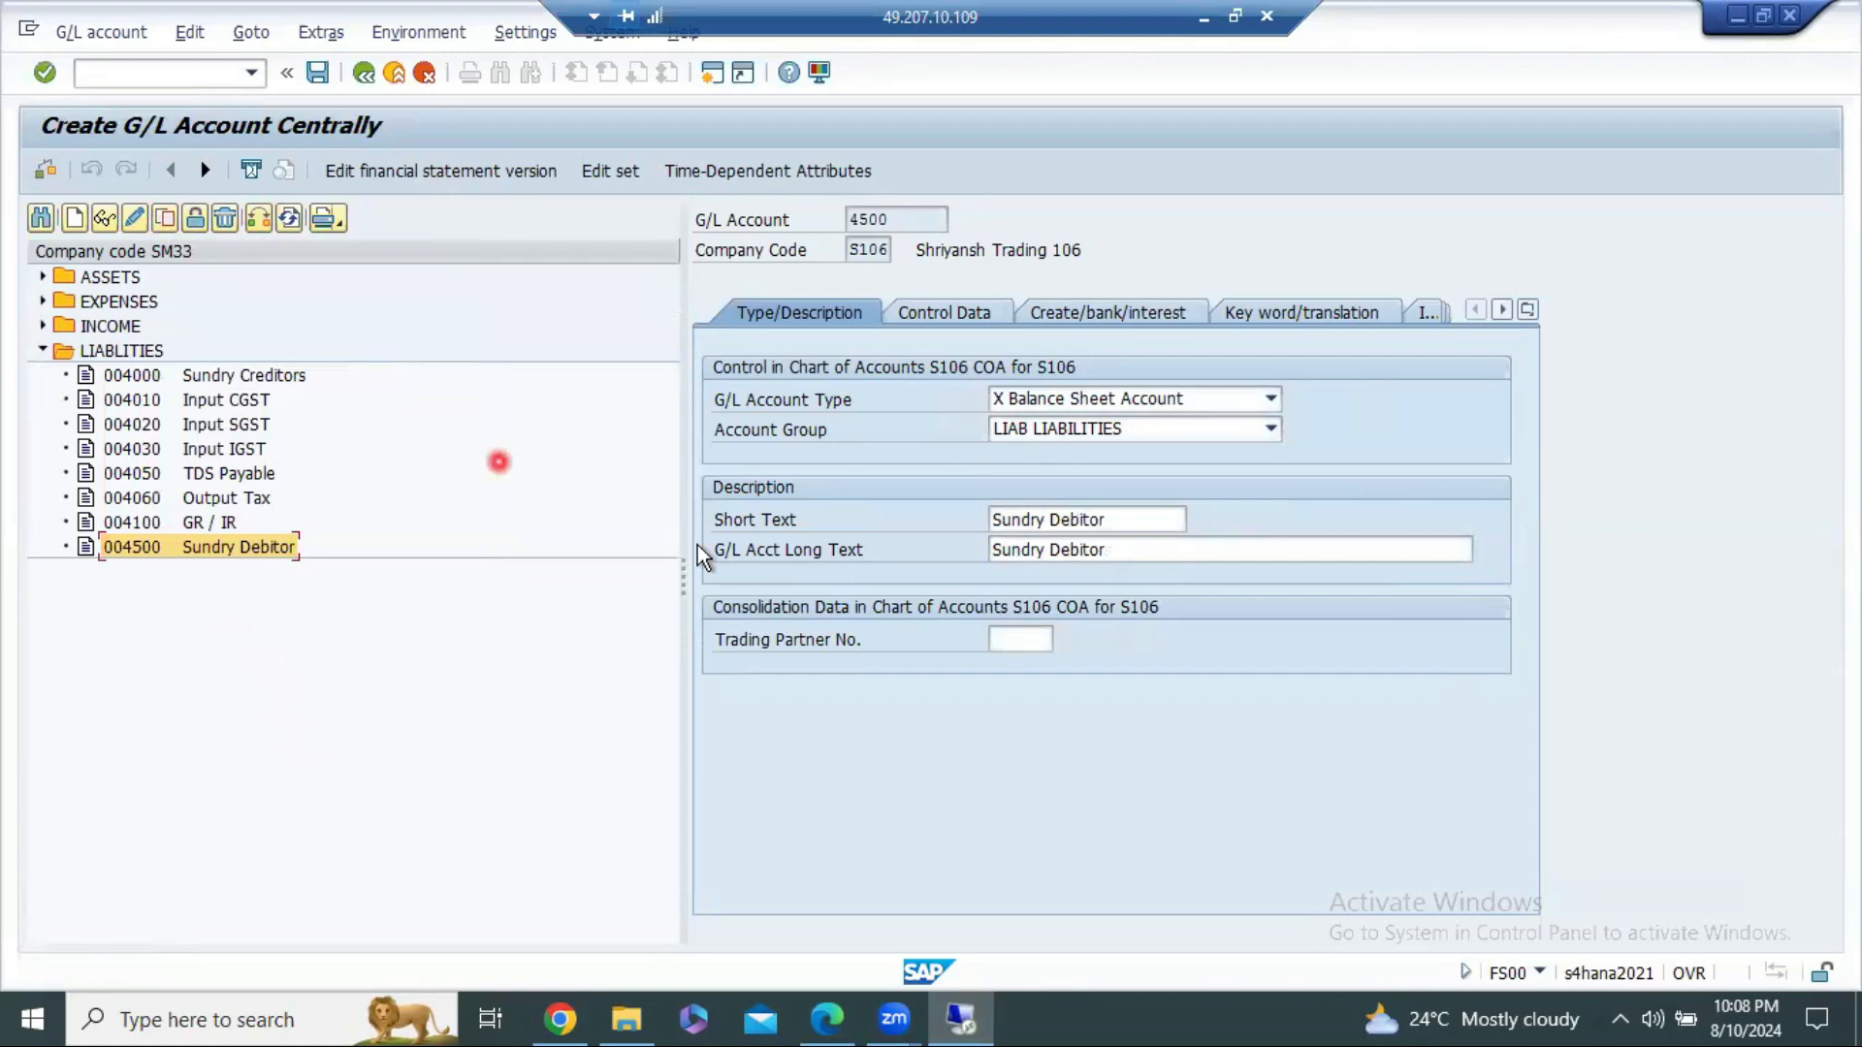
click(318, 74)
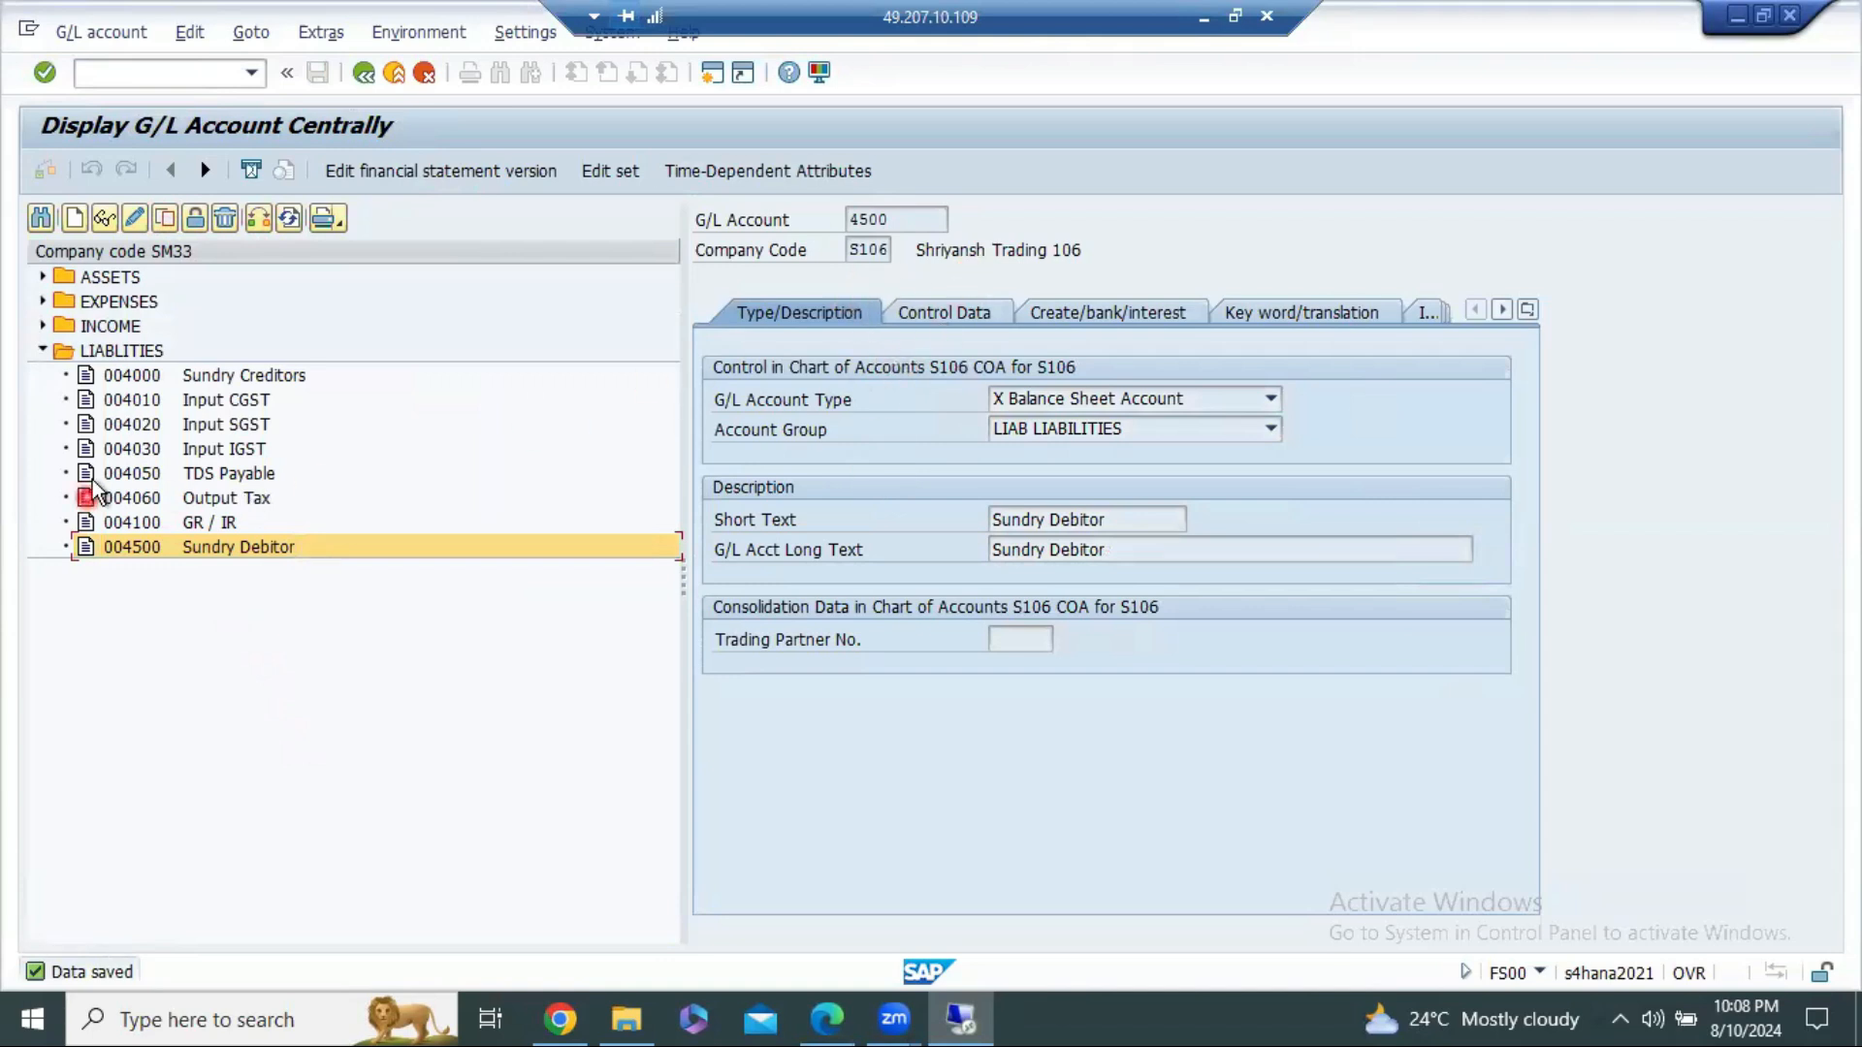
Step: Display G/L account 4000 in SM33, review its control data and document creation settings, and close the session
click(205, 380)
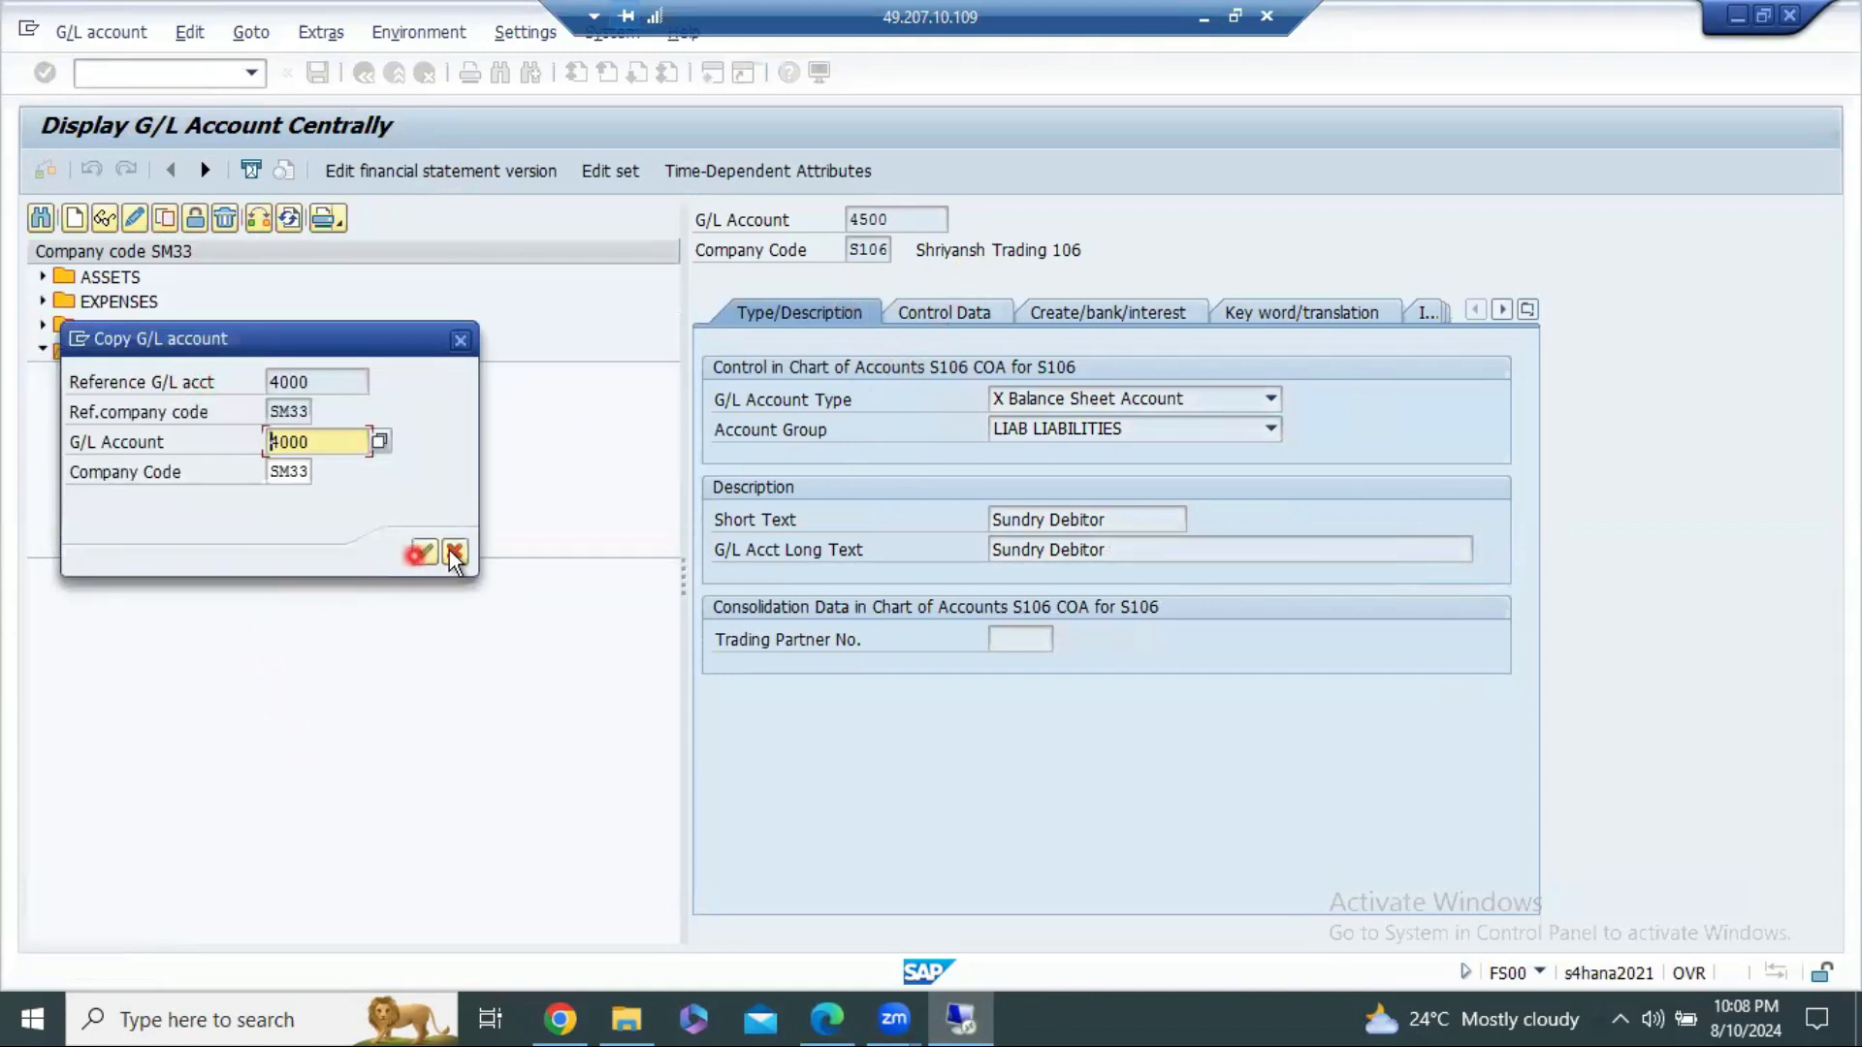
click(452, 551)
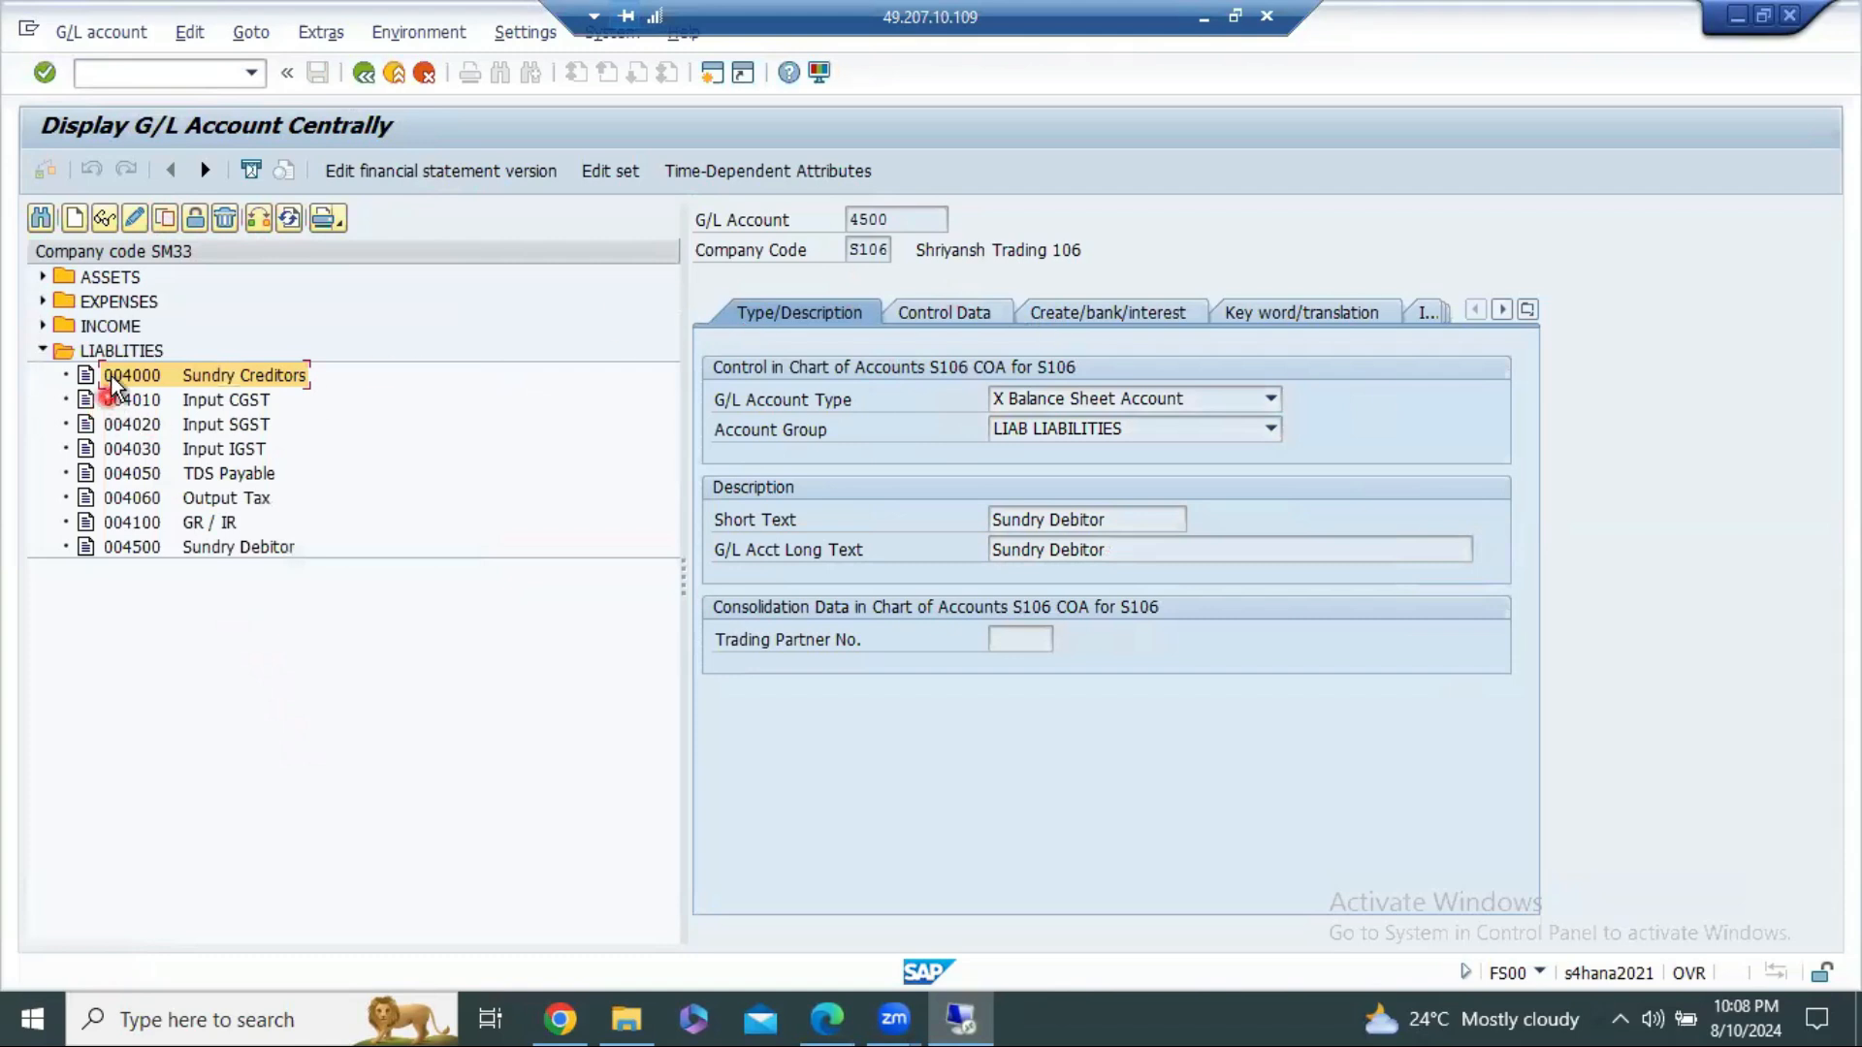
click(105, 218)
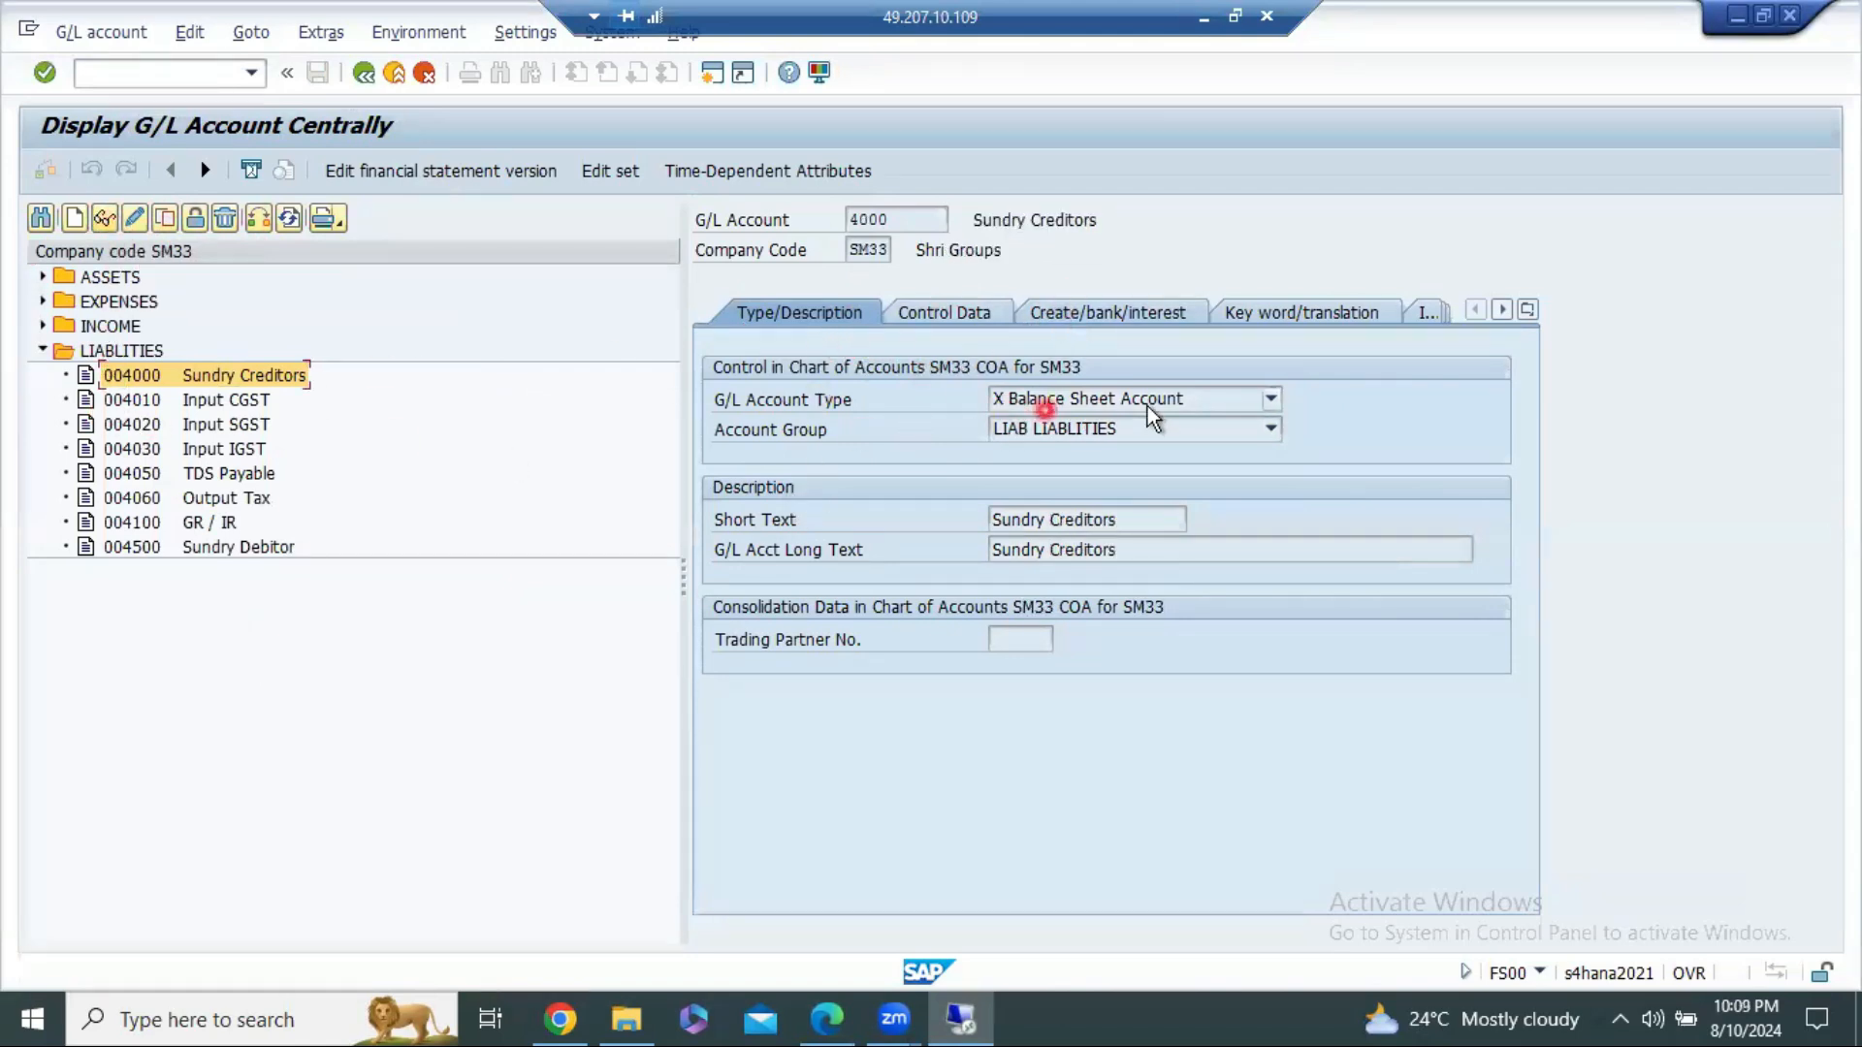
click(955, 325)
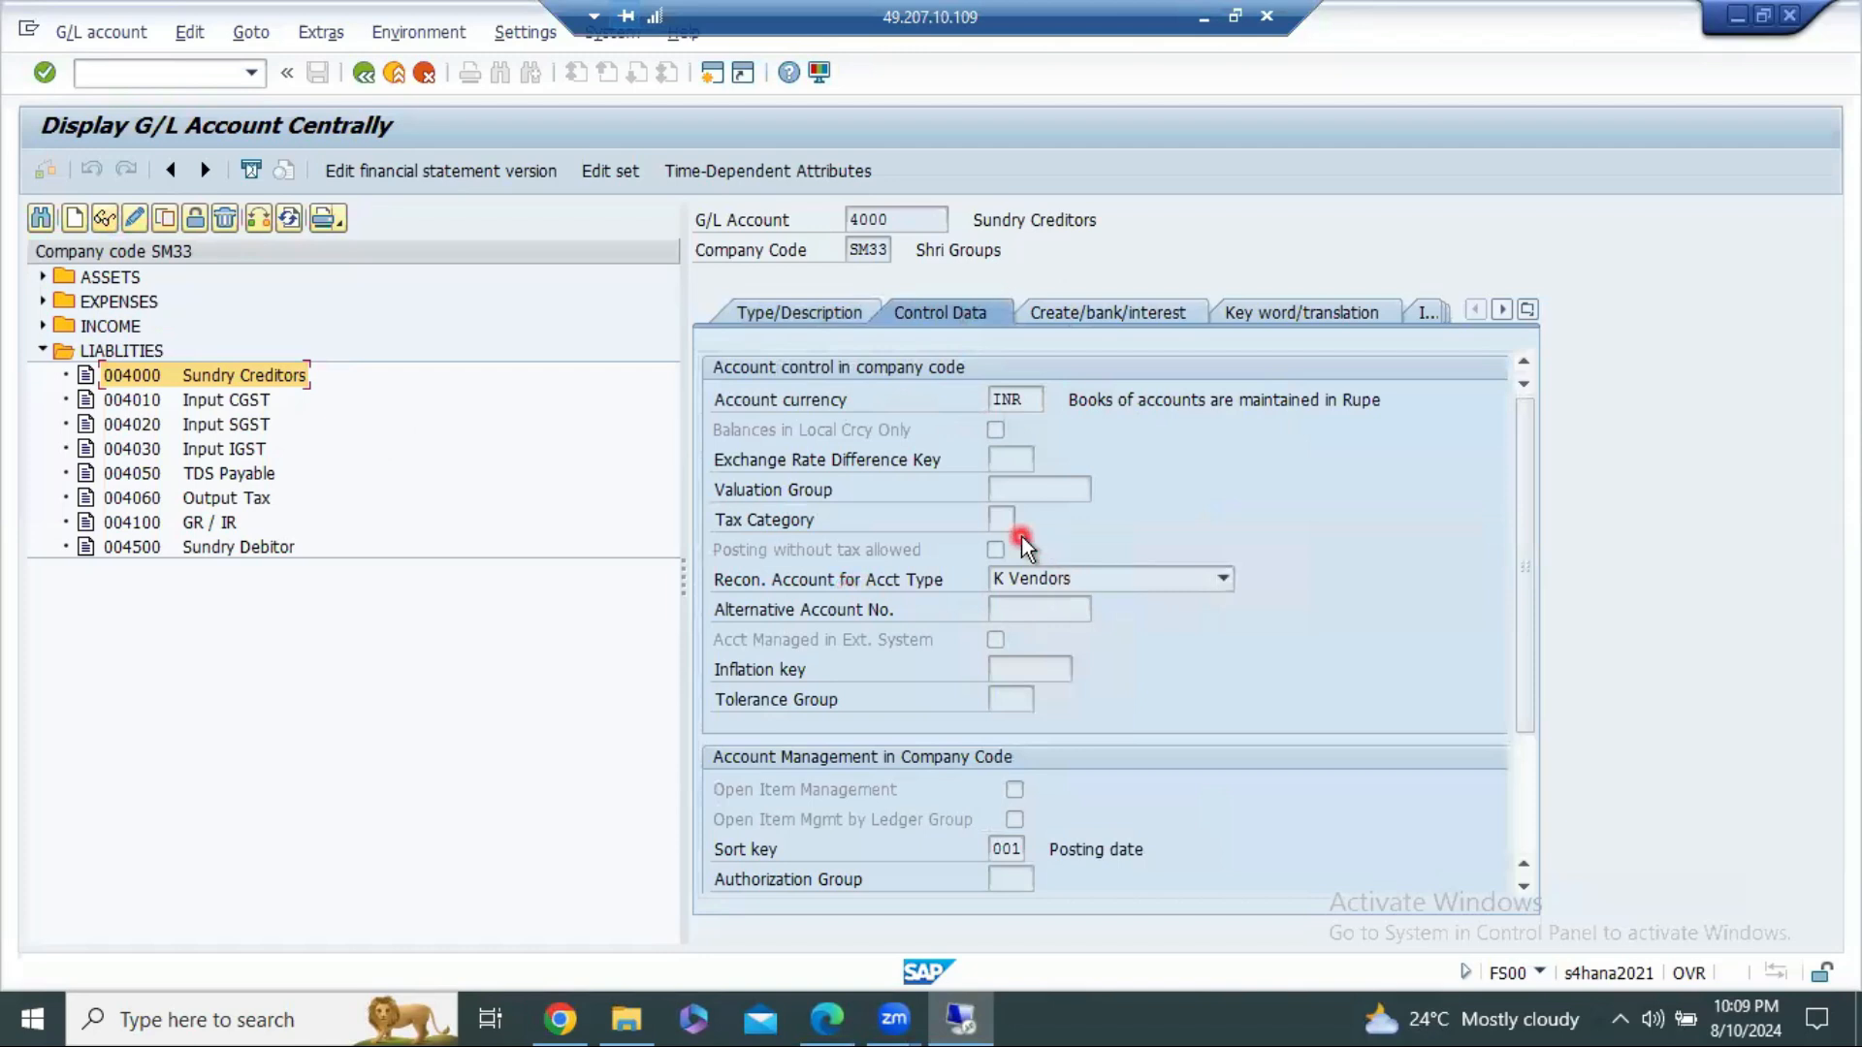
click(1083, 316)
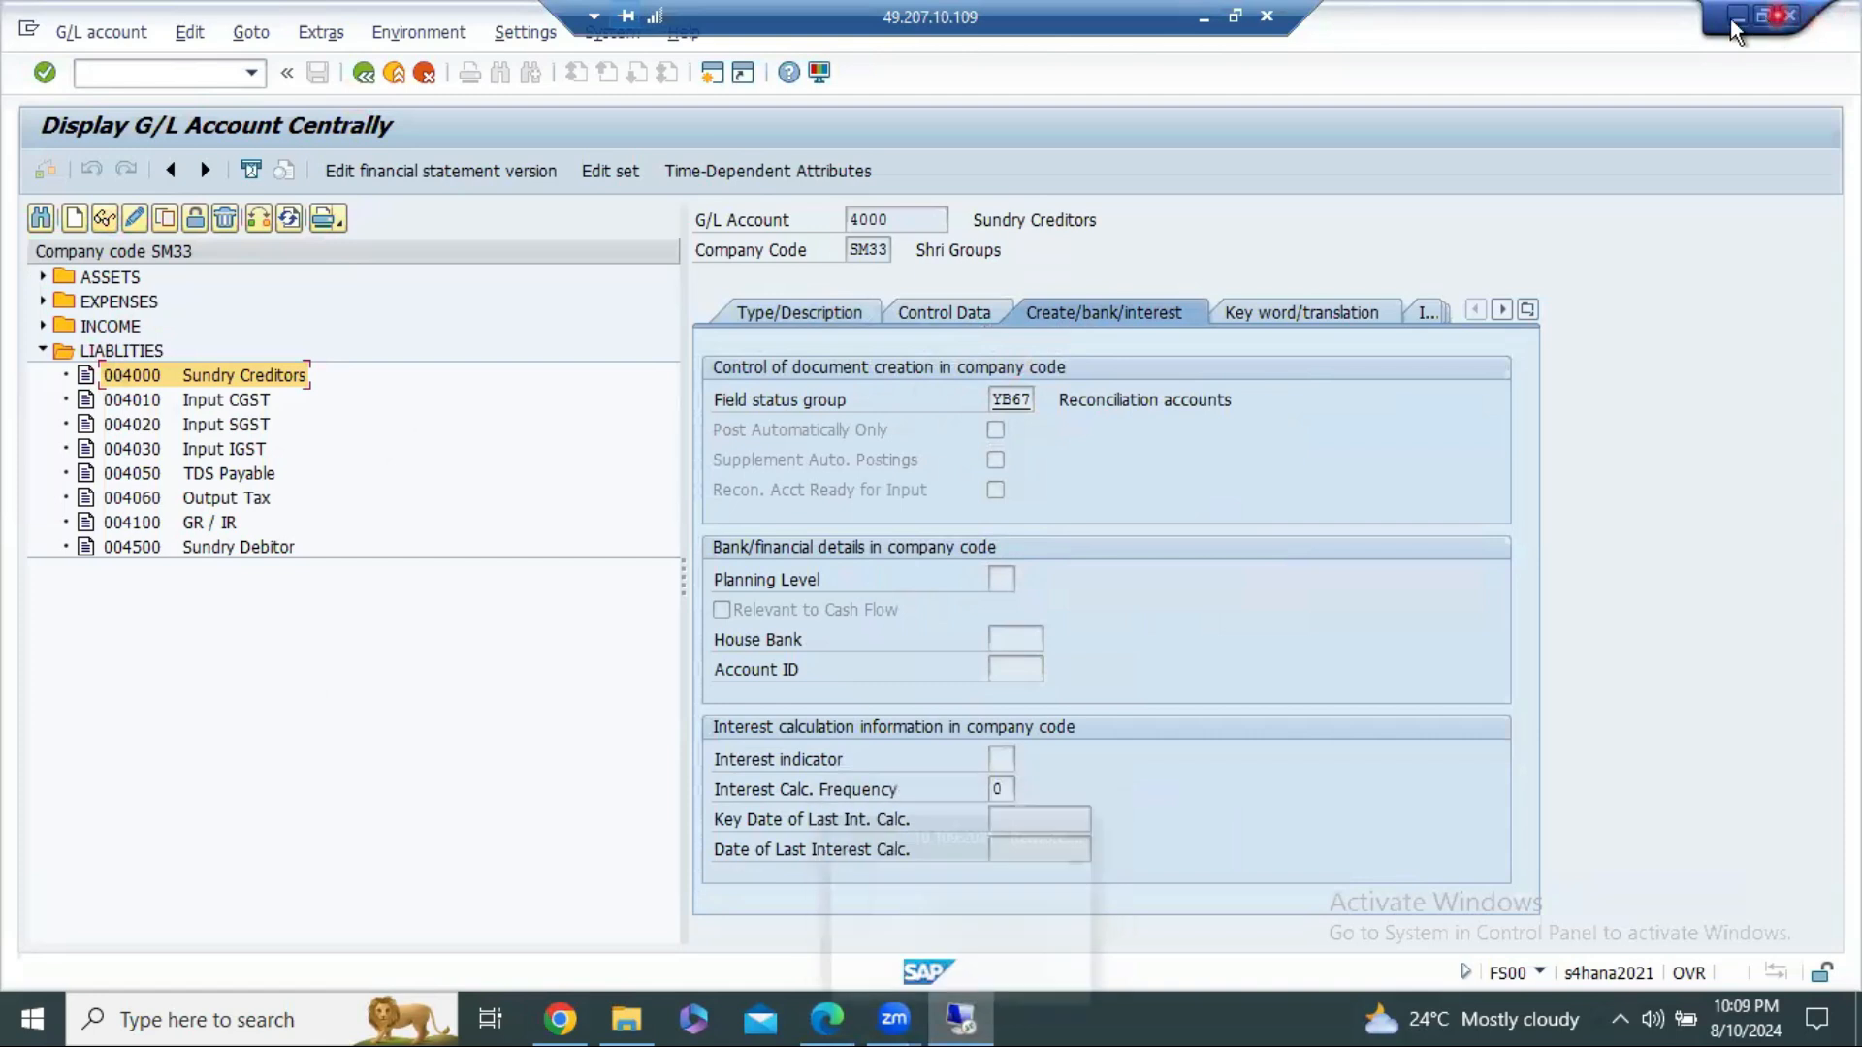
click(1793, 17)
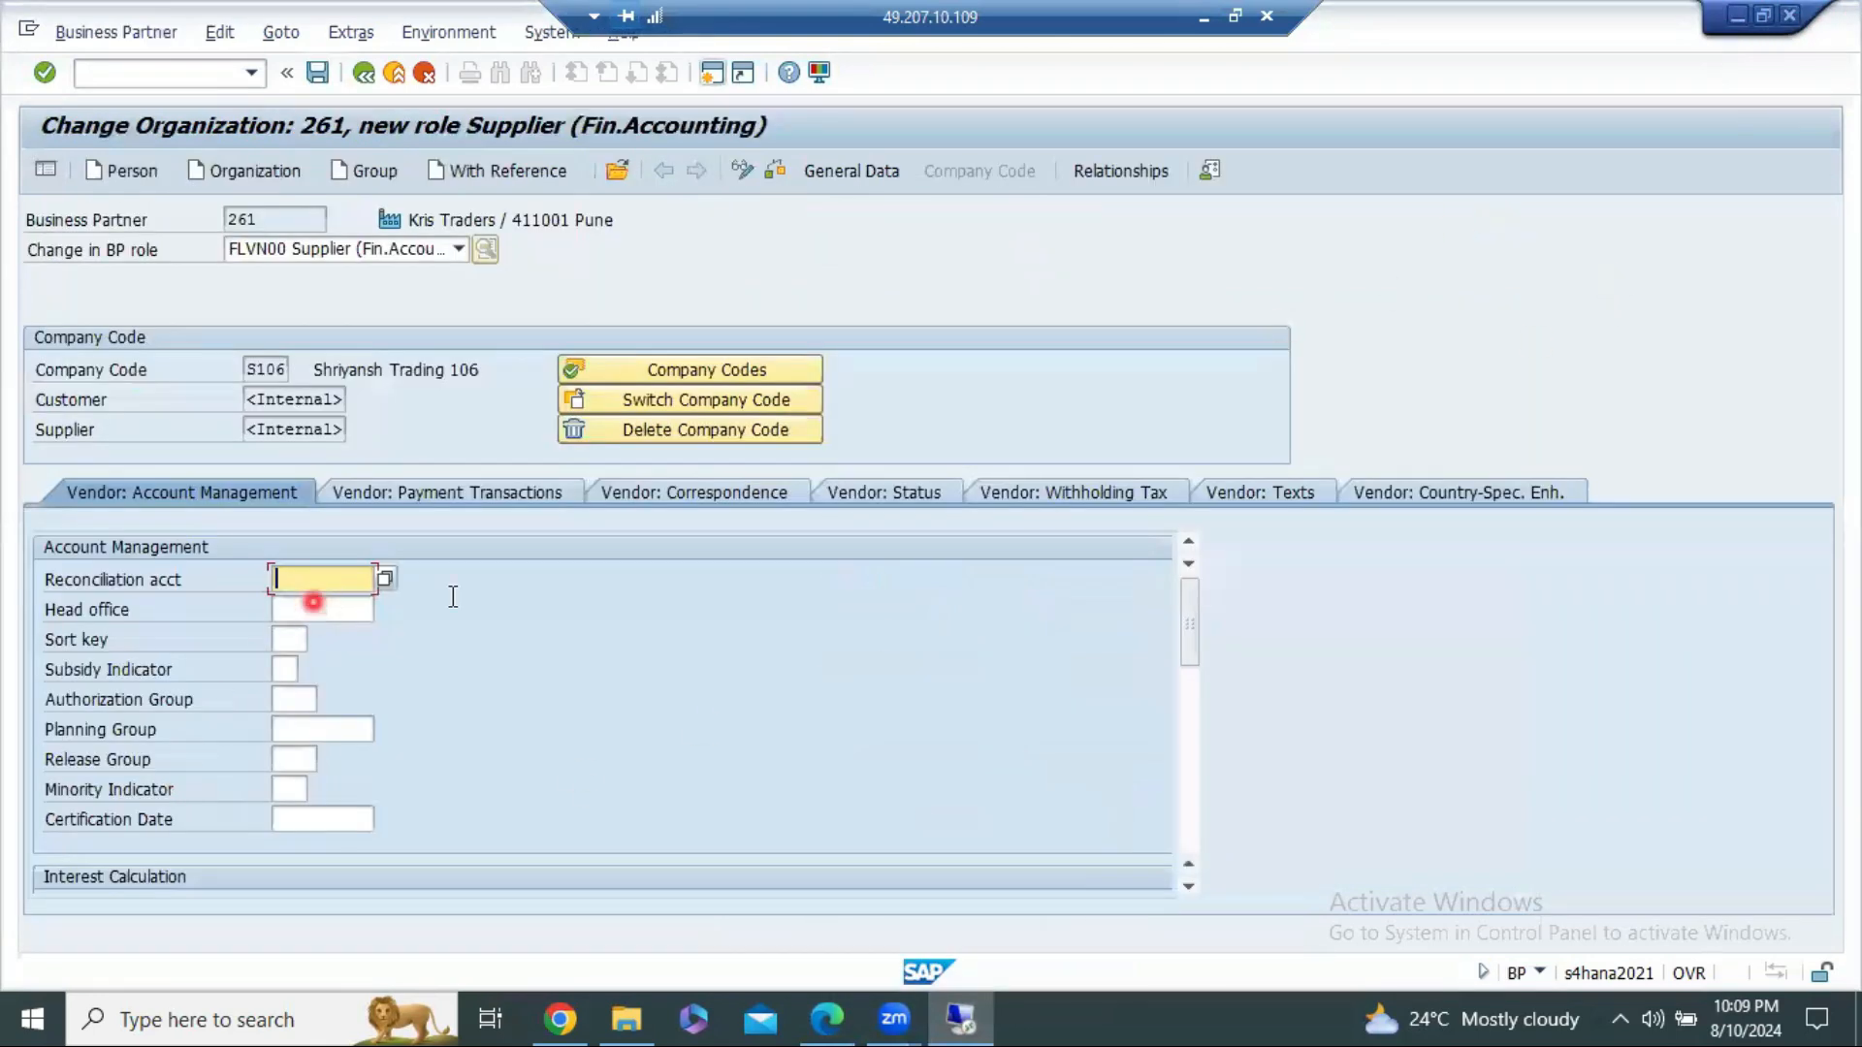
Step: Assign G/L account 4000 Sundry Creditors as the vendor's reconciliation account and check the supplier number field
click(384, 582)
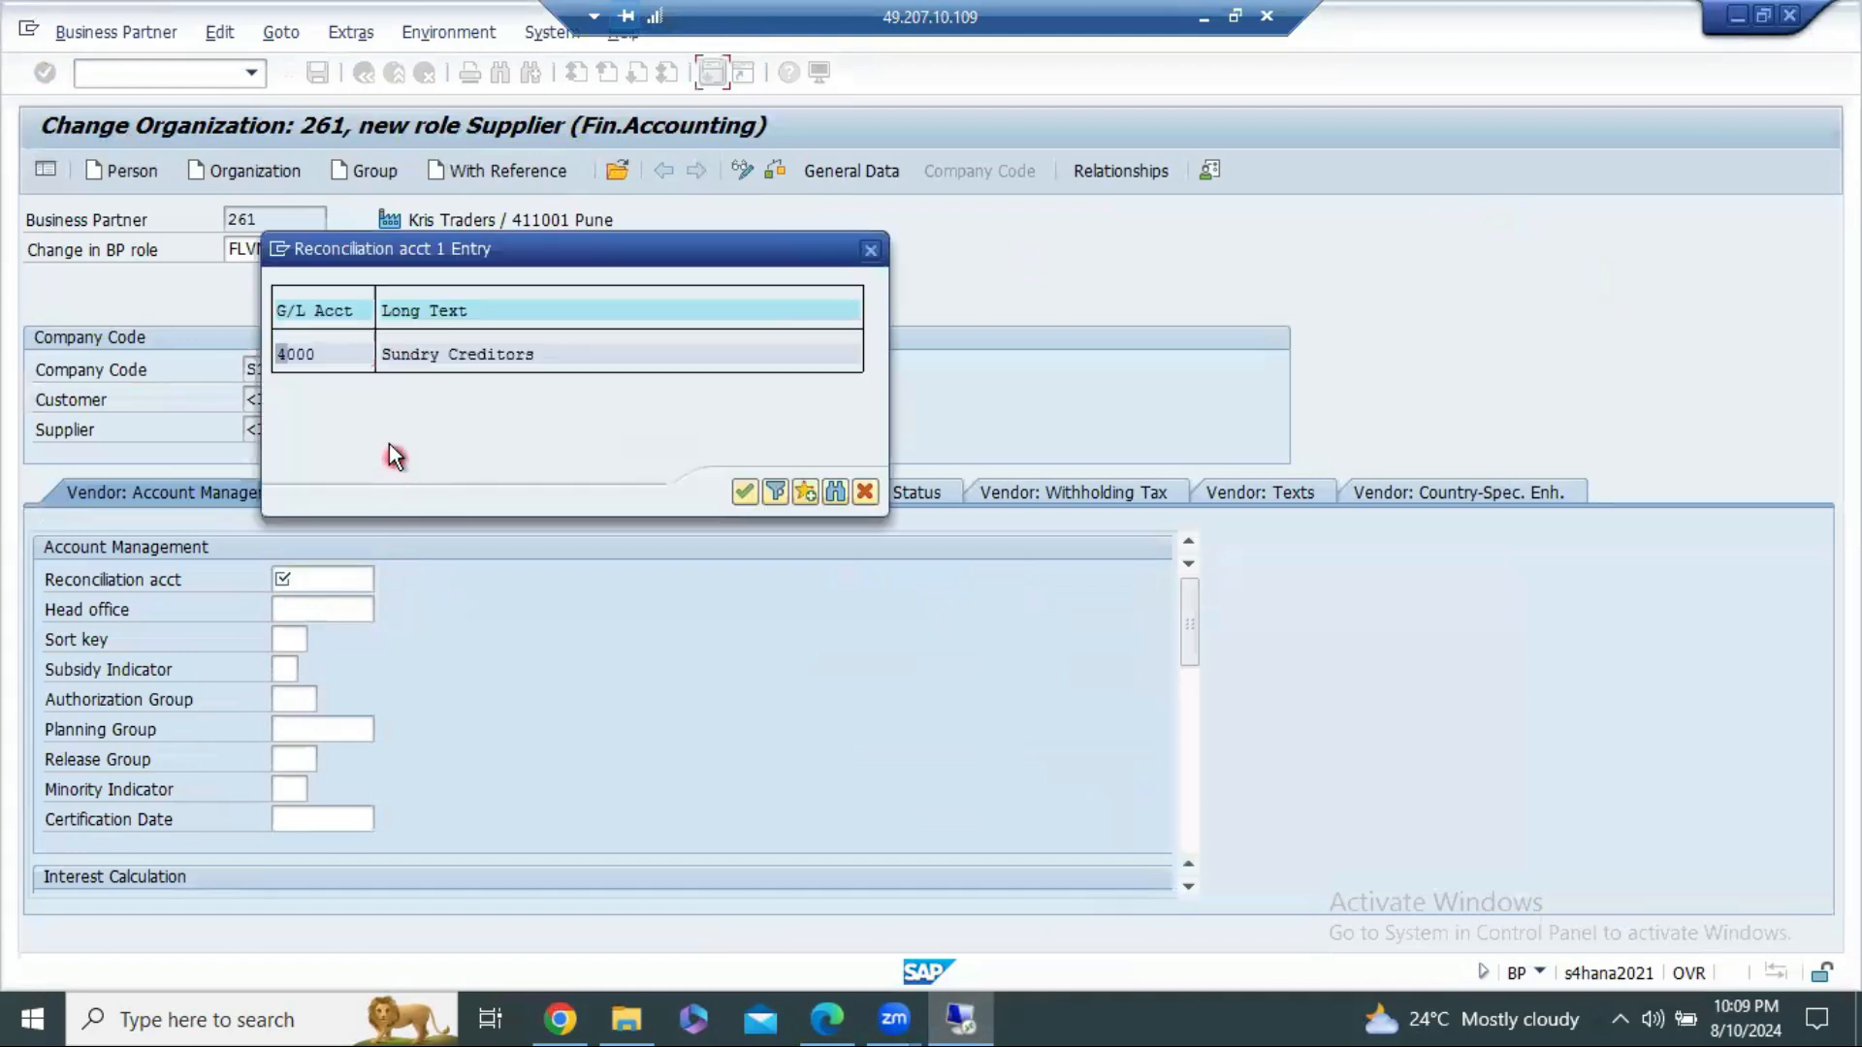
double_click(318, 353)
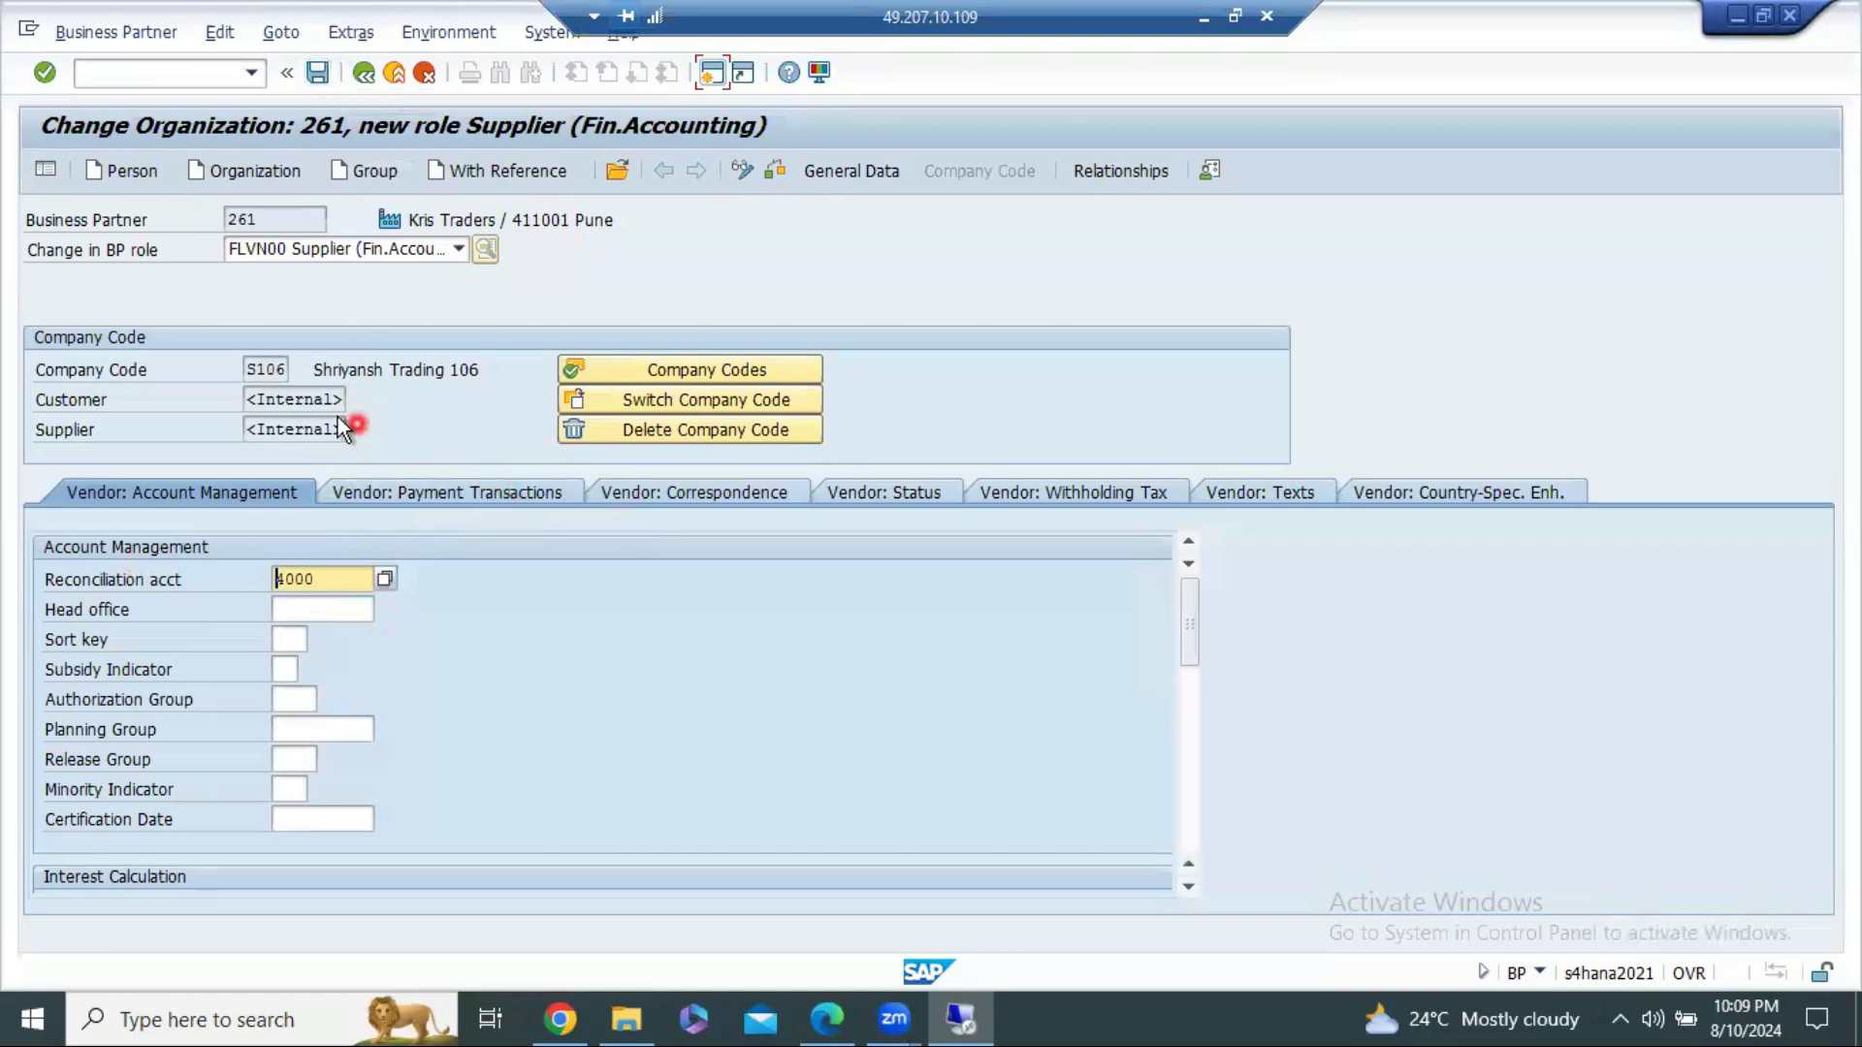
drag(244, 431, 354, 437)
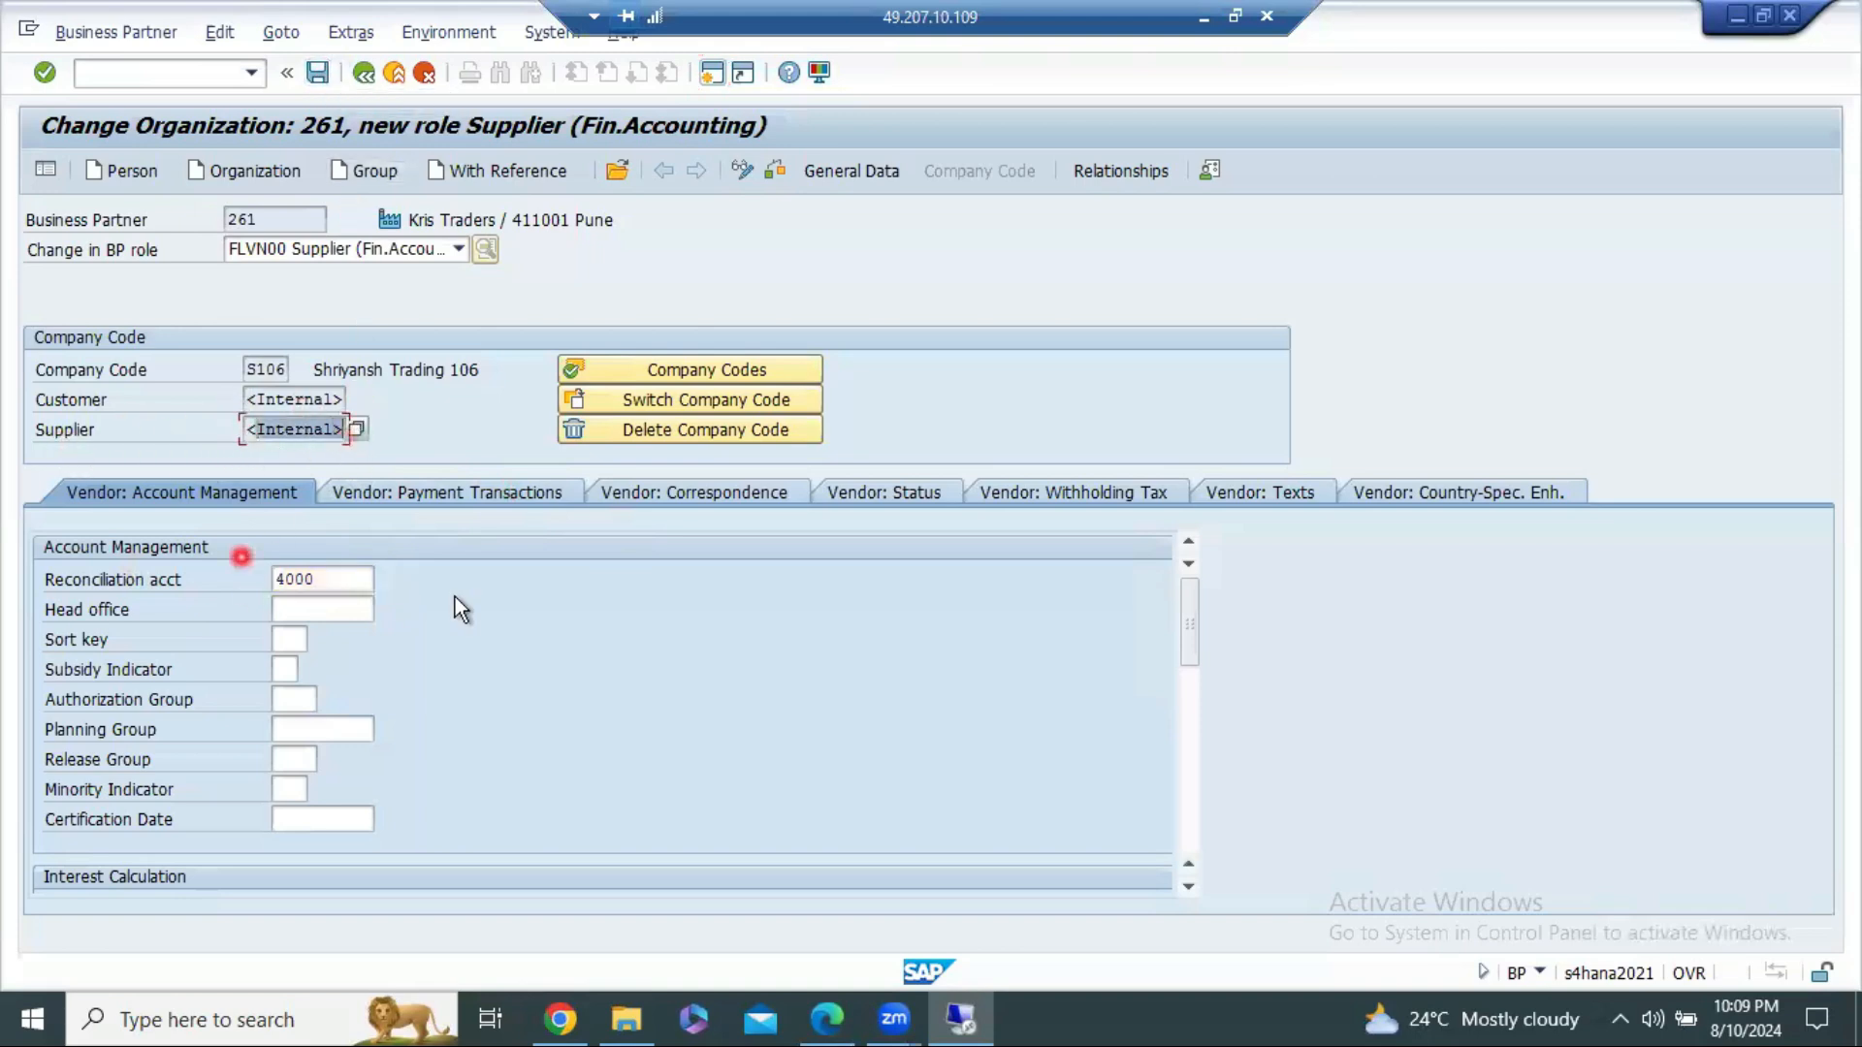
Step: Switch to the S4 HANA FI-Notes spreadsheet and review the vendor number range and business partner configuration notes on the Account Payable sheet
click(1207, 17)
scroll(1375, 643, up, 3)
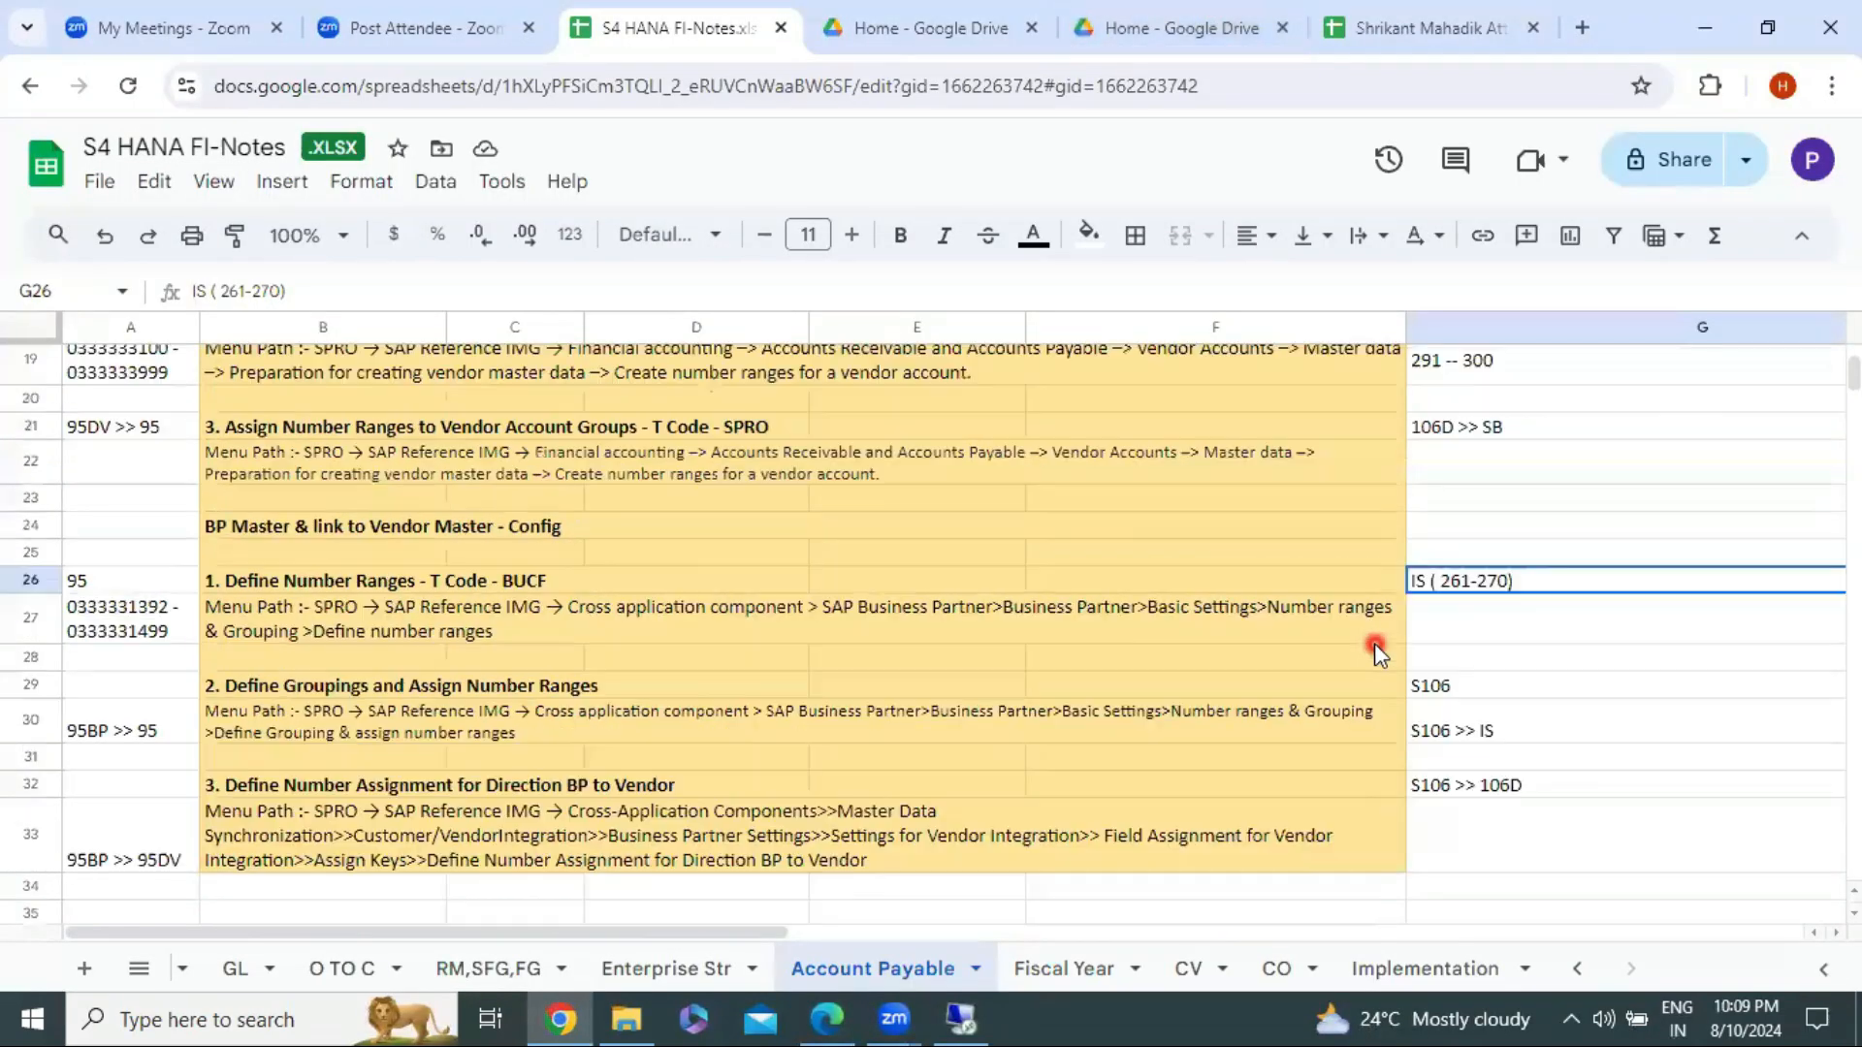
scroll(1375, 643, up, 3)
scroll(1376, 640, up, 2)
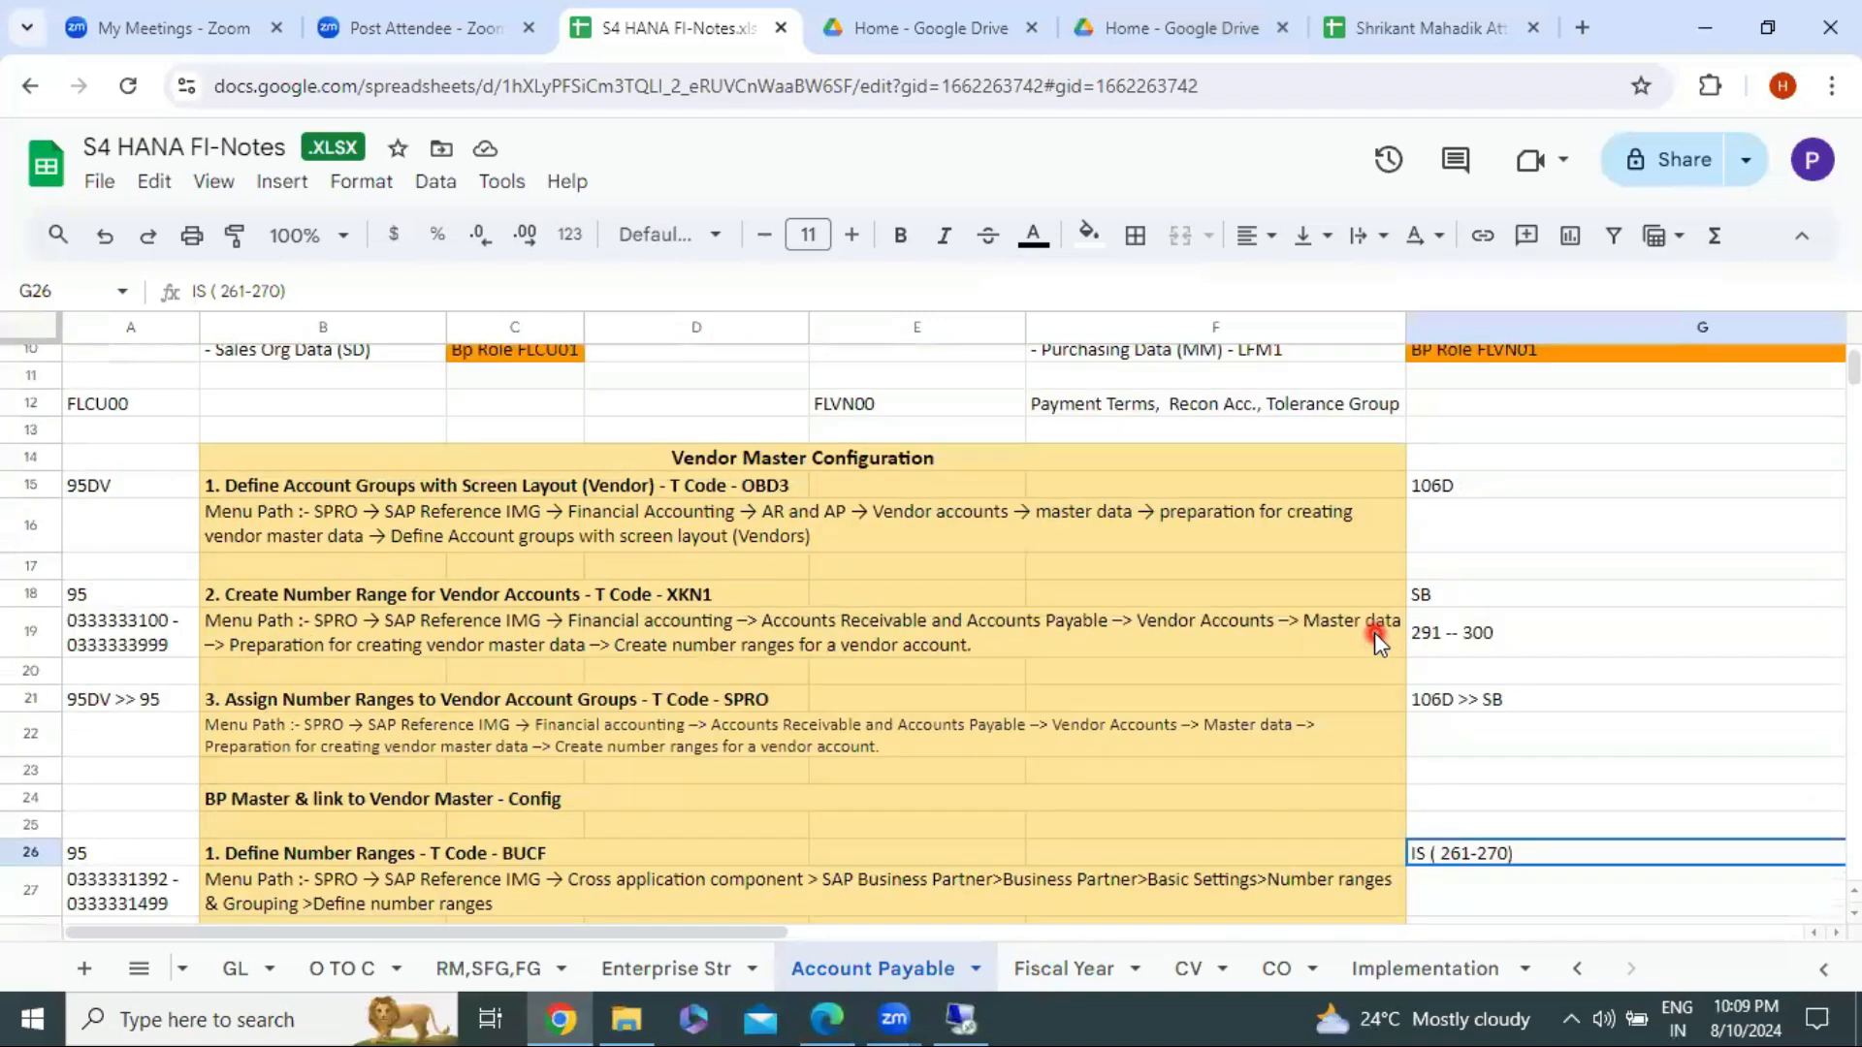
scroll(1375, 627, down, 2)
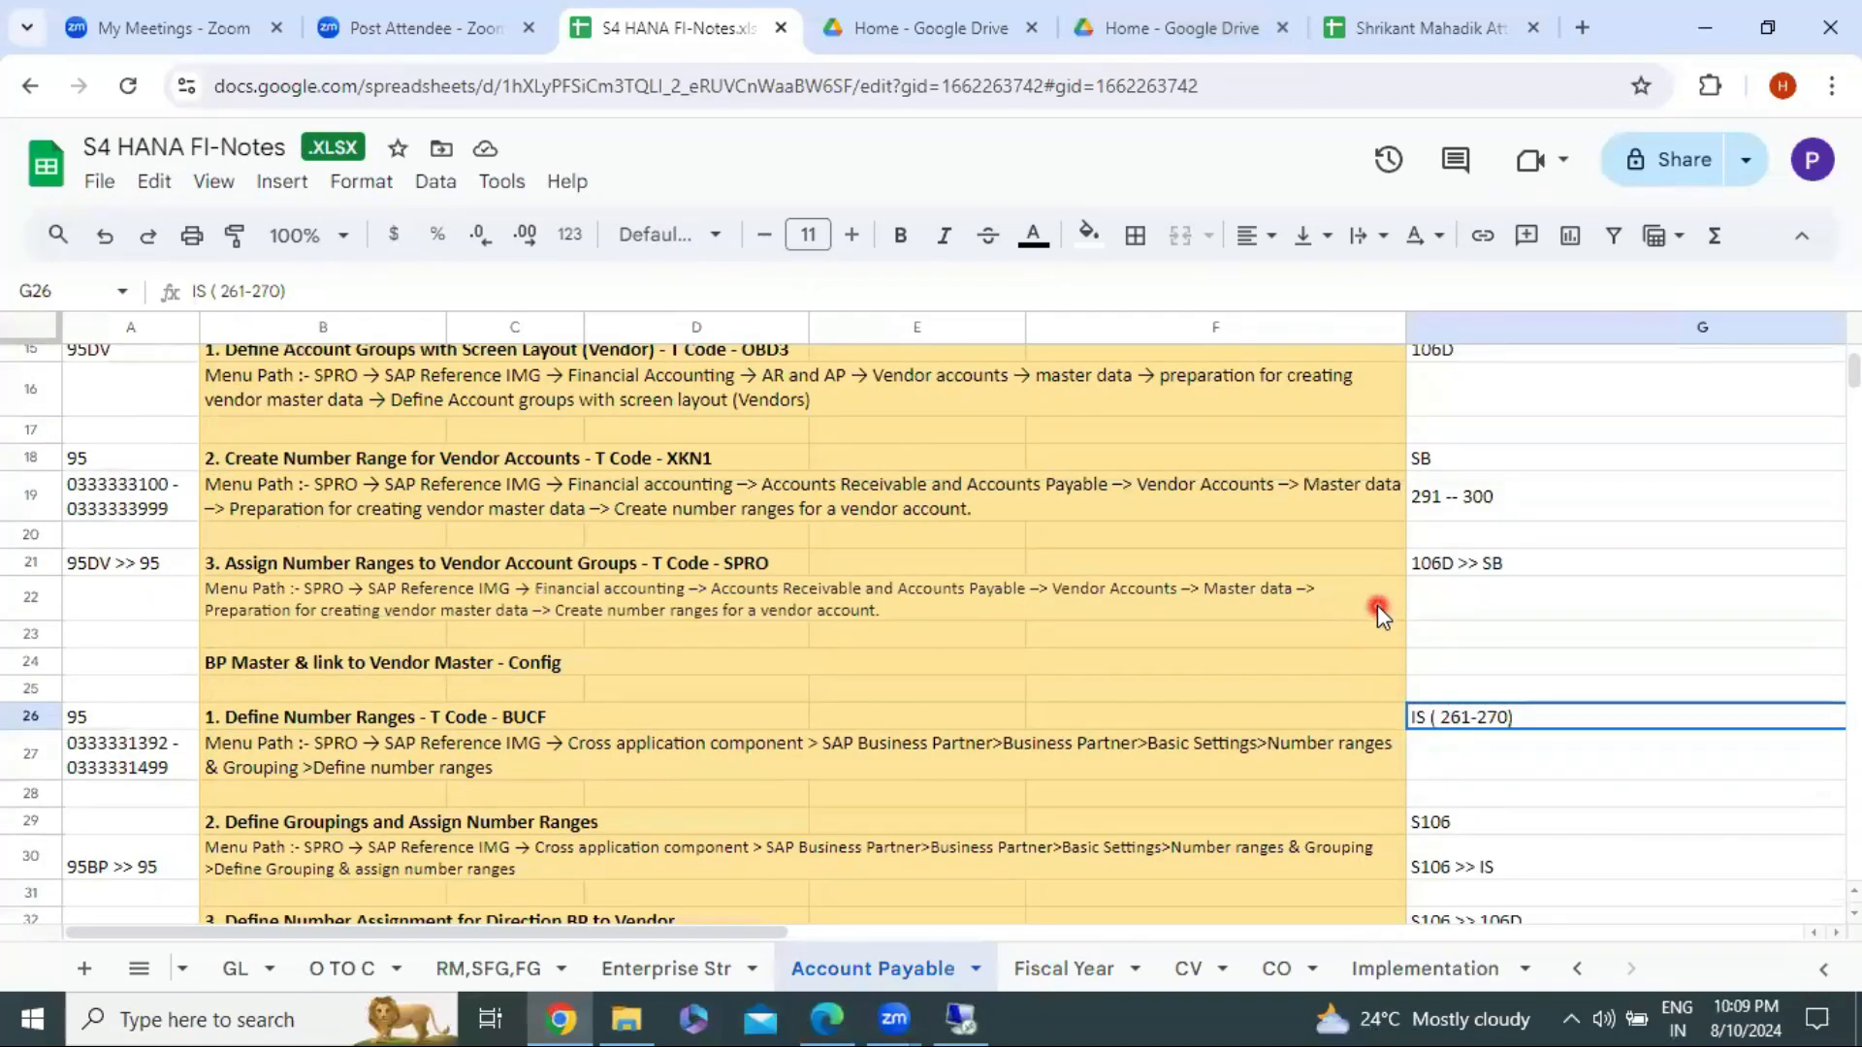
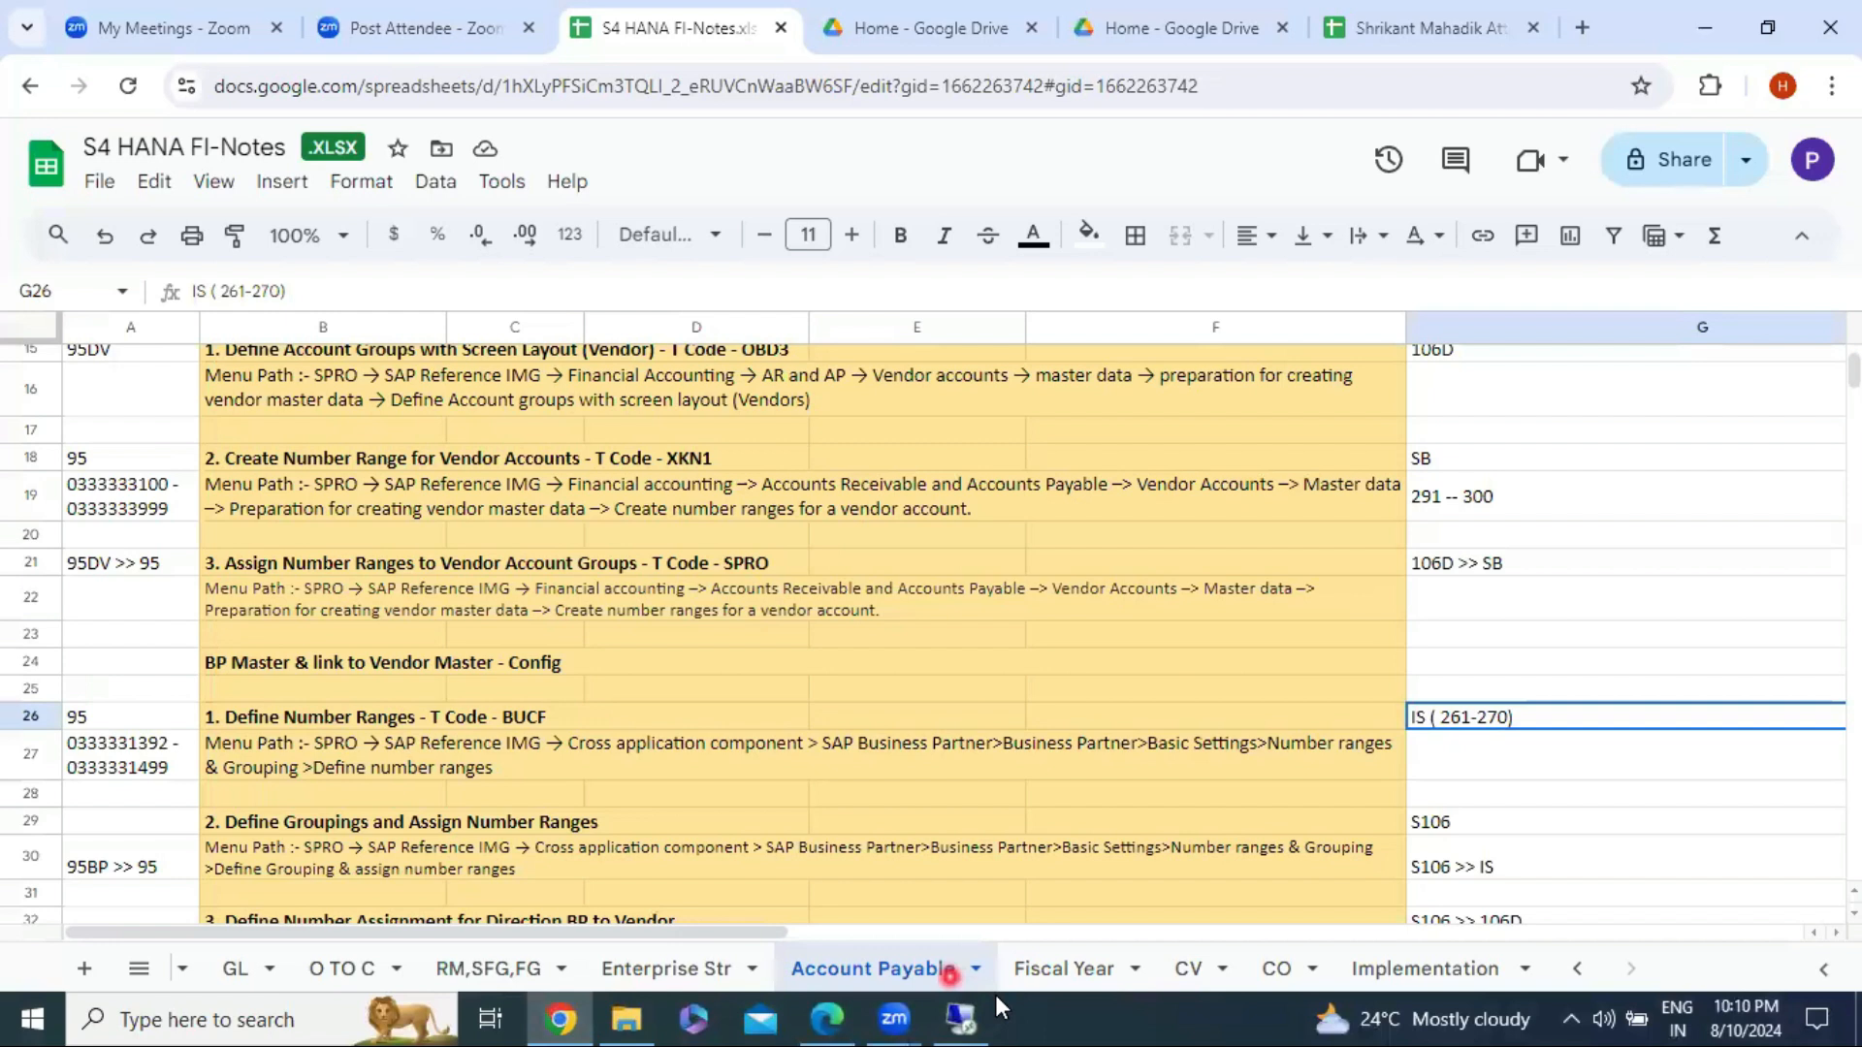
click(1477, 496)
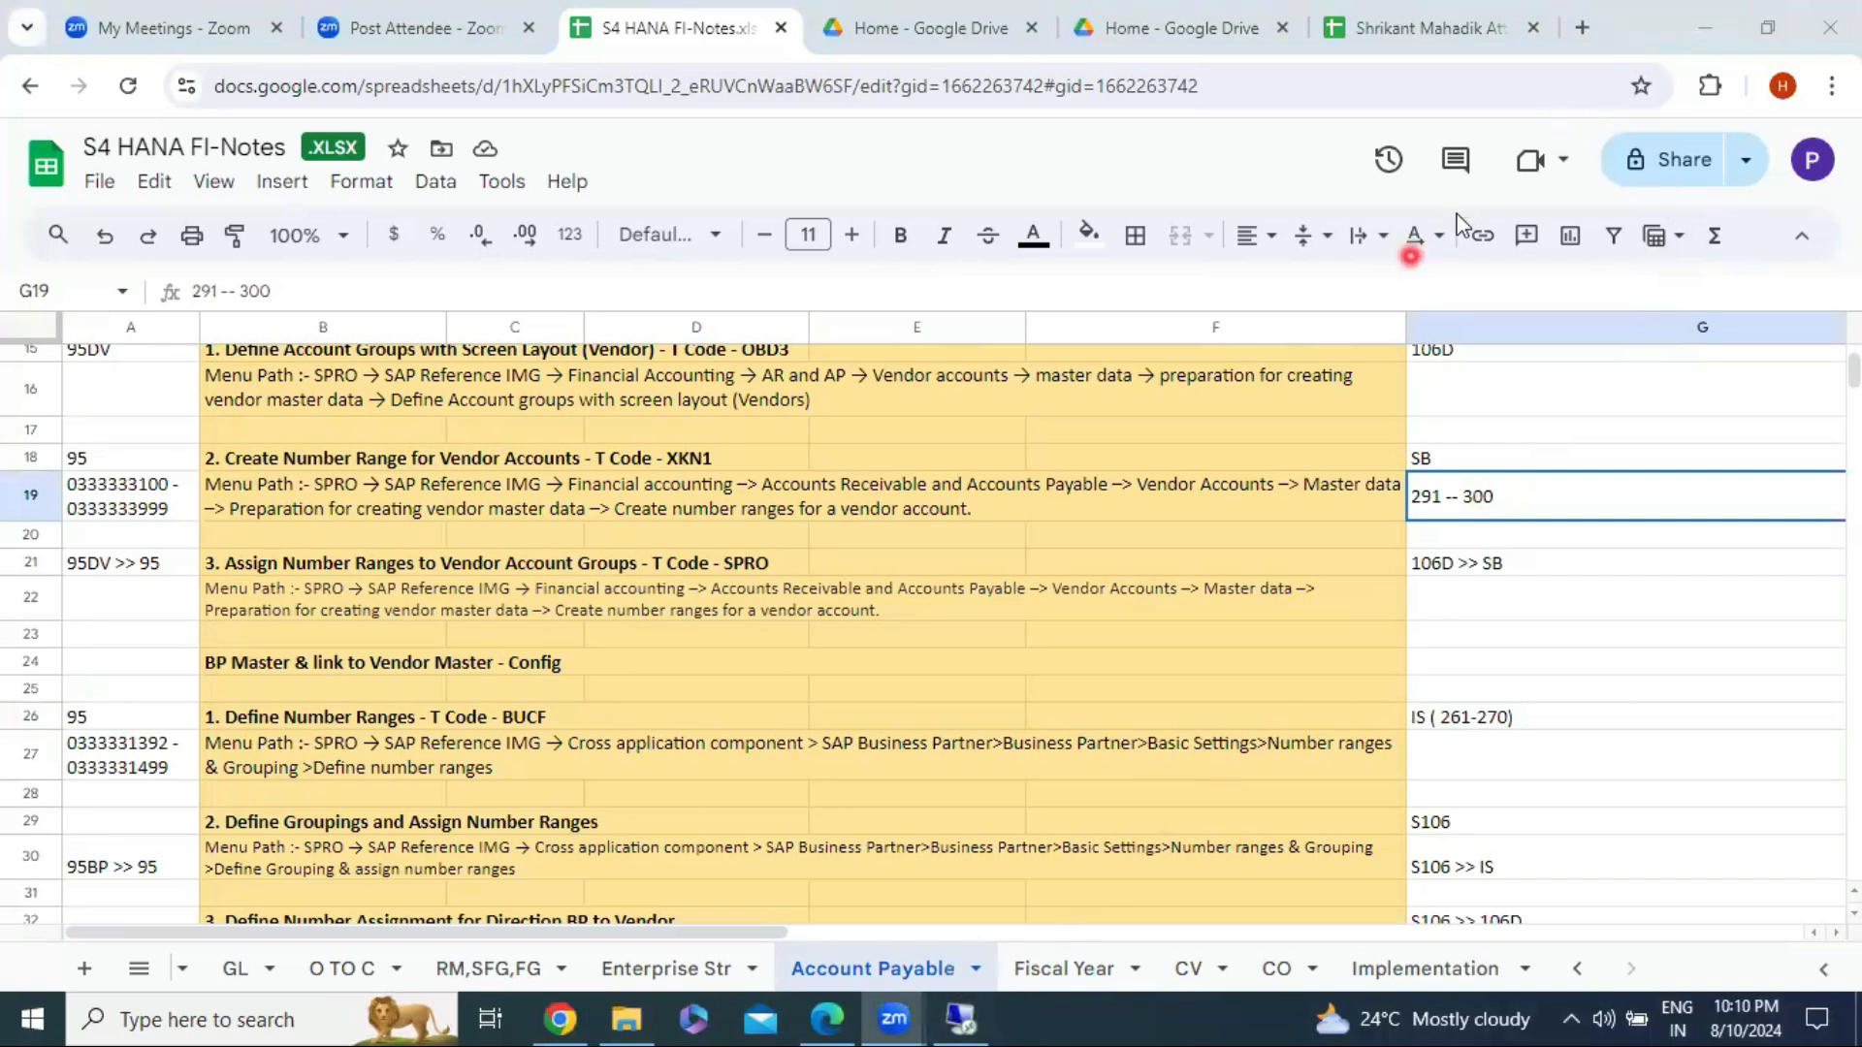
scroll(921, 572, up, 3)
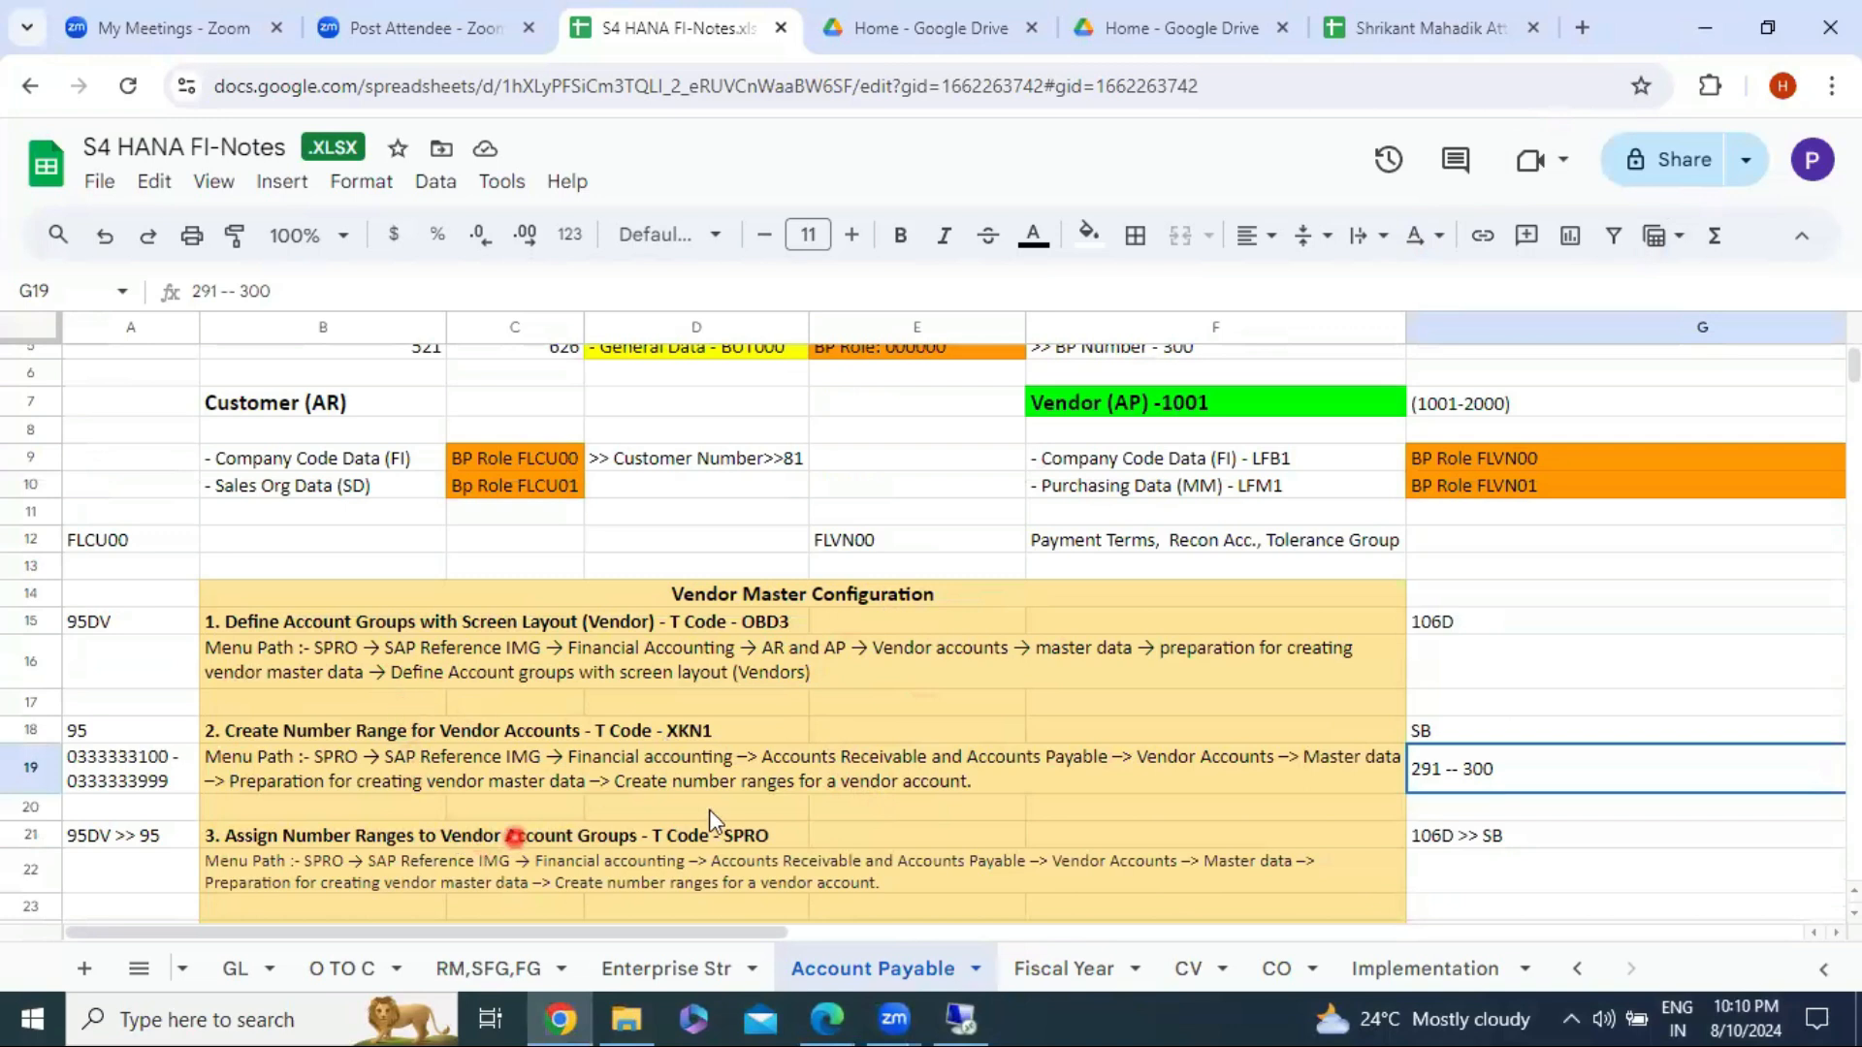
click(1515, 736)
click(1507, 754)
click(1503, 737)
click(1505, 766)
Step: Return to SAP, try to save the FLVN00 supplier role for Kris Traders, and read the resulting message's details
click(967, 1015)
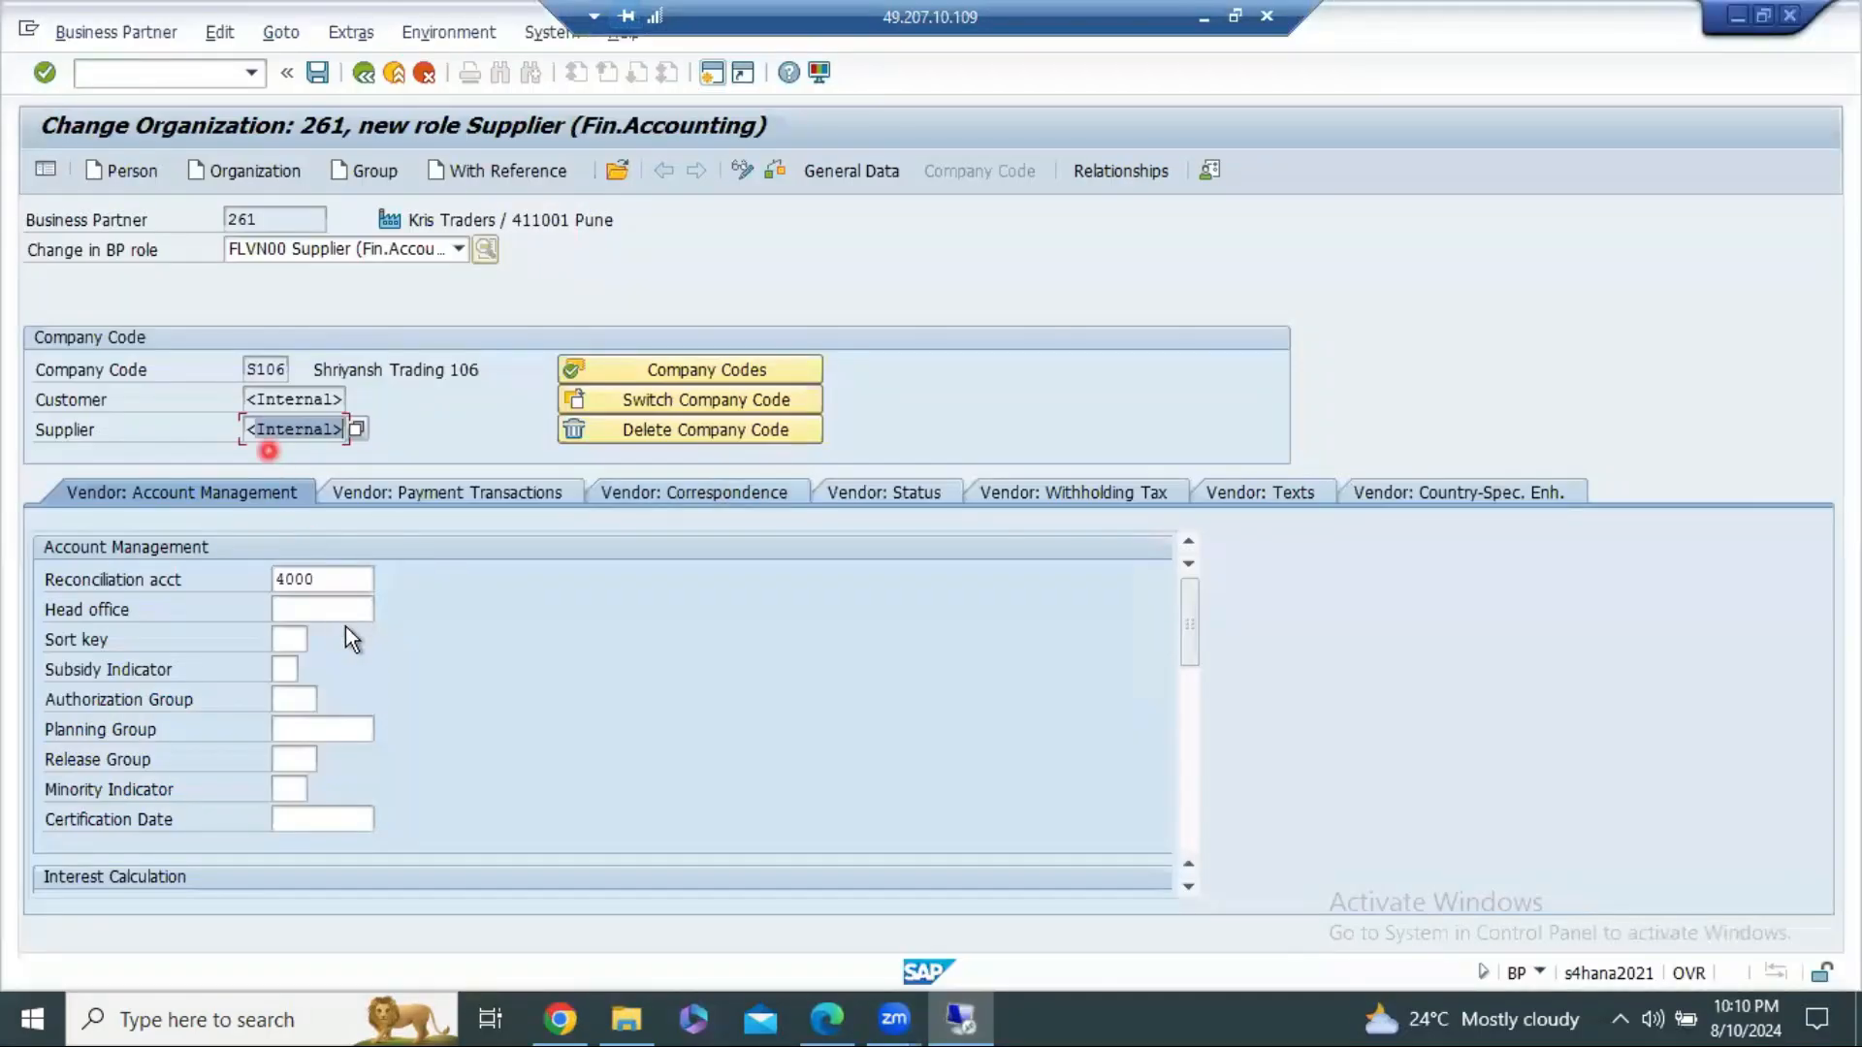
click(315, 78)
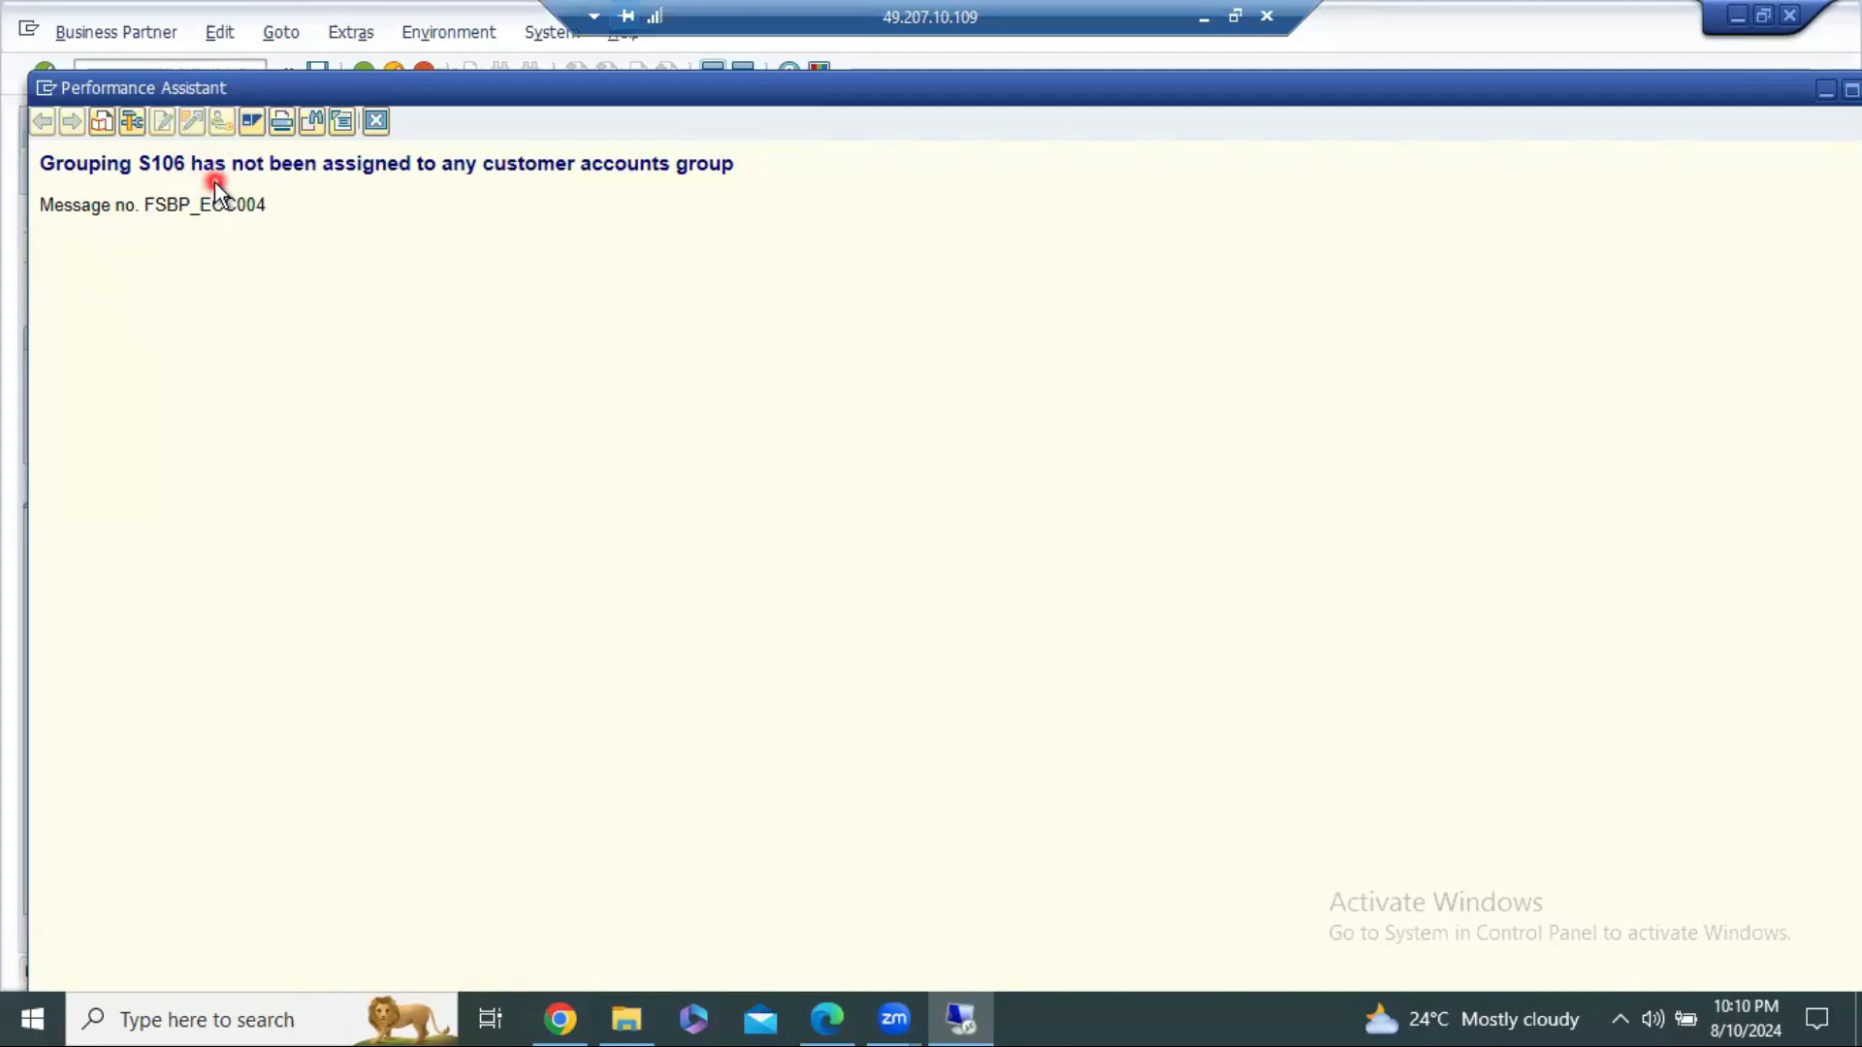
click(376, 121)
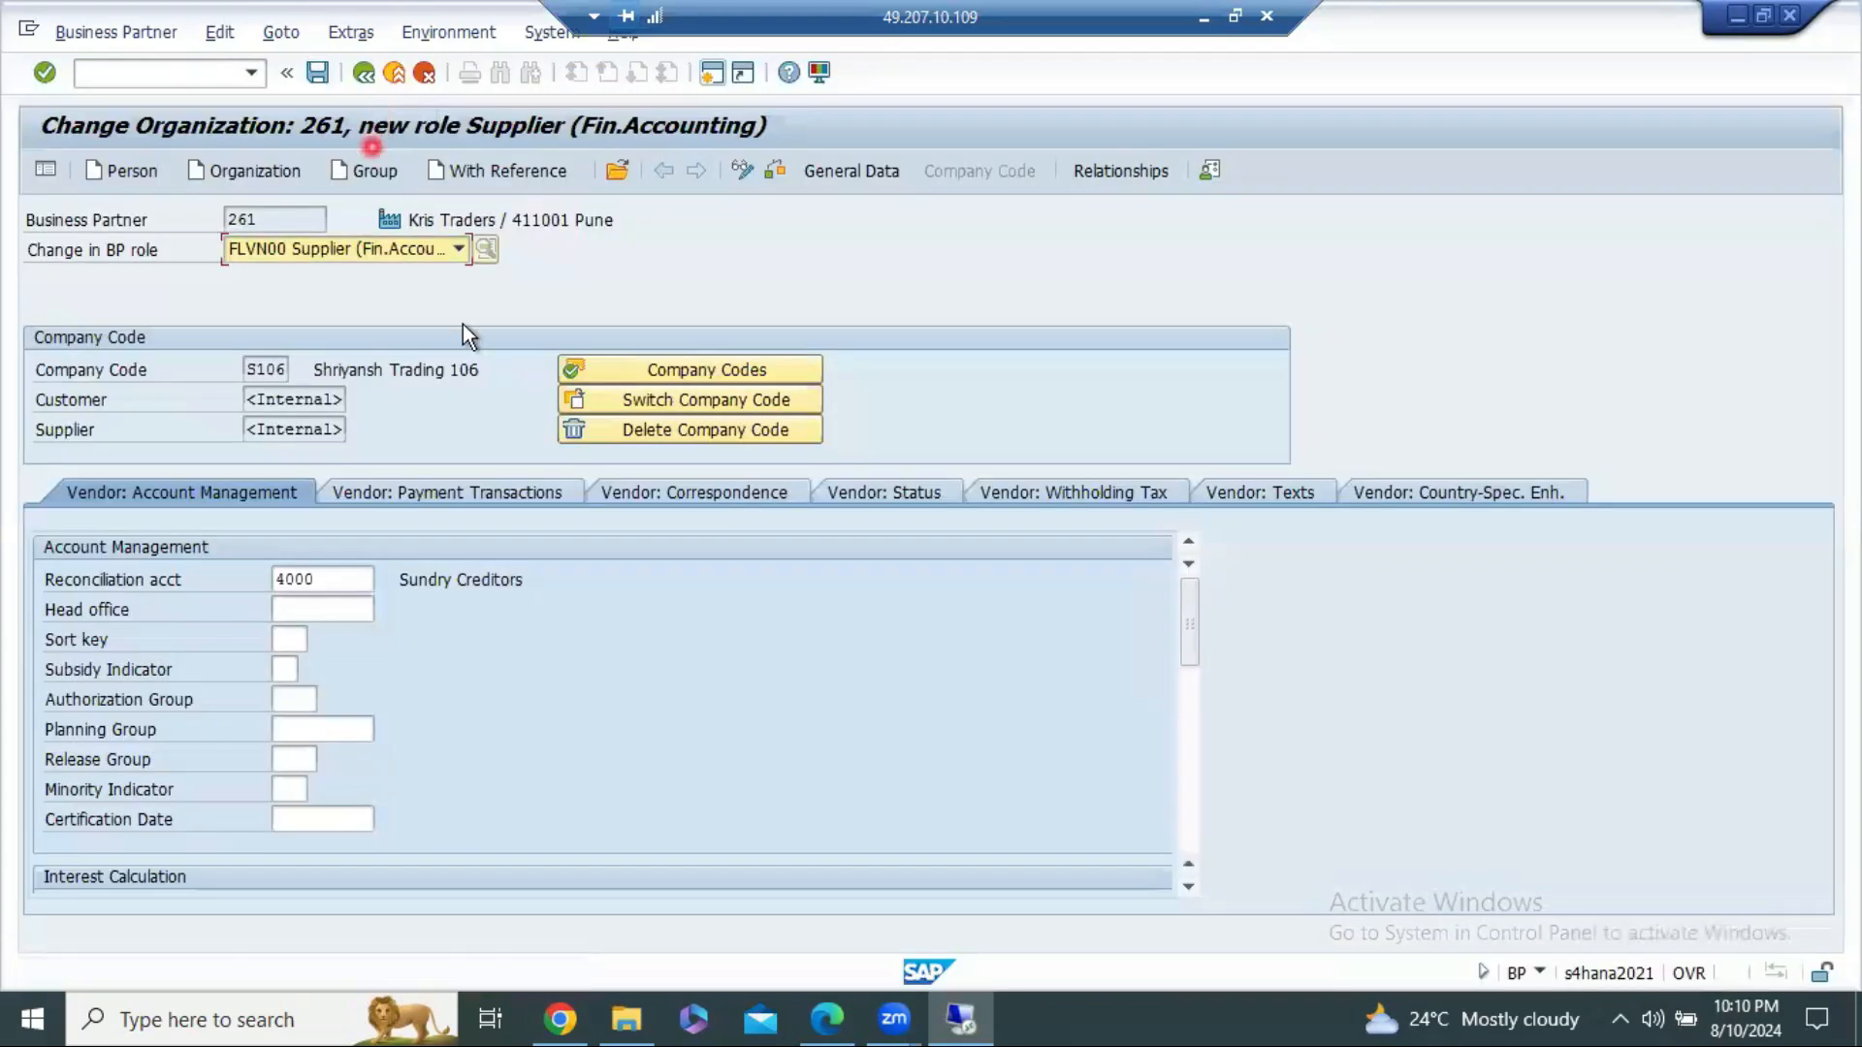
Step: Reset the supplier data for company code S106 and reassign G/L account 4000 as the reconciliation account
click(667, 367)
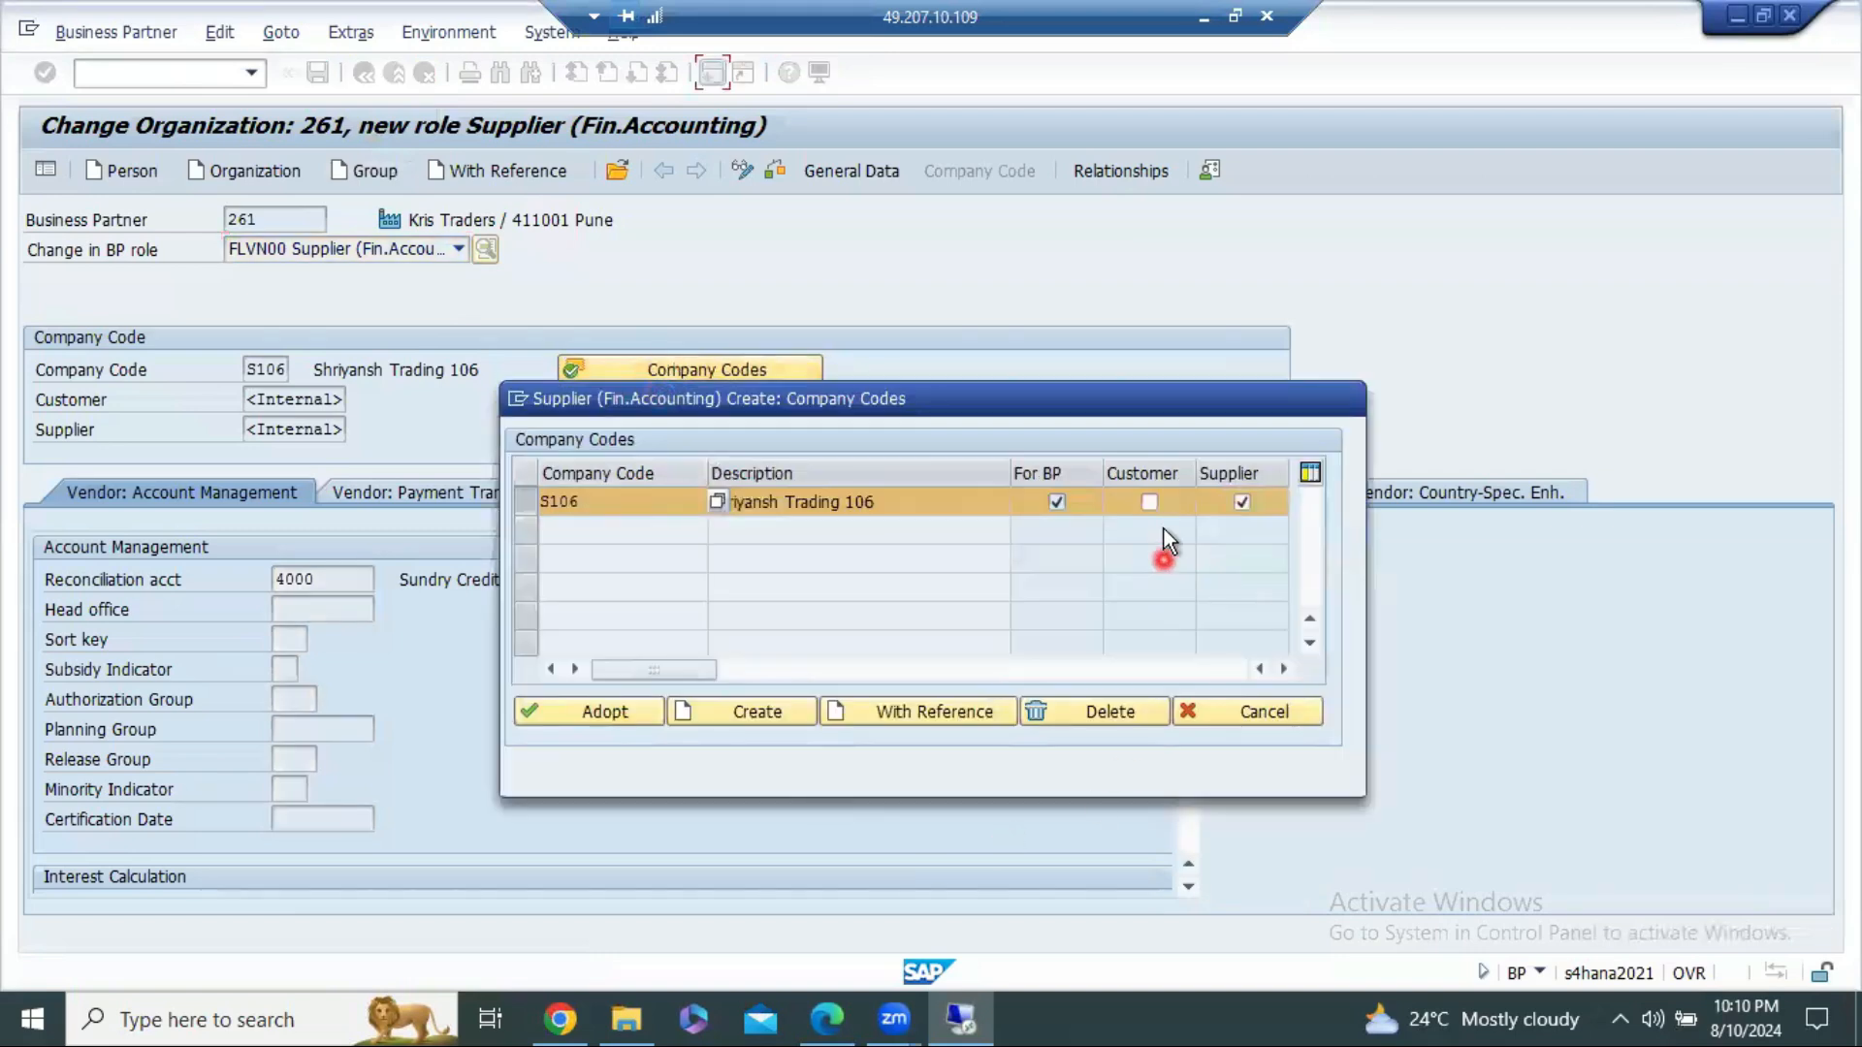
click(1056, 501)
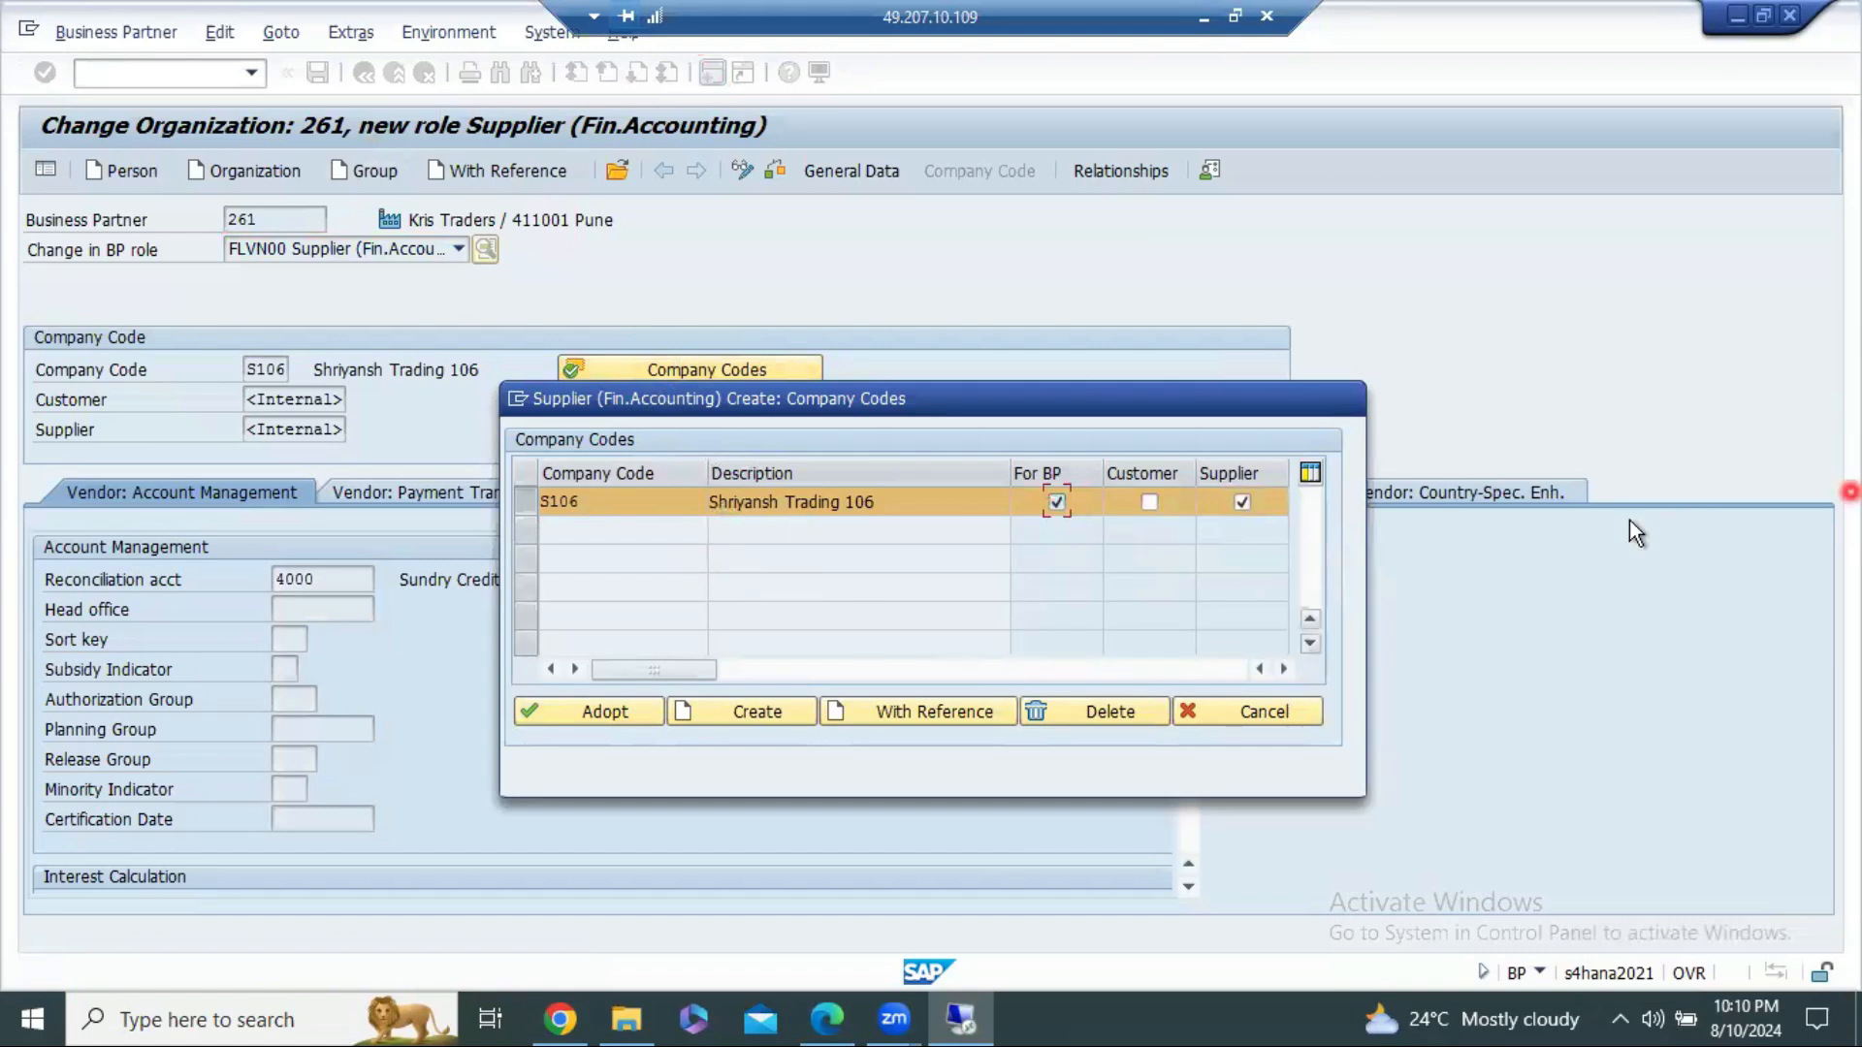
click(1241, 501)
click(533, 711)
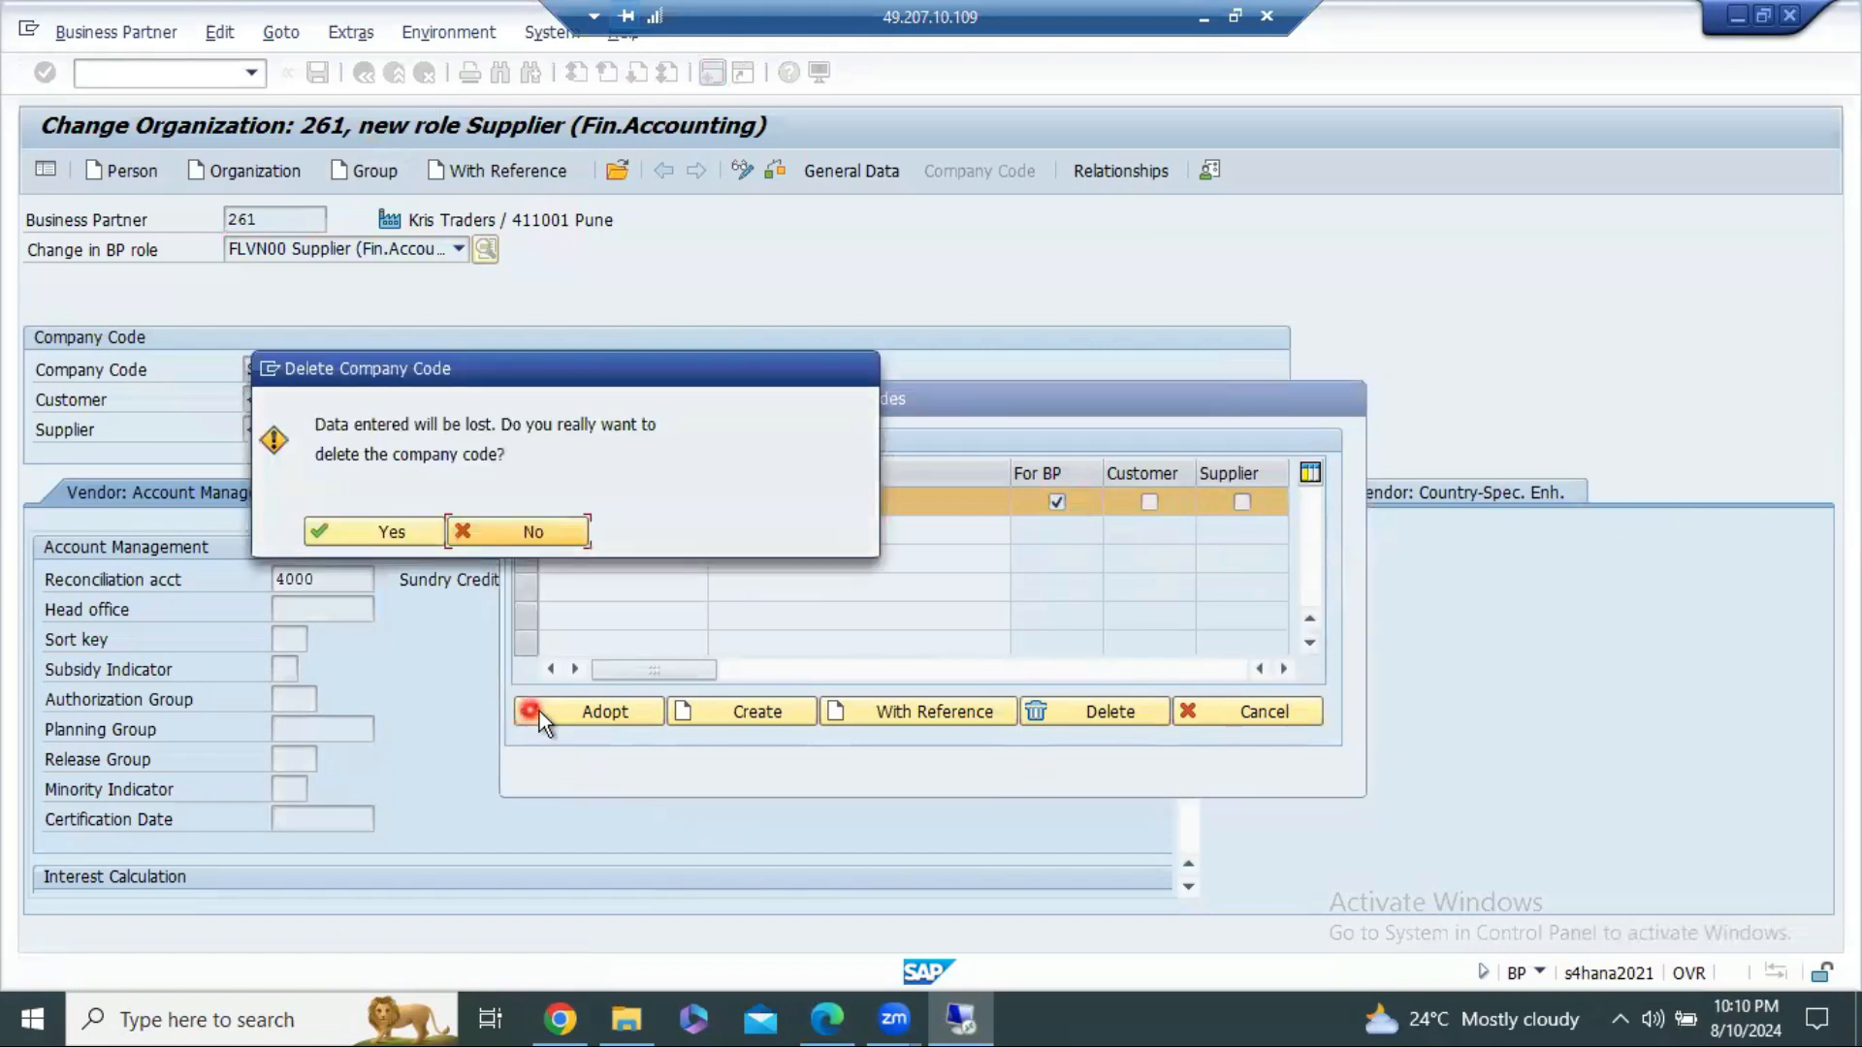
click(398, 533)
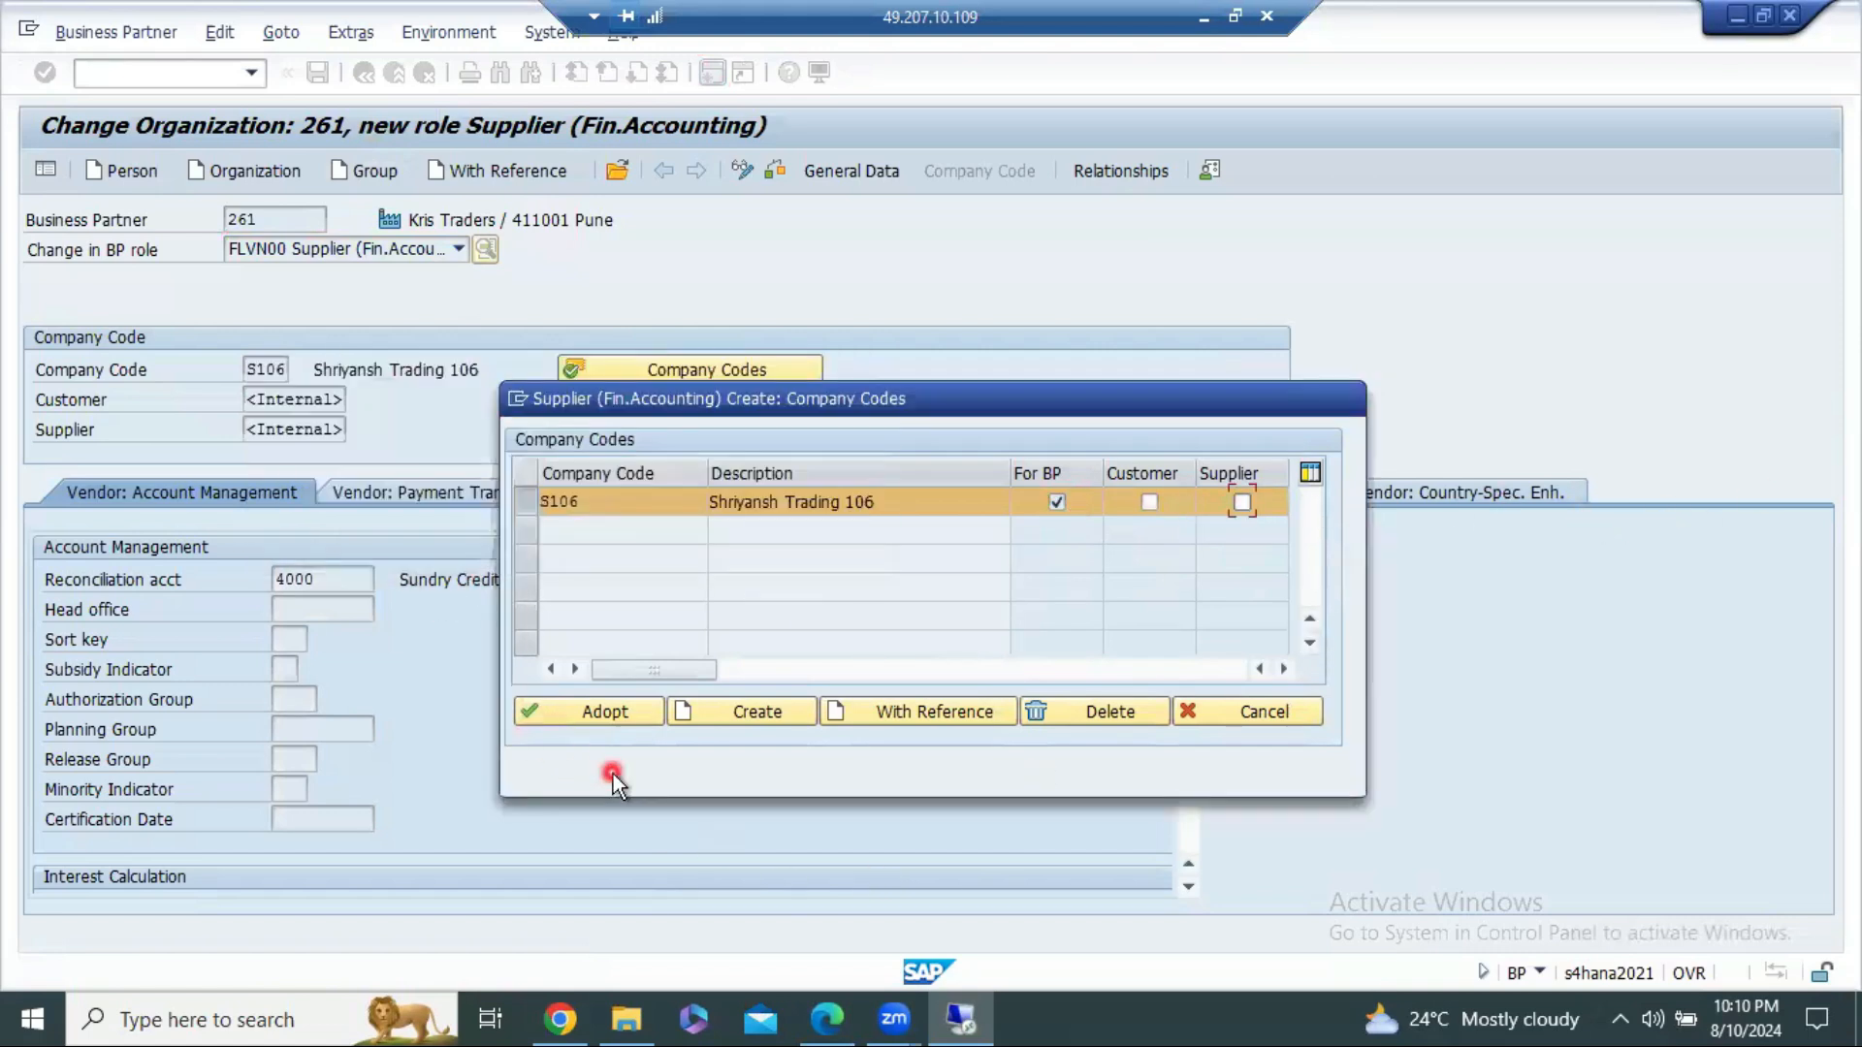
click(607, 716)
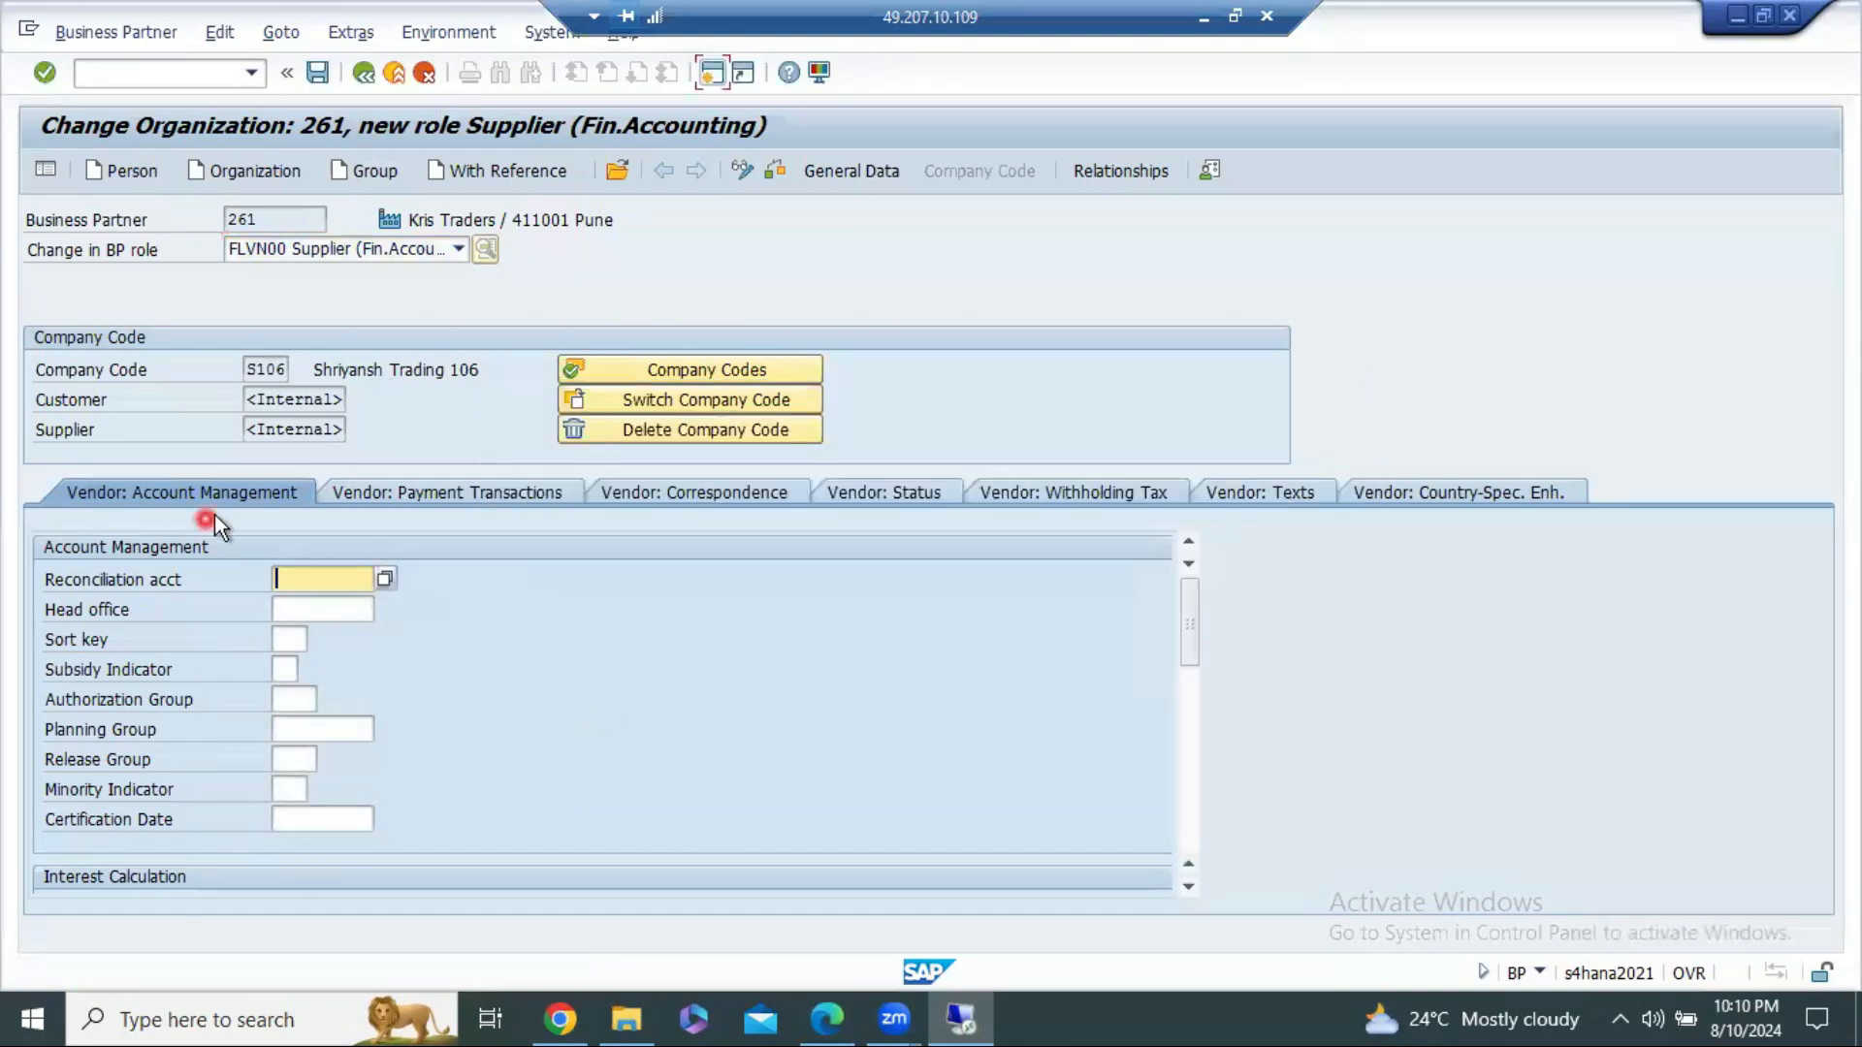
click(386, 578)
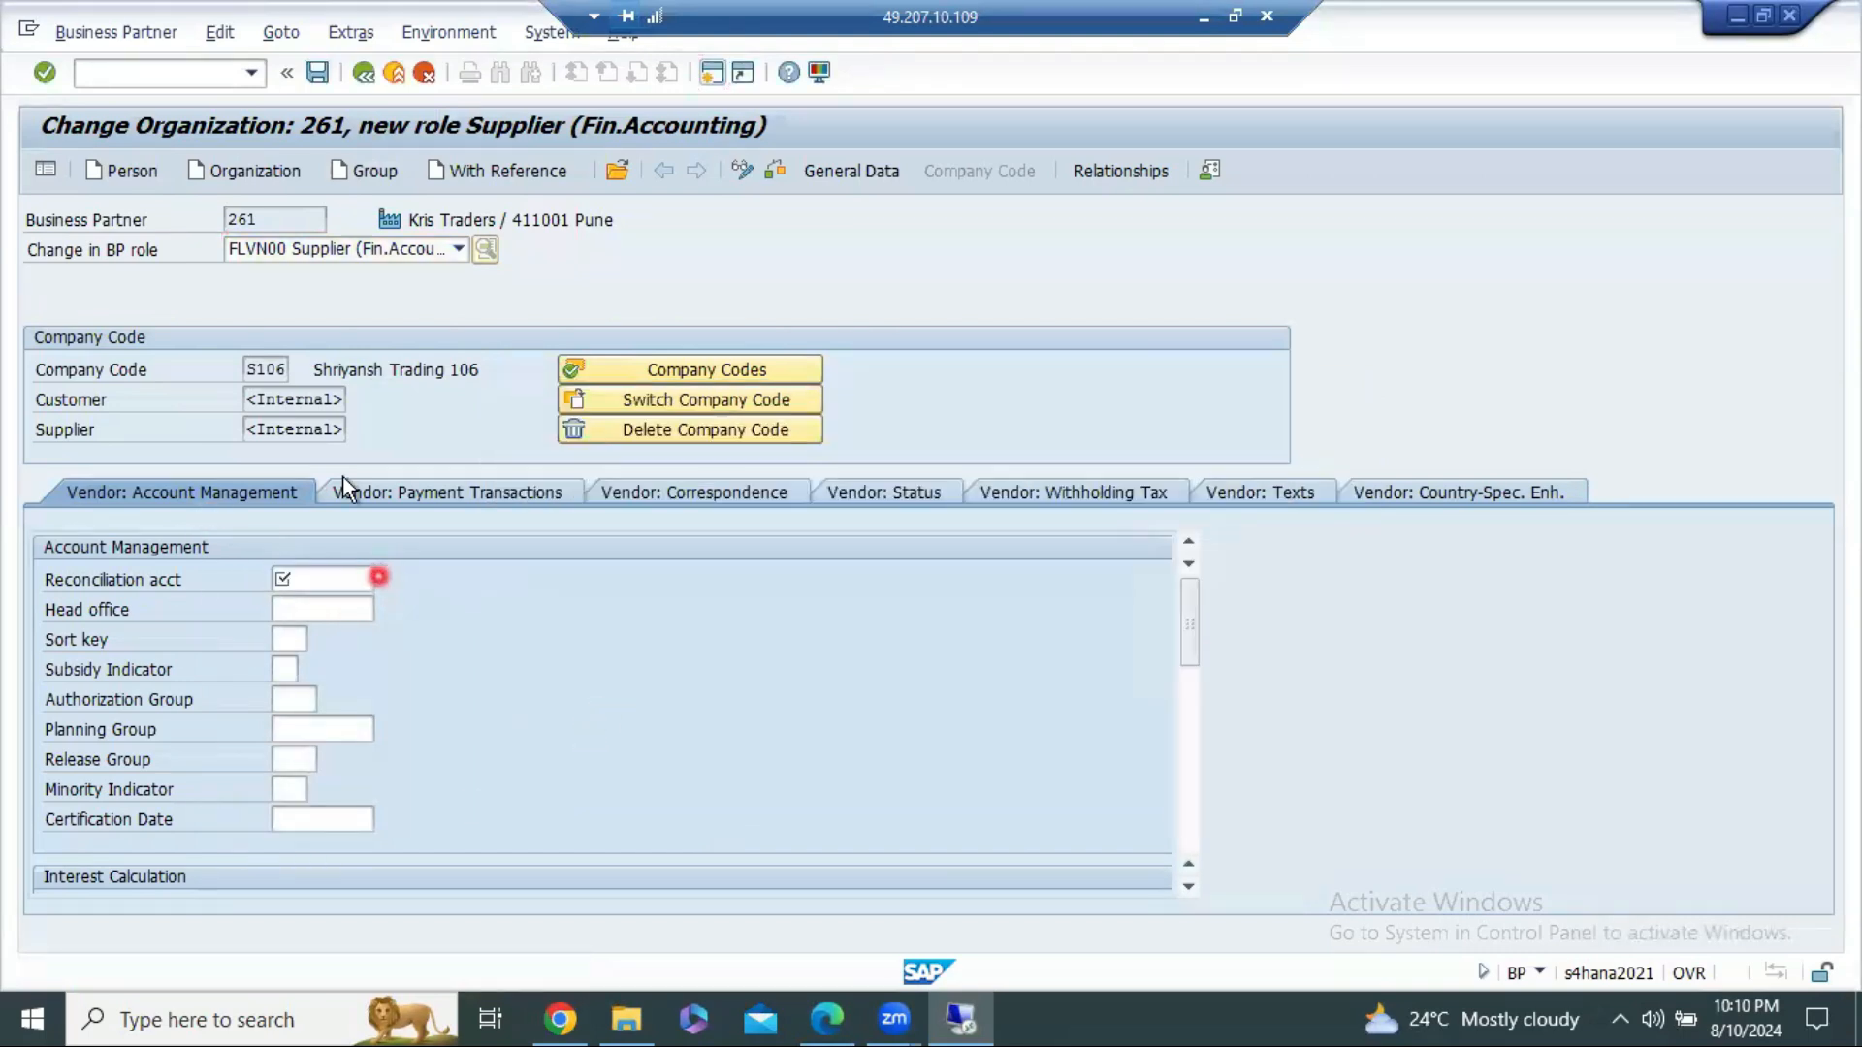
double_click(332, 360)
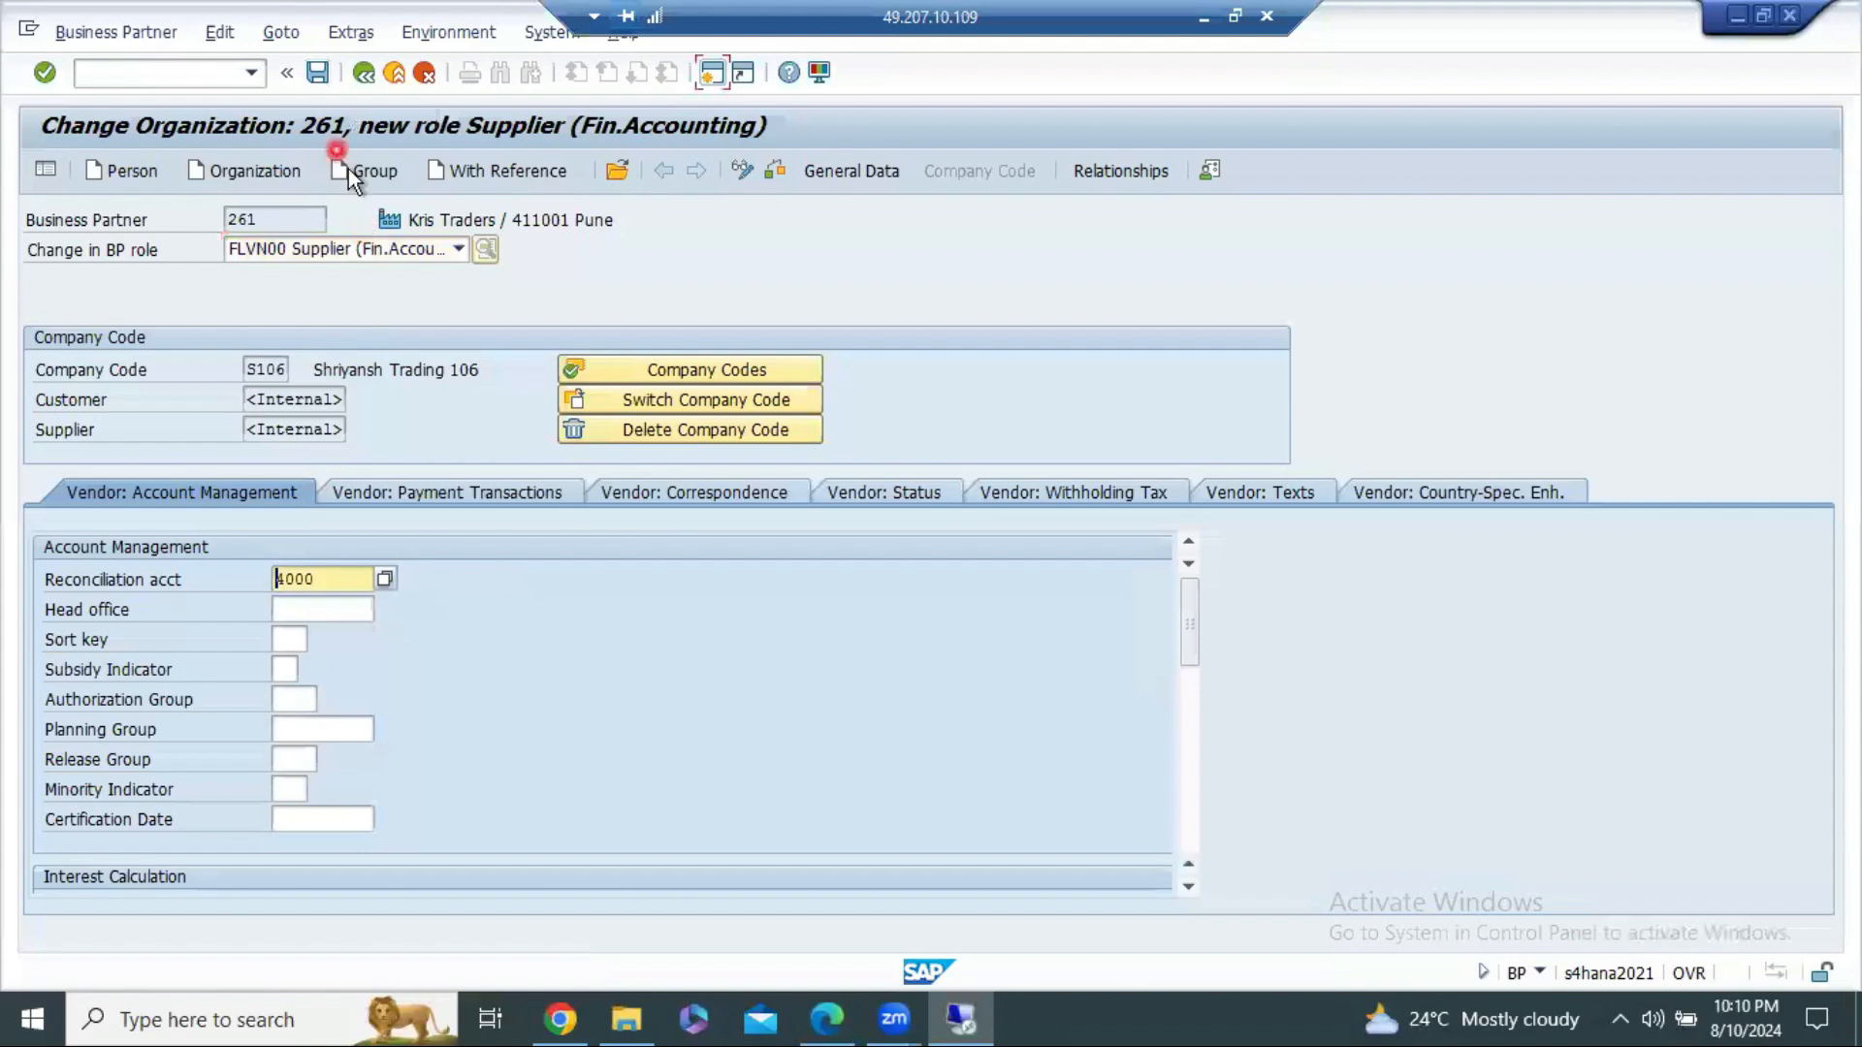
Step: Try to save the supplier role with the reset company code data and examine the resulting message's details
click(321, 71)
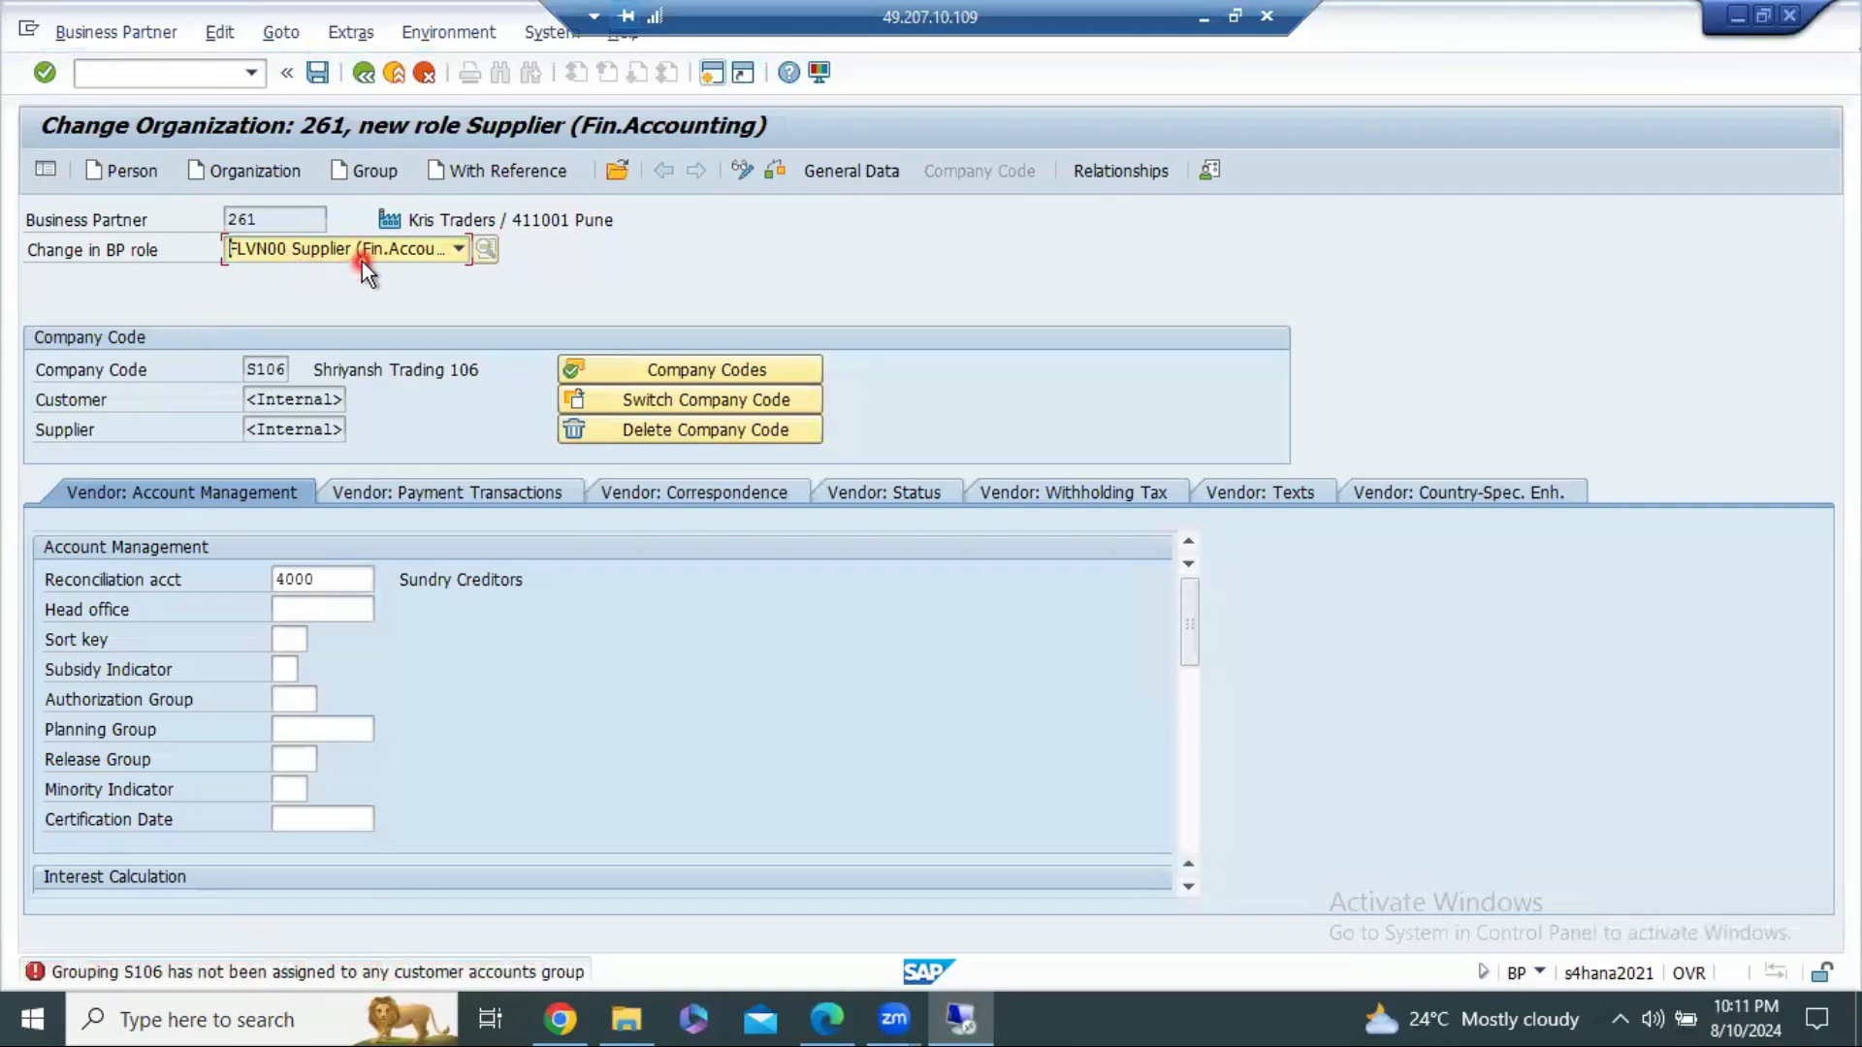
double_click(83, 968)
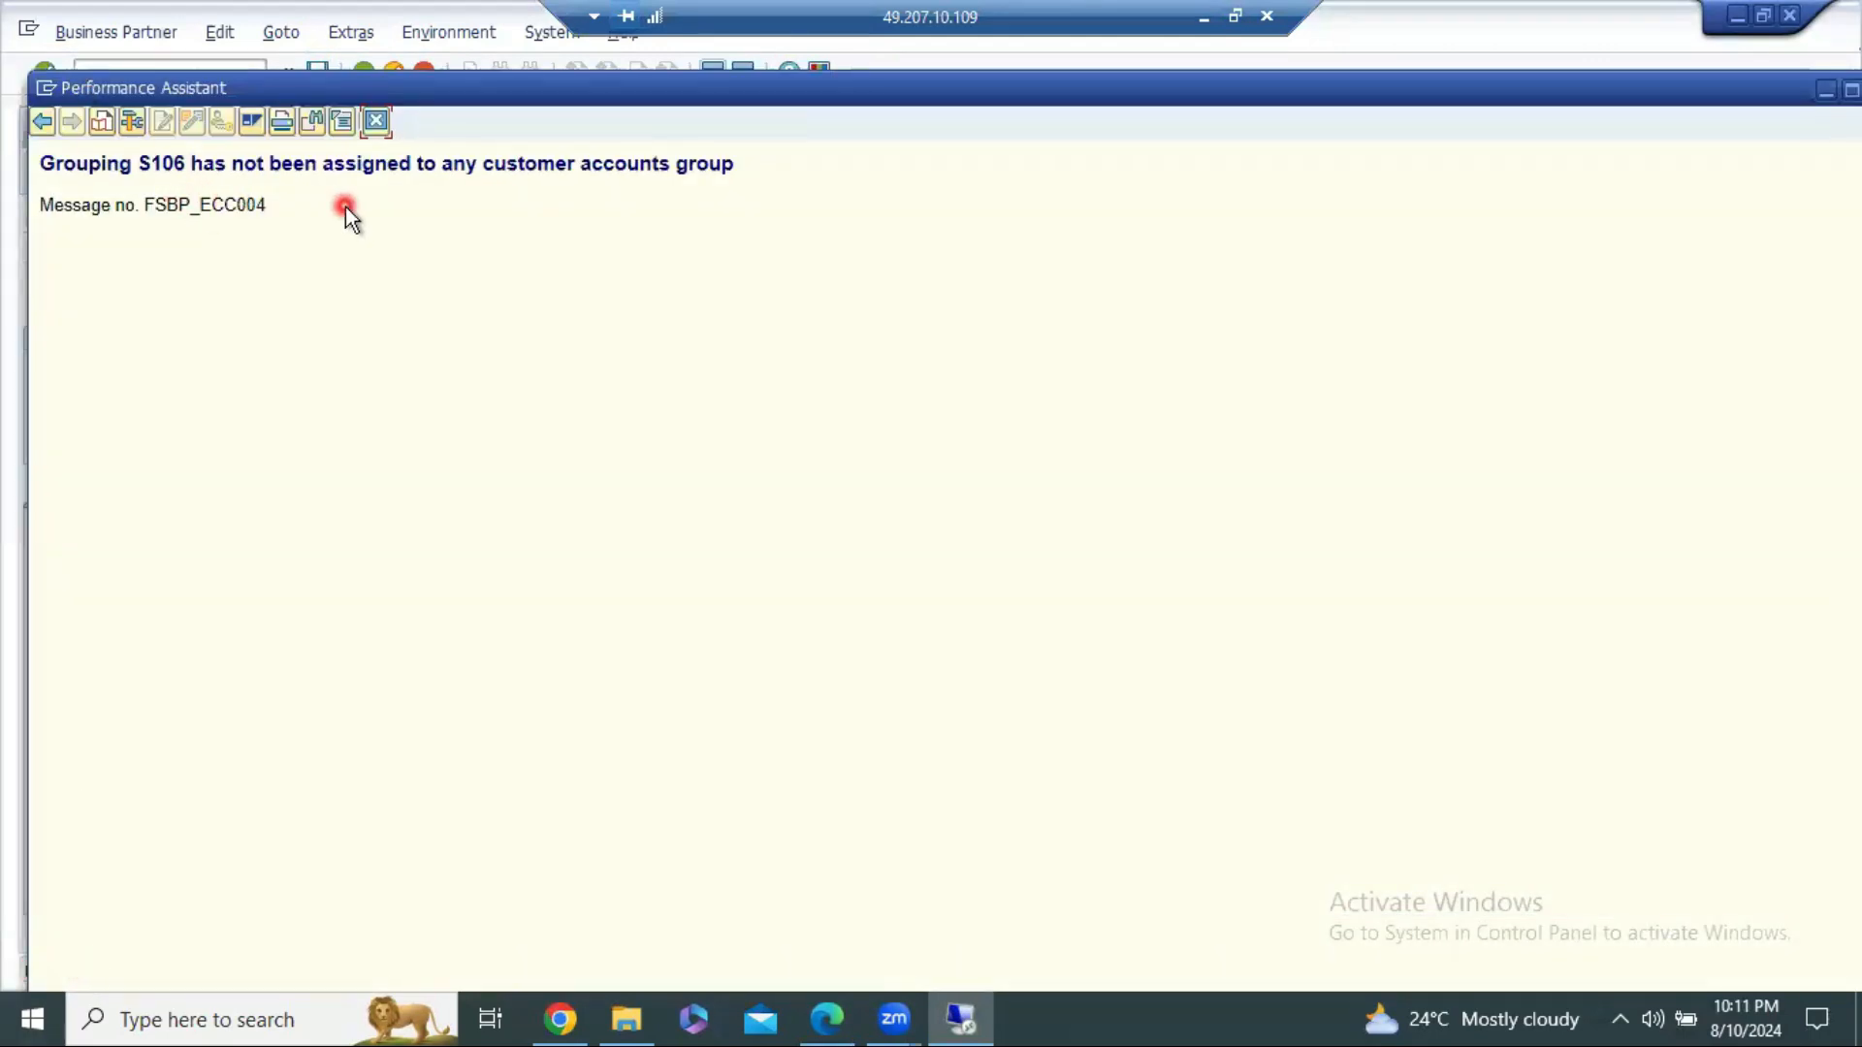
click(381, 121)
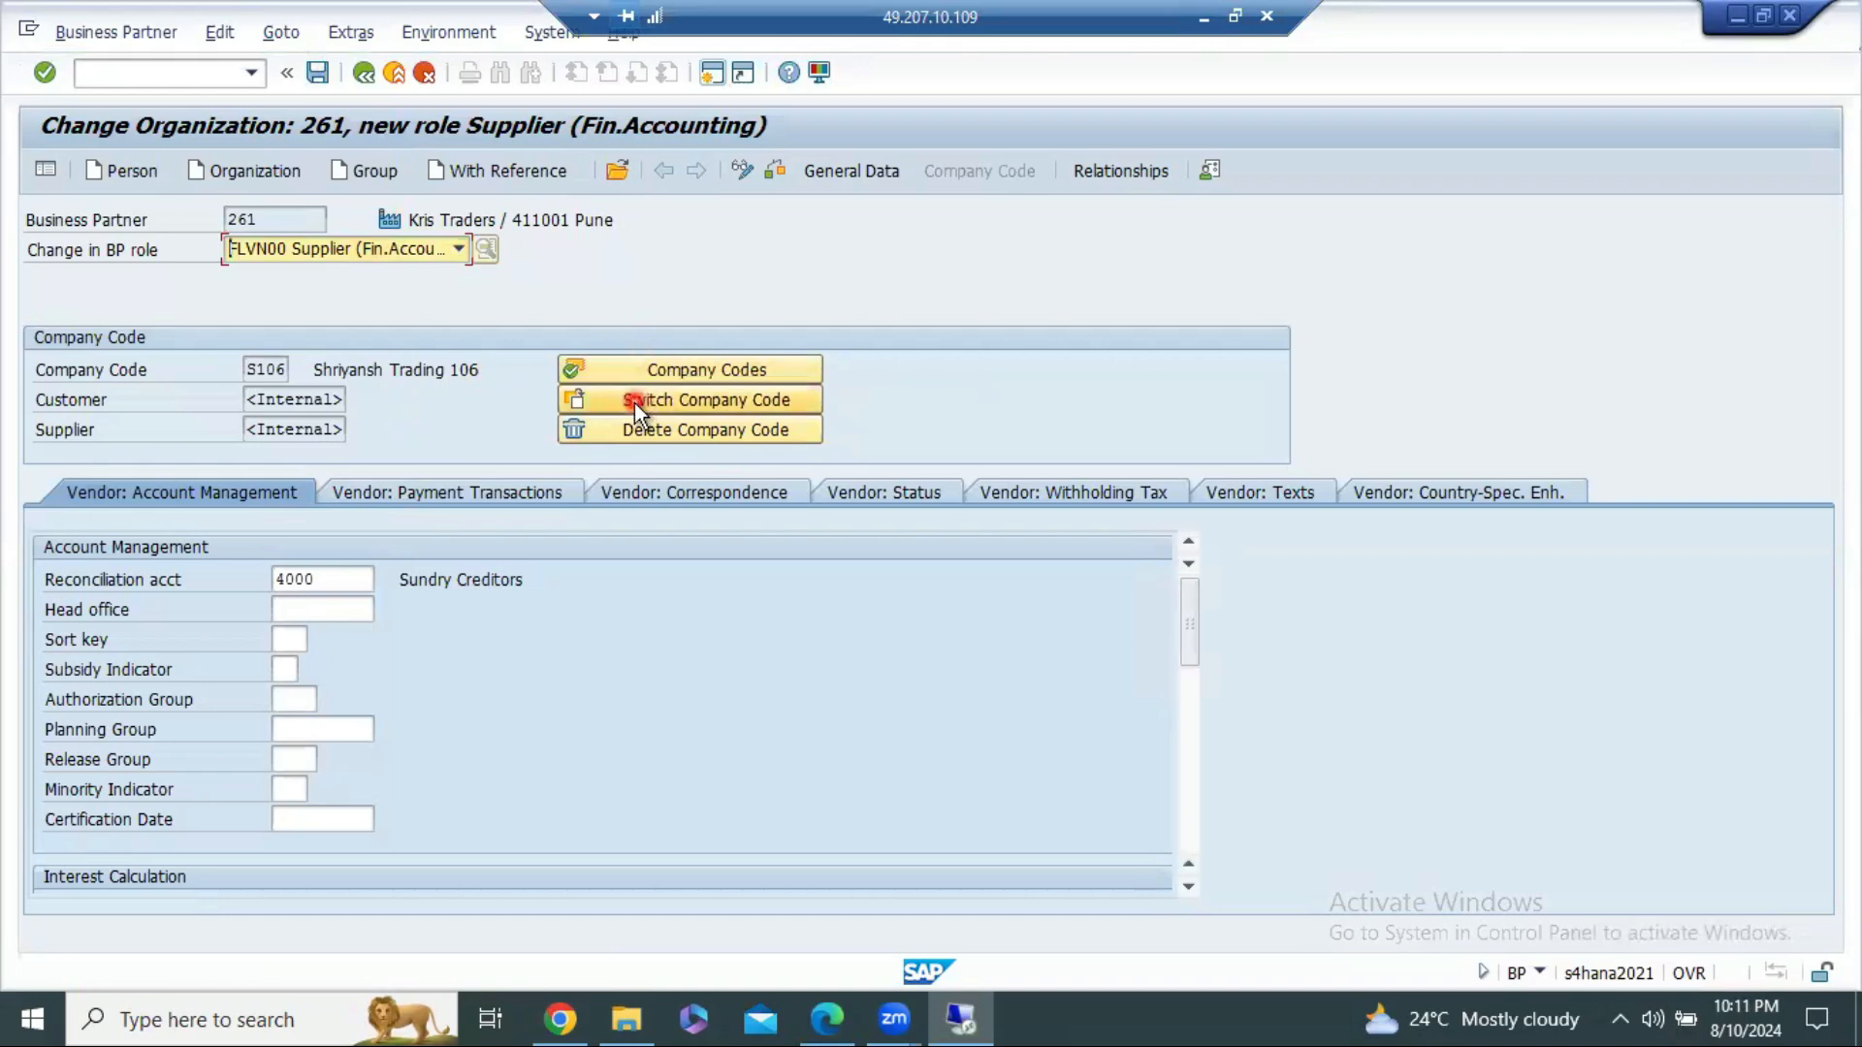
Step: Re-create the company code S106 entry for the business partner and mark it as supplier
click(653, 370)
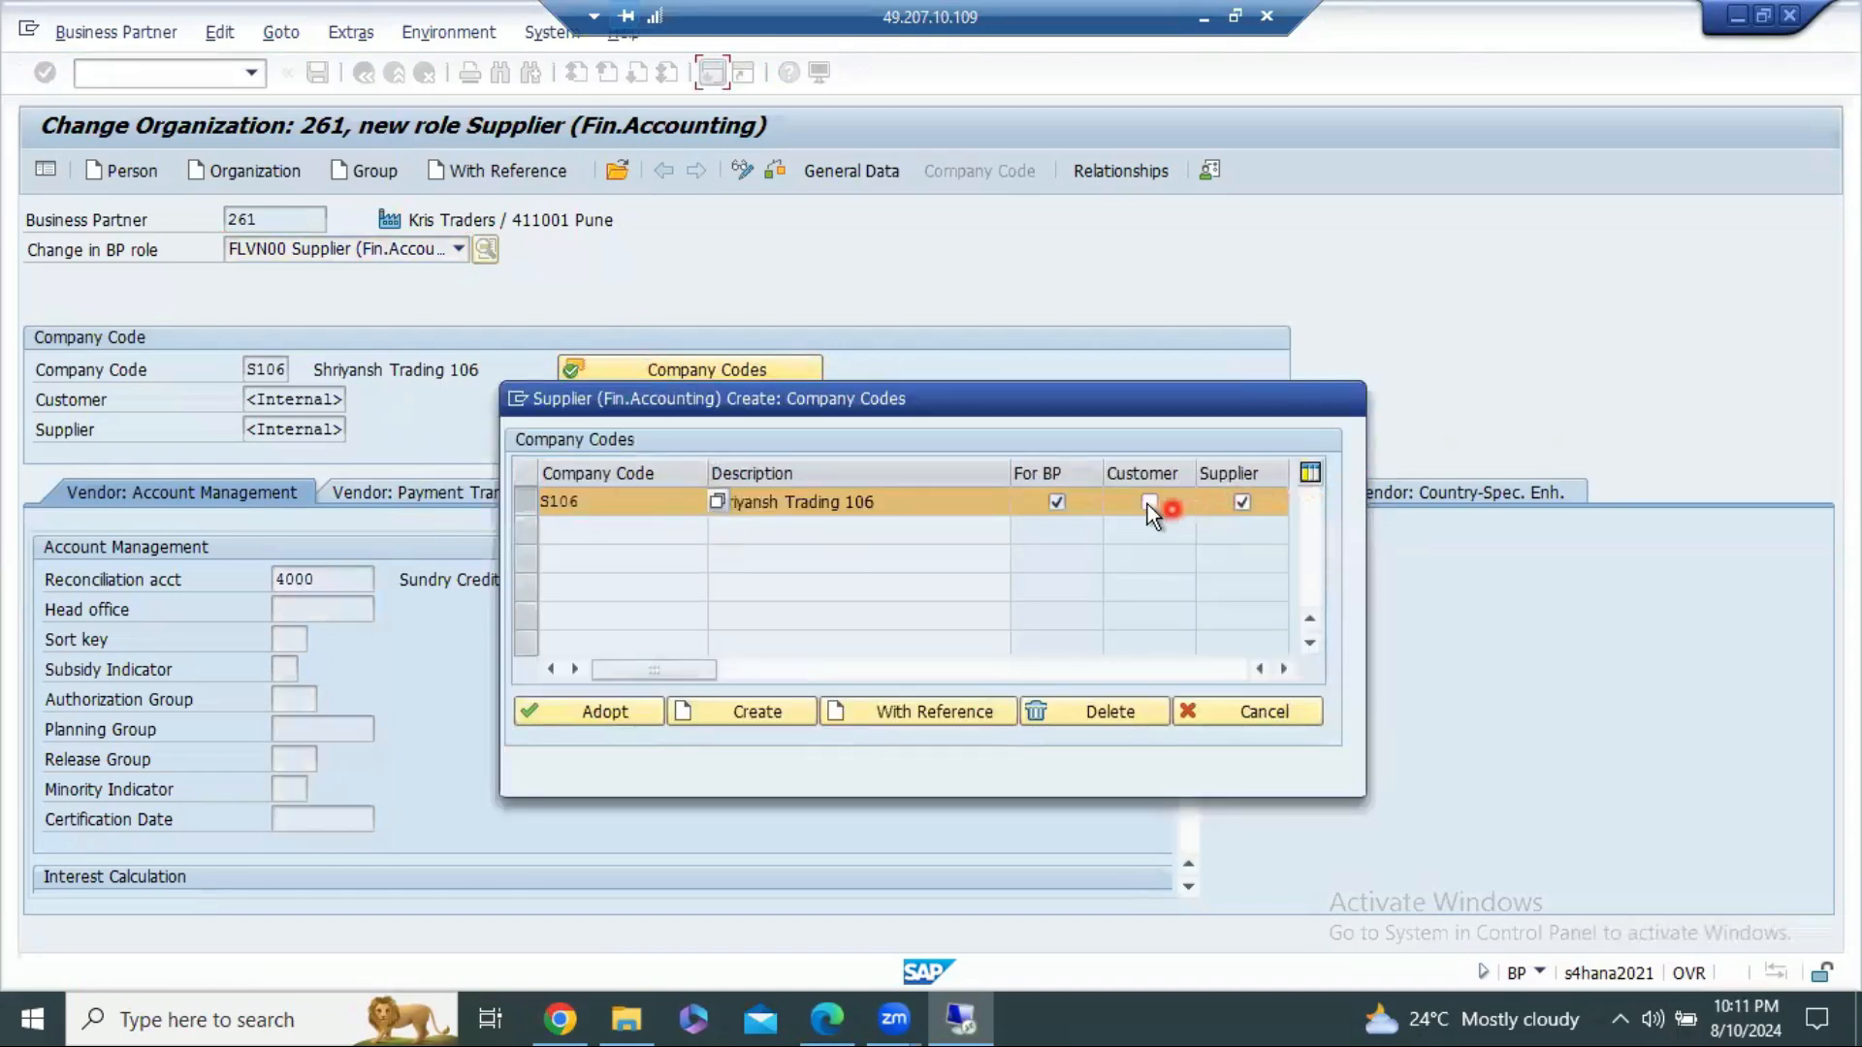
click(690, 719)
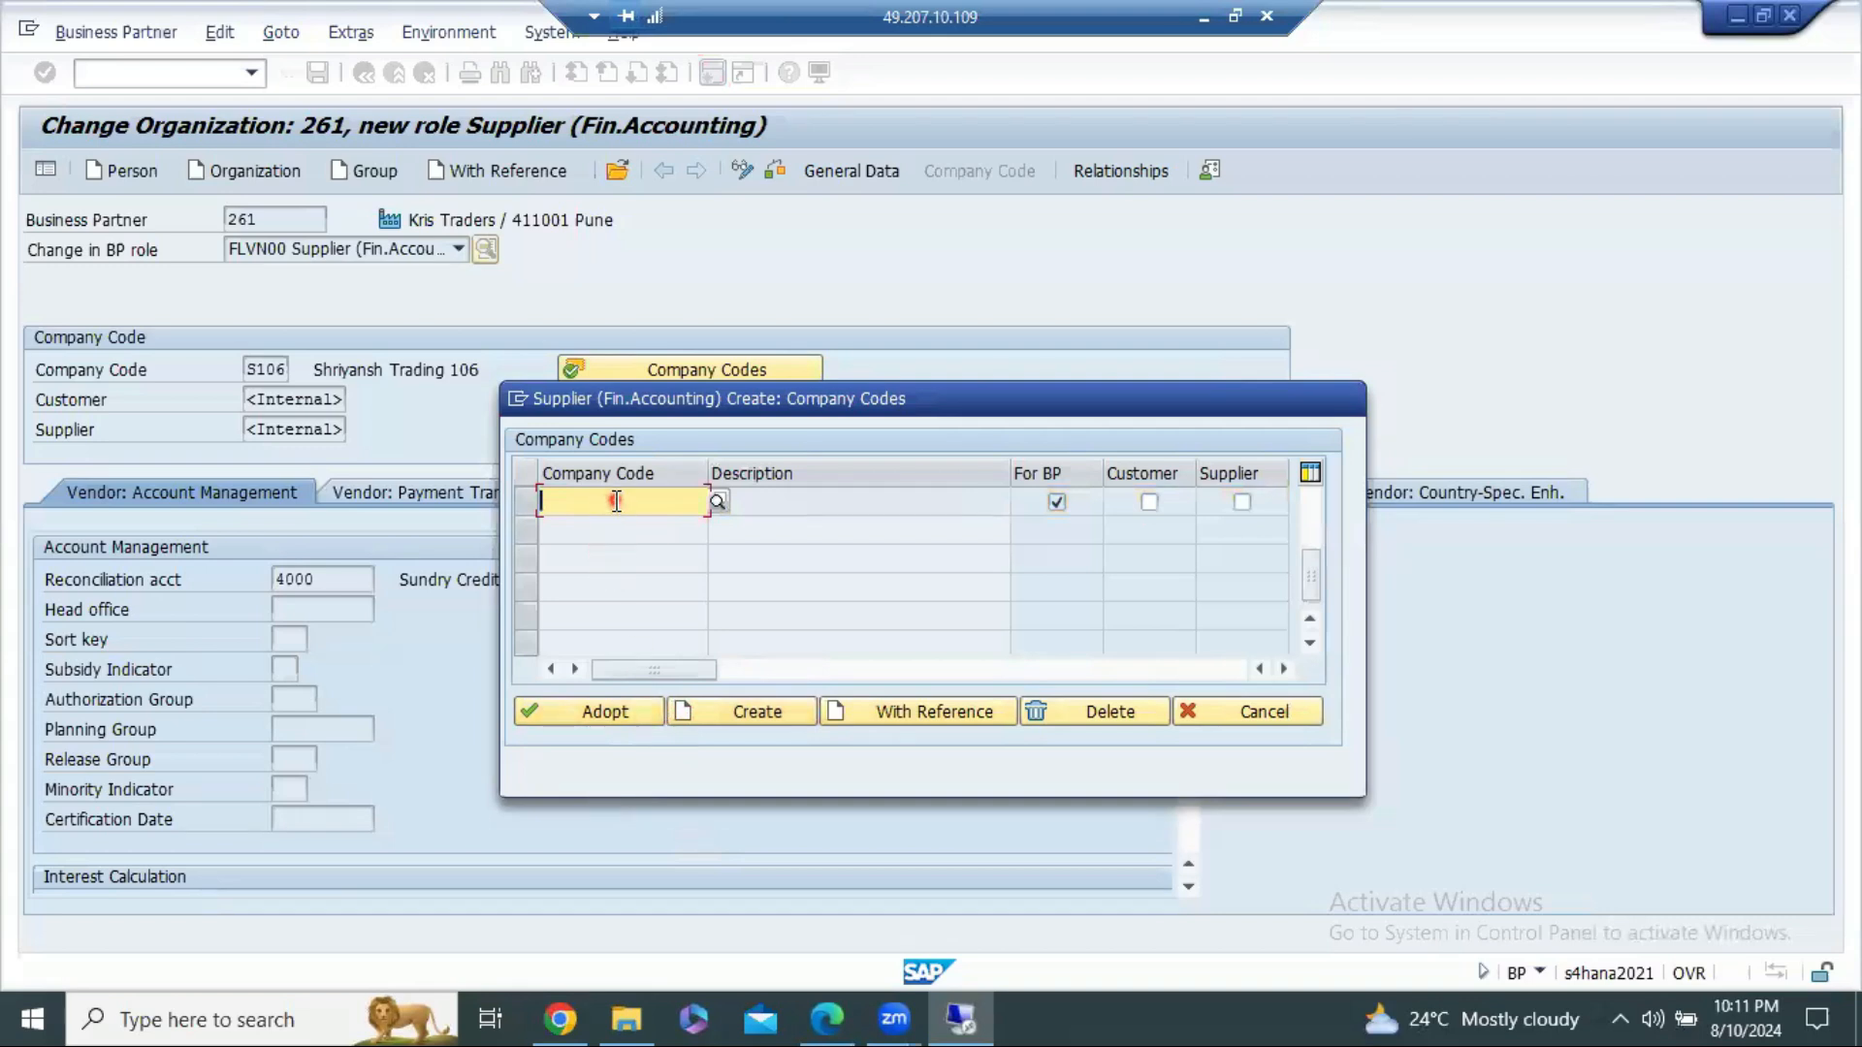
text(s106)
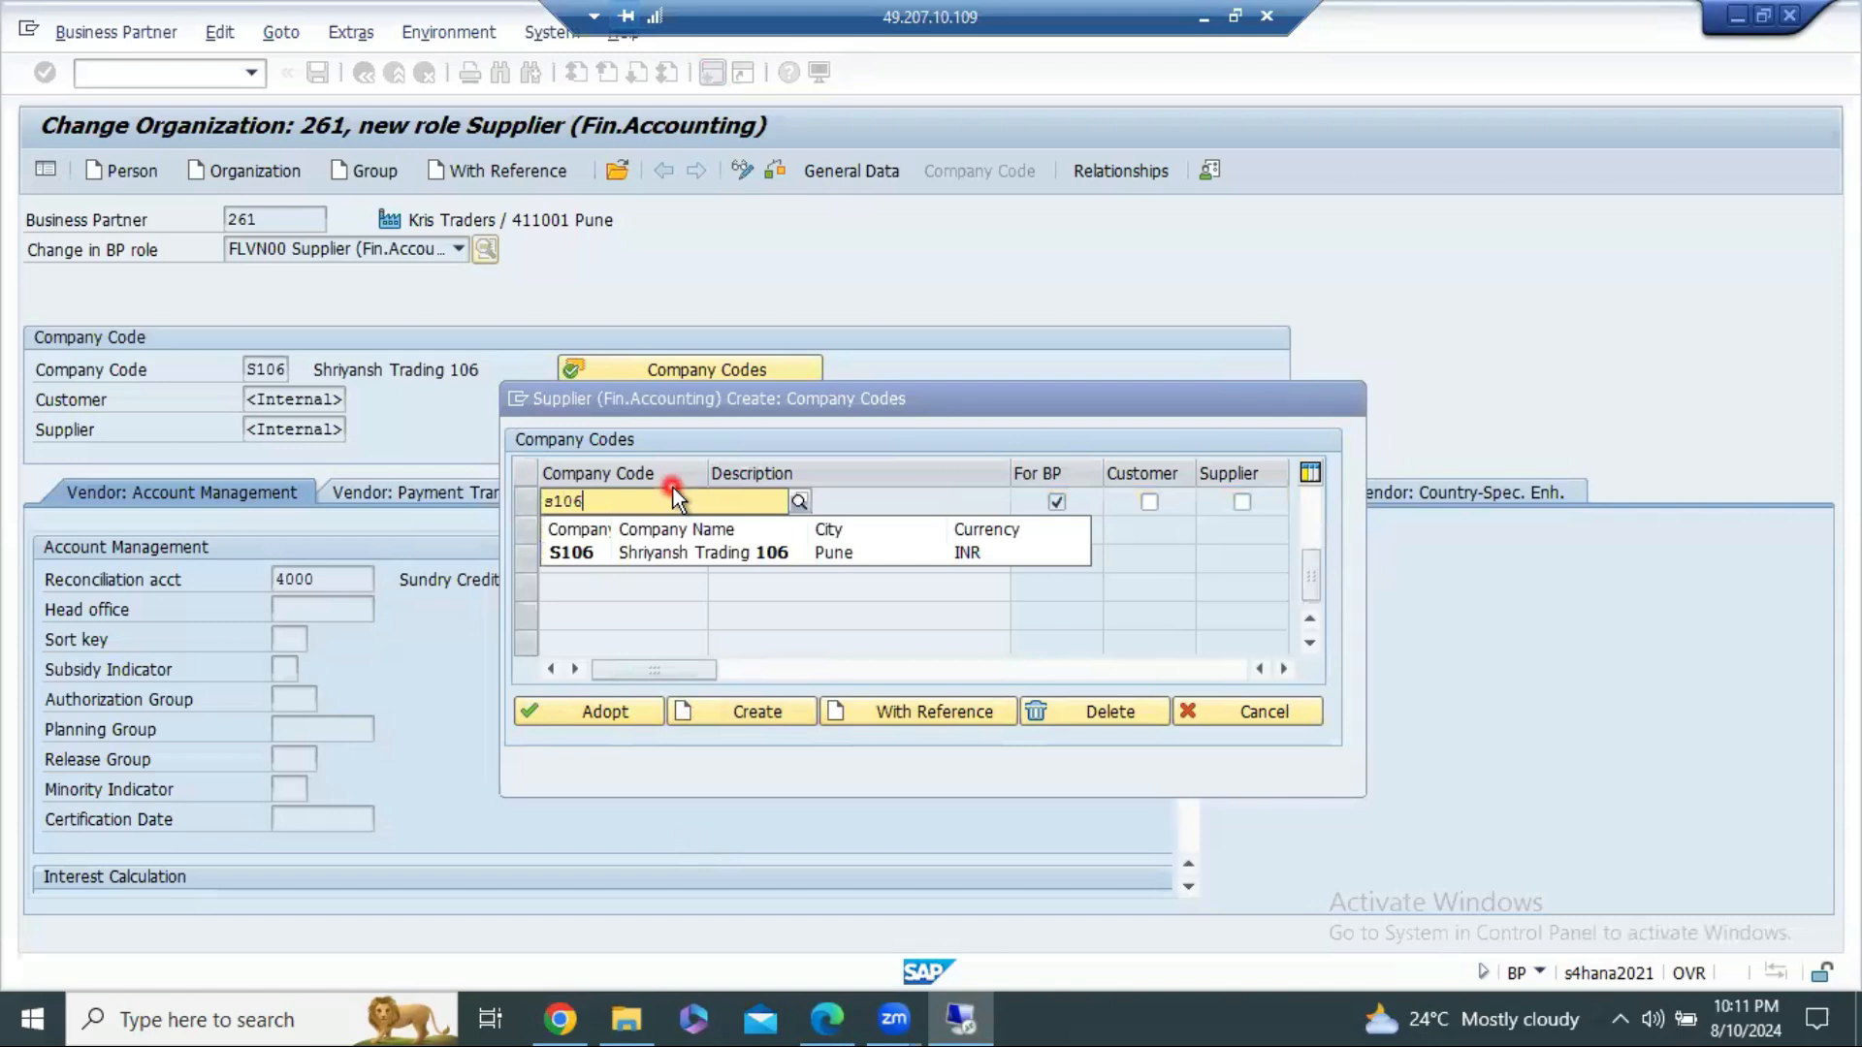
click(661, 556)
click(602, 715)
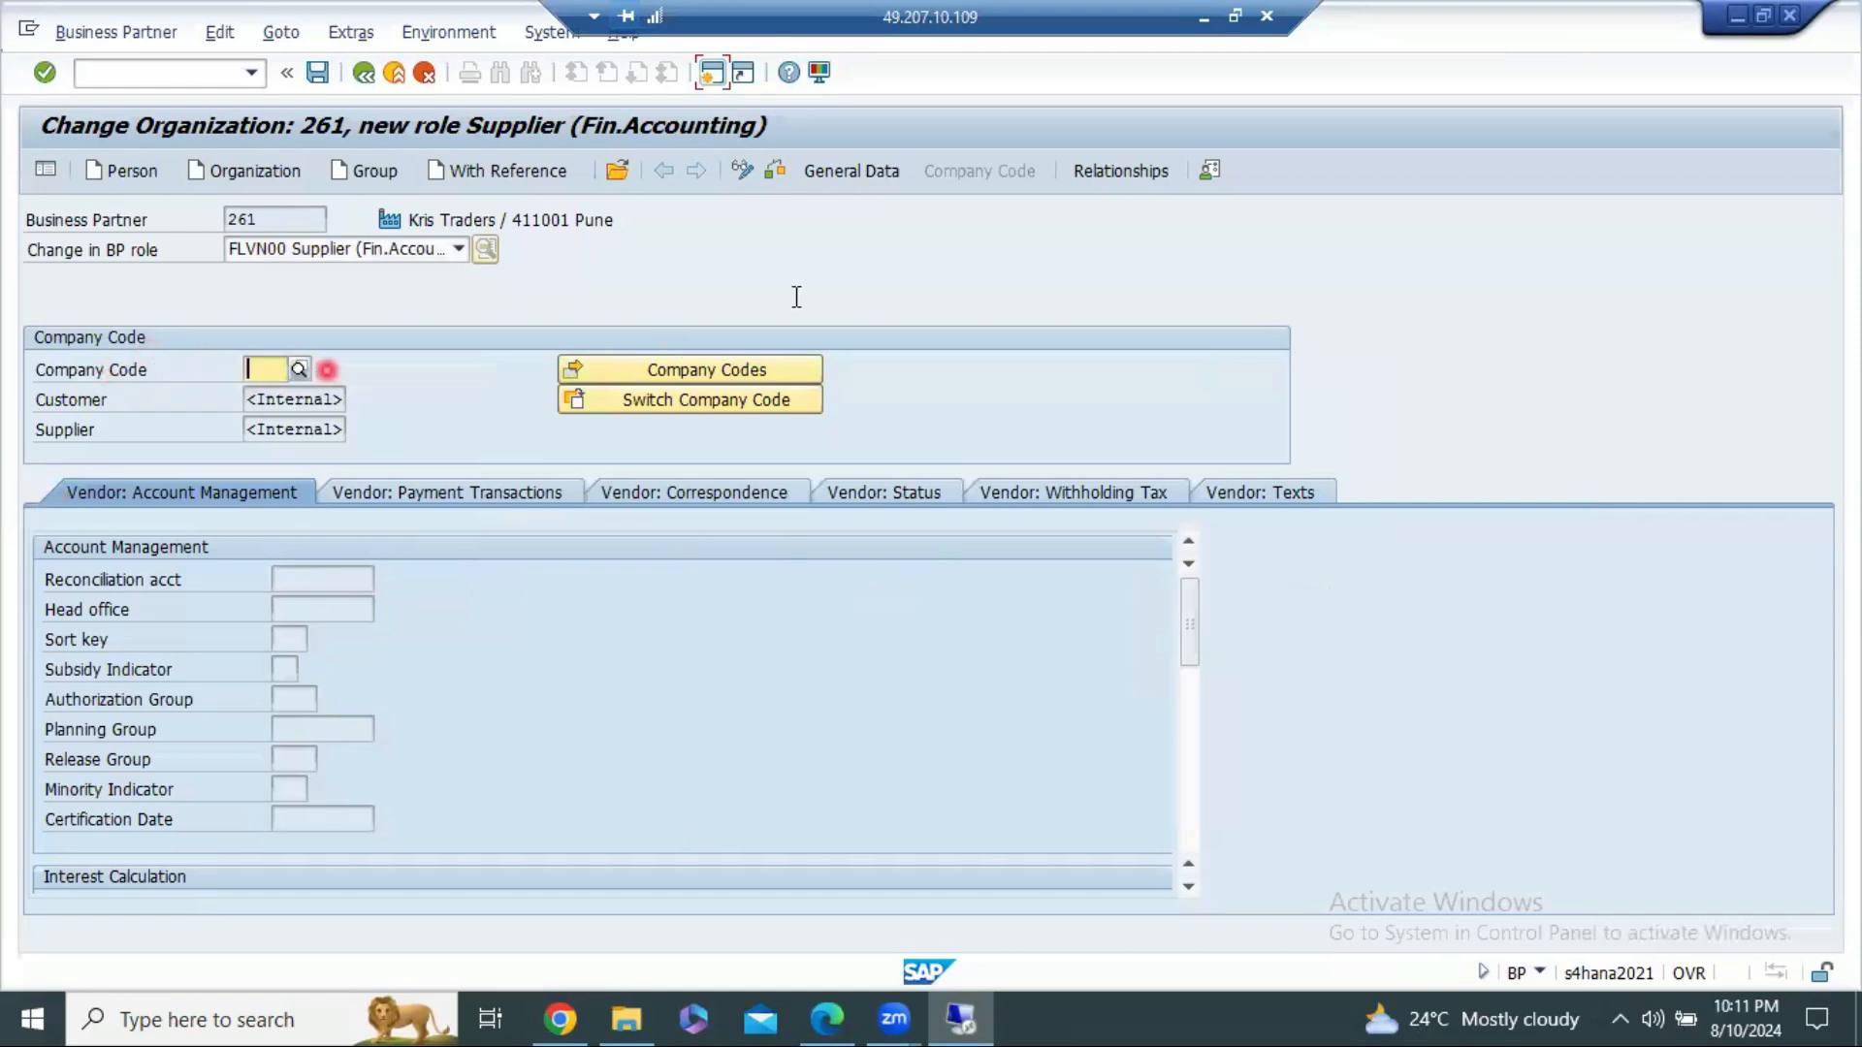
click(709, 369)
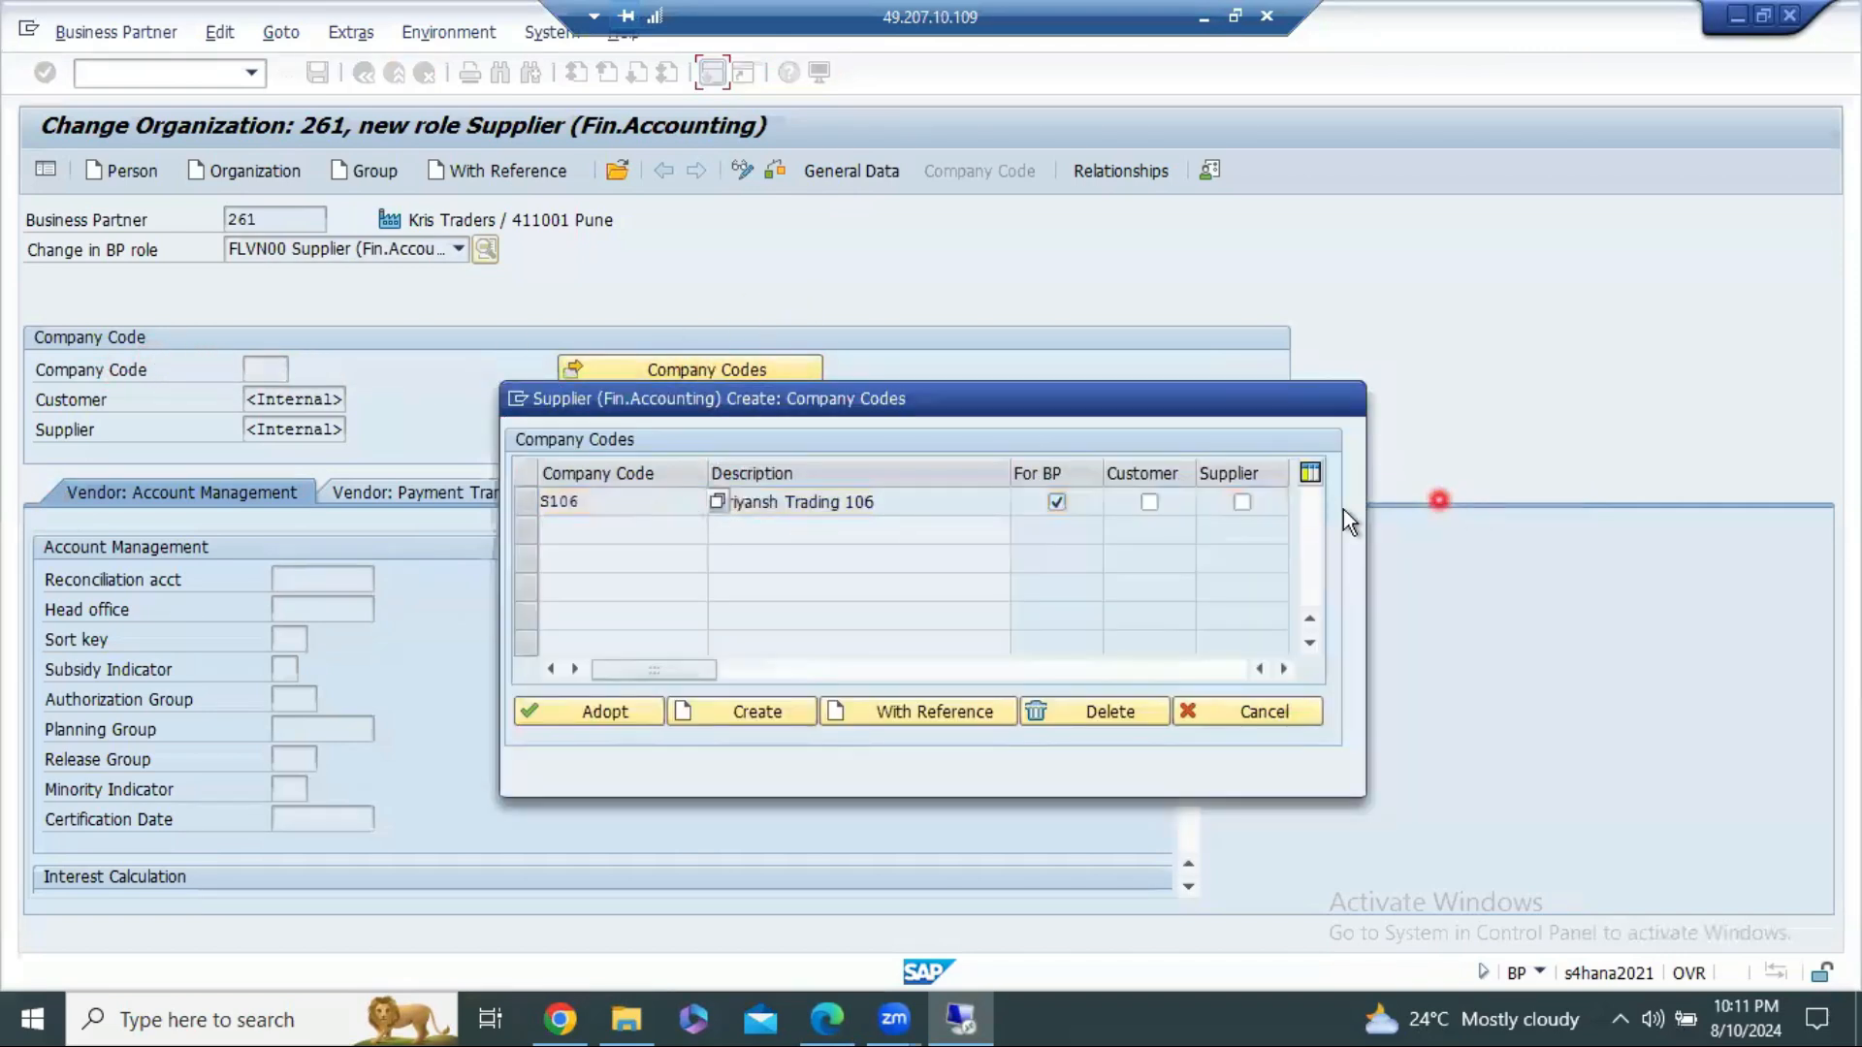
click(1241, 503)
click(621, 712)
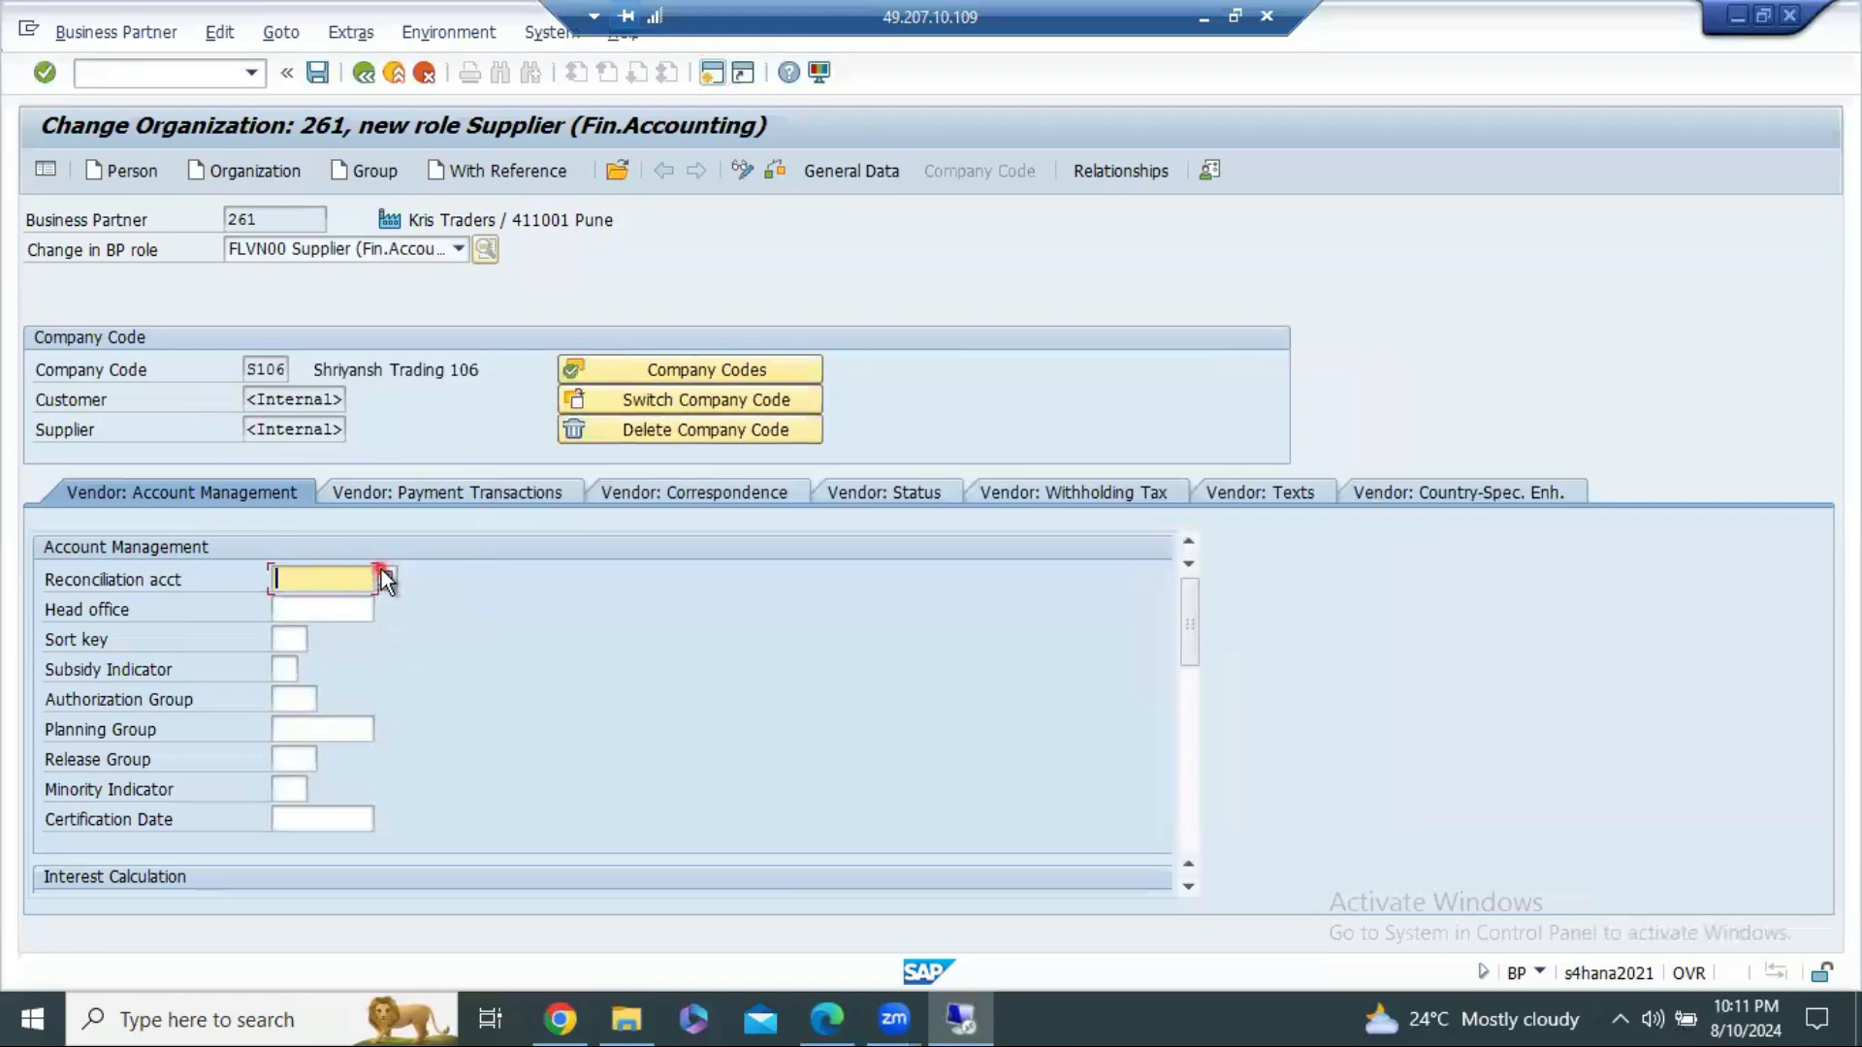
Step: Set reconciliation account 4000 for the re-created S106 supplier data, retry saving the role, and read the message details
click(382, 572)
click(311, 353)
click(313, 74)
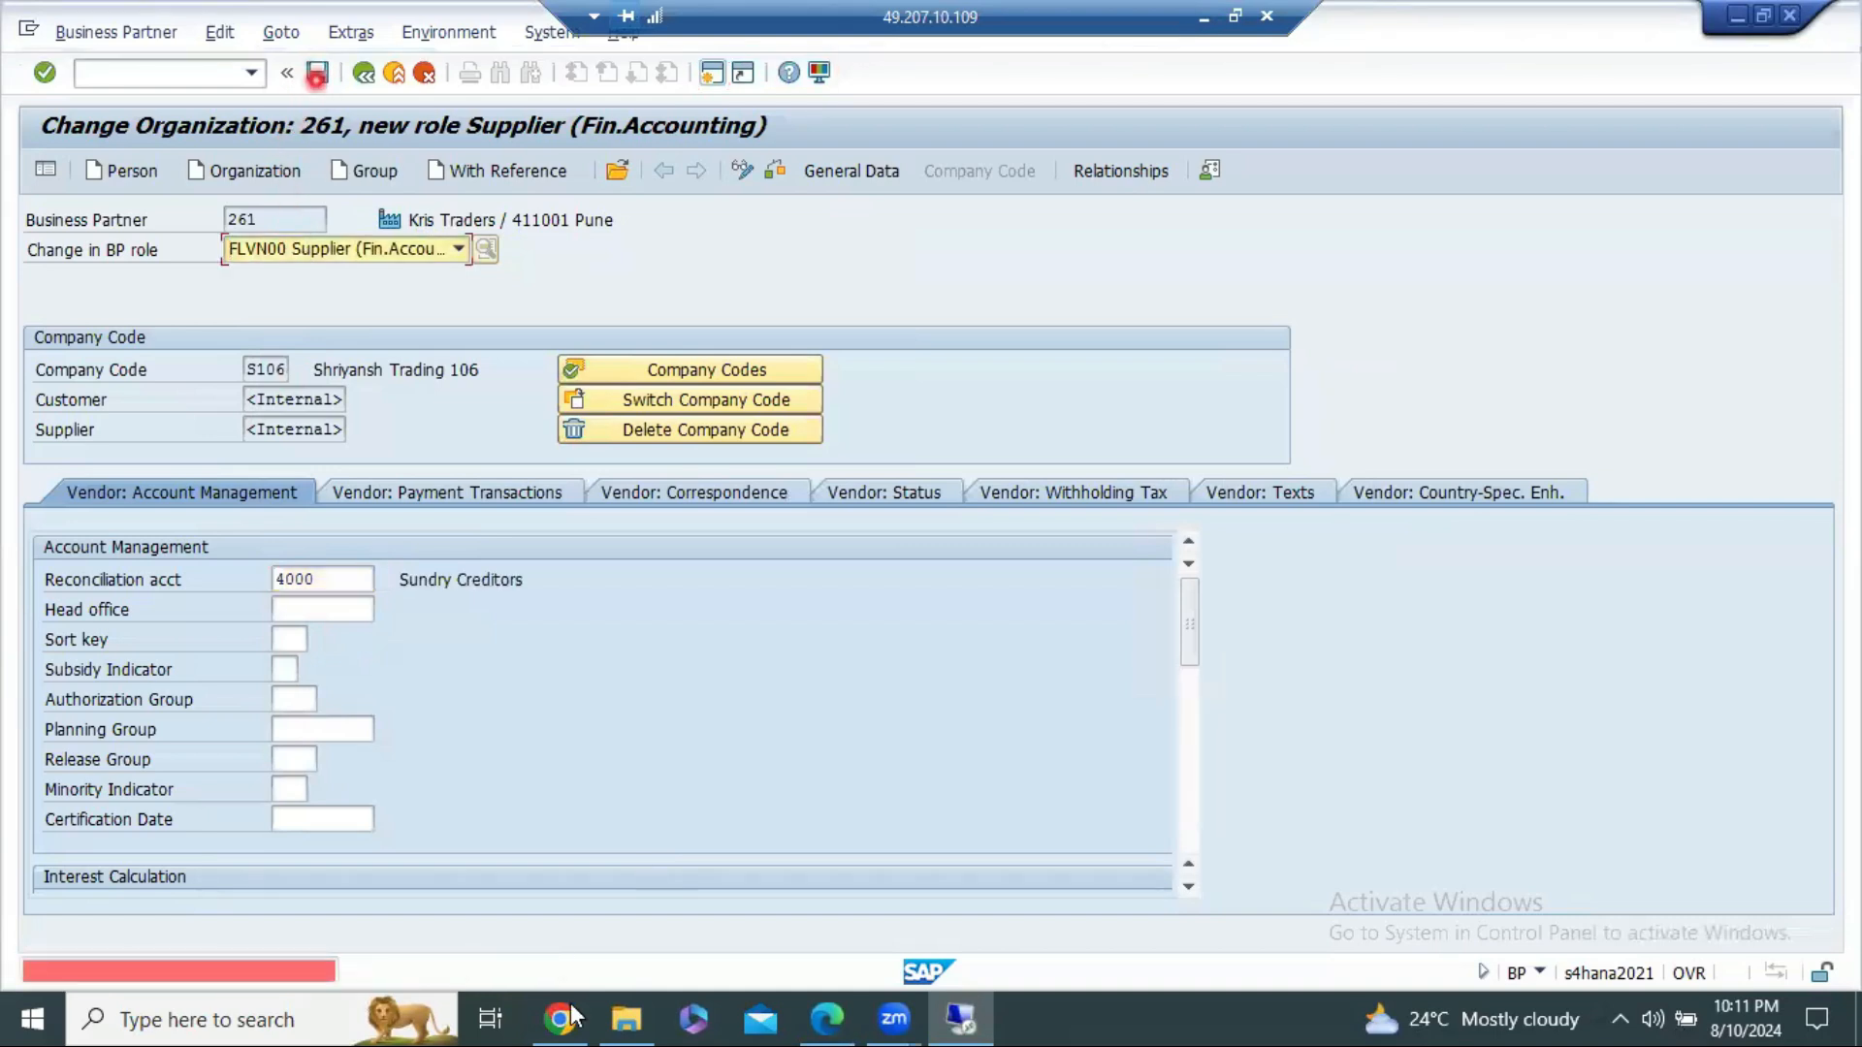
click(208, 973)
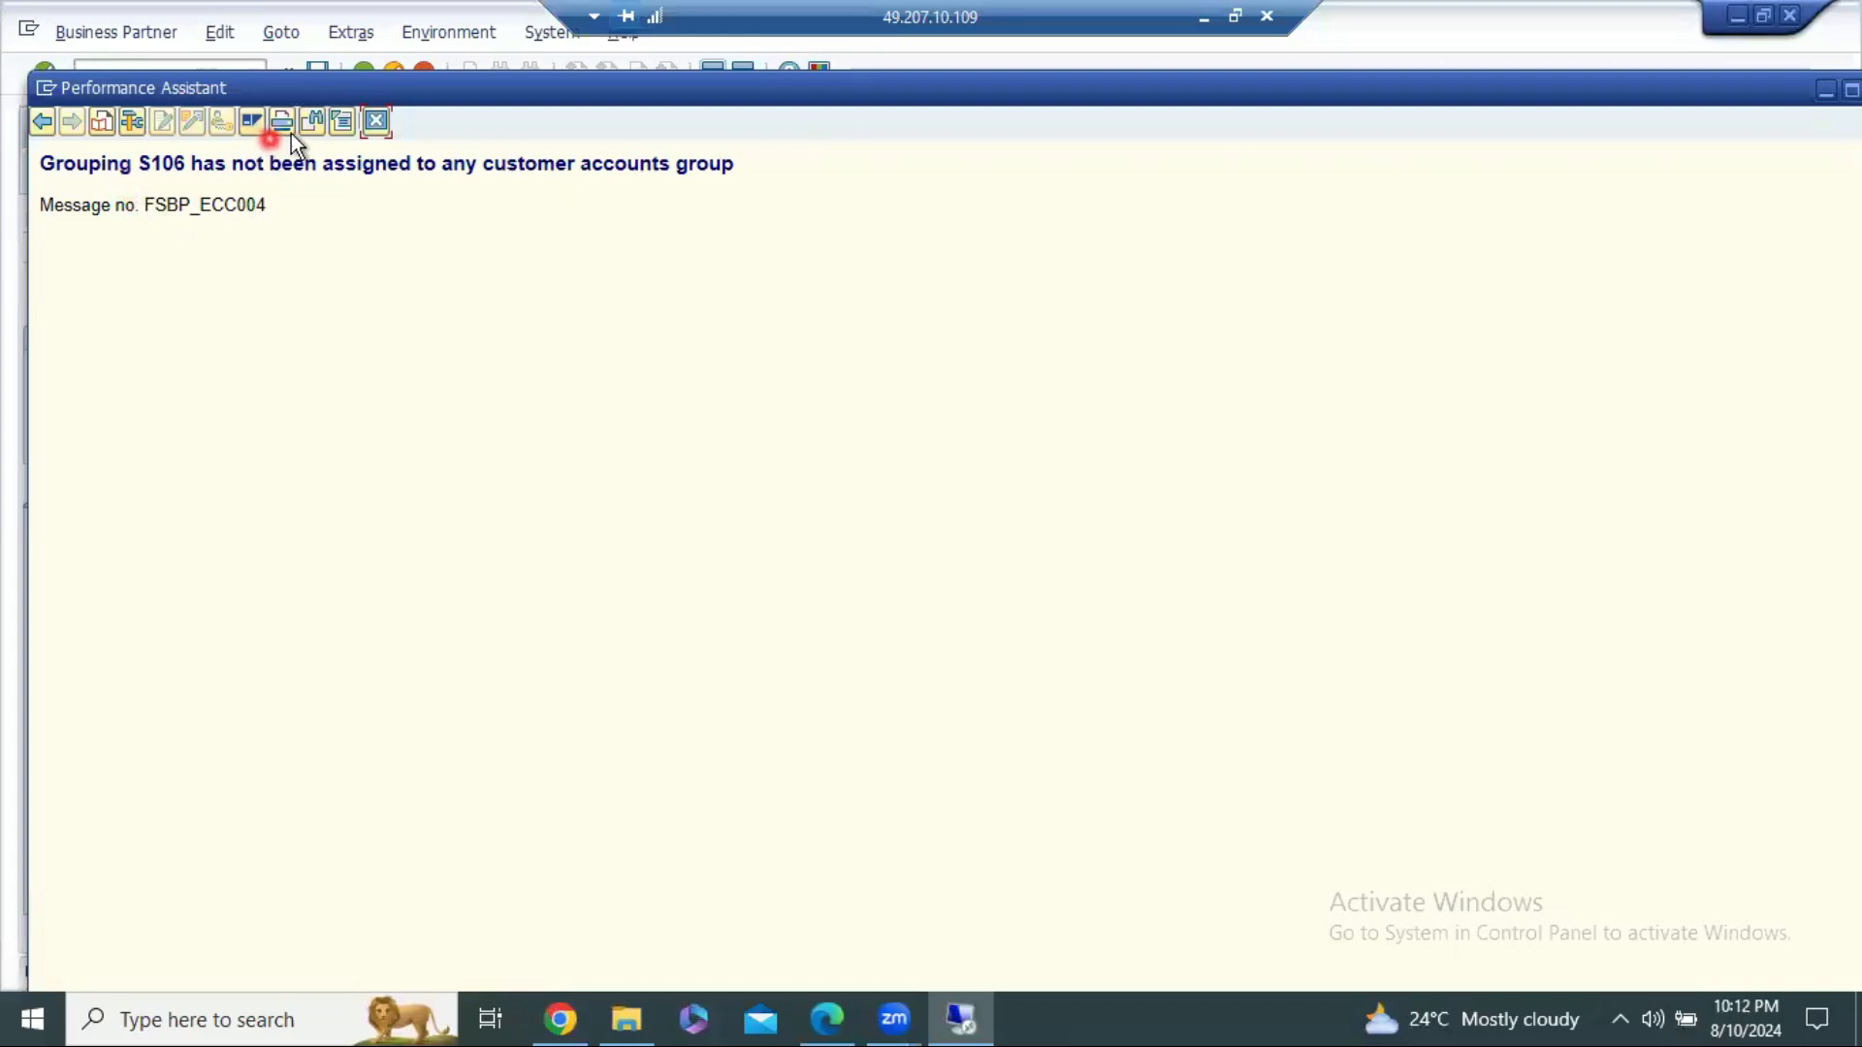
click(370, 120)
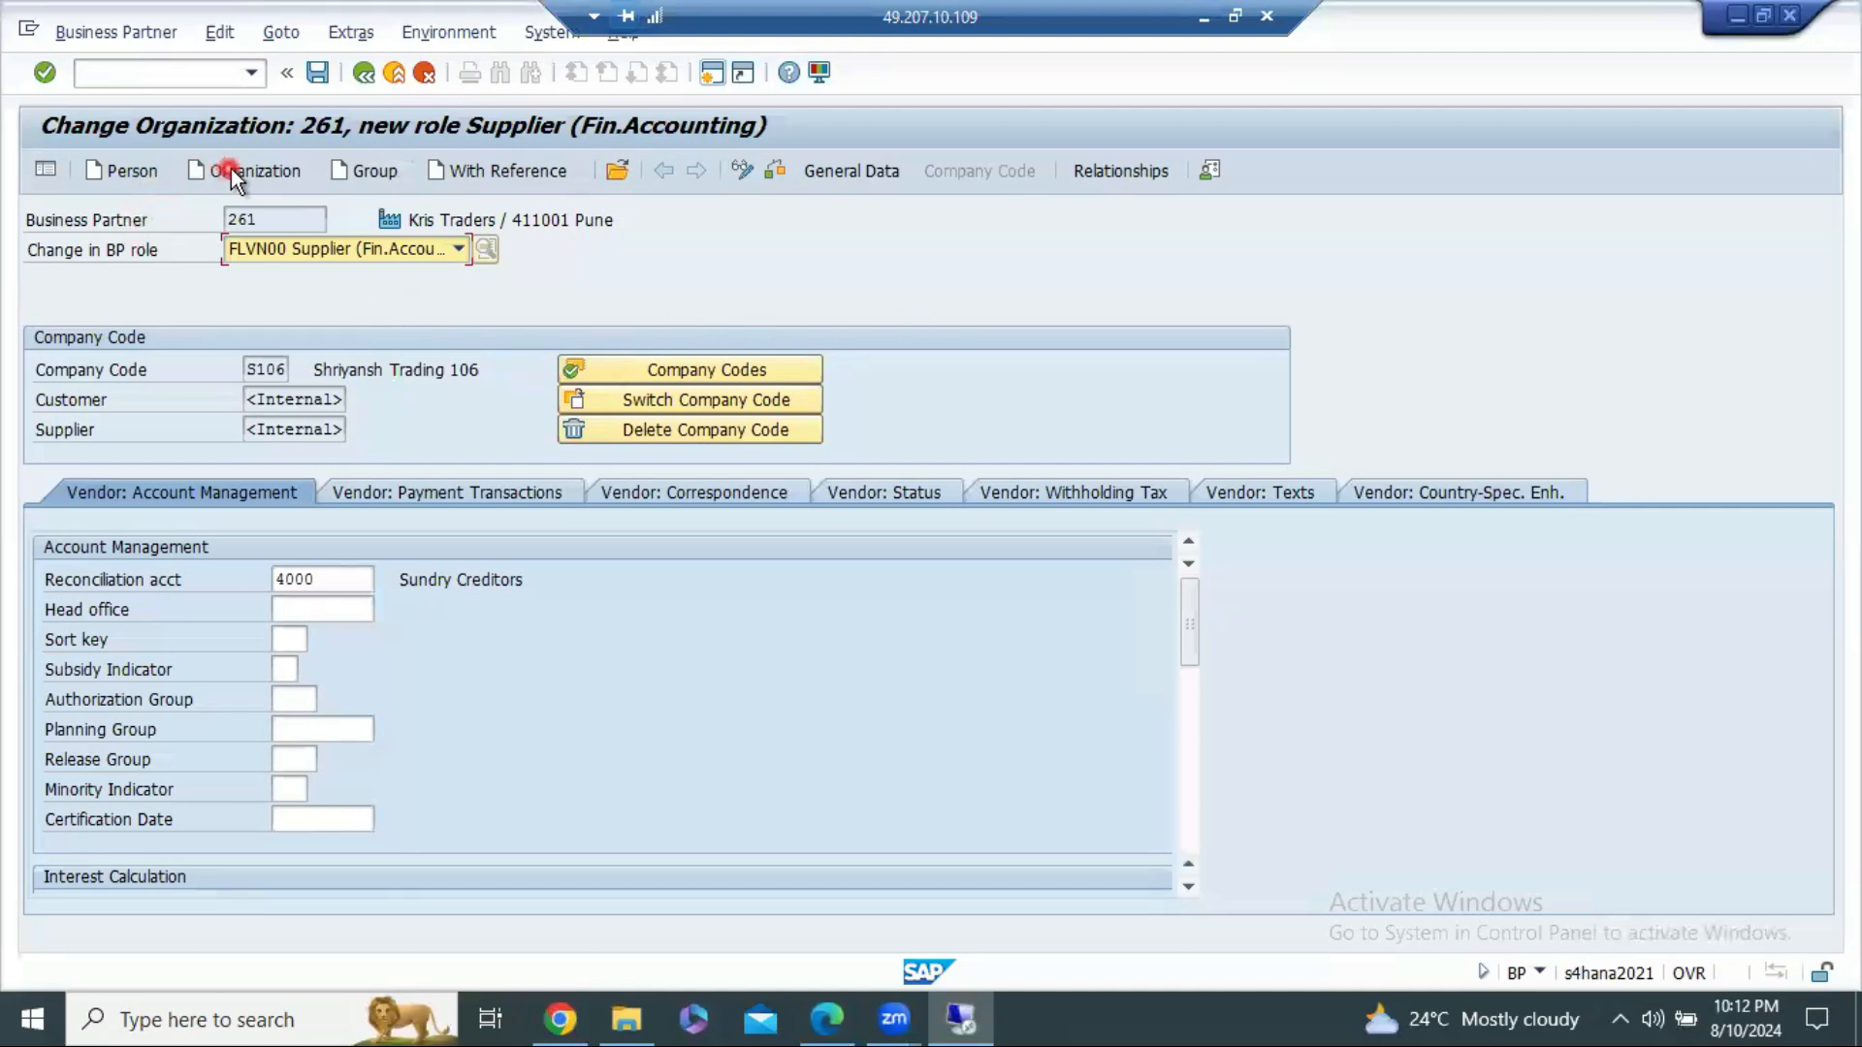
click(461, 260)
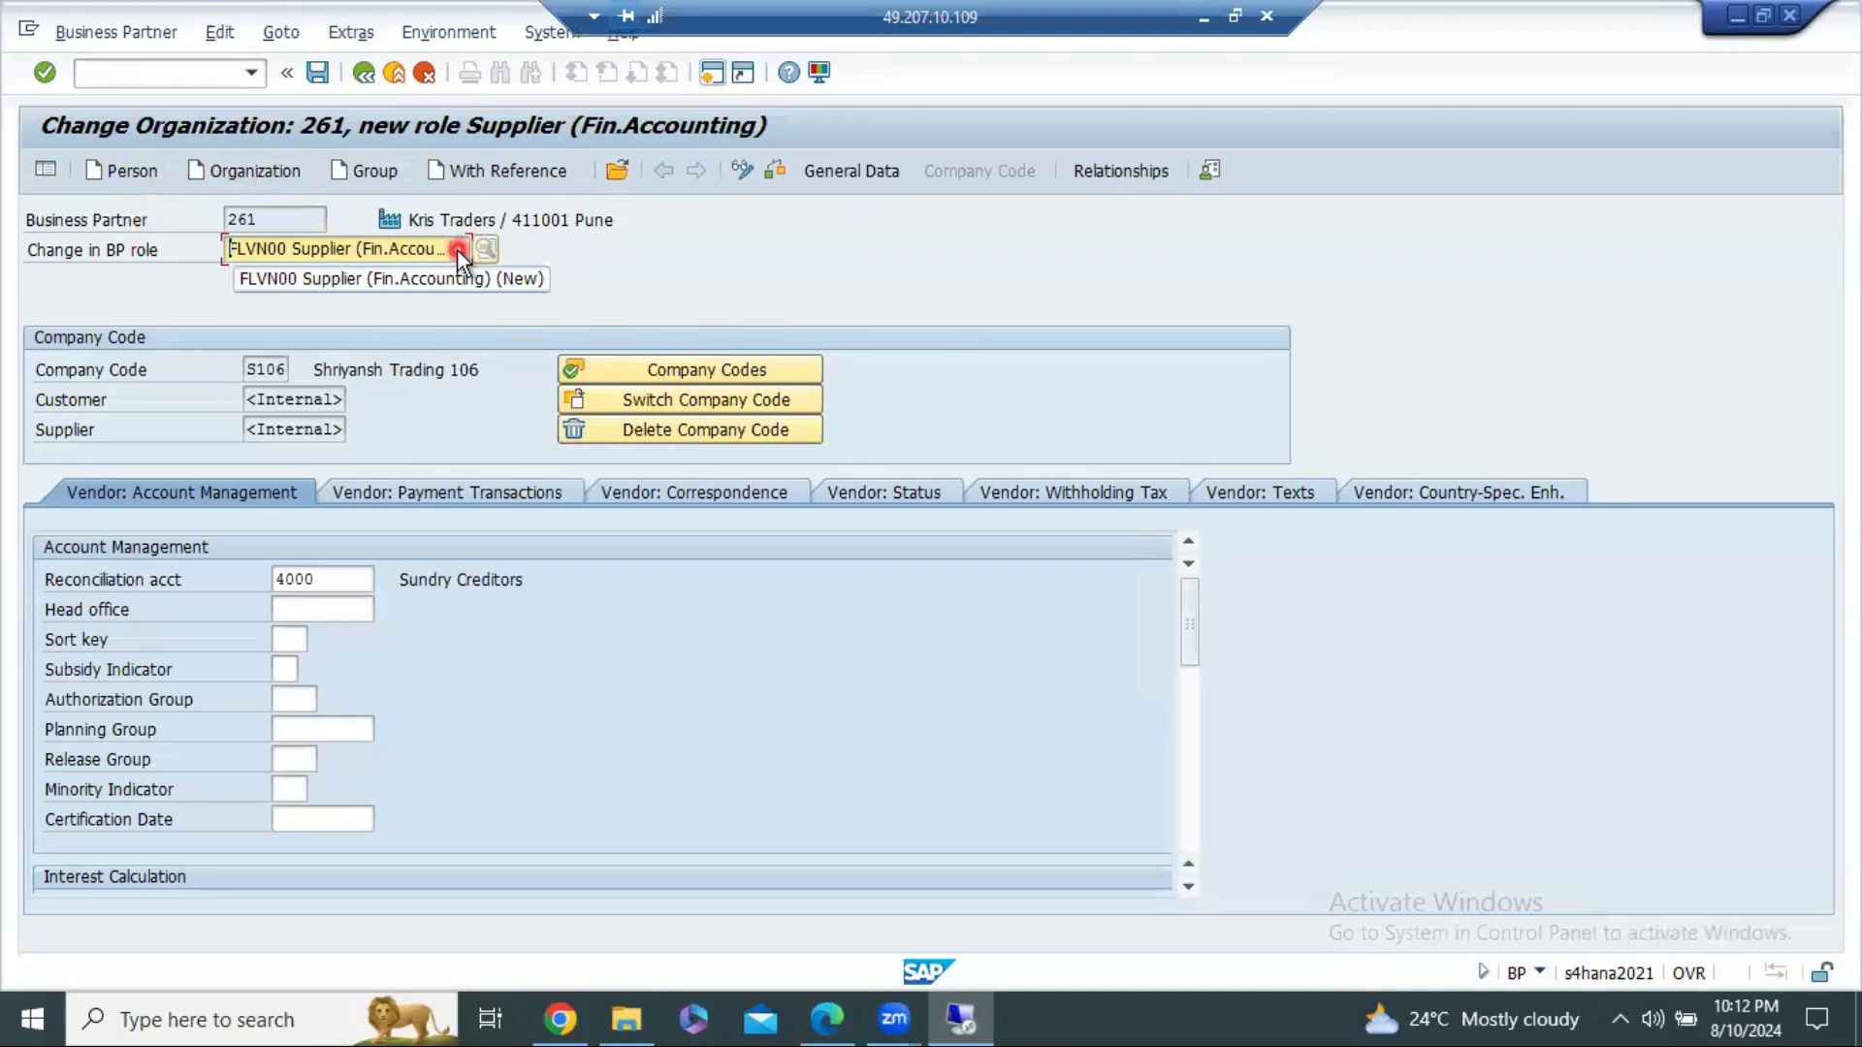
click(308, 73)
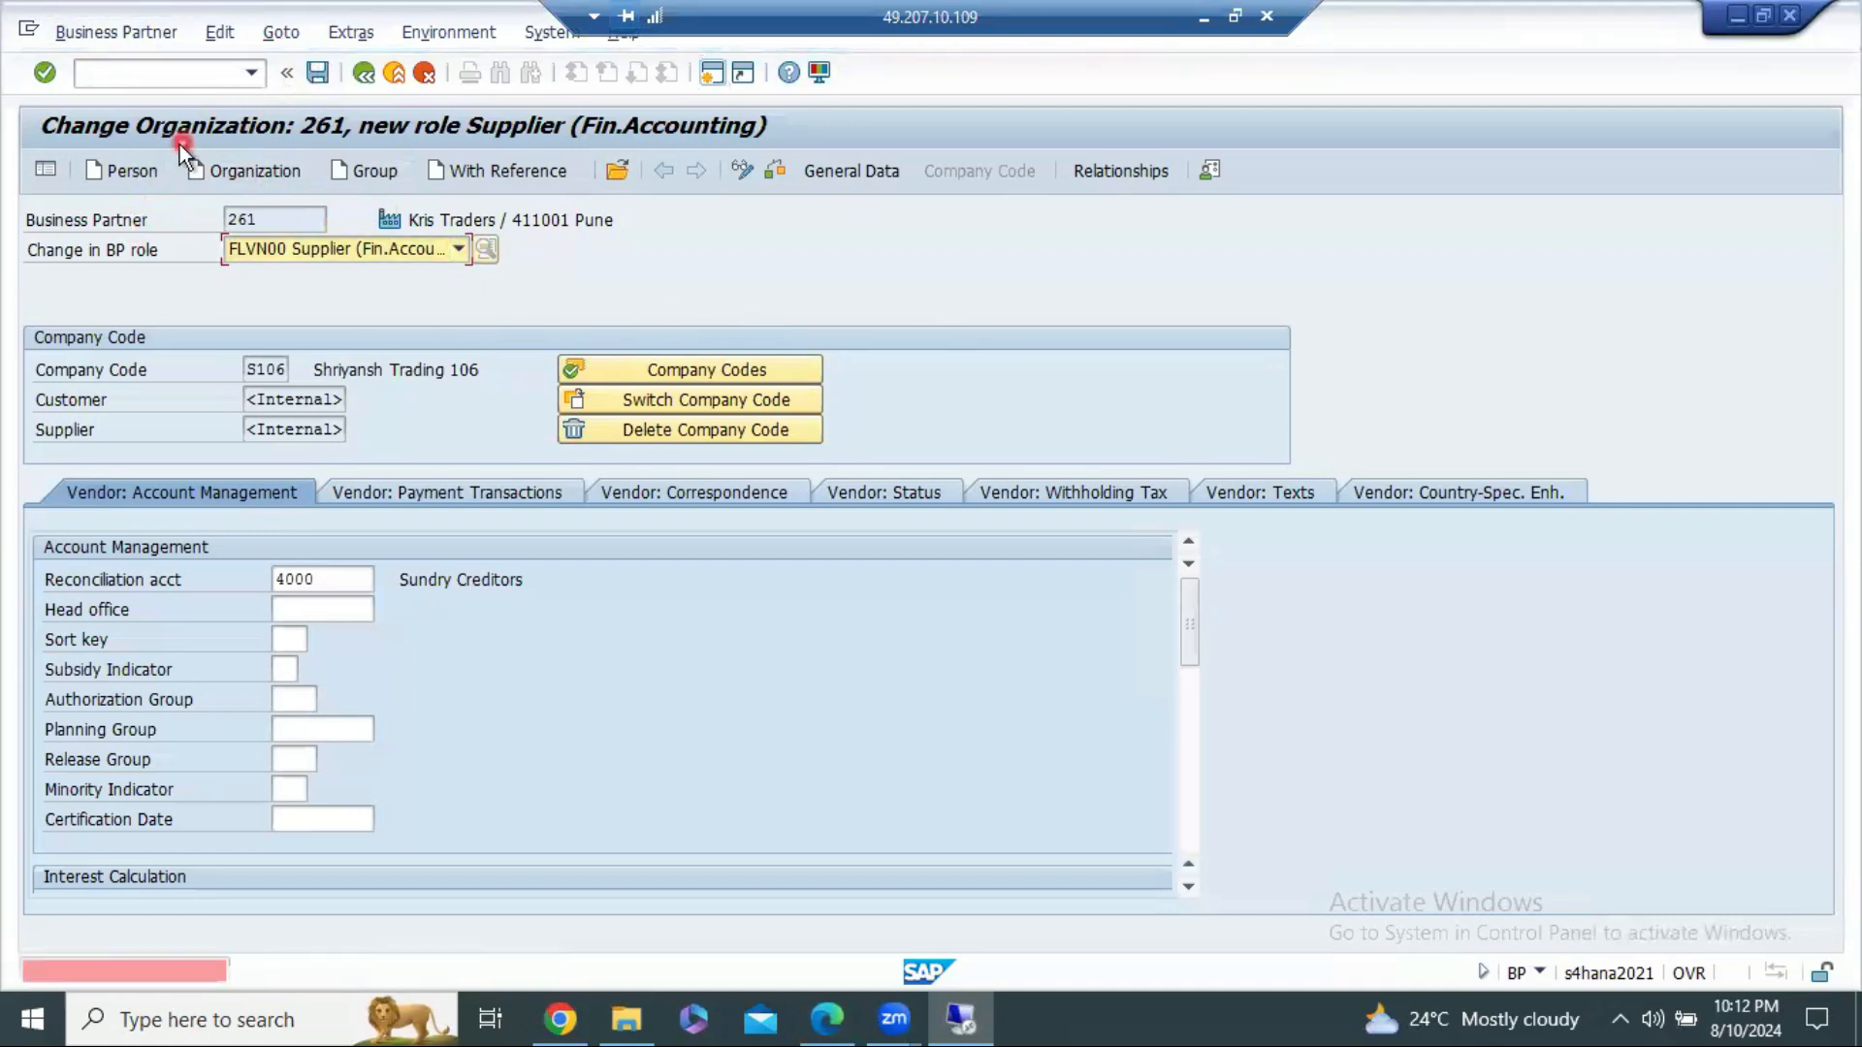
Step: Abandon the unsaved supplier role changes, restart business partner maintenance, and start creating a new organization
click(179, 76)
text(/ns)
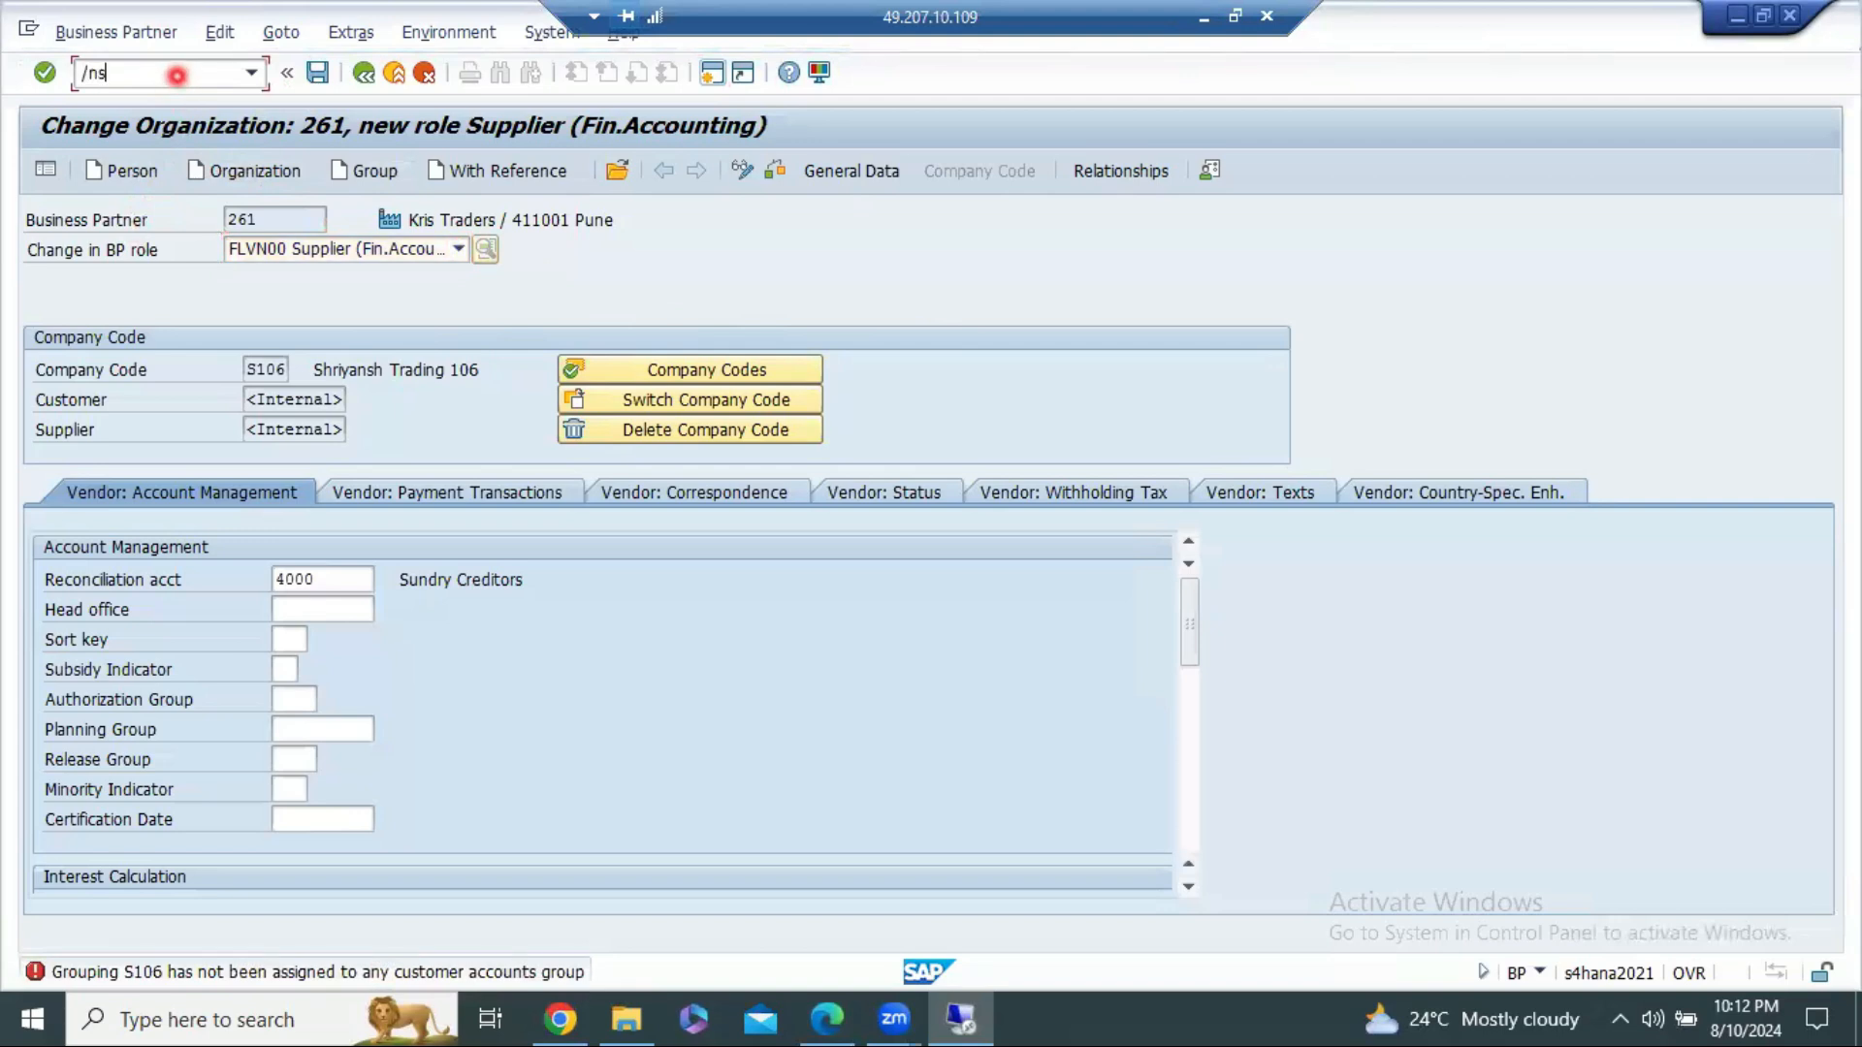
key(BackSpace)
key(Return)
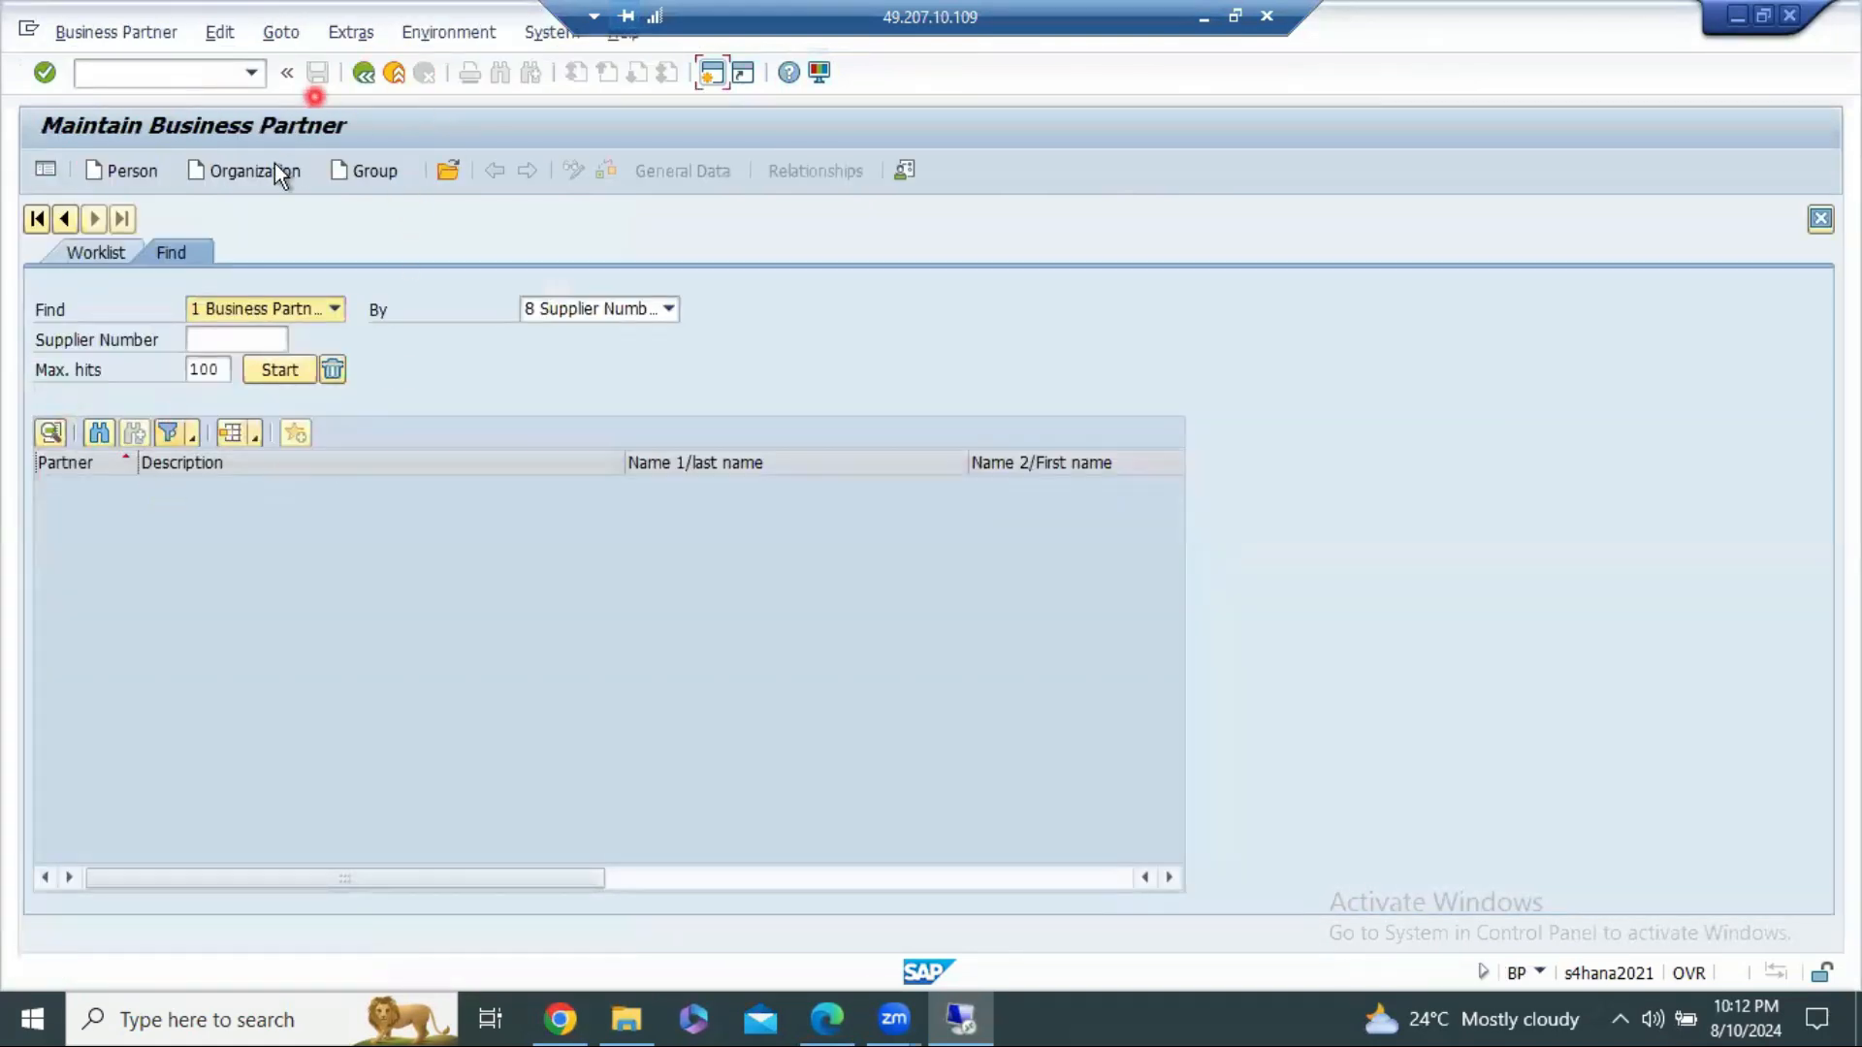
click(277, 175)
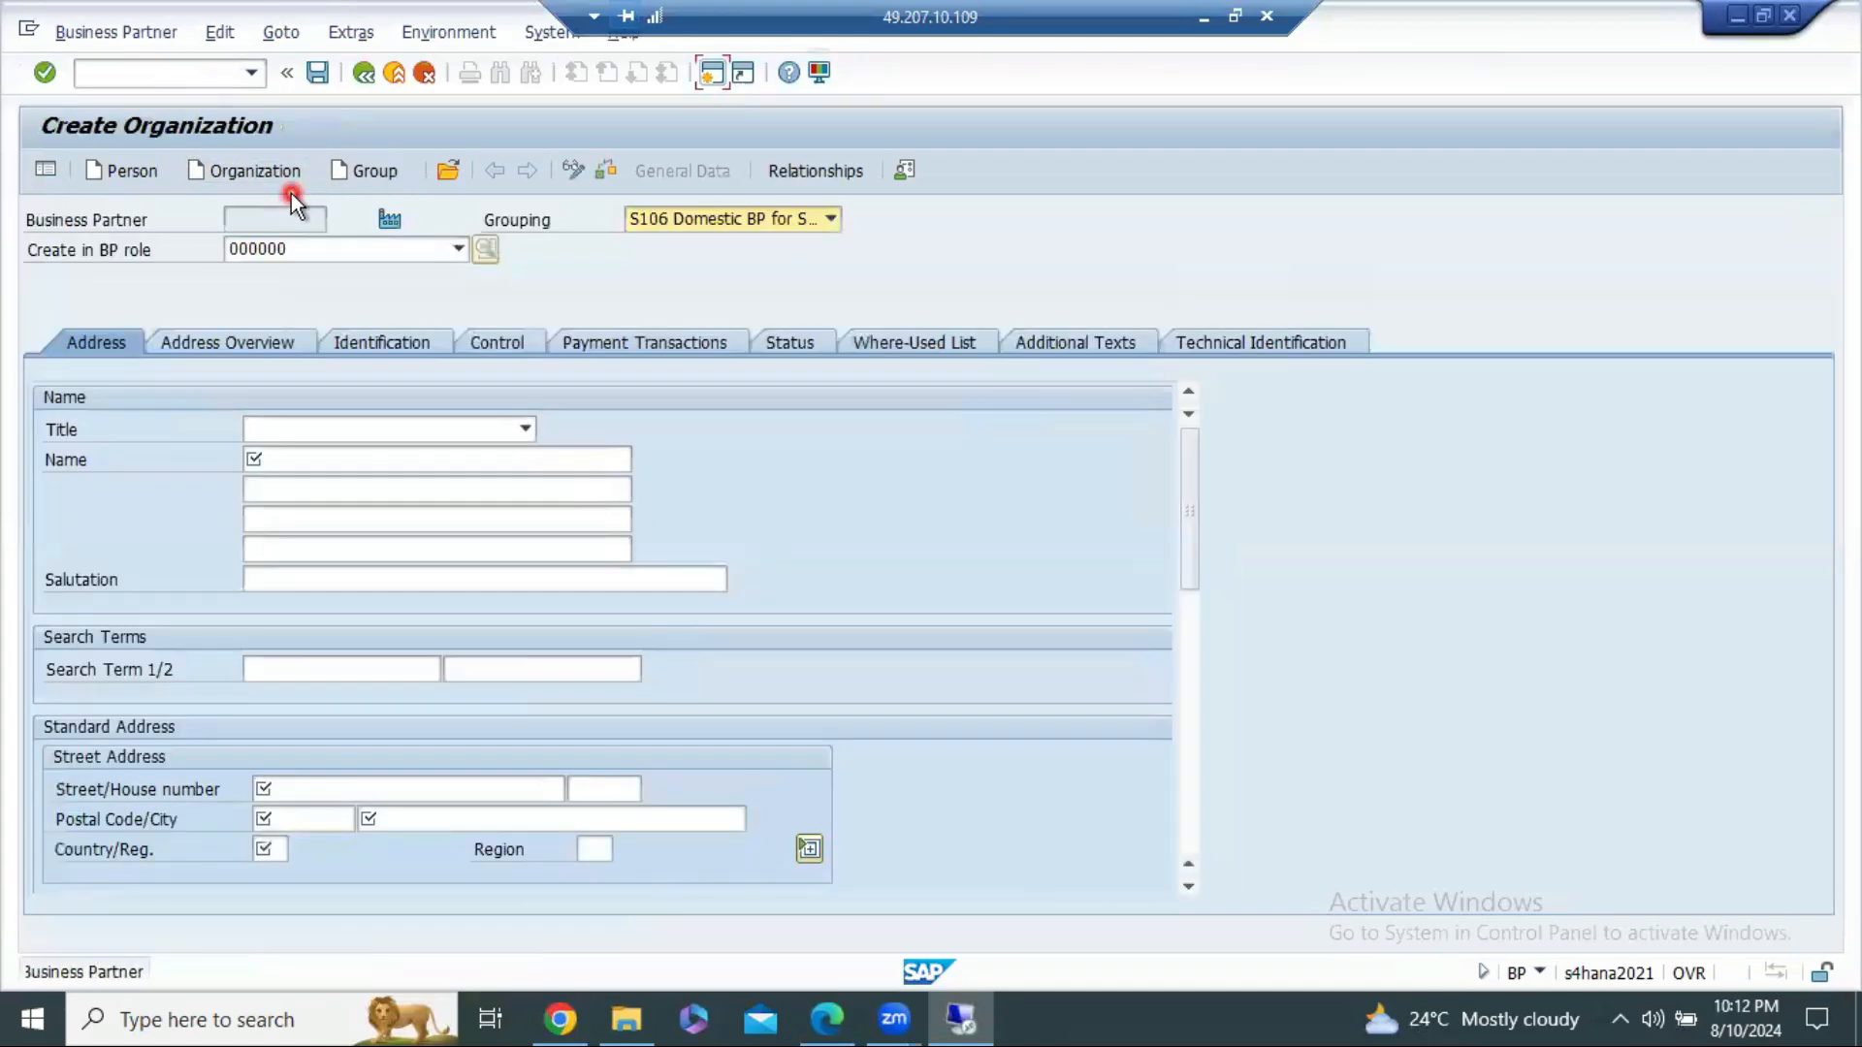
Step: Set the new organization's grouping to SMIC, International Customer BP for SM11
click(678, 219)
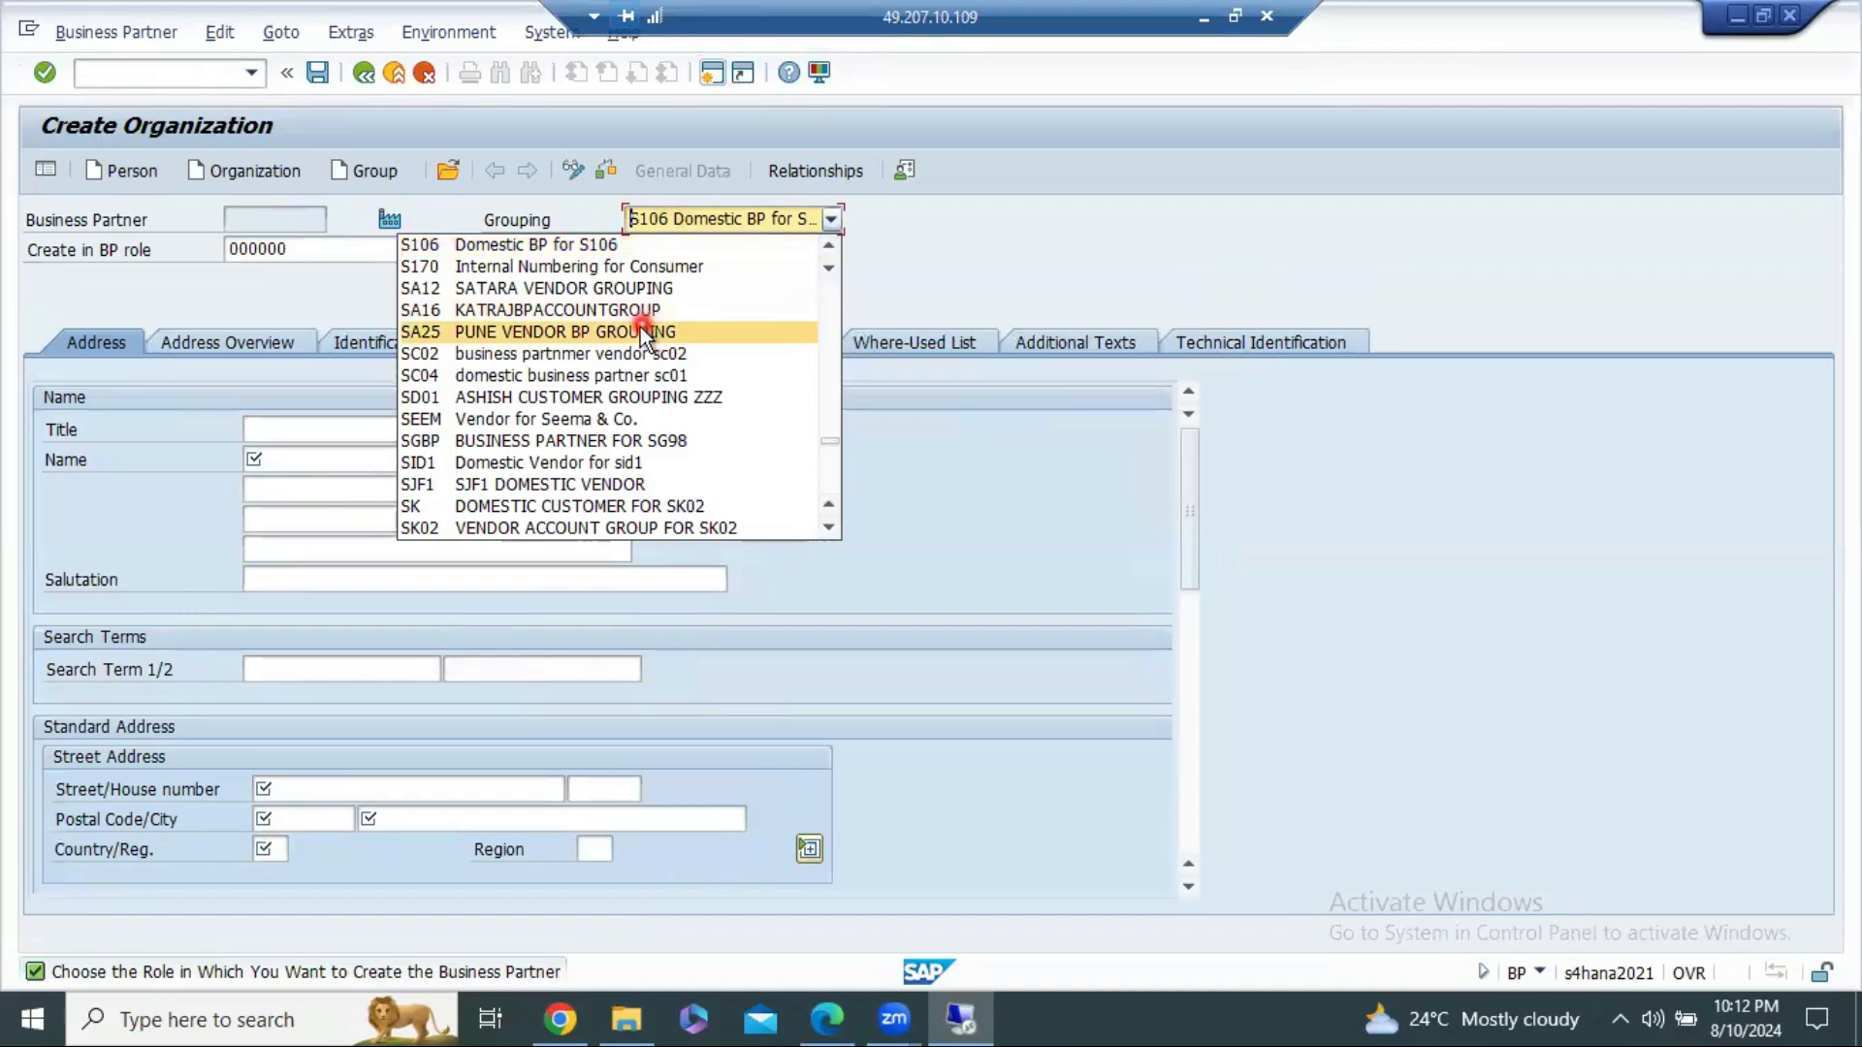
scroll(600, 487, down, 1)
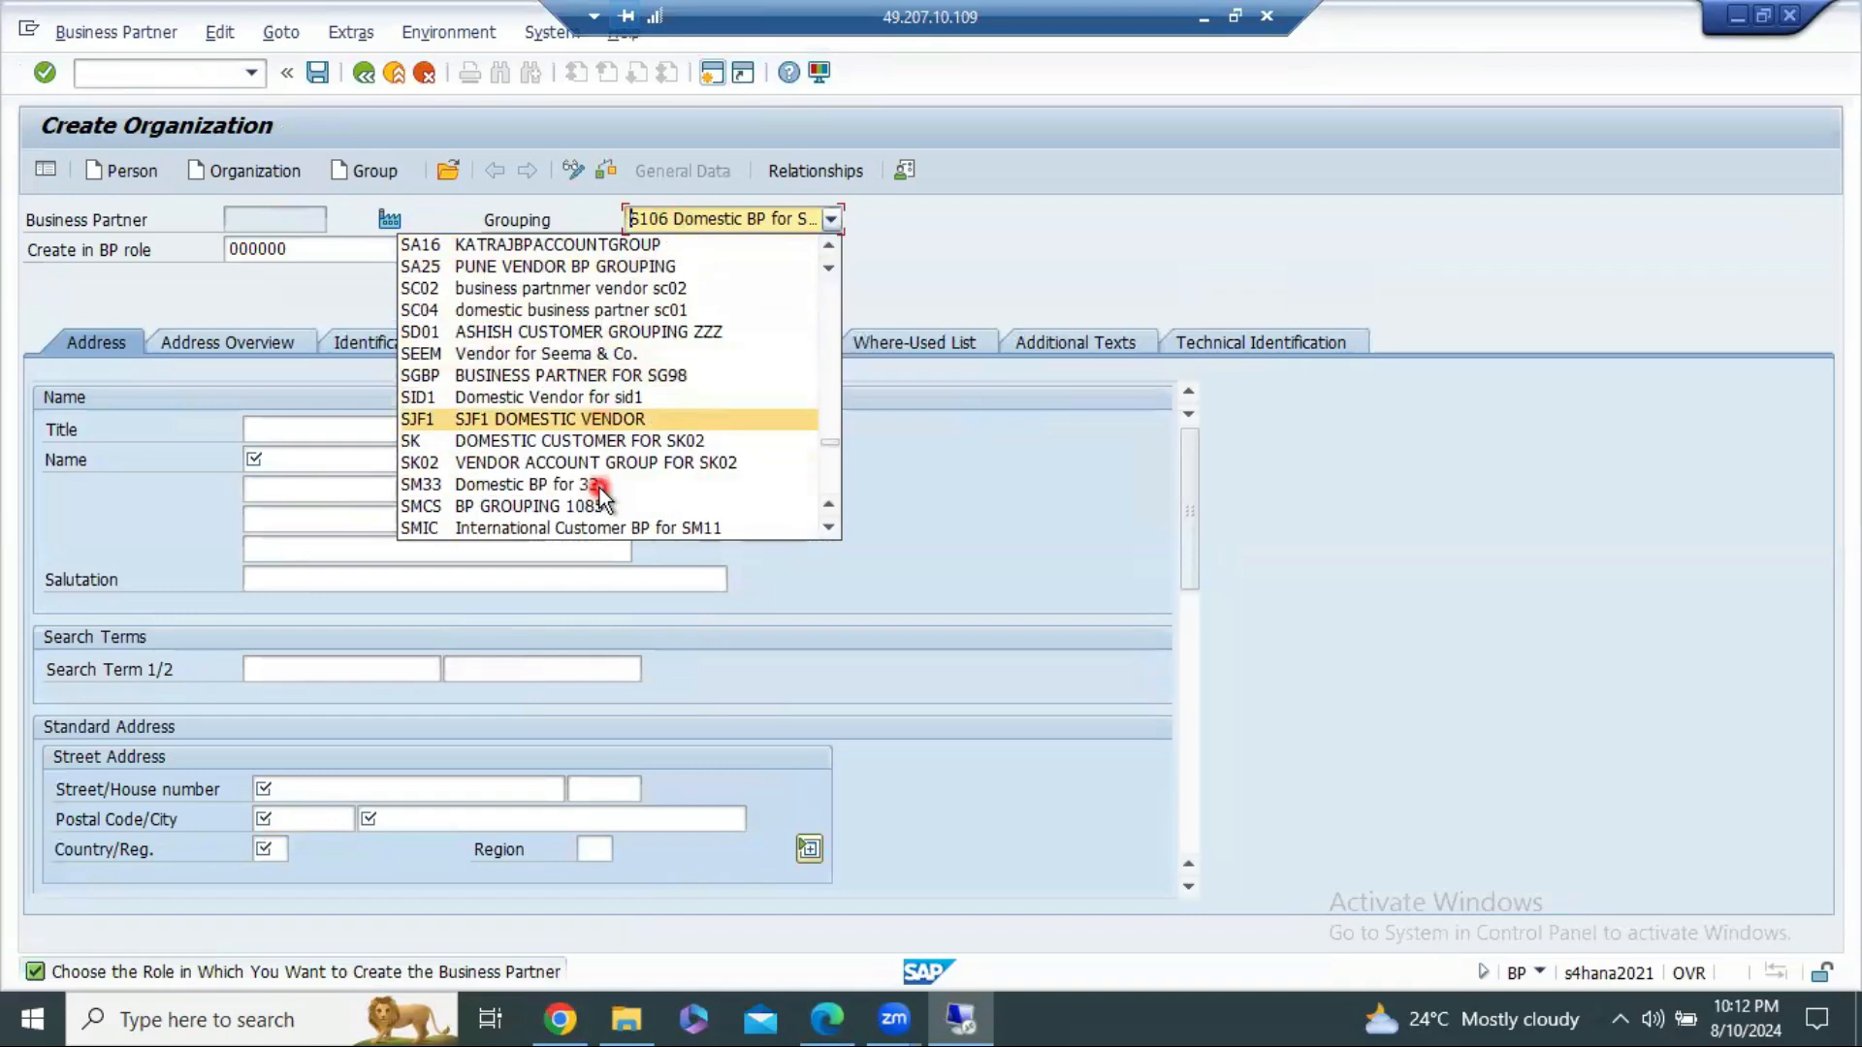
click(591, 525)
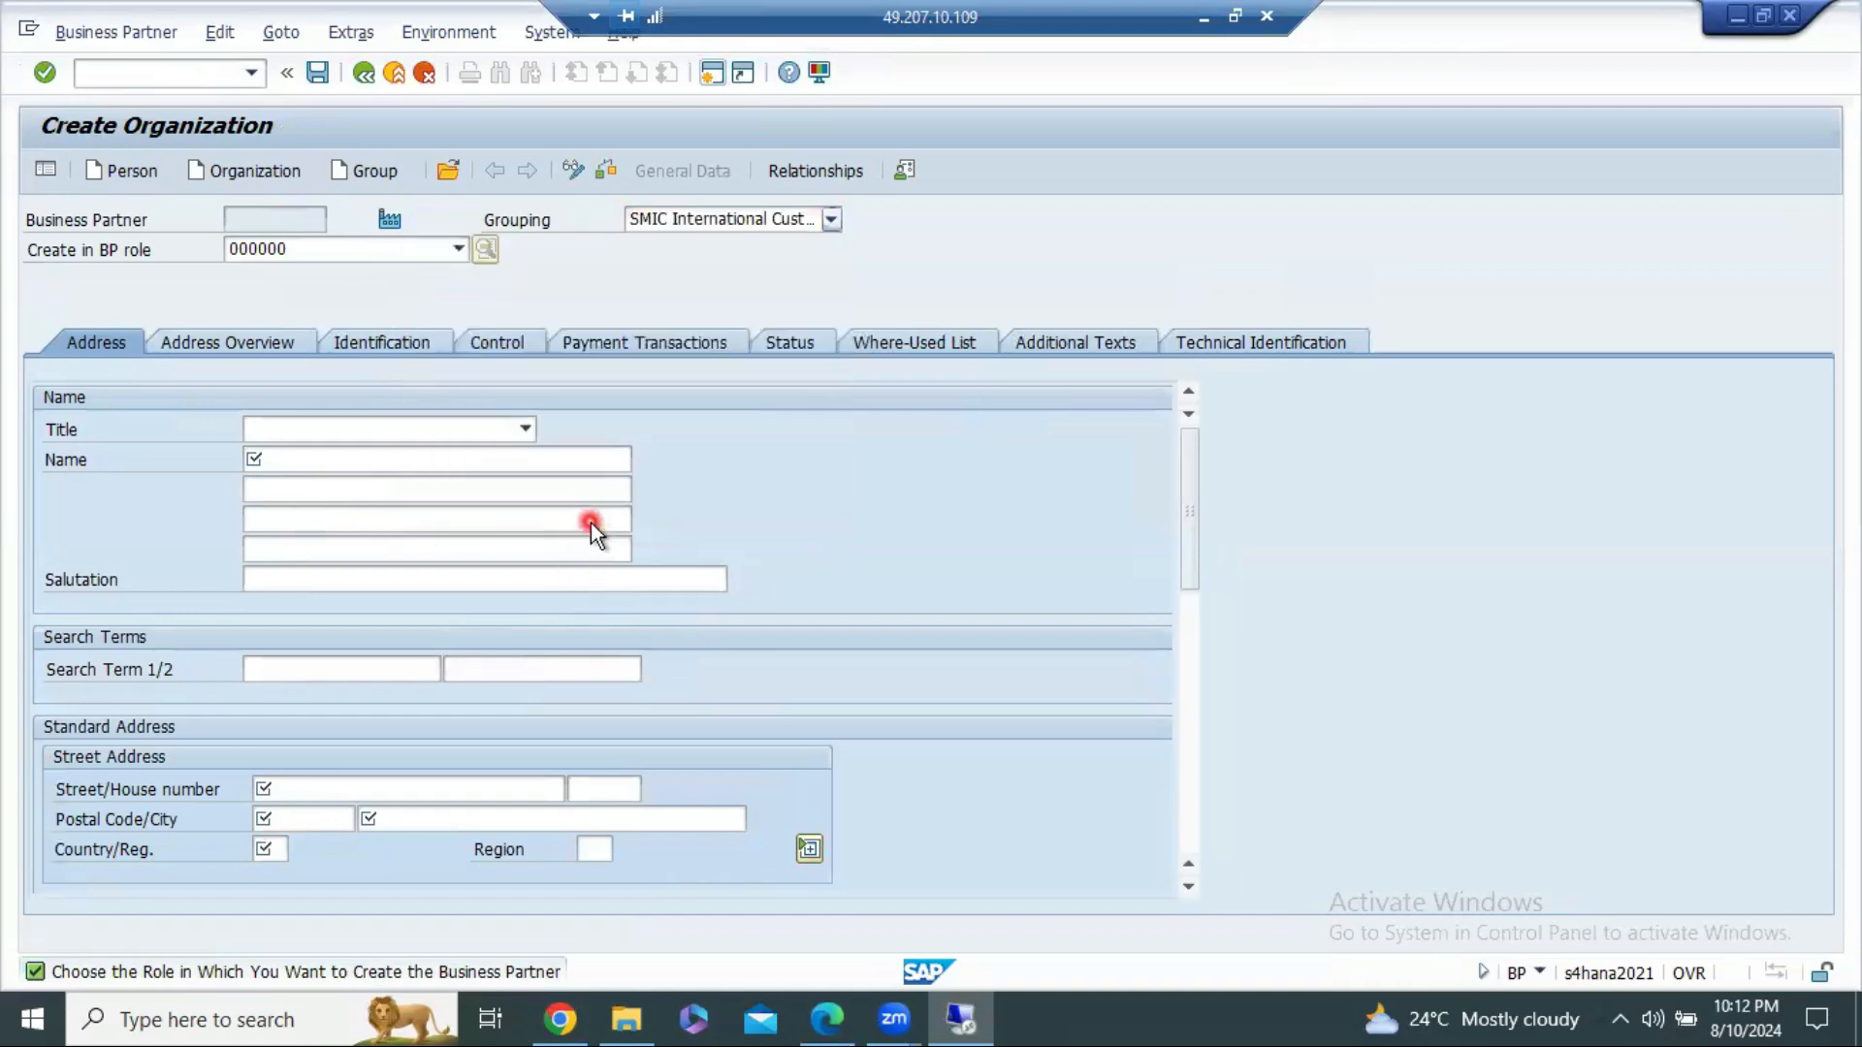
Step: Look through the available groupings, from the S entries back to the numeric ones, for one suited to the new organization
click(741, 218)
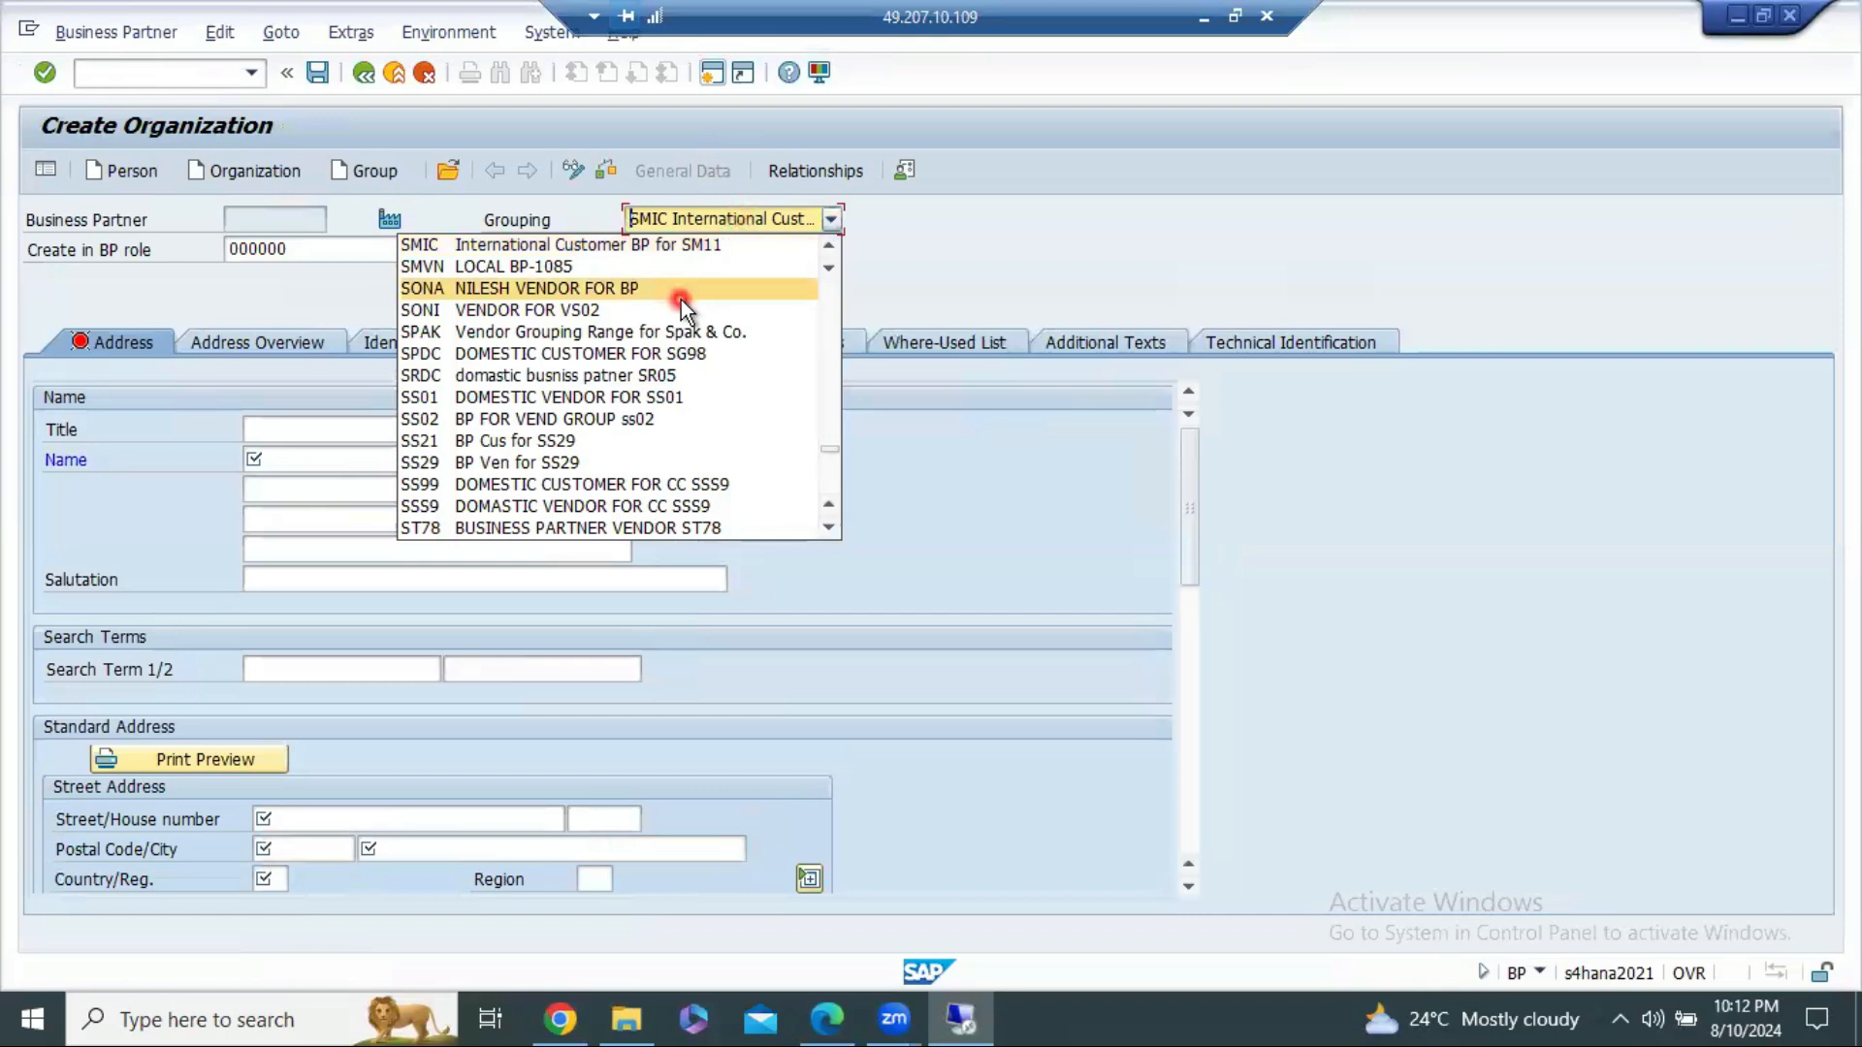
scroll(700, 393, down, 2)
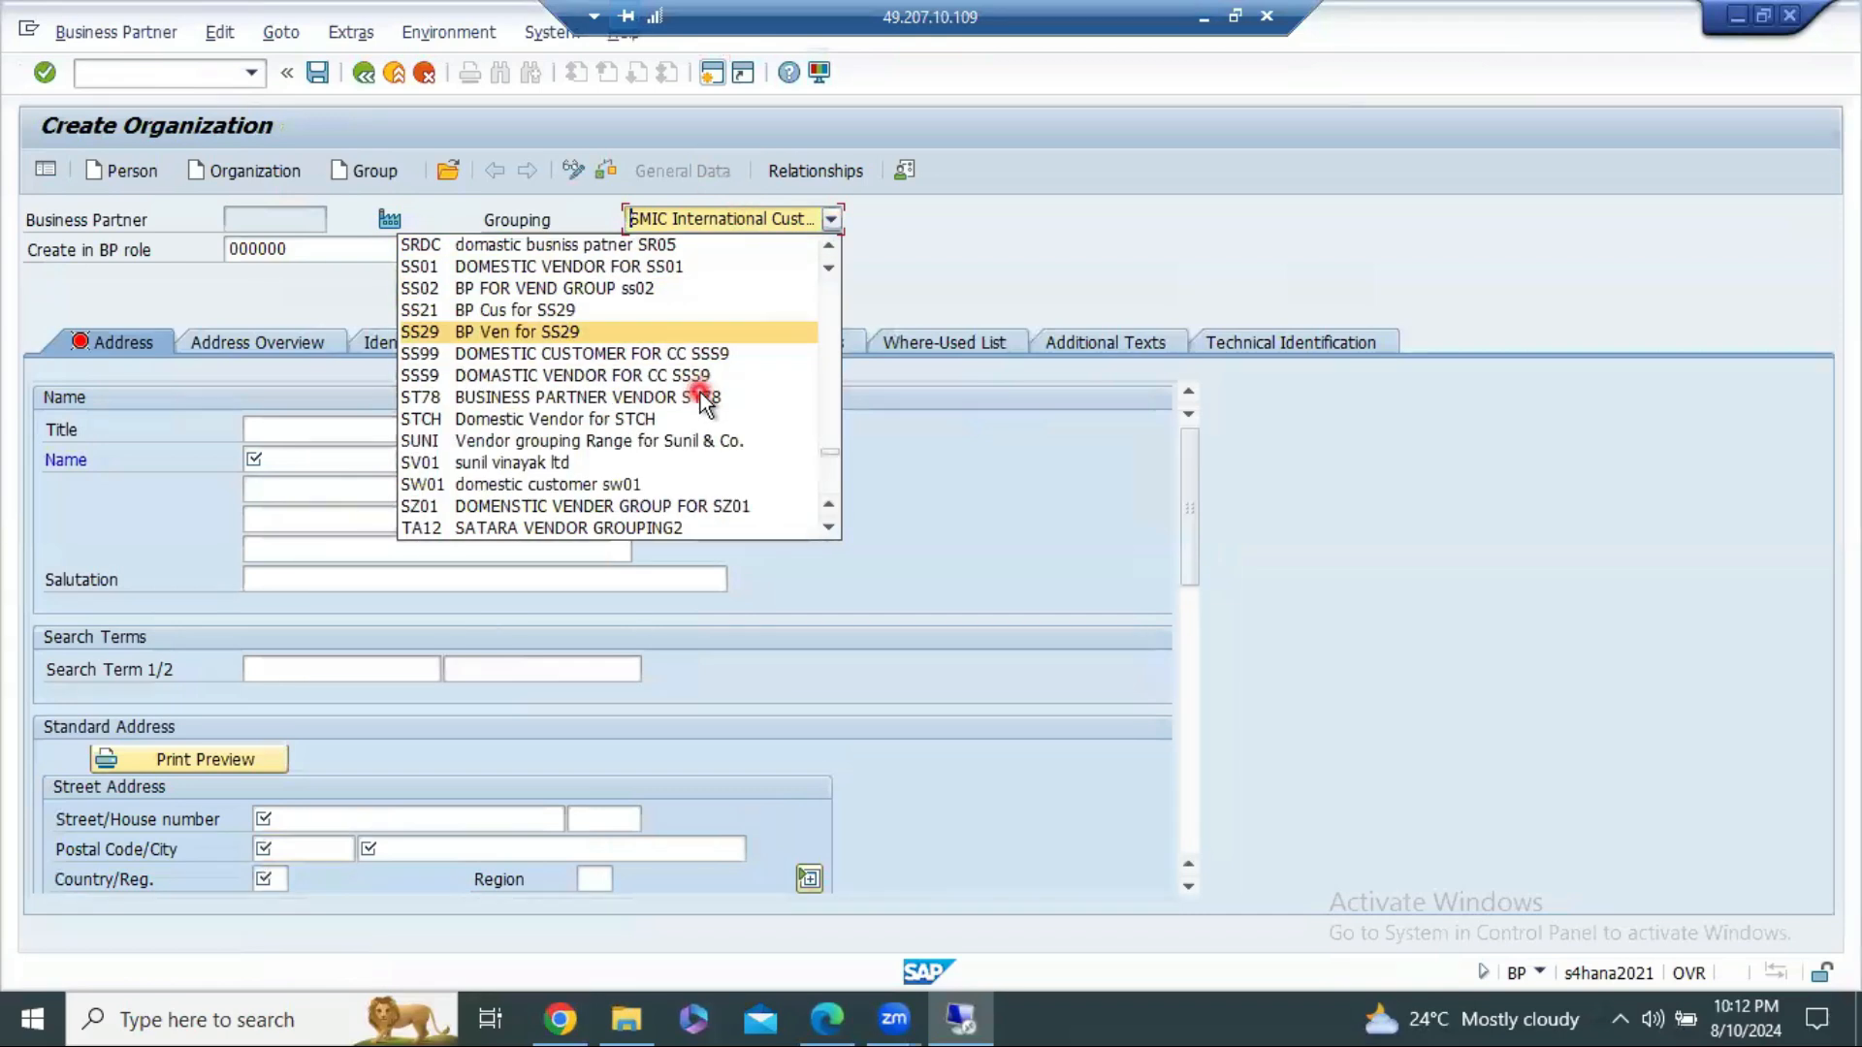
scroll(700, 394, down, 1)
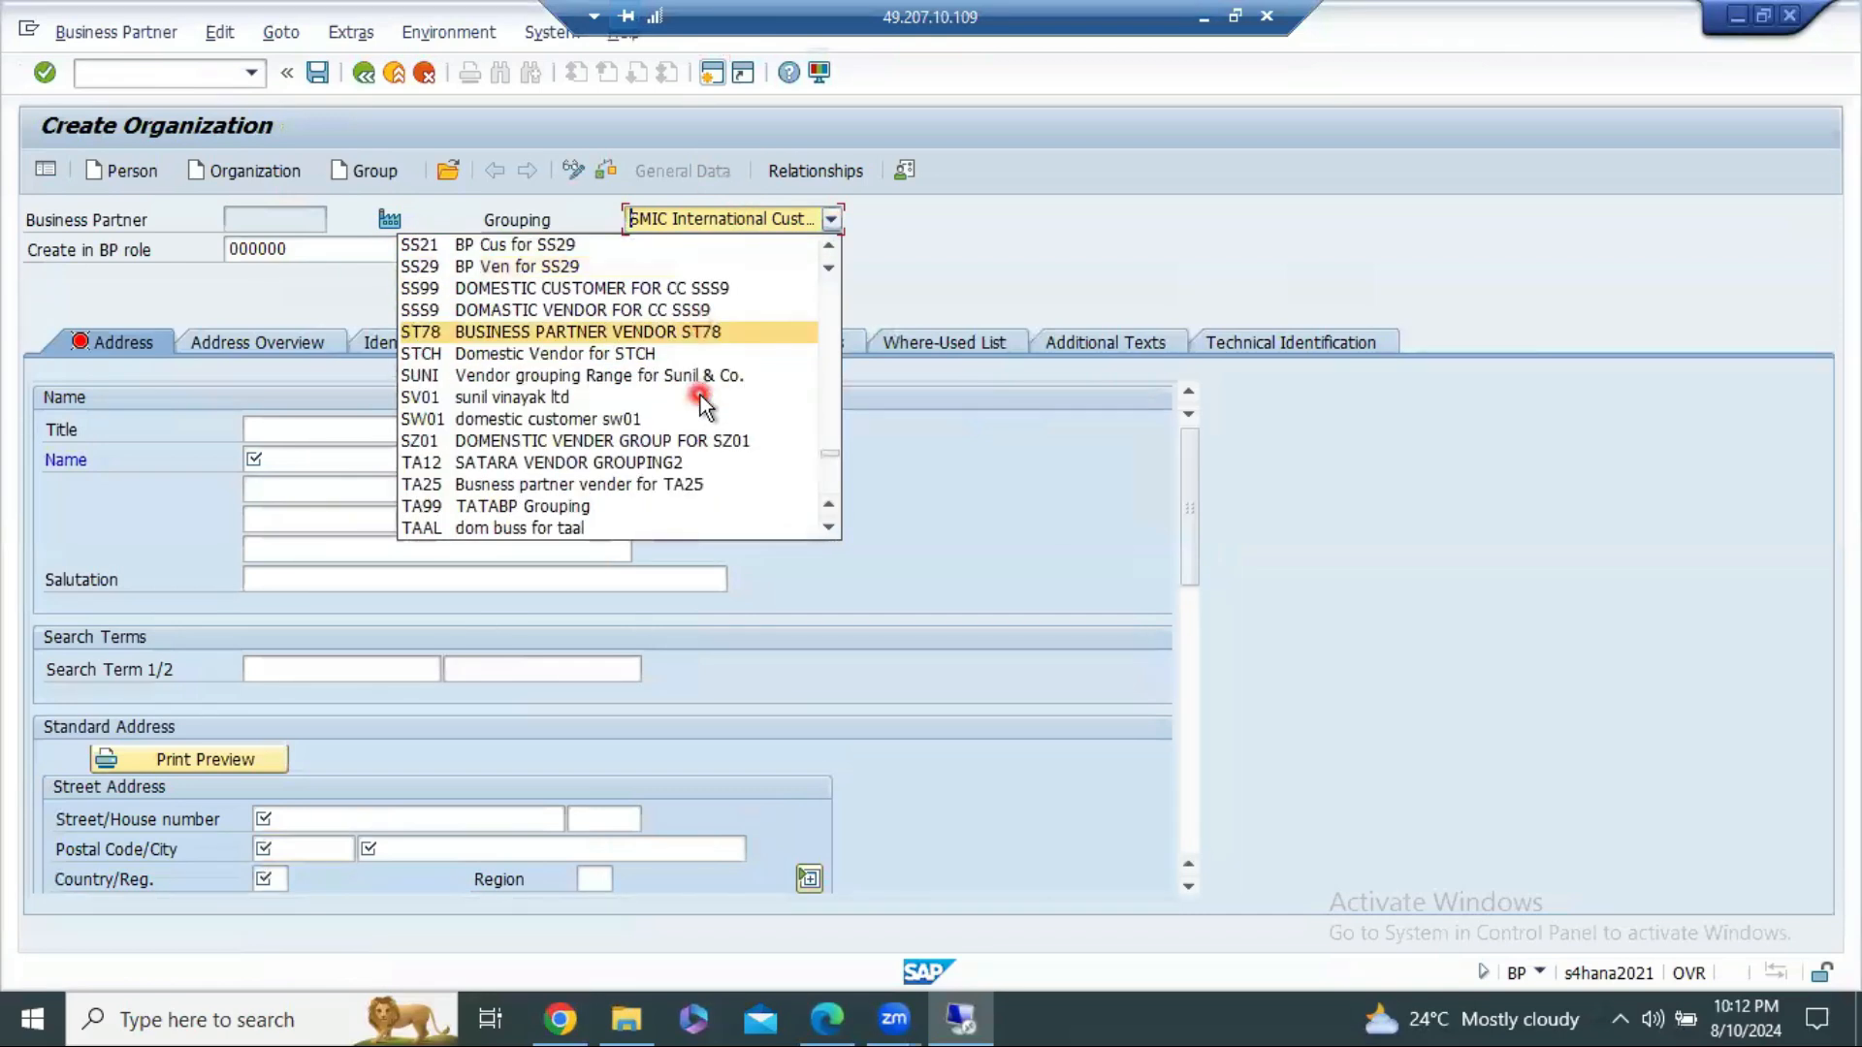
scroll(700, 393, up, 3)
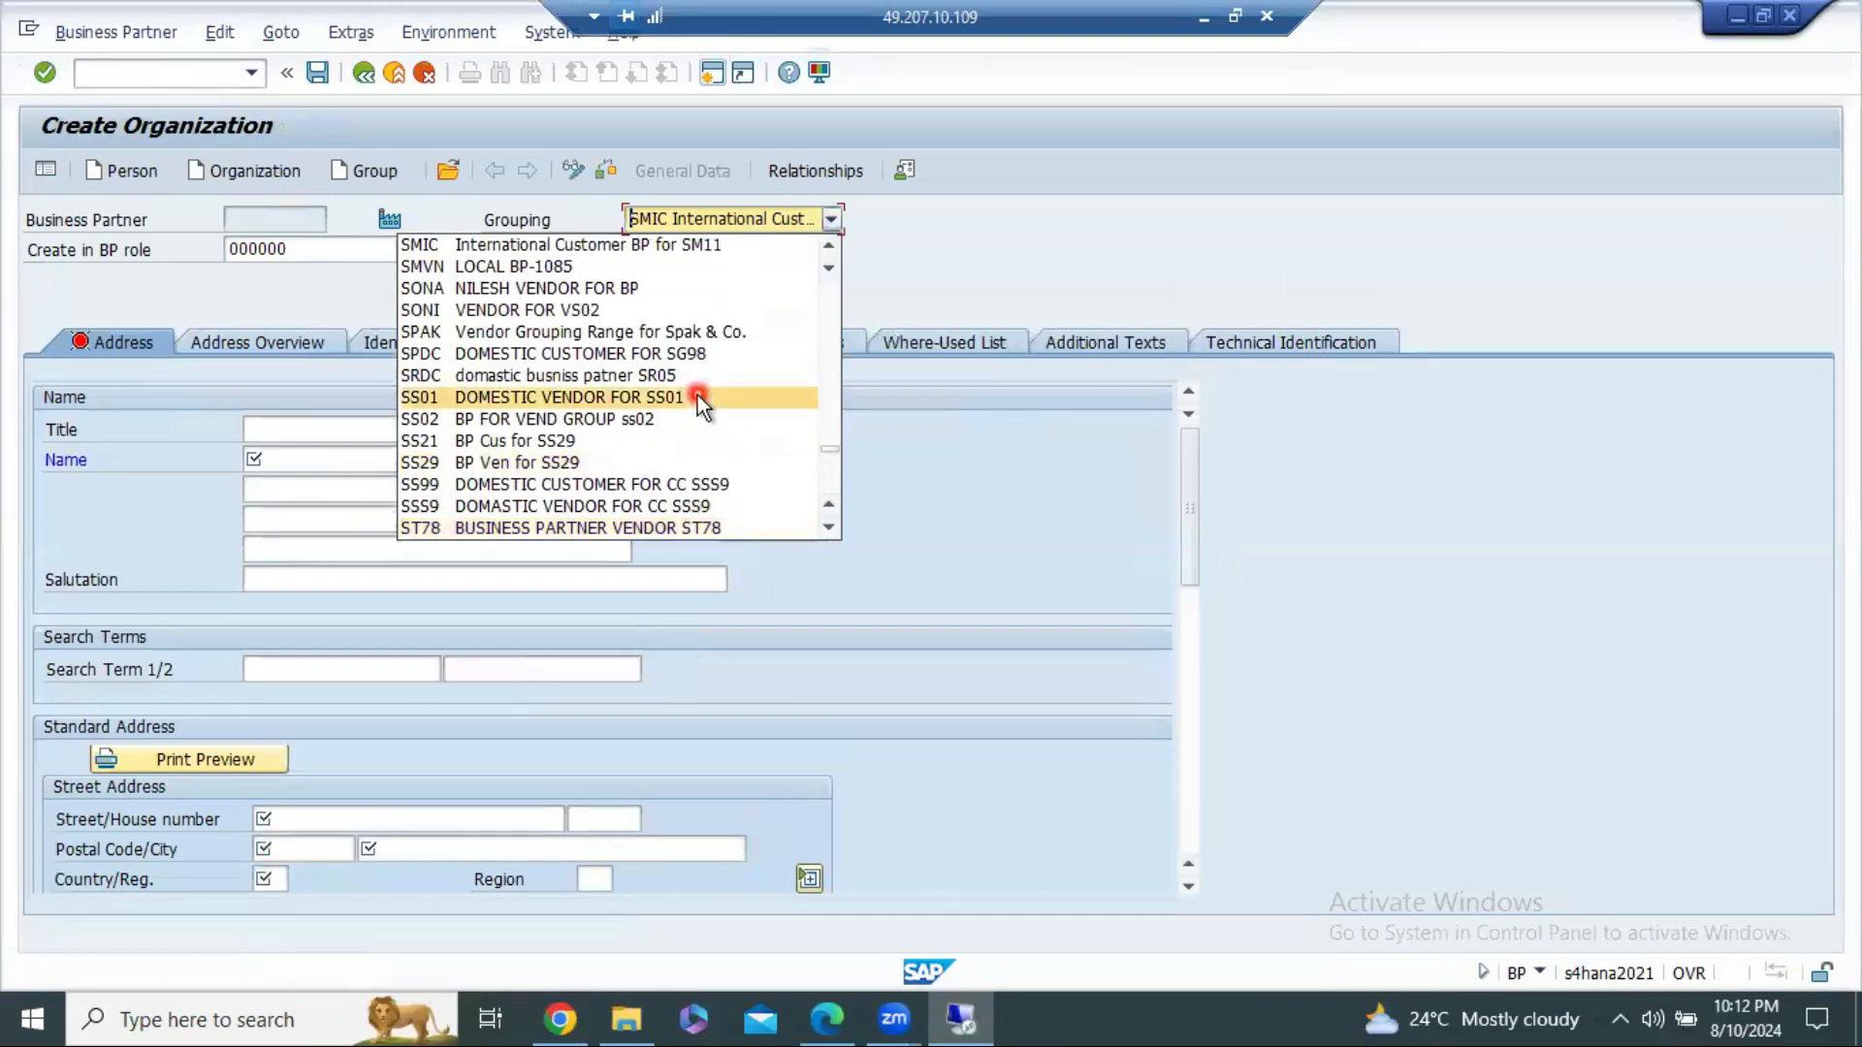
scroll(696, 394, up, 2)
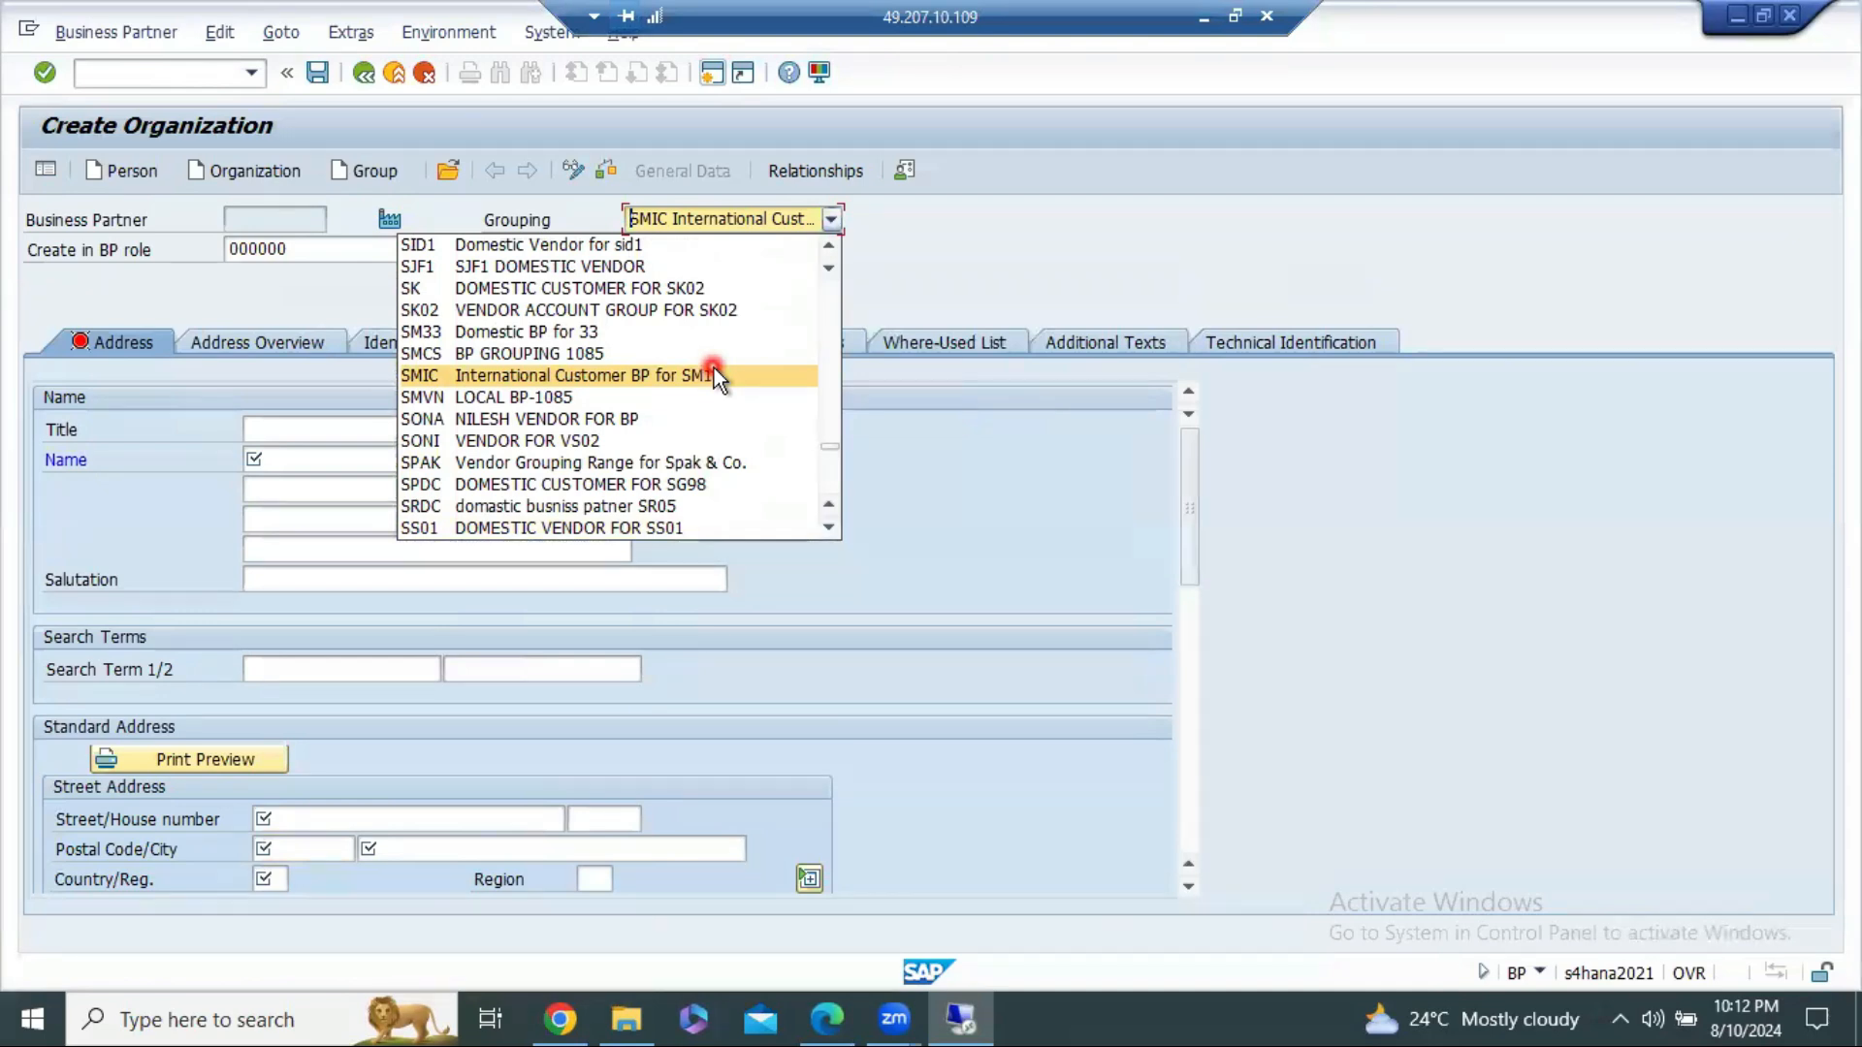
scroll(714, 369, down, 1)
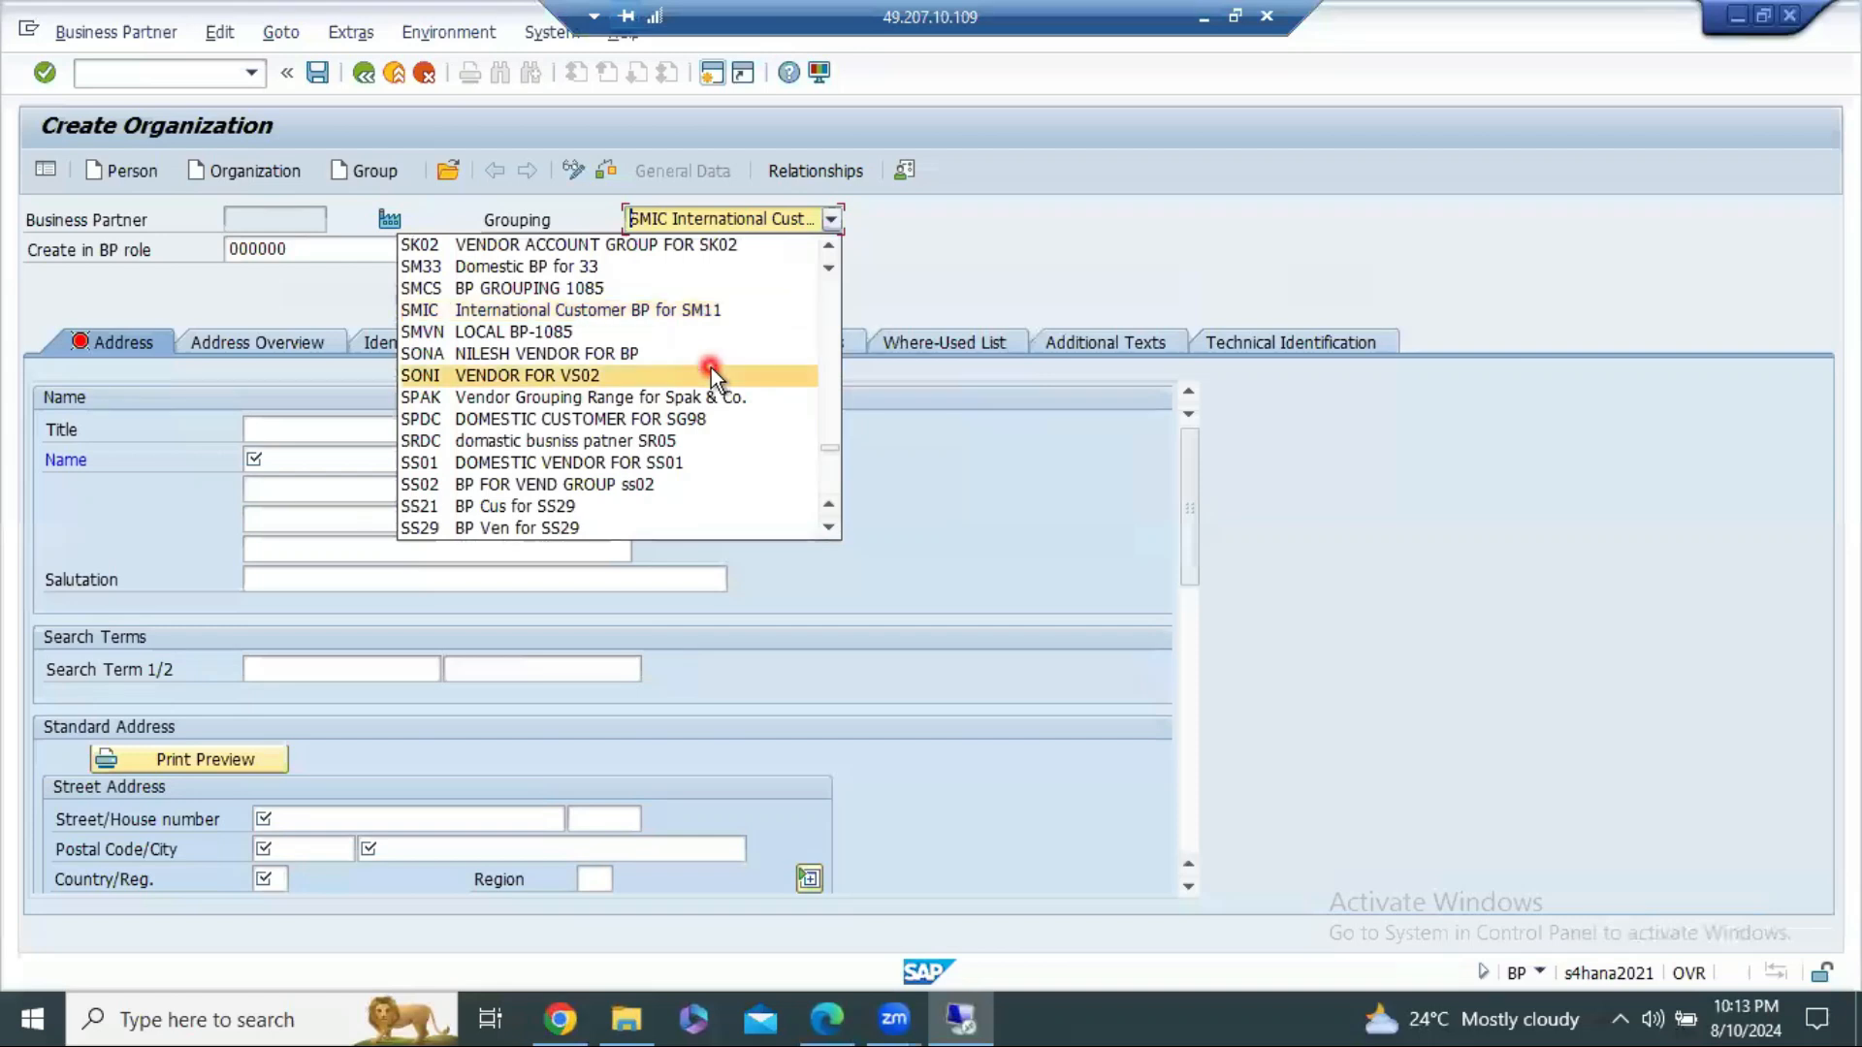
scroll(712, 373, up, 2)
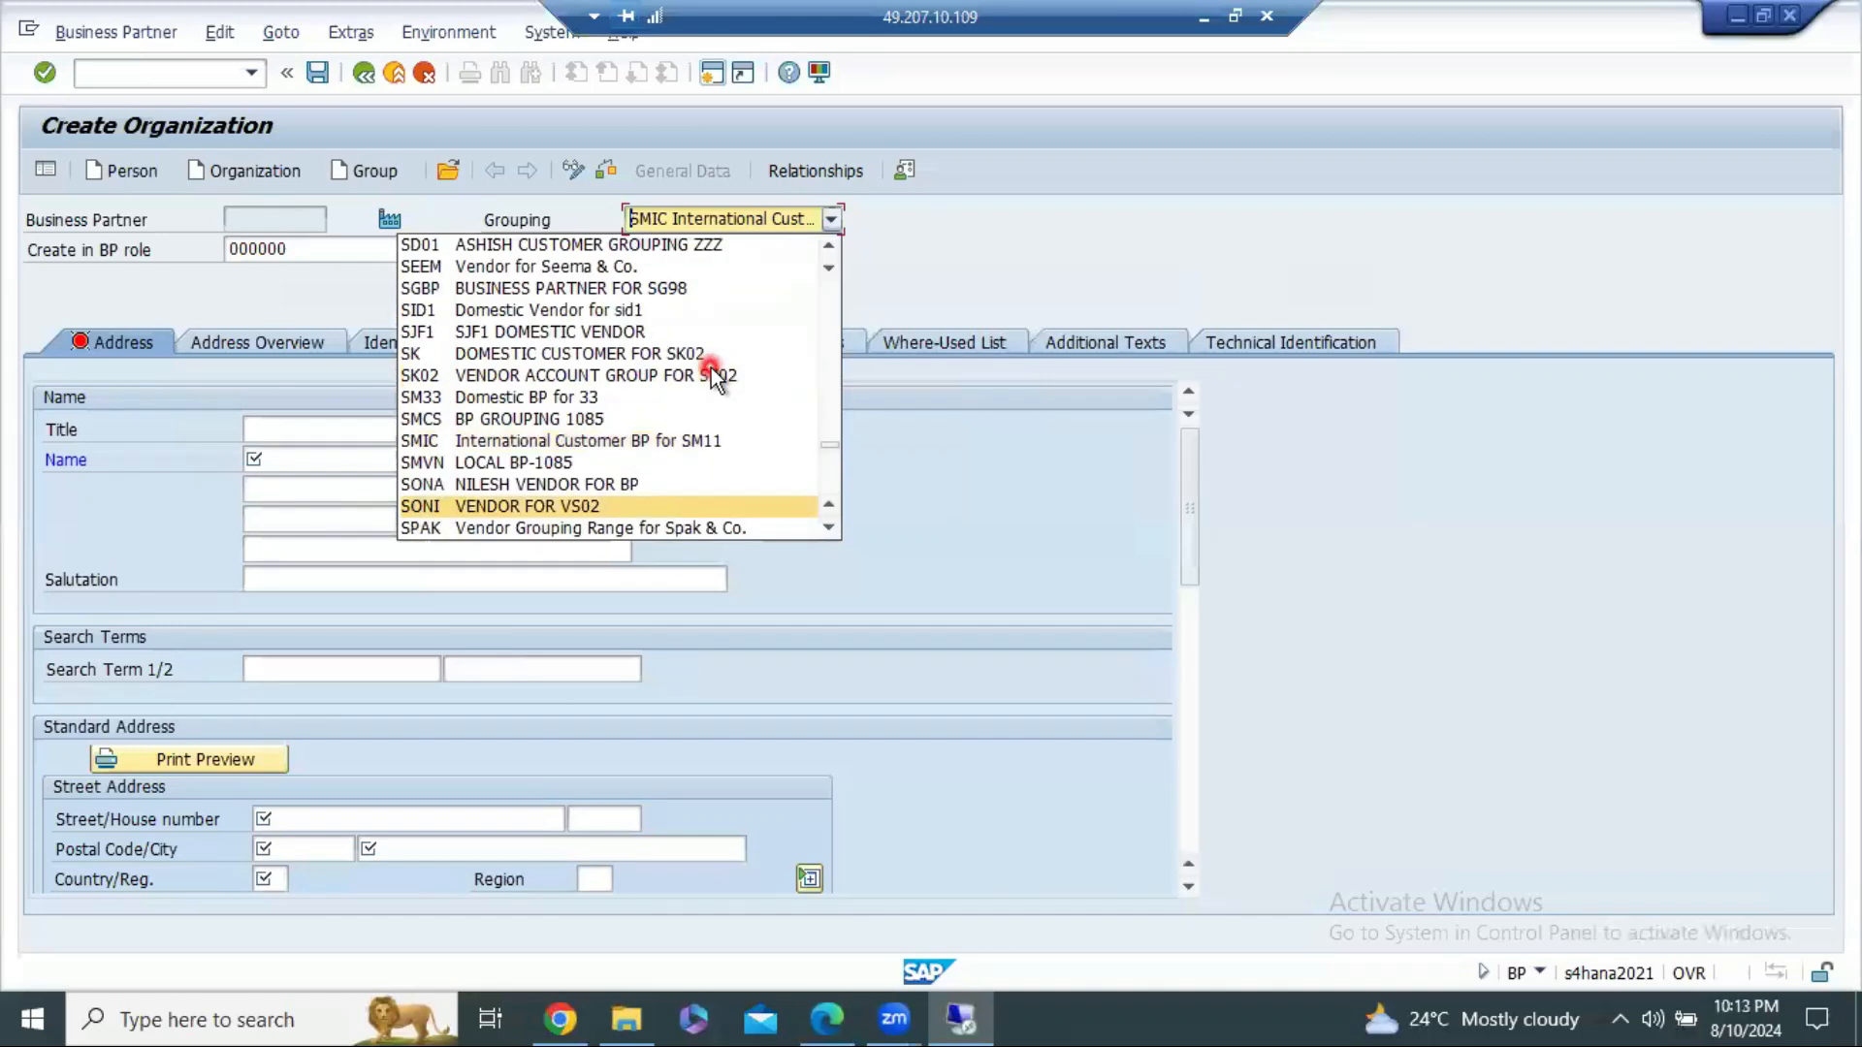
scroll(714, 376, up, 4)
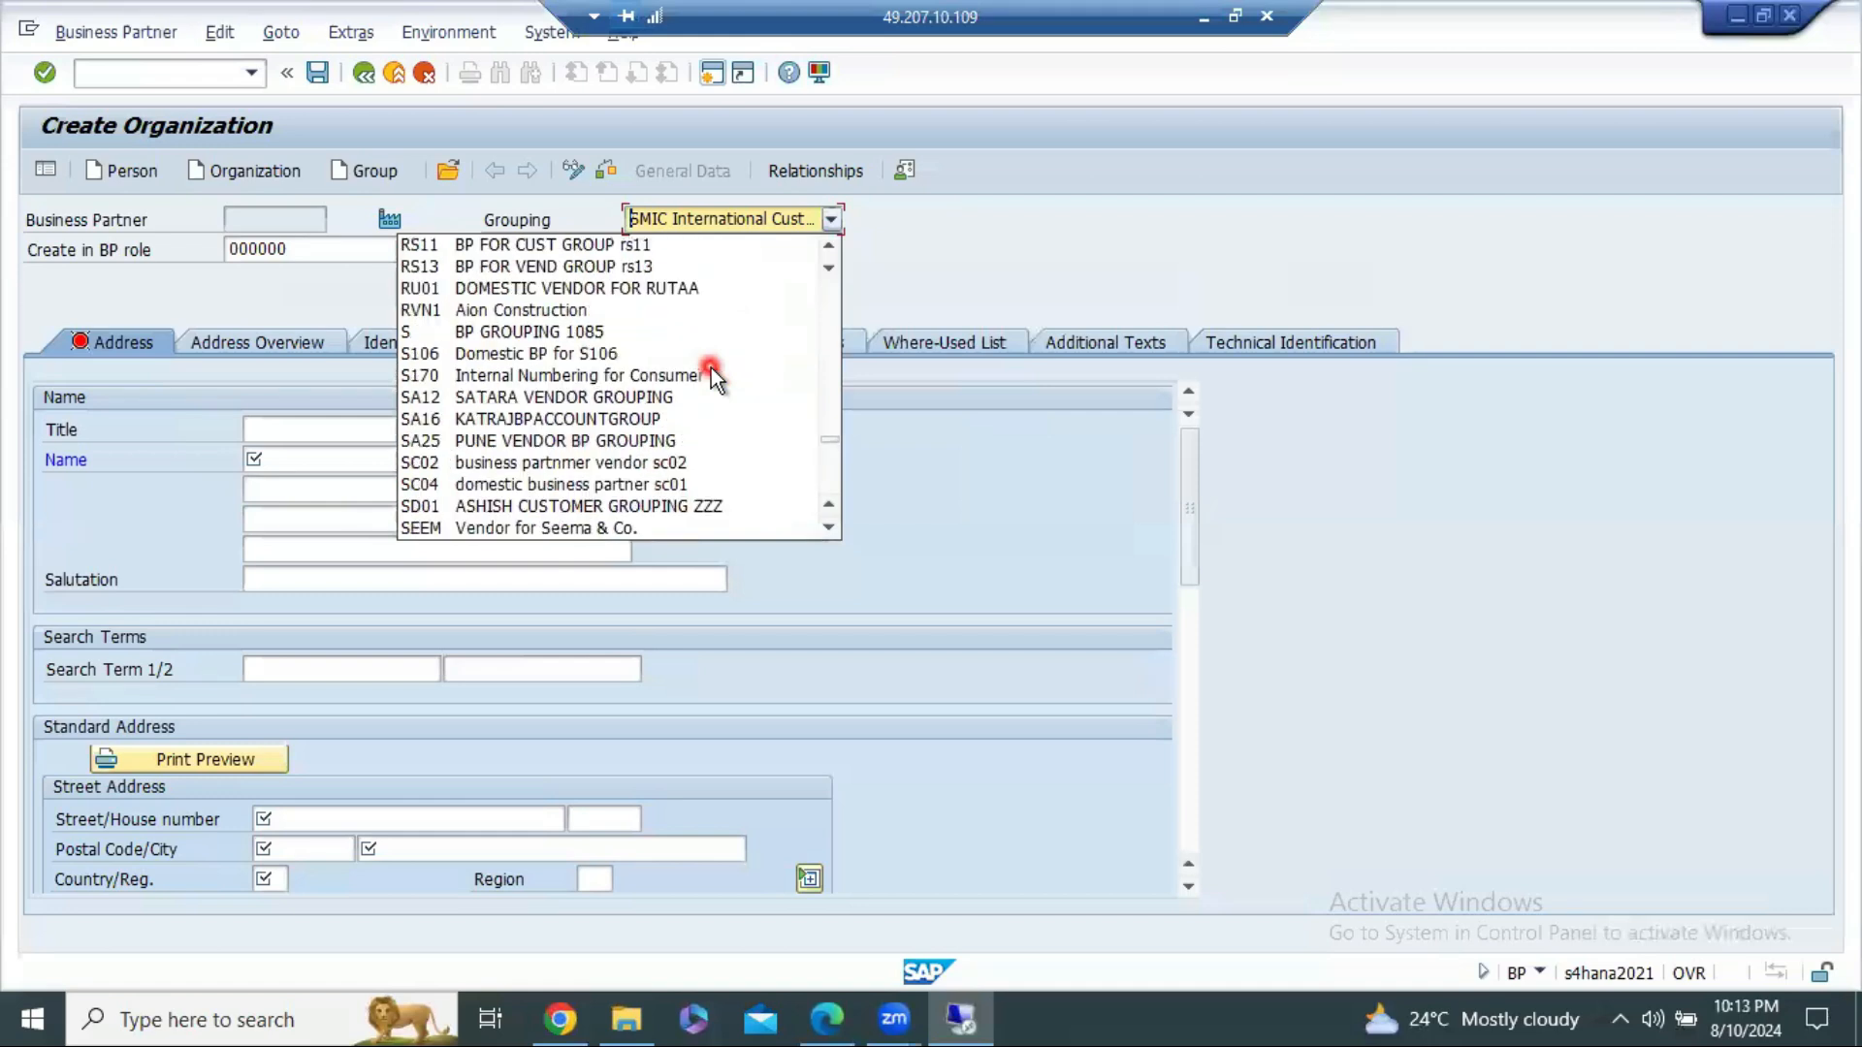
scroll(712, 368, up, 2)
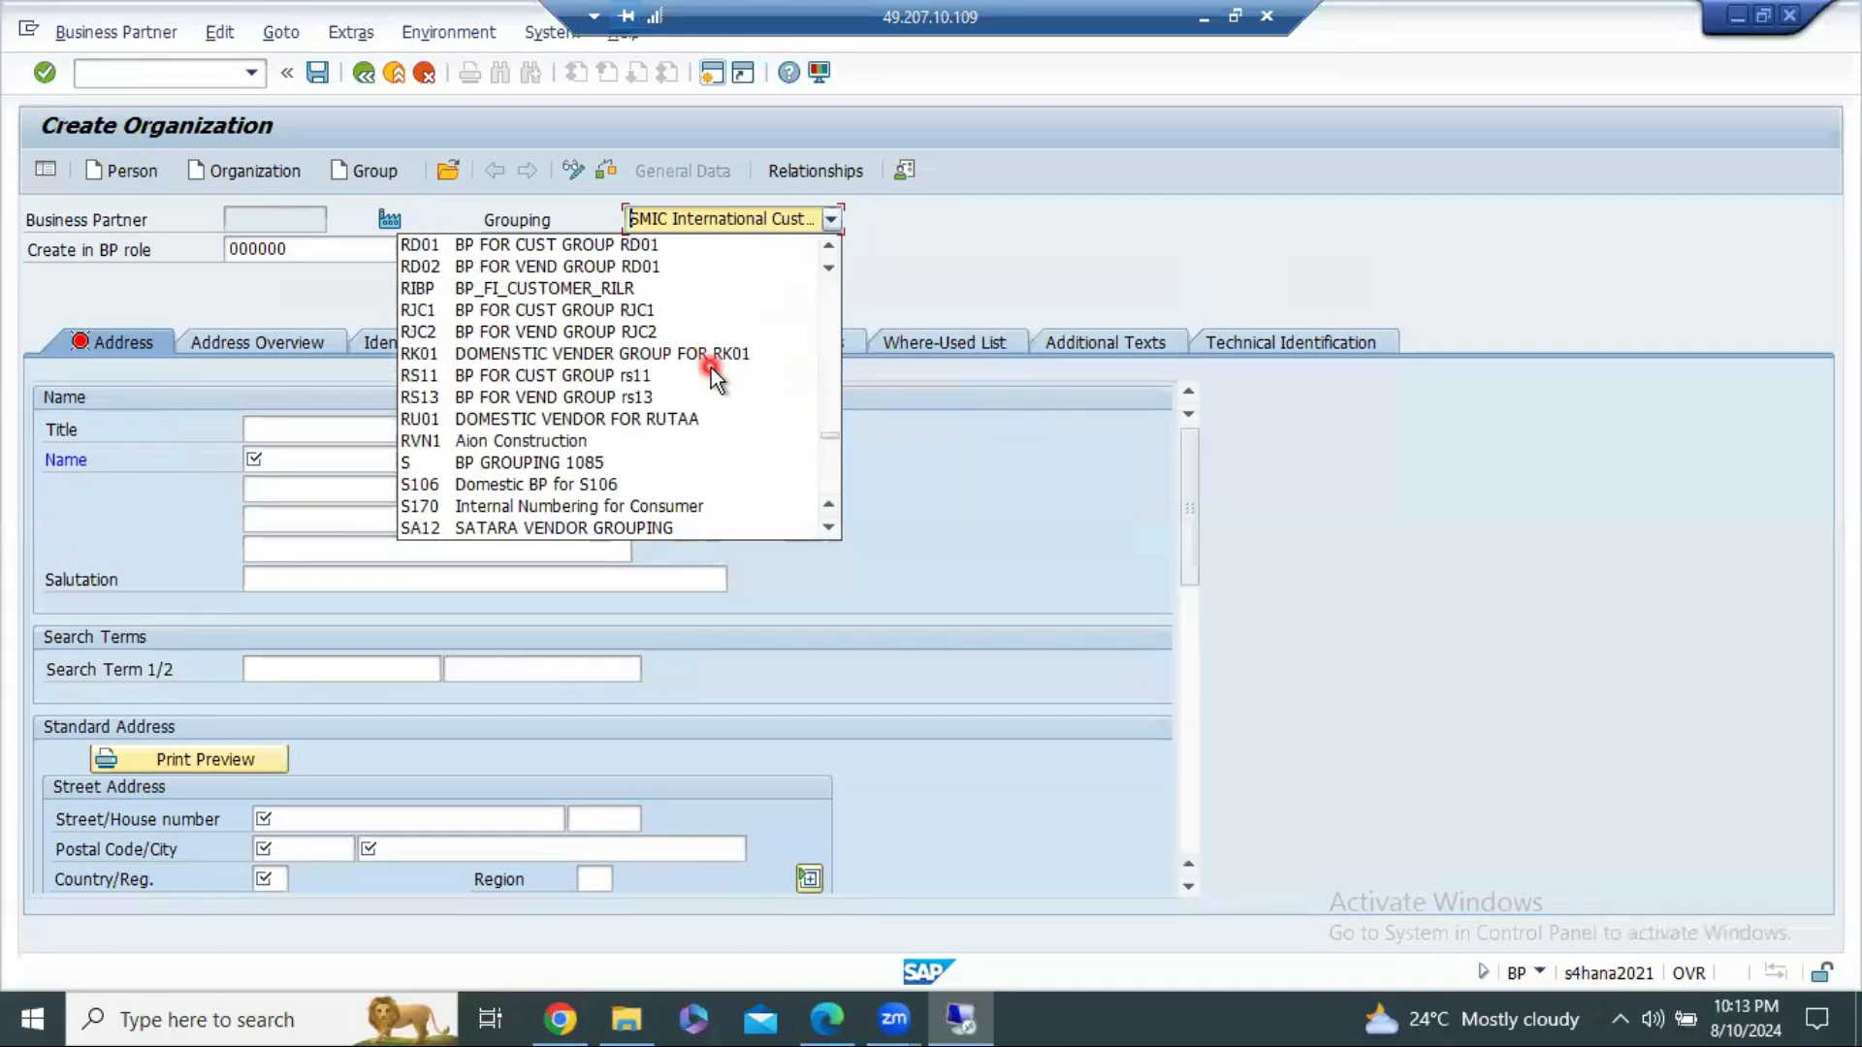
scroll(712, 369, up, 1)
scroll(711, 368, up, 2)
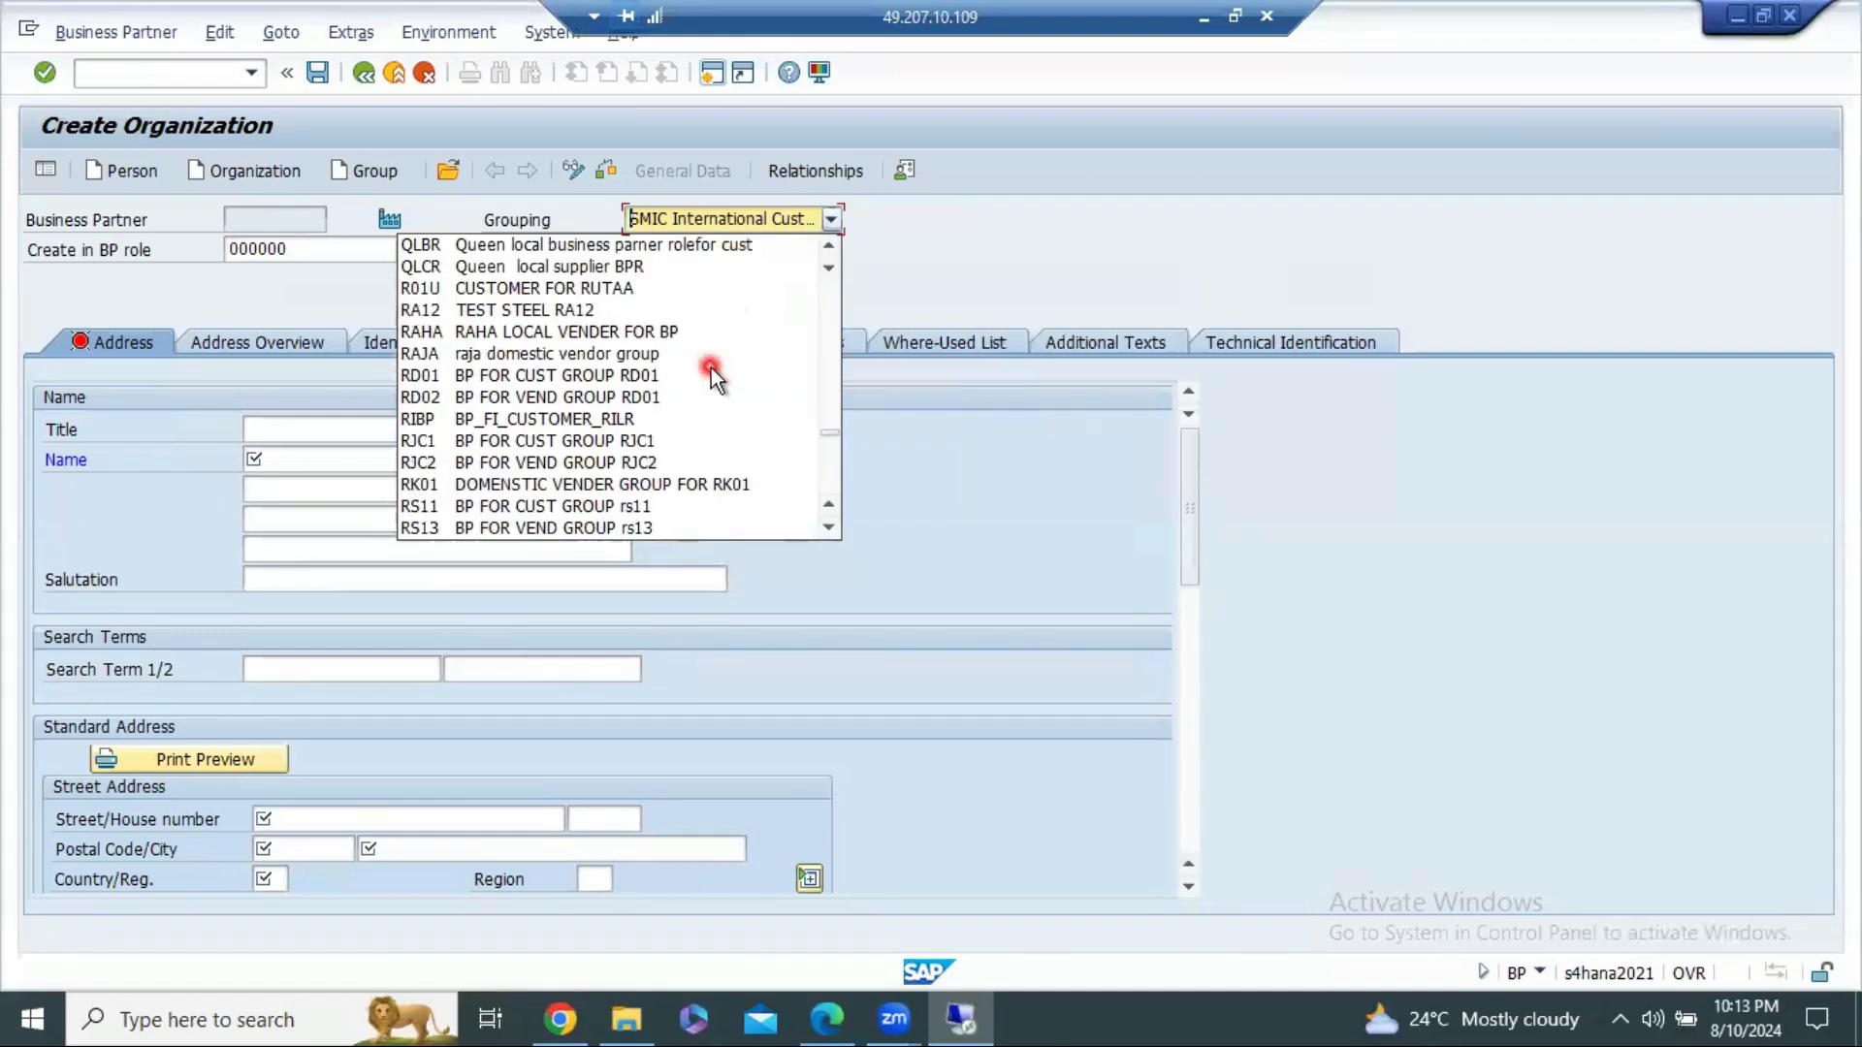
scroll(712, 369, up, 2)
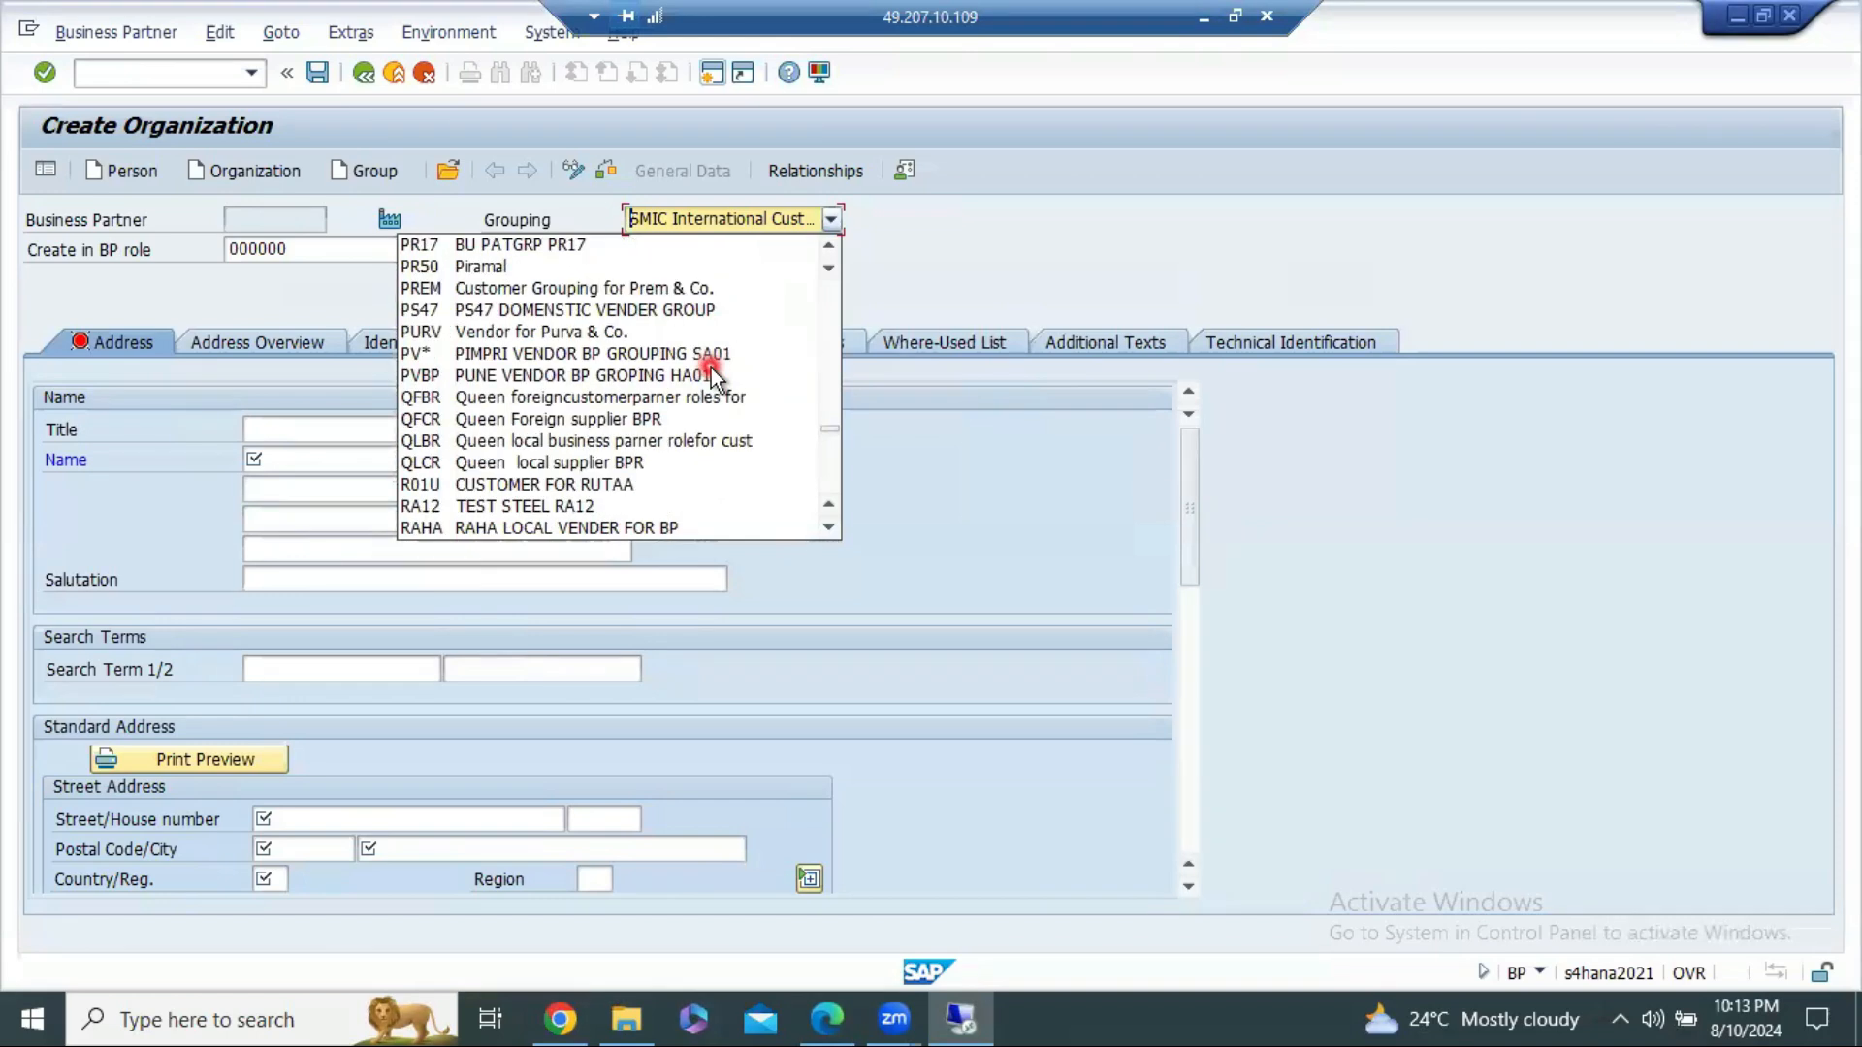
scroll(712, 368, up, 2)
scroll(712, 369, up, 4)
scroll(712, 371, up, 2)
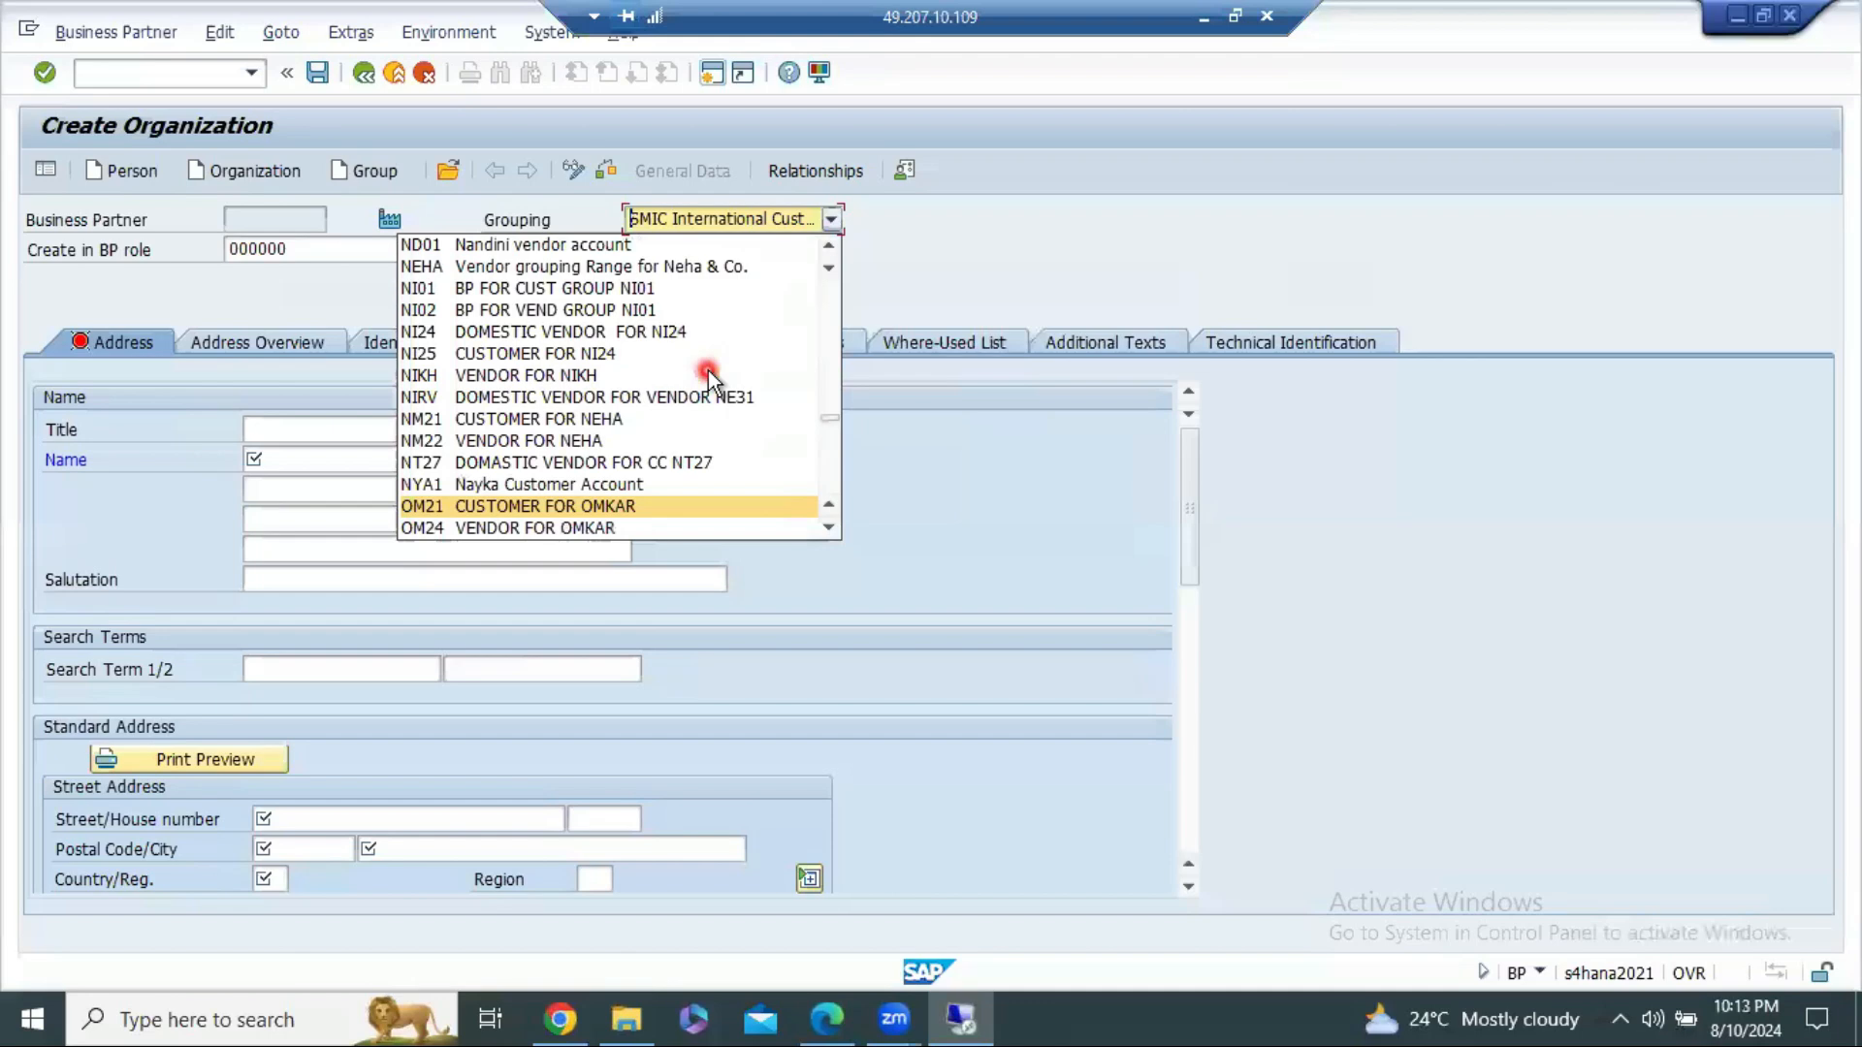
scroll(645, 433, up, 1)
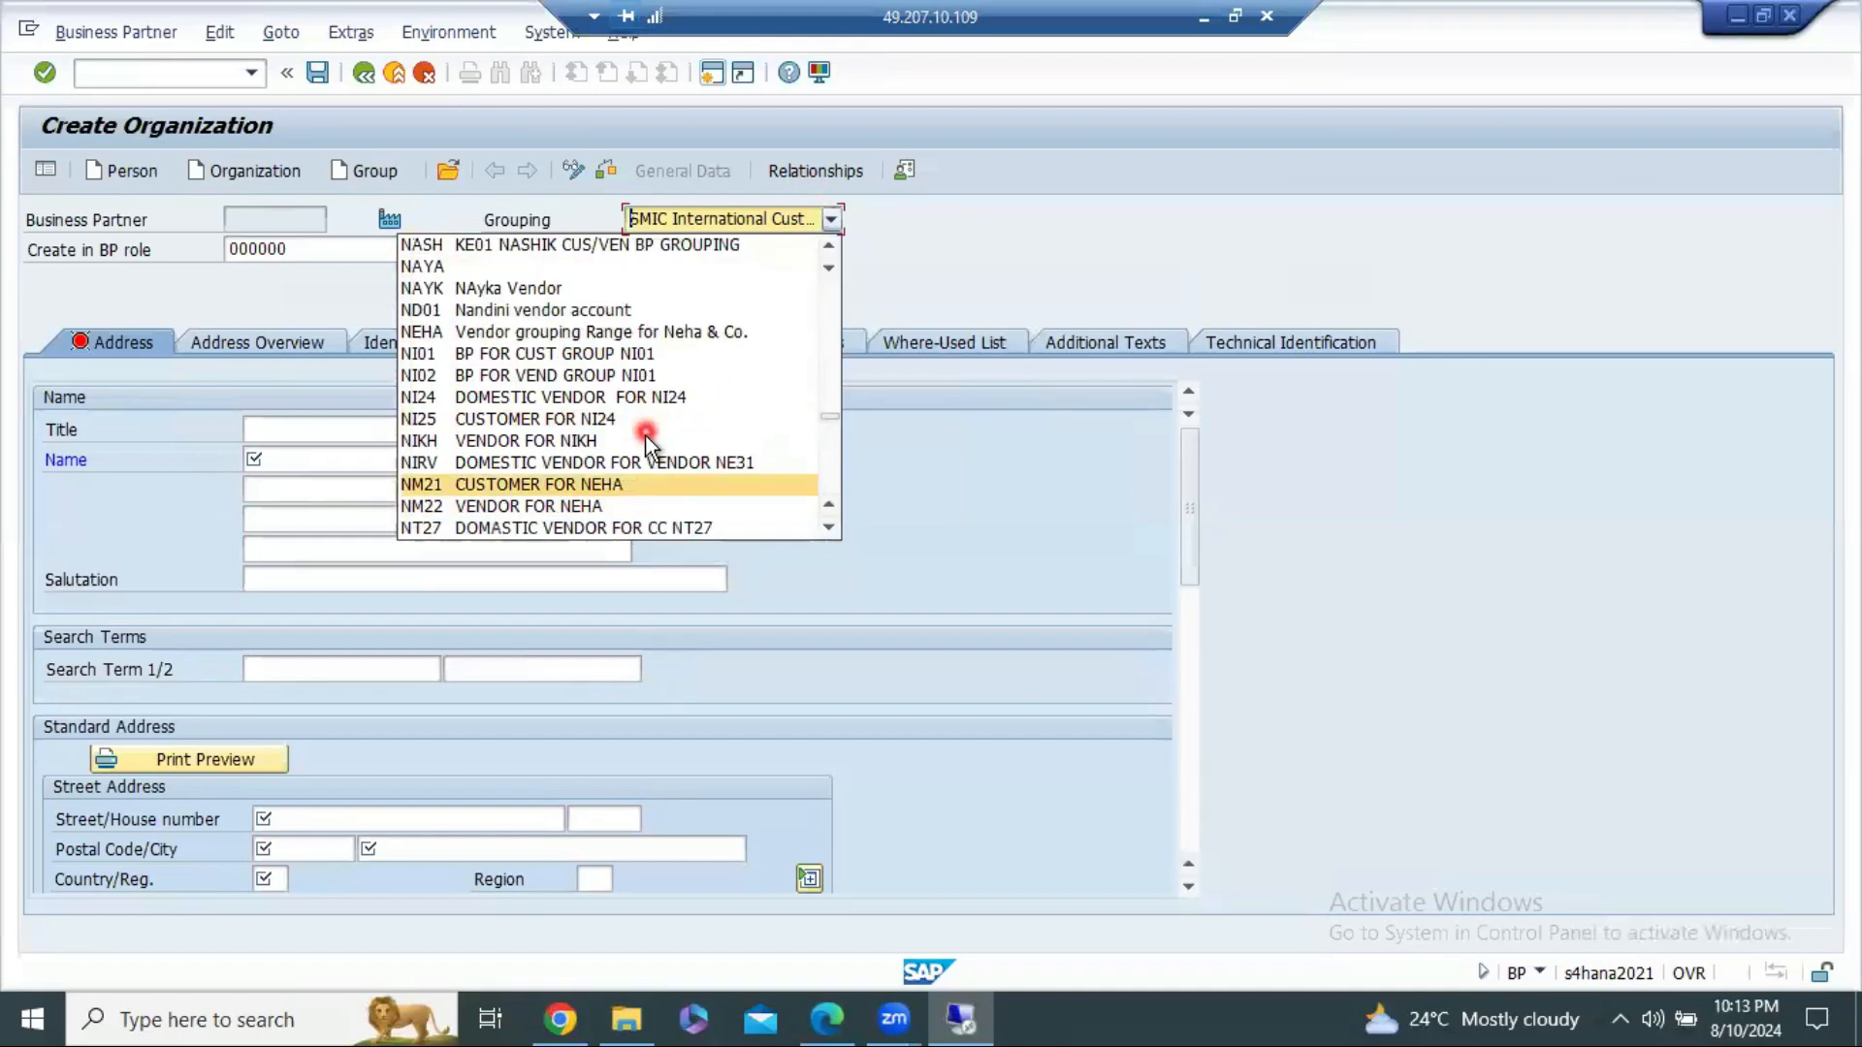
scroll(712, 515, up, 4)
scroll(747, 407, up, 4)
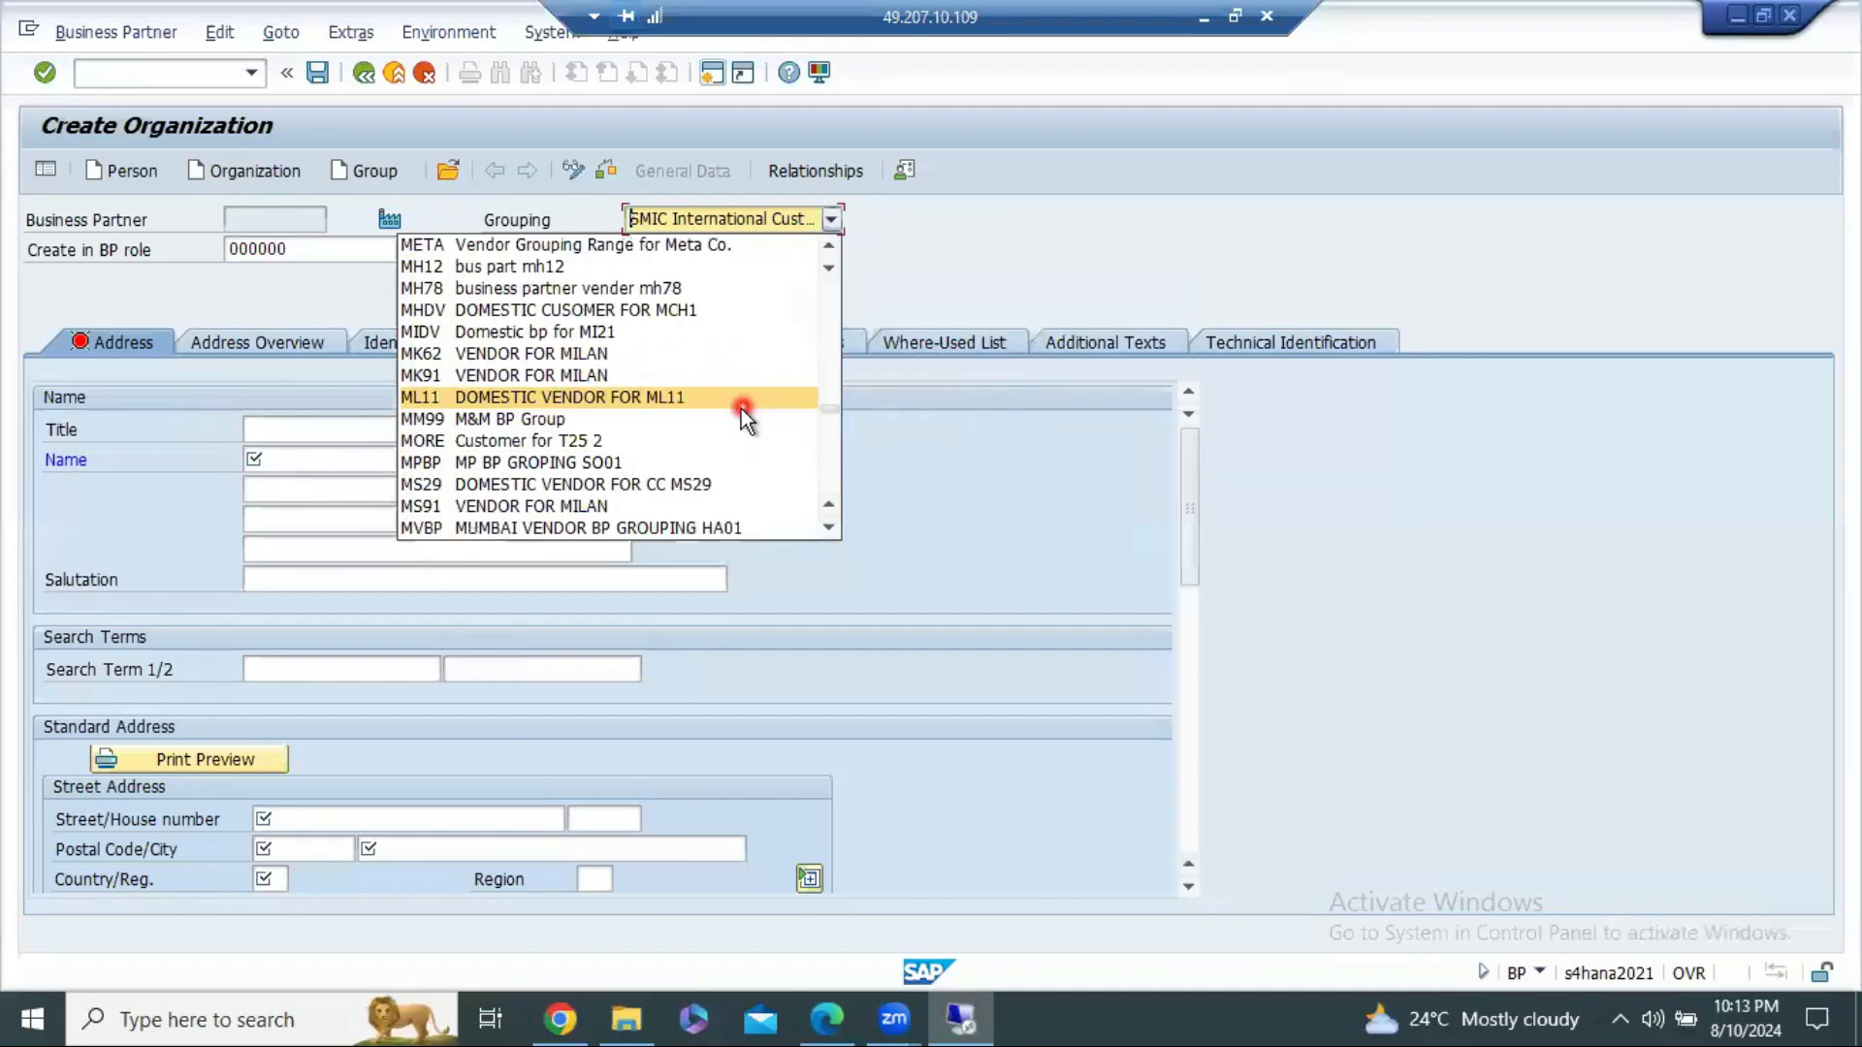
scroll(743, 417, up, 3)
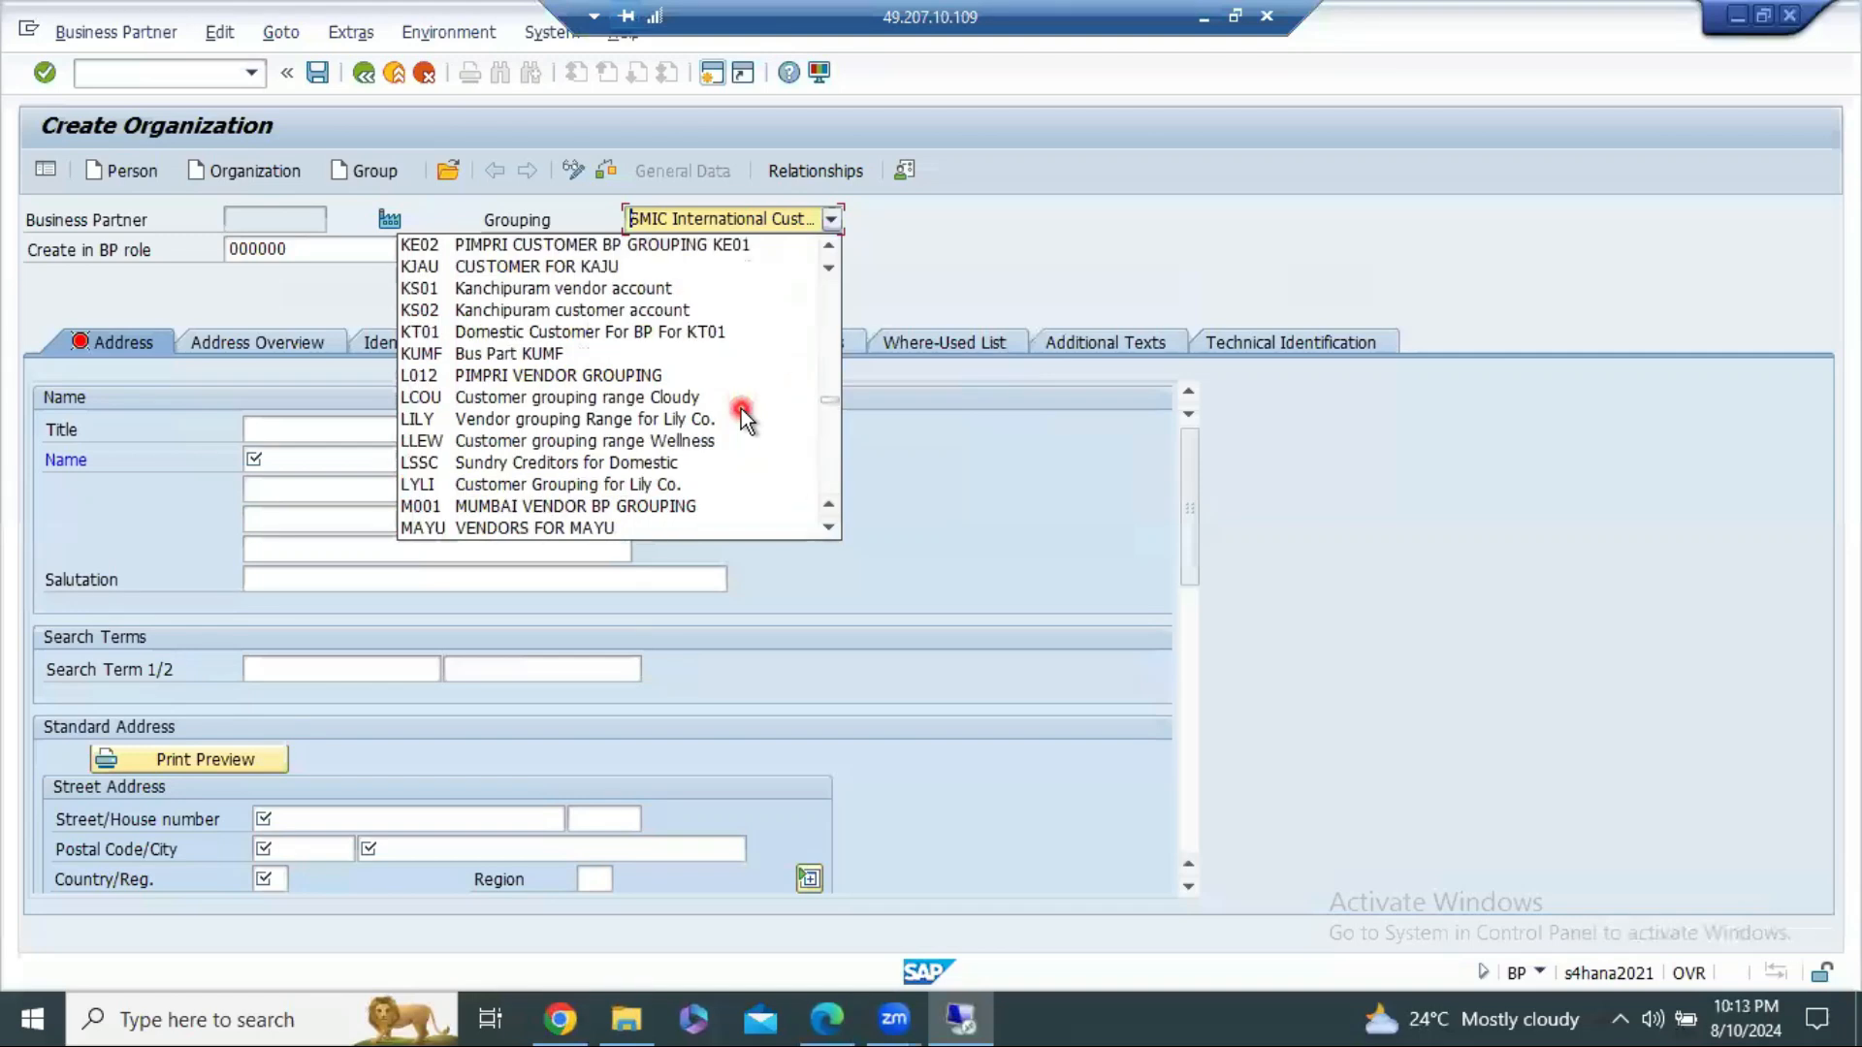
scroll(740, 409, up, 4)
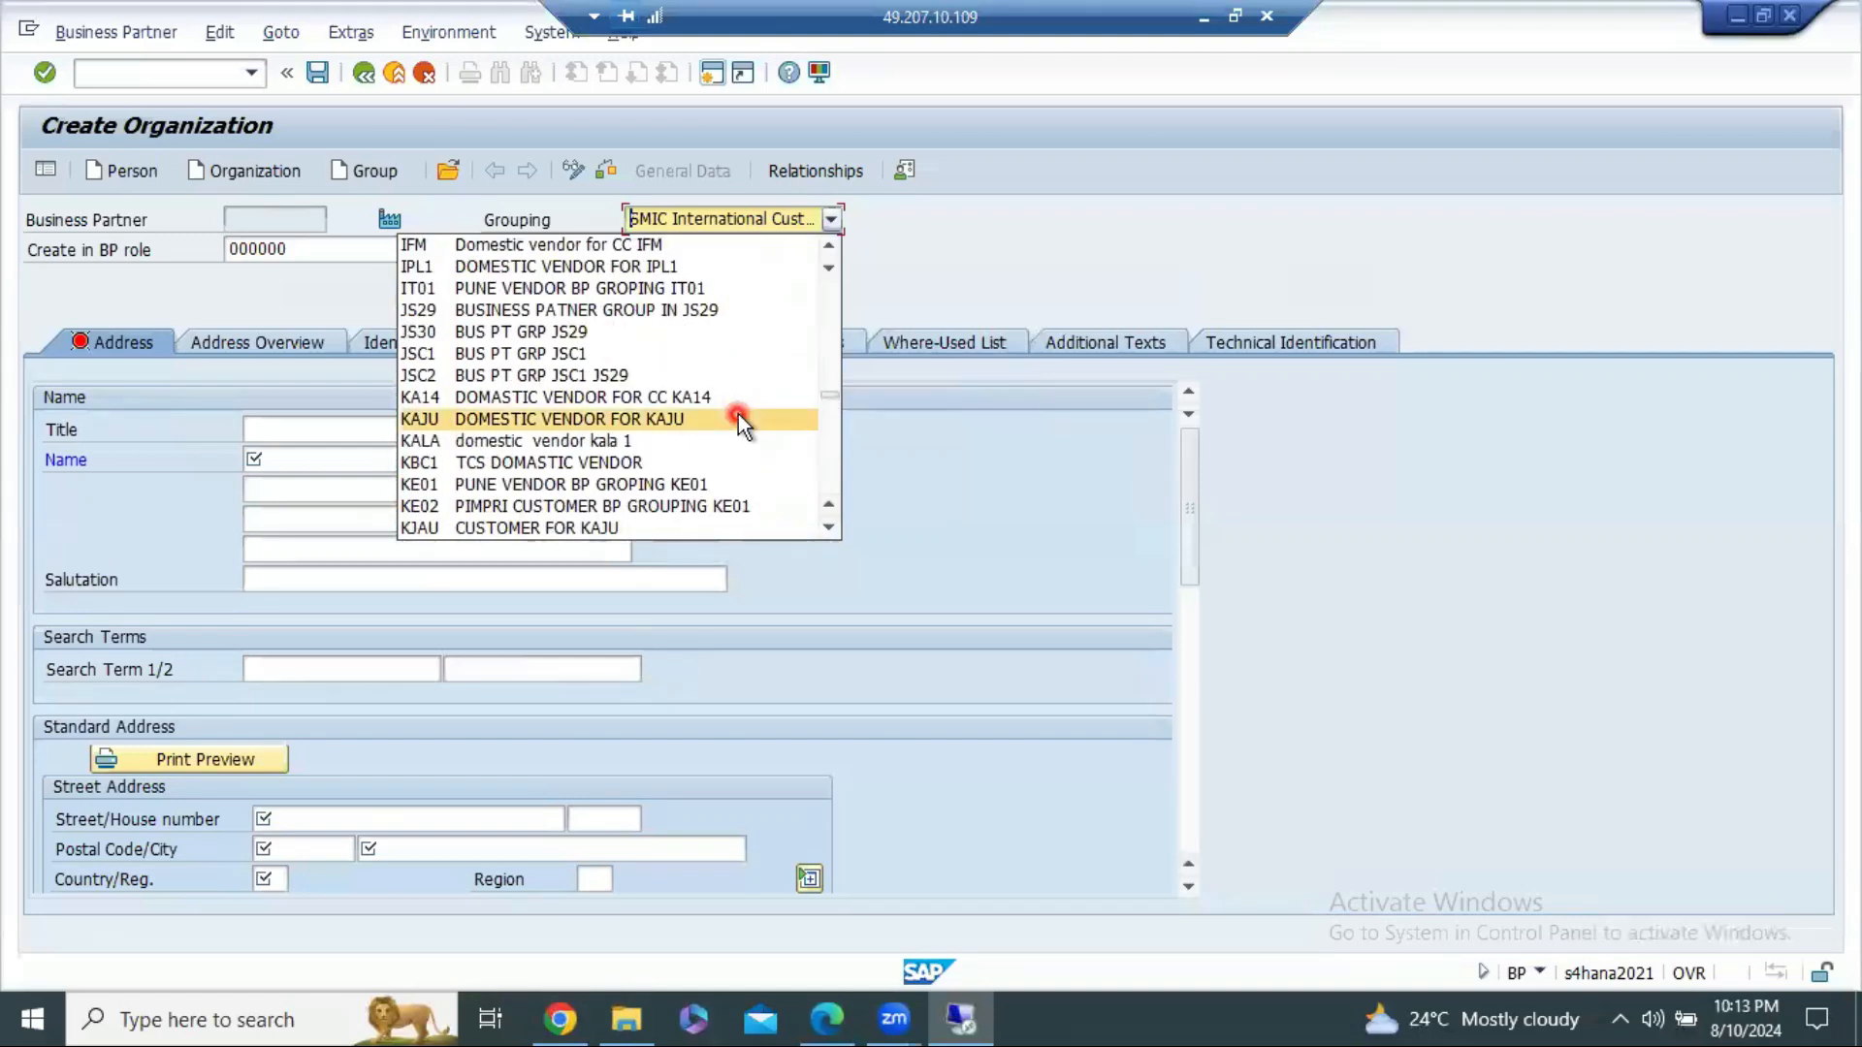
scroll(737, 415, up, 4)
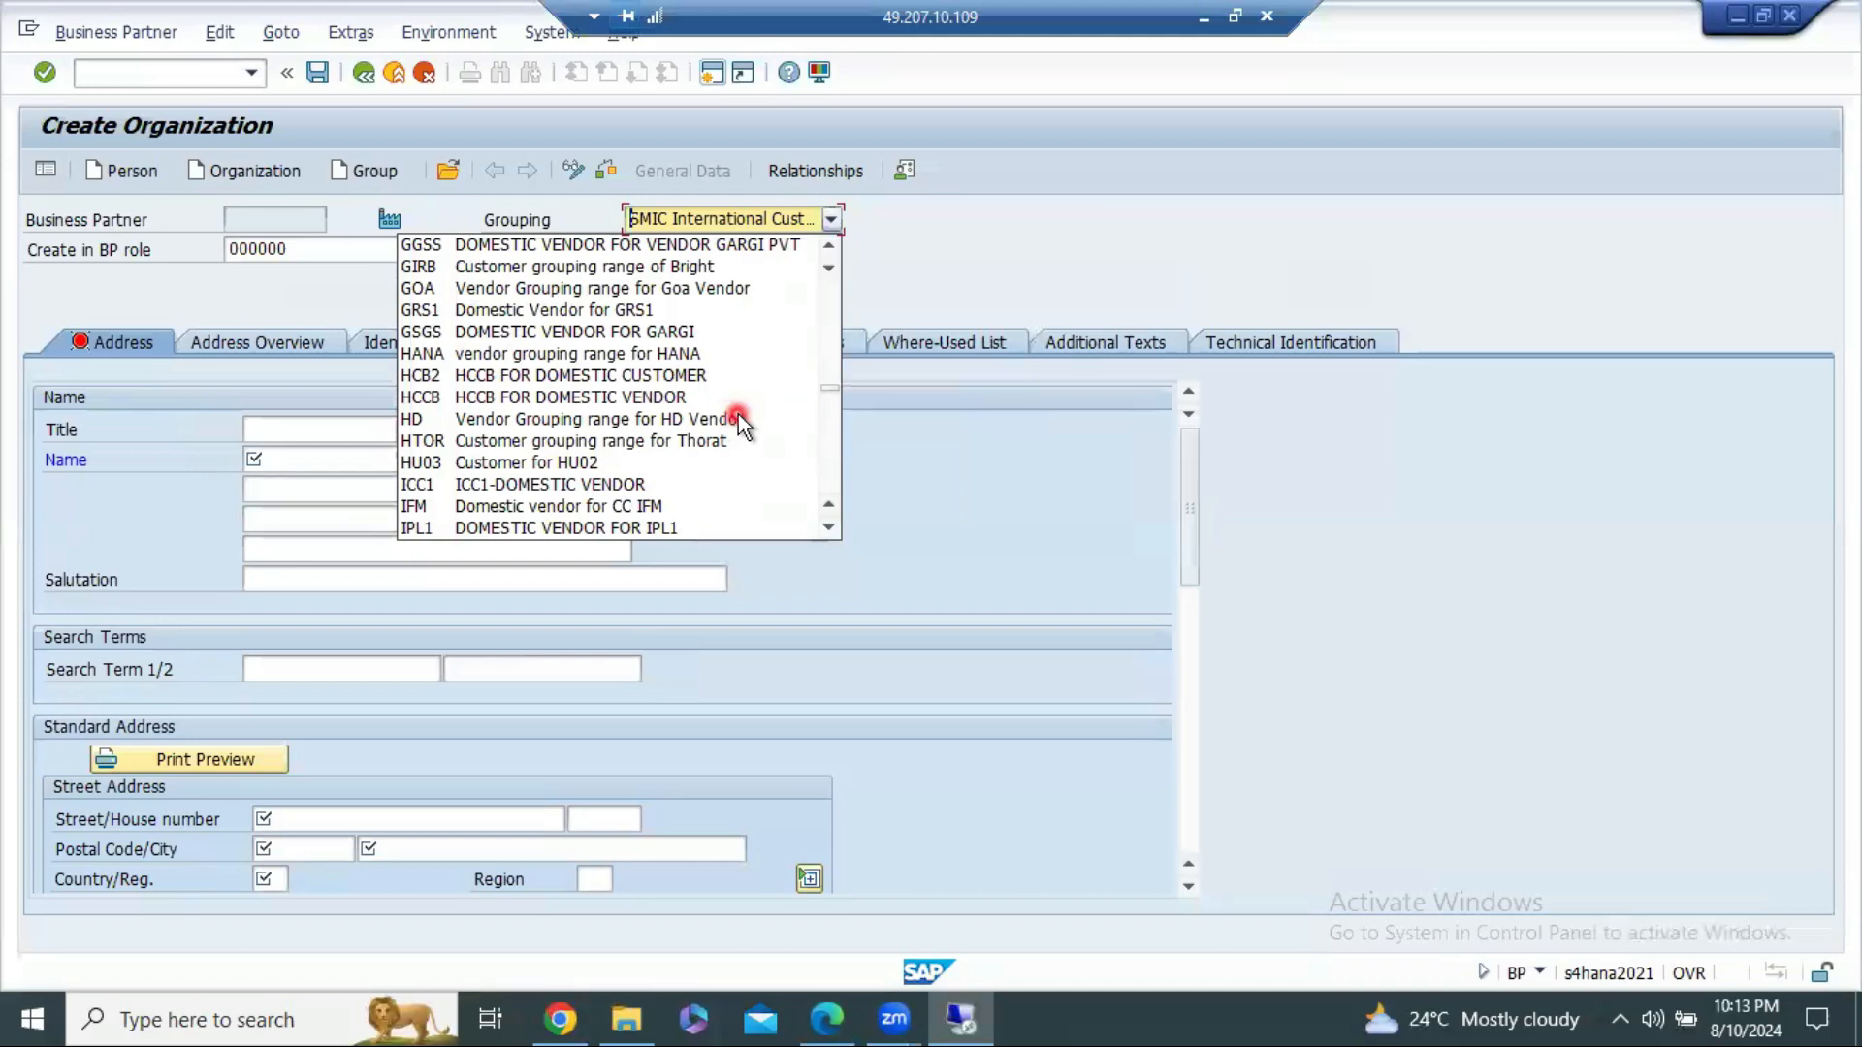
scroll(737, 415, up, 4)
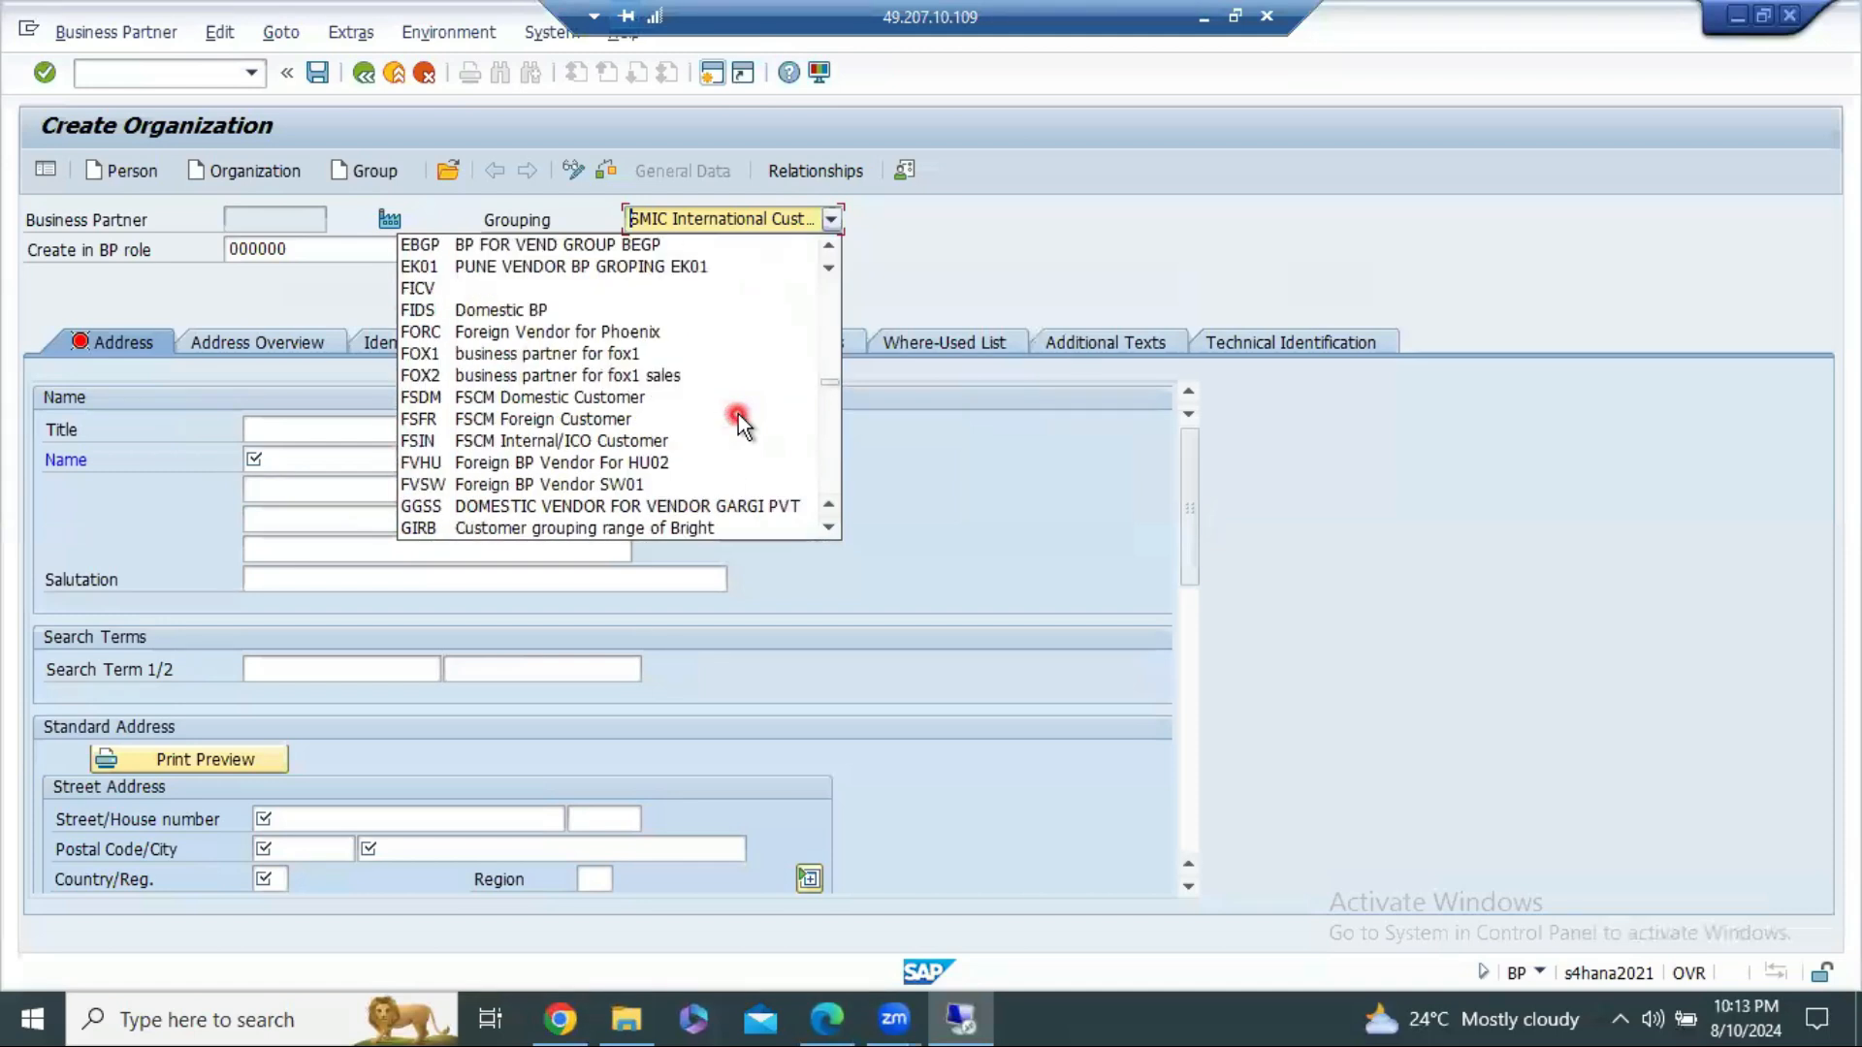
scroll(737, 415, up, 2)
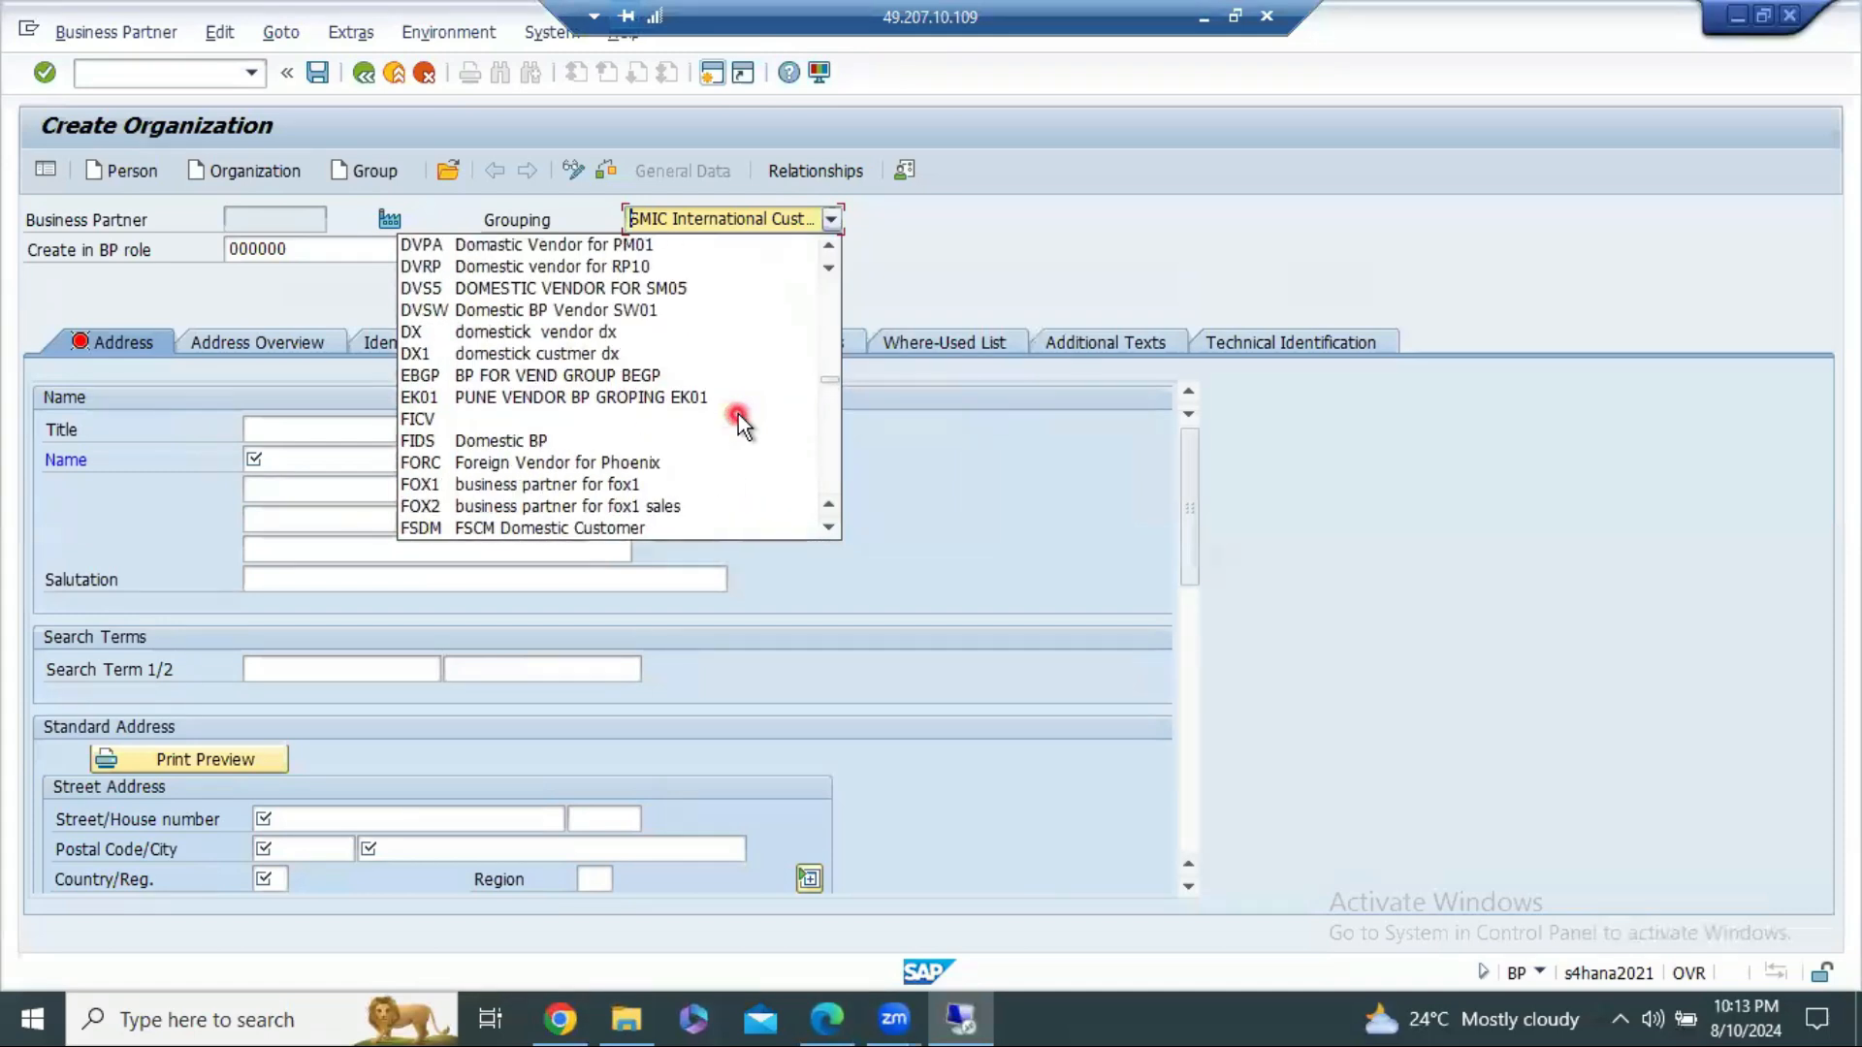
scroll(737, 415, up, 8)
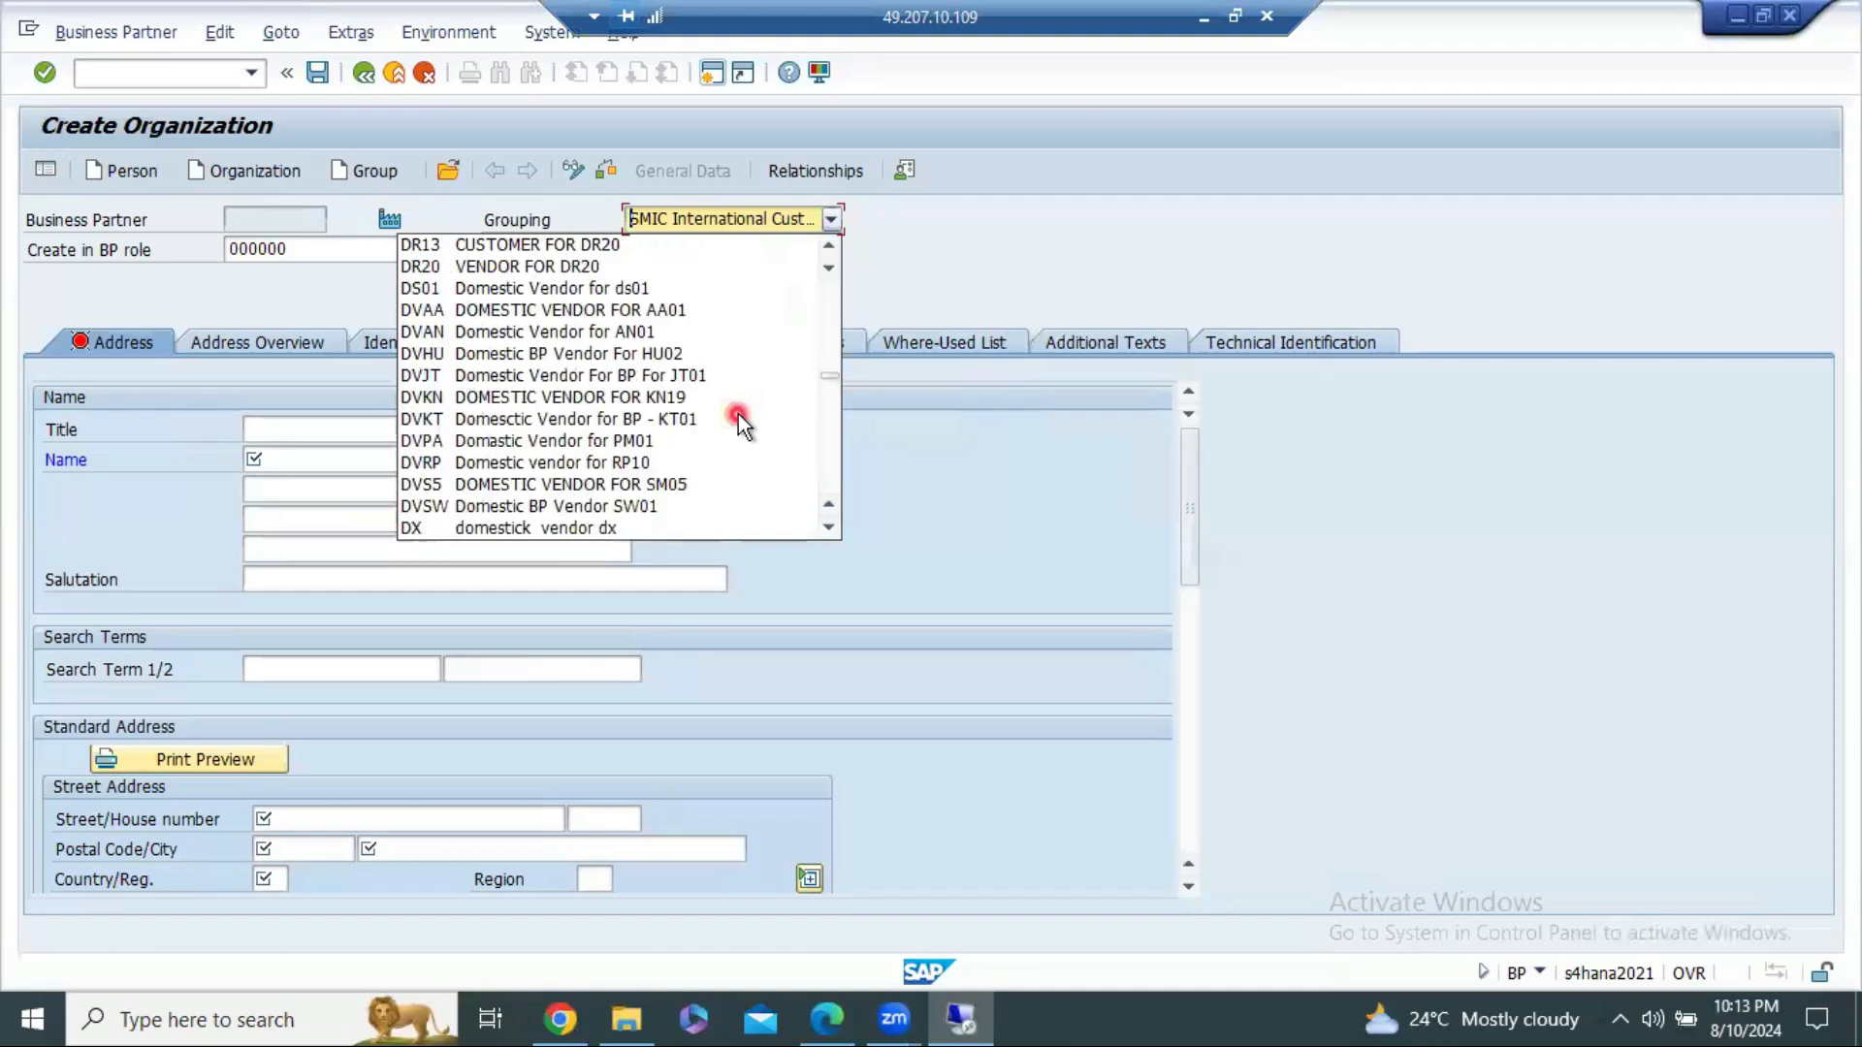
scroll(737, 415, up, 6)
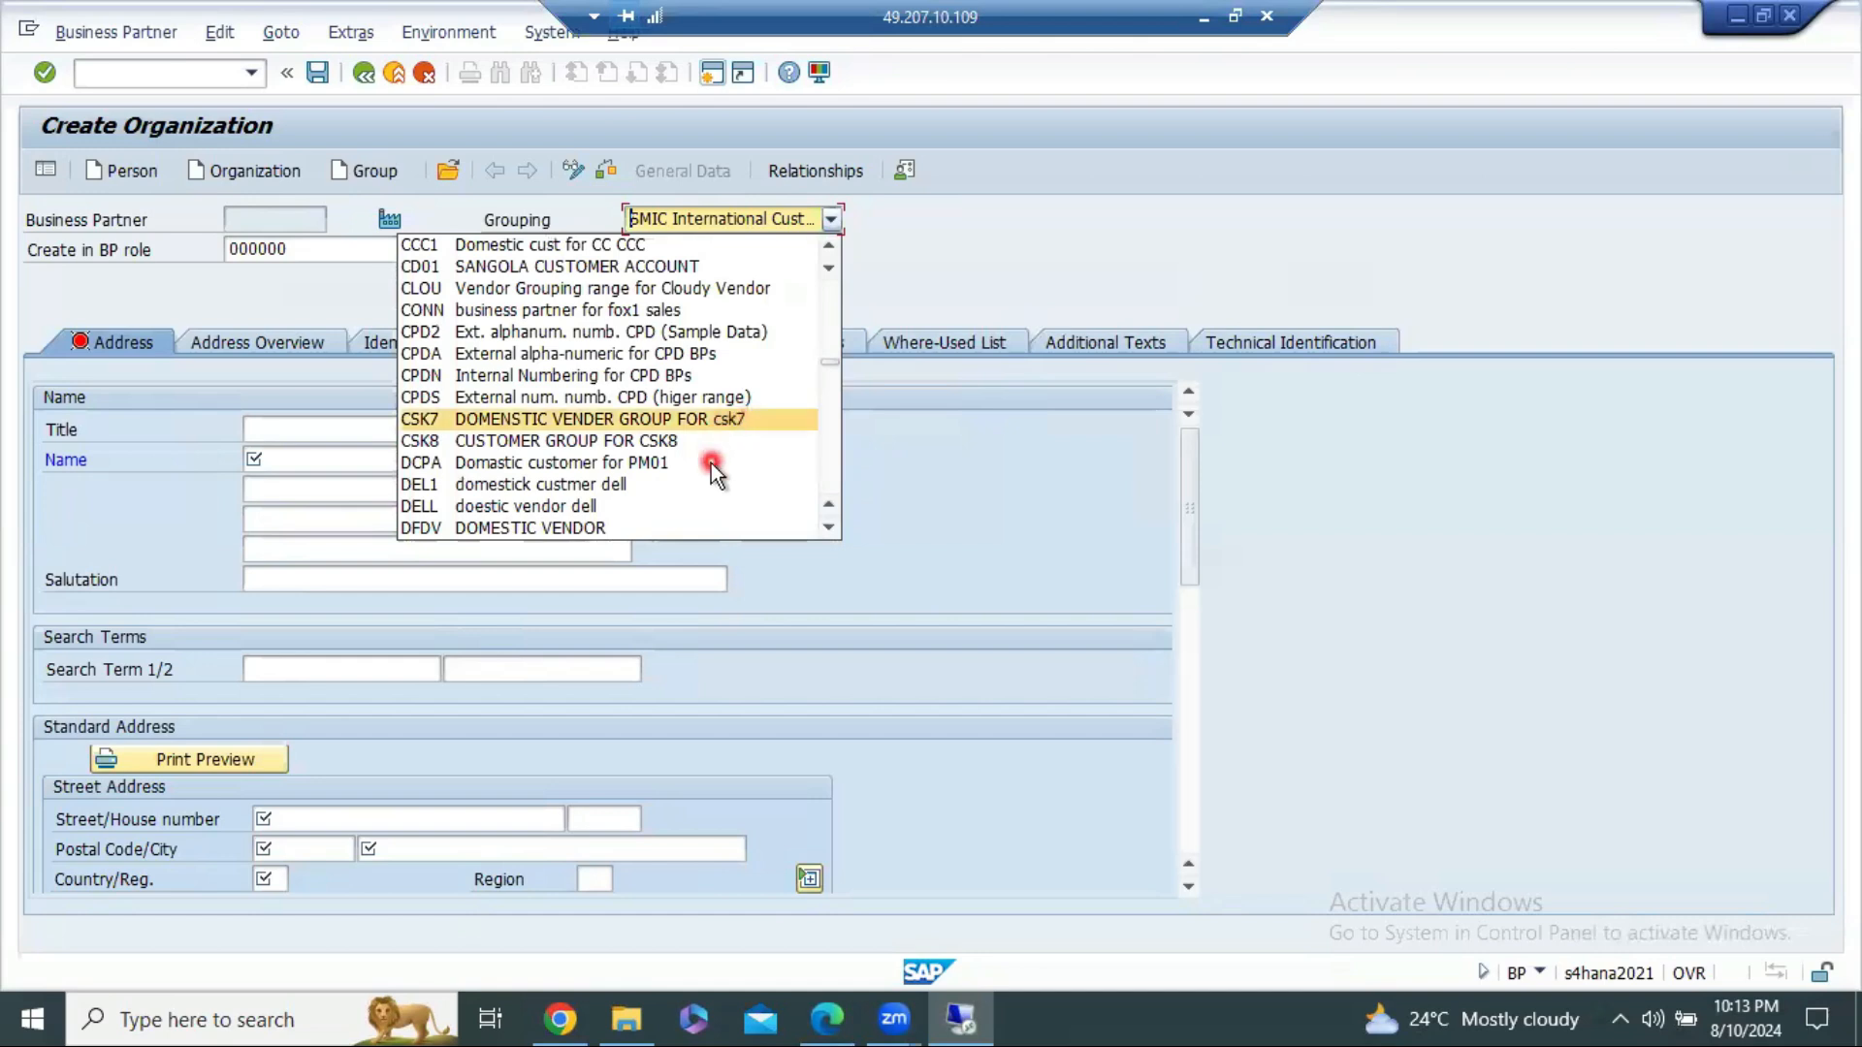
scroll(711, 463, up, 3)
scroll(712, 466, up, 5)
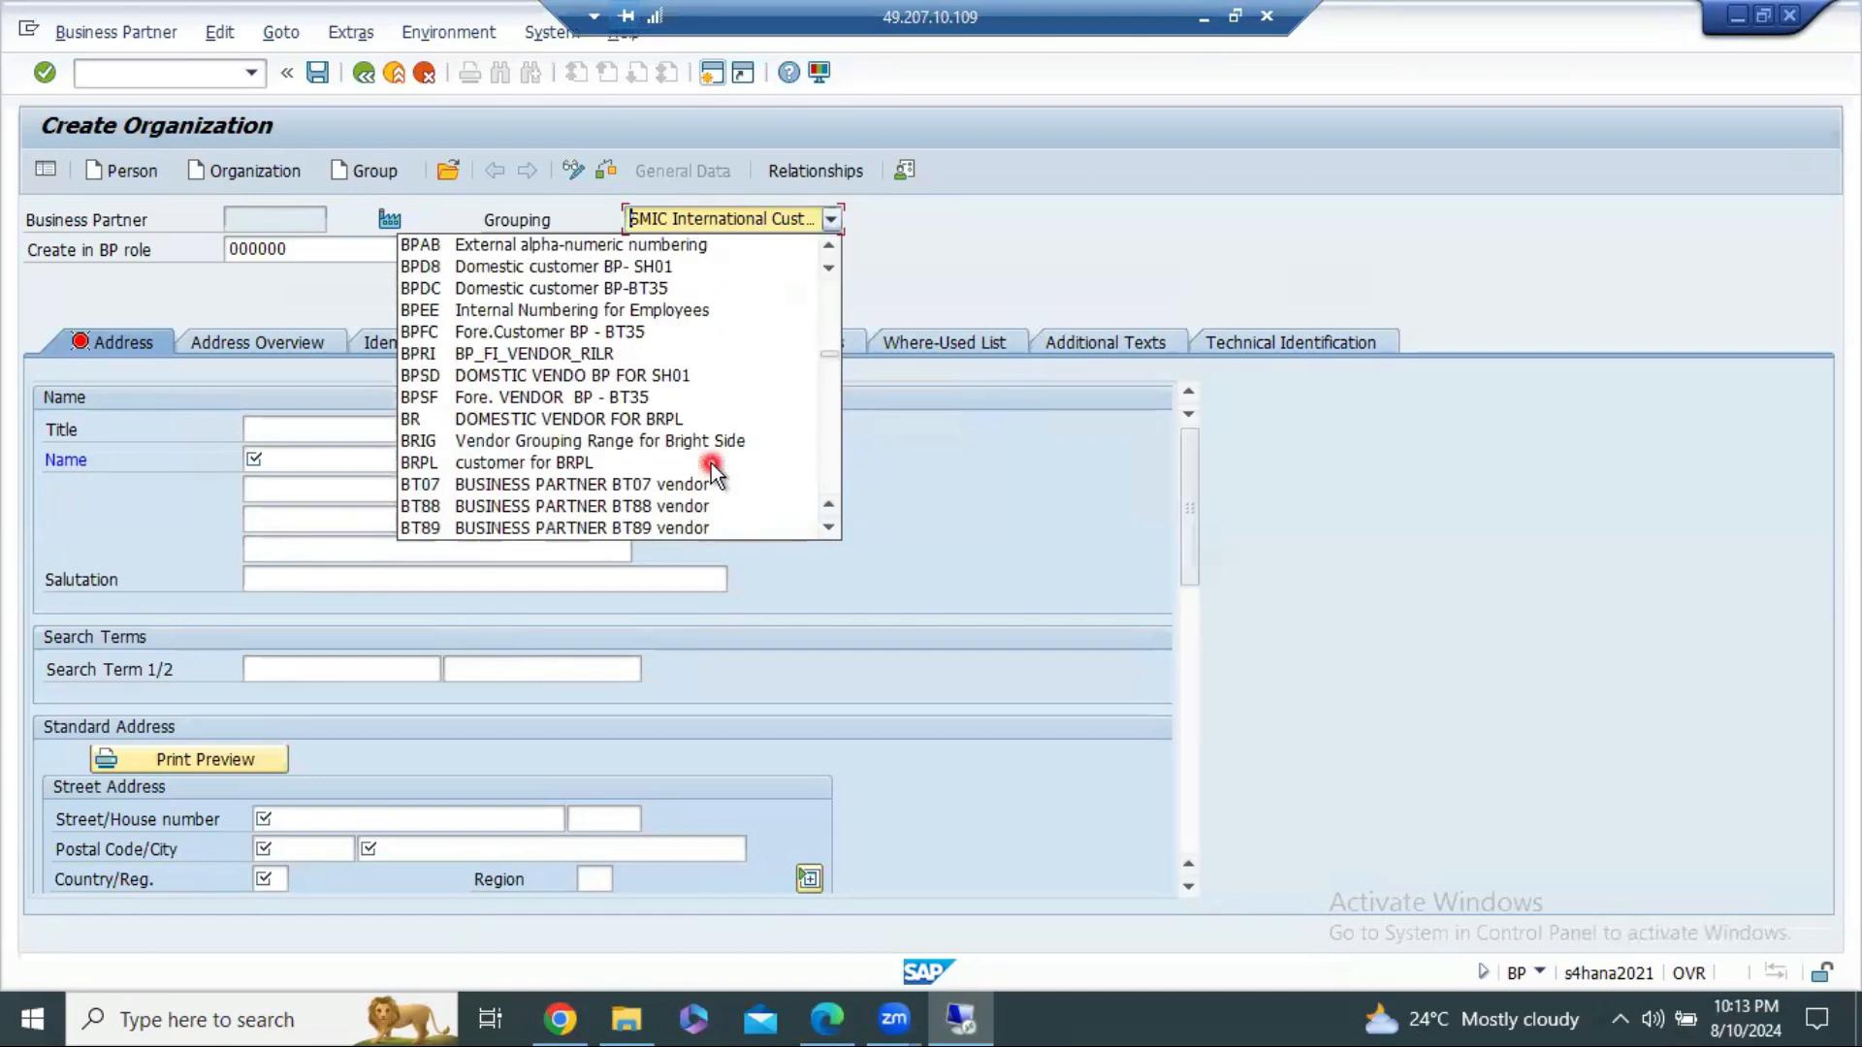
scroll(712, 465, up, 3)
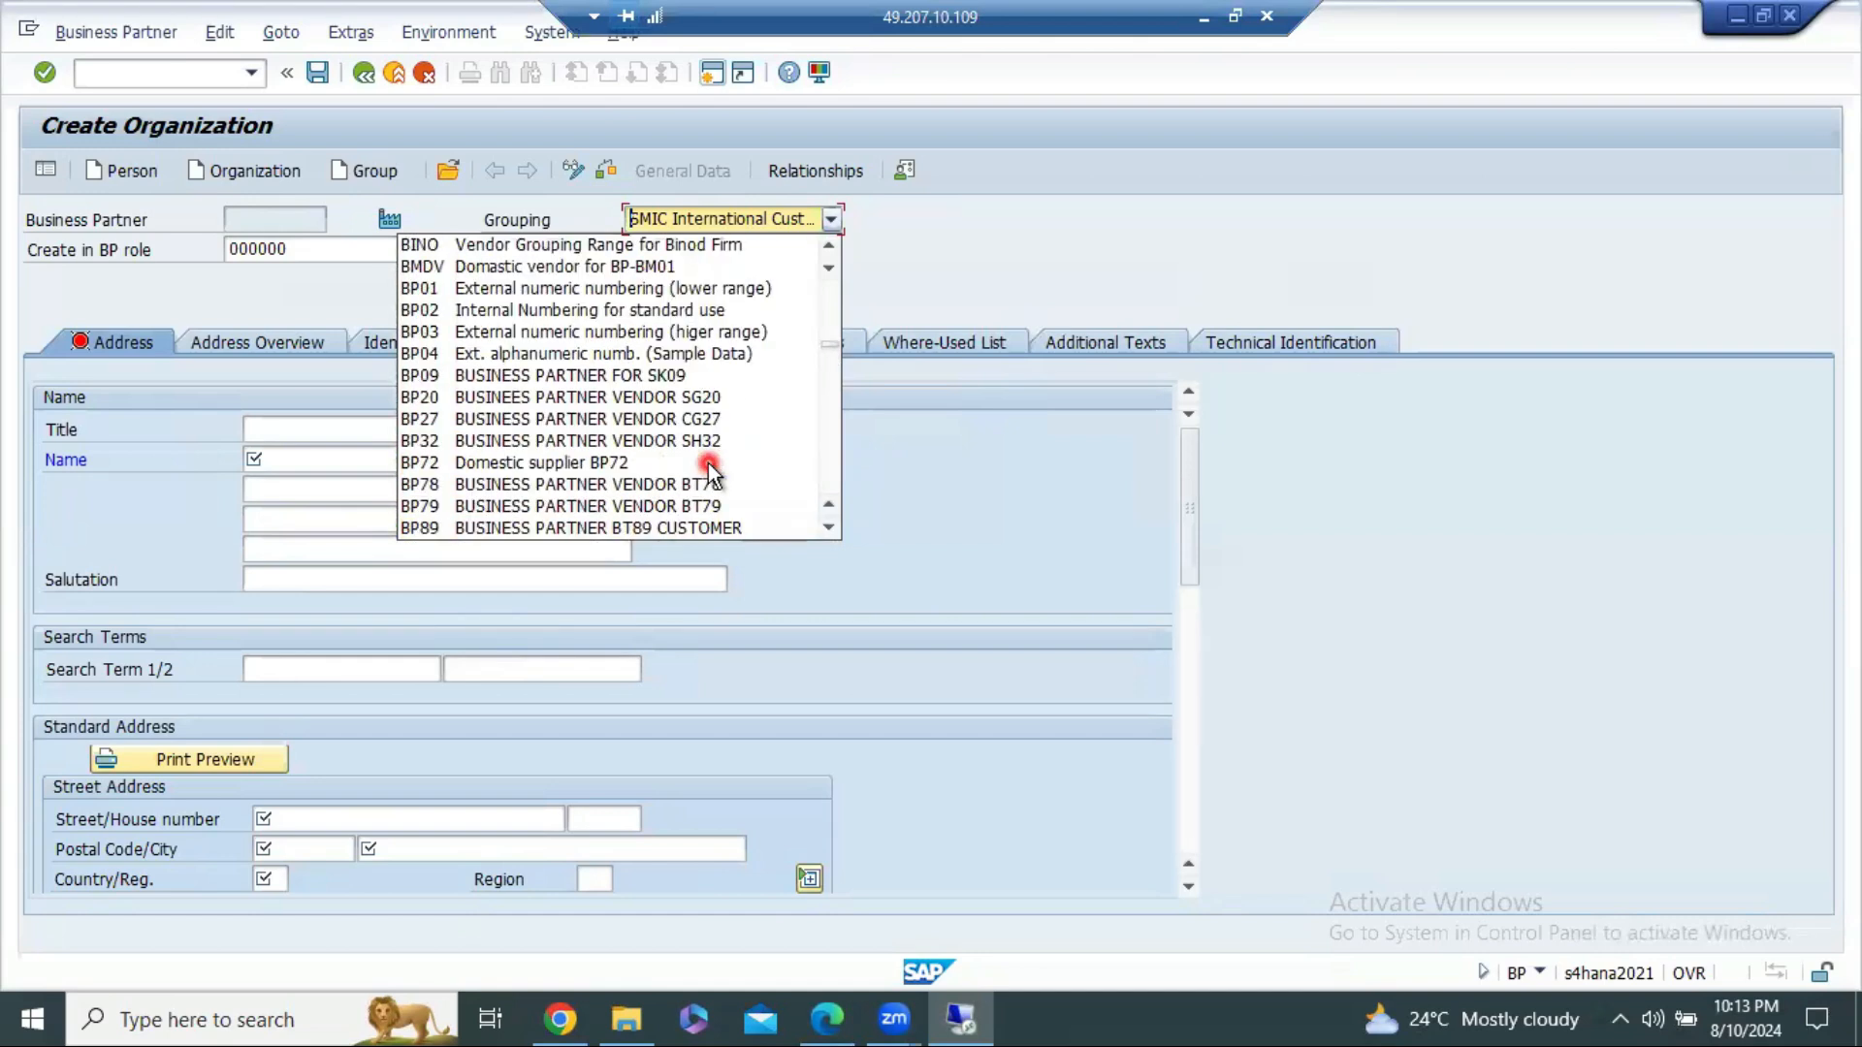
scroll(712, 466, up, 4)
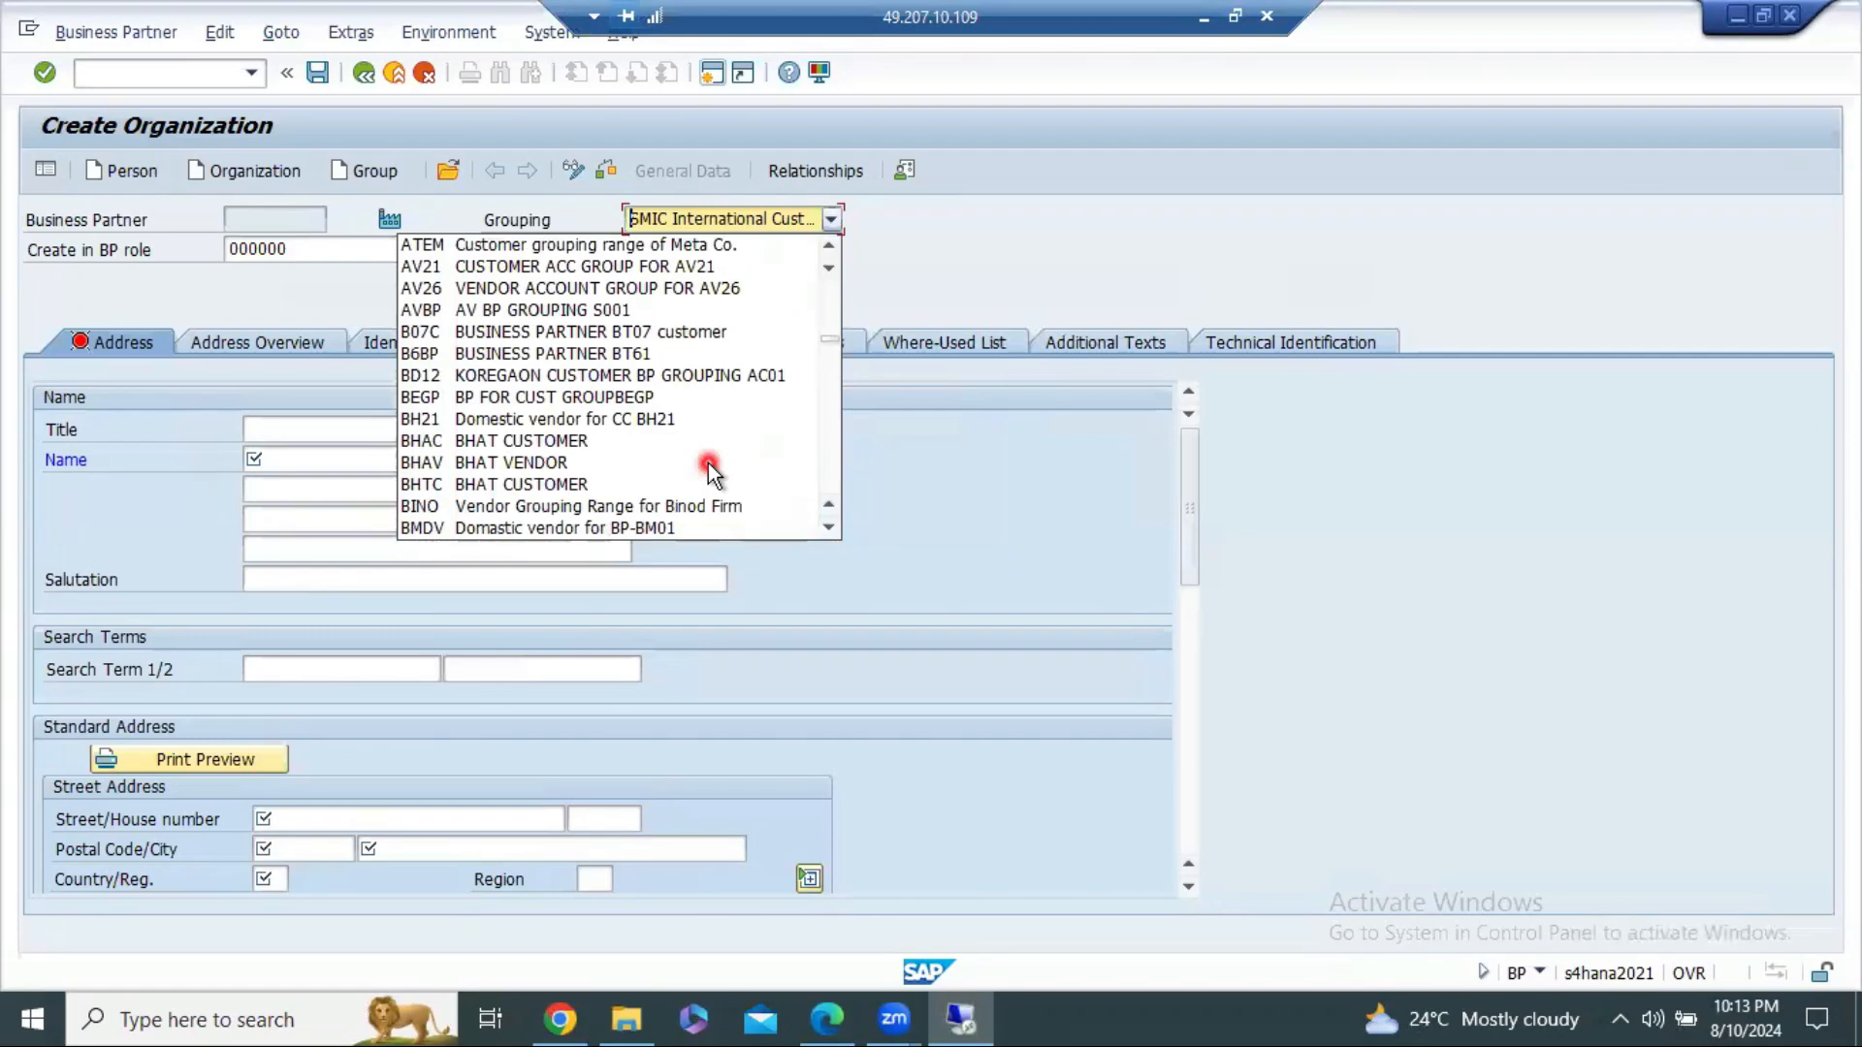
scroll(712, 472, up, 2)
scroll(708, 462, up, 6)
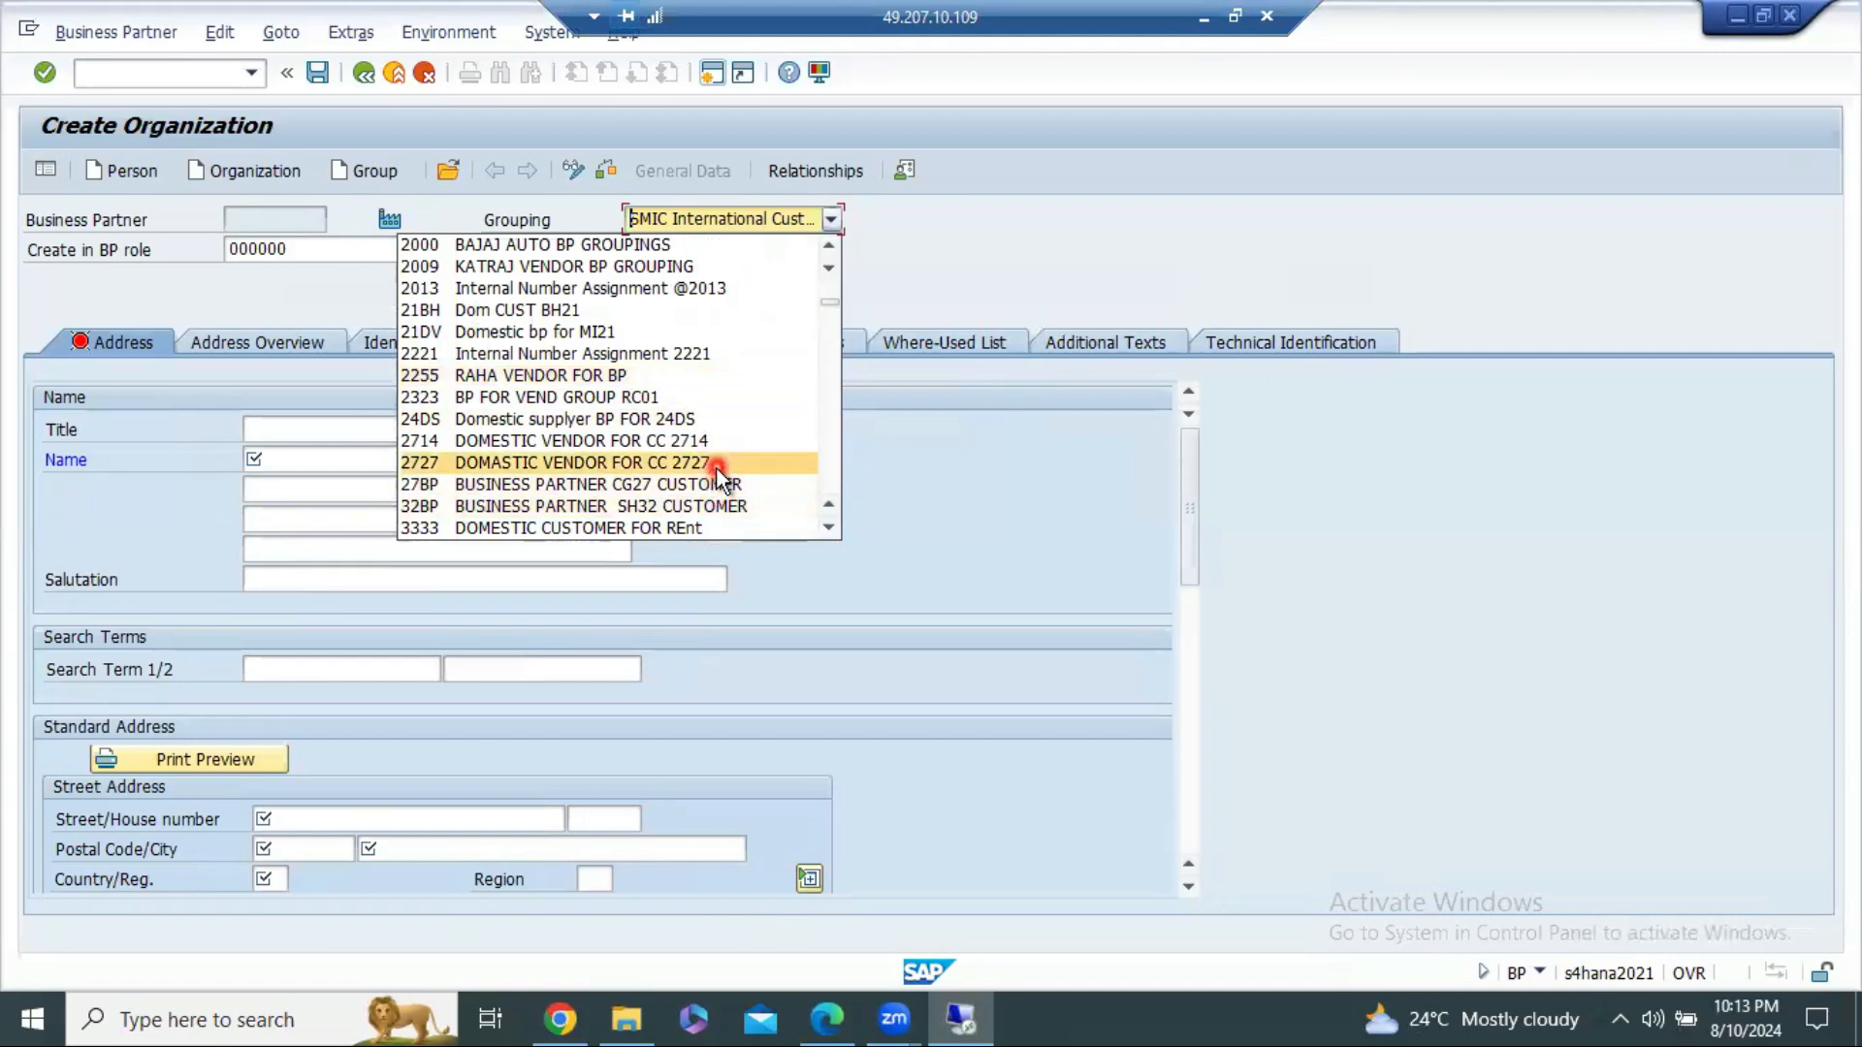
scroll(718, 475, up, 5)
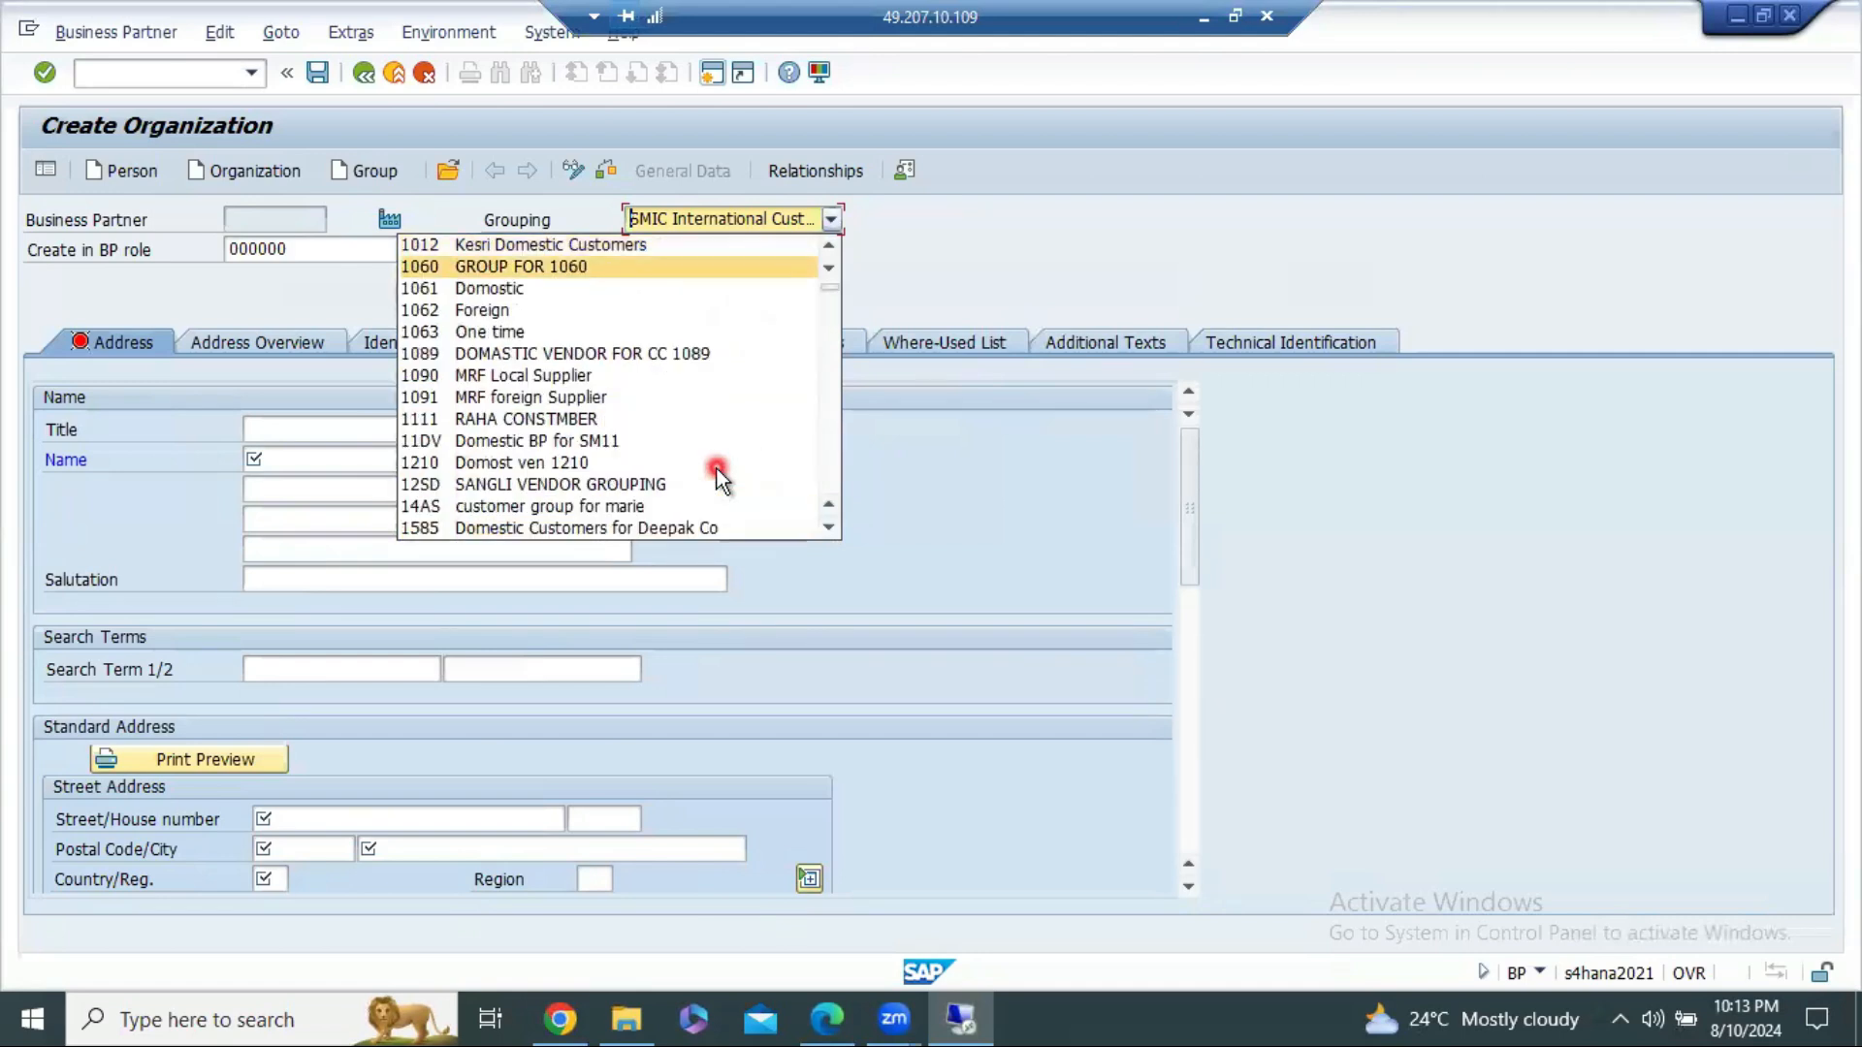
Step: Set the new organization's grouping to 11DV, Domestic BP for SM11
text(ss11)
key(Up)
key(Up)
key(Up)
key(Up)
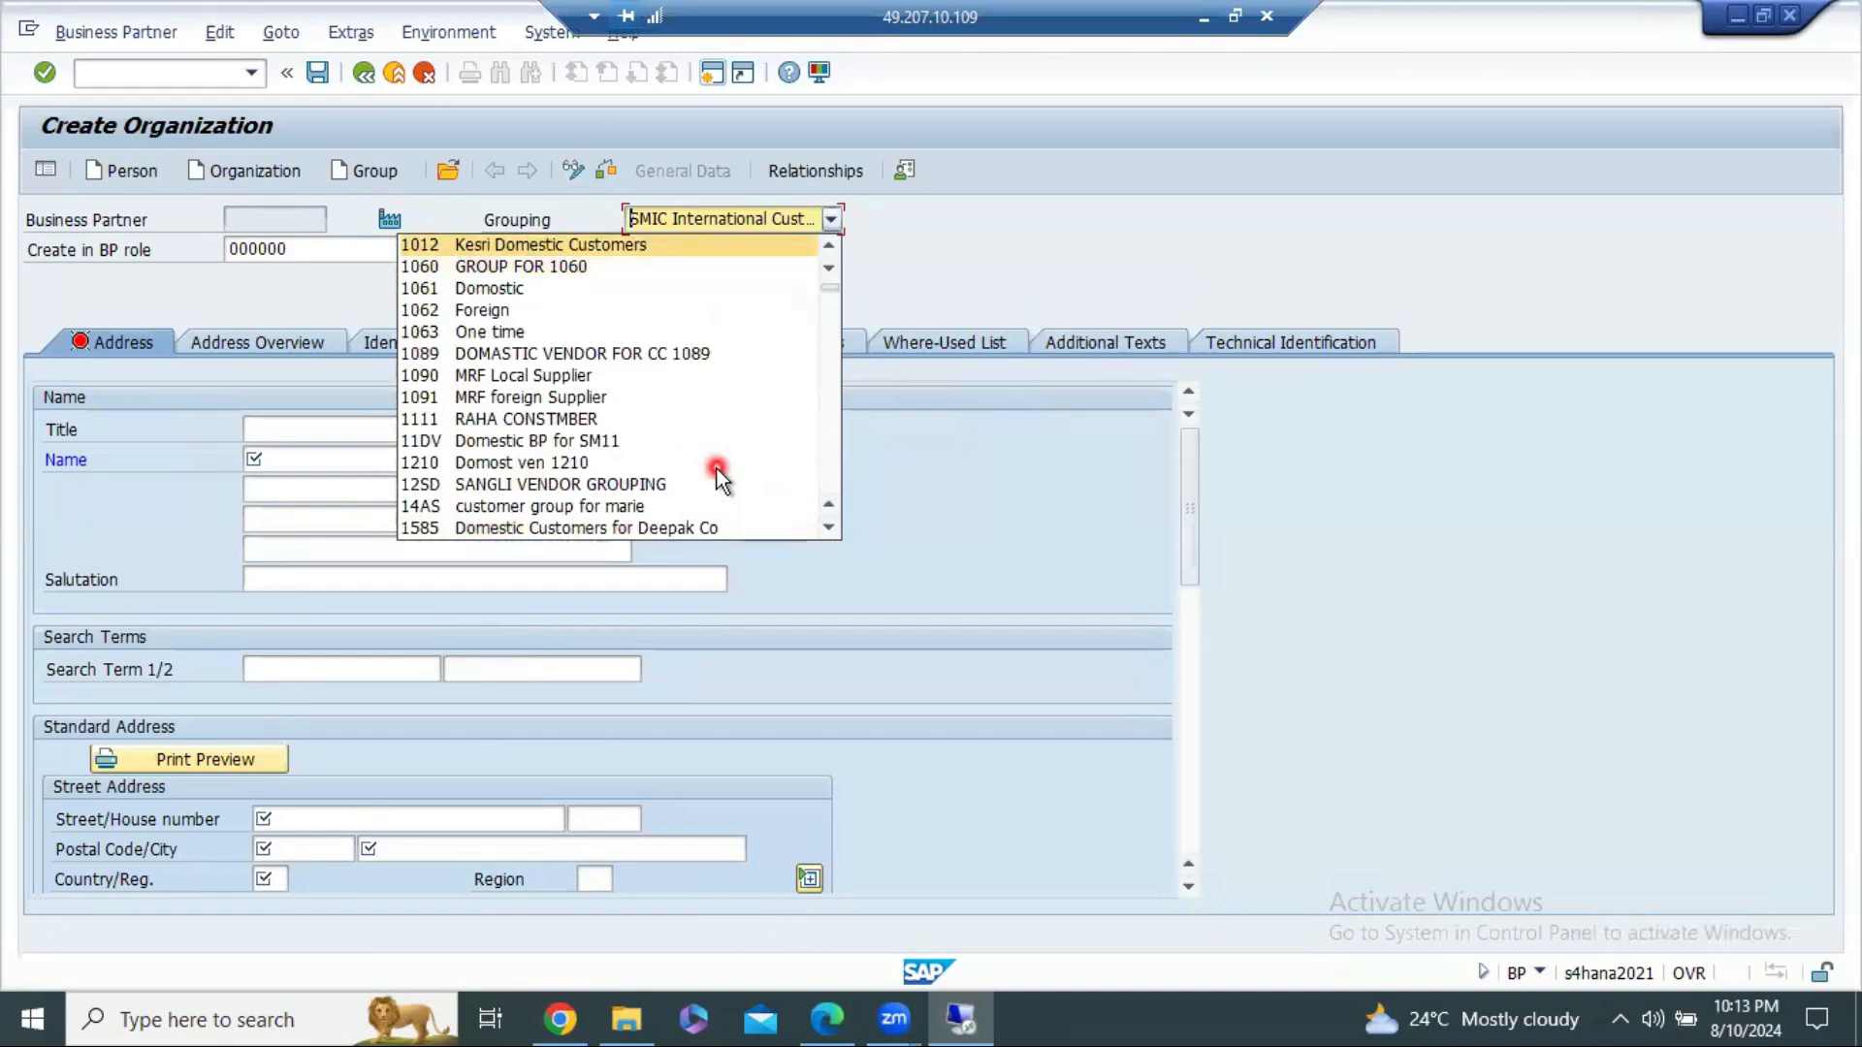
key(Up)
key(Up)
key(Up)
key(Up)
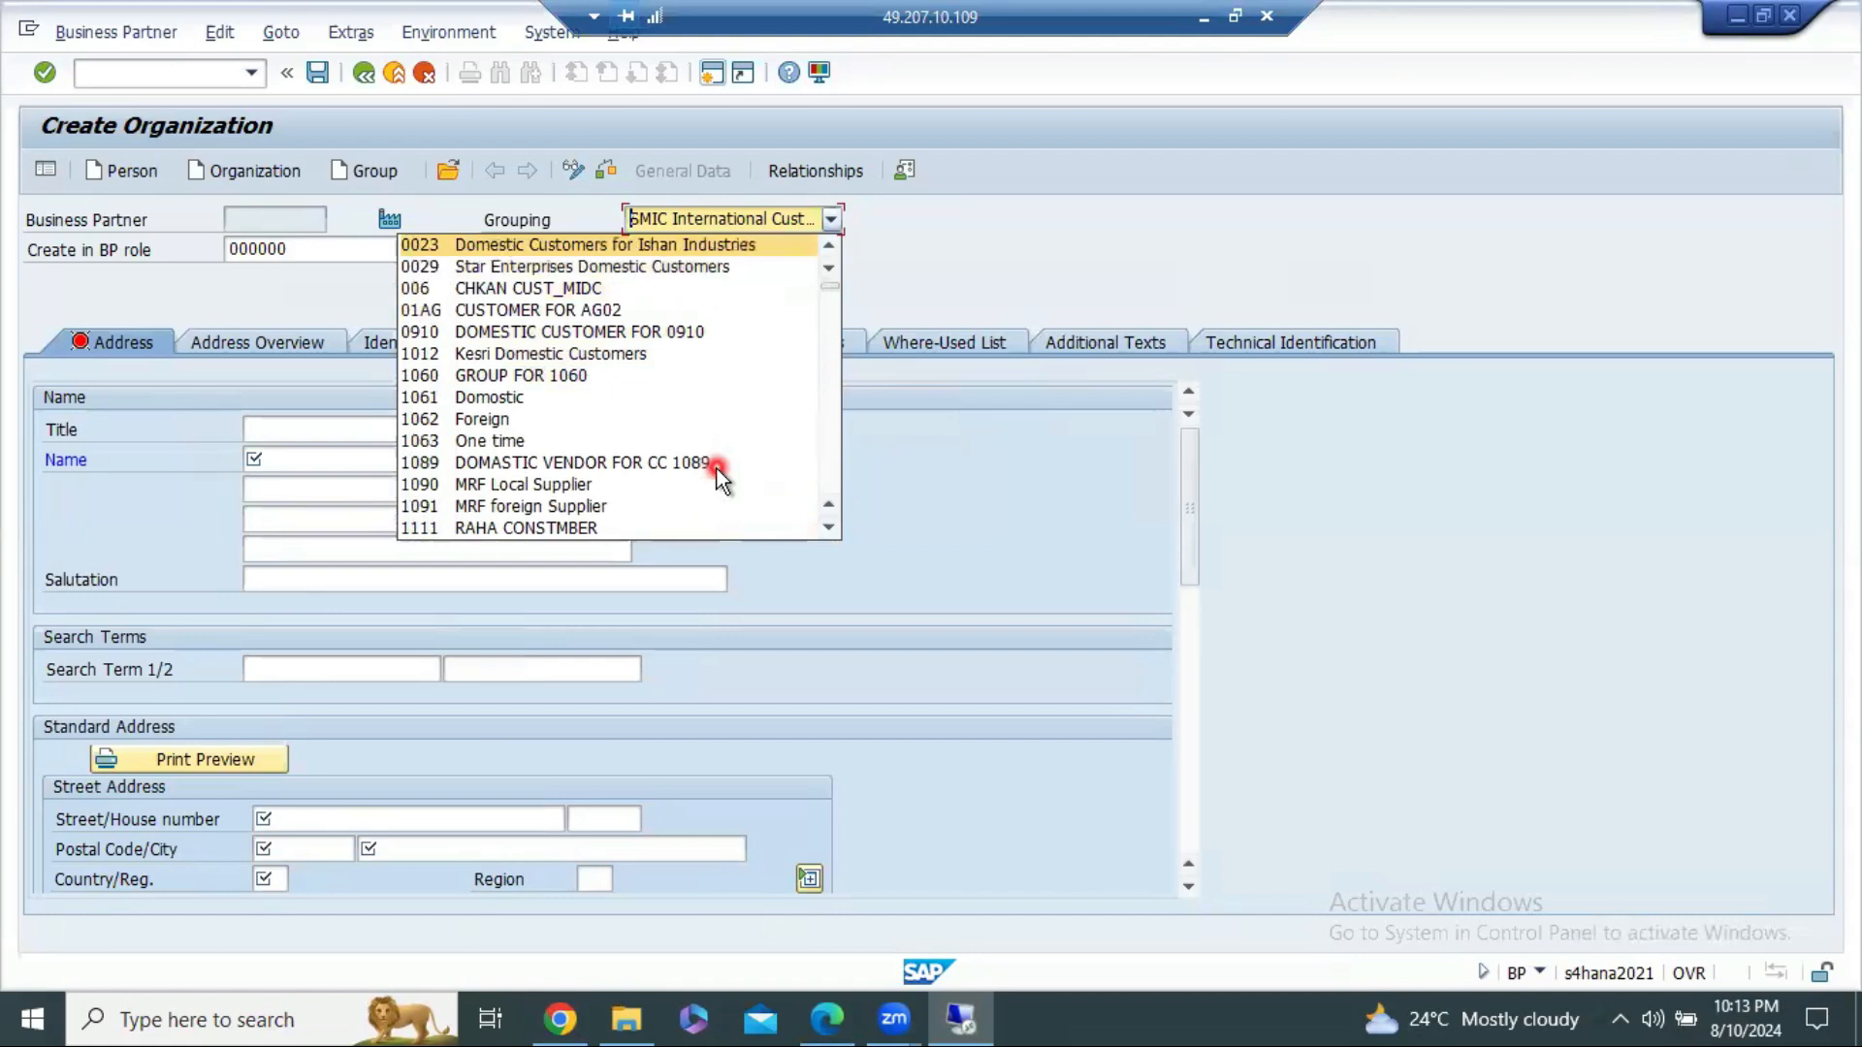
key(Down)
key(Down)
key(Down)
key(Down)
key(Down)
key(Down)
key(Down)
key(Down)
key(Down)
key(Down)
key(Down)
key(Down)
key(Down)
key(Down)
key(Down)
key(Down)
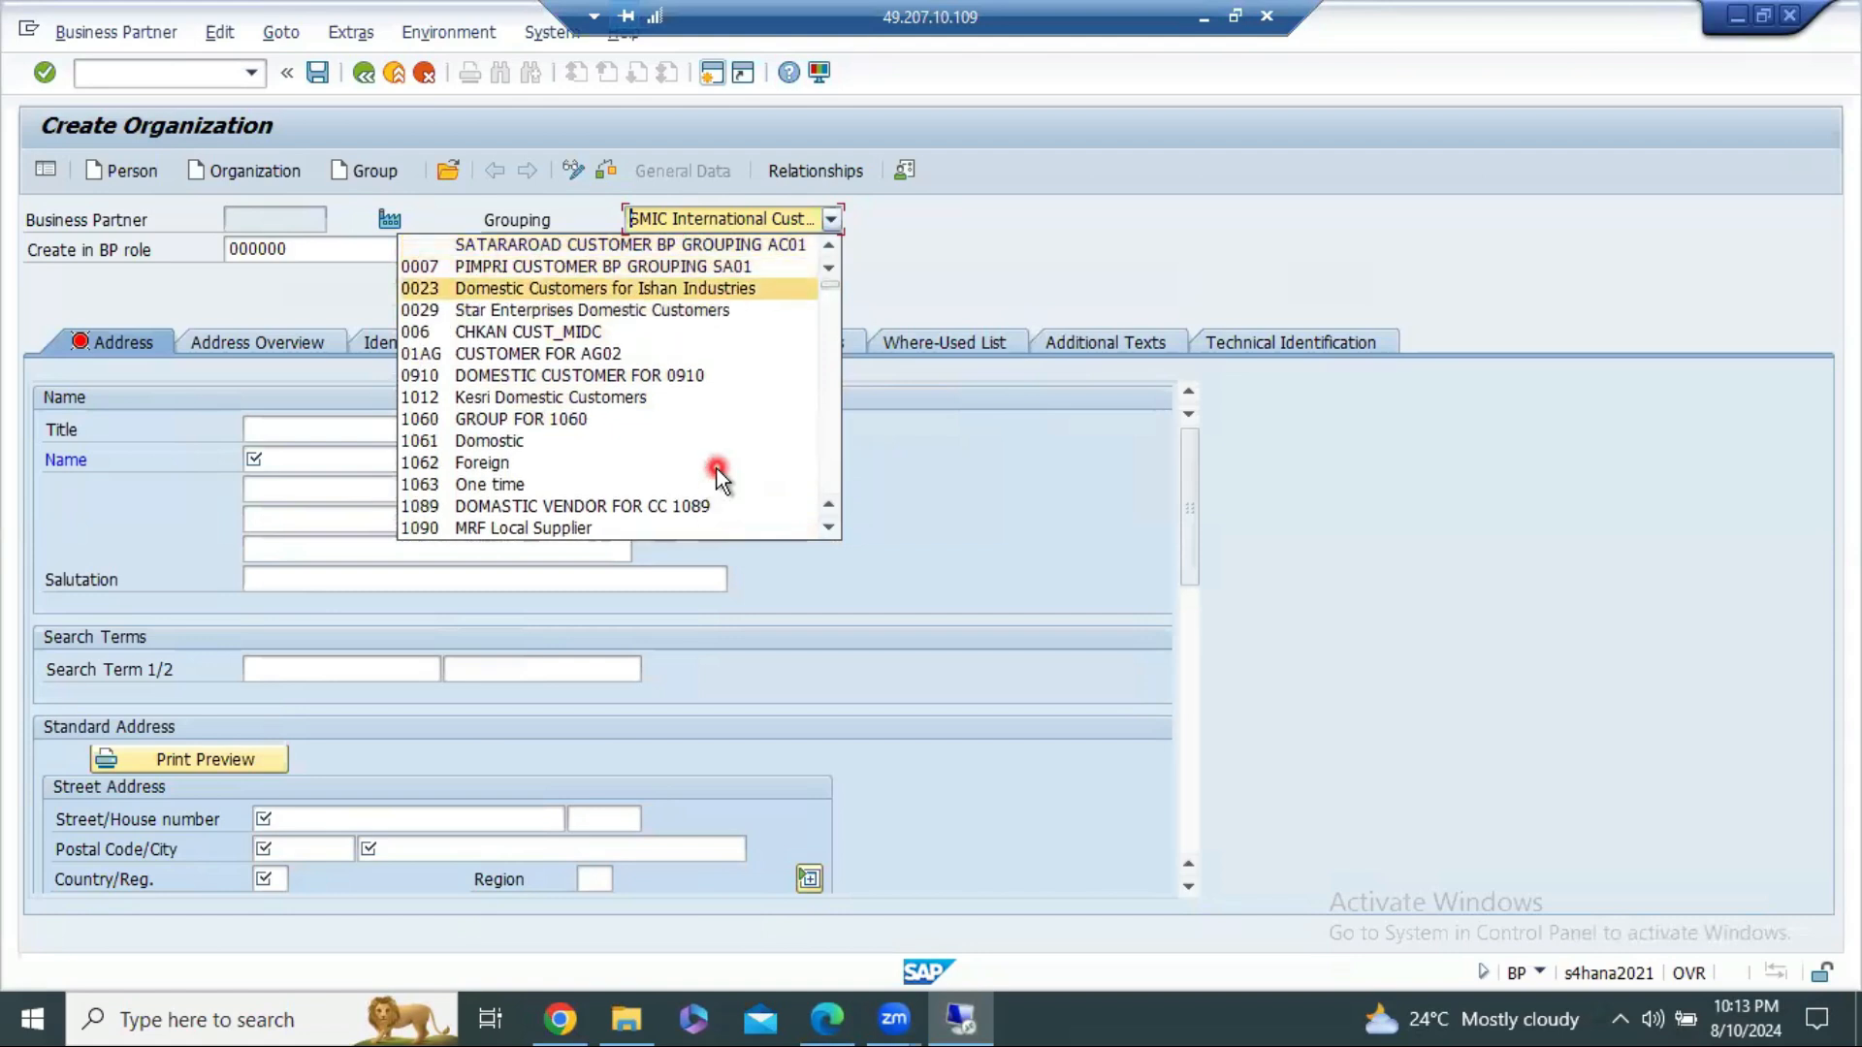
key(Down)
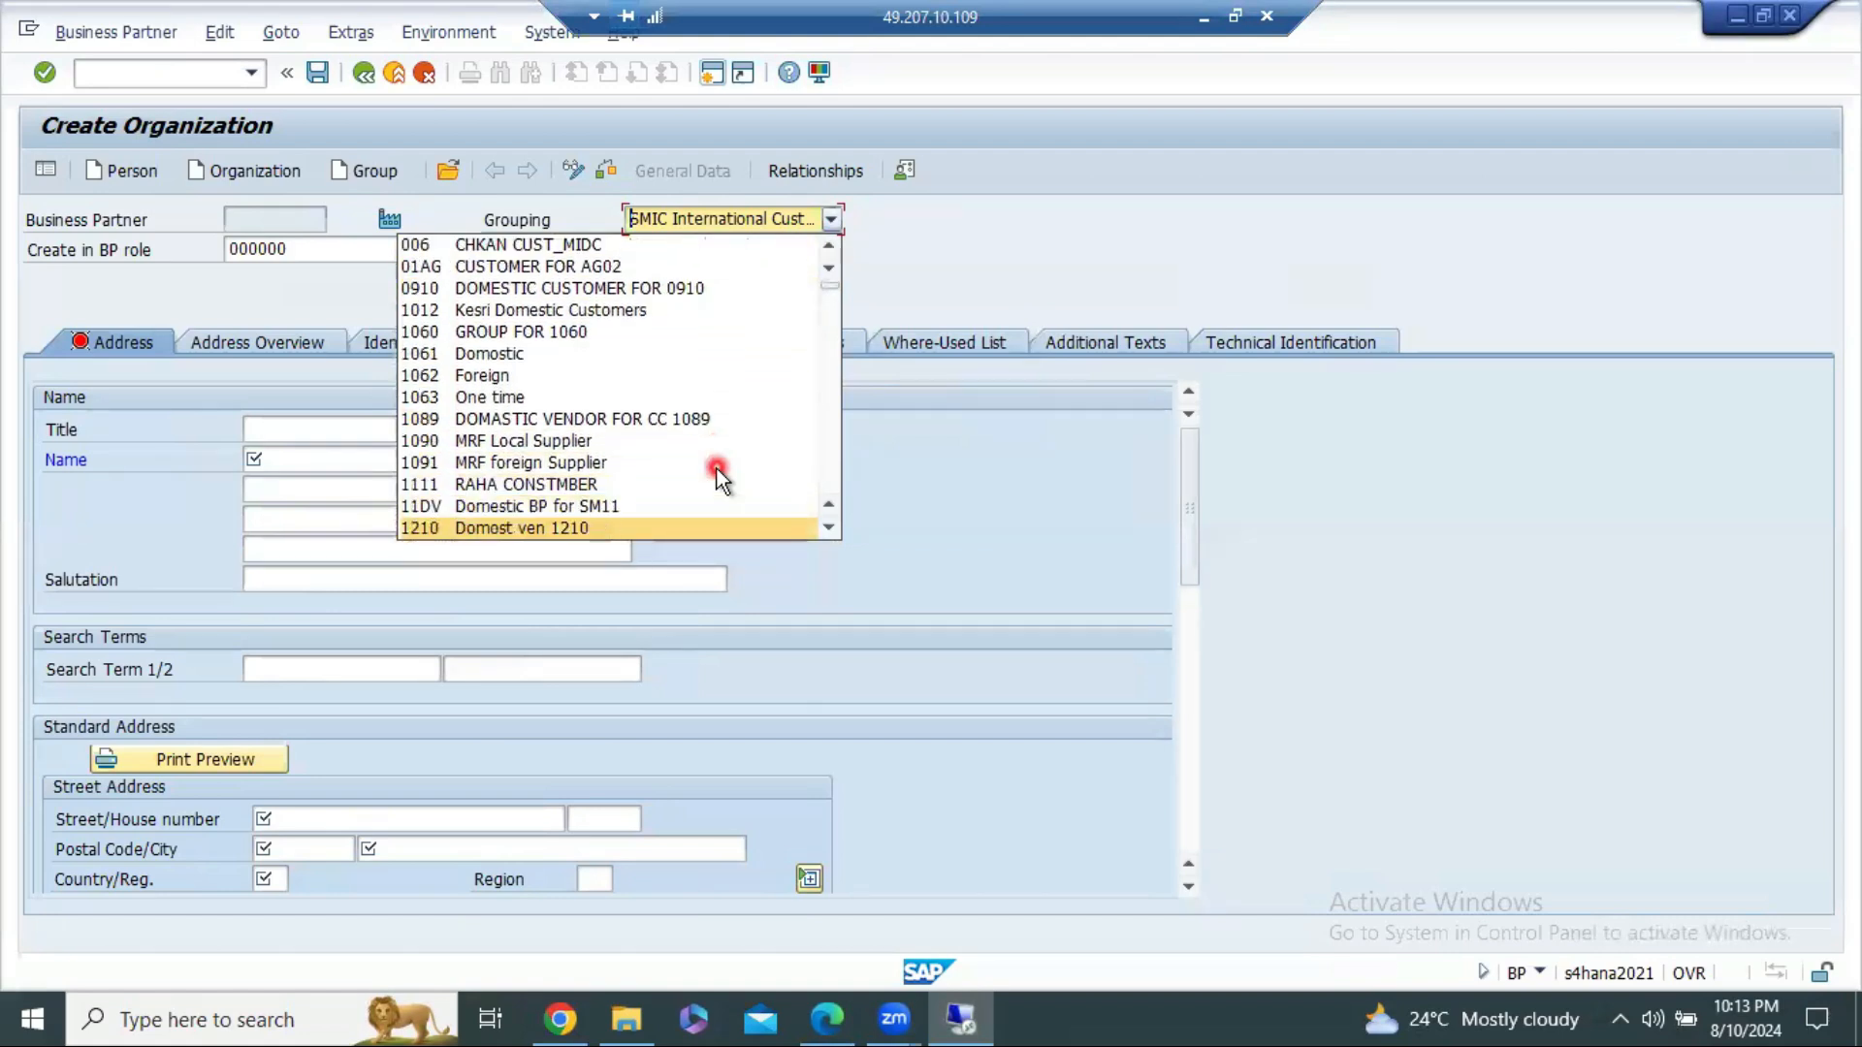
key(Up)
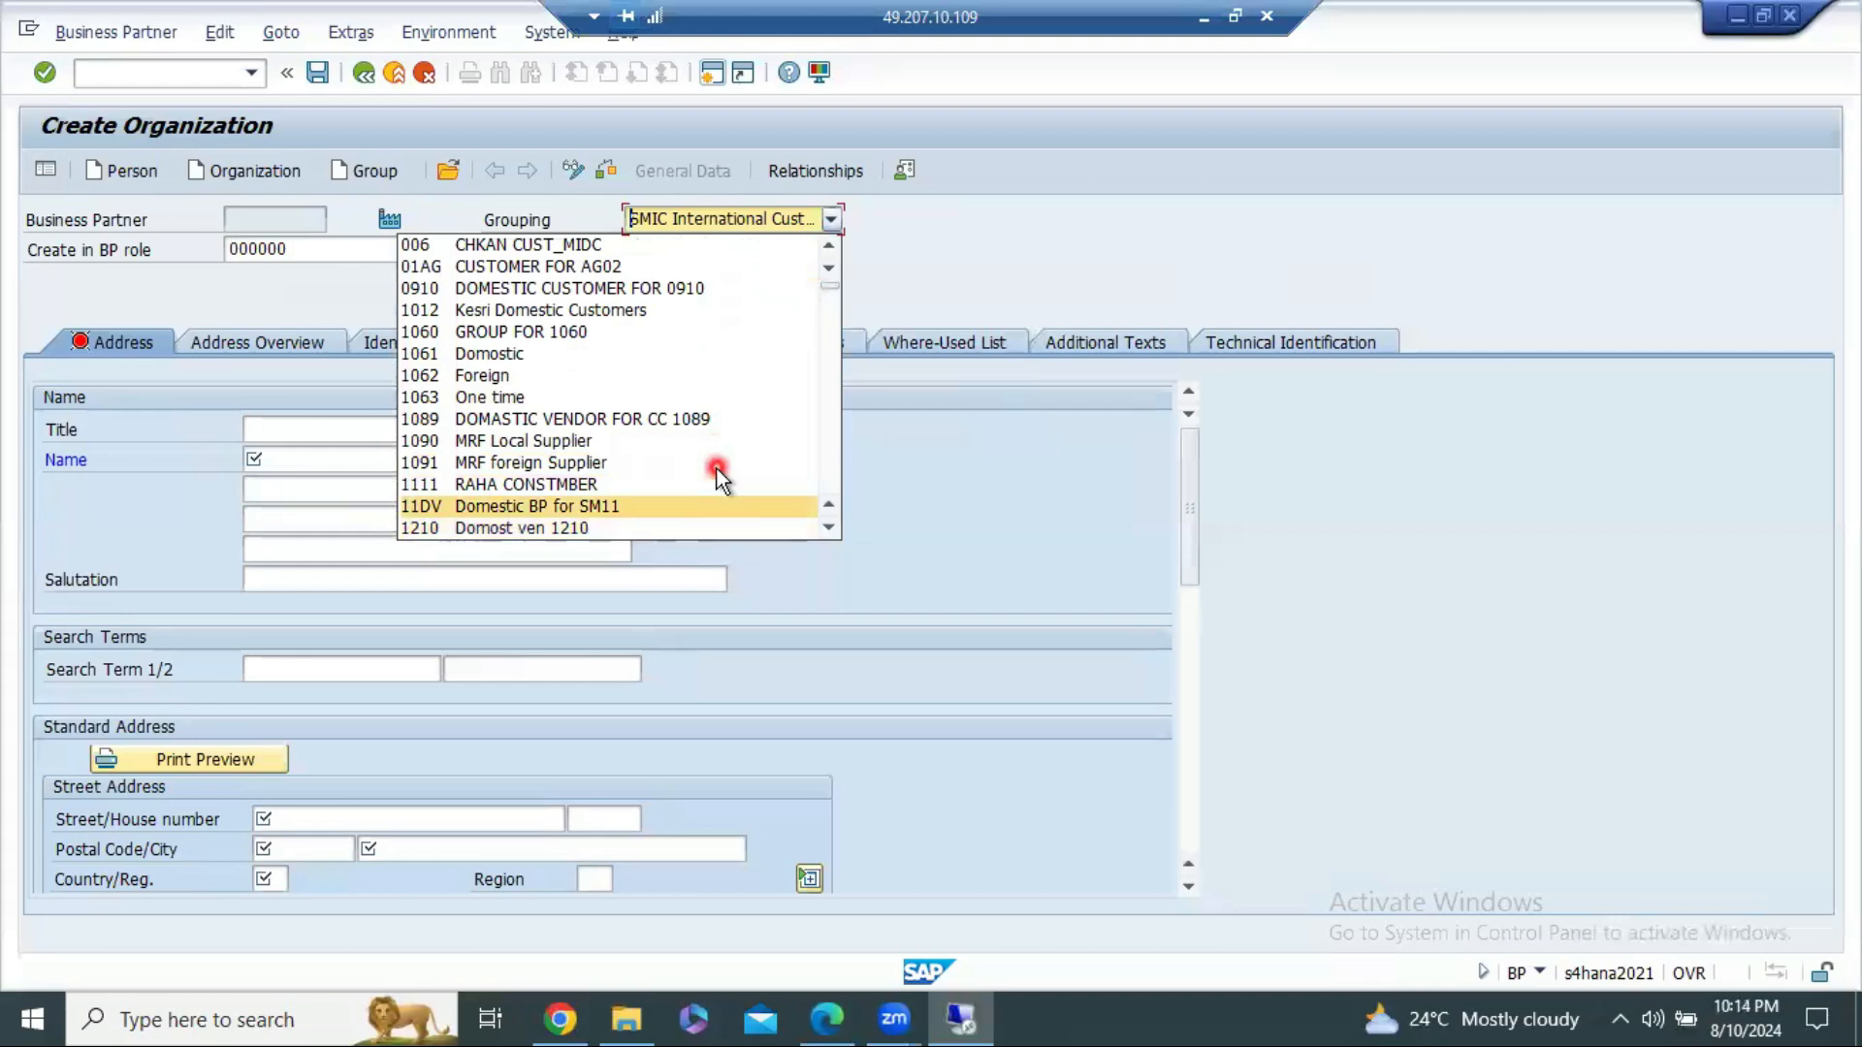
key(Return)
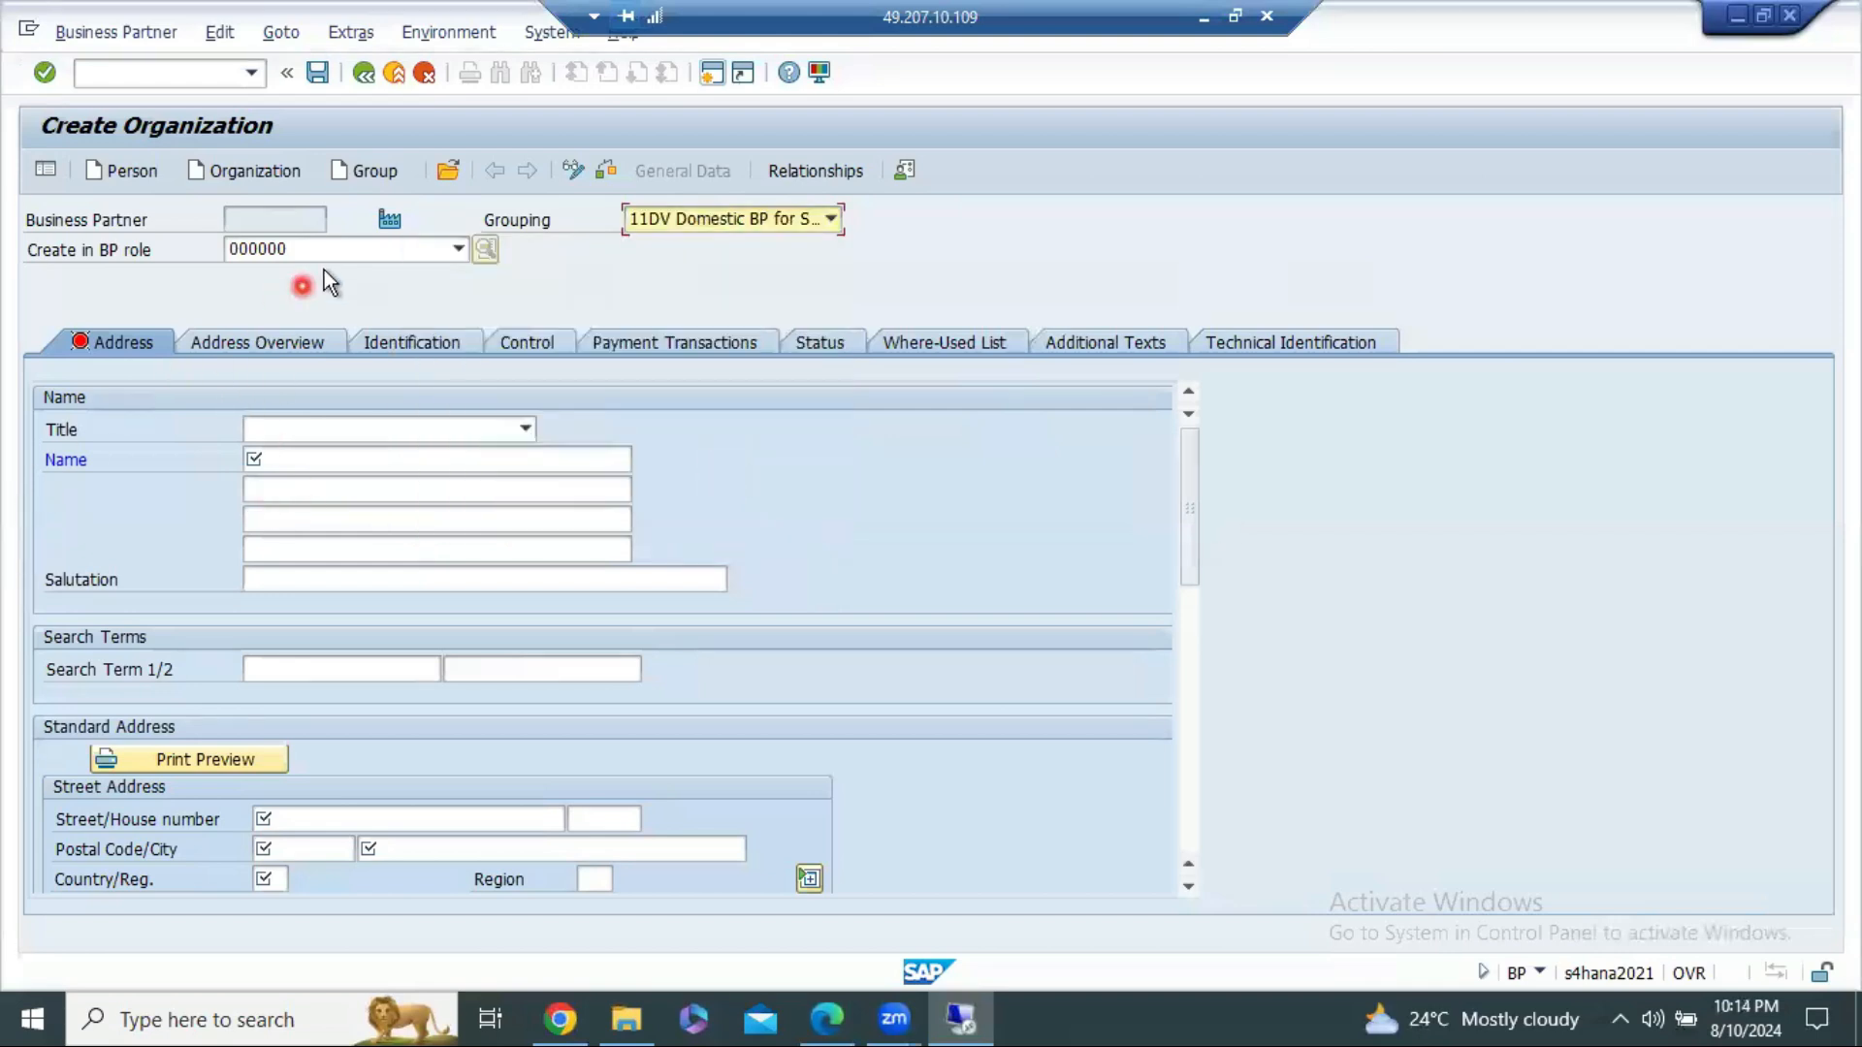
Step: Enter Lucky Traders as the organization's name and fill in its street
click(376, 470)
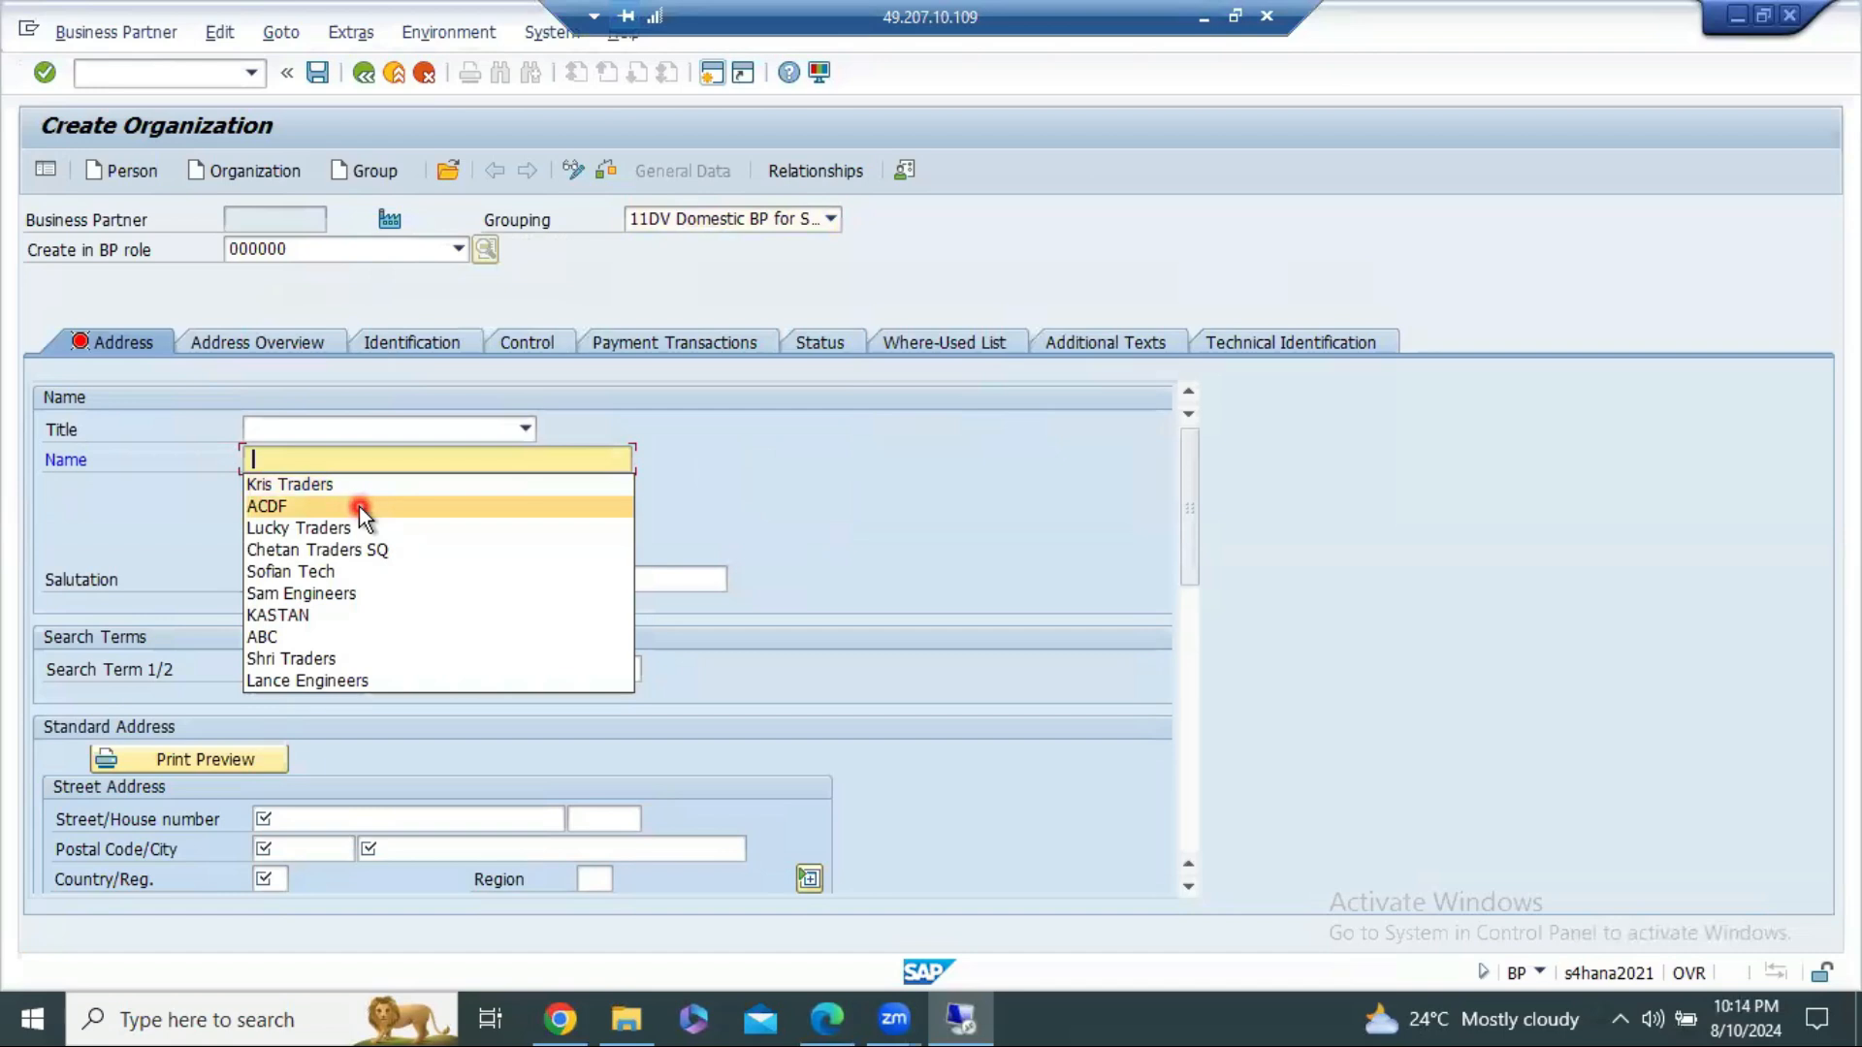
click(357, 530)
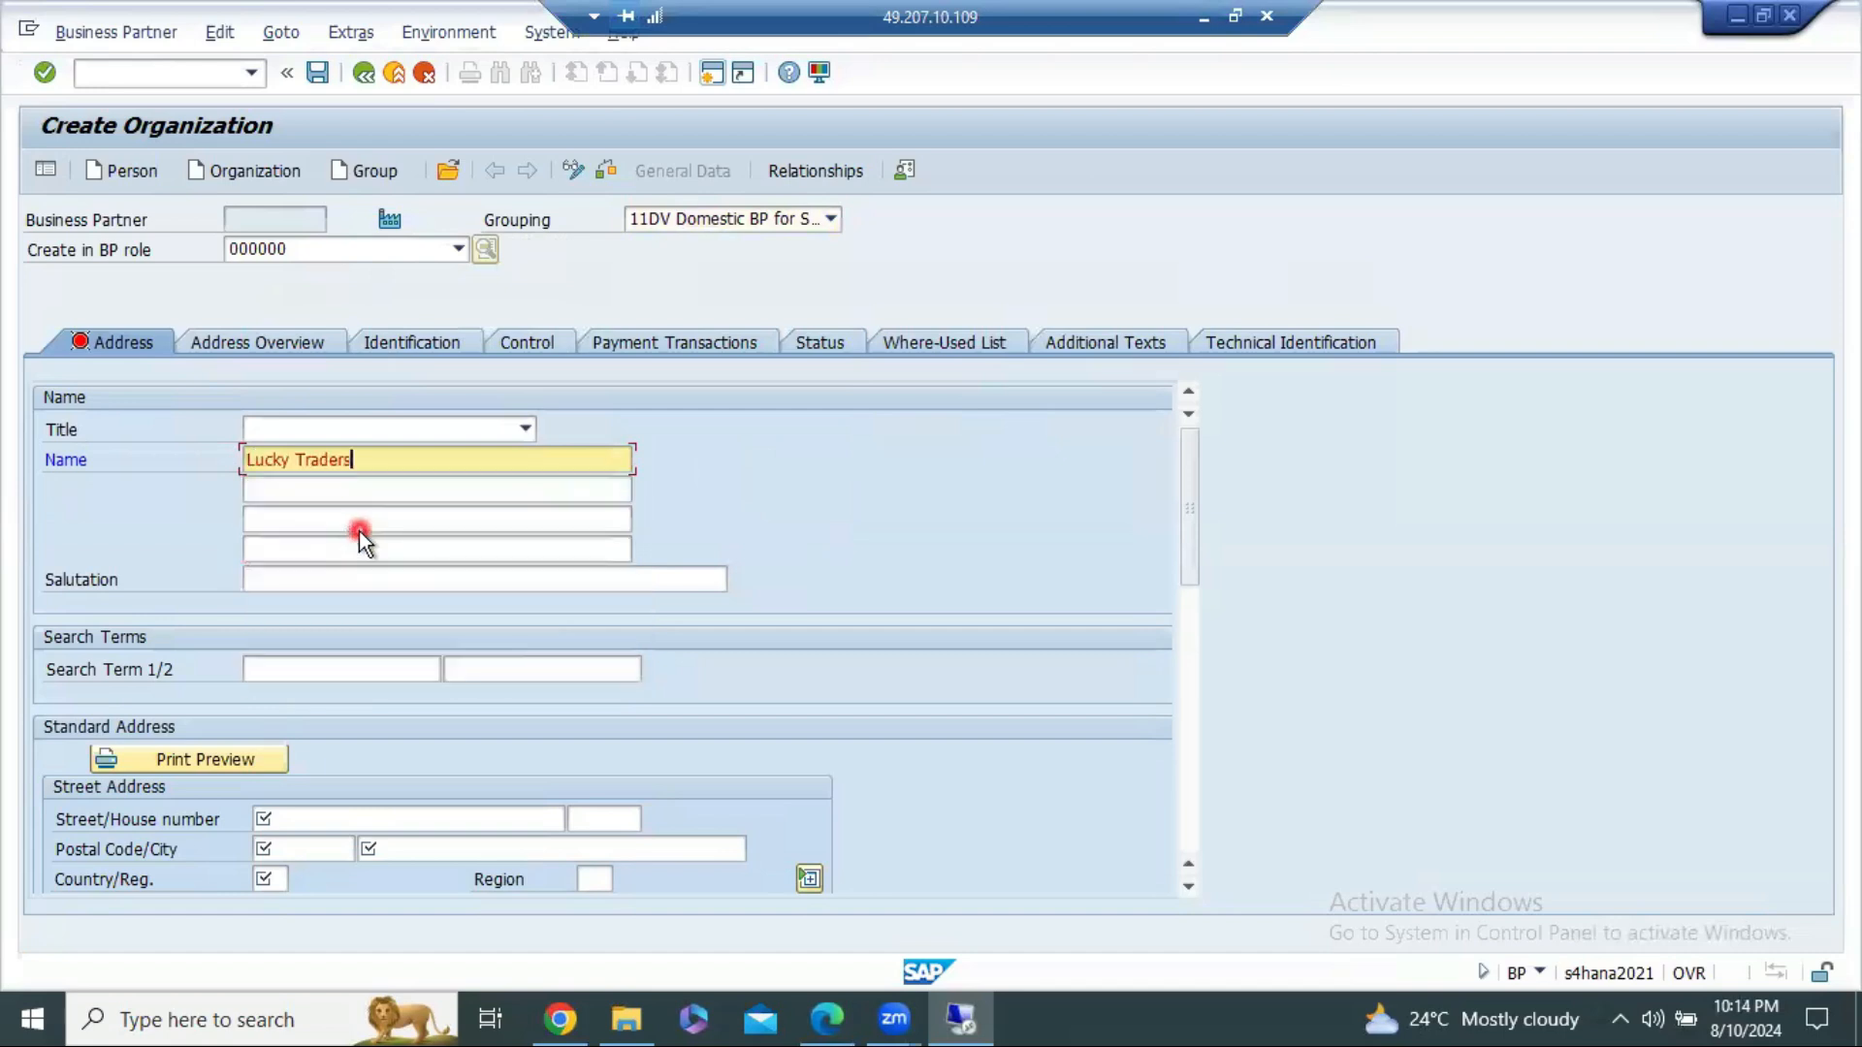
click(307, 816)
text(1)
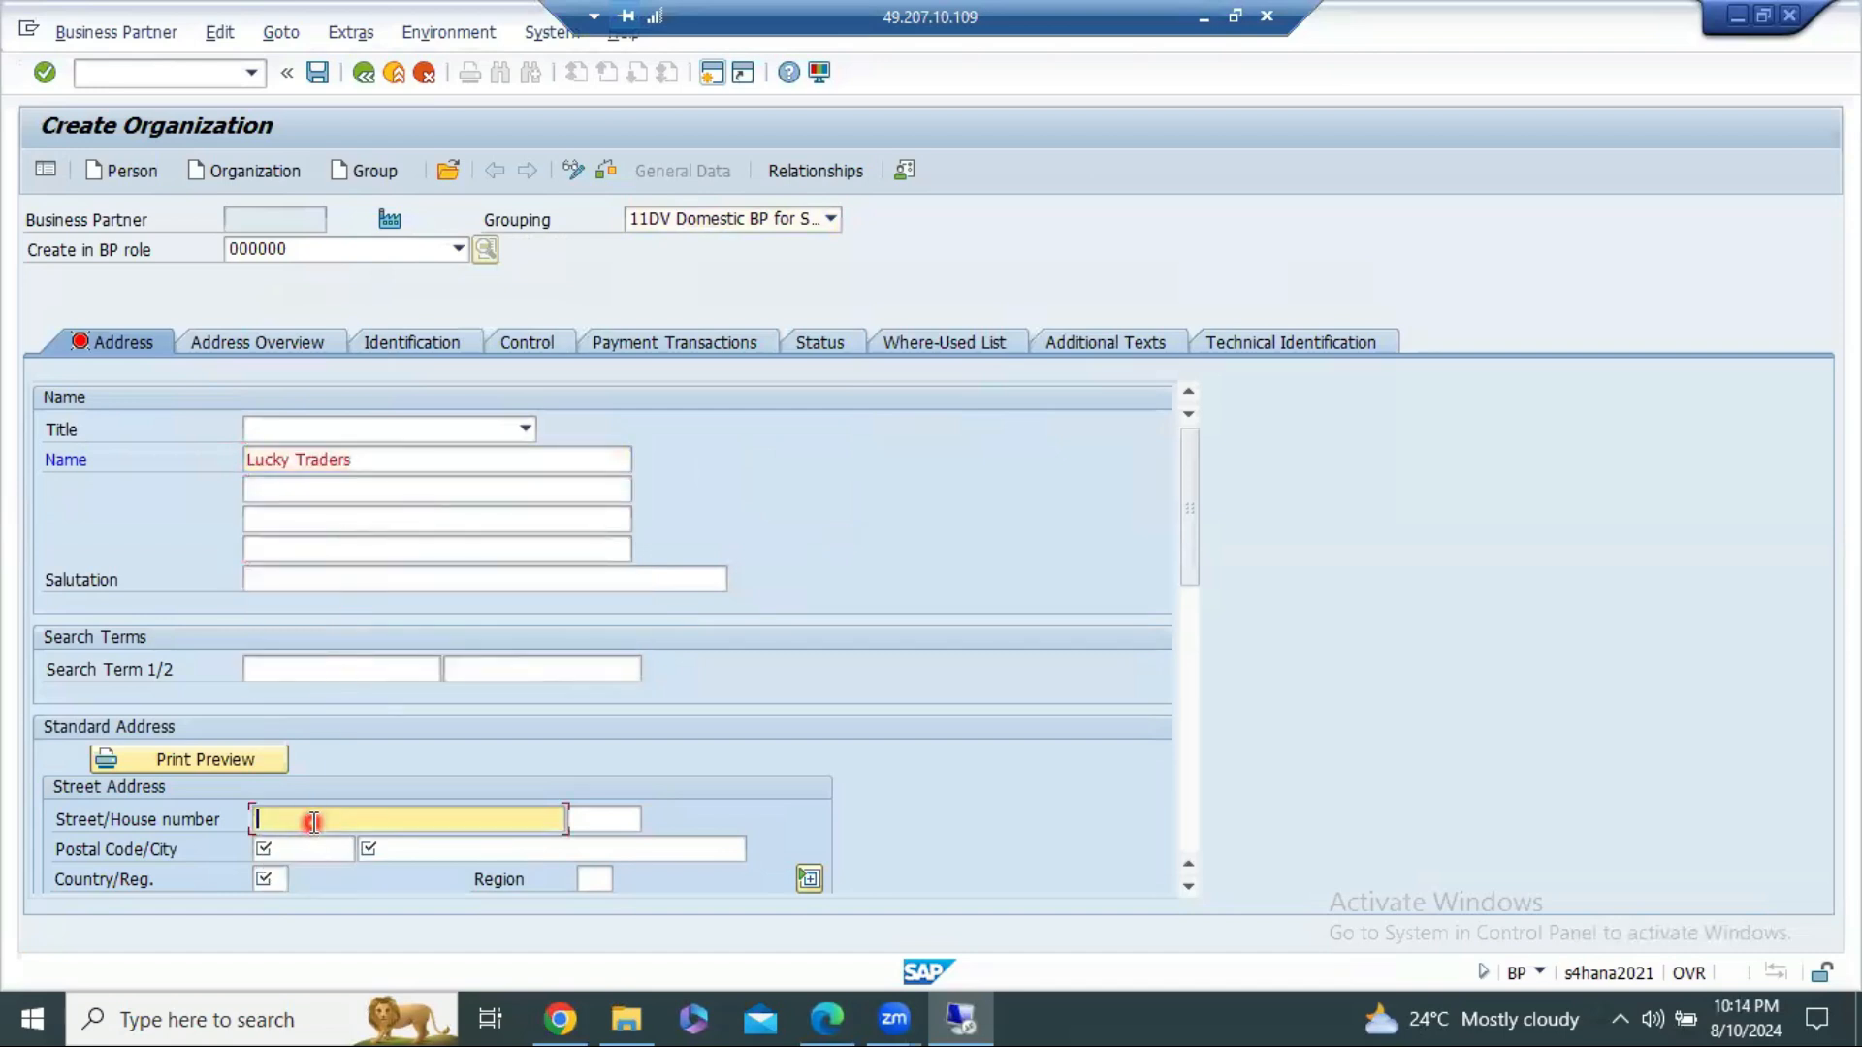
text(2345)
key(Return)
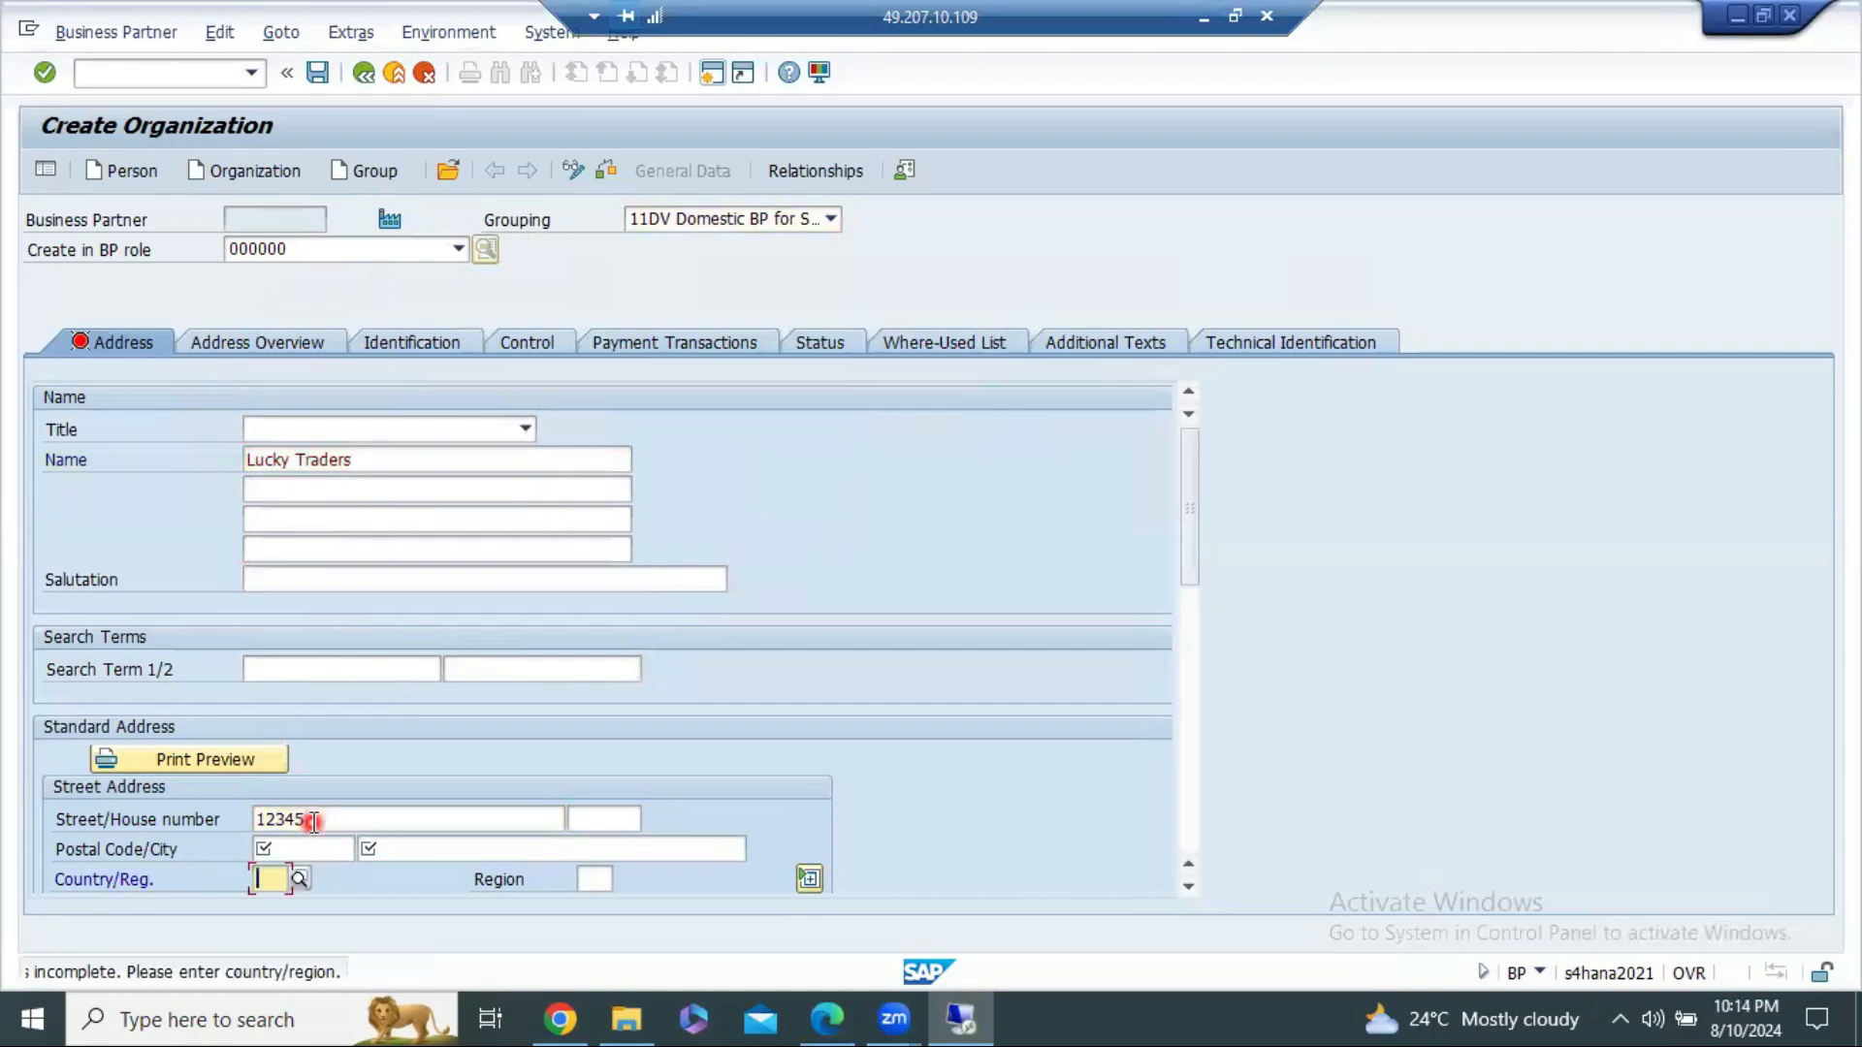
Step: Fill in the organization's postal code, set the city to Pune and the country to IN
scroll(318, 819, down, 4)
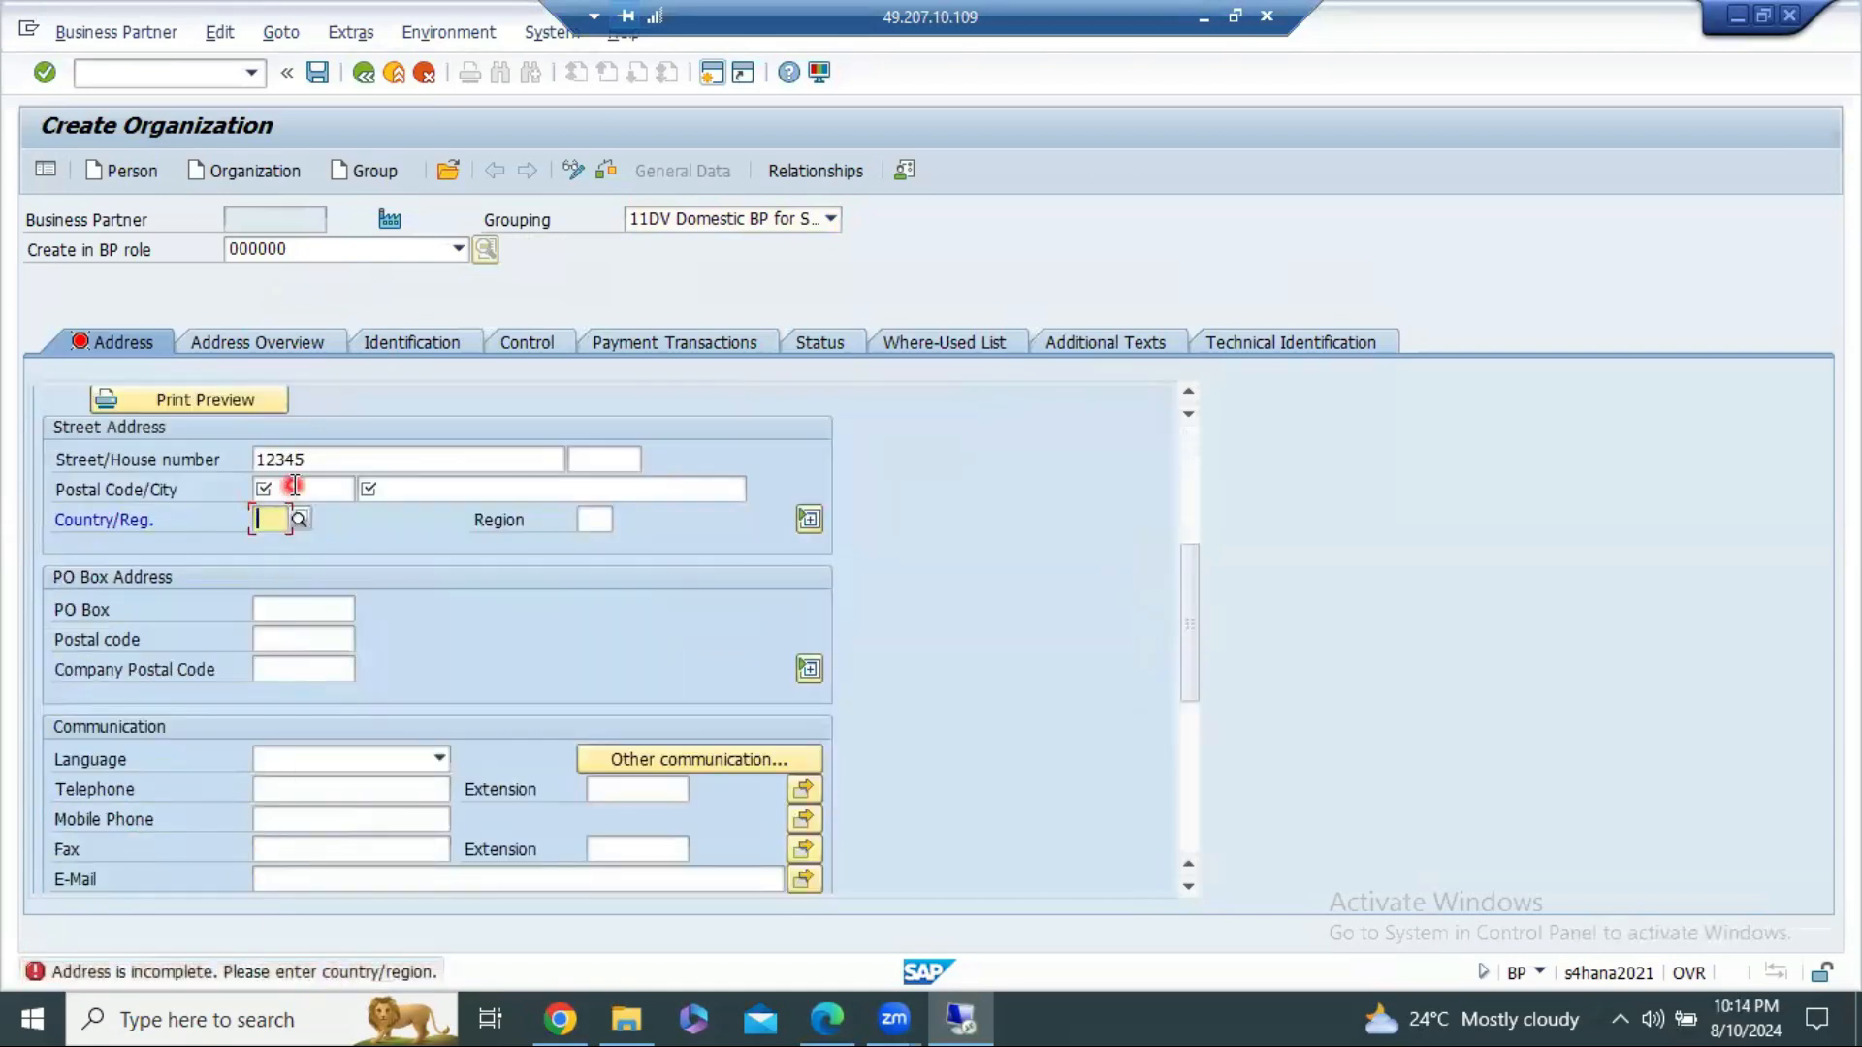
click(294, 487)
text(411012)
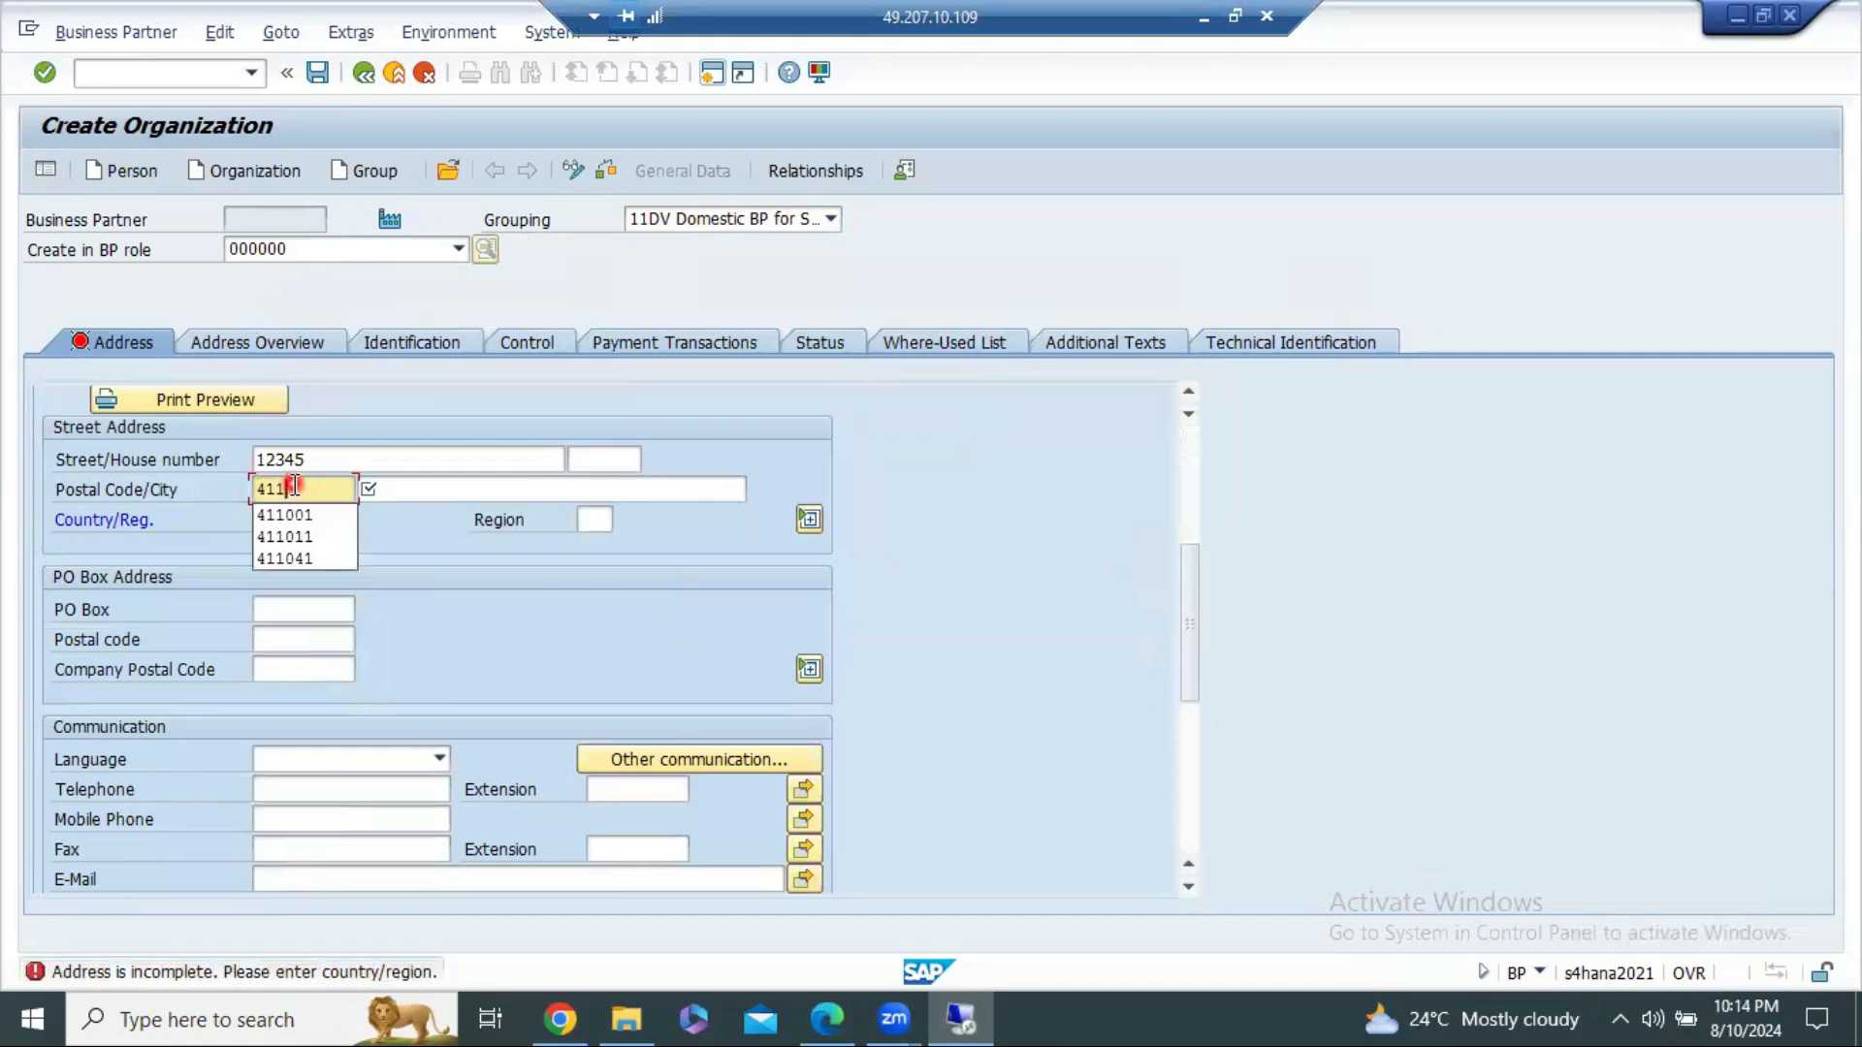
click(502, 490)
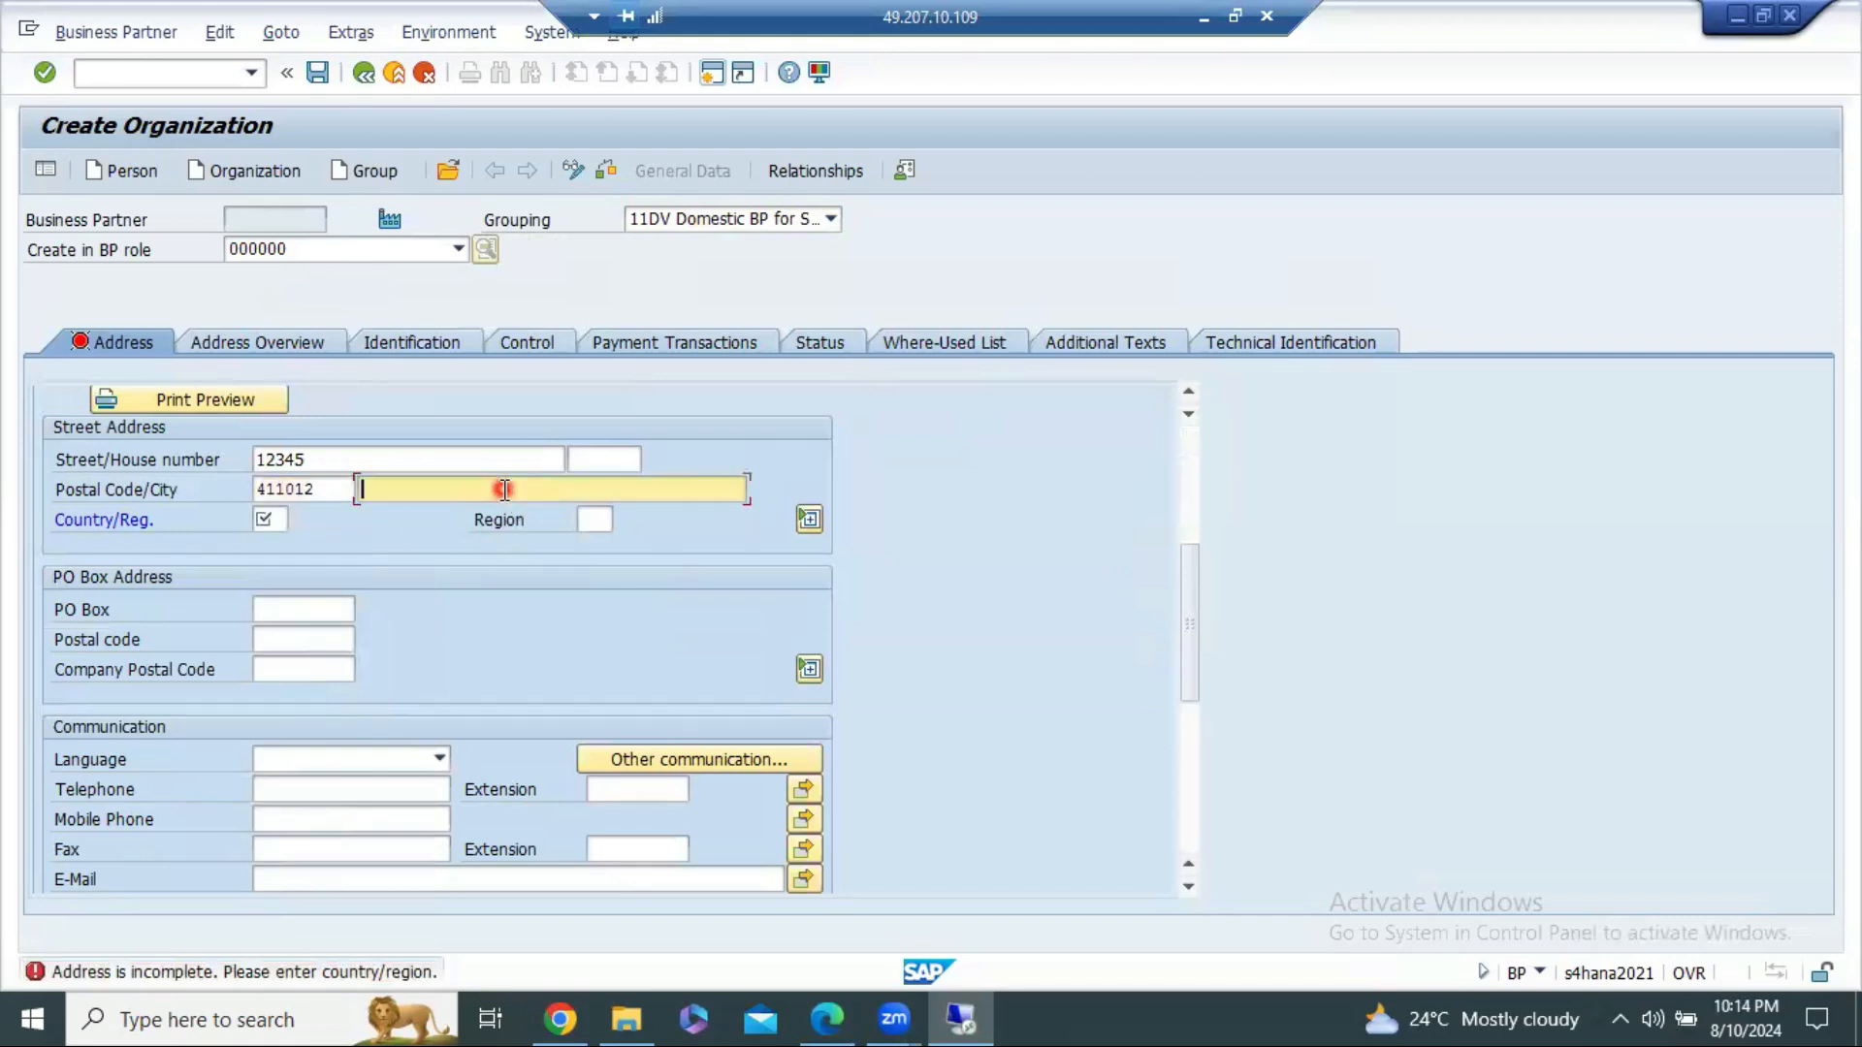
click(458, 516)
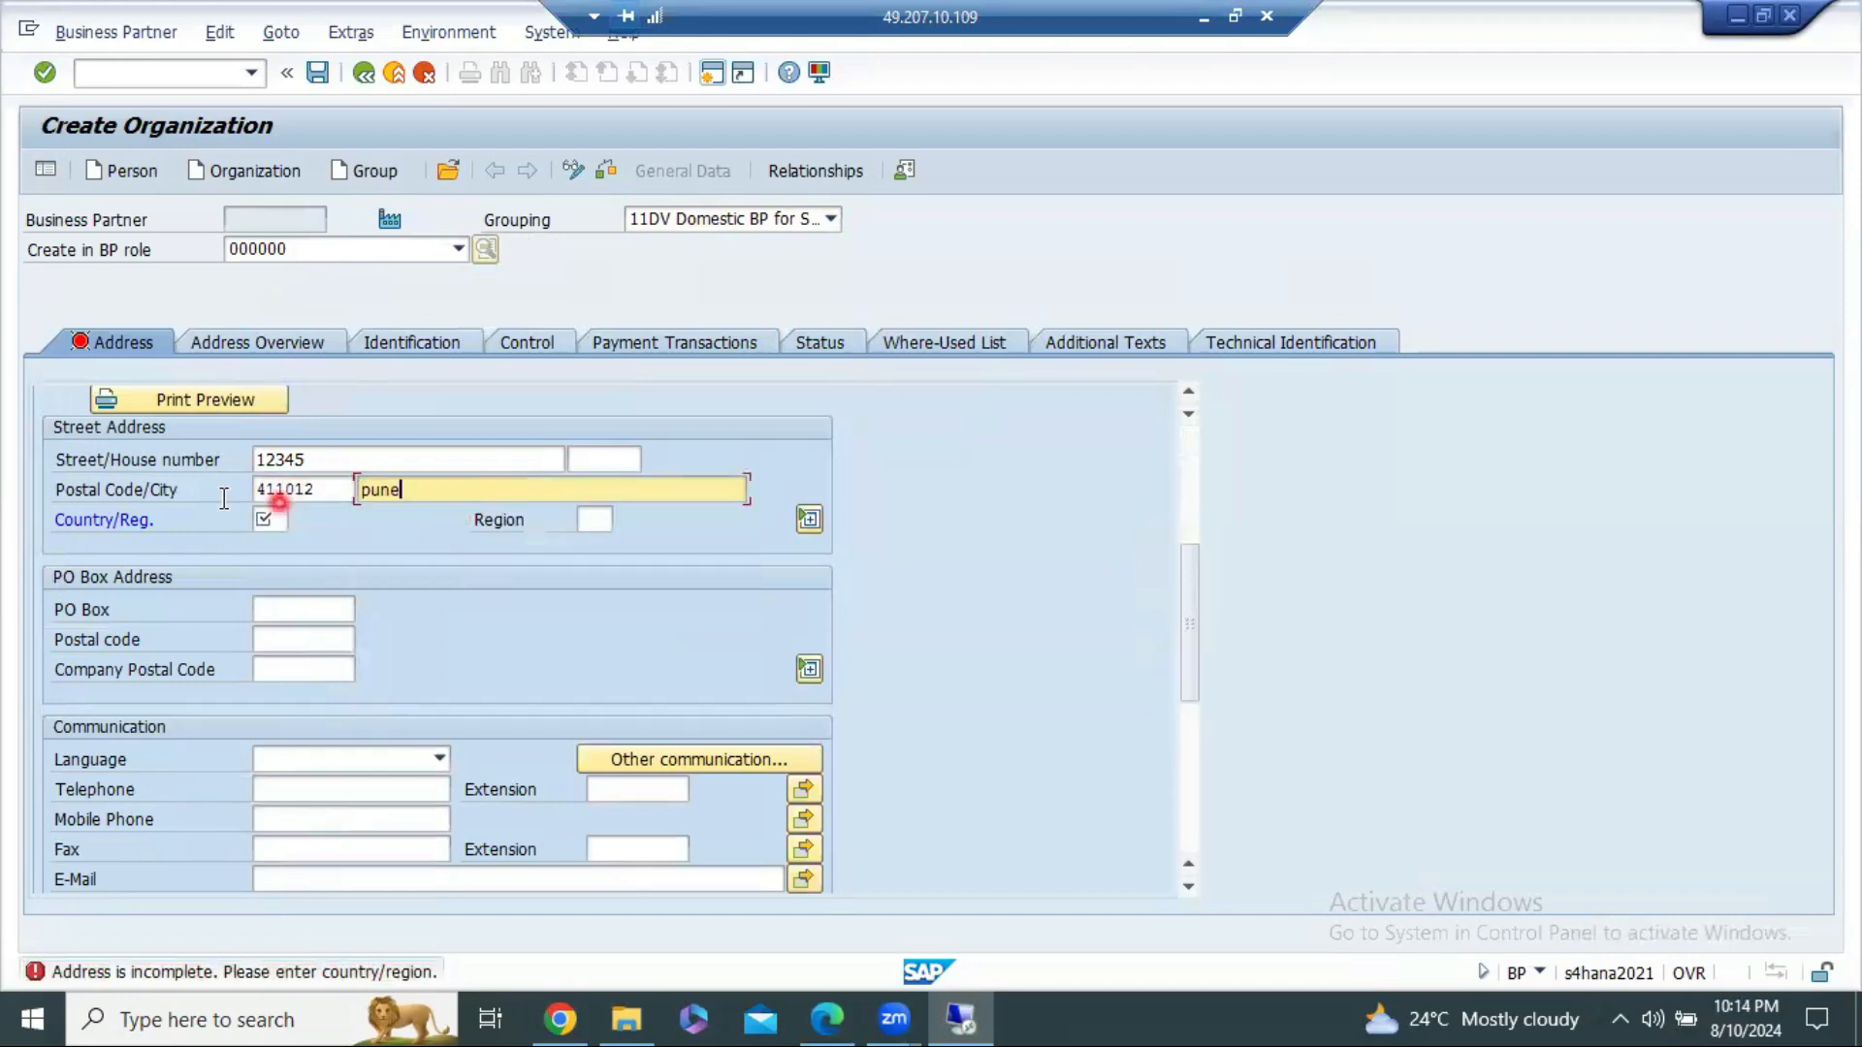
click(271, 523)
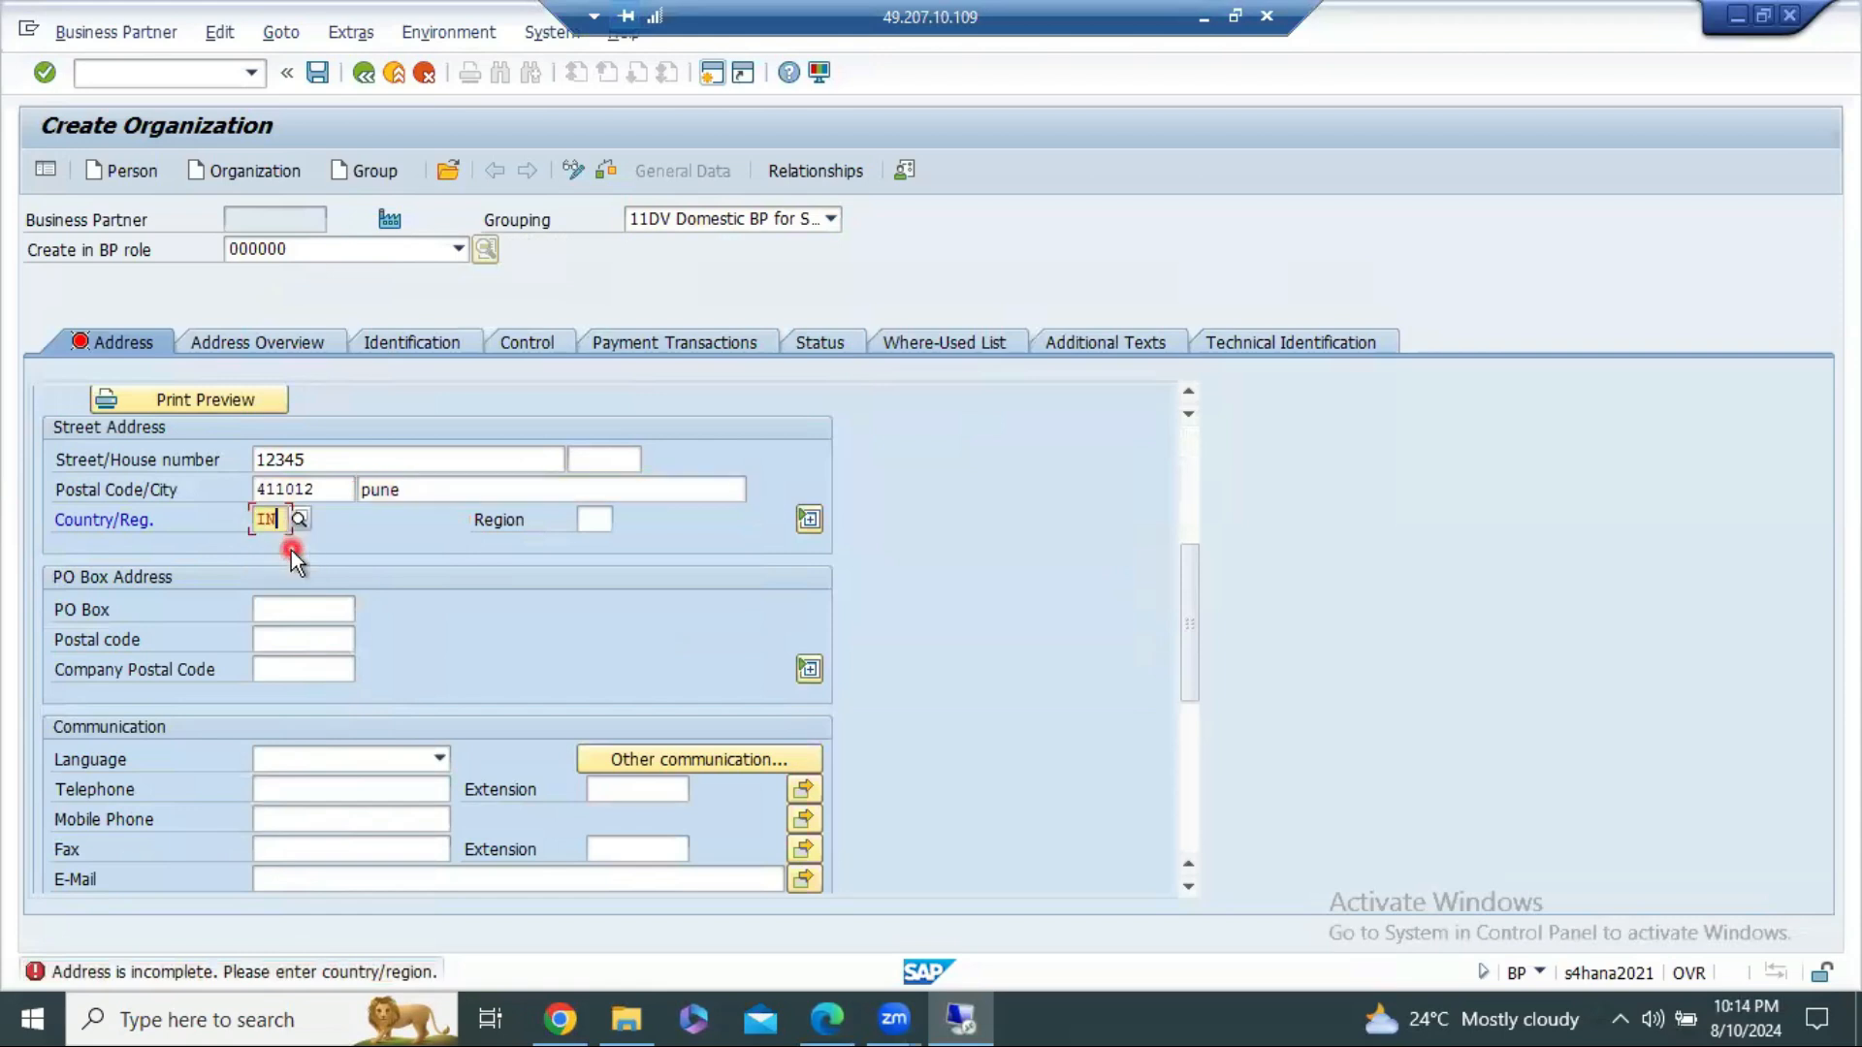
key(Return)
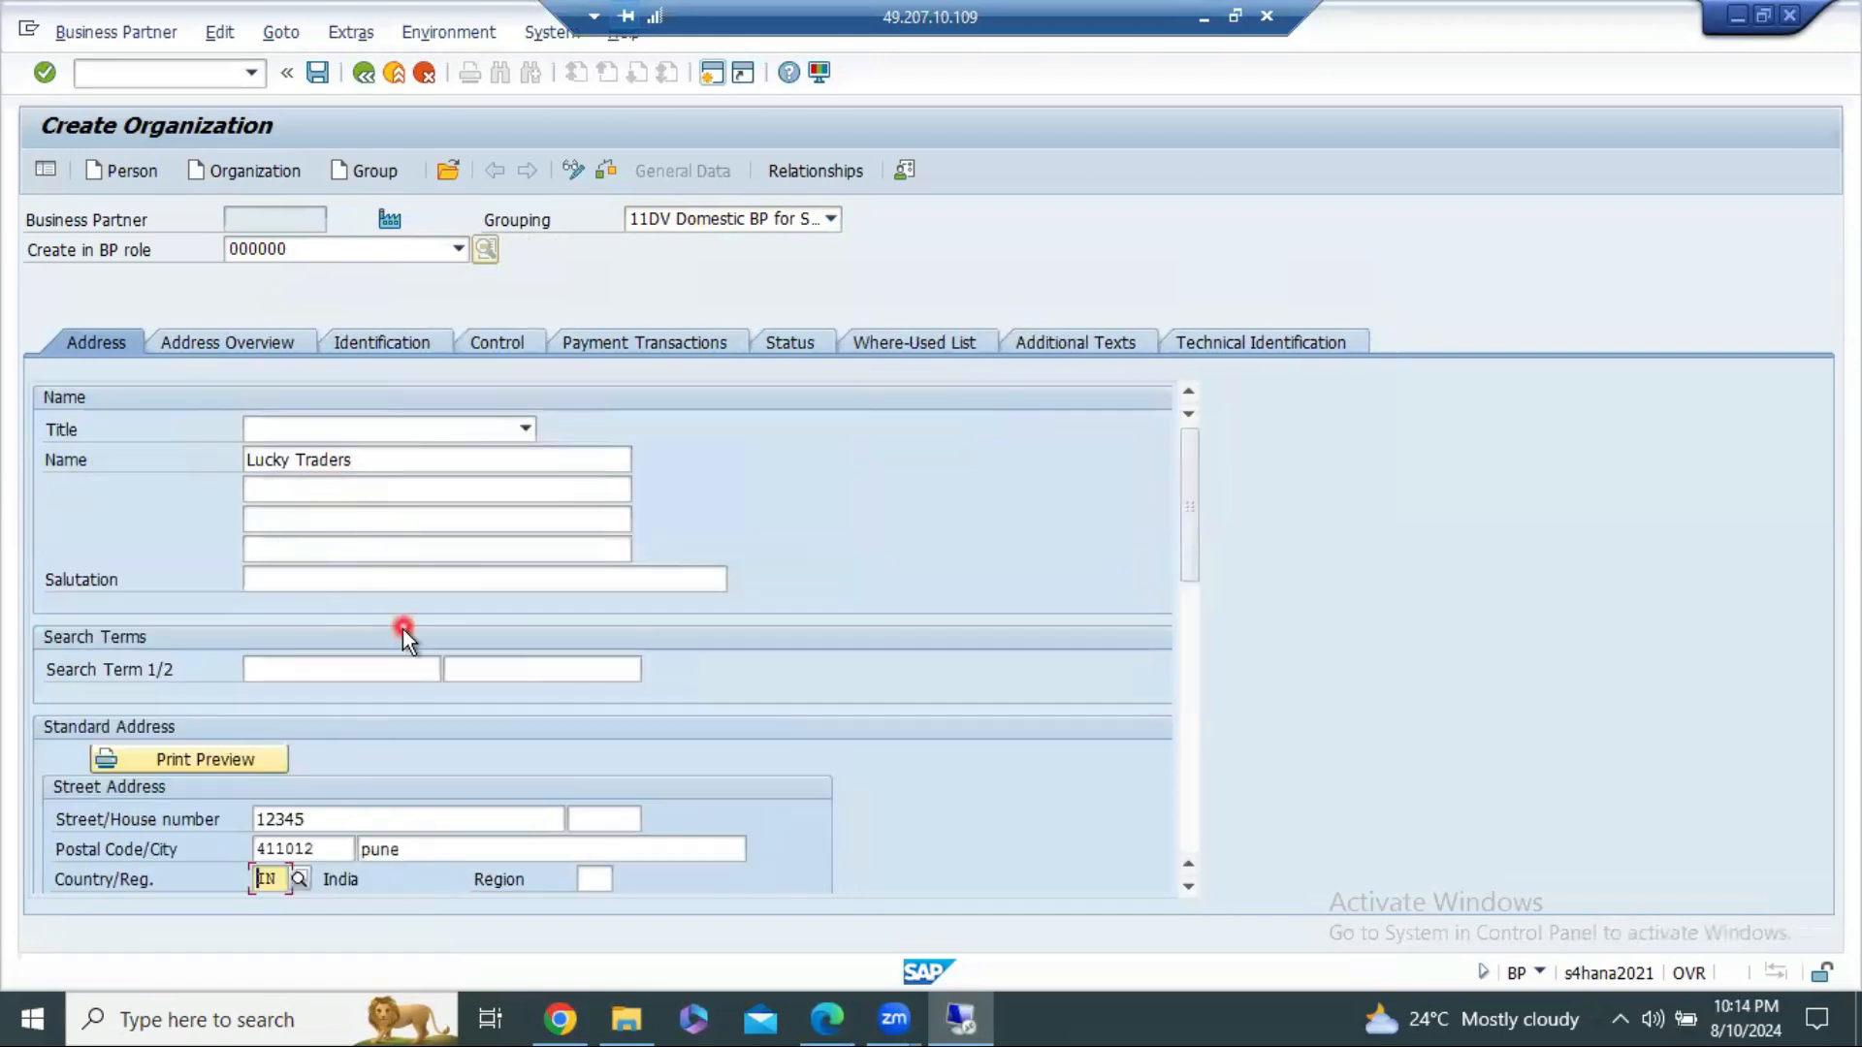
Step: Set the communication language to English EN and try to save the new organization, exiting the transaction when stopped
scroll(404, 629, down, 5)
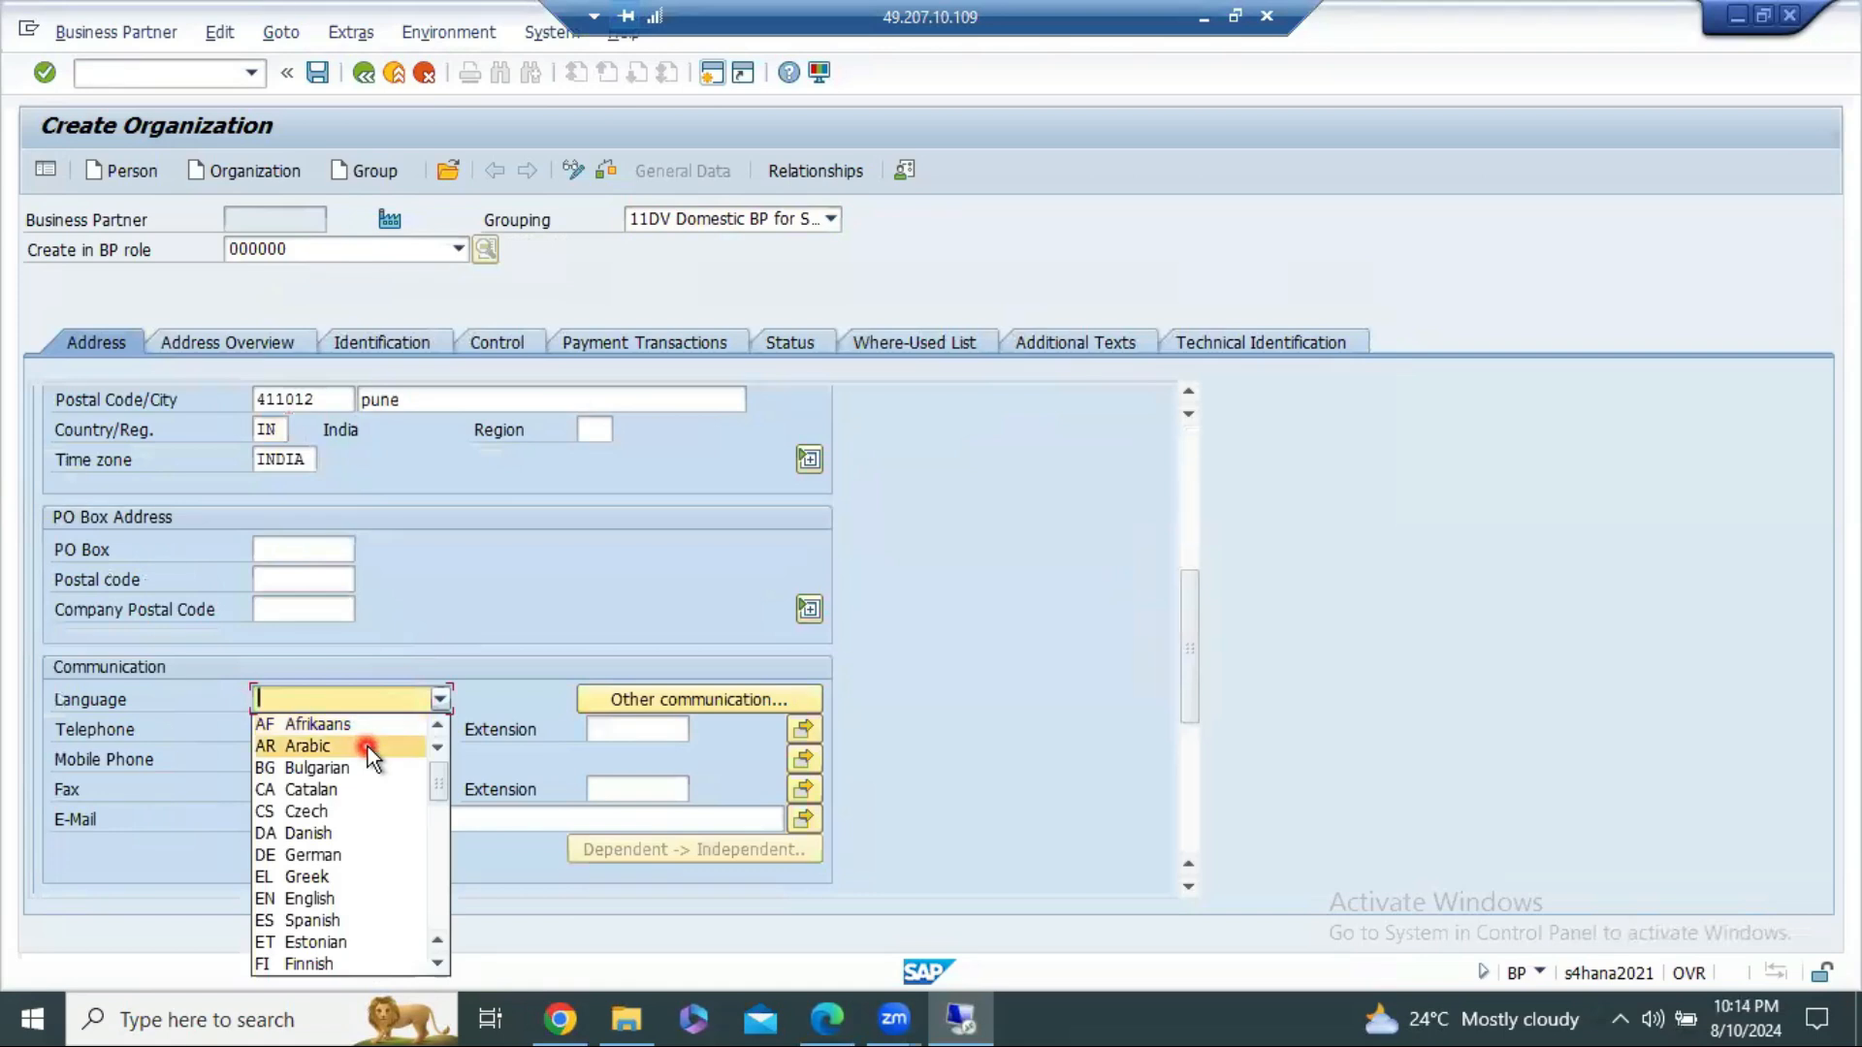
click(369, 898)
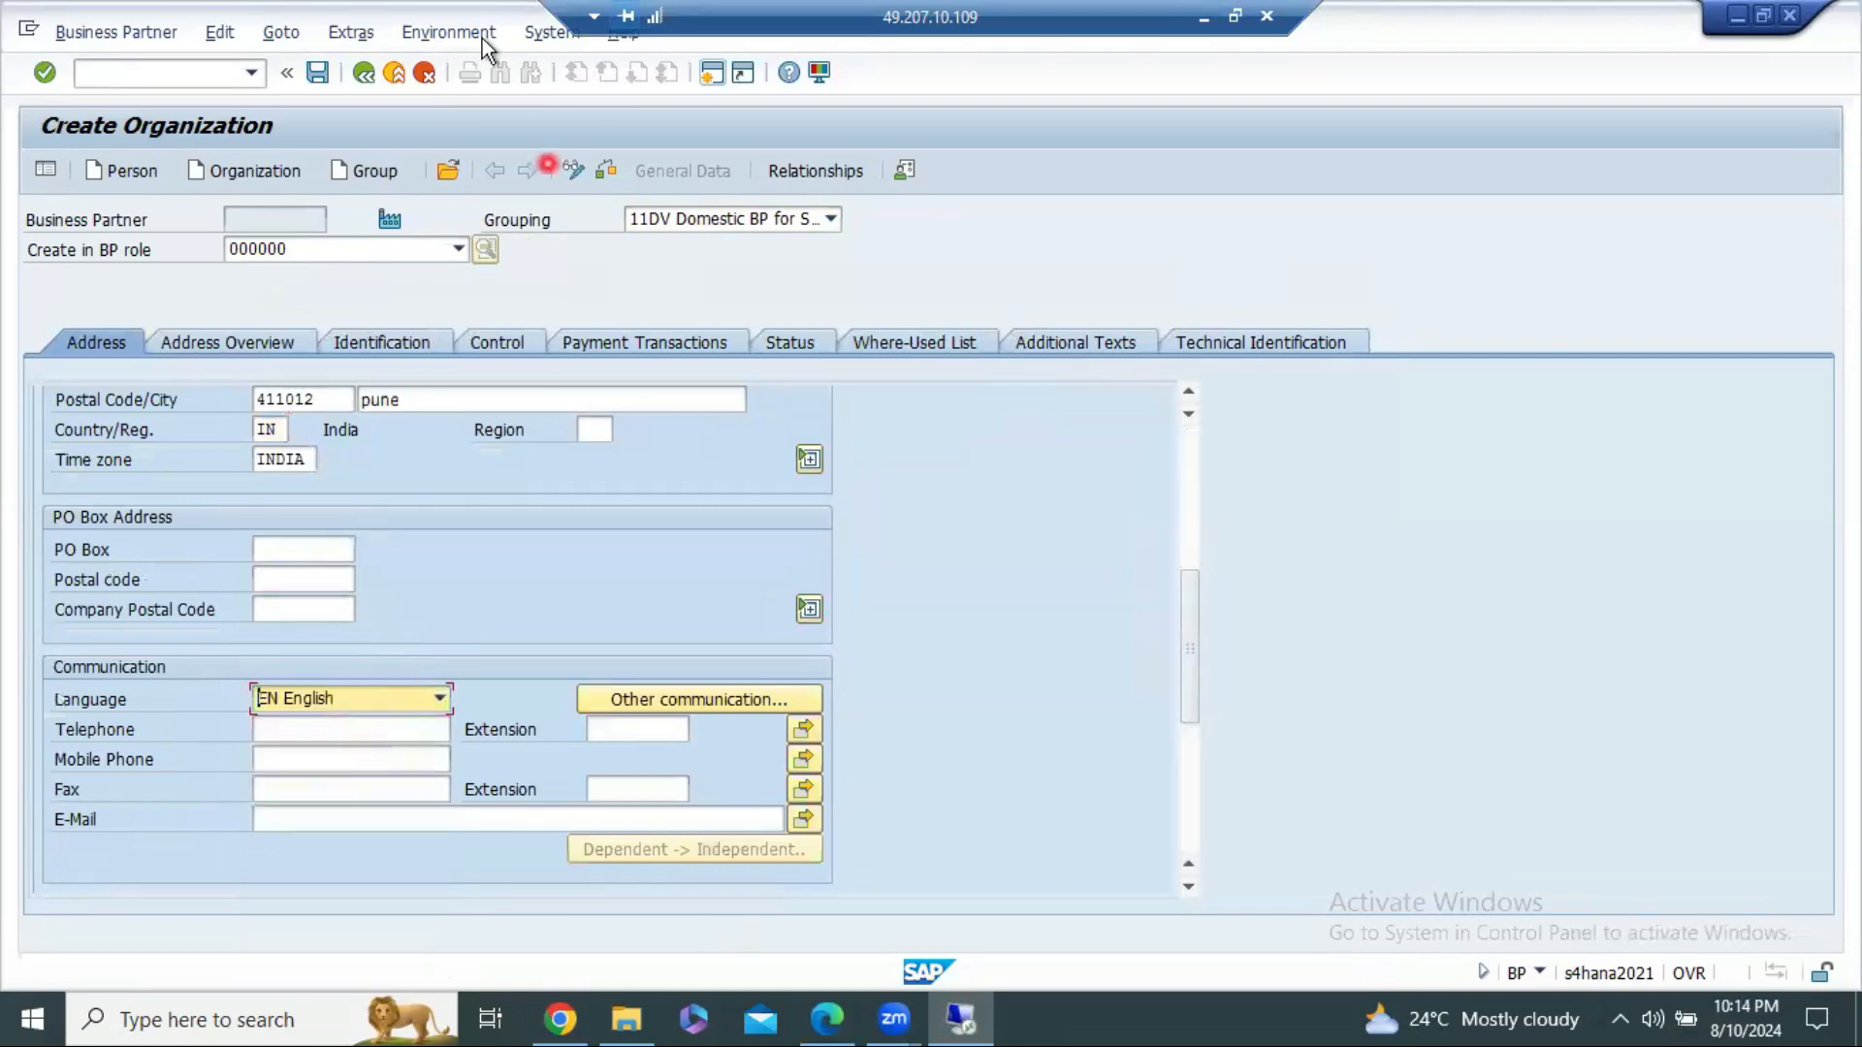
click(314, 70)
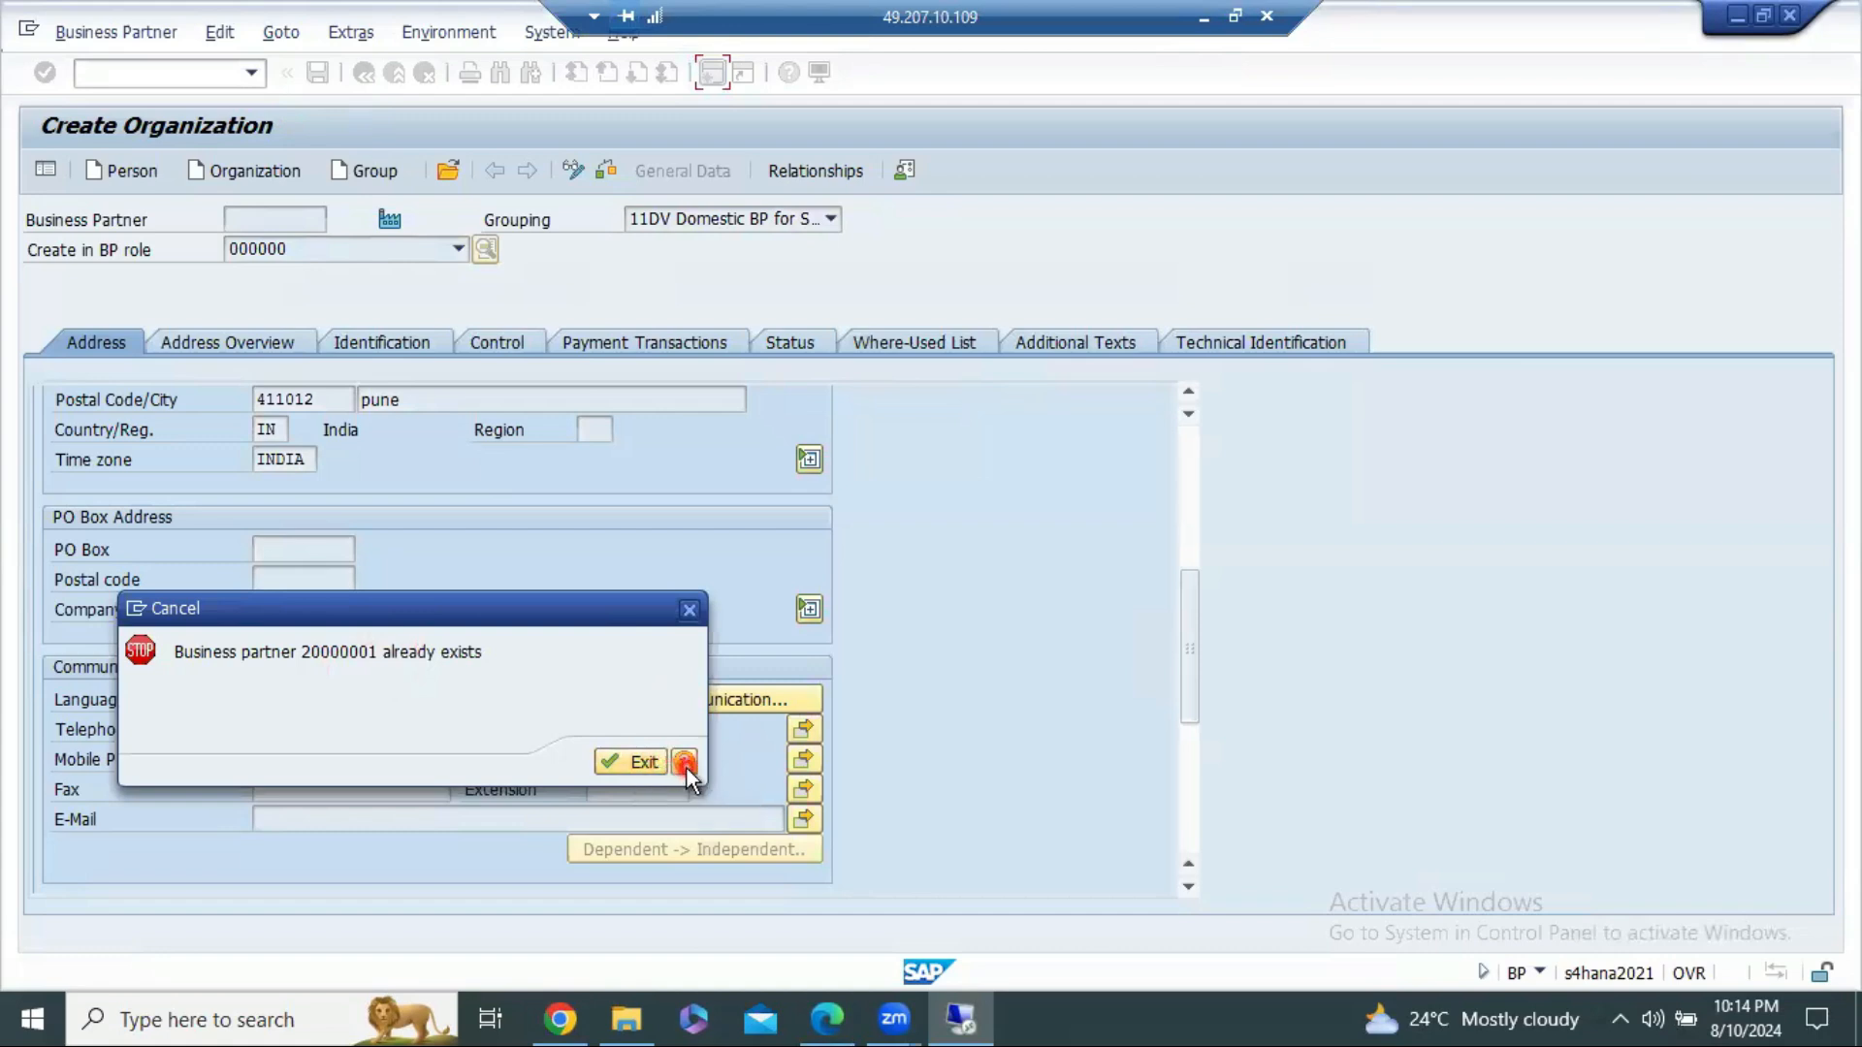
click(650, 761)
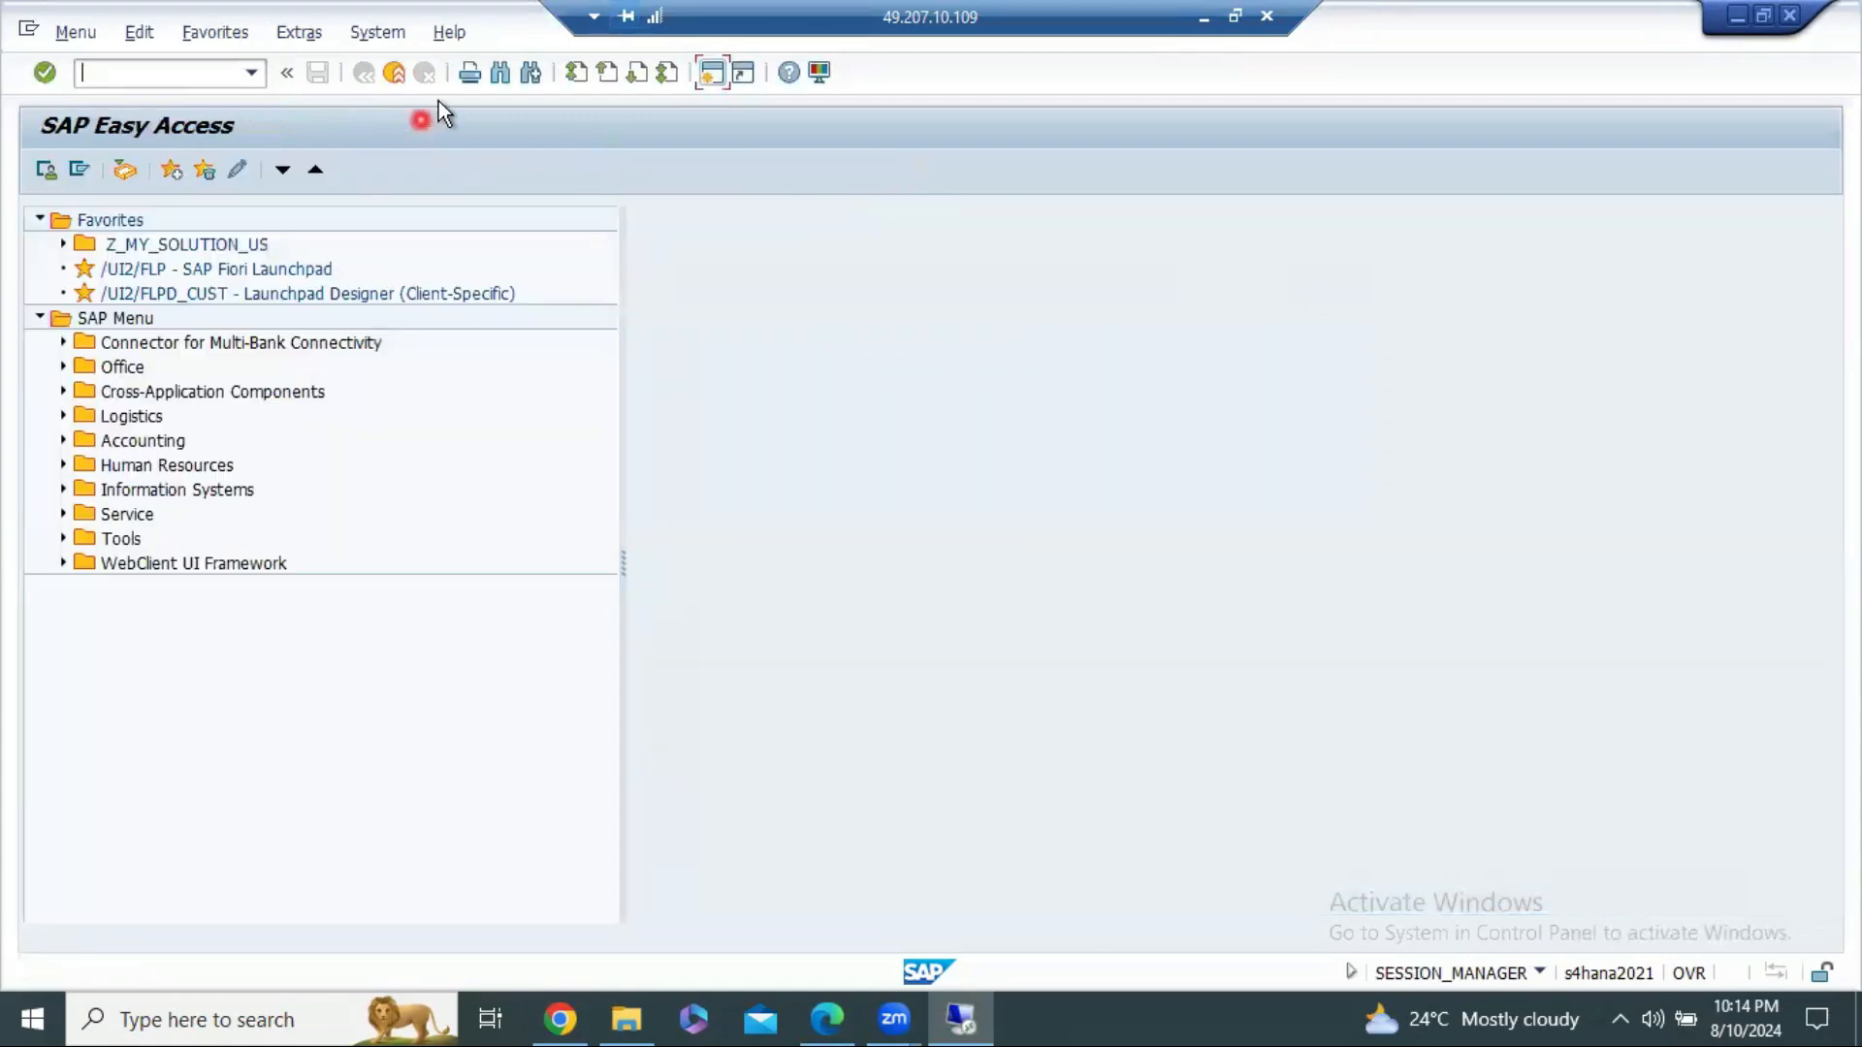
Step: Restart business partner maintenance with transaction BP, start a new organization and look through the groupings after 11DV
text(bp)
key(Return)
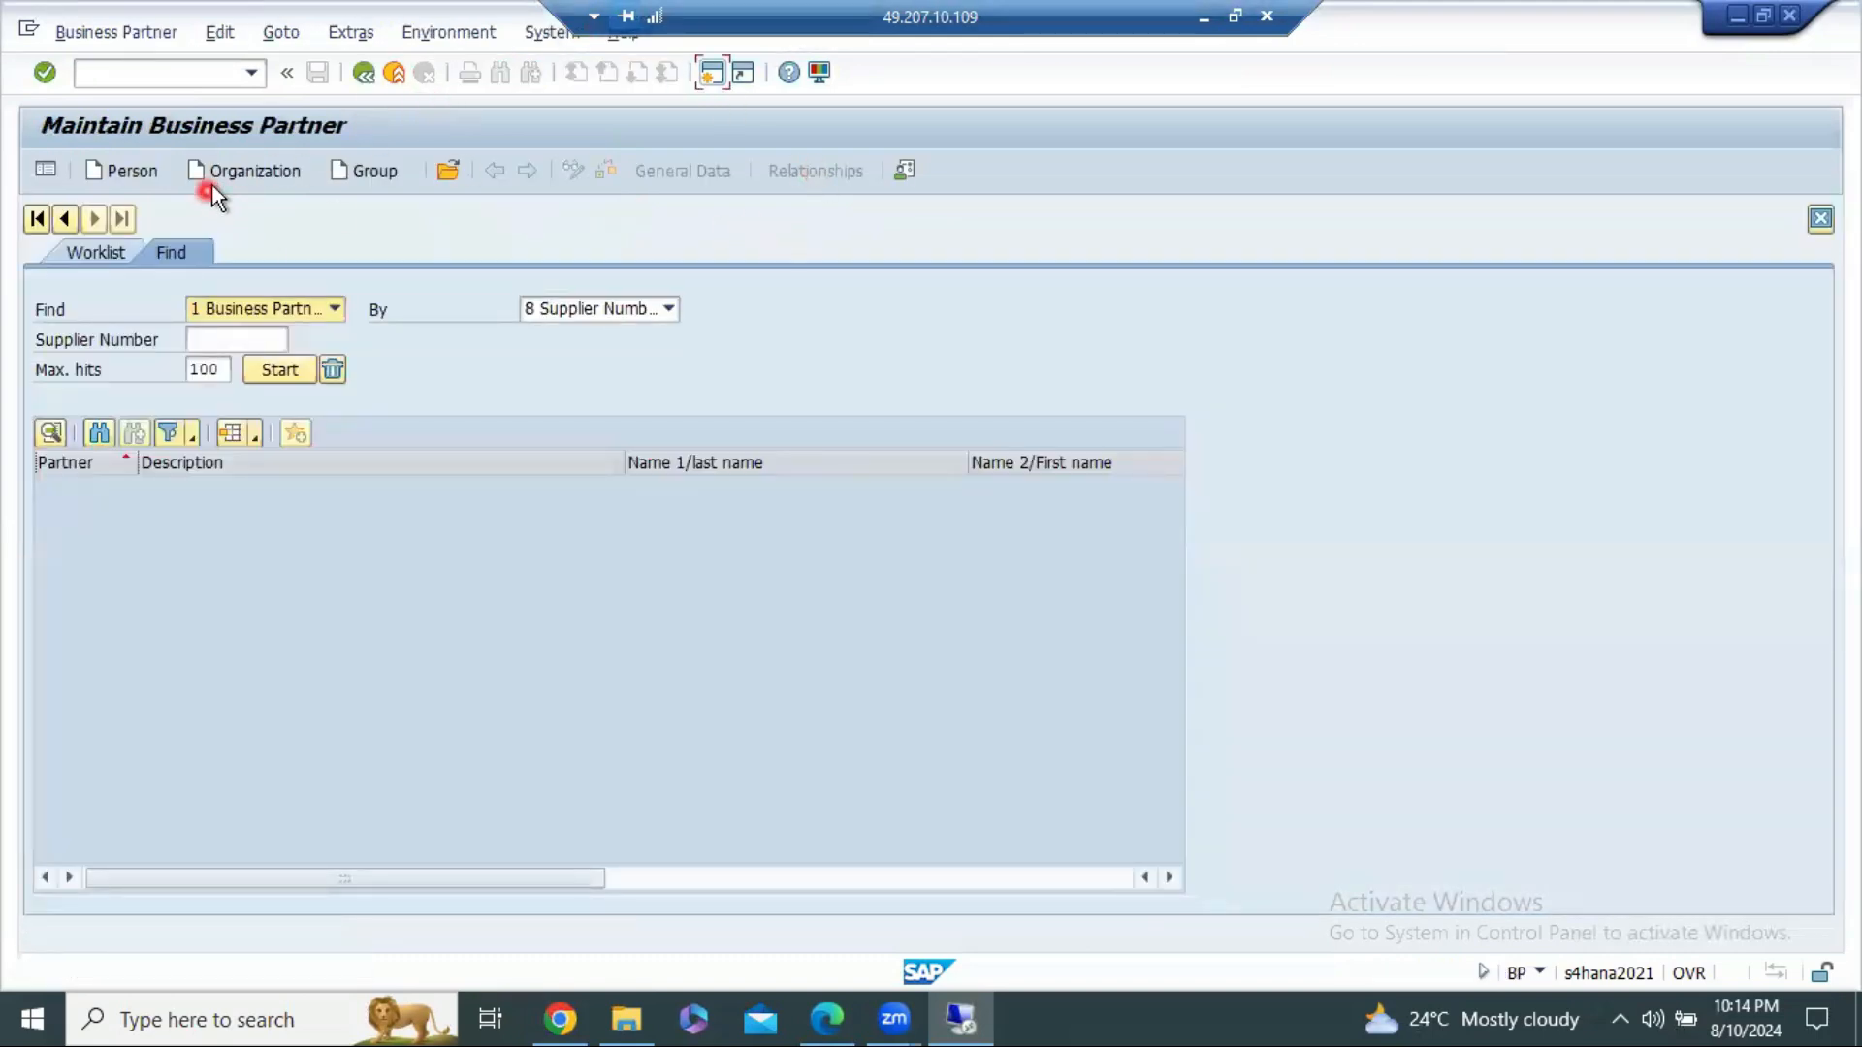
click(219, 174)
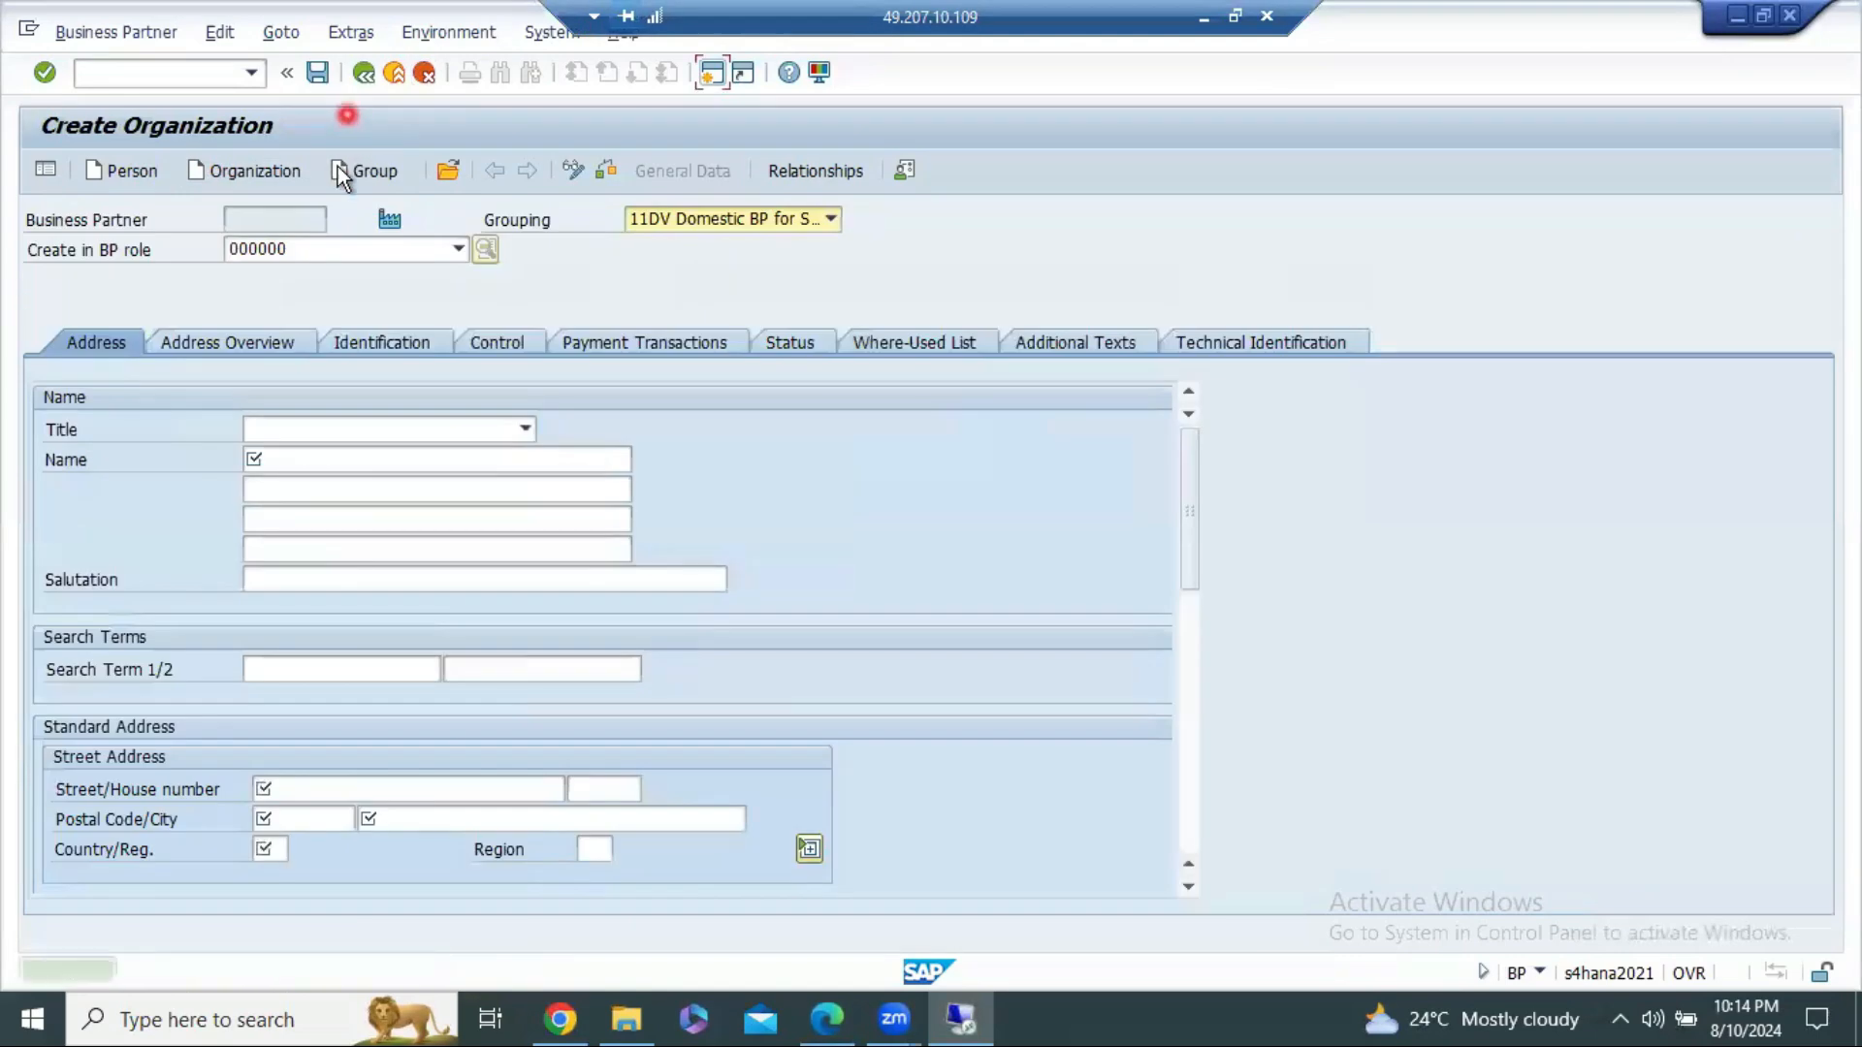
click(684, 223)
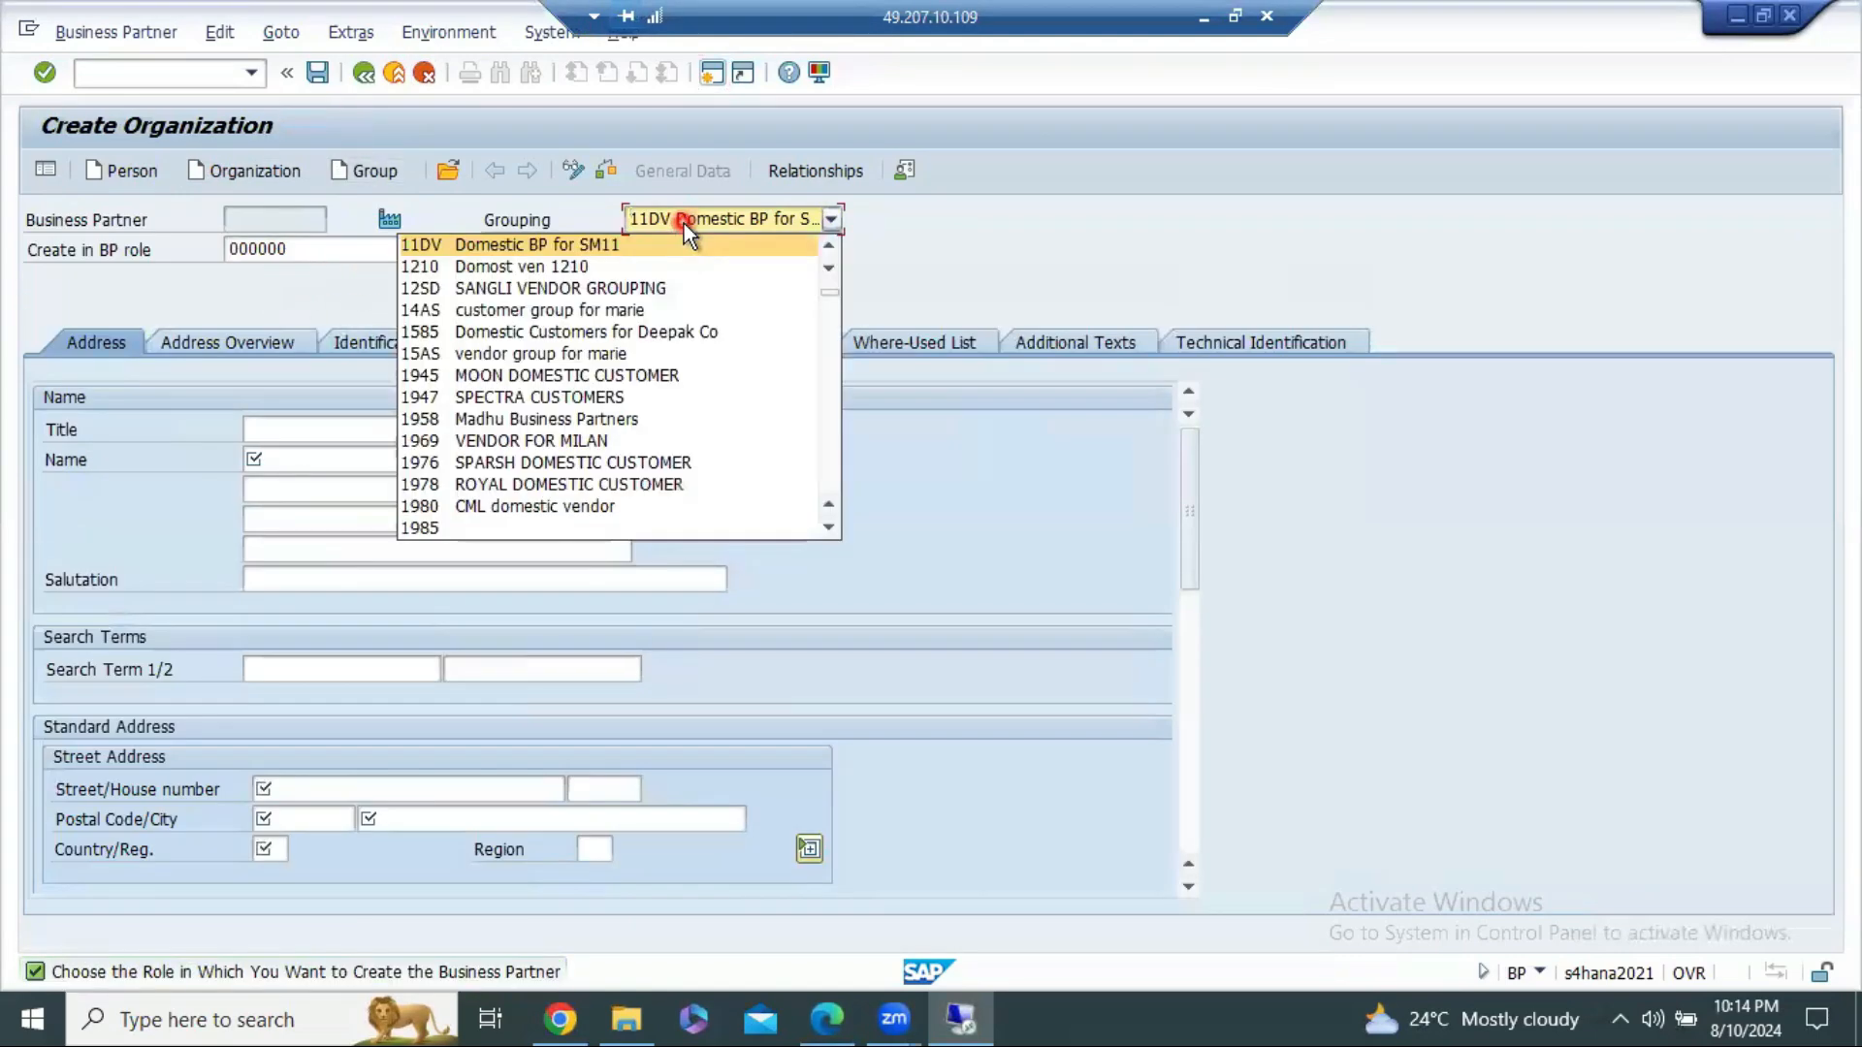
scroll(635, 475, down, 12)
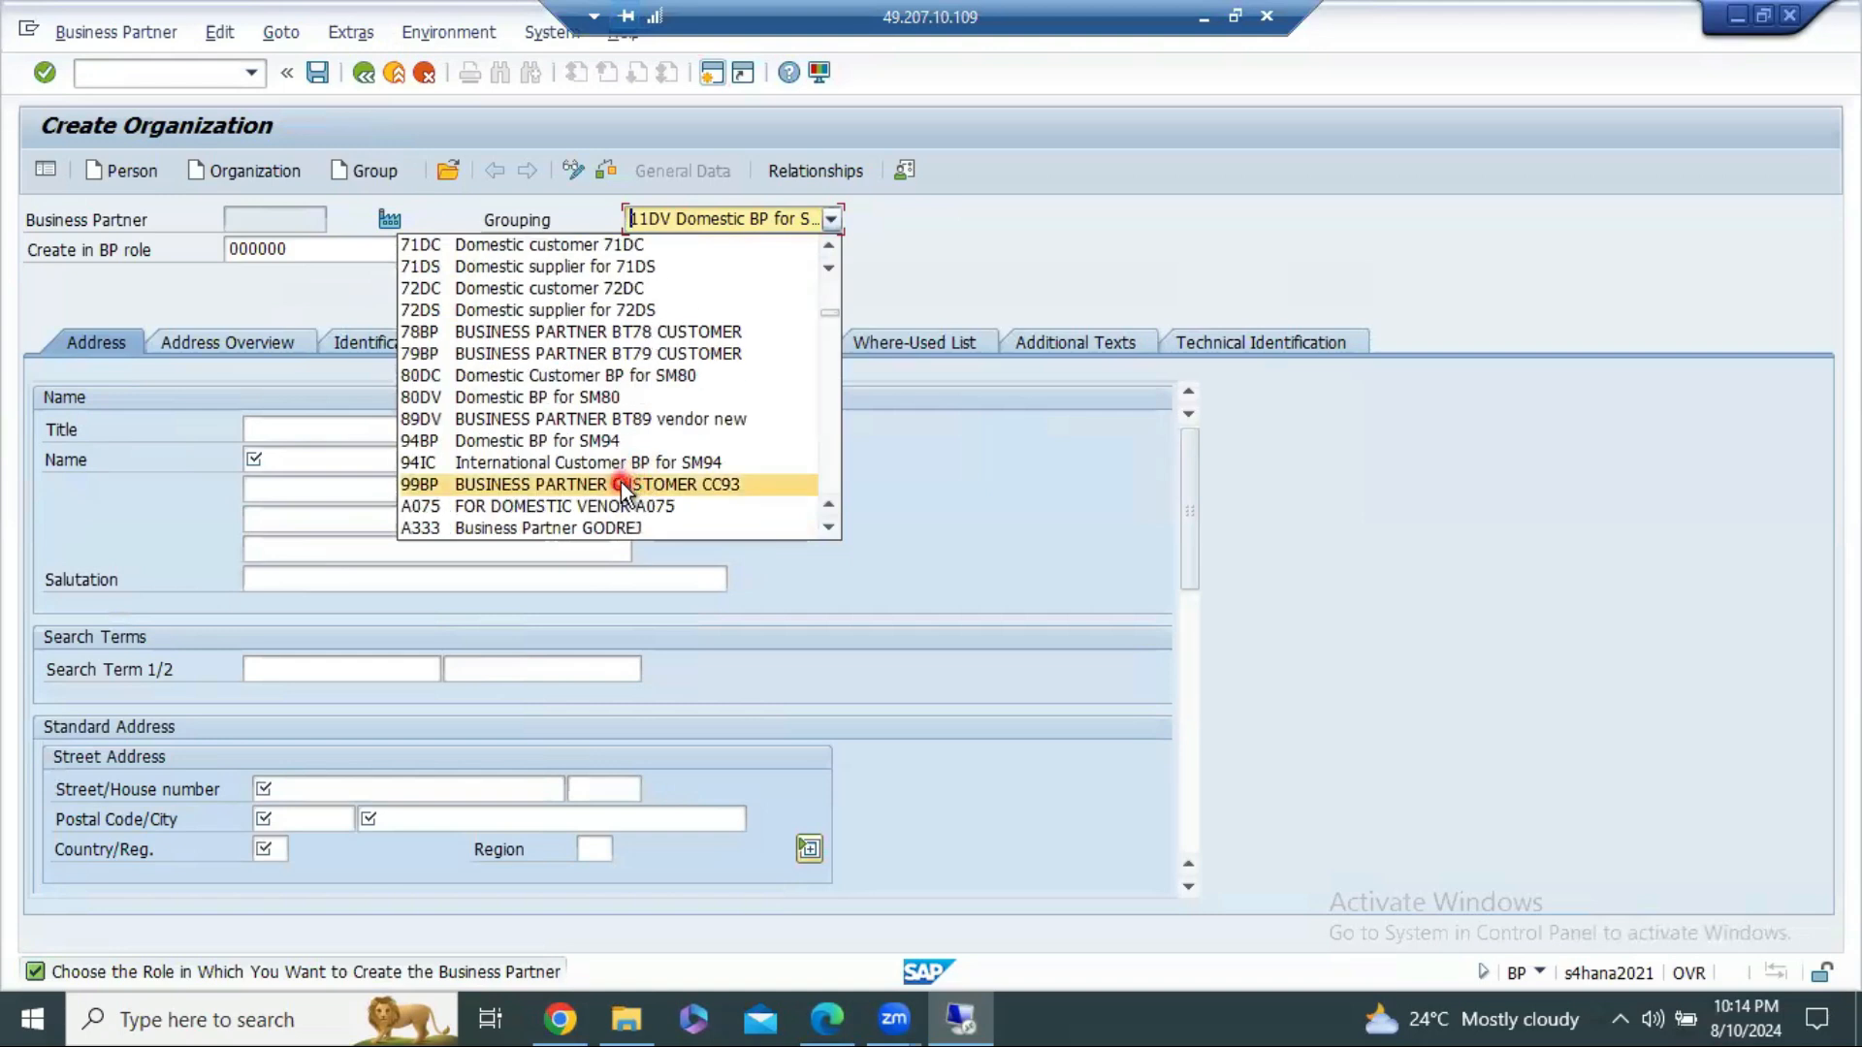
scroll(620, 490, down, 3)
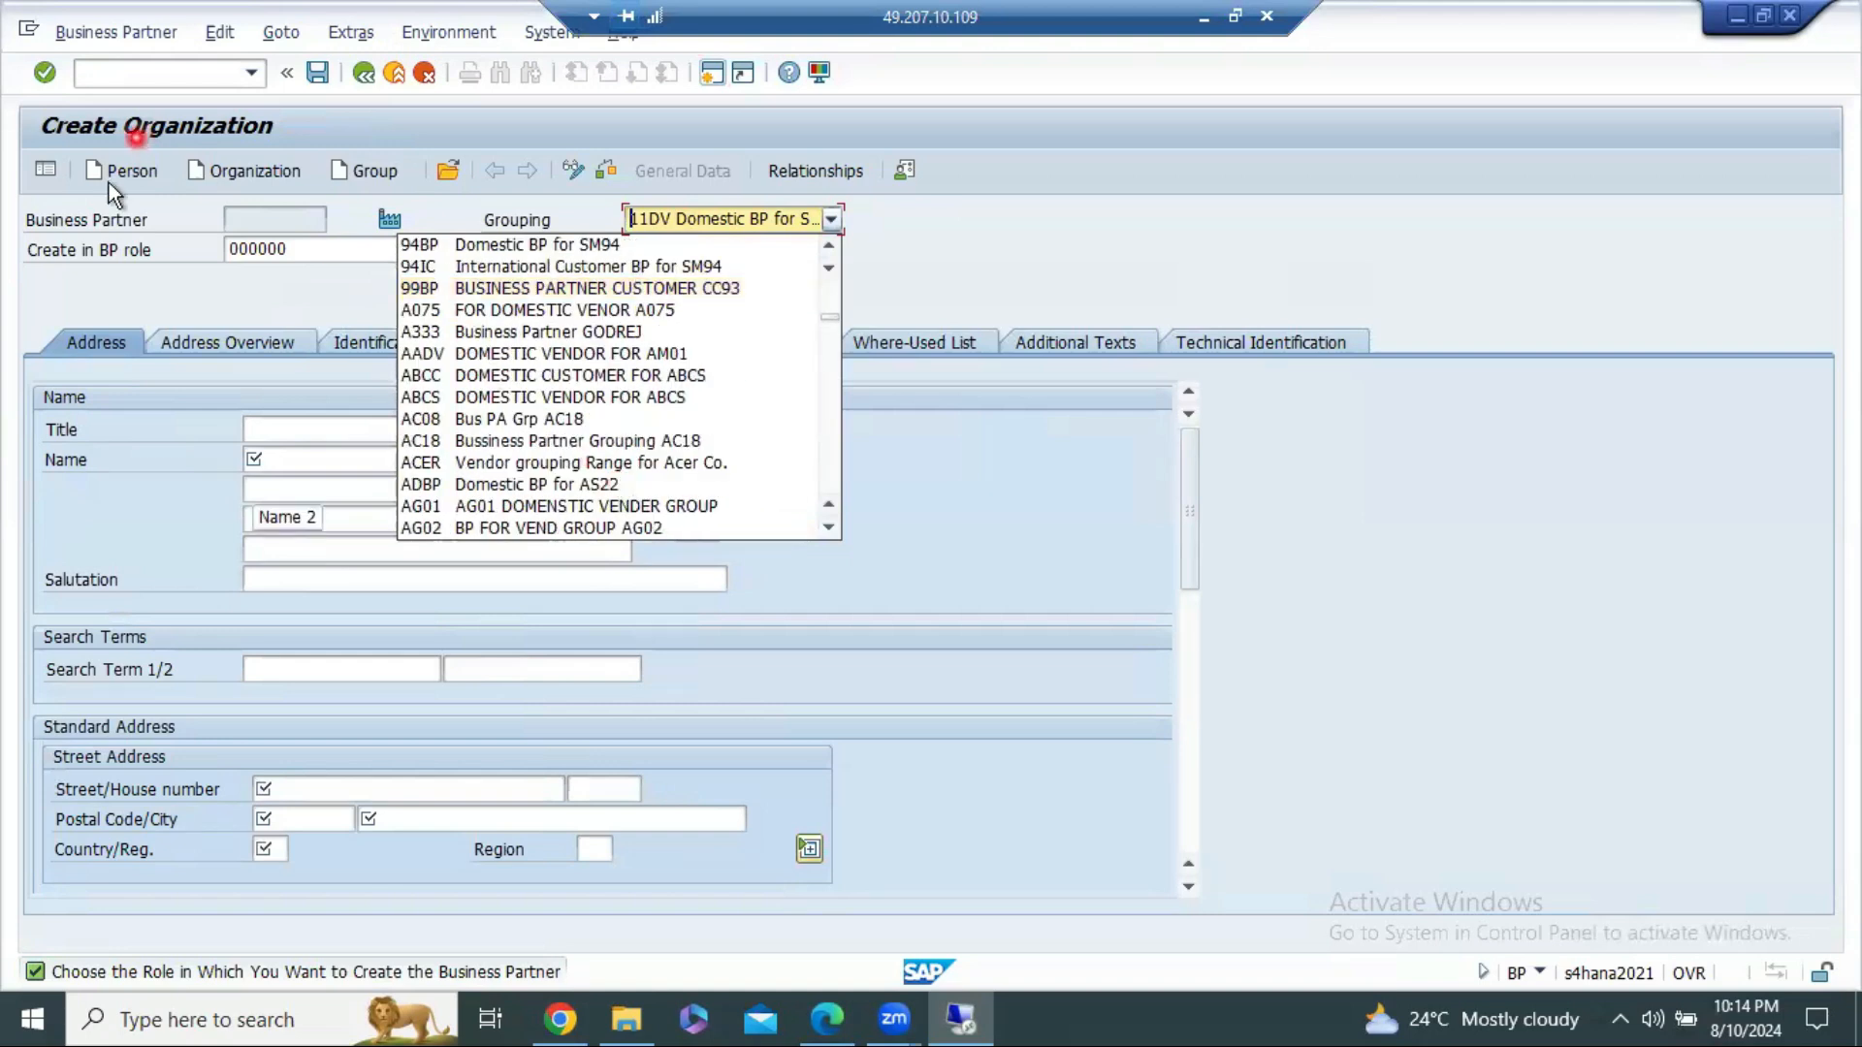
click(446, 173)
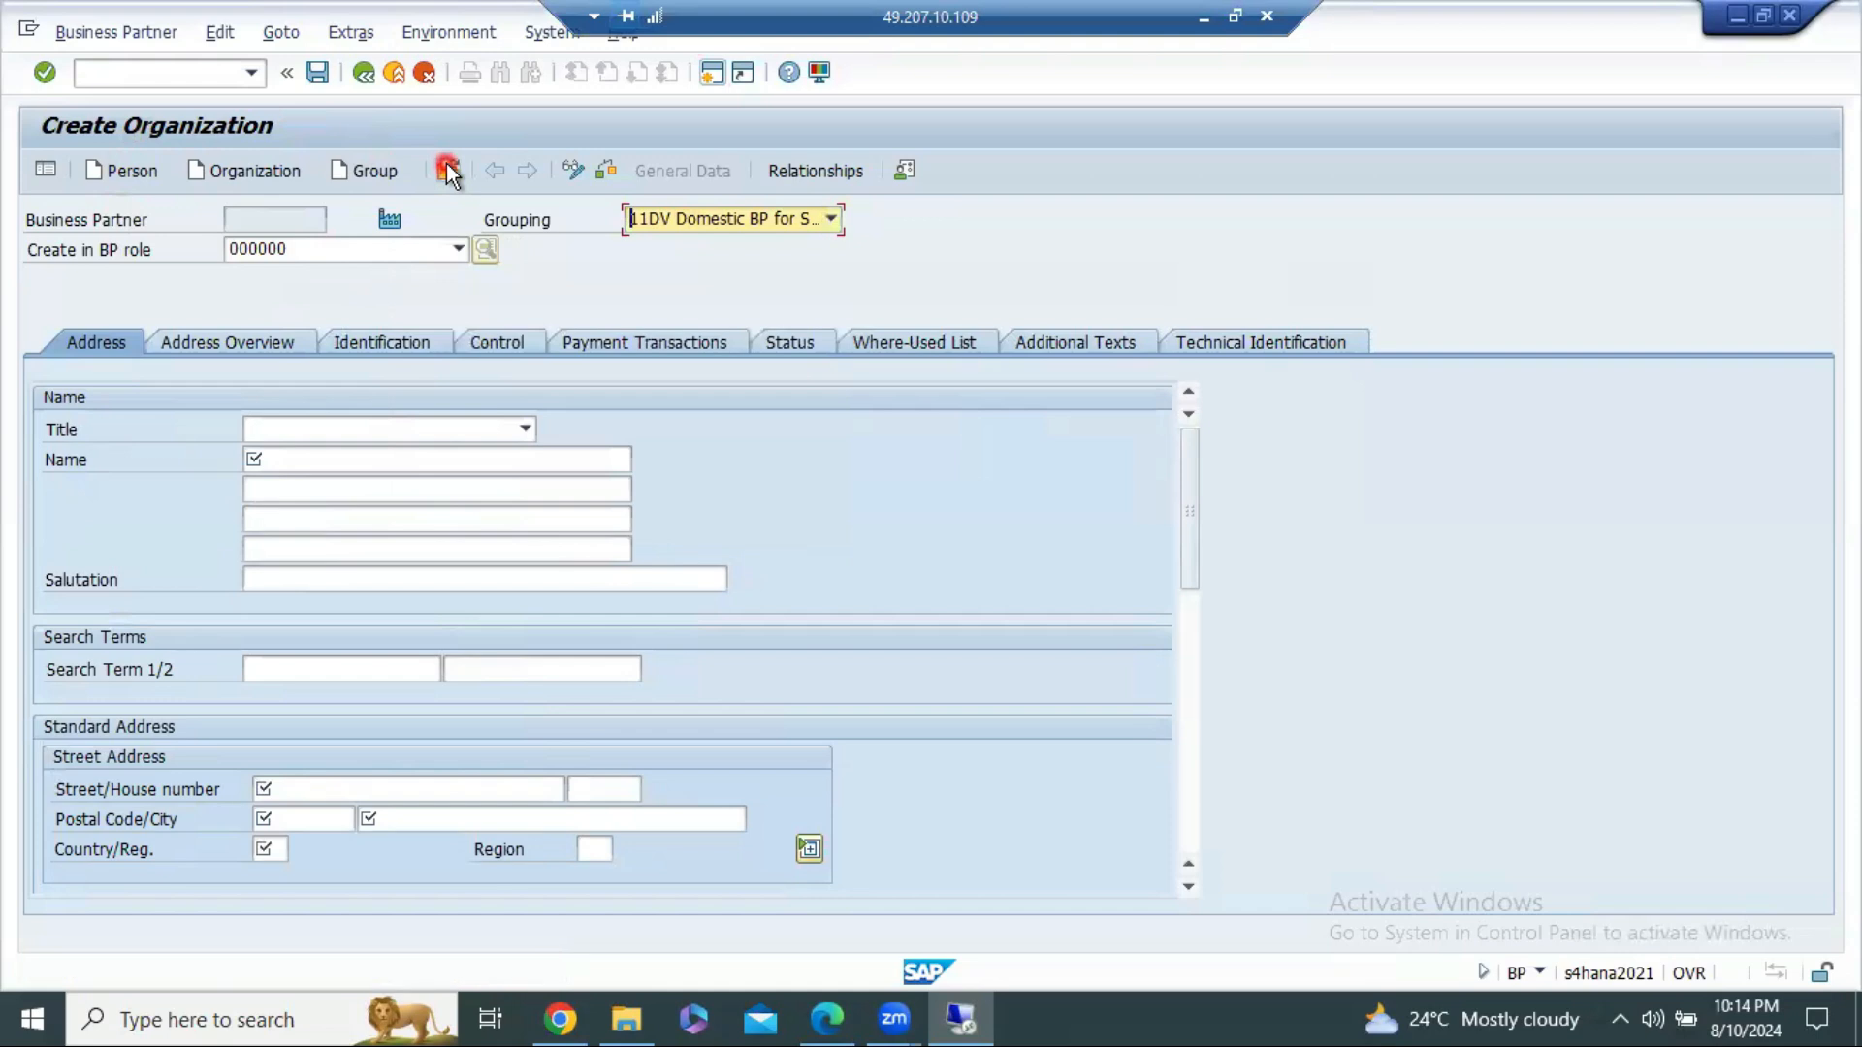
Step: Request opening an existing business partner, dismiss its value search, and check the S106 number range in the Account Payable notes spreadsheet
click(446, 172)
click(1075, 592)
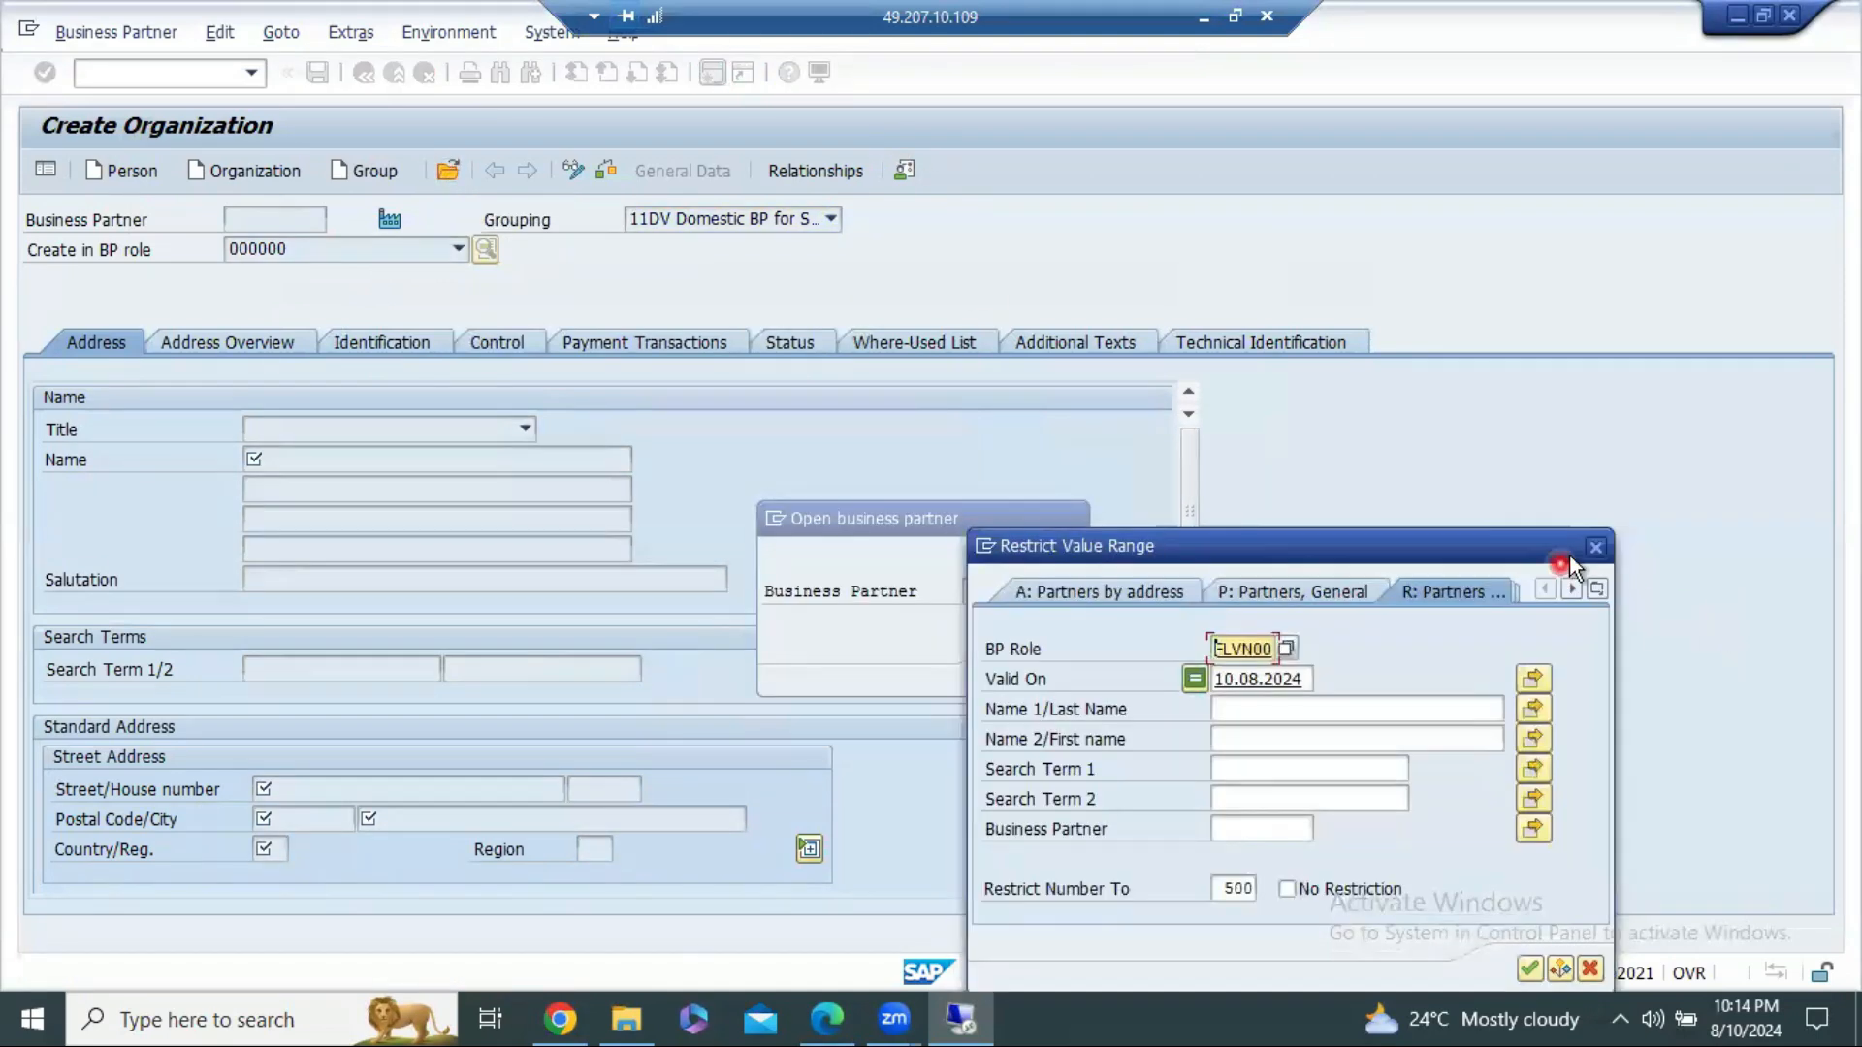
click(1596, 546)
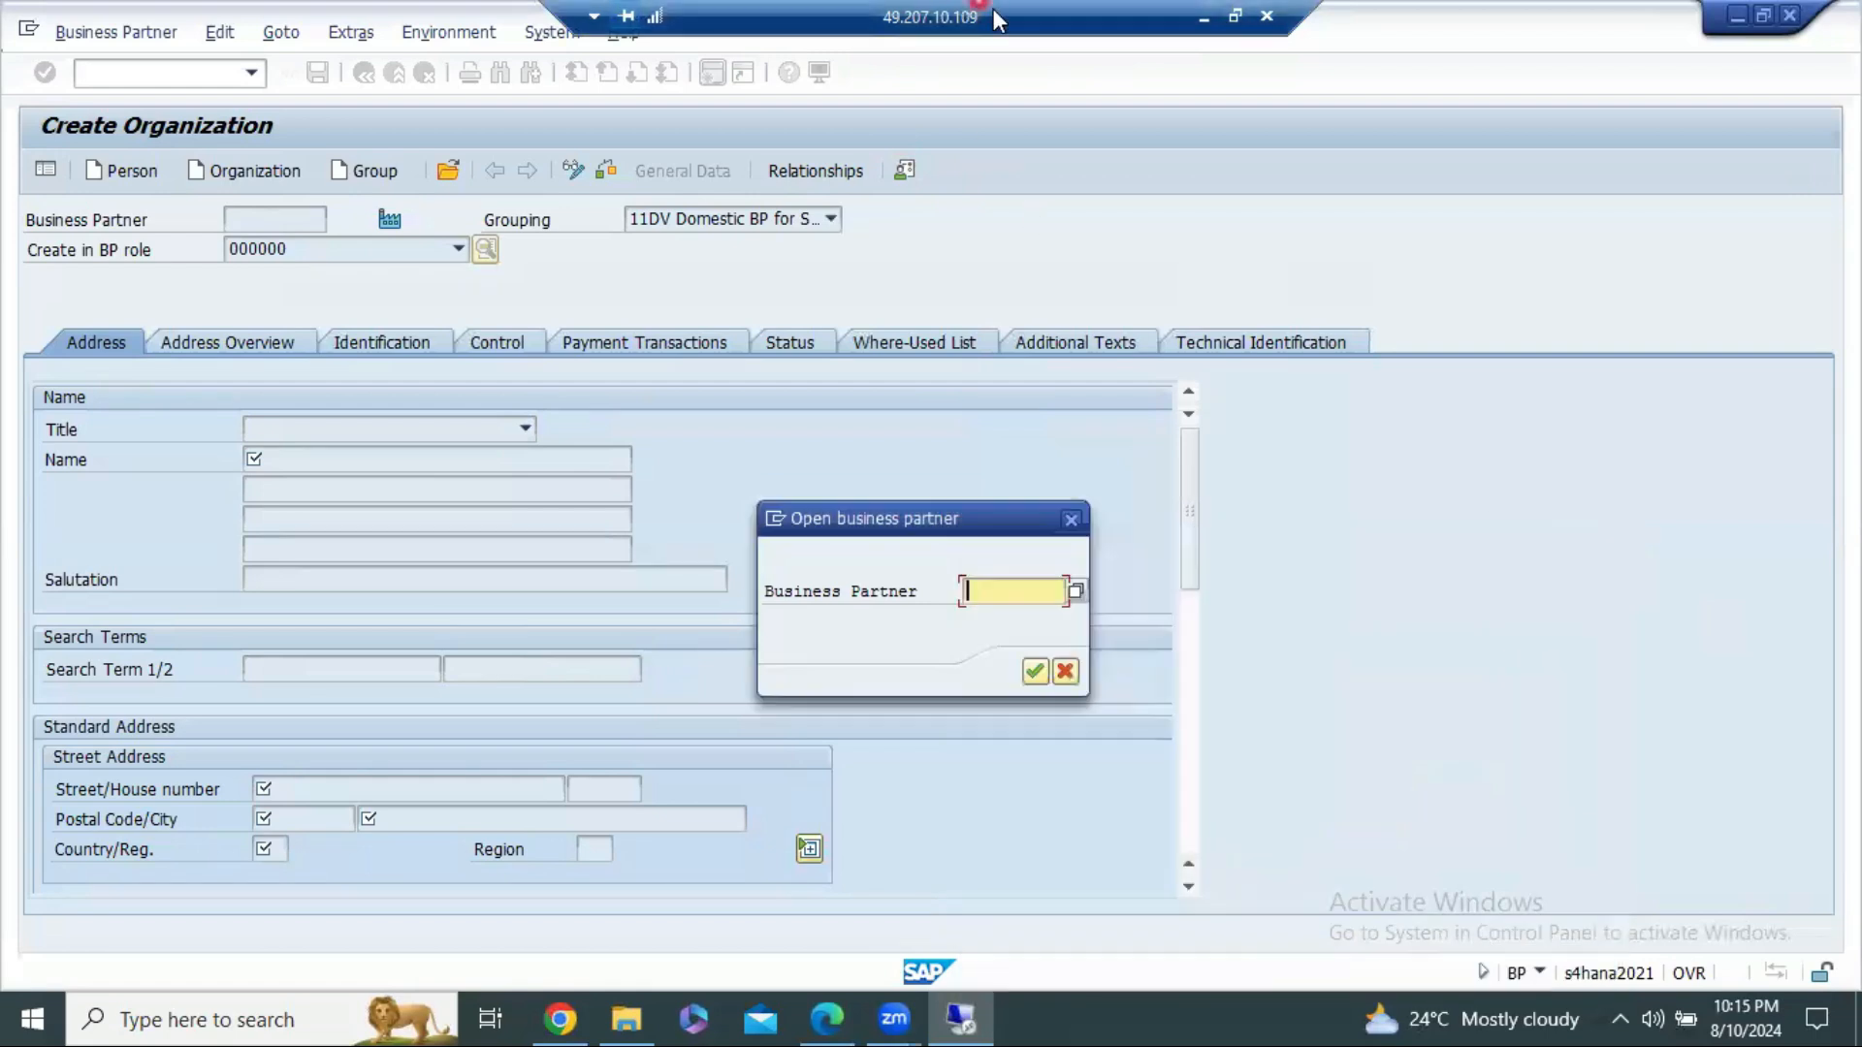
click(1203, 16)
scroll(1300, 630, down, 5)
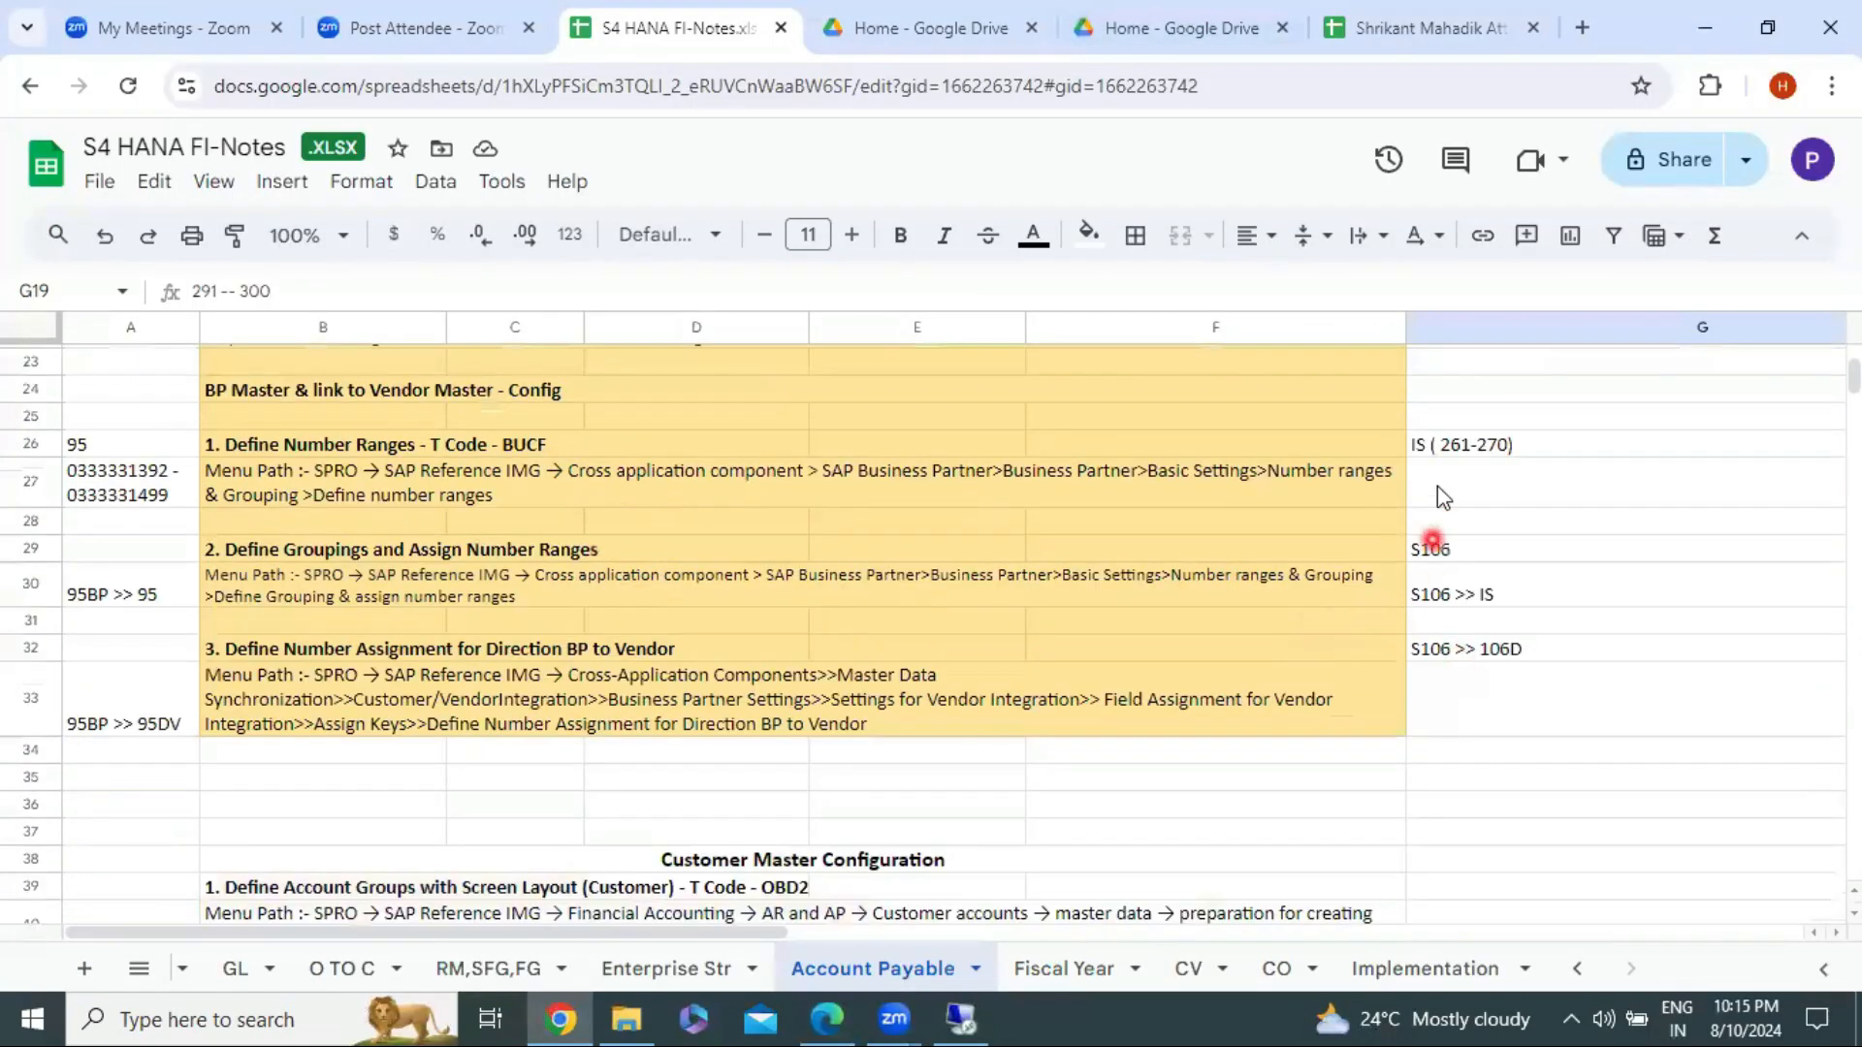
Step: Return to the SAP session and open the Kris Traders business partner by its number
click(958, 1017)
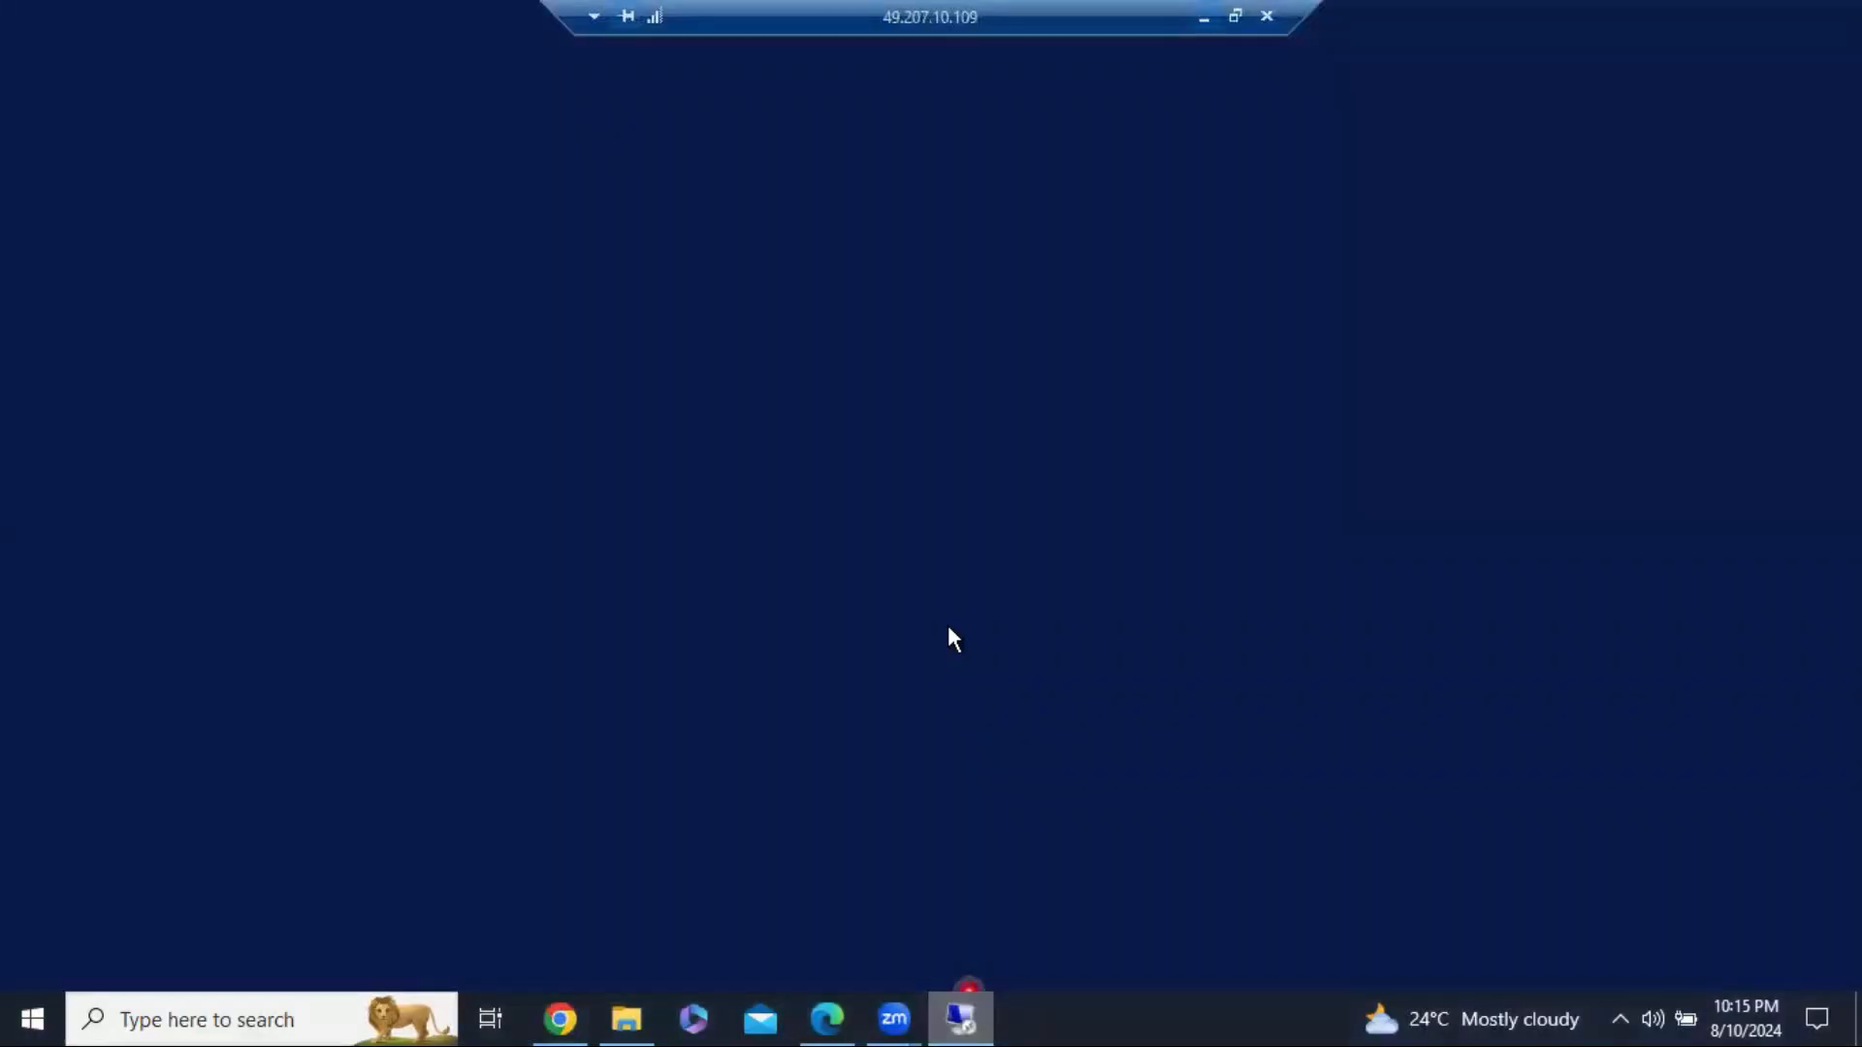
text(201)
key(Return)
click(740, 776)
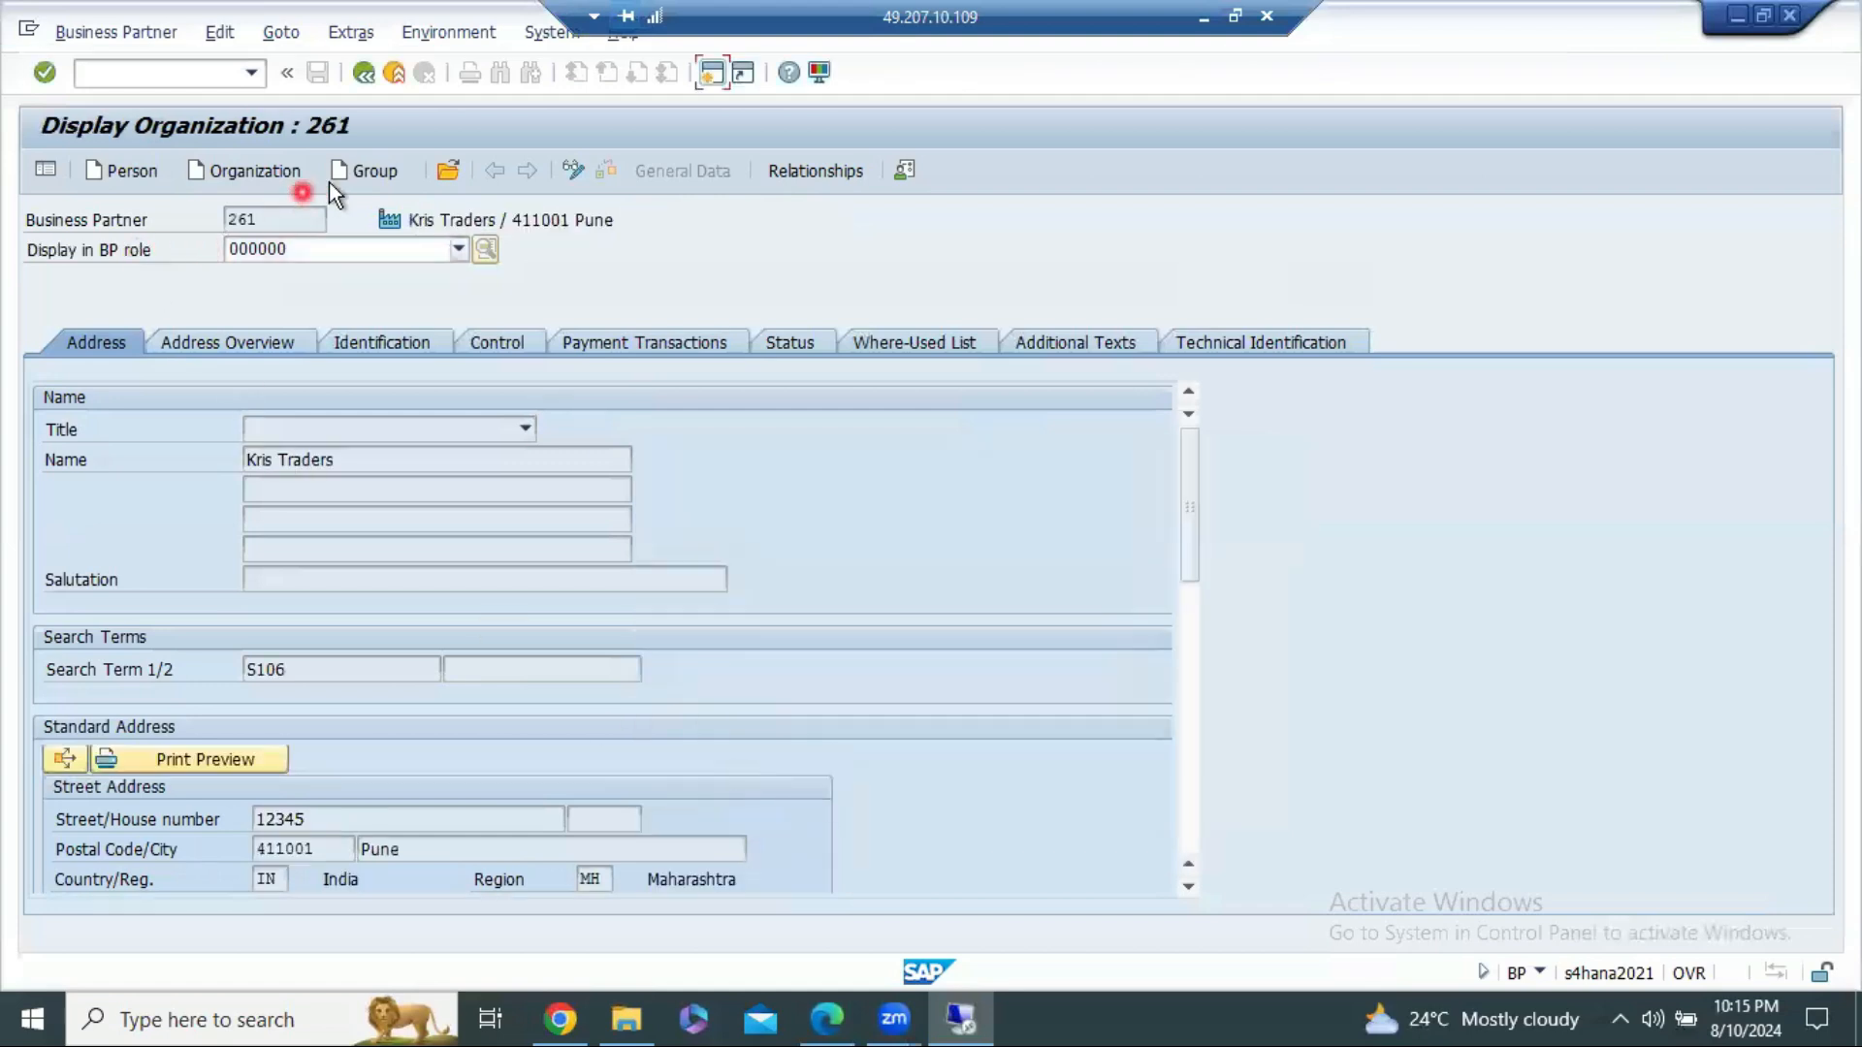
Step: Switch the Kris Traders organization to change mode and assign it the BP role FLVN00 Supplier (Fin.Accounting)
click(576, 172)
click(375, 251)
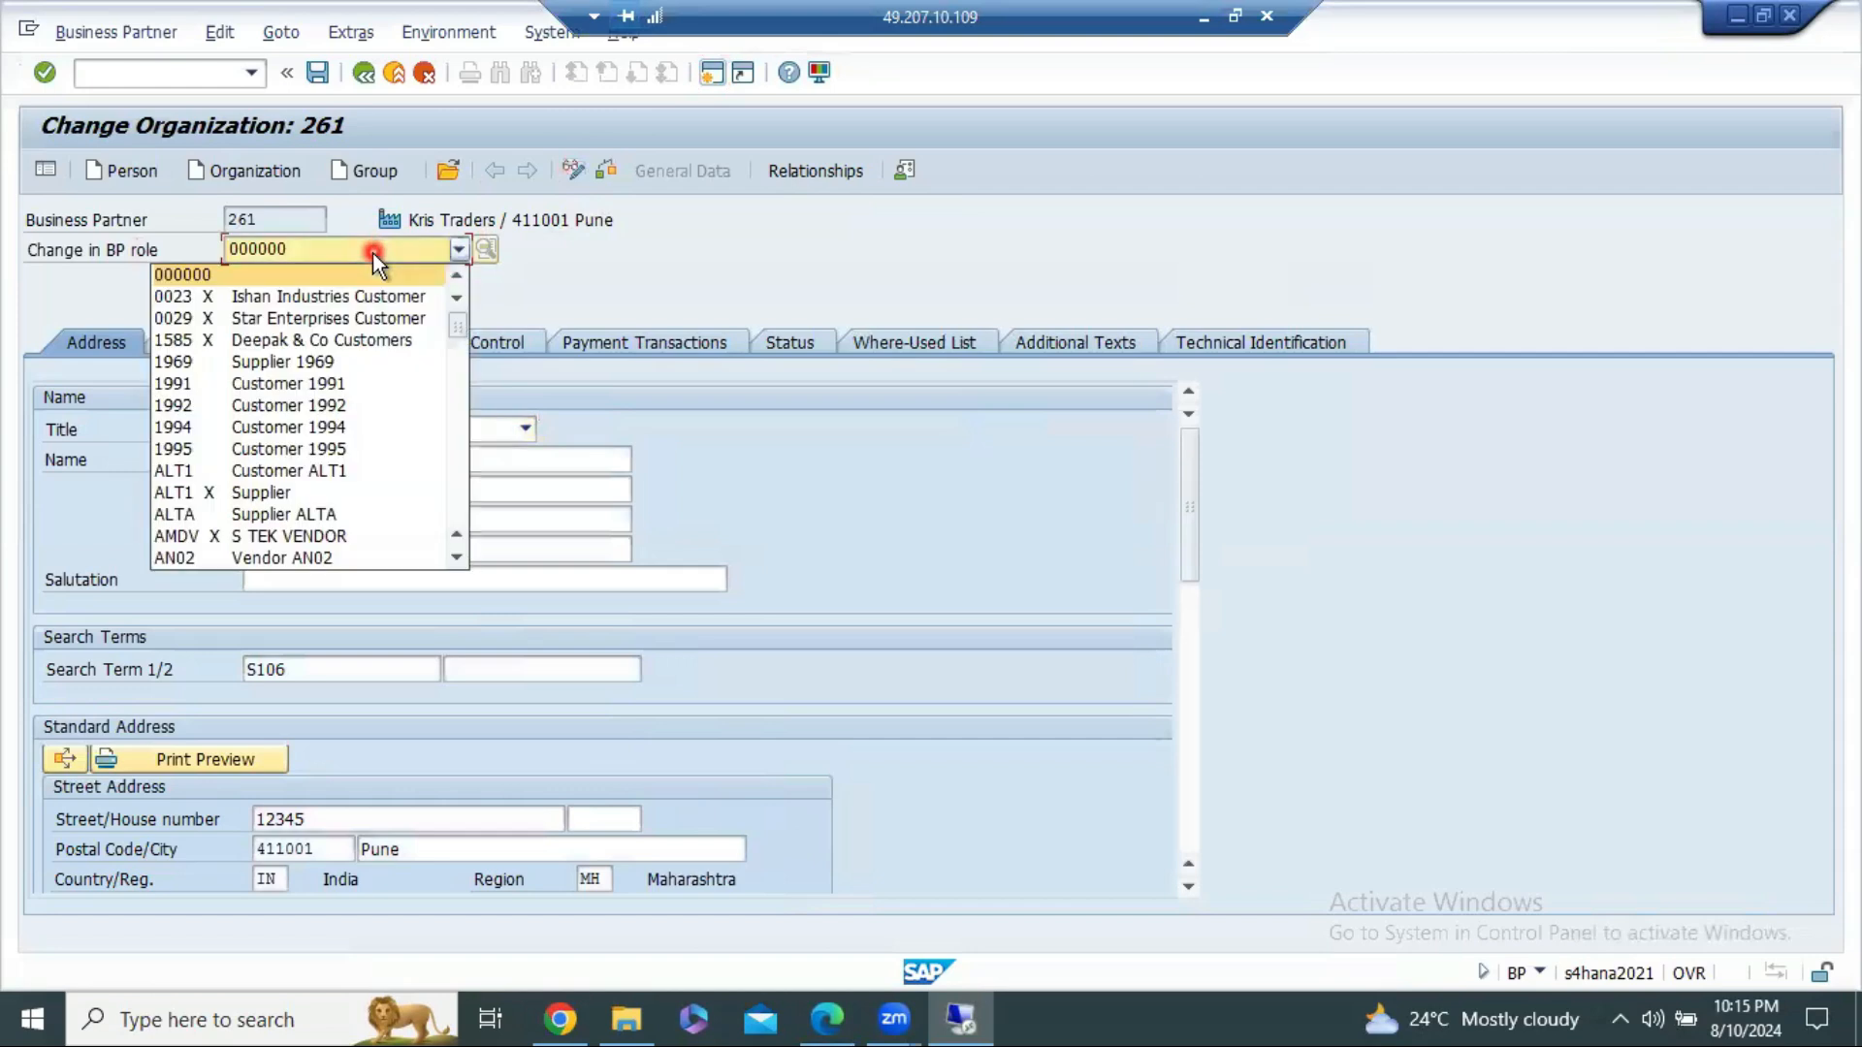
scroll(329, 456, down, 12)
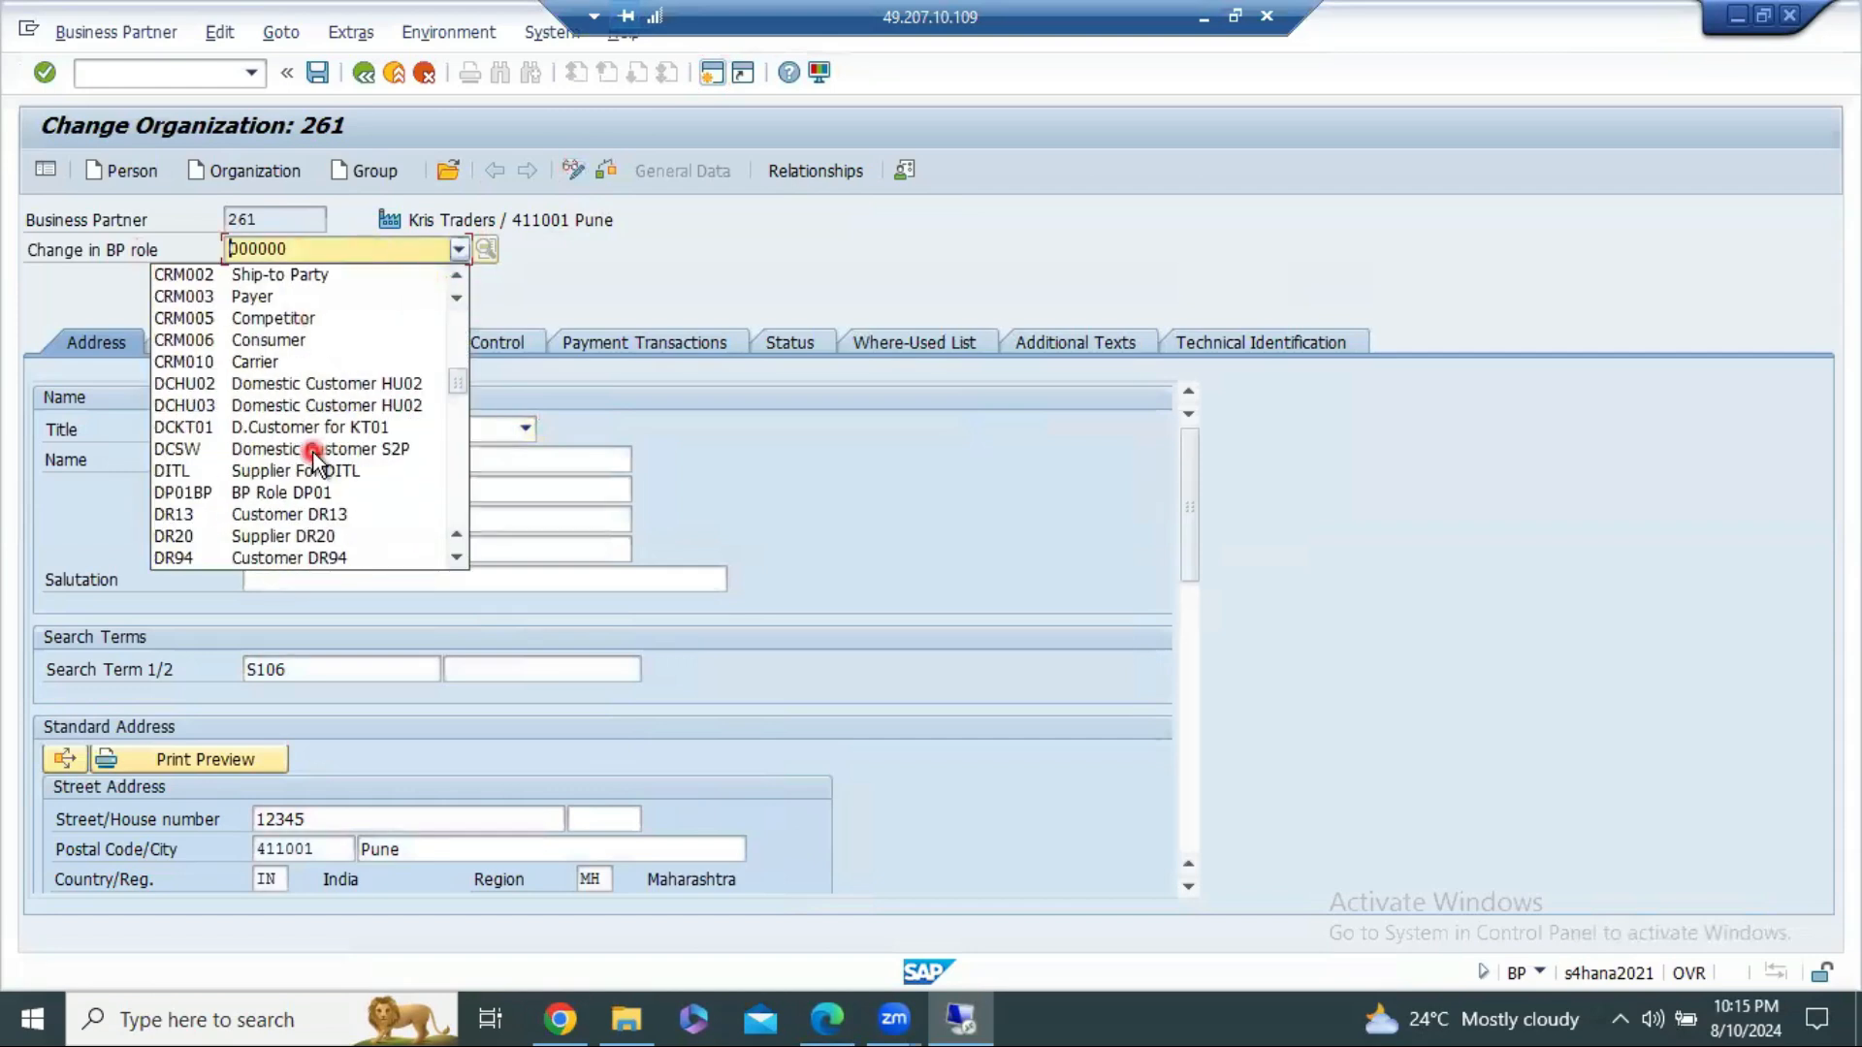
click(312, 451)
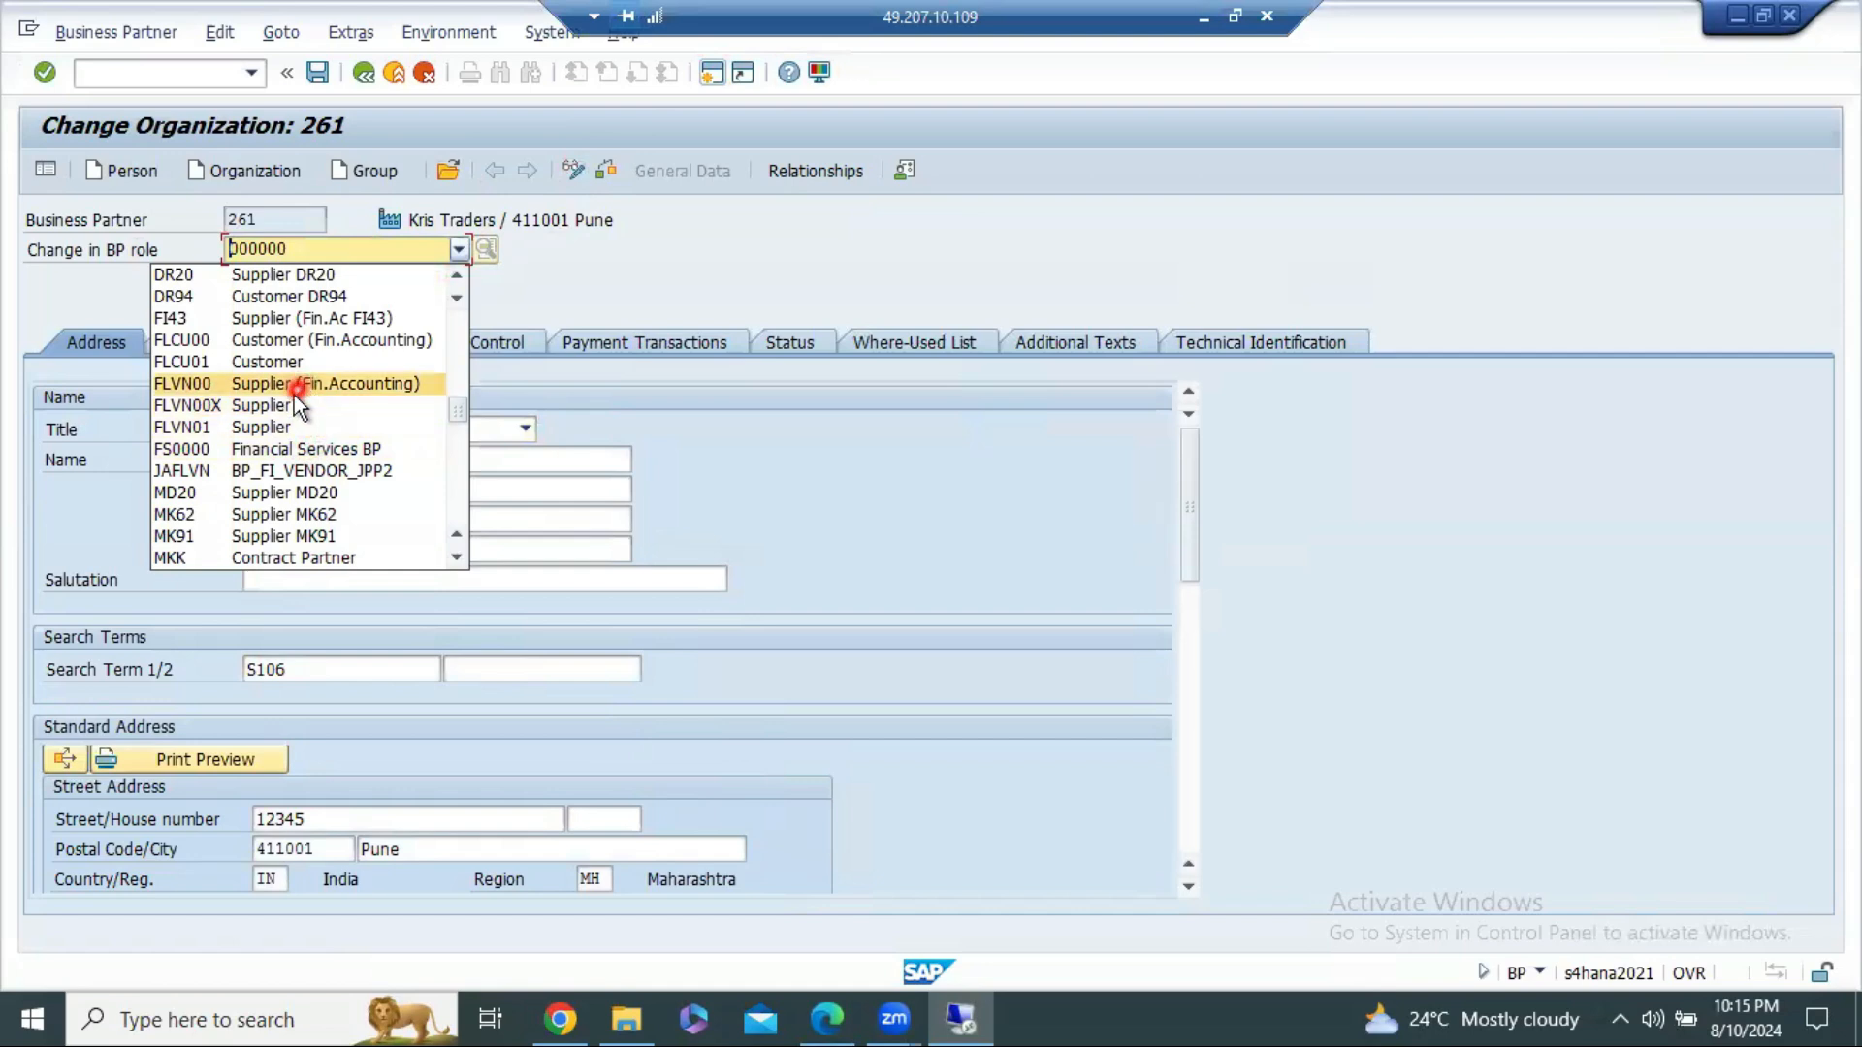
scroll(281, 431, down, 3)
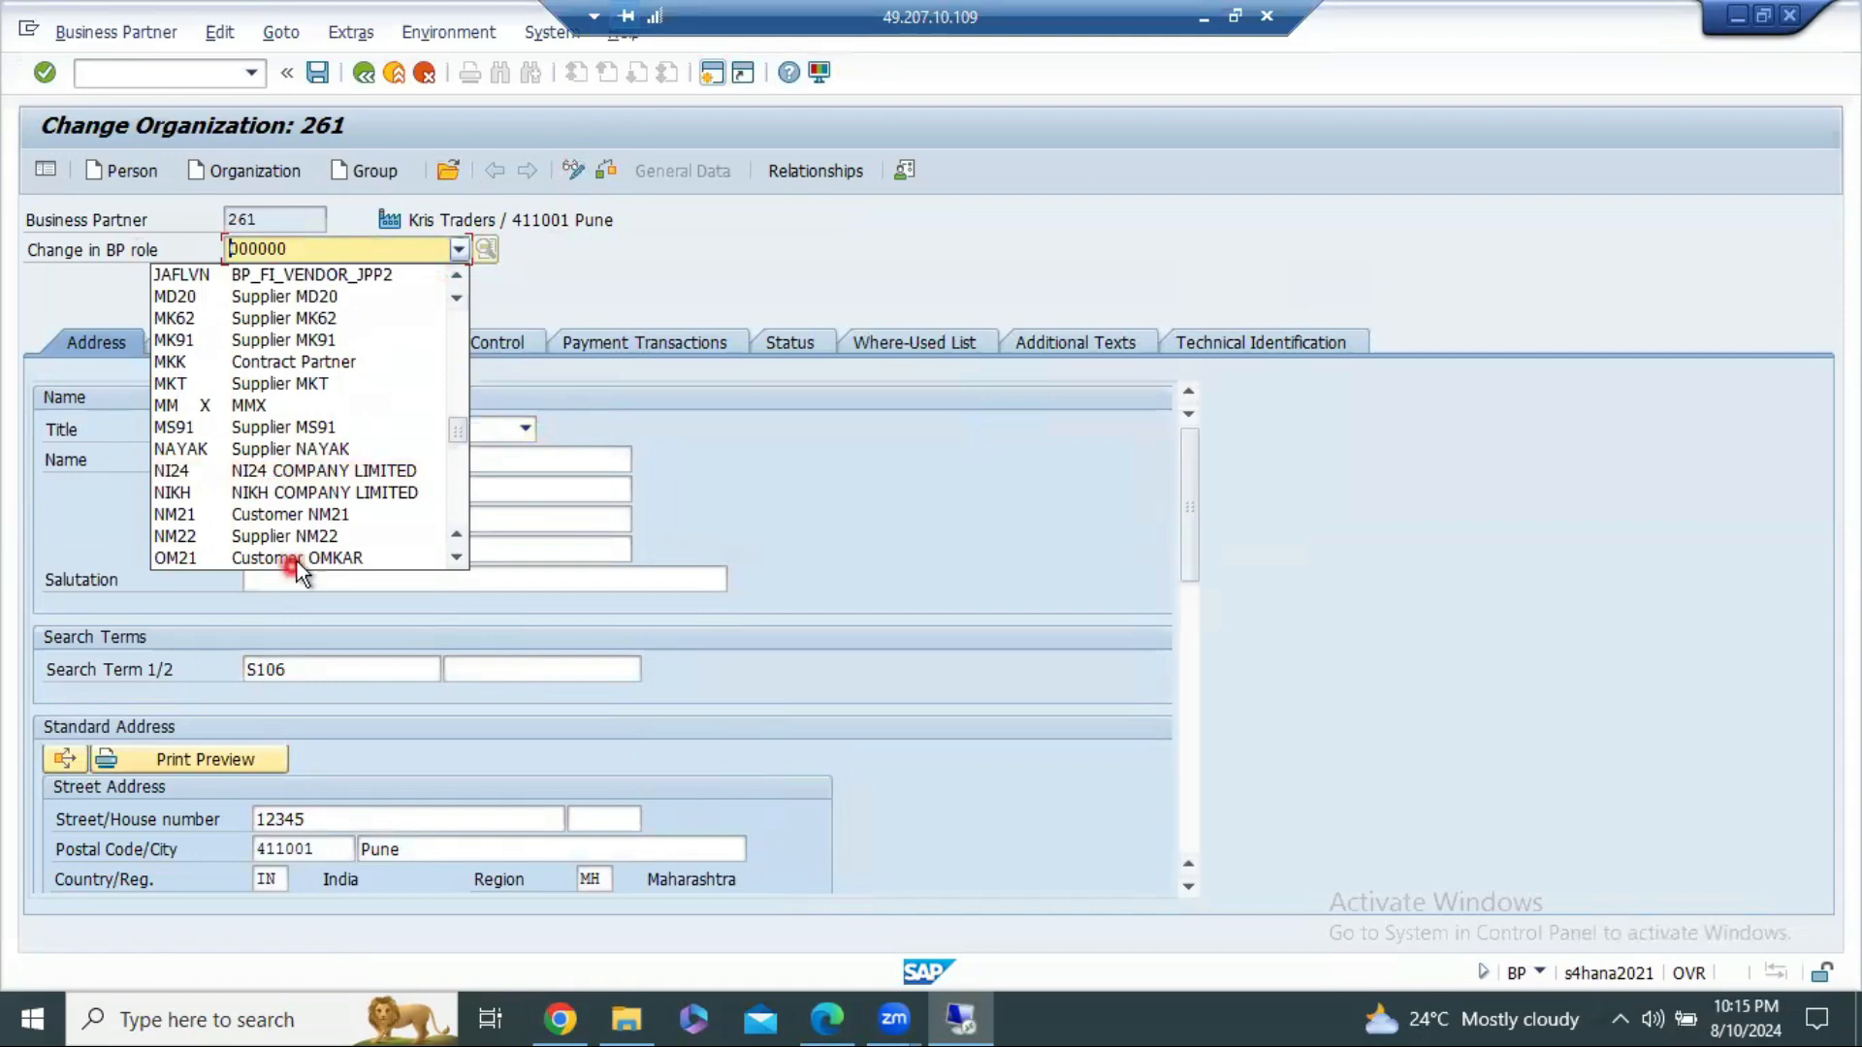
scroll(329, 440, down, 10)
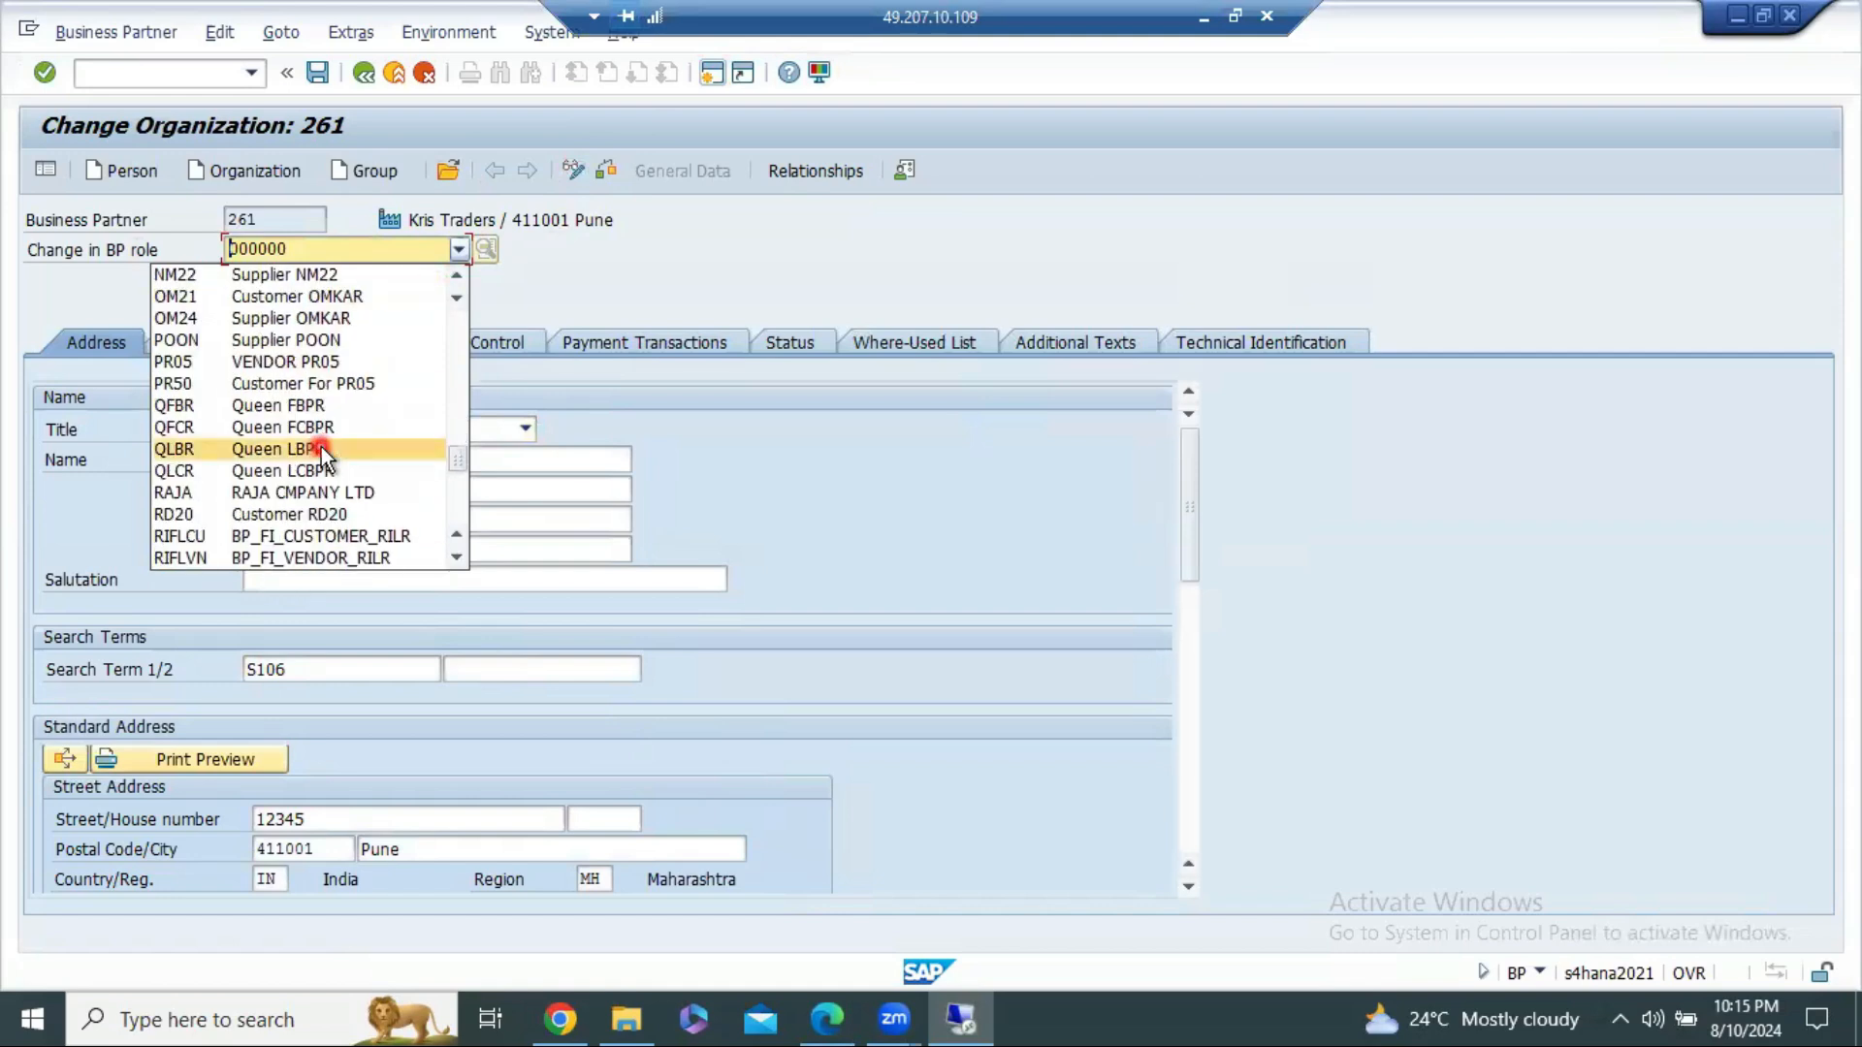
scroll(320, 456, down, 2)
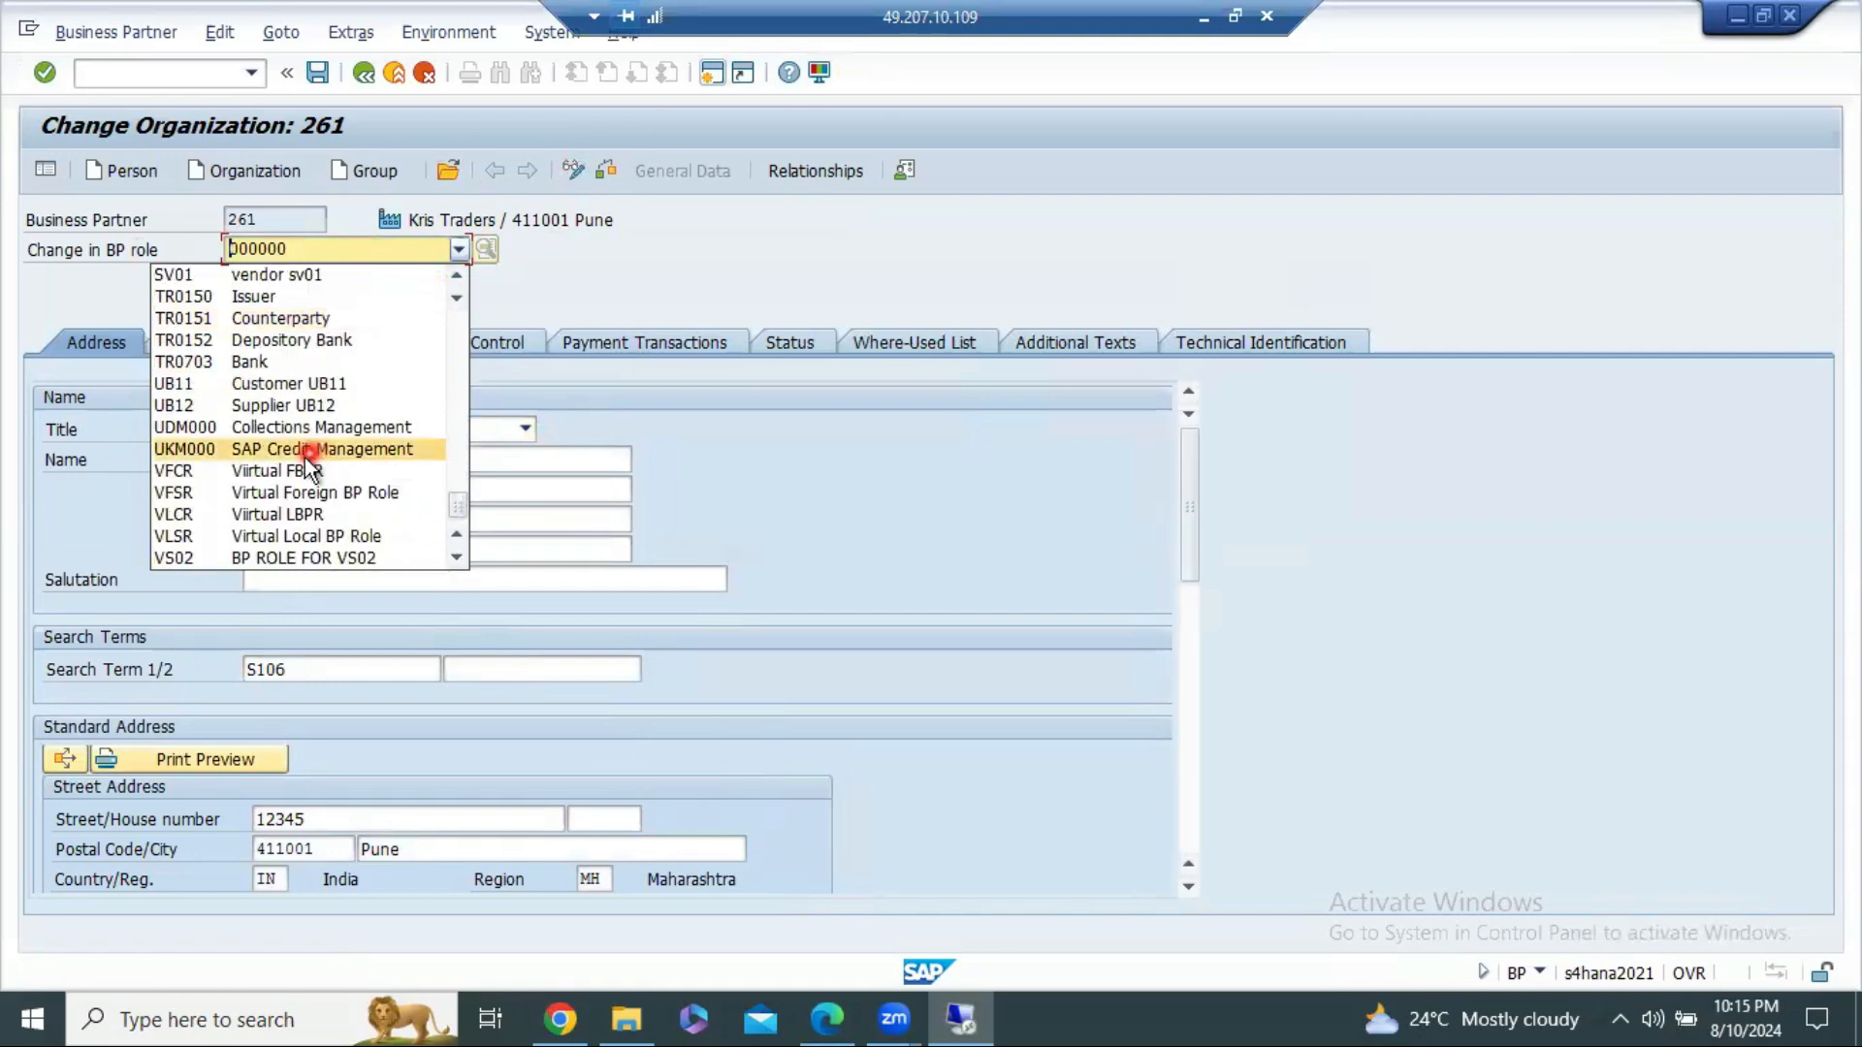
scroll(300, 473, up, 6)
scroll(300, 473, up, 8)
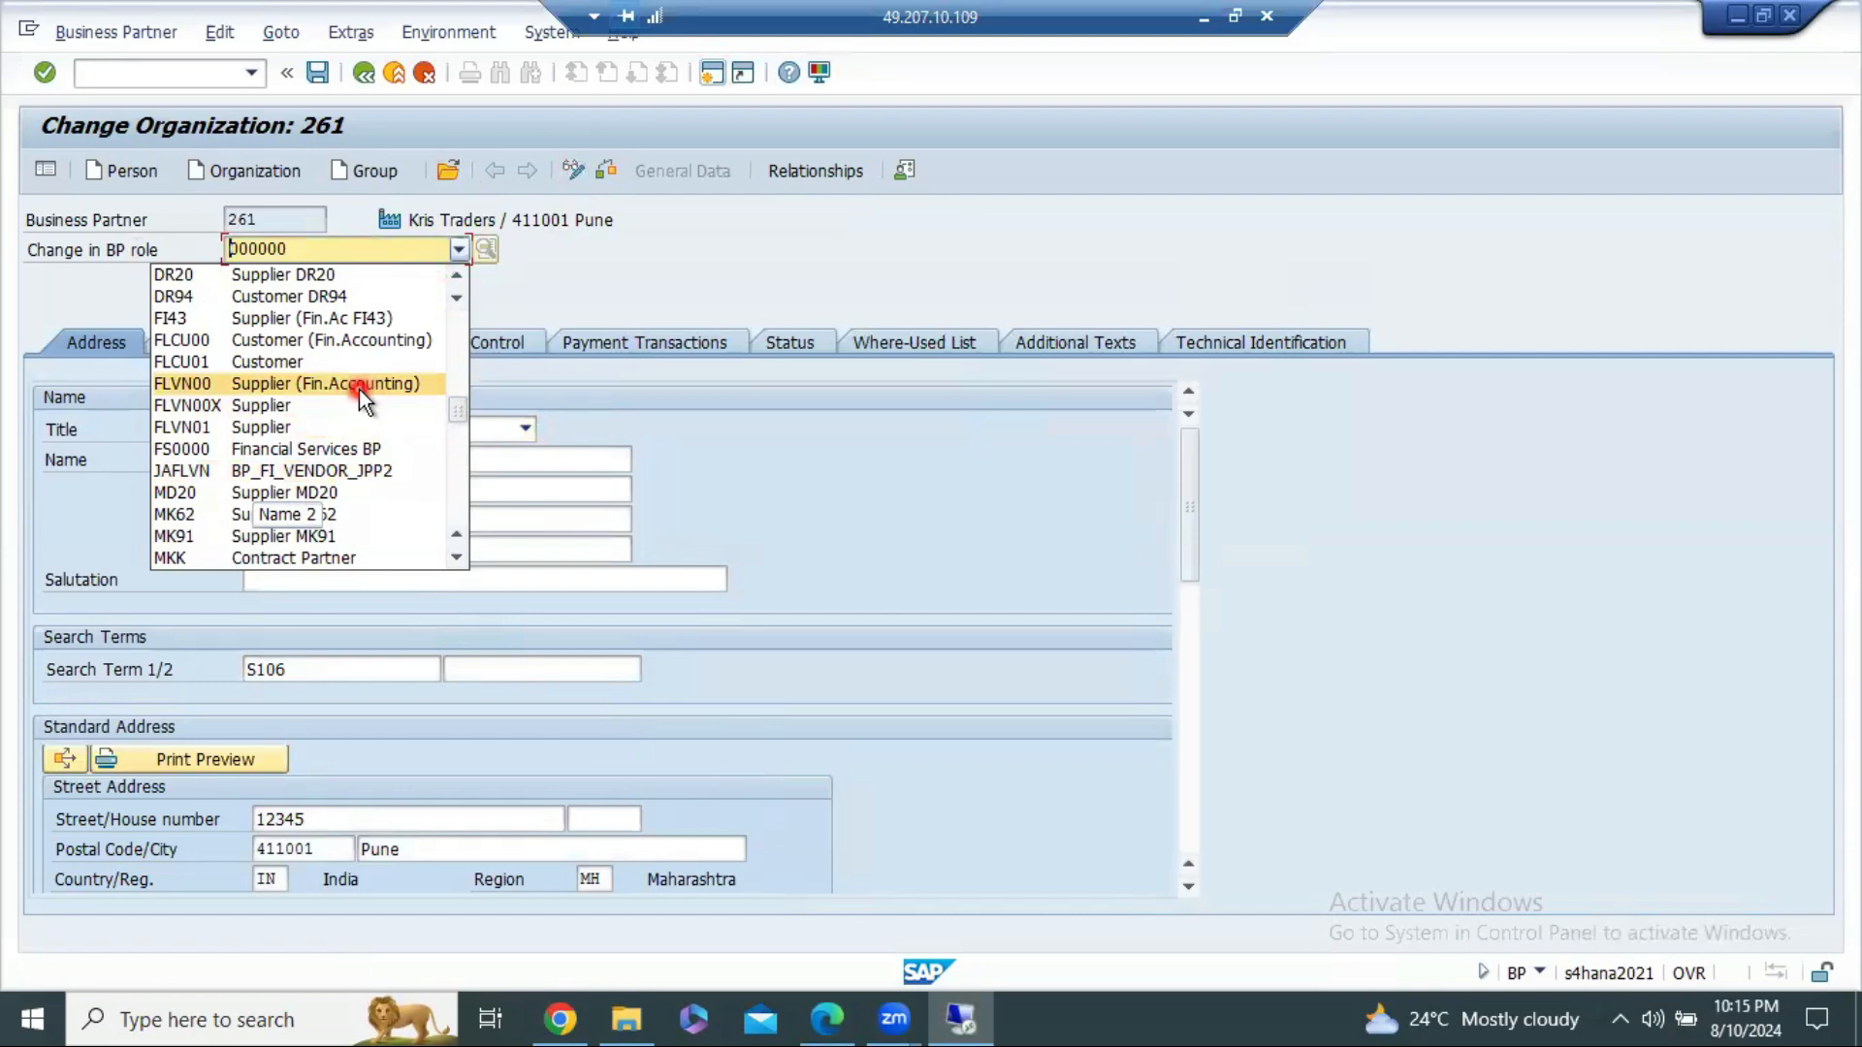
click(359, 388)
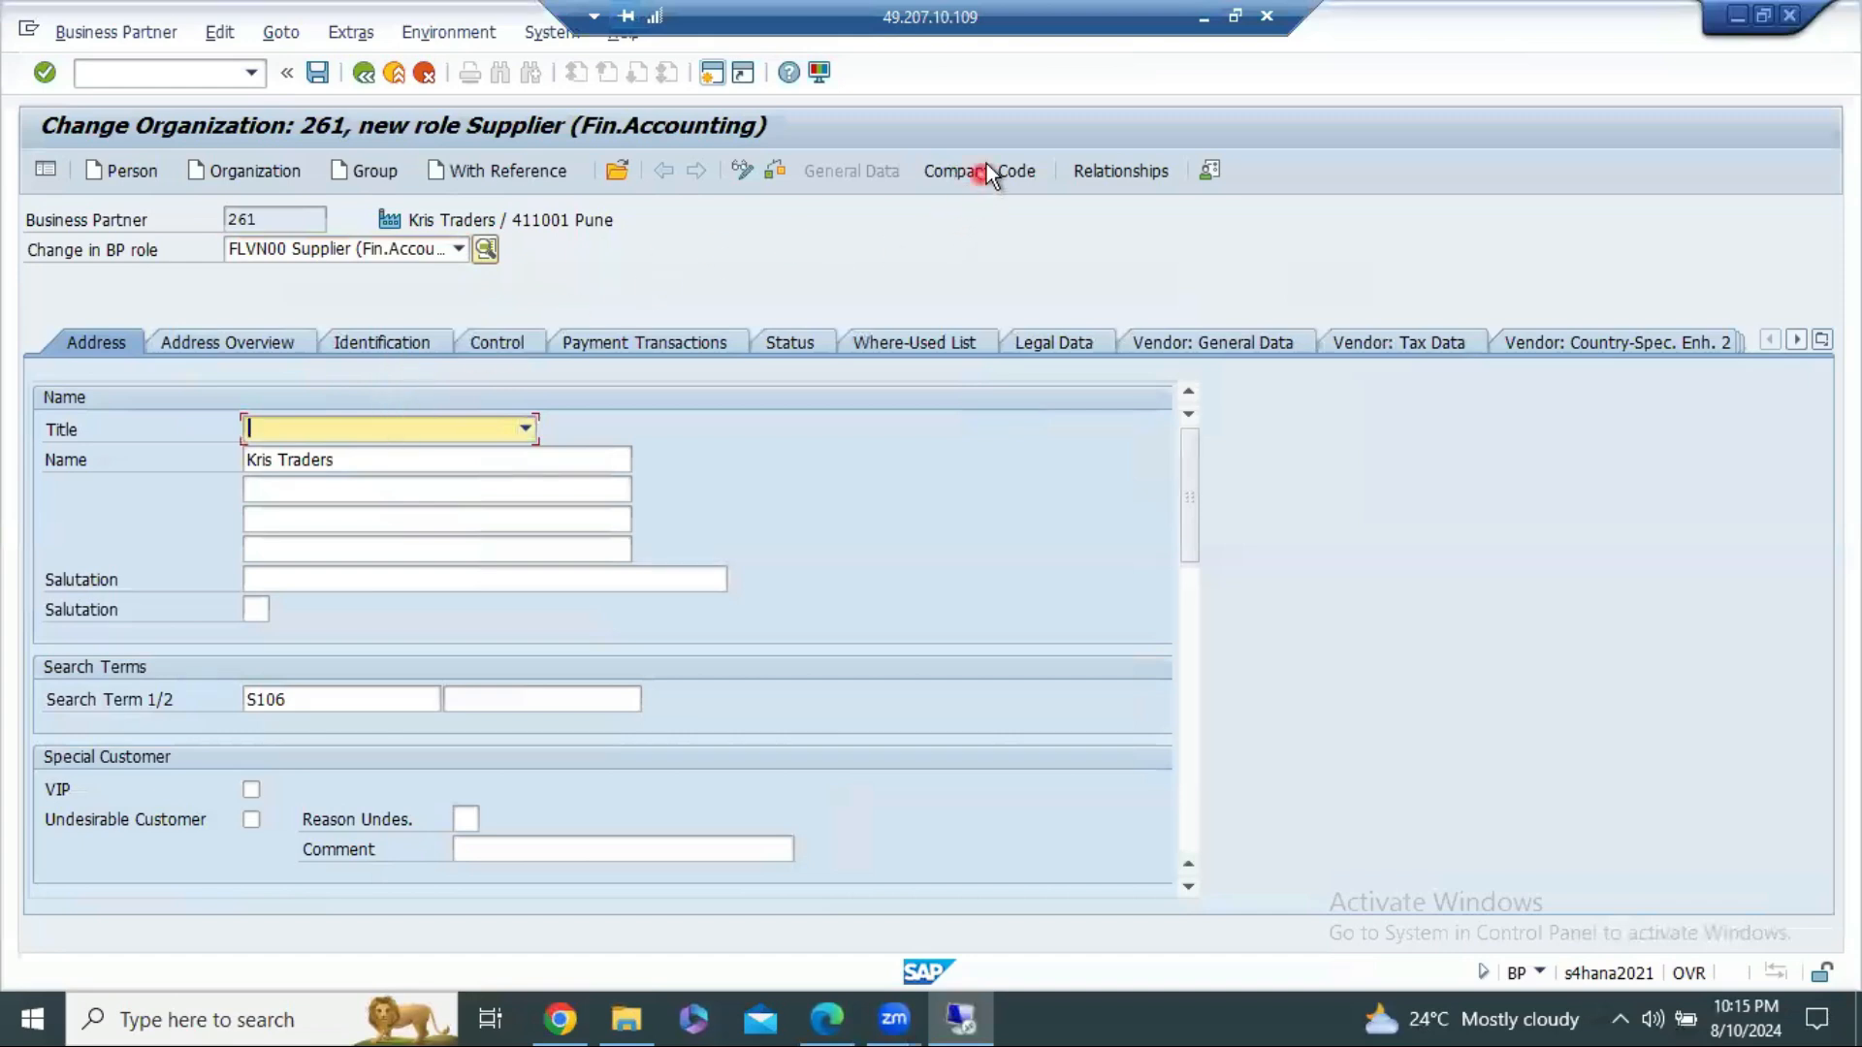
Step: Open the company code data and add company code S106 for the supplier role
click(986, 171)
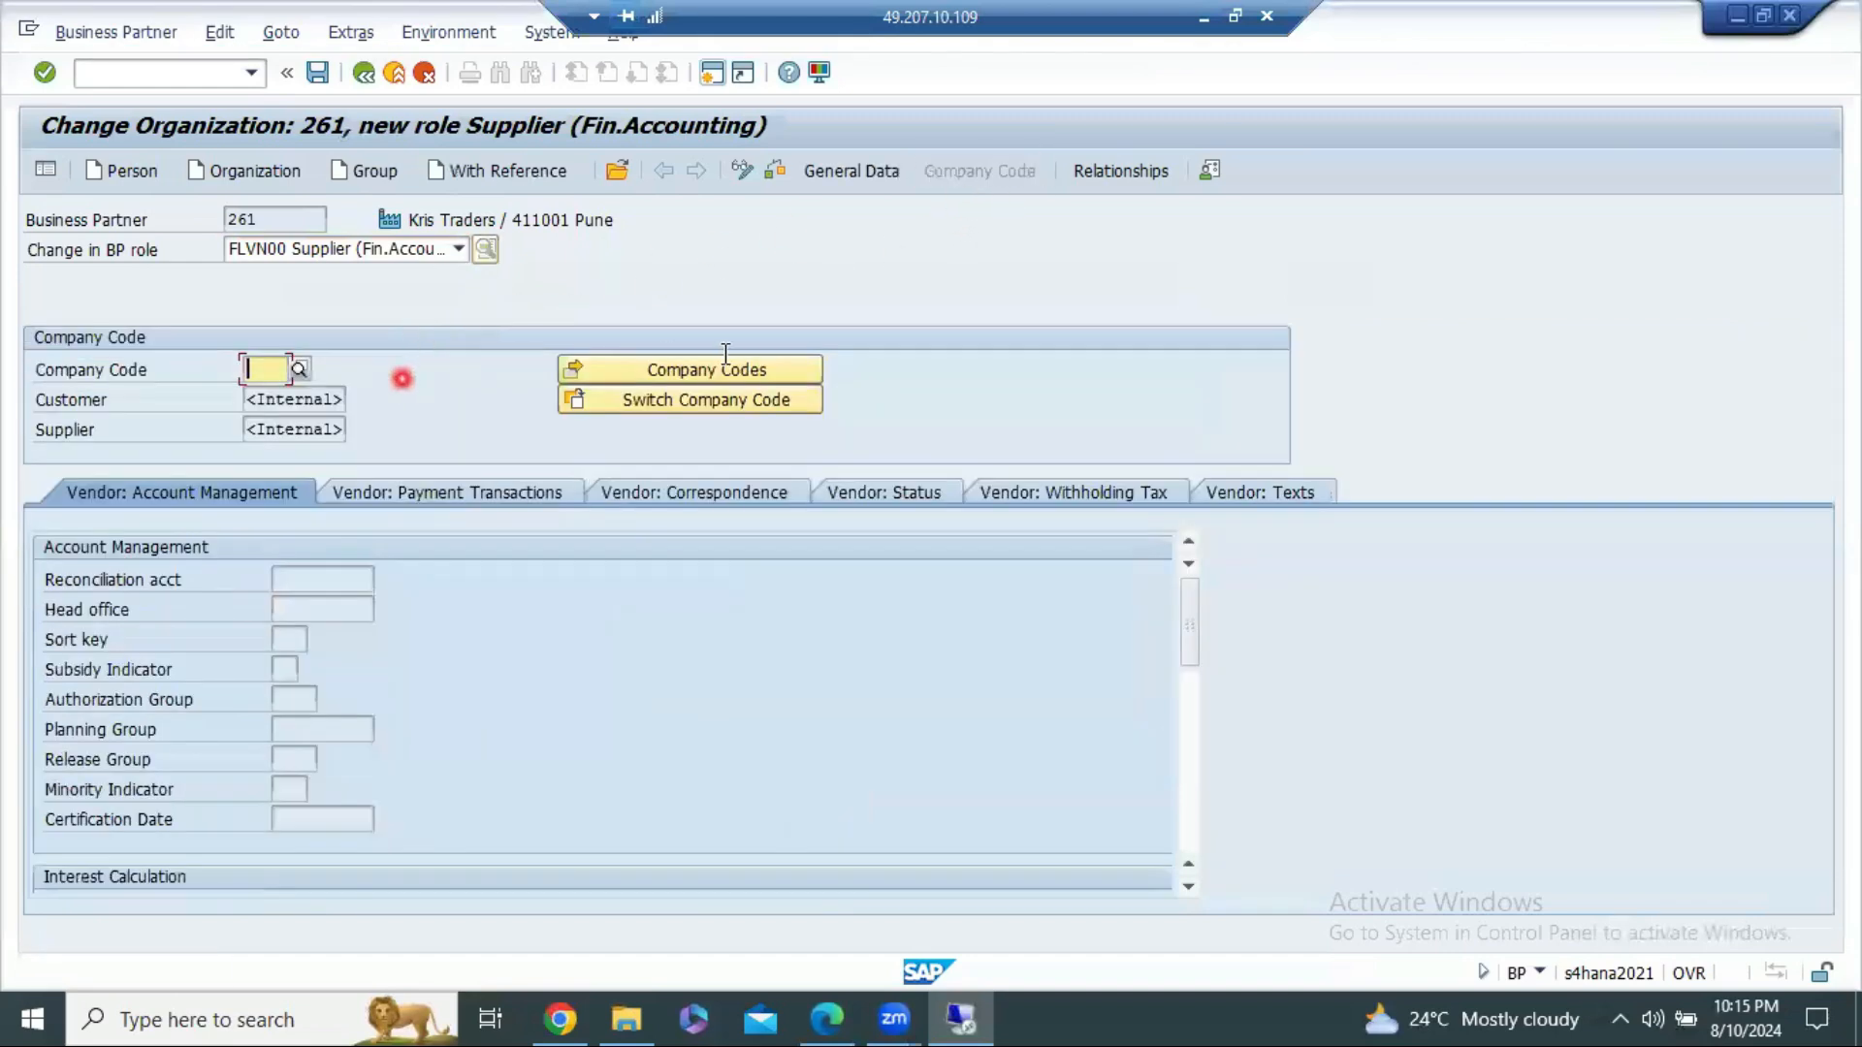
click(675, 377)
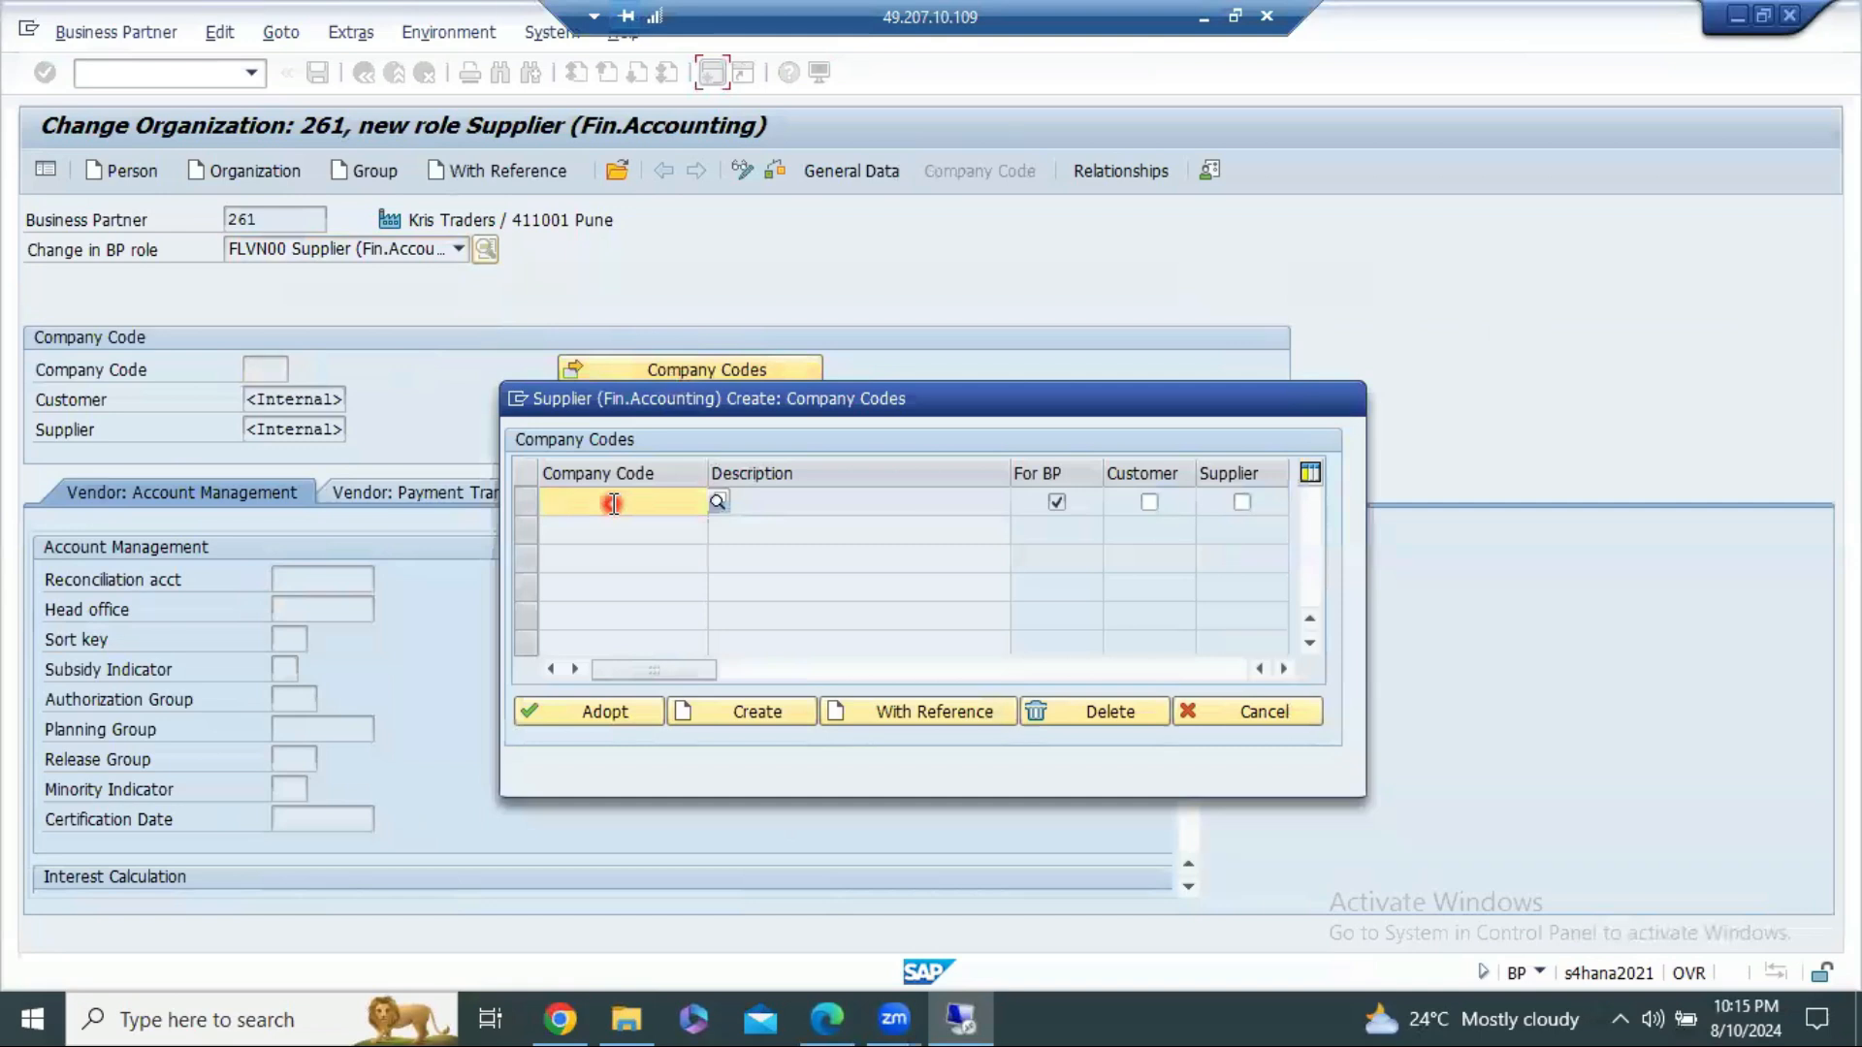
text(s106)
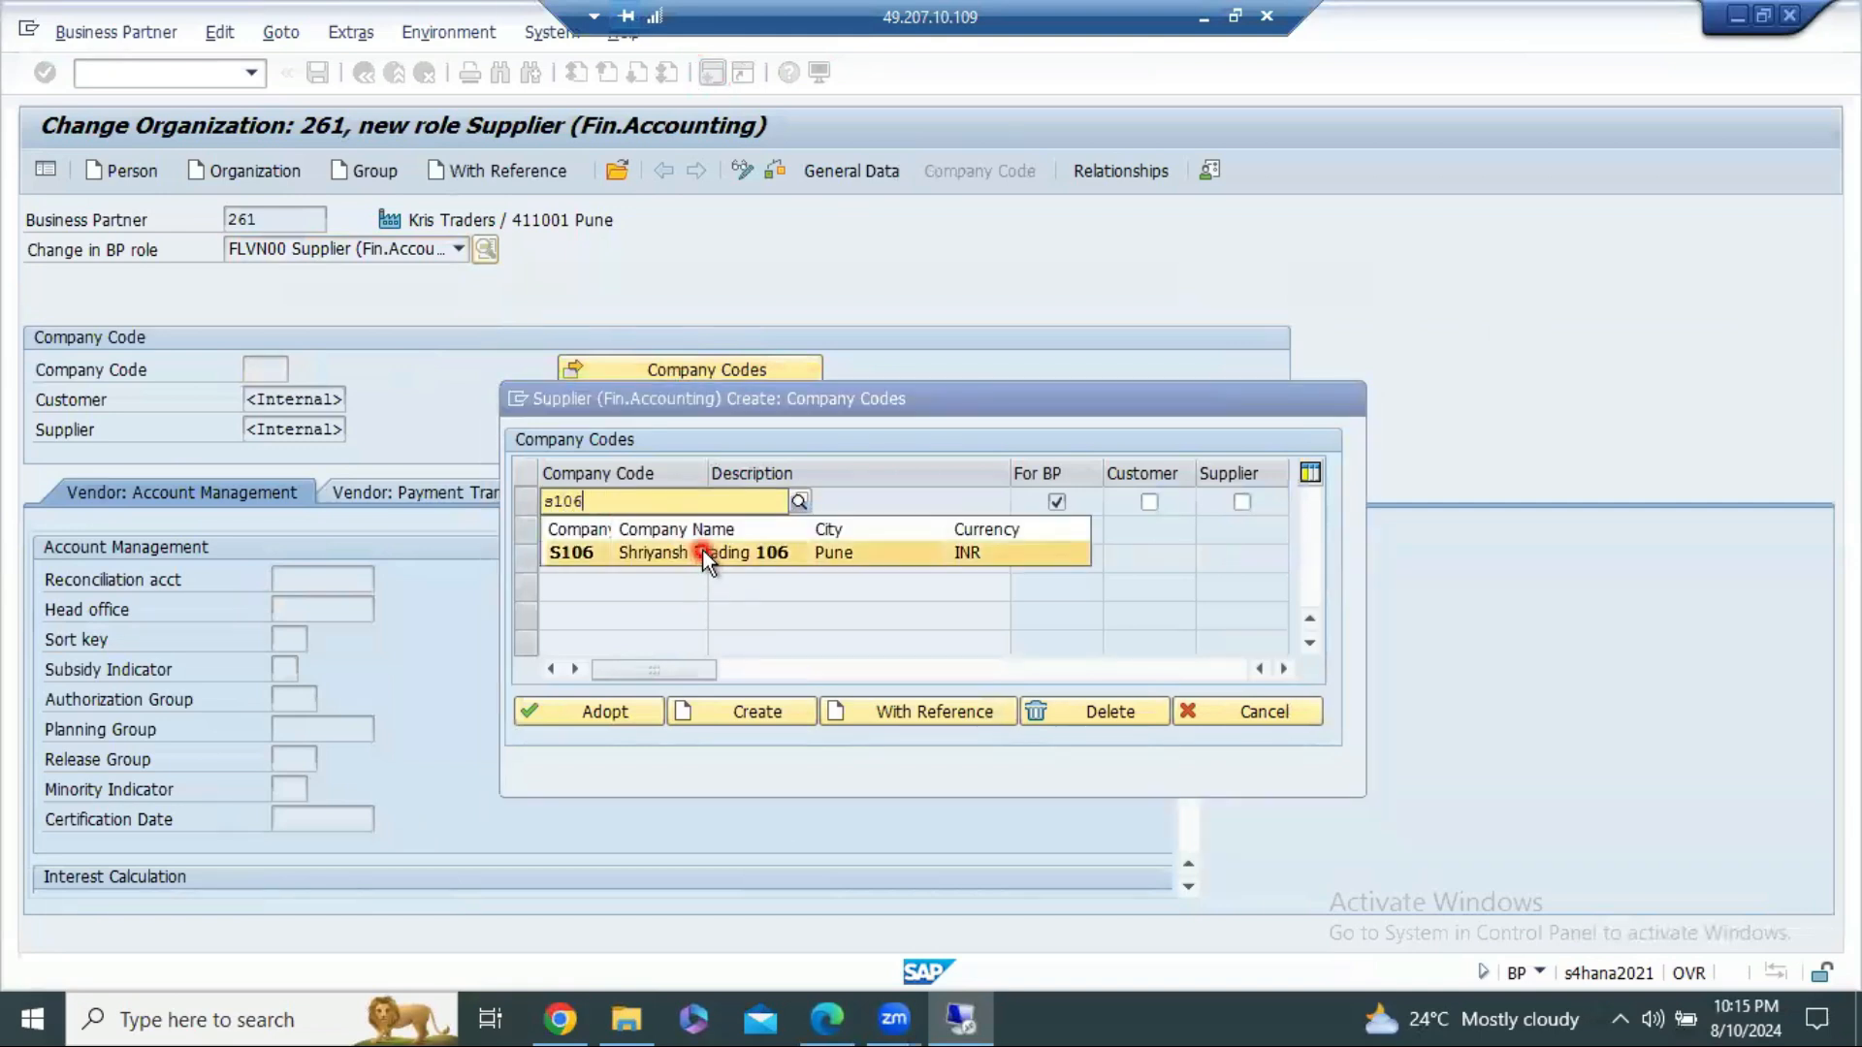
click(702, 555)
click(1243, 503)
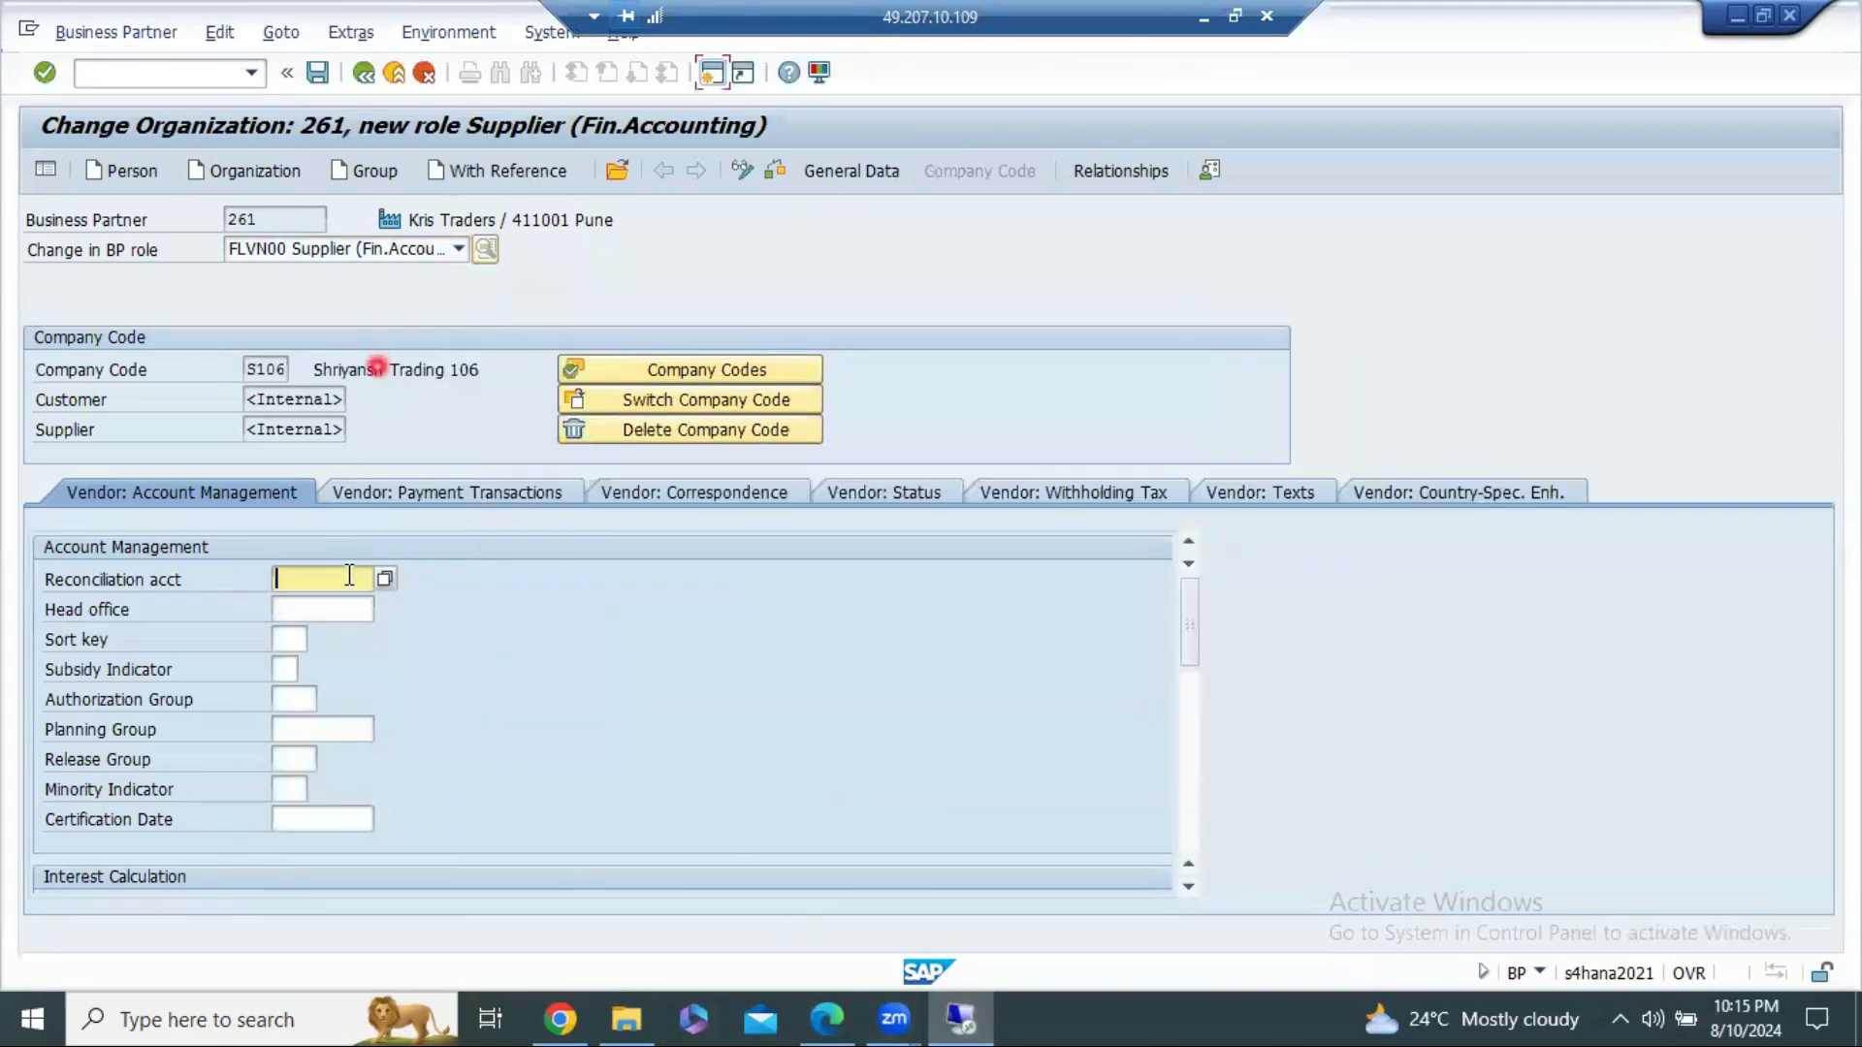
Step: Set the reconciliation account to 4000 Sundry Creditors for company code S106 and try to save the business partner
click(388, 580)
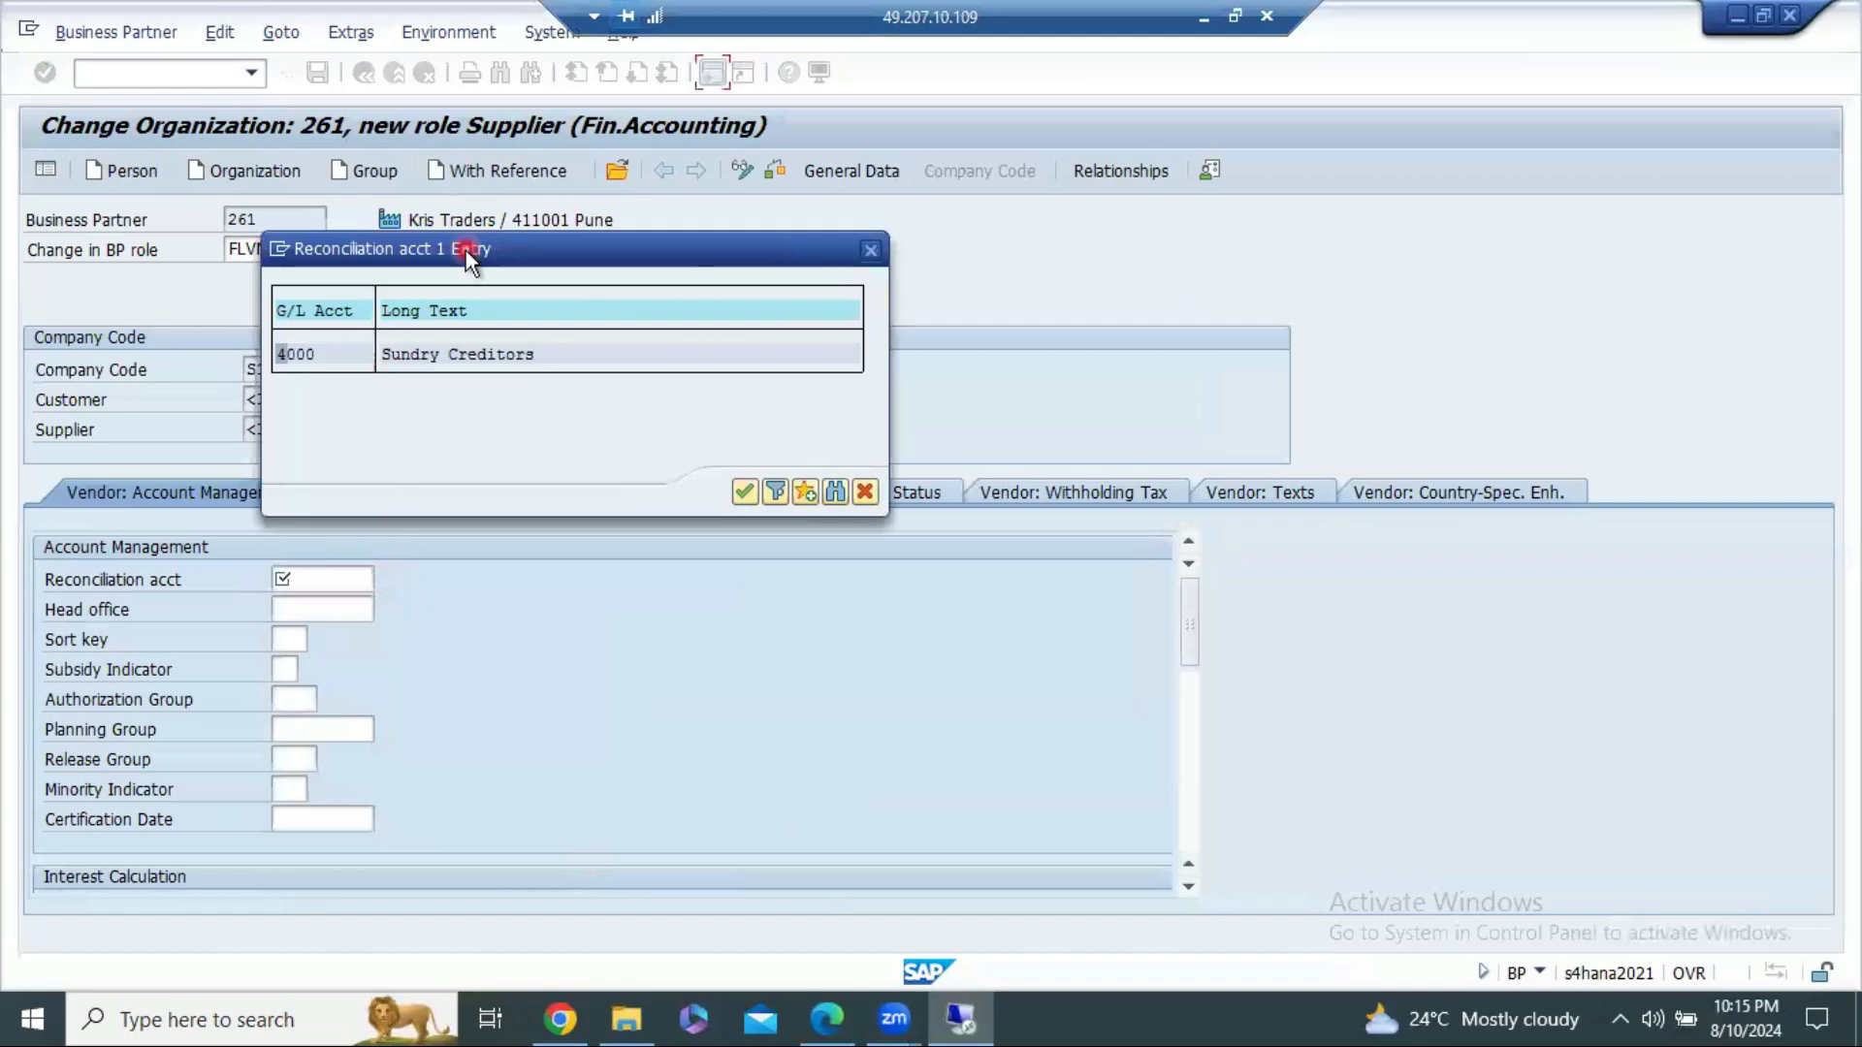
double_click(438, 363)
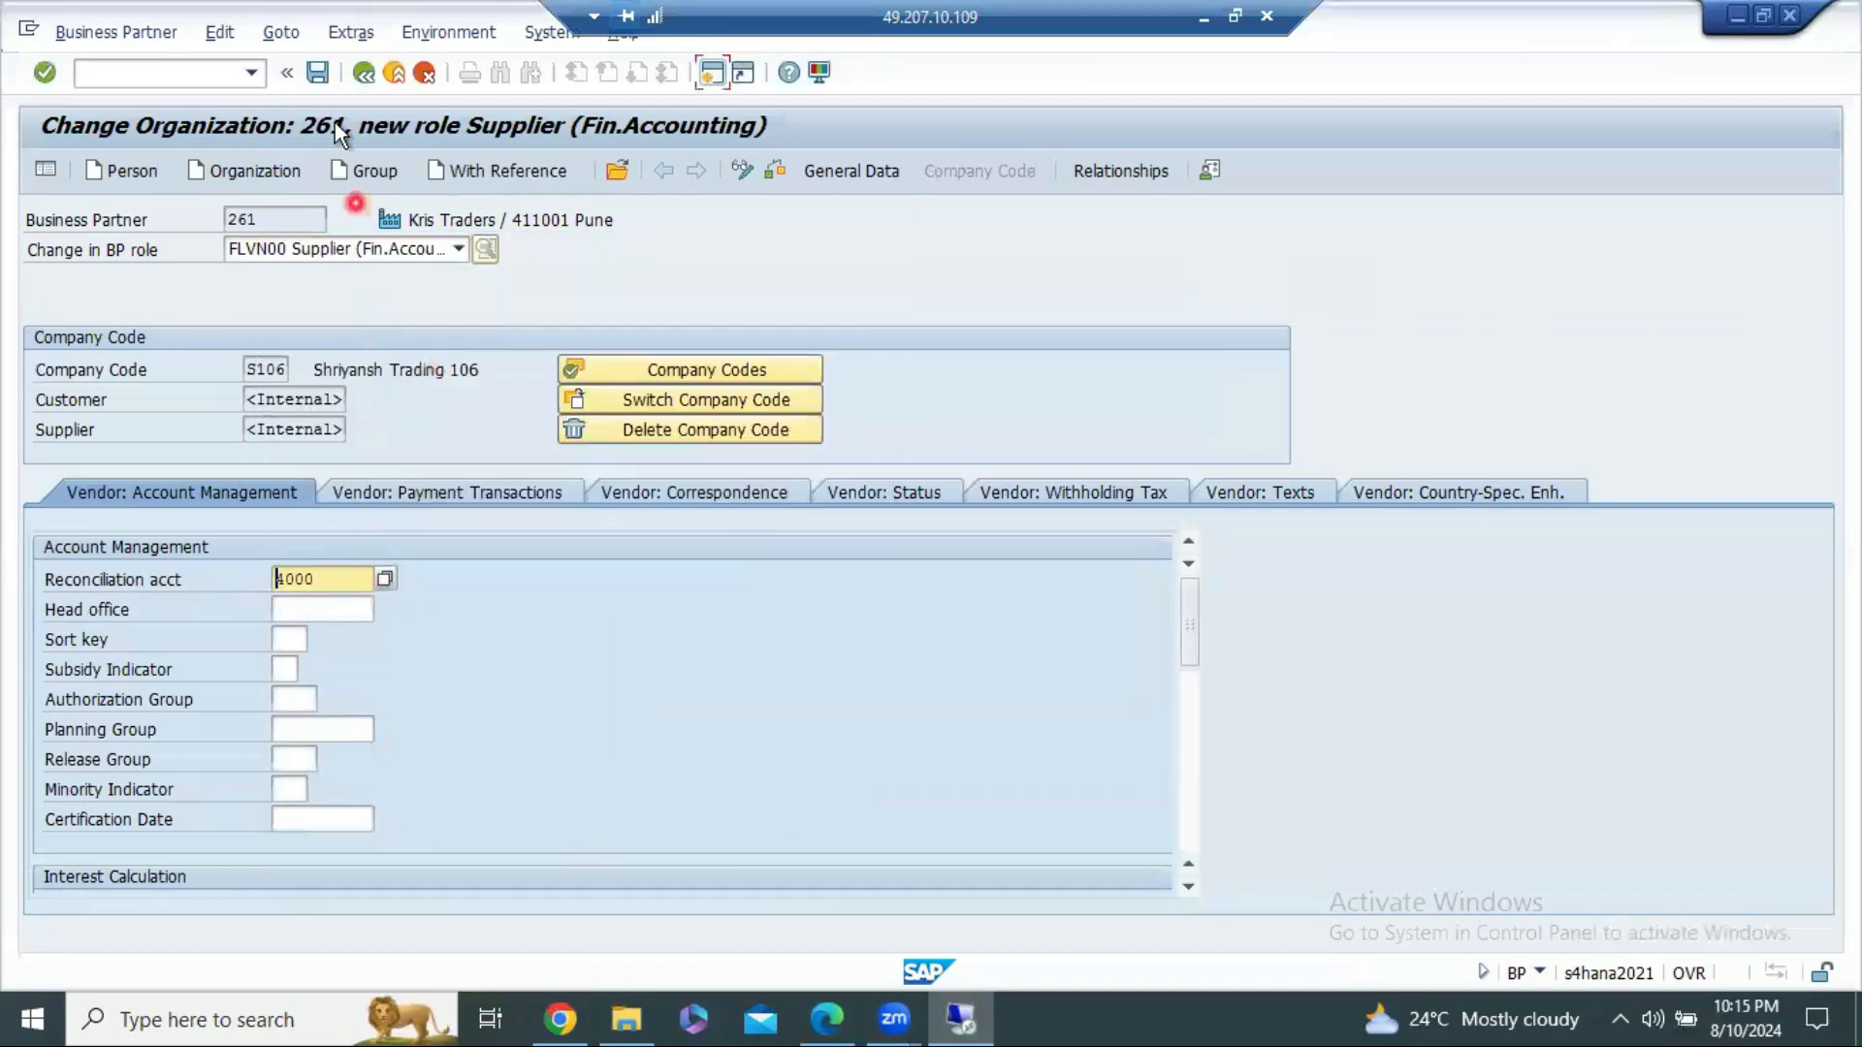
click(329, 77)
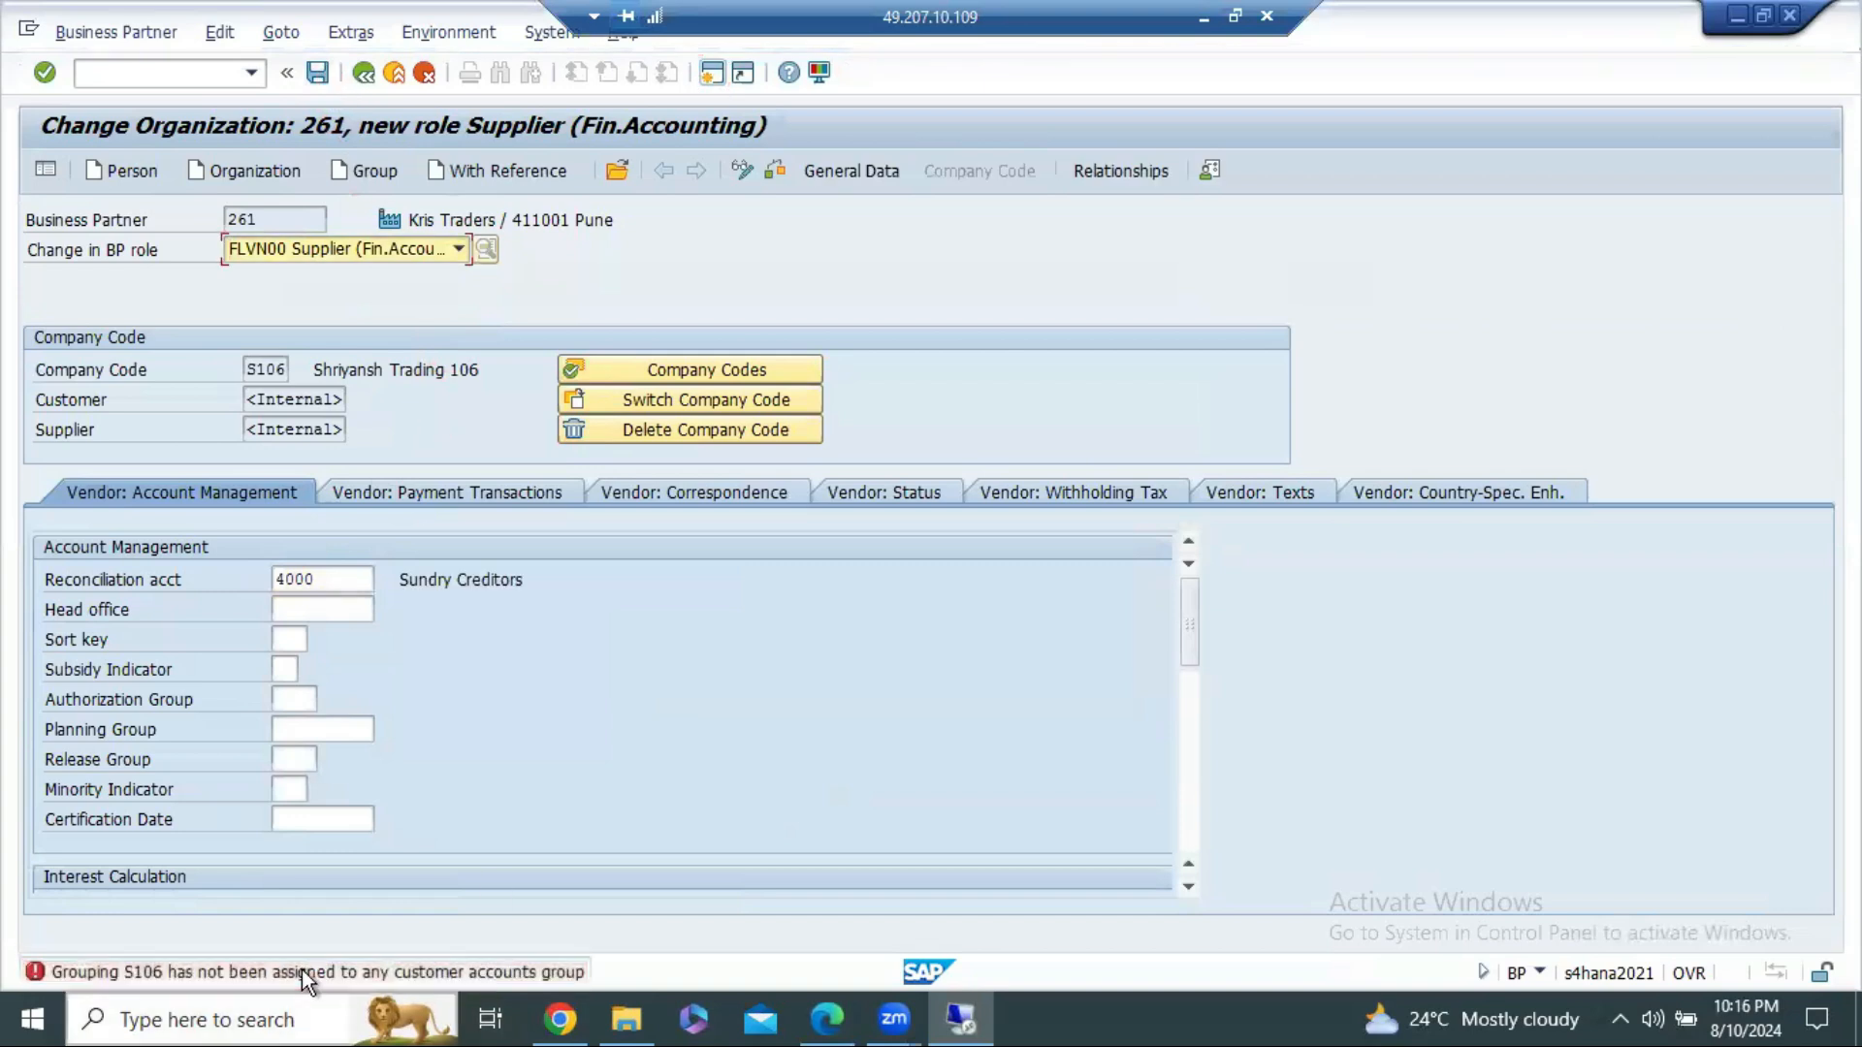
Step: Open the details of the save error, copy its message number line and close the help window
double_click(304, 973)
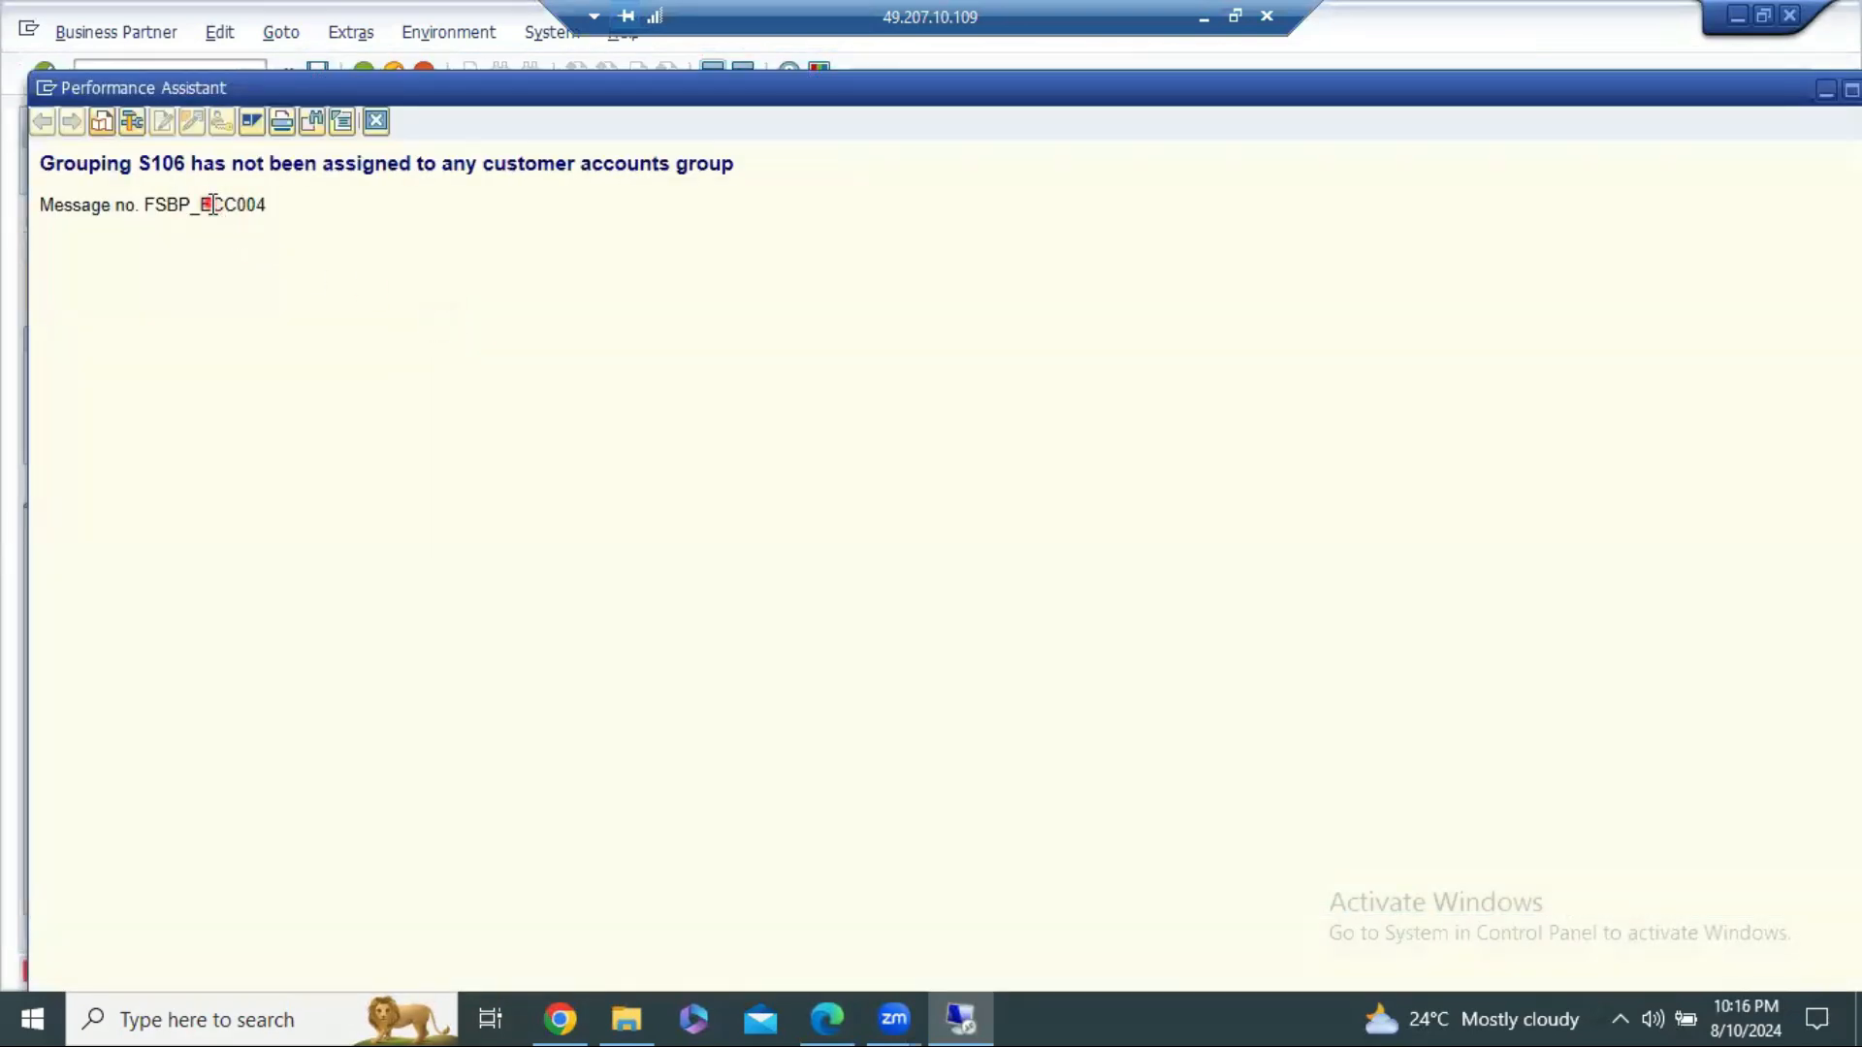
triple_click(210, 205)
key(ctrl+c)
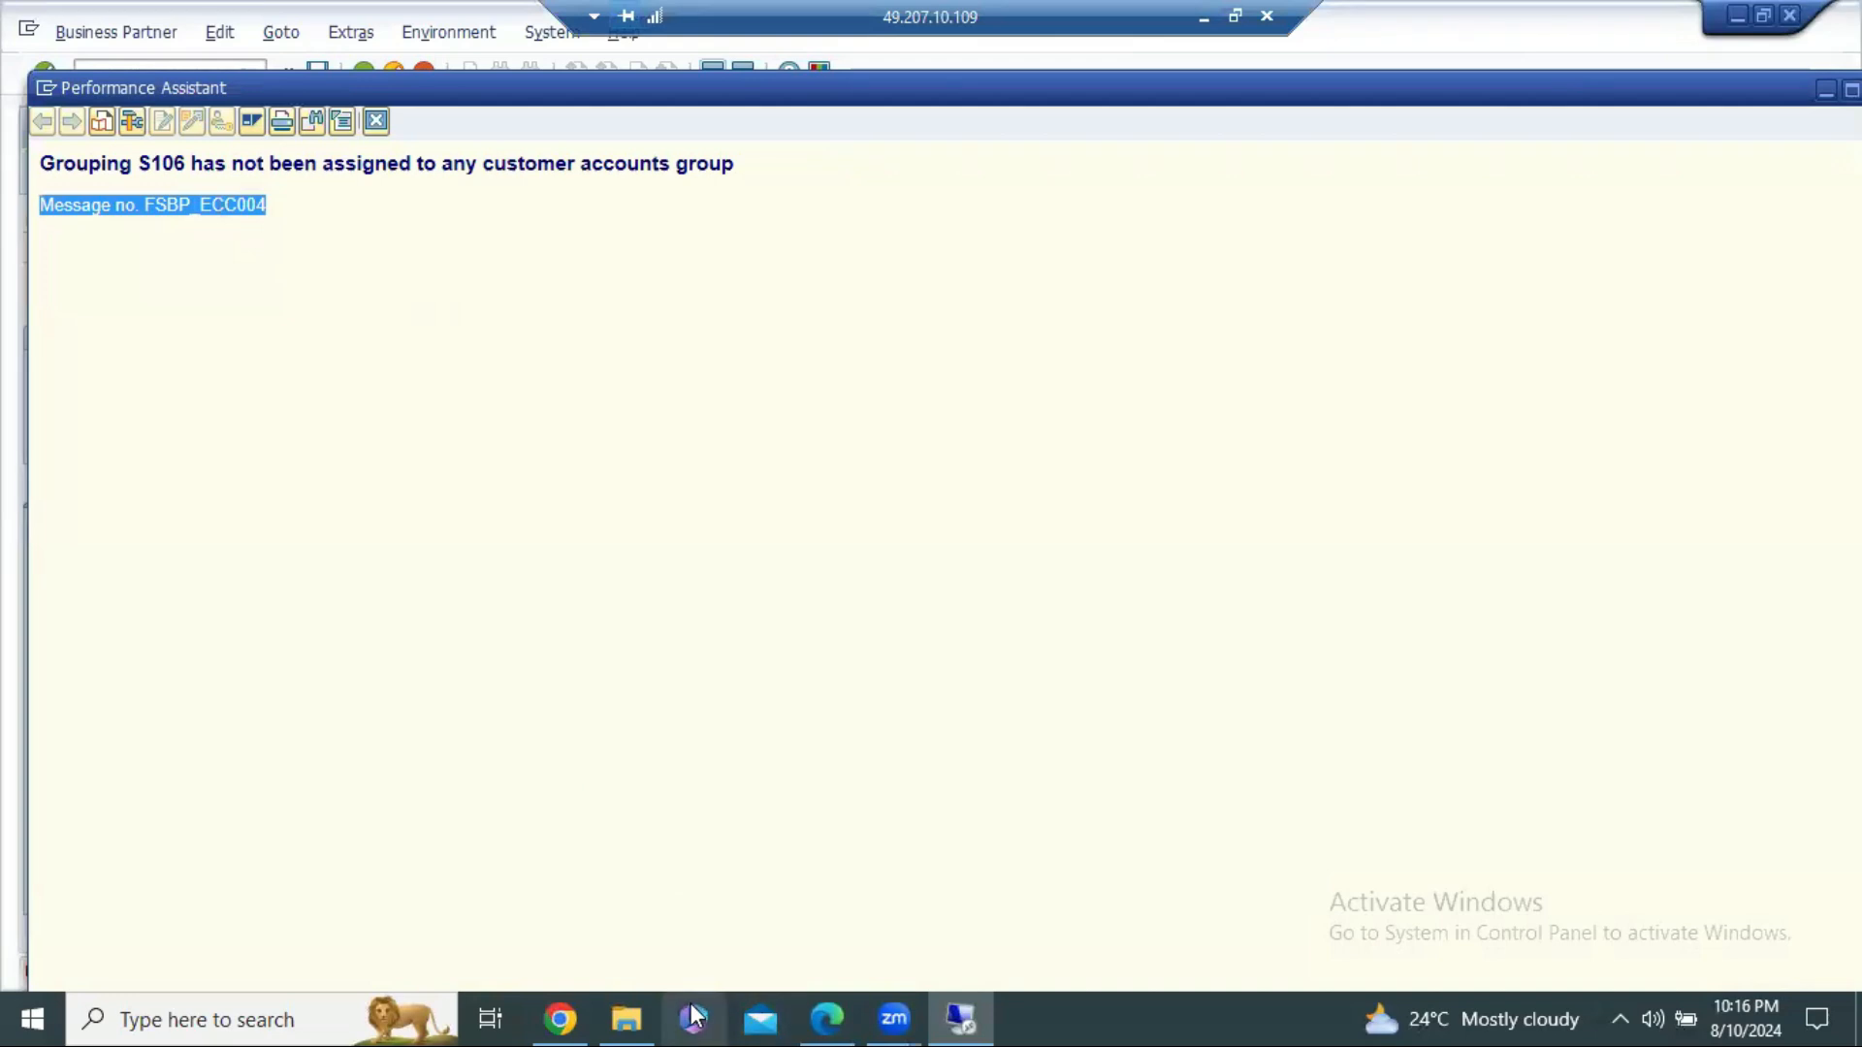
click(958, 1016)
click(958, 1016)
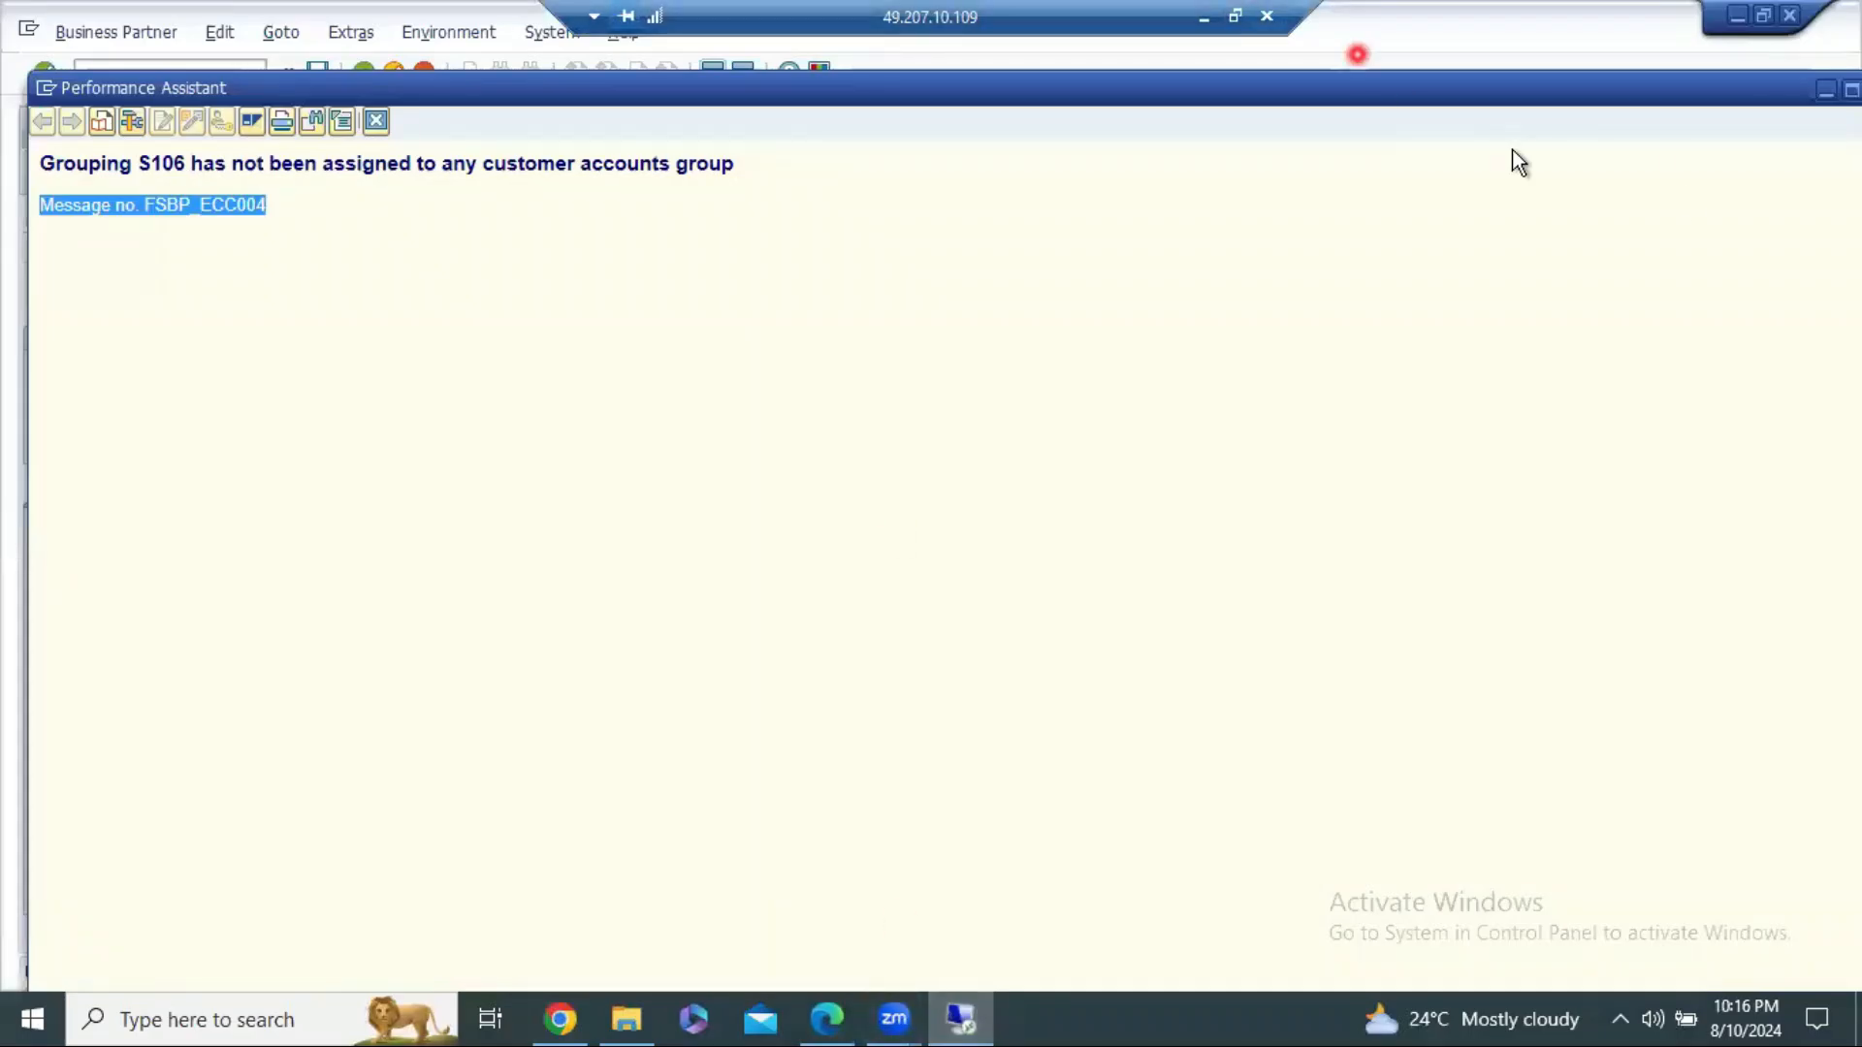
click(1823, 91)
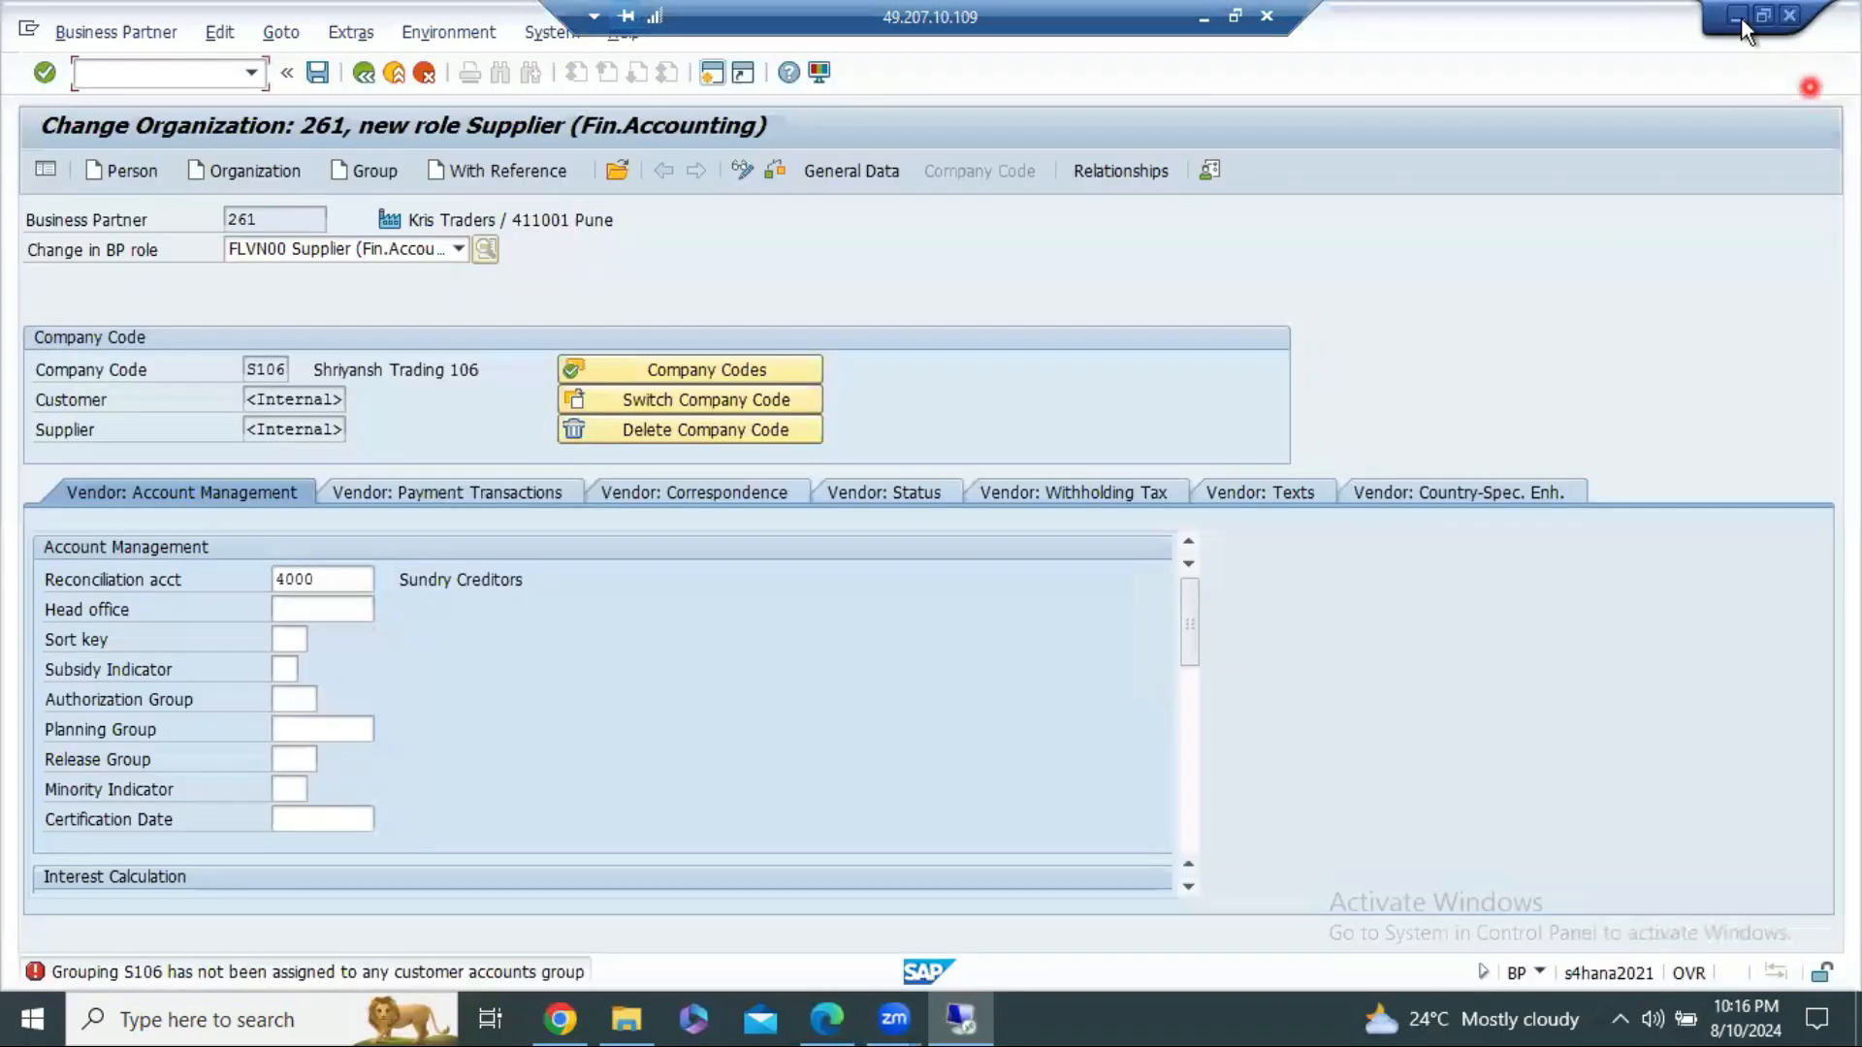
Step: Minimize the SAP windows, open Google Chrome and search for "Message no. FSBP_ECC004"
click(1737, 16)
click(749, 194)
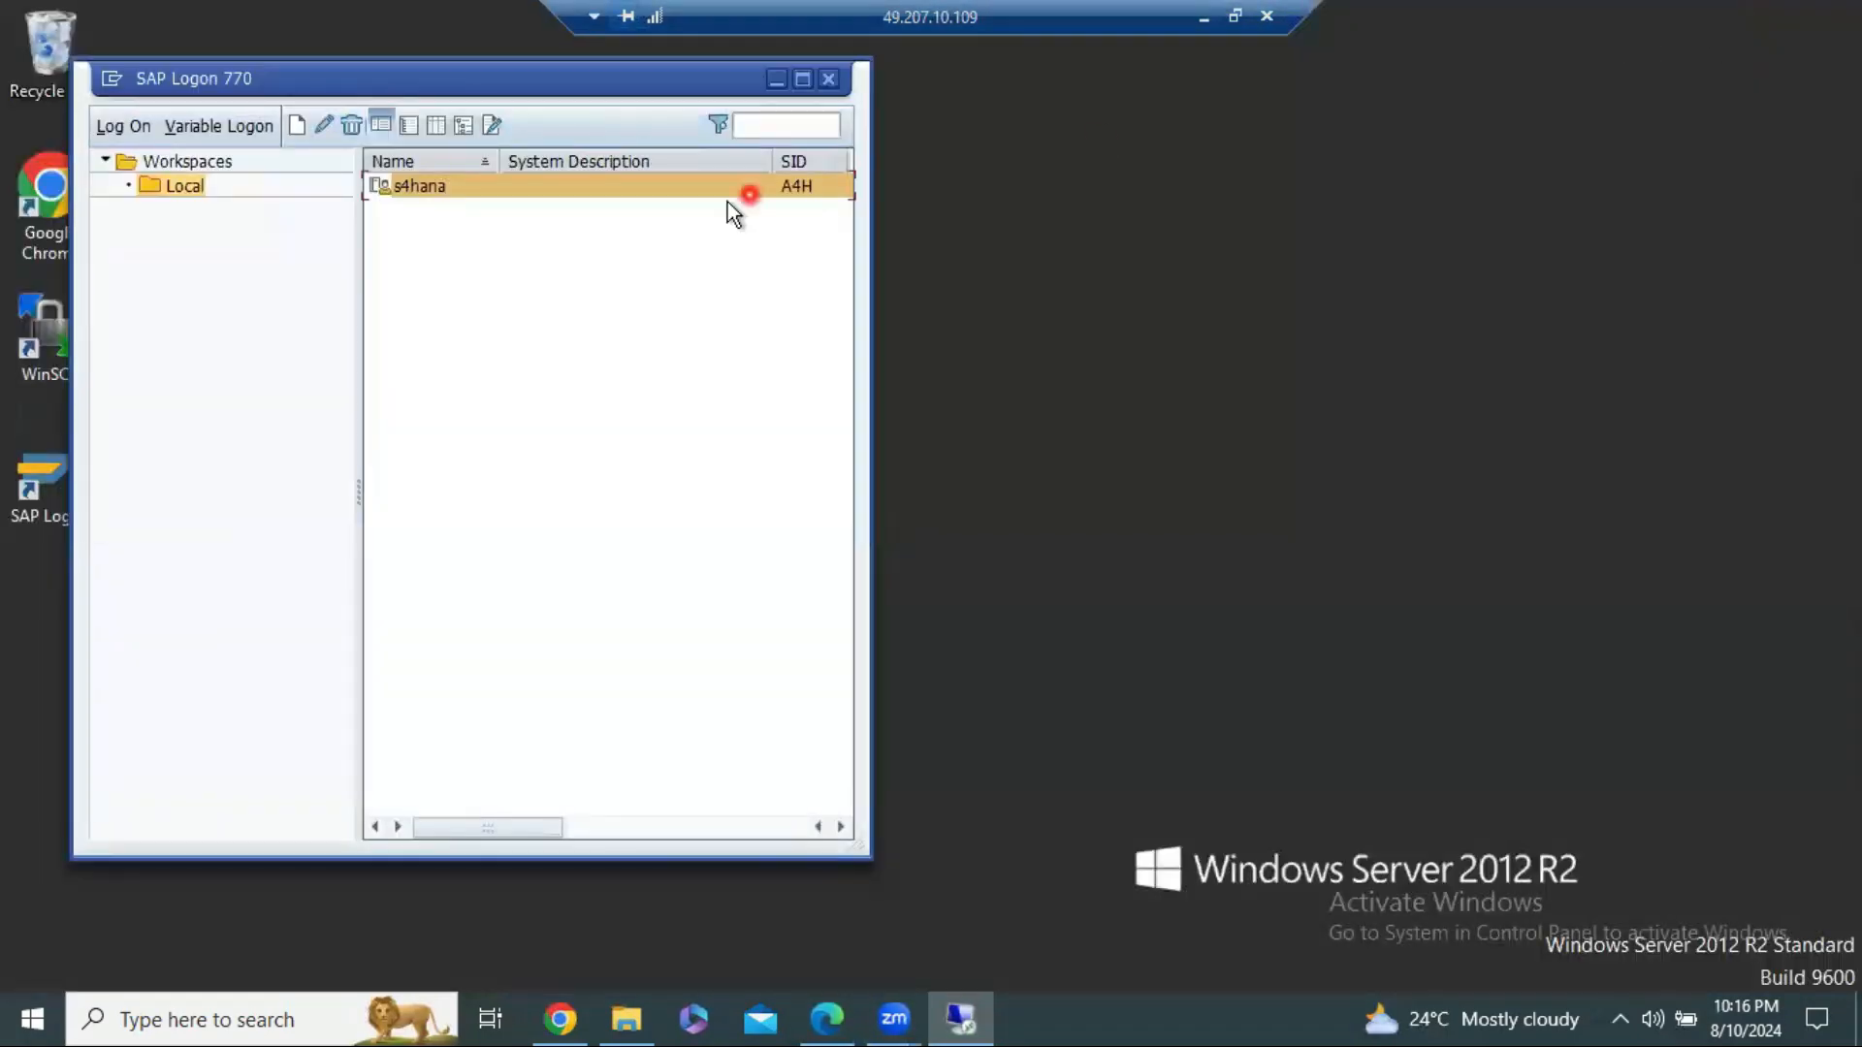
click(778, 85)
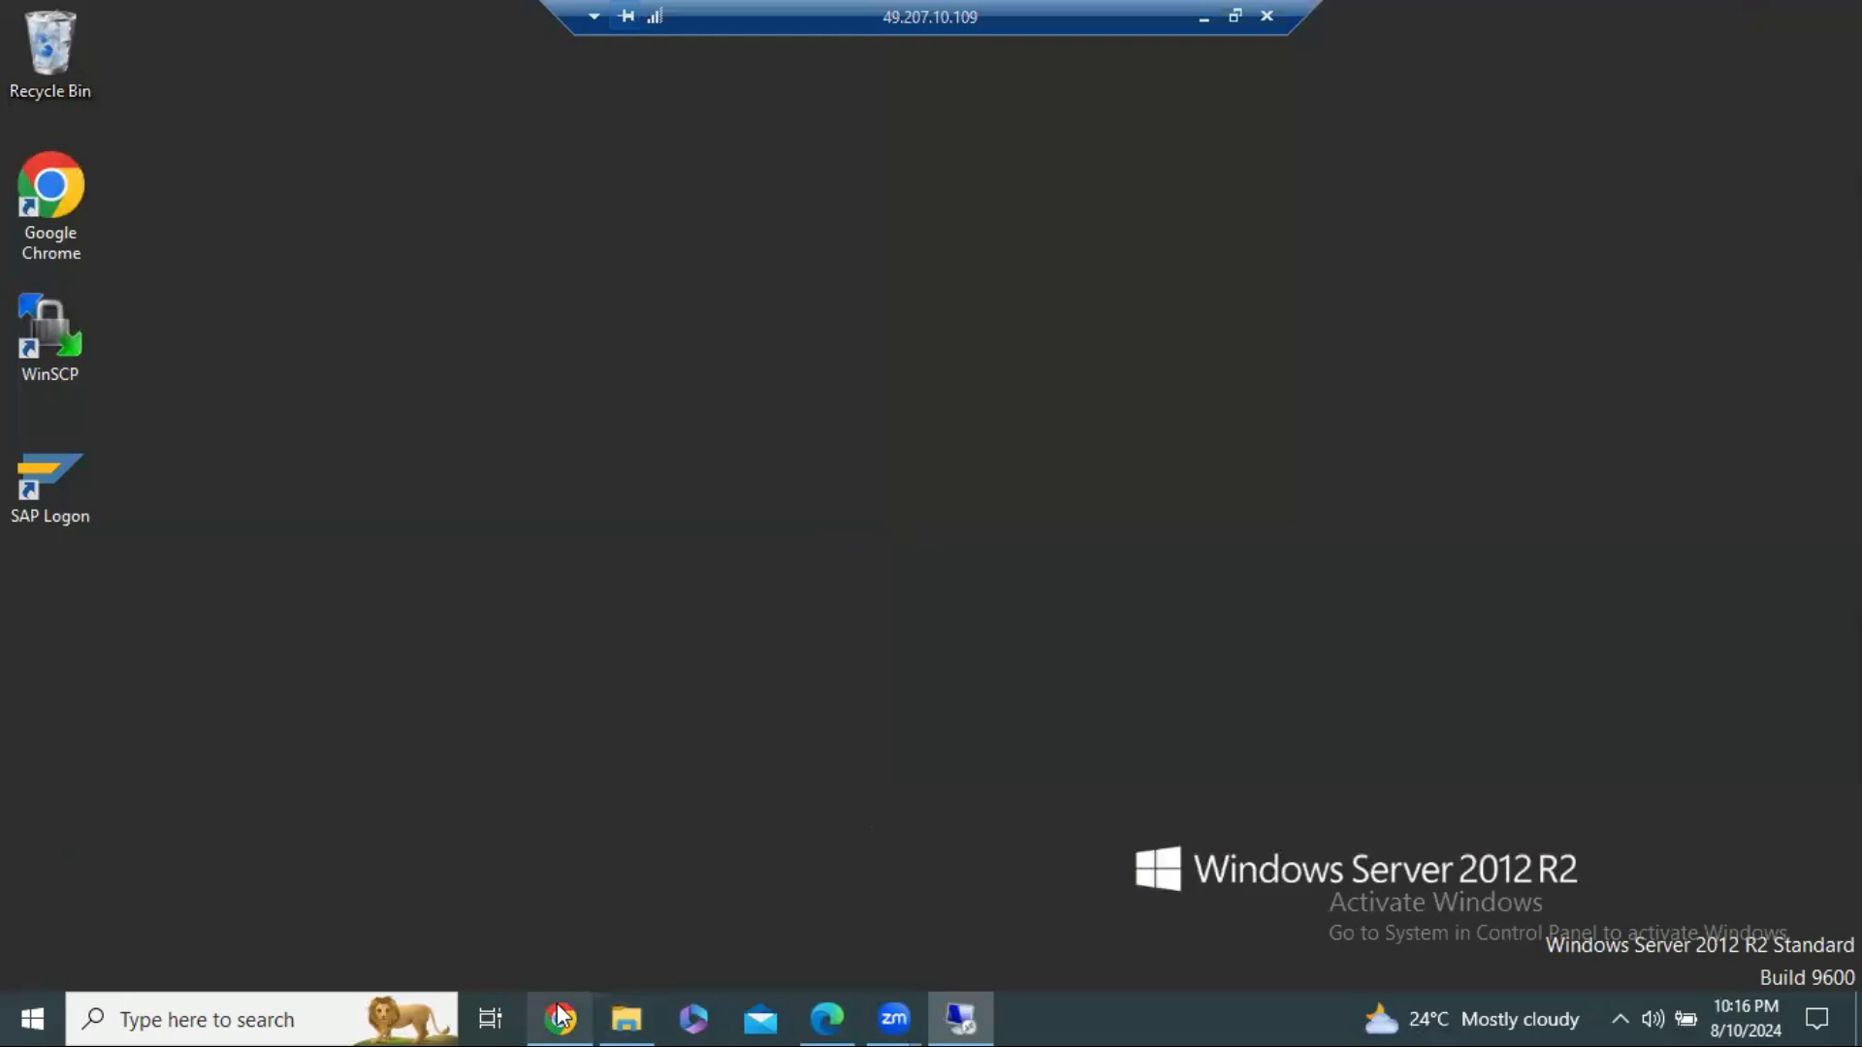
double_click(62, 192)
click(918, 581)
key(ctrl+v)
key(Return)
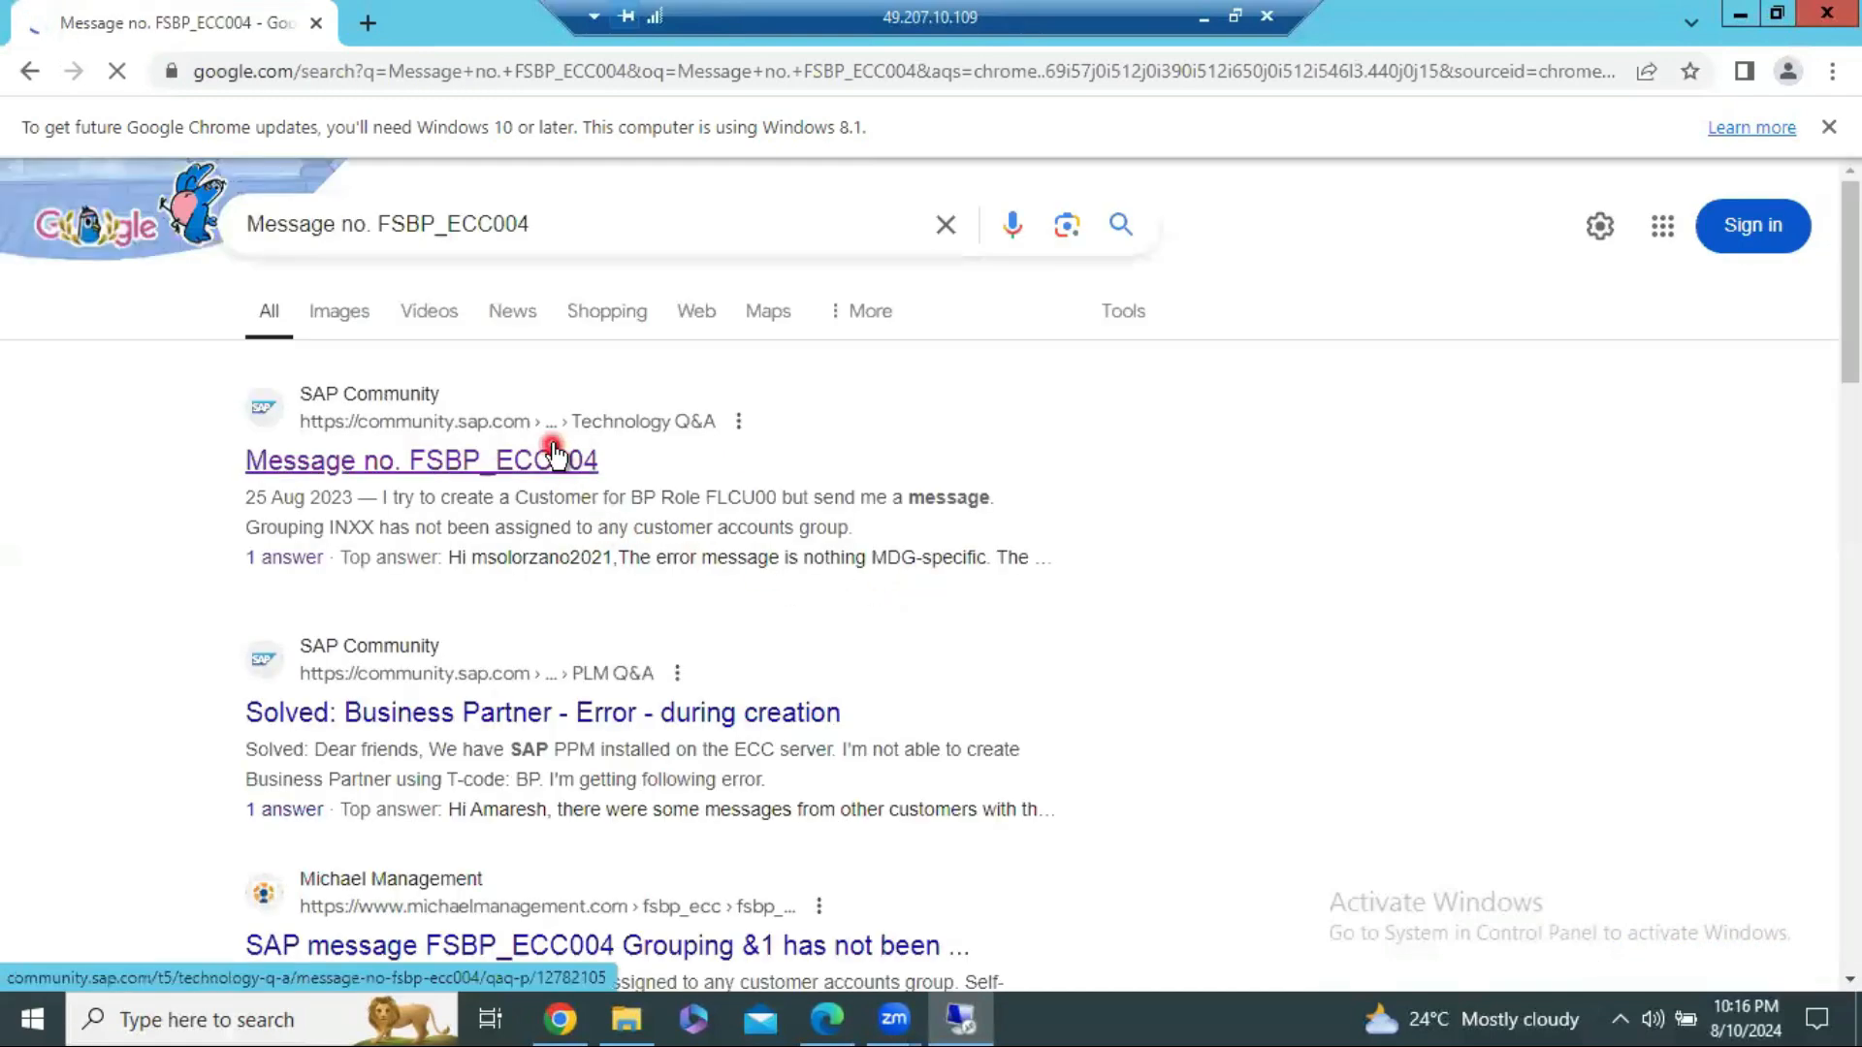
Step: Open the SAP Community question "Message no. FSBP_ECC004" and read the description and the answer on the grouping error
click(553, 453)
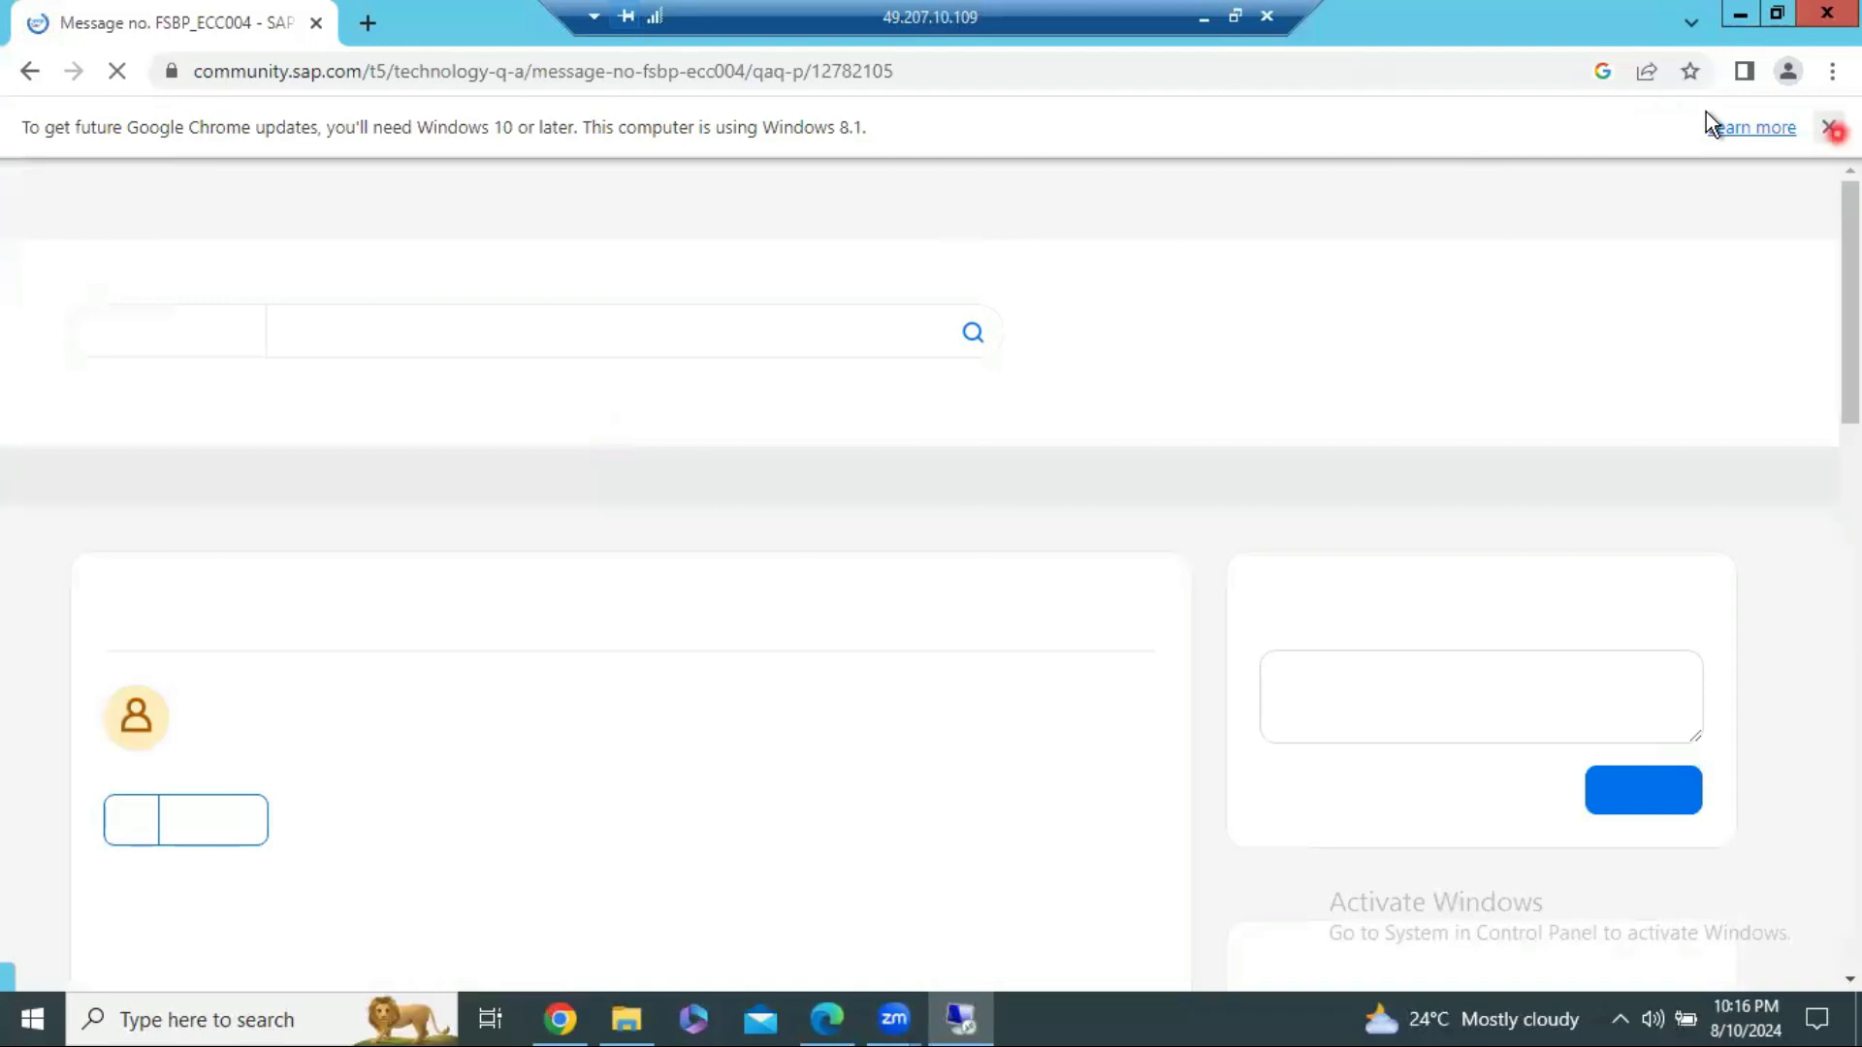
click(1829, 127)
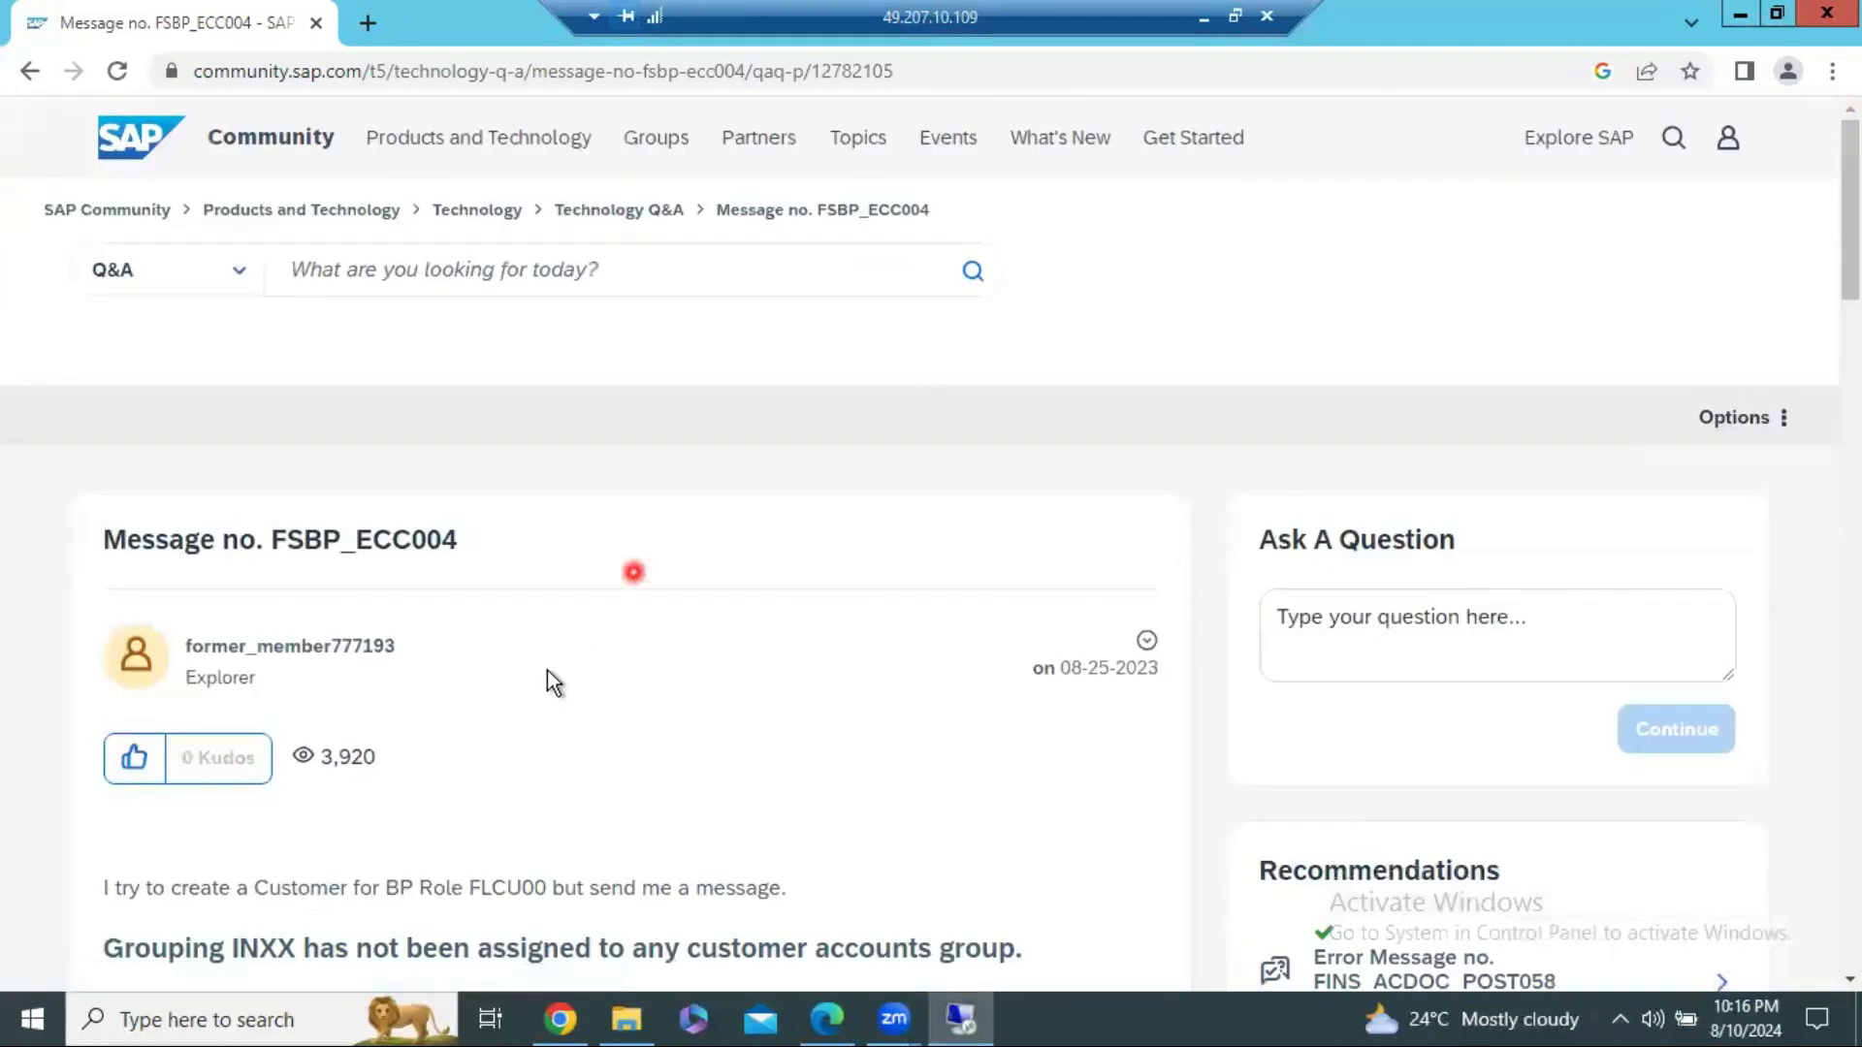
scroll(546, 671, down, 4)
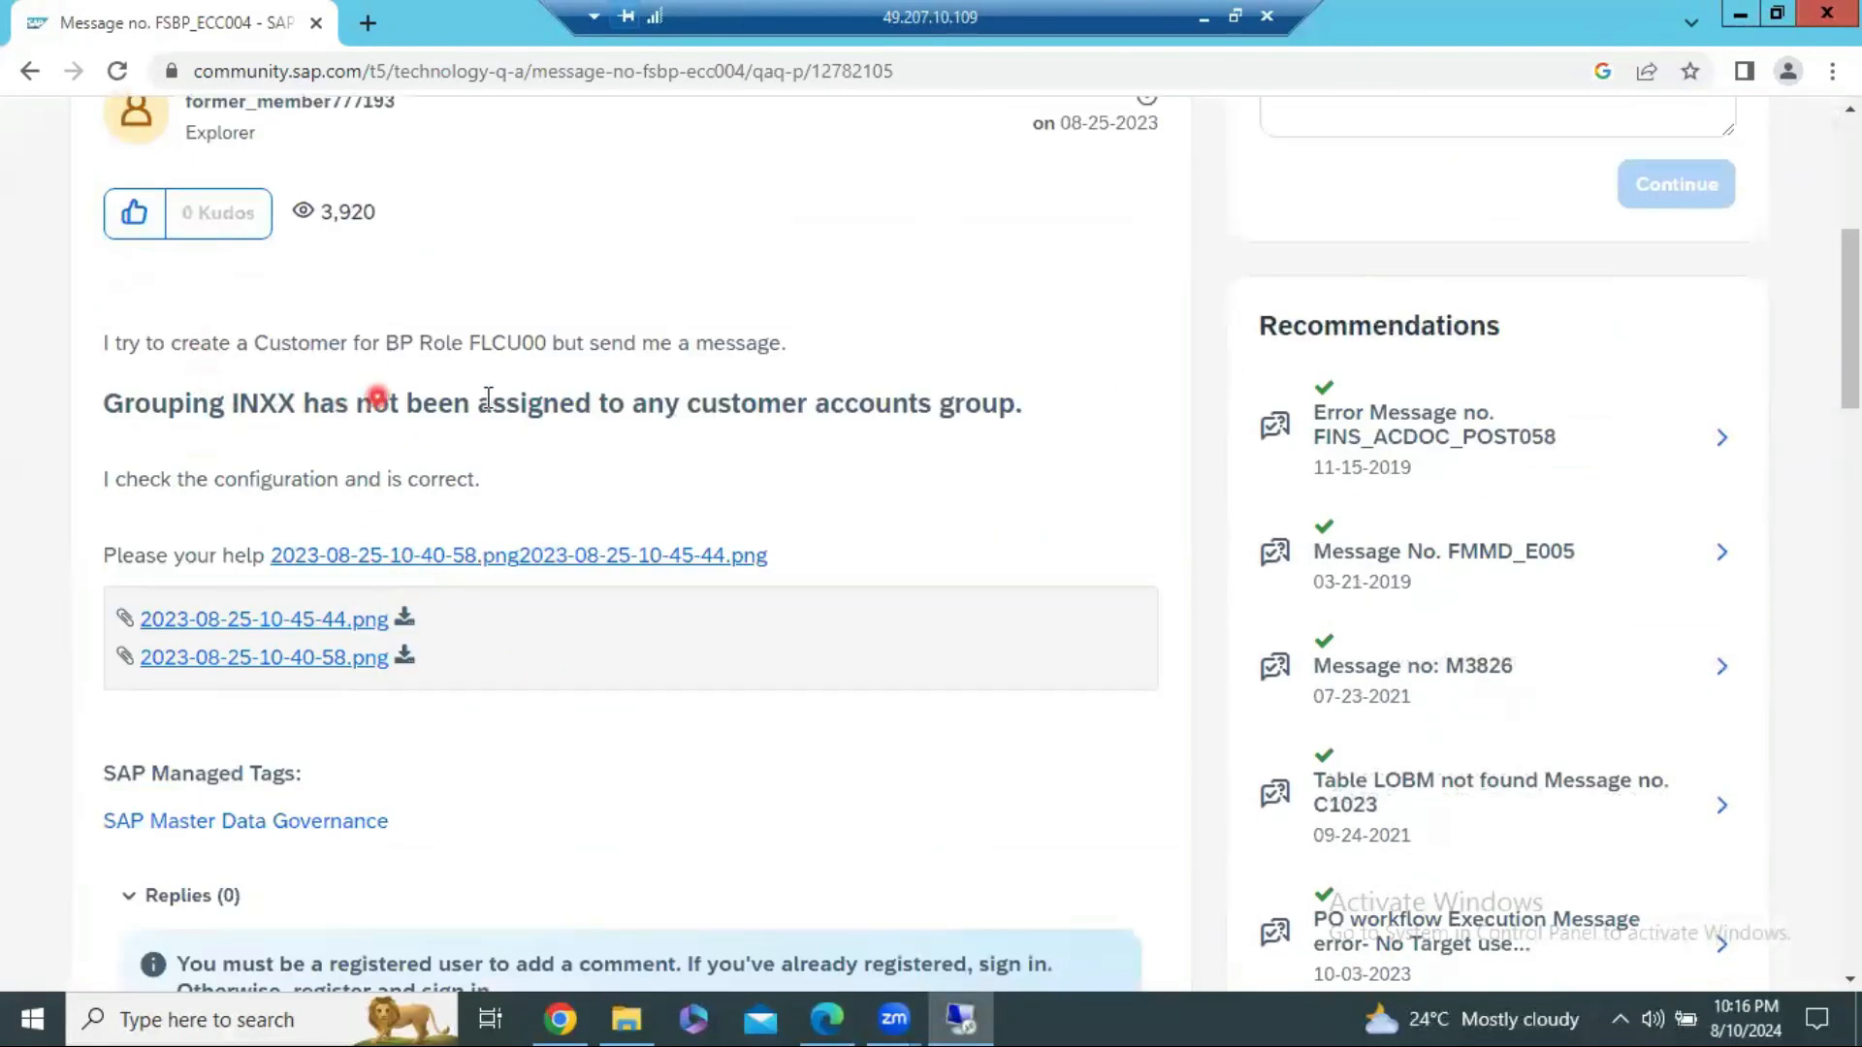
scroll(968, 463, down, 12)
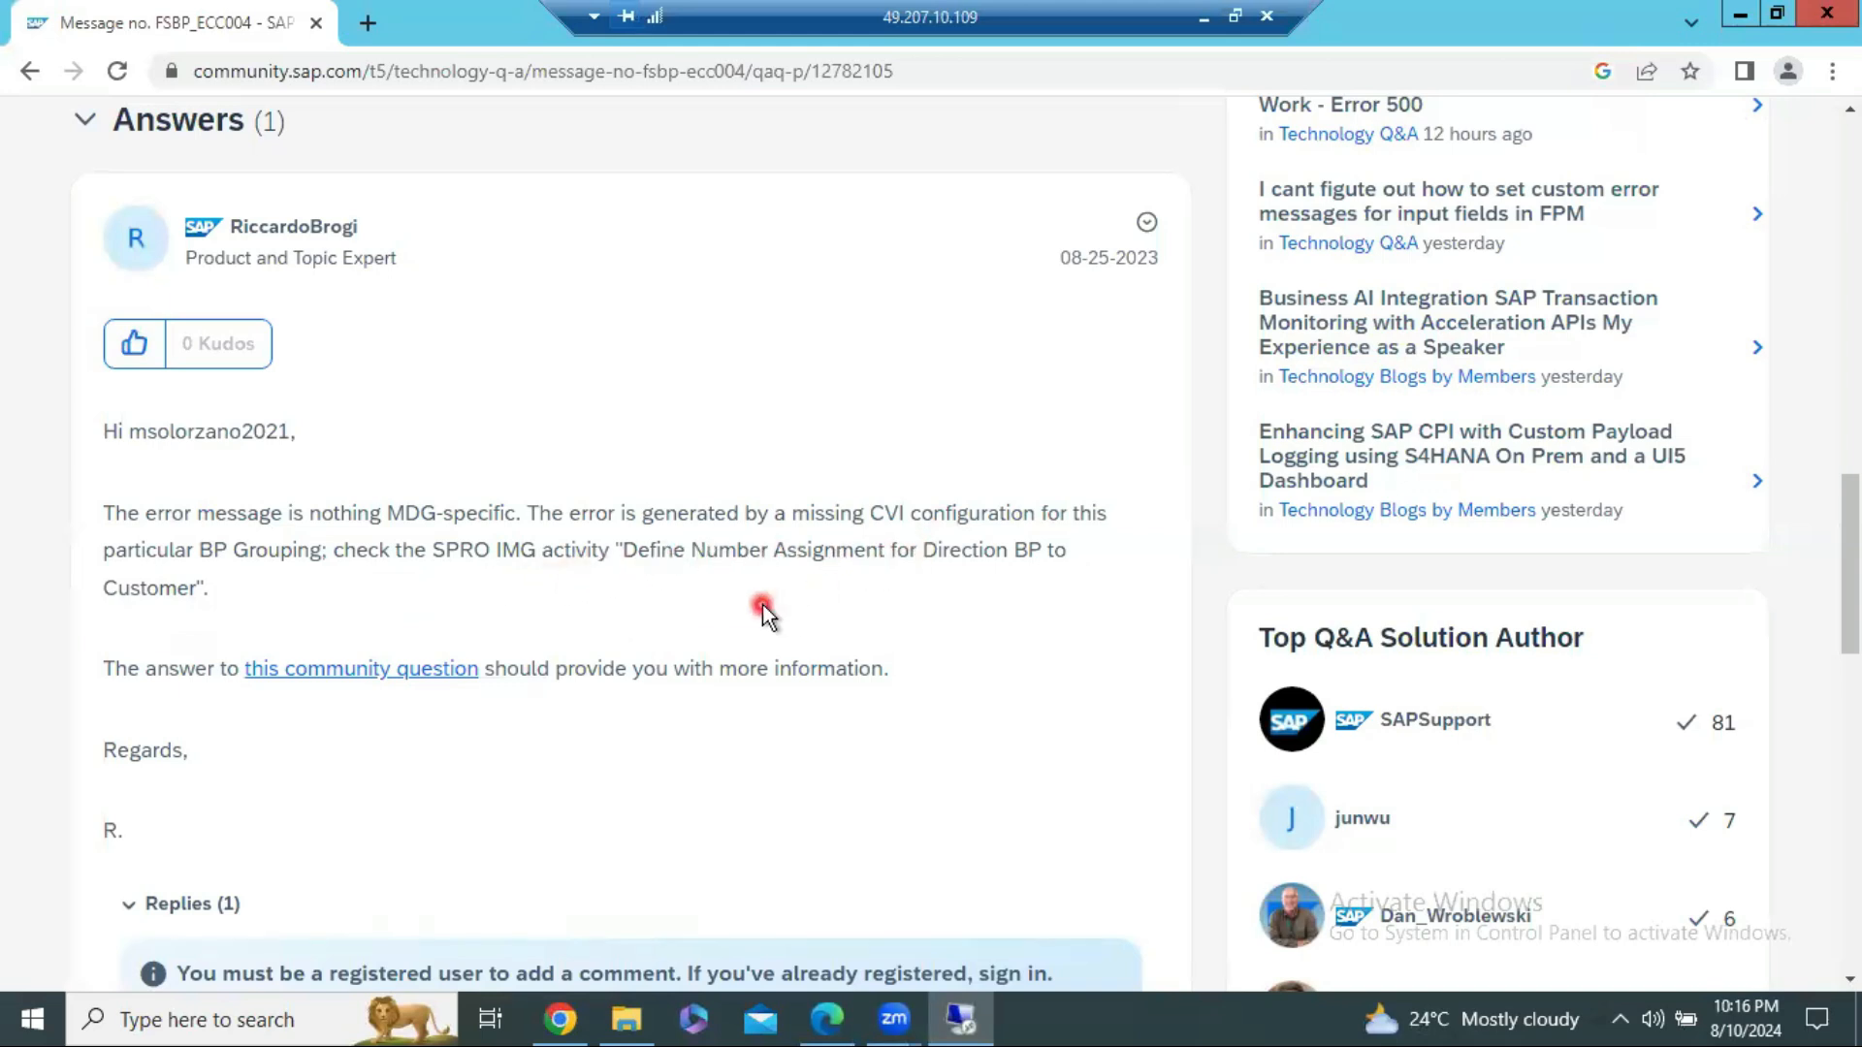
scroll(424, 603, down, 10)
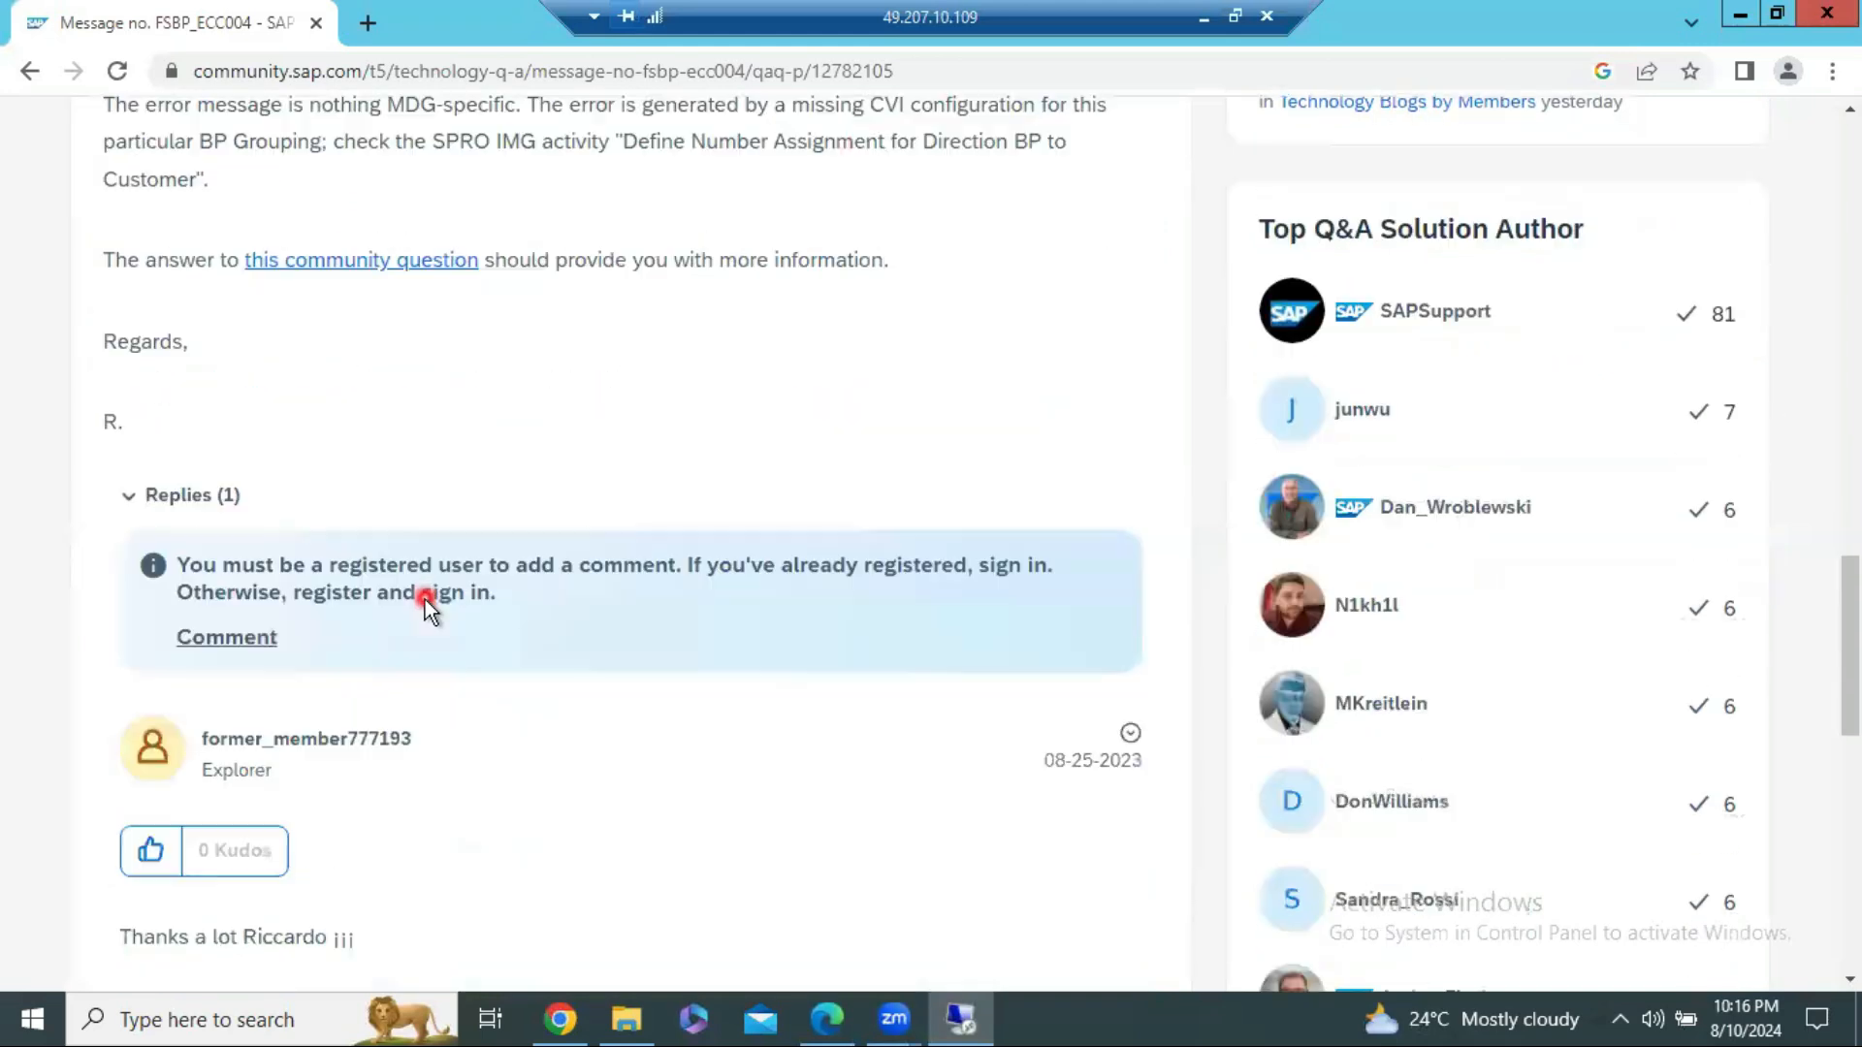
scroll(422, 599, up, 14)
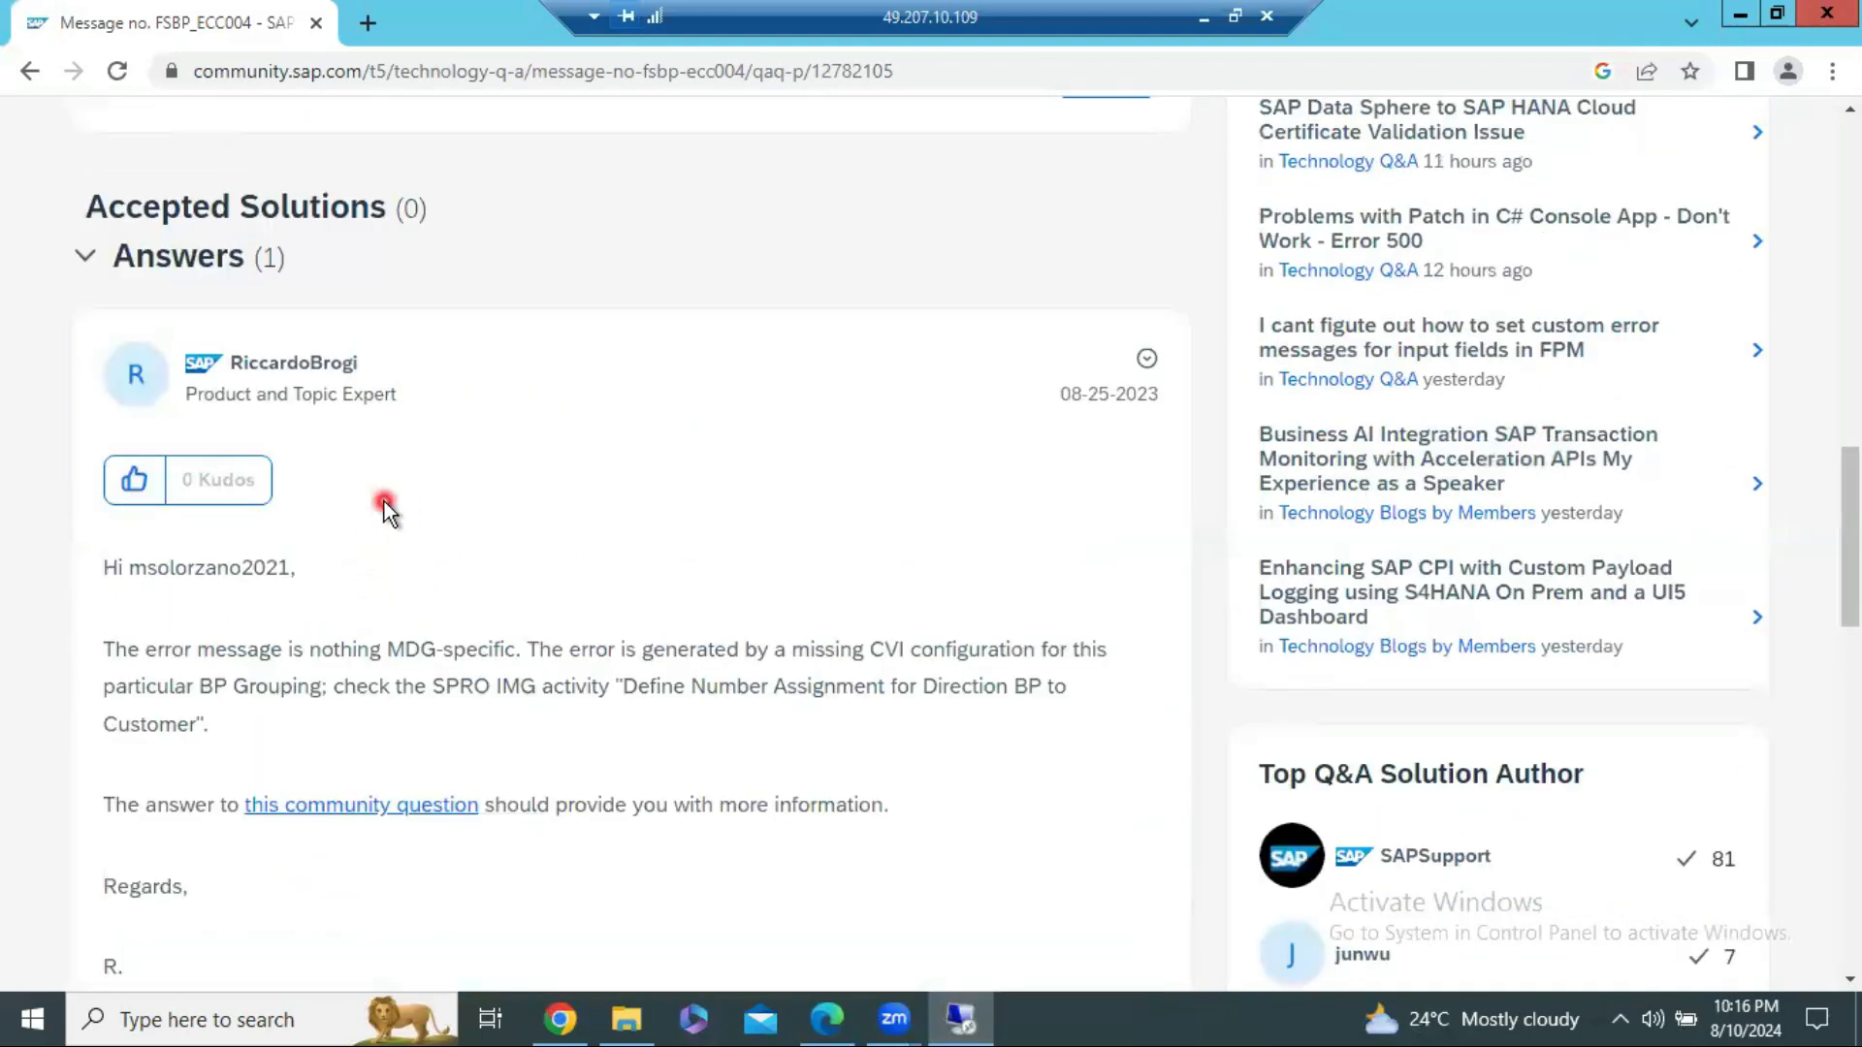
click(970, 1004)
click(970, 1005)
scroll(385, 502, down, 17)
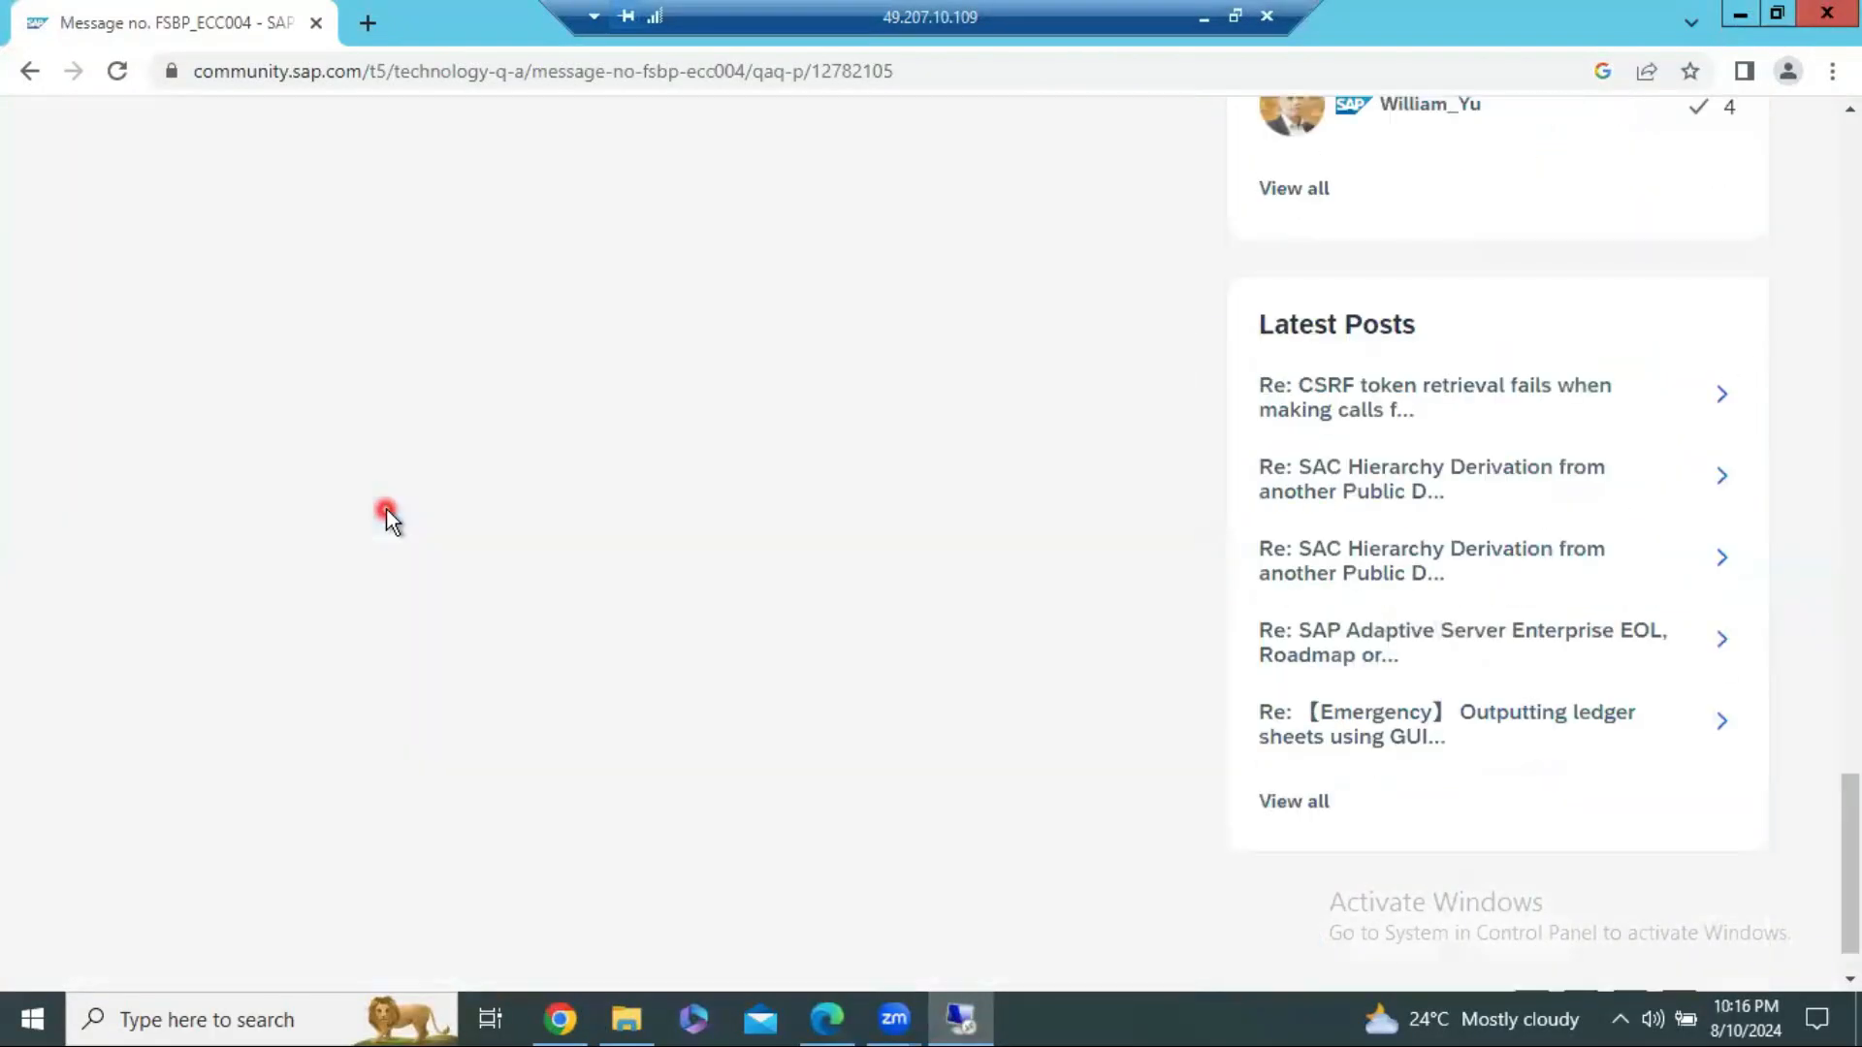
Step: Read the "Business Partner - Error - during creation" thread and return to the search results to look over the other hits
click(30, 72)
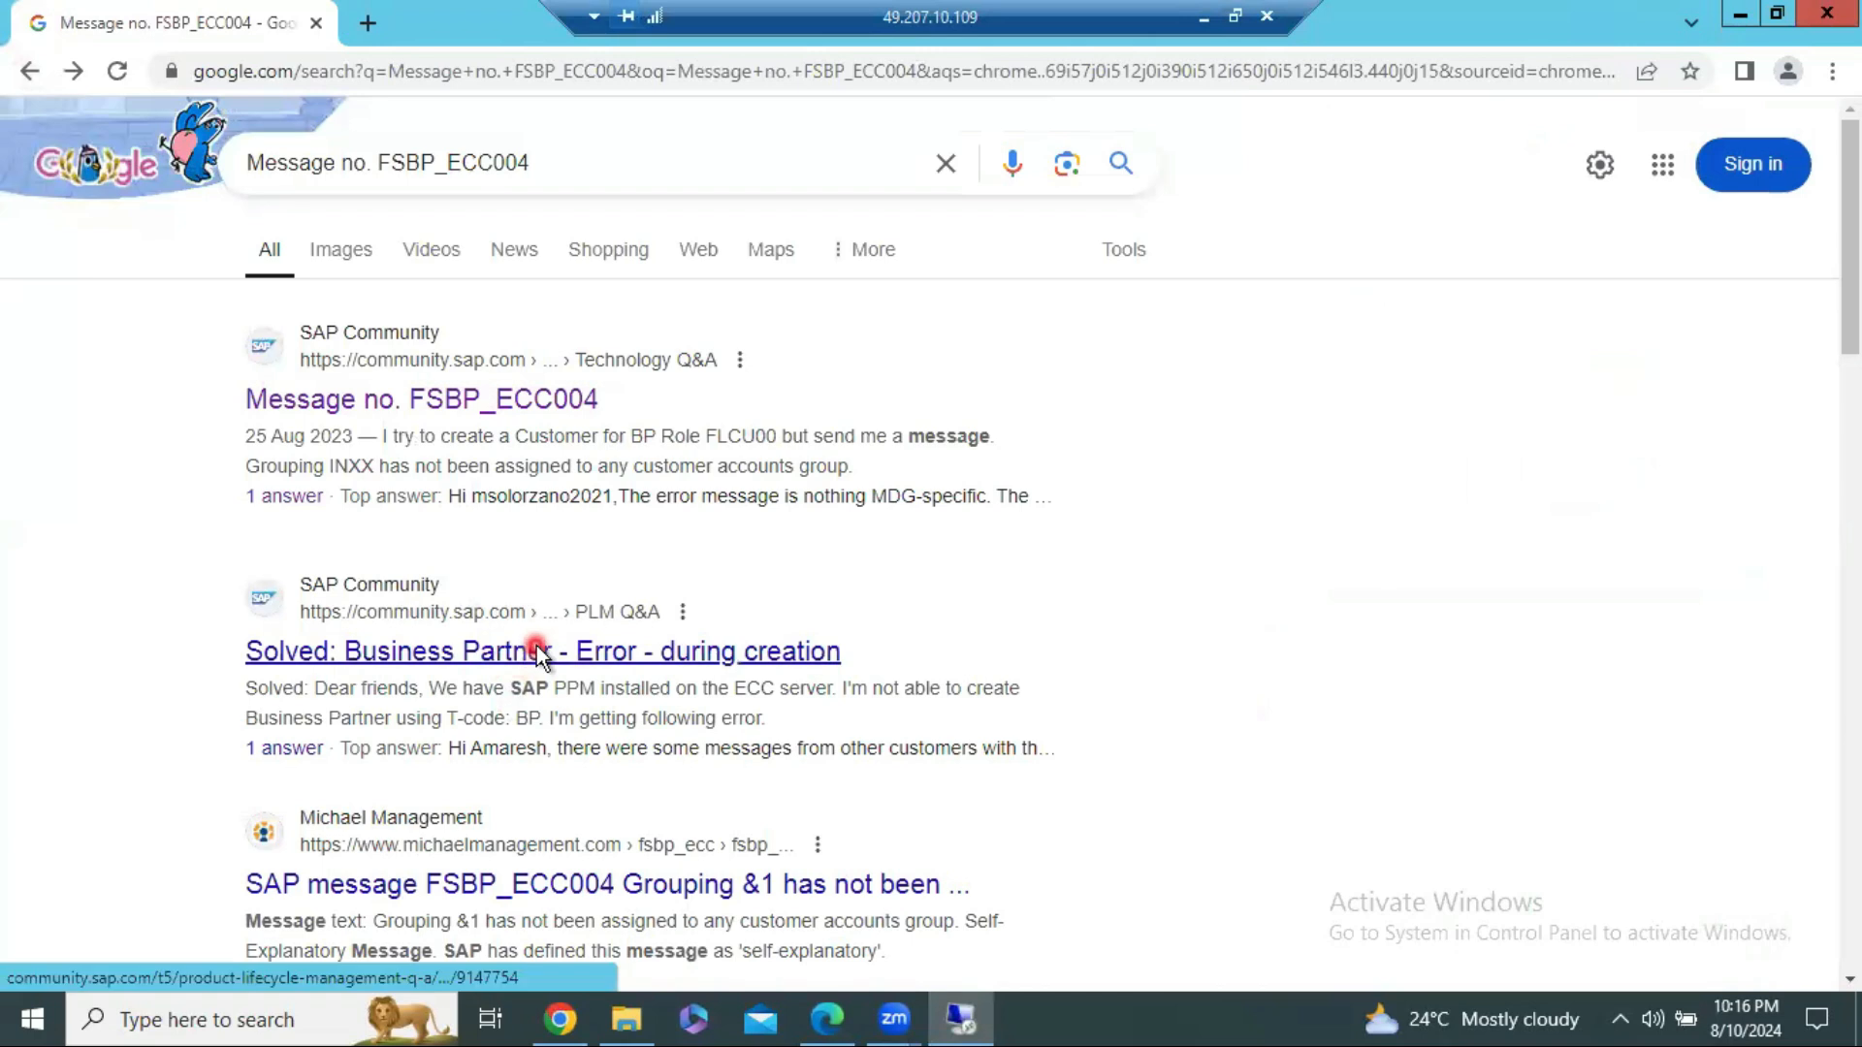
click(537, 646)
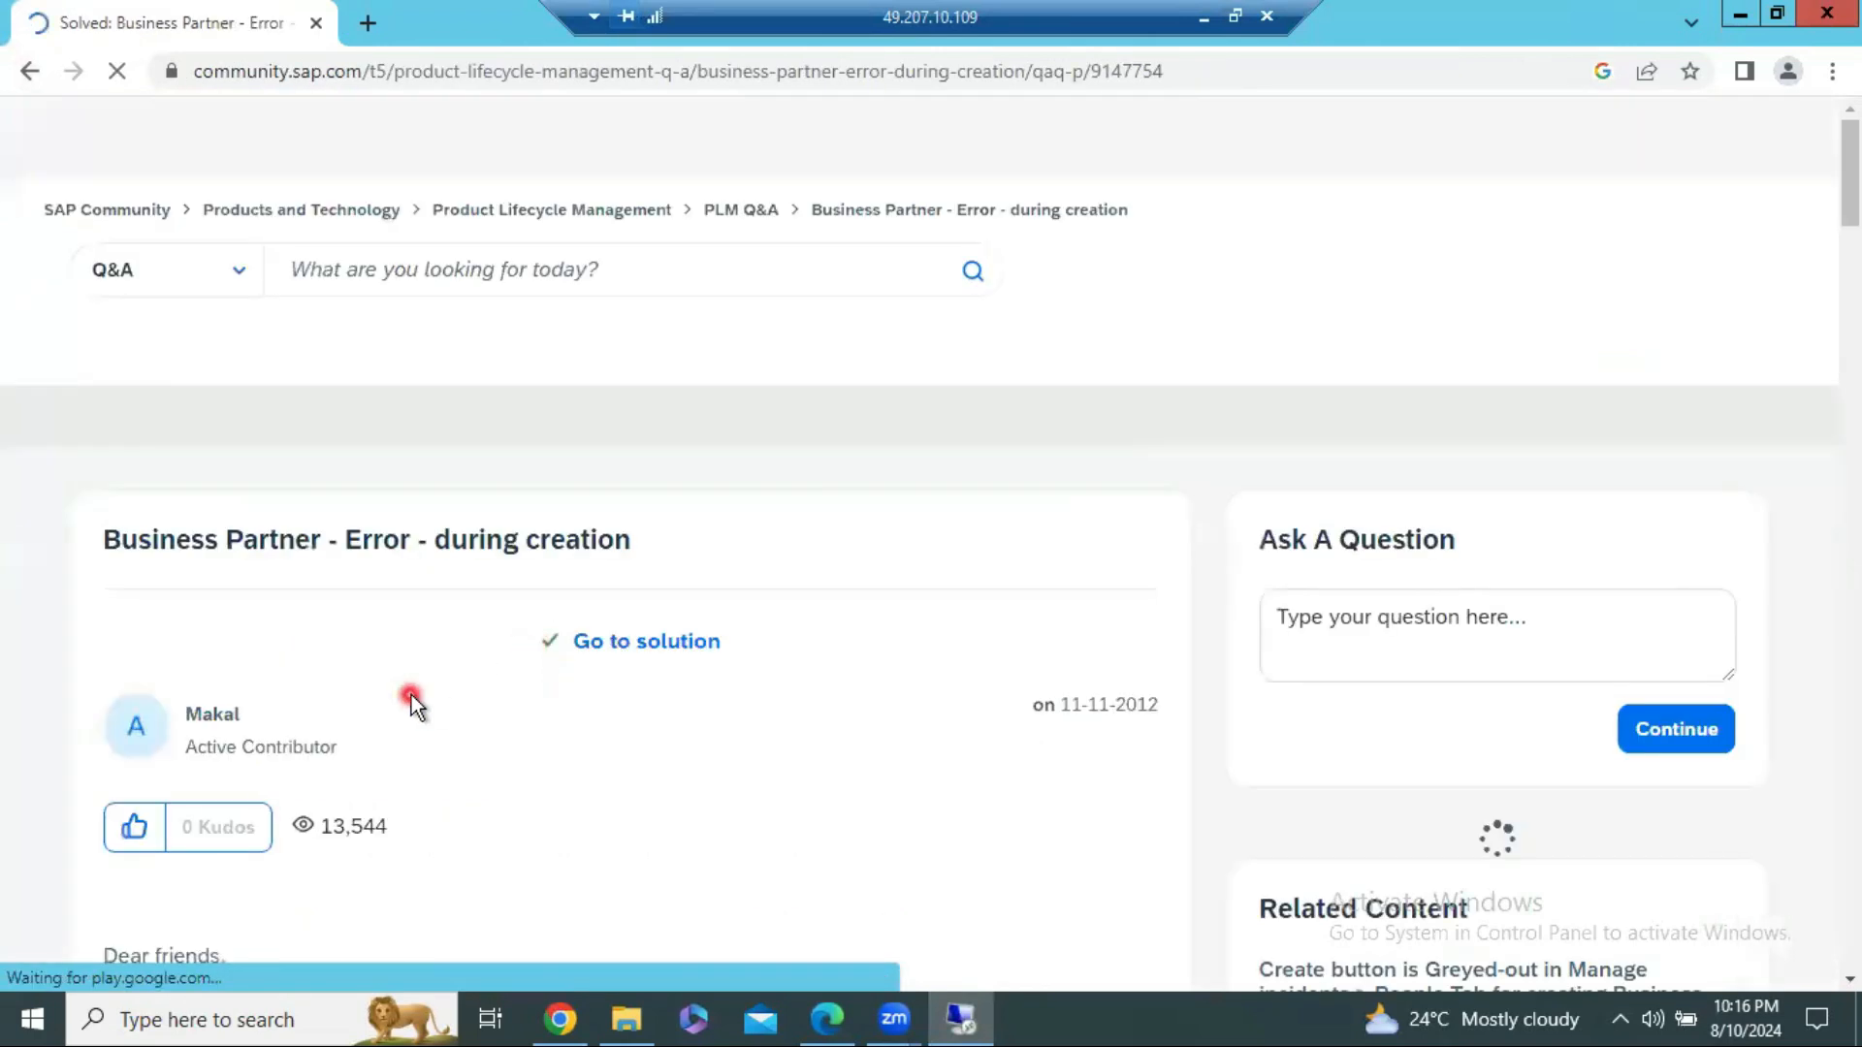
scroll(411, 694, down, 8)
scroll(409, 694, down, 4)
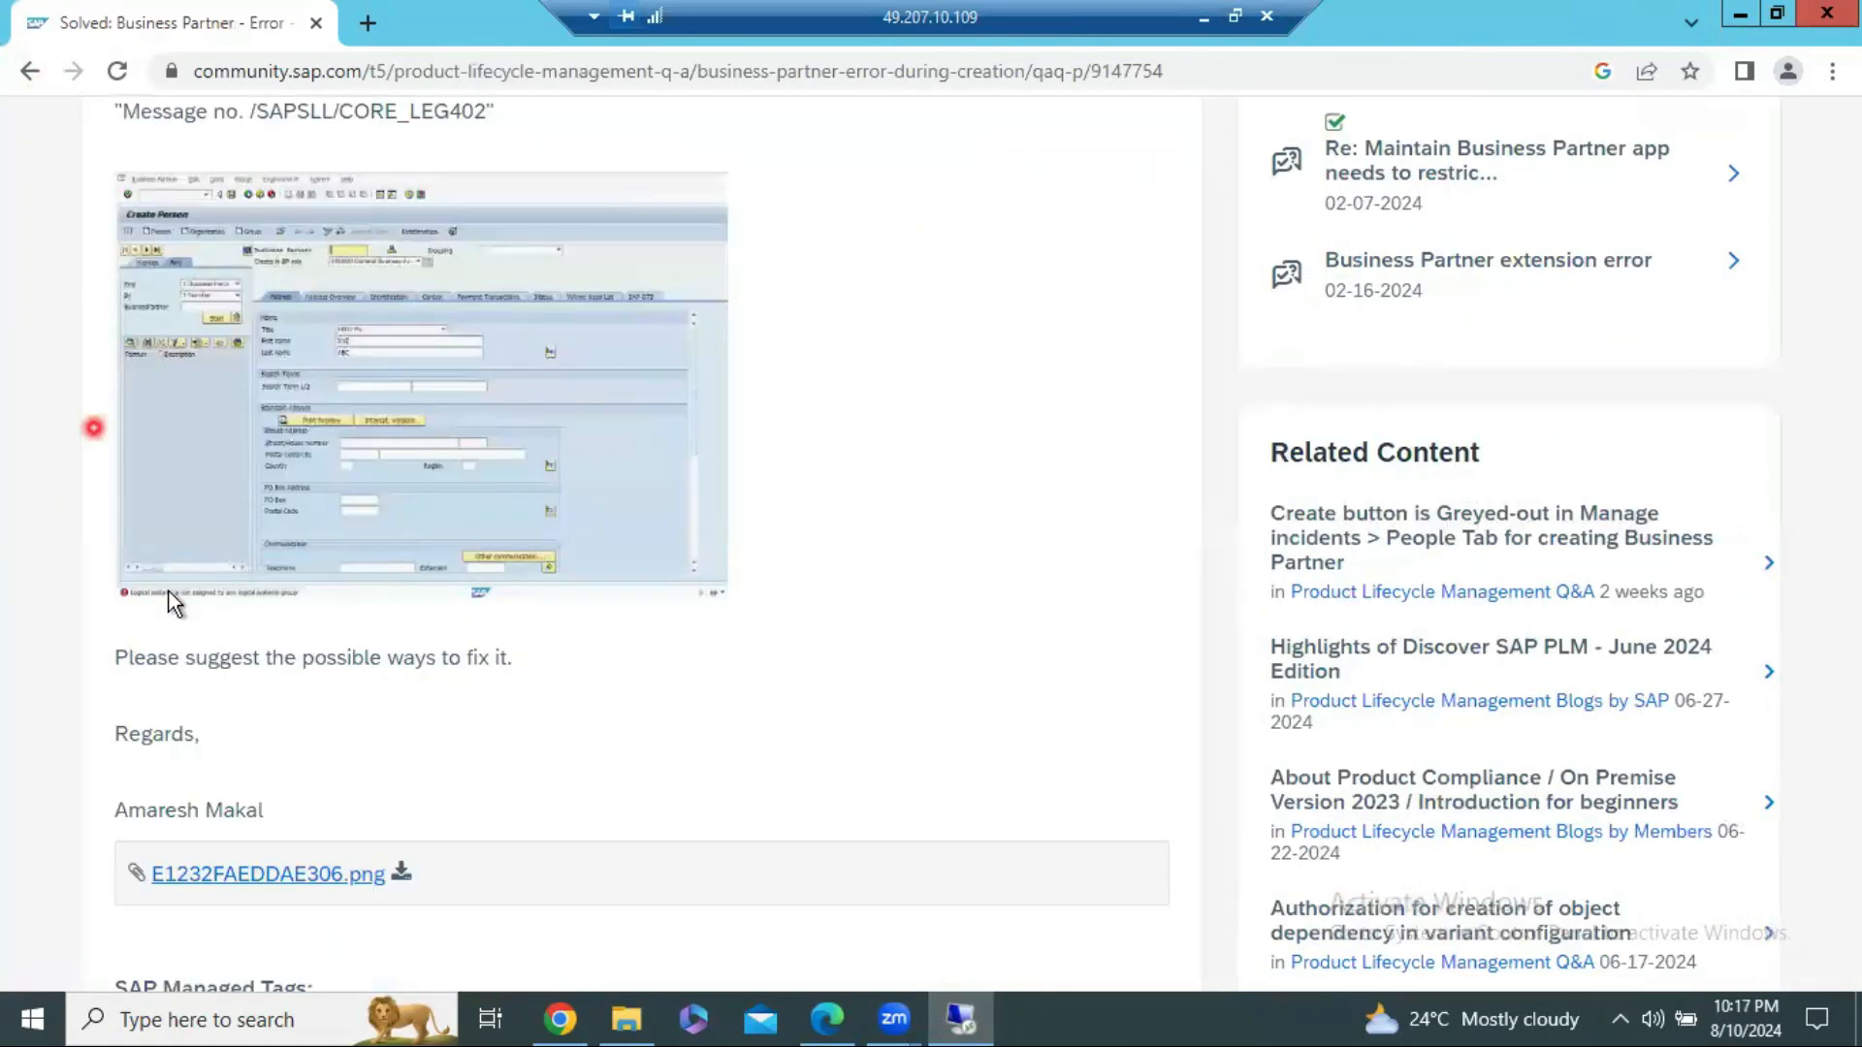
scroll(91, 424, up, 4)
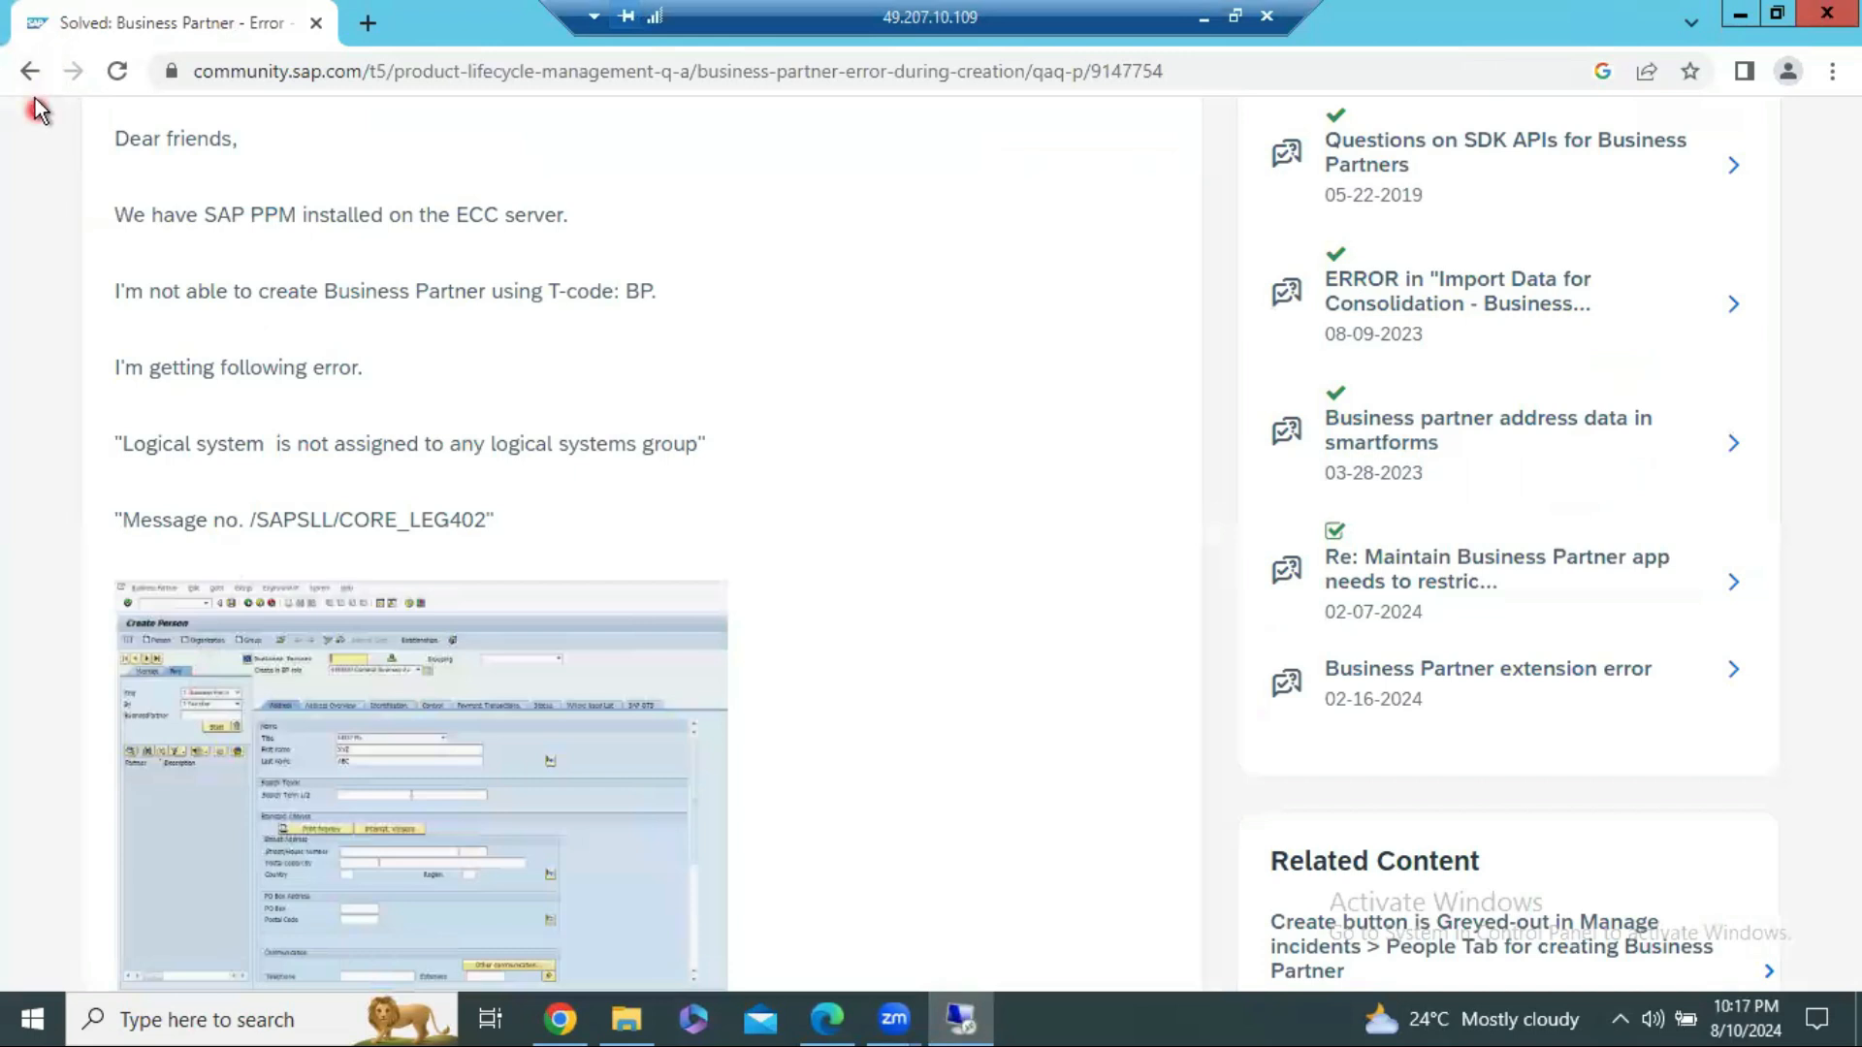
click(35, 71)
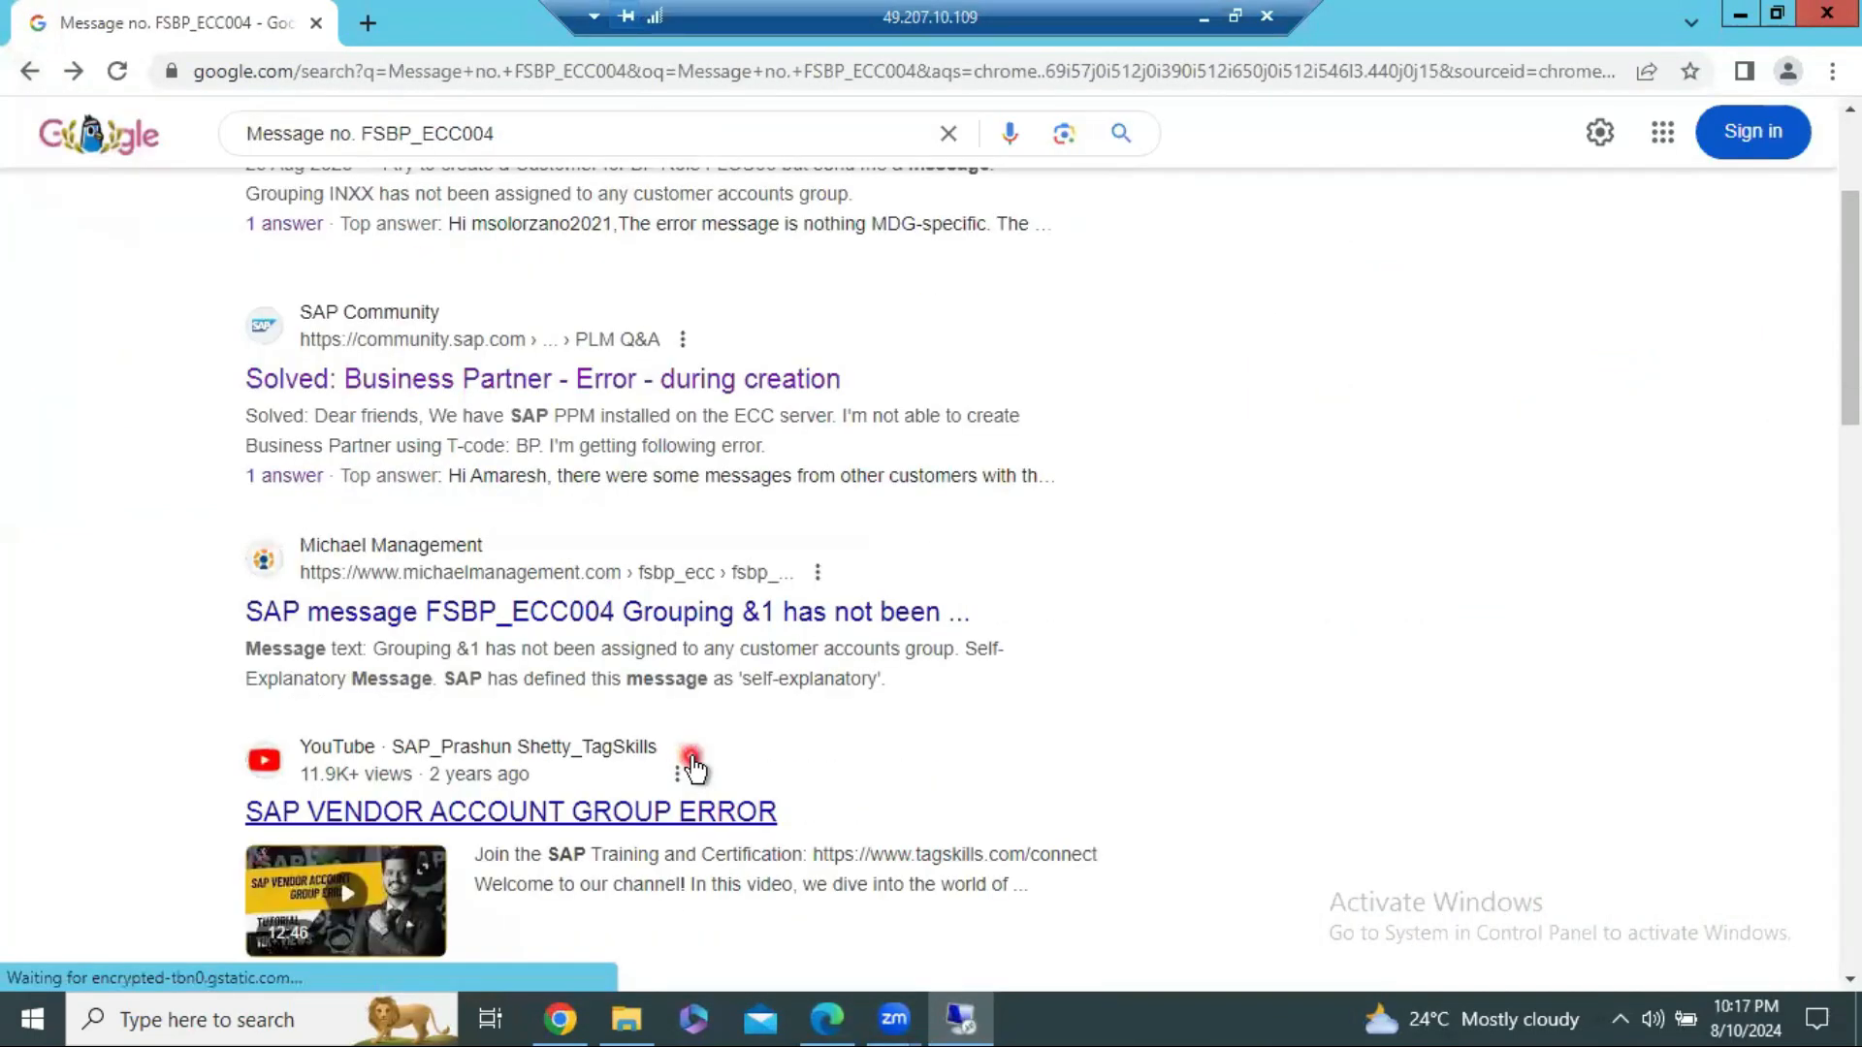
scroll(693, 766, up, 3)
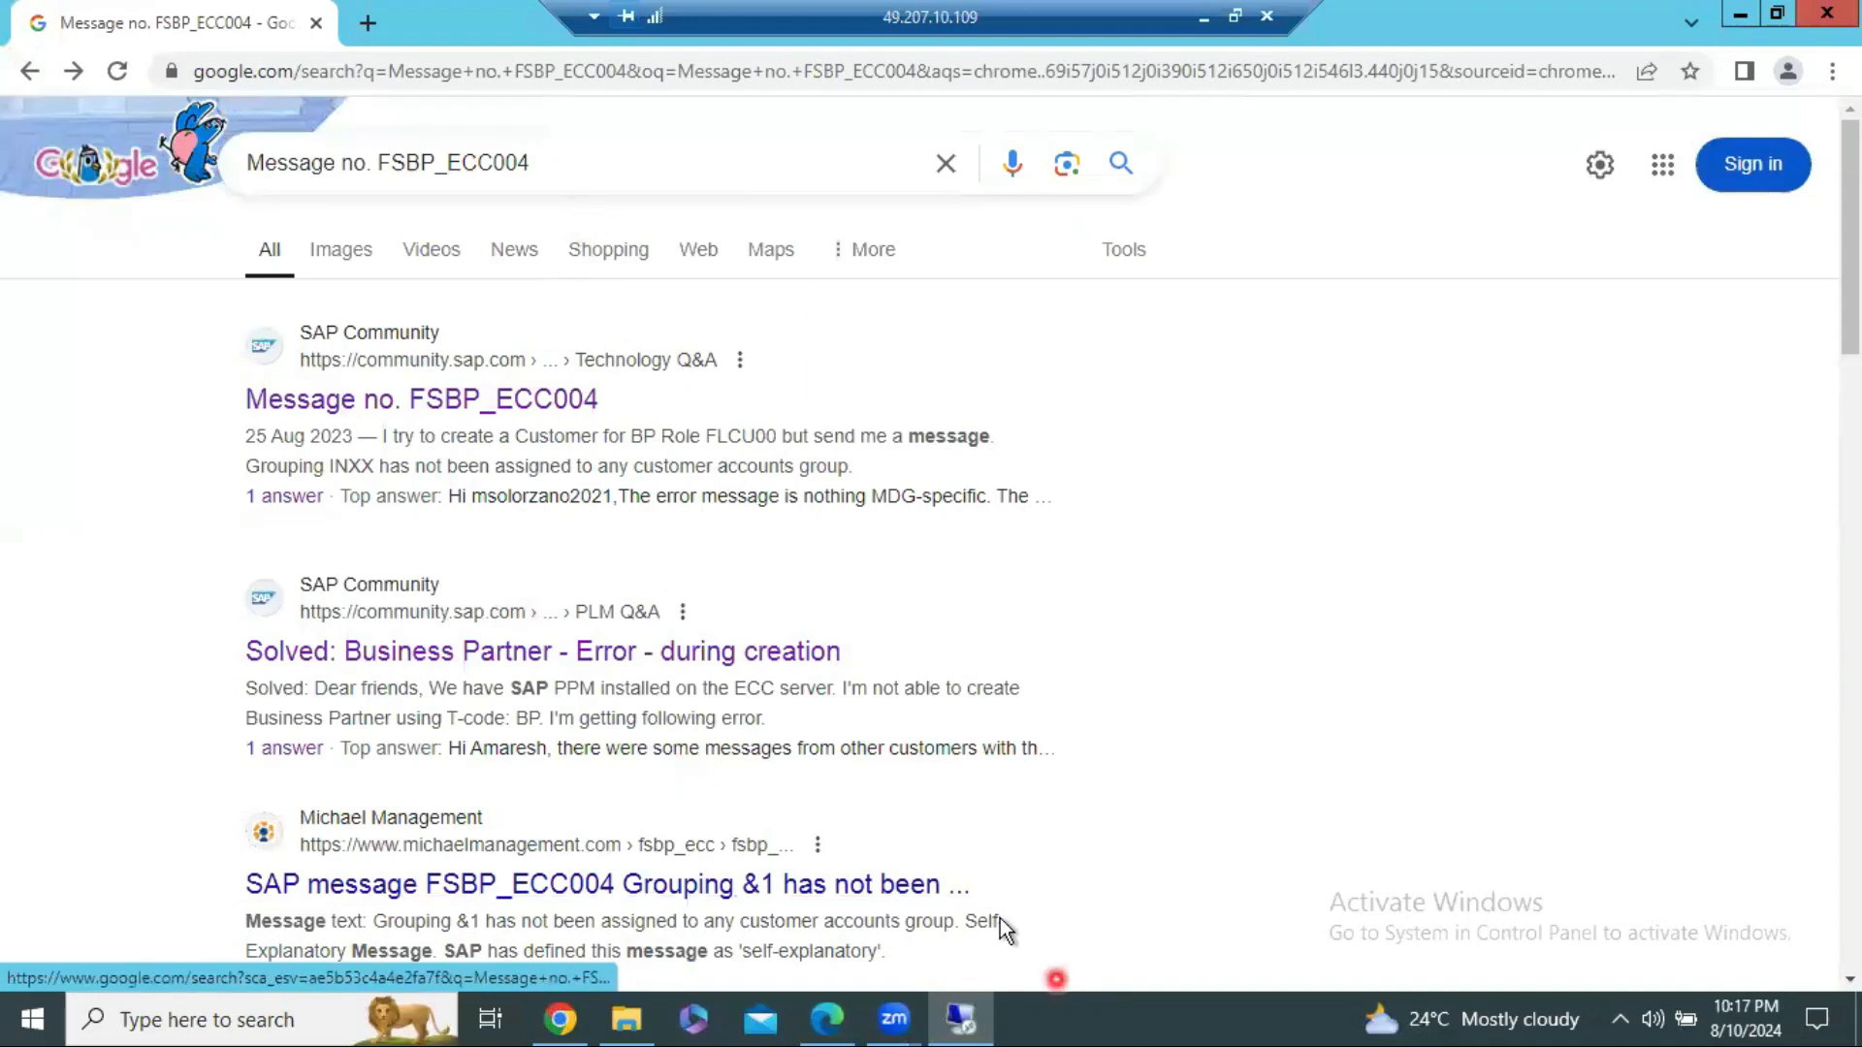
Step: Glance at the S4 HANA FI-Notes spreadsheet and return to the Kris Traders supplier record in SAP
click(561, 1019)
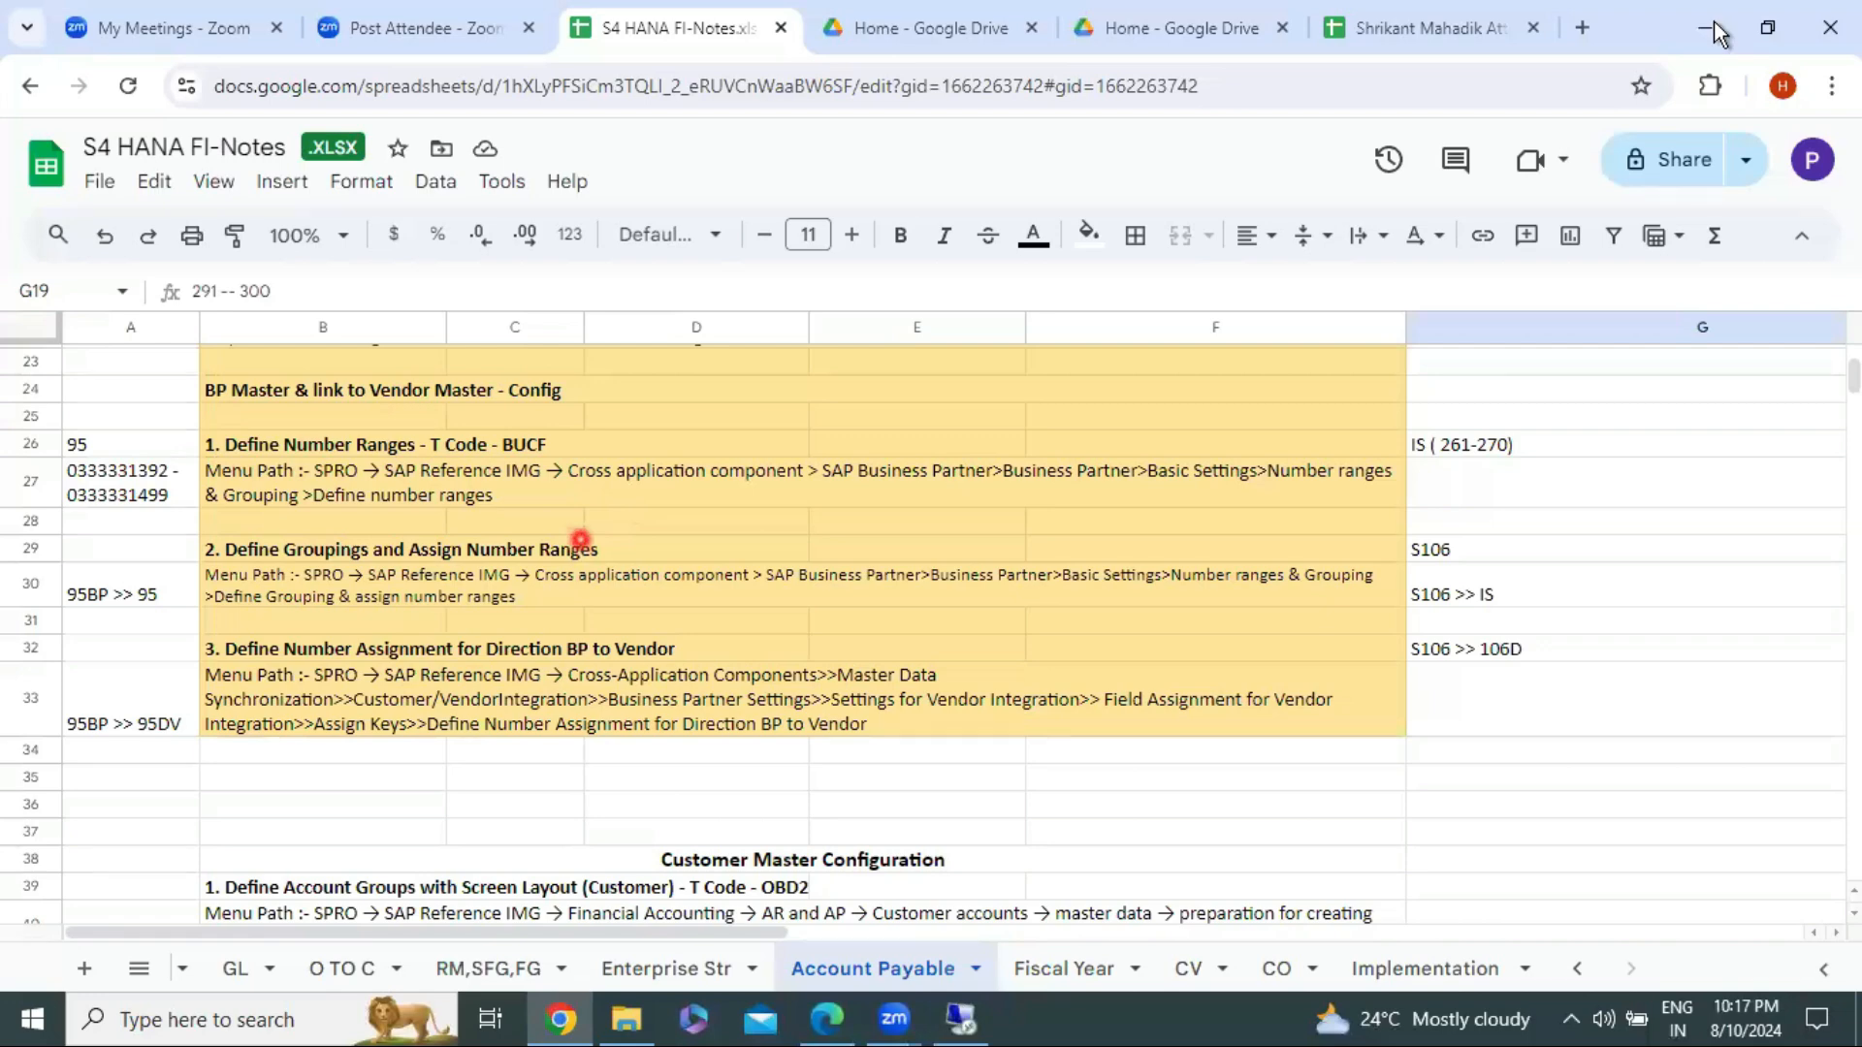
click(950, 1016)
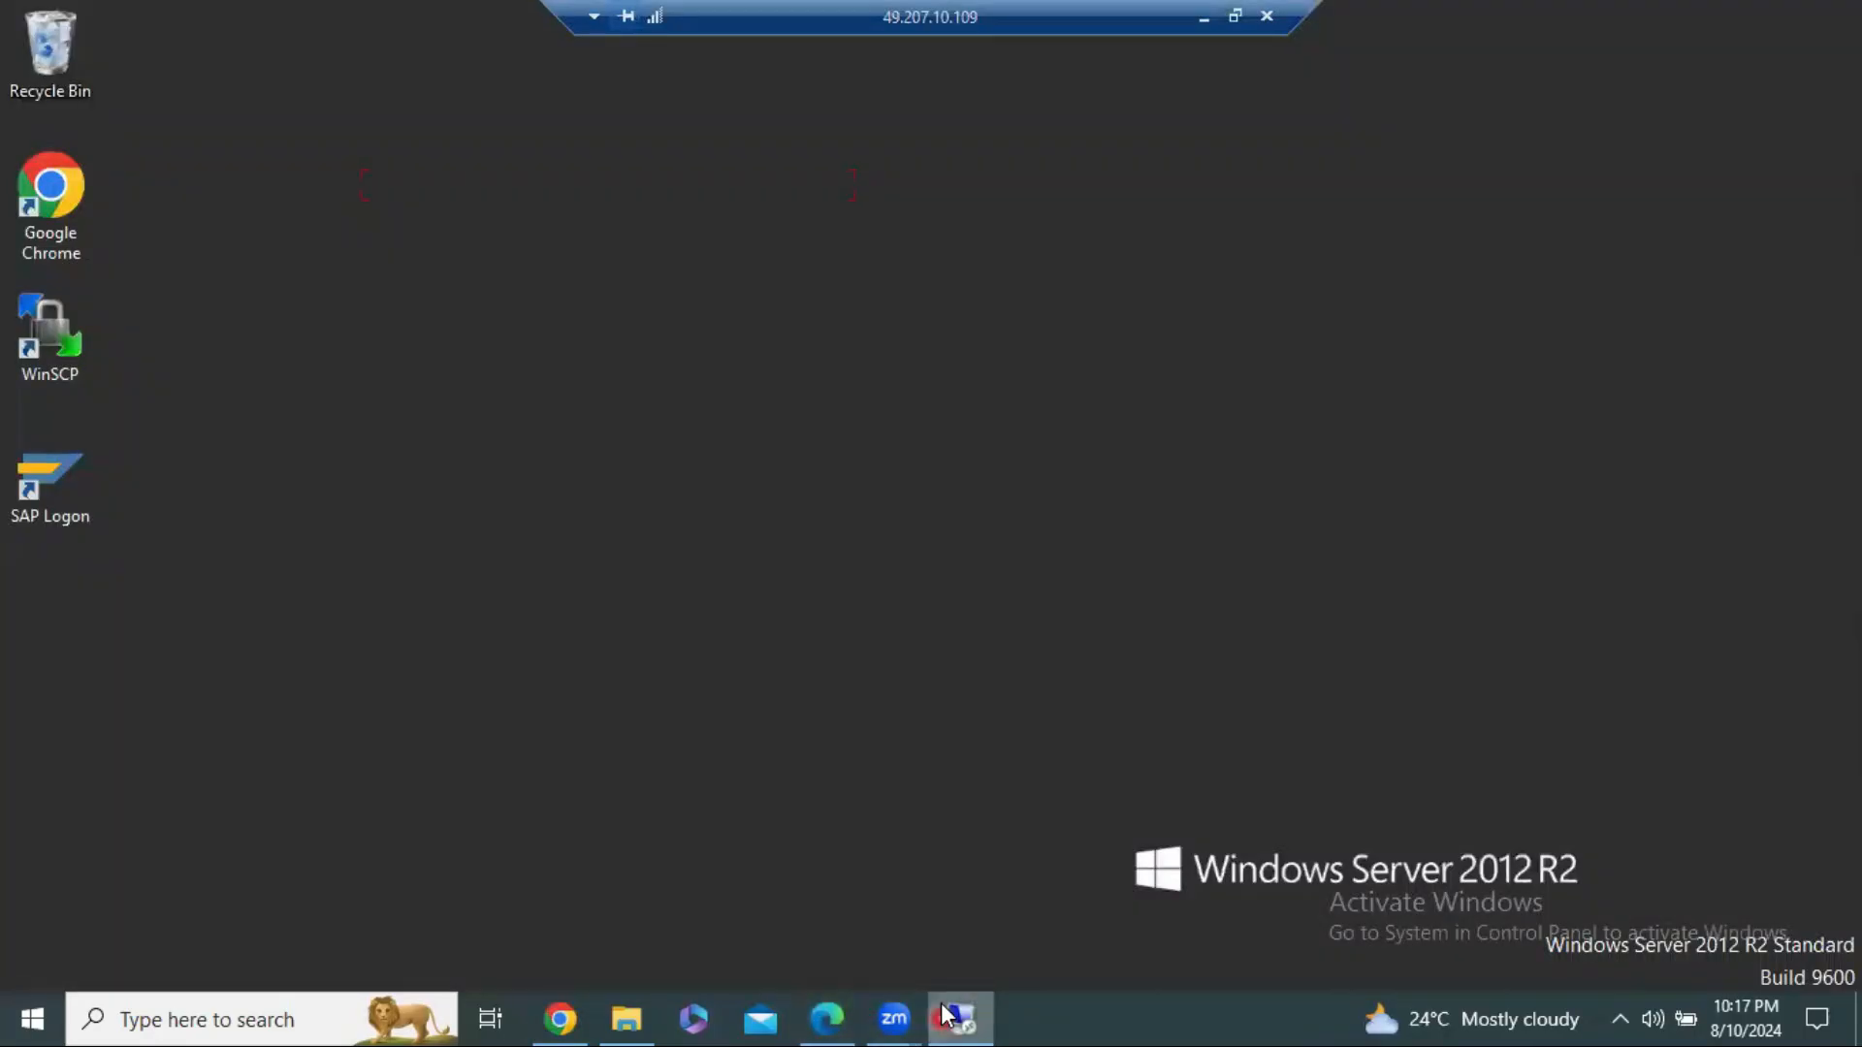
key(alt+Tab)
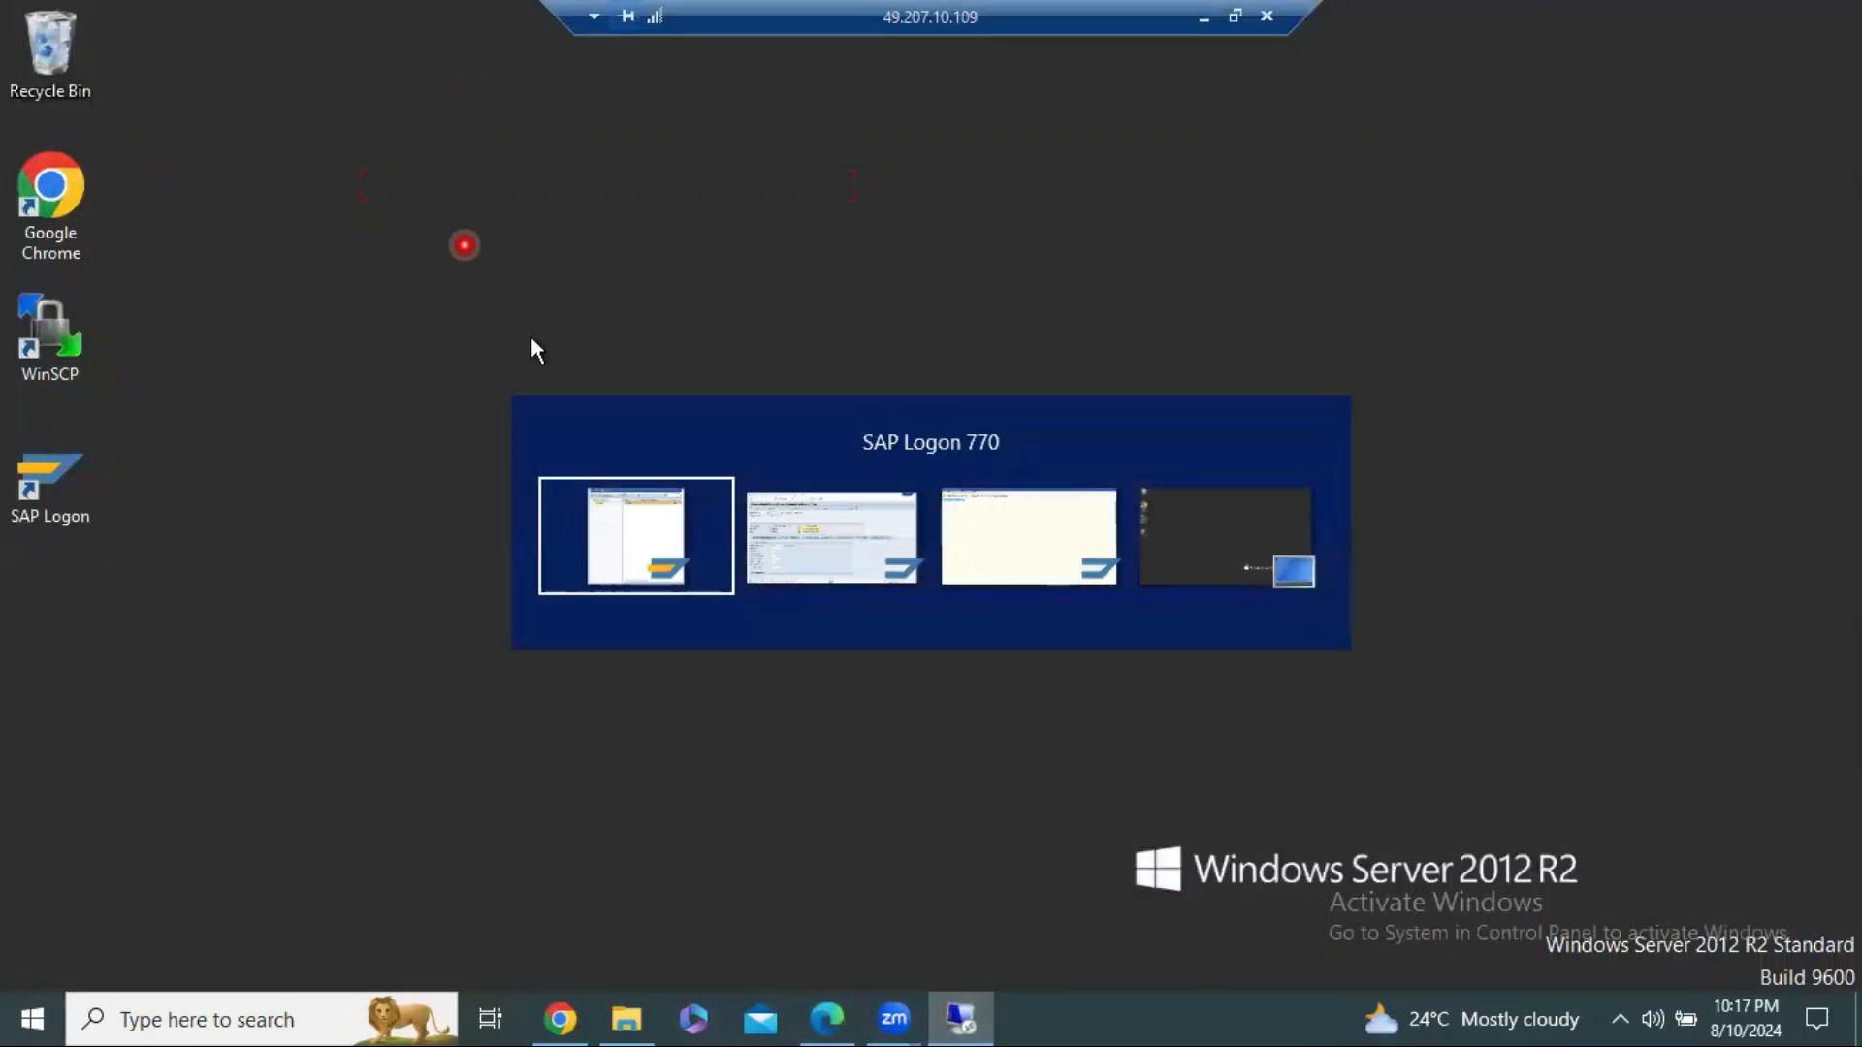
key(alt+Tab)
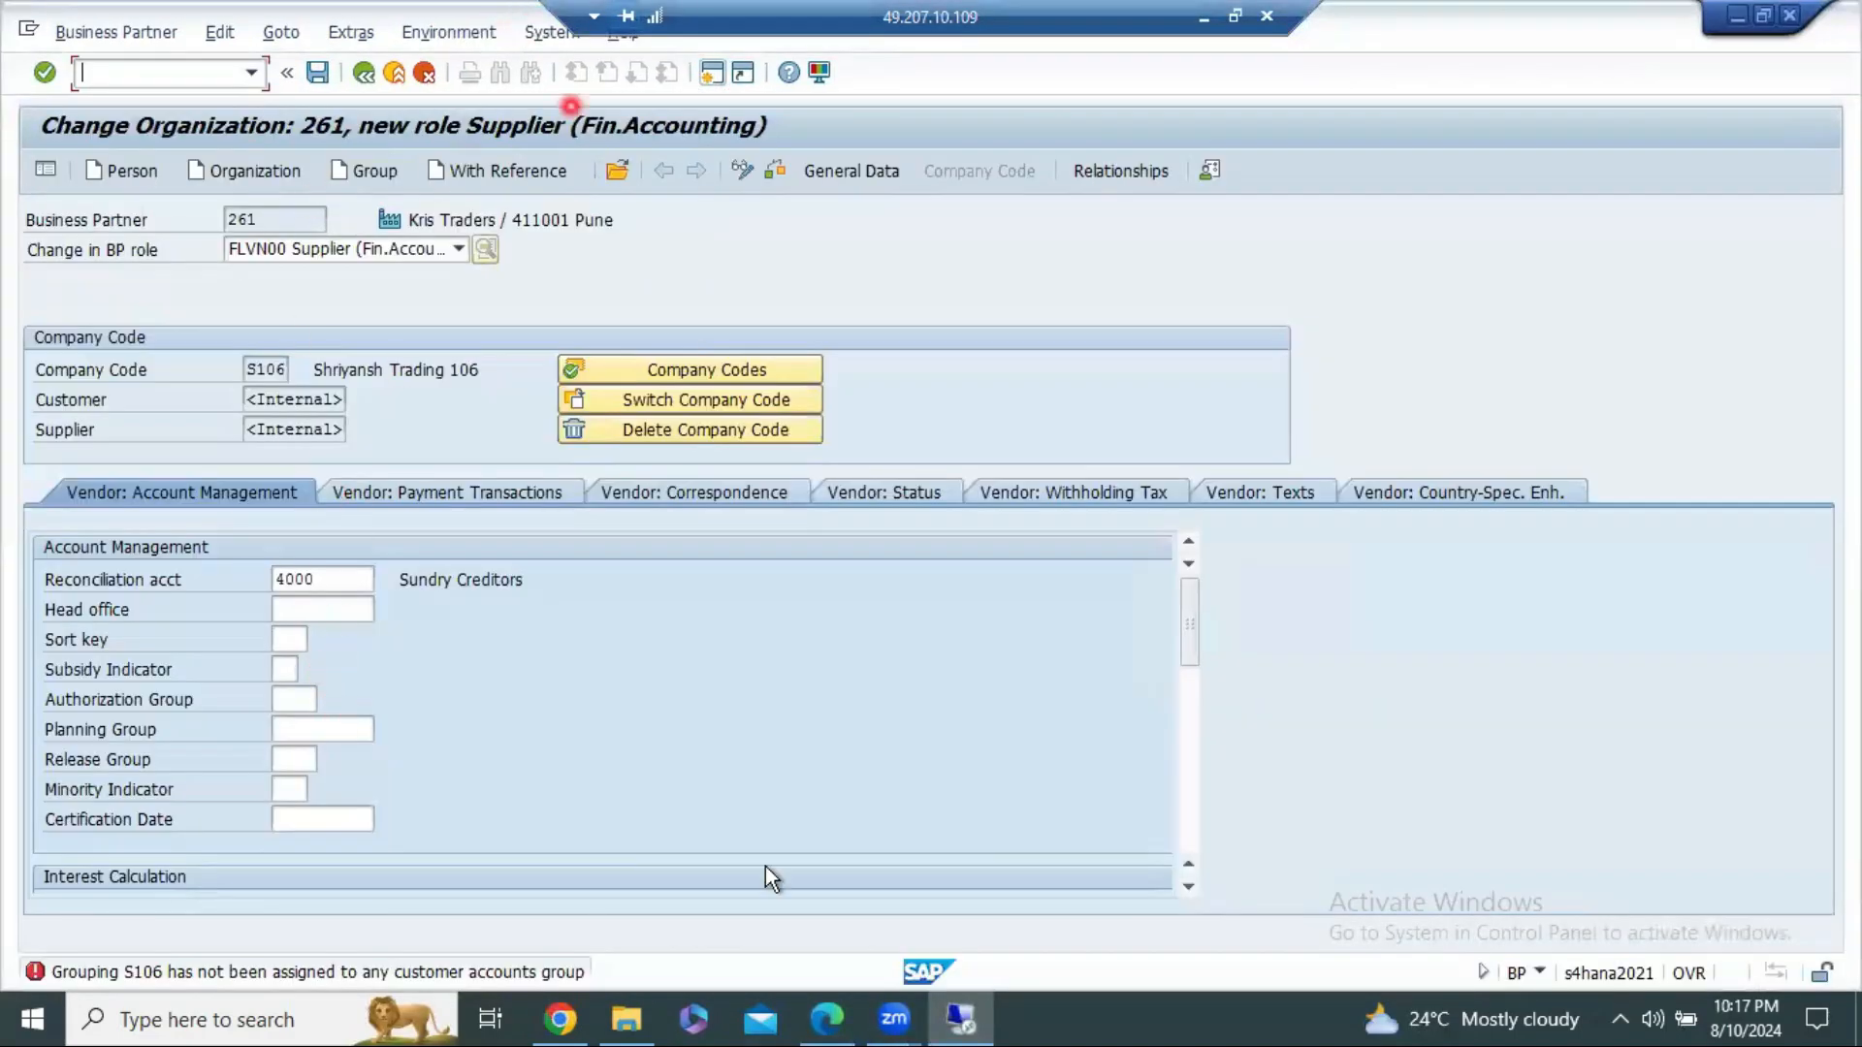
key(alt+Tab)
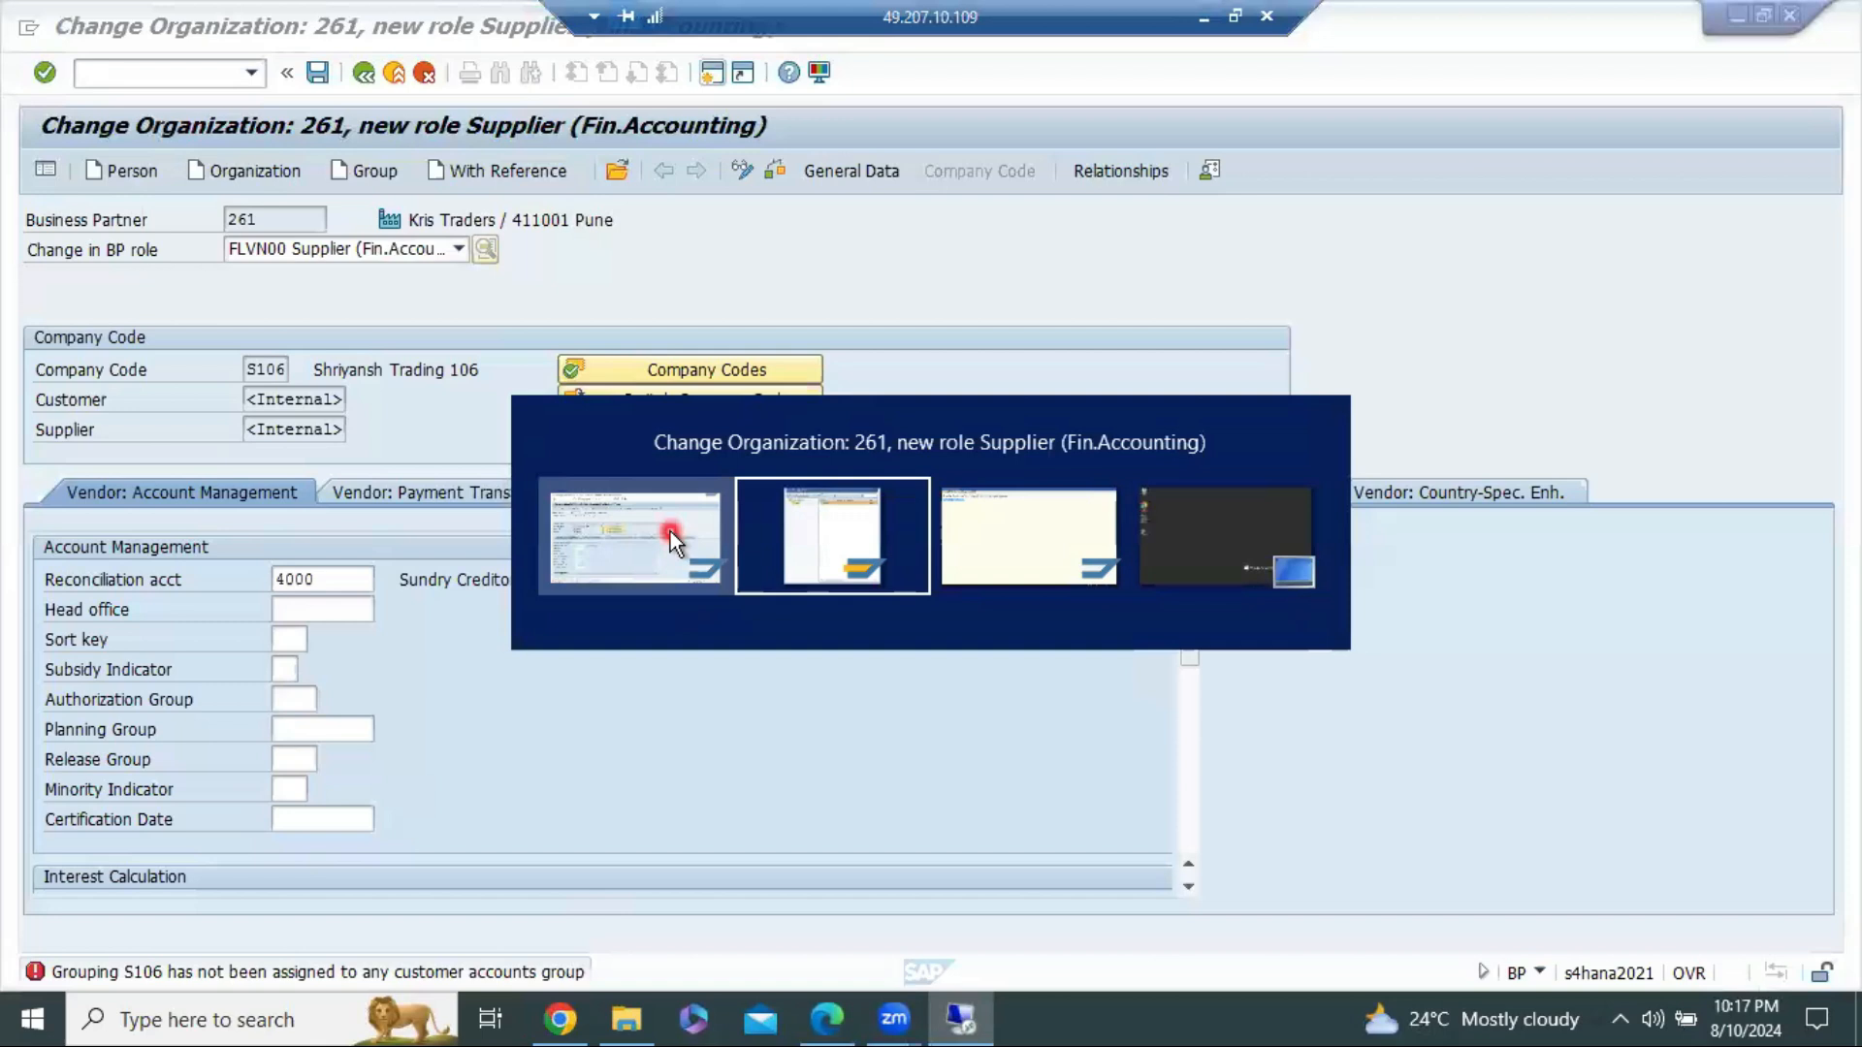
click(671, 532)
key(alt)
Step: Open a new SAP session, start transaction SPRO and display the SAP Reference IMG
click(716, 74)
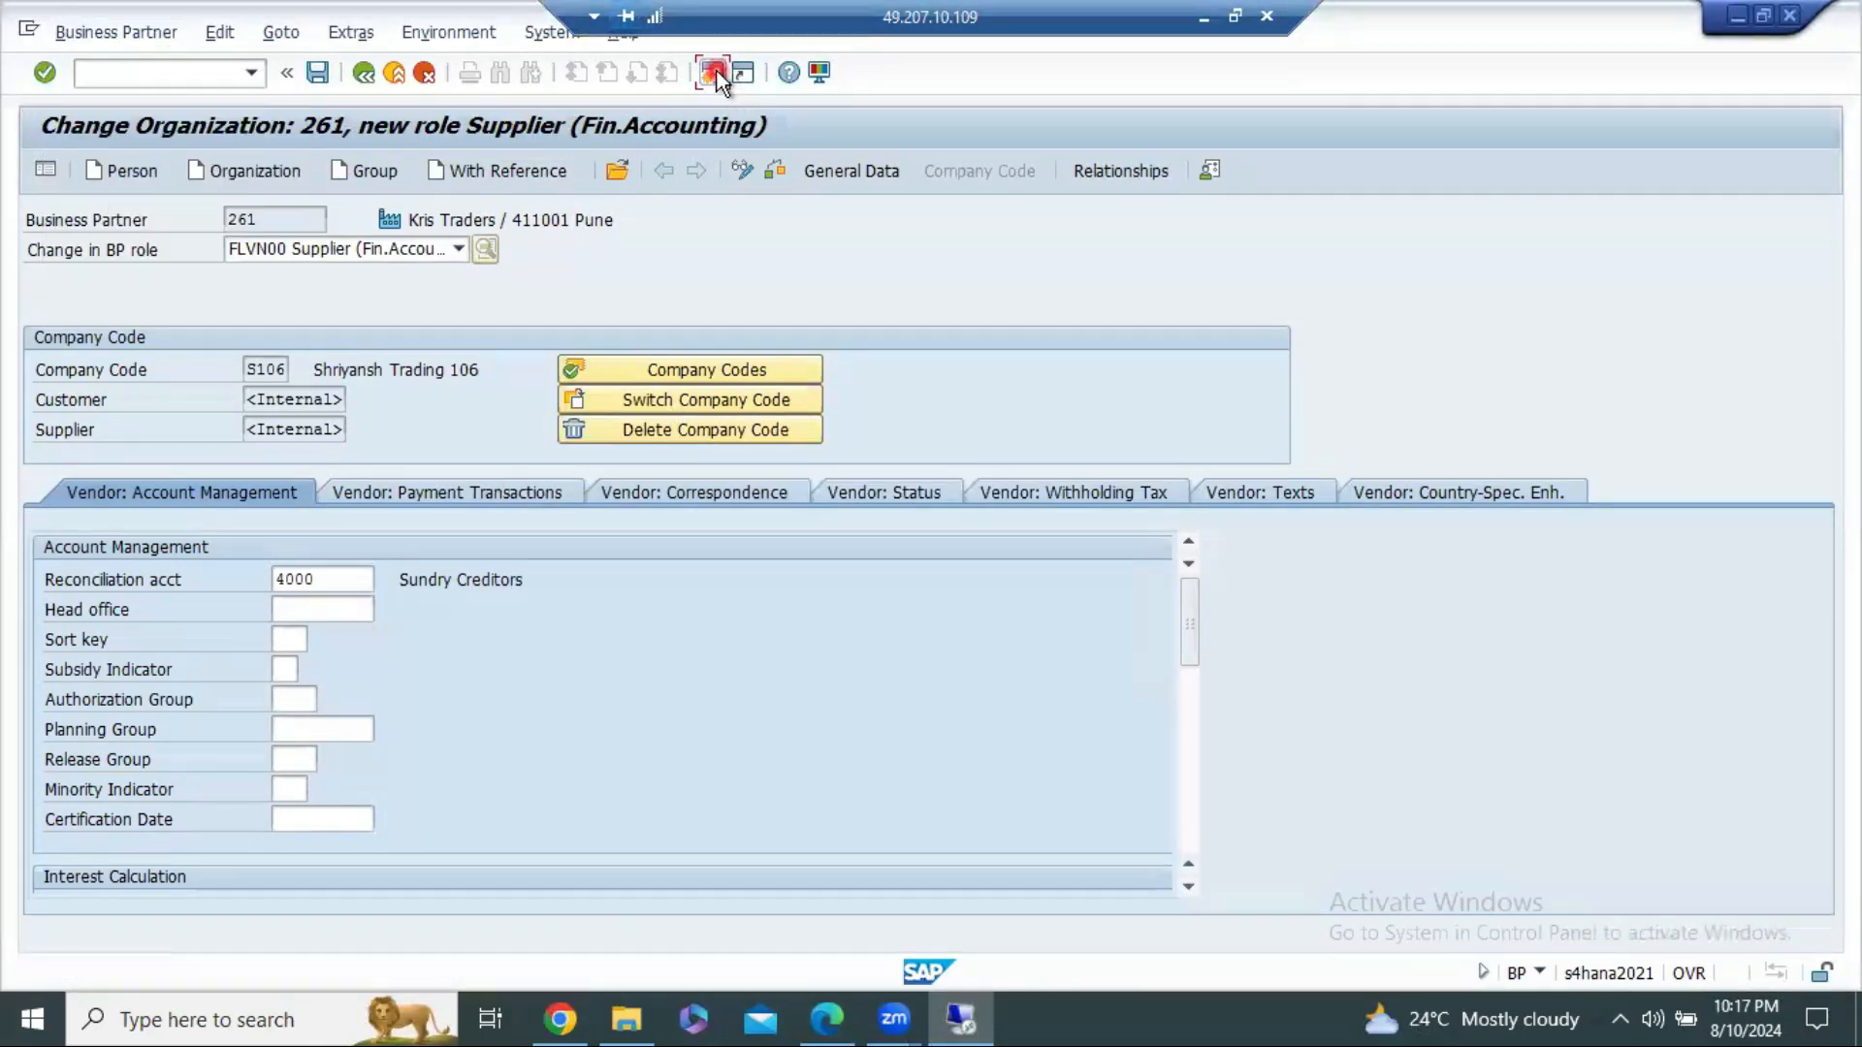
text(s)
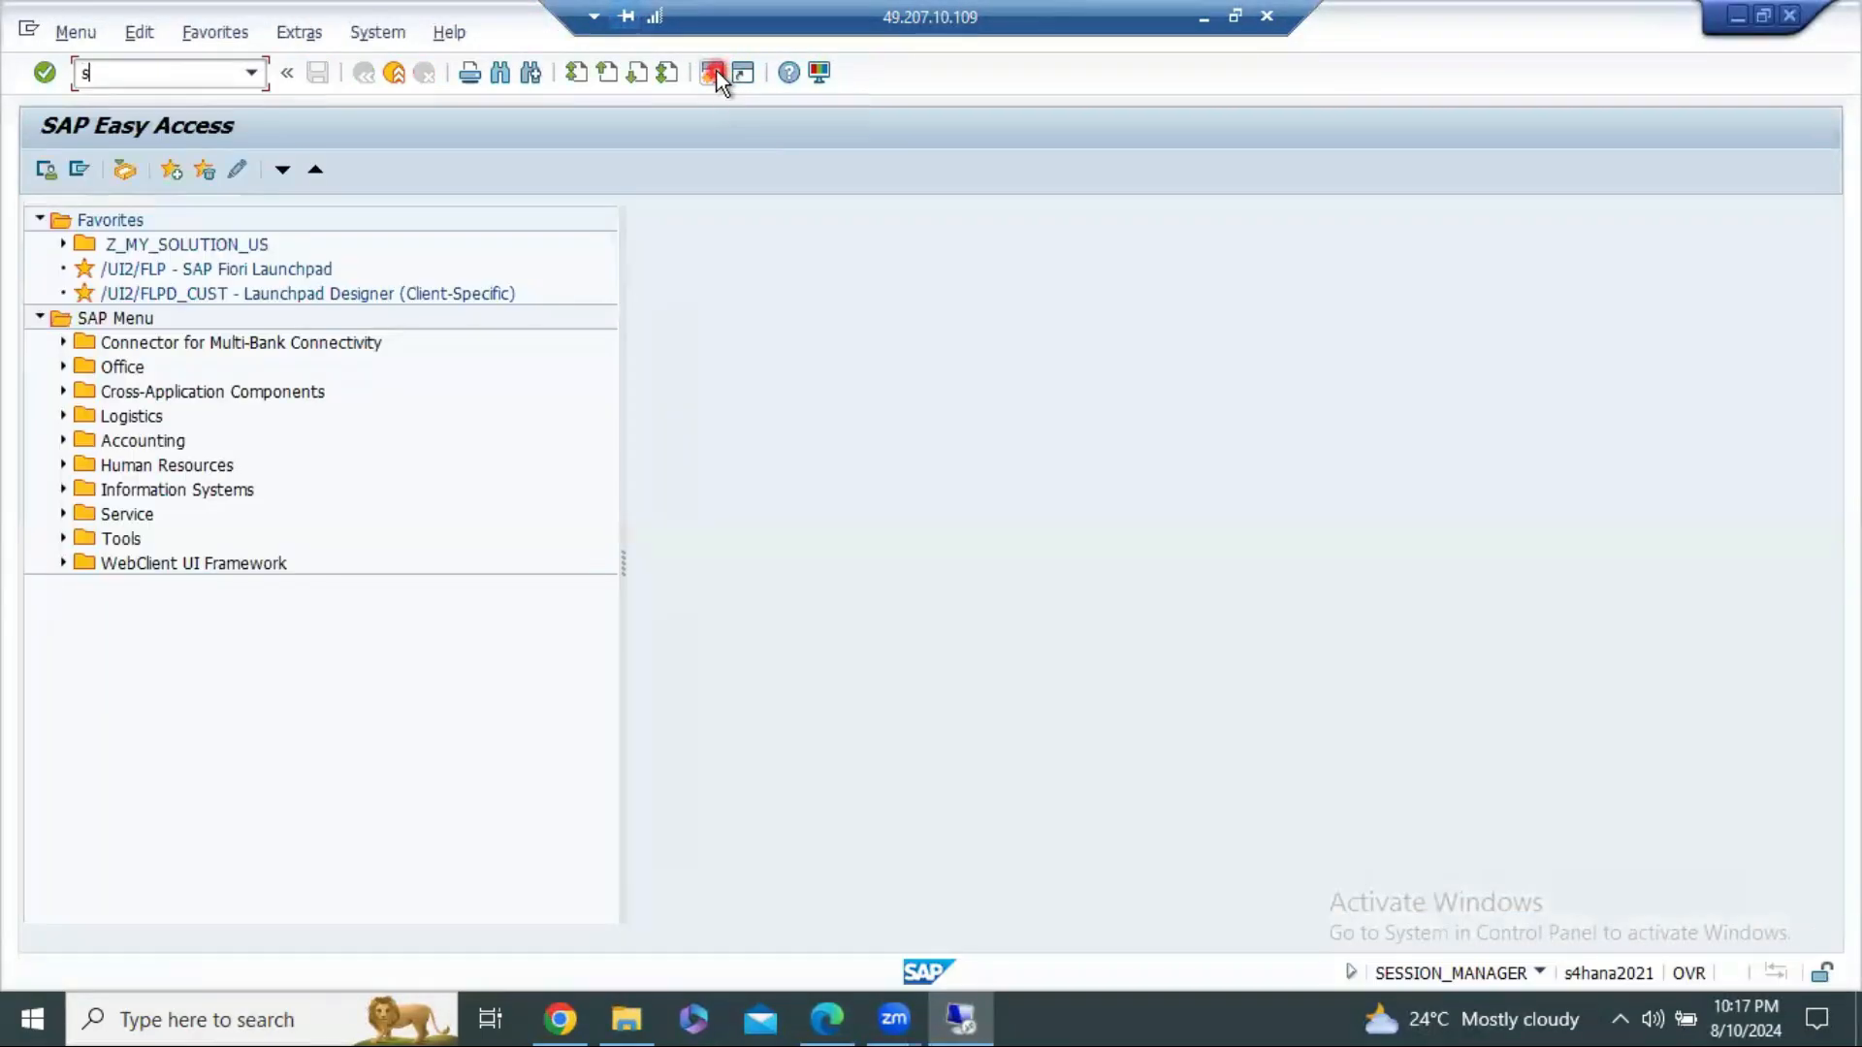
text(pro)
key(Return)
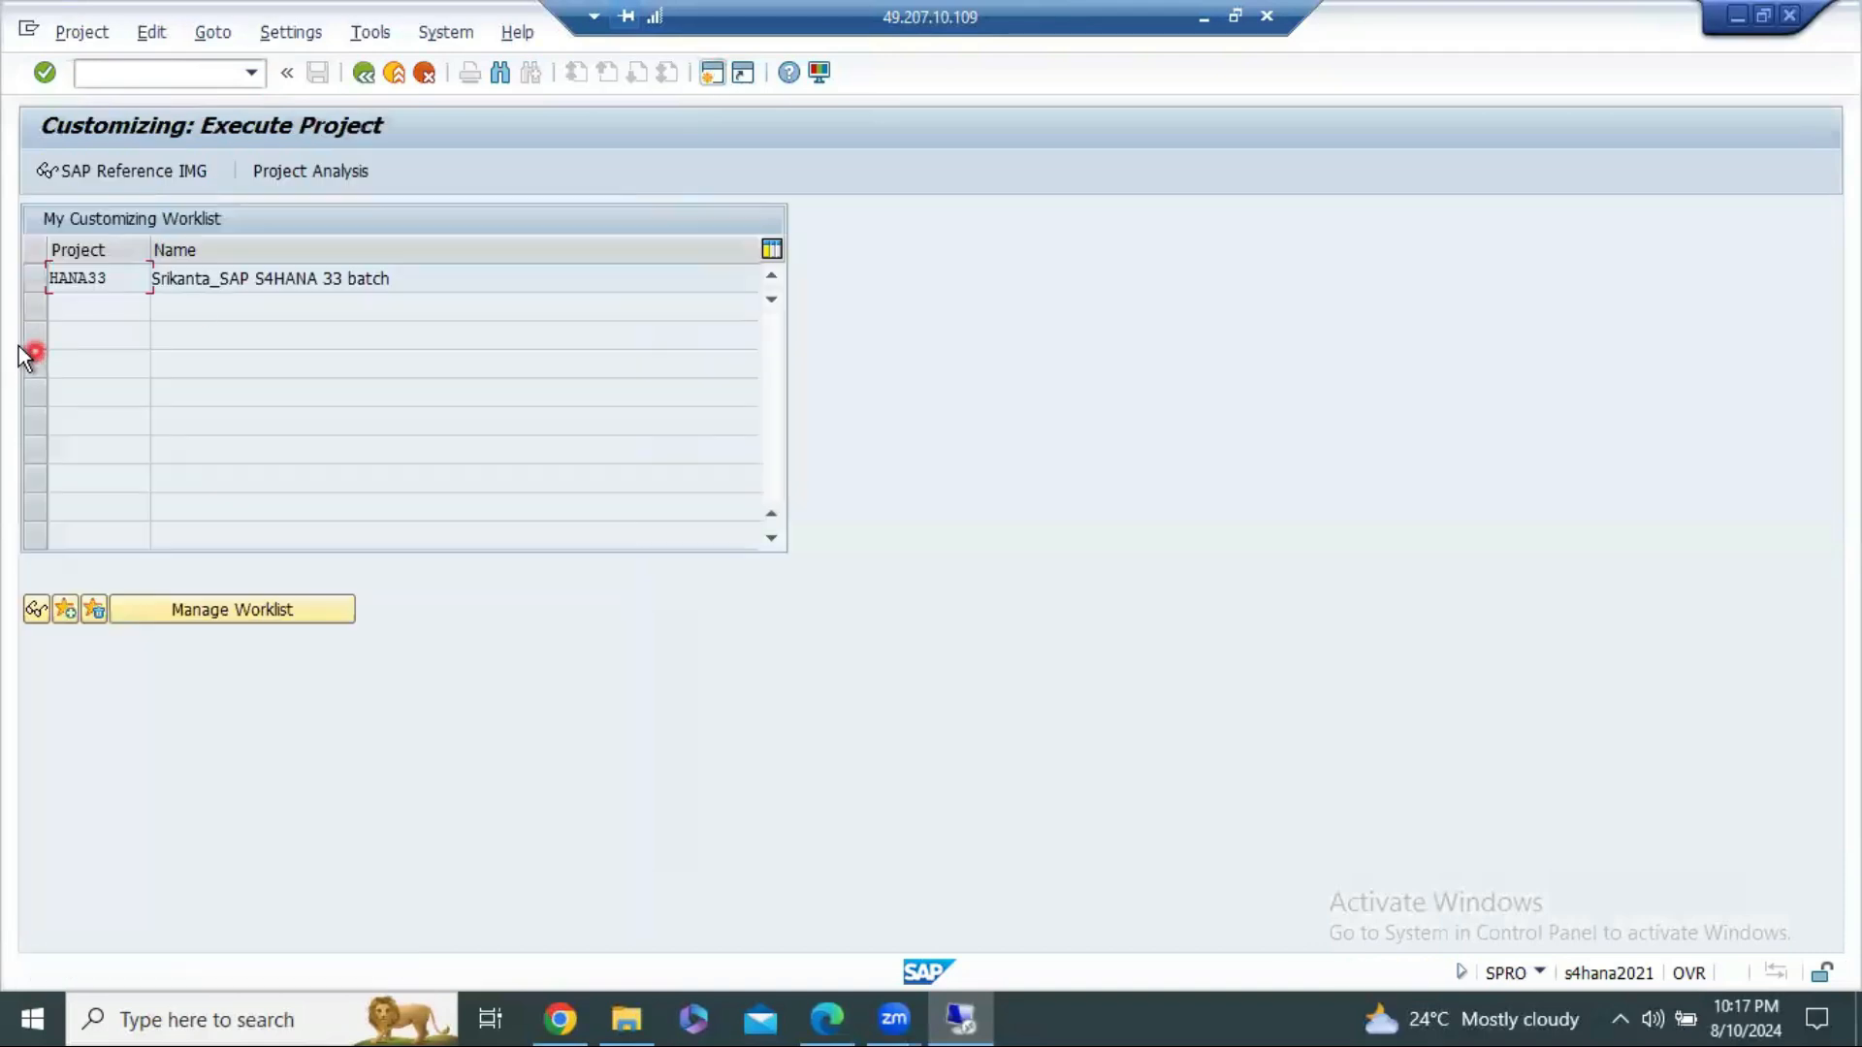
click(110, 167)
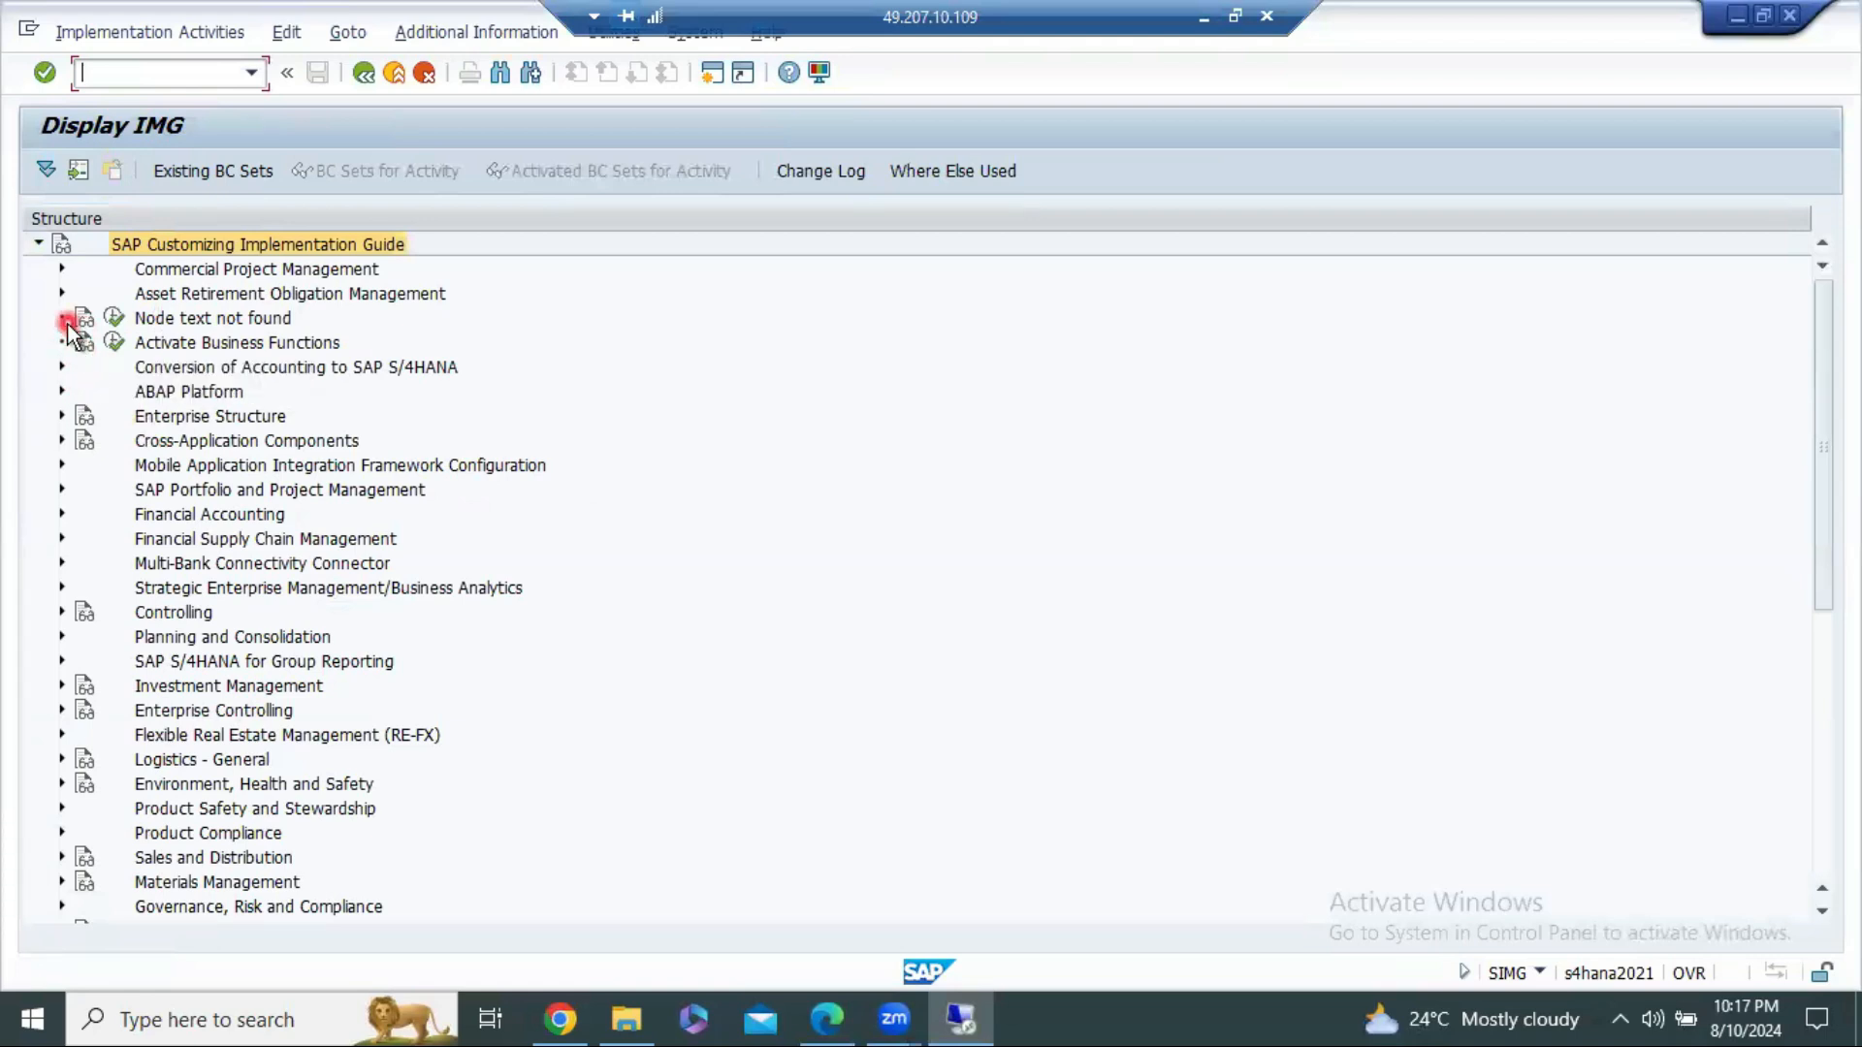
Step: Expand the IMG structure through Cross-Application Components, Master Data Synchronization and Customer/Vendor Integration down to Business Partner Settings
click(62, 441)
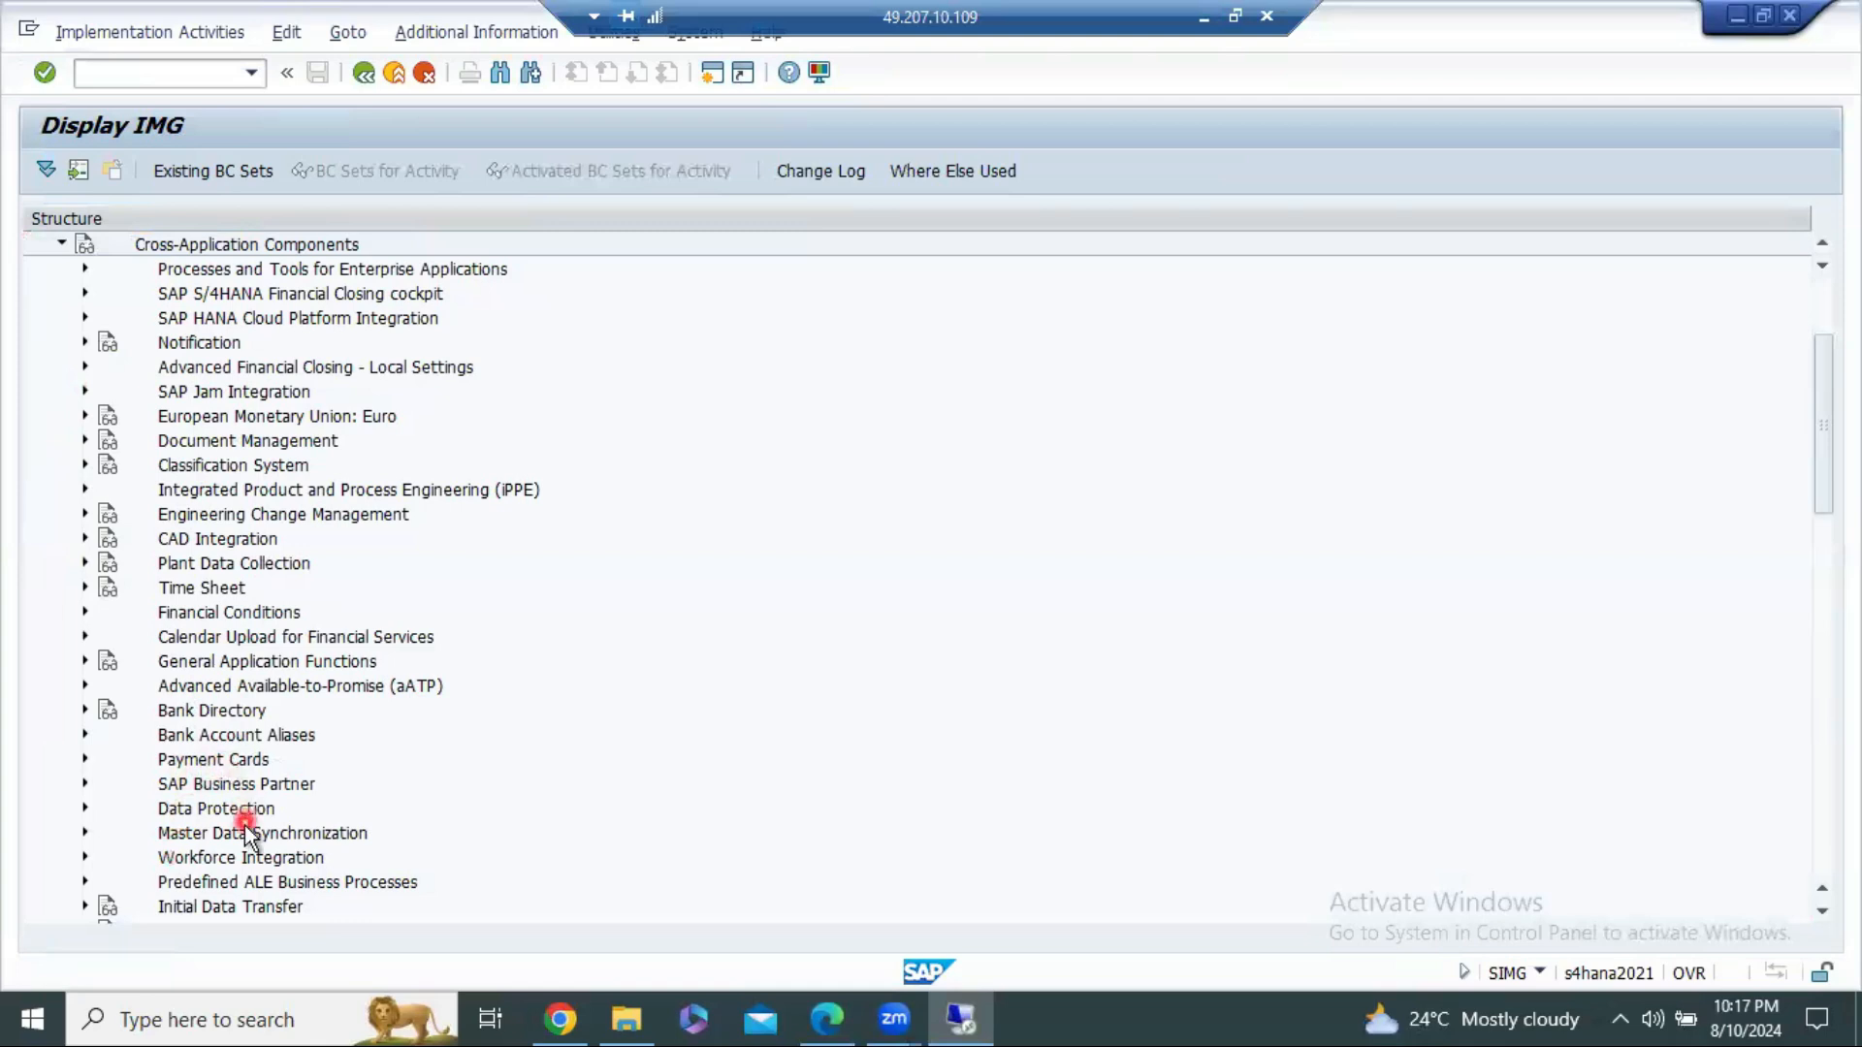
click(84, 833)
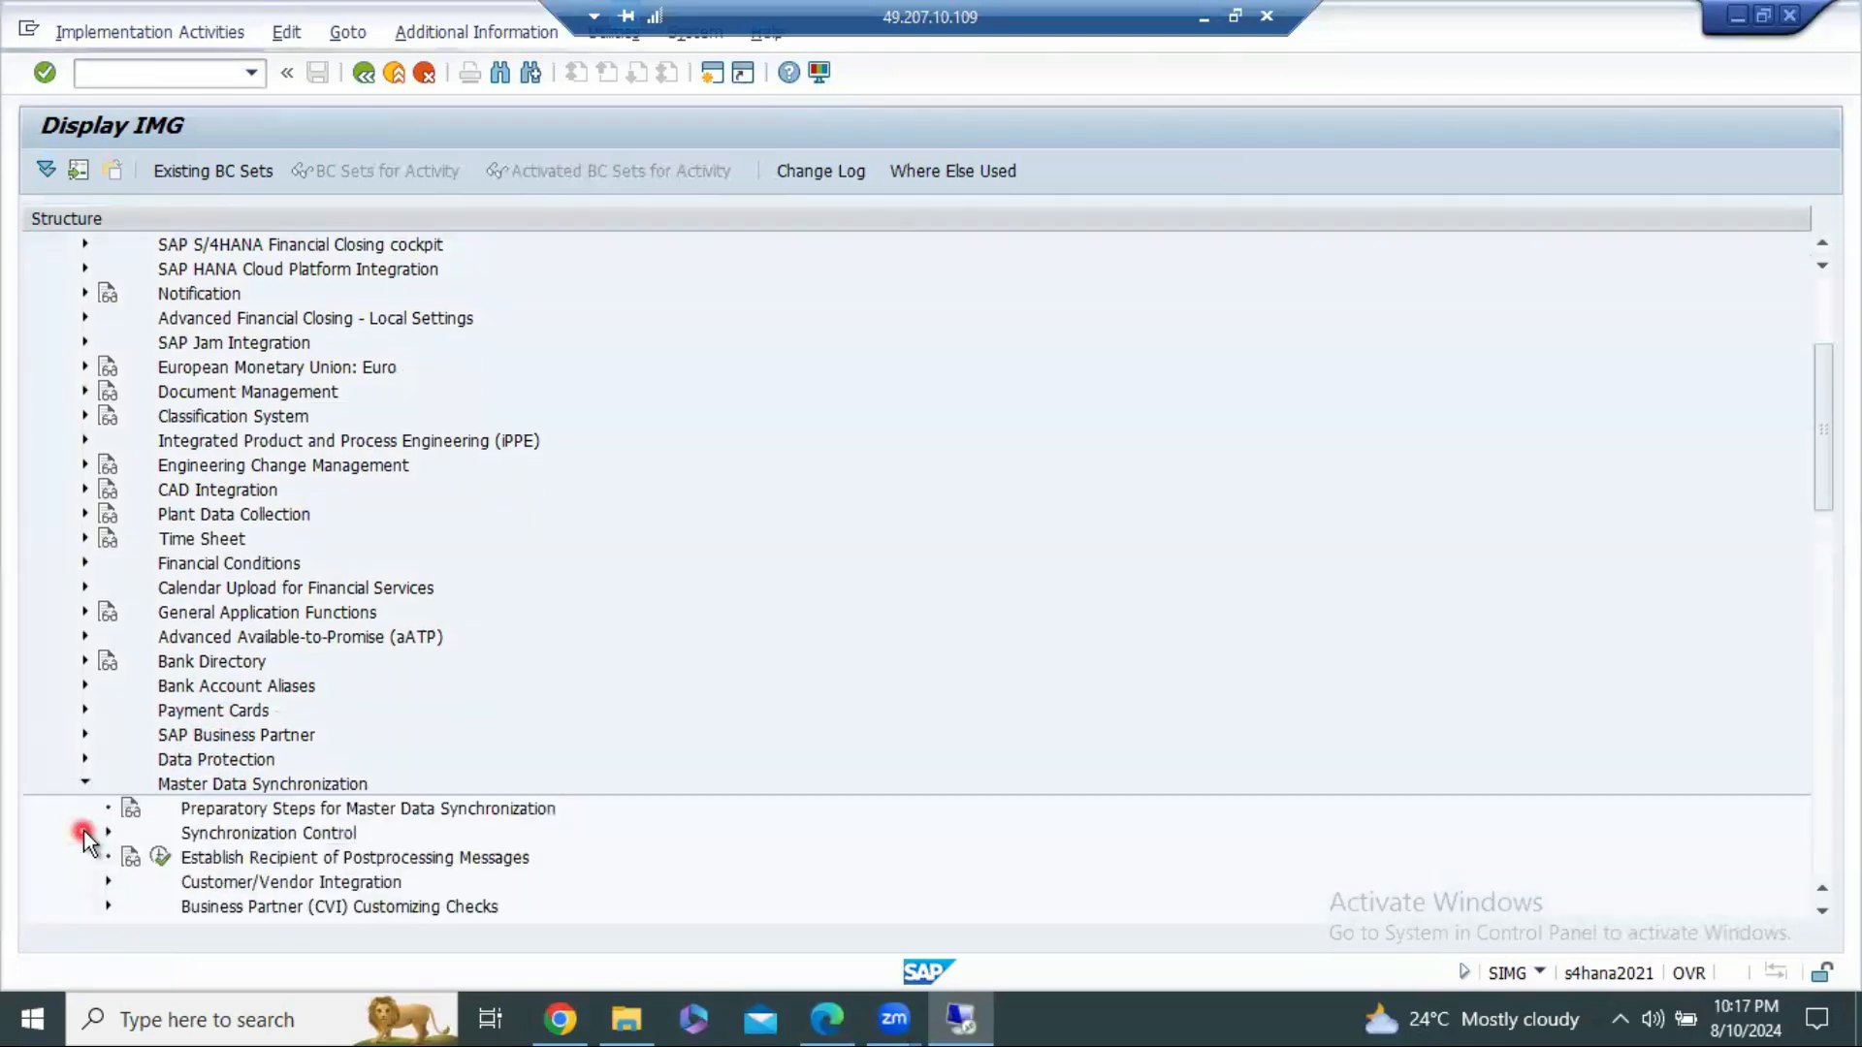
scroll(106, 640, down, 3)
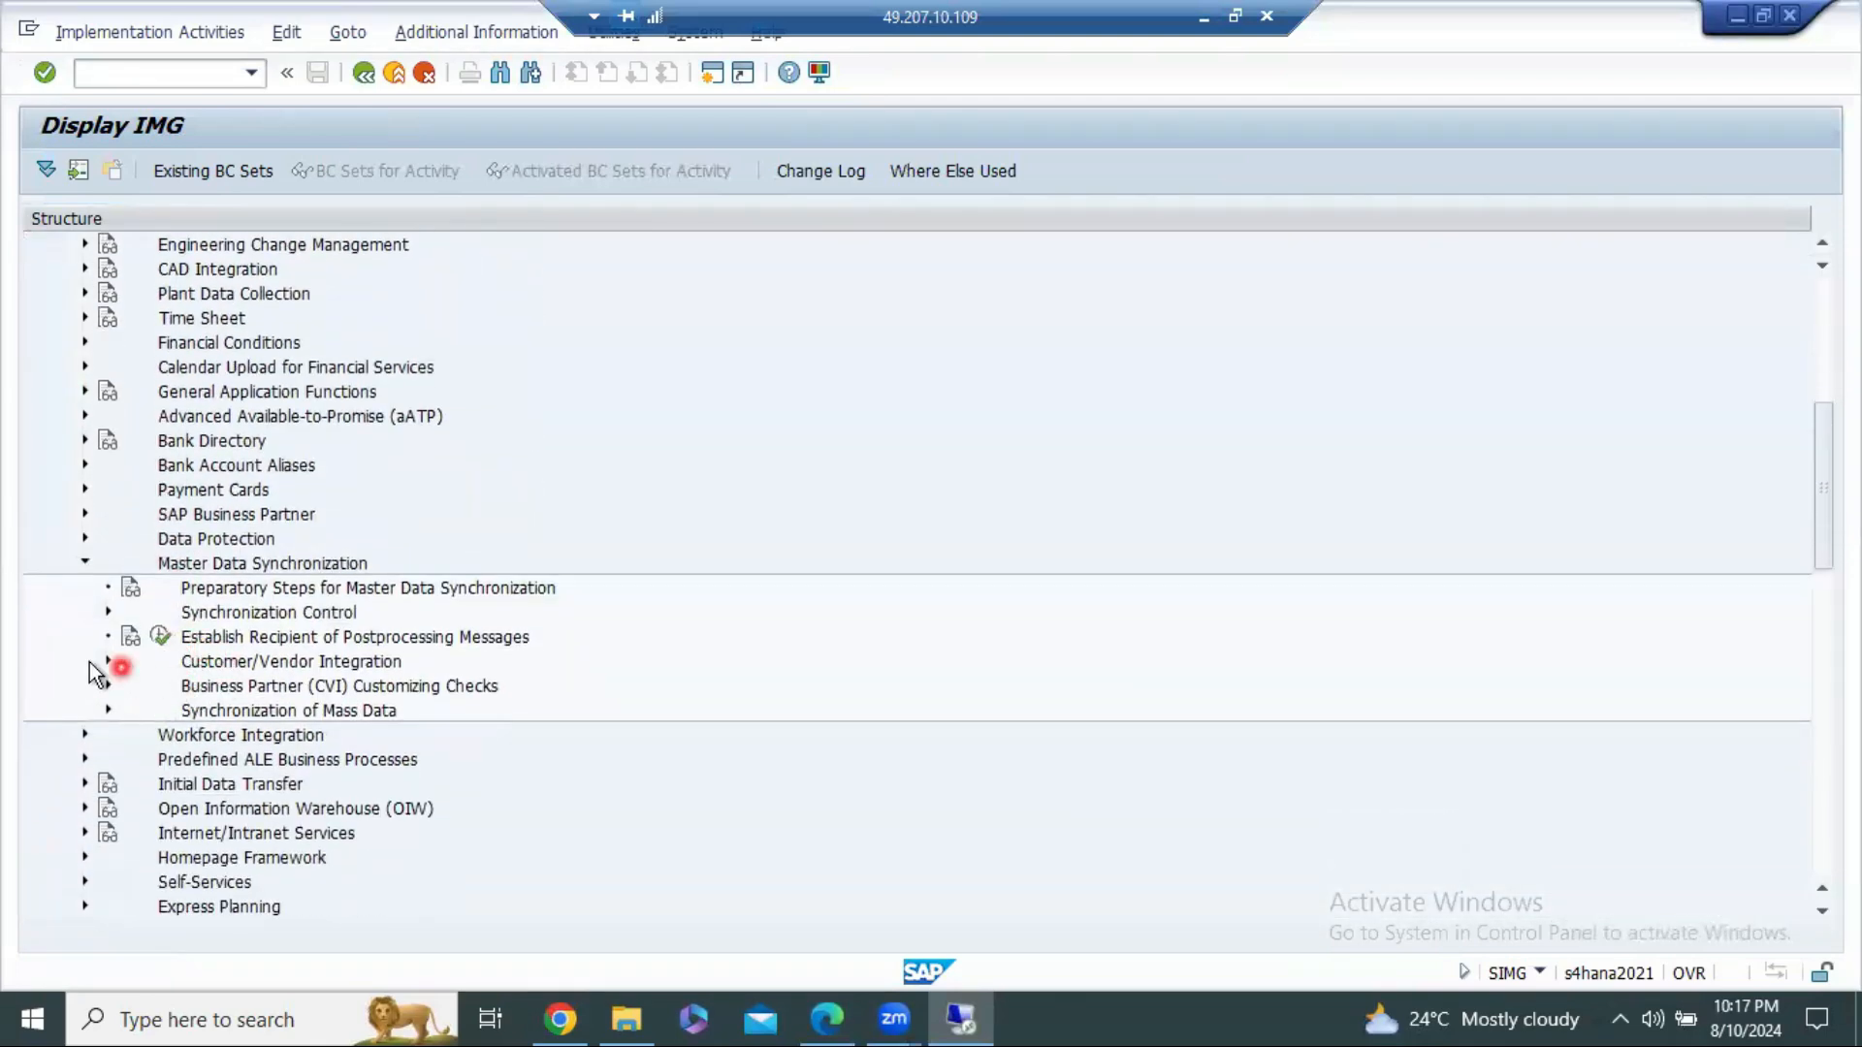
click(306, 639)
click(321, 667)
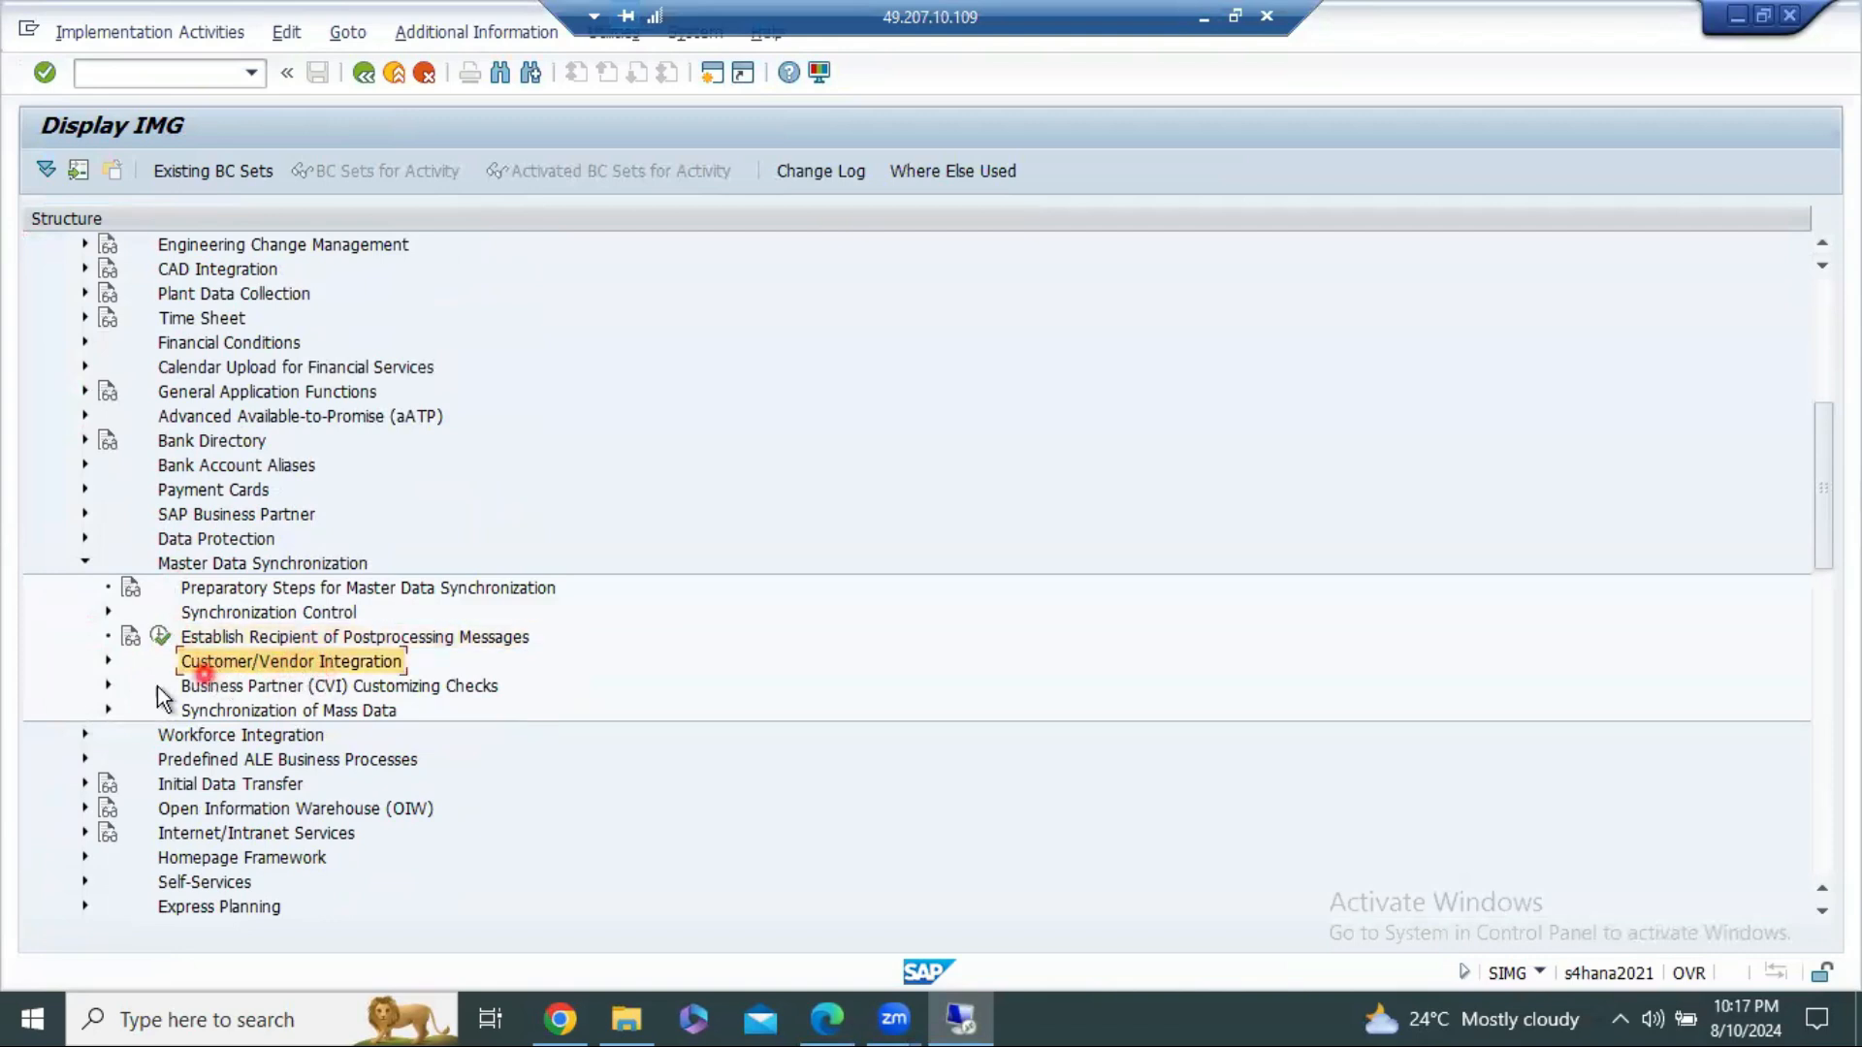
click(107, 662)
scroll(107, 660, down, 2)
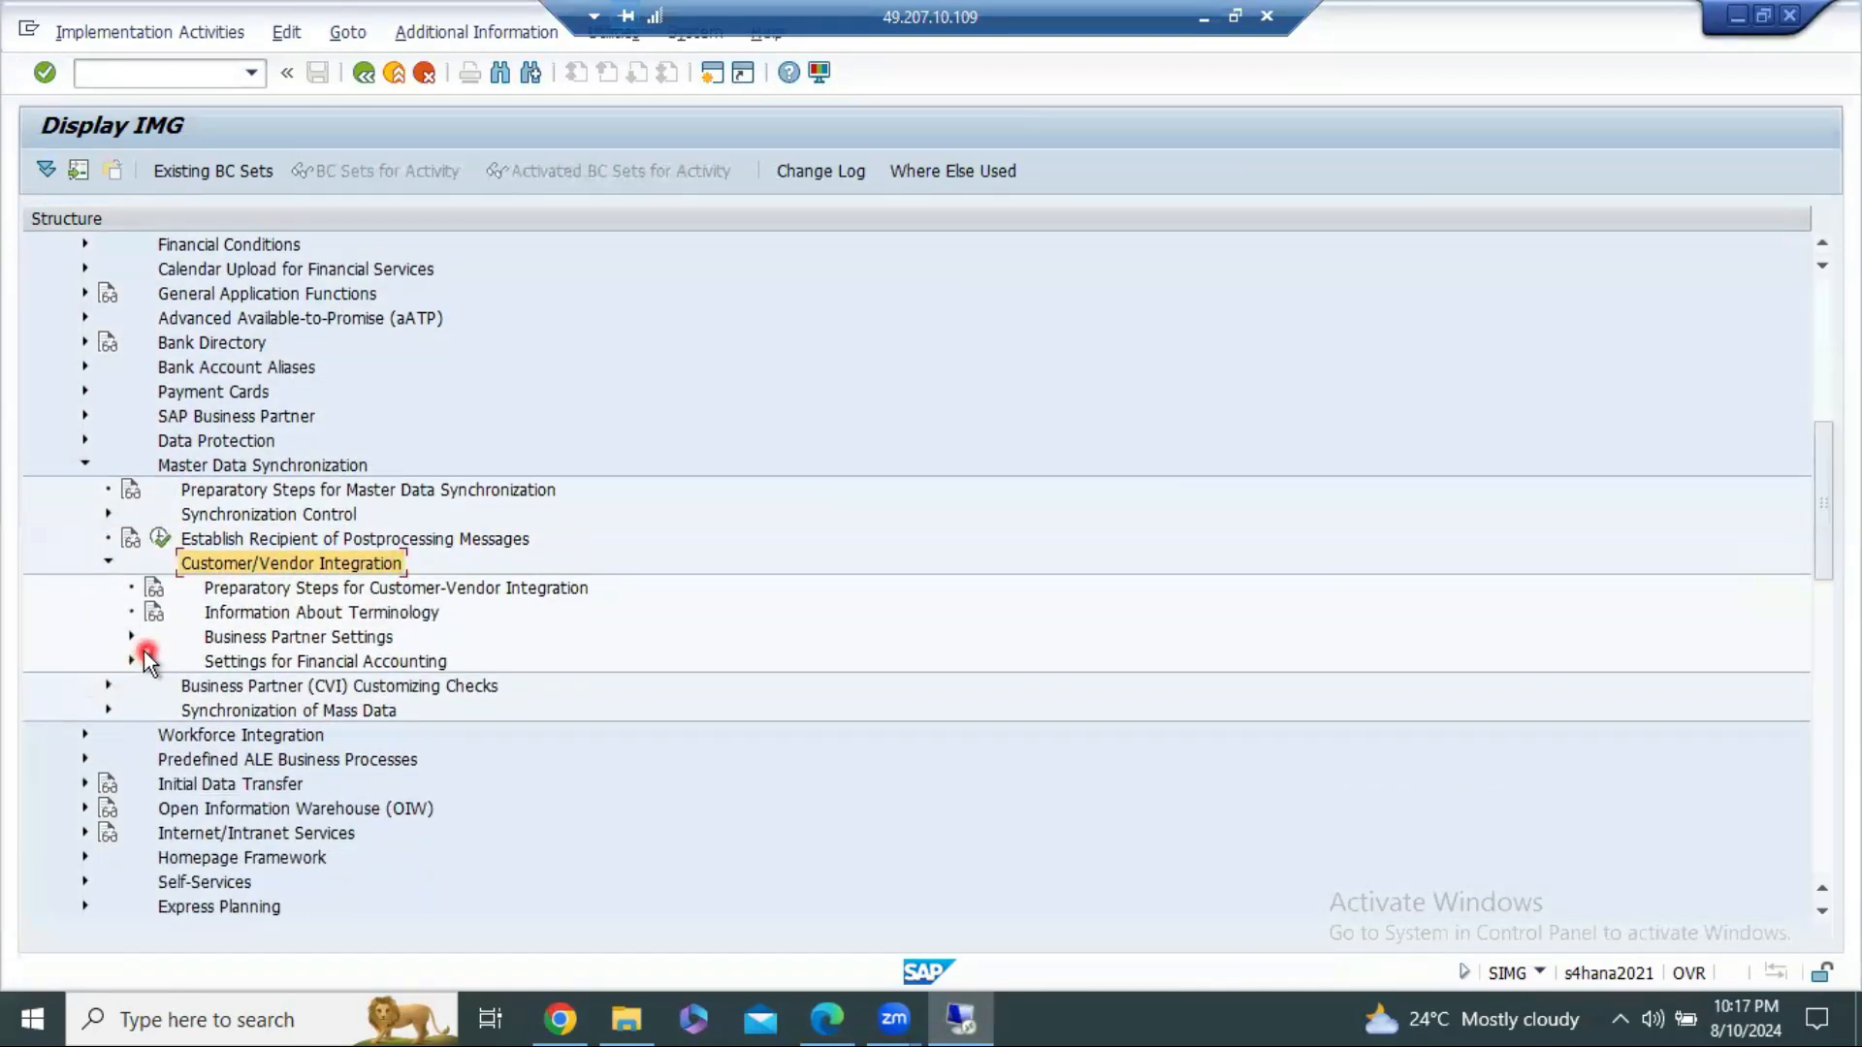
click(131, 638)
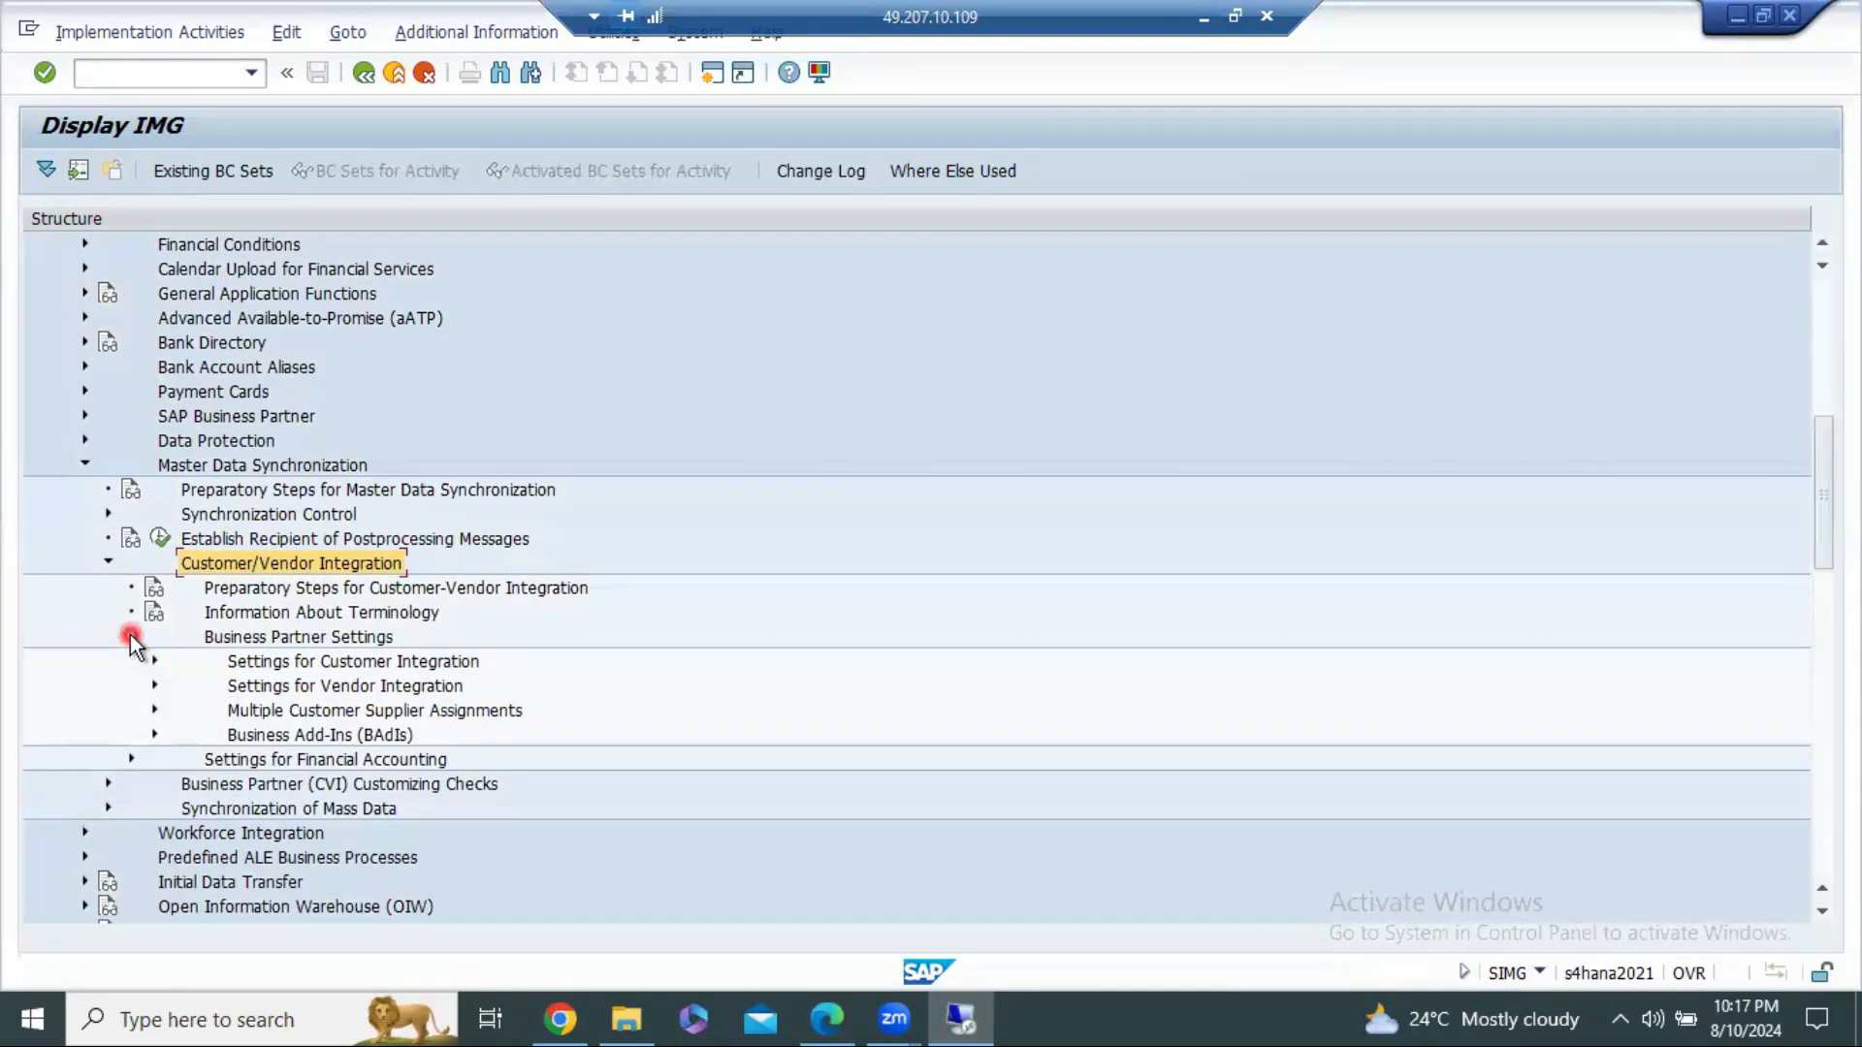
Step: Open Define Number Assignment for Direction BP to Customer under the Assign Keys settings for customer integration and inspect the first entry
click(153, 661)
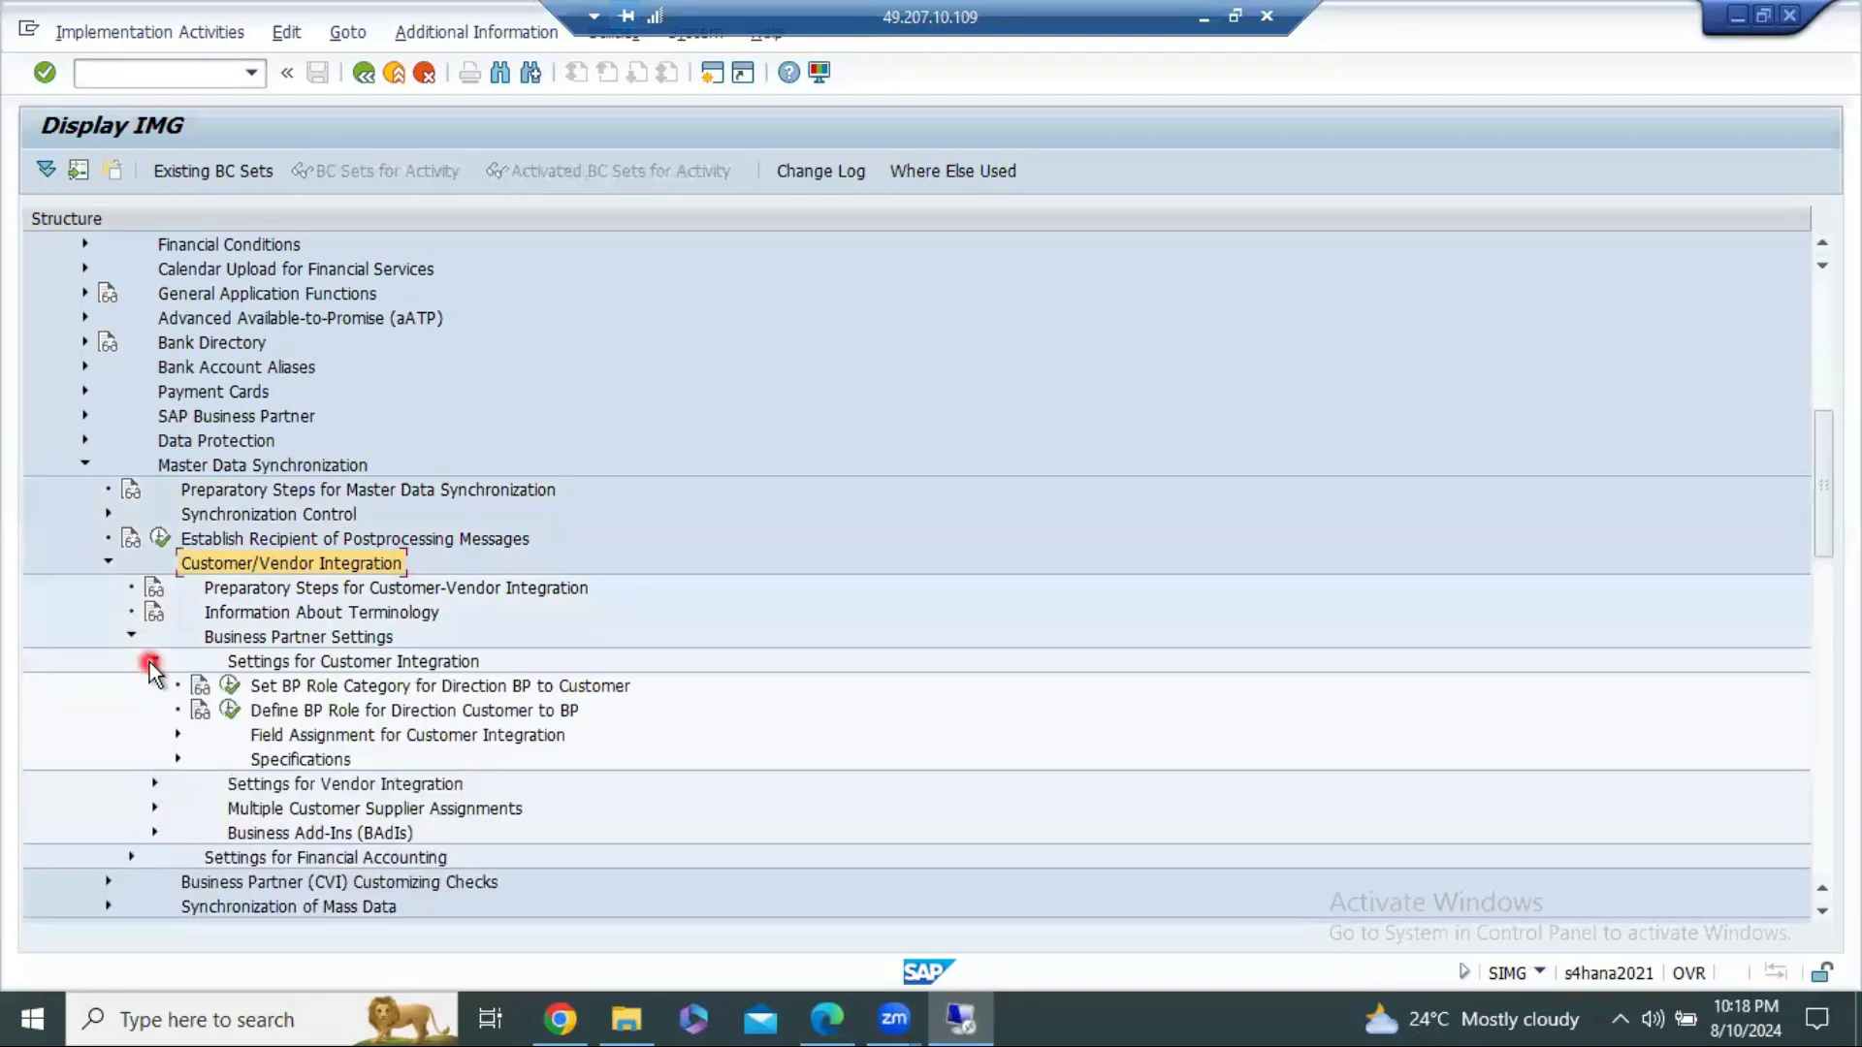
click(166, 743)
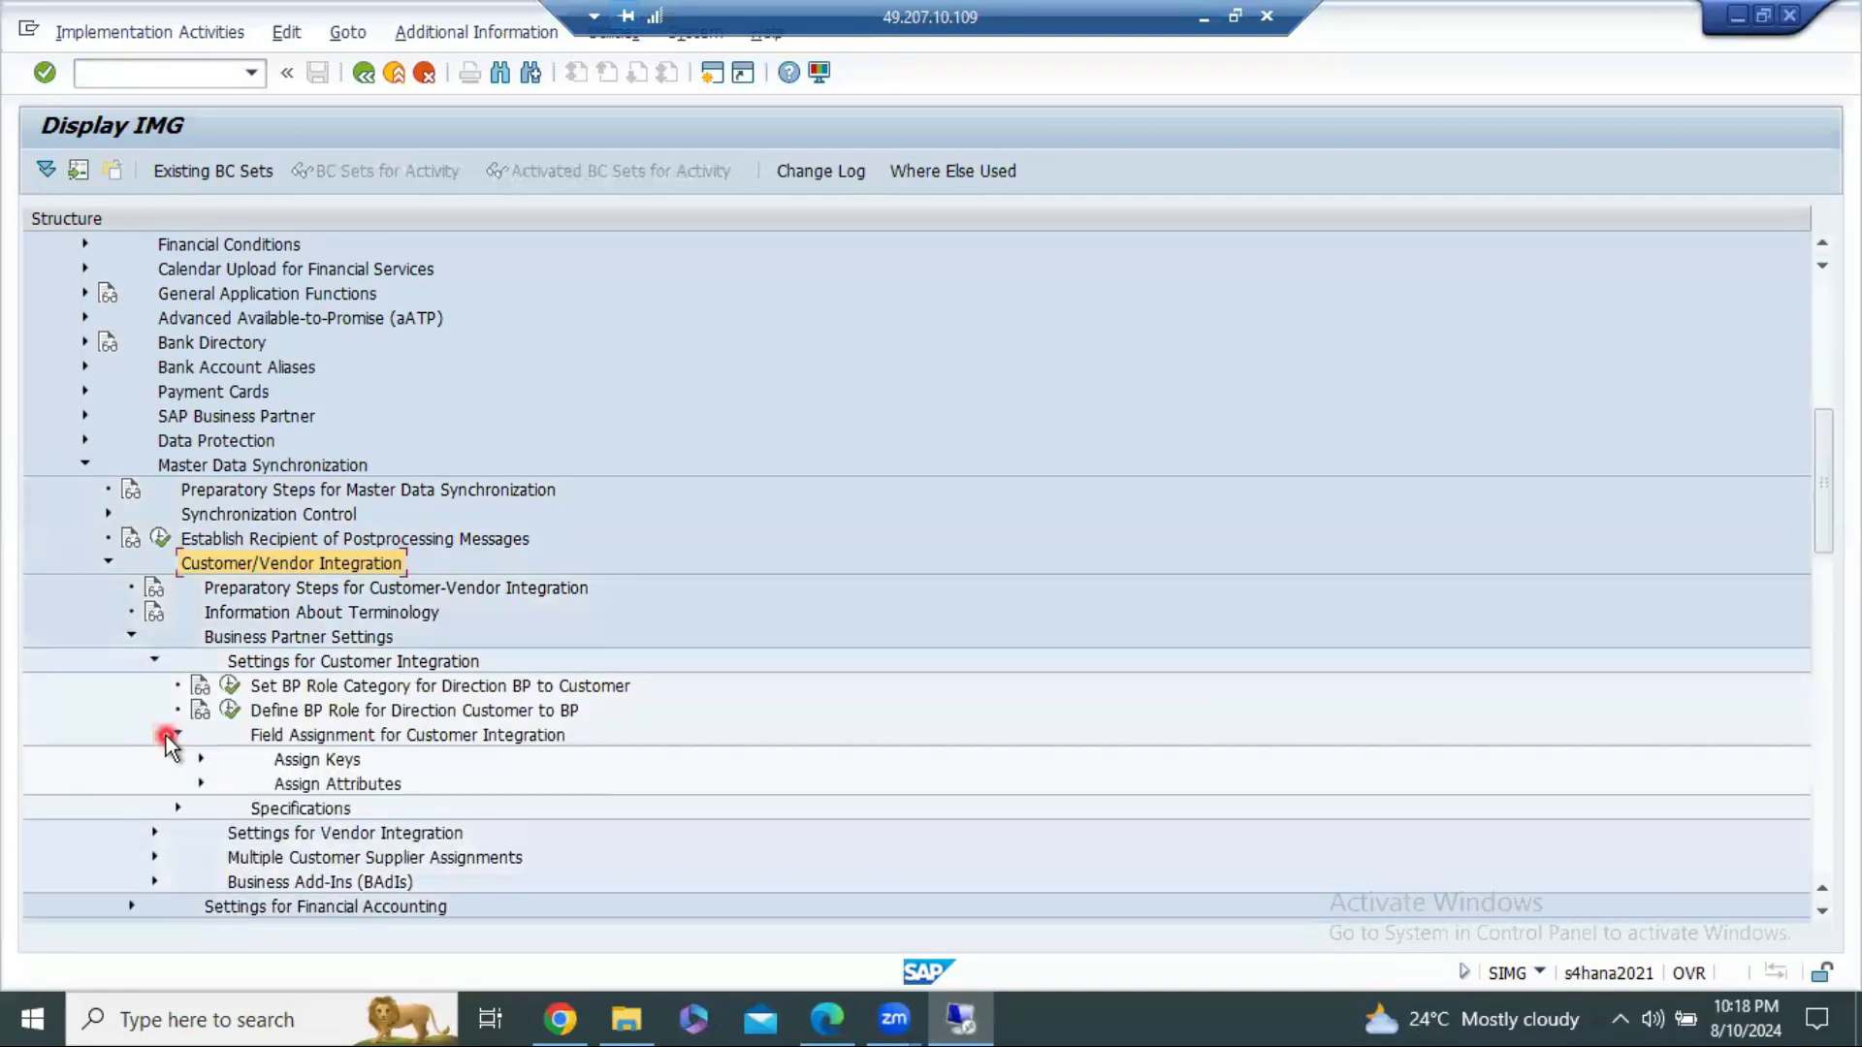
click(195, 783)
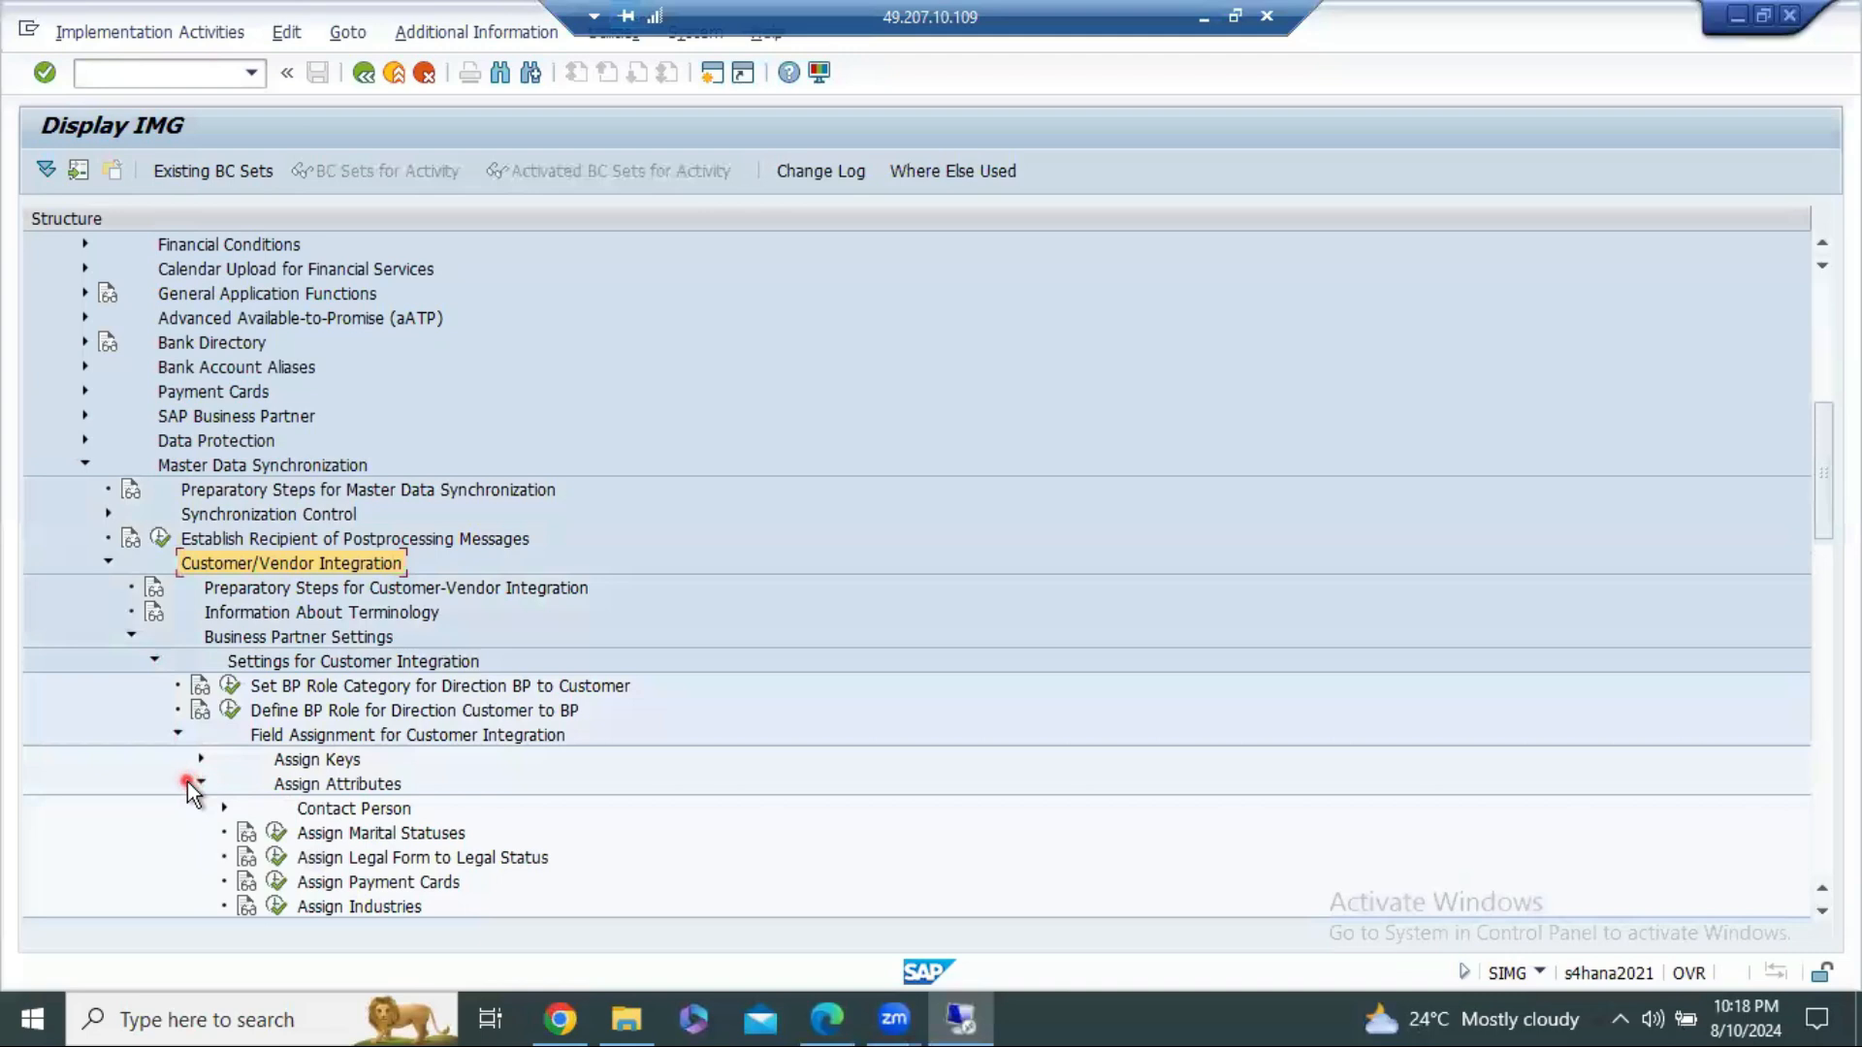
click(189, 782)
click(199, 759)
click(332, 781)
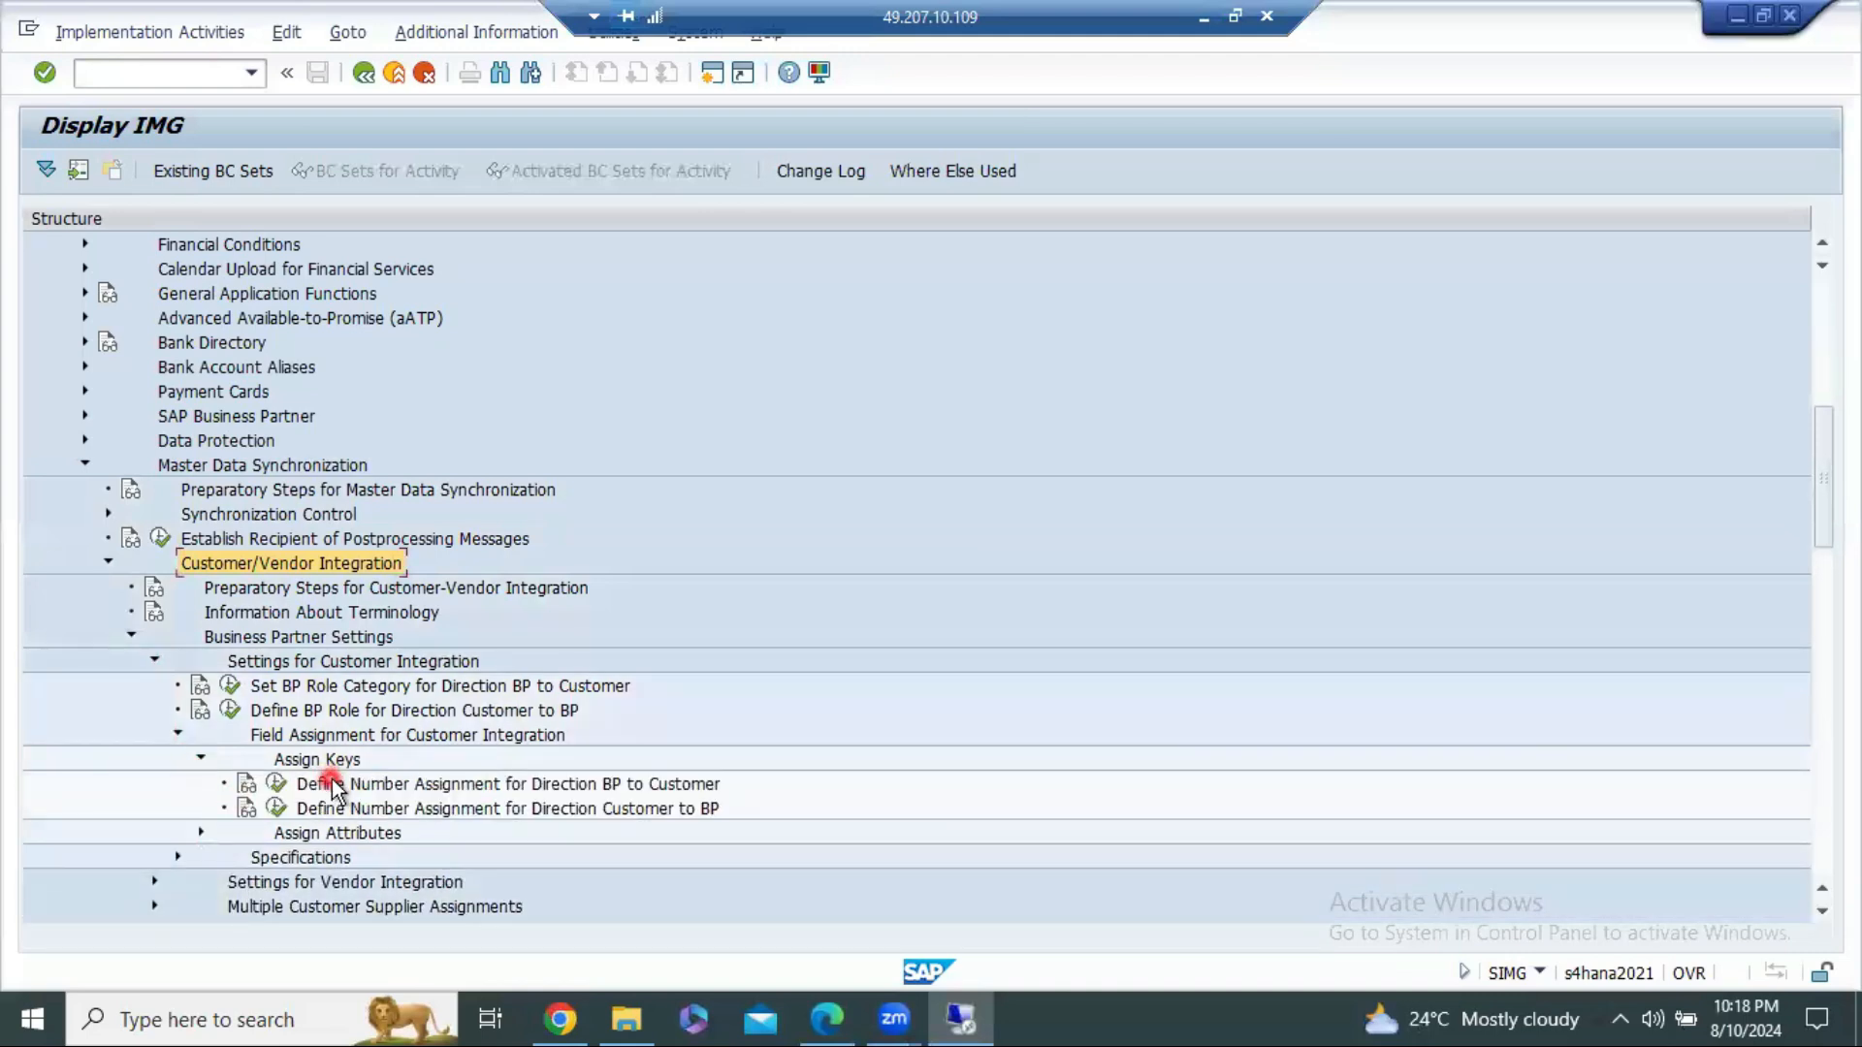
click(276, 783)
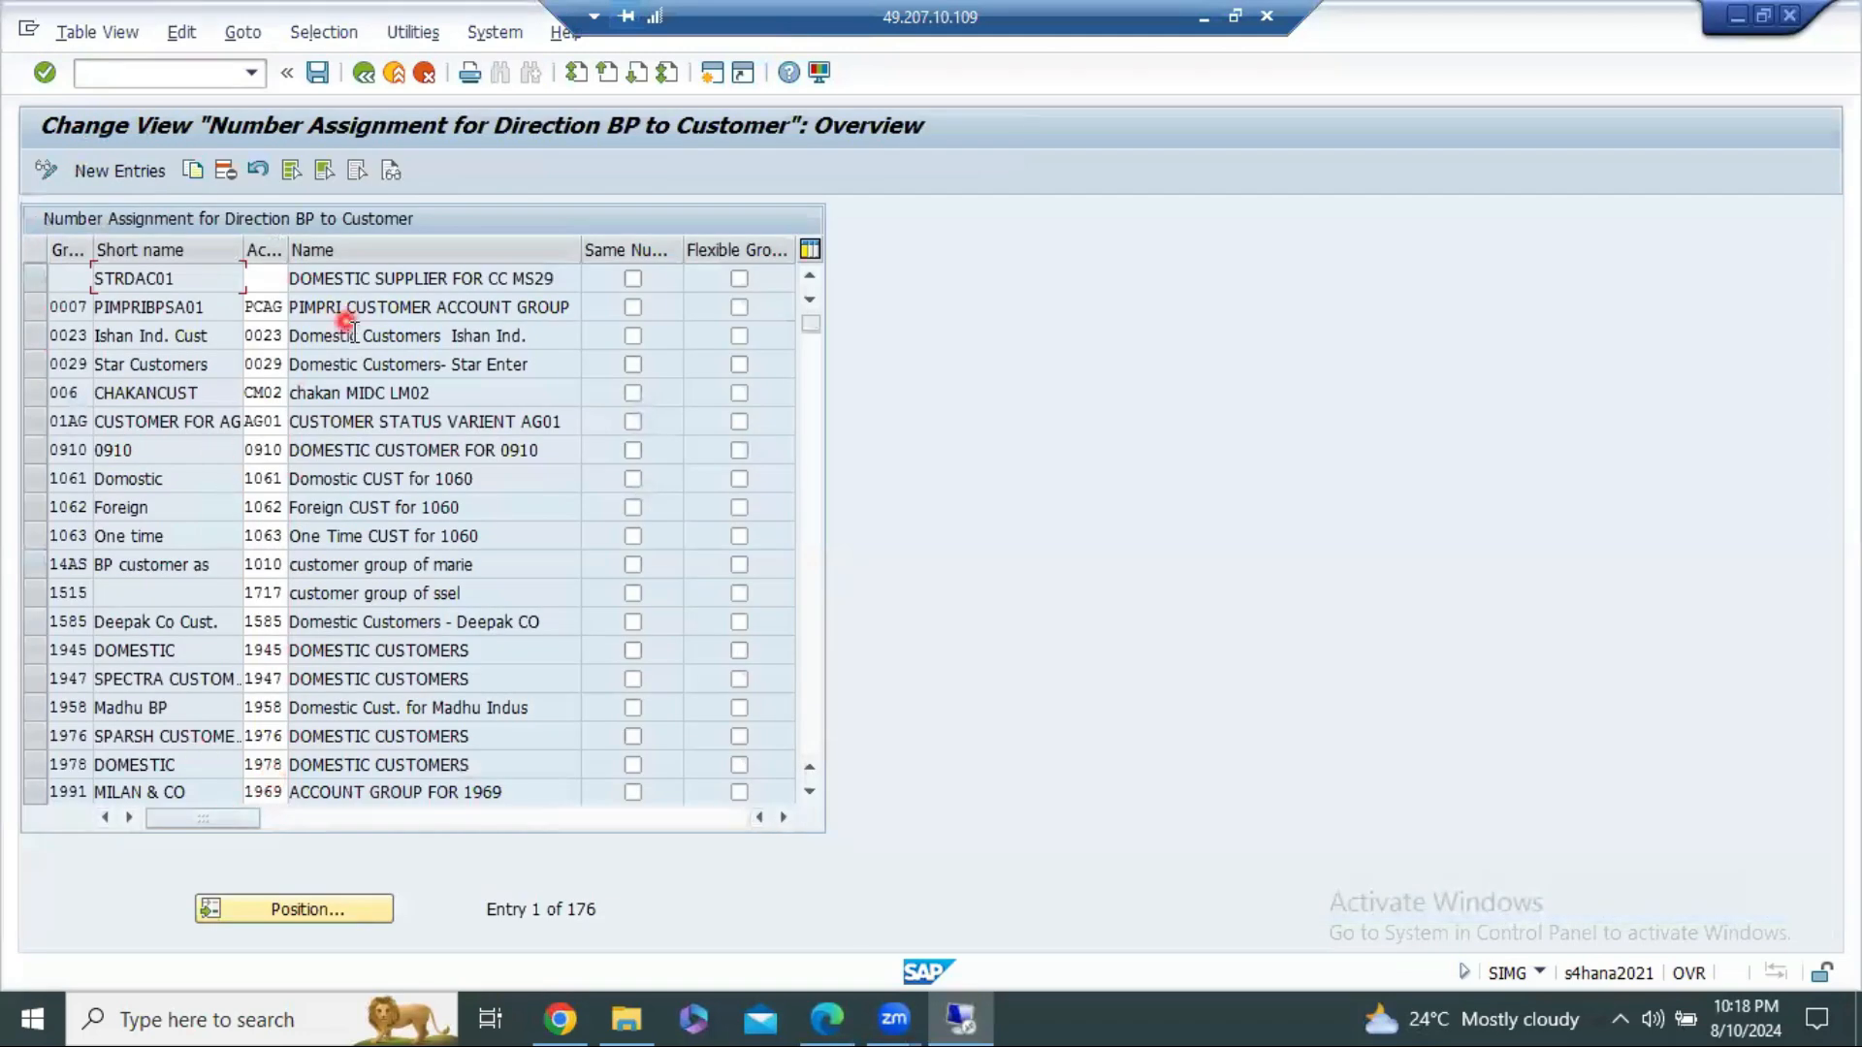
click(262, 279)
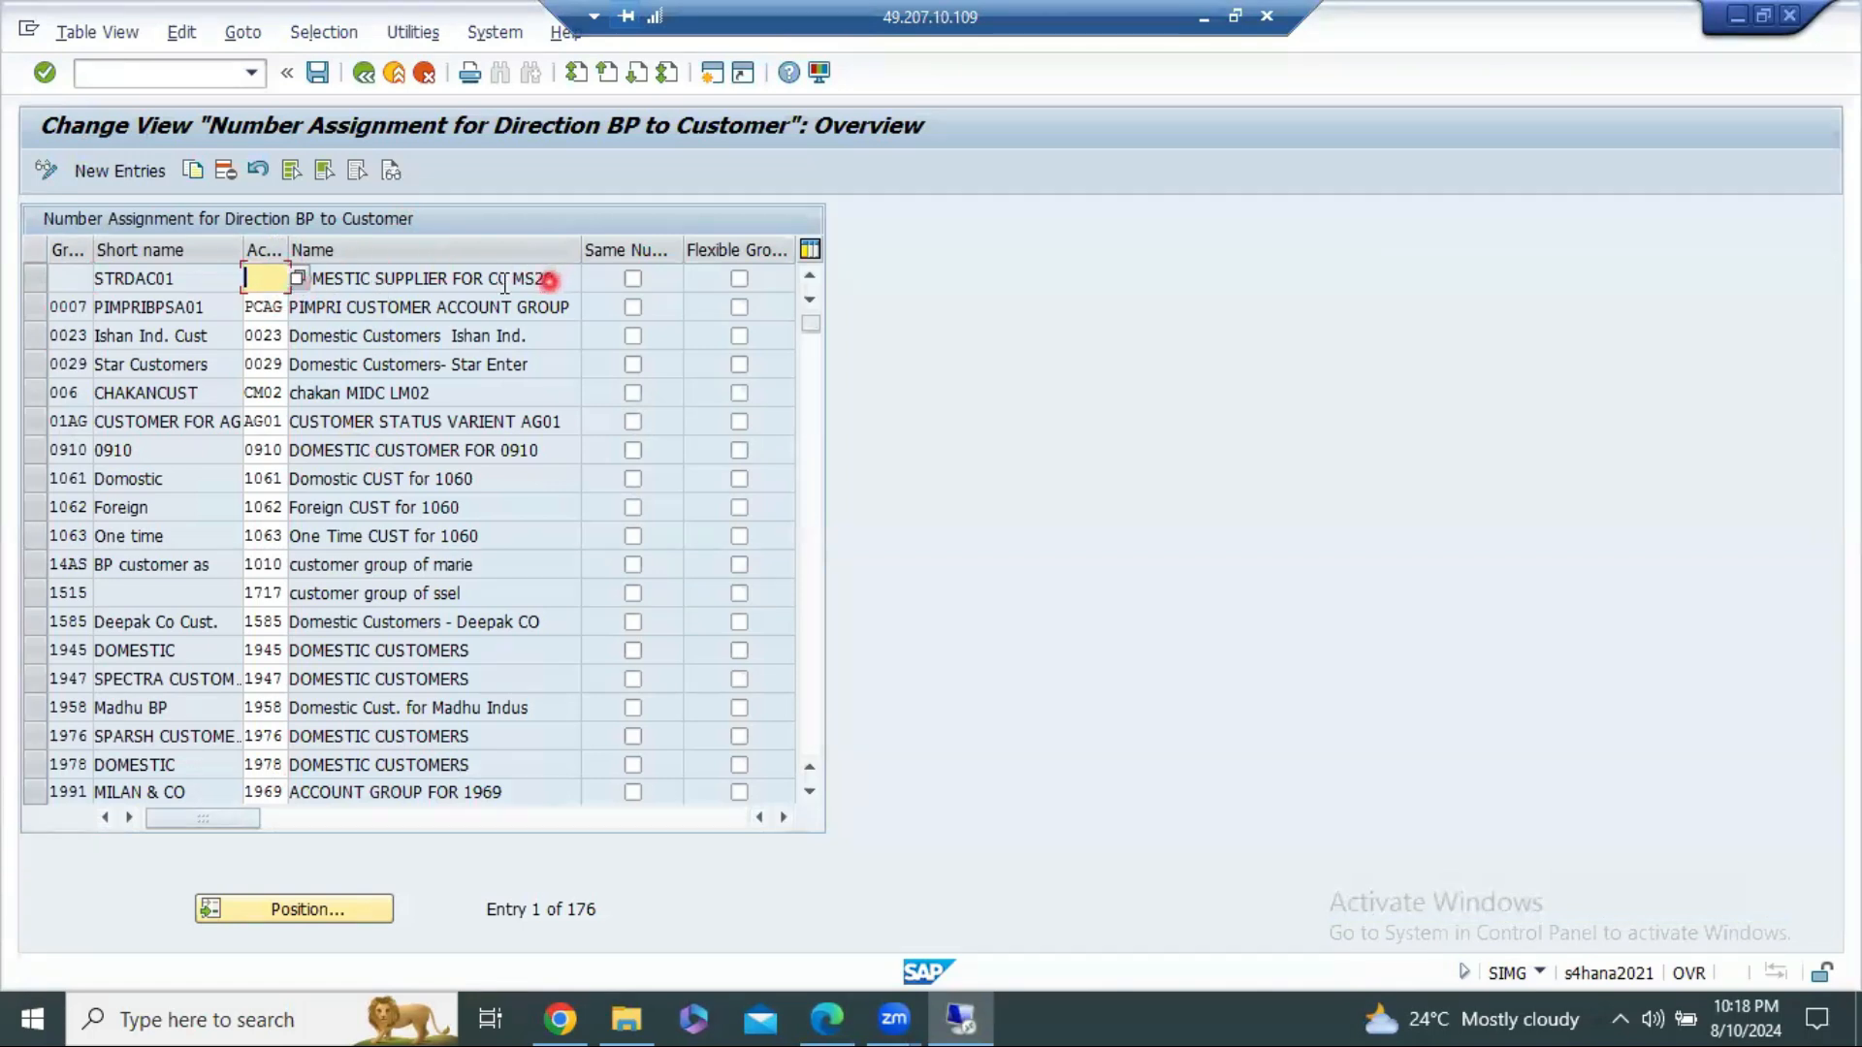
click(73, 279)
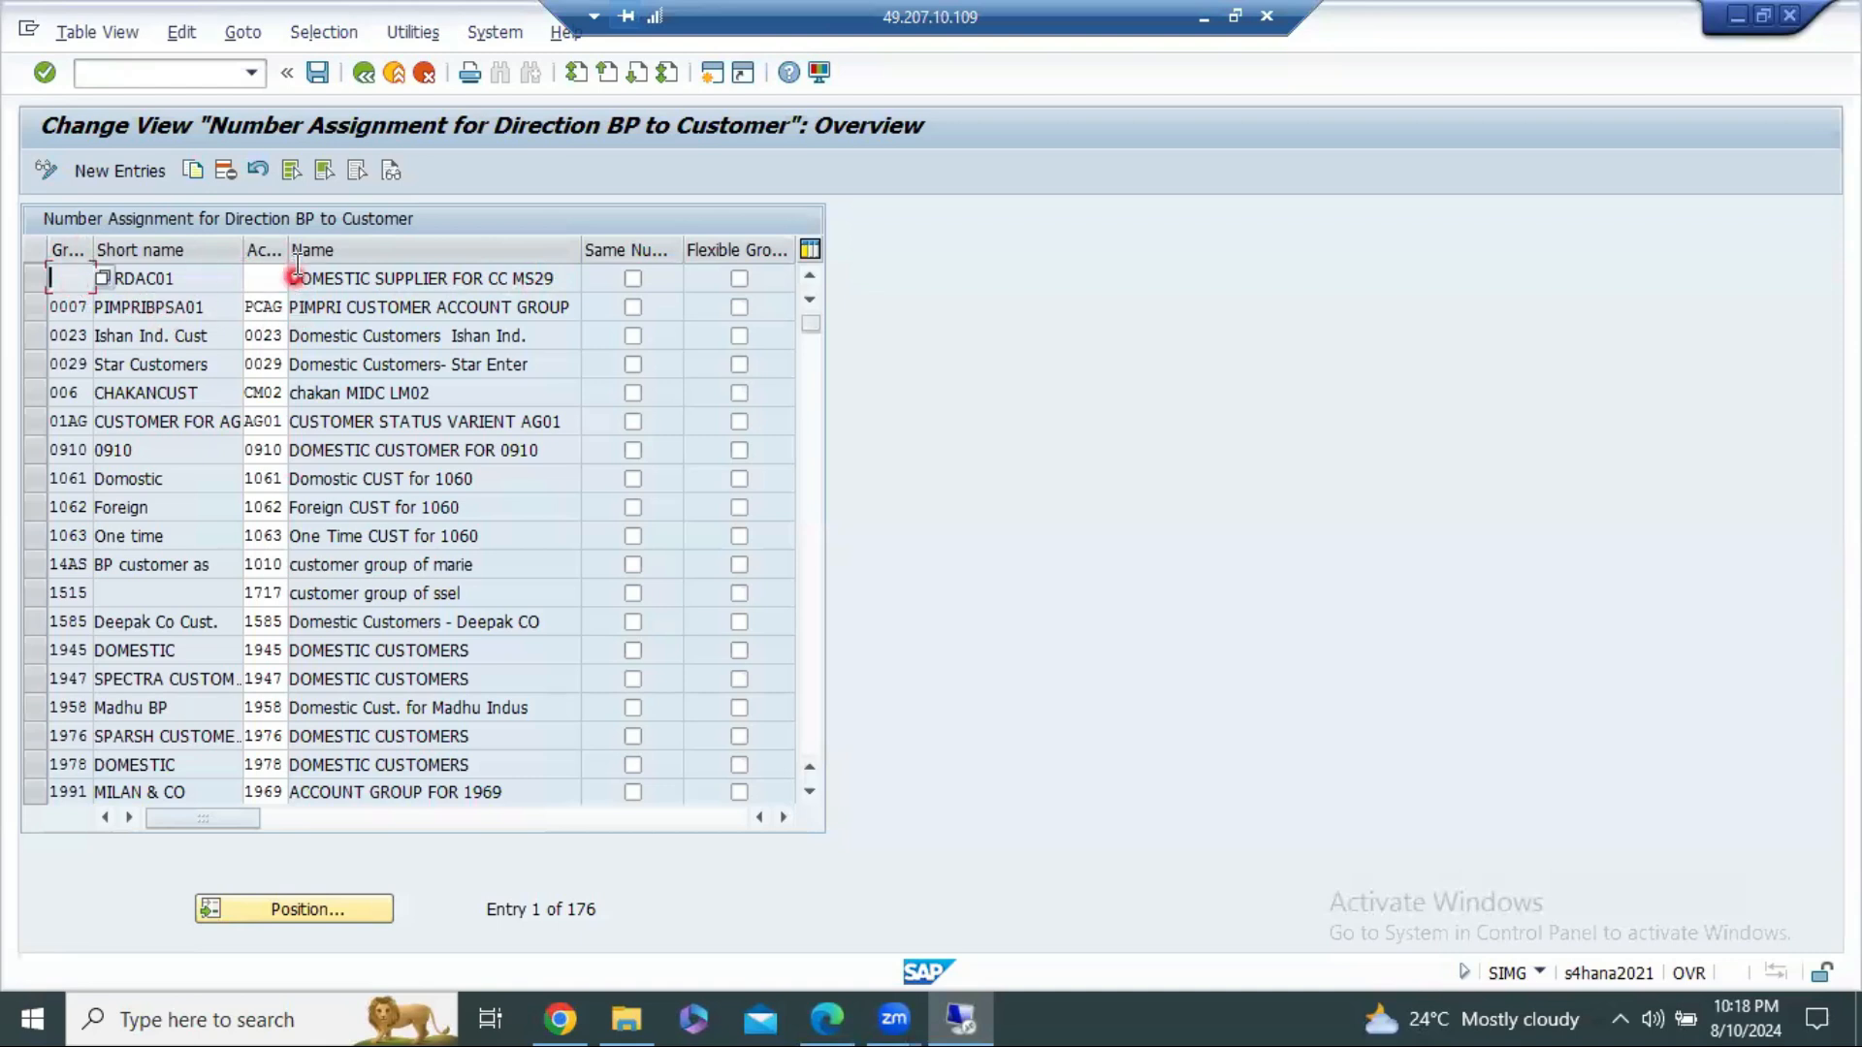
Step: Review the Customer Master Configuration and BP-to-customer linking steps on the Account Payable sheet of the S4 HANA FI-Notes
click(1200, 16)
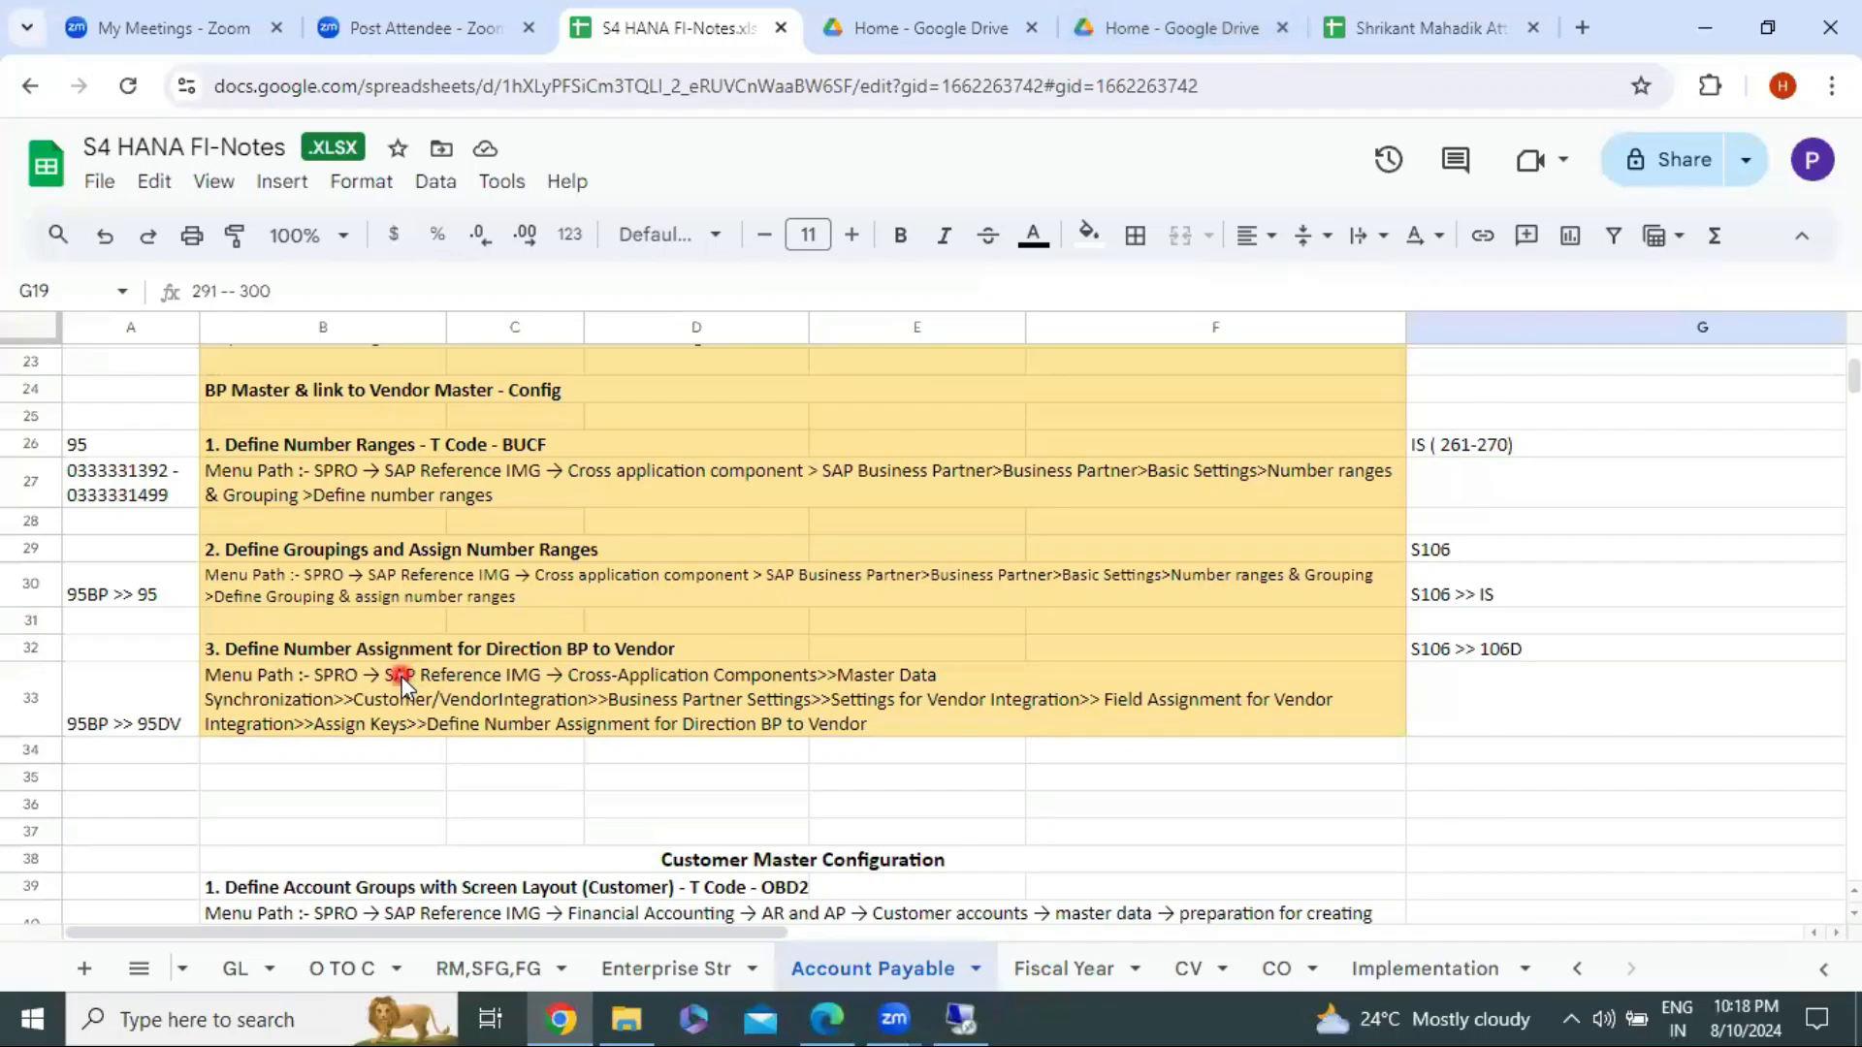
scroll(385, 684, down, 5)
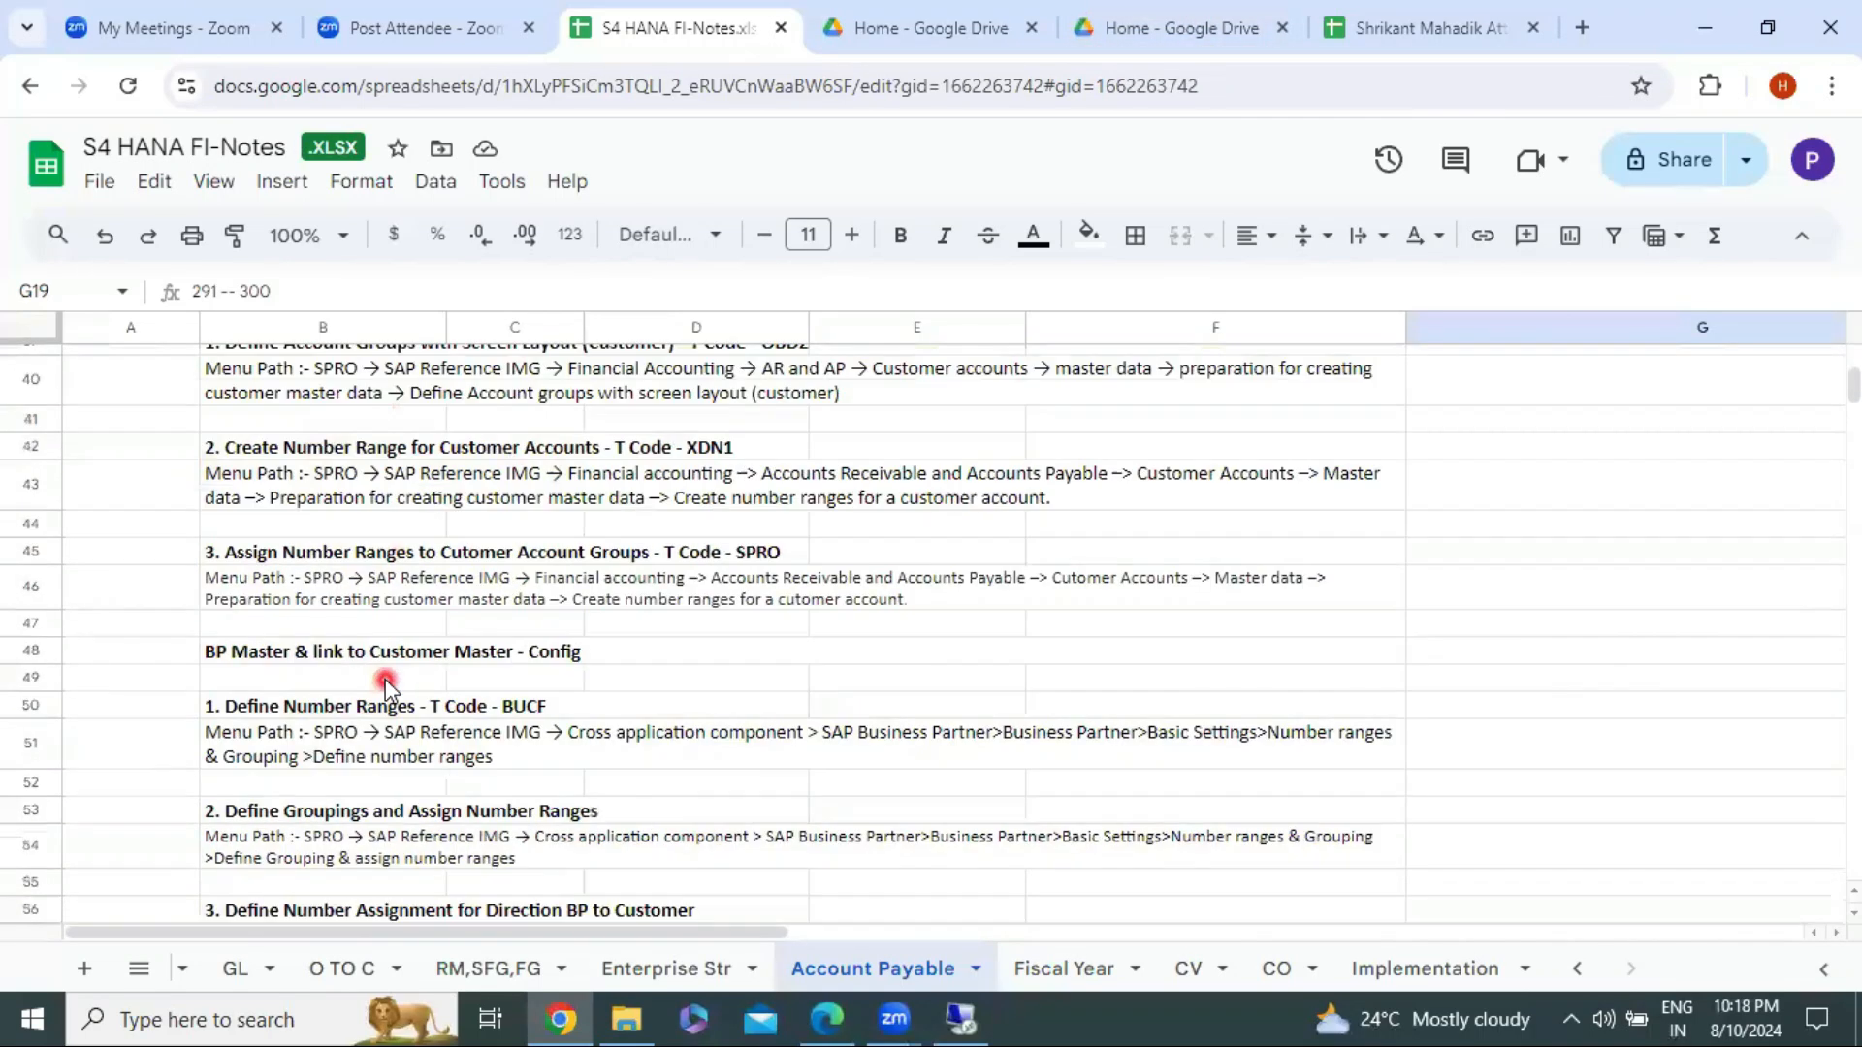
scroll(386, 684, down, 1)
scroll(383, 677, up, 3)
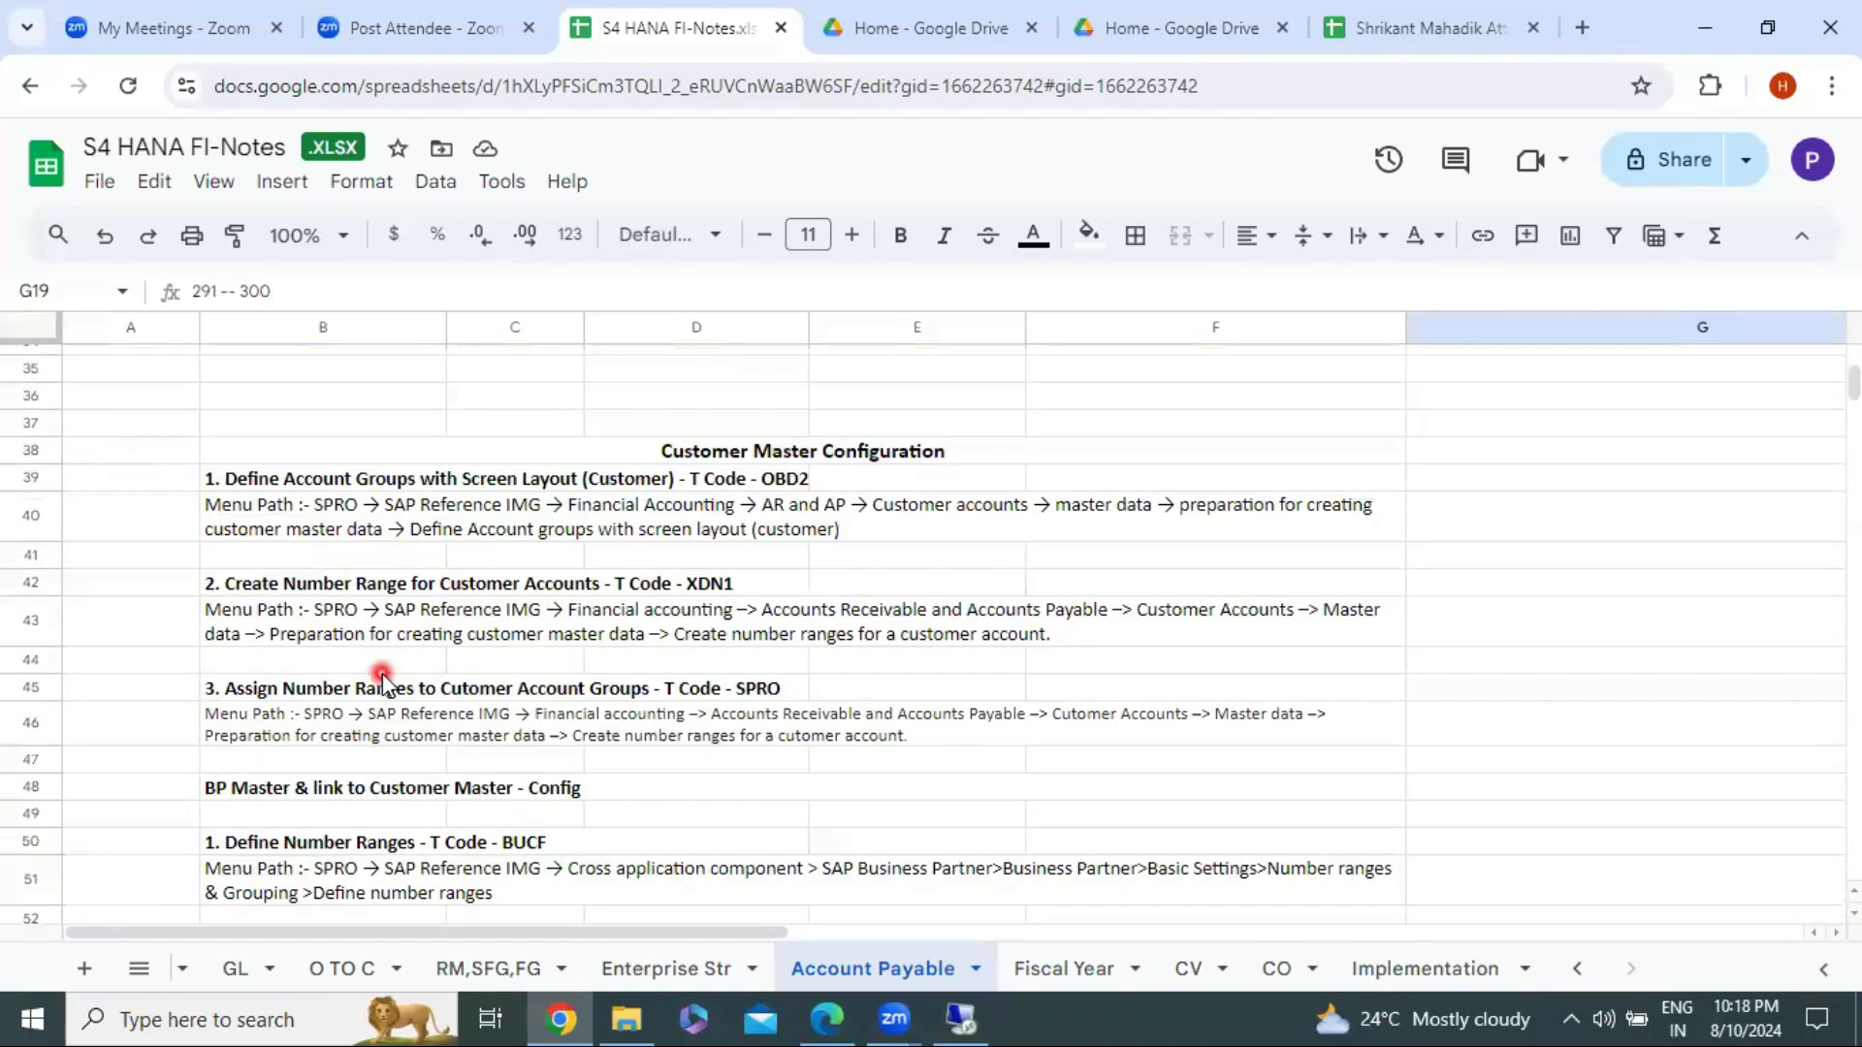
scroll(378, 676, down, 3)
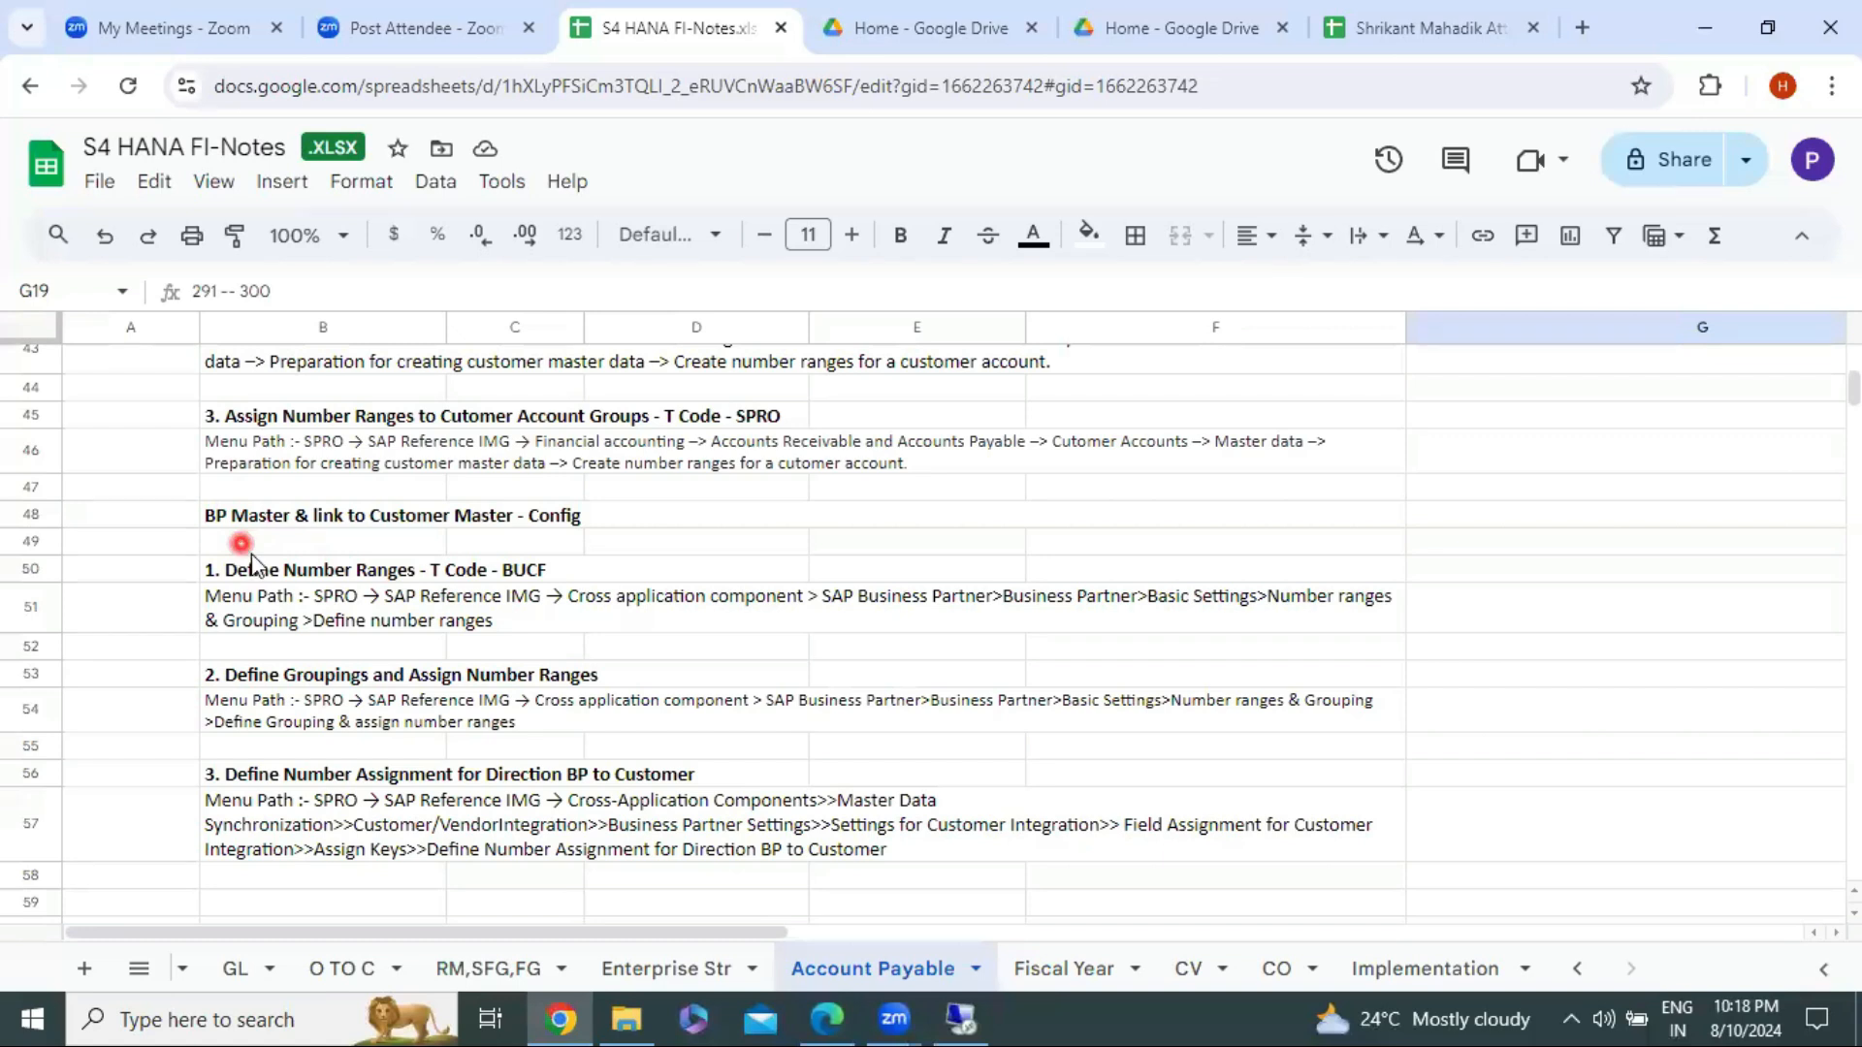
Step: Return to the Kris Traders record in SAP and try again to save its new supplier role for company code S106
click(960, 1019)
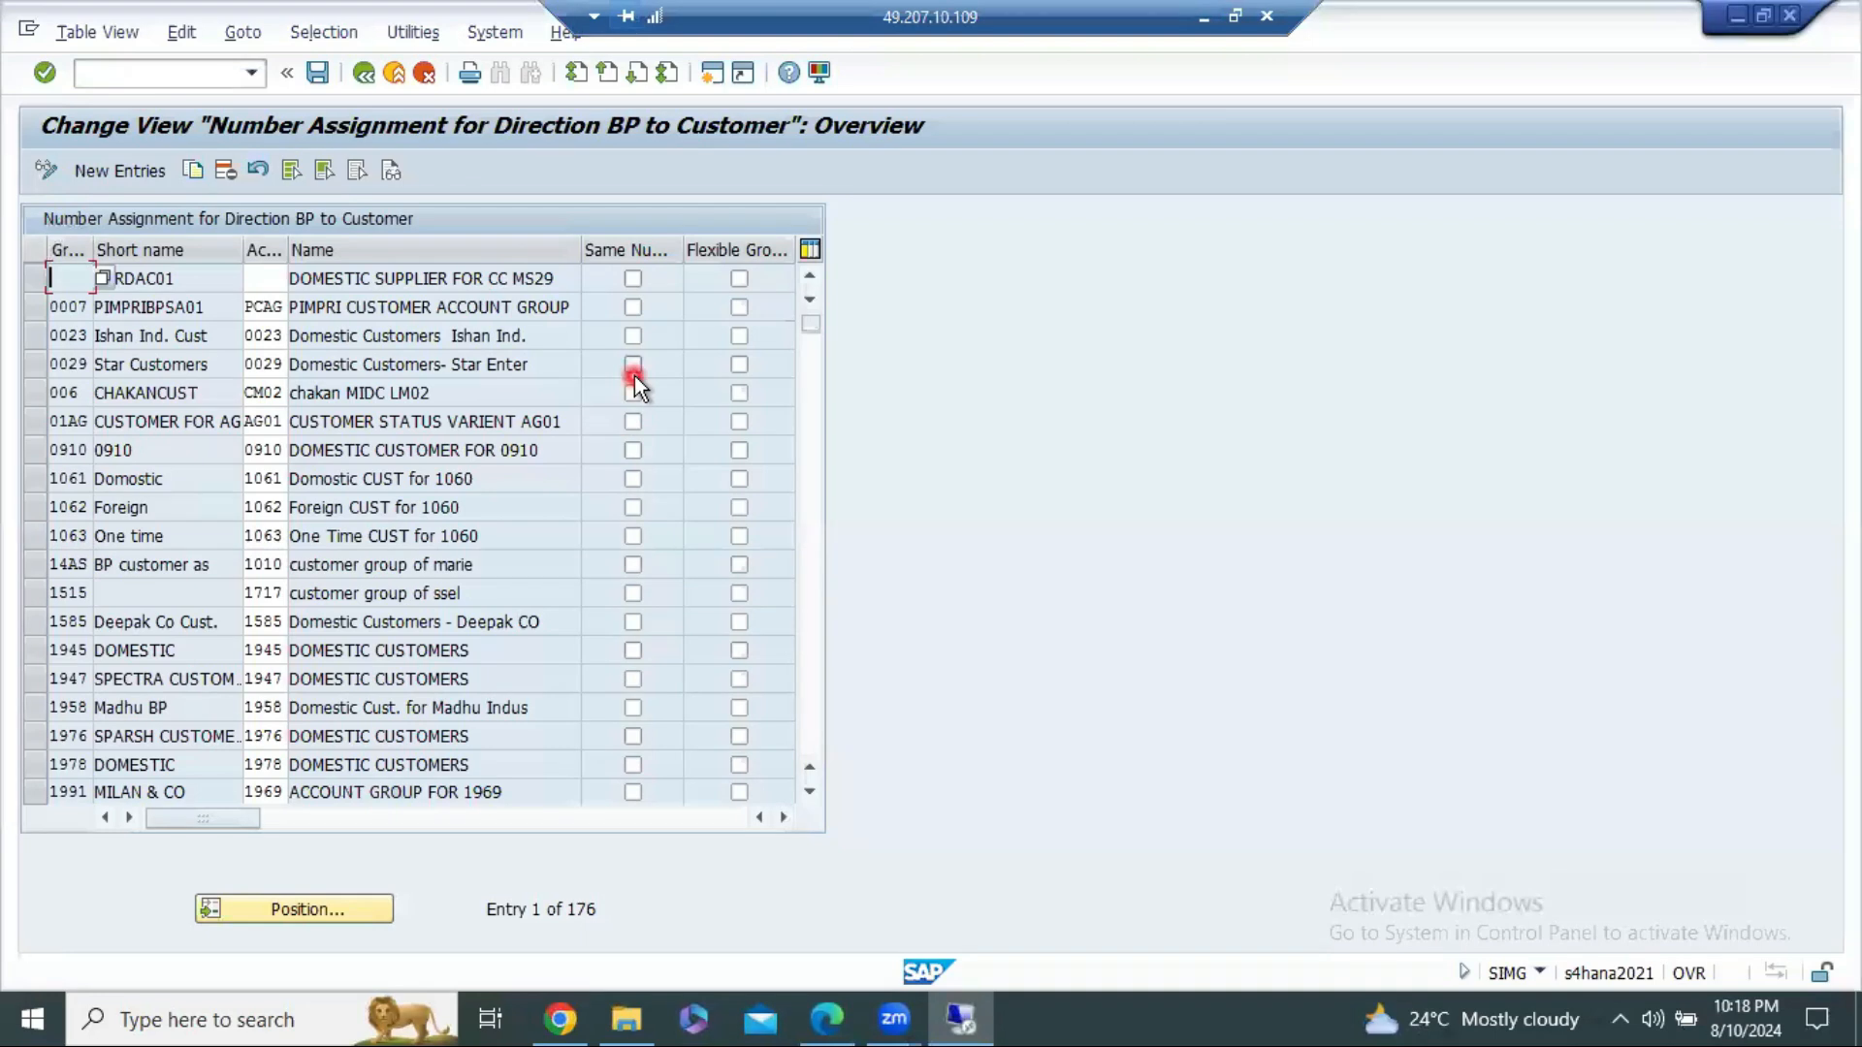
key(alt+Tab)
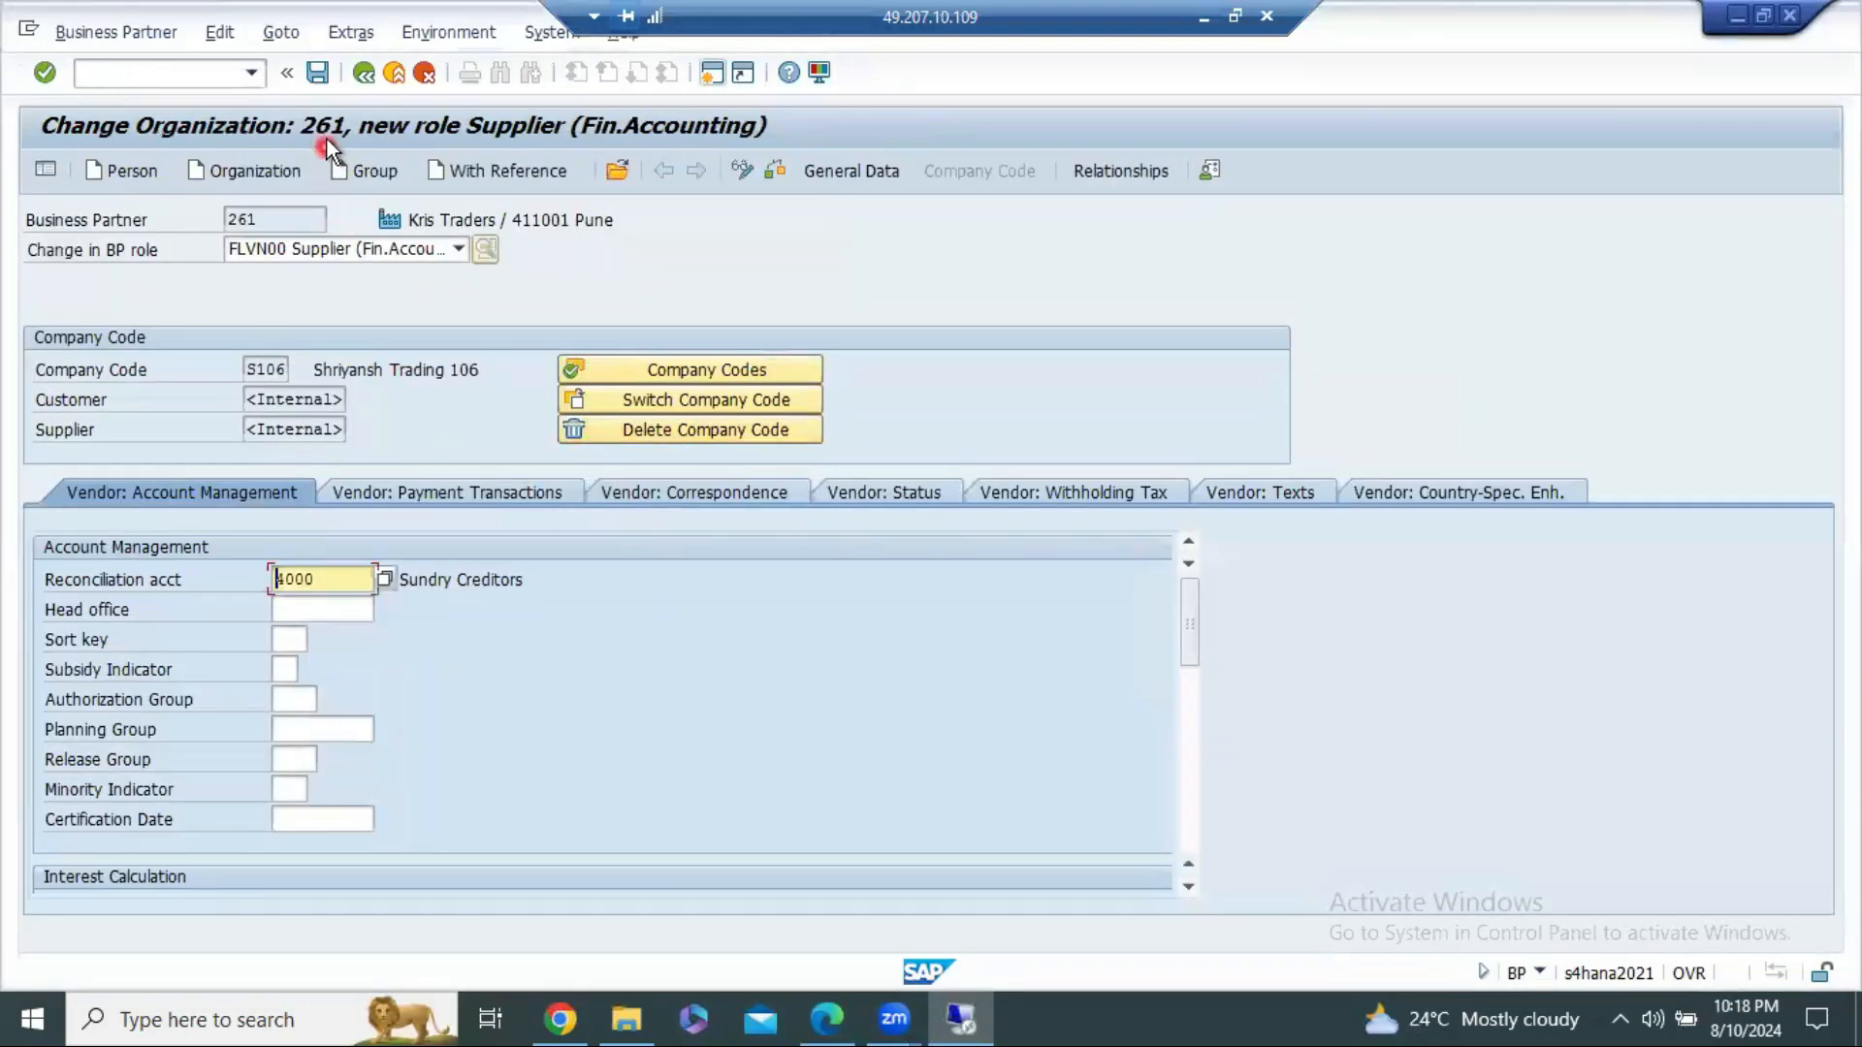
click(319, 73)
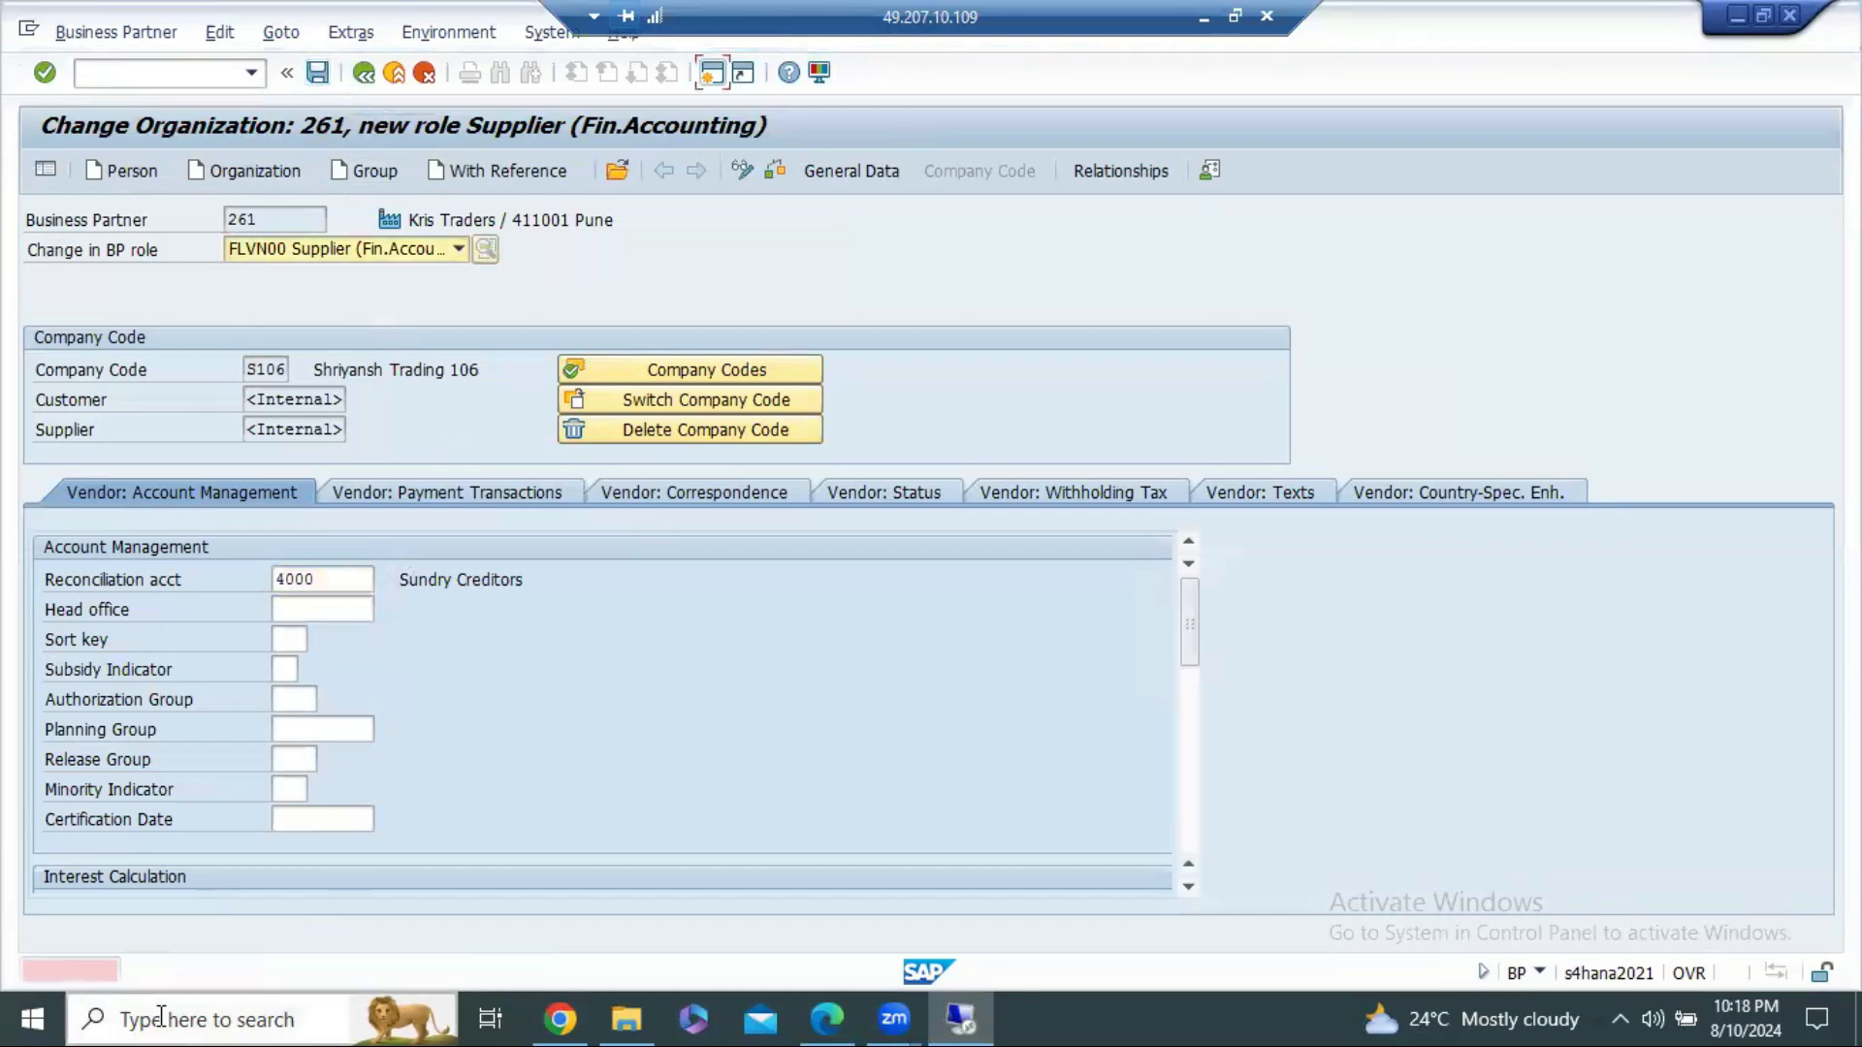
click(119, 978)
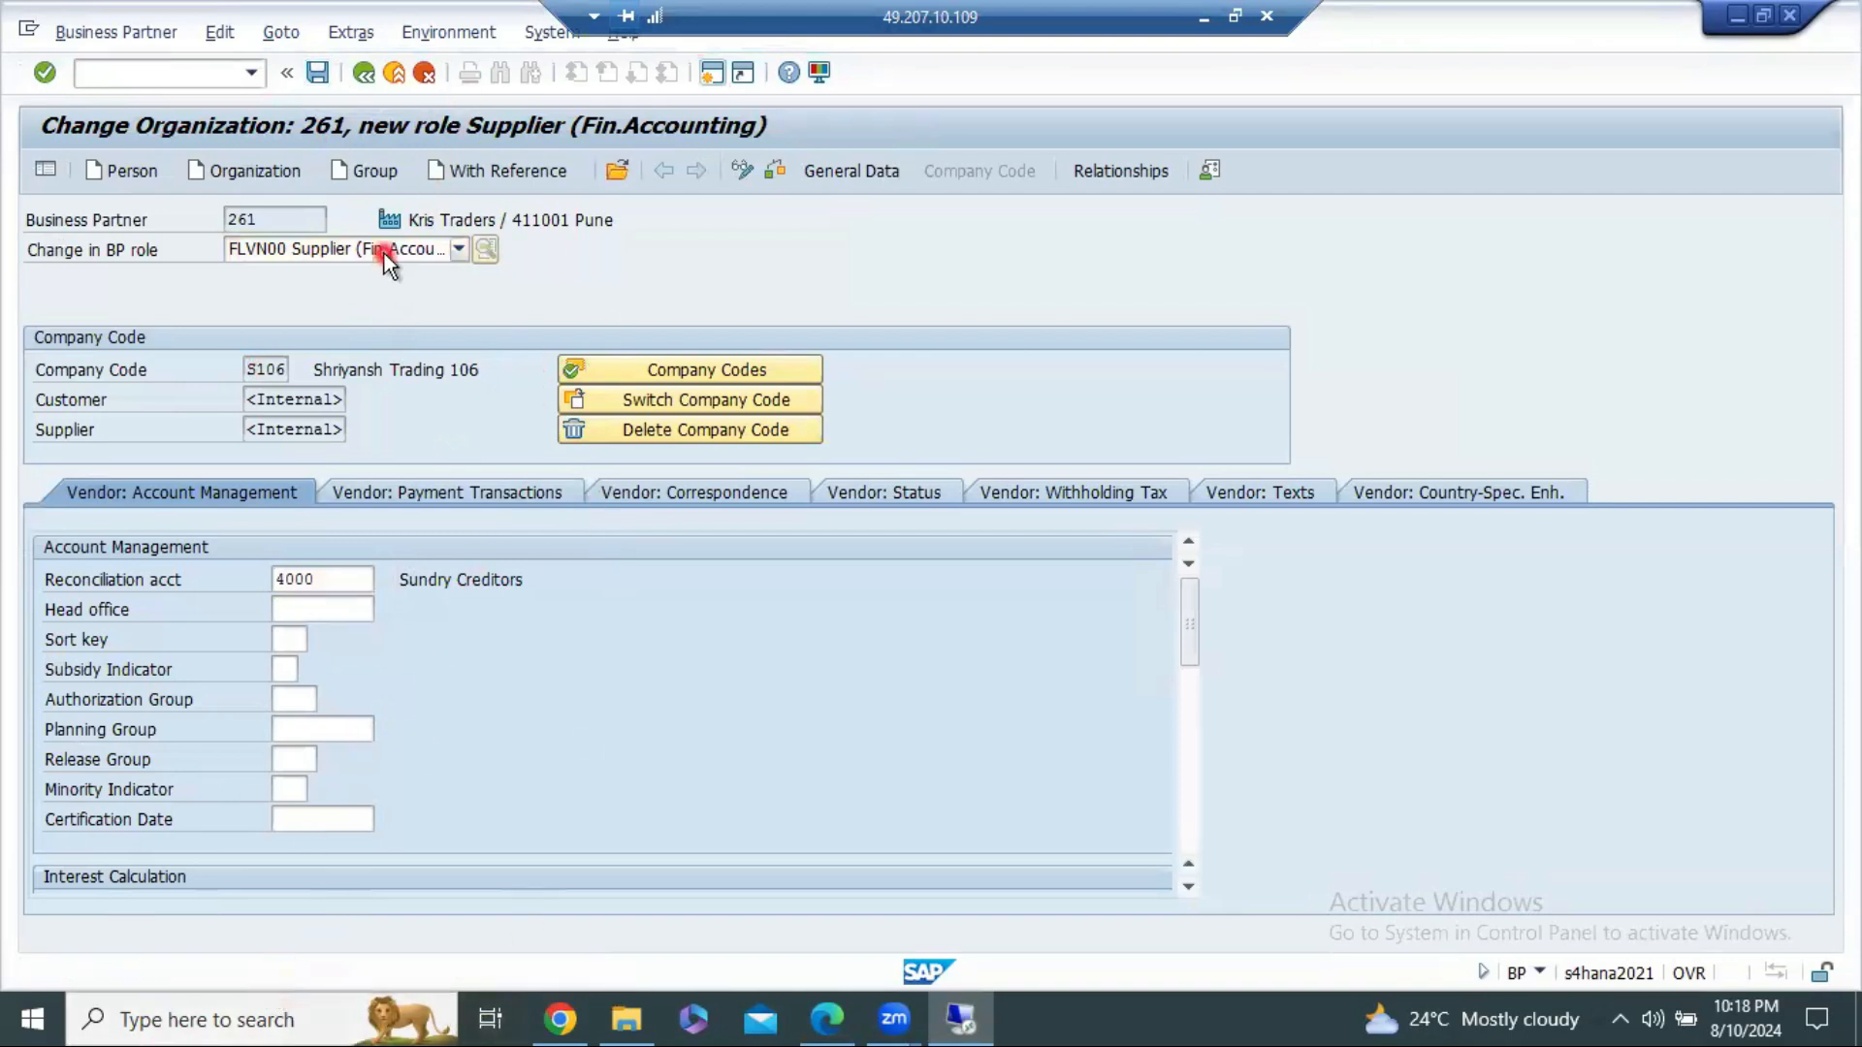
key(Return)
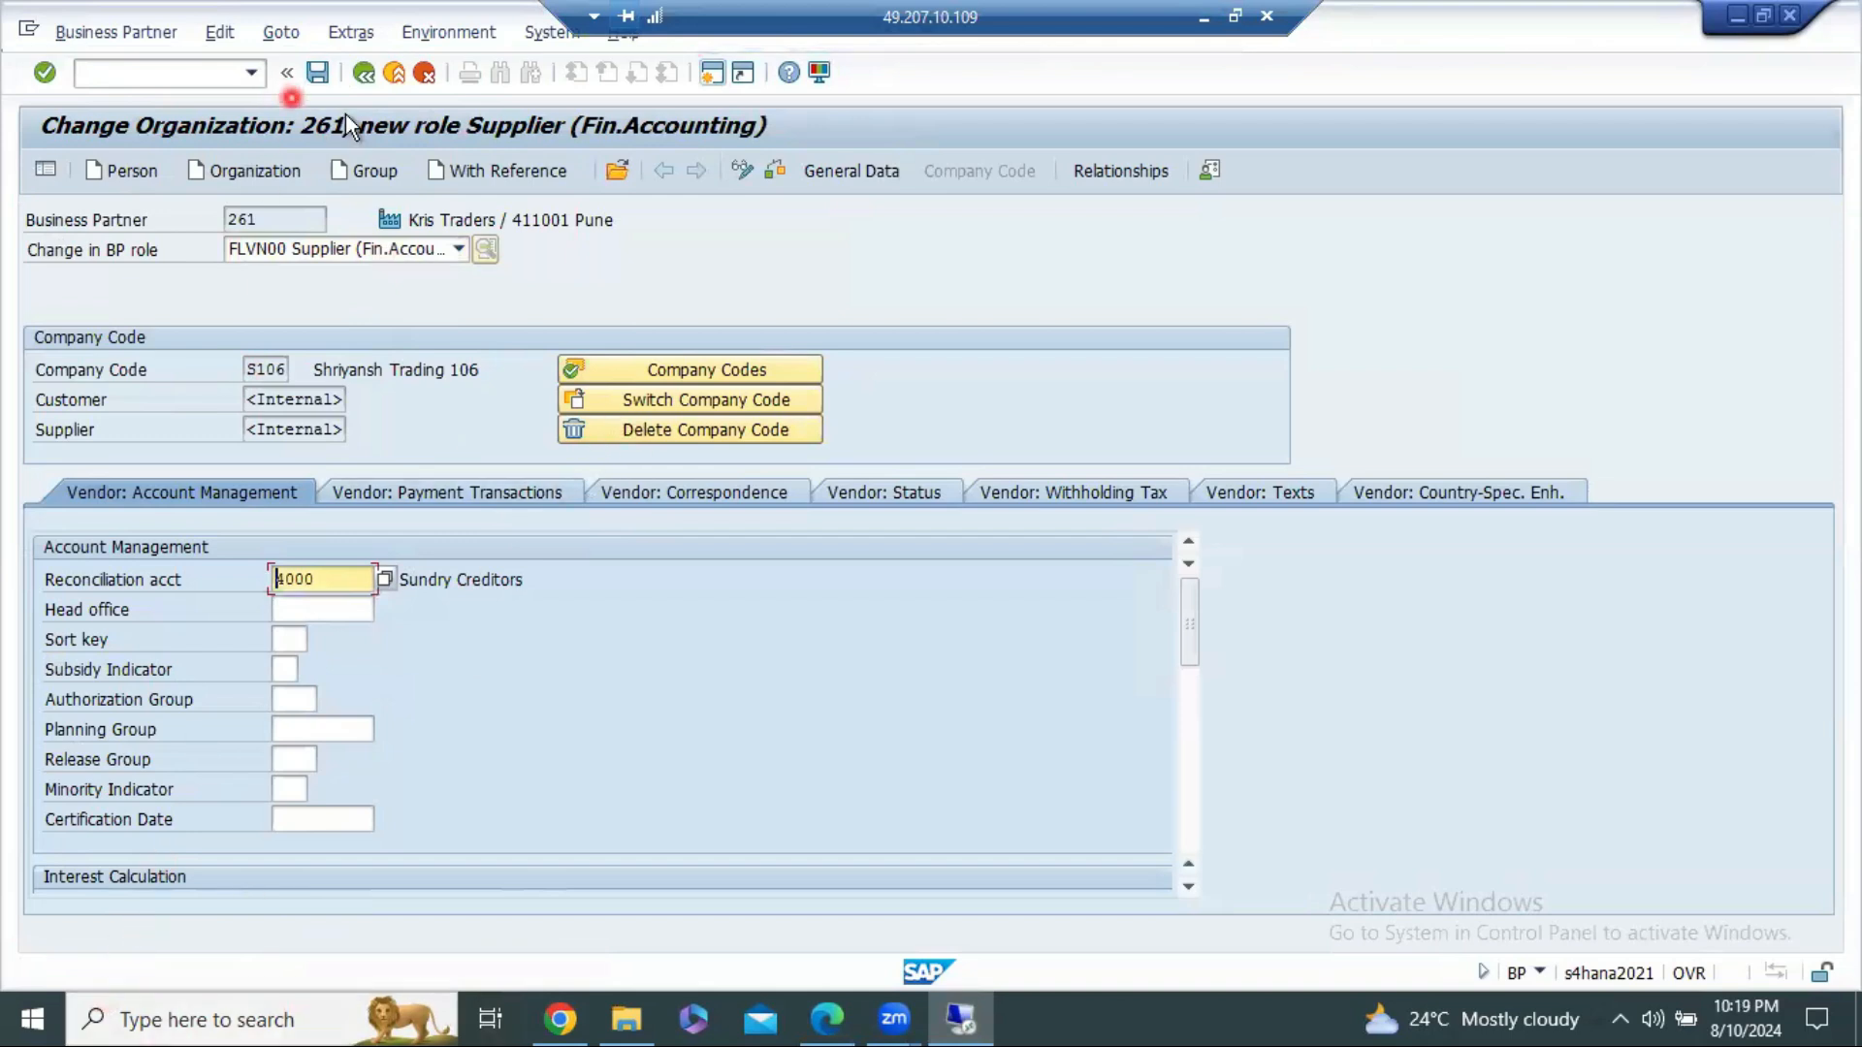
click(316, 80)
click(351, 587)
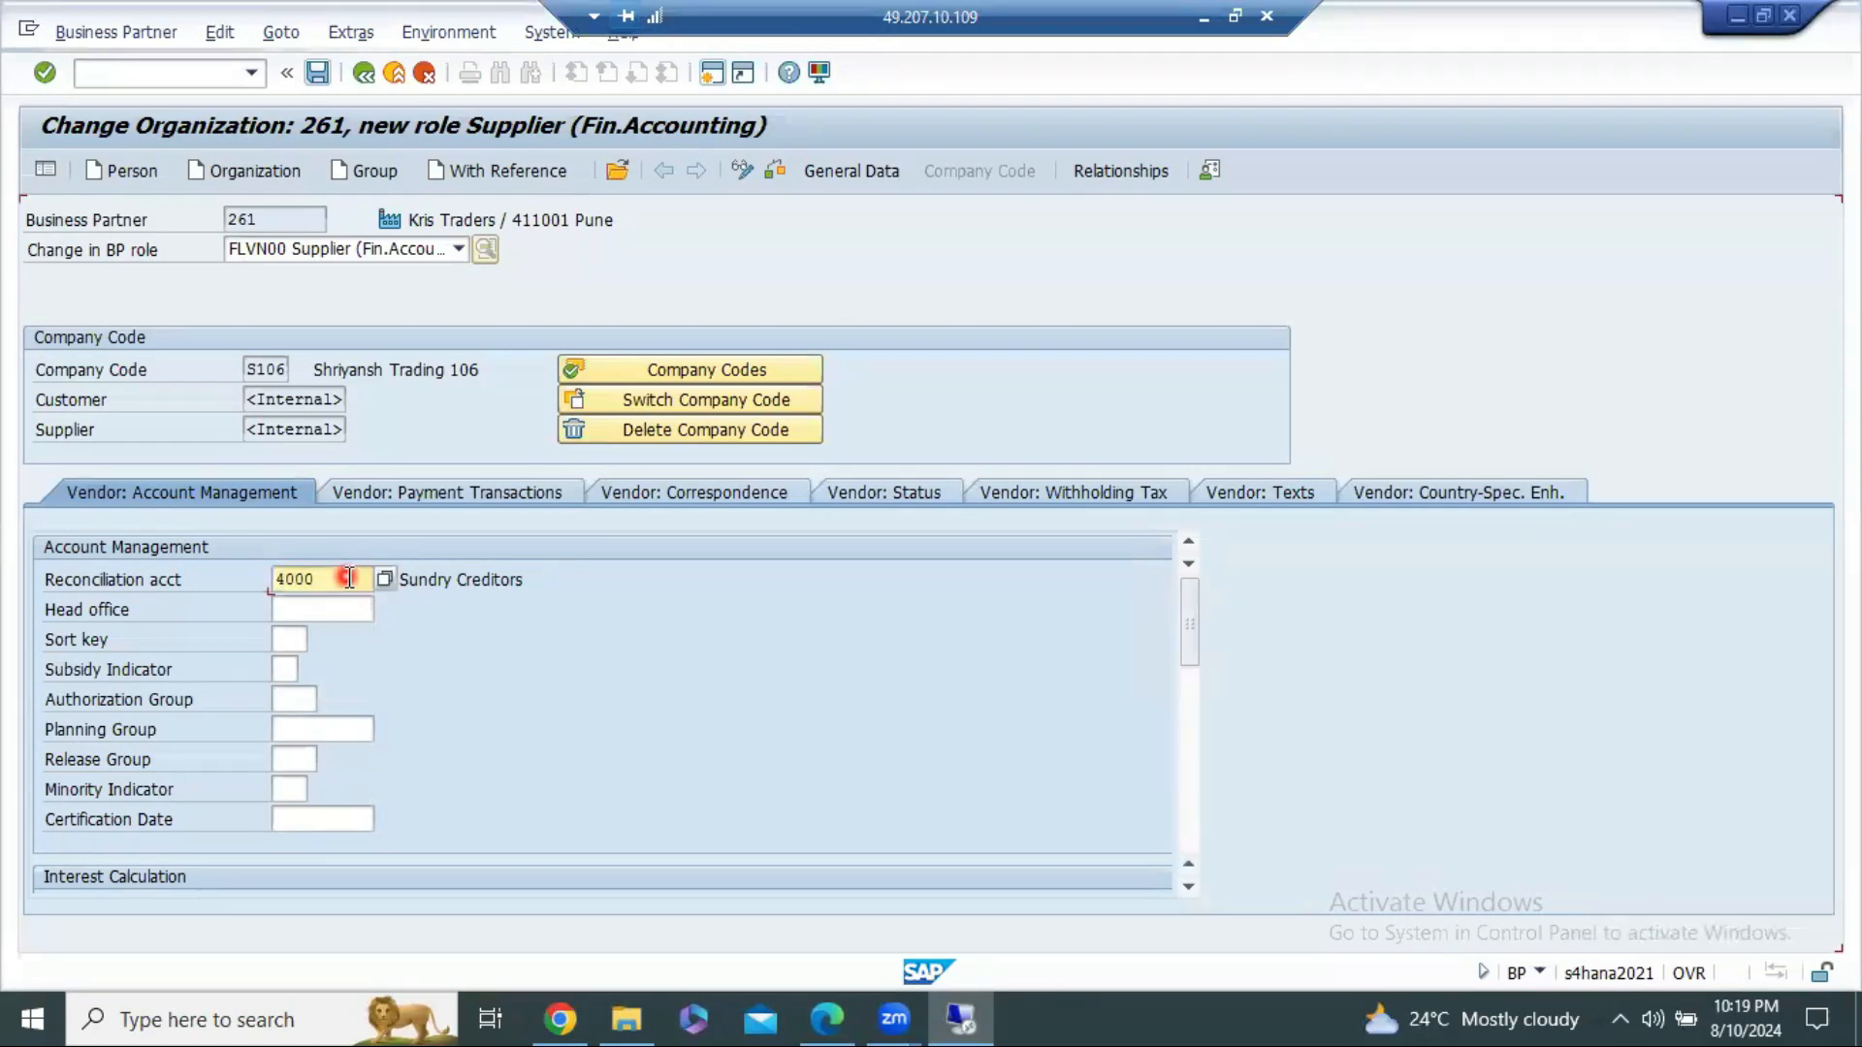
click(317, 73)
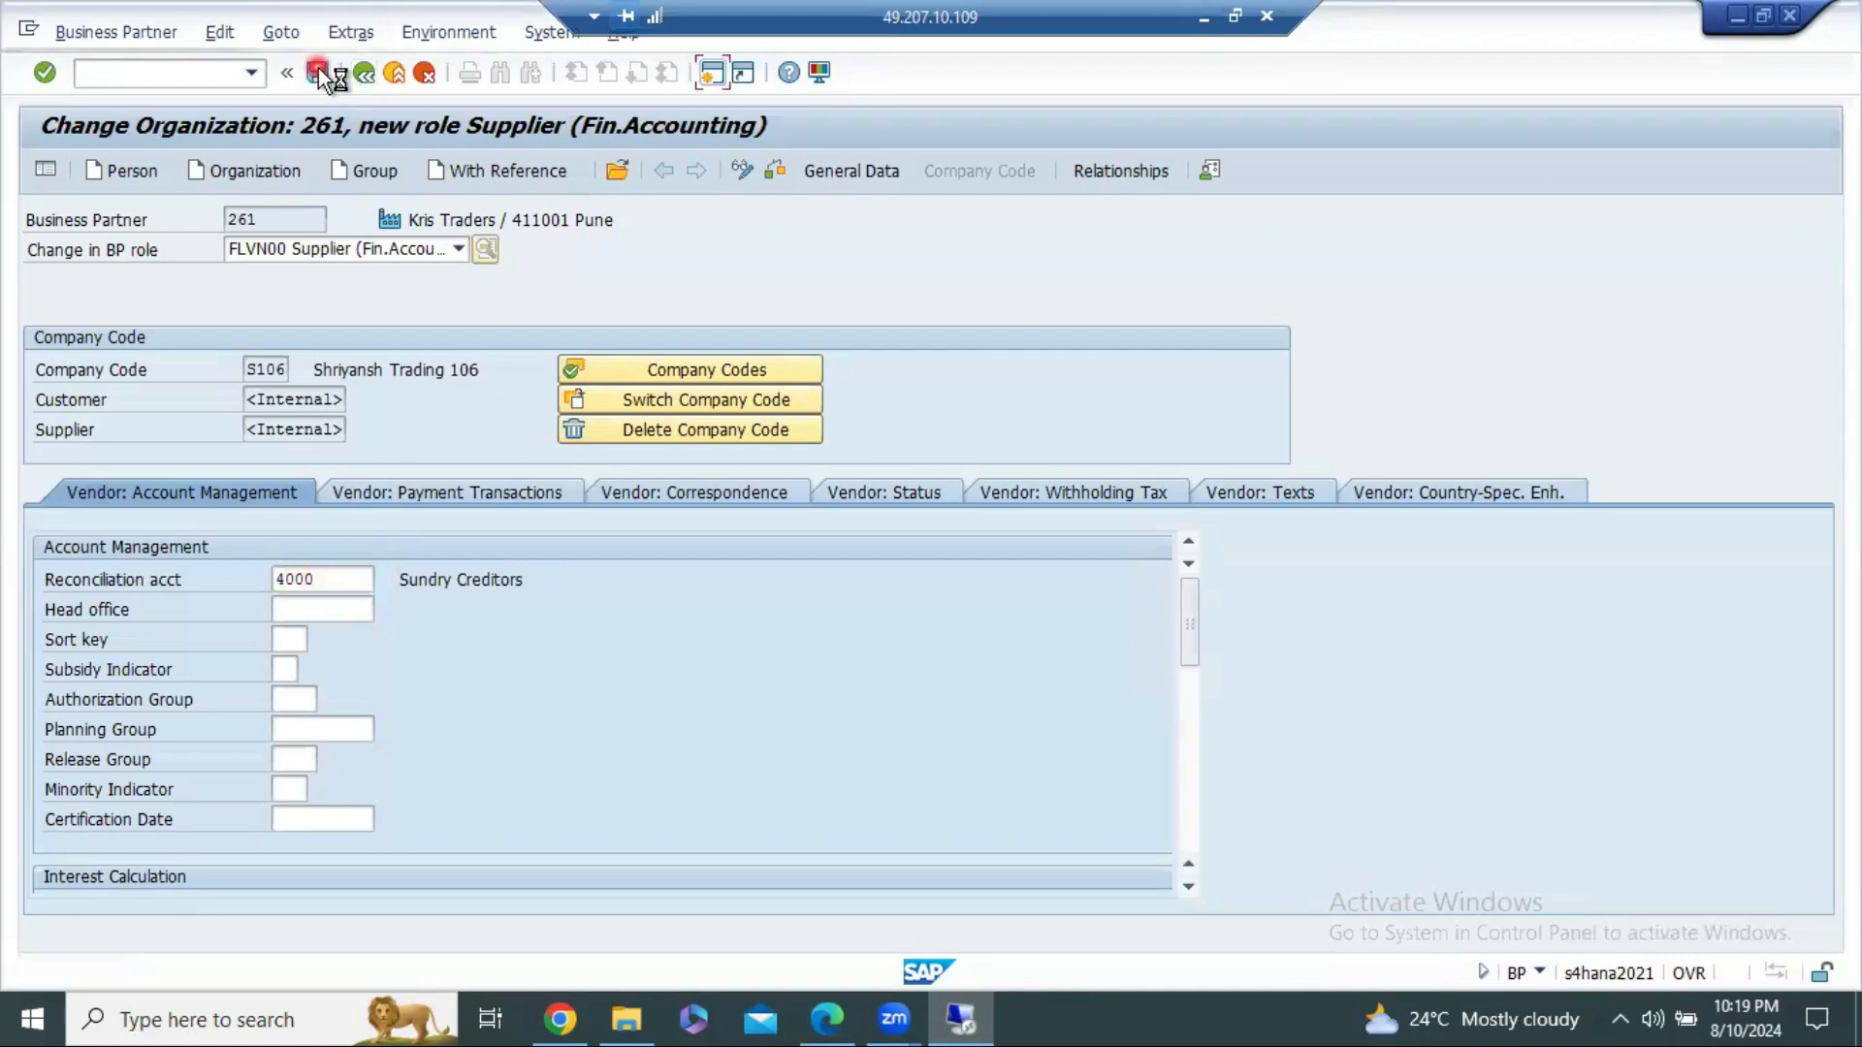
click(329, 973)
click(298, 974)
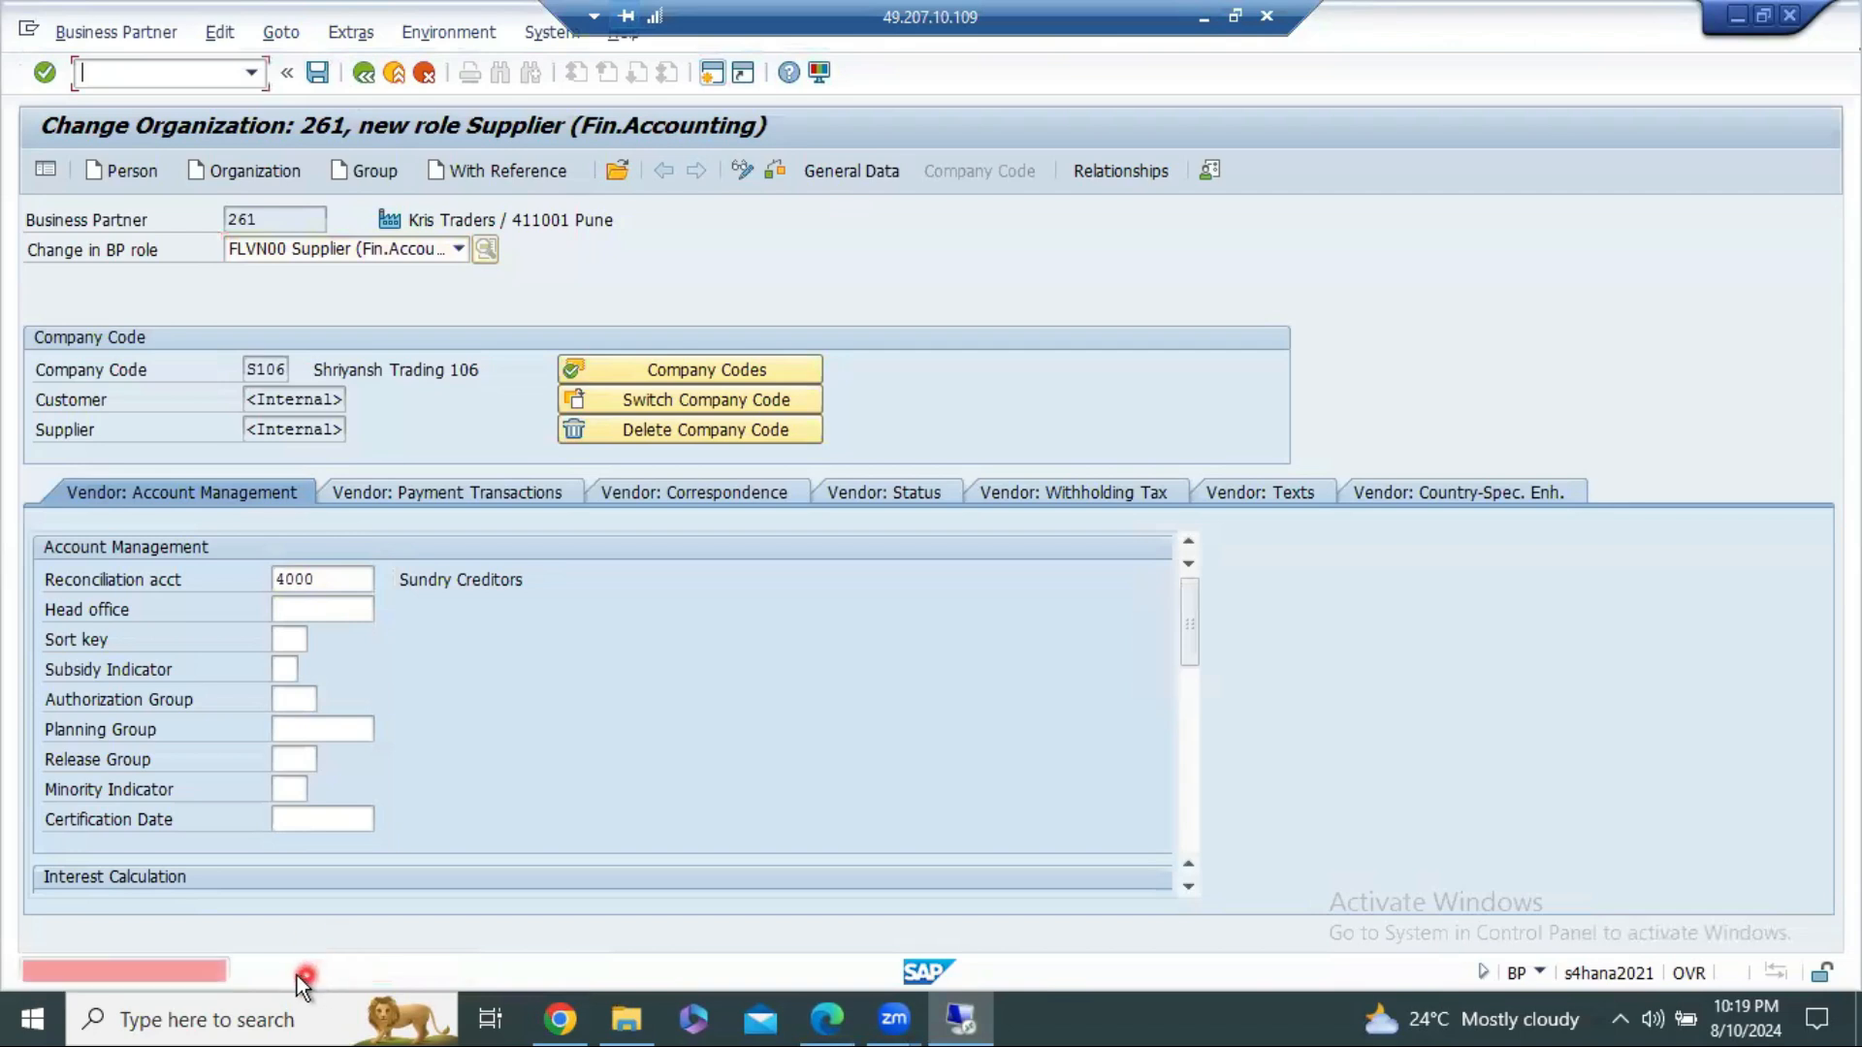
click(293, 975)
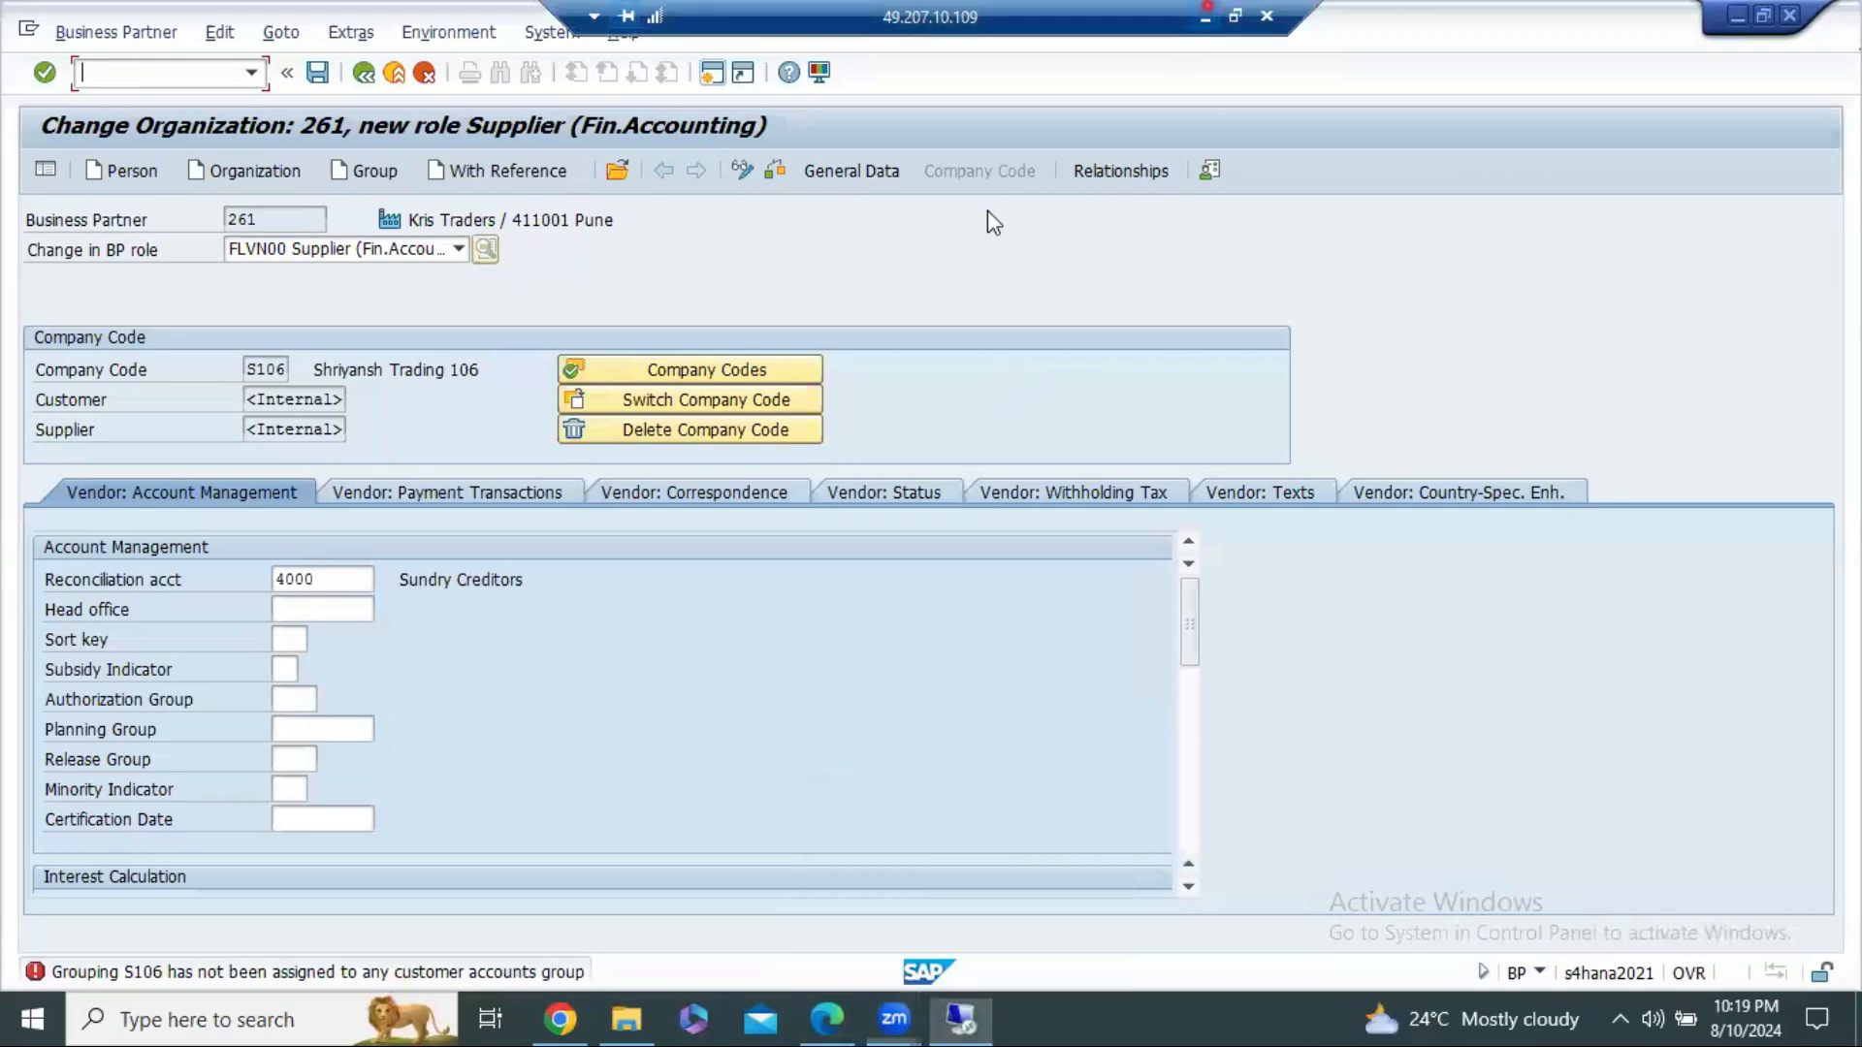
Step: Review the Customer Master Configuration steps in the S4 HANA FI-Notes and compare them with the vendor setup section above
click(1202, 16)
scroll(460, 549, up, 3)
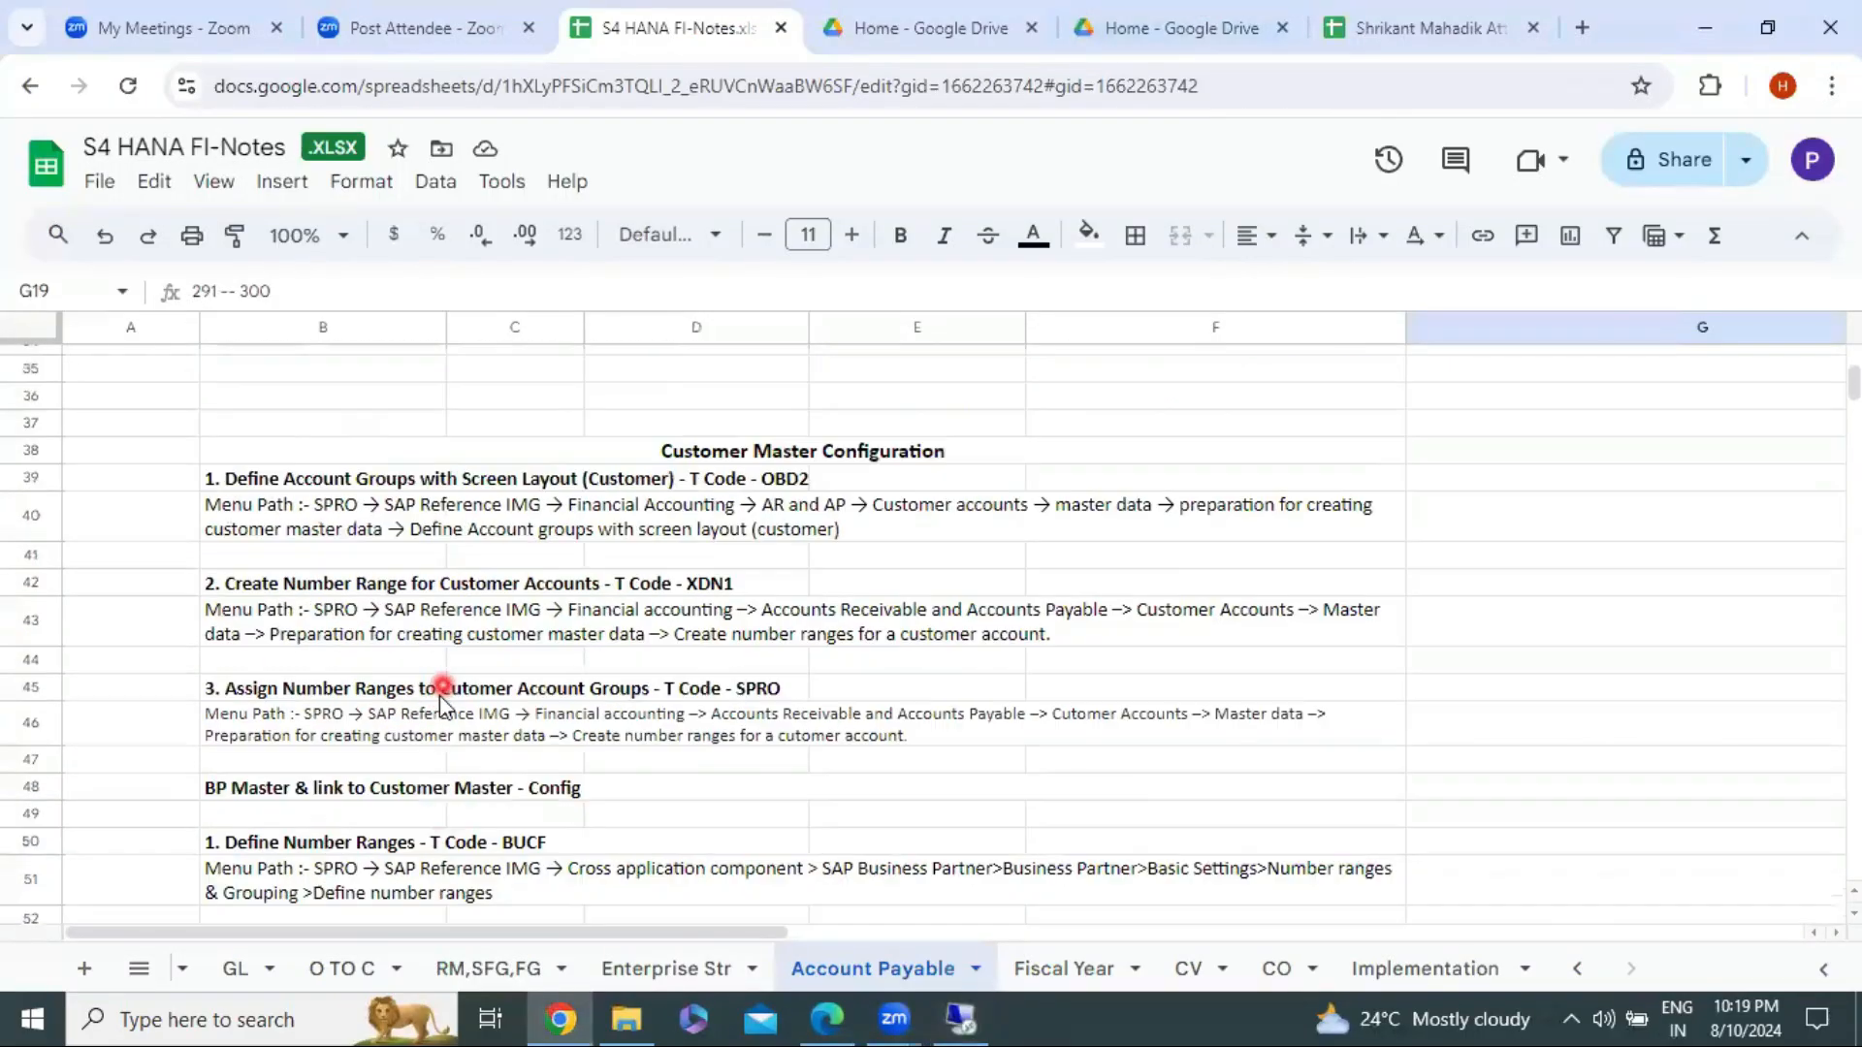
click(468, 516)
click(475, 642)
click(466, 758)
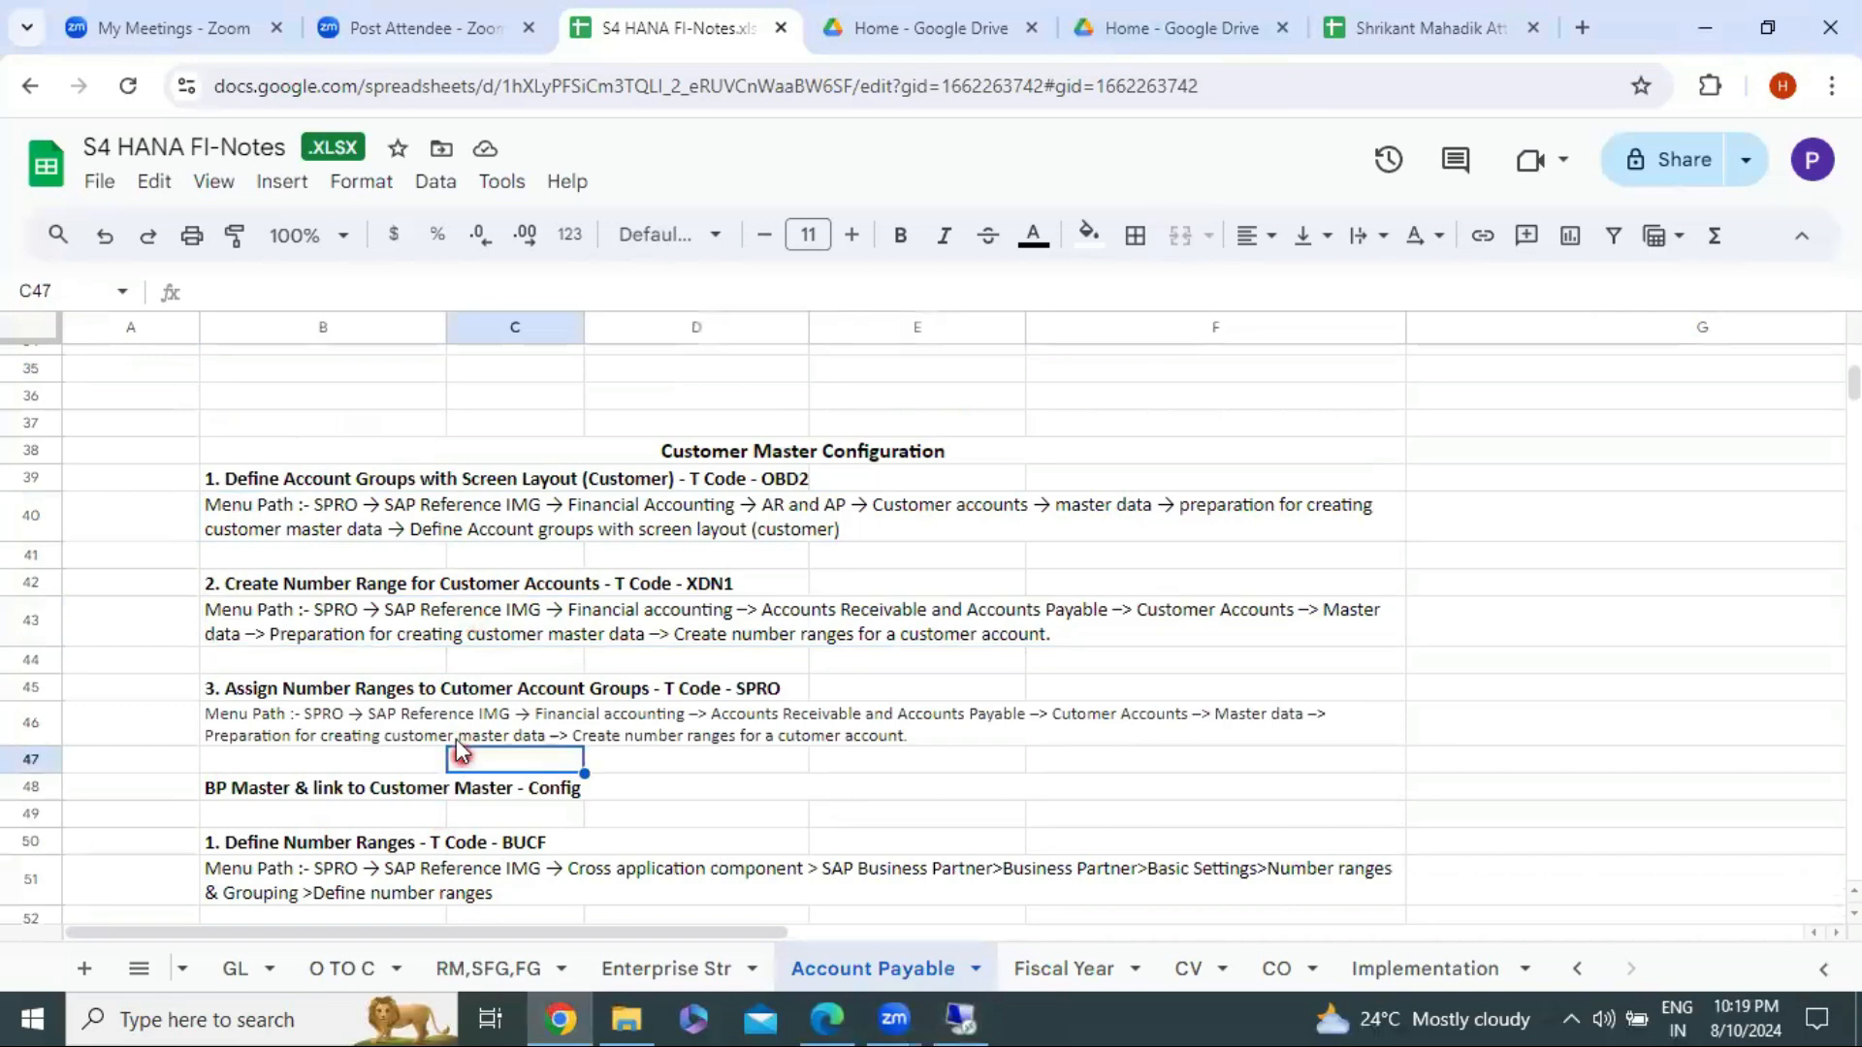
click(406, 525)
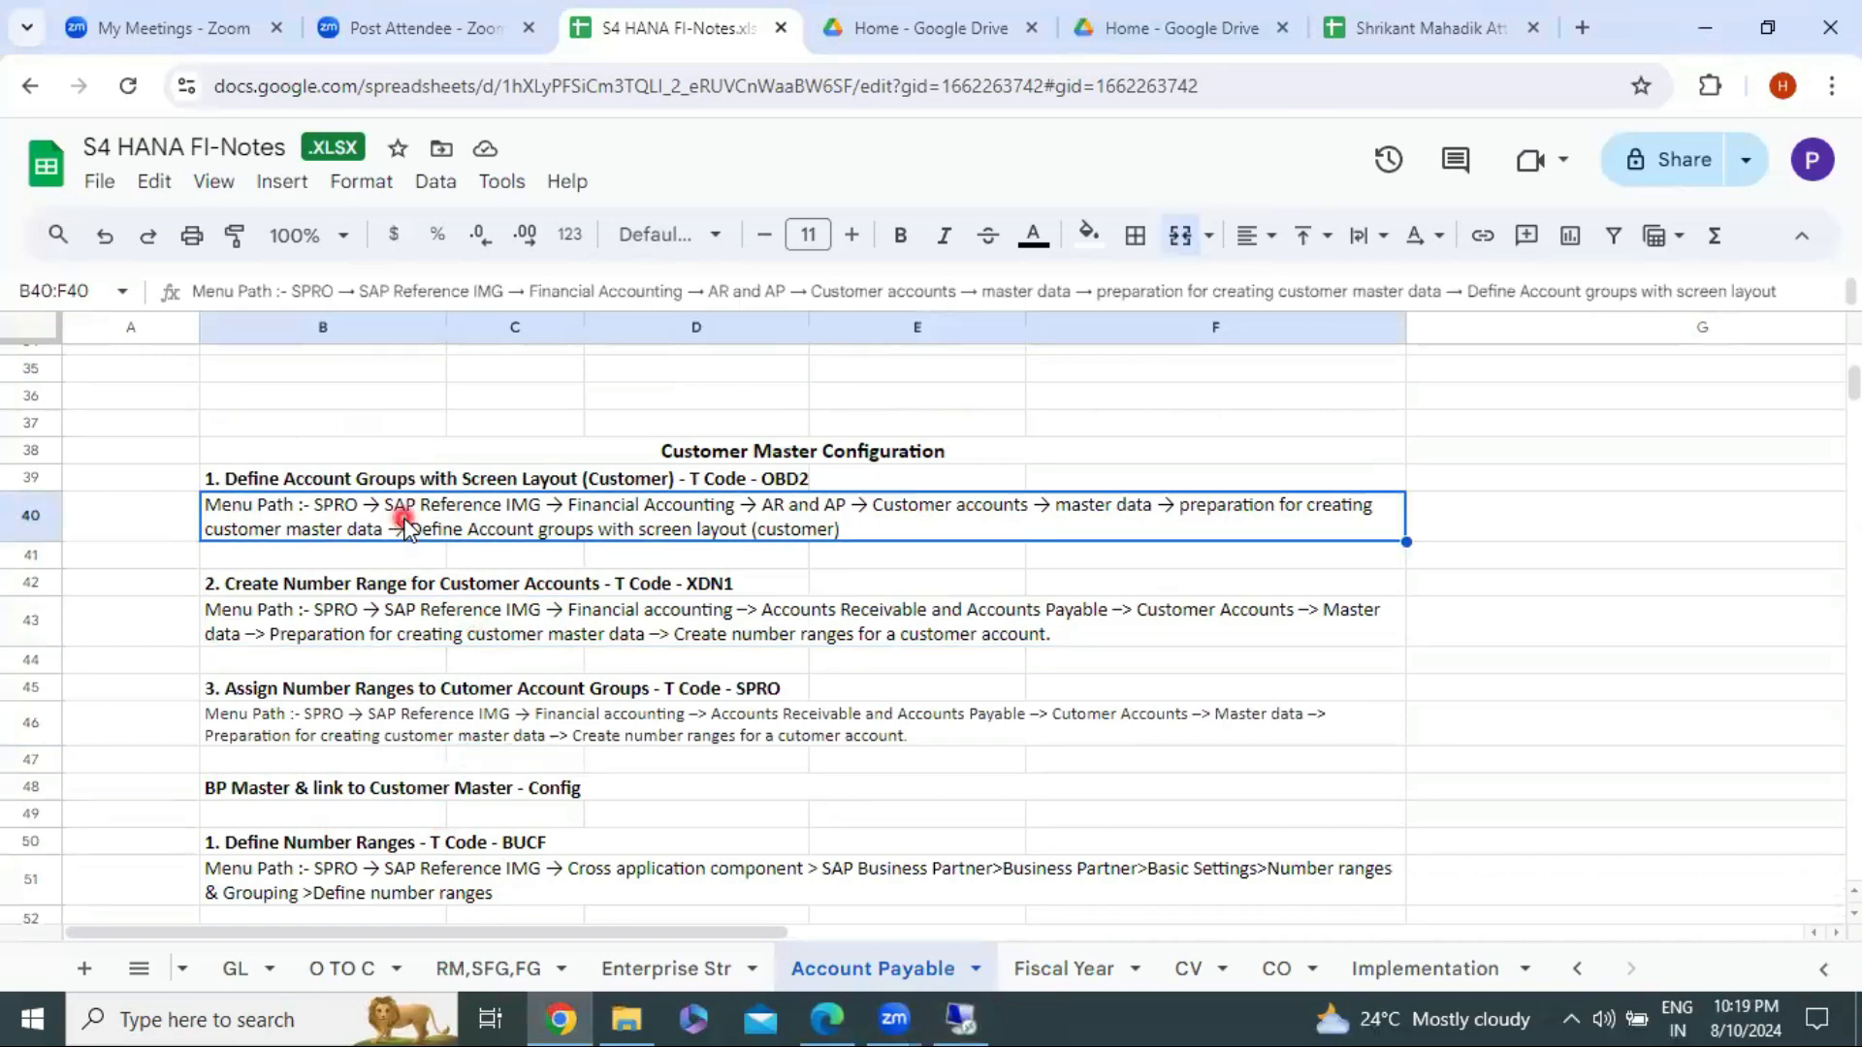
click(412, 642)
click(408, 734)
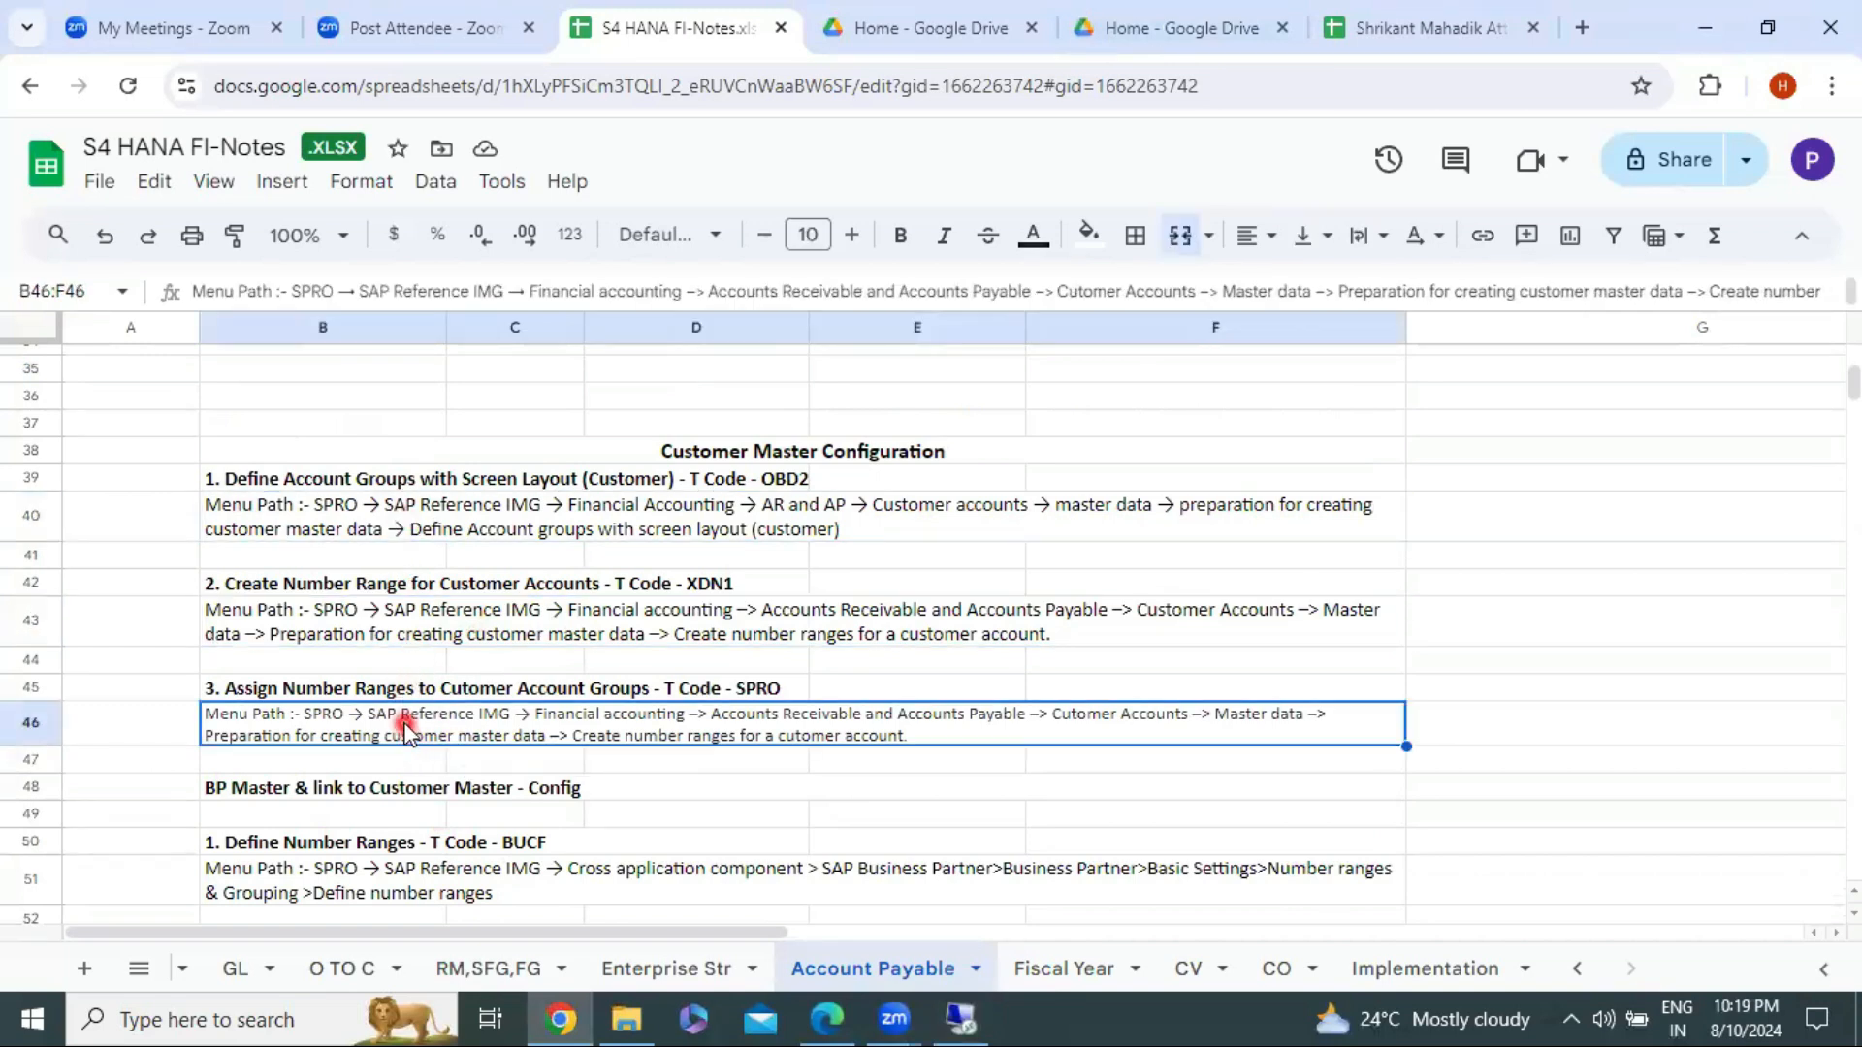
scroll(407, 729, up, 6)
click(446, 527)
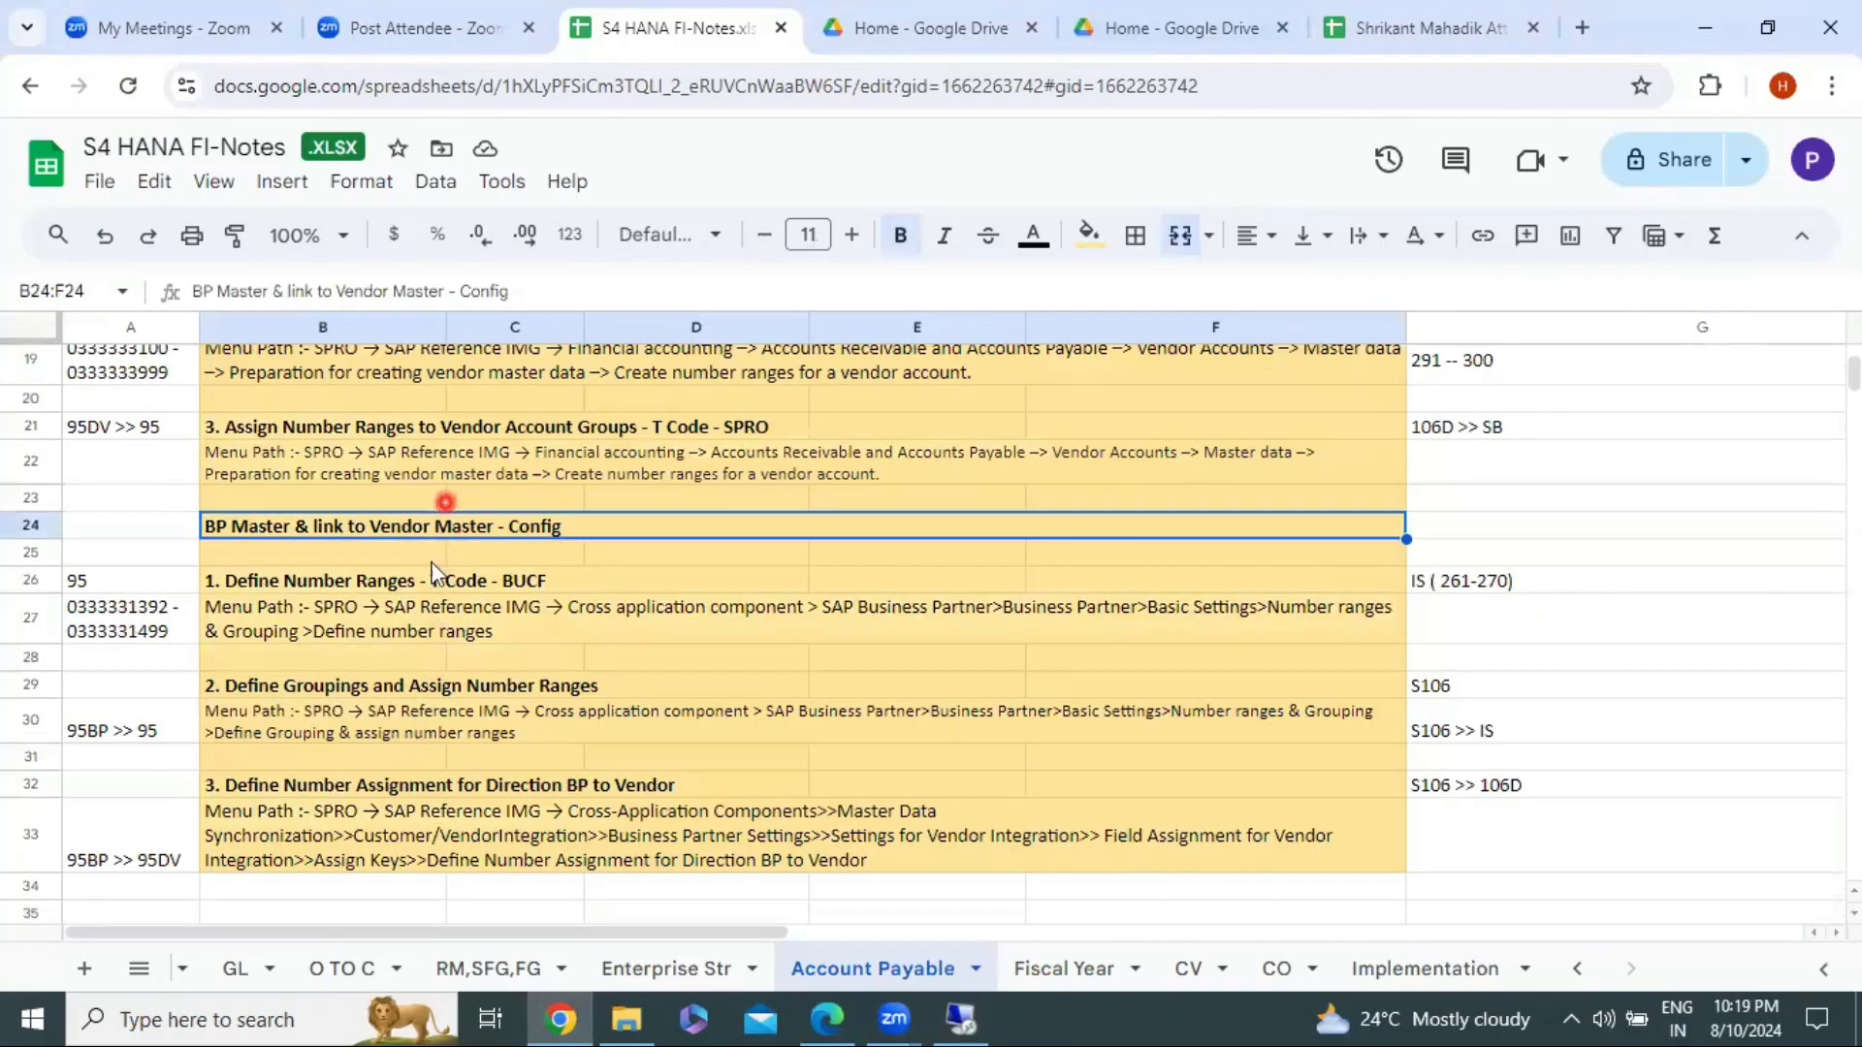
scroll(427, 572, down, 6)
click(436, 533)
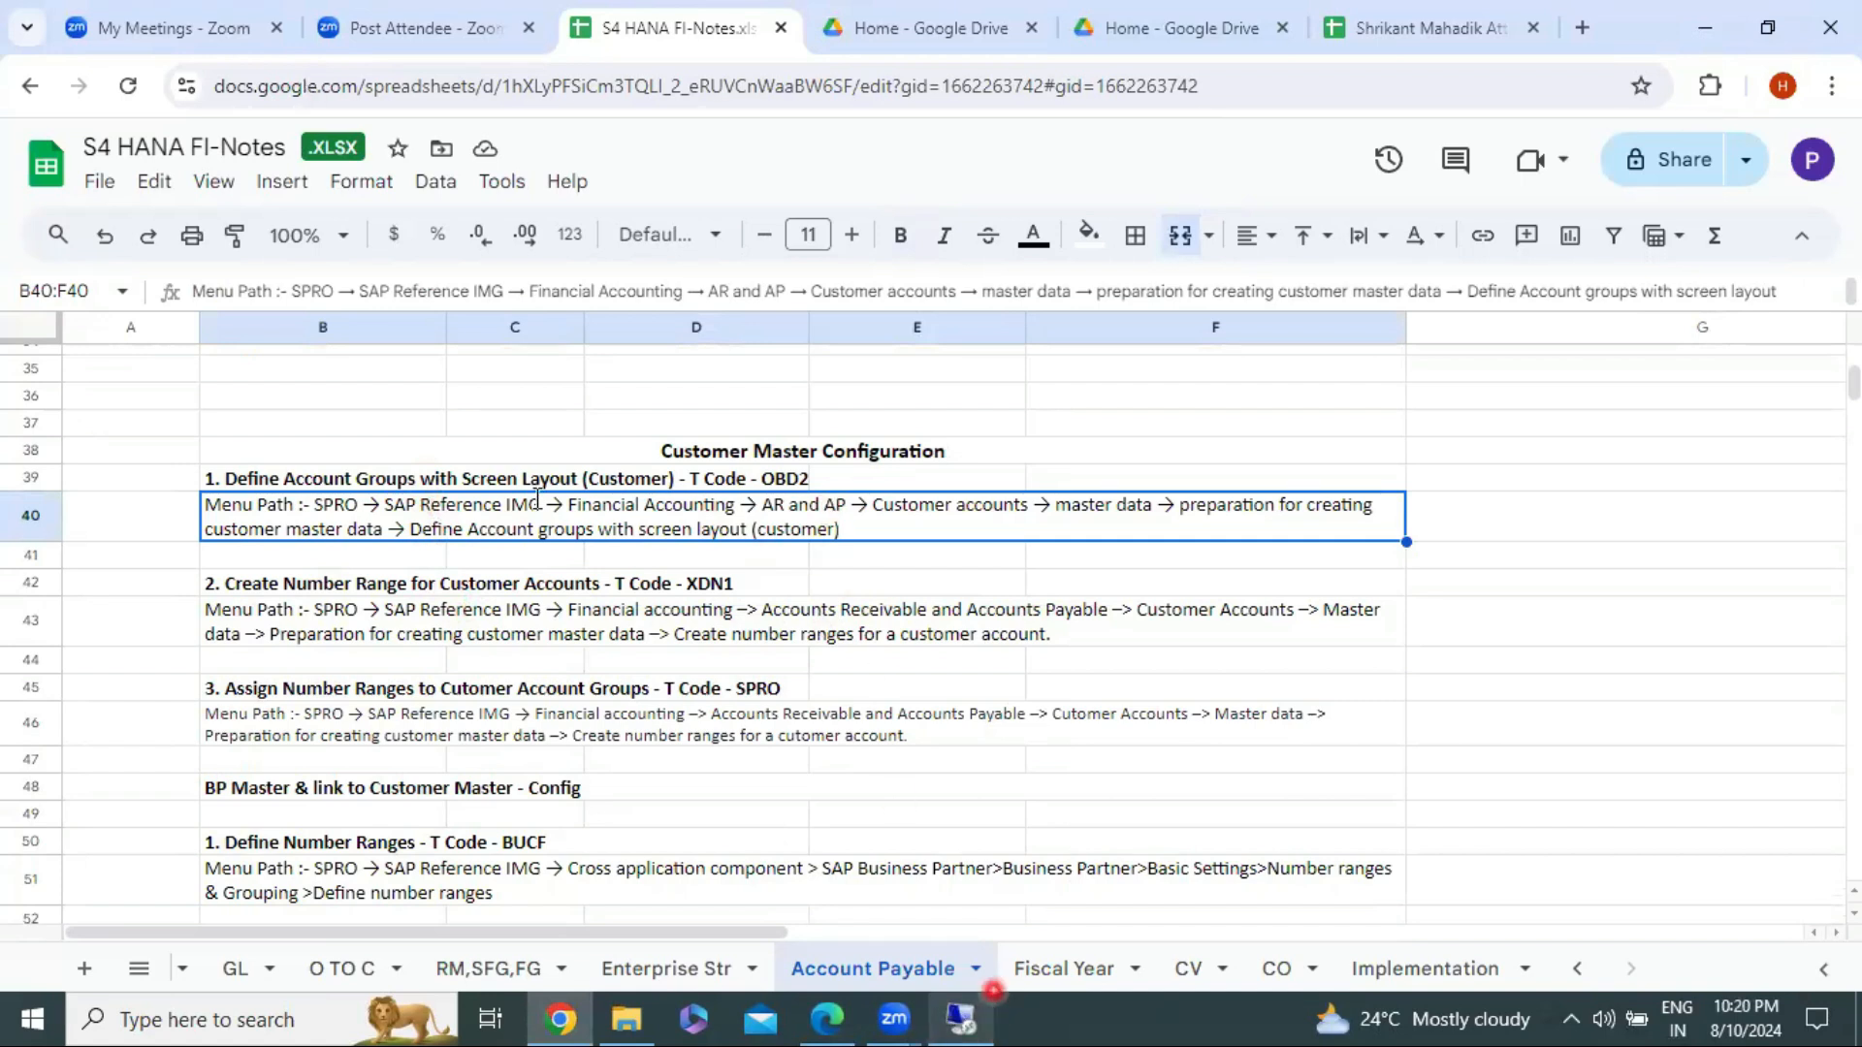
Step: Switch to the SAP session showing the BP-to-customer number assignment and open the SAP Reference IMG through transaction SPRO
key(alt+Tab)
key(alt+Tab)
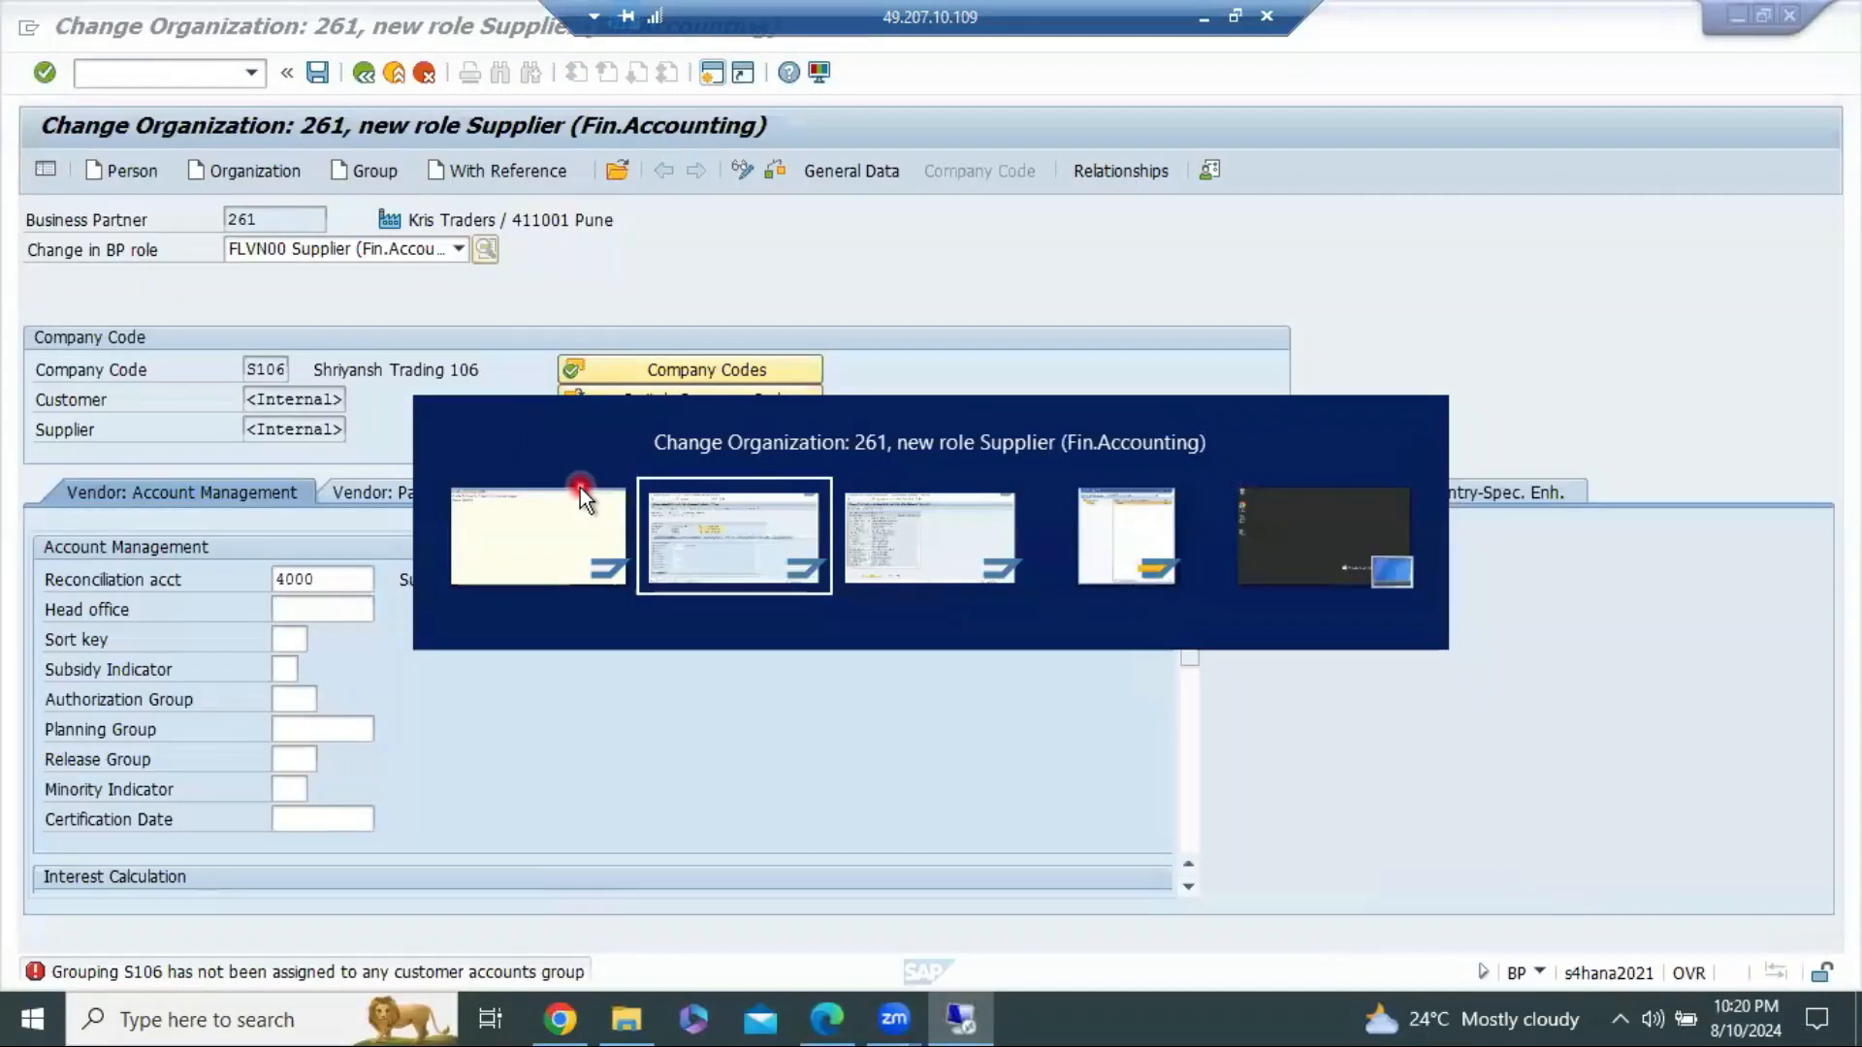
key(alt+Tab)
click(146, 66)
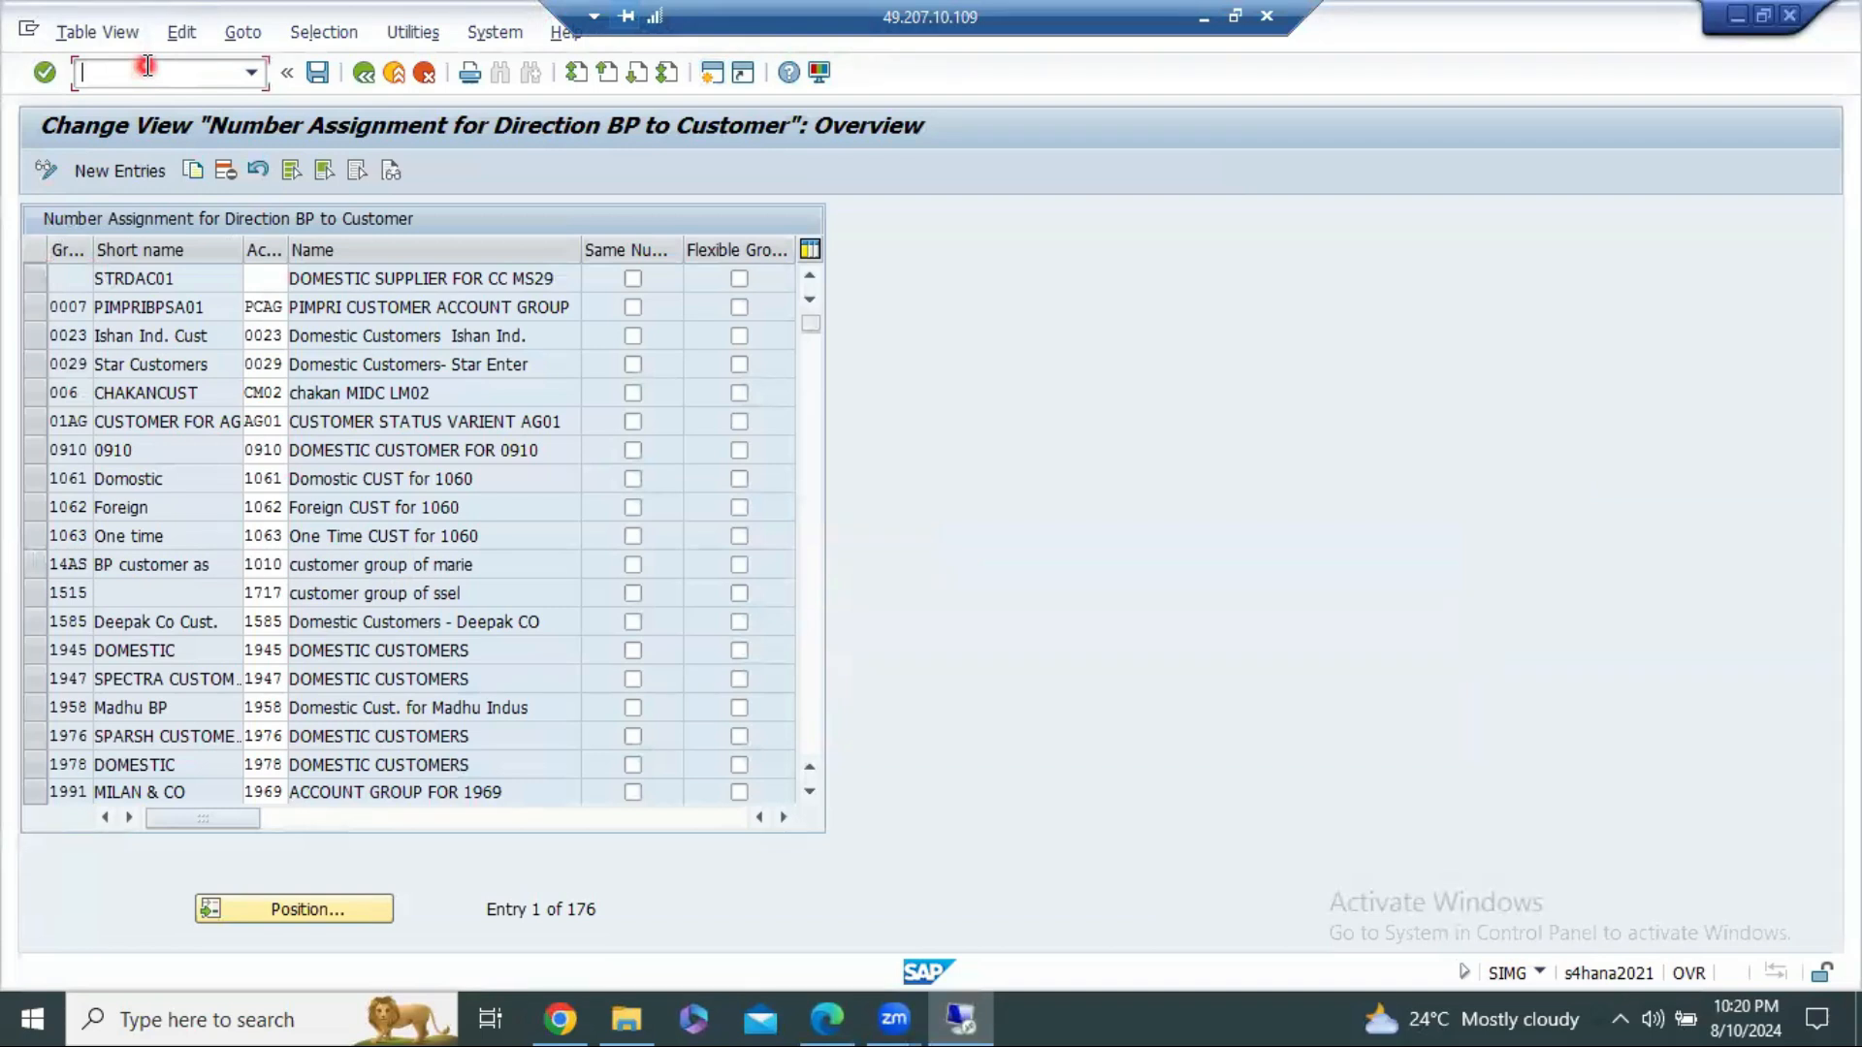
text(/nspro)
key(Return)
click(166, 167)
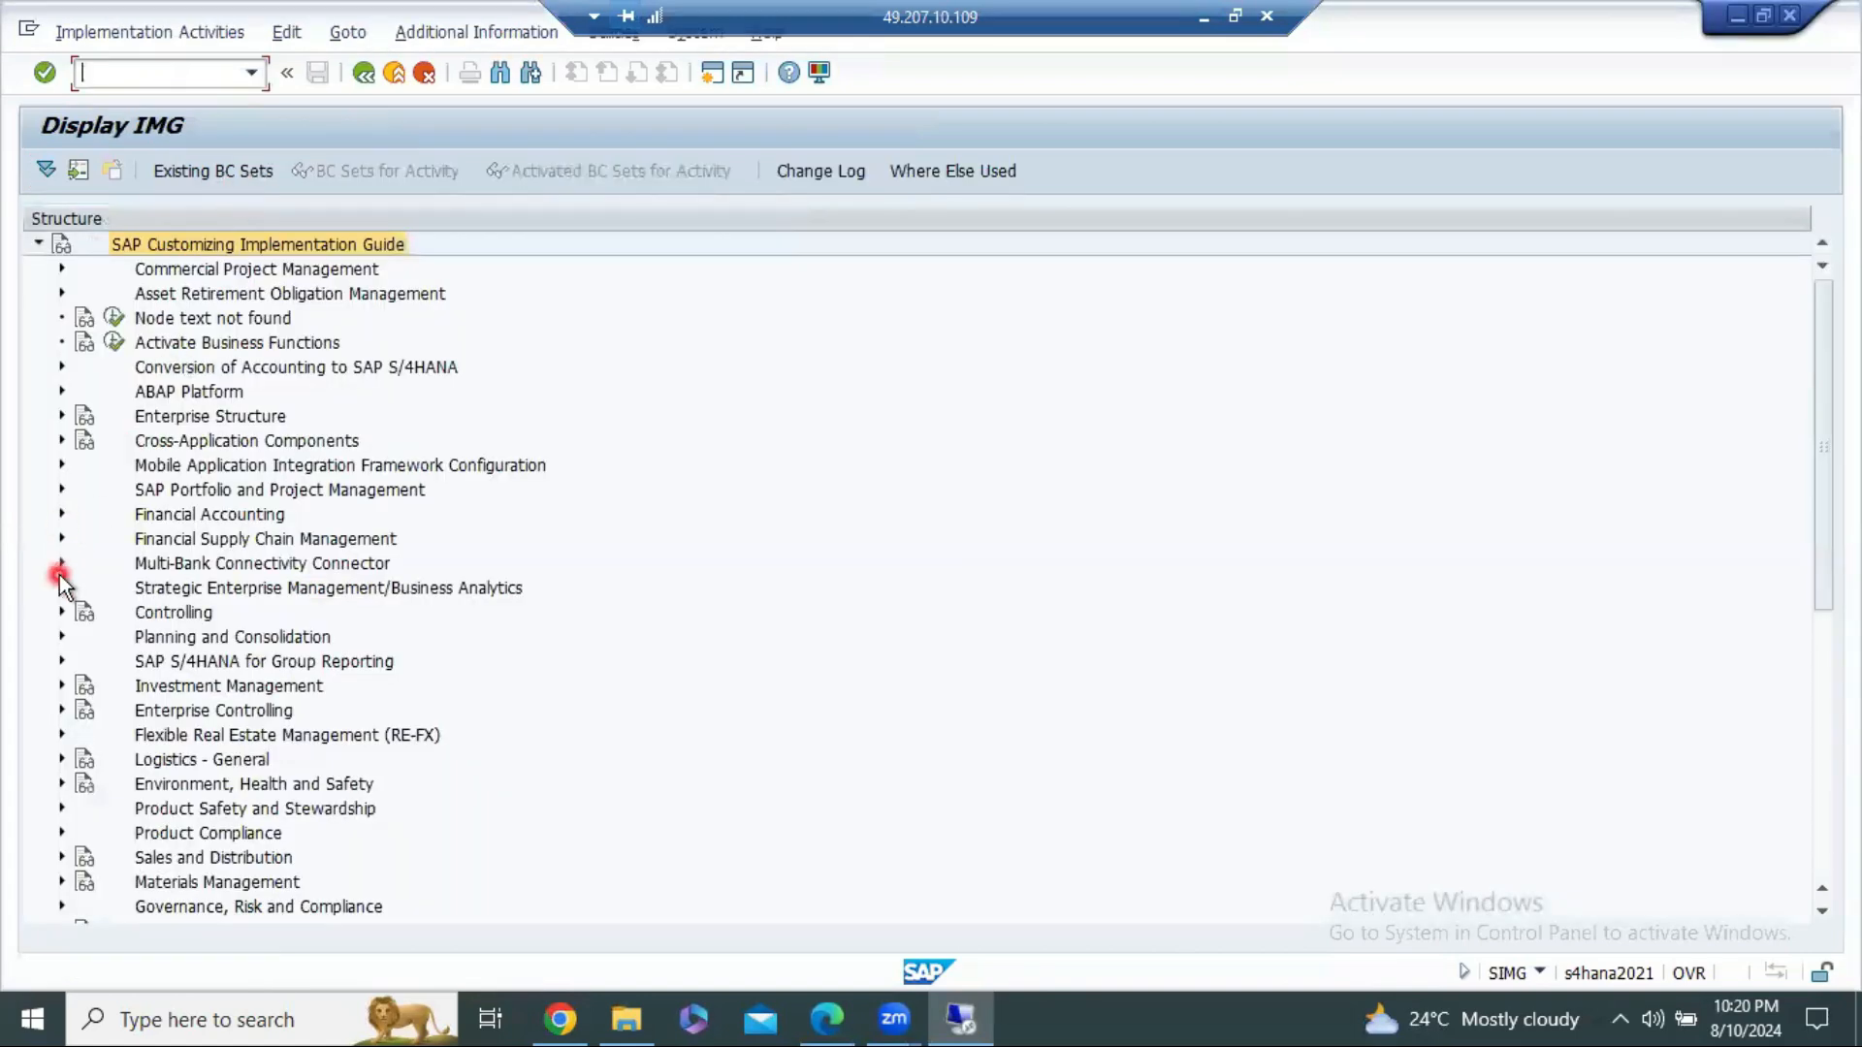
Step: Open Define Account Groups with Screen Layout (Customers) under Financial Accounting's customer master data preparations in the IMG
click(61, 514)
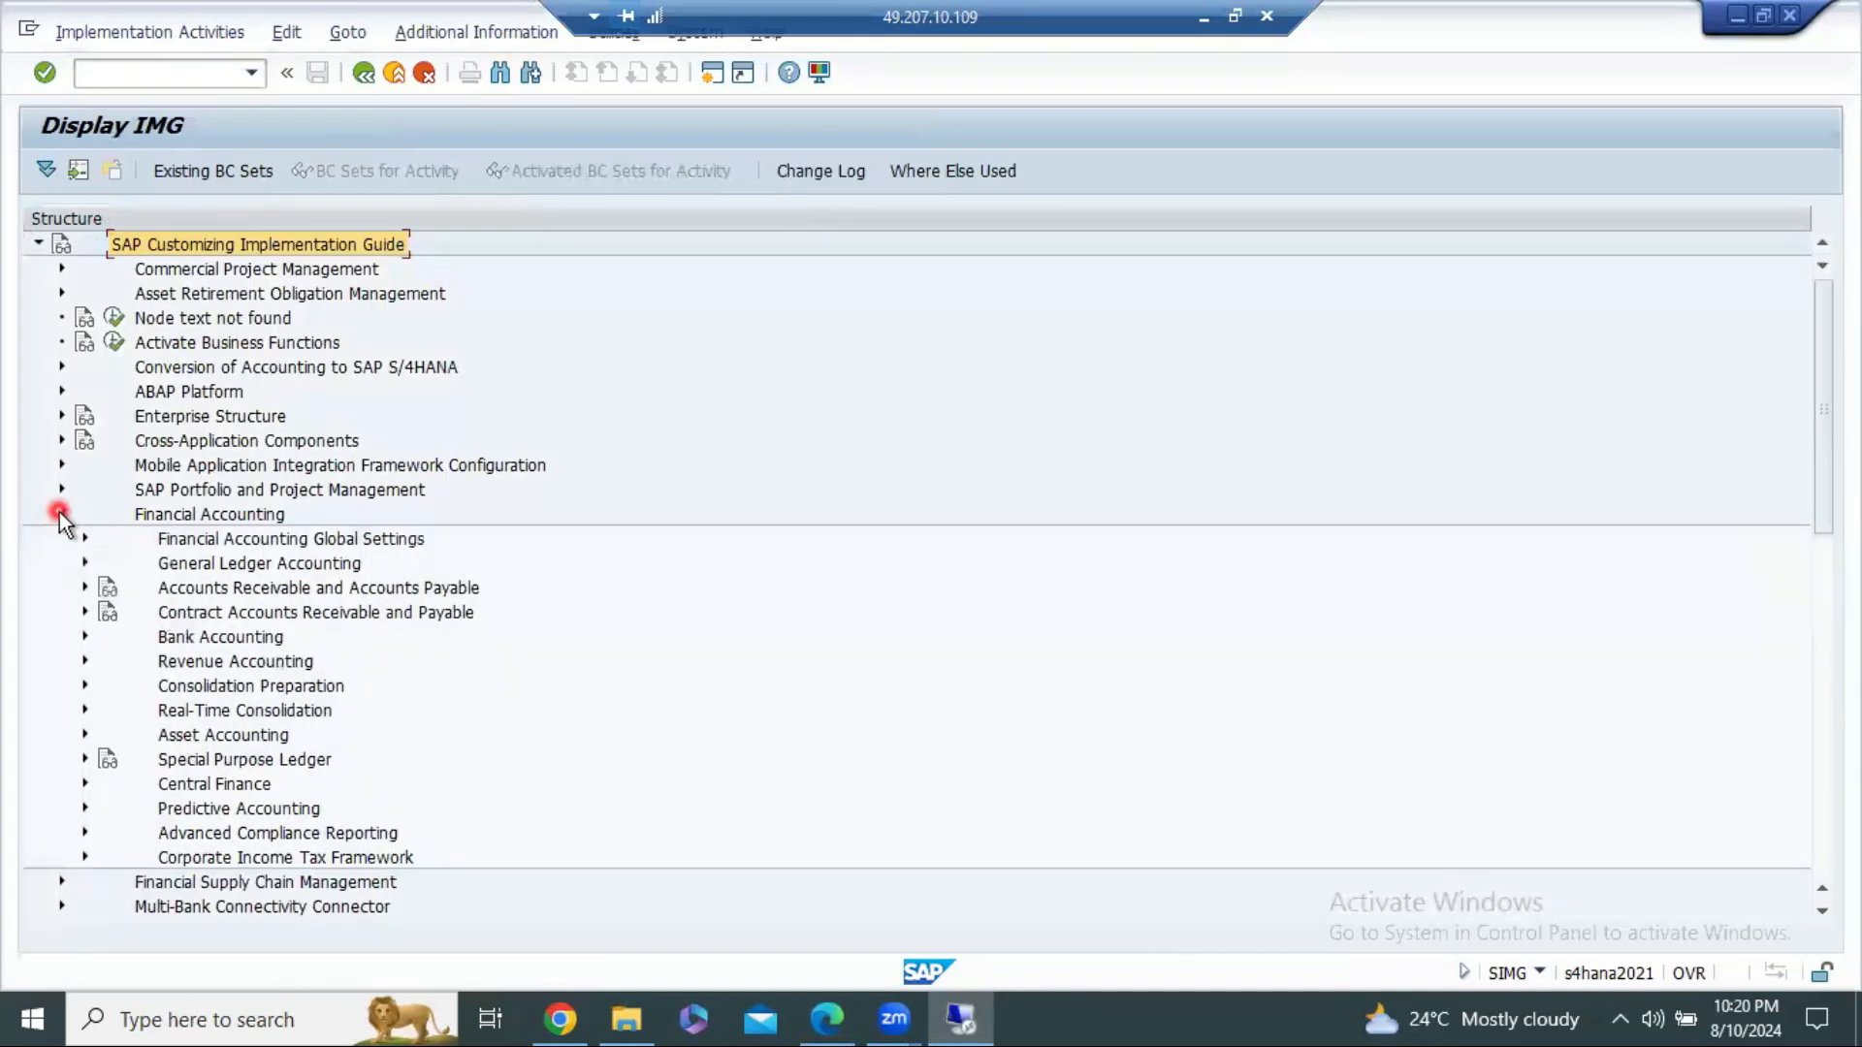
click(84, 588)
click(108, 612)
click(131, 636)
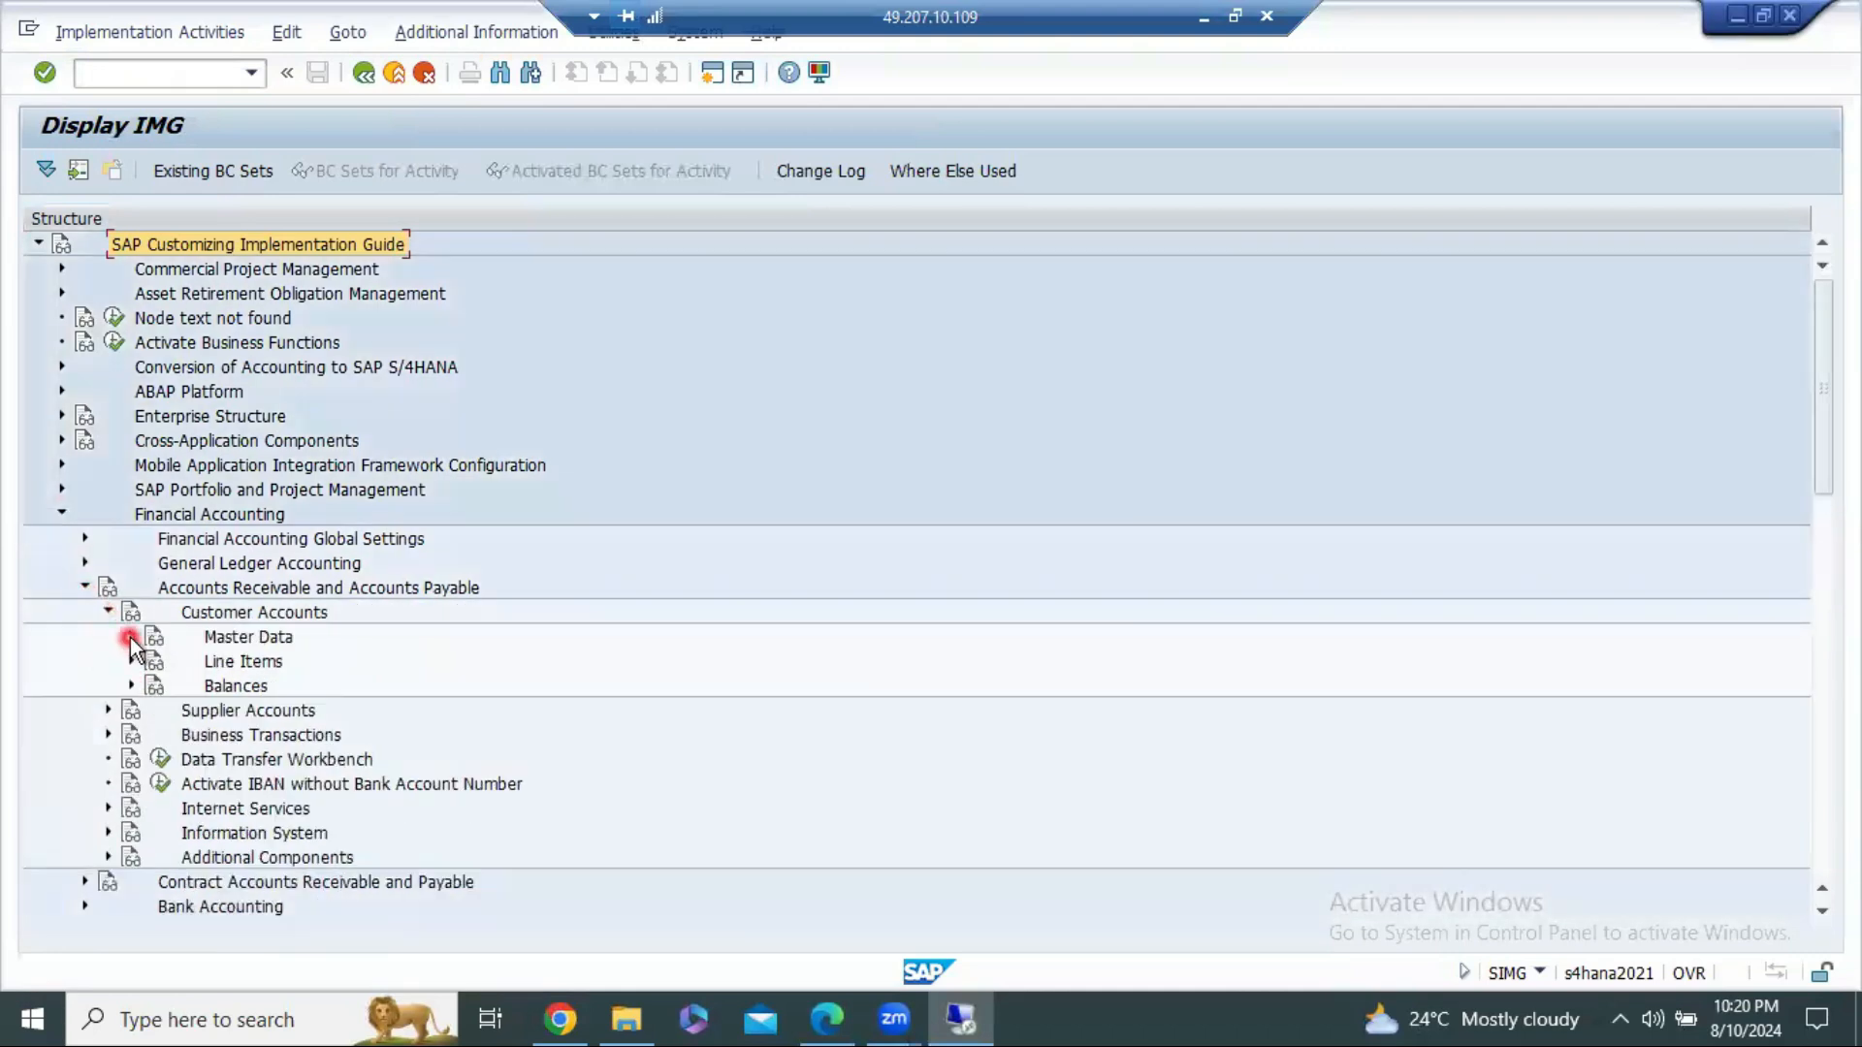
click(141, 665)
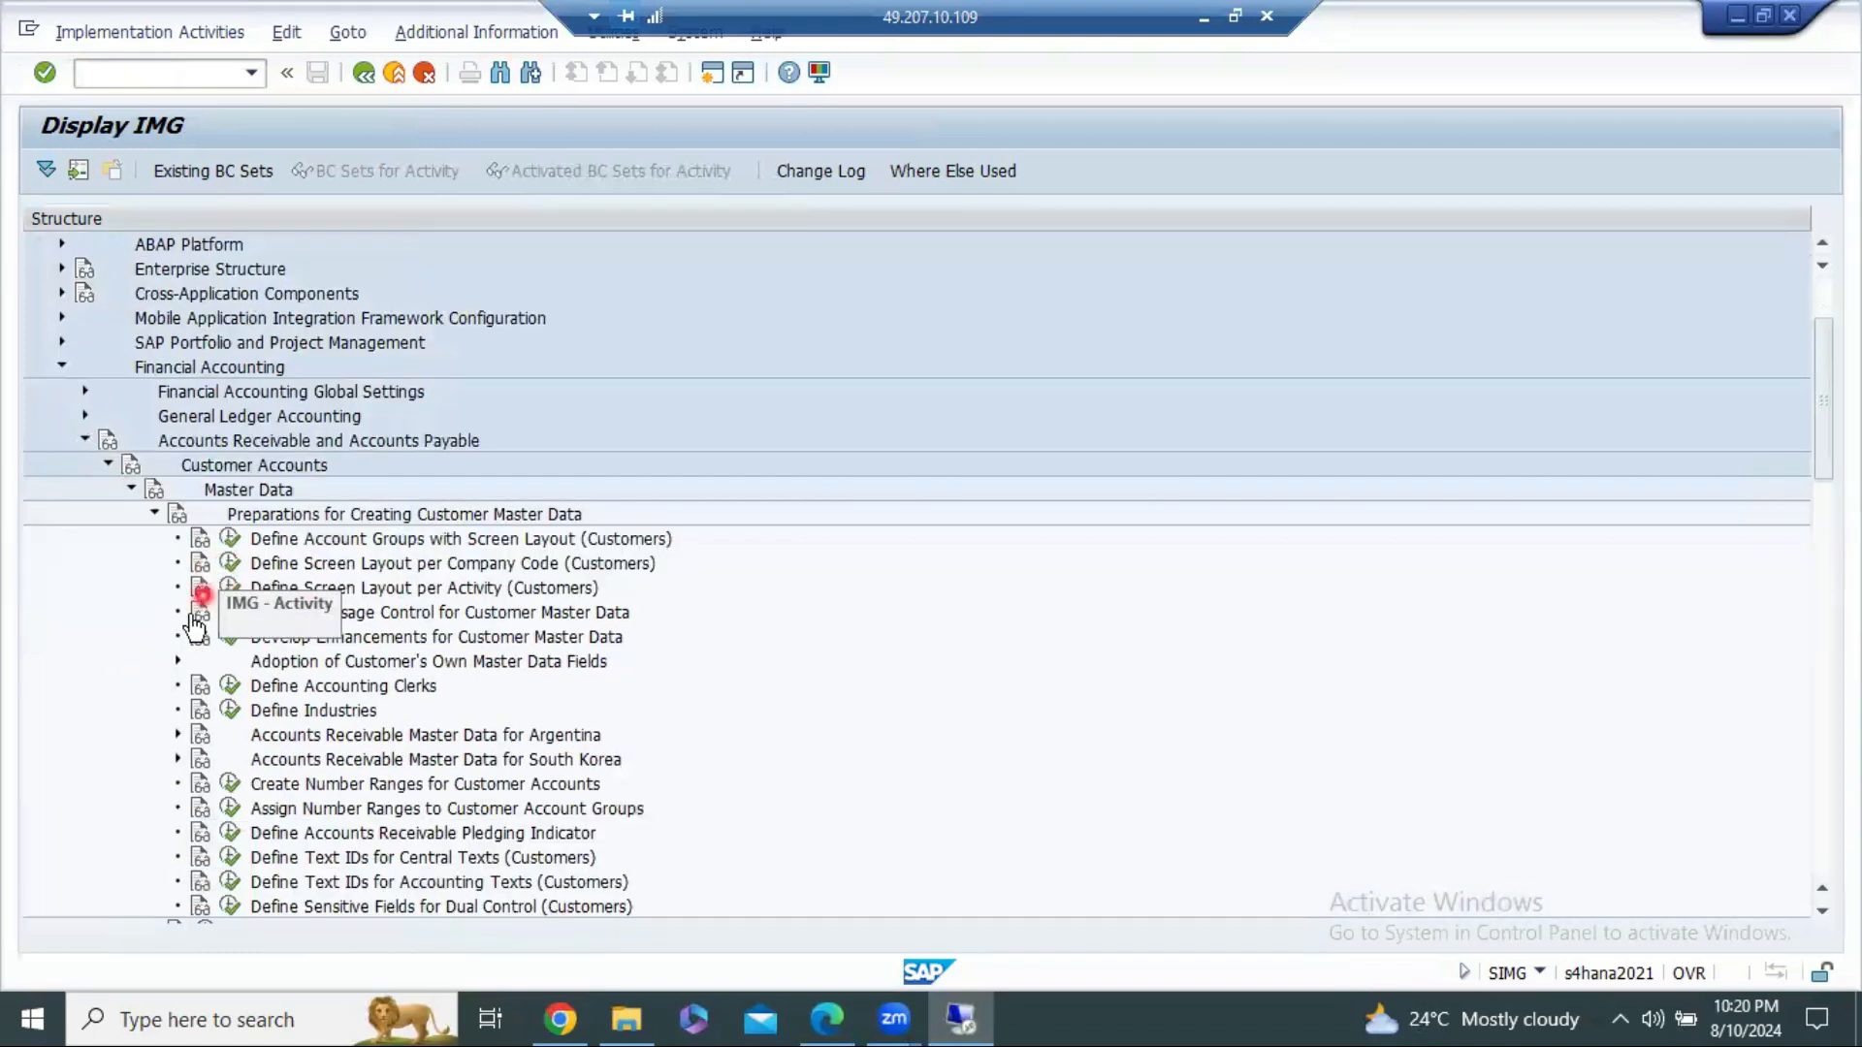
click(229, 540)
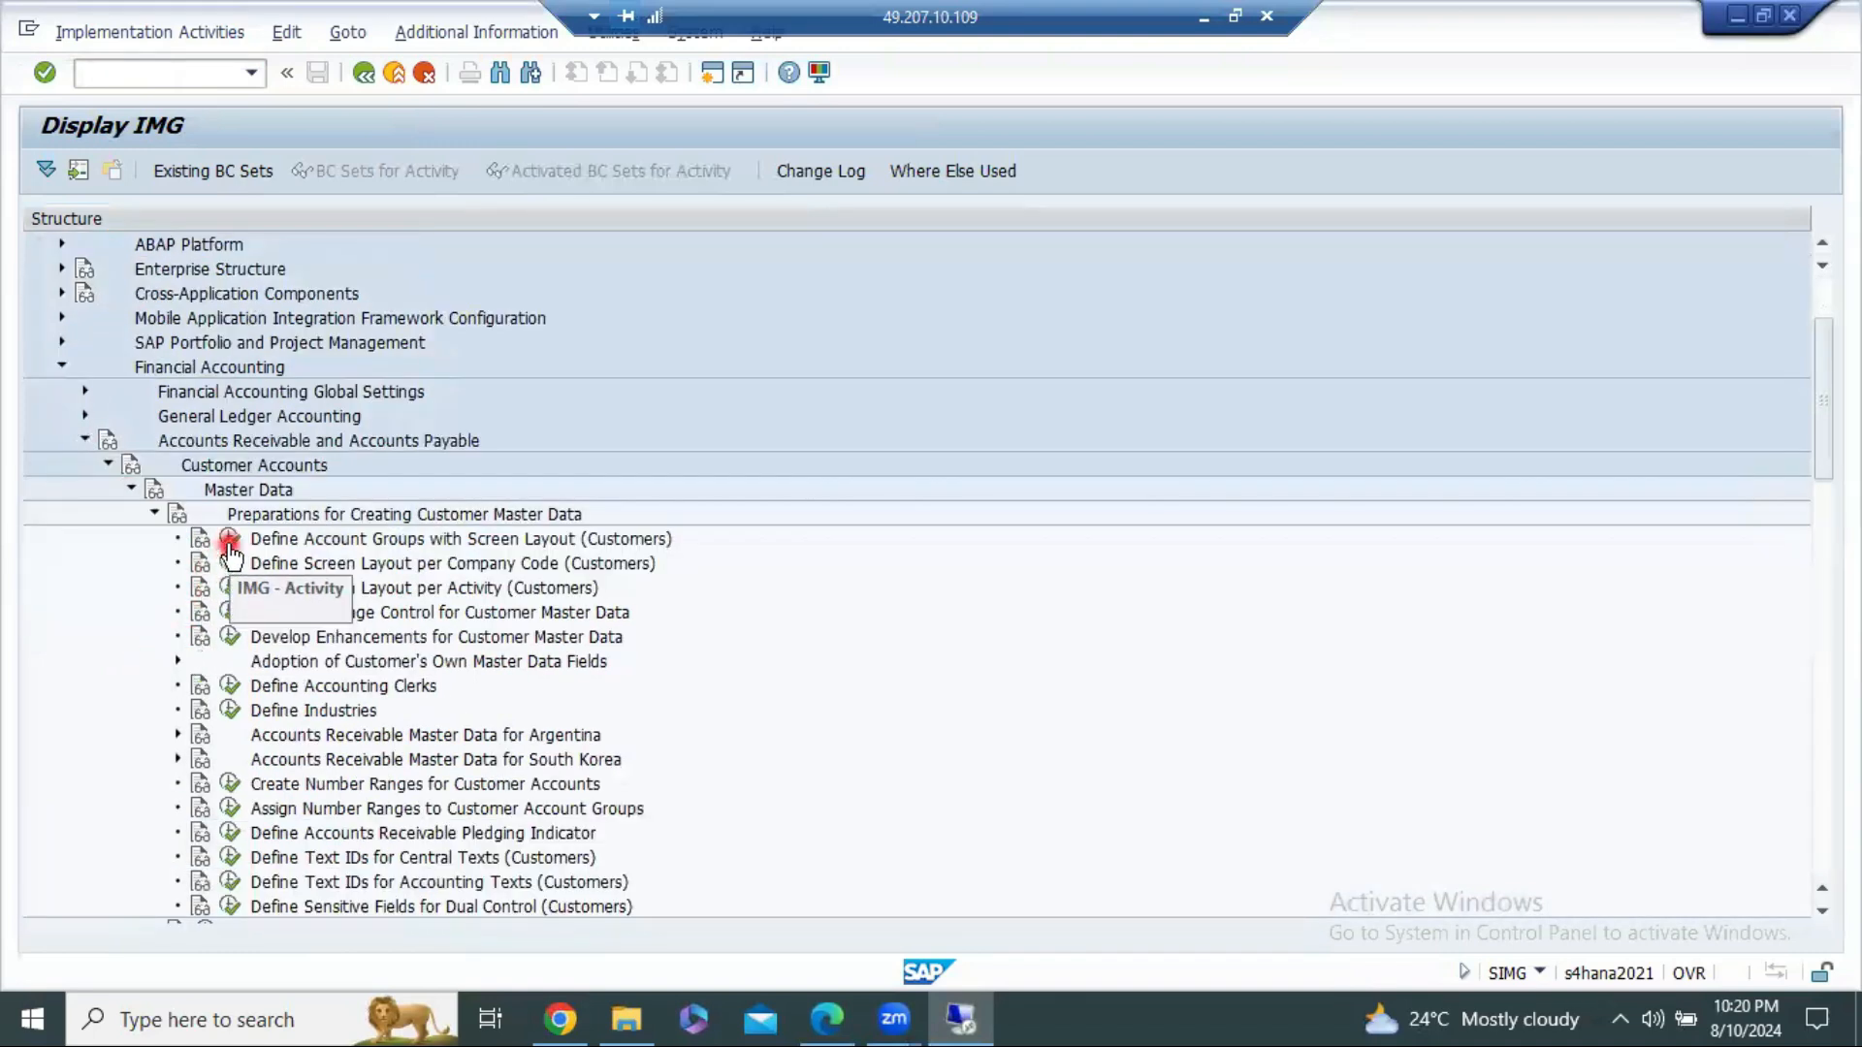
click(229, 543)
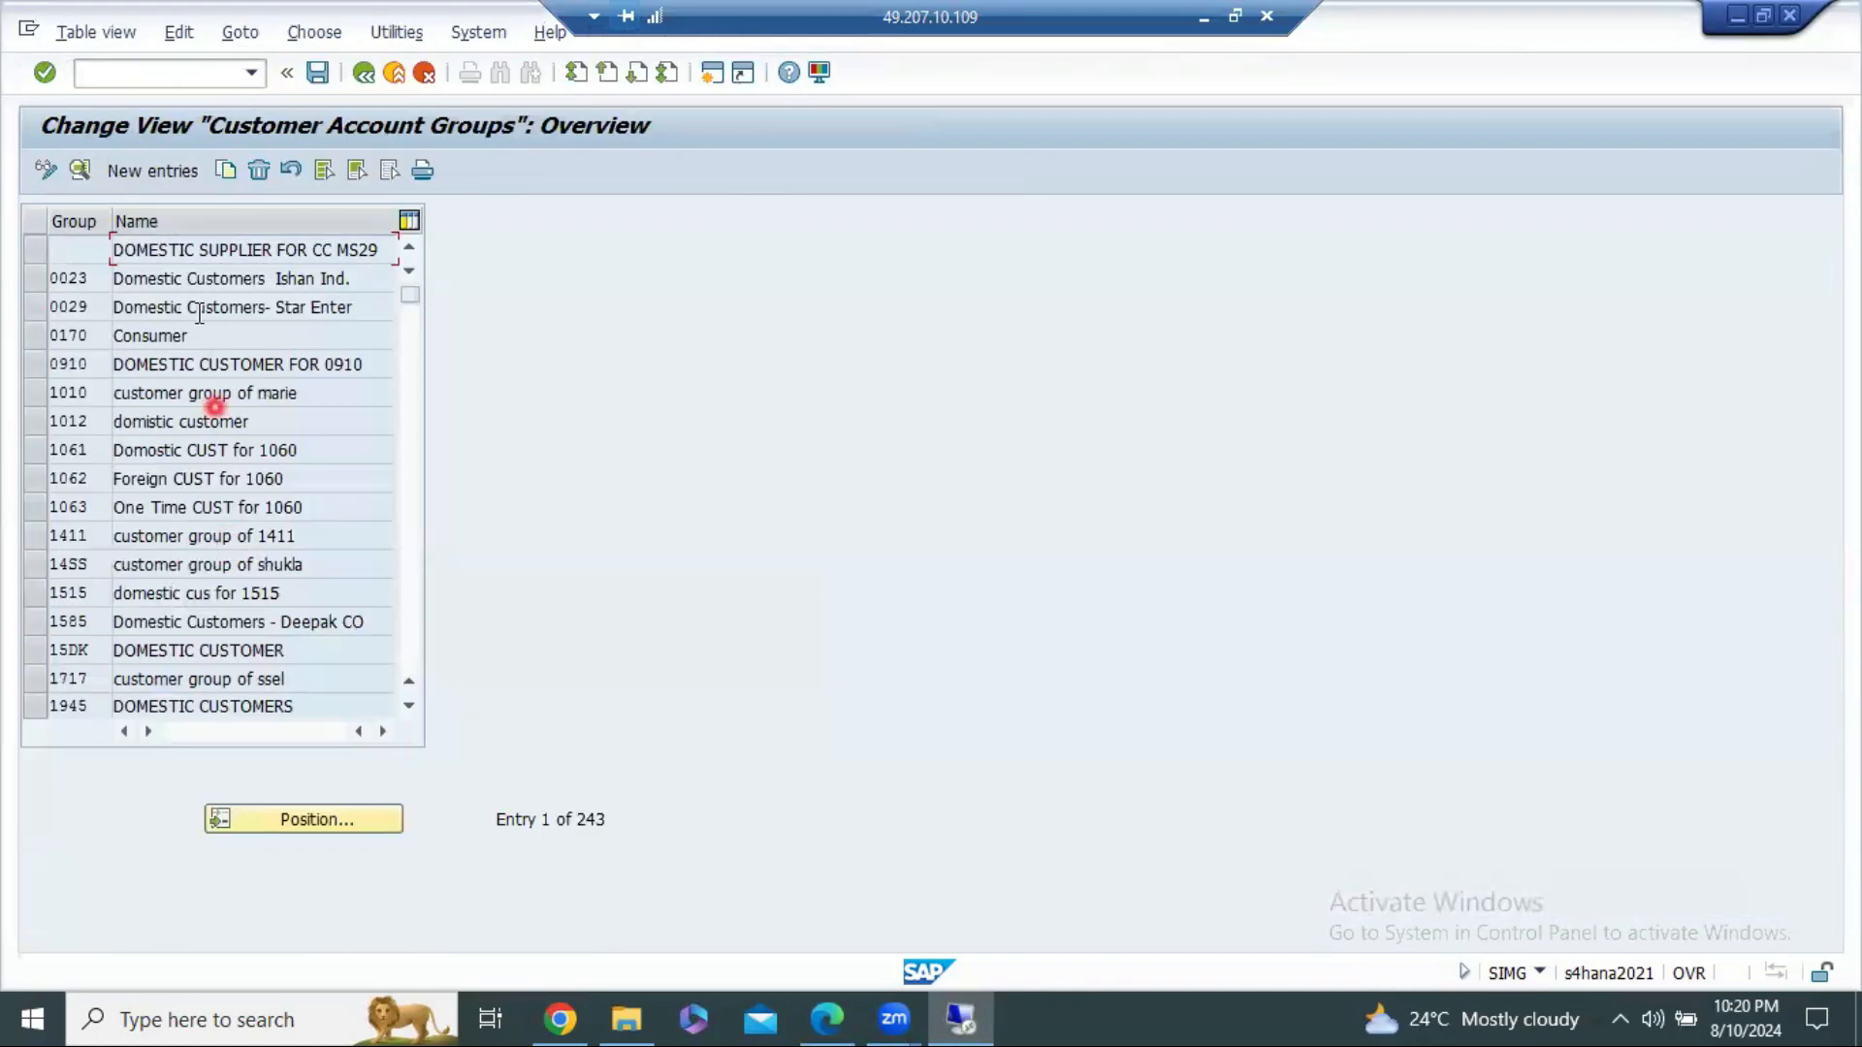
Step: Start a new customer account group entry with the key 106C
click(157, 171)
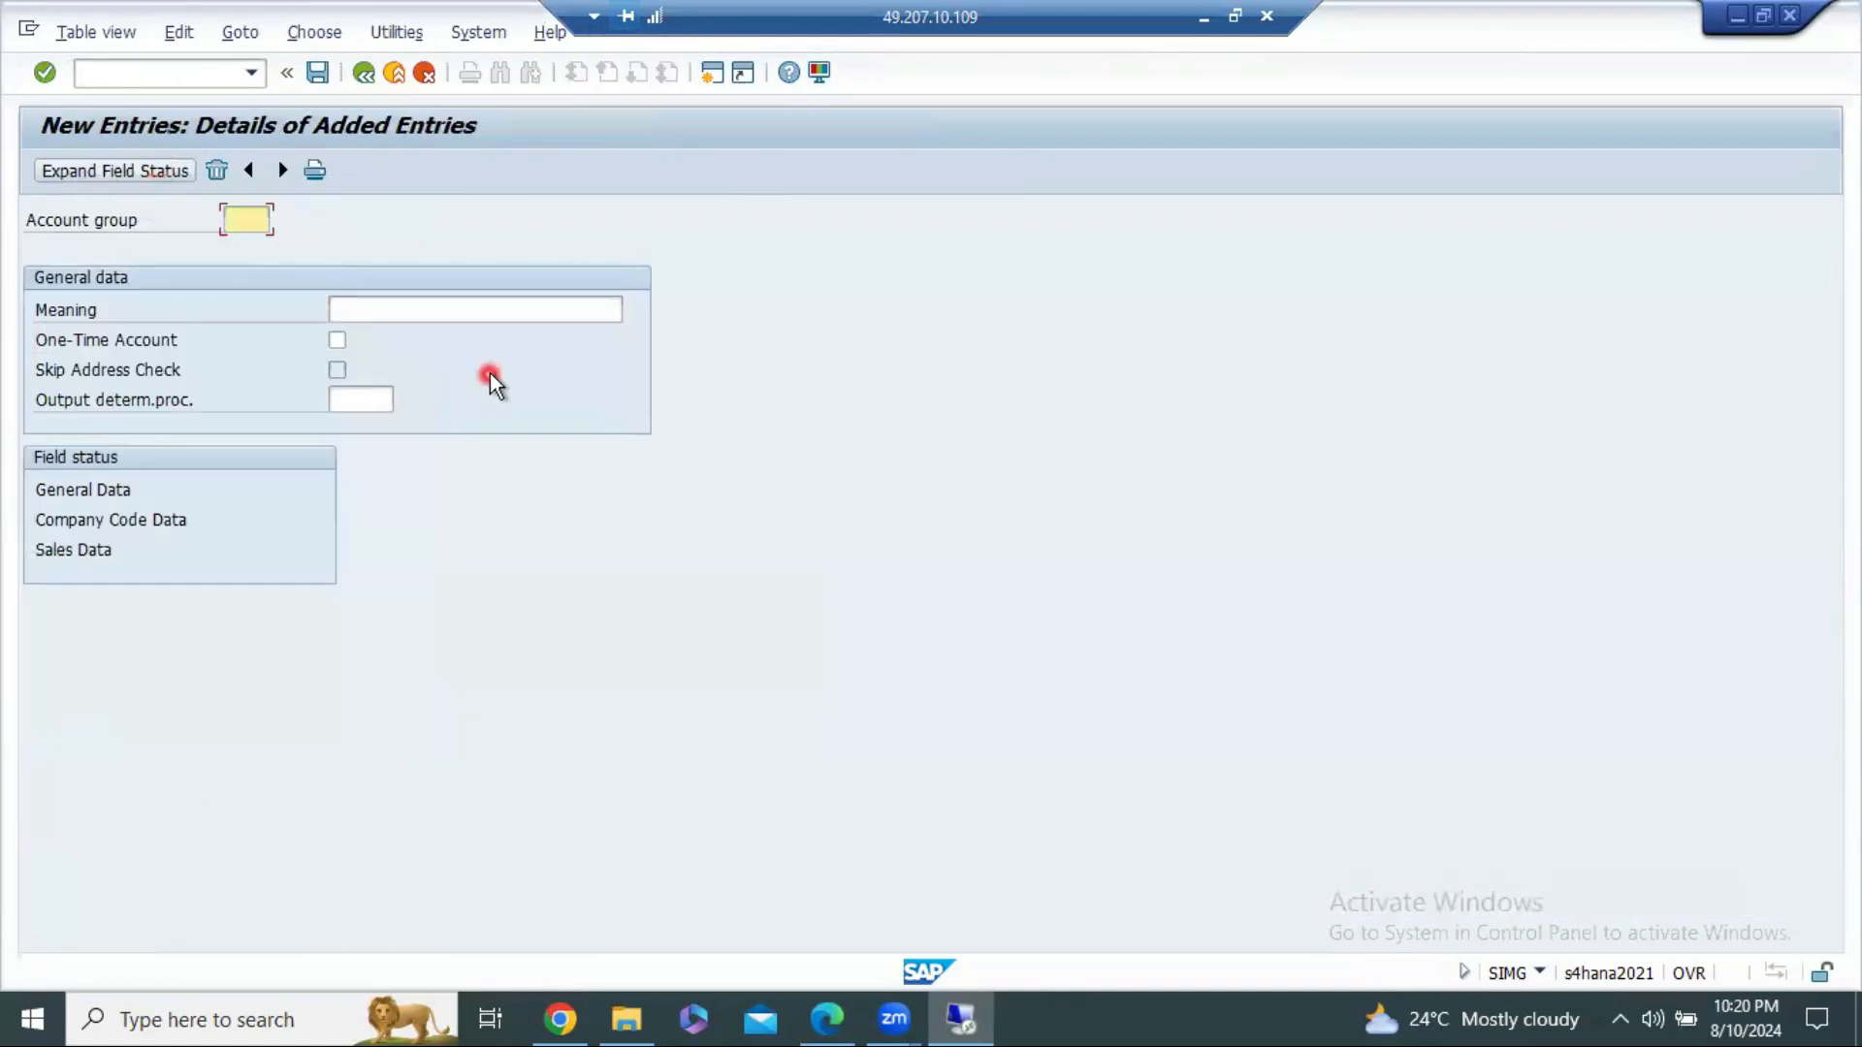
click(251, 219)
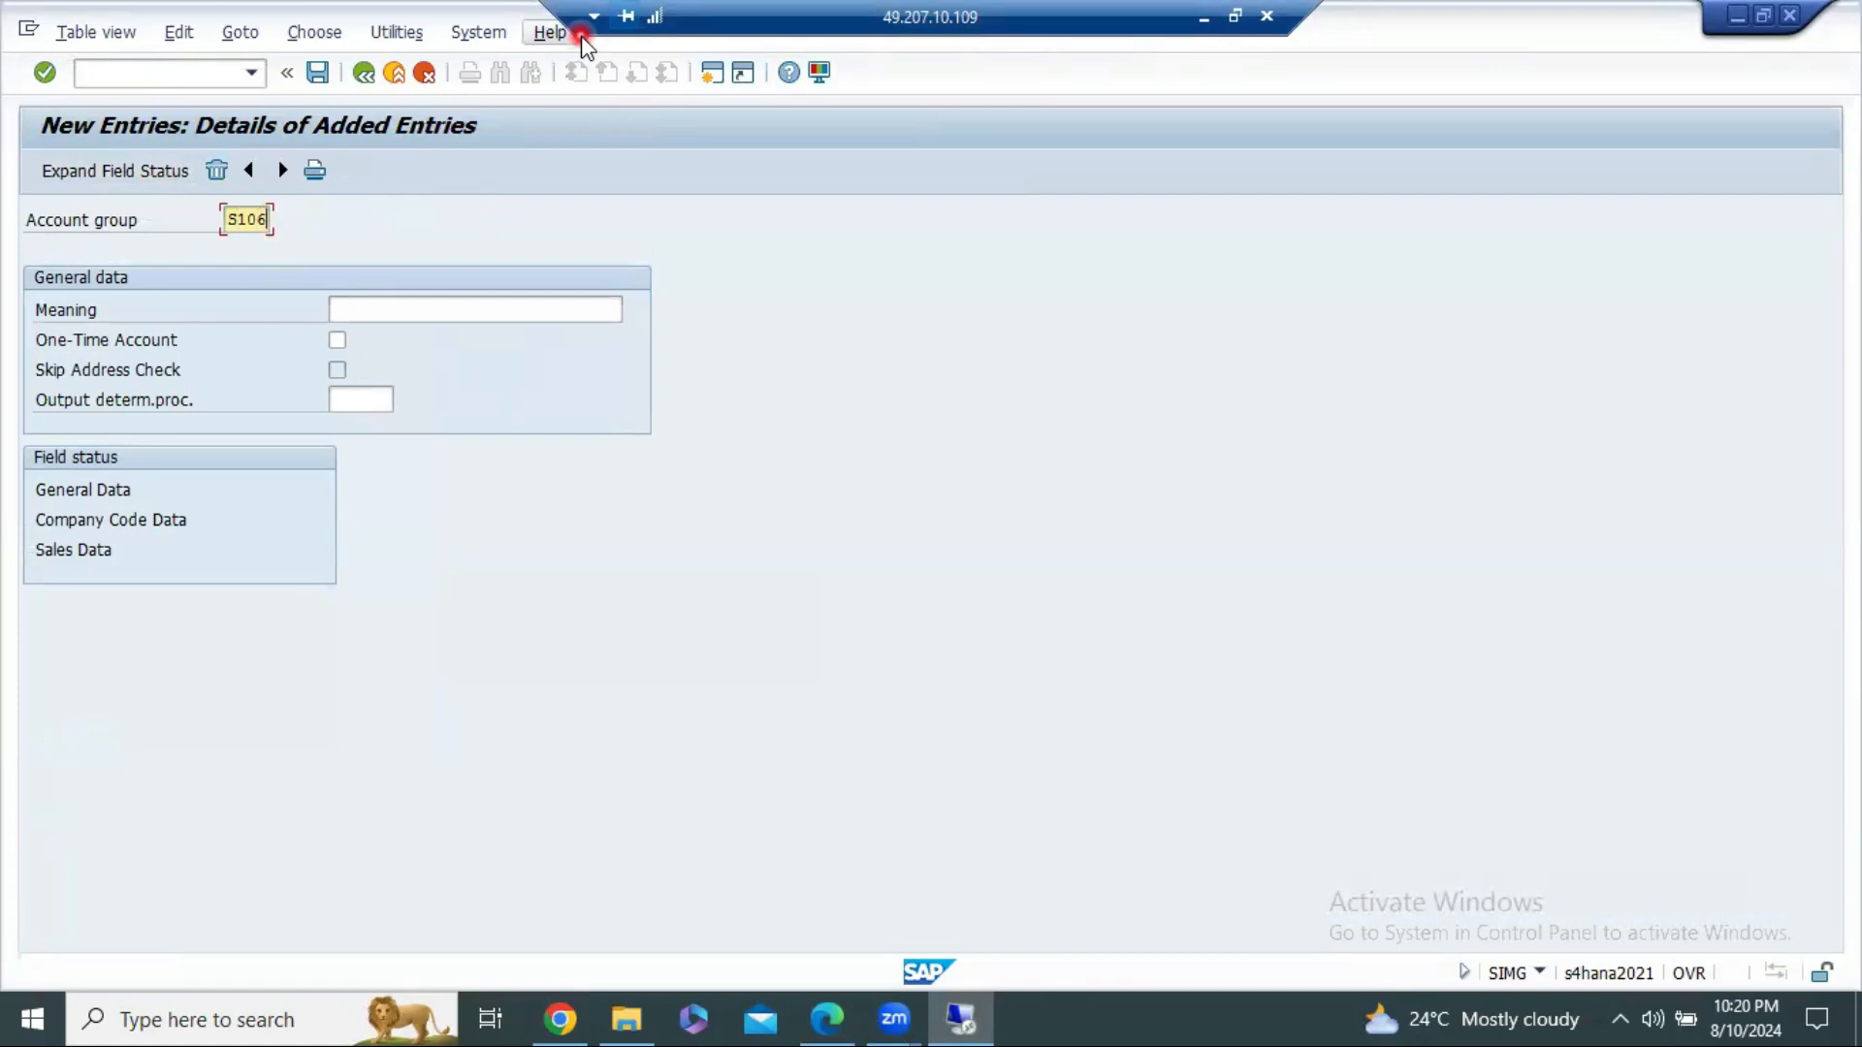
key(BackSpace)
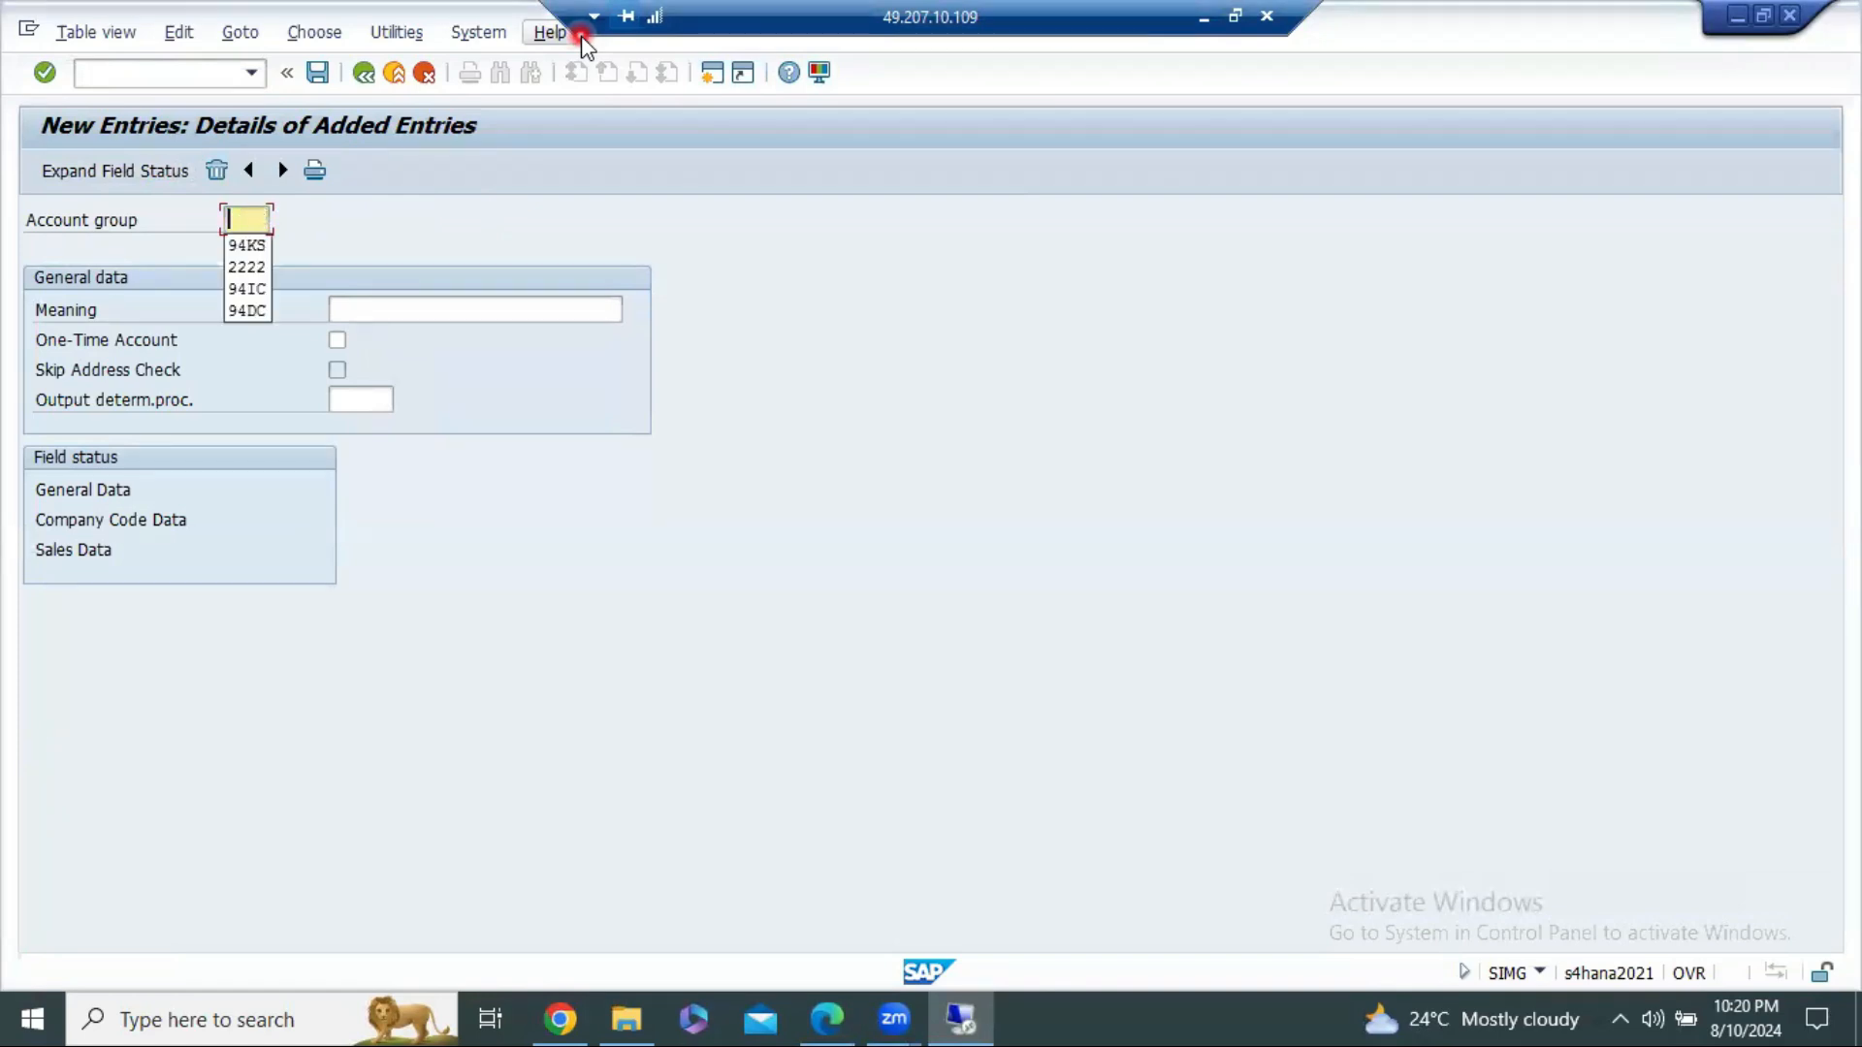
text(106C)
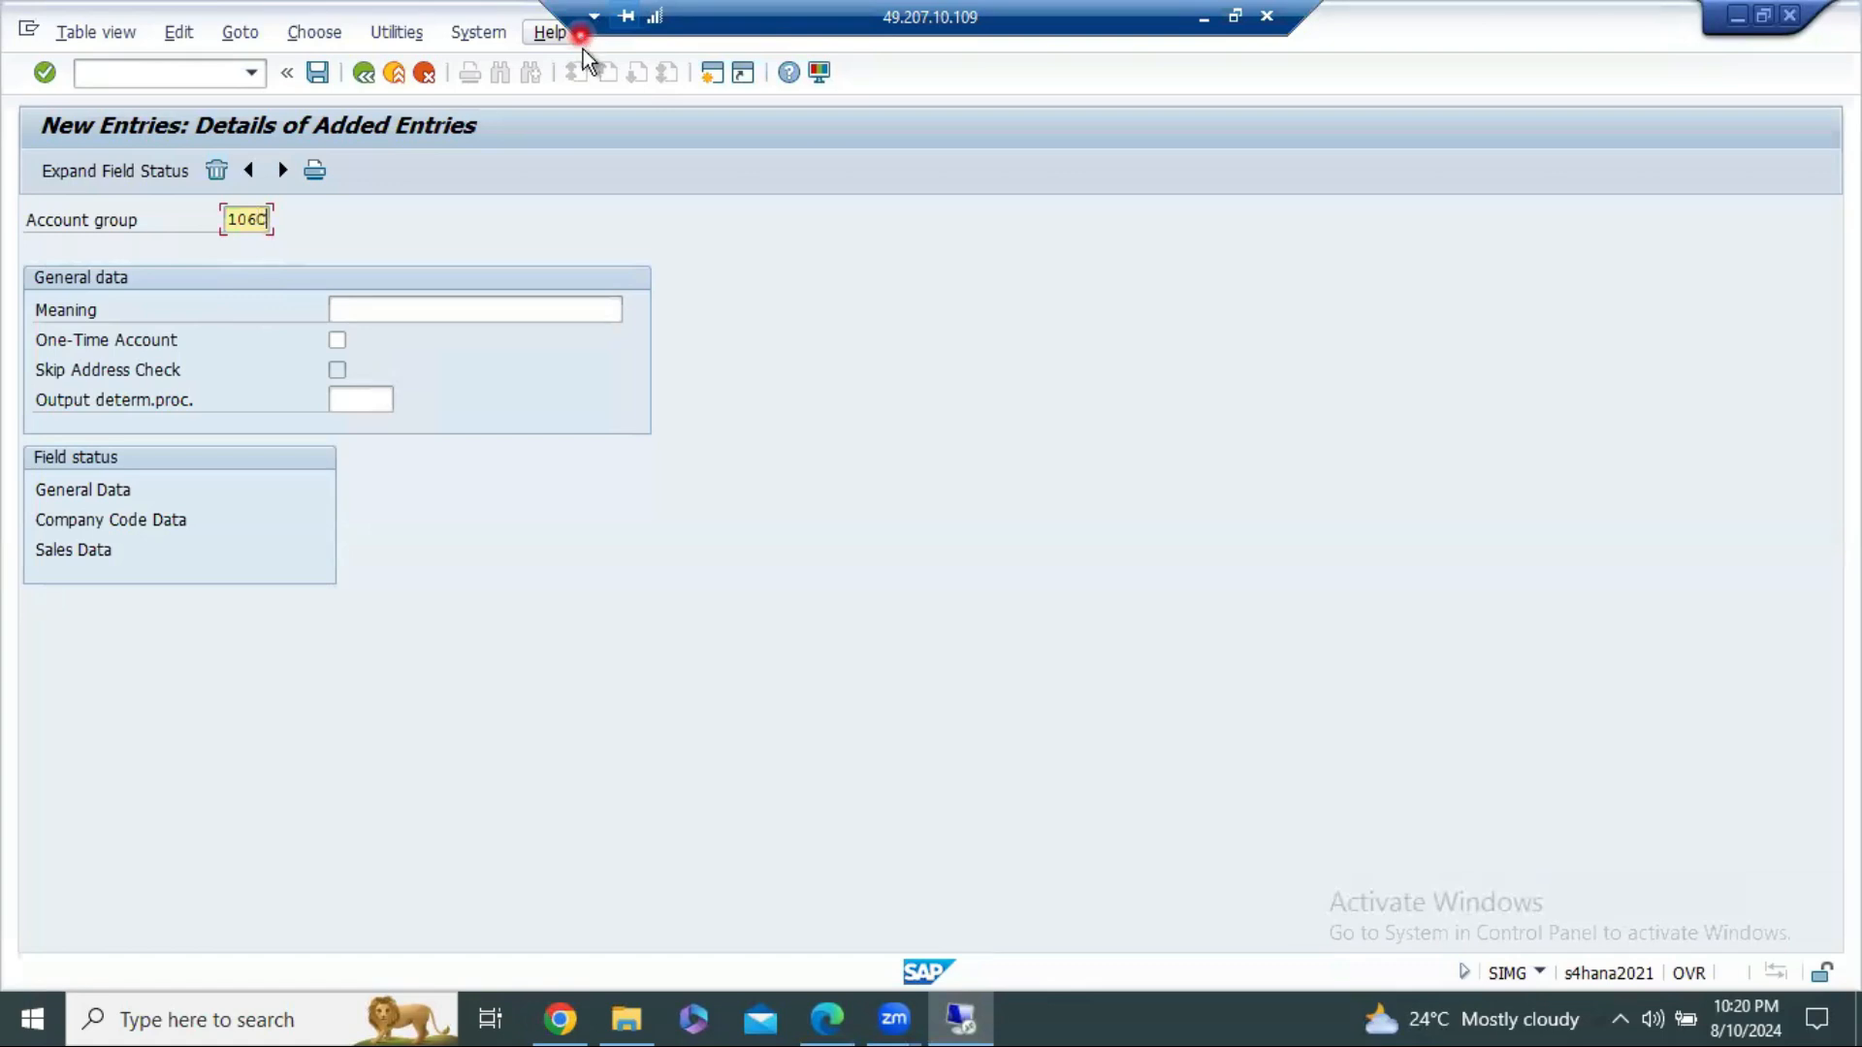
Step: Enter Domestic Cust for S106 as the meaning of account group 106C and save the entry
click(449, 308)
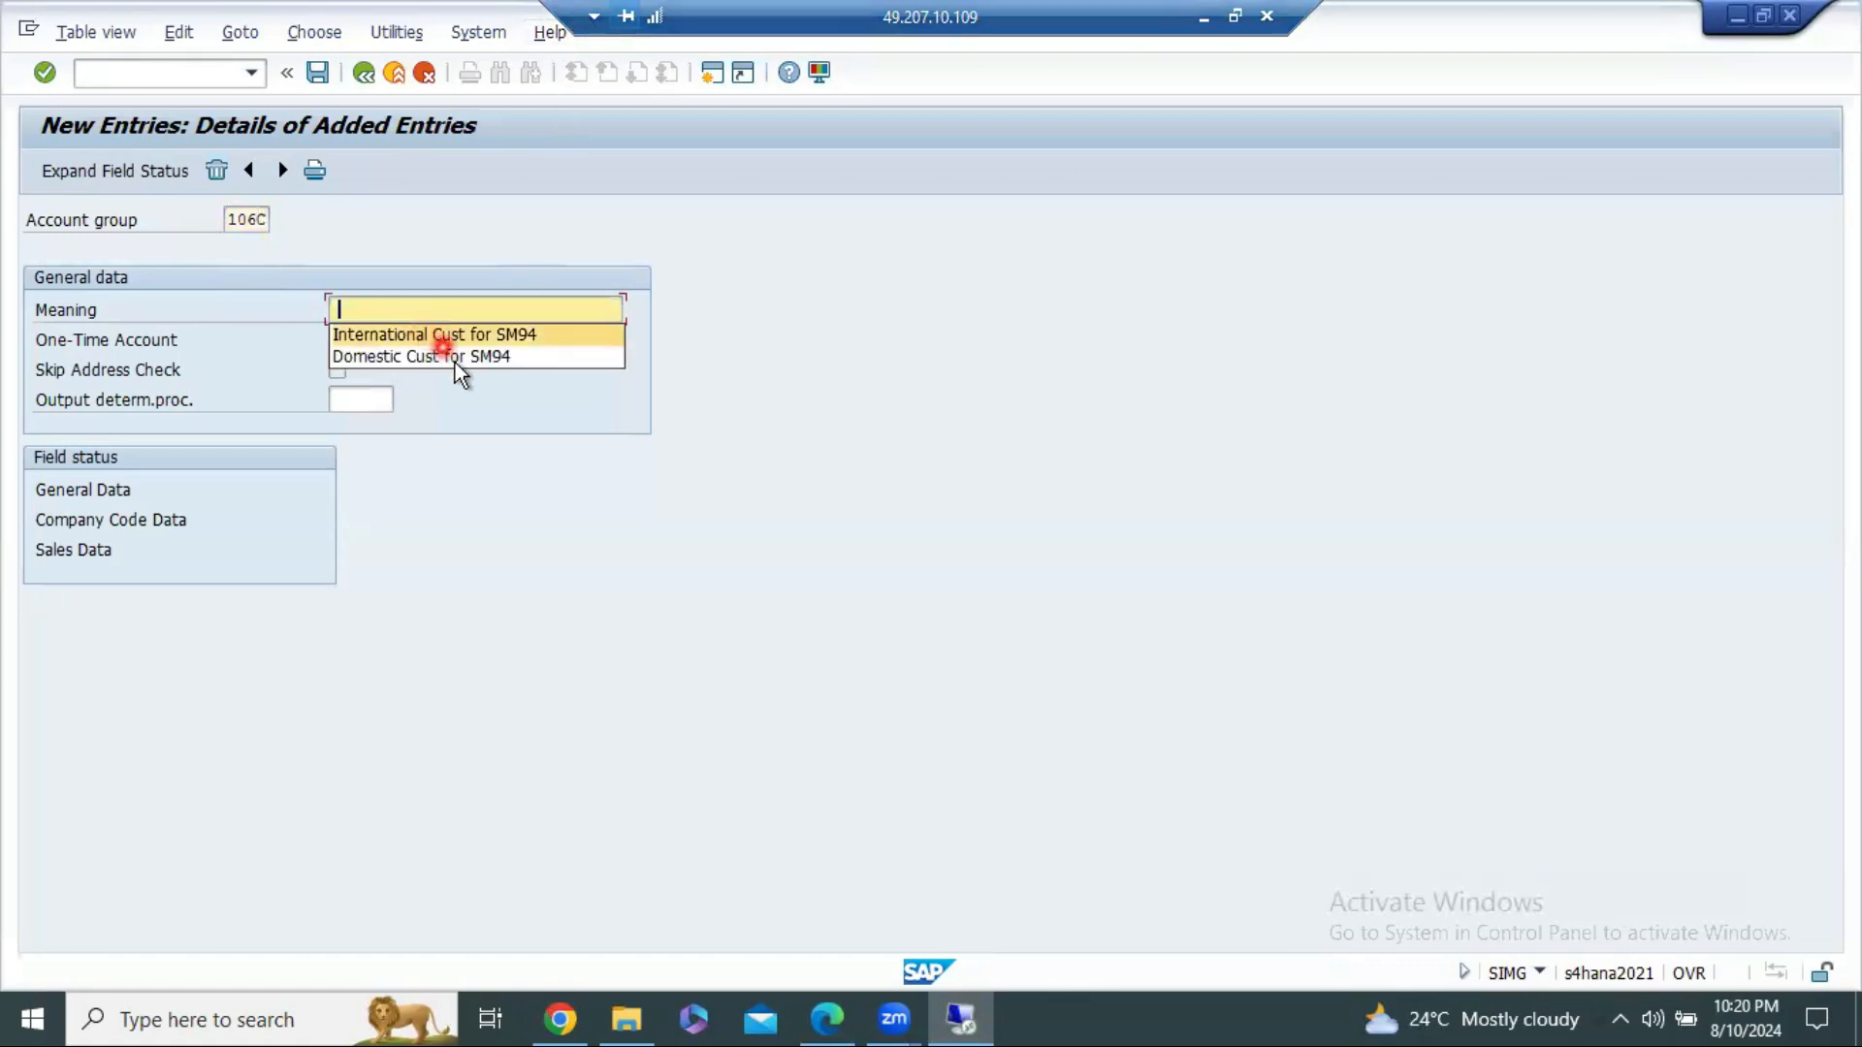
click(456, 358)
key(BackSpace)
key(BackSpace)
key(BackSpace)
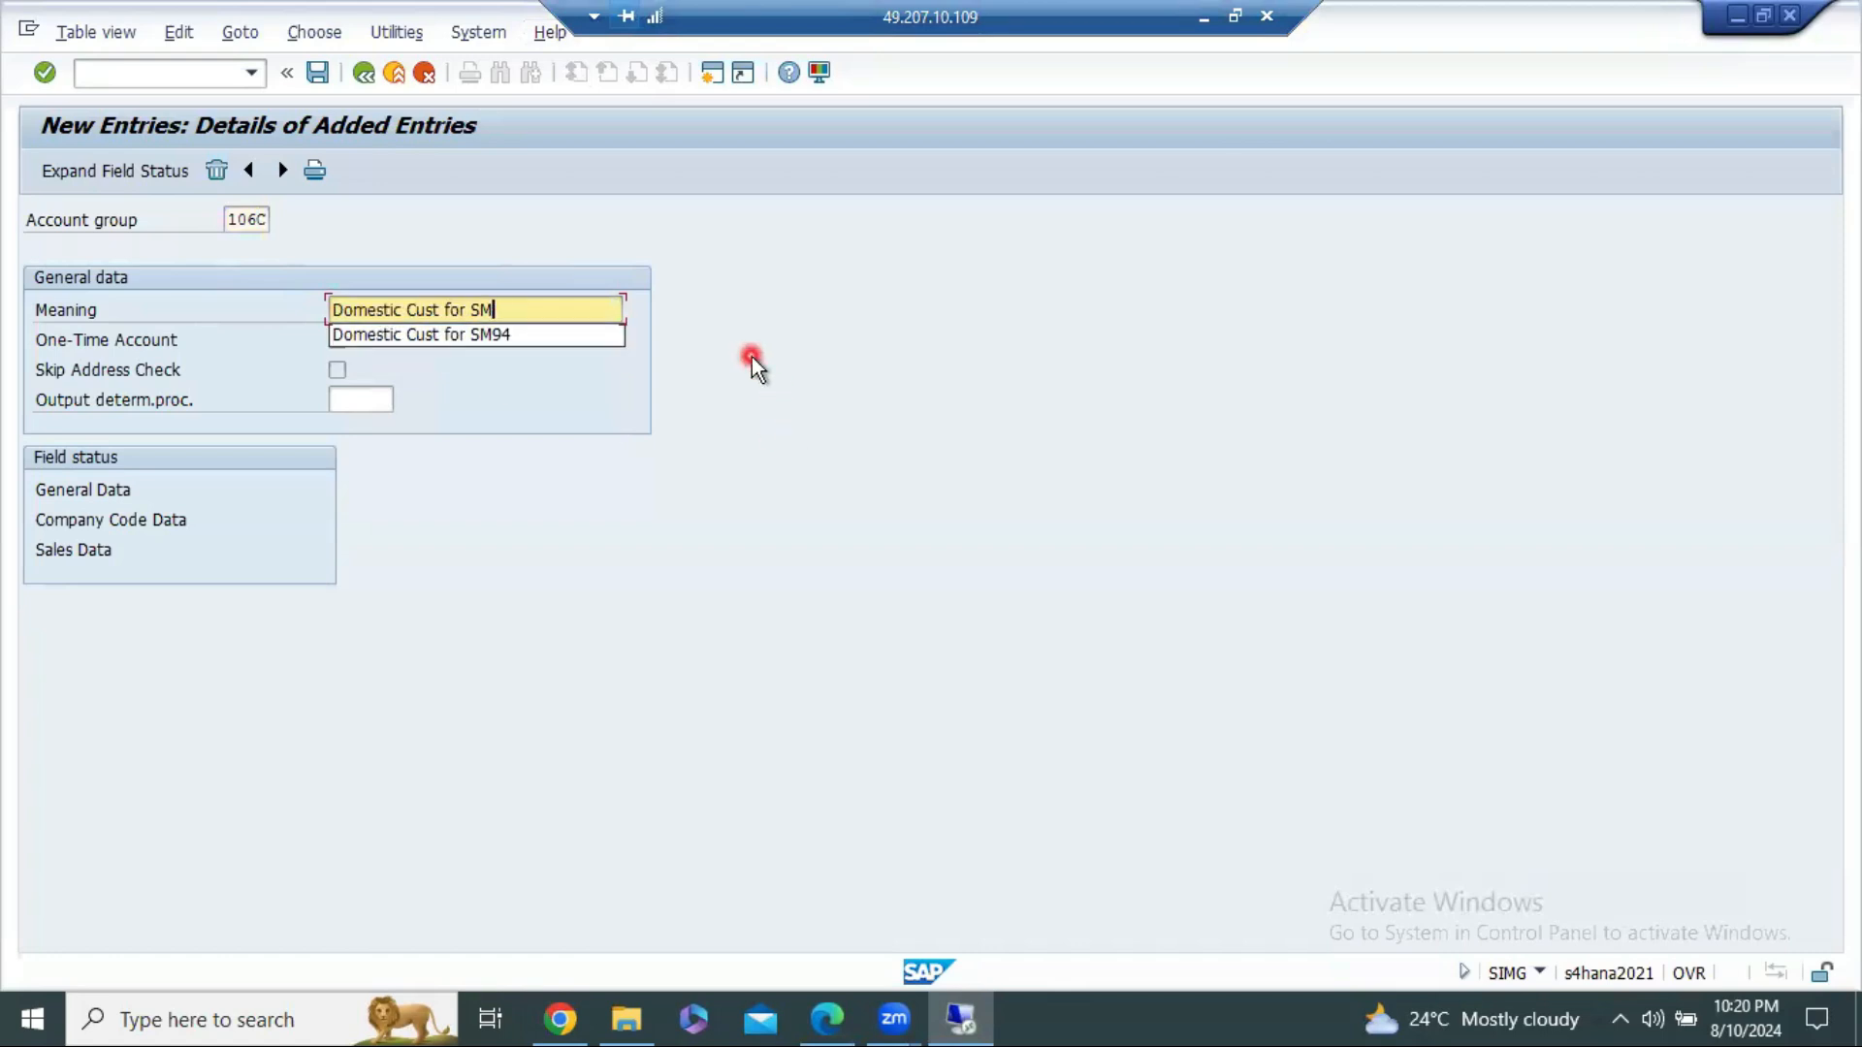
text(106)
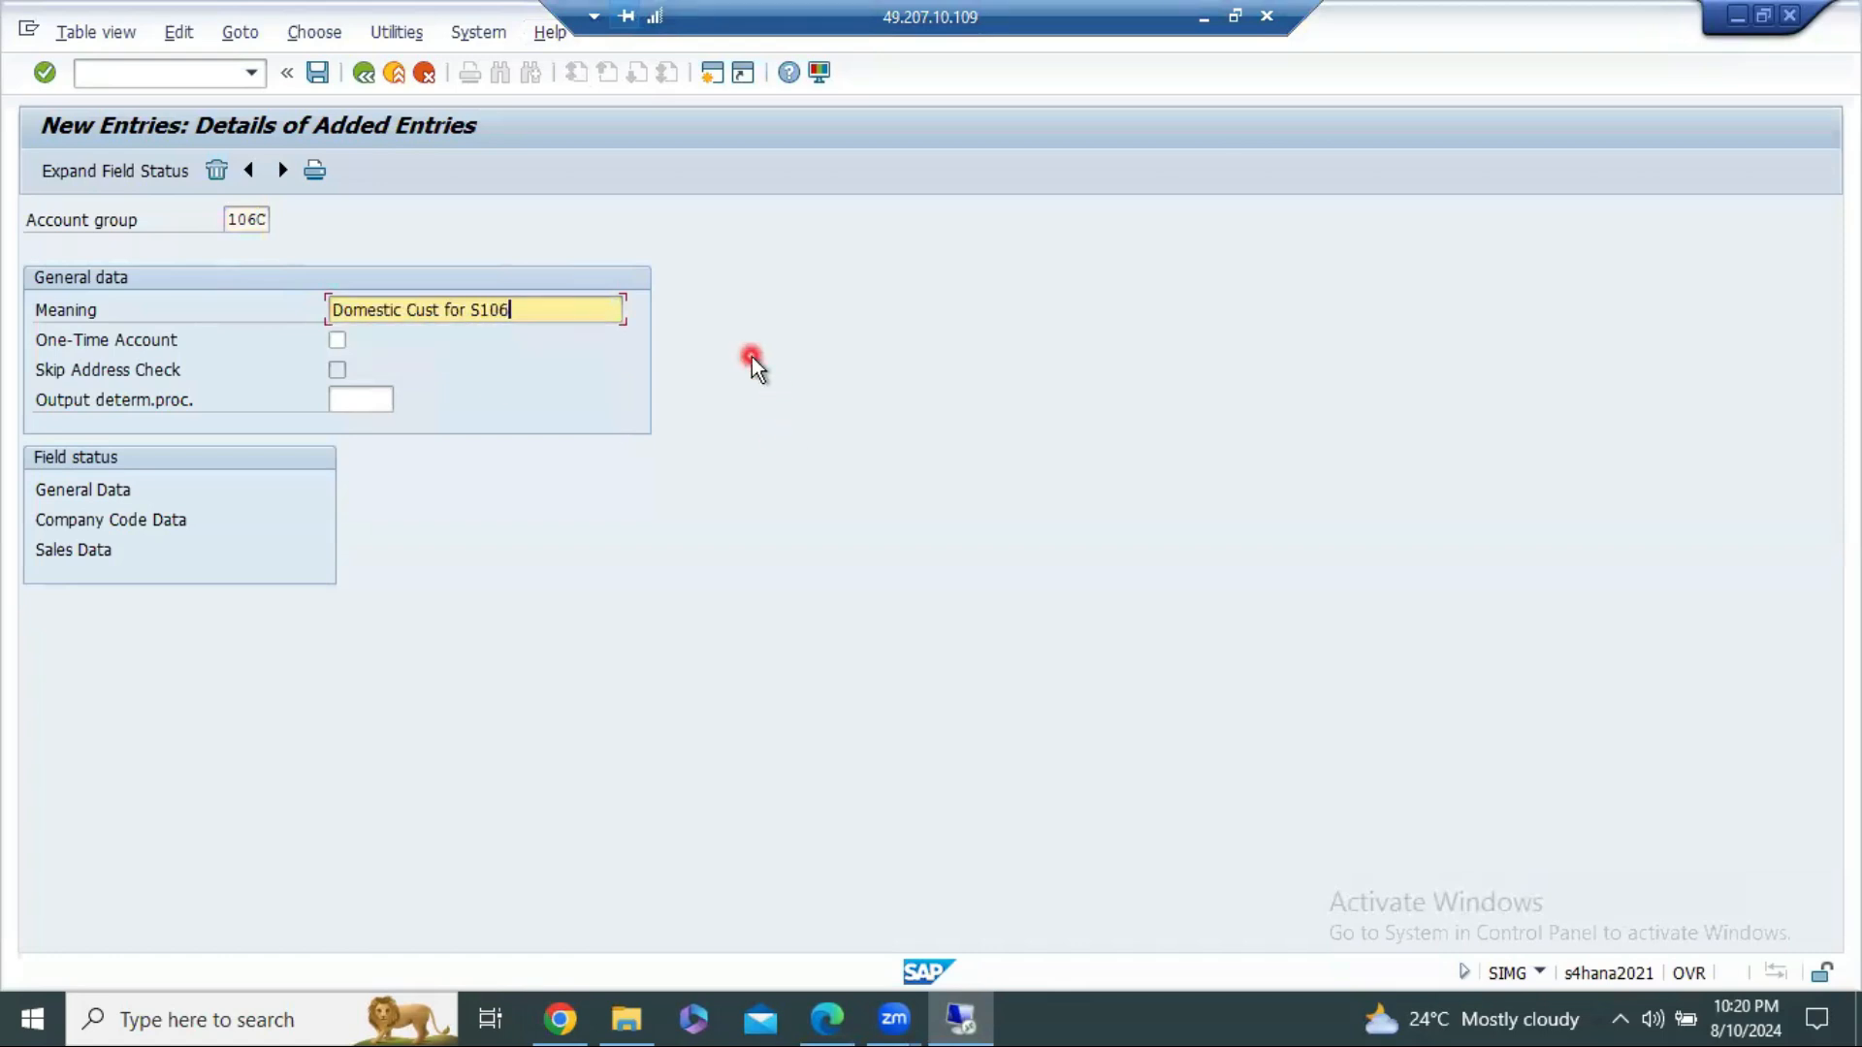
key(Return)
click(318, 73)
click(401, 463)
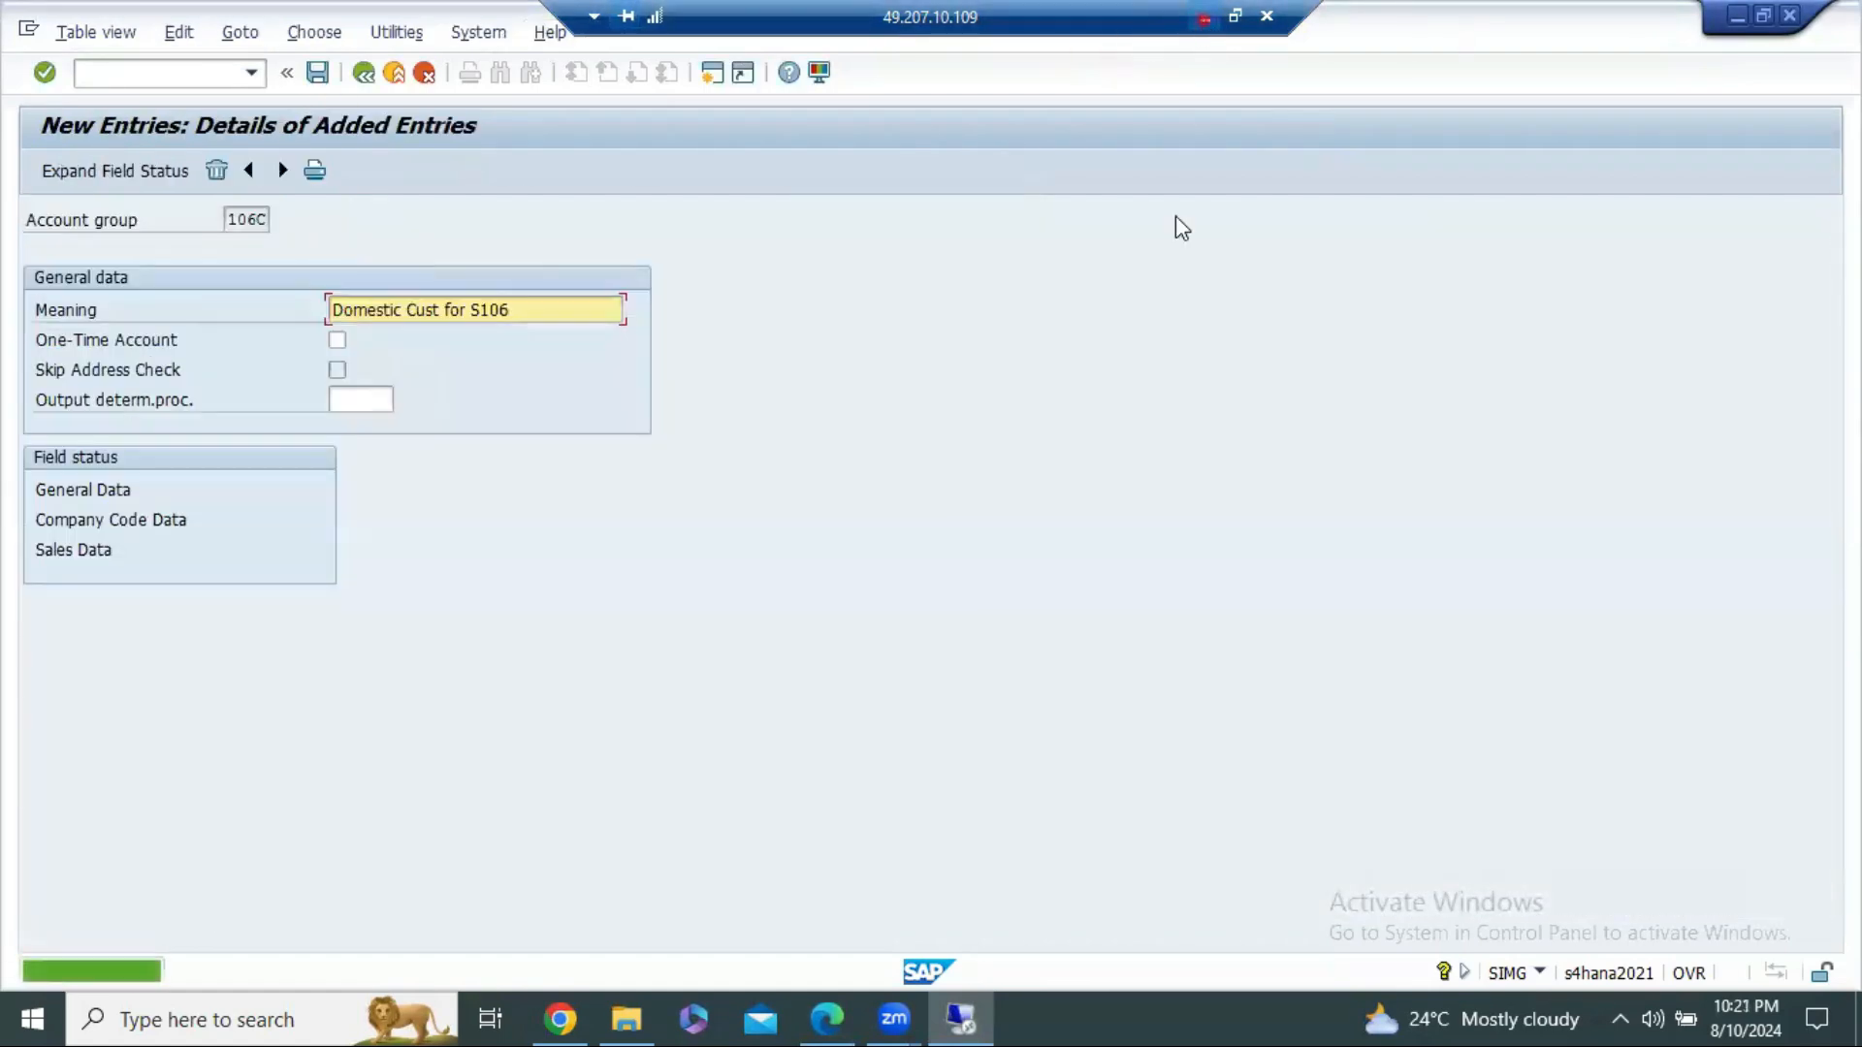
Step: Record 106C in cell G40 of the Account Payable notes, beside the customer account group step
key(alt+Tab)
scroll(1105, 678, down, 4)
scroll(1105, 678, up, 5)
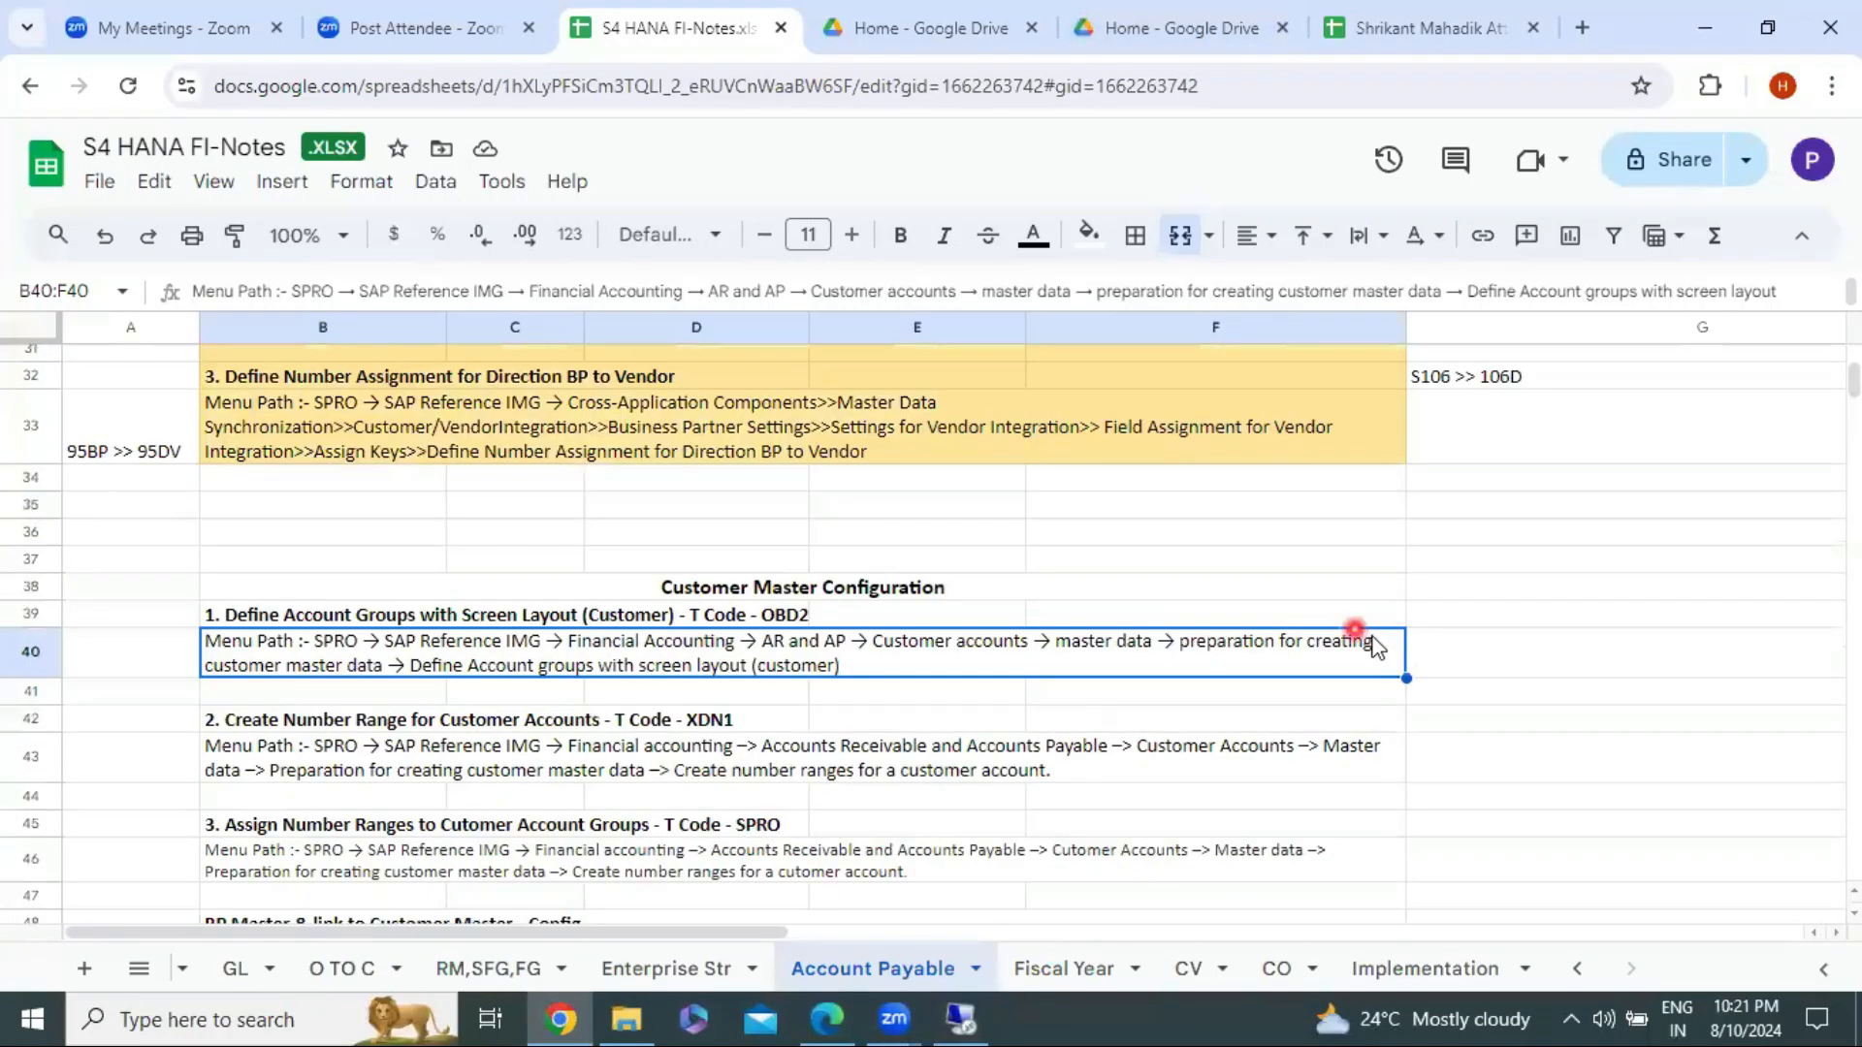
click(1517, 652)
text(106C)
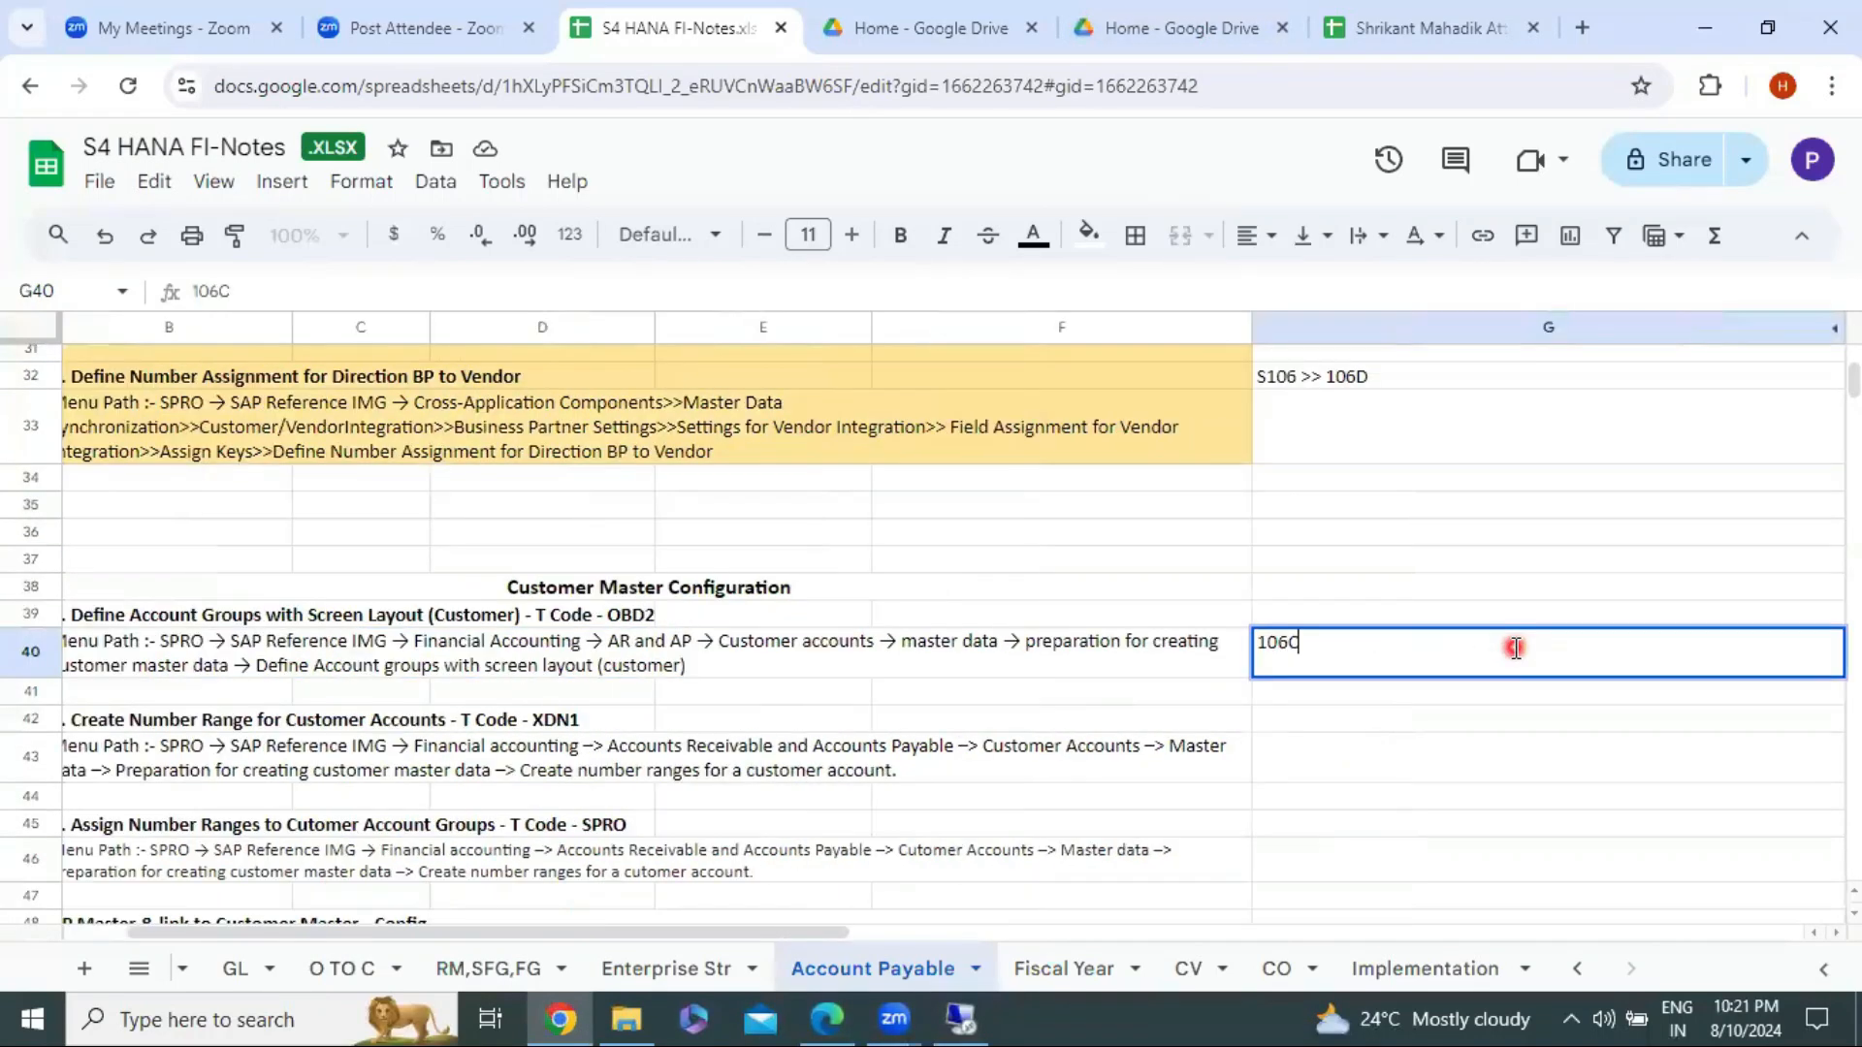
key(Return)
drag(450, 932, 349, 929)
click(1473, 742)
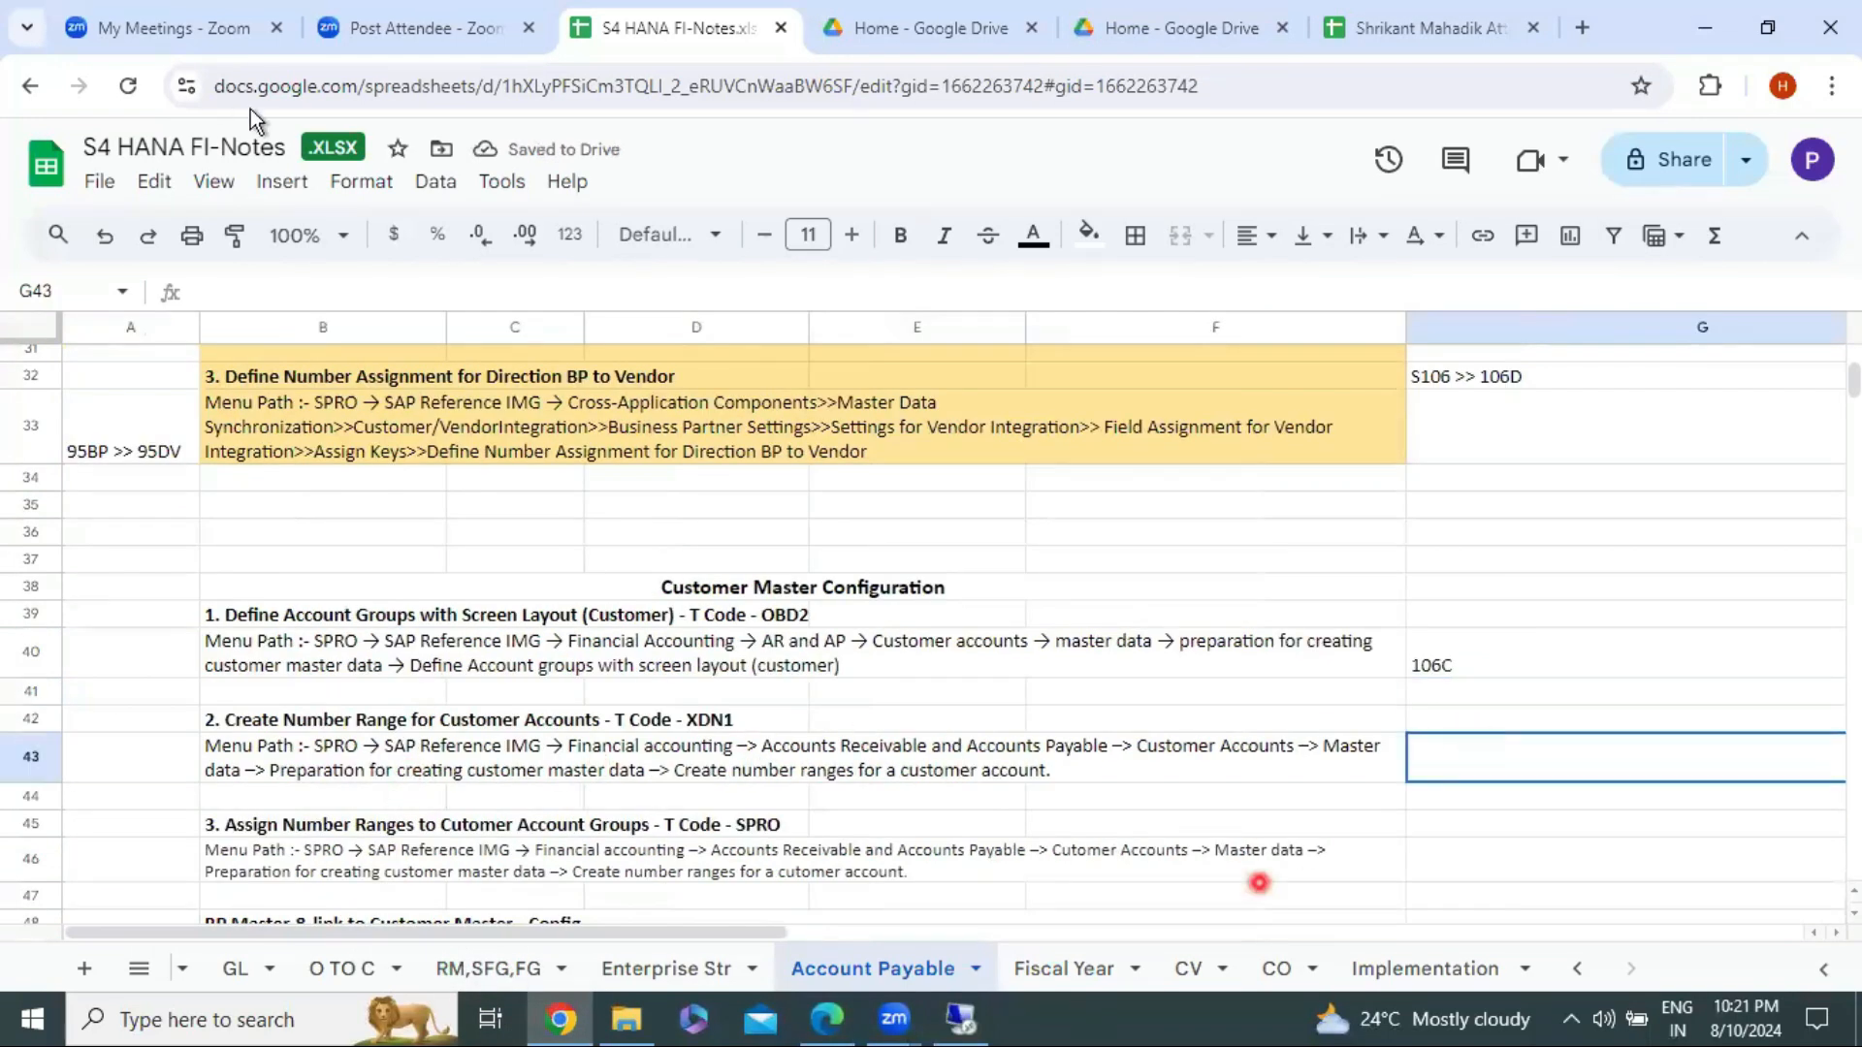
Step: Return to the IMG in SAP and open Create Number Ranges for Customer Accounts with its intervals in change mode
key(alt+Tab)
click(366, 72)
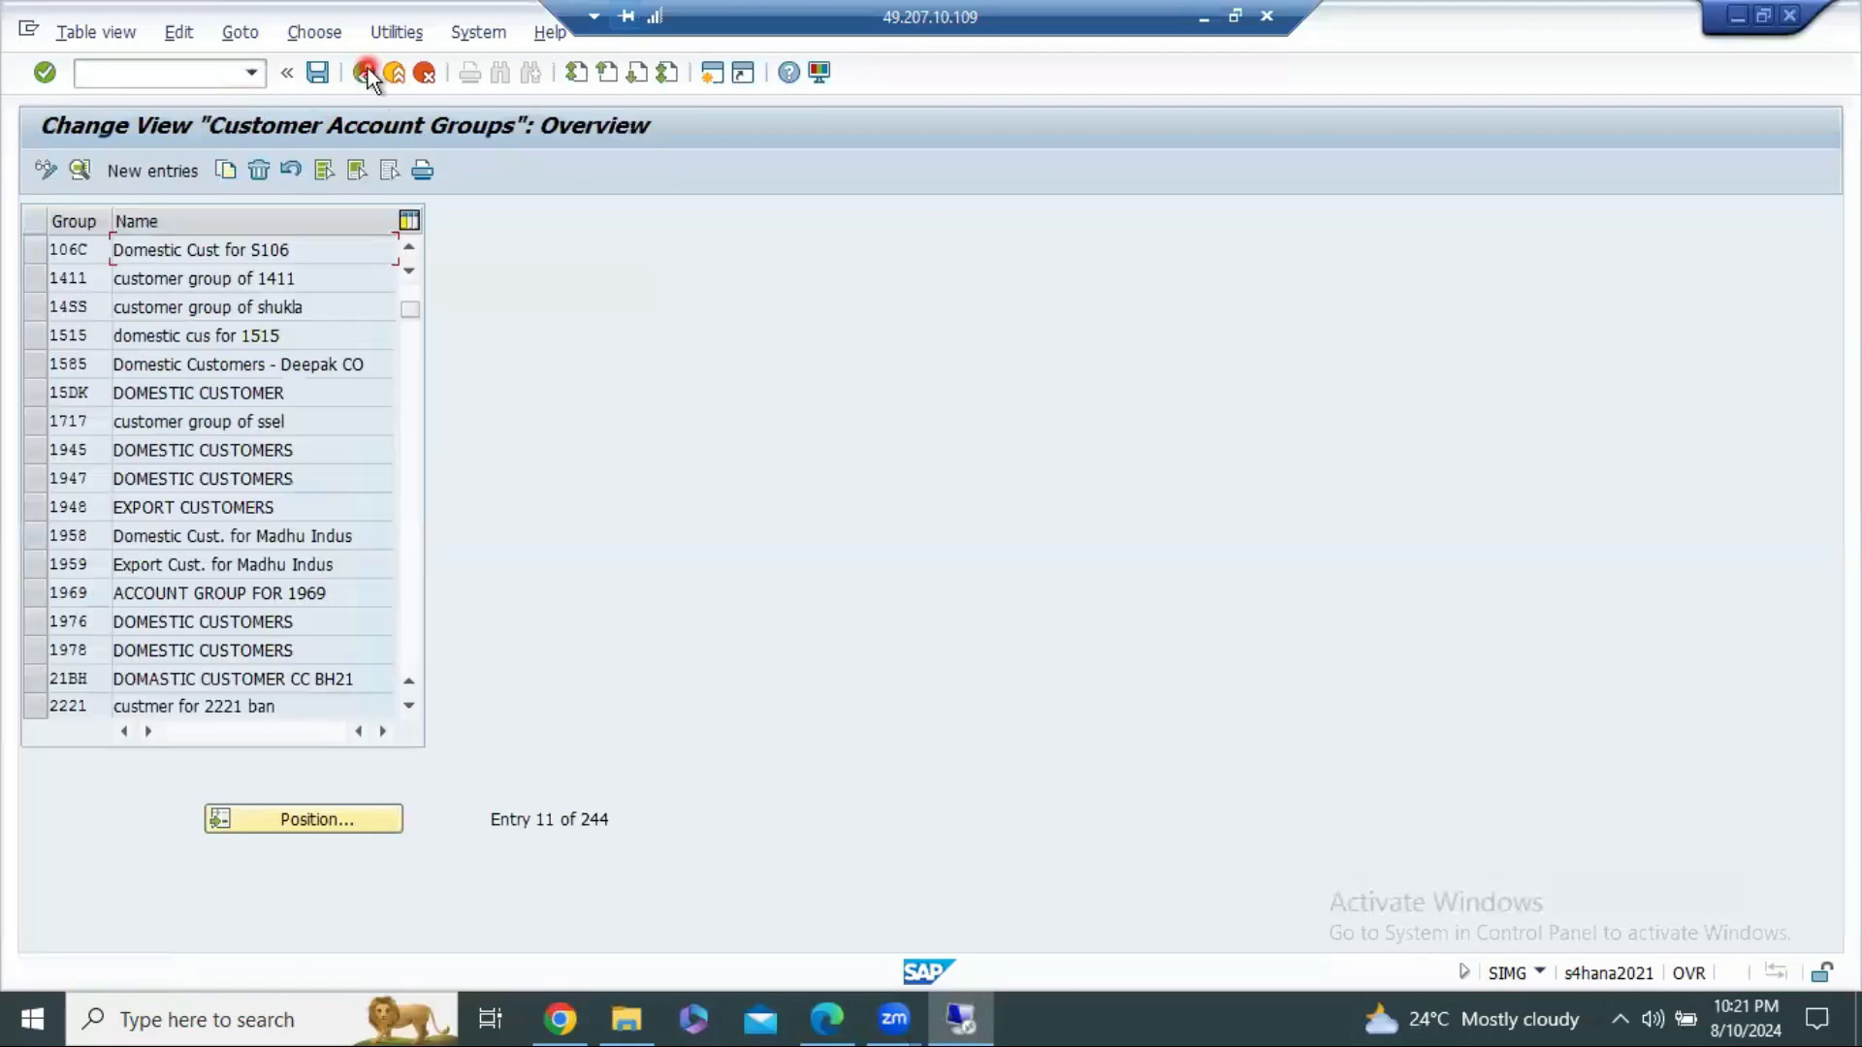
click(367, 73)
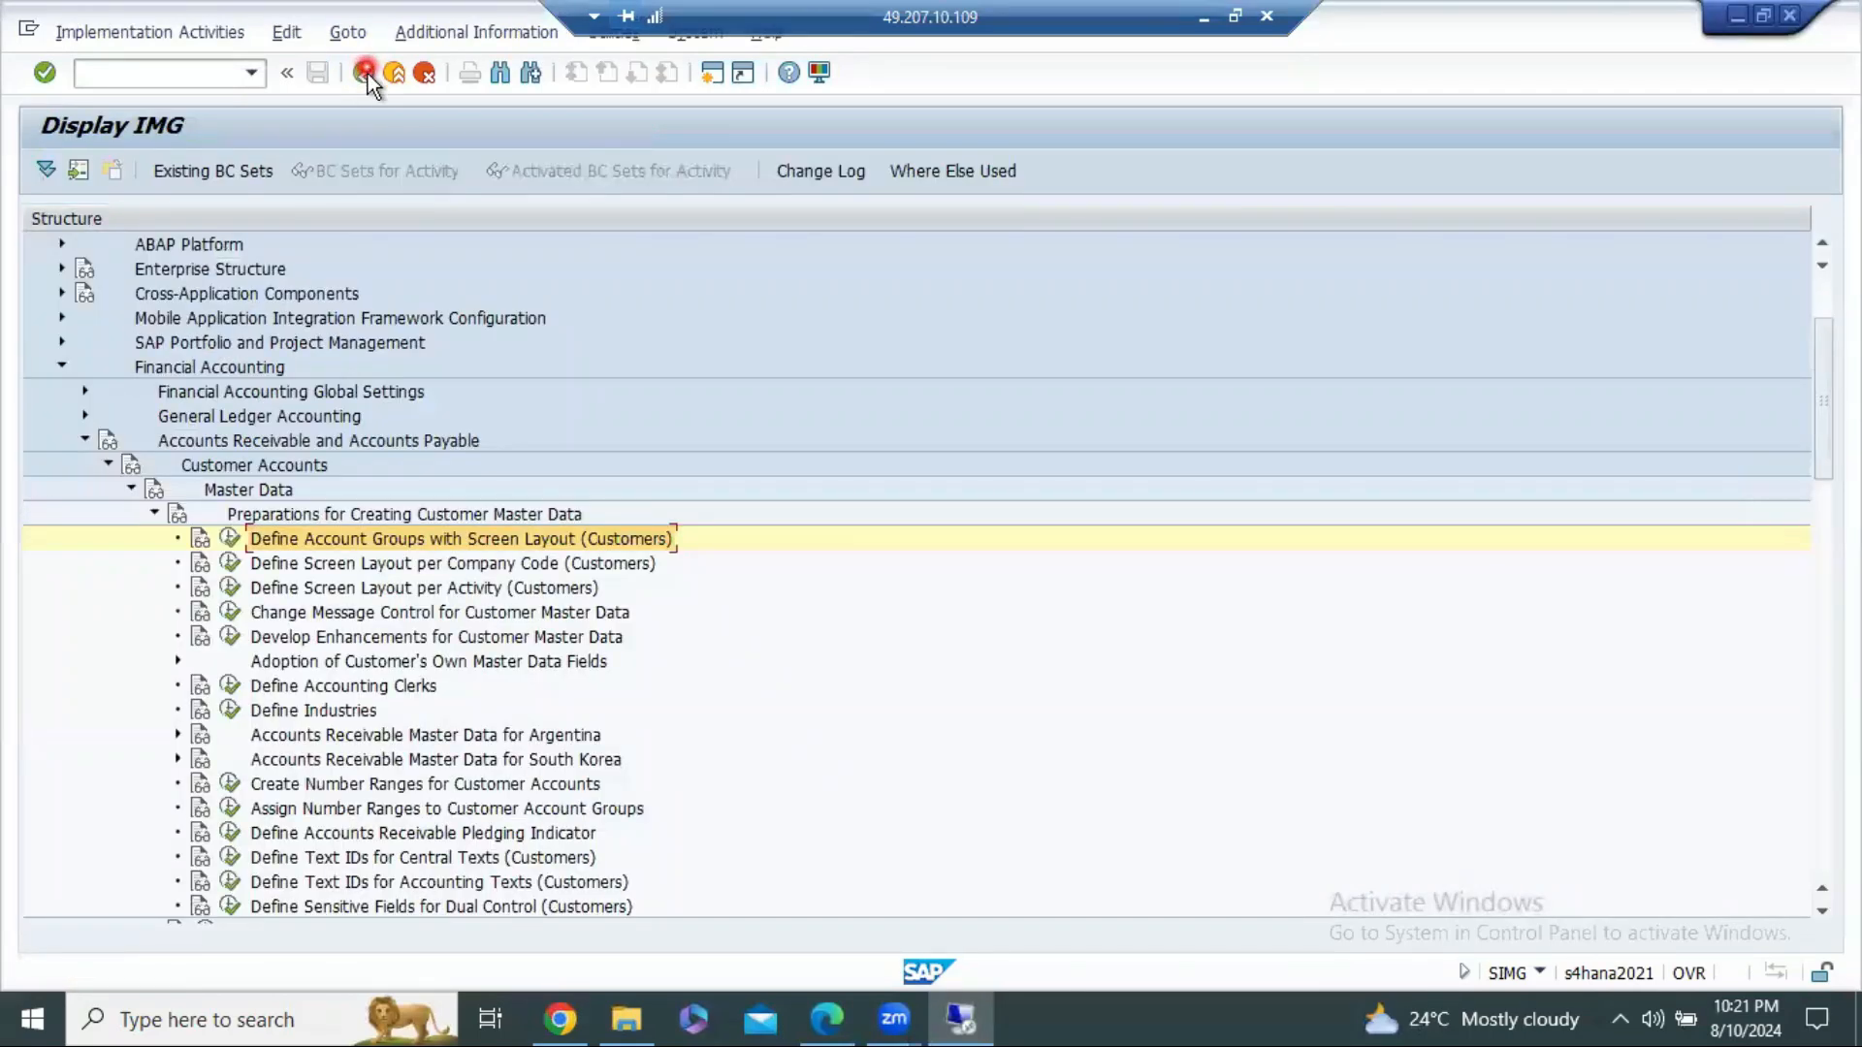
click(308, 809)
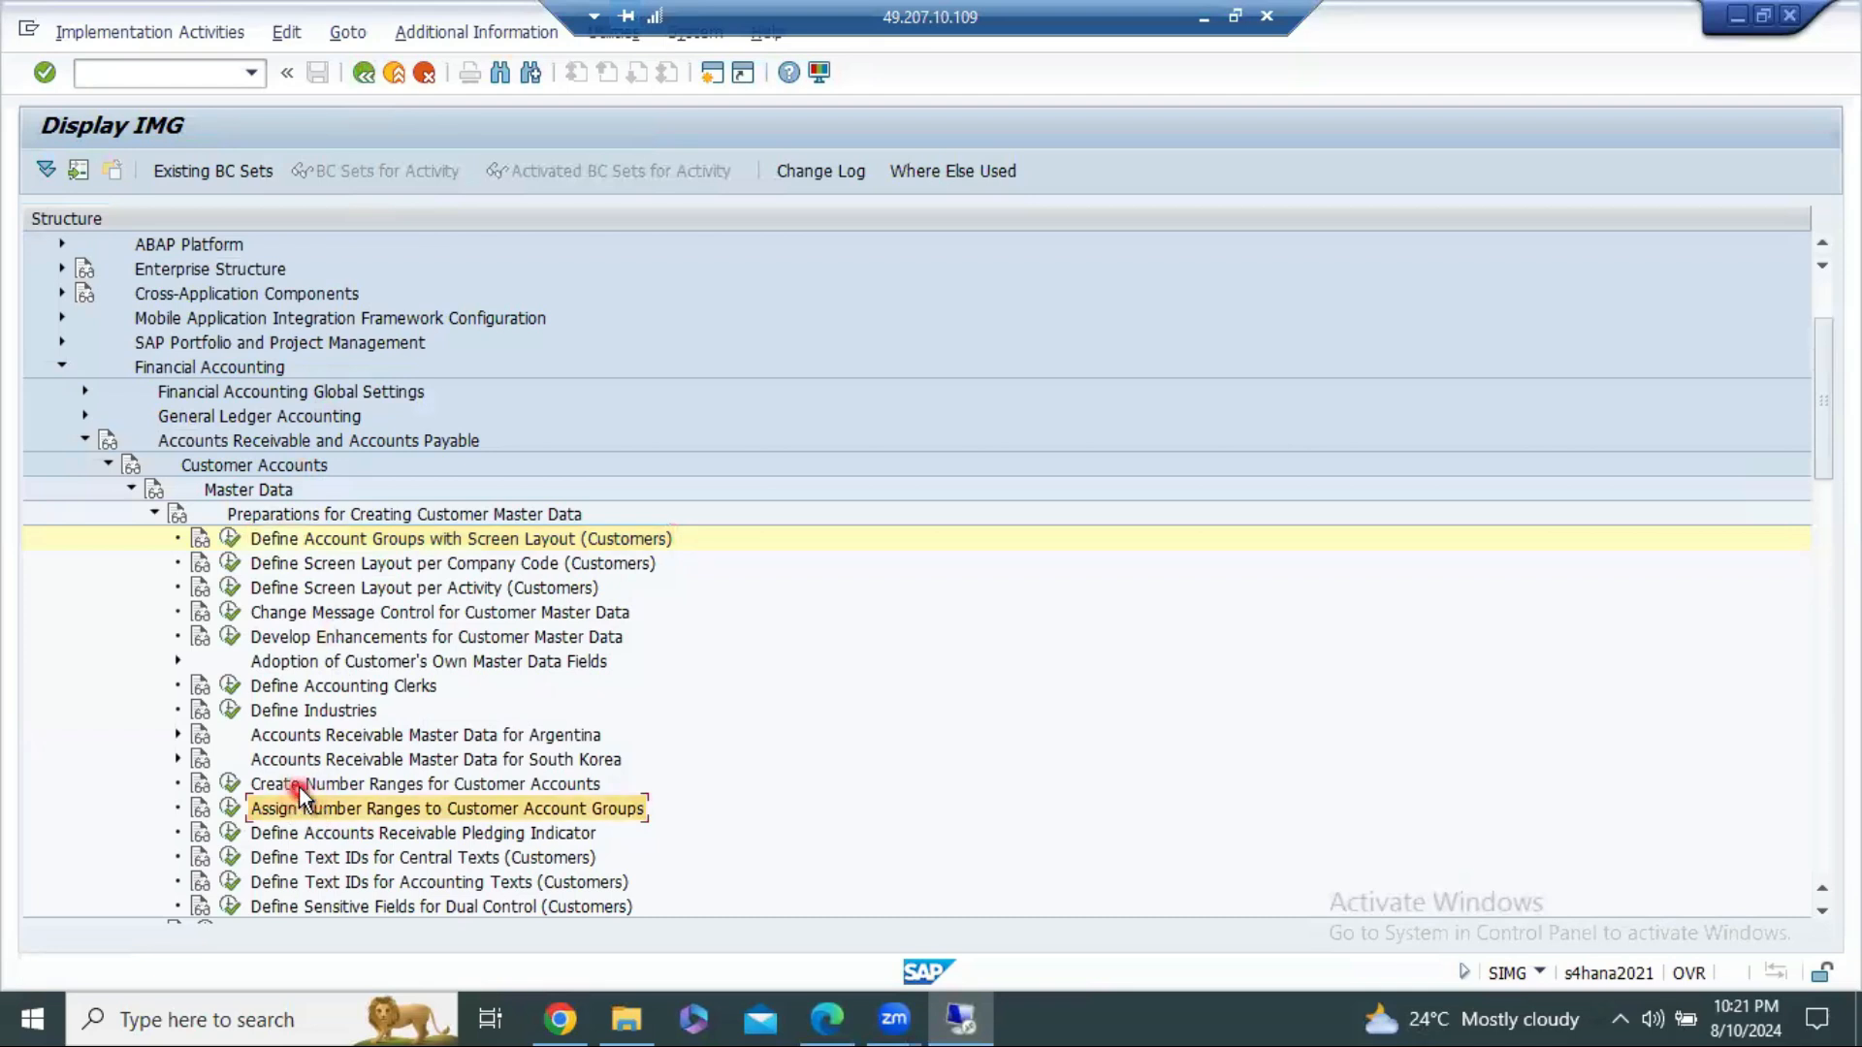
click(296, 785)
click(229, 783)
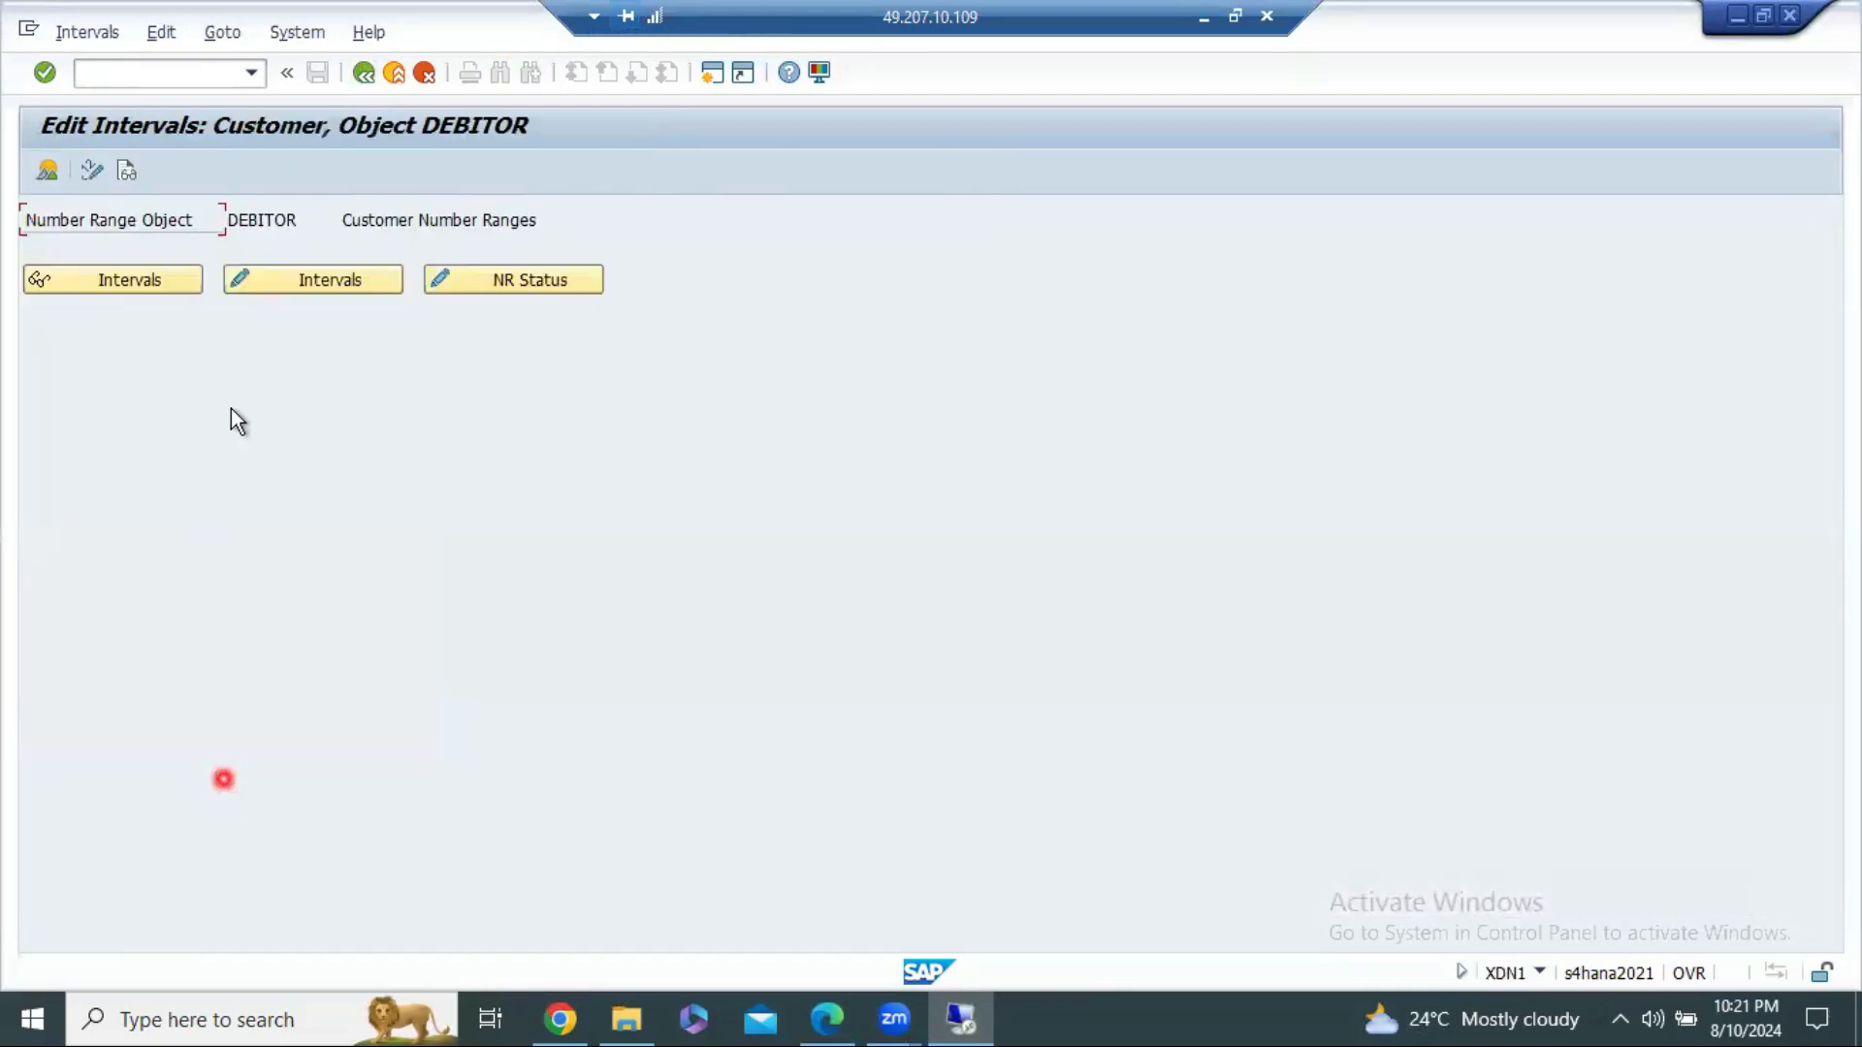
click(294, 281)
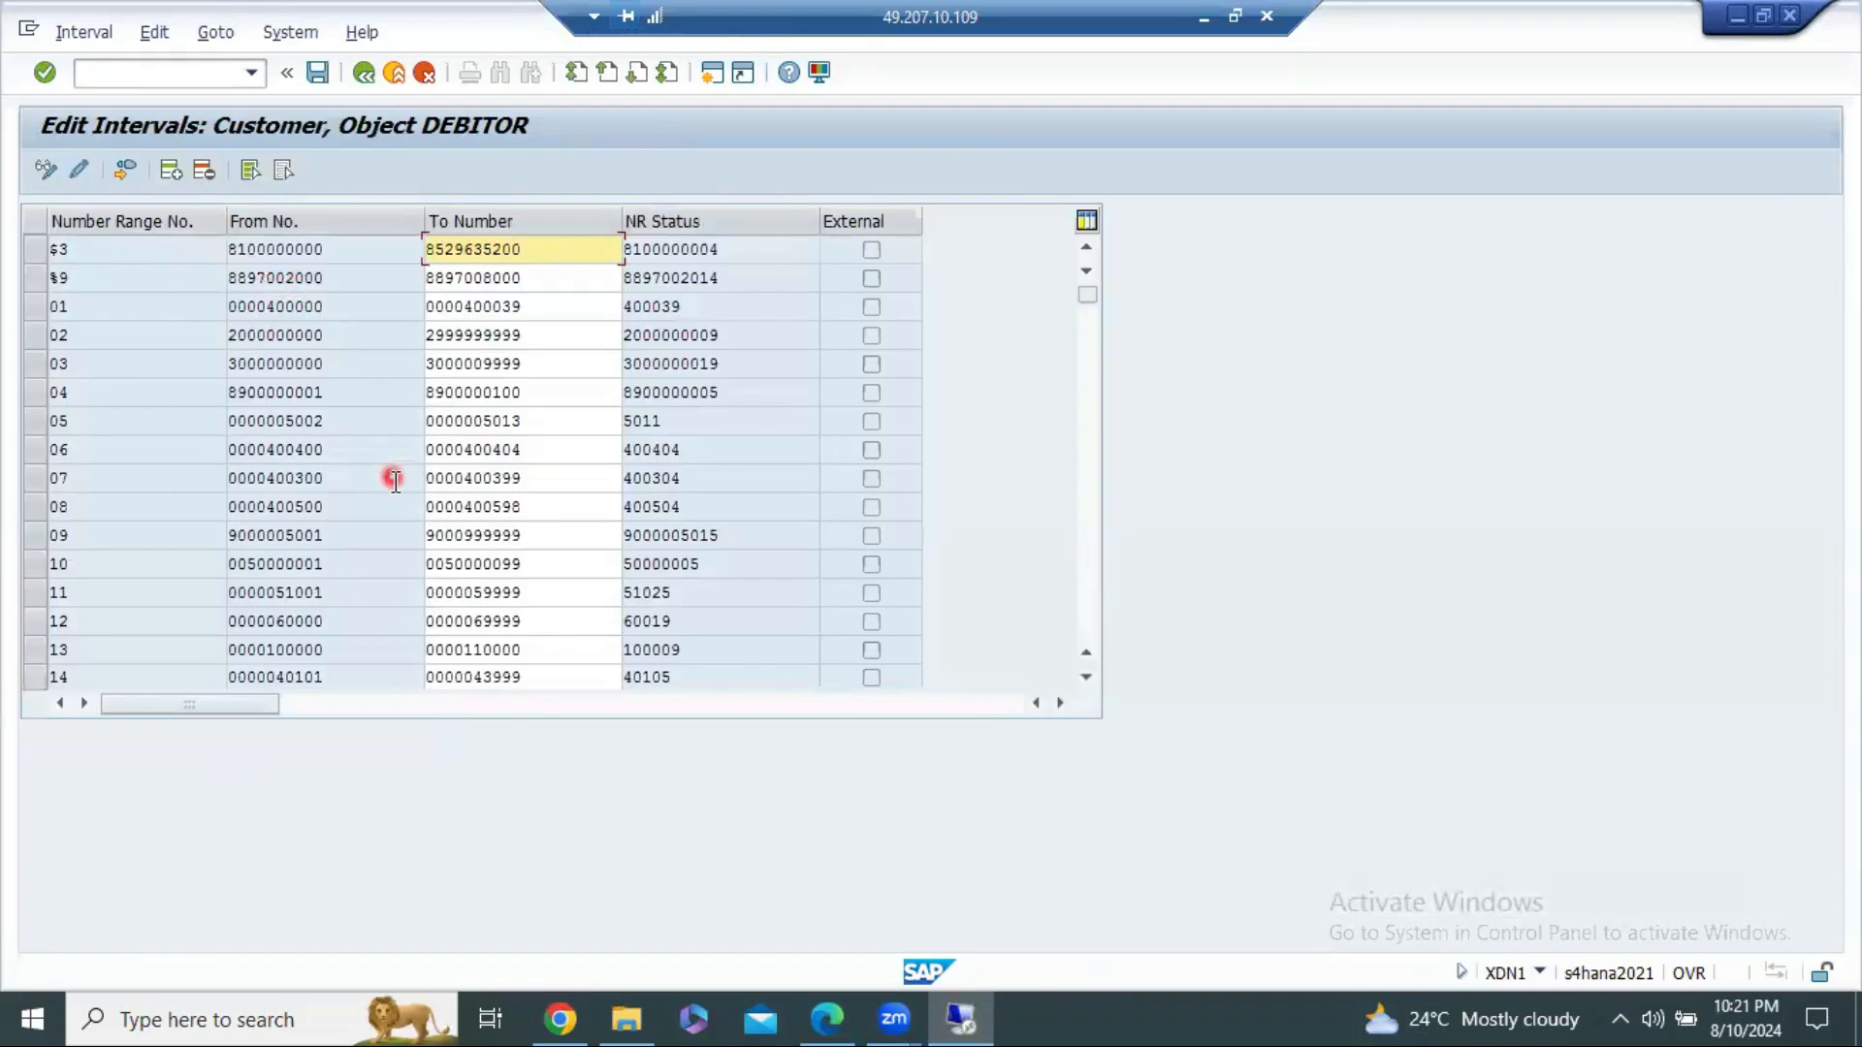
Step: Examine the existing customer number range intervals for an unused number block, checking the ranges around 2D, 33 and 43
scroll(395, 482, down, 1)
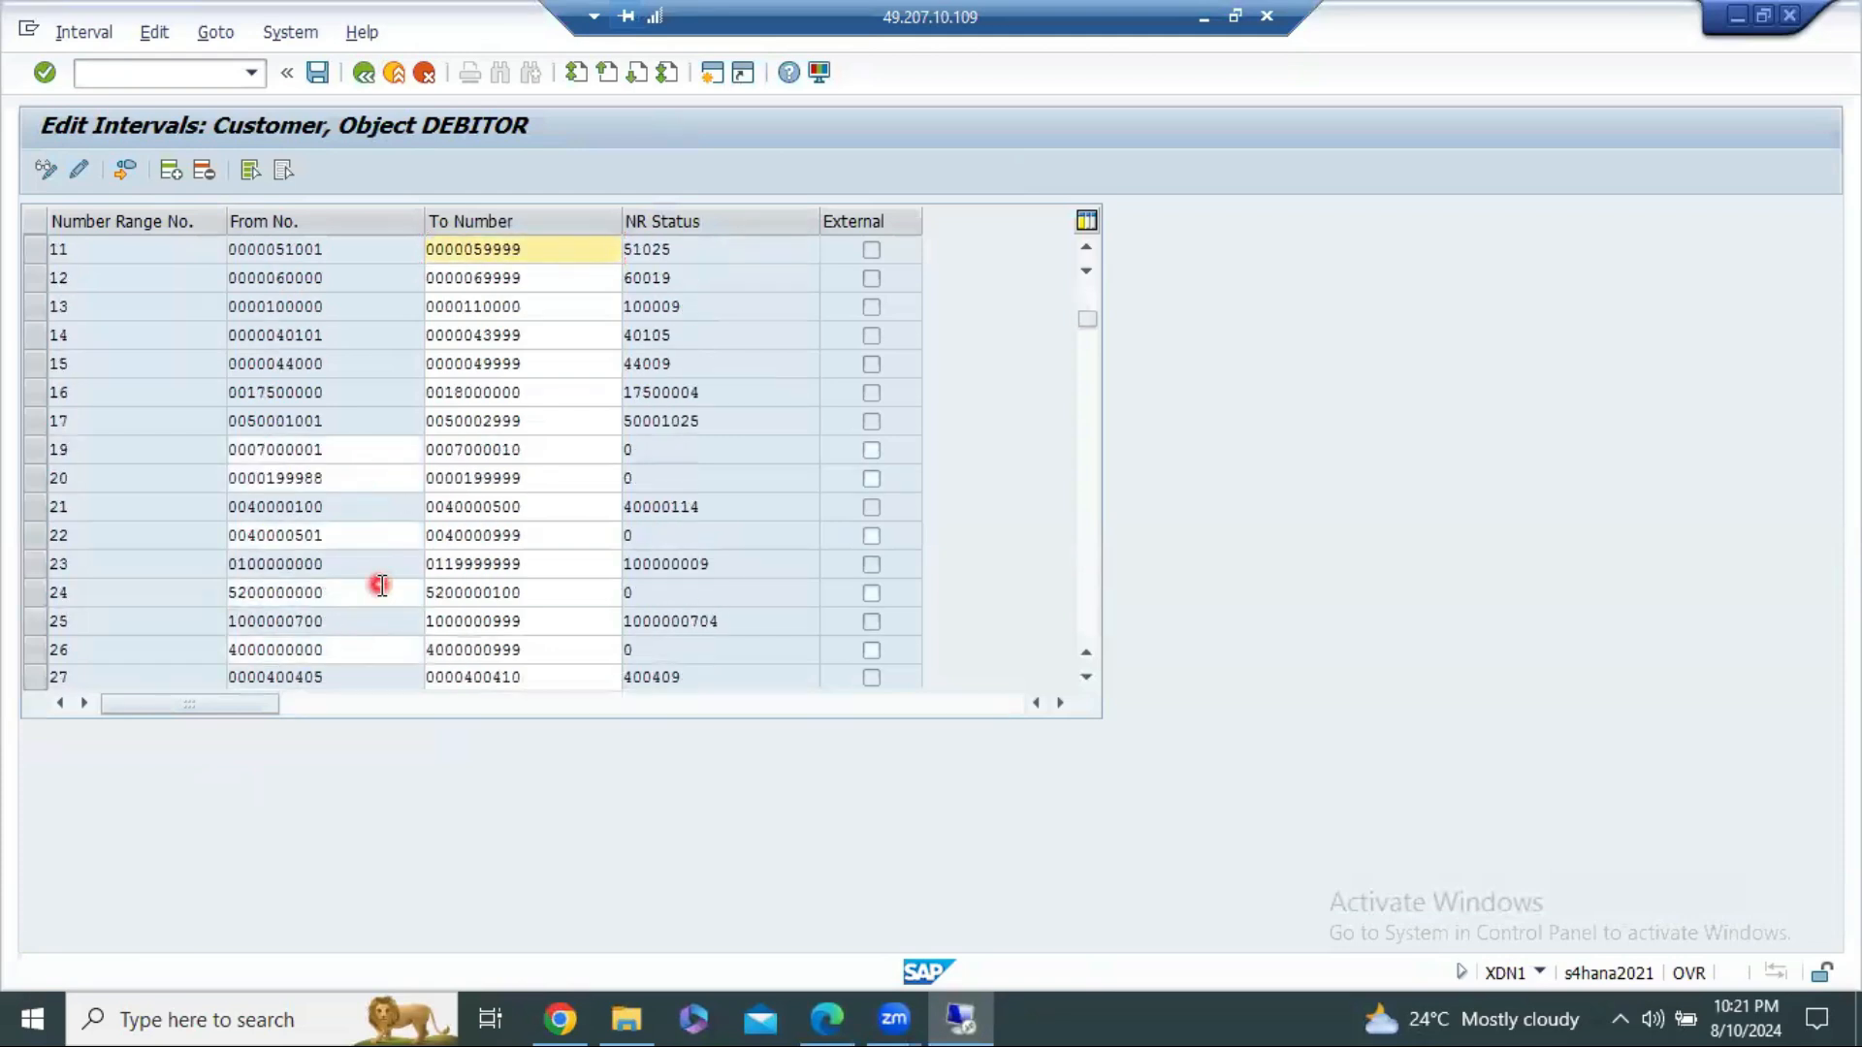
scroll(381, 584, down, 3)
click(379, 504)
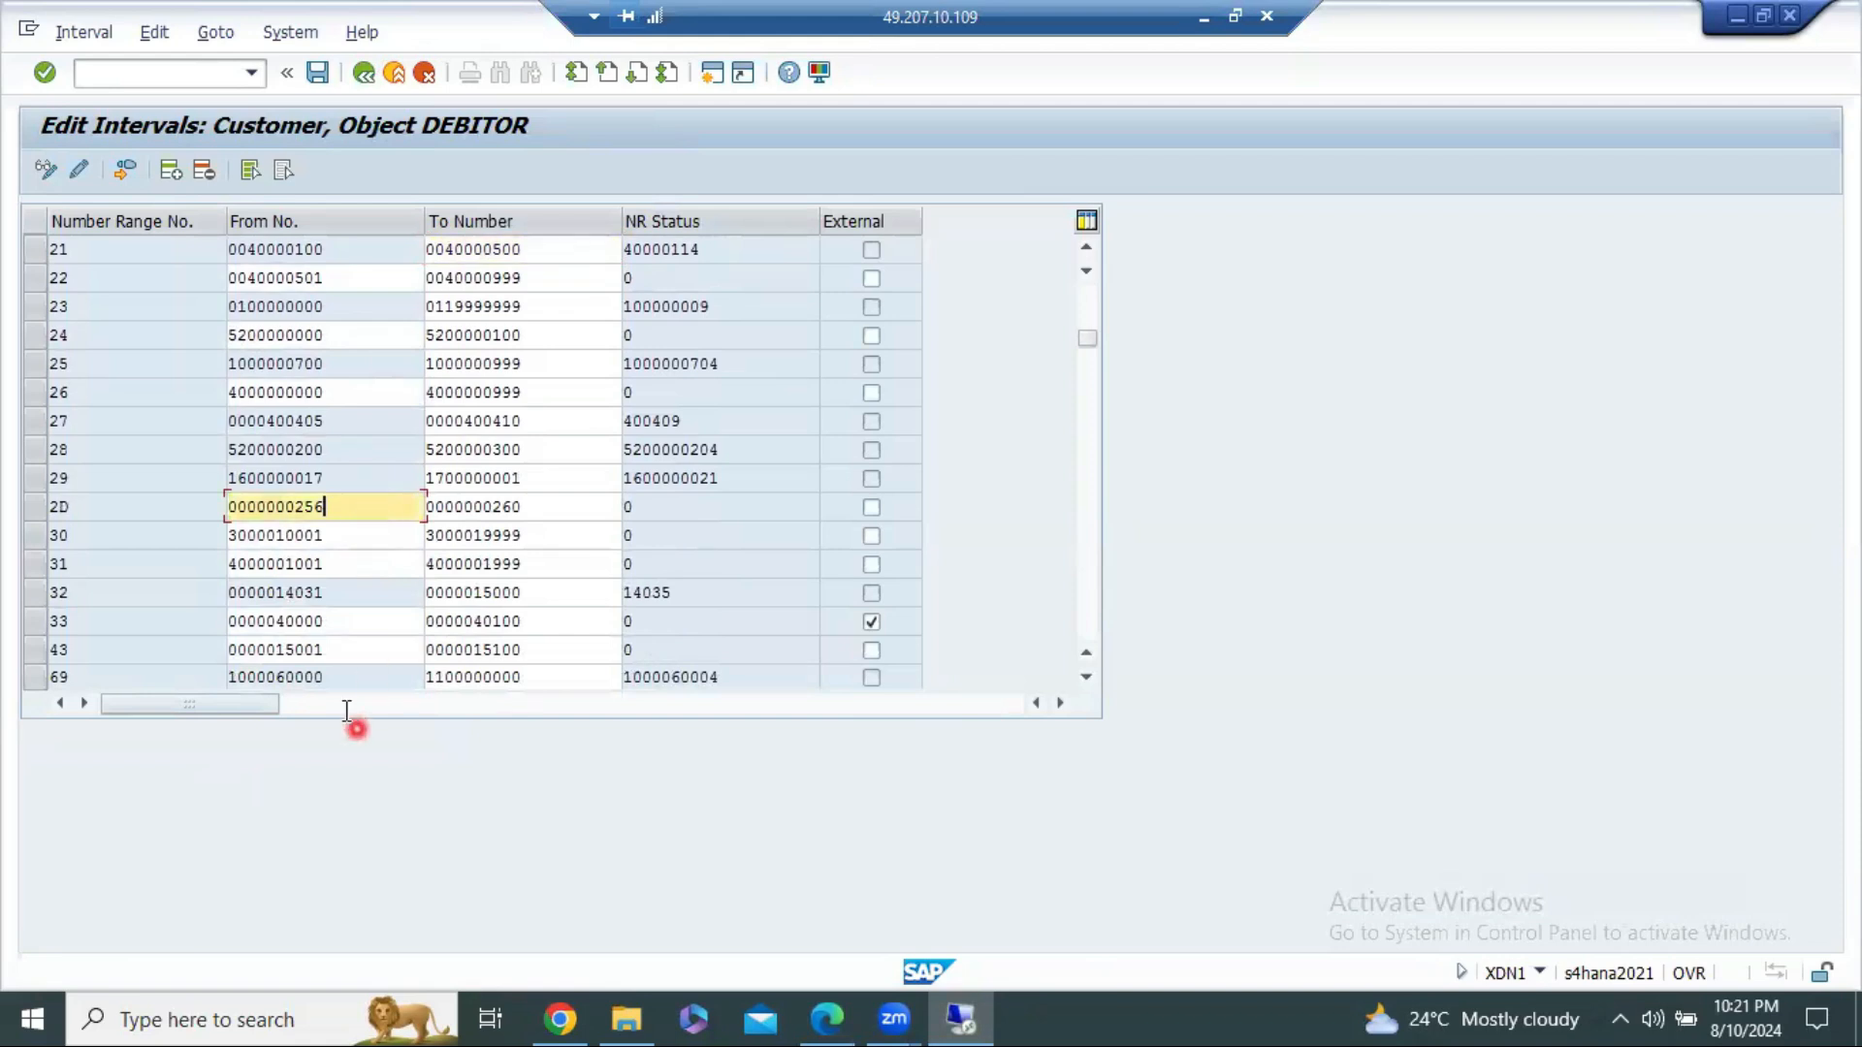
click(353, 636)
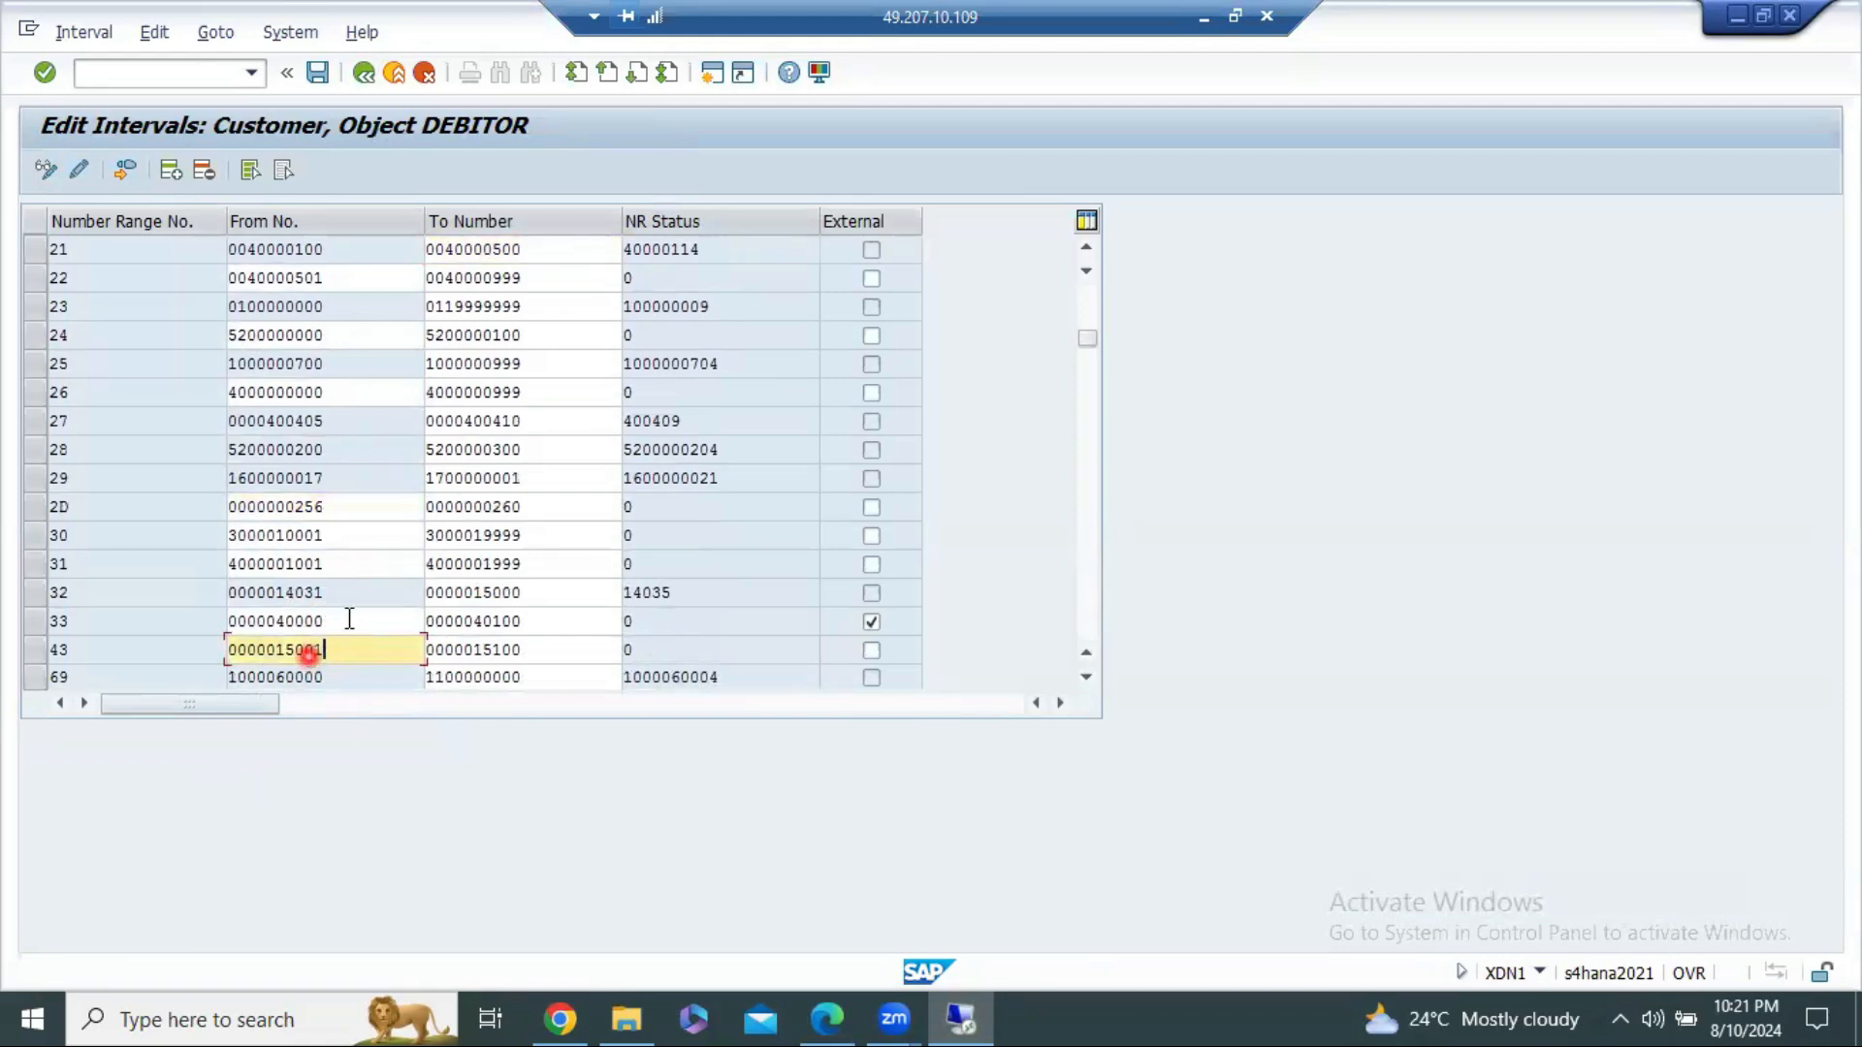
click(335, 623)
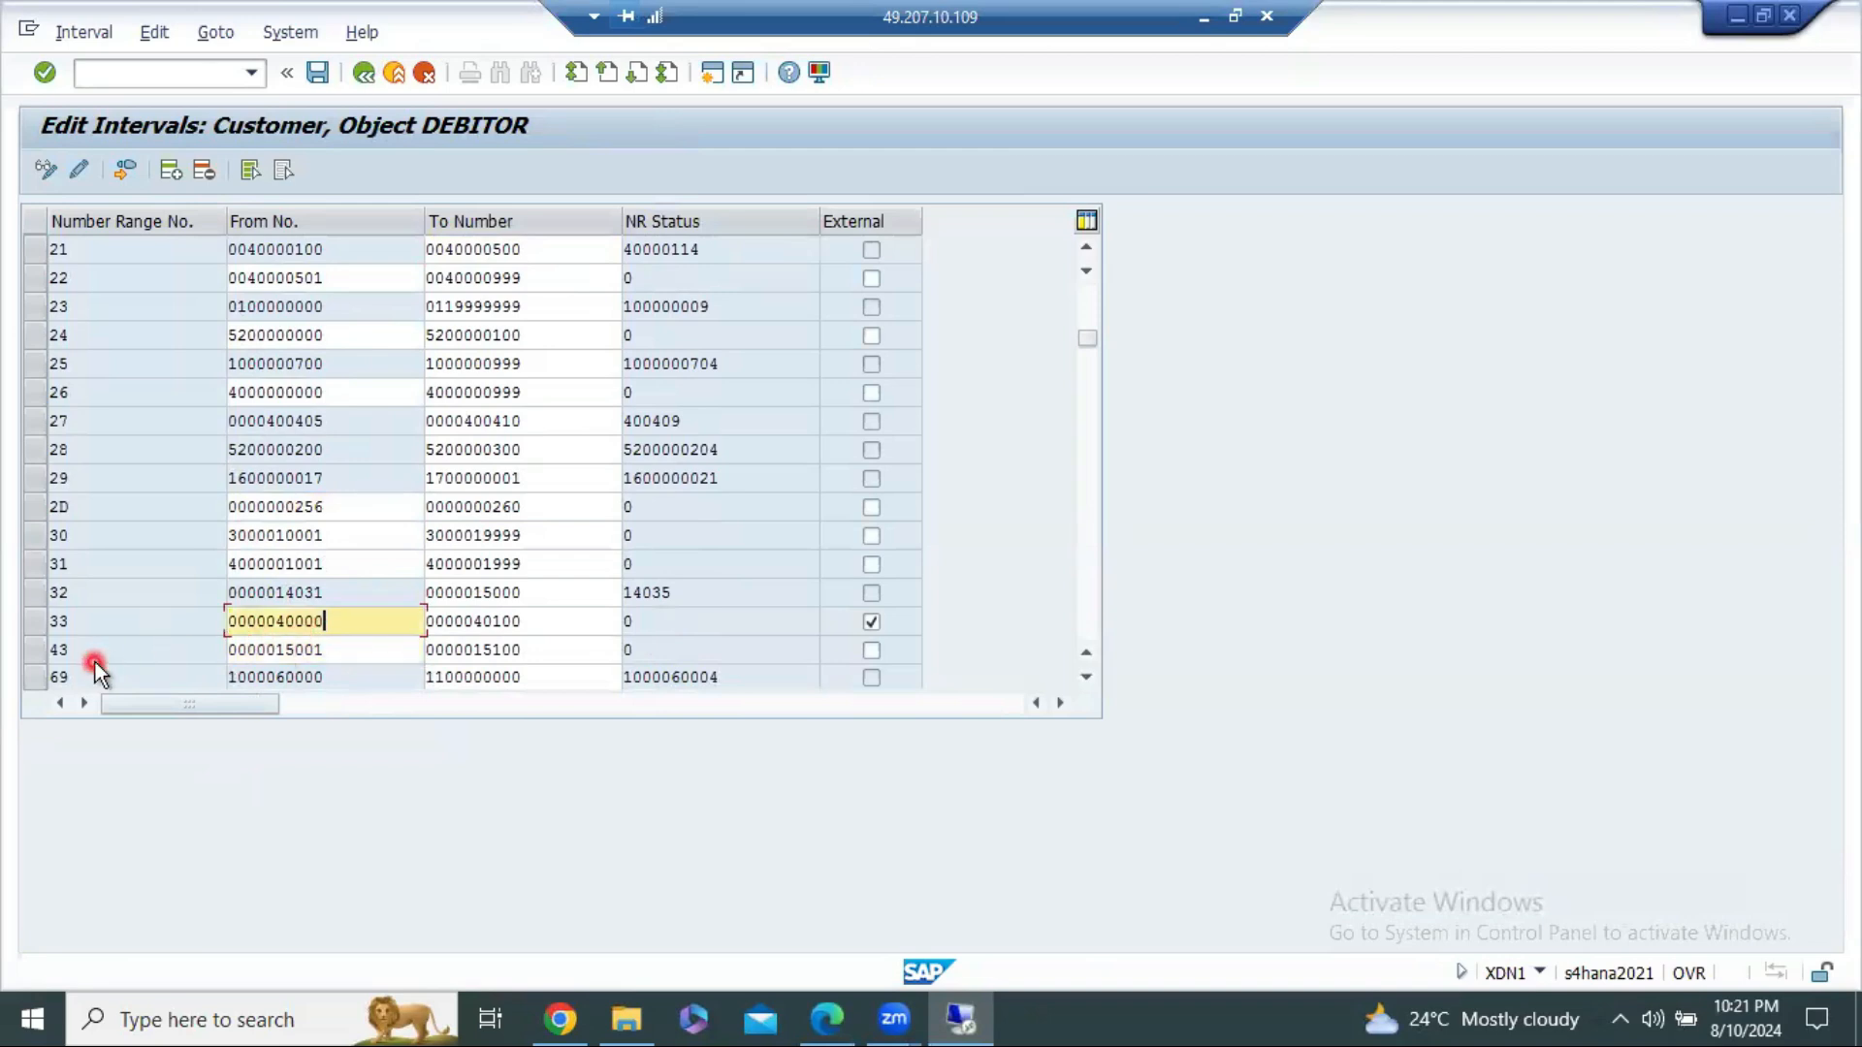
click(354, 653)
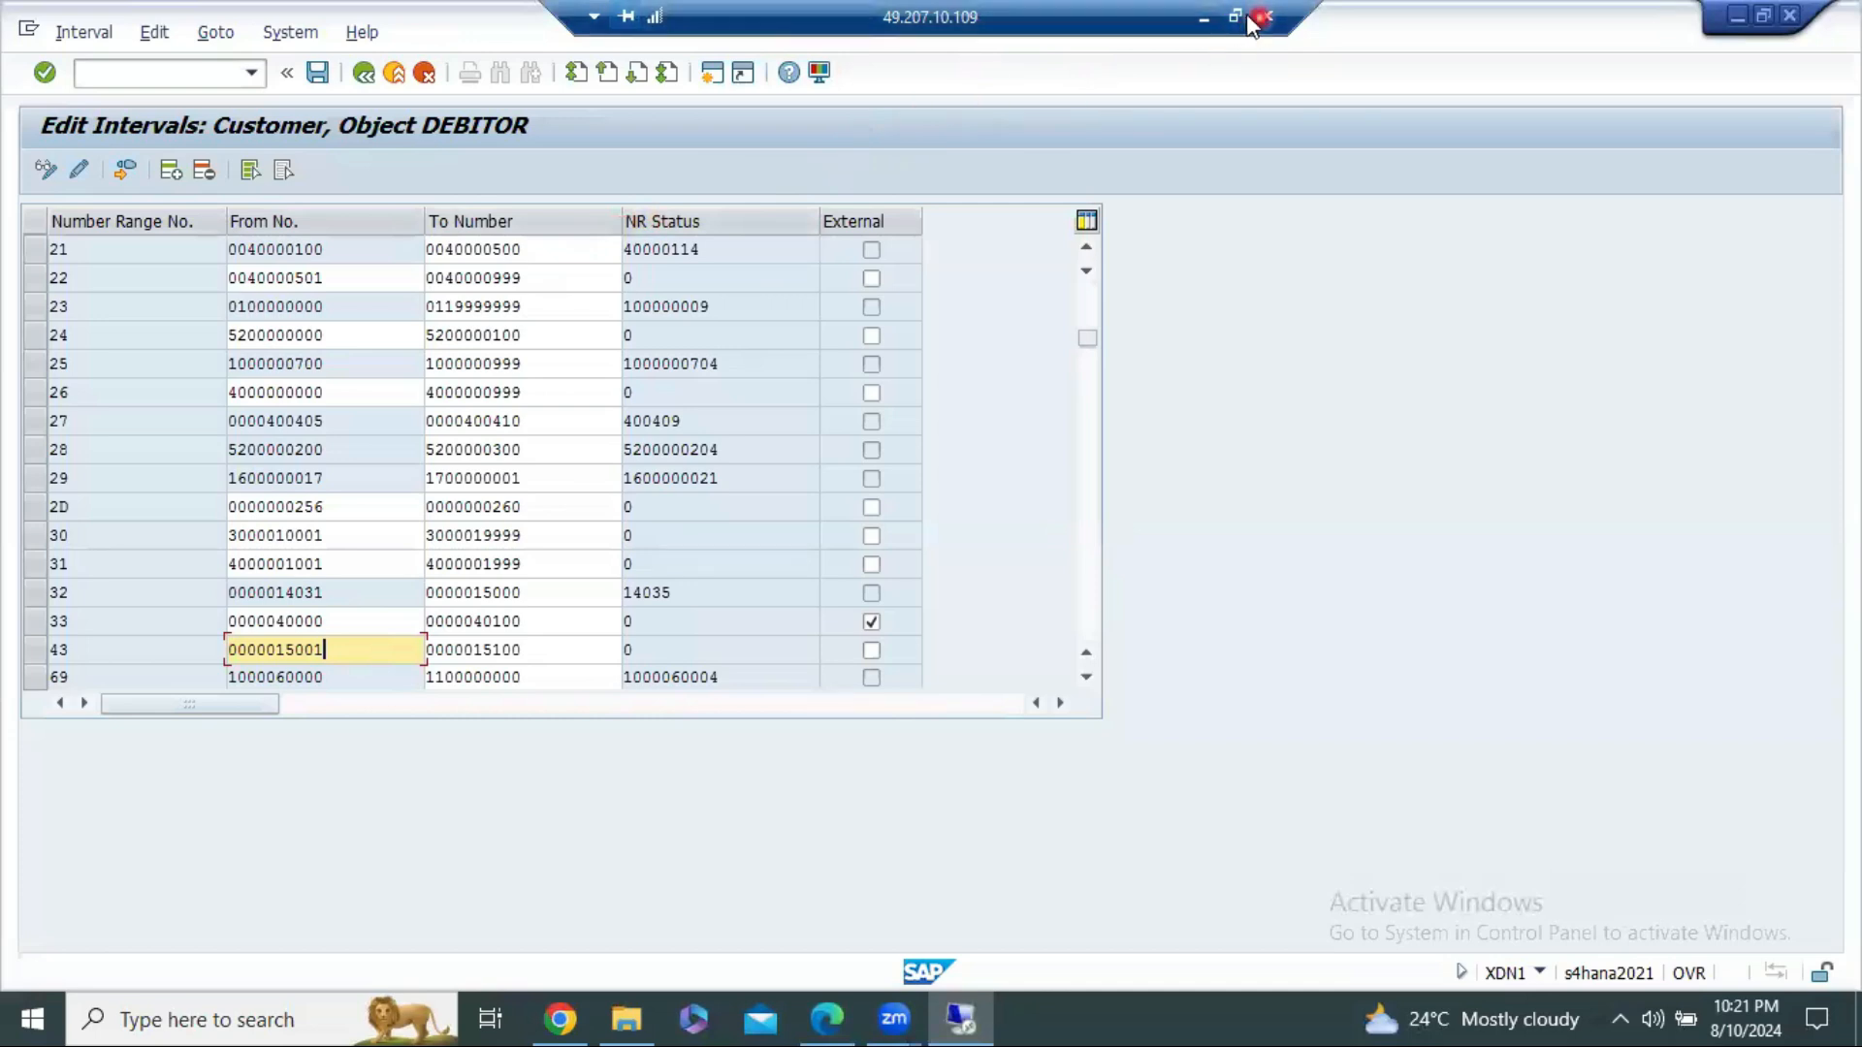
click(1206, 17)
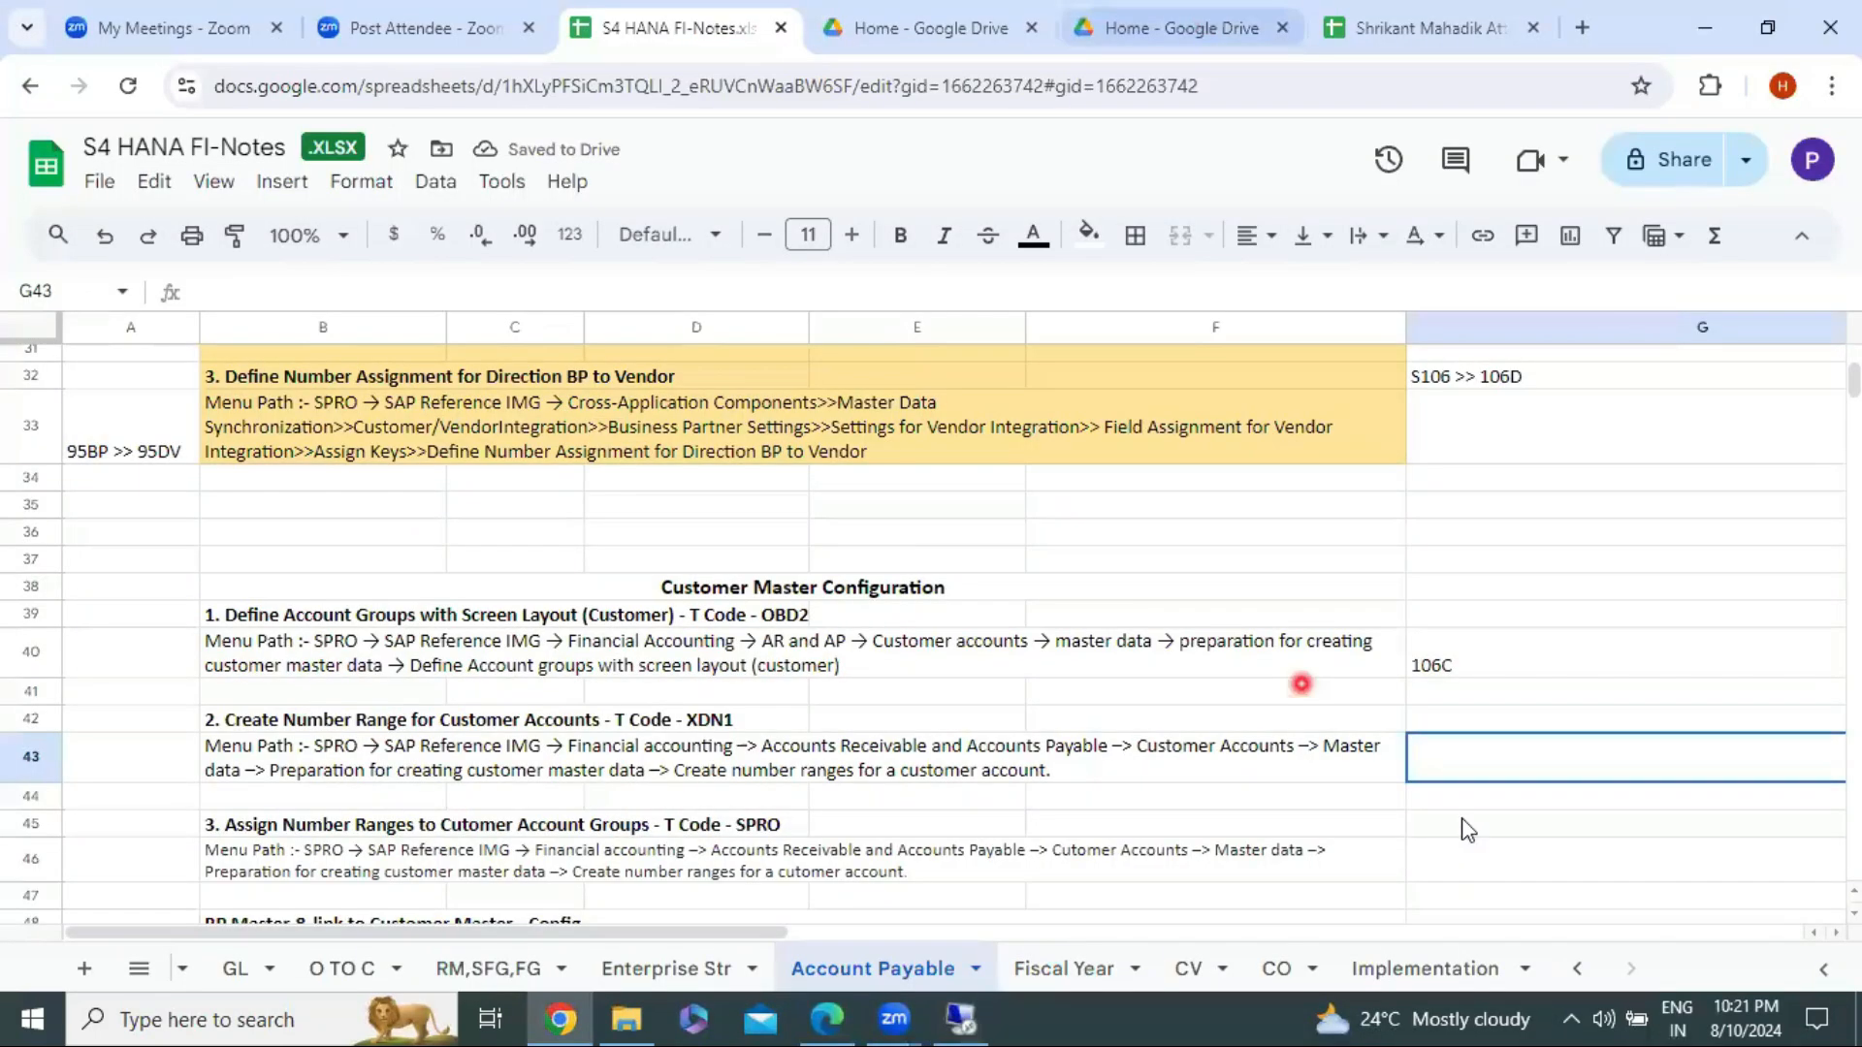
text(43 ( 1510)
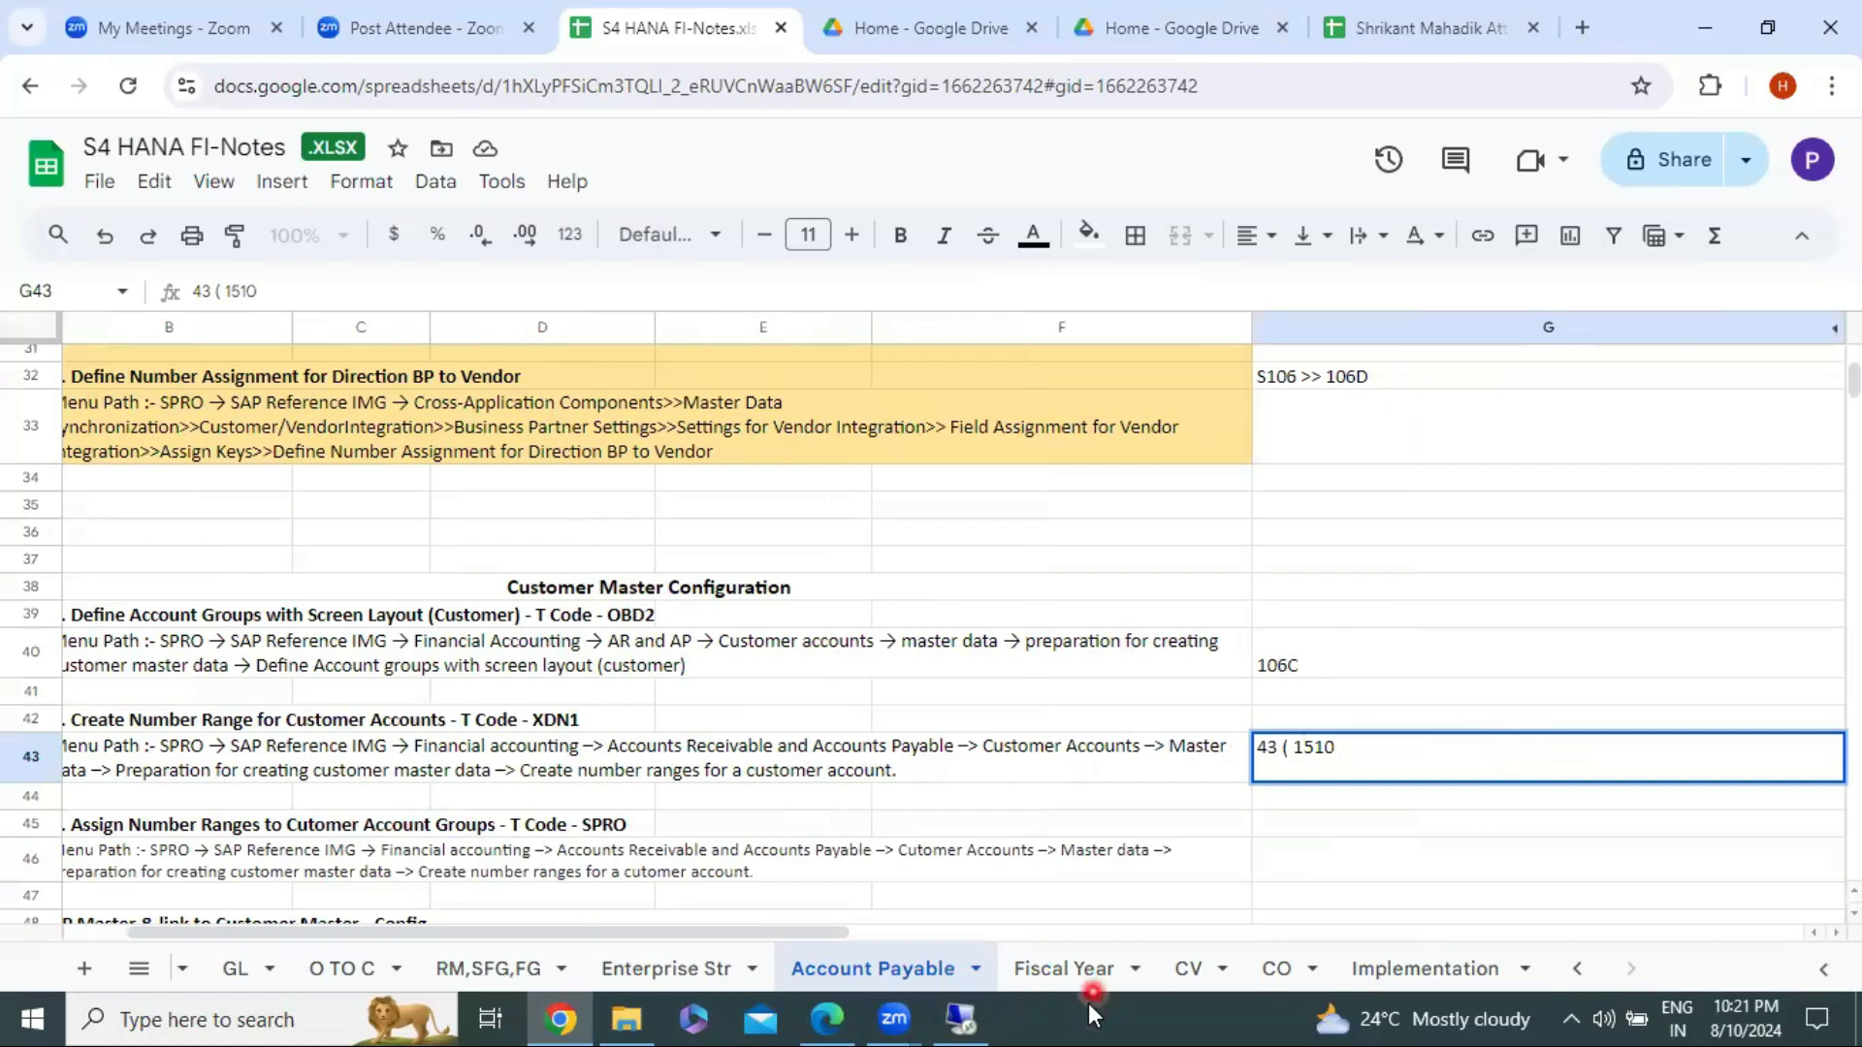
click(960, 1015)
click(960, 1015)
key(BackSpace)
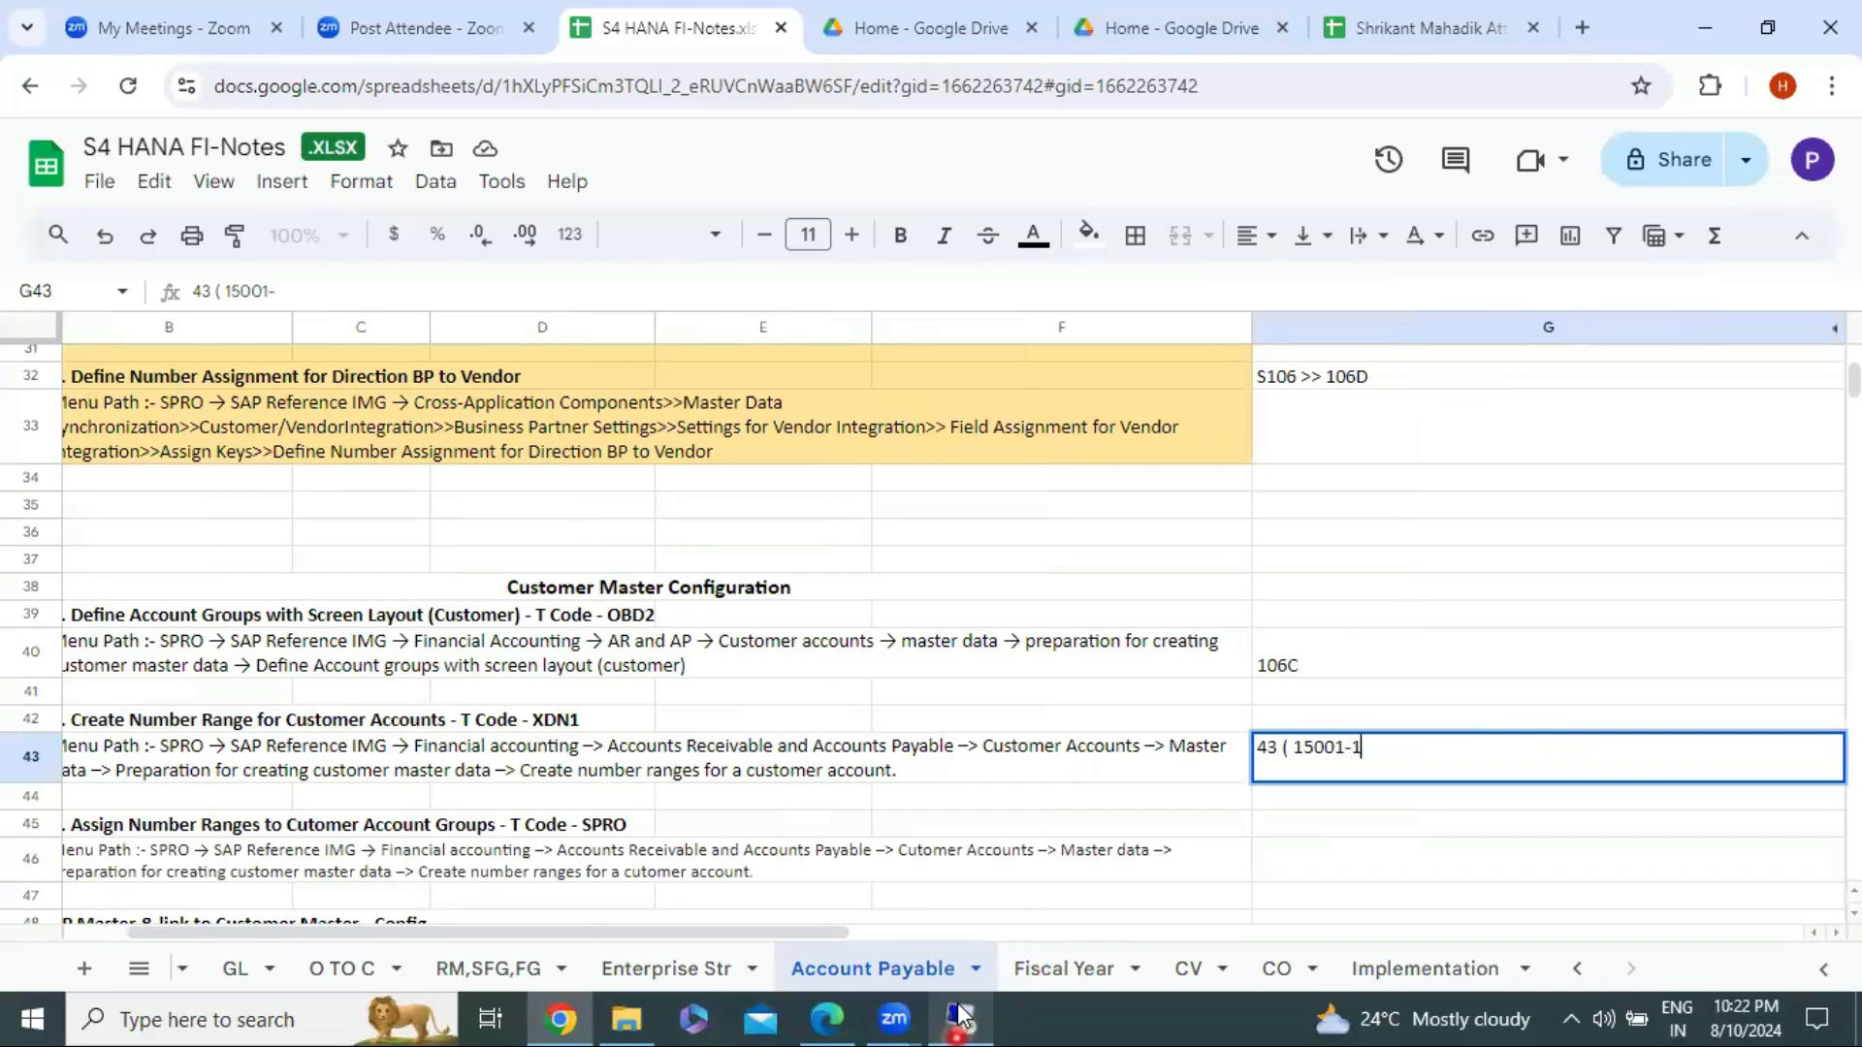
click(959, 1015)
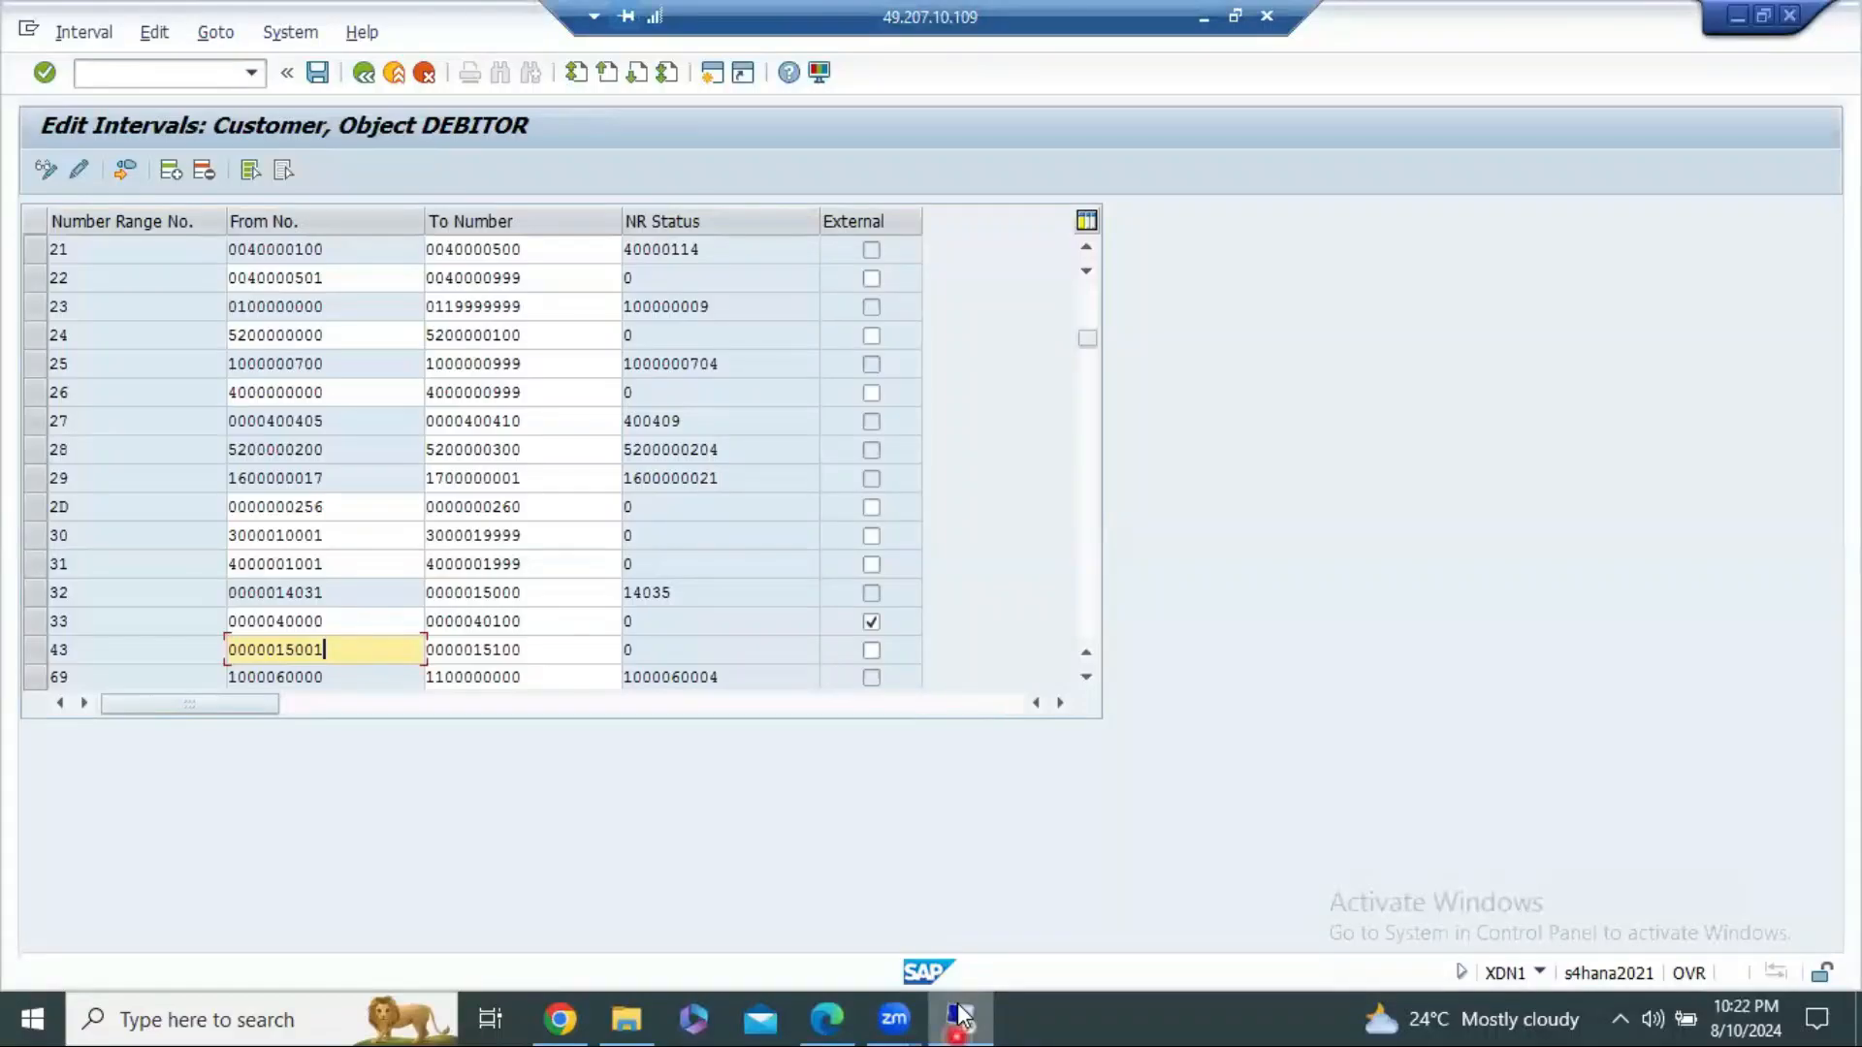
click(960, 1015)
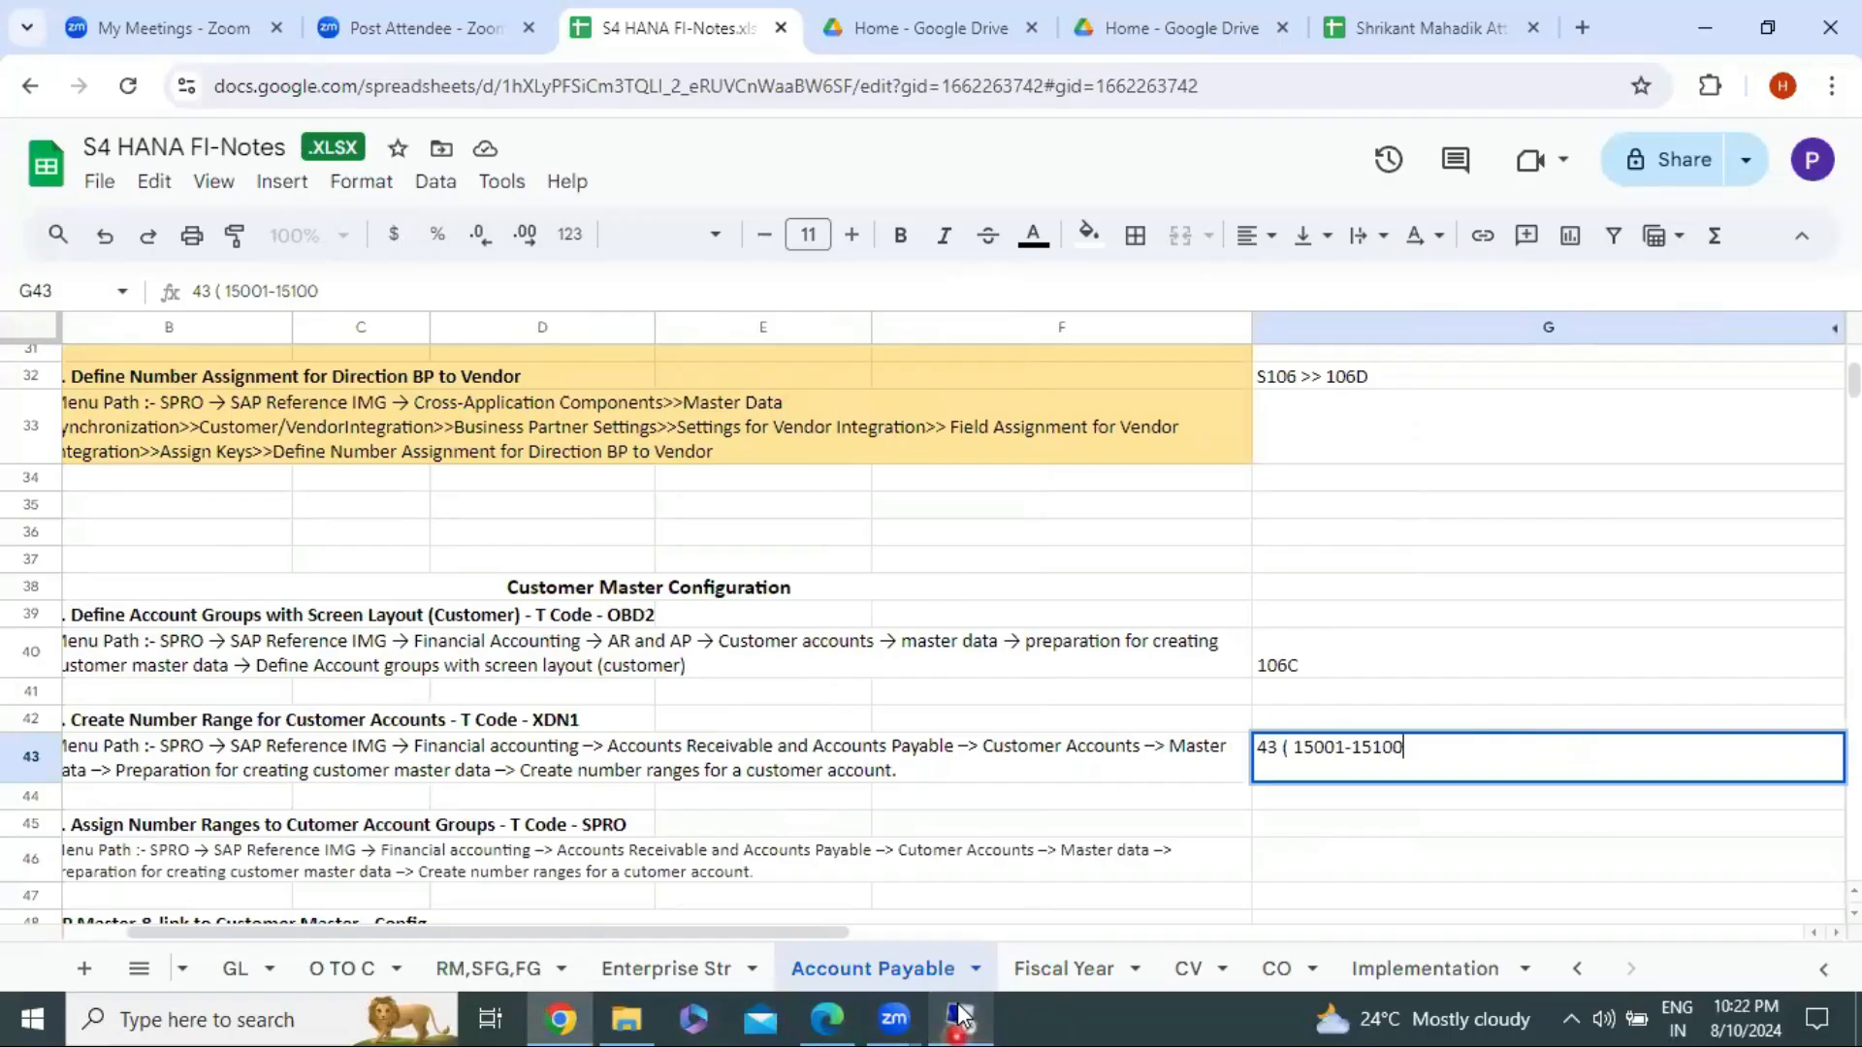
key(Return)
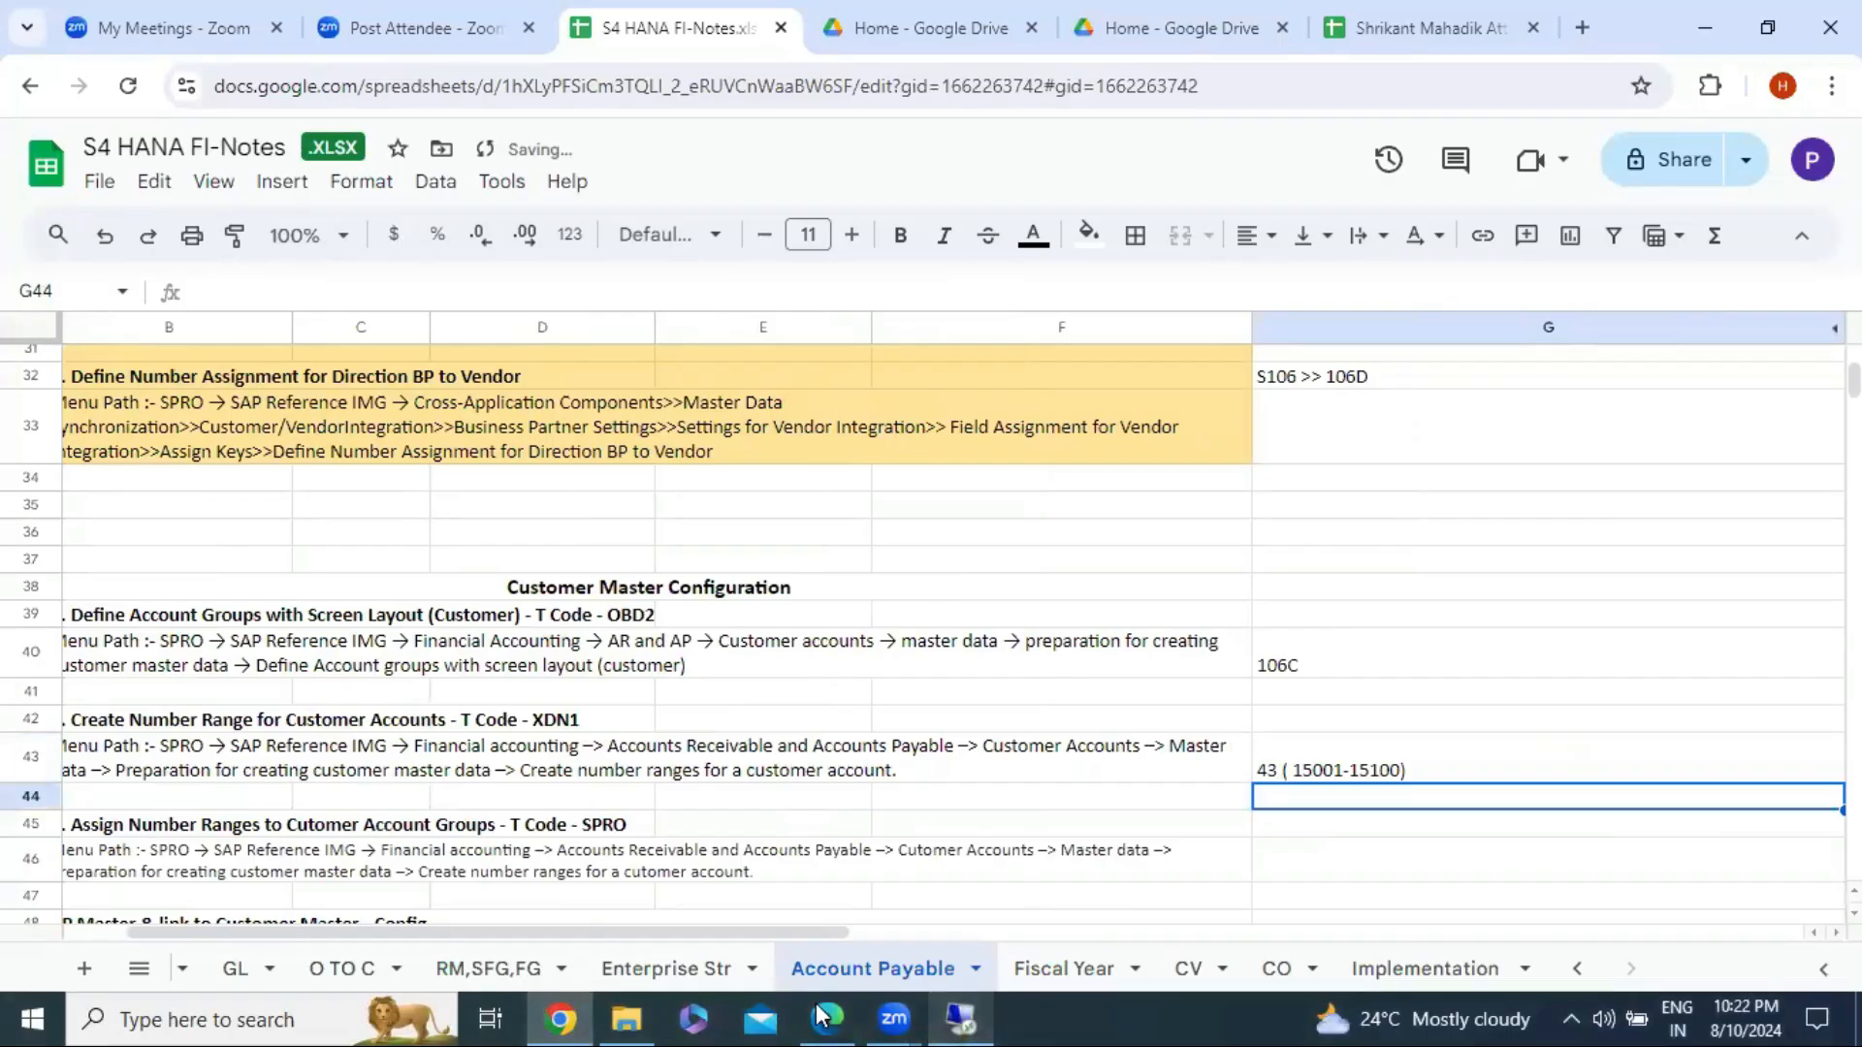
Step: Align the number range note in cell G43 vertically to the middle
click(1351, 761)
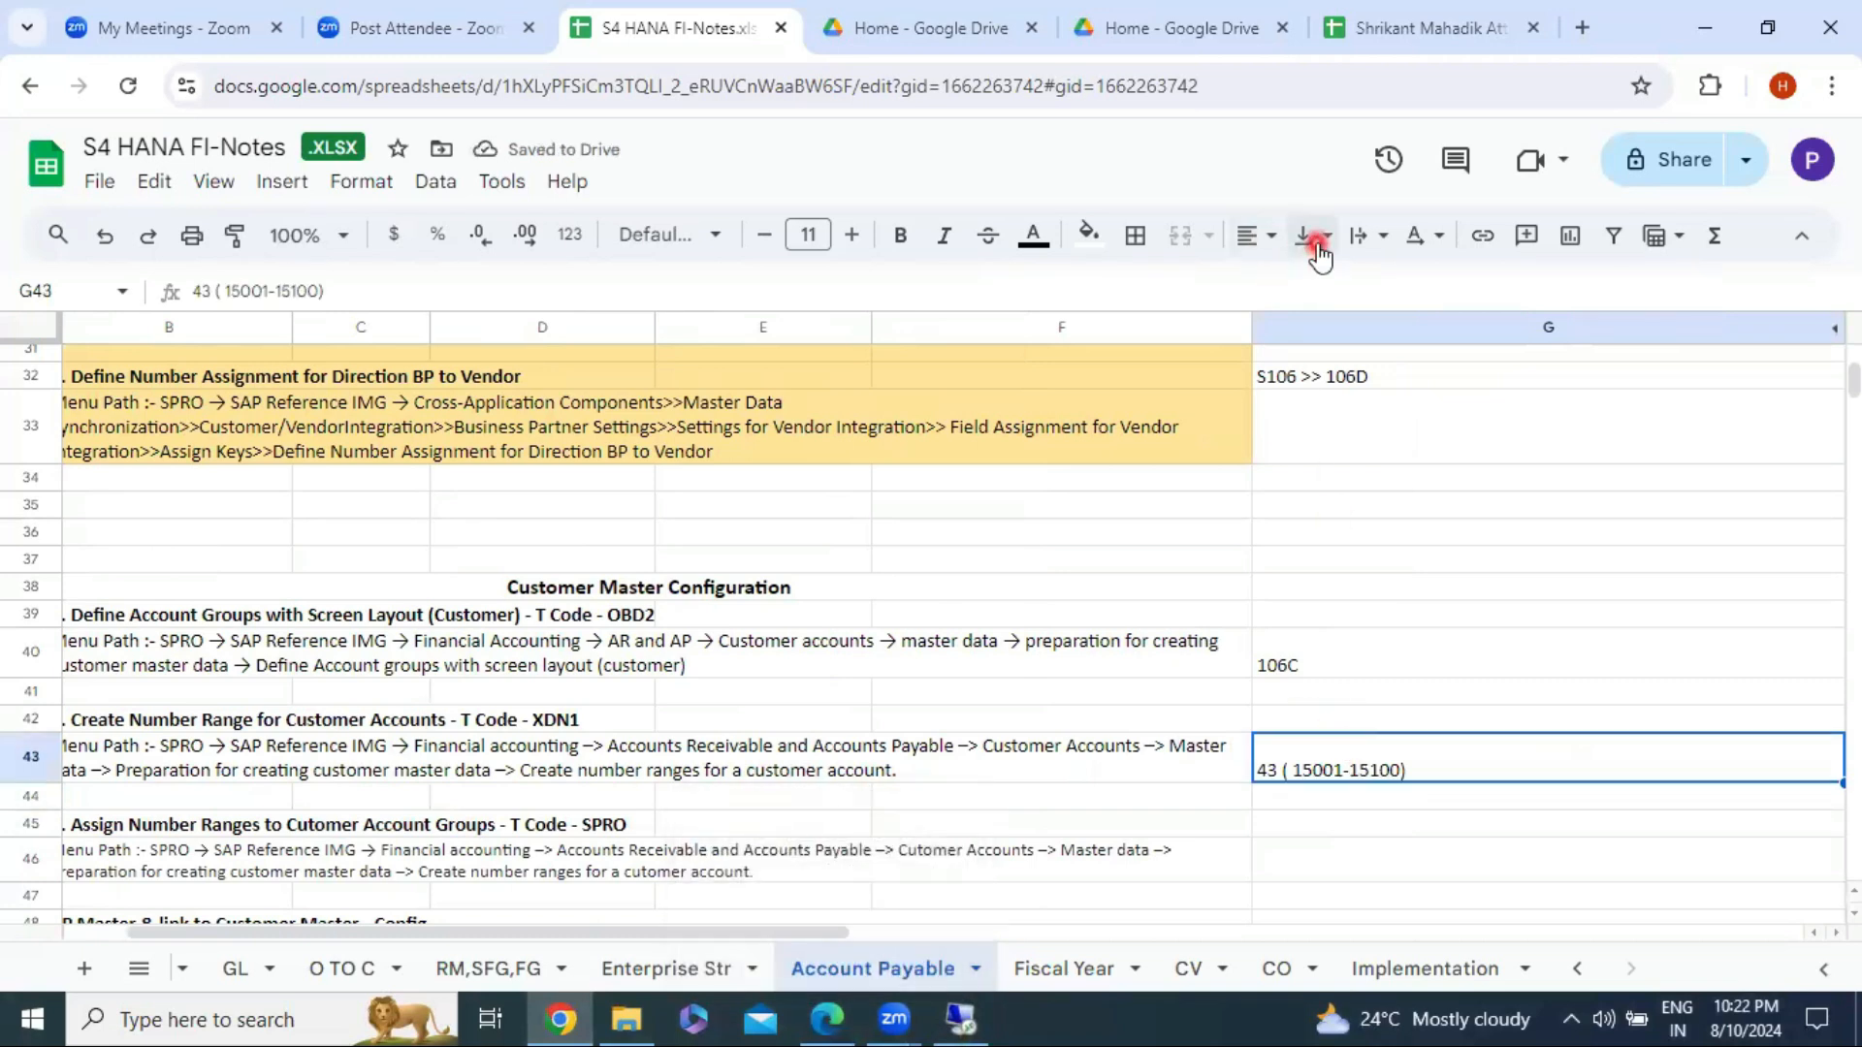
click(1309, 236)
click(1355, 290)
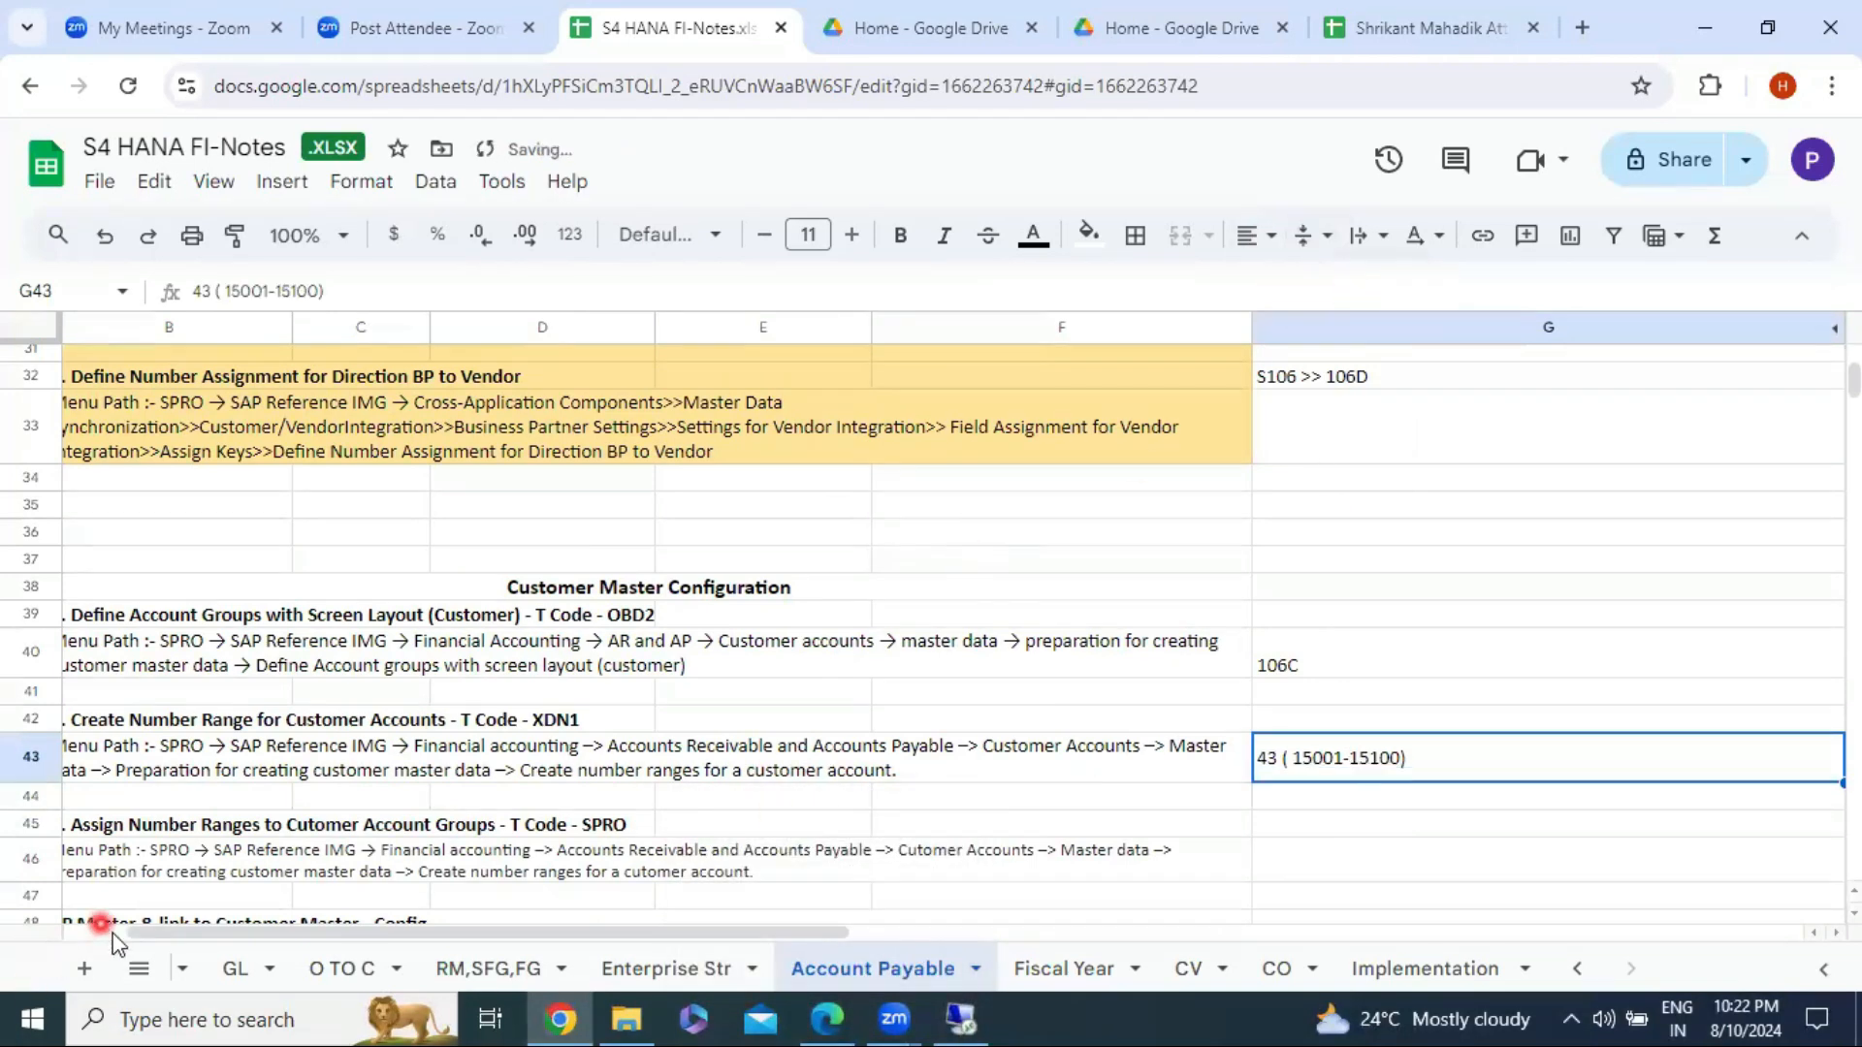
click(82, 926)
drag(82, 926, 71, 965)
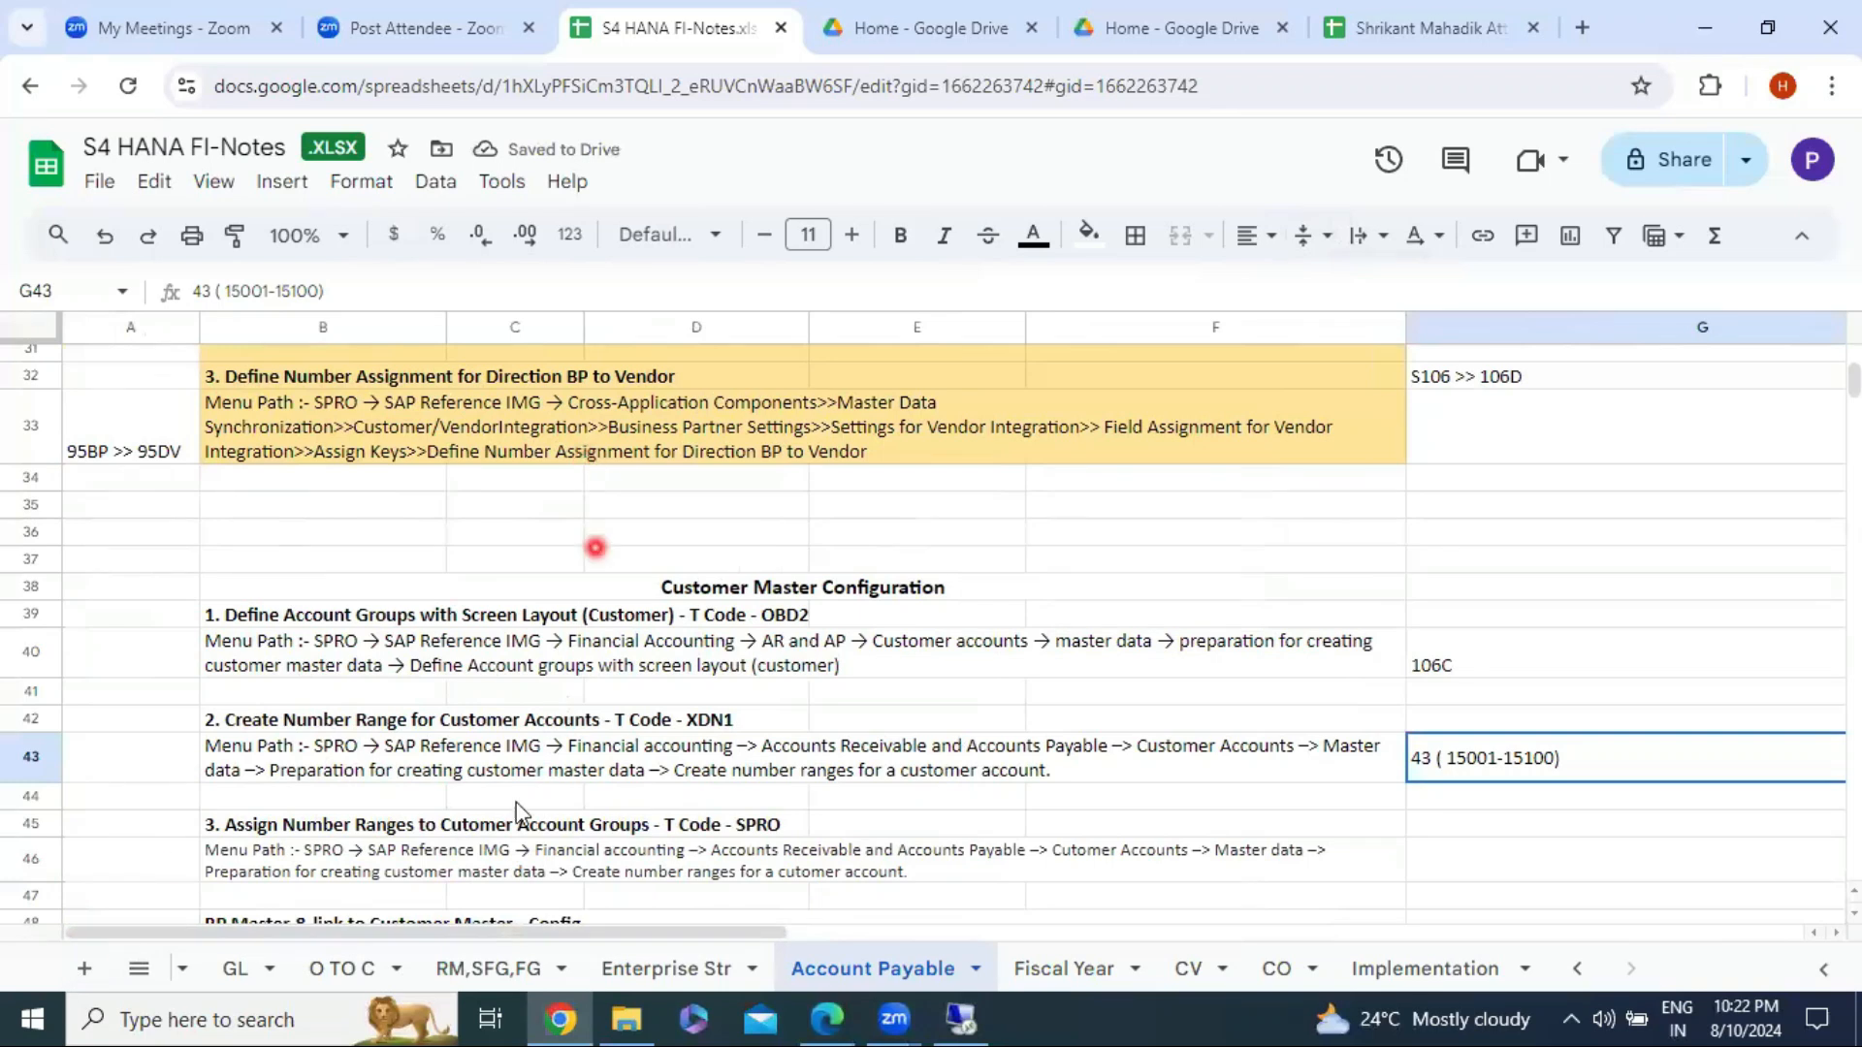
click(1471, 832)
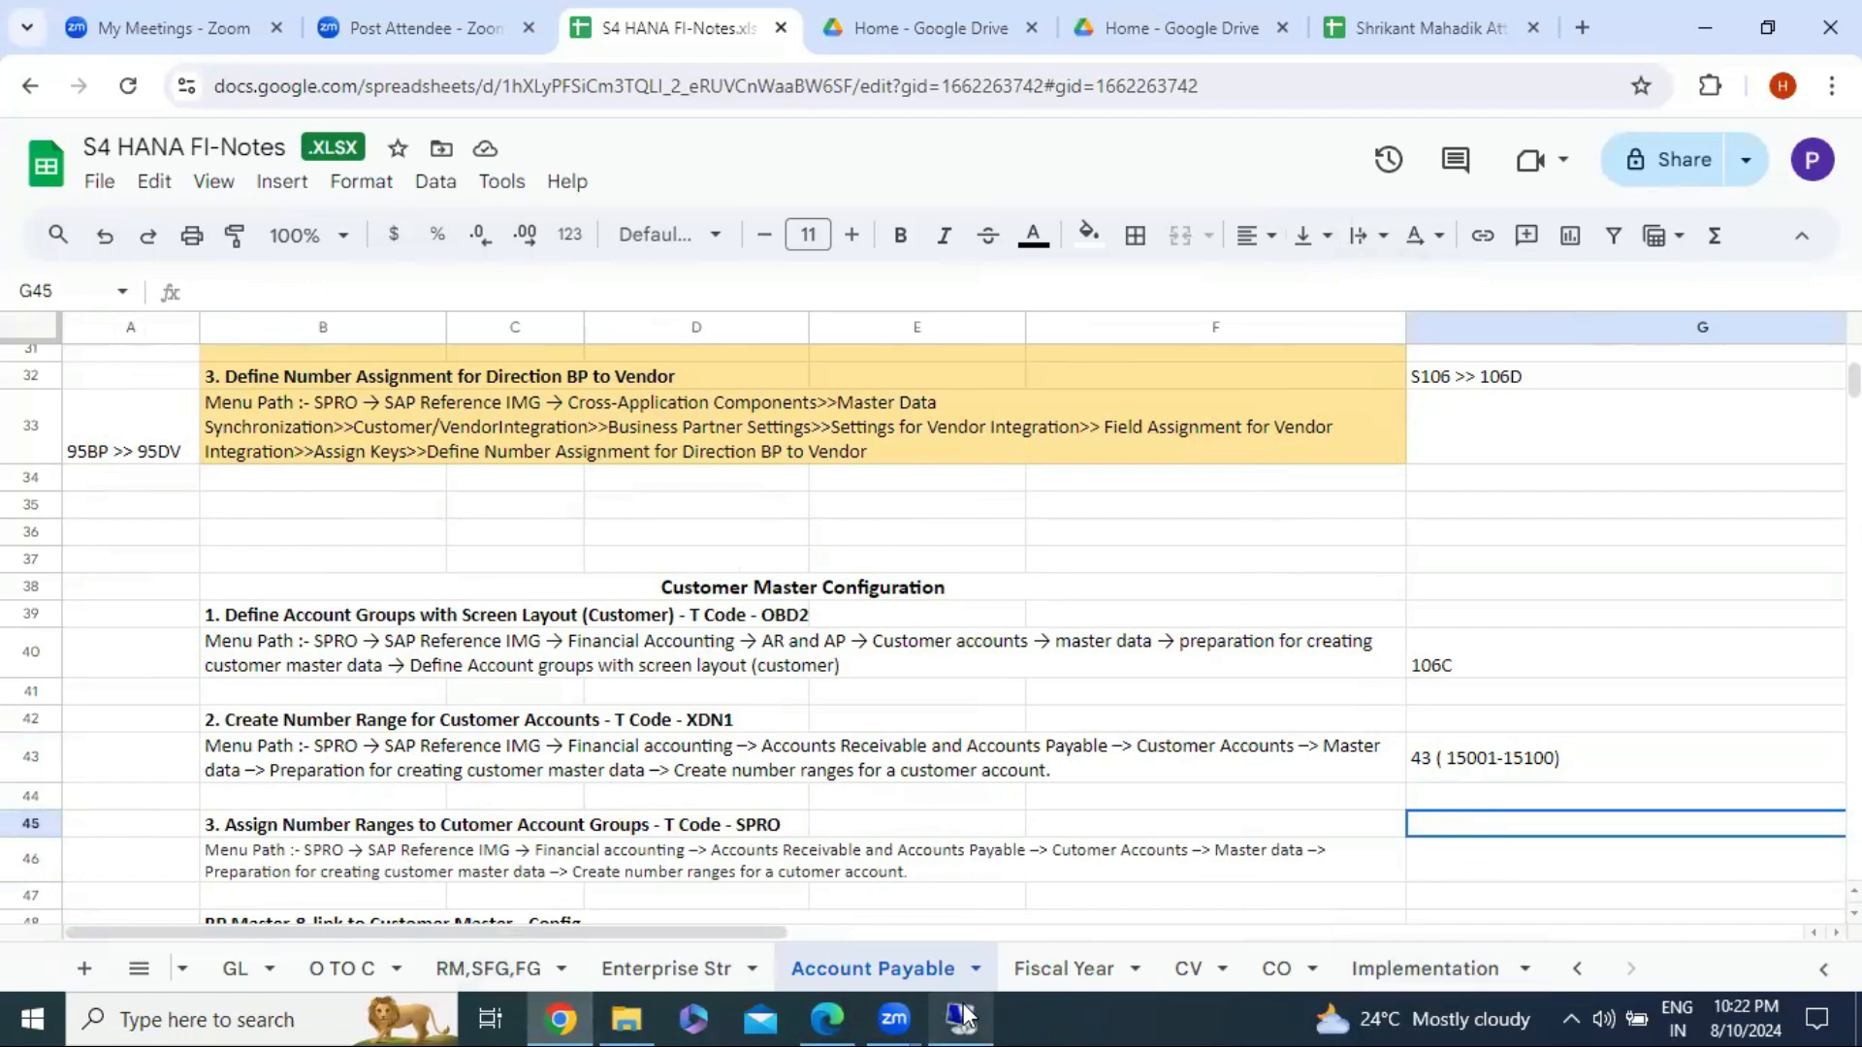
Step: Switch back to SAP, save the customer number range intervals and return to the IMG structure
mouse_move(963, 1015)
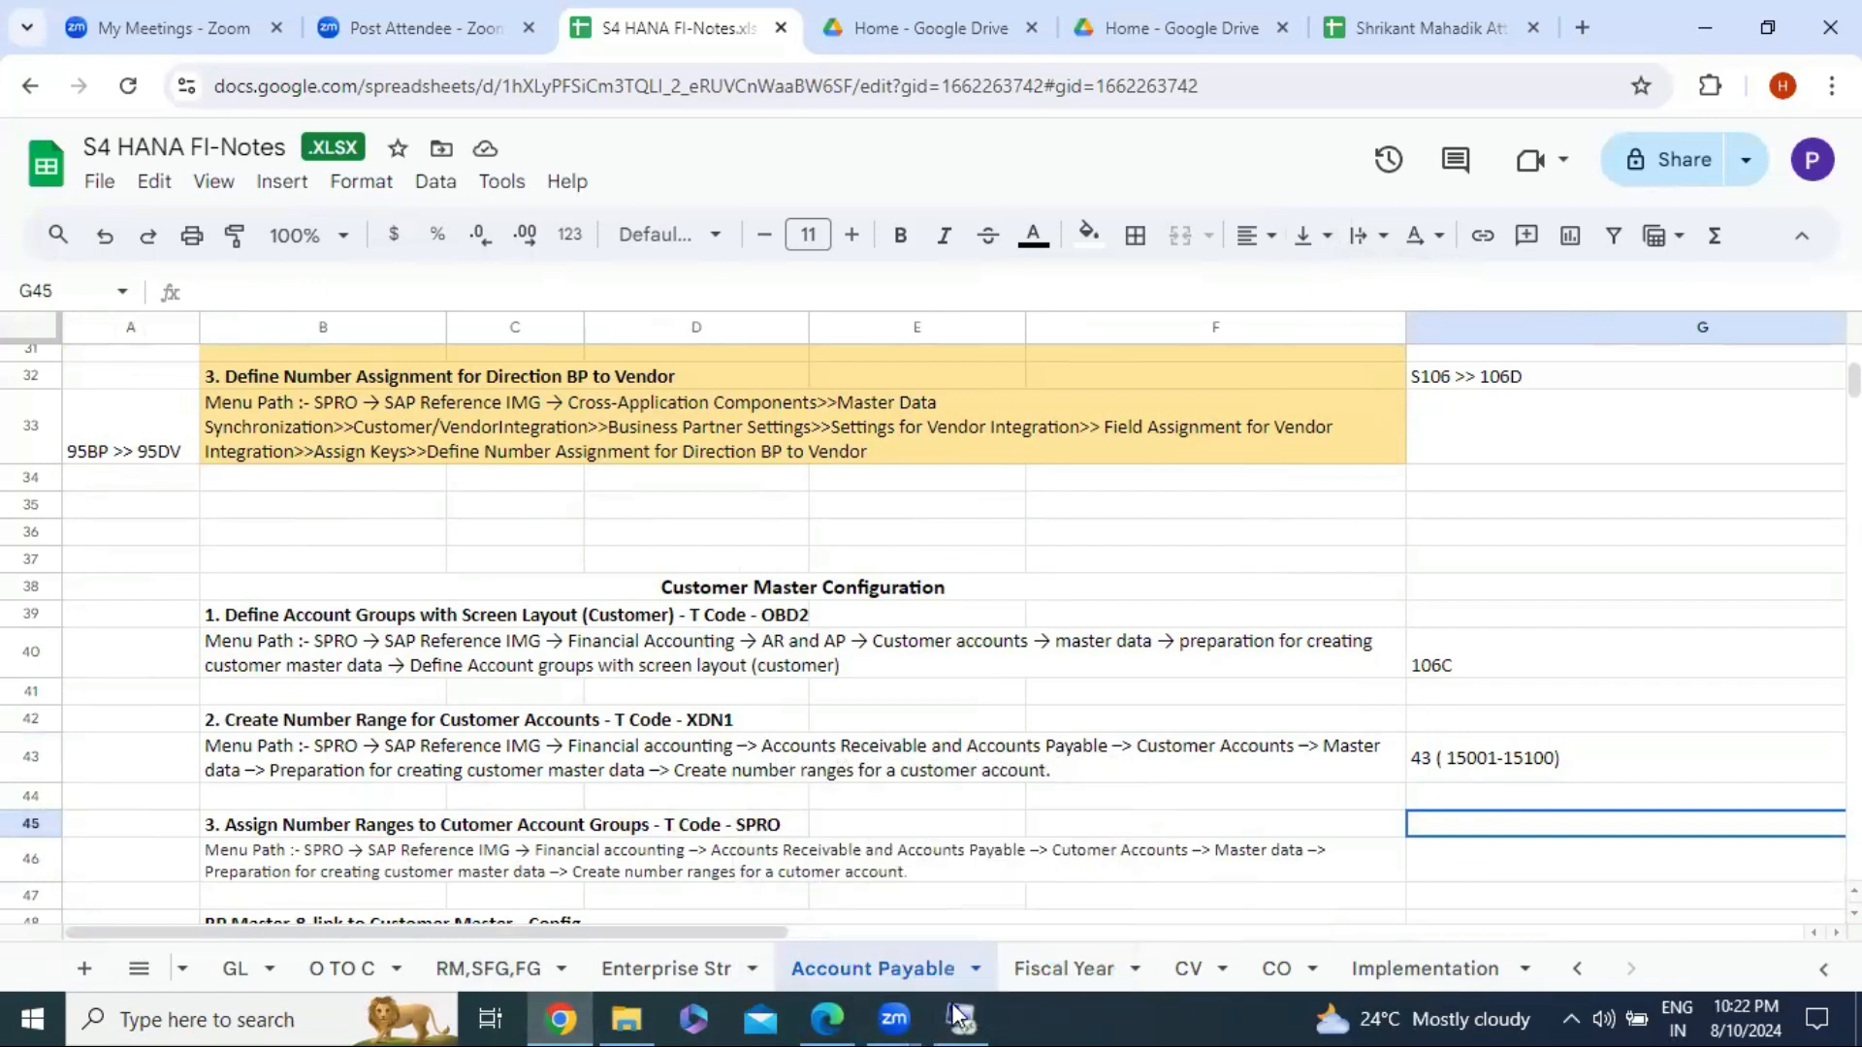
key(alt+Tab)
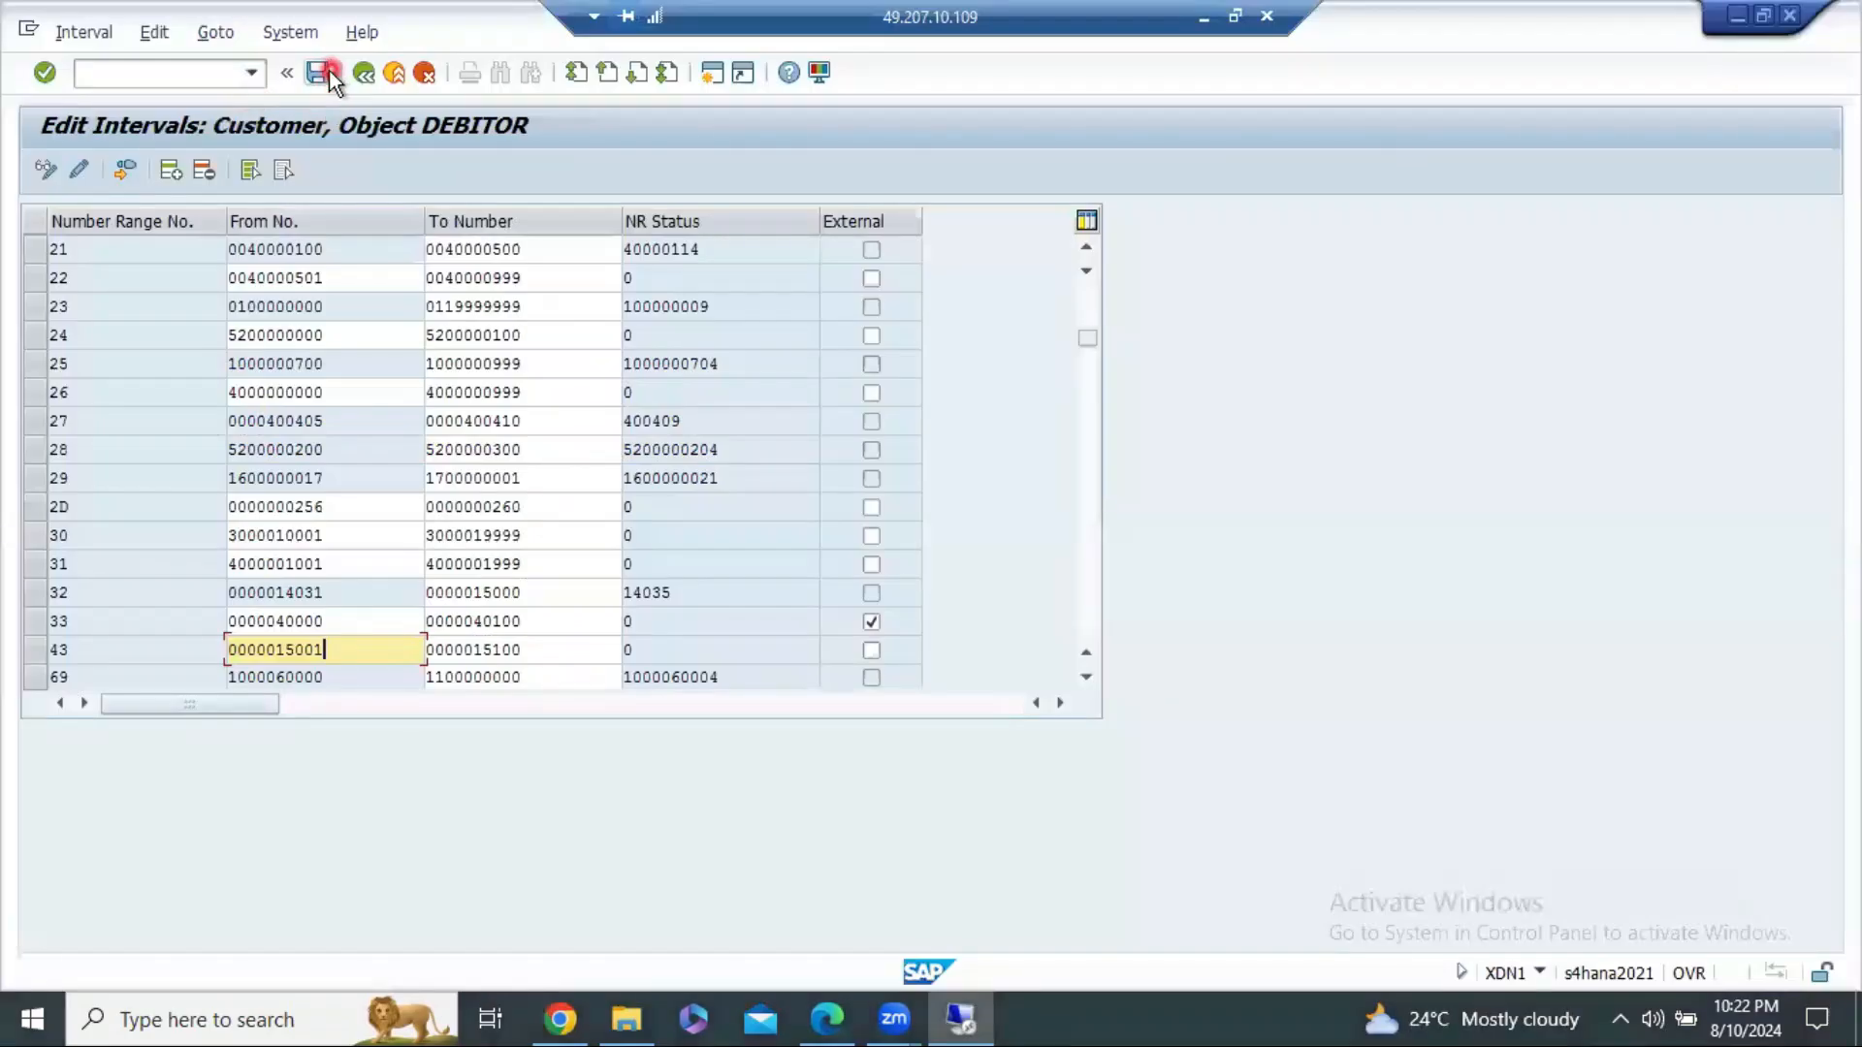
click(328, 73)
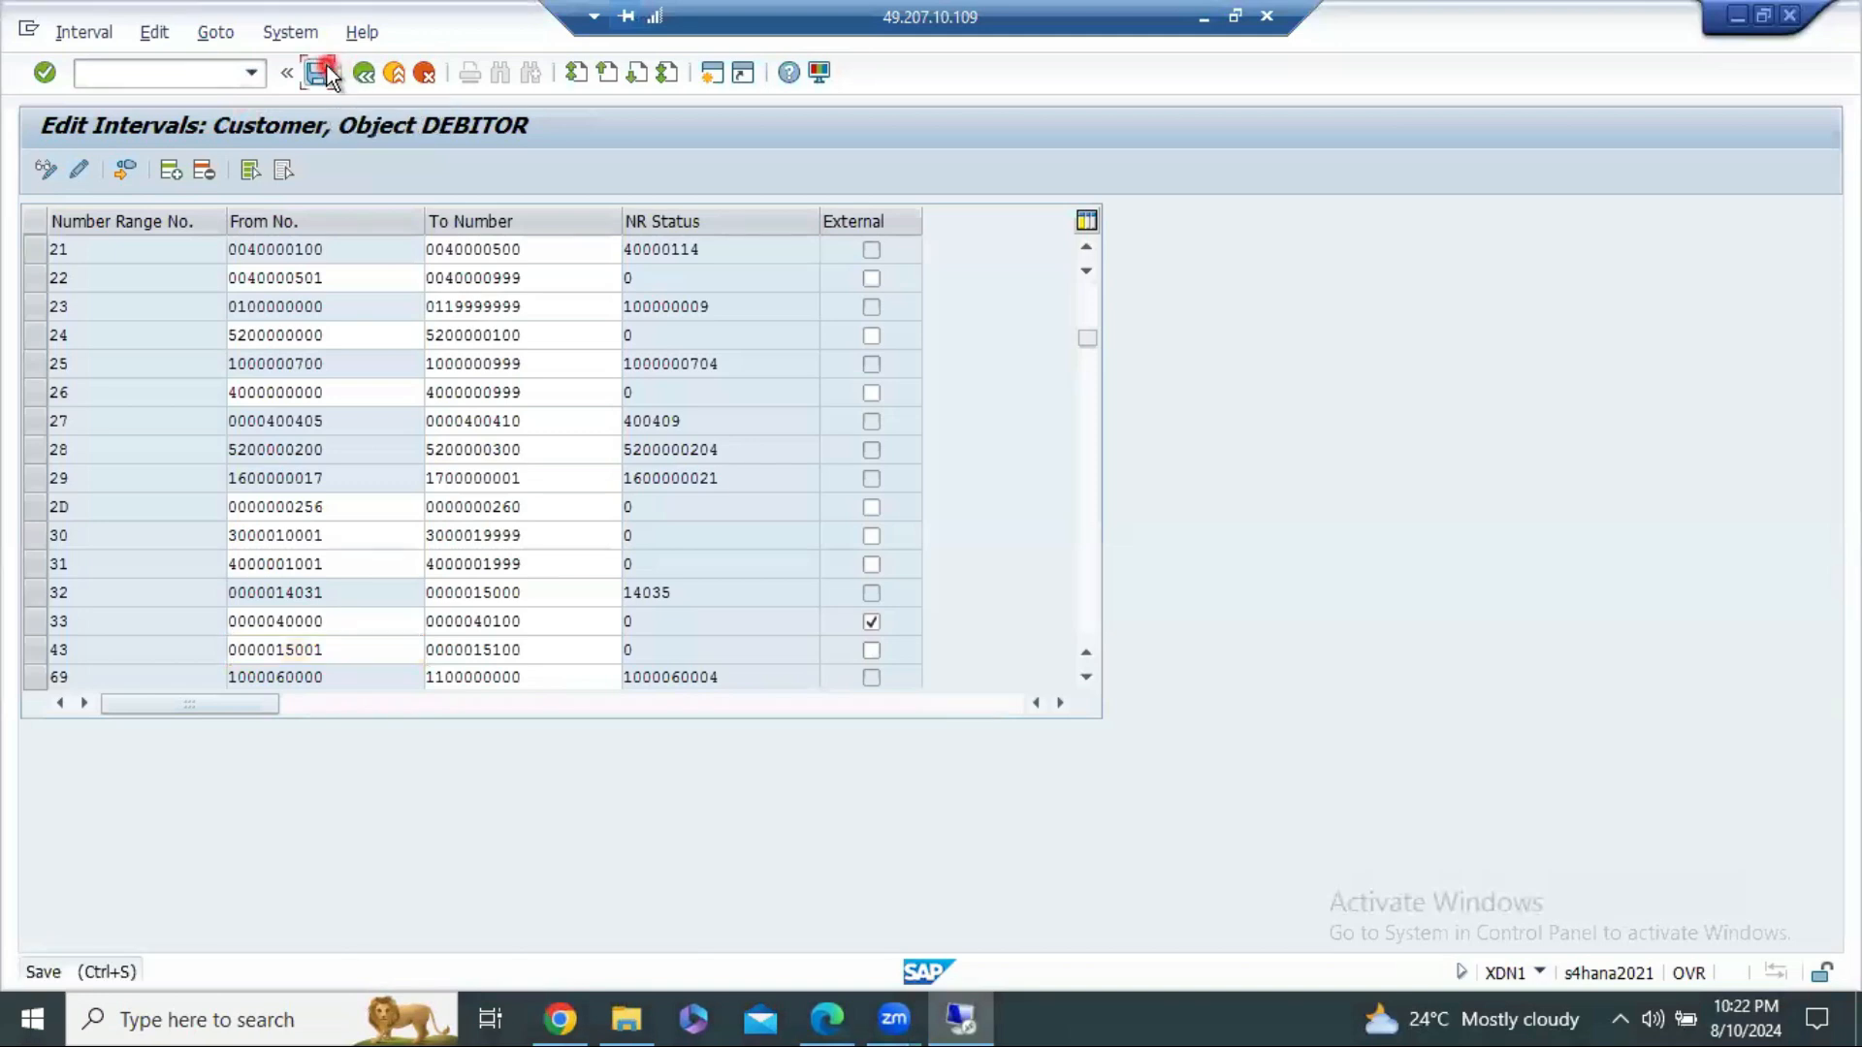
click(361, 87)
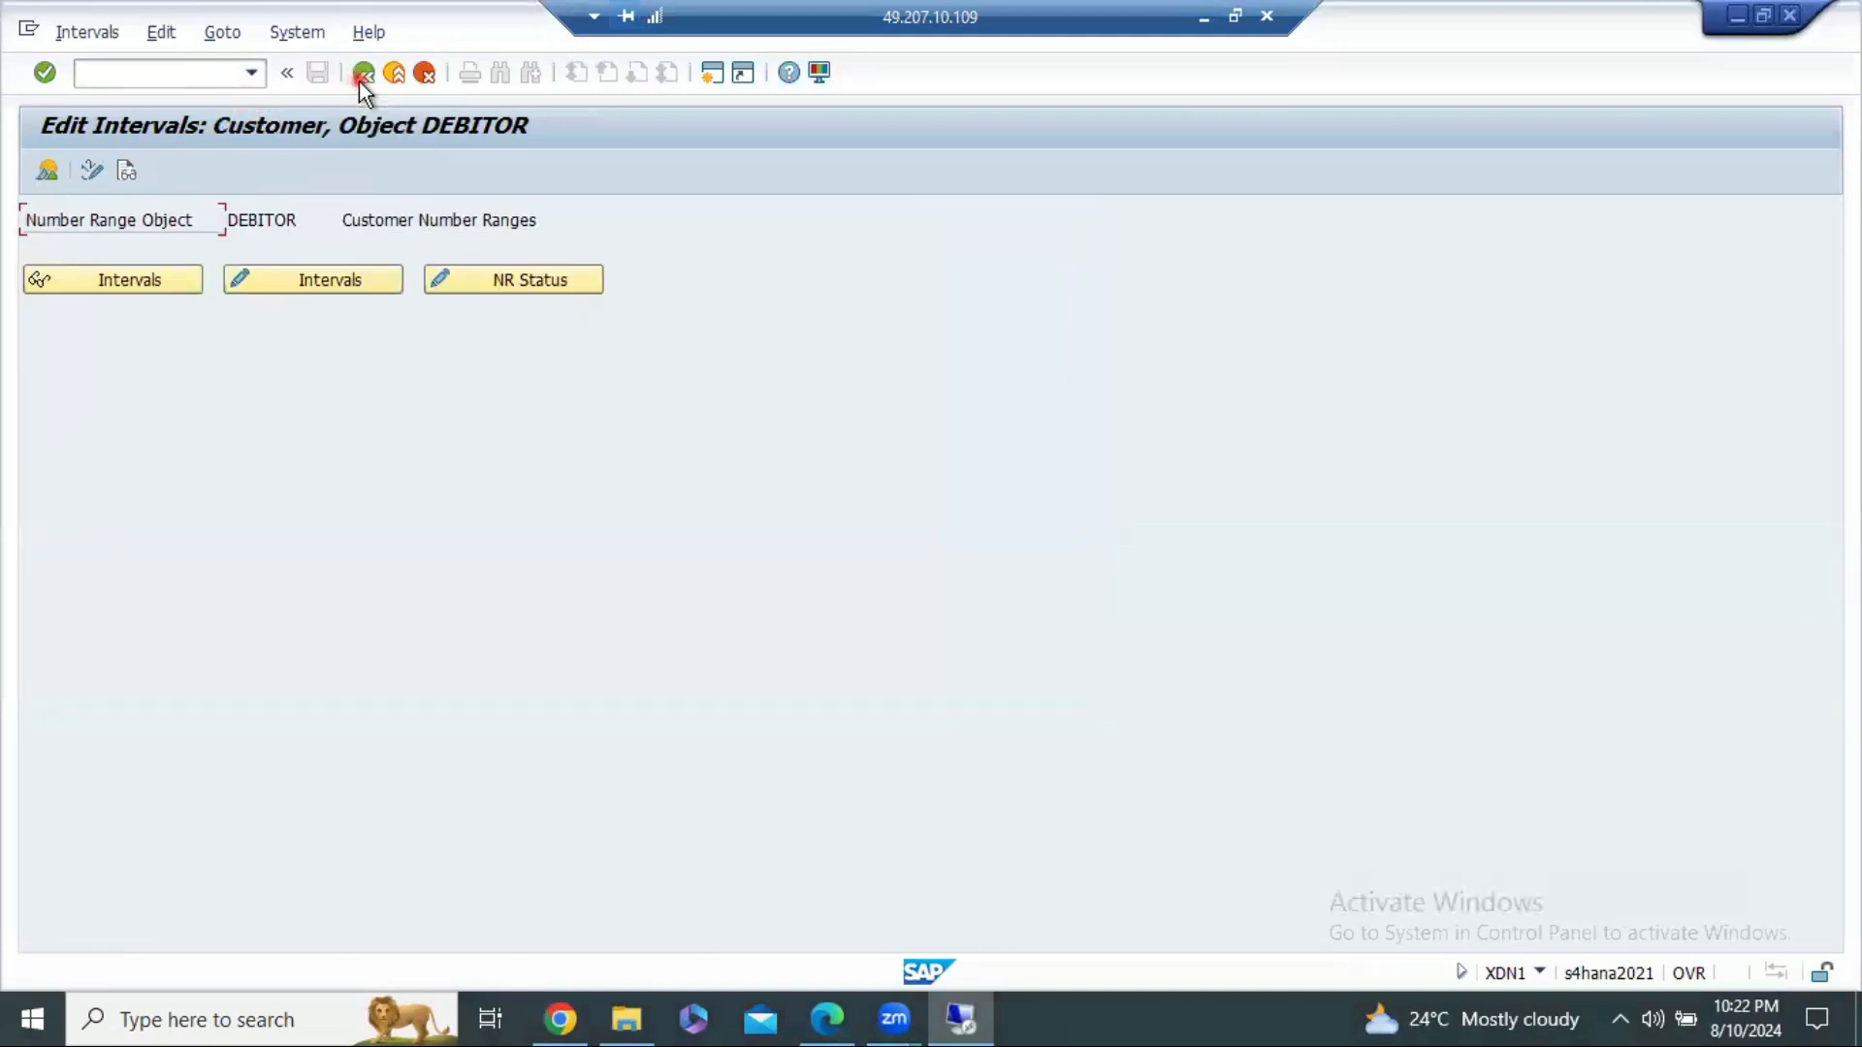
click(362, 87)
Step: In Assign Number Ranges to Customer Account Groups, assign number range 43 to account group 106C and save
click(230, 810)
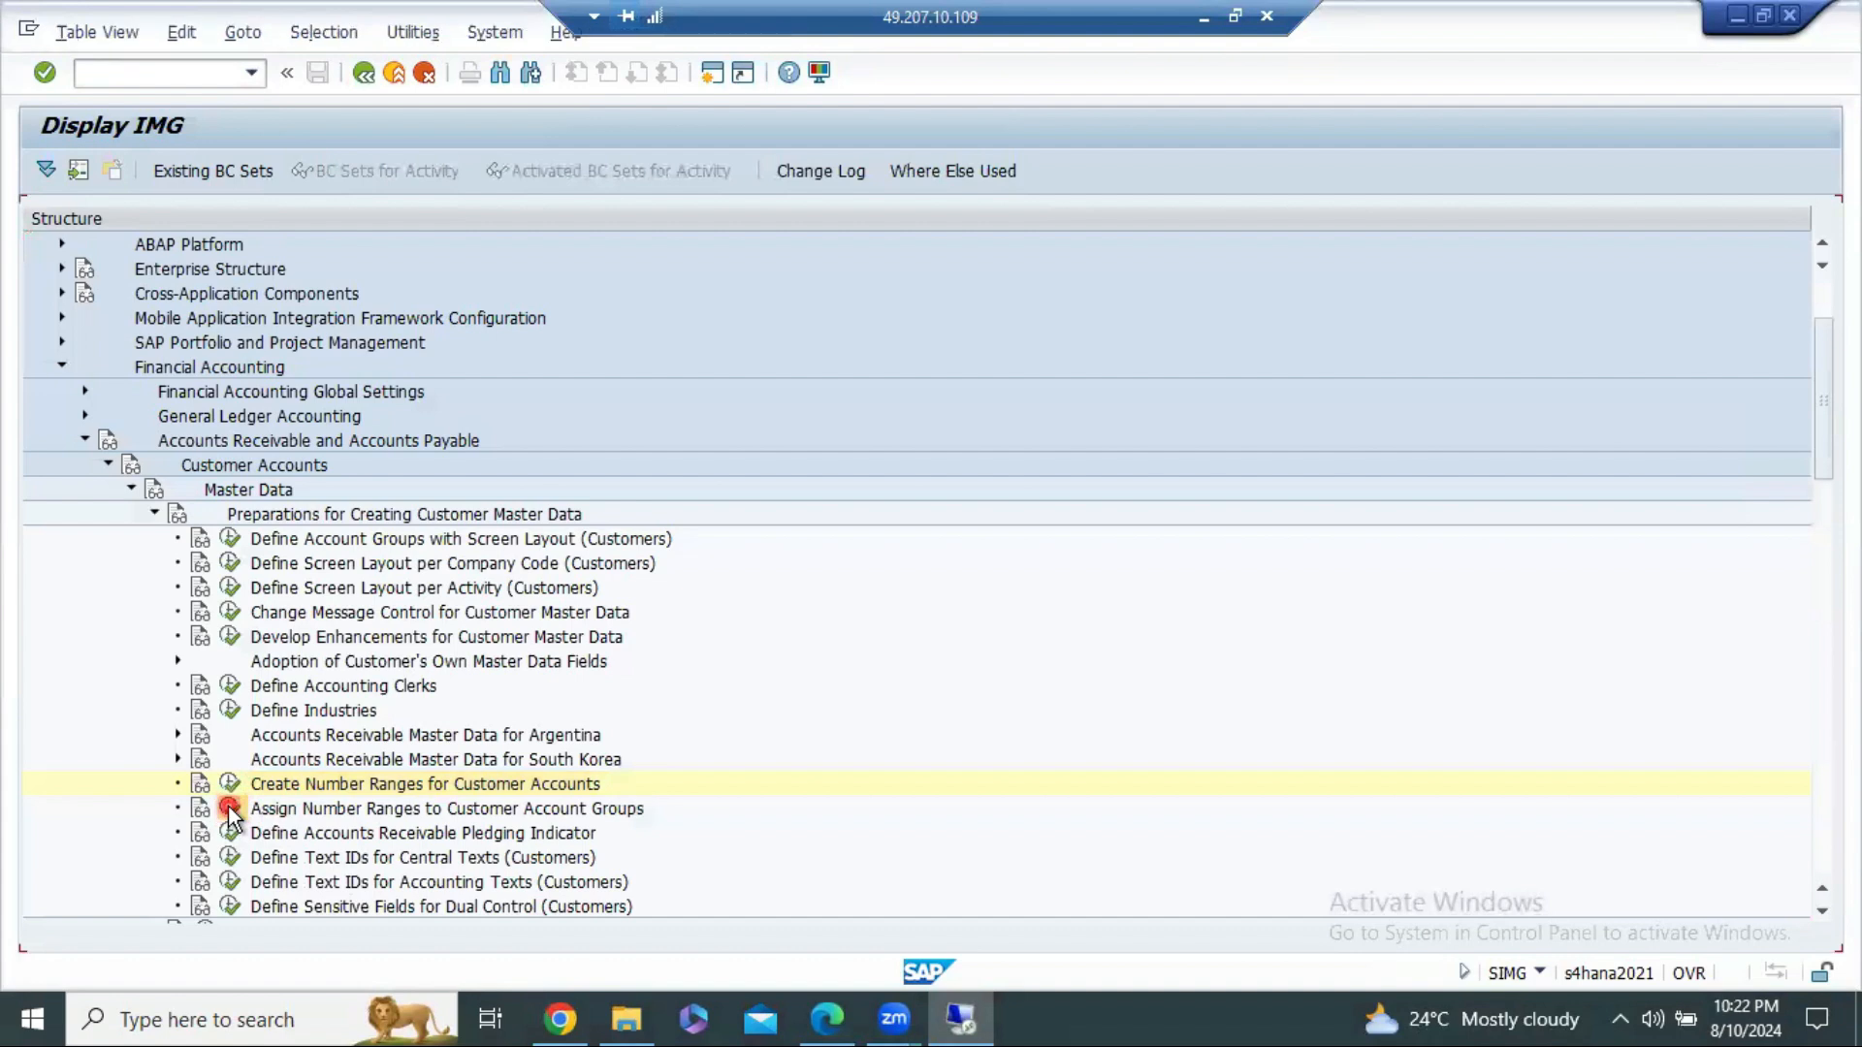
click(272, 790)
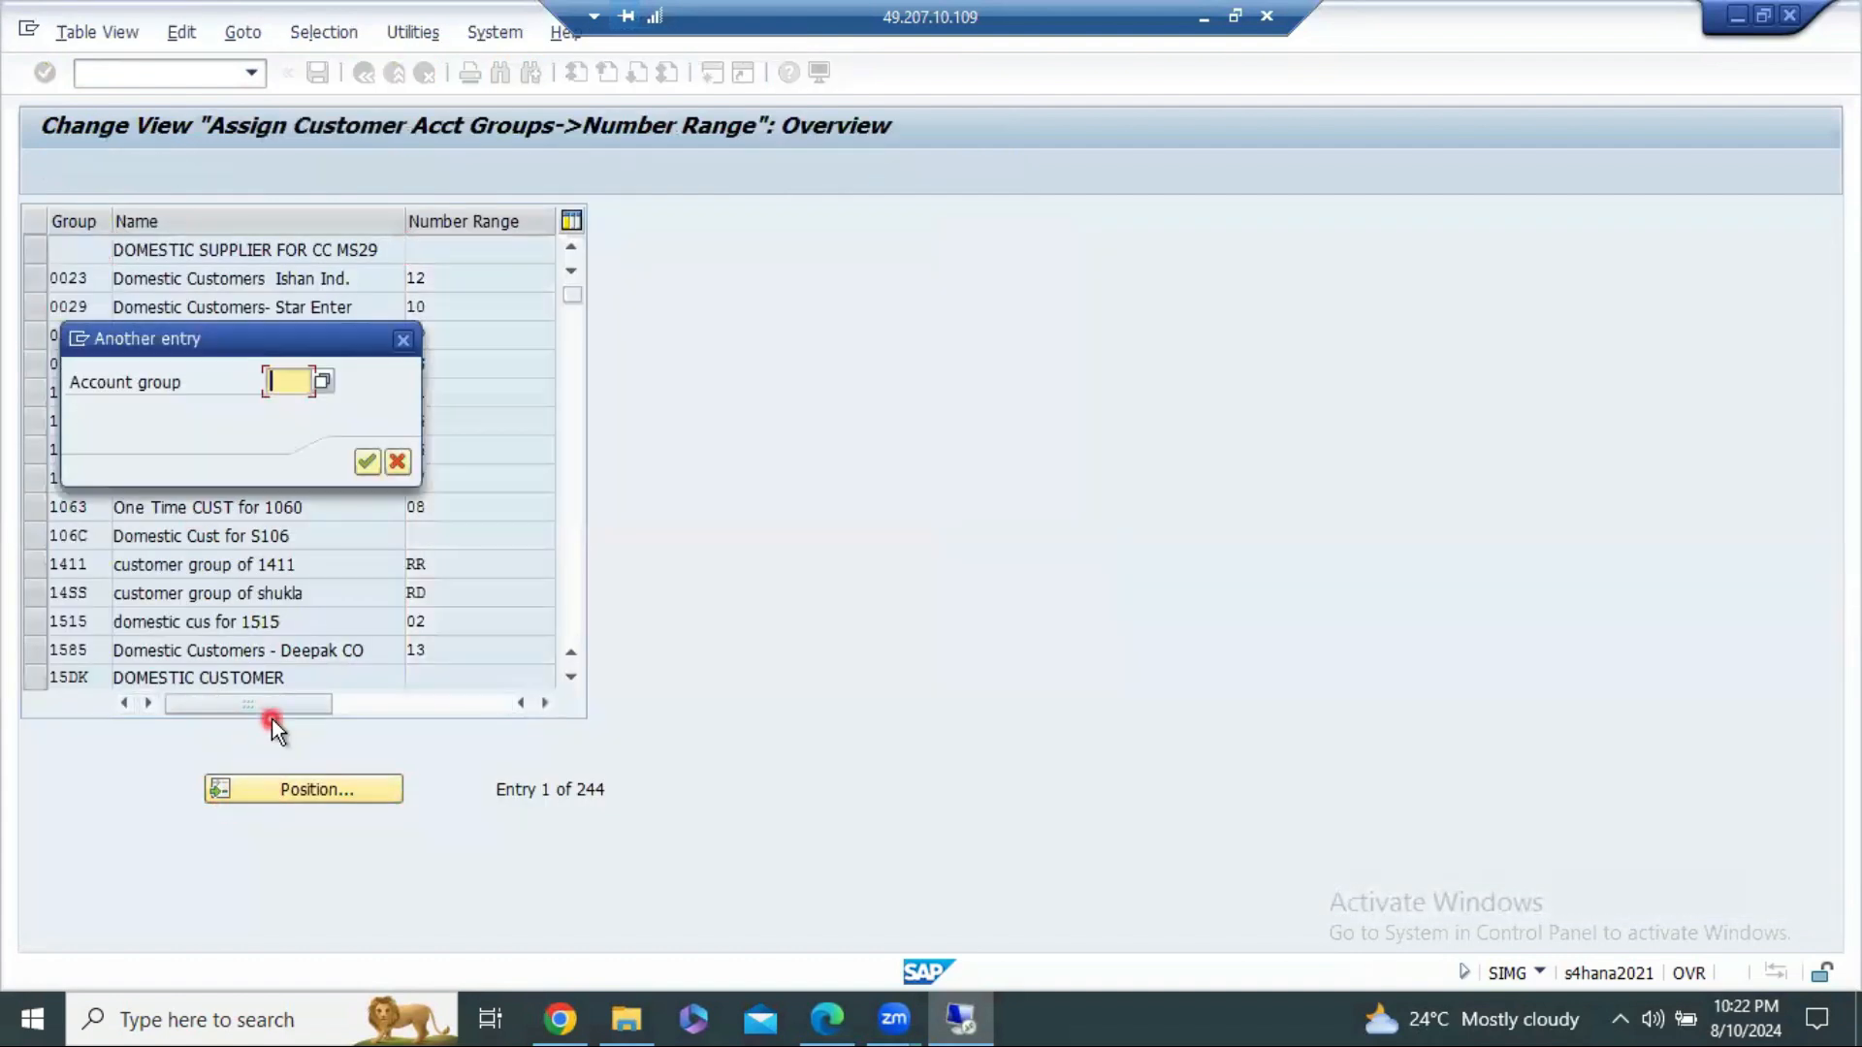
text(106C)
key(Return)
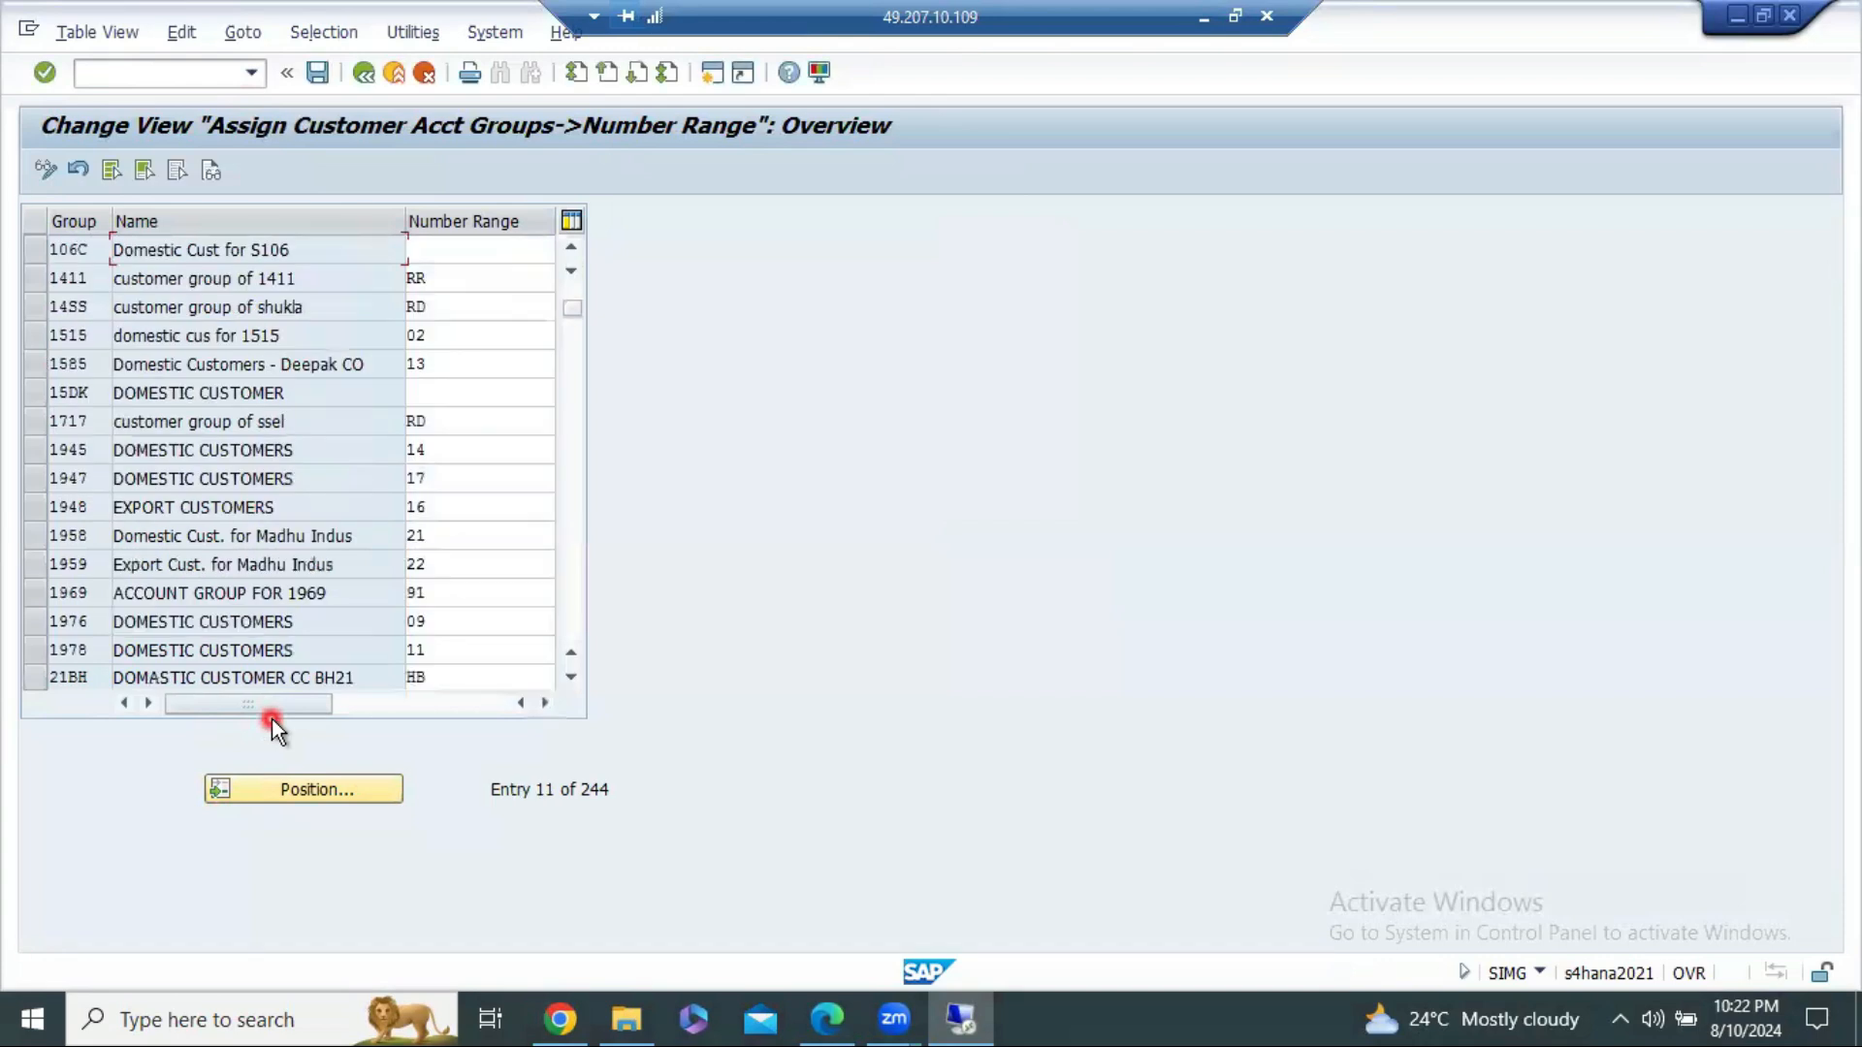
click(461, 250)
text(43)
click(318, 72)
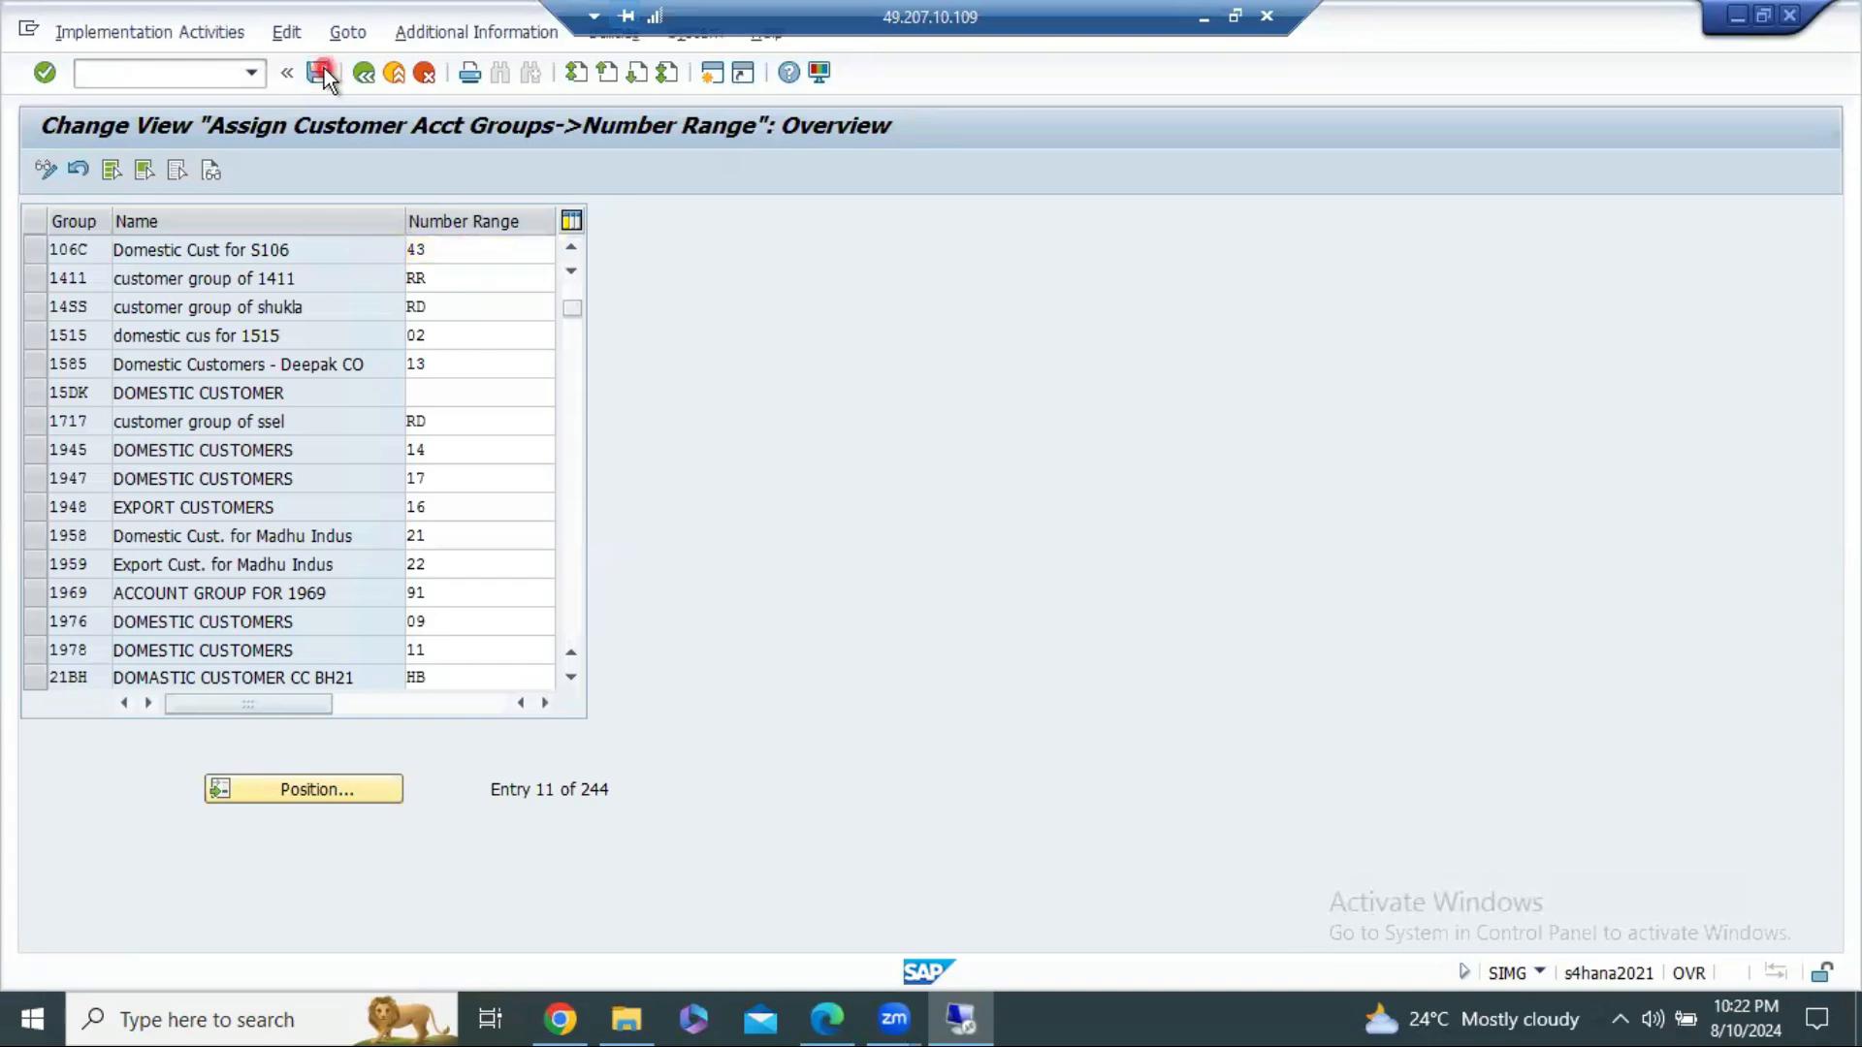
click(400, 470)
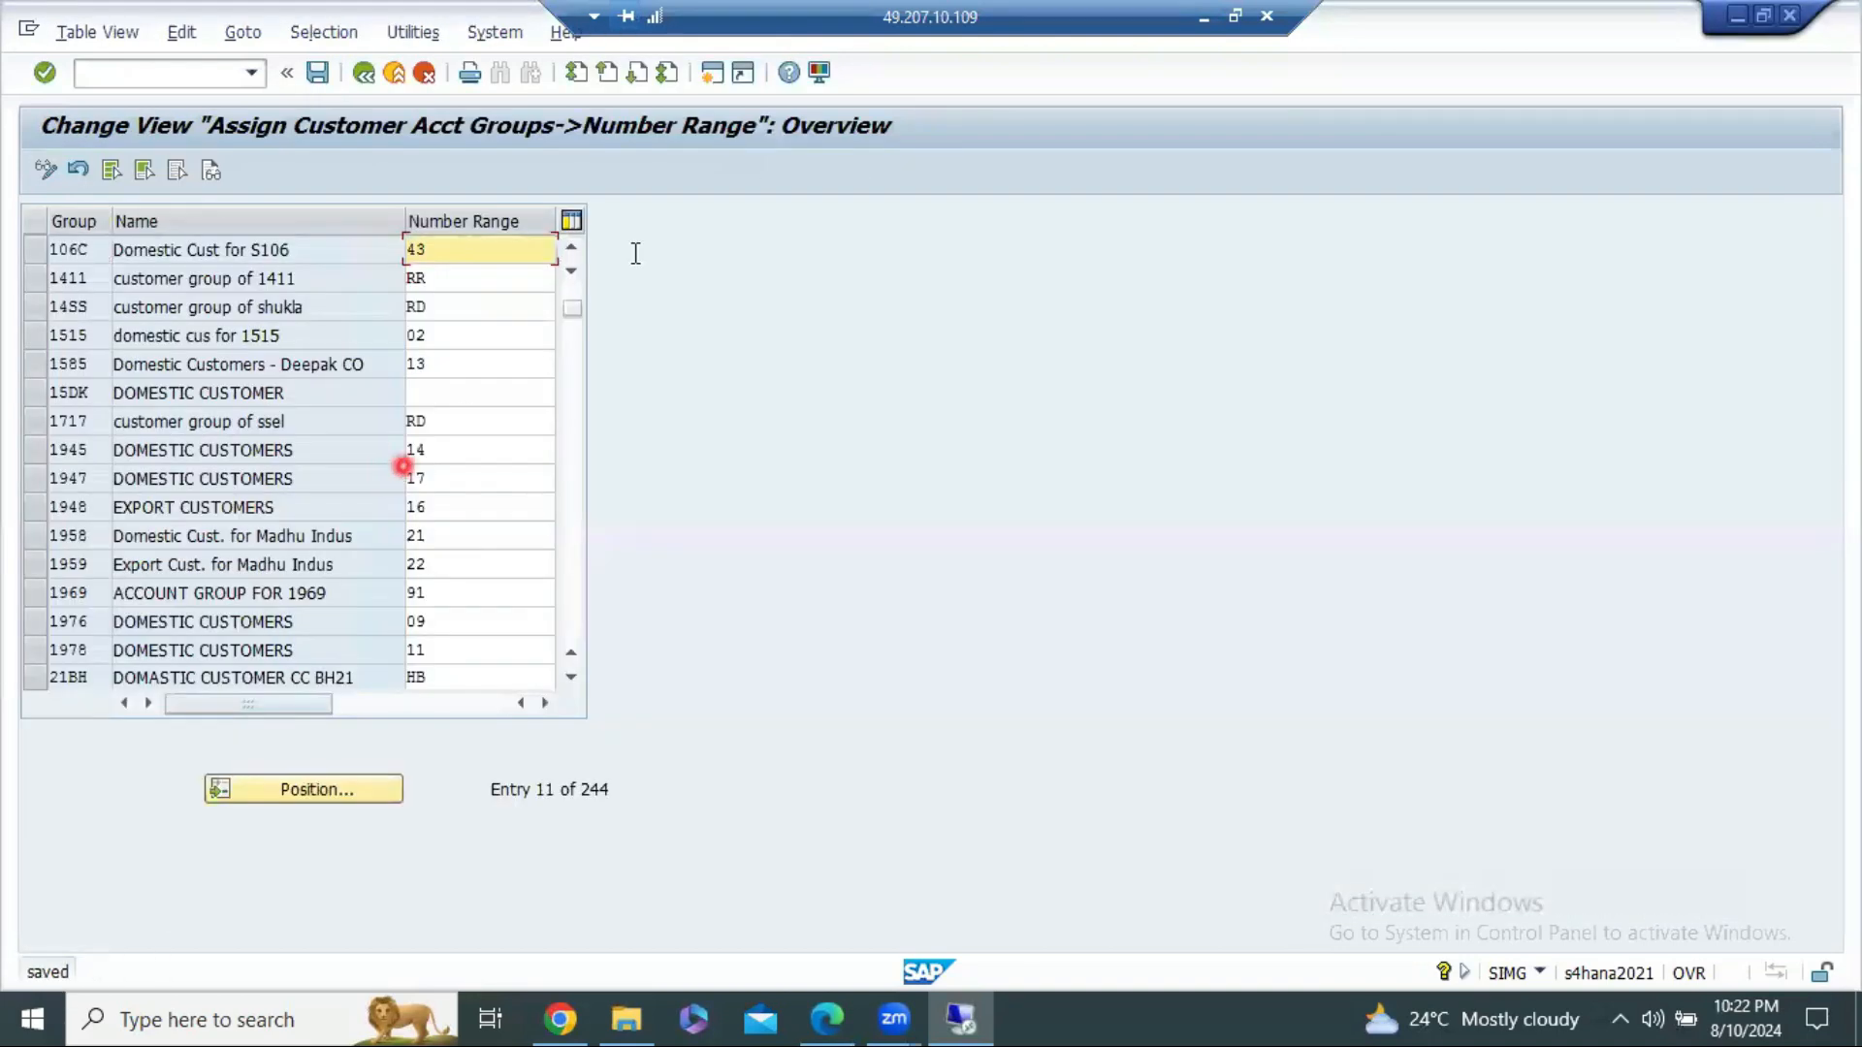
Step: Record 106C >> 43 in cell G45 of the Account Payable notes, beside the number range assignment step
click(1208, 19)
scroll(1026, 427, down, 3)
click(1438, 686)
text(106C >>)
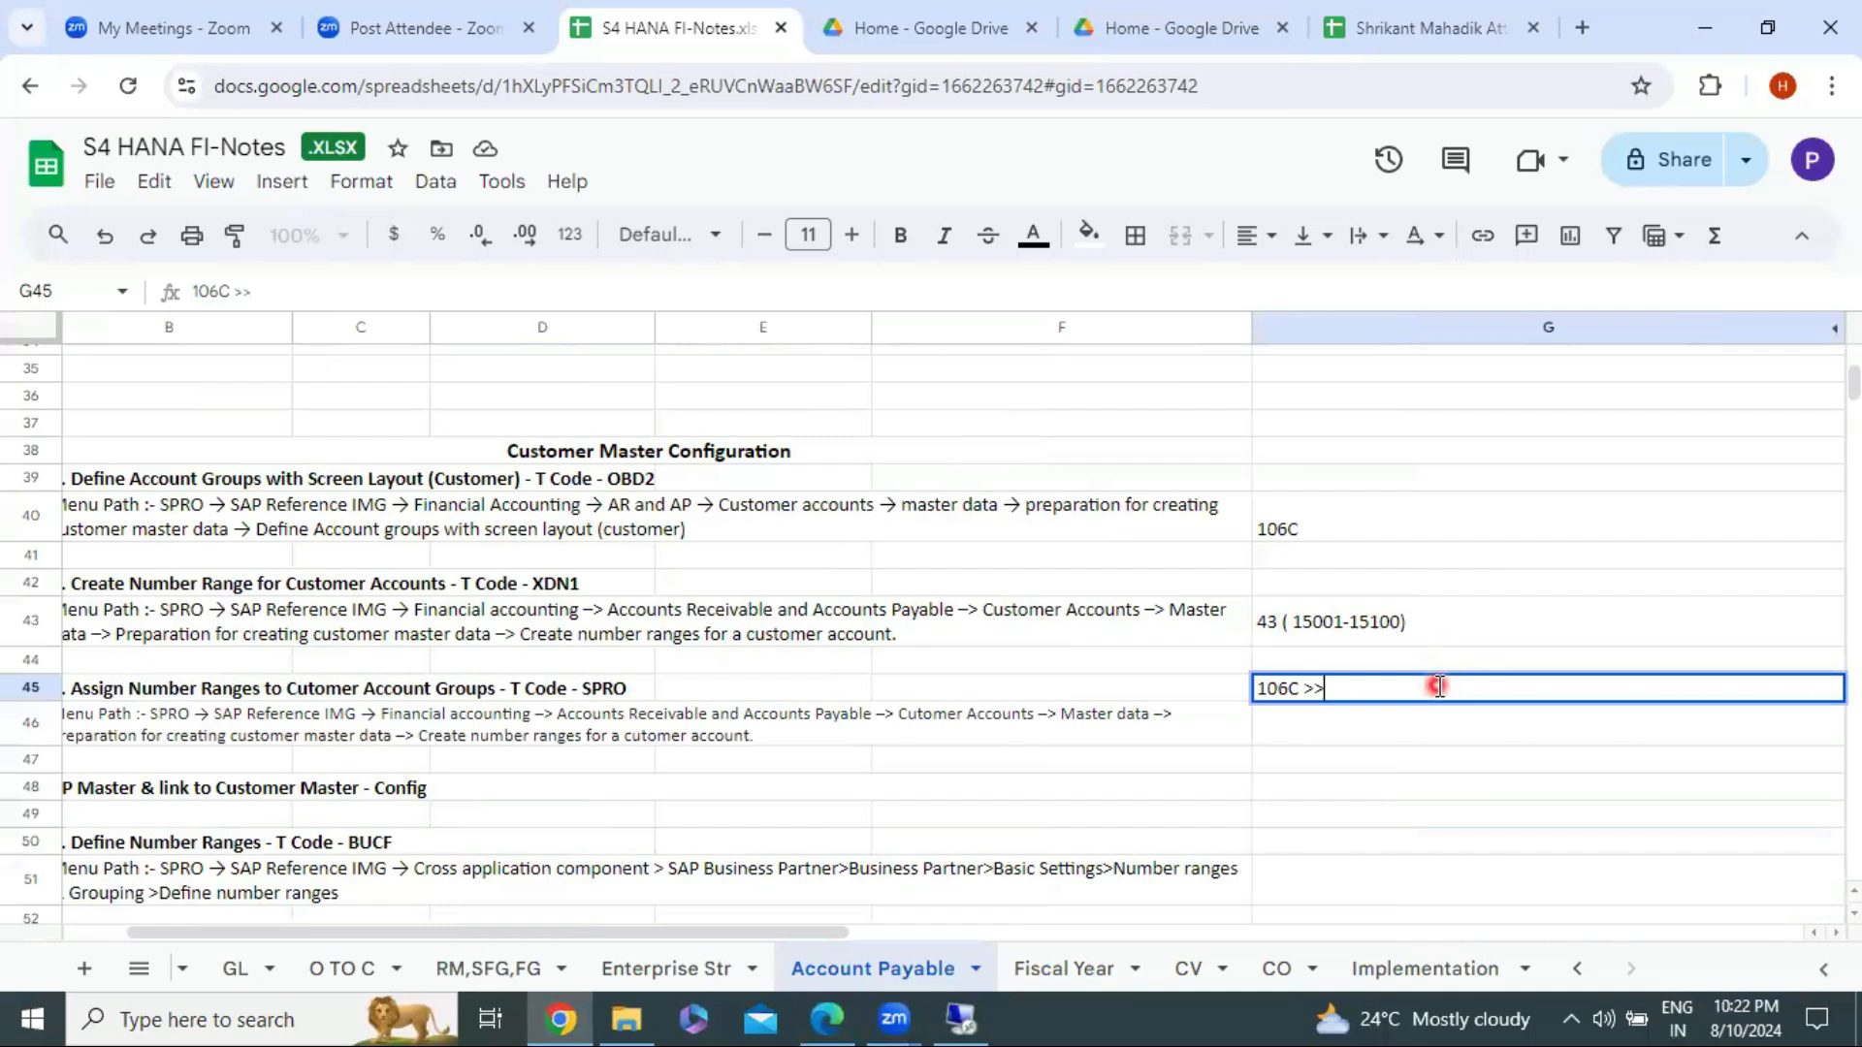
key(Return)
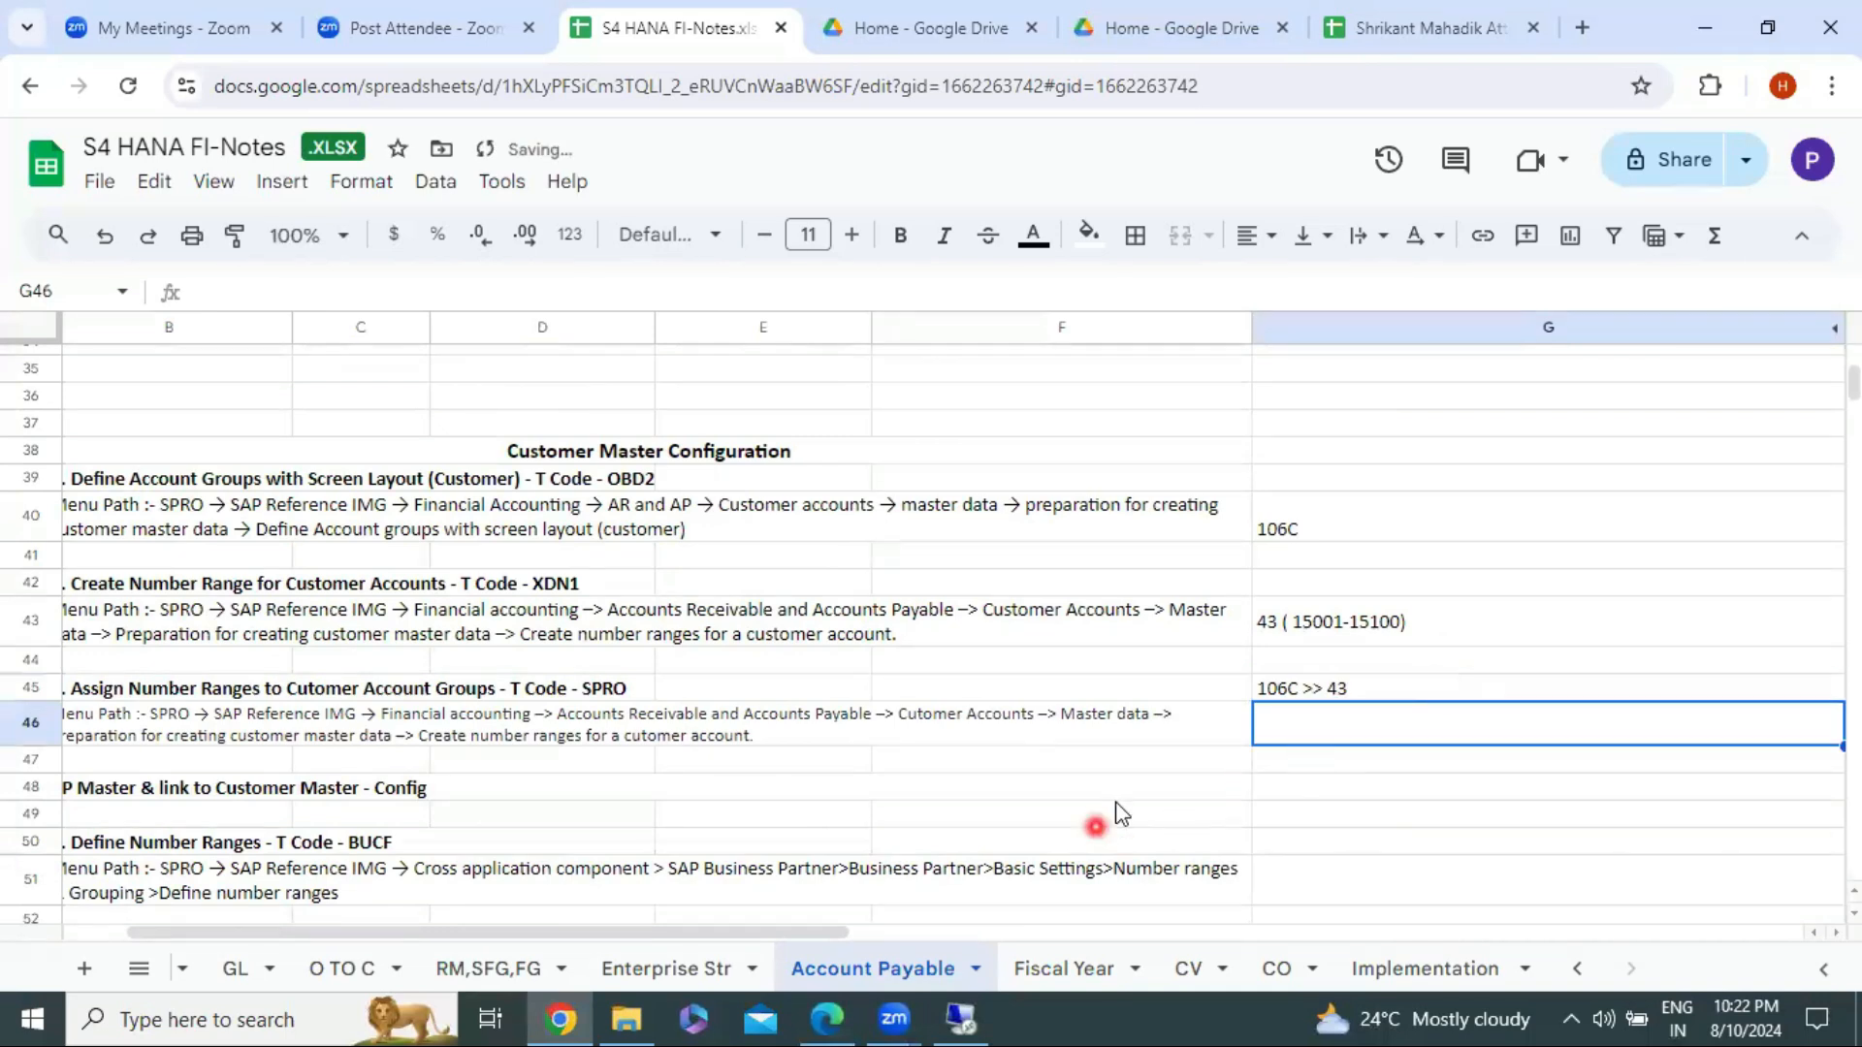
Step: Record S106 >> 106C in cell G56 of the notes, beside Define Number Assignment for Direction BP to Customer
scroll(1122, 540, down, 4)
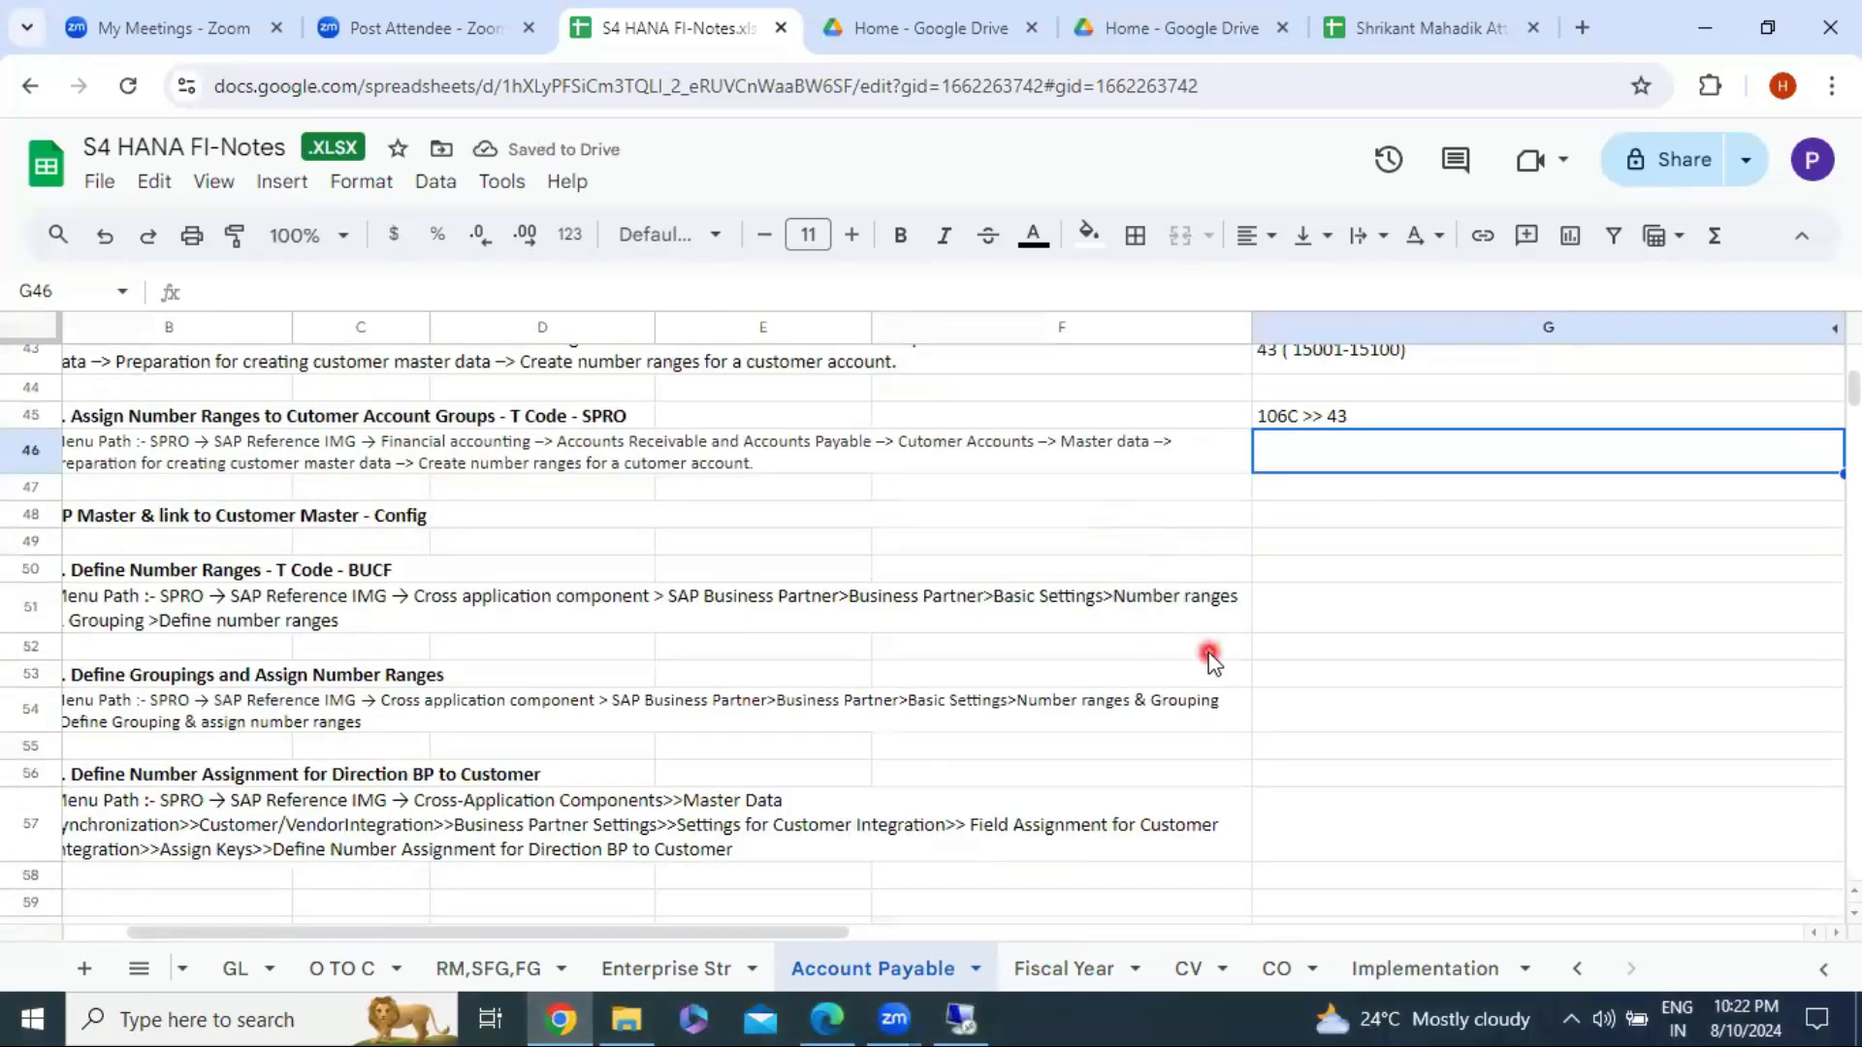
click(1371, 617)
click(1358, 640)
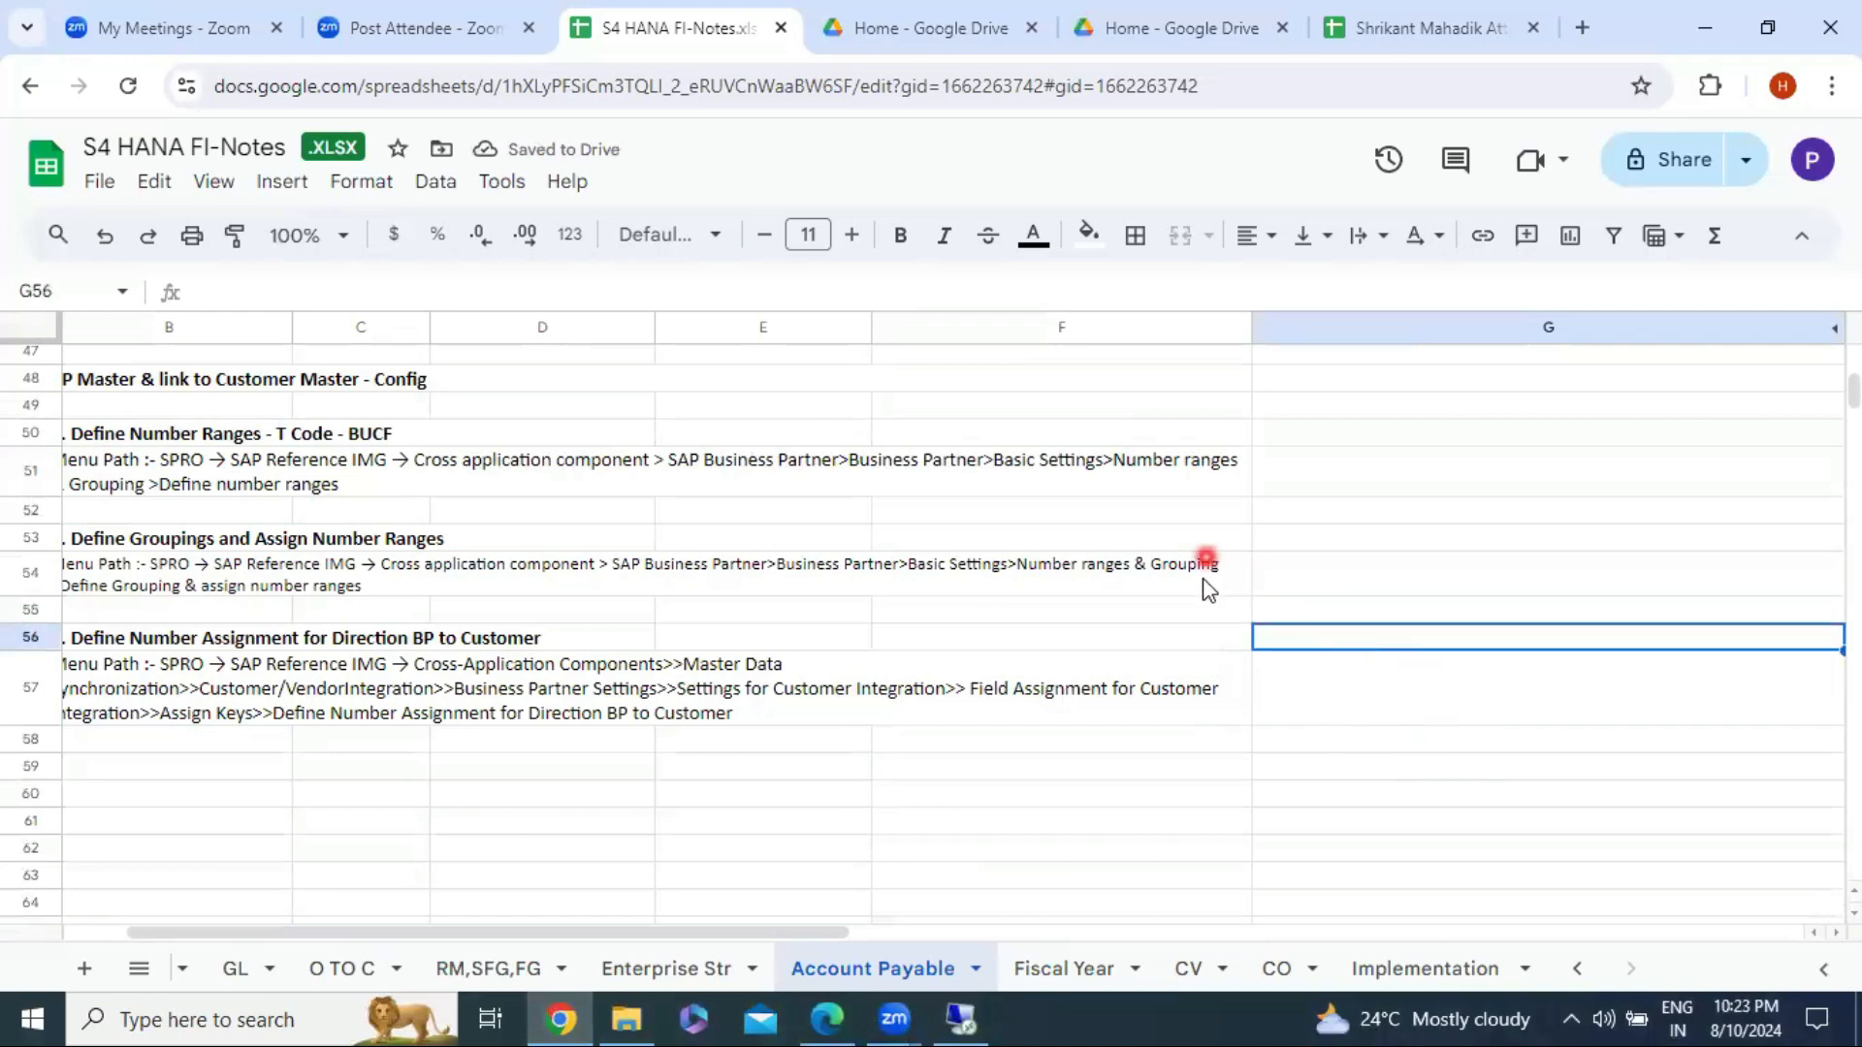
scroll(1202, 582, up, 6)
scroll(1299, 580, down, 10)
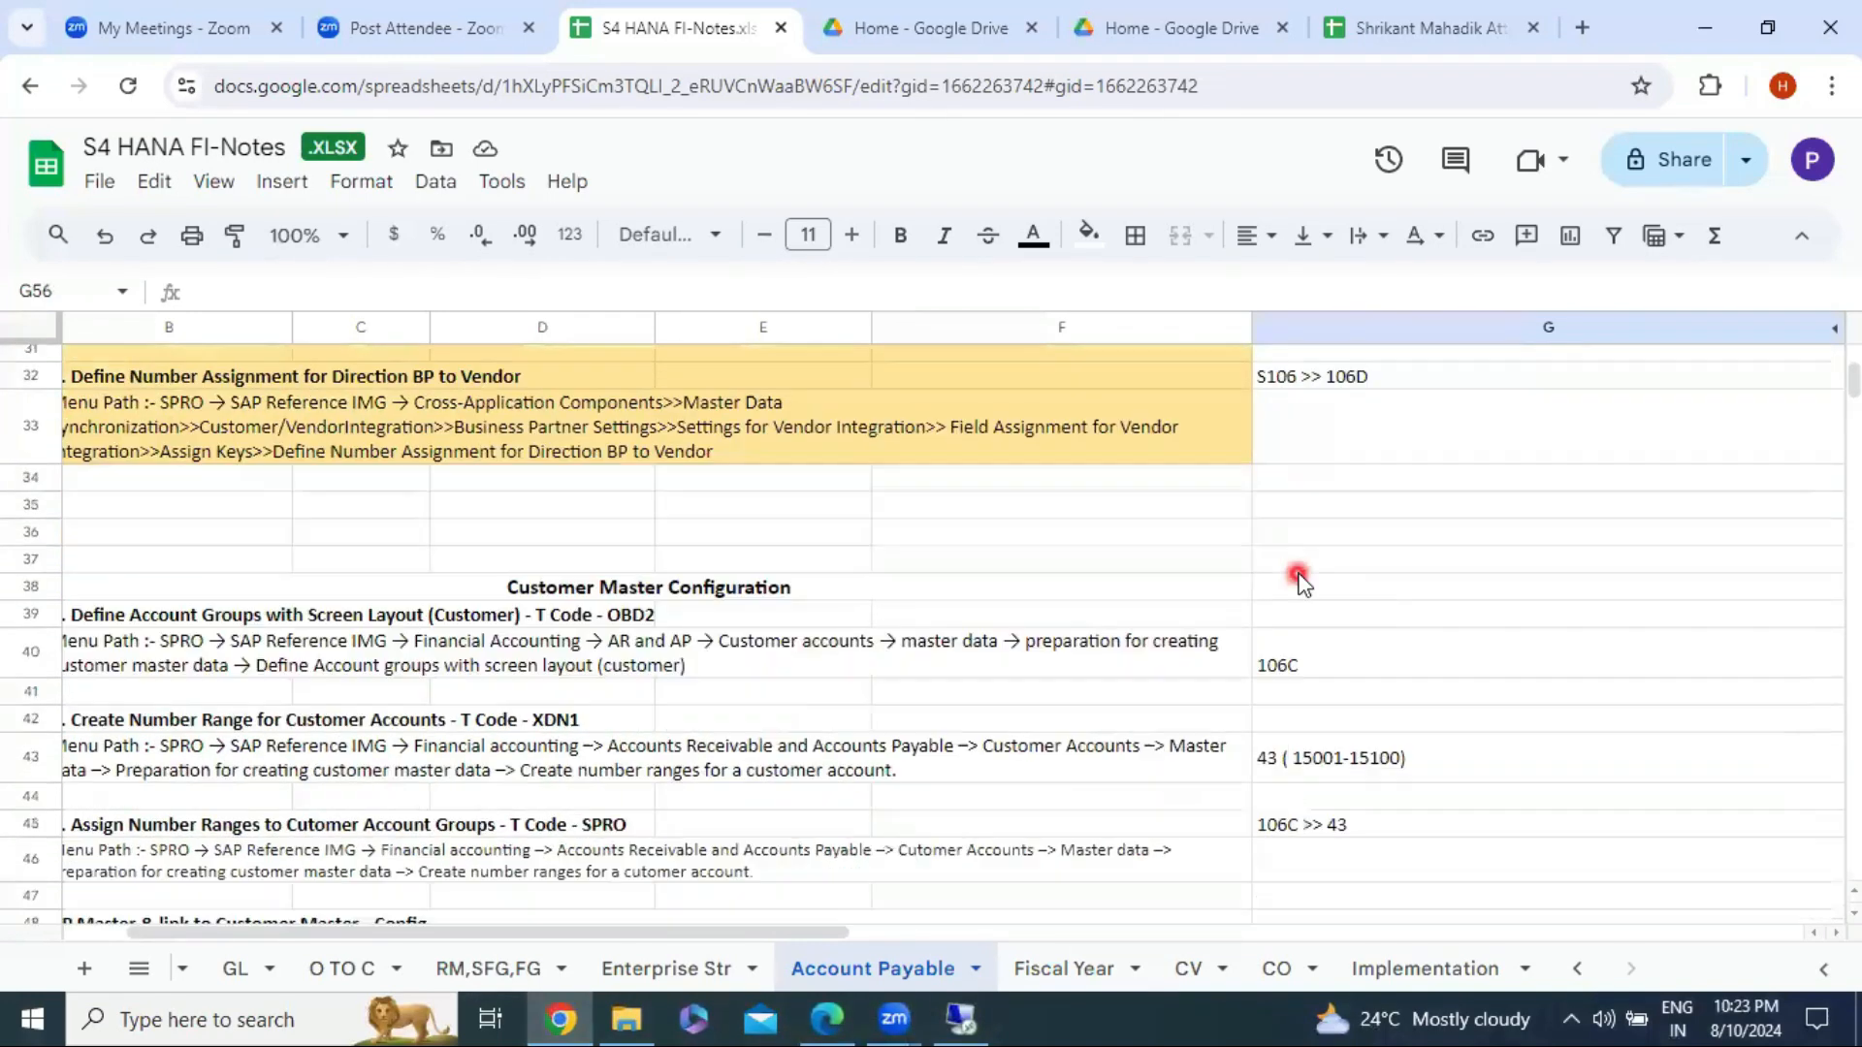
scroll(1343, 679, up, 3)
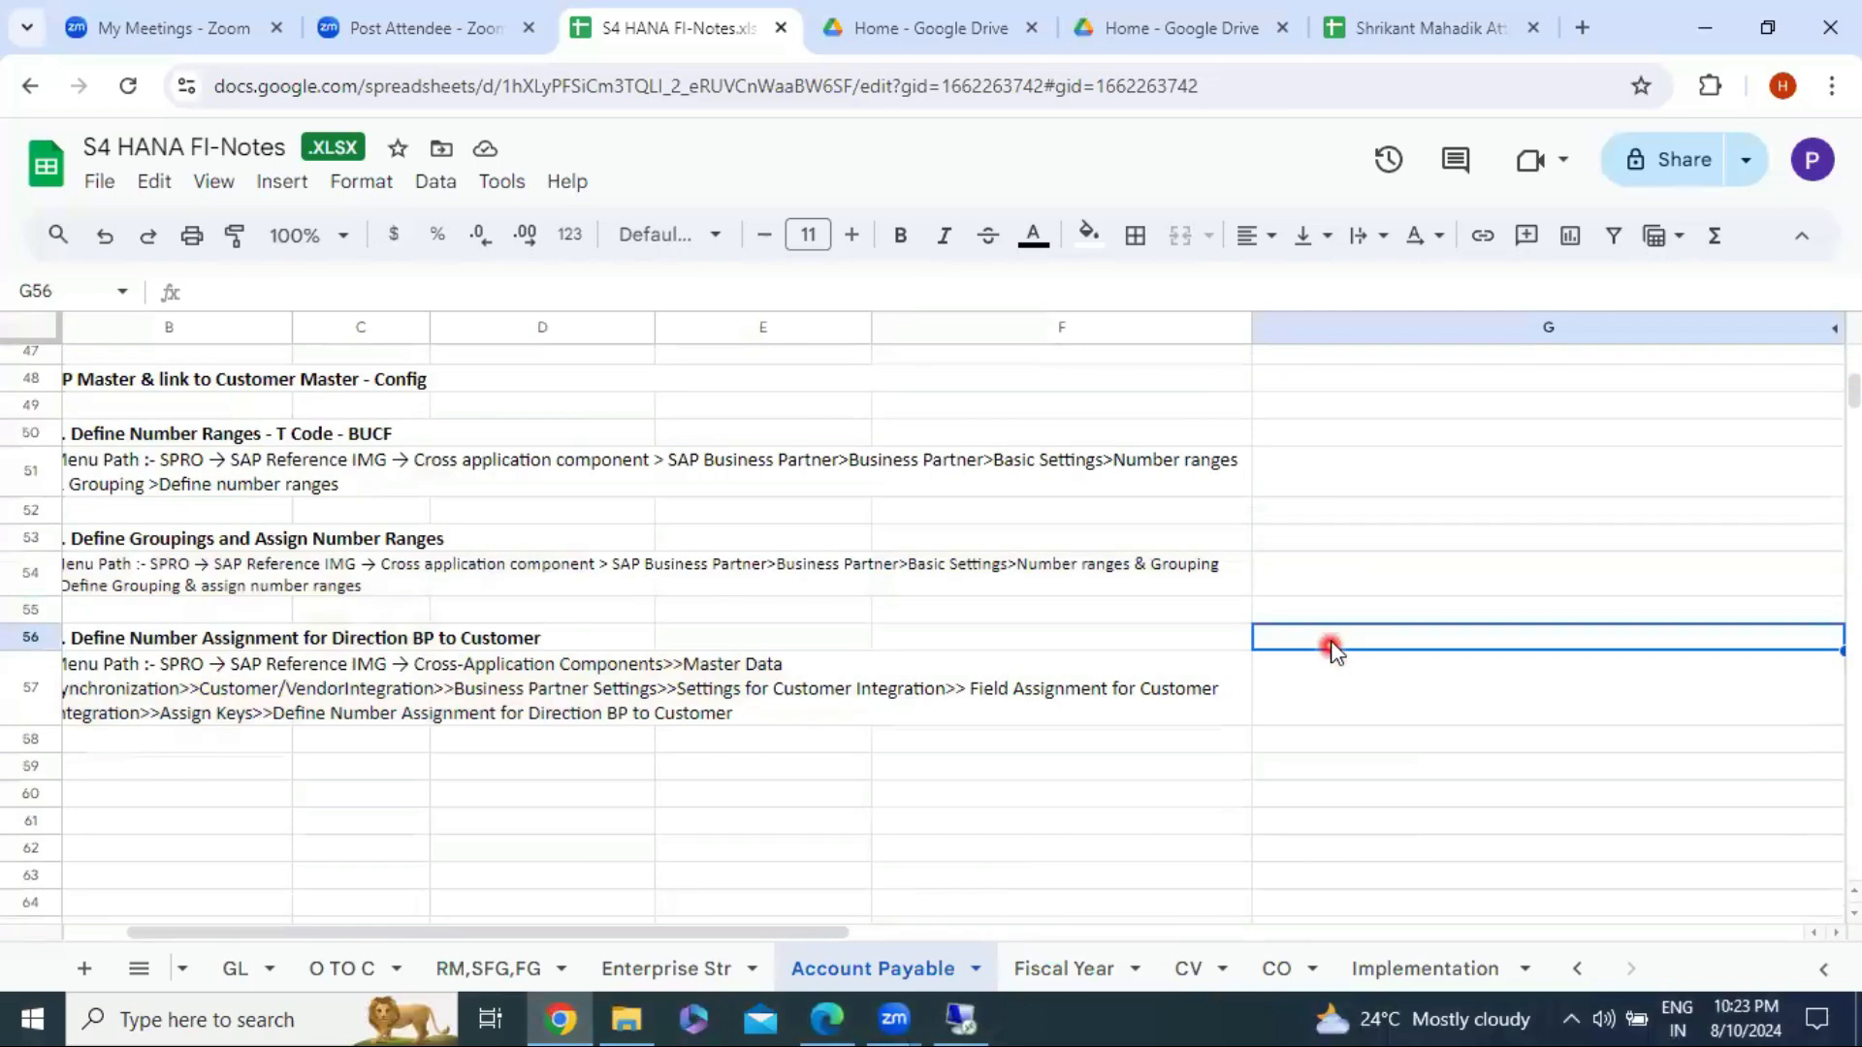
text(S106)
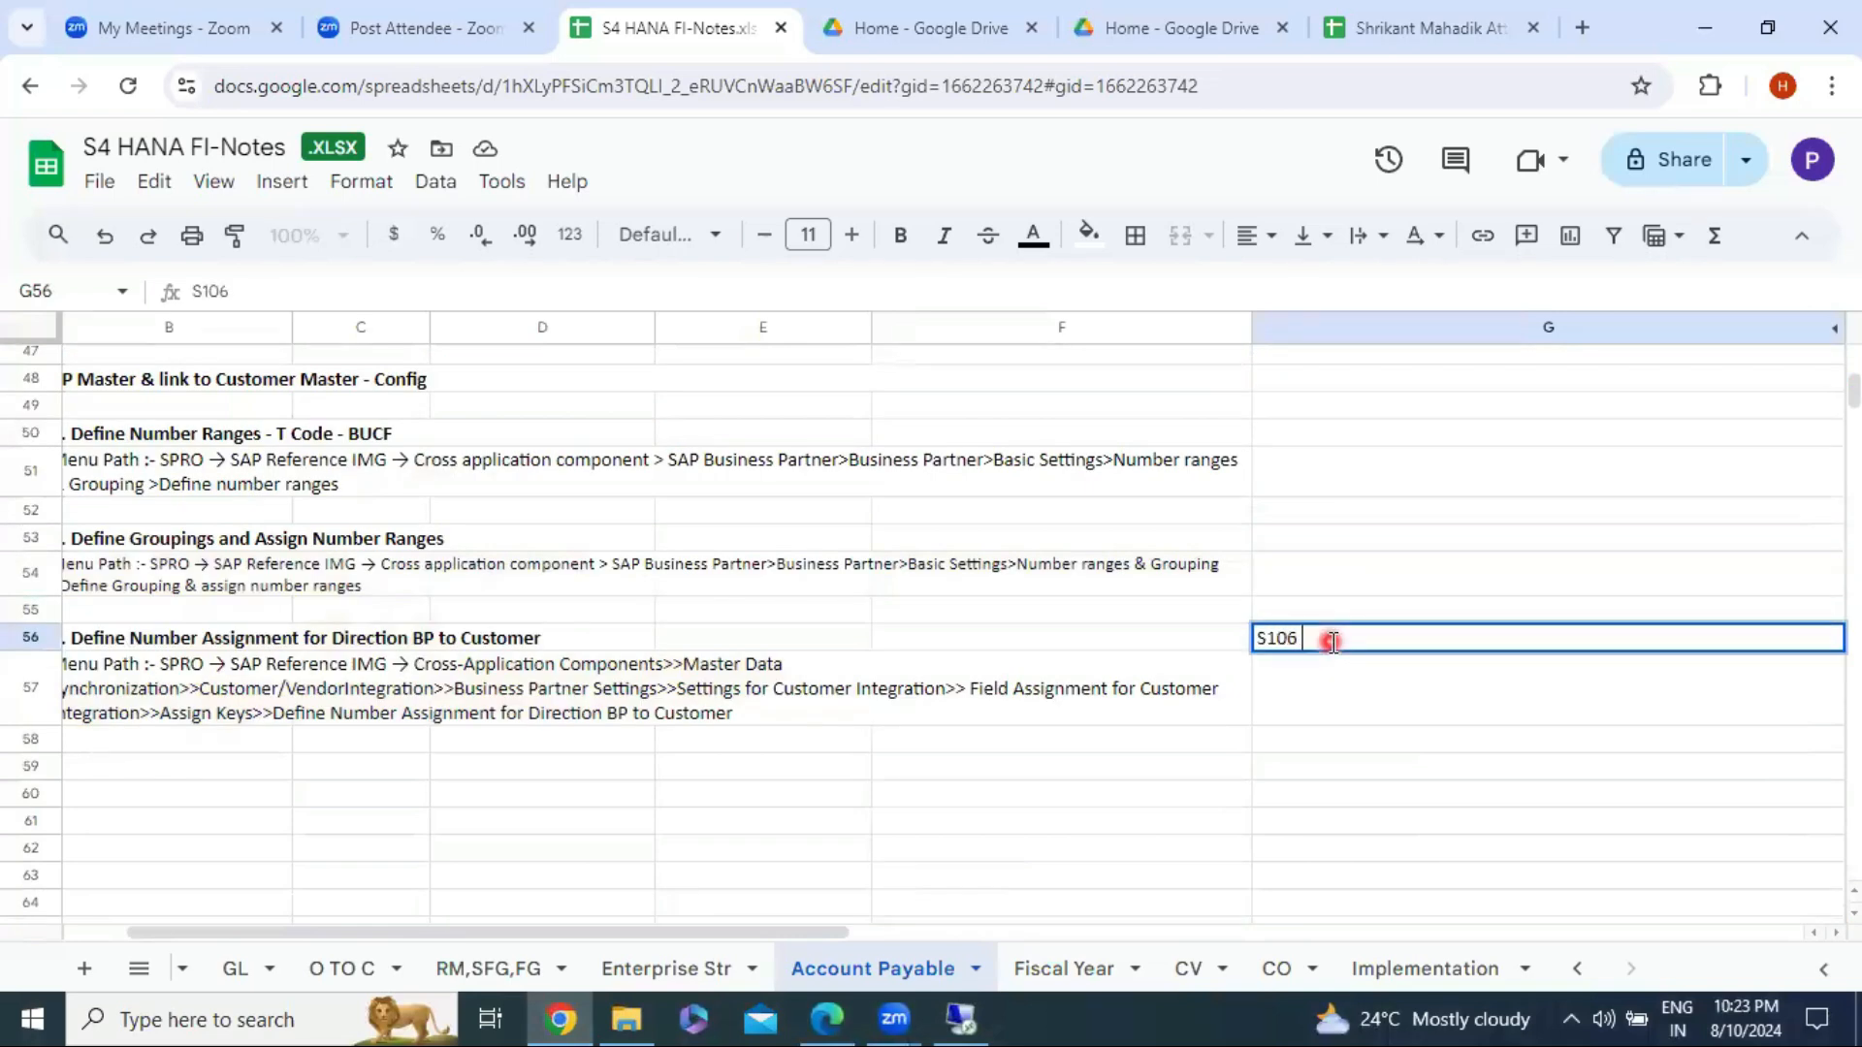
text( >> 106C)
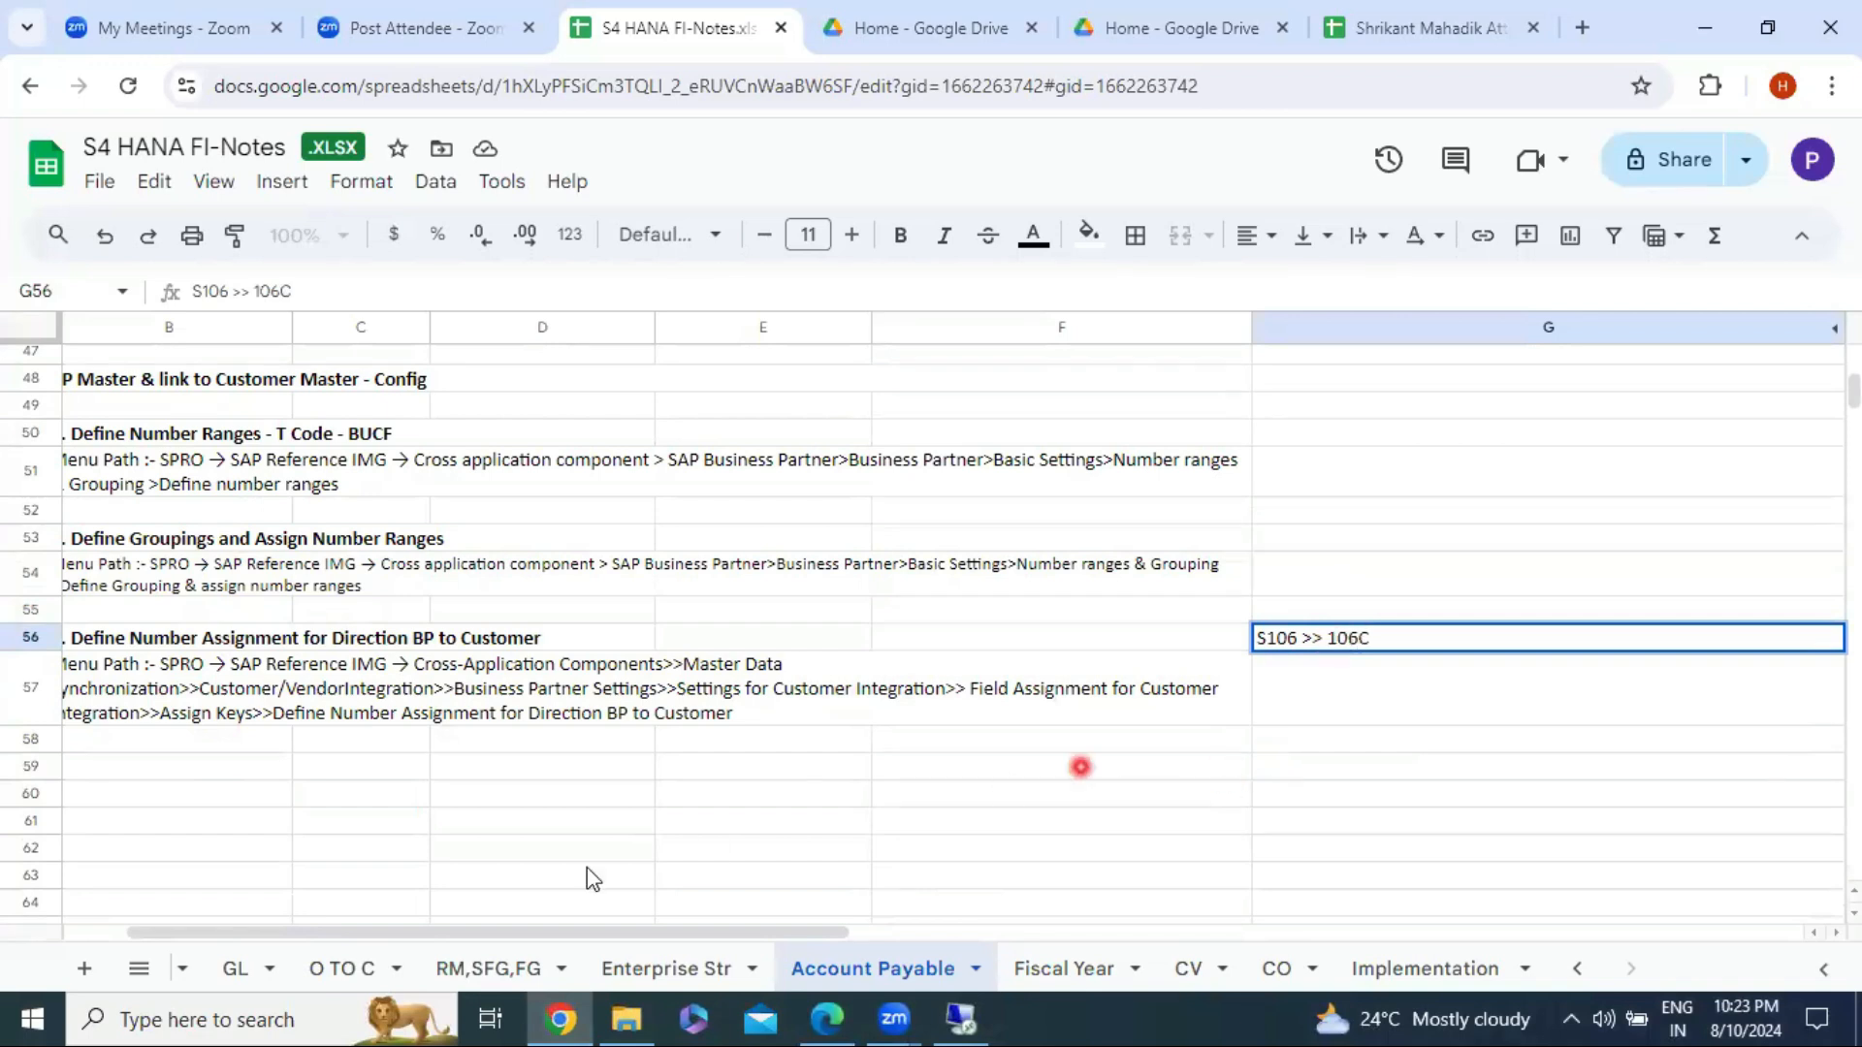
click(83, 939)
Step: Compare the BP-to-vendor link section of the notes with the BP-to-customer number assignment section and its menu path
click(442, 713)
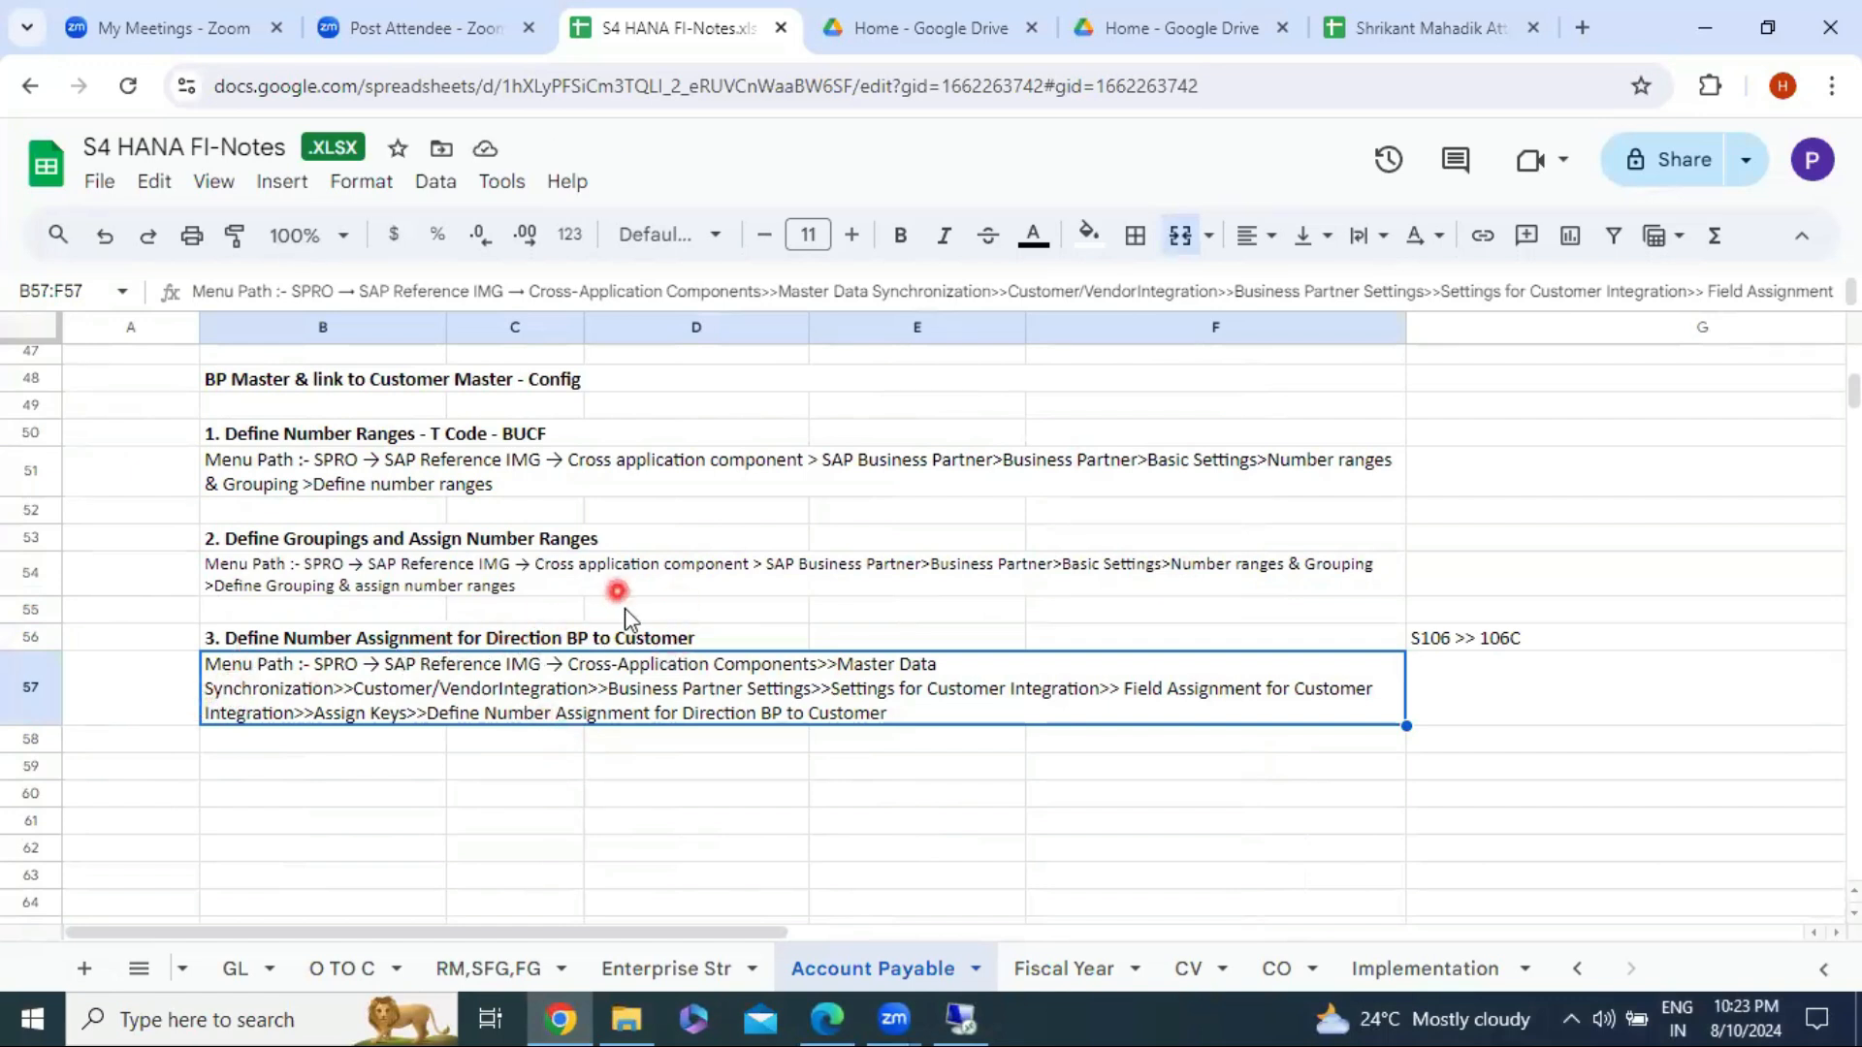
scroll(620, 601, up, 6)
scroll(570, 529, up, 2)
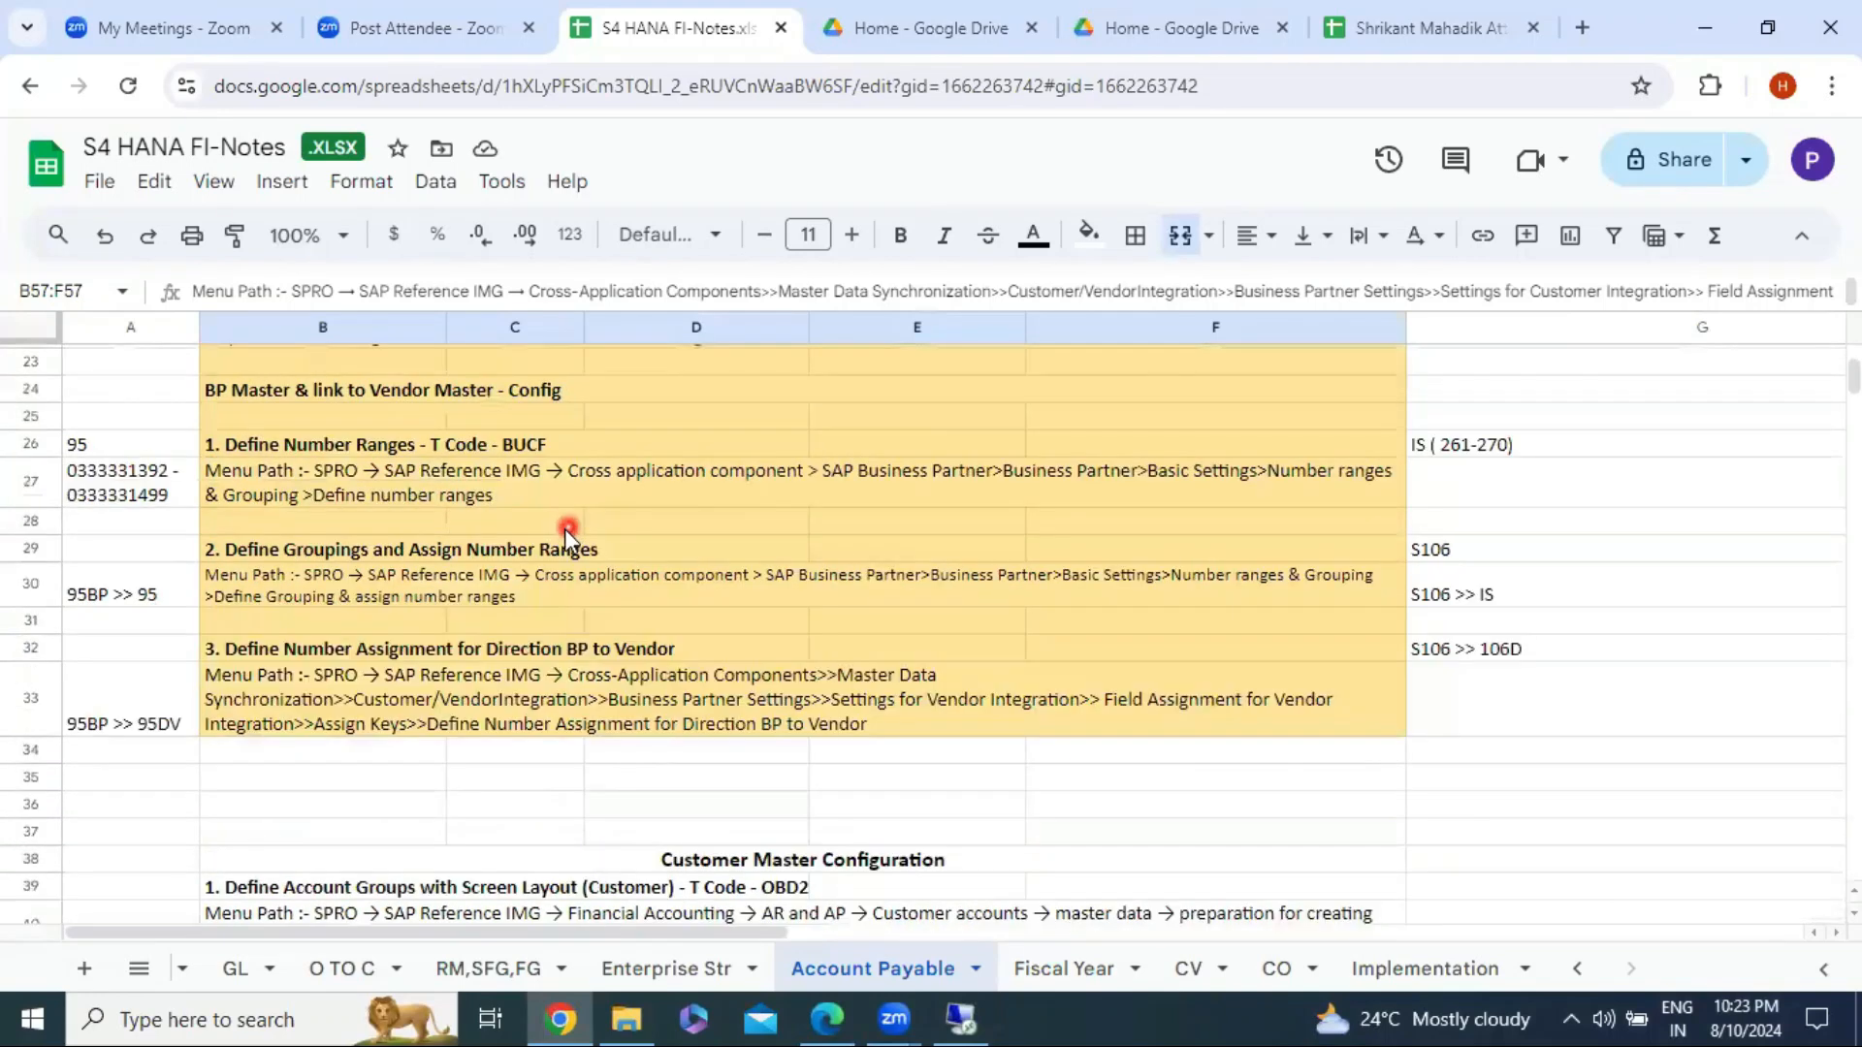
click(553, 388)
scroll(629, 621, down, 9)
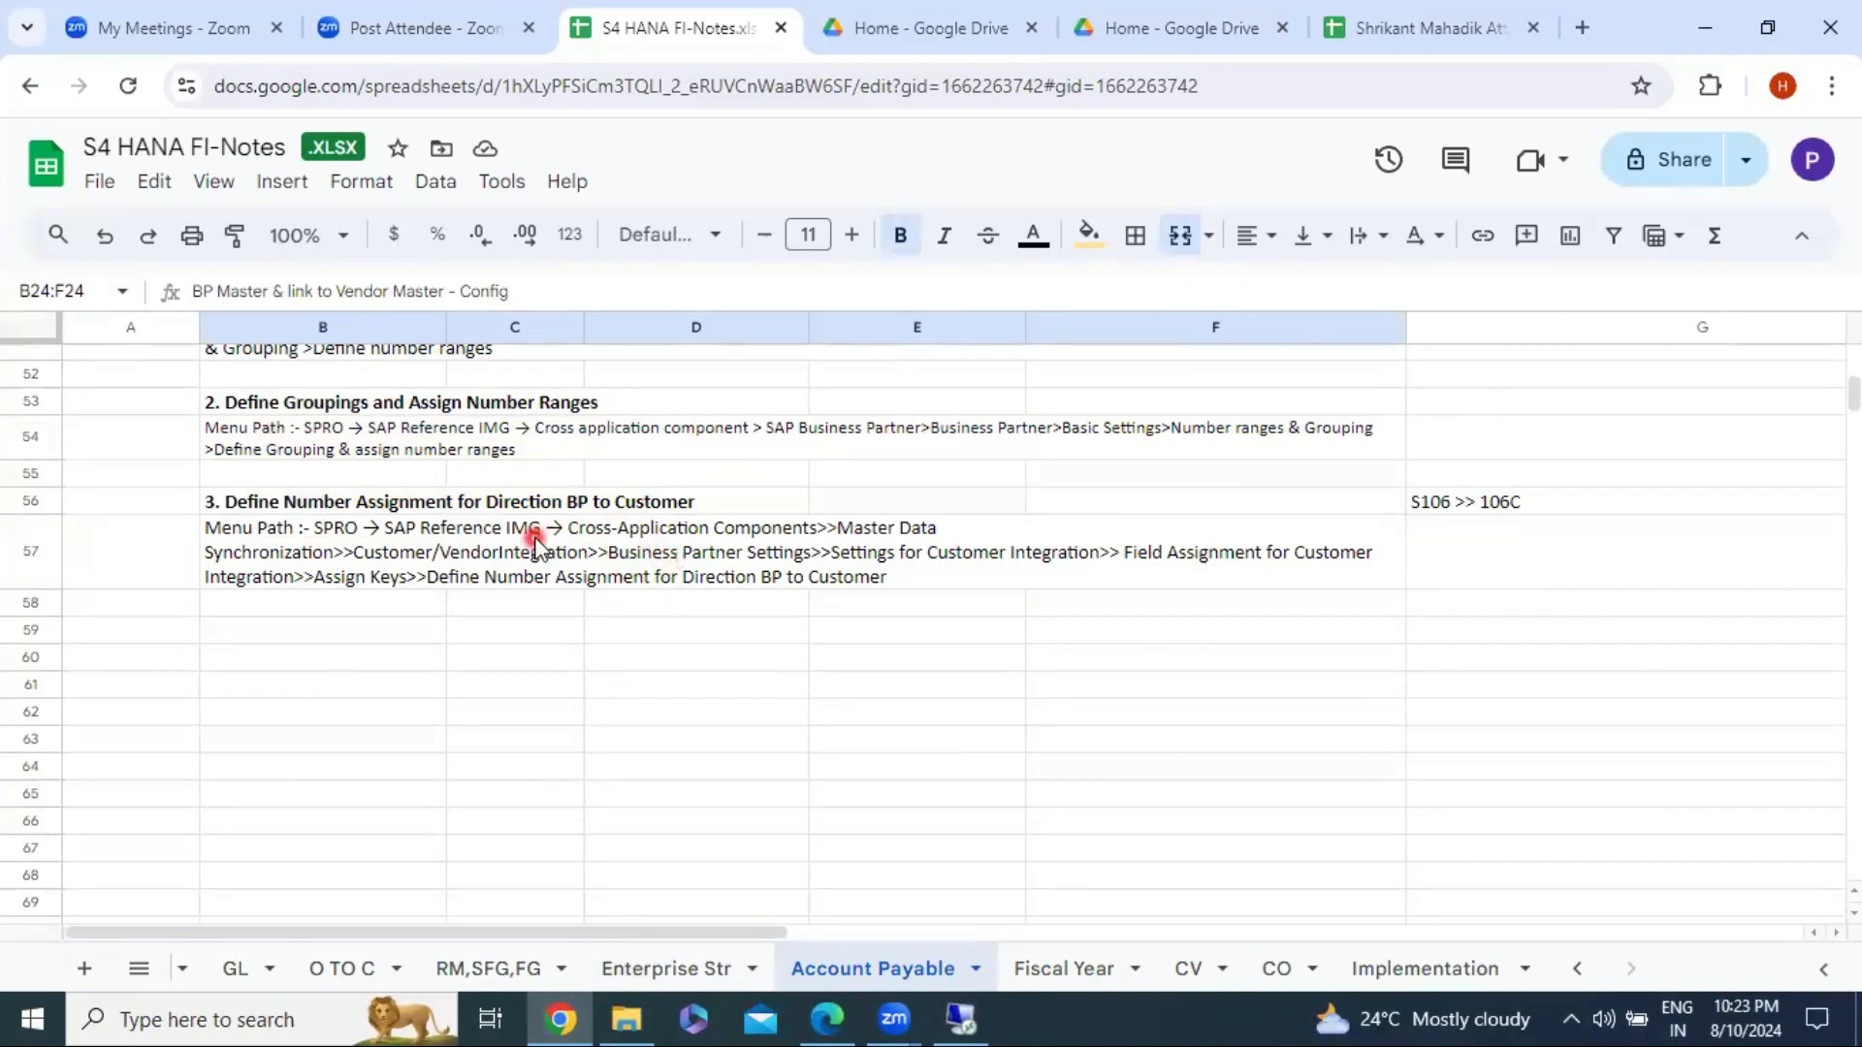
click(494, 545)
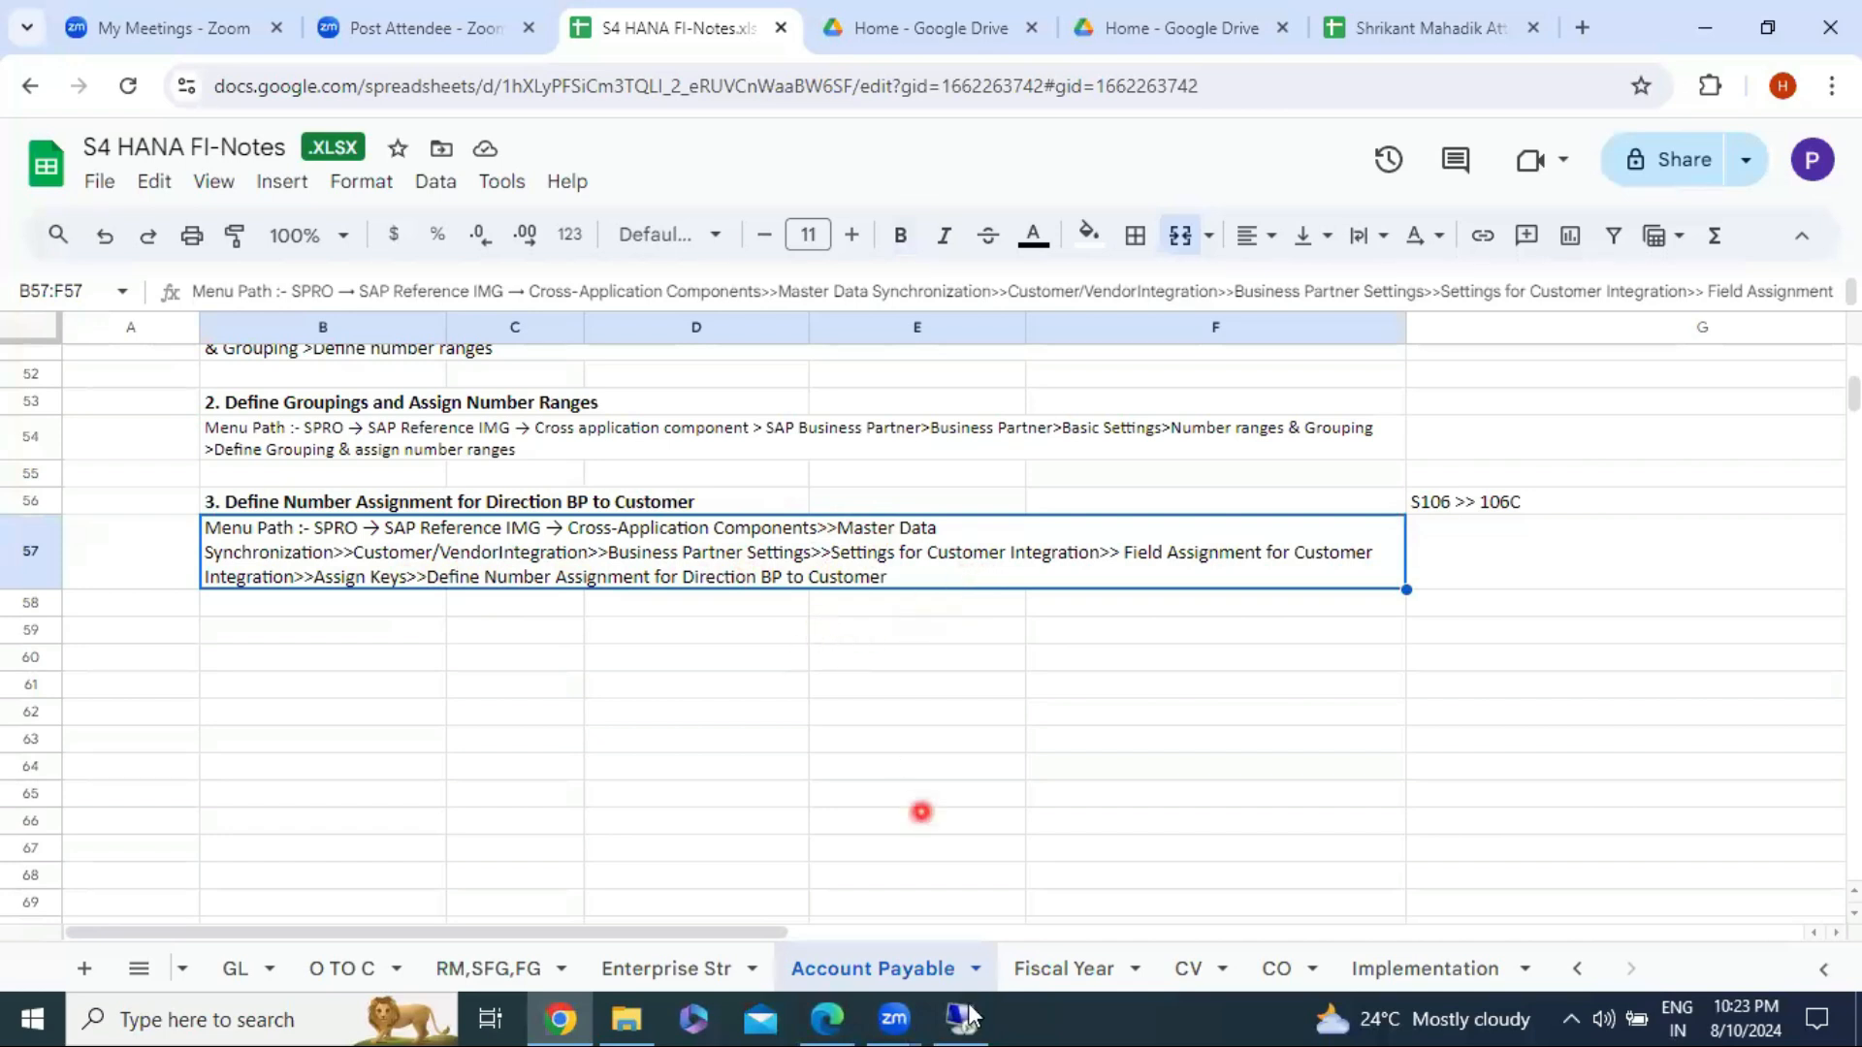
Step: In the SAP IMG, open Define Number Assignment for Direction BP to Customer under Master Data Synchronization, Customer/Vendor Integration, Settings for Customer Integration, Assign Keys
key(alt+Tab)
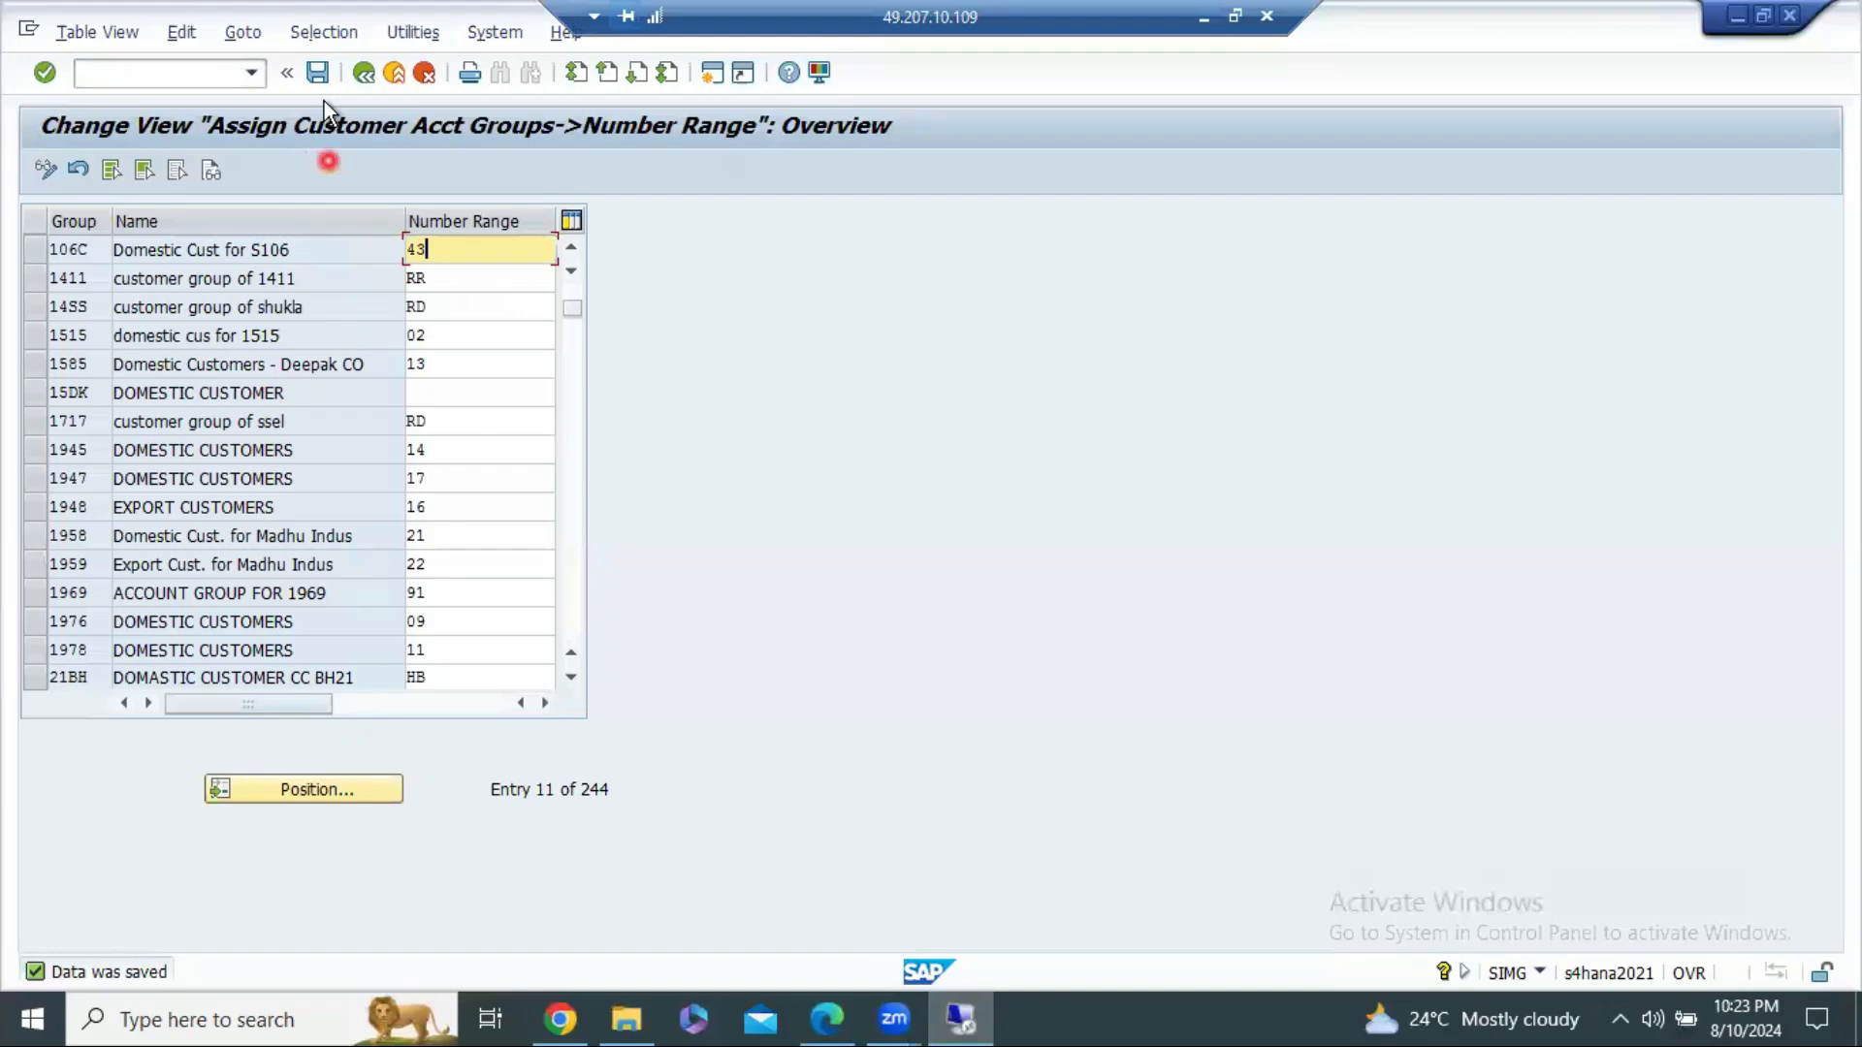
click(363, 74)
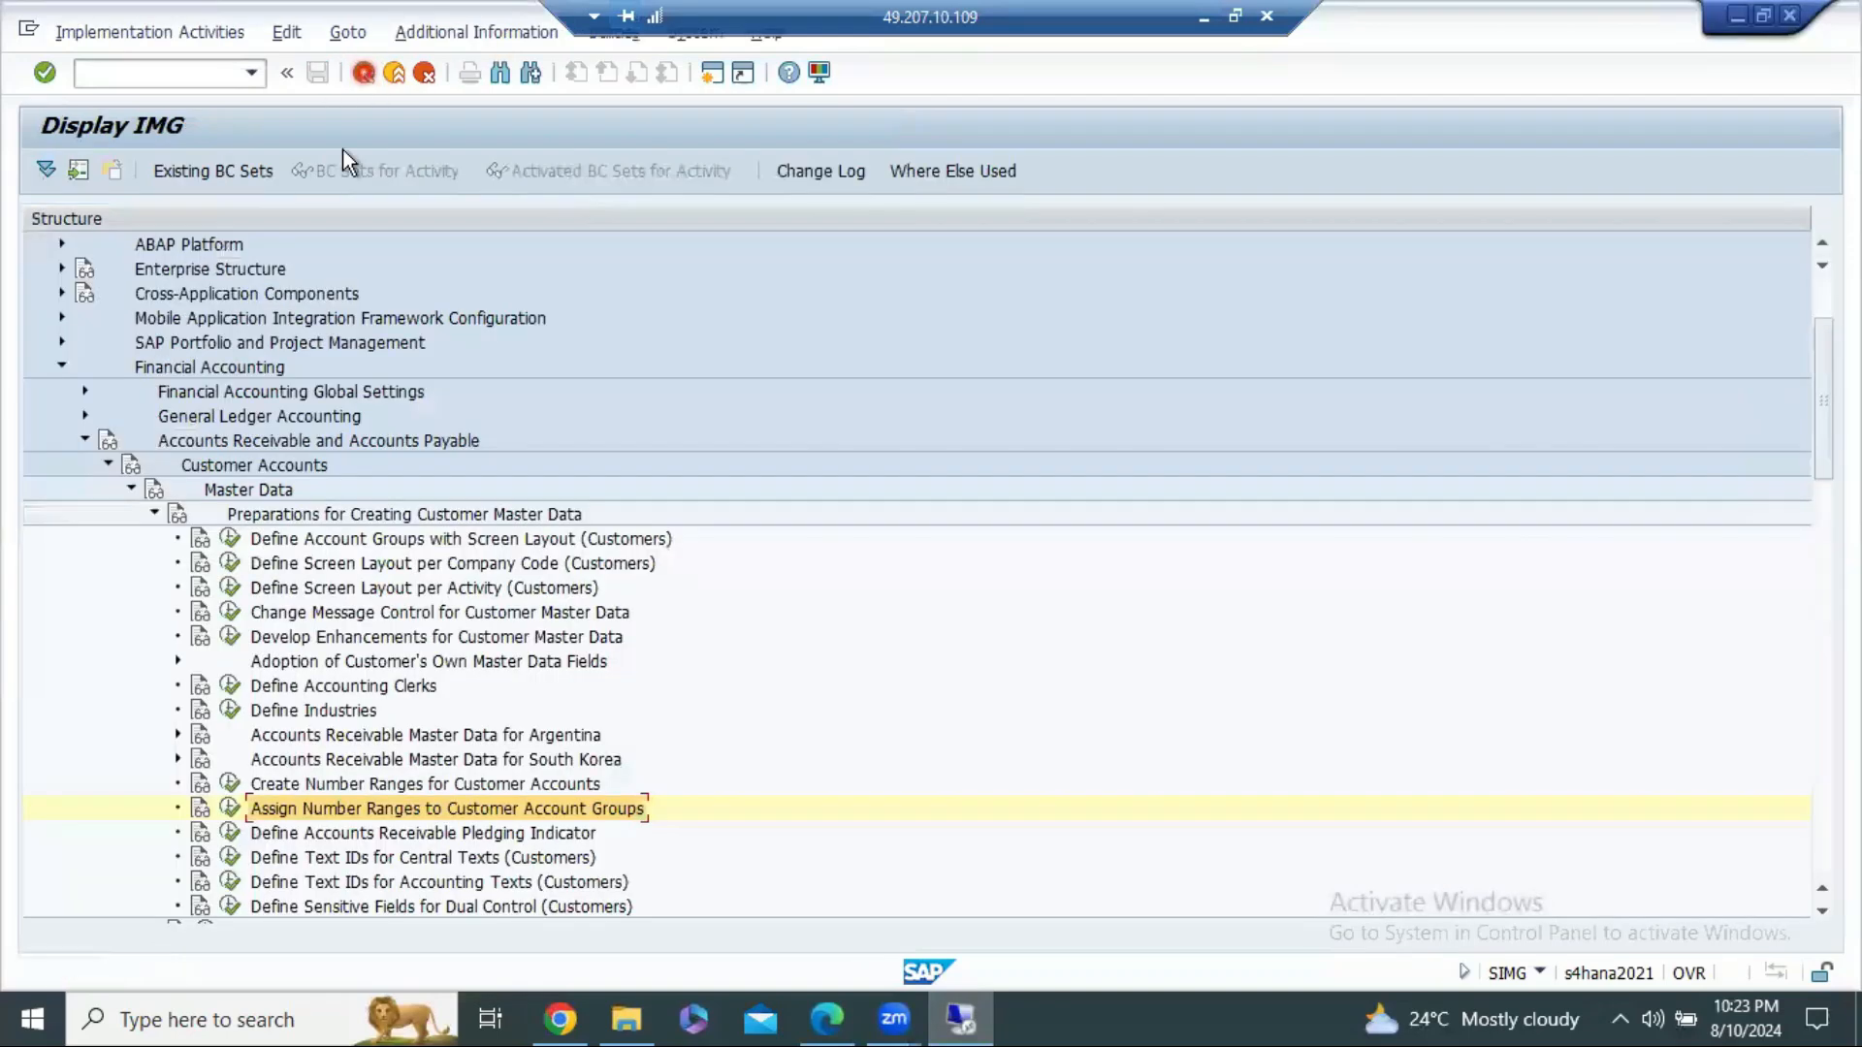
click(62, 367)
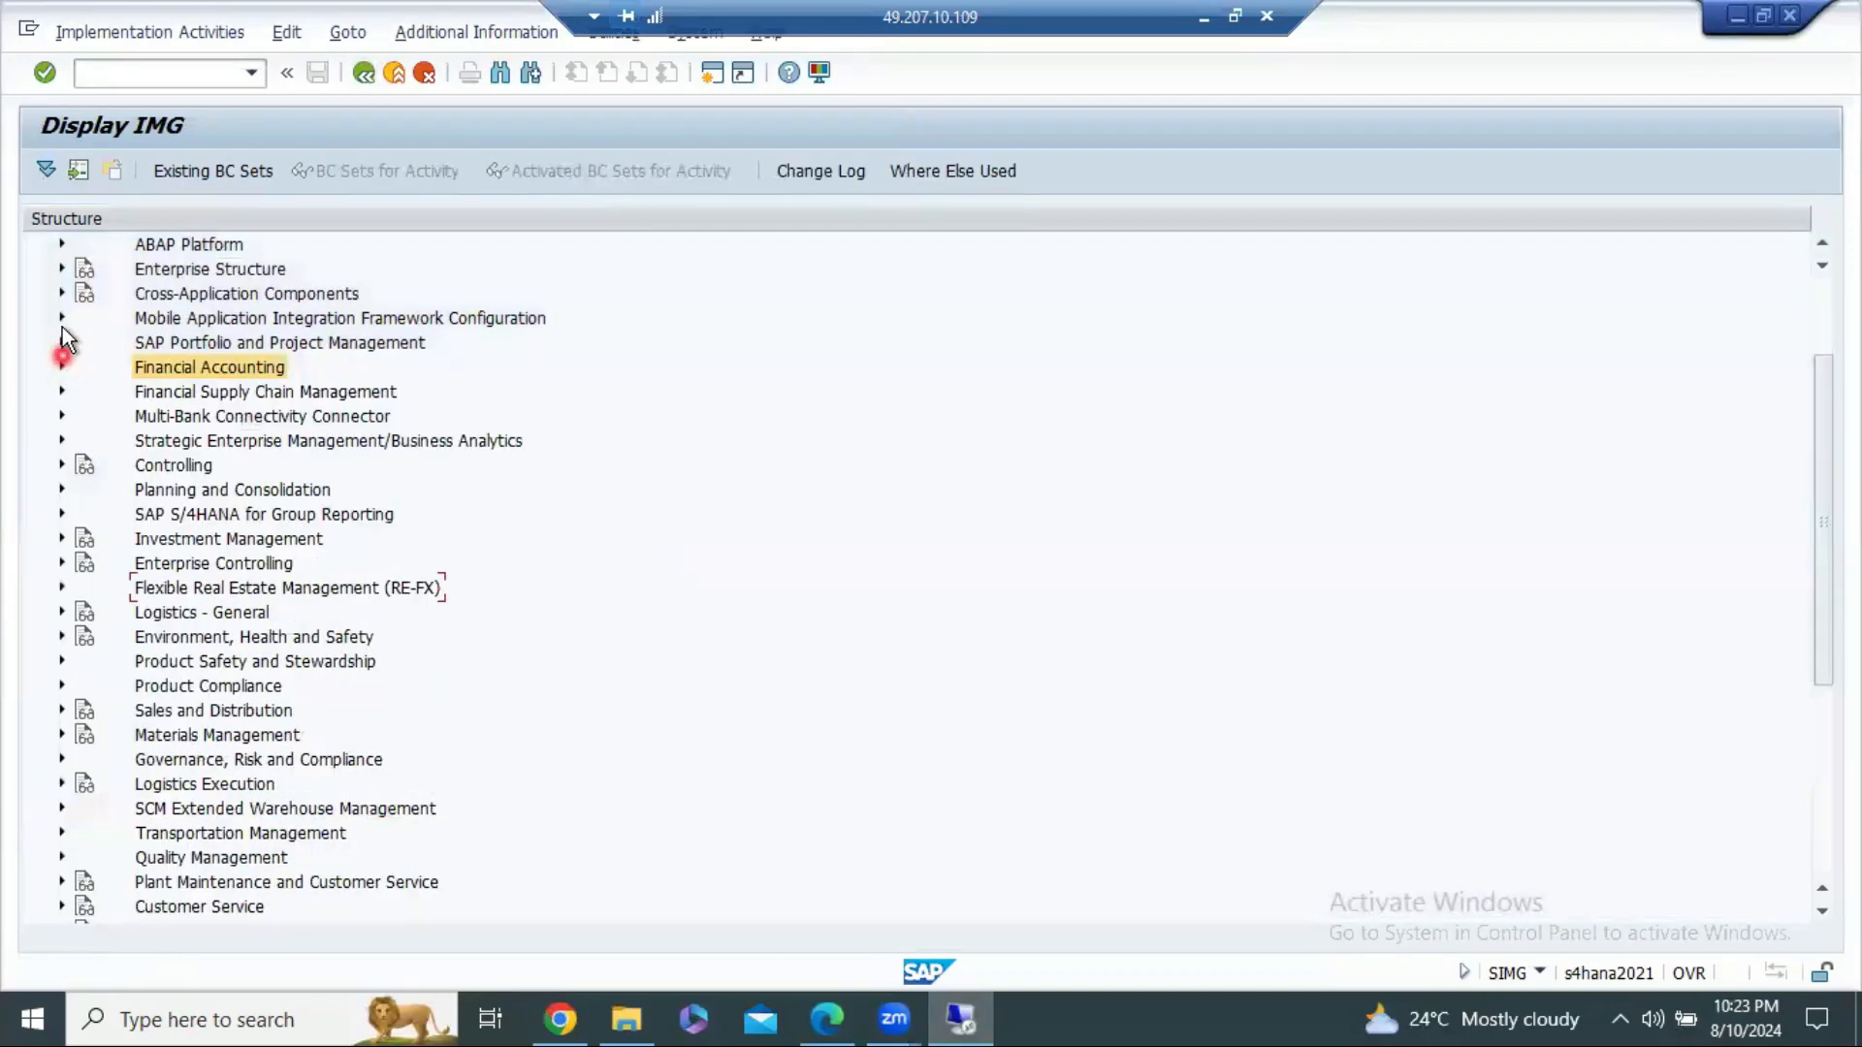
click(62, 294)
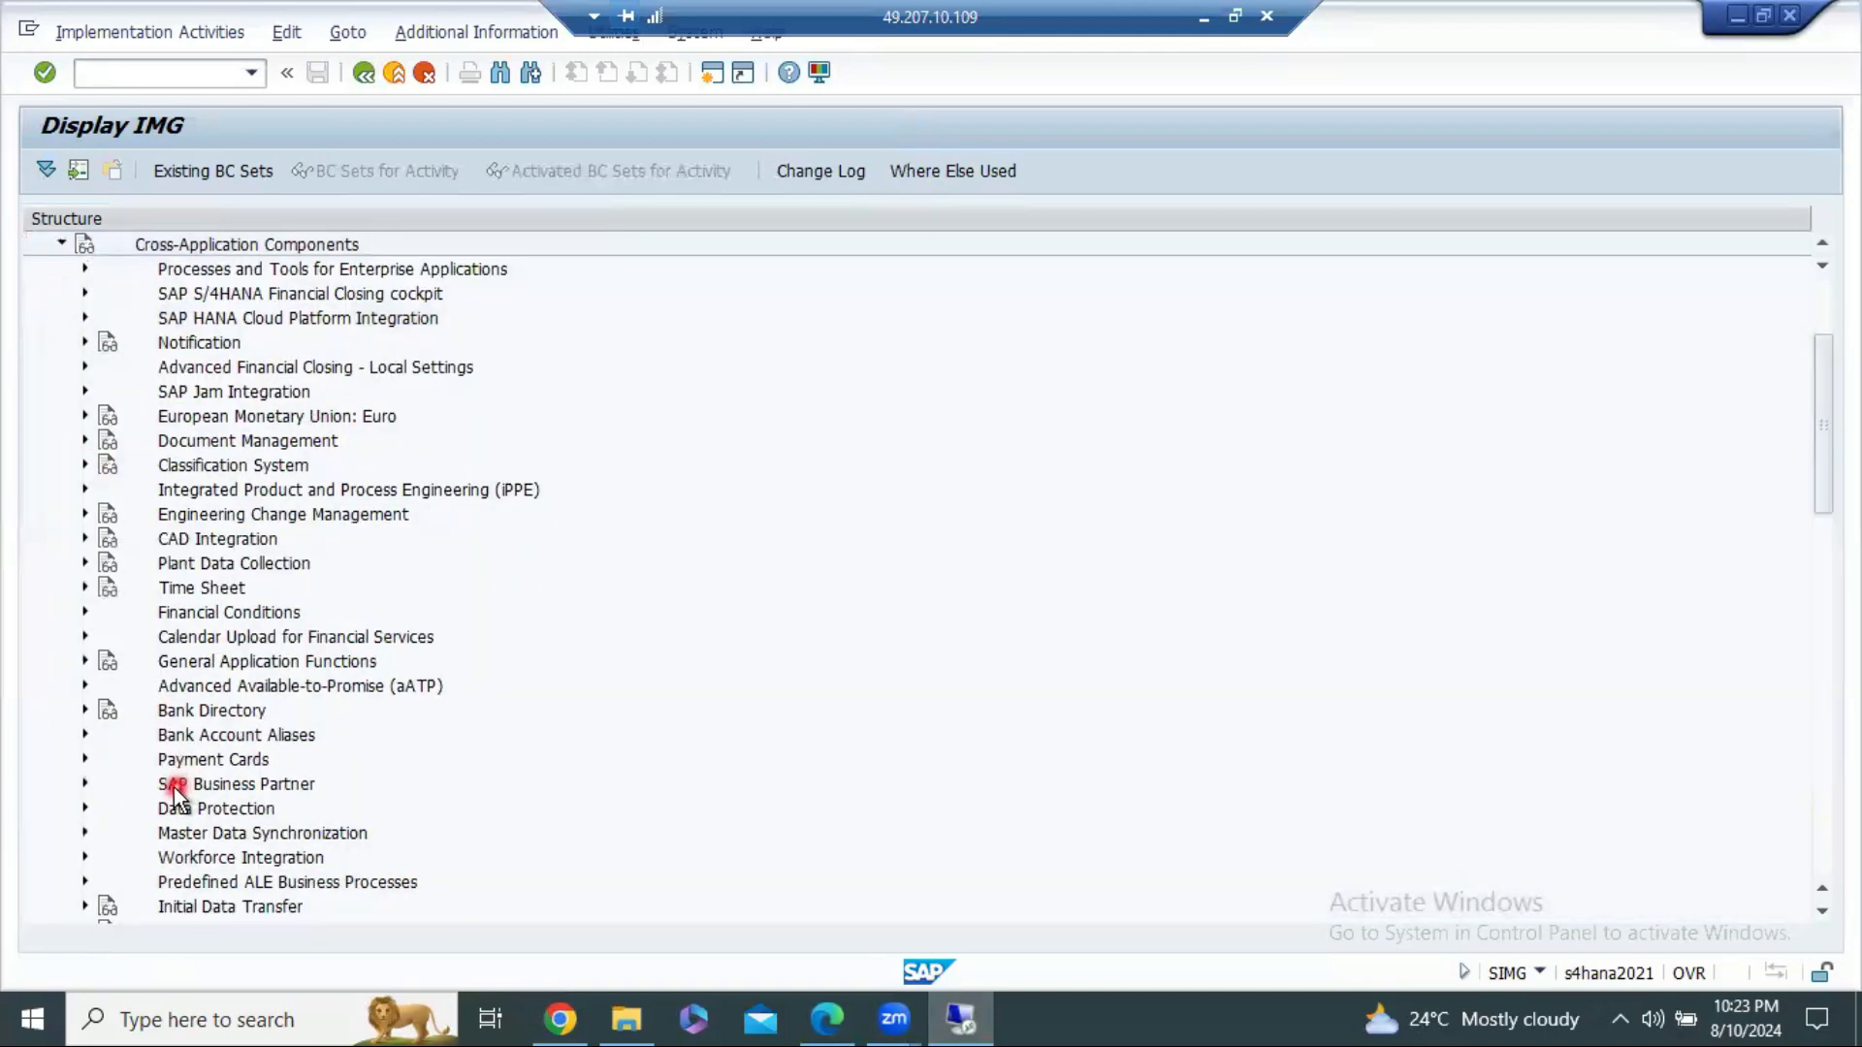
click(84, 832)
scroll(205, 611, down, 4)
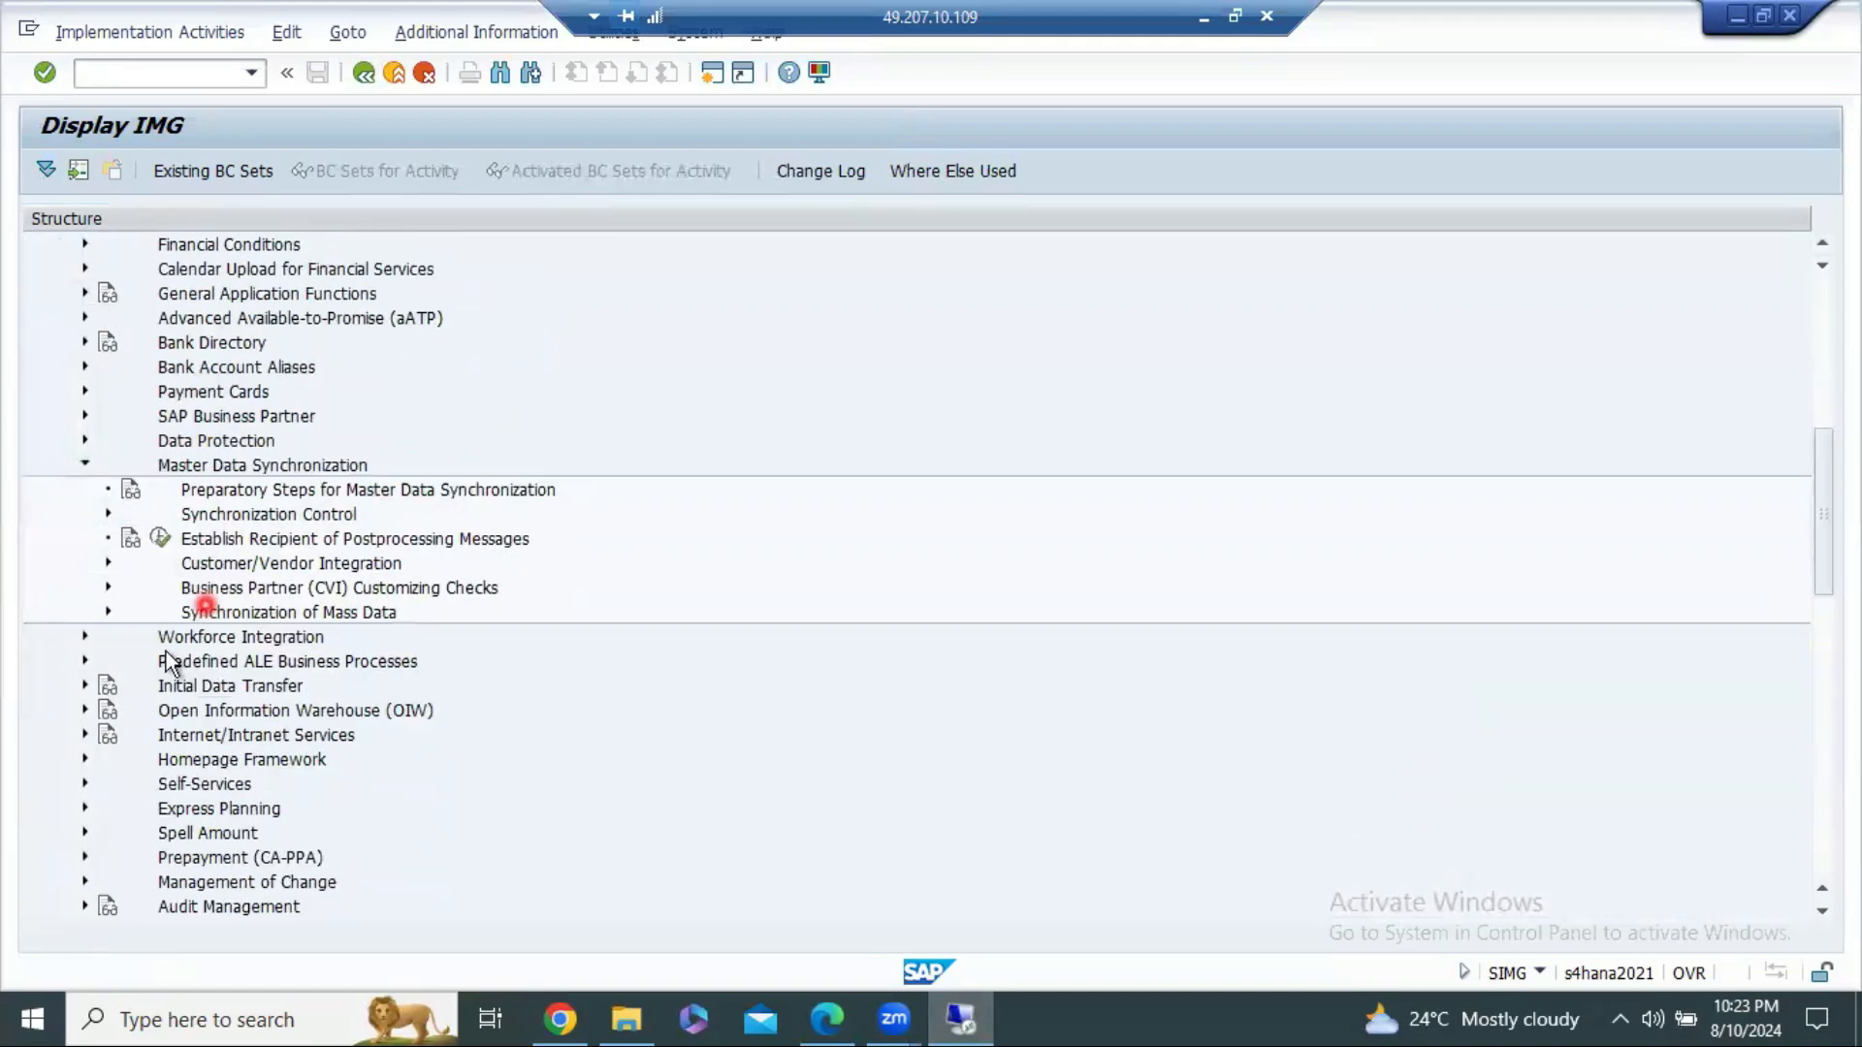
click(108, 564)
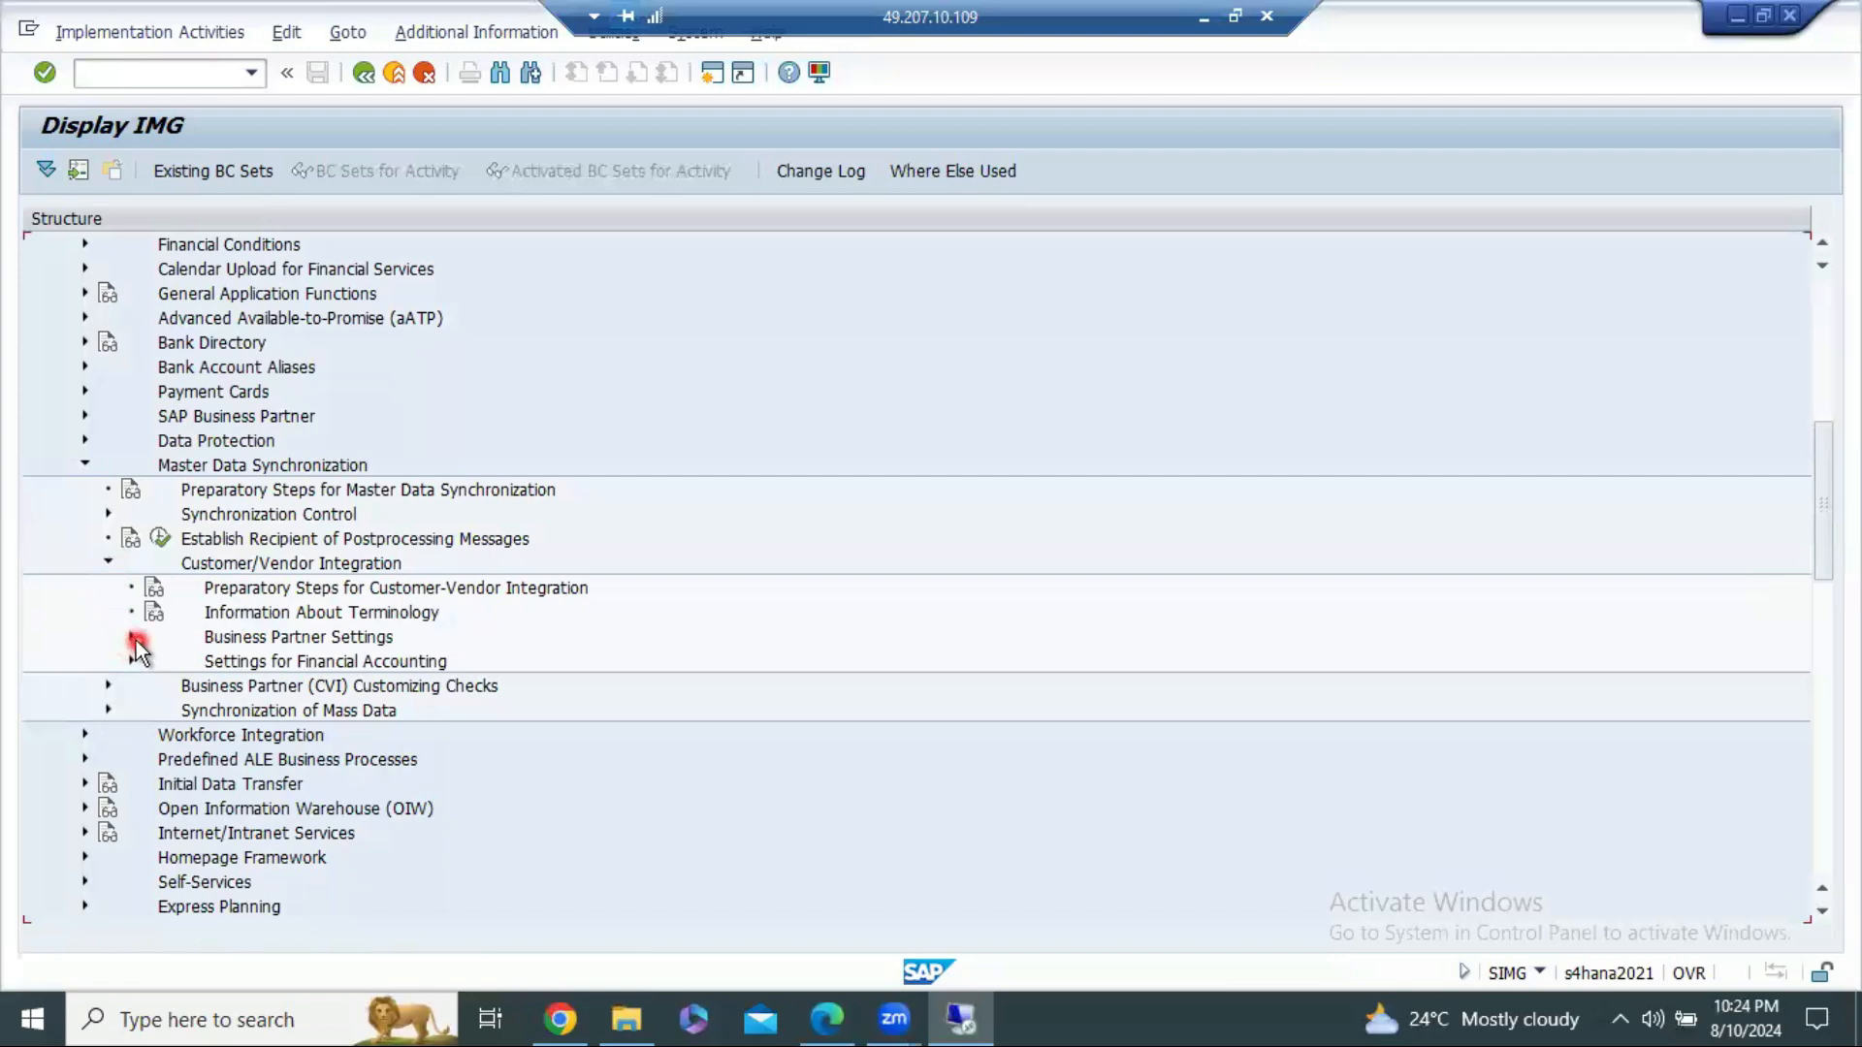
click(127, 637)
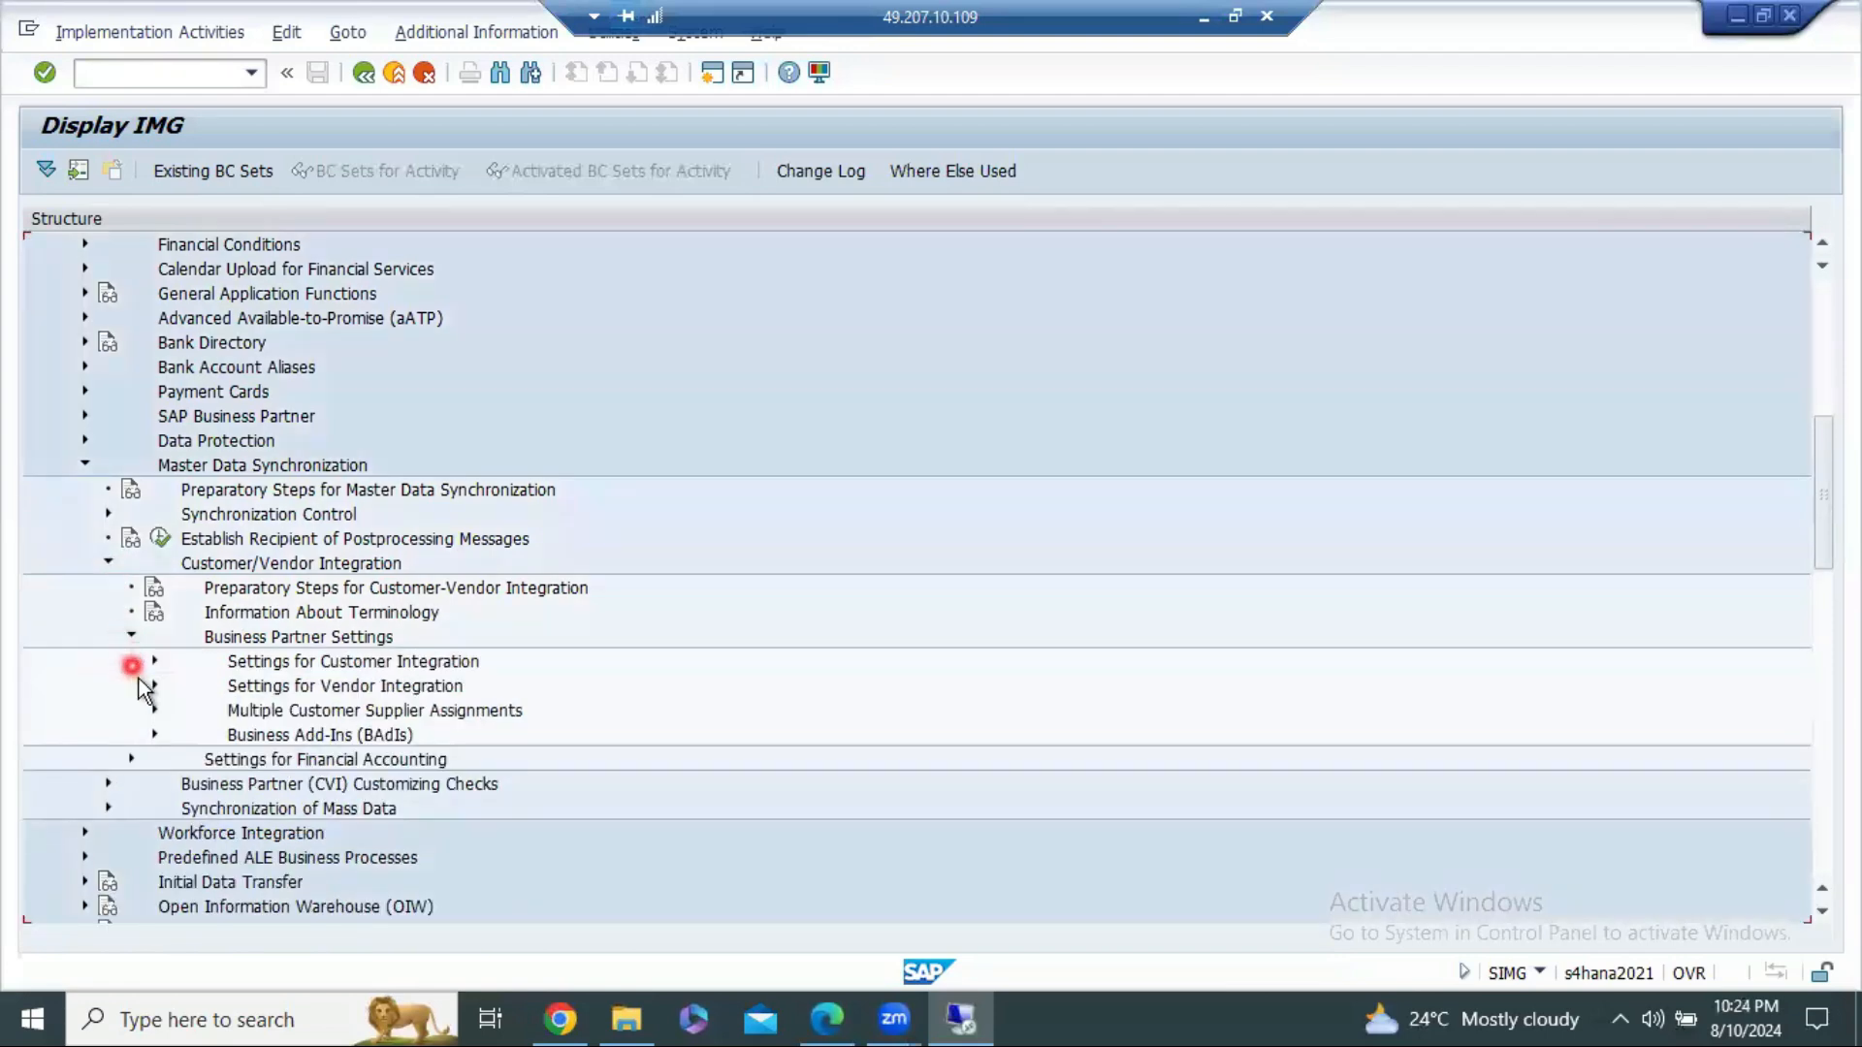
click(154, 660)
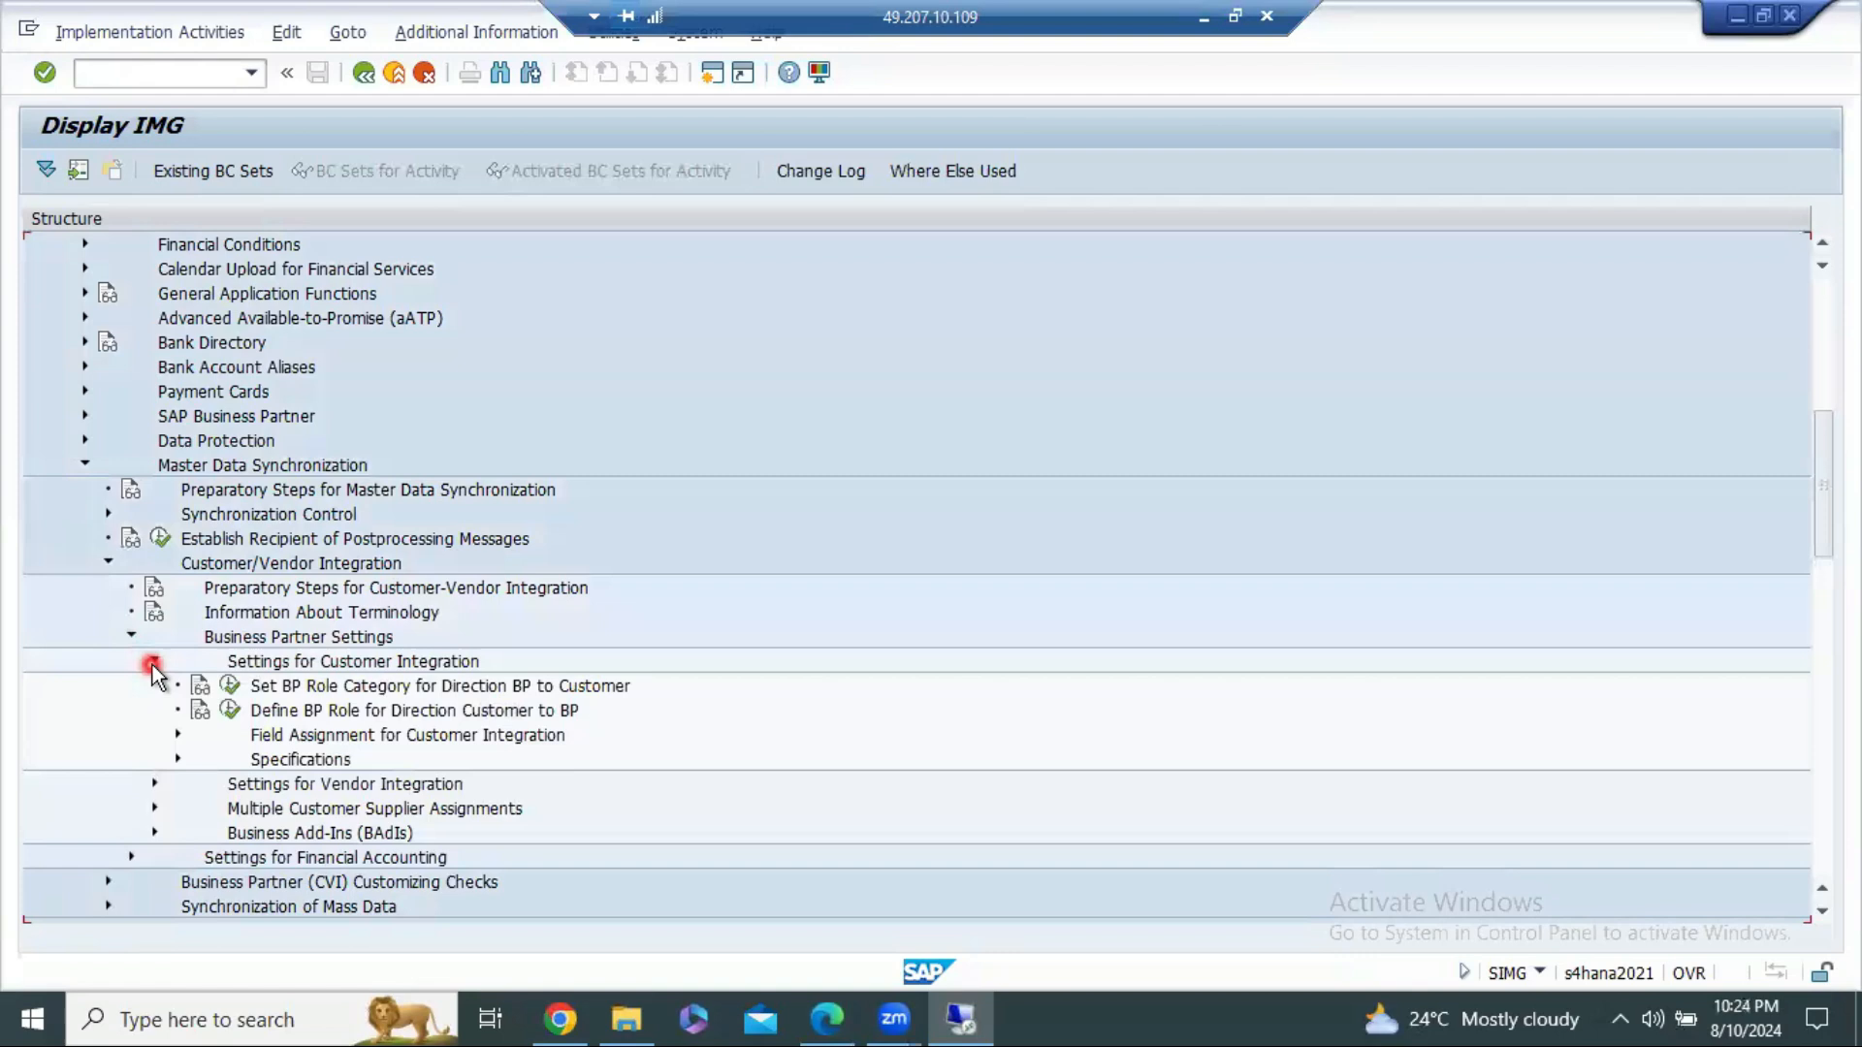
click(177, 736)
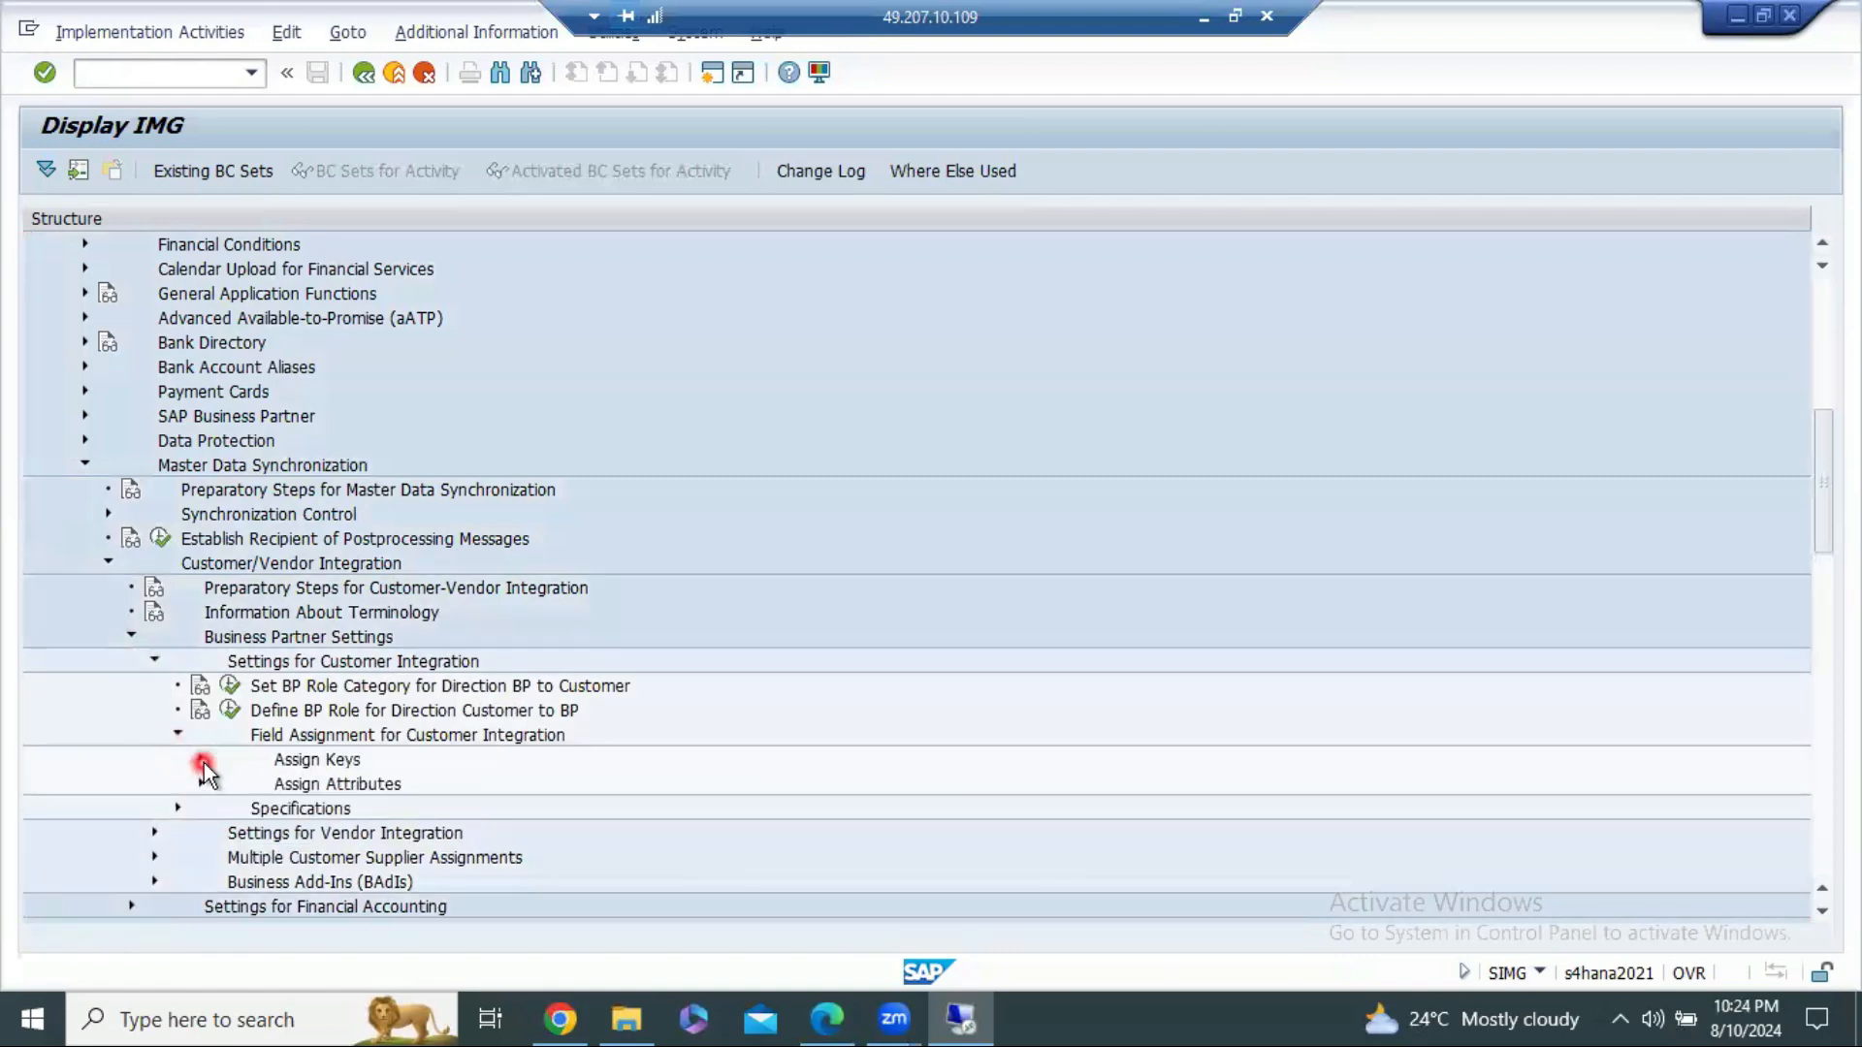
click(200, 760)
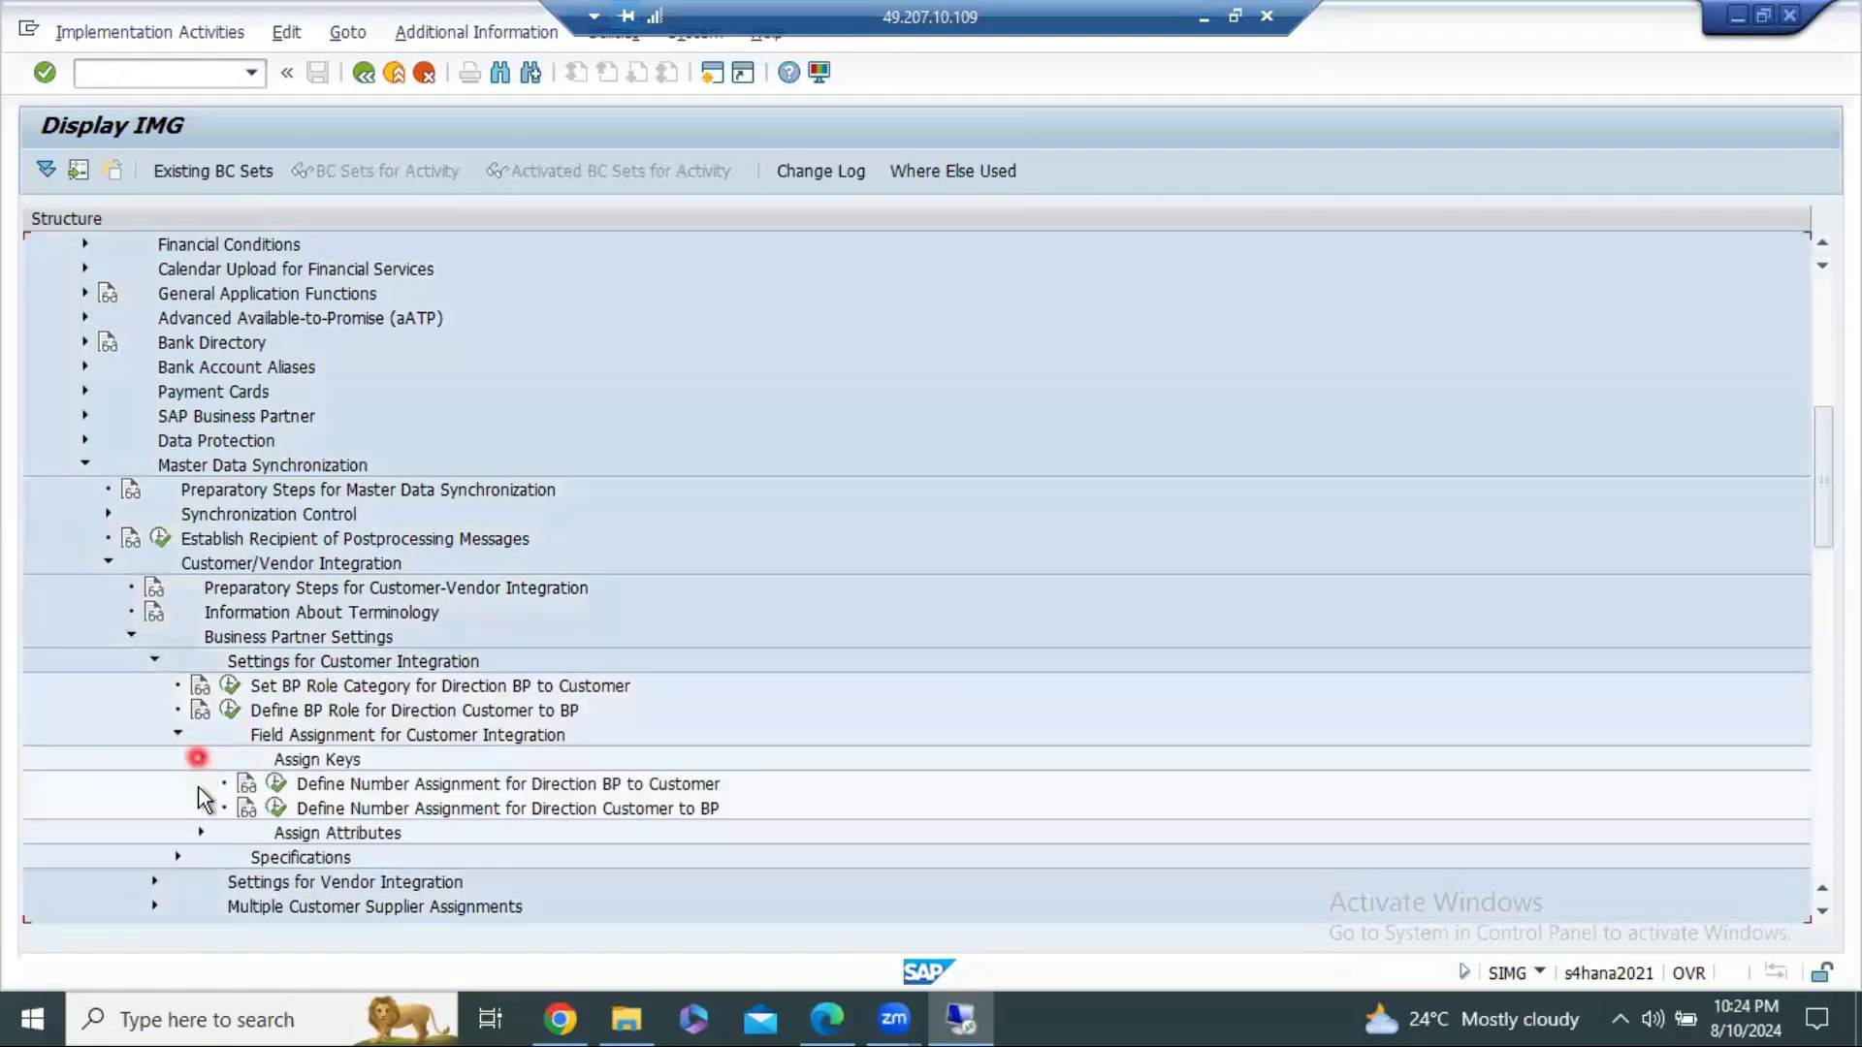
click(278, 782)
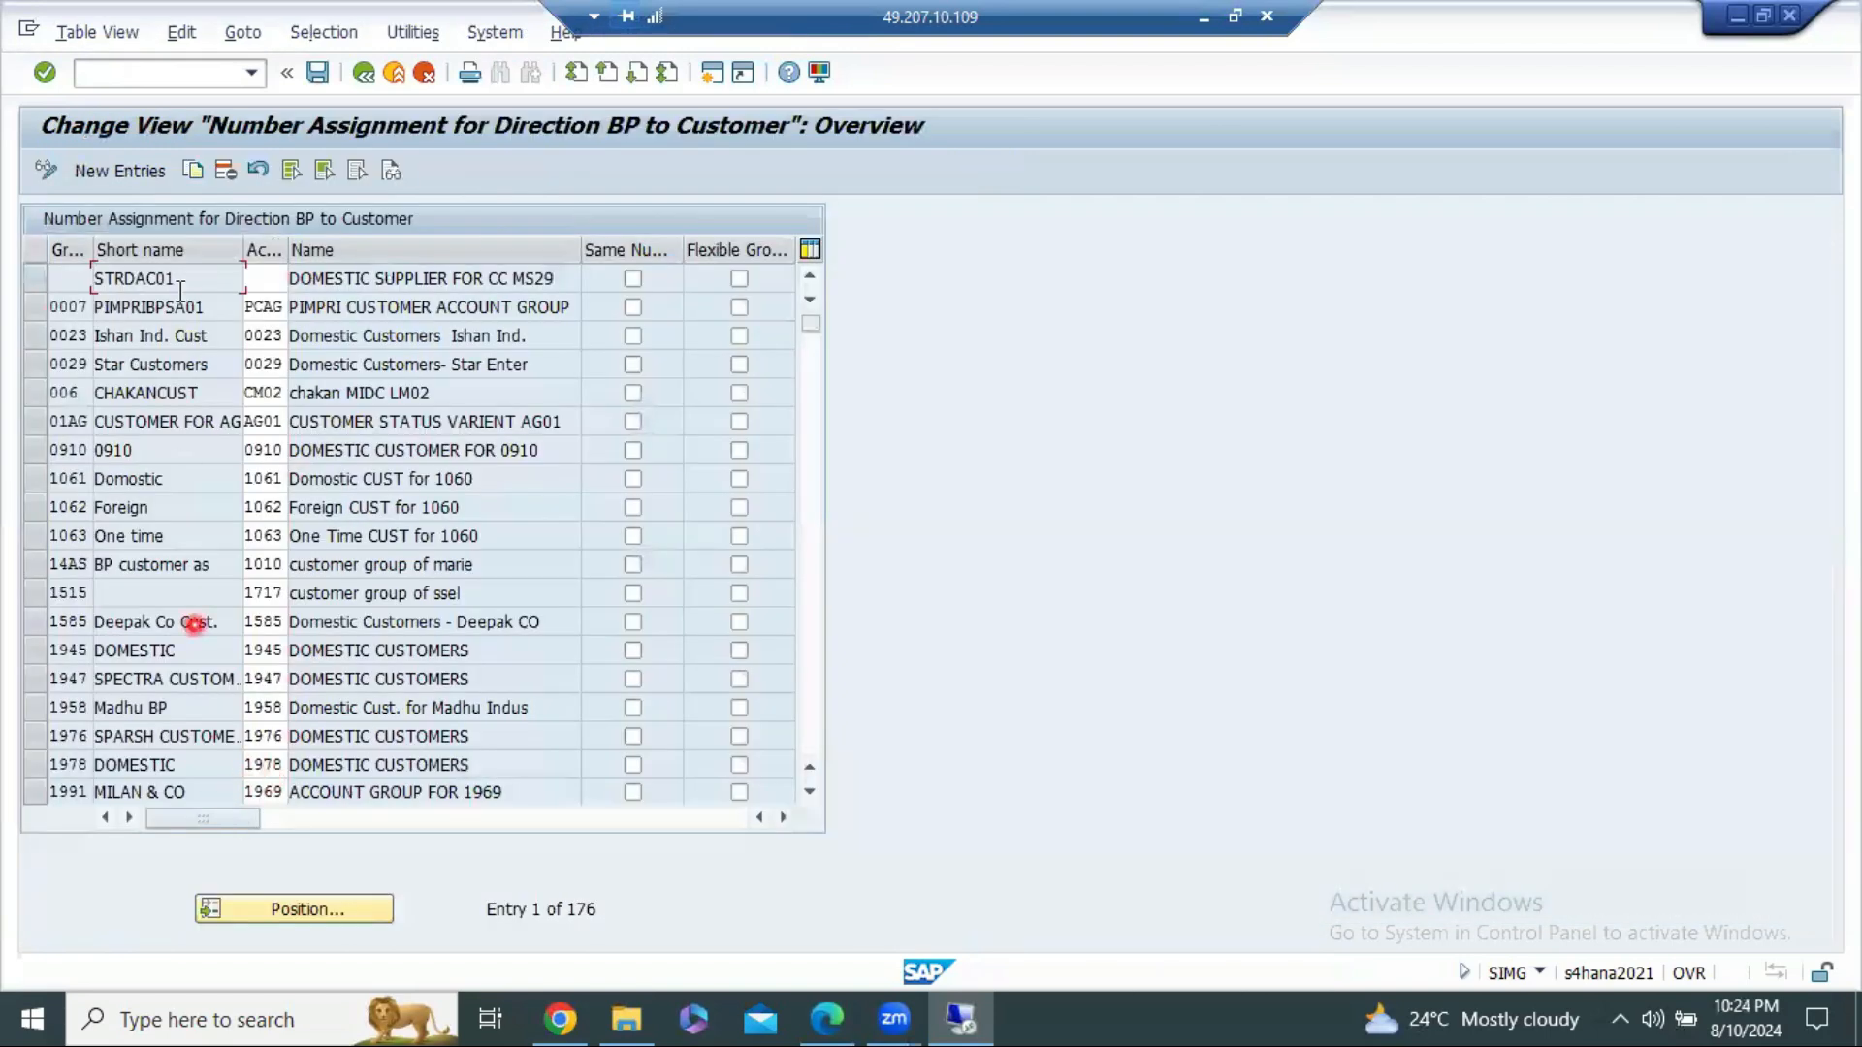
Step: Add a new entry linking BP grouping S106 to customer account group 106C and save it in the S106_Master Data customizing request
click(136, 172)
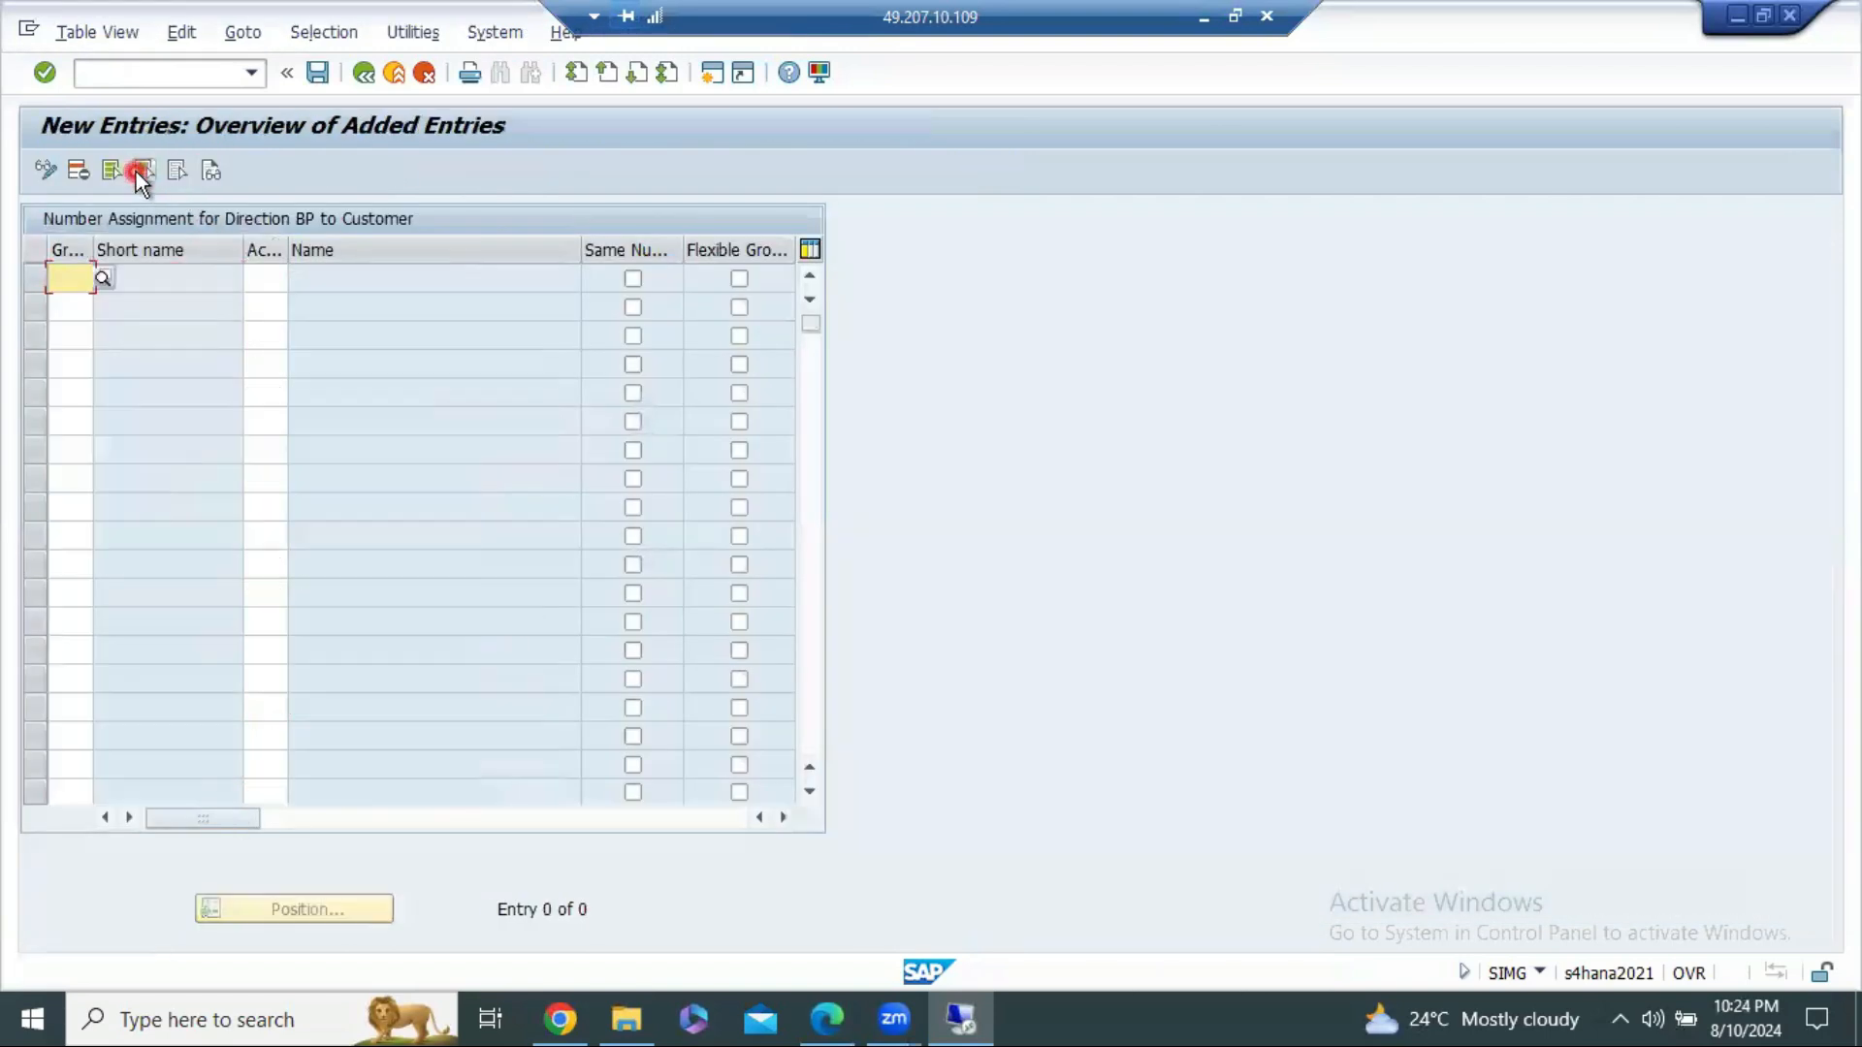
text(S106)
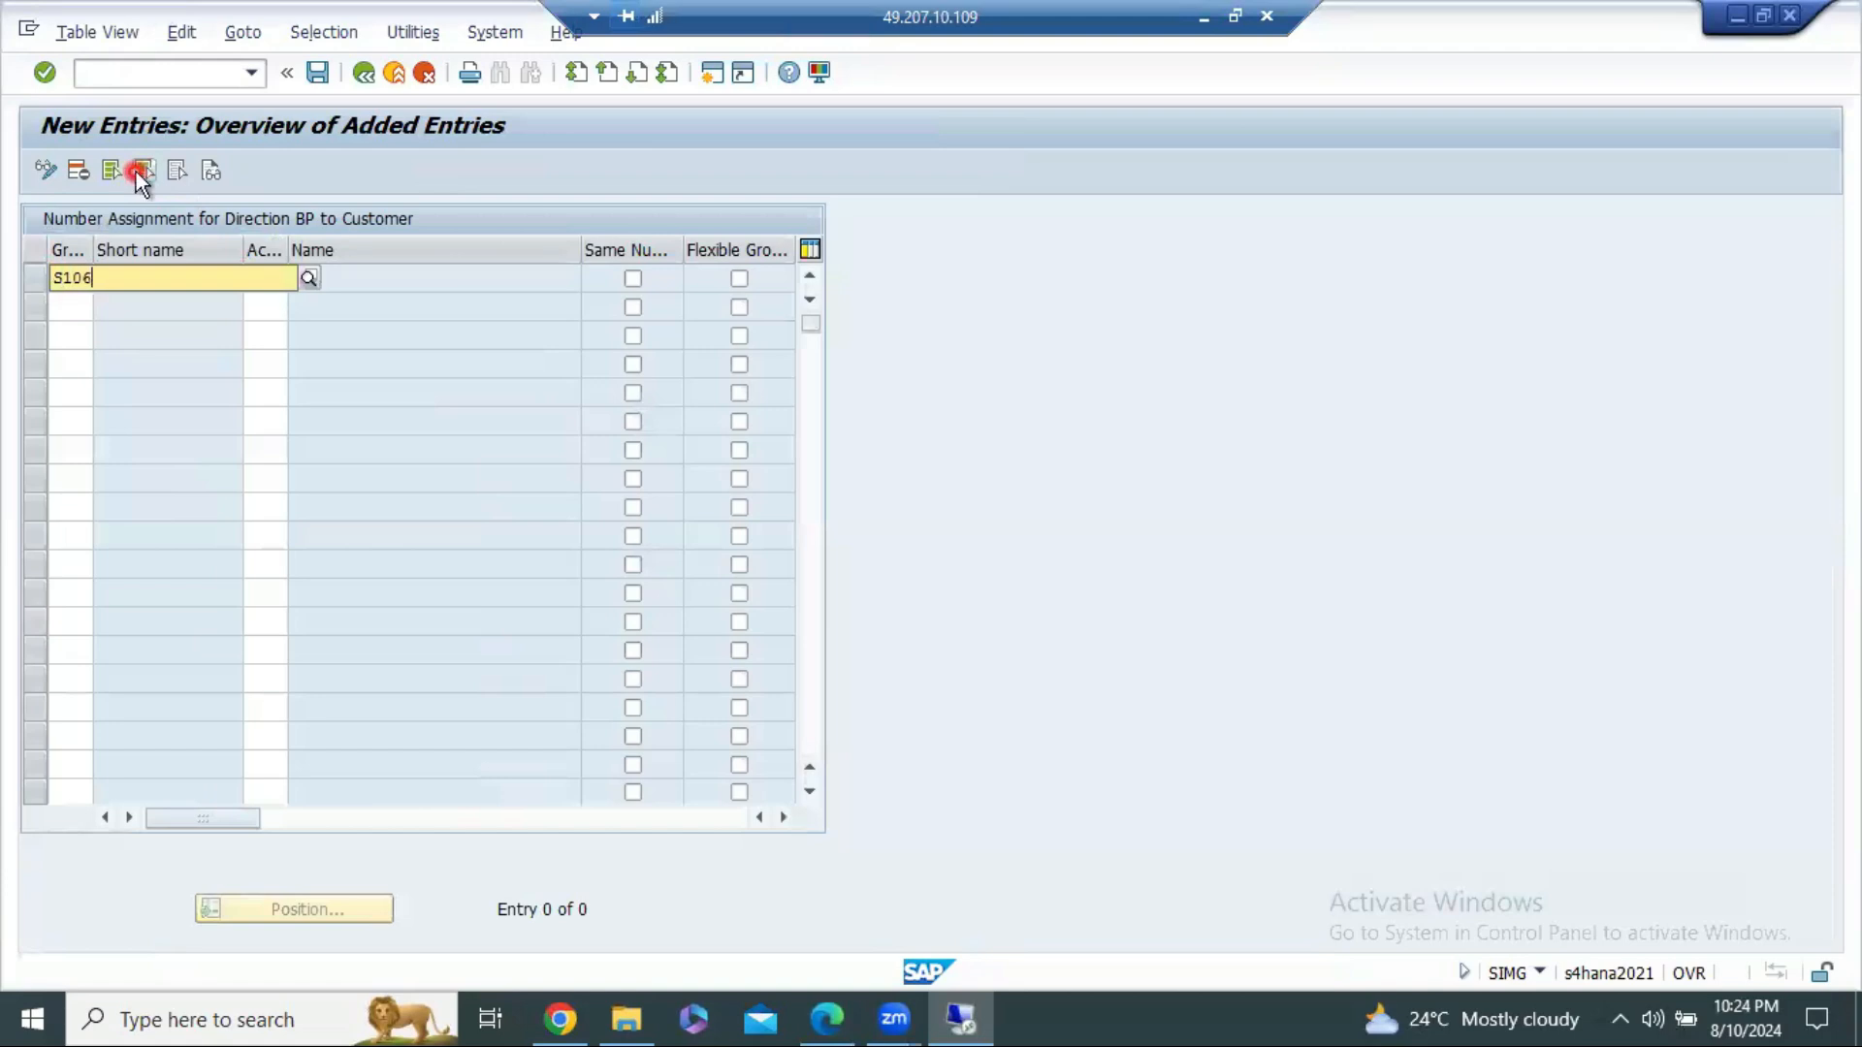
key(Tab)
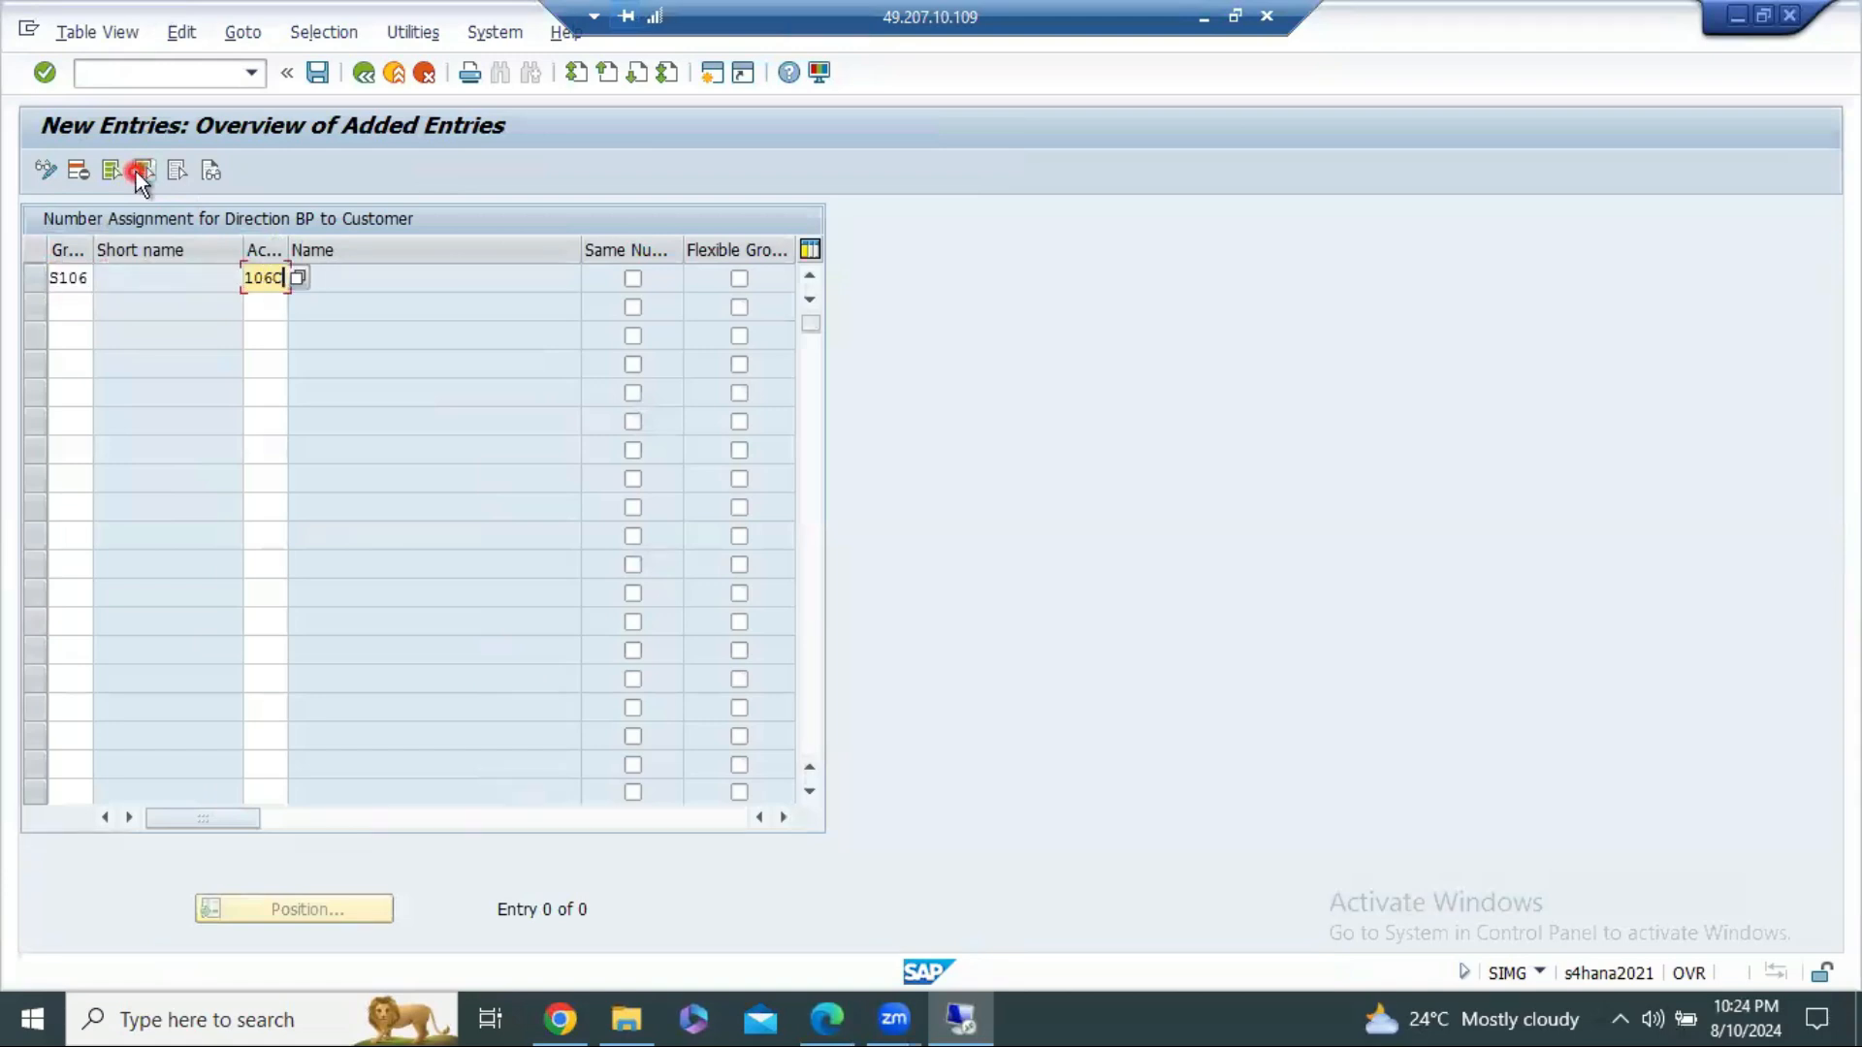
key(Return)
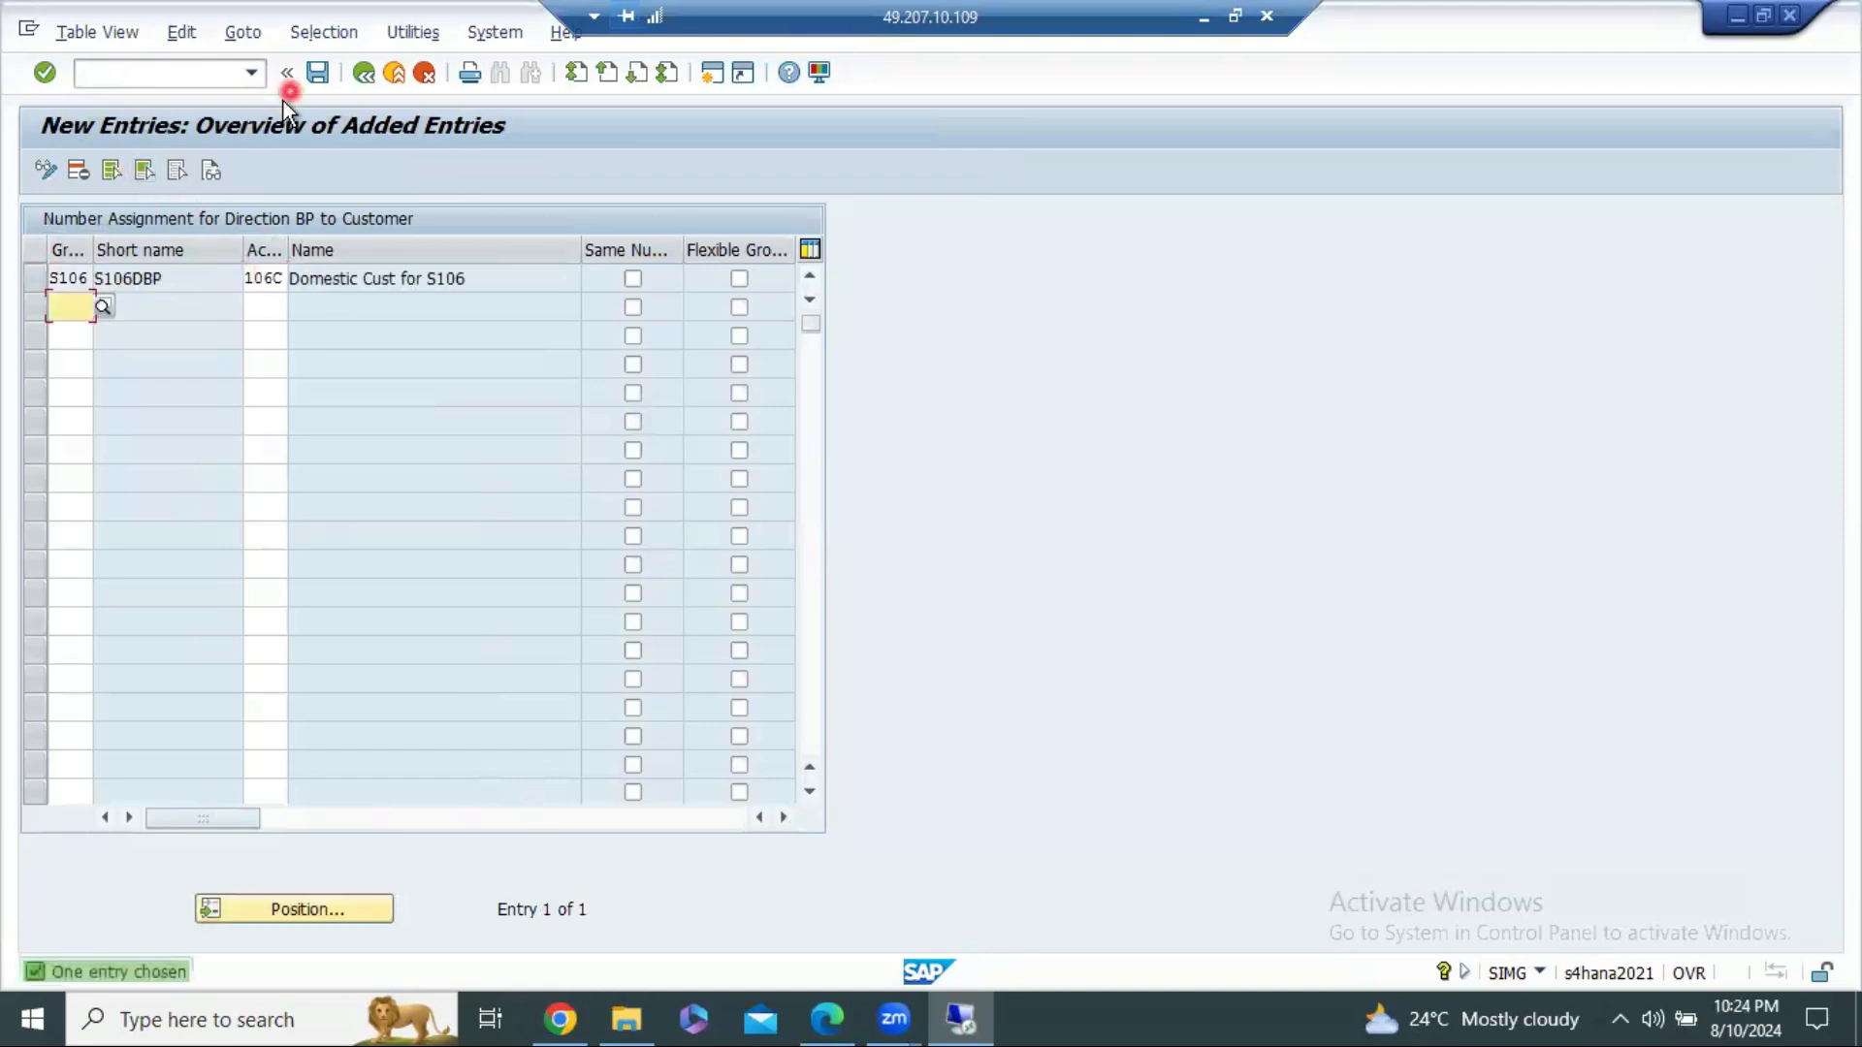
click(320, 72)
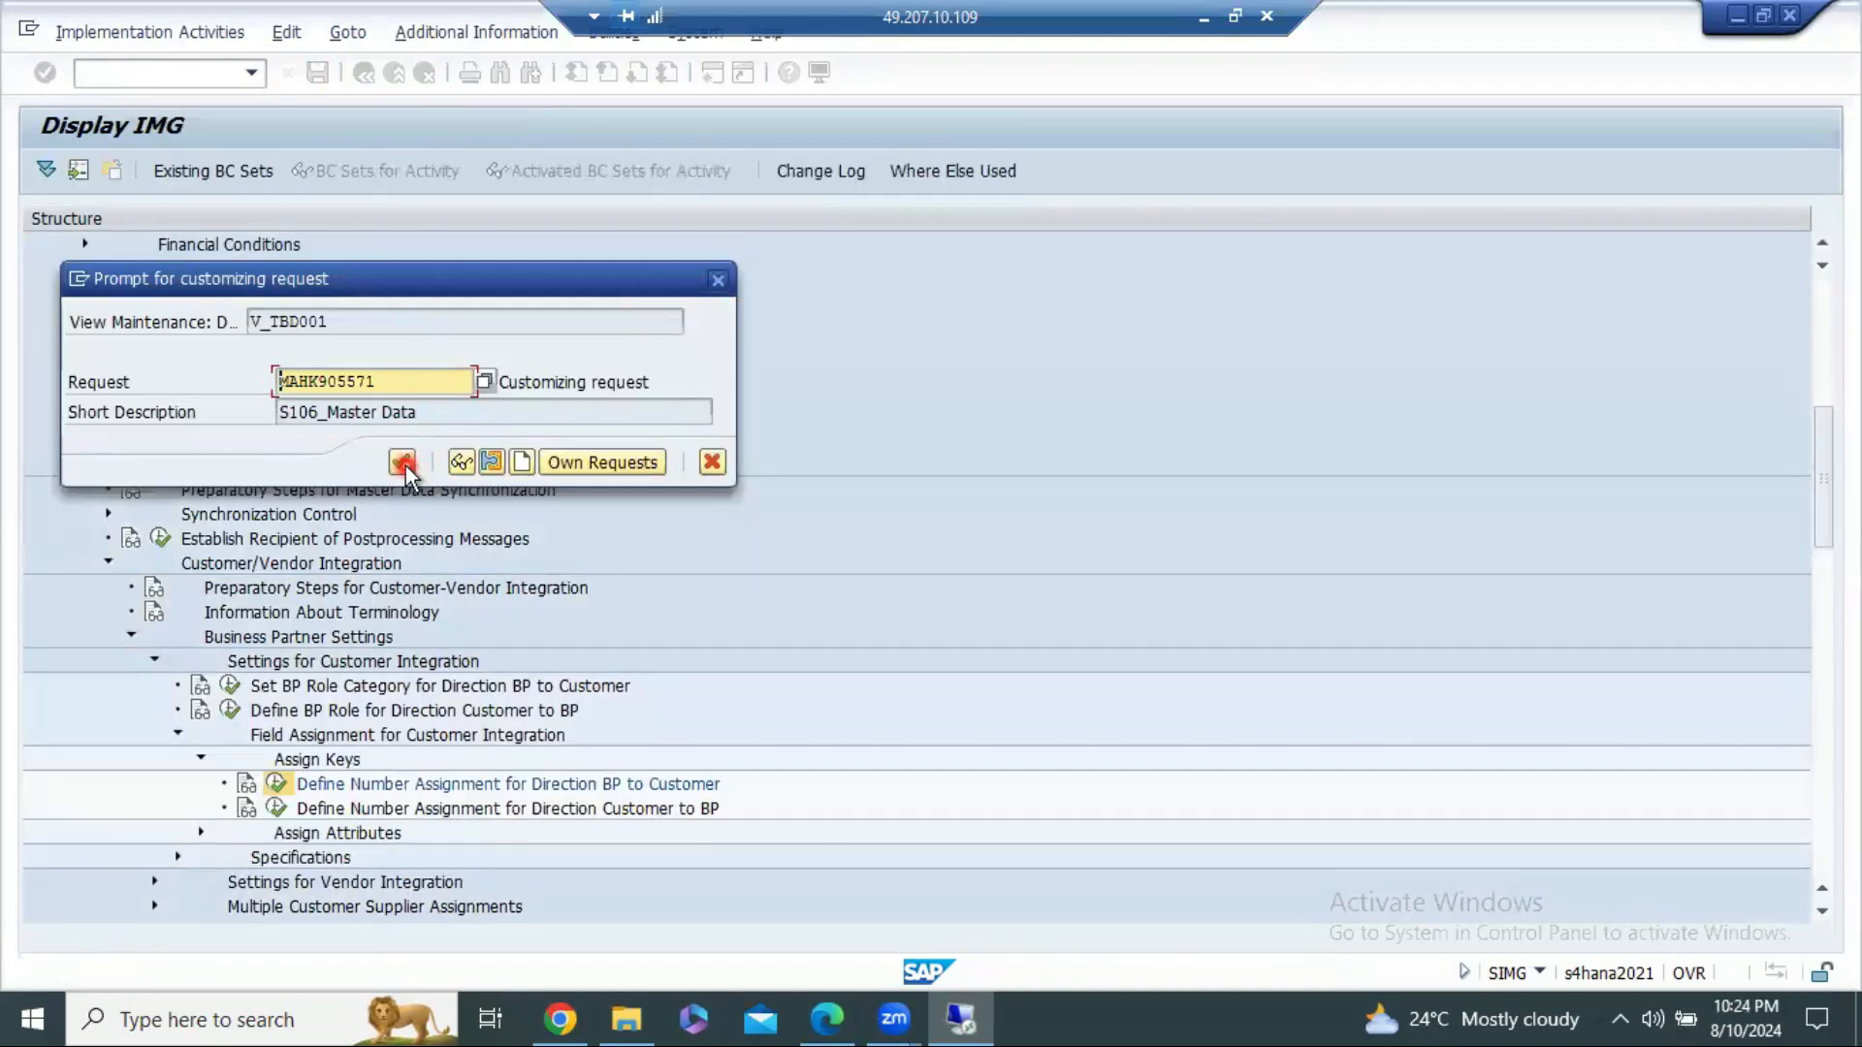
click(404, 463)
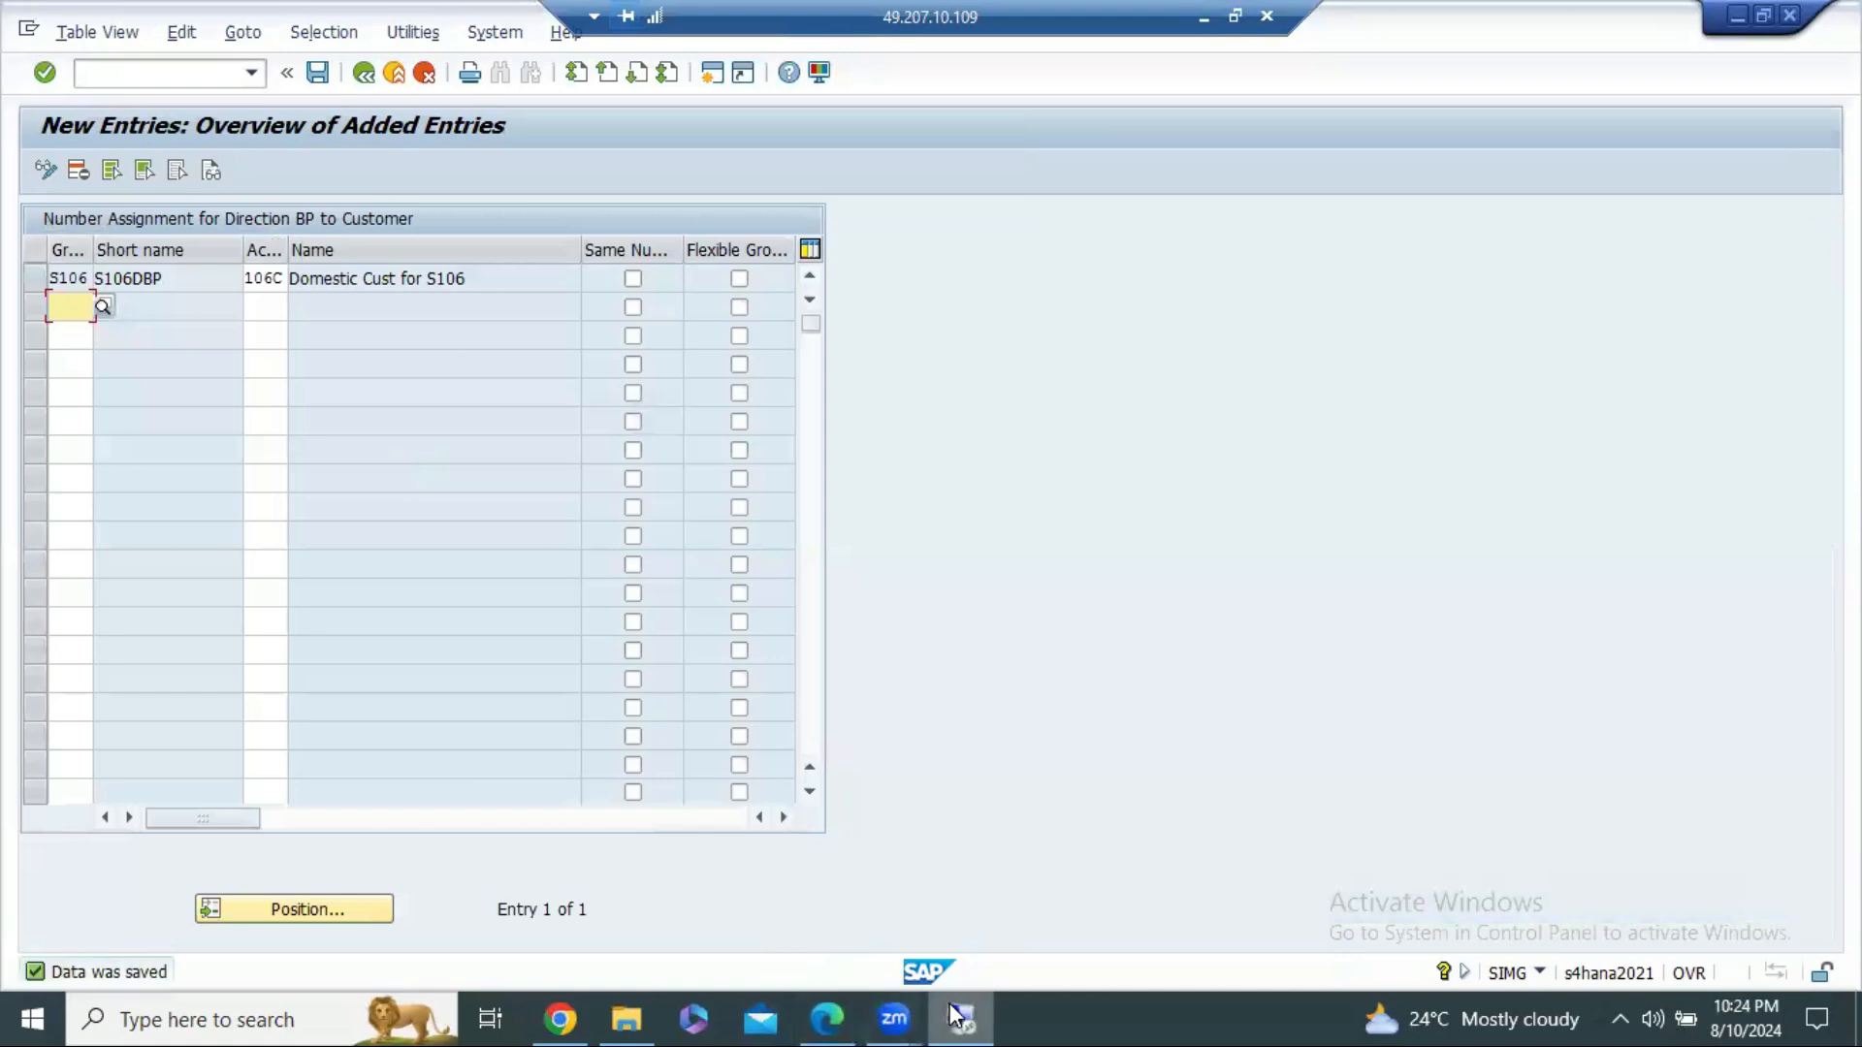
Step: Return to the business partner session and save Kris Traders with role FLVN00 Supplier (Fin.Accounting) for company code S106
key(alt+Tab)
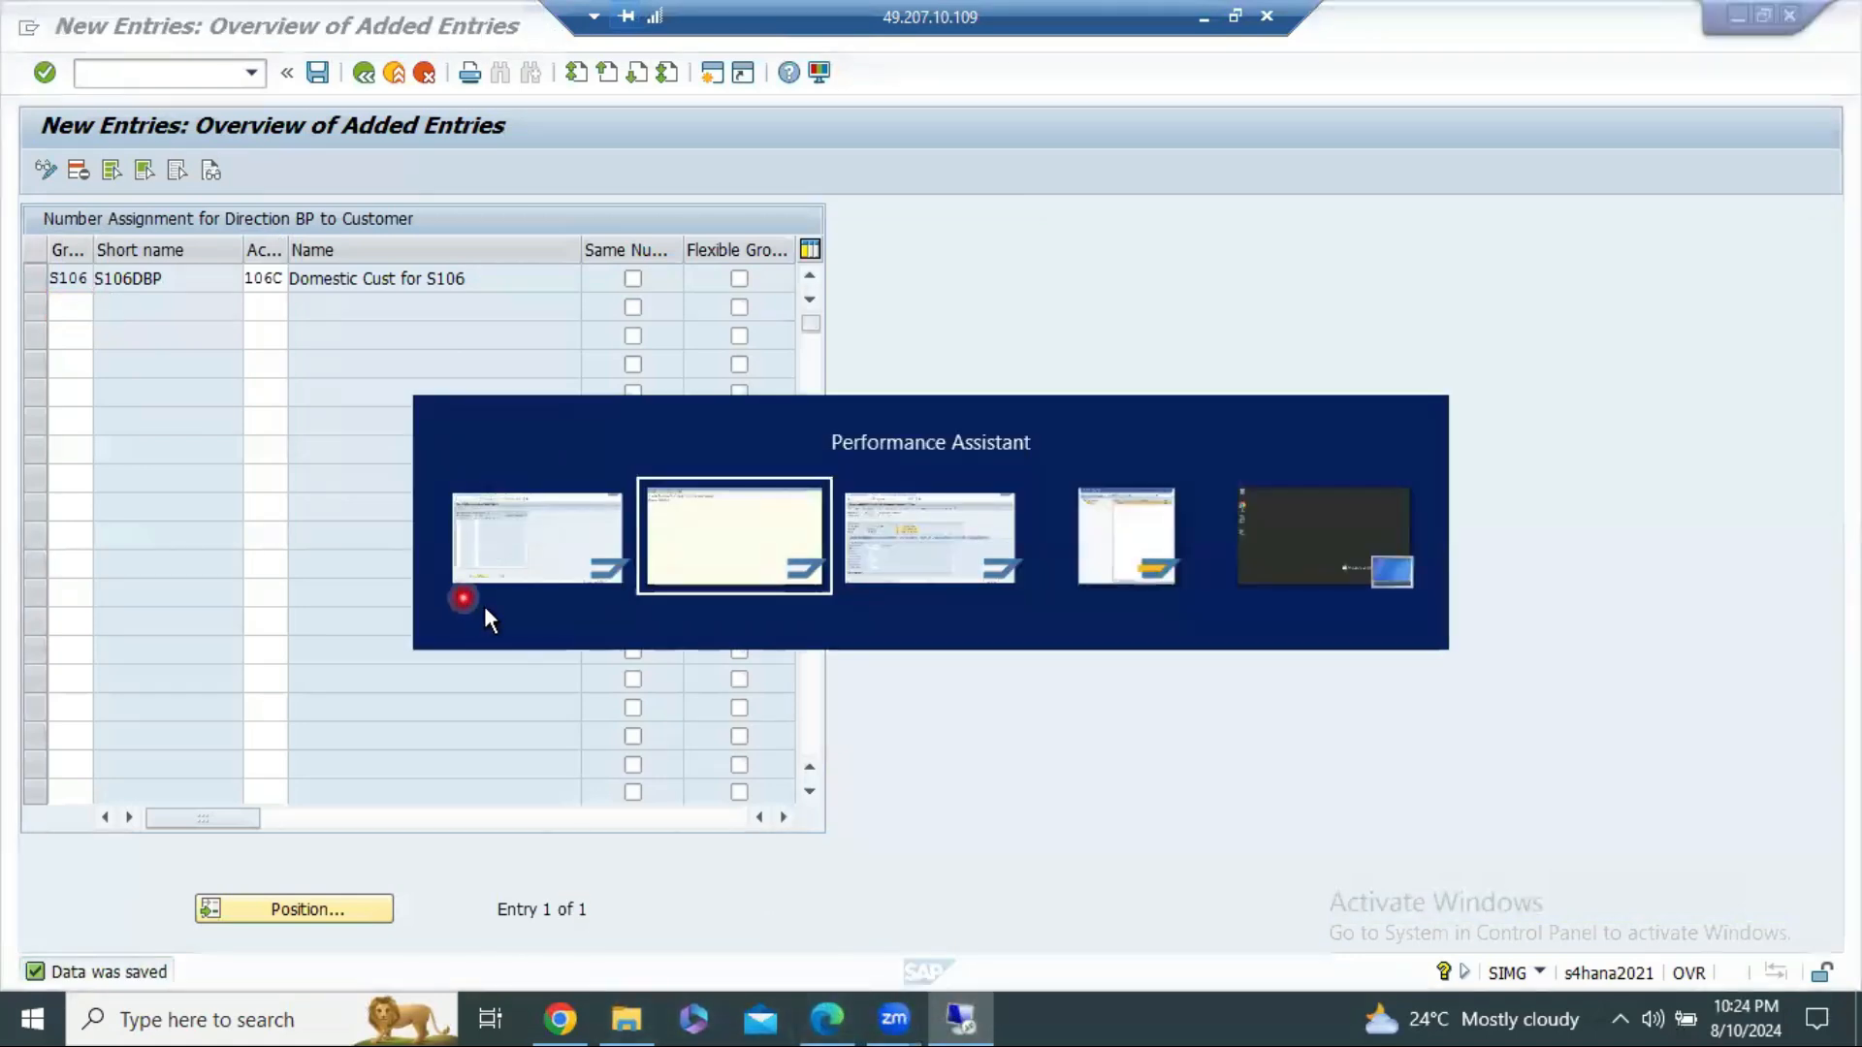
click(899, 543)
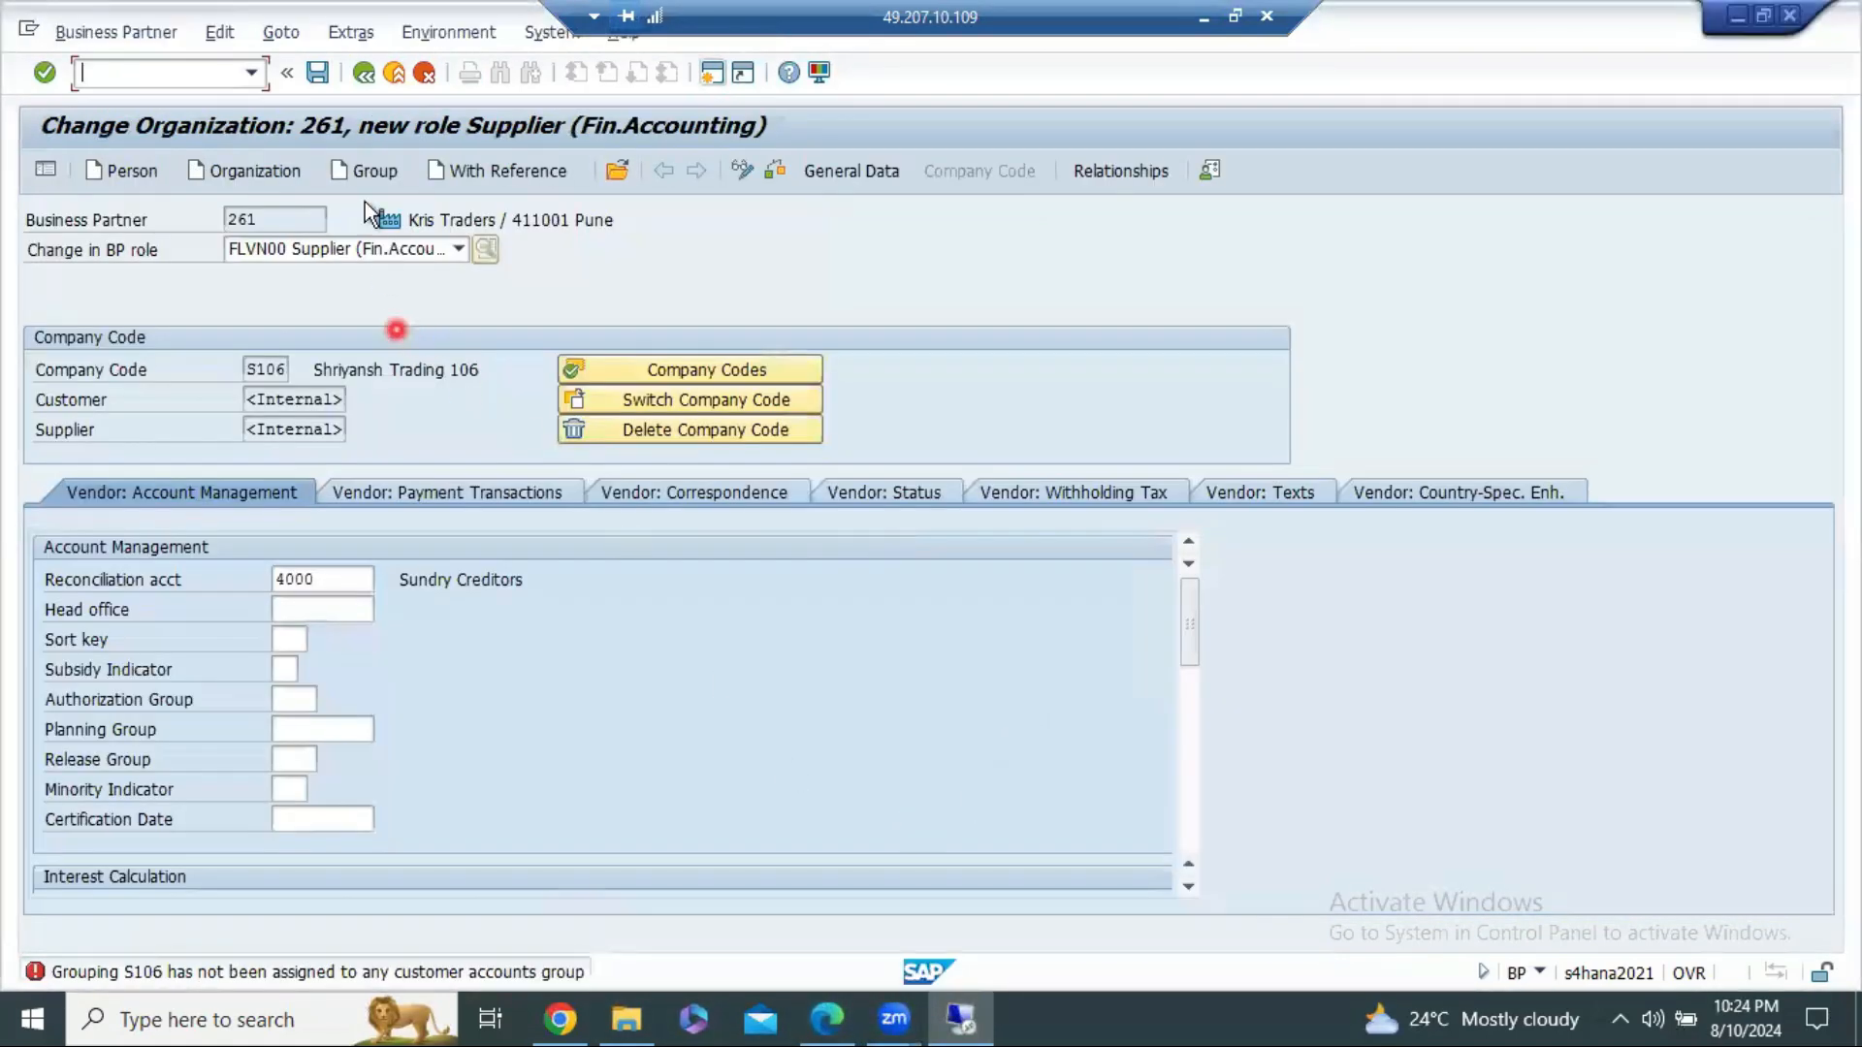
click(328, 72)
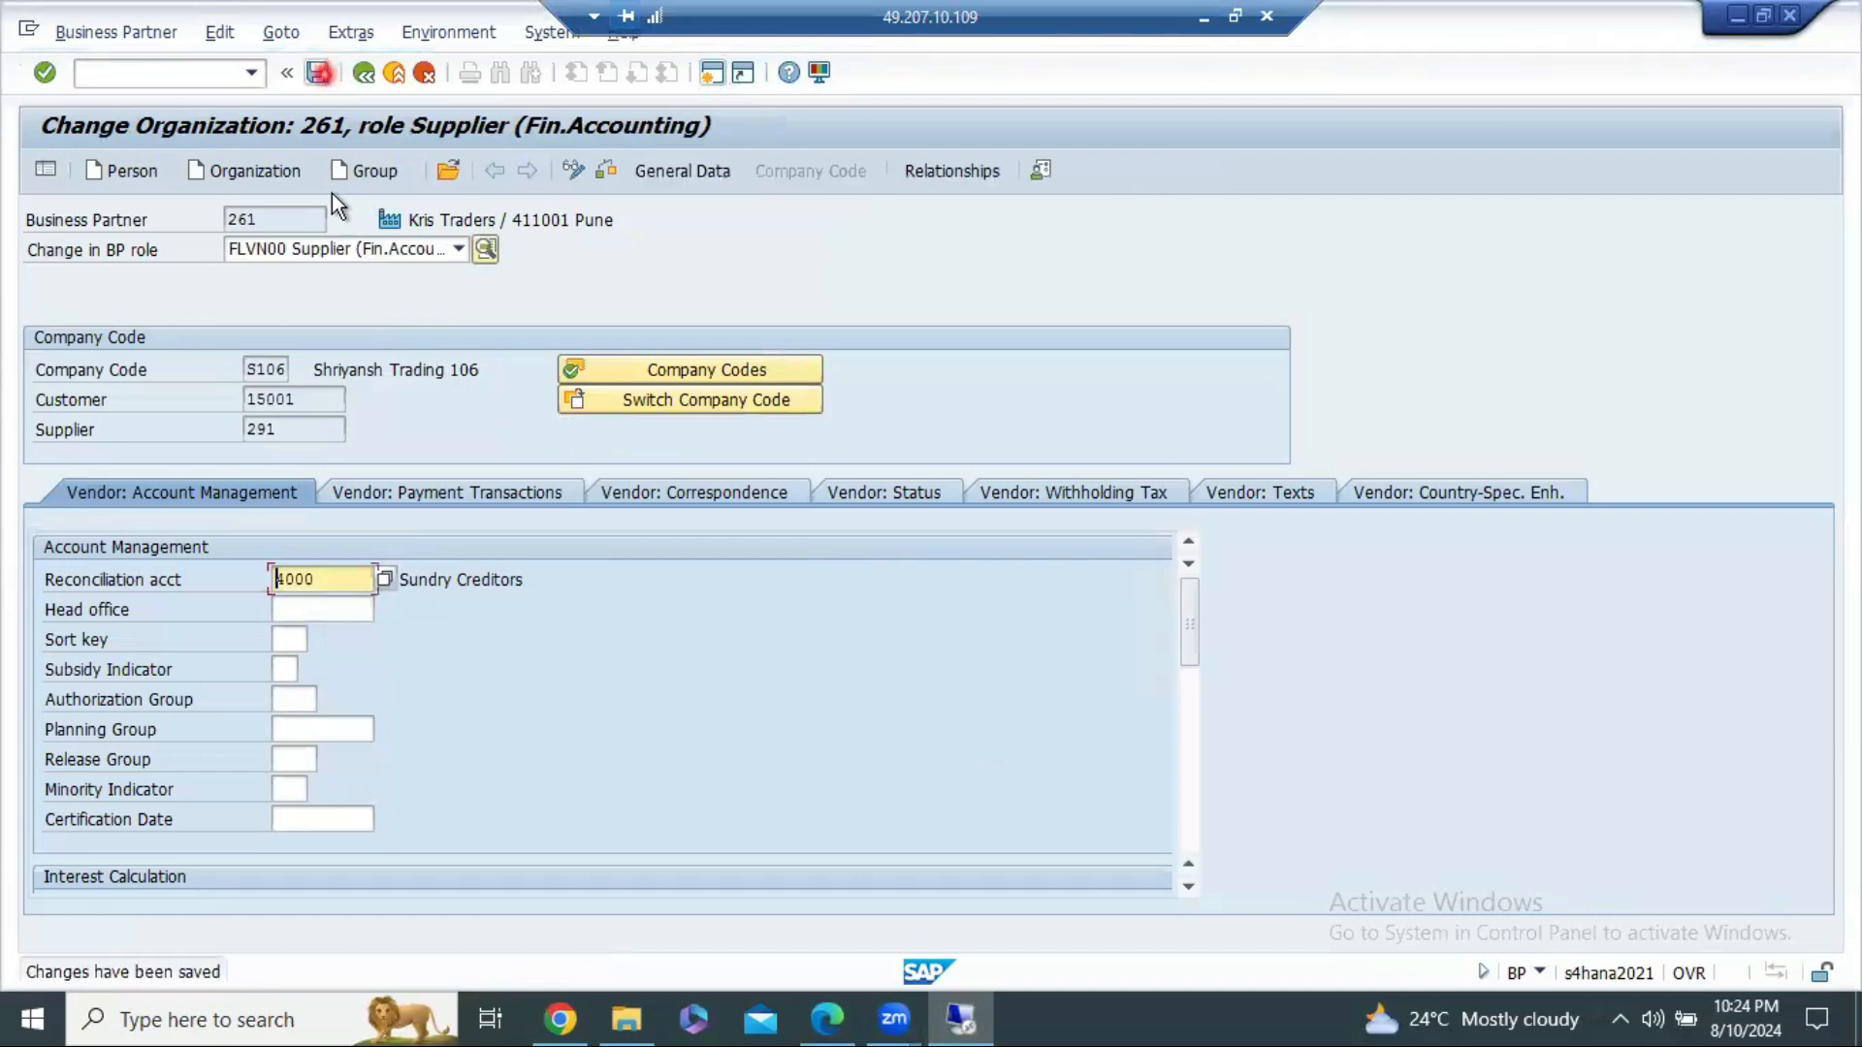
Step: Check the supplier number of Kris Traders, its company codes and the list of available BP roles
click(254, 429)
drag(163, 422, 160, 422)
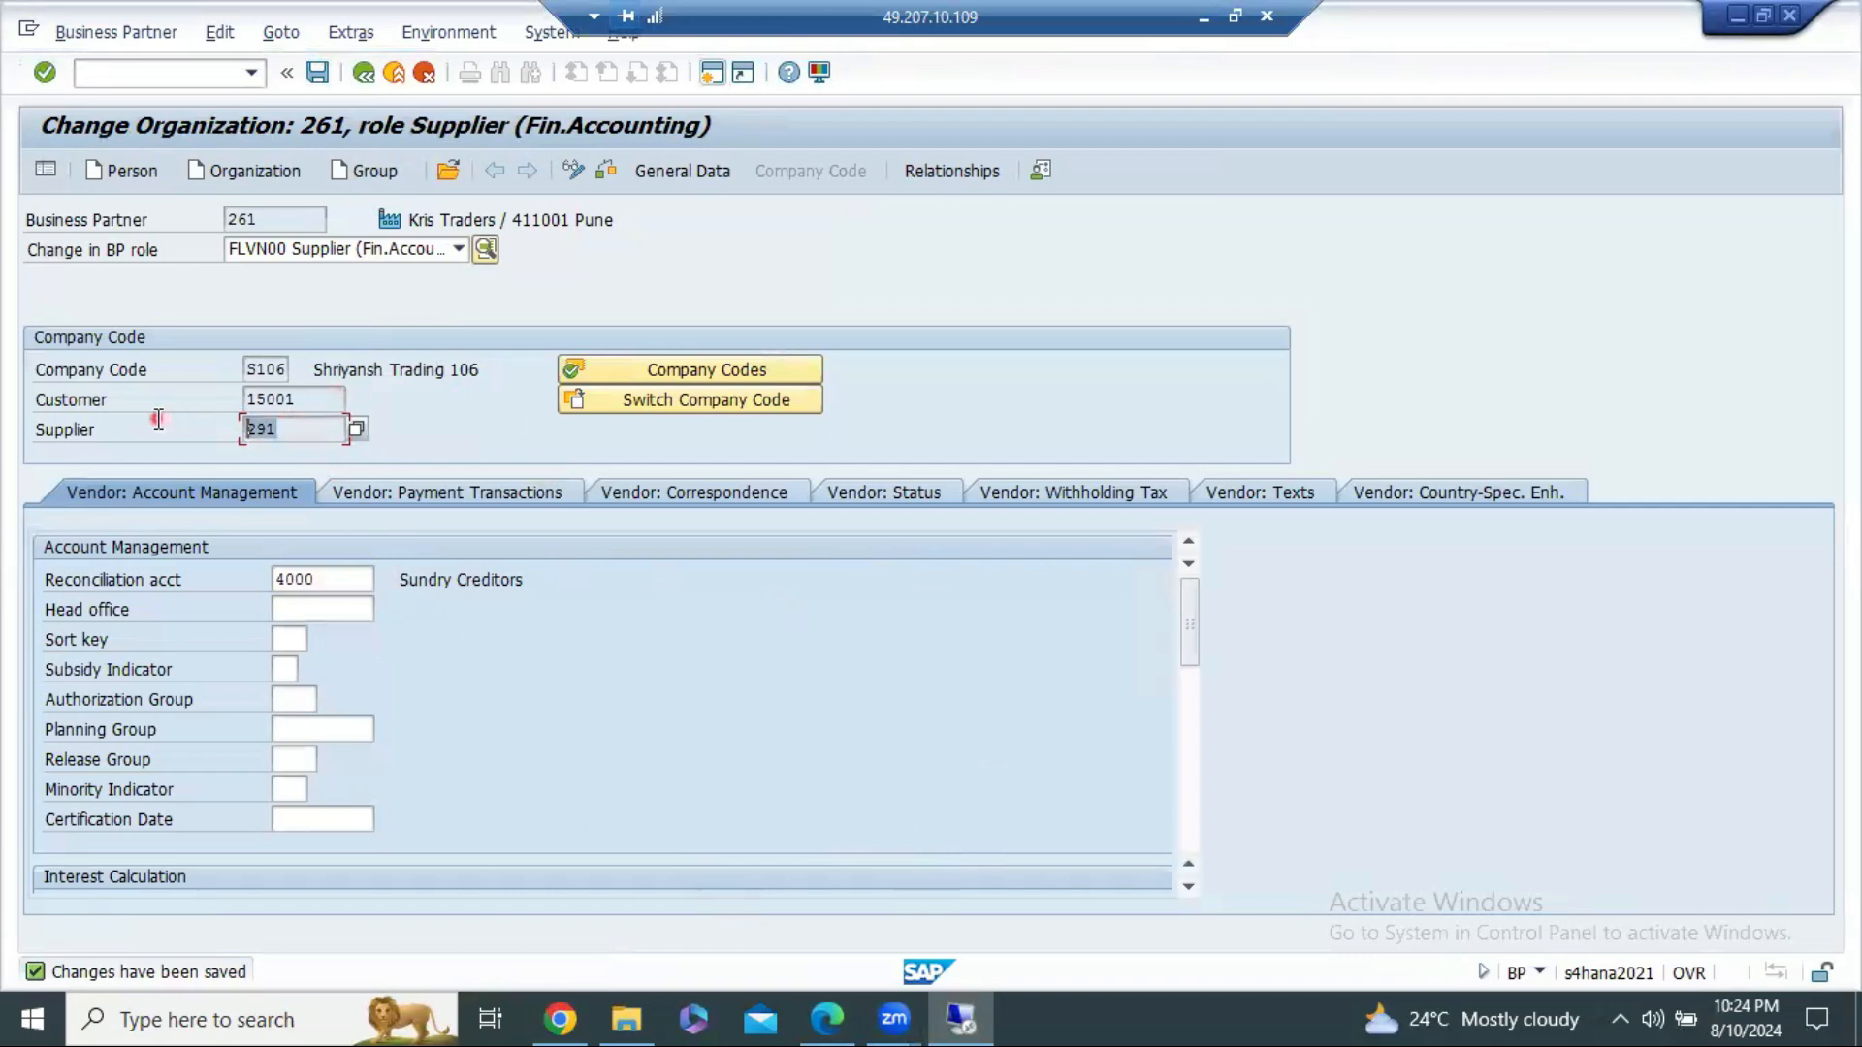
click(594, 370)
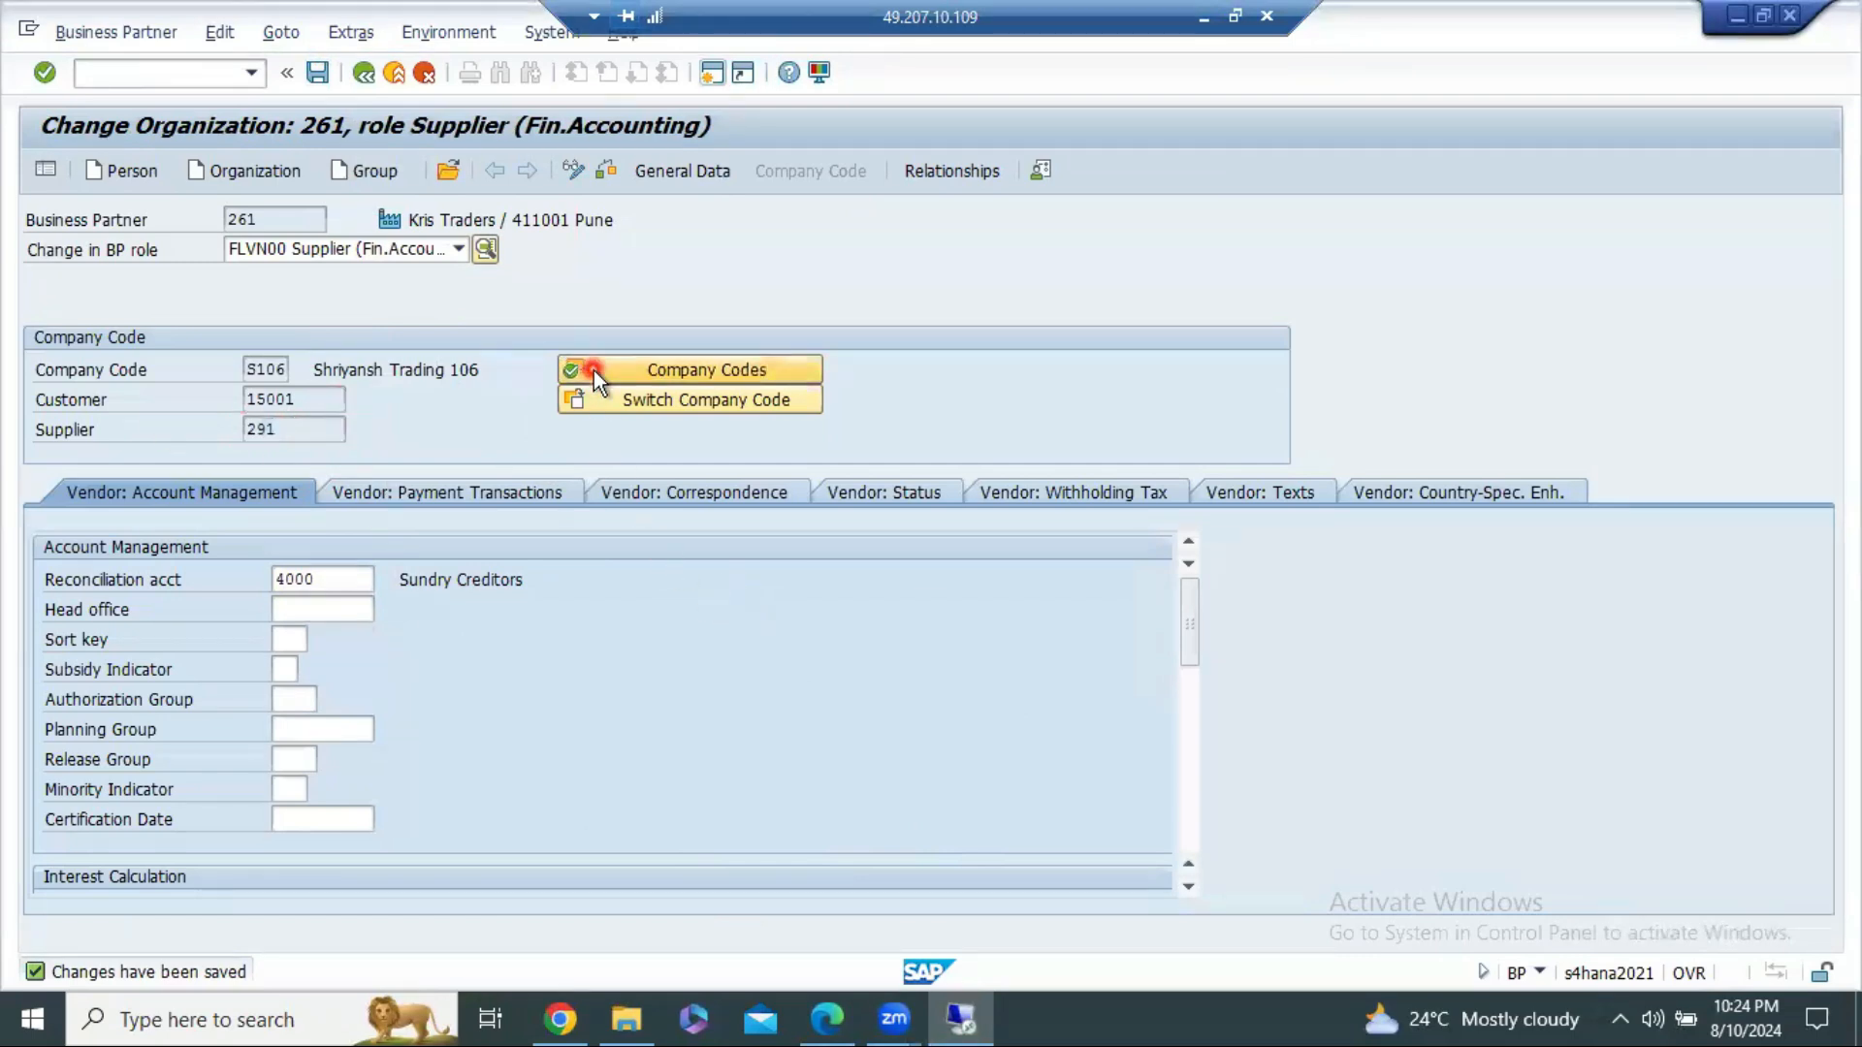
click(1227, 712)
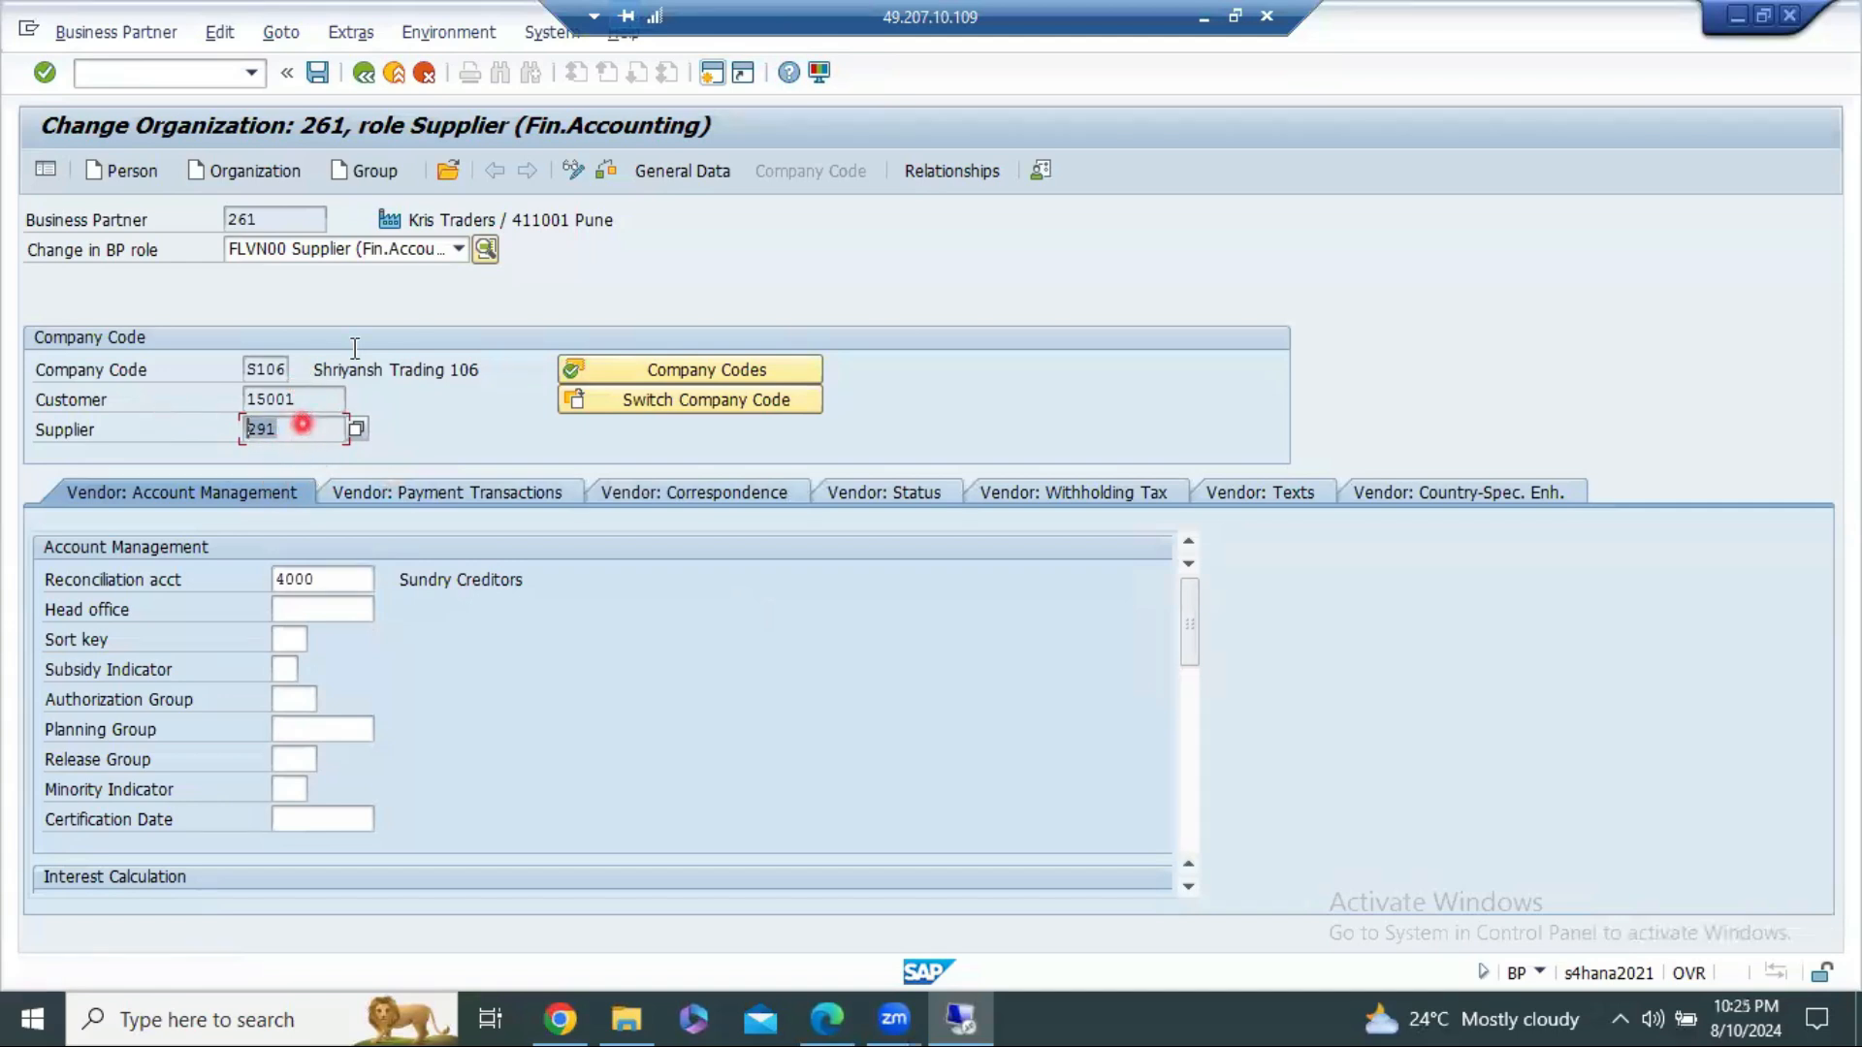
click(351, 249)
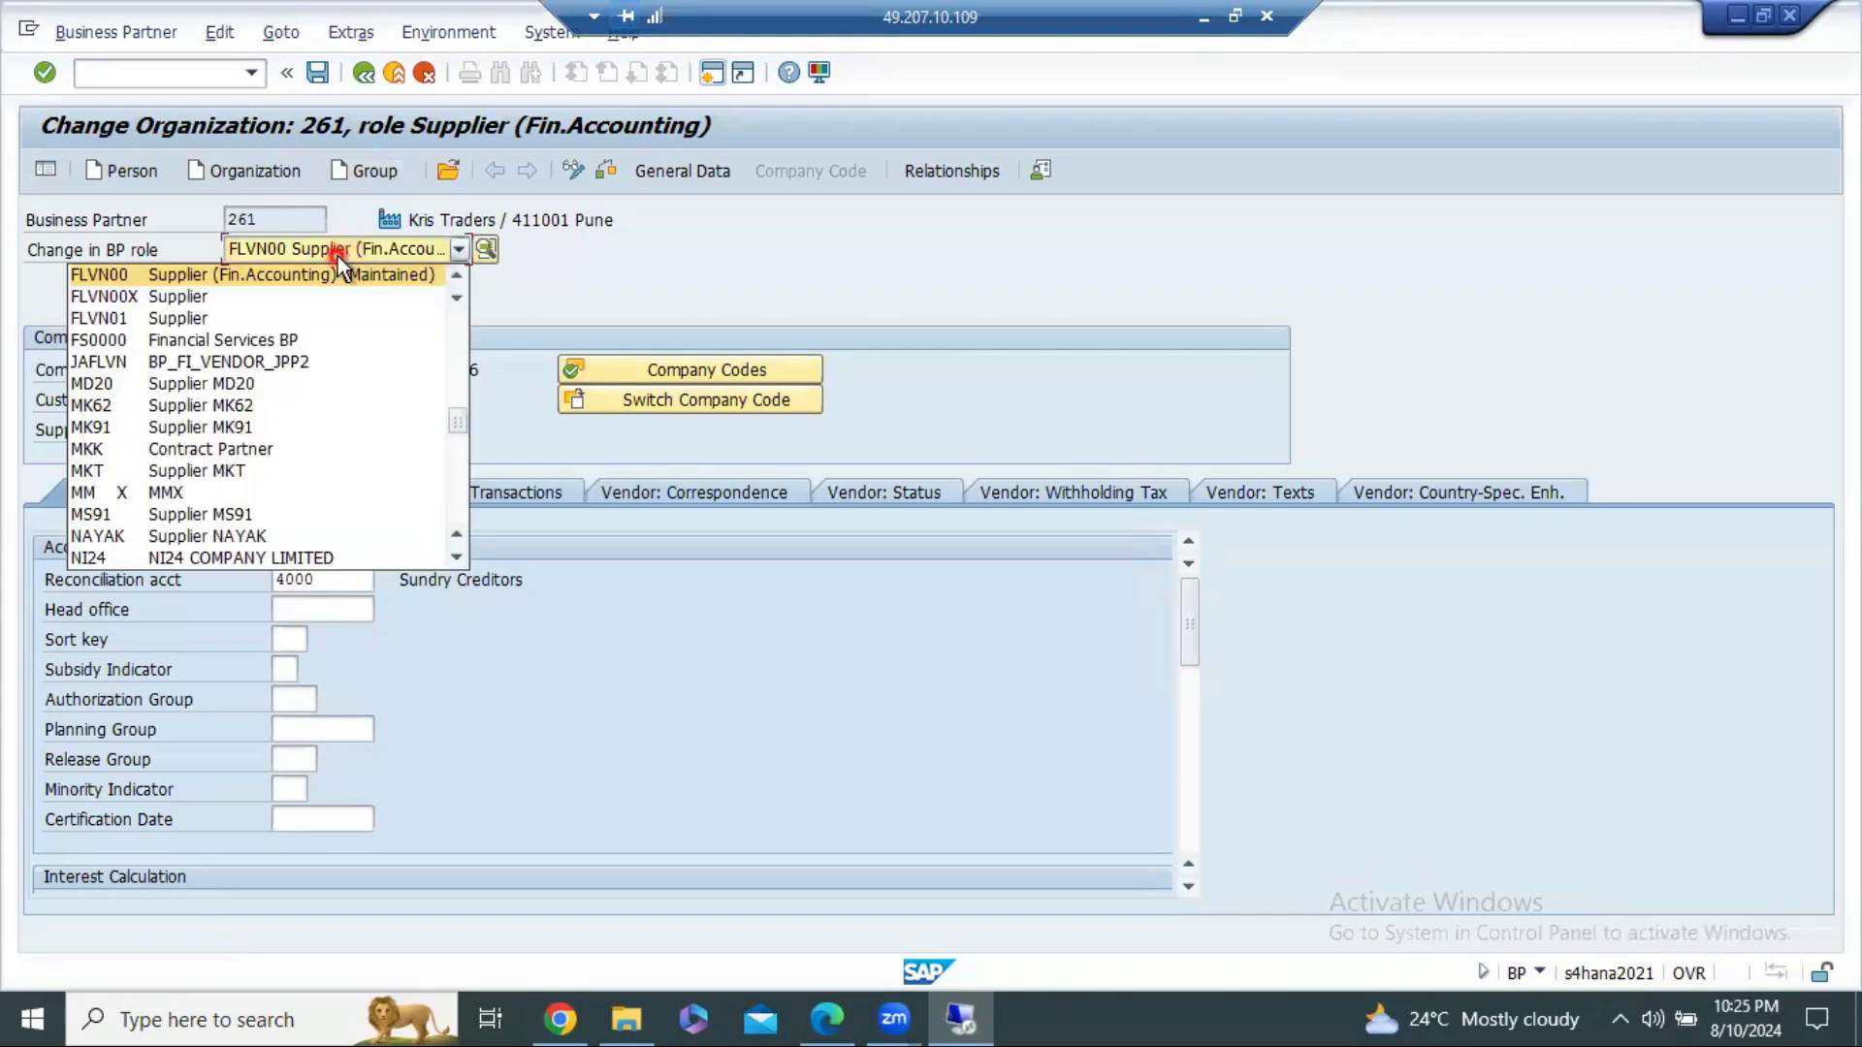
click(591, 279)
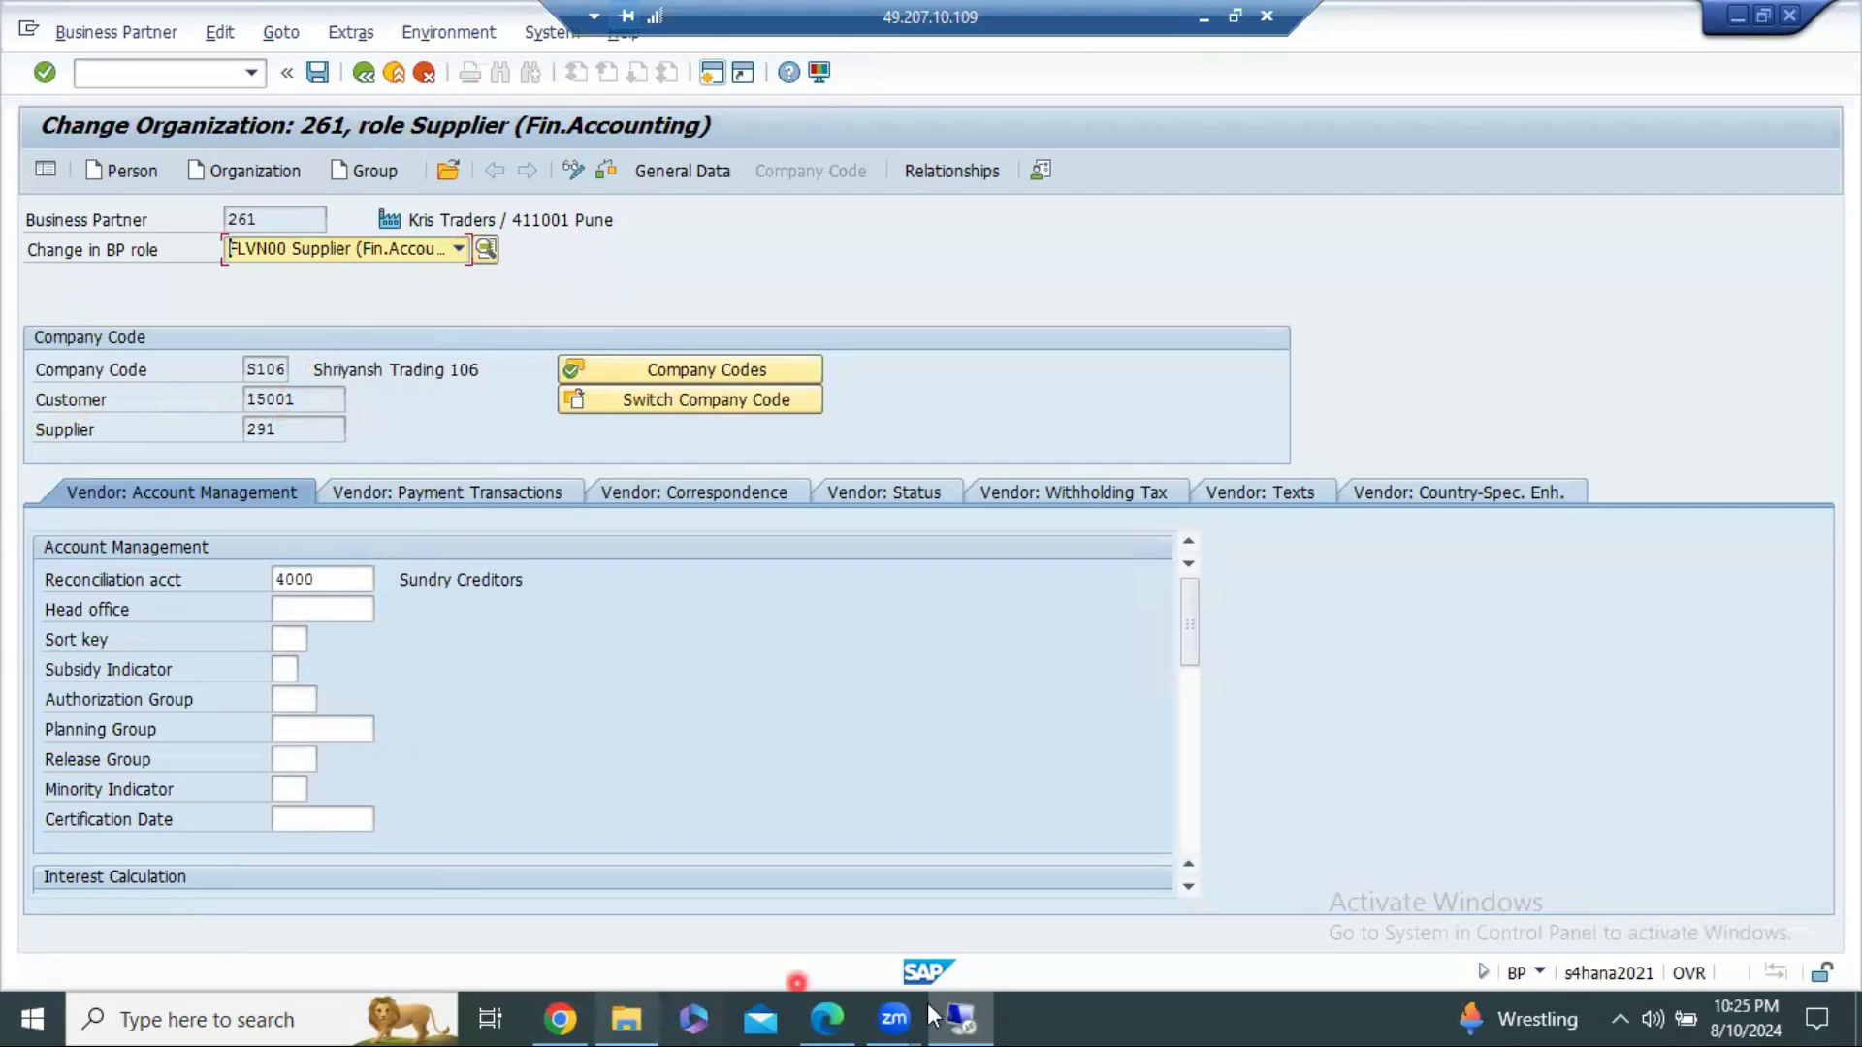
Step: Leave the BP-to-customer number assignment entries and return to the Display IMG structure
click(960, 1016)
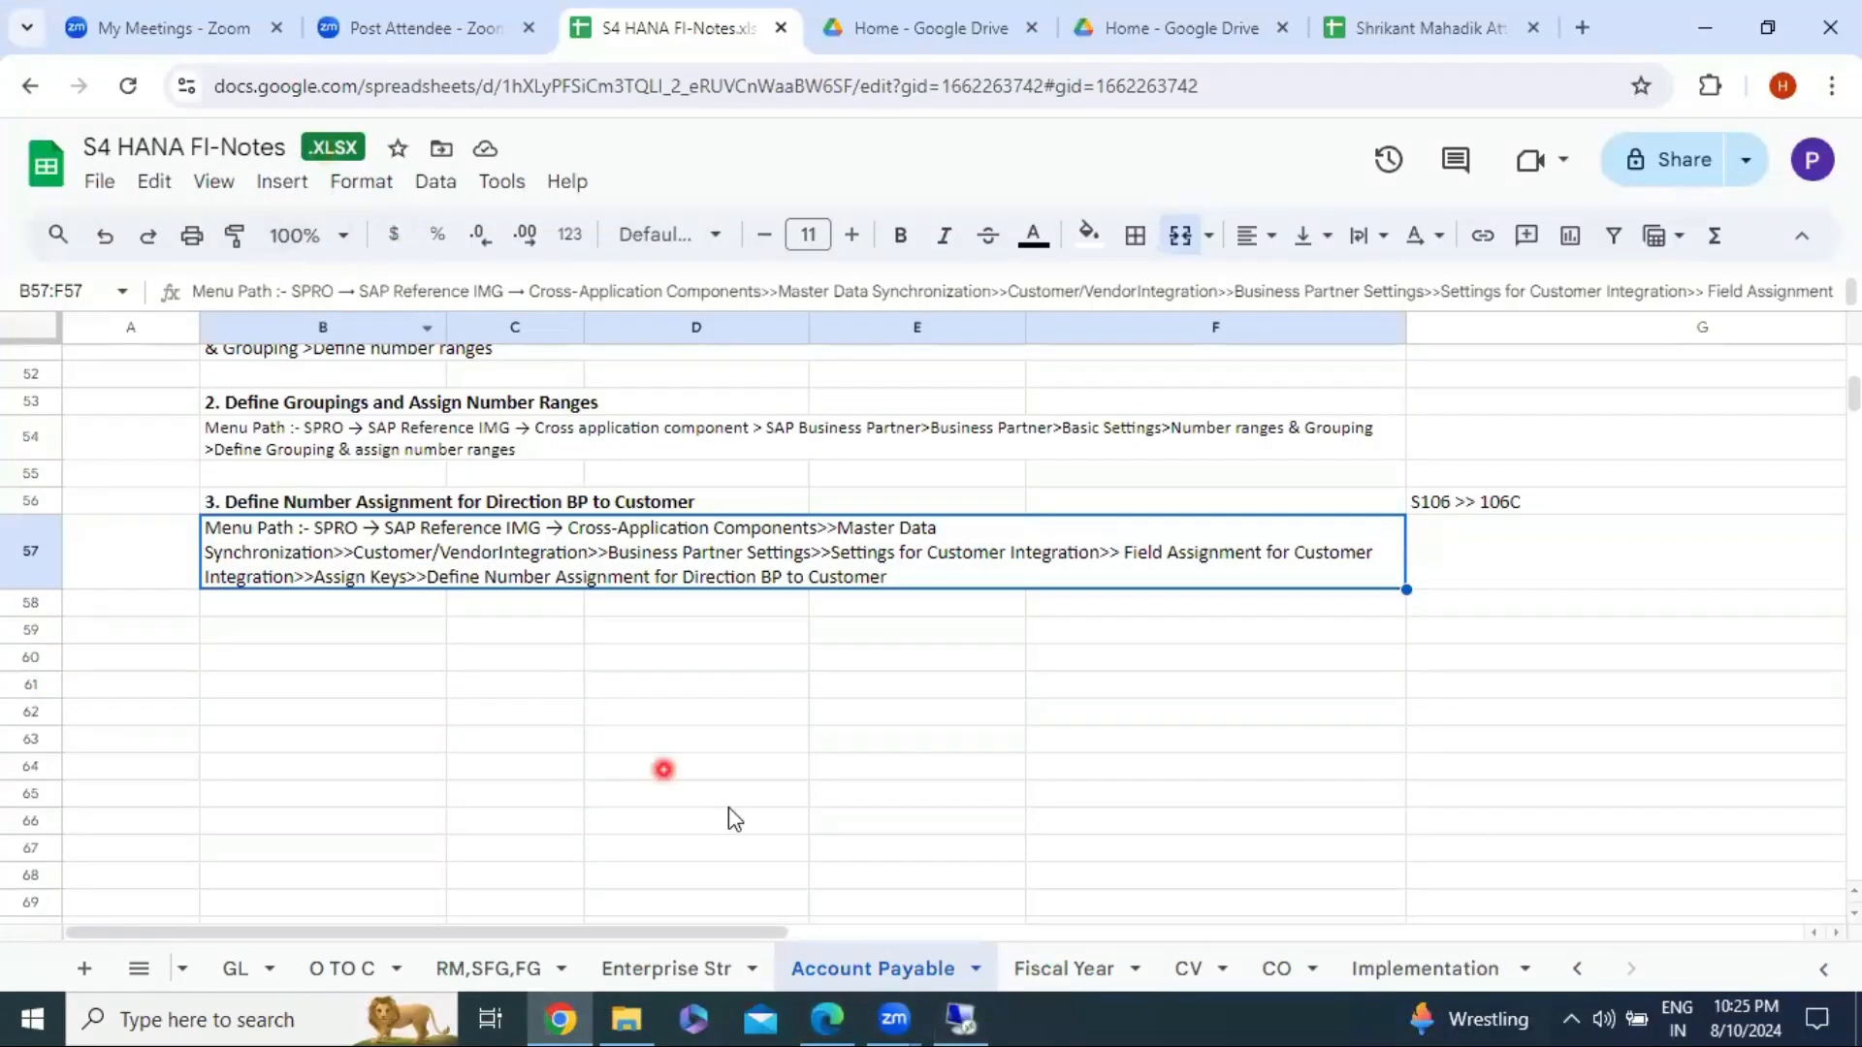
click(959, 1017)
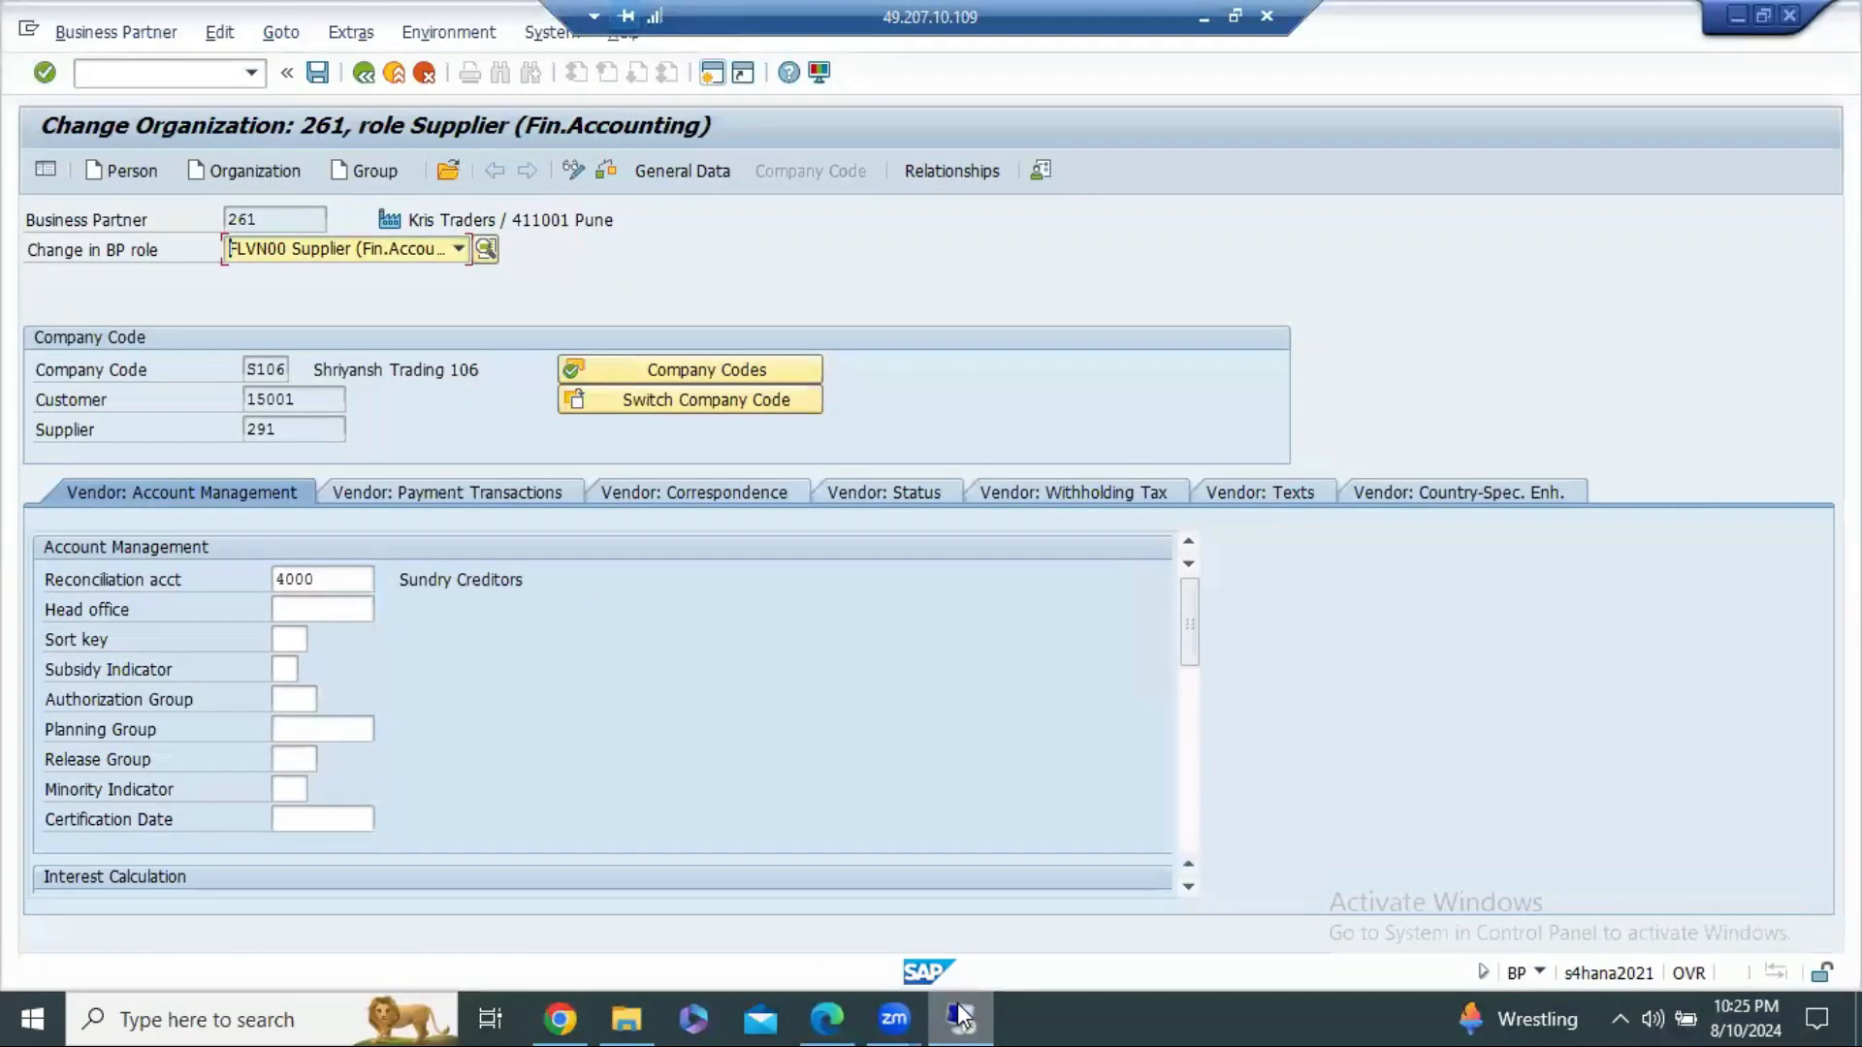
key(alt+Tab)
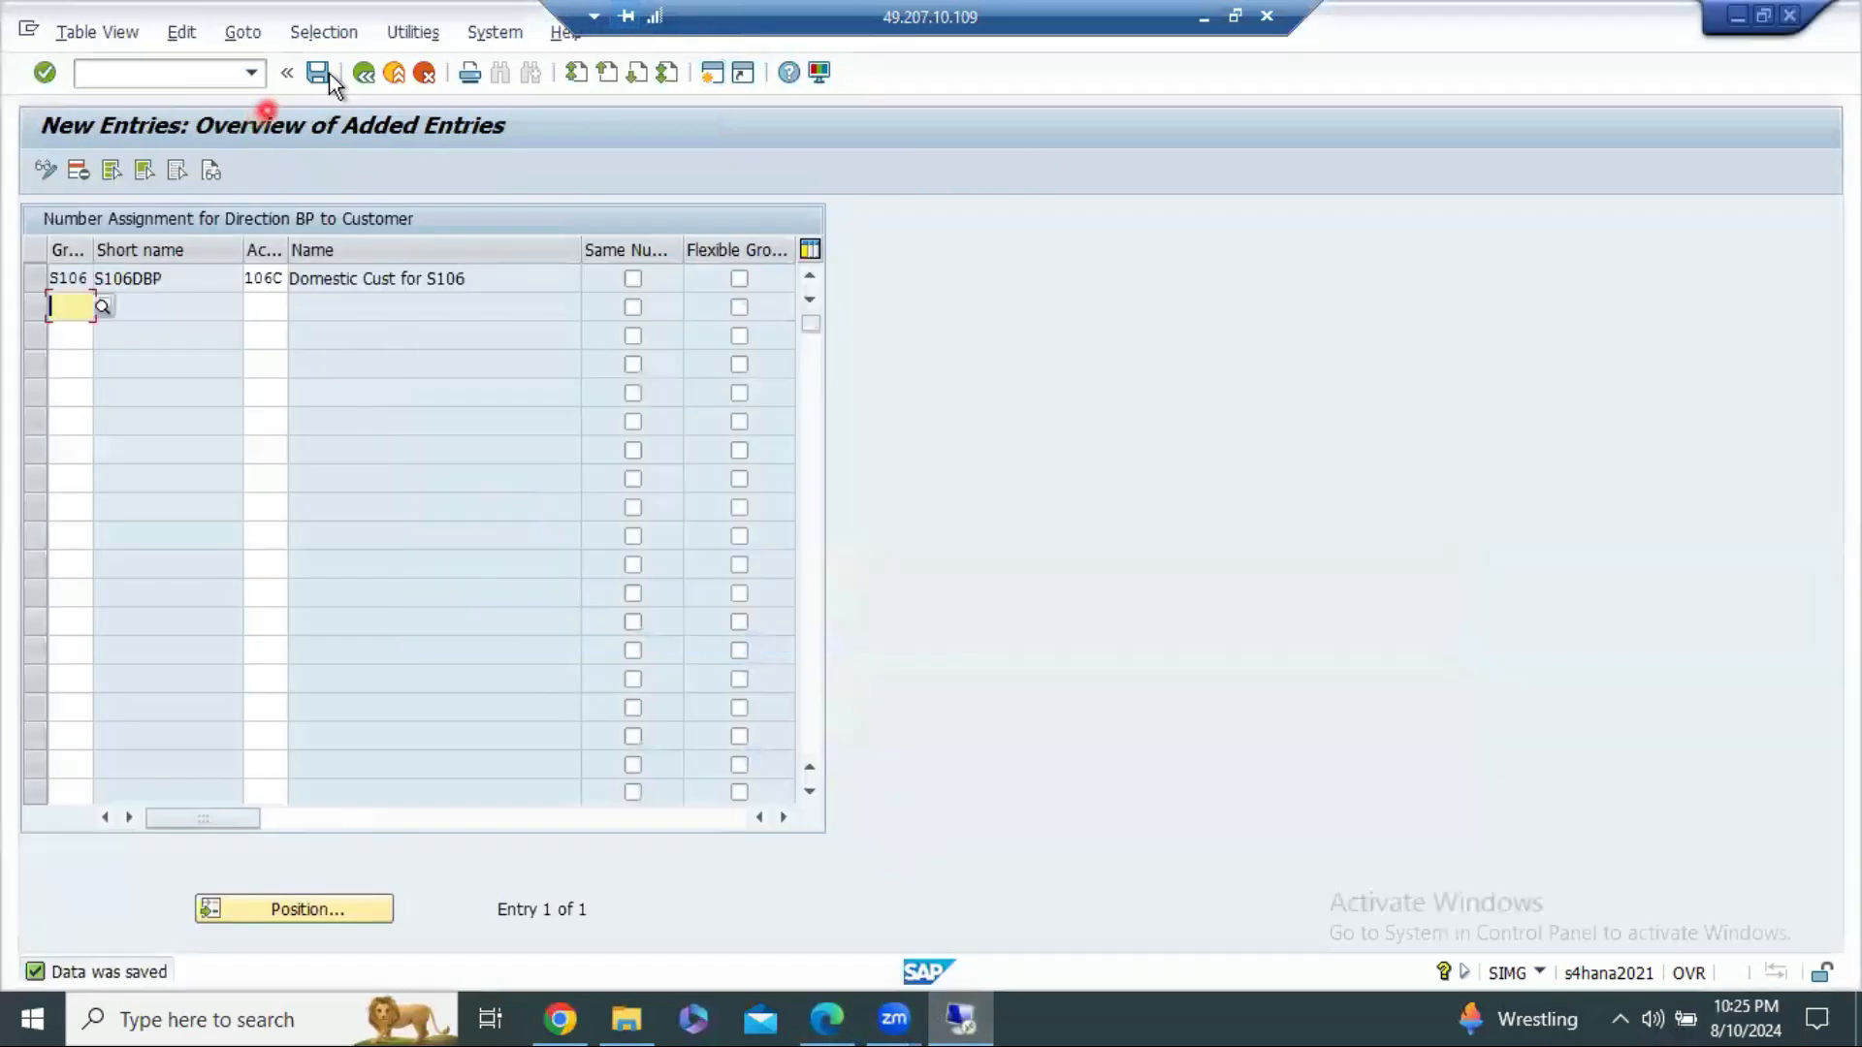
click(365, 75)
click(365, 75)
Step: Examine the Master Data Synchronization branch of the IMG, including its Business Partner Settings and Synchronization of Mass Data nodes
click(61, 525)
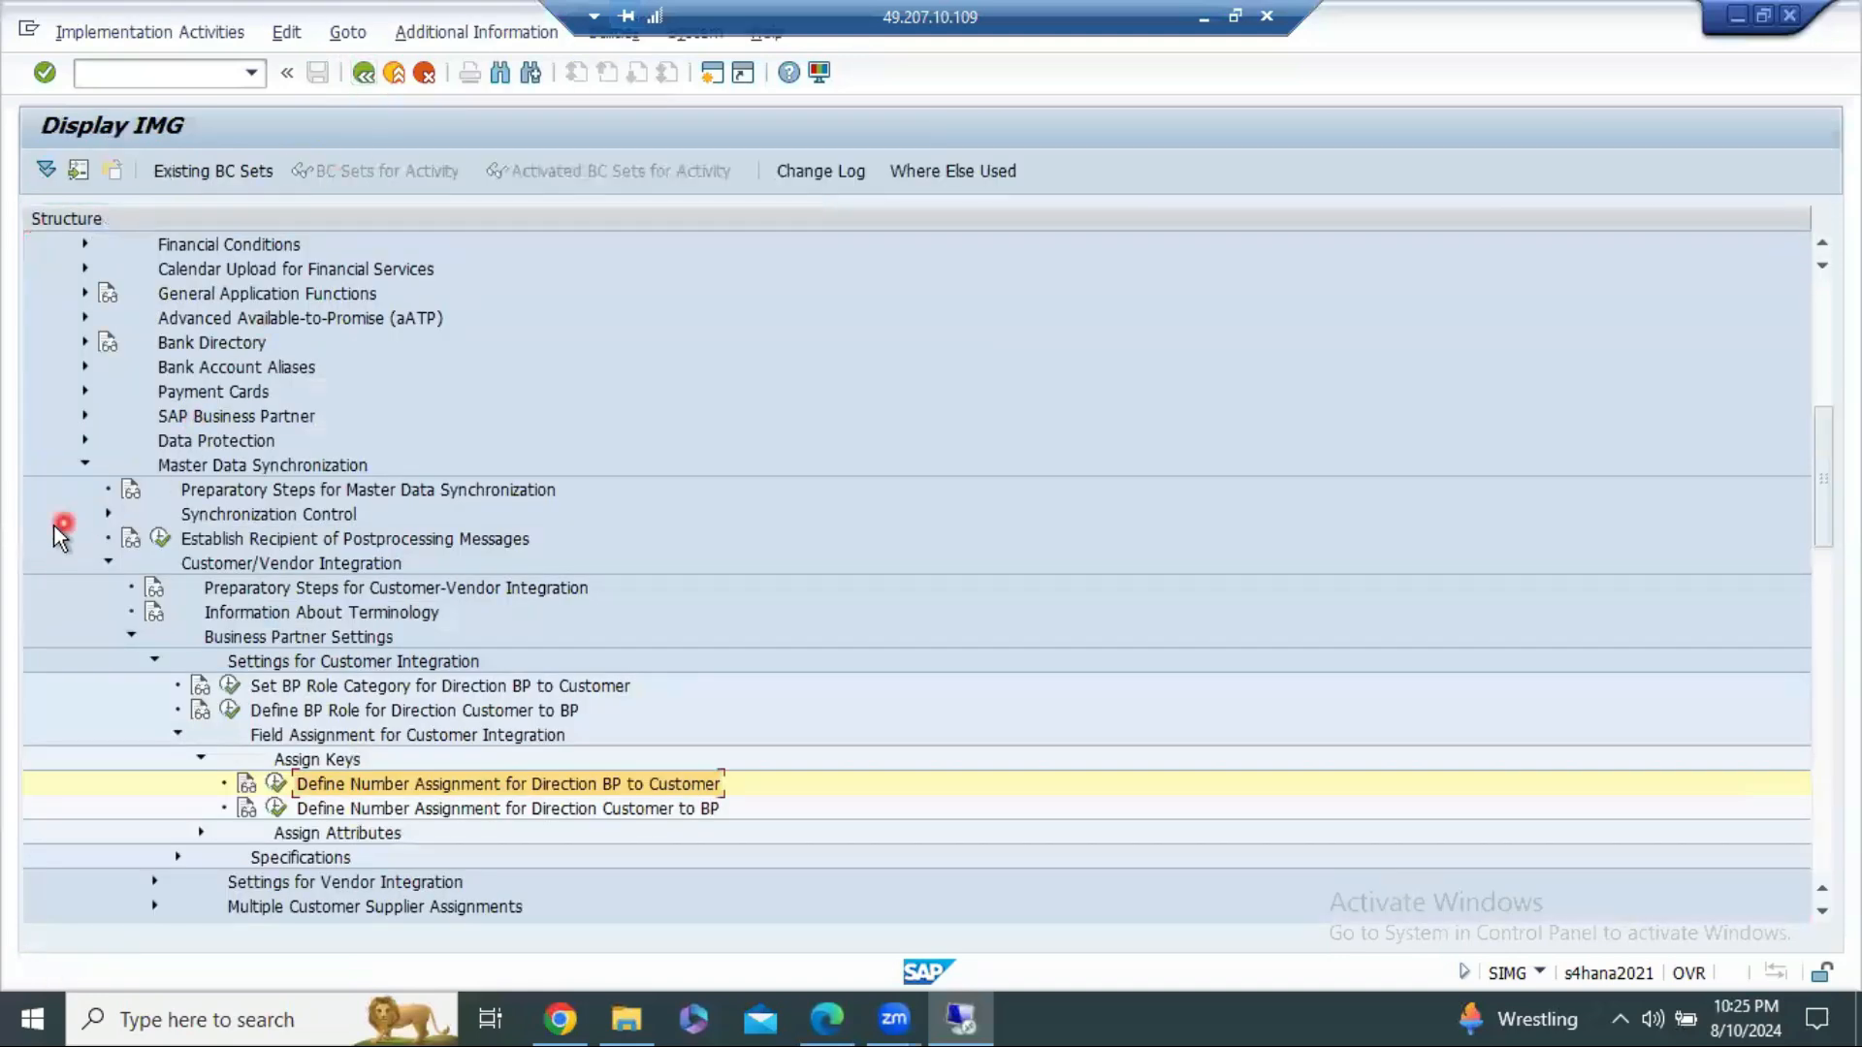
click(85, 465)
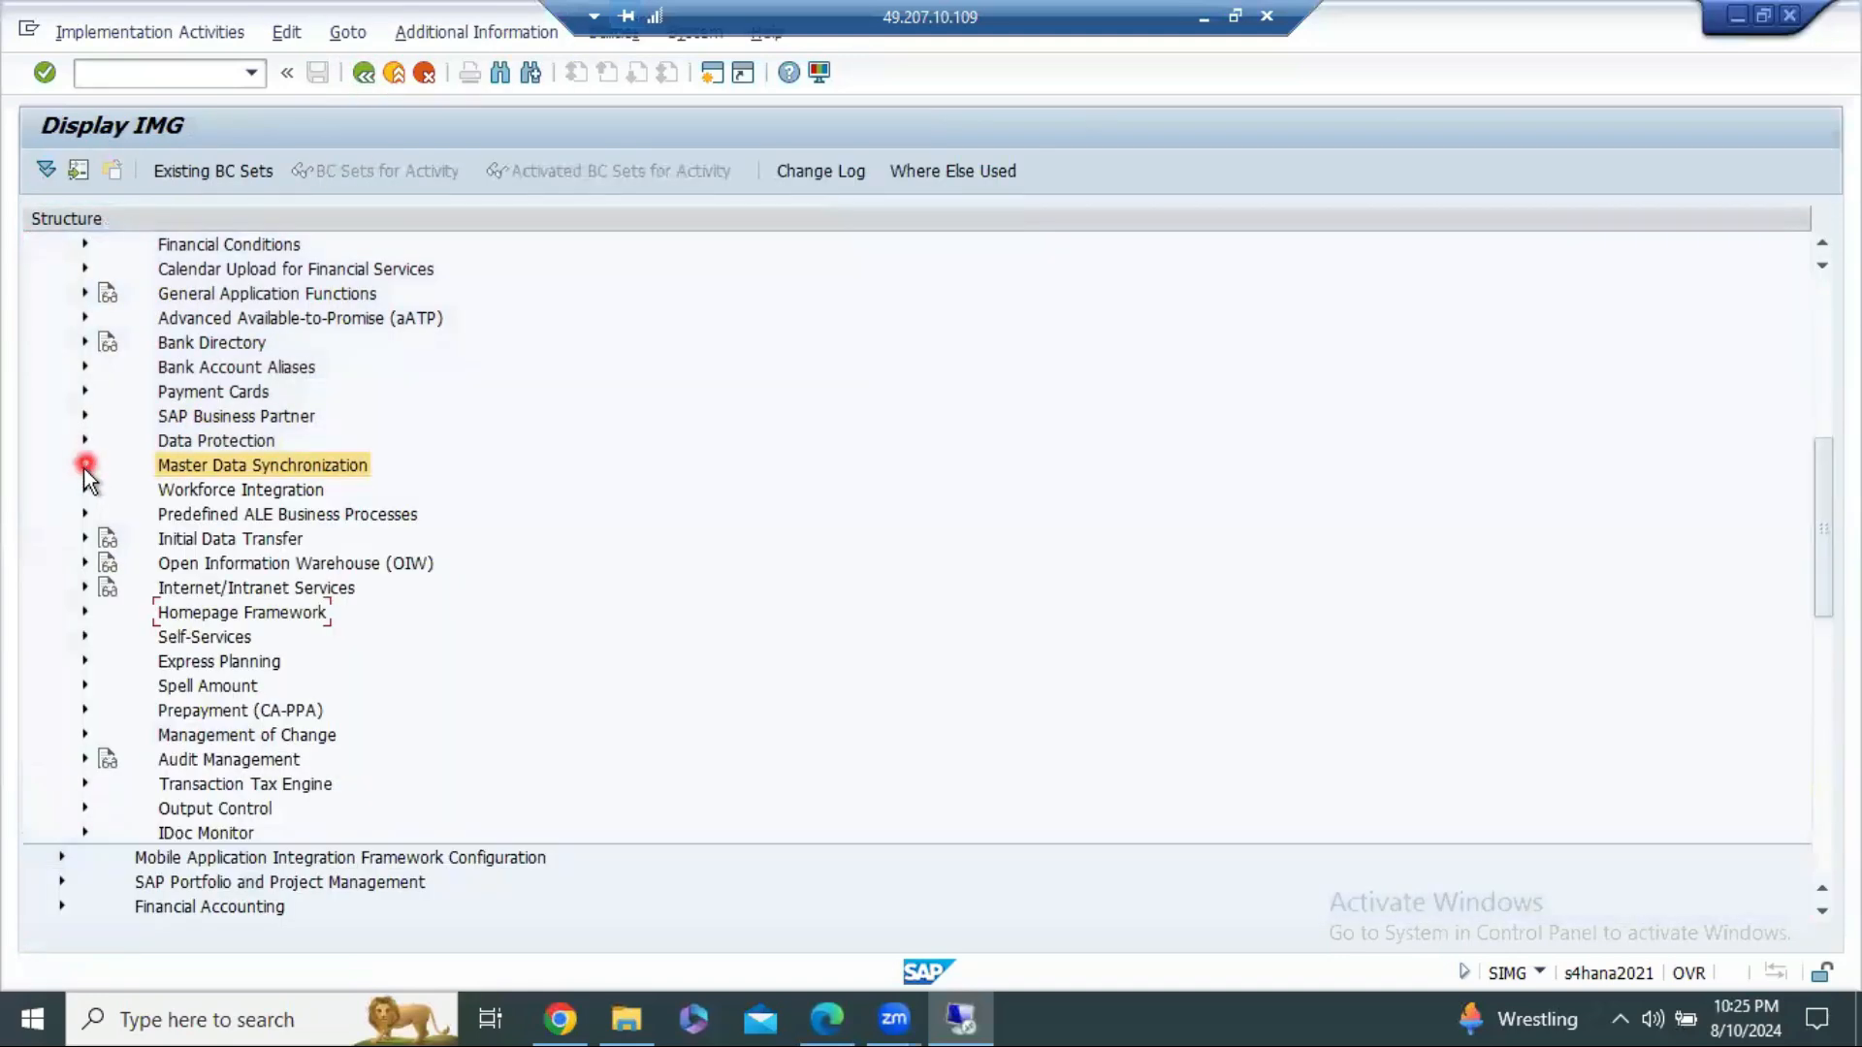
click(85, 467)
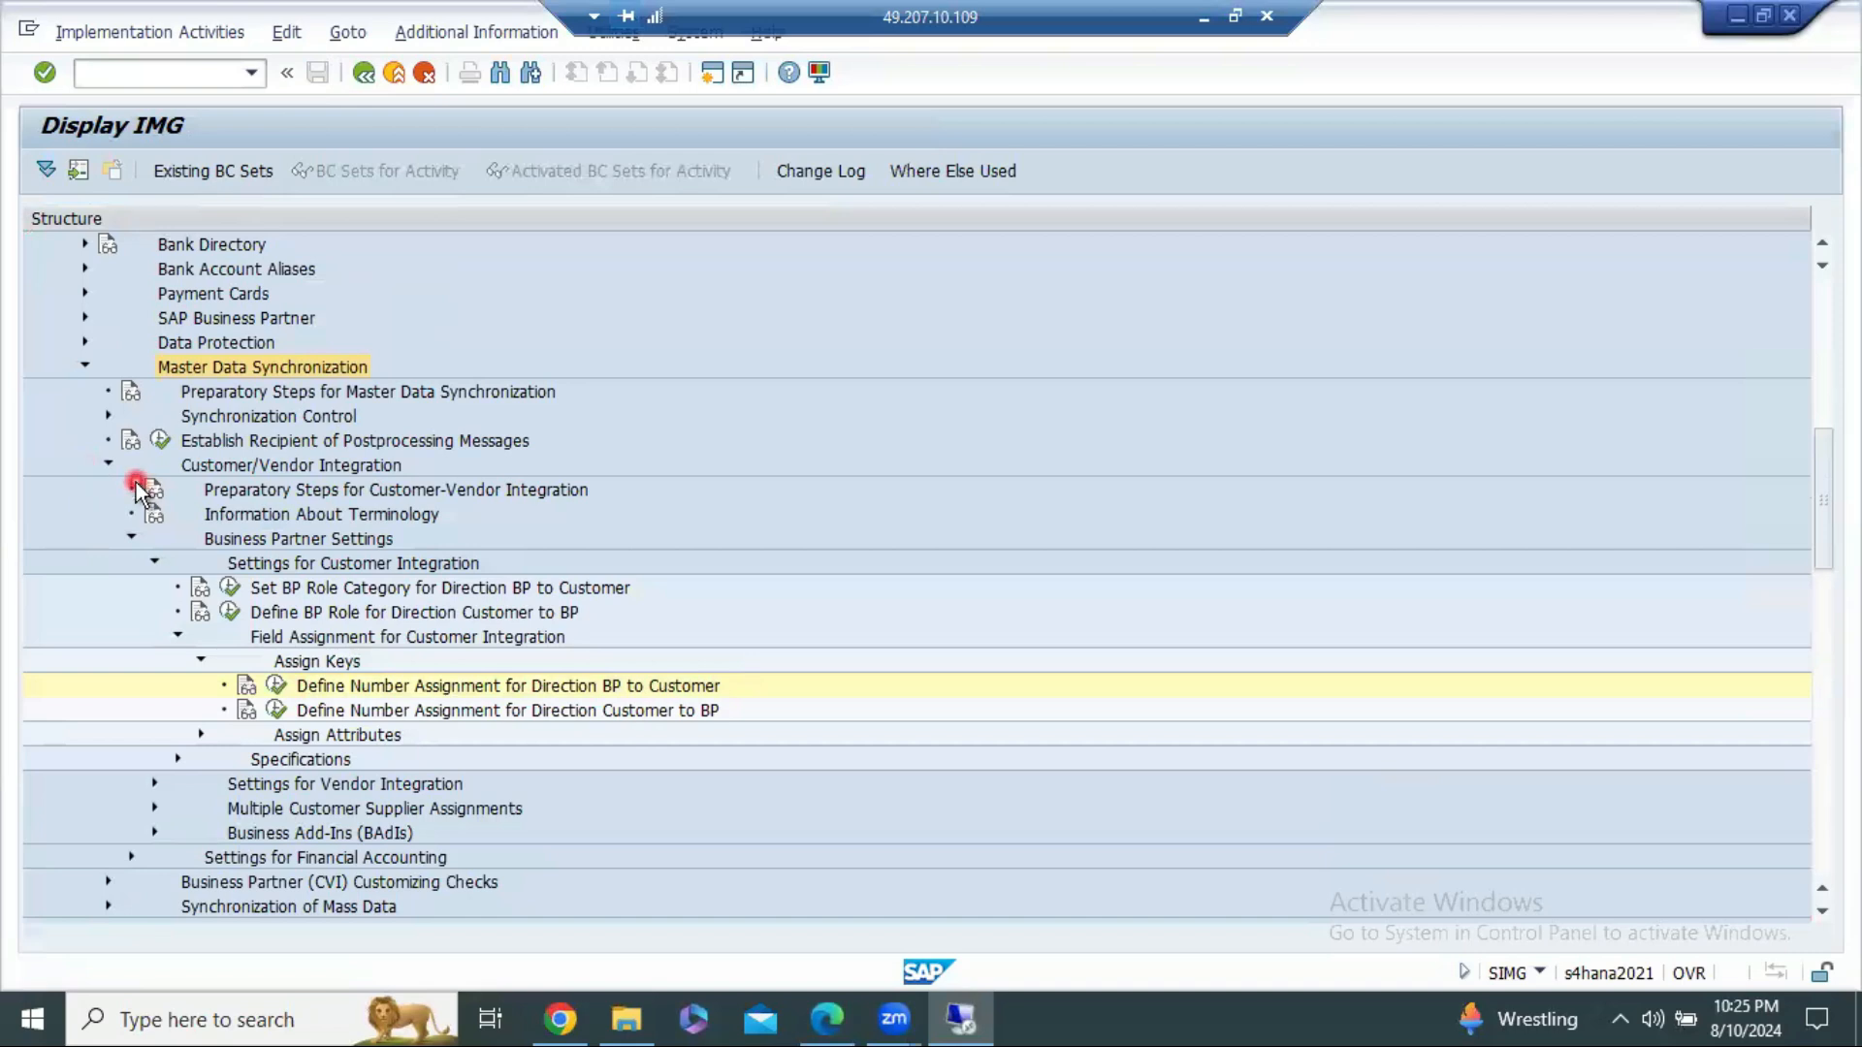
scroll(109, 491, down, 5)
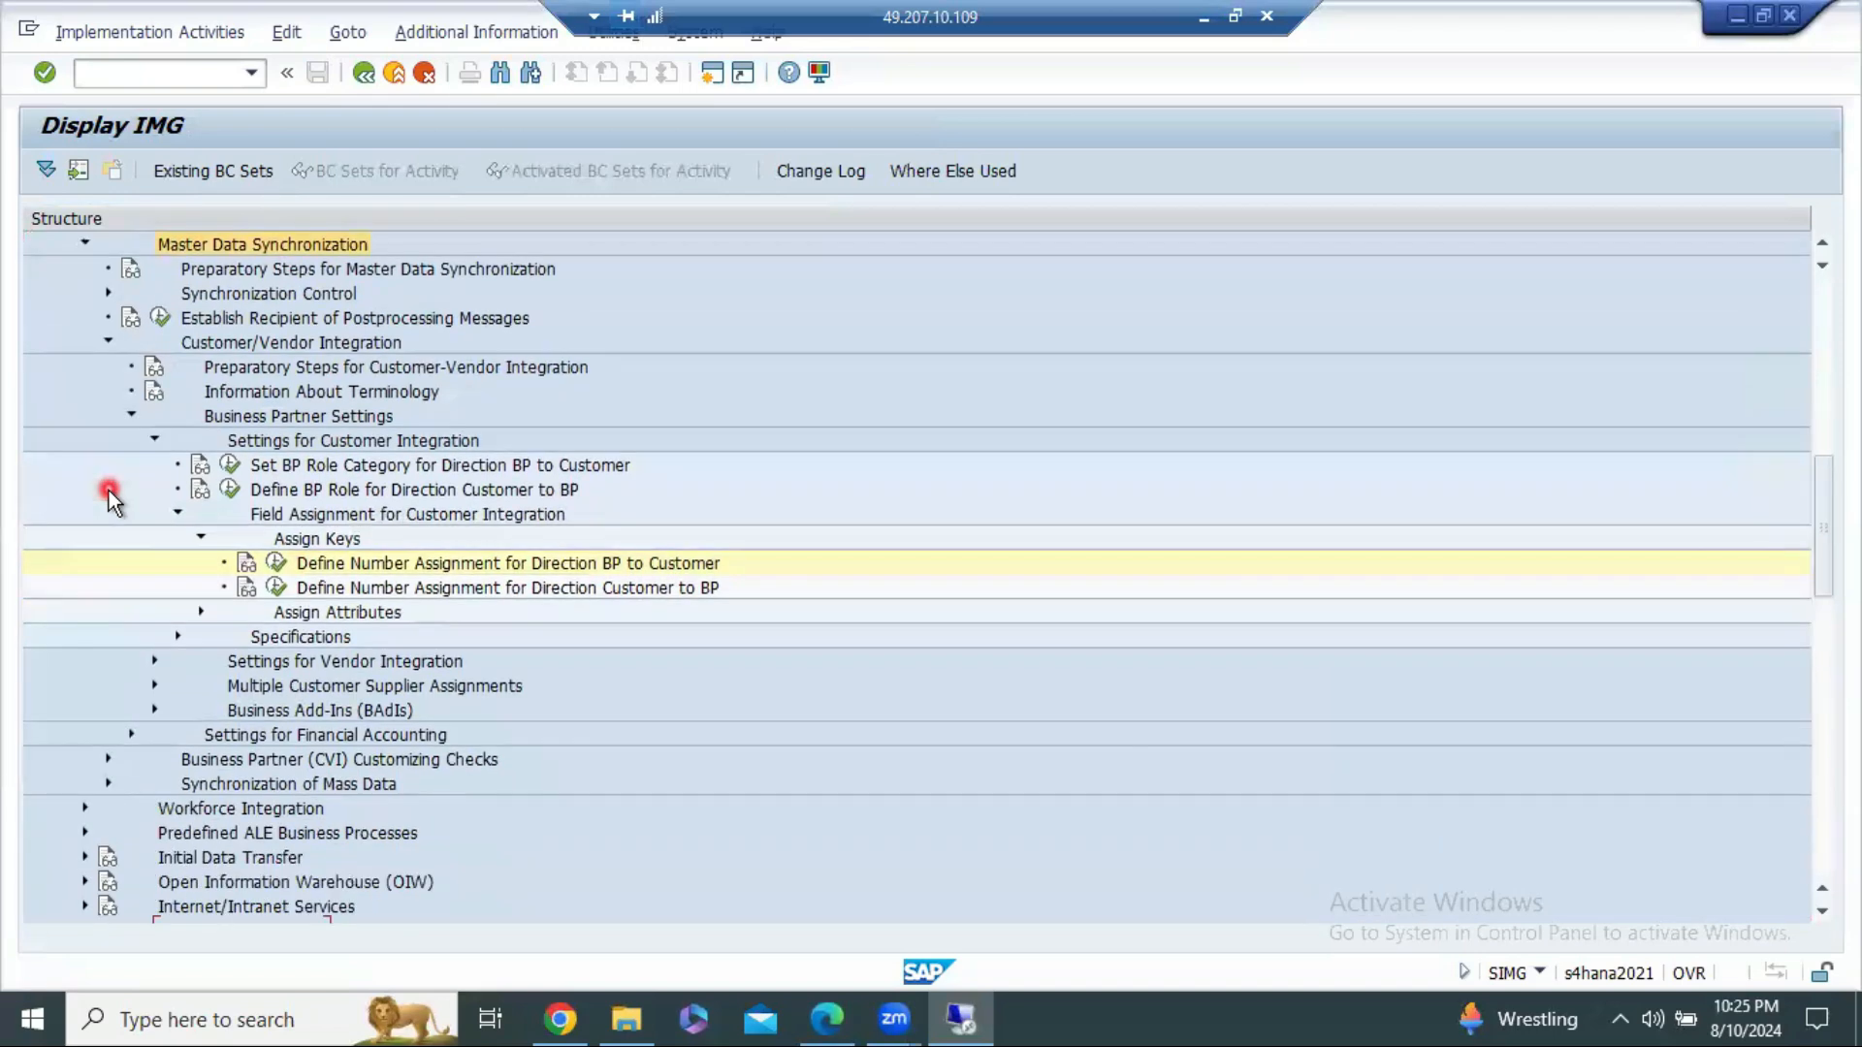
scroll(109, 491, down, 3)
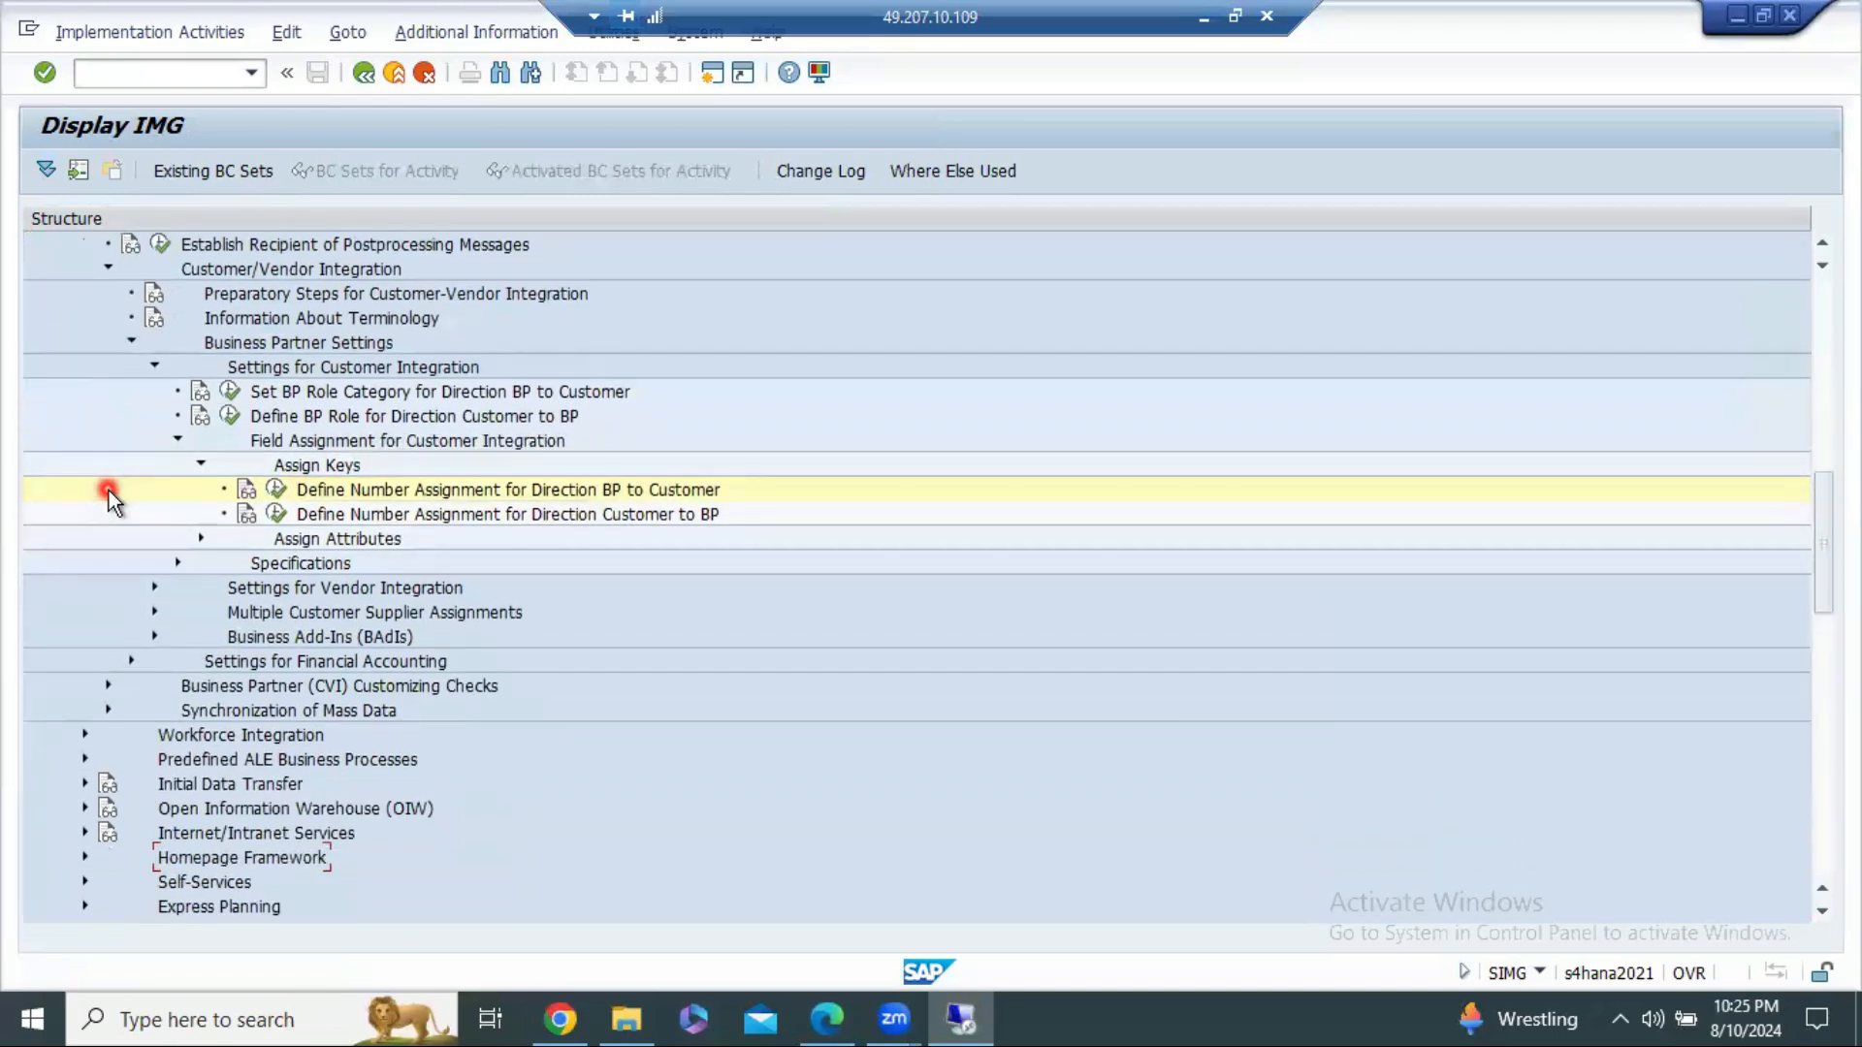
scroll(109, 490, down, 5)
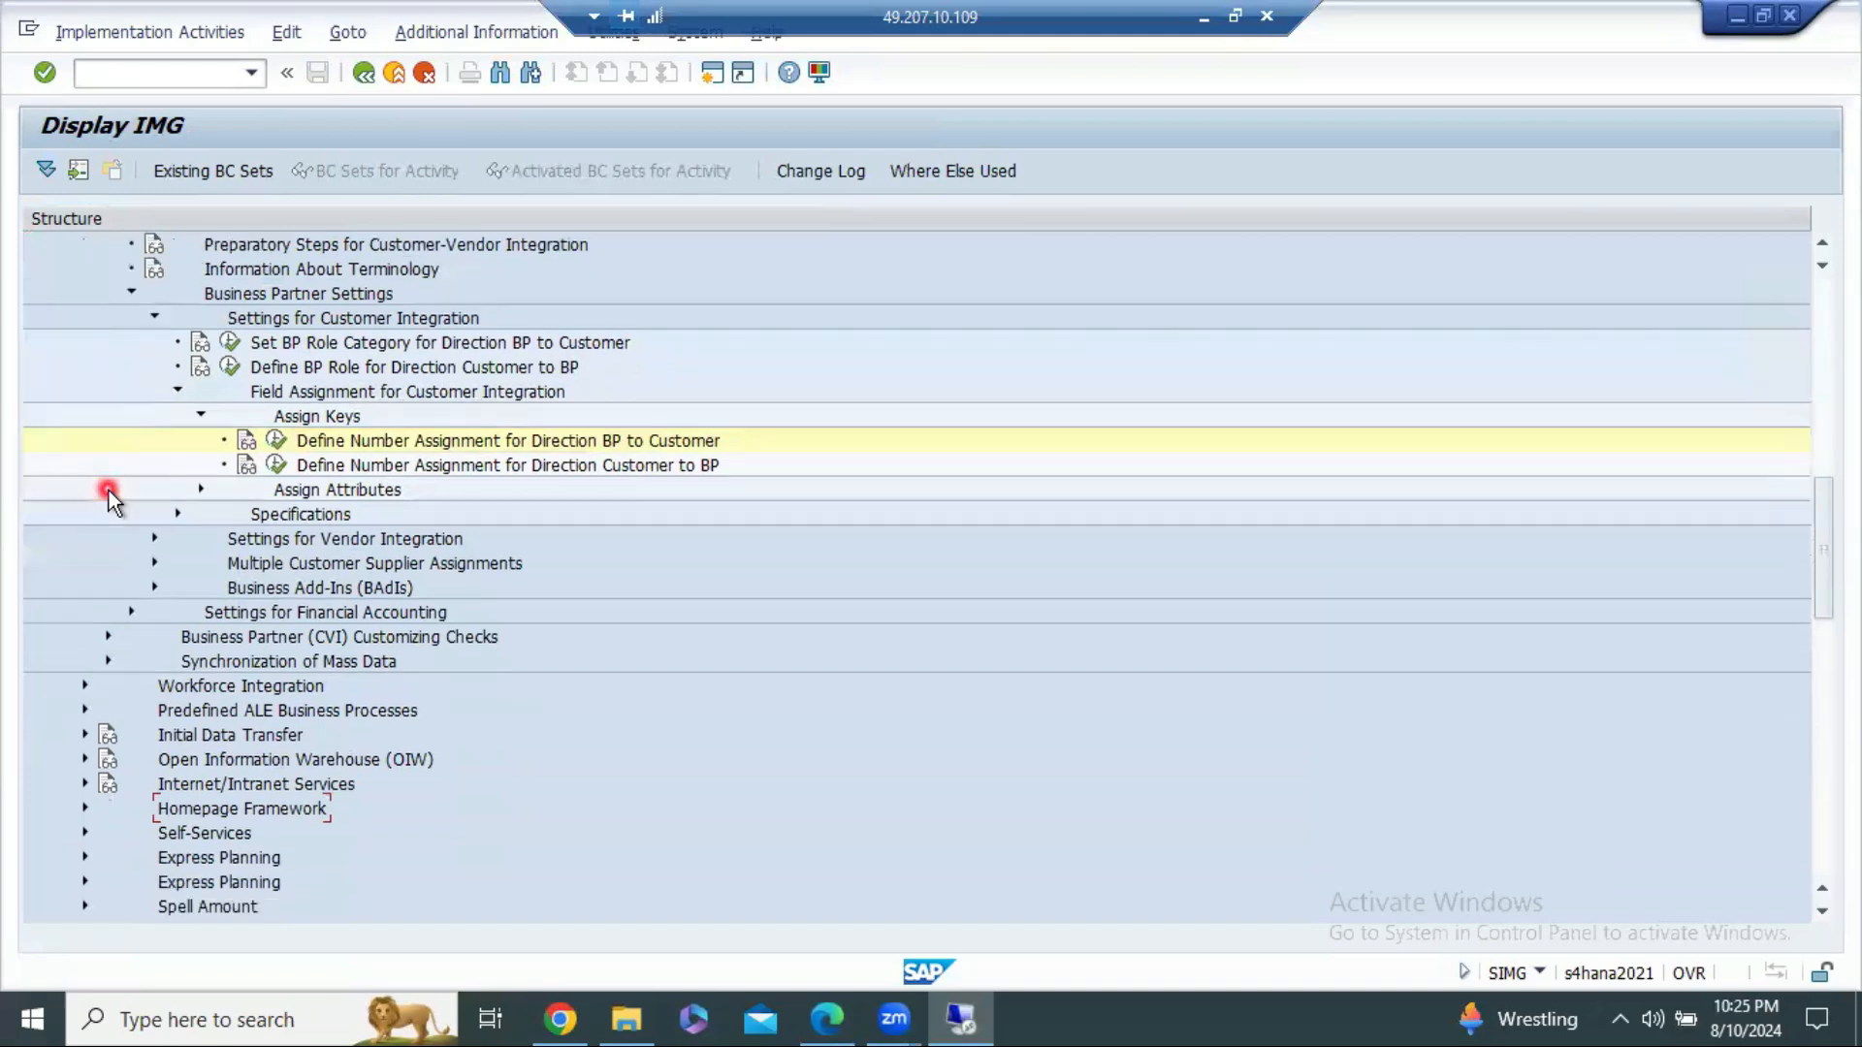
scroll(101, 512, up, 10)
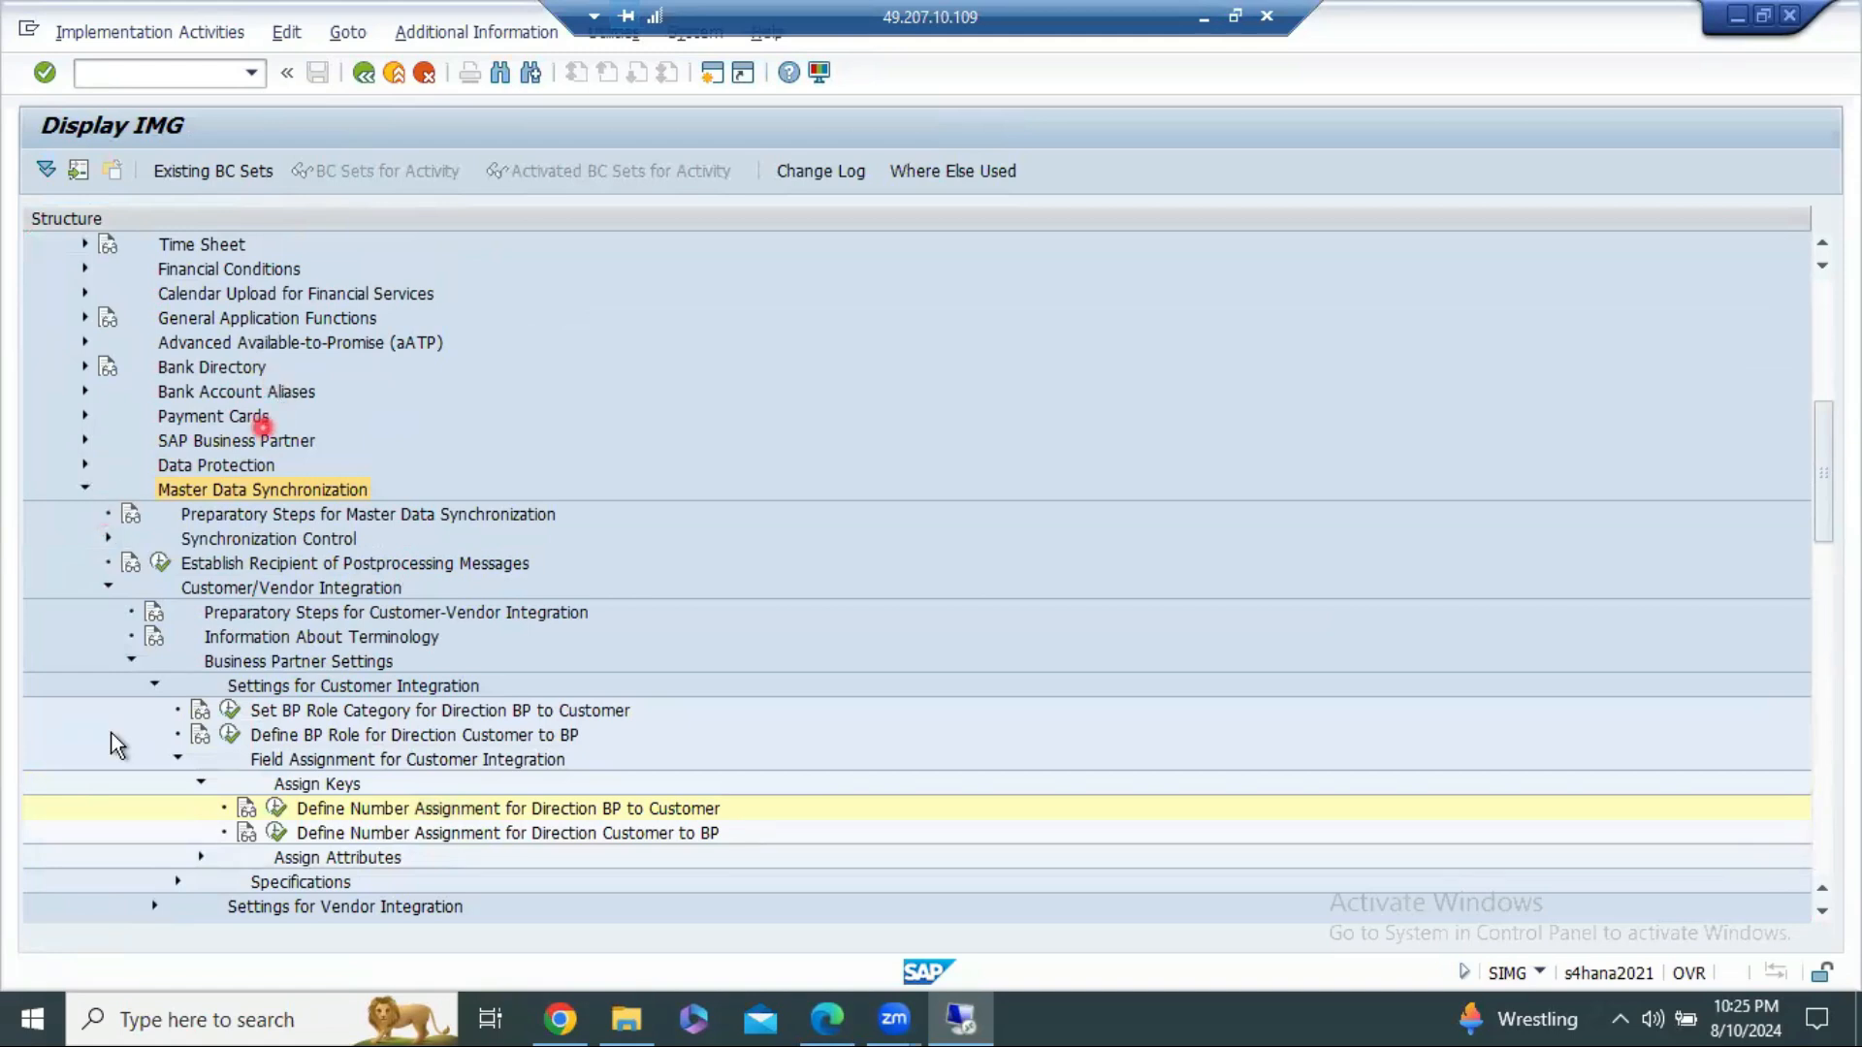
click(148, 687)
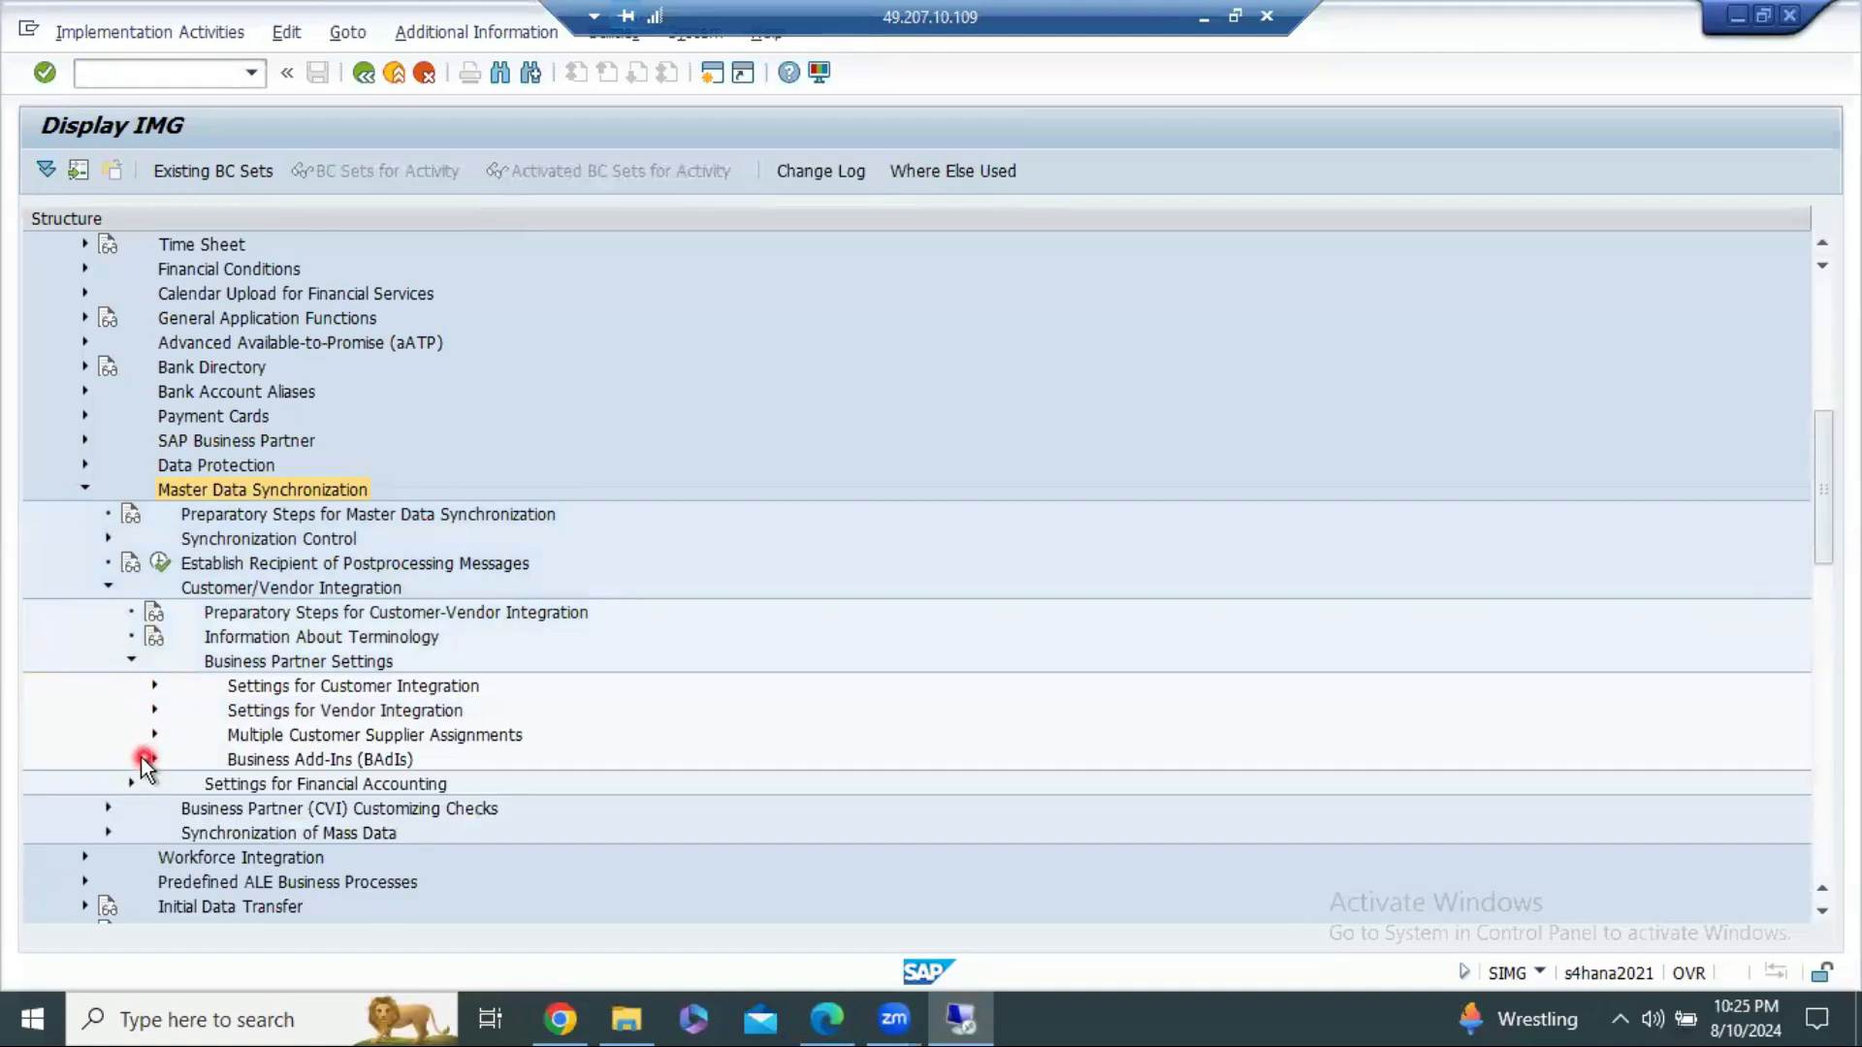
scroll(142, 756, down, 2)
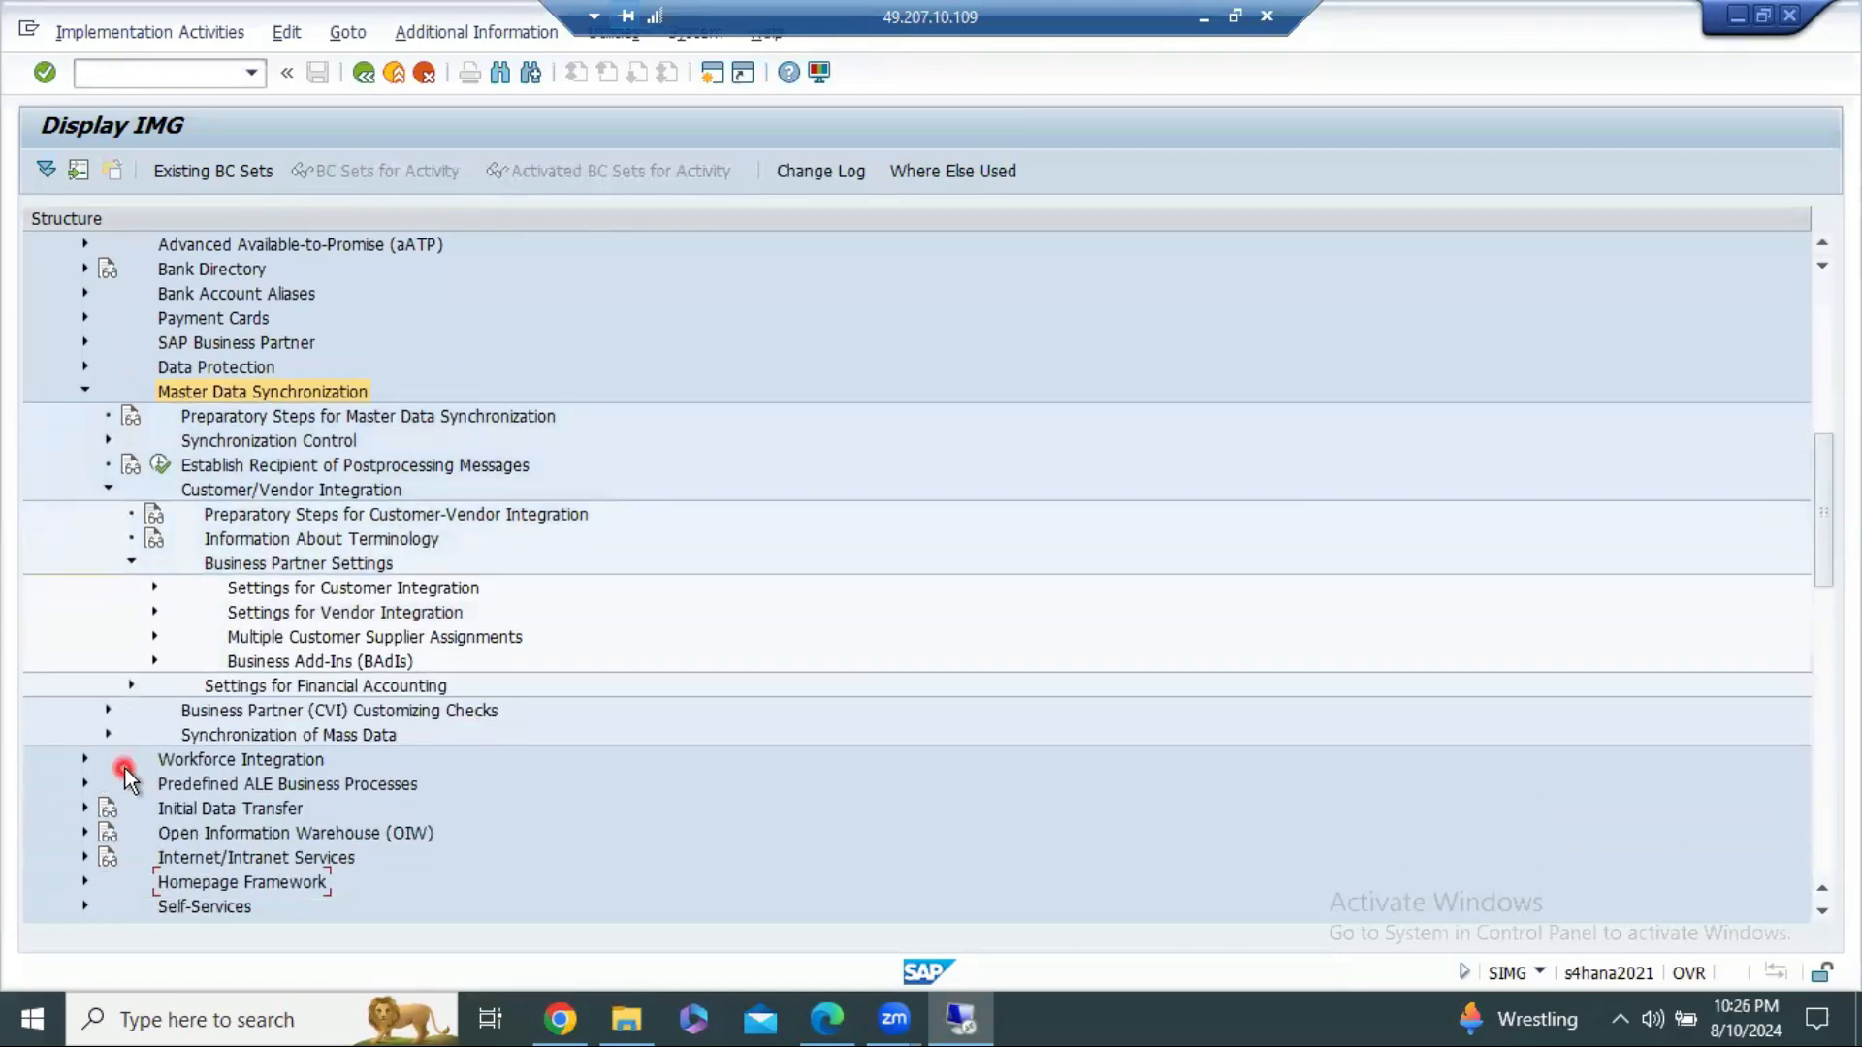
click(113, 732)
click(105, 737)
Step: Collapse the Master Data Synchronization branch under Cross-Application Components
scroll(281, 737, up, 2)
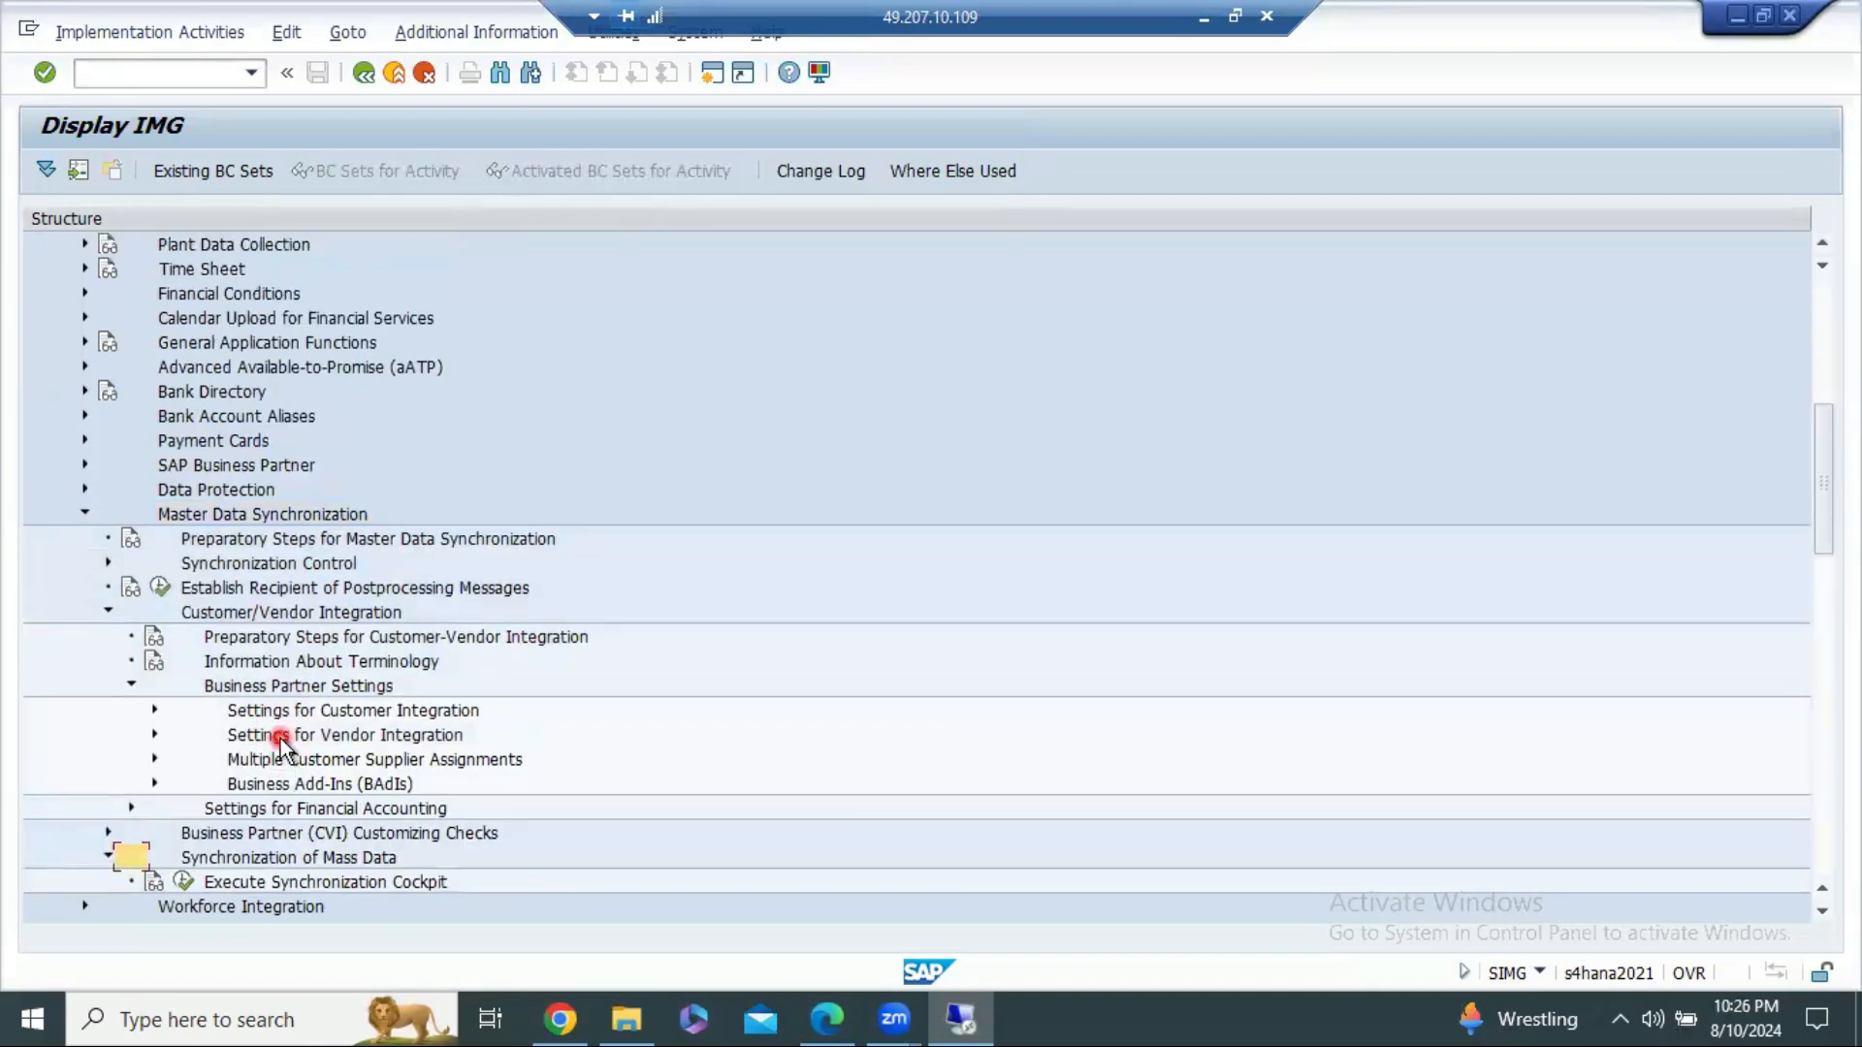
scroll(281, 742, up, 5)
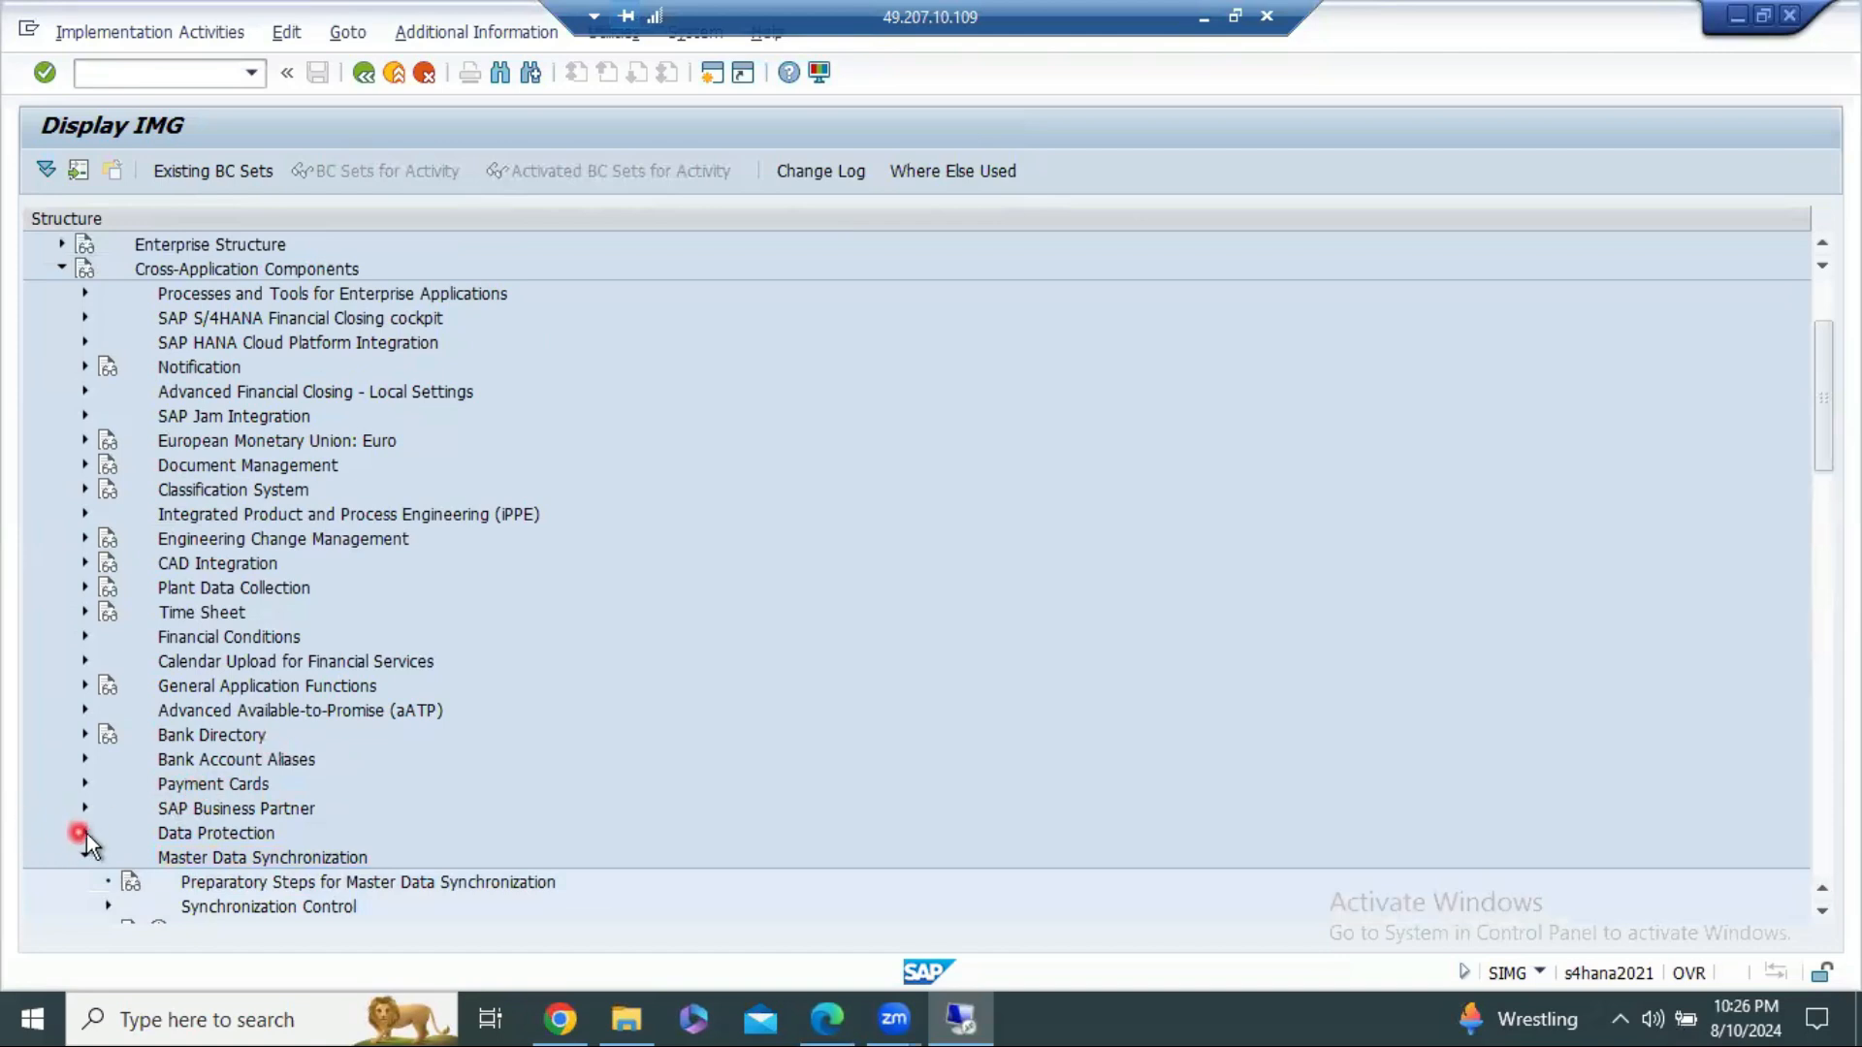
click(84, 857)
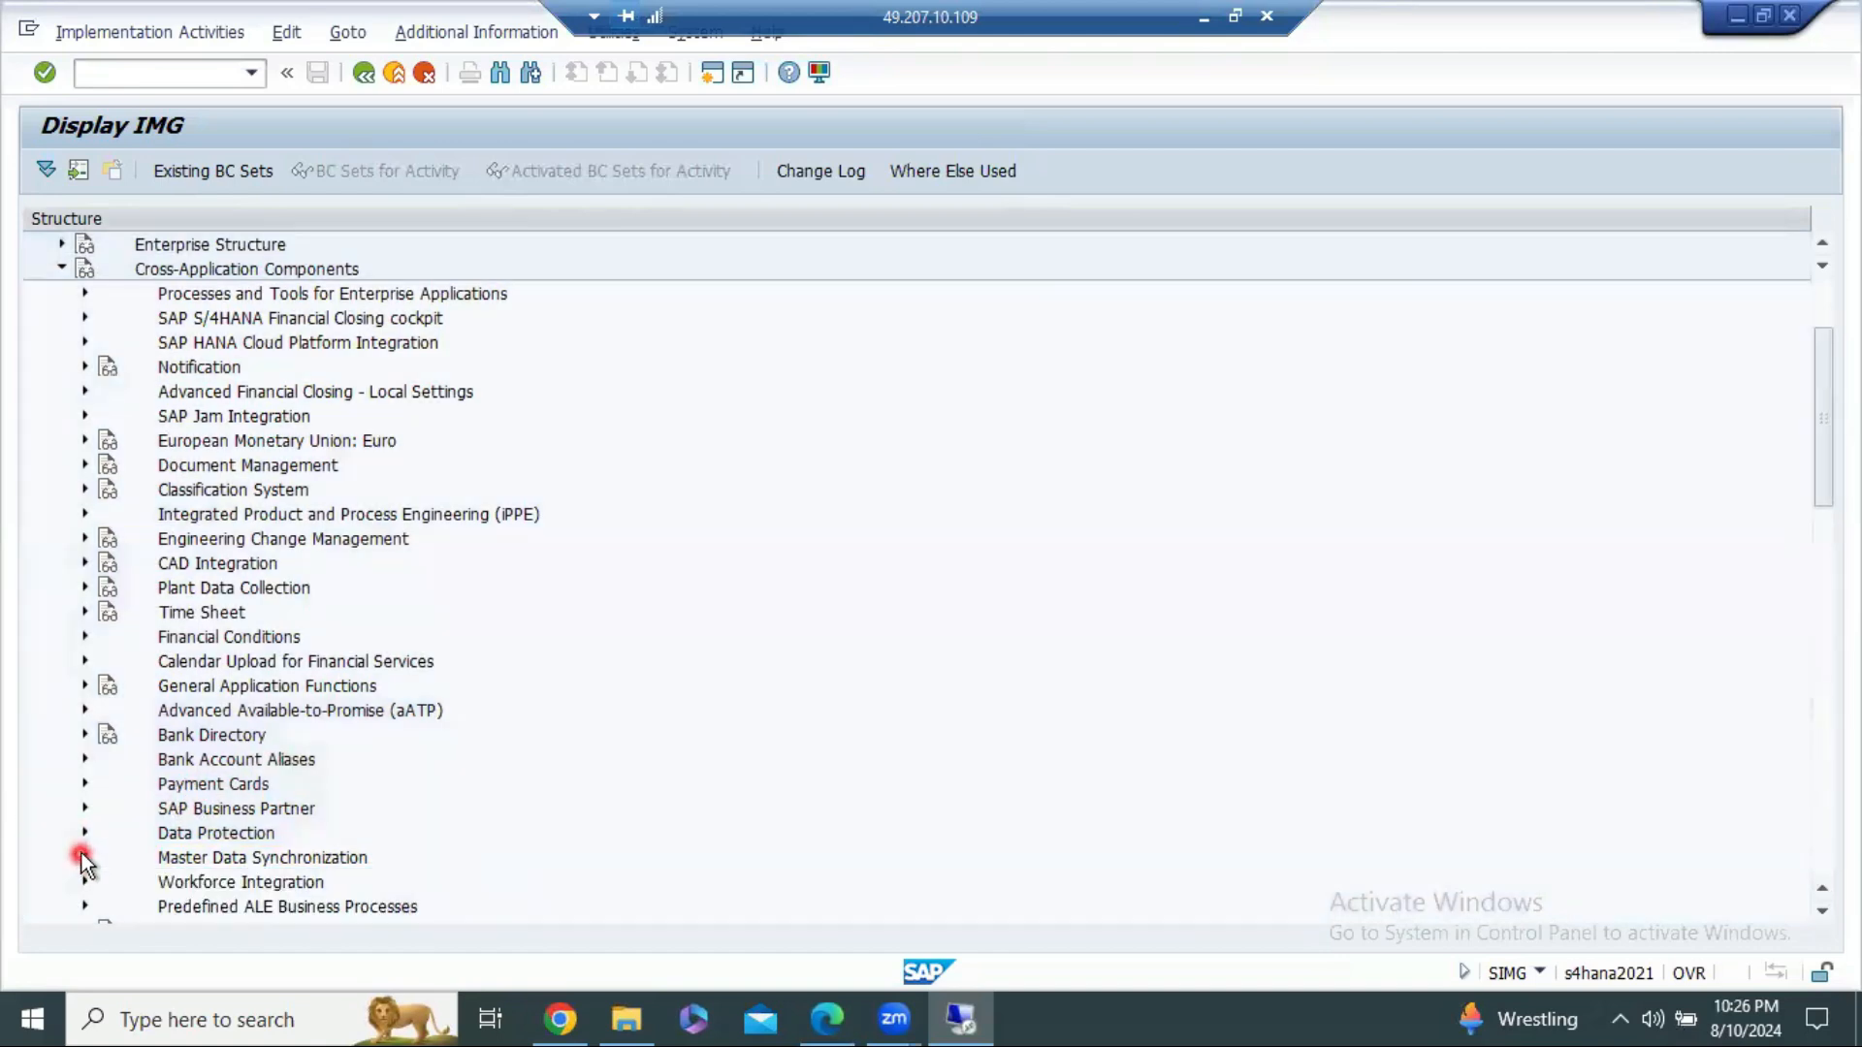